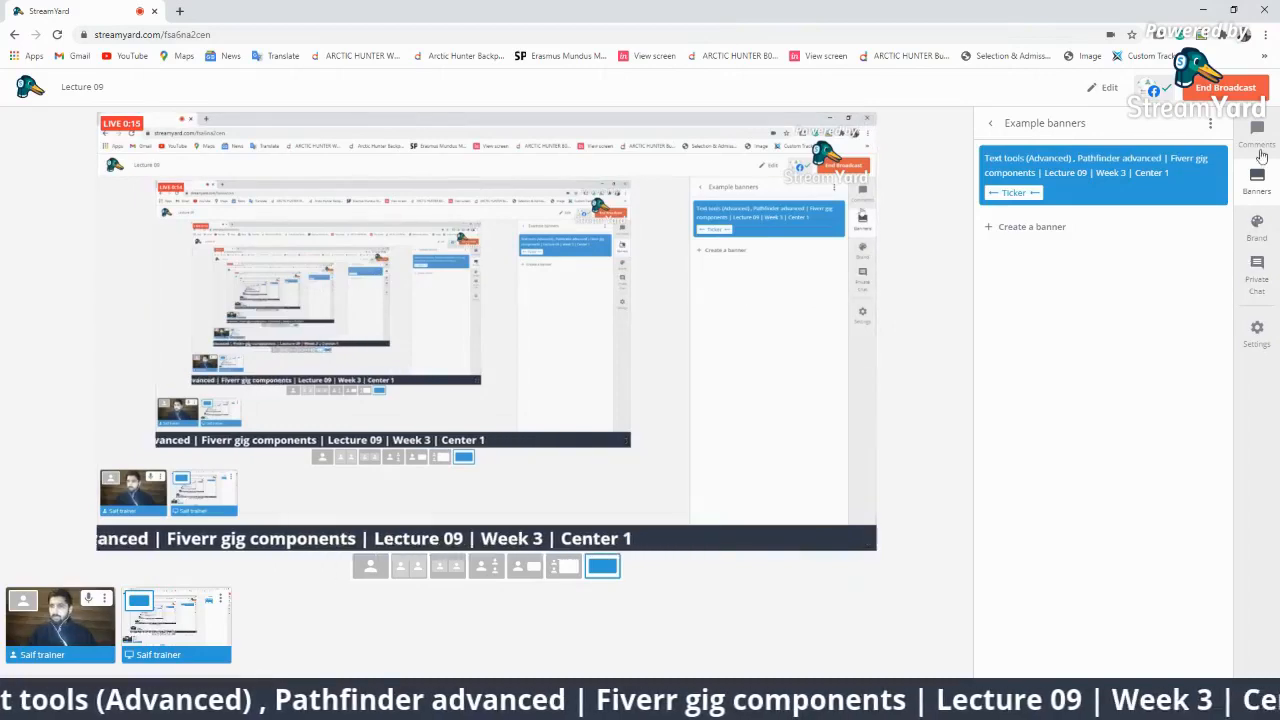
Show live viewer comments in StreamYard instead of banners, then bring Adobe Illustrator forward.
left_click(1257, 130)
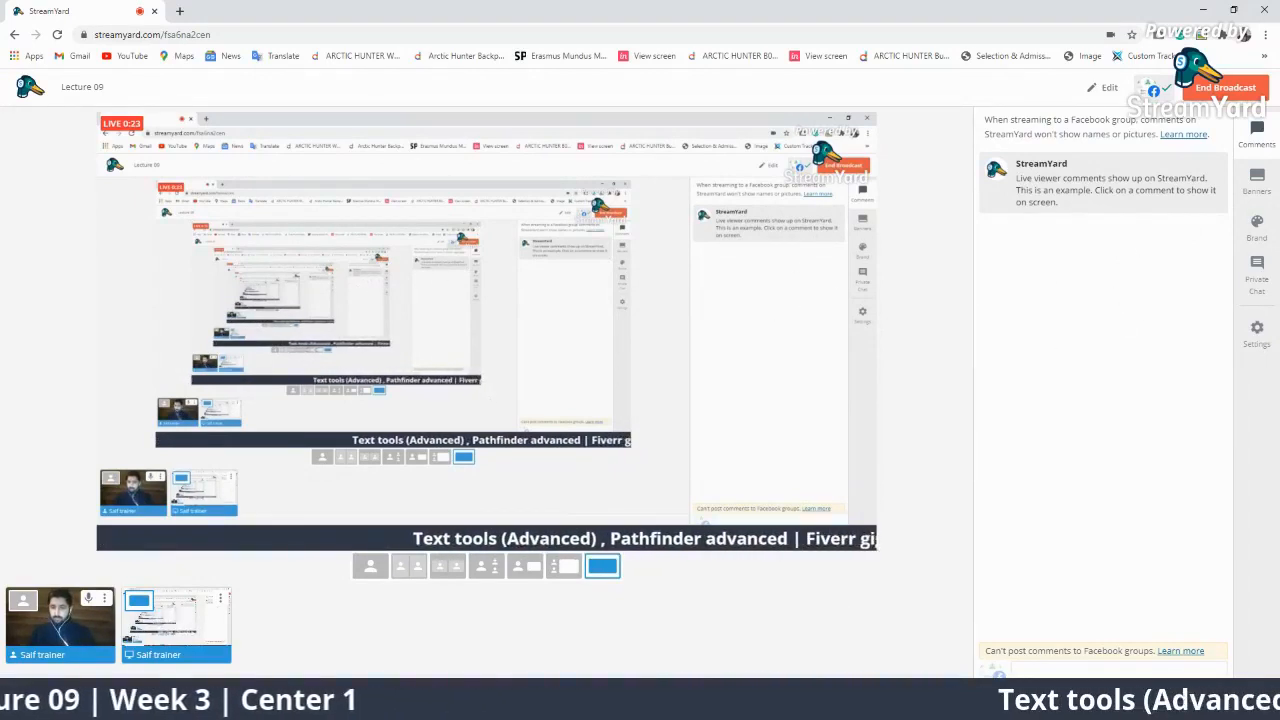
left_click(898, 704)
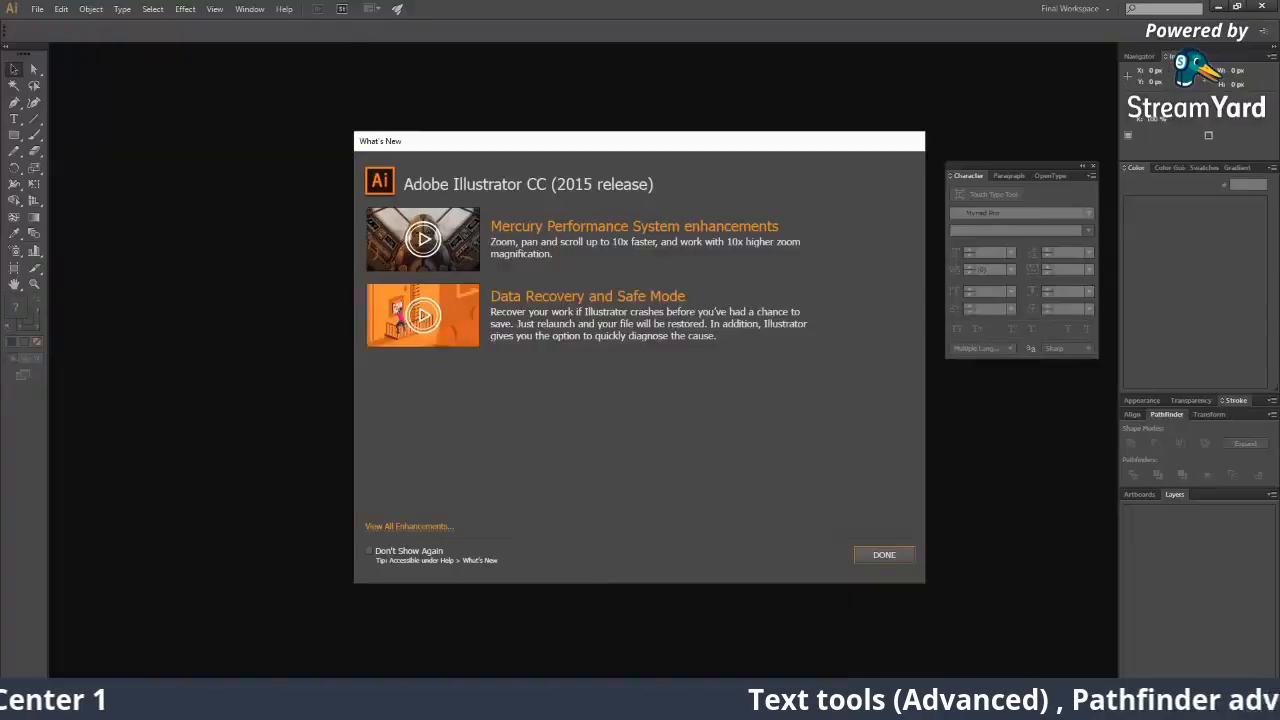
Close Illustrator's What's New window and minimise Illustrator back to the StreamYard studio.
left_click(870, 555)
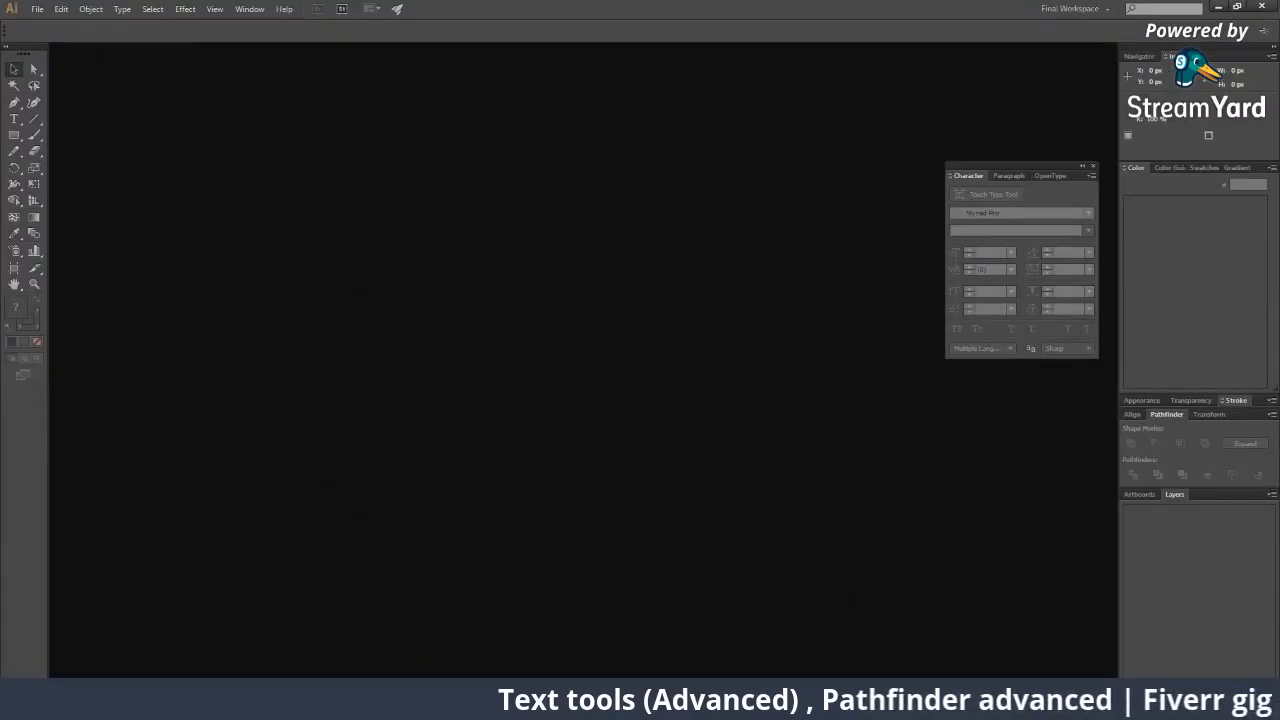
left_click(1218, 7)
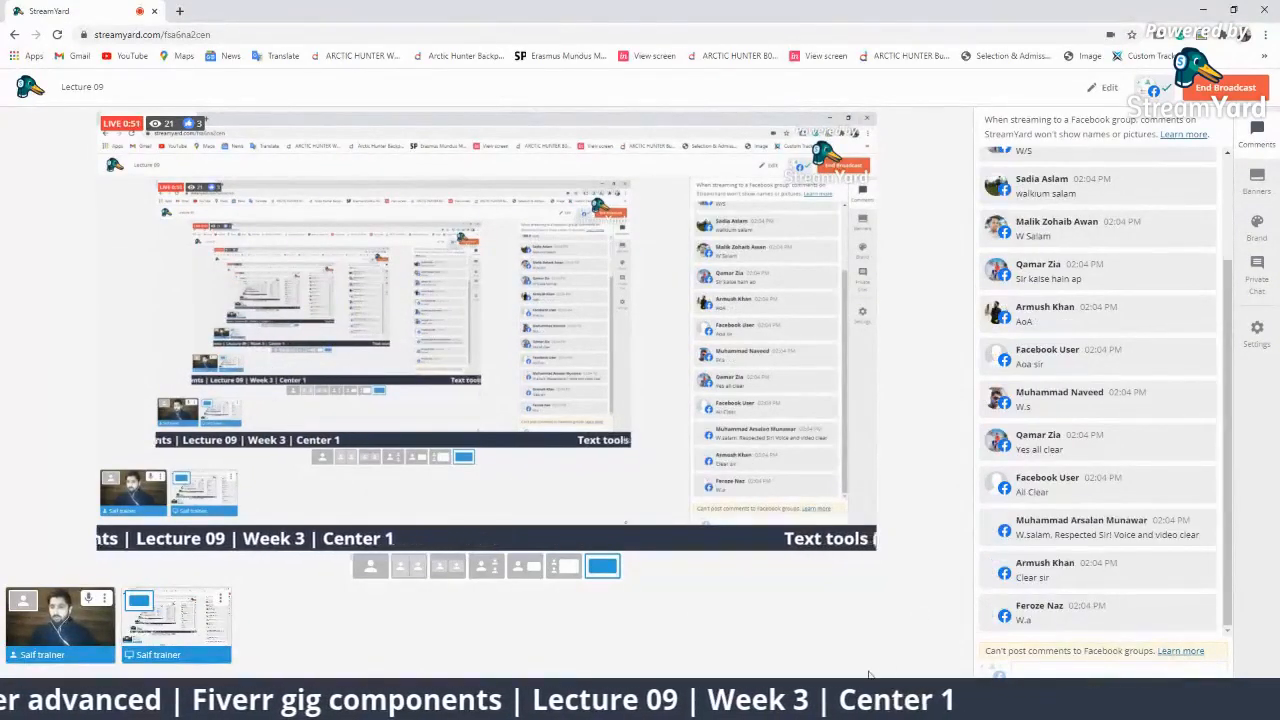
Feature two viewer comments on the live stream one at a time, then hide each.
left_click(1105, 528)
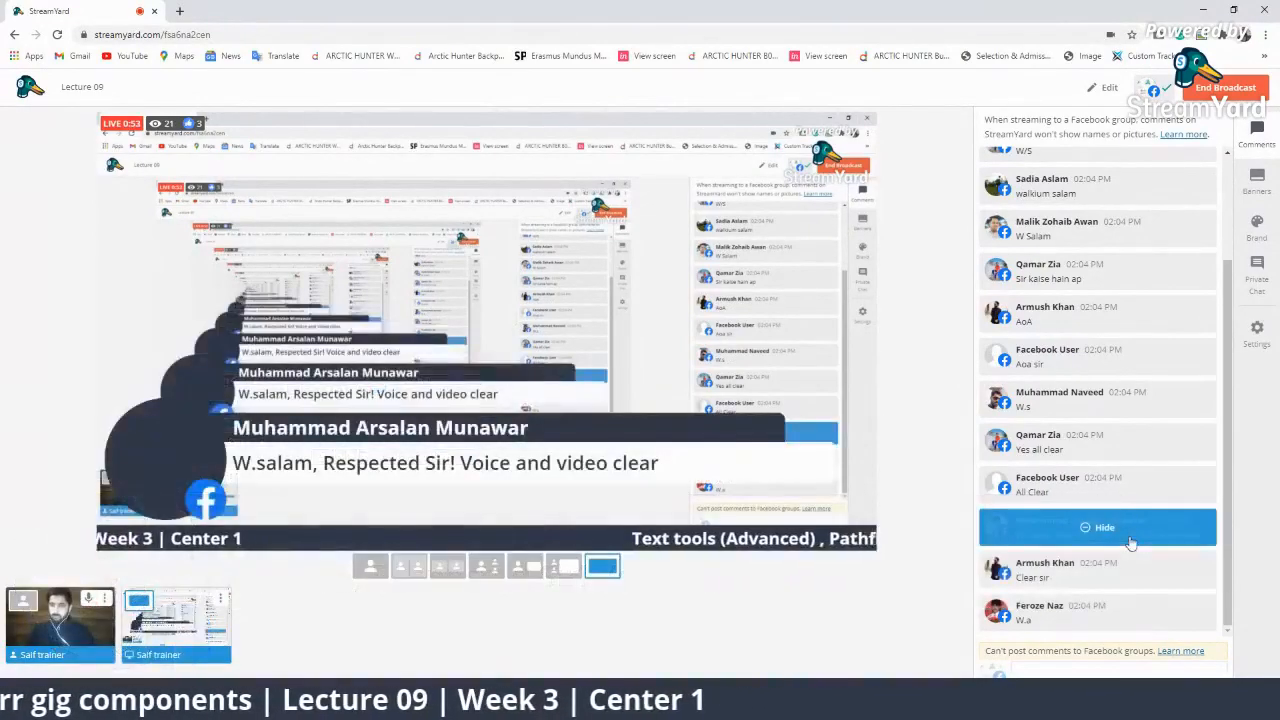
left_click(1120, 530)
left_click(1050, 245)
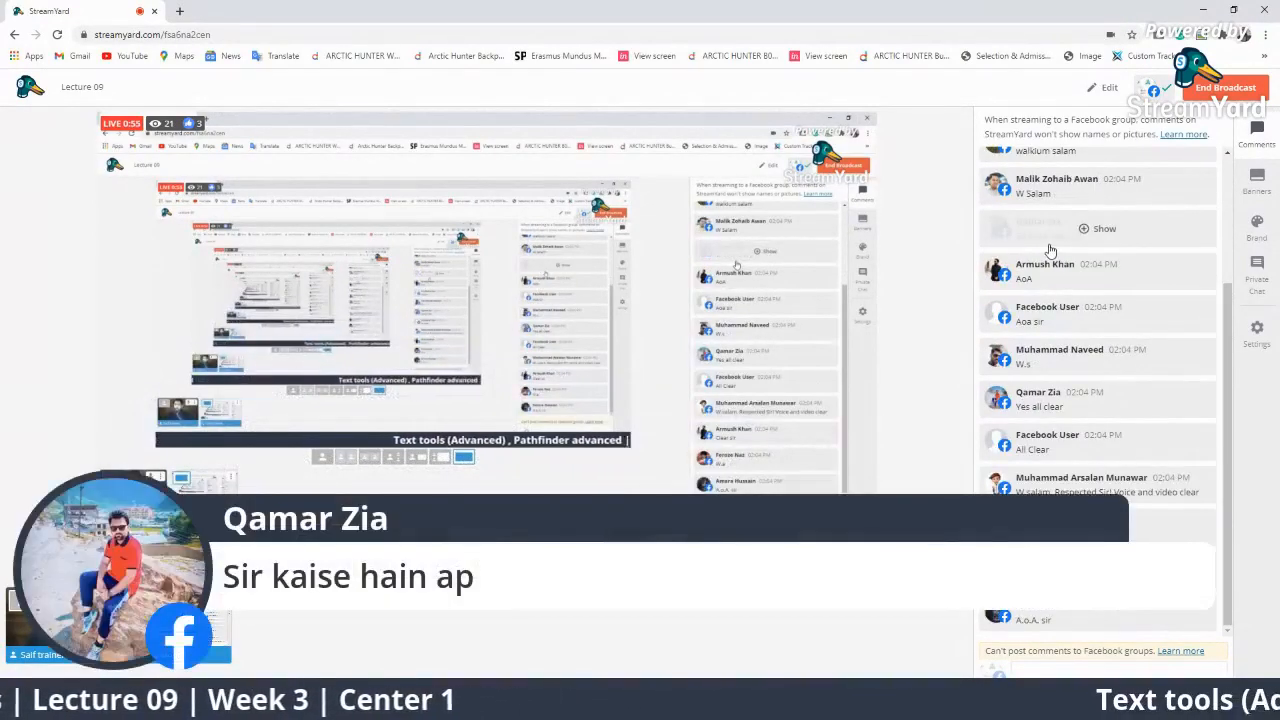
left_click(1050, 250)
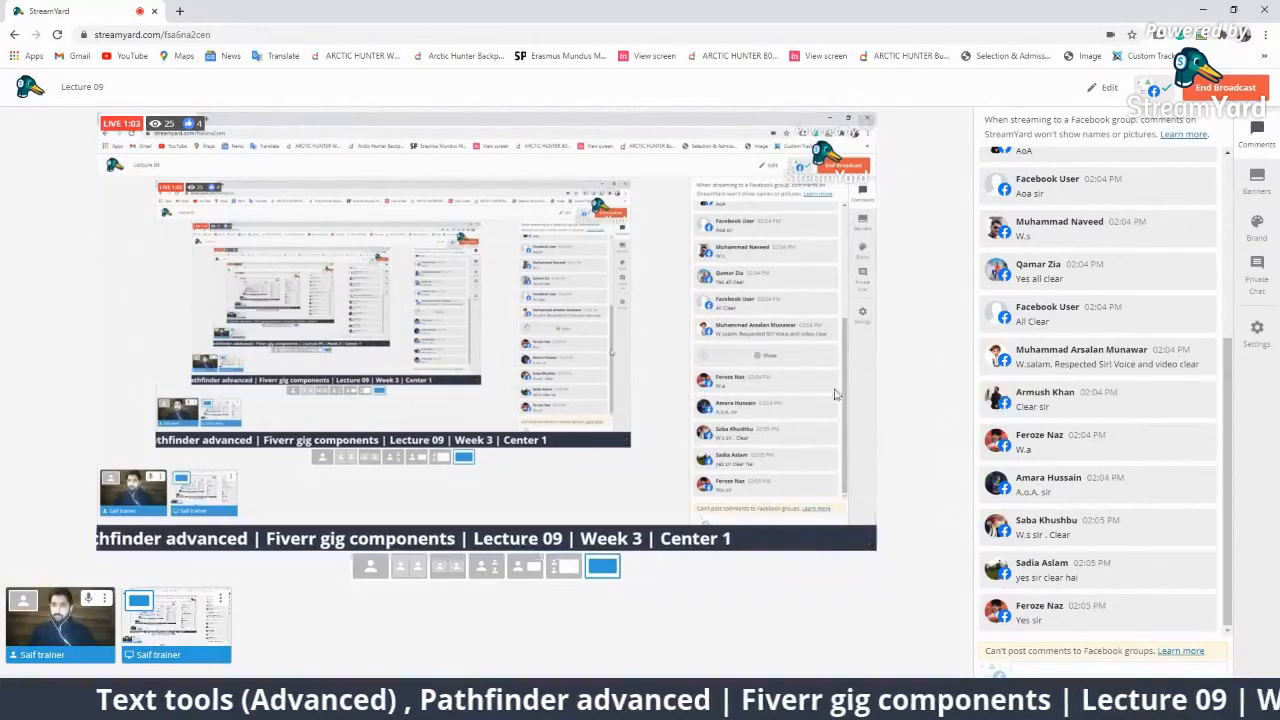
Scroll through the chat list and open a new blank browser tab.
scroll(1208, 255, "up", 10)
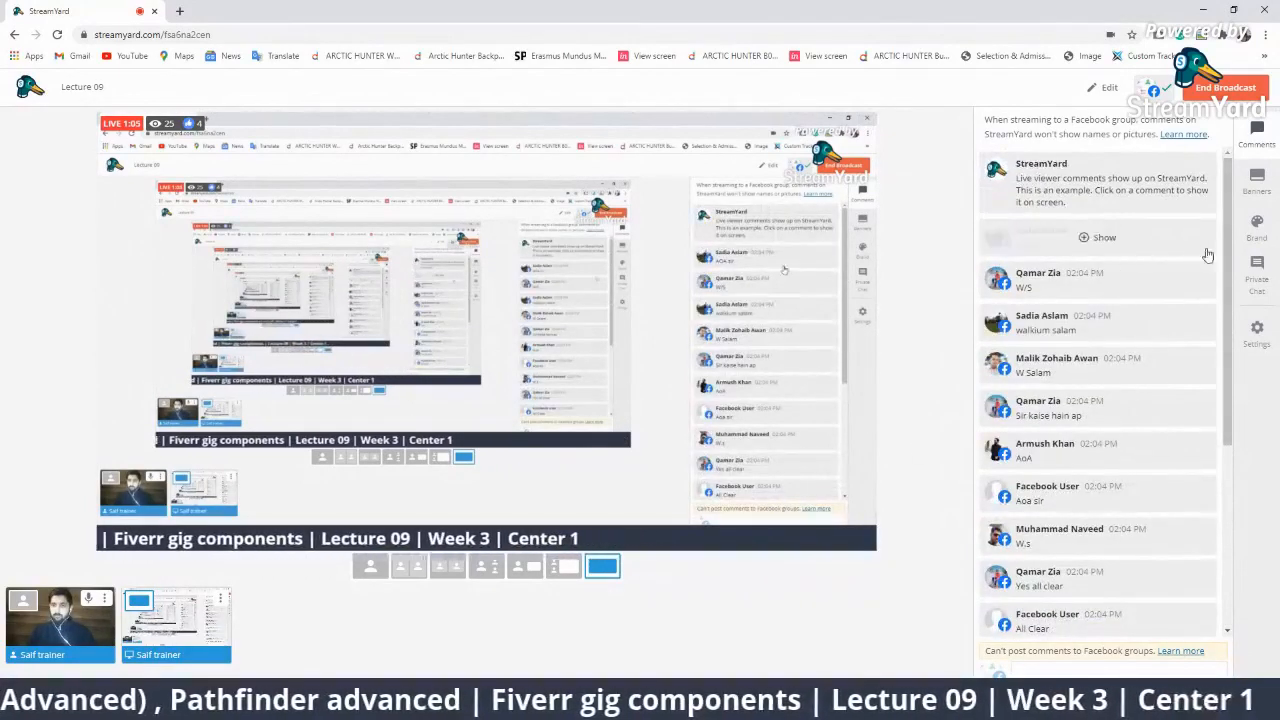
scroll(1100, 400, "down", 10)
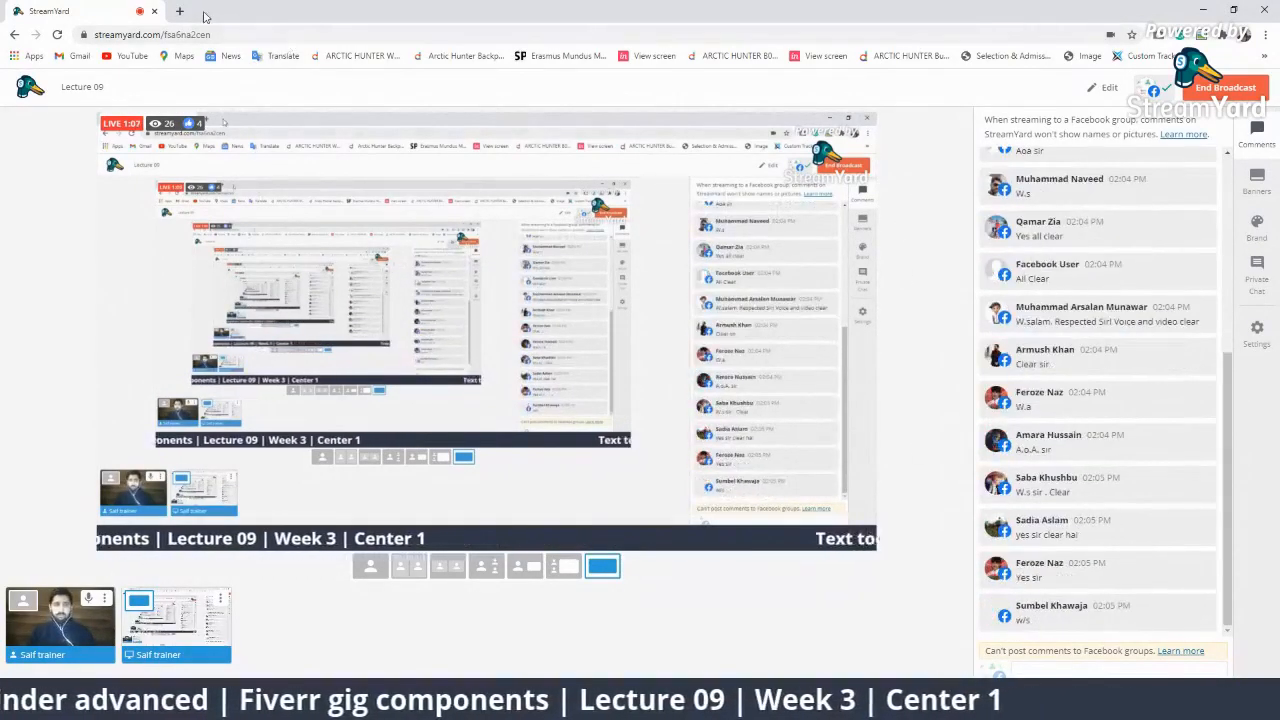
left_click(180, 11)
left_click(184, 30)
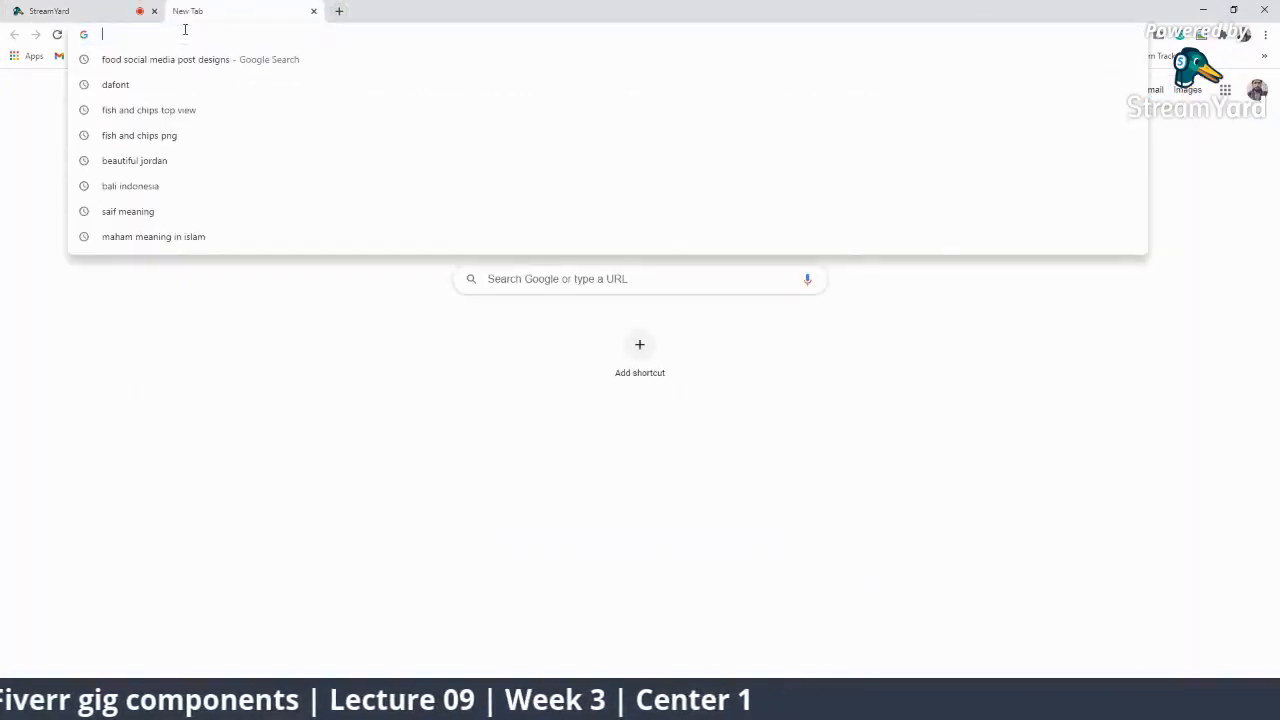
Open the Attendance Creative Design Group-01 form from the 'att' suggestion, select its URL, return to StreamYard.
type("att")
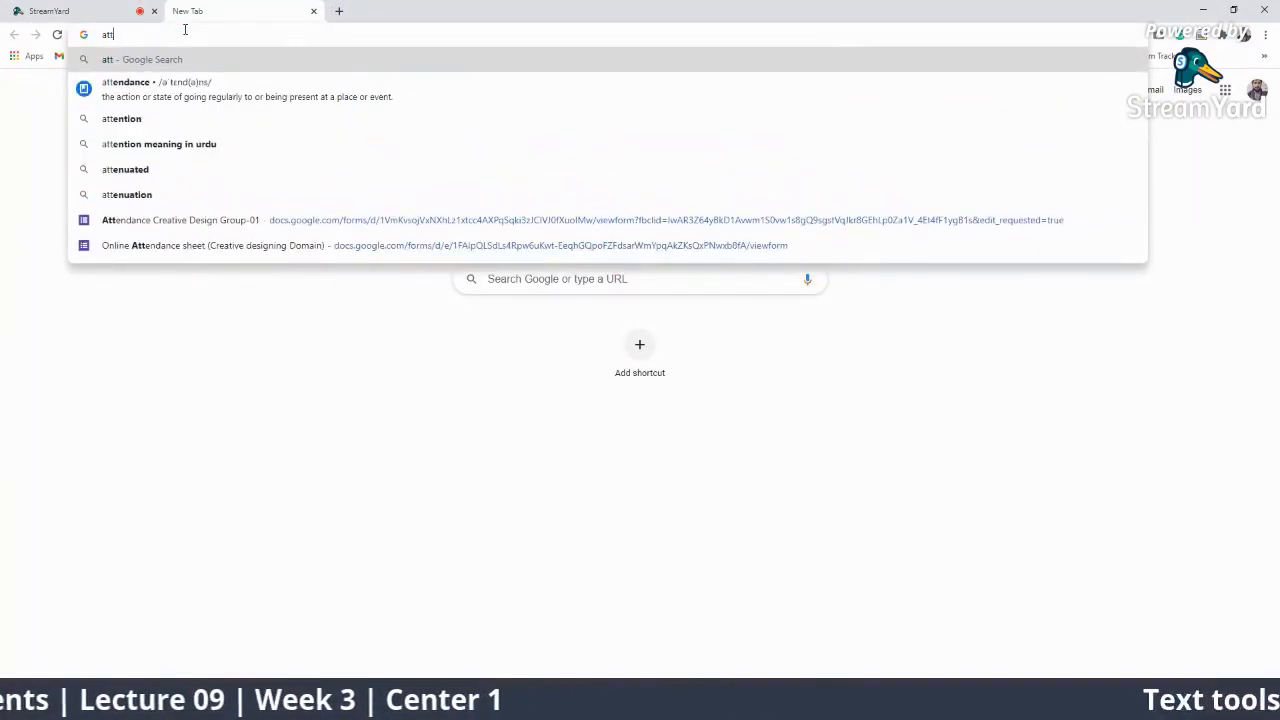
key("Down")
key("Down")
key("Down")
key("Down")
key("Down")
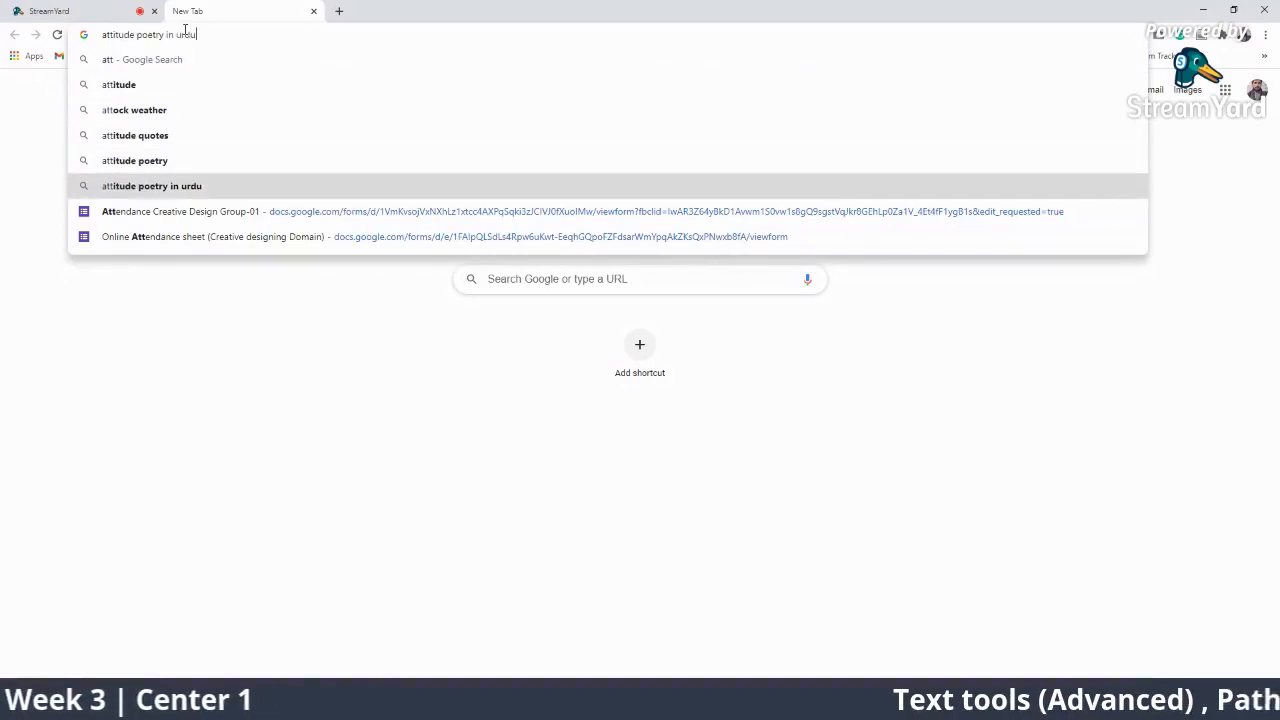
key("Down")
key("Return")
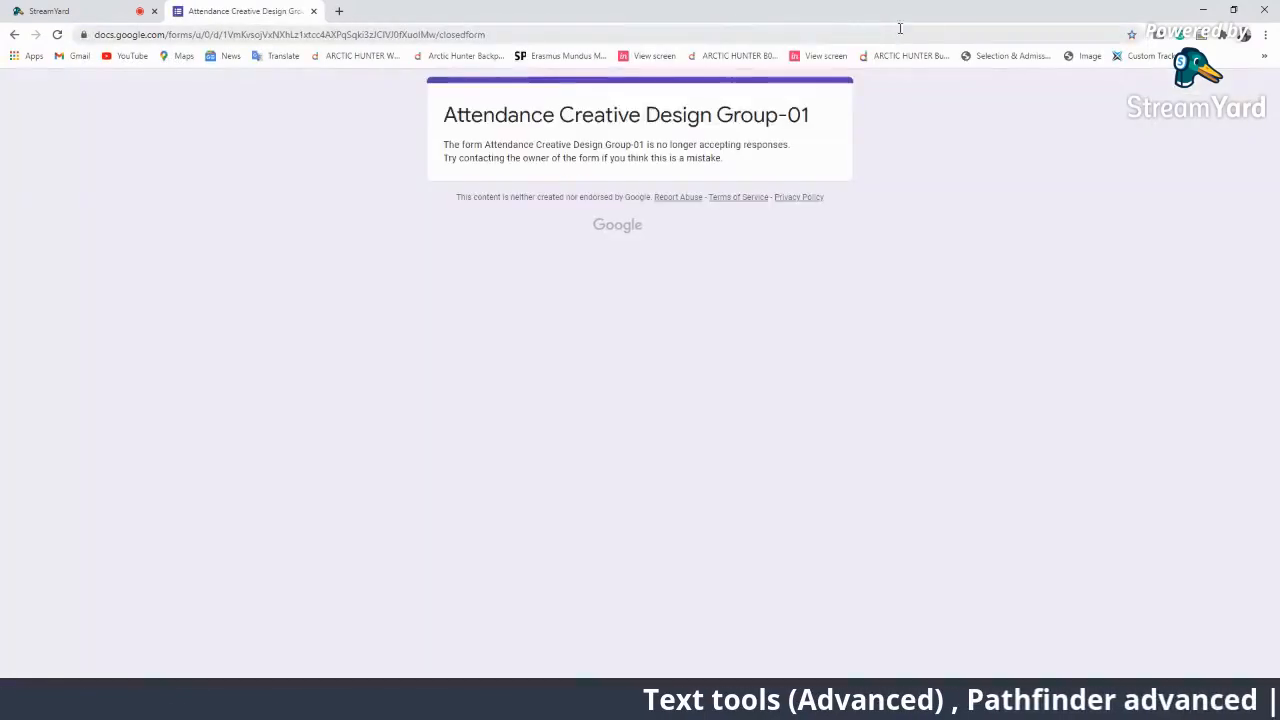
left_click(900, 31)
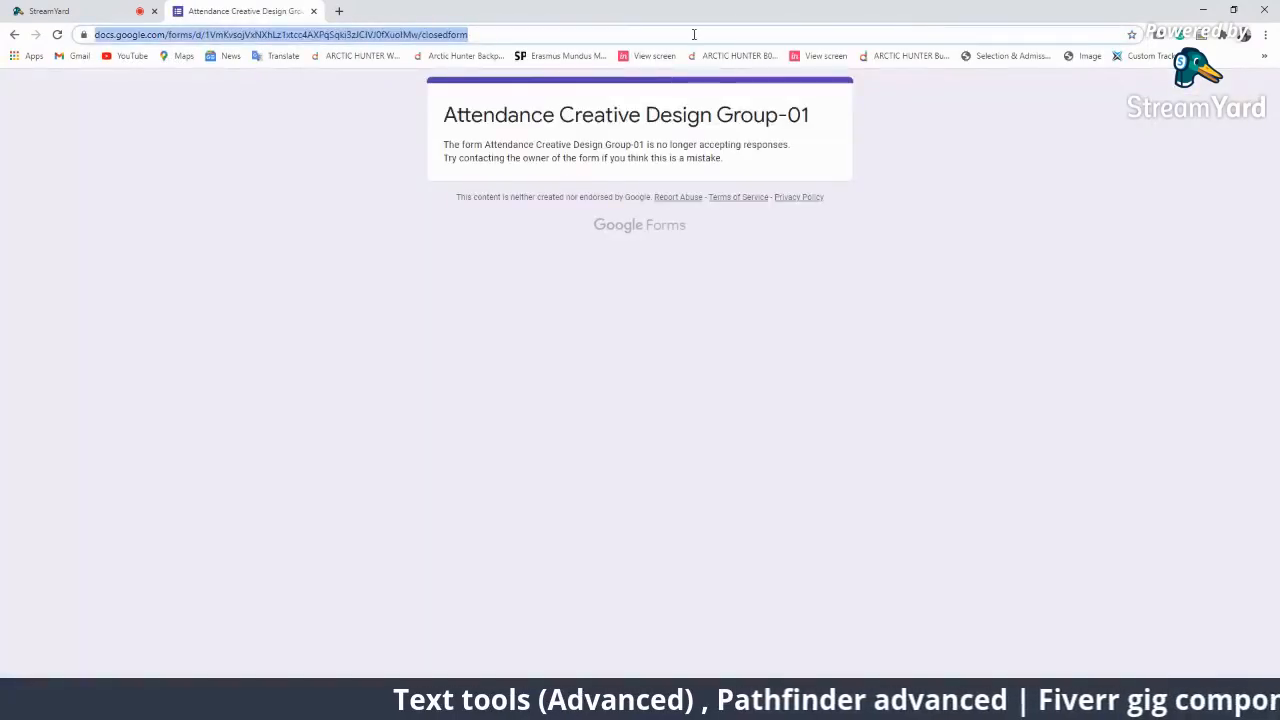
left_click_drag(497, 34, 425, 34)
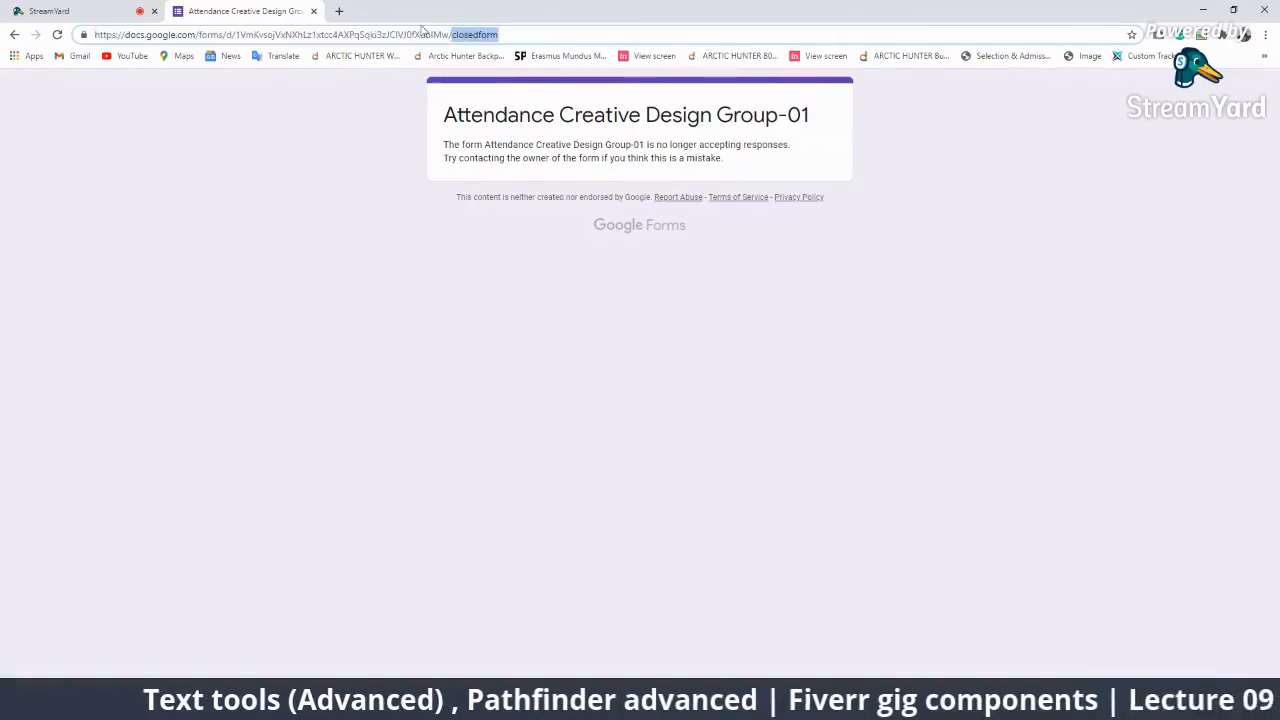
left_click(100, 11)
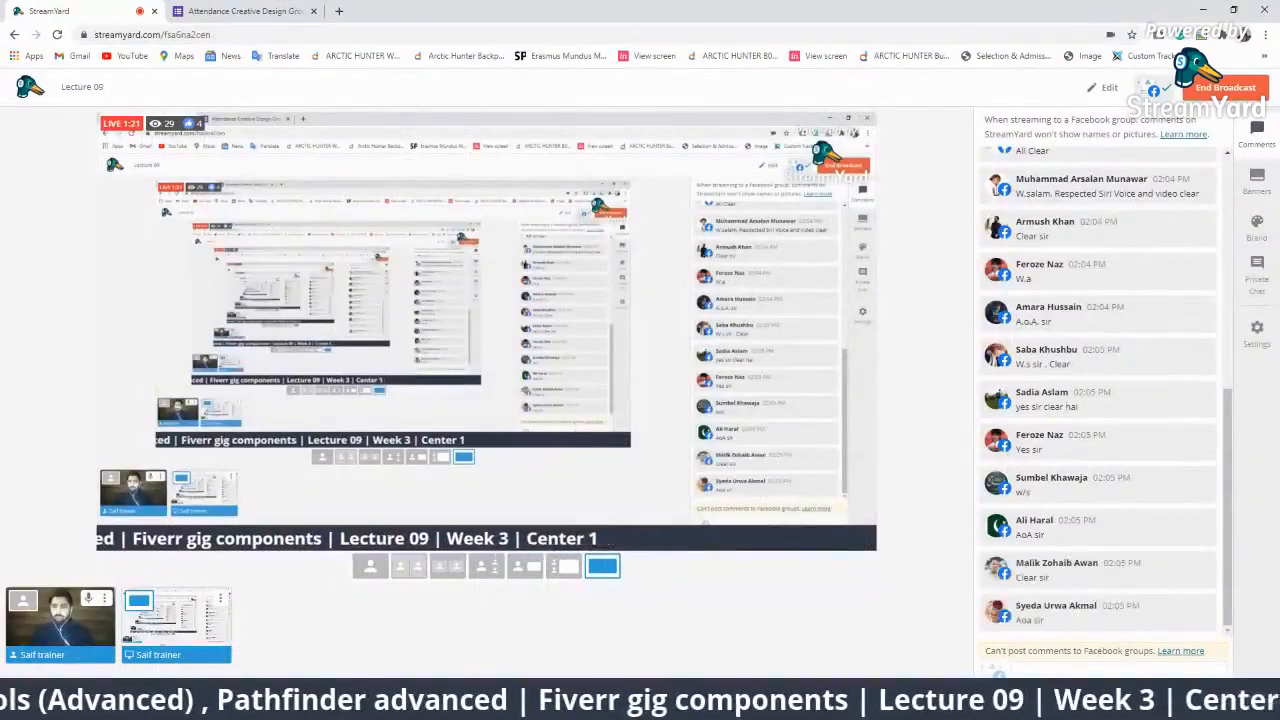
Show the hidden viewer comment in the Comments panel, then switch to the attendance form tab.
mouse_move(1109, 616)
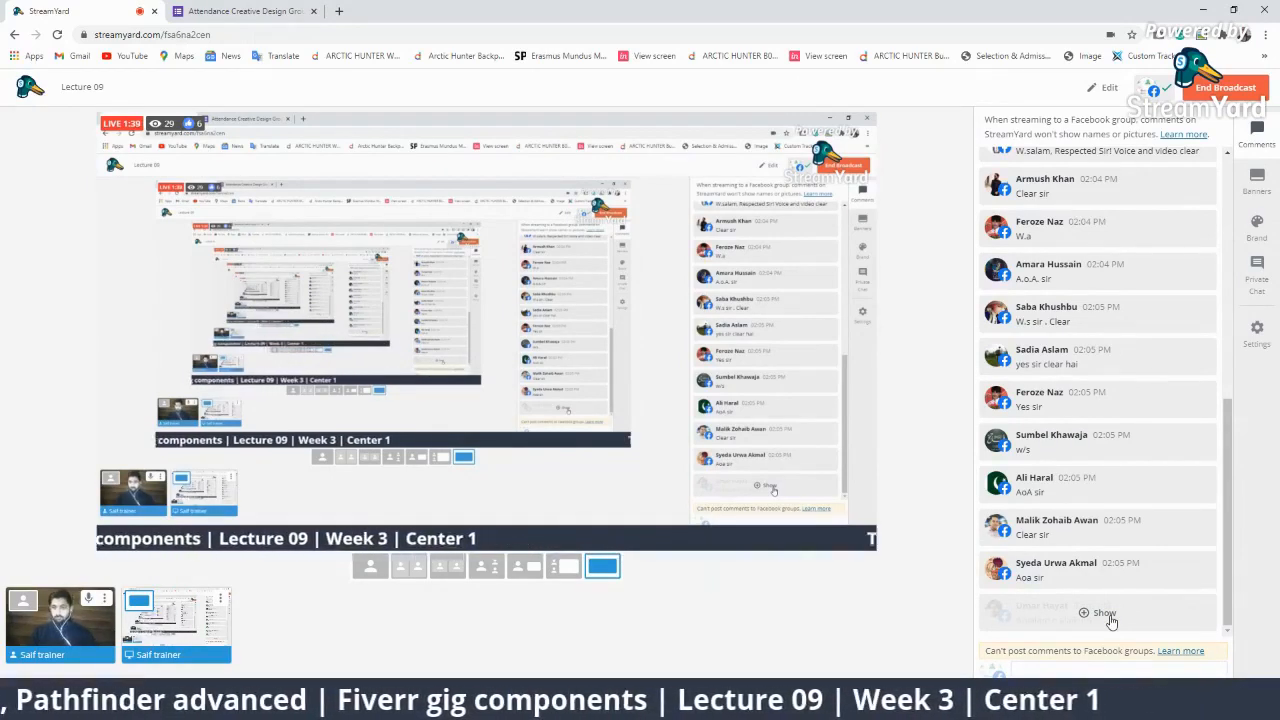
left_click(1108, 617)
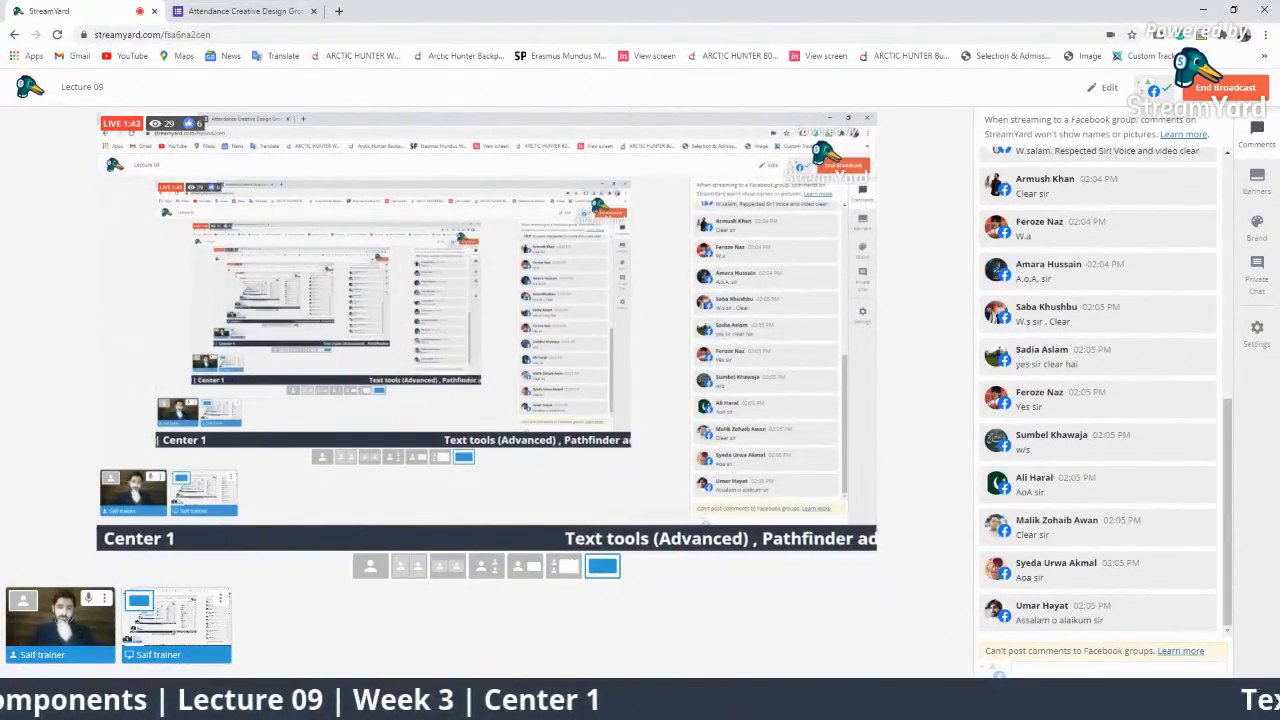
mouse_move(898, 705)
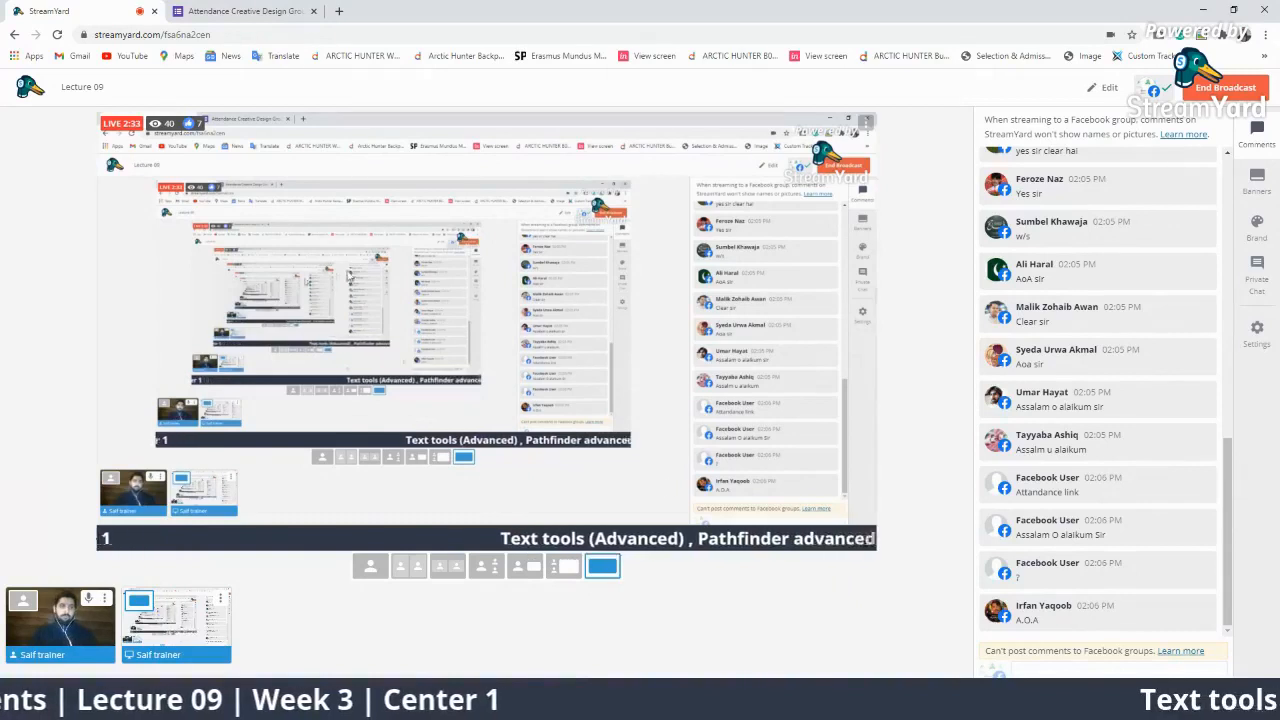
left_click(245, 11)
Reload the closed attendance form page and return to the StreamYard tab.
left_click(59, 36)
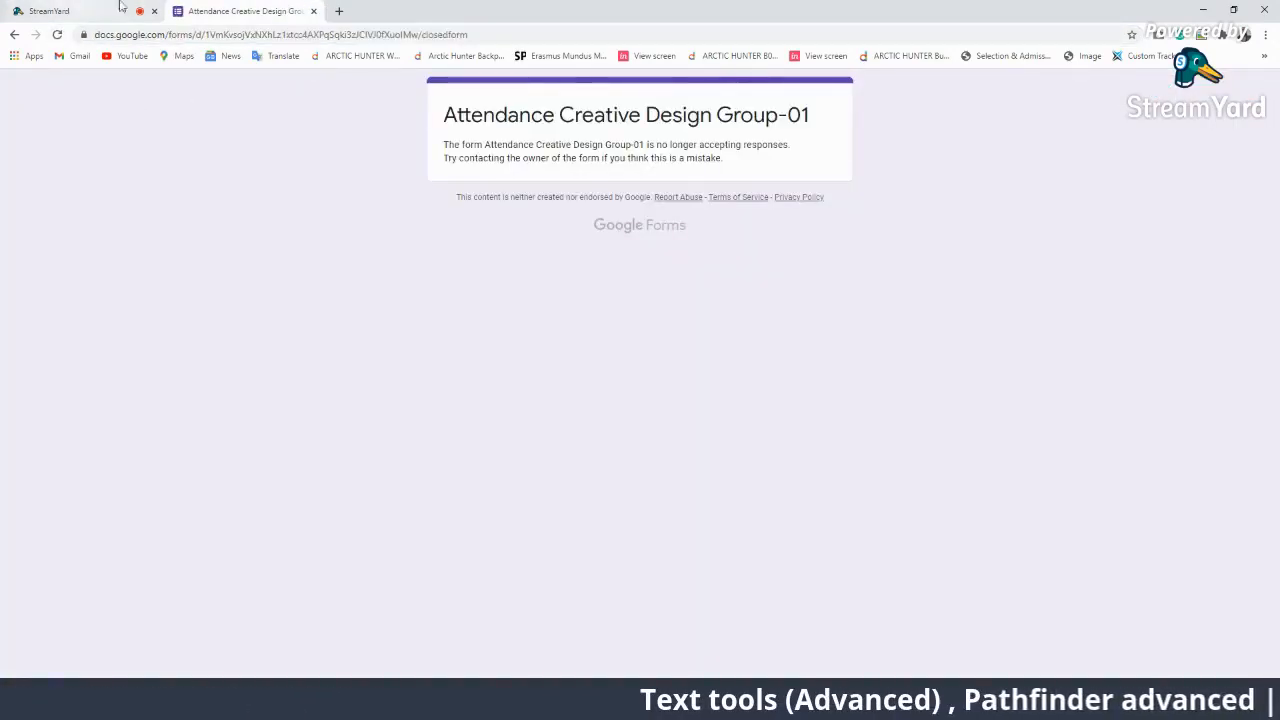
left_click(50, 11)
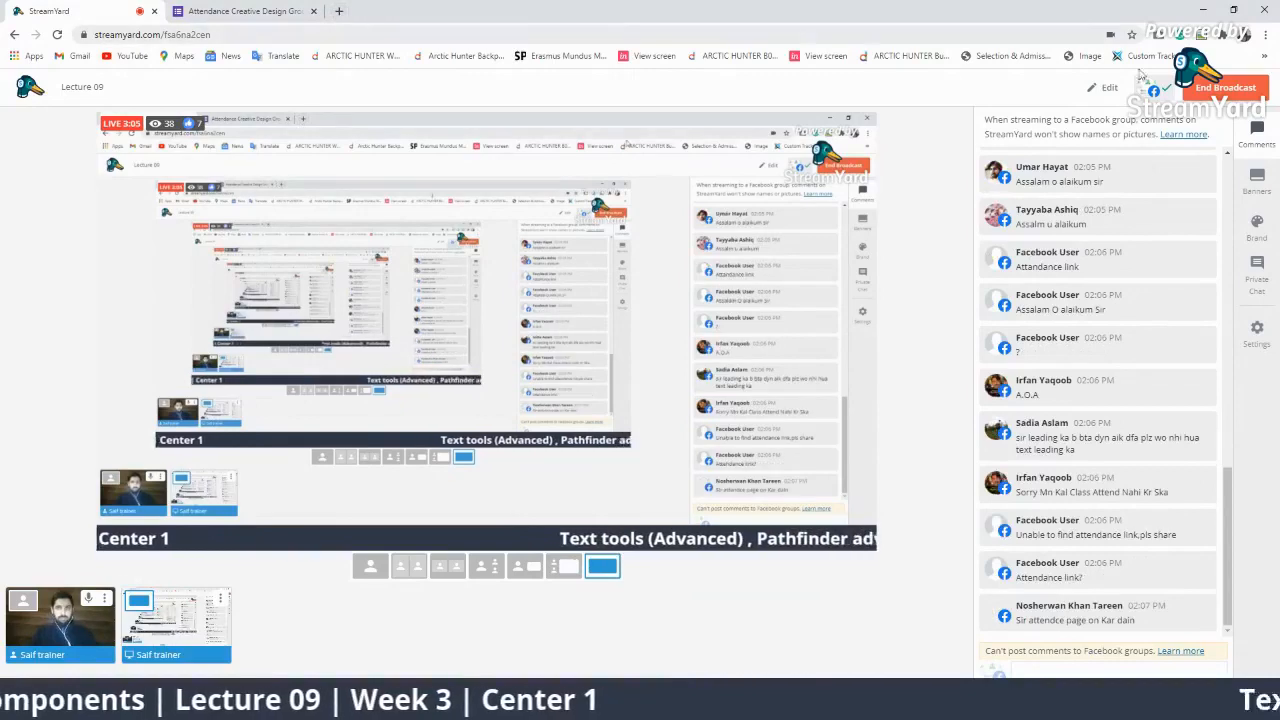
Open a new incognito window on the YouTube home page and focus its search box.
left_click(1266, 35)
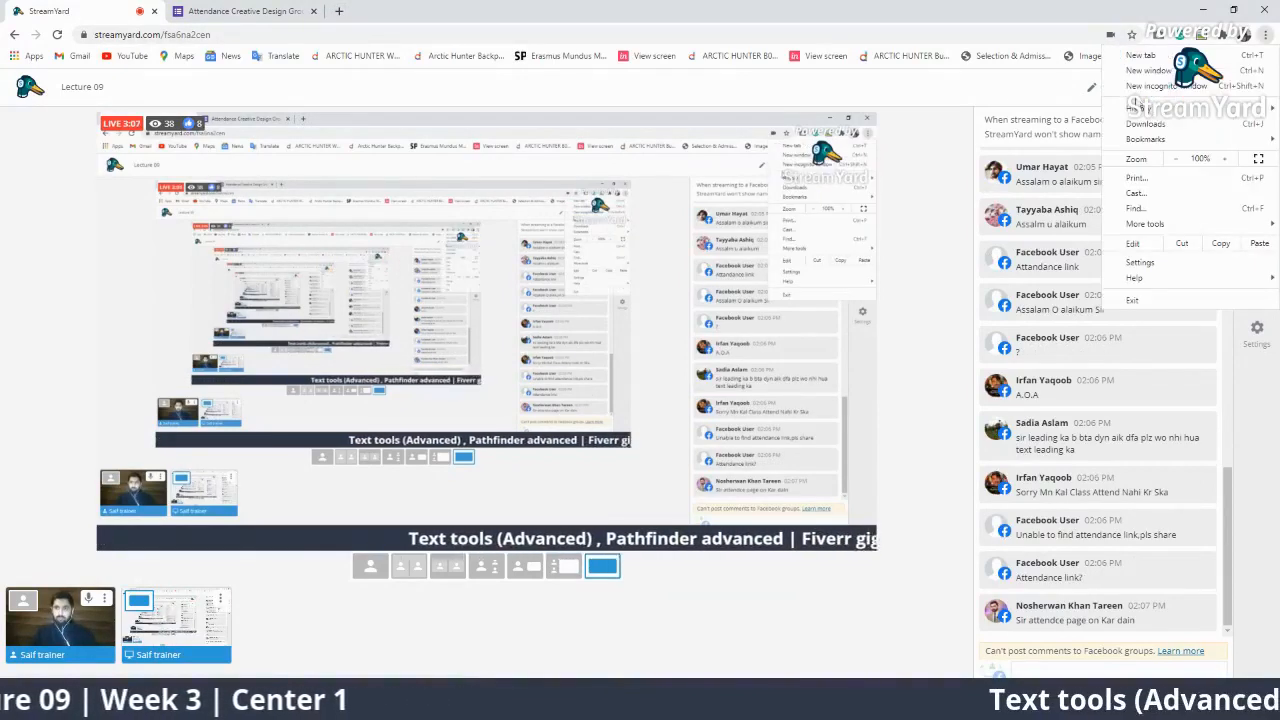
left_click(1145, 86)
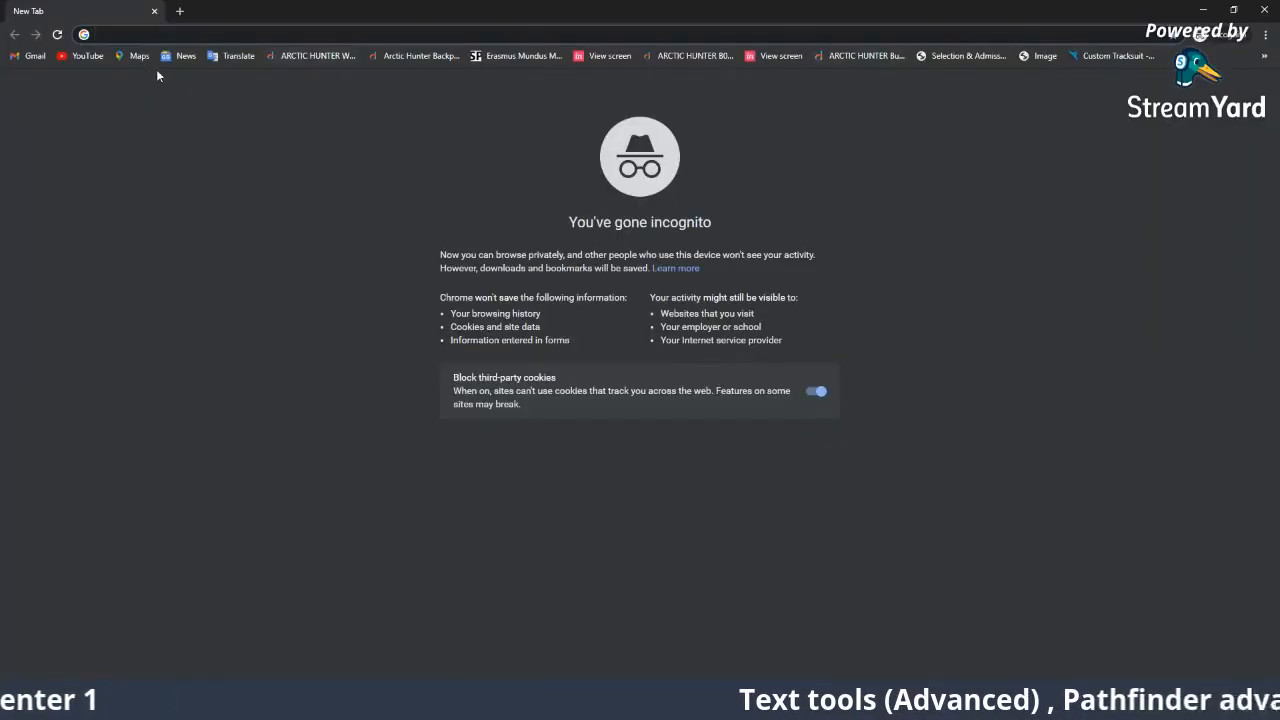
left_click(101, 59)
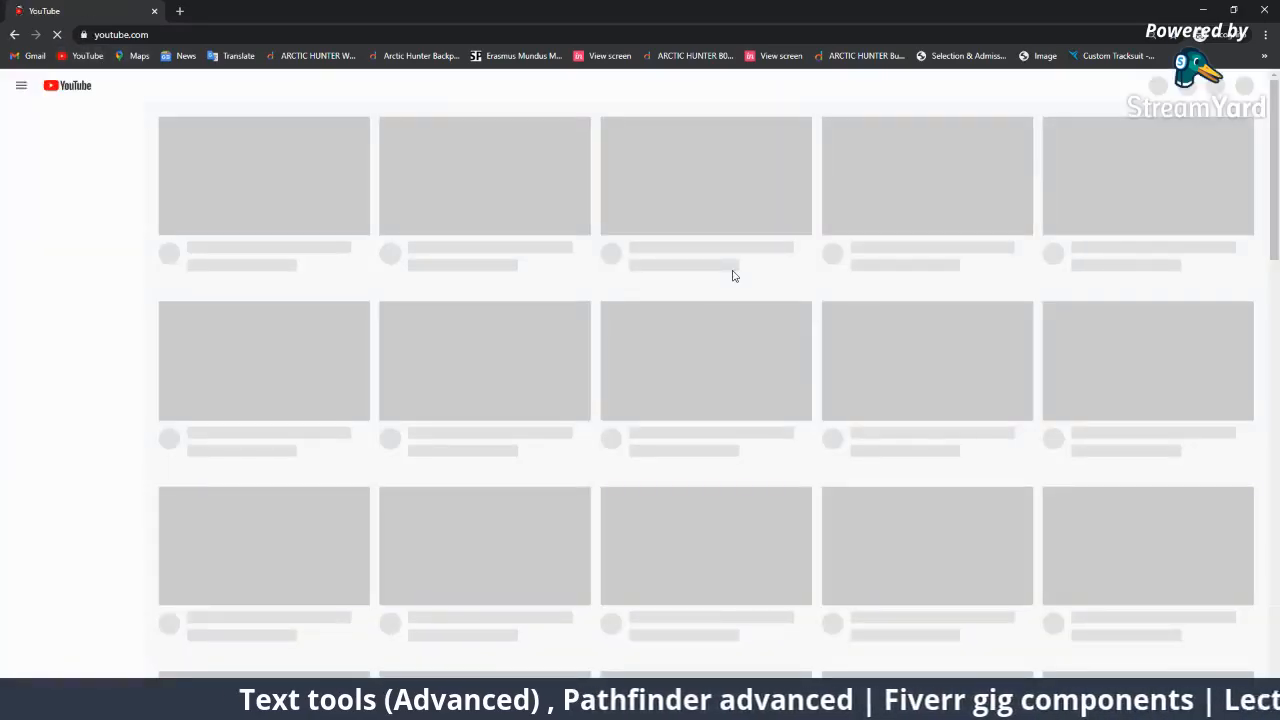
scroll(637, 212, "down", 8)
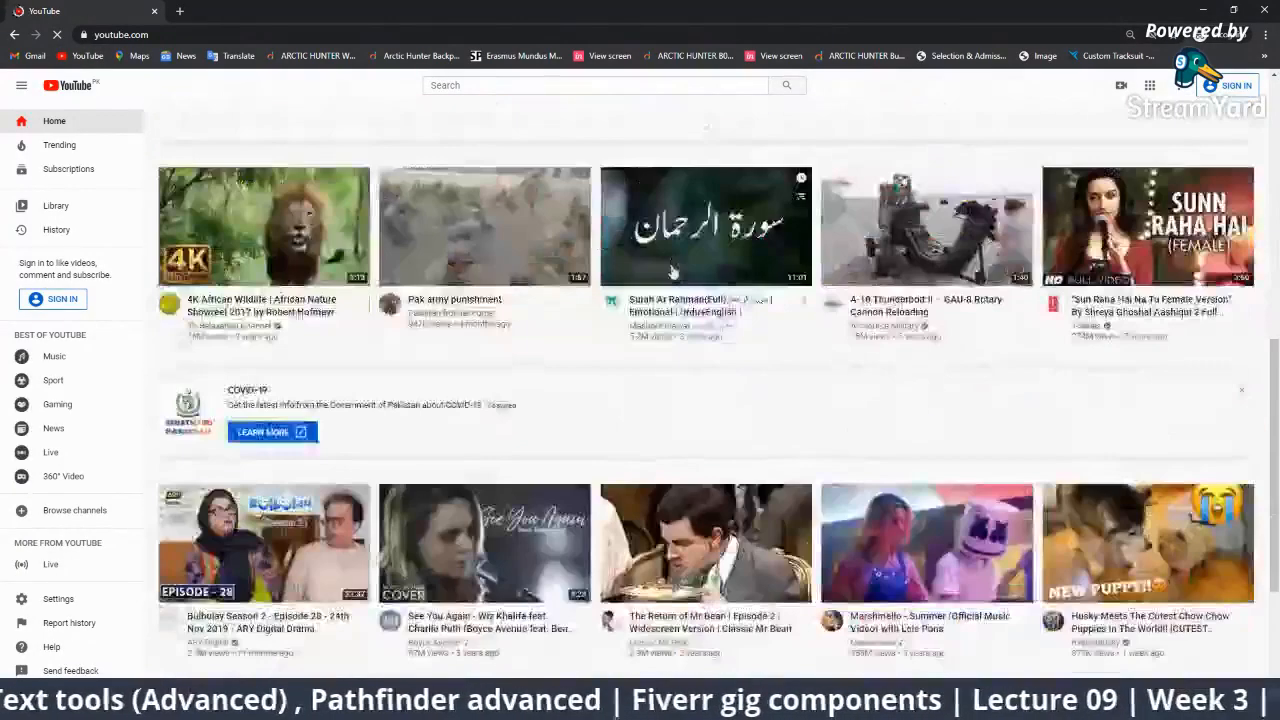
left_click(577, 88)
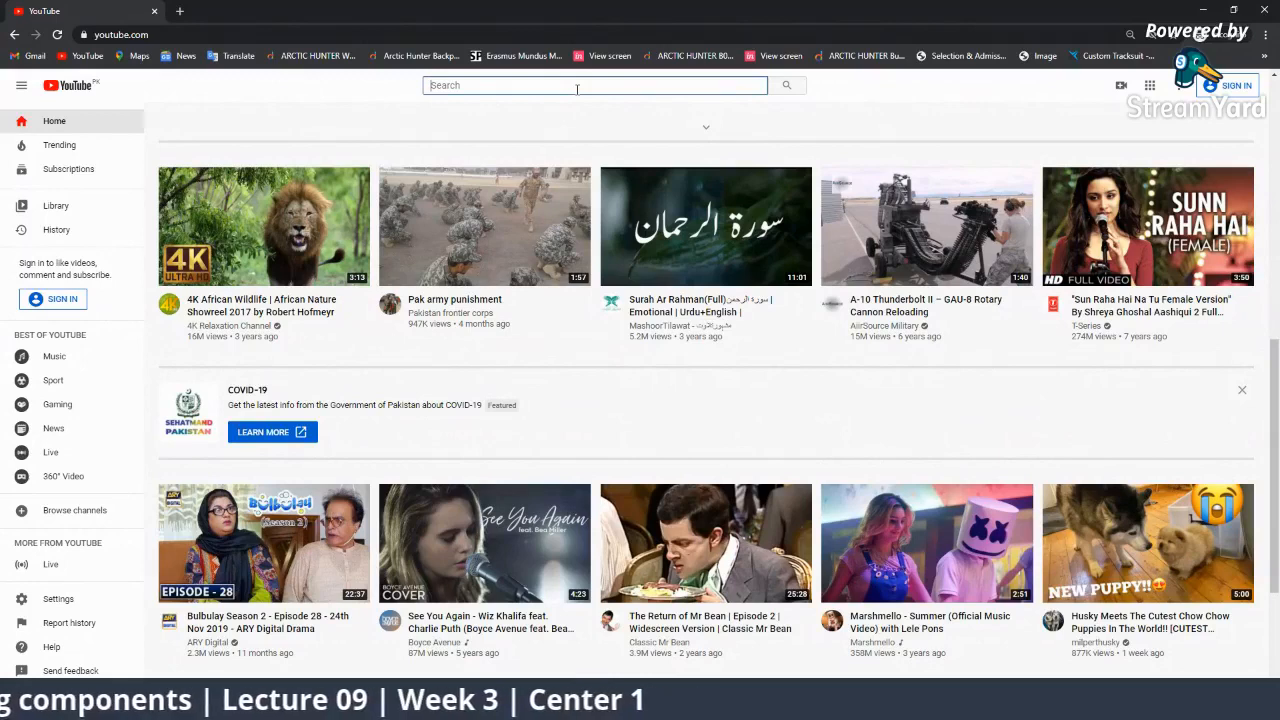
Search YouTube for 'artboard tool illustrator'.
type("a")
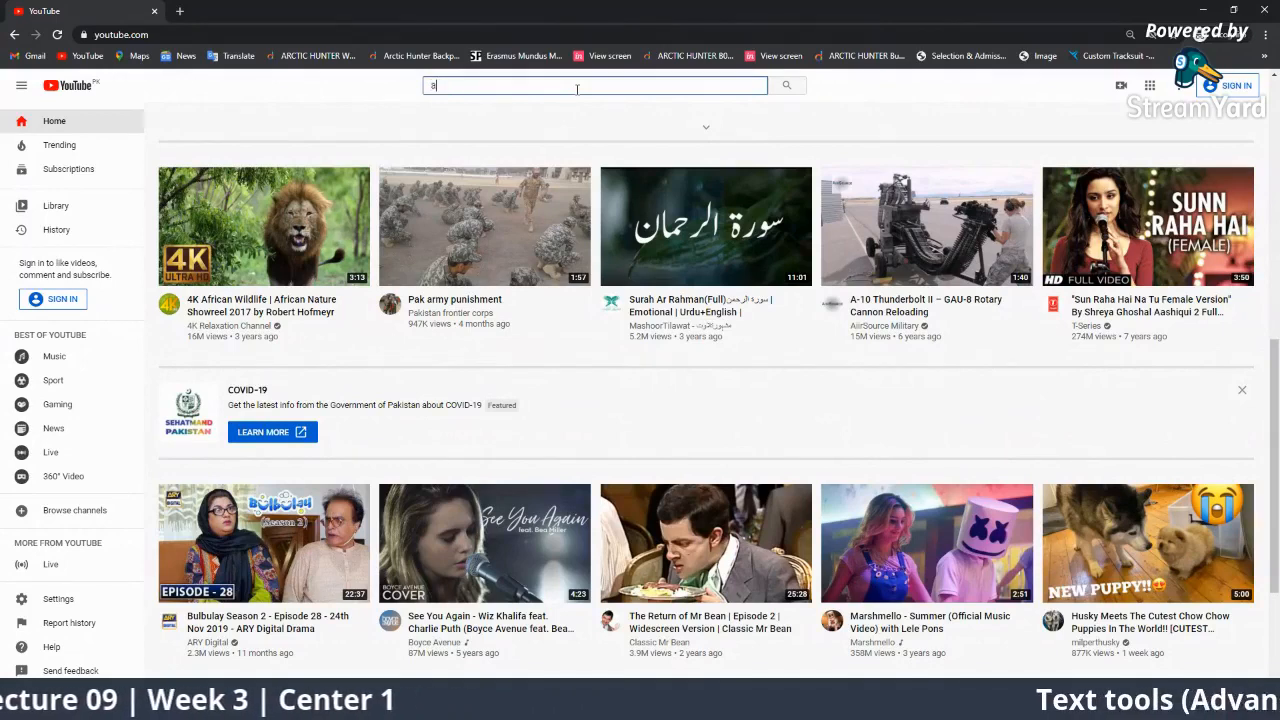
type("rtboard")
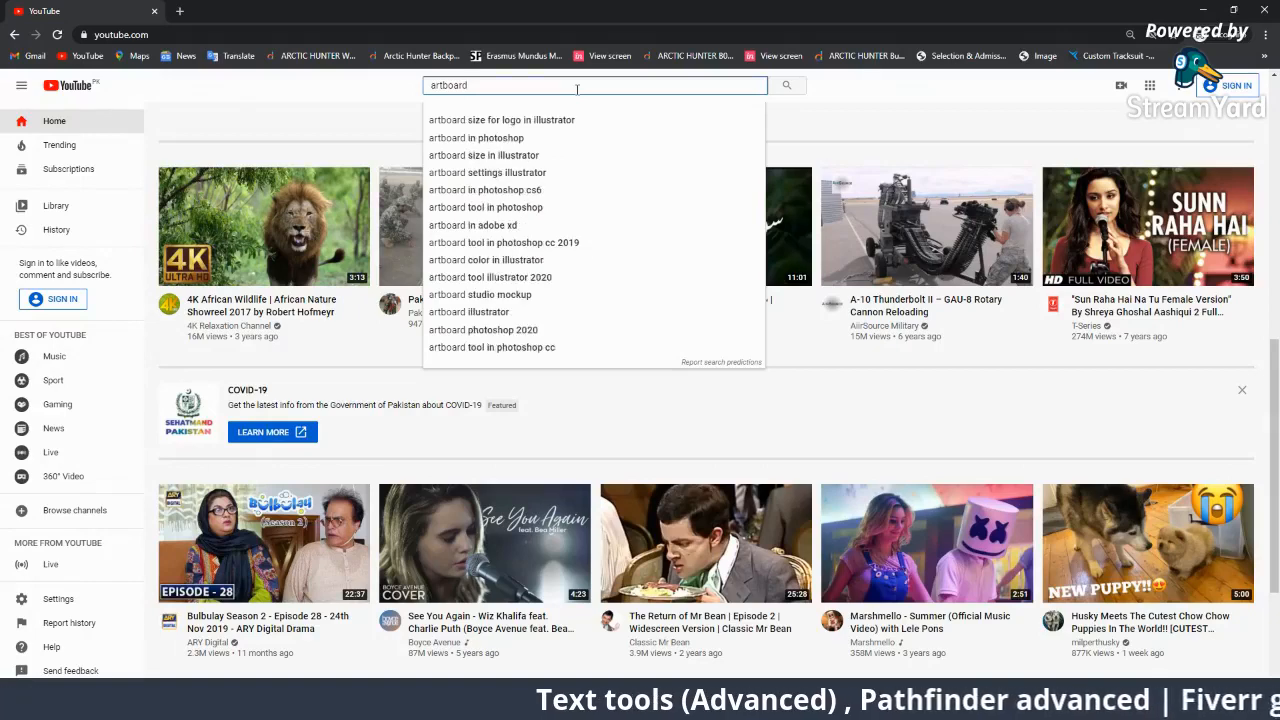
type(" too")
type("l")
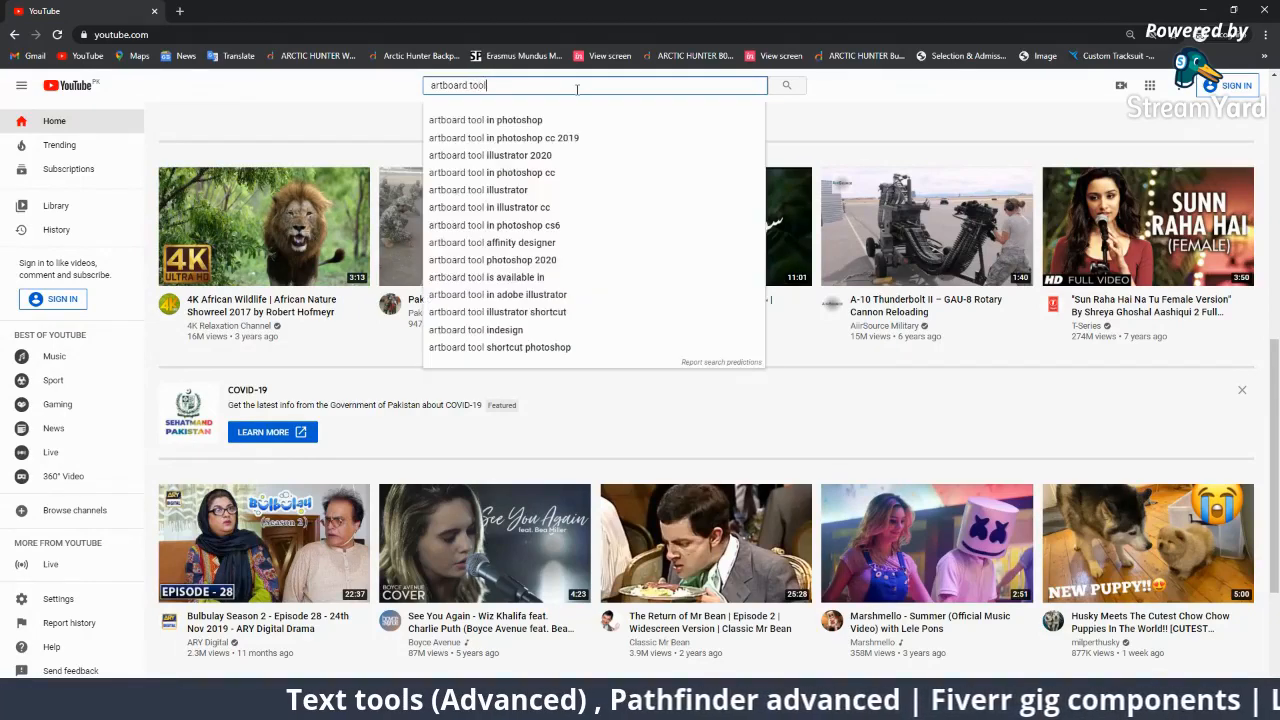
type(" il")
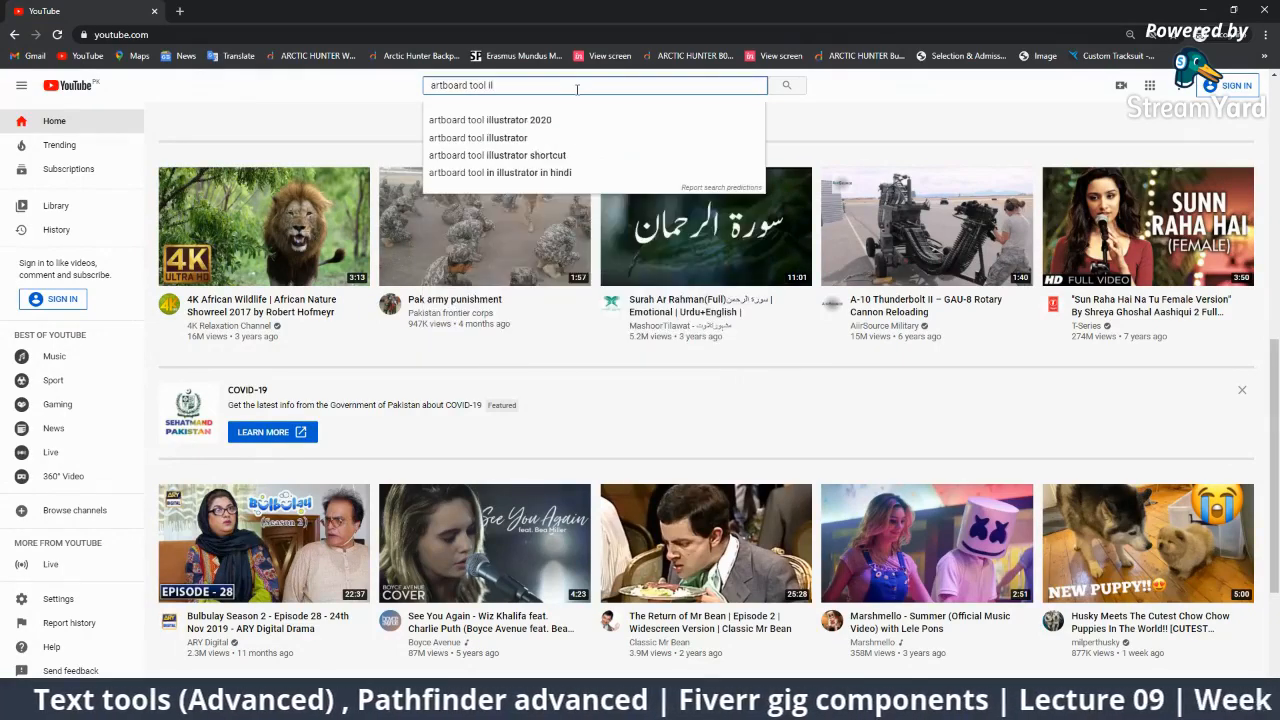
key("Down")
key("Down")
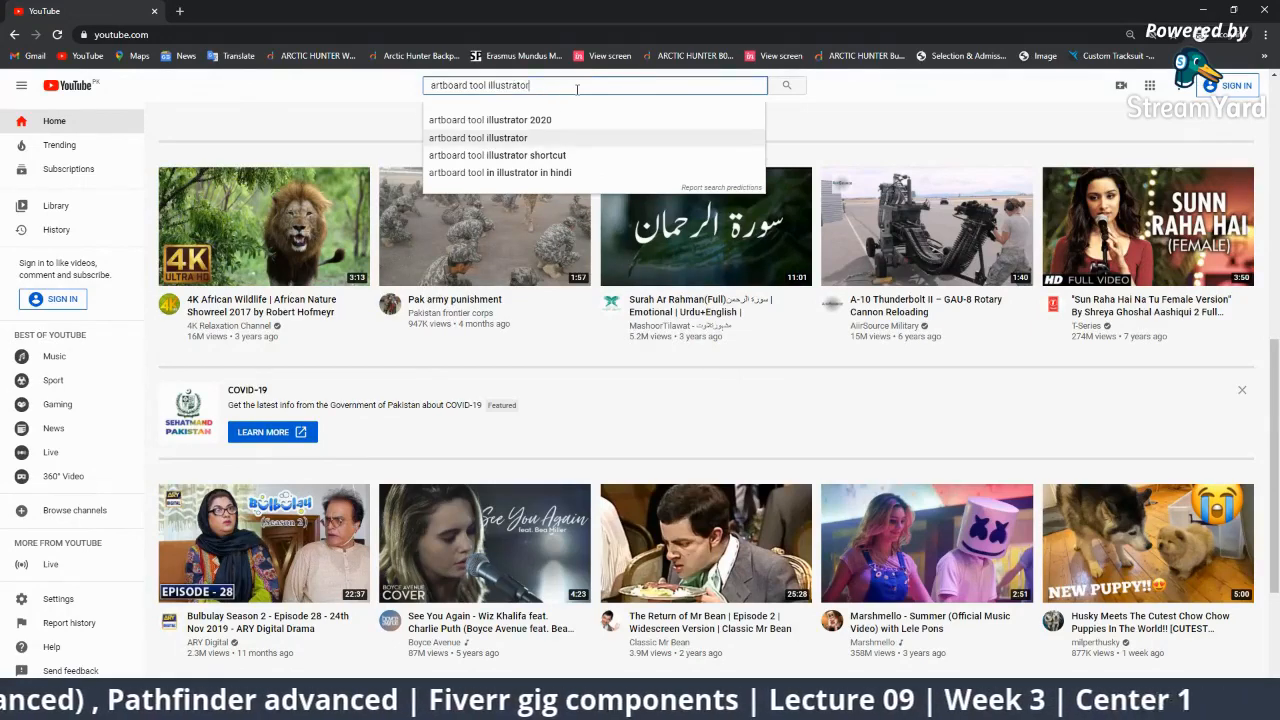
key("Return")
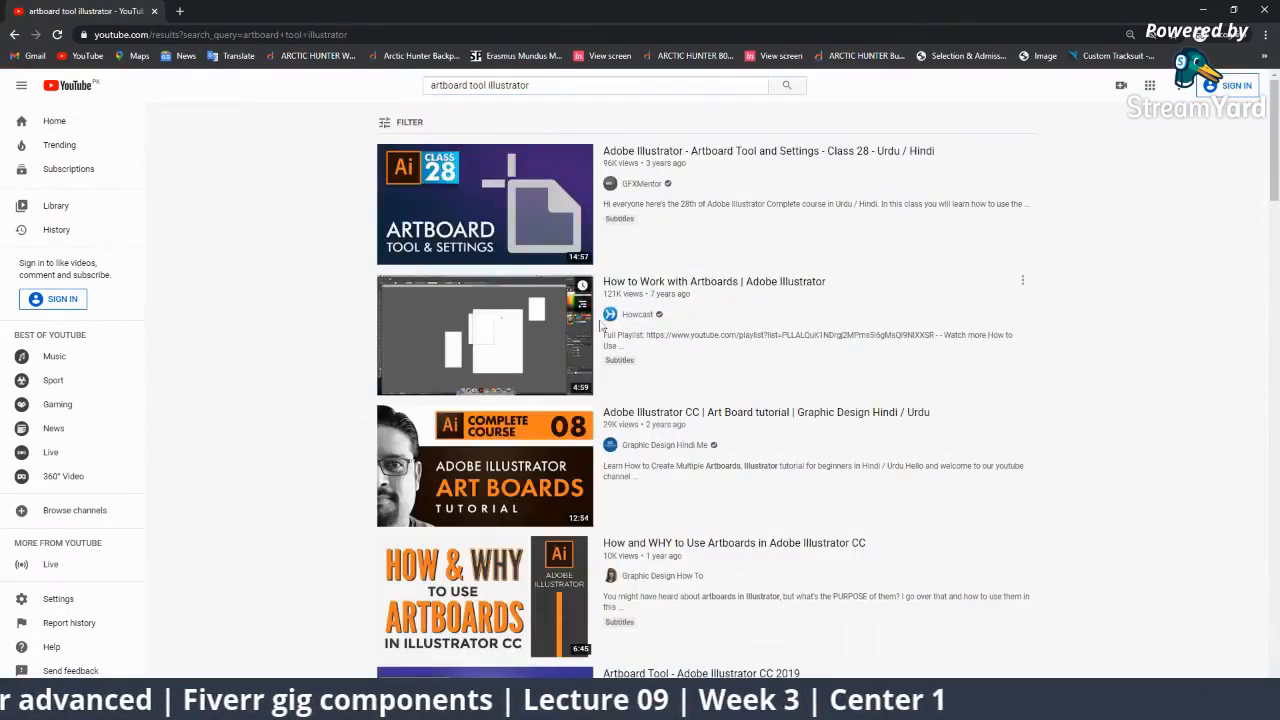
Browse the artboard tutorial results, such as 'Artboard Tool and Settings - Class 28'.
mouse_move(512, 224)
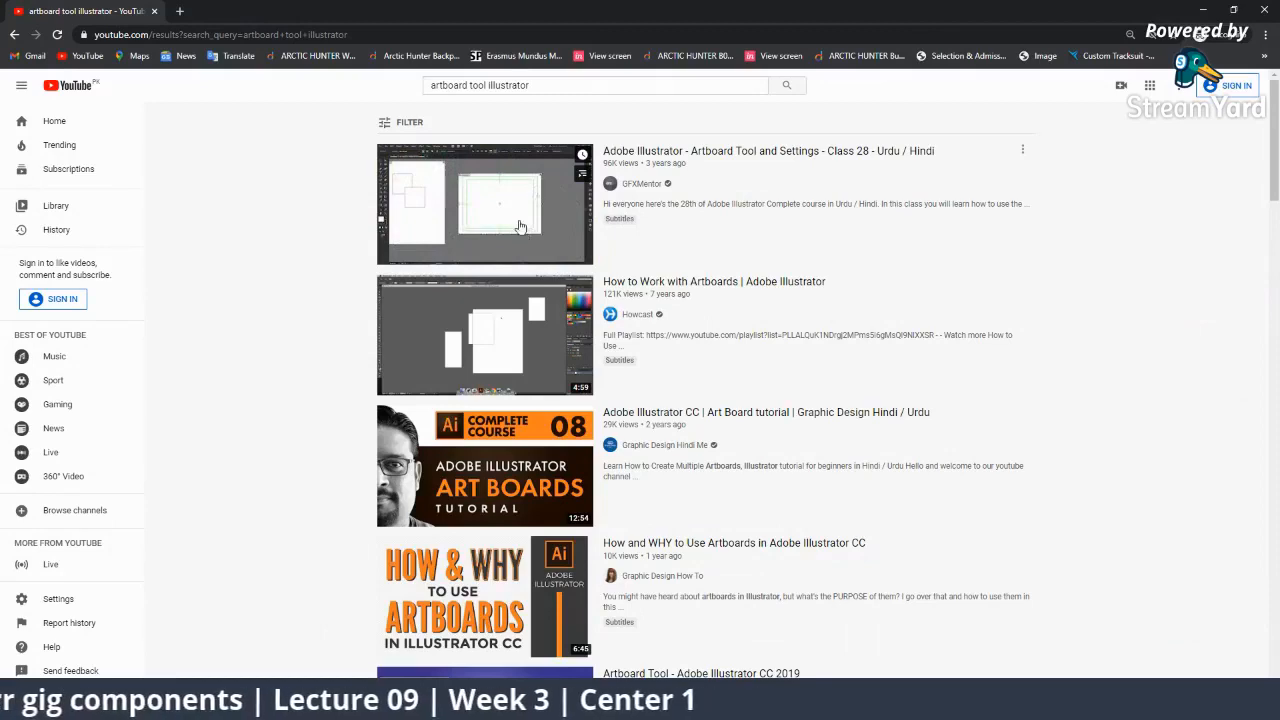
mouse_move(517, 447)
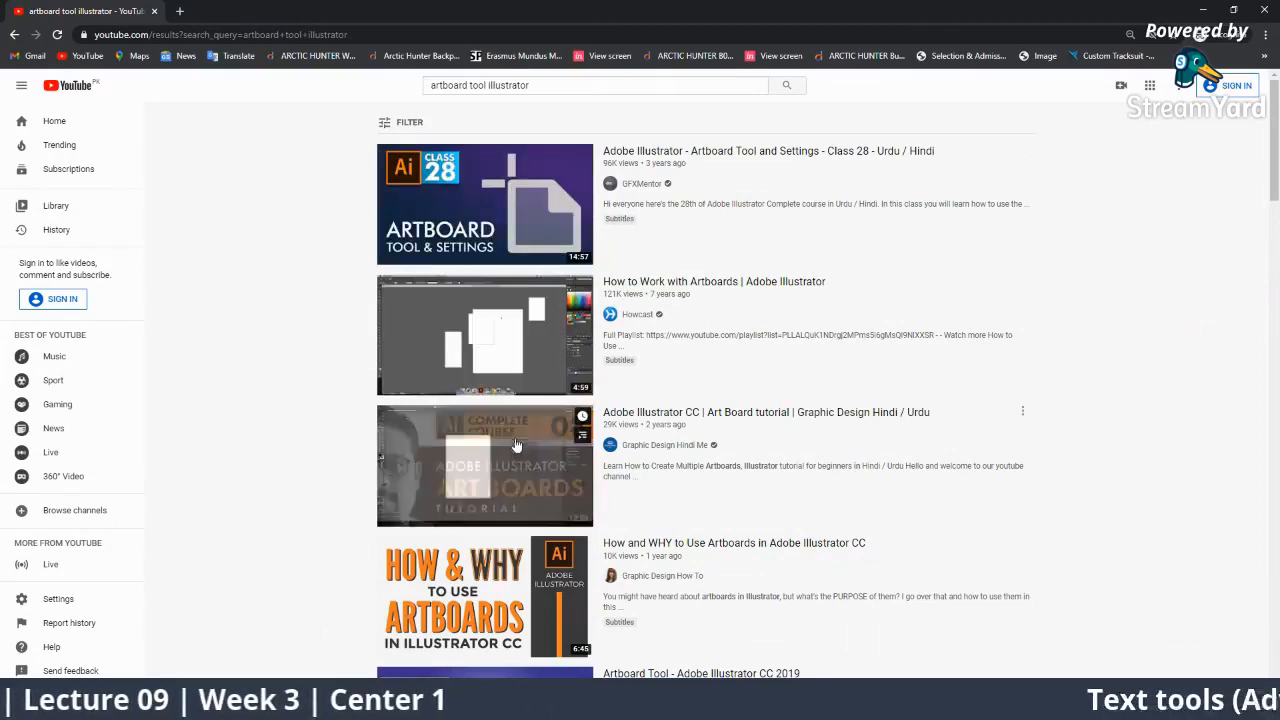
scroll(500, 420, "down", 3)
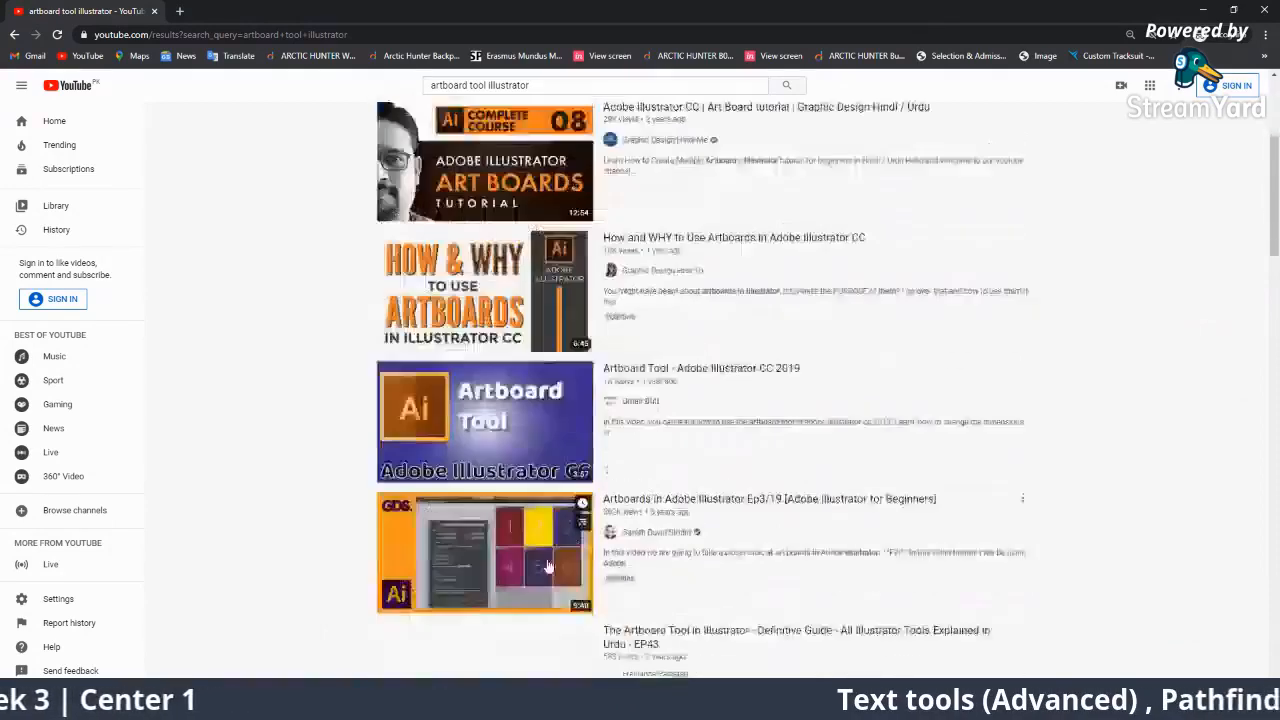
mouse_move(481, 376)
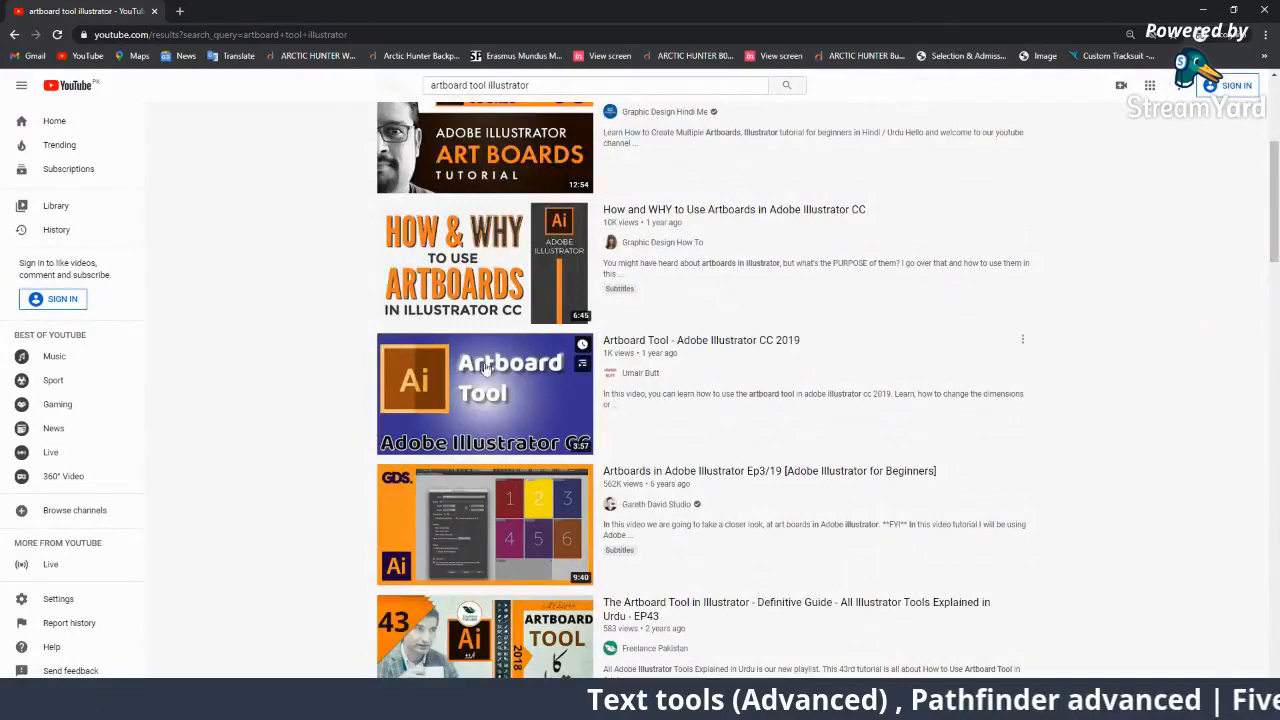
mouse_move(511, 266)
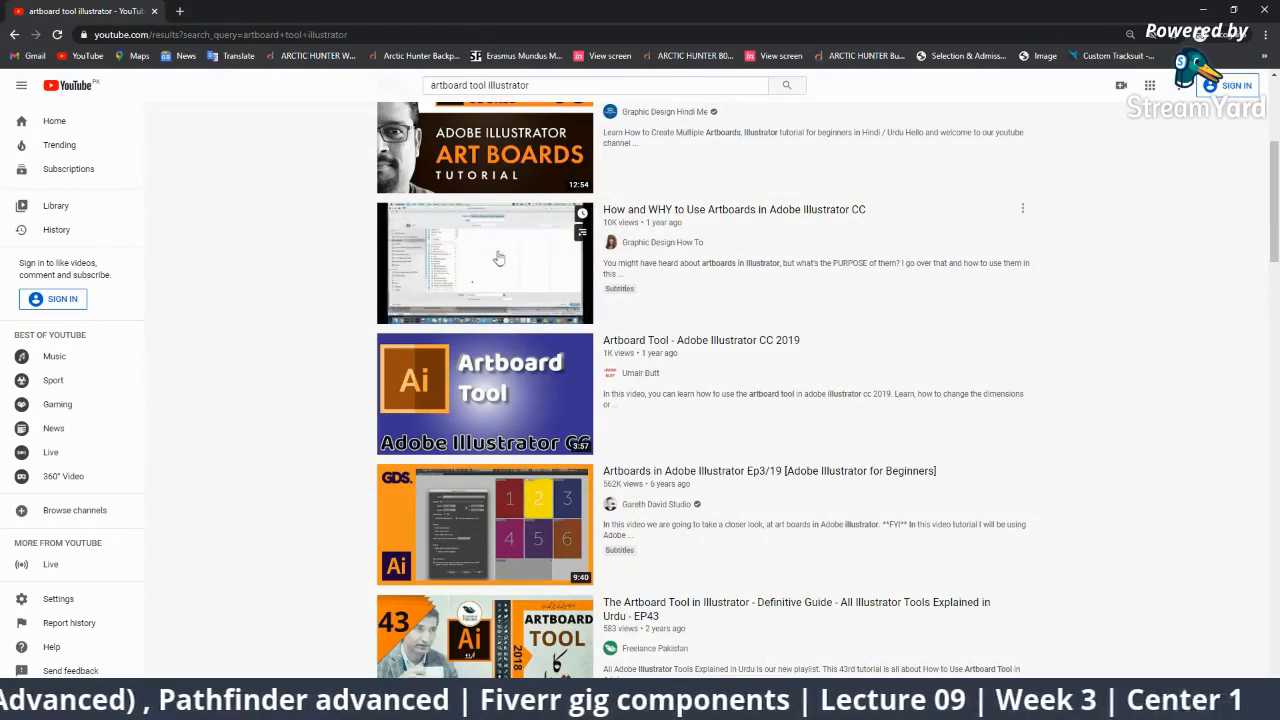
scroll(689, 337, "up", 2)
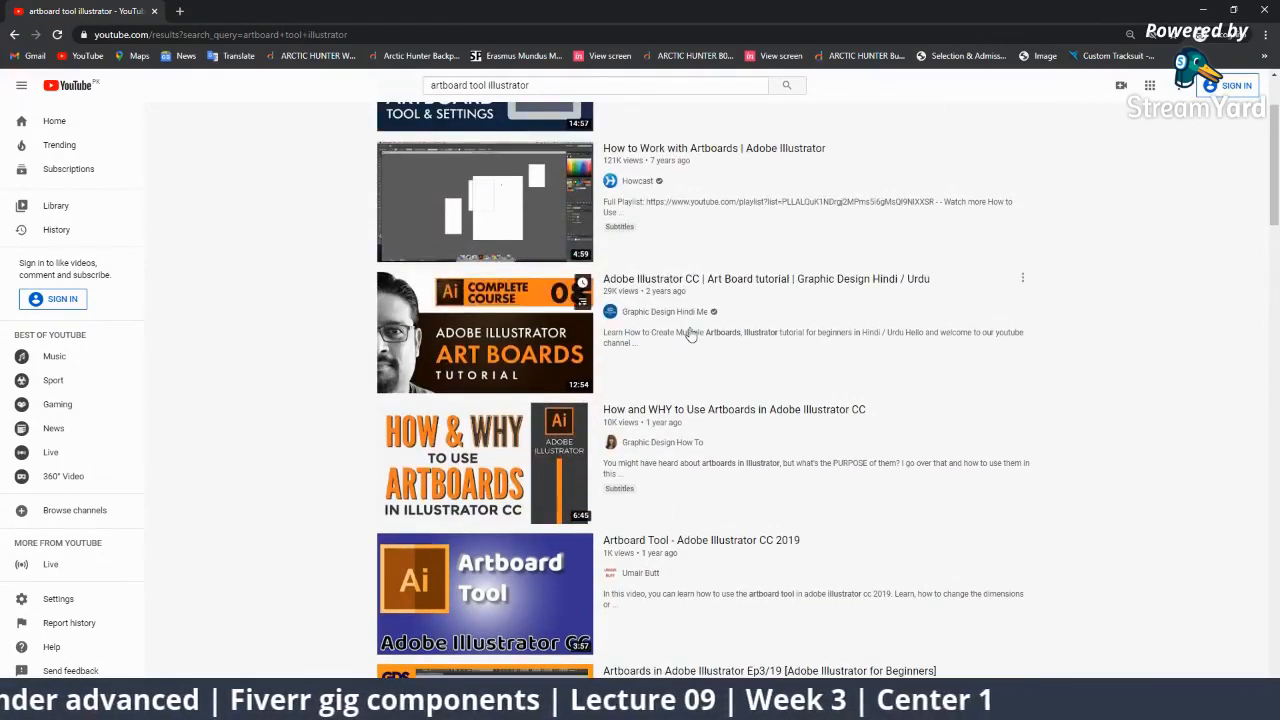
scroll(689, 332, "up", 2)
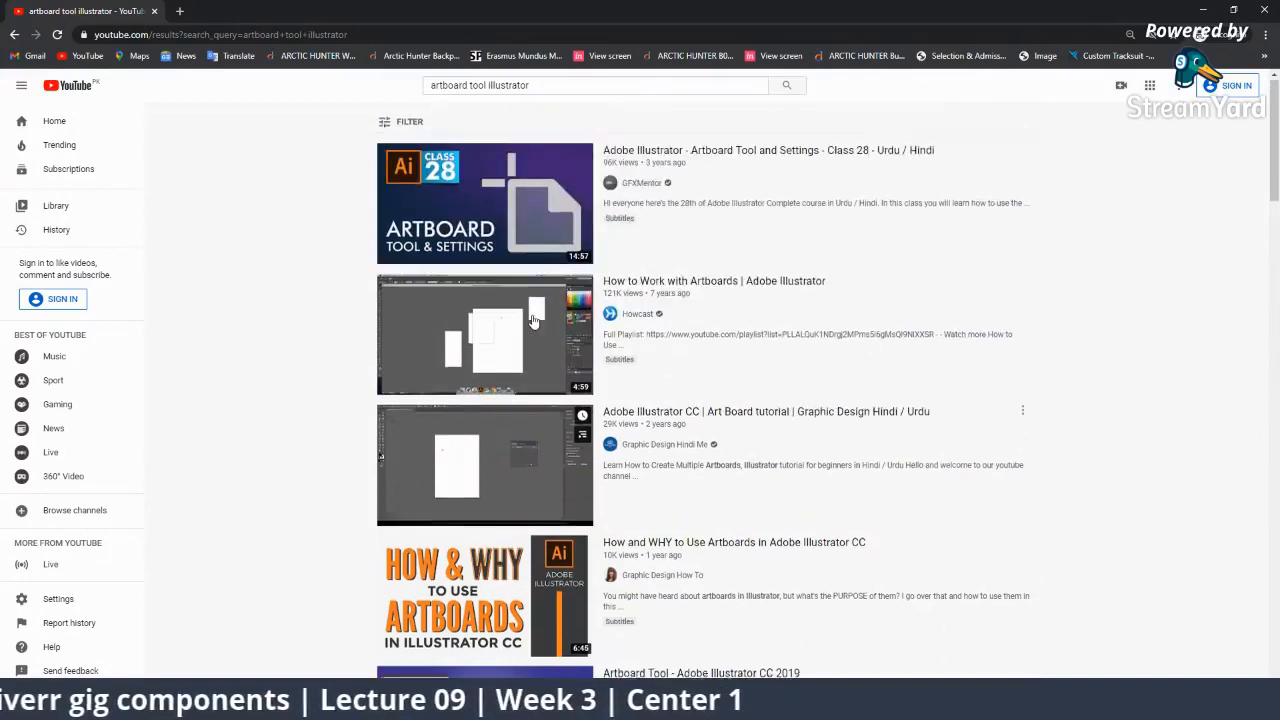
left_click(466, 85)
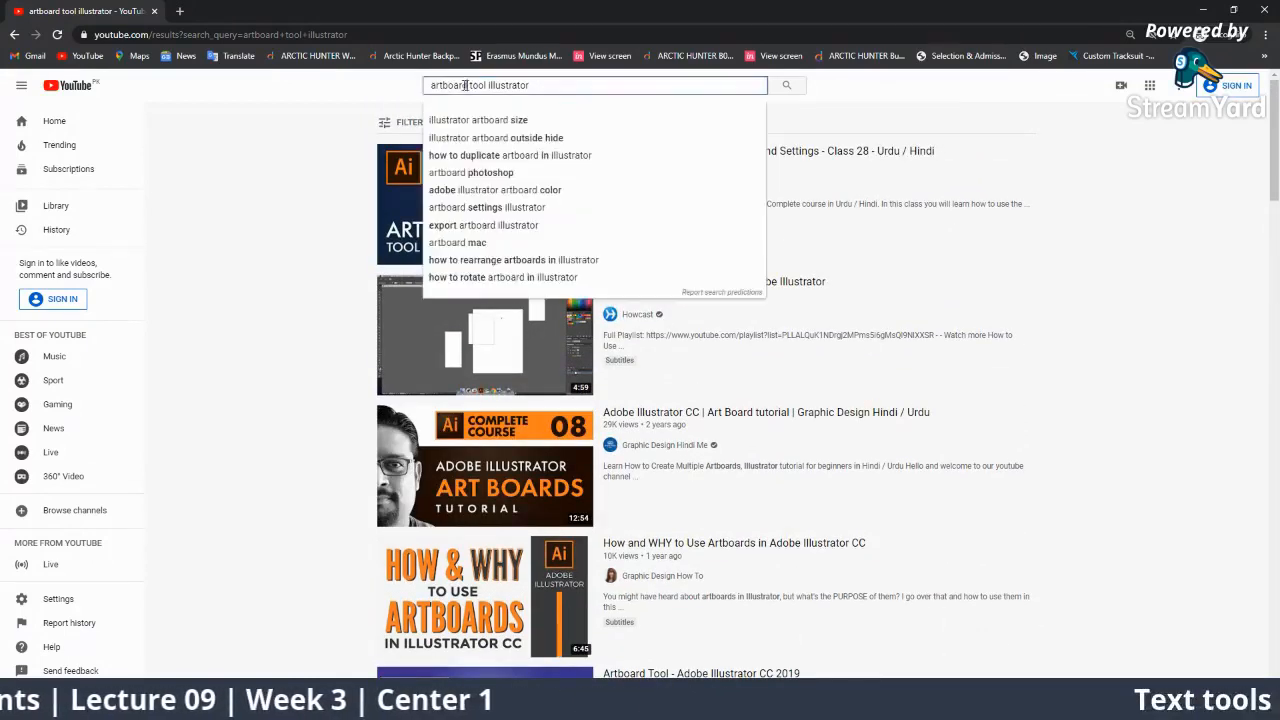
Search YouTube for 'text tool illustrator', then minimise the browser to return to StreamYard.
type("te")
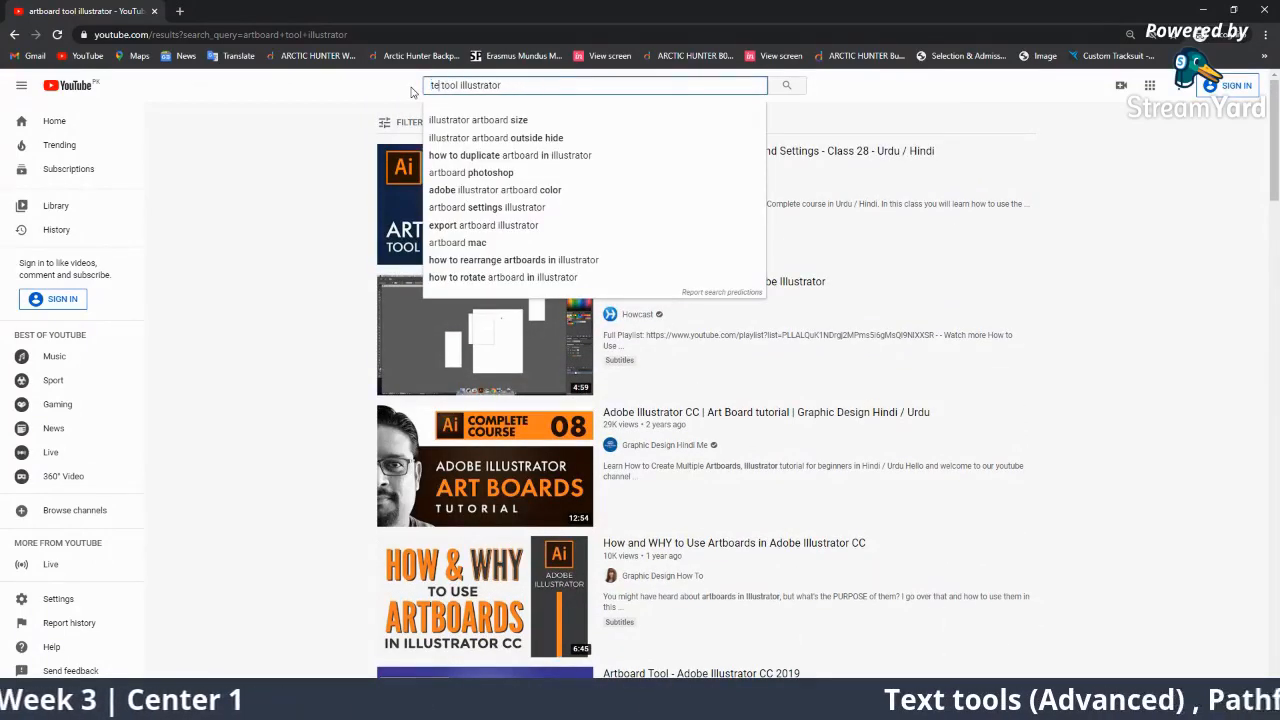
type("xt")
key("Return")
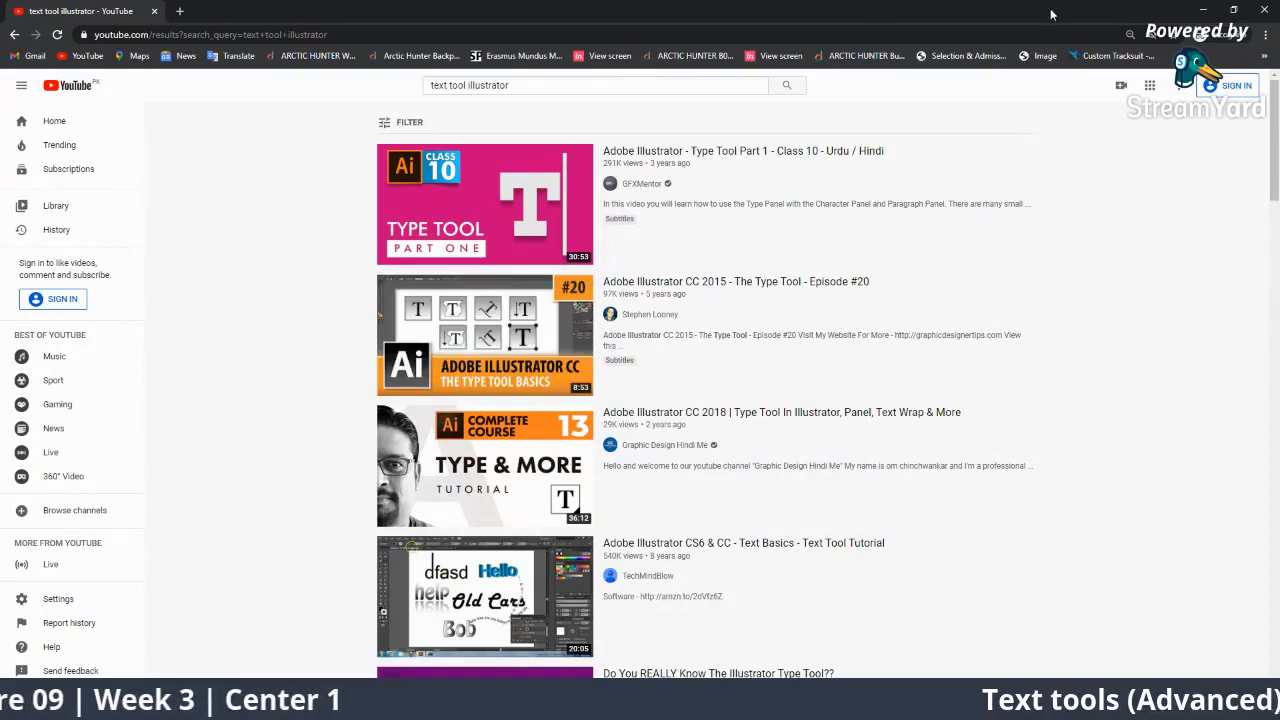
left_click(1202, 11)
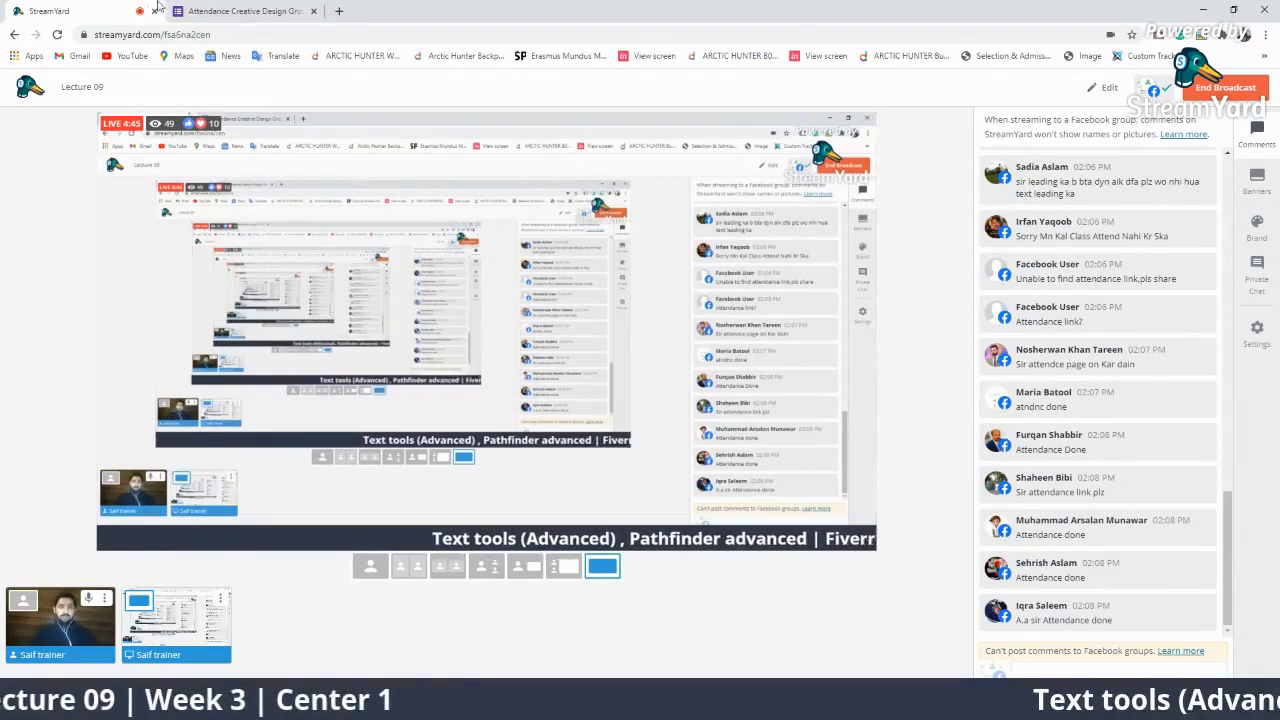
Copy the reloaded attendance form's URL and open the 'Lecture 09' broadcast details editor.
left_click(213, 8)
left_click(60, 35)
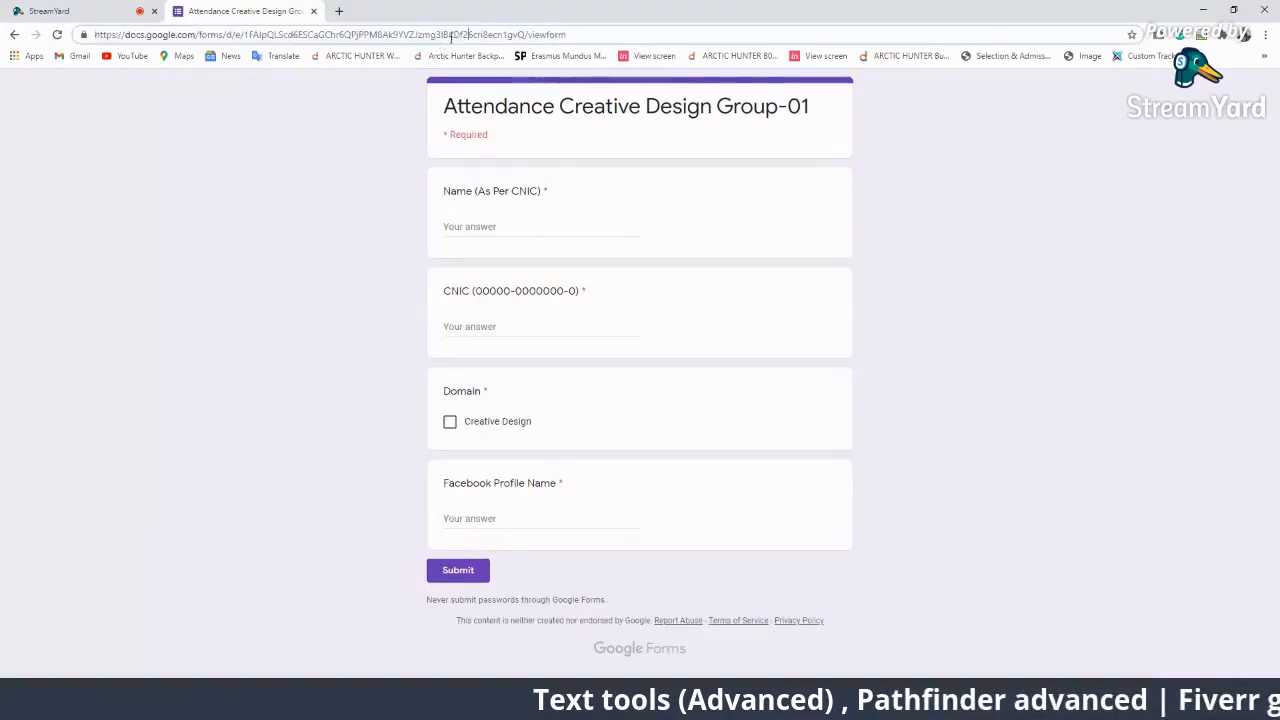
left_click(493, 36)
left_click(130, 10)
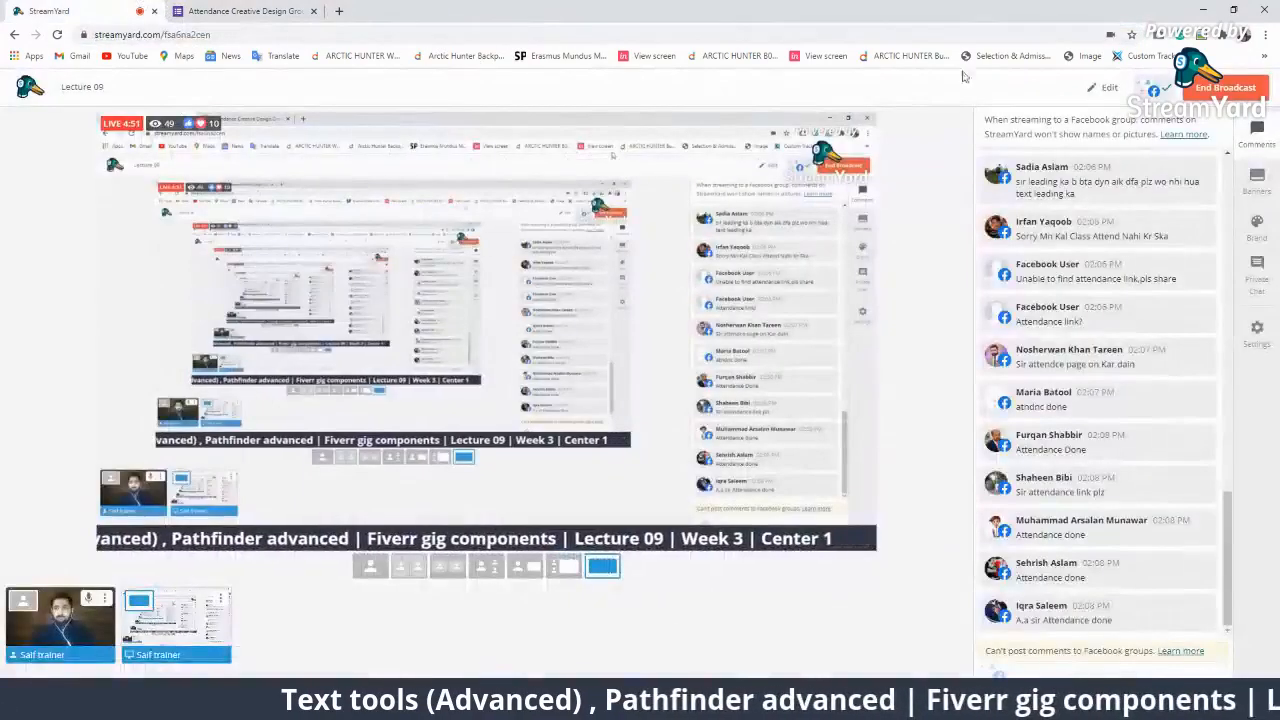
left_click(1108, 92)
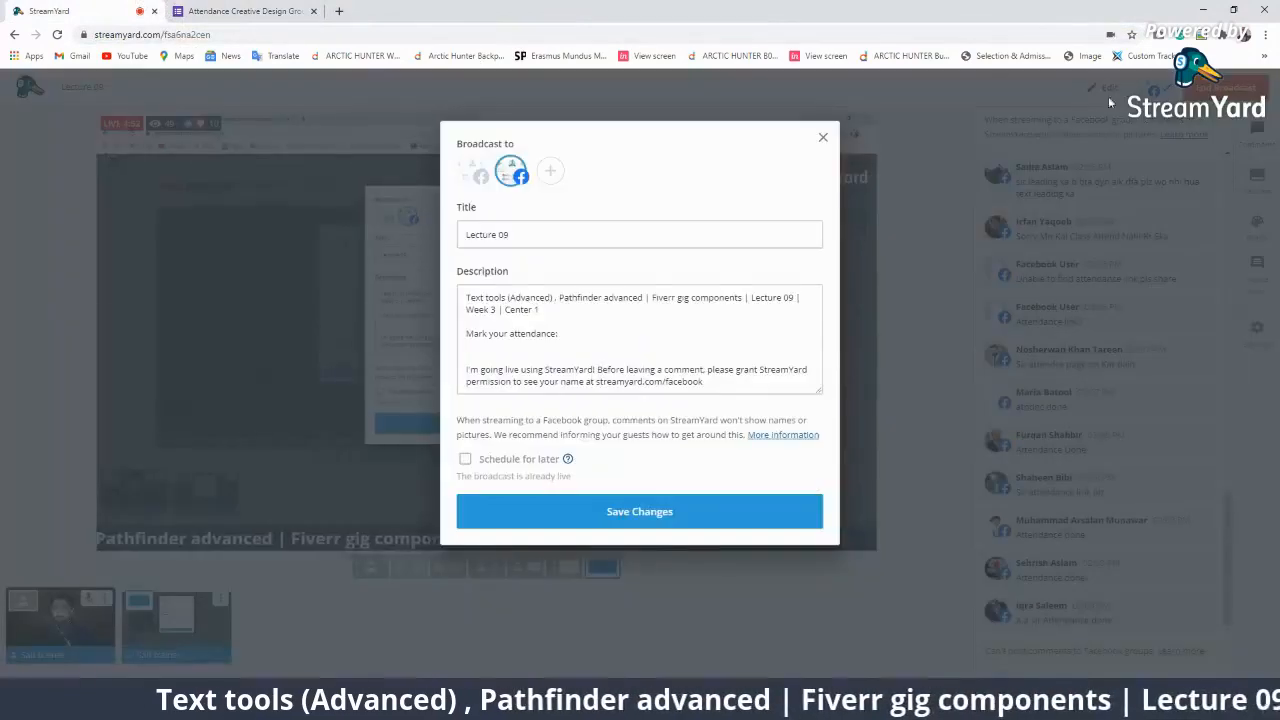
Paste the attendance form link under 'Mark your attendance:' and save the description.
left_click(661, 328)
key("Return")
type("https://docs.google.com/forms/d/e/1FAIpQLScd6E5CaGChr6QPjPPM8Ak9YVZjzmg3lB4Df26cri8ecn1gvQ/viewform")
left_click(655, 535)
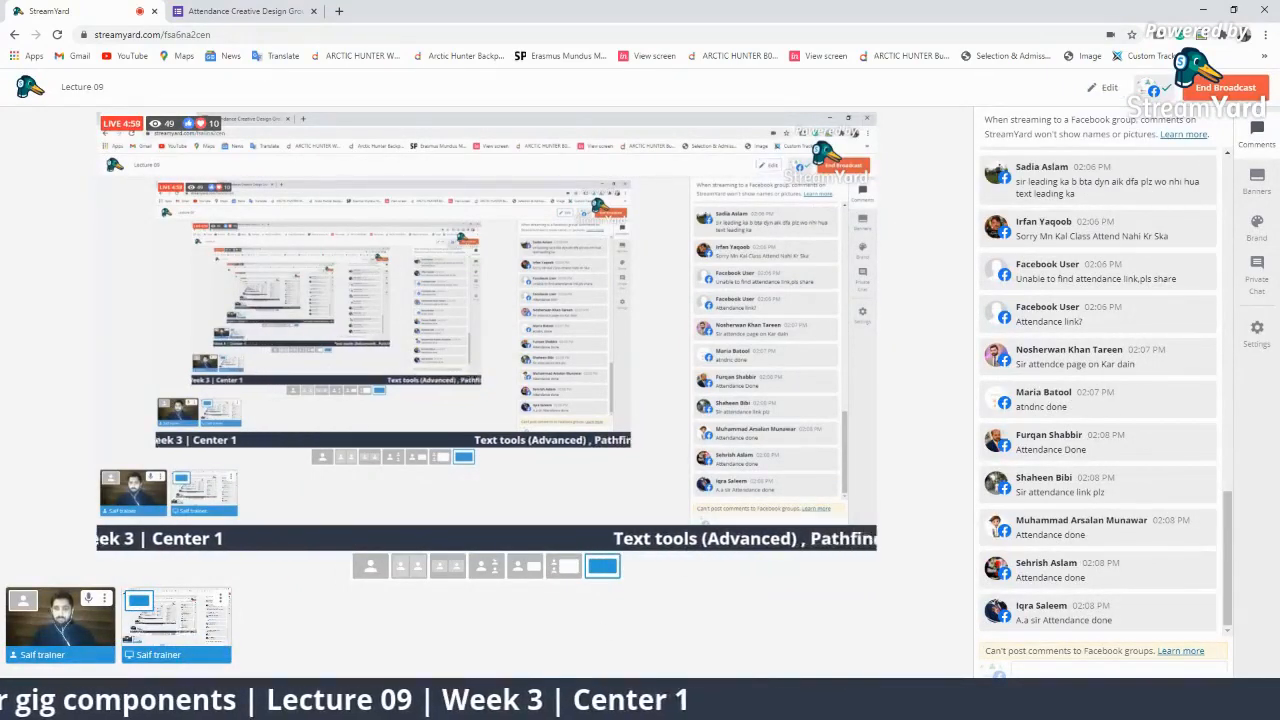
Copy the studio guest invite link.
left_click(576, 690)
left_click(647, 462)
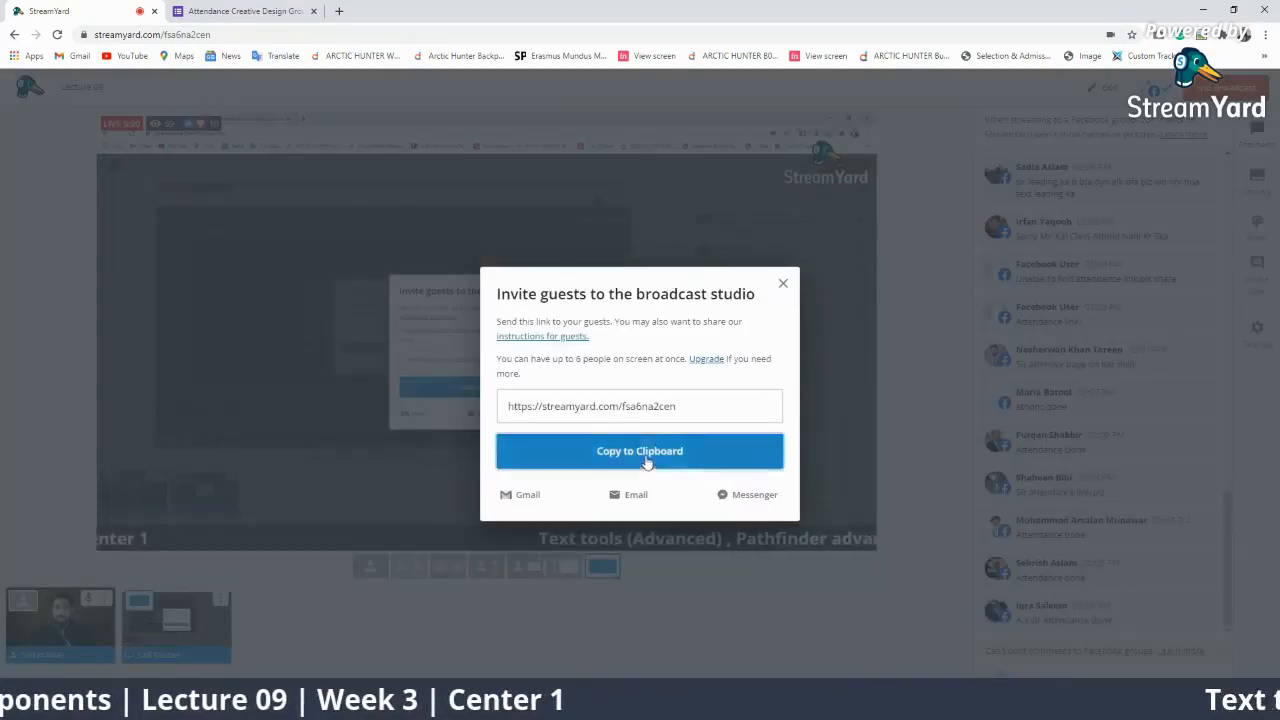
left_click(1100, 88)
Add a 'For queries on-call:' line with the invite link, save, then feature the attendance comment.
left_click(1105, 87)
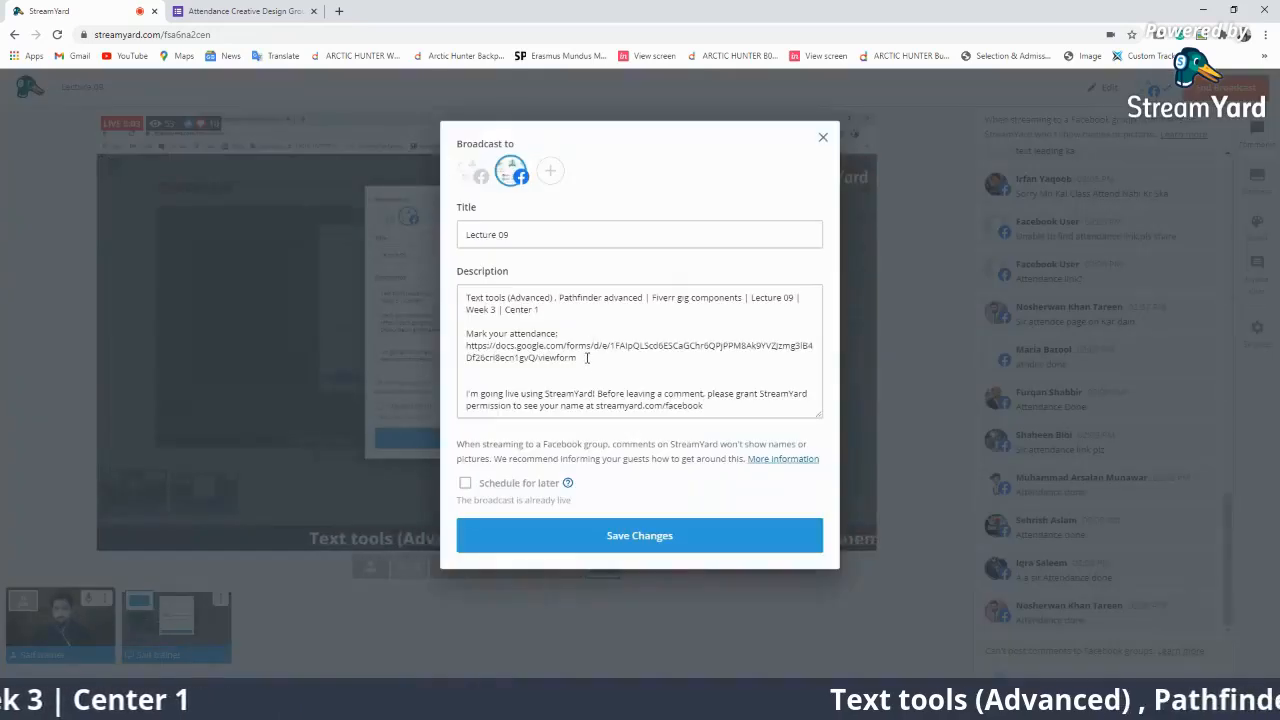
left_click(590, 366)
key("Return")
type("F")
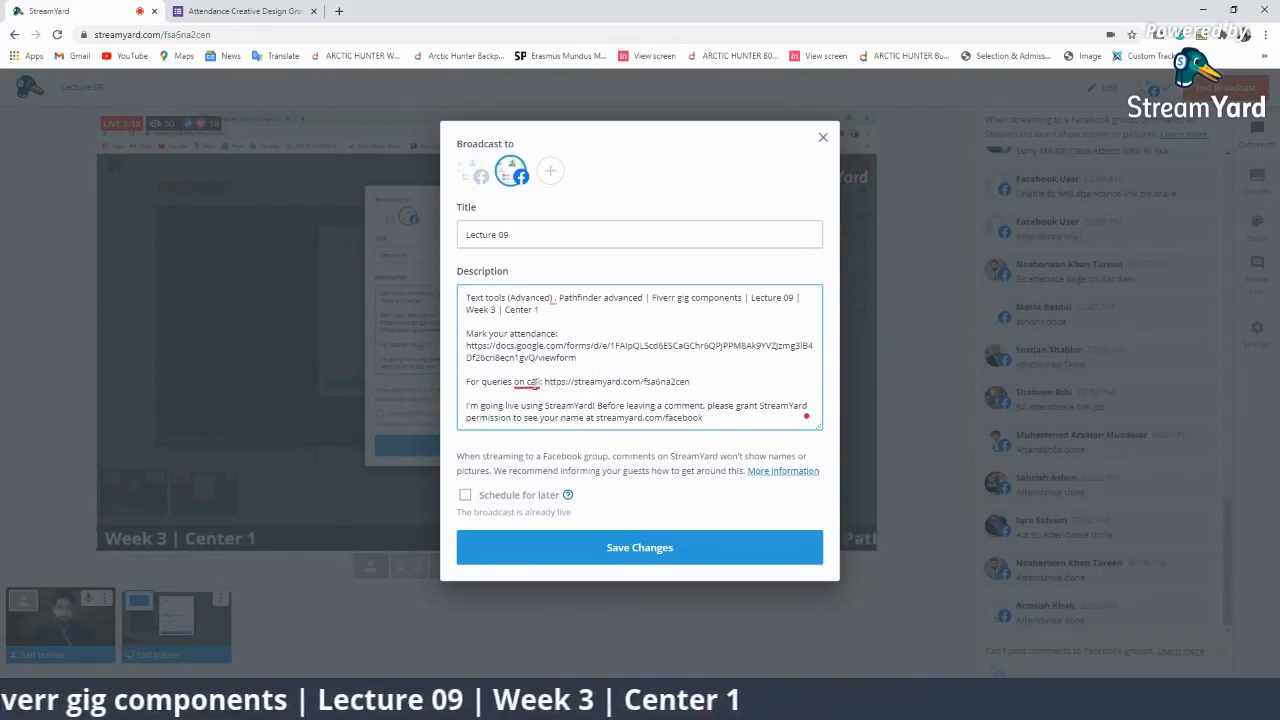
right_click(522, 384)
left_click(530, 416)
left_click(612, 550)
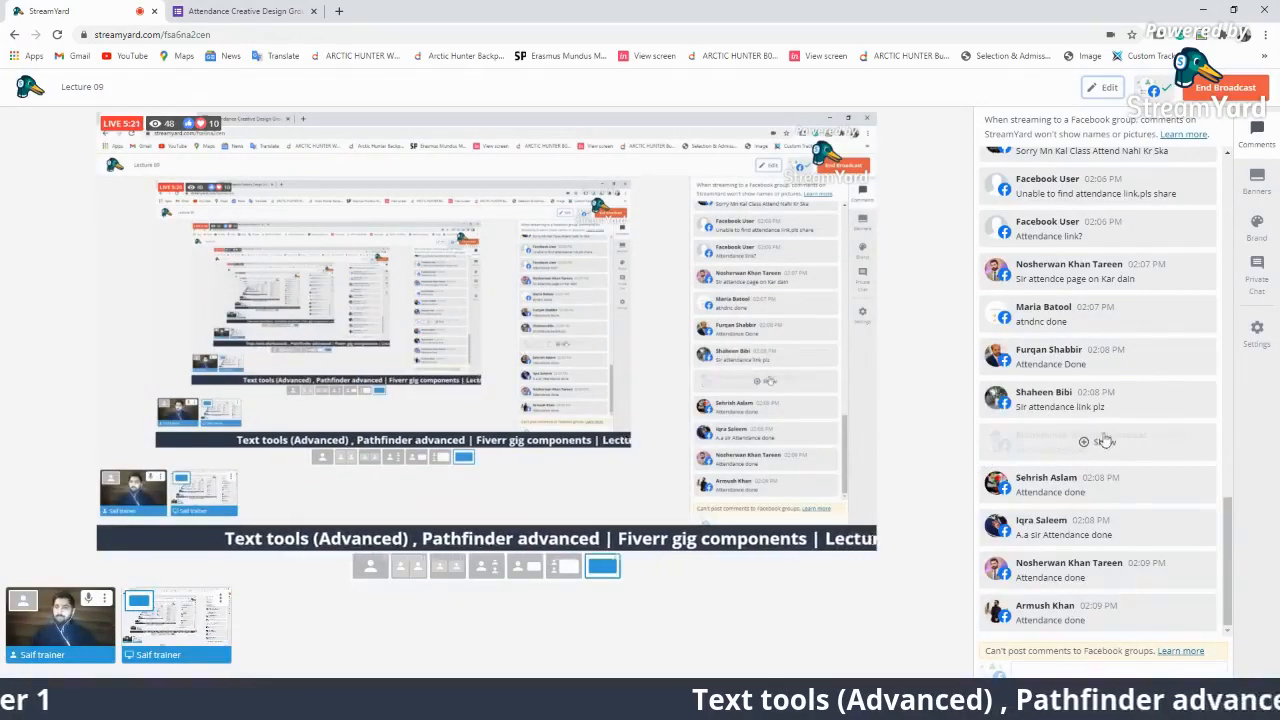
left_click(1104, 408)
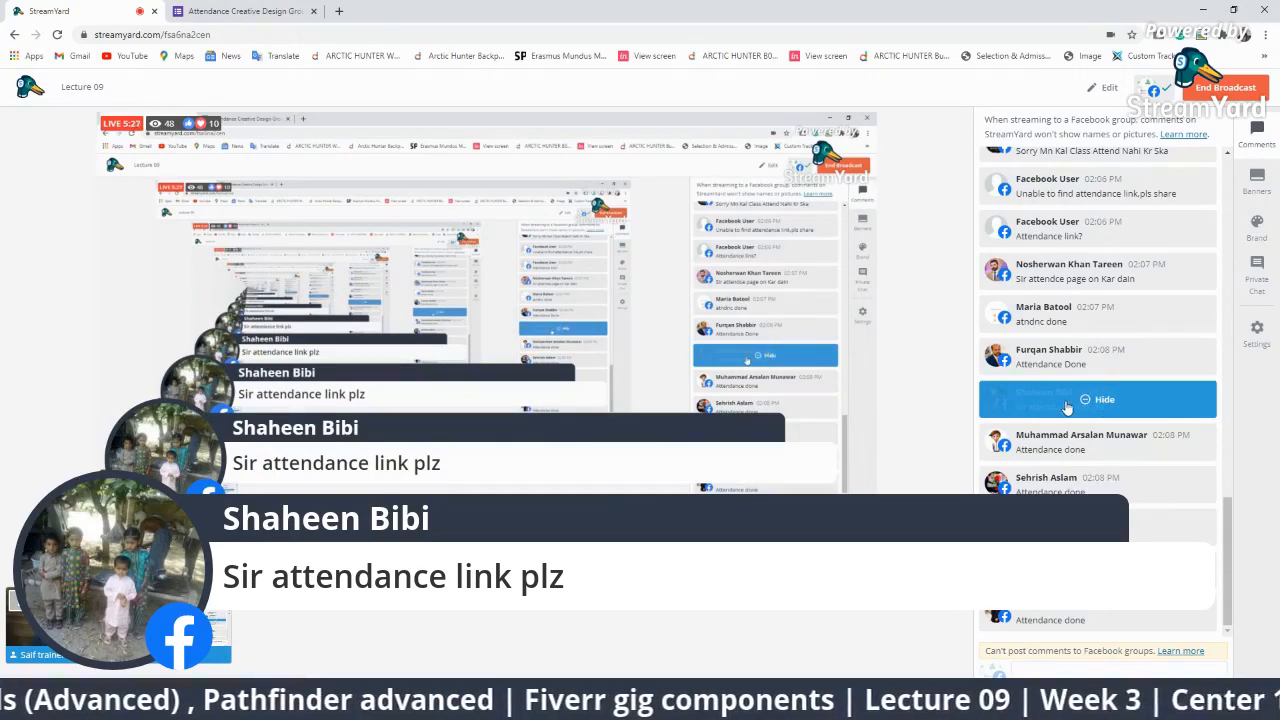
Hide the attendance-link banner, then show and hide the can't-find-link comment.
left_click(1067, 401)
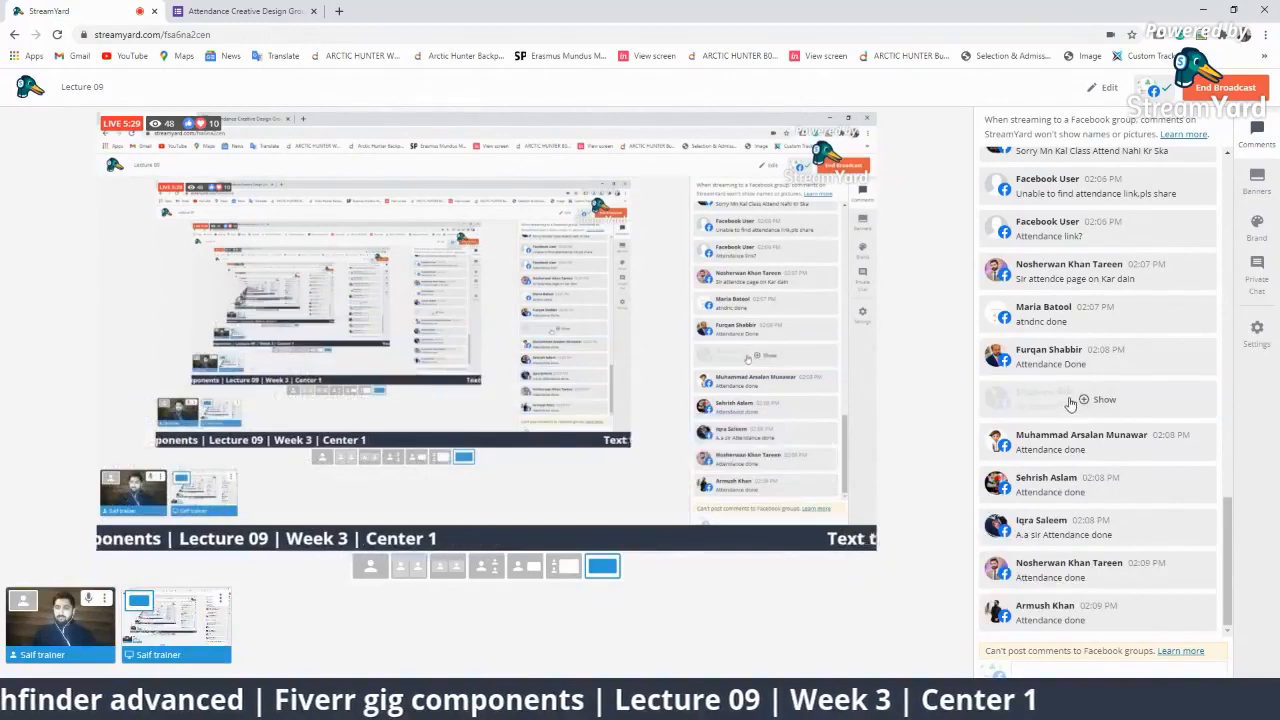
scroll(1098, 438, "up", 3)
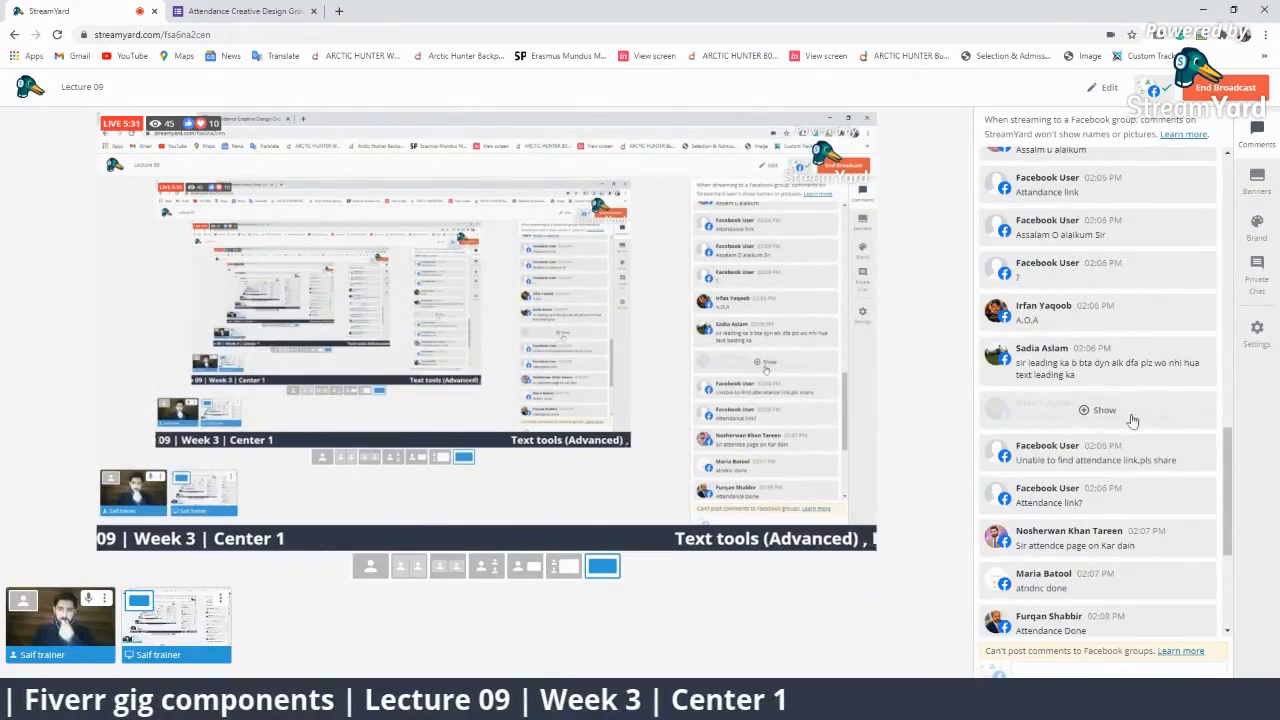
left_click(1138, 460)
left_click(1118, 450)
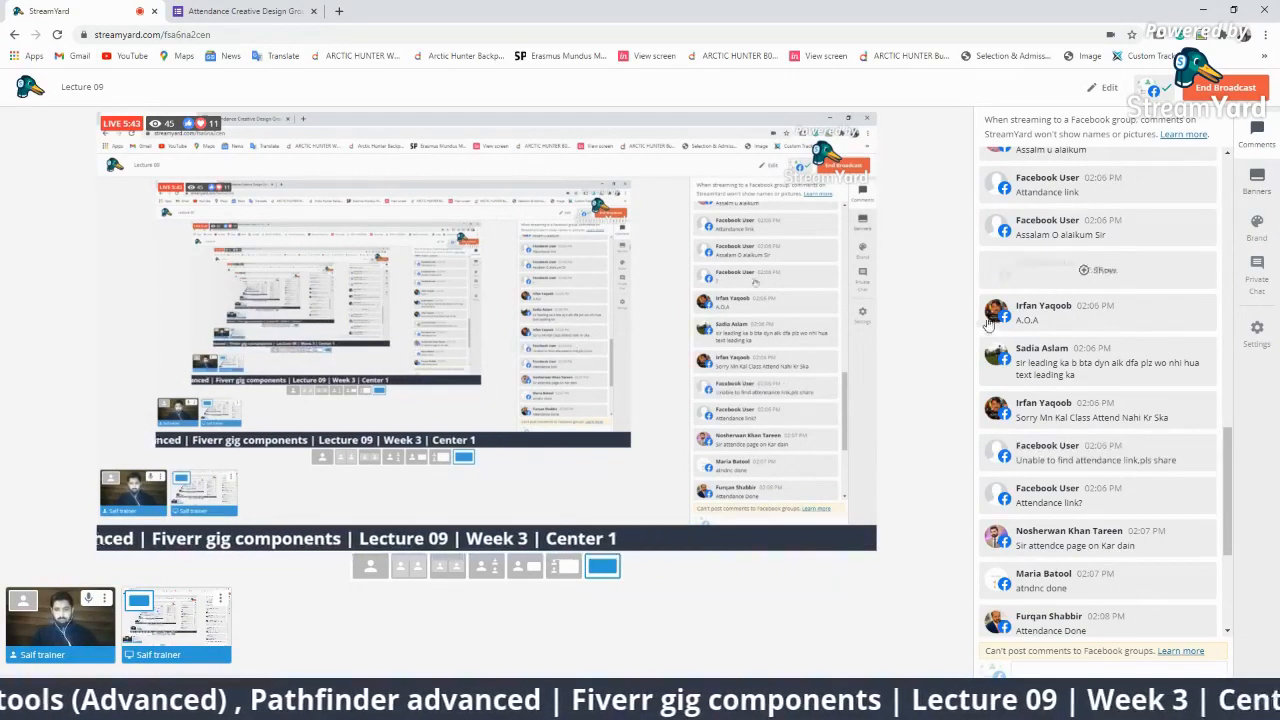
Glance at the attendance form tab, then bring Adobe Illustrator to the front.
scroll(1205, 590, "down", 3)
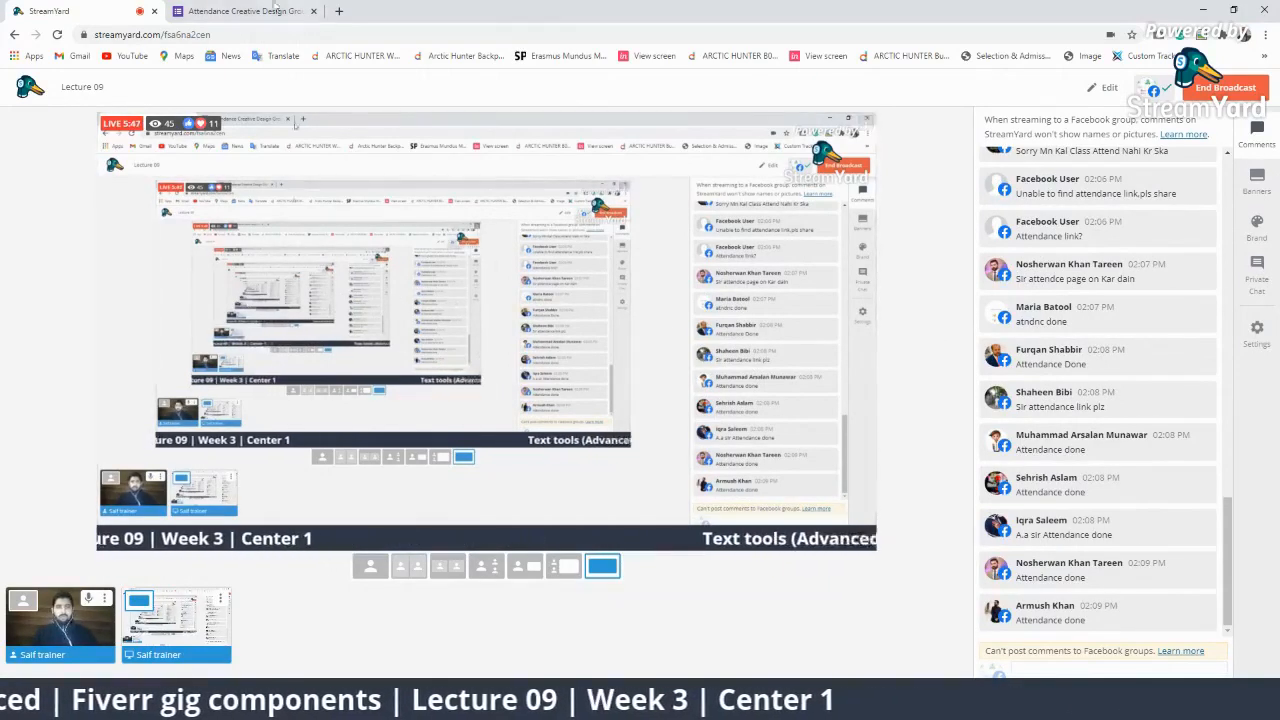
left_click(243, 11)
left_click(60, 11)
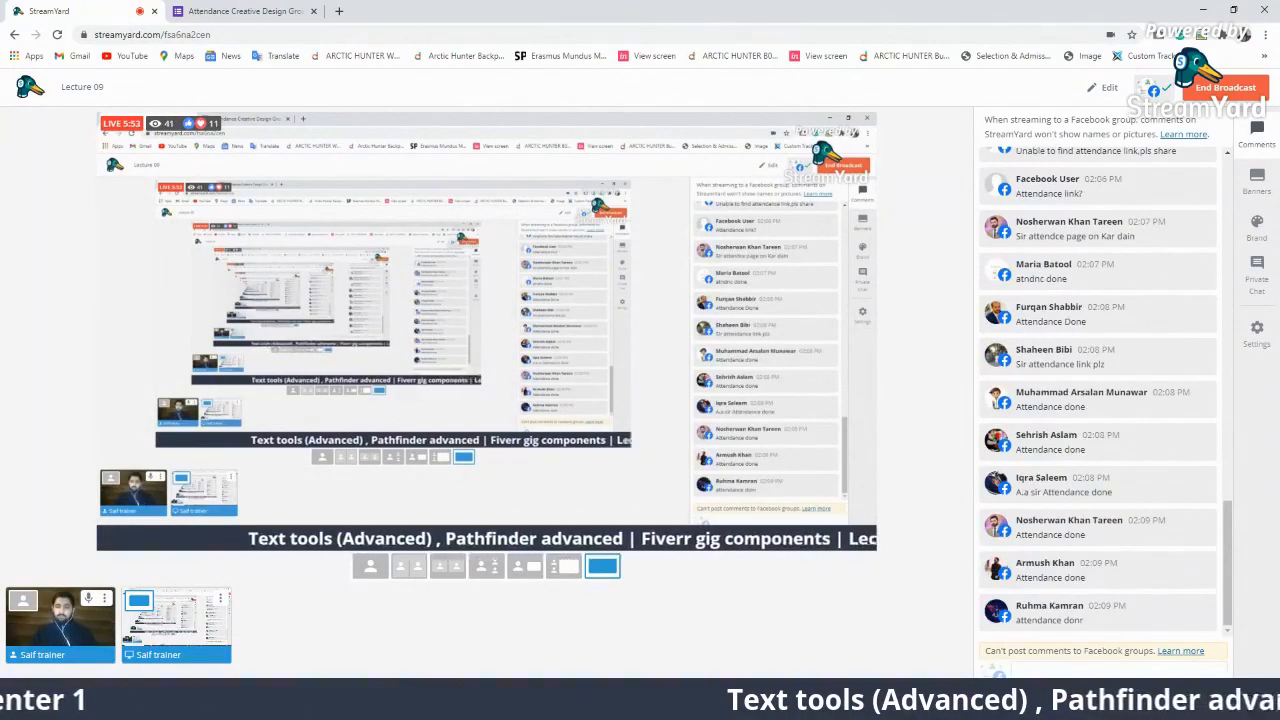
mouse_move(898, 706)
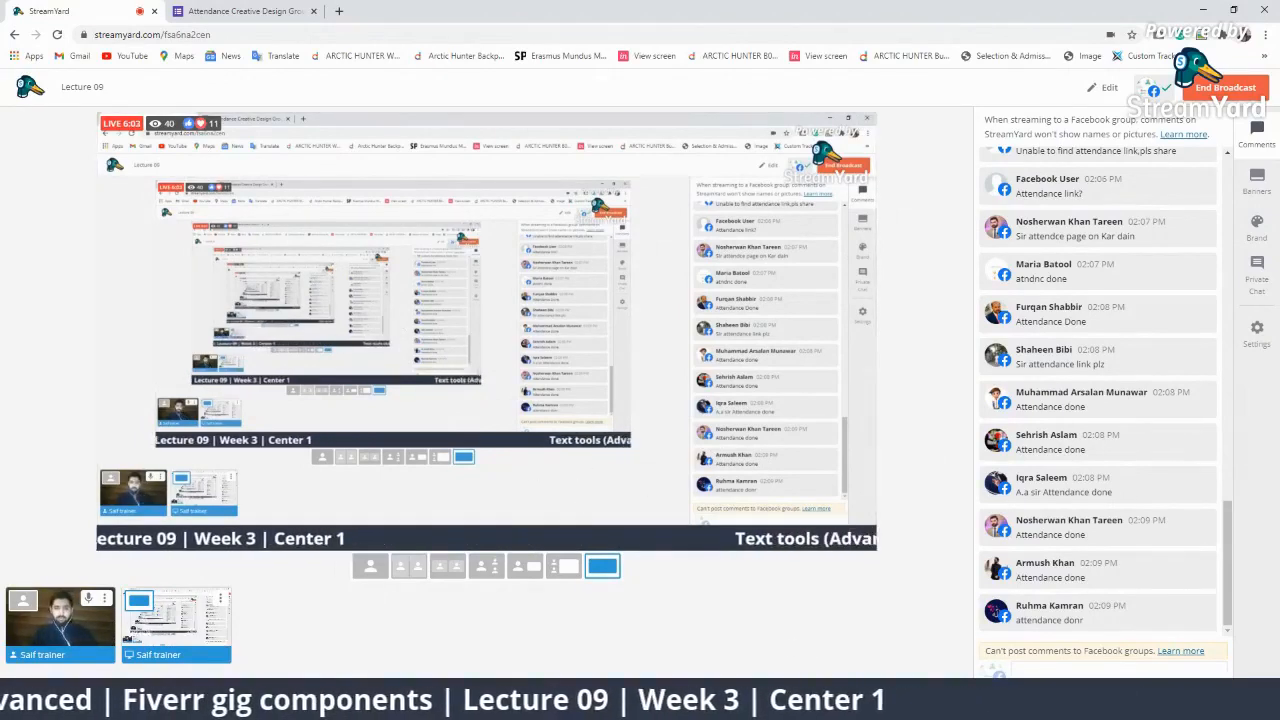
left_click(312, 704)
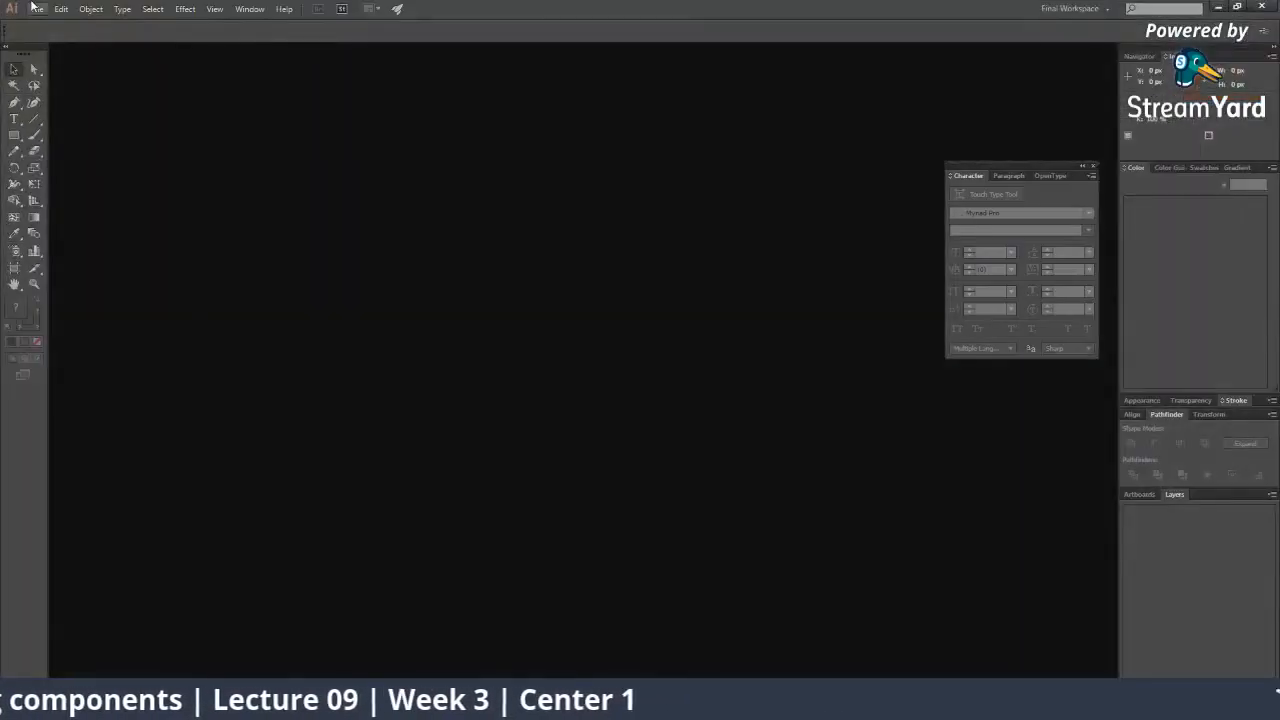
Create a 1280 x 800 document named 'Text tools…' with High (300 ppi) raster effects and no pixel-grid alignment.
left_click(35, 9)
left_click(58, 22)
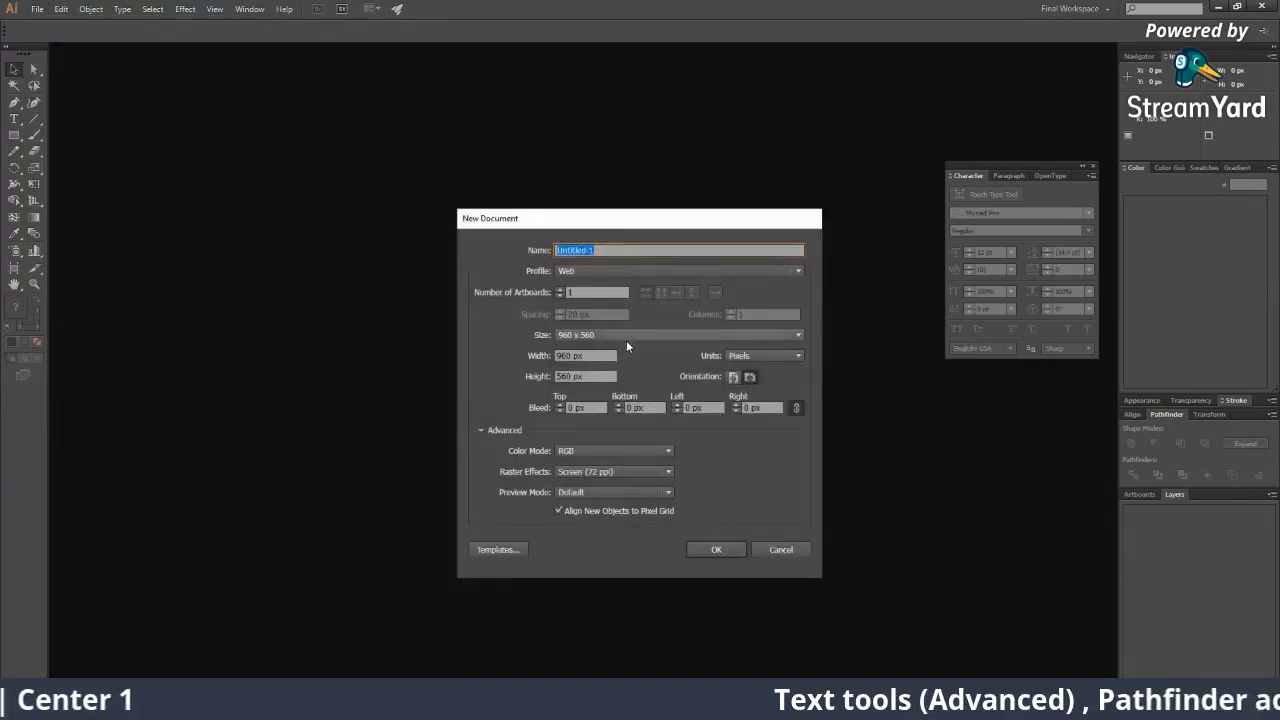
left_click(626, 337)
left_click(613, 426)
left_click(618, 473)
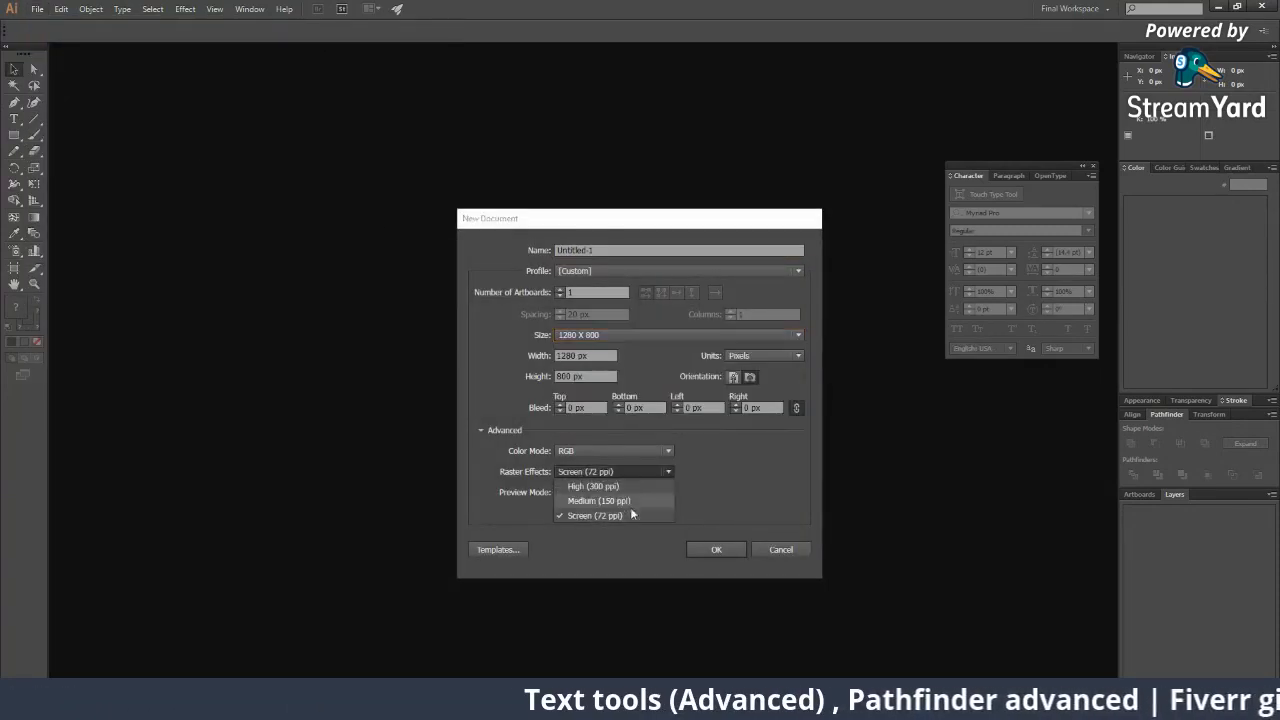
left_click(628, 515)
left_click(607, 511)
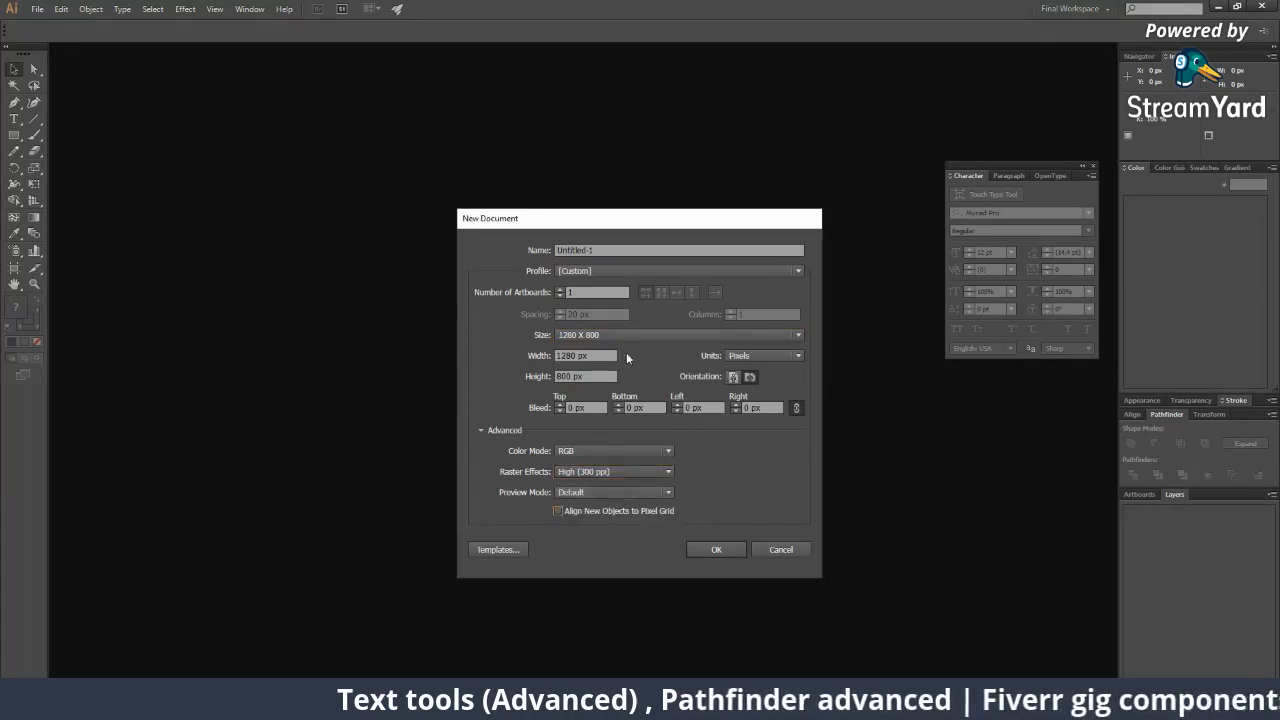
left_click(629, 251)
type("Te")
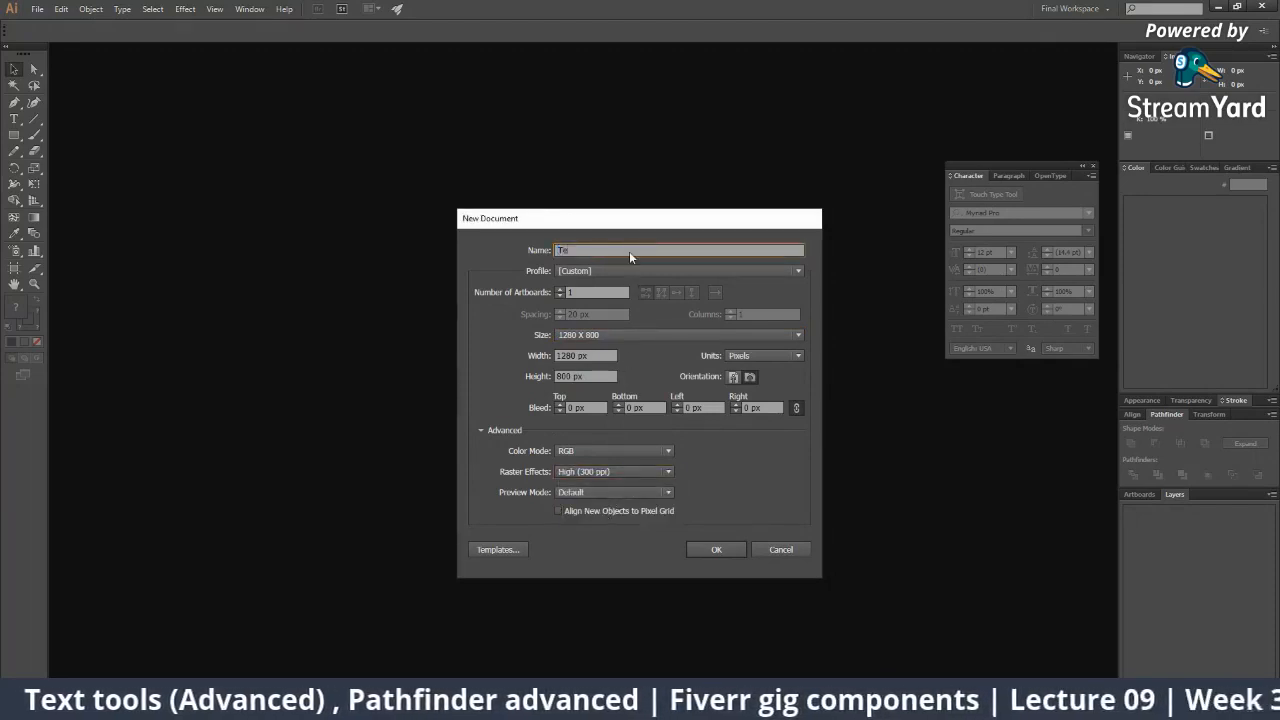
type("xt tools advanced options")
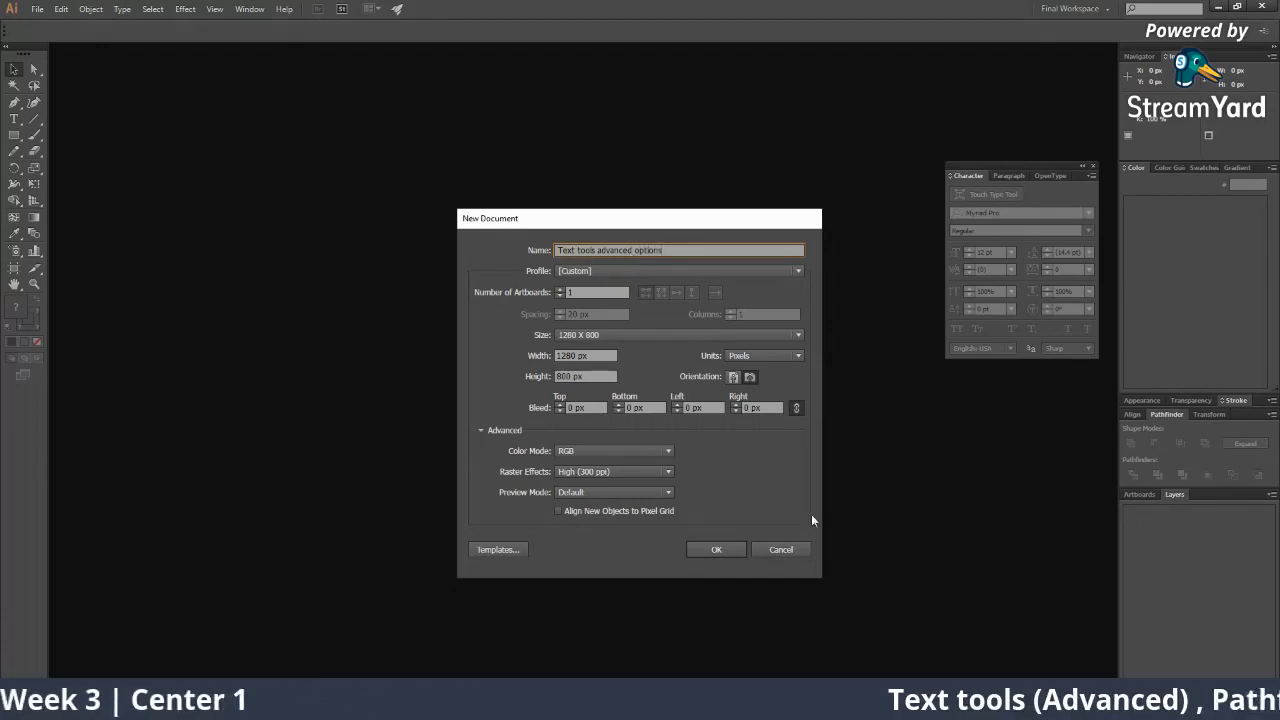
left_click(739, 551)
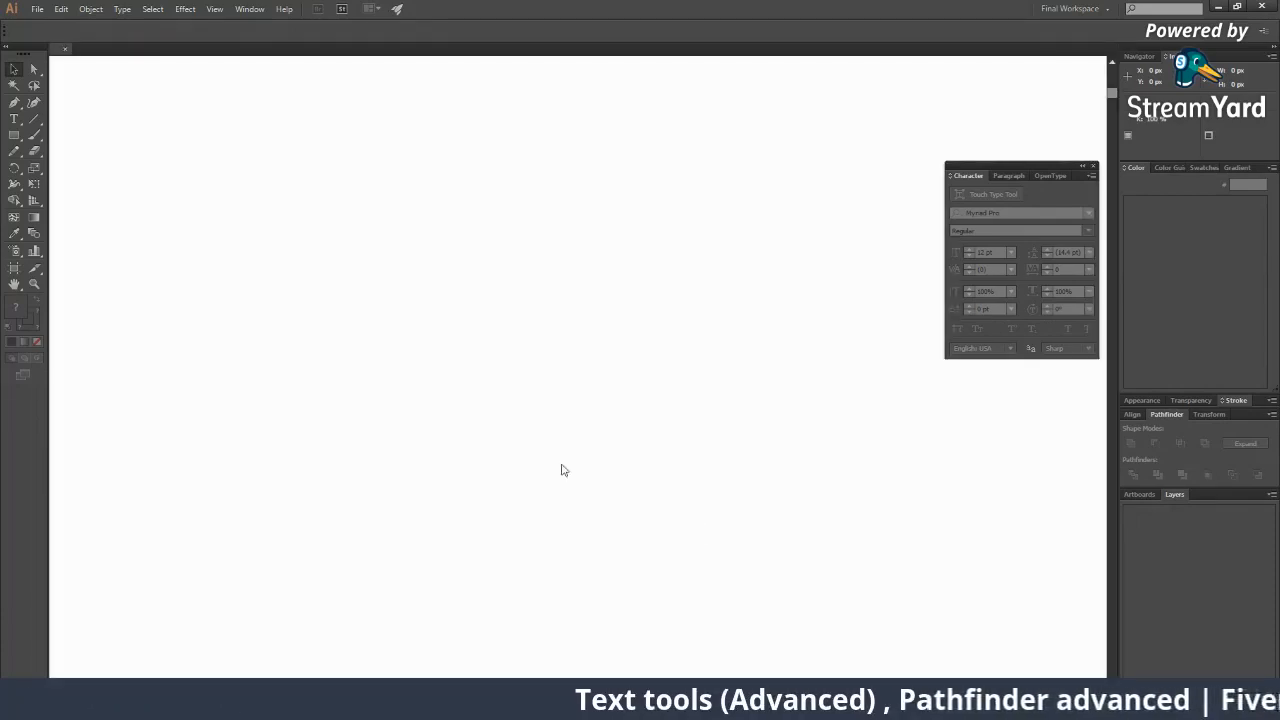
Zoom out to the whole artboard, pick the Type tool and reposition the Character panel.
key("z")
left_click(526, 312, "alt")
left_click(526, 312, "alt")
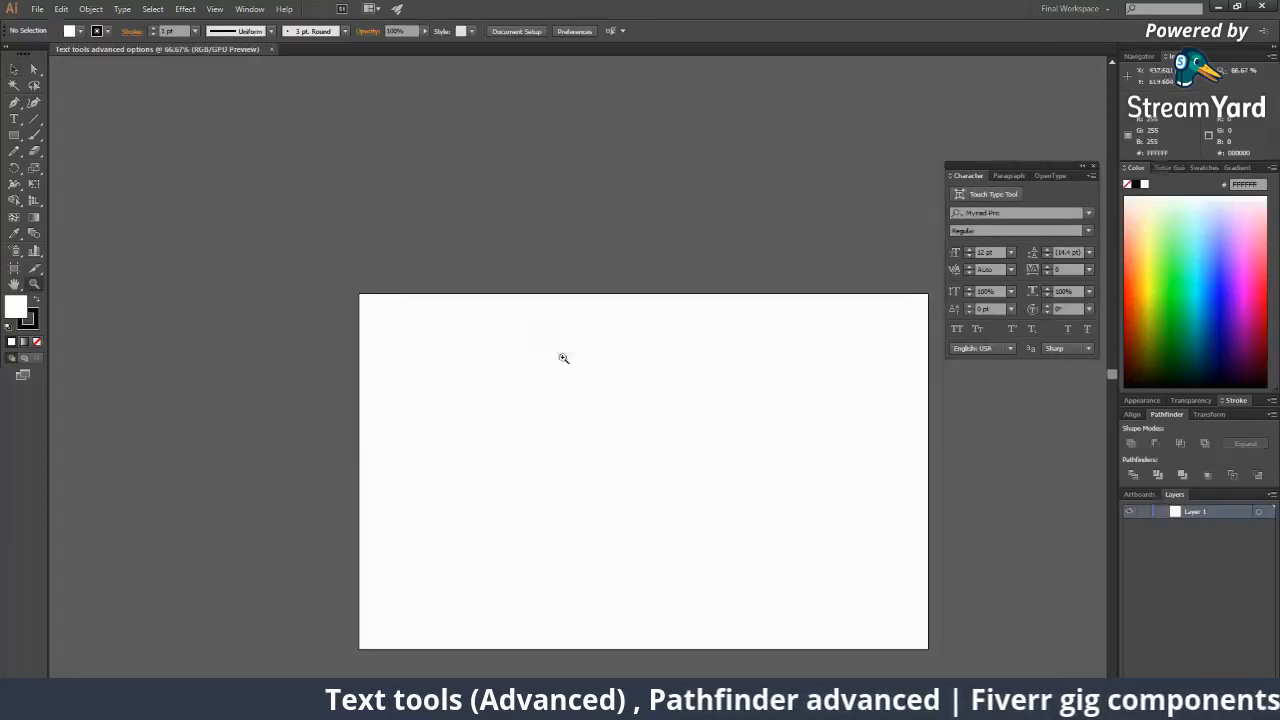
left_click_drag(597, 383, 544, 333)
left_click(14, 119)
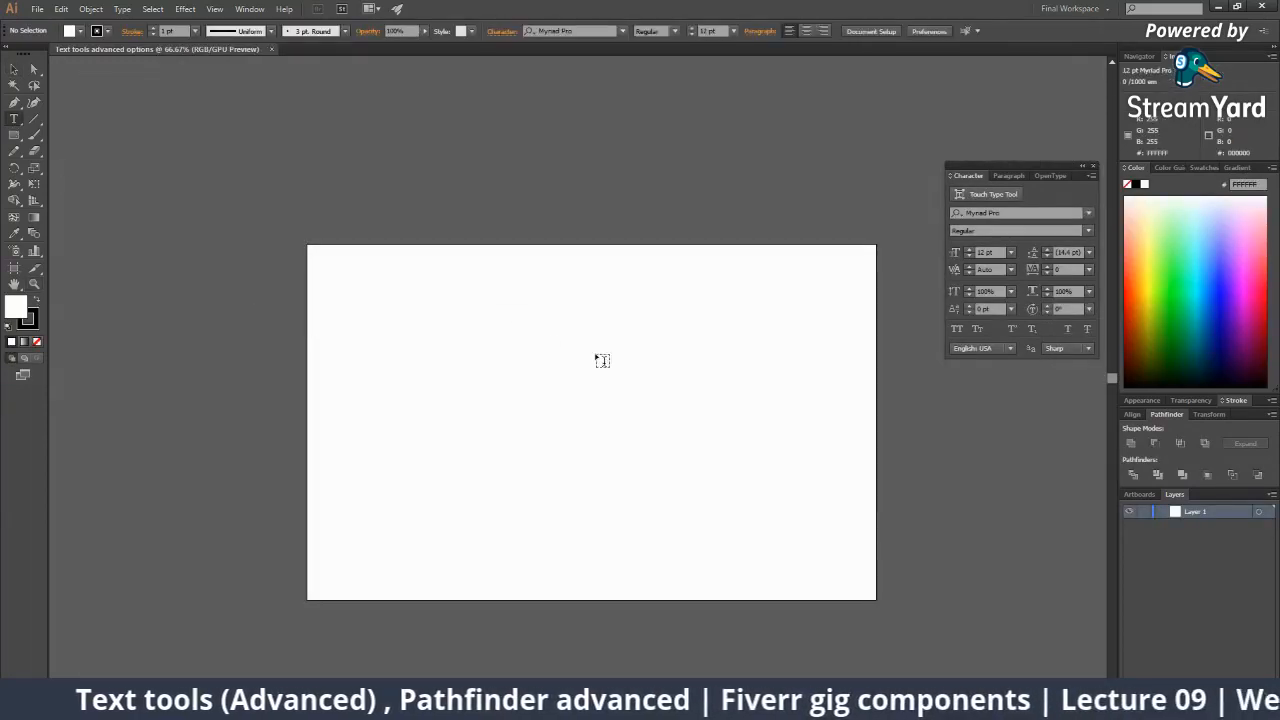
left_click_drag(1027, 177, 983, 174)
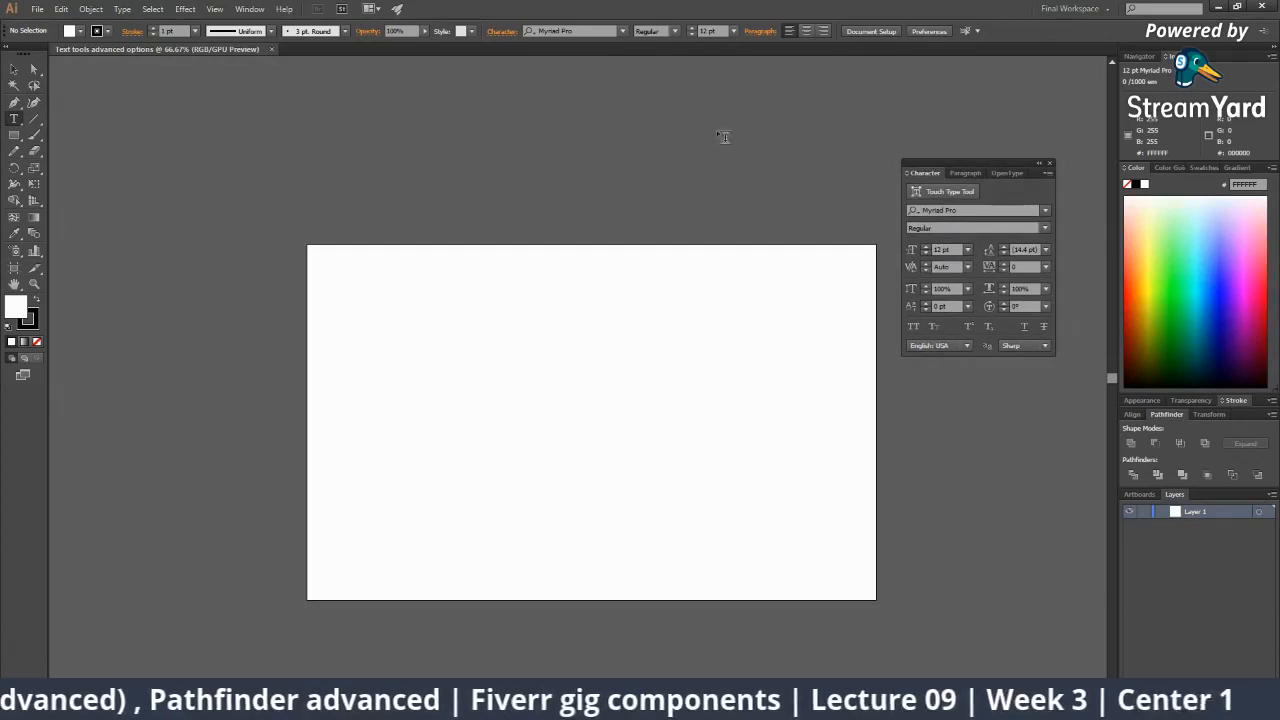
left_click(245, 10)
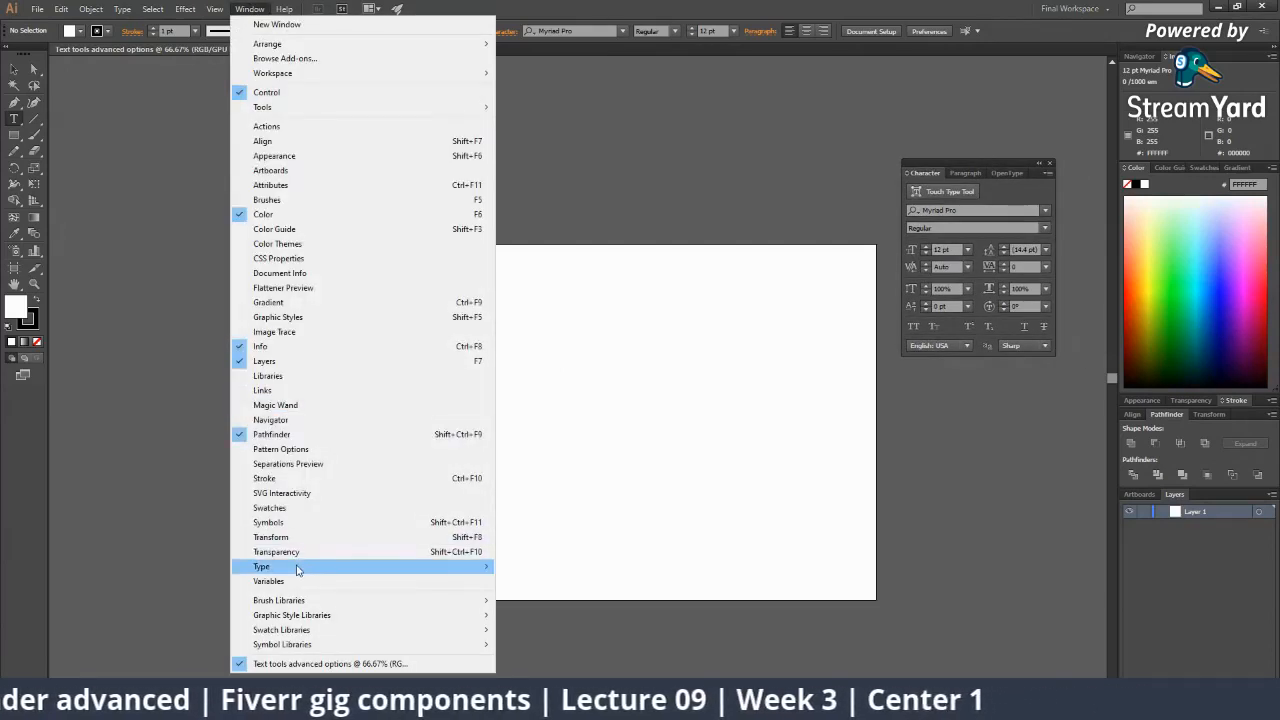
mouse_move(391, 576)
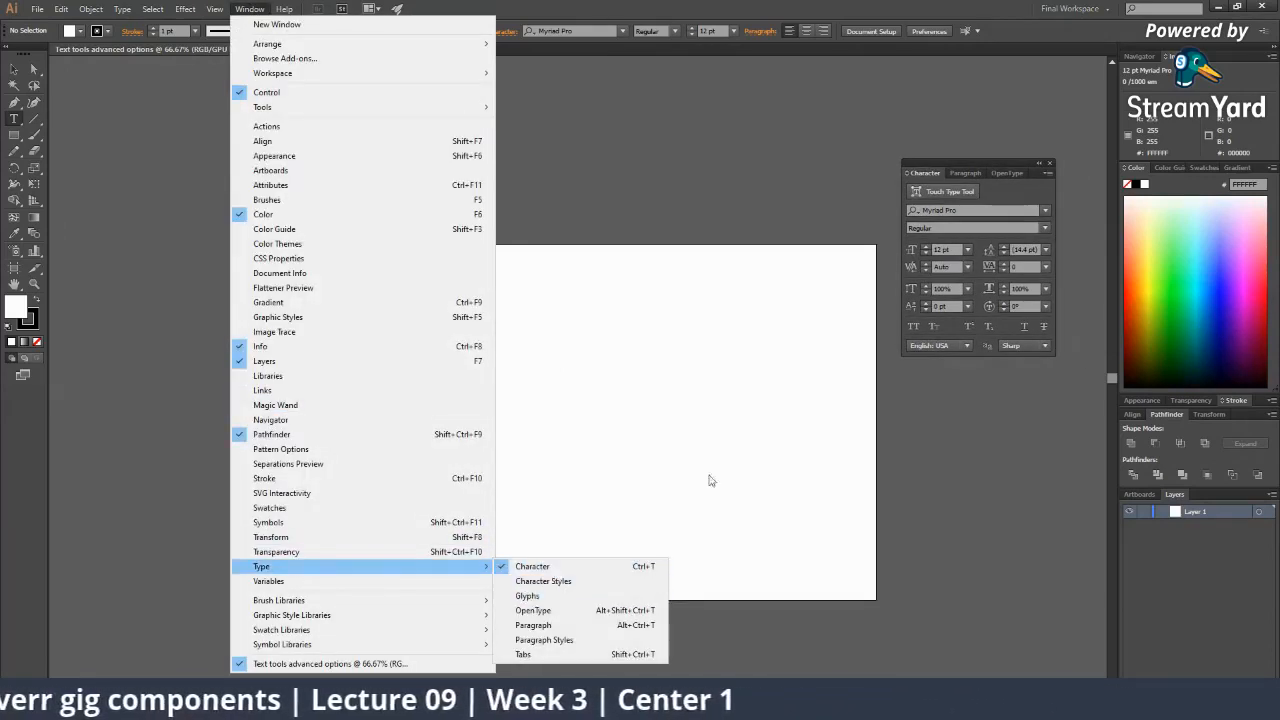
left_click(703, 172)
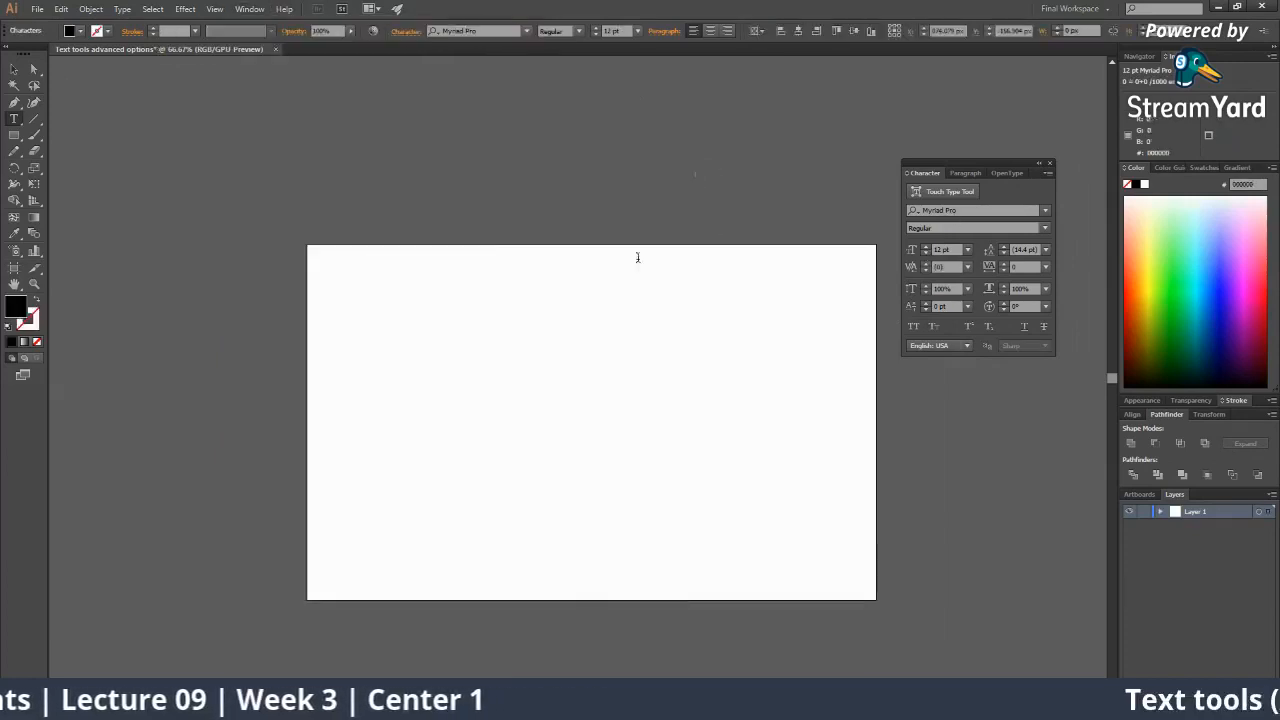
left_click(612, 281, "ctrl")
Type 'Hello' on the artboard and scale it up.
left_click(458, 350)
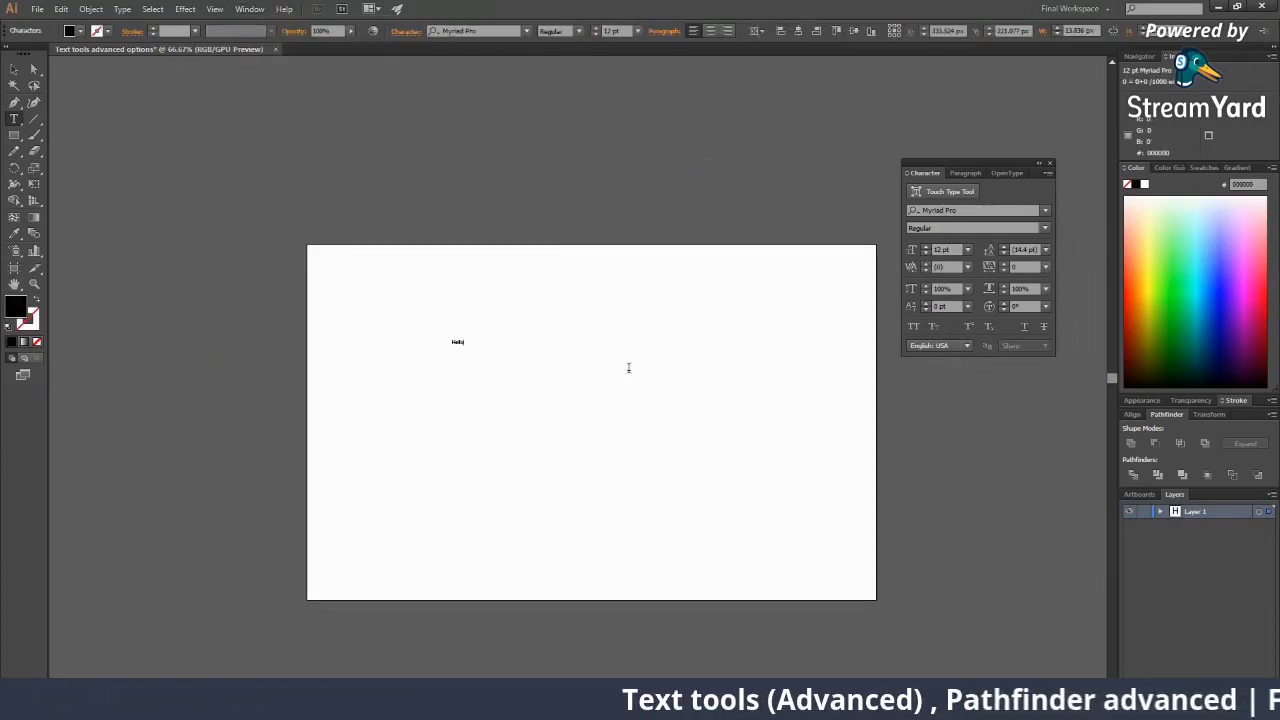
left_click(13, 70)
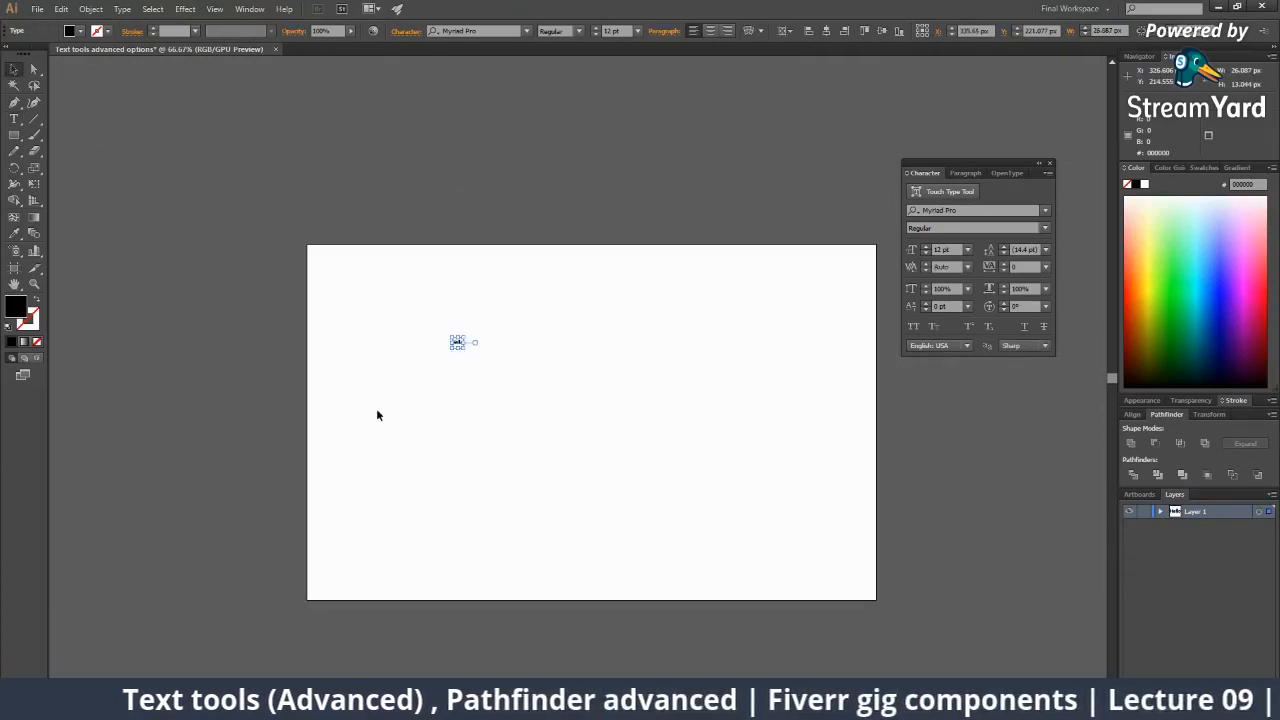
left_click(483, 401)
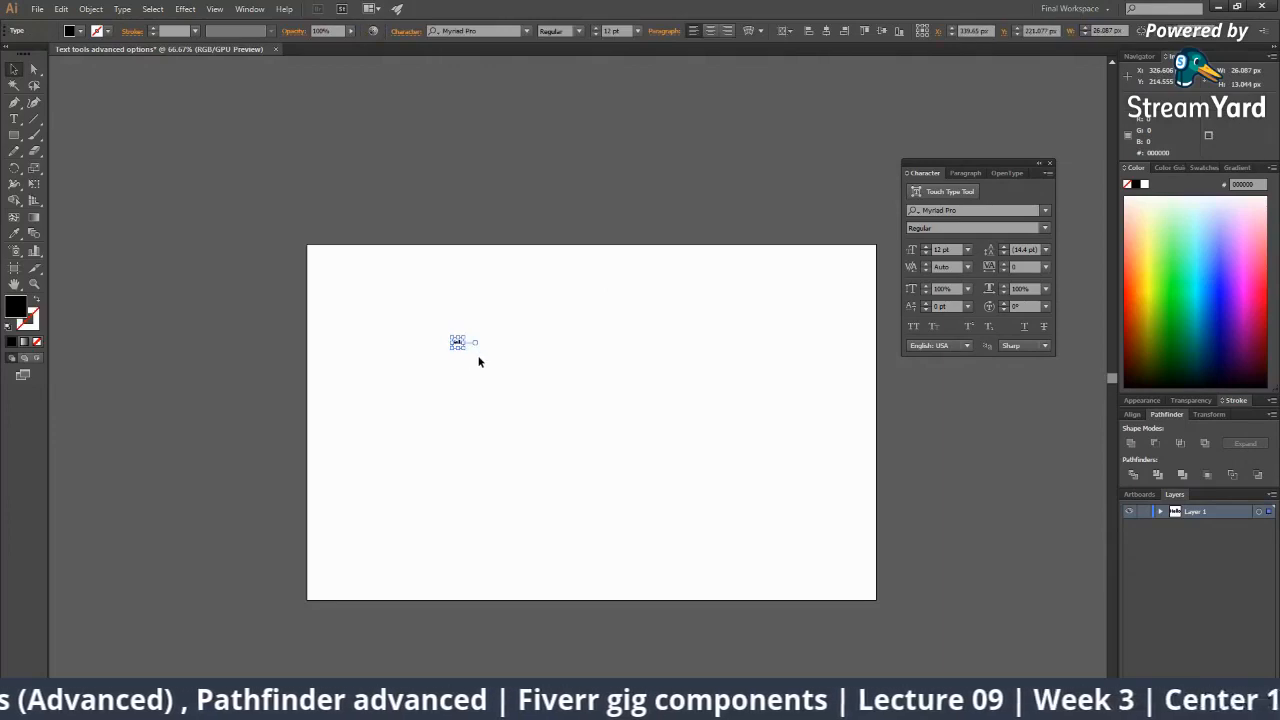
left_click_drag(465, 348, 557, 451)
left_click(528, 397)
left_click(520, 370)
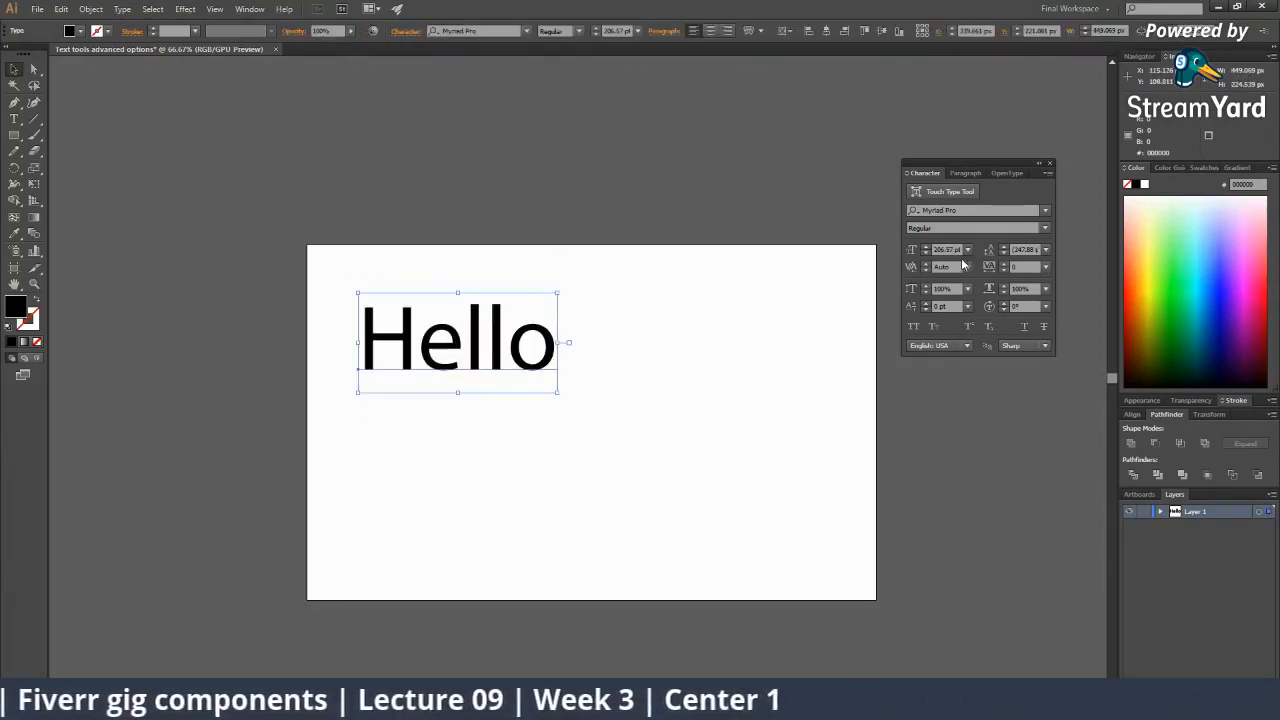
Set Hello to 48 pt, then 72 pt, and move it toward the artboard's middle.
left_click(967, 249)
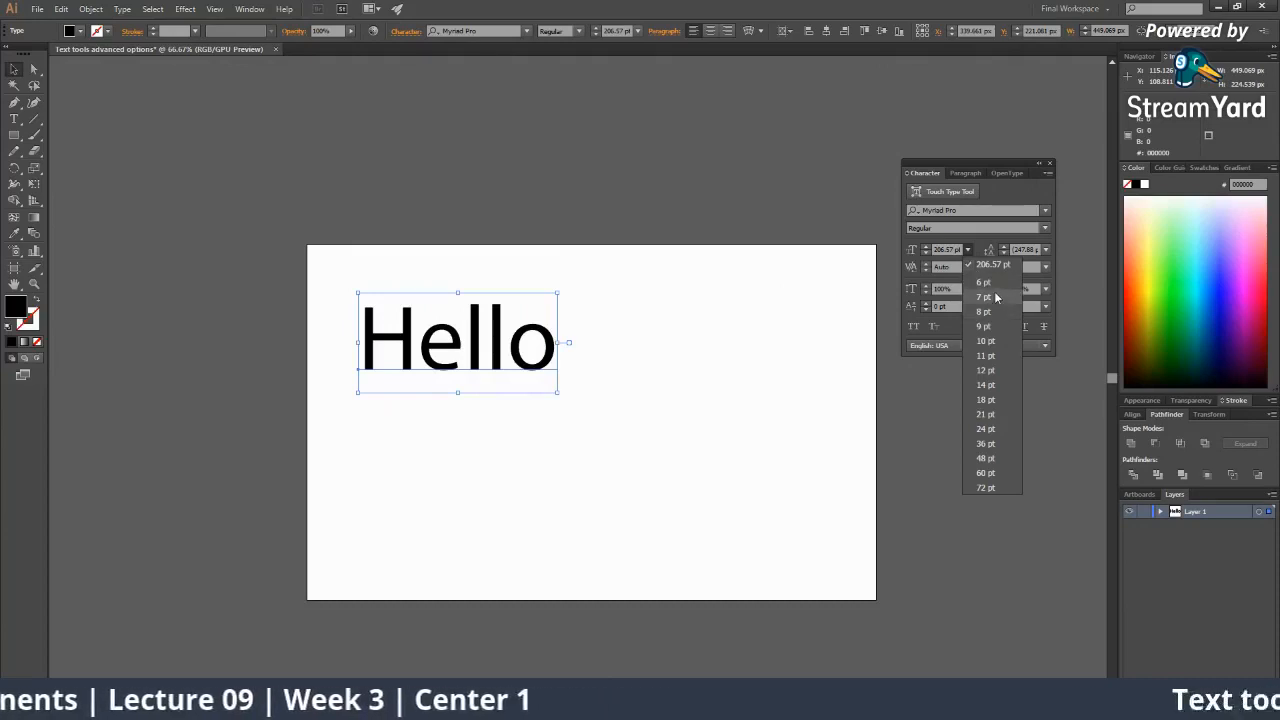
left_click(991, 460)
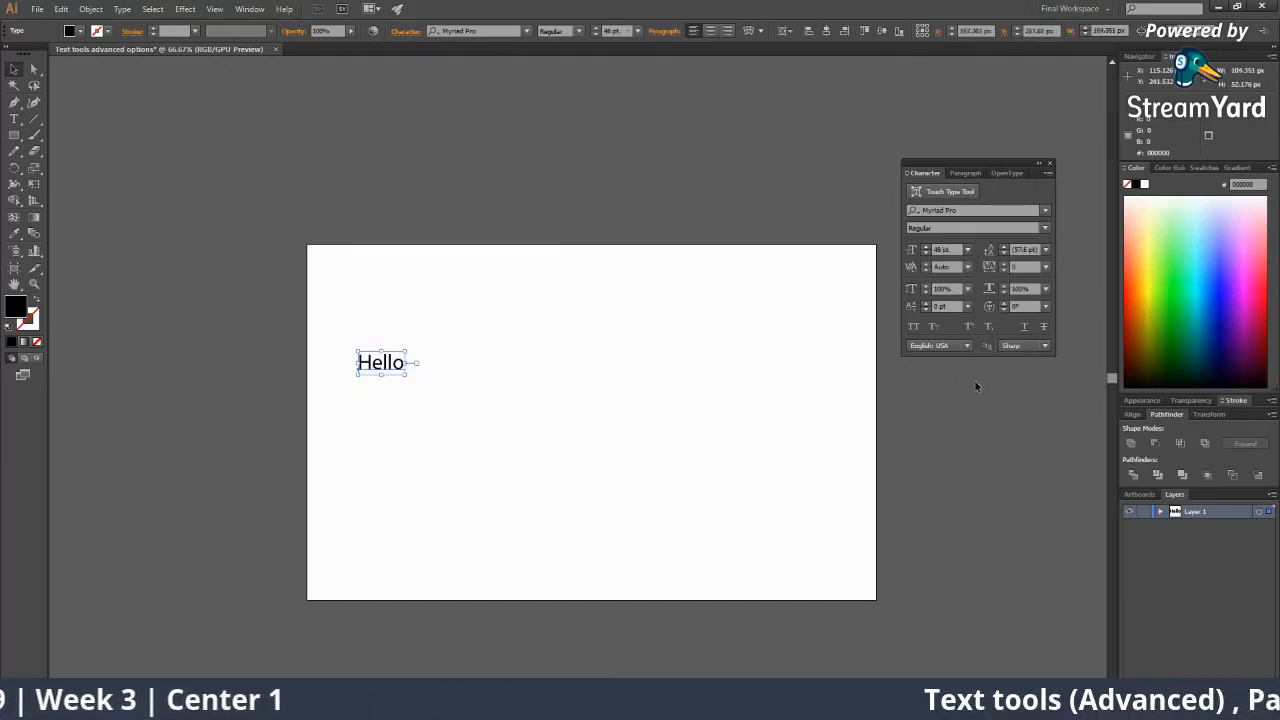
left_click(967, 249)
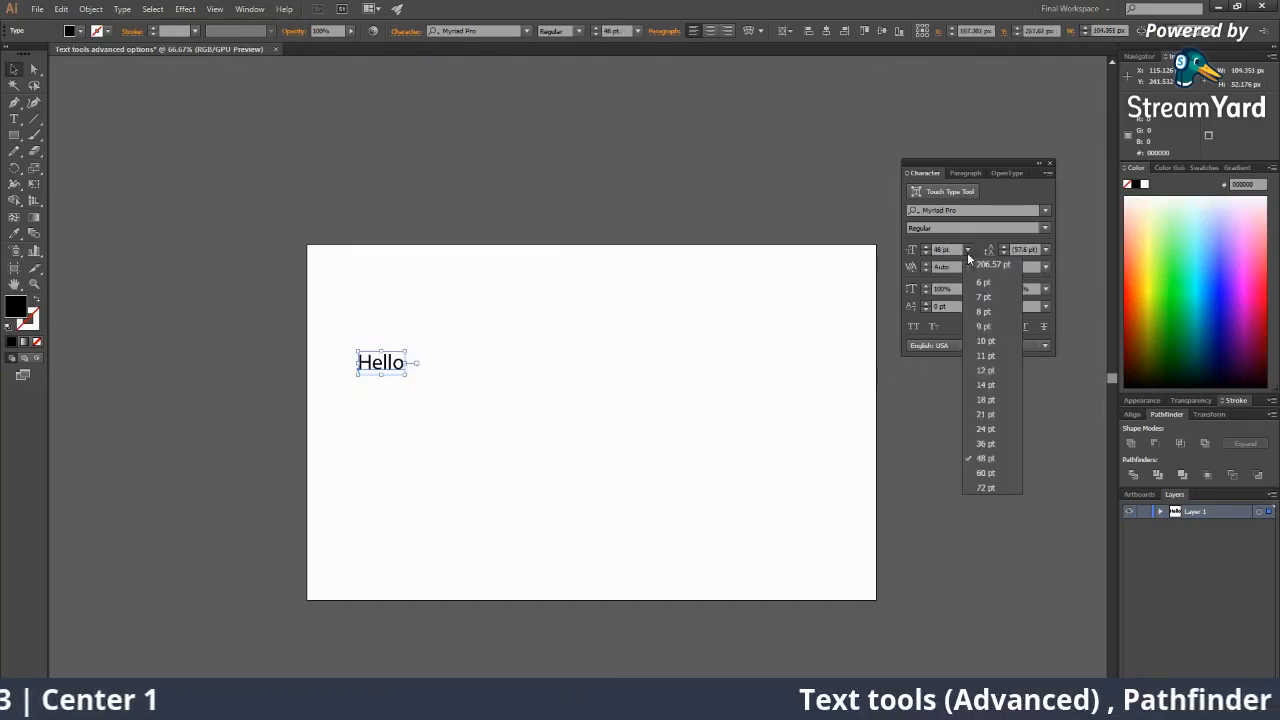
left_click(991, 478)
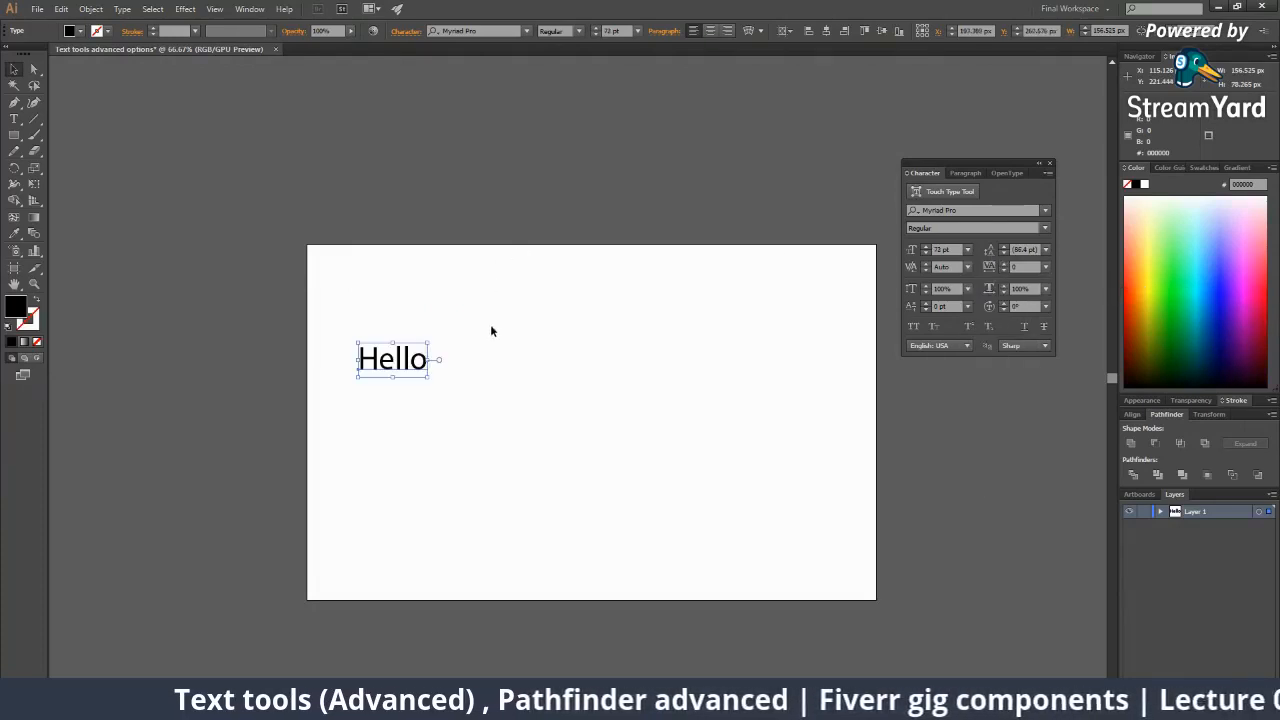
left_click_drag(417, 360, 617, 357)
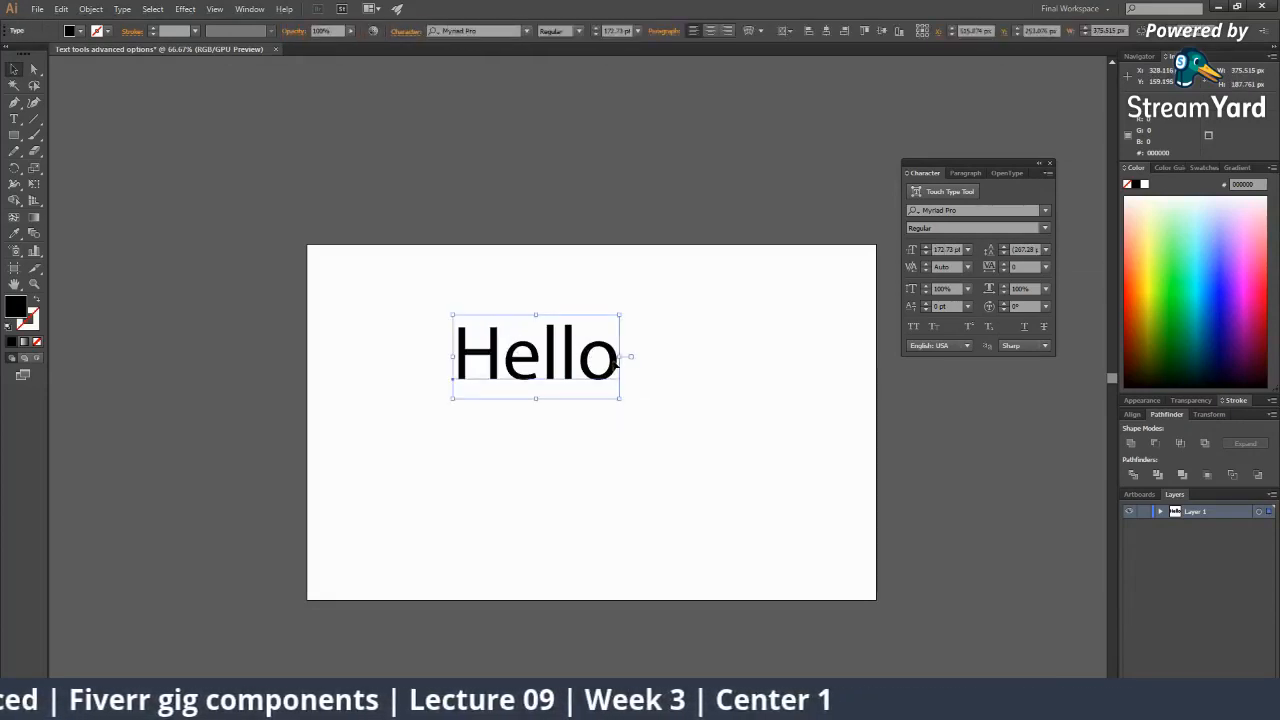
Add 'Pakistan' as a second line under Hello and select the text object.
double_click(618, 364)
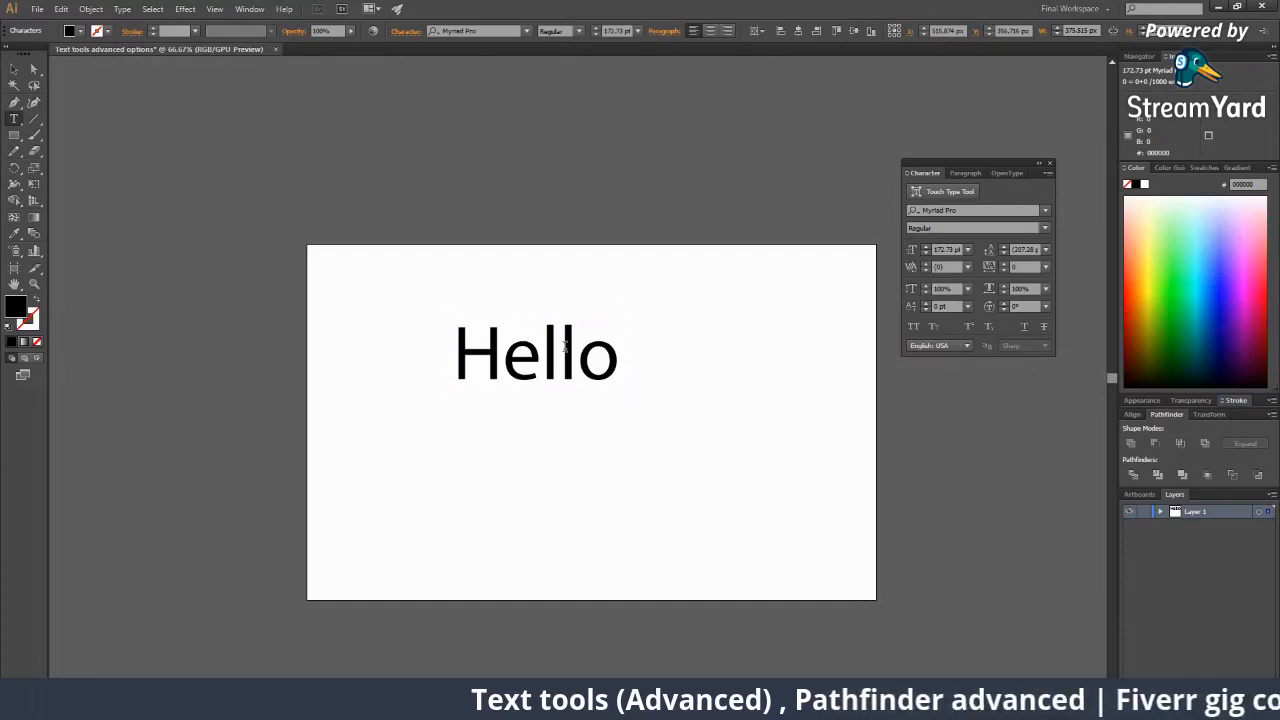
type("Sia")
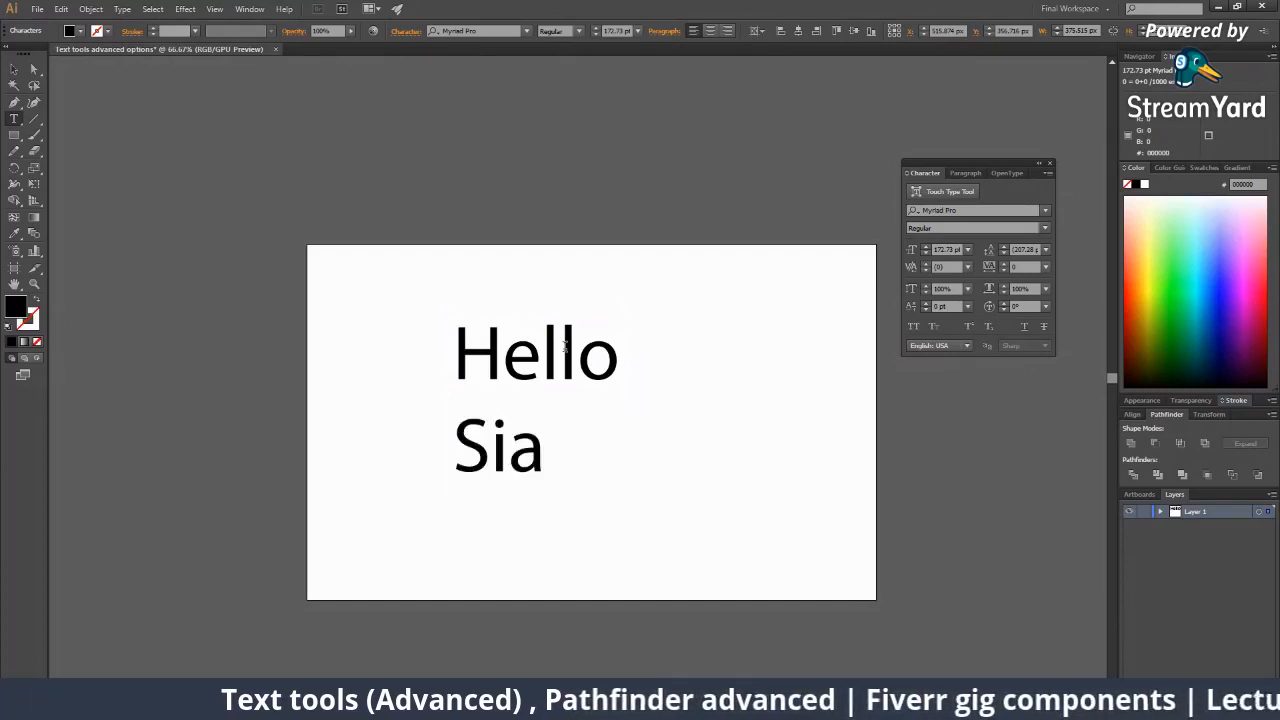
key("BackSpace")
key("BackSpace")
key("BackSpace")
type("Pakis")
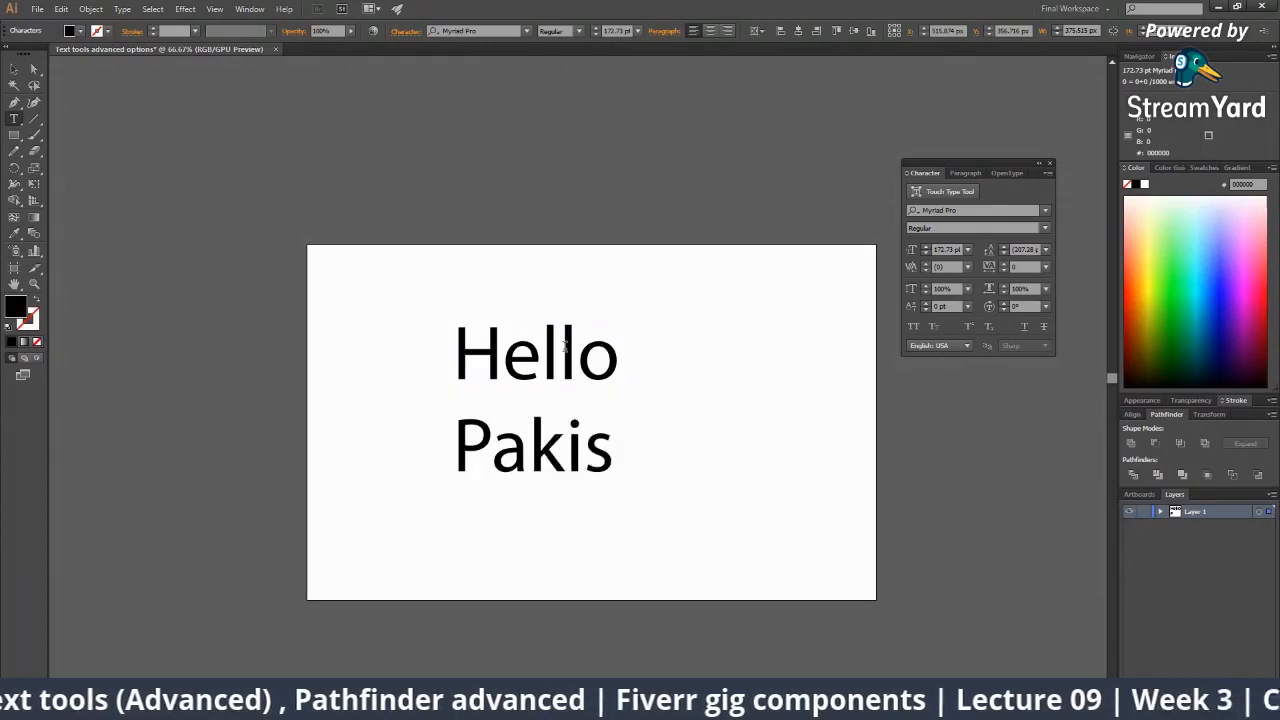
type("tan")
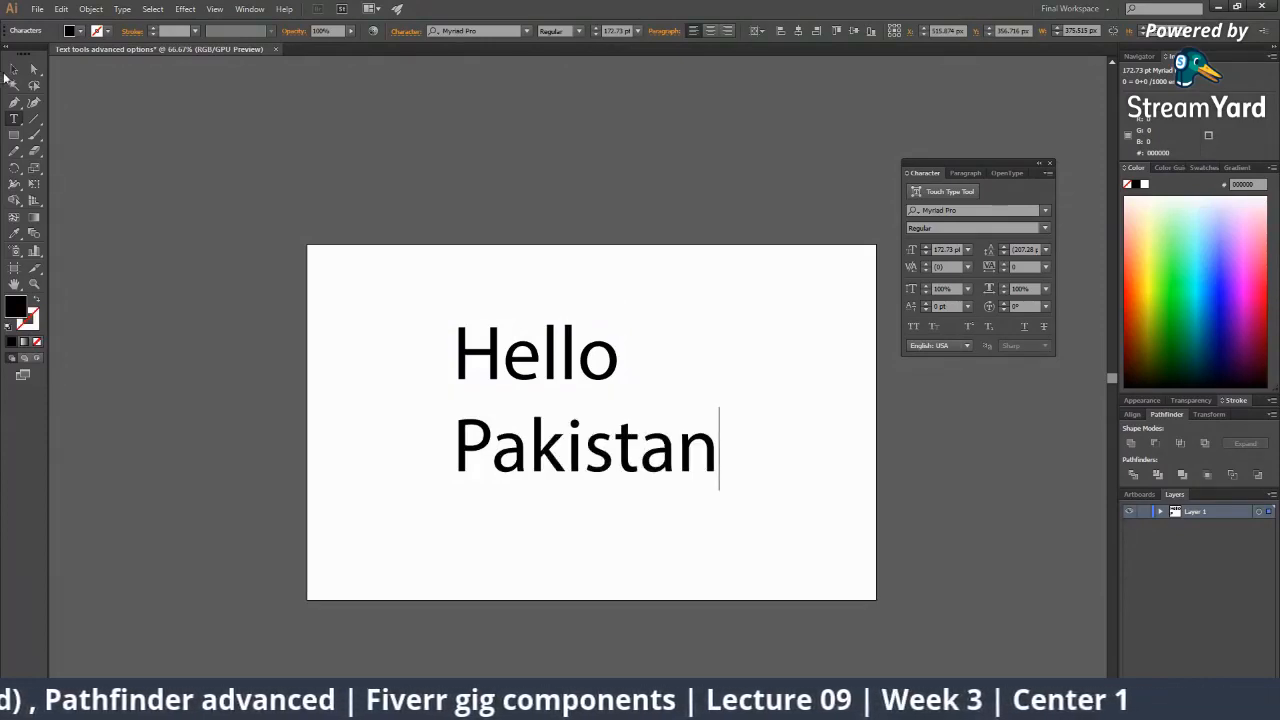
left_click(12, 70)
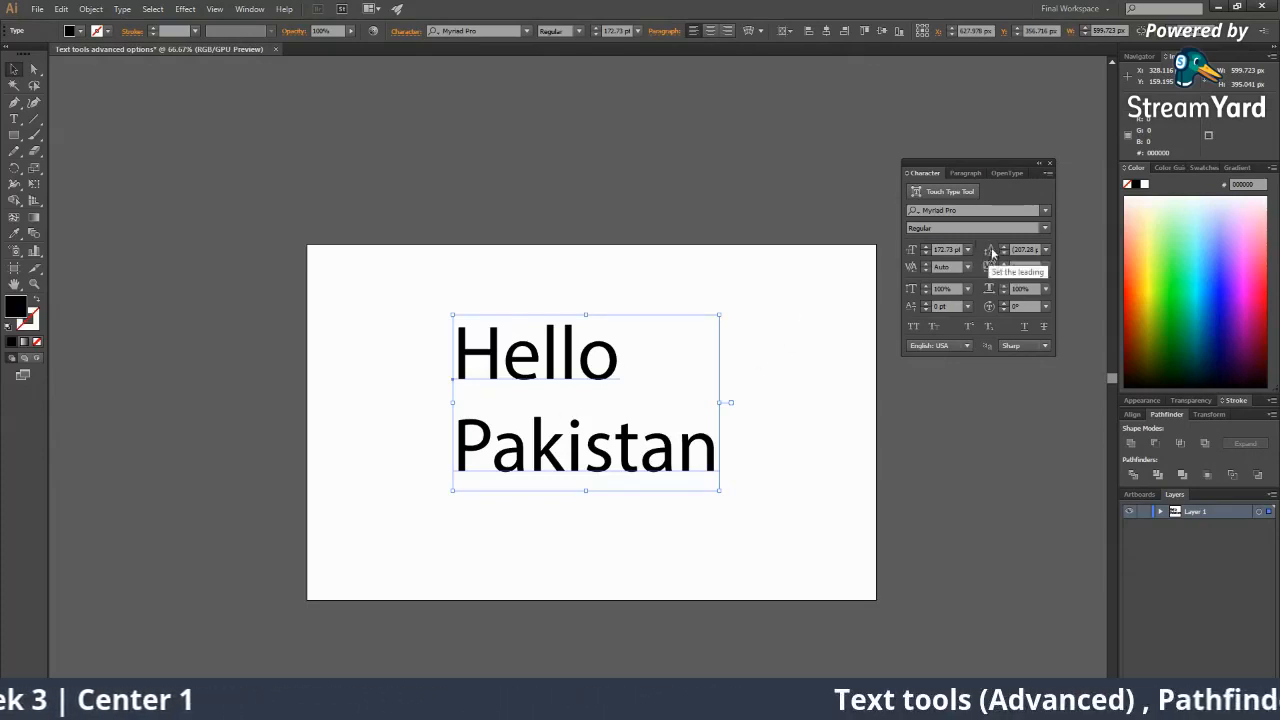
Adjust the leading with the Character panel arrows to about 188 pt.
left_click(1005, 247)
left_click(1005, 247)
left_click(1005, 247)
left_click(1006, 247)
left_click(1006, 247)
left_click(1005, 247)
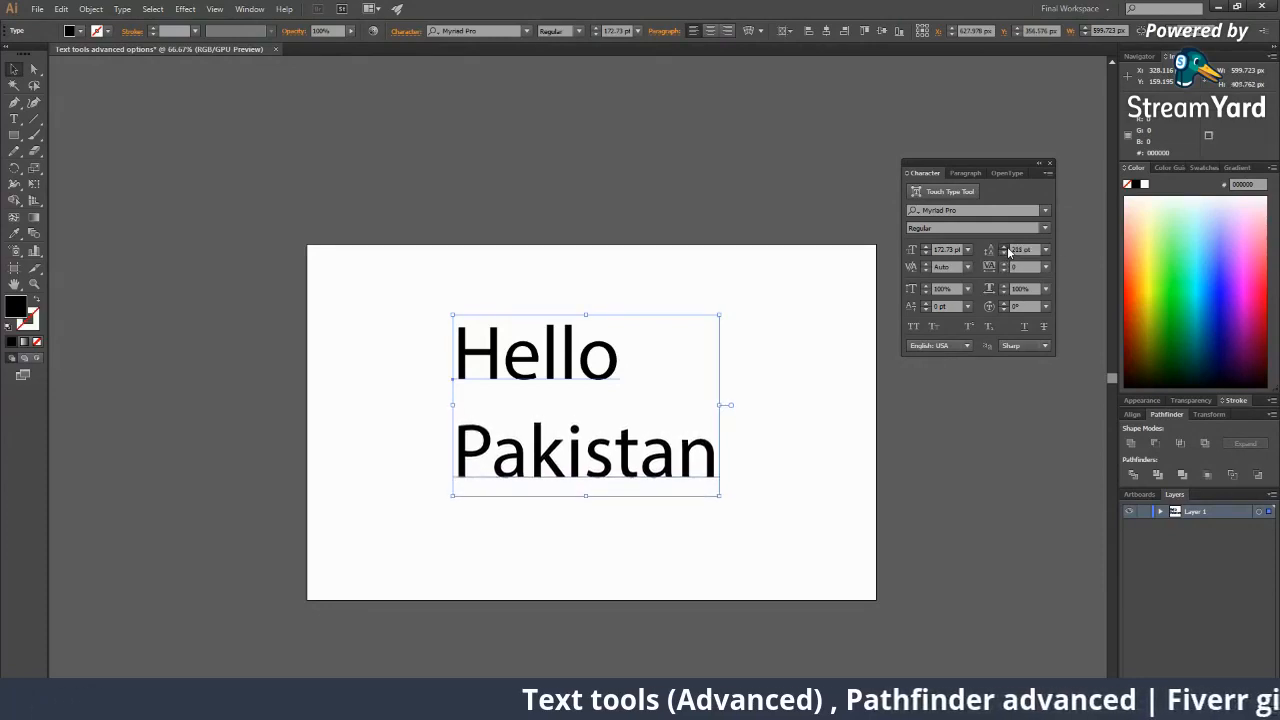
left_click(1005, 247)
left_click(1005, 247)
left_click(1005, 247)
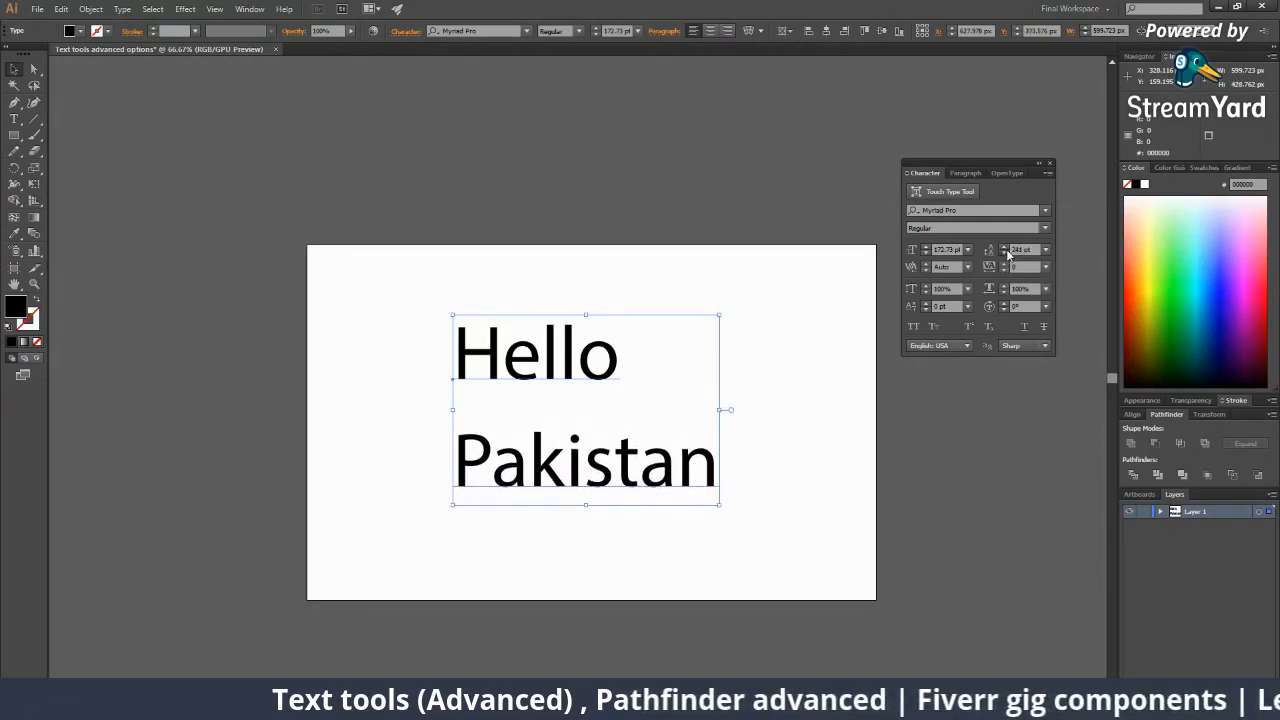
left_click(1007, 254)
left_click(1007, 254)
left_click(1007, 254)
left_click(1007, 254)
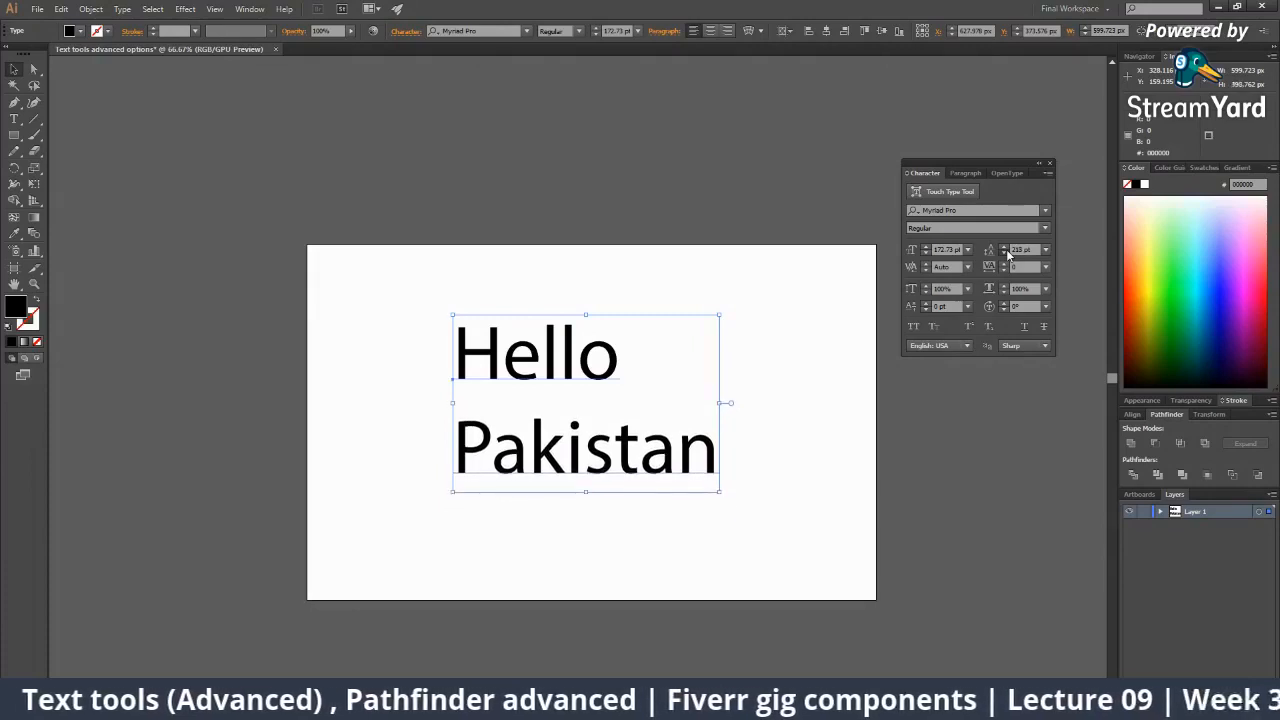
left_click(1007, 254)
left_click(1007, 254)
left_click(1007, 254)
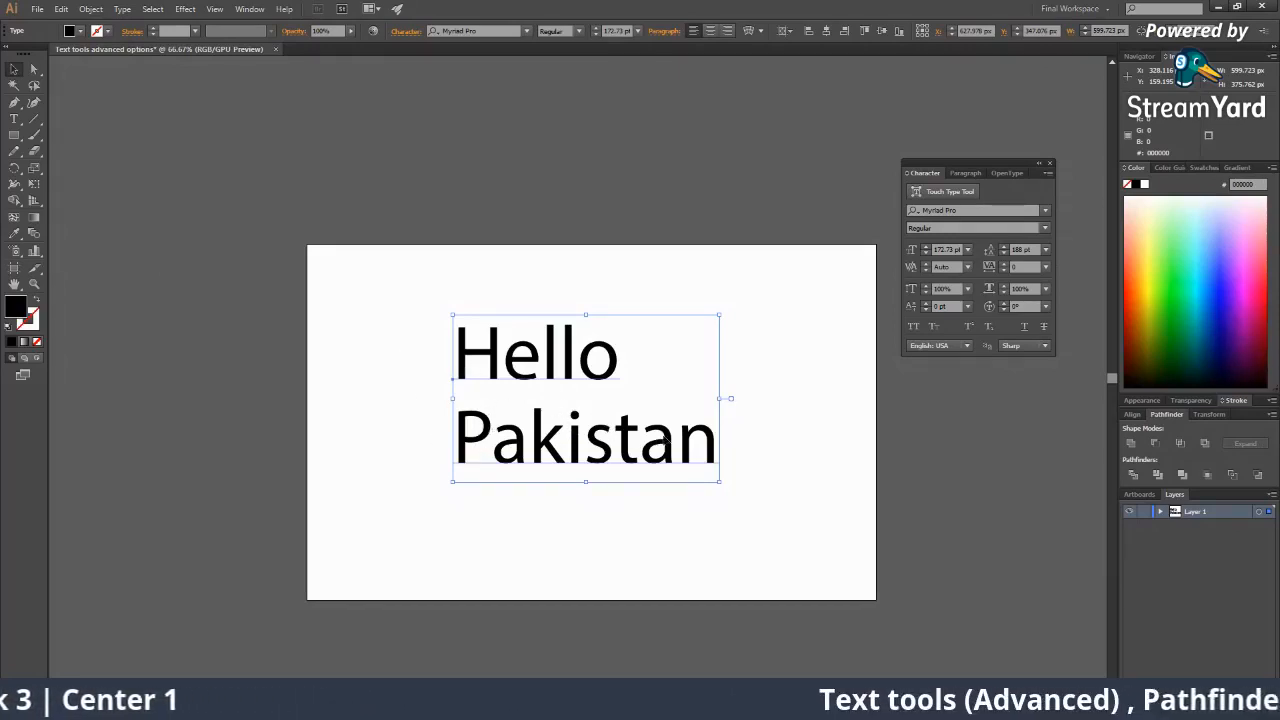
key("alt+Down")
key("alt+Down")
key("alt+Down")
key("alt+Down")
key("alt+Down")
key("alt+Down")
key("alt+Down")
key("alt+Down")
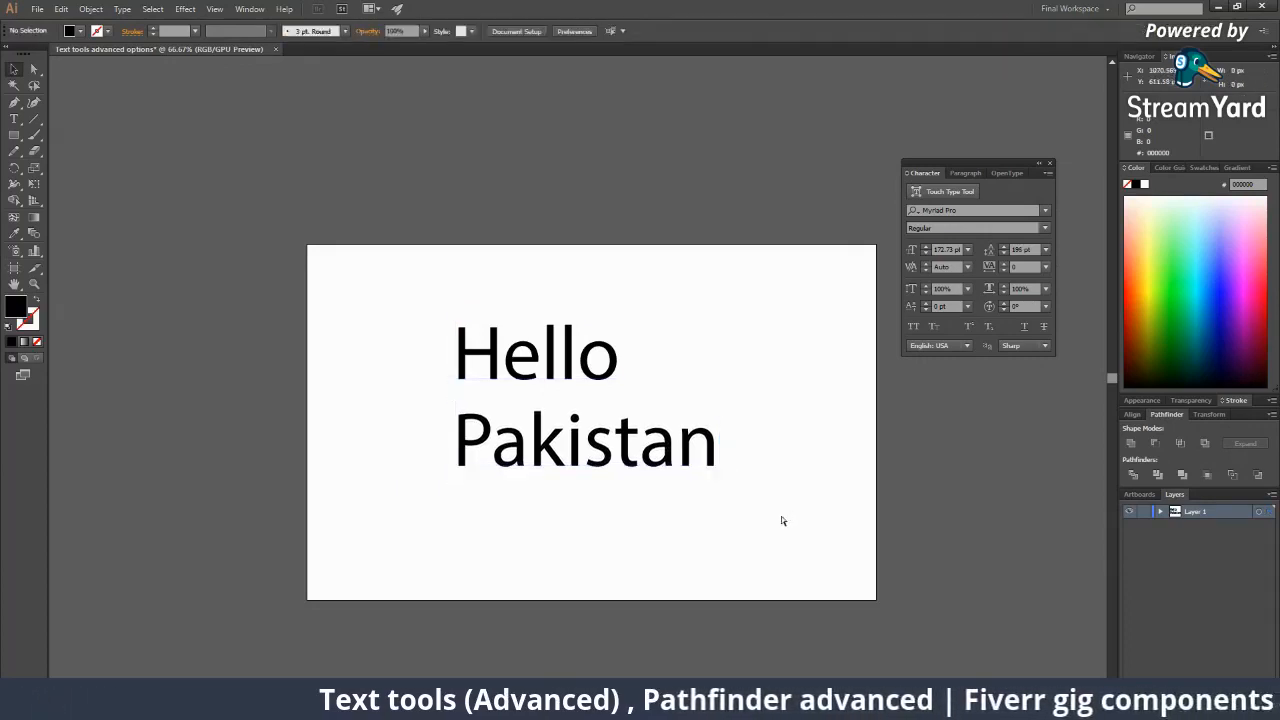
Delete the 'Pakistan' line from the Hello text, leaving Hello on its own.
double_click(716, 453)
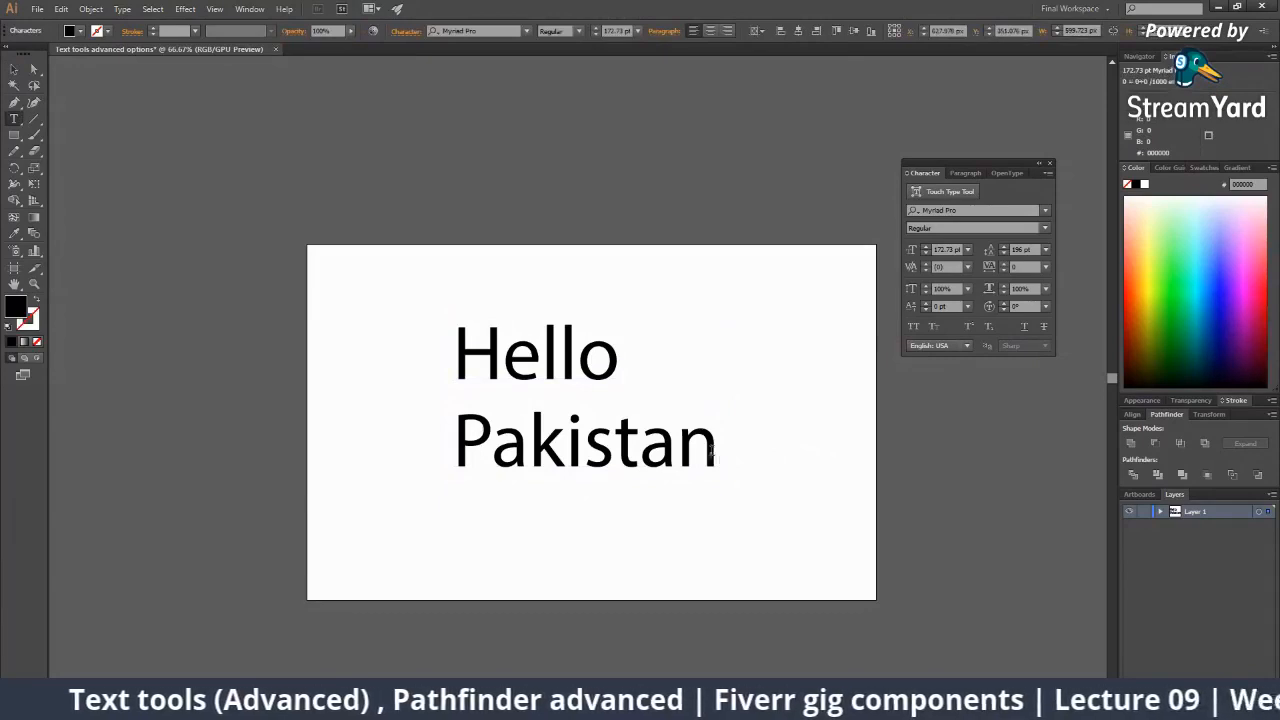
left_click_drag(713, 456, 396, 423)
key("BackSpace")
key("BackSpace")
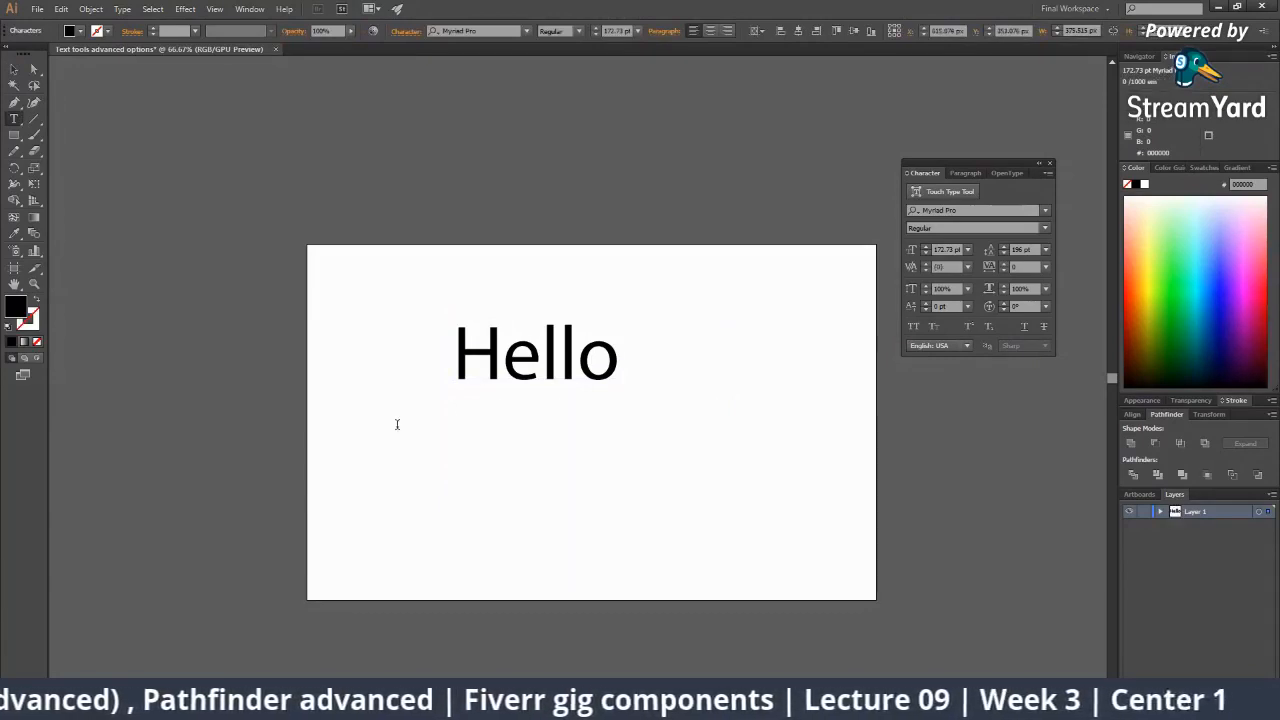
key("BackSpace")
type("o")
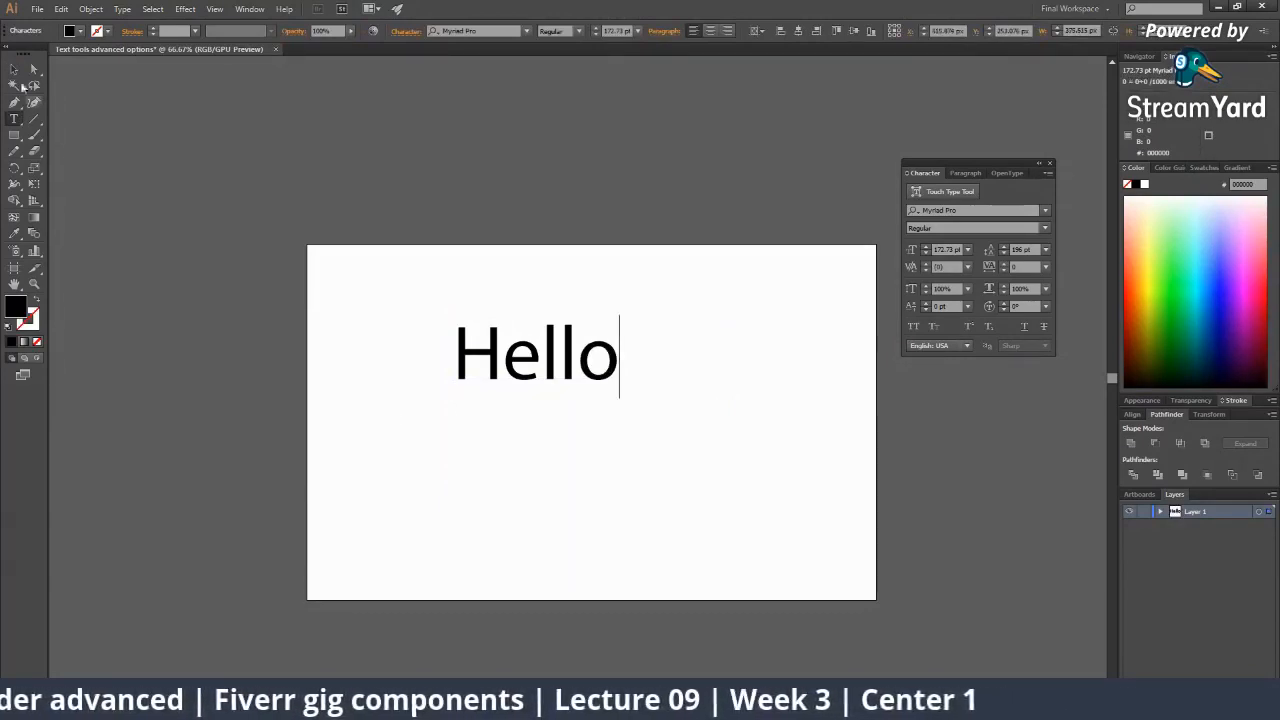
left_click(14, 68)
left_click(494, 437)
left_click(560, 378)
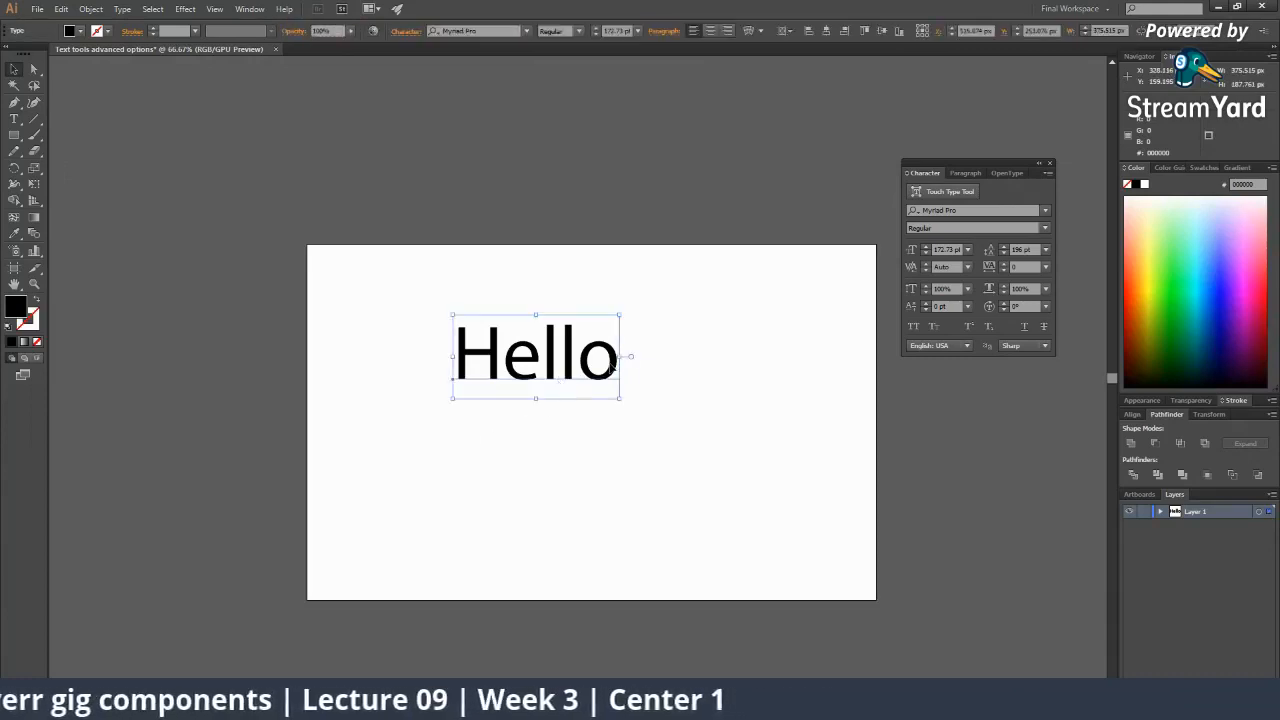
left_click(1161, 512)
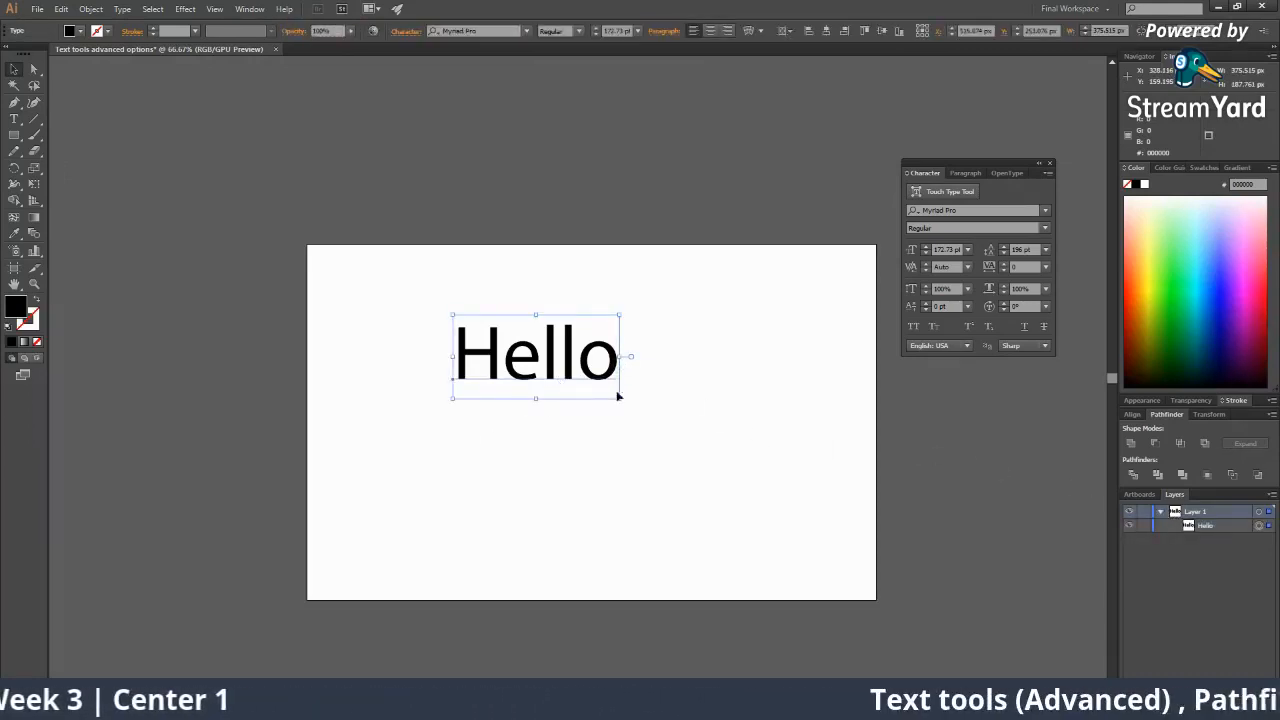
left_click(654, 465)
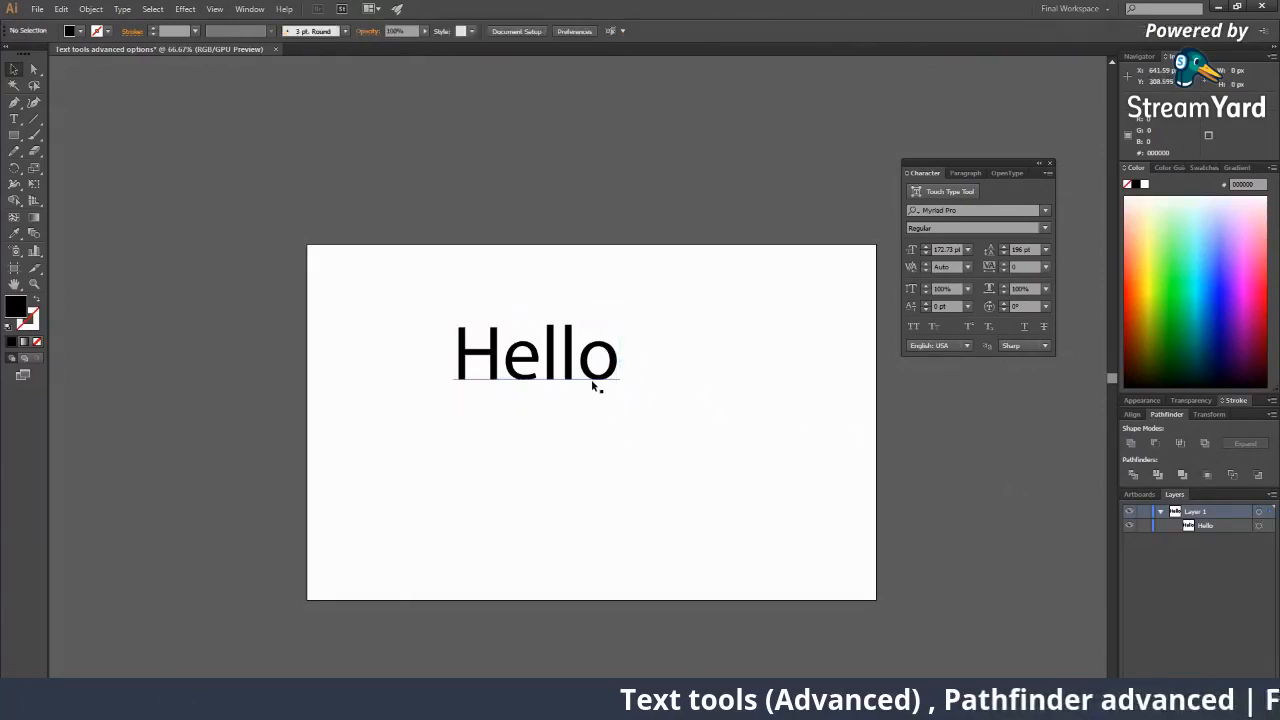
left_click(592, 377)
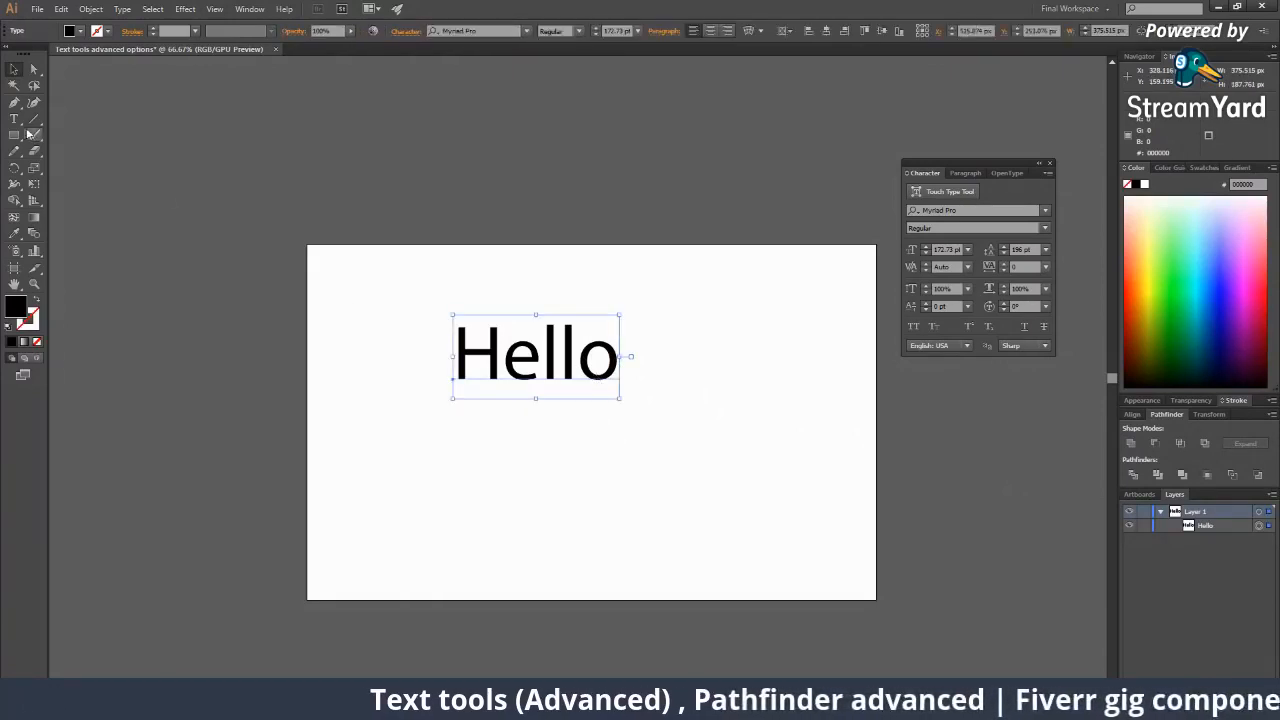
Type 'Pakistan' as a new separate point-type object below Hello.
key("t")
left_click(455, 415)
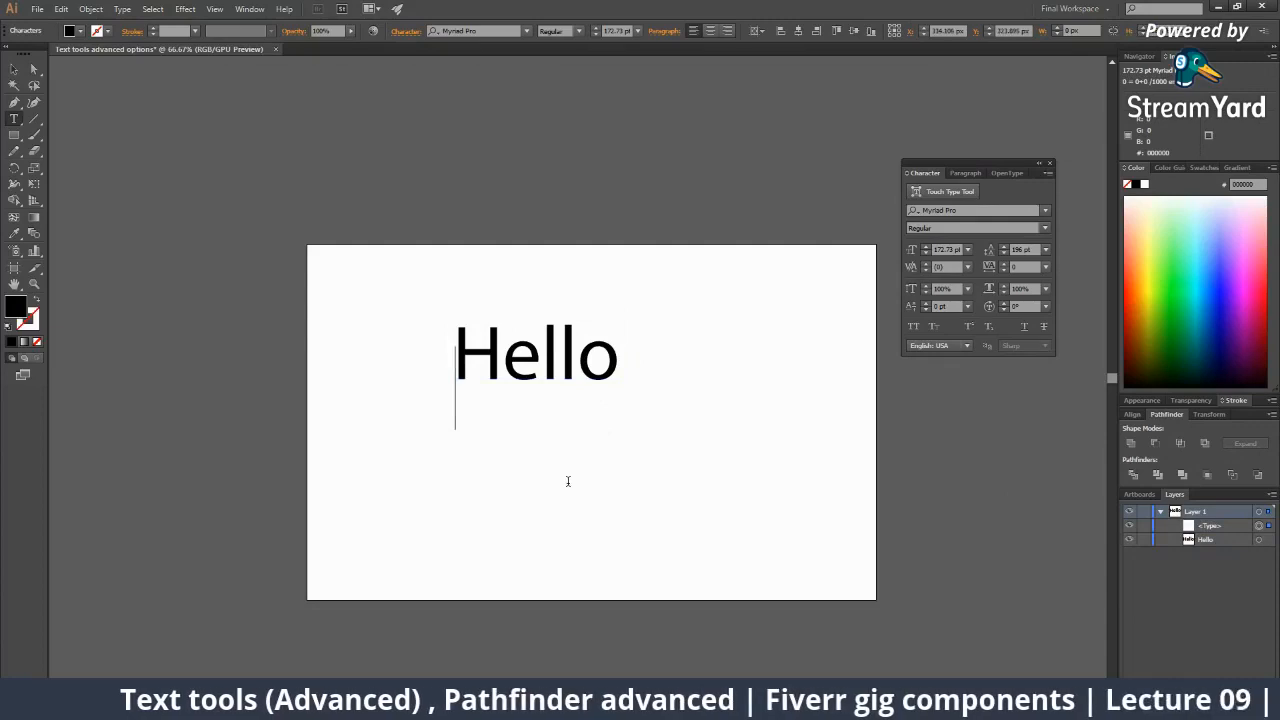
left_click(14, 70)
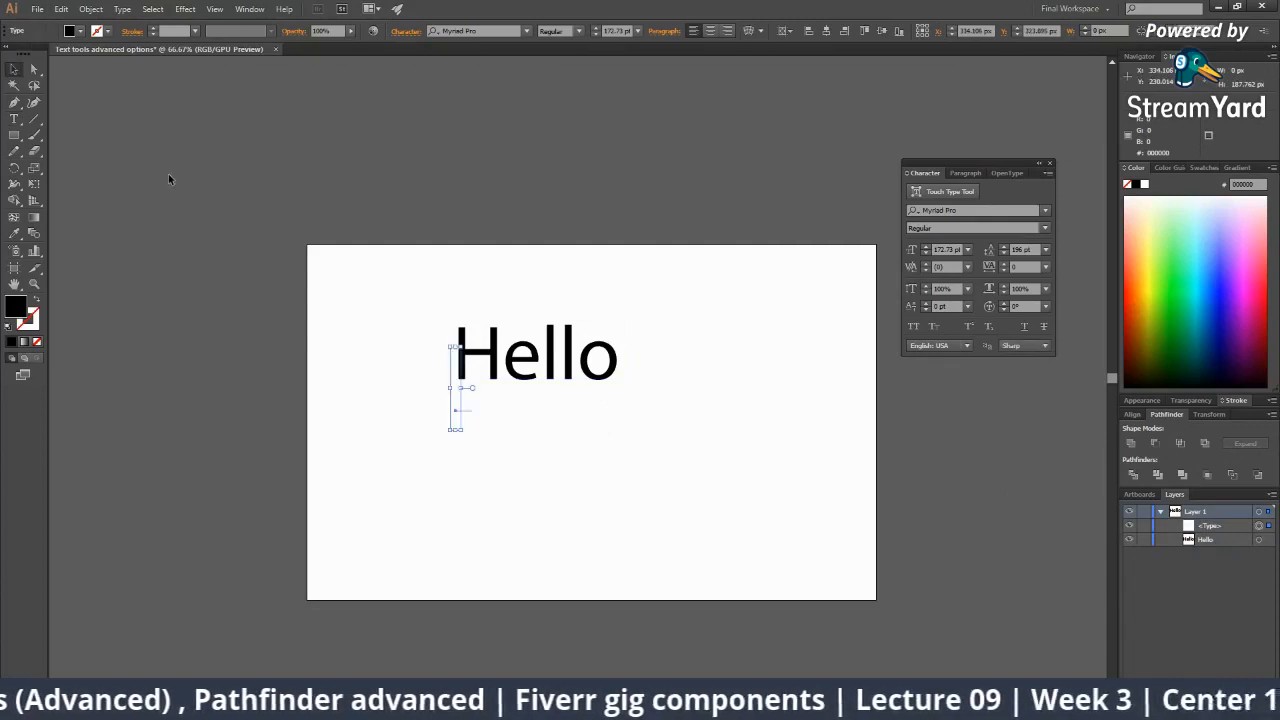
key("Delete")
key("t")
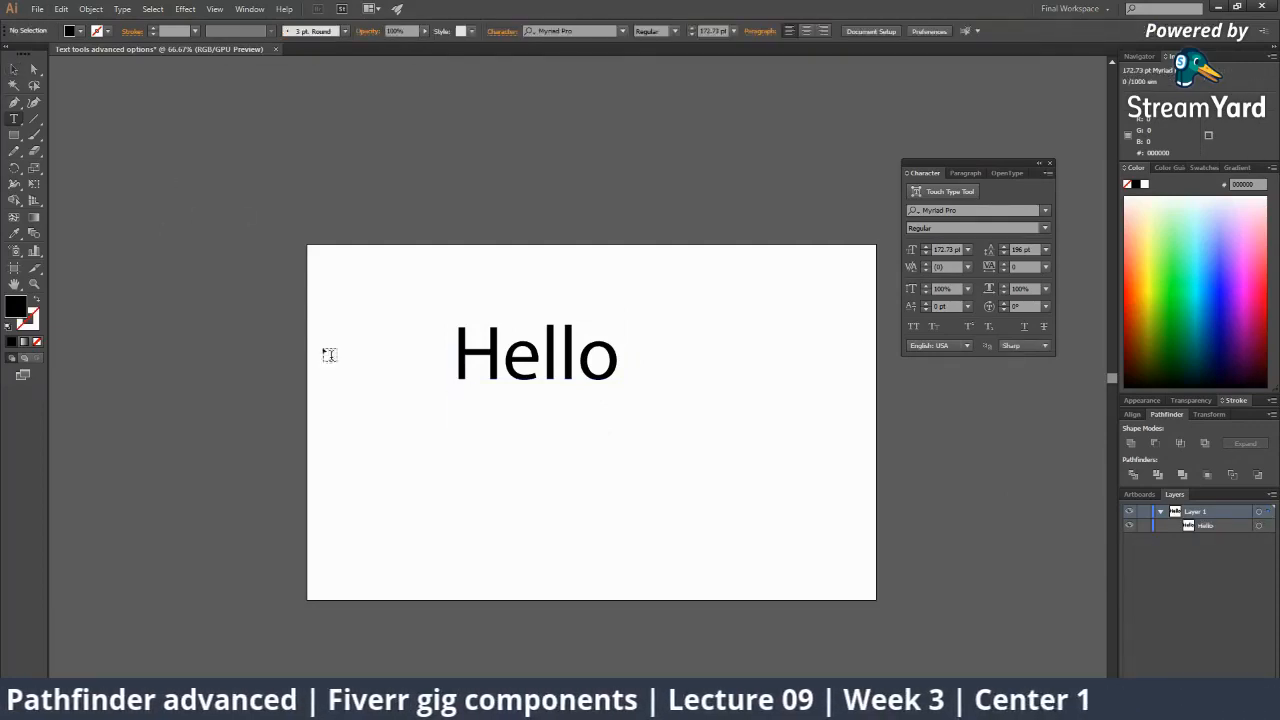
left_click(471, 425)
type("Pa")
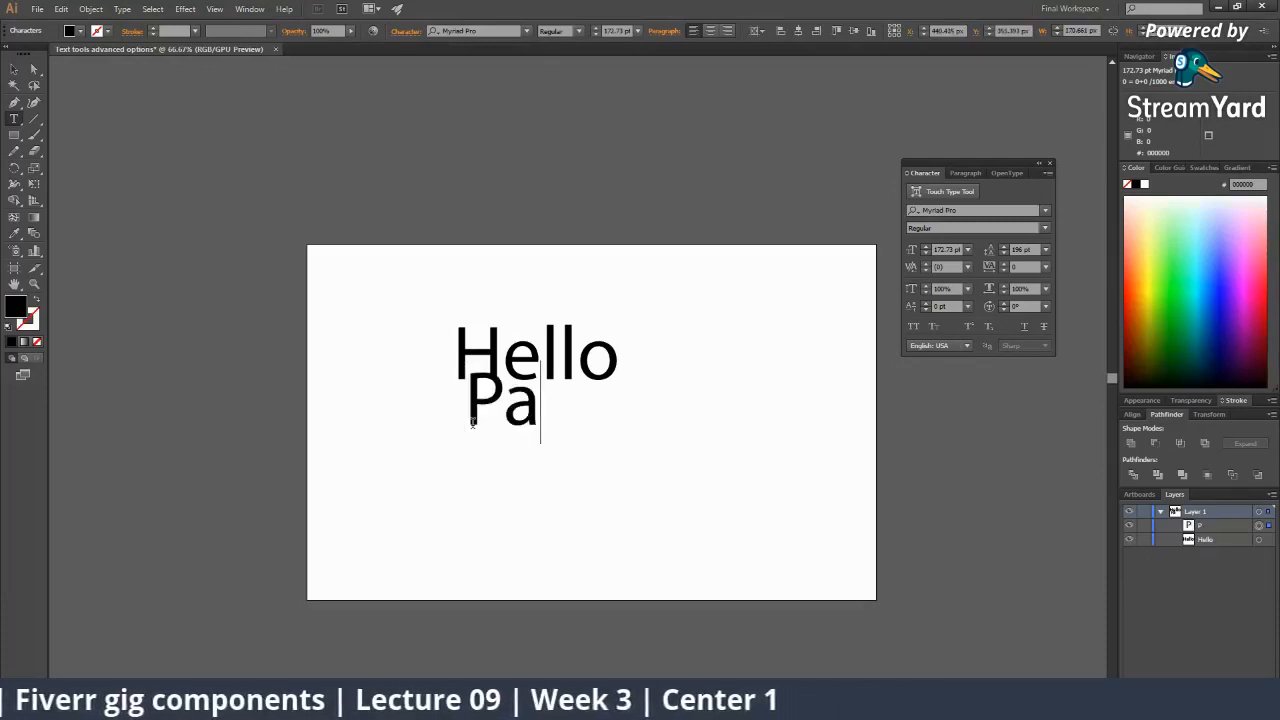
type("kistan")
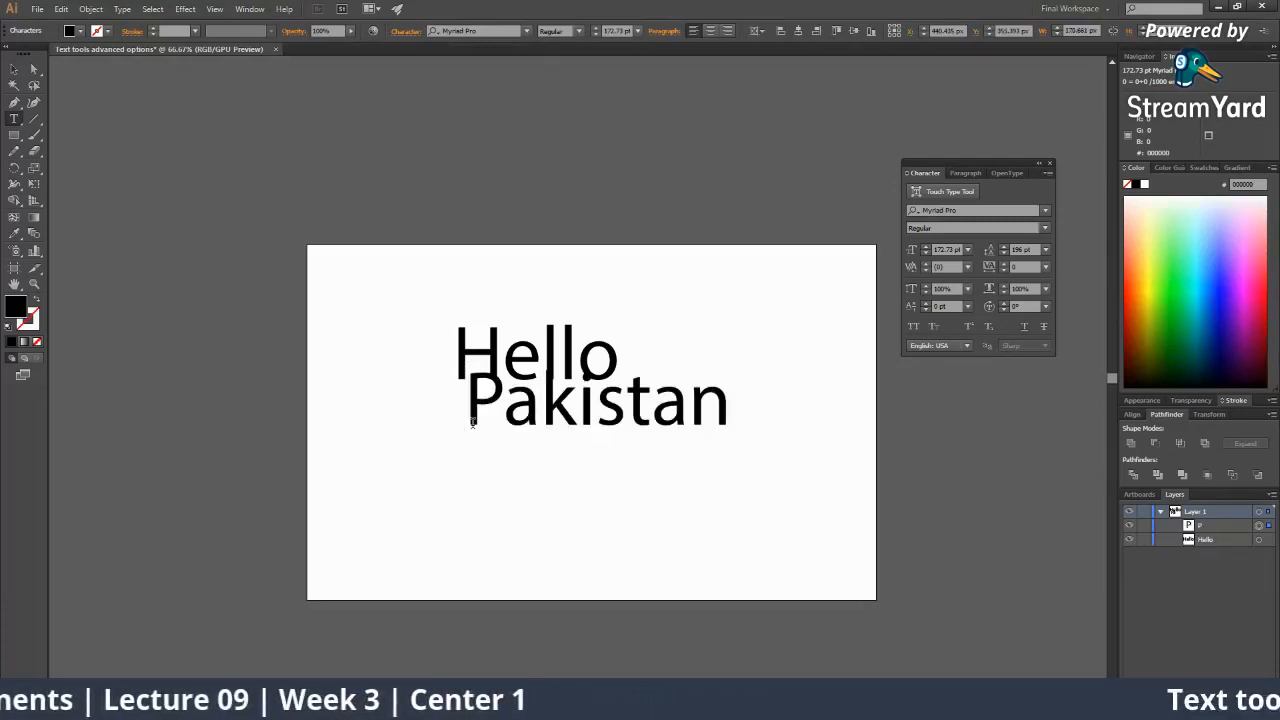
key("Escape")
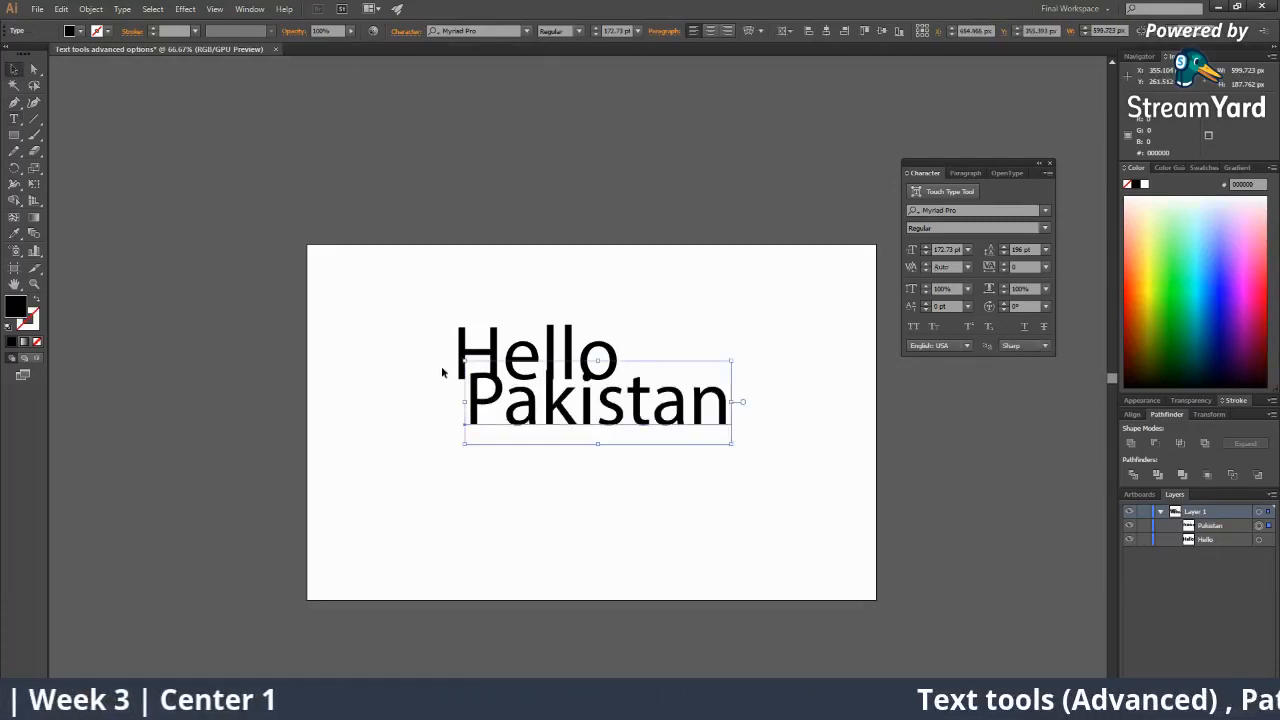
Drag Pakistan under Hello until their left edges line up.
left_click_drag(495, 410, 483, 435)
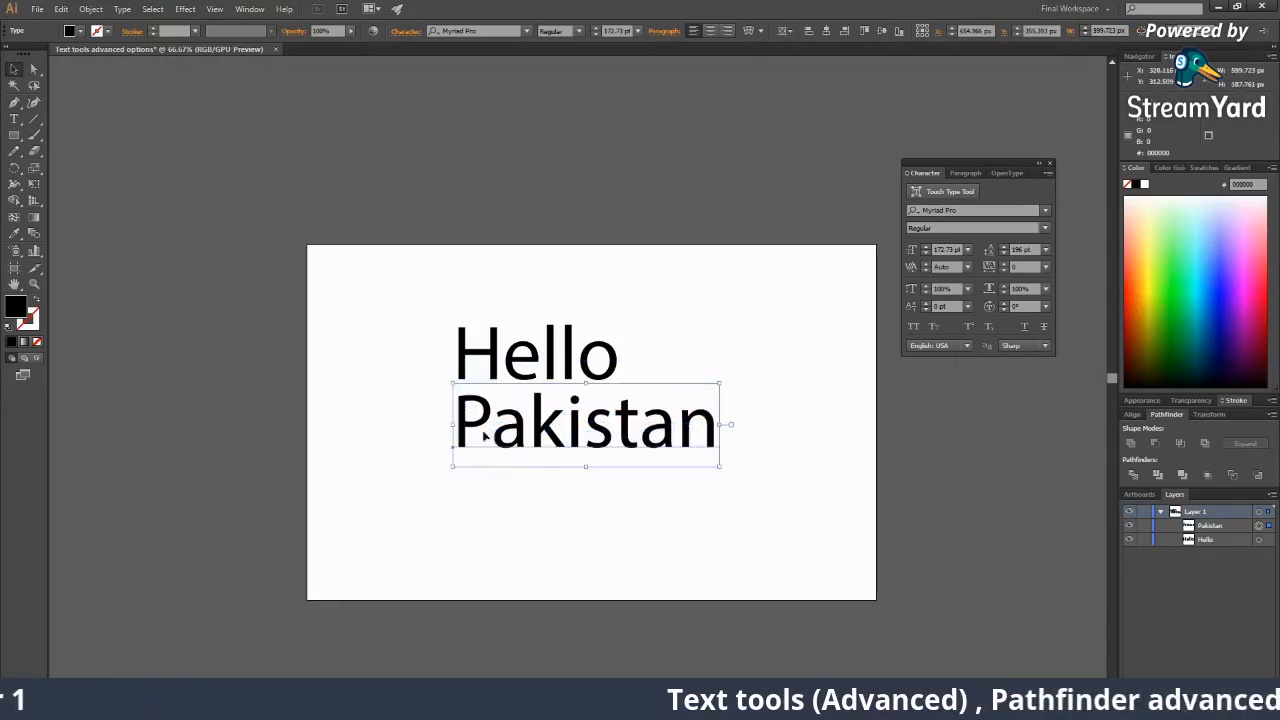
left_click(543, 486)
left_click_drag(590, 450, 590, 461)
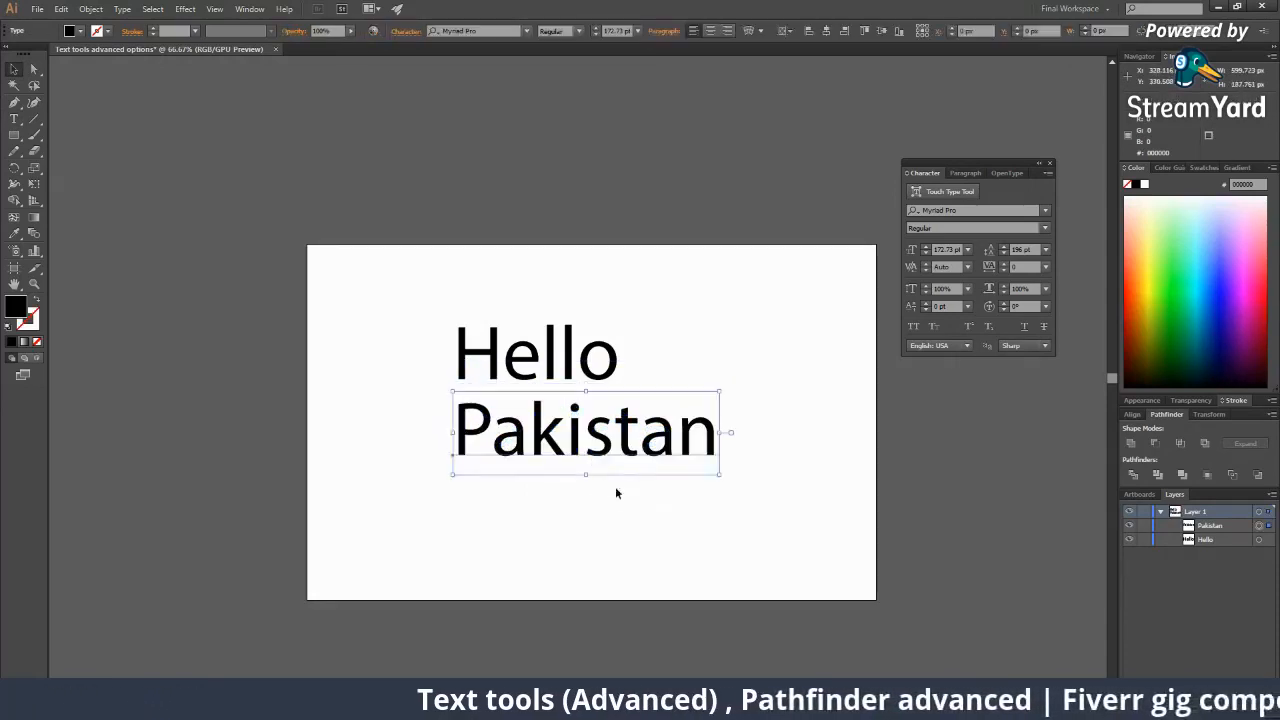
left_click(616, 492)
left_click_drag(496, 424, 503, 426)
left_click(633, 499)
Alternate selecting Hello and Pakistan, select both together, then deselect.
left_click(628, 454)
left_click(576, 367)
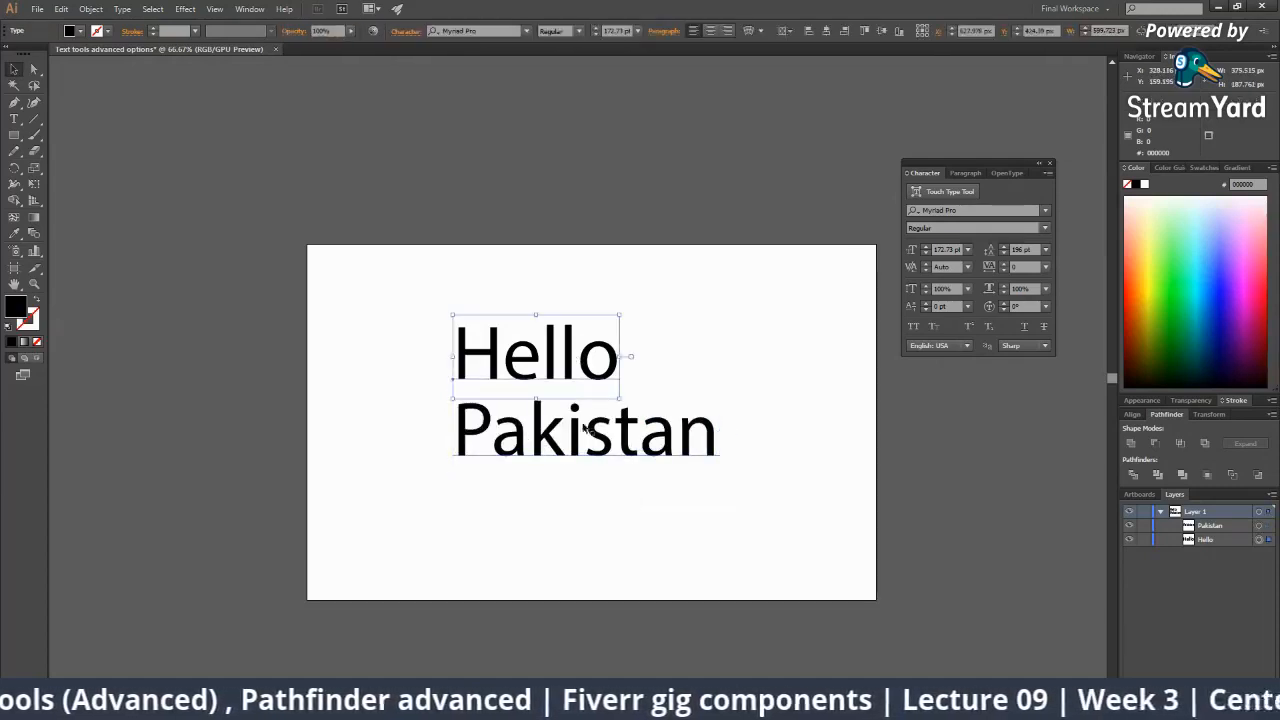
left_click(587, 431)
left_click(583, 370)
left_click(597, 443)
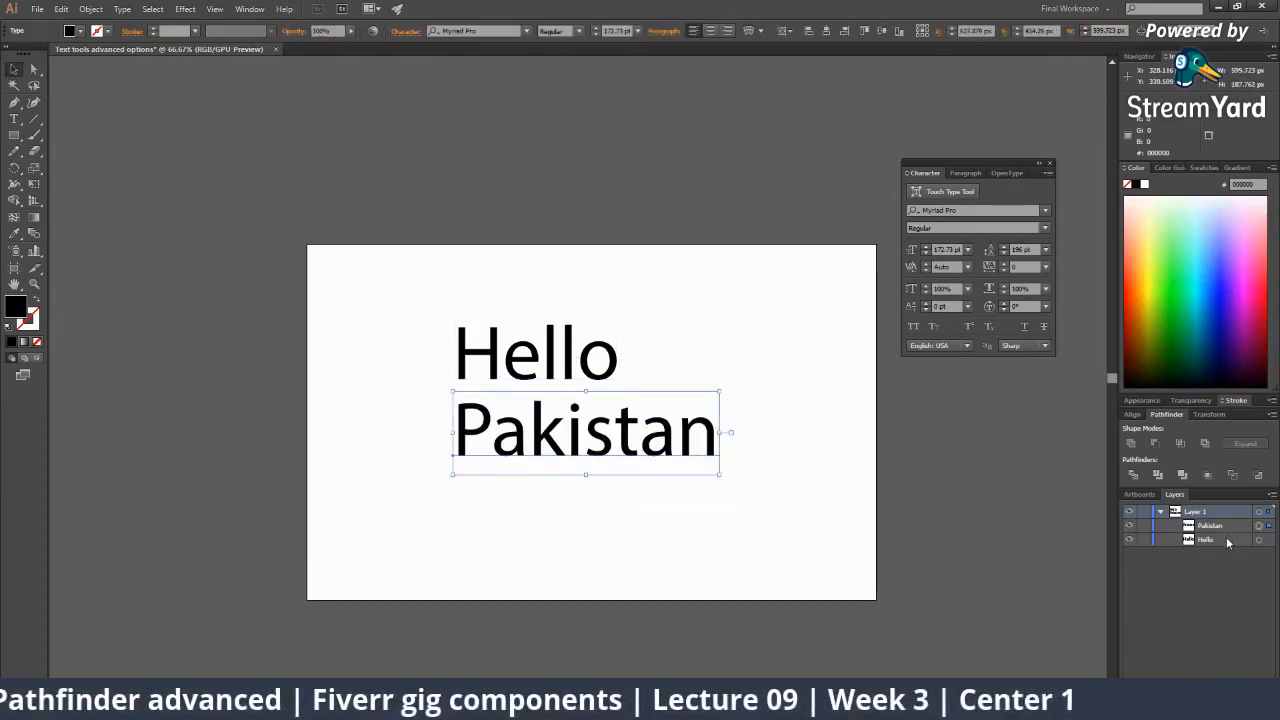
left_click(585, 372)
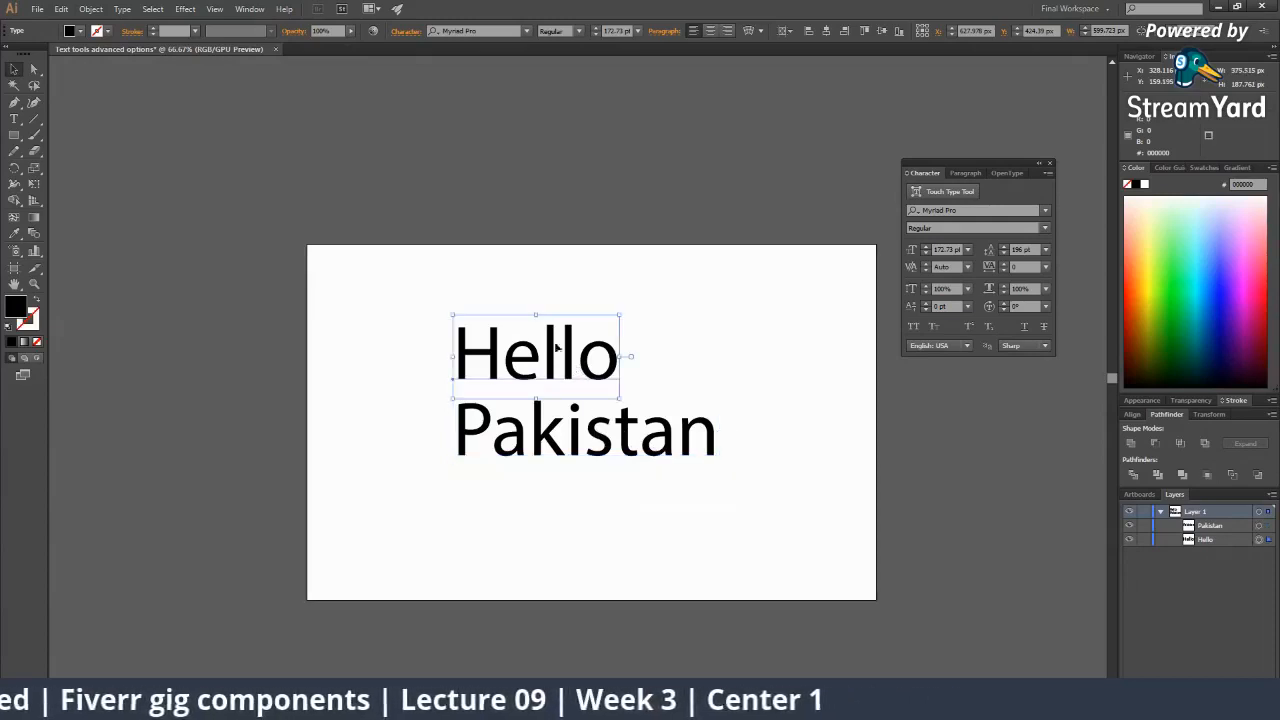
left_click(648, 436)
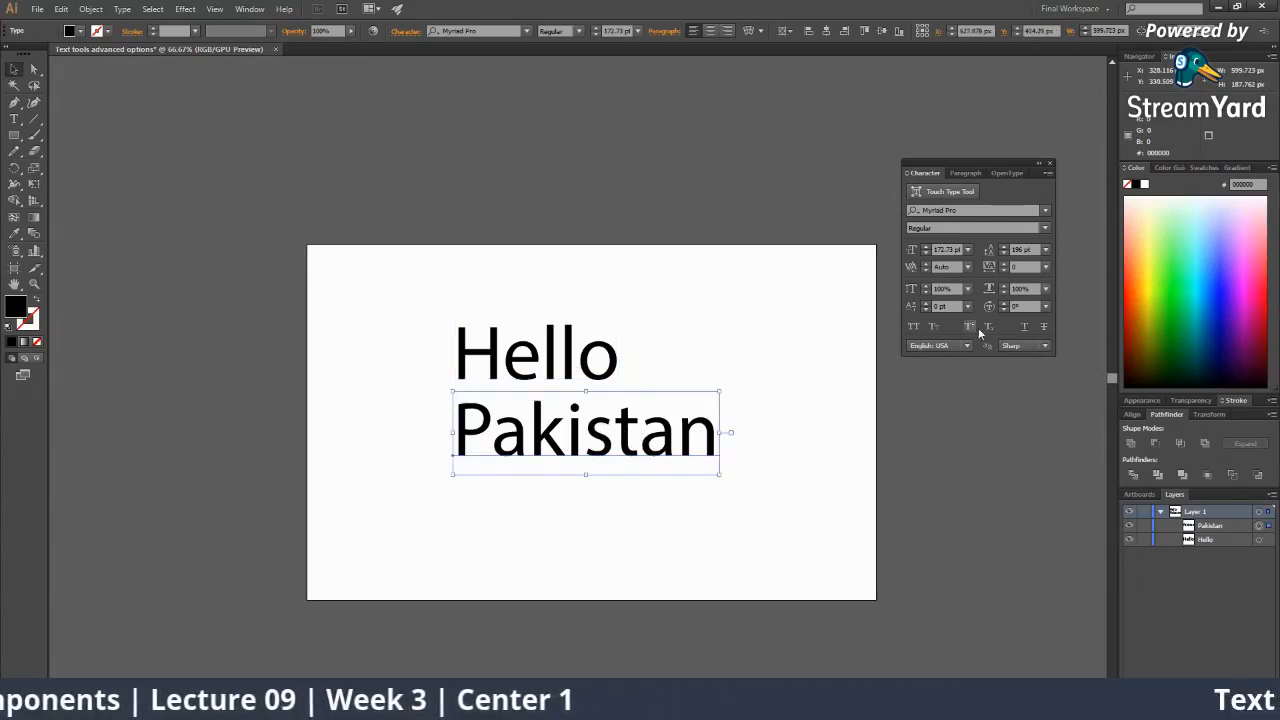
left_click(571, 378)
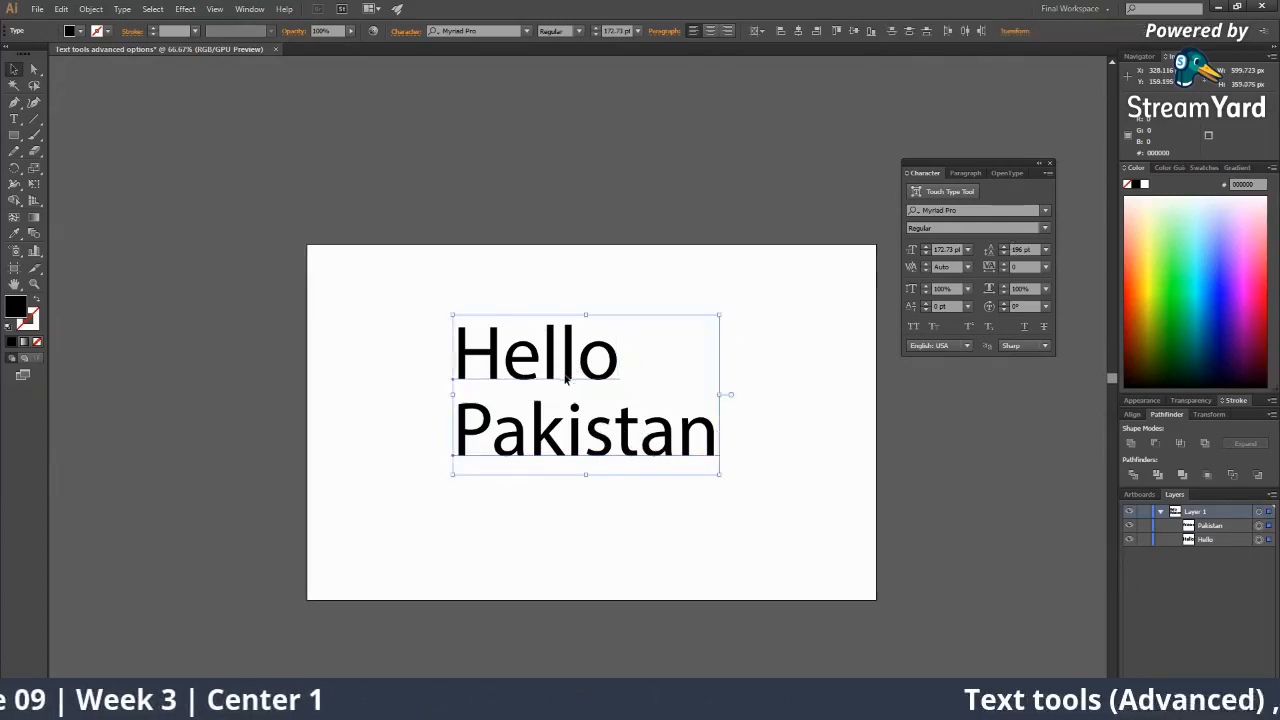
left_click(585, 434, "shift")
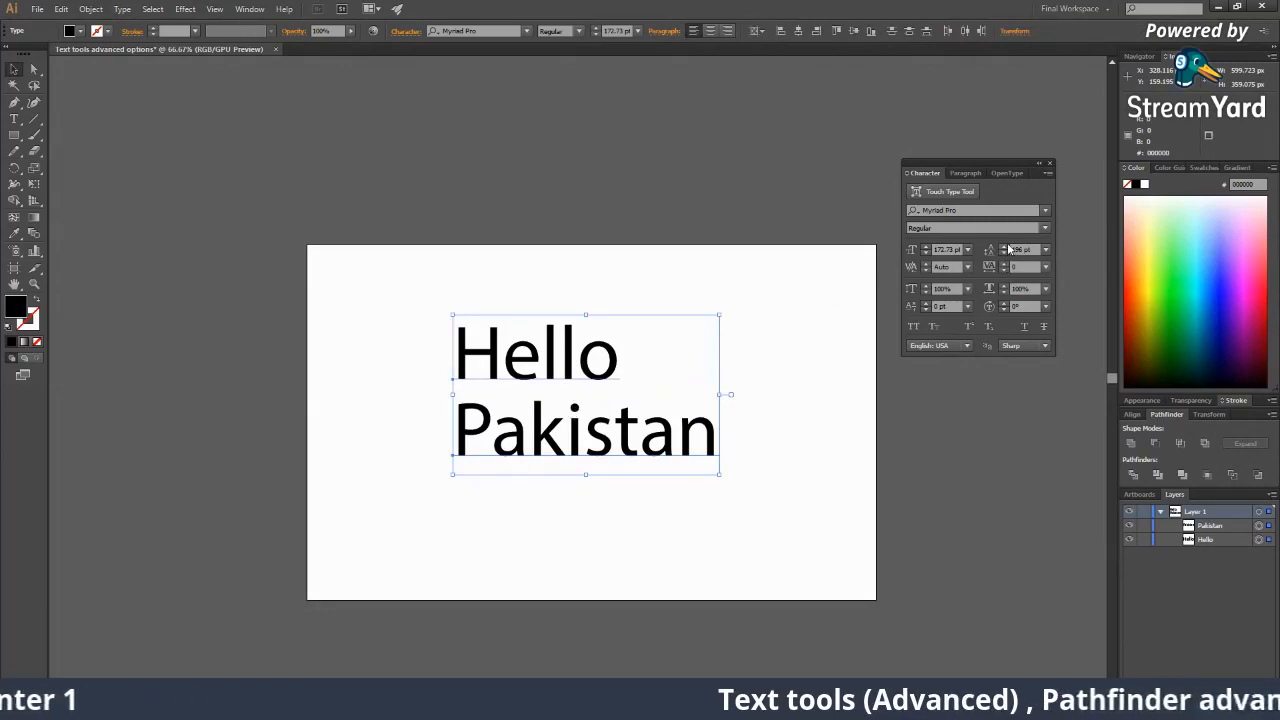
left_click(772, 392)
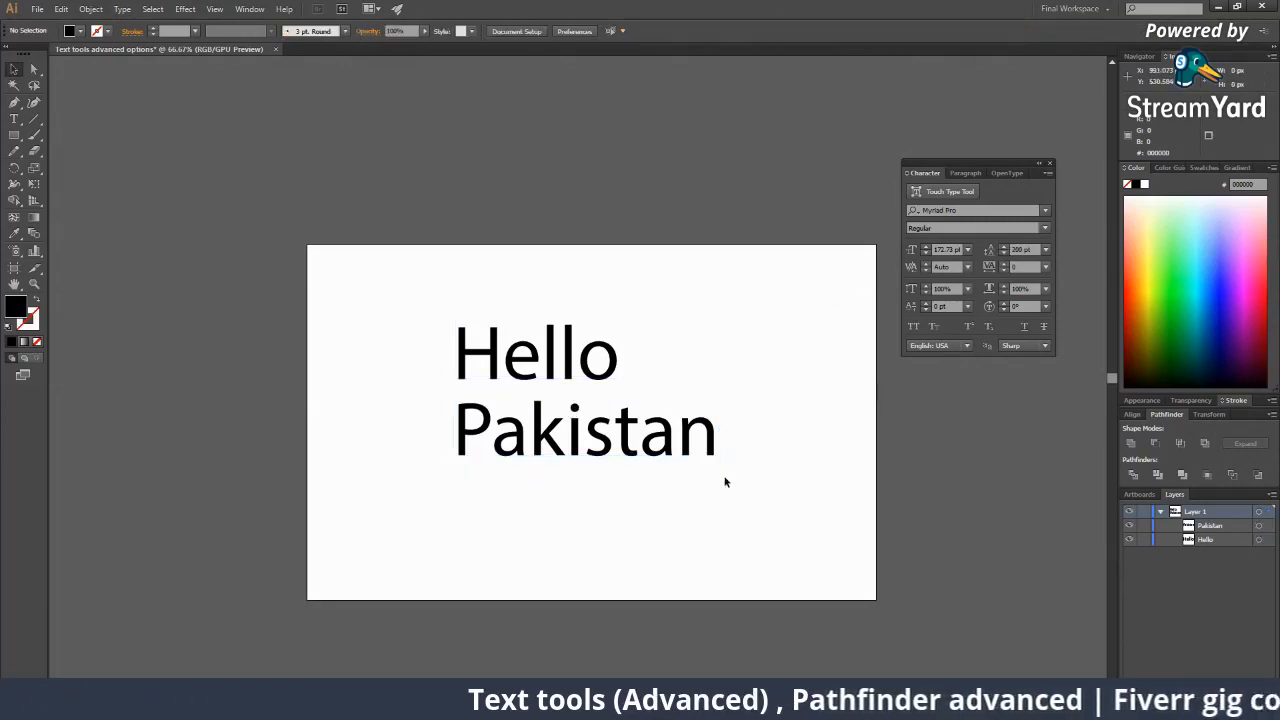
Add an 'Asia' line below Pakistan in the Pakistan text.
left_click(631, 430)
double_click(718, 440)
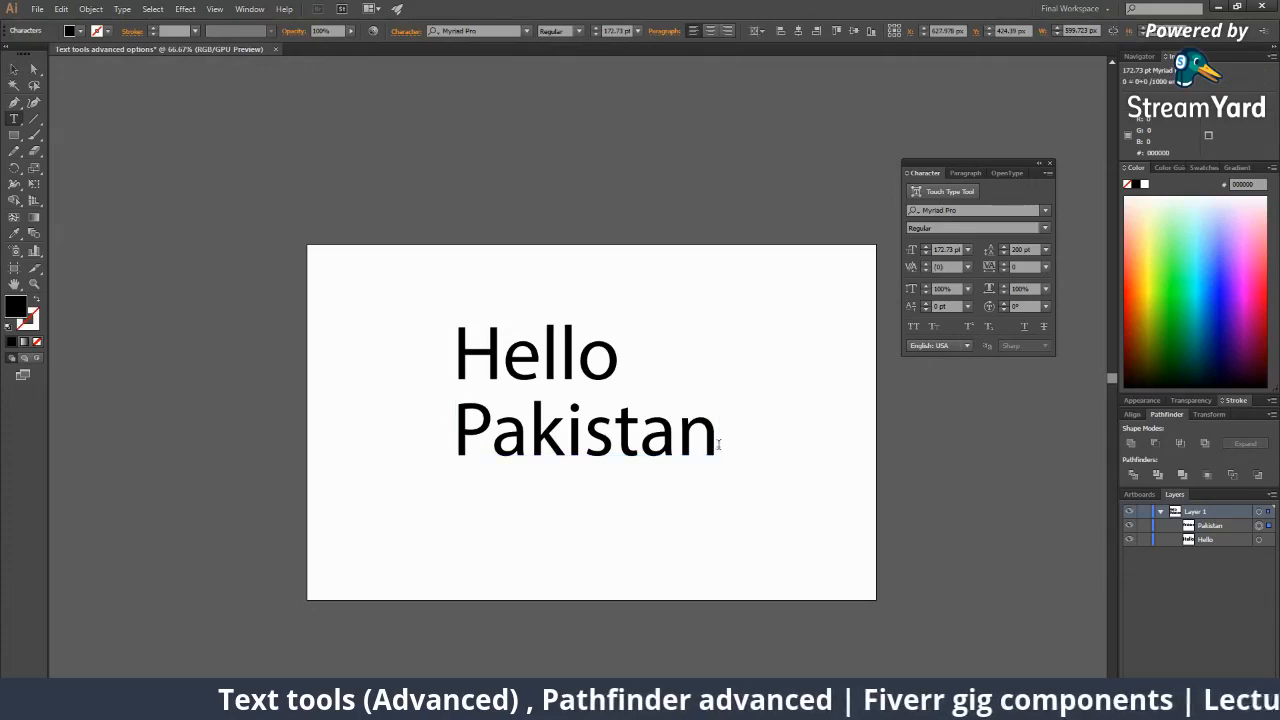
key("Return")
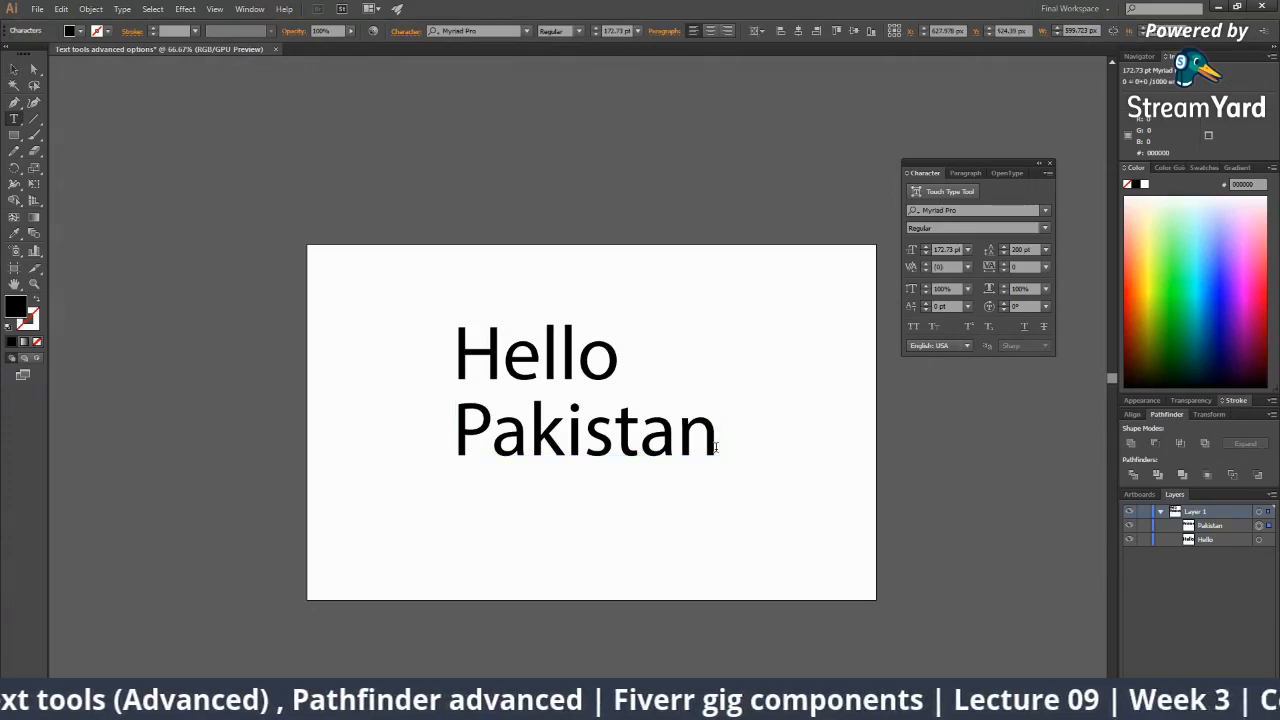
type("As")
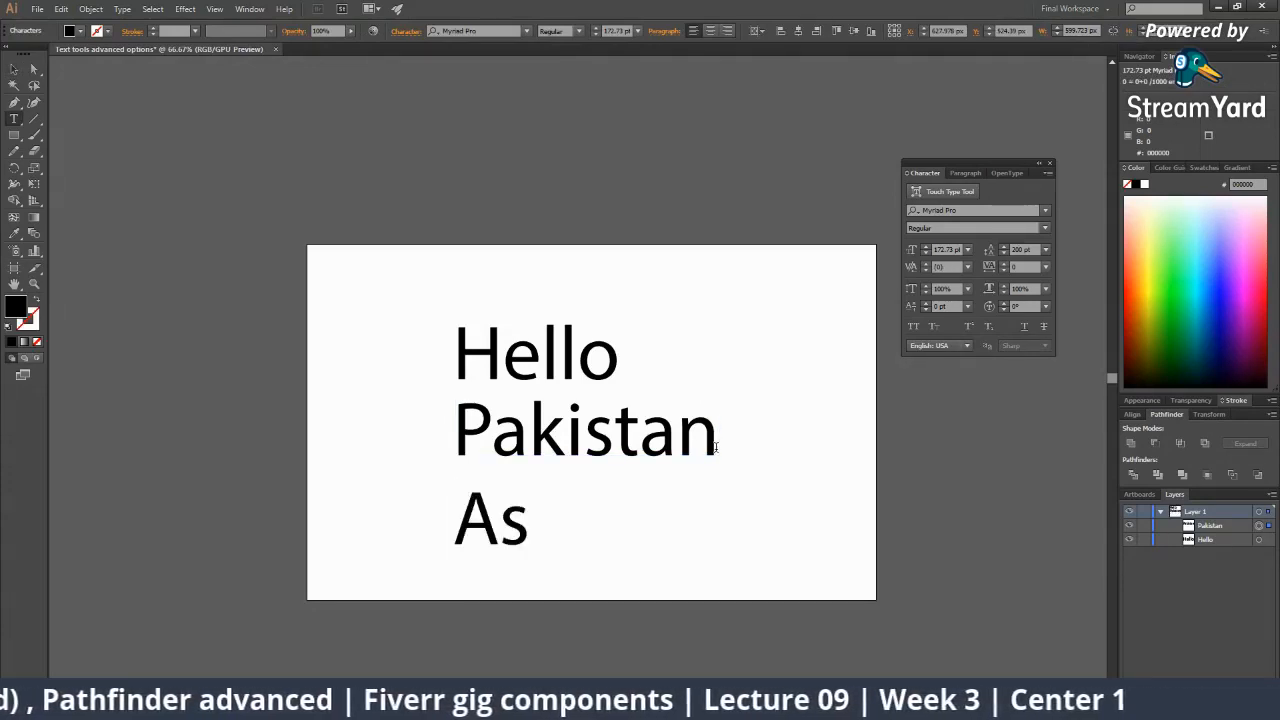
type("ia")
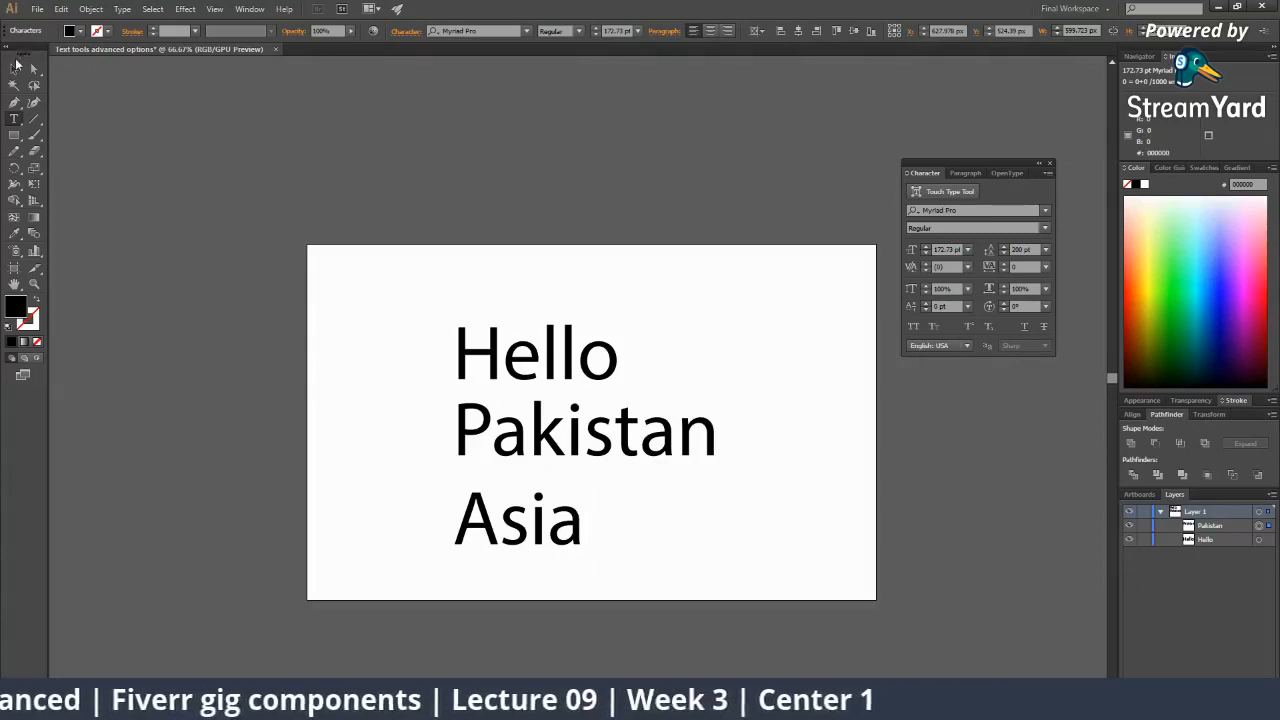
key("Escape")
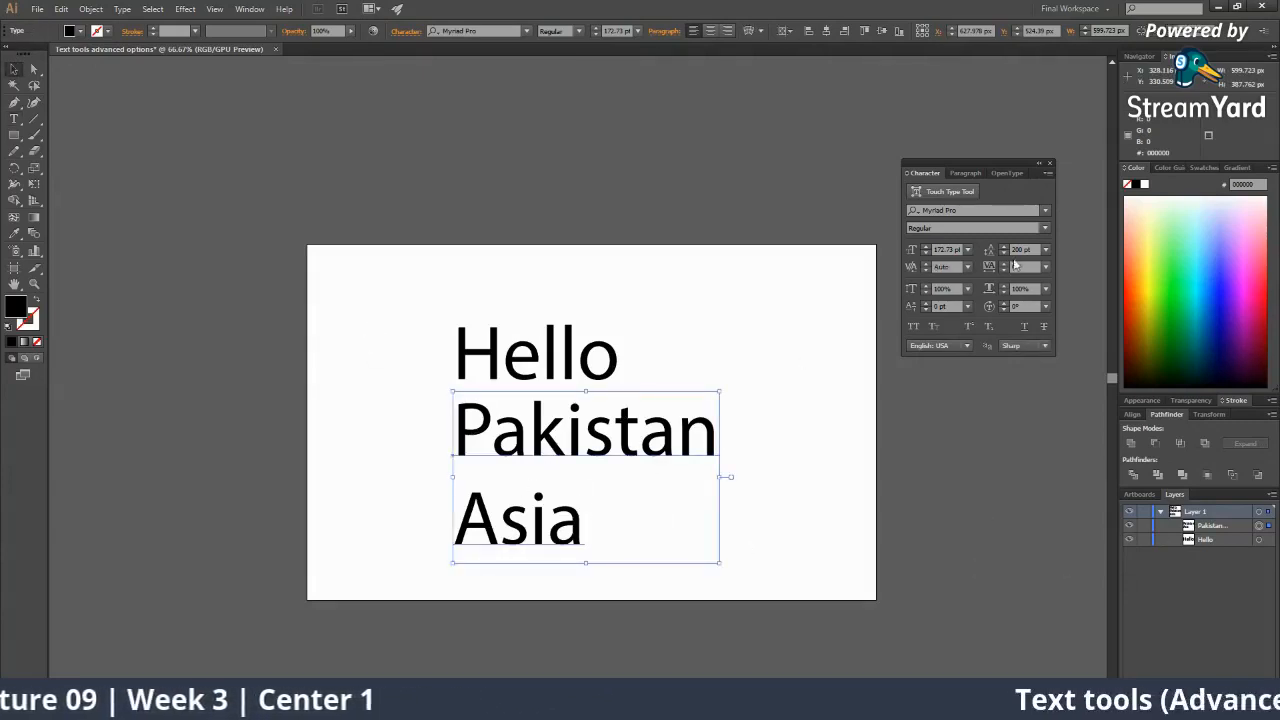
Adjust the leading with the Character panel arrows to 188 pt.
left_click(1005, 253)
left_click(1005, 253)
left_click(1005, 253)
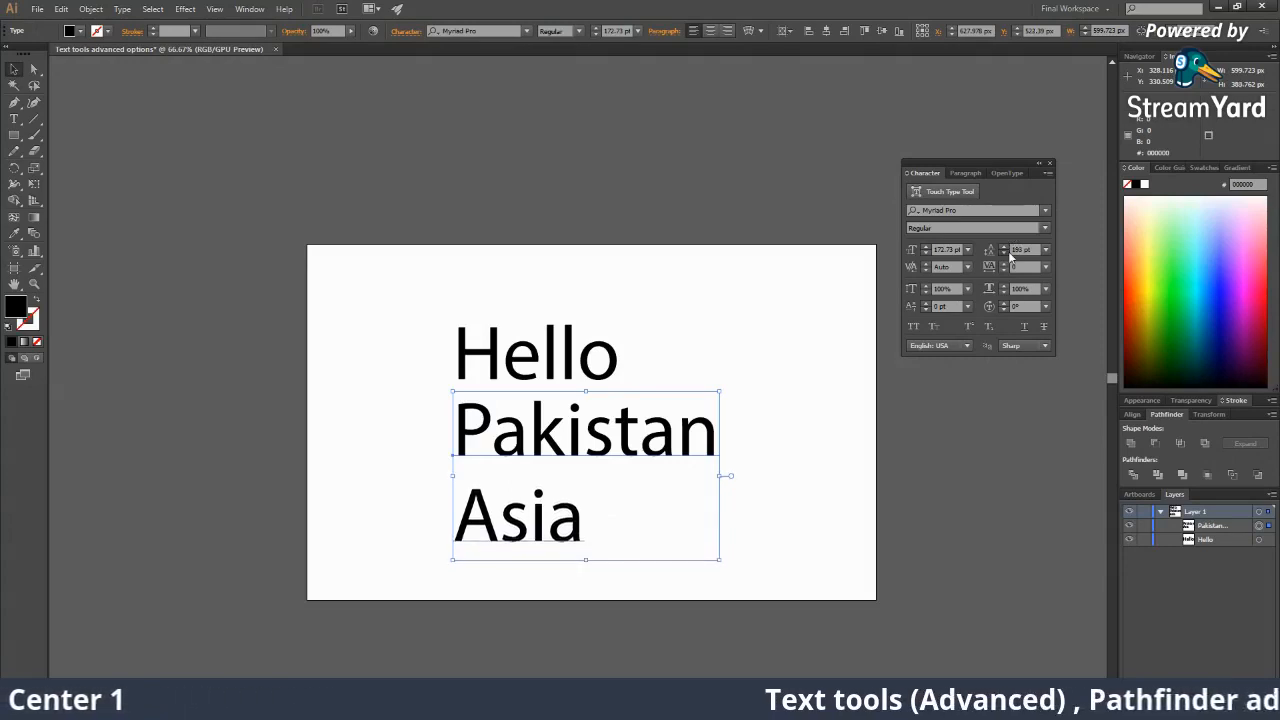
left_click(1005, 253)
left_click(1006, 253)
left_click(1006, 253)
left_click(1006, 253)
left_click(1006, 253)
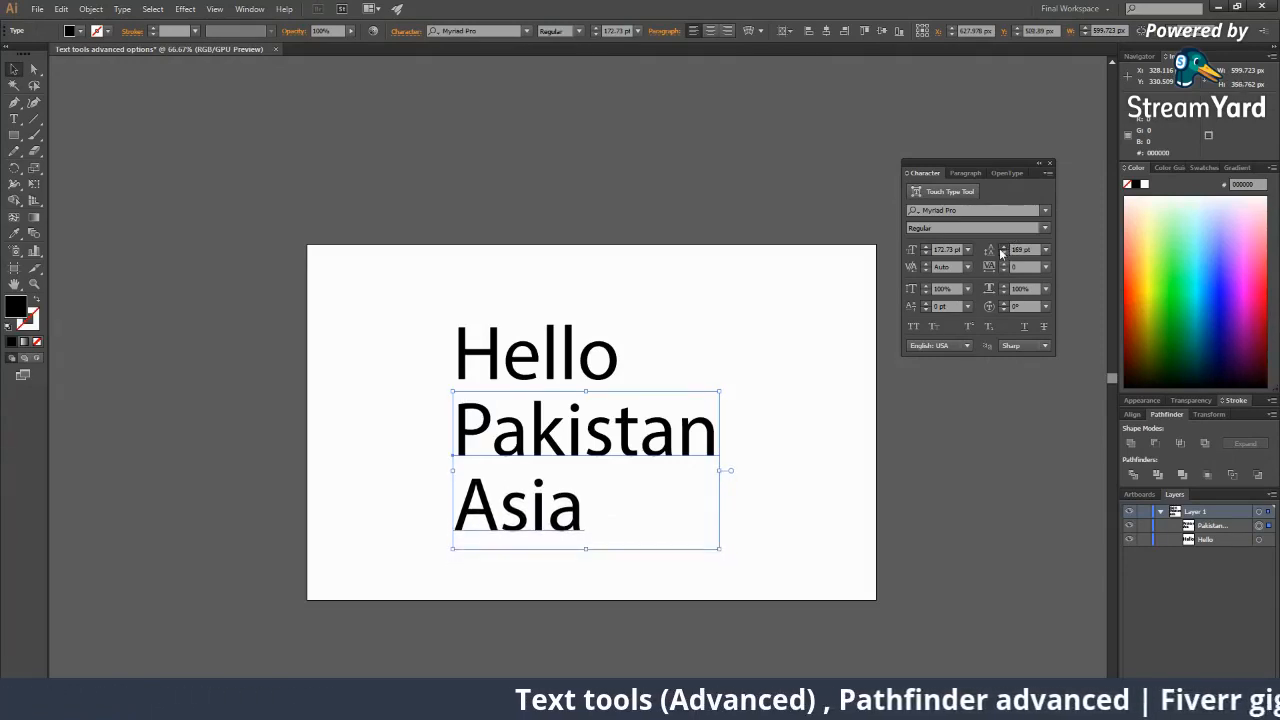
left_click(1003, 252)
left_click(1003, 248)
left_click(1003, 248)
left_click(1003, 248)
left_click(1003, 248)
left_click(1003, 248)
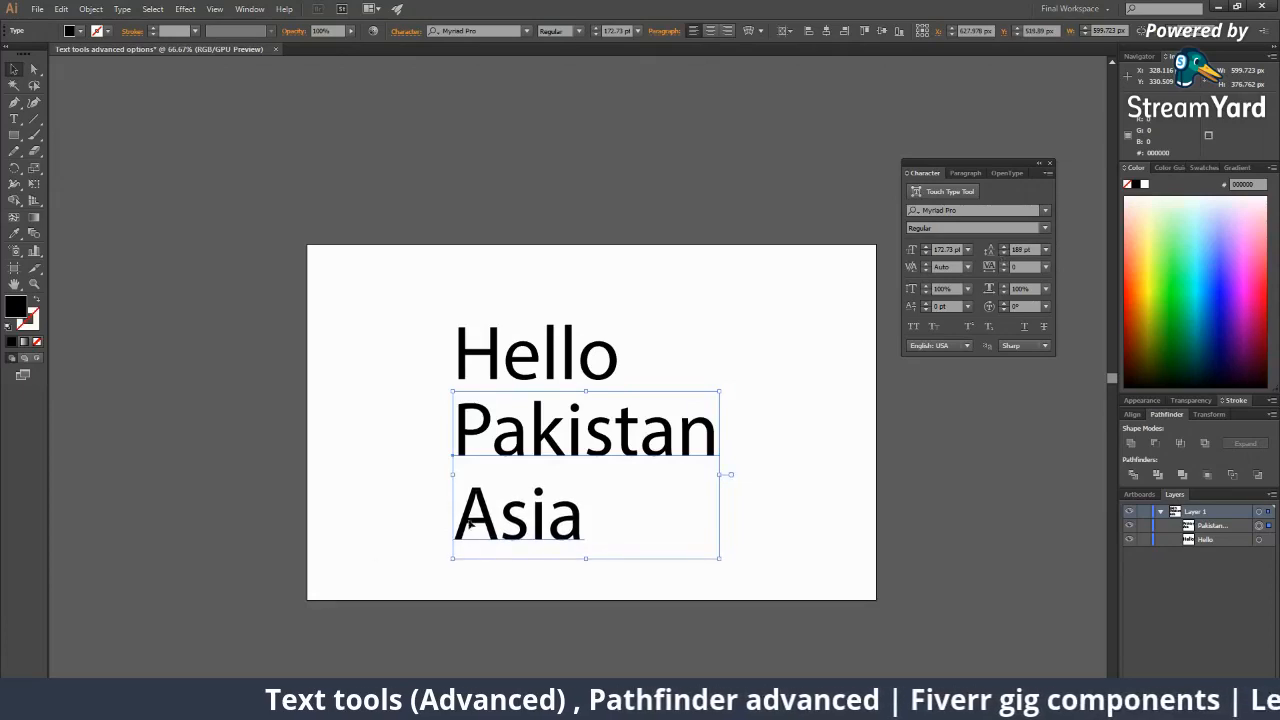
Delete the Asia line from the text.
key("t")
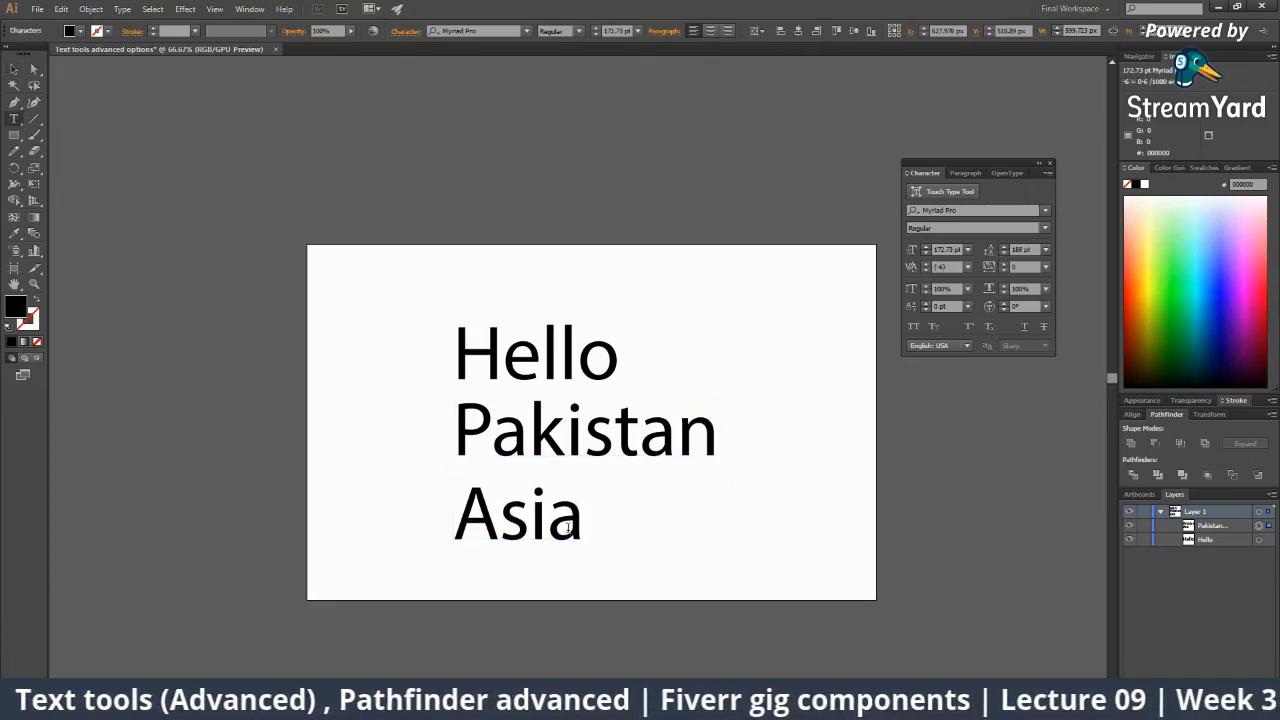
left_click_drag(578, 526, 380, 509)
key("BackSpace")
key("BackSpace")
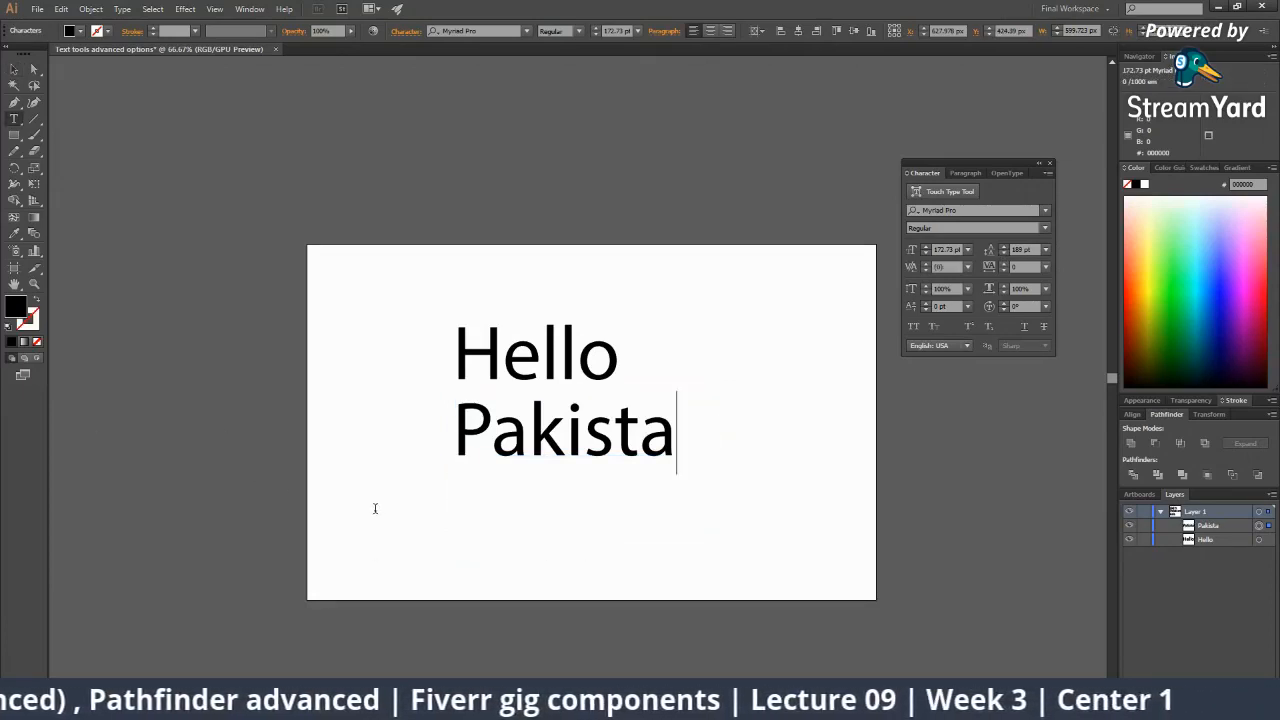
type("n")
left_click(14, 69)
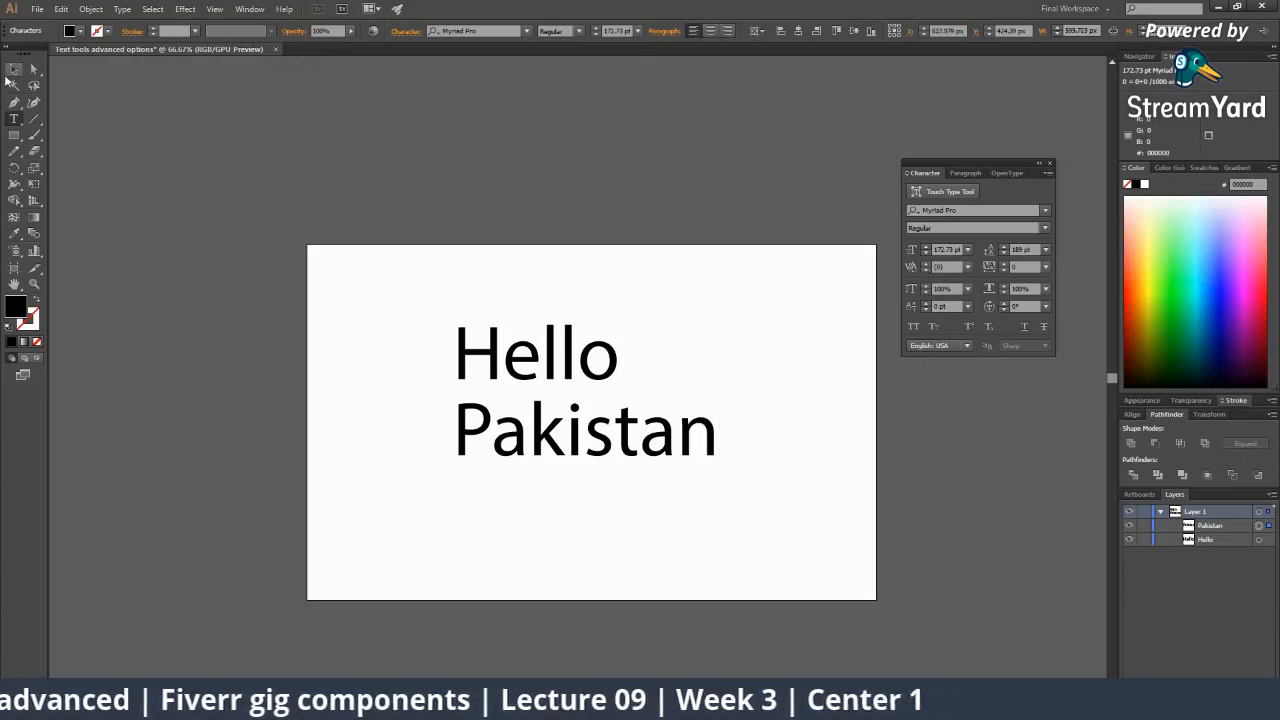
Delete the Hello and Pakistan text and return to the StreamYard broadcast.
left_click_drag(444, 356, 628, 478)
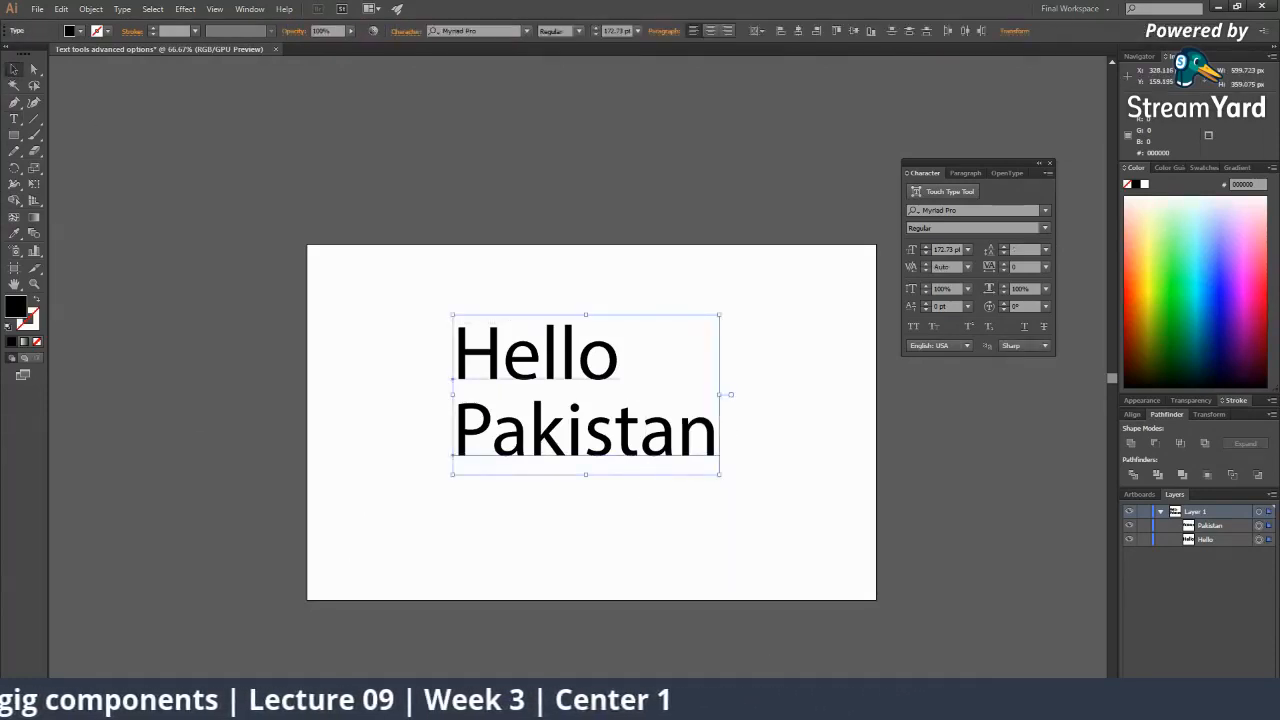
key("Delete")
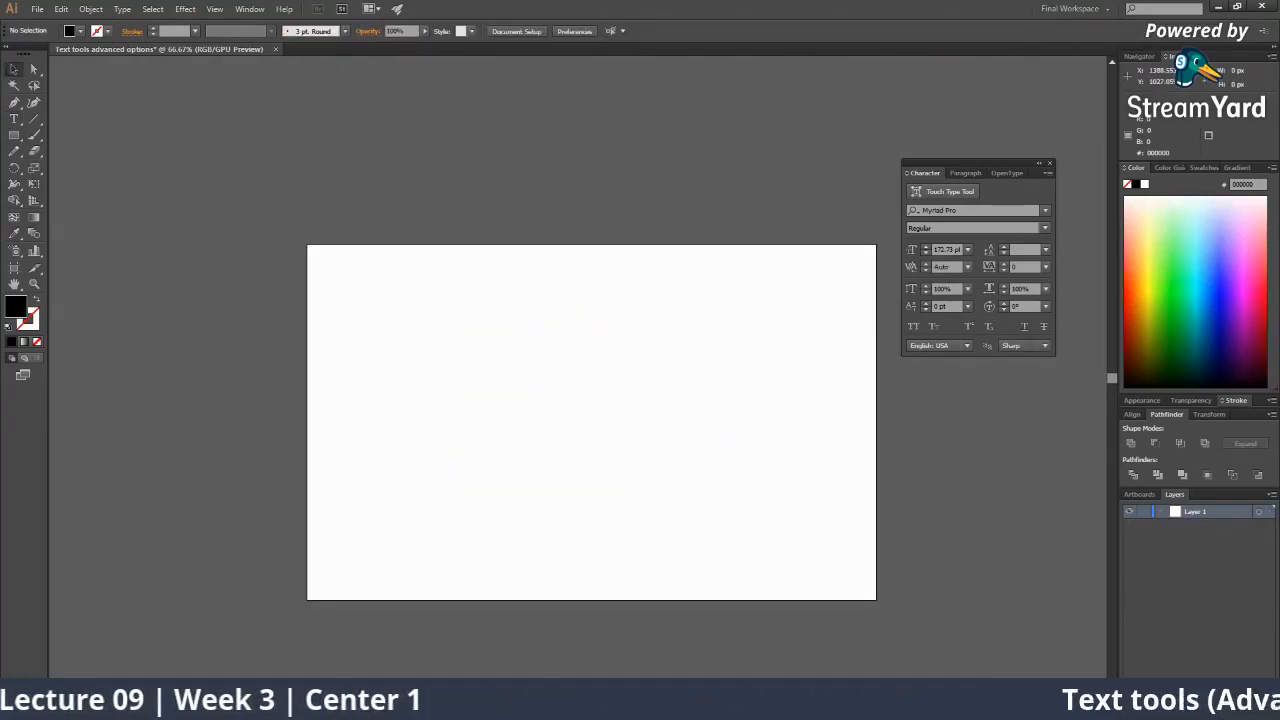
left_click(935, 668)
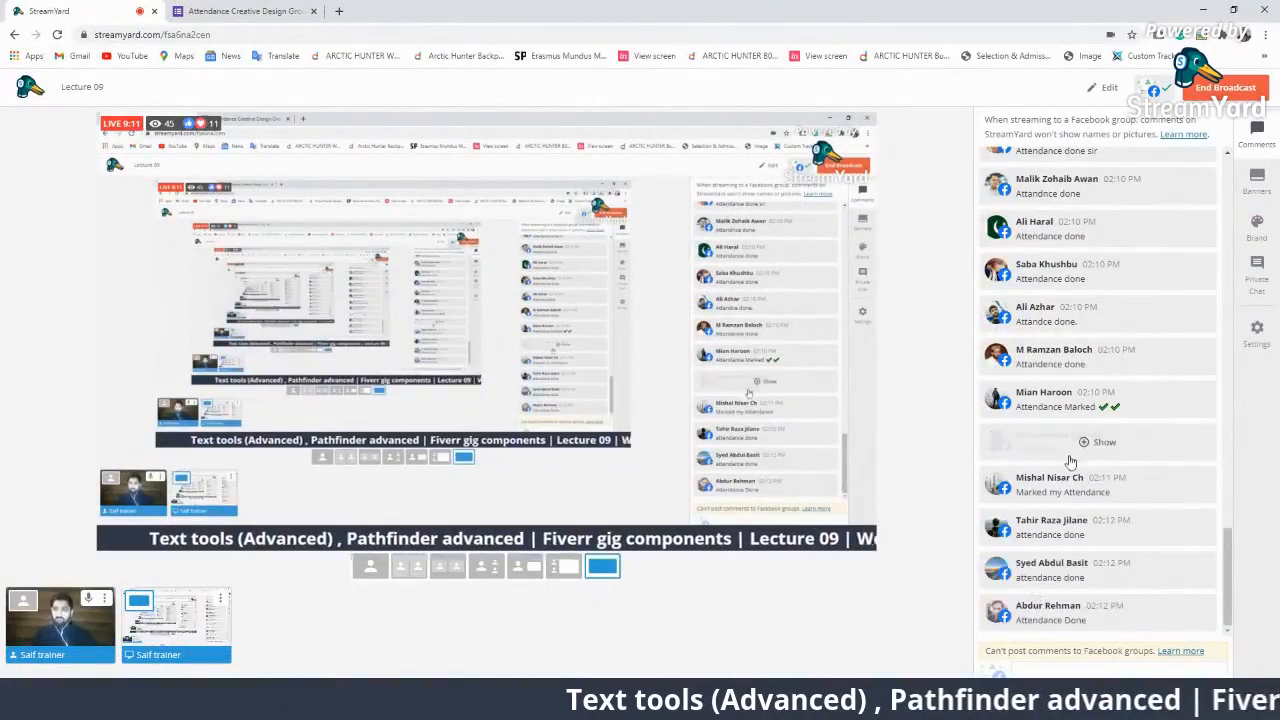
scroll(1070, 458, "up", 3)
scroll(1070, 458, "up", 1)
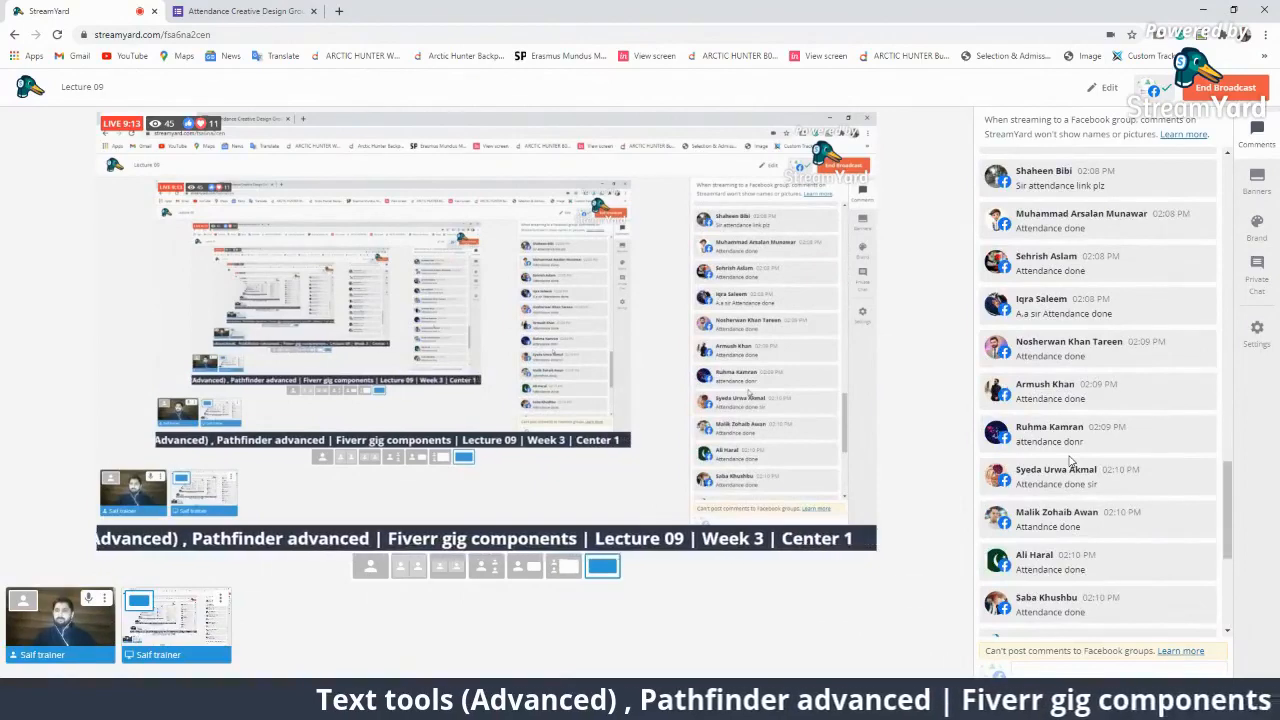
scroll(1070, 458, "up", 5)
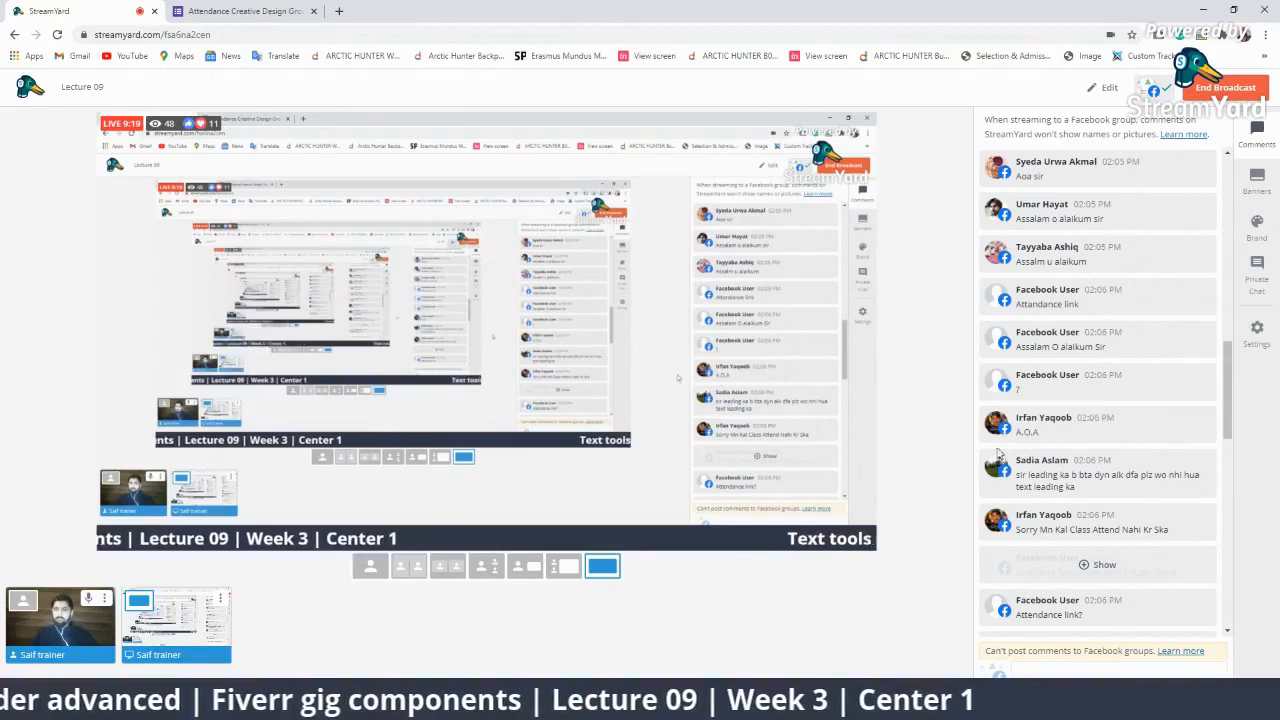
scroll(1080, 455, "up", 4)
scroll(1133, 452, "down", 3)
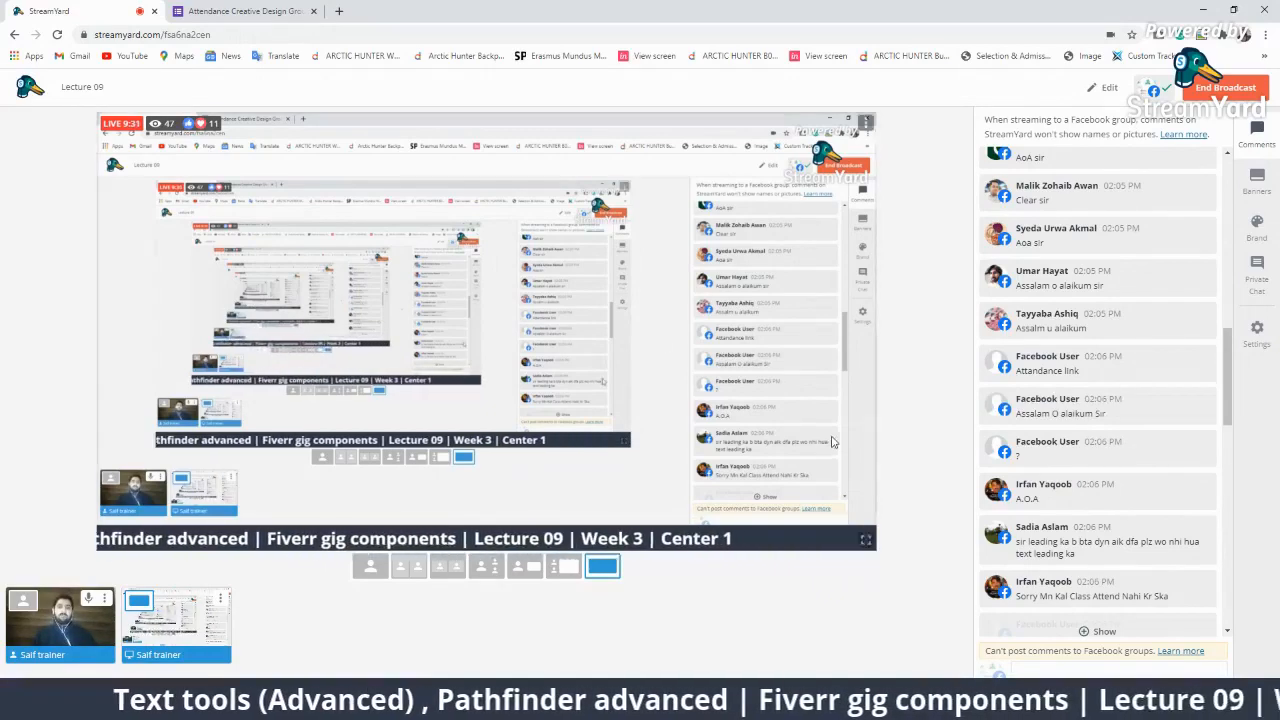
mouse_move(1100, 487)
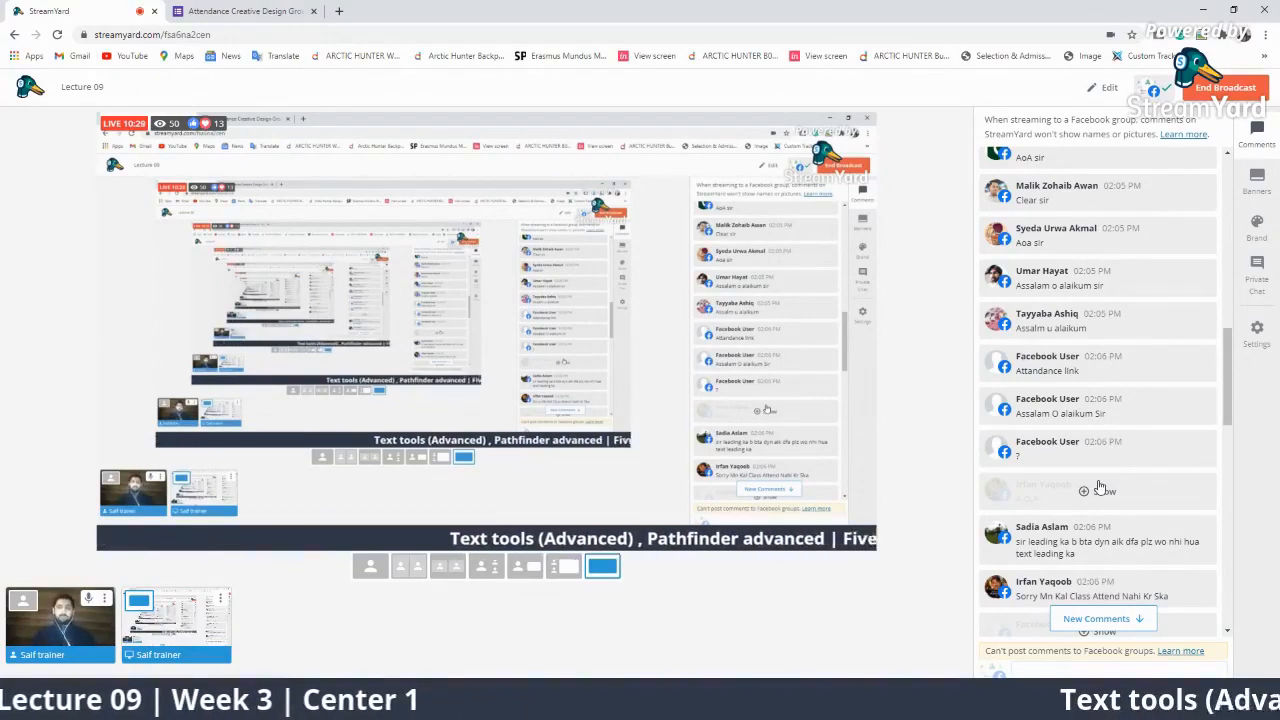
scroll(1100, 488, "down", 15)
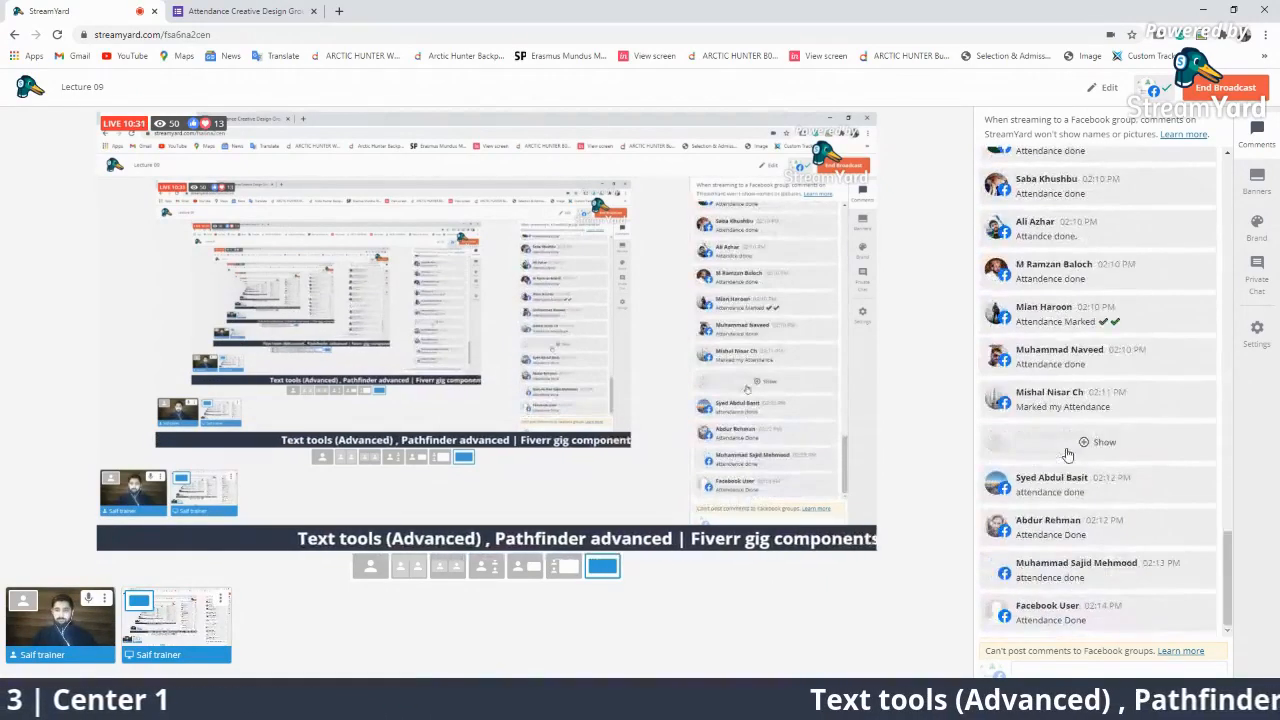
Reveal the two hidden attendance comments in StreamYard's Comments panel.
left_click(1095, 442)
left_click(1102, 516)
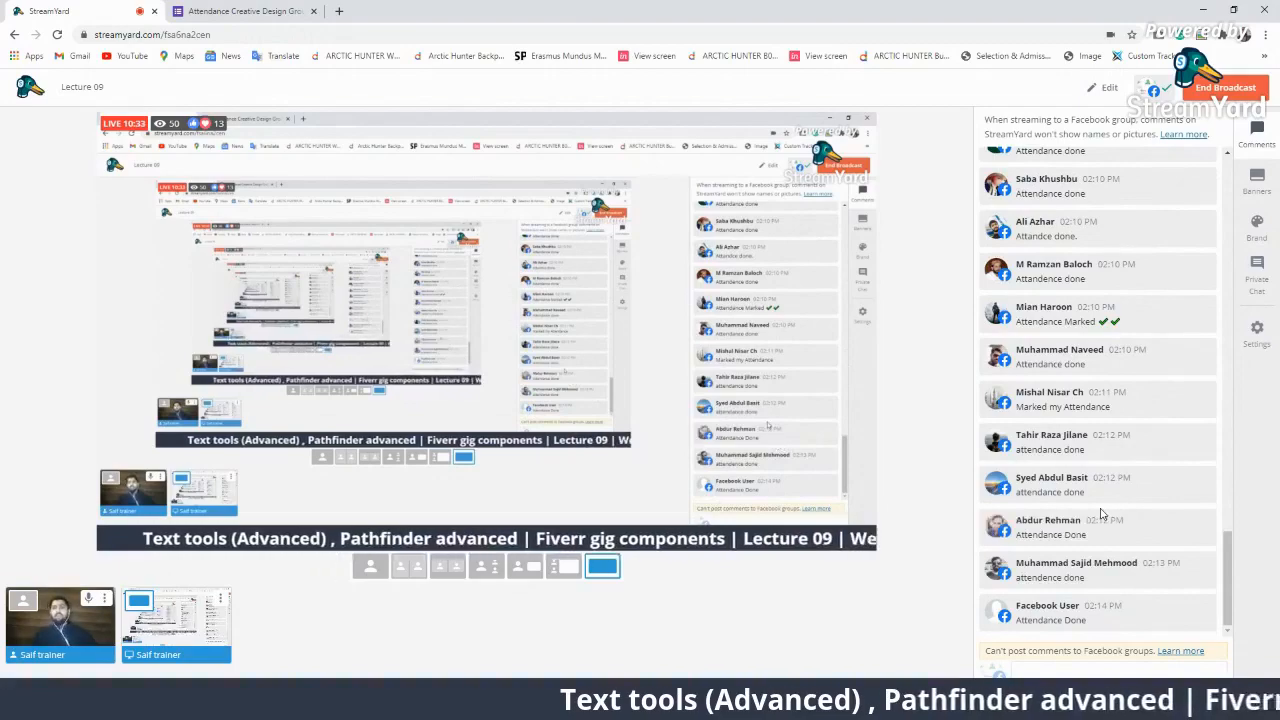
scroll(1109, 497, "up", 1)
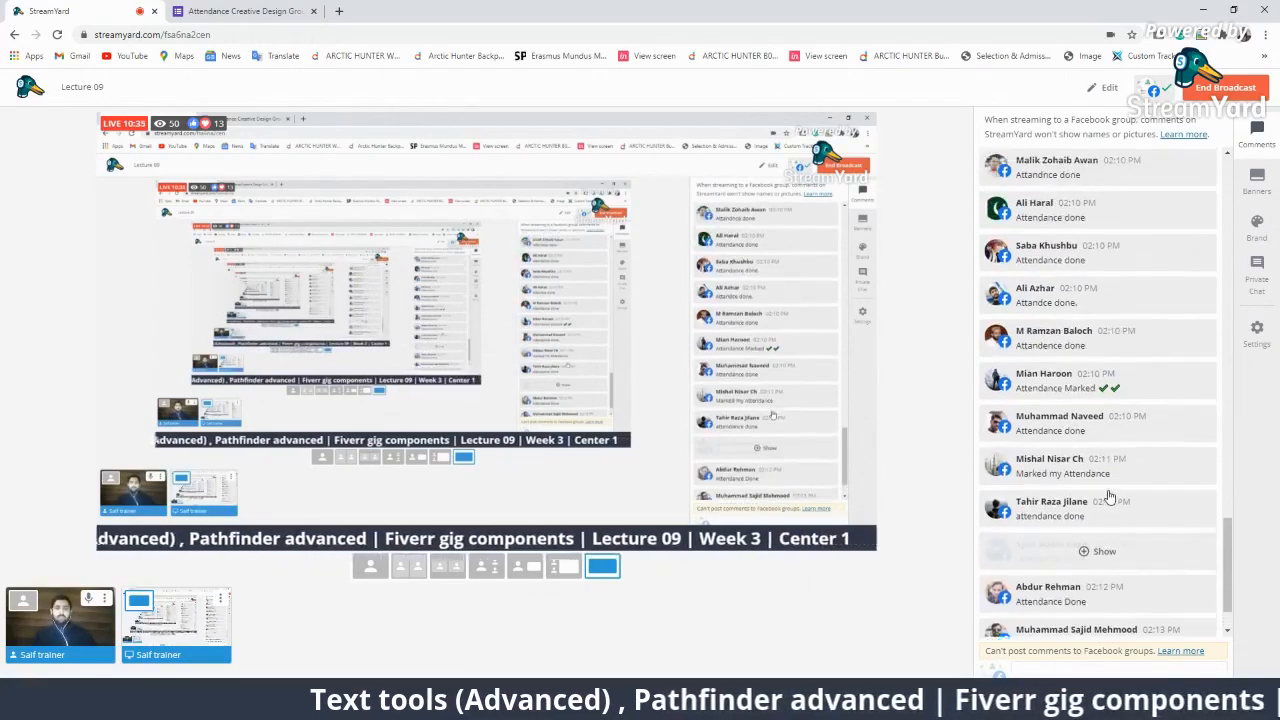
scroll(1108, 496, "up", 5)
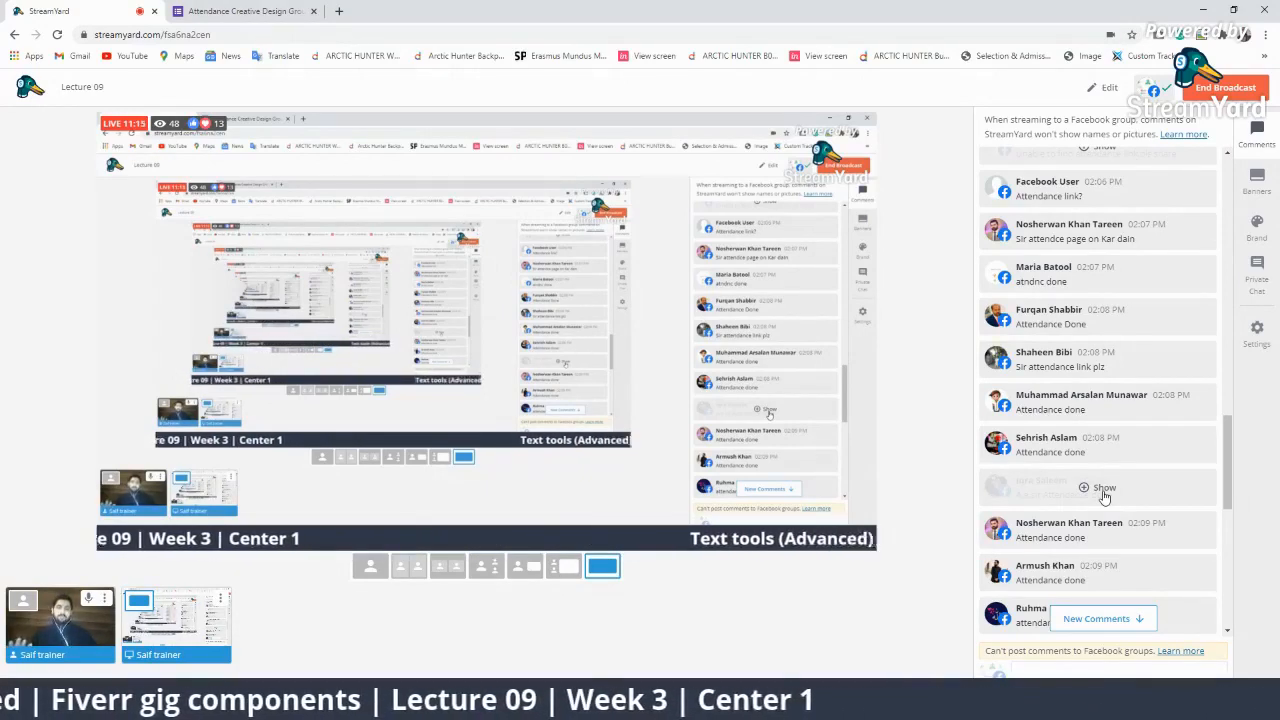
scroll(1104, 500, "down", 10)
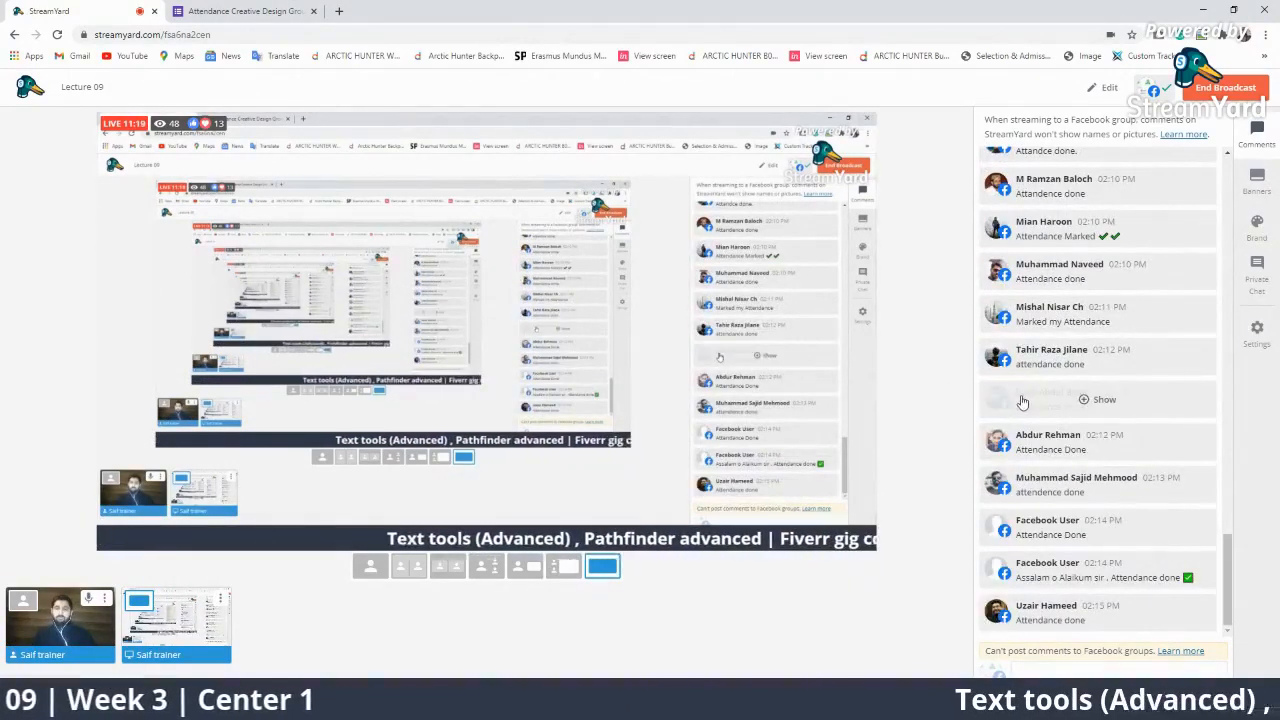
mouse_move(1086, 444)
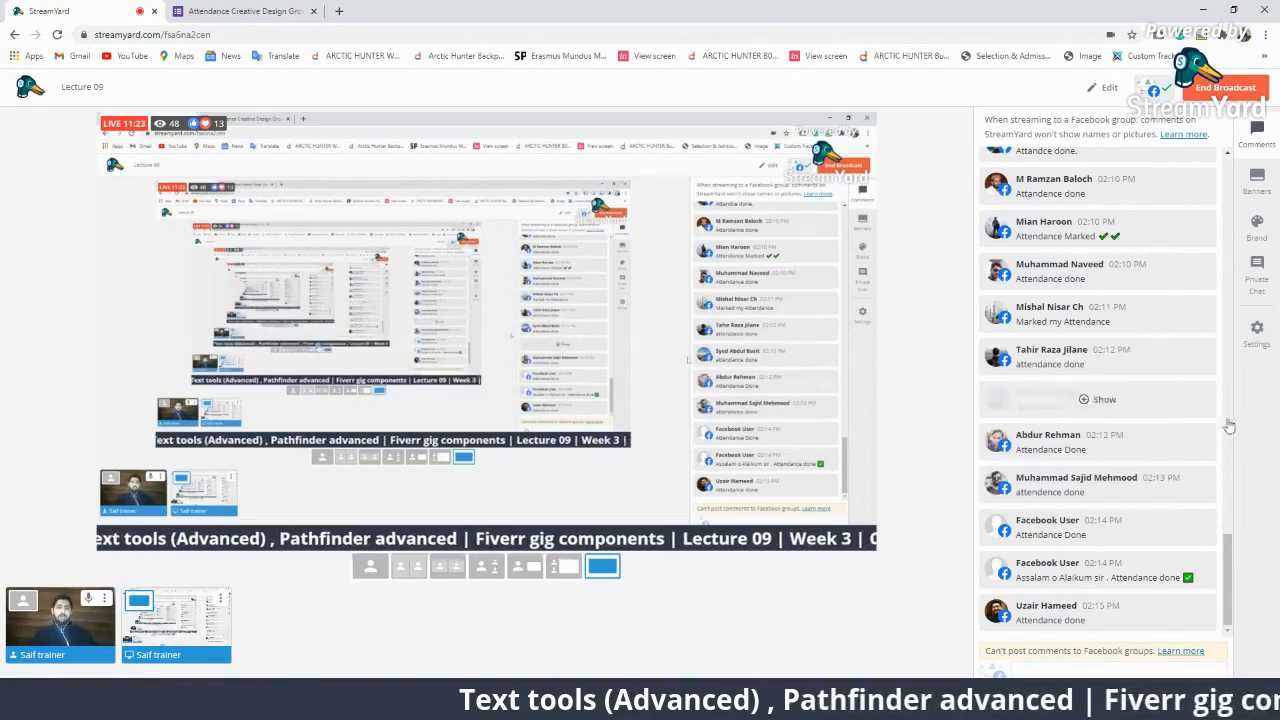
mouse_move(1172, 438)
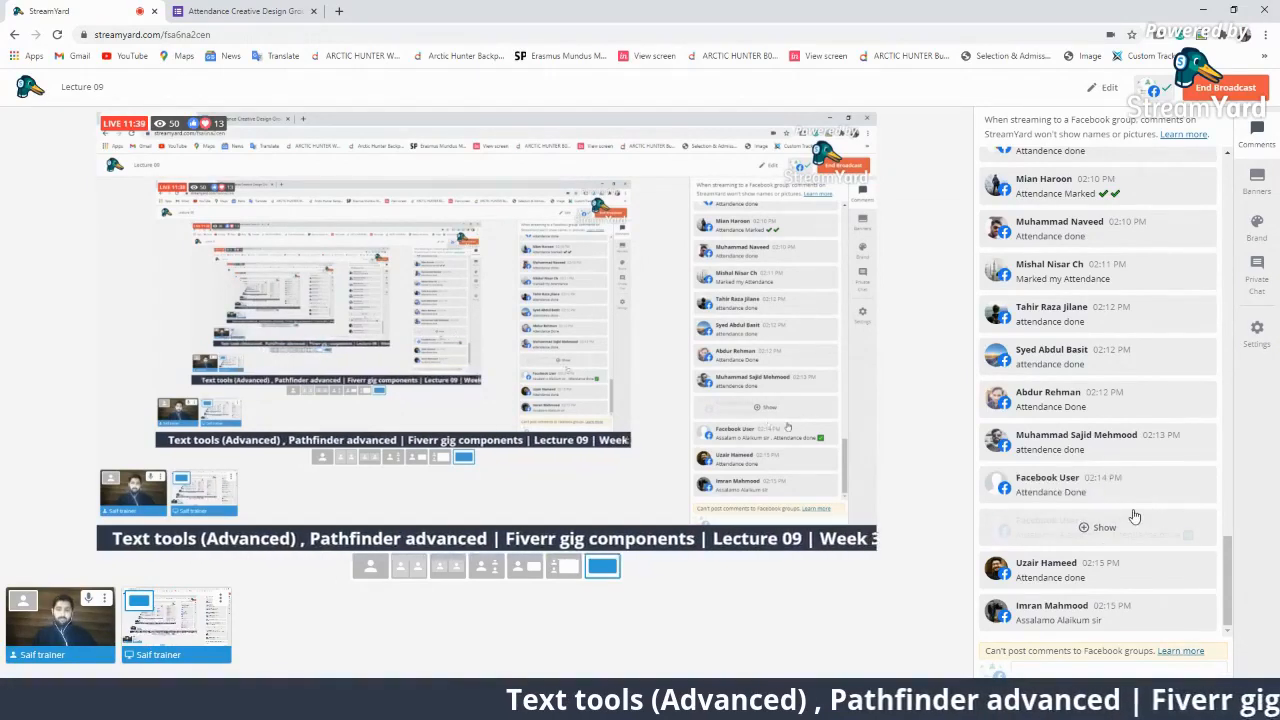
Scroll through the comments, then bring the Illustrator artboard back into the broadcast.
scroll(1120, 414, "up", 5)
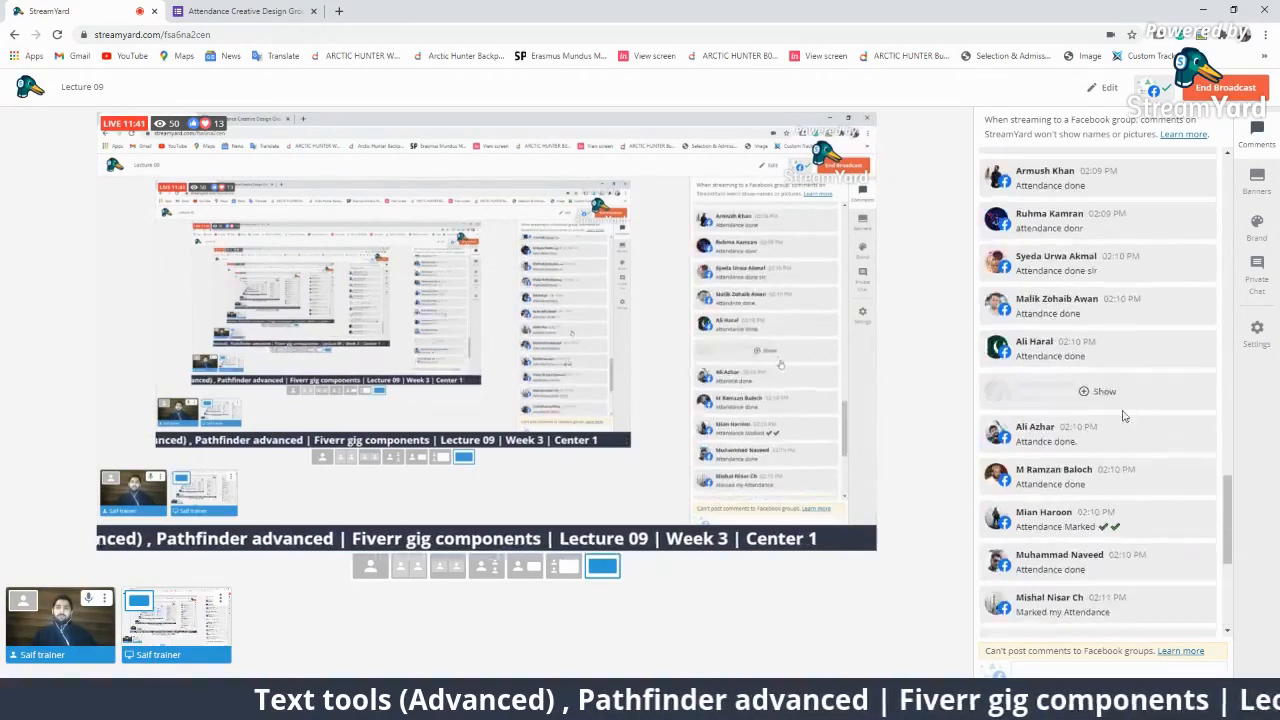
scroll(1122, 430, "up", 10)
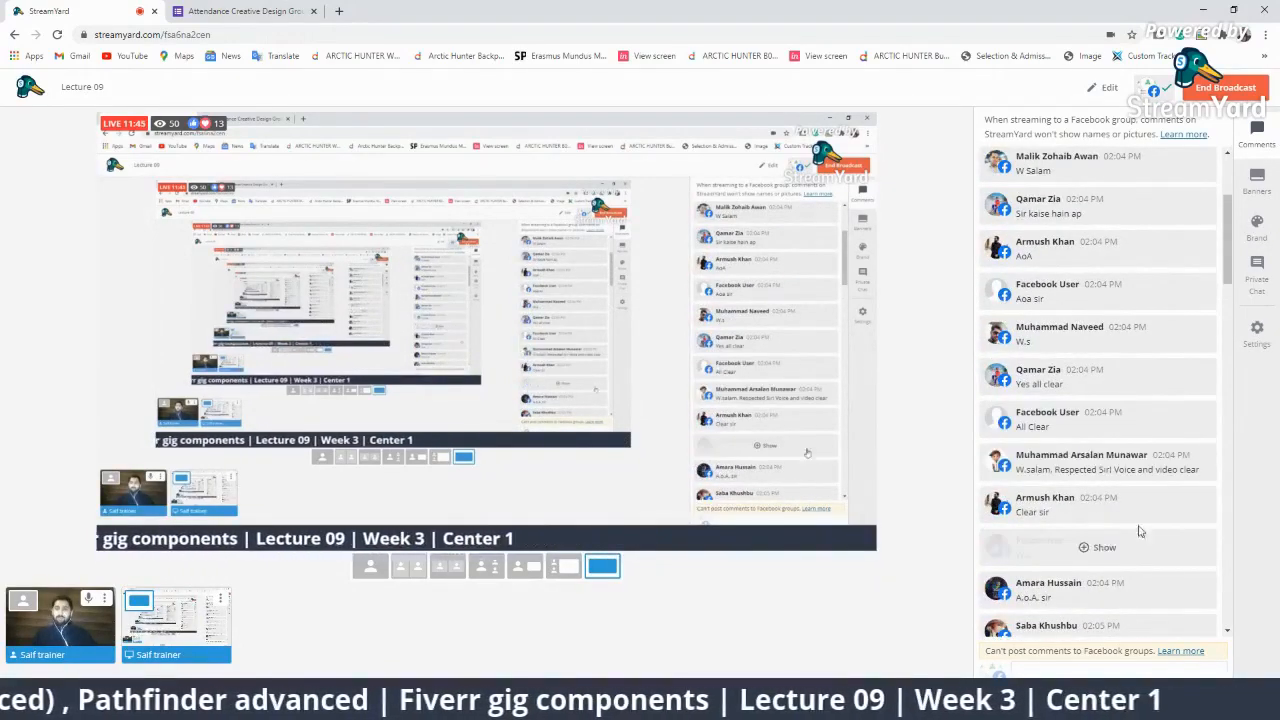
scroll(1110, 577, "down", 15)
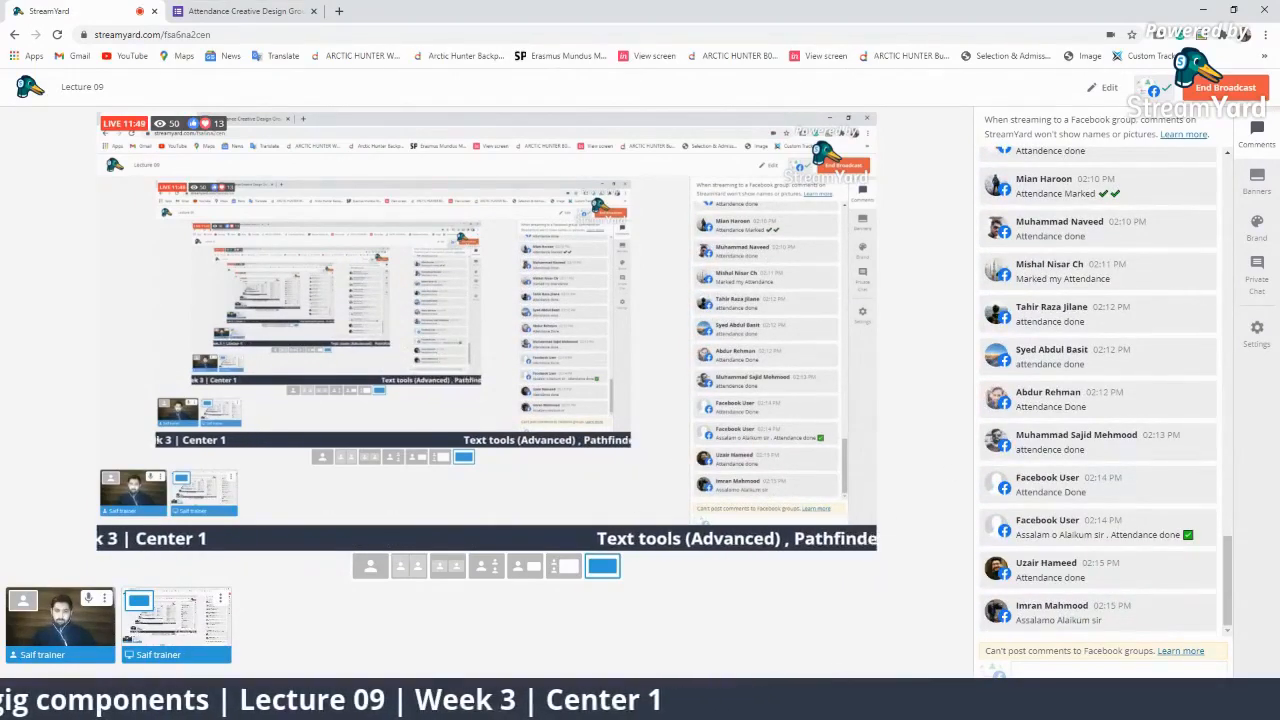
mouse_move(898, 704)
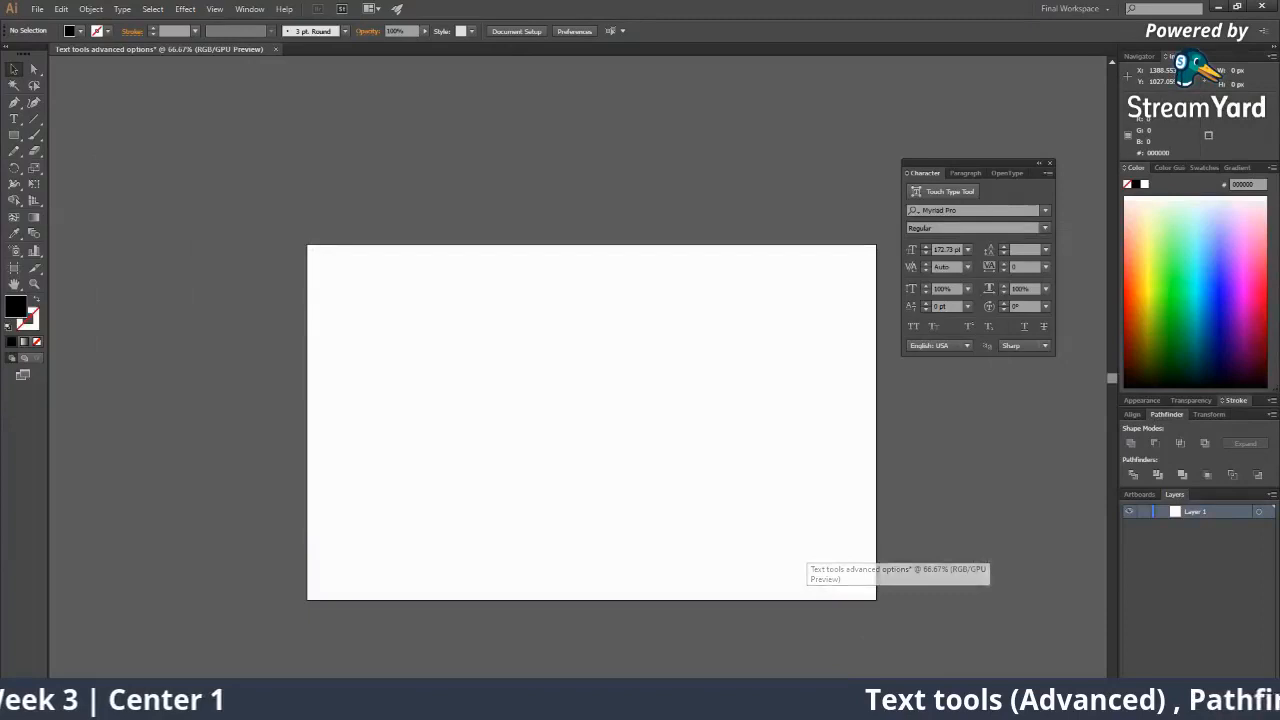
left_click(898, 635)
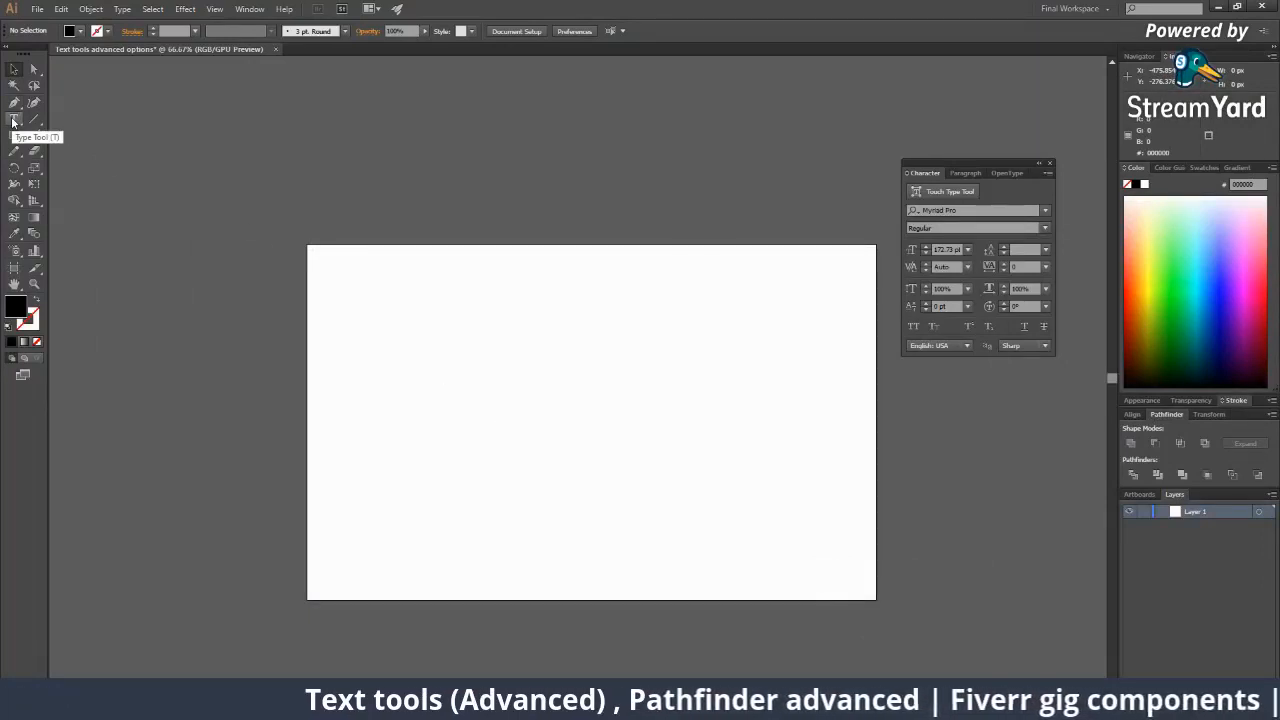
left_click(13, 122)
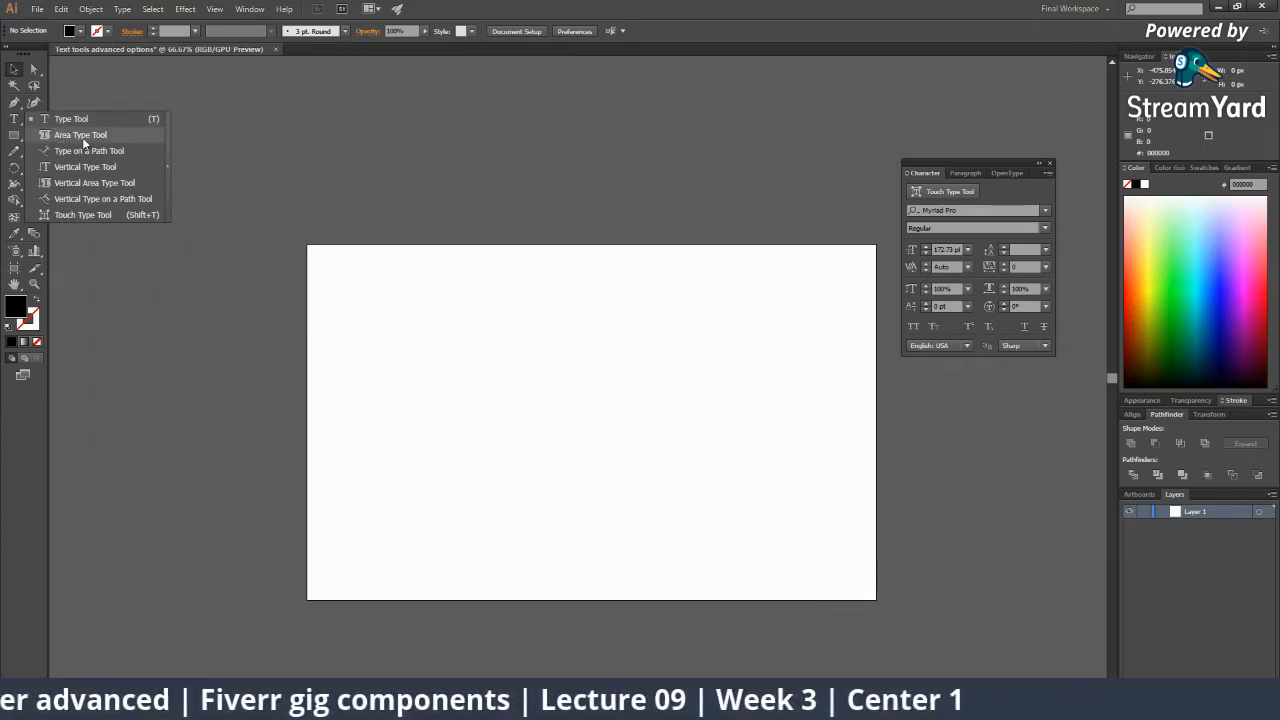
left_click(82, 137)
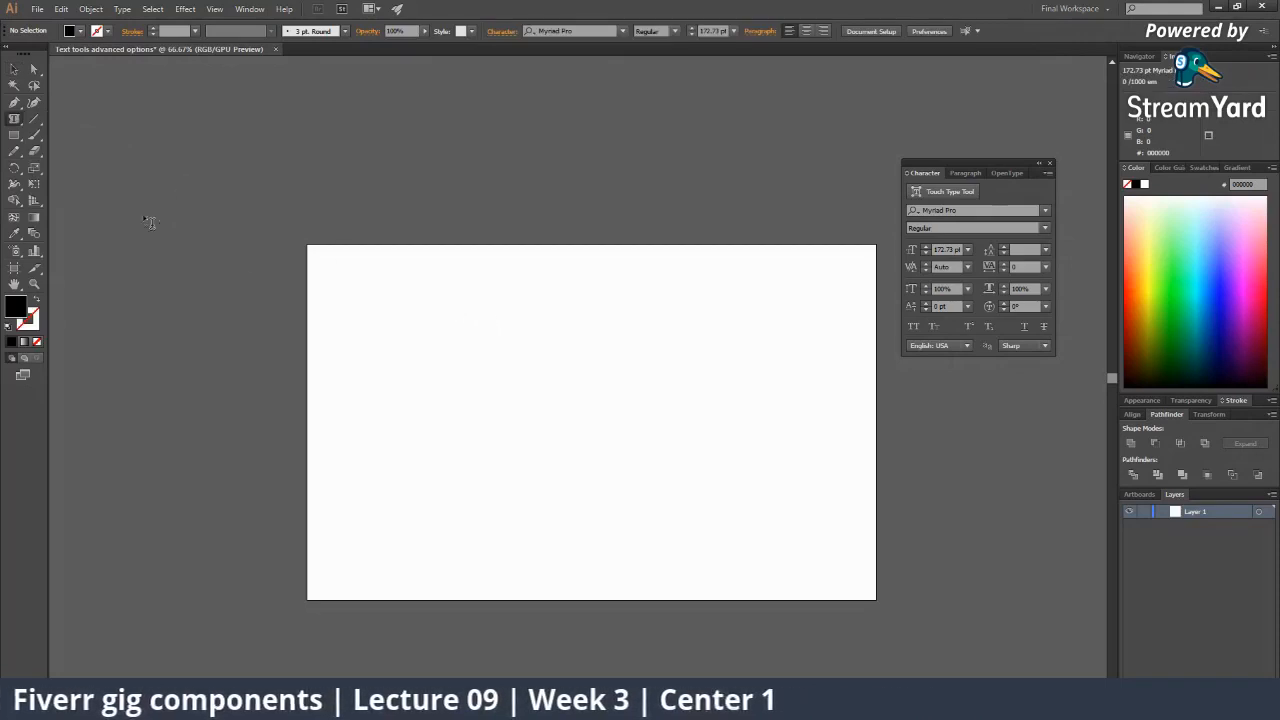
left_click(14, 135)
left_click(75, 168)
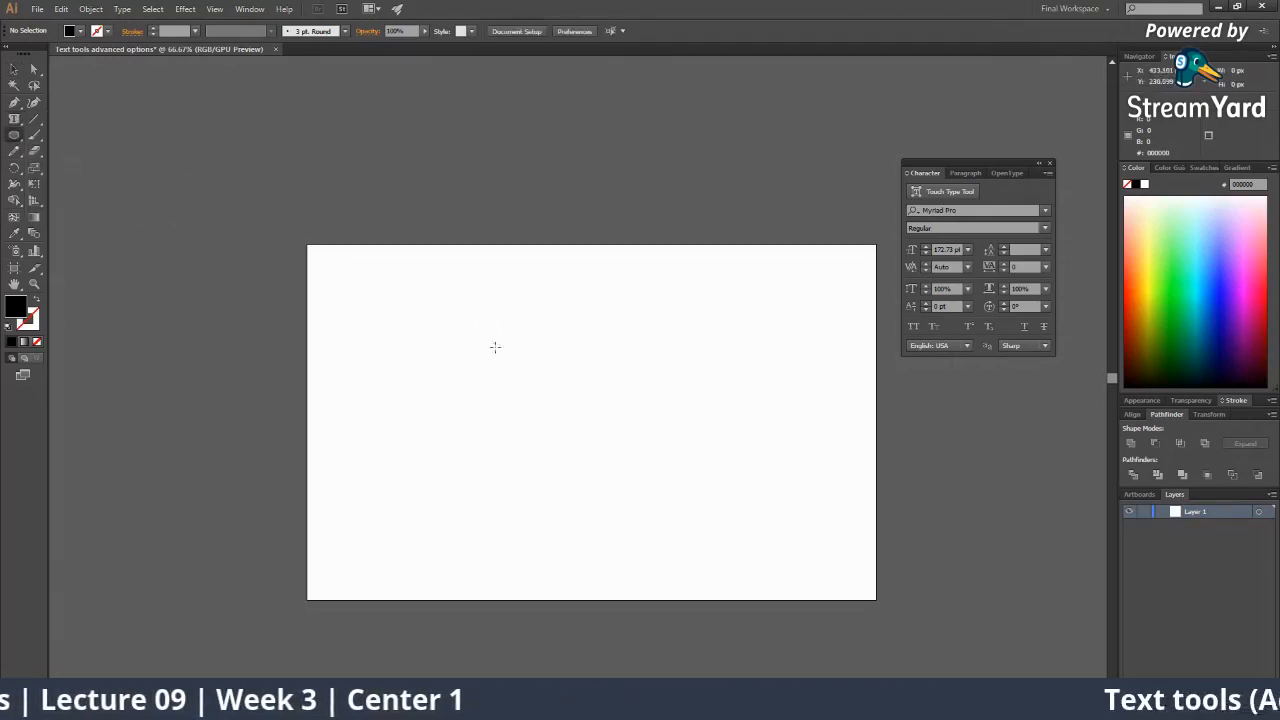
left_click_drag(477, 308, 724, 546)
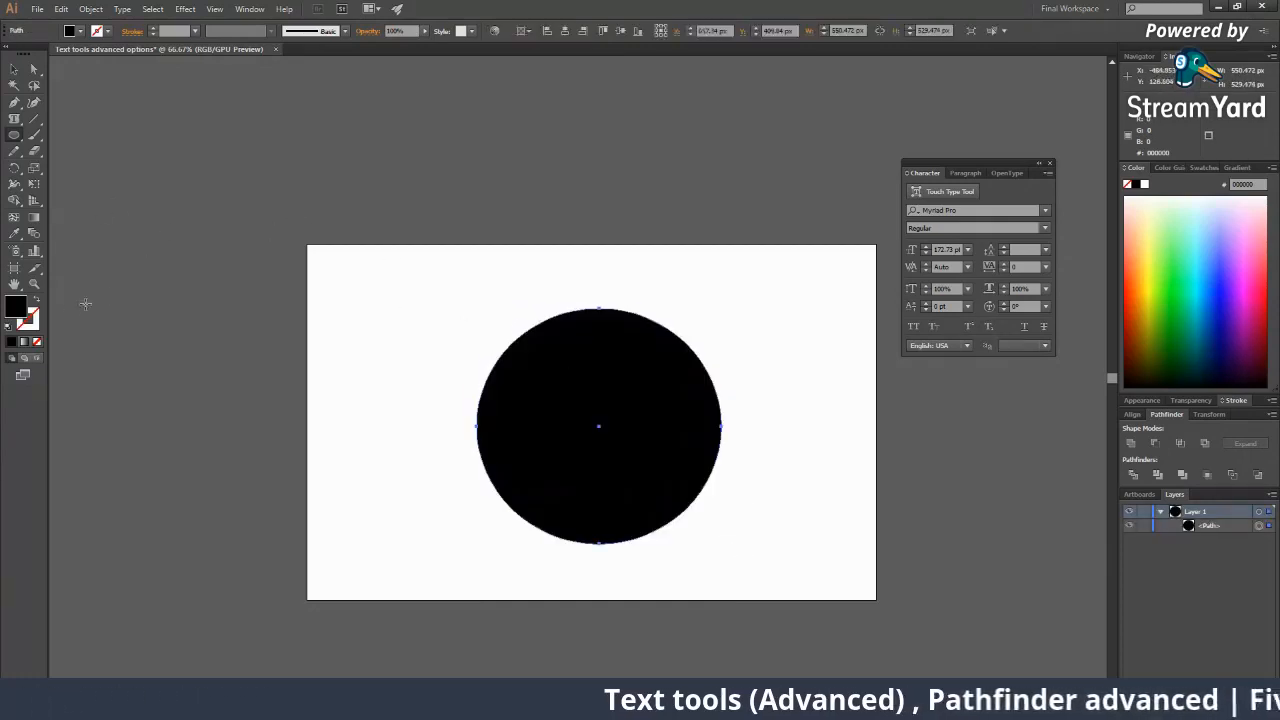
left_click(14, 121)
left_click_drag(14, 124, 72, 137)
left_click(531, 341)
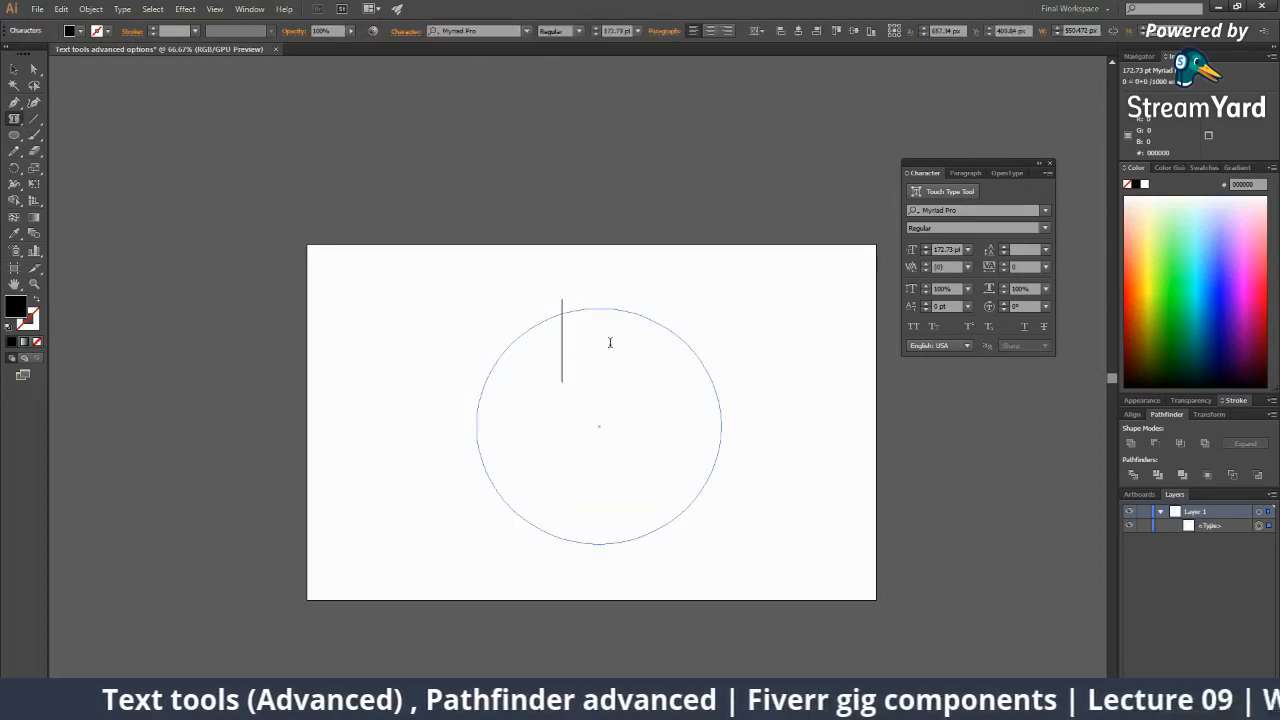
type("asssssssss")
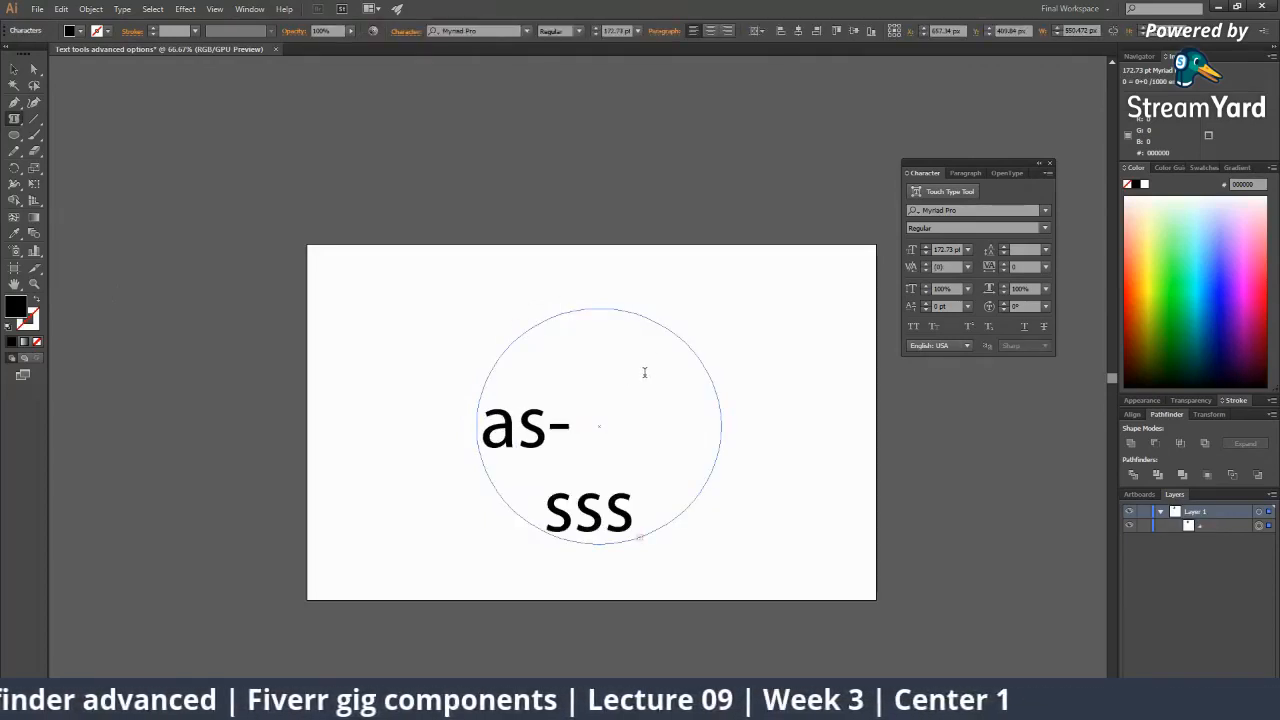
key("Escape")
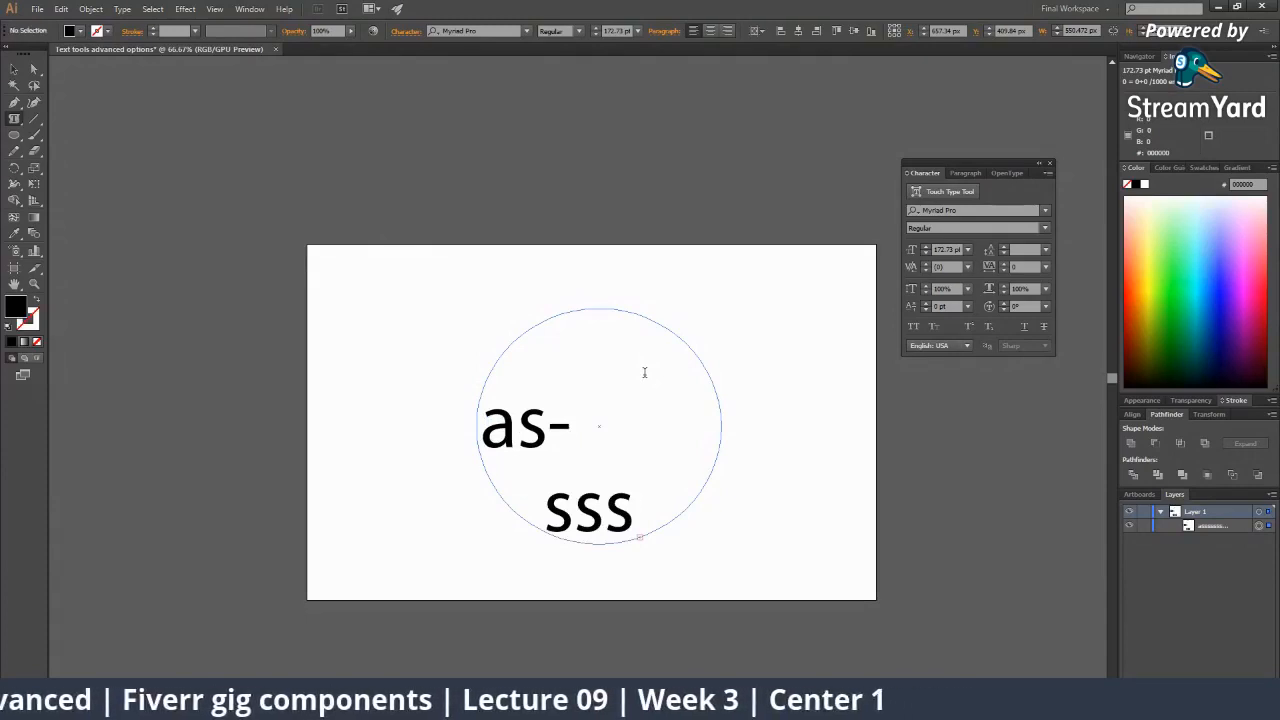
left_click(16, 71)
key("Delete")
left_click(14, 135)
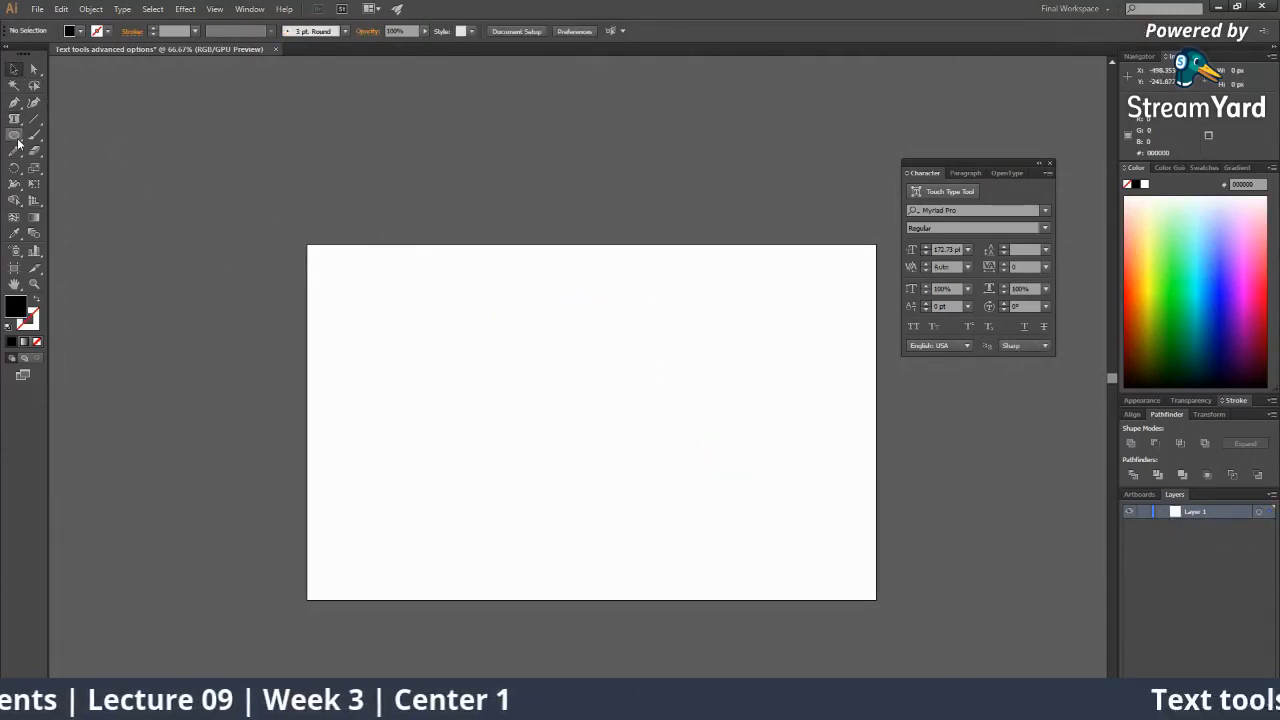
Draw a hexagon at the page centre with the Polygon Tool and fill it light green.
left_click(17, 135)
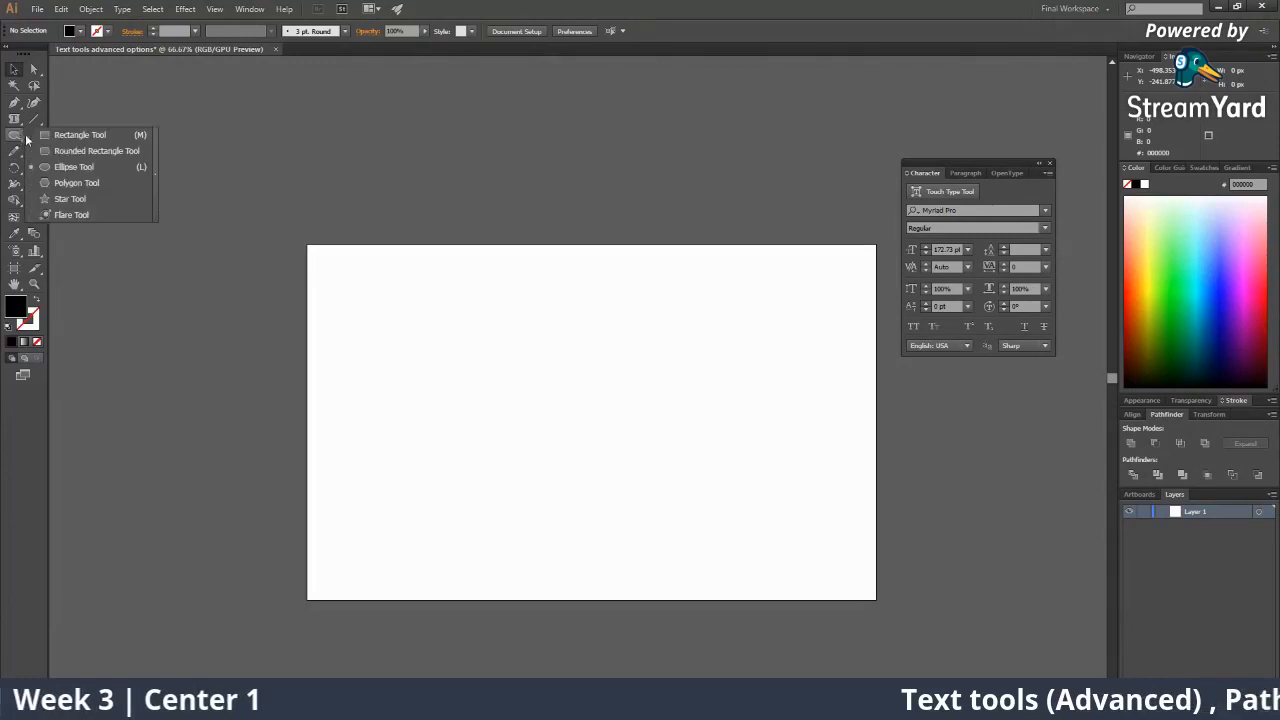
left_click(70, 184)
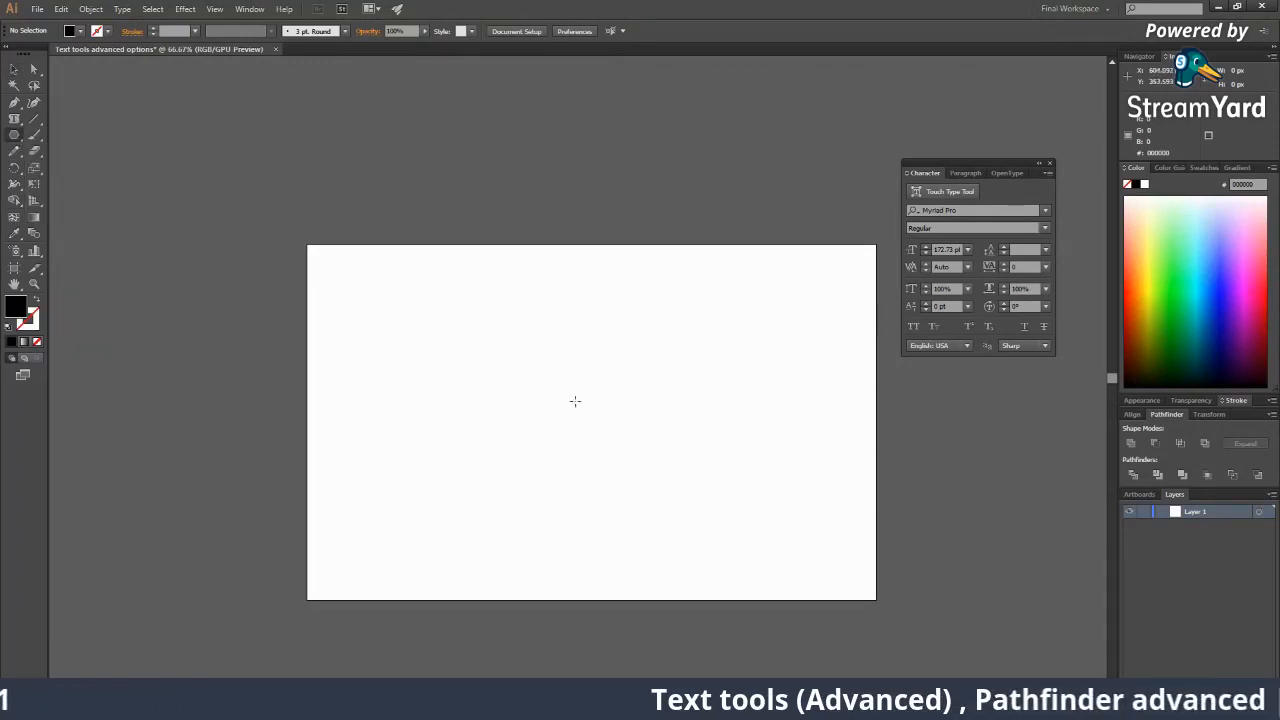
left_click_drag(585, 400, 642, 497)
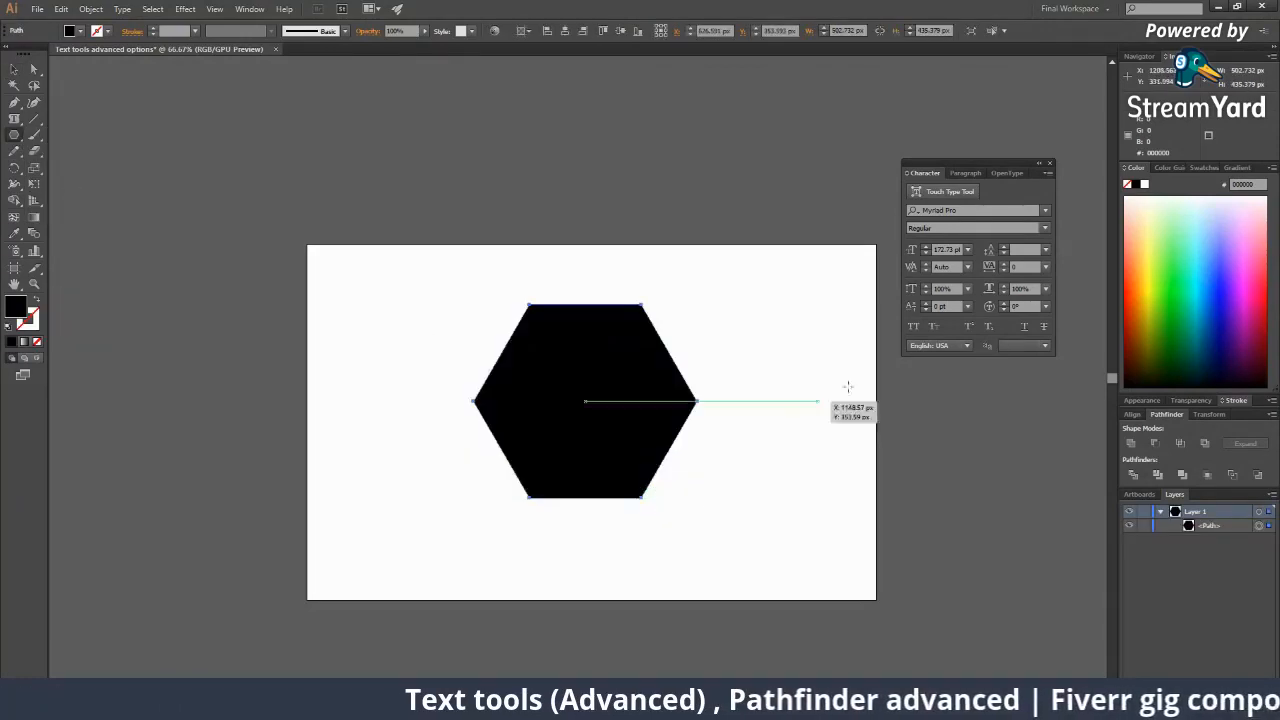
left_click(1174, 240)
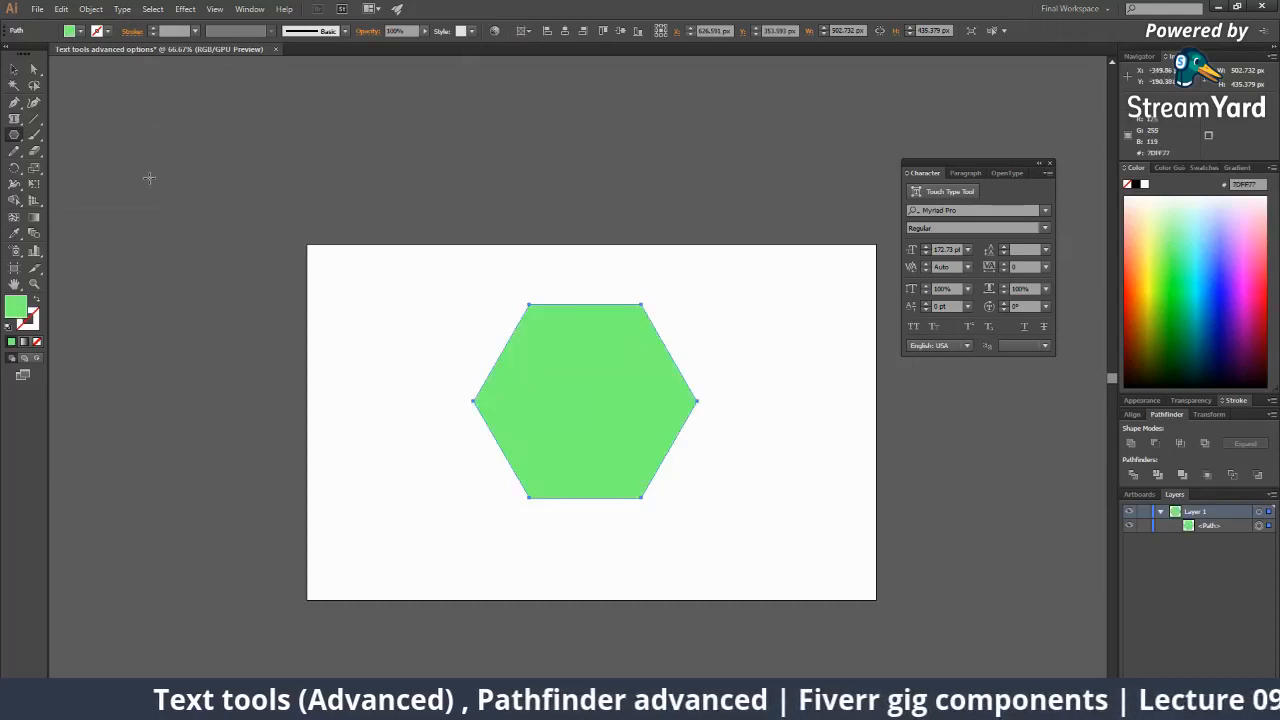
left_click(15, 130)
Turn the hexagon into an area-text frame and set its font size to 48 pt.
left_click_drag(14, 118, 70, 118)
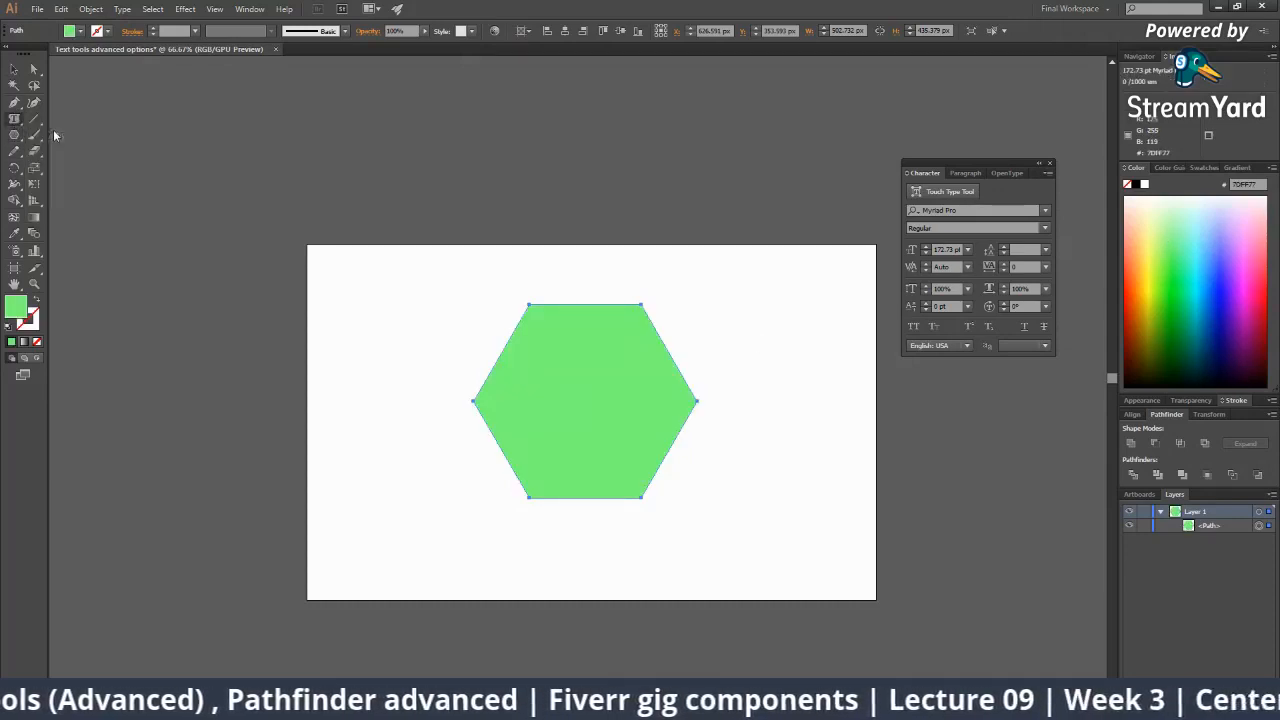
left_click(549, 306)
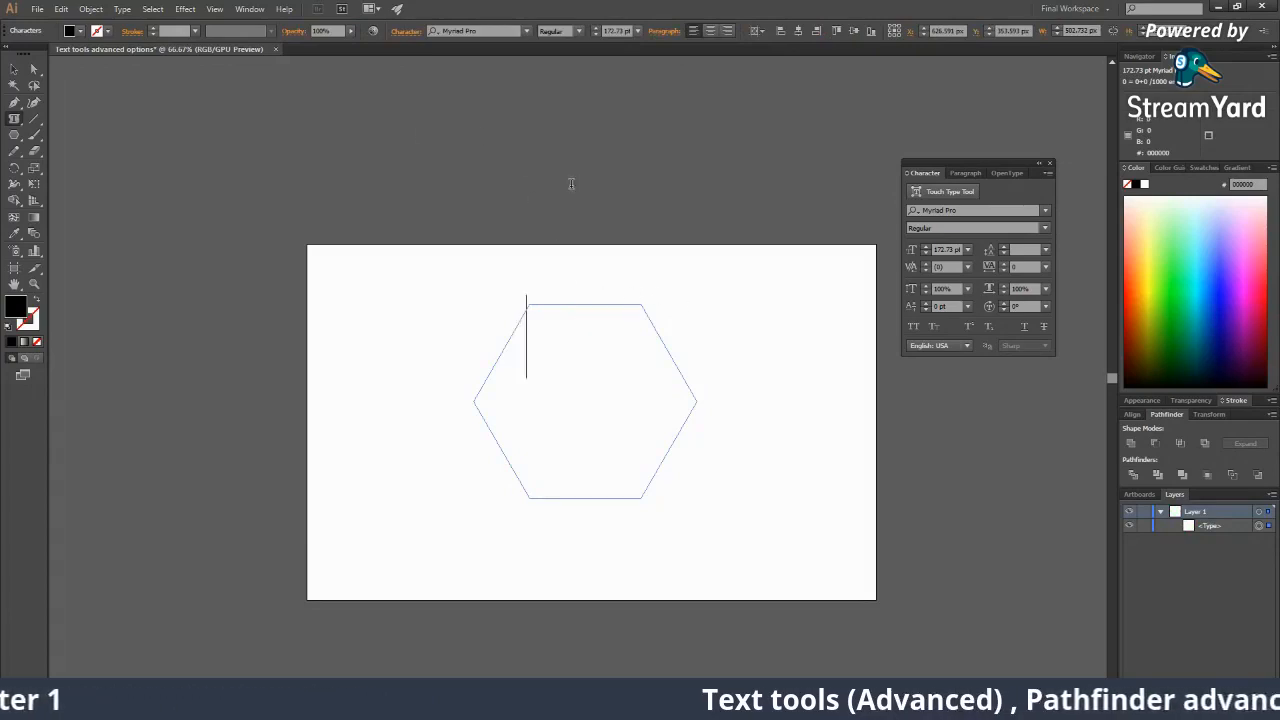
type("ss")
key("Escape")
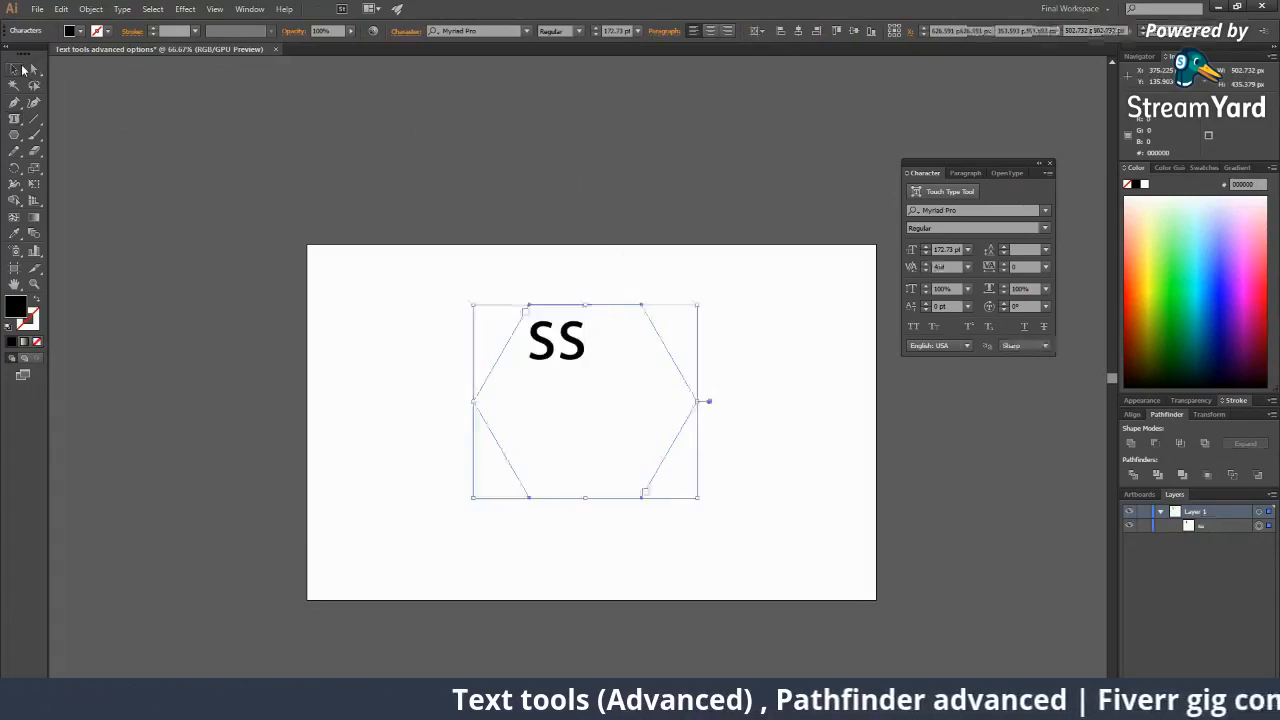
left_click(966, 249)
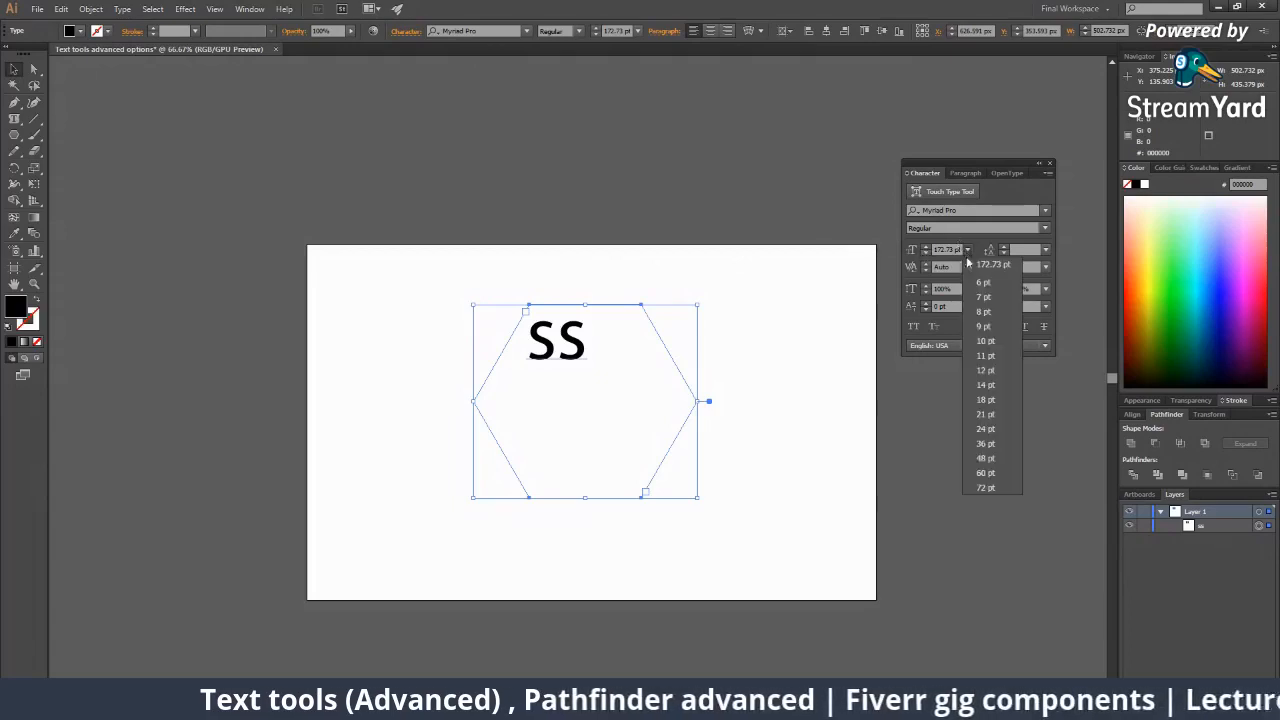
left_click(987, 355)
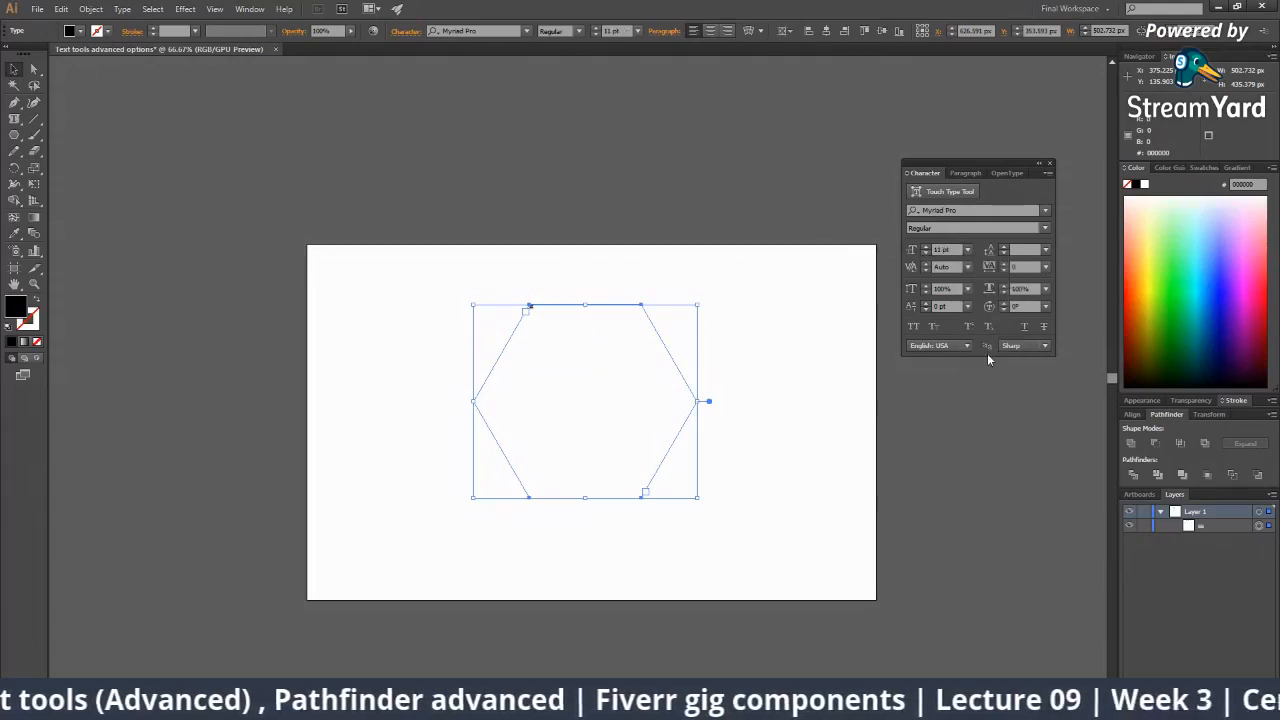
left_click(968, 251)
left_click(984, 457)
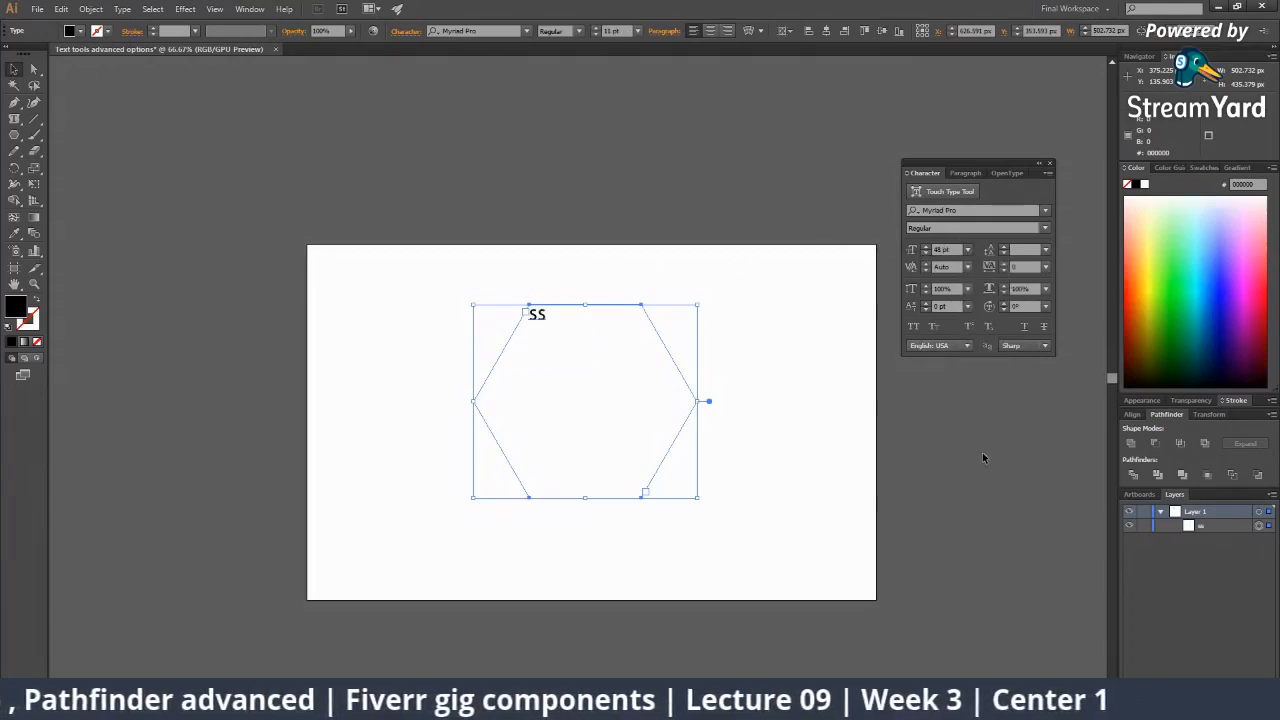
Replace the placeholder with 'Polygon is a great shape for using in a logo' and move it left.
double_click(539, 315)
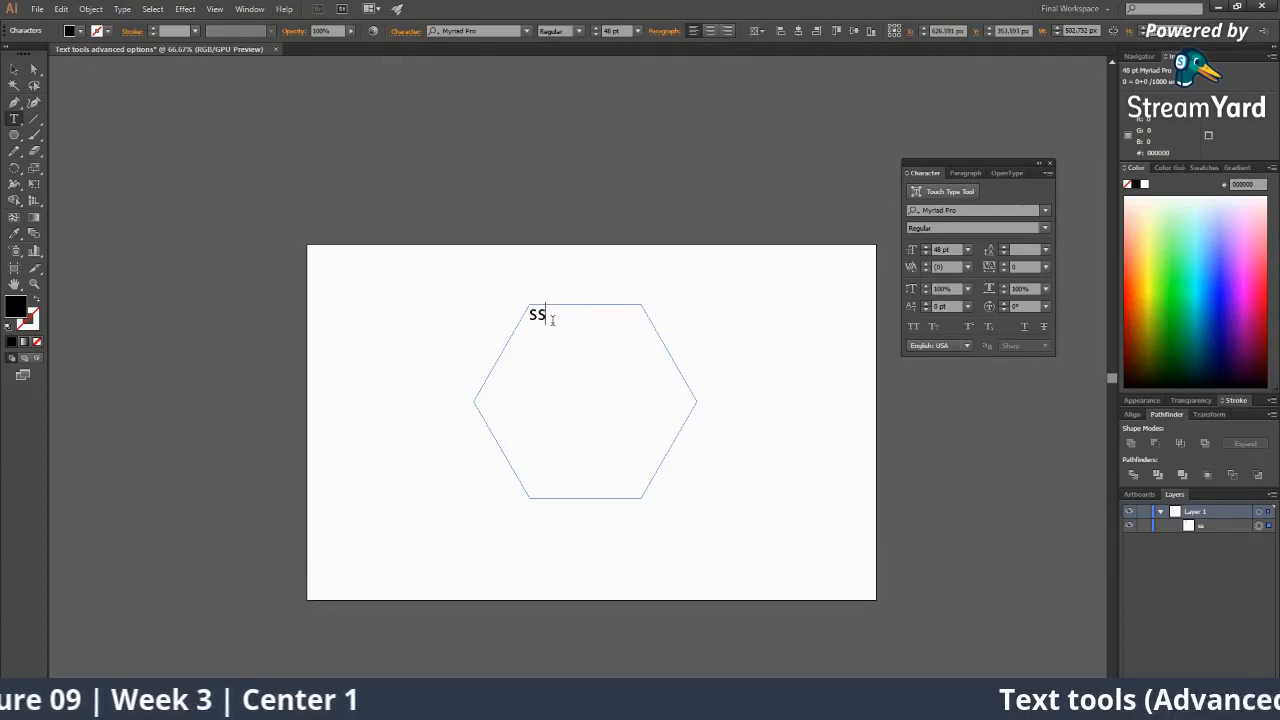
key("BackSpace")
key("BackSpace")
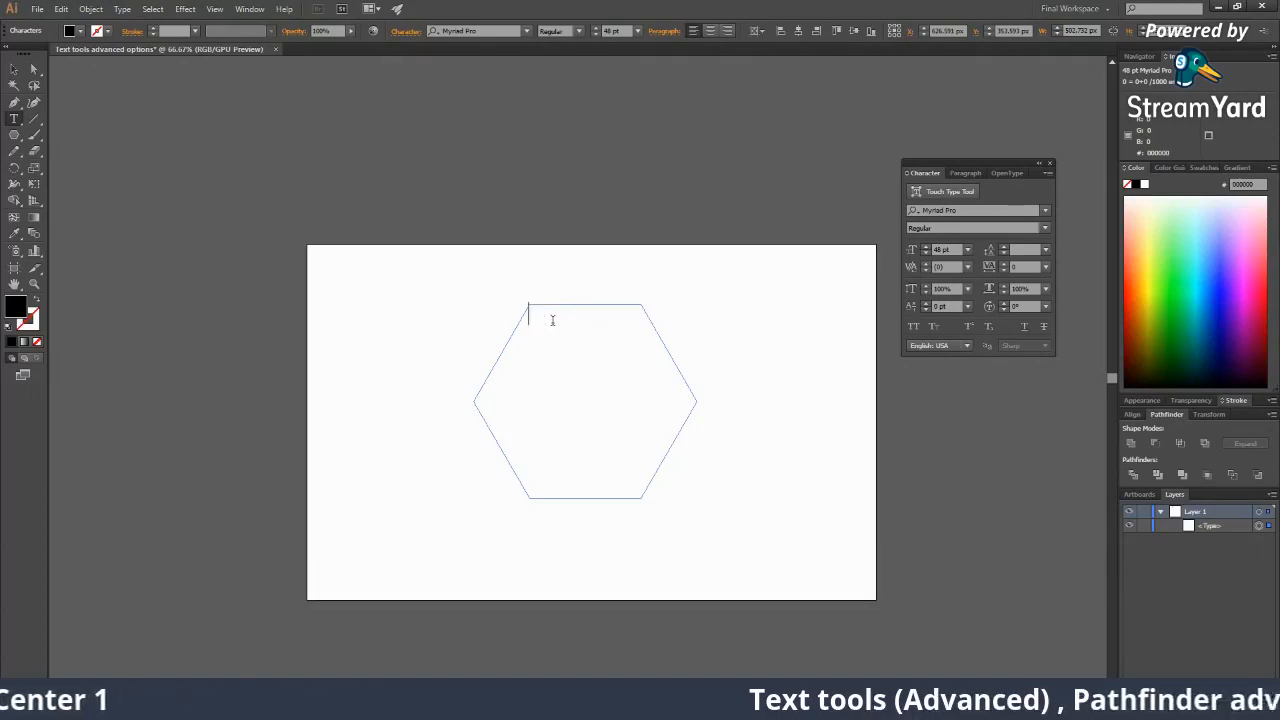
type("Polyg")
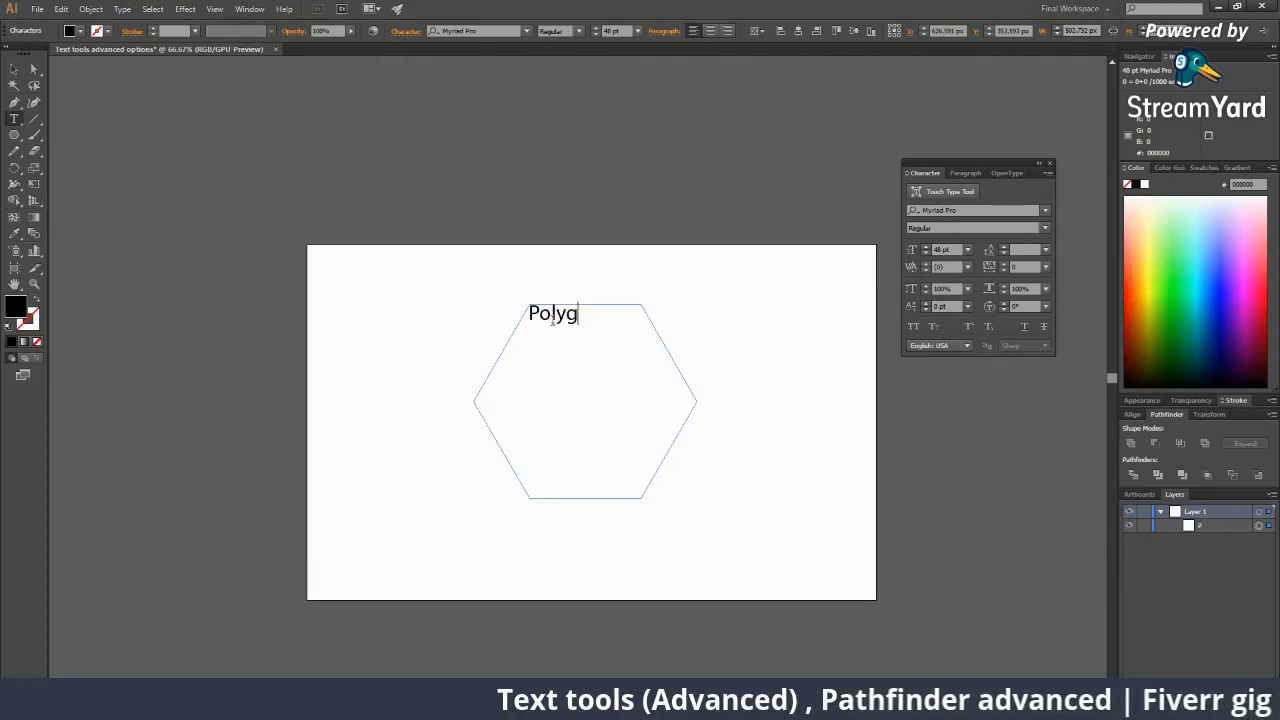
type("on is")
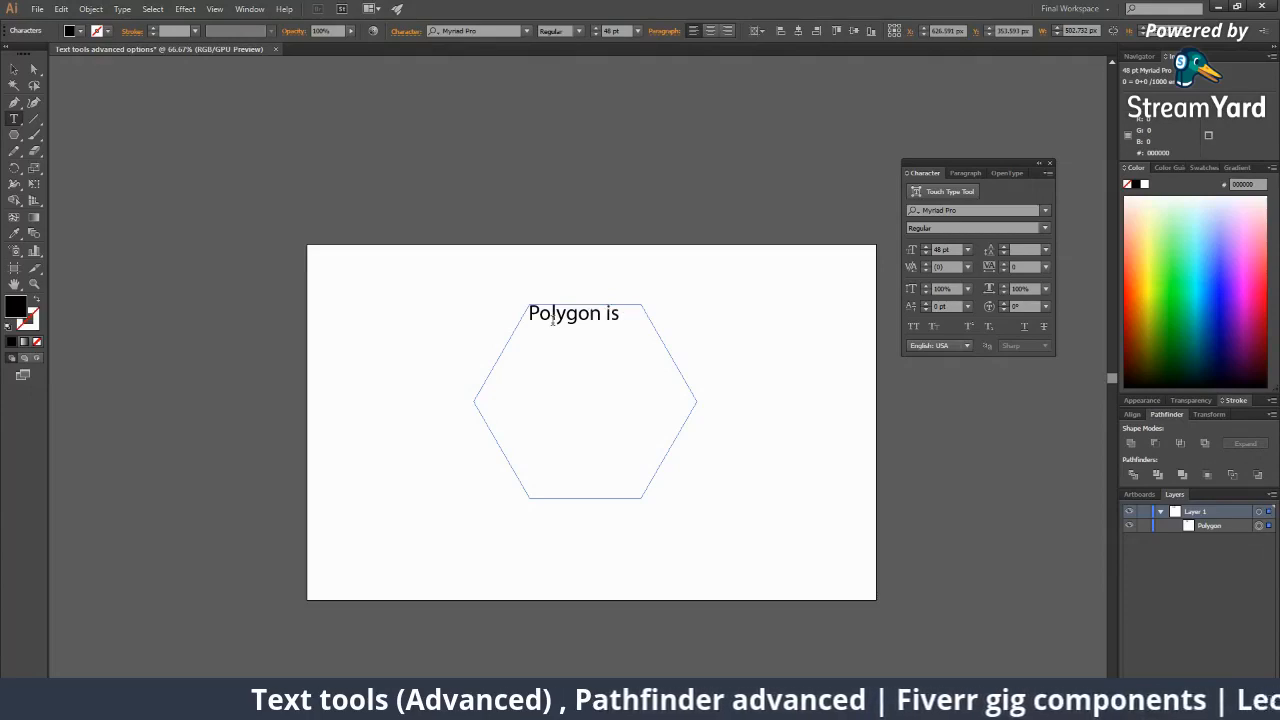
type(" a great")
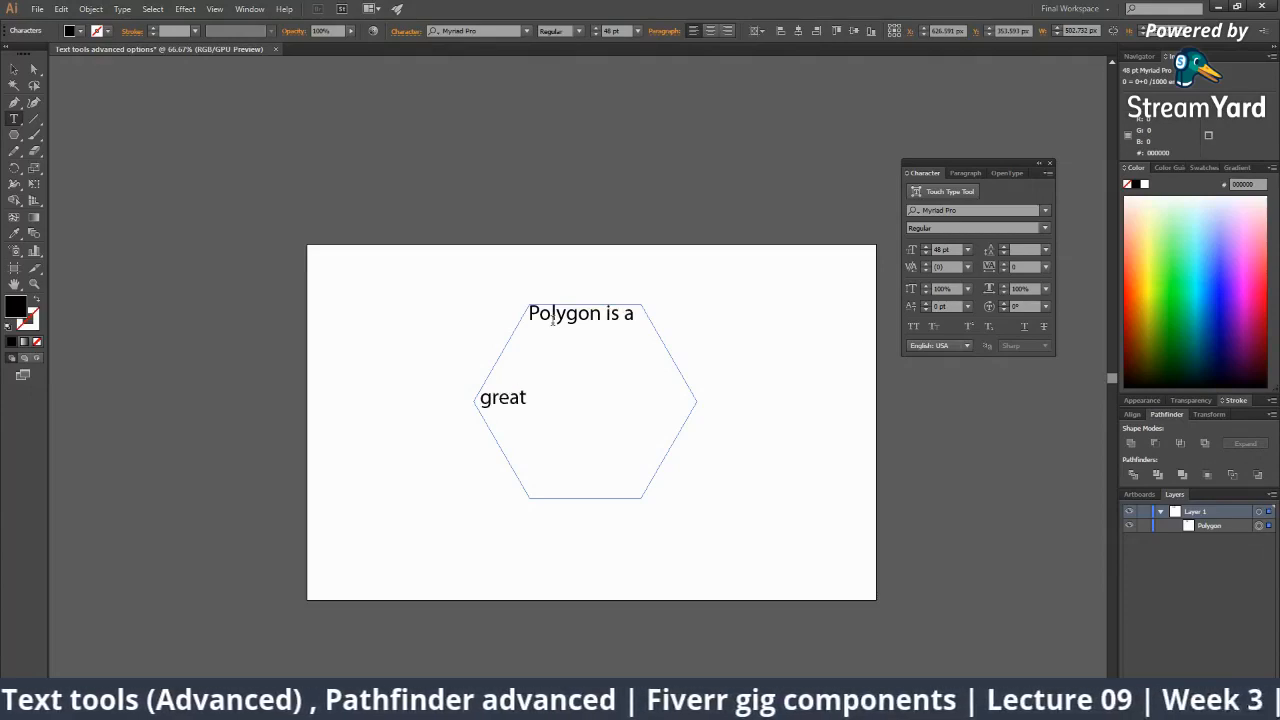
type(" shape for")
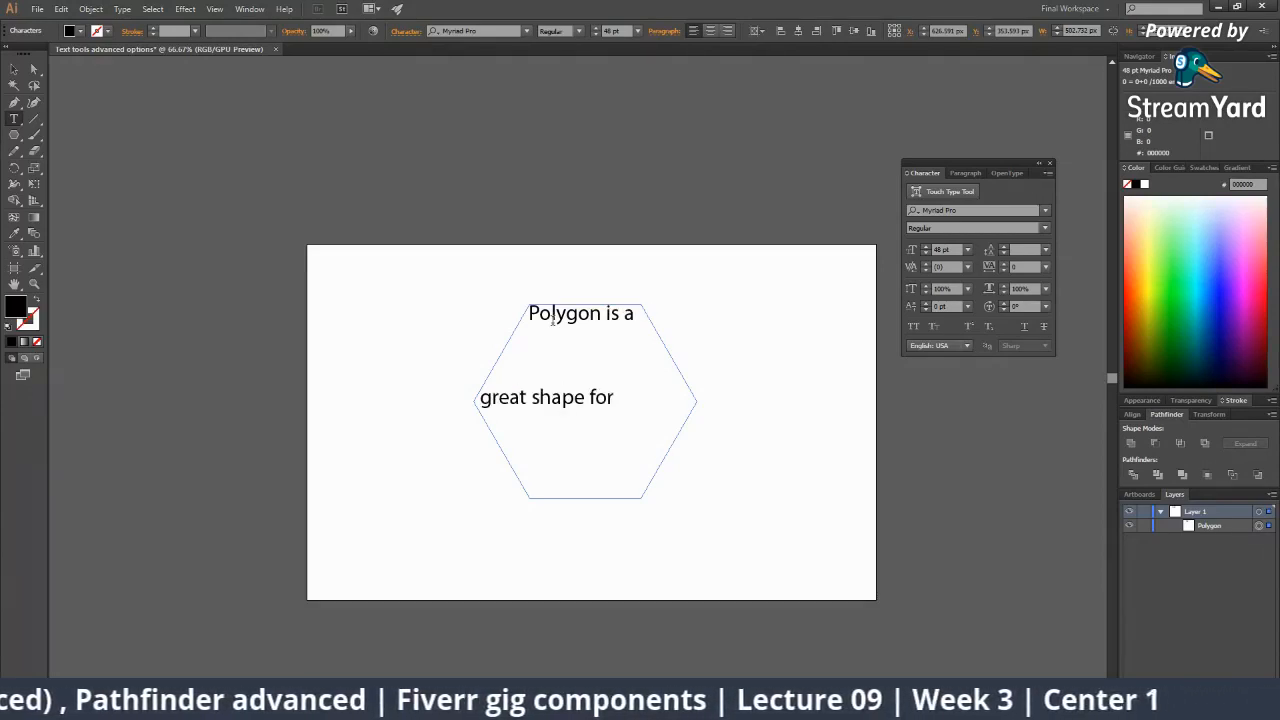
type(" using in a")
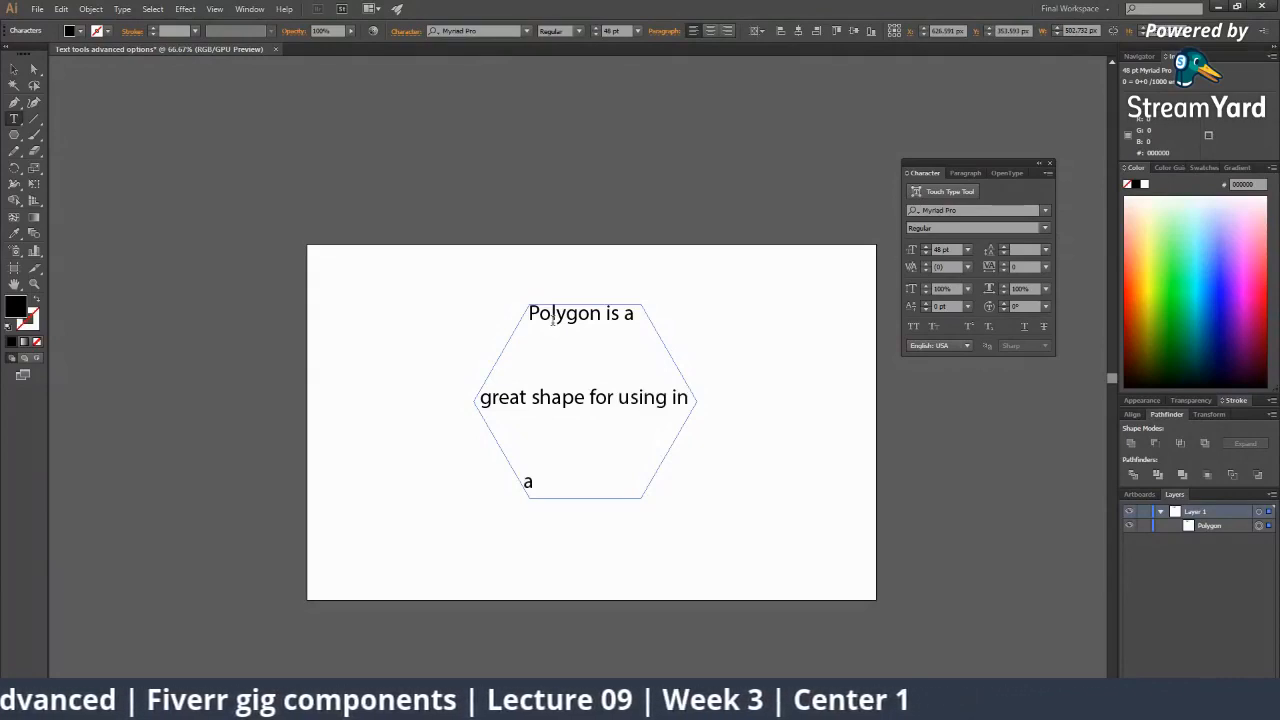
type(" logo")
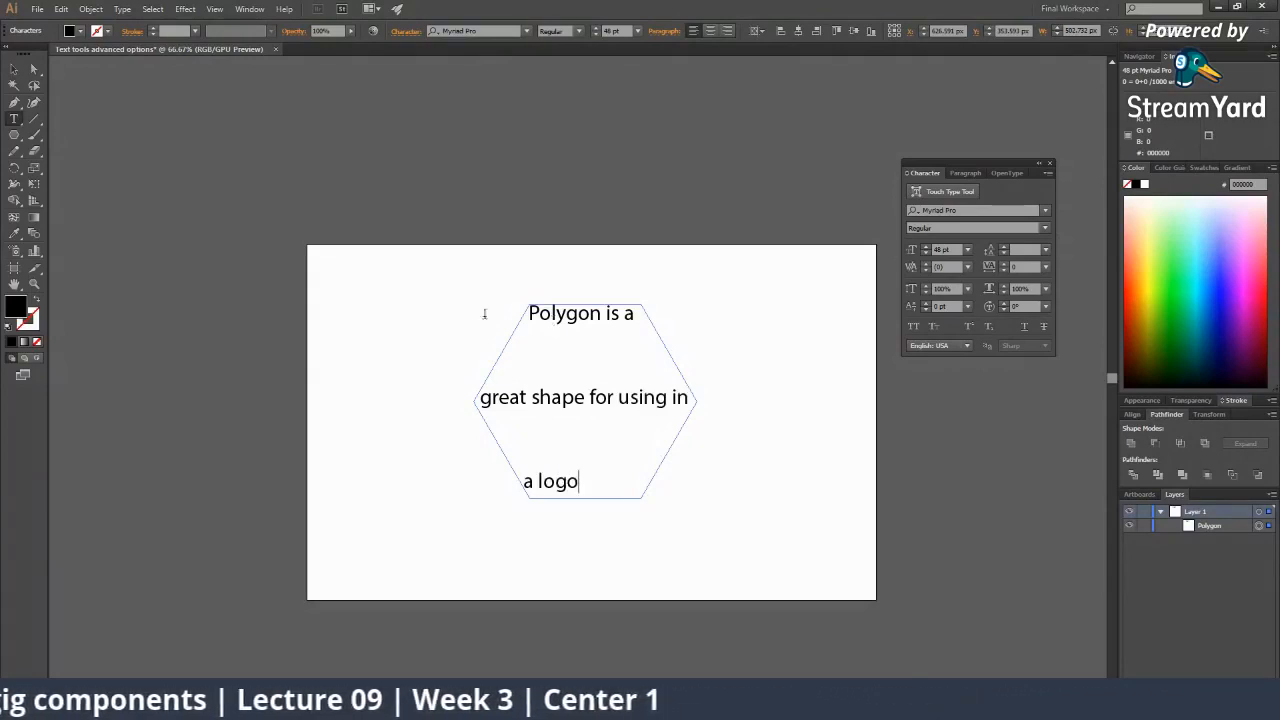
left_click(14, 68)
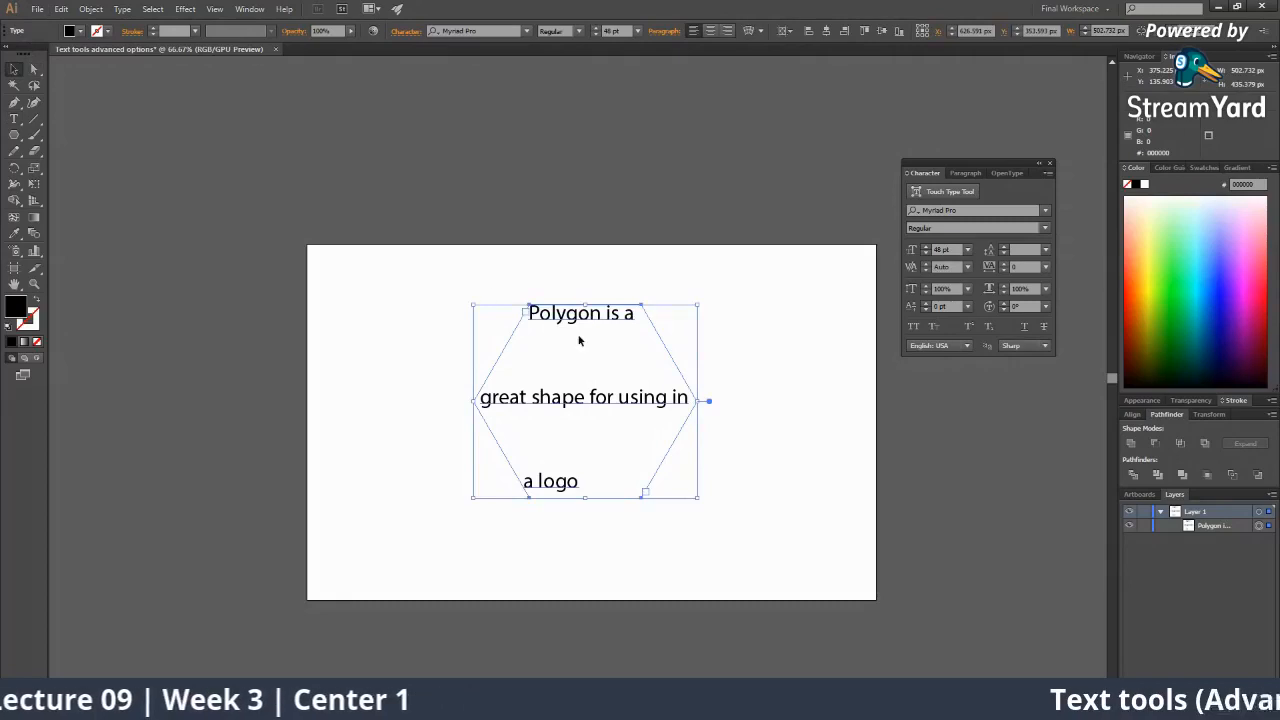
left_click(773, 404)
left_click_drag(646, 405, 522, 399)
left_click(514, 360)
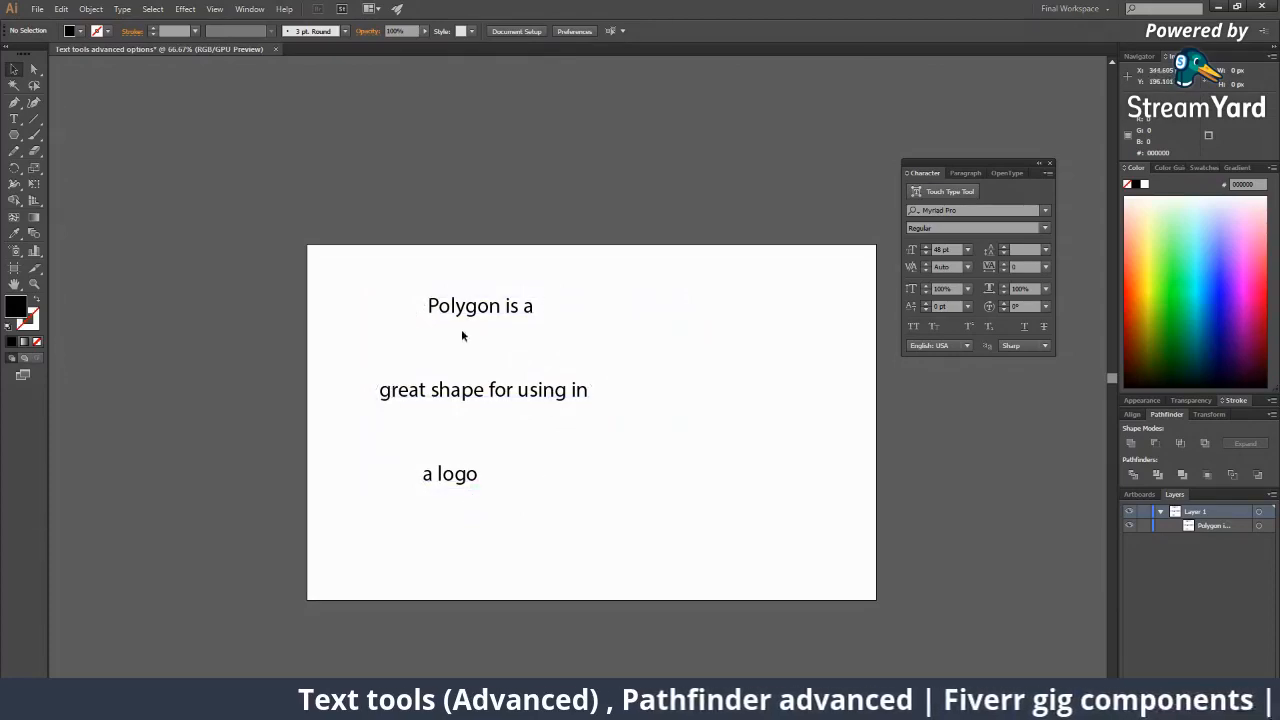
left_click(529, 392)
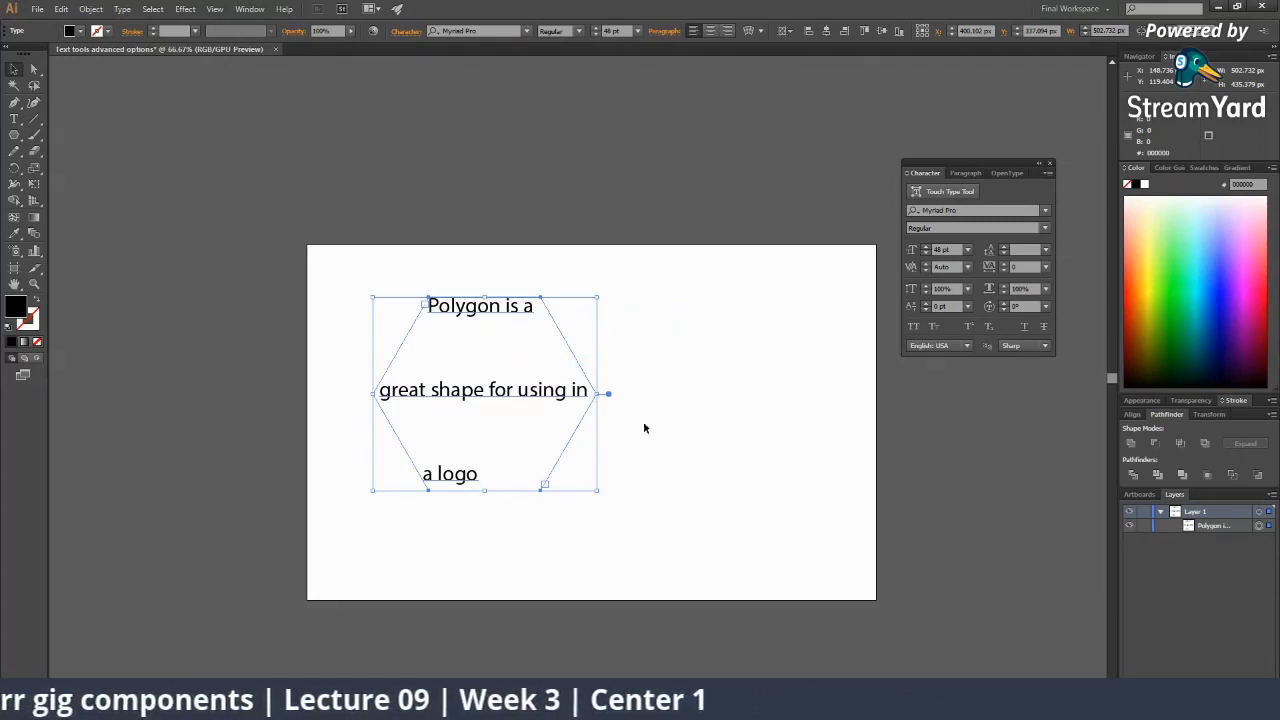
Adjust the hexagon text's leading, bringing it down to 70 pt.
left_click(1006, 247)
left_click(1006, 247)
left_click(1006, 247)
left_click(1006, 247)
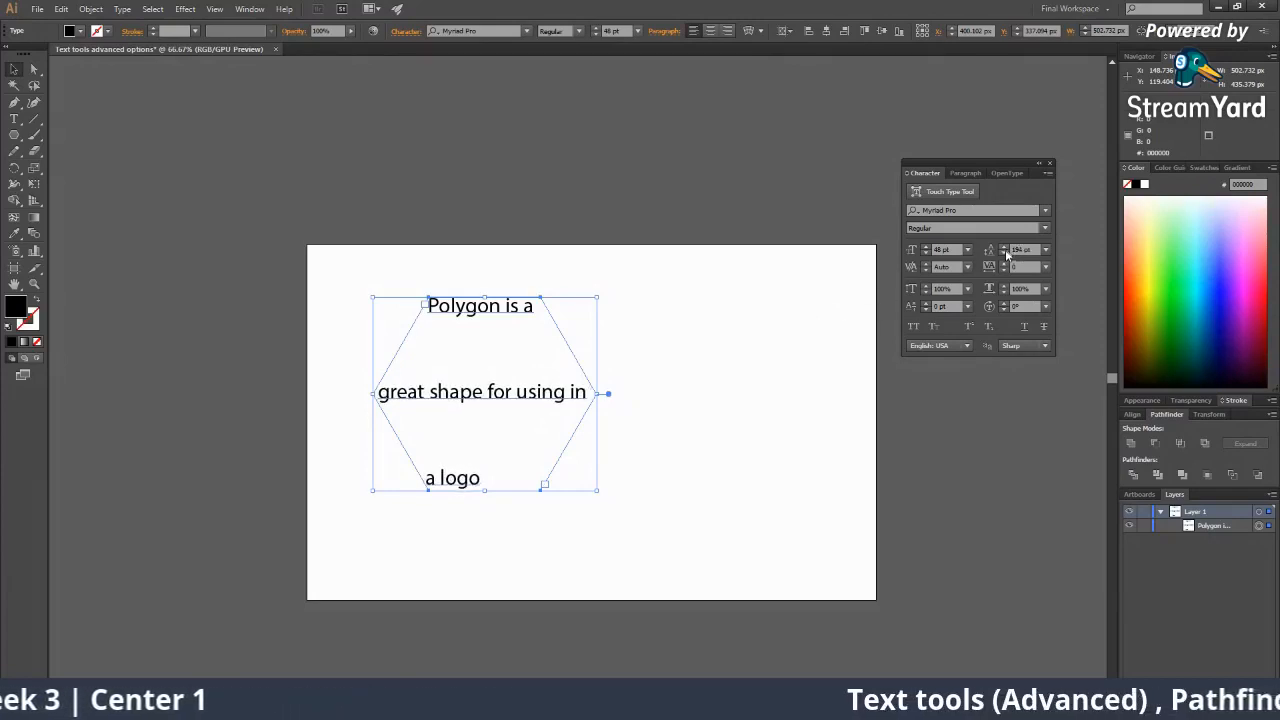
left_click(1005, 252)
left_click(1005, 252)
left_click(1005, 252)
left_click(1005, 252)
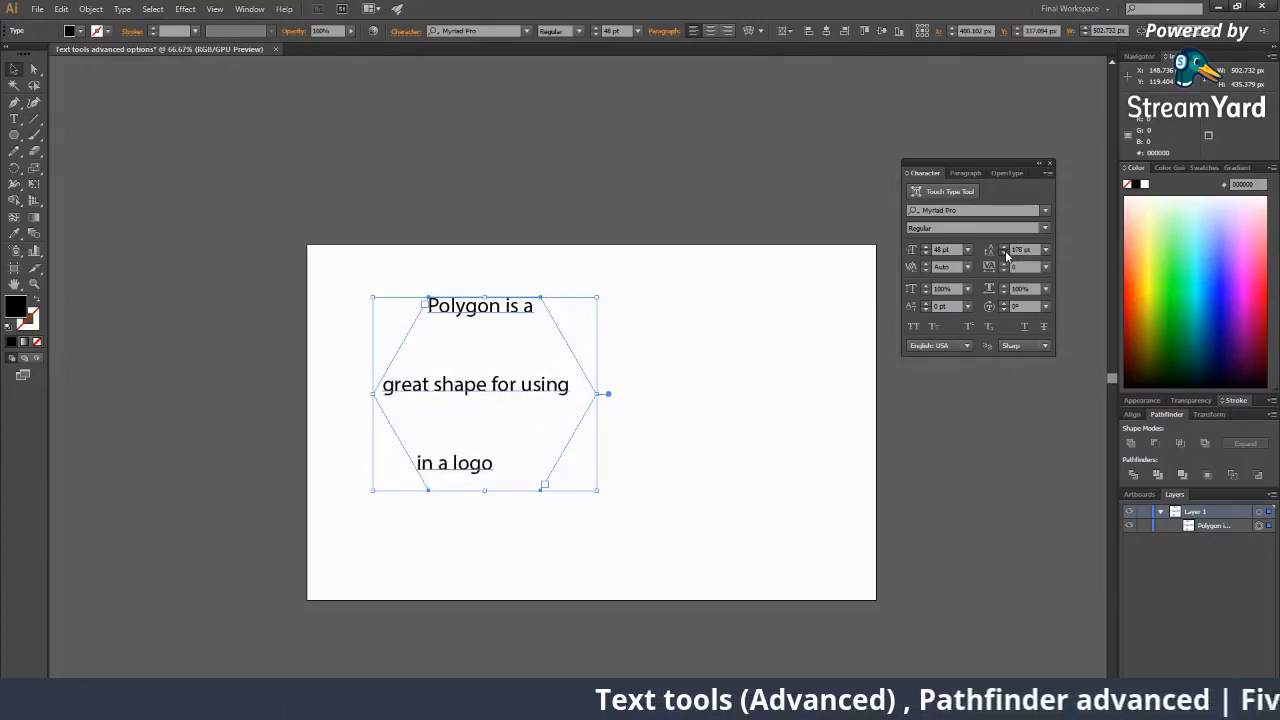
left_click(1005, 252)
left_click(1005, 252)
left_click(1005, 252)
left_click(1005, 252)
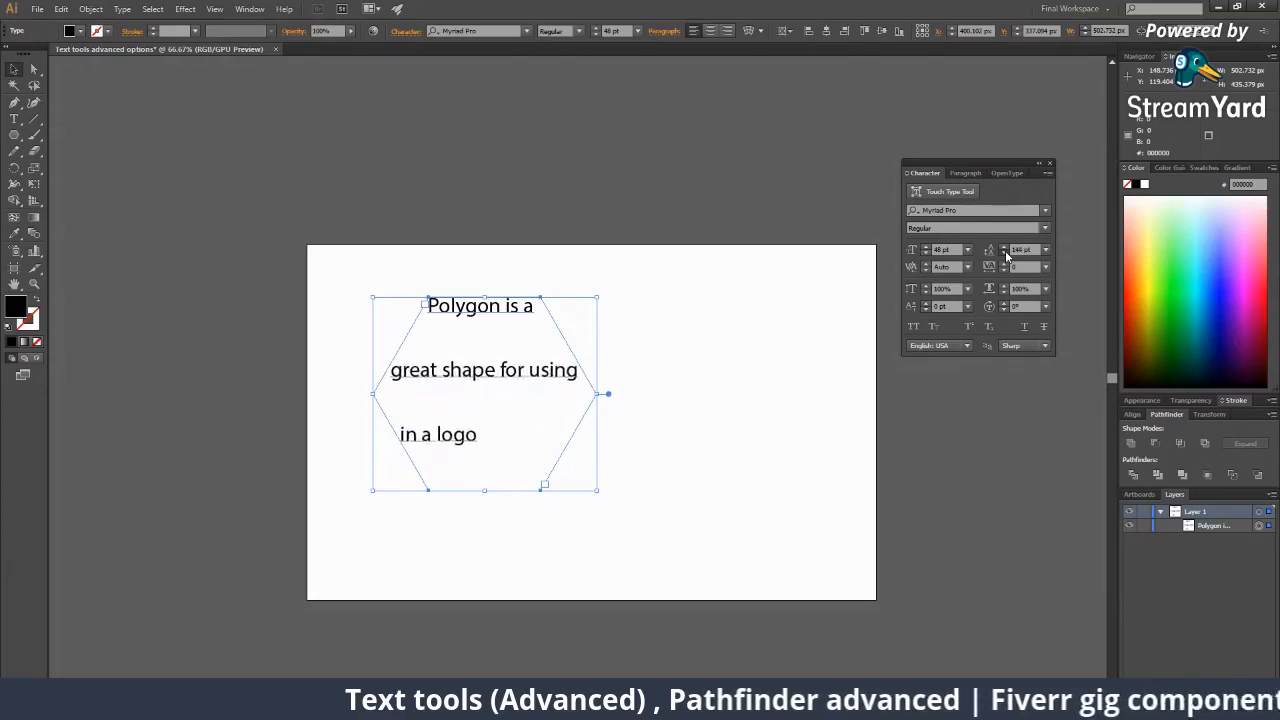
left_click(1005, 252)
left_click(1005, 252)
left_click(1005, 252)
left_click(1005, 252)
left_click(1005, 252)
left_click(1005, 252)
left_click(1005, 252)
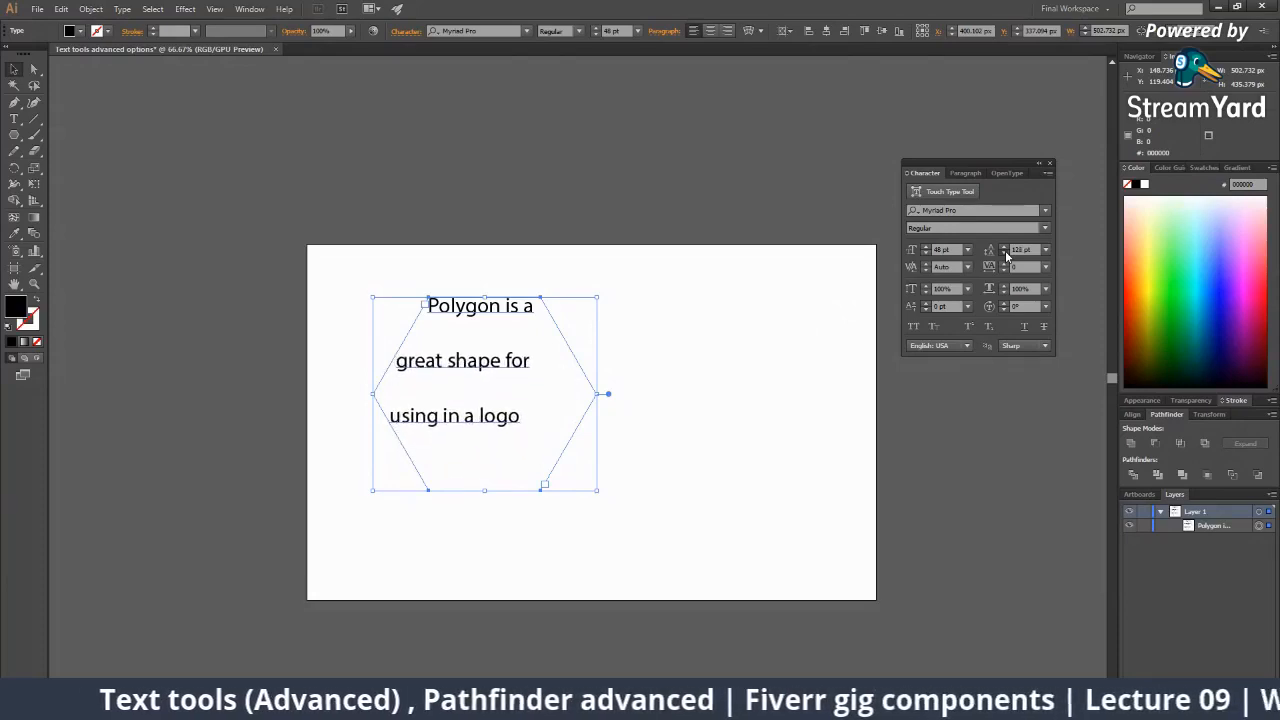
left_click(1005, 252)
left_click(1005, 252)
left_click(1005, 252)
left_click(1005, 252)
left_click(1005, 252)
left_click(1005, 252)
left_click(1005, 252)
left_click(1005, 252)
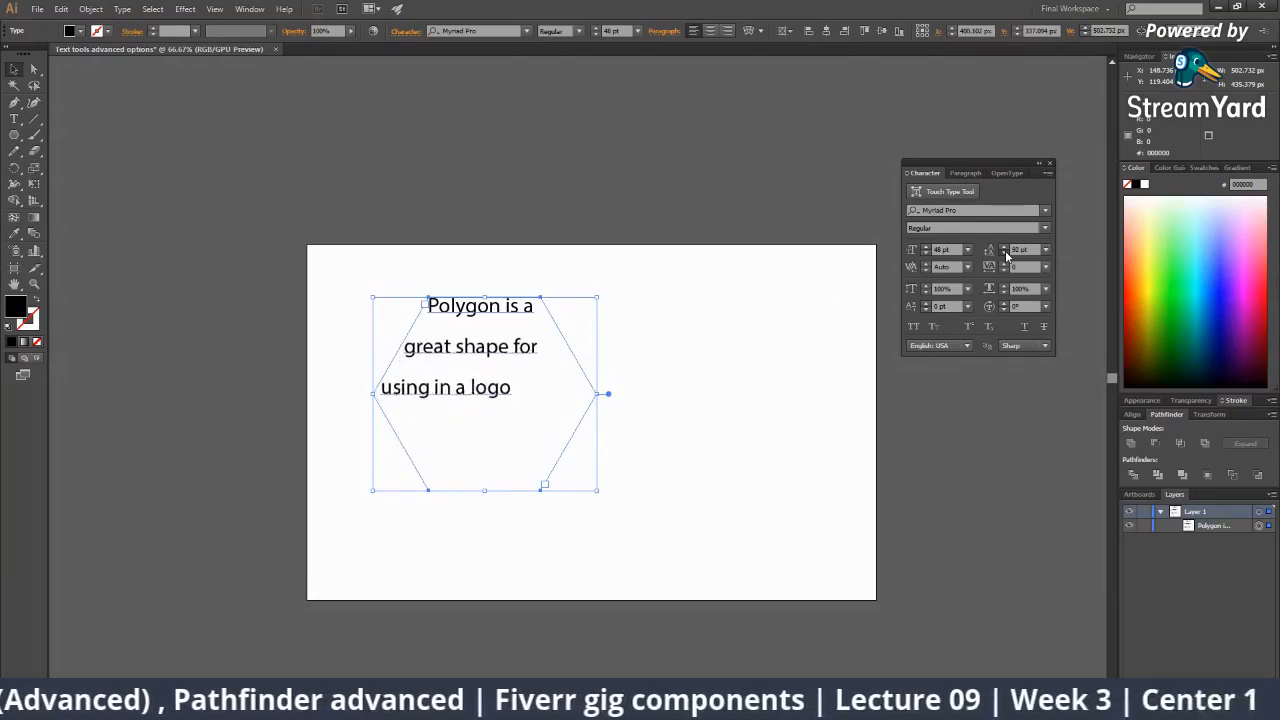
left_click(1005, 252)
left_click(1005, 252)
left_click(1005, 253)
left_click(1005, 253)
left_click(1005, 253)
left_click(1005, 253)
left_click(1005, 253)
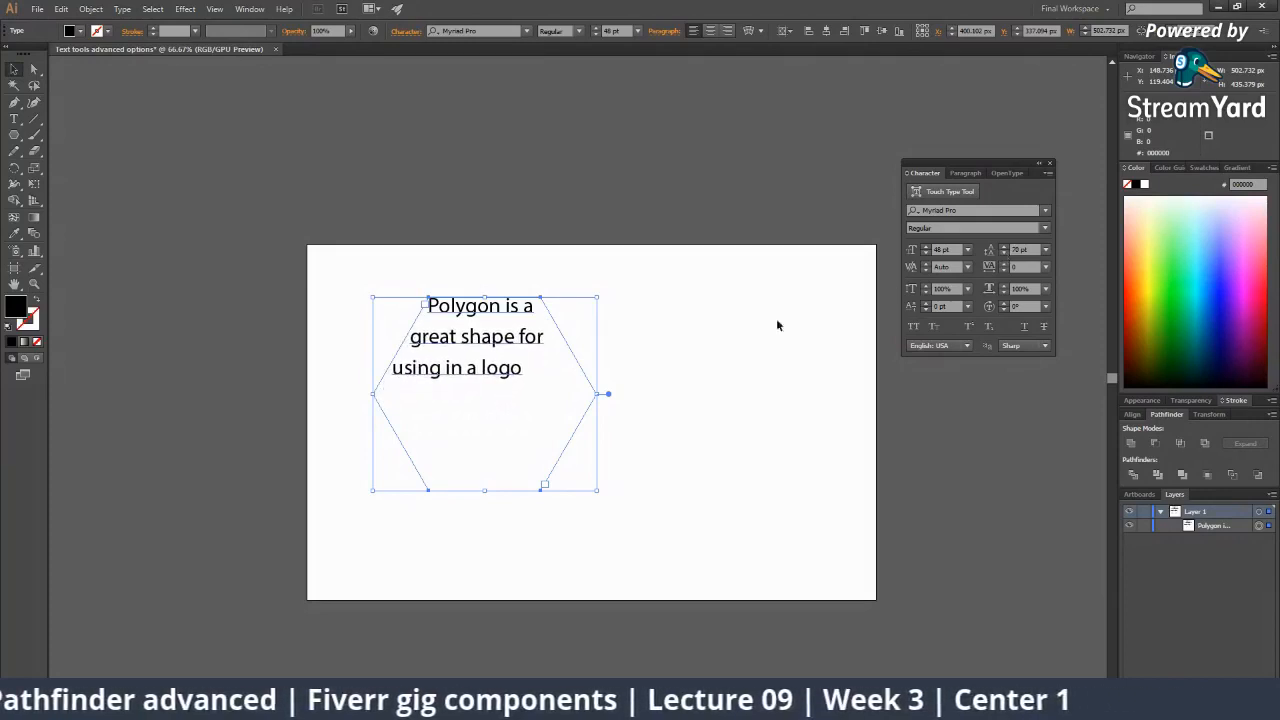
Extend the word 'logo' with repeated 's' letters to fill the hexagon's lower half.
double_click(516, 368)
type("s")
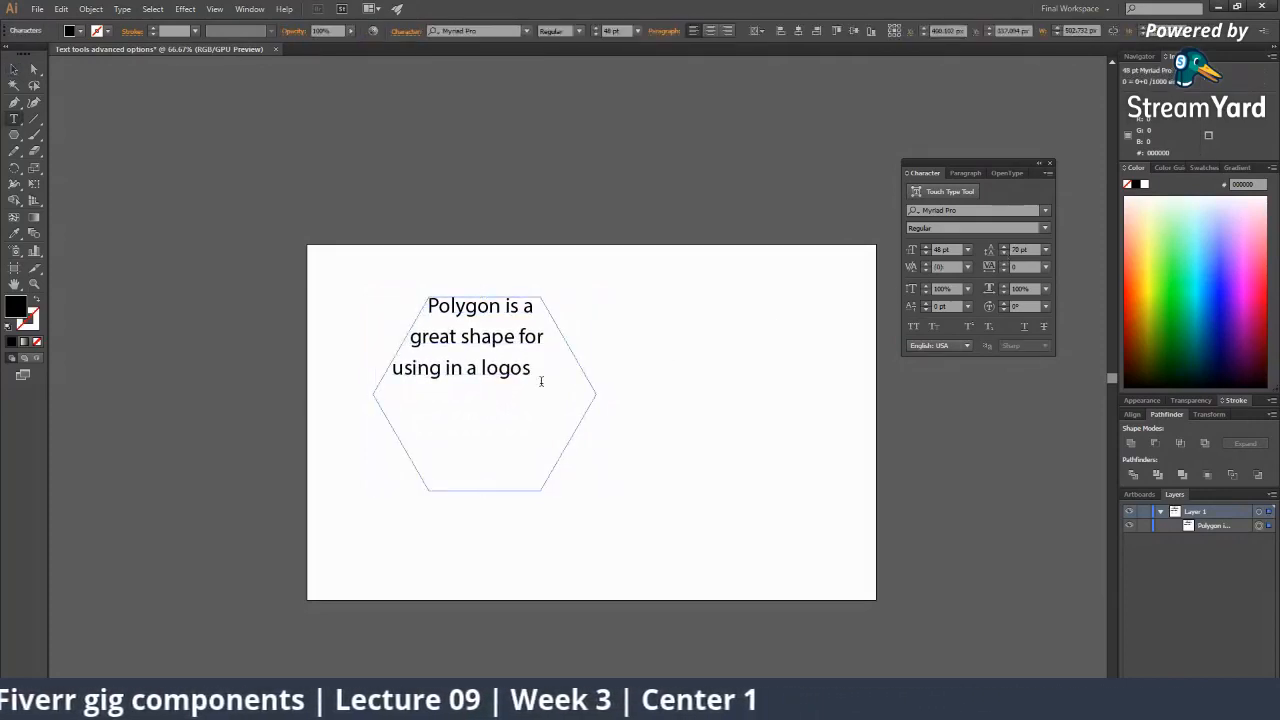
type("sssssssssssssssssssssssssssssssssssssssssssssssssssssss")
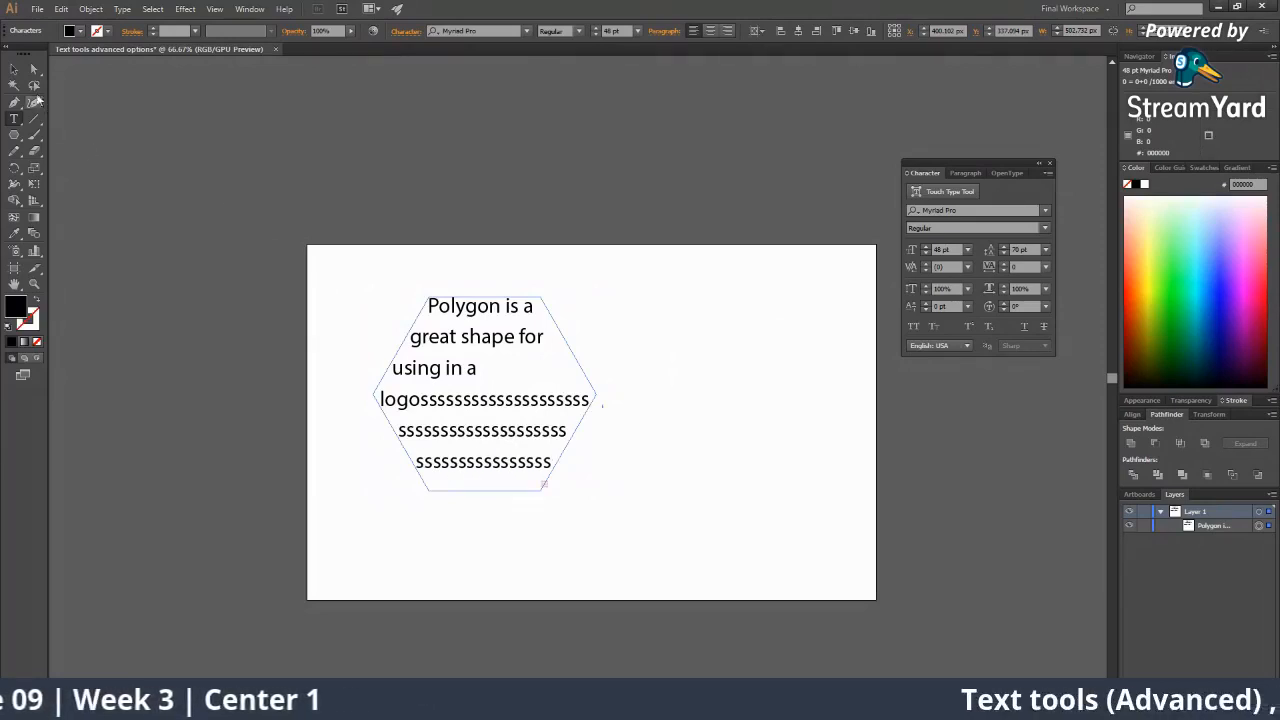
left_click(14, 68)
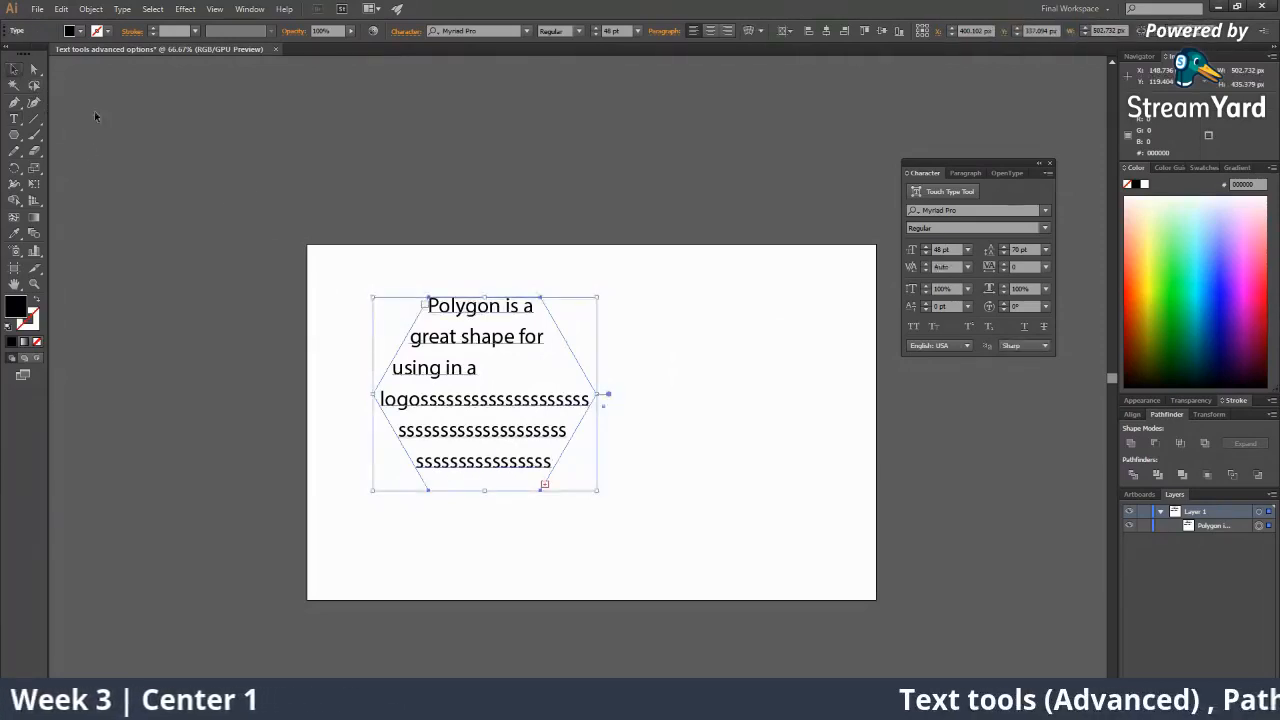
left_click(612, 410)
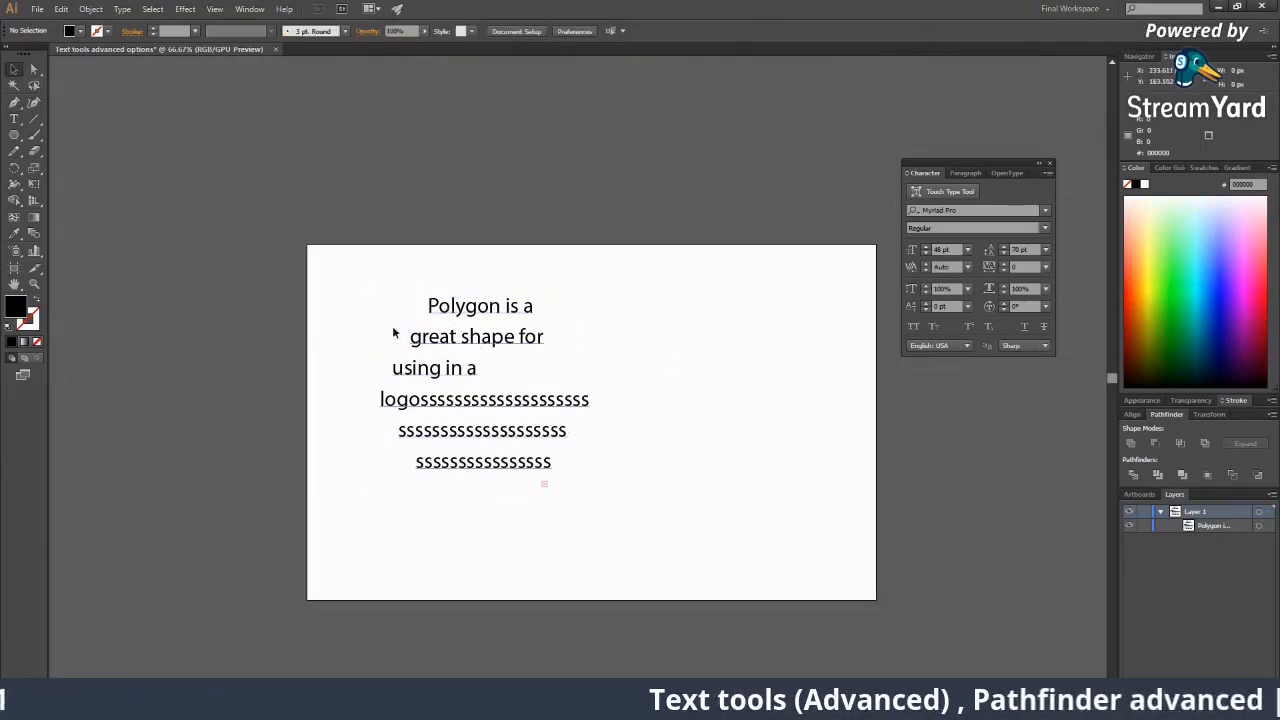
Draw a bright green circle right of the hexagon and fill it with repeated 's' area text.
left_click(14, 134)
left_click(44, 166)
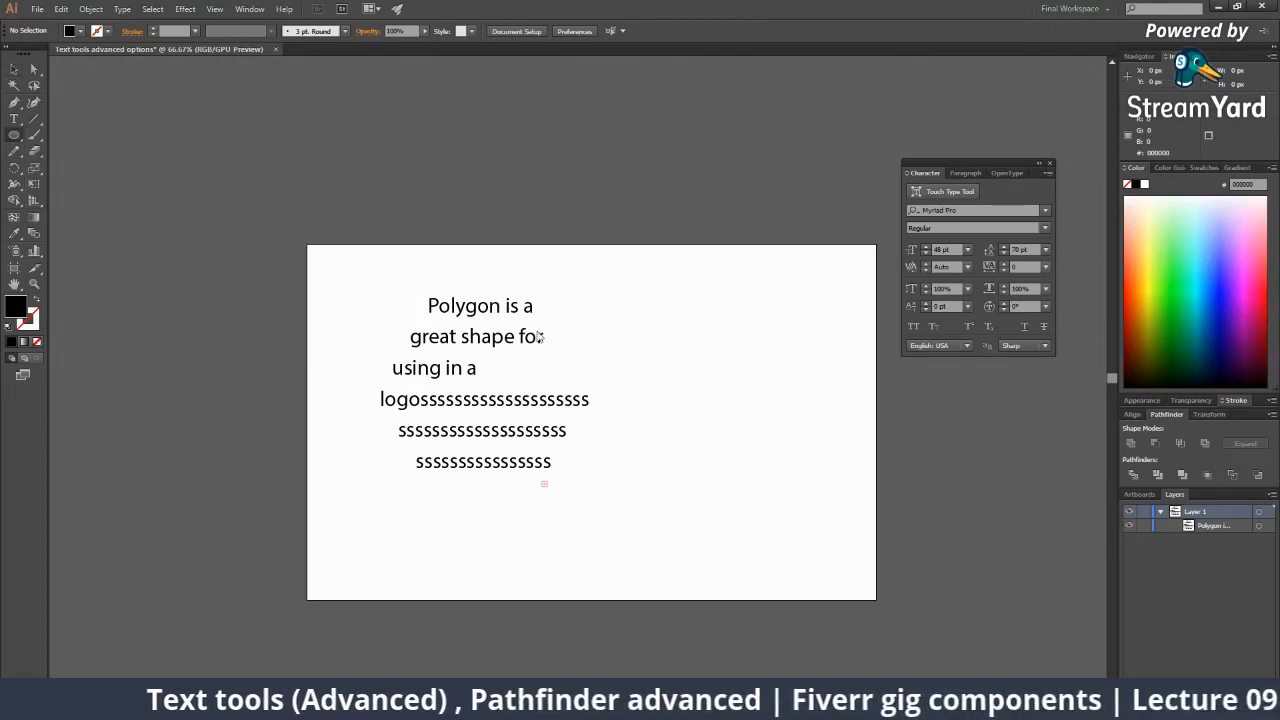
left_click_drag(755, 402, 840, 510)
left_click(1168, 268)
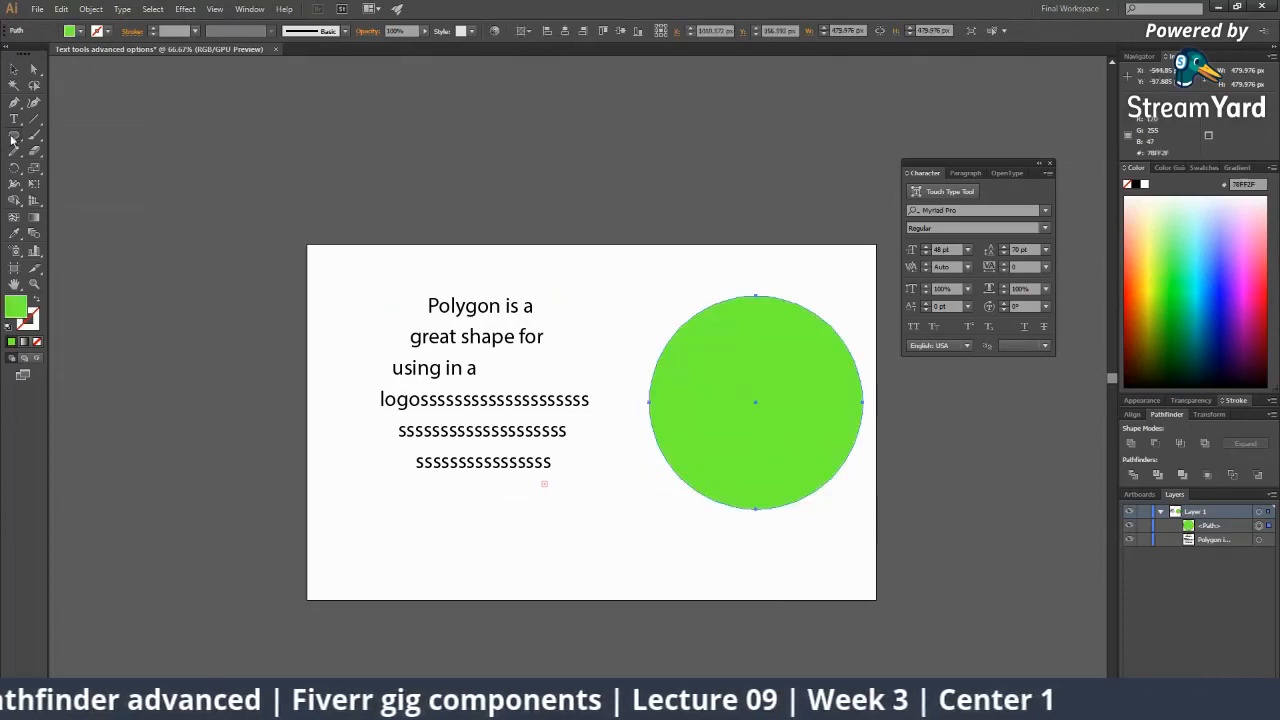
key("t")
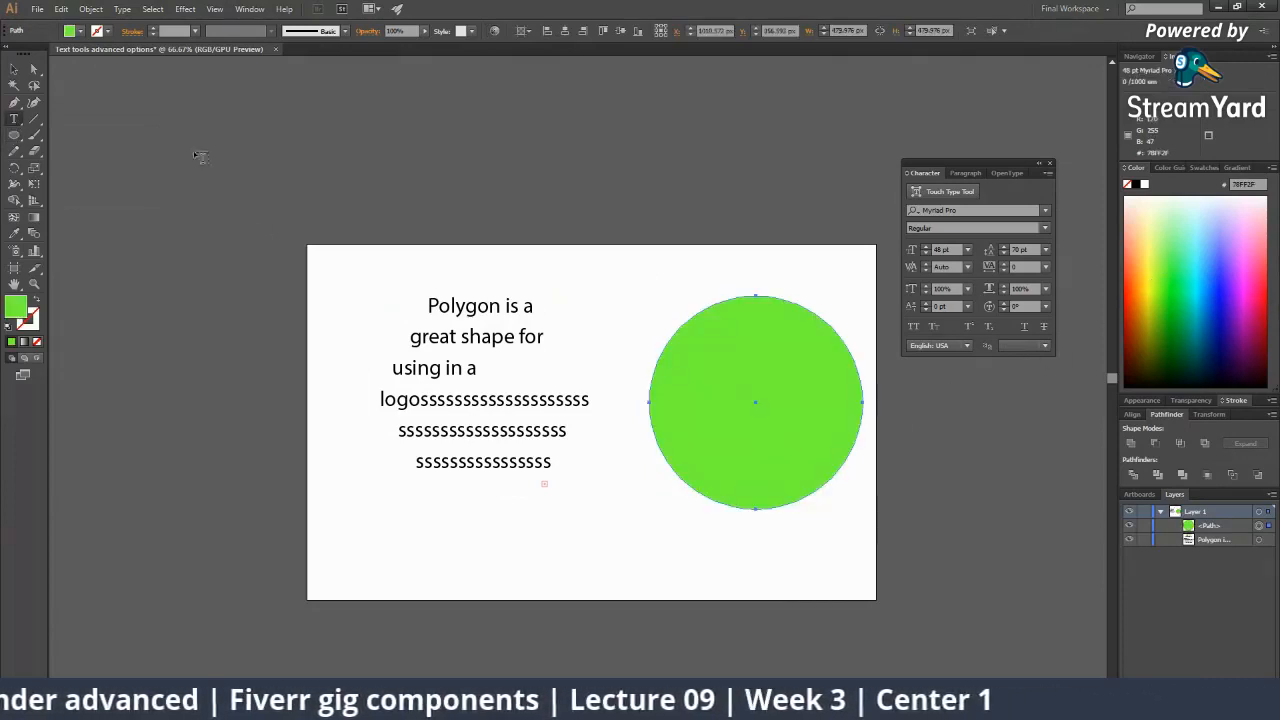
left_click(708, 306)
type("sss")
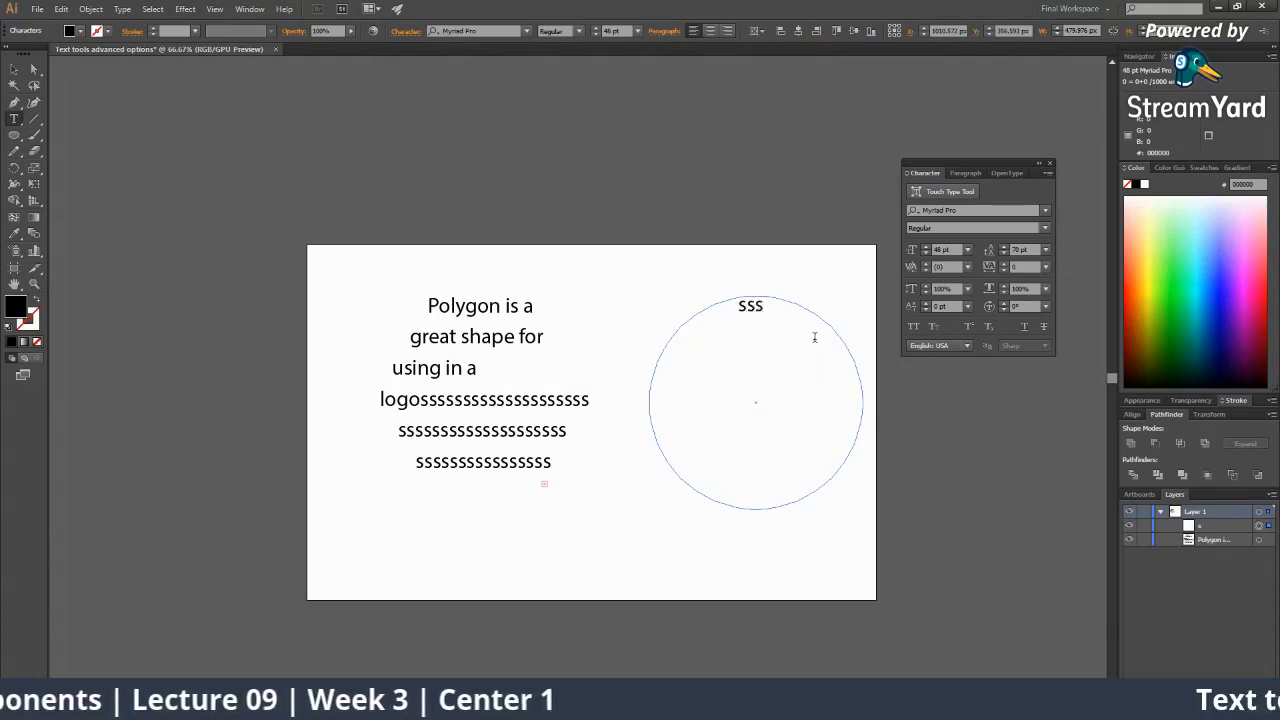
type("ssssssssssssssssssssssssssssssssssssssssssssssssssssssssssssssssssss")
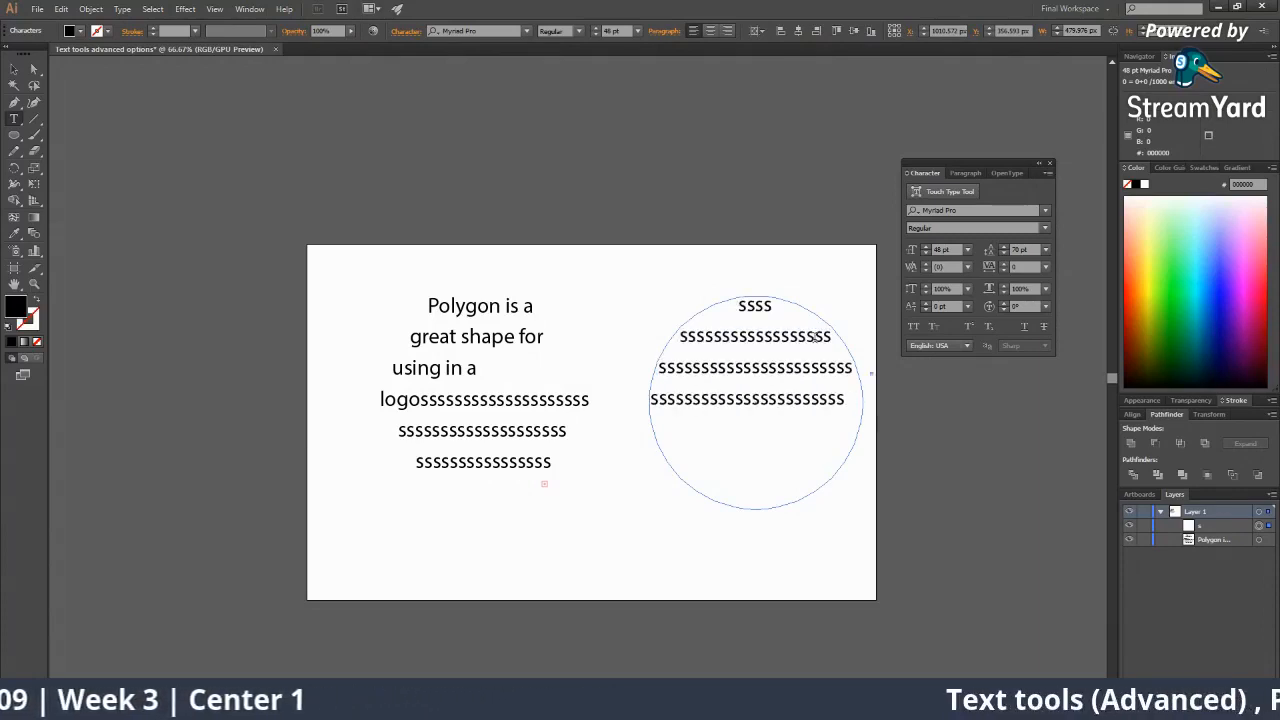
type("ssssssssssssssssssssssssssssssssssssssssssssssssssssss")
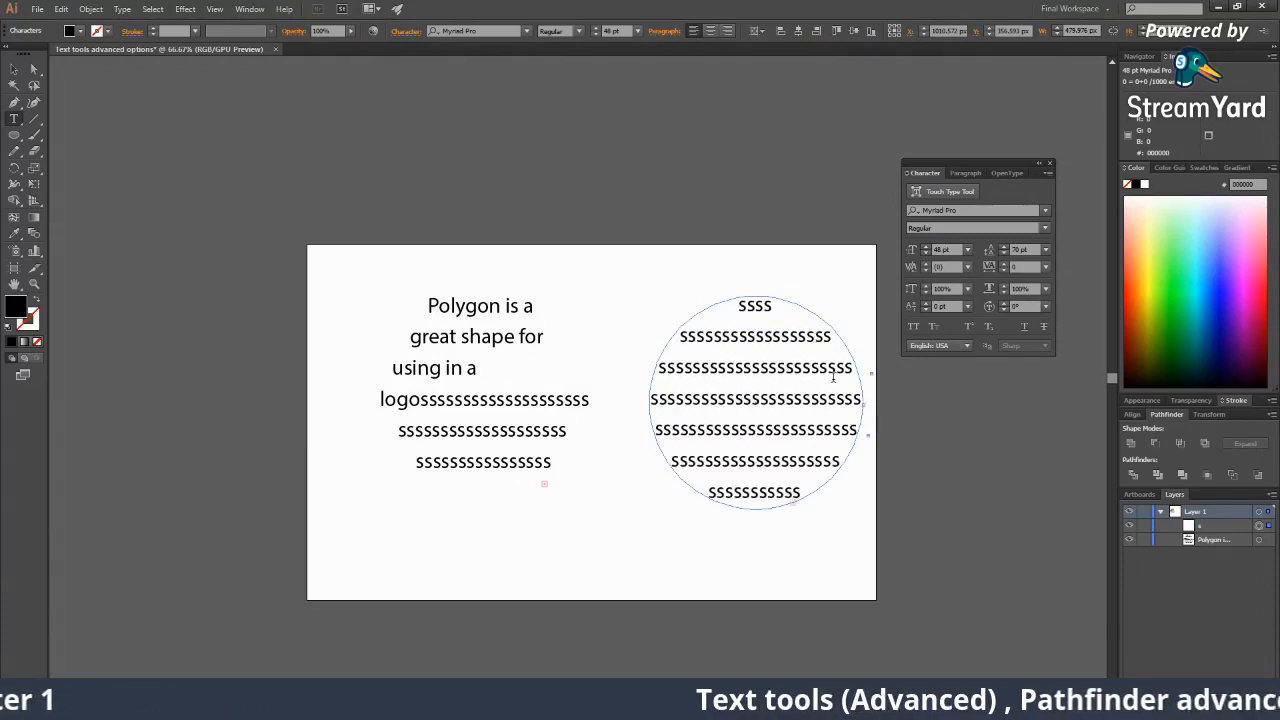
left_click(13, 69)
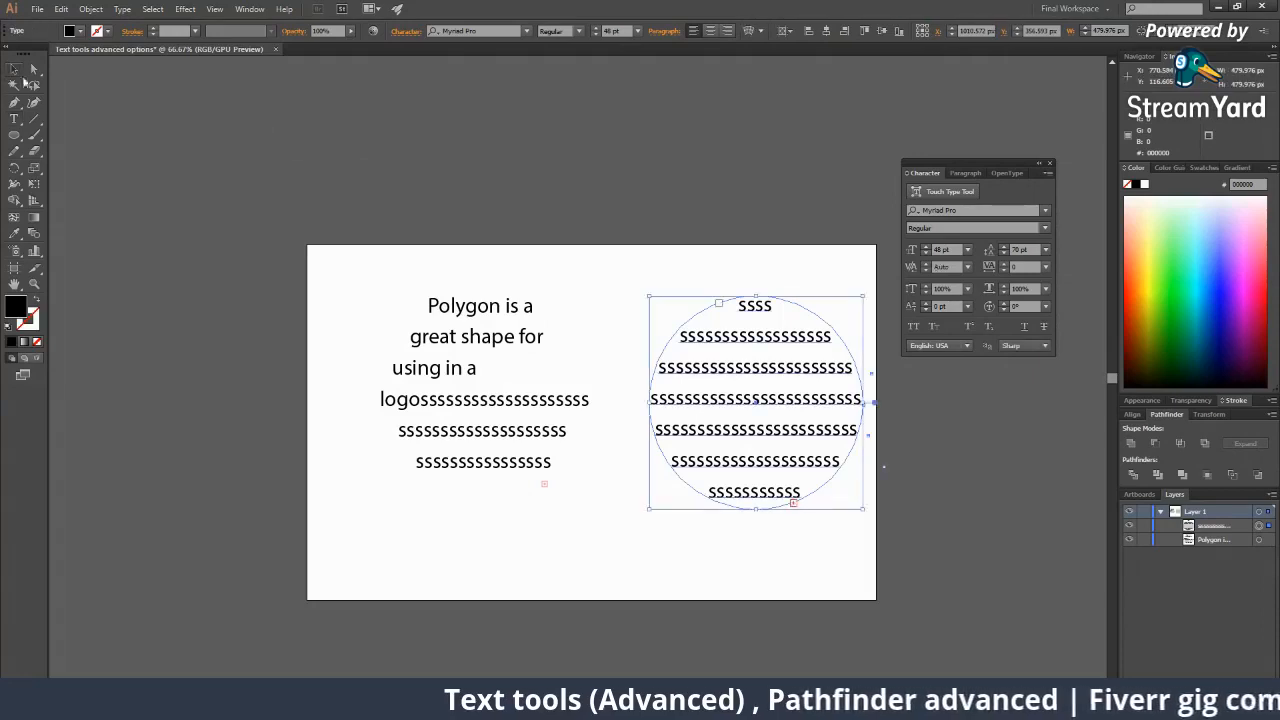
left_click(683, 528)
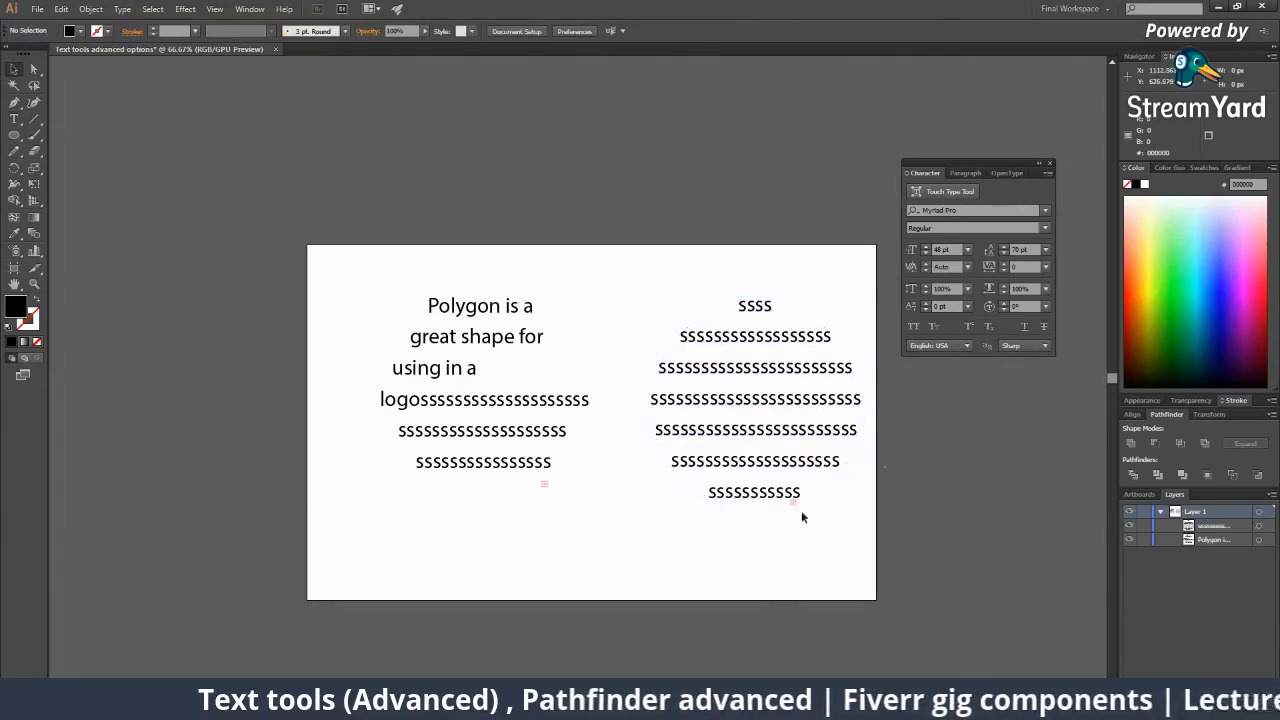
Nudge the circle text left, then move both text shapes up above the artboard.
left_click_drag(674, 411, 634, 407)
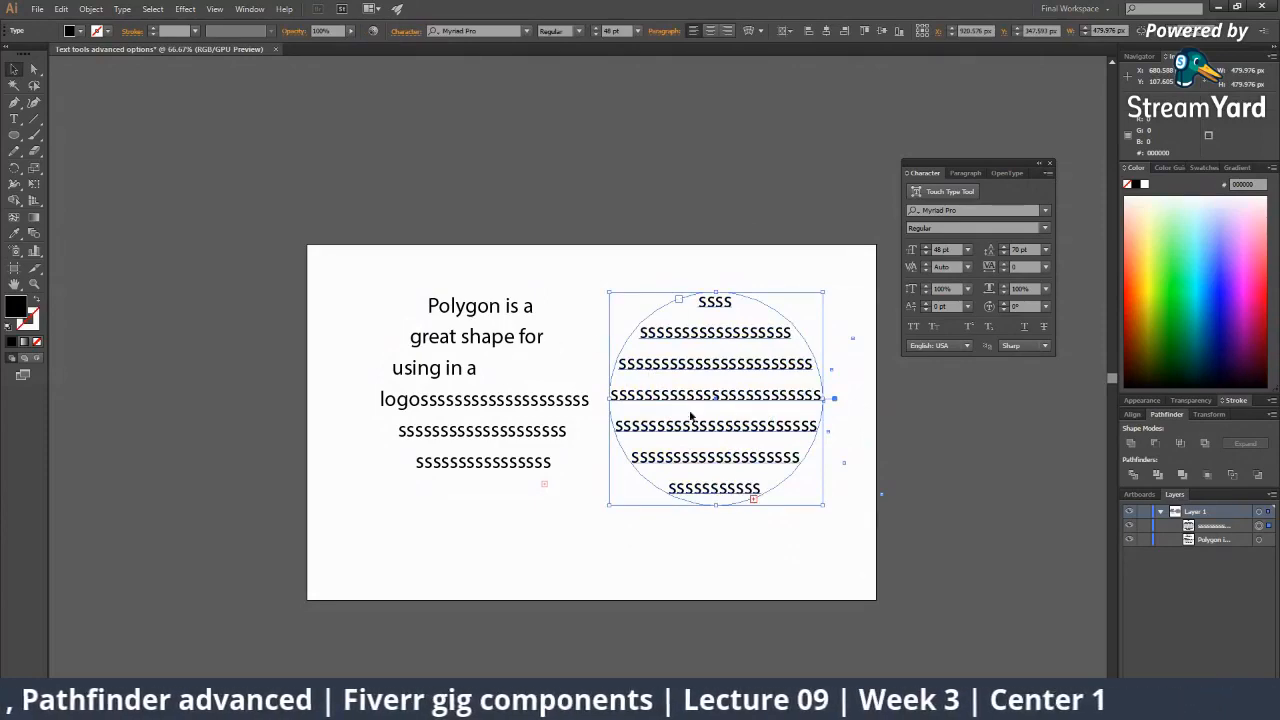
left_click_drag(408, 268, 640, 330)
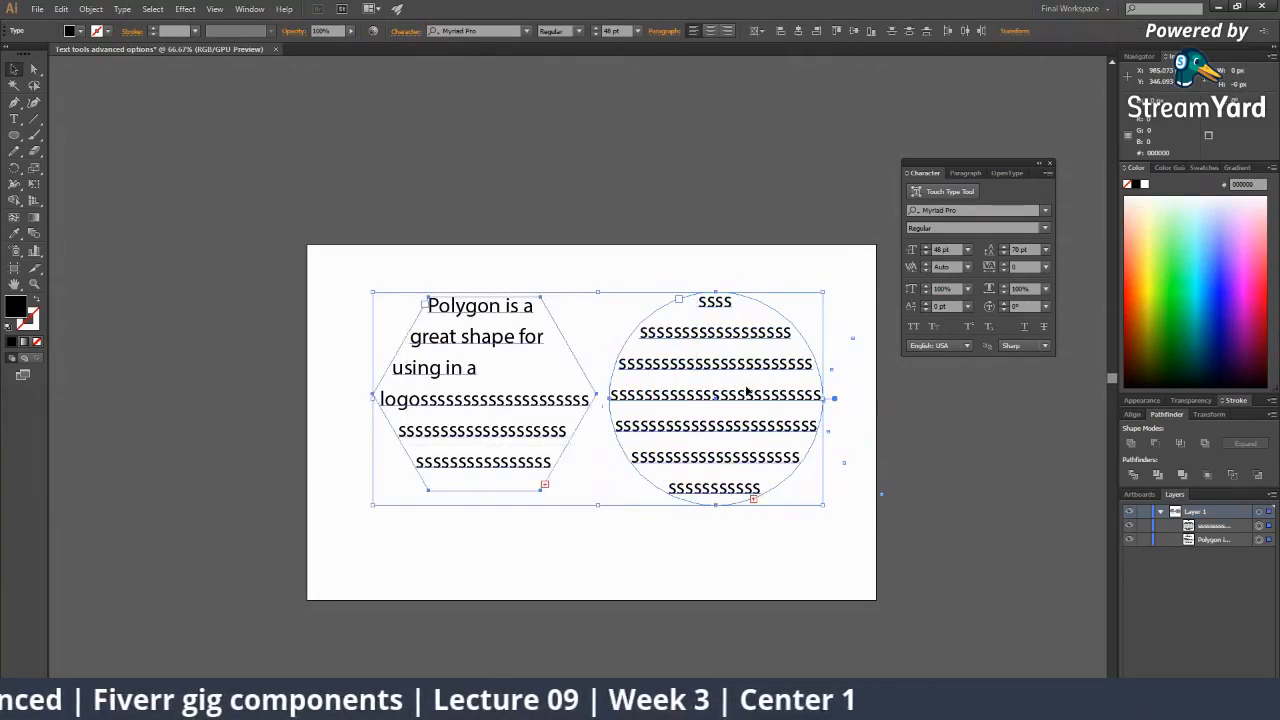
left_click_drag(746, 393, 742, 123)
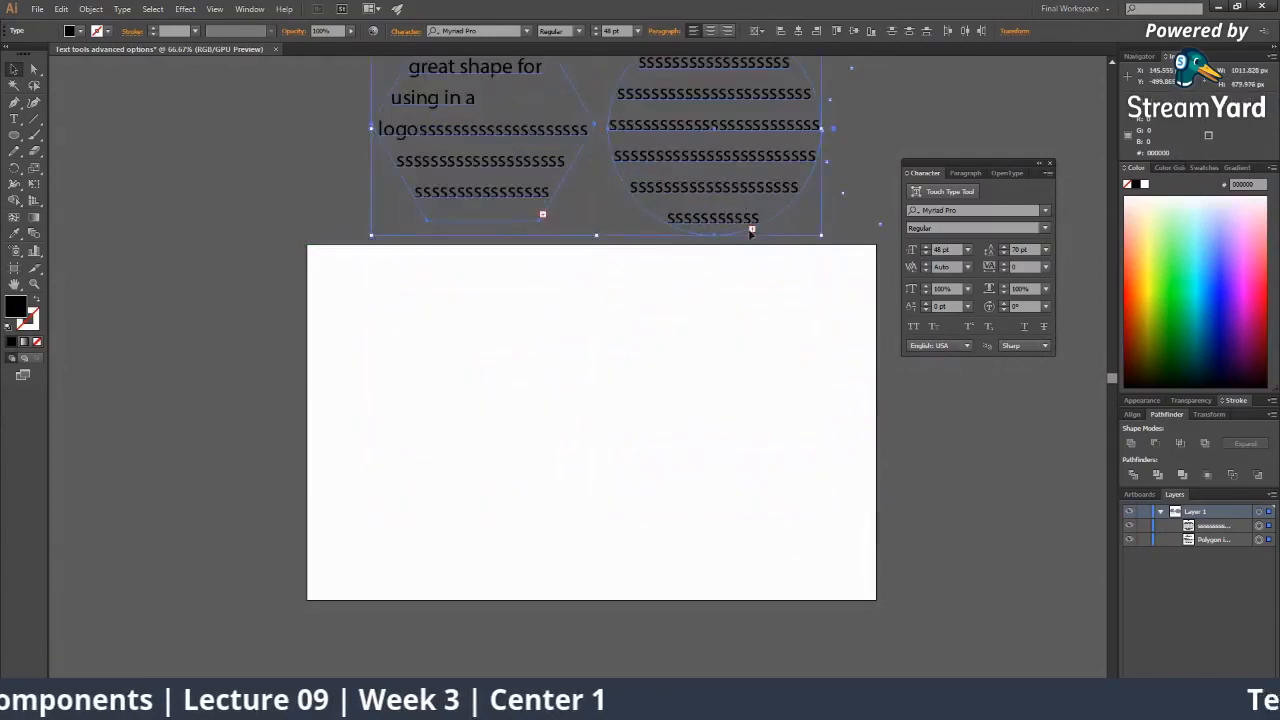
left_click(374, 316)
Draw a yellow circle at the artboard centre and reshape its top into a droplet-like blob.
key("l")
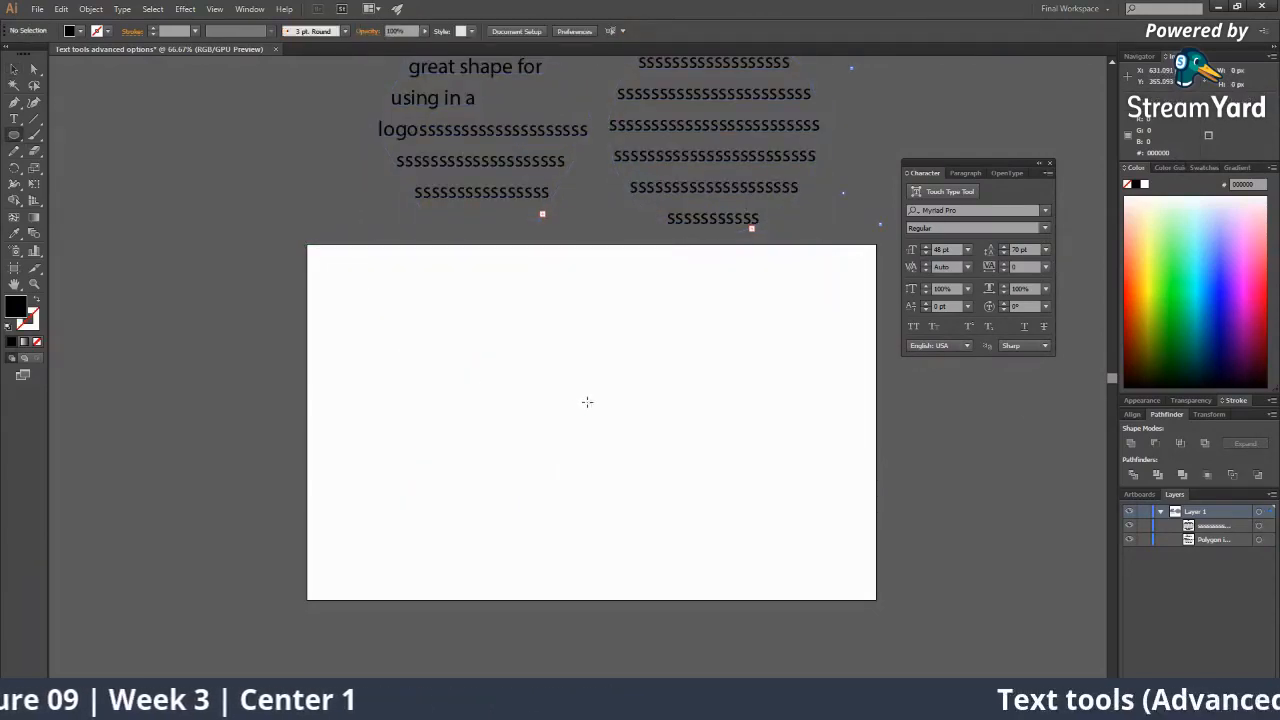
left_click_drag(587, 401, 694, 508)
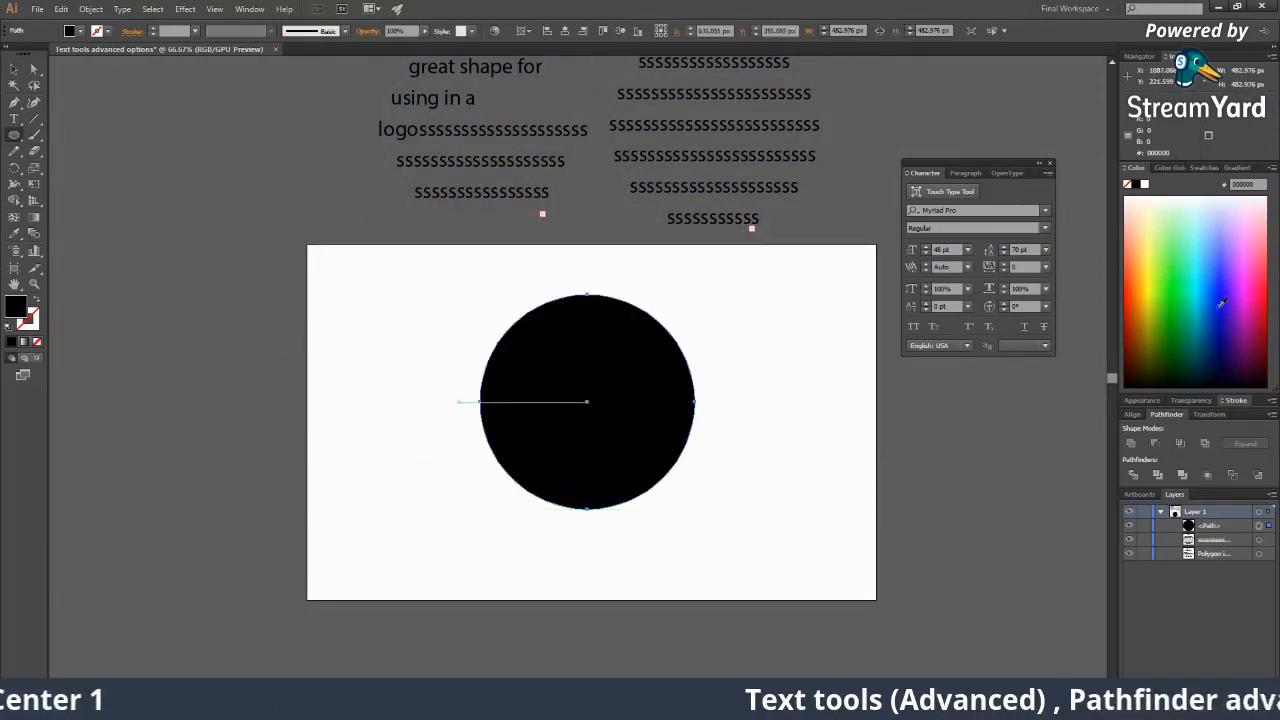
left_click(1154, 250)
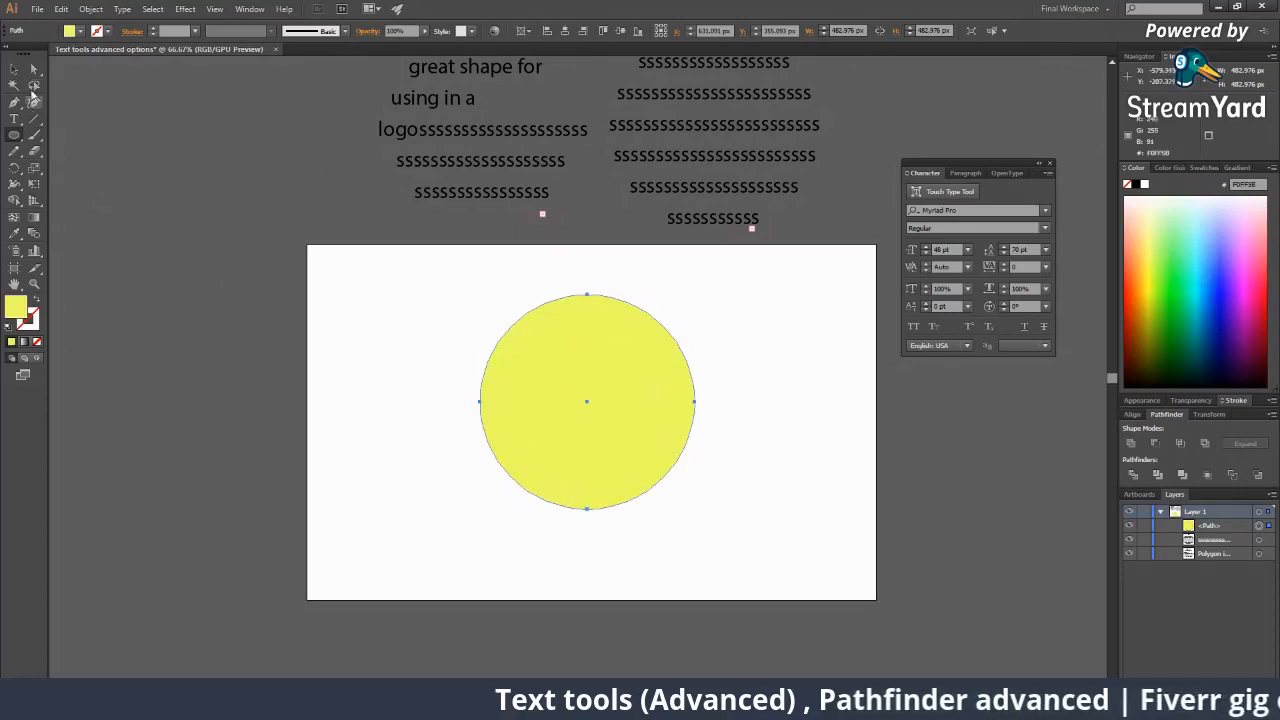
left_click(33, 70)
left_click_drag(587, 295, 622, 246)
left_click(651, 317)
left_click(583, 319)
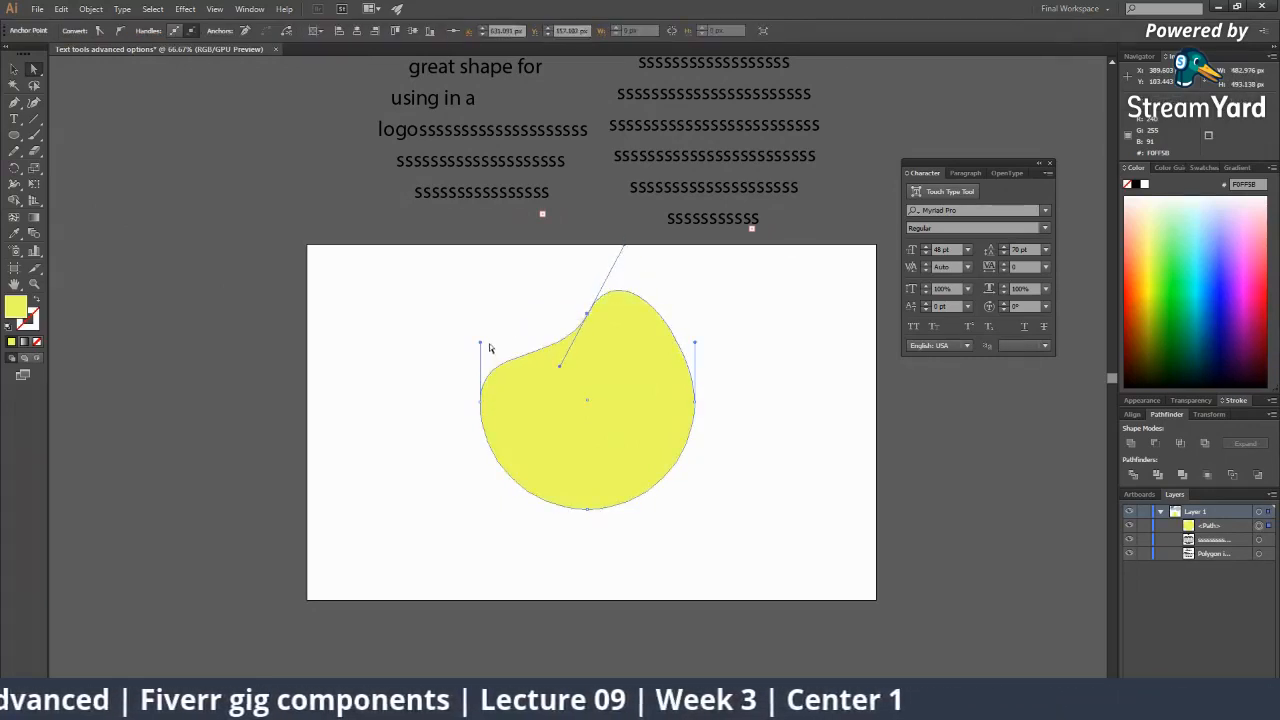
left_click_drag(481, 343, 488, 350)
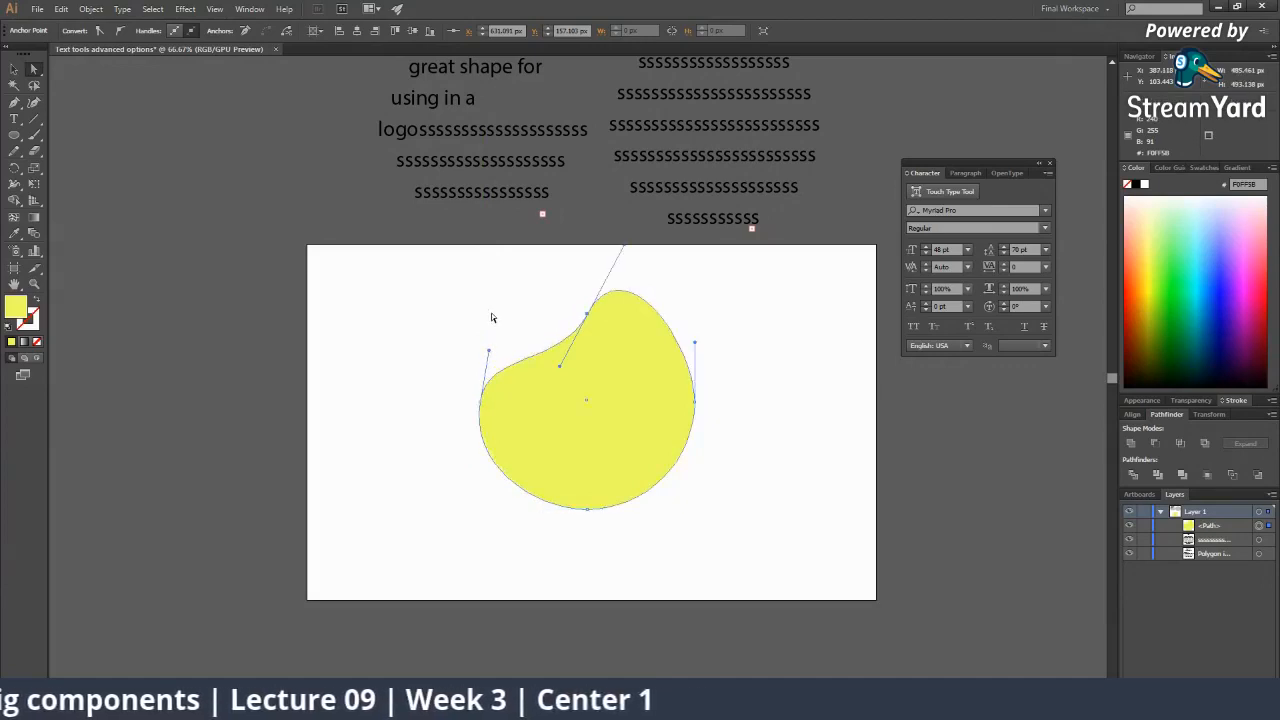
left_click(492, 314)
left_click(595, 408)
left_click(439, 331)
left_click_drag(14, 120, 70, 150)
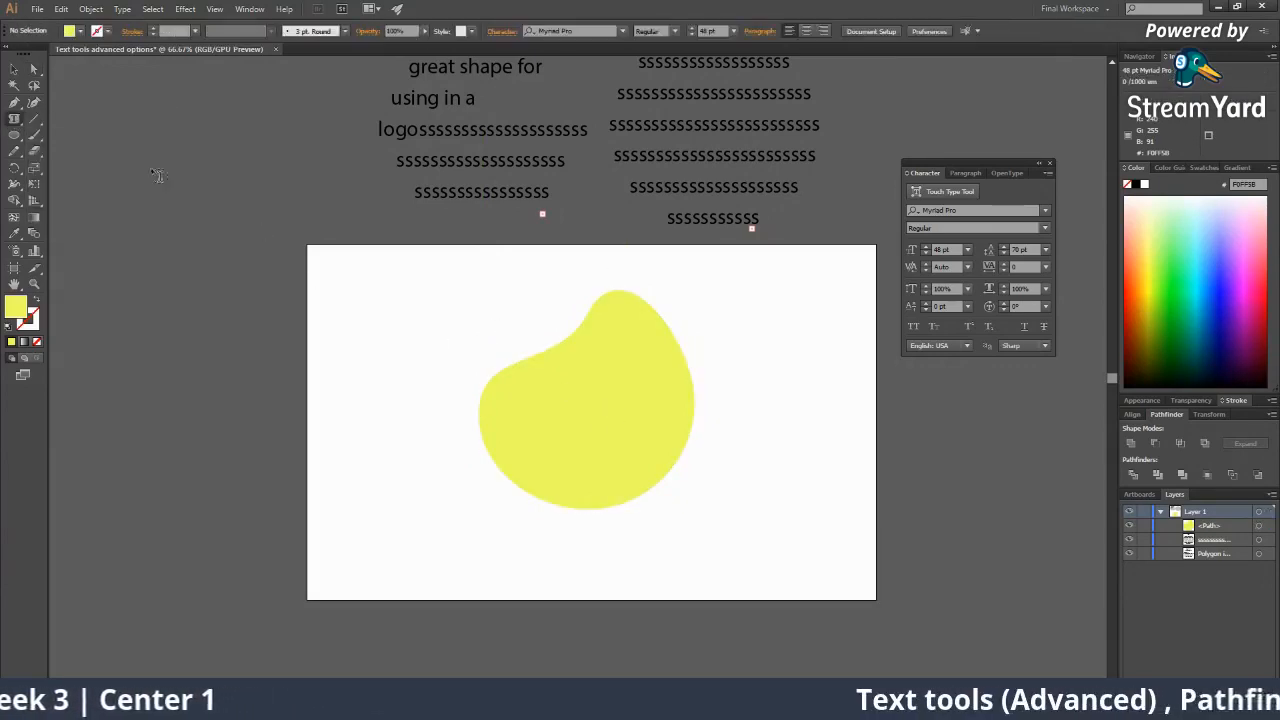
Fill the yellow blob with repeated 's' area text, then undo it and remove the shape.
left_click(512, 374)
type("ss")
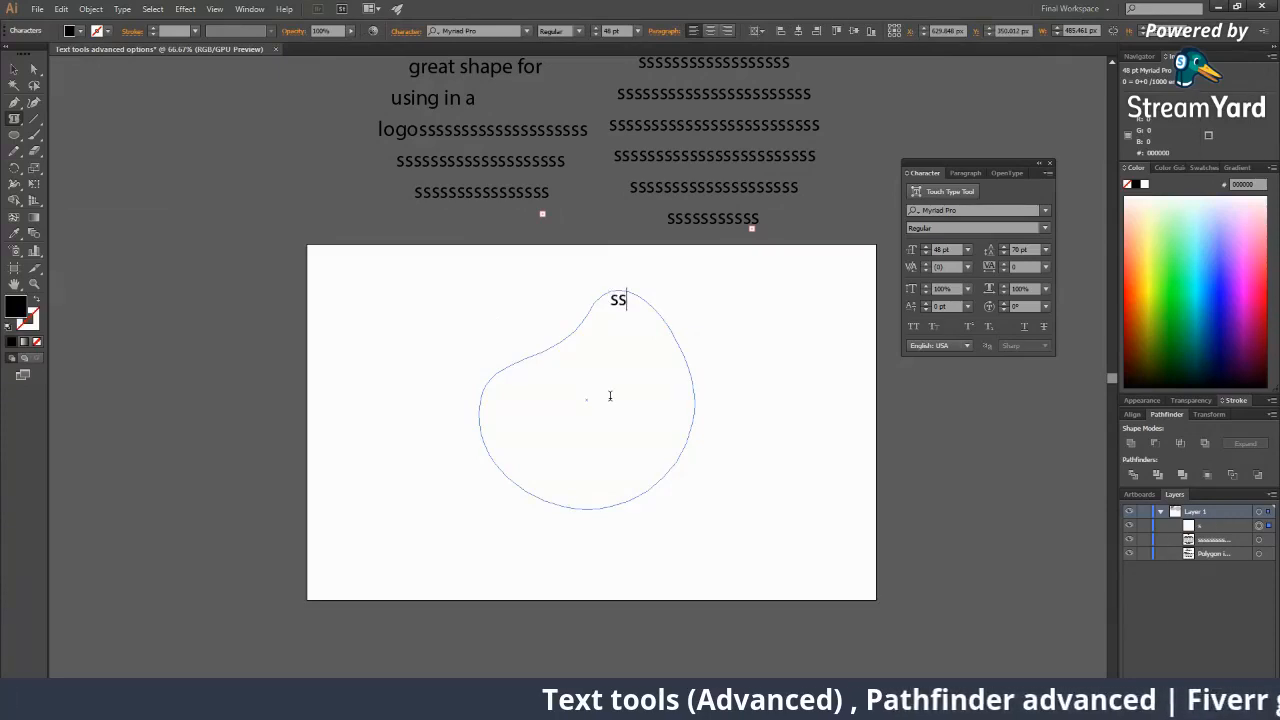
type("sssssssssssssssssssssssssssssssssssssssssssssssssssssssssssssss")
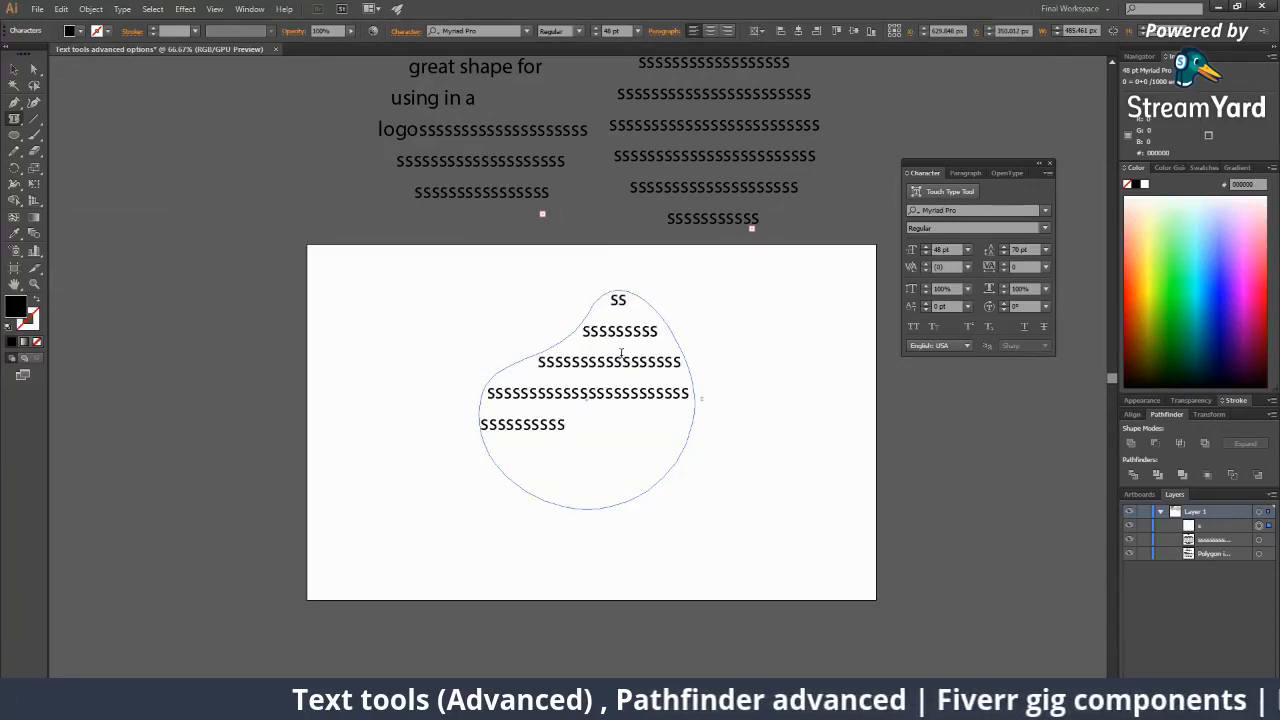
type("ssssssssssssssssssssssssssssssssssssss")
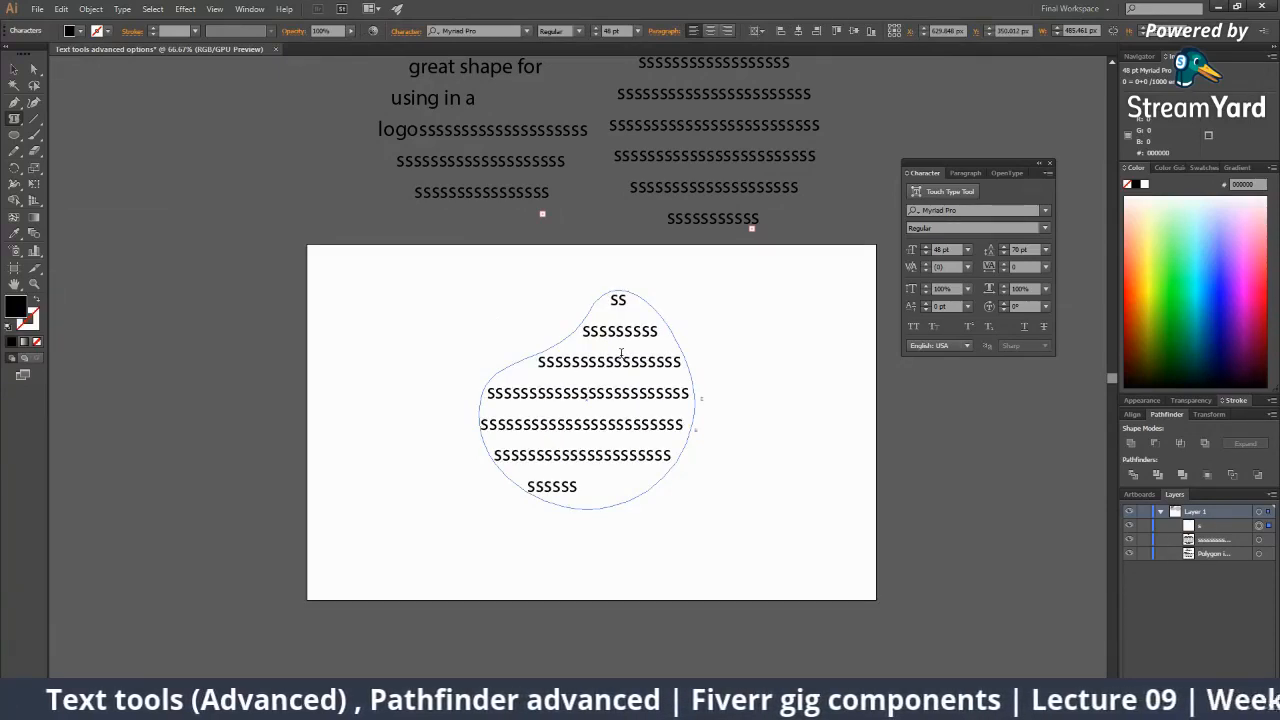
type("sssss")
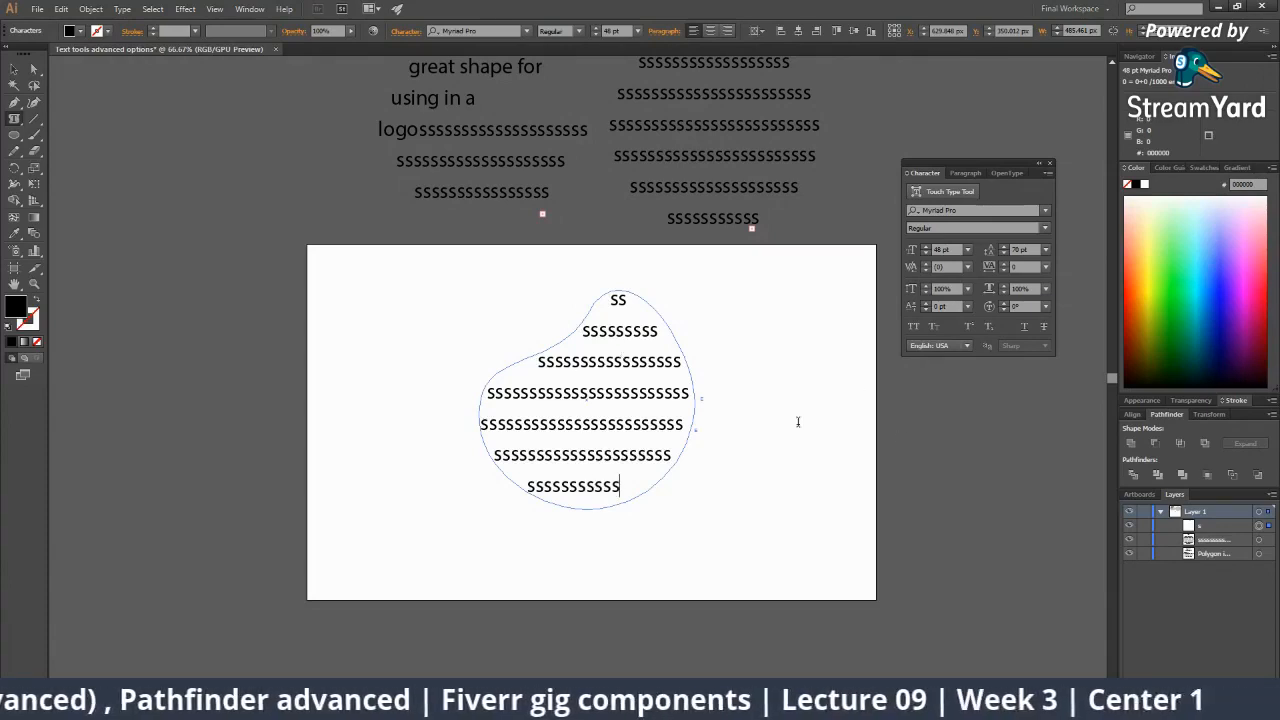
left_click(14, 69)
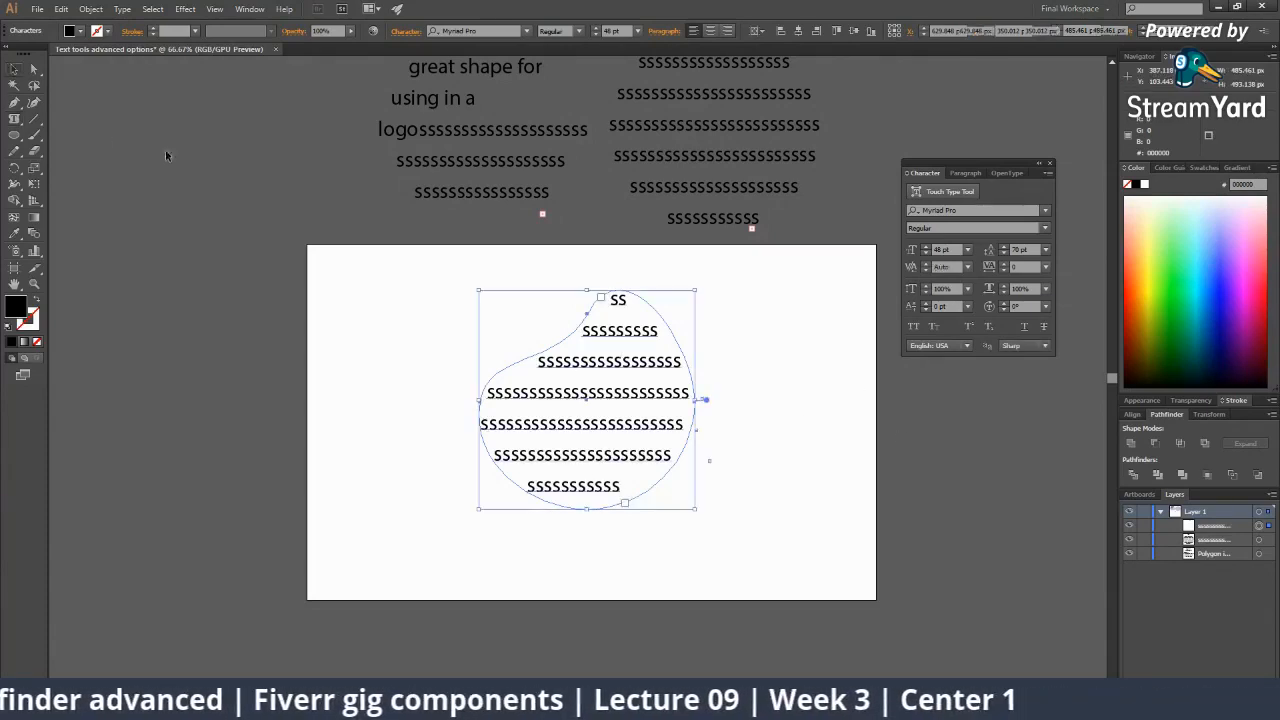
left_click(694, 503)
key("ctrl+z")
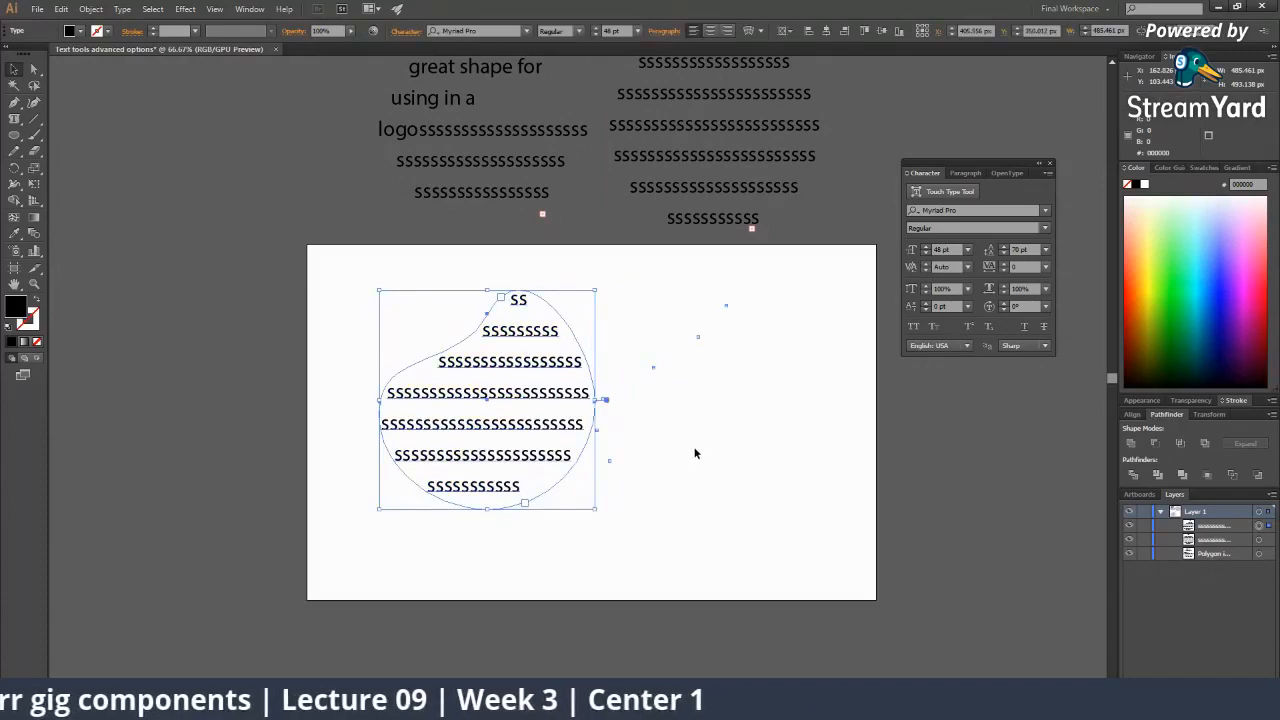
key("ctrl+z")
key("ctrl+z")
key("ctrl+z")
key("ctrl+z")
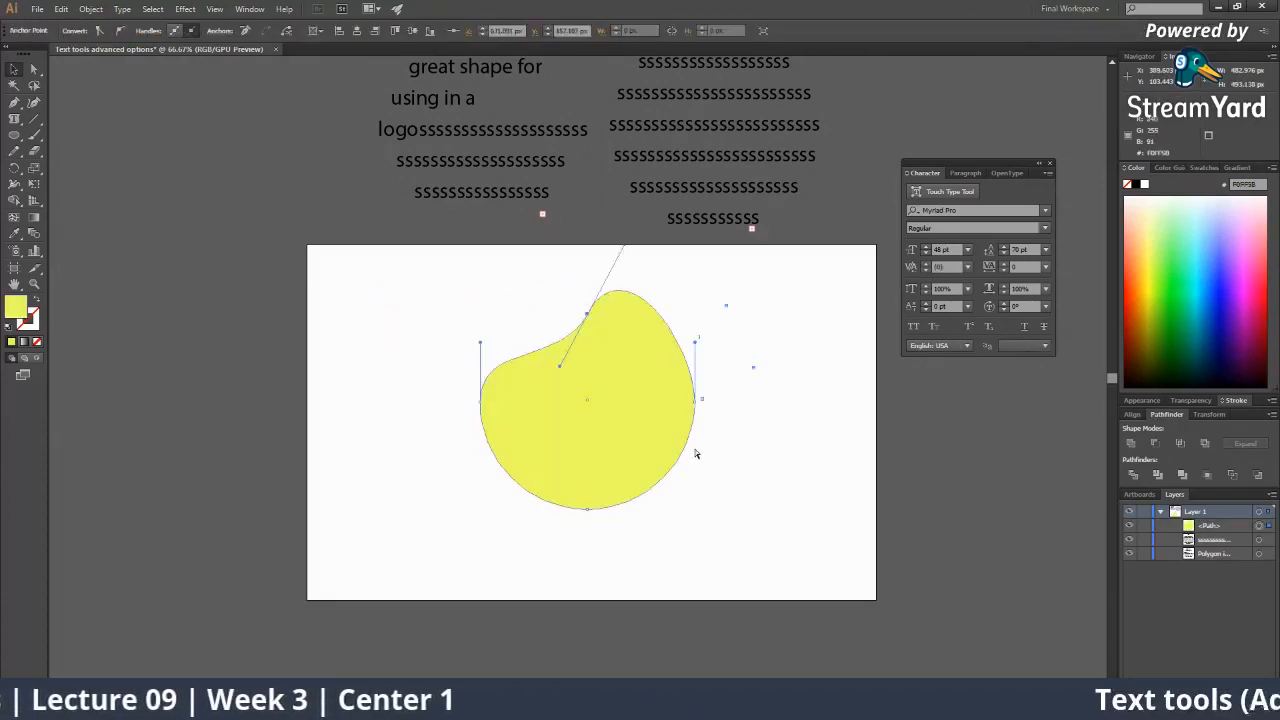
key("ctrl+z")
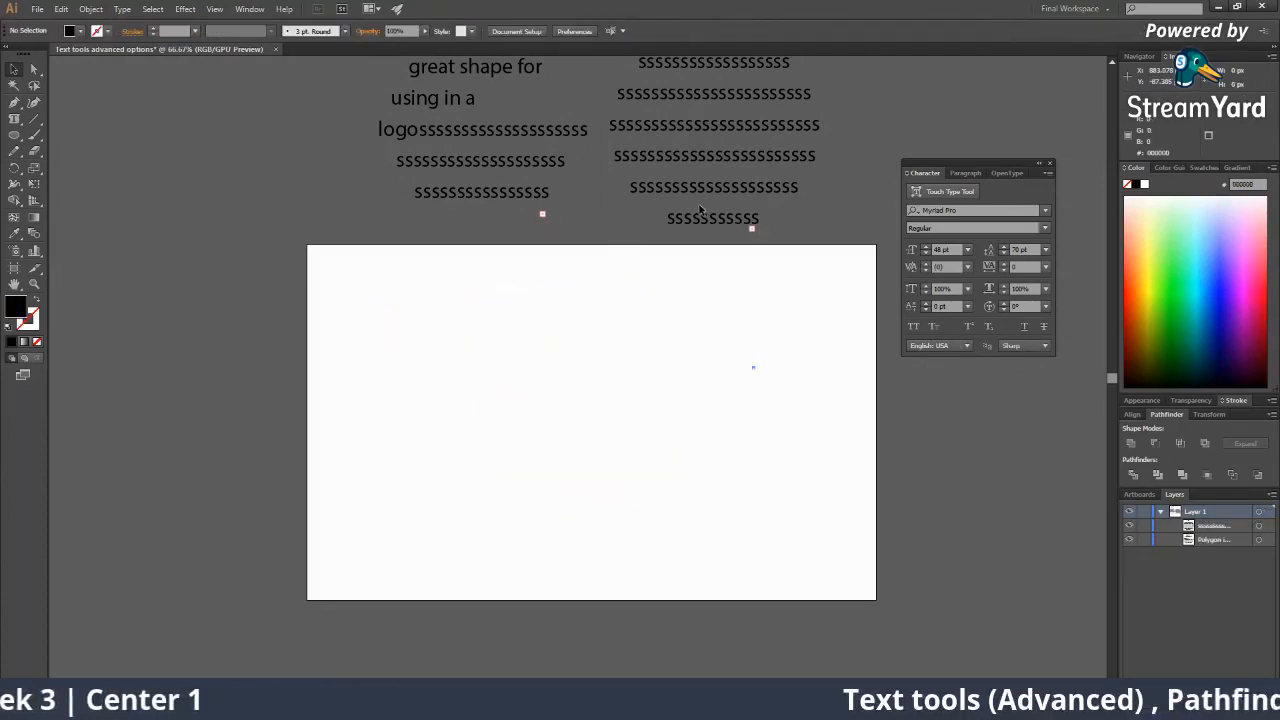
Bring the circle's 's' text block back onto the artboard and shift it left.
left_click_drag(700, 210, 498, 455)
left_click(640, 399)
left_click_drag(588, 392, 520, 397)
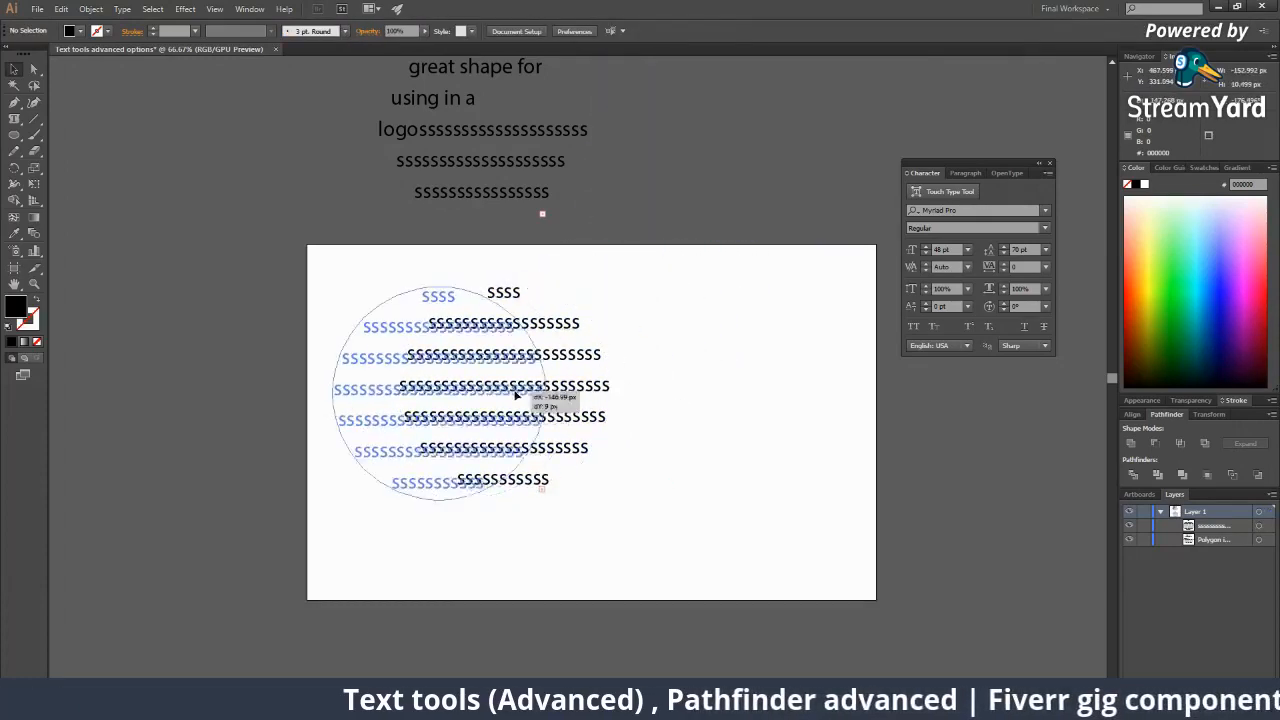
left_click(626, 460)
Draw a pale yellow circle on the artboard's right and fill it with repeated 's' area text.
left_click_drag(19, 143, 68, 165)
left_click(1149, 235)
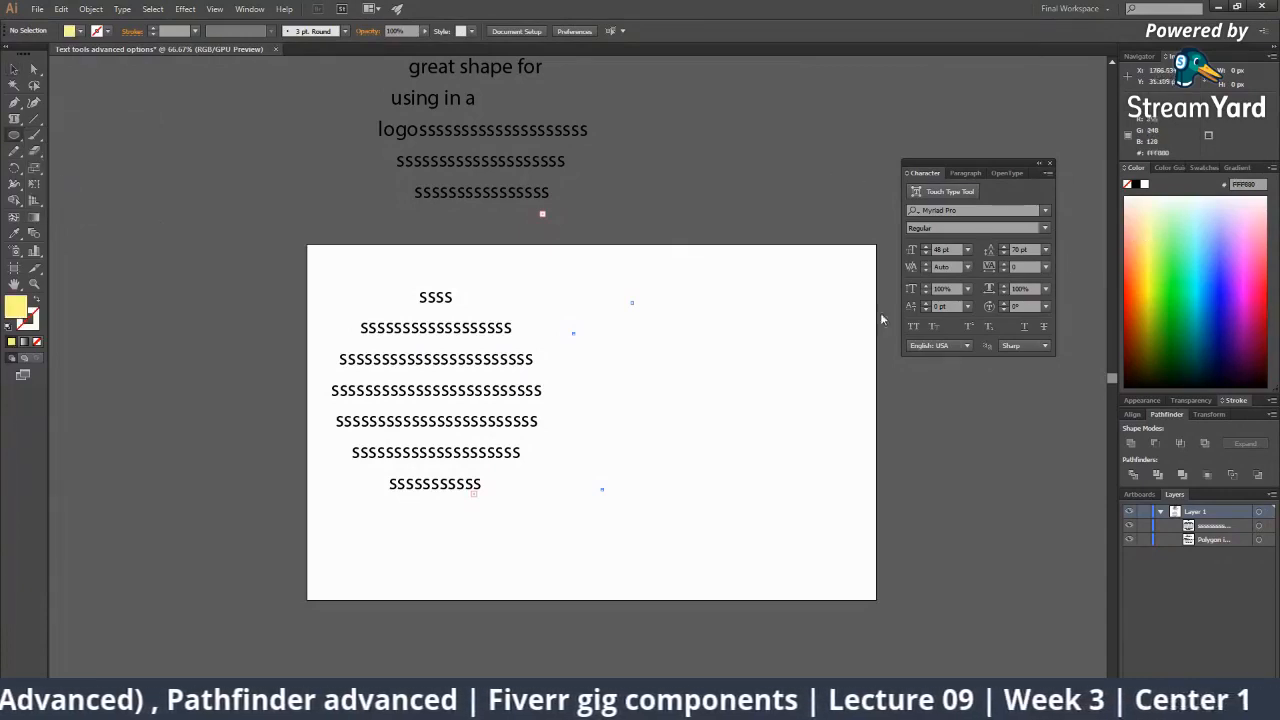
left_click_drag(744, 393, 829, 478)
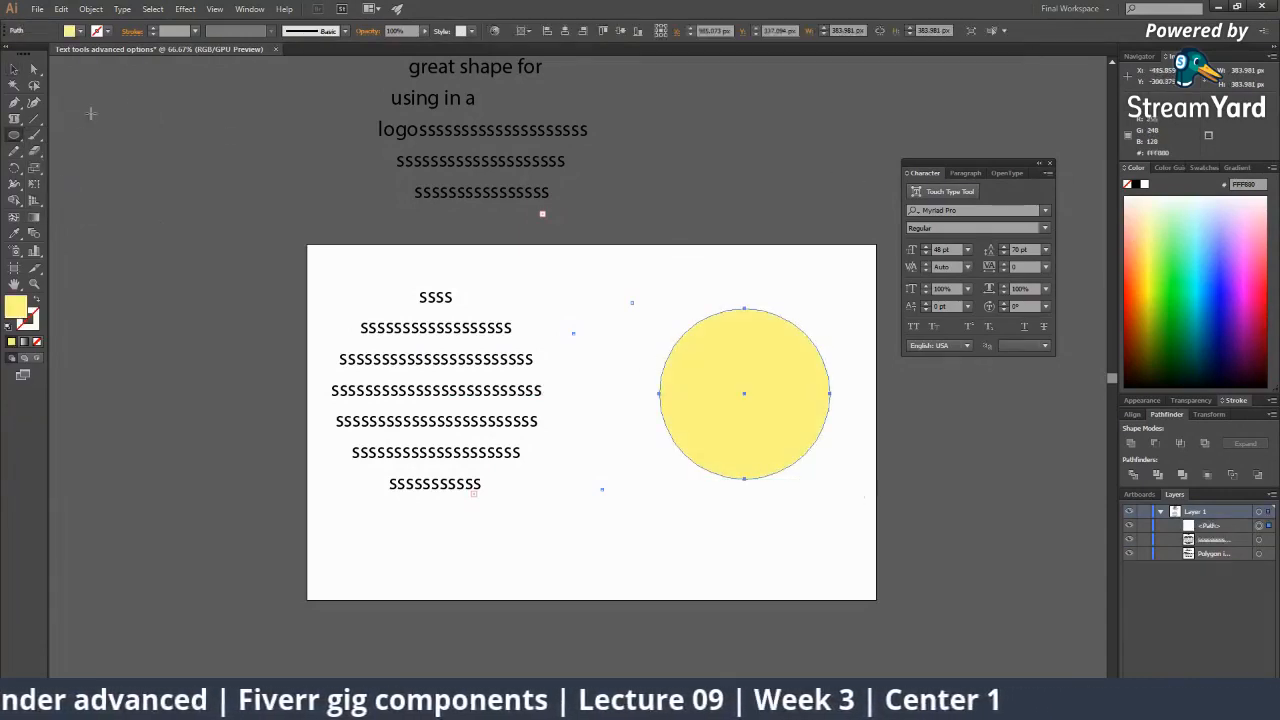
left_click_drag(18, 124, 80, 131)
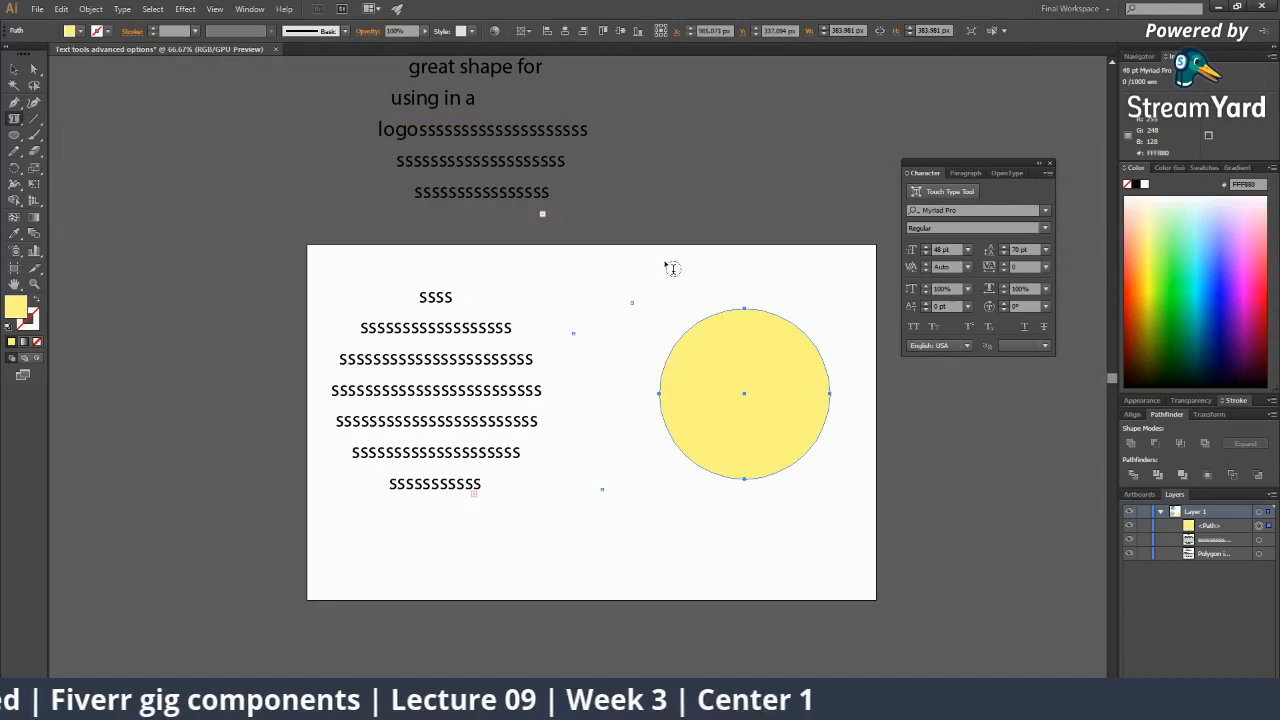
left_click(697, 331)
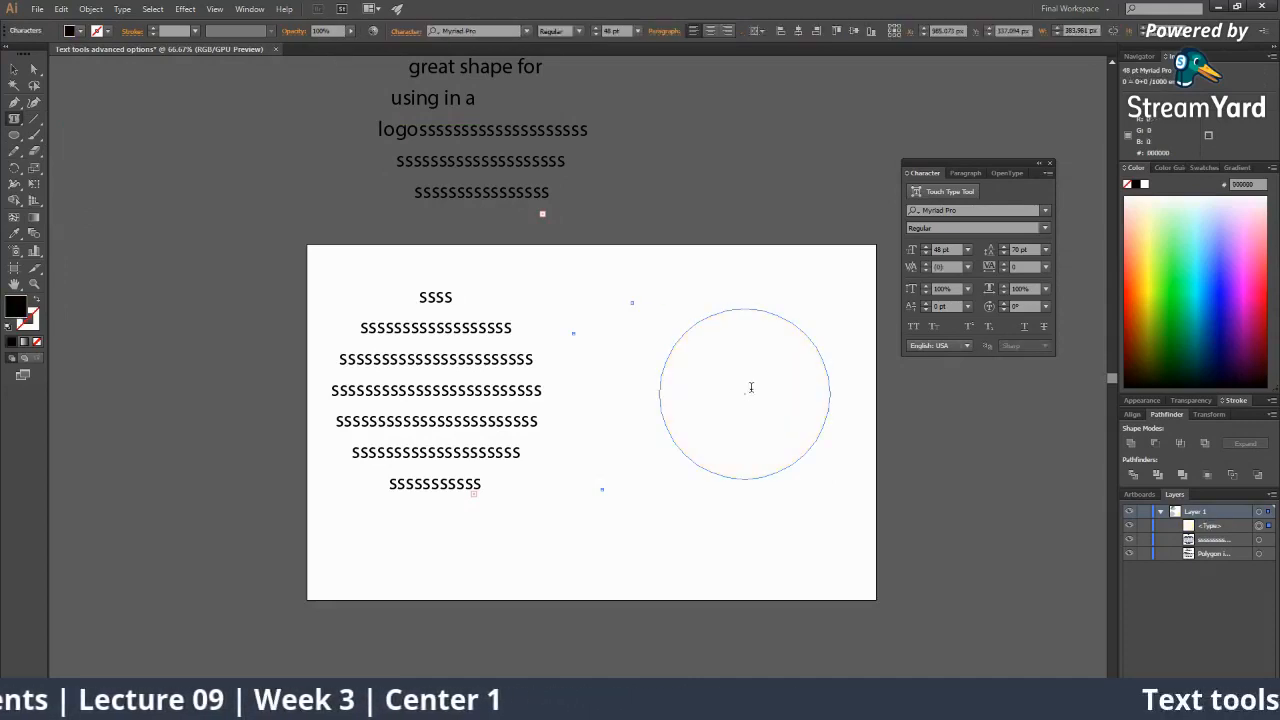
type("ssssssssssssssssssssssssssss")
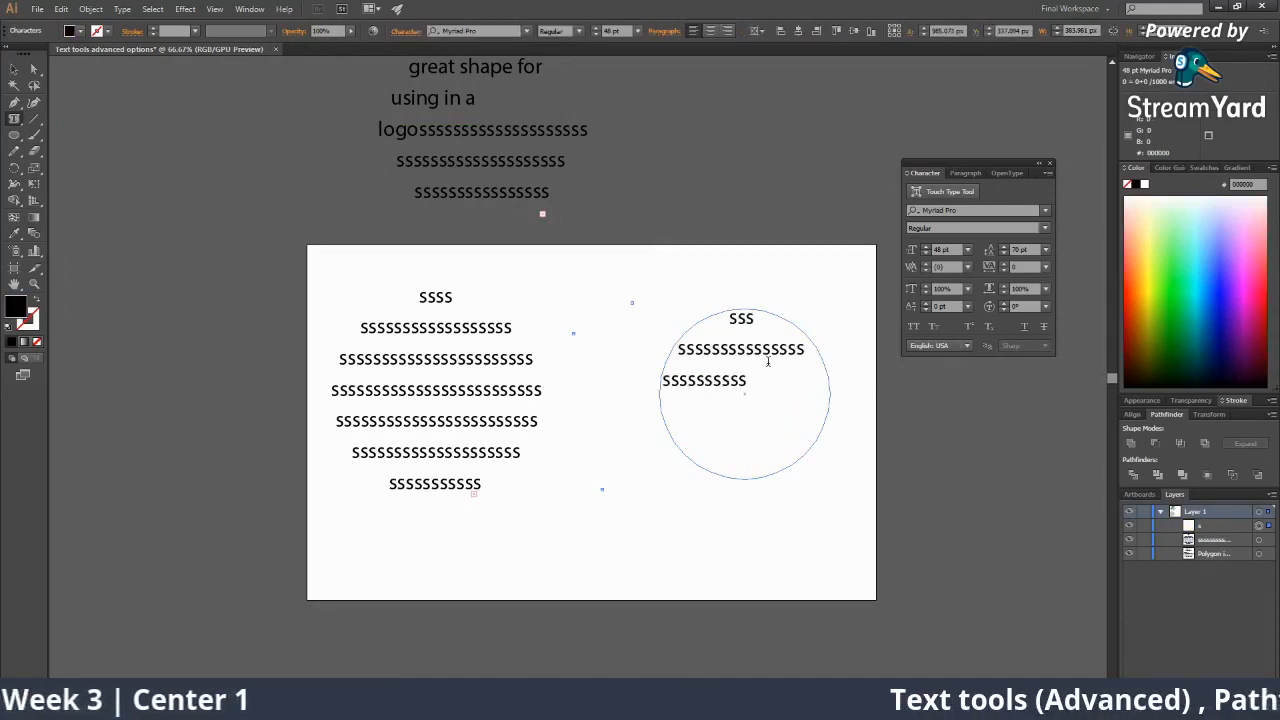
type("sssssssssssssssssssssssssssssssssssssssssss")
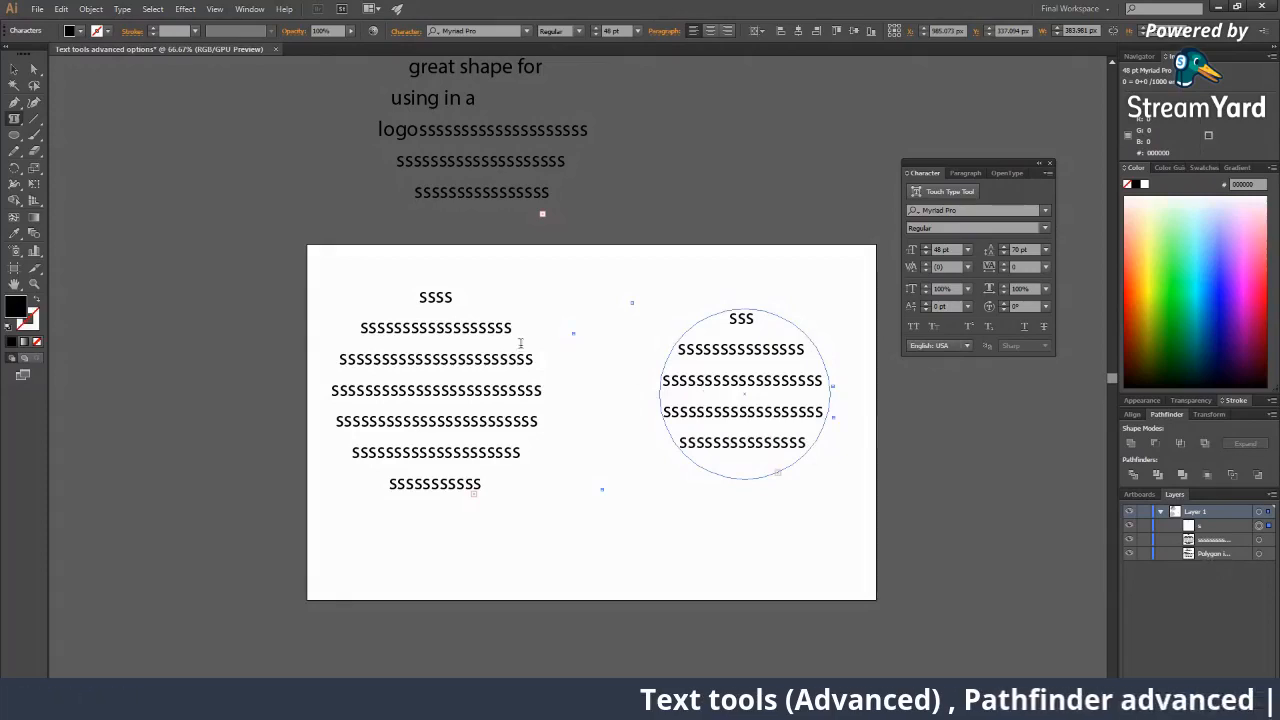
left_click(14, 70)
left_click(686, 491)
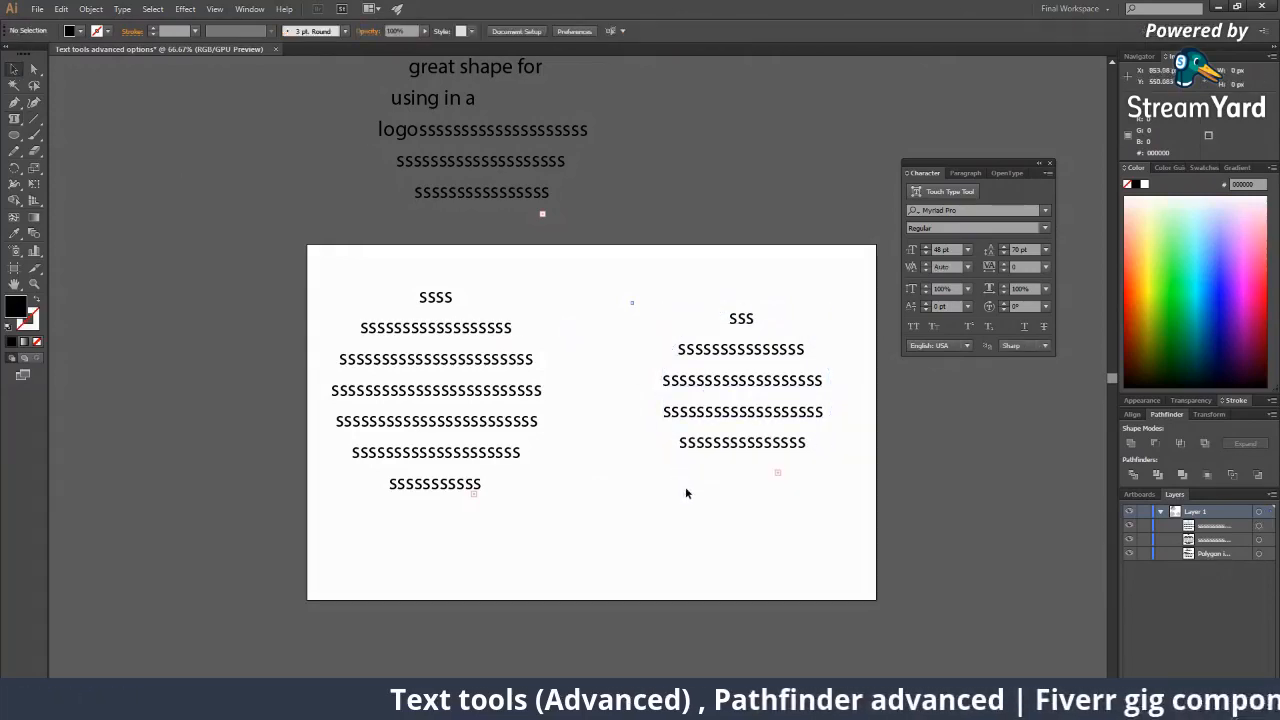
left_click(739, 446)
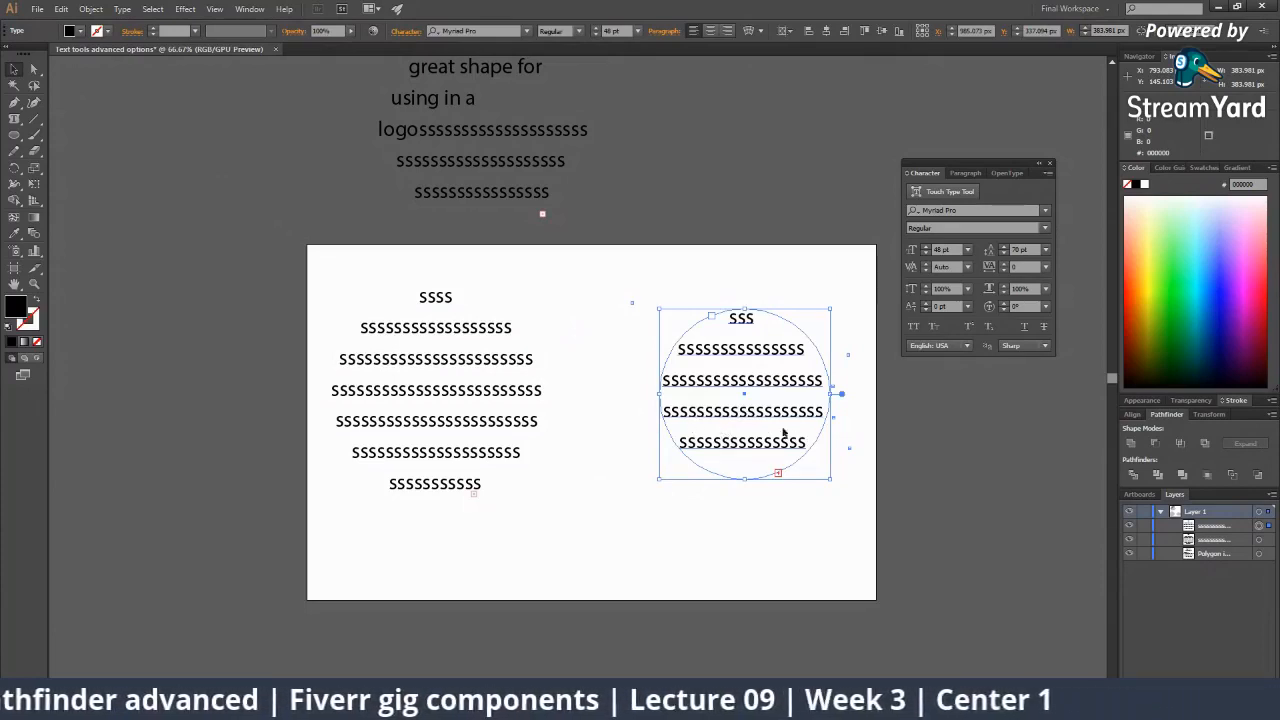
Delete the circle text and the leftover text objects, leaving the artboard empty.
key("backslash")
key("Delete")
left_click(495, 377)
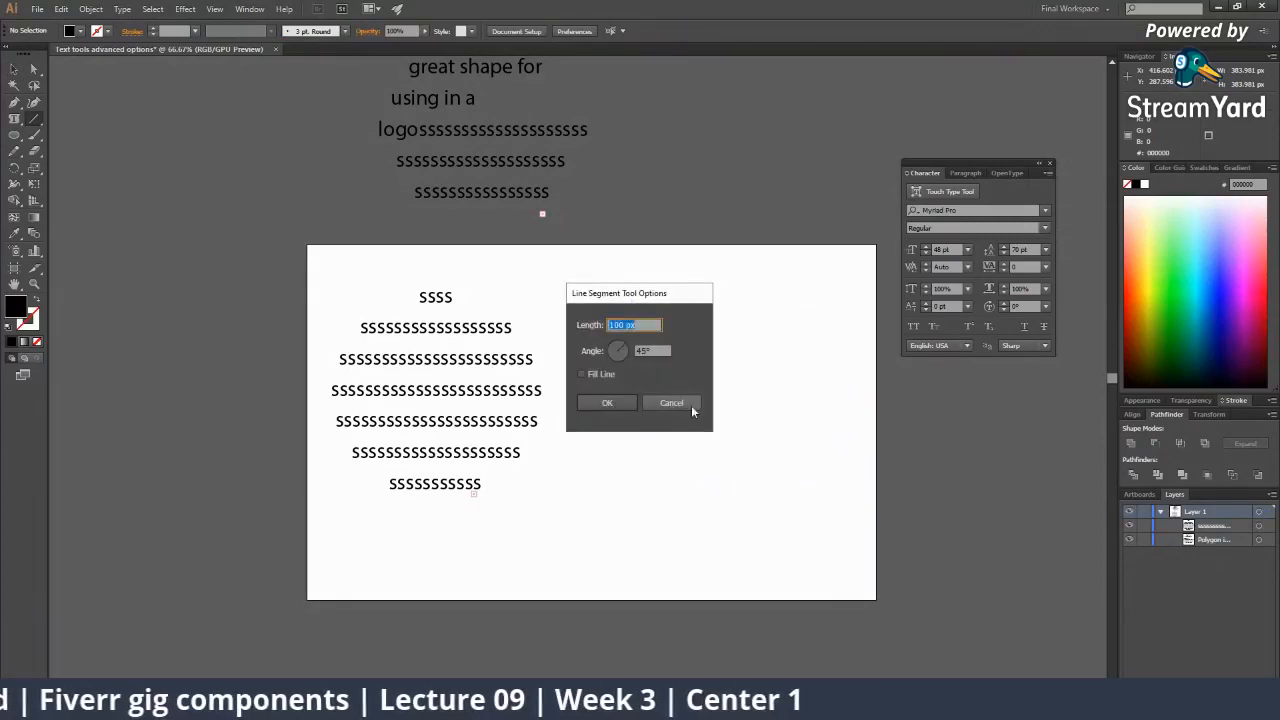
left_click(691, 410)
key("v")
left_click(499, 364)
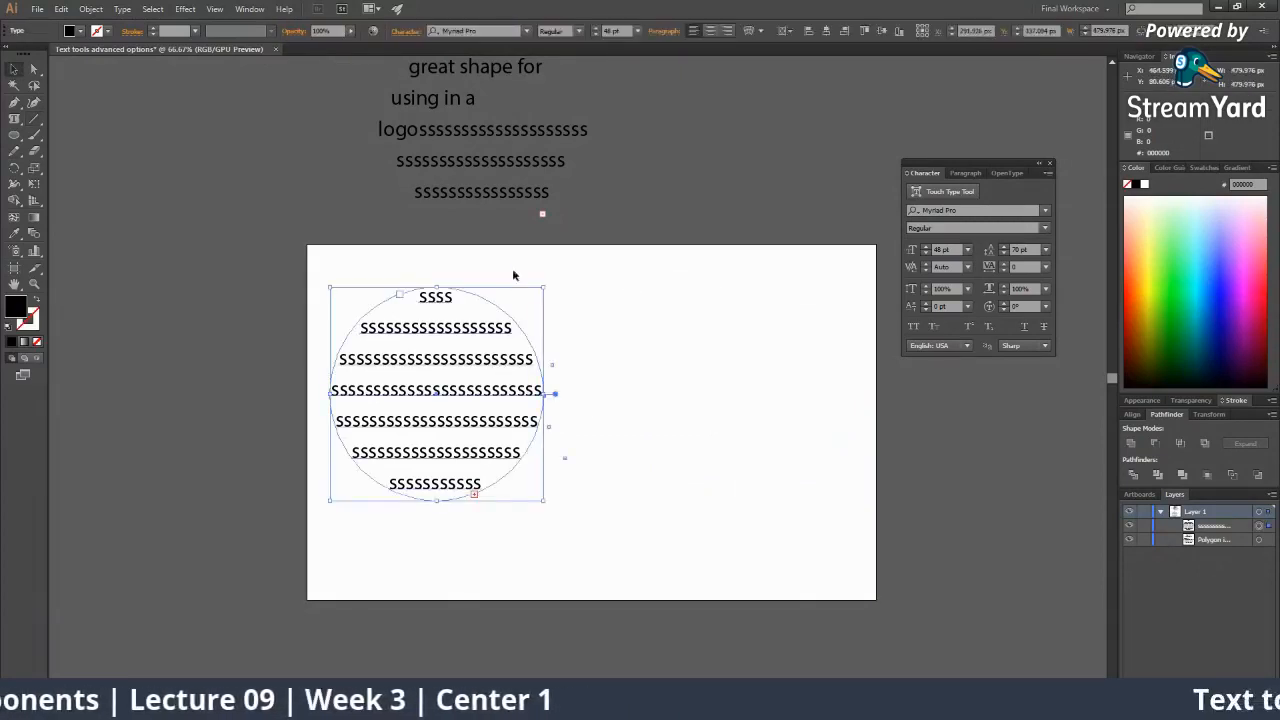
key("Delete")
left_click(498, 202)
key("Delete")
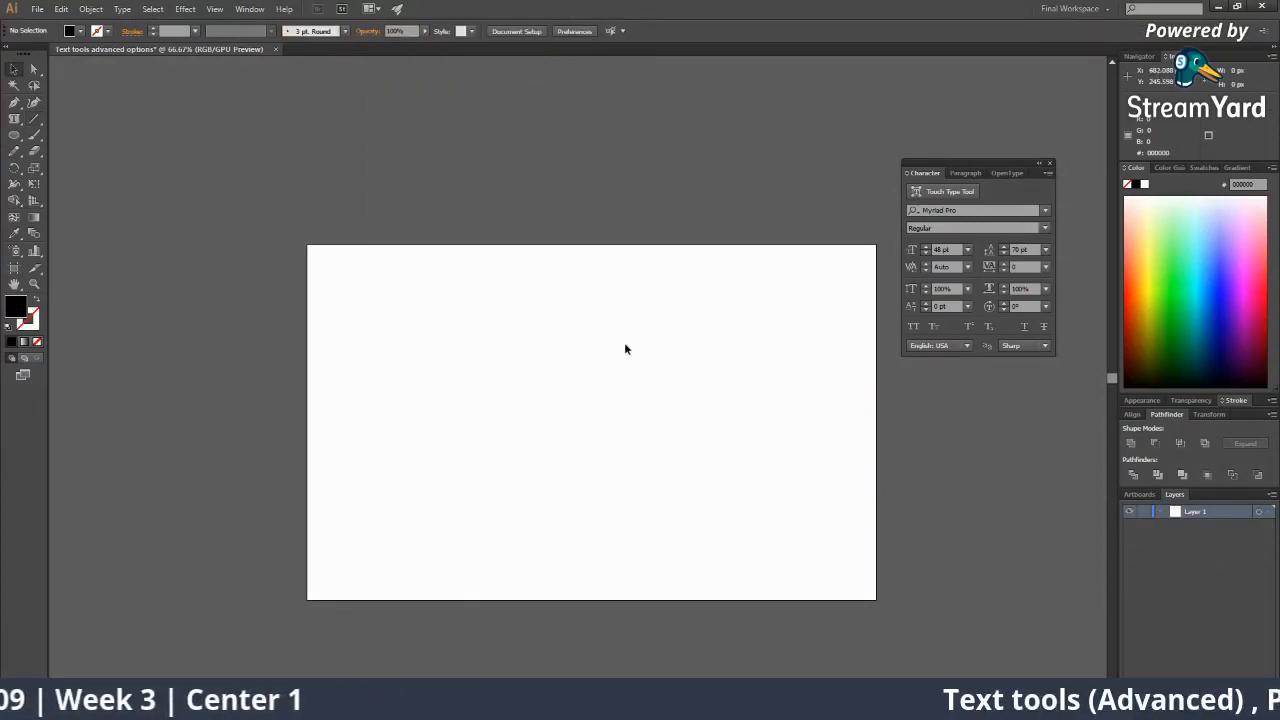
Draw a circle at the artboard centre and change its fill from blue to yellow (FDFF16).
left_click_drag(14, 135, 56, 165)
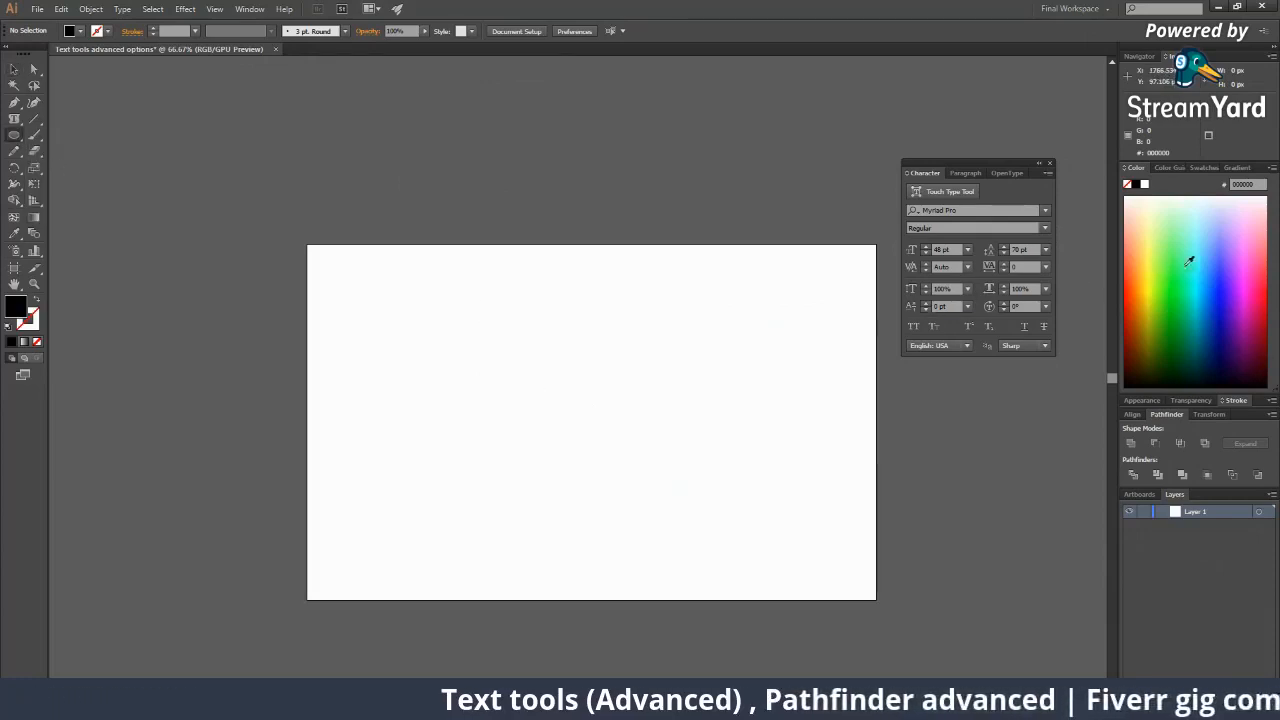
left_click(1215, 272)
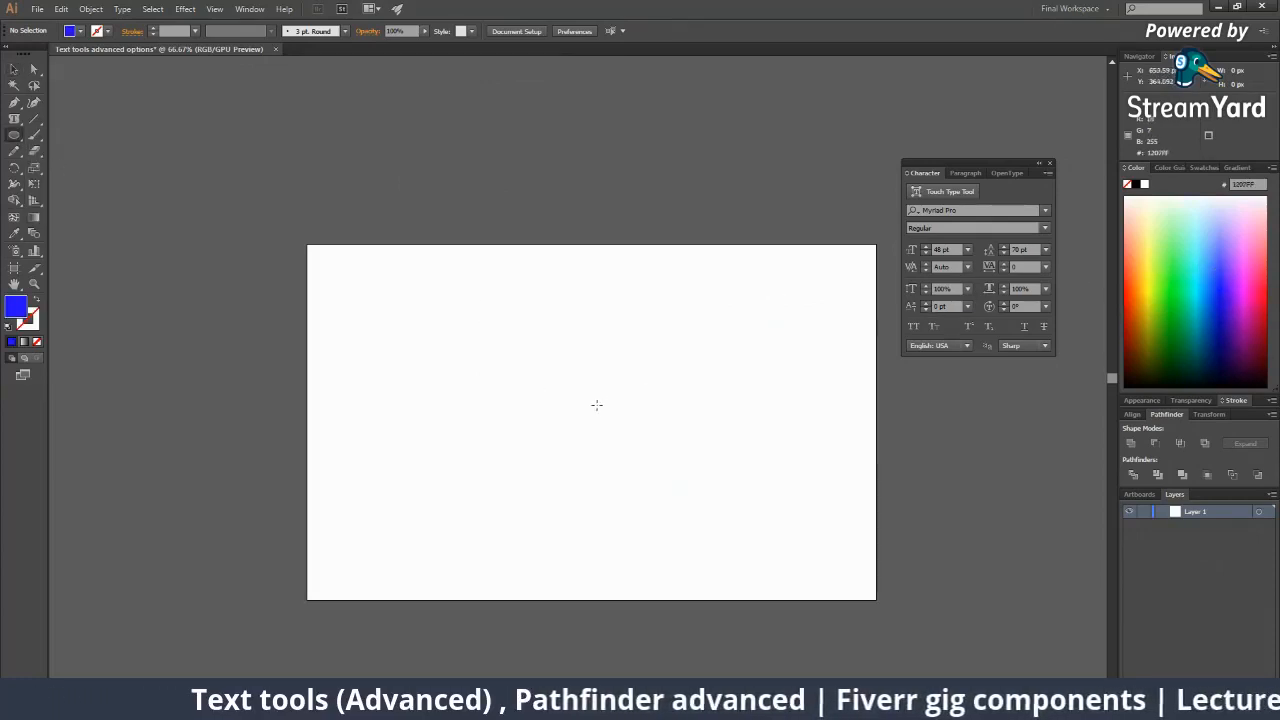
left_click_drag(597, 404, 660, 504)
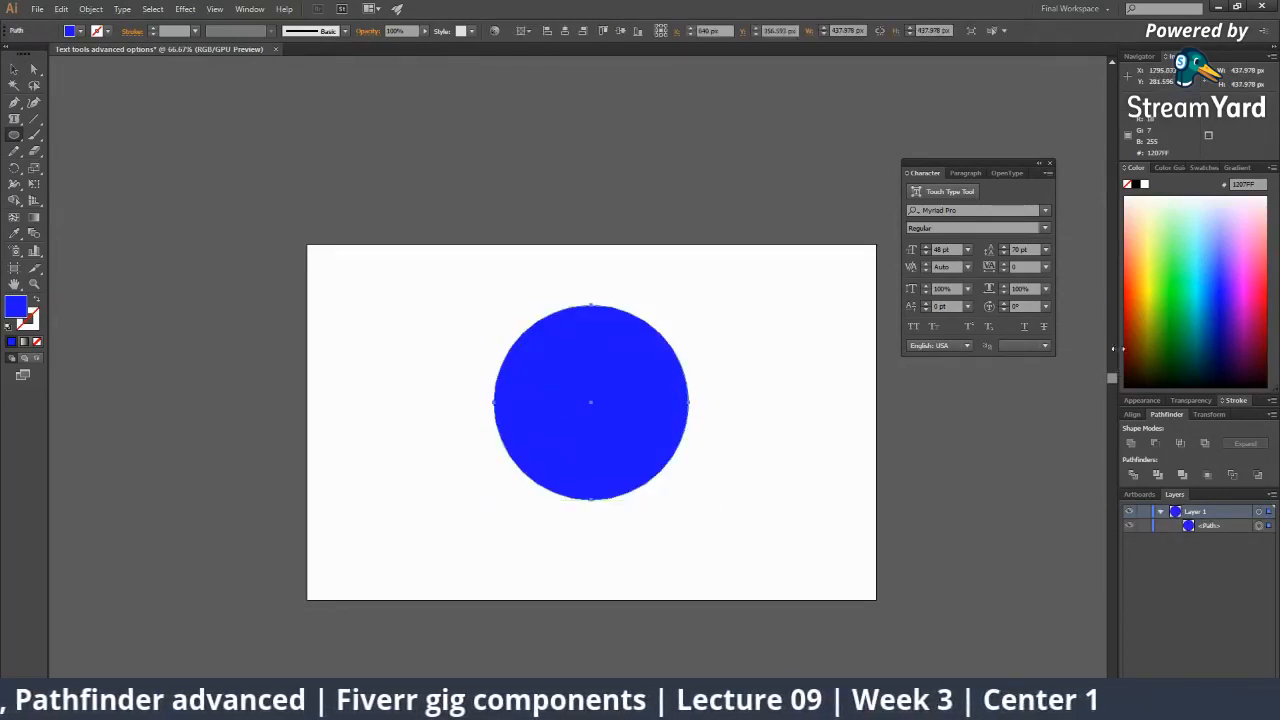
left_click(1150, 278)
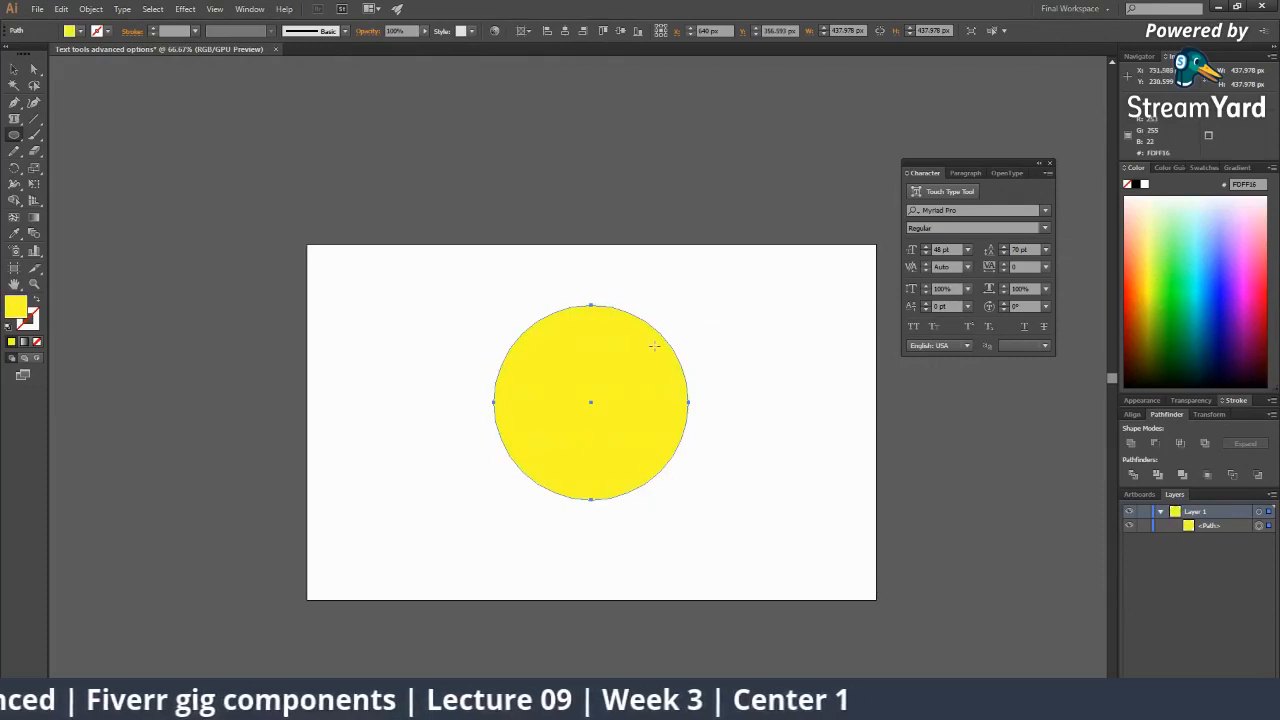
left_click(14, 68)
left_click(391, 301)
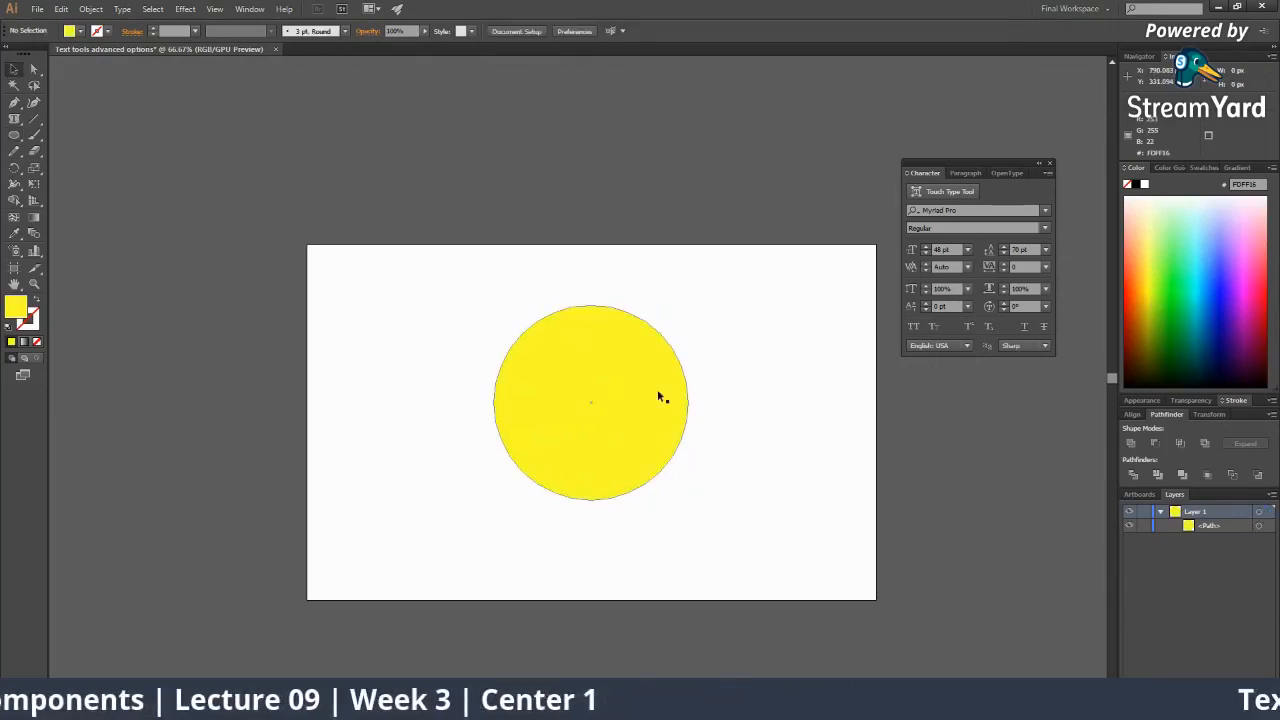
left_click(645, 384)
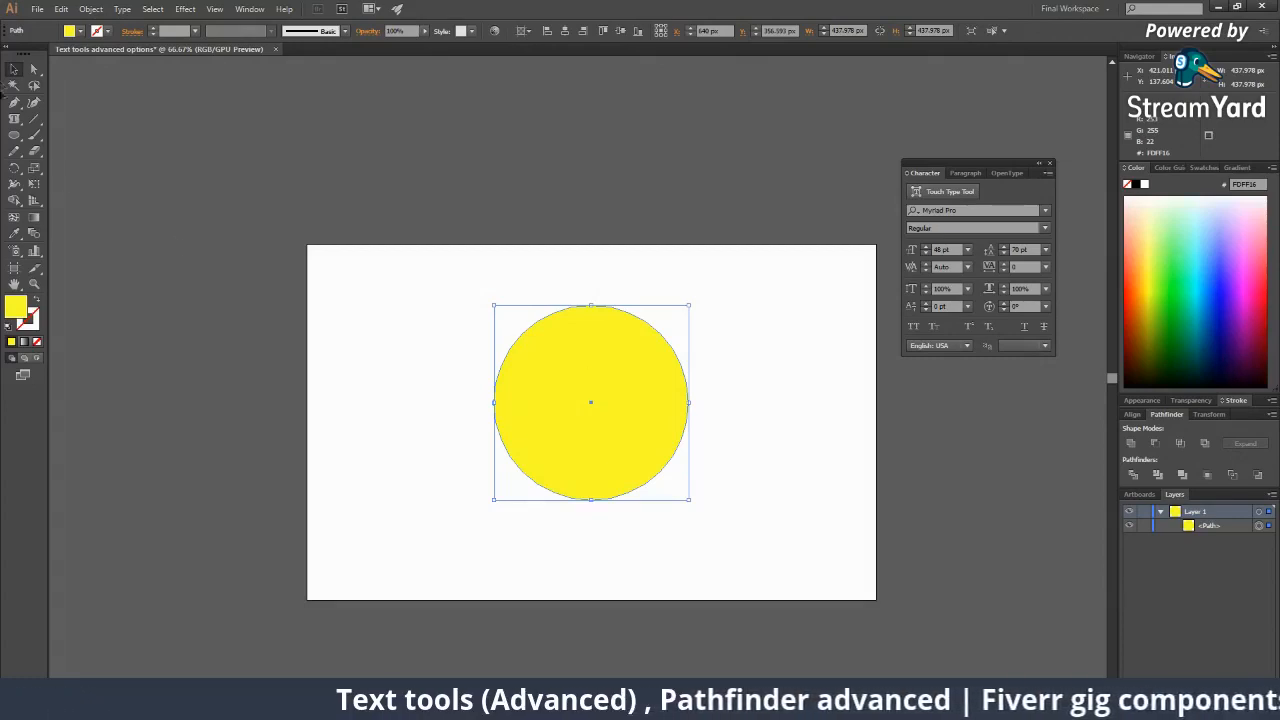
left_click_drag(503, 366, 372, 368)
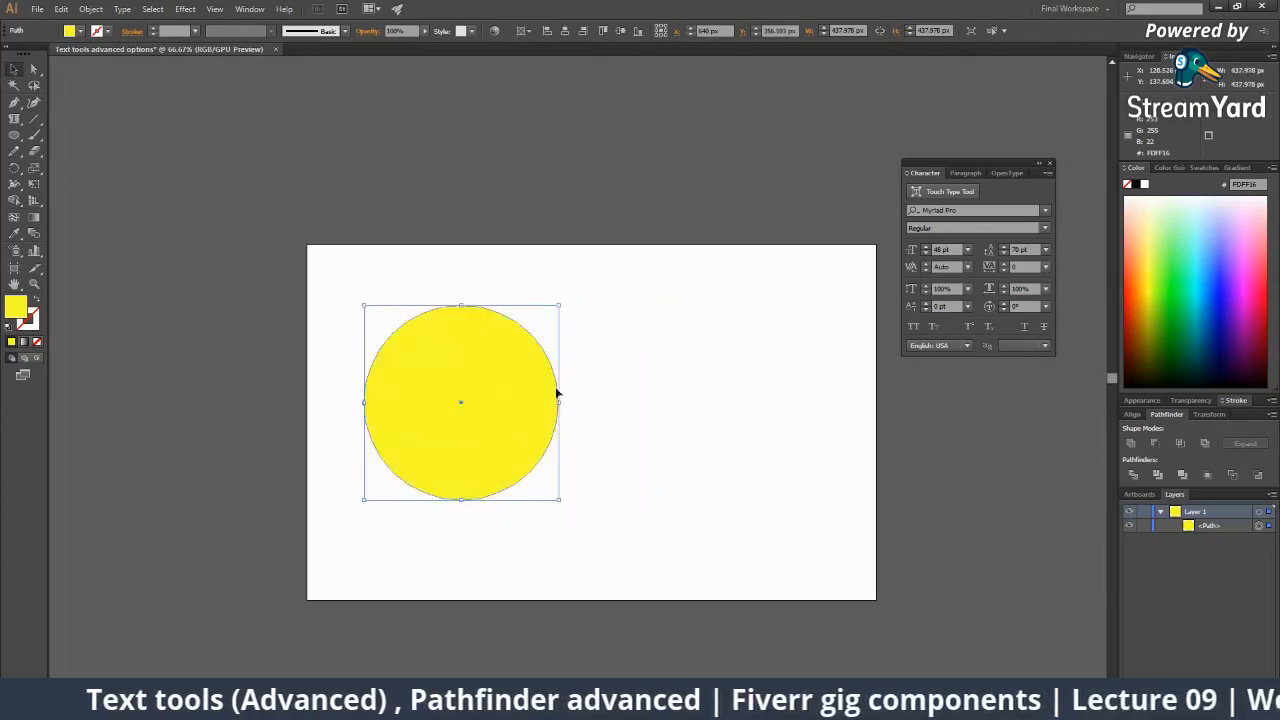
left_click(626, 405)
left_click_drag(510, 407, 774, 417)
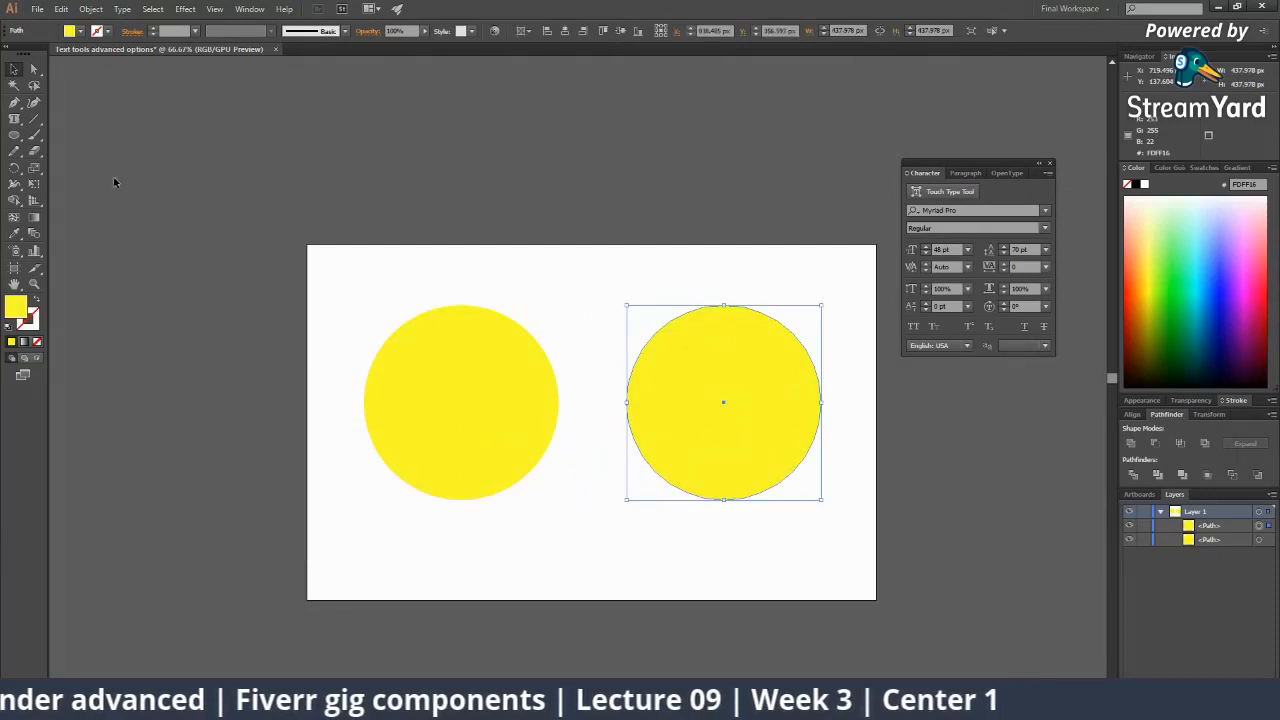
left_click(14, 118)
left_click(692, 320)
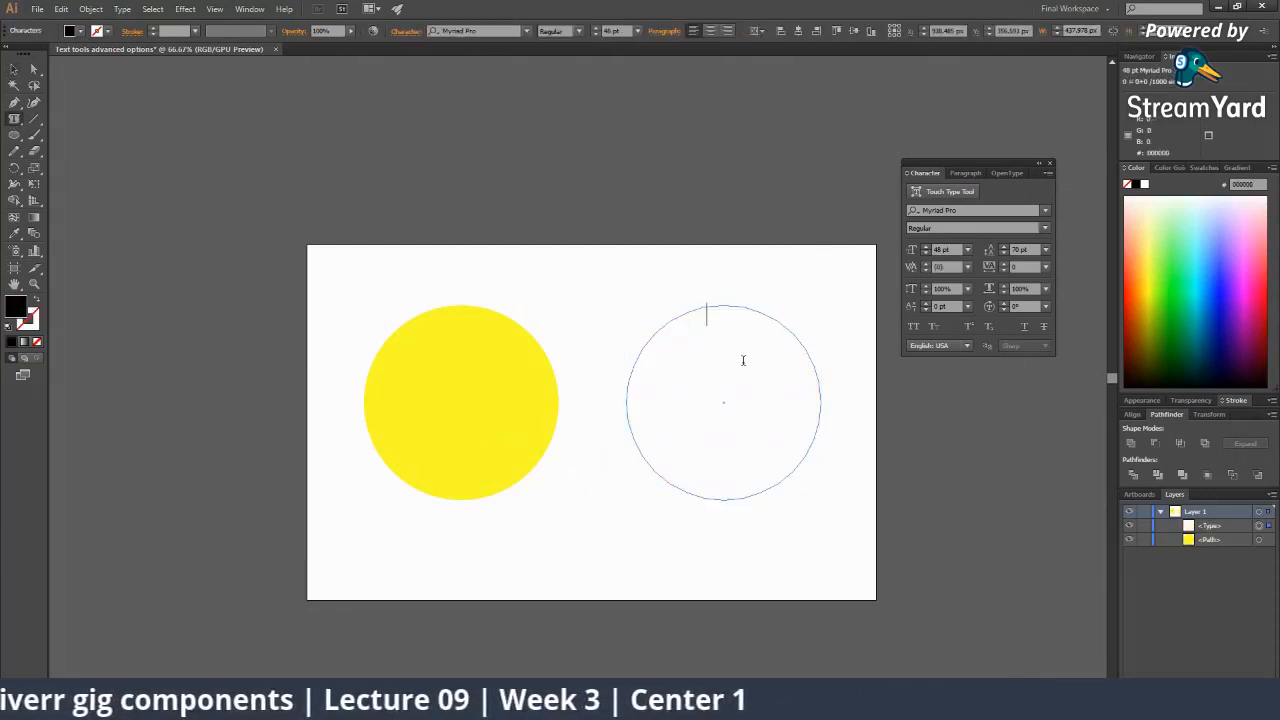
type("sas")
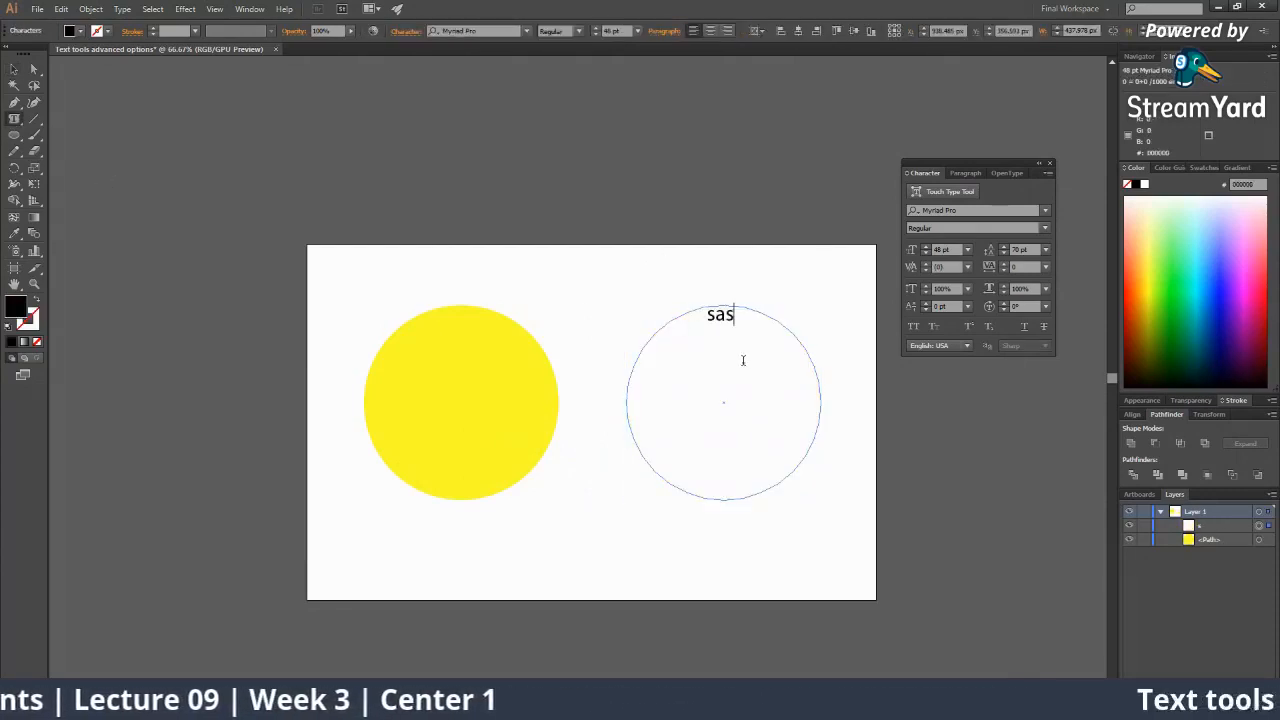
type(" sssssssssssssssssssssssssssssssssssssssssssssssssssssssss")
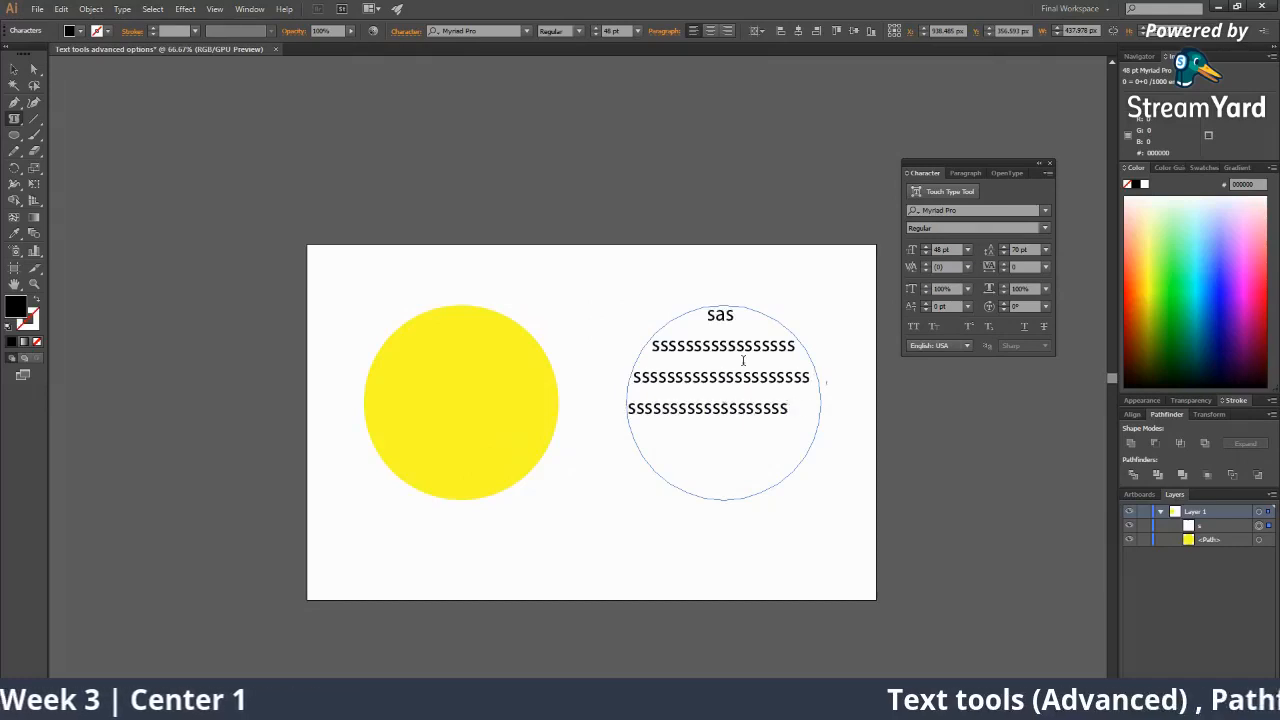
type("sssssssssssssssssssssssssssssssssssssss")
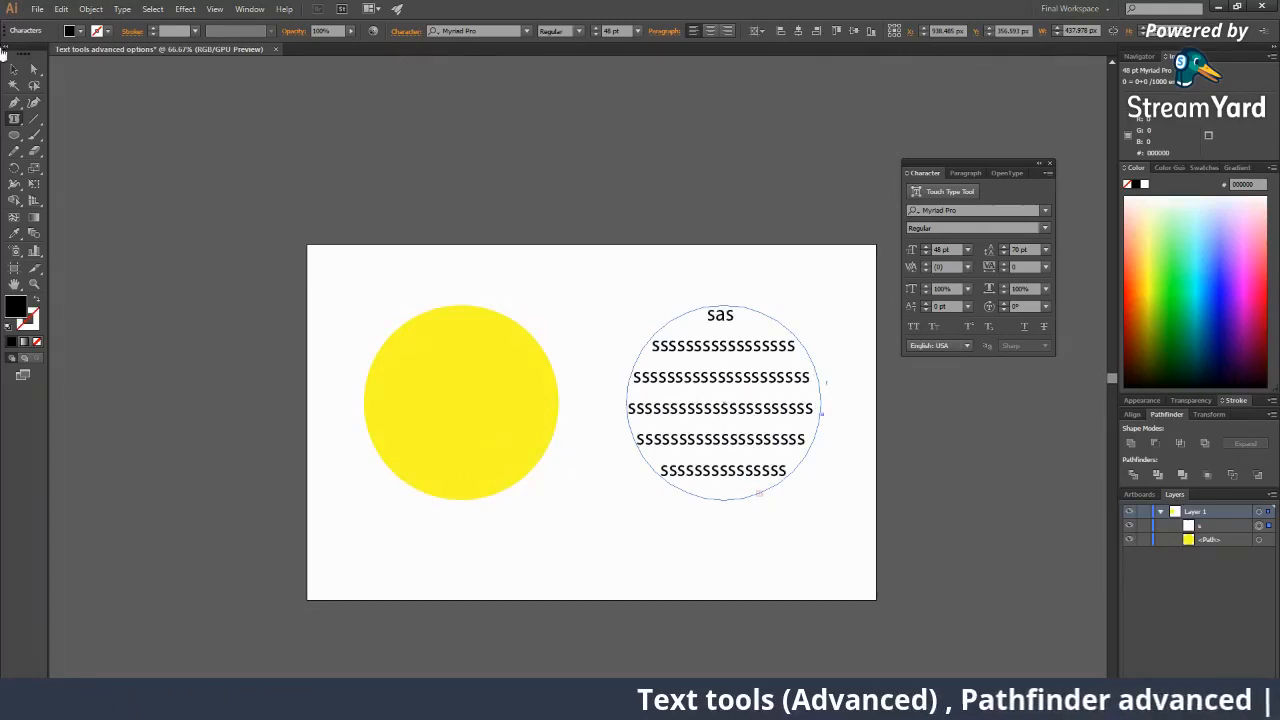
left_click(14, 69)
left_click_drag(690, 385, 427, 386)
left_click(600, 477)
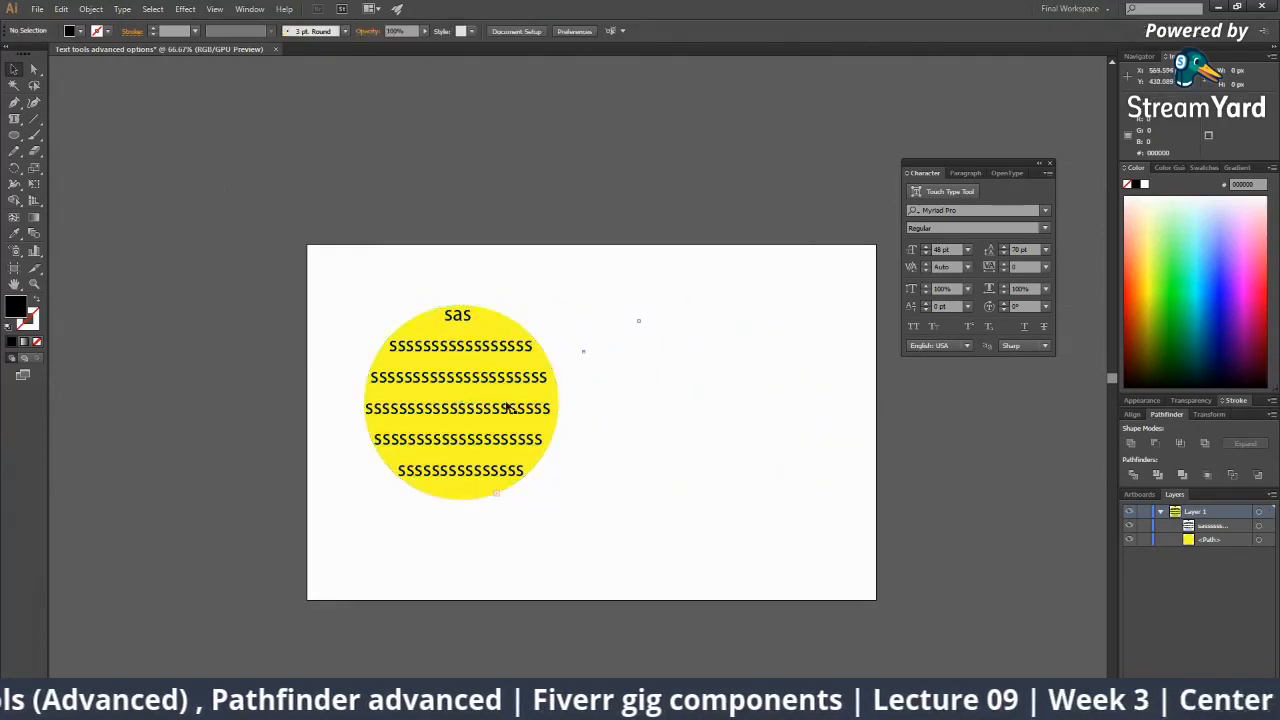
left_click(478, 332)
left_click(498, 358)
left_click(628, 440)
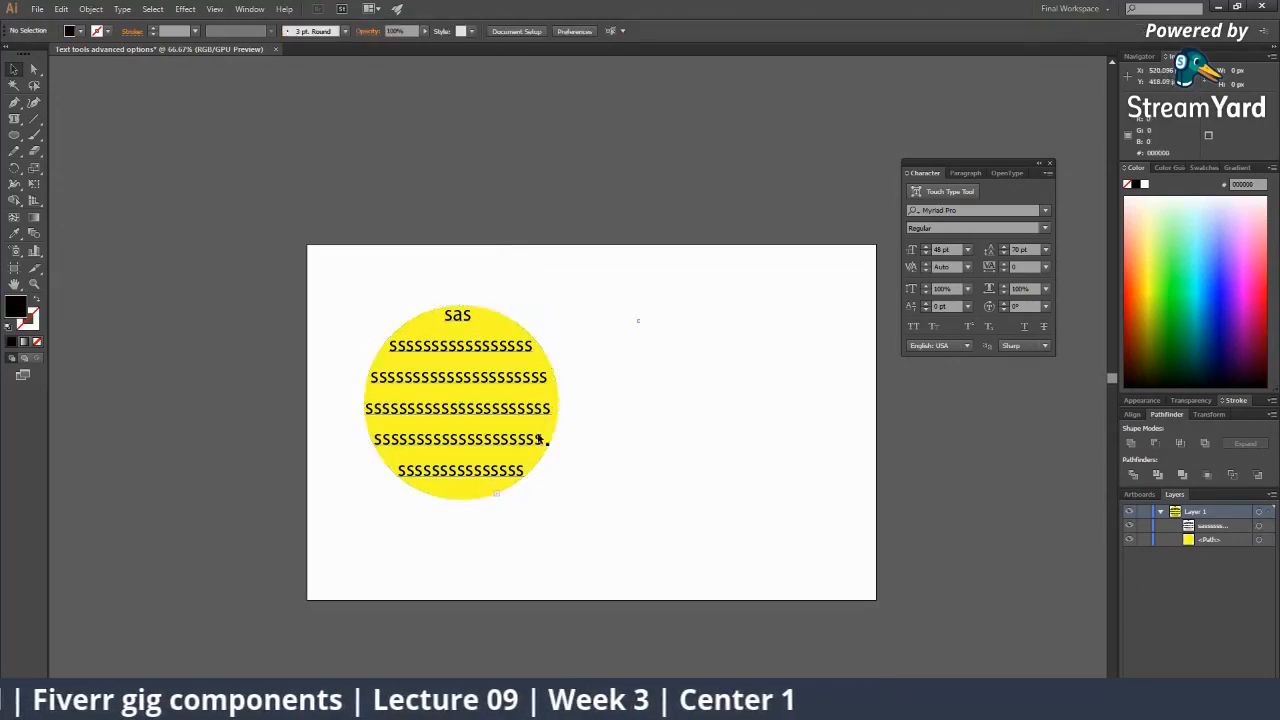
left_click_drag(394, 317, 589, 486)
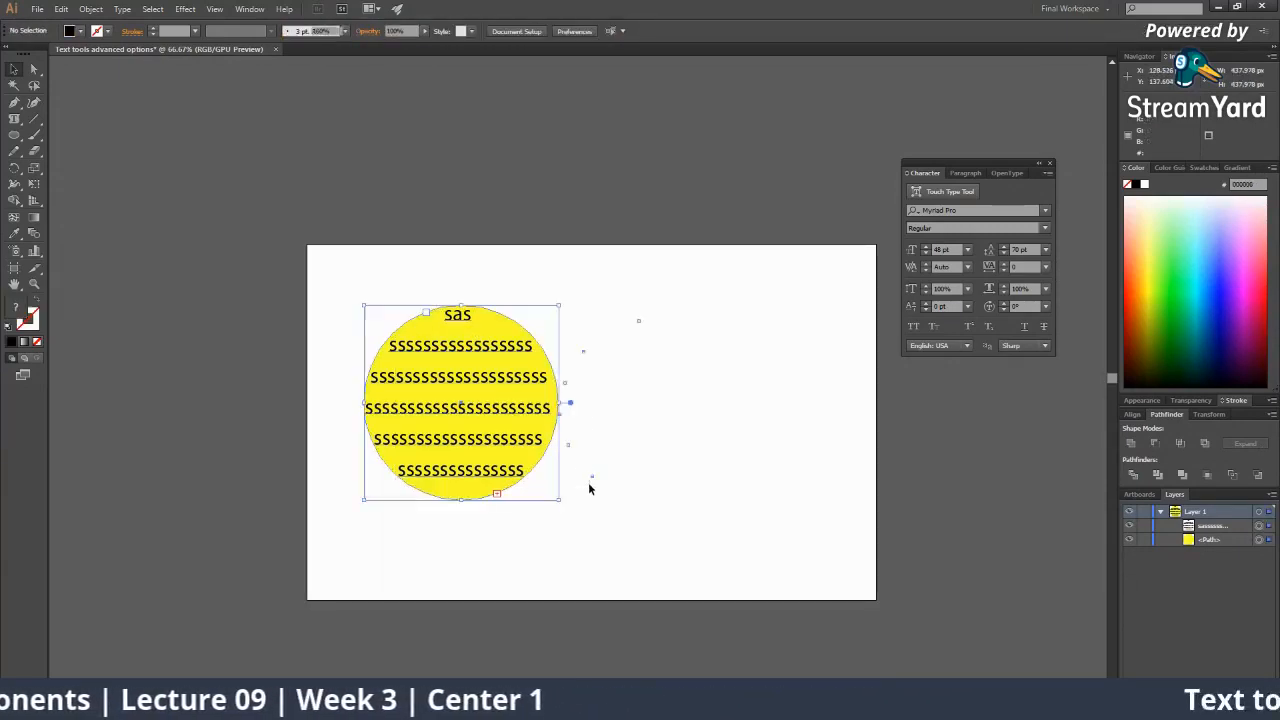
left_click_drag(540, 410, 797, 423)
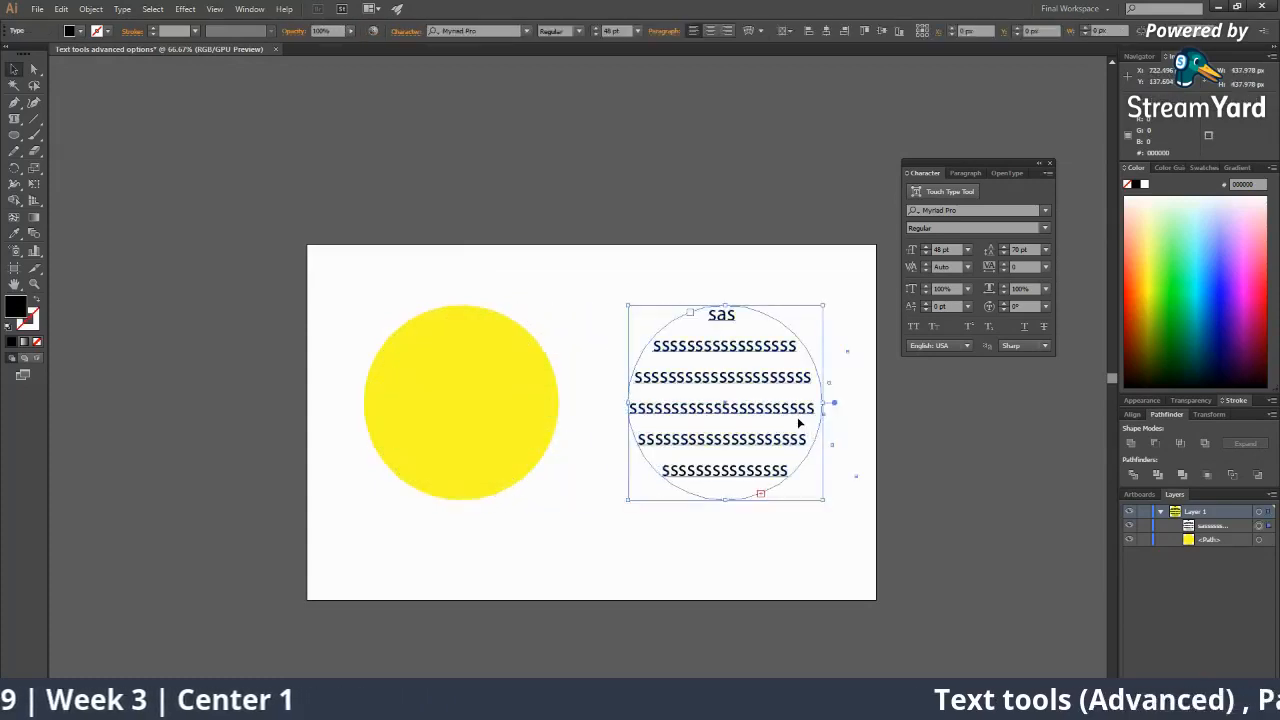
key("Delete")
left_click_drag(630, 398, 660, 390)
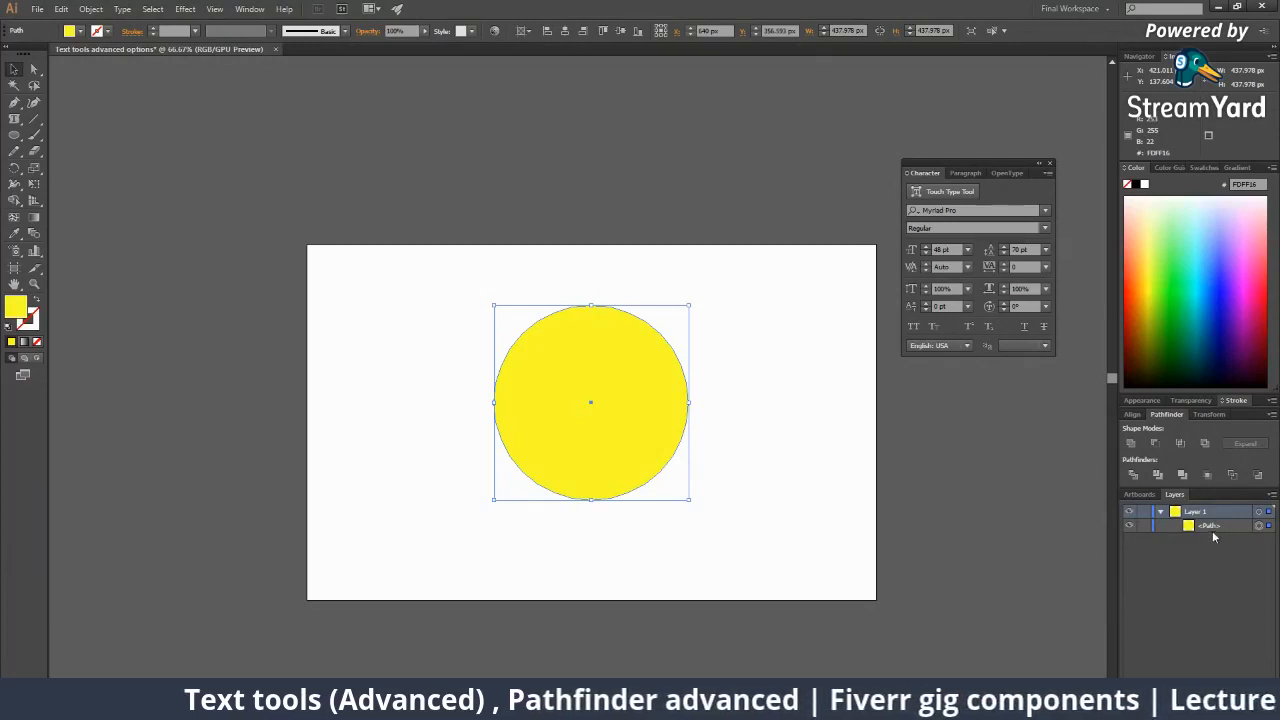
Copy and paste the yellow circle, drag the copy up-left, then undo it.
left_click(754, 458)
left_click(673, 402)
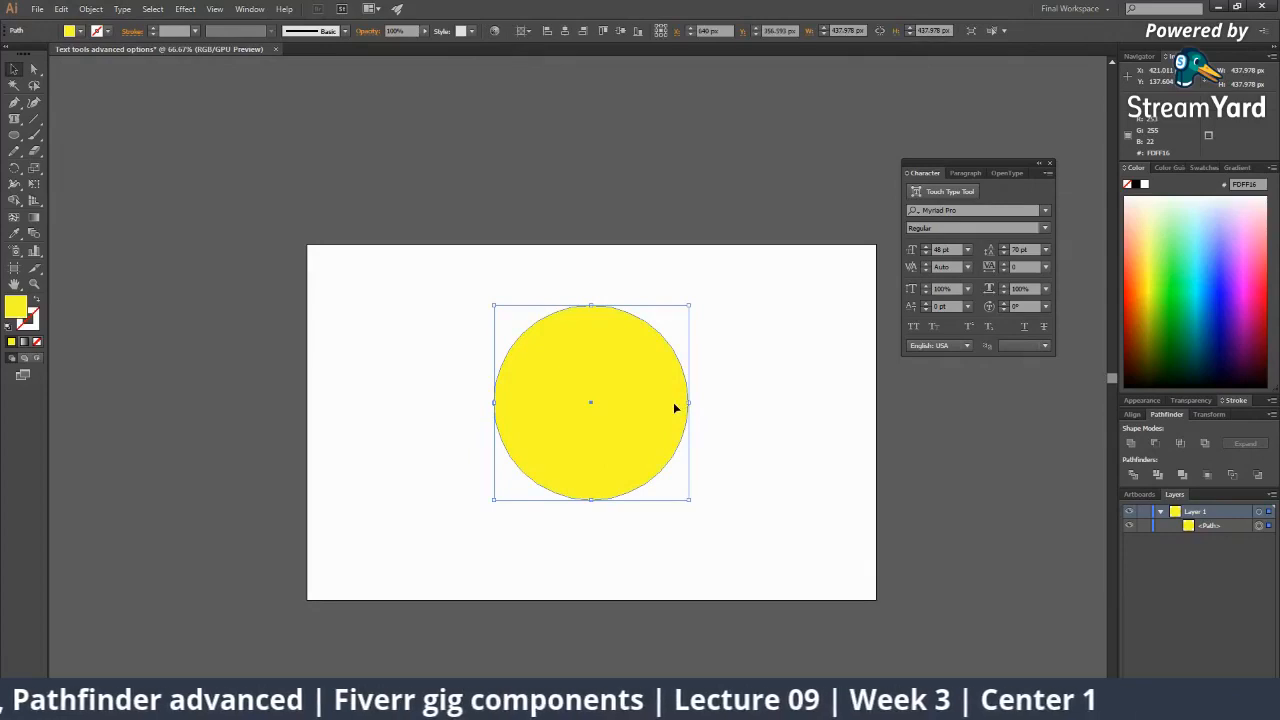
key("ctrl+c")
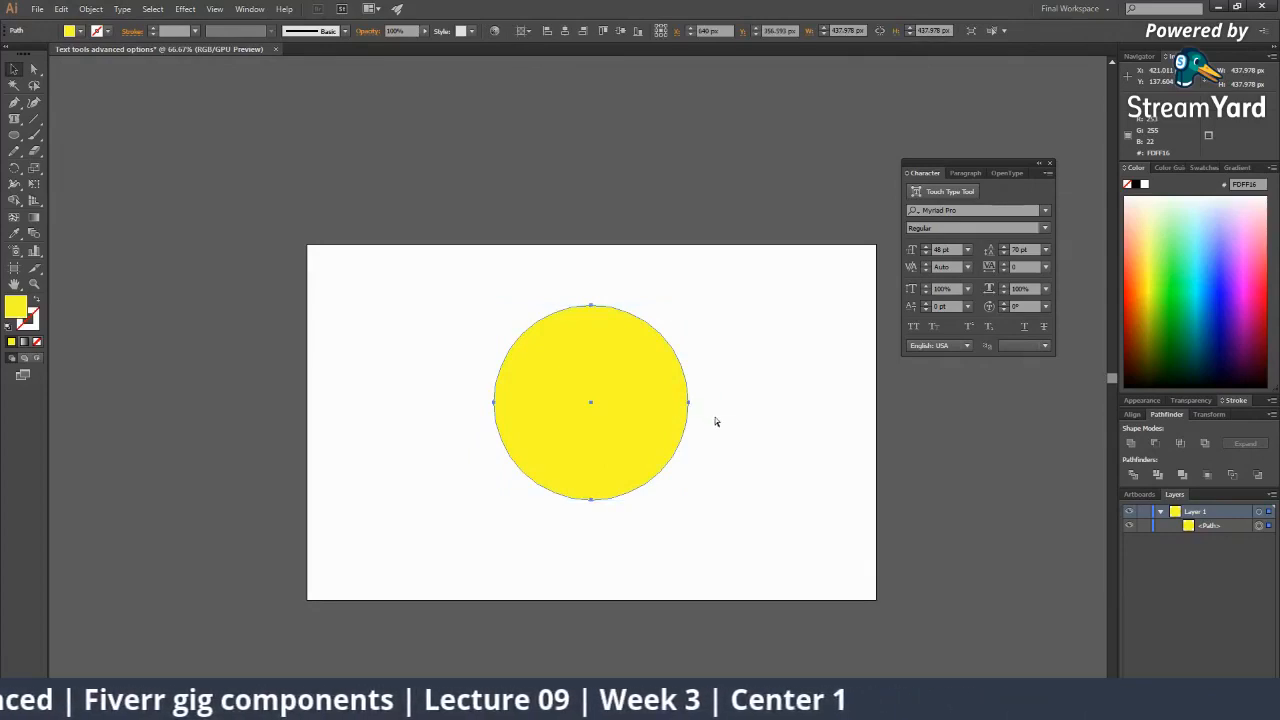
key("ctrl+v")
left_click(743, 437)
left_click_drag(654, 433, 560, 403)
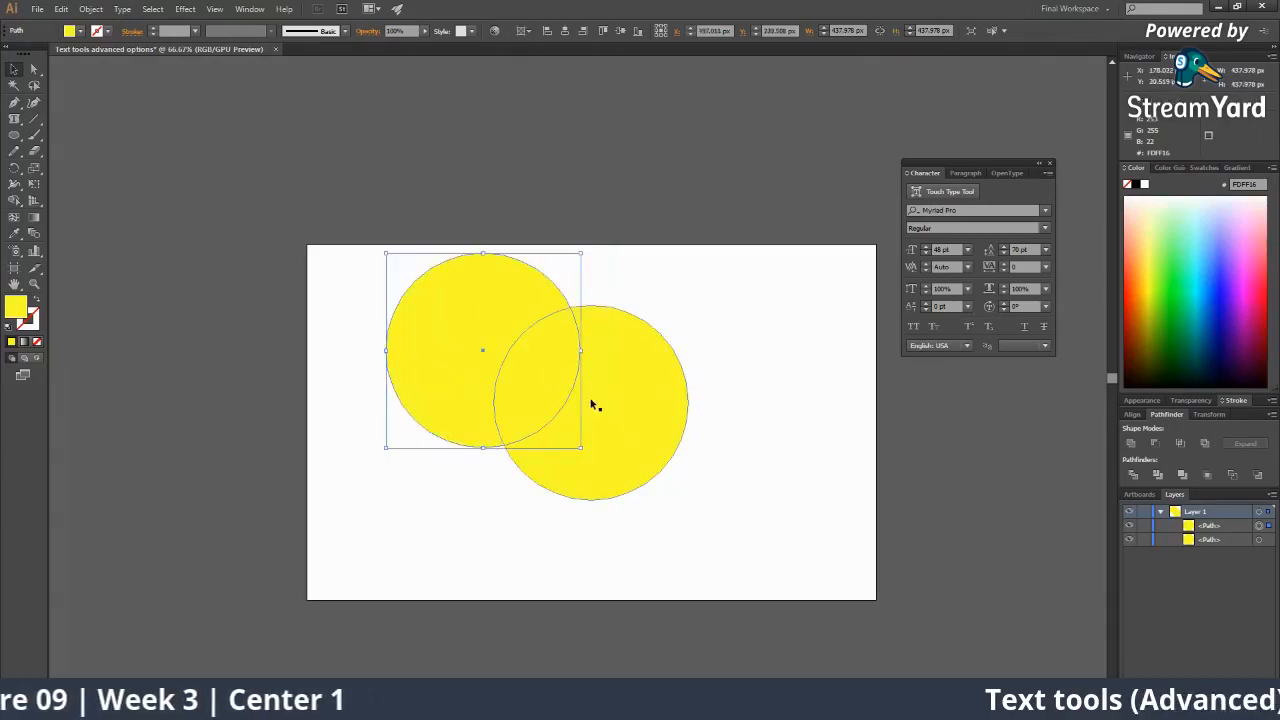
key("ctrl+z")
key("ctrl+z")
key("ctrl+z")
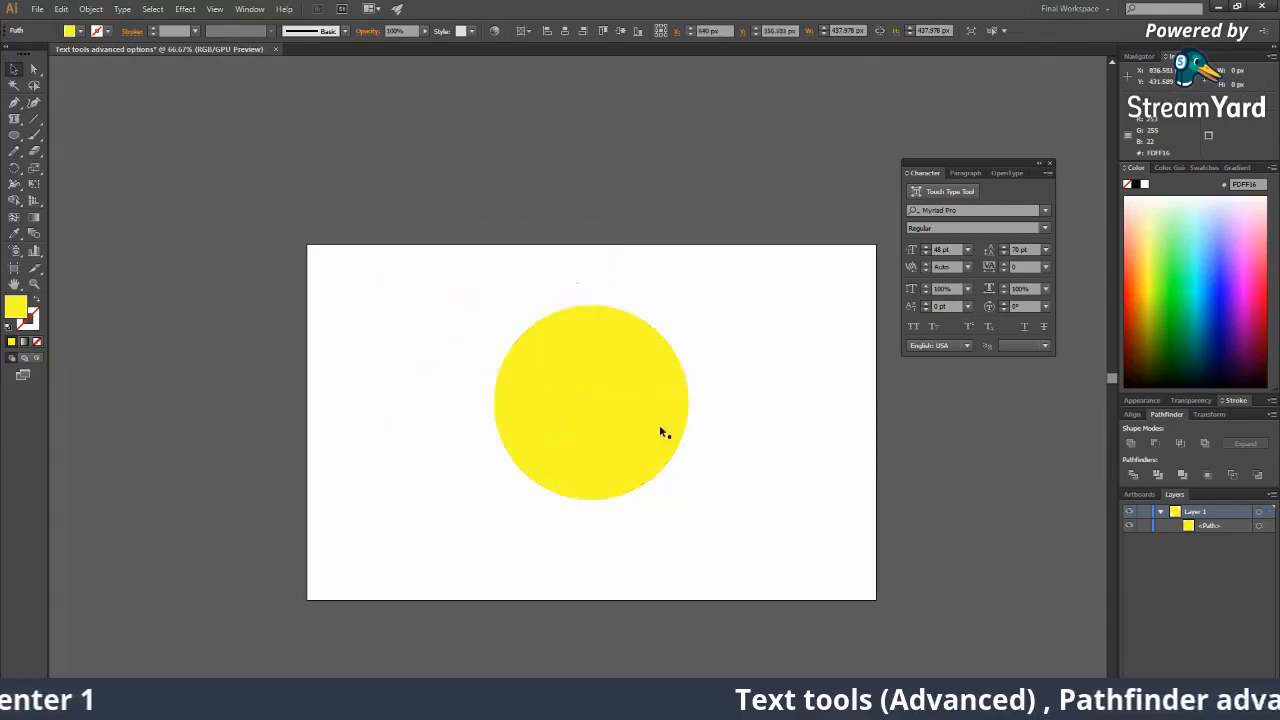
Paste another copy of the yellow circle, colour it green, then delete it.
left_click(660, 432)
left_click(705, 406)
left_click(662, 390)
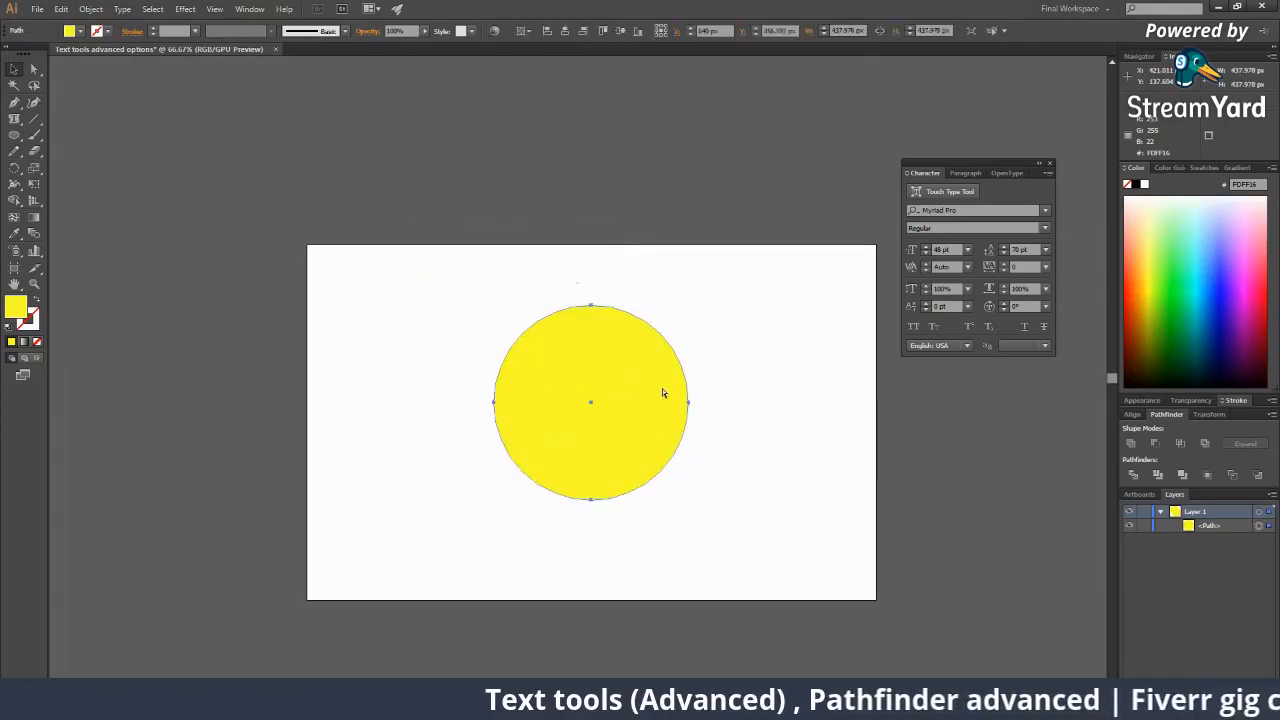
key("ctrl+v")
left_click(776, 435)
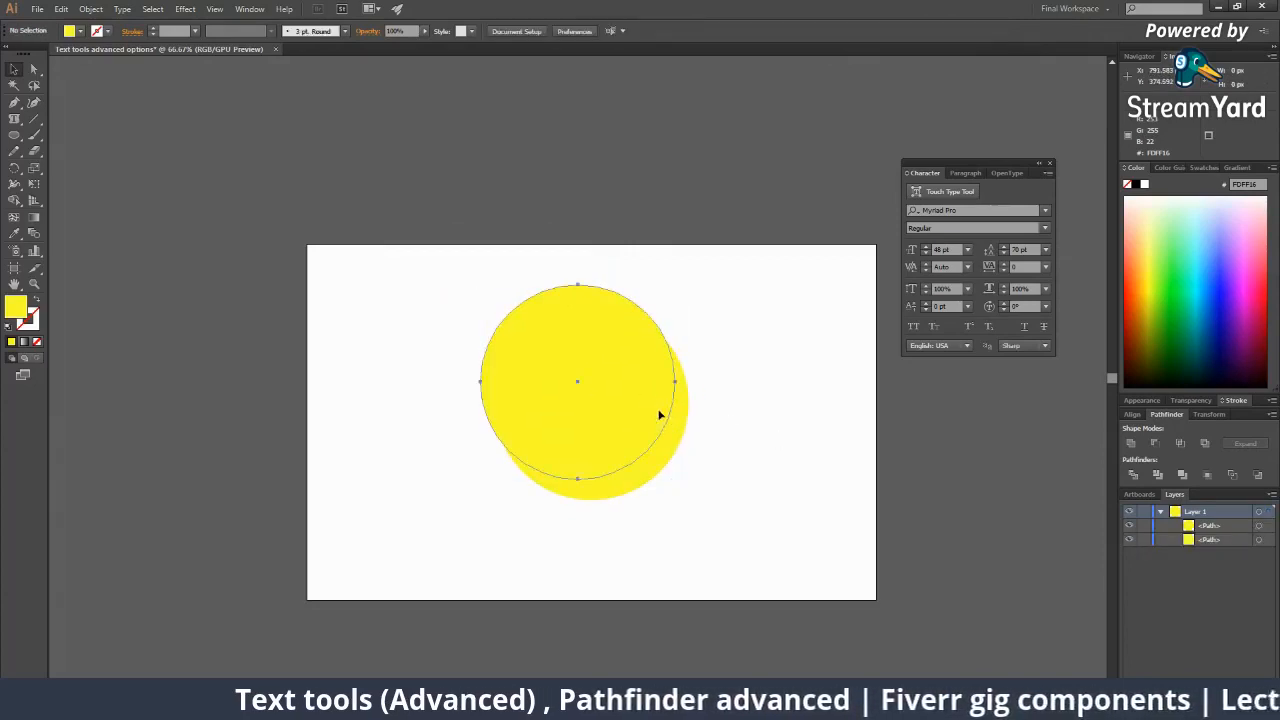
left_click(659, 415)
left_click(1179, 290)
left_click(710, 433)
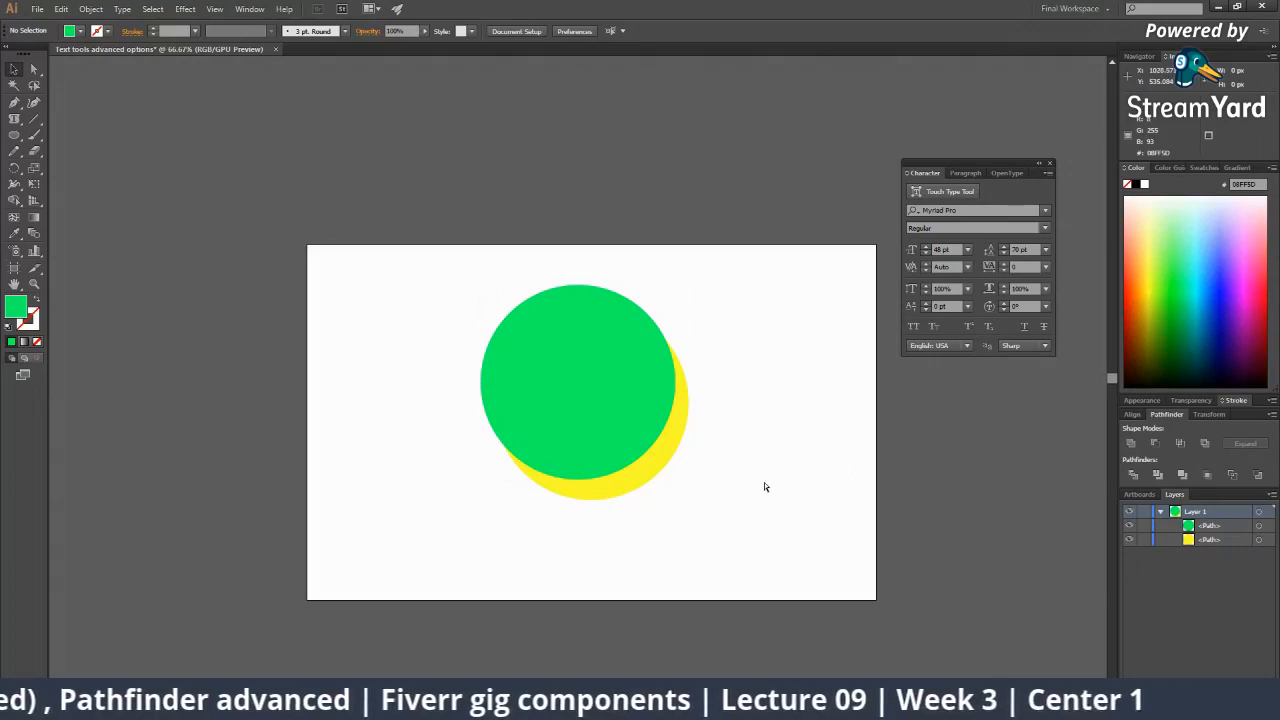
left_click(643, 405)
key("Delete")
Drag a copy of the yellow circle to the right, then undo it.
left_click(629, 408)
left_click_drag(629, 408, 840, 409)
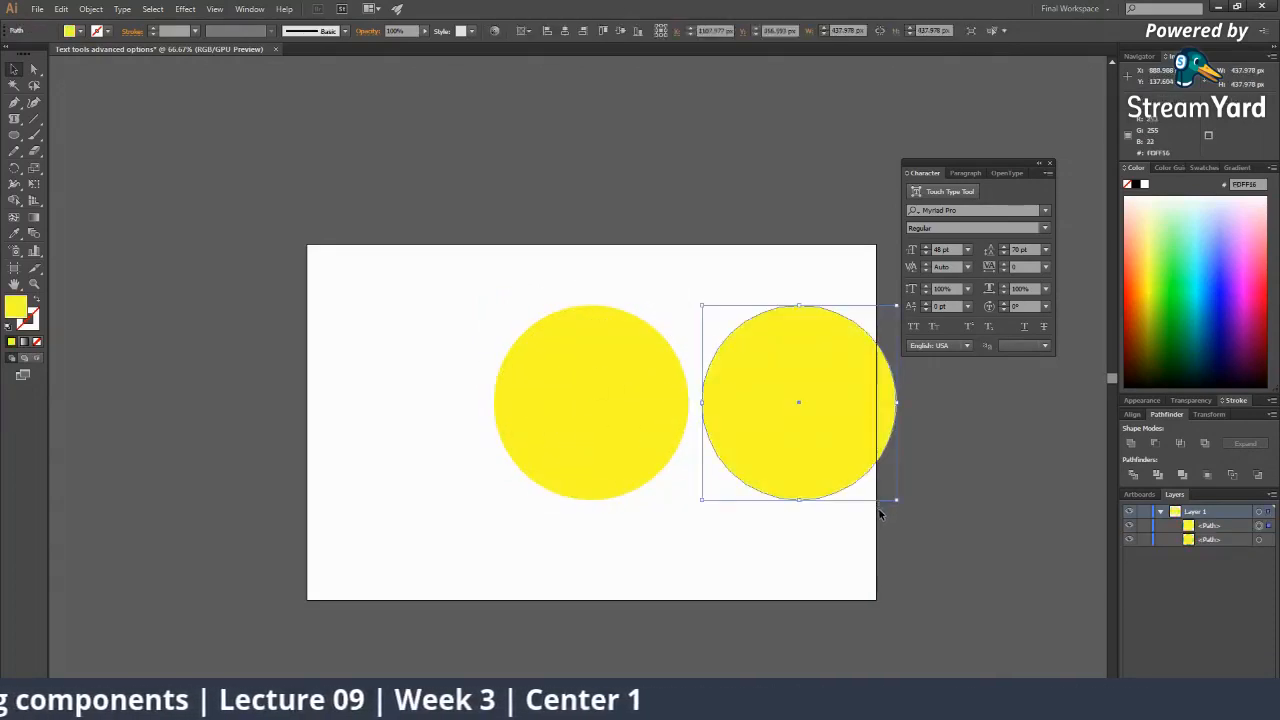
key("ctrl+z")
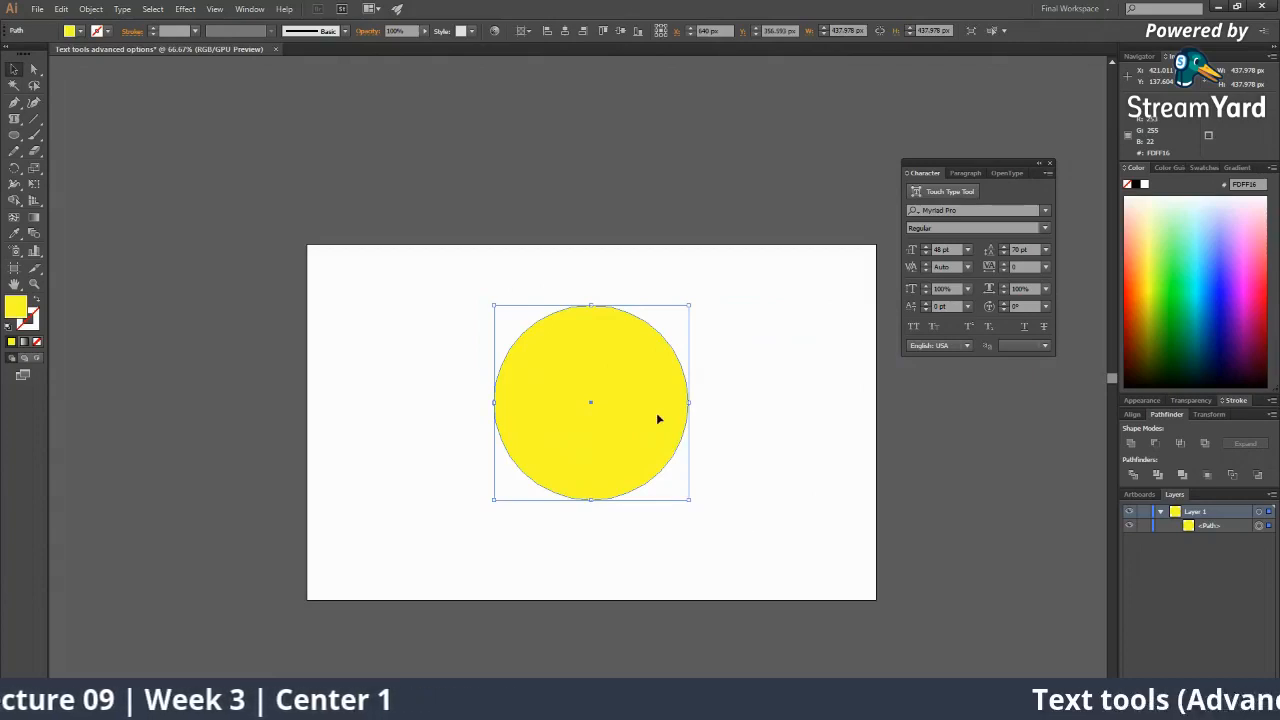
Copy the yellow circle and Paste in Front (Ctrl+F) exactly over the original.
left_click(790, 467)
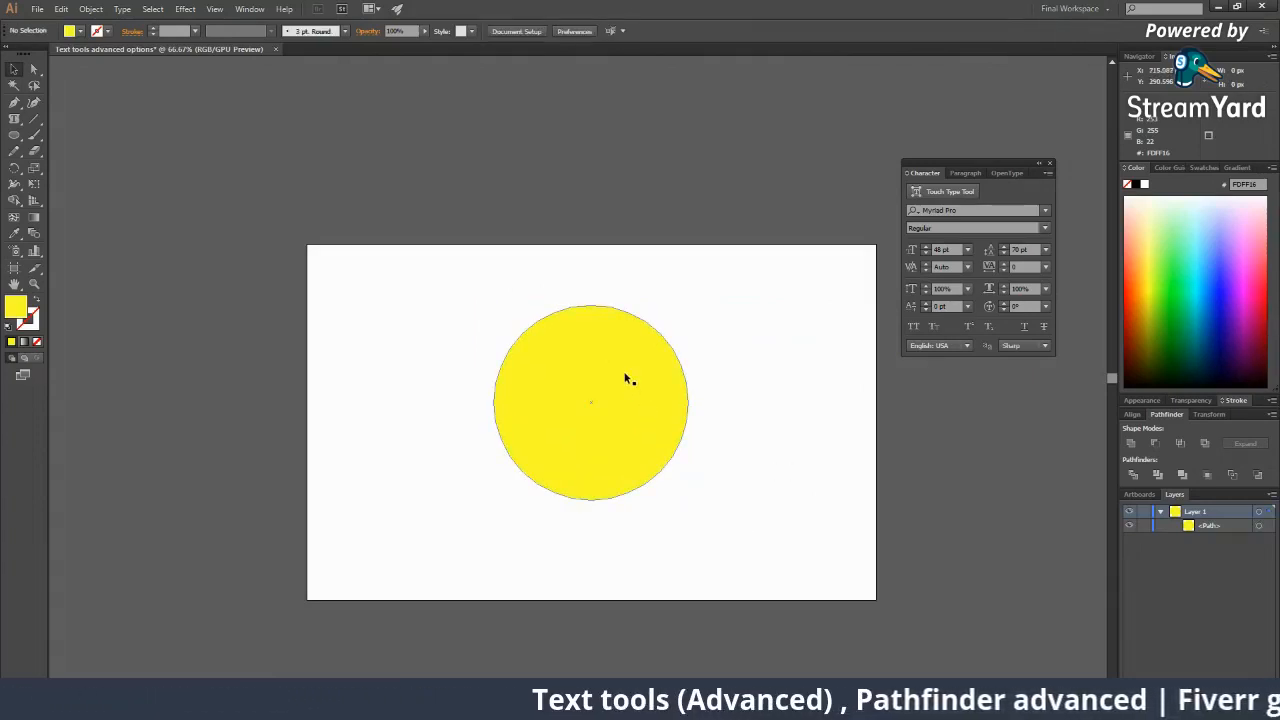
left_click(627, 385)
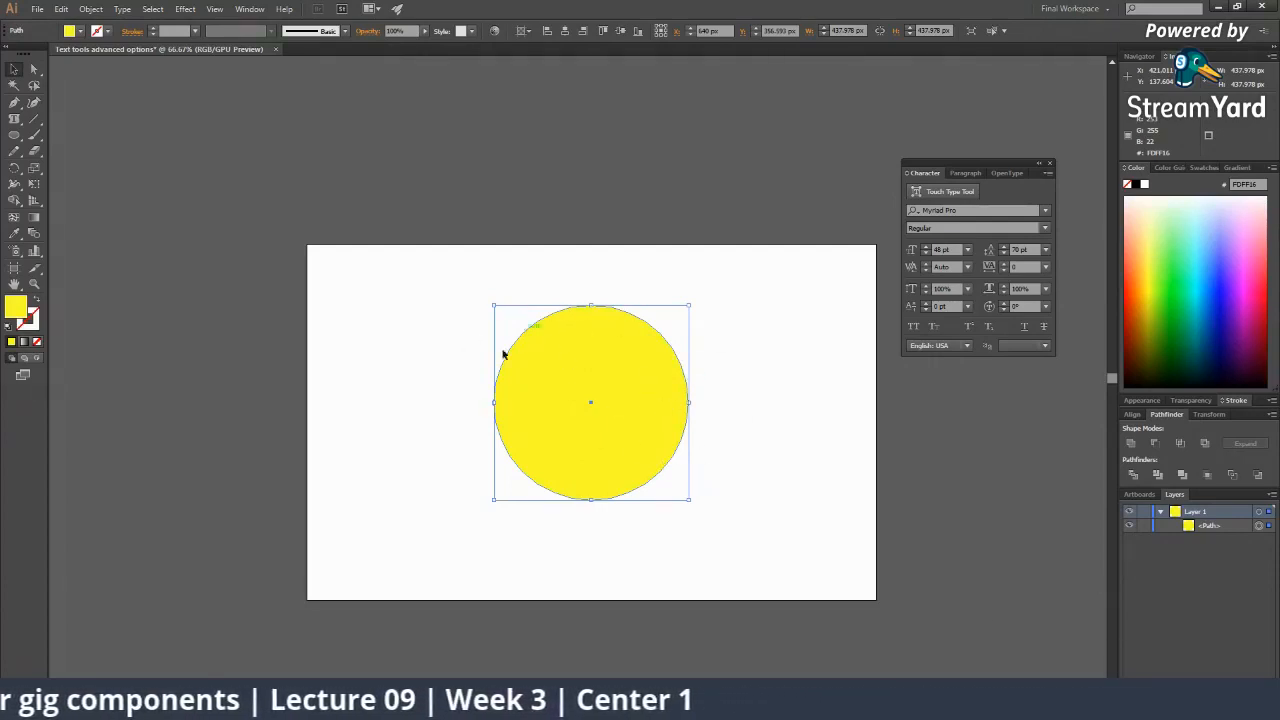
key("ctrl+c")
key("ctrl+f")
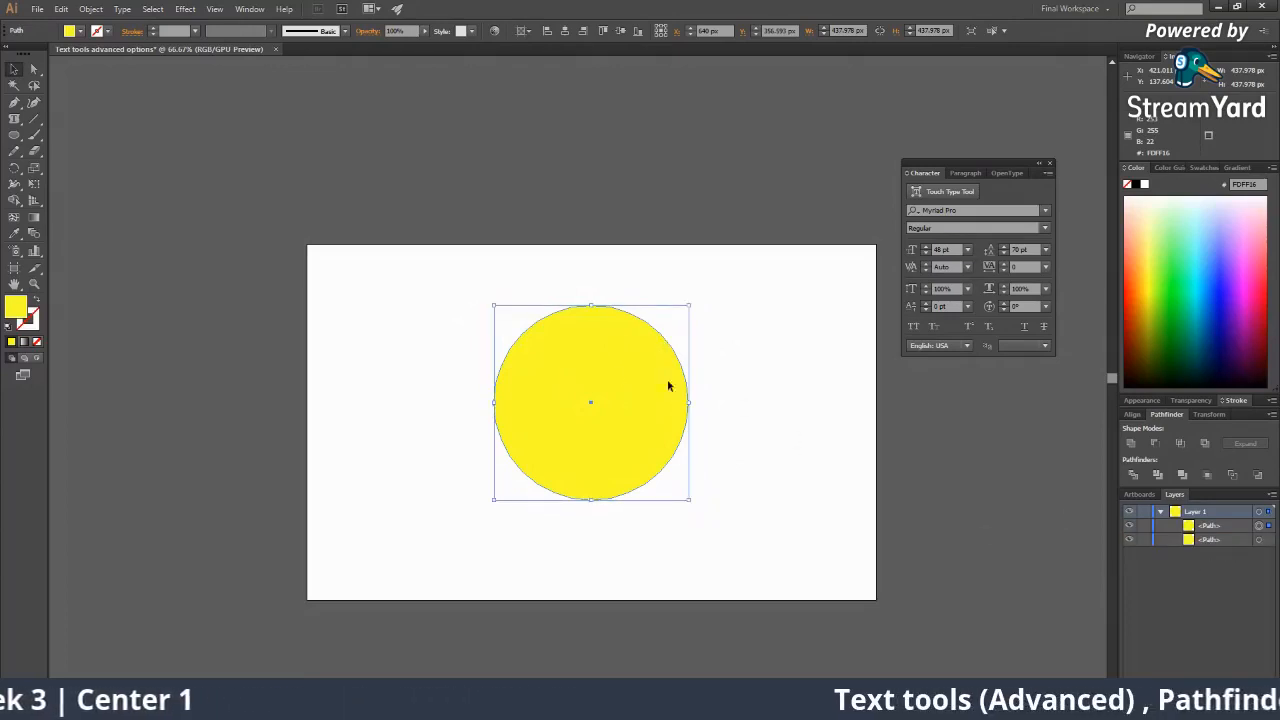
left_click(692, 405)
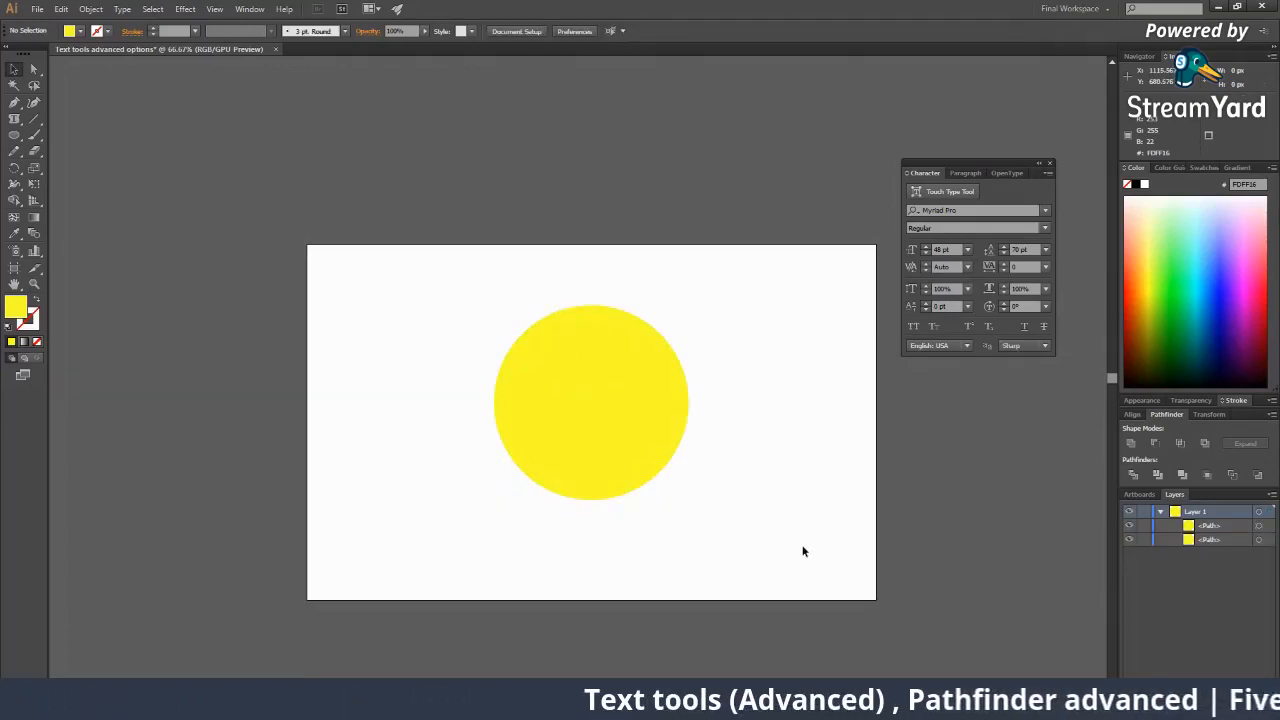
Fill the top circle light cyan, after trying green and blue first.
left_click(674, 423)
left_click(1162, 270)
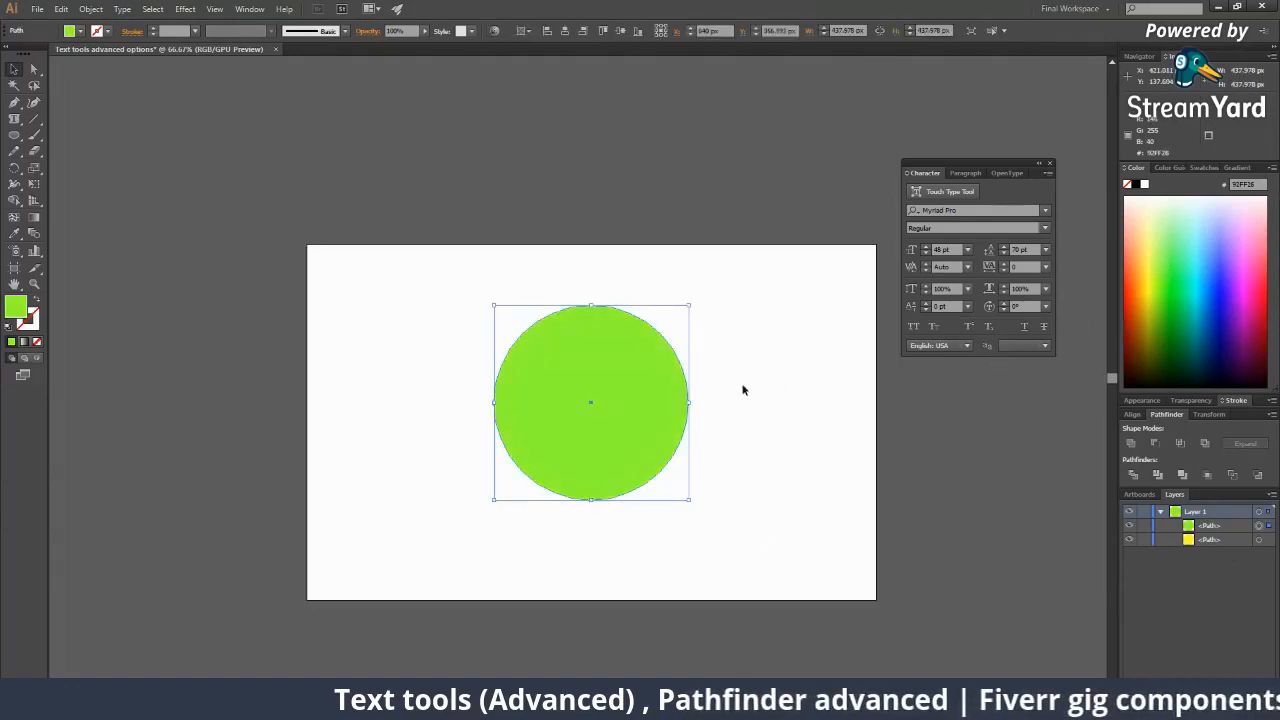
left_click(786, 464)
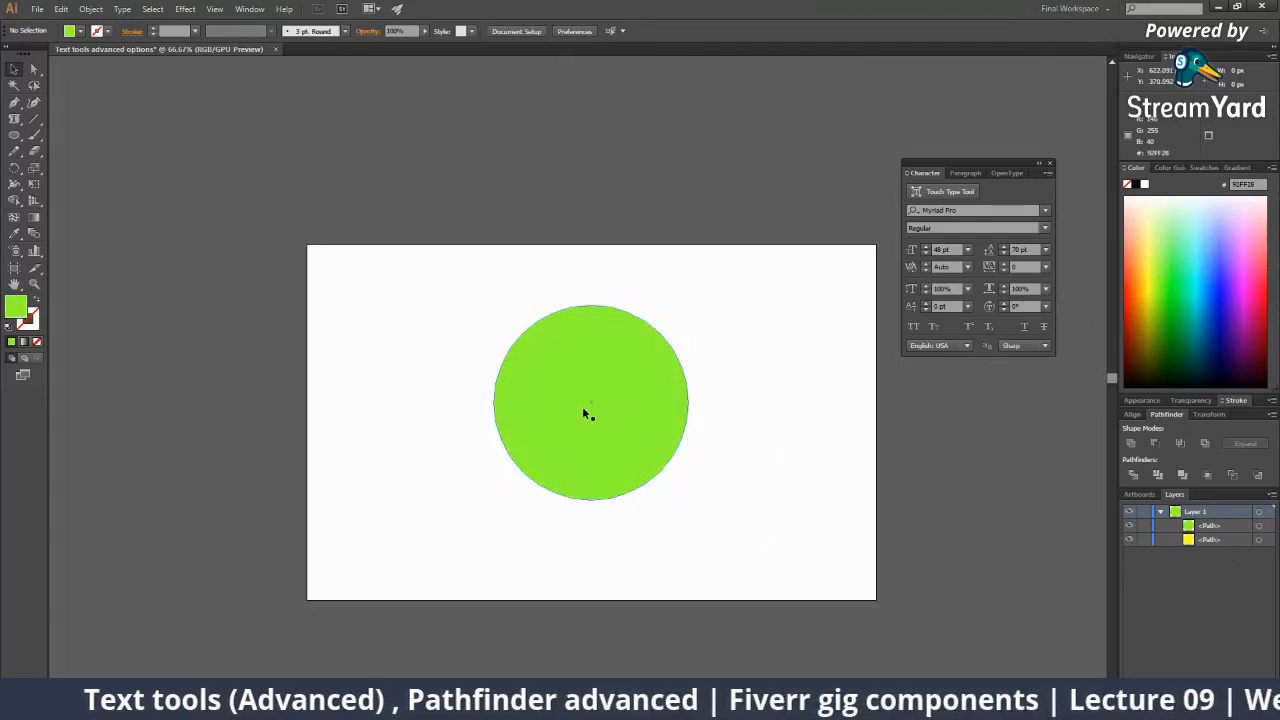
left_click(606, 360)
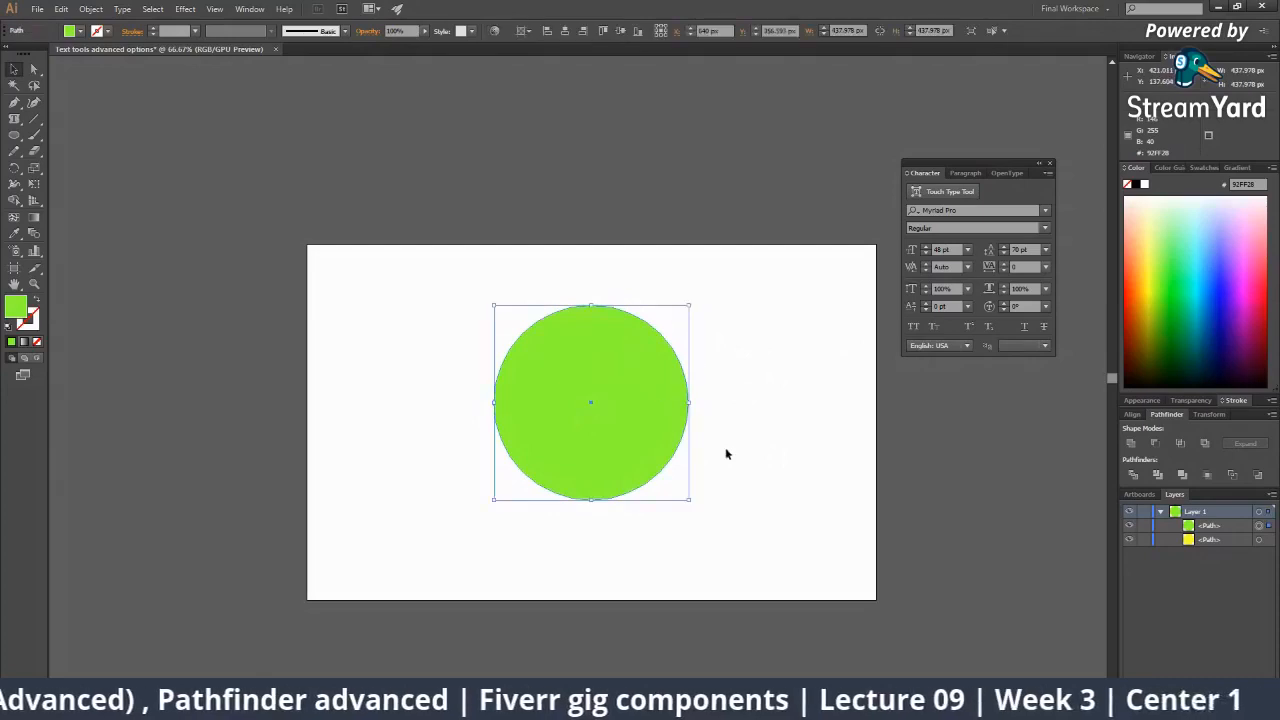
left_click(726, 454)
left_click(655, 439)
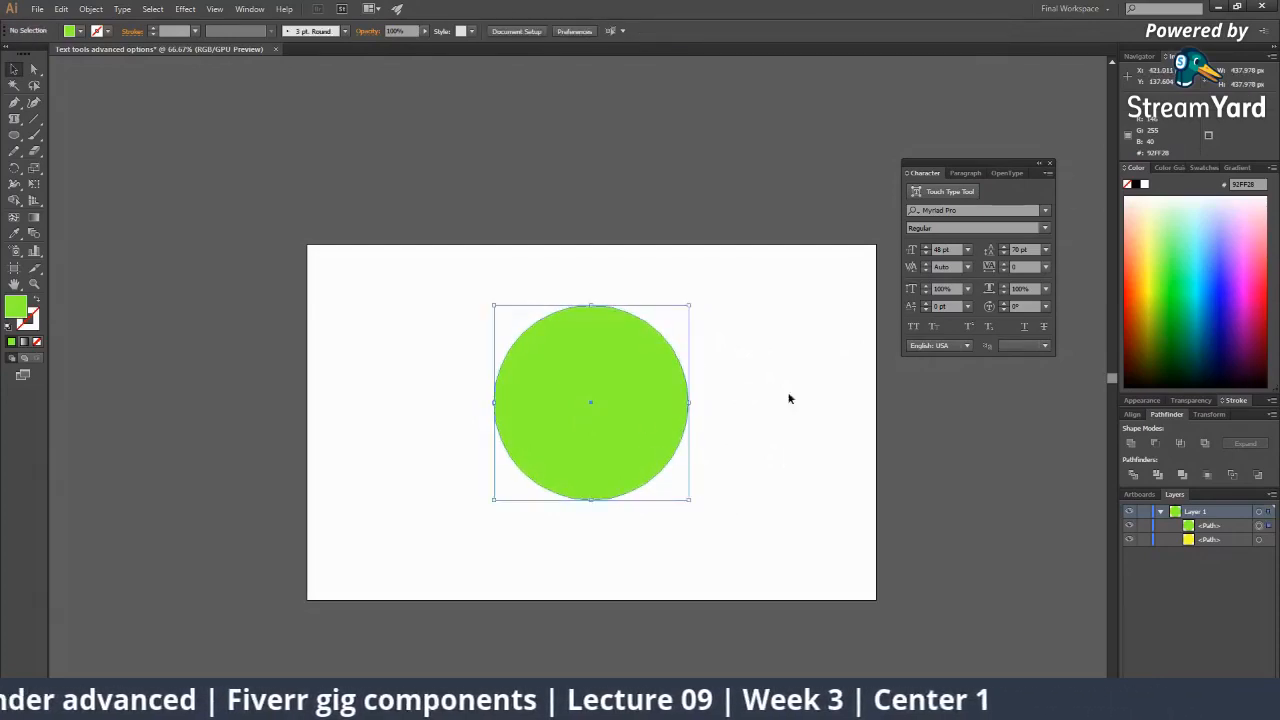
left_click(1208, 280)
left_click(729, 439)
left_click(665, 411)
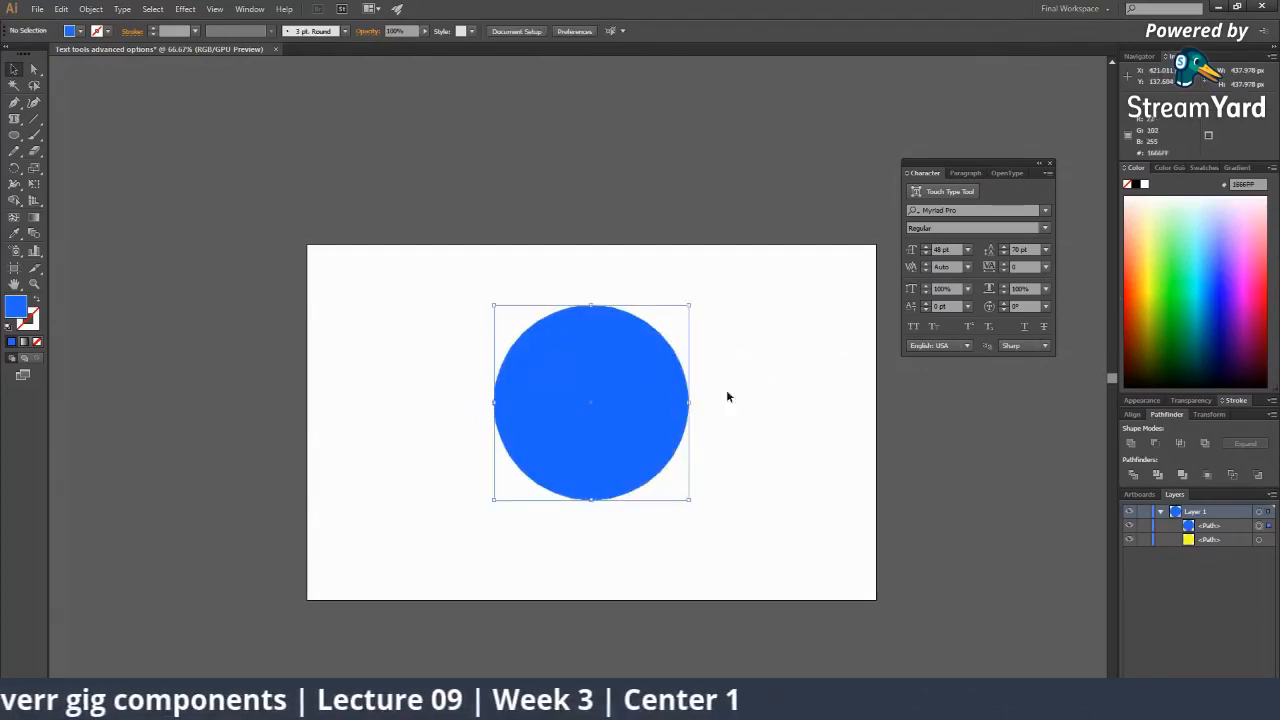
left_click(1198, 244)
Lock the yellow circle's path in the Layers panel.
left_click(738, 406)
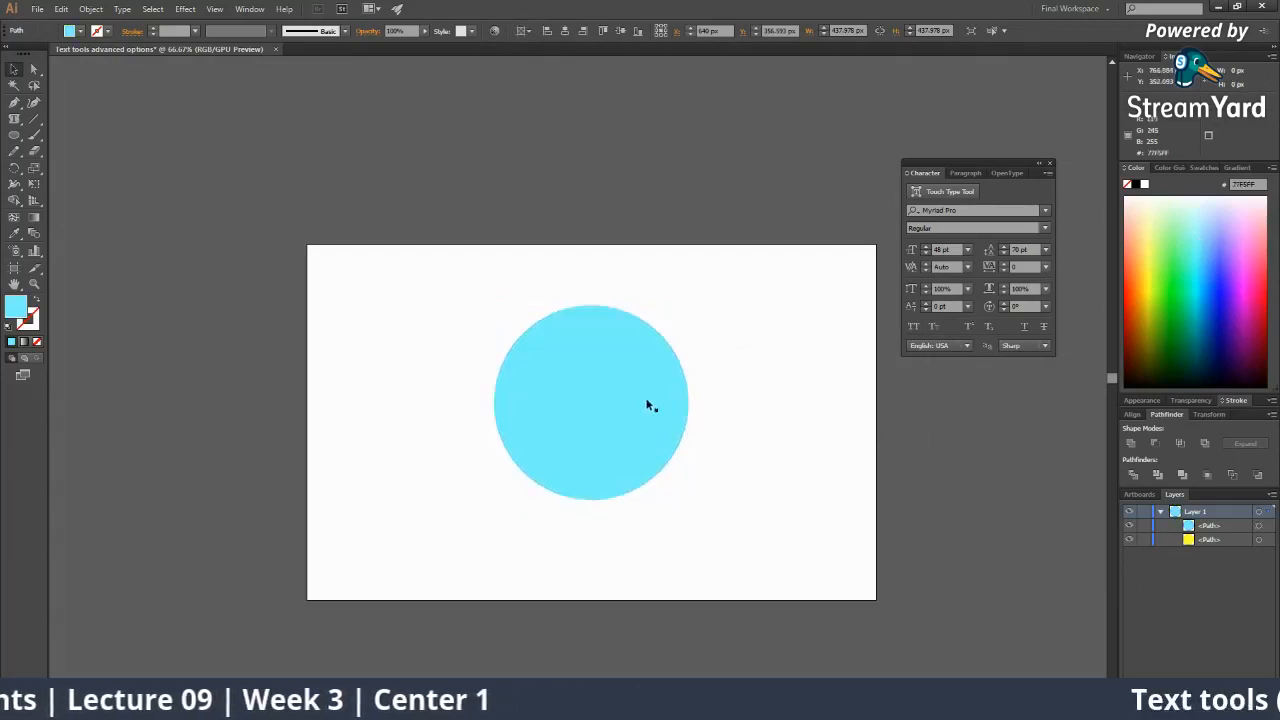
left_click(647, 404)
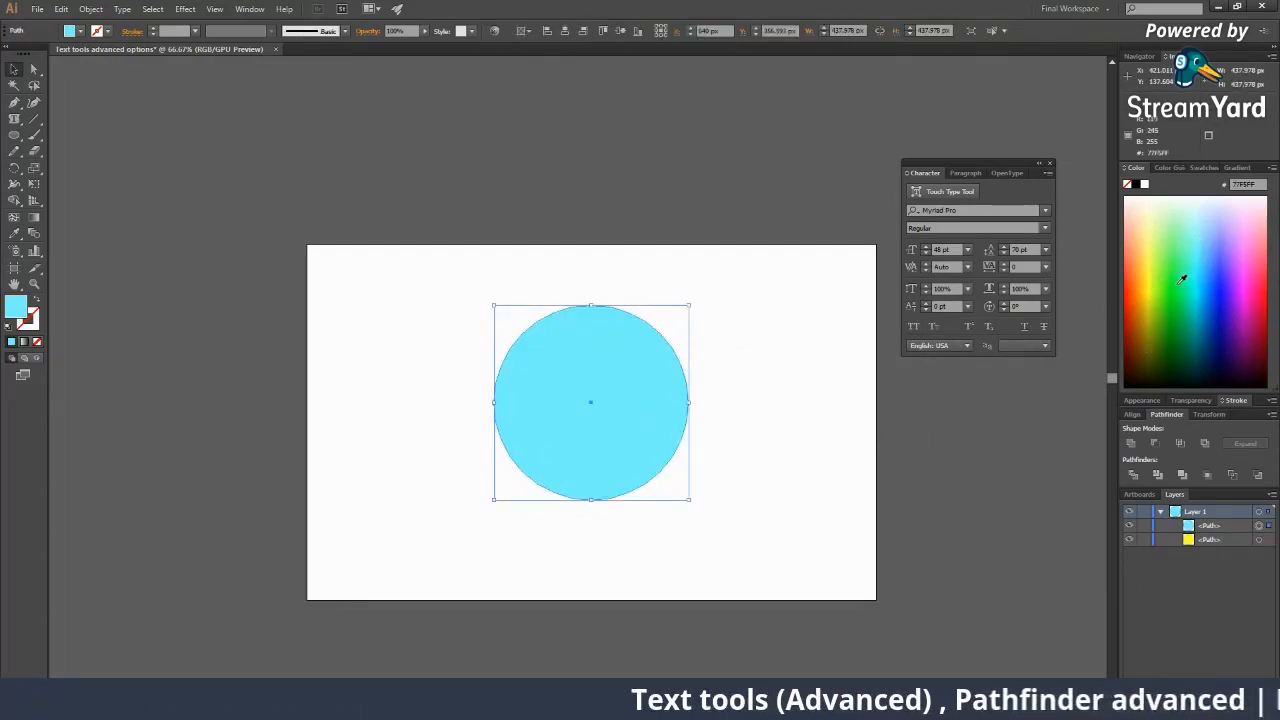
left_click(1259, 540)
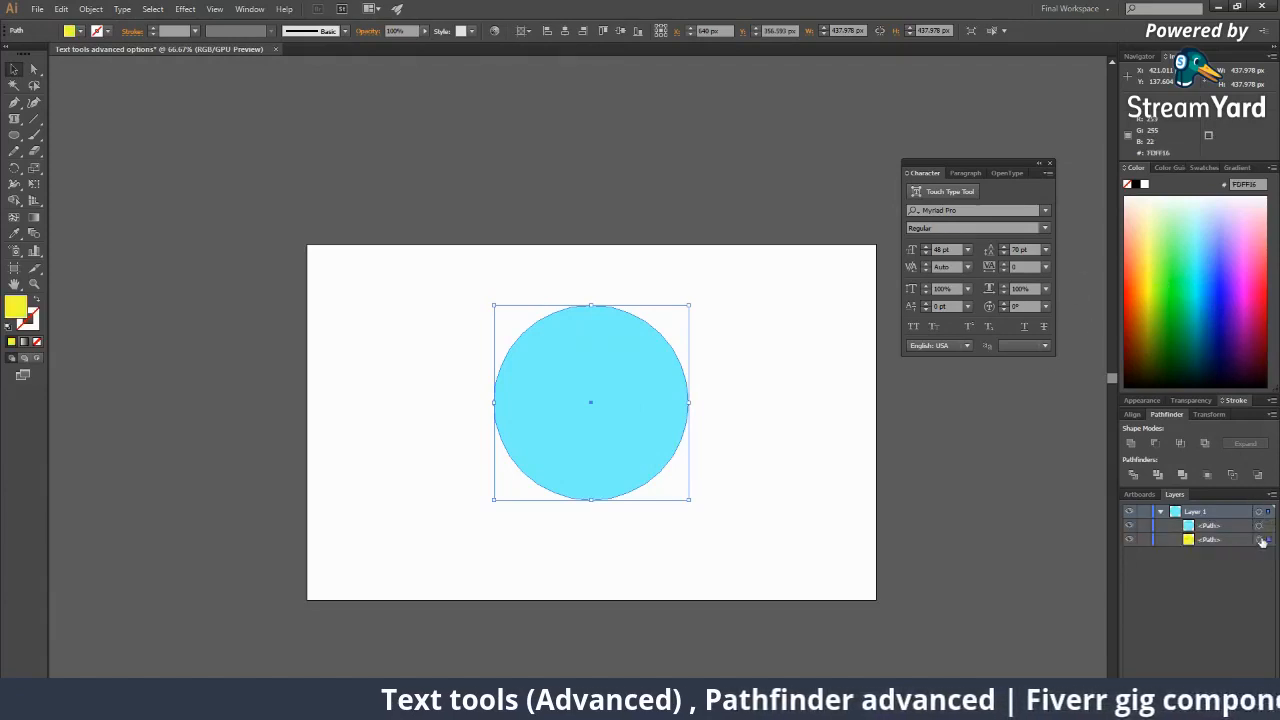
left_click(1145, 540)
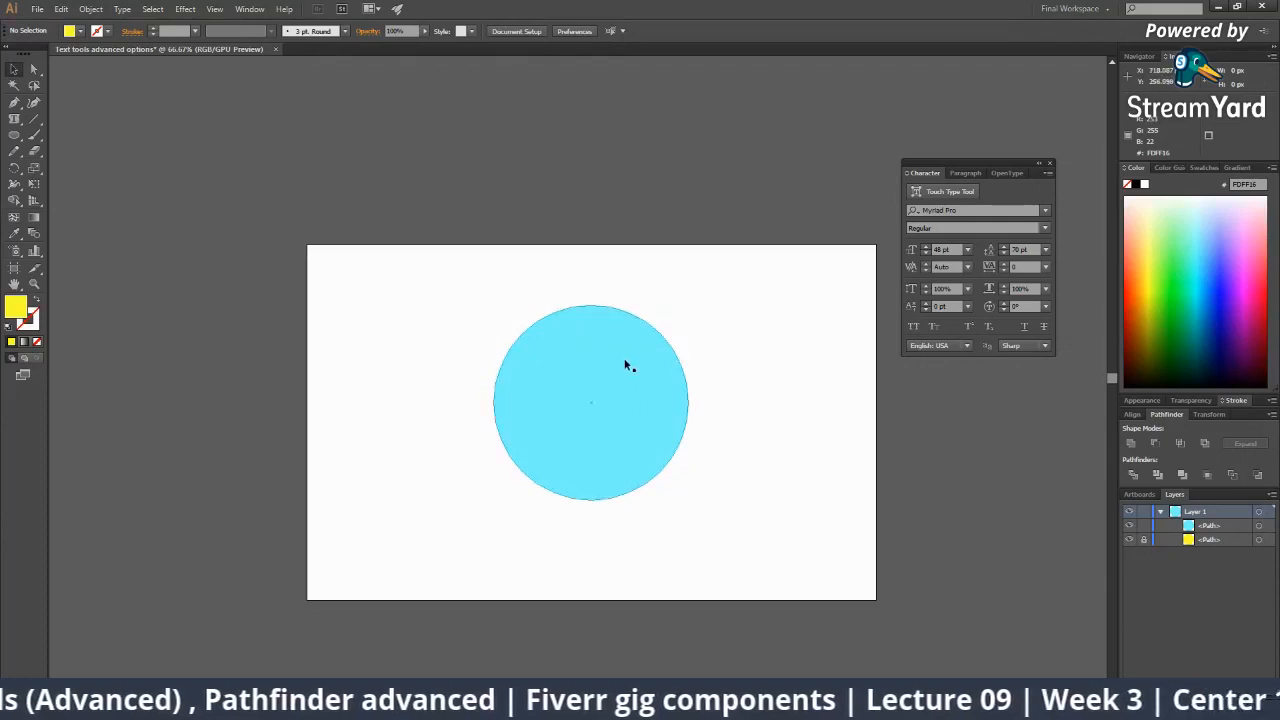
Rename the yellow circle's path 'Base shape' and the cyan circle's path 'Area type'.
double_click(1204, 540)
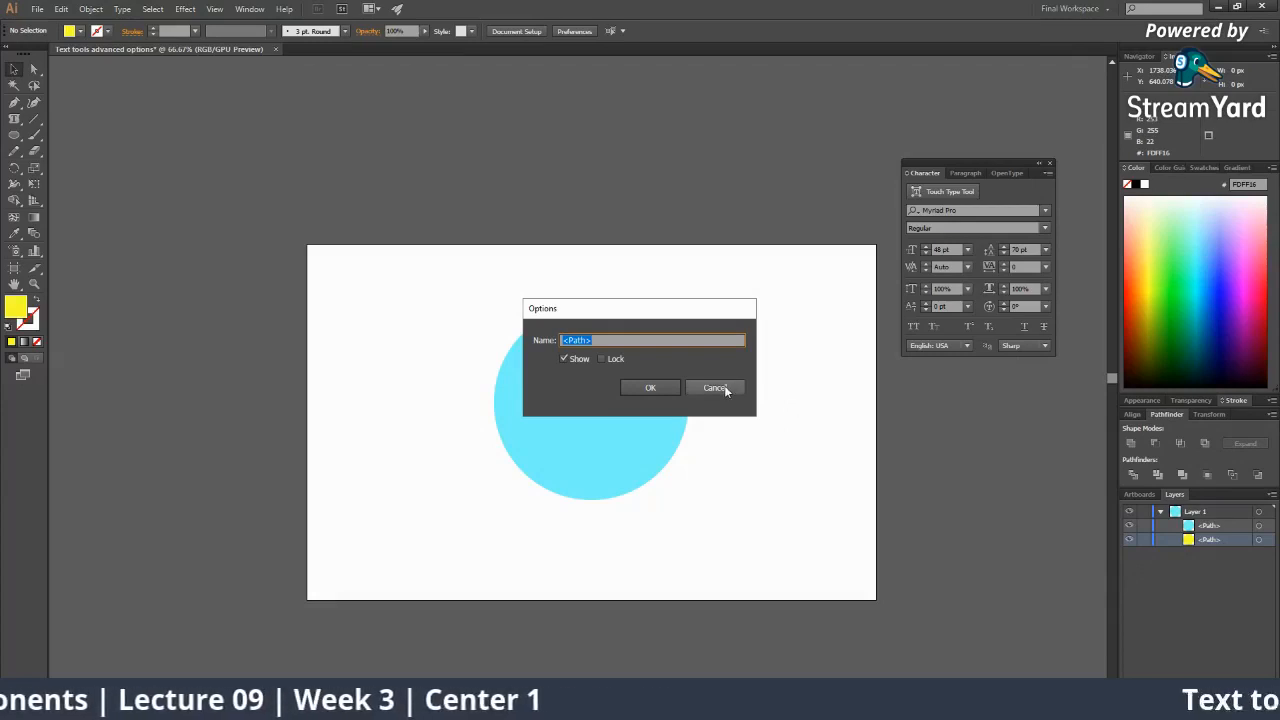
type("Base shape")
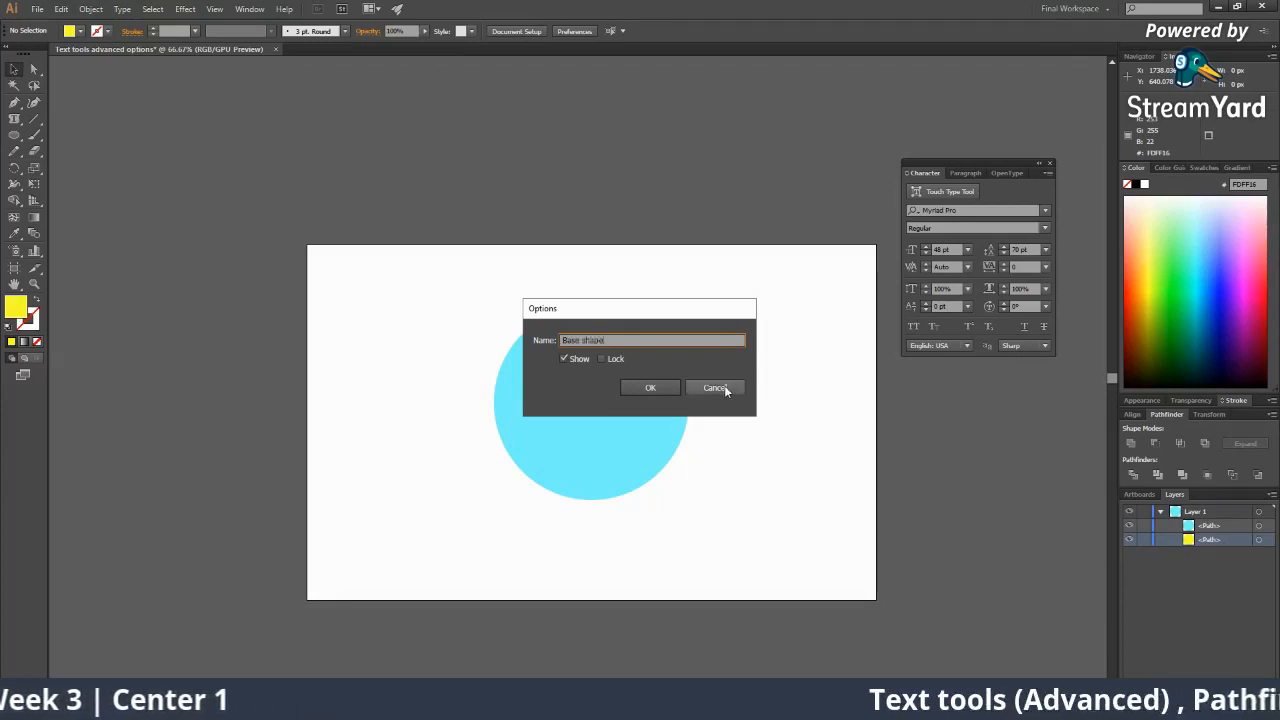
key("Return")
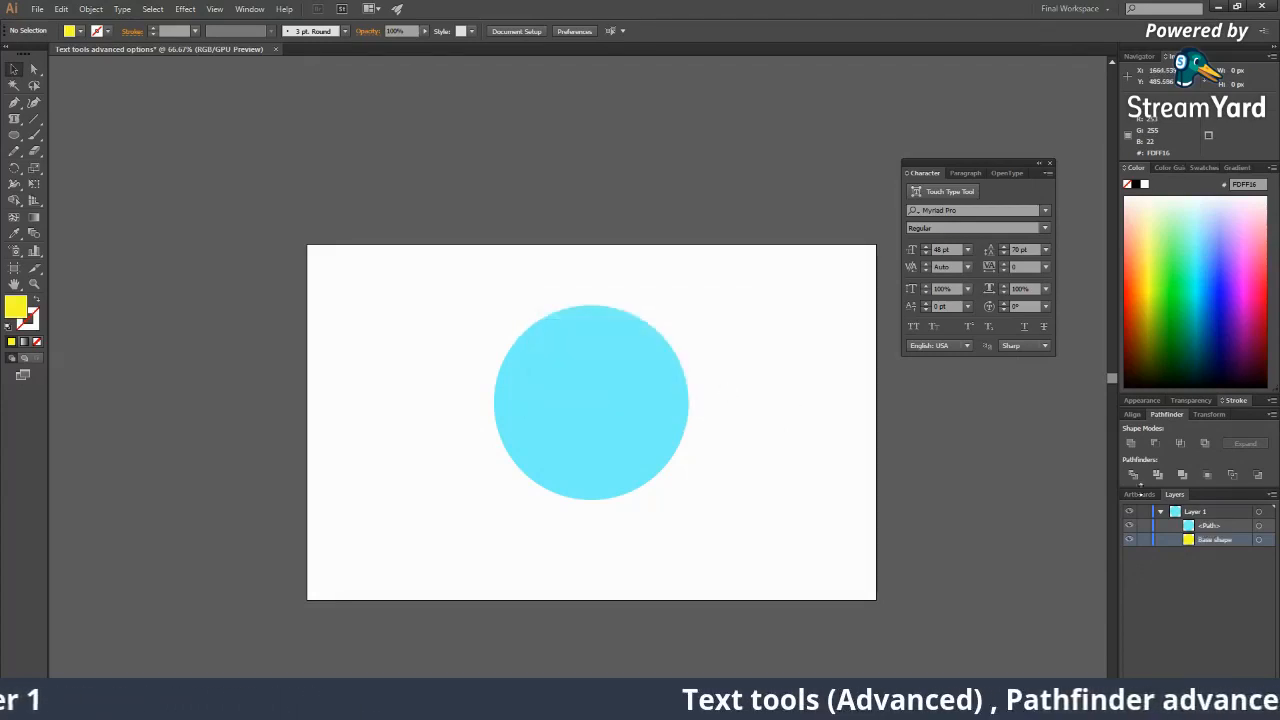
double_click(1210, 525)
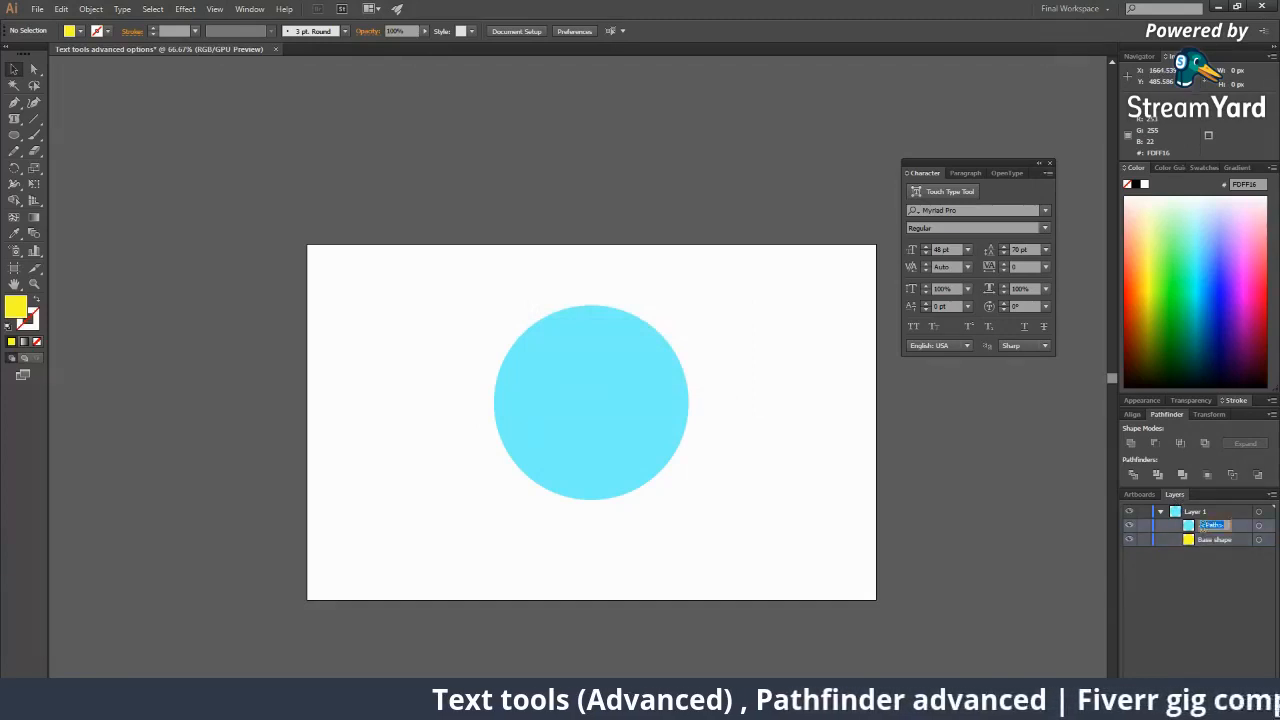
type("C")
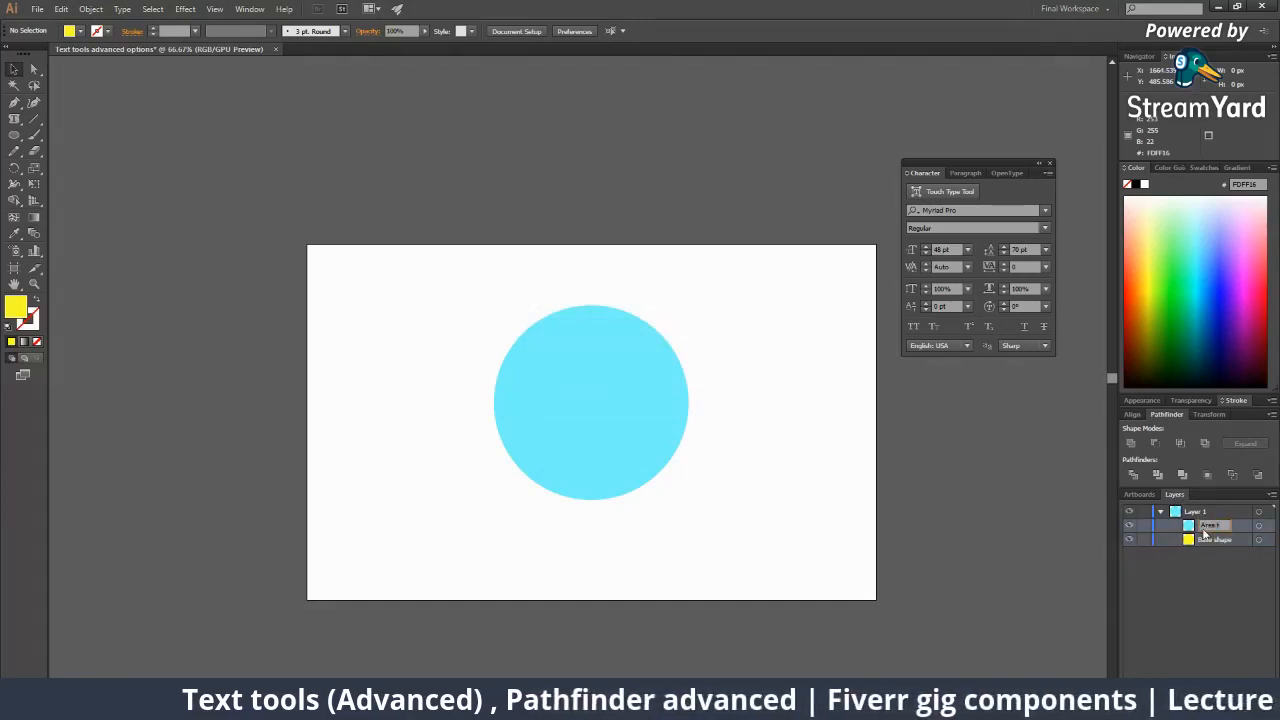
key("Return")
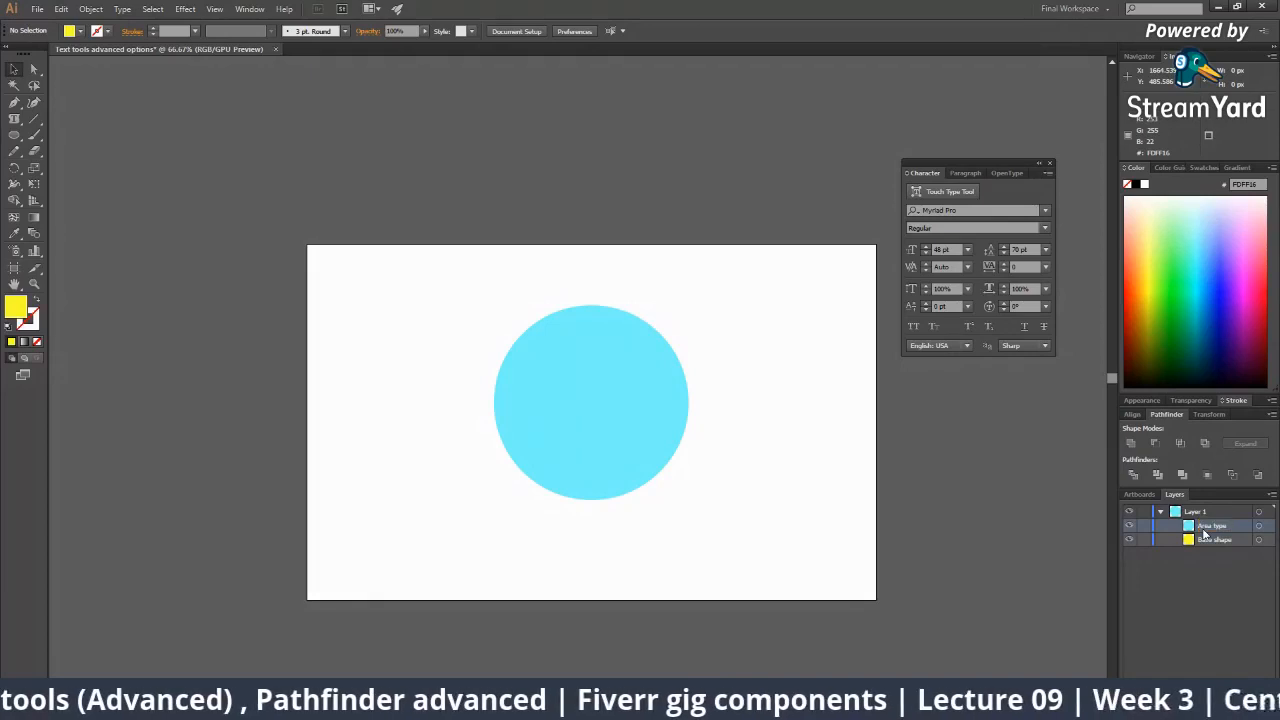
Lock the Base shape layer and reselect the cyan circle.
left_click(1193, 543)
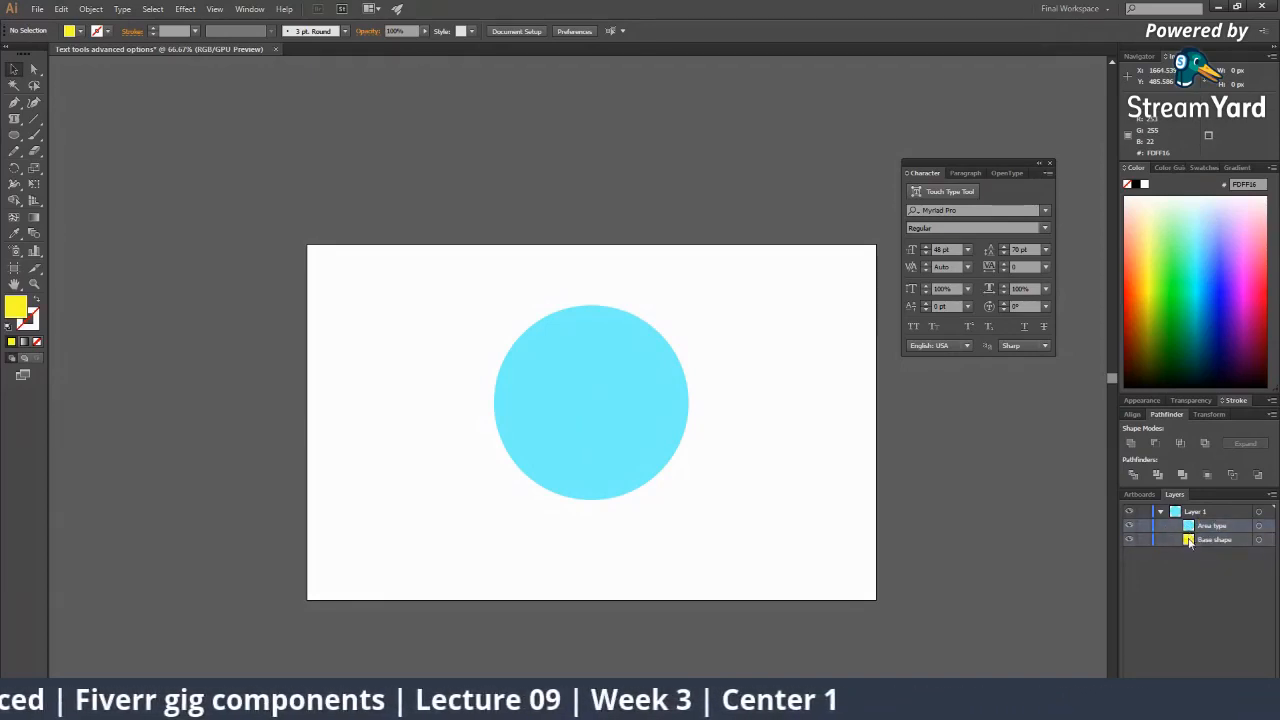
left_click(1146, 540)
left_click(604, 406)
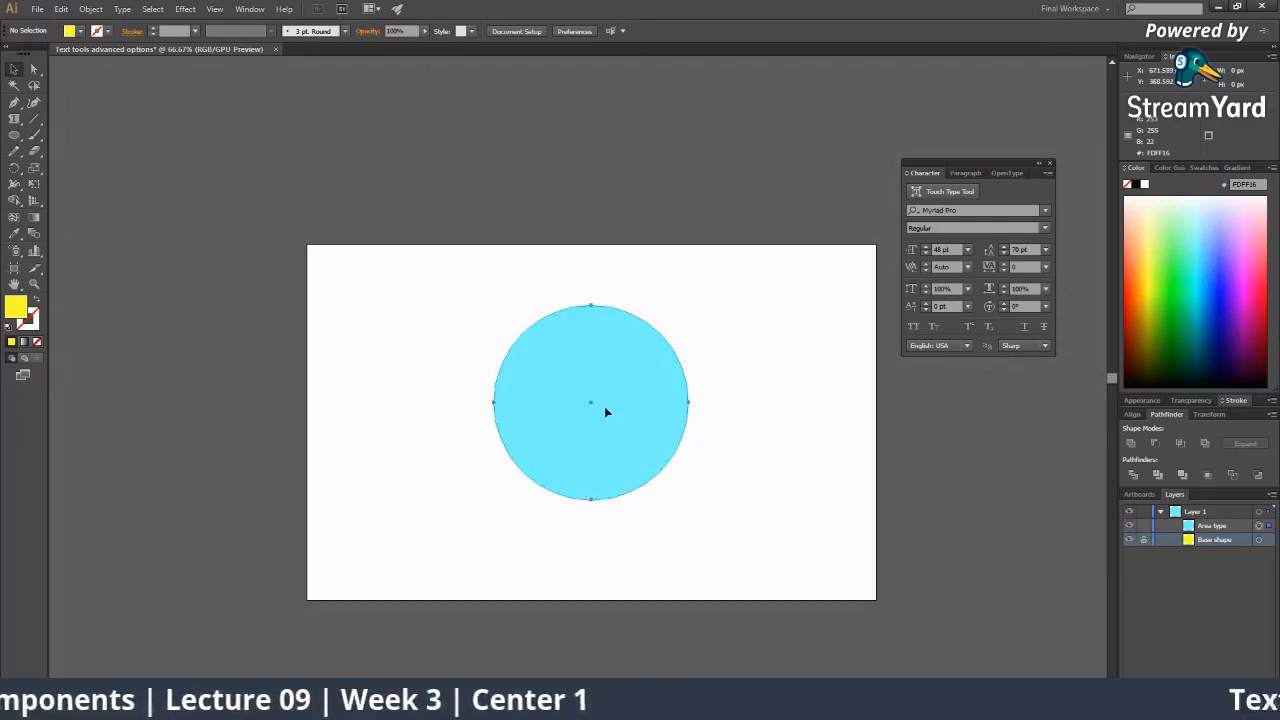
left_click(811, 460)
left_click(597, 377)
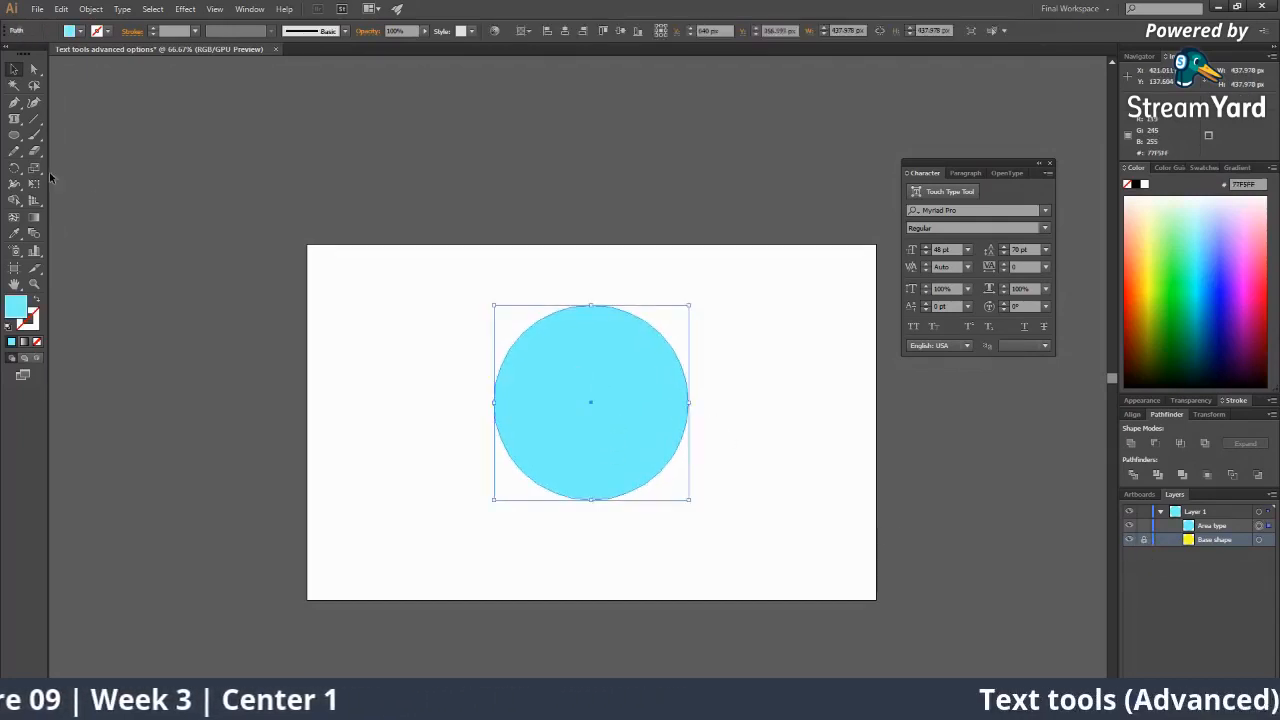
Fill the cyan circle with area type of repeated 's' characters, then deselect.
left_click(15, 119)
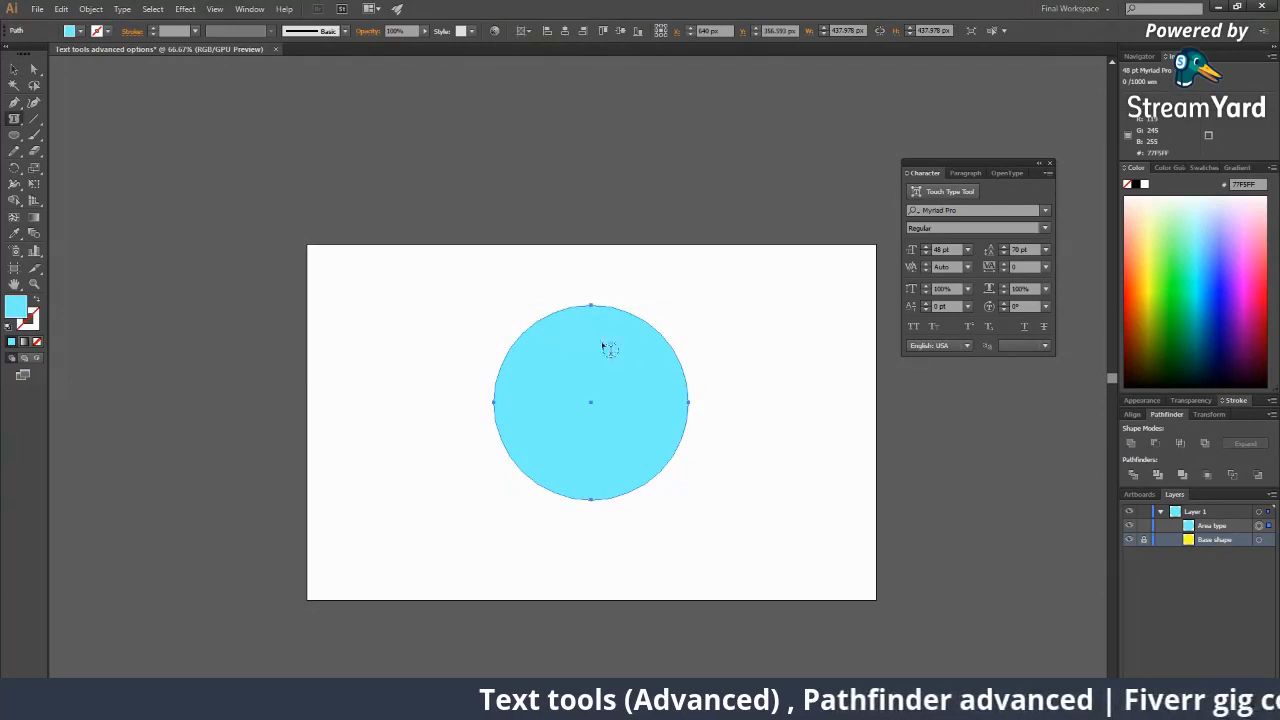
left_click(546, 320)
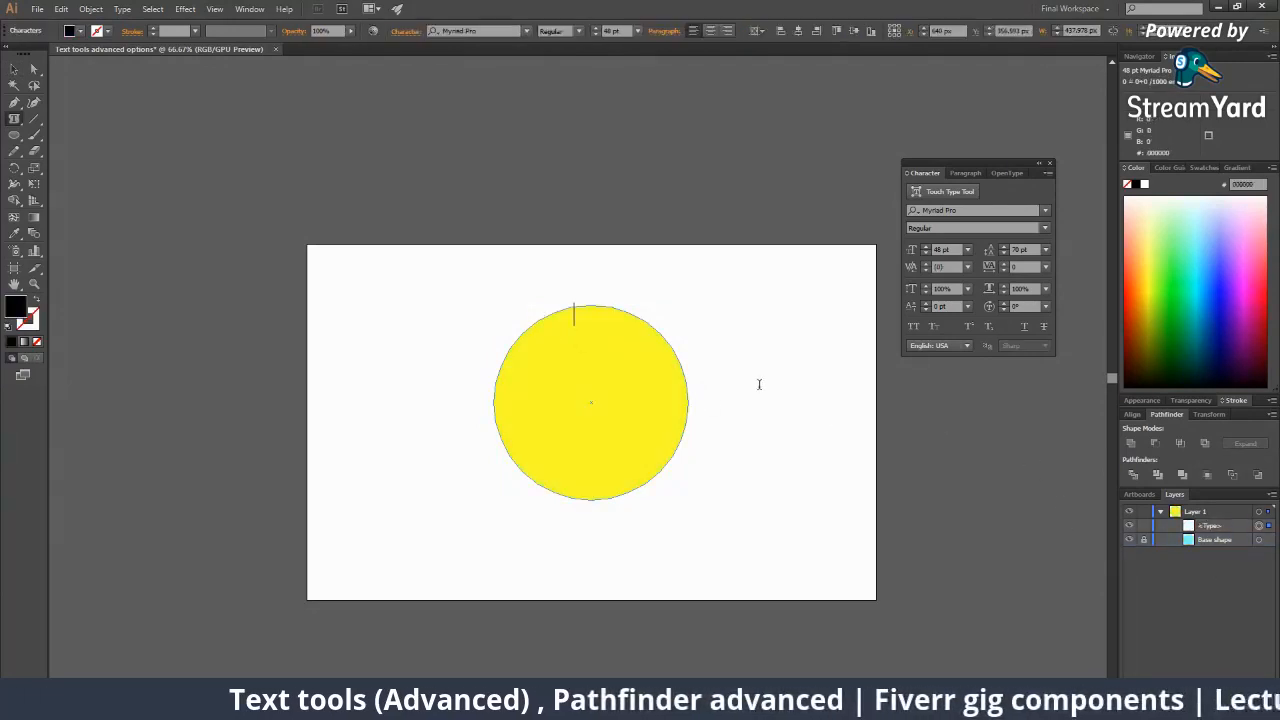
type("ssssssssssssssssssssssssssssssssssssssssssssssss")
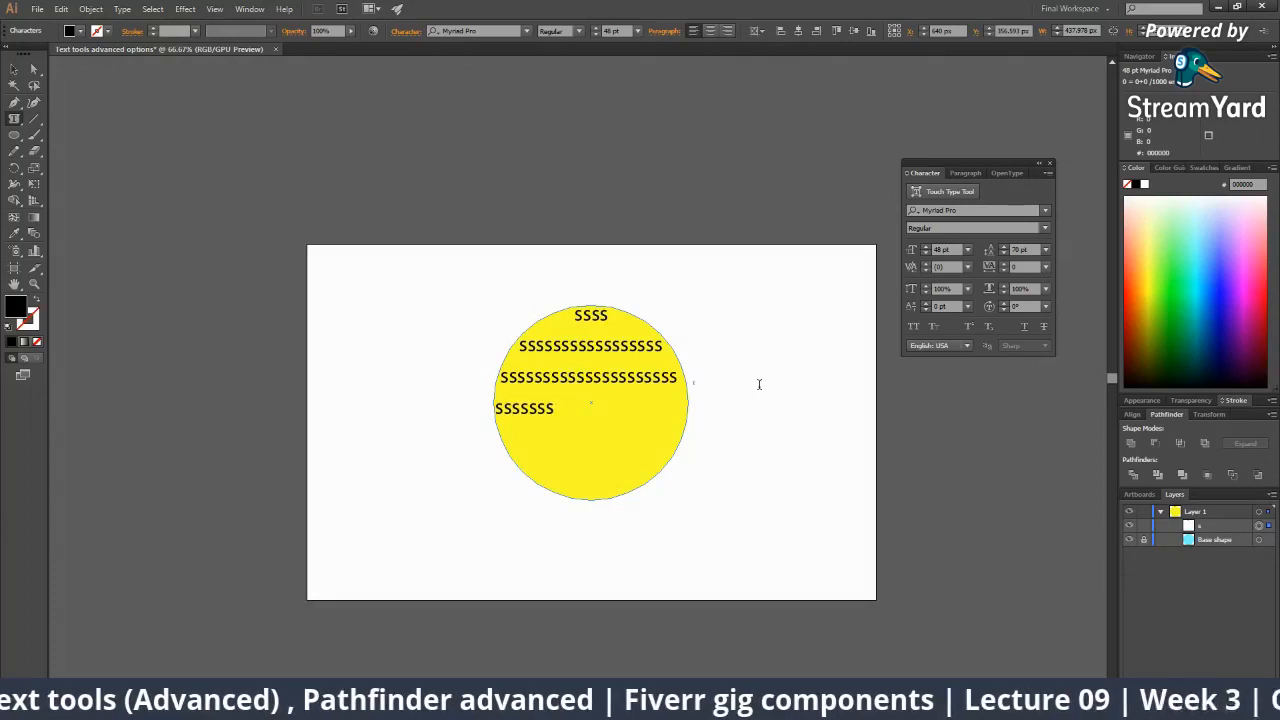
type("sssssssssssssssssssssssssssssssssssssssssssssssssss")
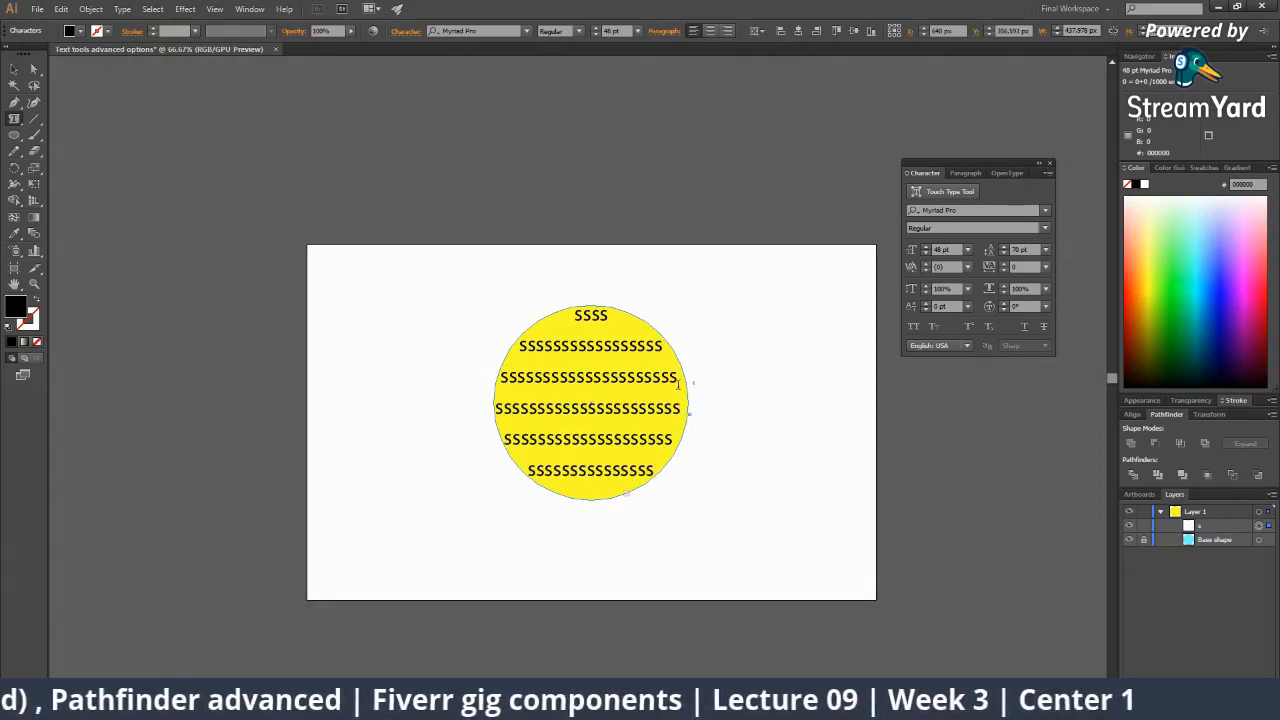
key("Escape")
left_click(266, 374)
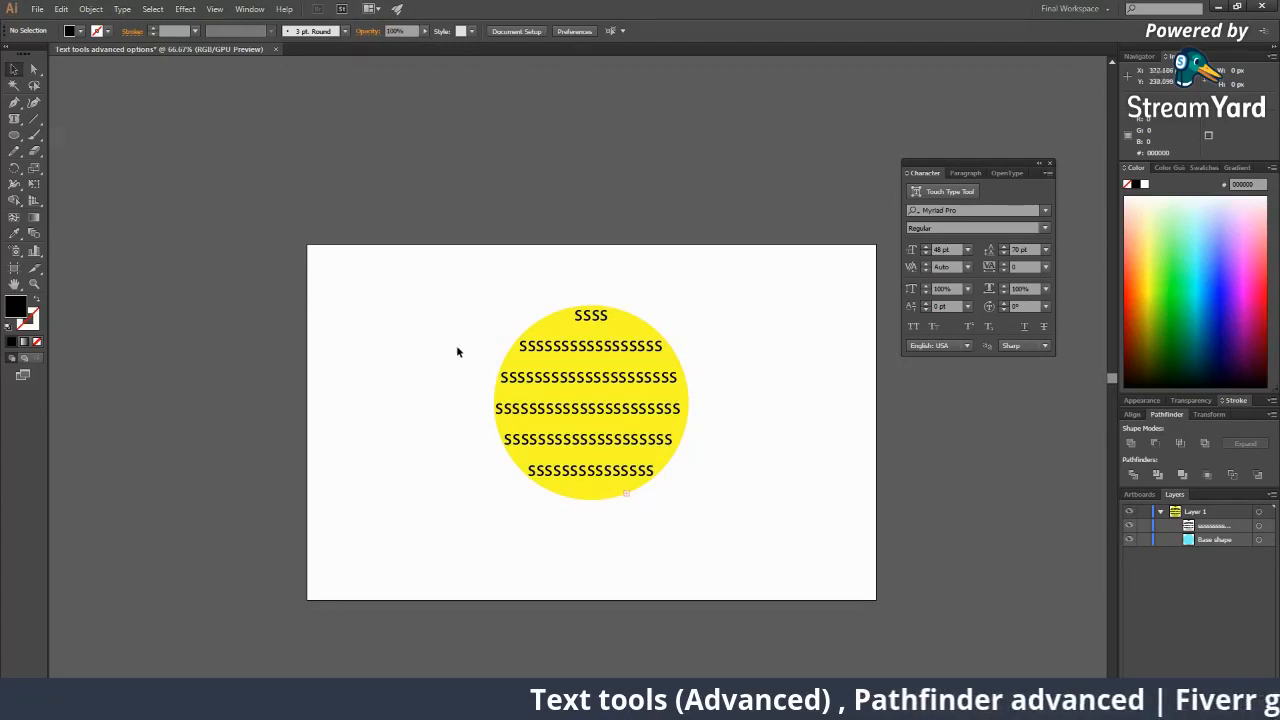
Marquee-select the s-filled circle with its text and drag it left off the artboard.
left_click_drag(512, 306, 700, 503)
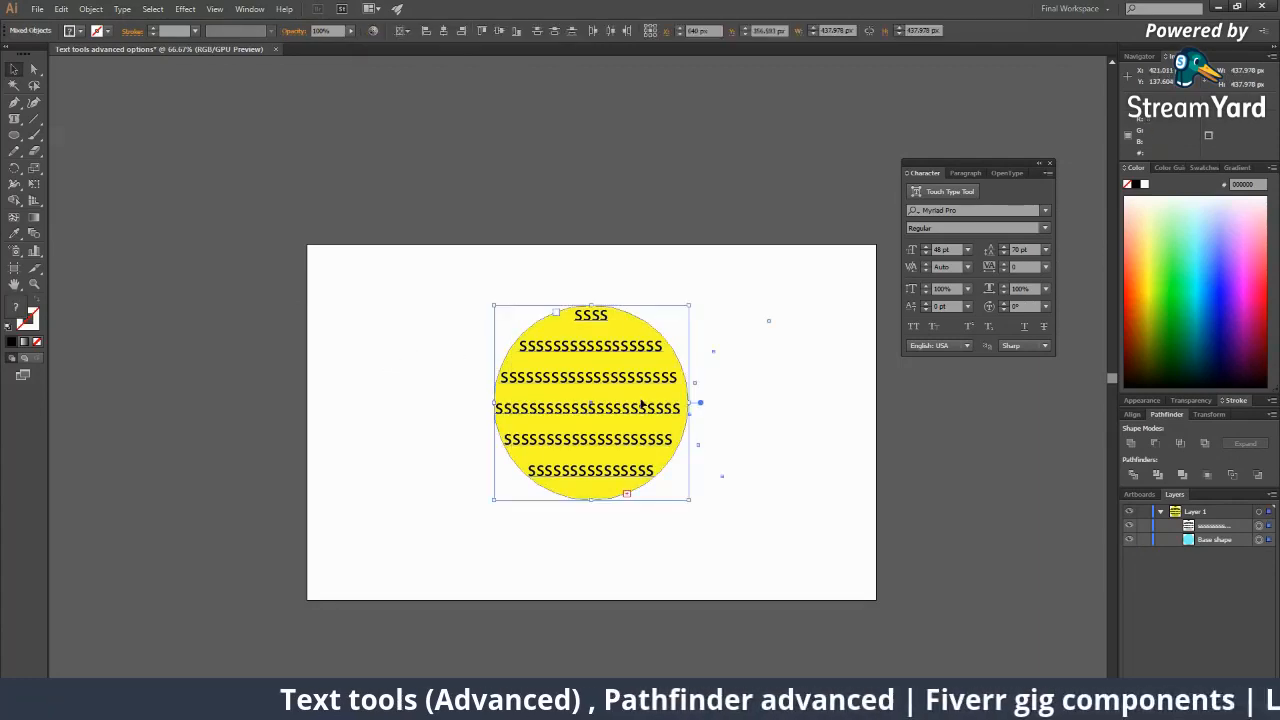
left_click_drag(641, 404, 476, 427)
left_click(622, 402)
left_click_drag(369, 331, 550, 494)
left_click(575, 460)
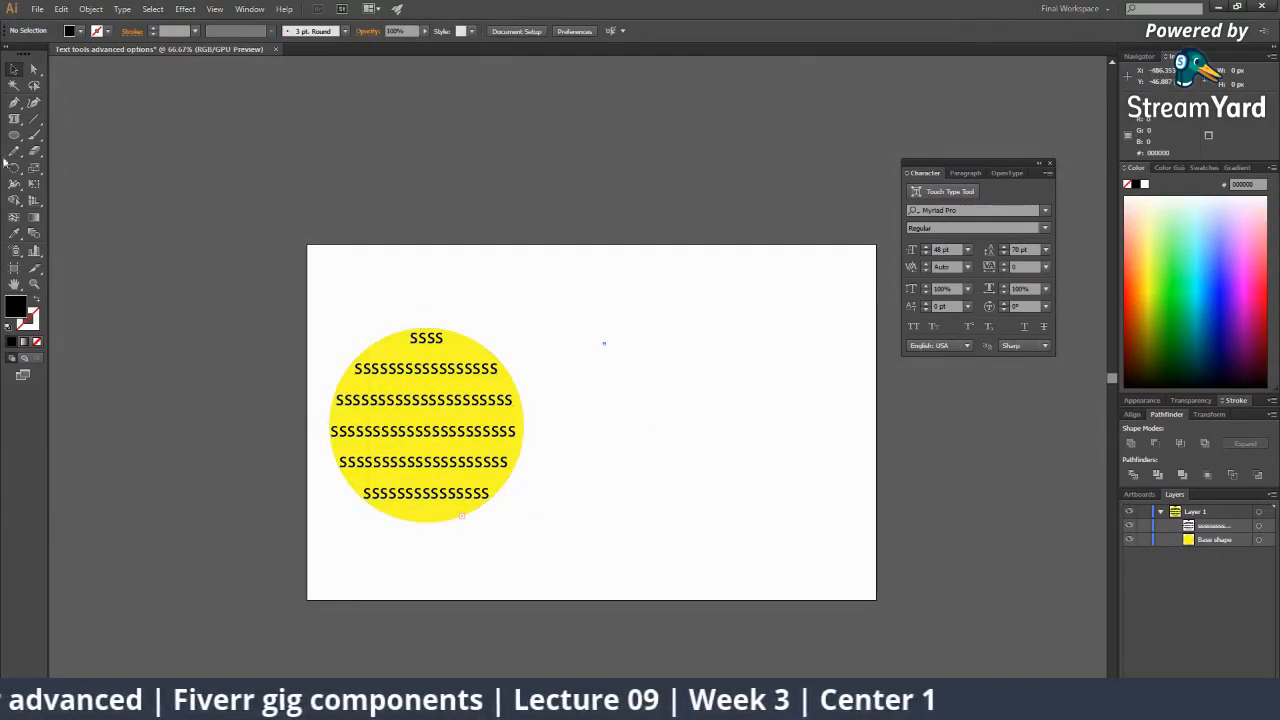
left_click_drag(14, 118, 88, 153)
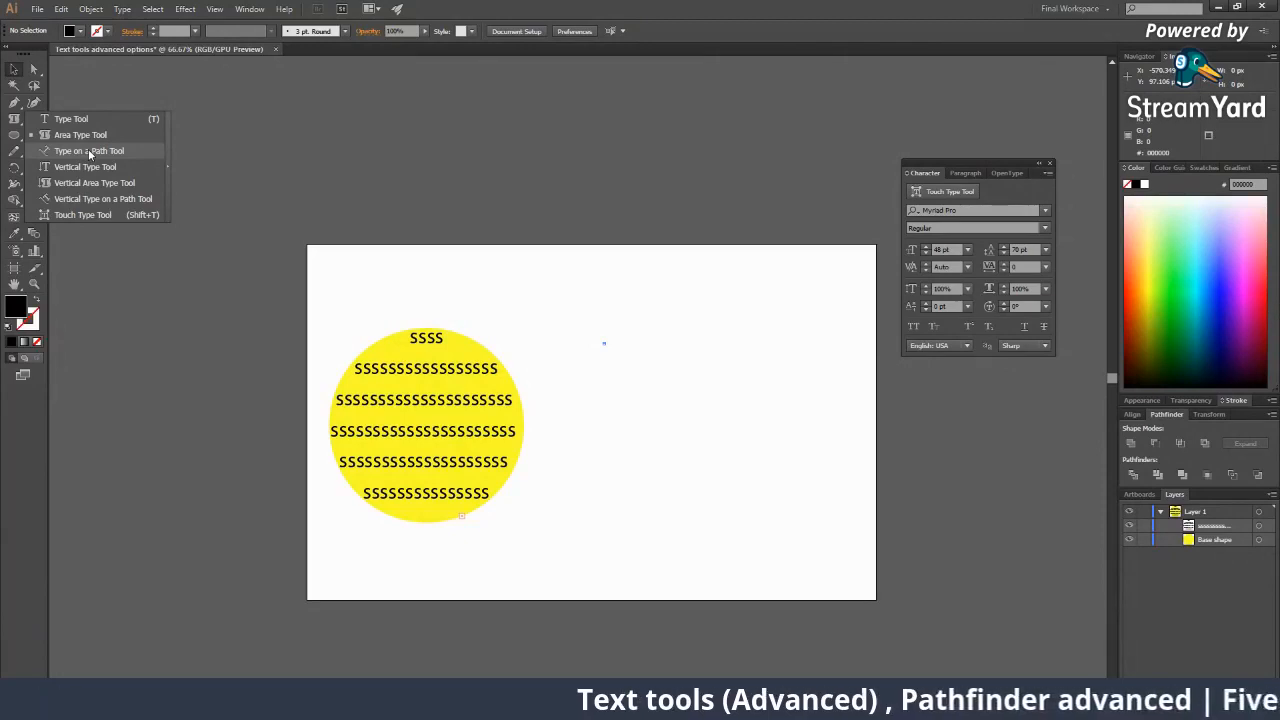
left_click(15, 69)
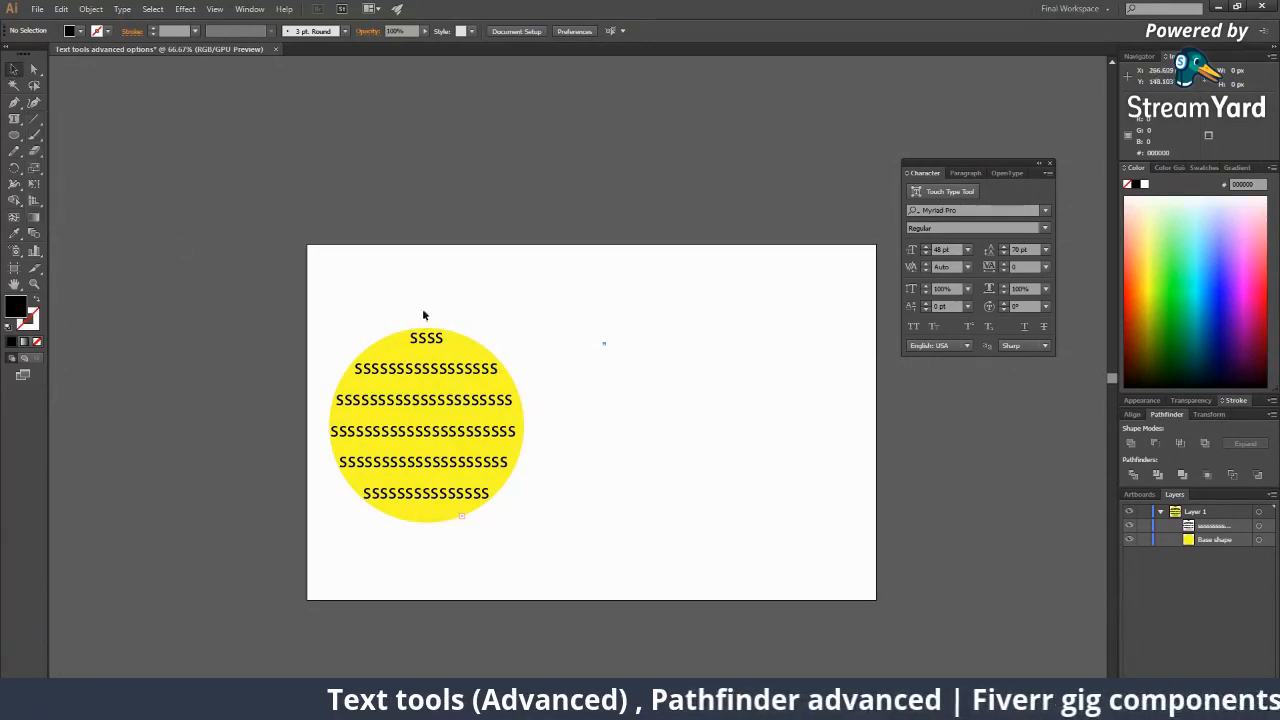
left_click_drag(340, 286, 505, 498)
left_click_drag(400, 450, 670, 428)
Fill the centred circle orange (#FFA017) using the Color Picker.
double_click(12, 312)
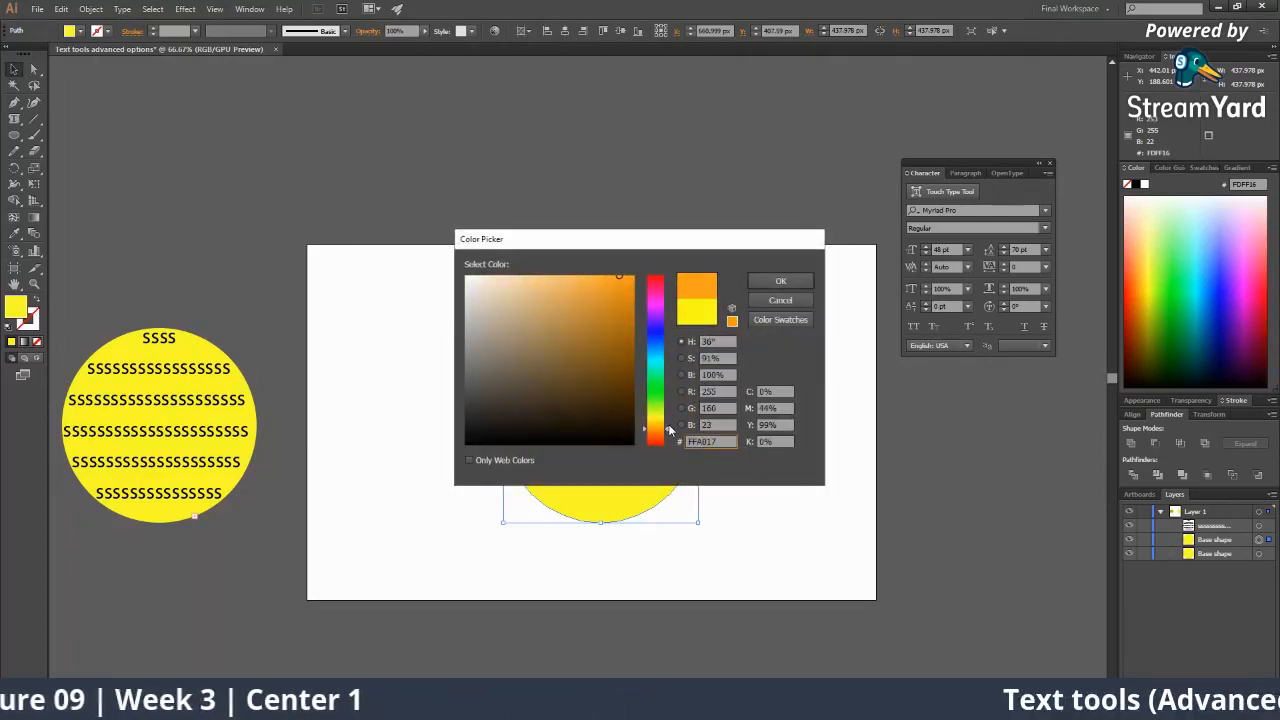
left_click(781, 281)
left_click(724, 432)
Zoom in on the orange circle and nudge it slightly up and left.
key("z")
left_click(618, 401)
key("v")
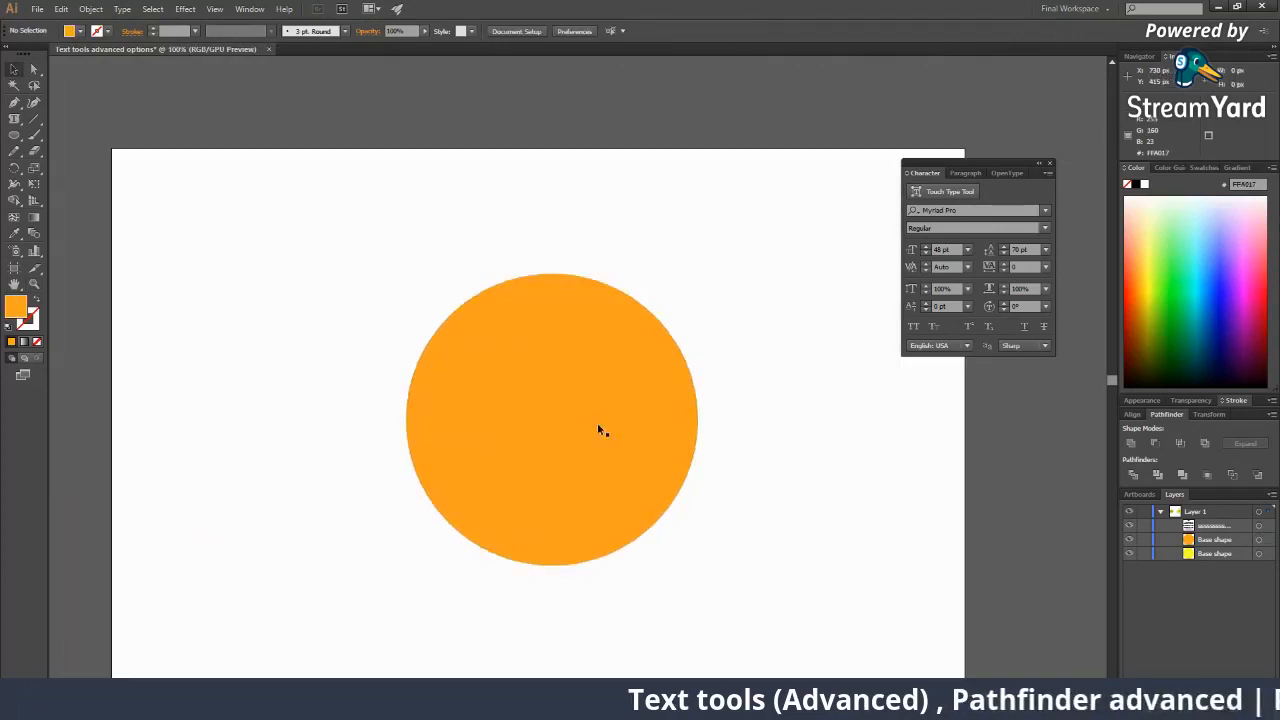
mouse_move(600, 429)
left_mouse_down()
mouse_move(609, 414)
mouse_move(592, 416)
left_mouse_up()
key("z")
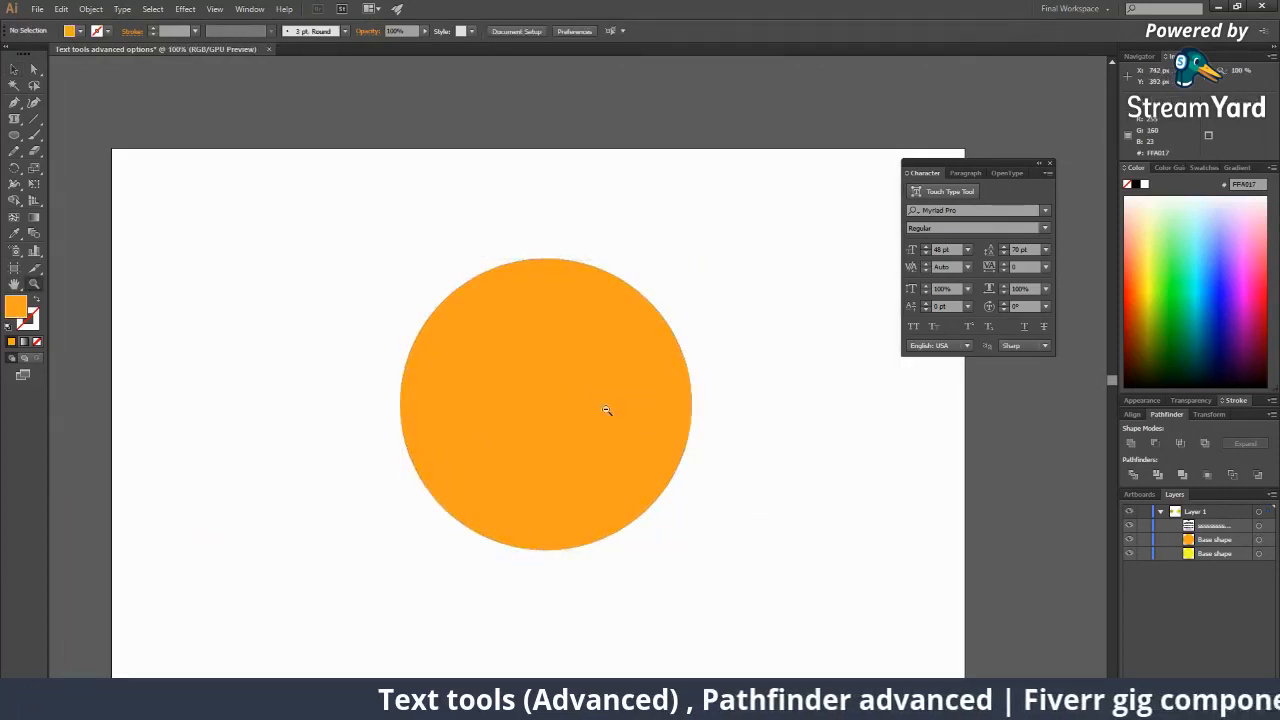
left_click(603, 413, "alt")
left_click(603, 413, "alt")
left_click(560, 357)
left_click(560, 356)
left_click(557, 356)
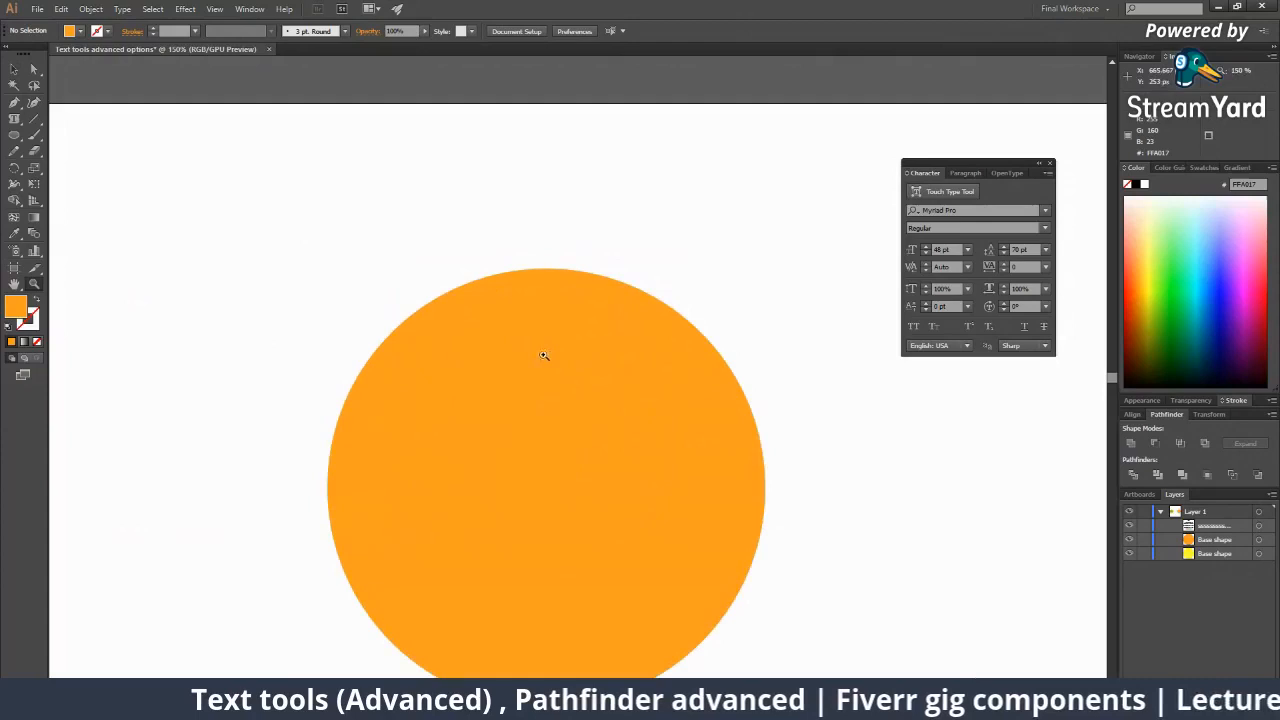
key("v")
Zoom out until the whole artboard and the yellow circle are visible.
left_click(431, 308)
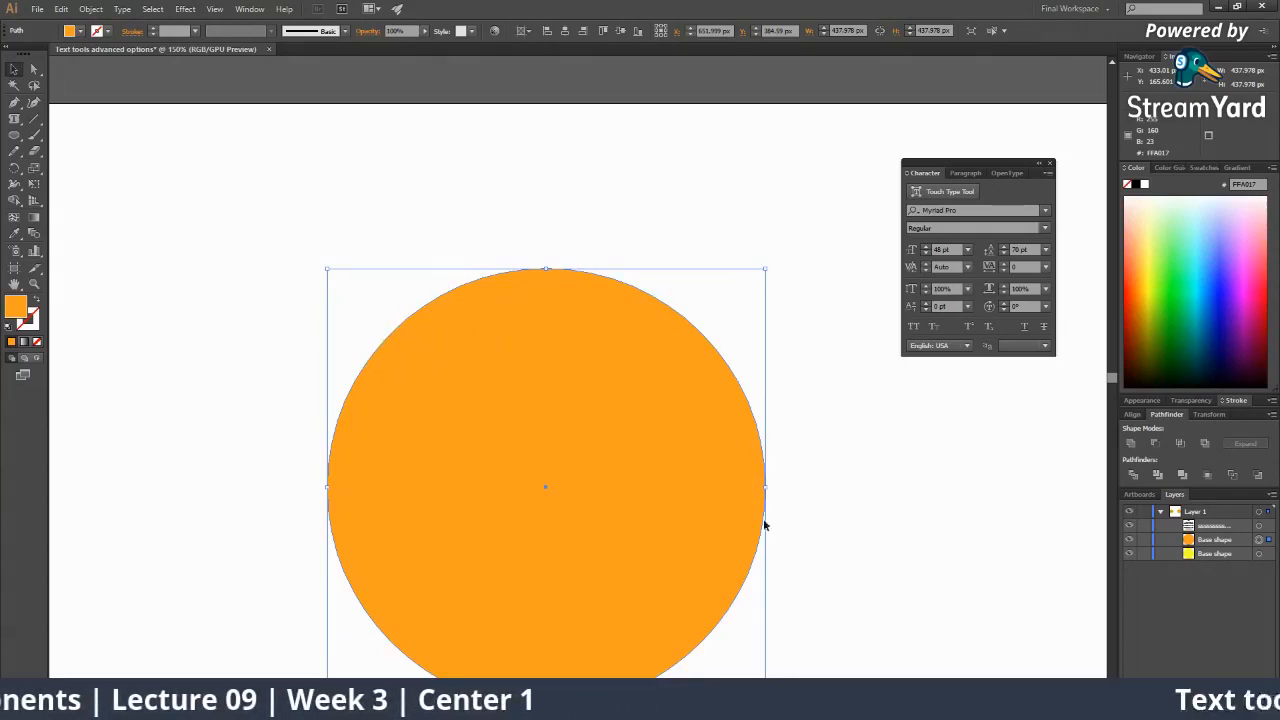
left_click(652, 211)
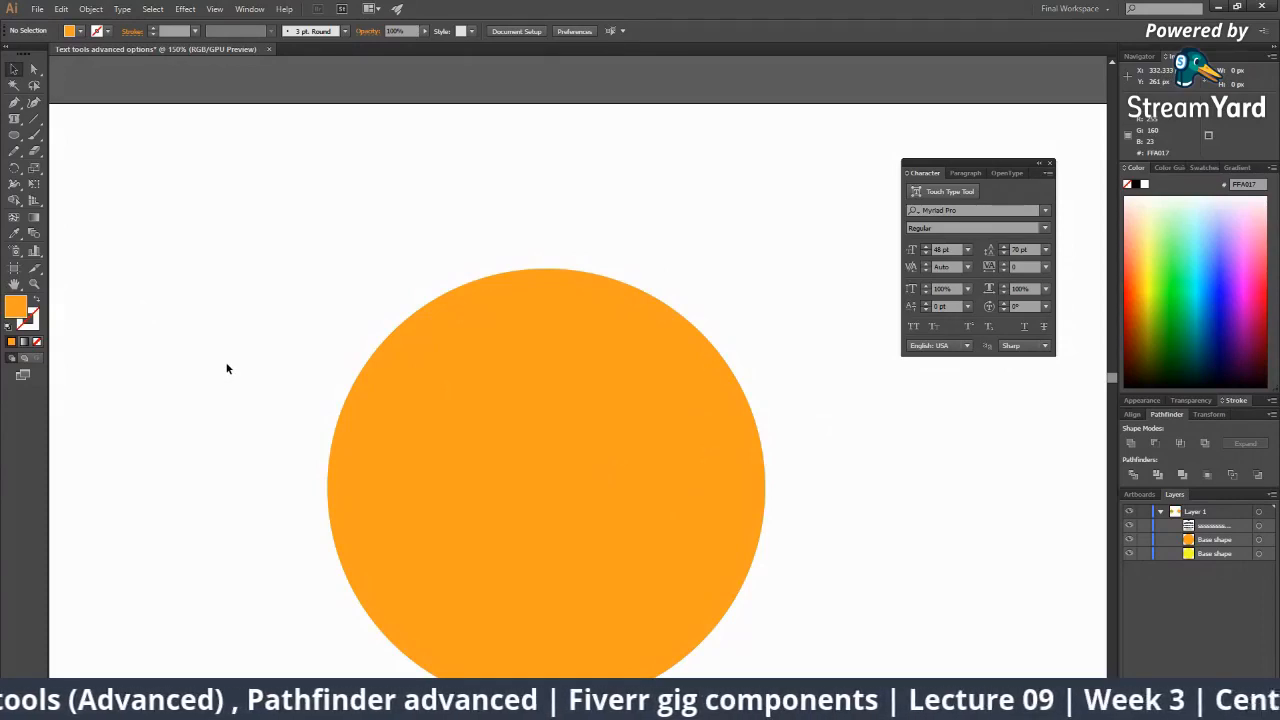
key("z")
left_click(575, 437, "alt")
left_click(575, 438, "alt")
left_click(575, 439, "alt")
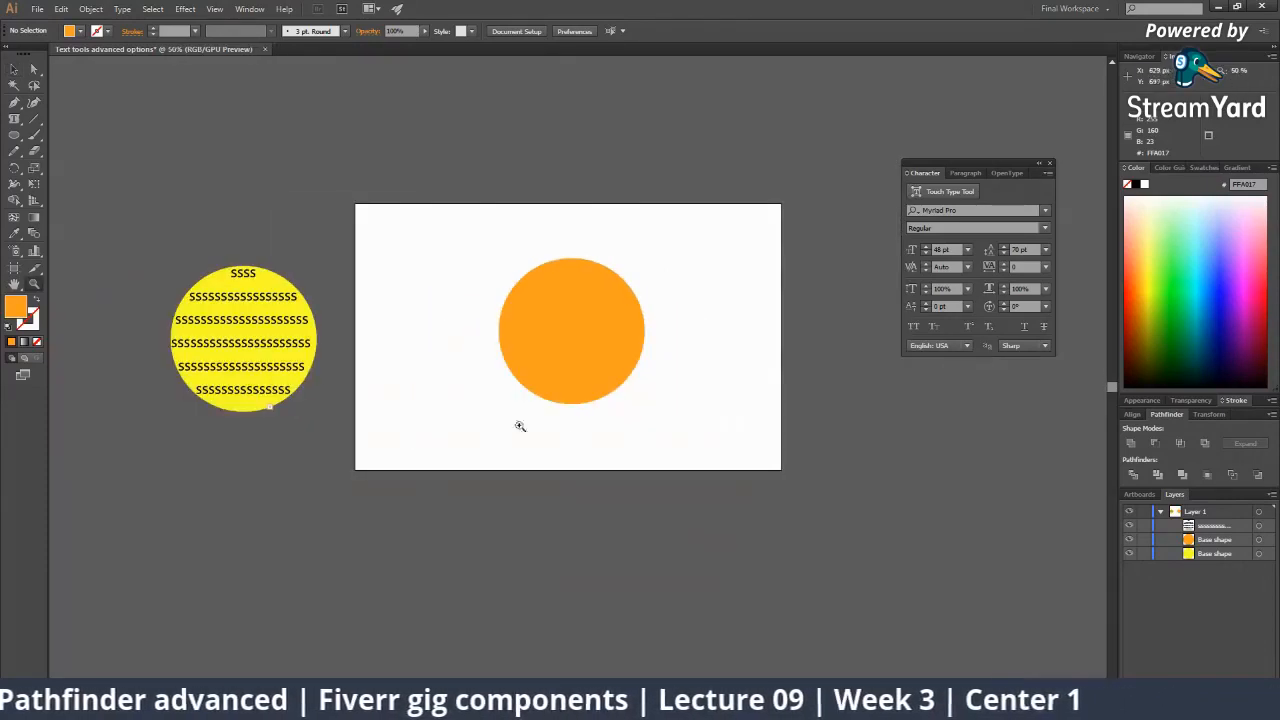
Choose the Type on a Path Tool, after briefly moving and restoring the yellow circle.
key("v")
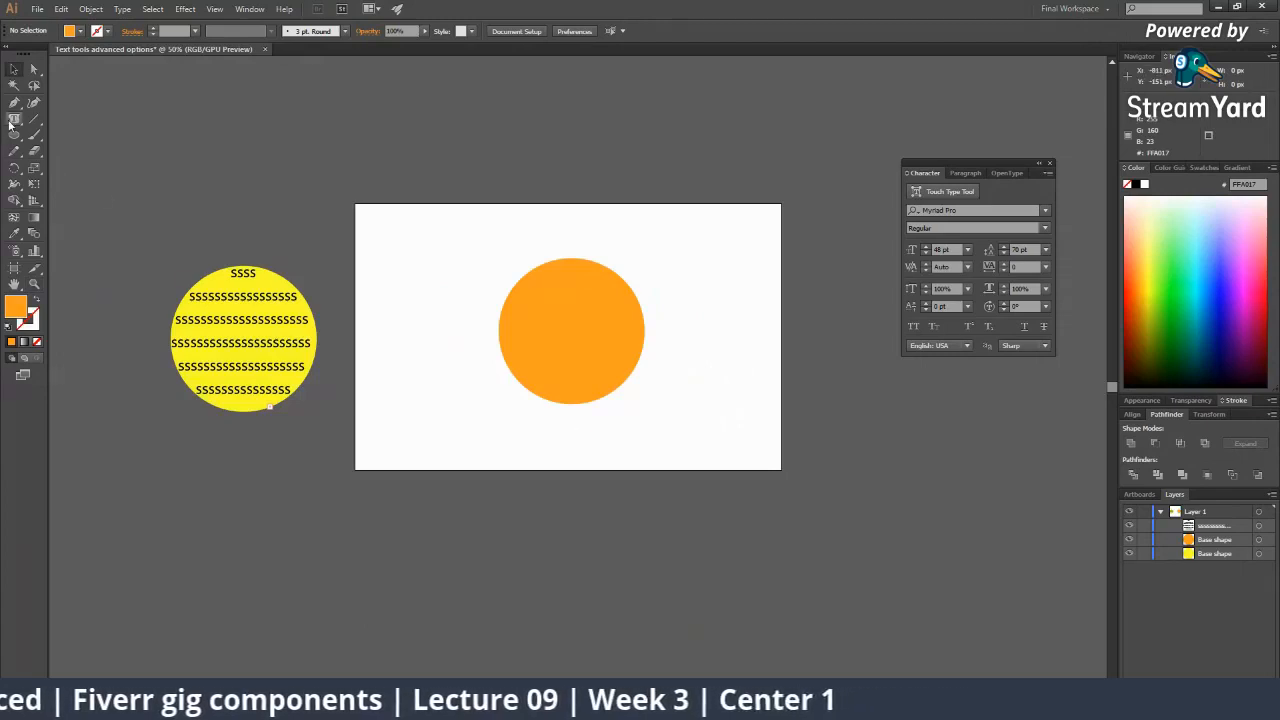
left_click_drag(14, 118, 66, 199)
left_click_drag(304, 310, 407, 187)
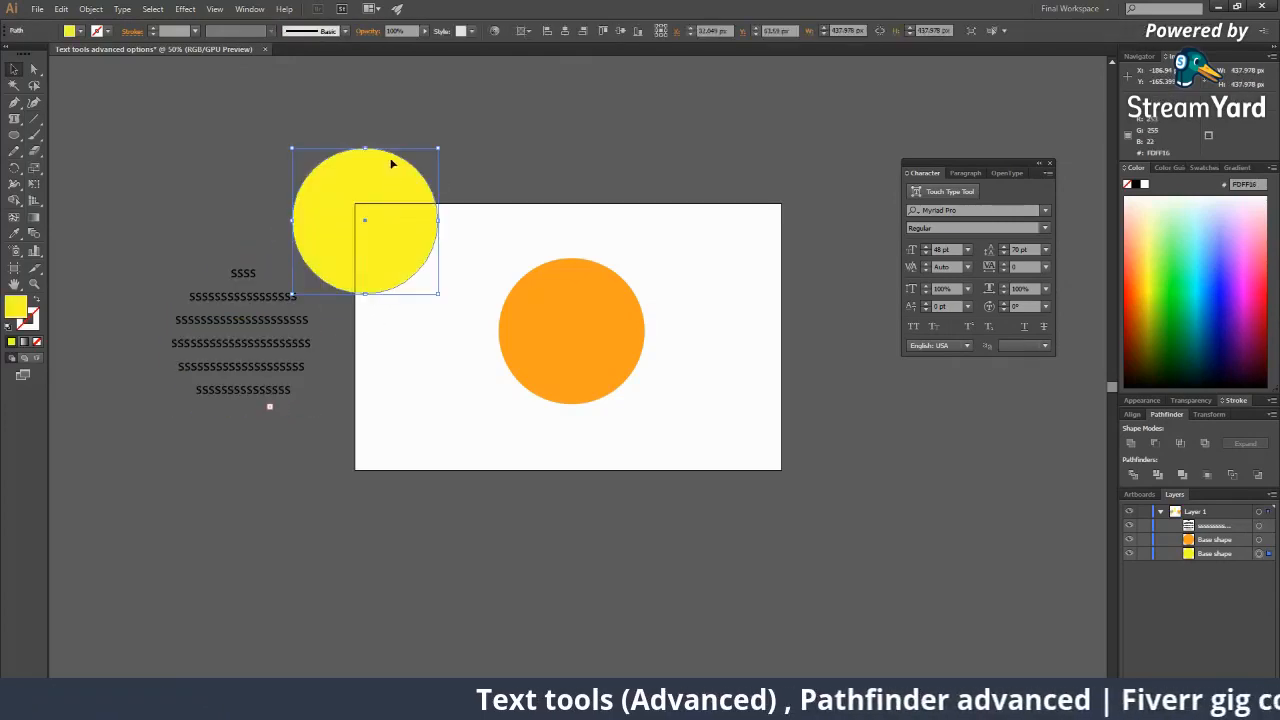
left_click(390, 140)
left_click(370, 162)
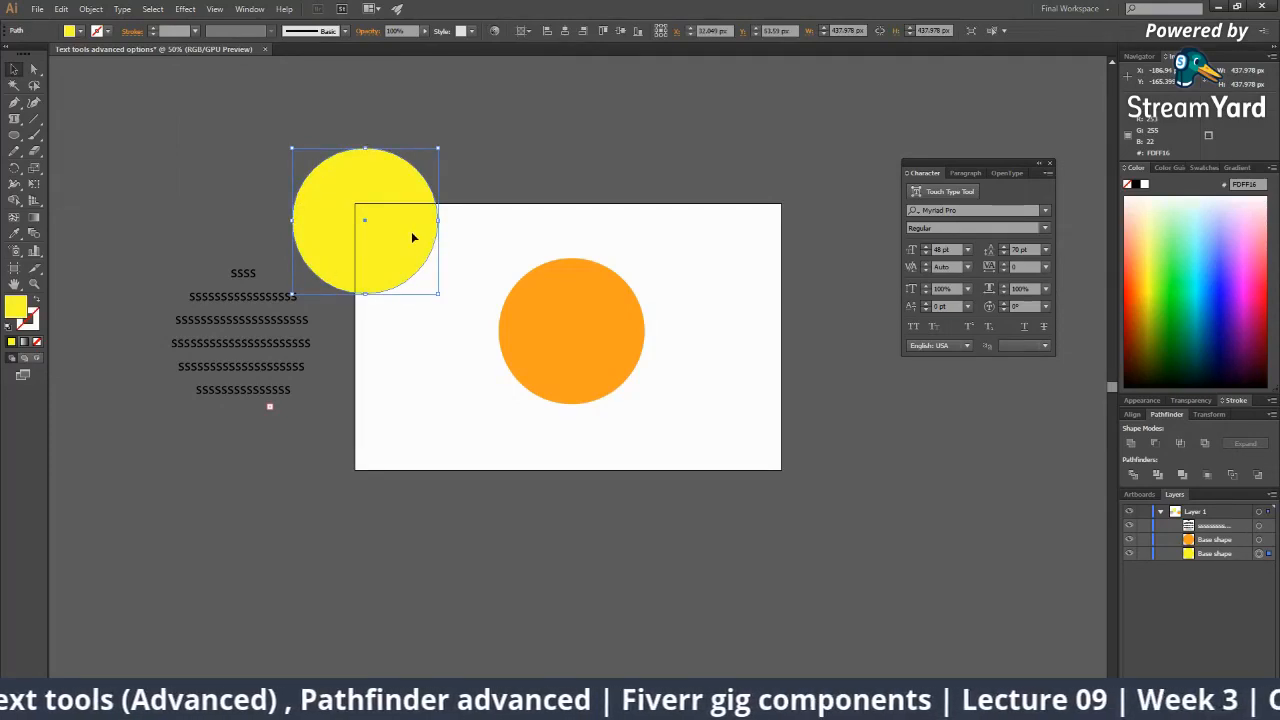
key("ctrl+z")
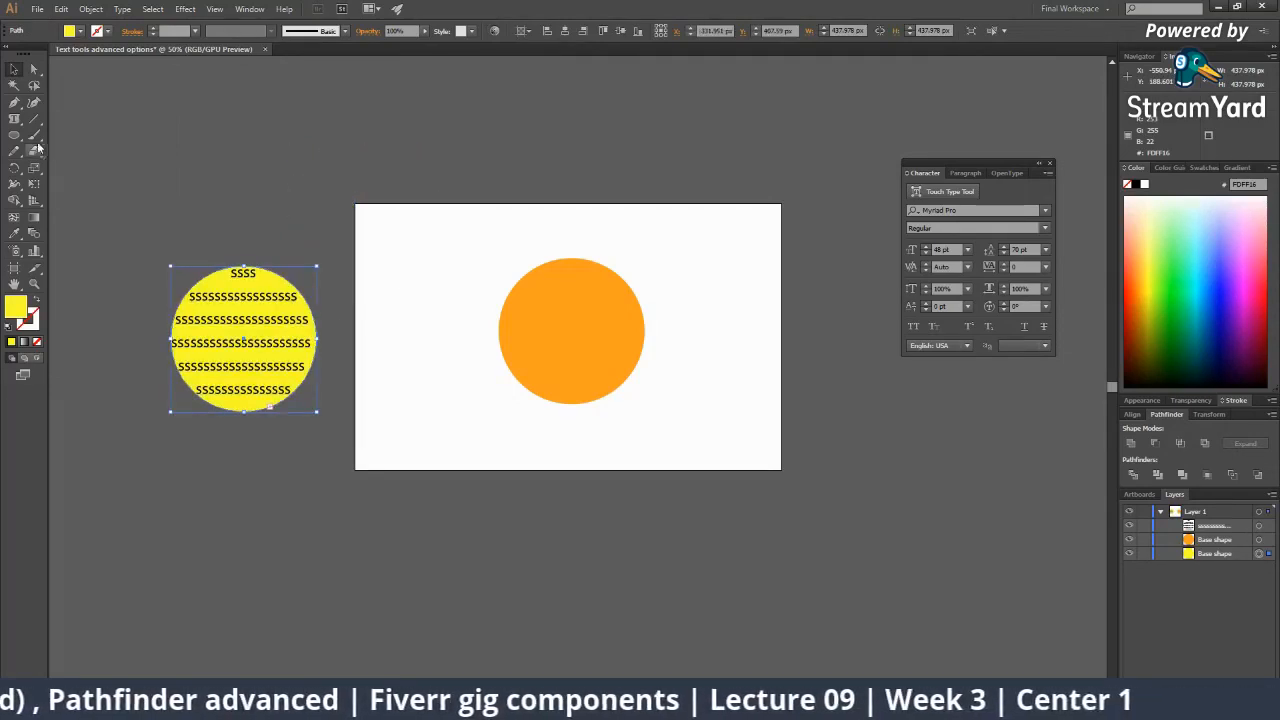
left_click_drag(15, 118, 58, 150)
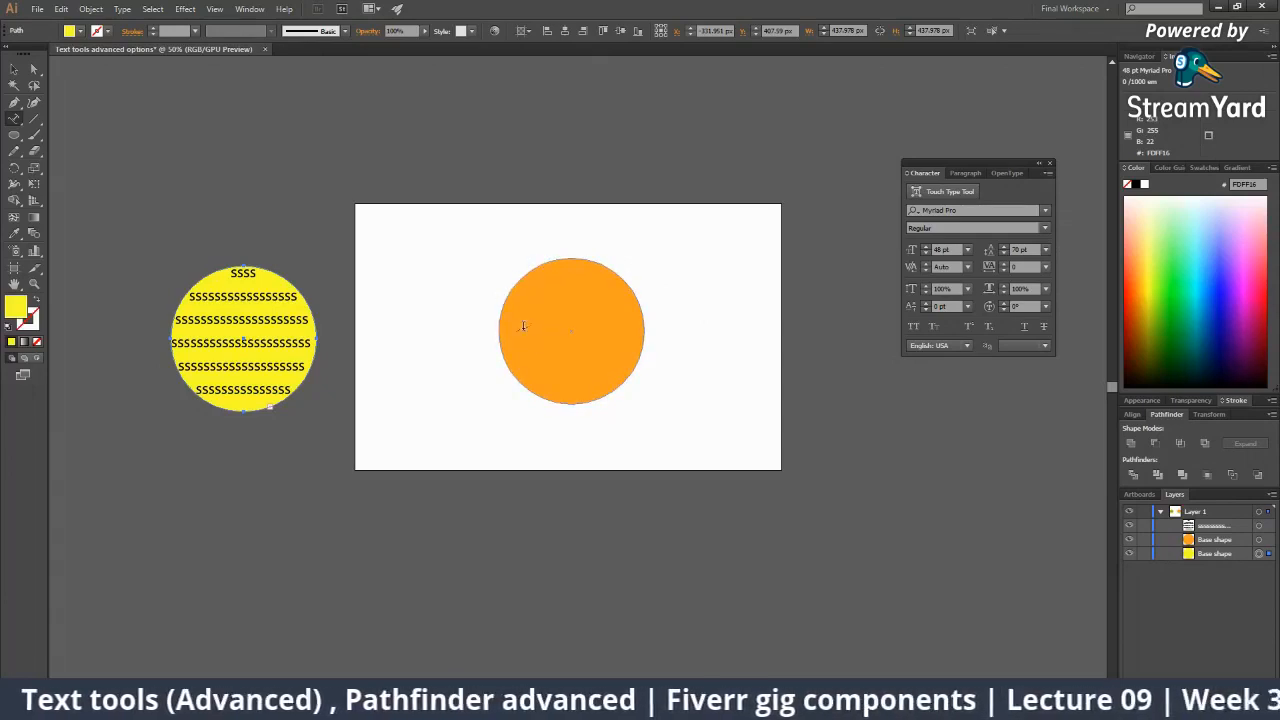
key("z")
left_click(570, 316)
left_click(570, 316)
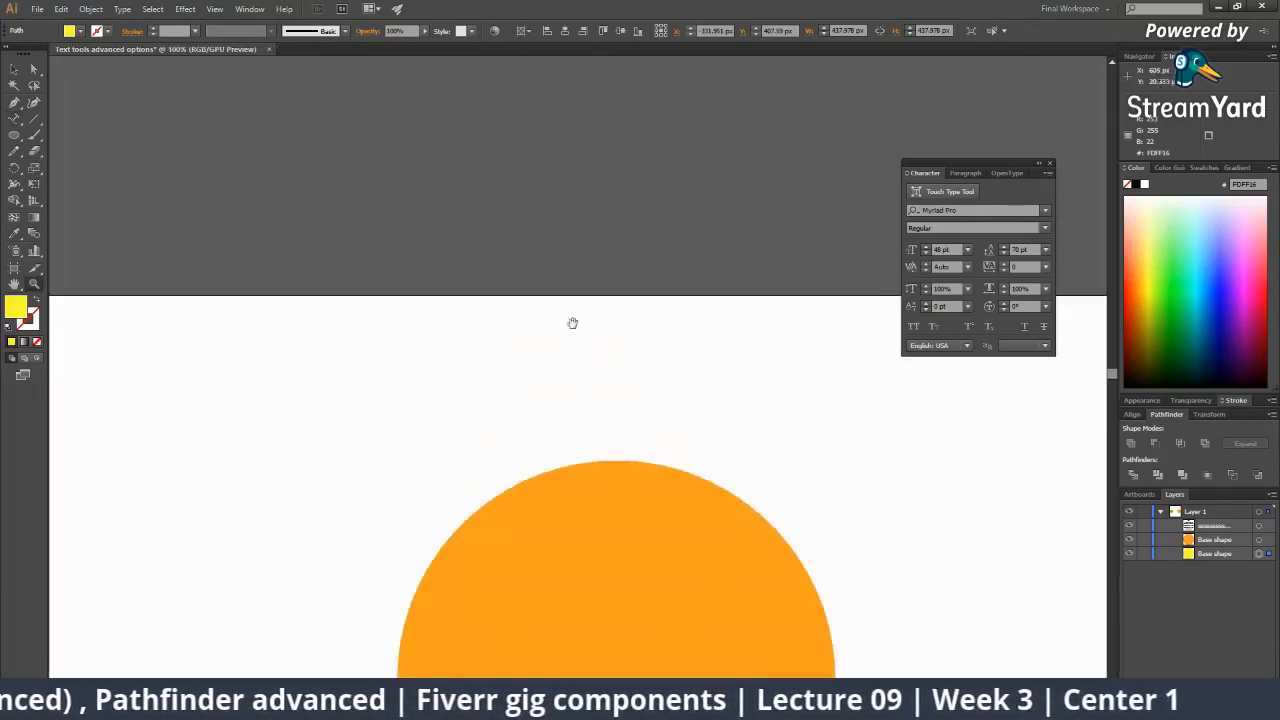
left_click(509, 342)
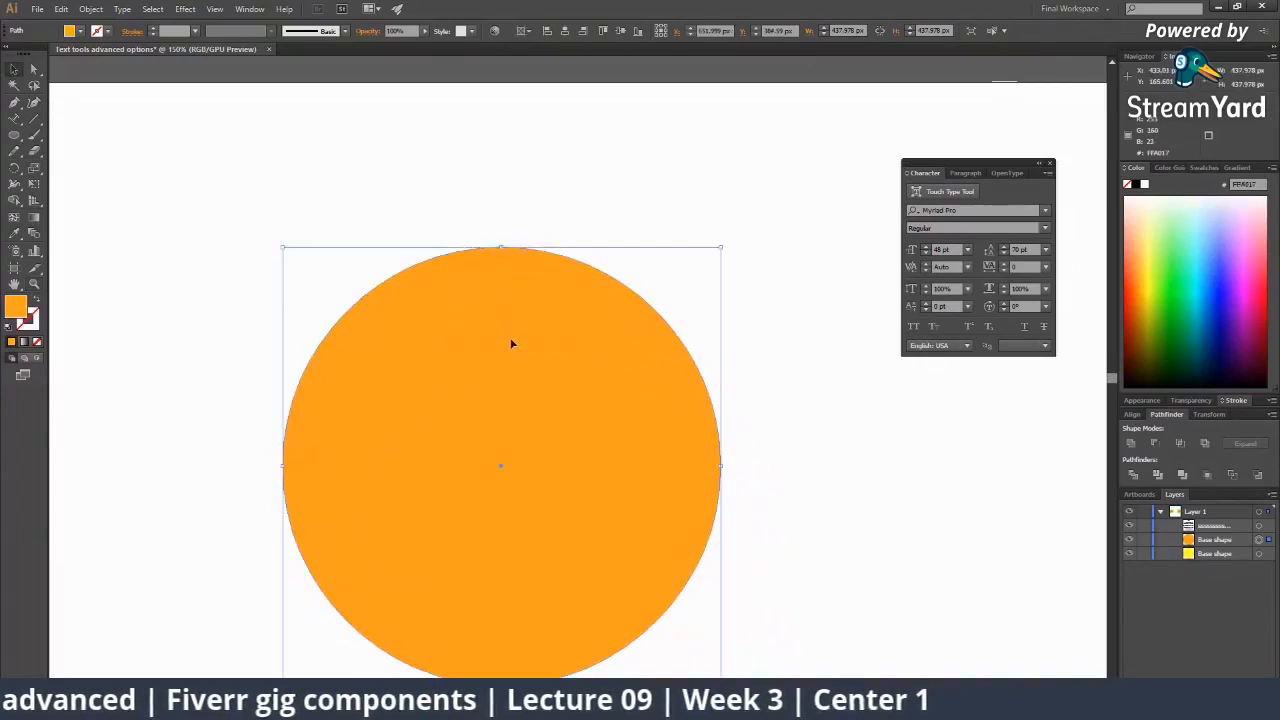
left_click(481, 212)
left_click(511, 315)
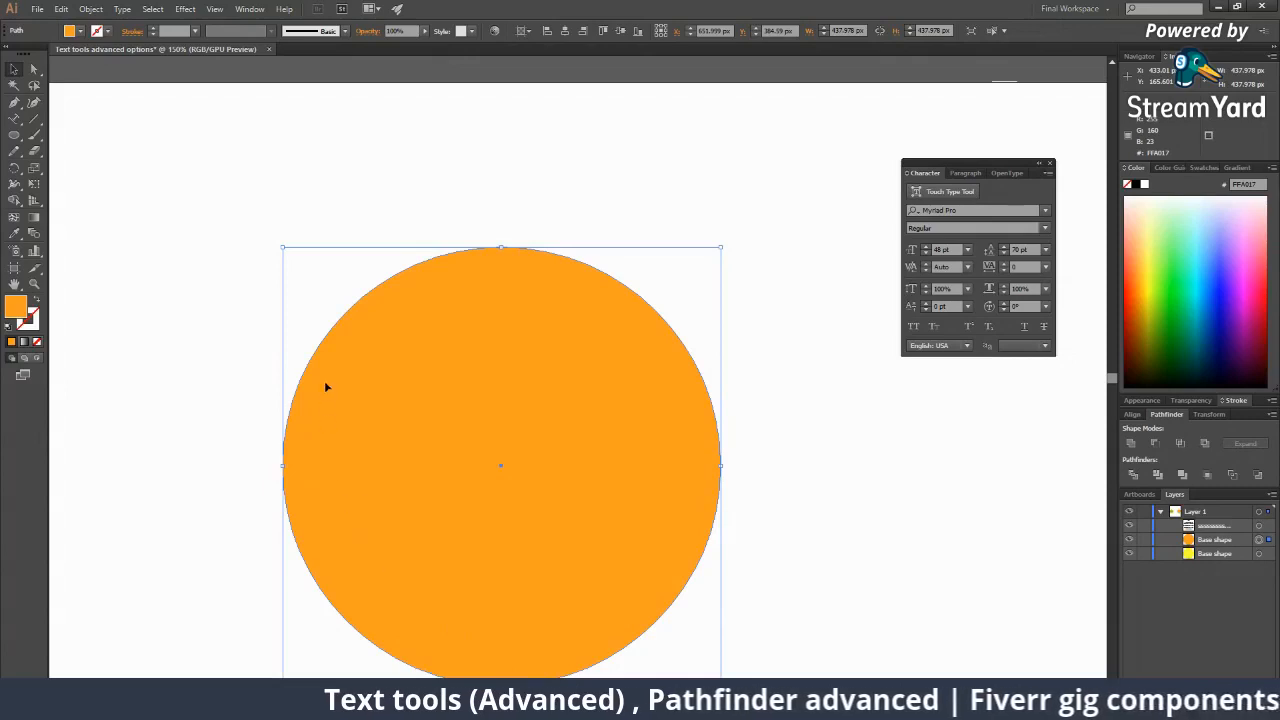
scroll(410, 314, "down", 1)
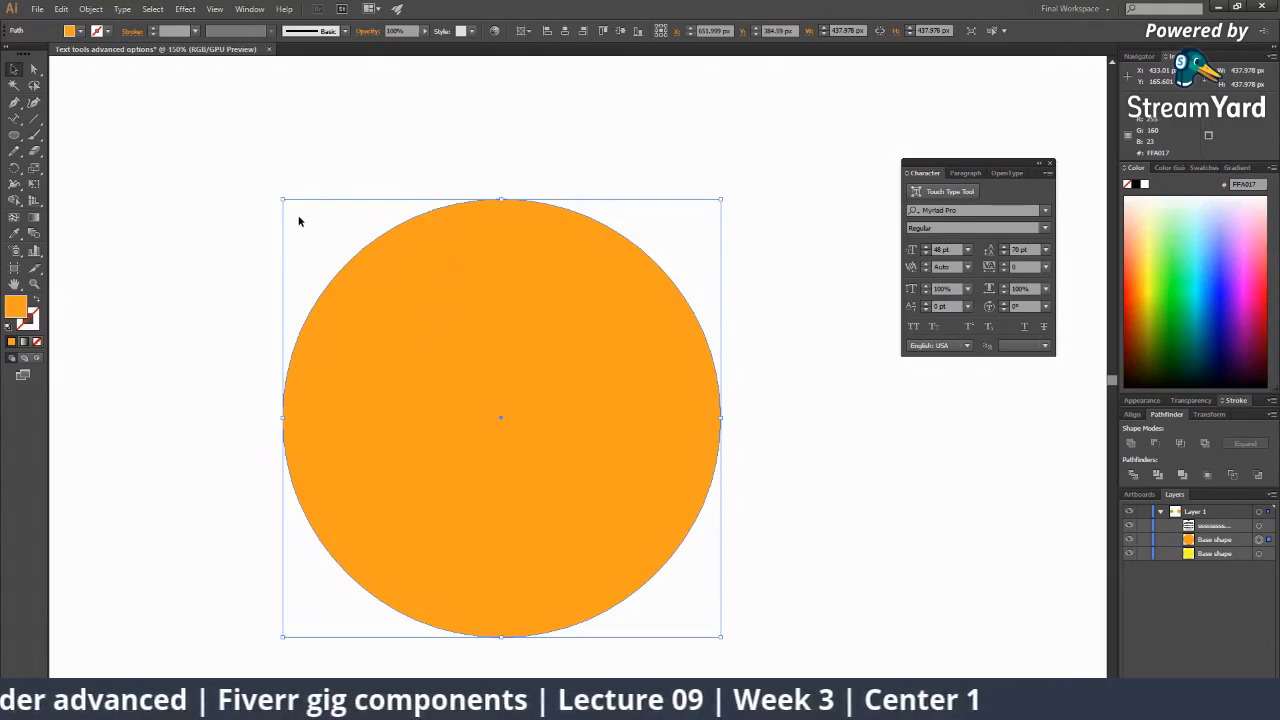
left_click_drag(14, 118, 57, 150)
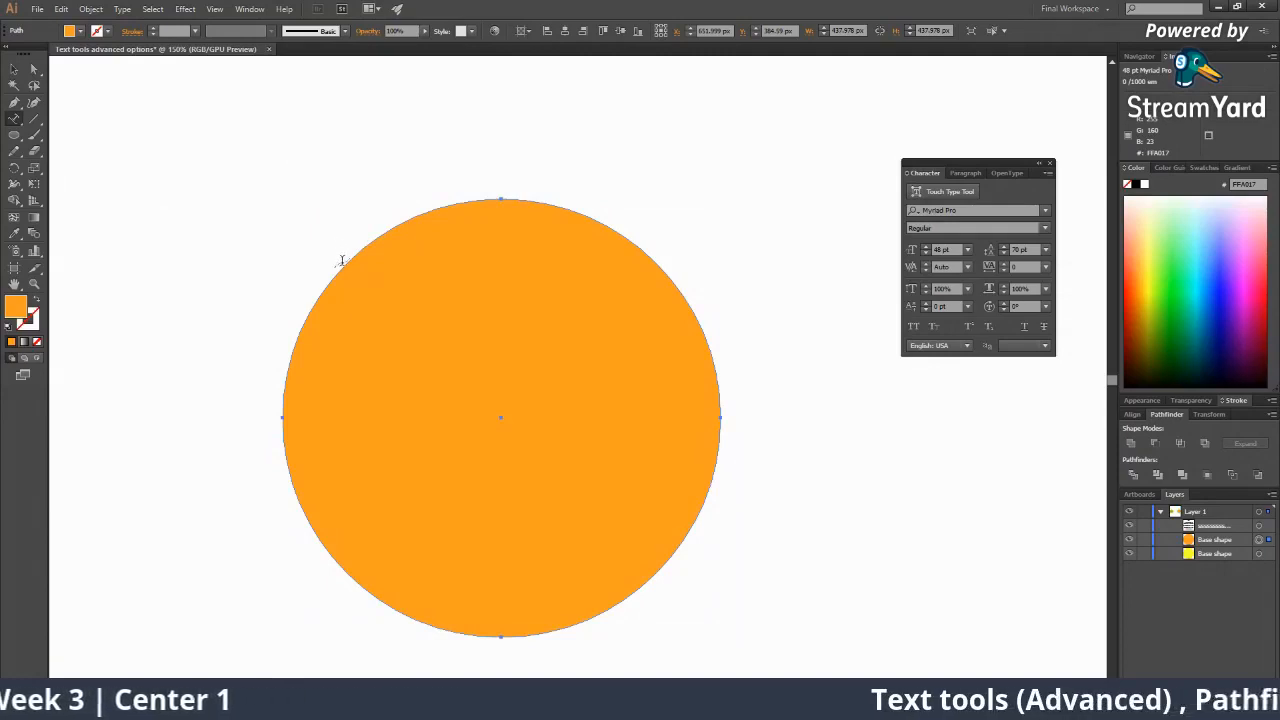
Type 'Logo Design for Fashion' along the orange circle's outline and select the path text.
left_click(305, 317)
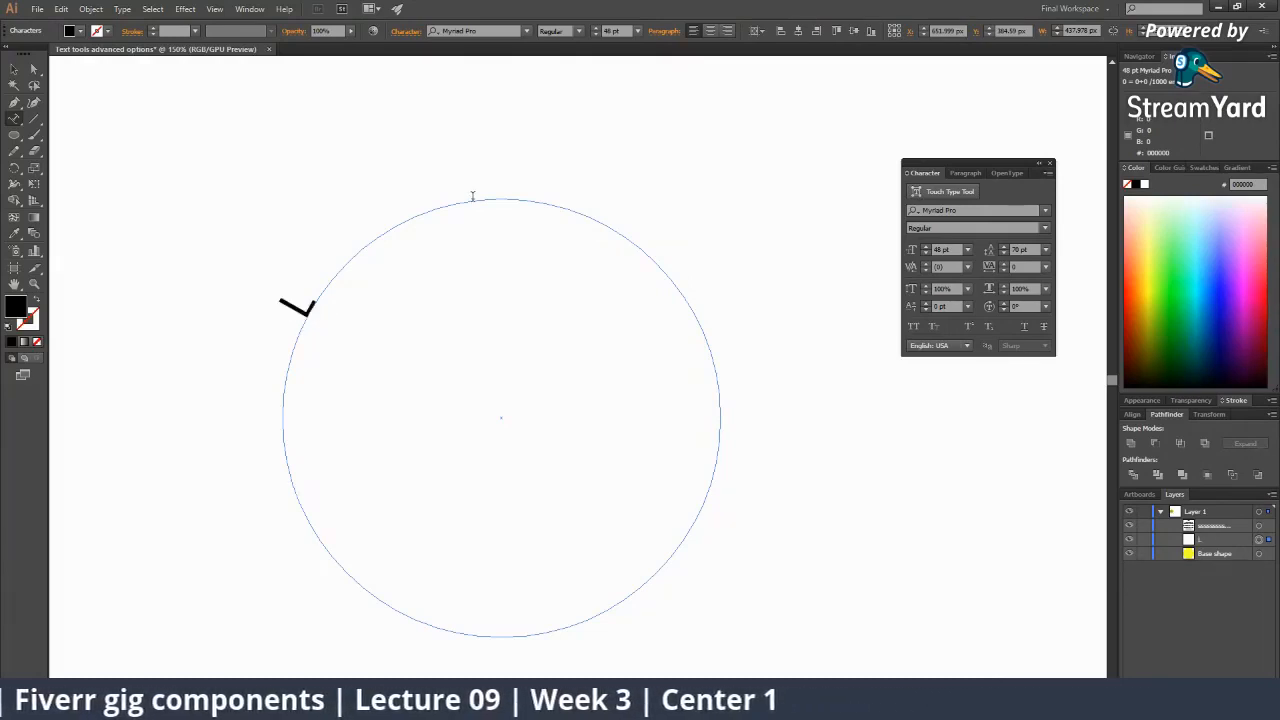
type("Logo de")
key("BackSpace")
key("BackSpace")
key("BackSpace")
key("BackSpace")
key("BackSpace")
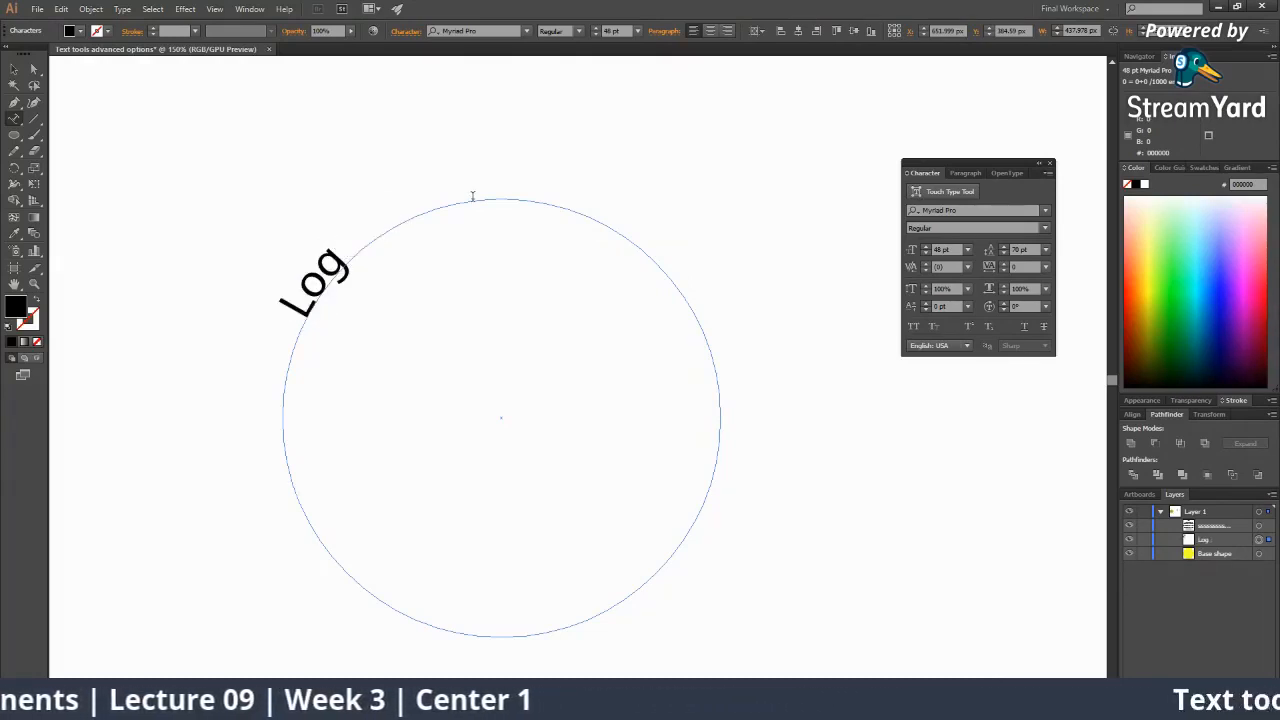
type("ogo Des")
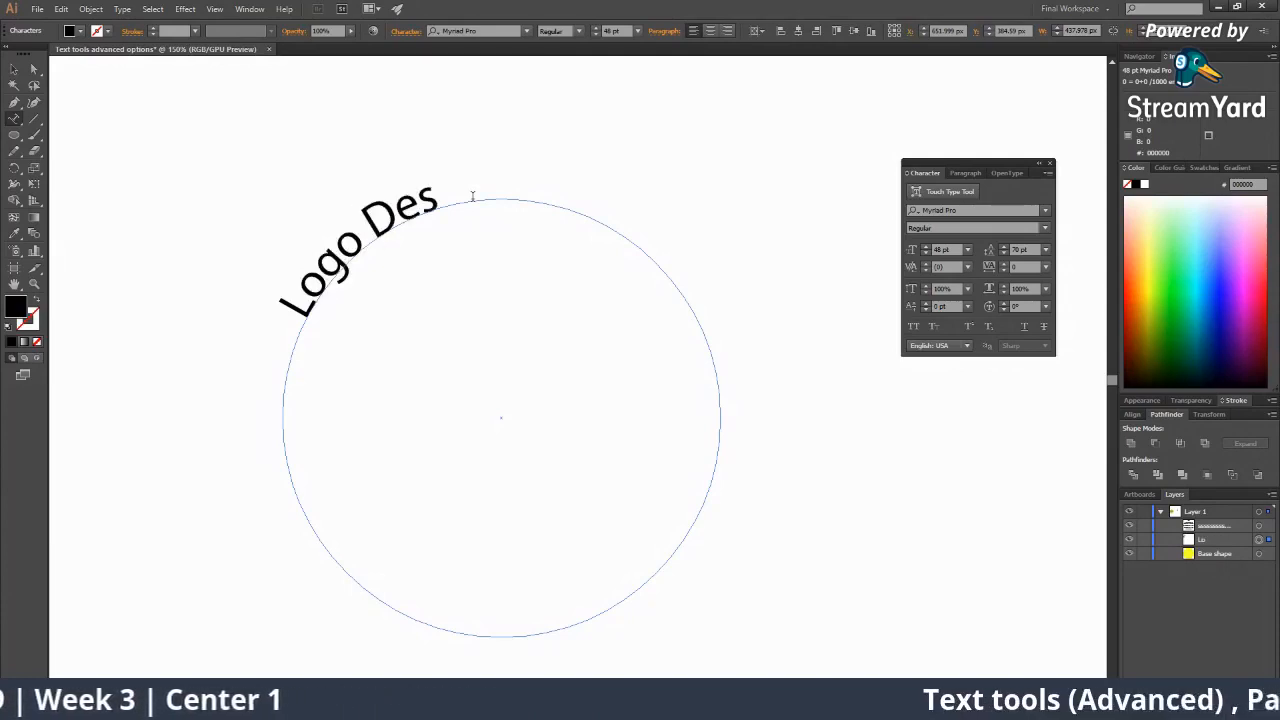
type("ign for F")
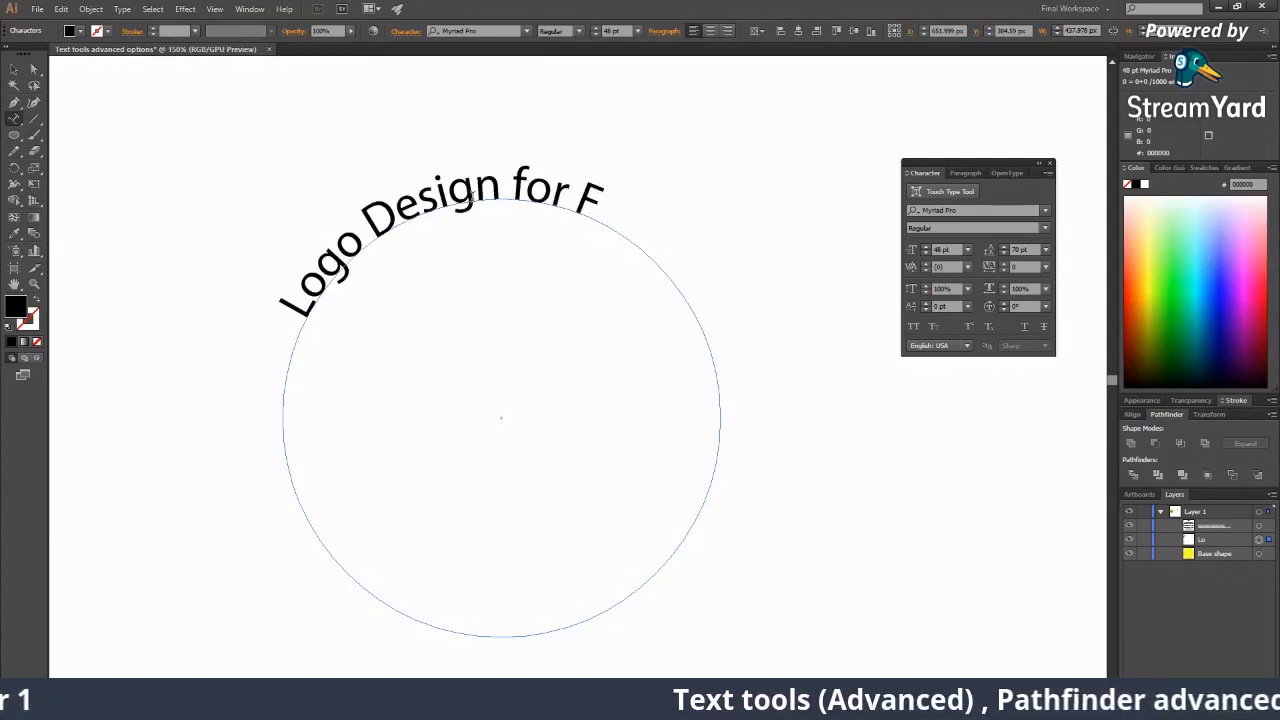
type("ashion")
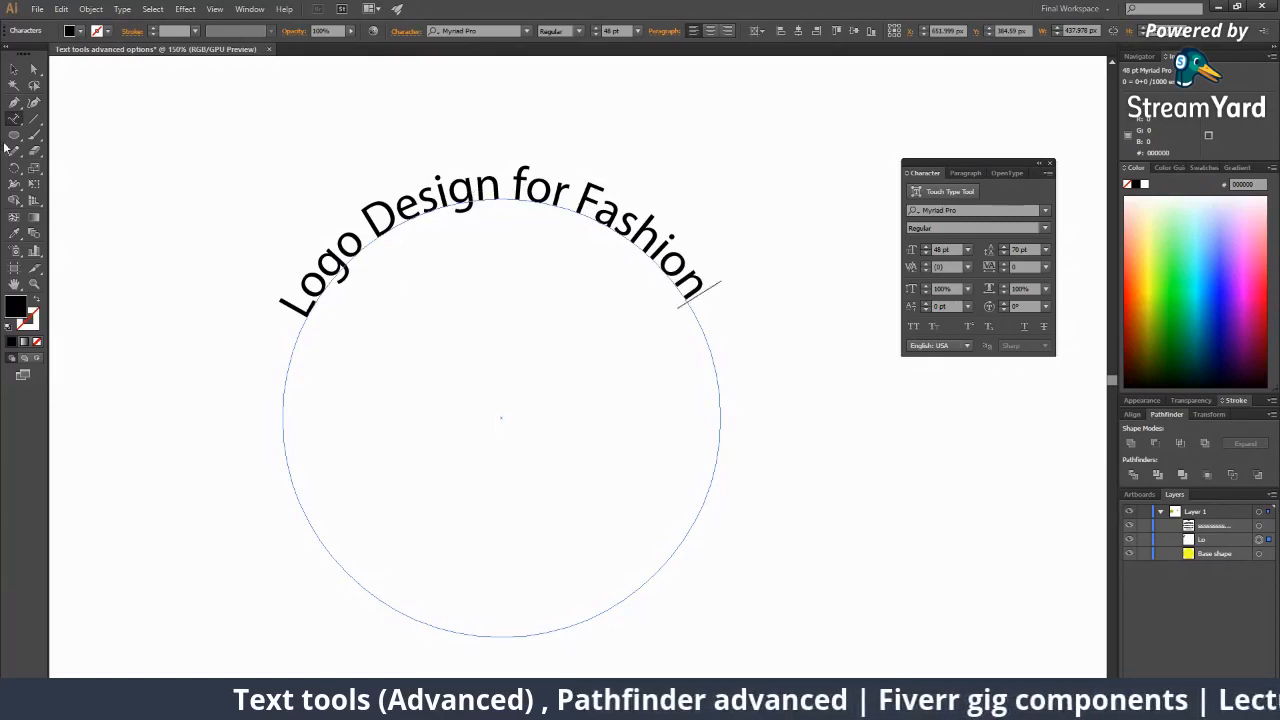
left_click(14, 68)
left_click(782, 417)
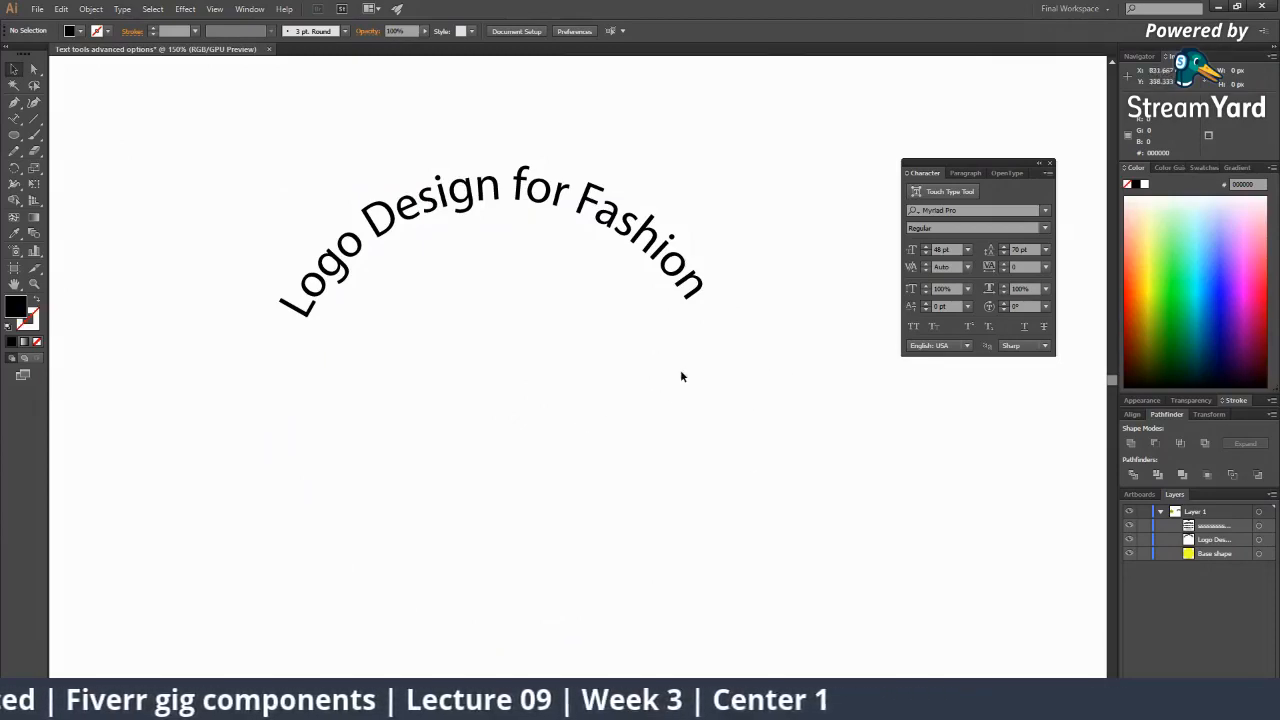
left_click(700, 288)
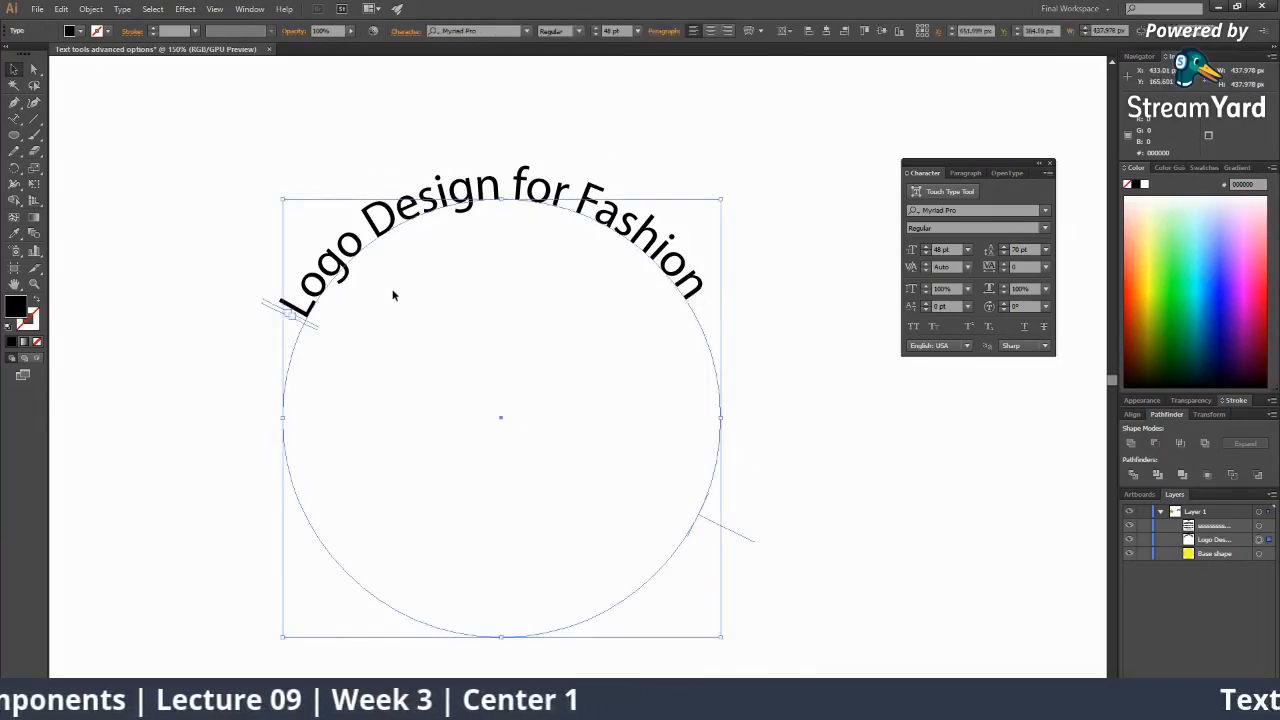
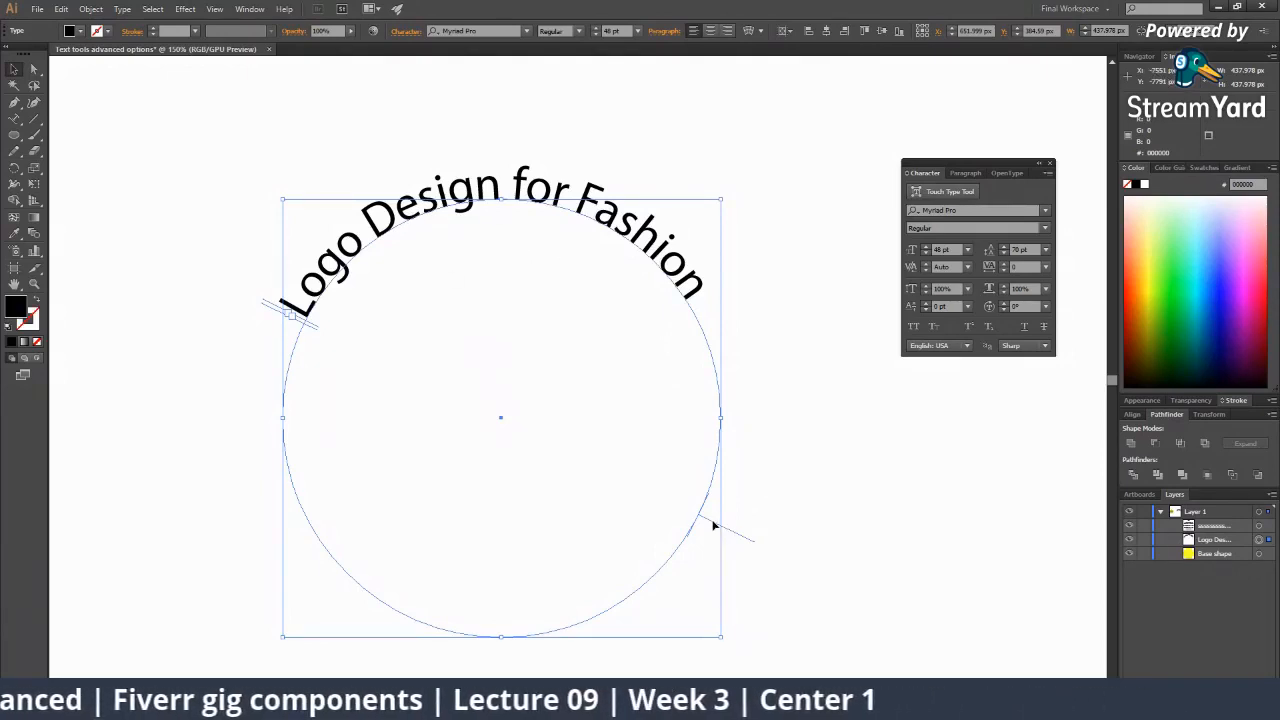
Shift the curved text slightly along its circle, then zoom in and select it.
left_click_drag(713, 525, 711, 537)
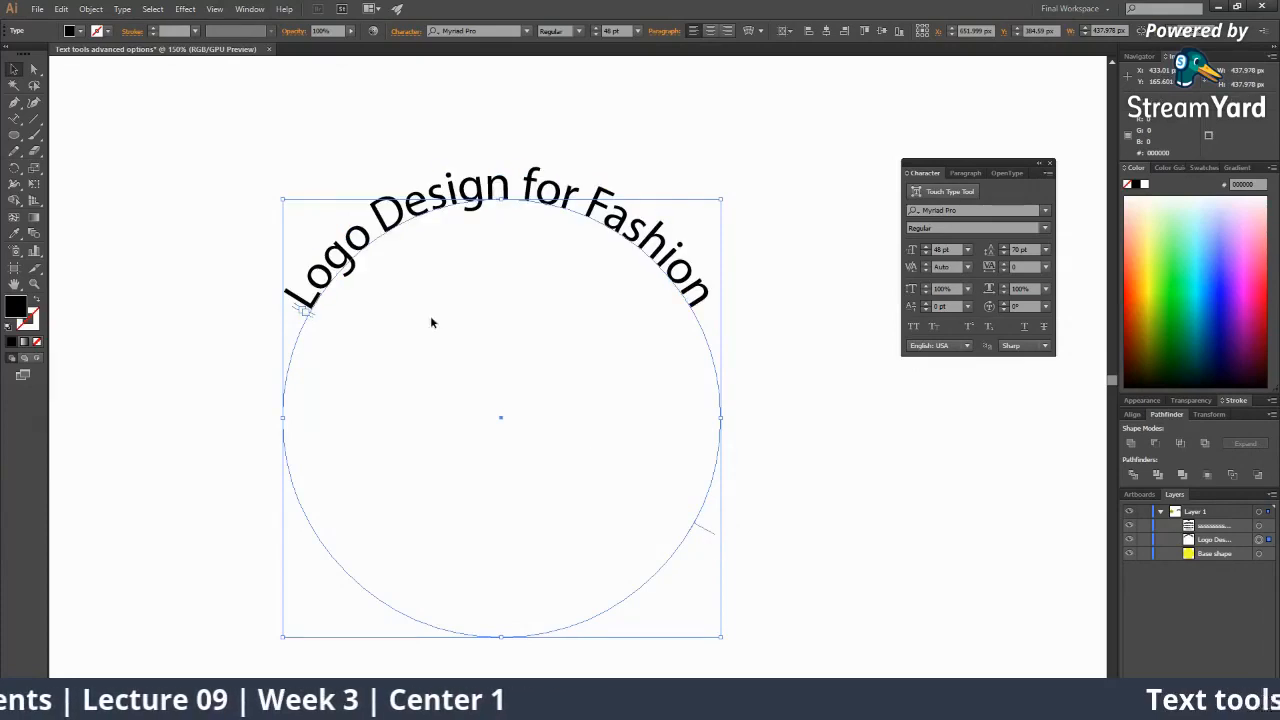
left_click(522, 146)
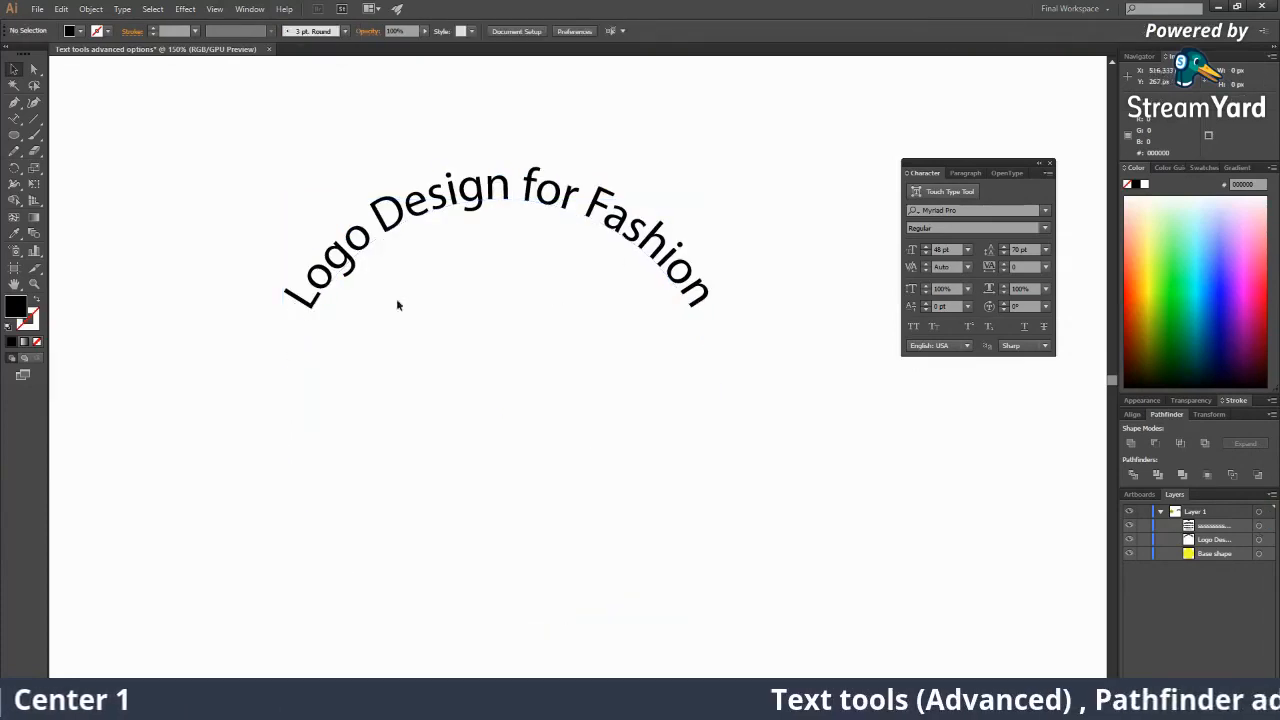
left_click(486, 194)
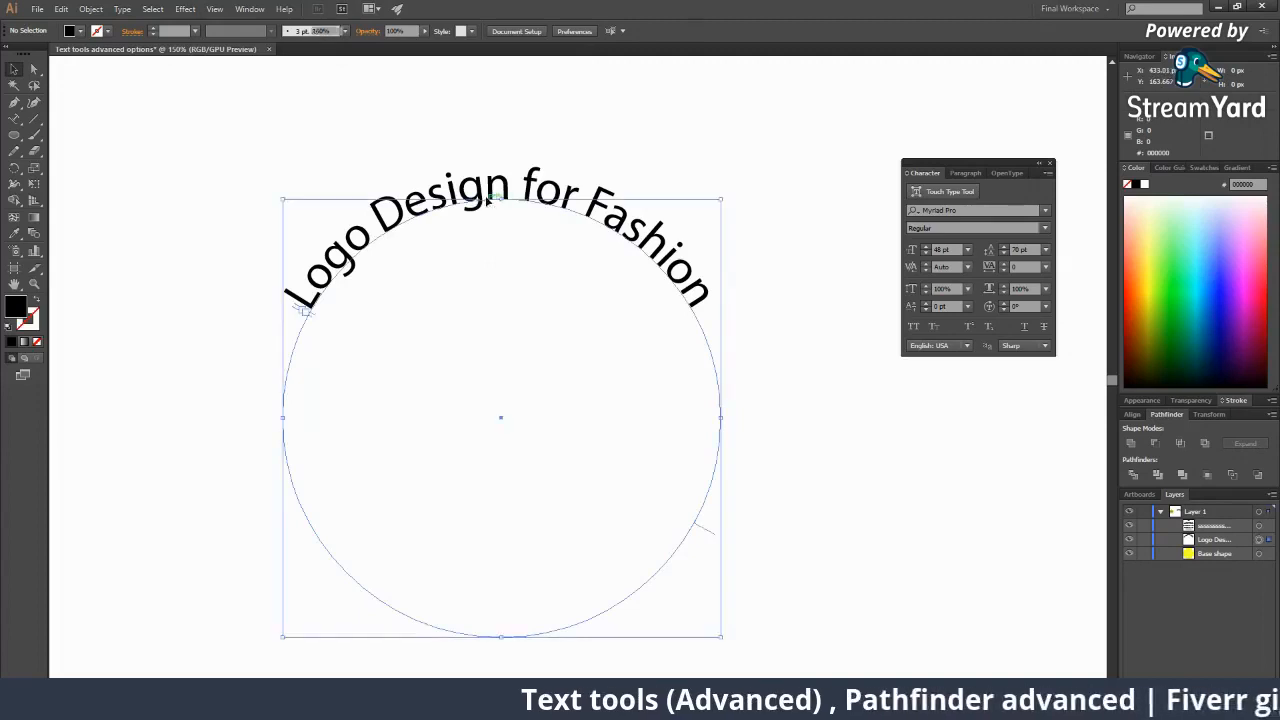
left_click(674, 374)
key("ctrl+minus")
key("ctrl+minus")
key("ctrl+minus")
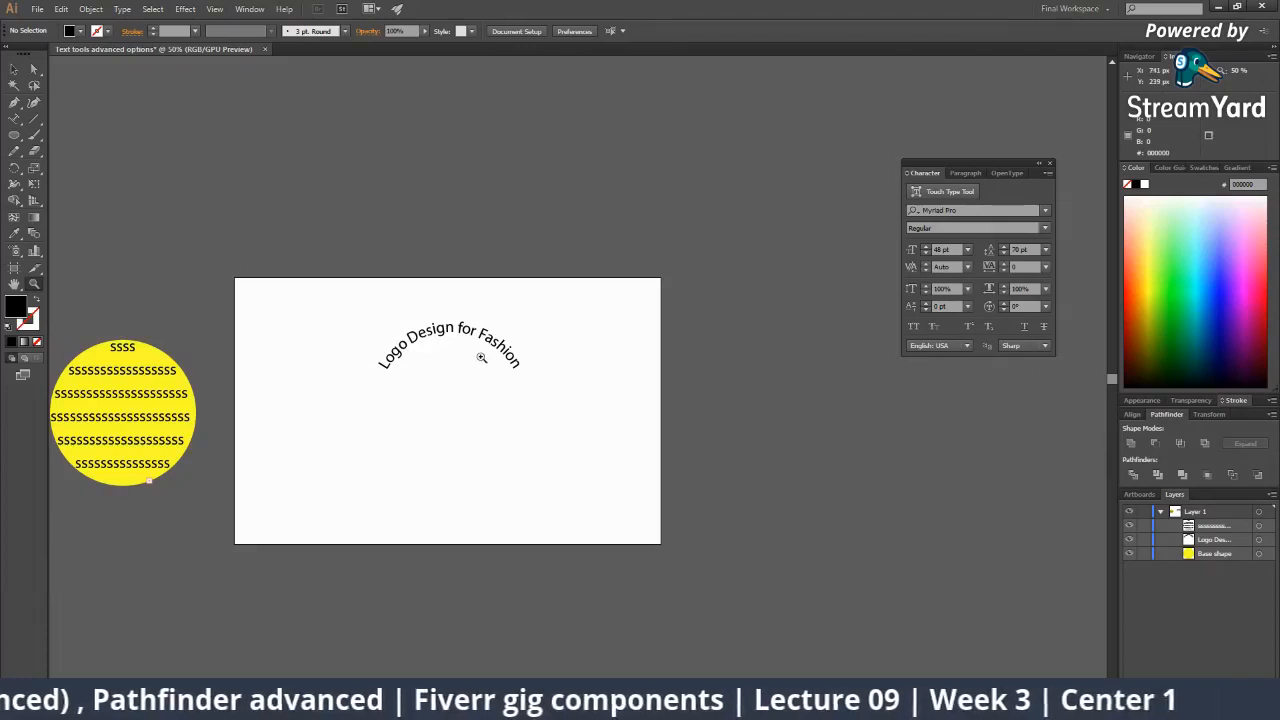
left_click(481, 357)
left_click(482, 358)
left_click(549, 386)
left_click(550, 386)
left_click_drag(563, 385, 342, 356)
key("v")
left_click(606, 332)
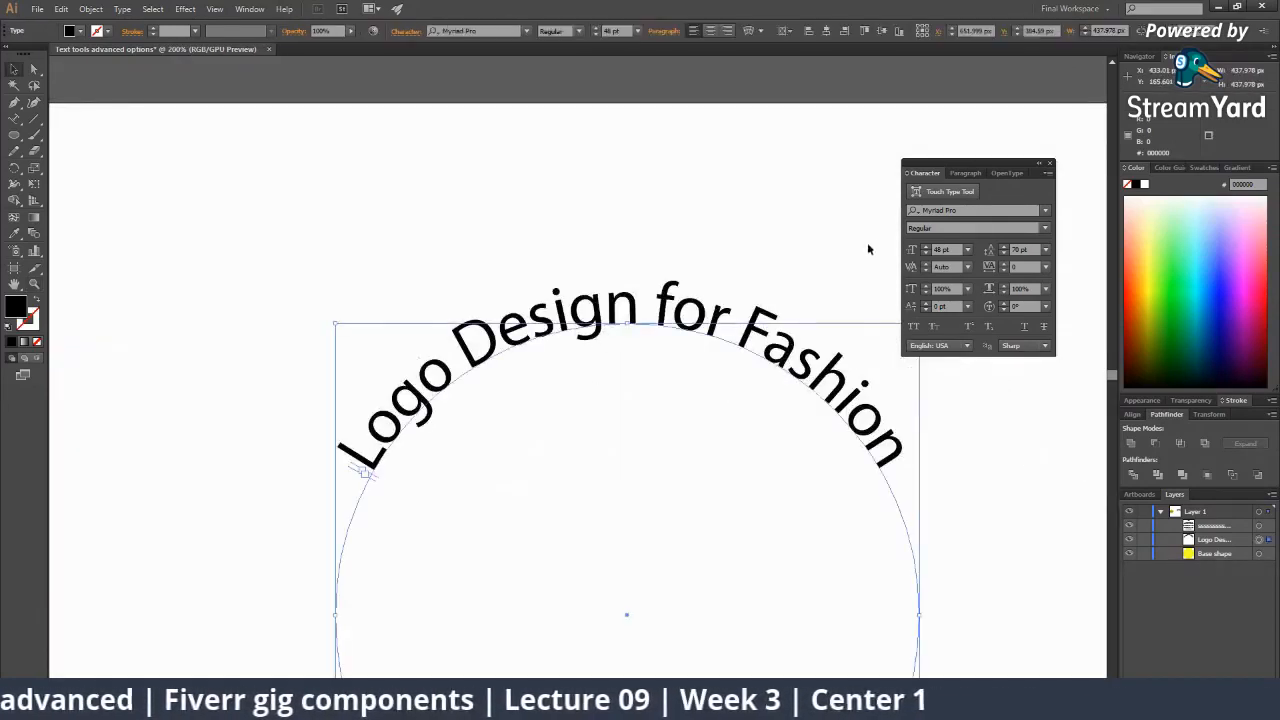
Change the curved text's font from Myriad Pro to Noto Sans Armenian.
left_click(965, 207)
key("Down")
key("Down")
key("Down")
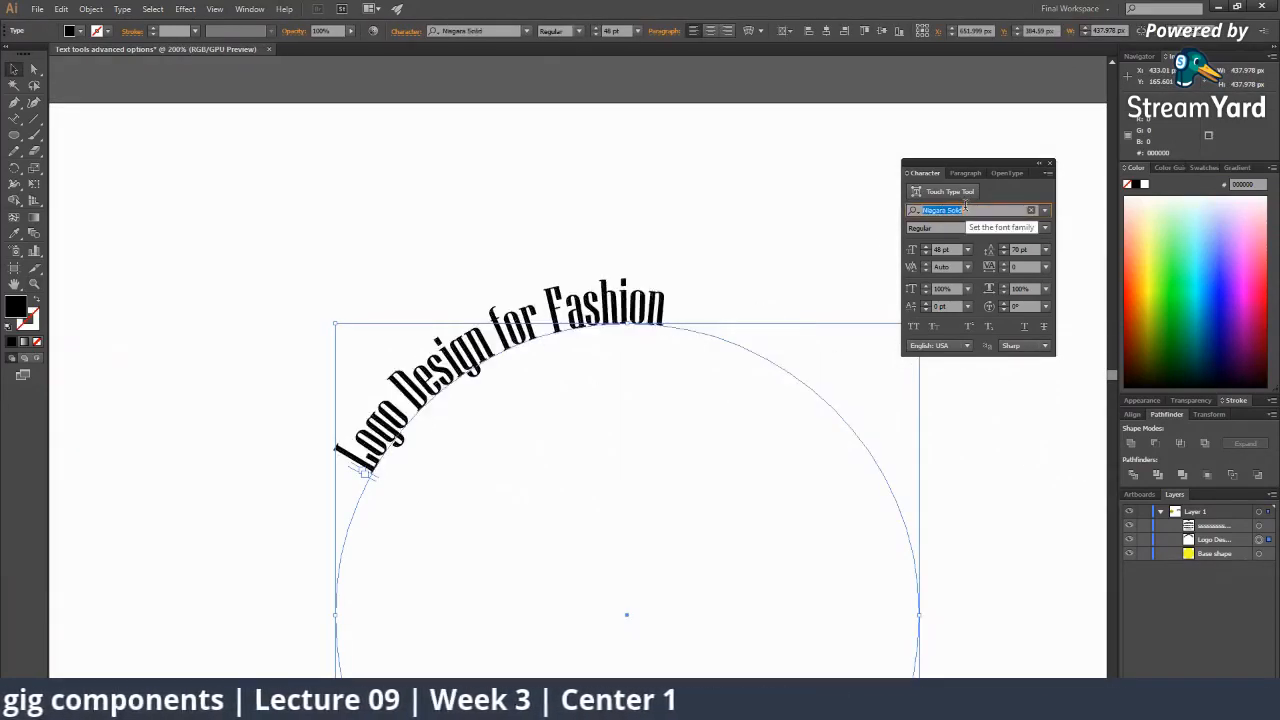
key("BackSpace")
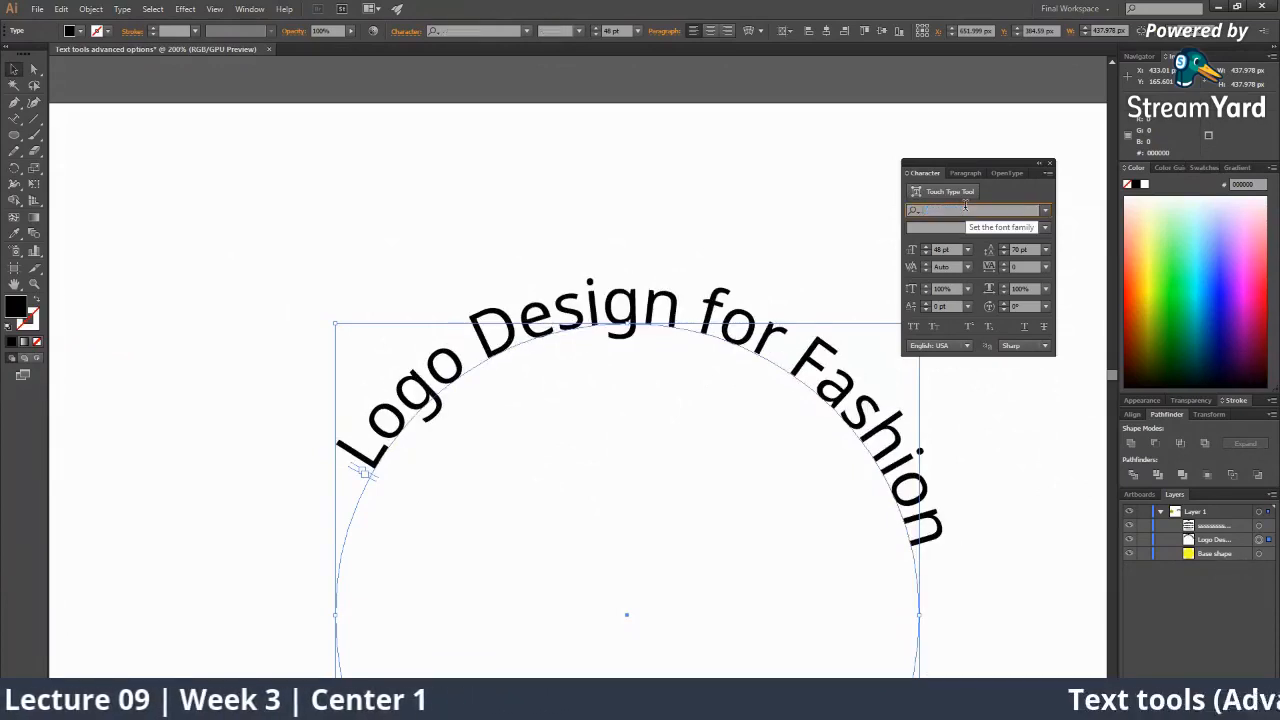
key("Return")
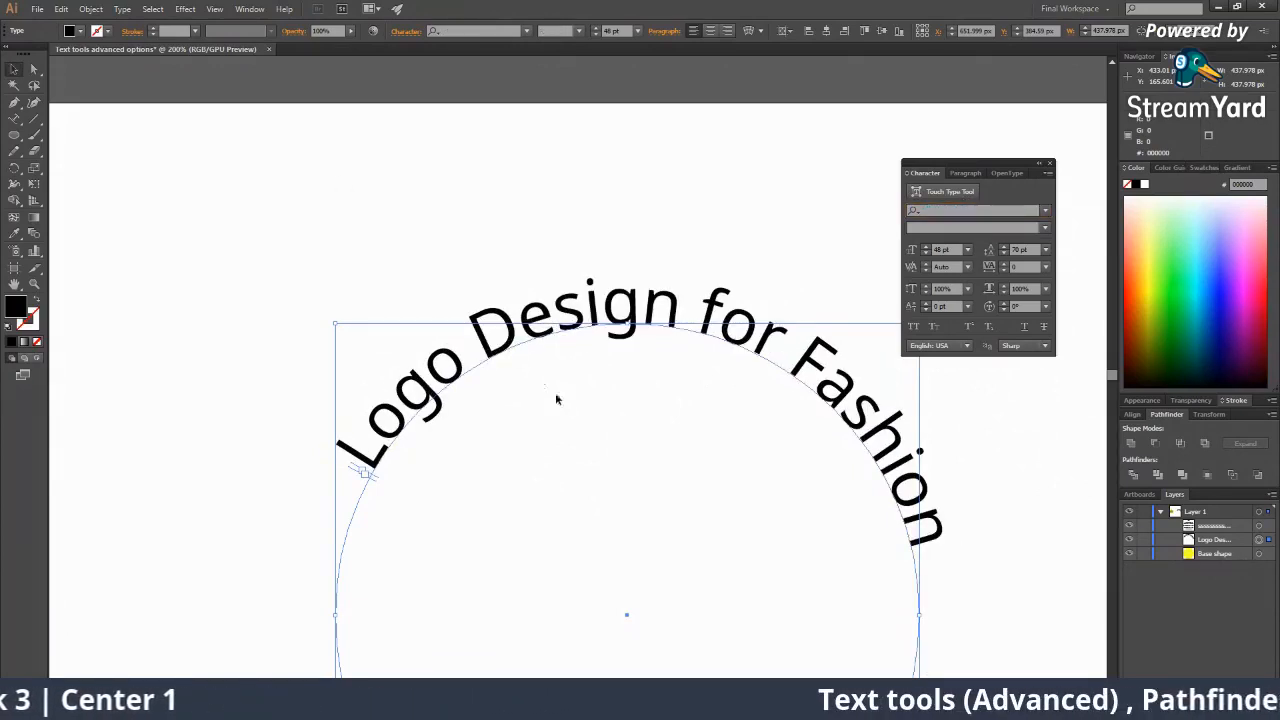
key("space")
left_click_drag(534, 368, 337, 191)
left_click(685, 564)
left_click(689, 575)
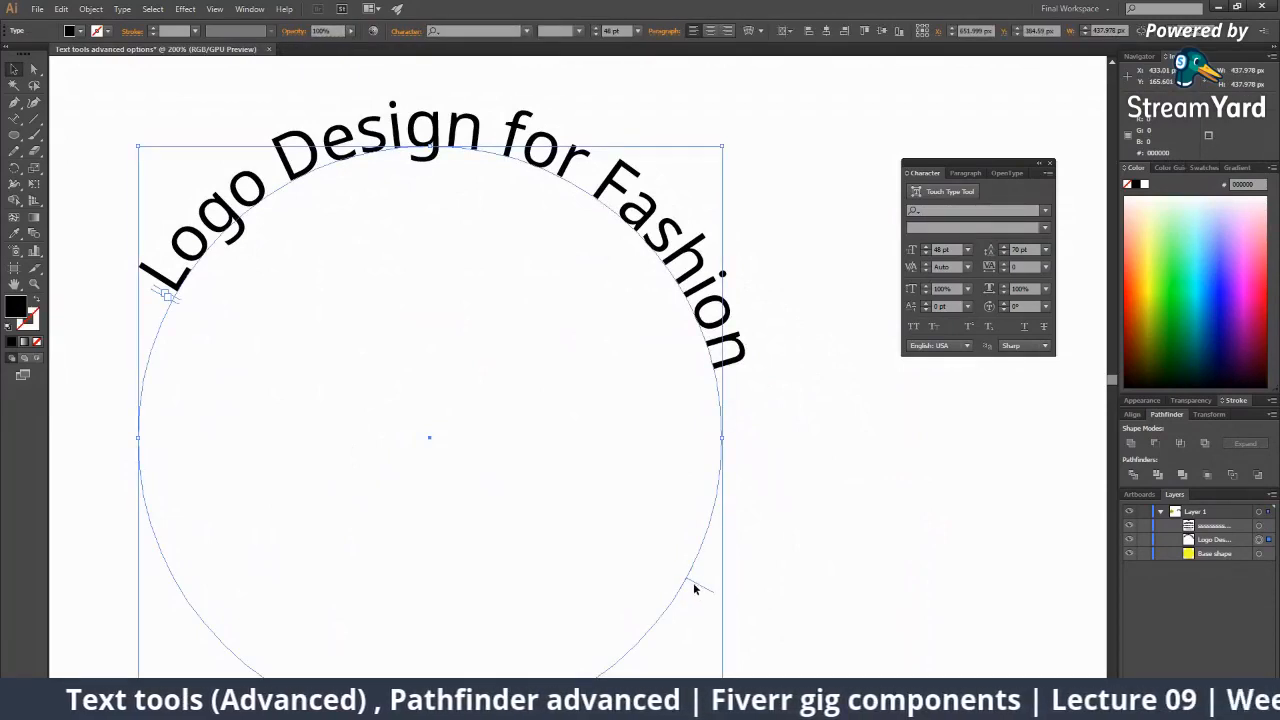
key("z")
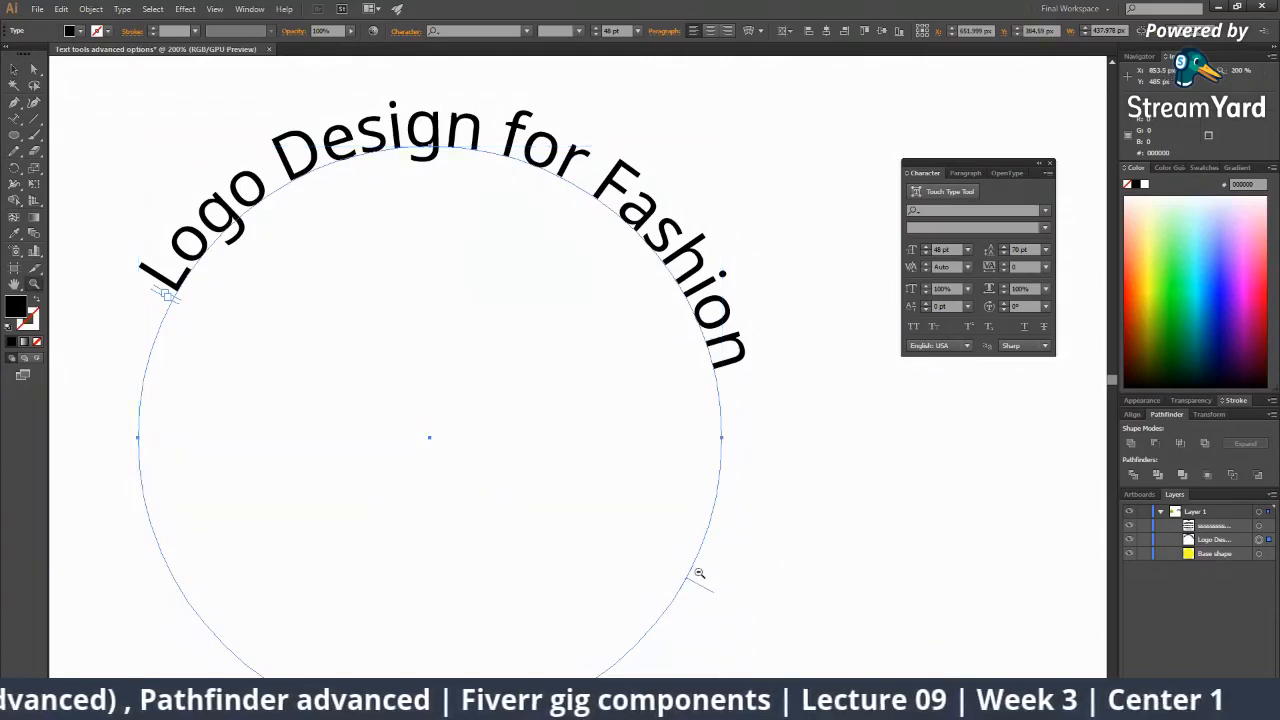
left_click(699, 573)
left_click(628, 471)
left_click(546, 360)
left_click(546, 360)
left_click(547, 358)
left_click(555, 338)
key("v")
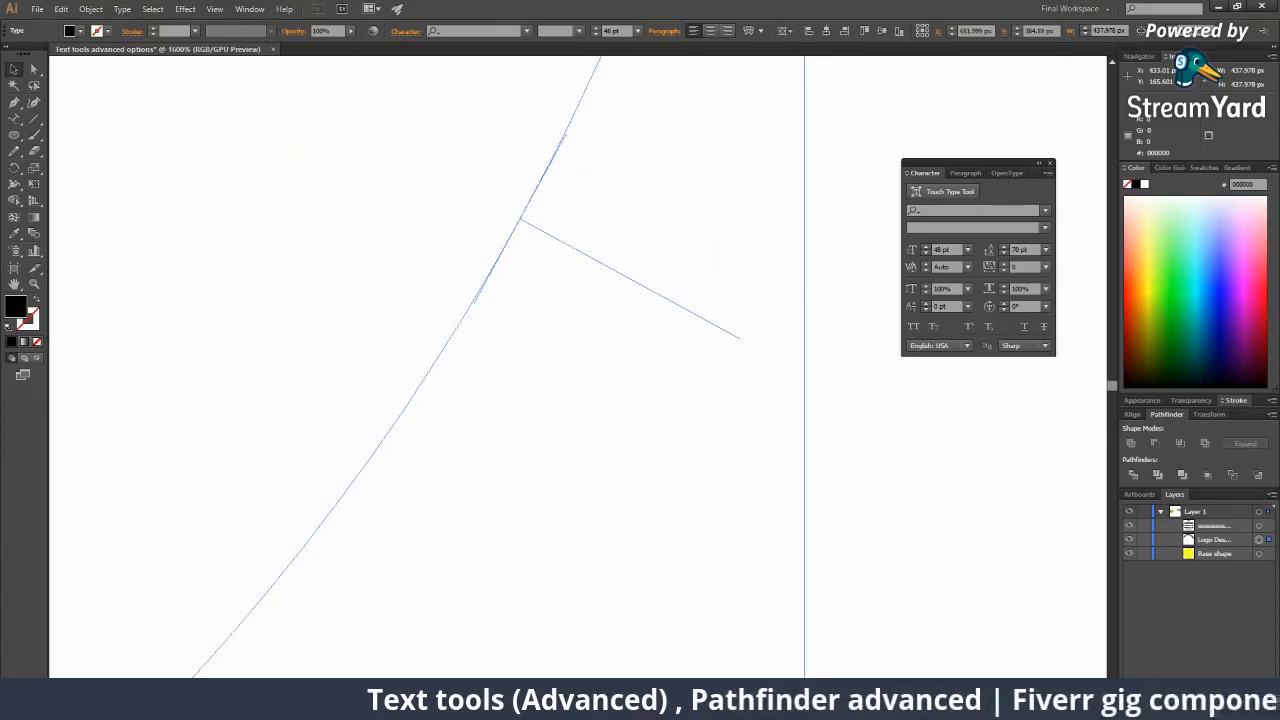
left_click(588, 260, "ctrl+alt")
left_click(569, 306, "ctrl+alt")
left_click(560, 378, "ctrl+alt")
left_click(566, 381, "ctrl+alt")
left_click(619, 428, "ctrl+alt")
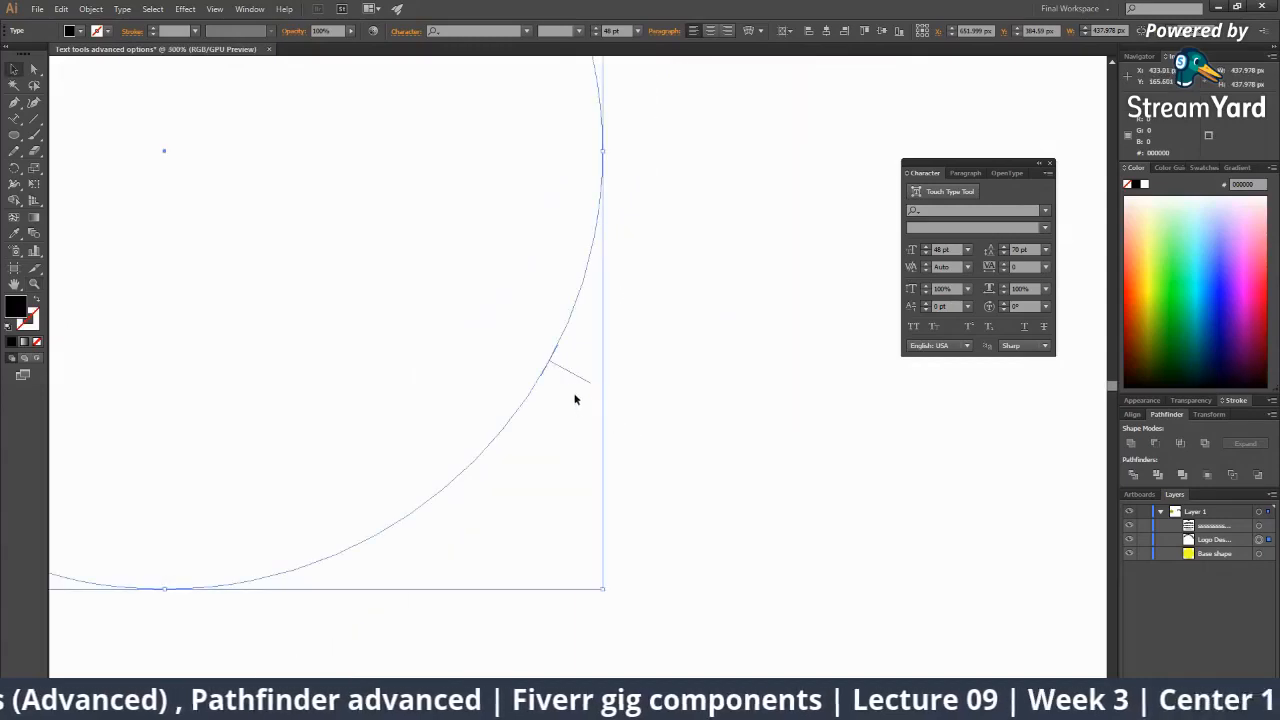
left_click(570, 382, "ctrl+alt")
left_click(586, 409, "ctrl+alt")
left_click(569, 363, "ctrl+alt")
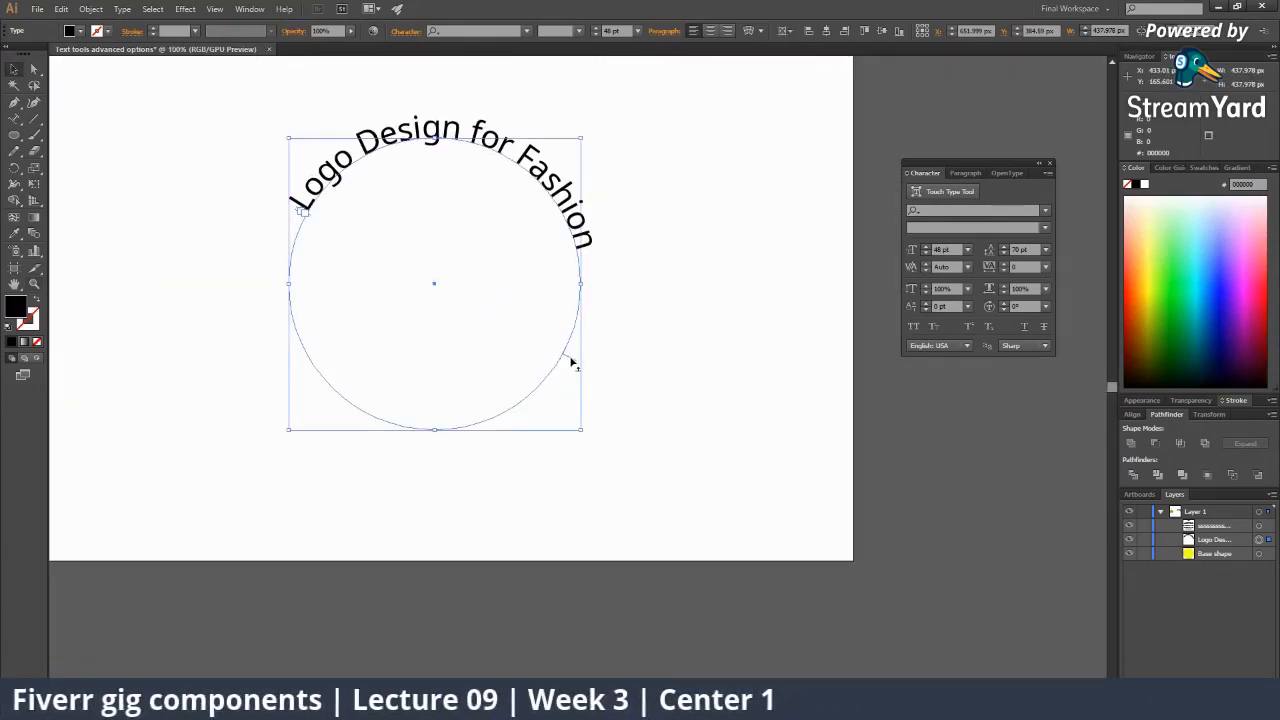
Slide 'Logo Design for Fashion' around the circle repeatedly until it runs along the bottom.
left_click_drag(573, 364, 592, 352)
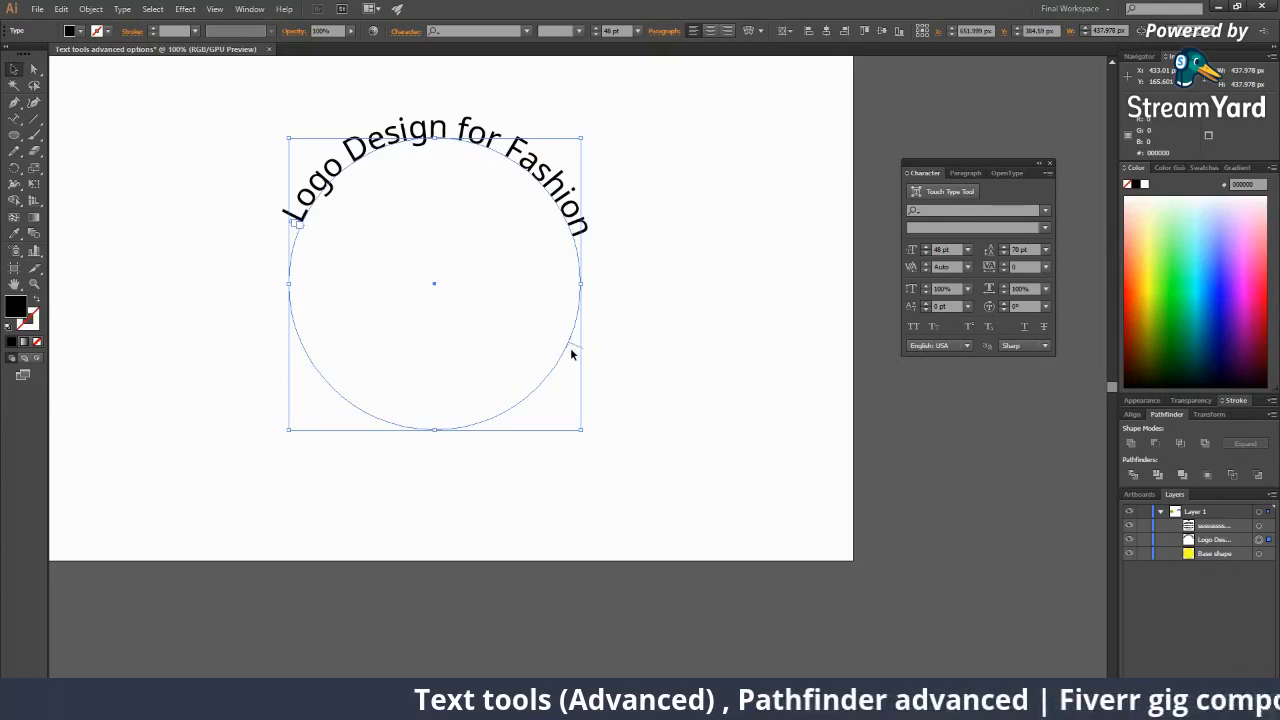
left_click_drag(576, 348, 209, 180)
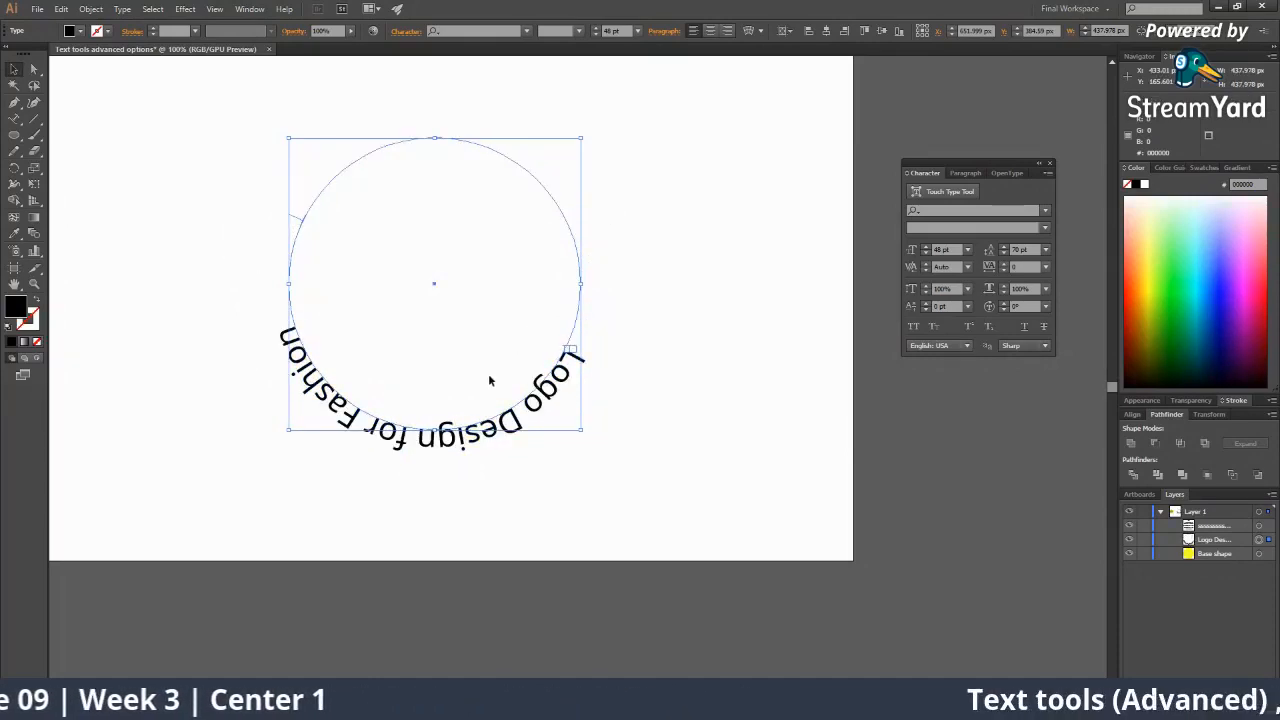
left_click_drag(297, 220, 576, 228)
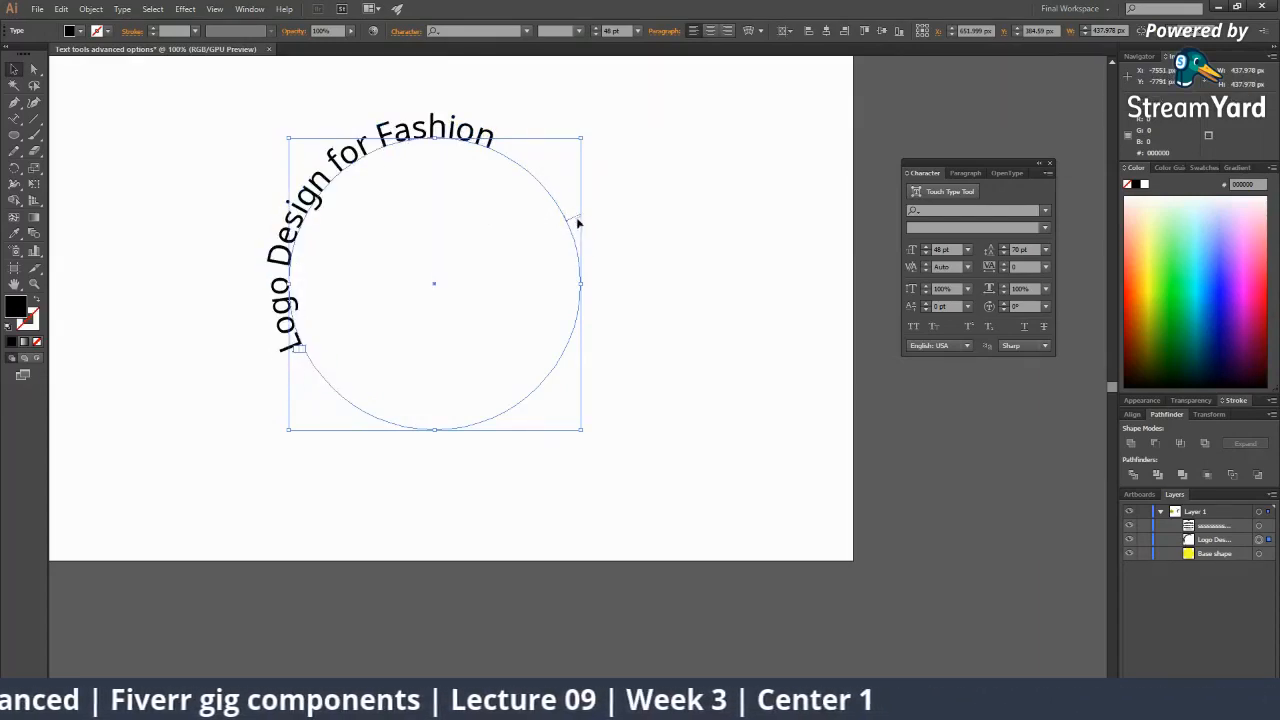
left_click_drag(580, 220, 511, 274)
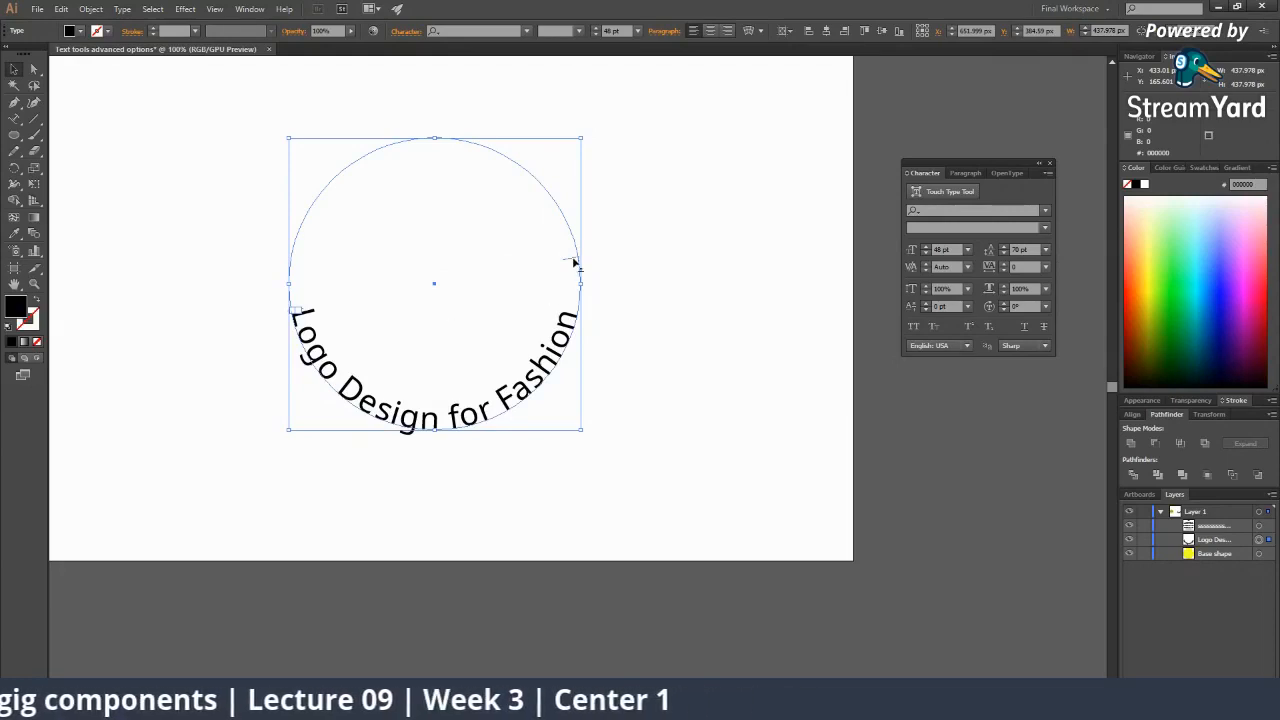
left_click_drag(575, 263, 408, 231)
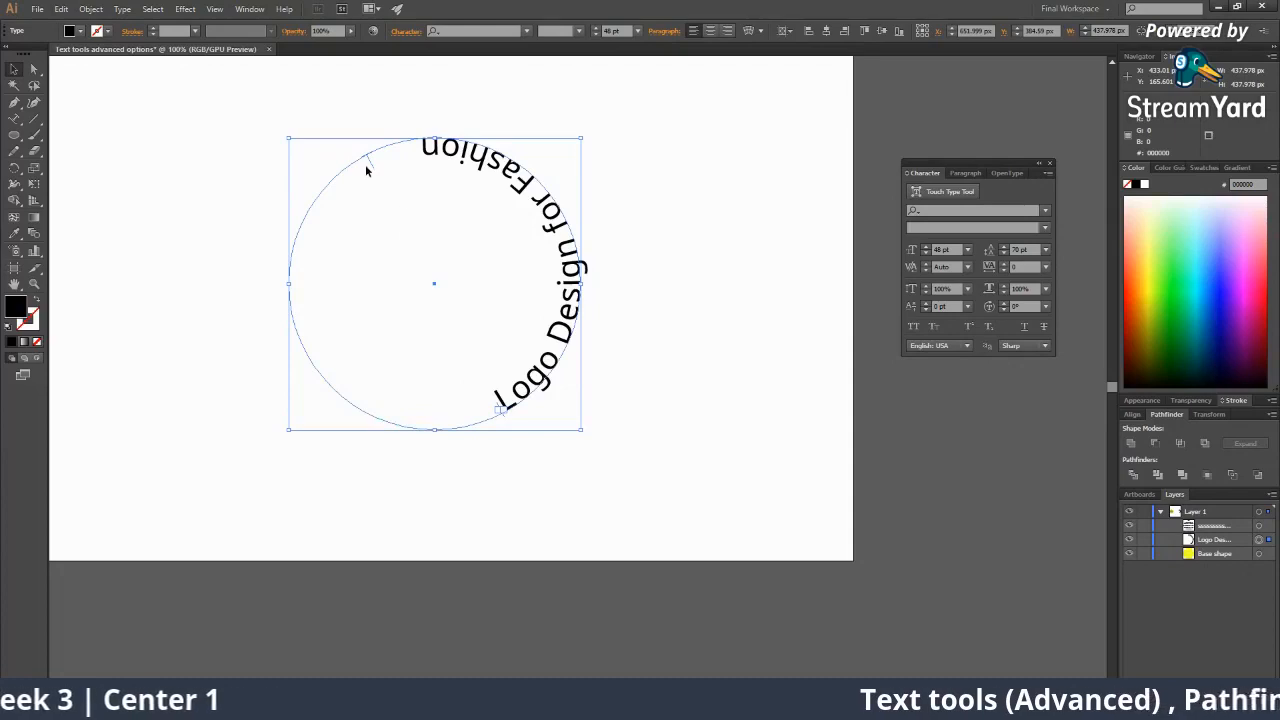
Slide the curved text around the circle, flipping it to the inside across the top.
left_click_drag(368, 164, 312, 297)
left_click_drag(308, 303, 303, 306)
left_click(655, 322)
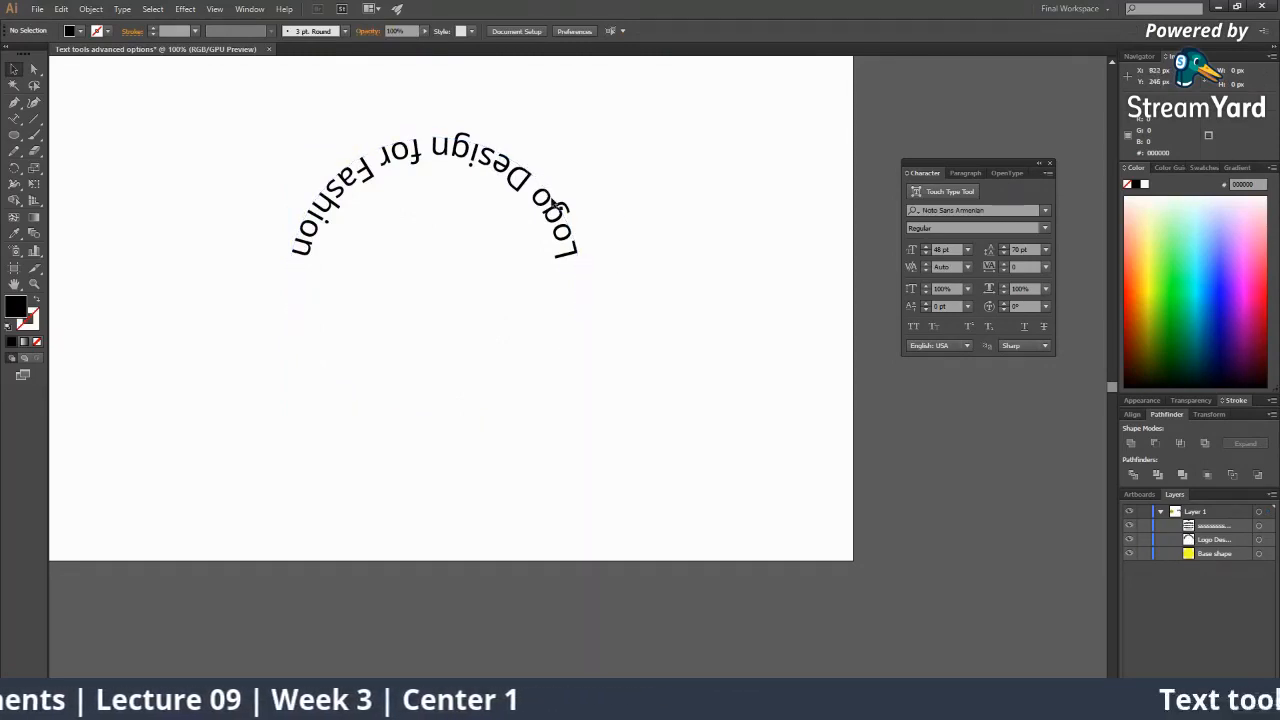
left_click(588, 286)
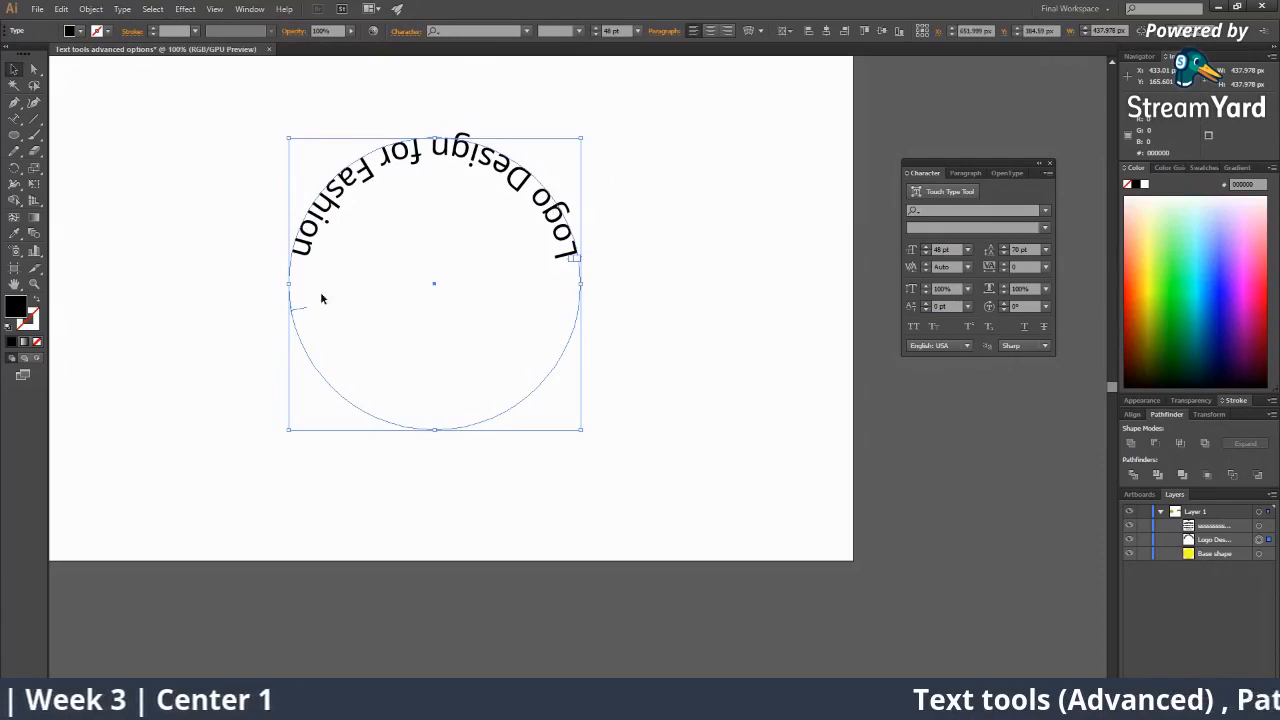
left_click_drag(305, 313, 285, 229)
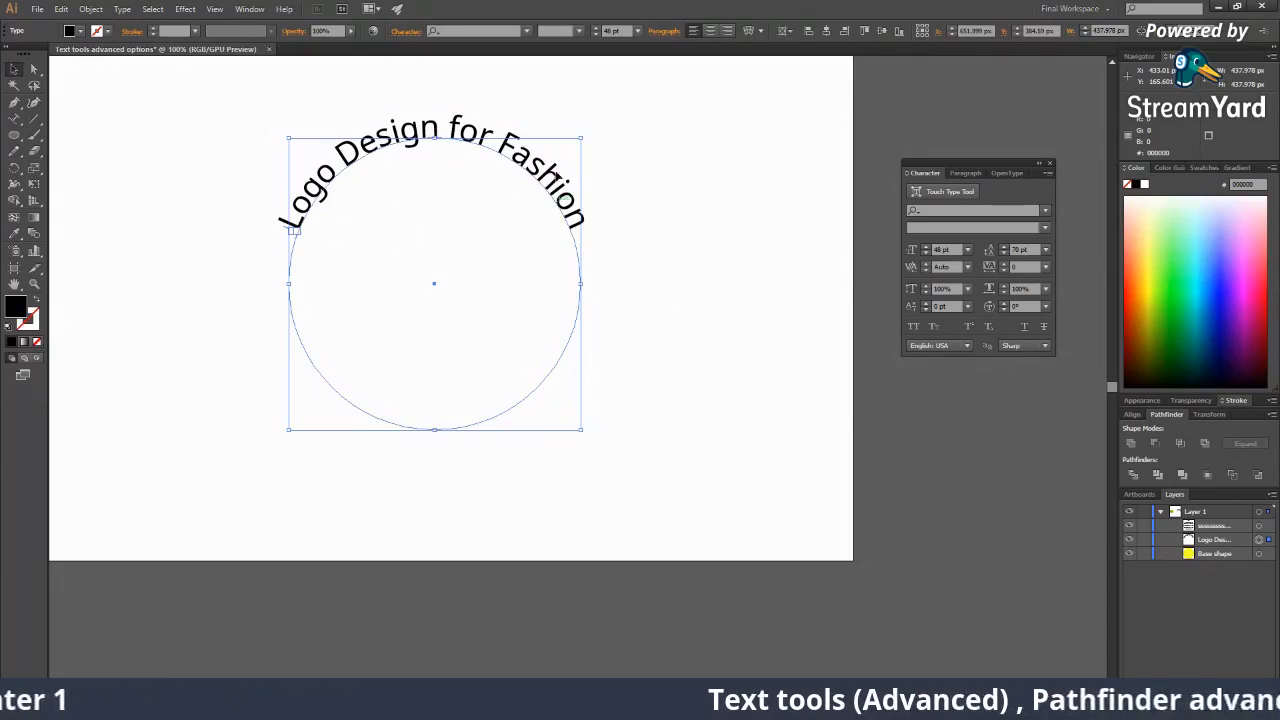
Undo the last move and remove the circular text object.
left_click(701, 322)
key("ctrl+z")
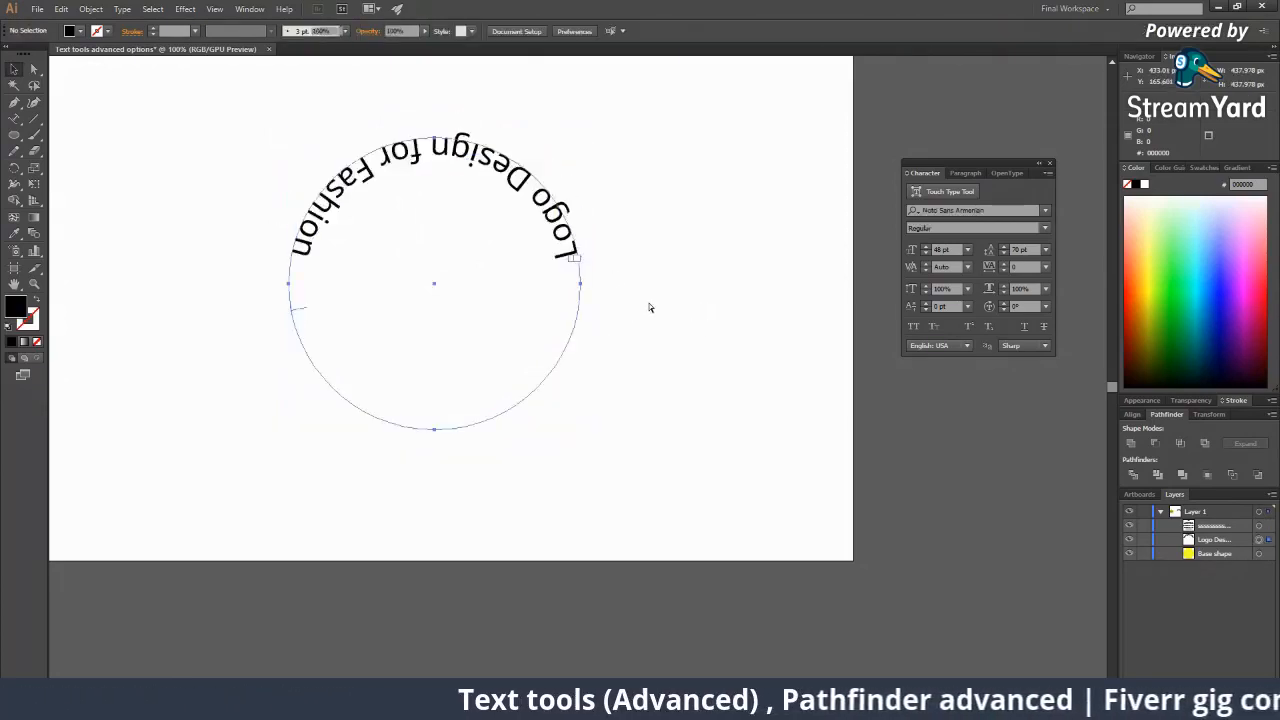
key("ctrl+z")
key("ctrl+z")
key("ctrl+z")
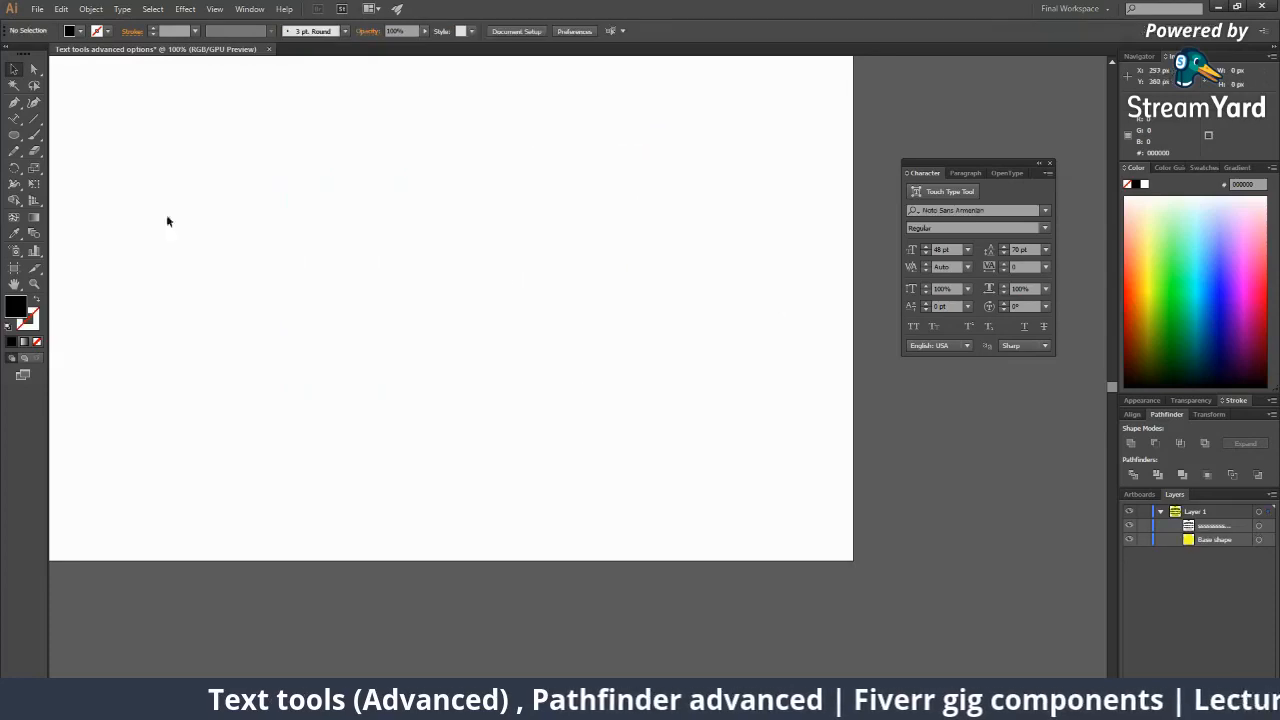
Set the fill colour to orange FF9700.
key("z")
left_click(431, 351, "alt")
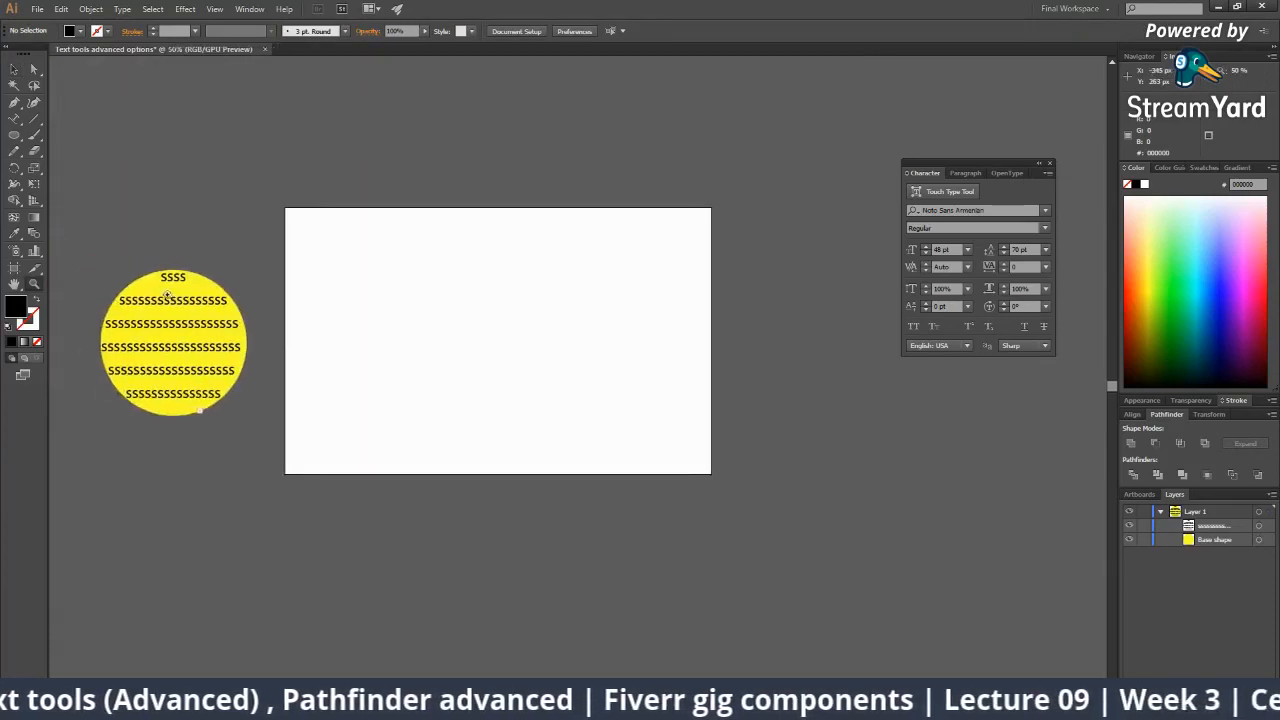
left_click(508, 358)
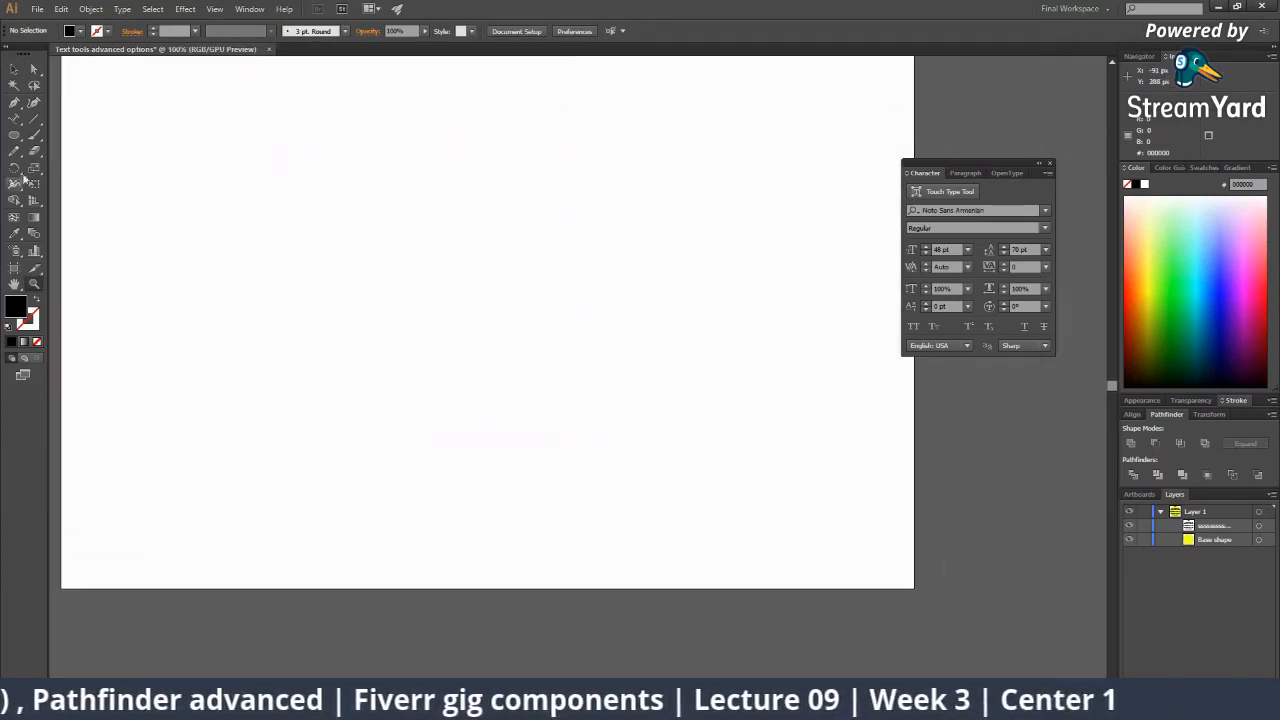
left_click(1141, 257)
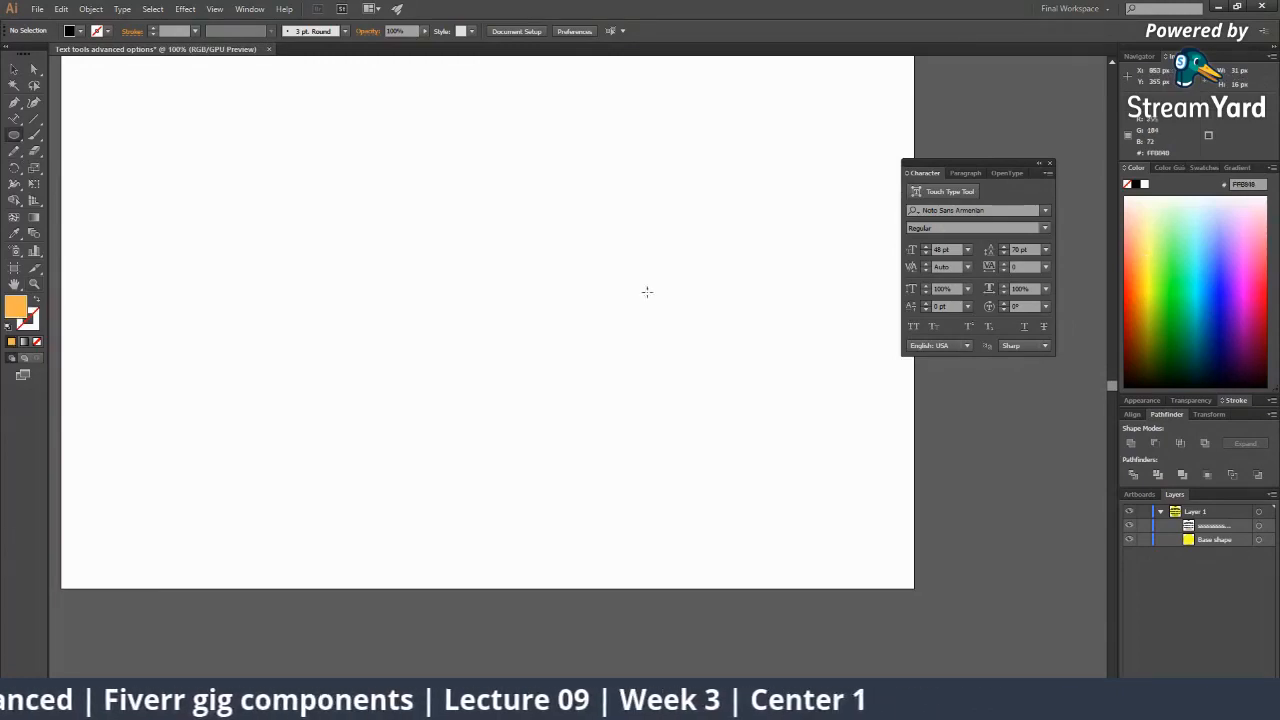
double_click(26, 306)
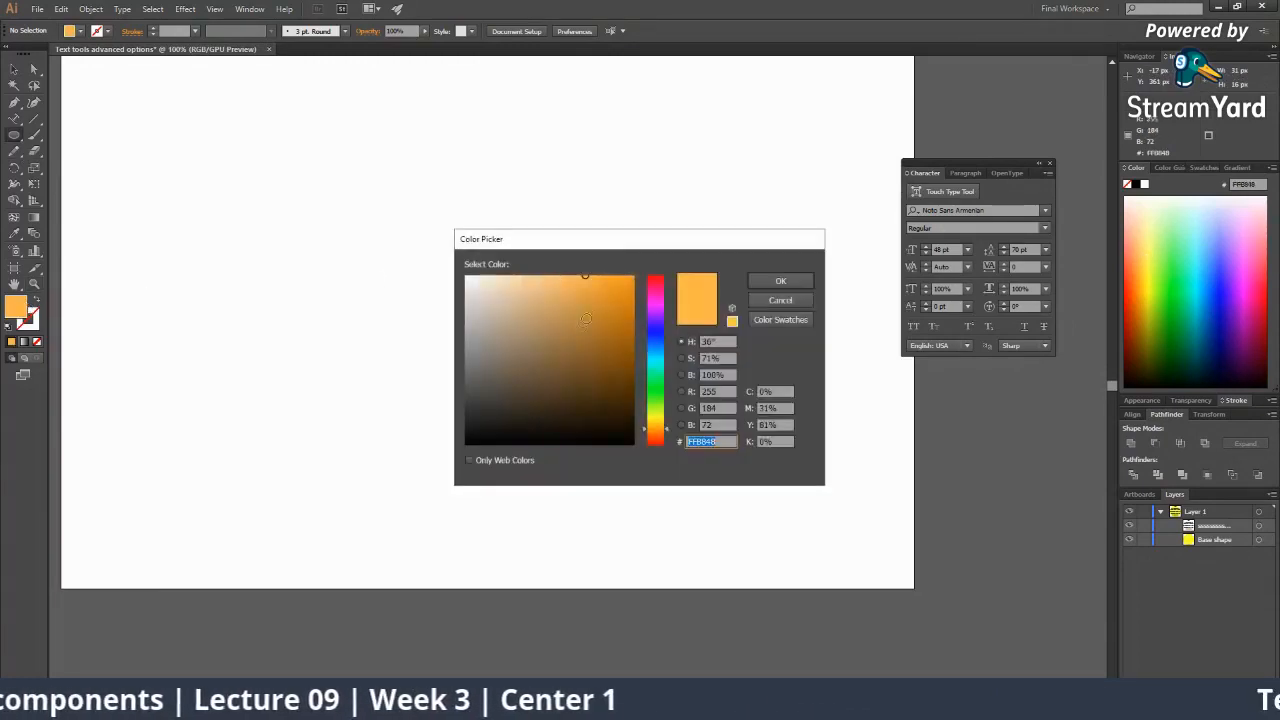
left_click(779, 280)
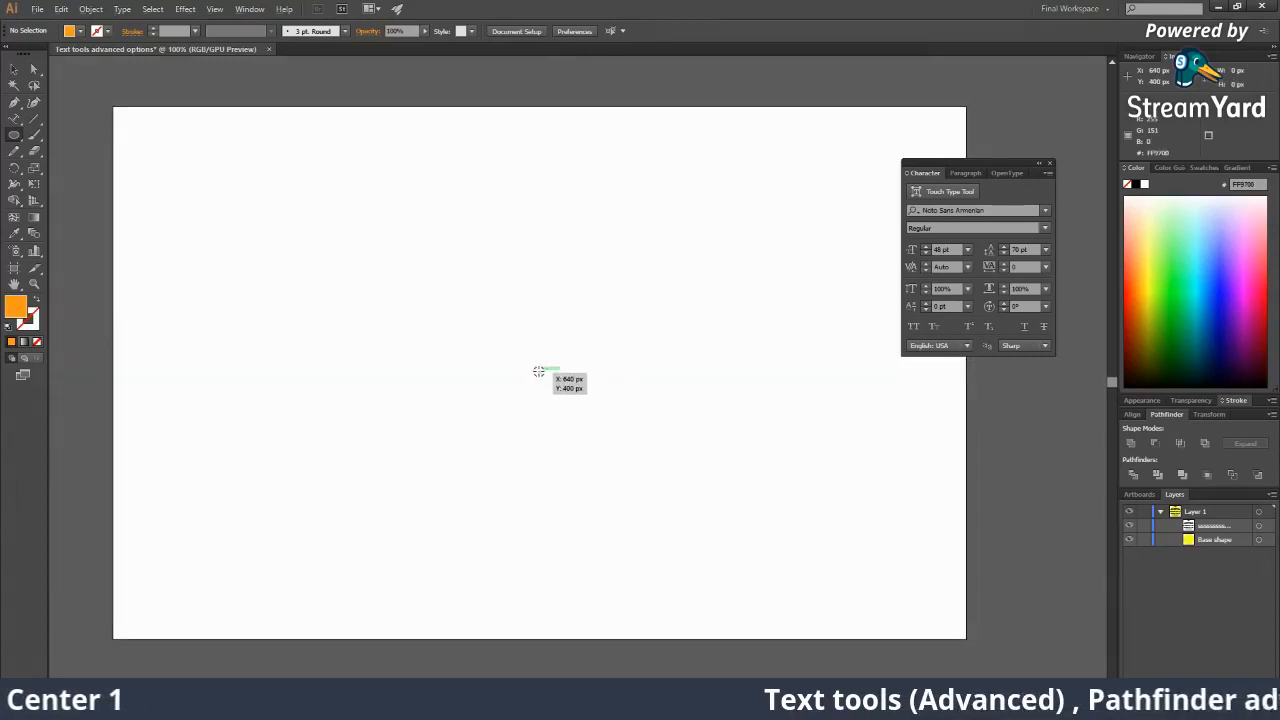
Draw an orange circle at the artboard centre and shrink it to 462 px across.
left_click_drag(539, 372, 645, 530)
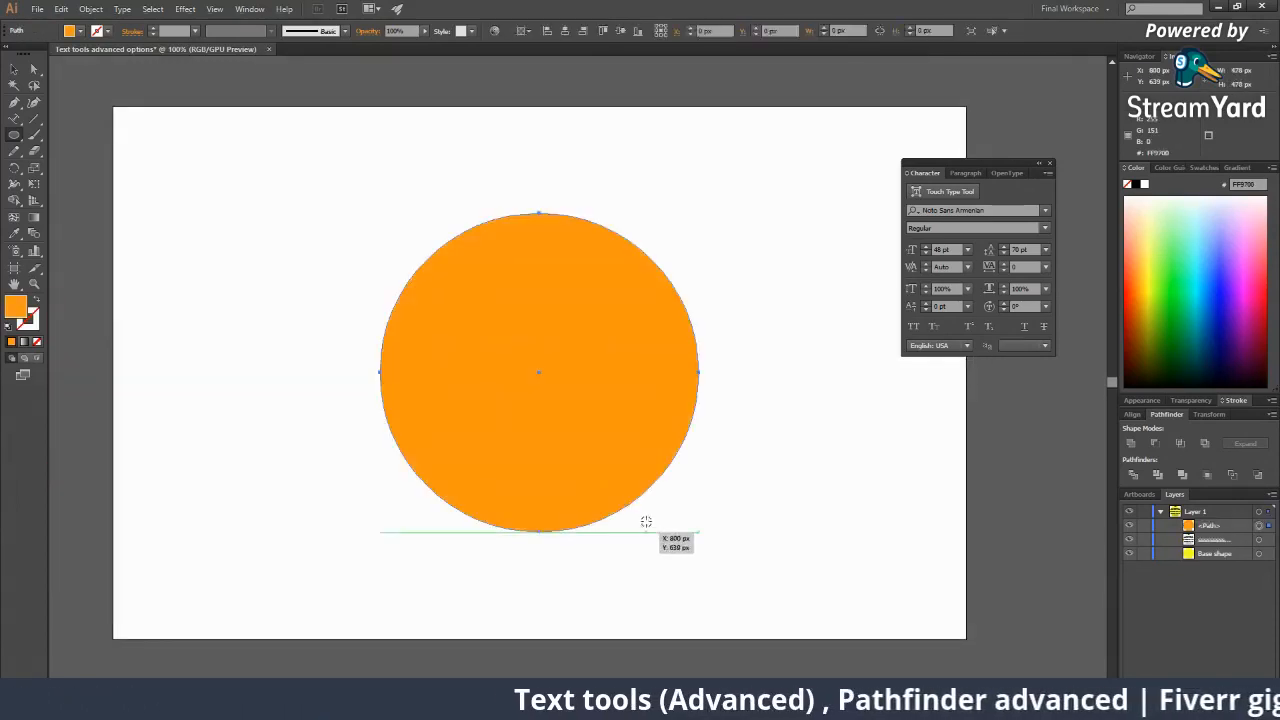
key("v")
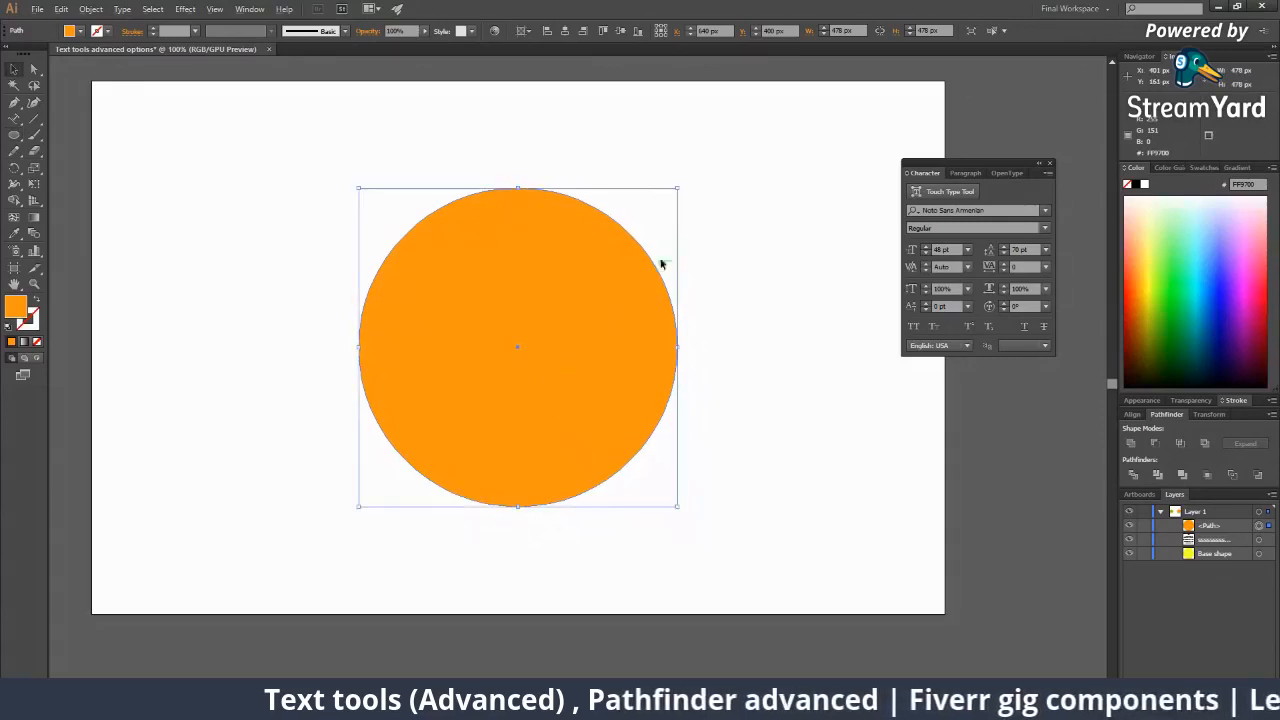
left_click_drag(677, 190, 672, 193)
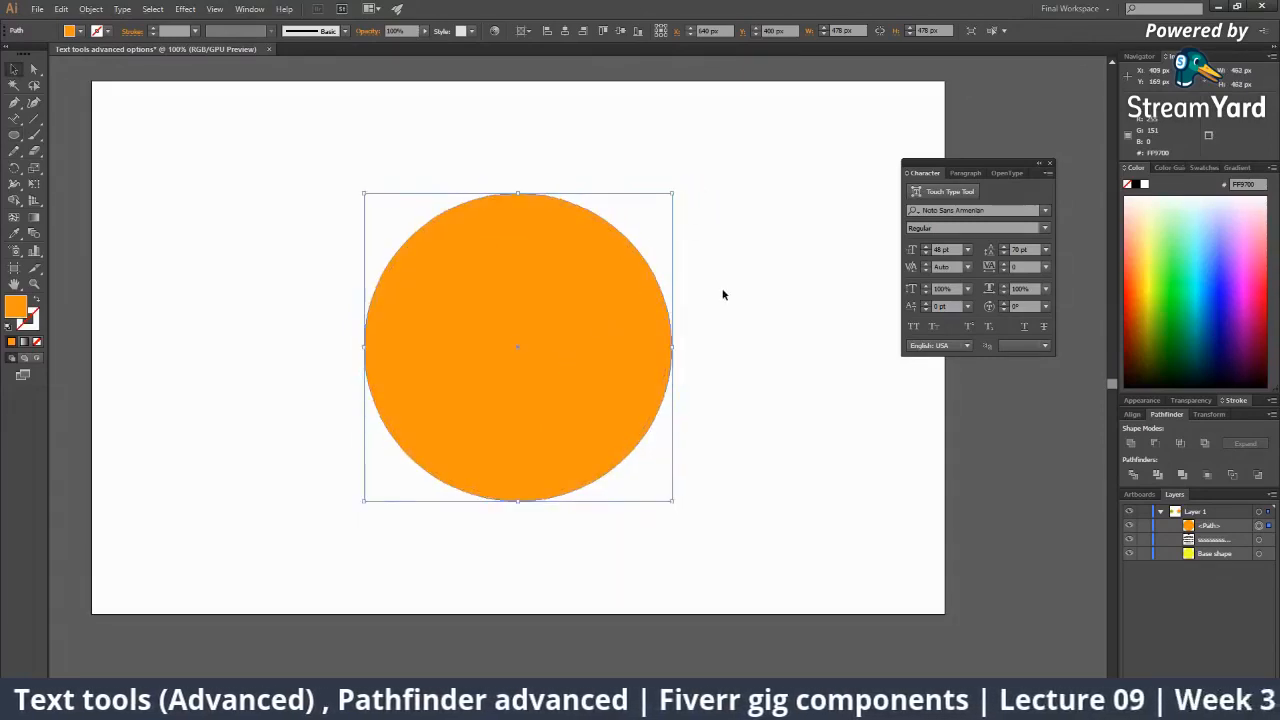
Paste a copy of the orange circle in front and lock the lower copy.
left_click(14, 118)
left_click(421, 225)
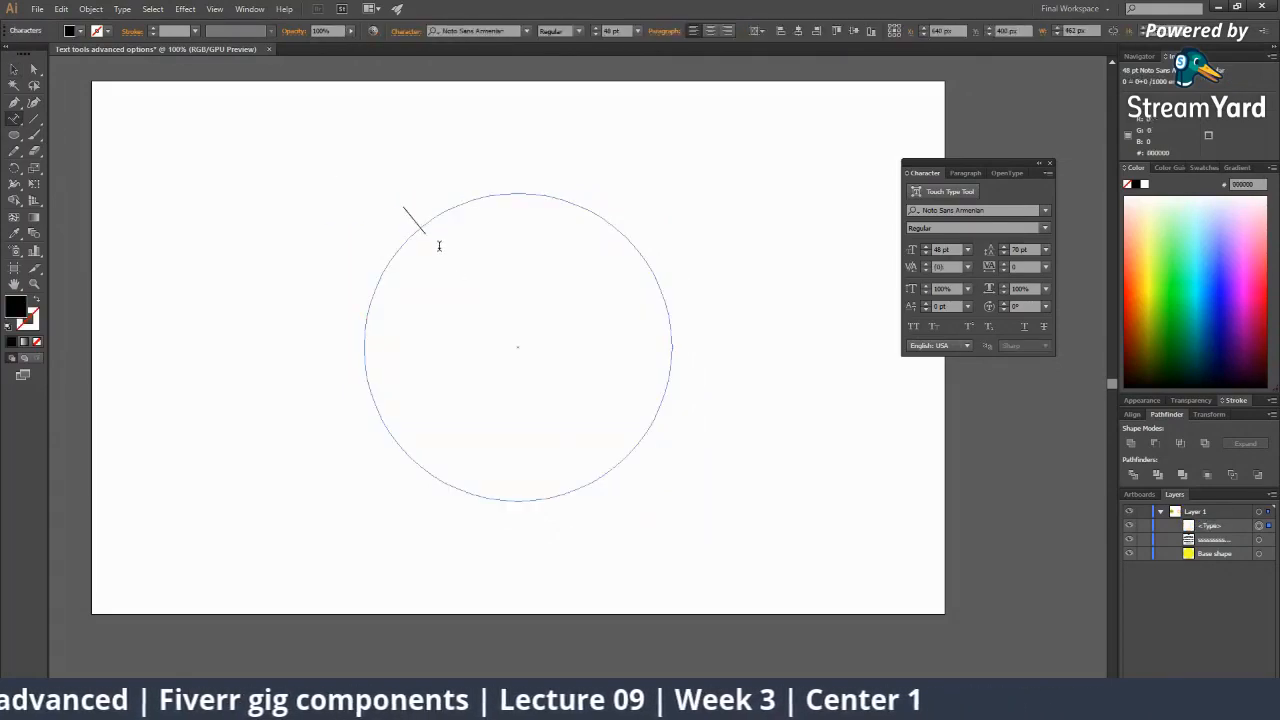
key("ctrl+z")
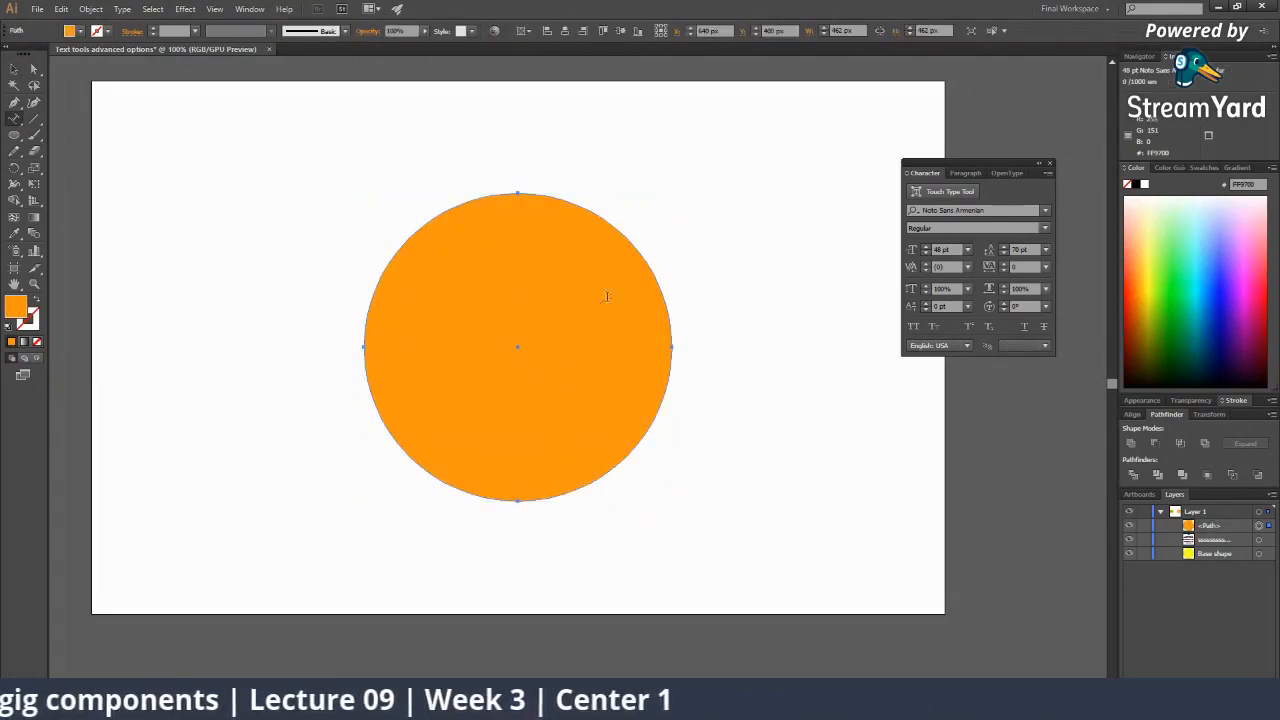
left_click(14, 70)
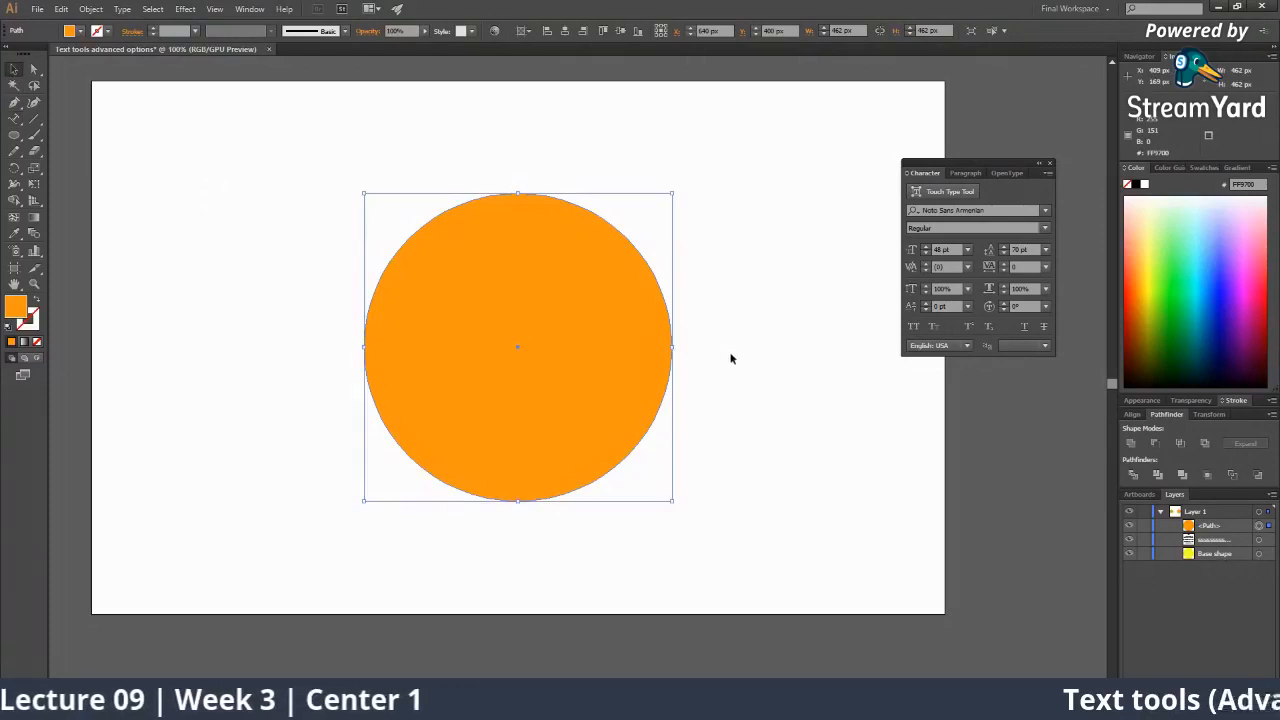
key("ctrl+c")
key("ctrl+f")
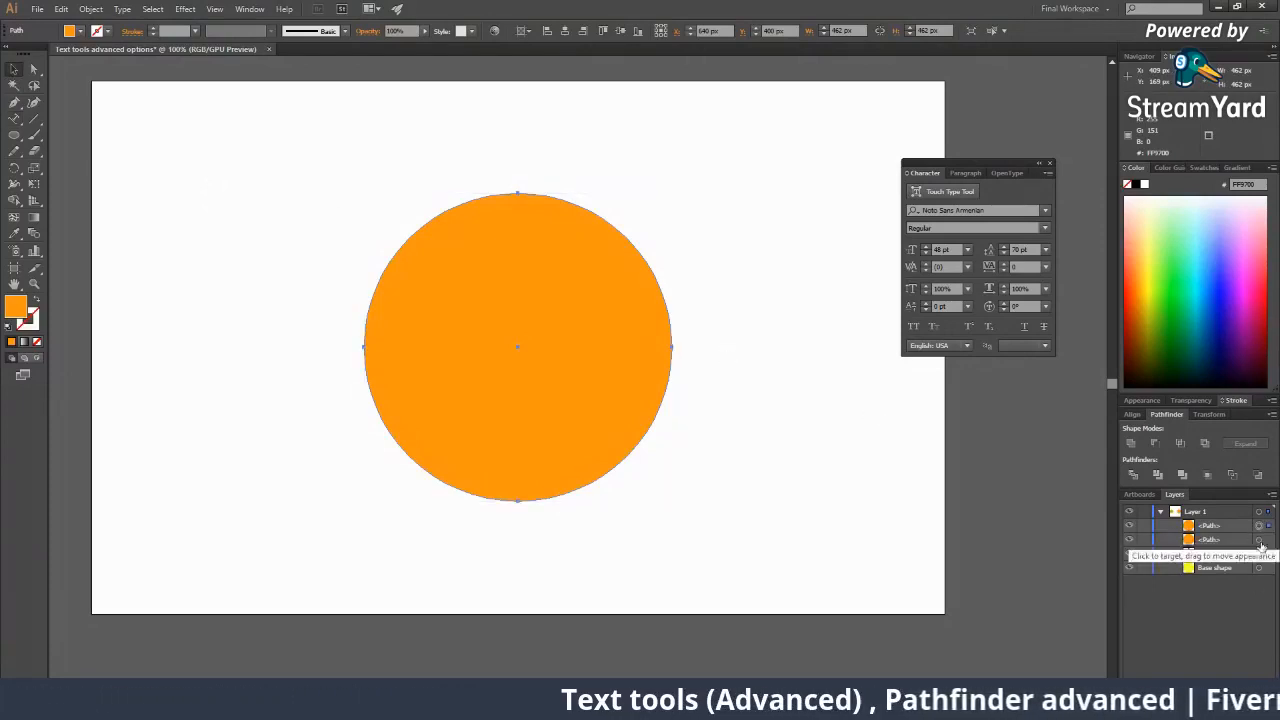
left_click(1203, 543)
left_click(1144, 539)
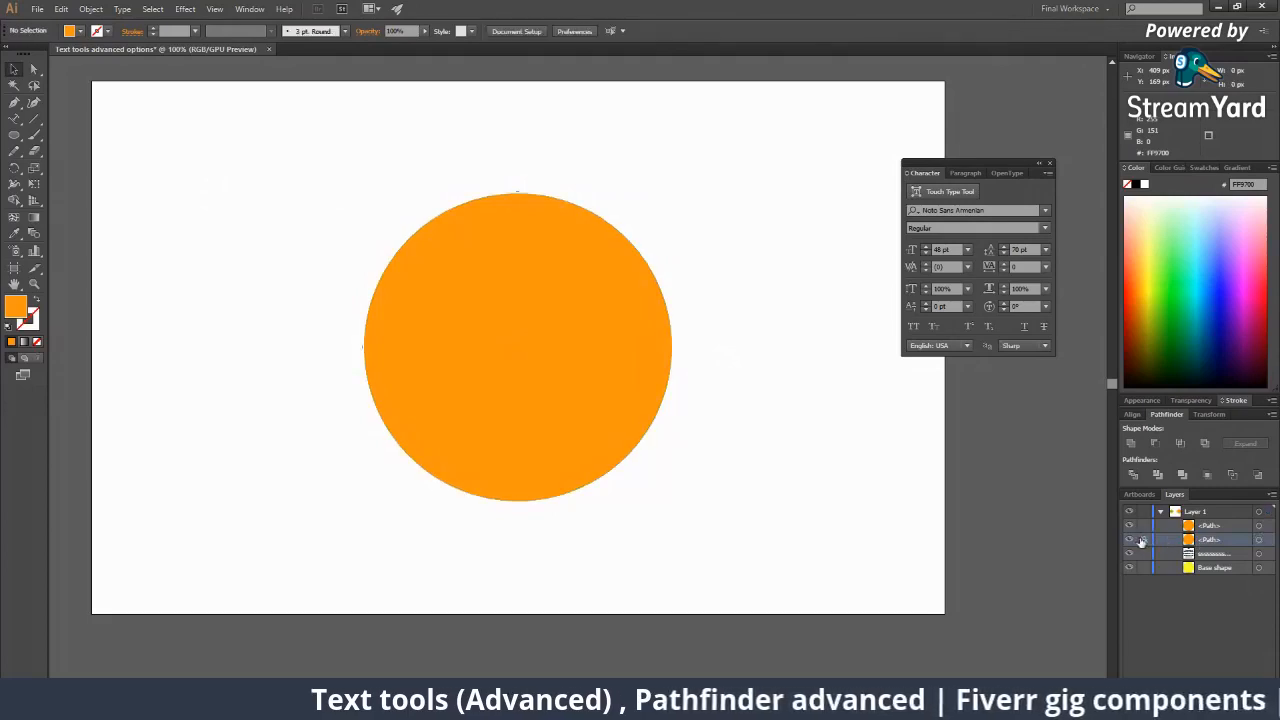
left_click(1258, 525)
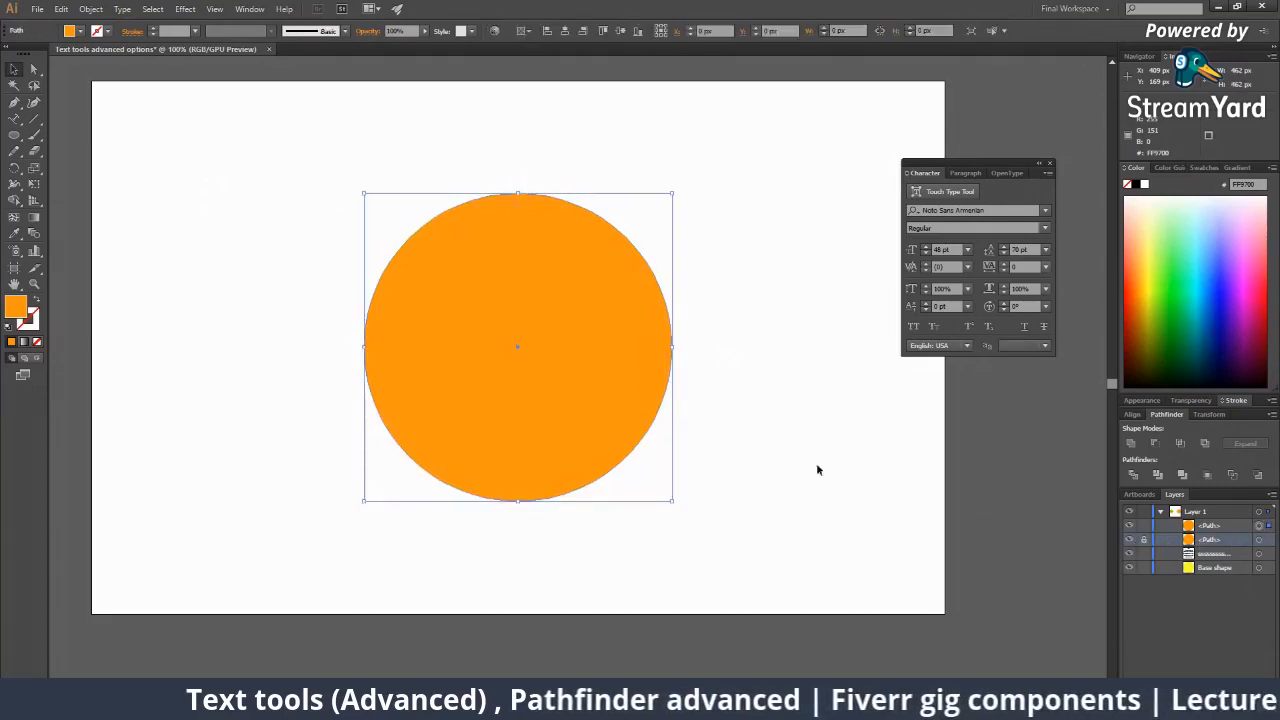
Type 'Orange is my fav fruit' along the top circle's outline and slide it into place.
left_click(14, 118)
left_click(424, 220)
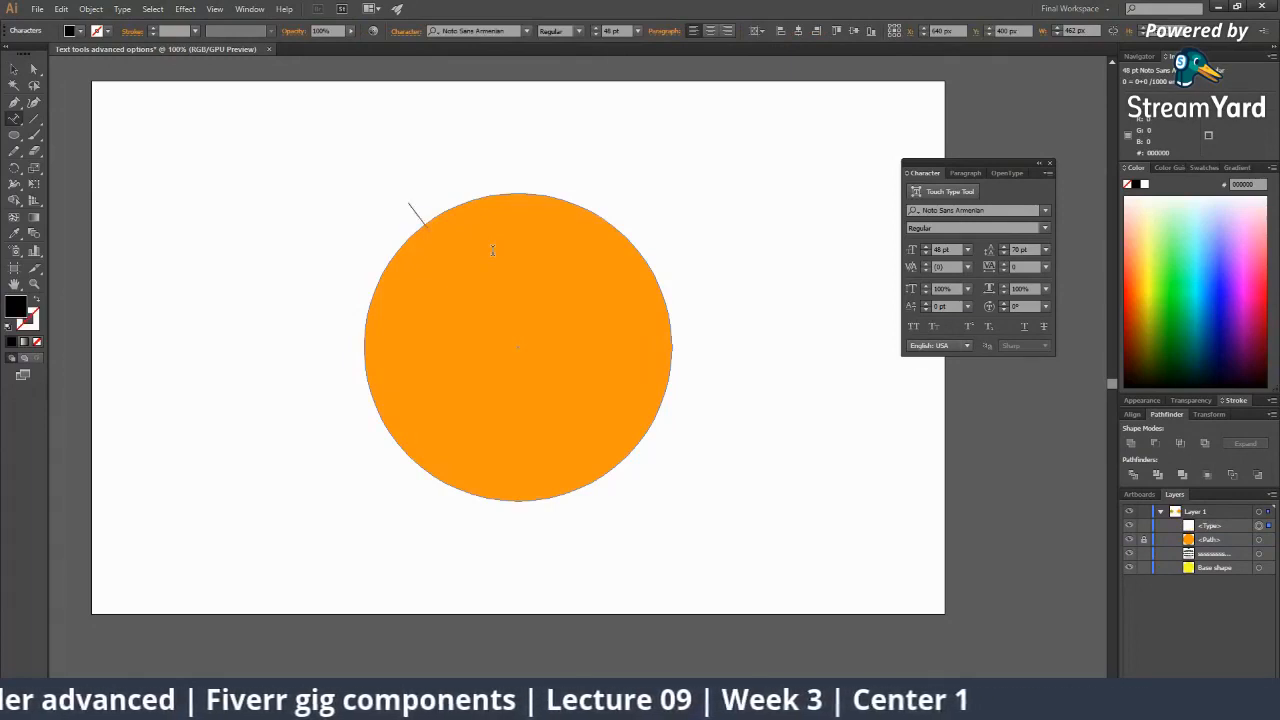
type("Orange")
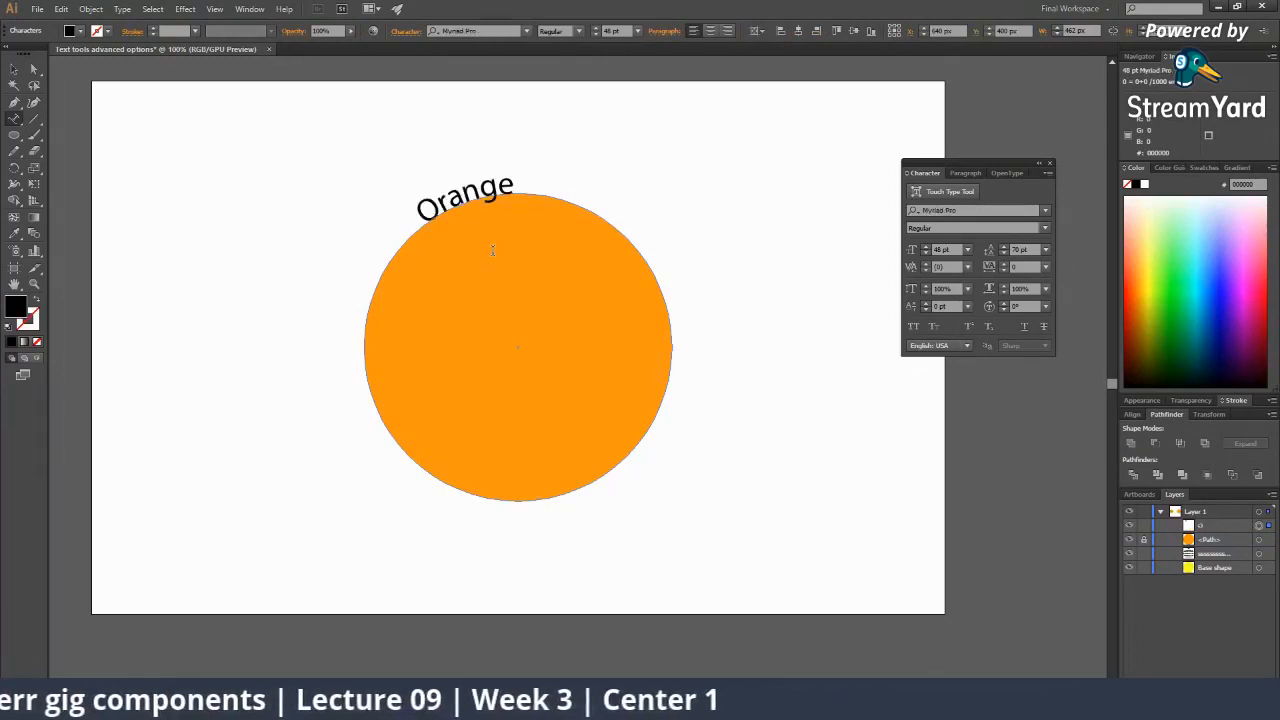
type(" is my")
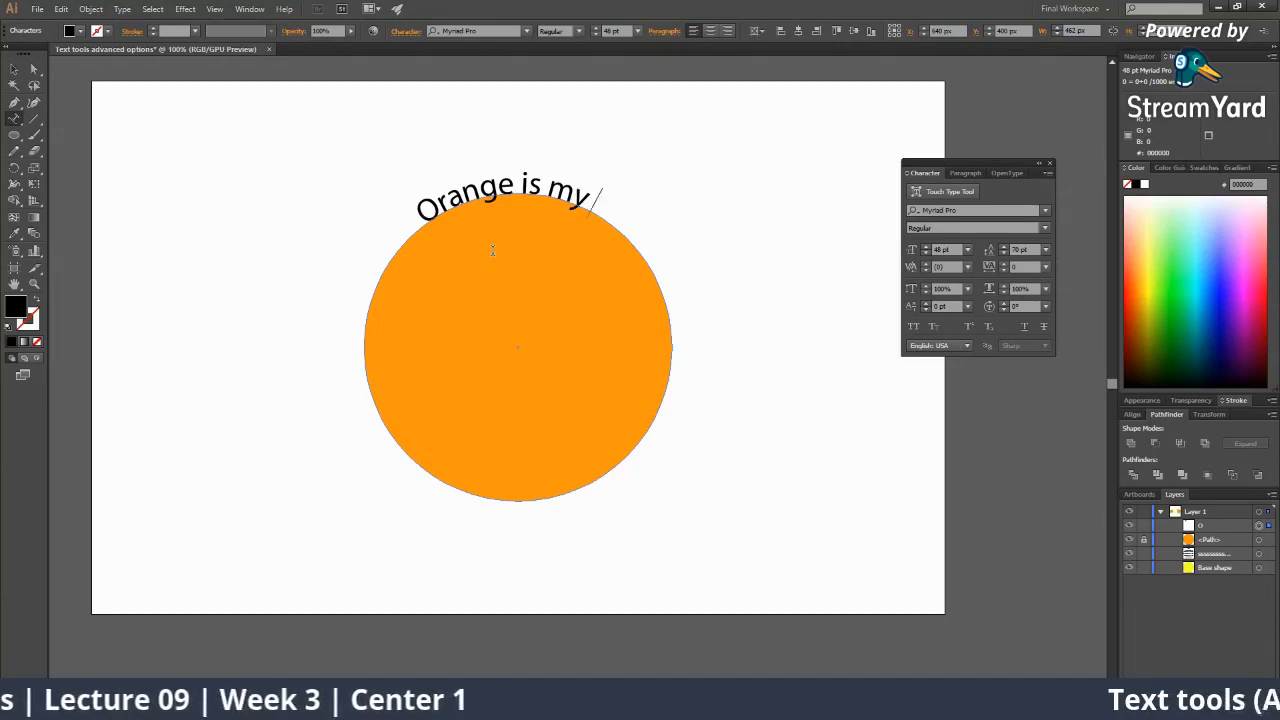
type(" fav fr")
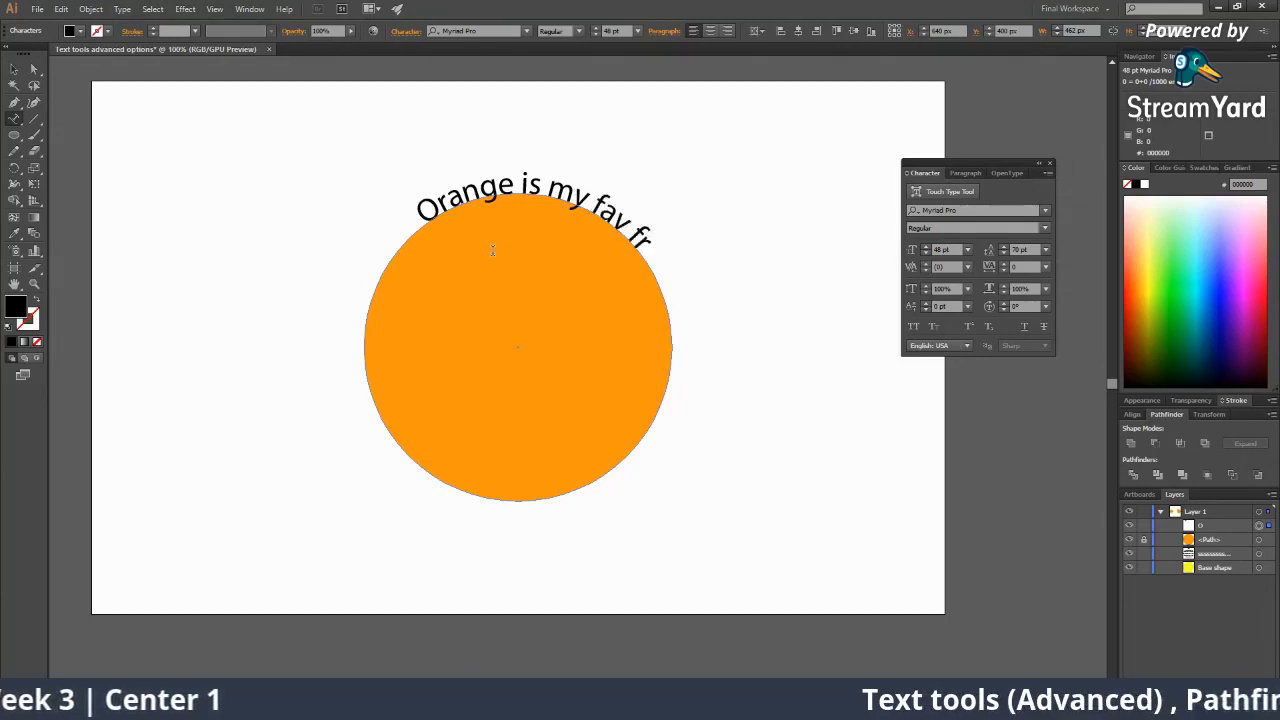
type("uit")
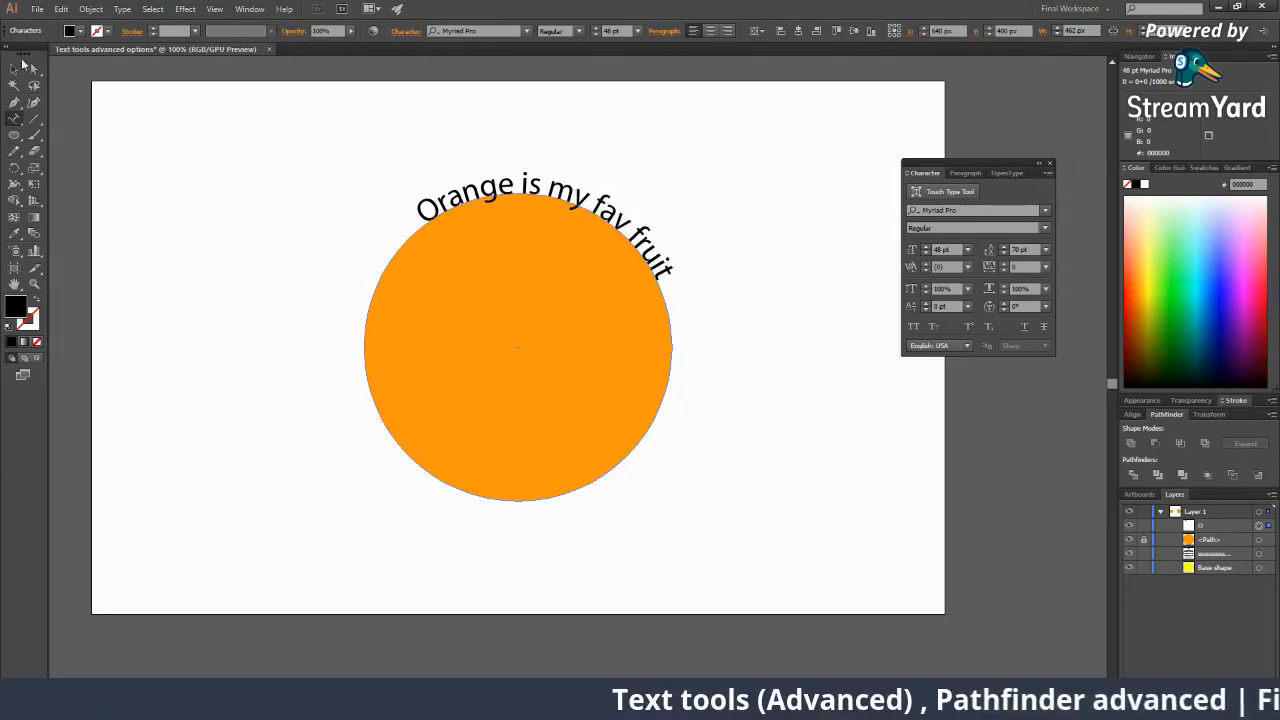
key("Escape")
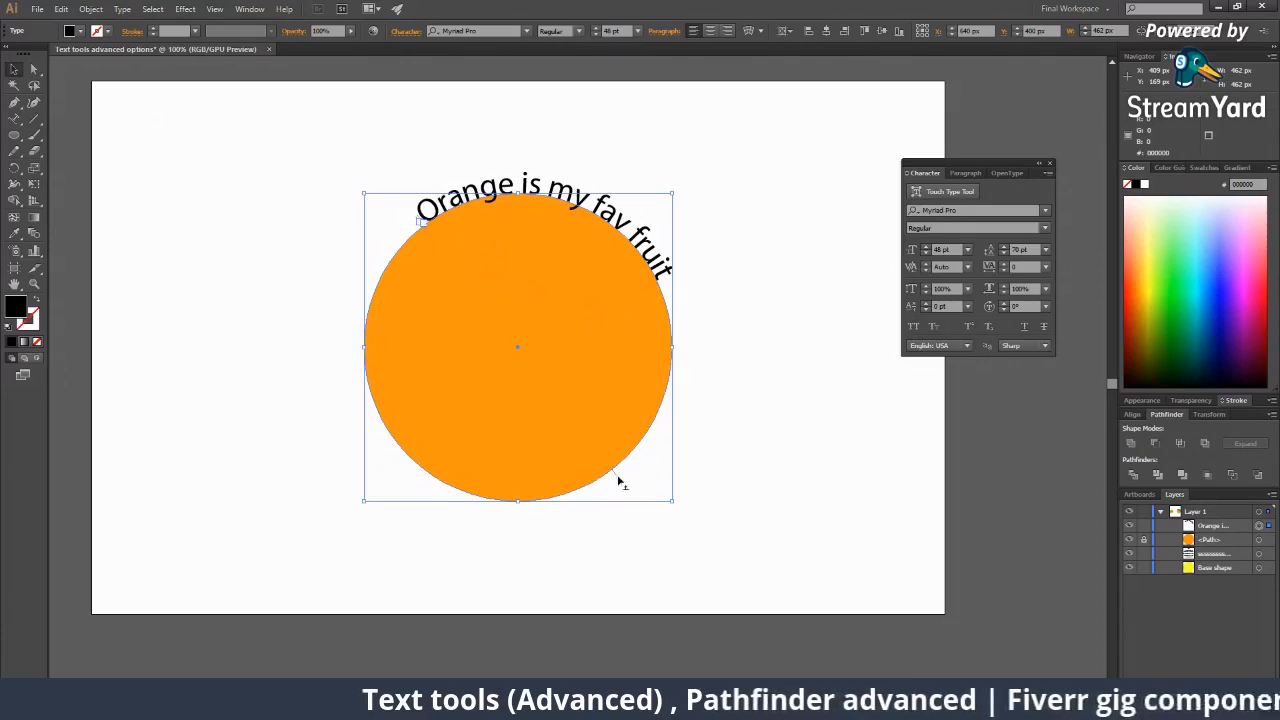
left_click_drag(617, 477, 674, 463)
left_click(674, 463)
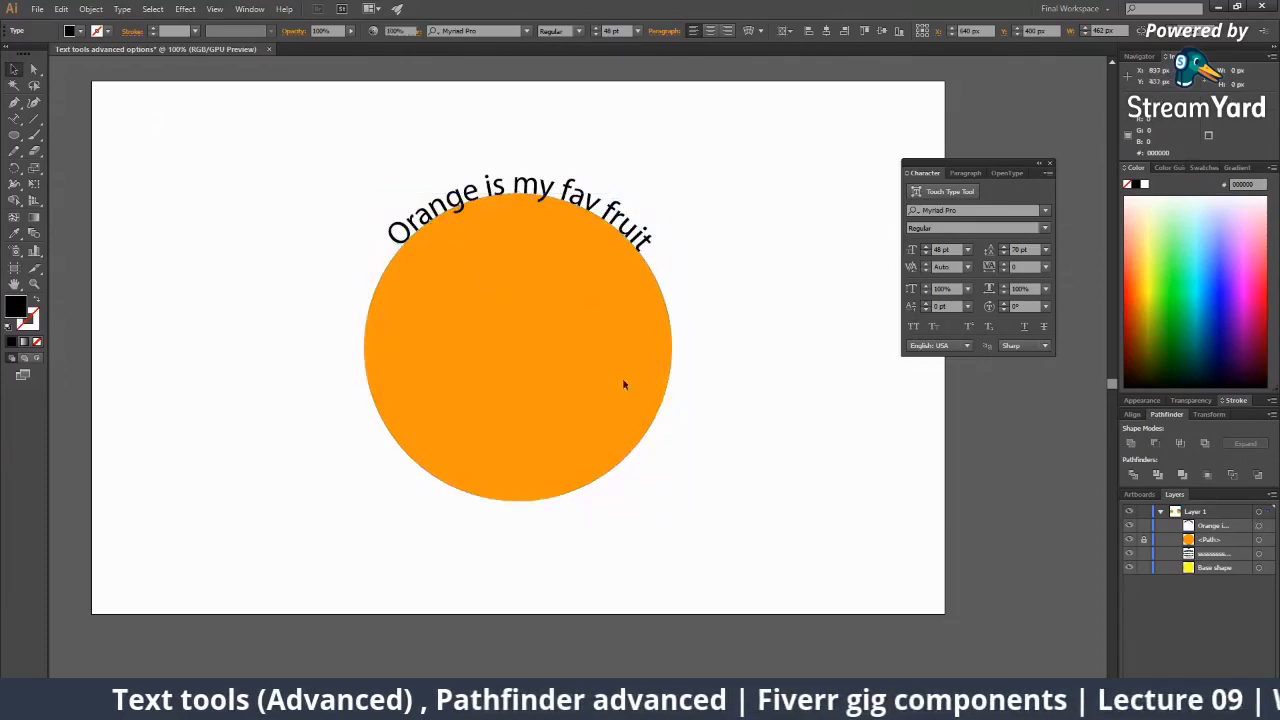
Unlock the lower circle and move both circles with the curved text to the left.
left_click(1144, 539)
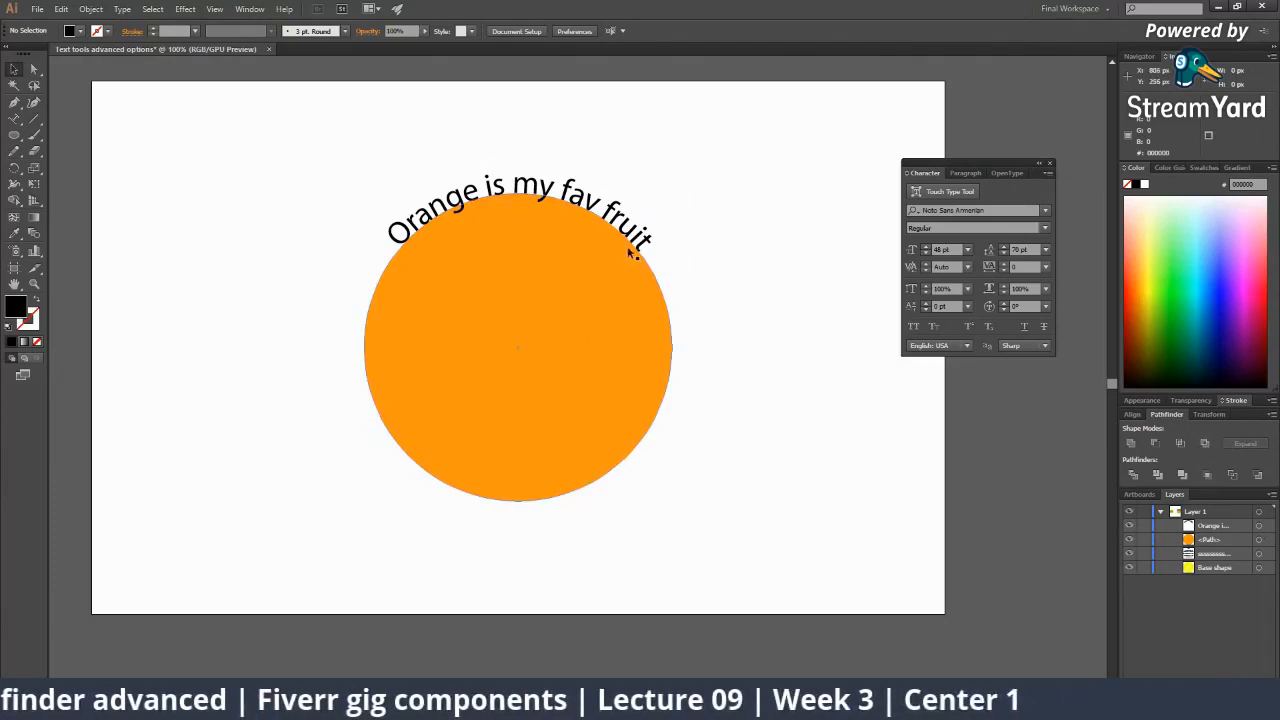
left_click_drag(640, 257, 847, 274)
key("ctrl+z")
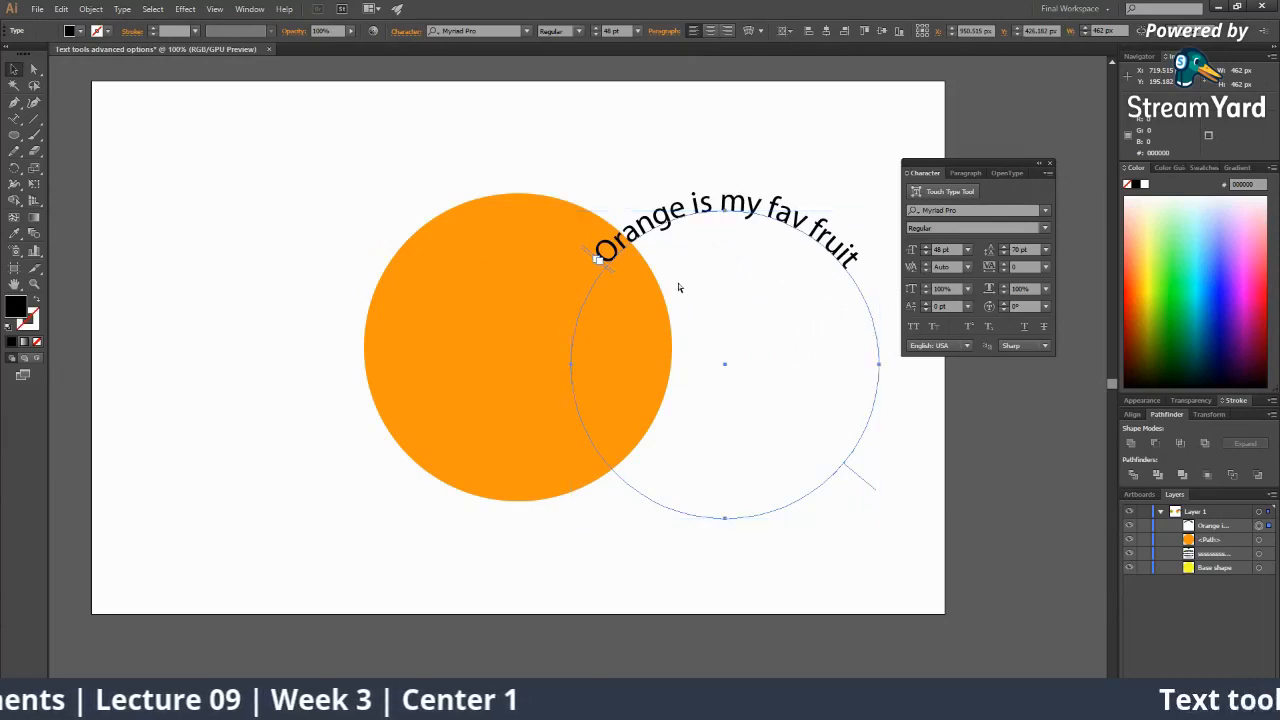
left_click(808, 443)
left_click_drag(331, 151, 694, 485)
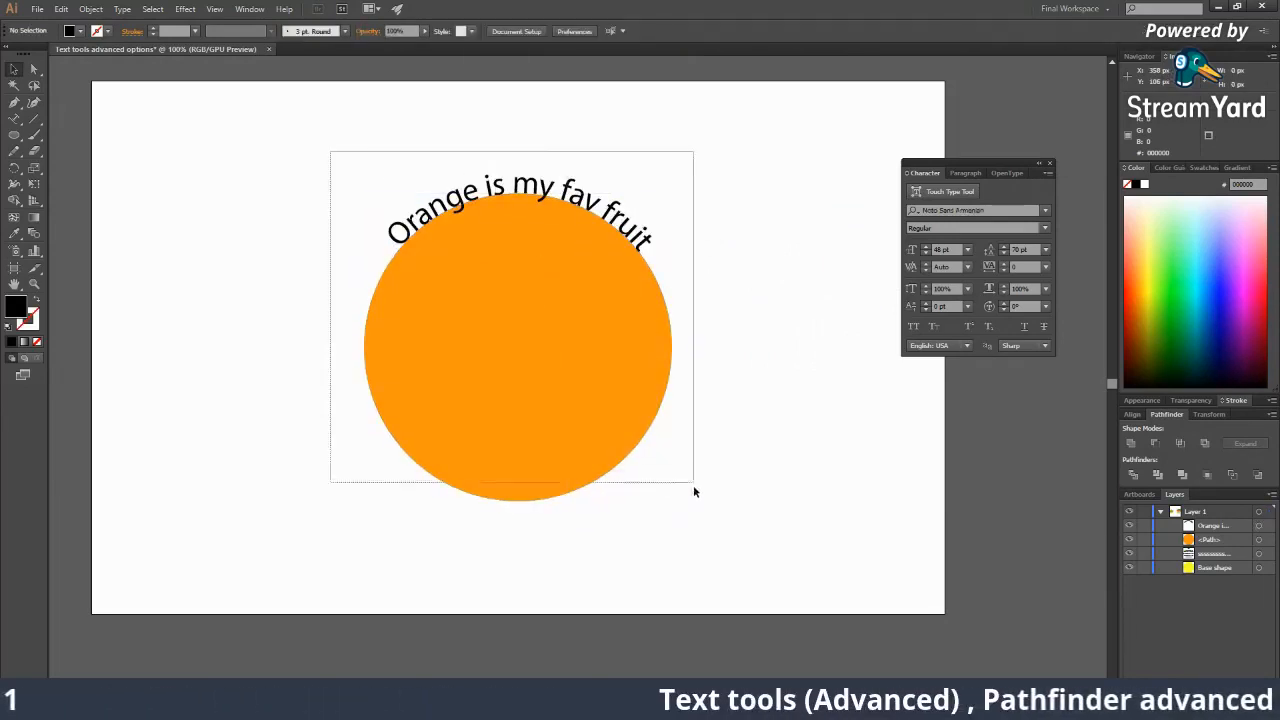
left_click_drag(519, 372, 344, 361)
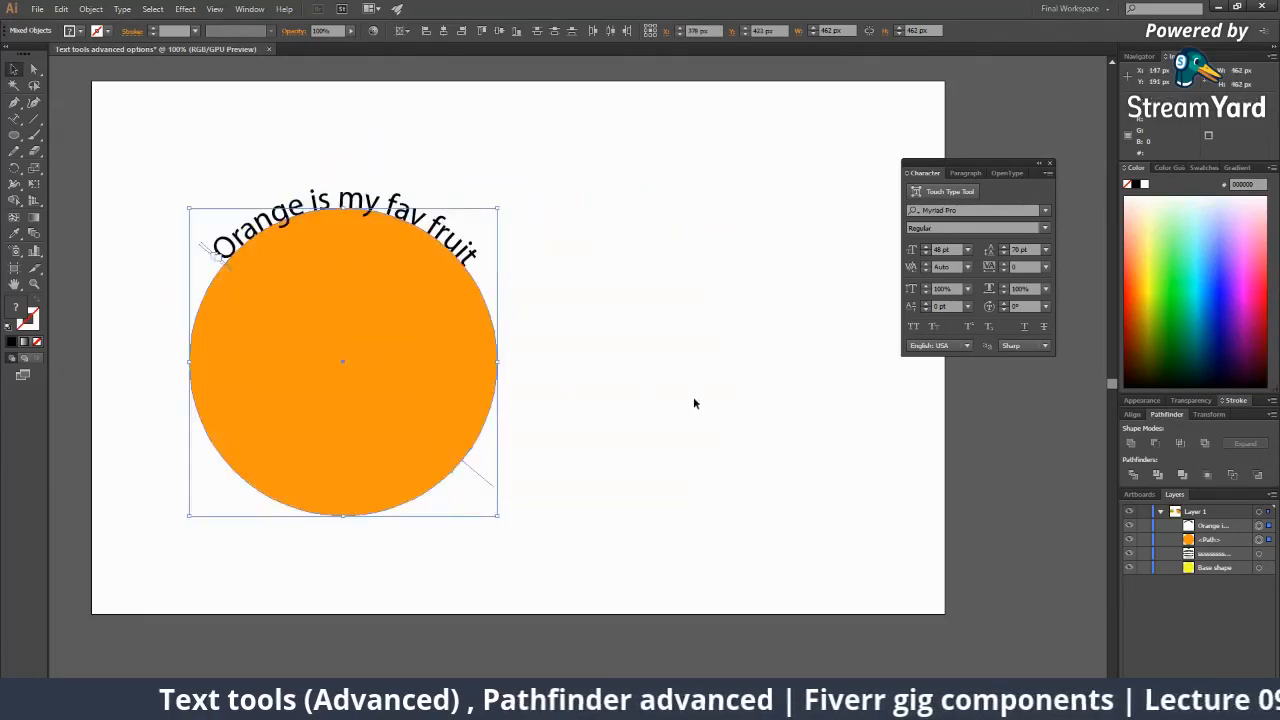
left_click(693, 397)
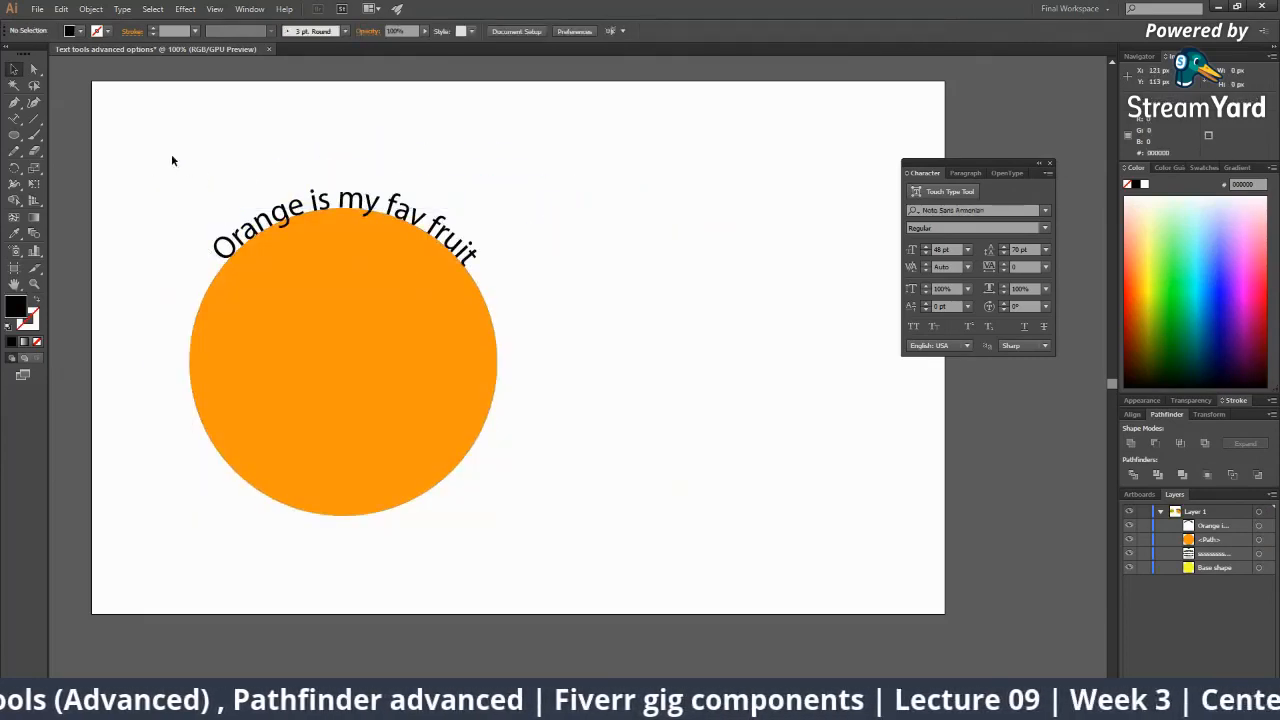
left_click_drag(171, 160, 480, 446)
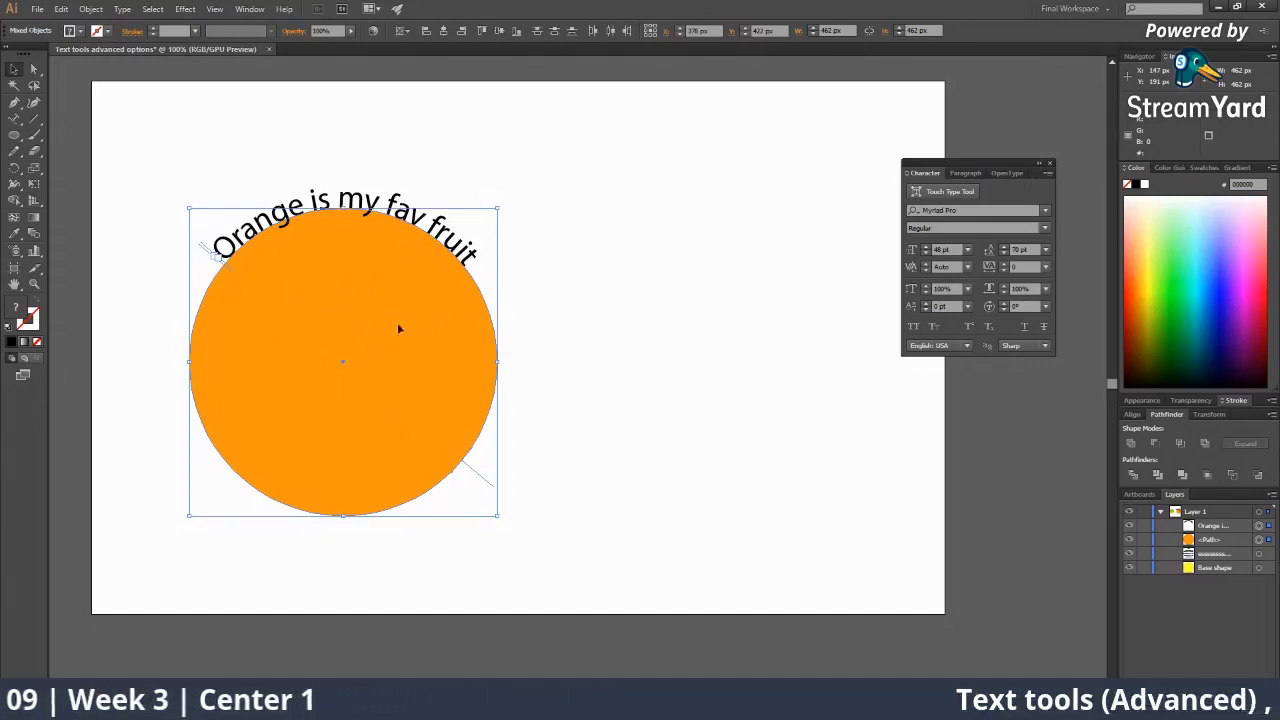
Group the orange circle with its curved text.
left_click(655, 500)
left_click(426, 453)
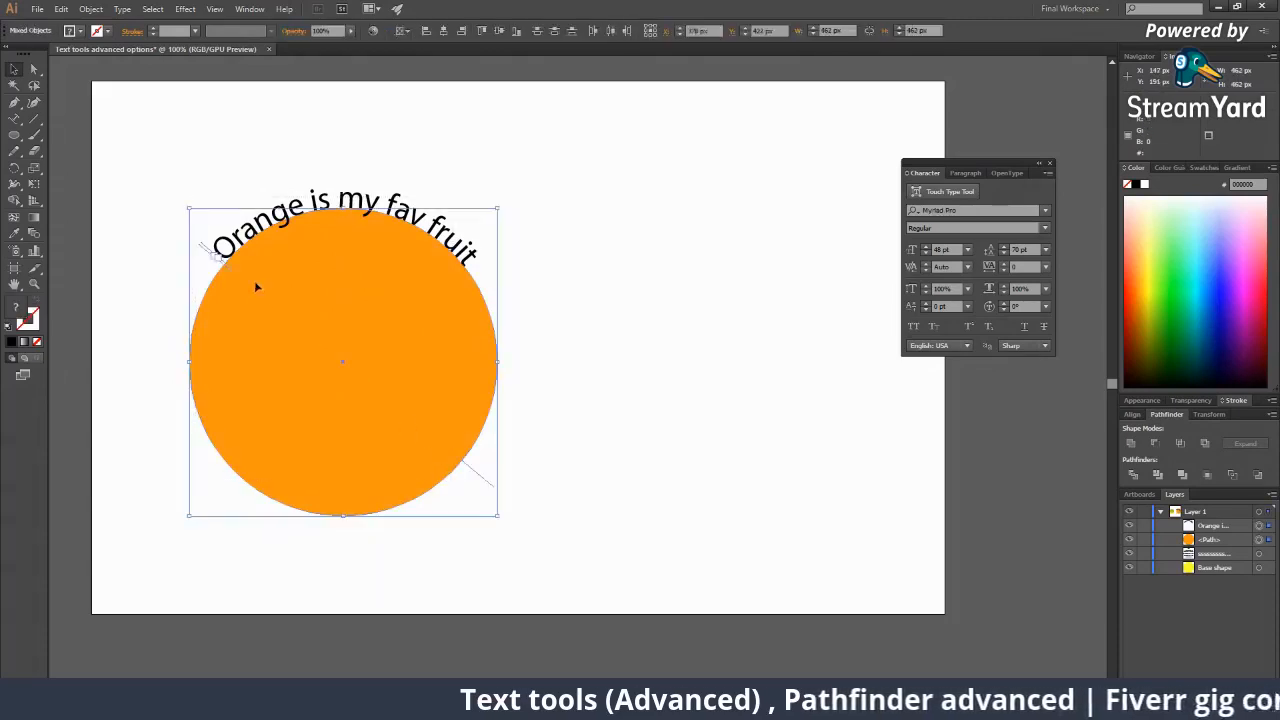
right_click(338, 276)
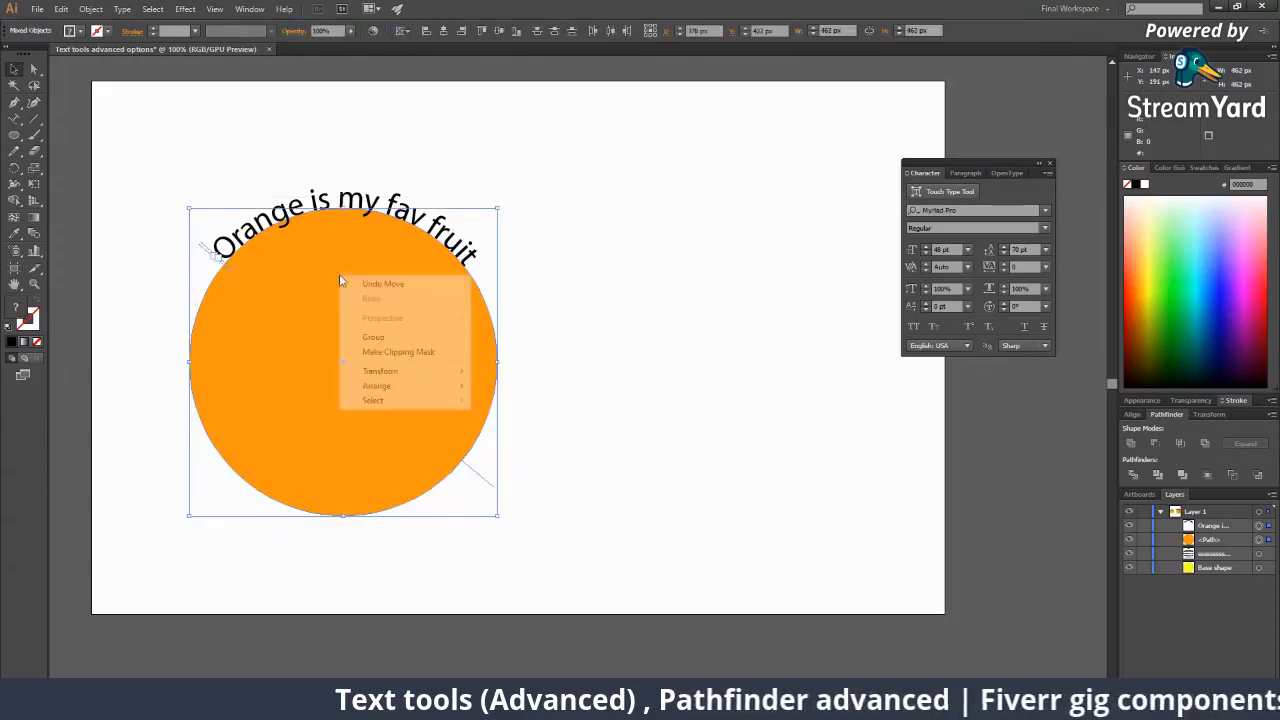
left_click(372, 336)
left_click(617, 398)
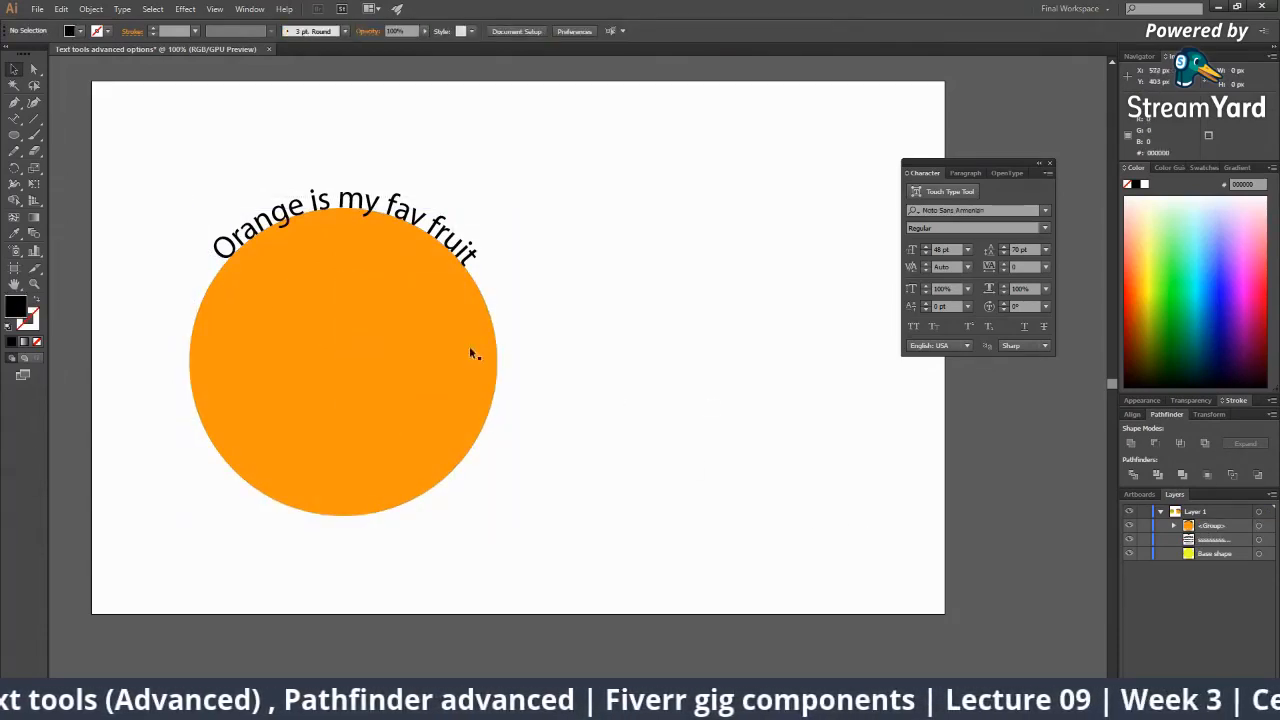
Drag the circle group over to the right side of the artboard.
left_click_drag(469, 353, 462, 326)
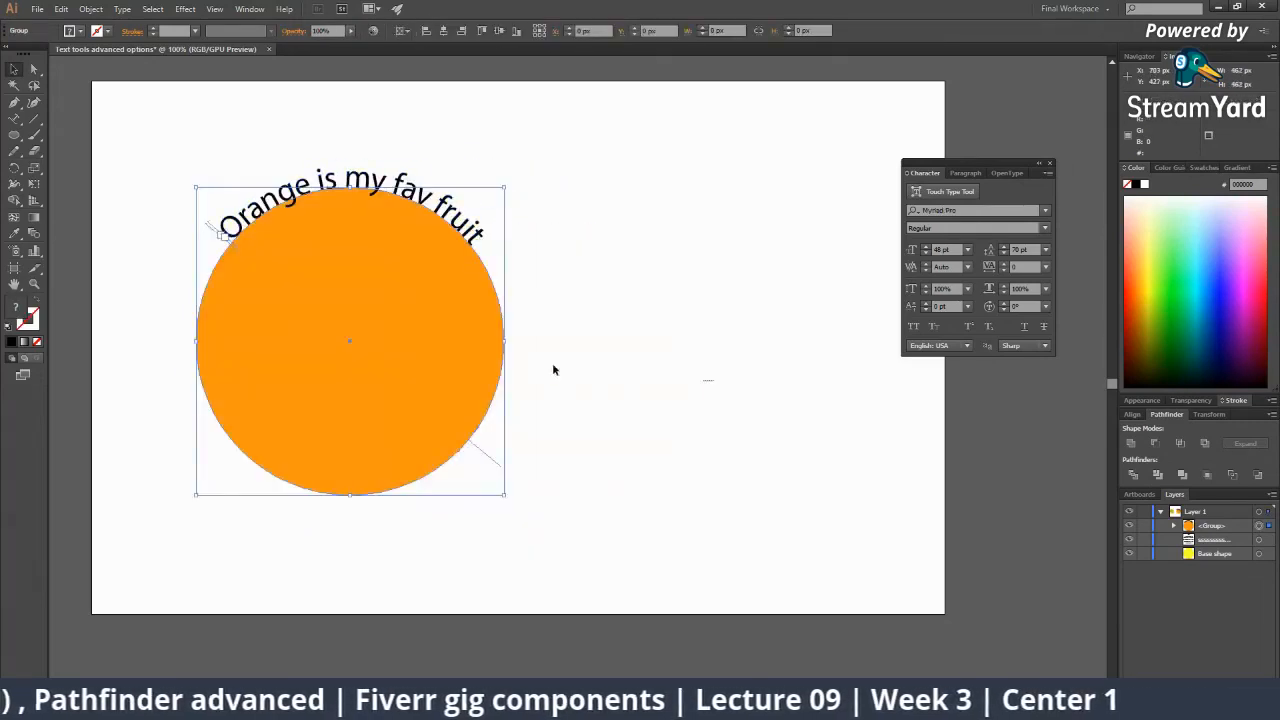
left_click(553, 369)
left_click_drag(418, 284, 677, 325)
left_click_drag(677, 325, 503, 289)
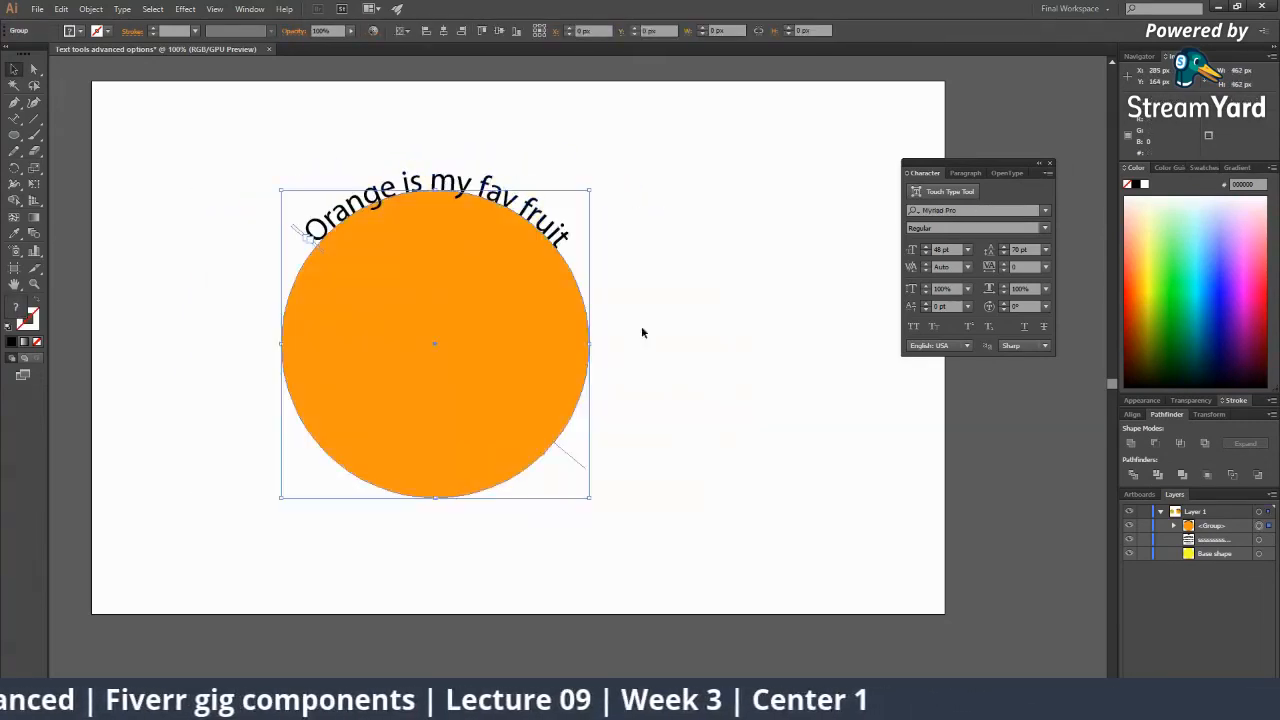
left_click_drag(581, 288, 792, 300)
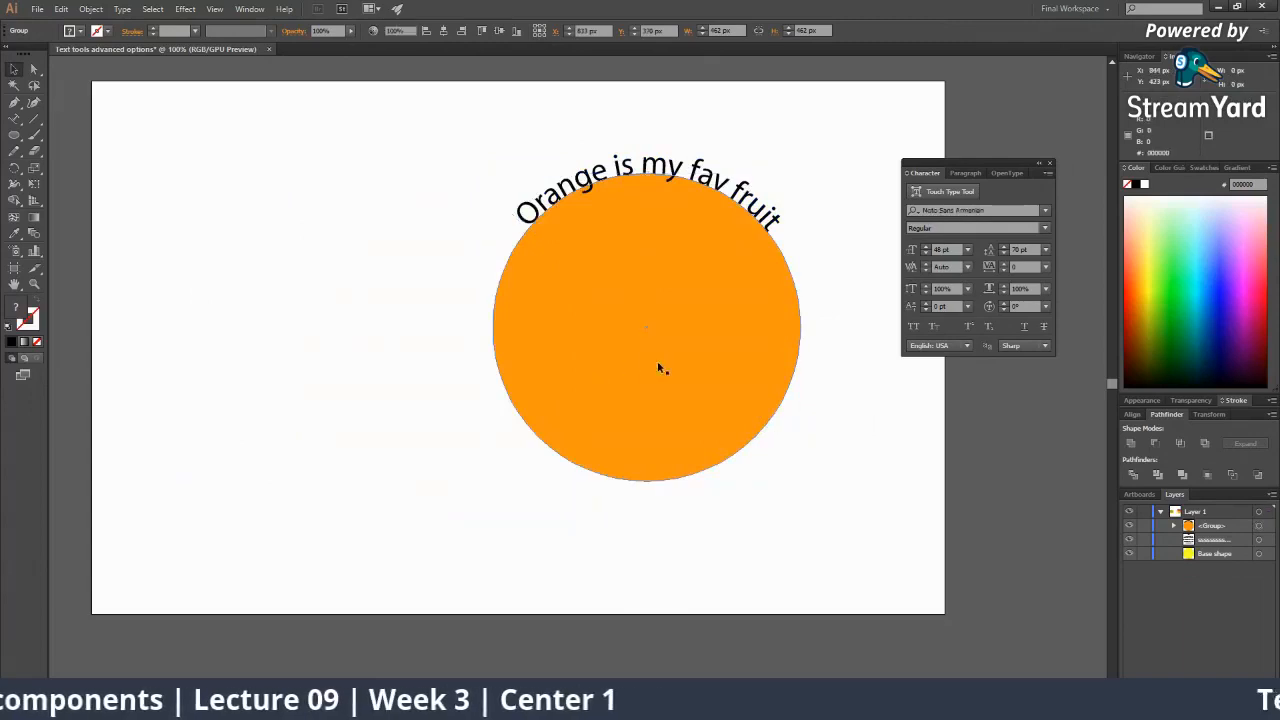
left_click(608, 340)
left_click_drag(588, 347, 652, 342)
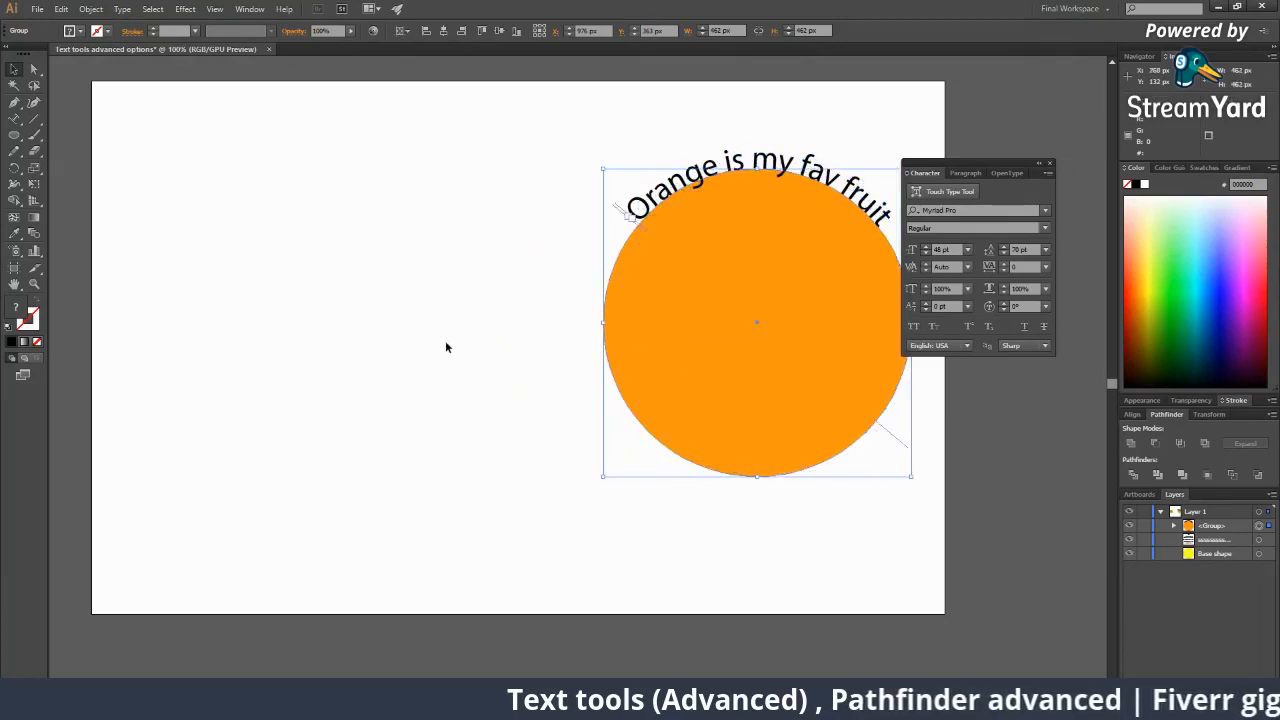
left_click(171, 262)
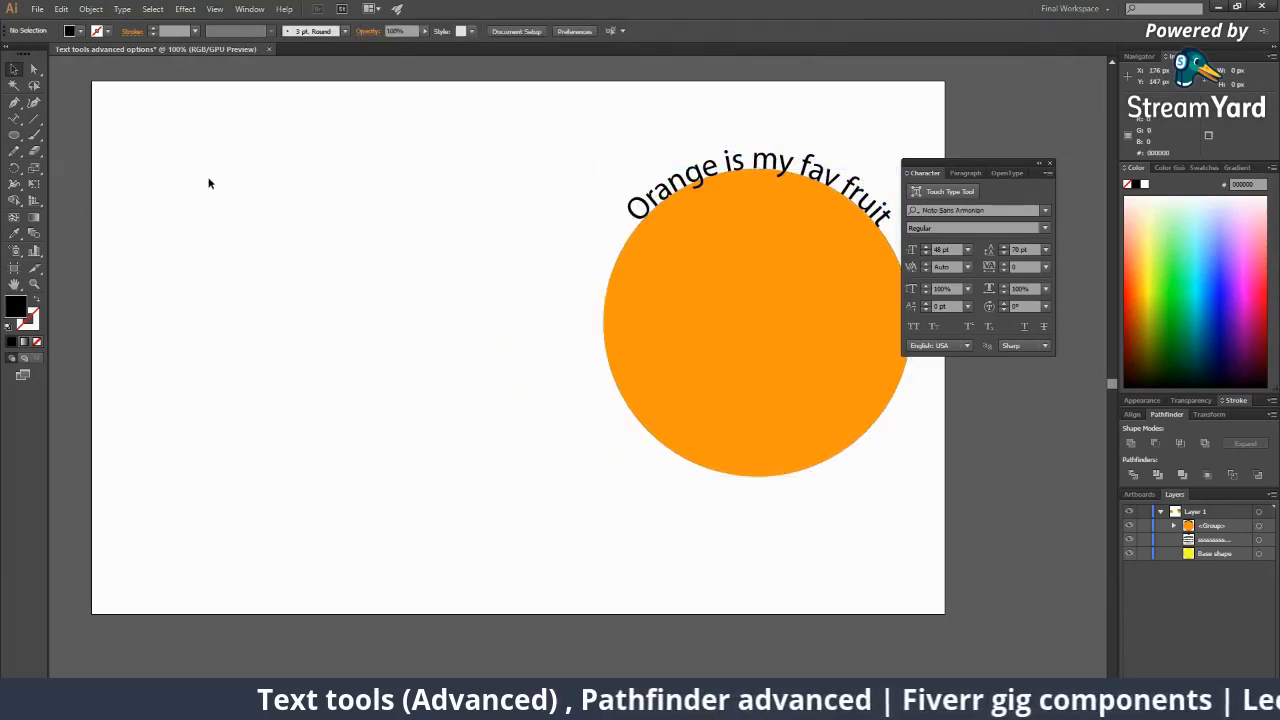
right_click(40, 118)
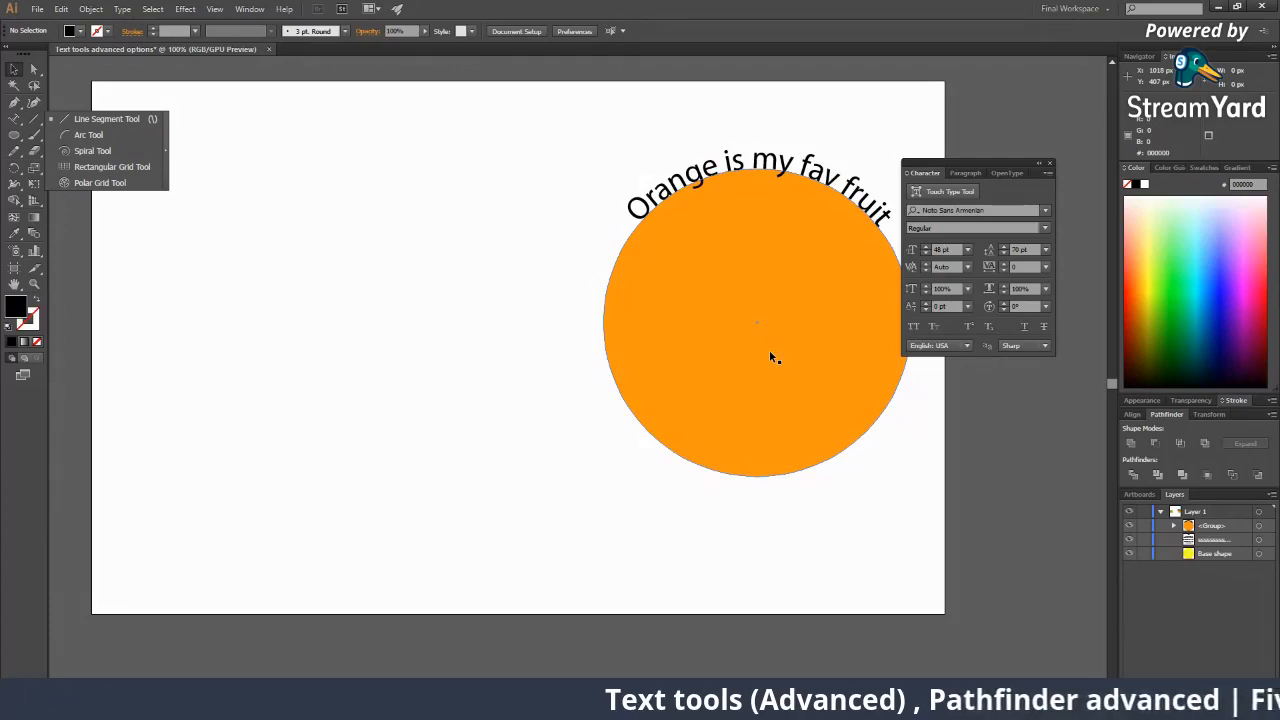
Pick the Line Segment Tool from the toolbar flyout.
left_click(35, 125)
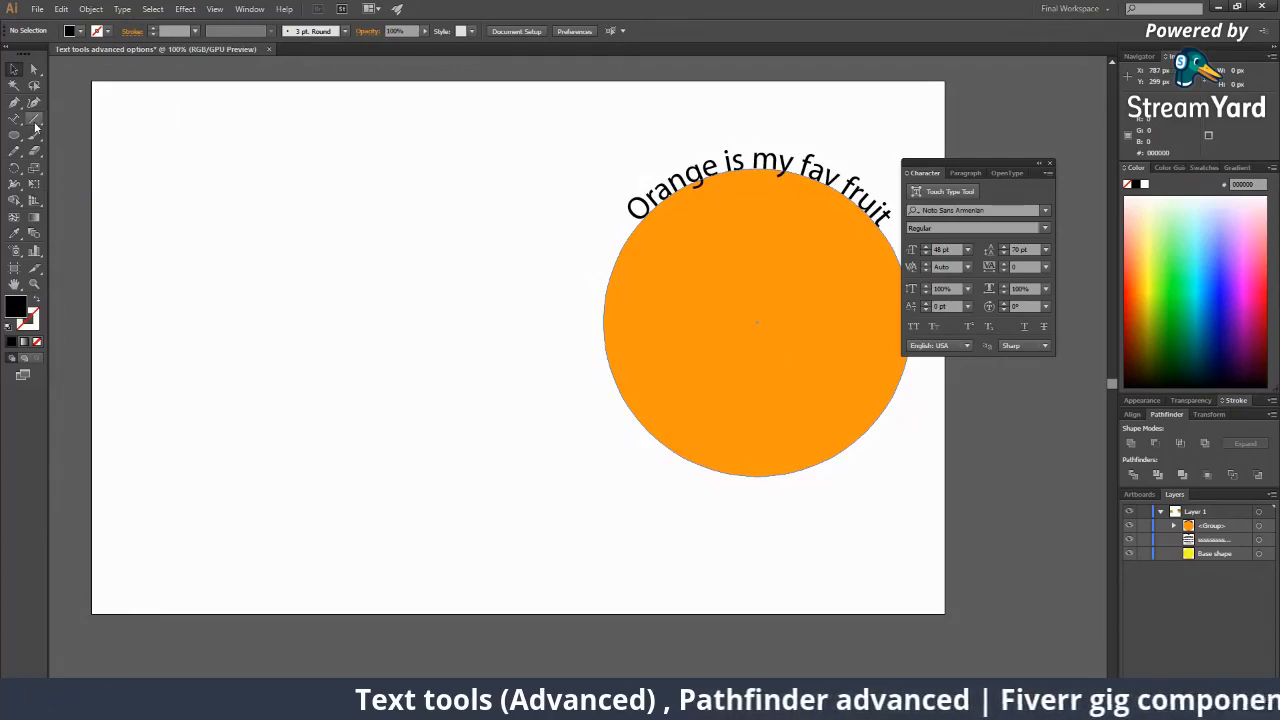
left_click(35, 125)
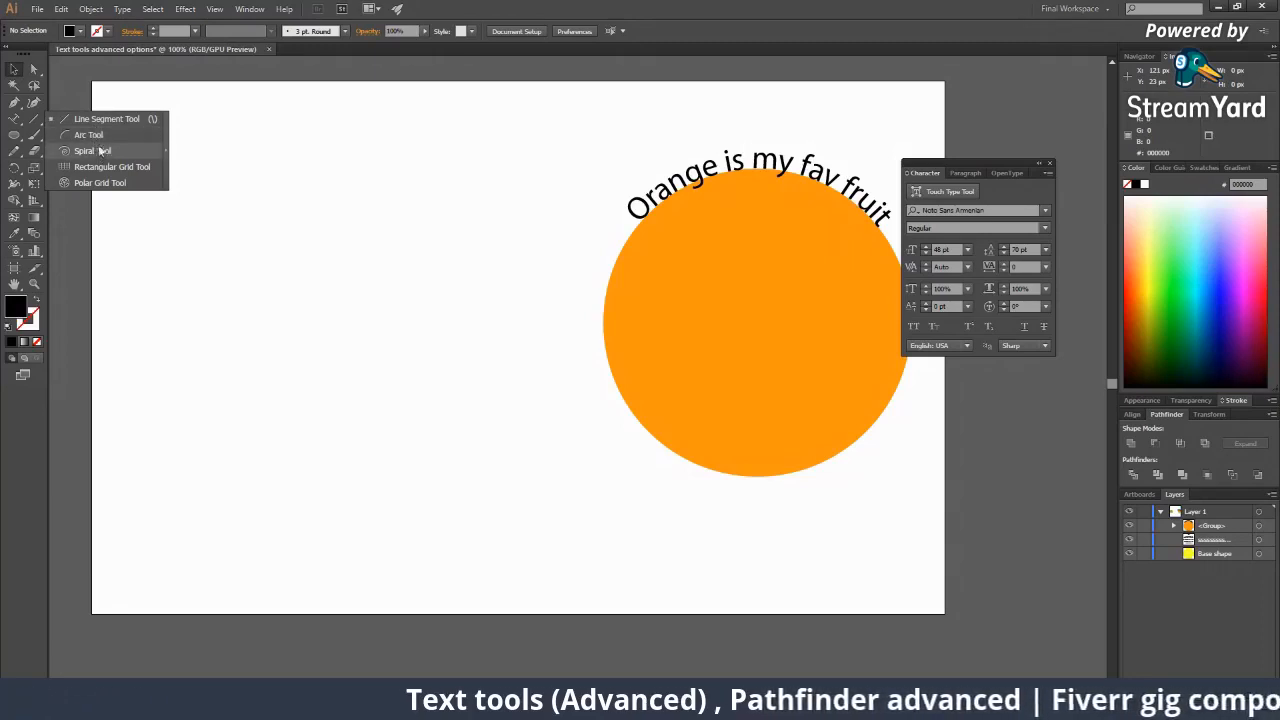
left_click(37, 125)
right_click(36, 121)
left_click(36, 122)
right_click(14, 123)
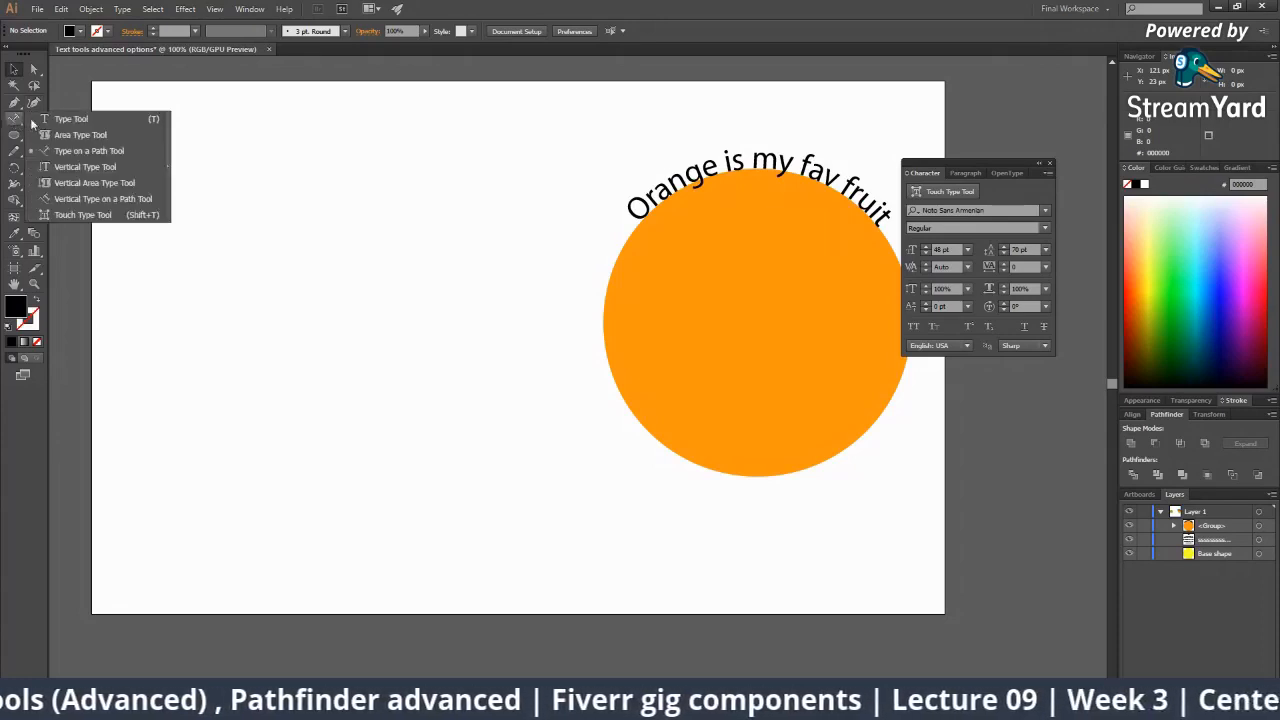
left_click(14, 123)
right_click(34, 121)
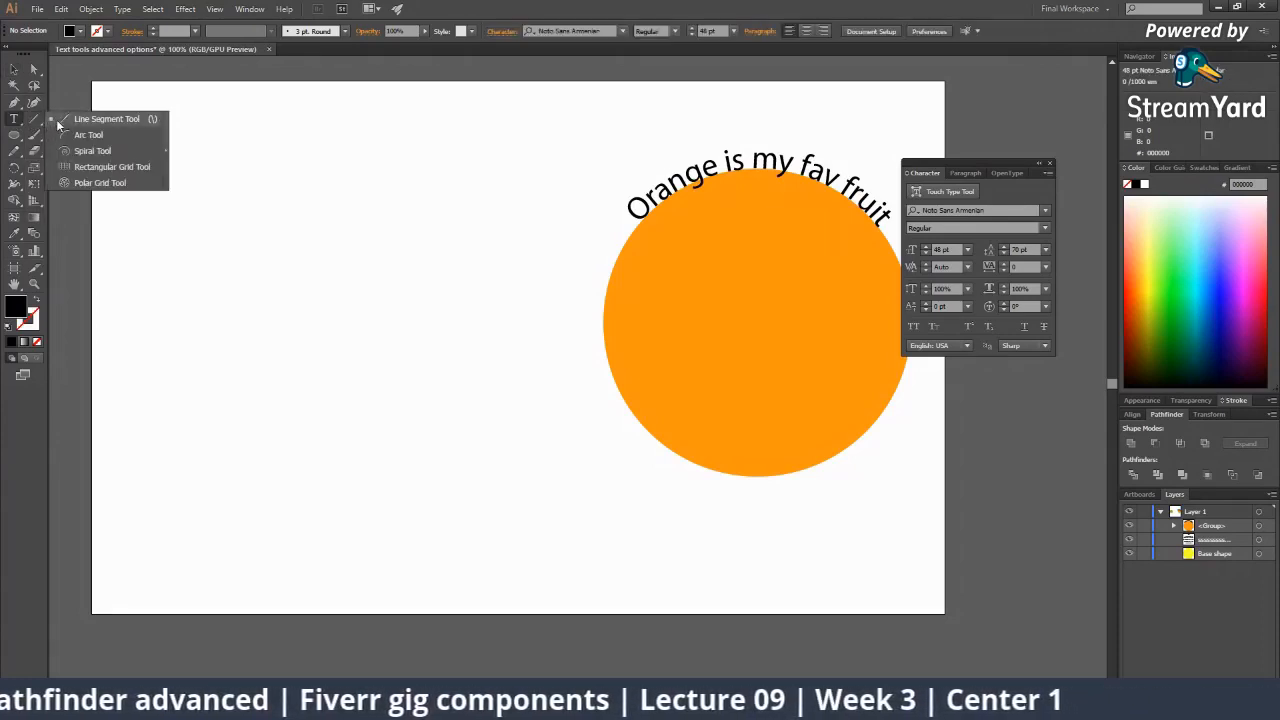
left_click(57, 118)
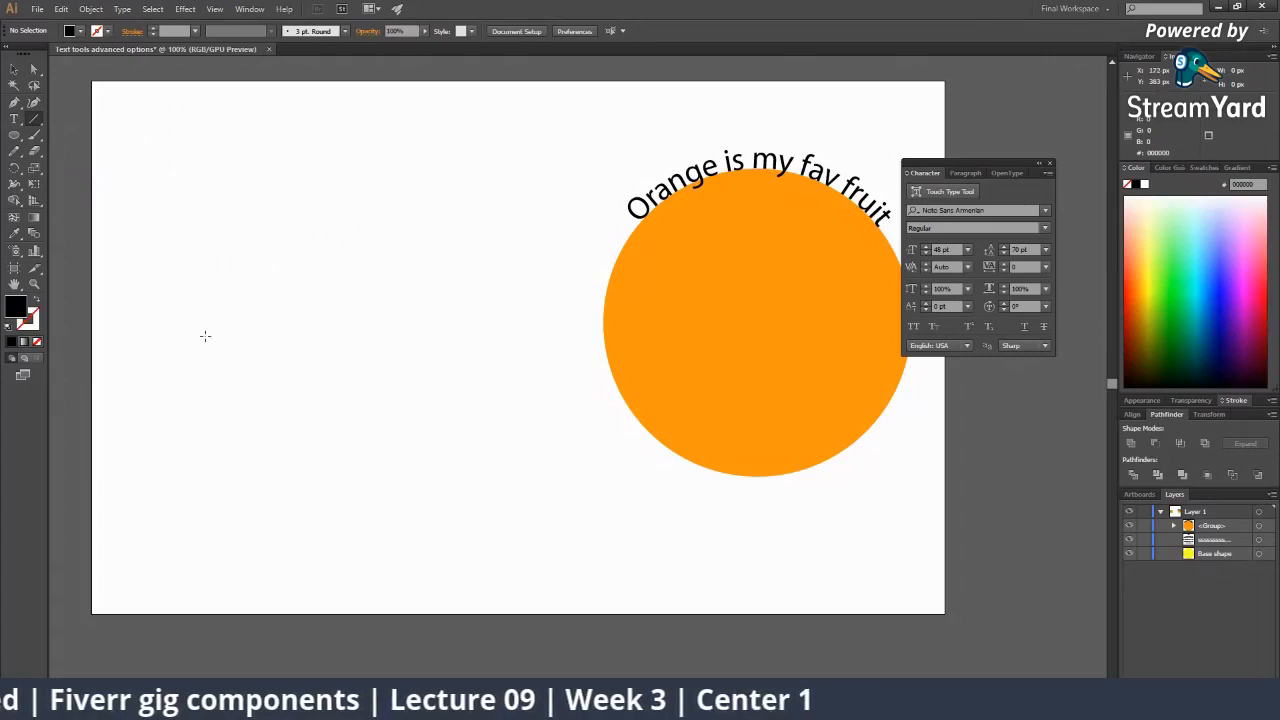
Draw and undo two test lines, then draw a horizontal line left of the circle.
left_click_drag(205, 336, 429, 177)
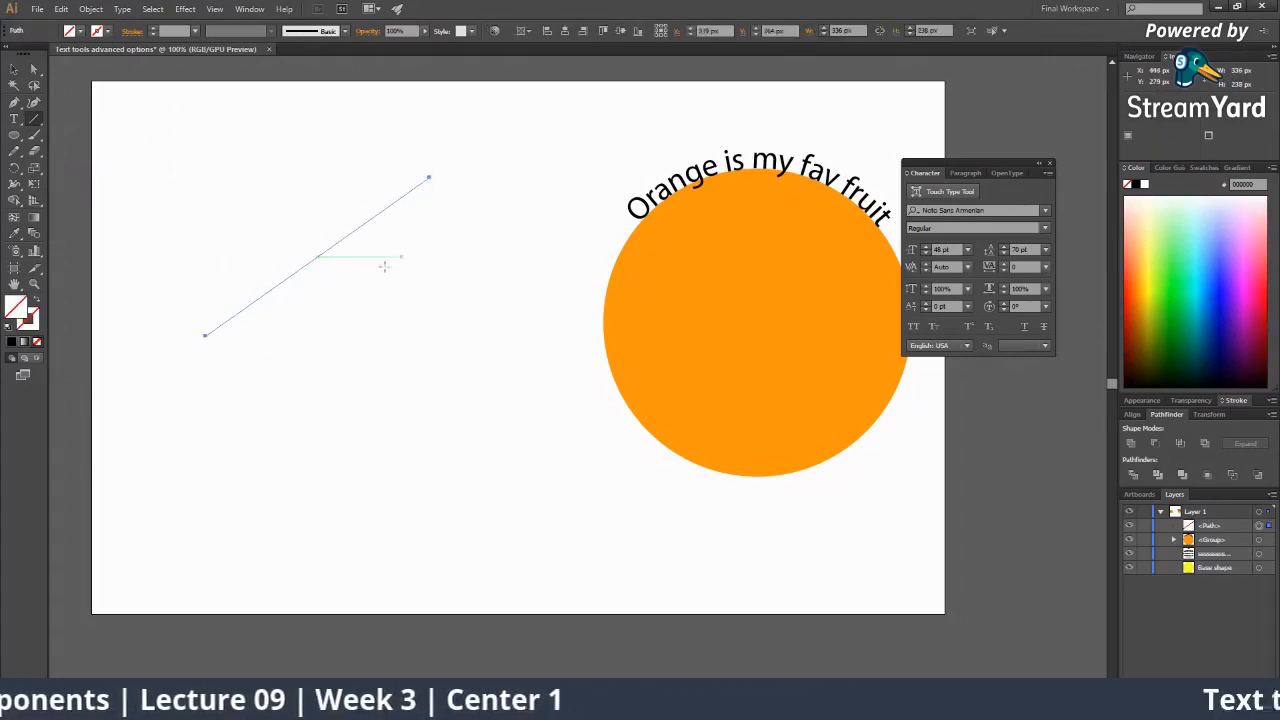
key("ctrl+z")
left_click_drag(429, 237, 377, 389)
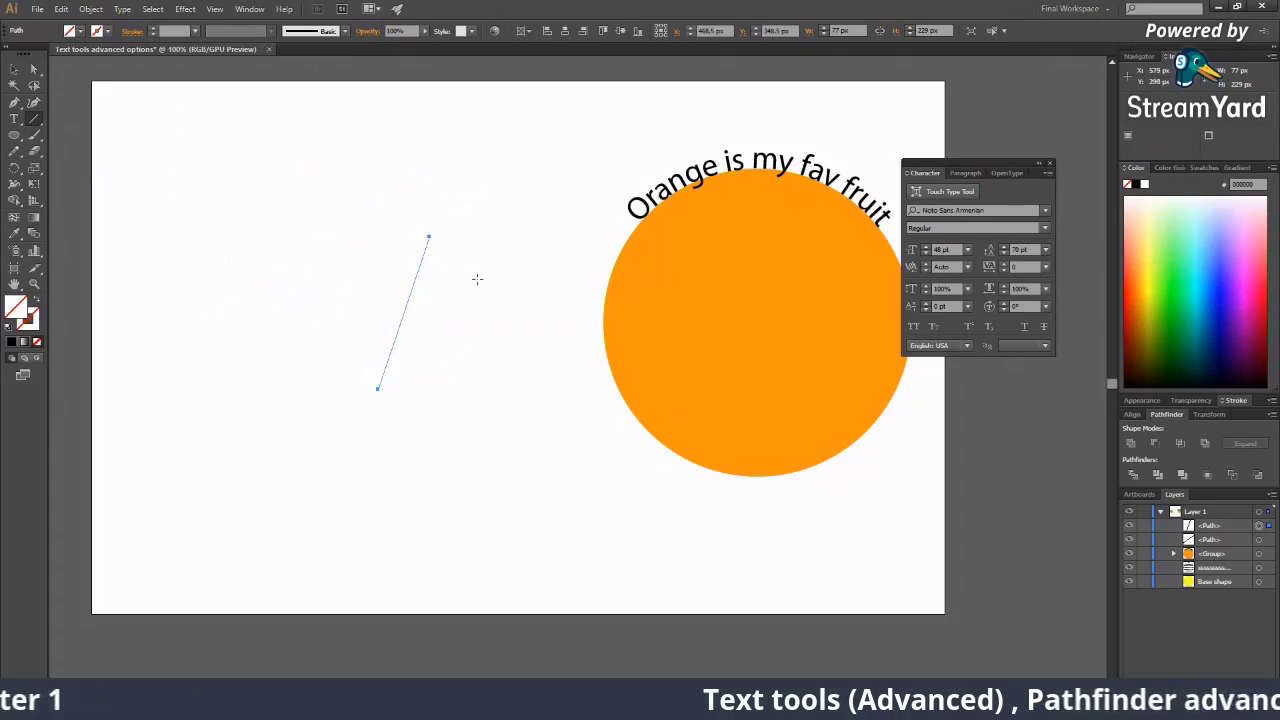
key("ctrl+z")
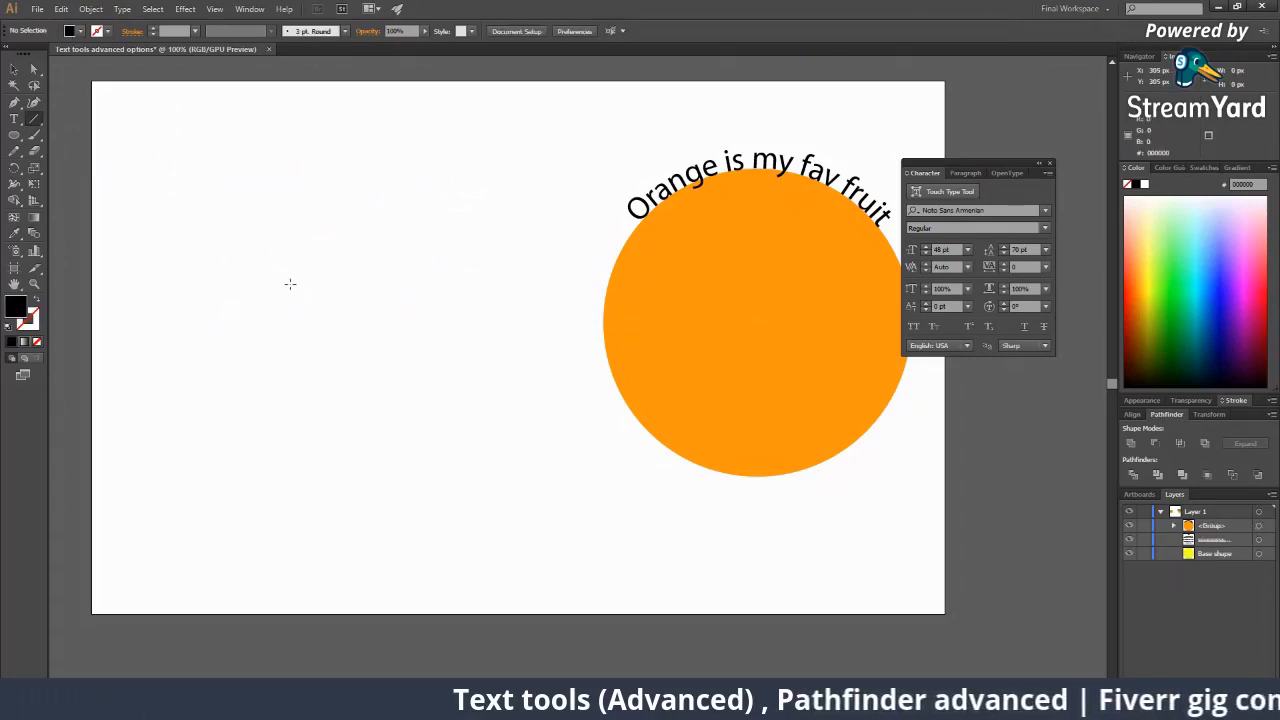
left_click_drag(245, 296, 469, 346)
left_click_drag(535, 336, 491, 326)
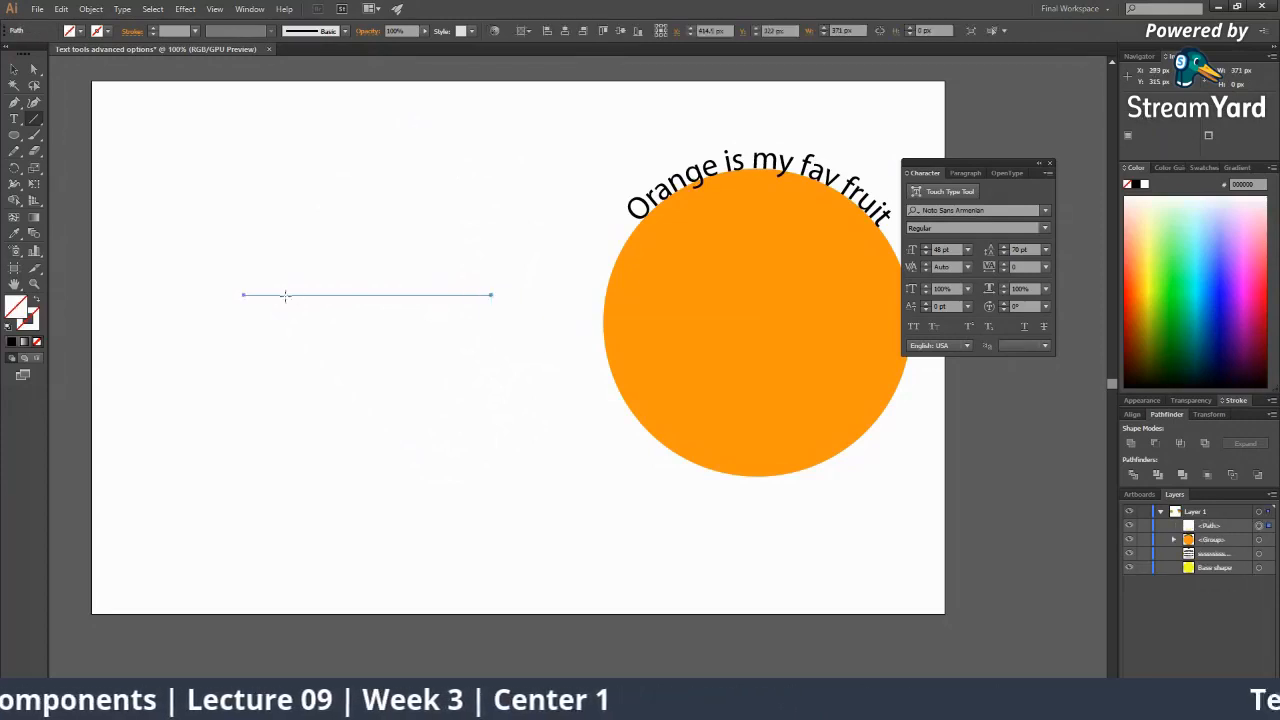
Zoom to about 150% around the new line and select it.
key("v")
key("z")
left_click(346, 311)
left_click(428, 312)
left_click(565, 392)
key("space")
left_click_drag(585, 413, 361, 424)
key("v")
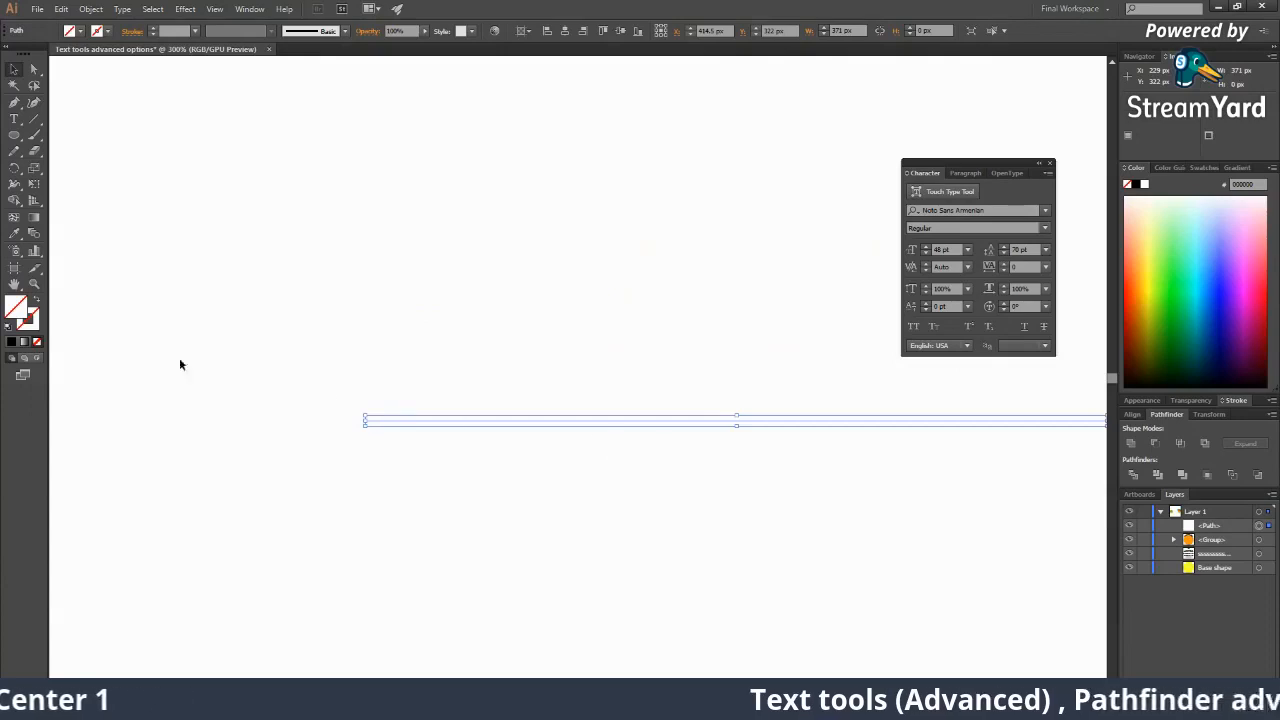
key("z")
left_click(591, 443, "alt")
left_click(591, 443, "alt")
key("space")
left_click_drag(526, 396, 436, 407)
key("v")
left_click(581, 423)
left_click(554, 332)
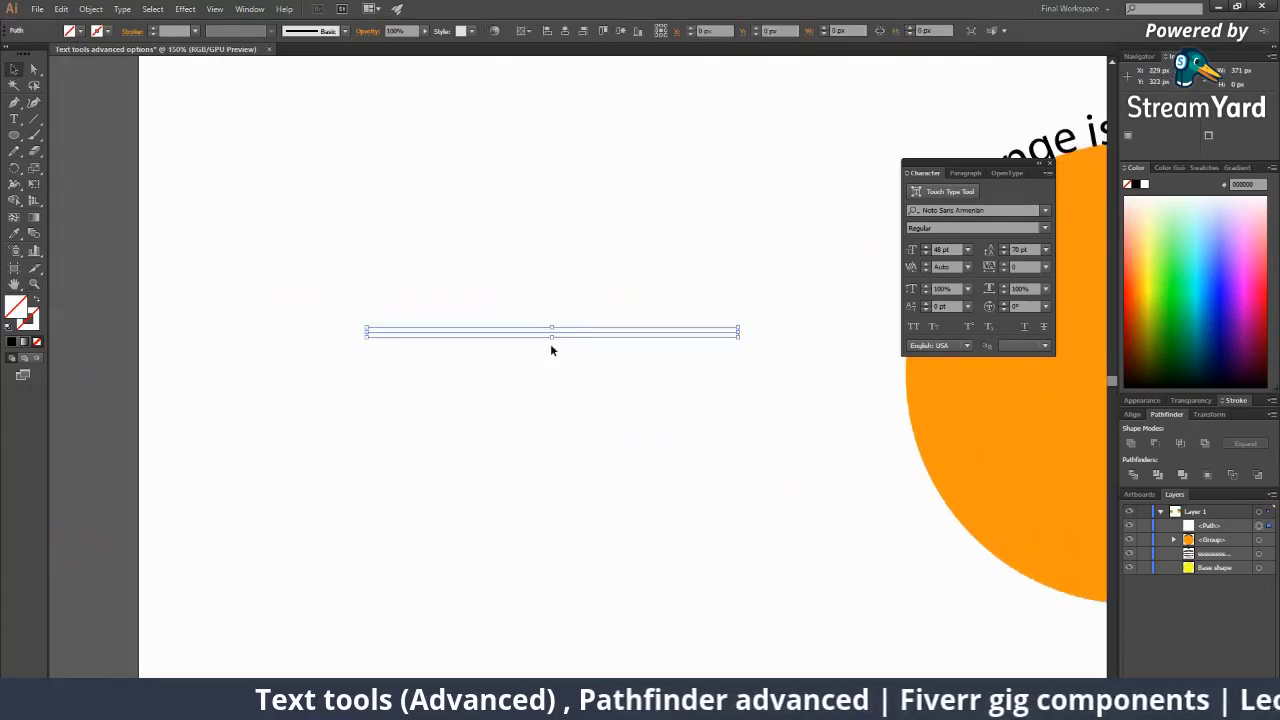
Add type on the horizontal line, typing test letters and erasing them.
left_click_drag(14, 118, 80, 149)
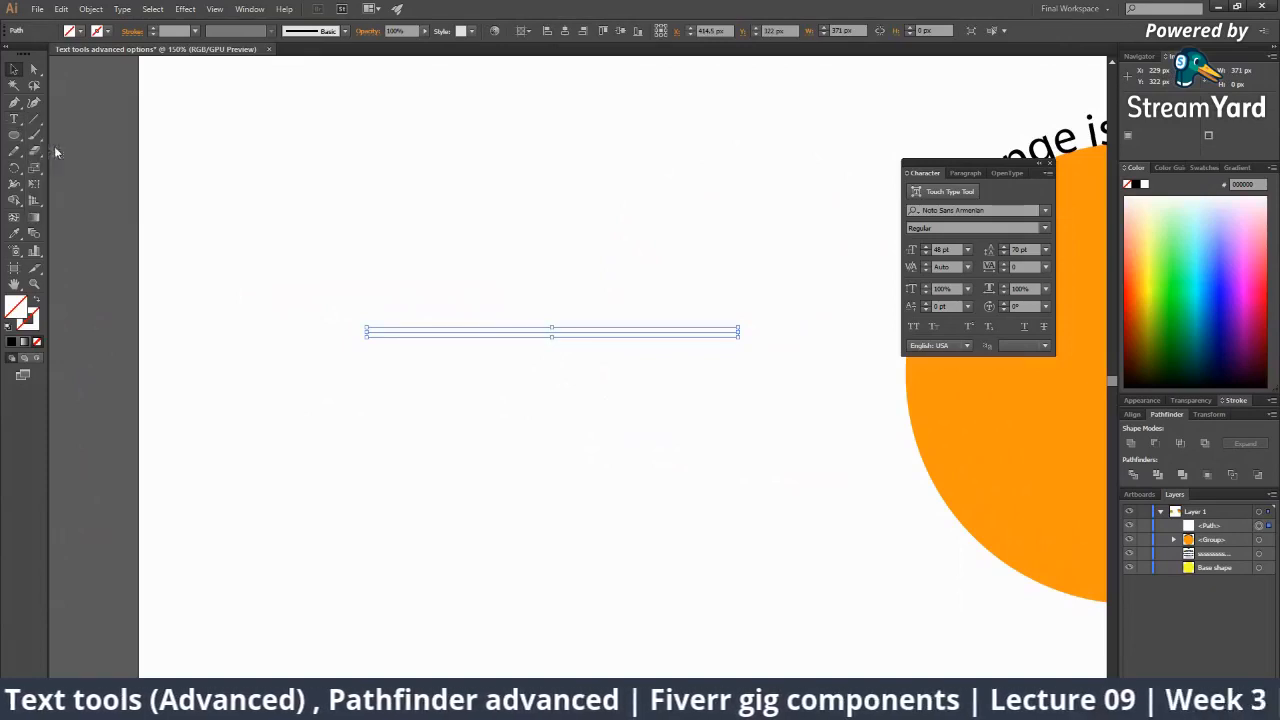
left_click(400, 332)
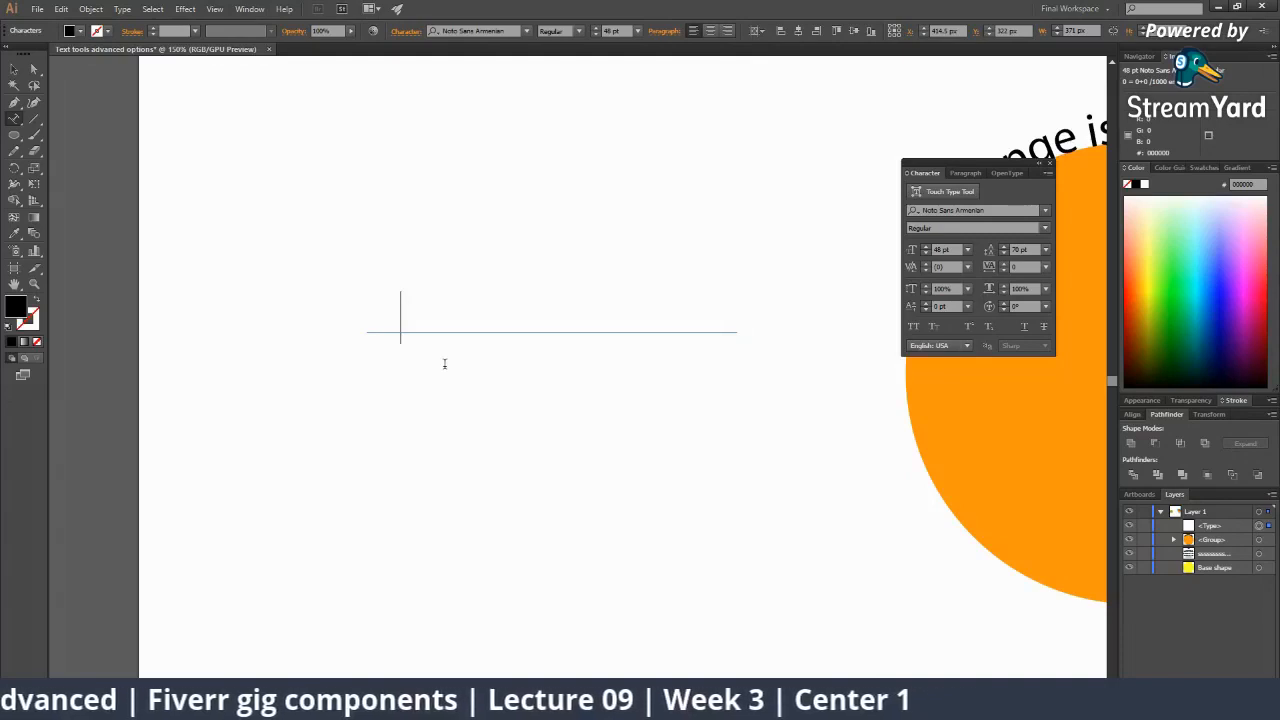
type("hekkiii")
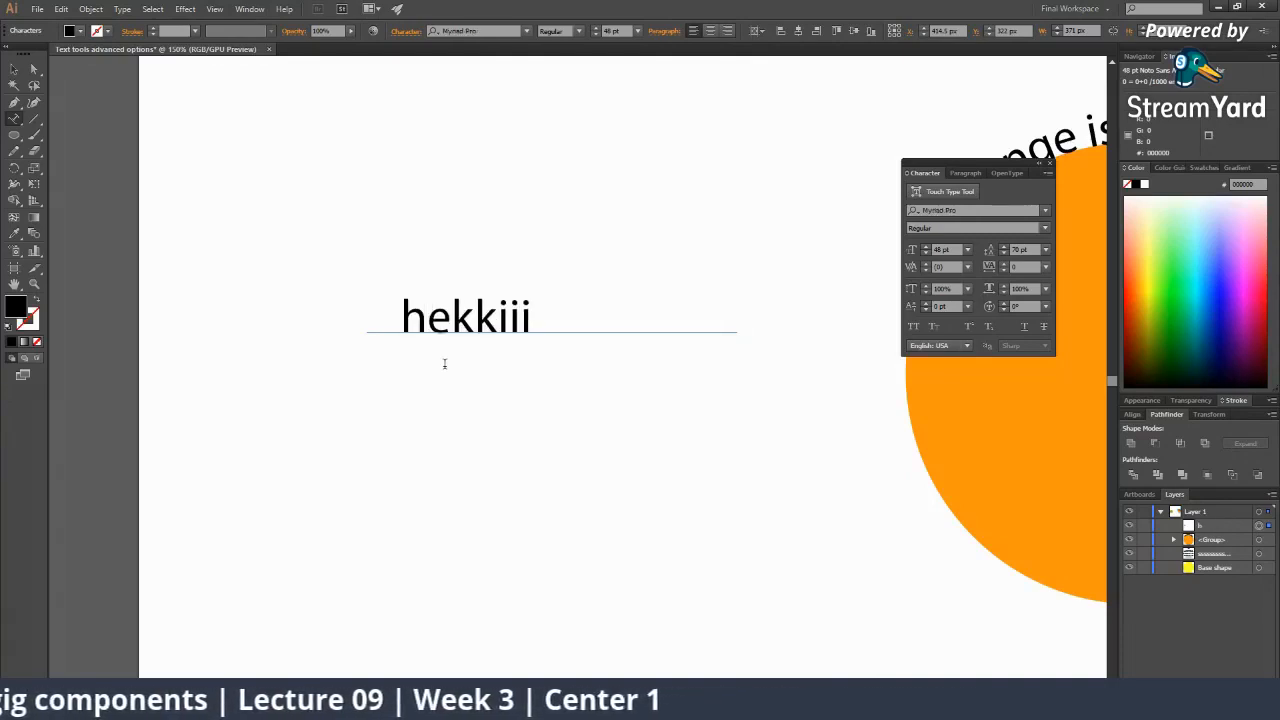
type("iisisisisisisi")
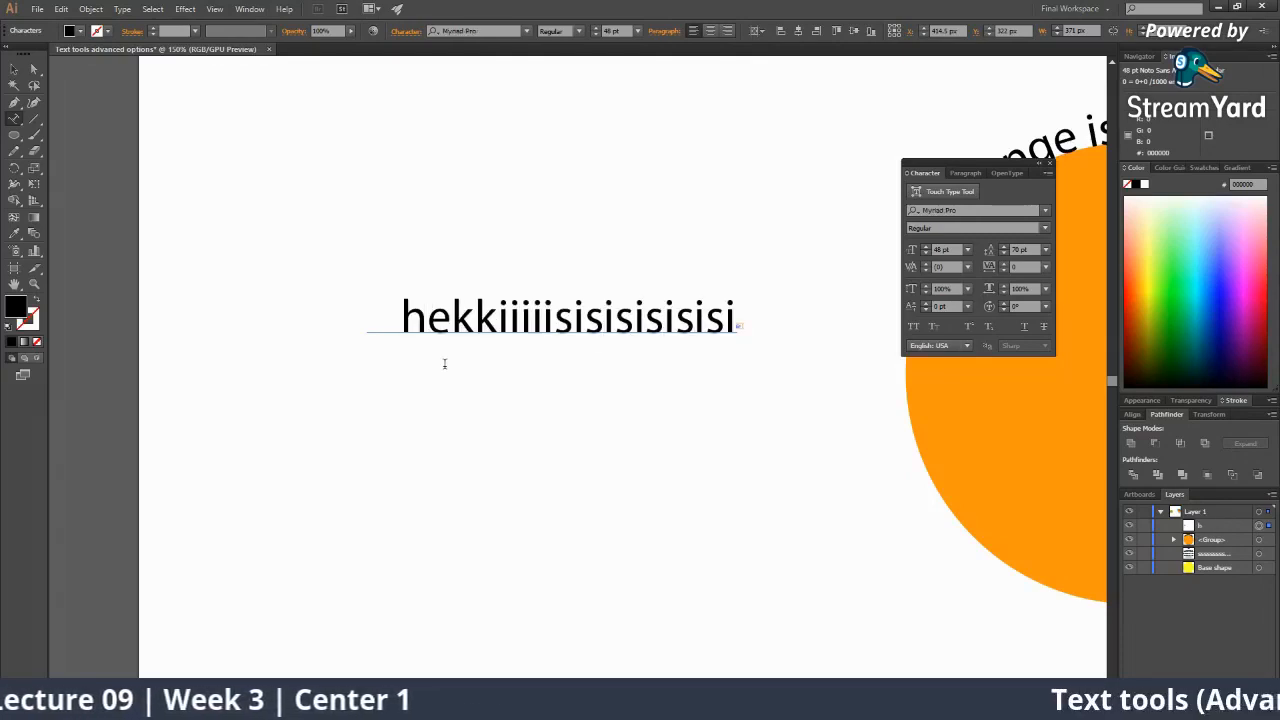
key("BackSpace")
key("BackSpace")
key("BackSpace")
key("BackSpace")
key("BackSpace")
key("BackSpace")
key("BackSpace")
key("BackSpace")
key("BackSpace")
key("BackSpace")
key("BackSpace")
key("BackSpace")
key("BackSpace")
key("BackSpace")
key("BackSpace")
key("BackSpace")
key("BackSpace")
key("BackSpace")
key("BackSpace")
key("BackSpace")
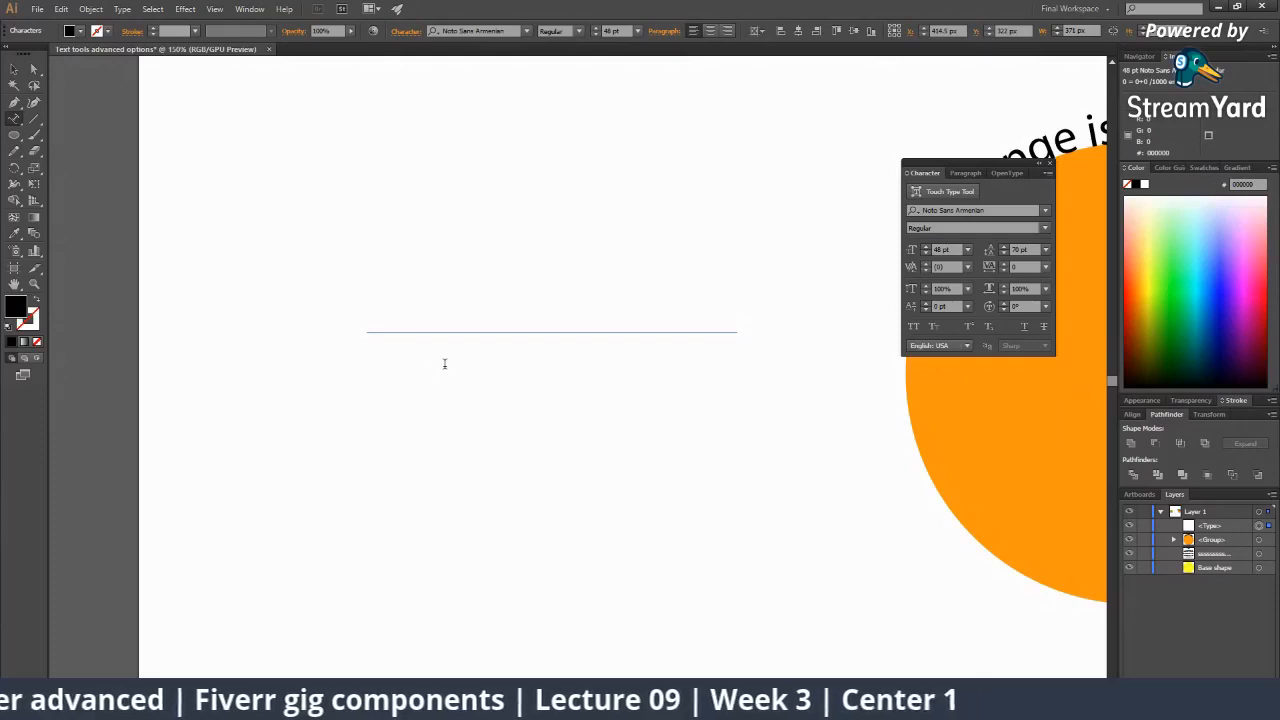
Select the empty text path and, with Direct Selection, its right endpoint.
left_click(14, 69)
left_click(388, 380)
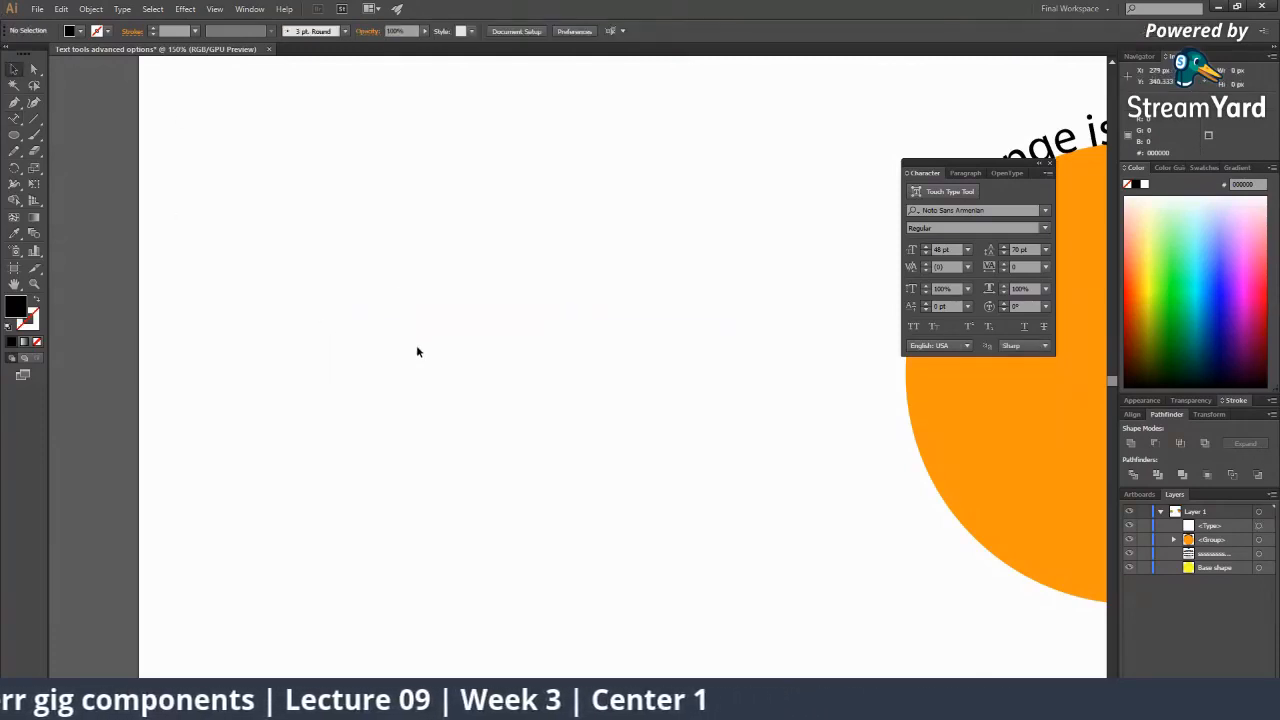
left_click(450, 334)
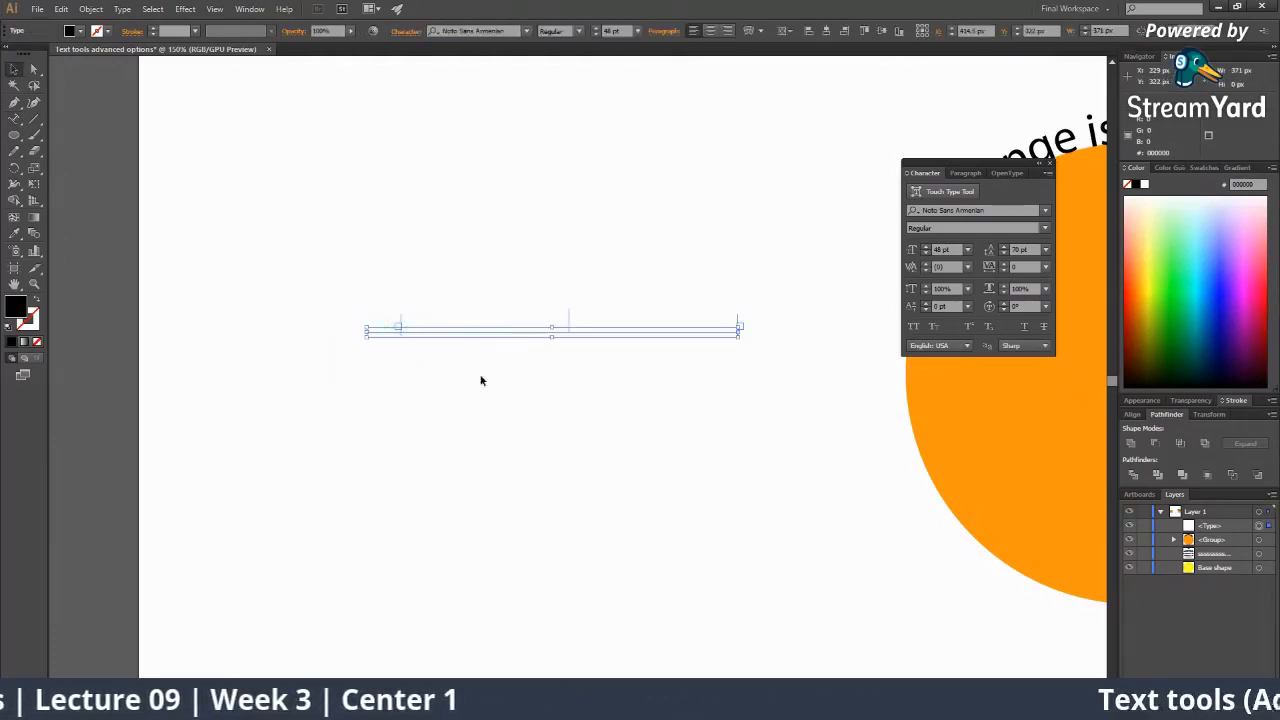
left_click(743, 357)
key("a")
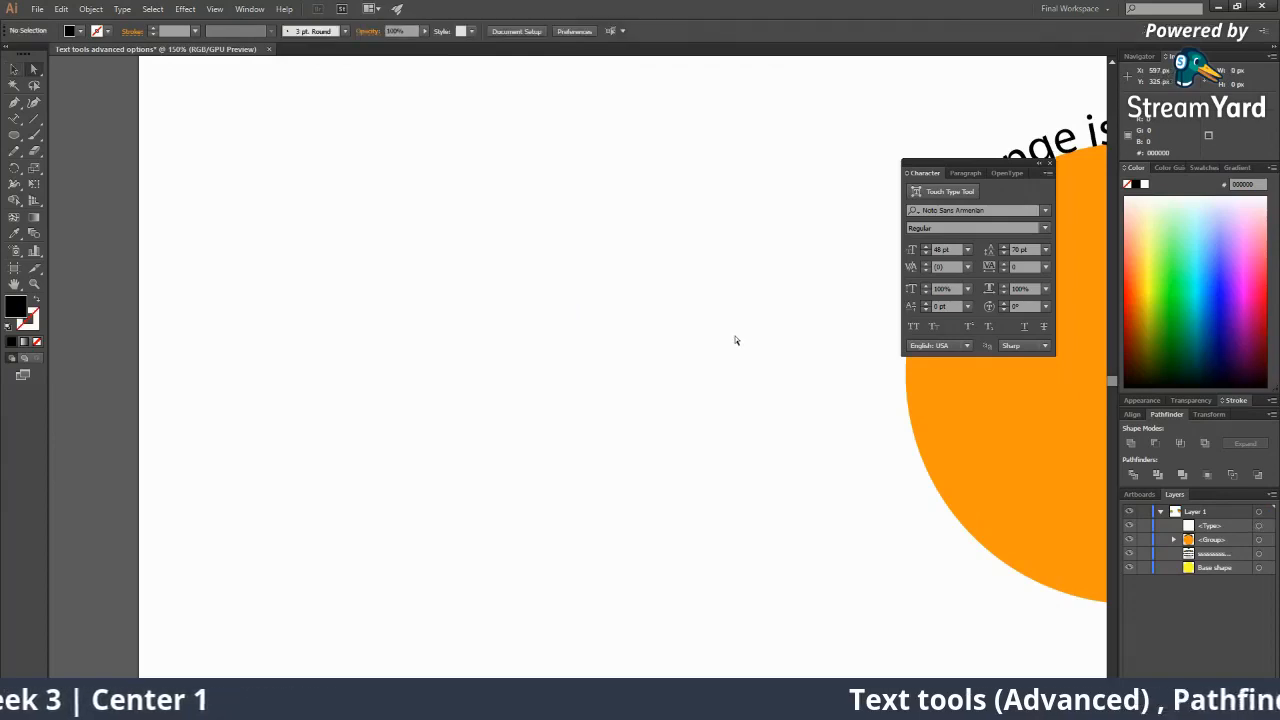
left_click(738, 331)
Draw an arc curving up and to the right with the Arc Tool, then select it.
left_click(366, 332)
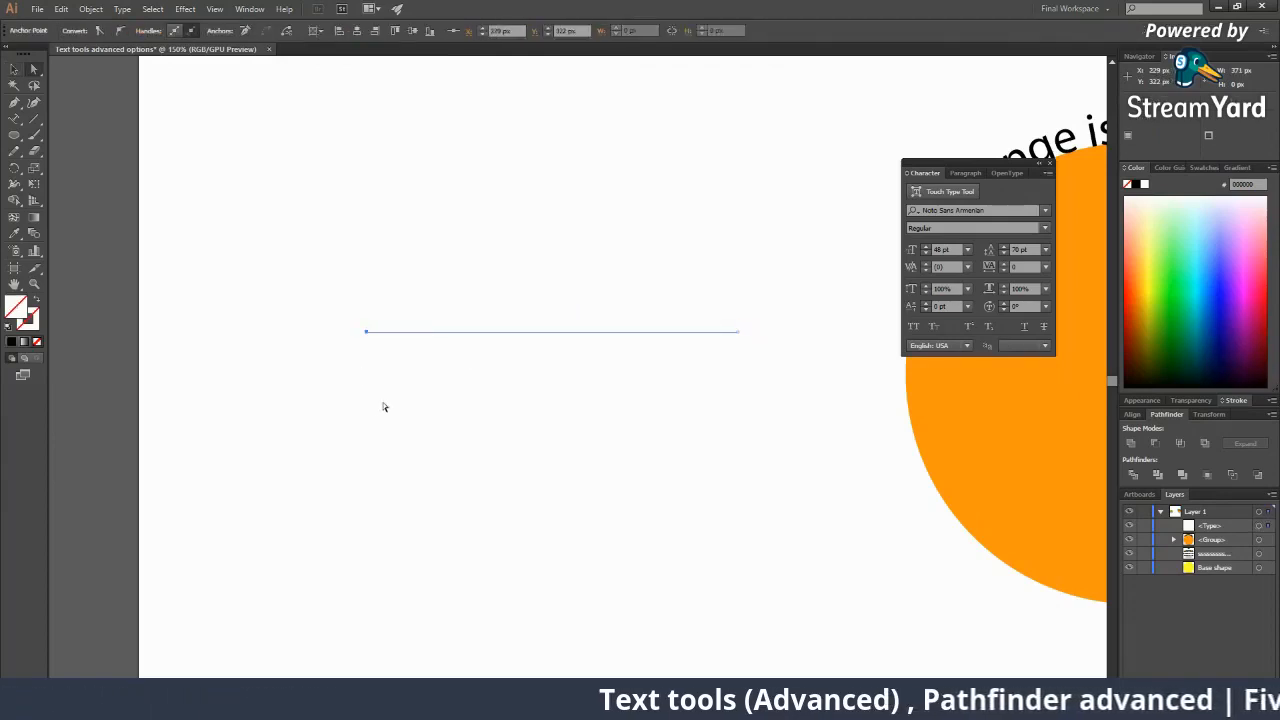
left_click_drag(34, 118, 85, 136)
left_click_drag(316, 317, 587, 95)
key("space")
left_click_drag(559, 143, 495, 230)
key("v")
left_click(506, 297)
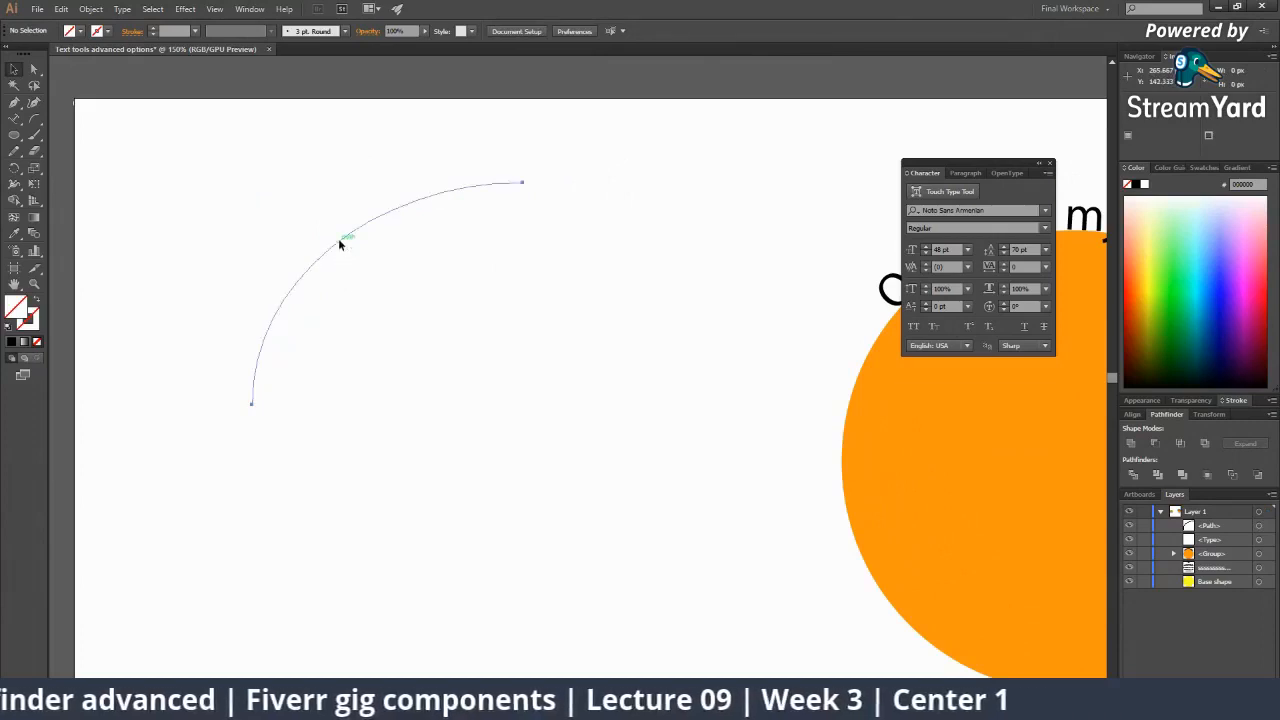
left_click(340, 243)
Type a row of lowercase 's' letters along the arc with Type on a Path.
left_click(14, 118)
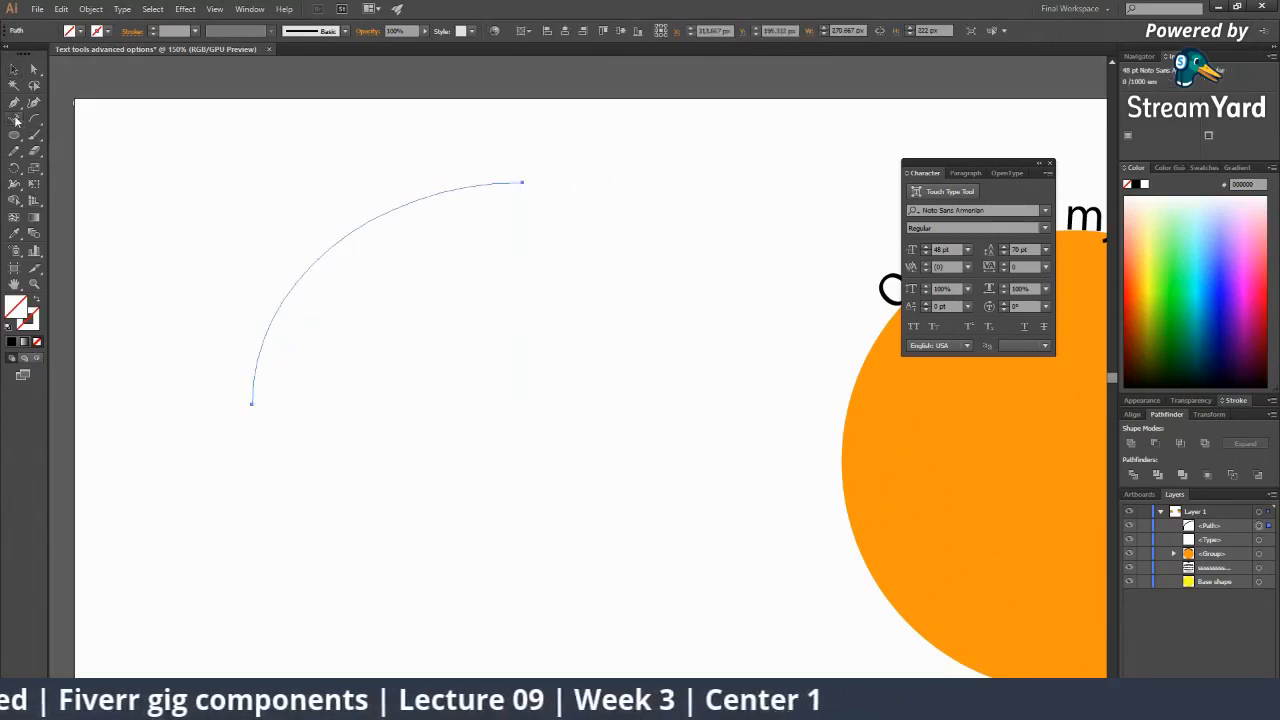
left_click(262, 345)
type("ssssssssssssssssss")
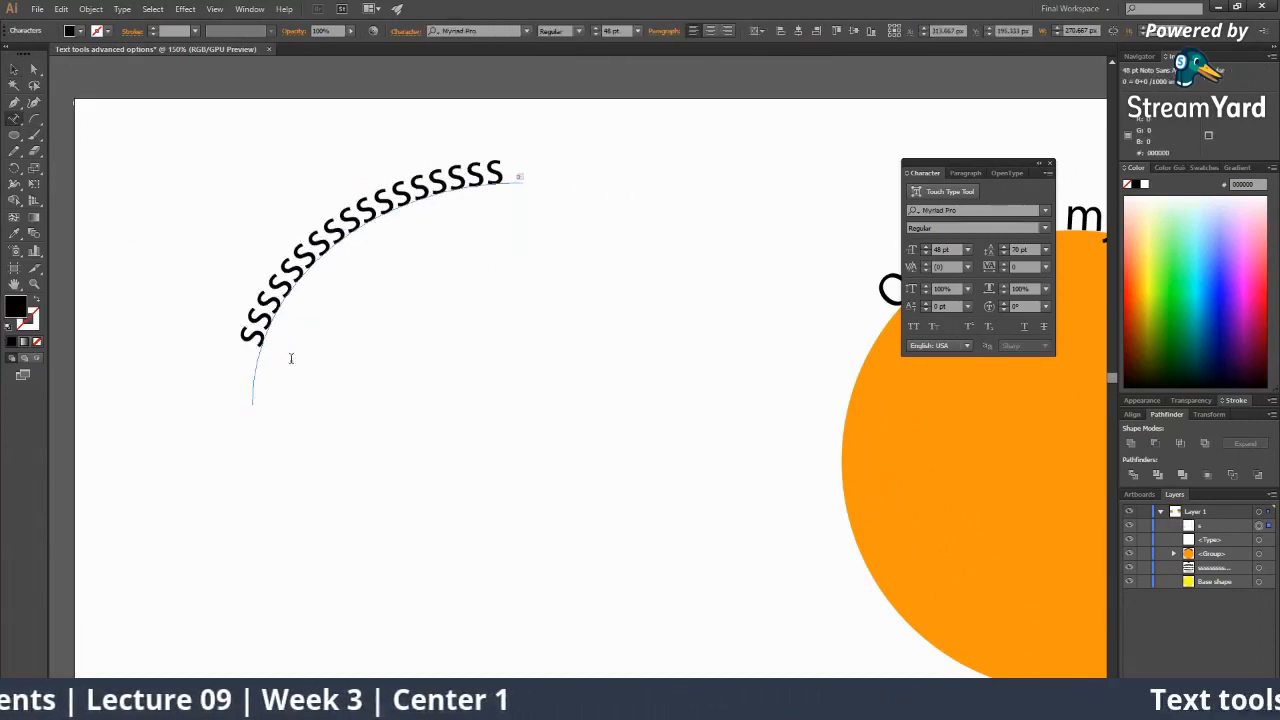
key("Escape")
Move the 's' arc text toward the artboard's upper left at 100% zoom.
left_click(14, 70)
left_click(428, 303)
key("z")
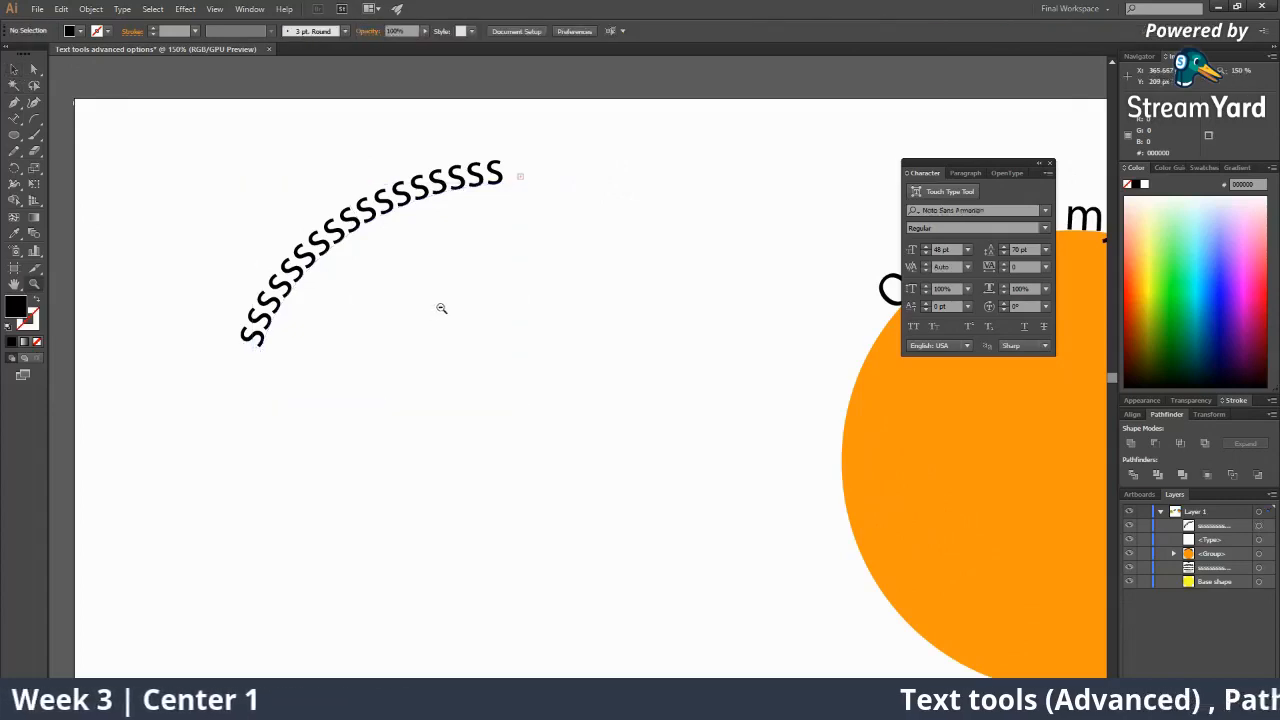
left_click(505, 305, "alt")
left_click(520, 306, "alt")
left_click(618, 322, "alt")
left_click(616, 326, "alt")
left_click(544, 385)
left_click_drag(554, 418, 493, 406)
left_click(542, 385)
left_click(546, 384)
key("v")
left_click(573, 421)
left_click_drag(634, 465, 514, 389)
Slide the orange circle text's starting point along the circle's edge.
left_click_drag(862, 436, 657, 427)
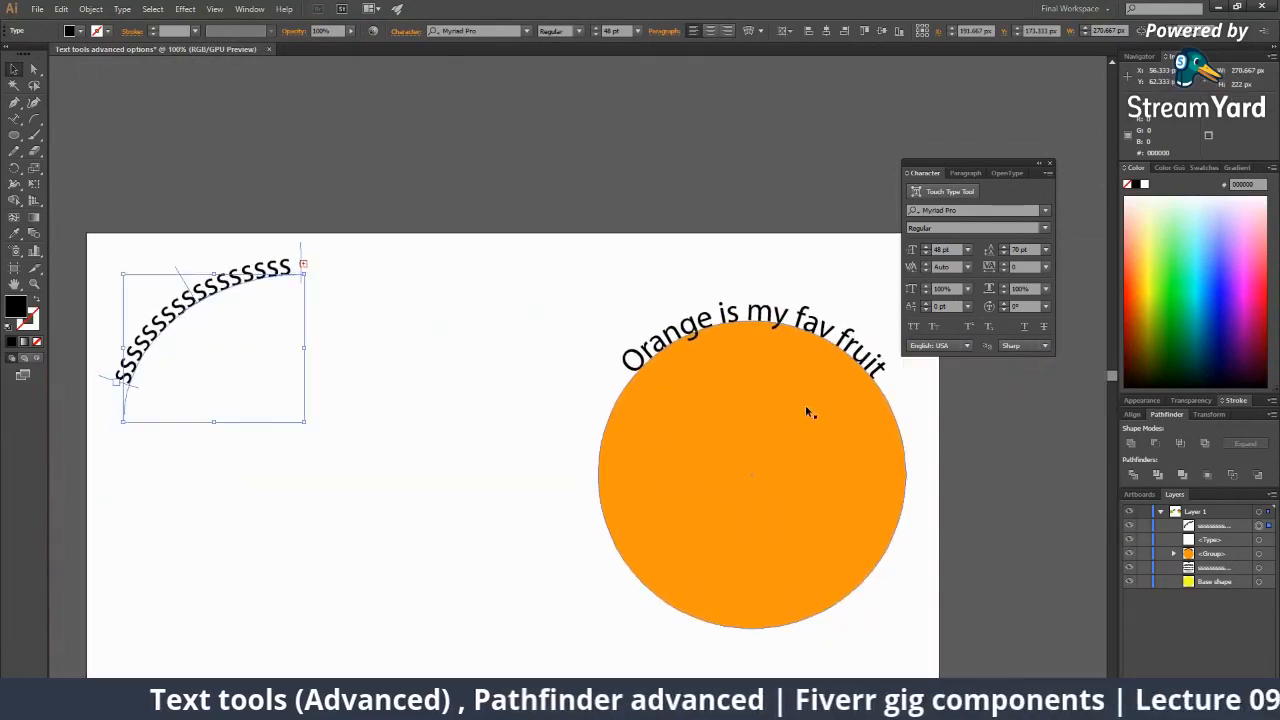
left_click(808, 410)
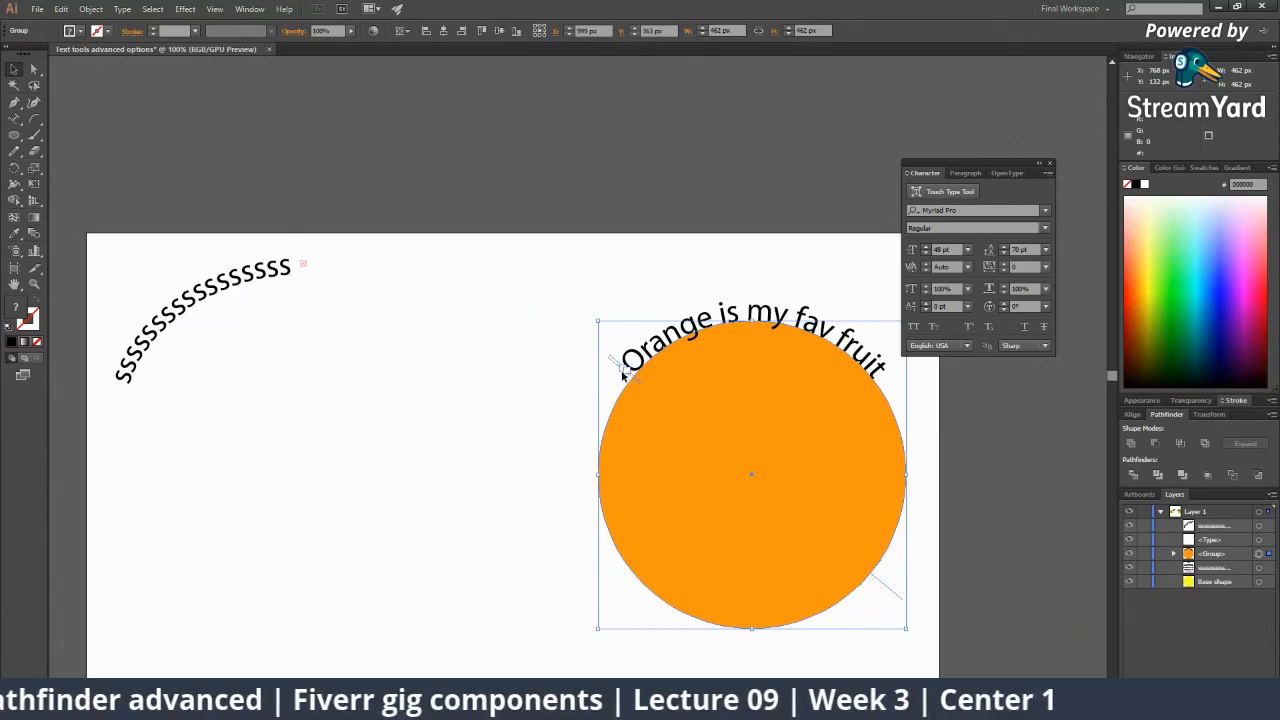
left_click_drag(622, 372, 586, 436)
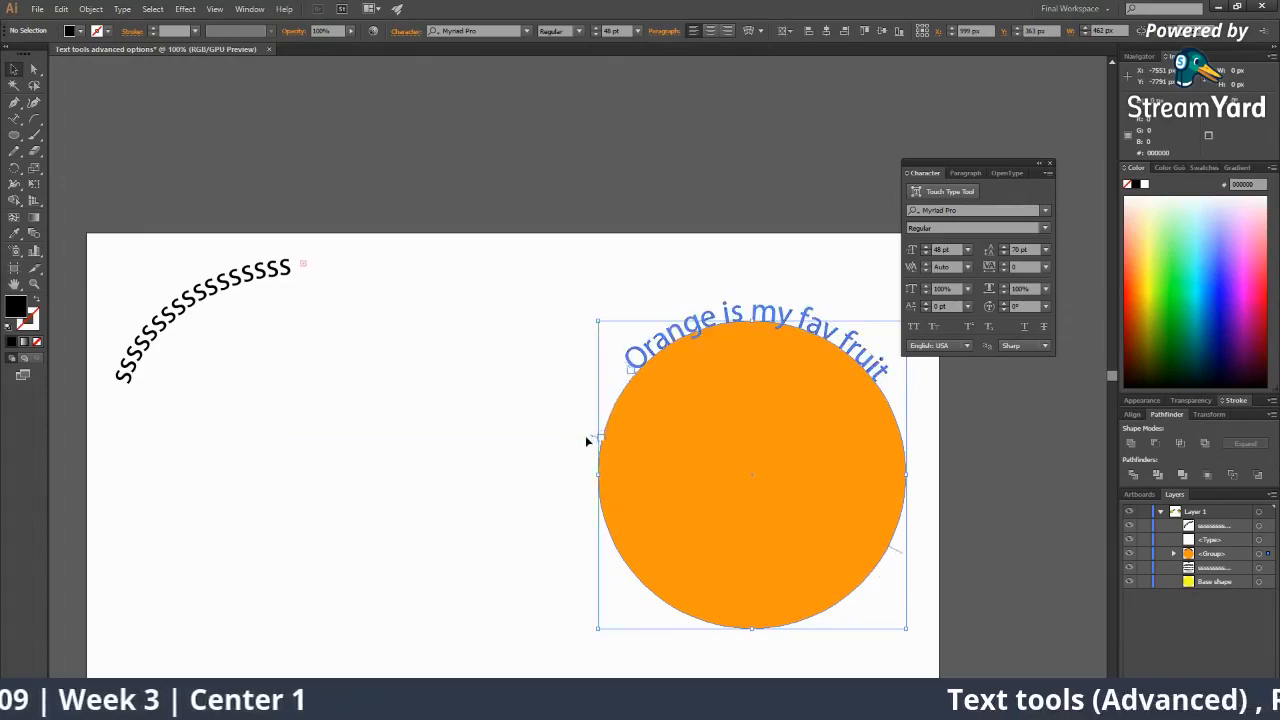
Readjust where the curved text starts along the orange circle's edge.
left_click_drag(572, 500, 606, 457)
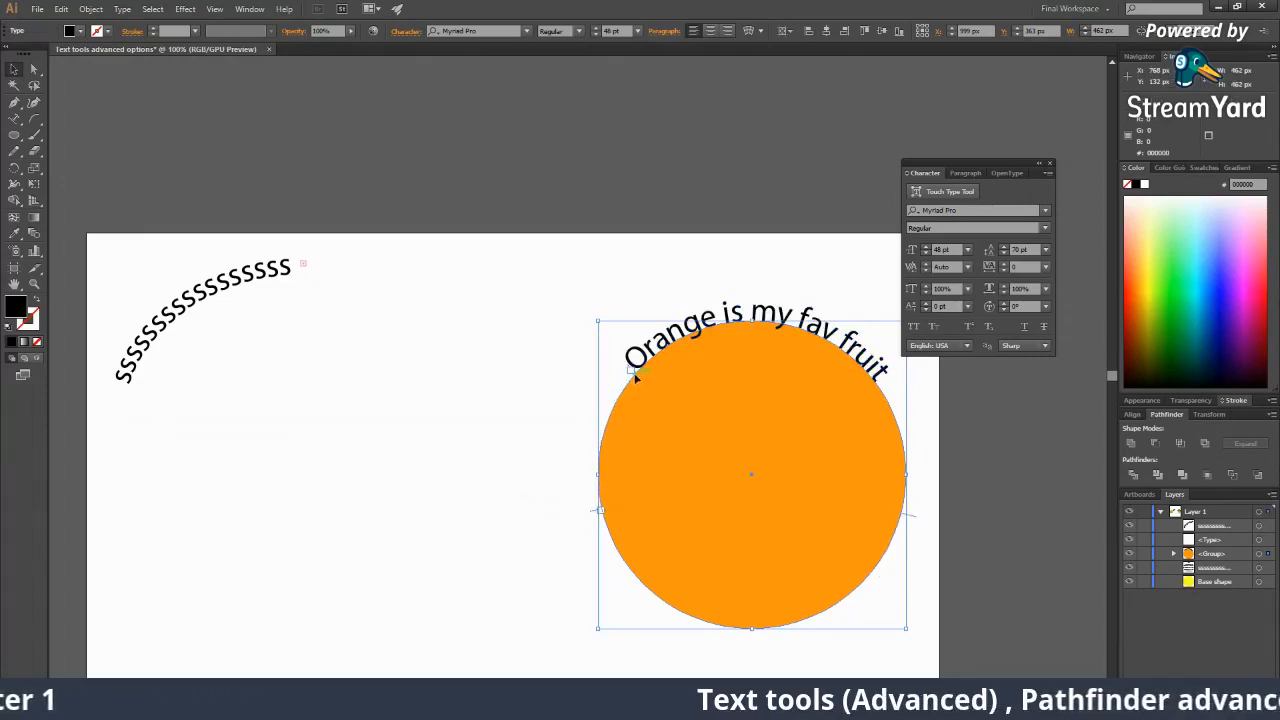
left_click_drag(640, 380, 636, 350)
left_click(677, 286)
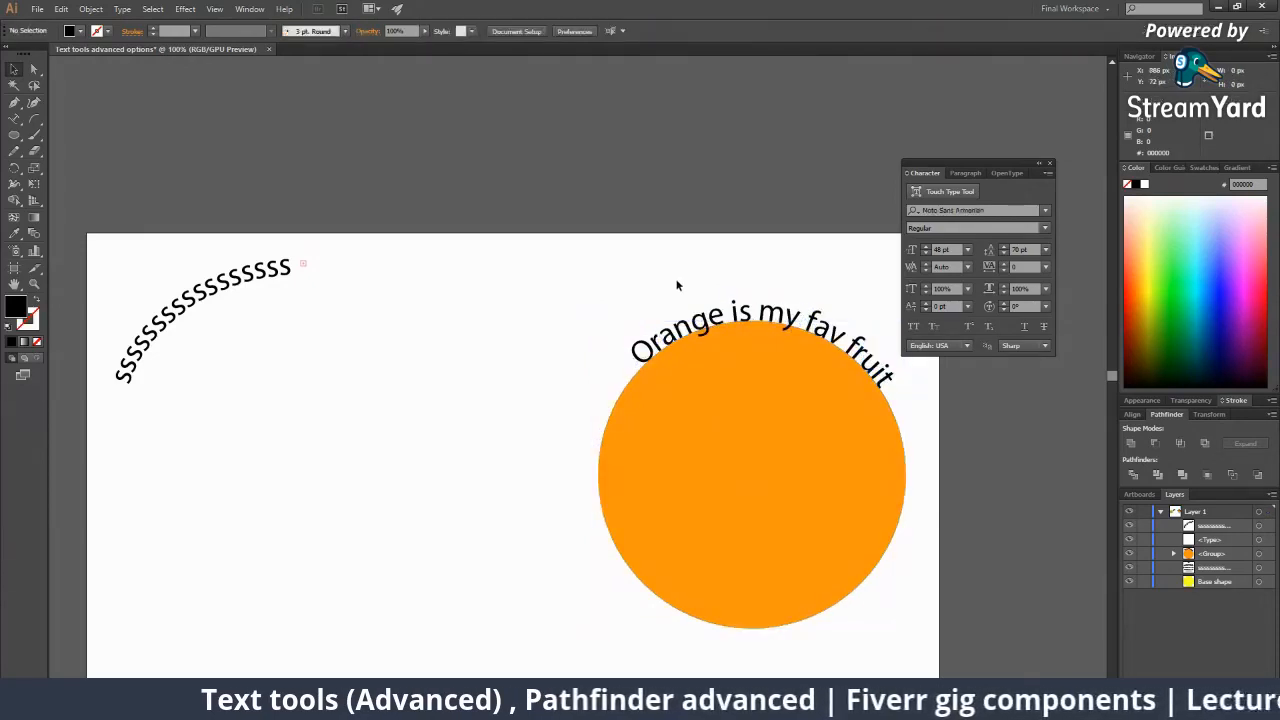
Drag the orange circle group, selected by its curved text, slightly upward.
left_click(647, 401)
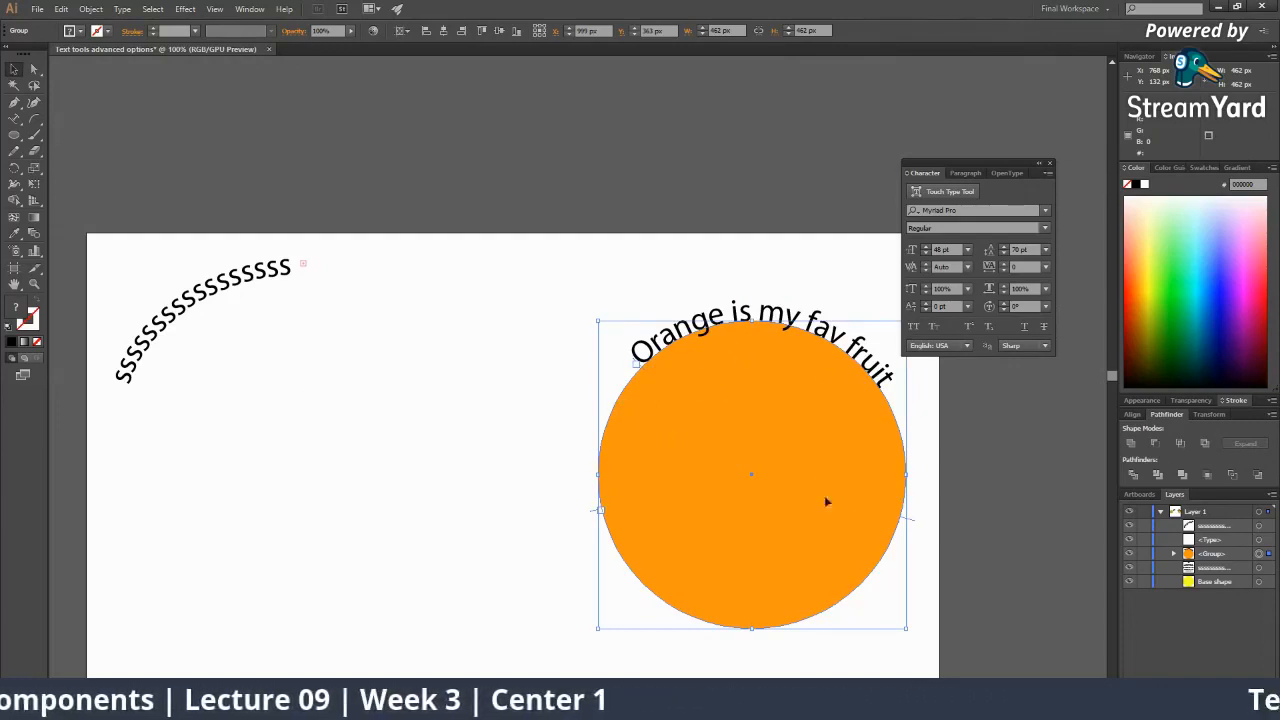
left_click(529, 466)
left_click(701, 456)
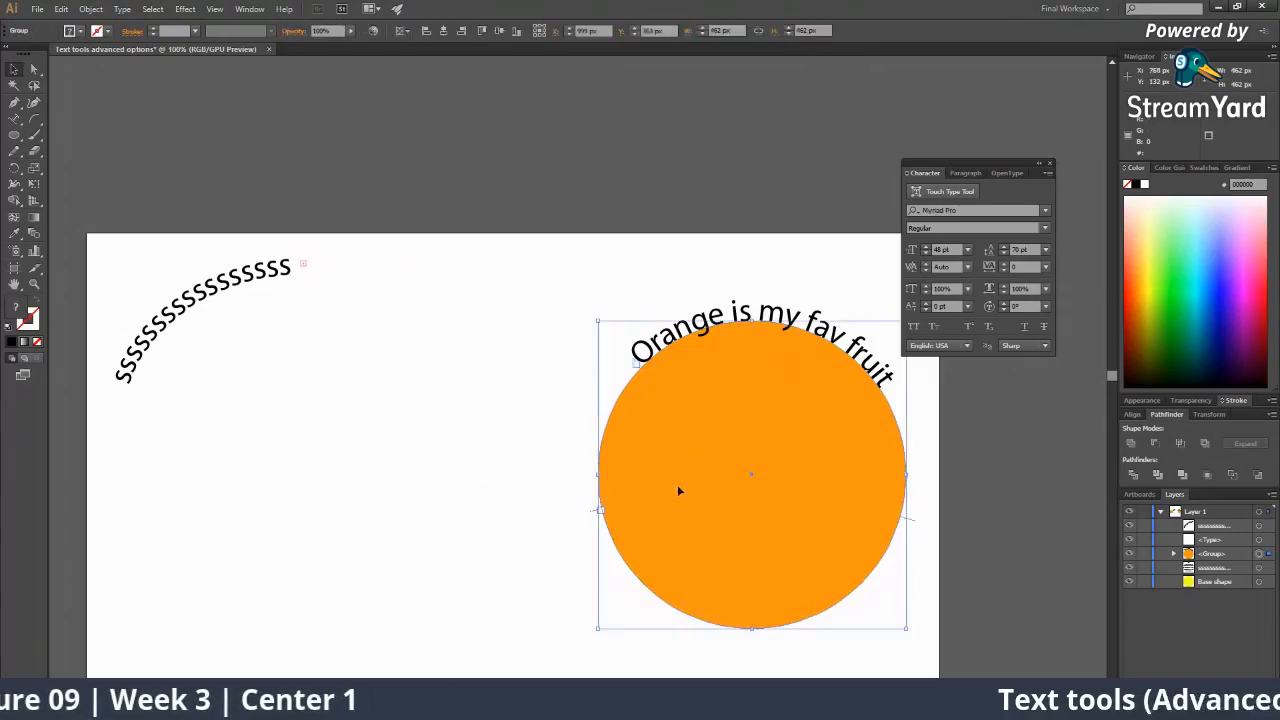
left_click(677, 484, "ctrl+alt")
left_click(677, 484, "ctrl+alt")
left_click(563, 350, "ctrl")
left_click(563, 320, "ctrl")
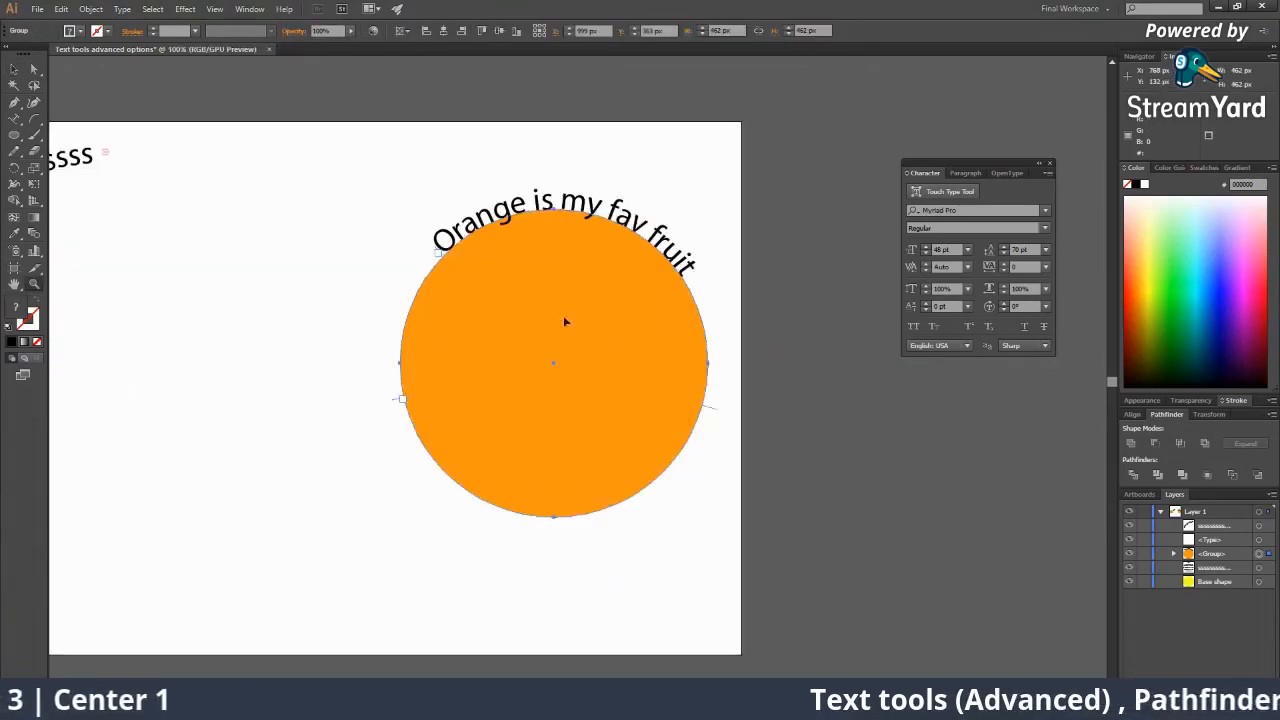
left_click(407, 217)
left_click_drag(513, 209, 530, 174)
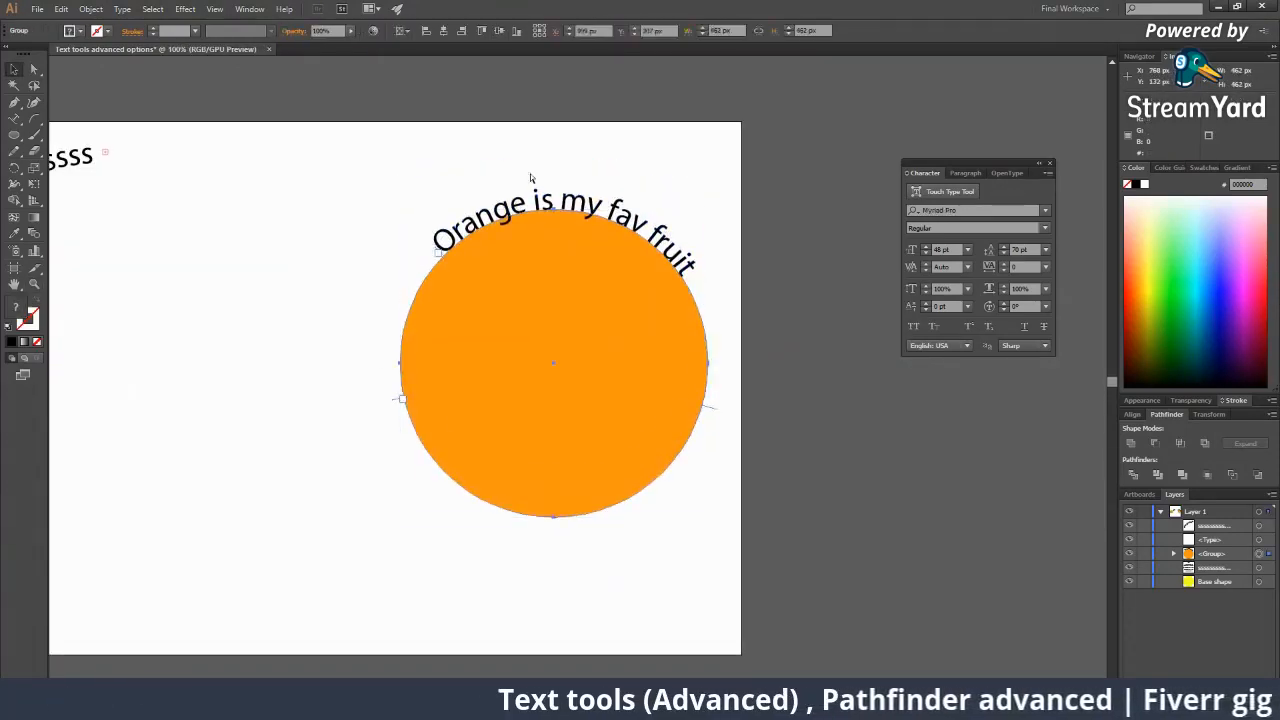
Ungroup the curved text from the orange circle and try pulling the pieces apart.
right_click(594, 294)
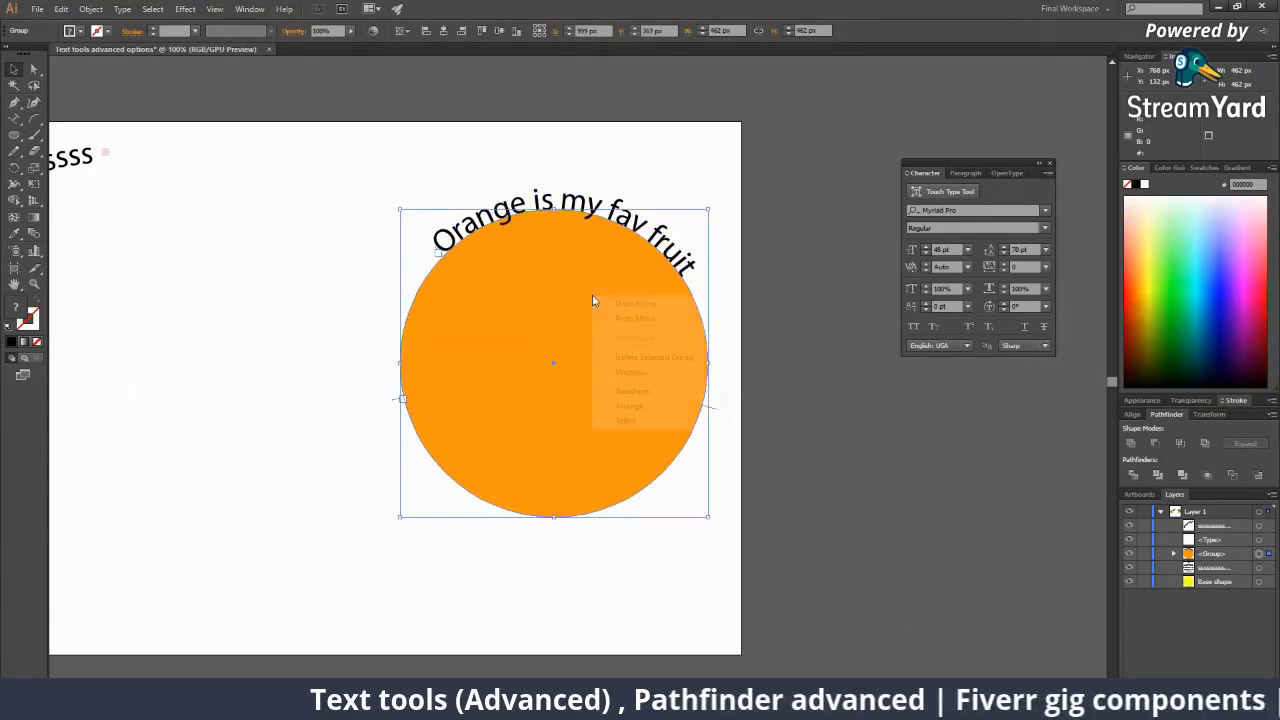
left_click(655, 368)
left_click_drag(695, 296, 515, 268)
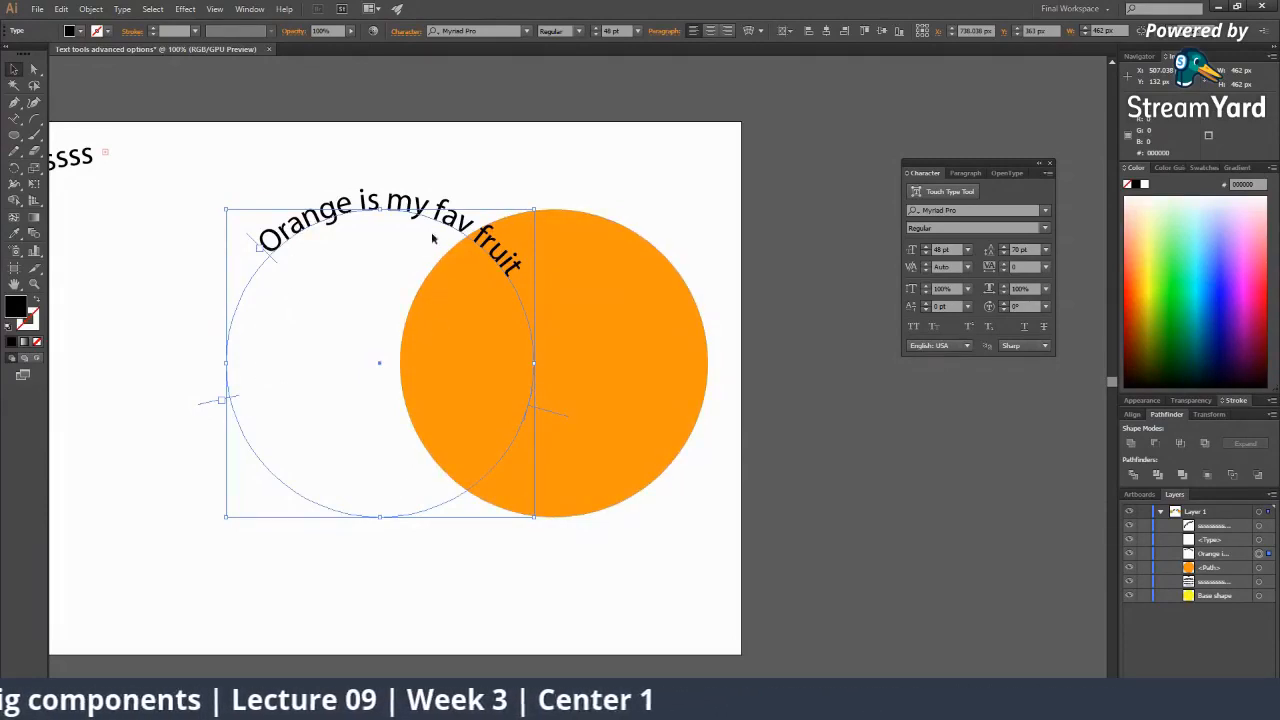
left_click_drag(438, 223, 607, 215)
left_click(700, 365)
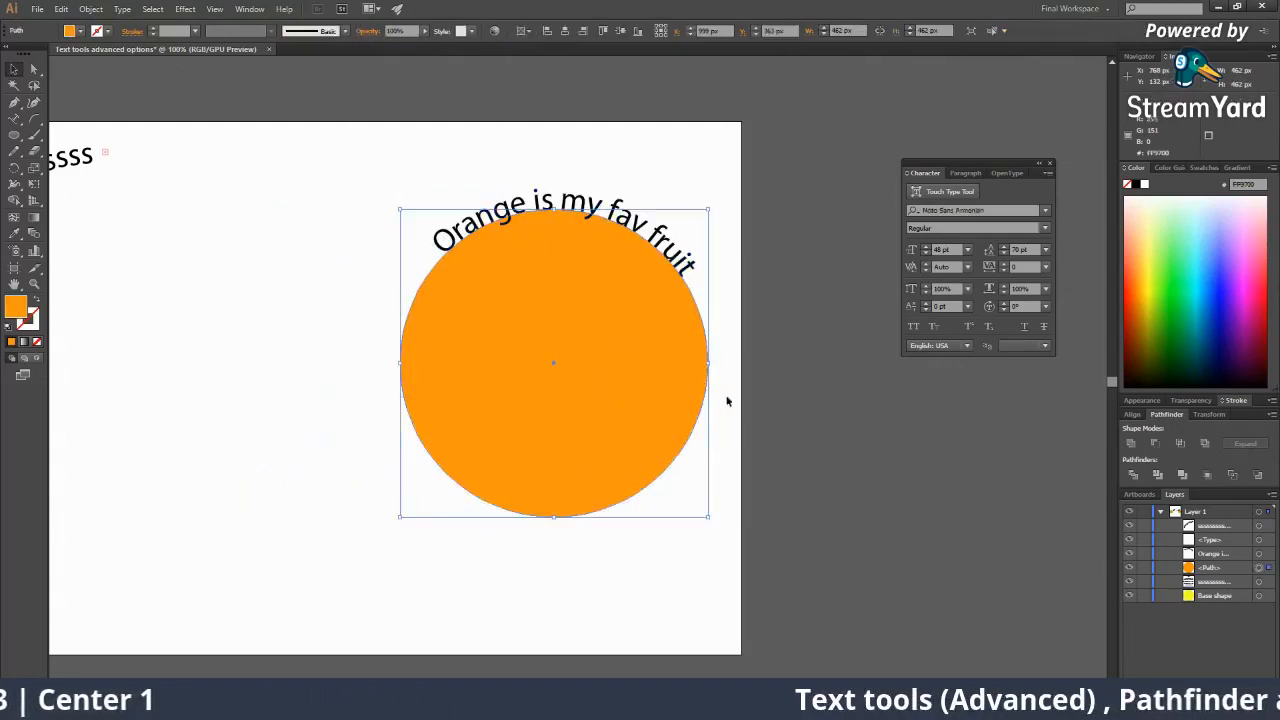
left_click_drag(650, 270, 386, 278)
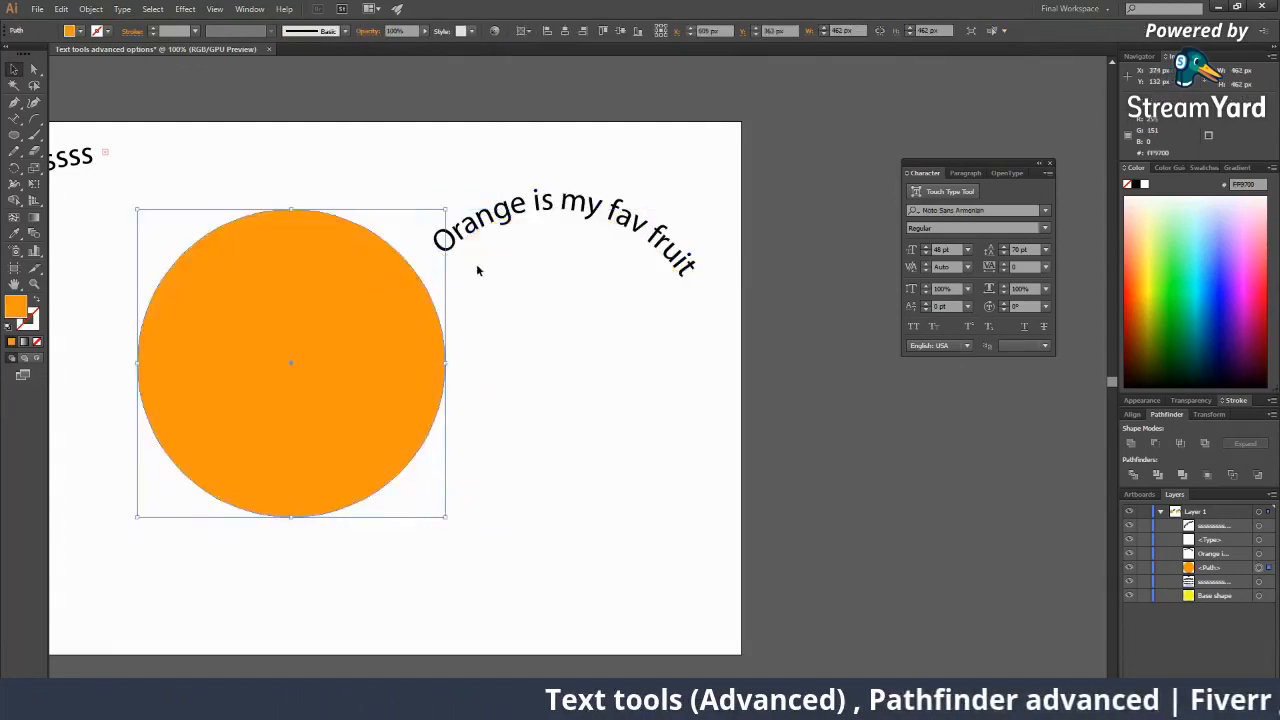
key("ctrl+z")
Move the curved text about 334 px left and drag the orange circle left.
left_click(564, 203)
left_click_drag(565, 200, 232, 203)
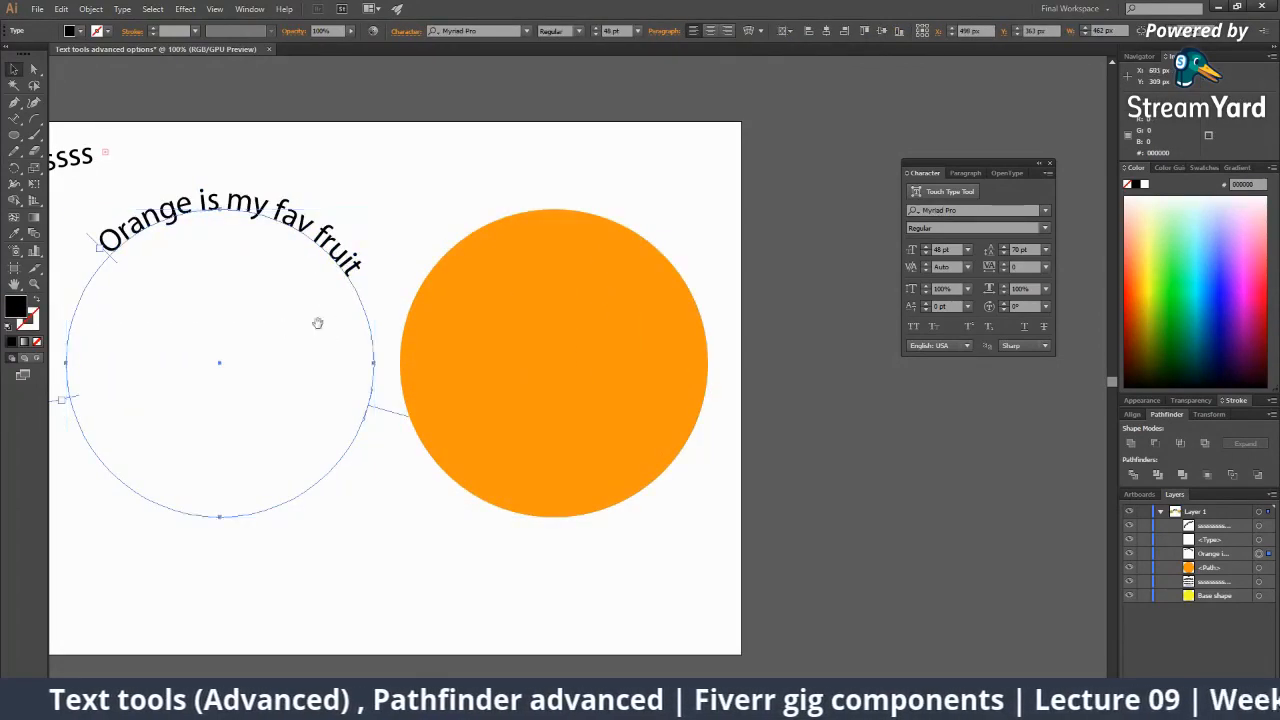
left_click_drag(320, 323, 449, 314)
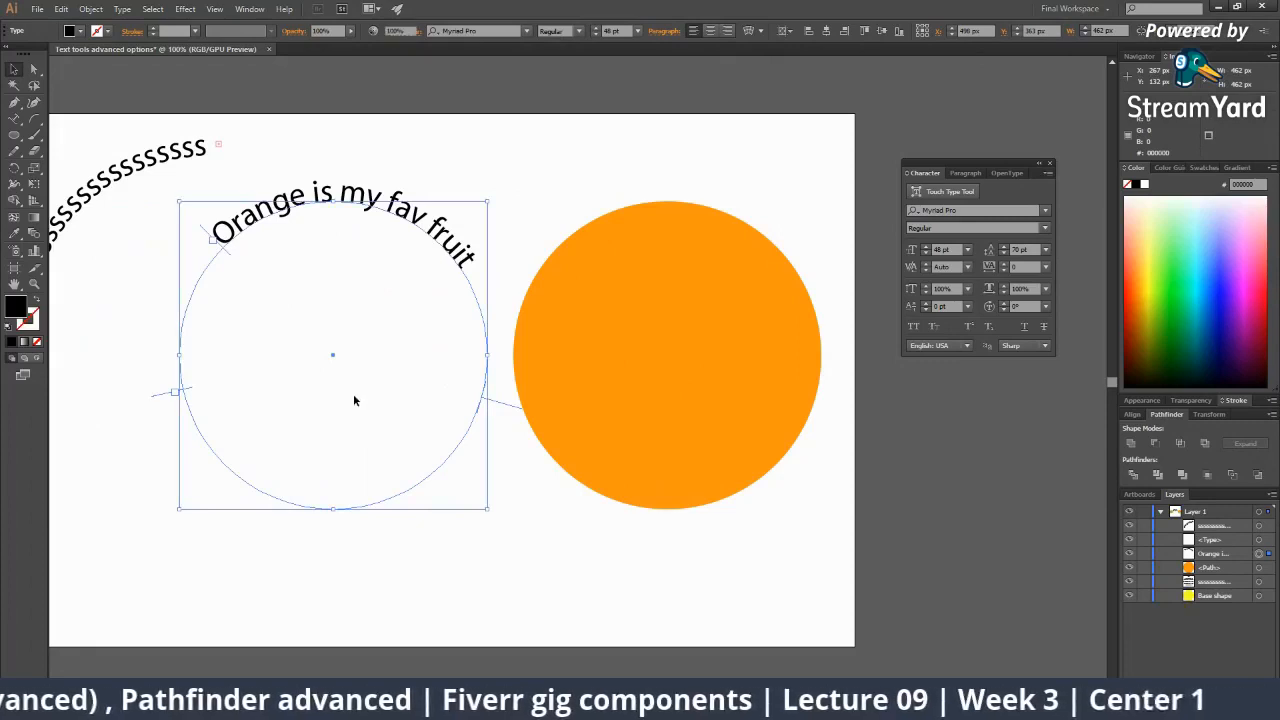
left_click(353, 393)
left_click(484, 320)
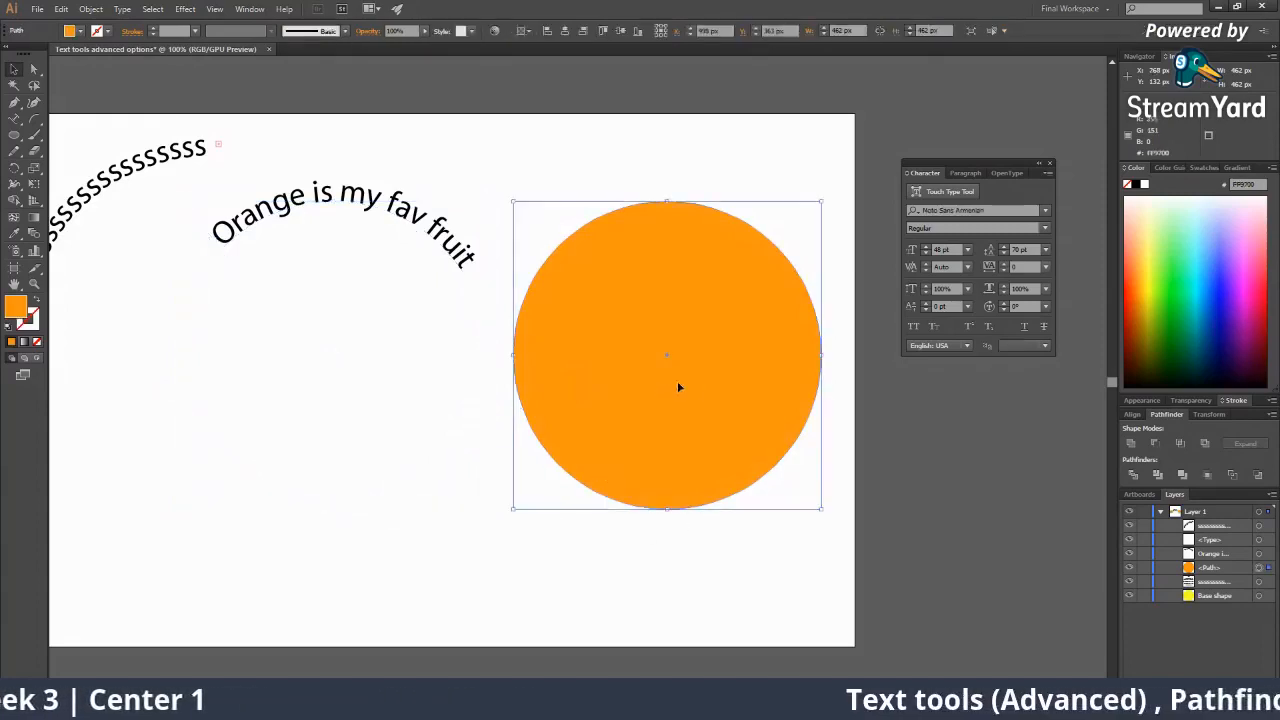
left_click_drag(677, 386, 334, 392)
Paste an in-place copy of the orange circle above the curved text in Layers.
key("ctrl+z")
key("ctrl+z")
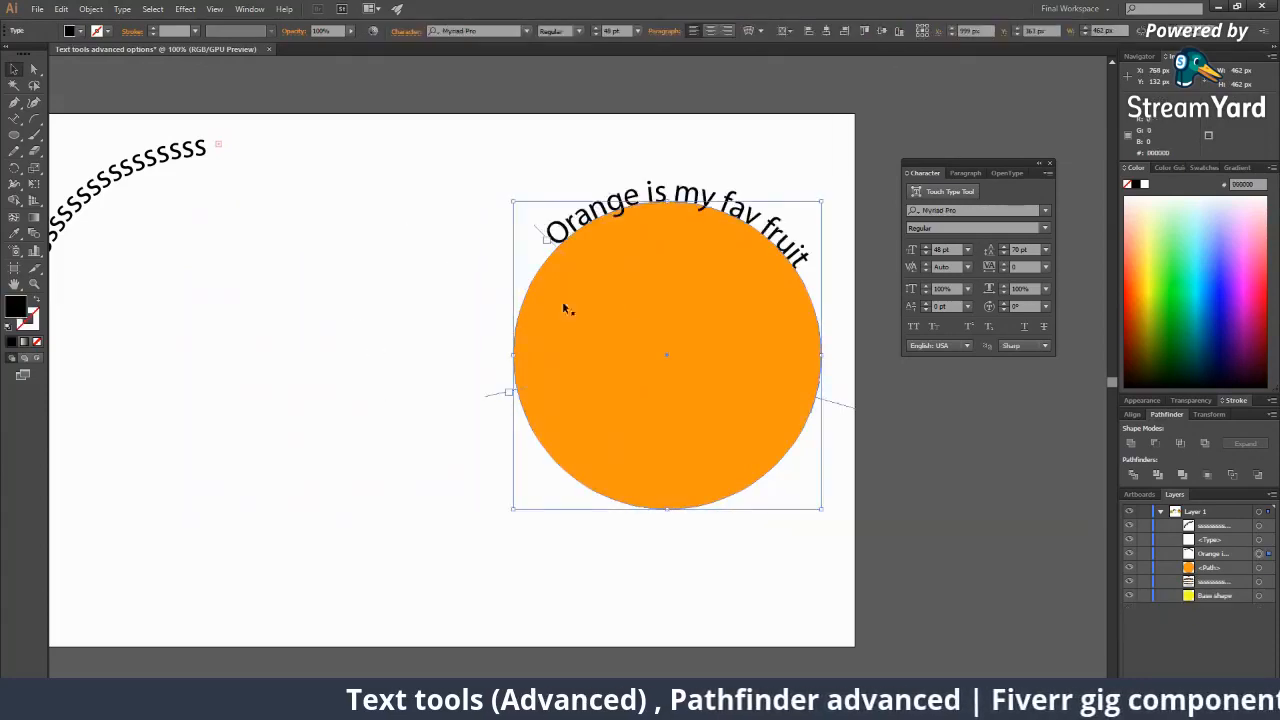
left_click(671, 351)
key("ctrl+c")
key("ctrl+f")
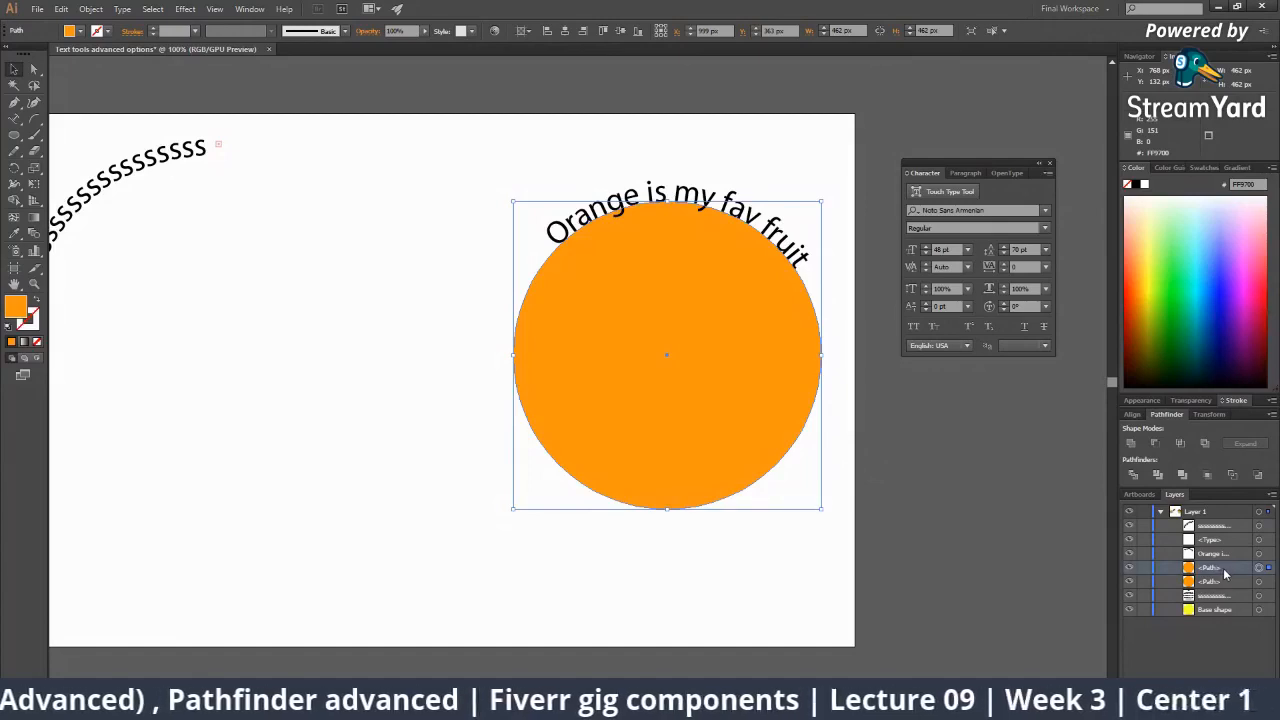
left_click_drag(1226, 573, 1227, 547)
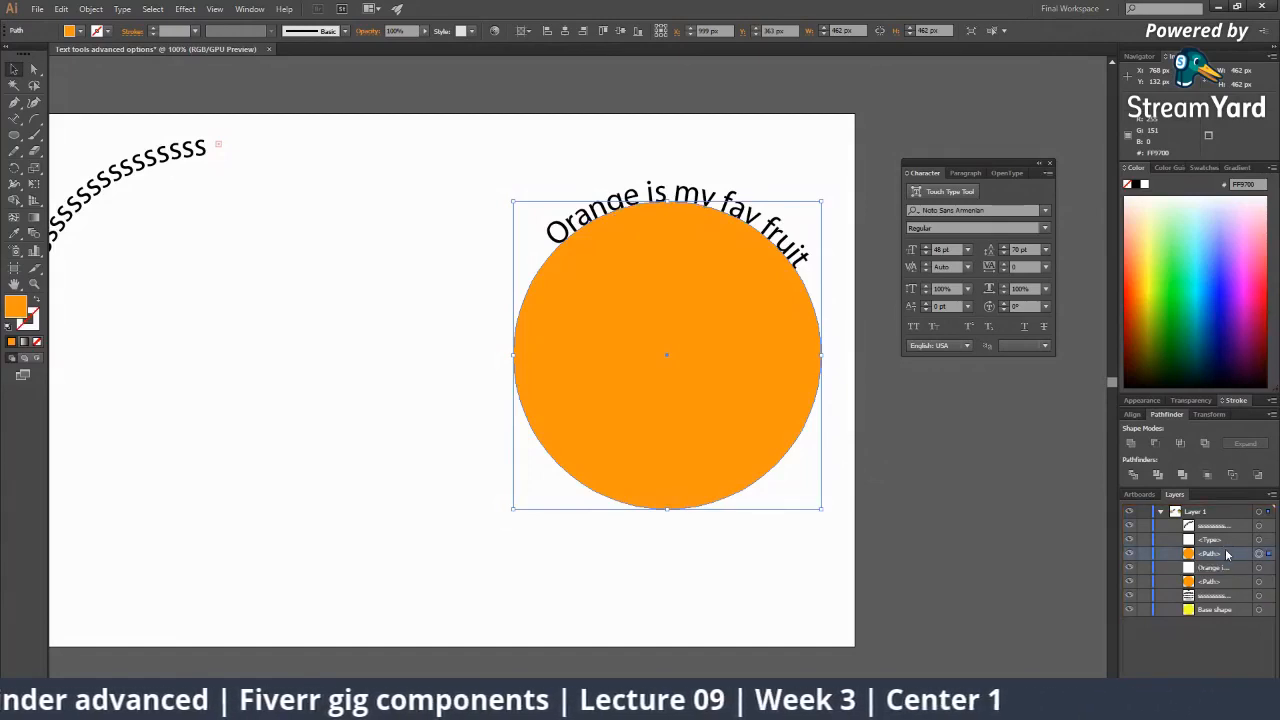
left_click(880, 438)
left_click(790, 390)
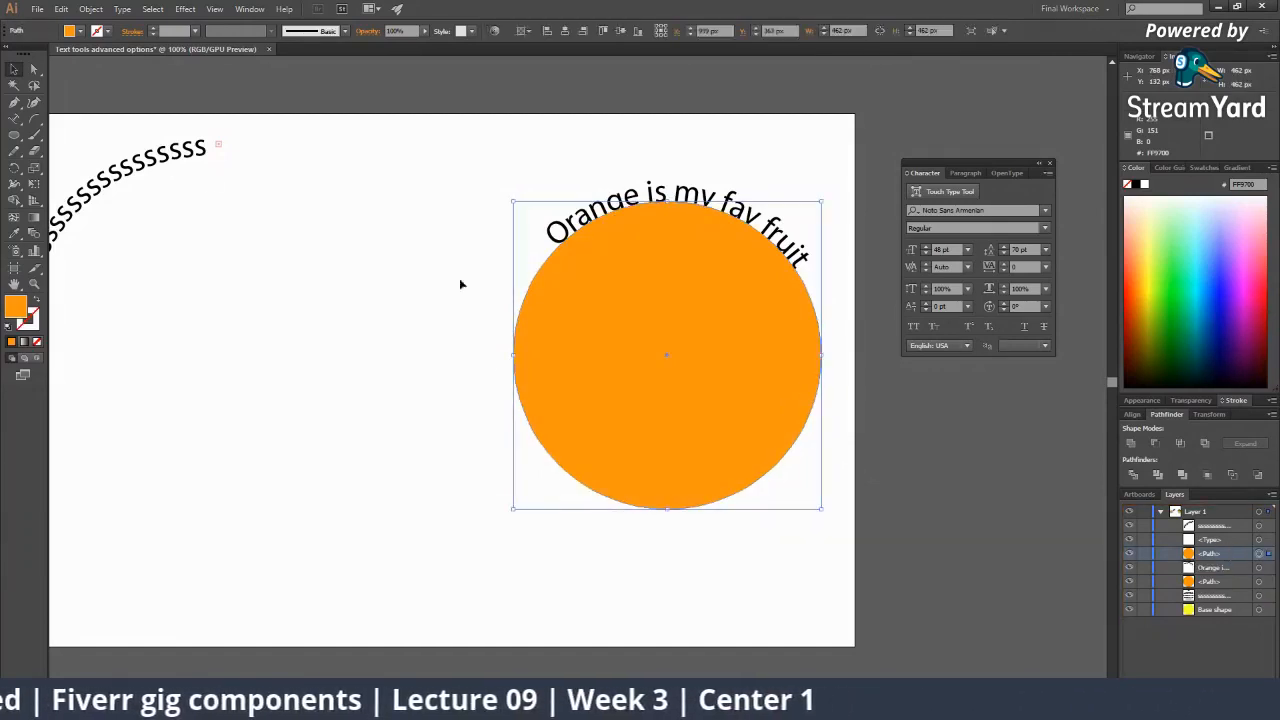
Type 'Hence I eat it daily' along the circle copy's outline.
left_click(14, 118)
left_click(558, 461)
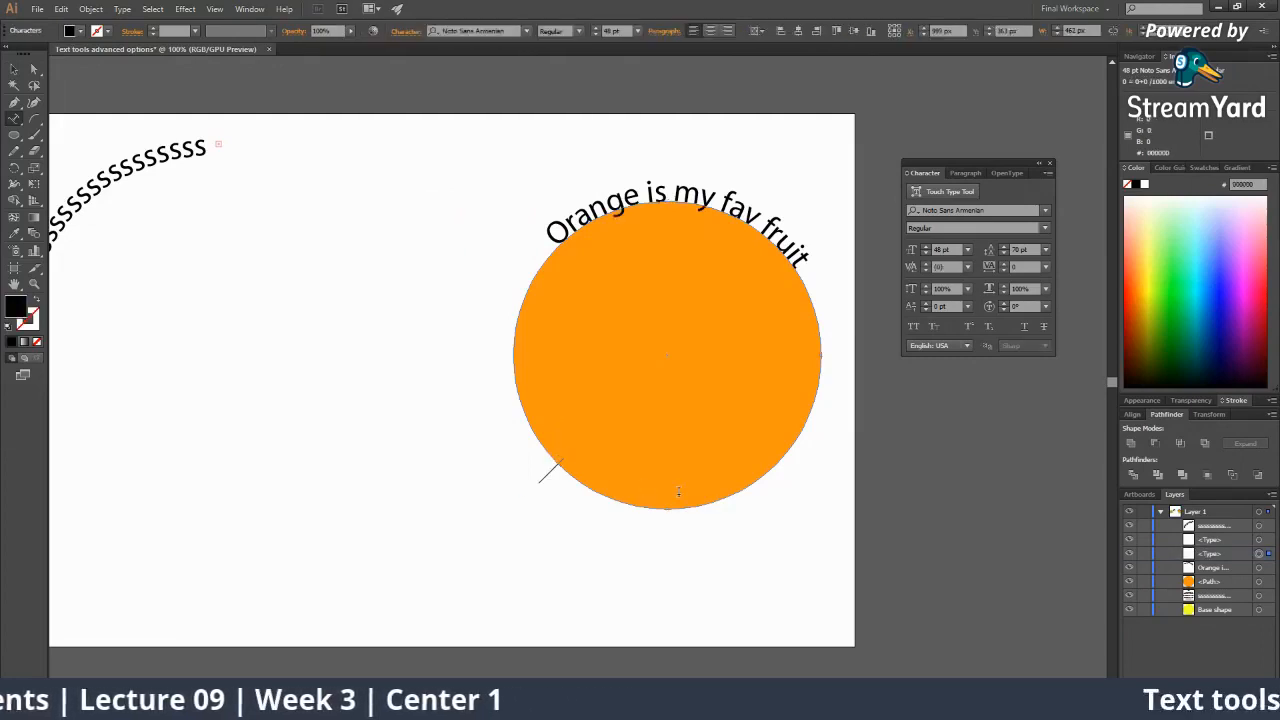
type("H")
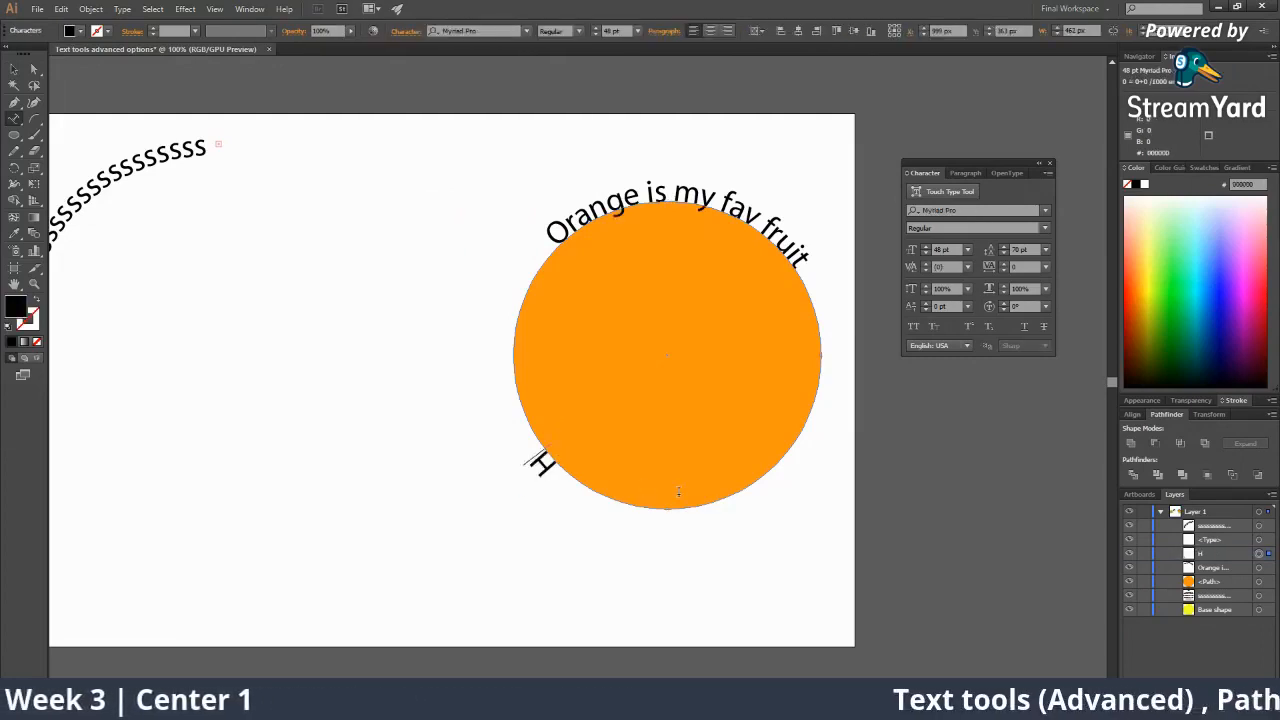
type("ence I")
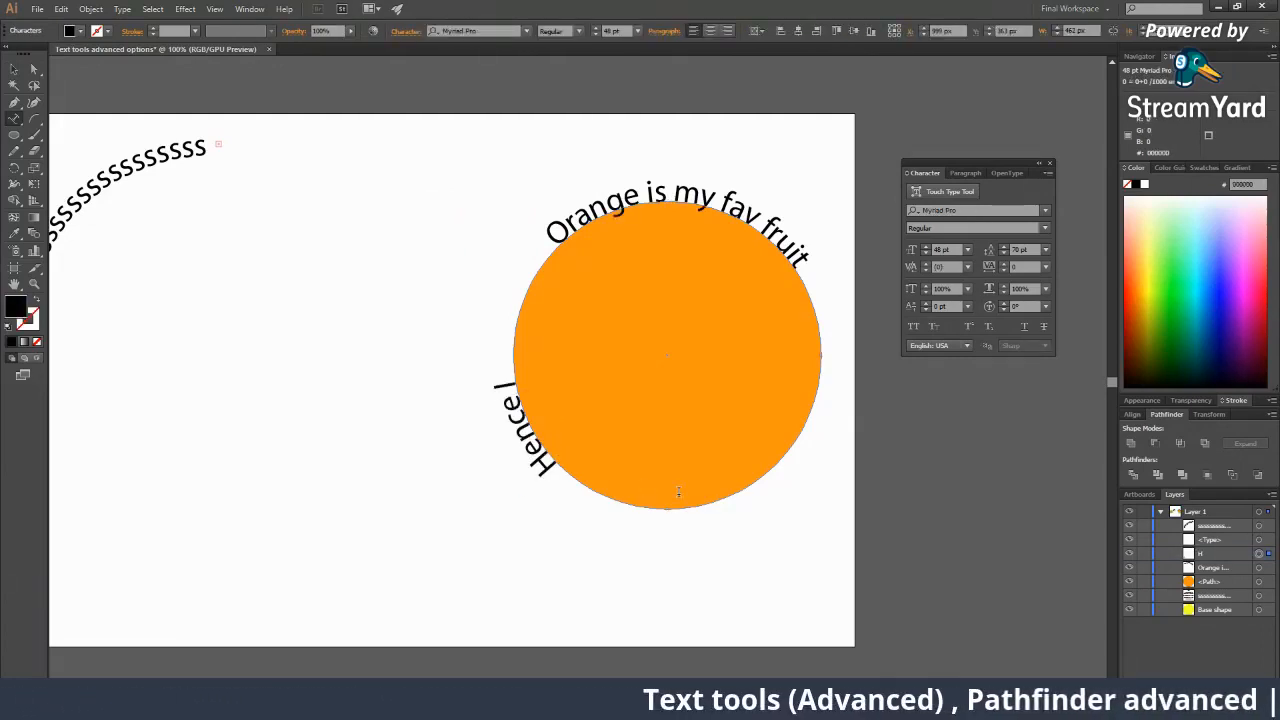
type(" eat it")
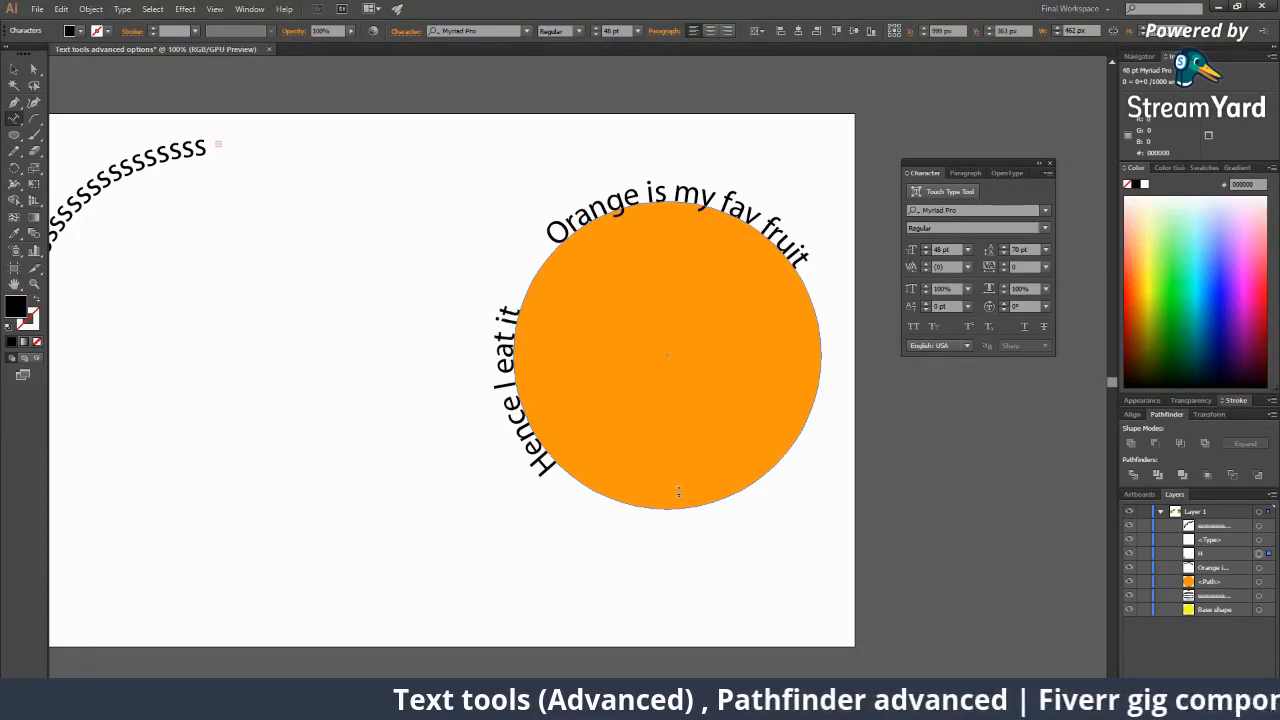
type(" daily")
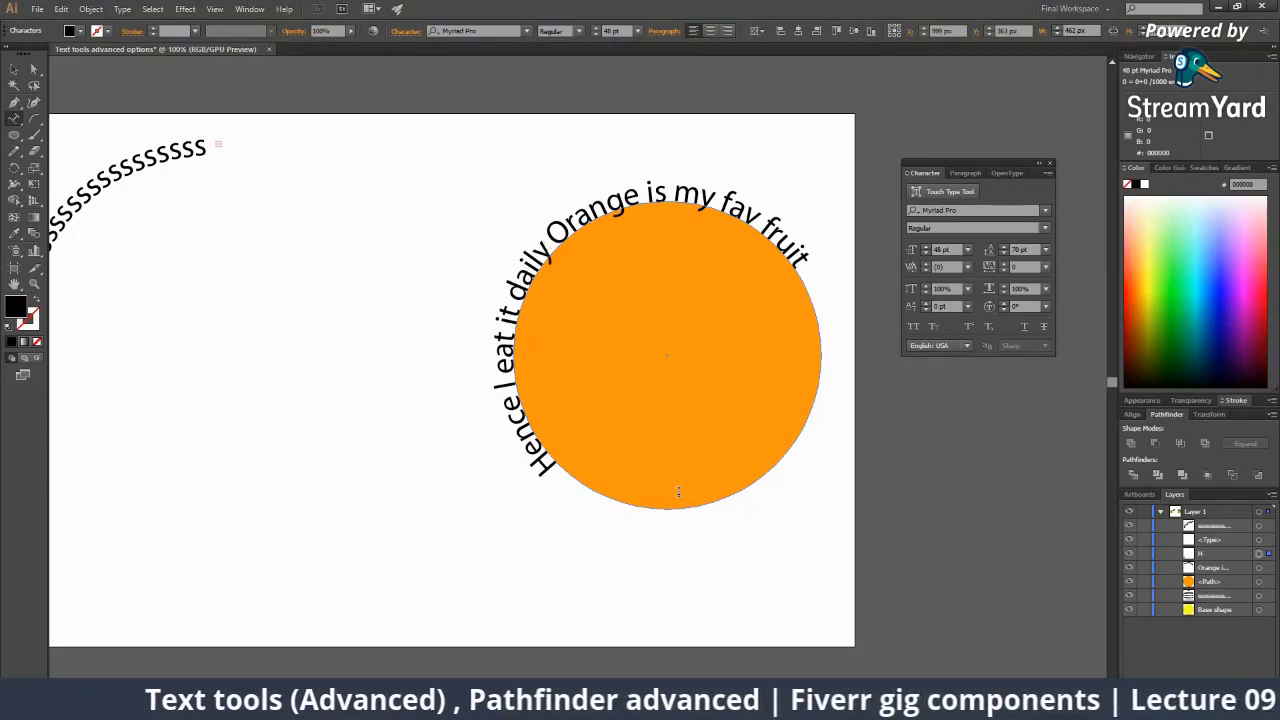
key("Escape")
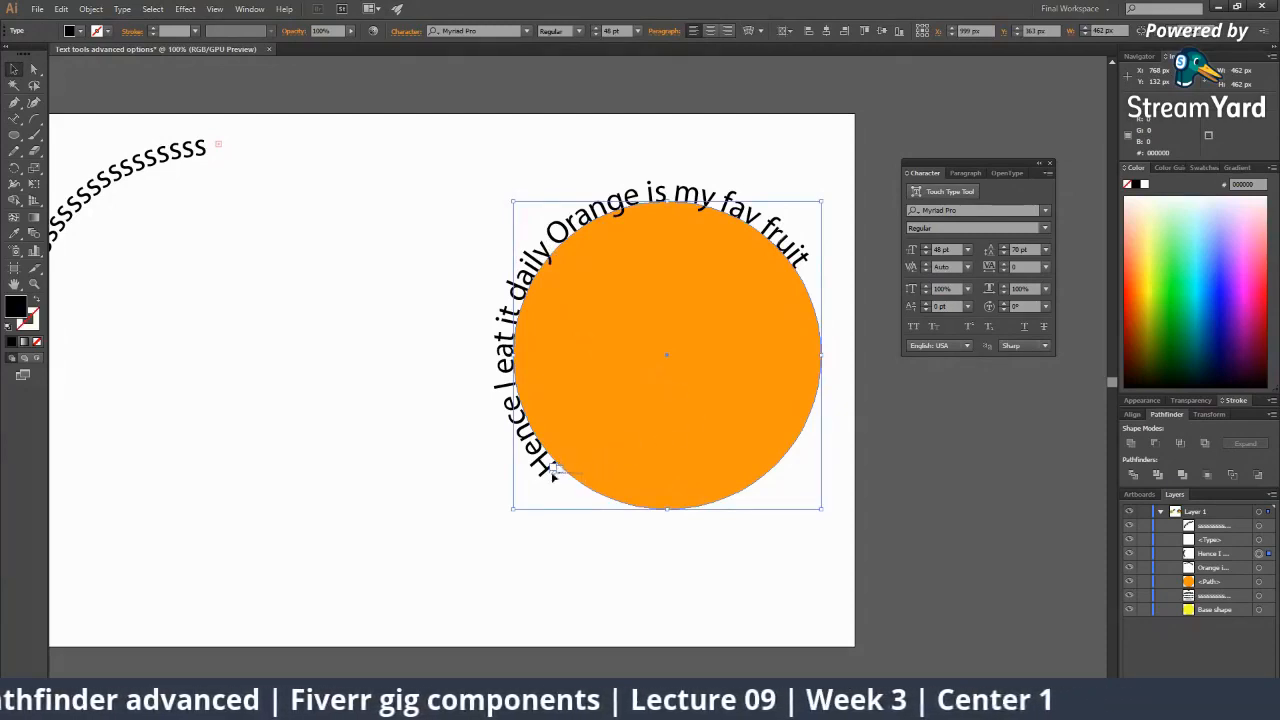
Flip 'Hence I eat it daily' to run along the circle's bottom.
left_click_drag(551, 472, 597, 506)
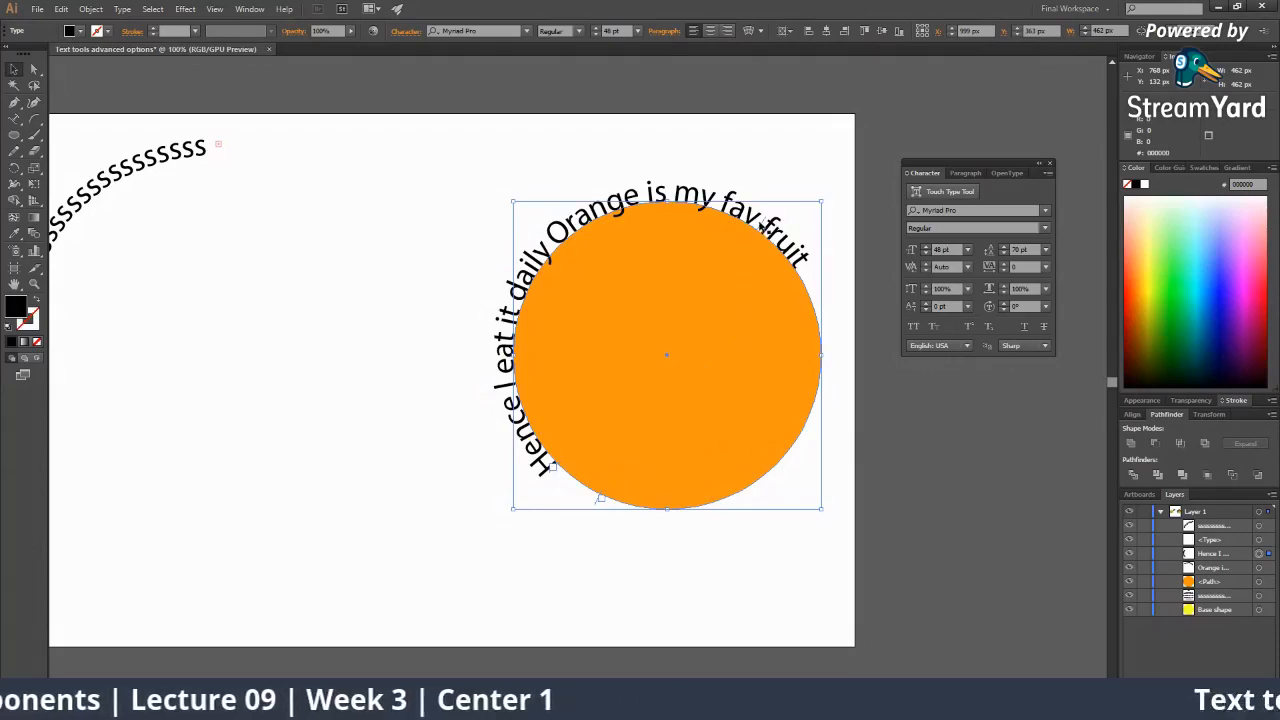
left_click_drag(763, 231, 738, 310)
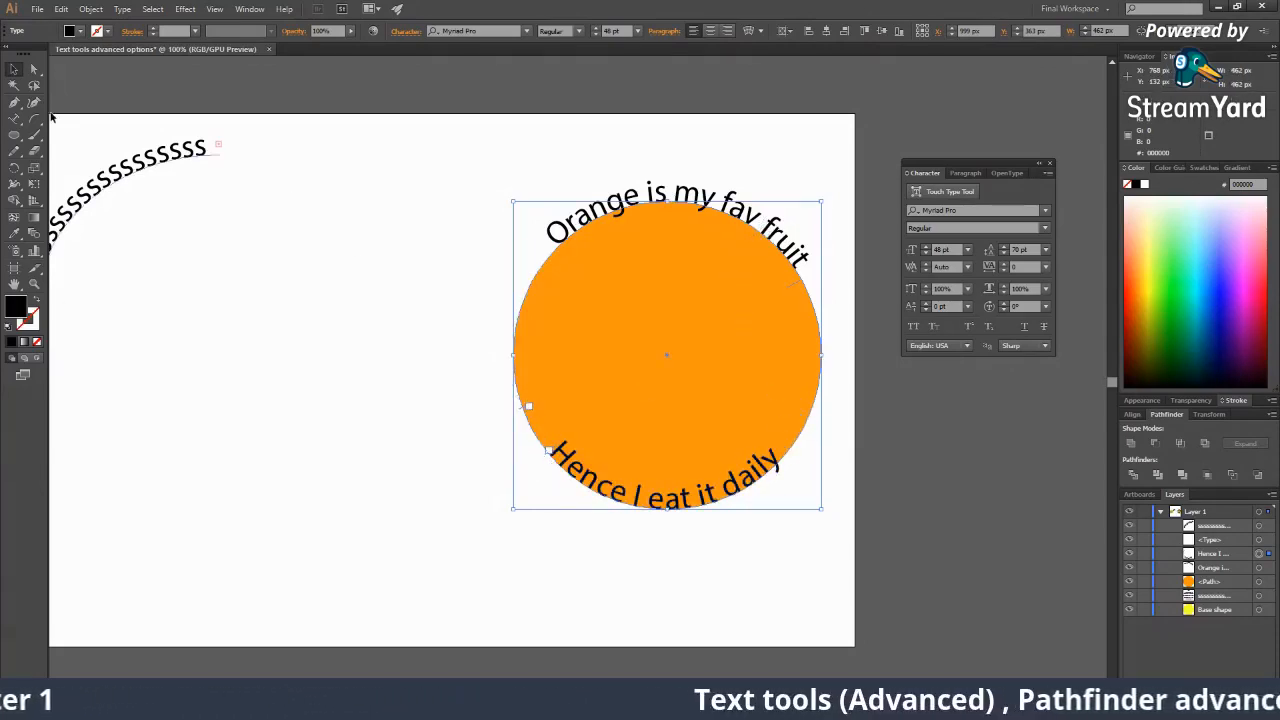
left_click(14, 72)
left_click(232, 313)
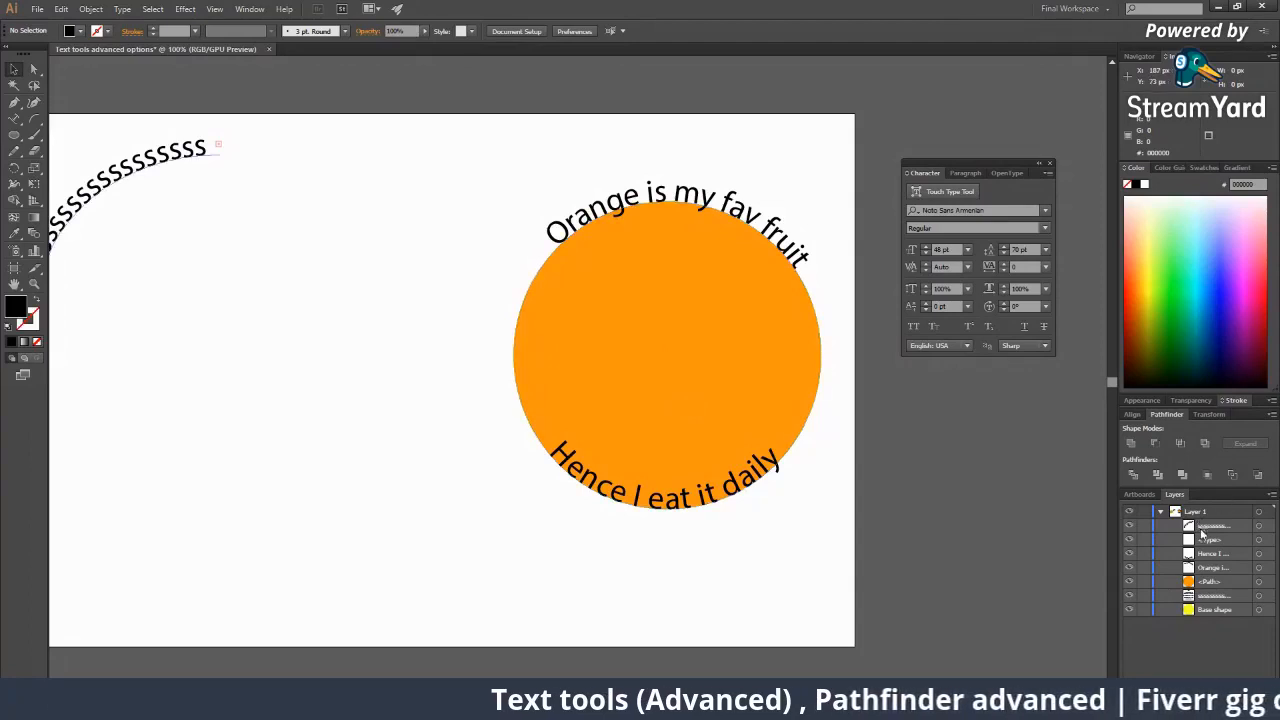
Float the Layers panel, set a custom 60 px row size, and move it left.
left_click_drag(1174, 497, 517, 137)
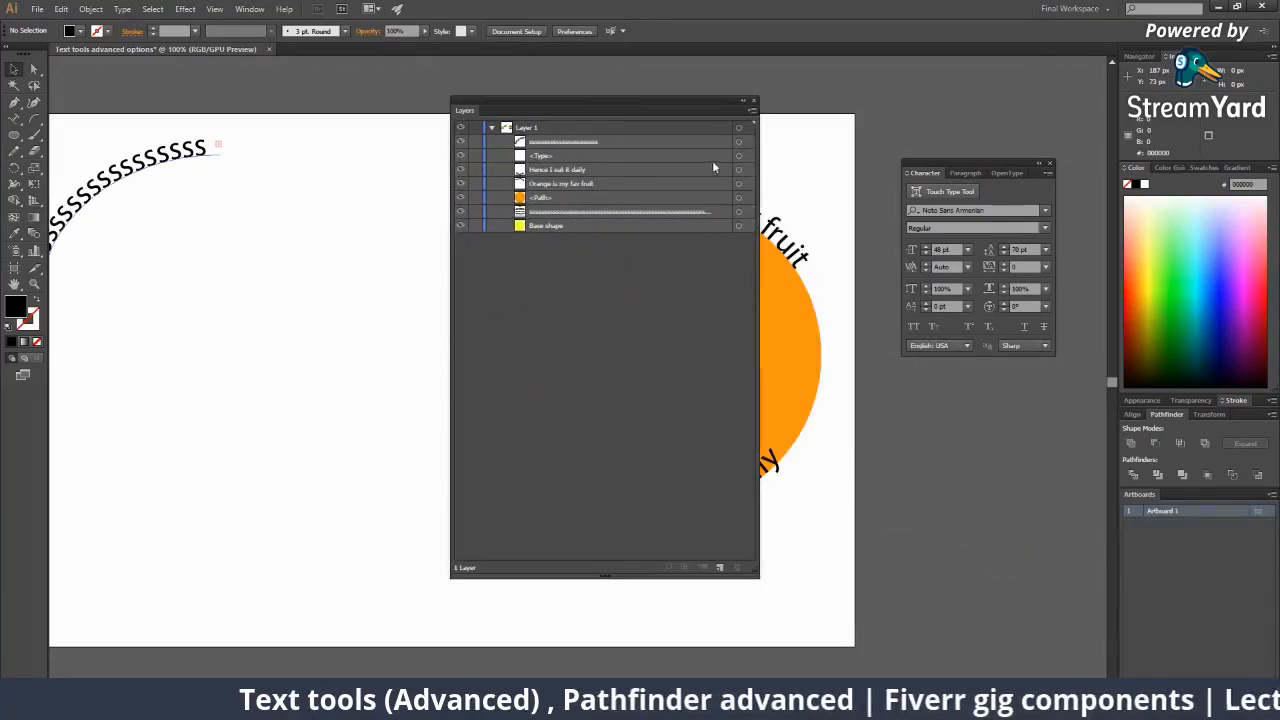
left_click(752, 110)
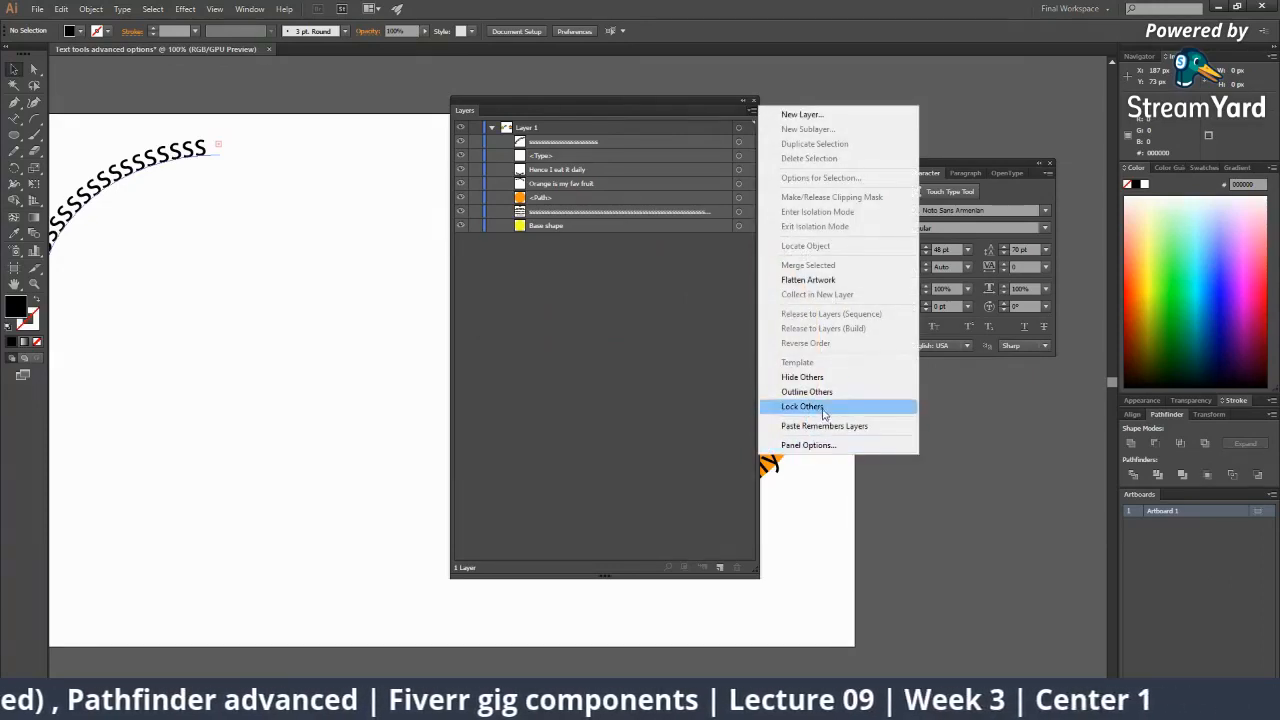
left_click(801, 449)
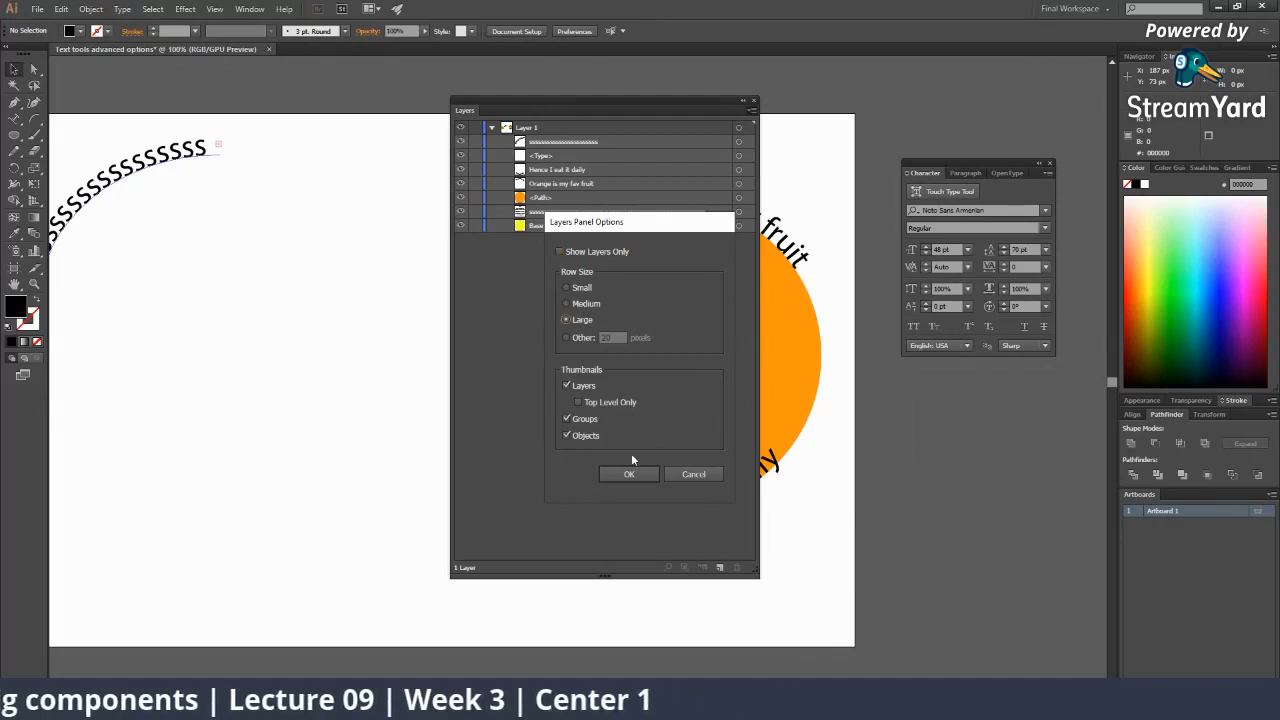
left_click(605, 337)
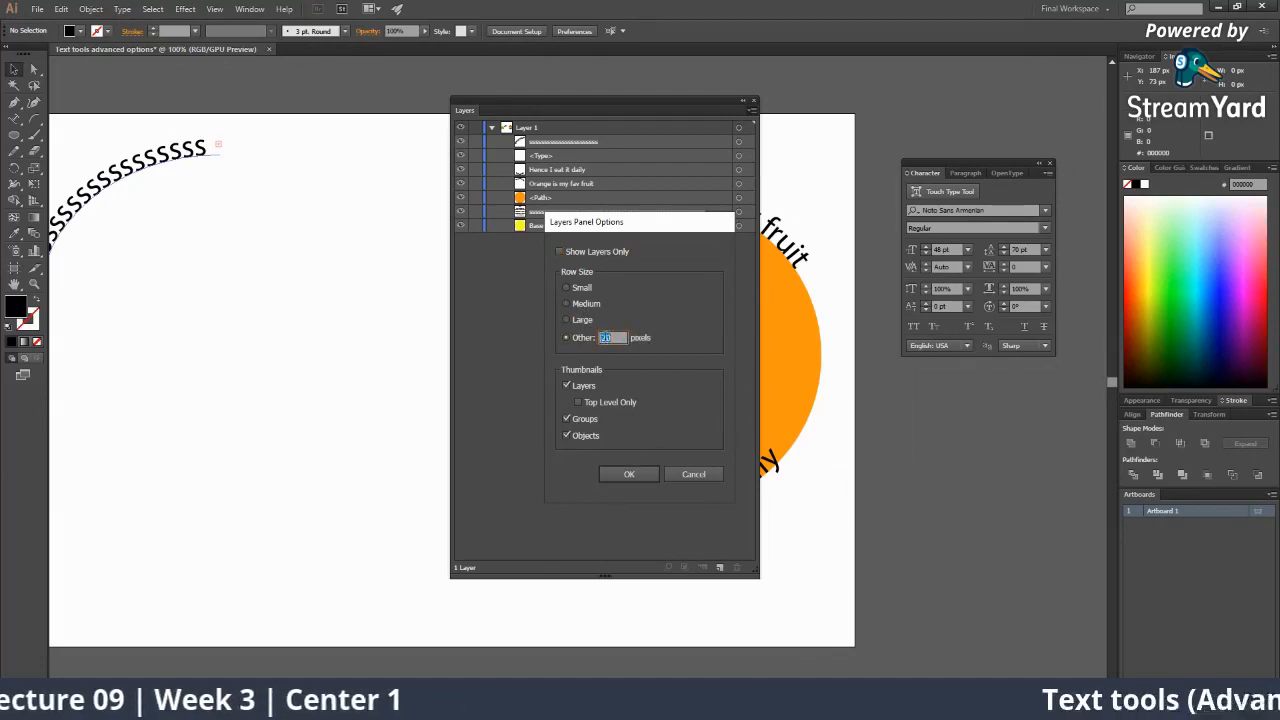
type("60")
key("Return")
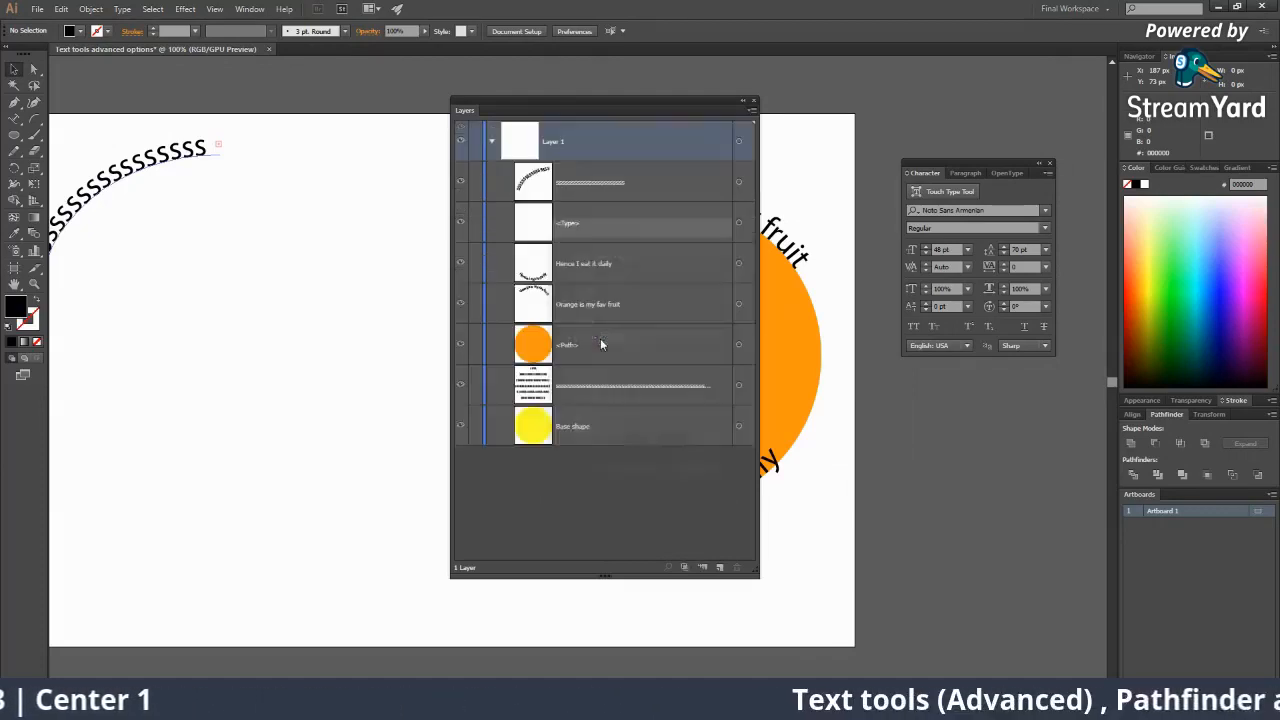
left_click_drag(592, 110, 318, 116)
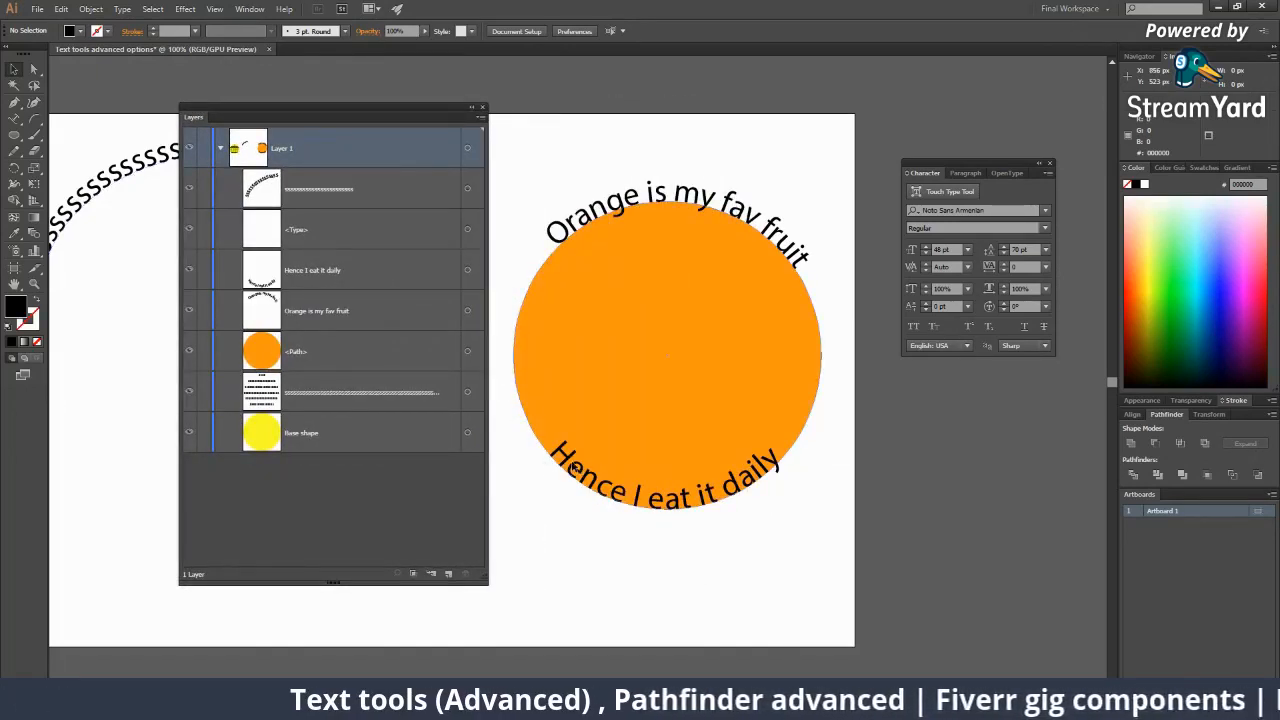
Move 'Hence I eat it daily' below the artboard and 'Orange is my fav fruit' off the circle.
left_click(540, 440)
left_click_drag(588, 470, 840, 538)
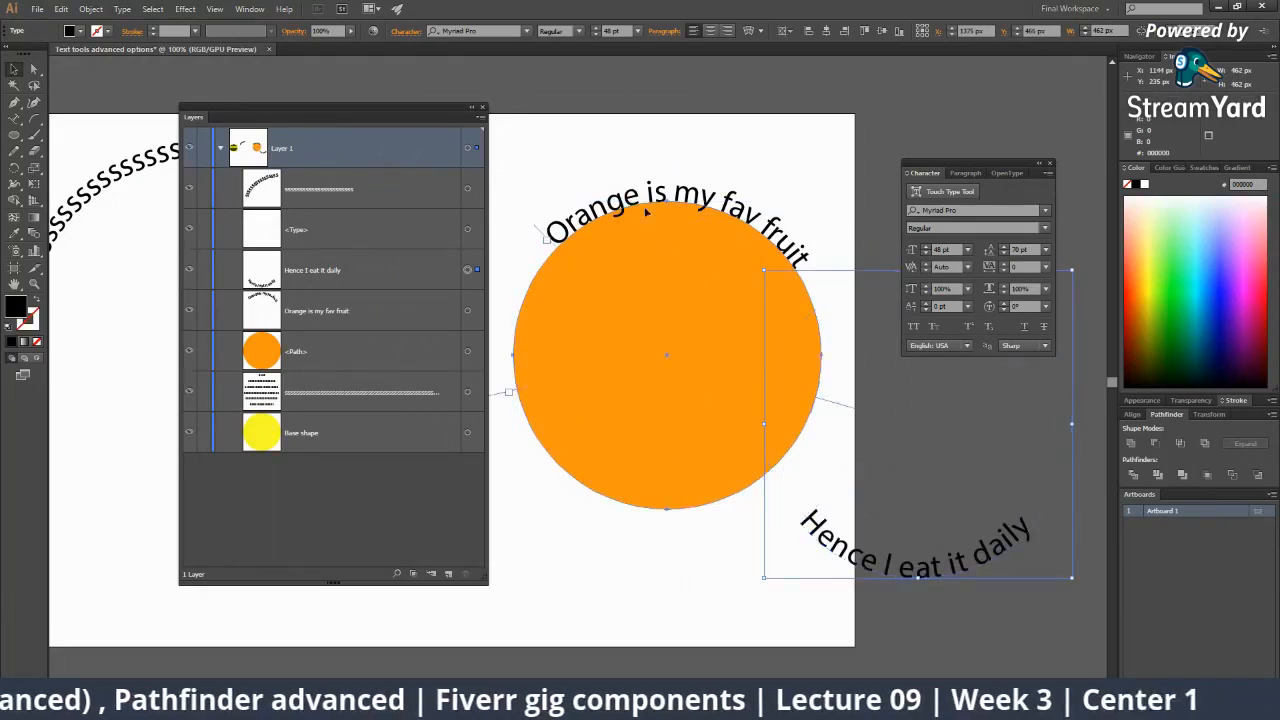
left_click(701, 203)
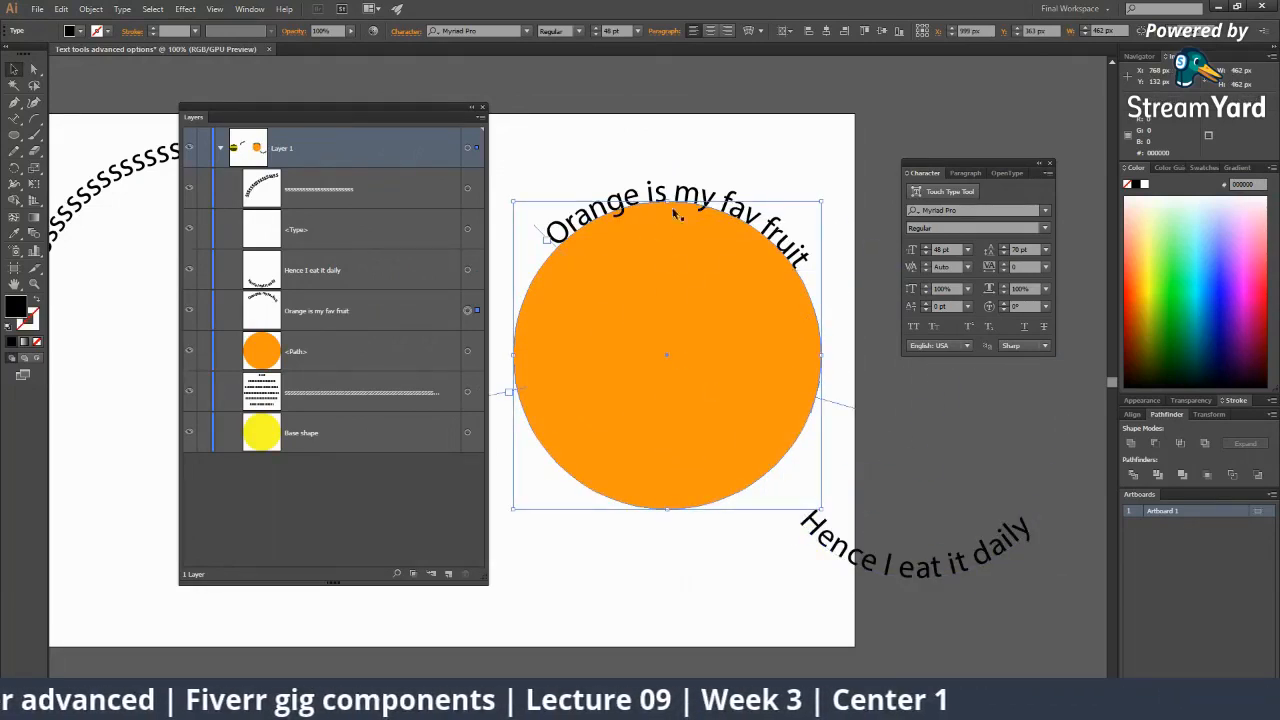
left_click_drag(680, 202, 572, 492)
scroll(800, 408, "down", 5)
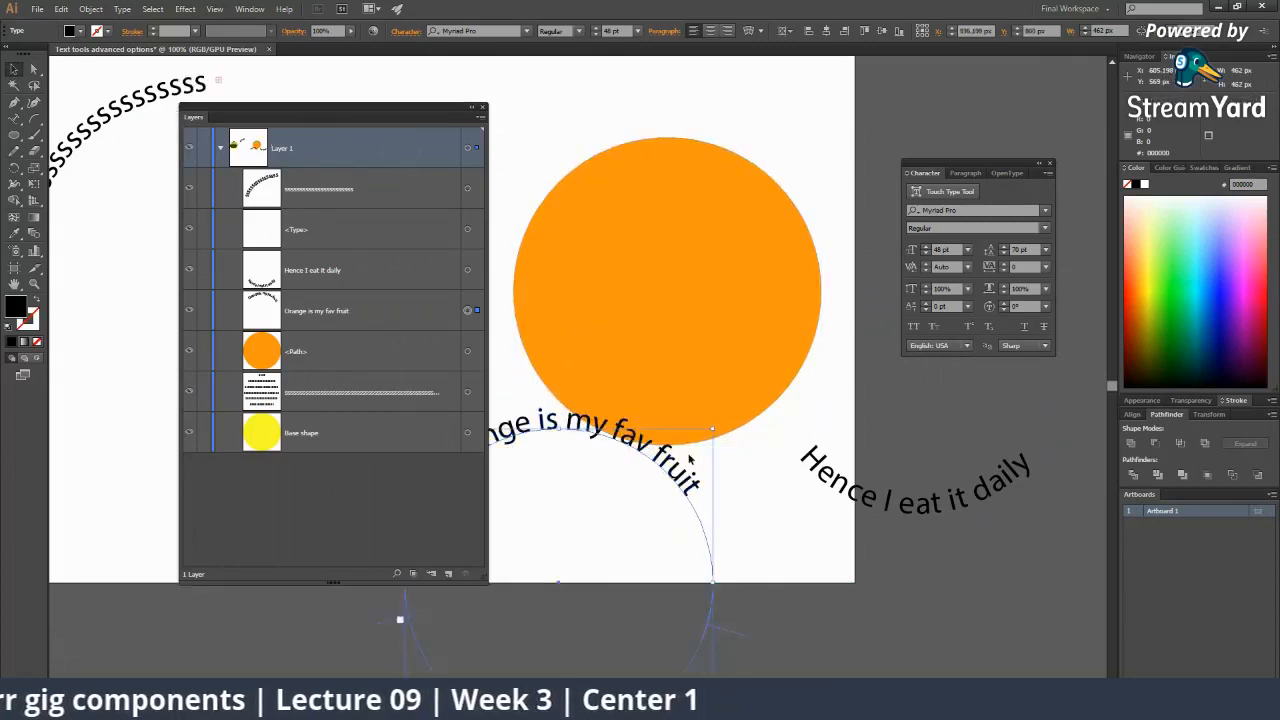
left_click(843, 360)
left_click_drag(862, 356, 890, 579)
Dock the Layers panel and zoom in on the 'Orange is my fav fruit' text.
left_click(460, 313)
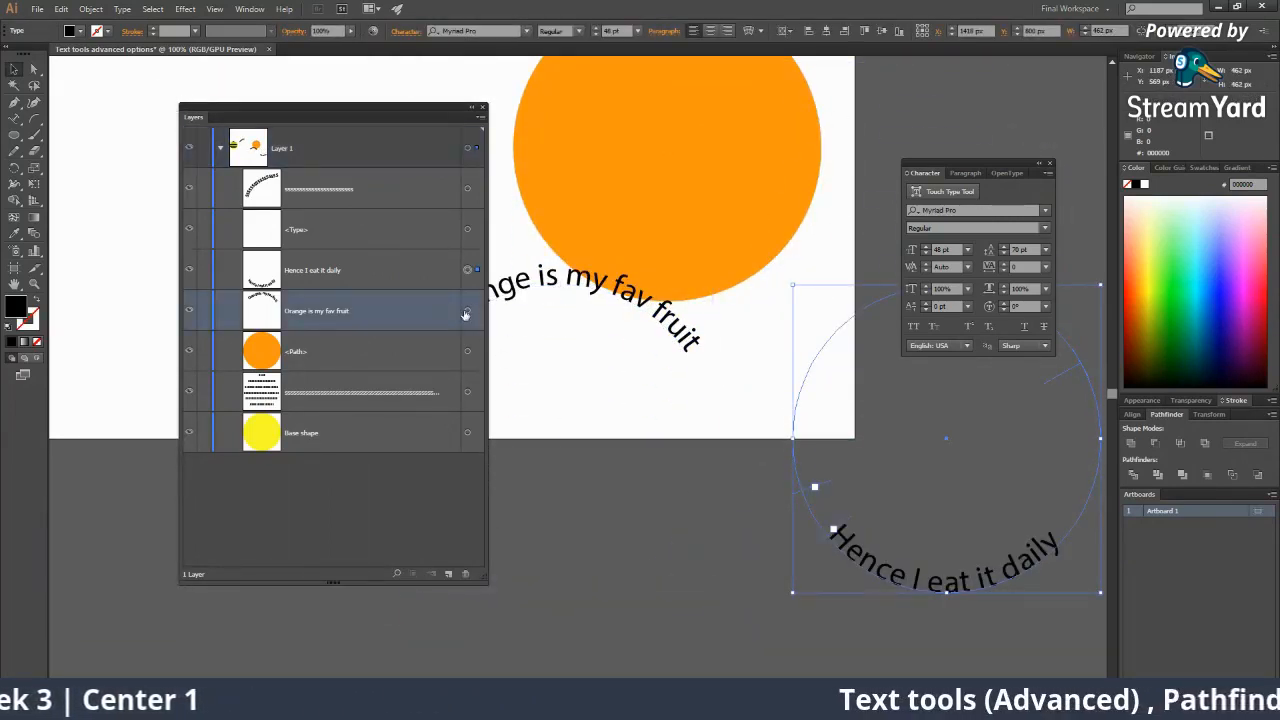
left_click(476, 312)
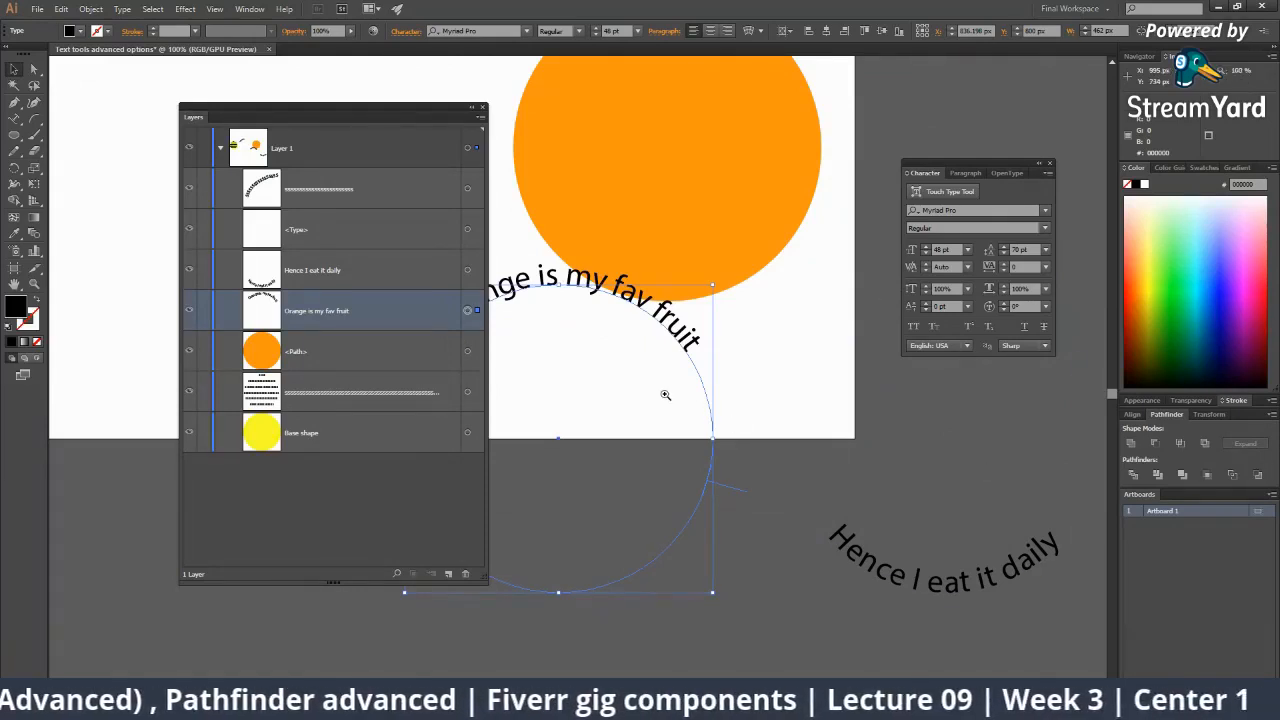
key("ctrl+minus")
key("ctrl+minus")
key("ctrl+minus")
left_click_drag(378, 104, 1196, 500)
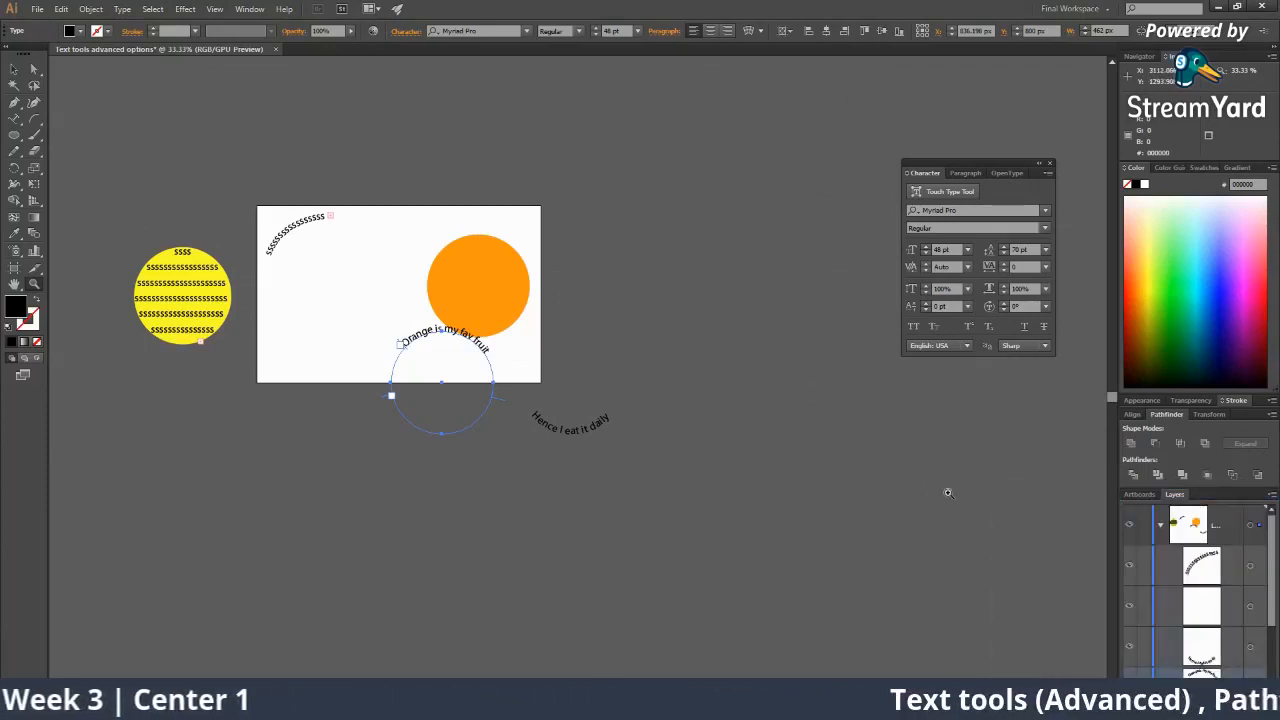
scroll(1169, 601, "down", 1)
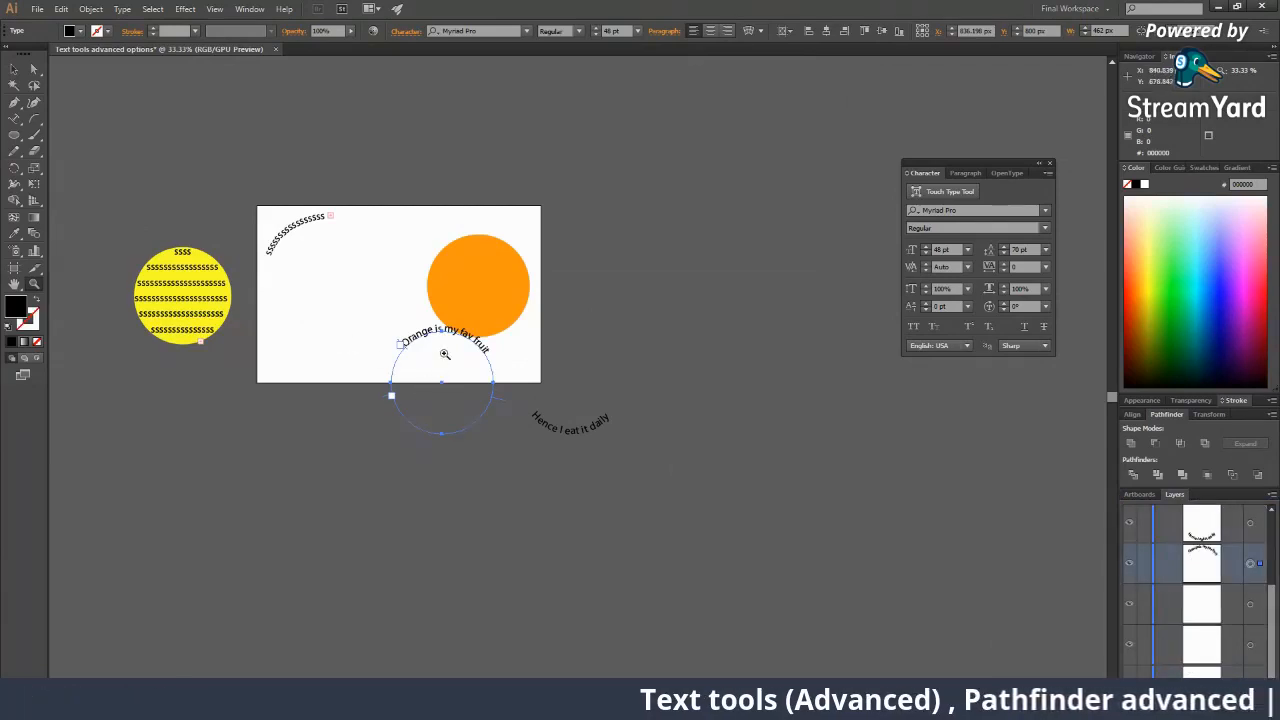
left_click(518, 351)
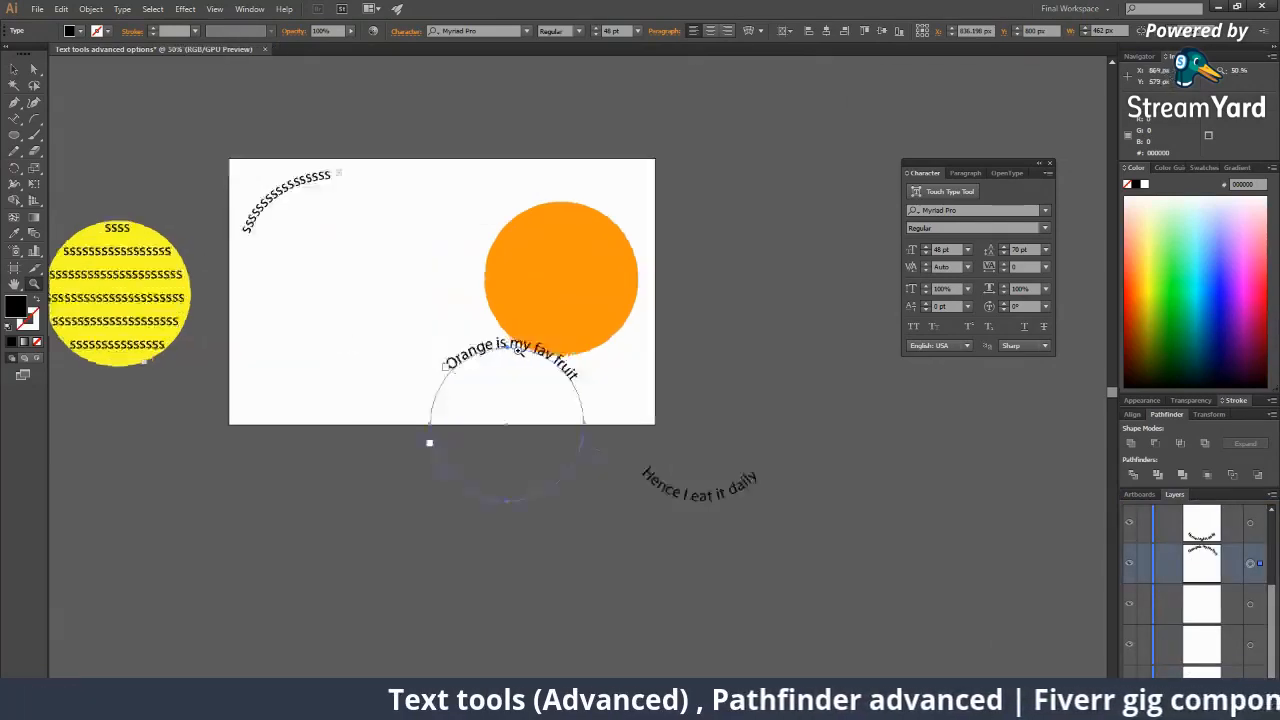
left_click(518, 351)
left_click(518, 351)
key("alt+Tab")
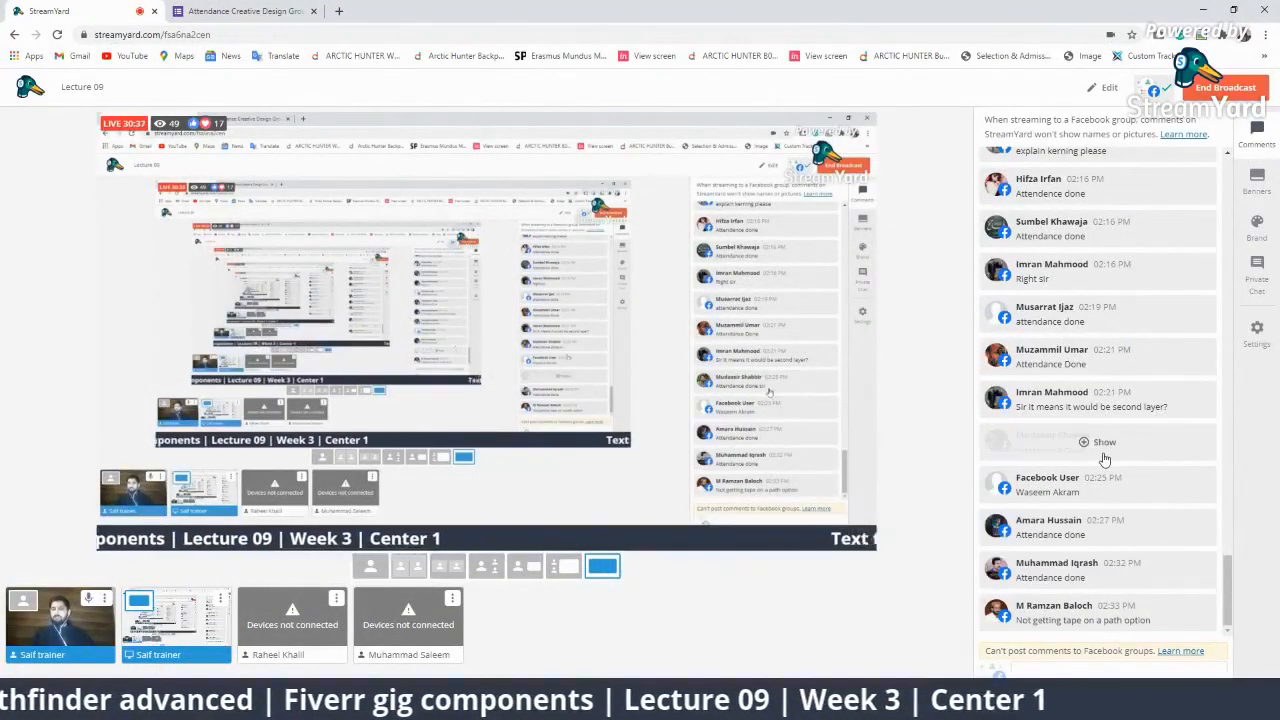
Briefly show, then hide, the second-layer question and lecture-number comment on the broadcast.
left_click(1112, 402)
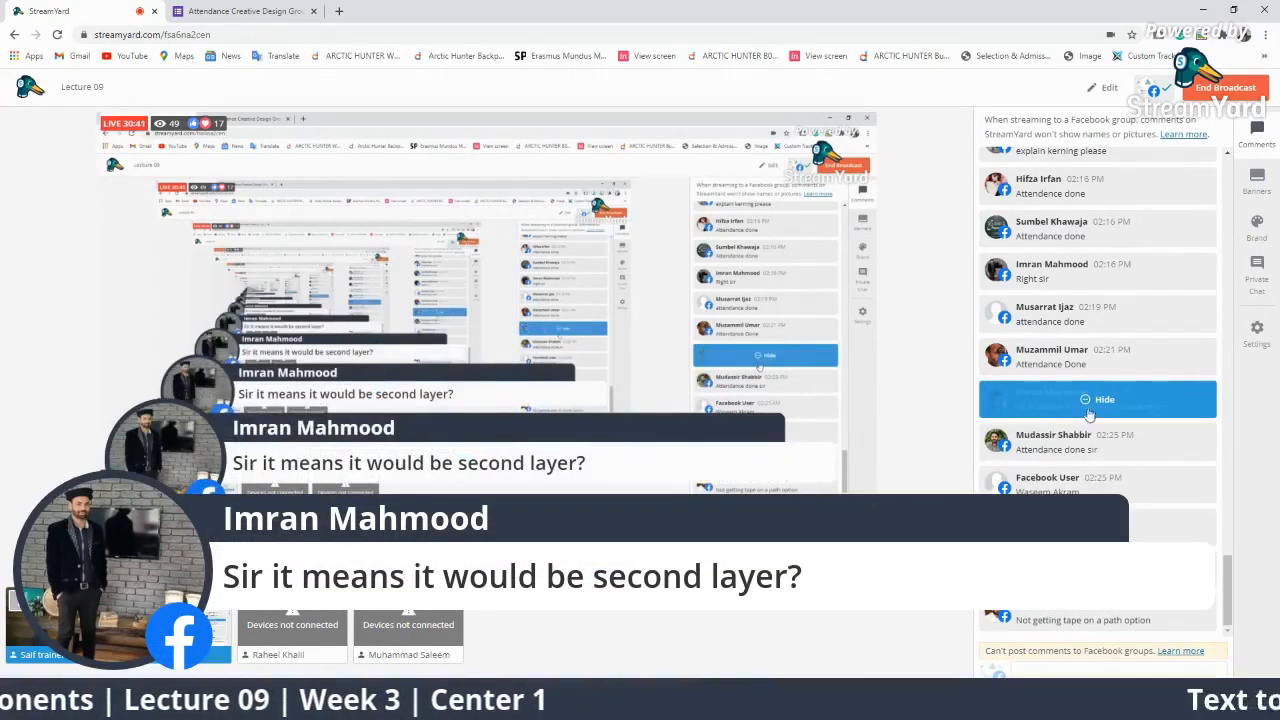
left_click(1090, 410)
scroll(1125, 520, "up", 3)
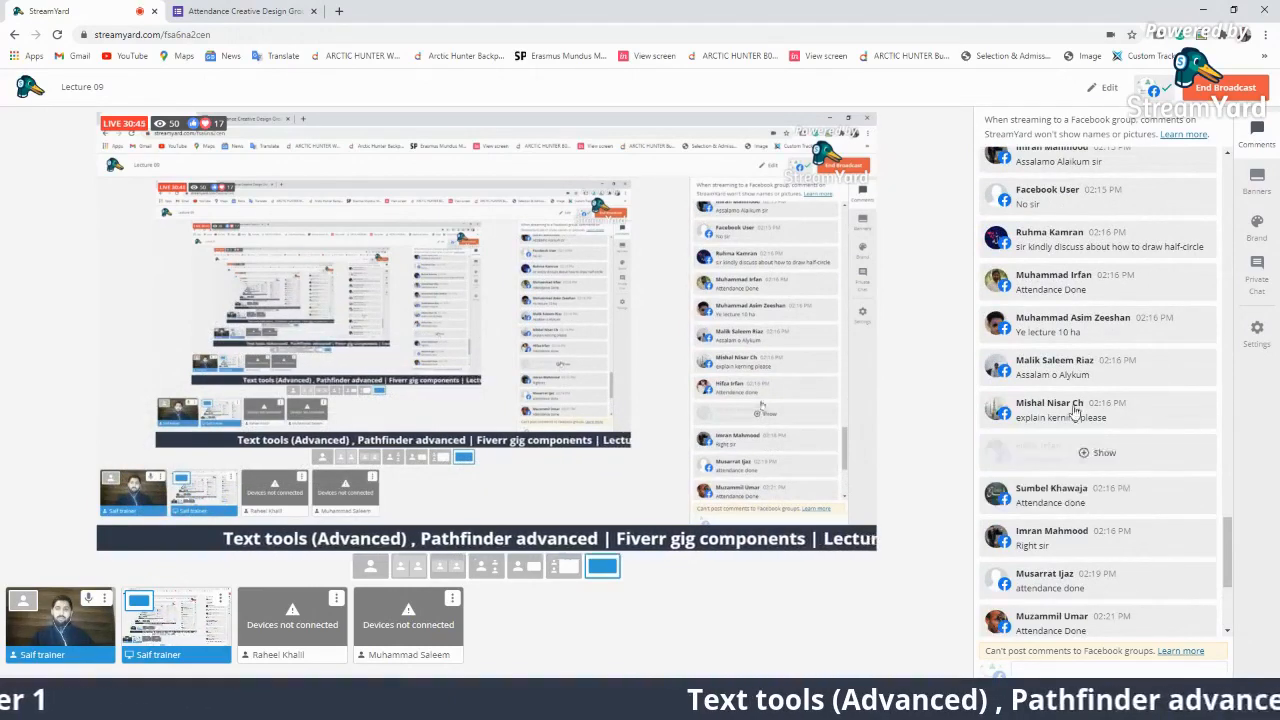
left_click(1085, 325)
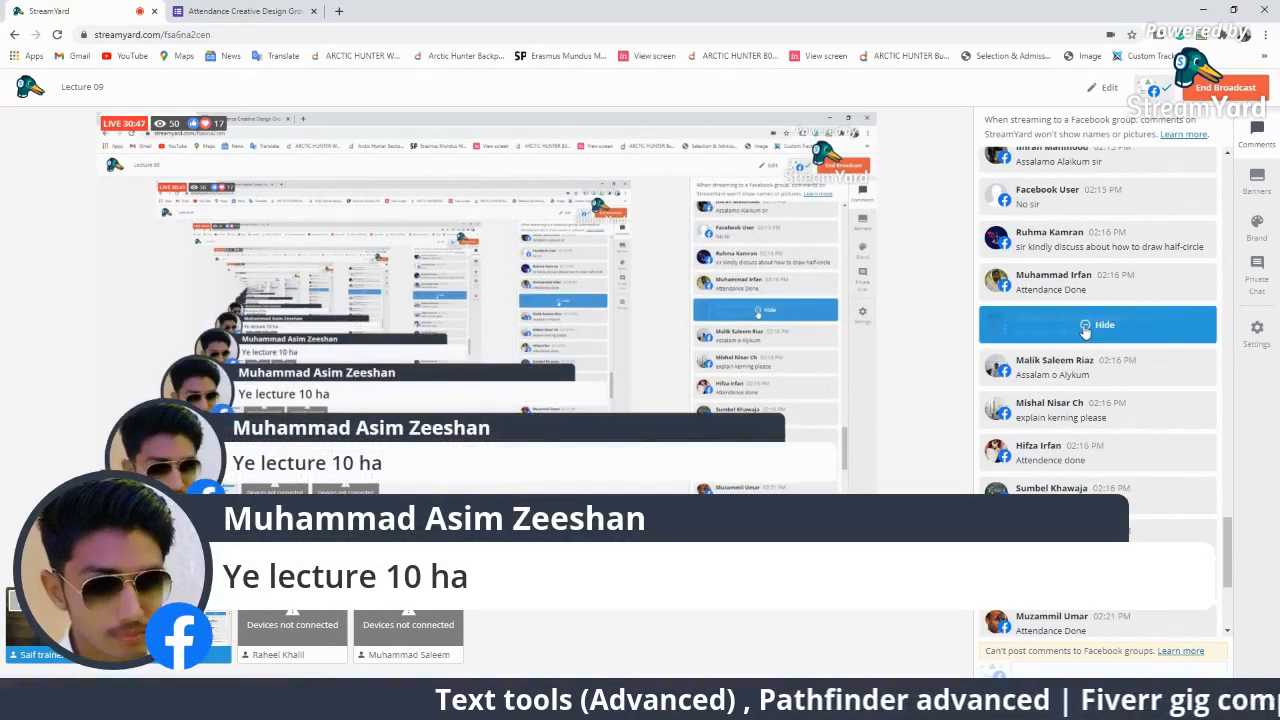
left_click(1085, 328)
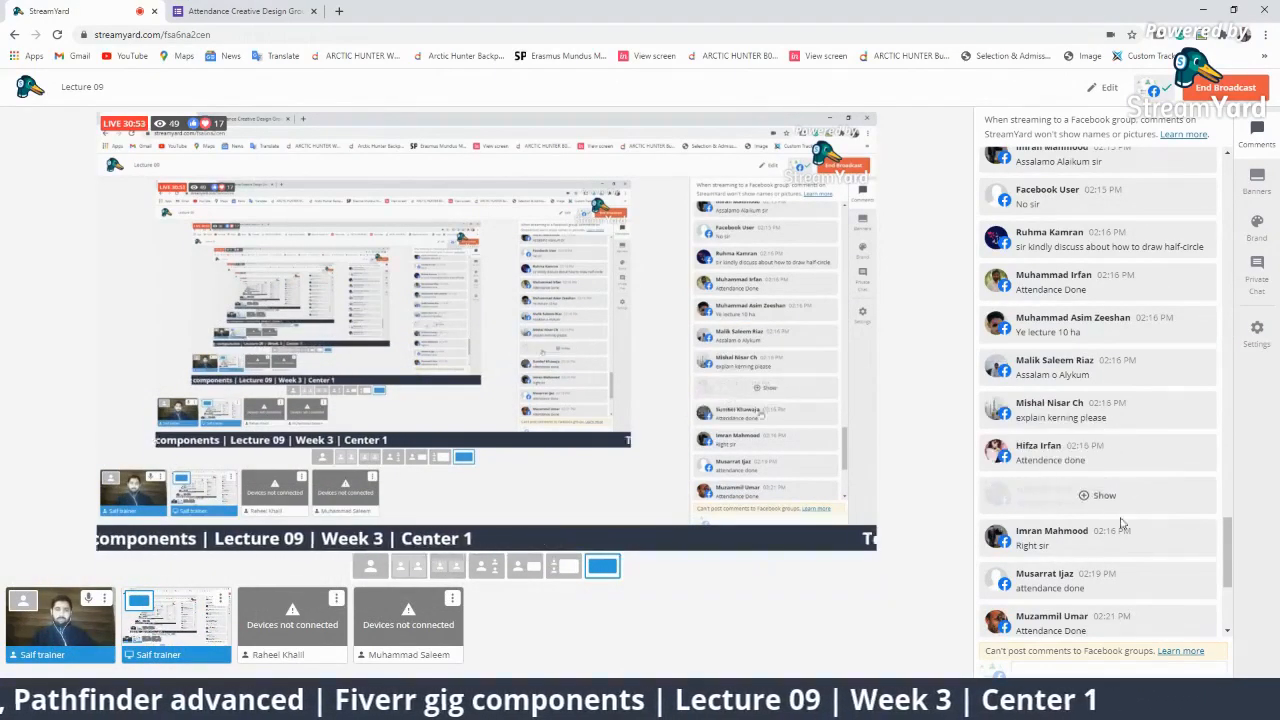
Feature the half-circle question, toggle the kerning request, then show the two-circles comment.
scroll(1127, 537, "up", 1)
left_click(1110, 306)
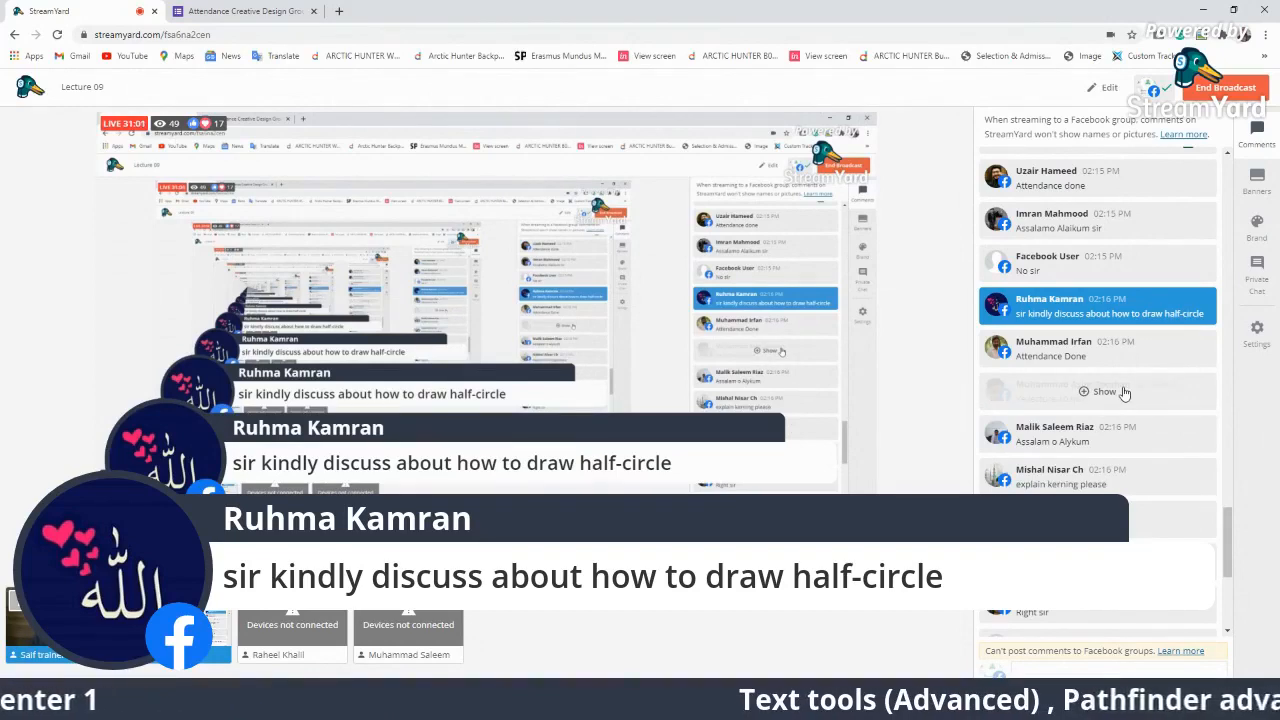
left_click(1104, 476)
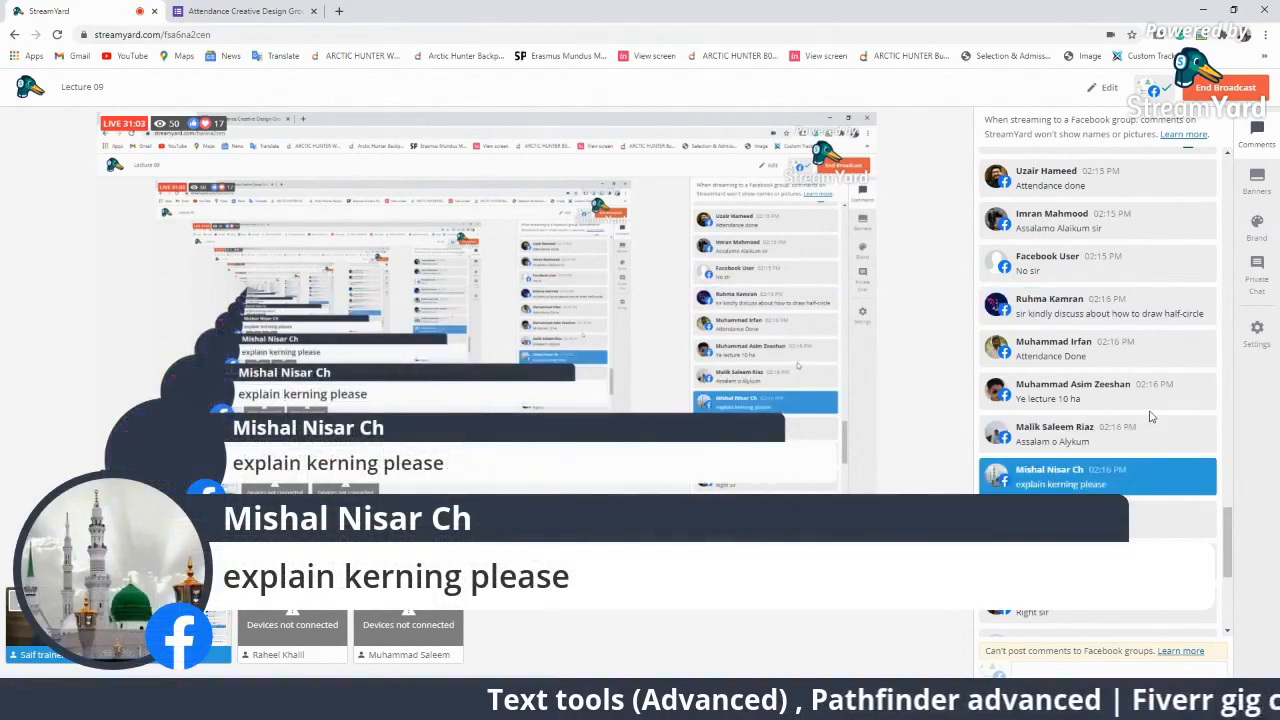
left_click(1100, 478)
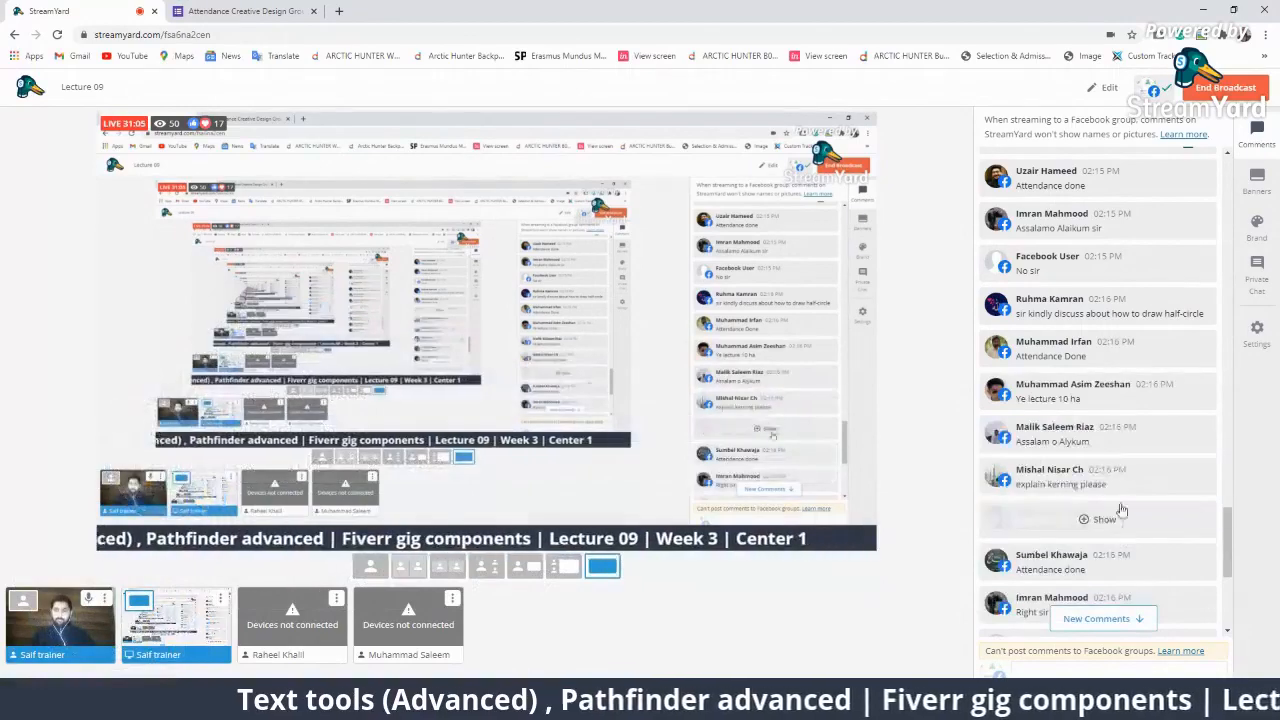
scroll(1143, 495, "down", 5)
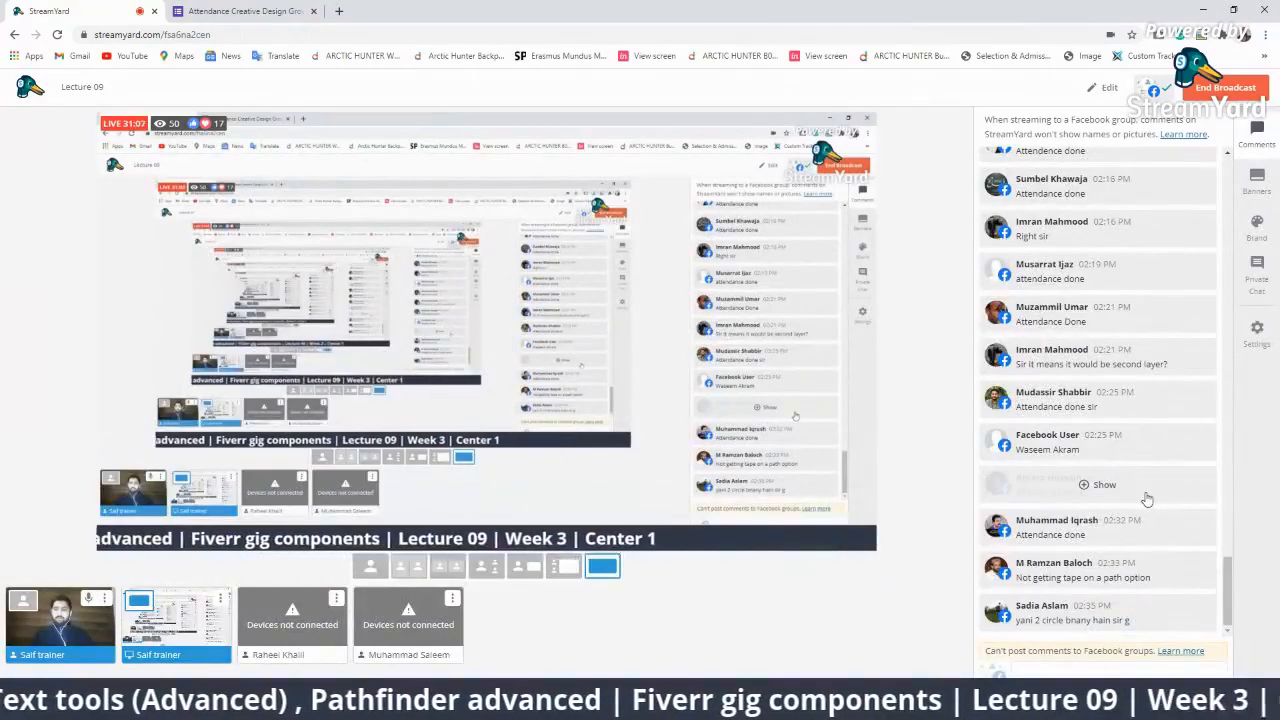
left_click(1159, 620)
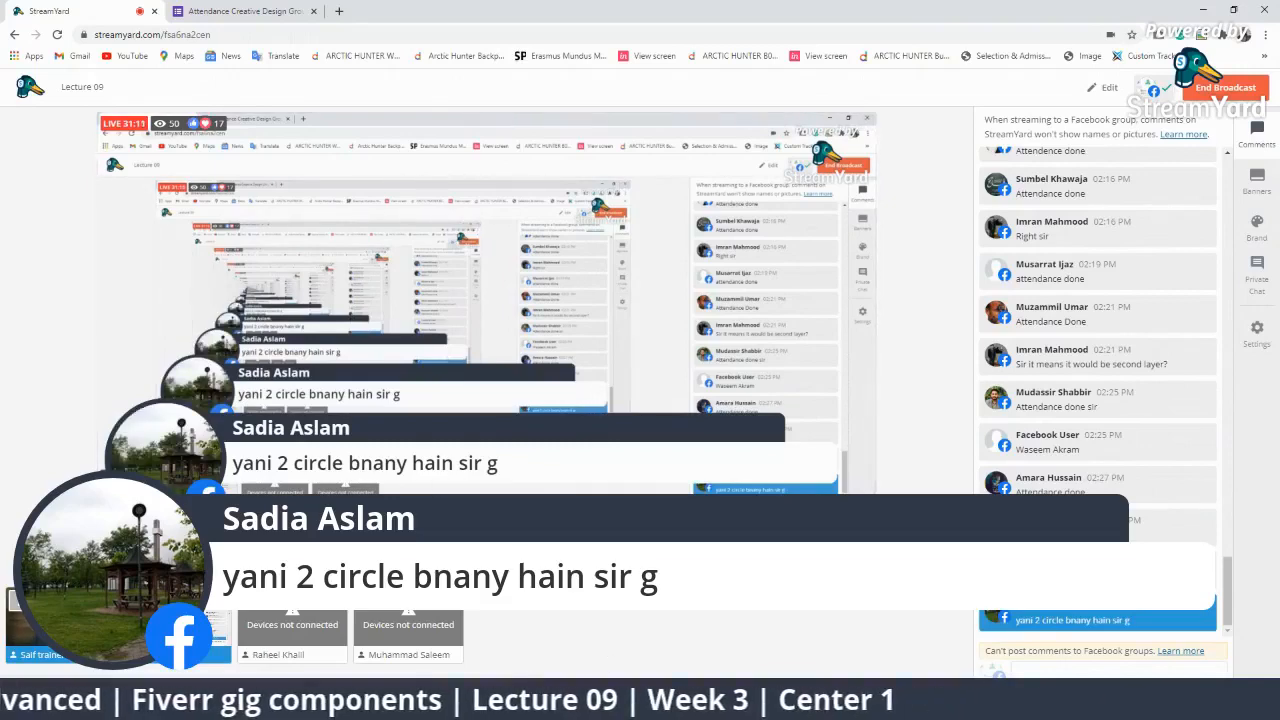
Back in Illustrator, nudge the 'Orange is my fav fruit' text slightly down.
key("alt+Tab")
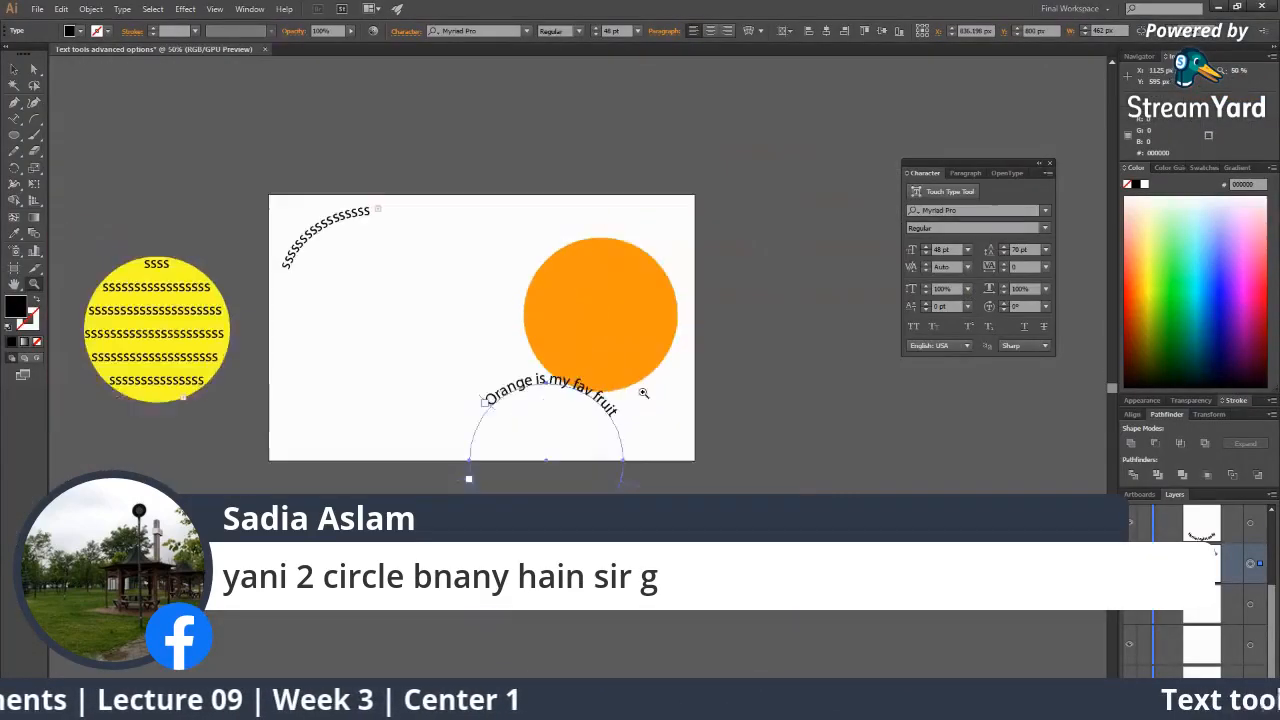
left_click(643, 393)
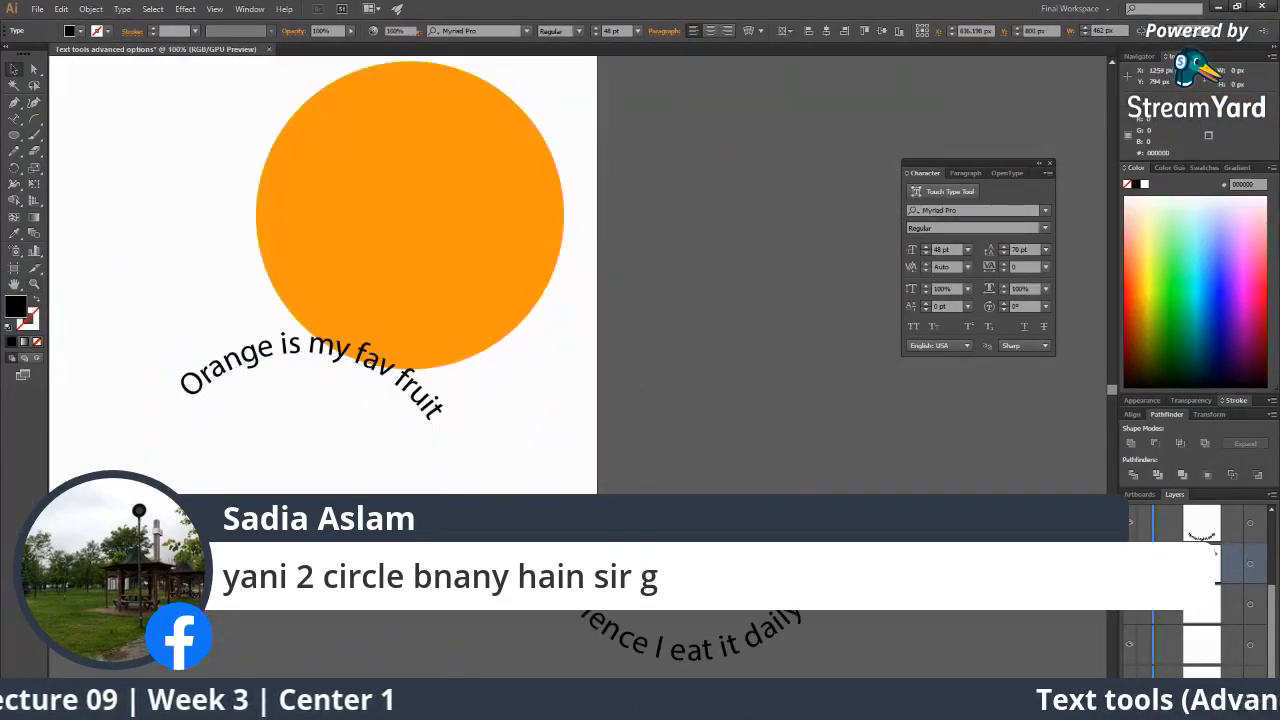
scroll(597, 400, "down", 2)
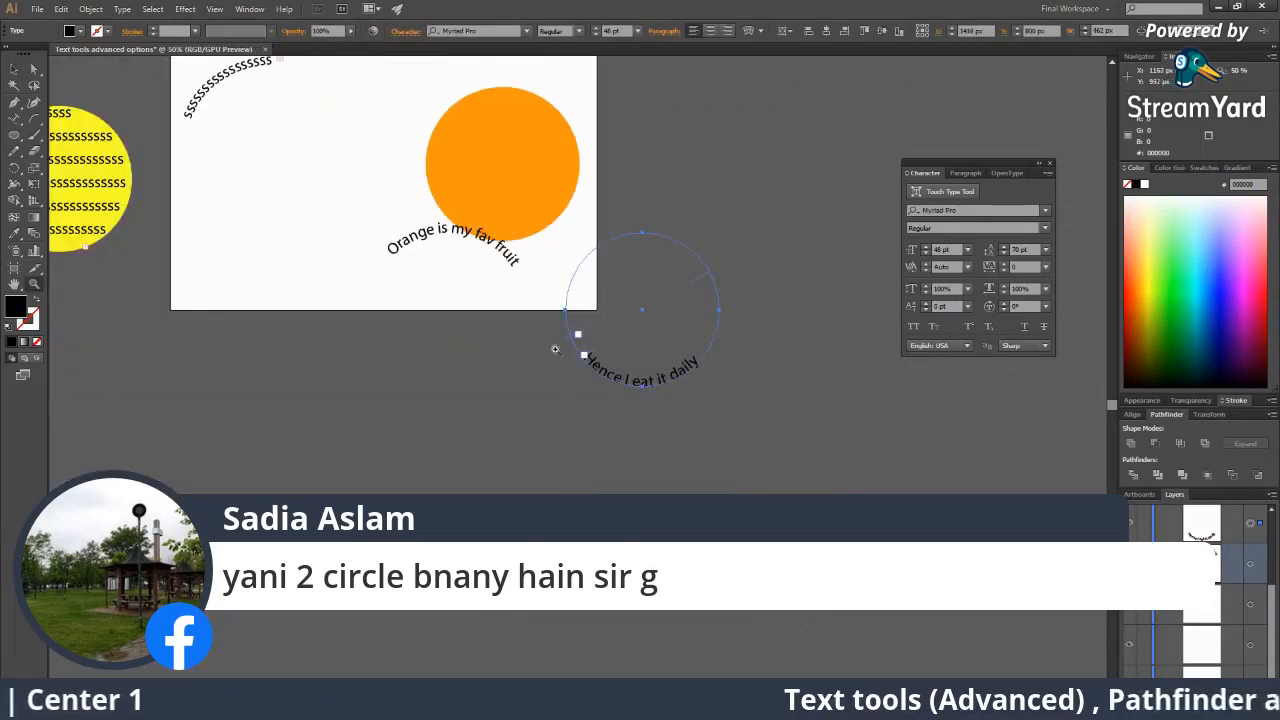
left_click(516, 271)
left_click_drag(516, 271, 518, 280)
left_click(1252, 523)
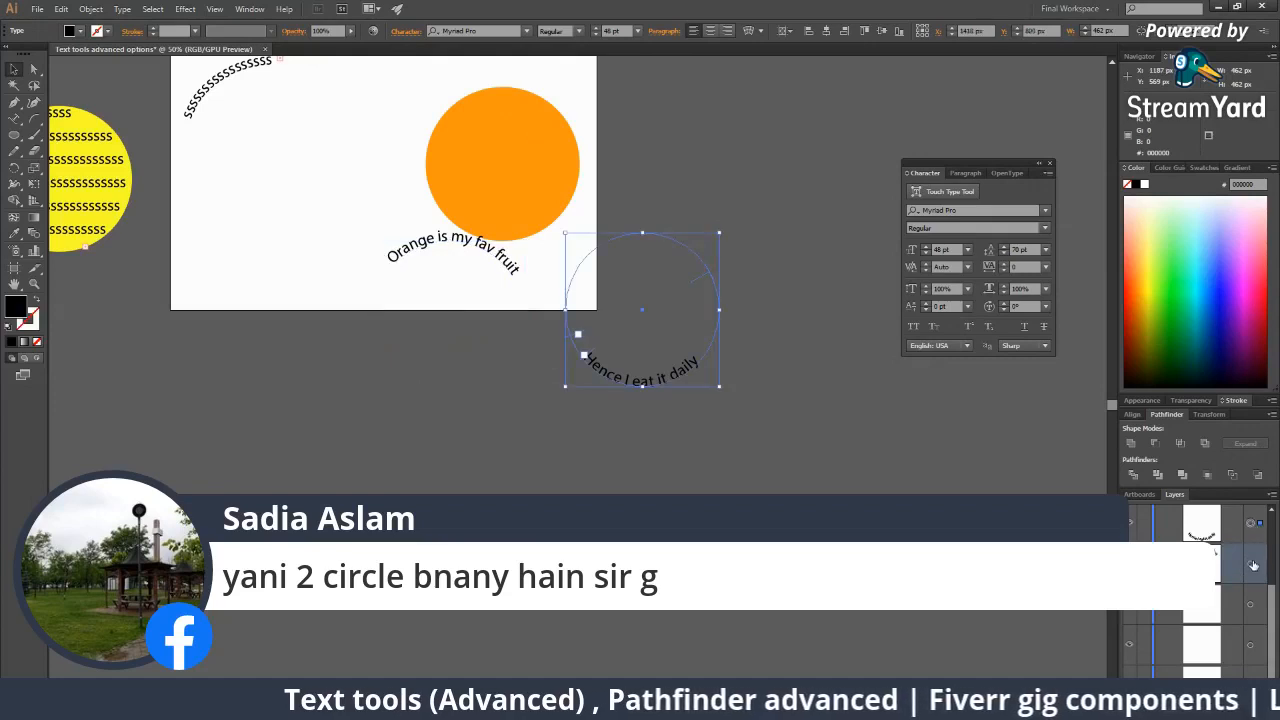
left_click(1251, 565)
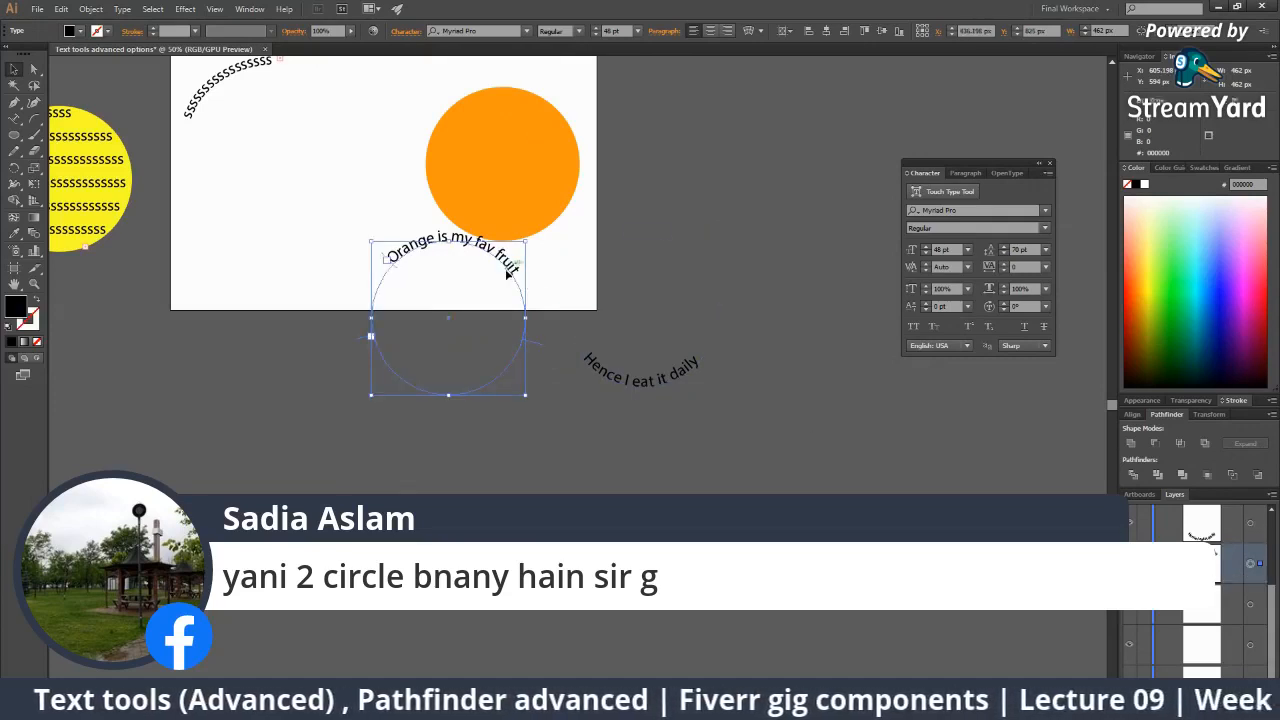
left_click(586, 358)
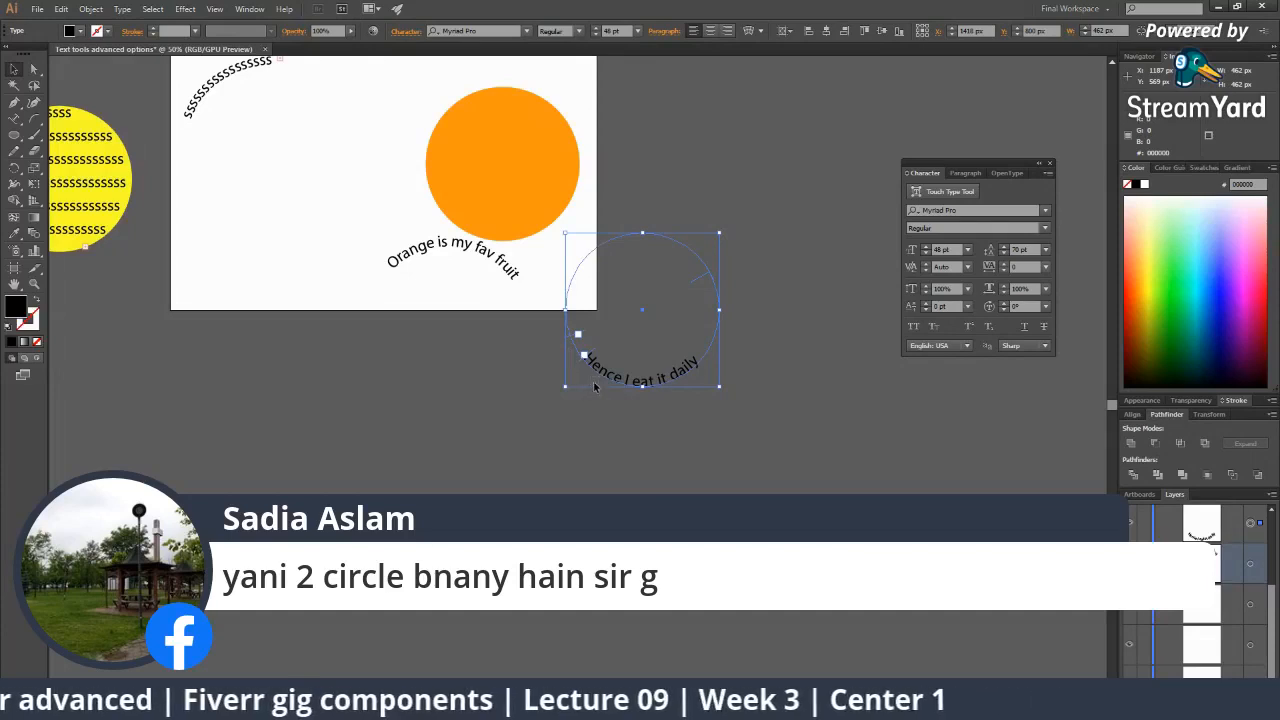
left_click(515, 280)
Type a run of 's' after 'fruit' on the circle path, undo it, and exit editing.
key("z")
left_click(503, 328)
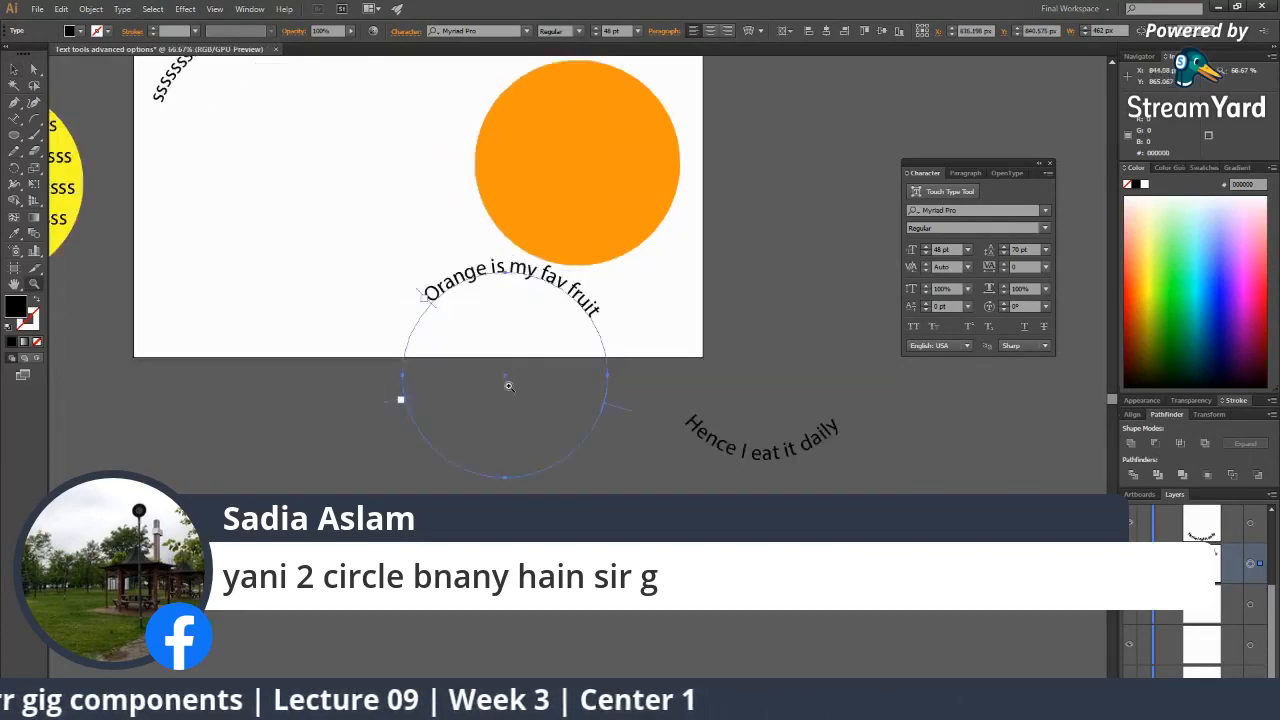
left_click(508, 386)
key("t")
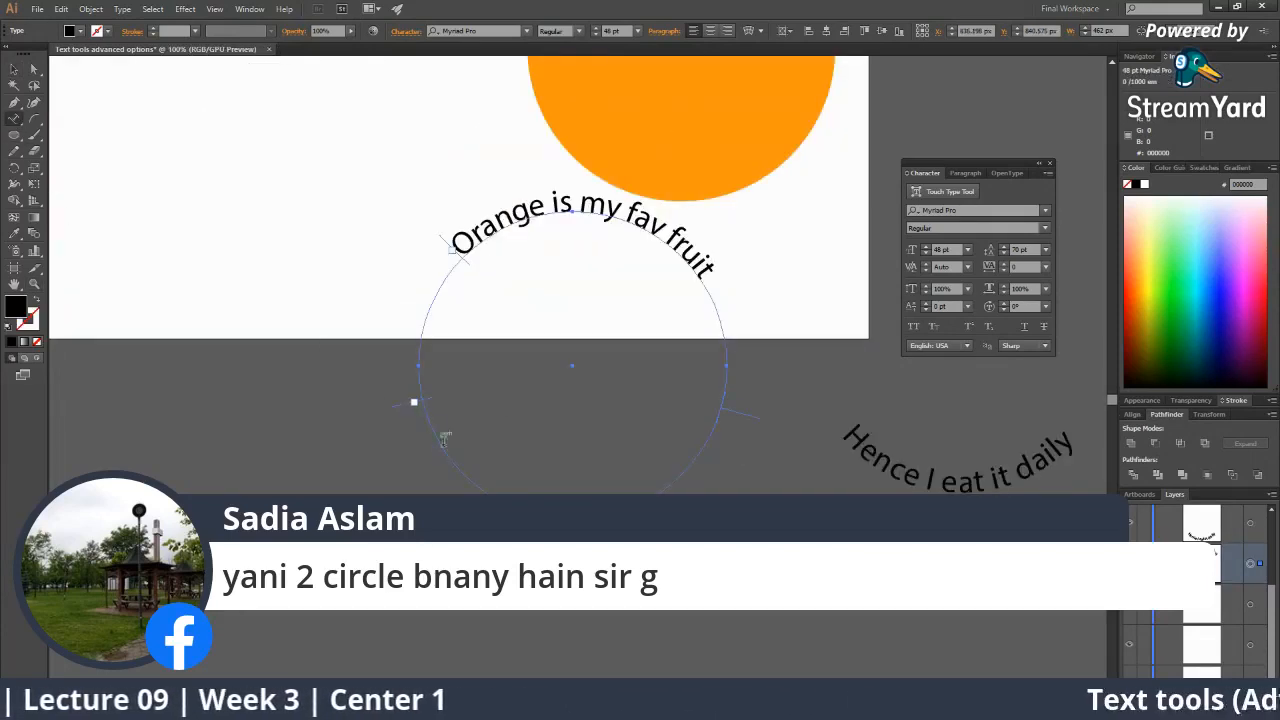
left_click(446, 446)
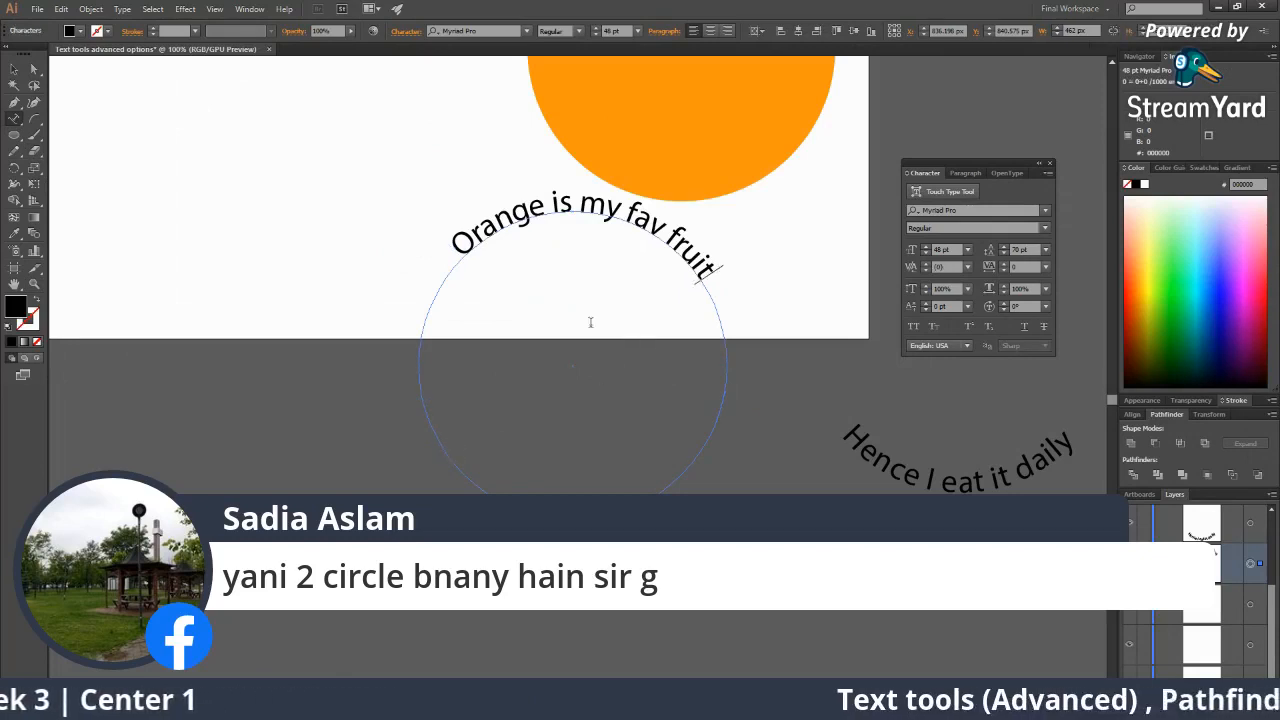
left_click(14, 118)
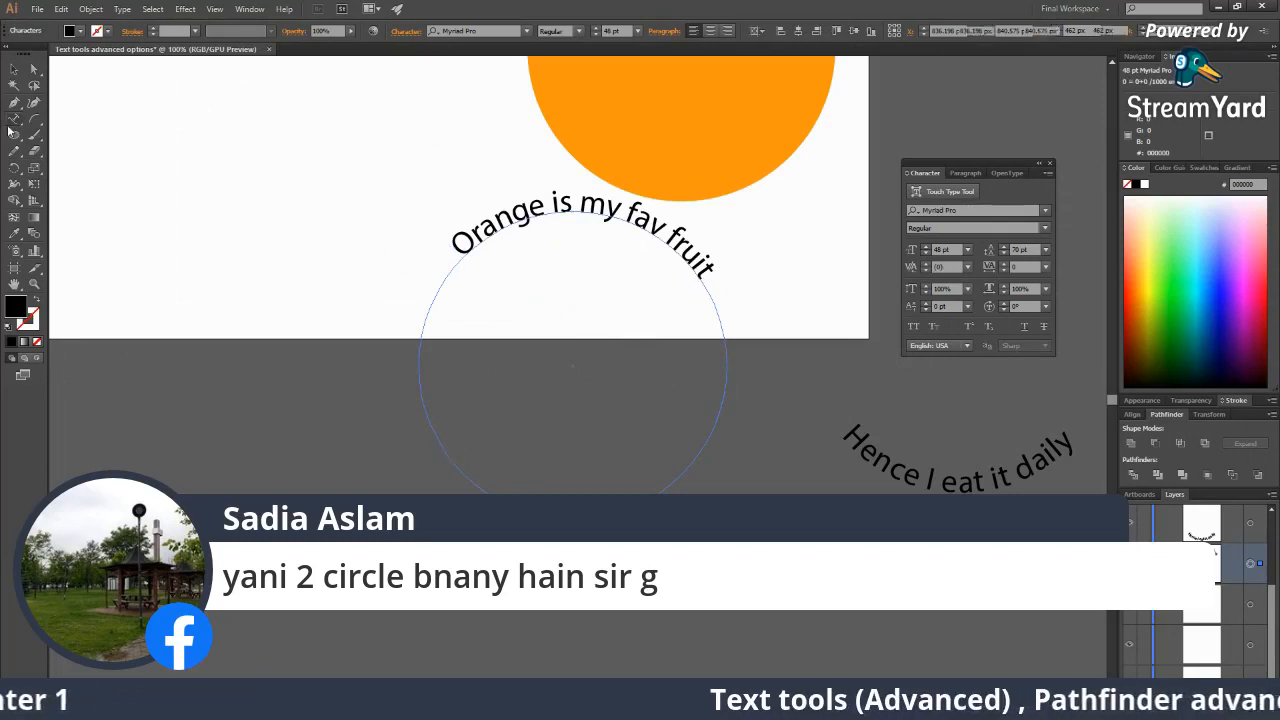
left_click(441, 439)
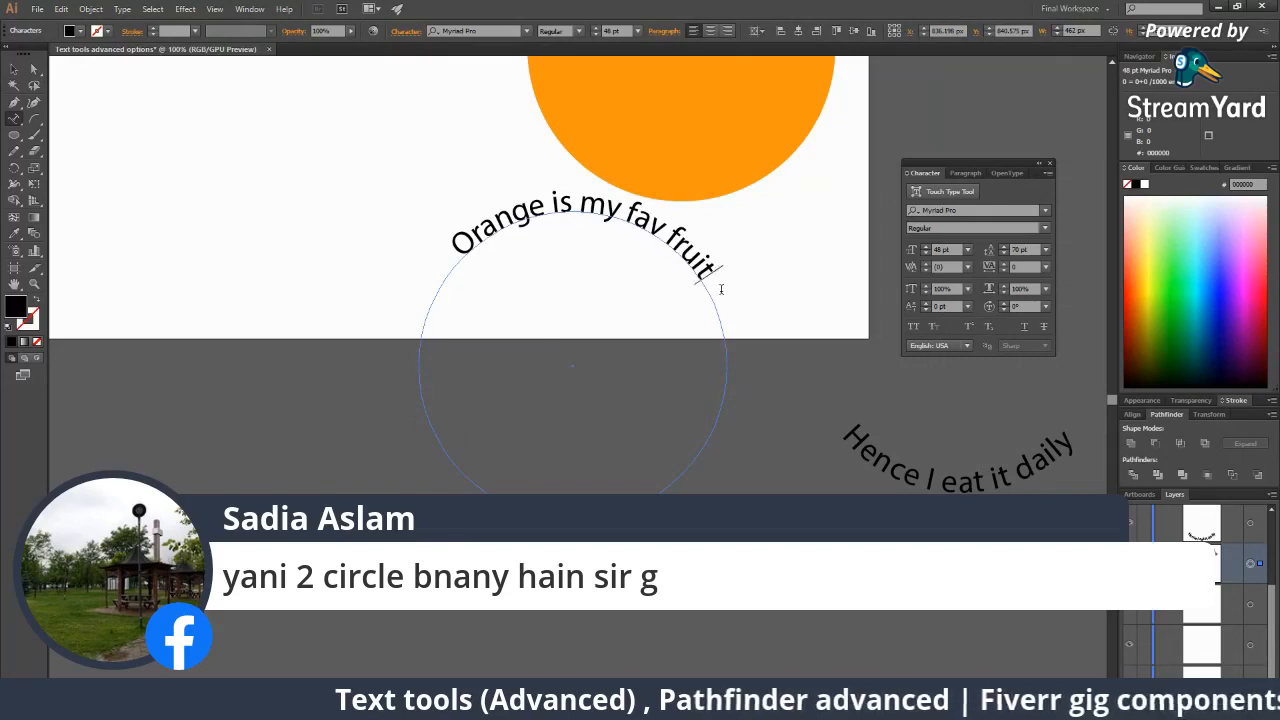
type("s")
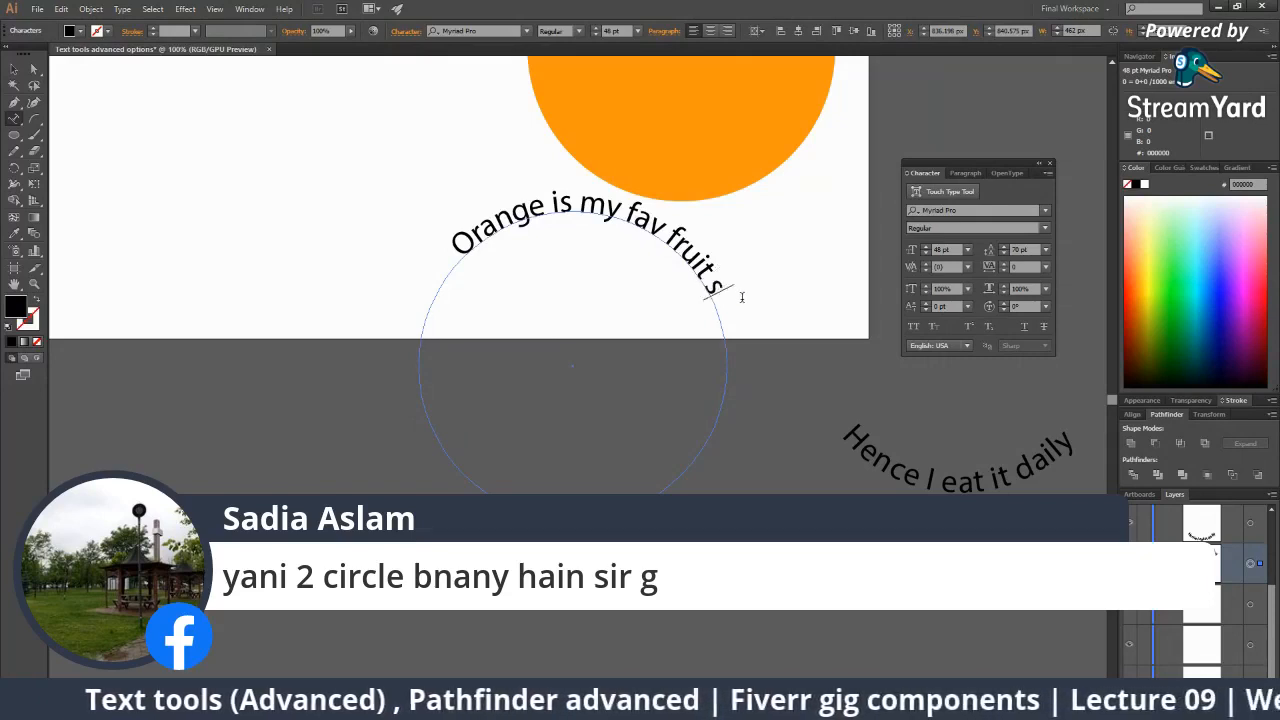
type("sssssssssssssssssssssssss")
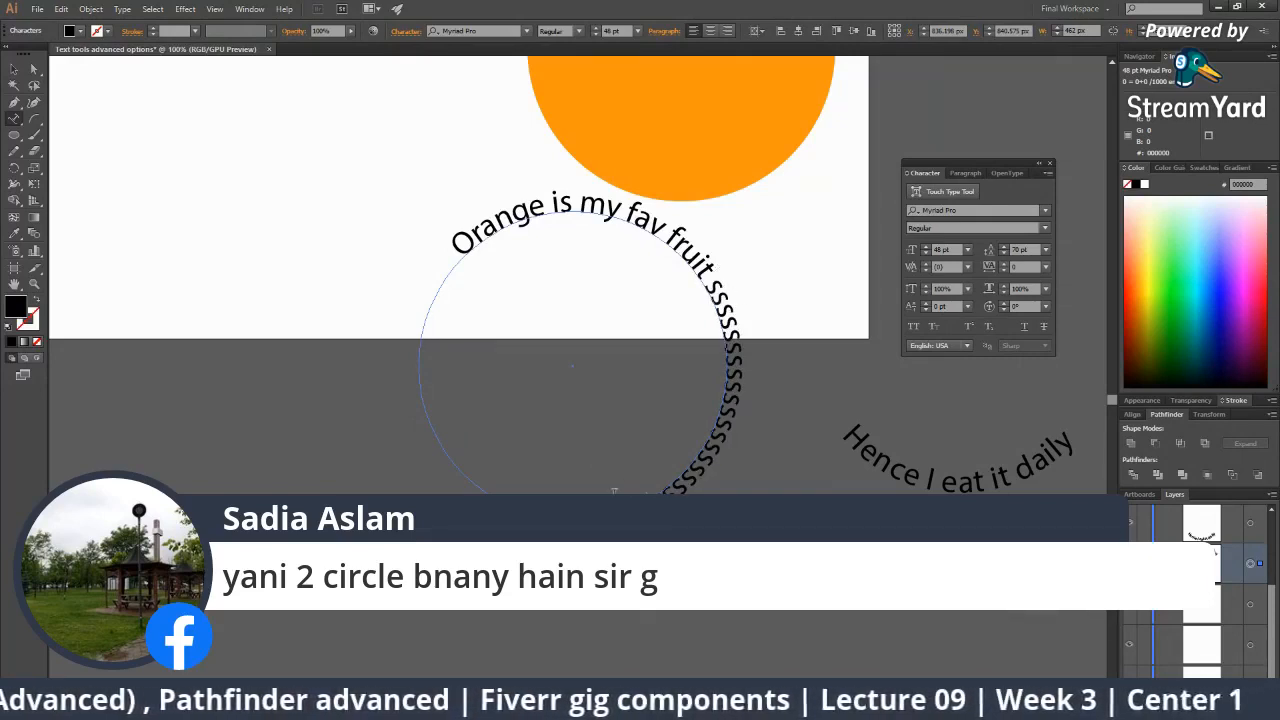
key("ctrl+z")
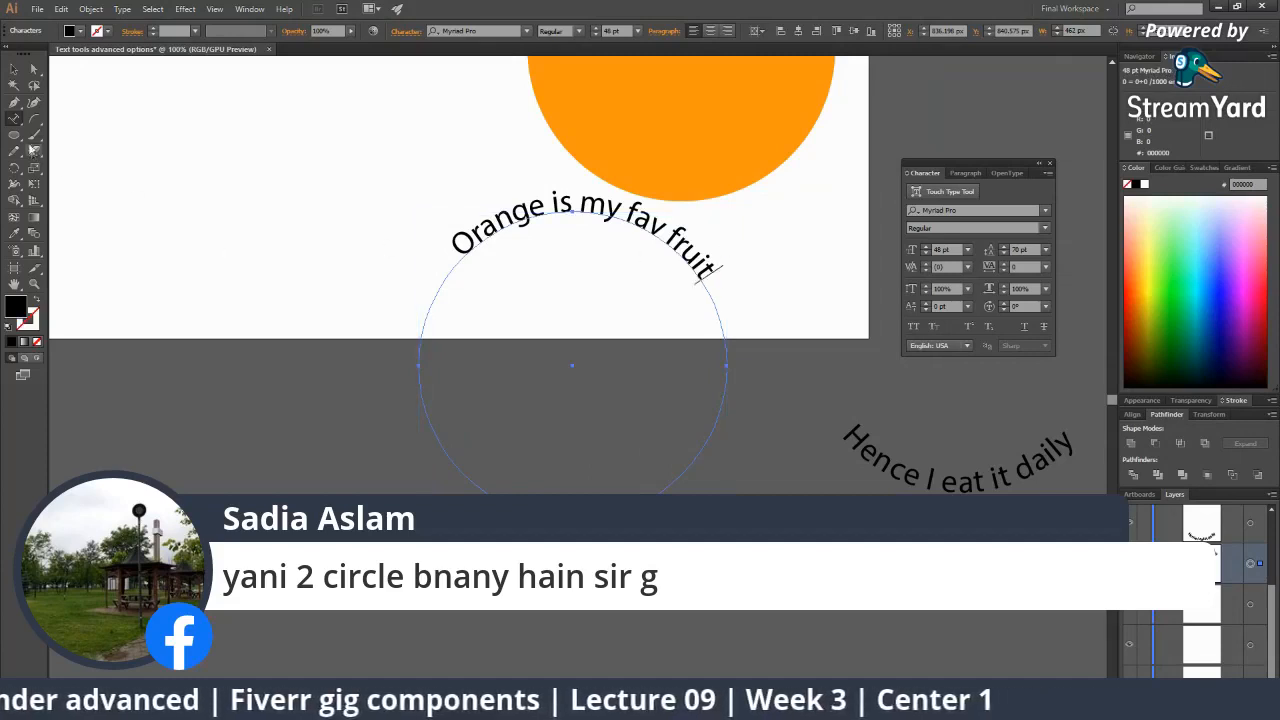
key("Escape")
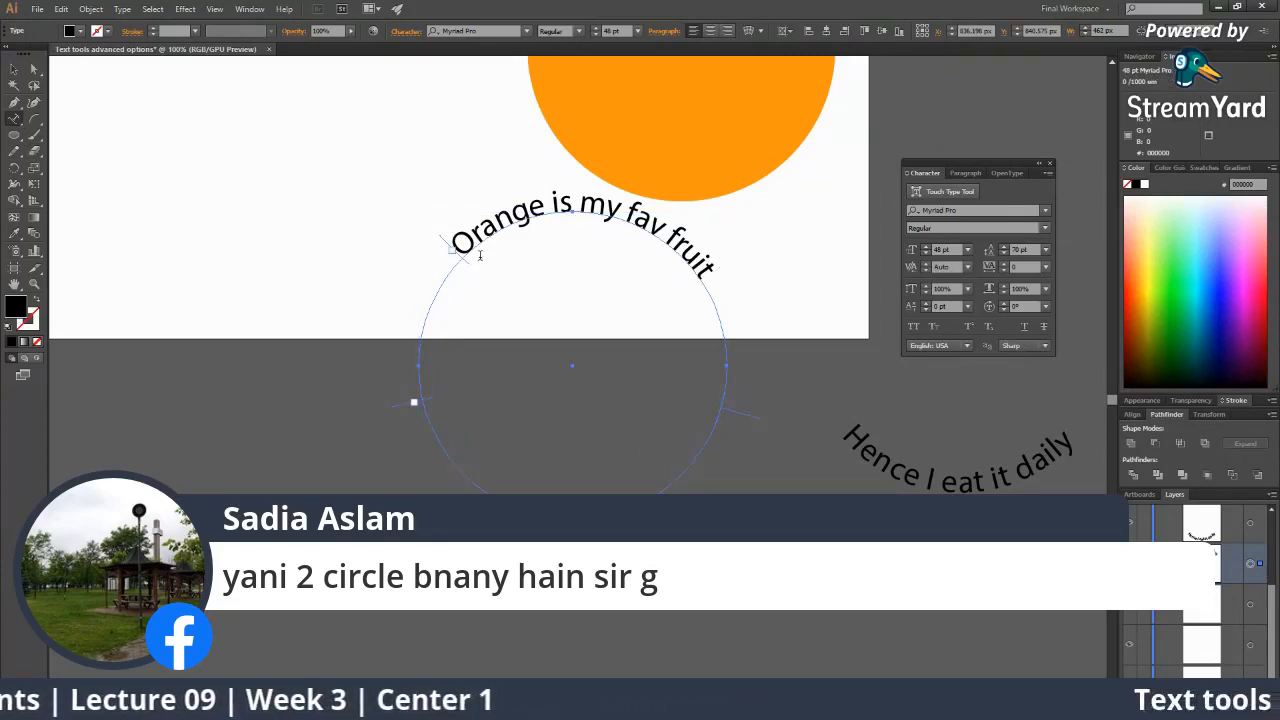
Move the 'Orange is my fav fruit' circular text up and left beside the orange circle.
key("v")
left_click_drag(460, 233, 206, 93)
left_click_drag(325, 272, 440, 500)
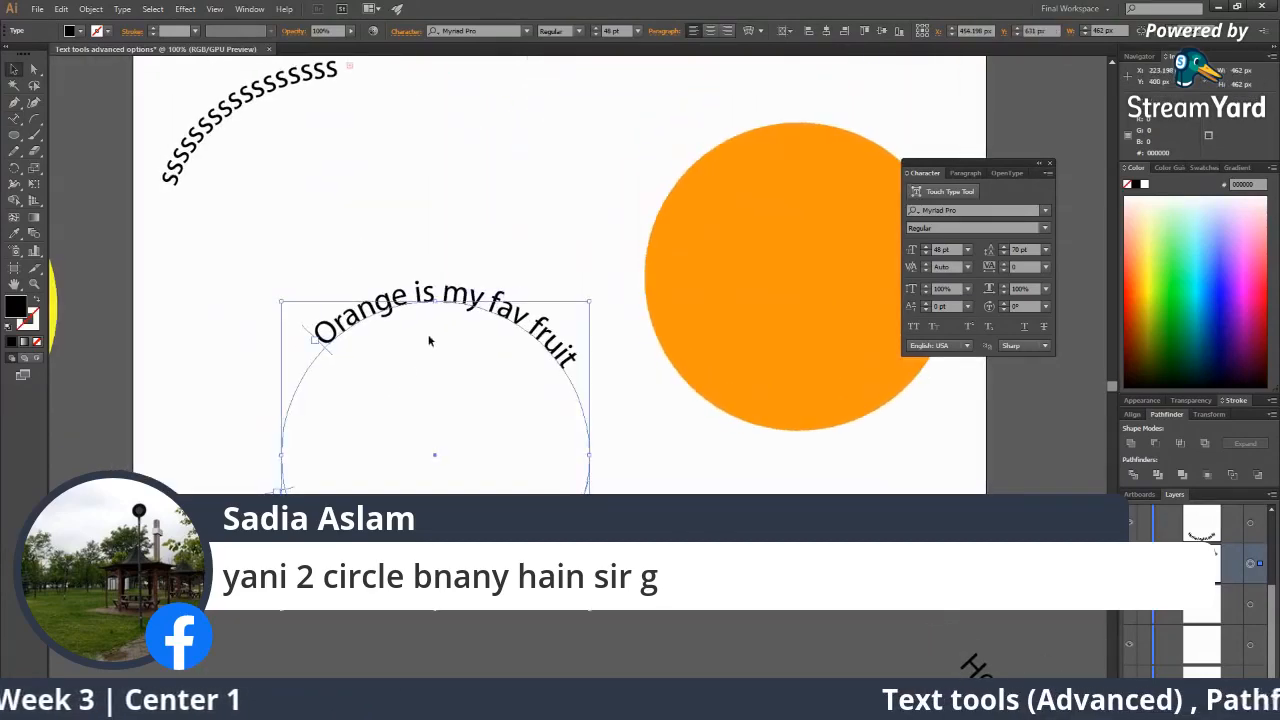
left_click_drag(449, 285, 460, 211)
key("z")
left_click(478, 332)
left_click_drag(555, 415, 543, 379)
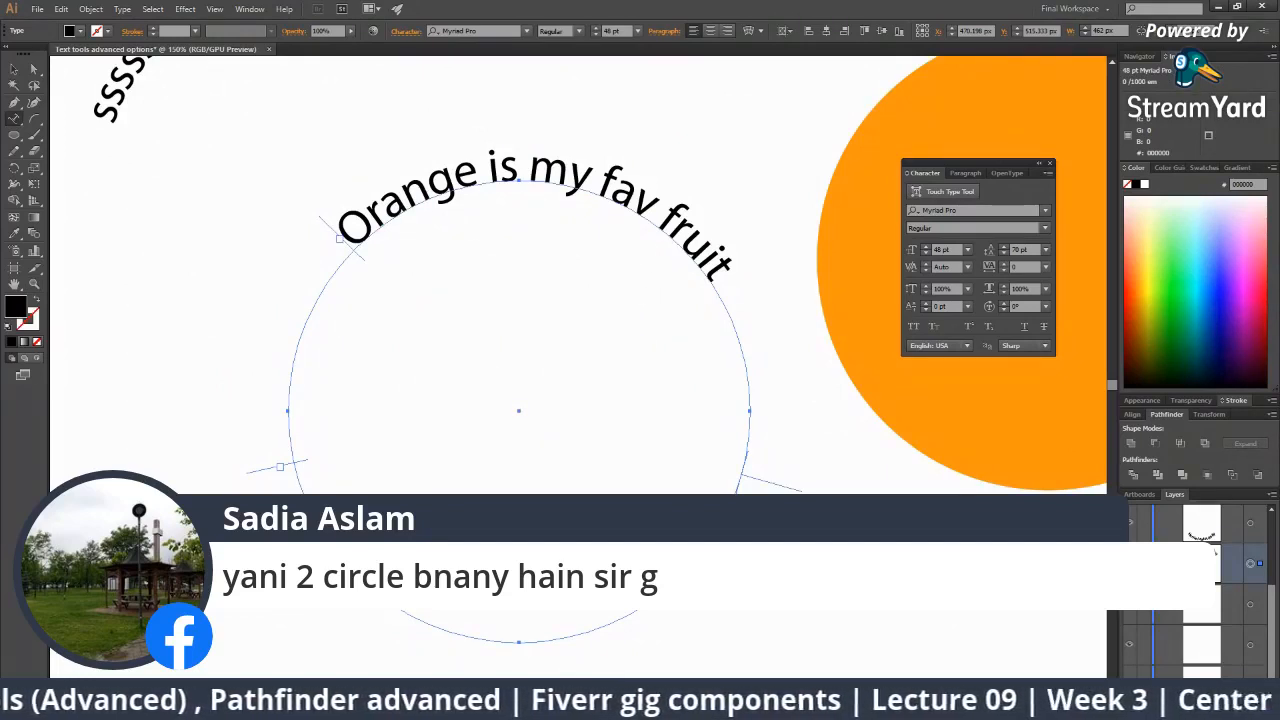
Click into the curved text, reselect the object, and zoom out to the whole artboard.
left_click(722, 268)
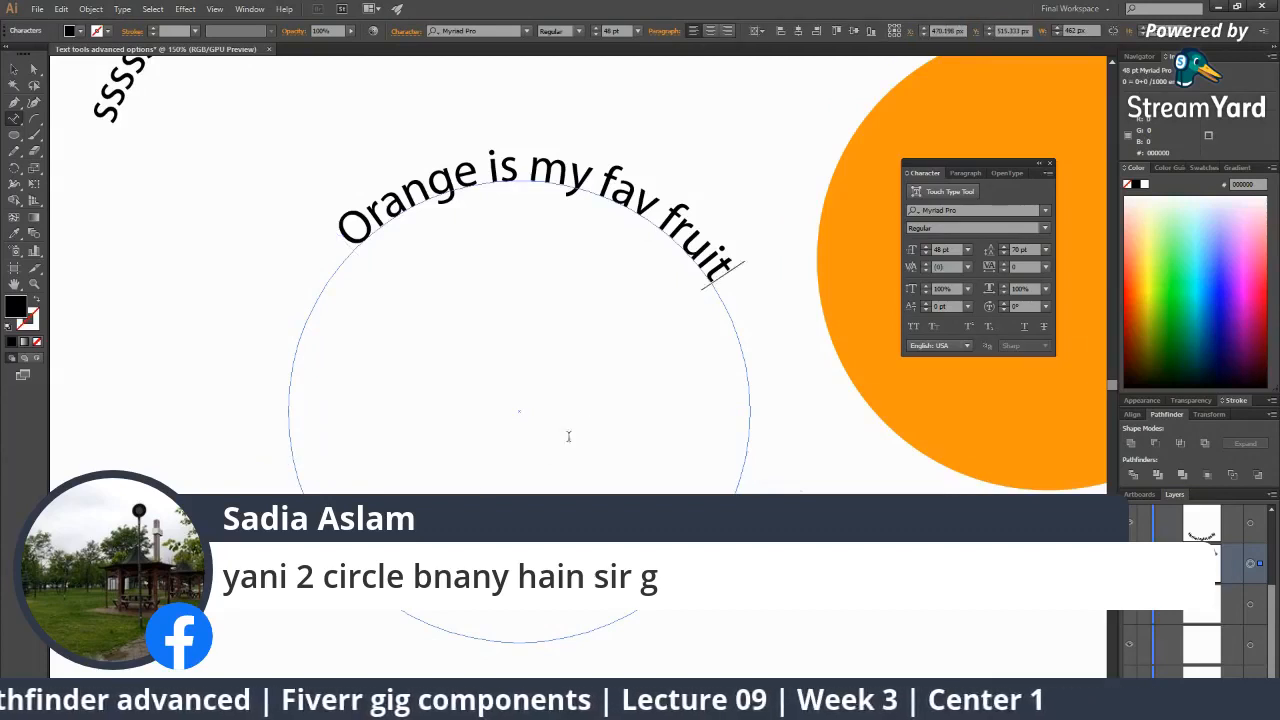
left_click(14, 70)
key("z")
left_click(475, 237, "alt")
left_click(638, 317, "alt")
left_click(654, 417, "alt")
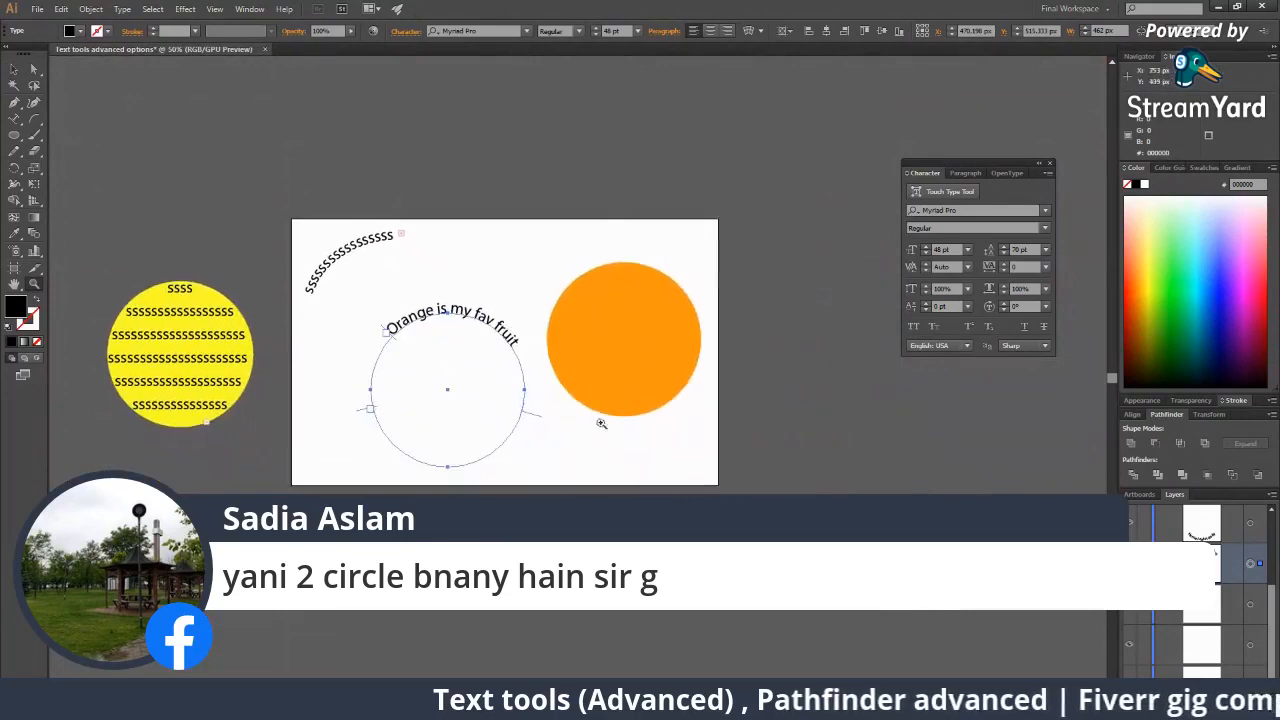
Drag the 'Hence I eat it daily' and 'Orange is my fav fruit' path texts onto the orange circle.
key("v")
left_click_drag(727, 544, 581, 432)
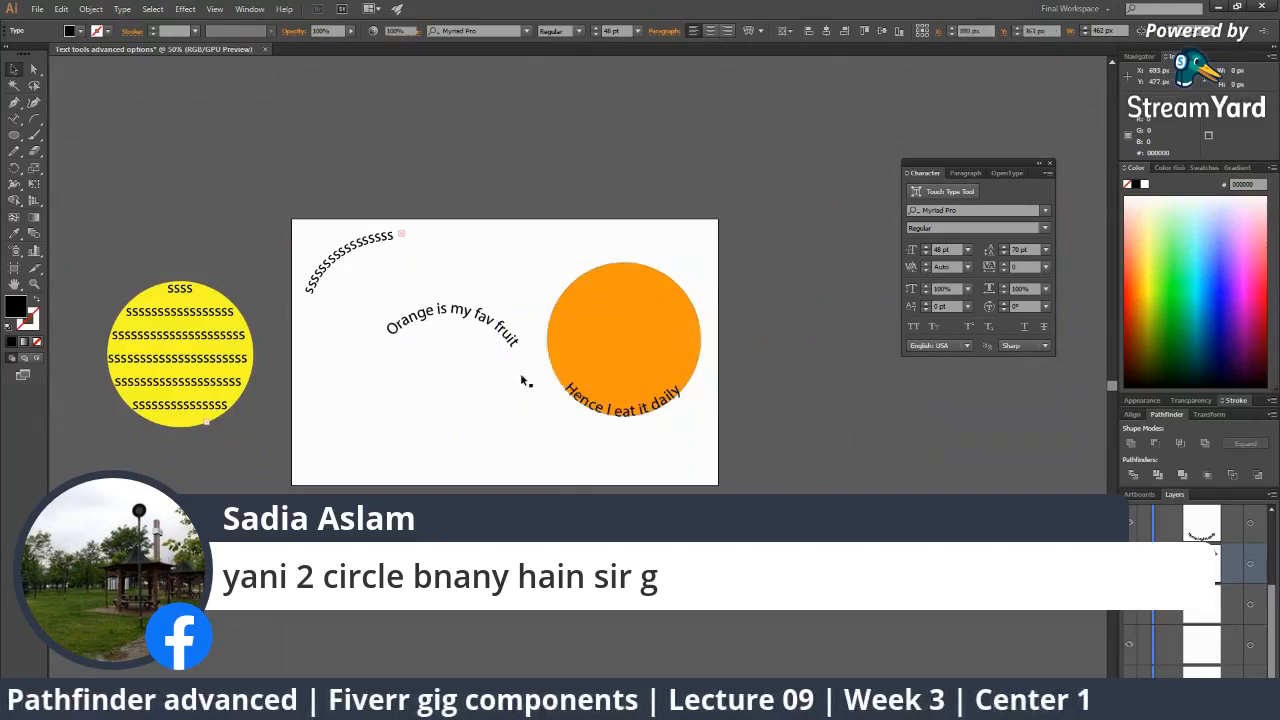
left_click_drag(500, 333, 676, 286)
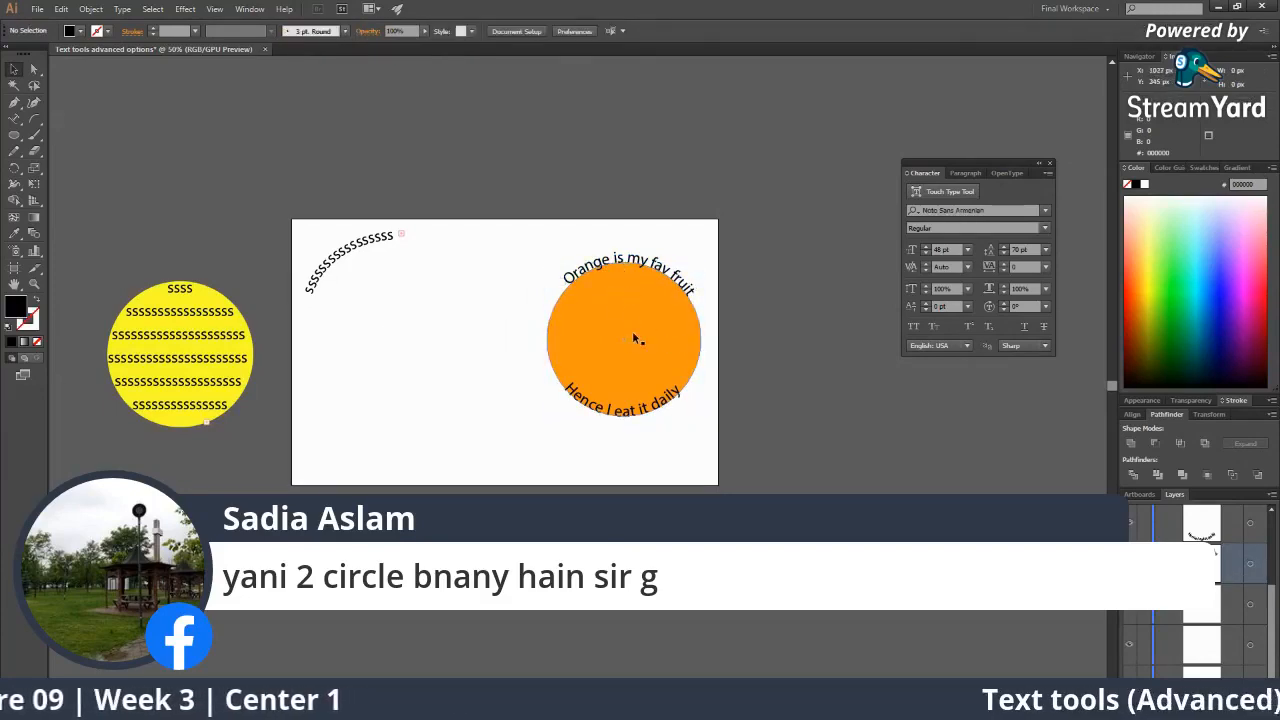
Zoom in to check the curved text on the orange circle, then zoom back out to the full artboard.
left_click(660, 352)
left_click(592, 363)
left_click(514, 337)
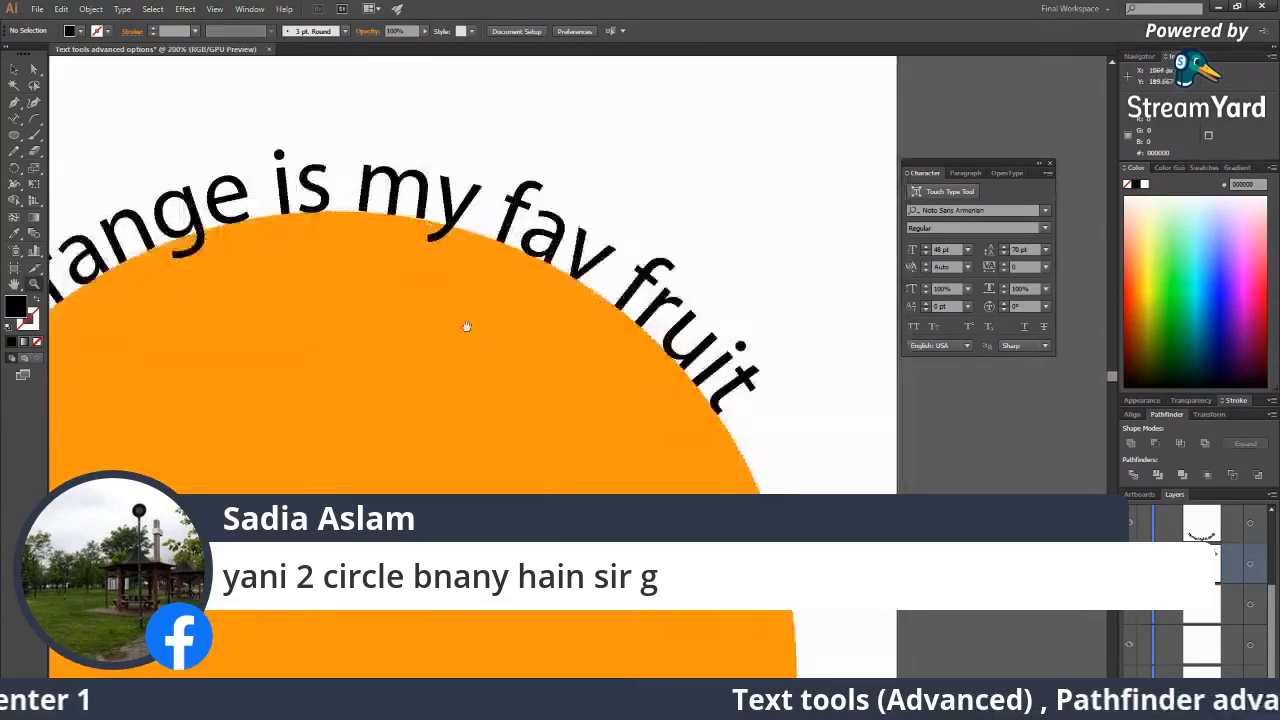
left_click(466, 329)
left_click(476, 370, "alt")
left_click(476, 369, "alt")
left_click(476, 369, "alt")
left_click(560, 490, "alt")
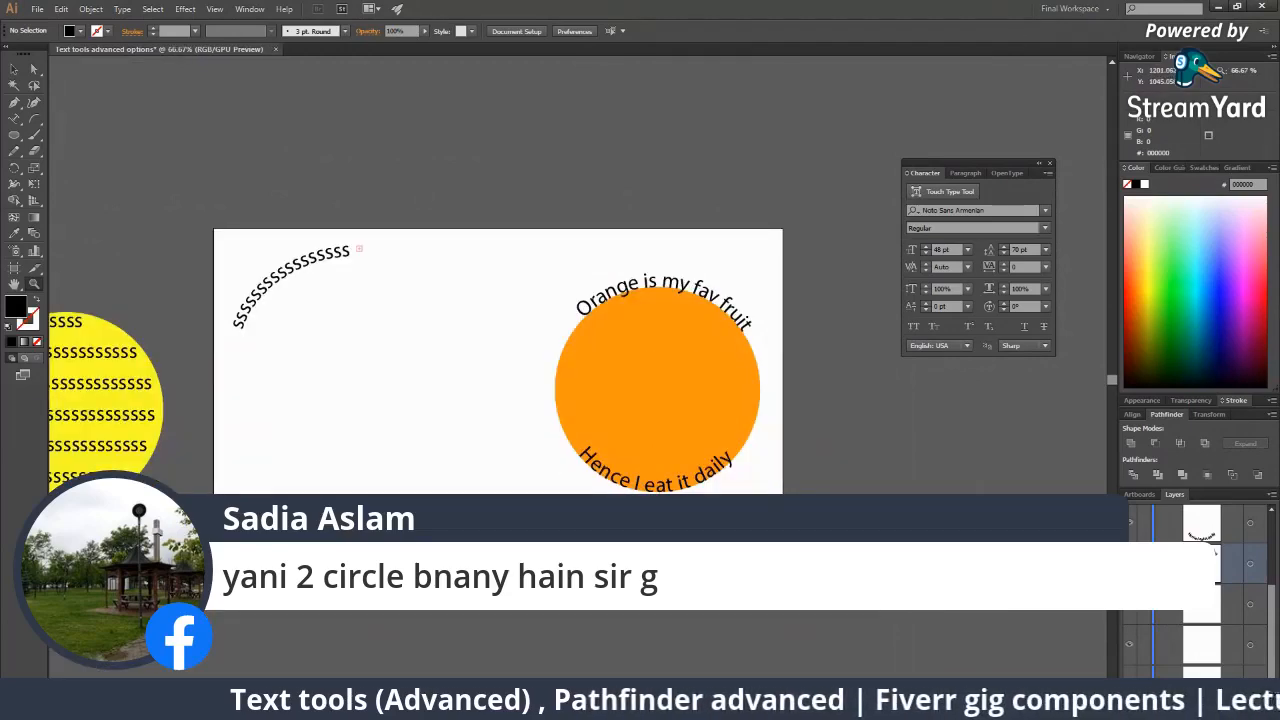
key("alt+Tab")
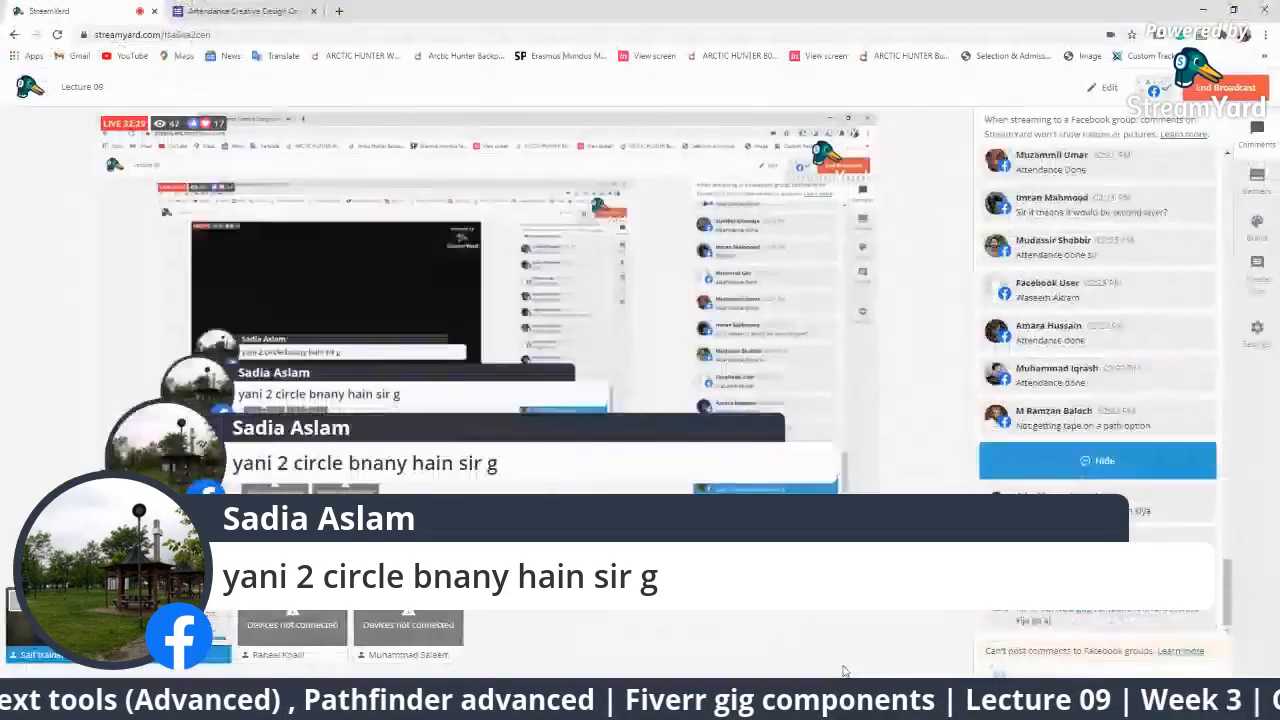
Replace the current comment banner with the viewer's pen-tool path-type question, then return to Illustrator.
left_click(1036, 460)
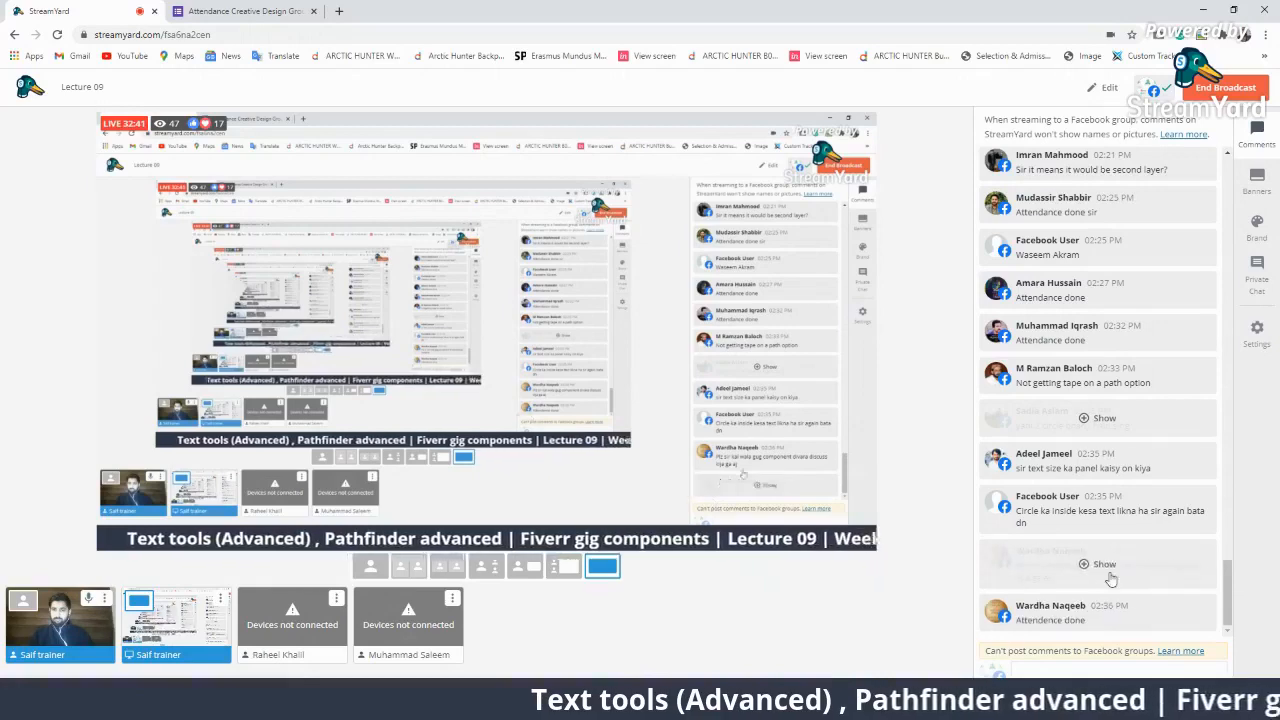
left_click(1087, 497)
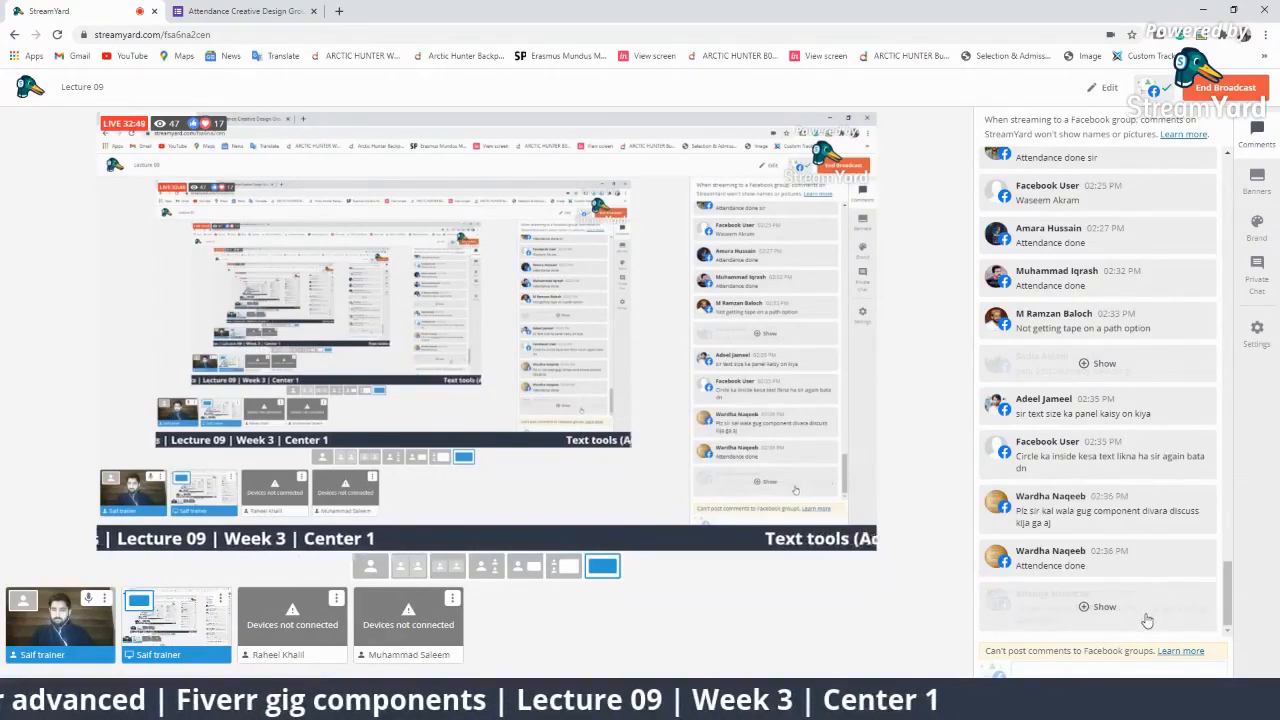
left_click(1143, 612)
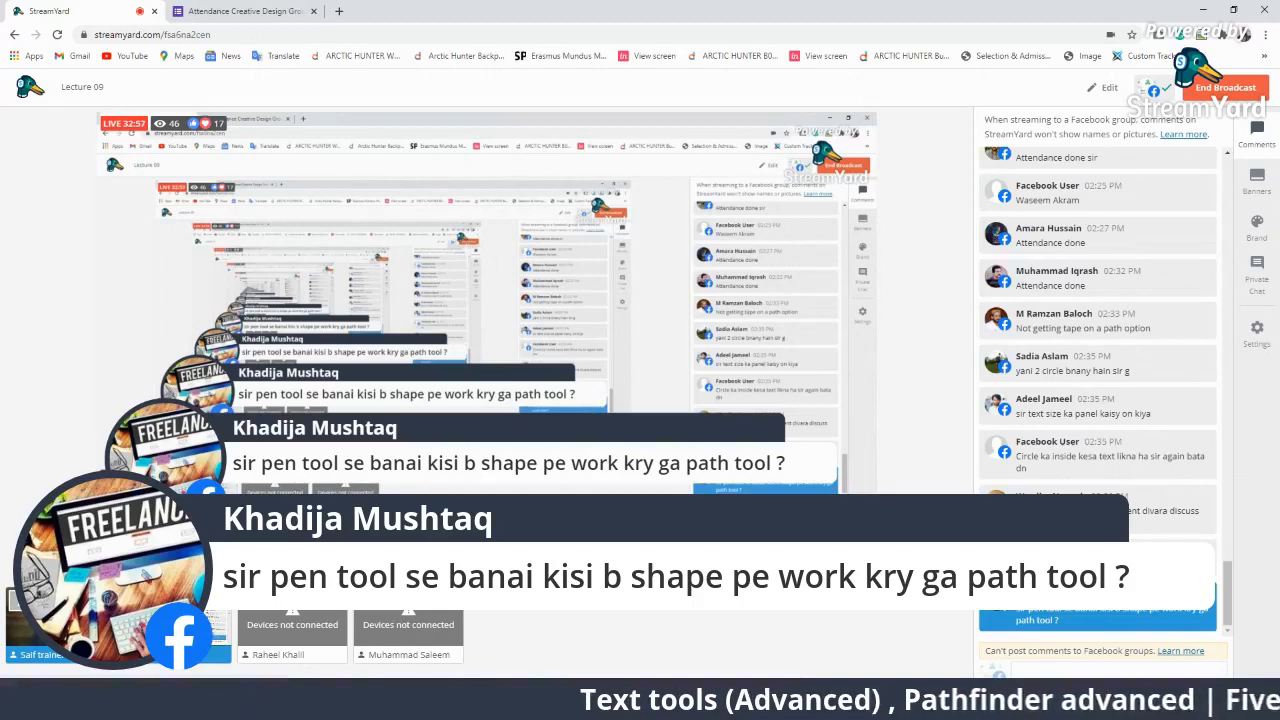
left_click(400, 706)
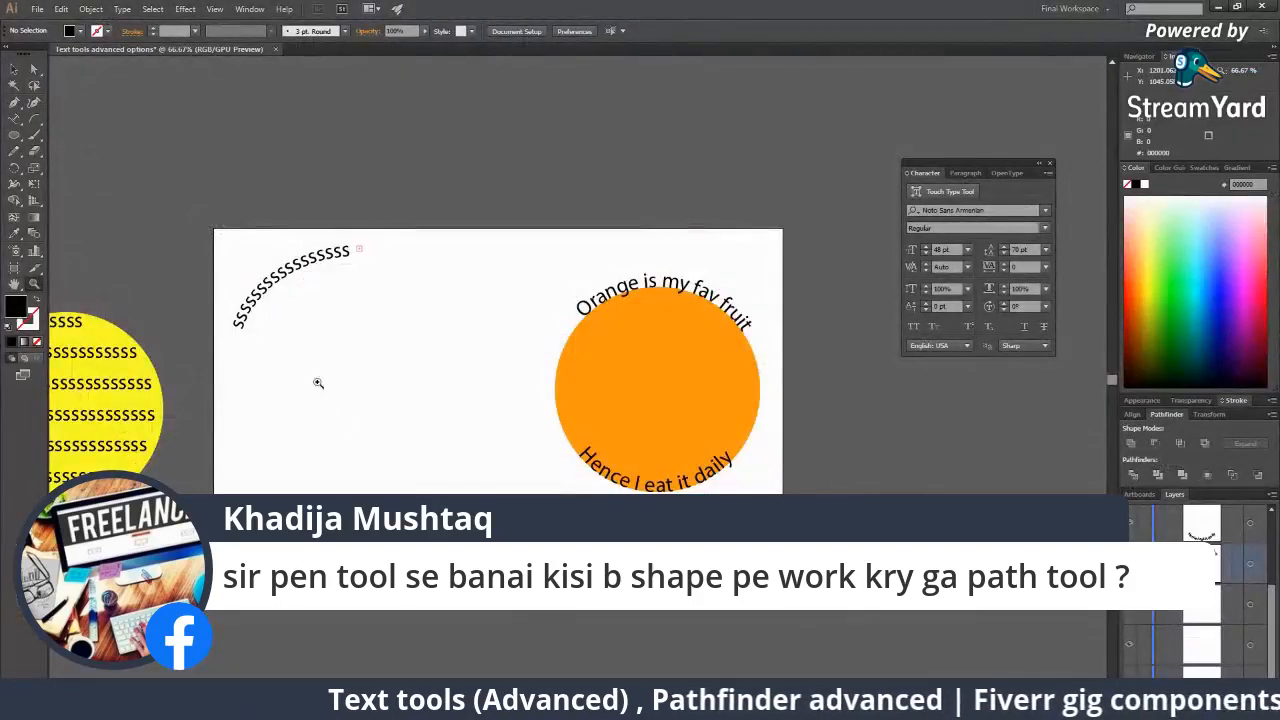
left_click(12, 106)
left_click(55, 104)
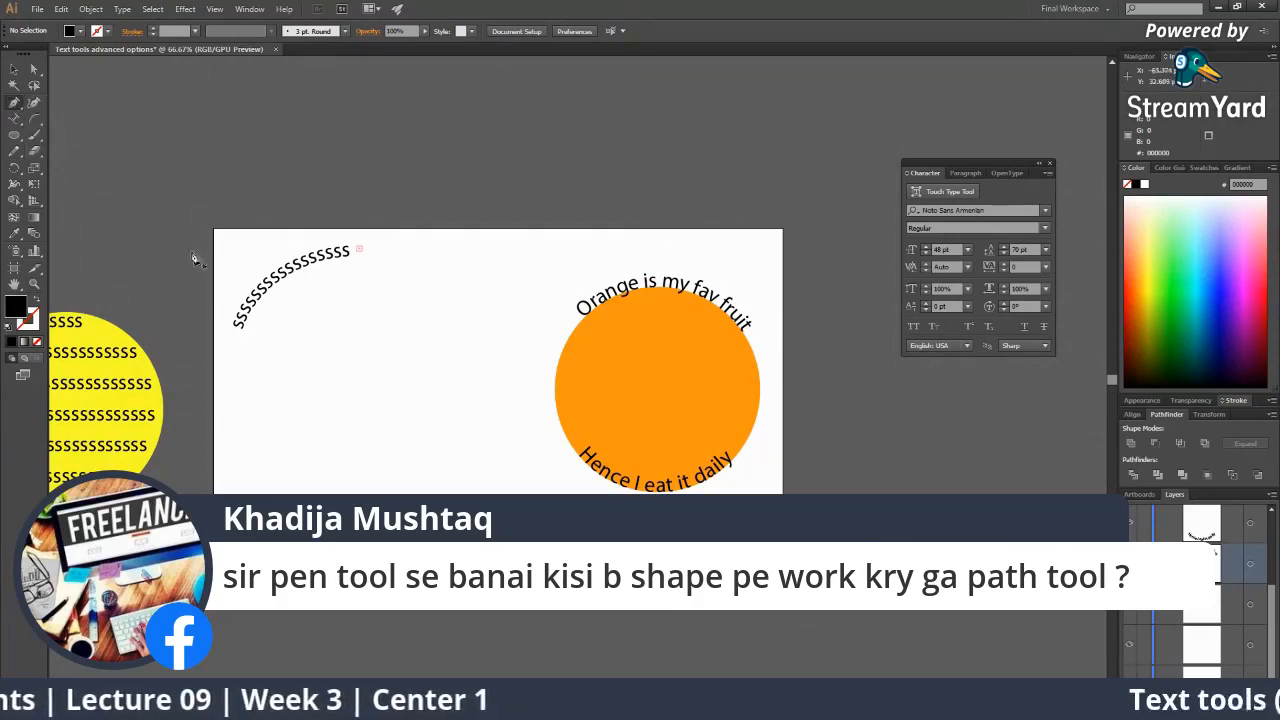
left_click(341, 393)
left_click(429, 310)
left_click(504, 322)
left_click(468, 432)
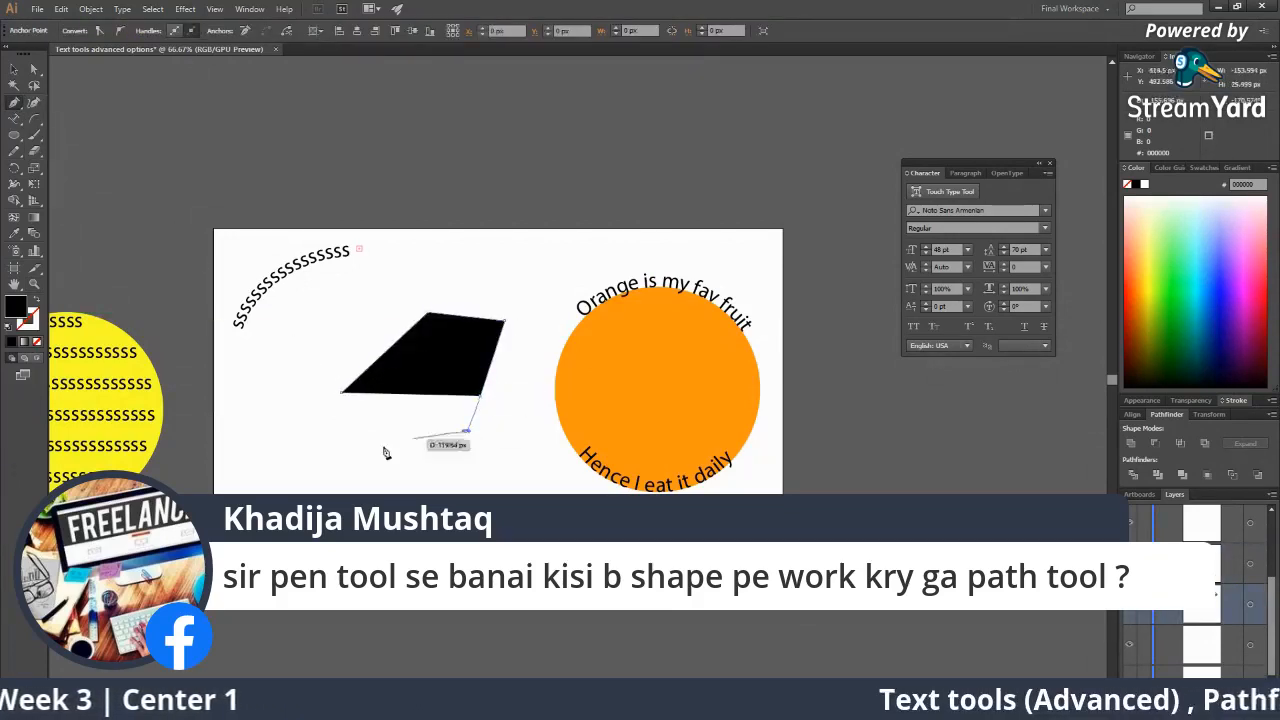
left_click(380, 445)
left_click(344, 391)
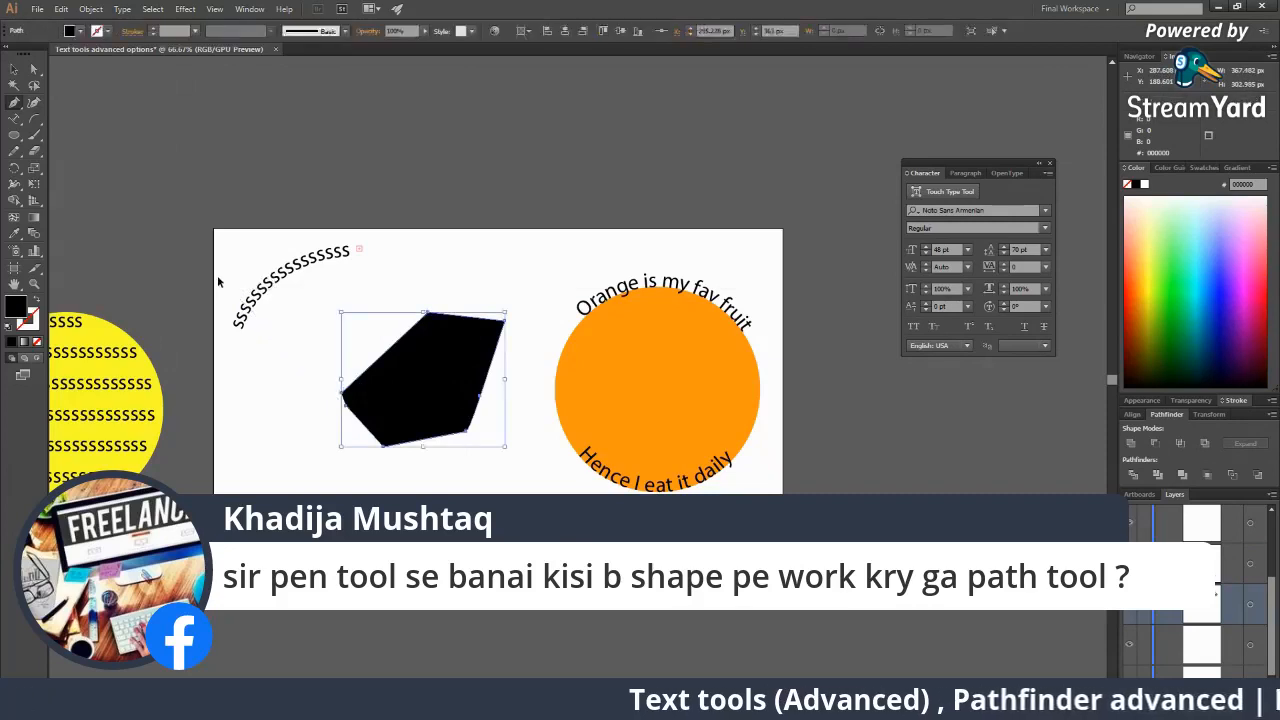
key("ctrl+z")
key("ctrl+z")
key("ctrl+z")
key("ctrl+z")
key("ctrl+z")
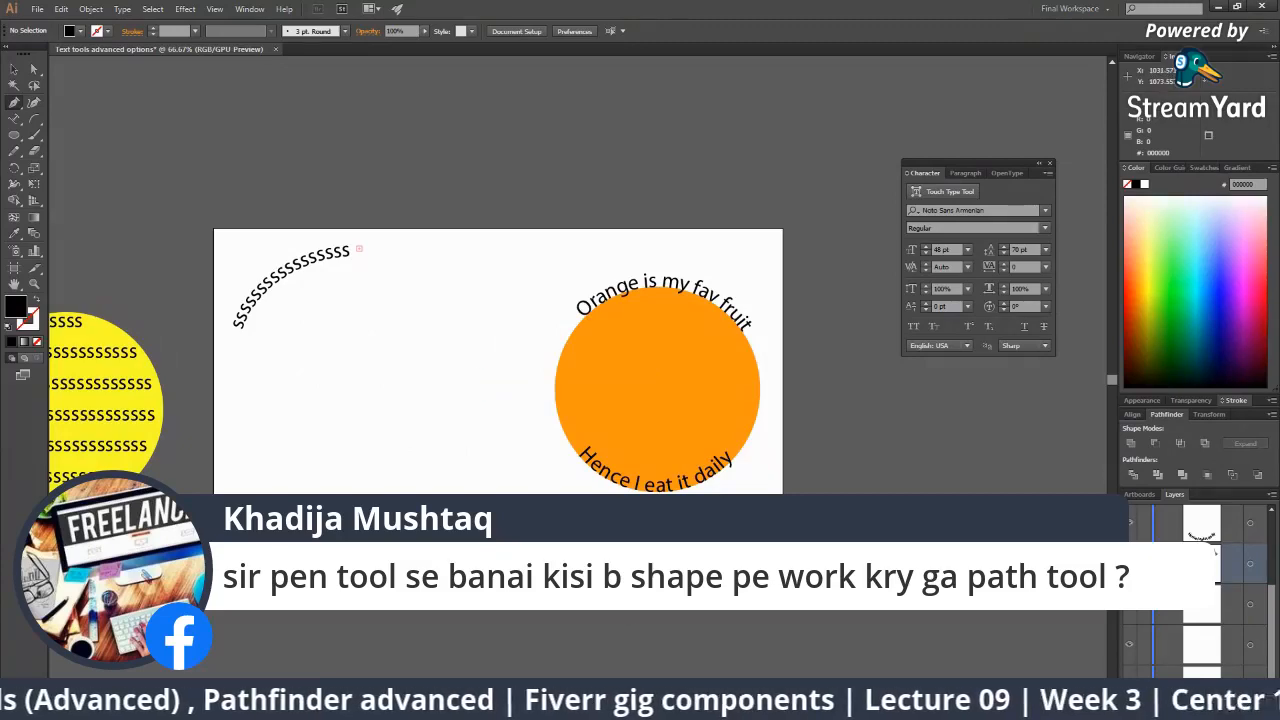
left_click(933, 706)
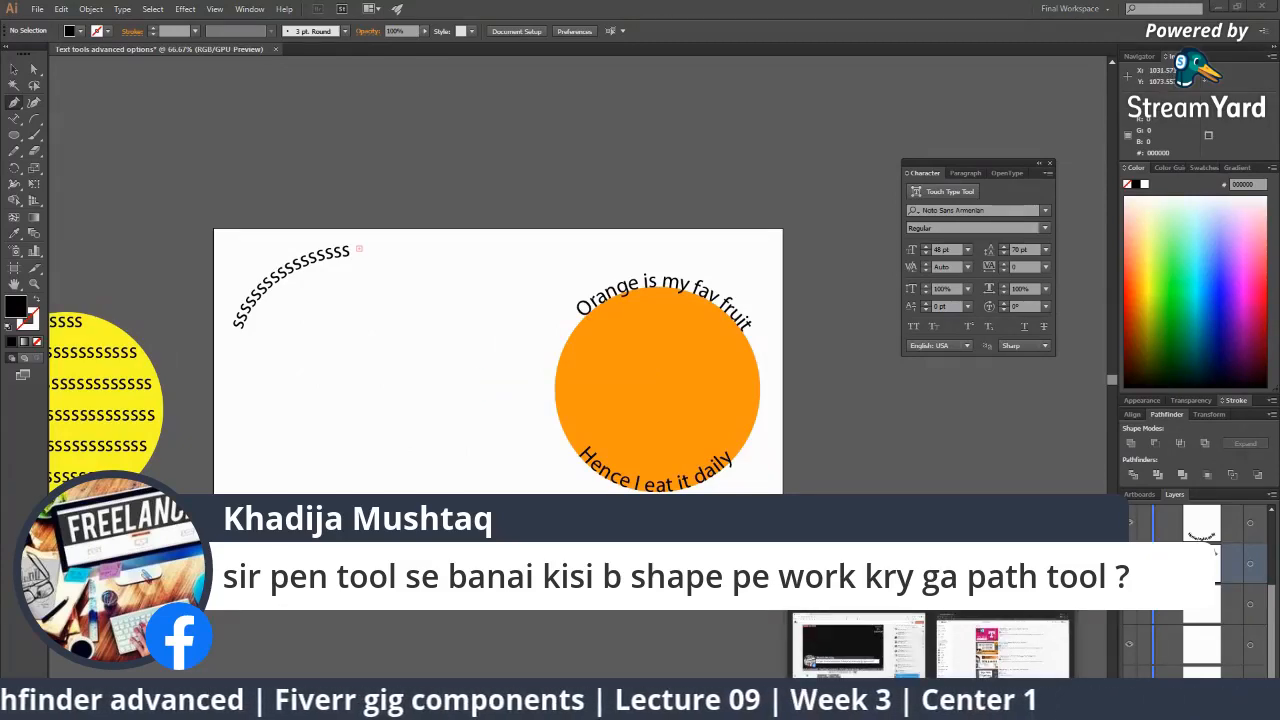
Hide the pen-tool question banner, briefly show the circle-text question, then clear it from the broadcast.
left_click(1066, 628)
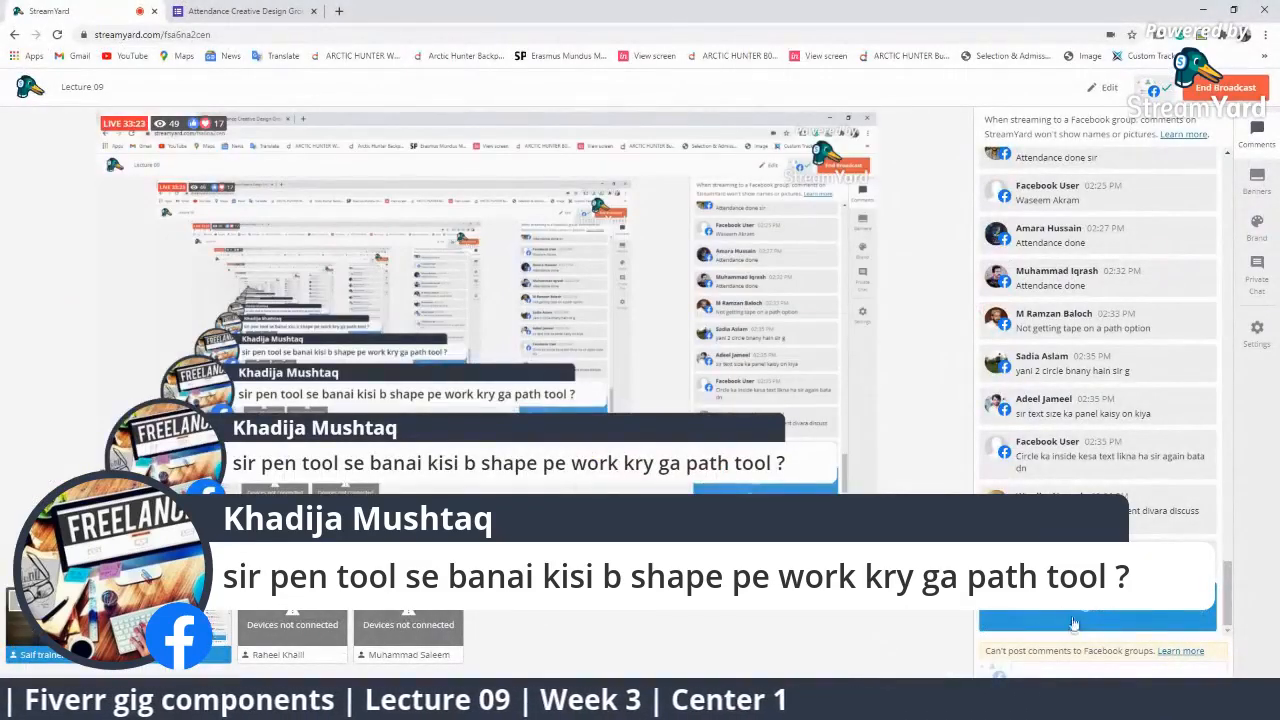
left_click(1073, 624)
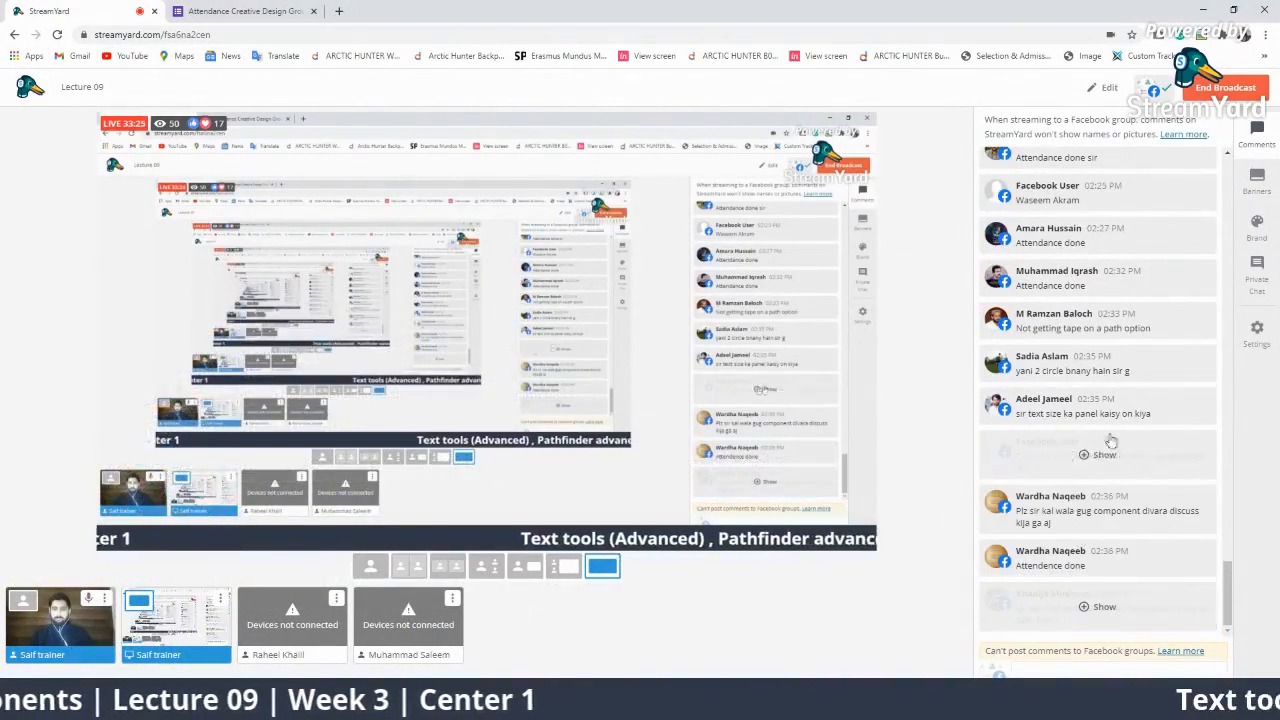
left_click(1100, 455)
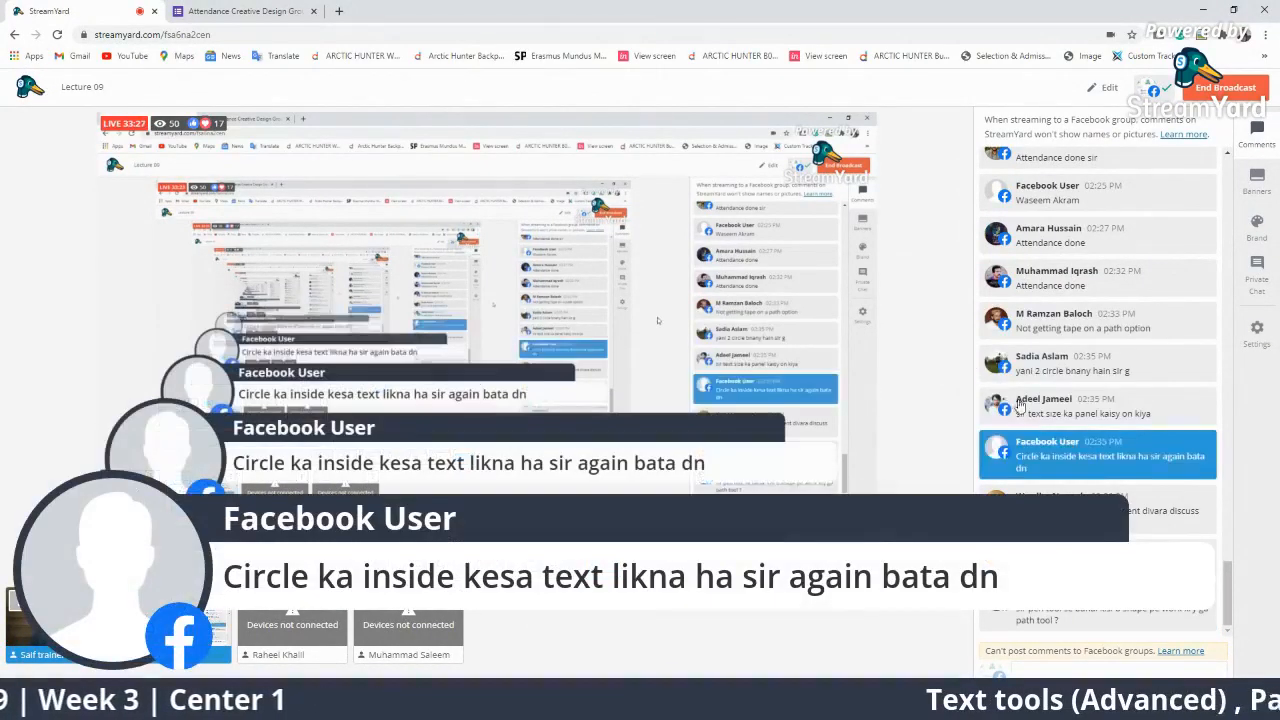
mouse_move(1129, 463)
left_click(1112, 457)
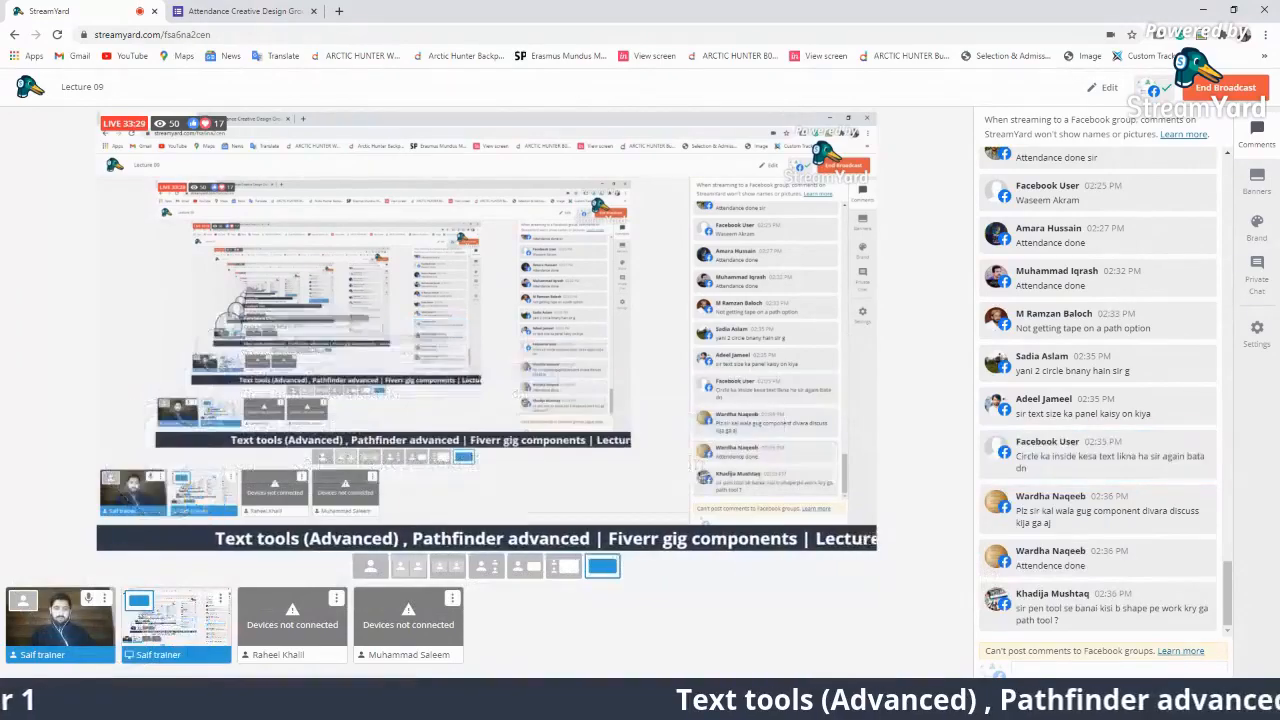
key("alt+Tab")
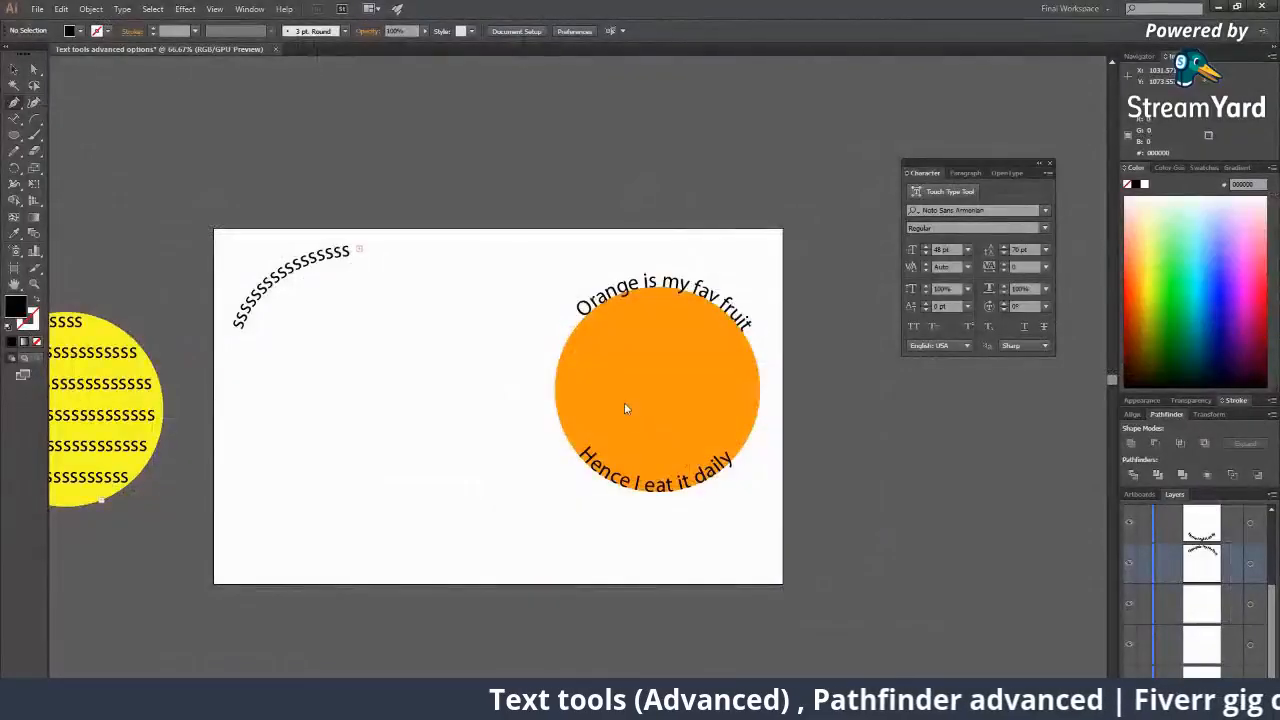
Drag 'Hence I eat it daily' left off the orange circle, then flip and slide it around its own circle.
left_click(581, 360)
left_click_drag(603, 316, 252, 318)
left_click_drag(299, 394, 292, 364)
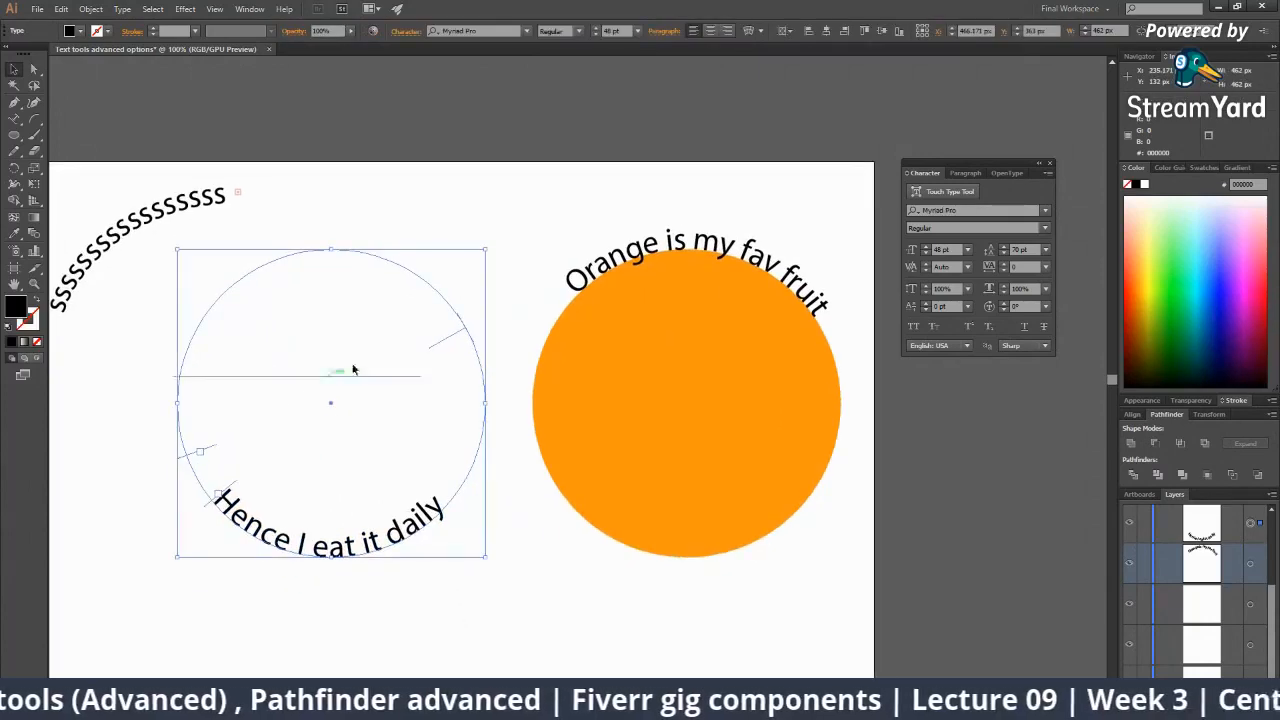
left_click_drag(448, 343, 181, 292)
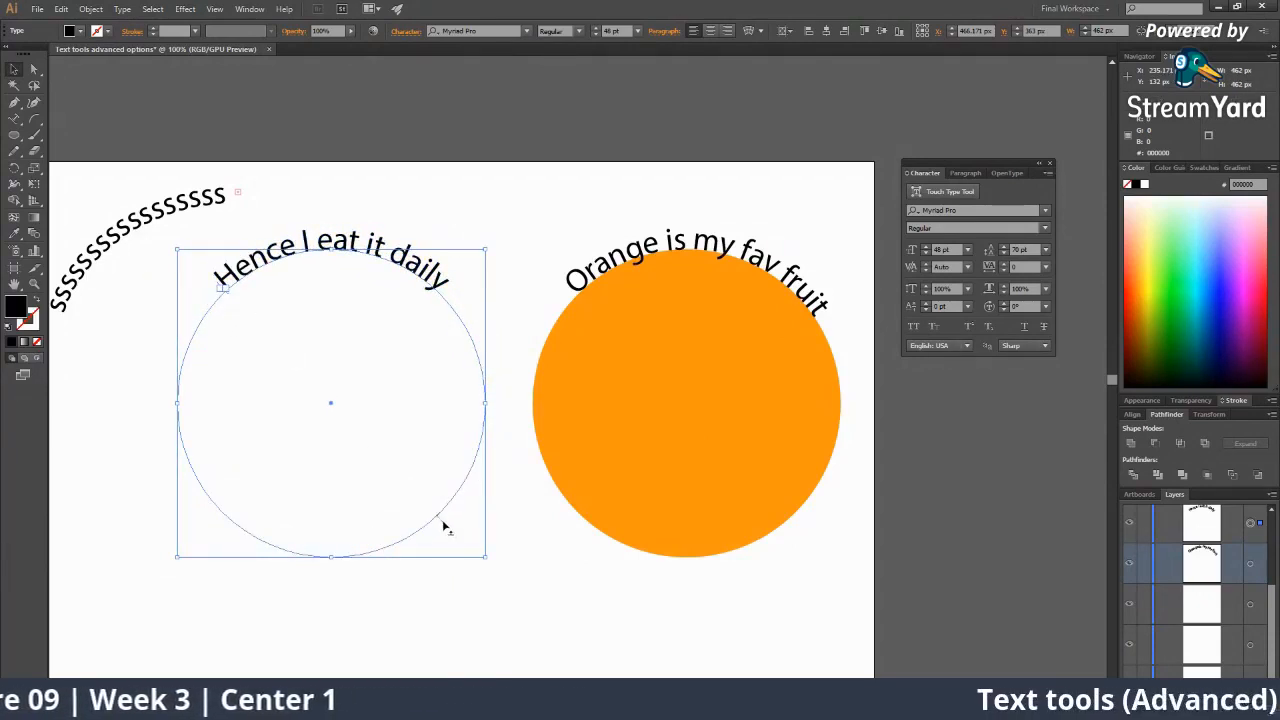
left_click_drag(445, 526, 381, 370)
left_click(504, 592)
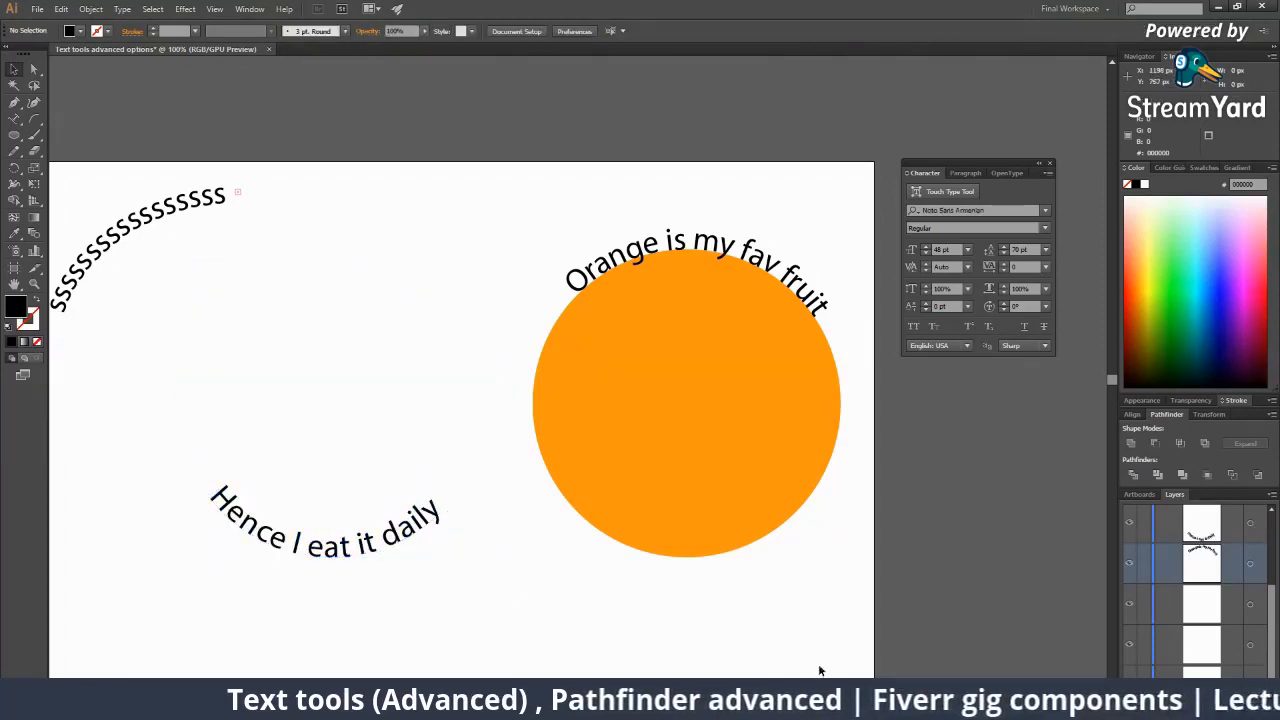
Show and remove viewer comments on the broadcast, including the text-size question, then share Illustrator again.
mouse_move(929, 706)
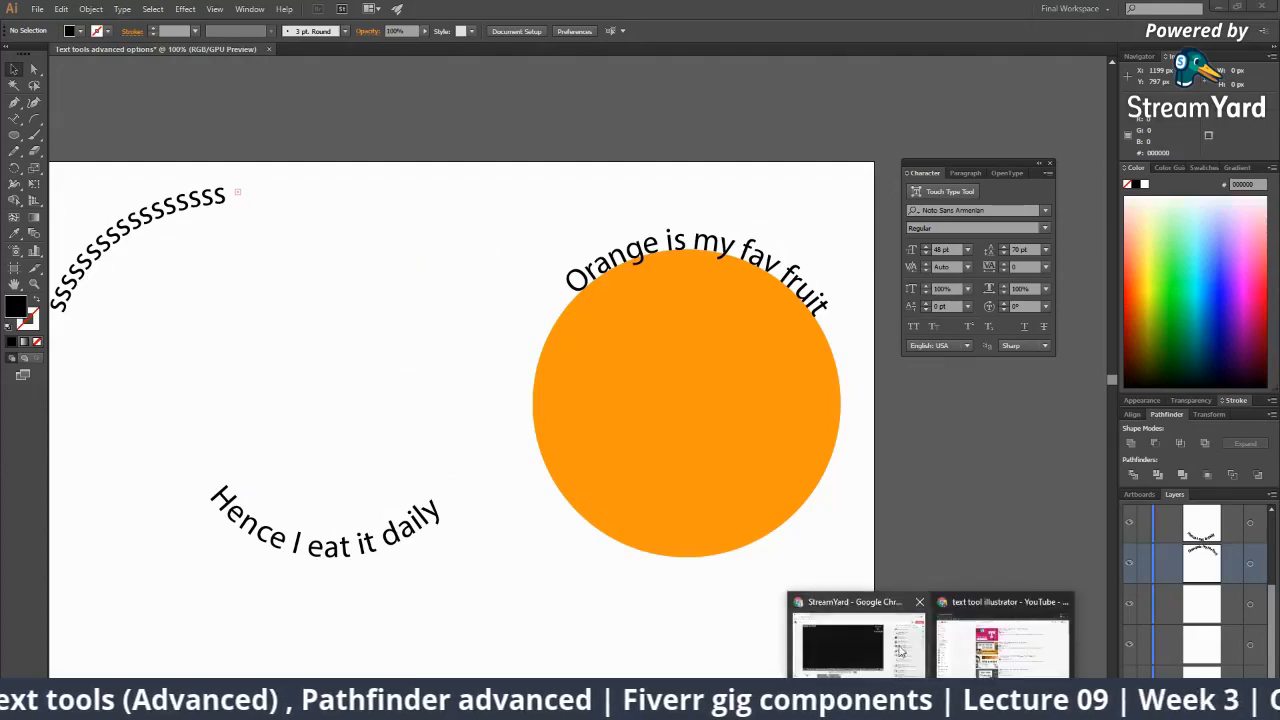
left_click(860, 645)
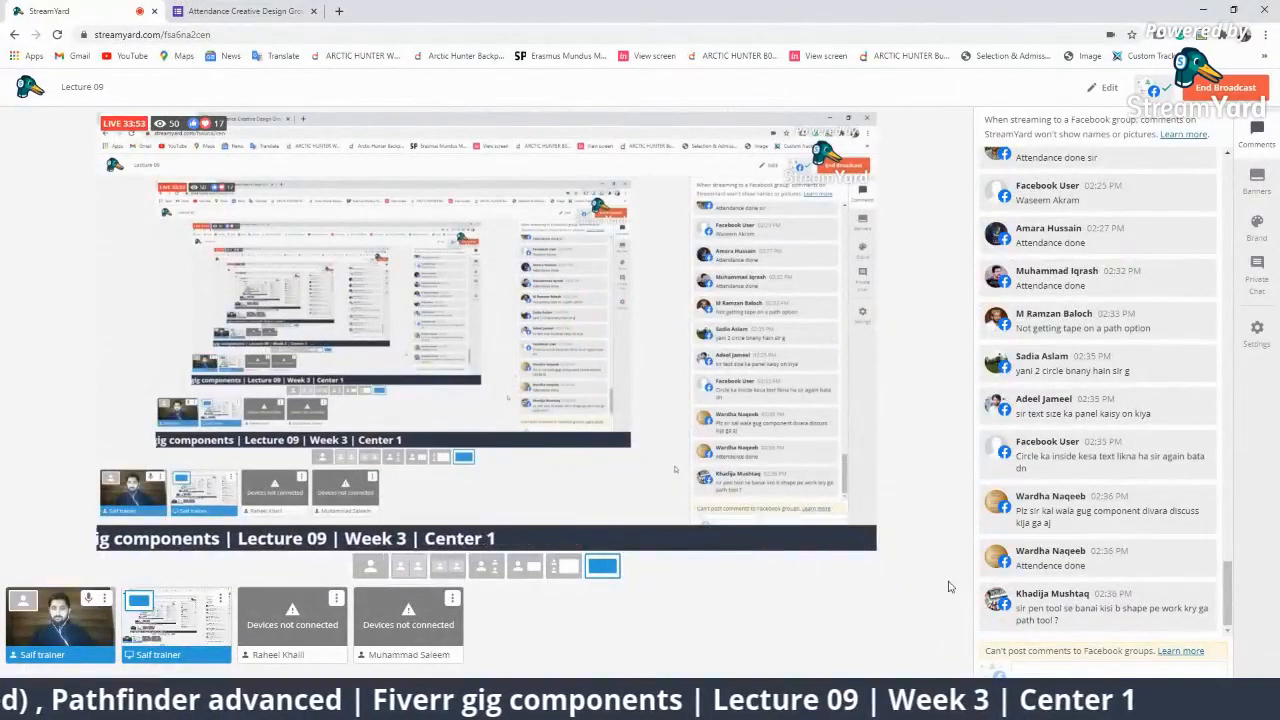
left_click(1000, 552)
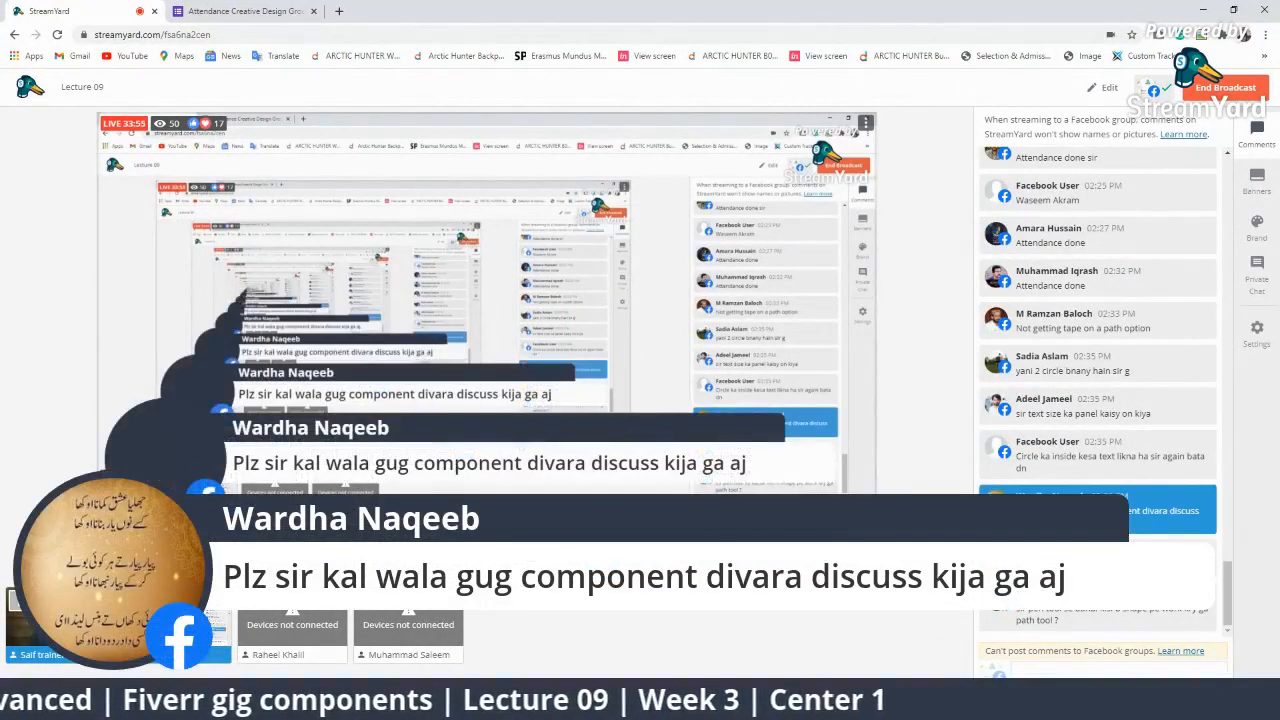
left_click(1148, 513)
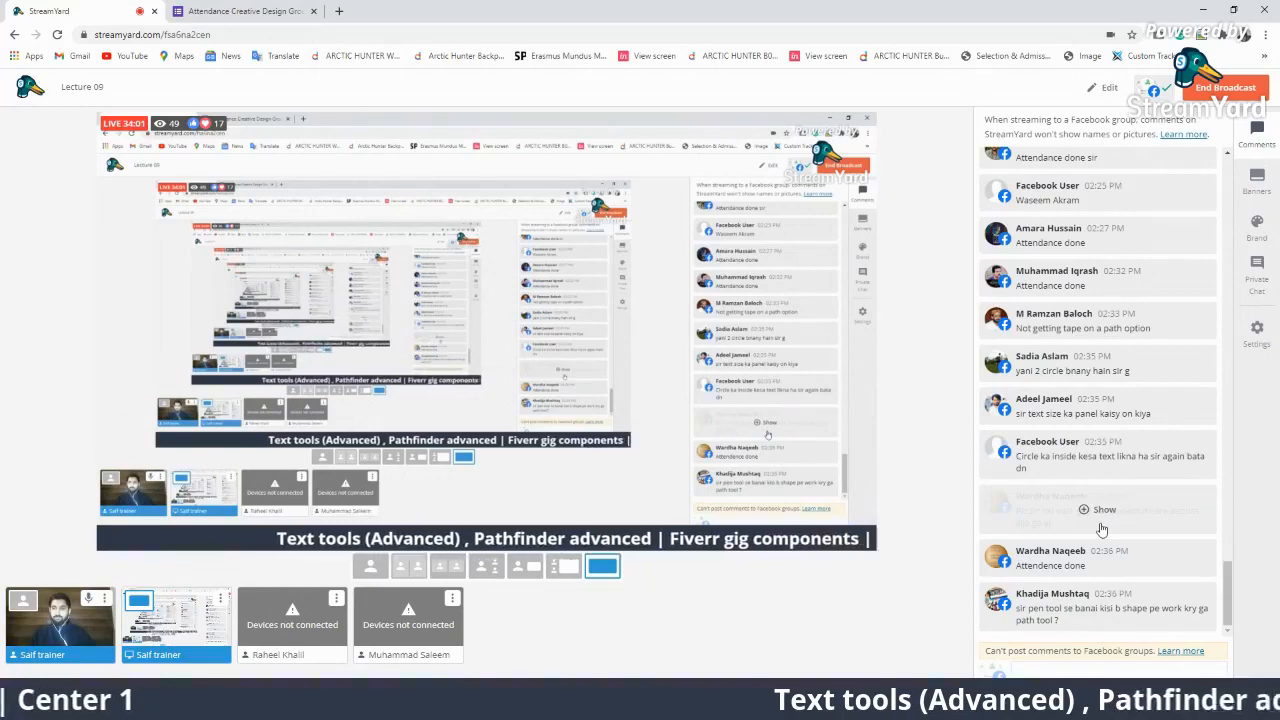
left_click(1100, 405)
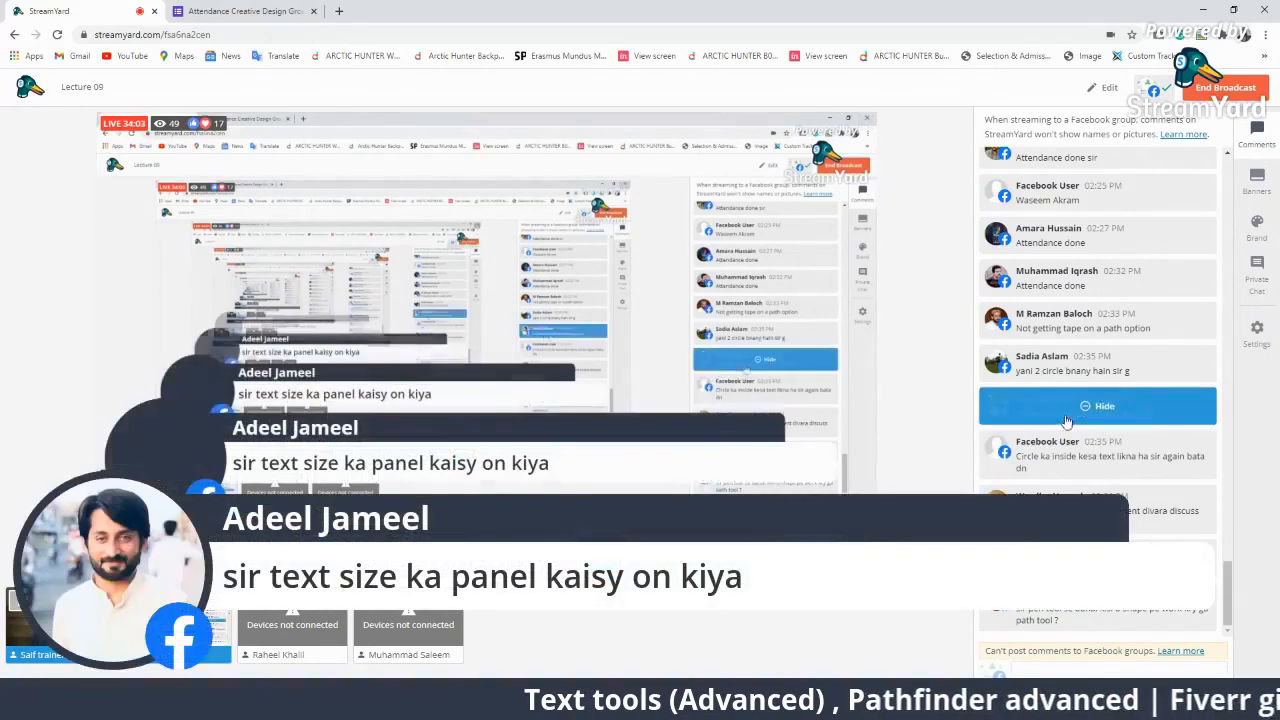
left_click(1100, 405)
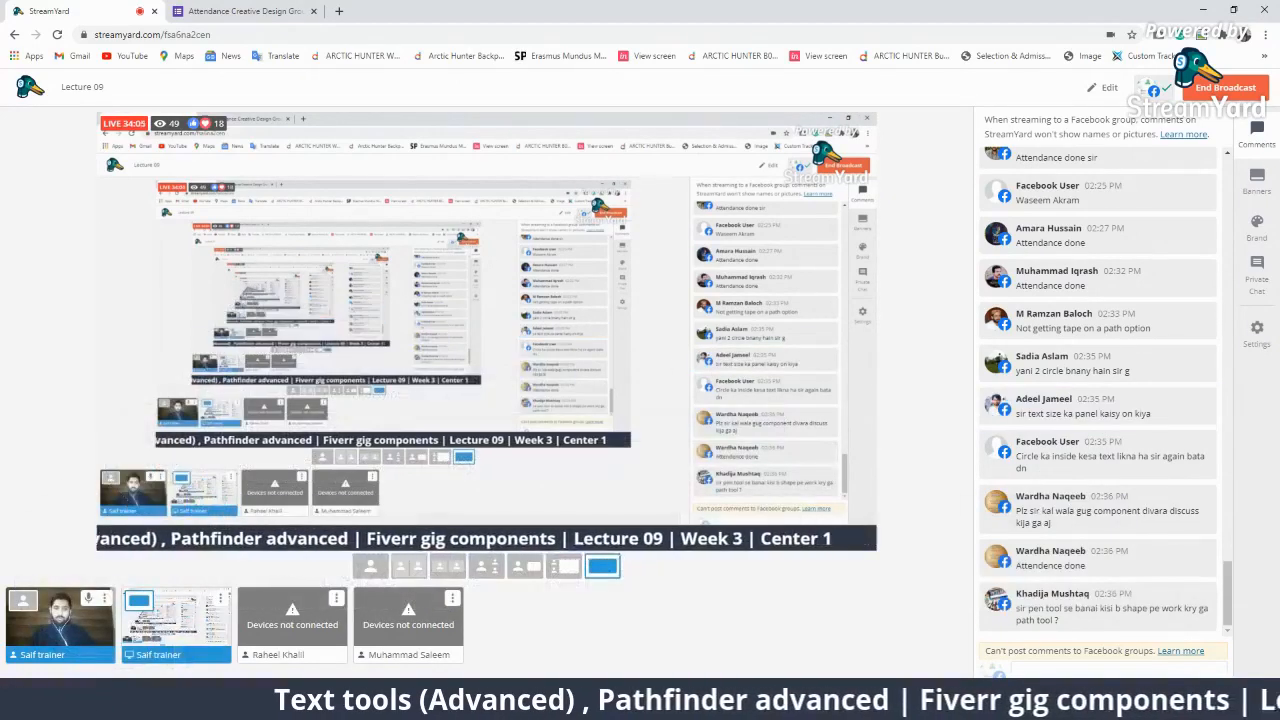
key("alt+Tab")
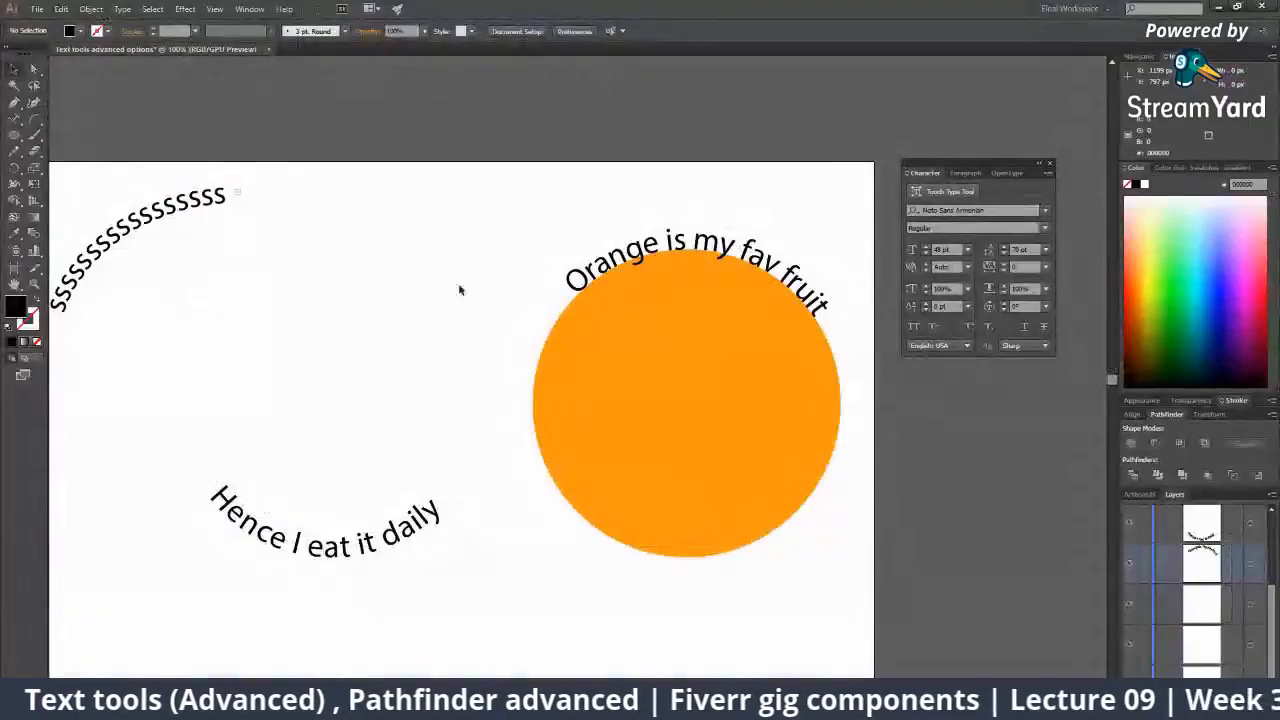
Open the Character panel and nudge the 'Orange is my fav fruit' font size up and back down.
left_click(242, 8)
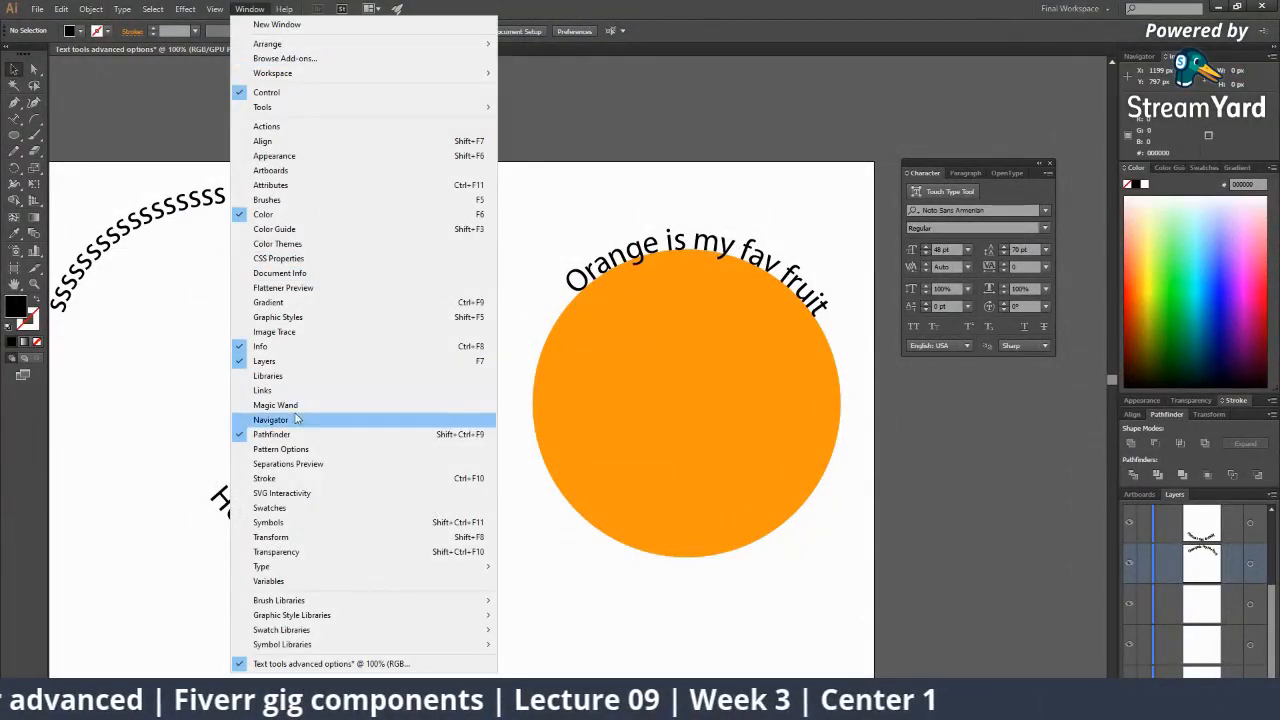
mouse_move(323, 566)
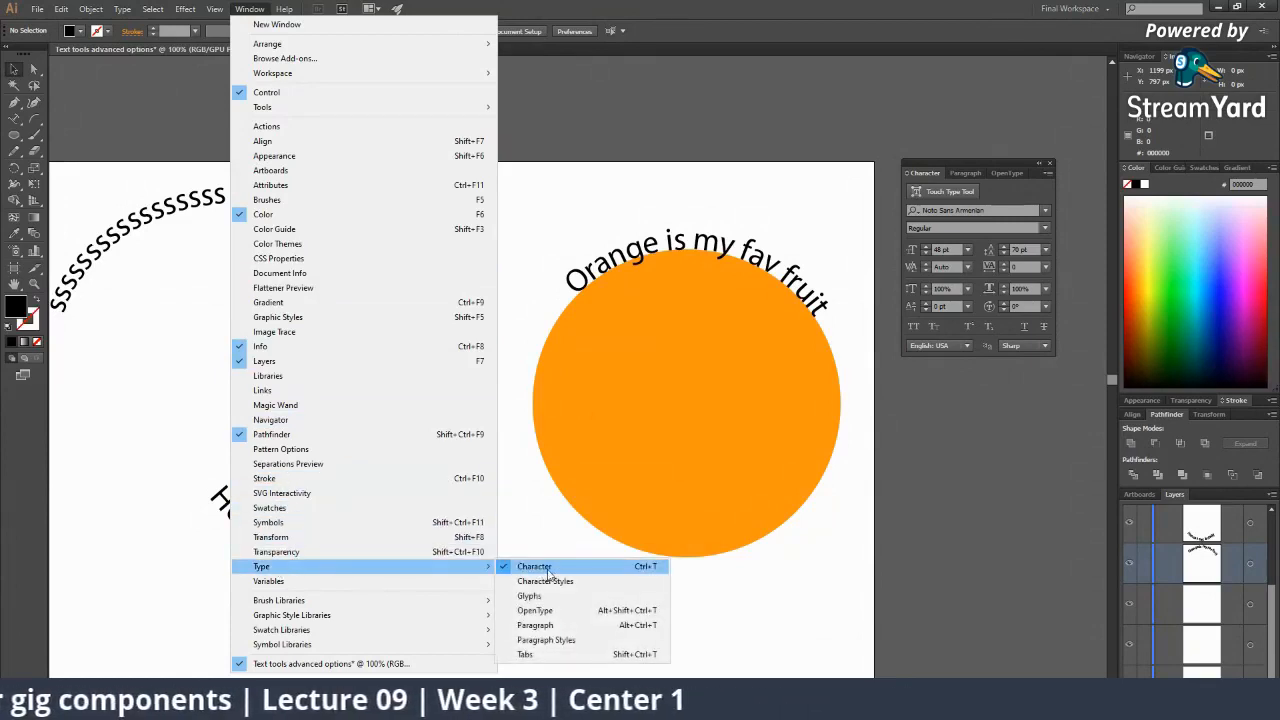
left_click(600, 338)
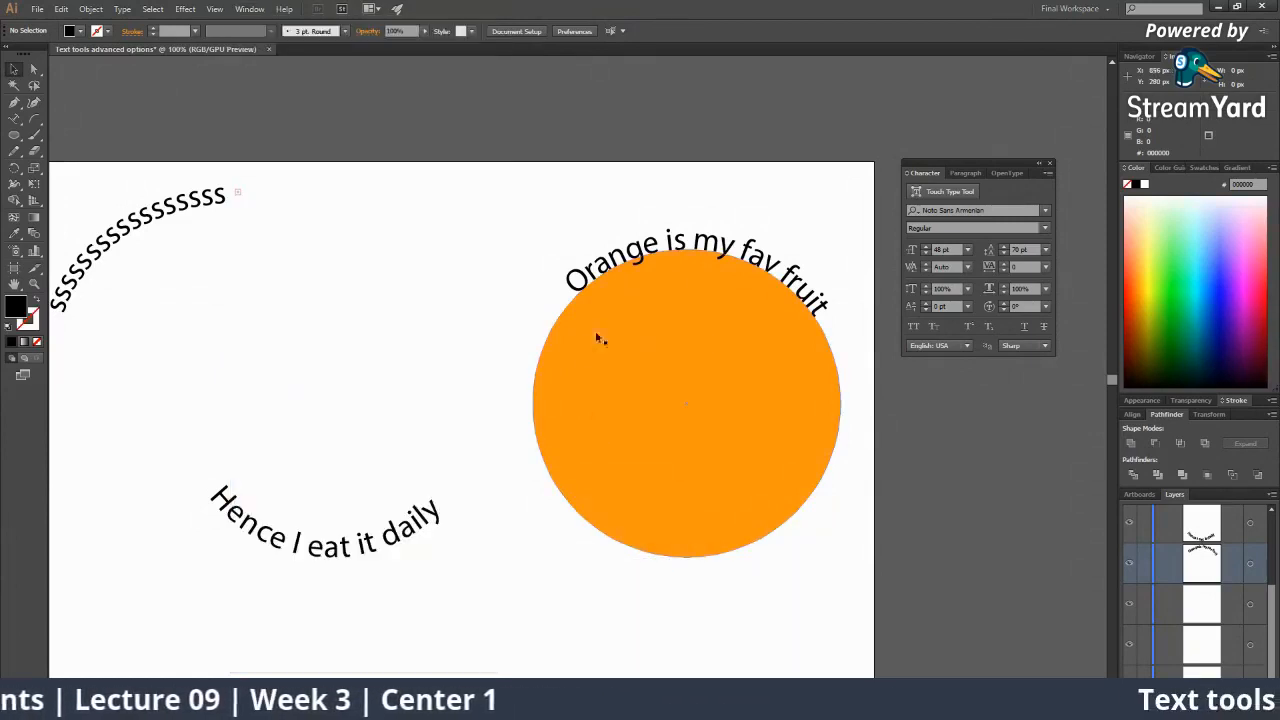
left_click(657, 258)
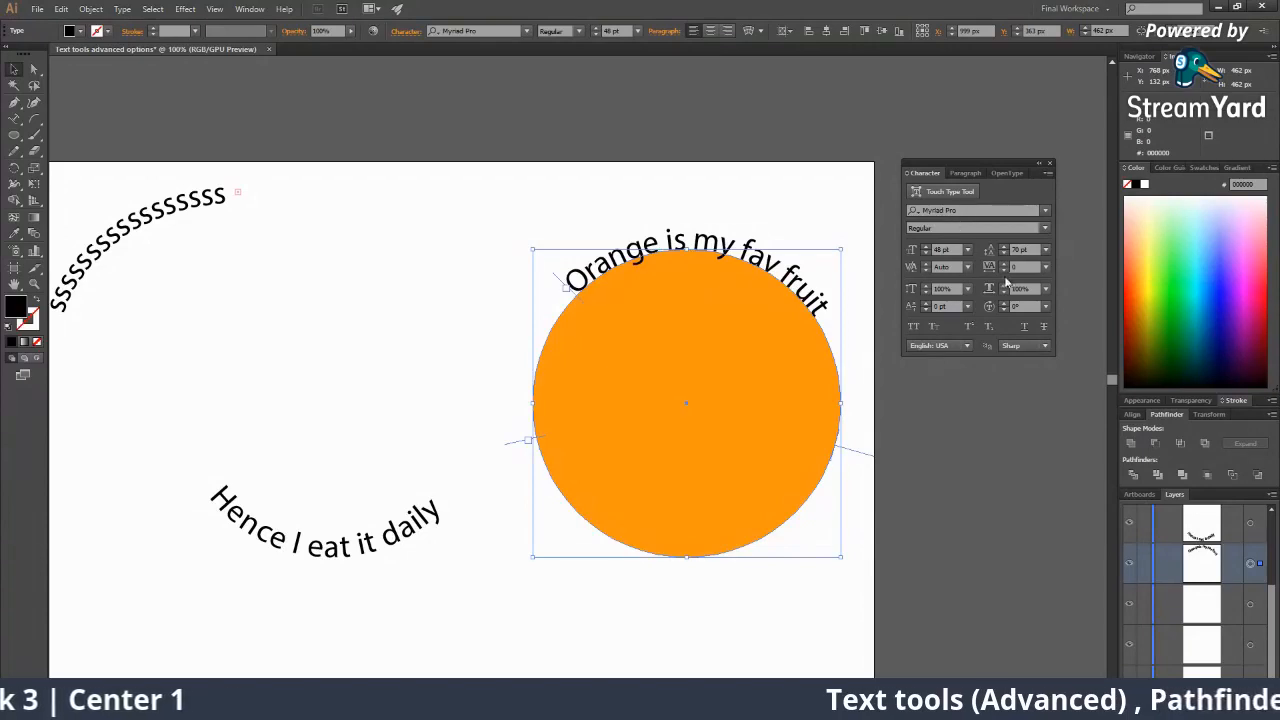
left_click(926, 248)
left_click(926, 248)
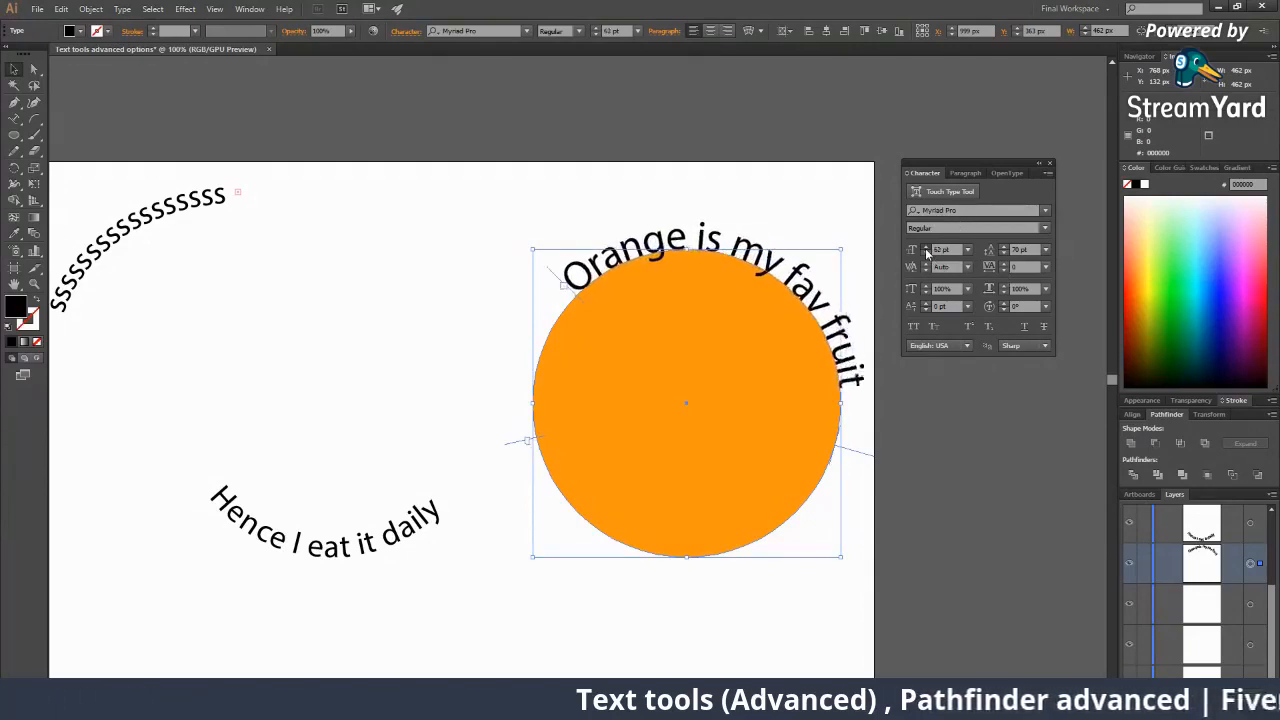
left_click(926, 248)
left_click(926, 254)
left_click(926, 254)
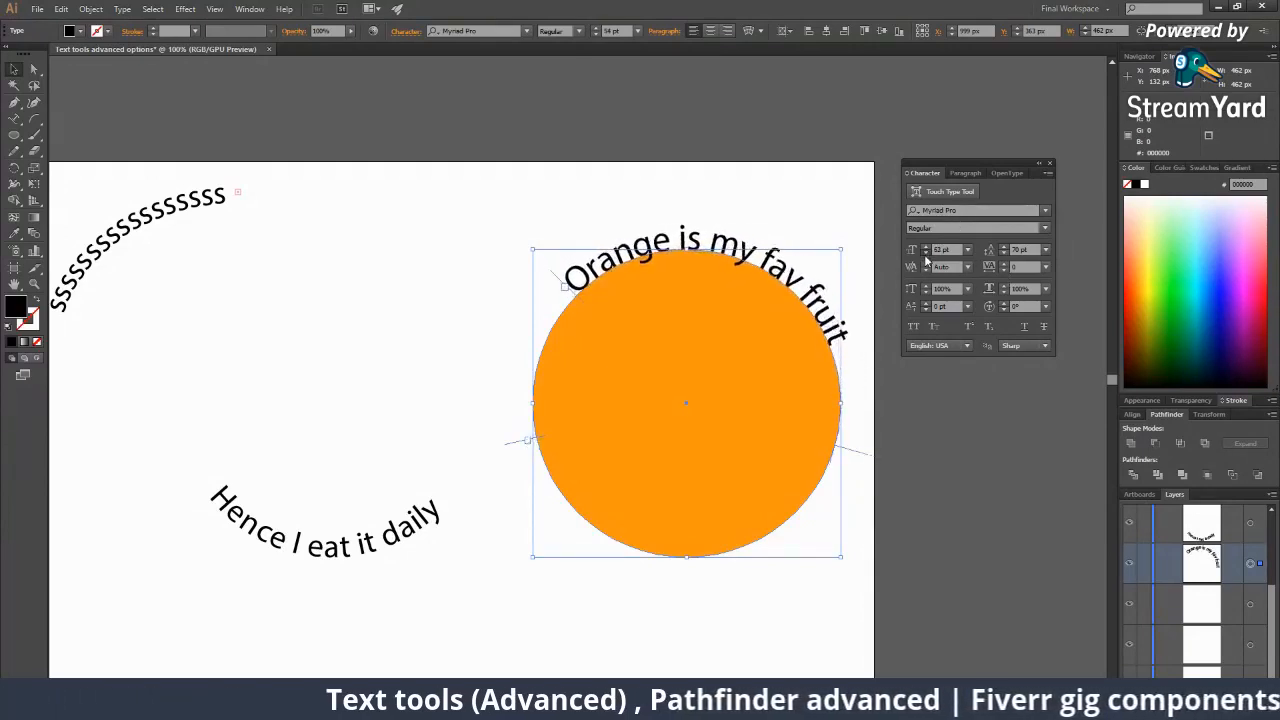
left_click(926, 254)
Set 'Hence I eat it daily' to 50 pt in Oswald Stencil Bold.
left_click(389, 486)
left_click(389, 486)
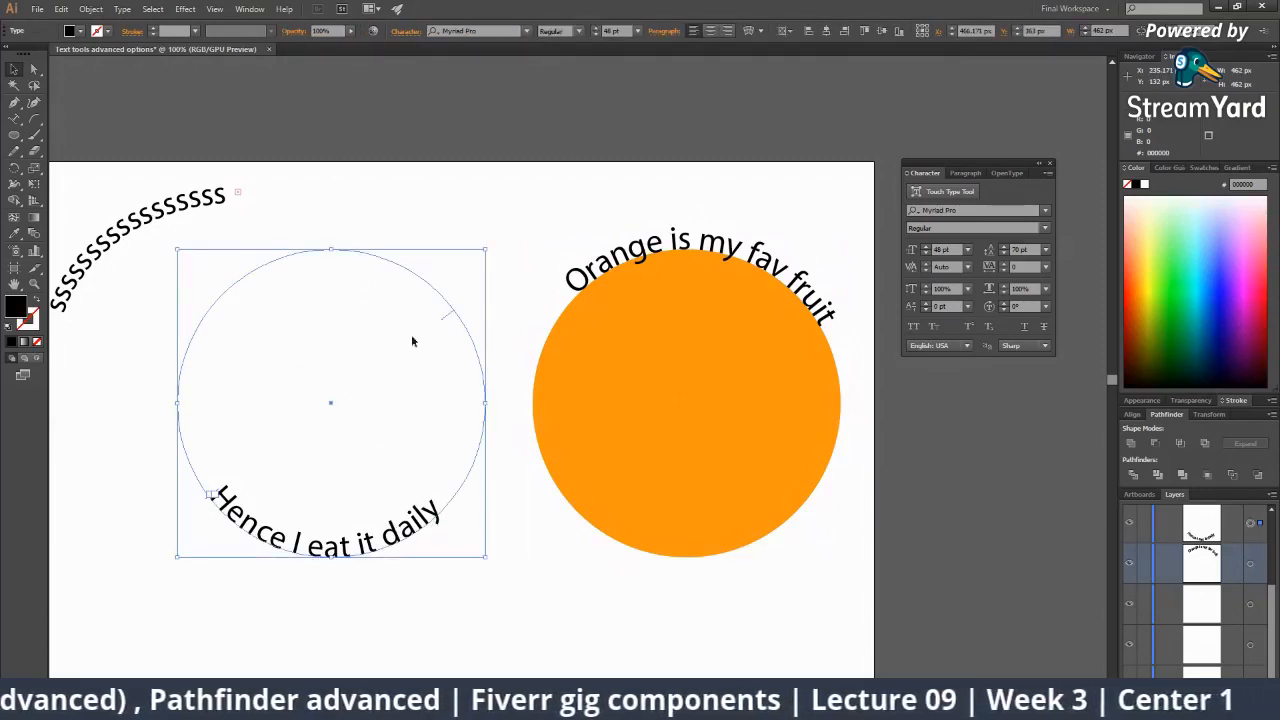
left_click(967, 249)
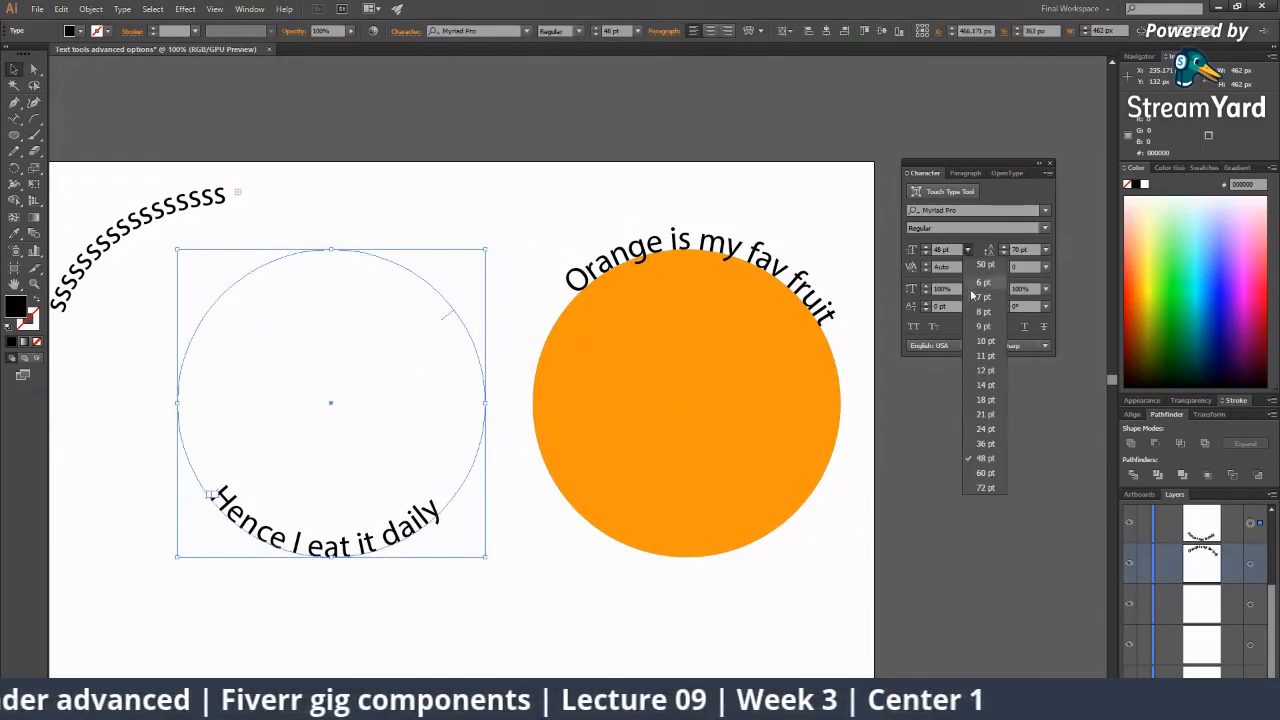
left_click(968, 305)
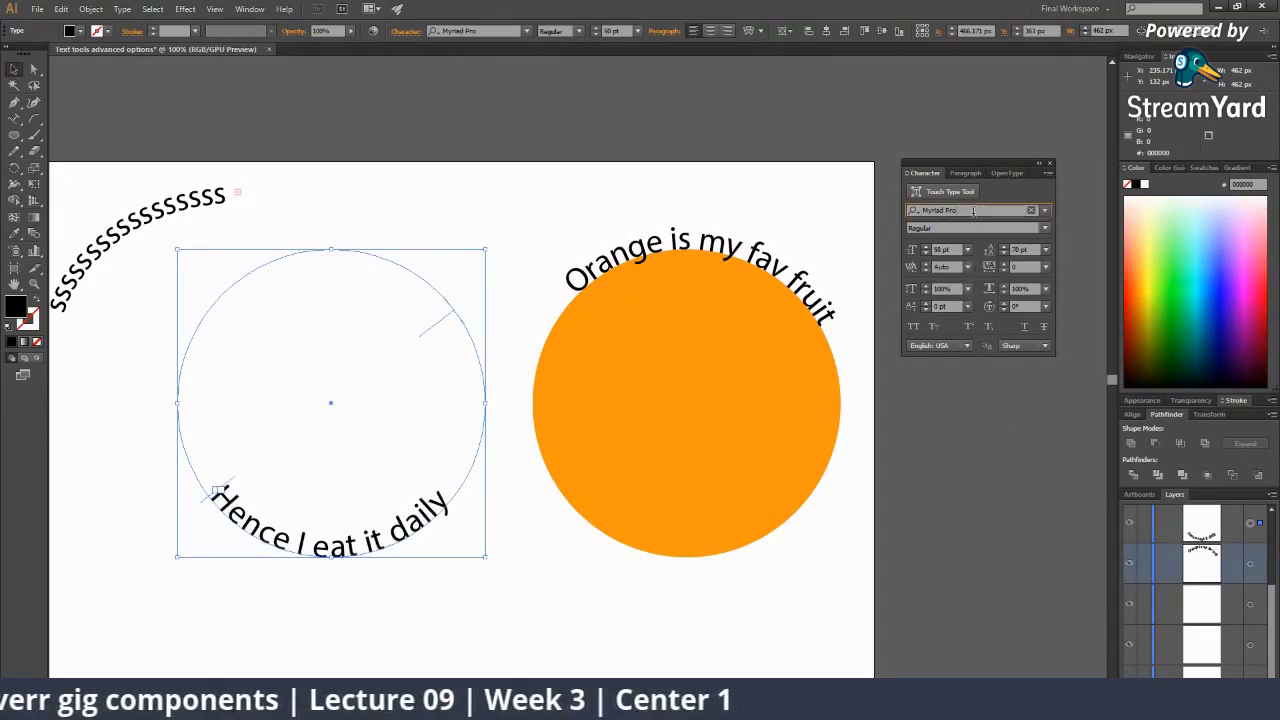
key("Down")
key("Down")
key("Down")
key("Down")
key("Down")
key("Down")
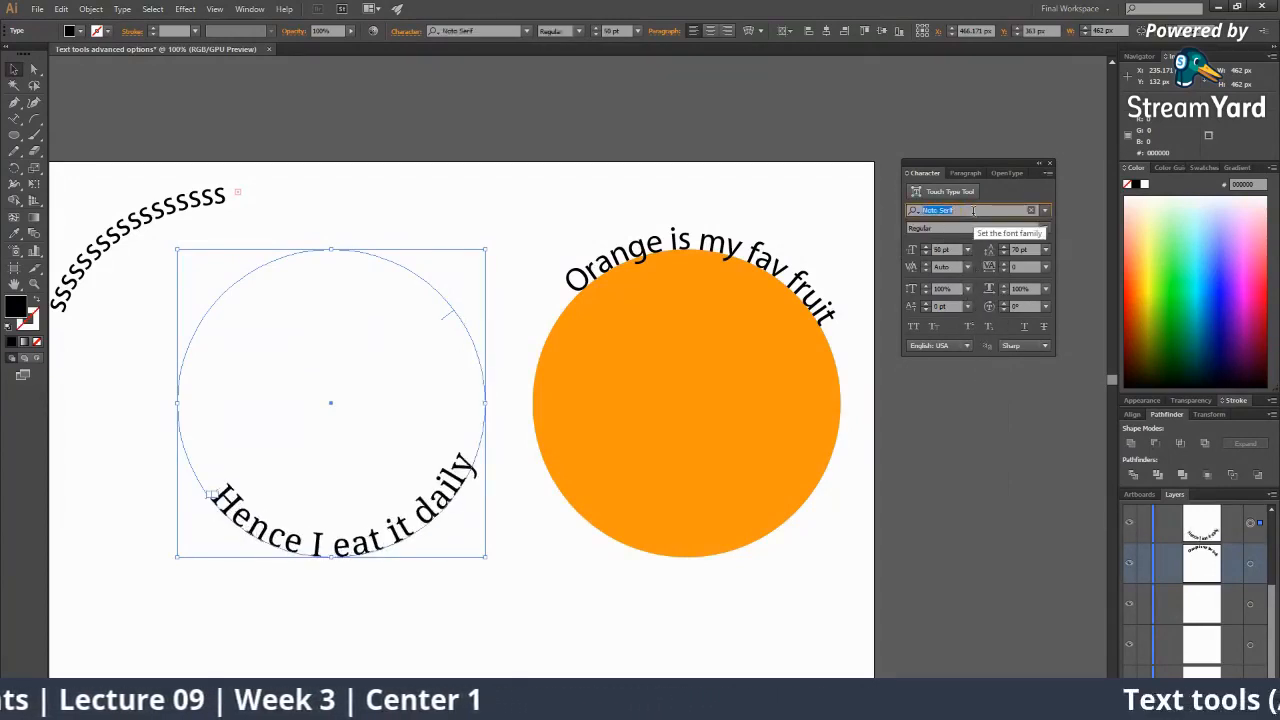
key("Down")
key("Down")
key("Down")
key("Down")
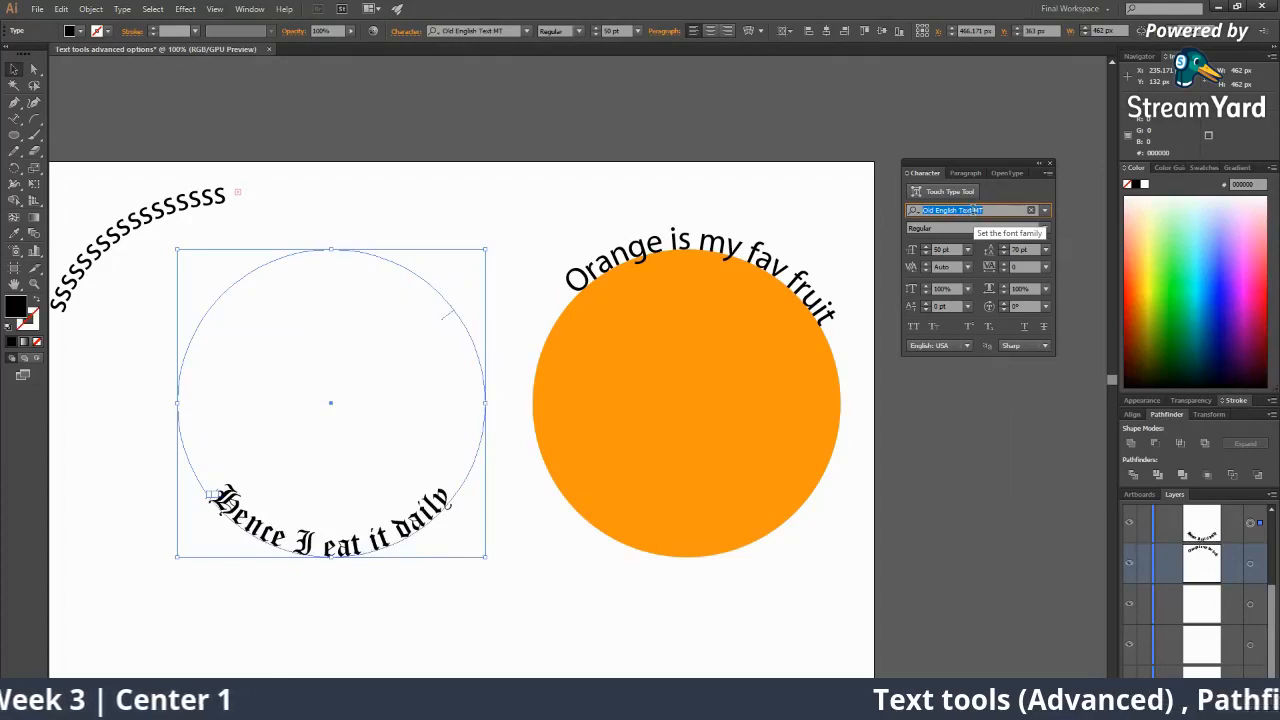
key("Down")
key("Down")
key("Down")
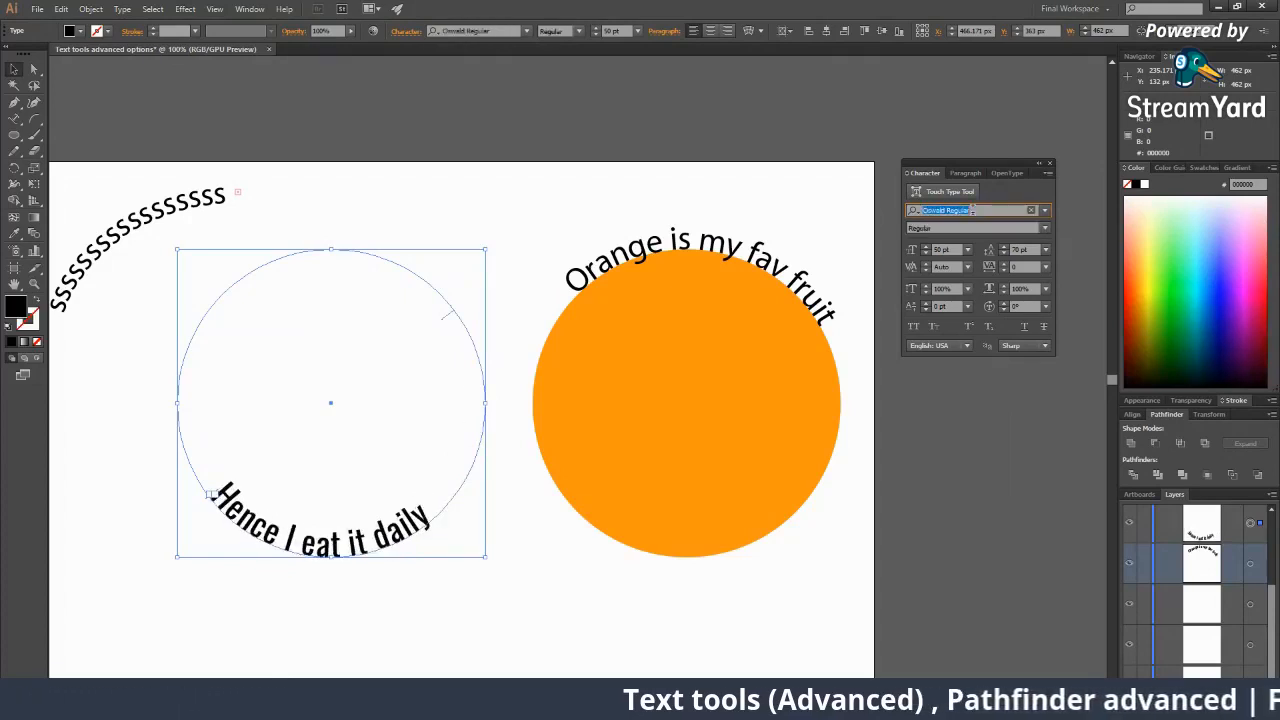
key("Down")
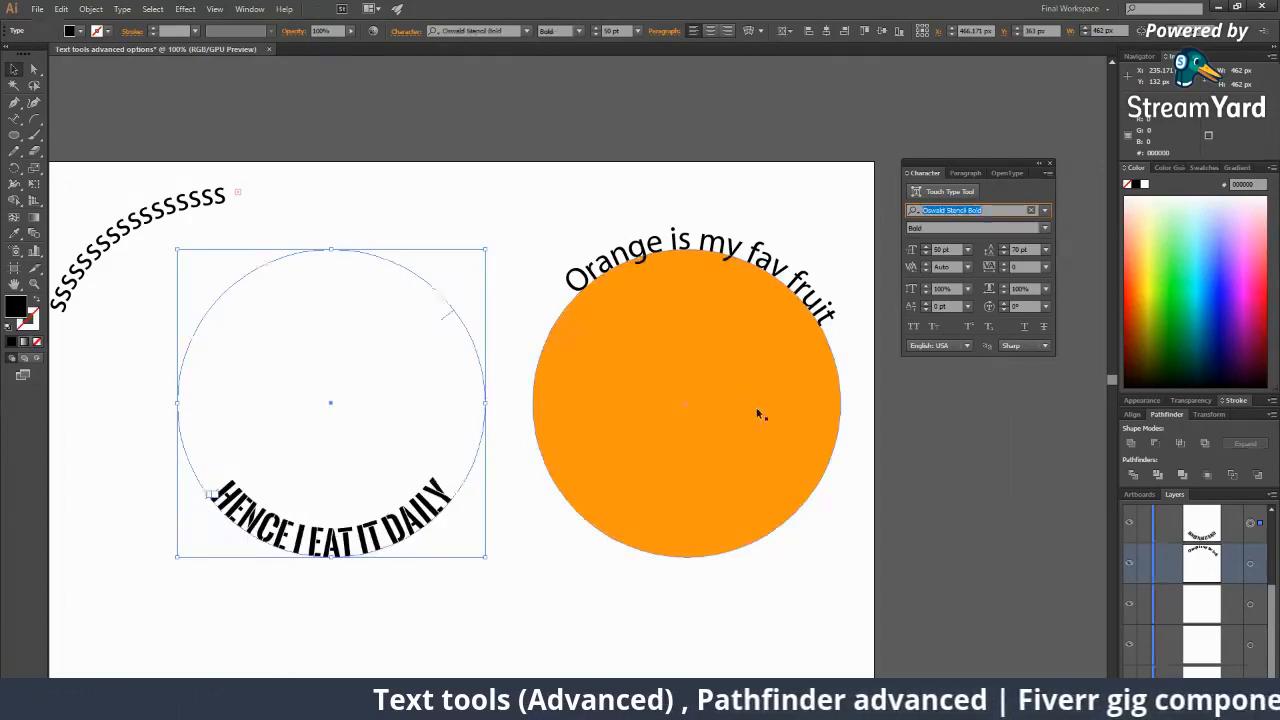
left_click(758, 414)
left_click(828, 630)
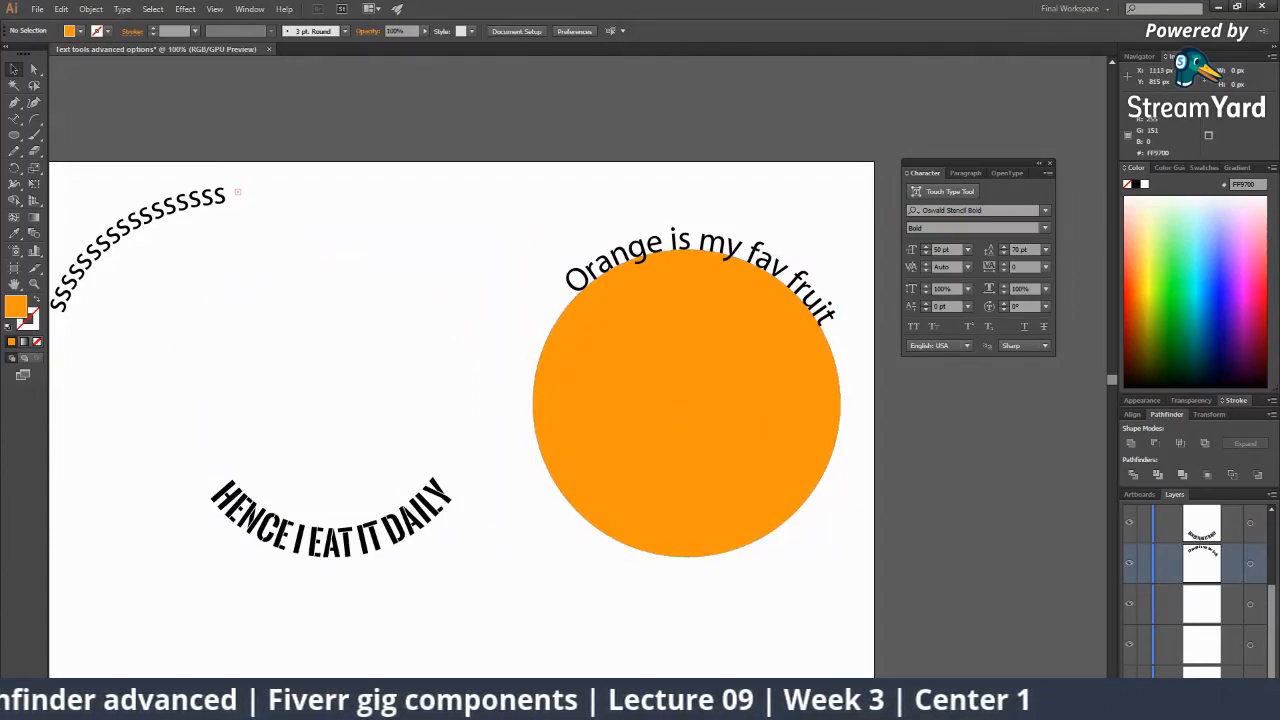
left_click(931, 705)
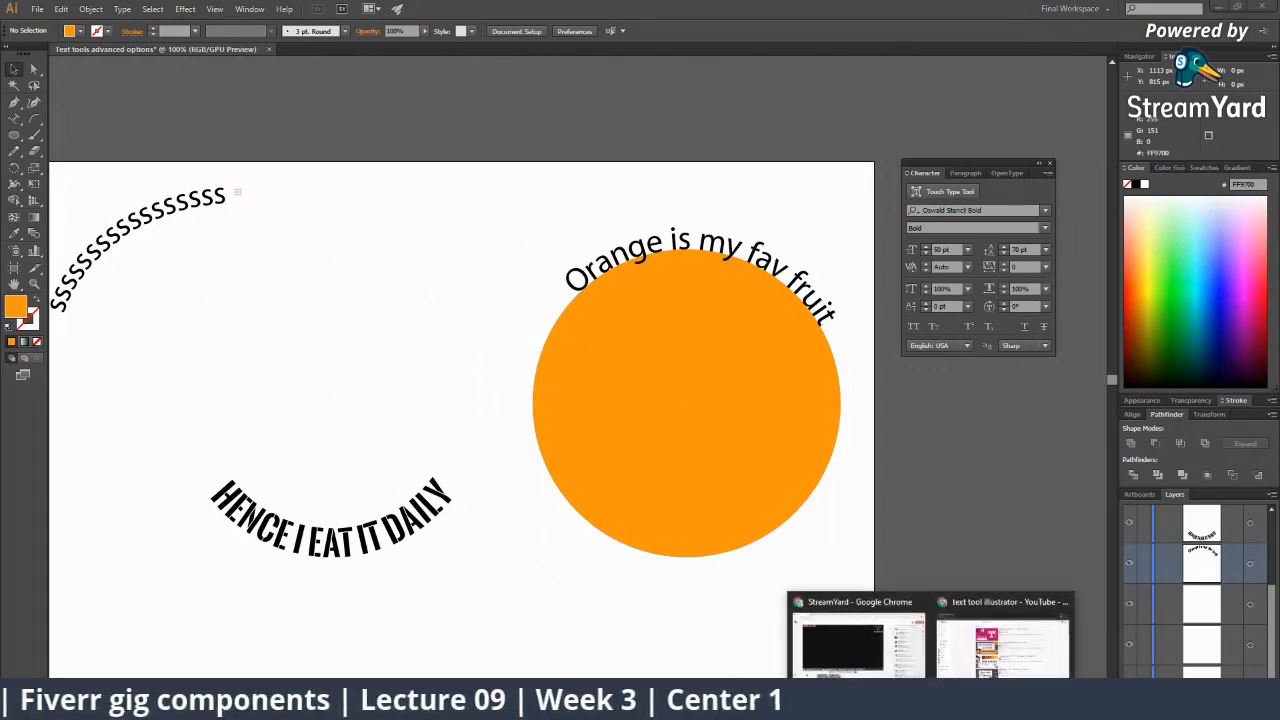
left_click(837, 639)
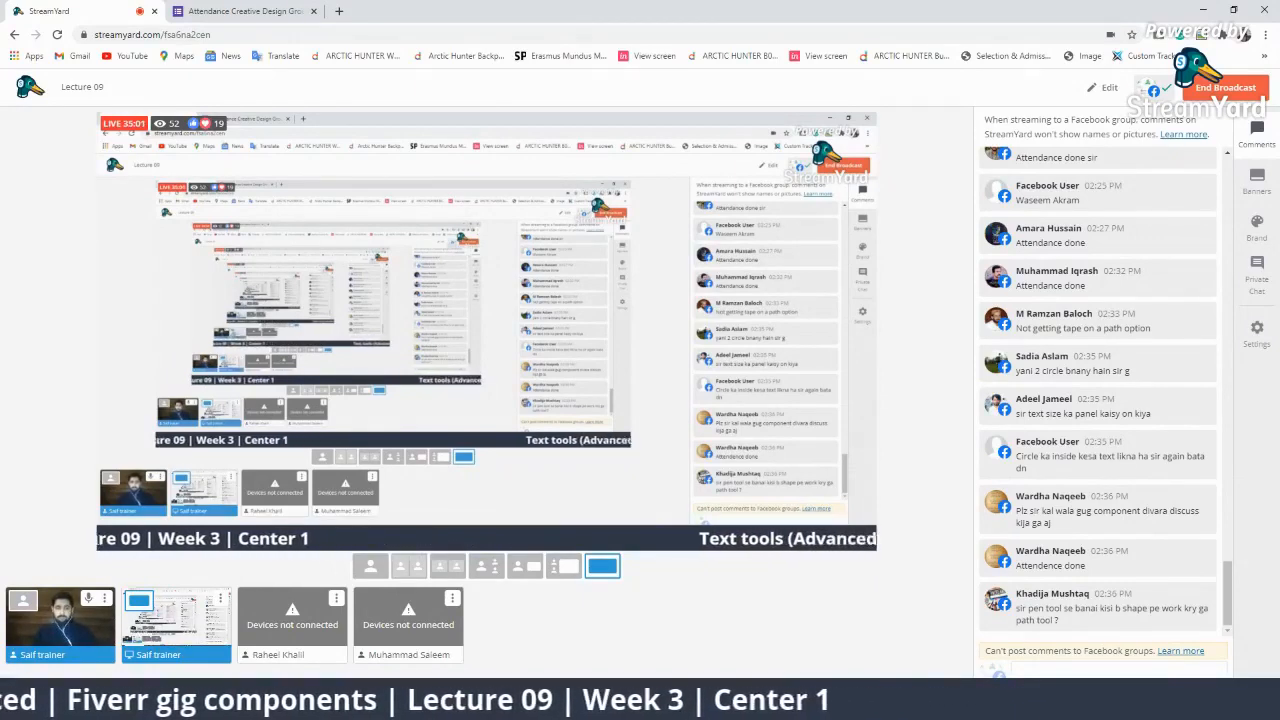
key("alt+Tab")
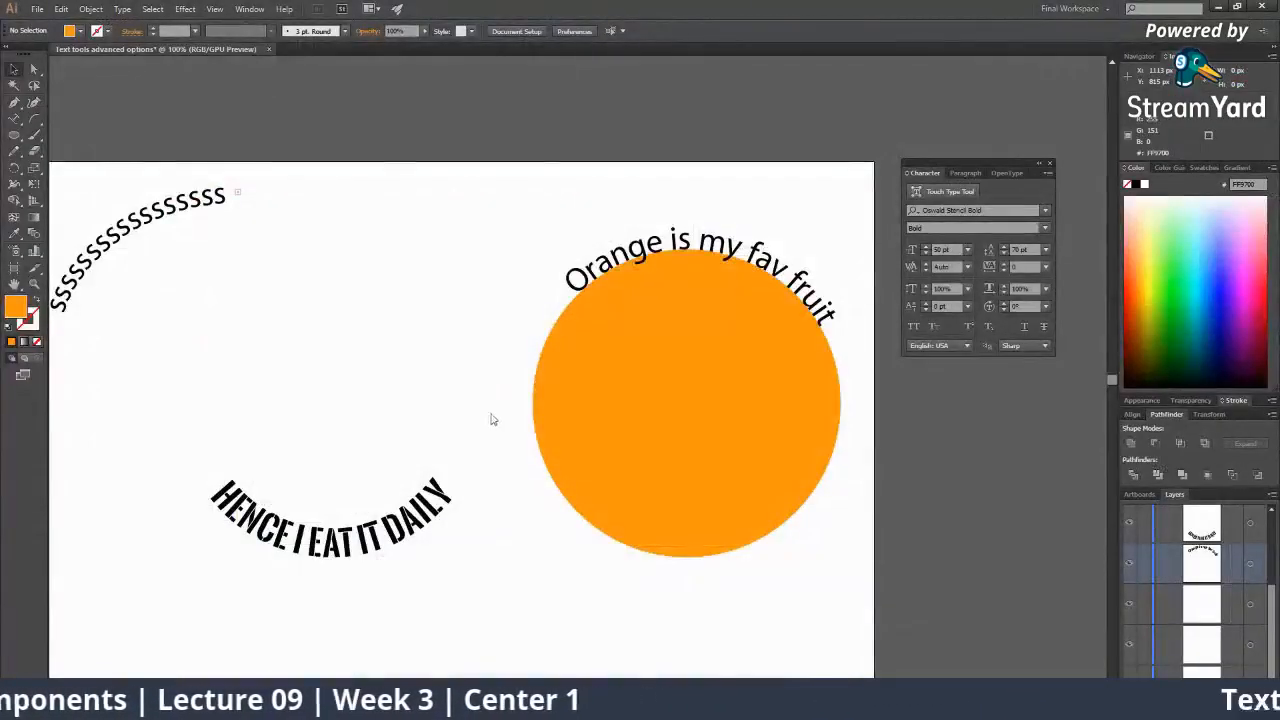
Marquee-select all the artwork, drag it left off the artboard, and zoom to the empty artboard.
key("ctrl+minus")
key("ctrl+minus")
key("ctrl+minus")
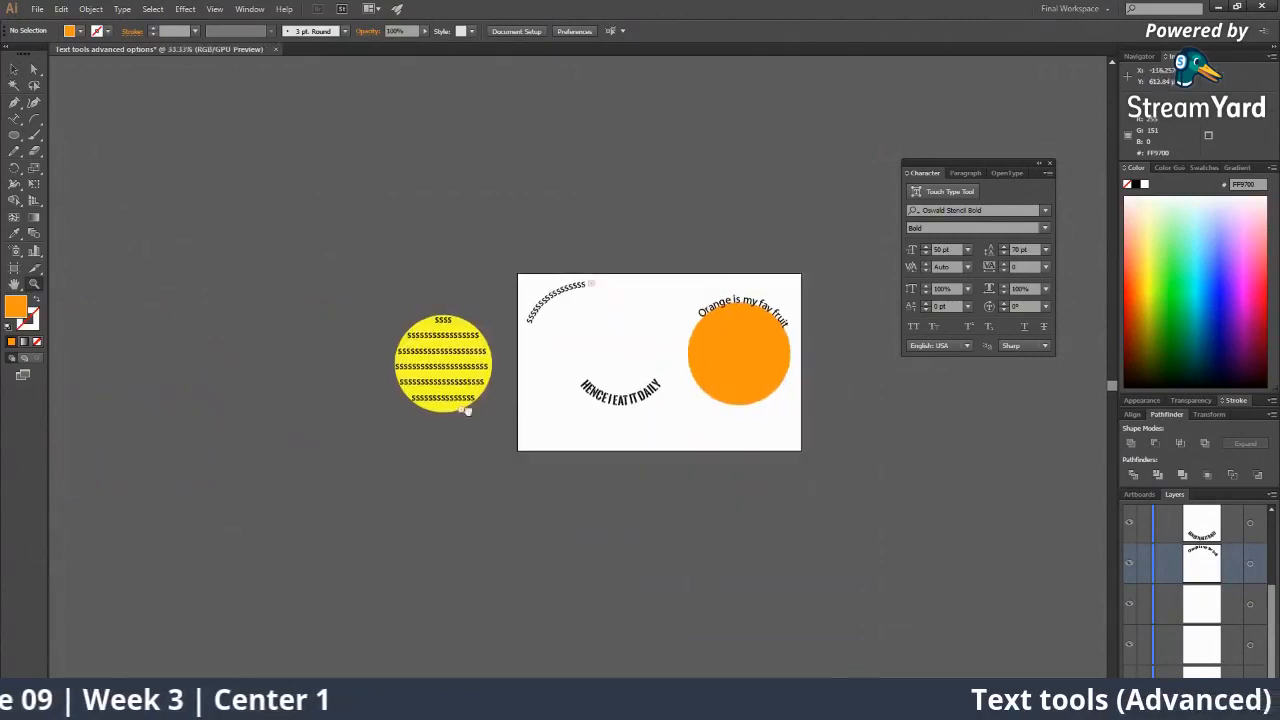
left_click_drag(344, 295, 859, 500)
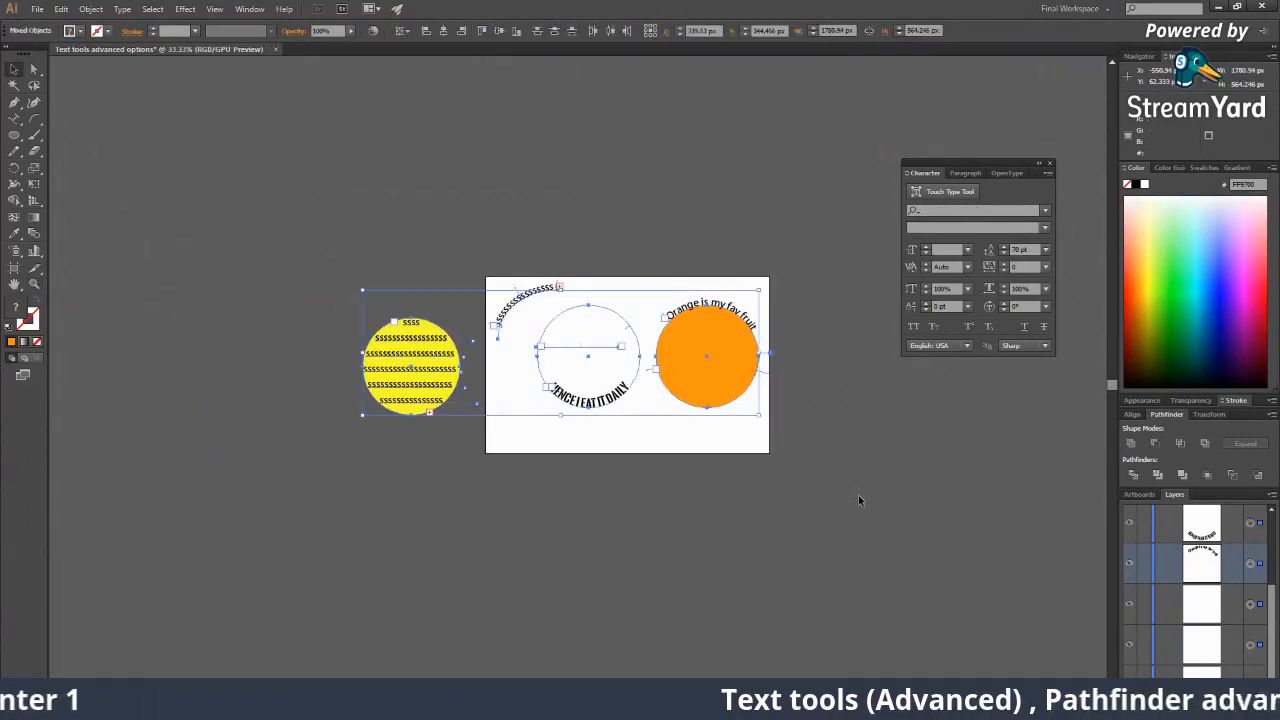
left_click_drag(718, 378, 393, 372)
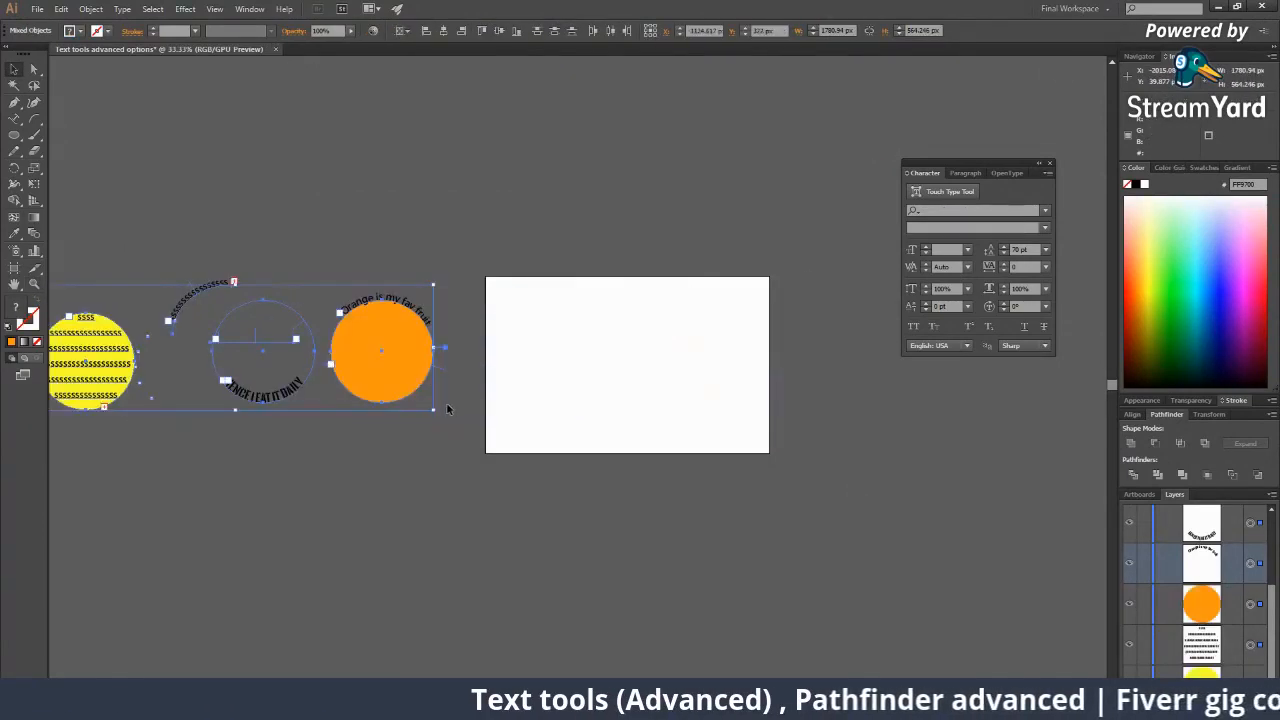
left_click(527, 431)
left_click(503, 342)
left_click(554, 359)
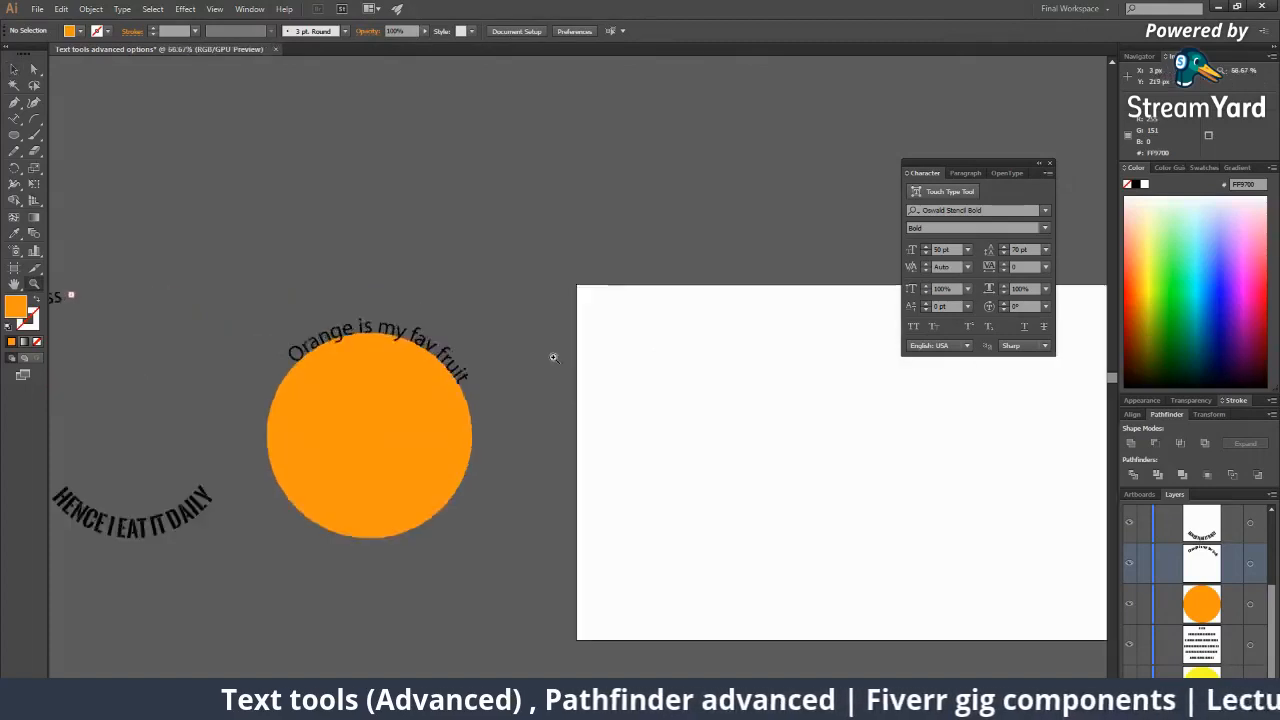
left_click(558, 358)
left_click_drag(595, 389, 275, 388)
left_click_drag(568, 474, 237, 295)
left_click(506, 377, "alt")
left_click(34, 118)
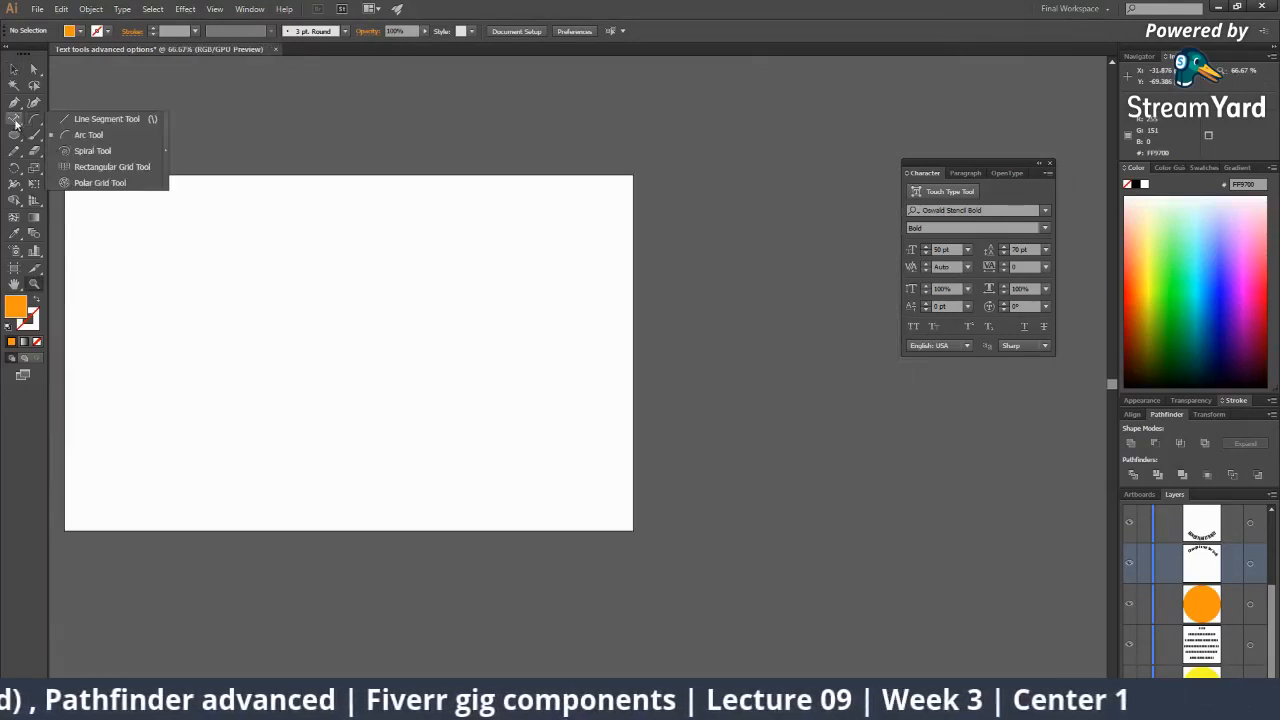
Add vertical type 'HELLOPAKISTAN' with the Vertical Type Tool and nudge it higher on the artboard.
left_click_drag(14, 118, 86, 167)
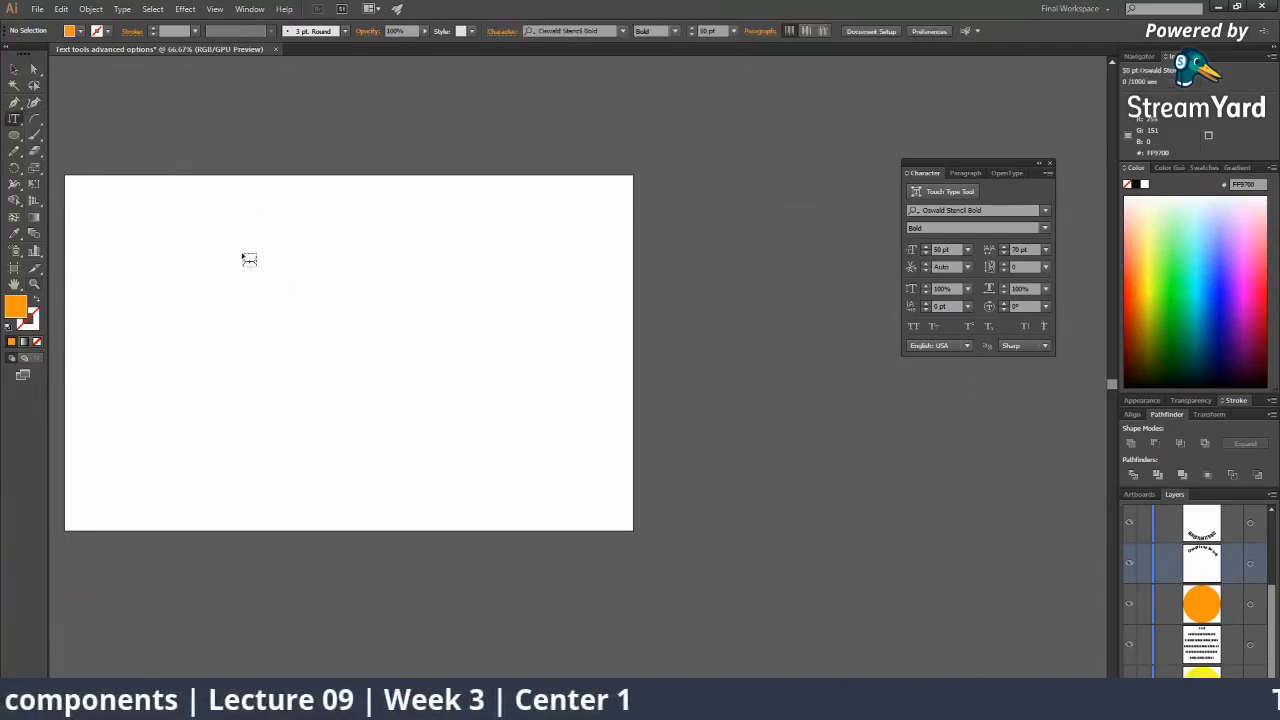
left_click(280, 254)
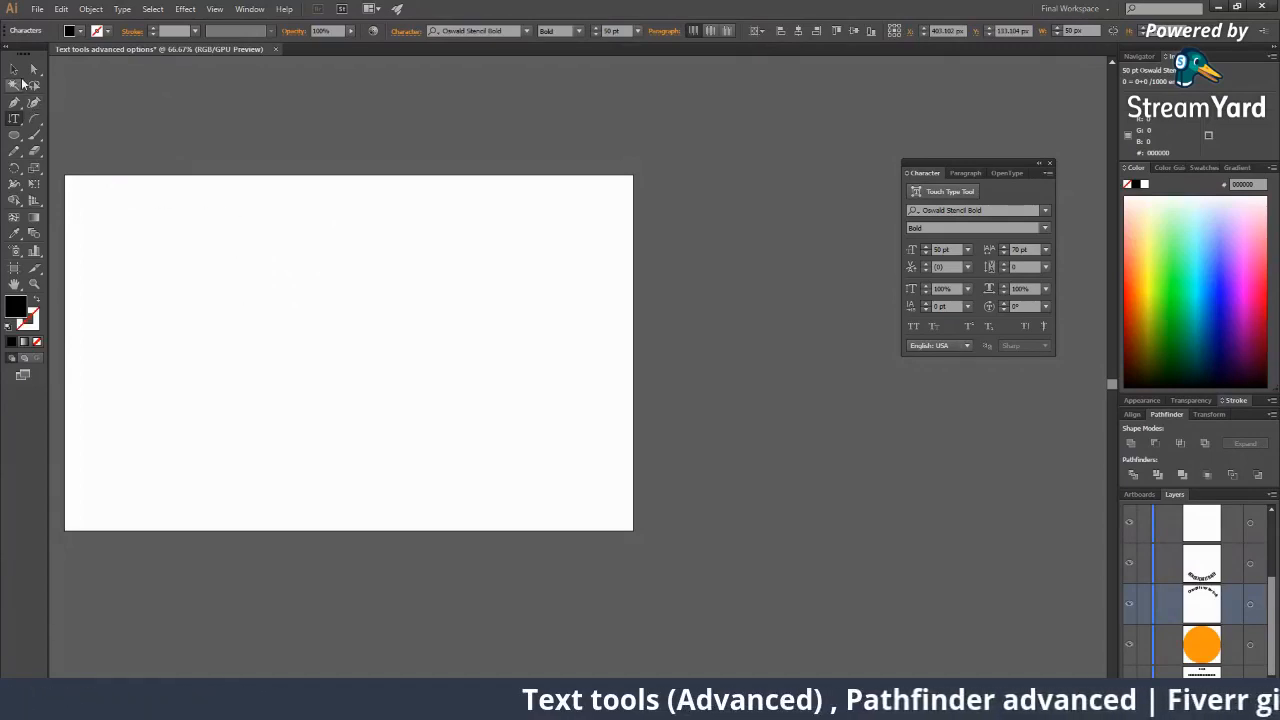
key("Delete")
left_click_drag(15, 121, 131, 142)
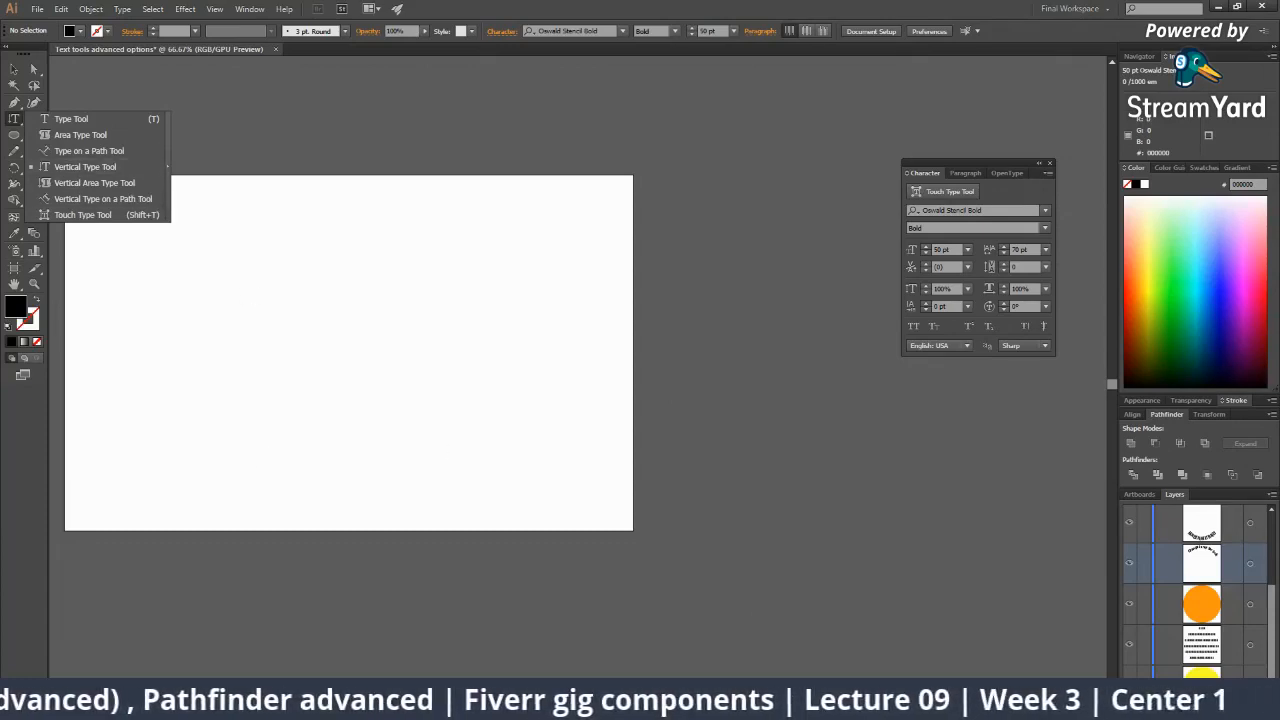
left_click(70, 169)
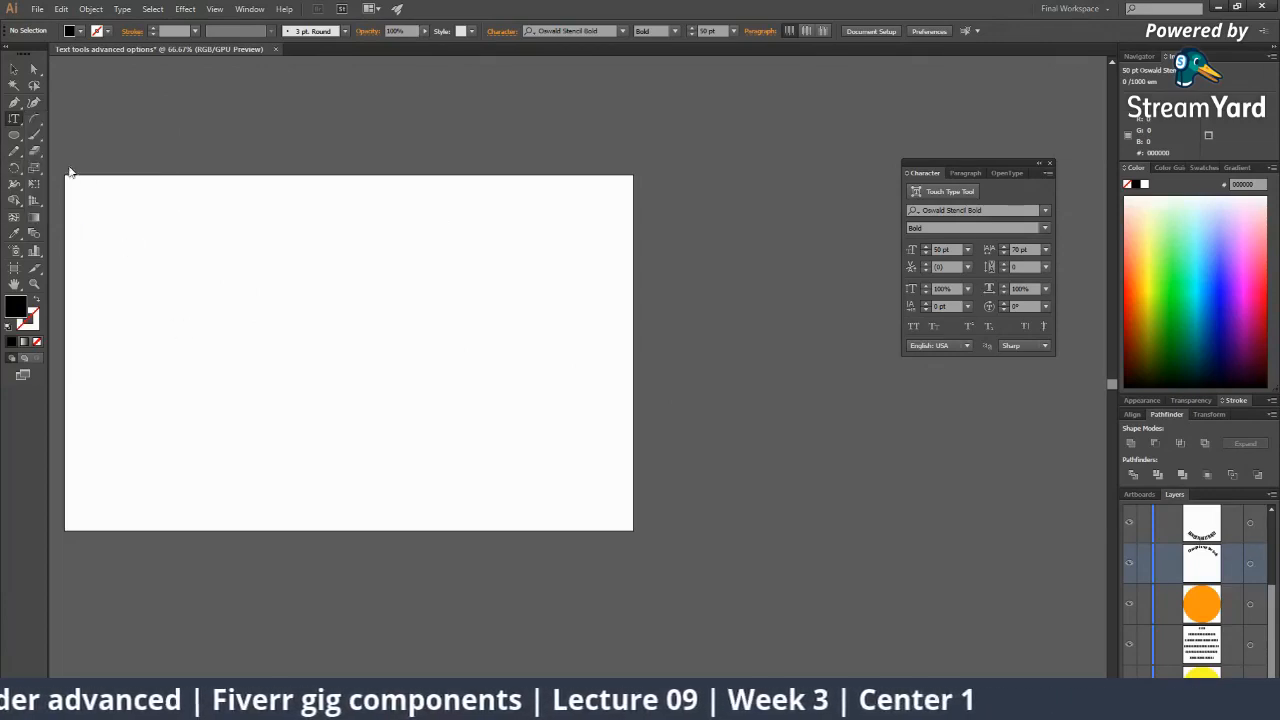
left_click(300, 252)
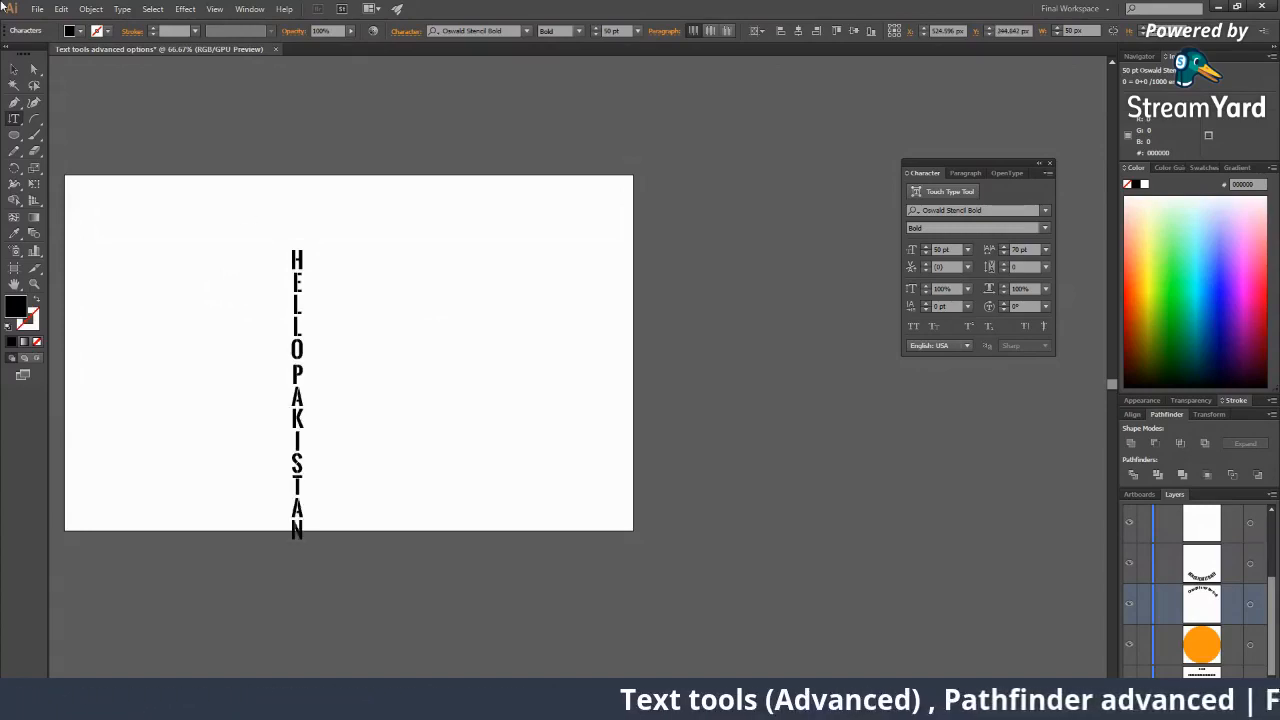
left_click(14, 68)
left_click_drag(300, 336, 340, 303)
left_click(390, 333)
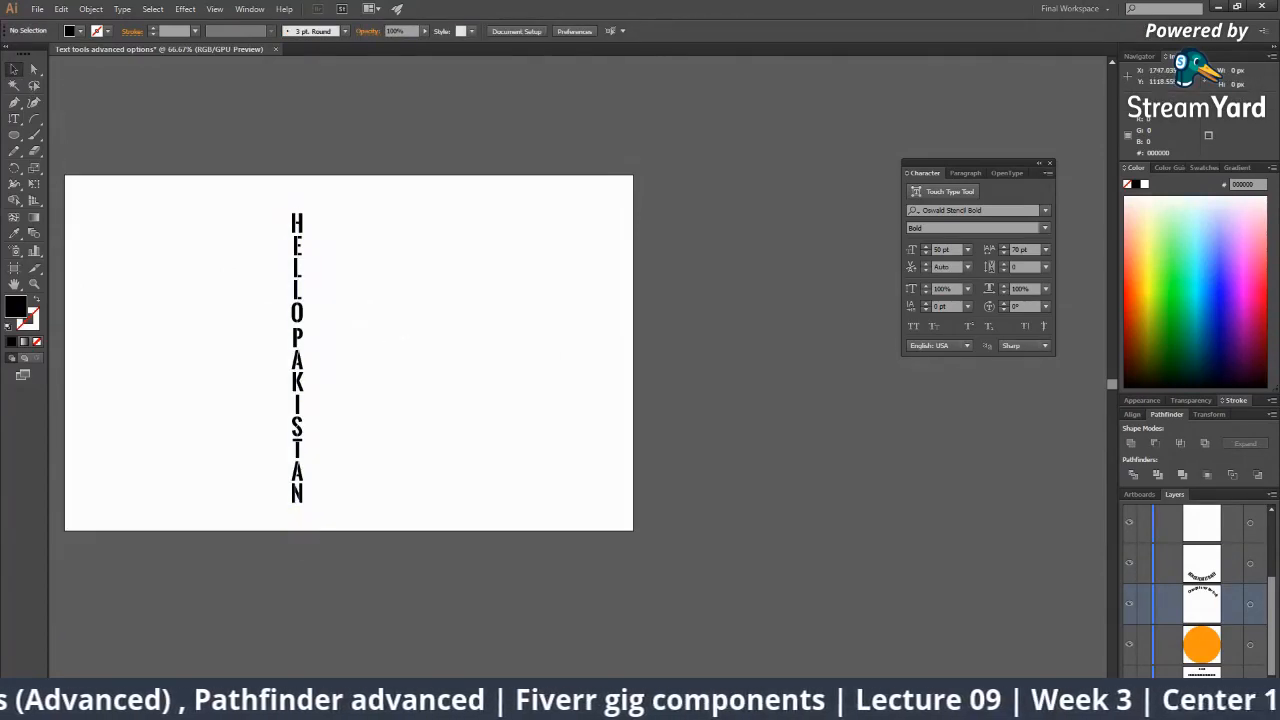
Briefly feature the viewer's gradient question on stream, then take it off.
mouse_move(930, 705)
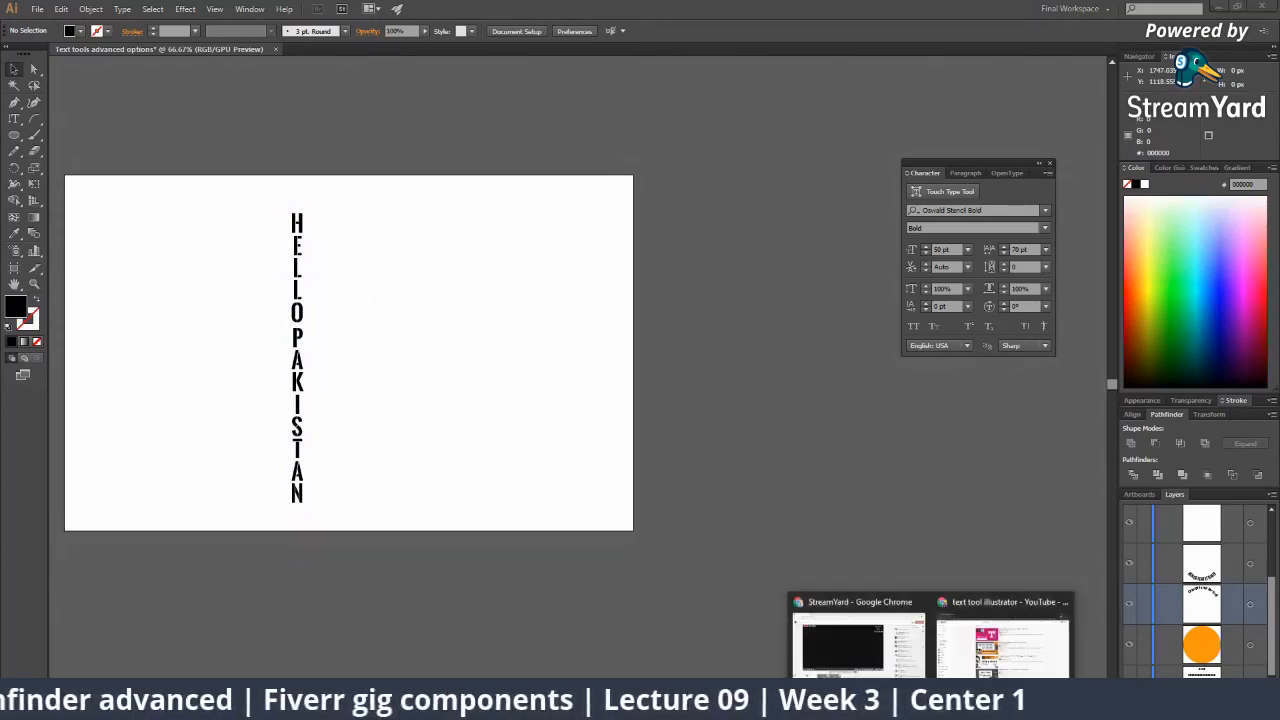
left_click(835, 619)
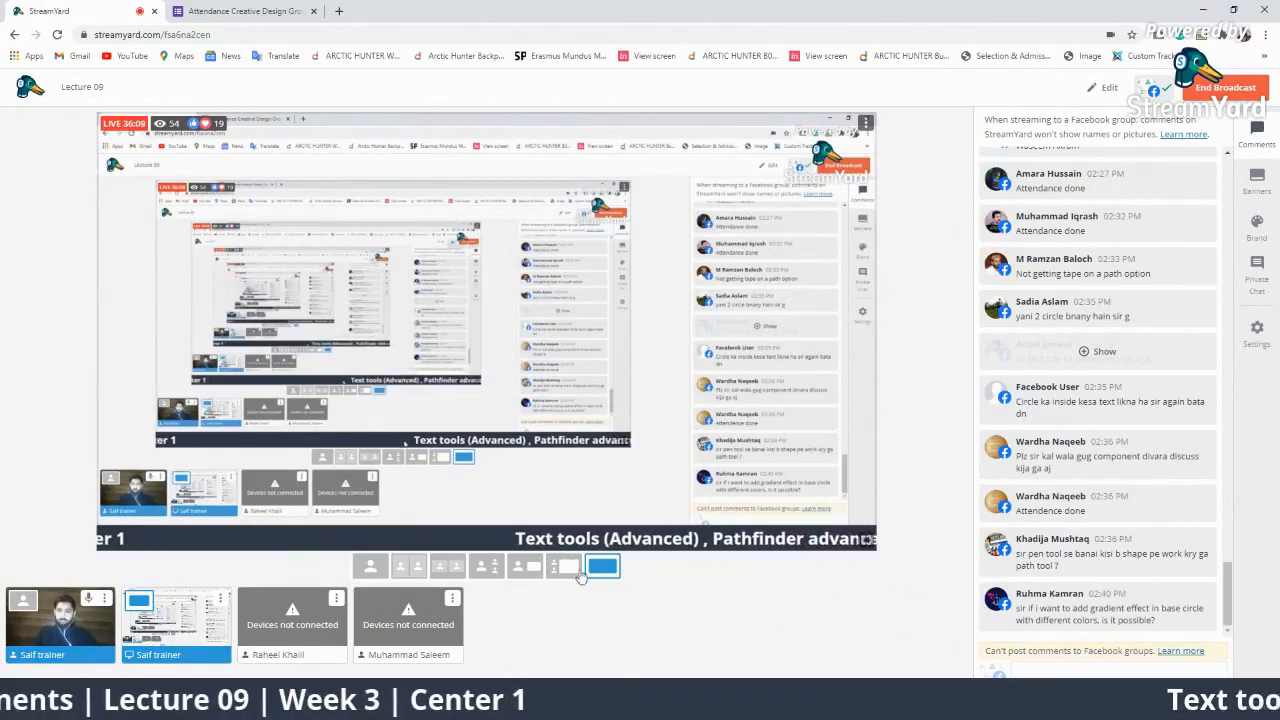
left_click(1100, 606)
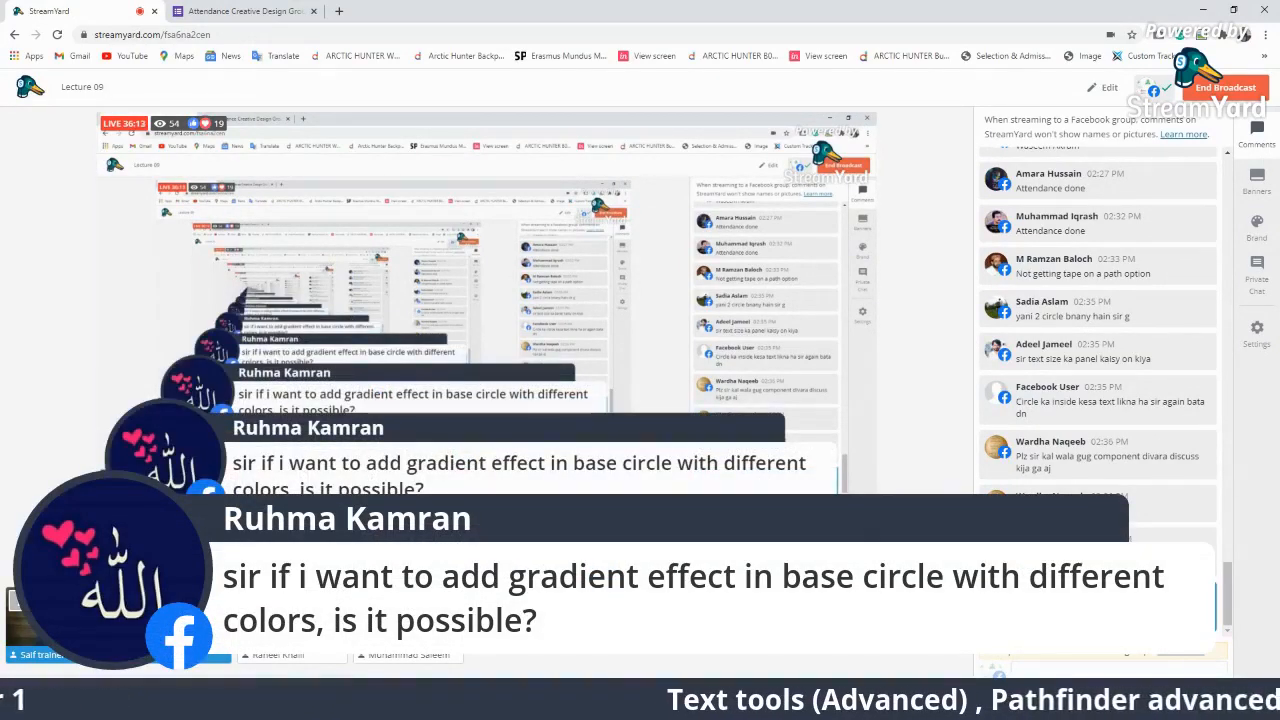
left_click(1100, 606)
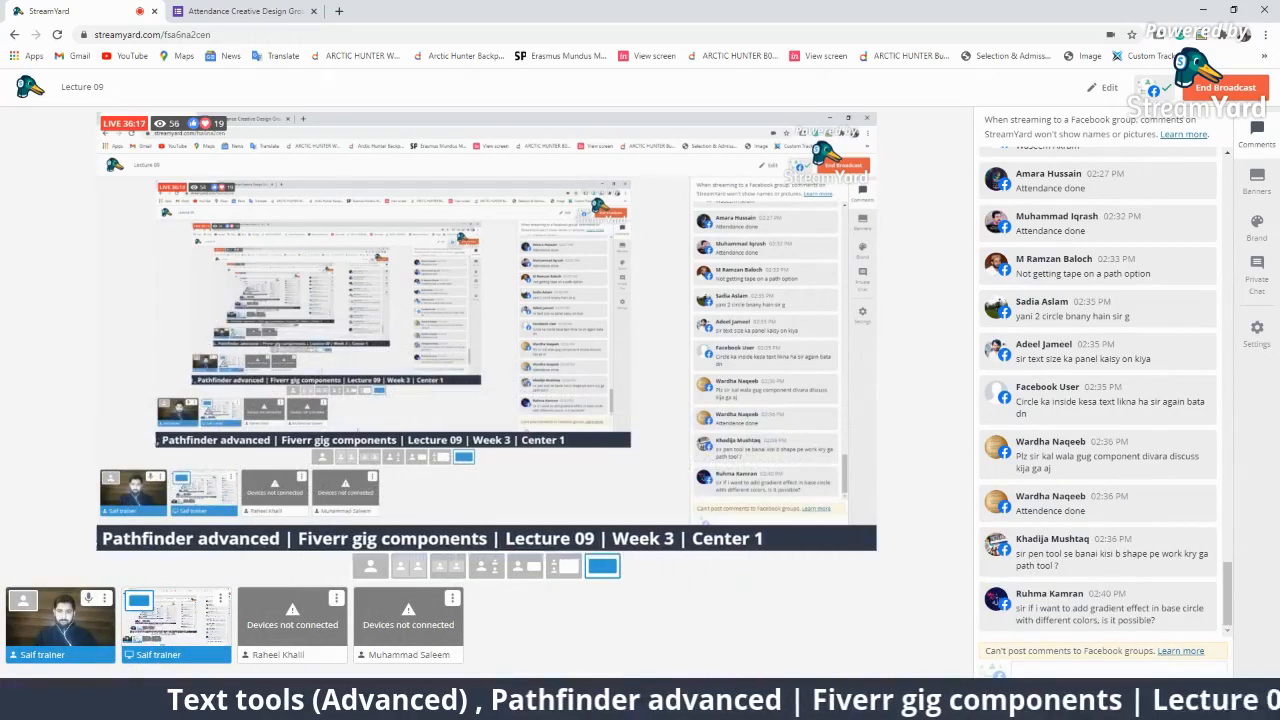
Stop the presenter's mic and camera and add their tile to the broadcast.
left_click(104, 600)
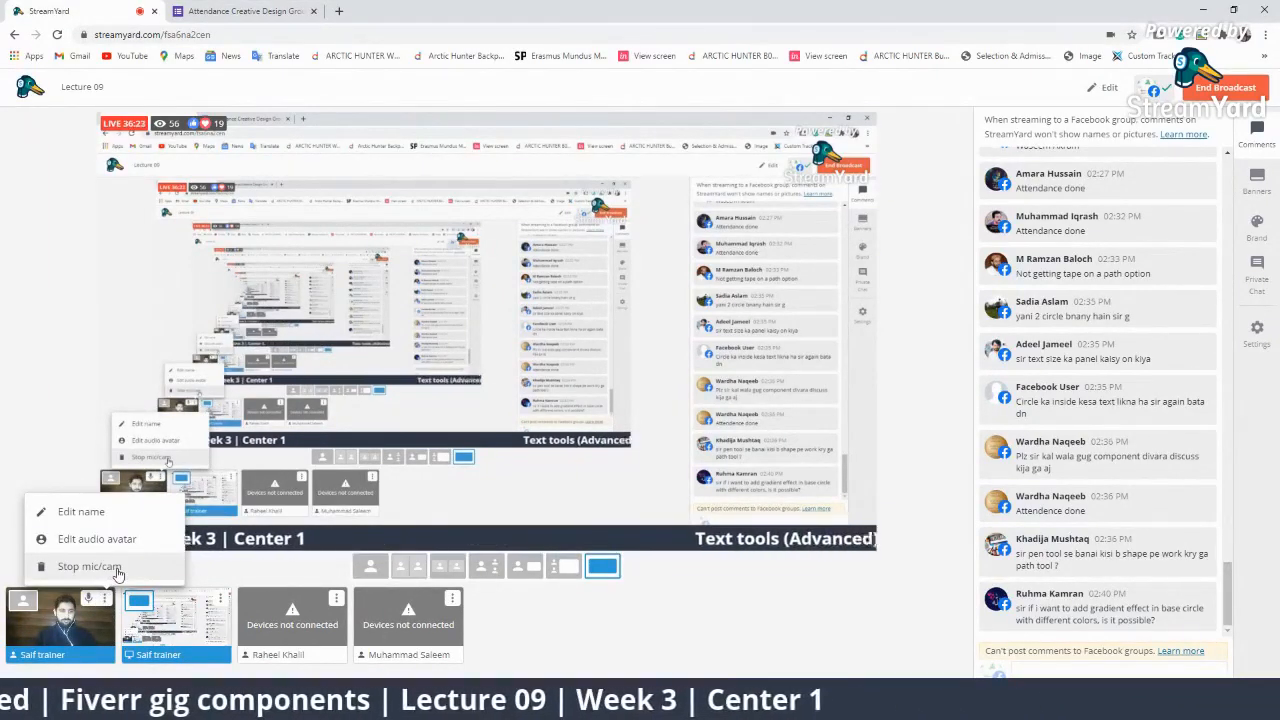
left_click(89, 566)
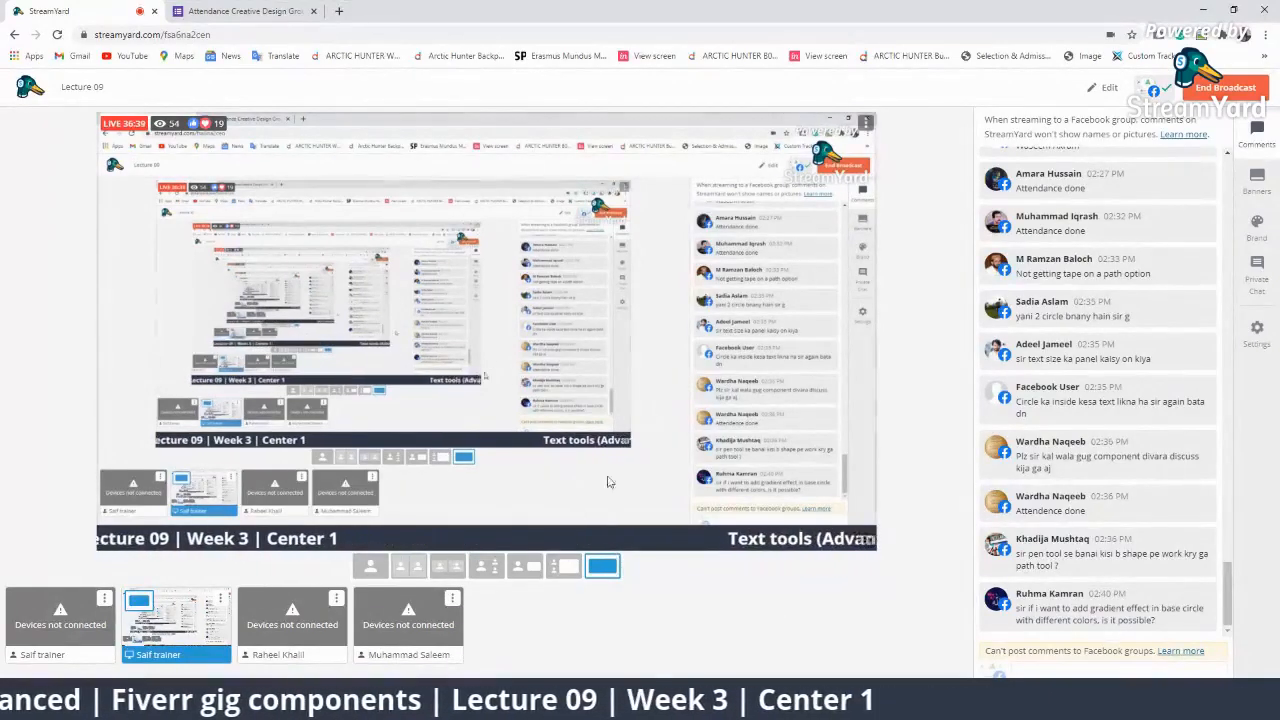
left_click(311, 698)
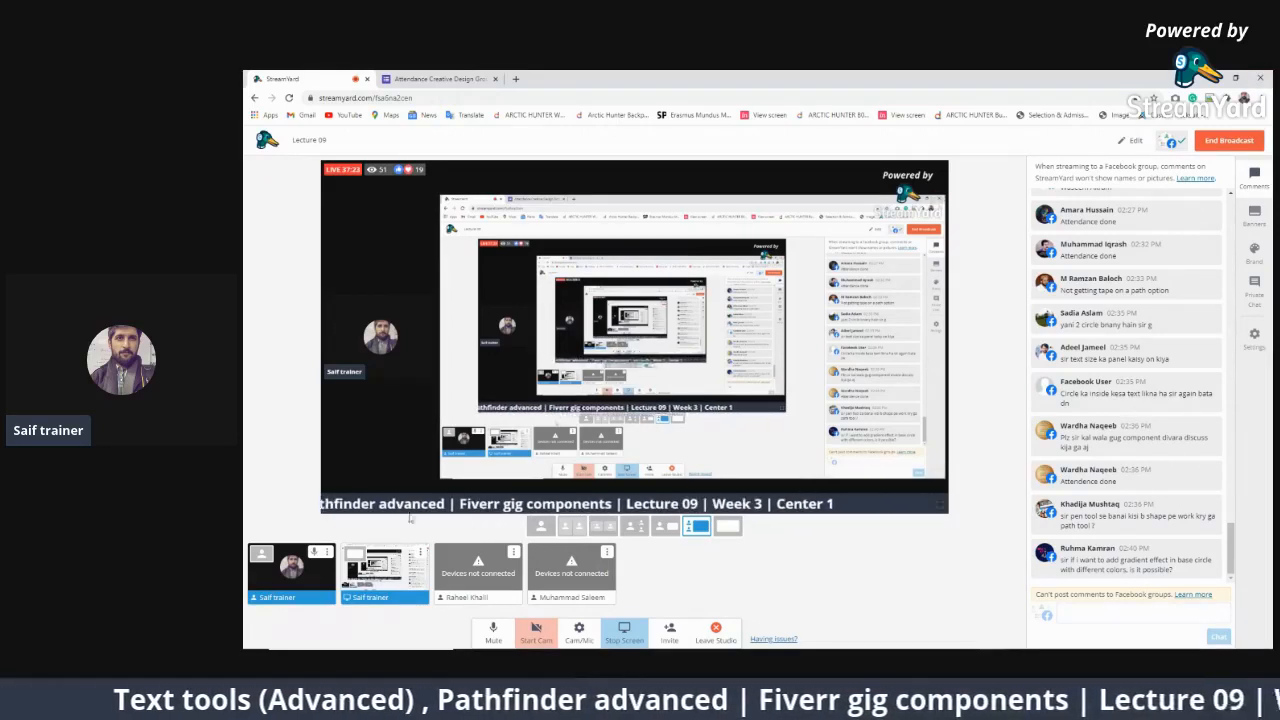
Turn the presenter's camera on and switch the broadcast back to the full-screen shared-screen layout.
left_click(536, 630)
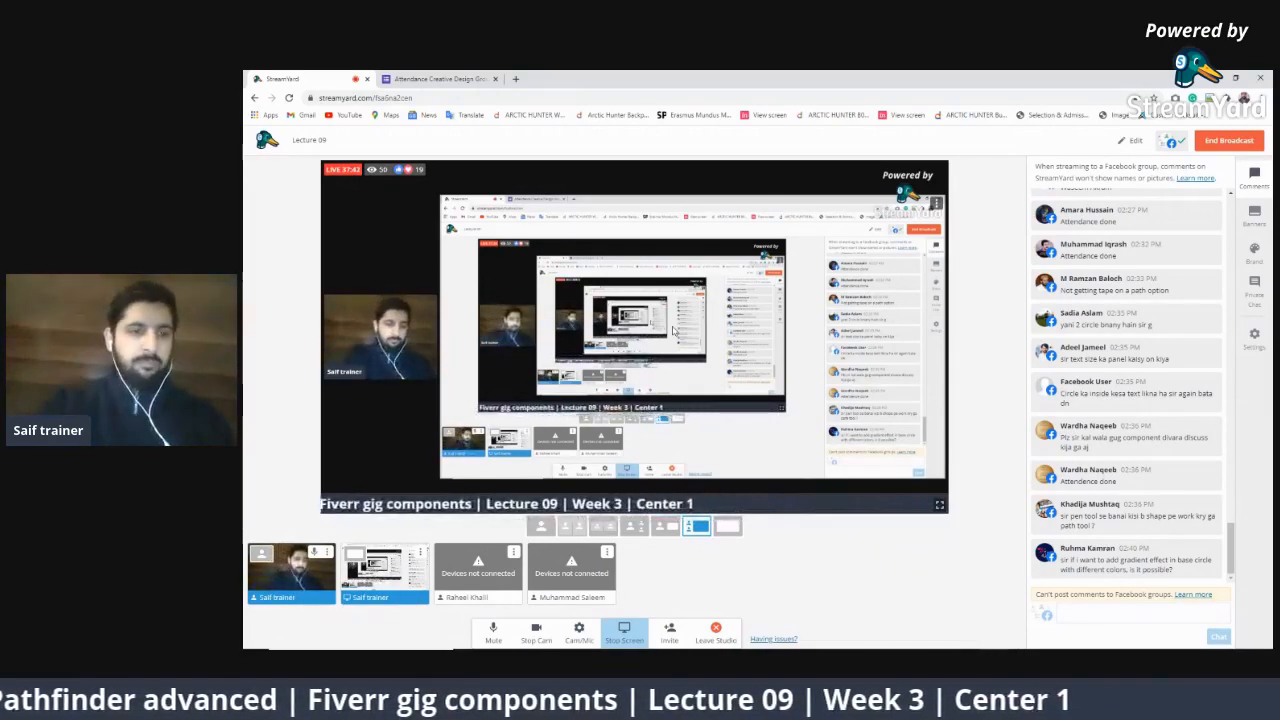
key("XF86MonBrightnessDown")
key("XF86MonBrightnessDown")
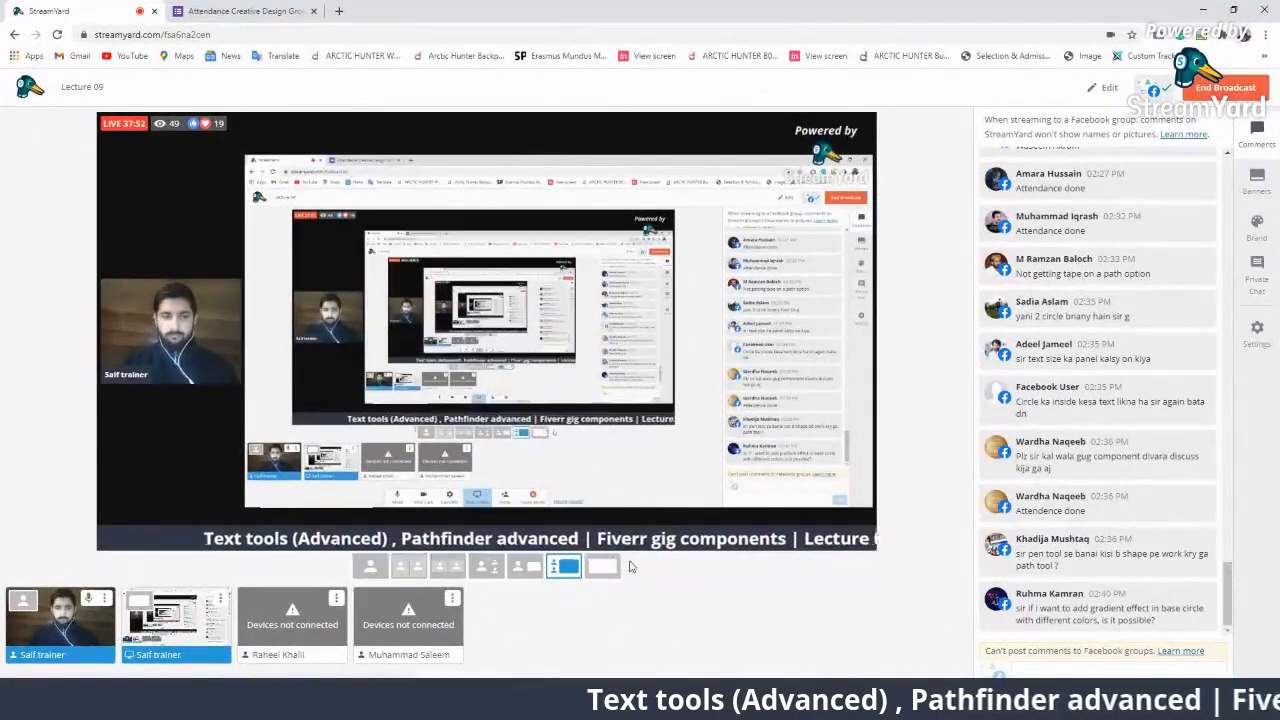
left_click(728, 526)
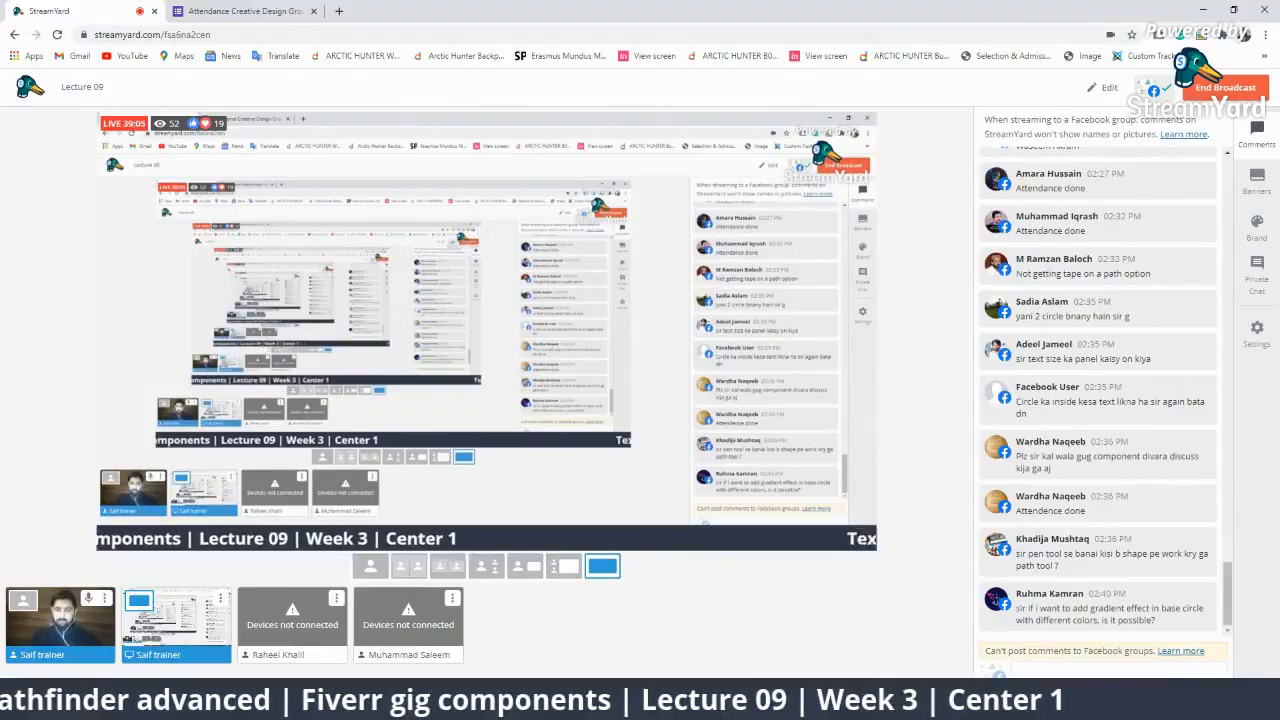
key("alt+Tab")
Move the vertical HELLOPAKISTAN text to the left on the artboard.
left_click(297, 291)
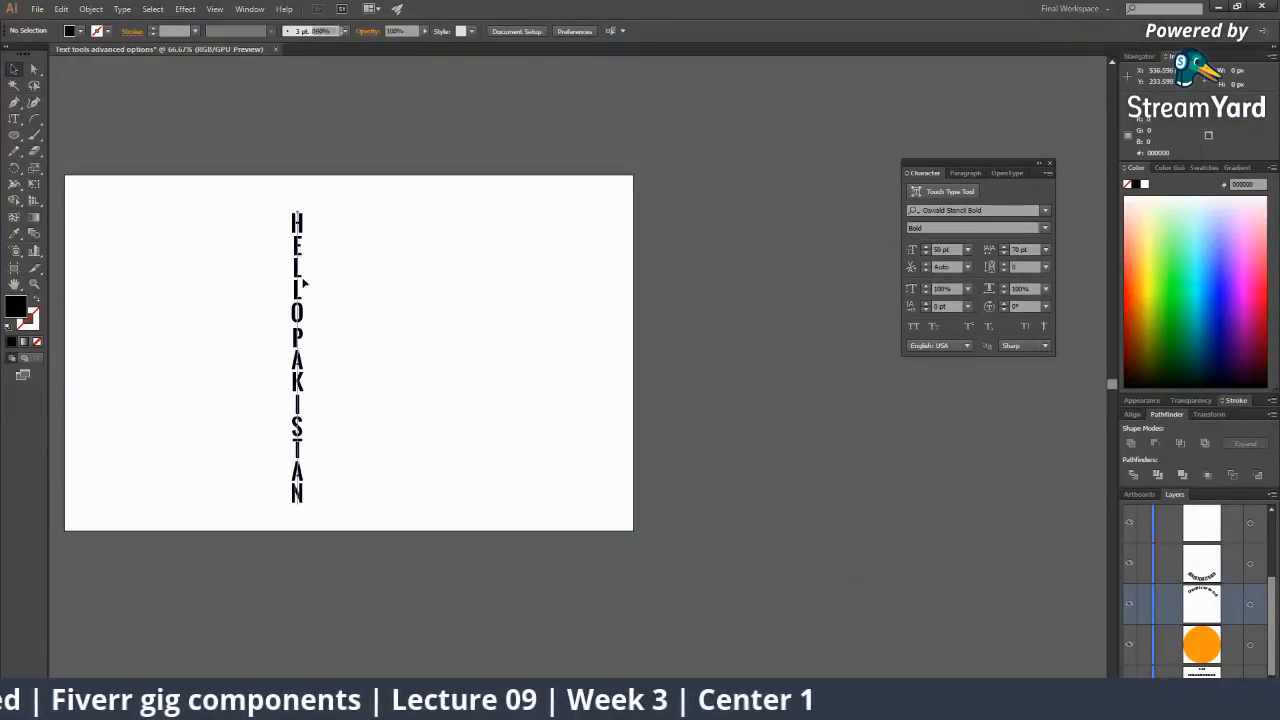
key("z")
scroll(342, 303, "up", 2)
left_click_drag(569, 386, 480, 364)
scroll(482, 362, "down", 1)
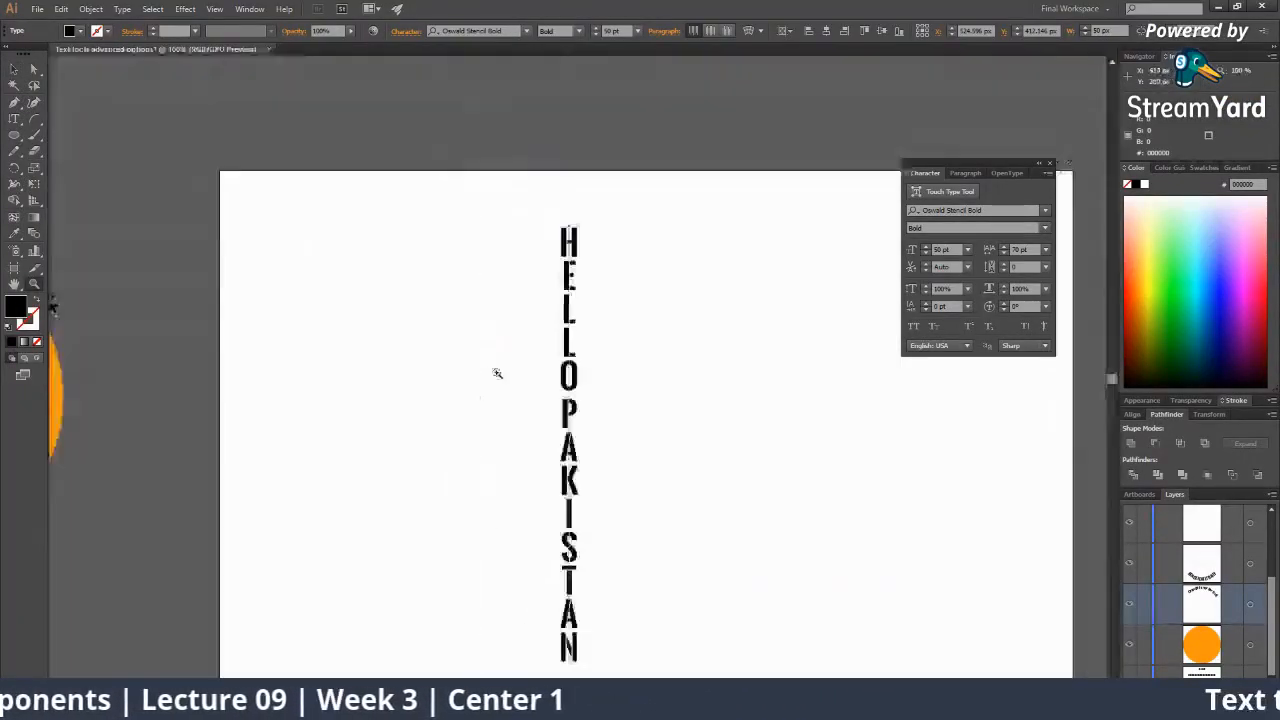
left_click_drag(569, 362, 444, 360)
left_click(580, 349)
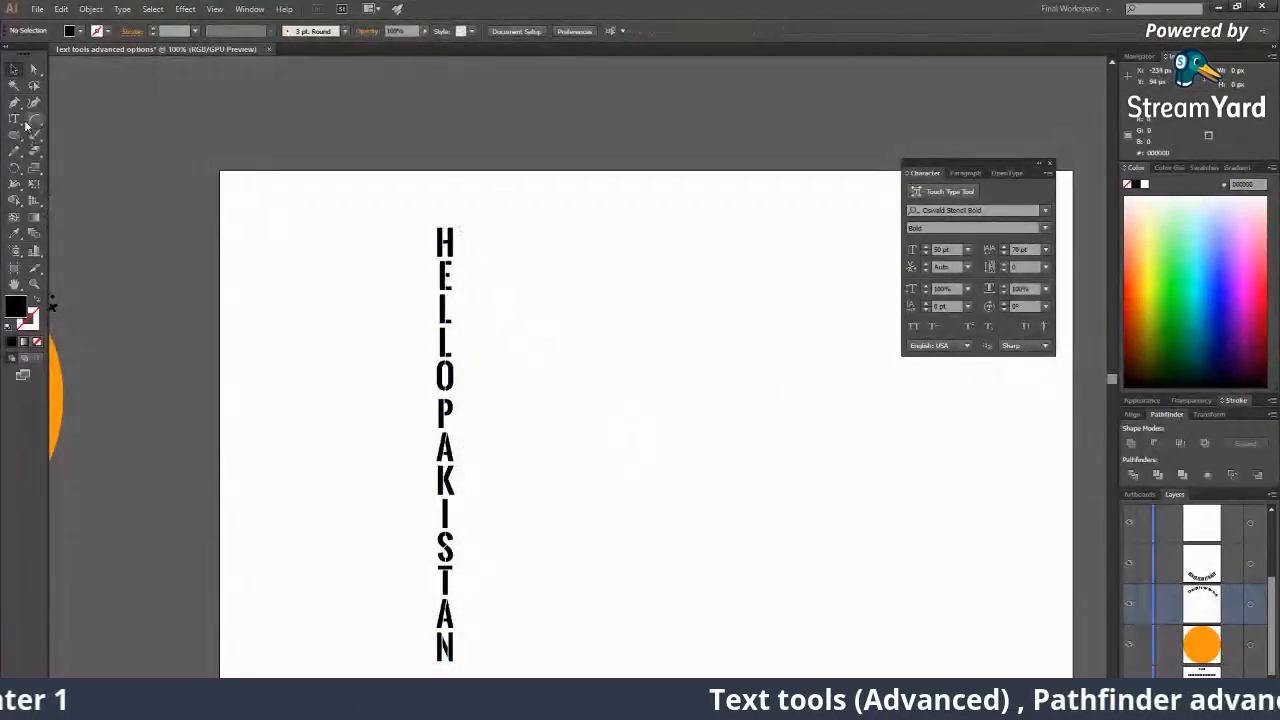
Type EROZGAARPROGRAM as new vertical text near the artboard's top right.
left_click_drag(16, 118, 100, 168)
left_click(686, 232)
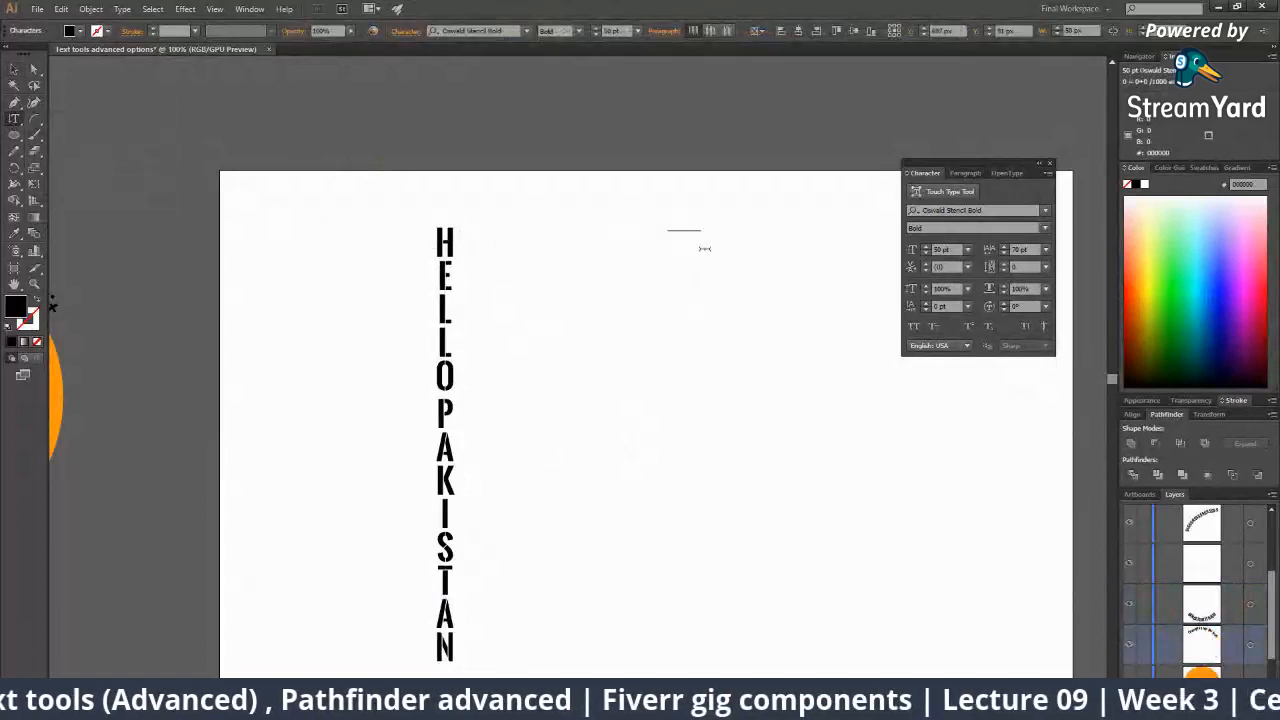
type("PA")
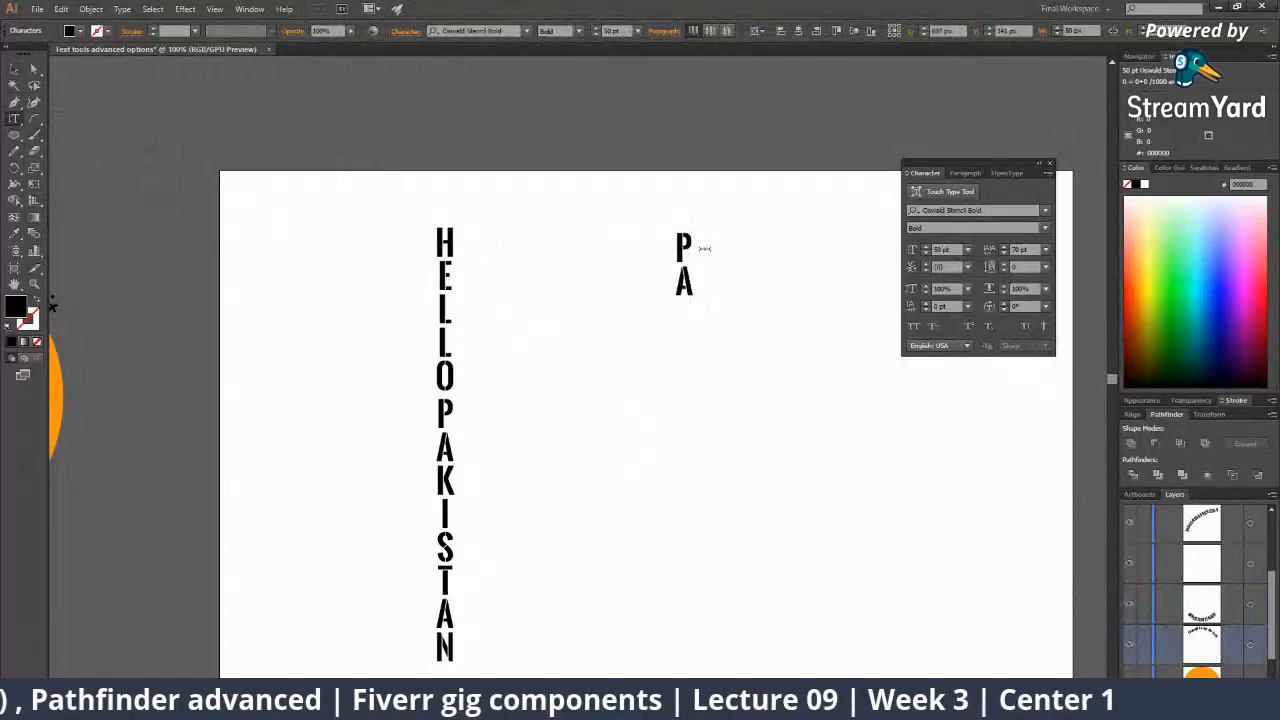
key("BackSpace")
key("BackSpace")
type("E")
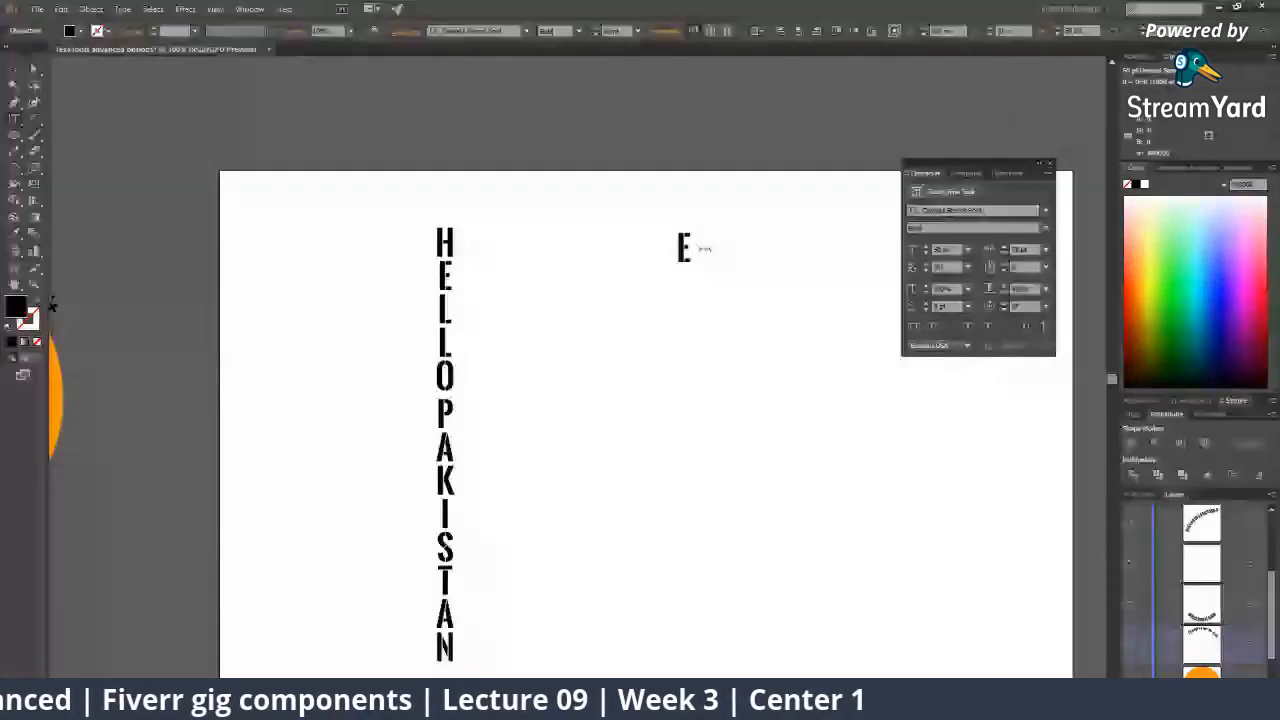
type("ROZGAAR")
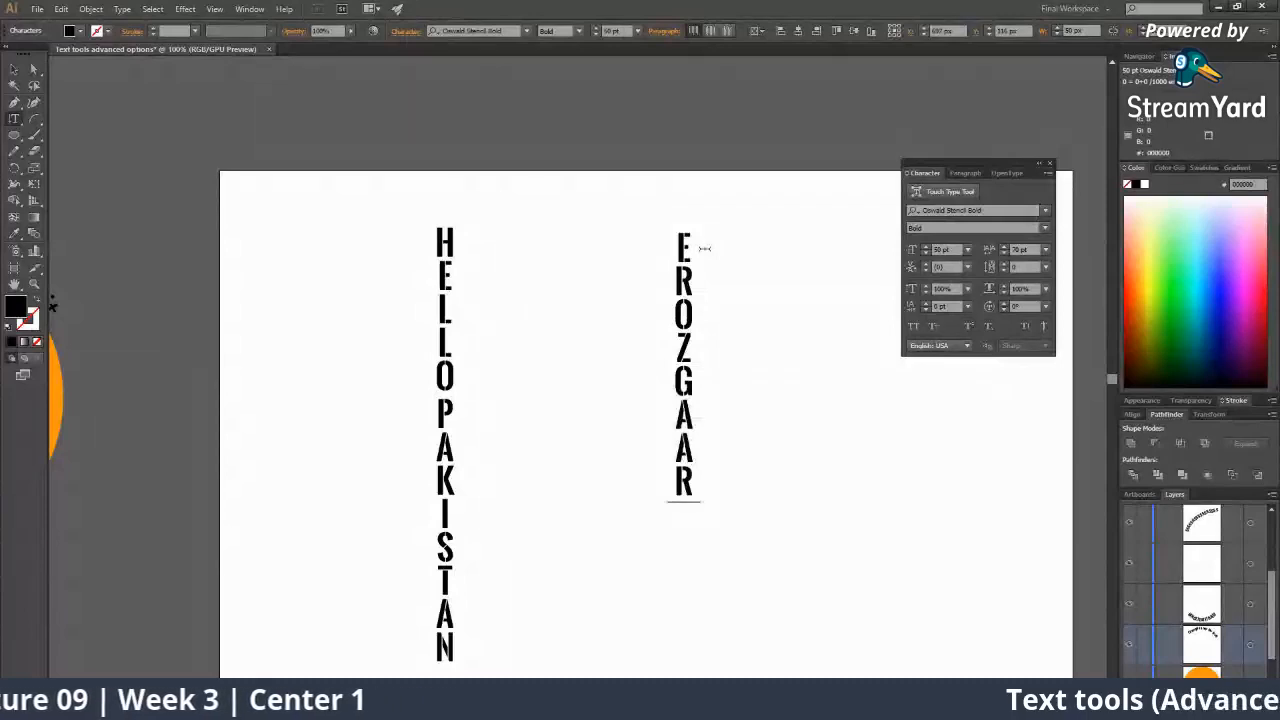
type("PROGRA")
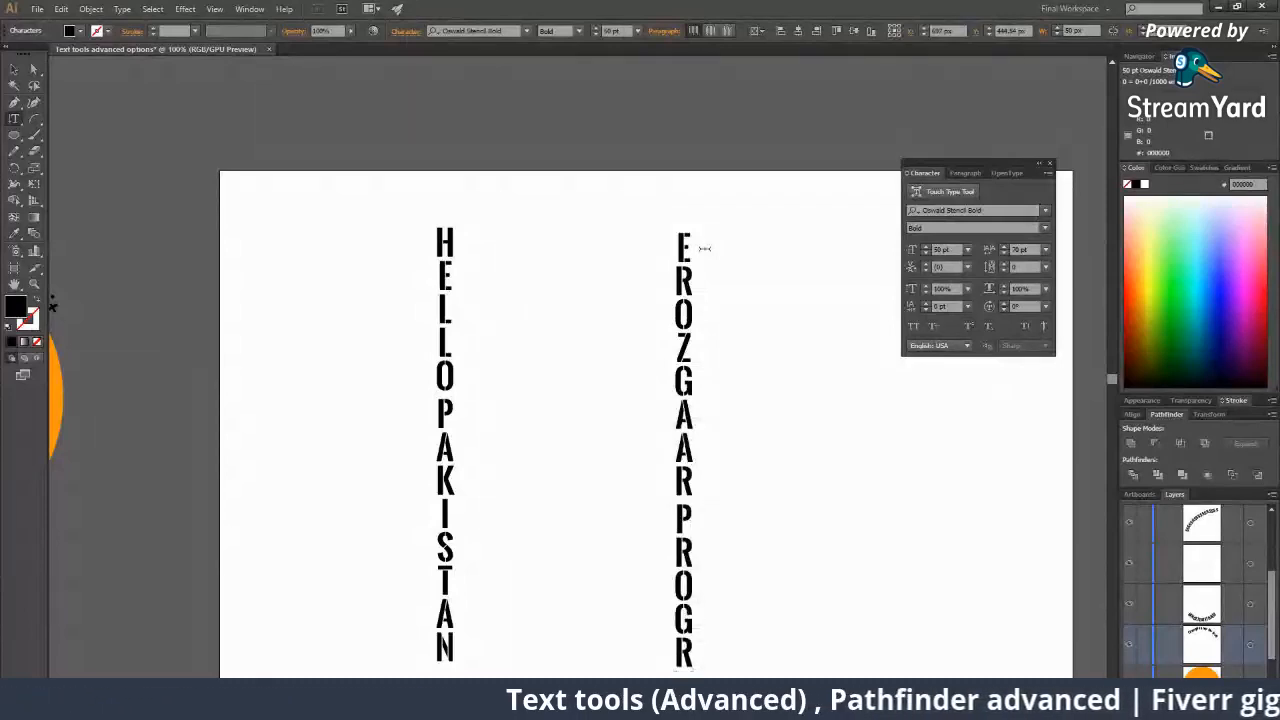
scroll(704, 248, "down", 1)
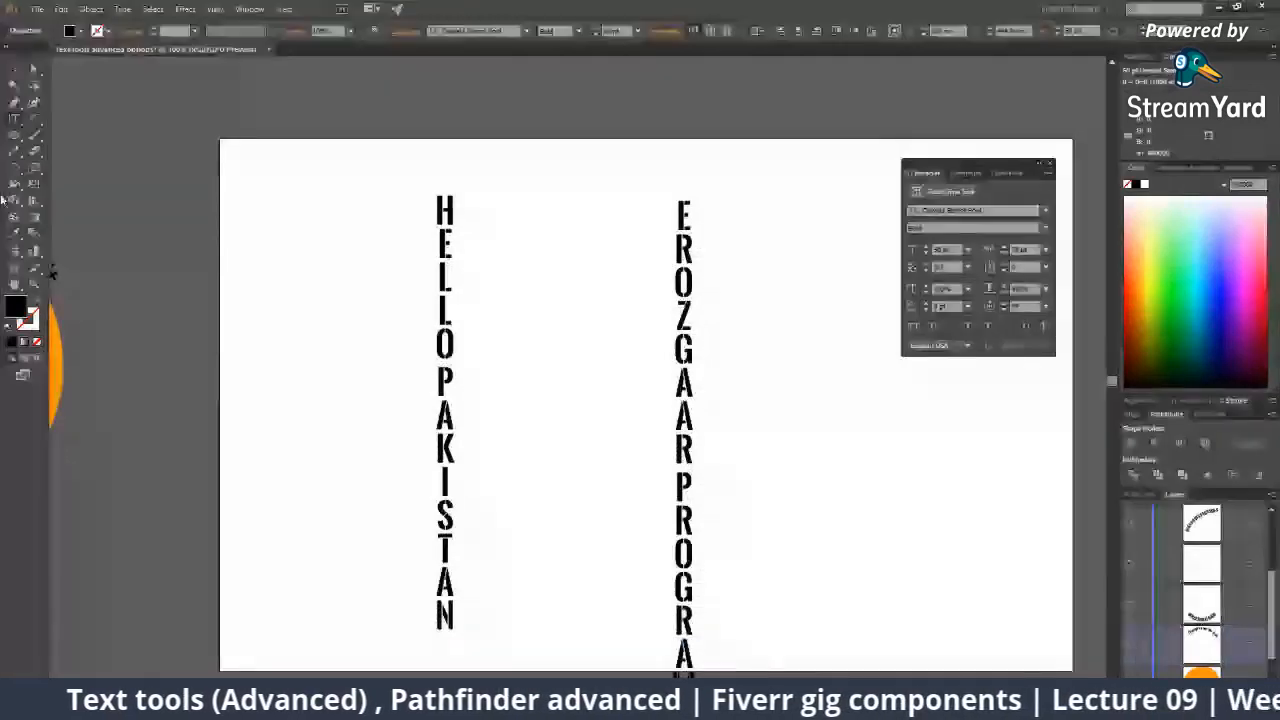
left_click(14, 69)
Colour EROZGAARPROGRAM blue and place it right beside HELLOPAKISTAN, both shifted left.
left_click_drag(690, 350, 634, 304)
left_click(1211, 258)
left_click(883, 359)
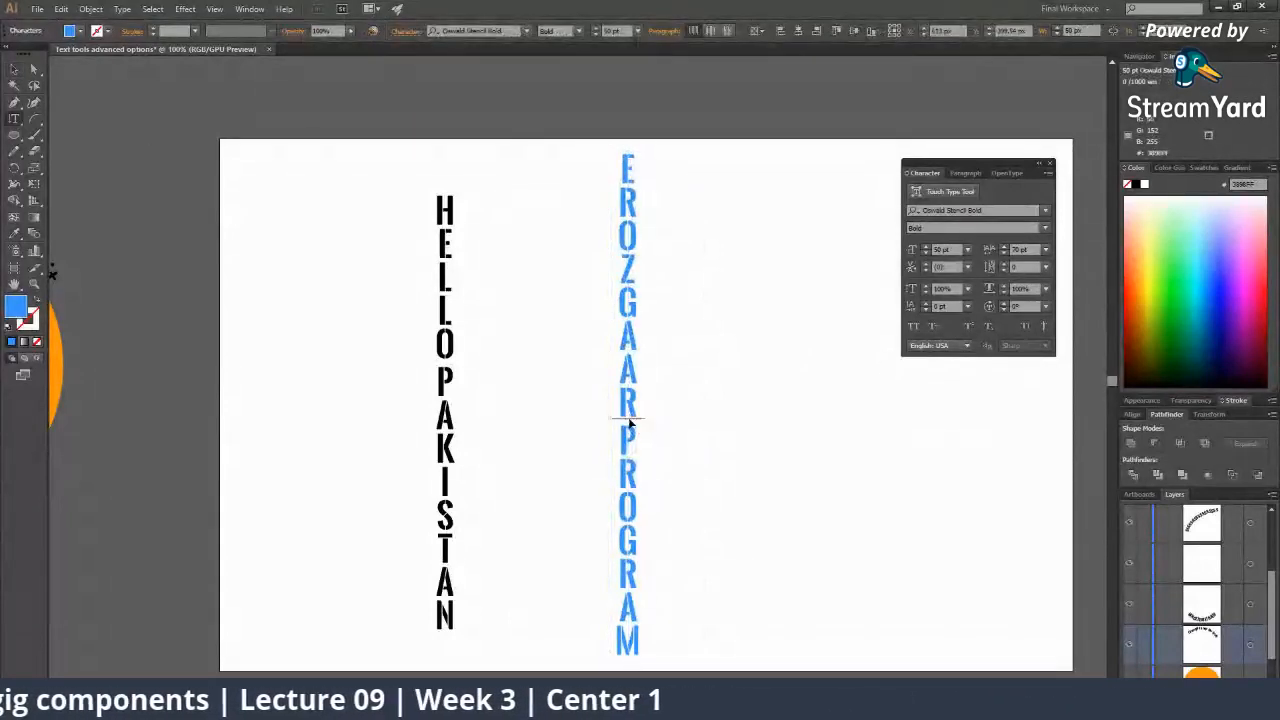
key("Escape")
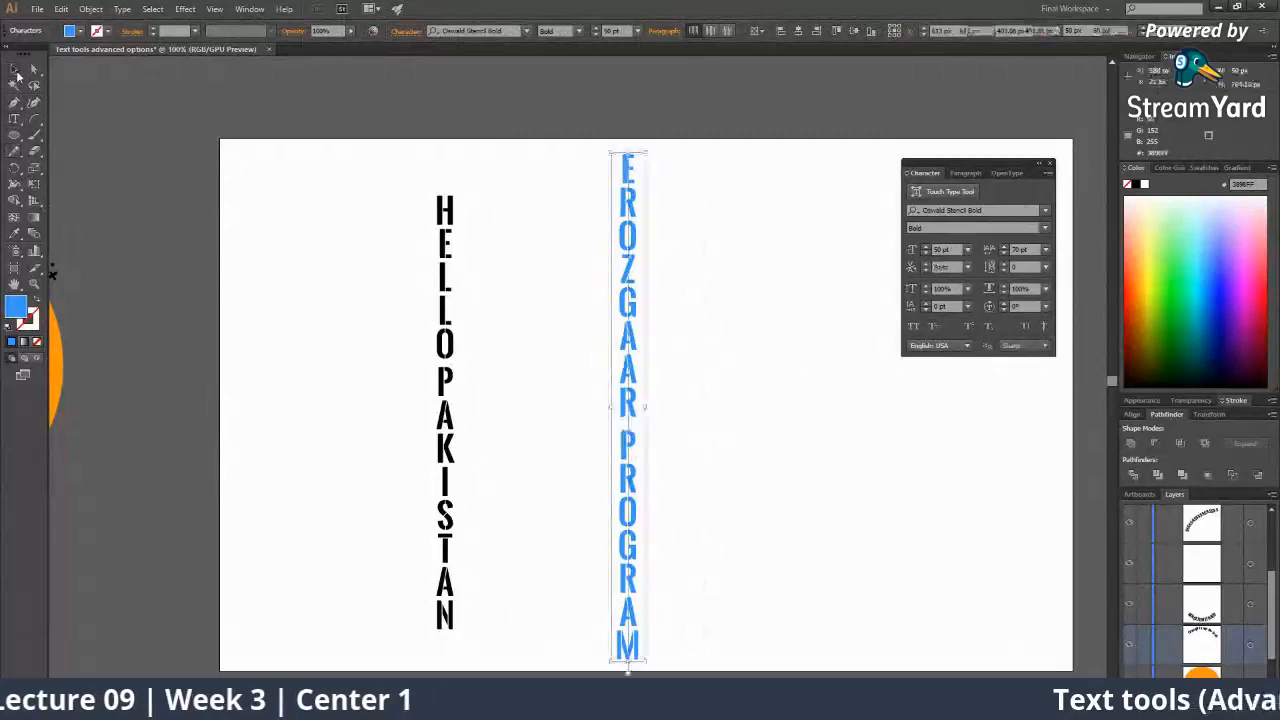
left_click_drag(628, 398, 535, 398)
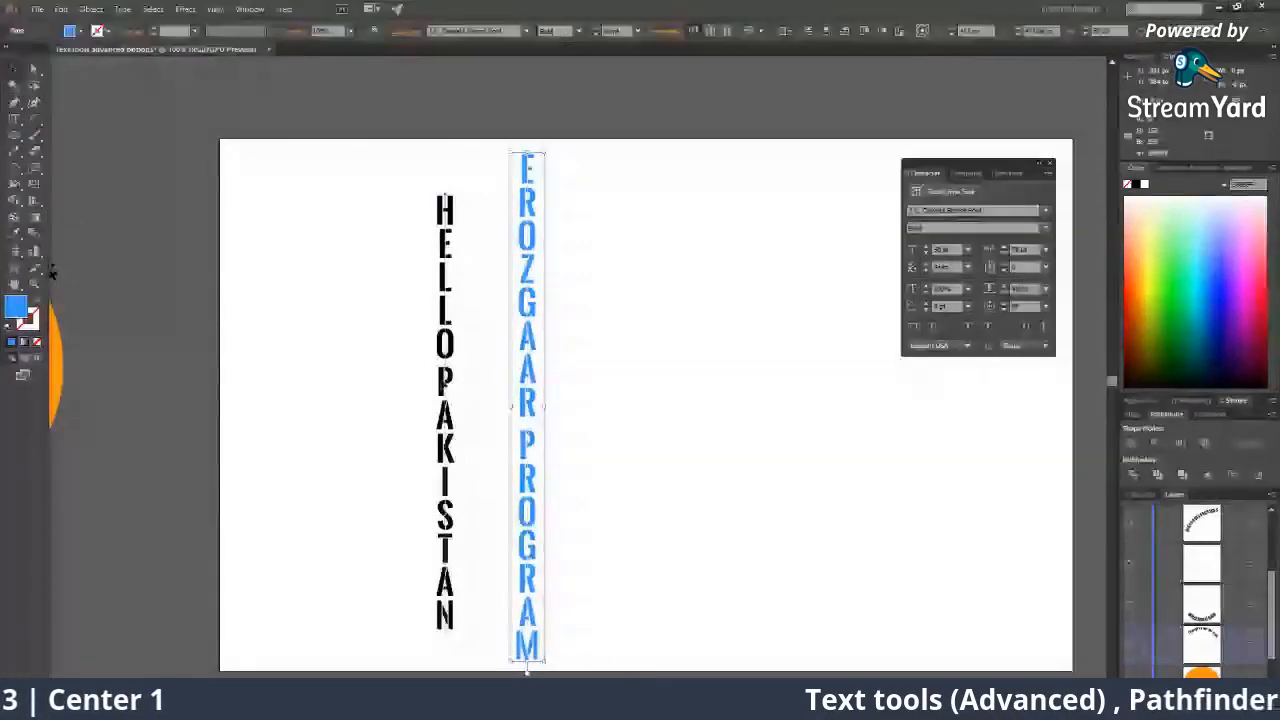
left_click_drag(438, 386, 302, 369)
left_click_drag(518, 377, 370, 378)
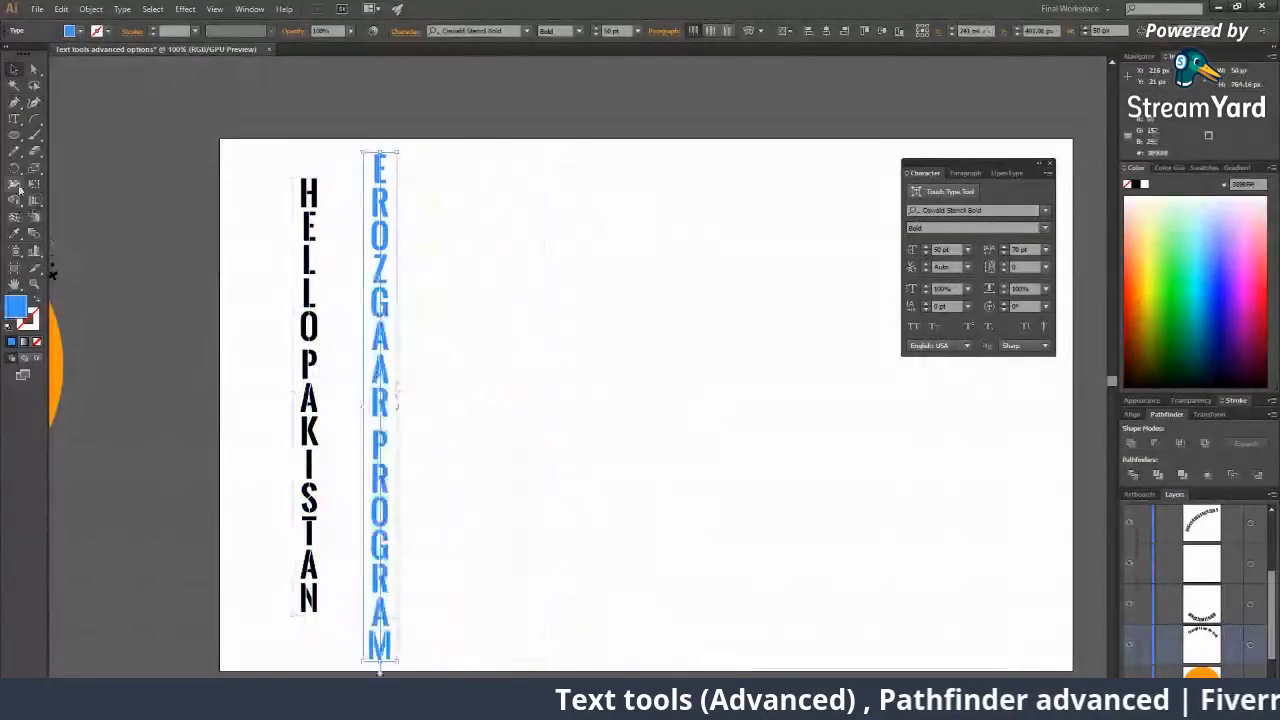
left_click(14, 119)
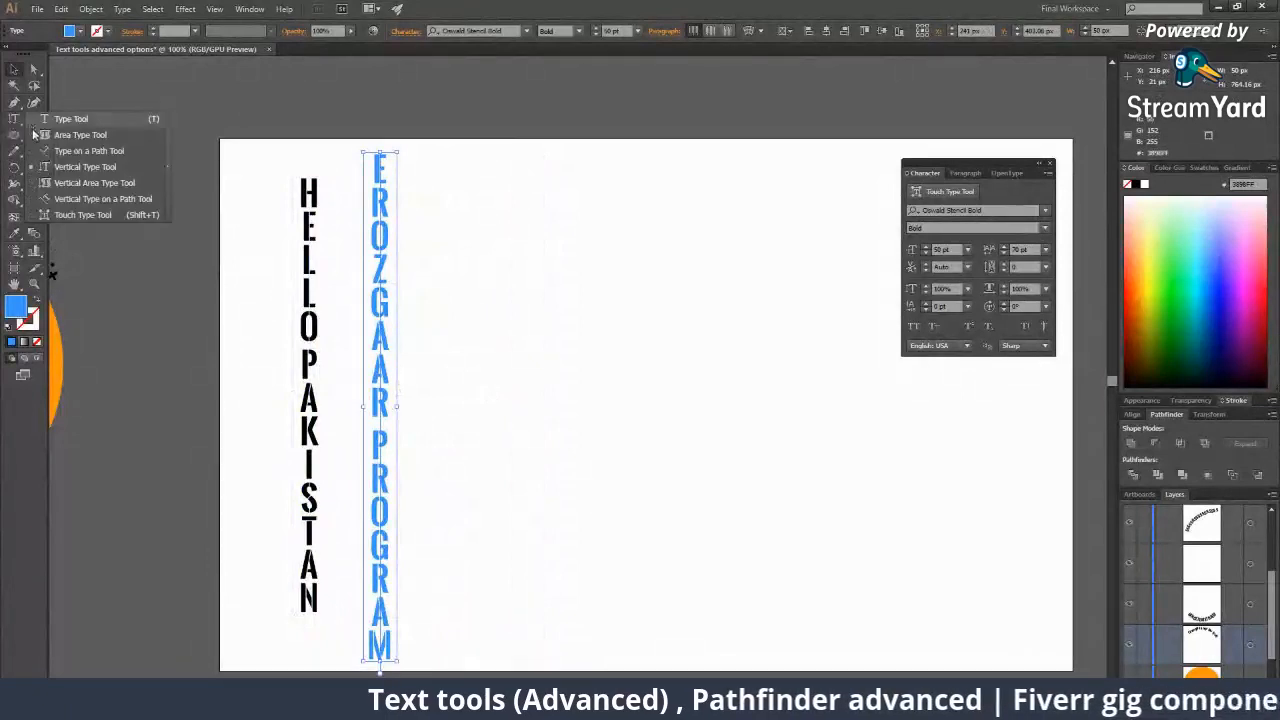
Draw a large circle and make it a vertical area-type box, clearing the S filler.
left_click(68, 184)
left_click(14, 134)
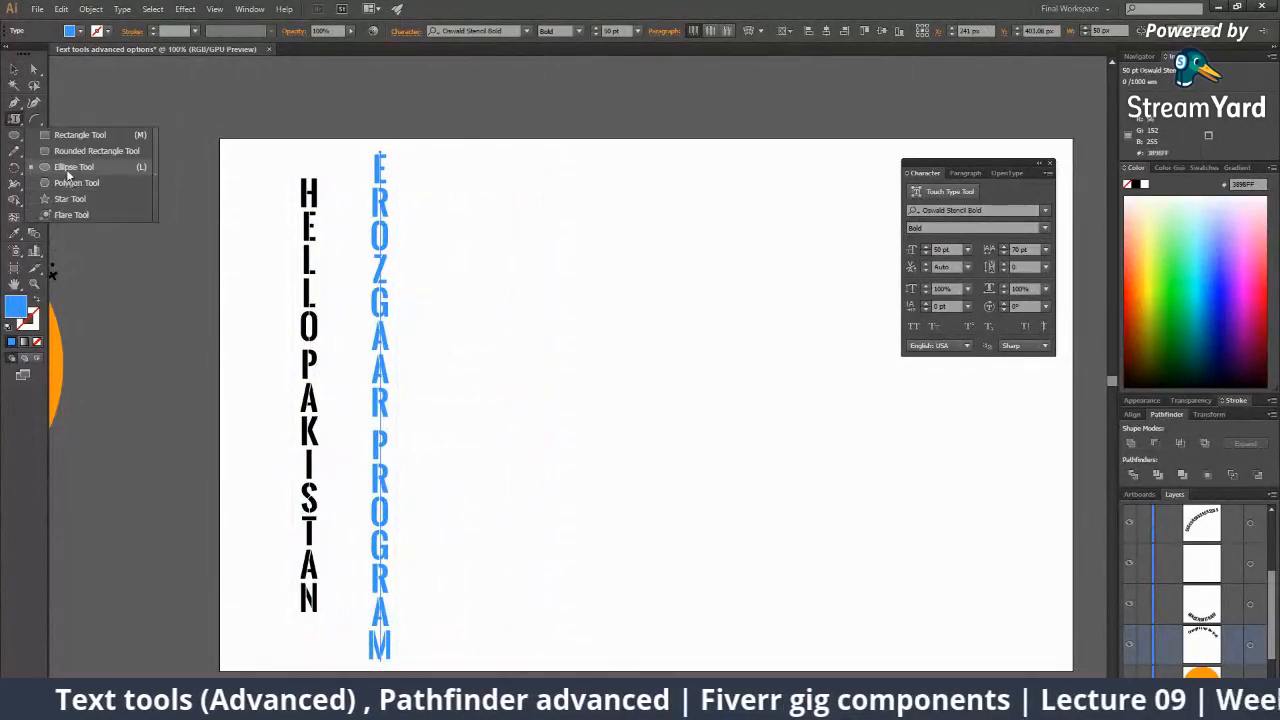
left_click(67, 168)
left_click_drag(748, 369, 860, 530)
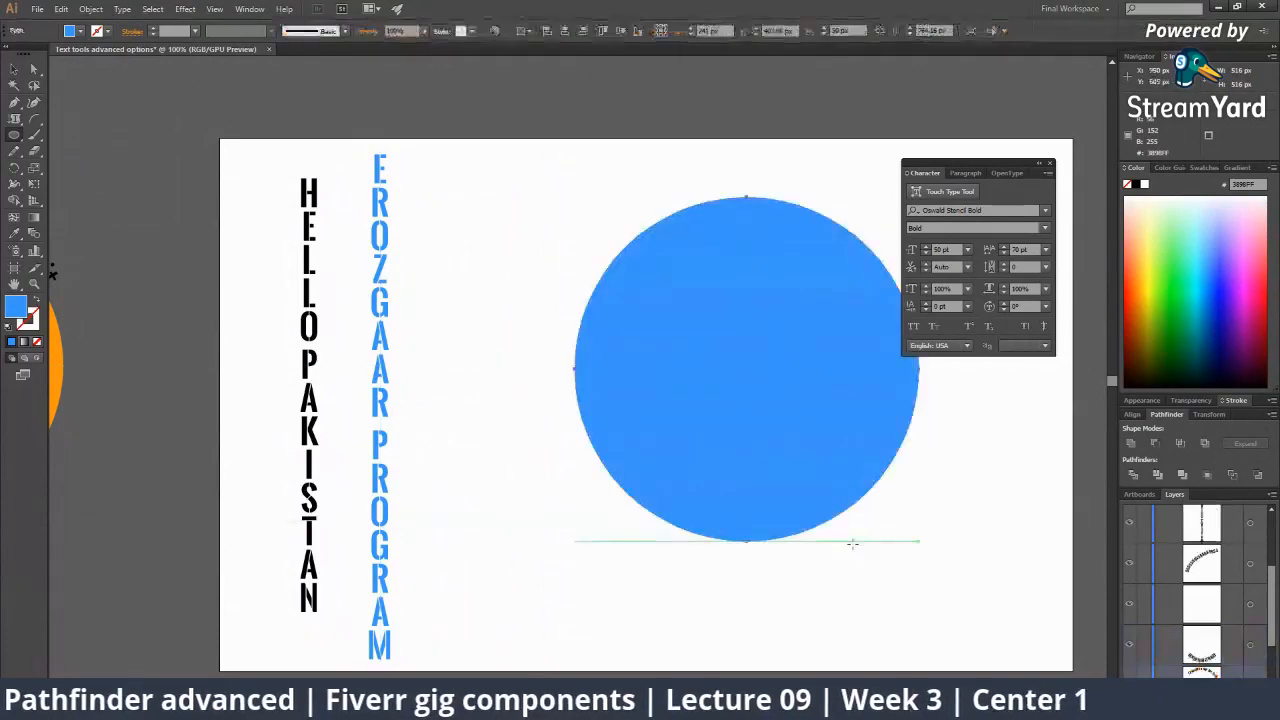
left_click(14, 118)
left_click(683, 220)
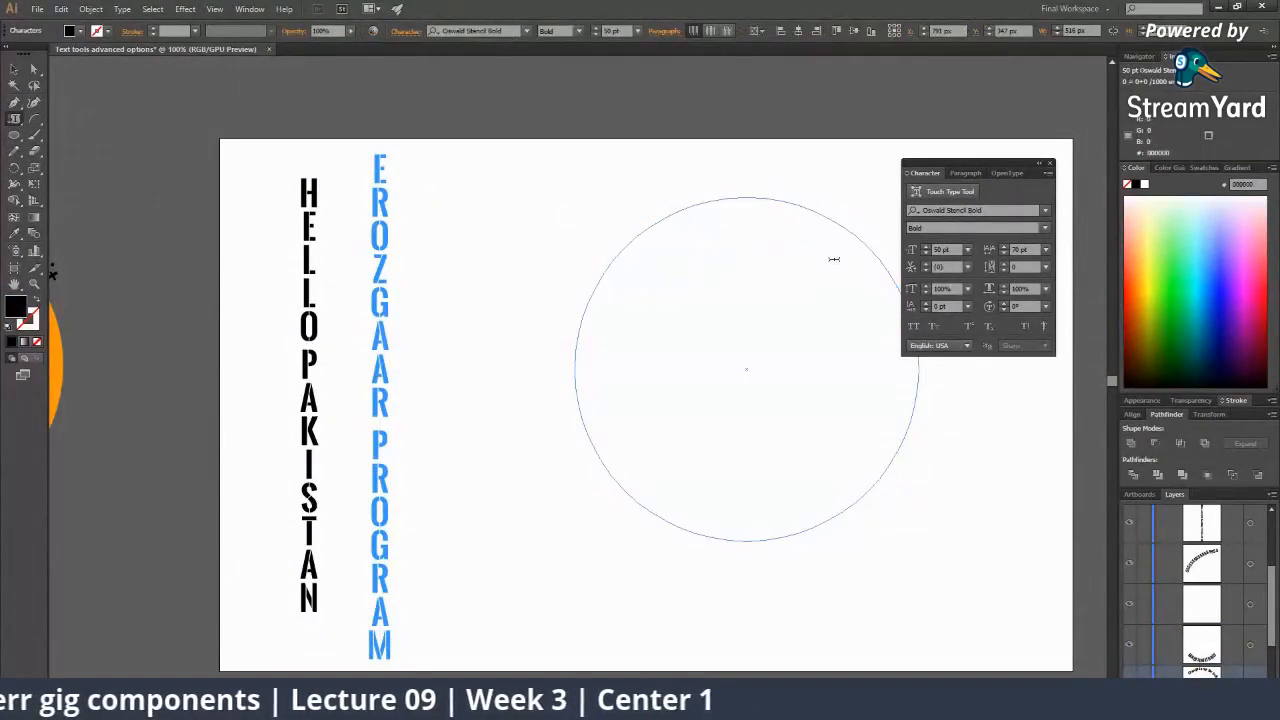
type("SSSSSSSSSSSSSSSSSSSSSSSSSSSSSSSSSSSSSSSSSSSSSSSSSSSSSSSSSSSSSSSSSSSSSSSS")
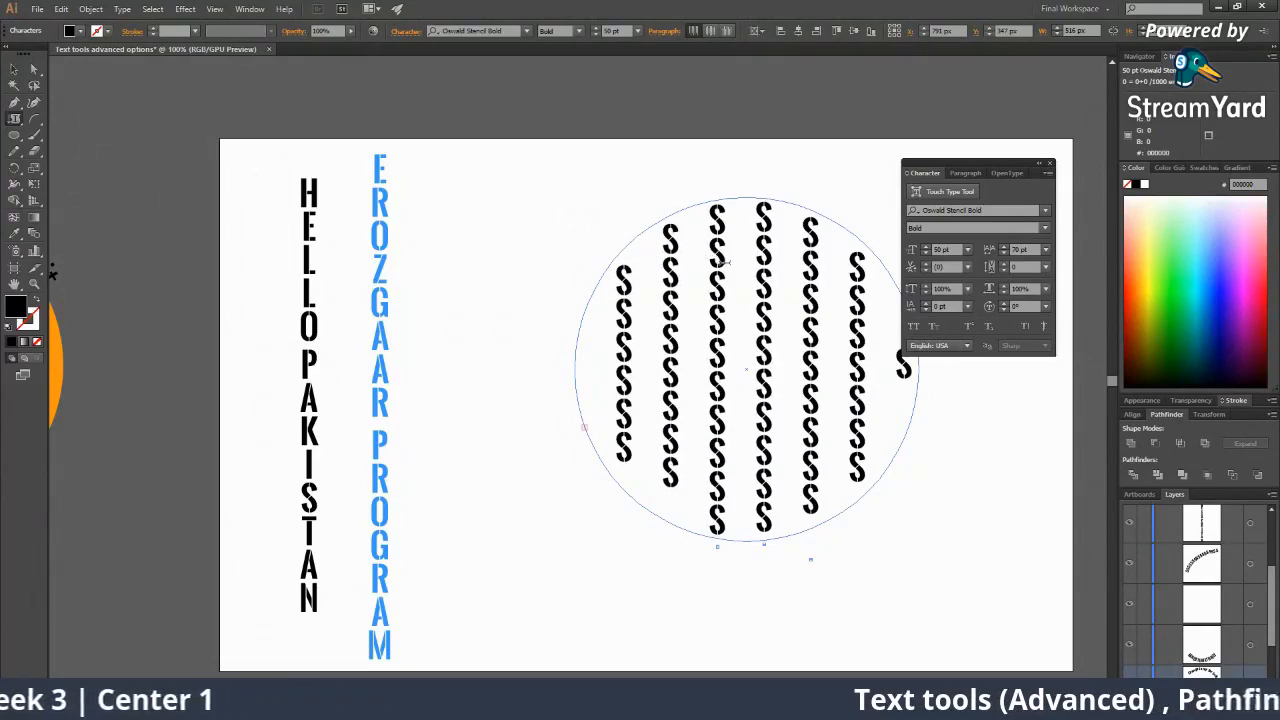
key("BackSpace")
key("BackSpace")
key("BackSpace")
key("BackSpace")
key("BackSpace")
key("BackSpace")
key("BackSpace")
key("BackSpace")
key("BackSpace")
key("BackSpace")
key("BackSpace")
key("BackSpace")
key("BackSpace")
key("BackSpace")
key("BackSpace")
key("BackSpace")
key("BackSpace")
key("BackSpace")
key("BackSpace")
key("BackSpace")
key("BackSpace")
key("BackSpace")
key("BackSpace")
key("BackSpace")
key("BackSpace")
key("BackSpace")
key("BackSpace")
key("BackSpace")
key("BackSpace")
key("BackSpace")
key("BackSpace")
key("BackSpace")
key("BackSpace")
key("BackSpace")
key("BackSpace")
key("BackSpace")
key("BackSpace")
key("BackSpace")
key("BackSpace")
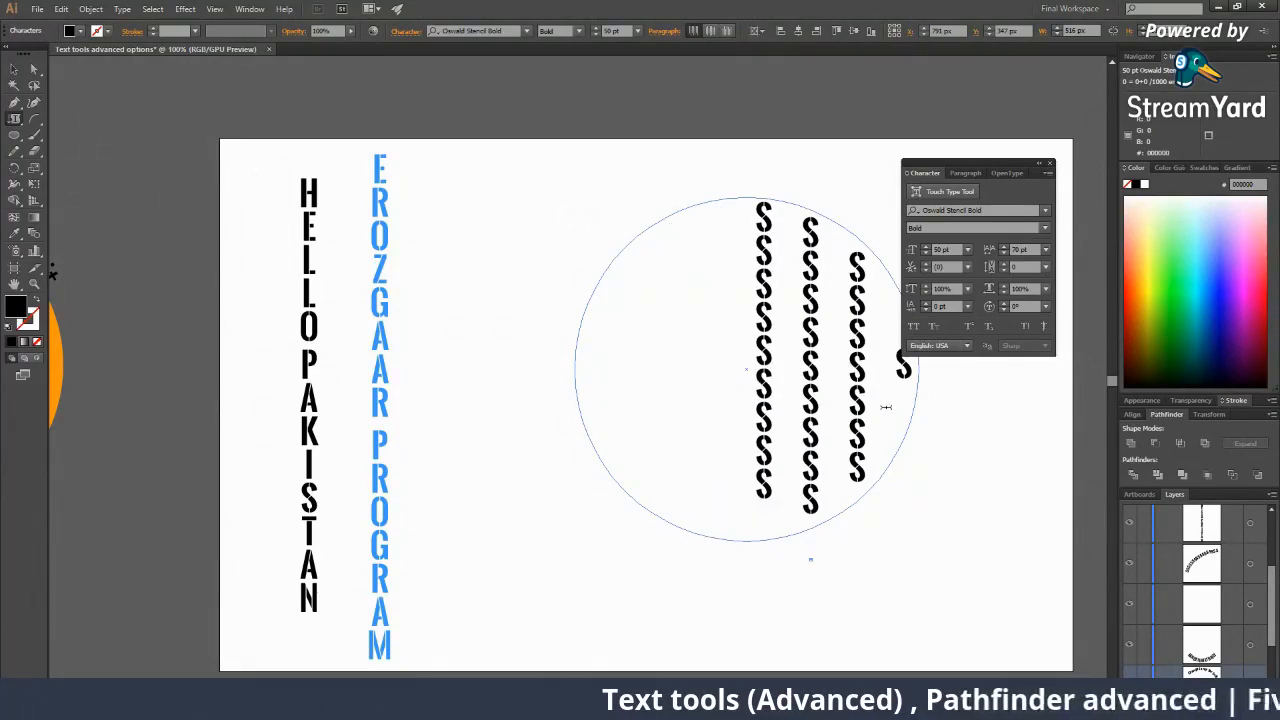
key("BackSpace")
key("BackSpace")
key("BackSpace")
key("BackSpace")
key("BackSpace")
key("BackSpace")
key("BackSpace")
key("BackSpace")
key("BackSpace")
key("BackSpace")
key("BackSpace")
key("BackSpace")
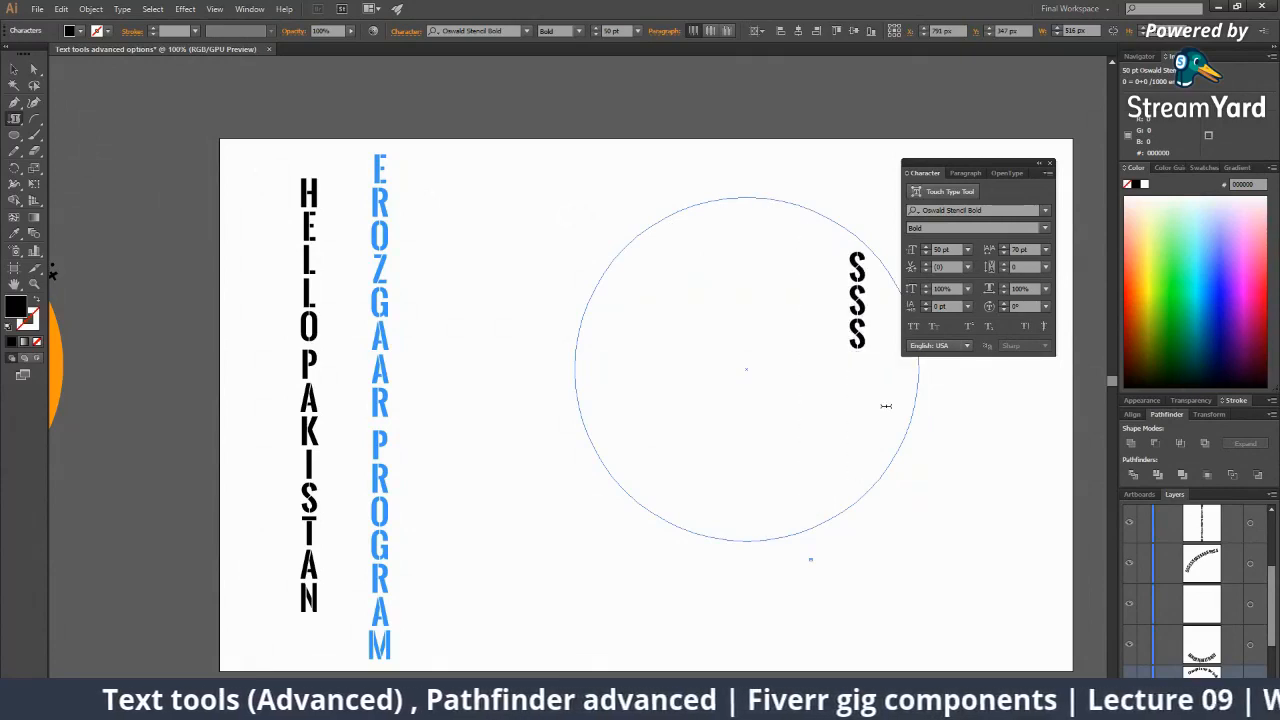
key("BackSpace")
key("BackSpace")
key("BackSpace")
Type 'HELLO, I AM A STUDENT OF GRAPHIC DESIGN AT EROZGA' into the circle.
type("HELL")
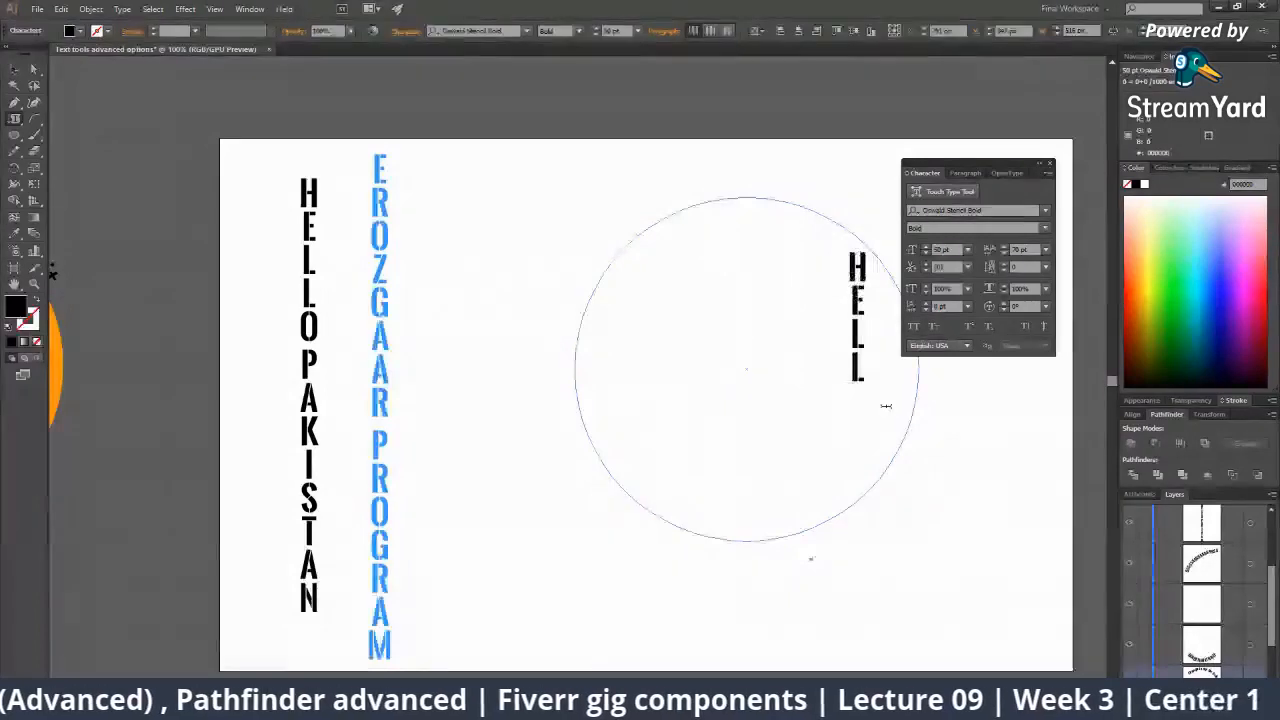
type("O,")
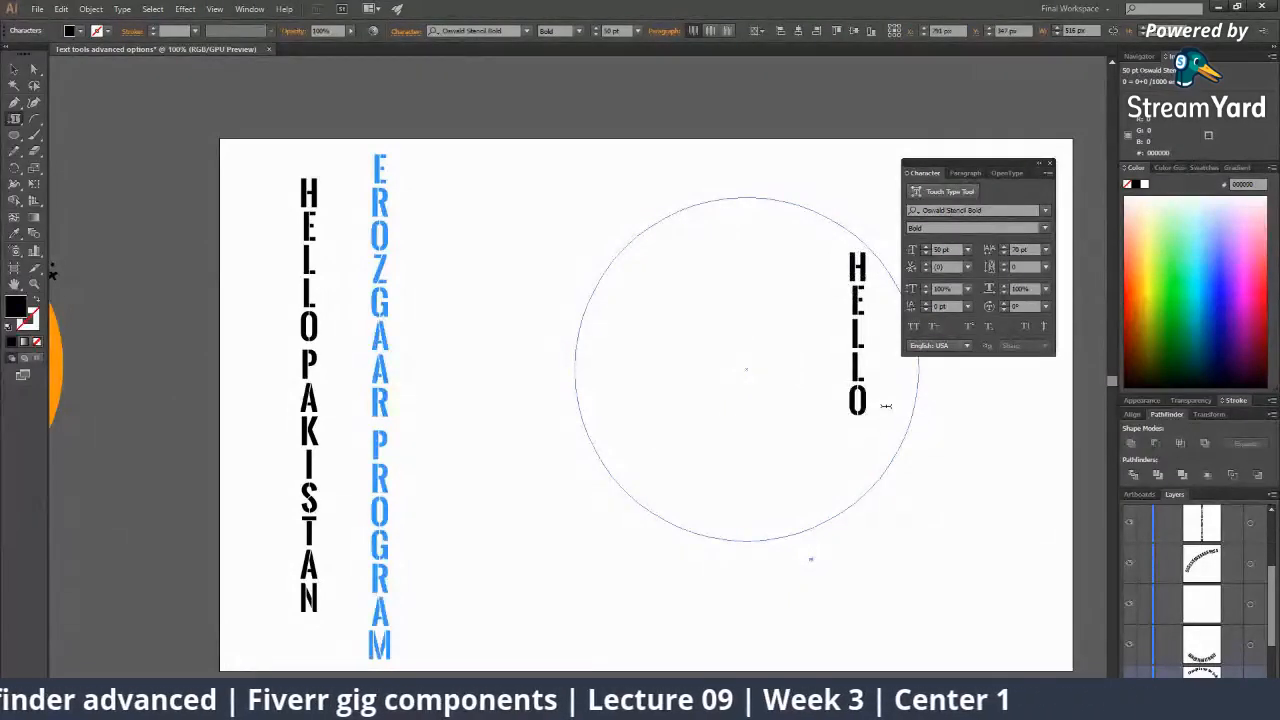
type(" I AM")
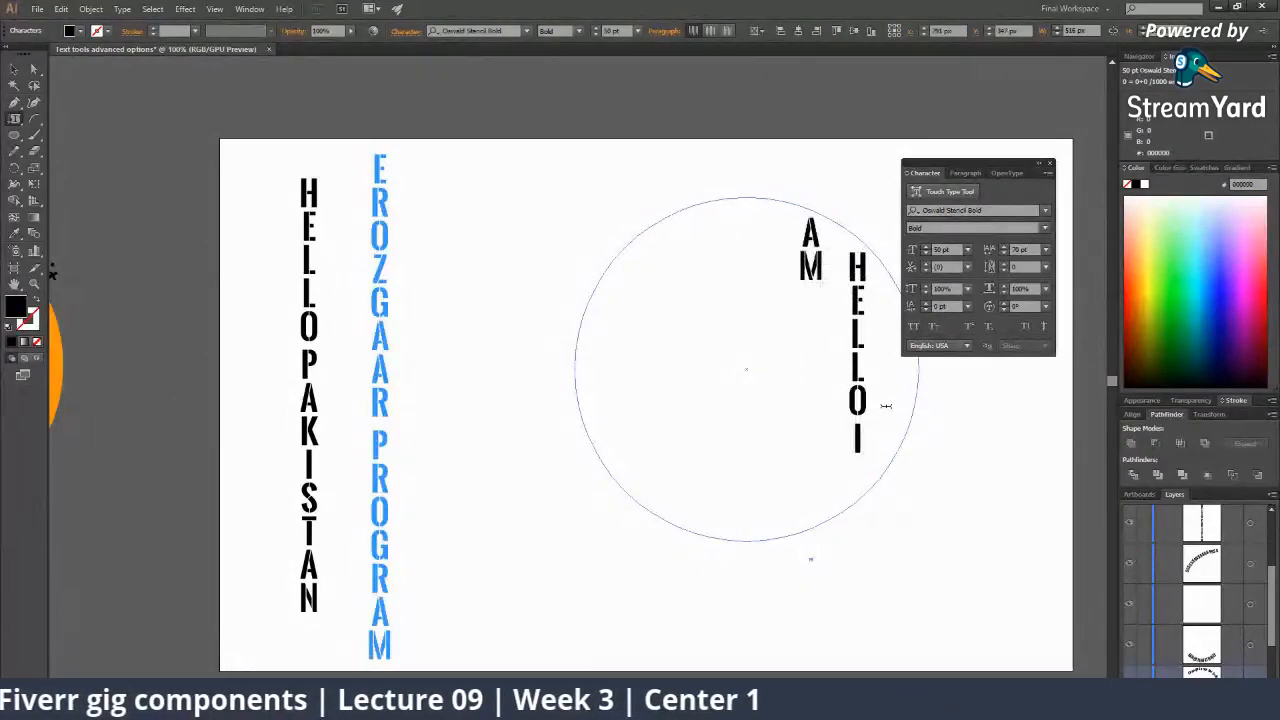
type(" A STUDENT")
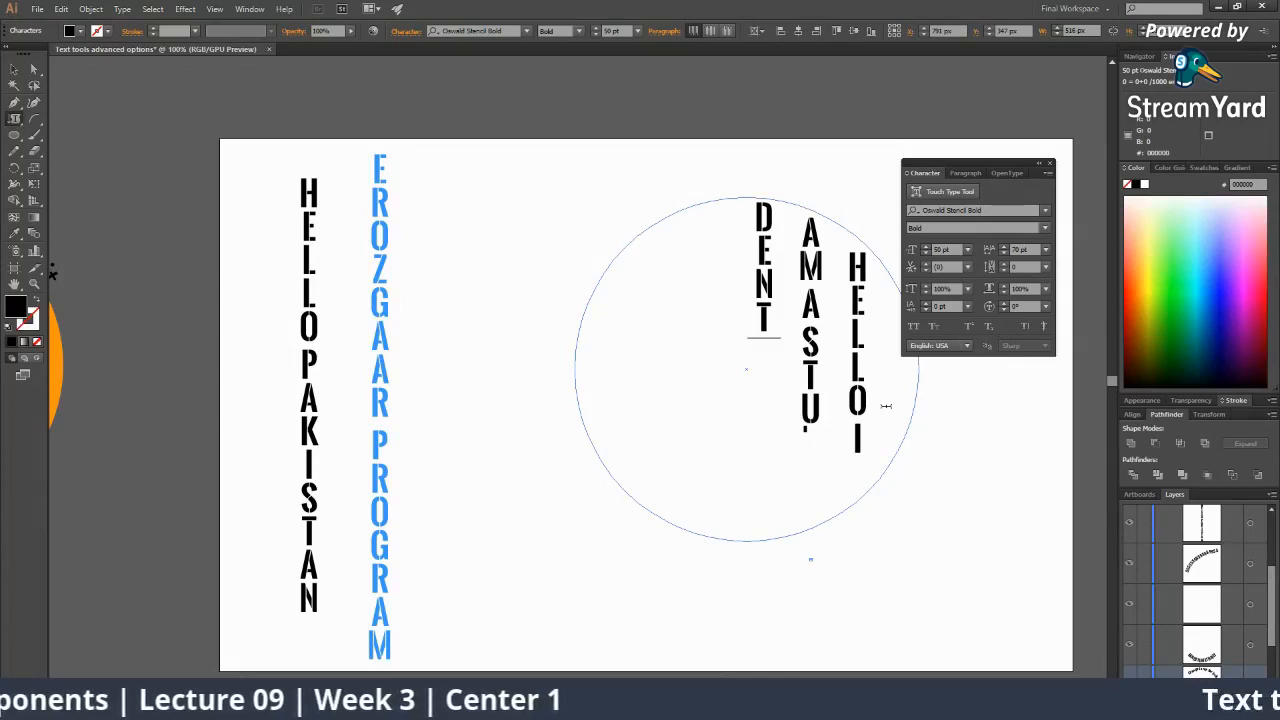
type("OF GRAPGI")
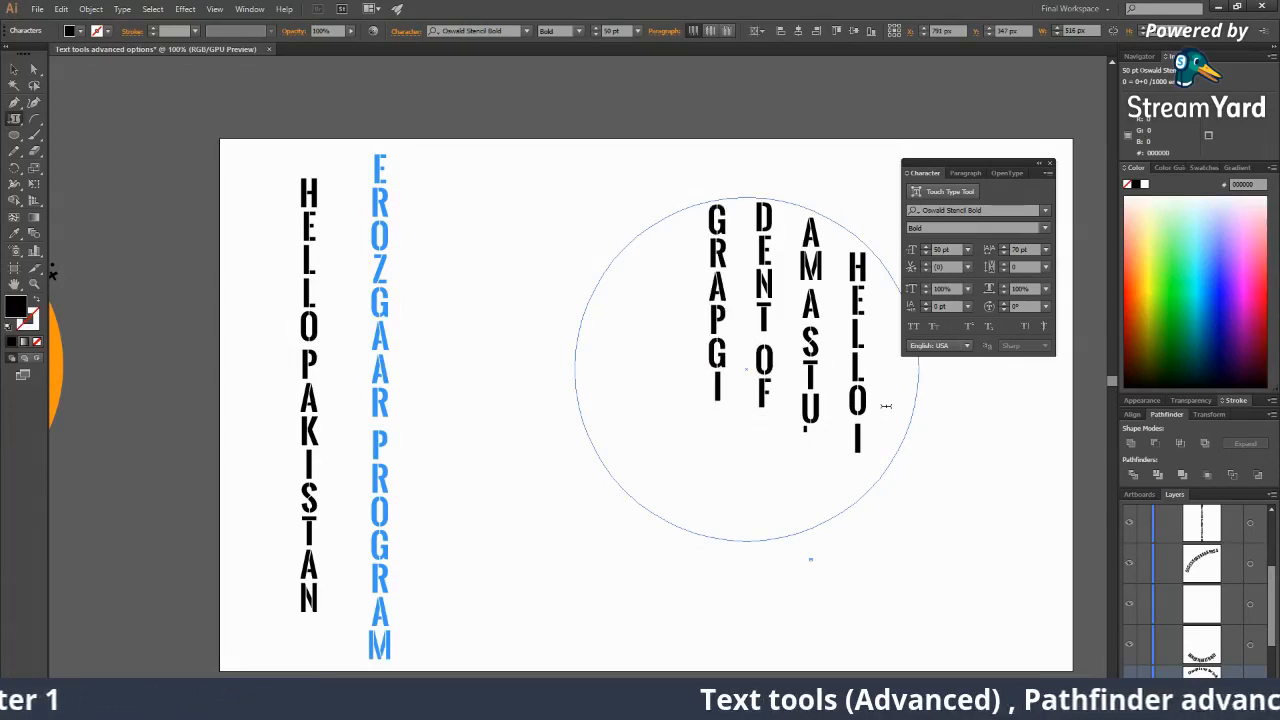
key("BackSpace")
key("BackSpace")
type("HICD")
type("ESIGNAT")
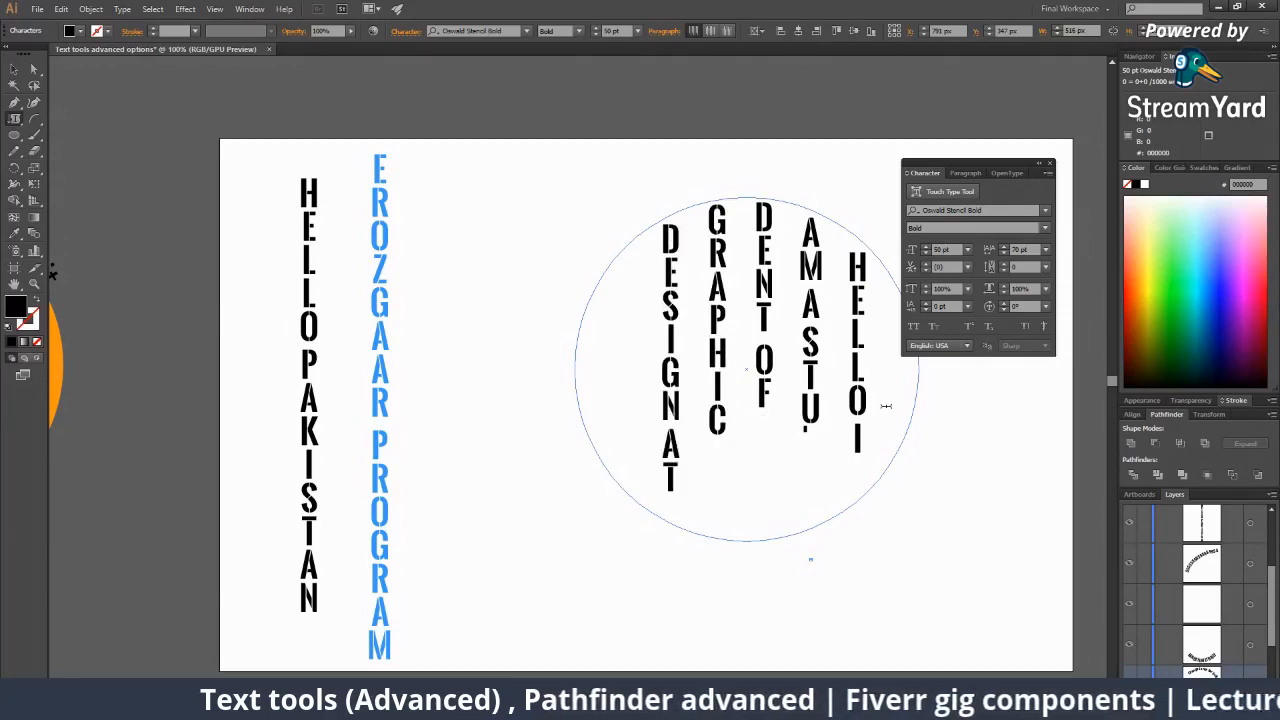
type(" EROZGA")
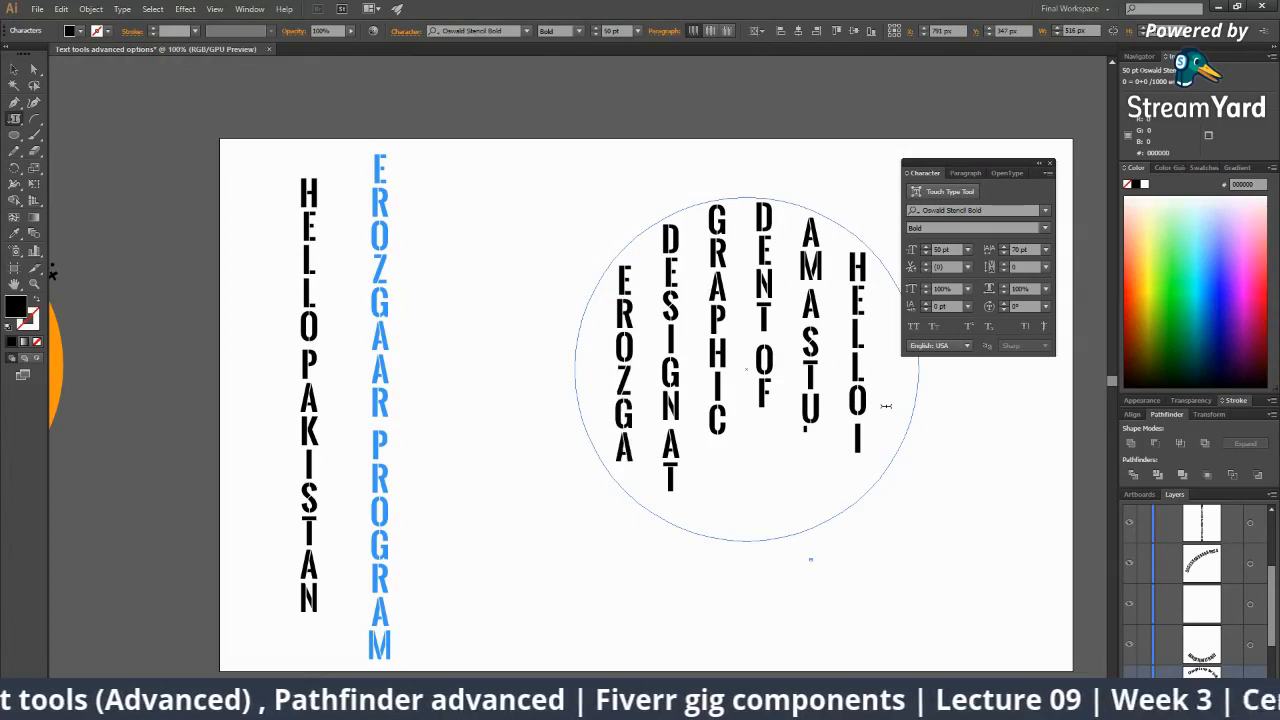
key("BackSpace")
key("BackSpace")
key("BackSpace")
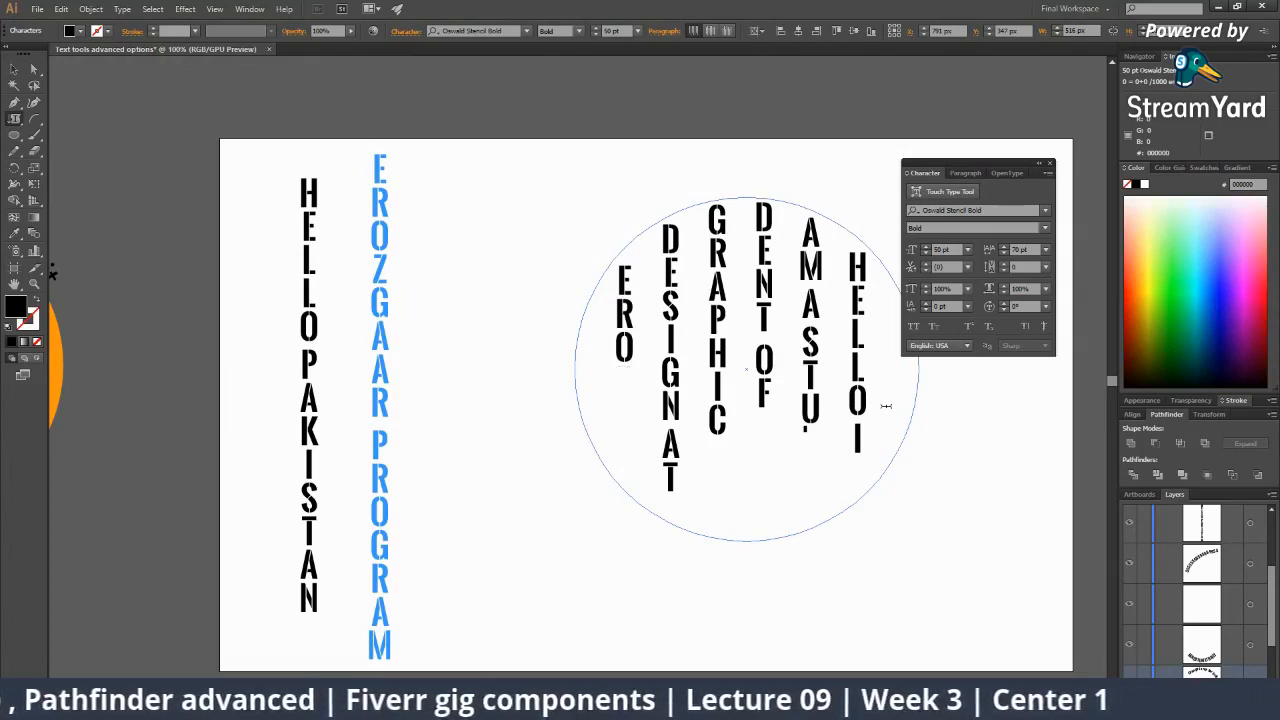
type("ZGA")
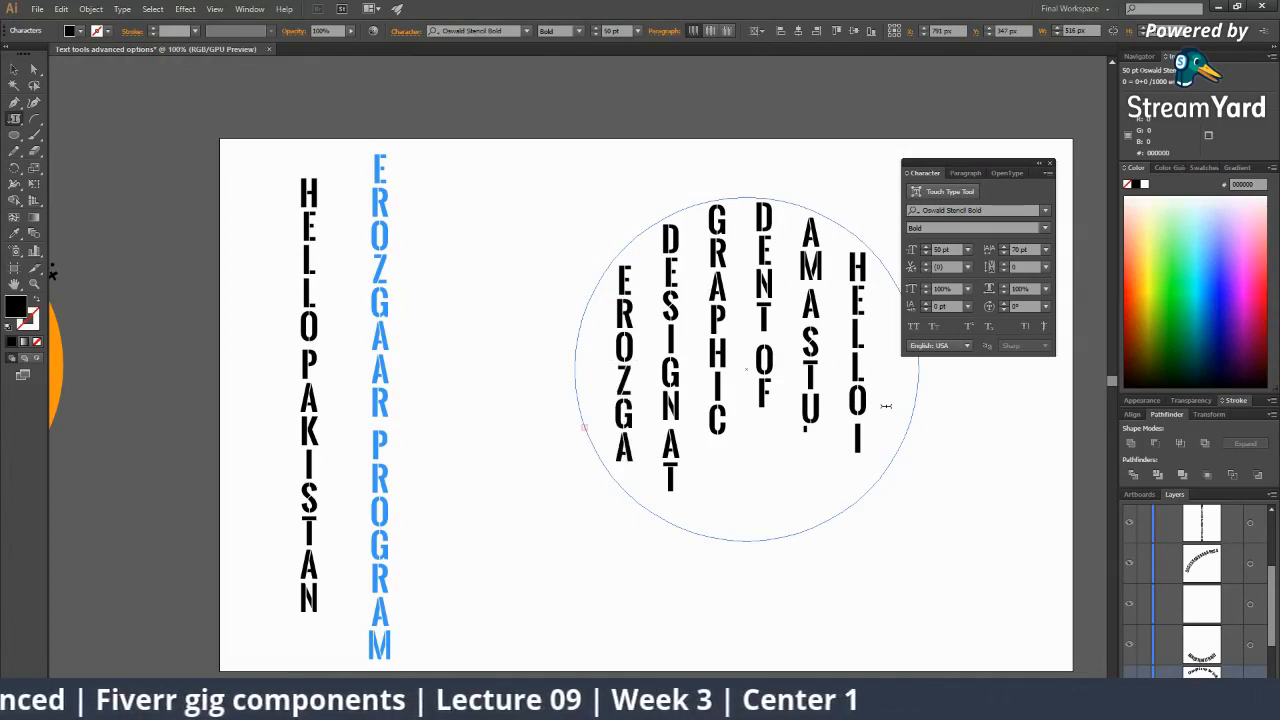
Change the circular word block's font to Palatino Linotype.
left_click(14, 68)
left_click(691, 361)
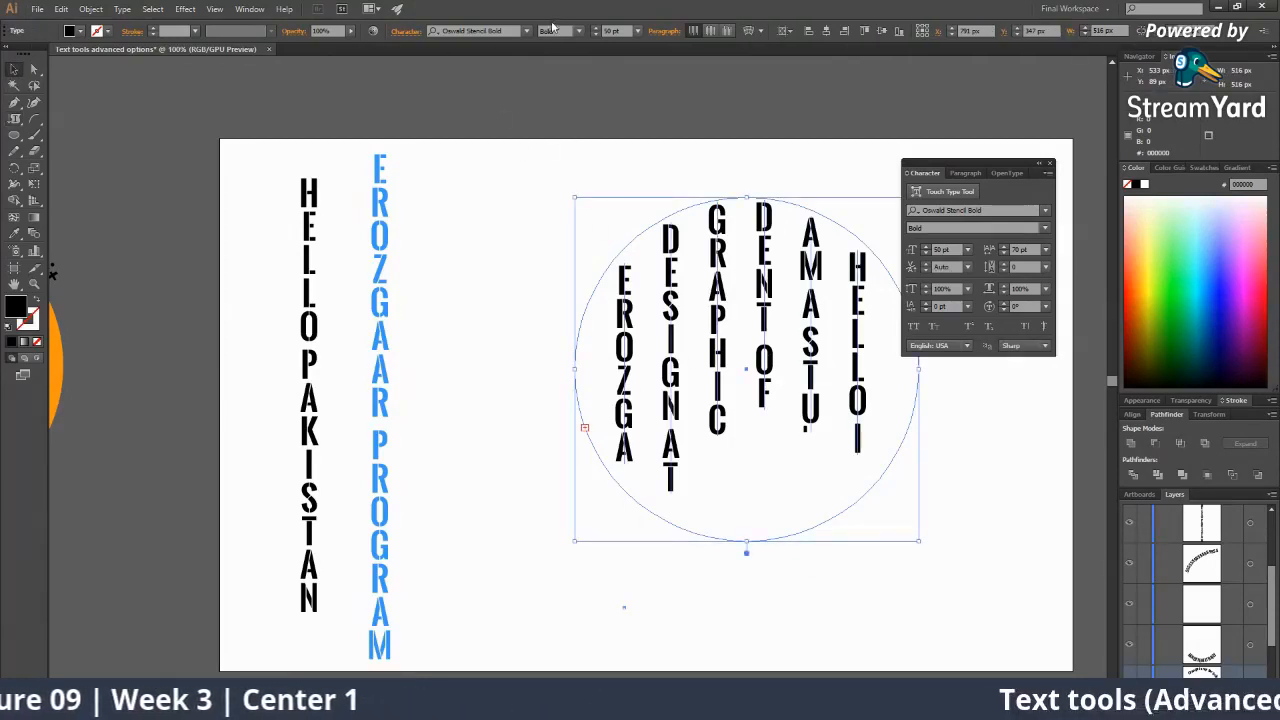
left_click(516, 32)
key("Down")
key("Down")
key("Down")
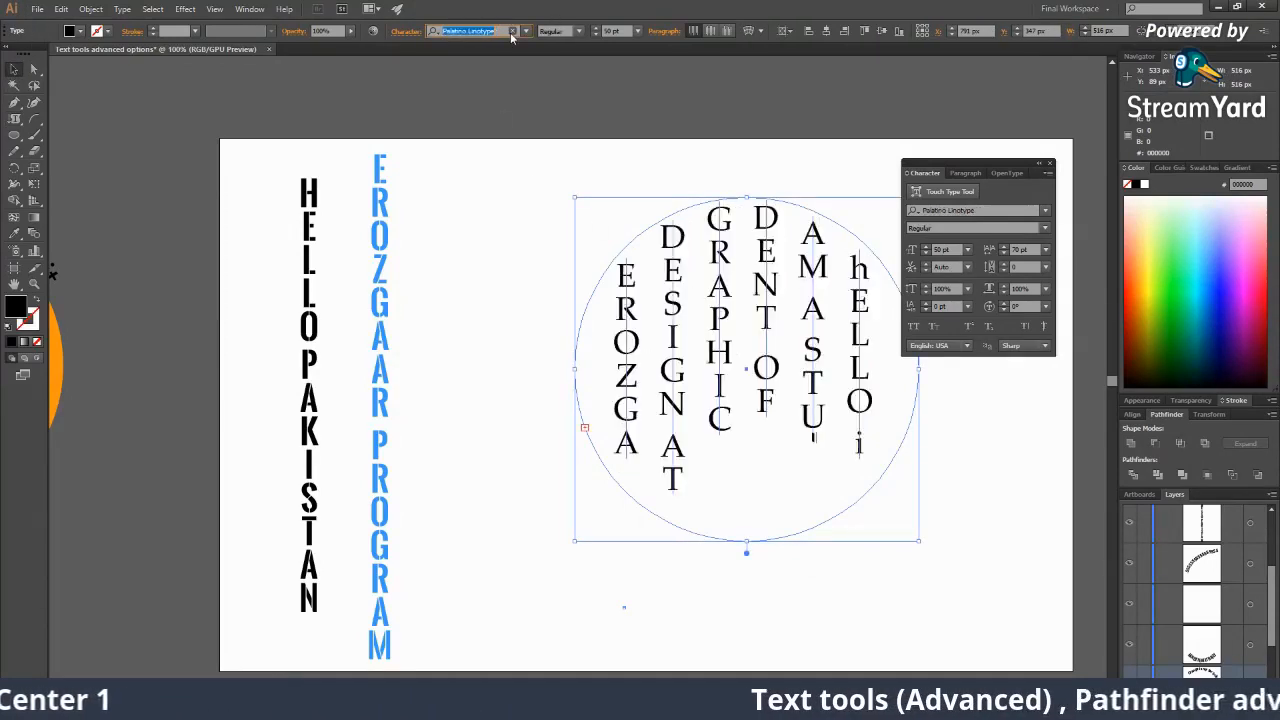
key("Up")
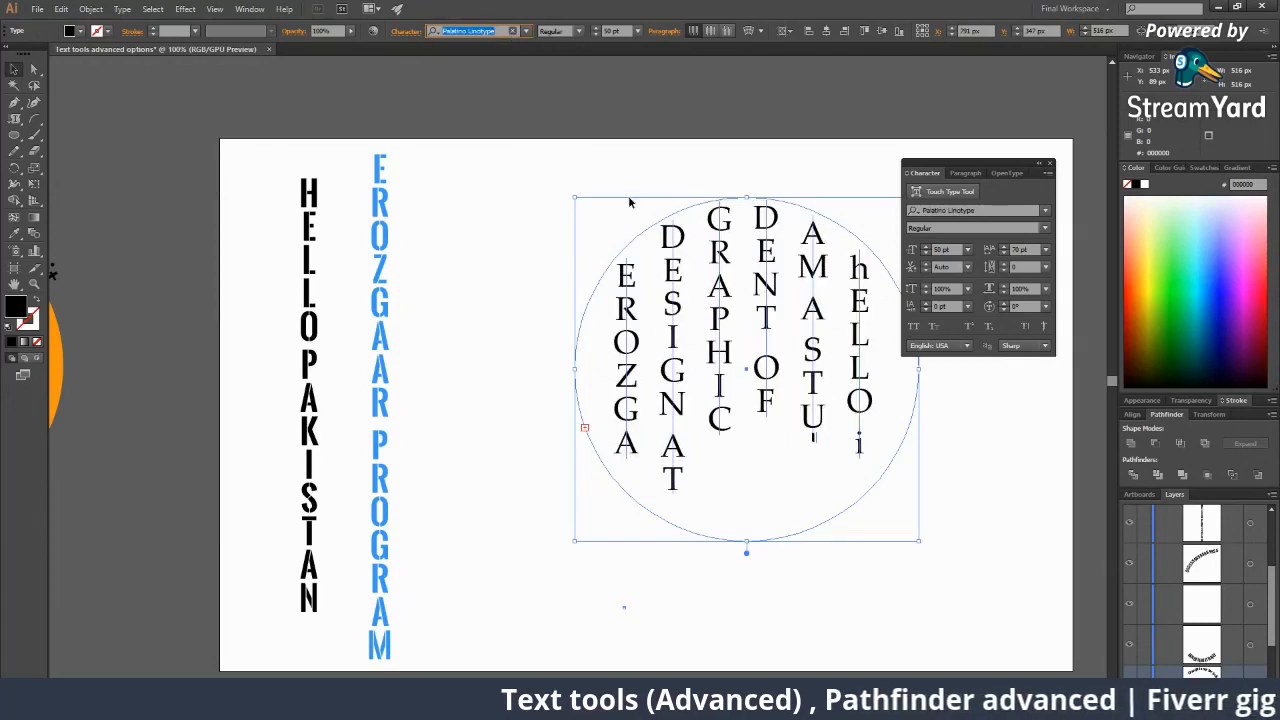
Drag the vertical word block up and to the left on the artboard.
left_click(942, 456)
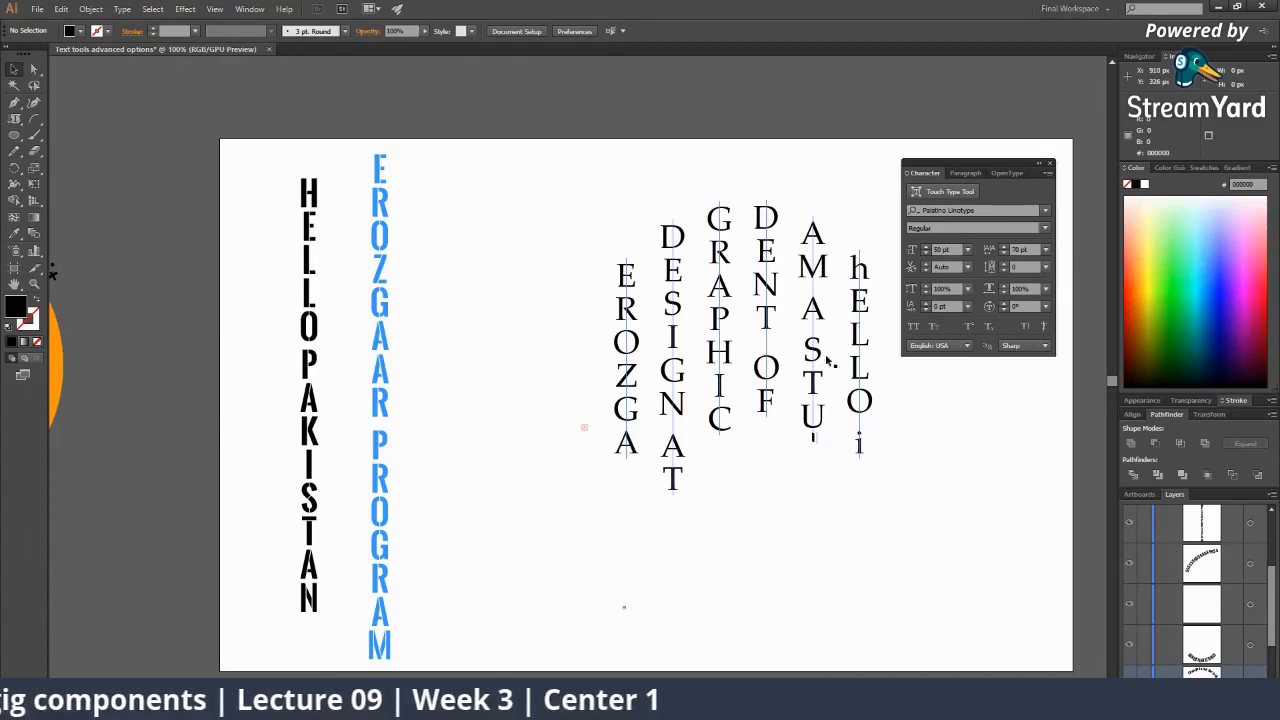
left_click_drag(735, 363, 648, 330)
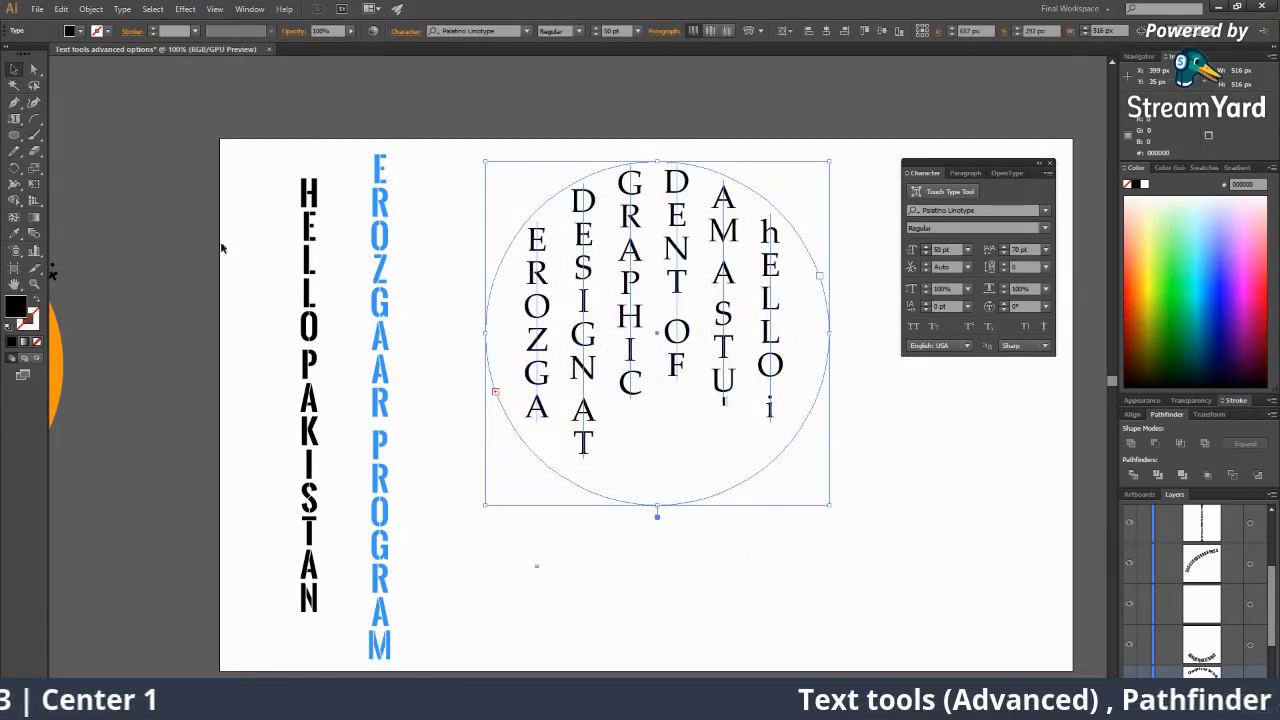
left_click_drag(831, 432, 724, 432)
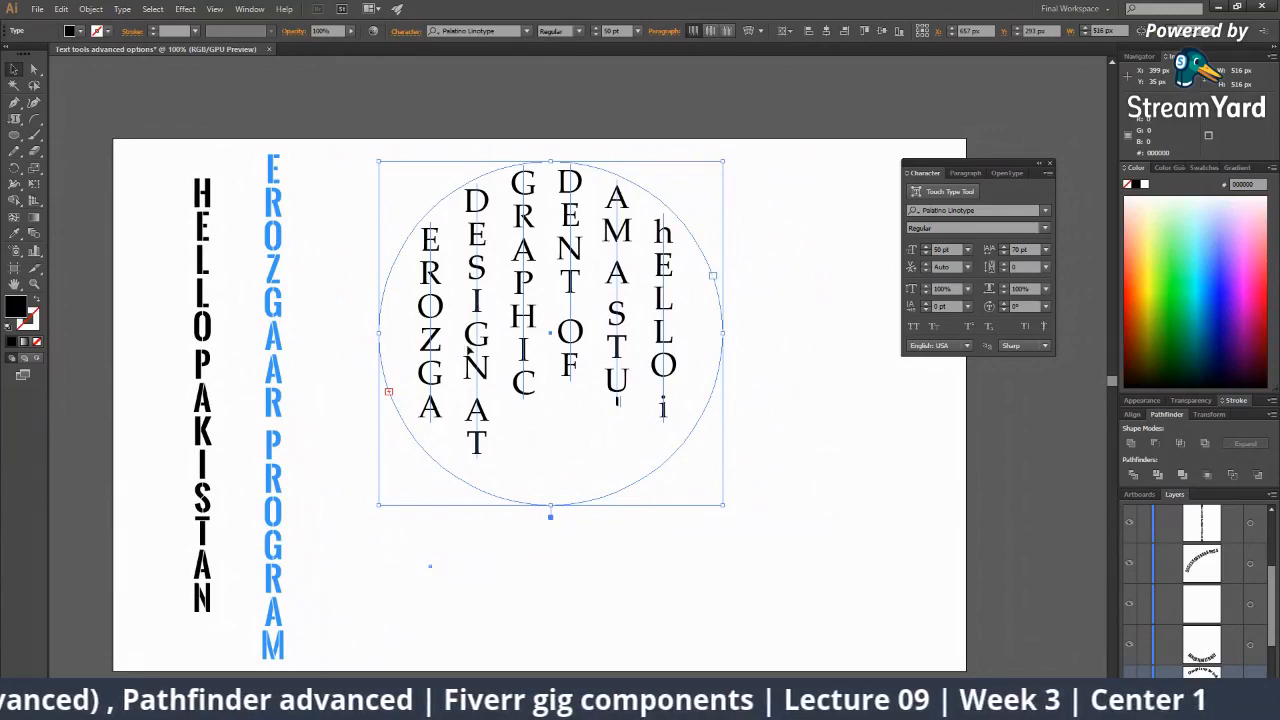
Drag the Palatino word block left so it sits beside the blue EROZGAAR PROGRAM column.
left_click(851, 475)
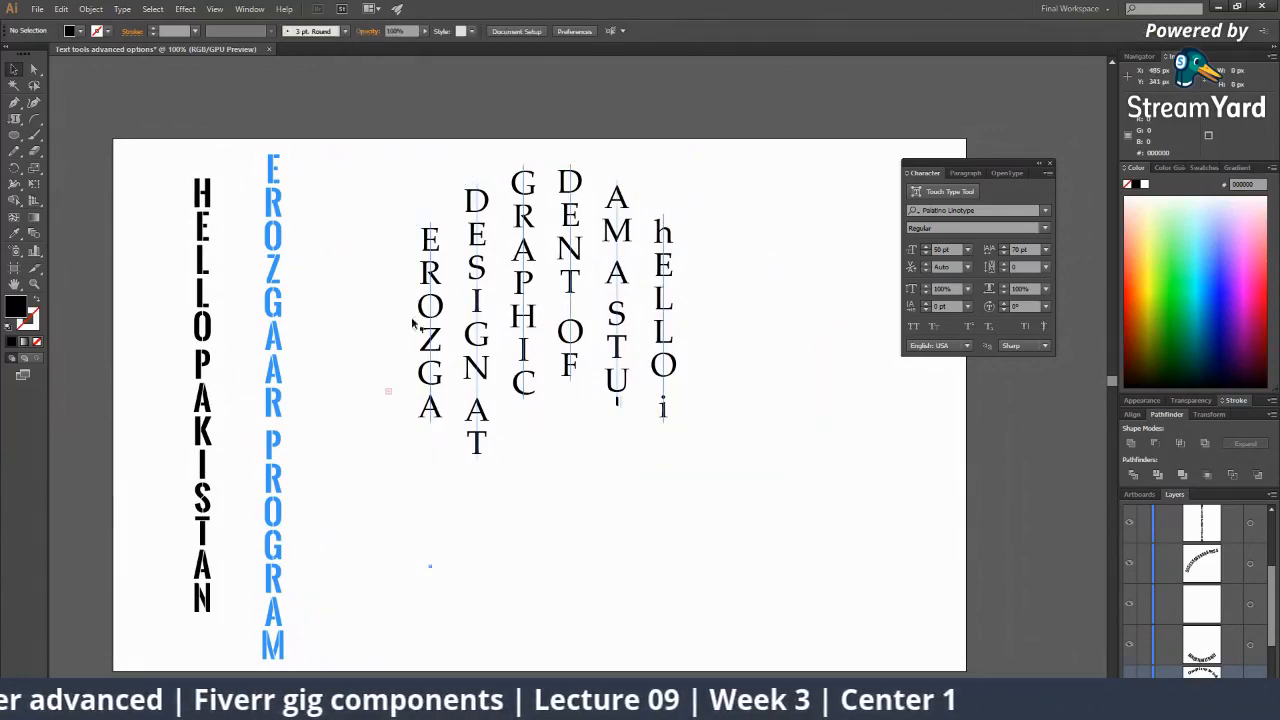
left_click(389, 287)
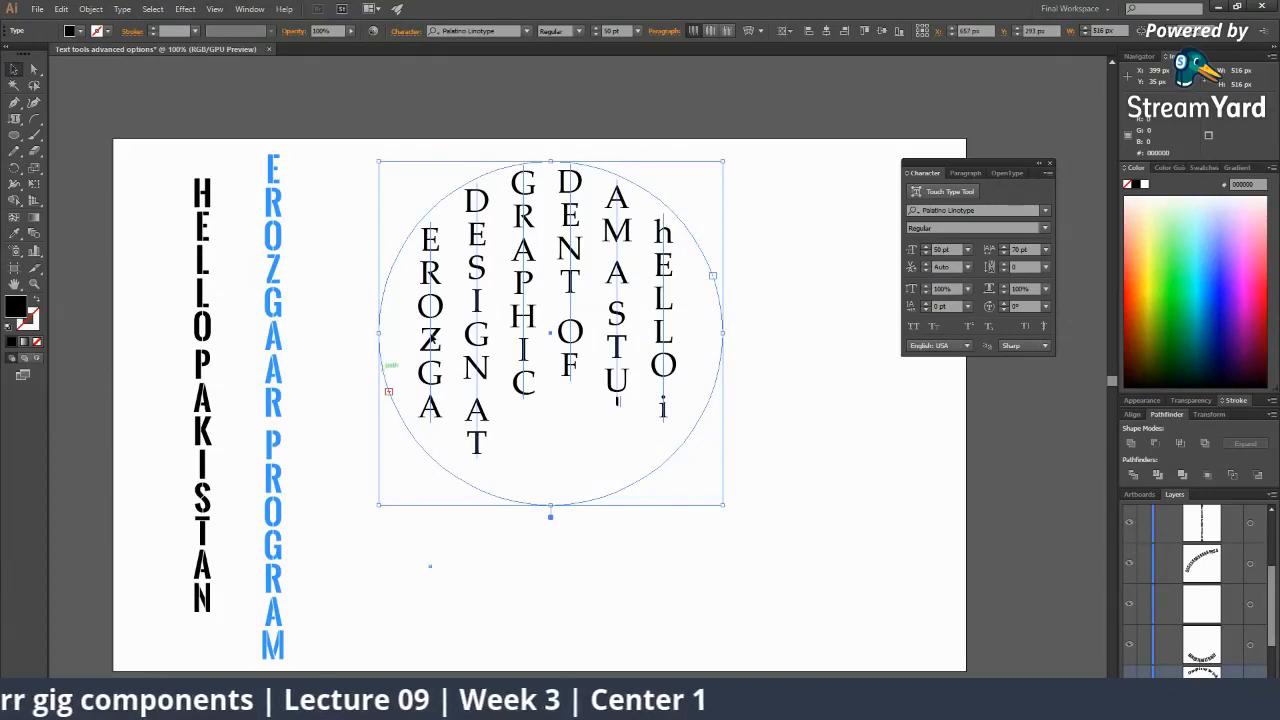
left_click_drag(522, 166, 471, 232)
left_click(643, 329)
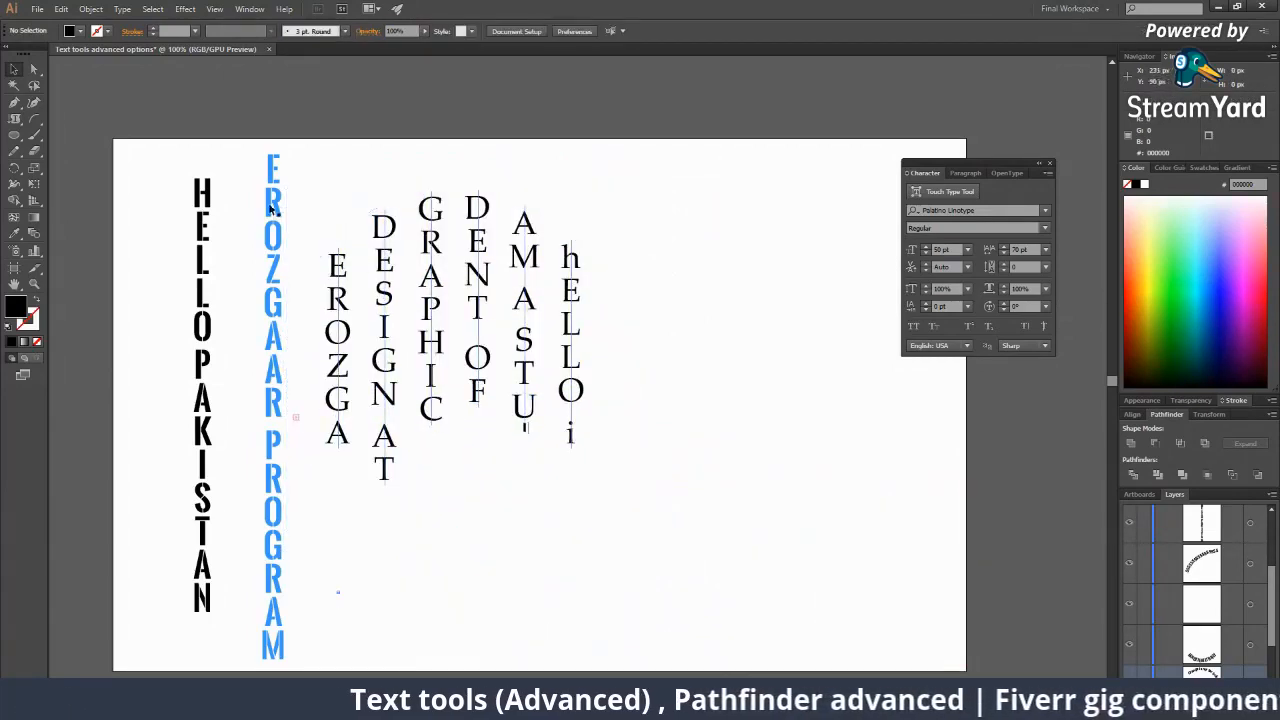
left_click(17, 122)
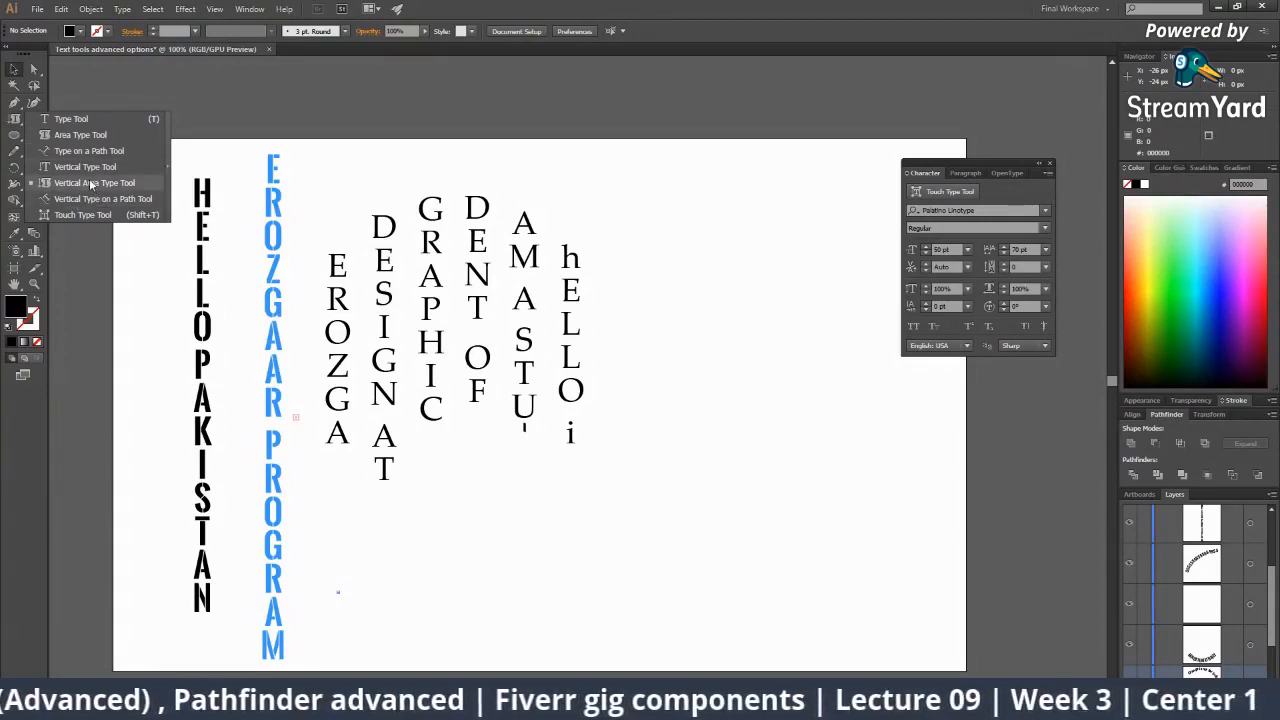
Draw a circle right of the word columns, nudge it left, and fill it green.
right_click(14, 104)
right_click(13, 135)
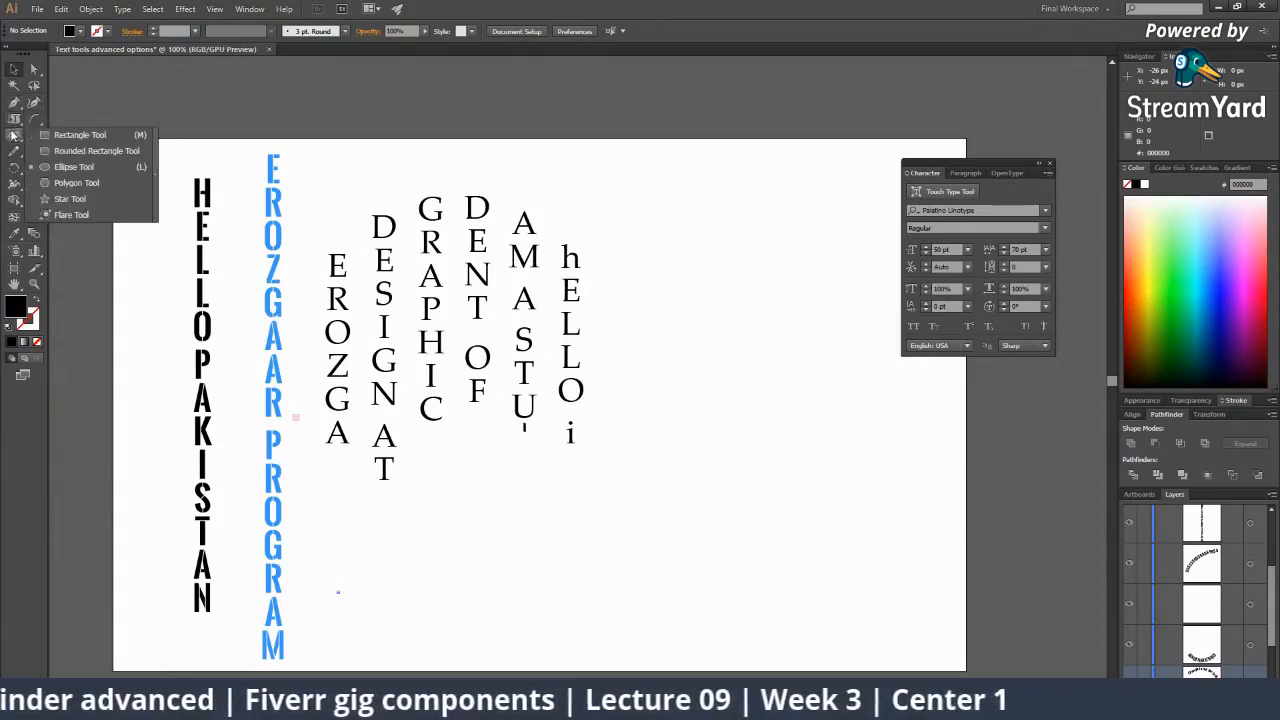
left_click(73, 166)
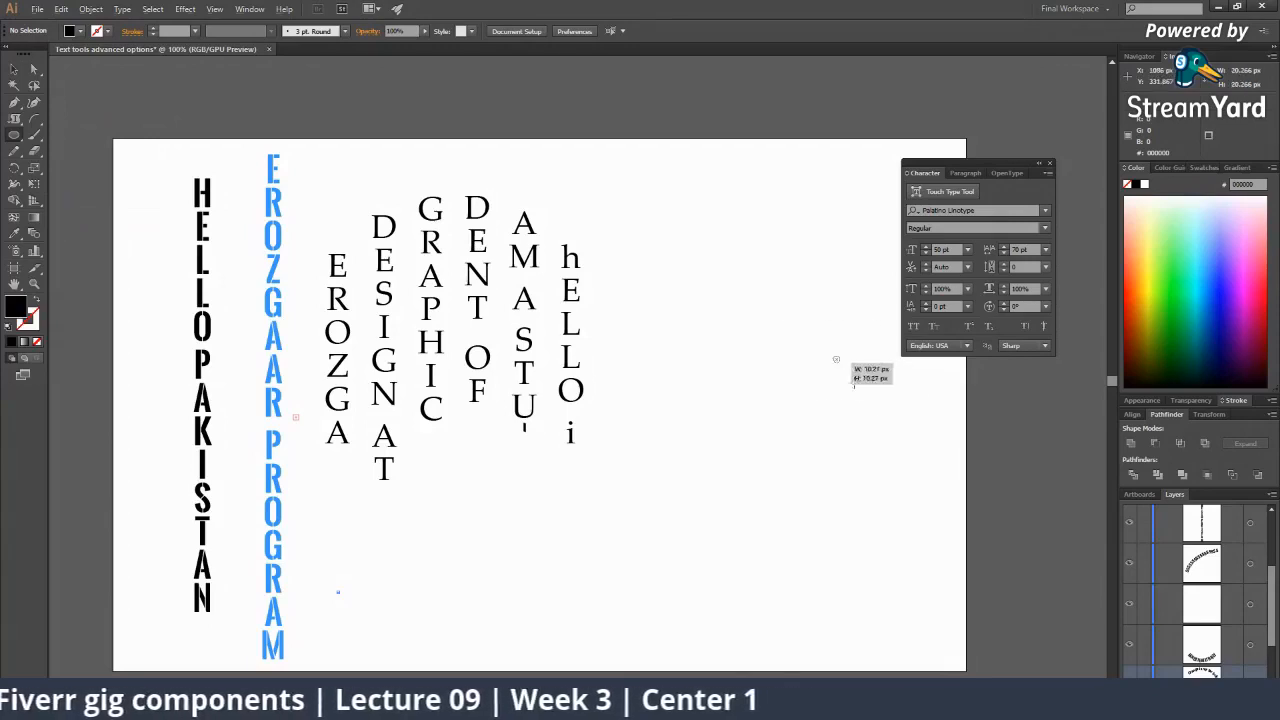
left_click_drag(840, 357, 940, 478)
key("v")
left_click_drag(903, 434, 829, 431)
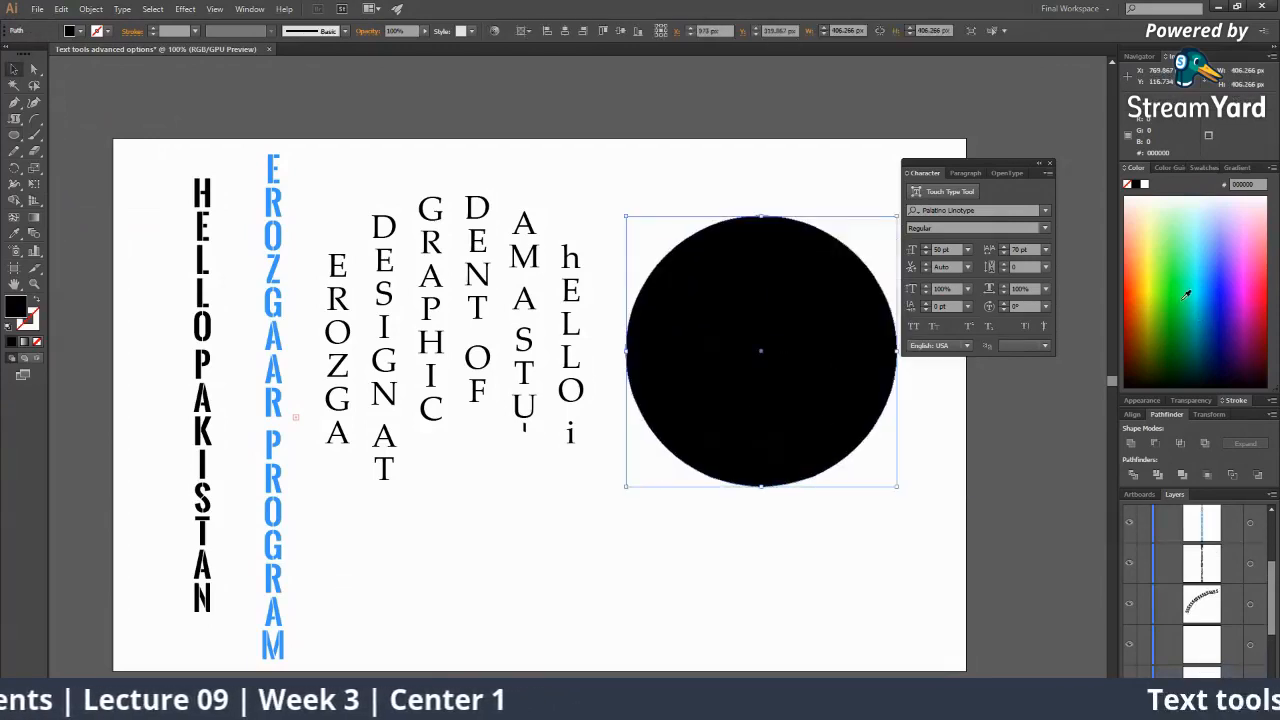
left_click(1187, 294)
right_click(14, 119)
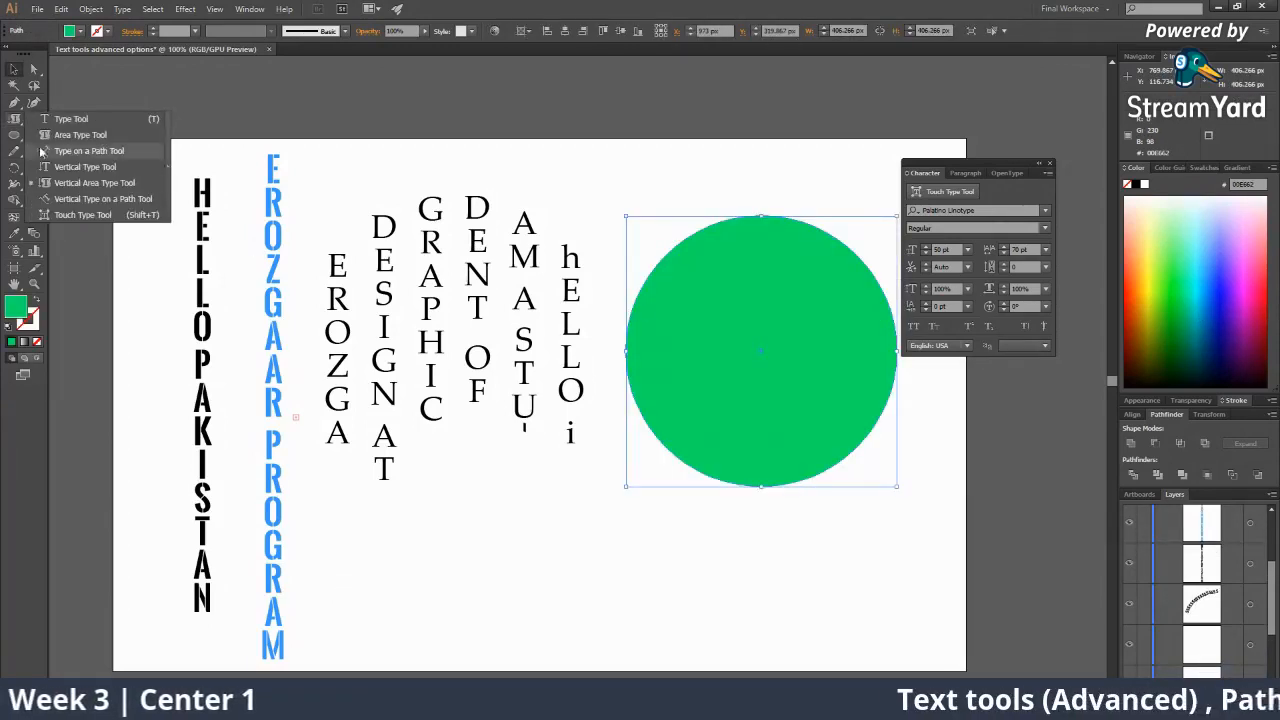
left_click(60, 199)
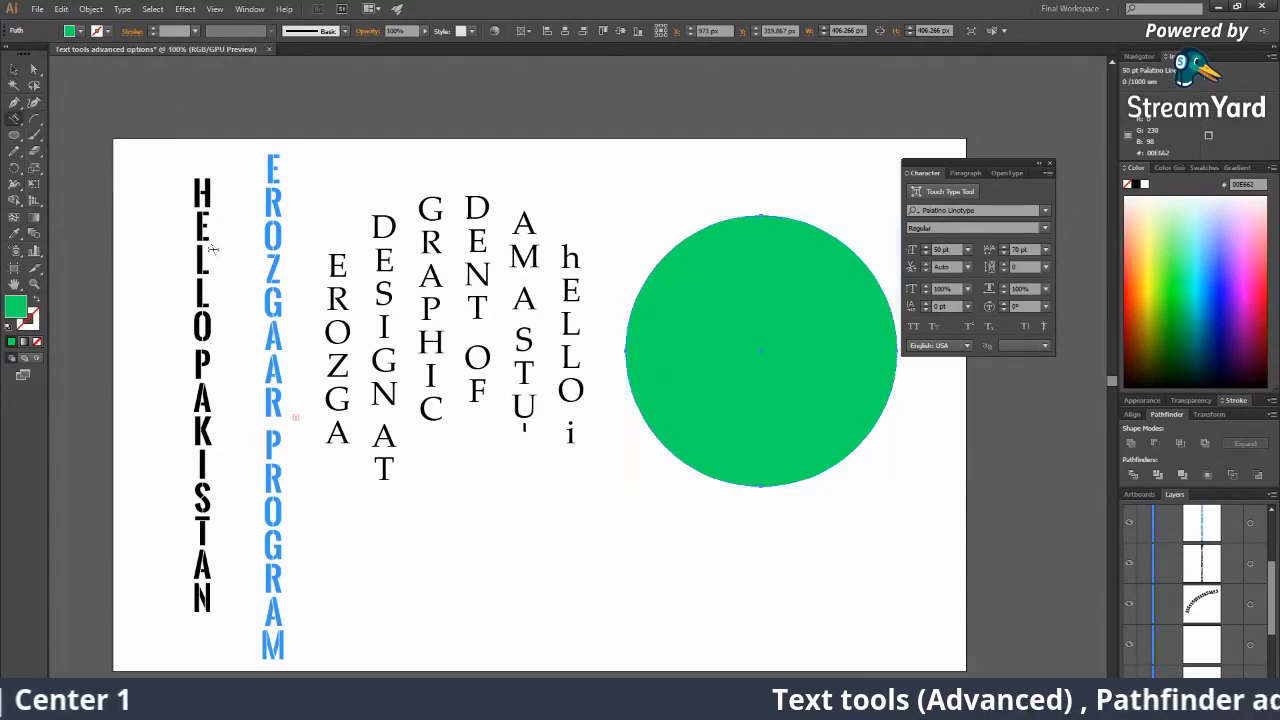
Start vertical text along the green circle's edge and clear the placeholder s characters.
left_click(673, 245)
type("s")
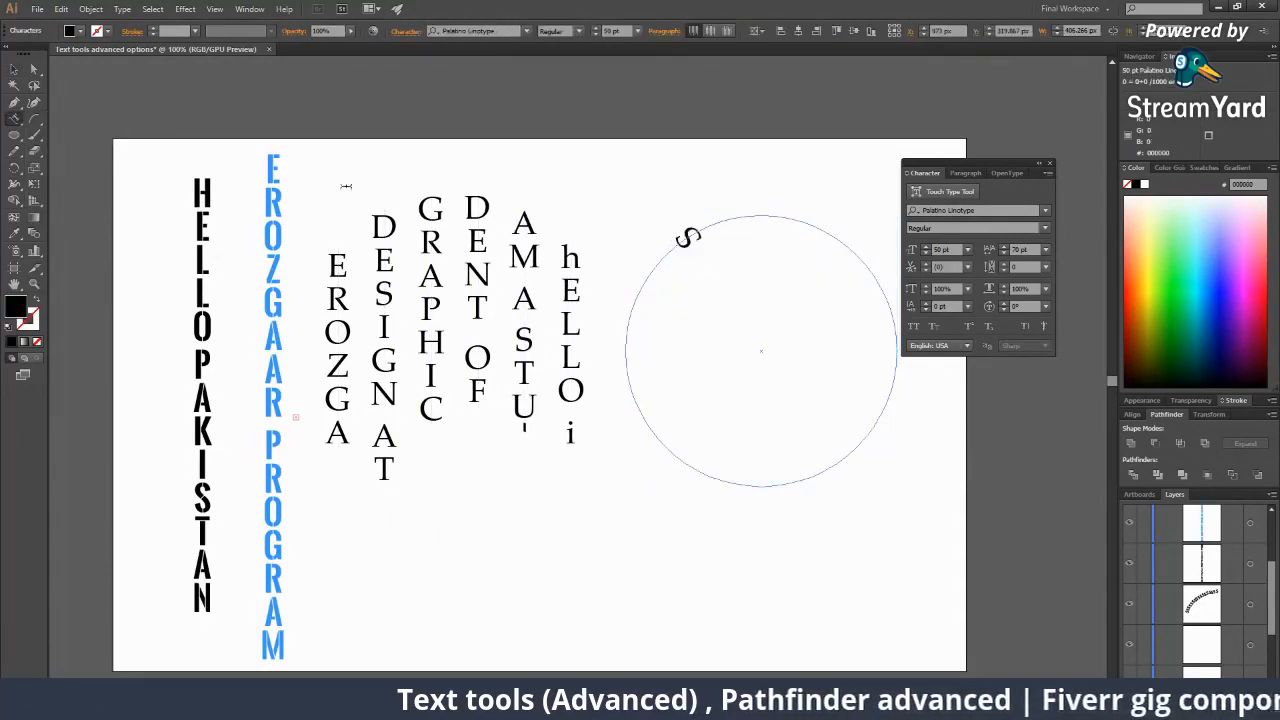
type("ssssssssssss")
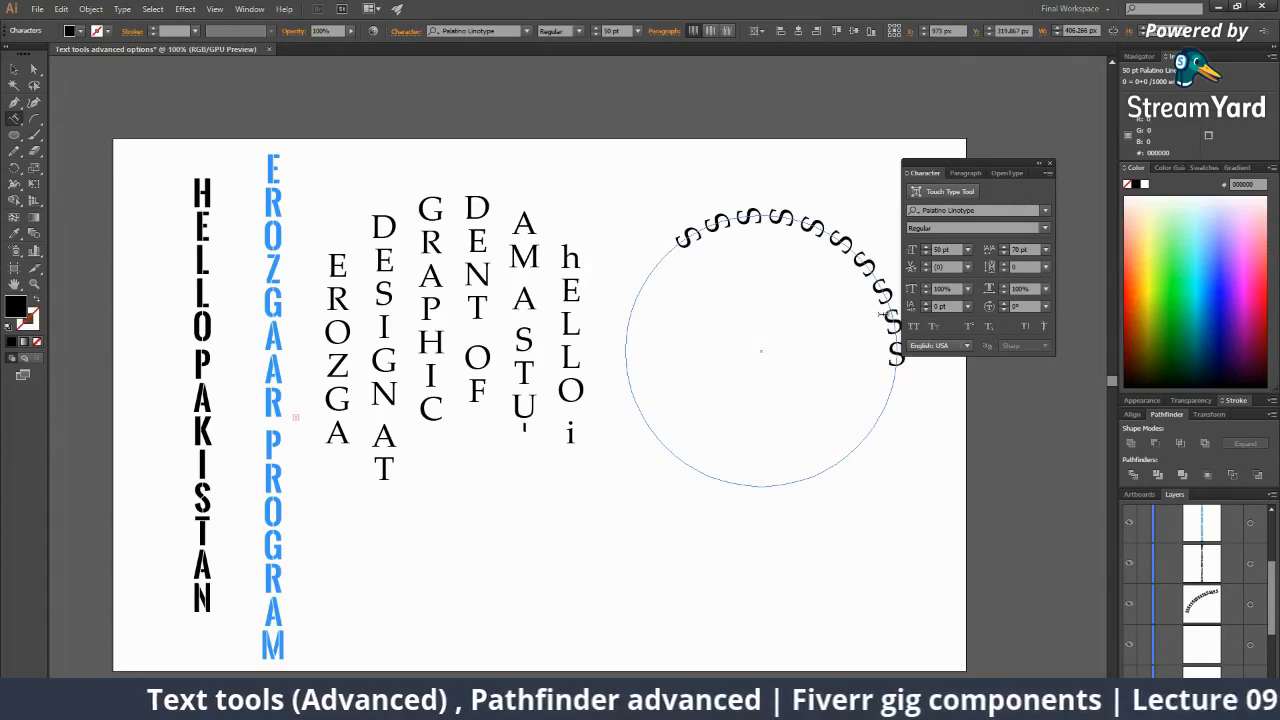
type("ssssssssss")
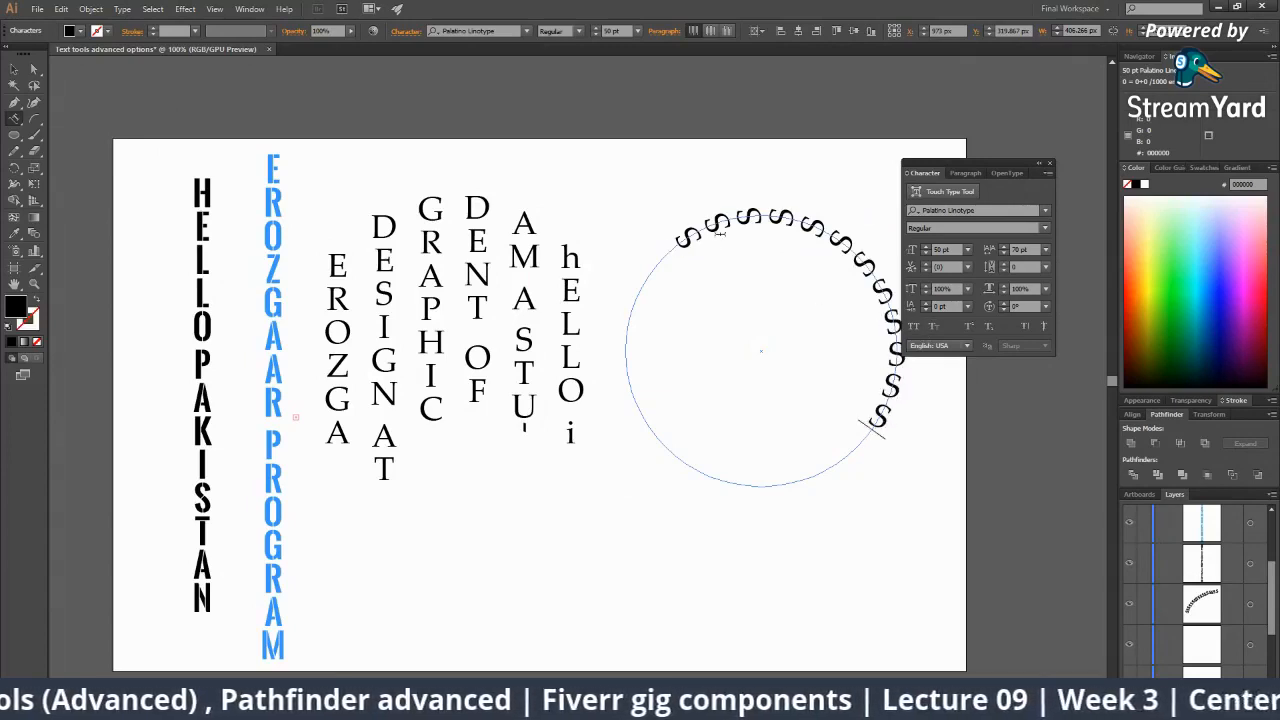
type("sssss")
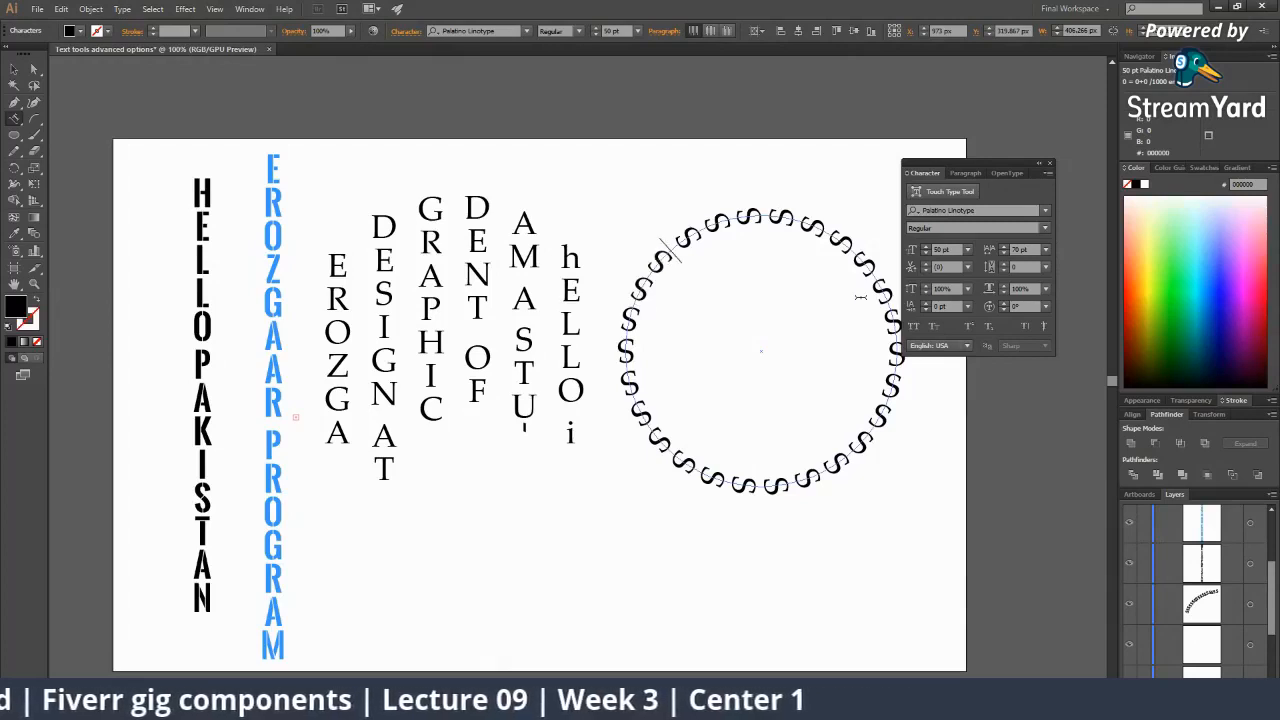
key("BackSpace")
key("BackSpace")
key("BackSpace")
key("BackSpace")
key("BackSpace")
key("BackSpace")
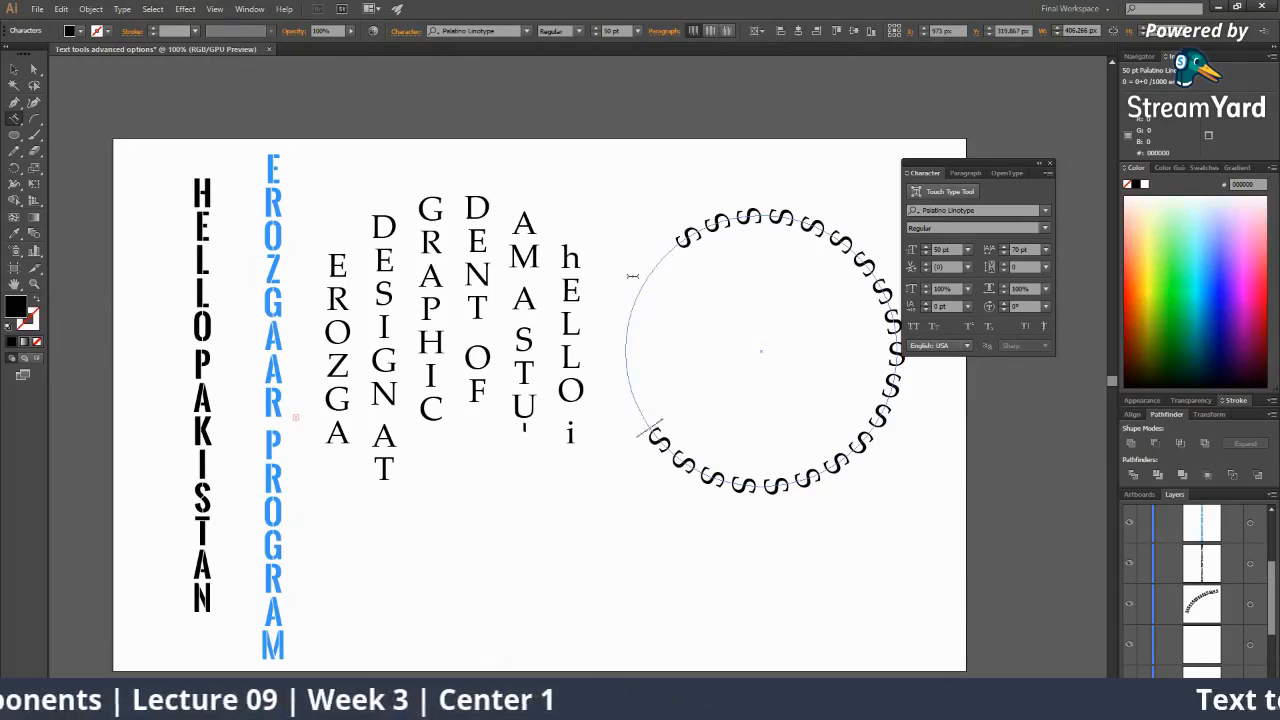
key("BackSpace")
key("BackSpace")
key("BackSpace")
key("BackSpace")
key("BackSpace")
key("BackSpace")
key("BackSpace")
key("BackSpace")
key("BackSpace")
key("BackSpace")
key("BackSpace")
key("BackSpace")
key("BackSpace")
key("BackSpace")
key("BackSpace")
key("BackSpace")
key("BackSpace")
key("BackSpace")
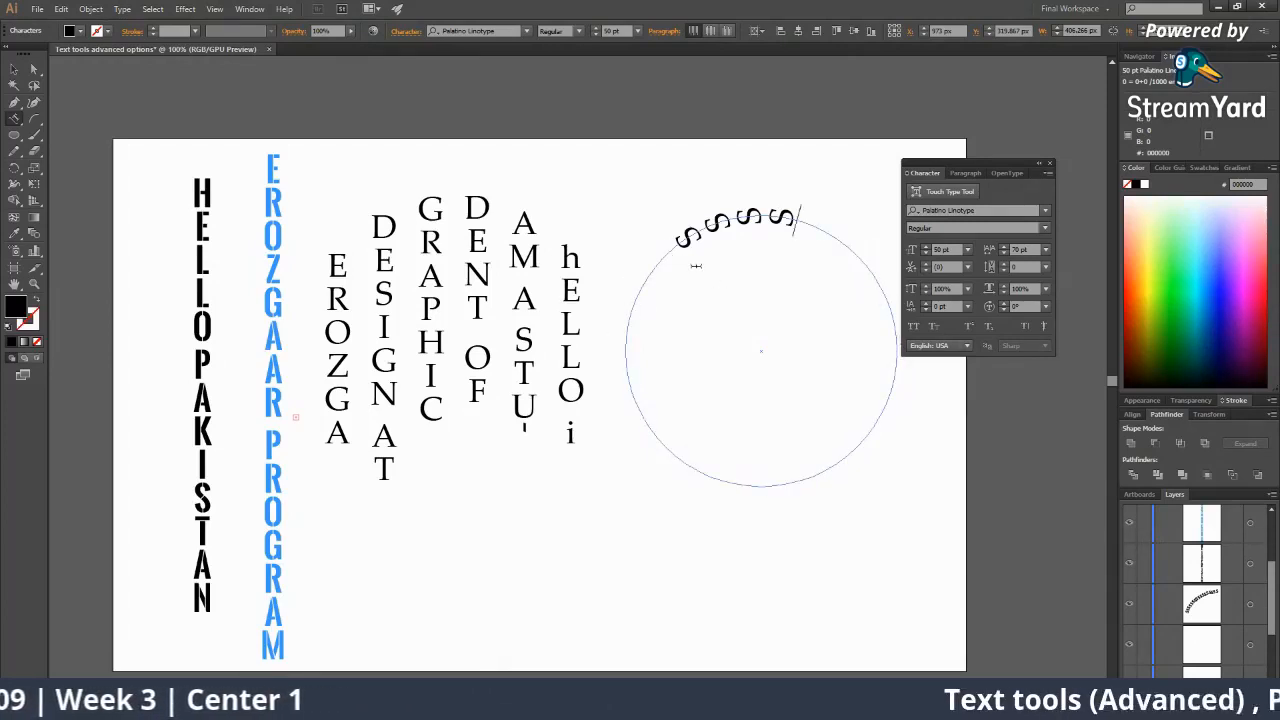
key("BackSpace")
key("BackSpace")
key("BackSpace")
key("BackSpace")
key("BackSpace")
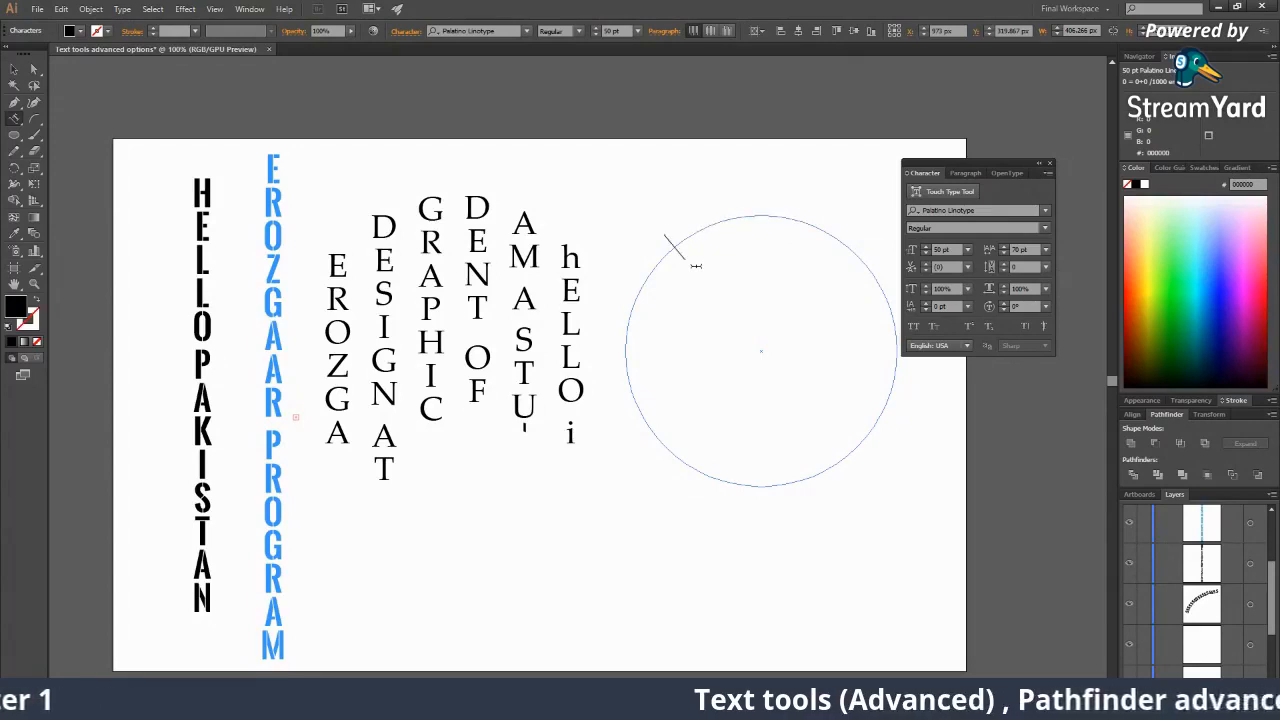
Type 'i Love nature and logo design' around the circle, fixing the typos.
type("i LOVE")
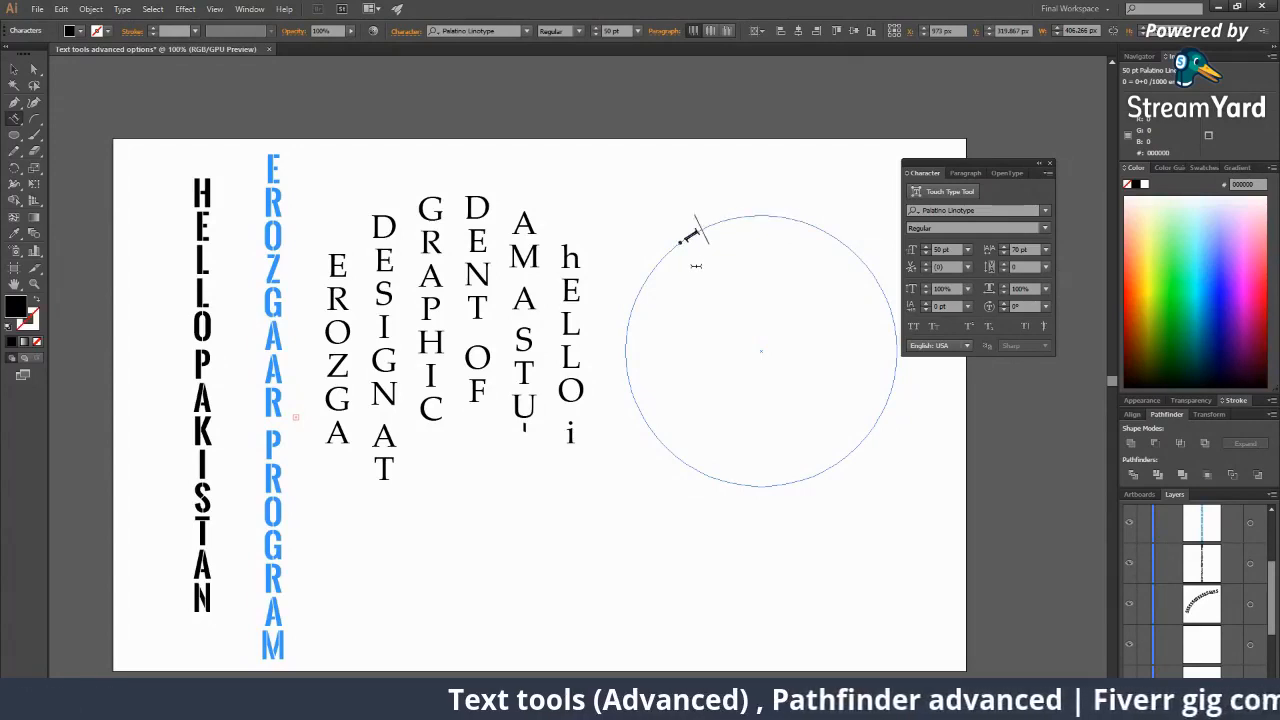
key("BackSpace")
key("BackSpace")
key("BackSpace")
key("BackSpace")
key("BackSpace")
key("BackSpace")
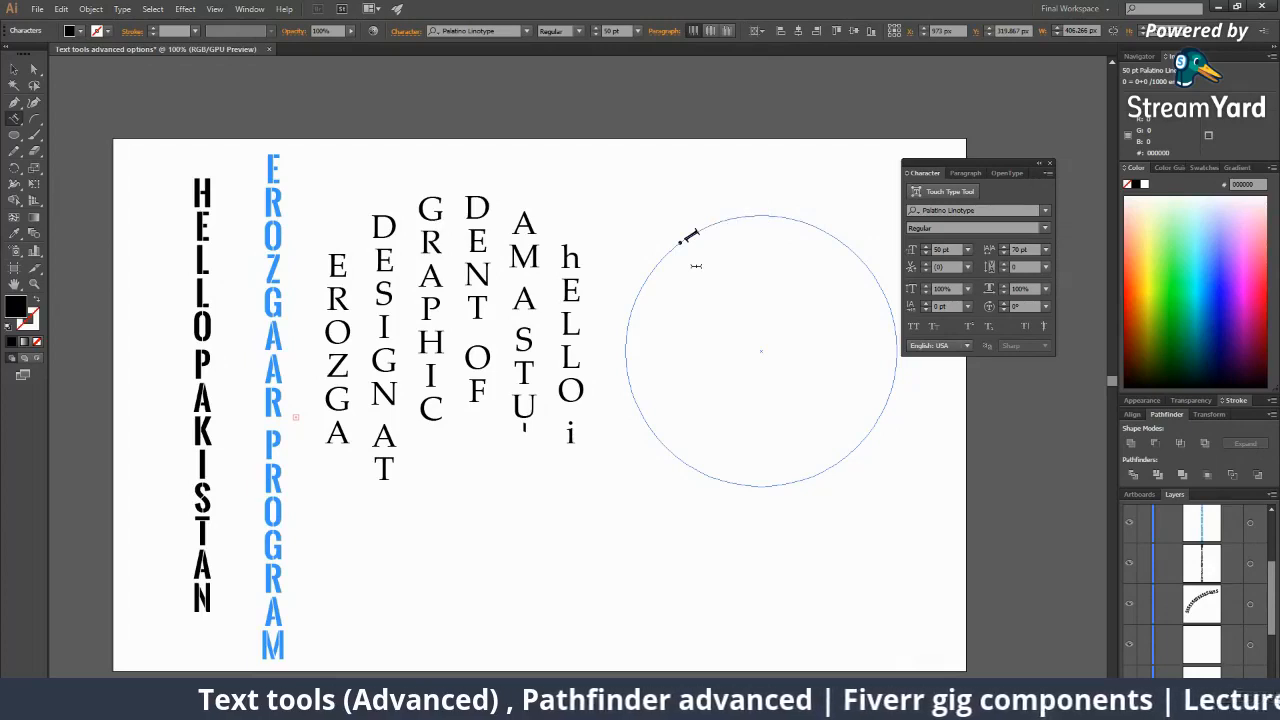
type("i Love")
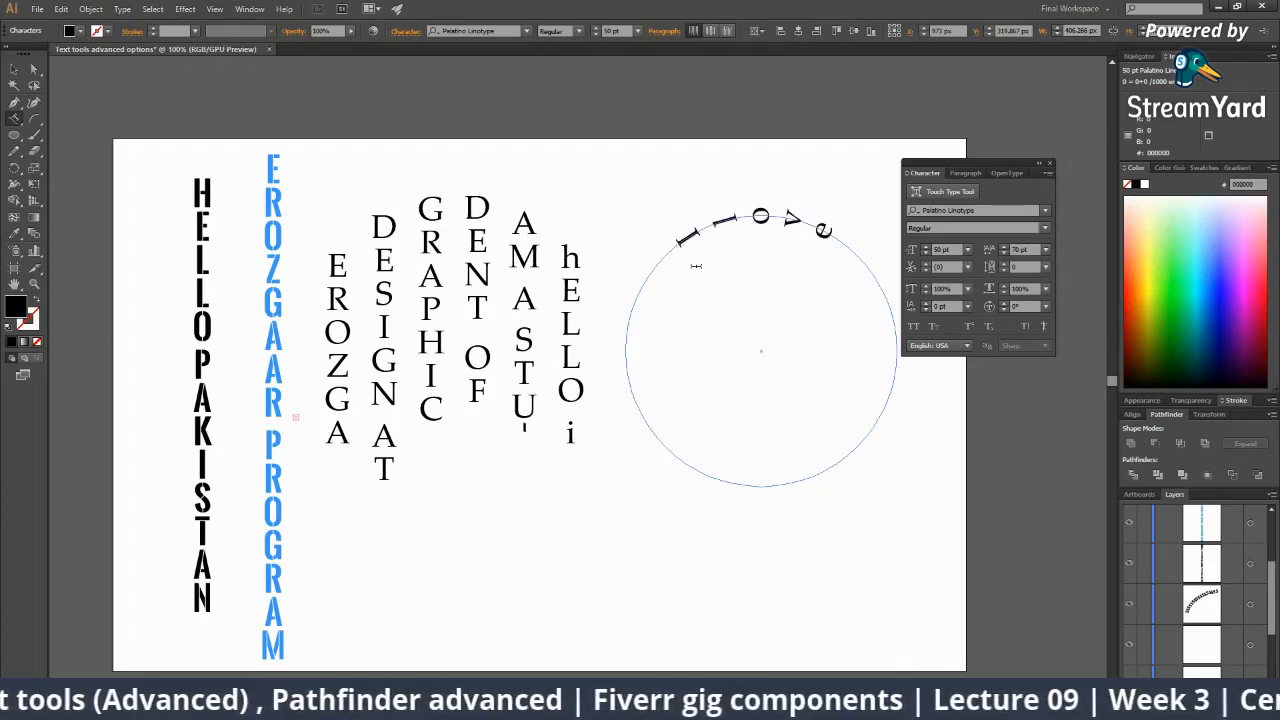
key("BackSpace")
key("BackSpace")
key("BackSpace")
key("BackSpace")
type("Lo")
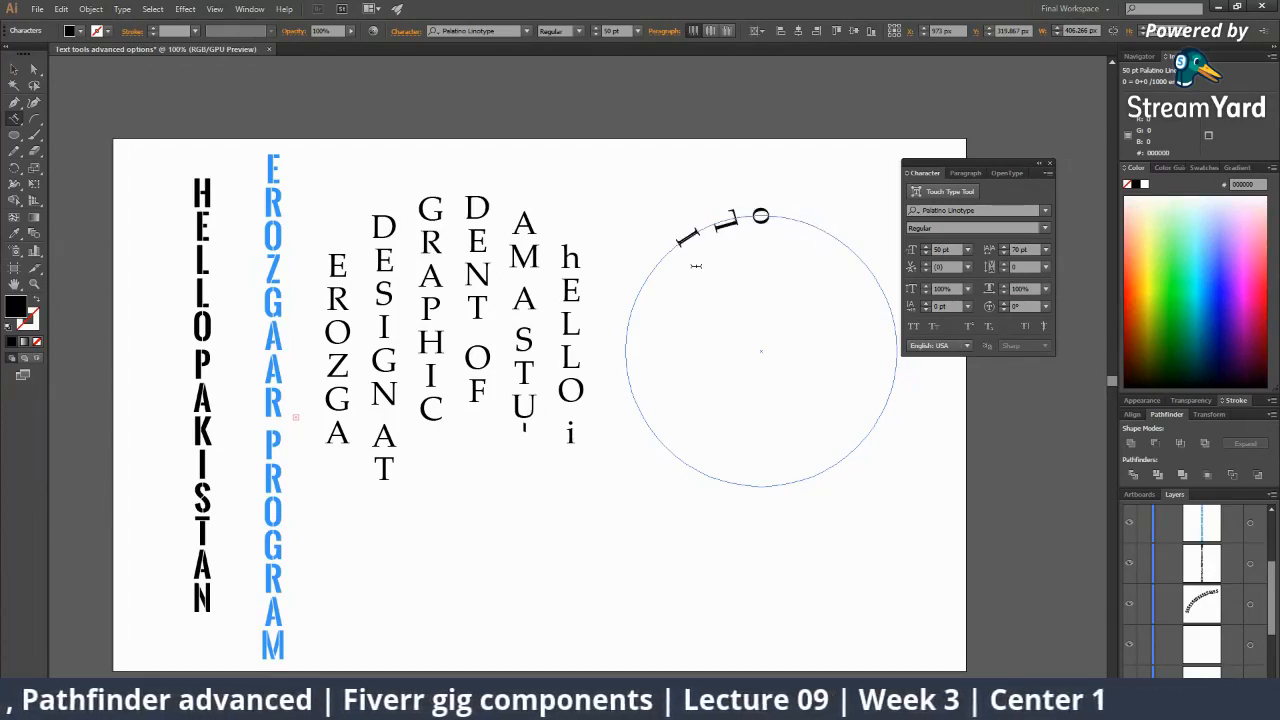
type("ve na")
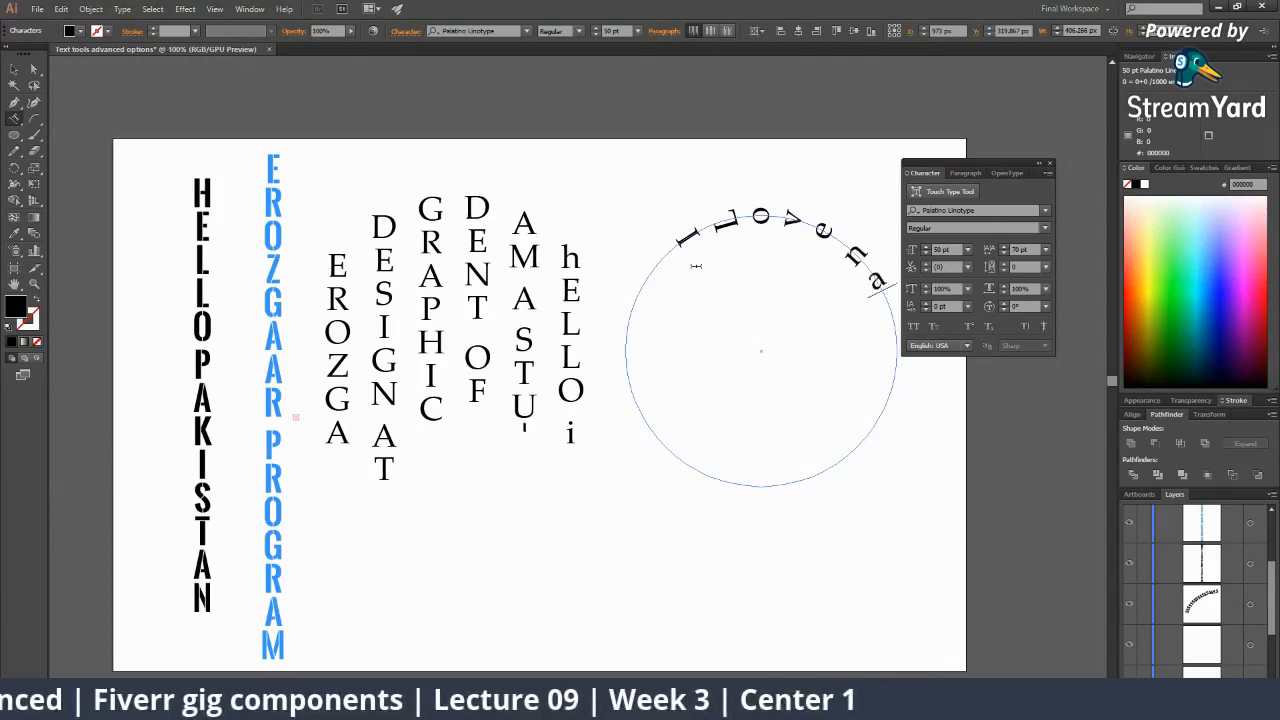
type("ture and")
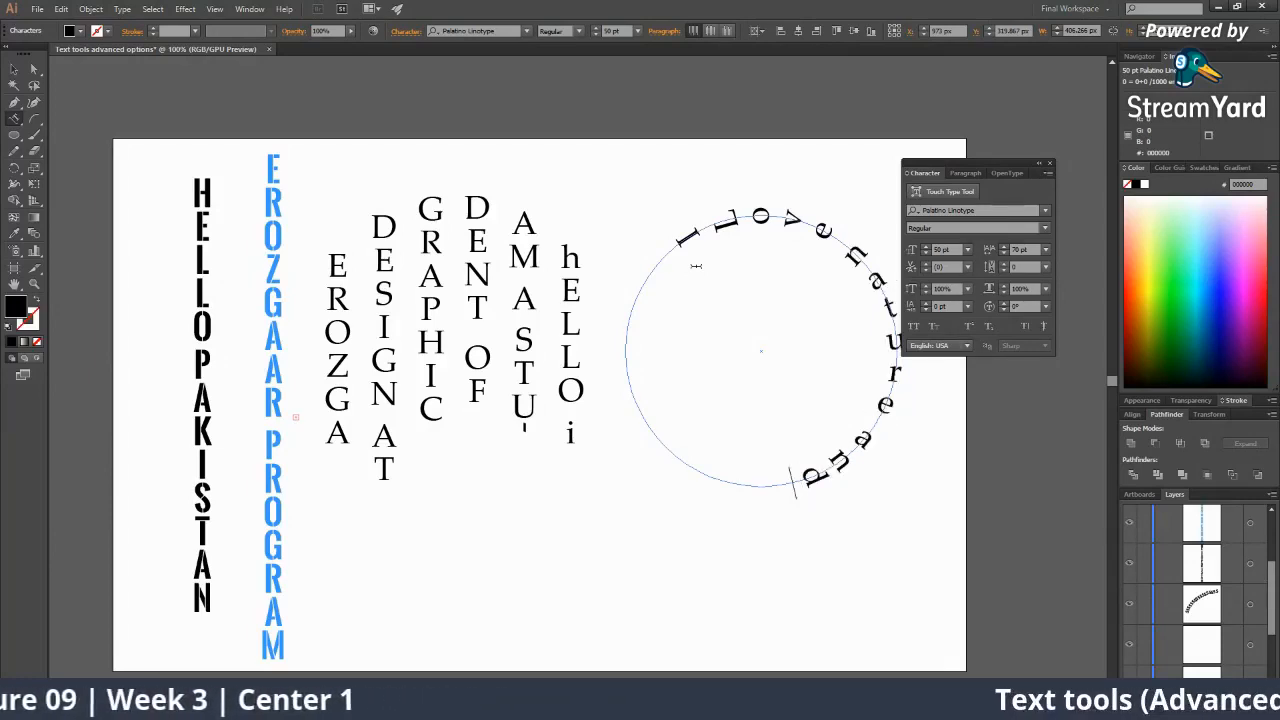
type(" logo desi")
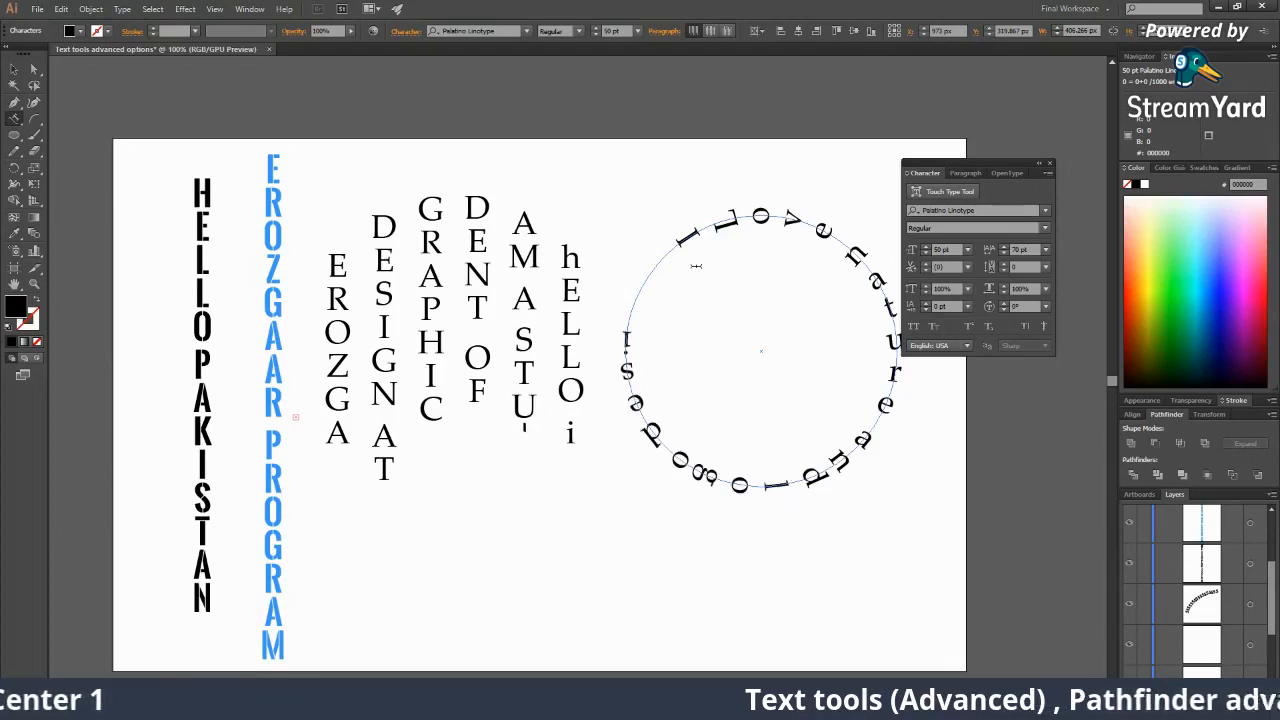
type("gni")
key("BackSpace")
key("BackSpace")
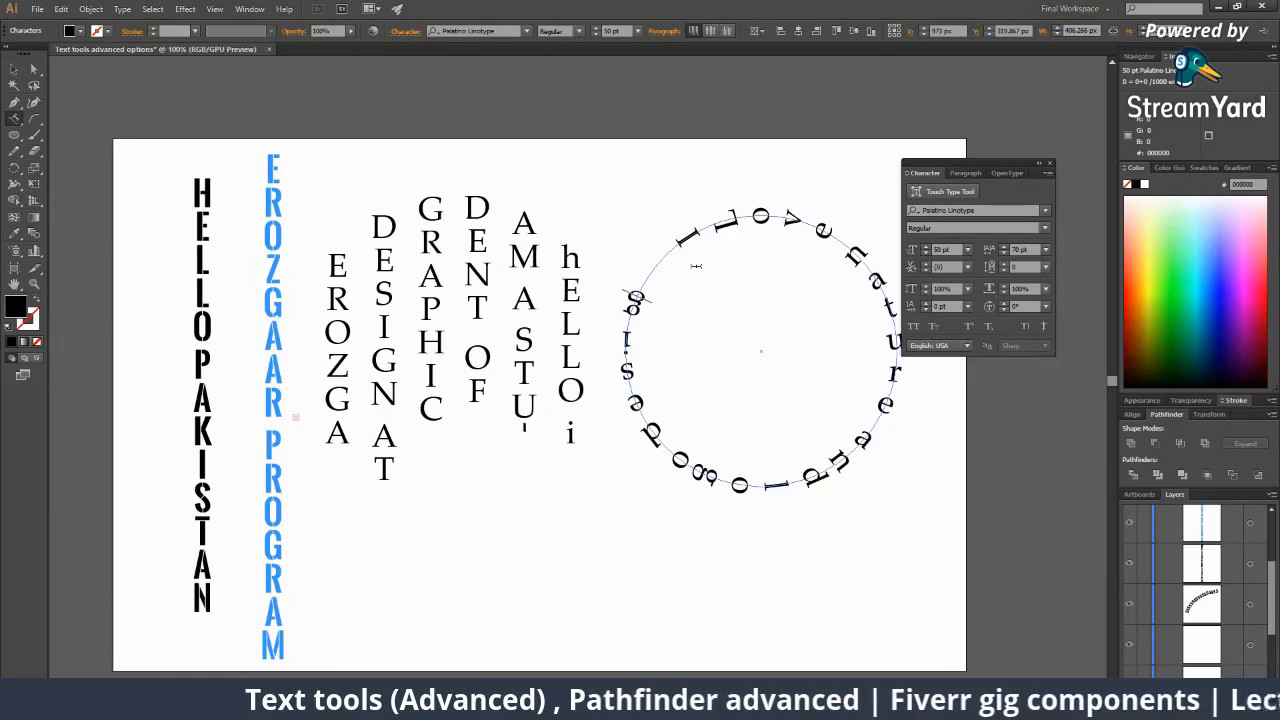
type("n")
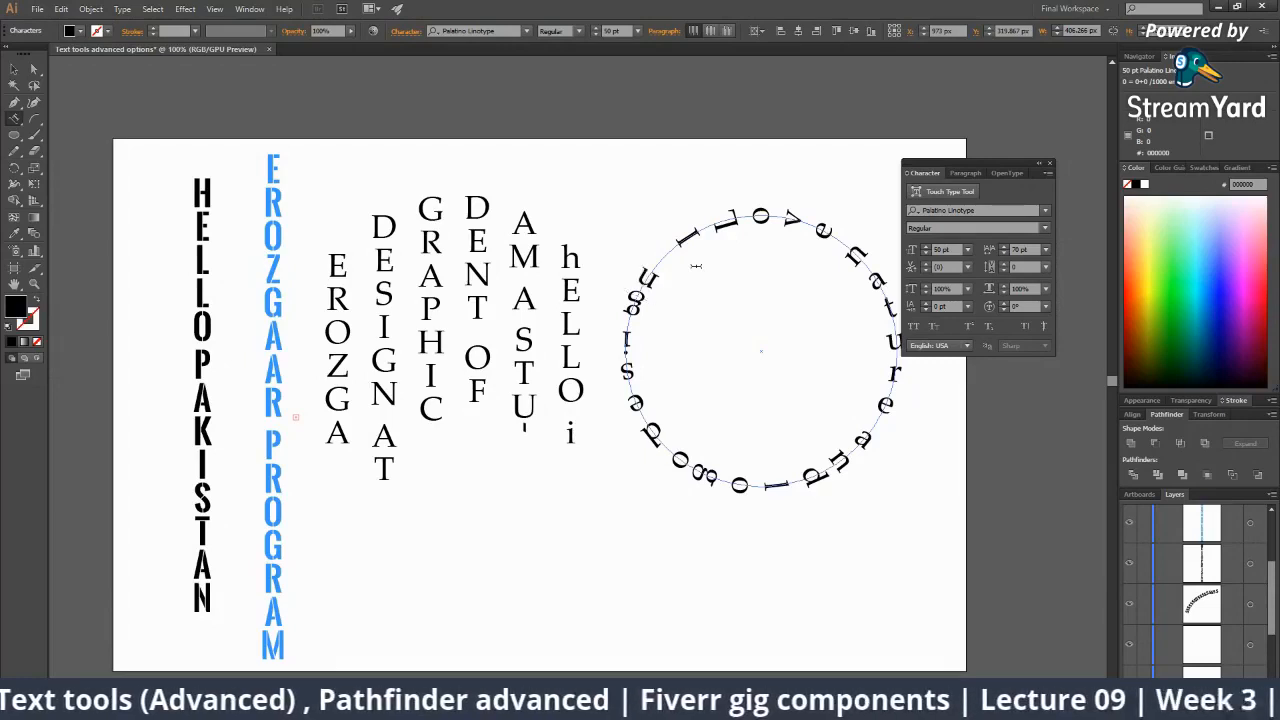
key("Escape")
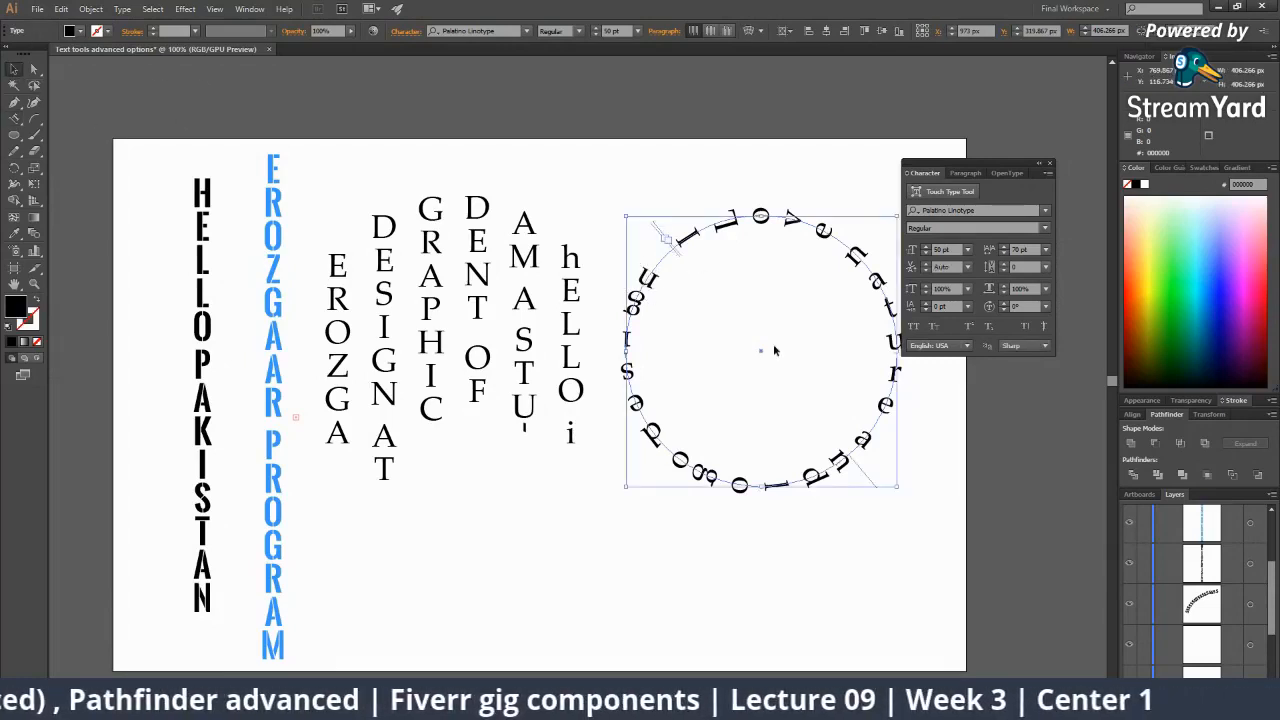
Select the 'I love nature and logo design' path text and nudge it slightly clockwise.
left_click_drag(666, 302, 483, 198)
left_click_drag(670, 366, 681, 435)
left_click(800, 379)
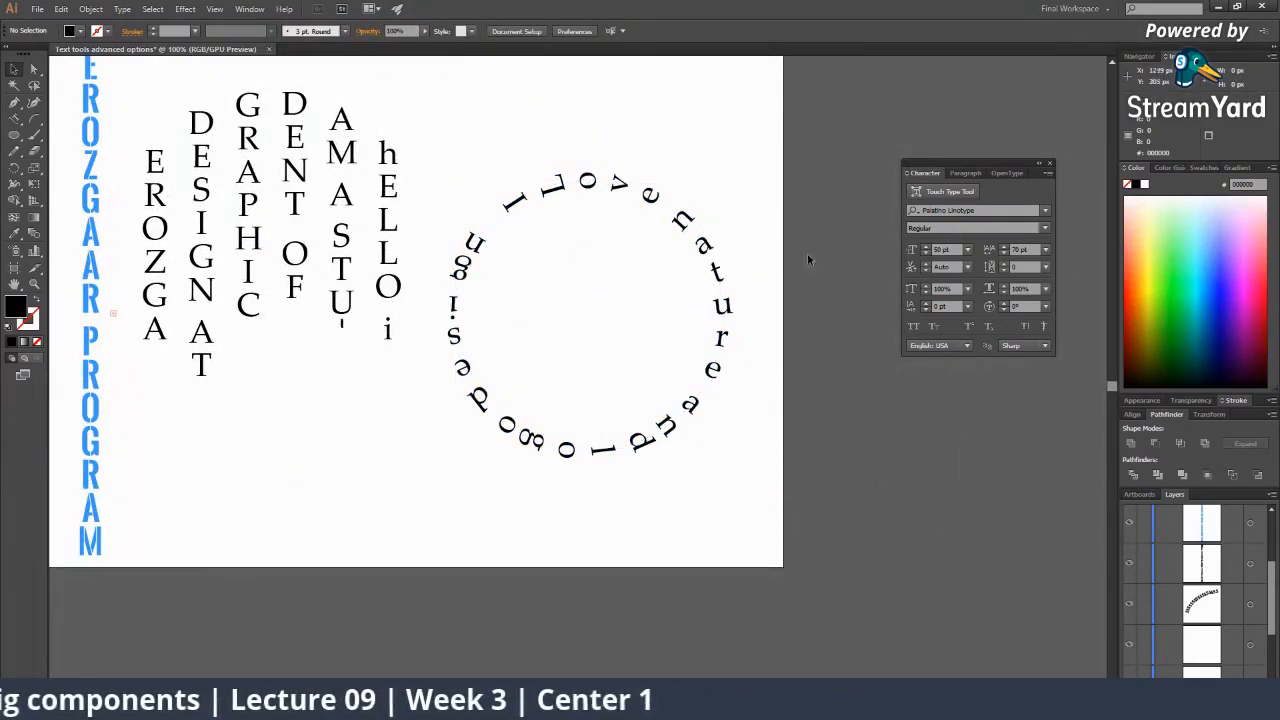
left_click(713, 233)
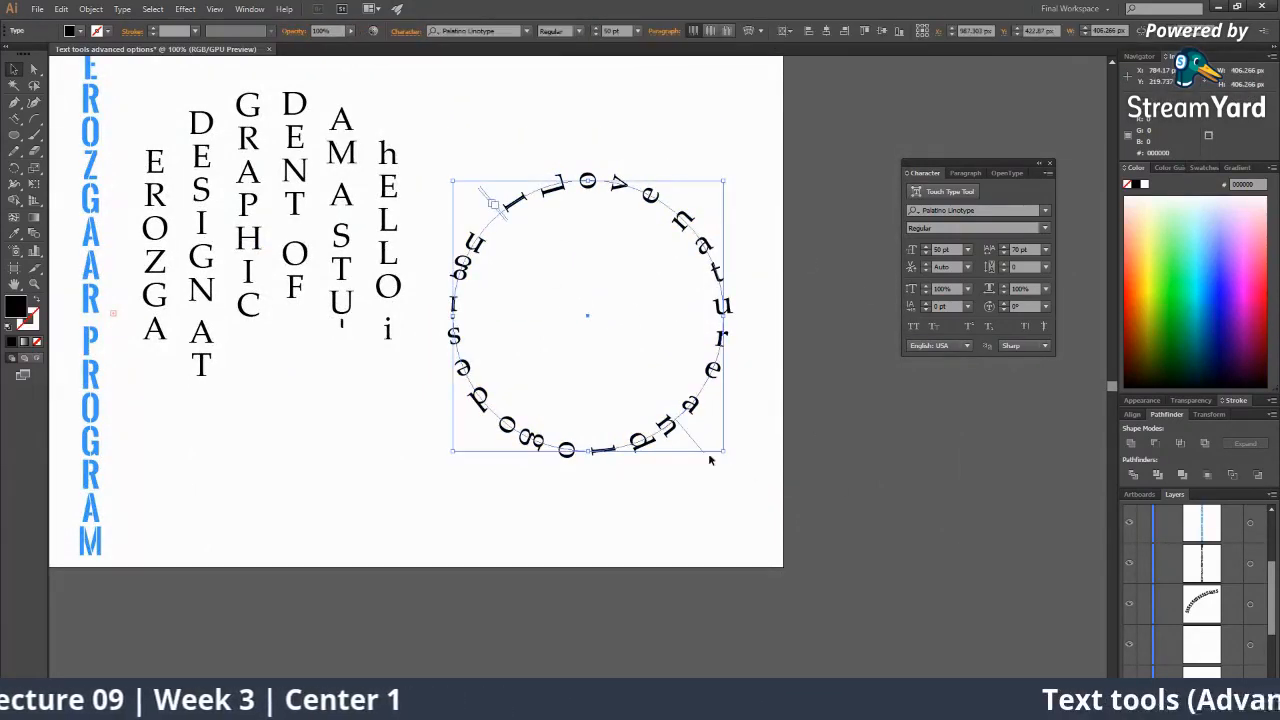
left_click_drag(702, 453, 696, 459)
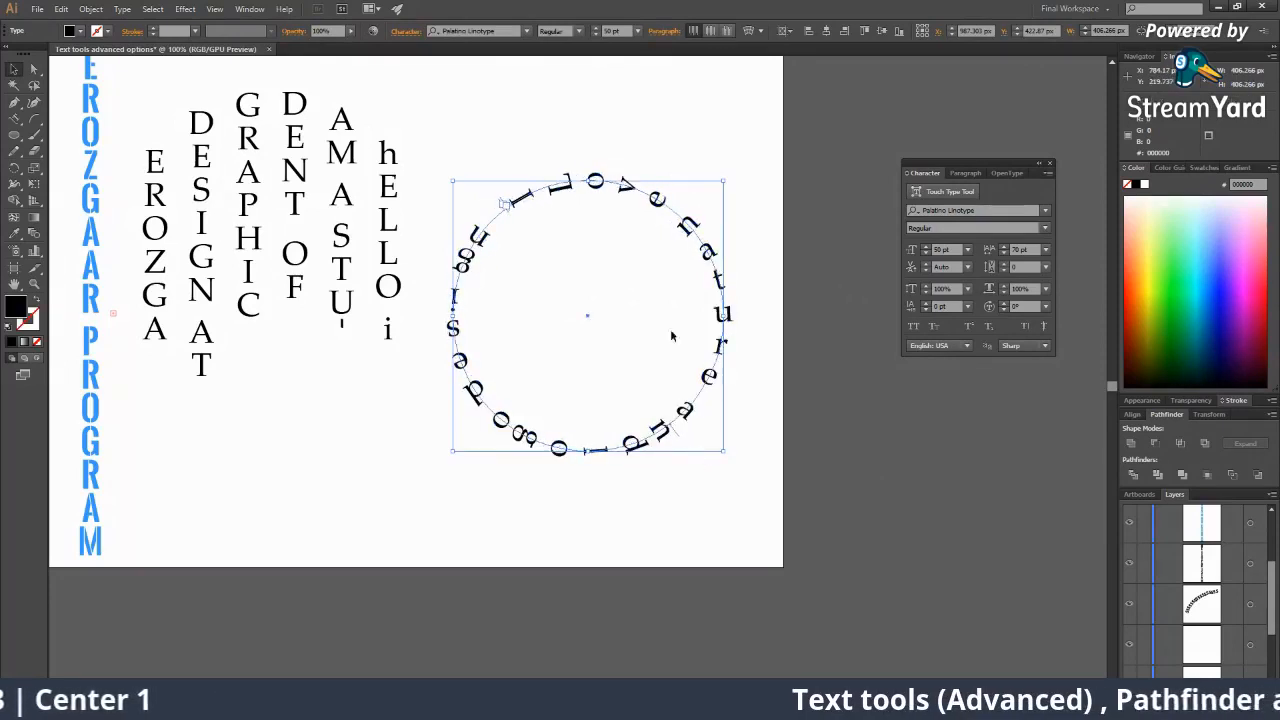
Change the circular text's font to Retroking from the Control bar font list.
left_click(514, 31)
scroll(514, 34, "down", 4)
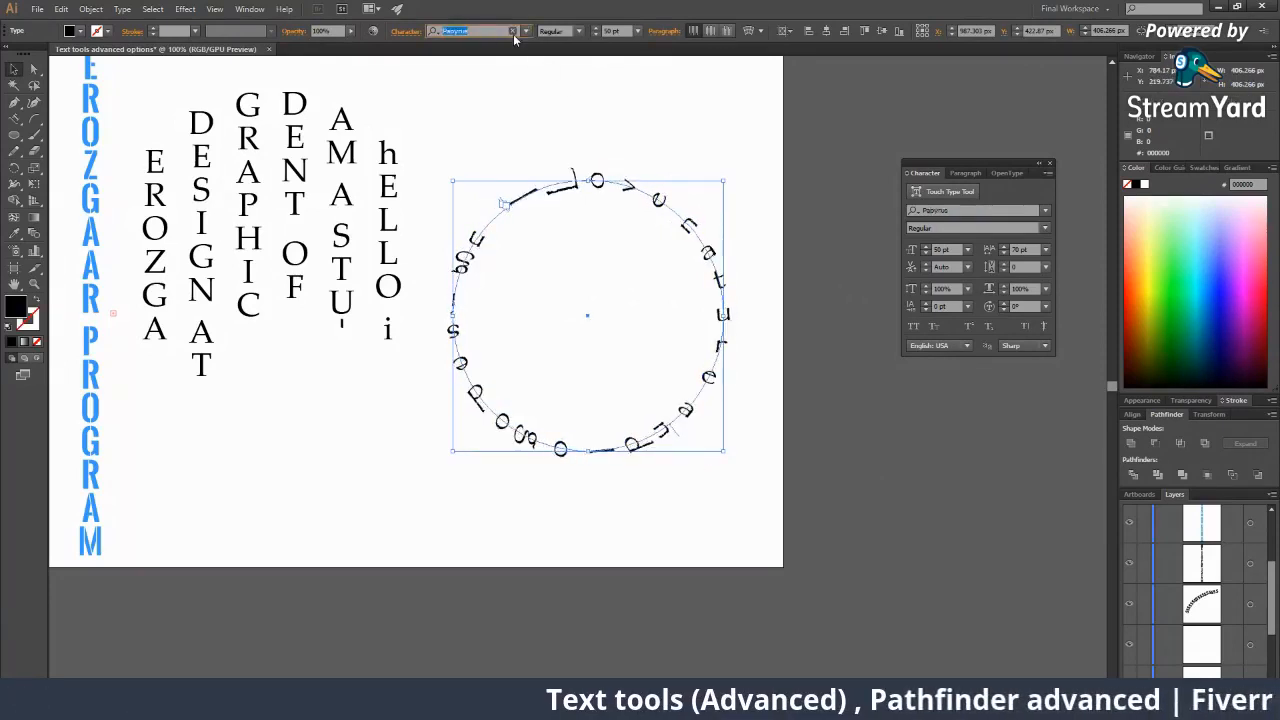
scroll(514, 34, "down", 4)
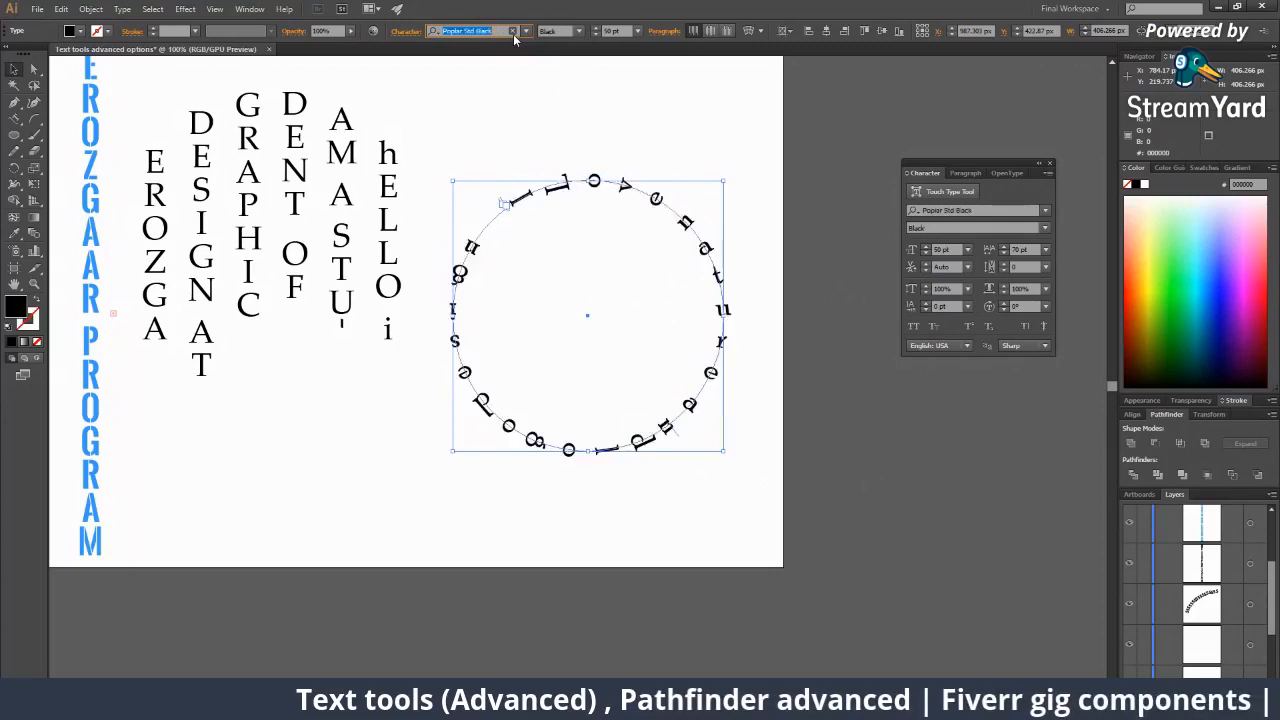
scroll(514, 34, "down", 2)
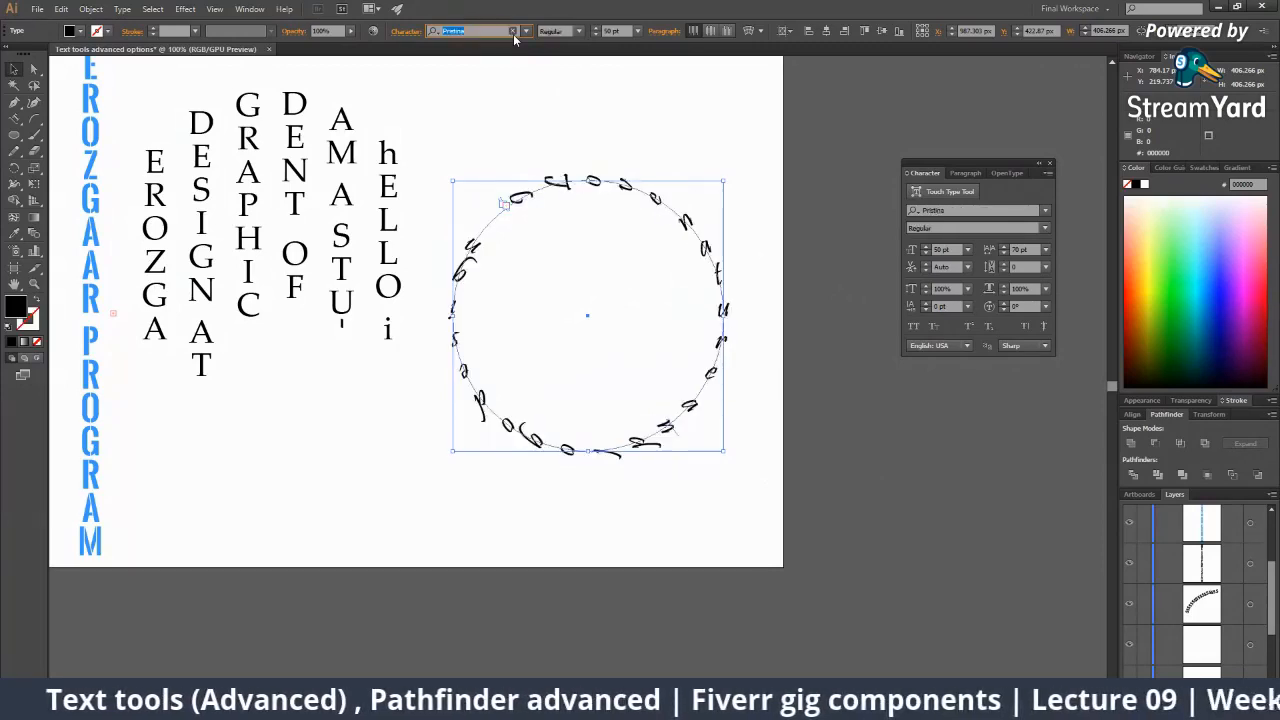
scroll(514, 34, "down", 2)
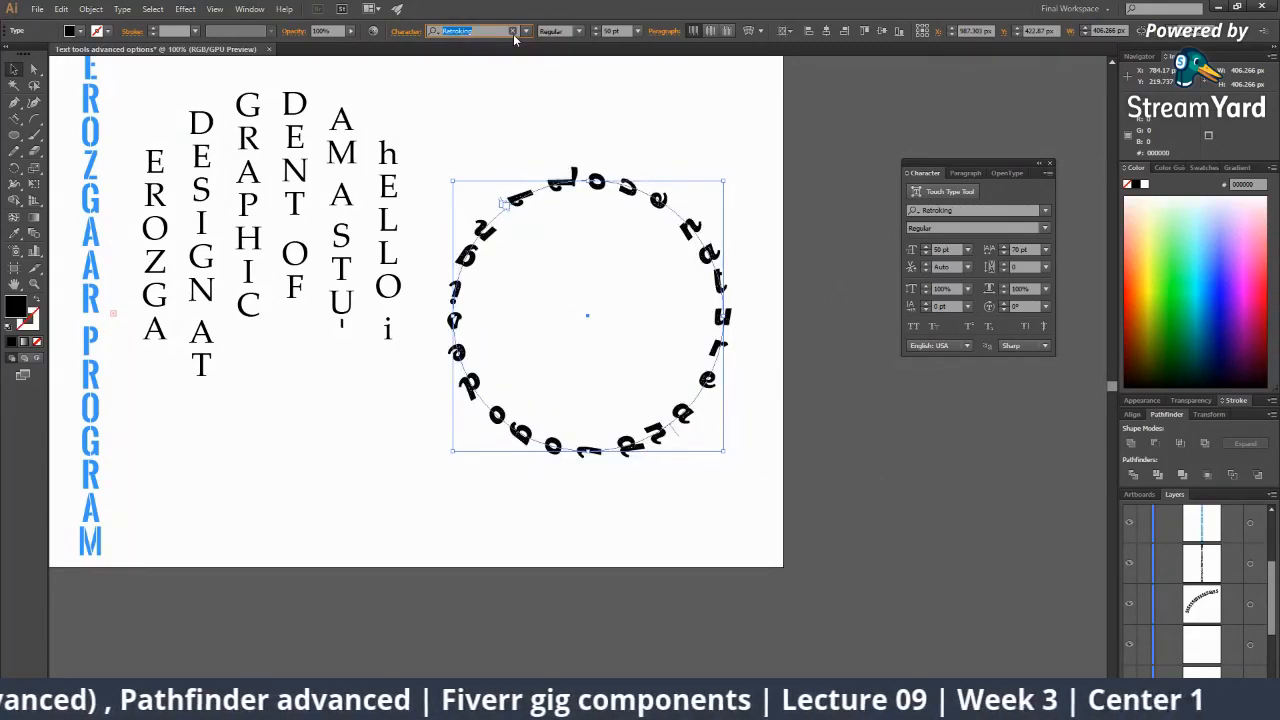
left_click(750, 493)
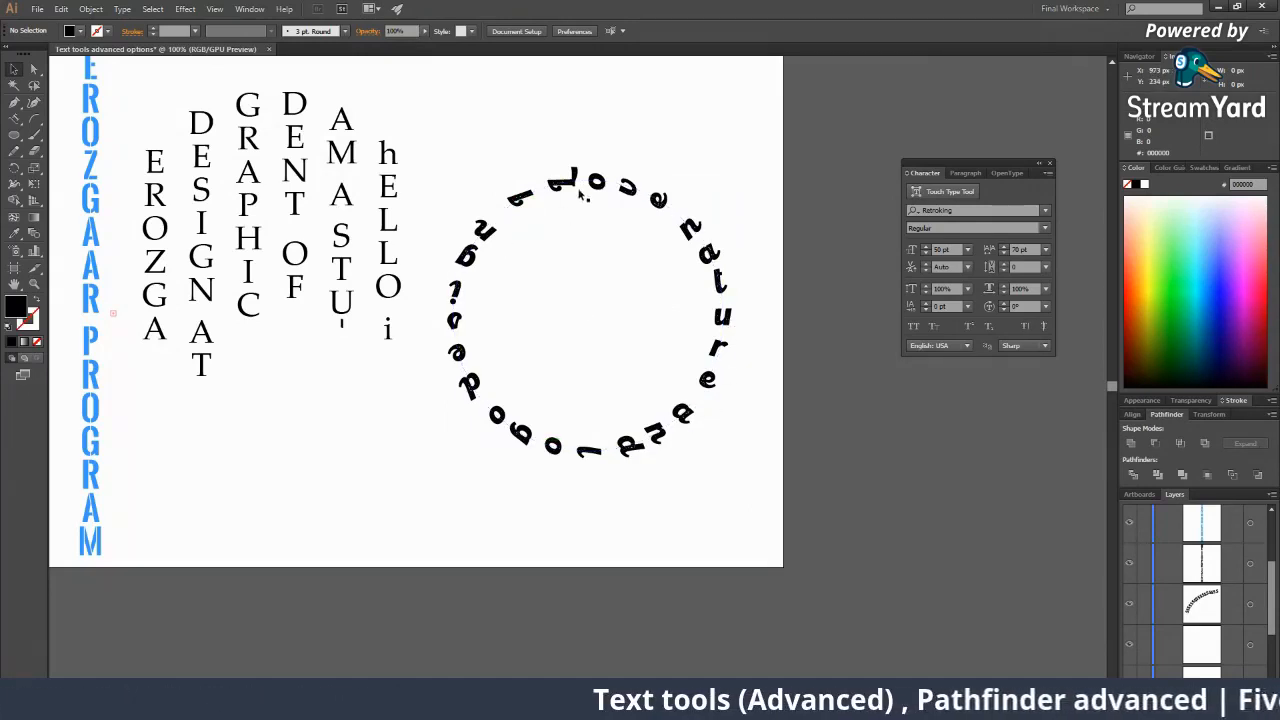
Raise the Retroking circular text level with the word columns and zoom out to the artboard.
left_click_drag(584, 192, 596, 112)
left_click(559, 312)
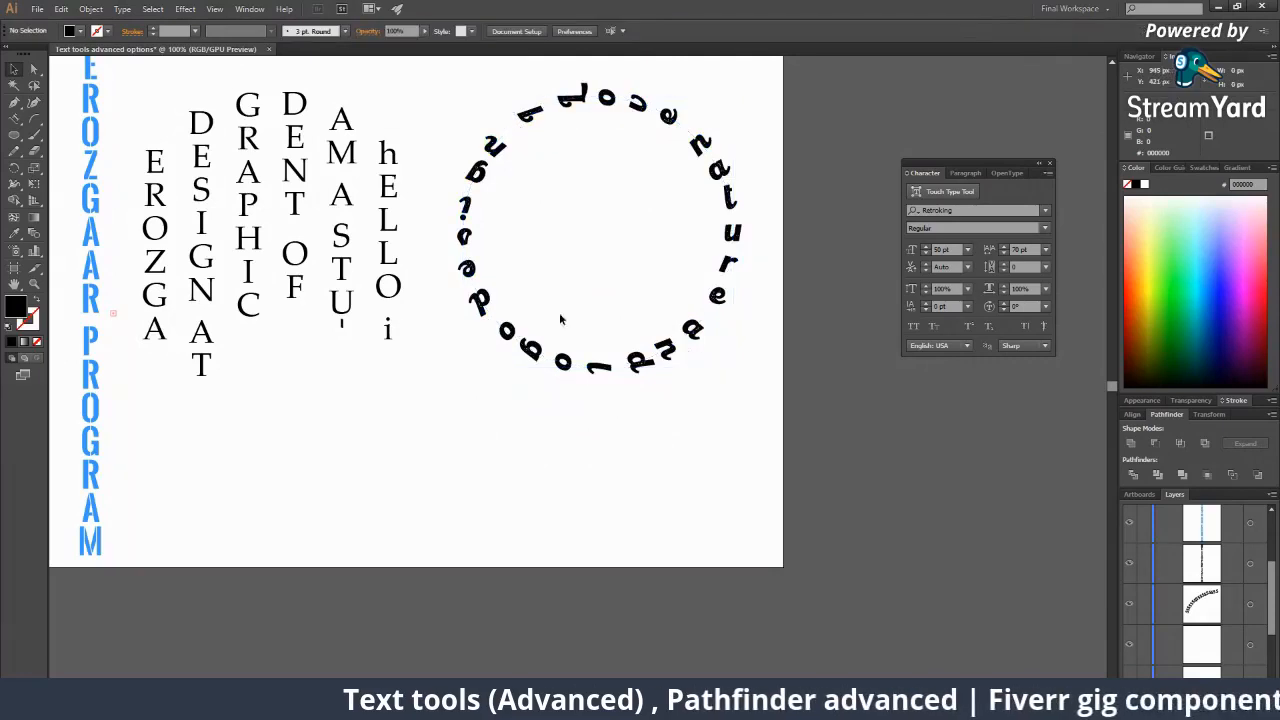
key("z")
left_click(590, 349, "alt")
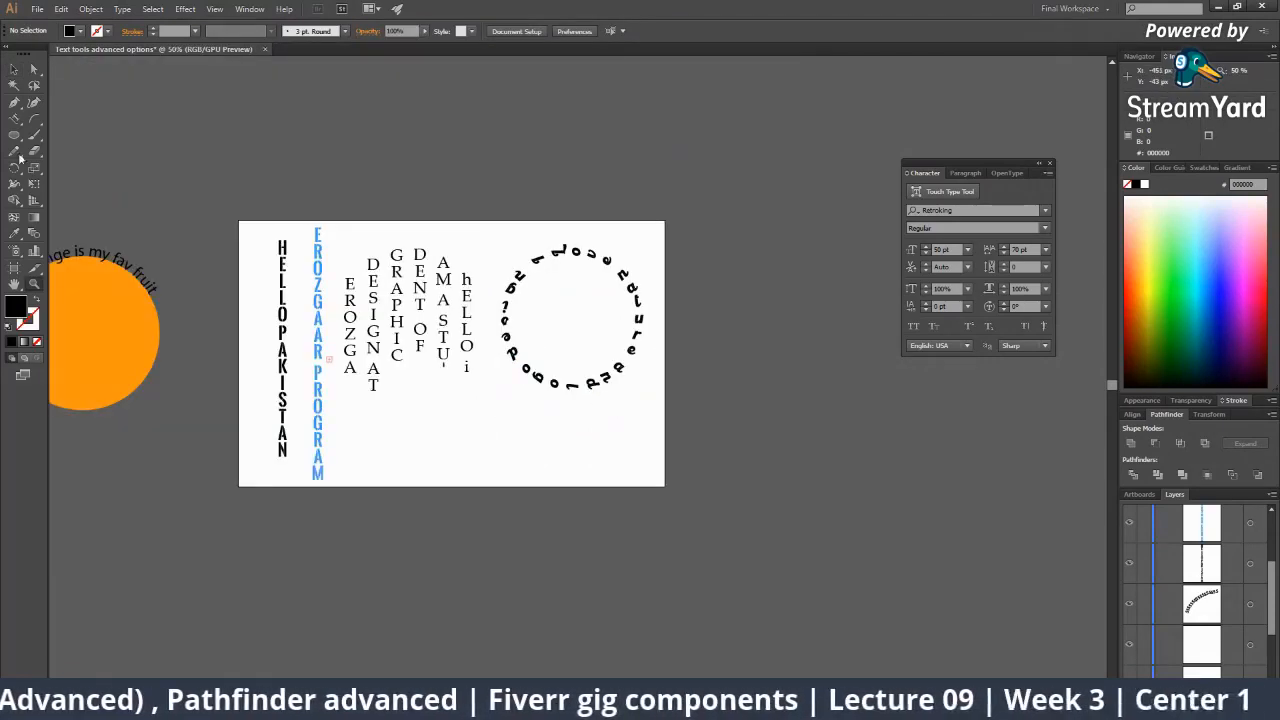
left_click(13, 119)
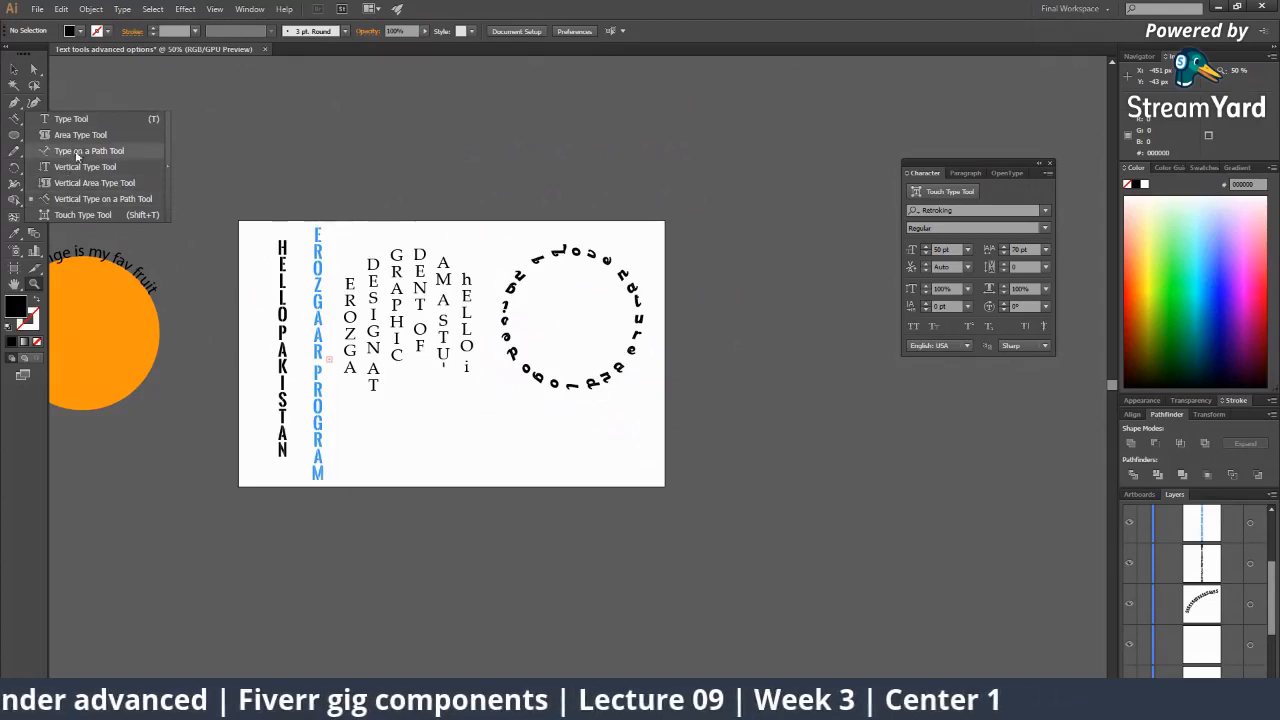
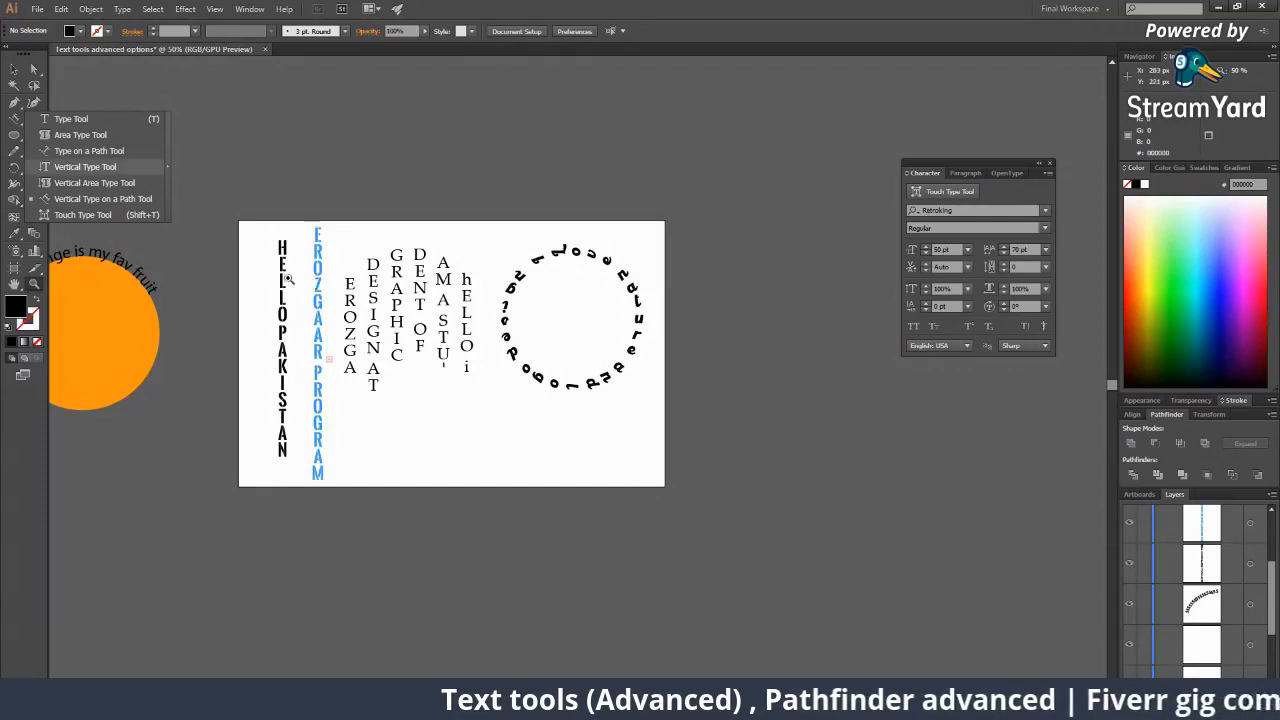
Marquee-select the vertical texts and drag them off the artboard to the right.
left_click(242, 209)
double_click(247, 203)
key("ctrl+space")
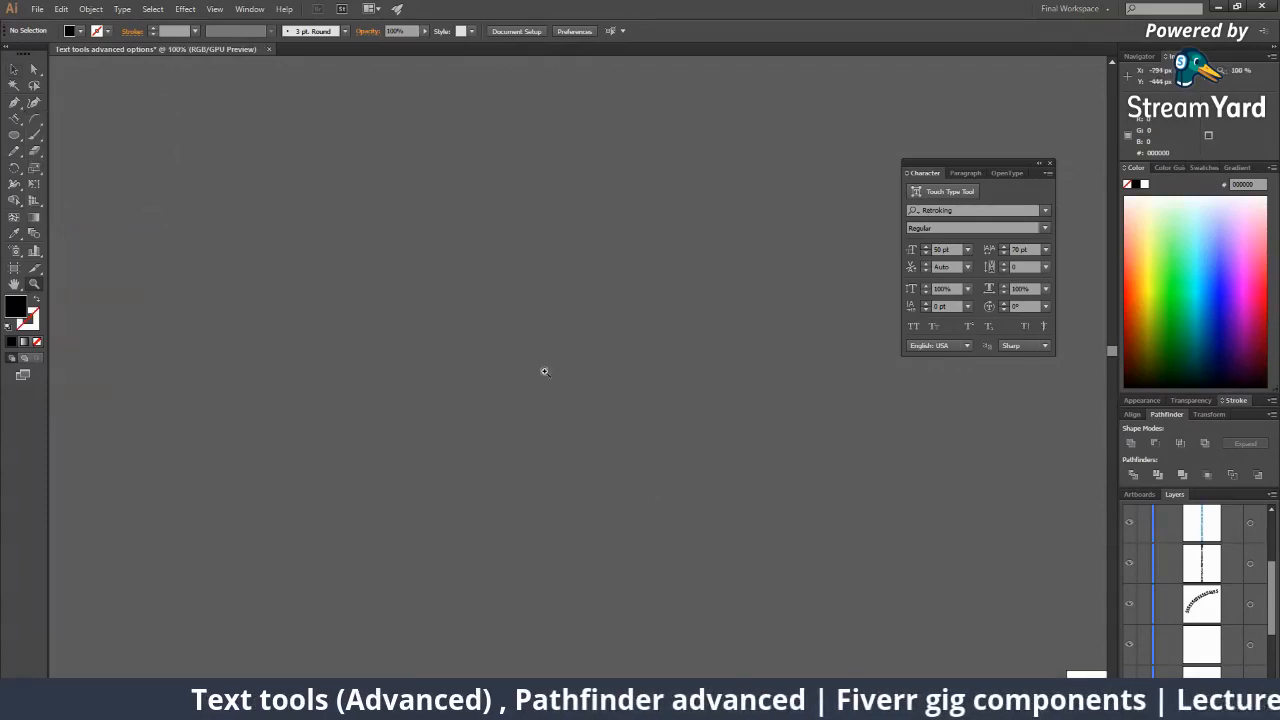
left_click(548, 370, "alt")
left_click(548, 369, "alt")
left_click(814, 438, "alt")
left_click(816, 439, "alt")
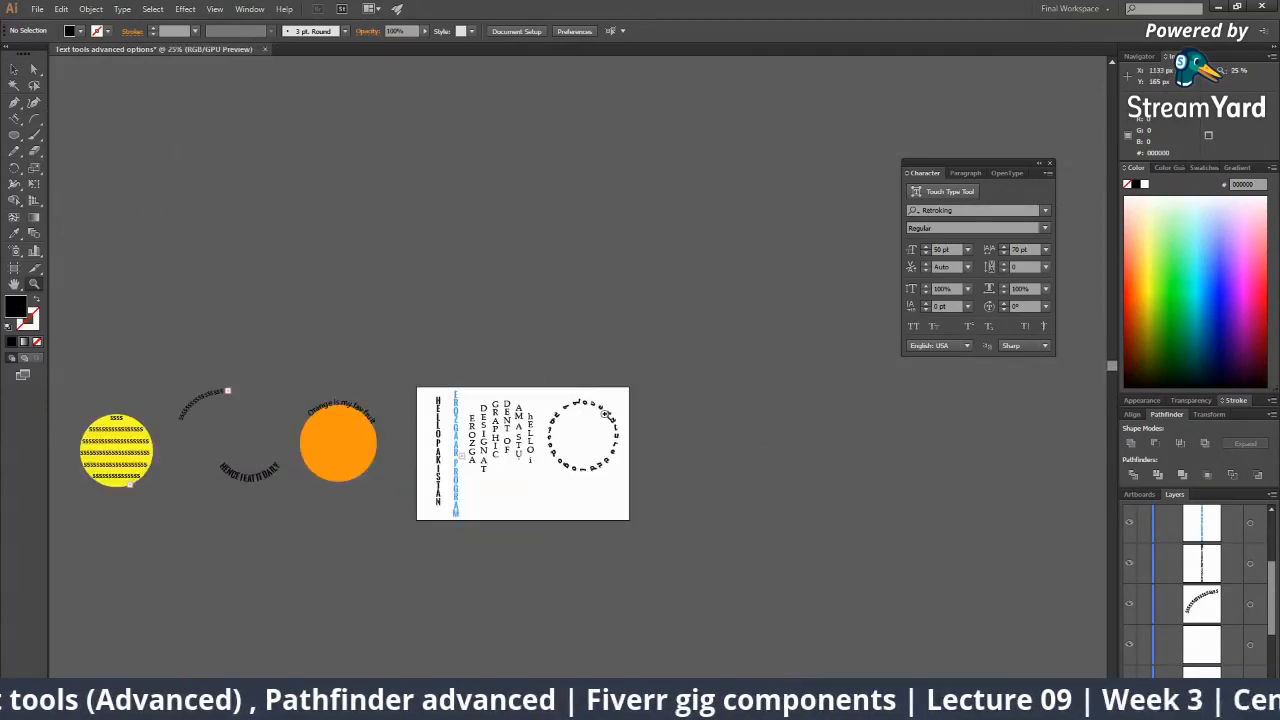
left_click(606, 417)
left_click(612, 422)
key("v")
left_click_drag(192, 286, 618, 579)
left_click_drag(760, 463, 911, 461)
Type 'Hello' in Retroking on the empty artboard and enlarge it to about 184 pt.
left_click(486, 384)
key("z")
left_click(479, 386)
left_click(479, 386)
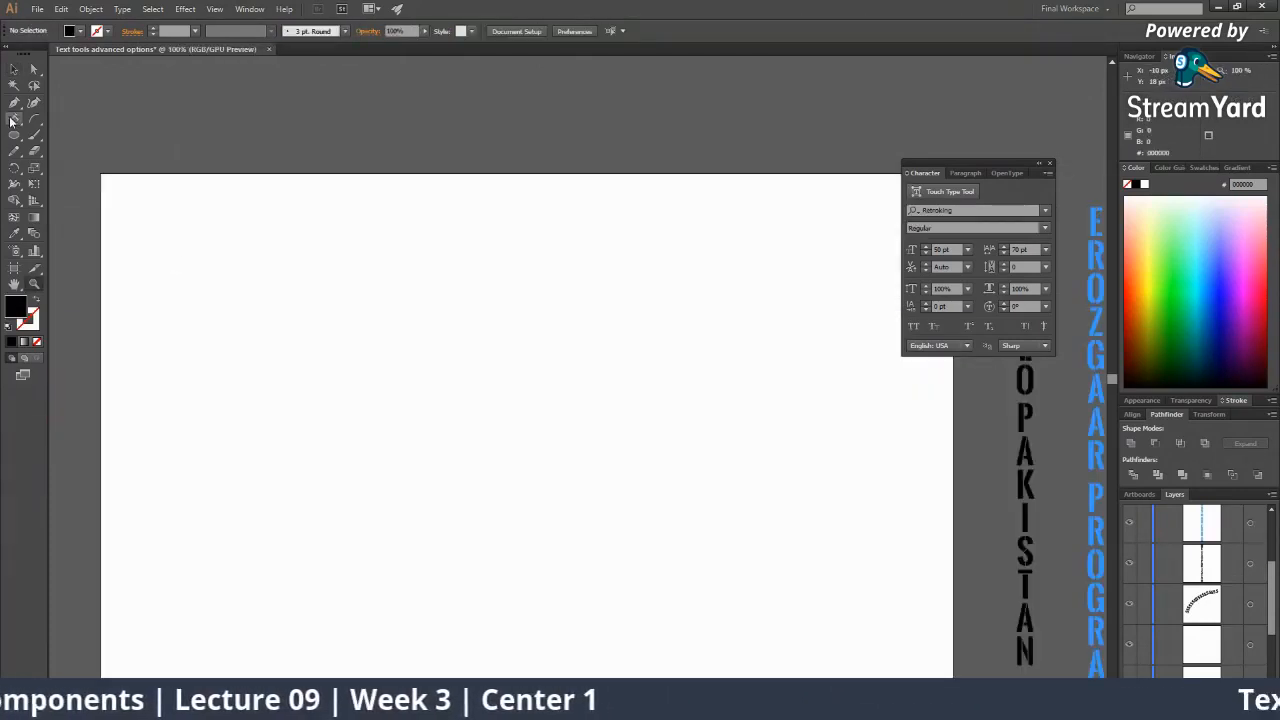
left_click_drag(10, 120, 50, 114)
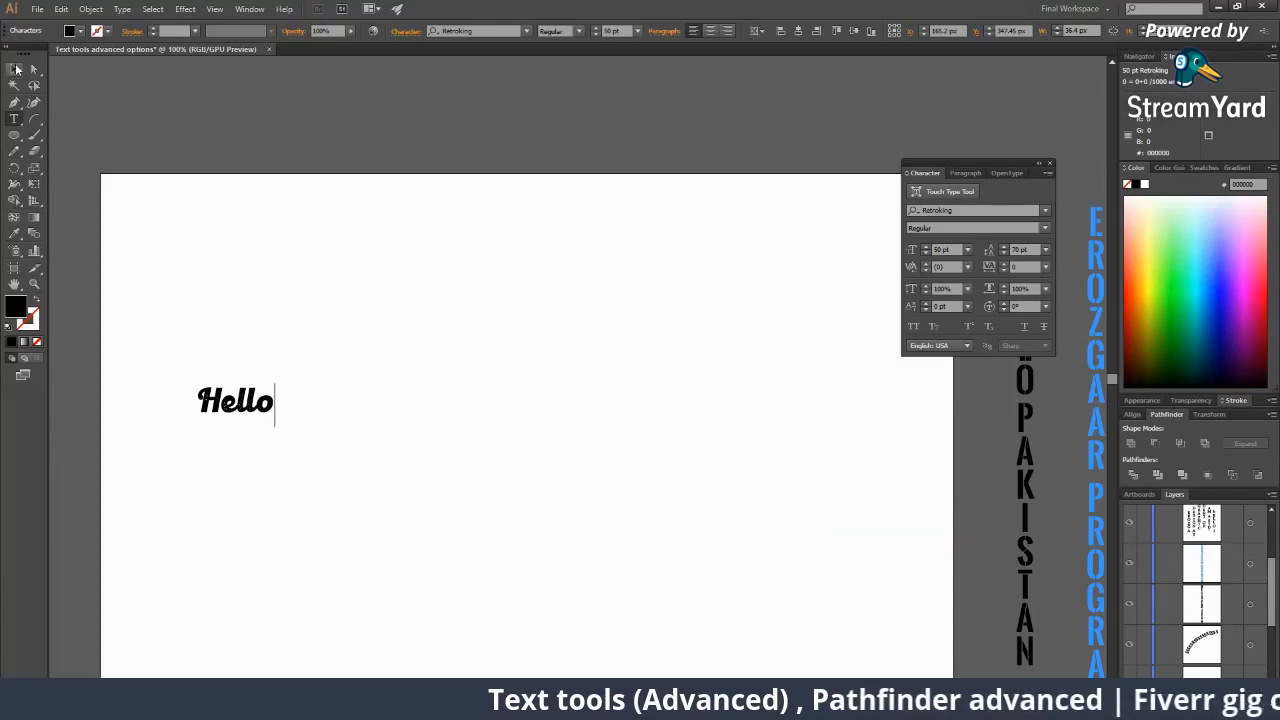
left_click(16, 68)
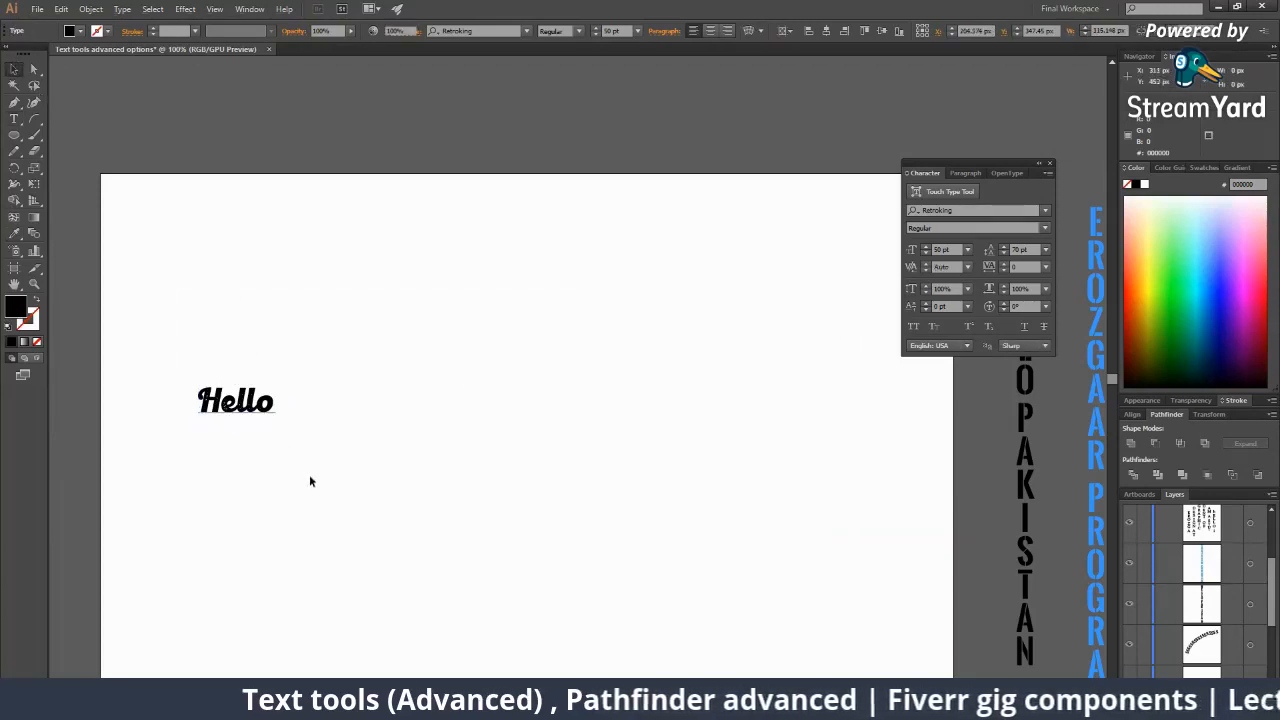
left_click(270, 410)
left_click_drag(277, 427, 346, 503)
left_click_drag(320, 422, 382, 500)
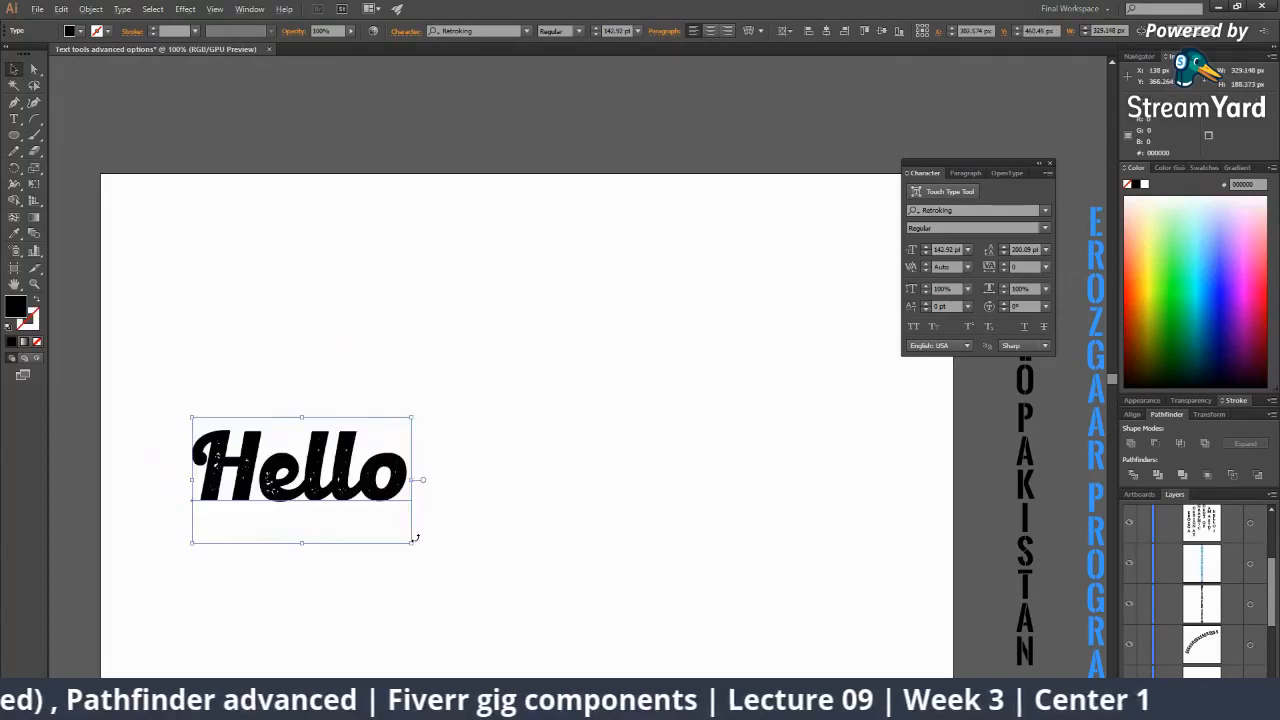
left_click_drag(413, 546, 449, 591)
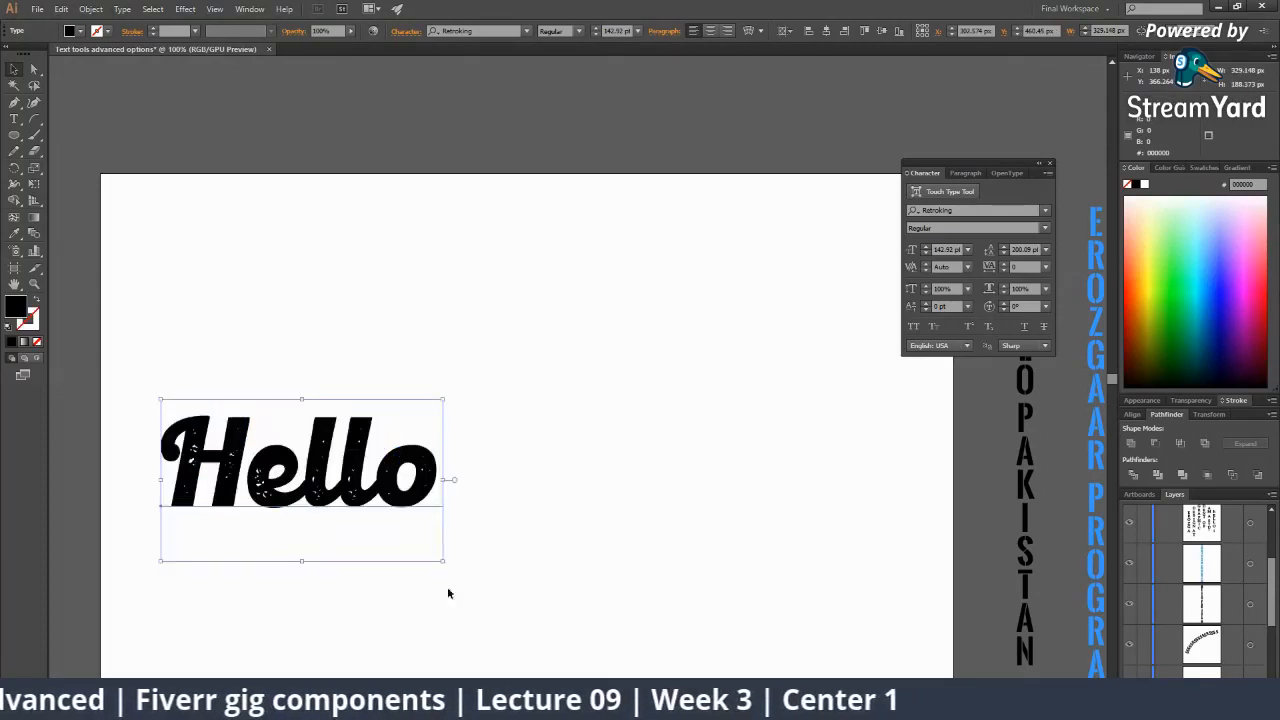
Fill the Hello text with a darker gold from the colour picker.
left_click(1146, 295)
double_click(14, 308)
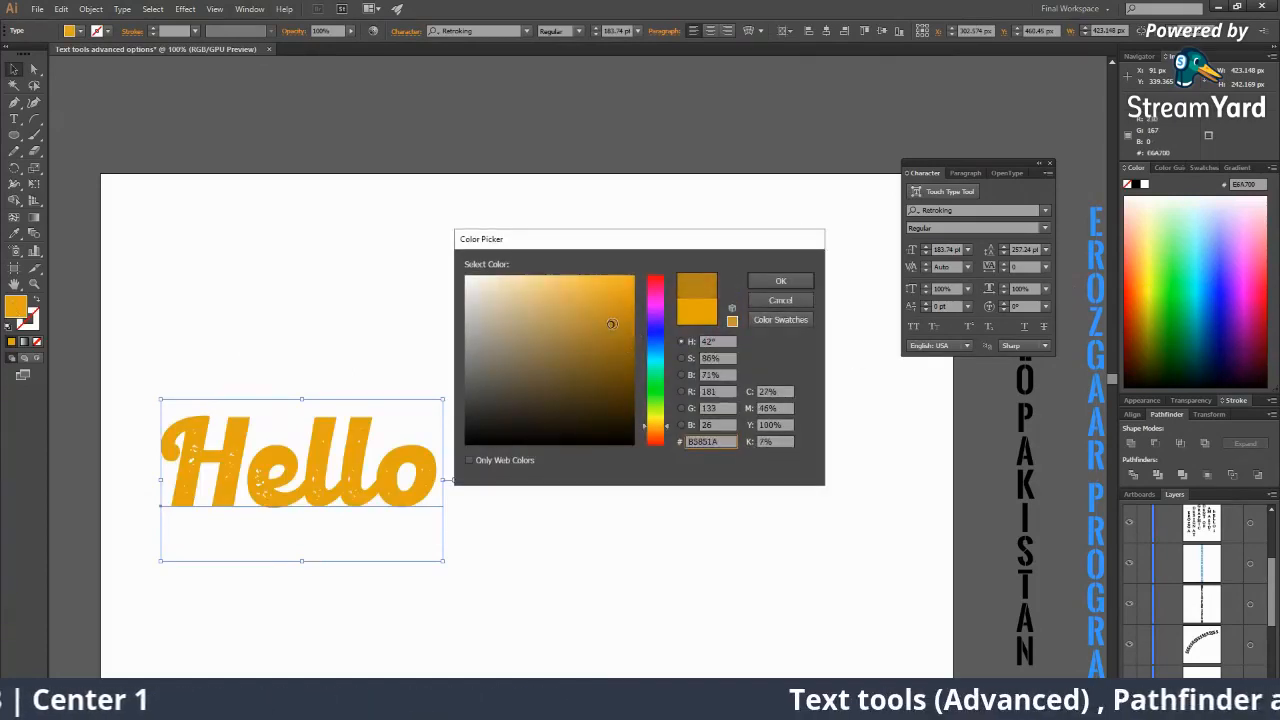
left_click(758, 285)
Eyedropper the circle's orange onto the Hello text.
left_click(572, 402)
key("z")
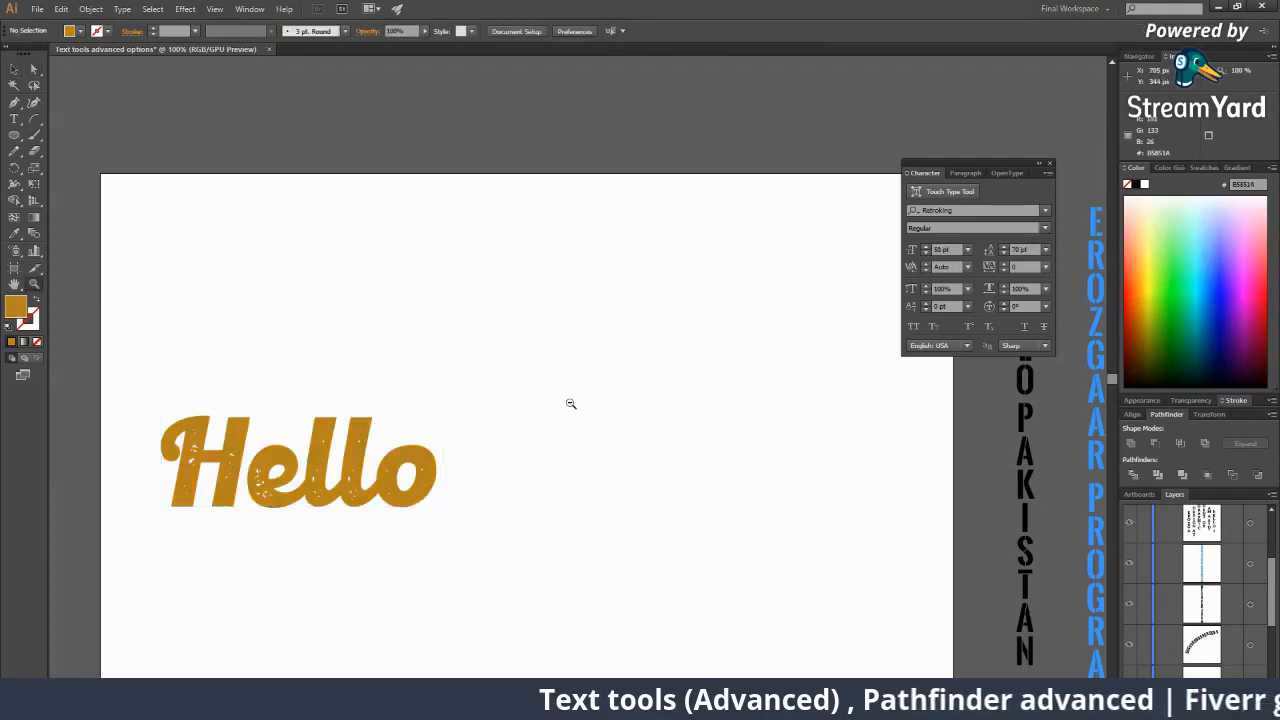
left_click(571, 403, "alt")
left_click(571, 403, "alt")
left_click(571, 403, "alt")
left_click(557, 394)
left_click(473, 387)
key("v")
left_click(509, 364)
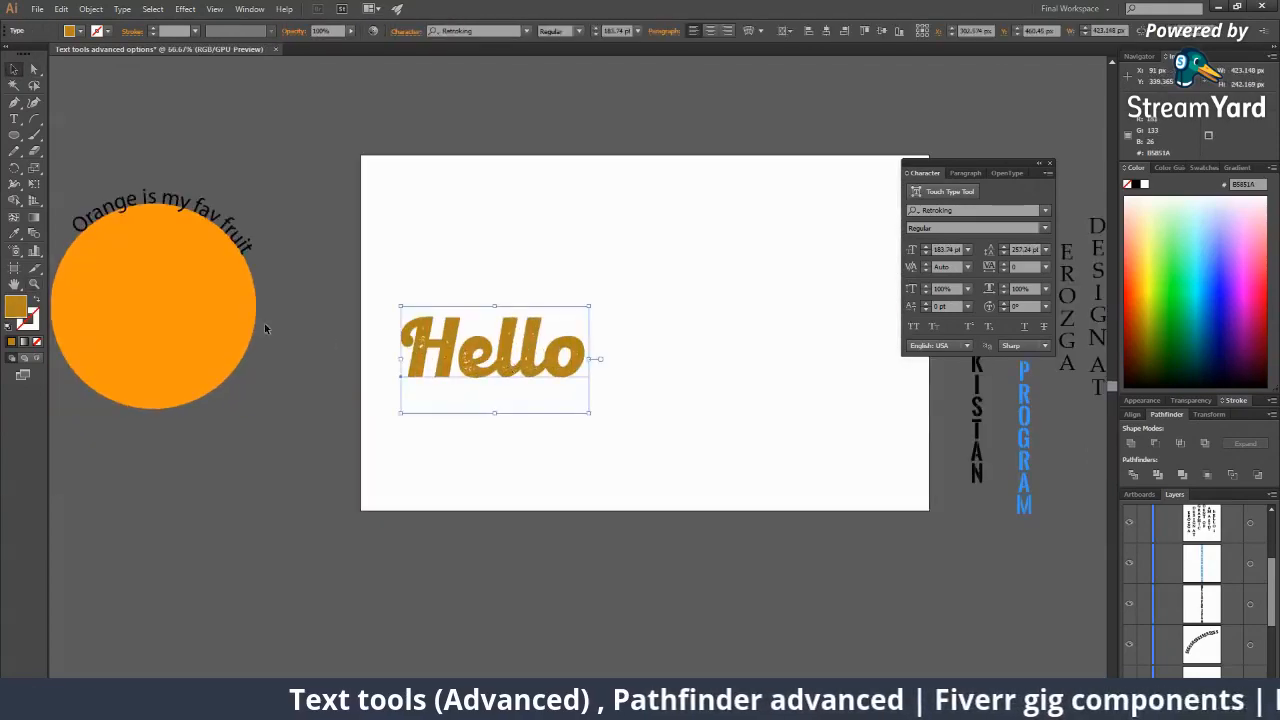
key("i")
left_click(155, 267)
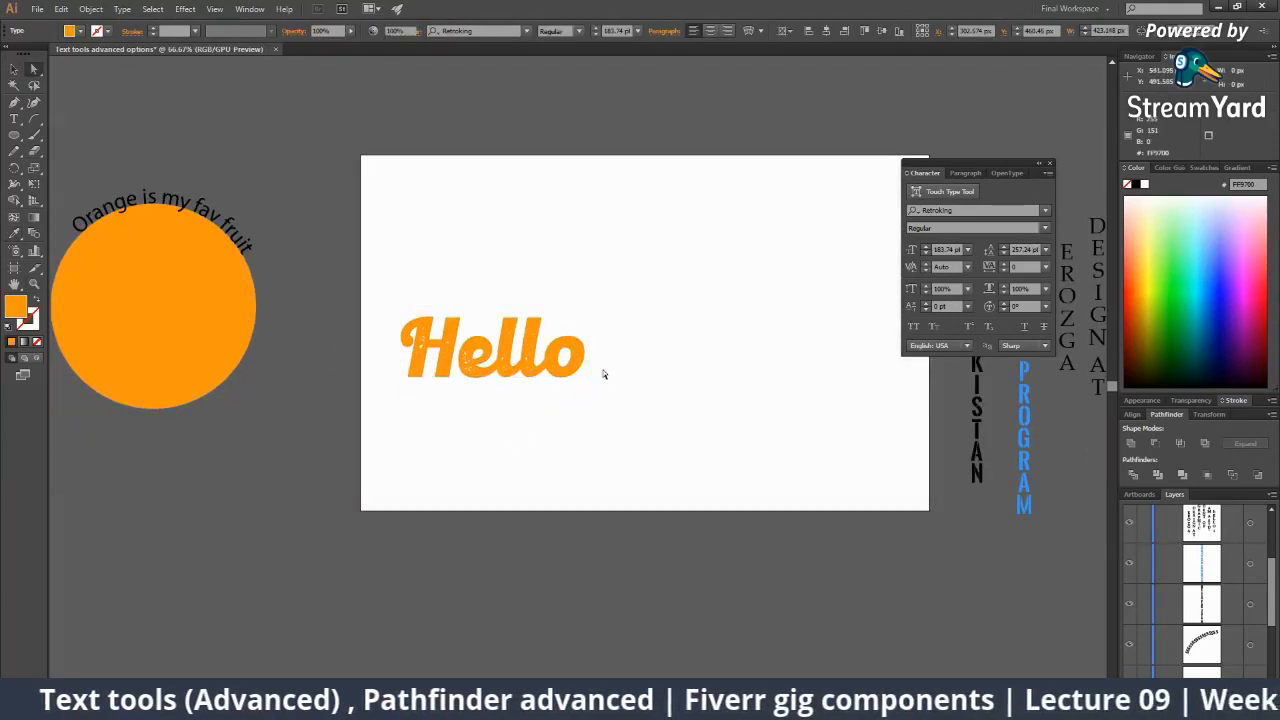
left_click_drag(604, 374, 694, 352)
Recolour the duplicated Hello cyan blue (00C7D6).
left_click(703, 429)
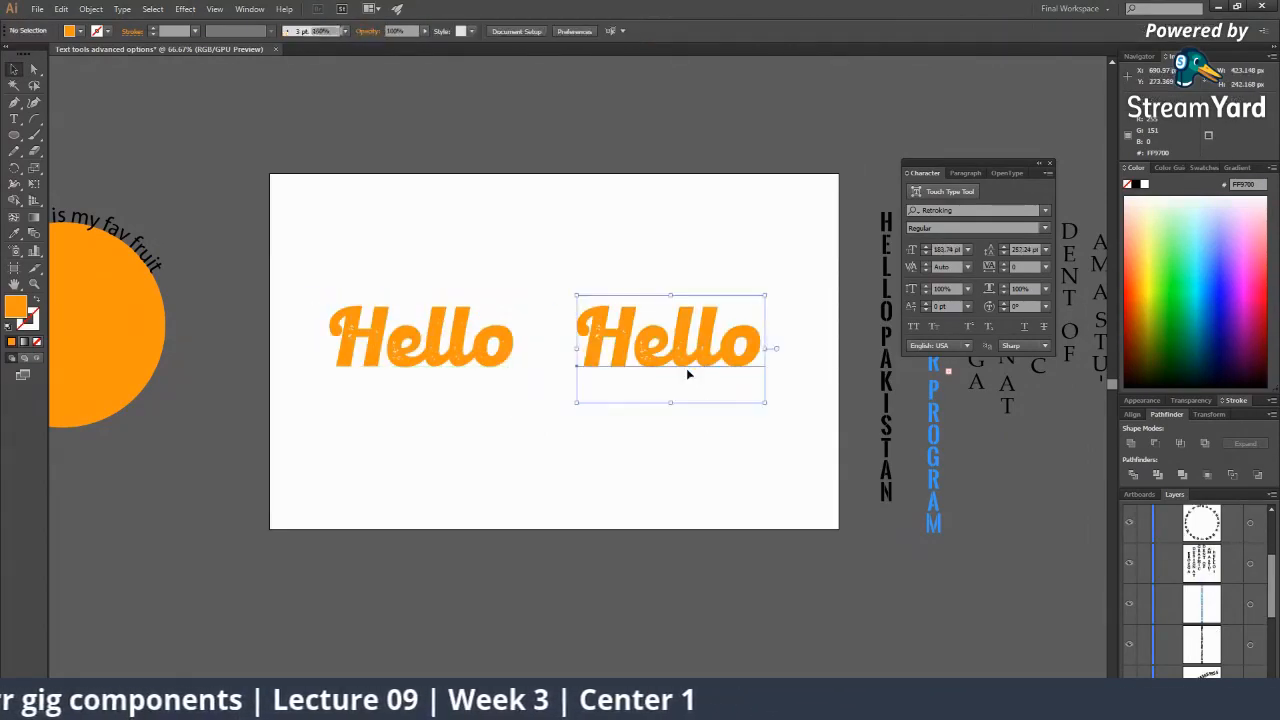
left_click_drag(495, 348, 840, 258)
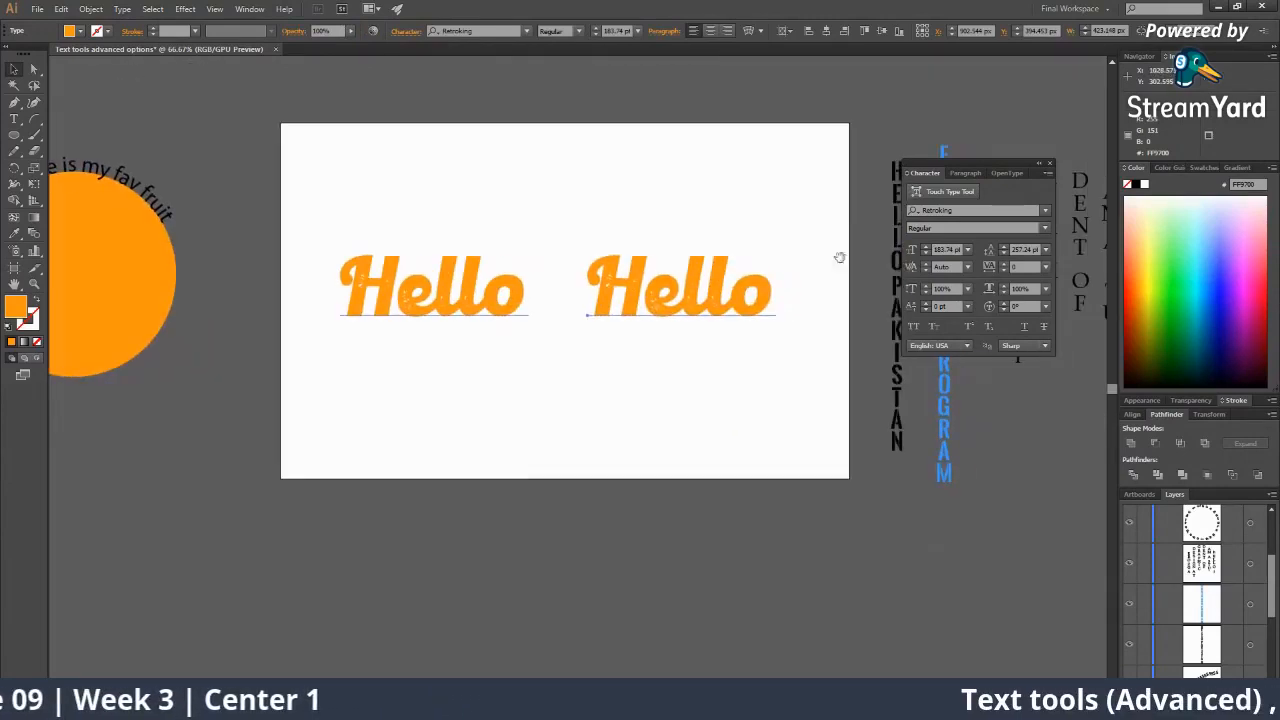
left_click(1207, 302)
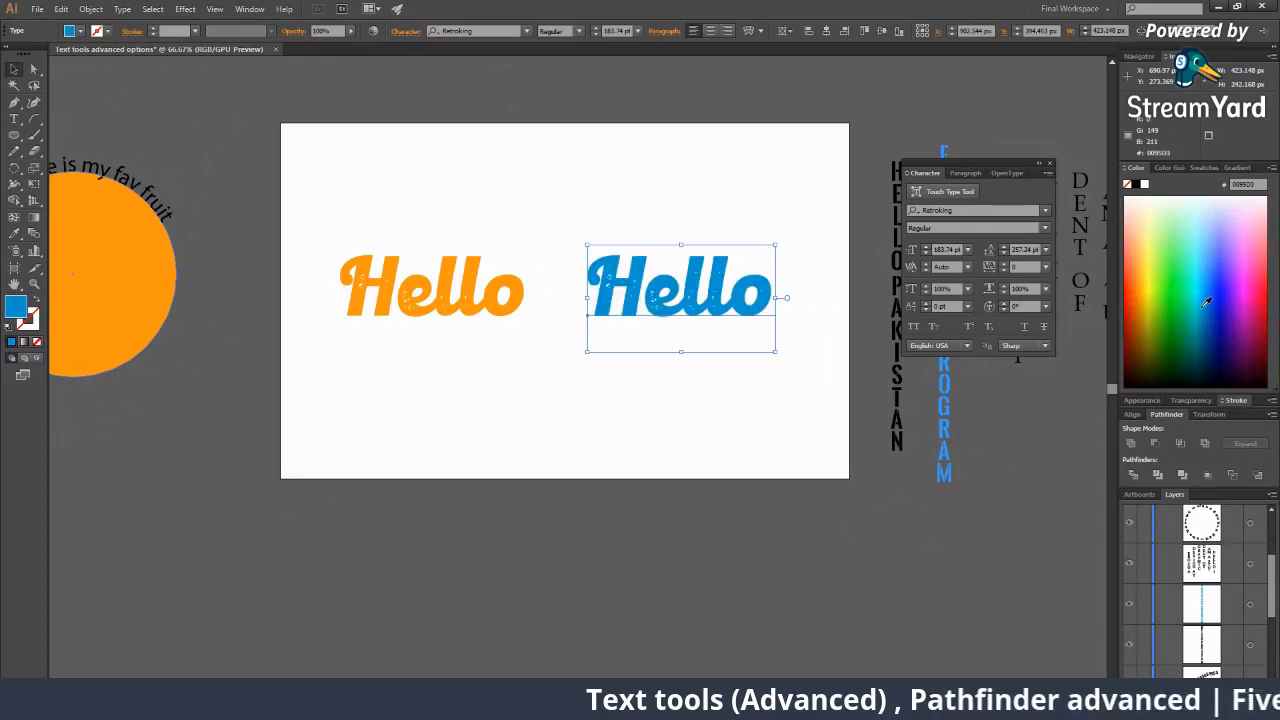
left_click(1202, 301)
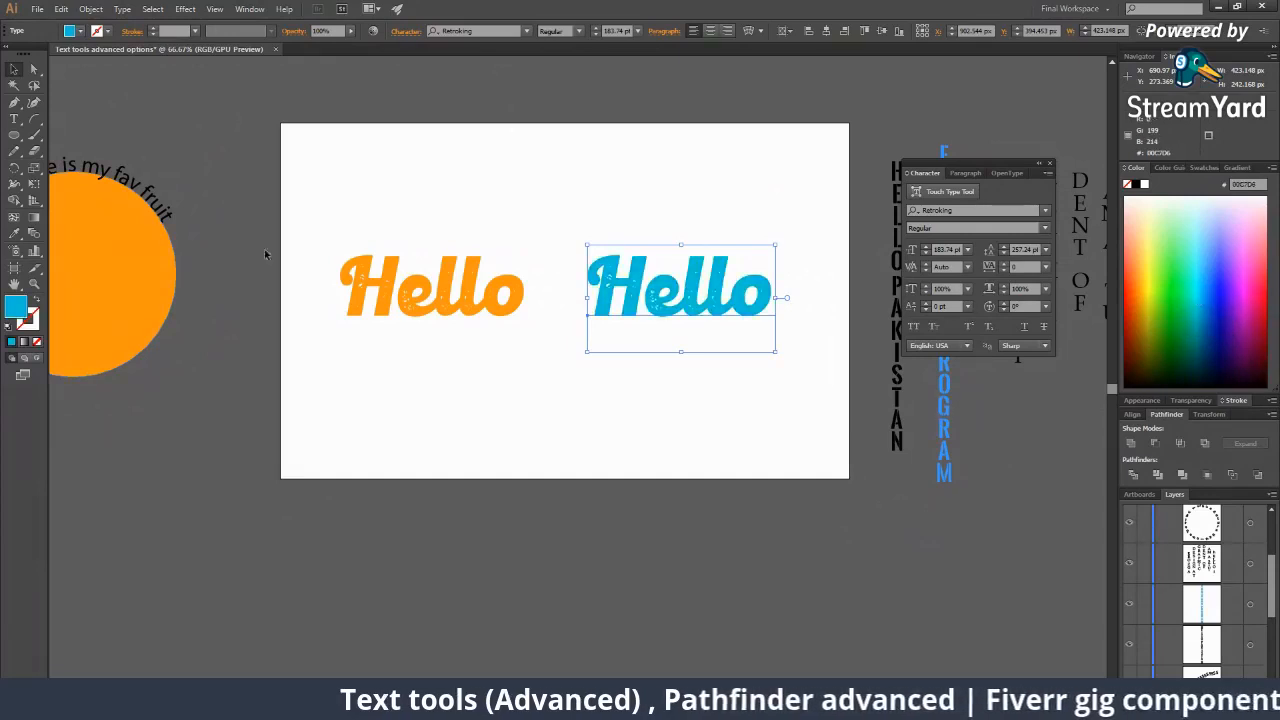
key("v")
left_click(522, 418)
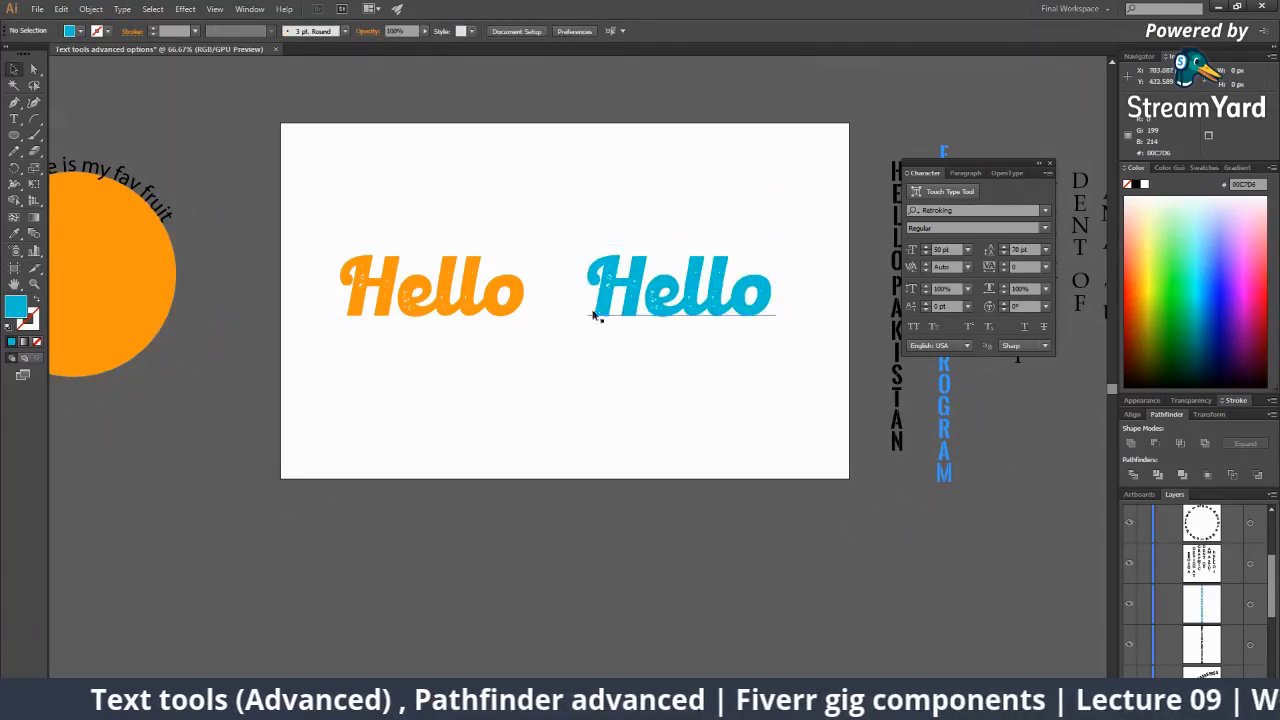
Nudge the orange and cyan Hello words into line side by side.
key("z")
left_click(606, 327)
key("v")
left_click_drag(362, 326, 408, 326)
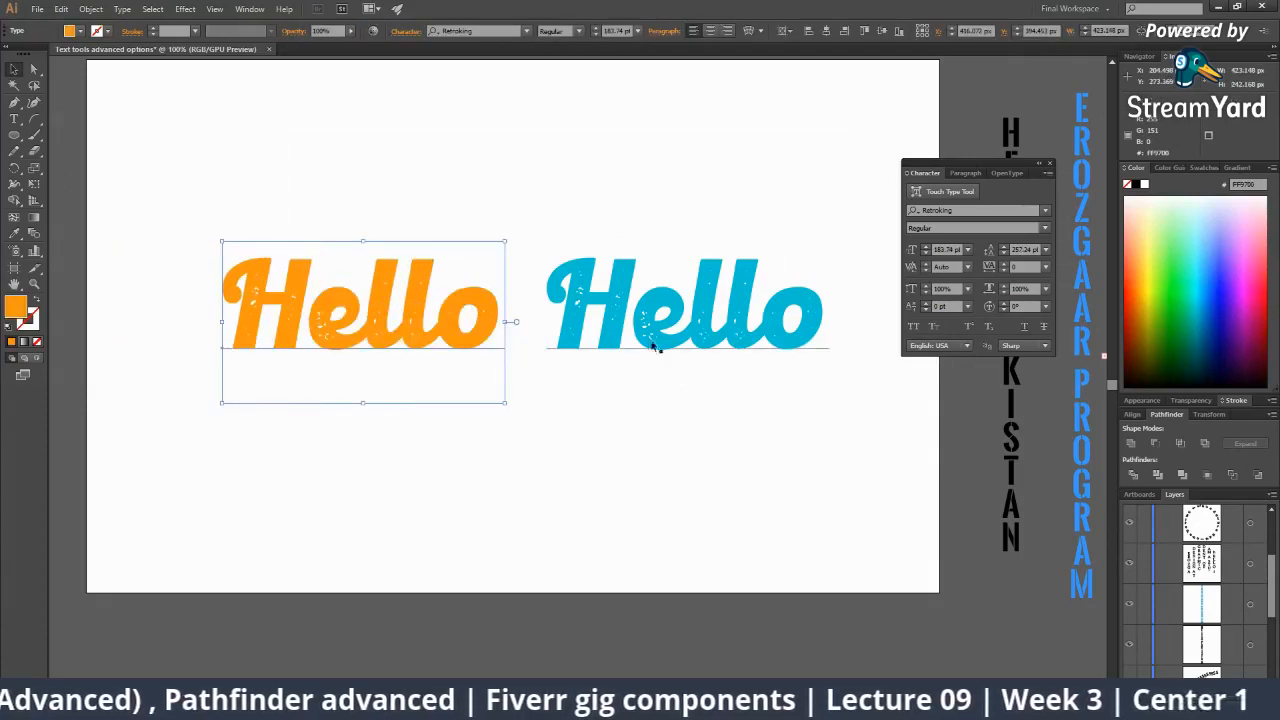
left_click_drag(653, 344, 659, 344)
left_click(694, 430)
left_click(648, 345)
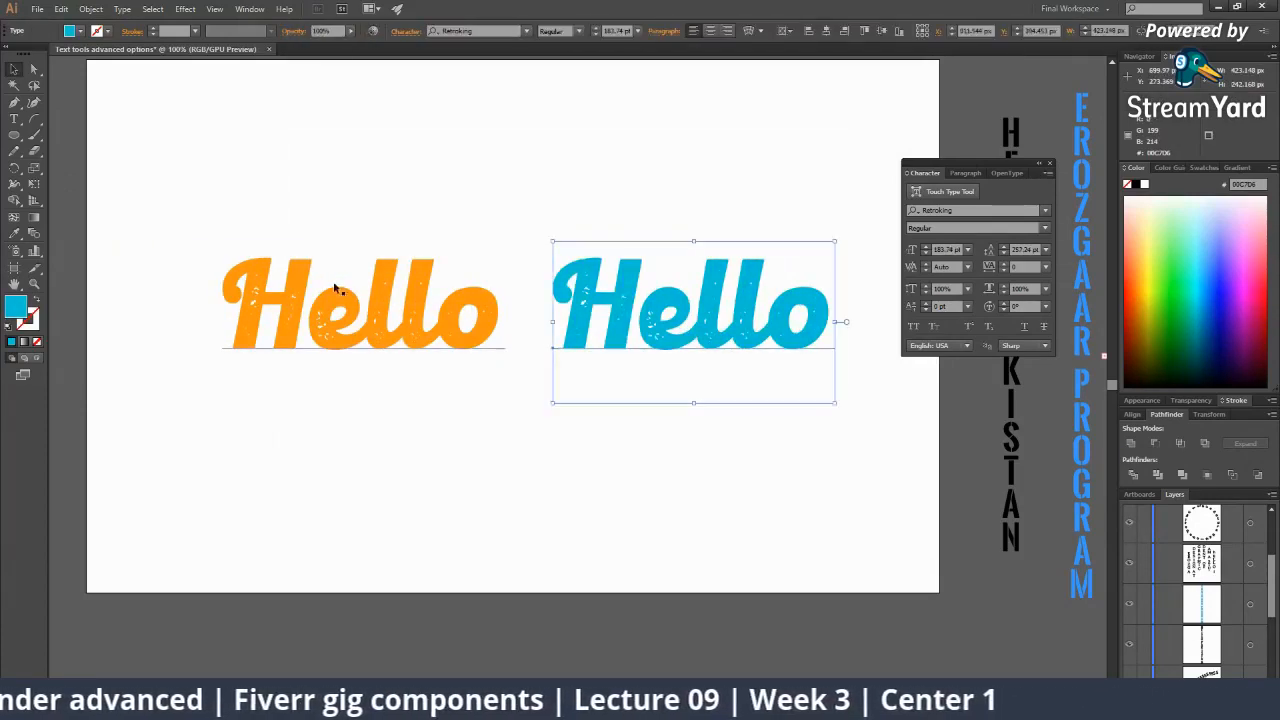
left_click(393, 338)
left_click(535, 348)
key("z")
left_click(533, 337, "alt")
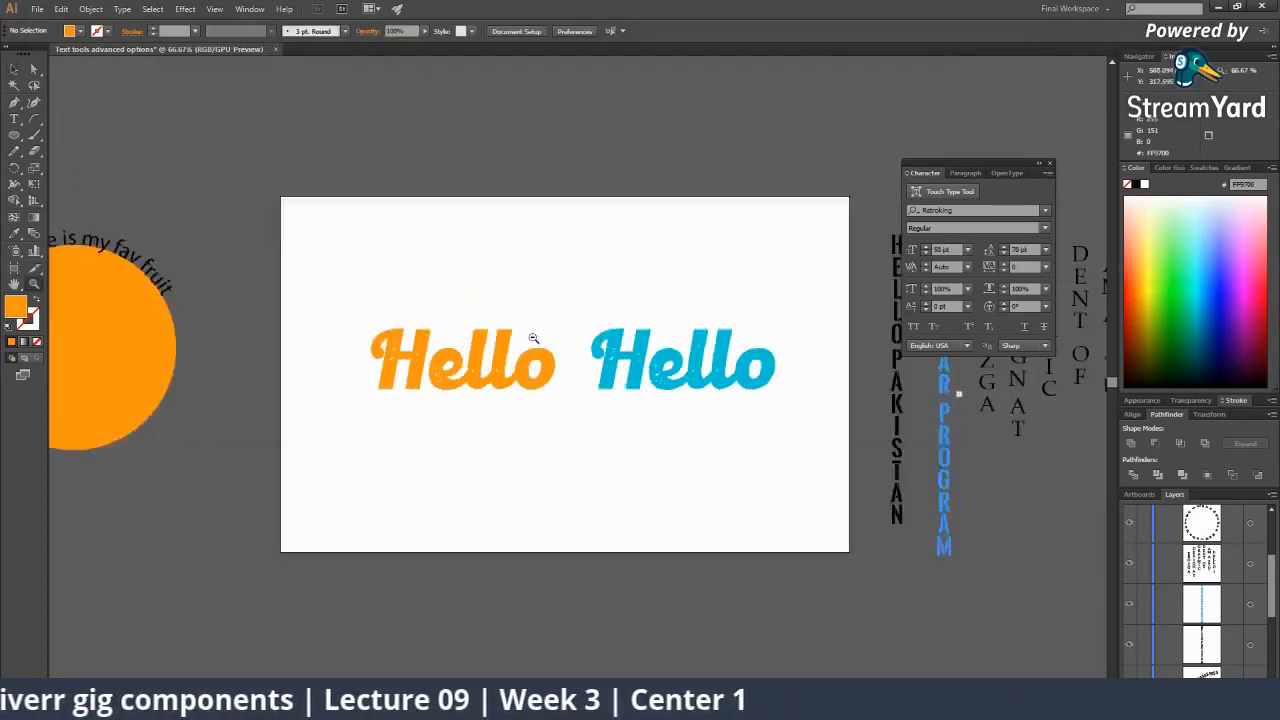
Select the orange circle and move it just below its curved caption.
left_click(520, 337, "alt")
left_click(525, 342, "alt")
left_click(510, 402)
left_click(512, 403)
left_click_drag(504, 403, 498, 386)
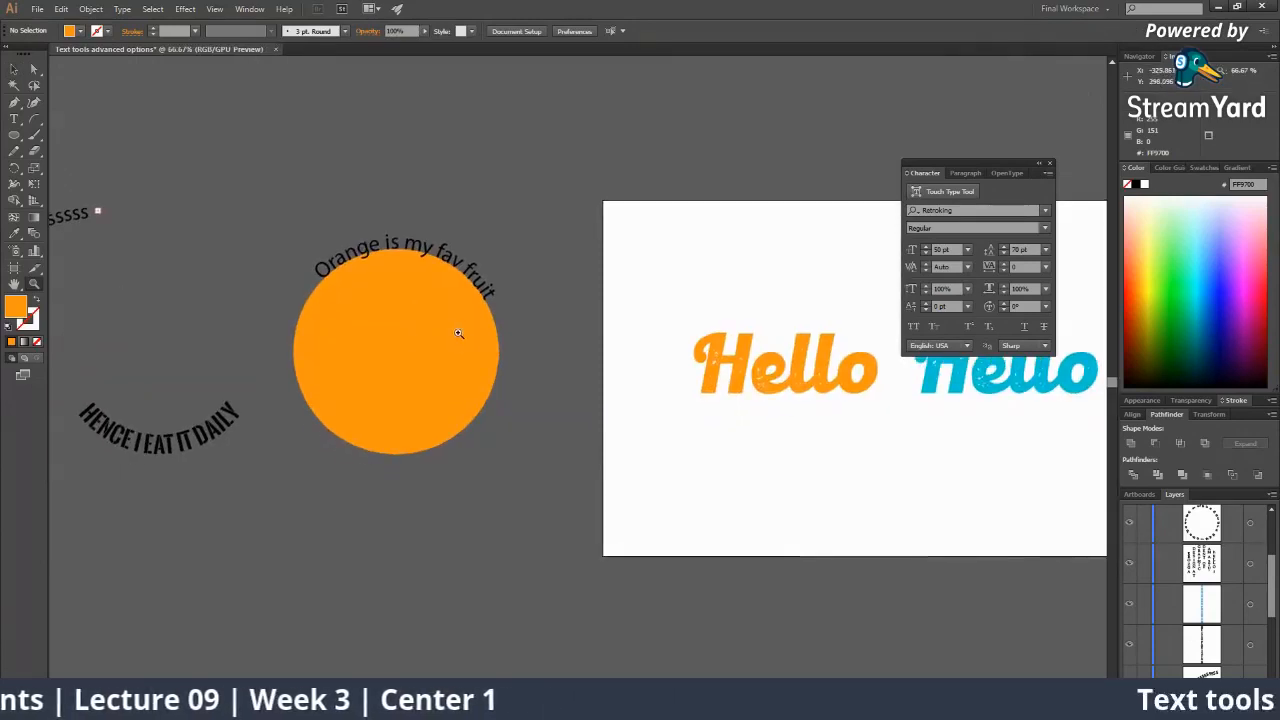
key("v")
left_click(455, 330)
key("z")
left_click(500, 335)
left_click(537, 352)
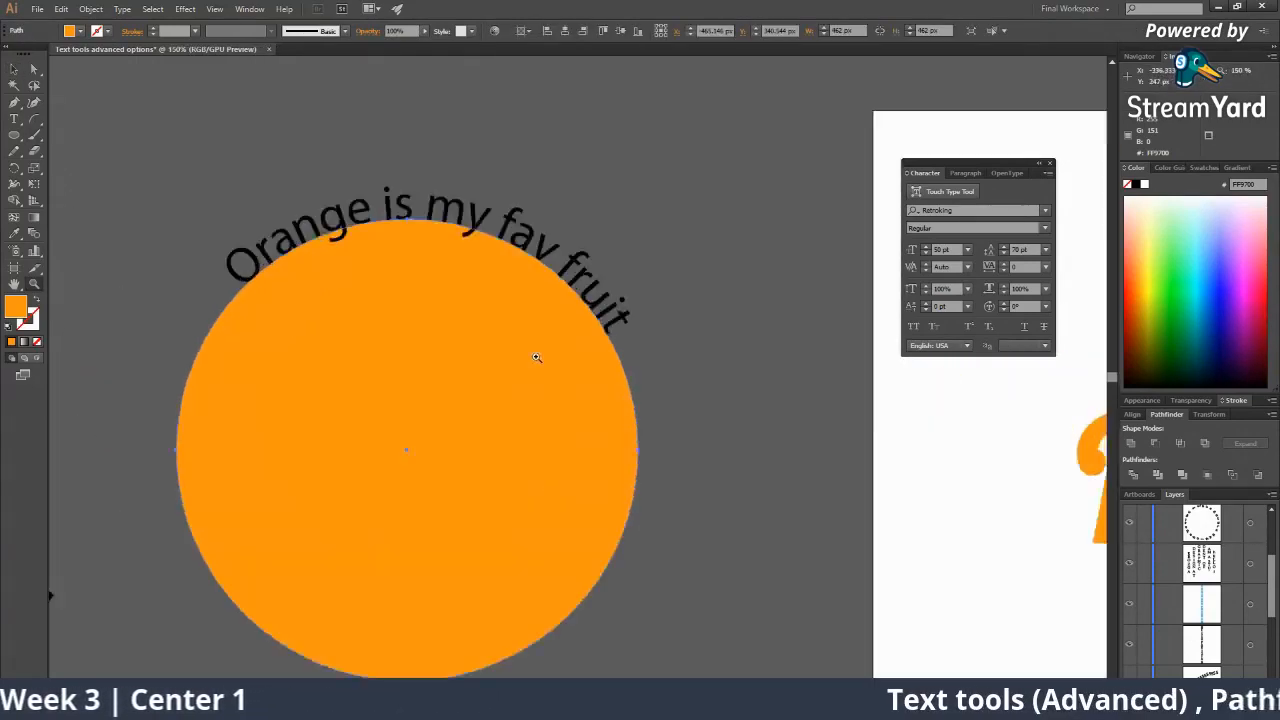
left_click(537, 357)
left_click_drag(556, 382, 582, 417)
left_click(582, 417, "alt")
left_click(590, 420, "alt")
left_click(588, 416, "alt")
left_click(585, 411, "alt")
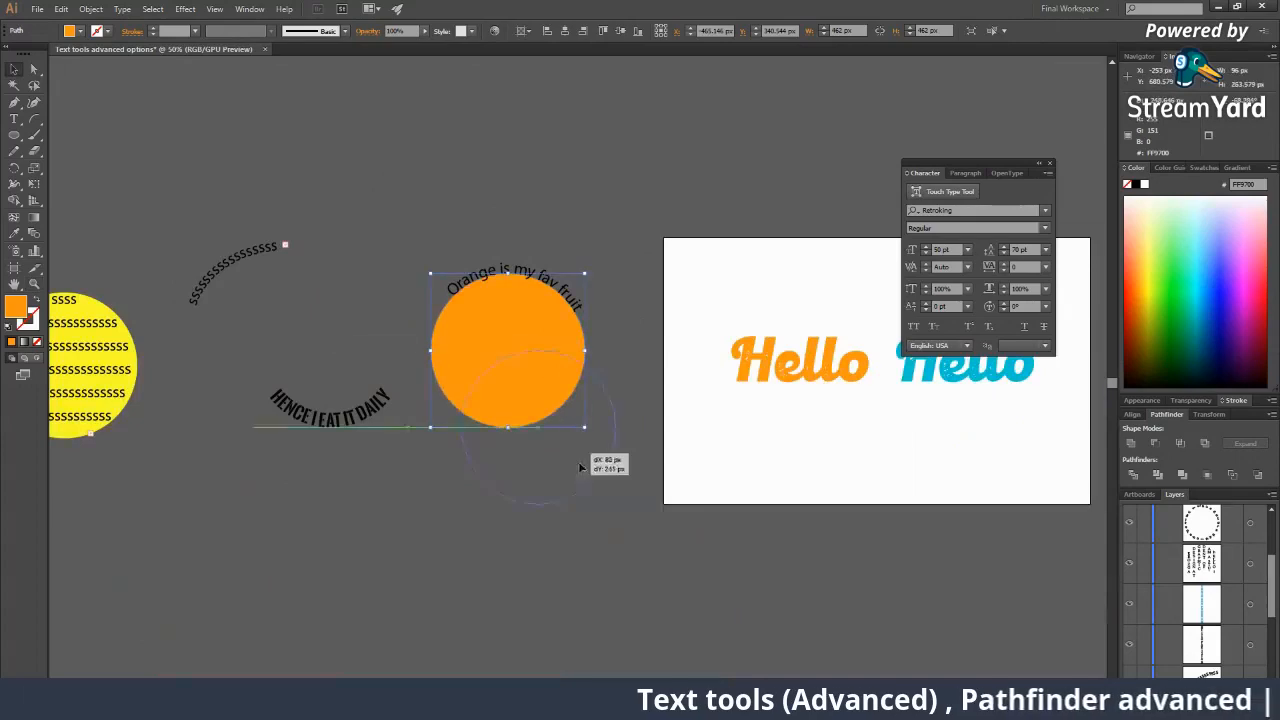
left_click_drag(578, 462, 583, 474)
Drag the orange circle onto the artboard's top-left corner, then bring StreamYard forward.
left_click_drag(569, 469, 523, 417)
key("z")
left_click(538, 382)
left_click(543, 366)
left_click(542, 366)
key("v")
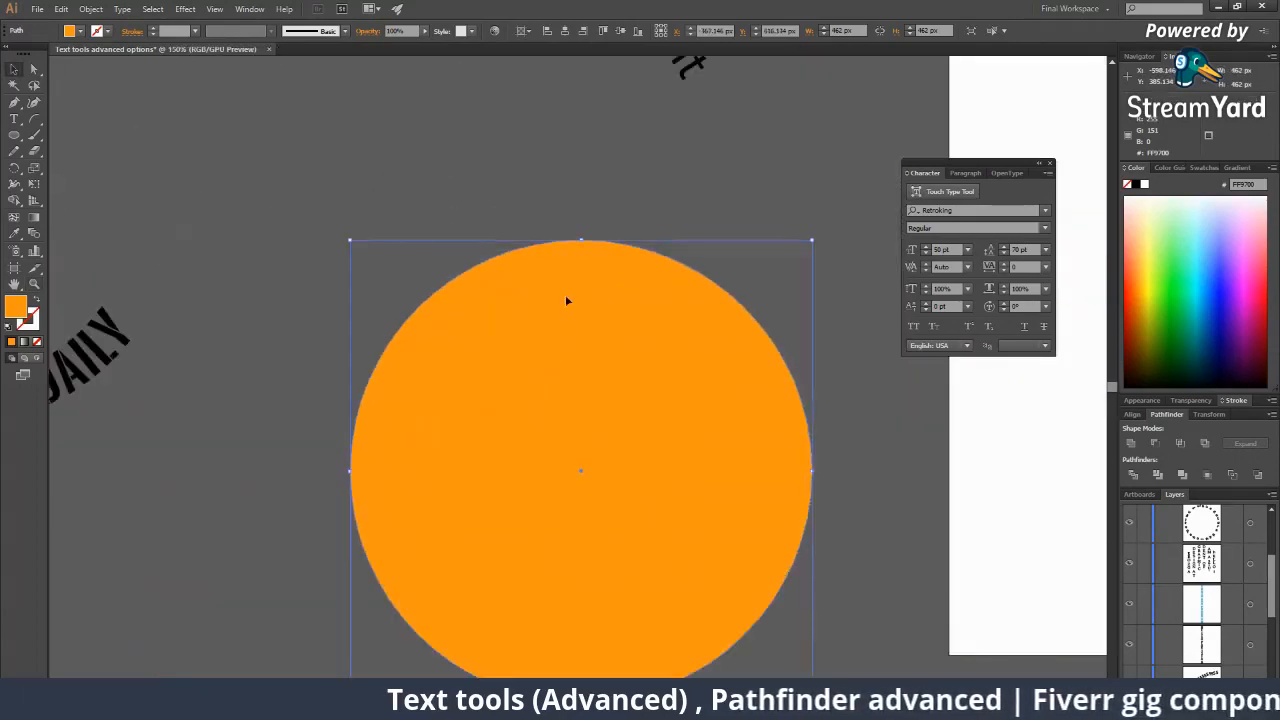
key("a")
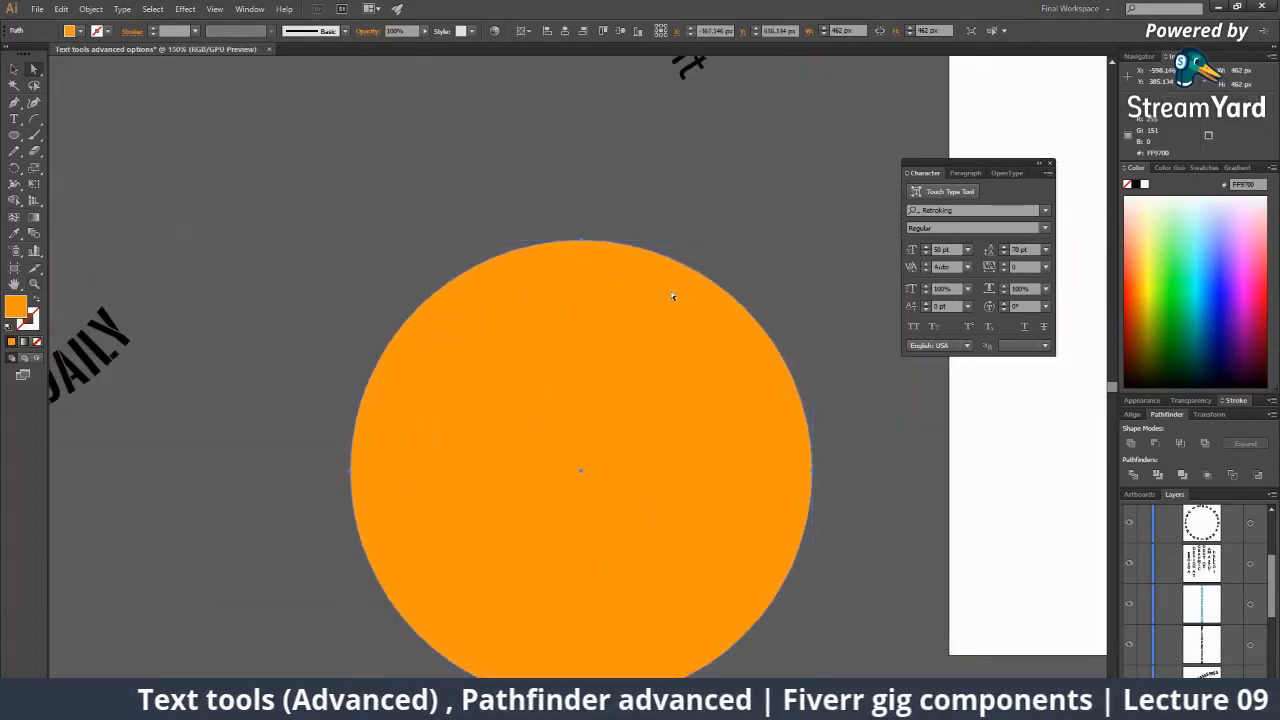
key("z")
left_click_drag(682, 345, 543, 403)
left_click(706, 343, "alt")
key("a")
left_click_drag(462, 451, 806, 460)
left_click_drag(749, 500, 667, 194)
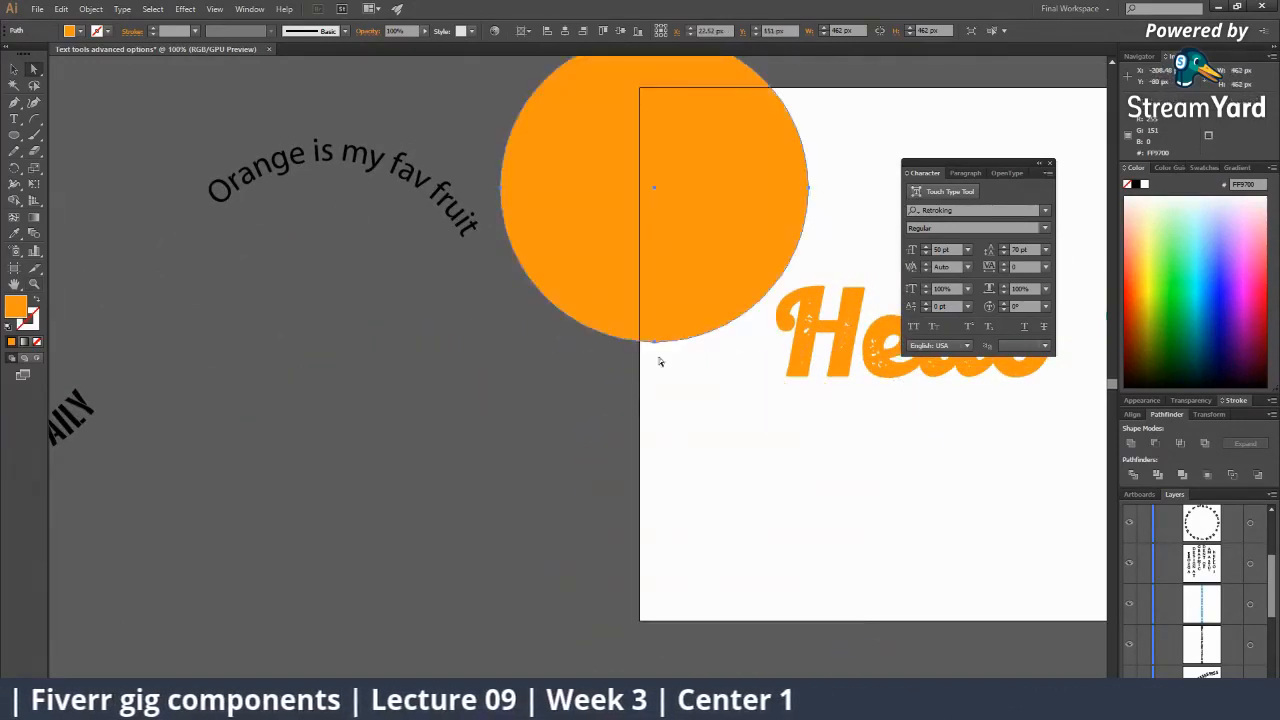
left_click_drag(657, 345, 538, 470)
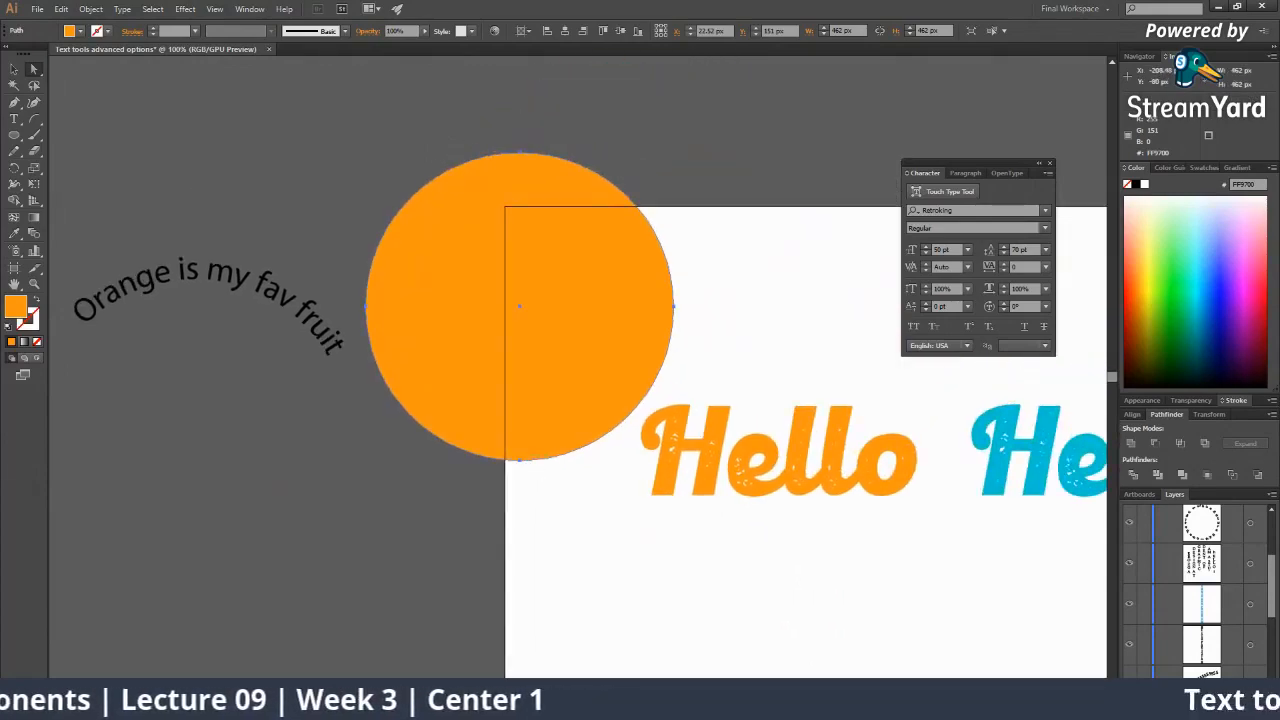
mouse_move(931, 704)
left_click(832, 652)
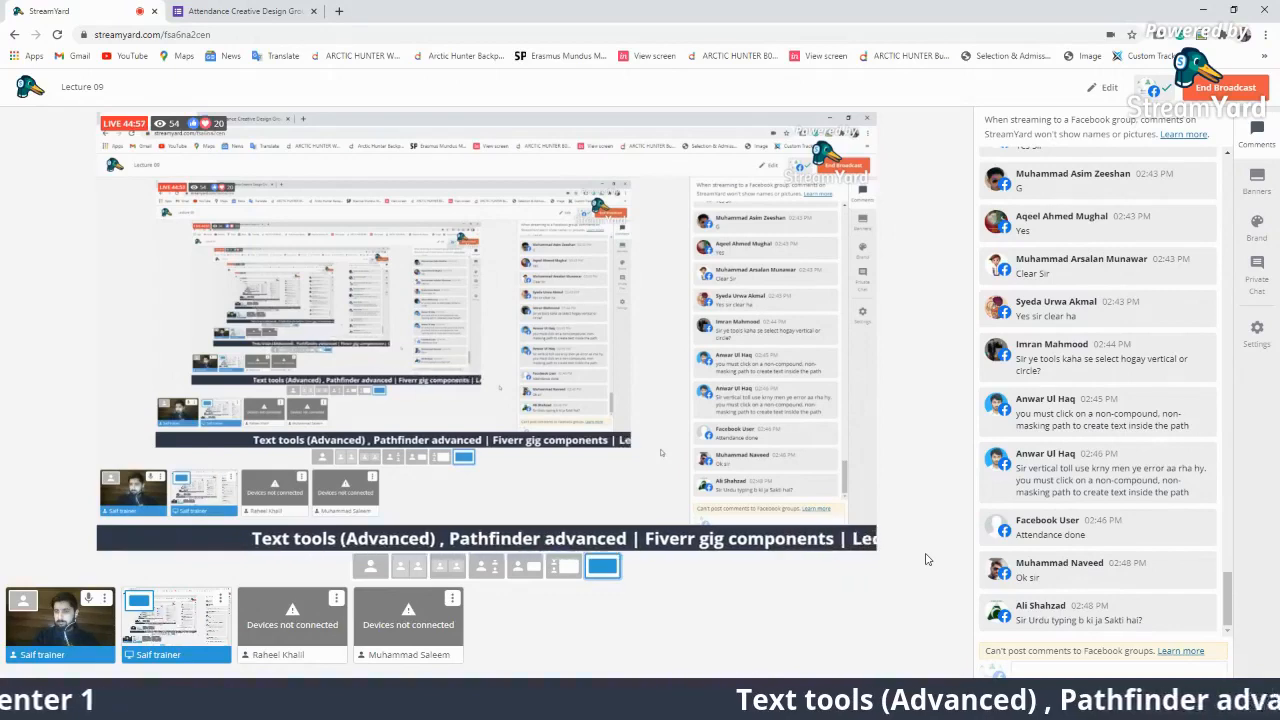
Put the viewer's question about finding the type tools on stream, then return to Illustrator.
left_click(1100, 362)
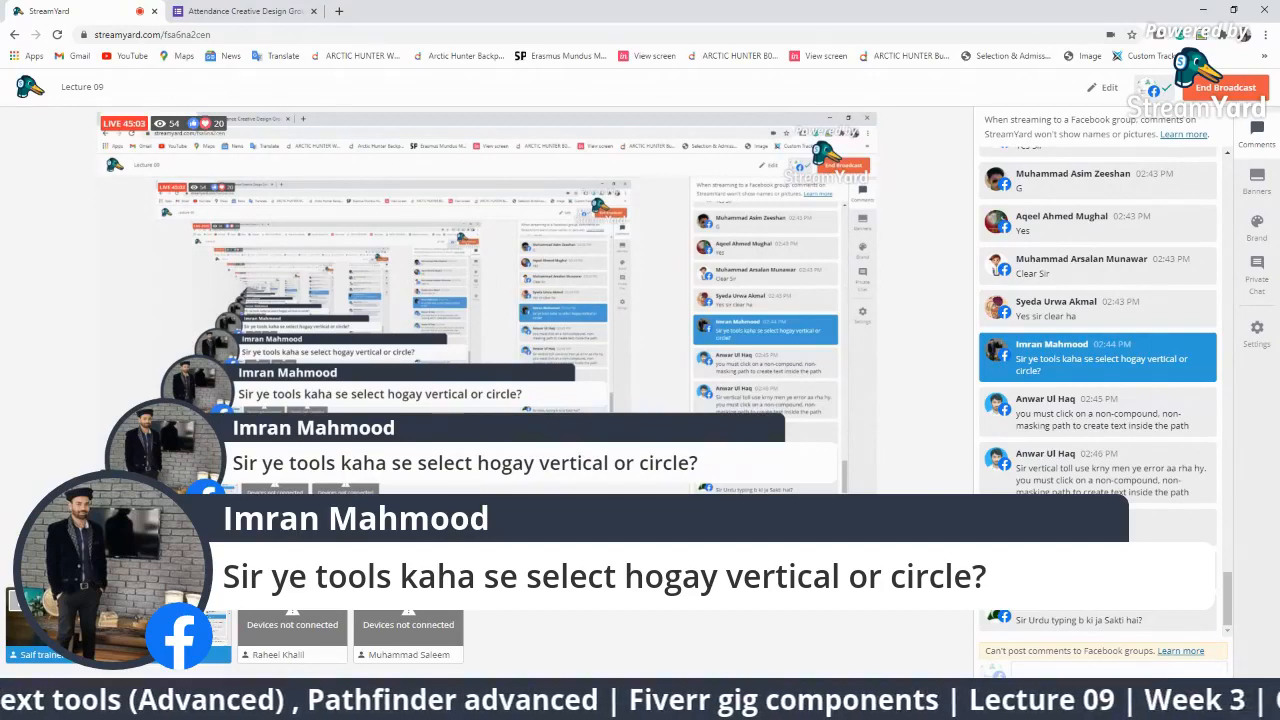
key("alt+Tab")
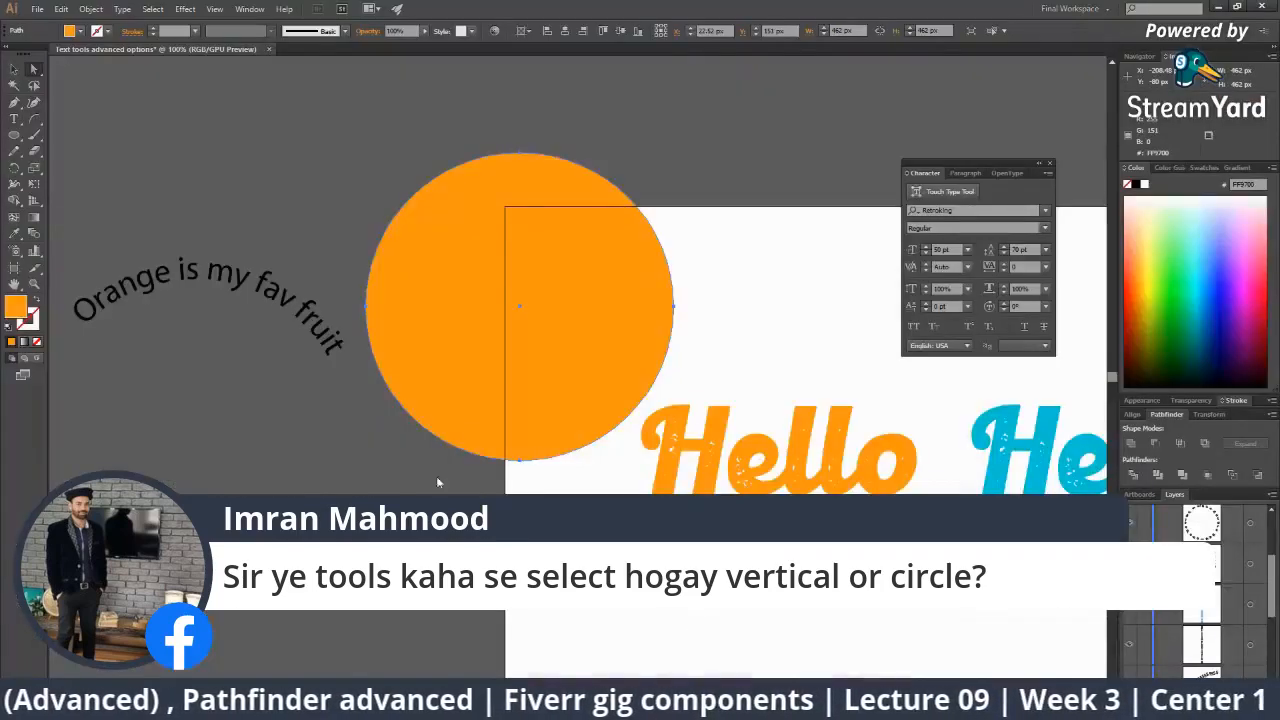
Show the Rectangle and Type tool flyouts in the toolbar, then return to StreamYard.
left_click(14, 134)
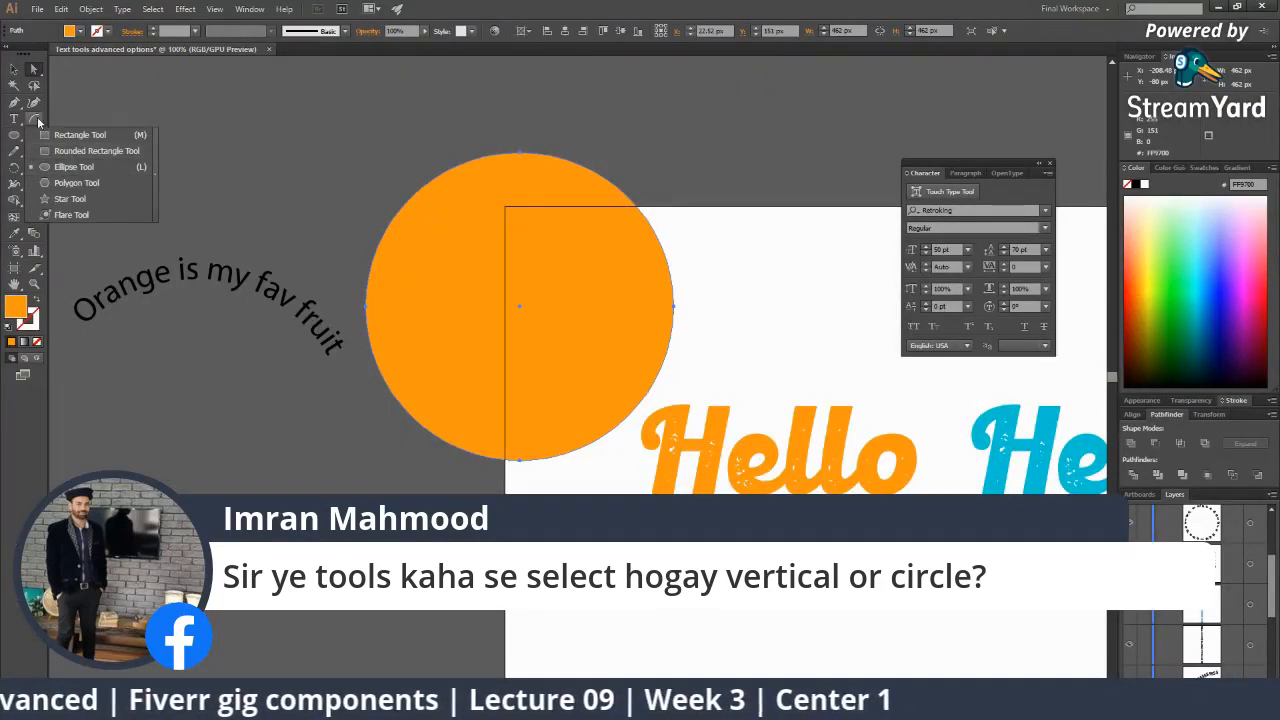
left_click(14, 118)
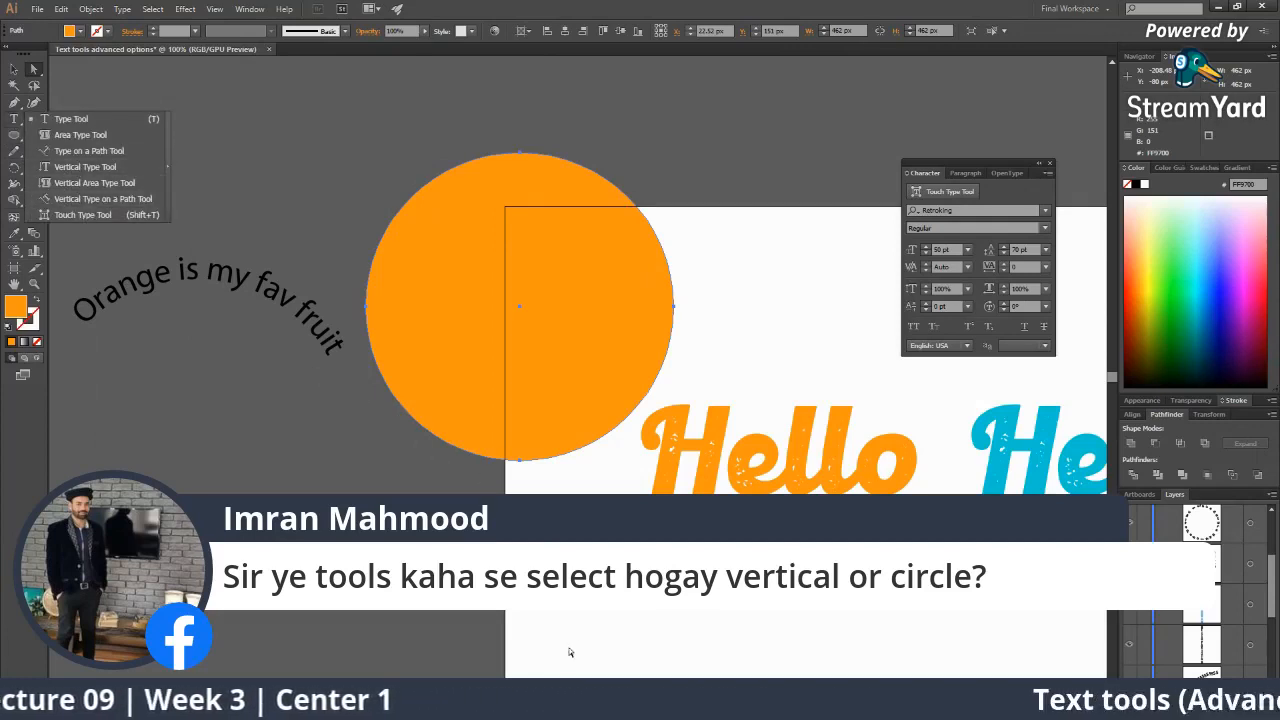
key("Escape")
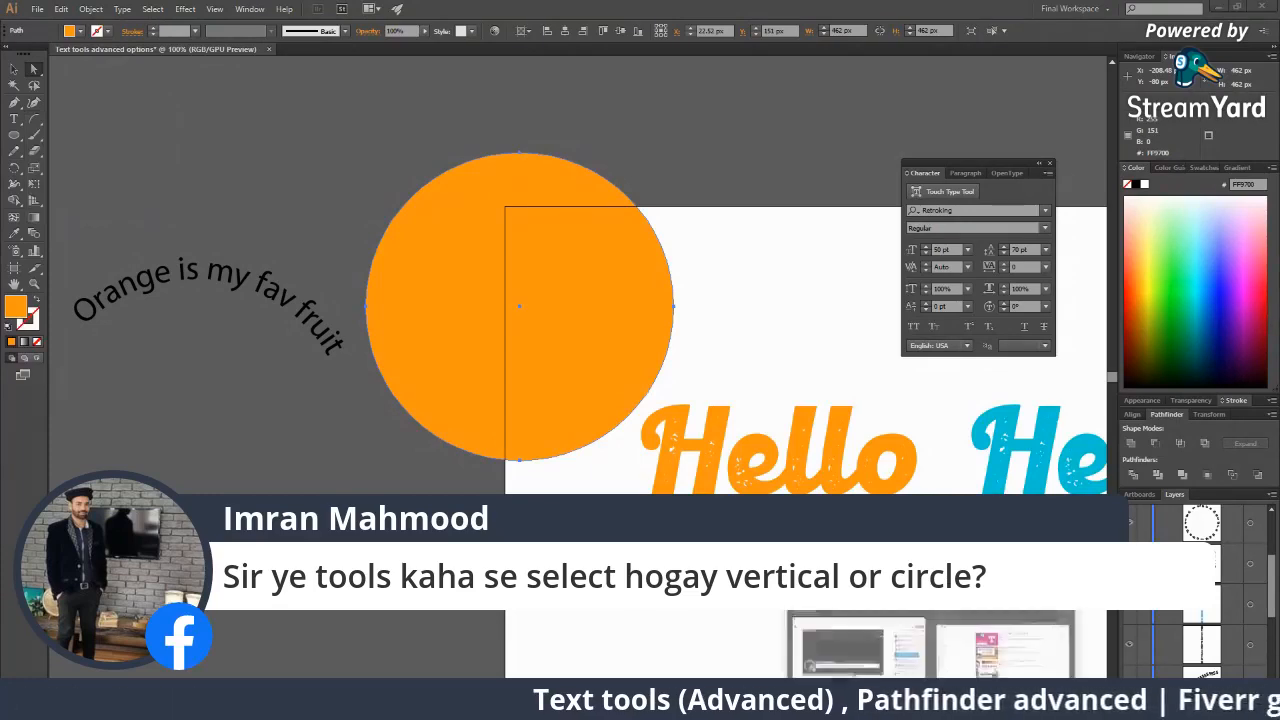
key("alt+Tab")
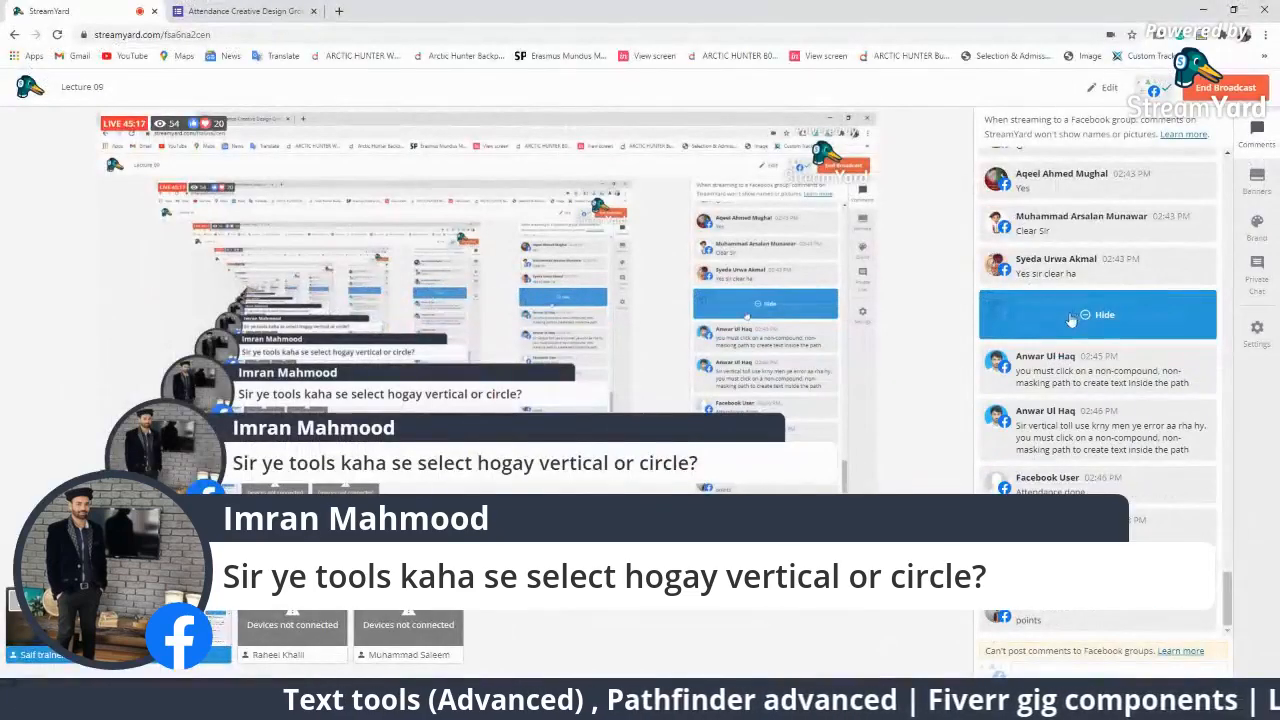
Hide the viewer's question, briefly feature then hide the 'points' comment.
left_click(1074, 317)
left_click(1078, 610)
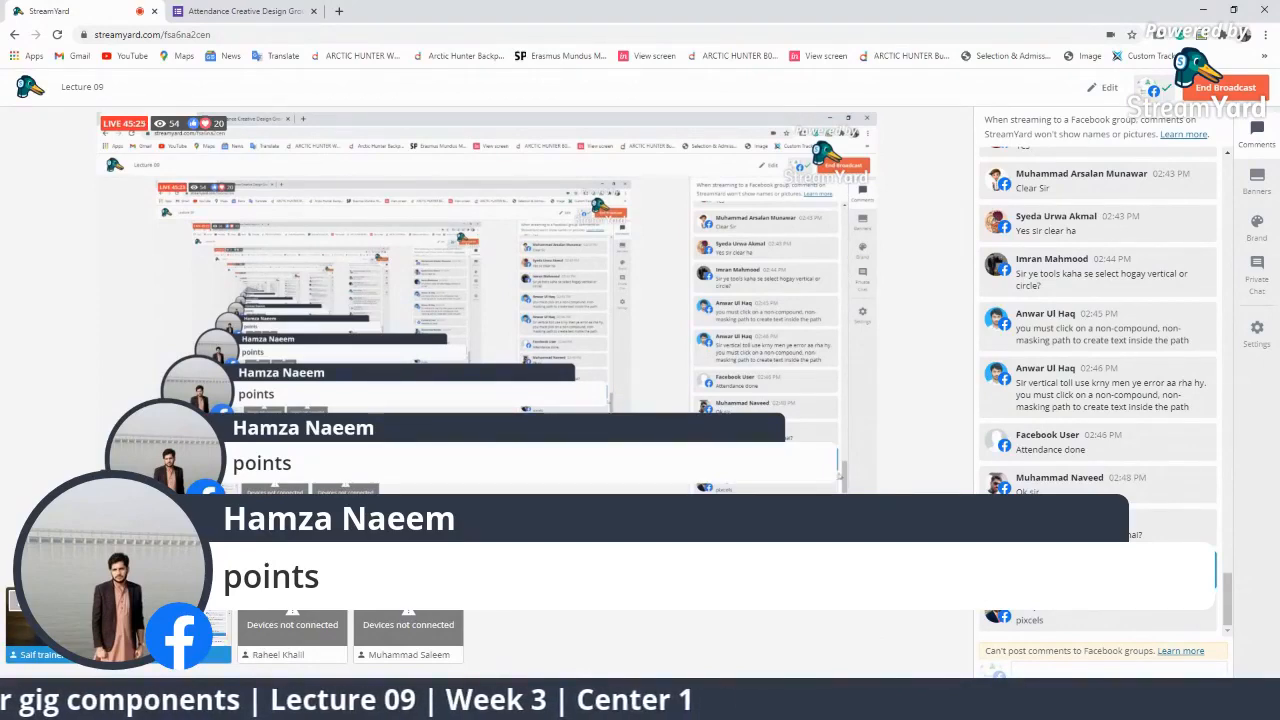
left_click(1104, 572)
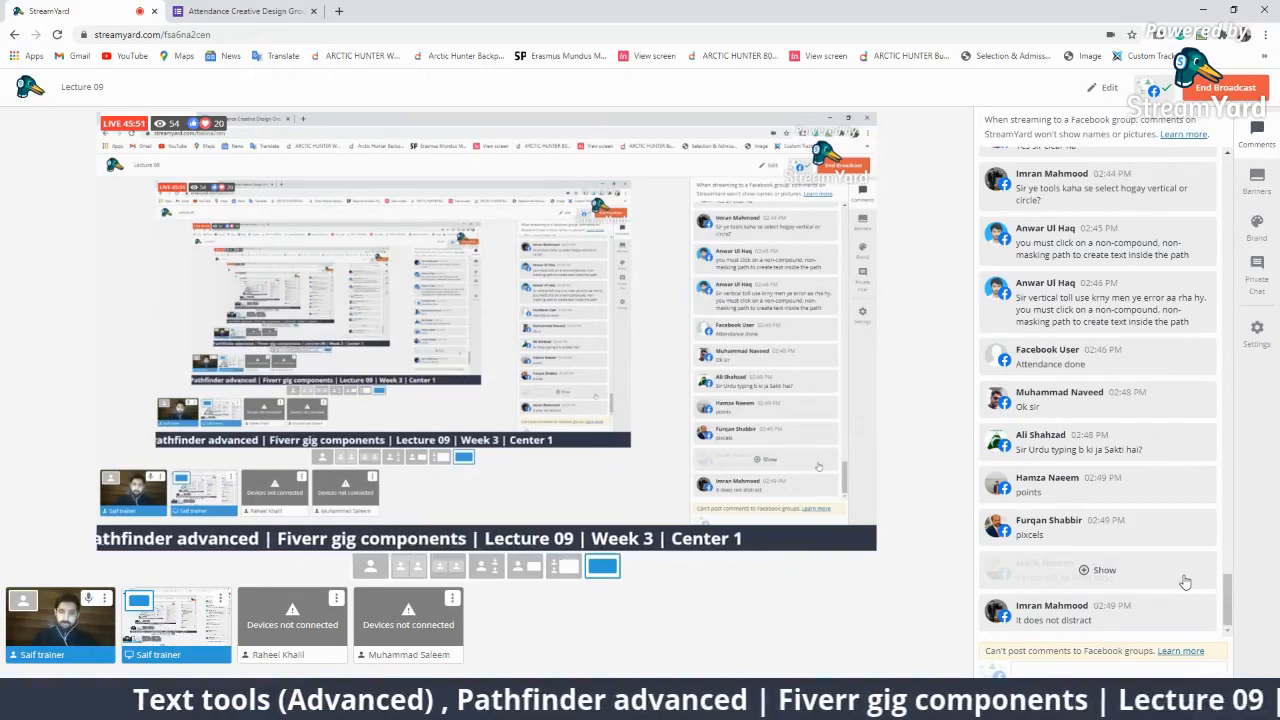
left_click(1185, 582)
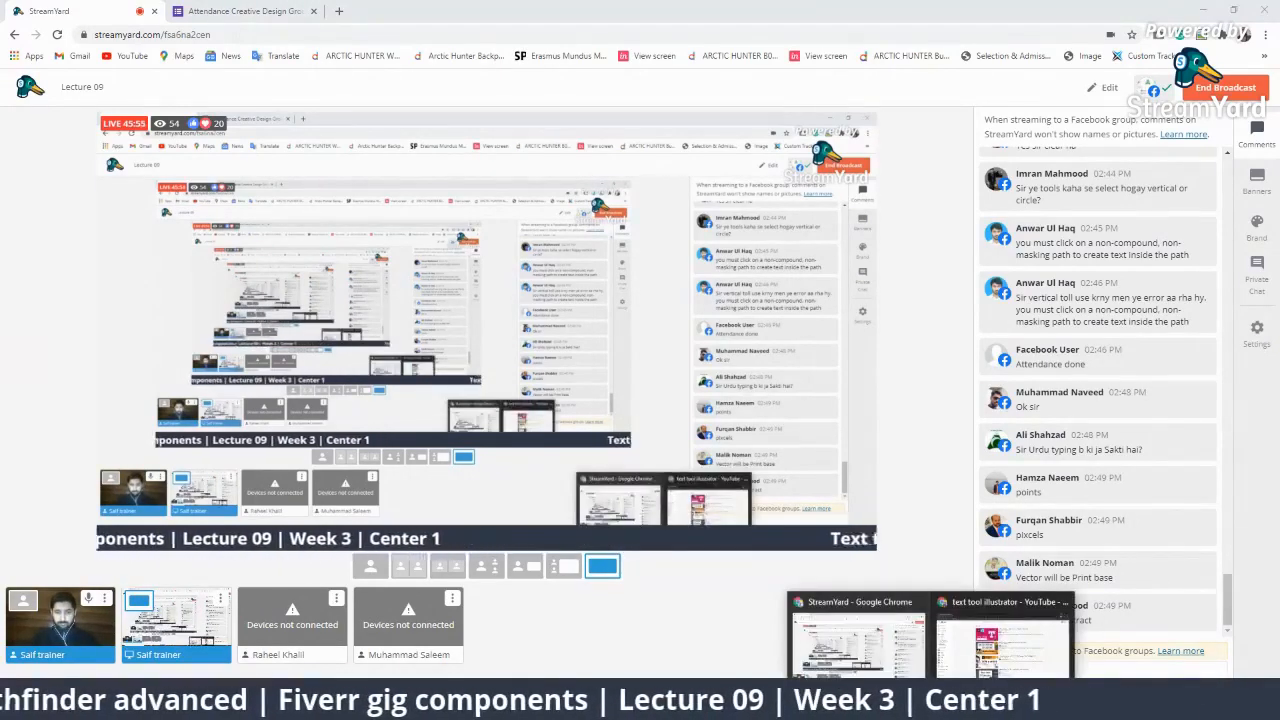
Return to Illustrator and zoom in on the orange circle.
left_click(895, 704)
left_click(501, 229, "ctrl")
left_click(573, 271, "ctrl")
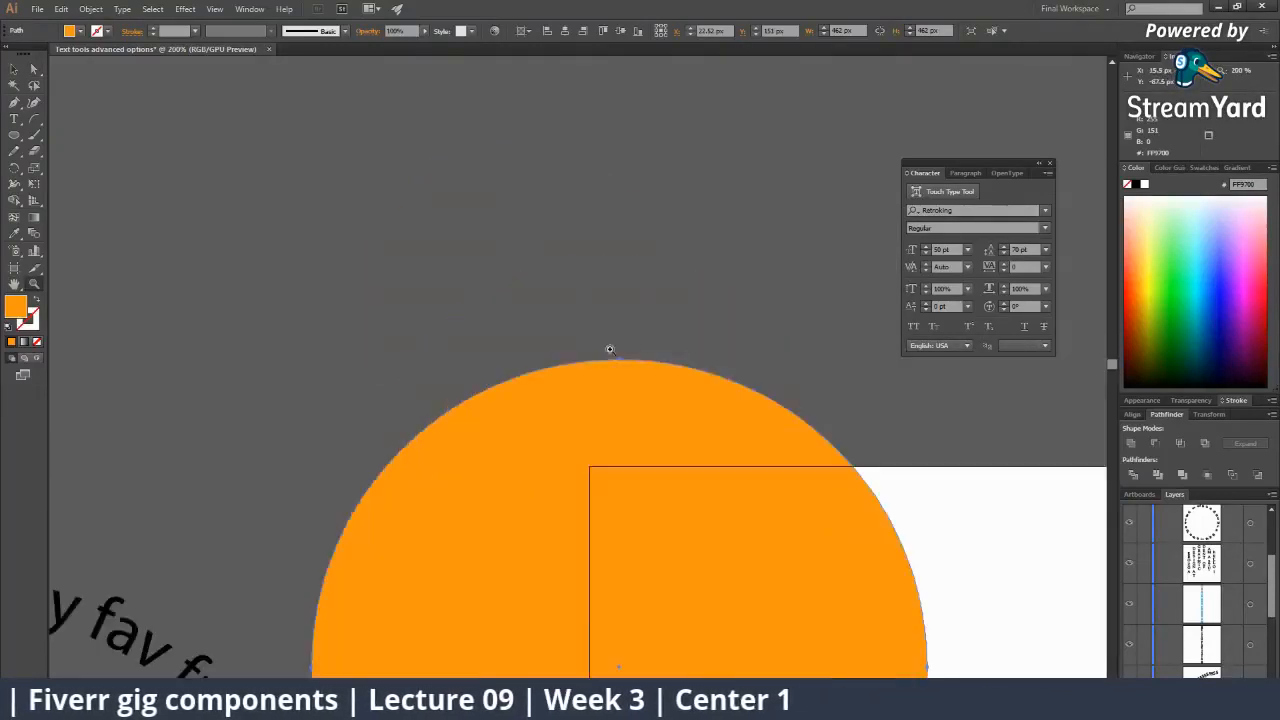
Zoom in close and pan along the orange circle's edge.
left_click(609, 349, "ctrl")
left_click_drag(611, 437, 541, 308)
left_click_drag(589, 344, 487, 242)
key("a")
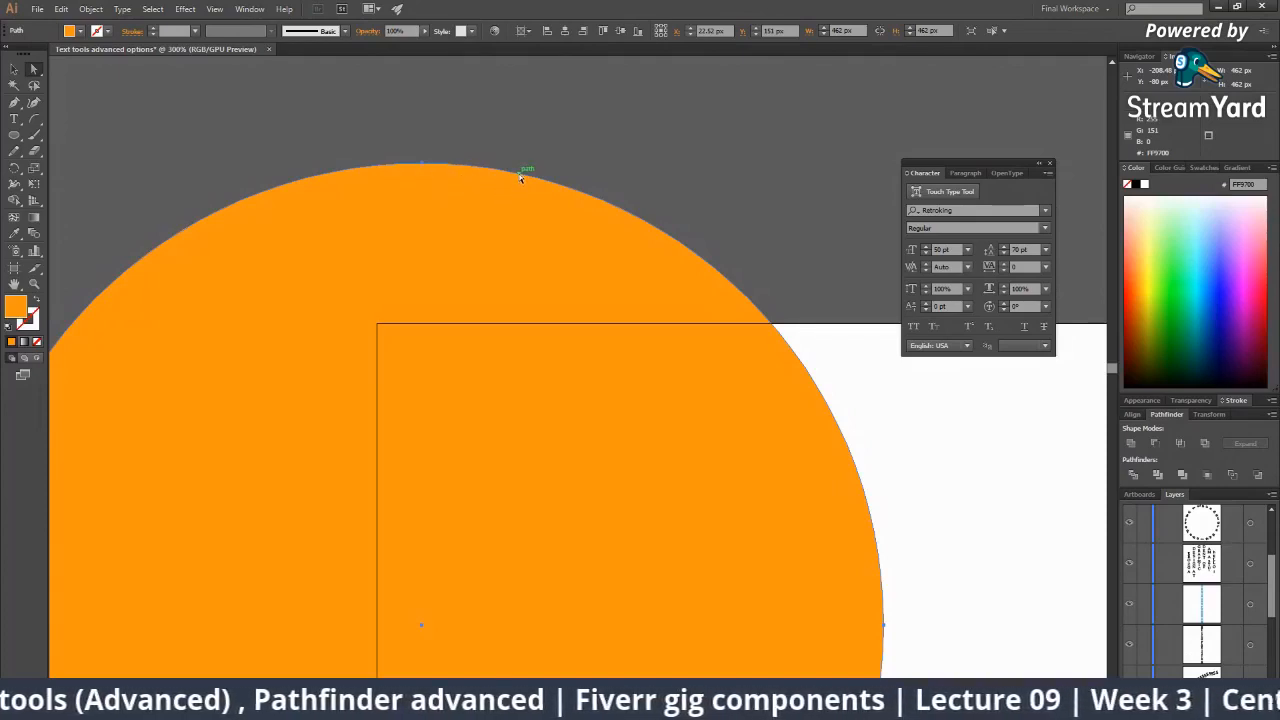
left_click_drag(519, 173, 411, 81)
left_click_drag(474, 206, 420, 112)
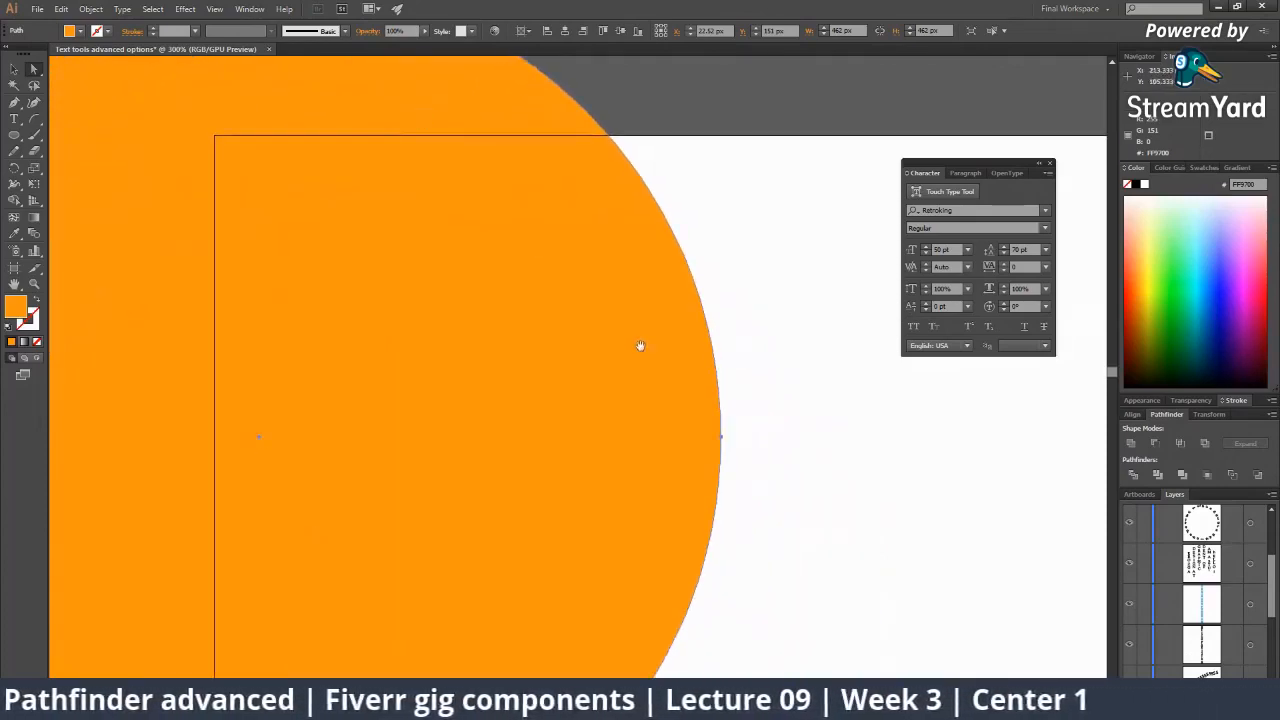
left_click_drag(640, 346, 619, 307)
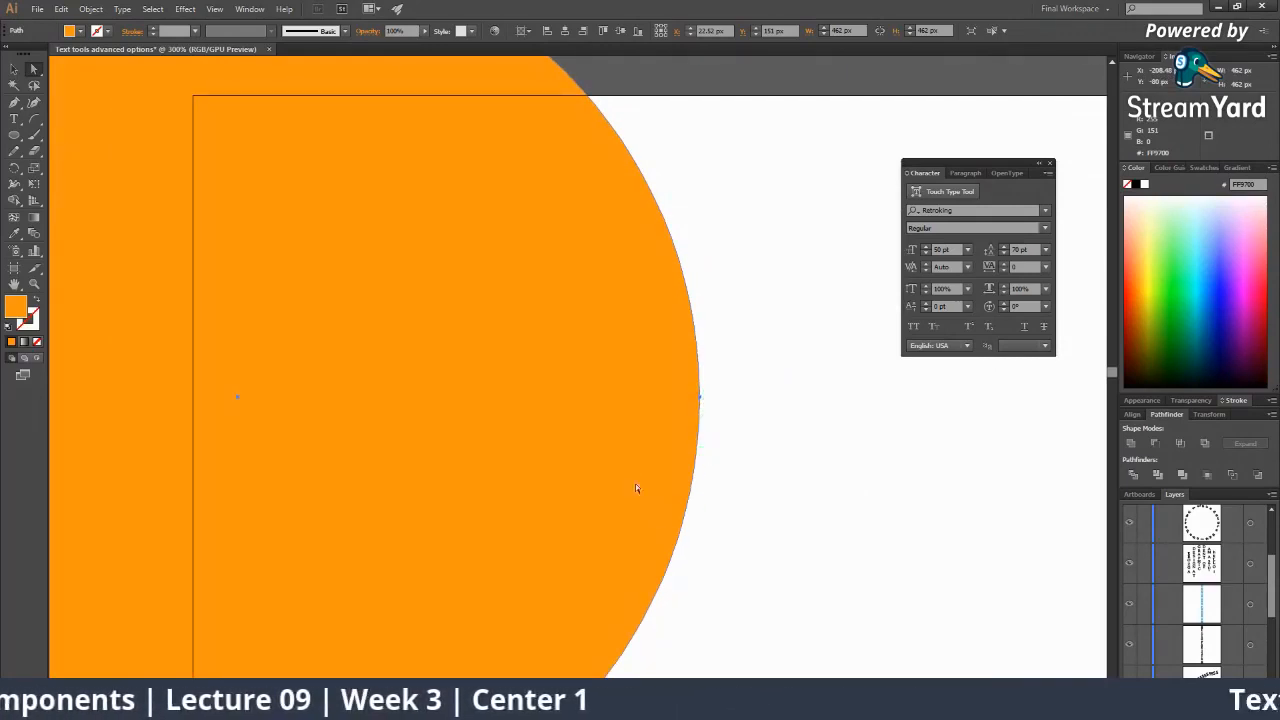
Zoom back out to the full artboard and switch to the StreamYard window.
key("z")
left_click(627, 428, "alt")
left_click(630, 429, "alt")
left_click(631, 429, "alt")
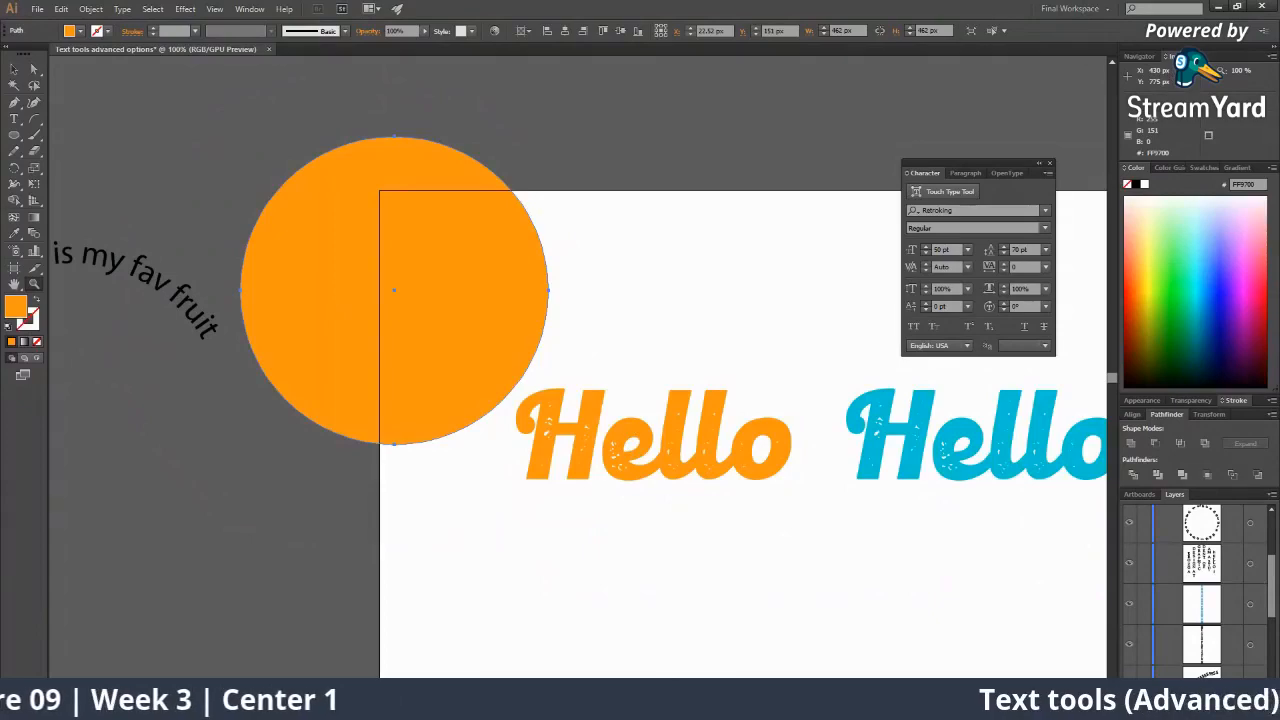
mouse_move(928, 700)
left_click(1003, 625)
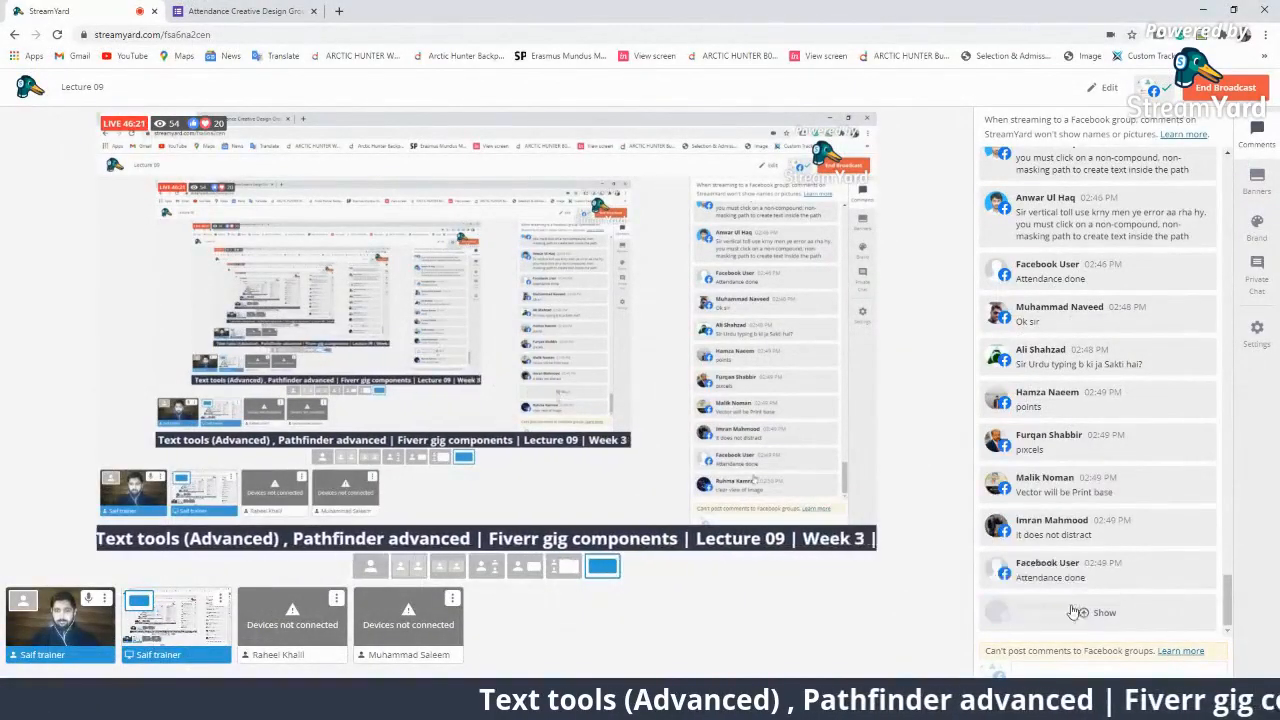
Feature the 'clear view of image', 'Directions and quantity' and 'anchor and path' comments in turn.
left_click(1090, 612)
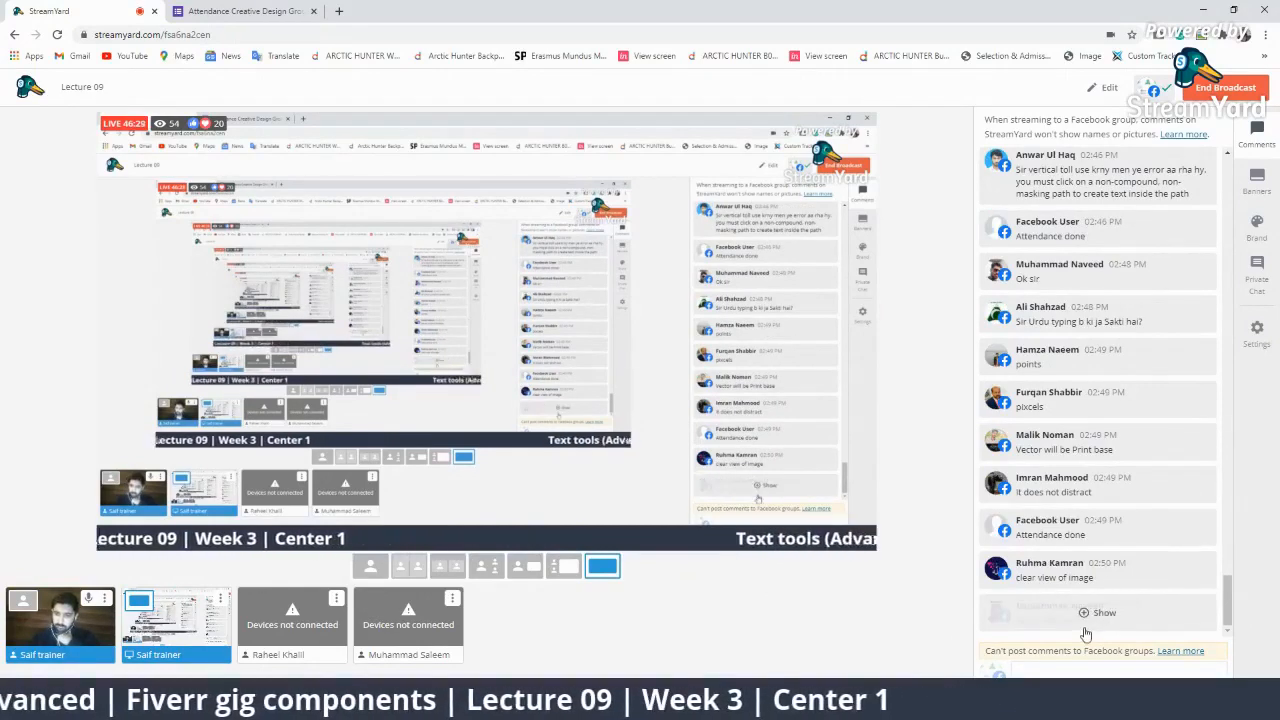
left_click(1030, 612)
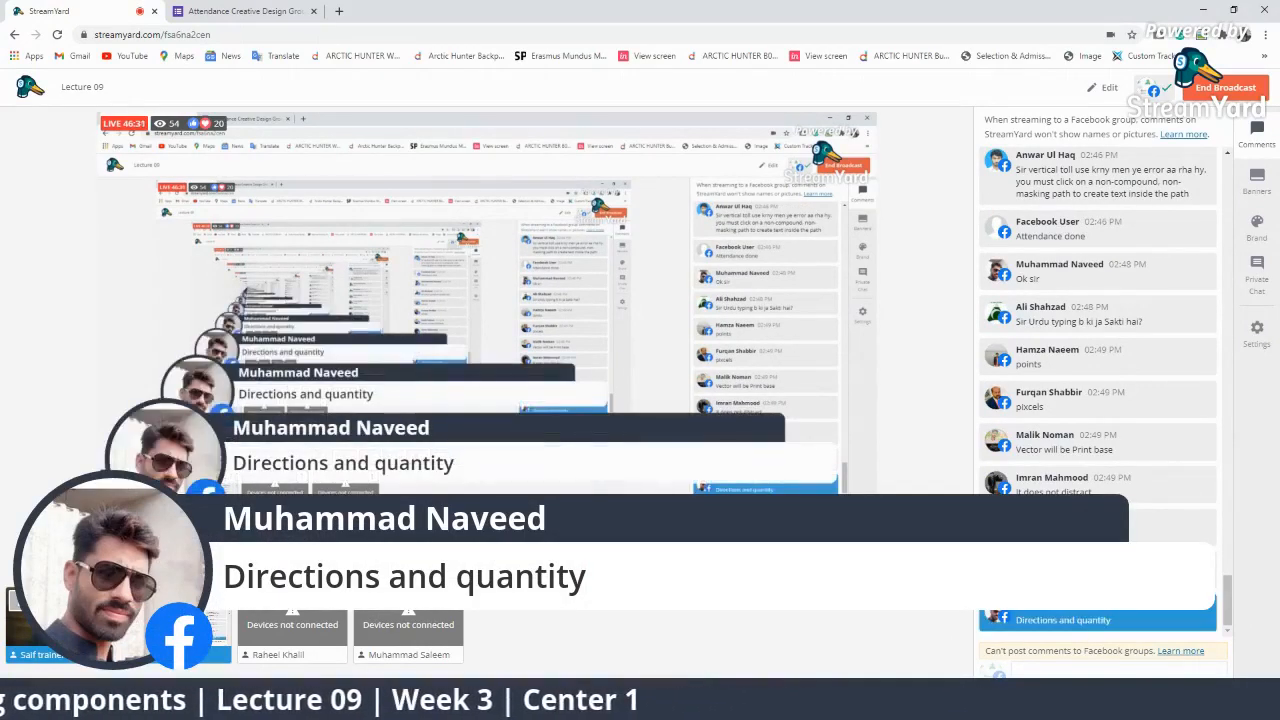
left_click(1125, 628)
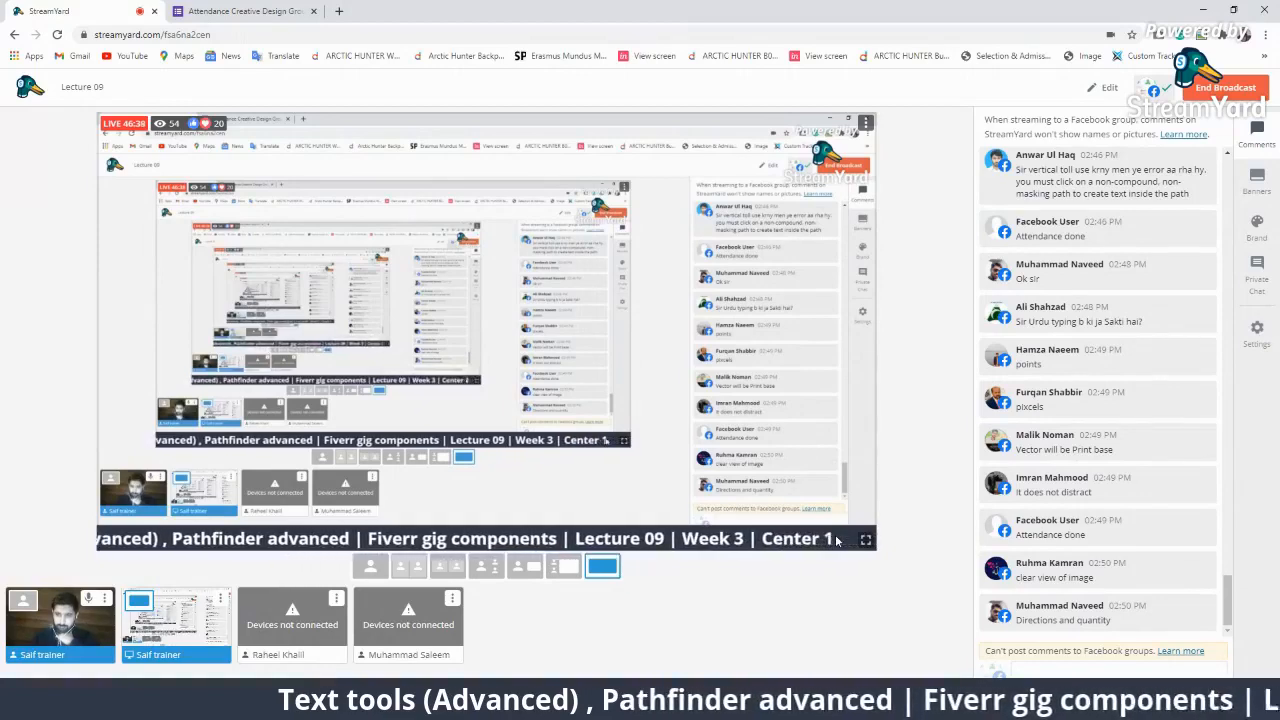
left_click(1080, 613)
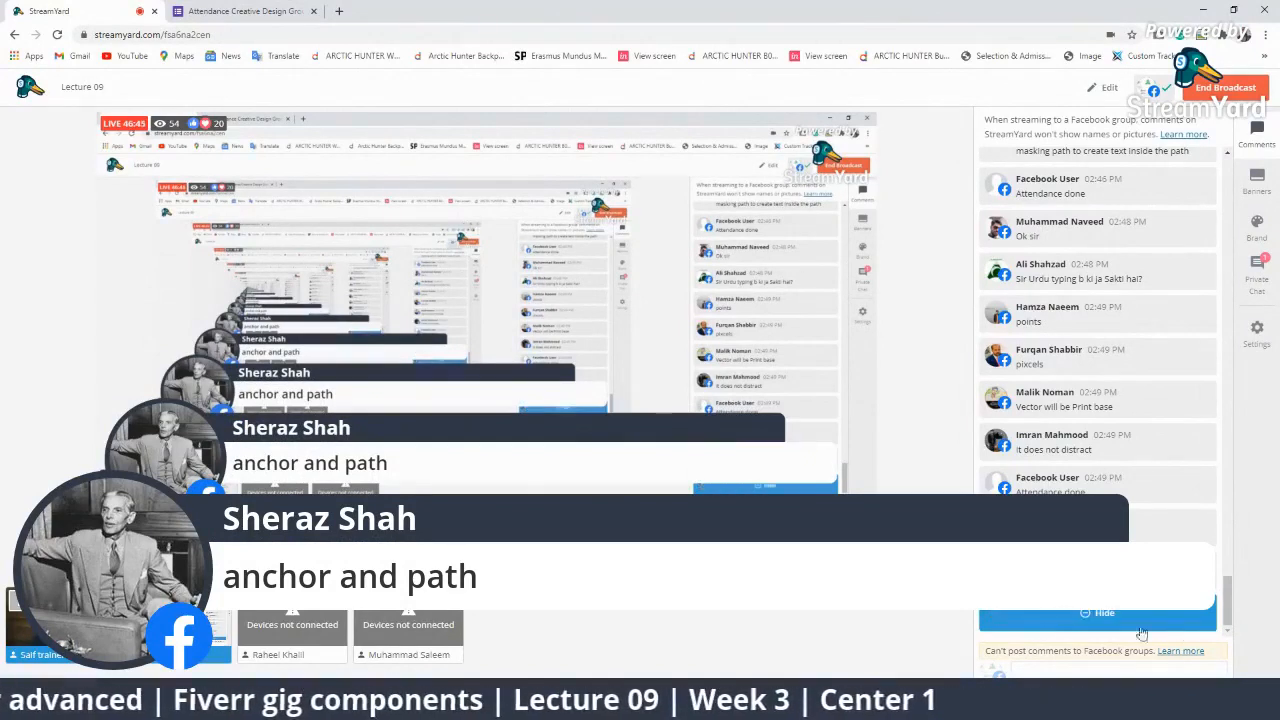
left_click(1121, 628)
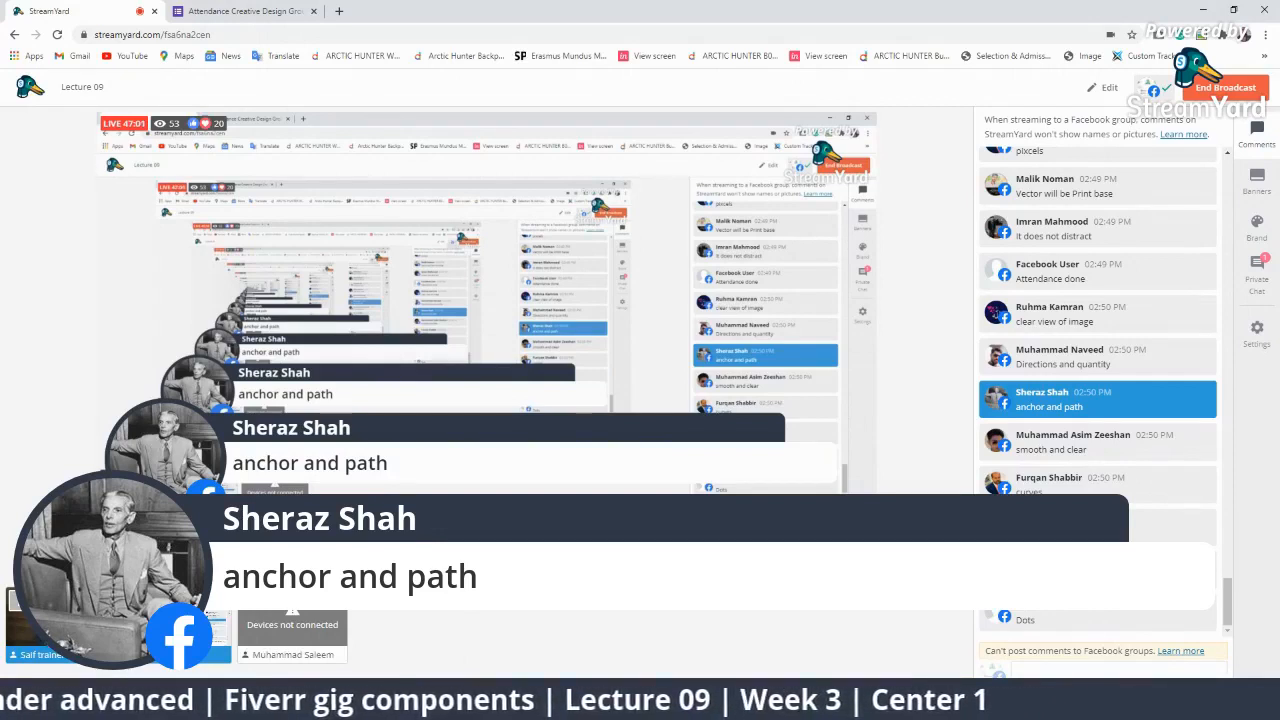
Check Private Chat, go back to Comments, and switch to Illustrator.
left_click(1259, 266)
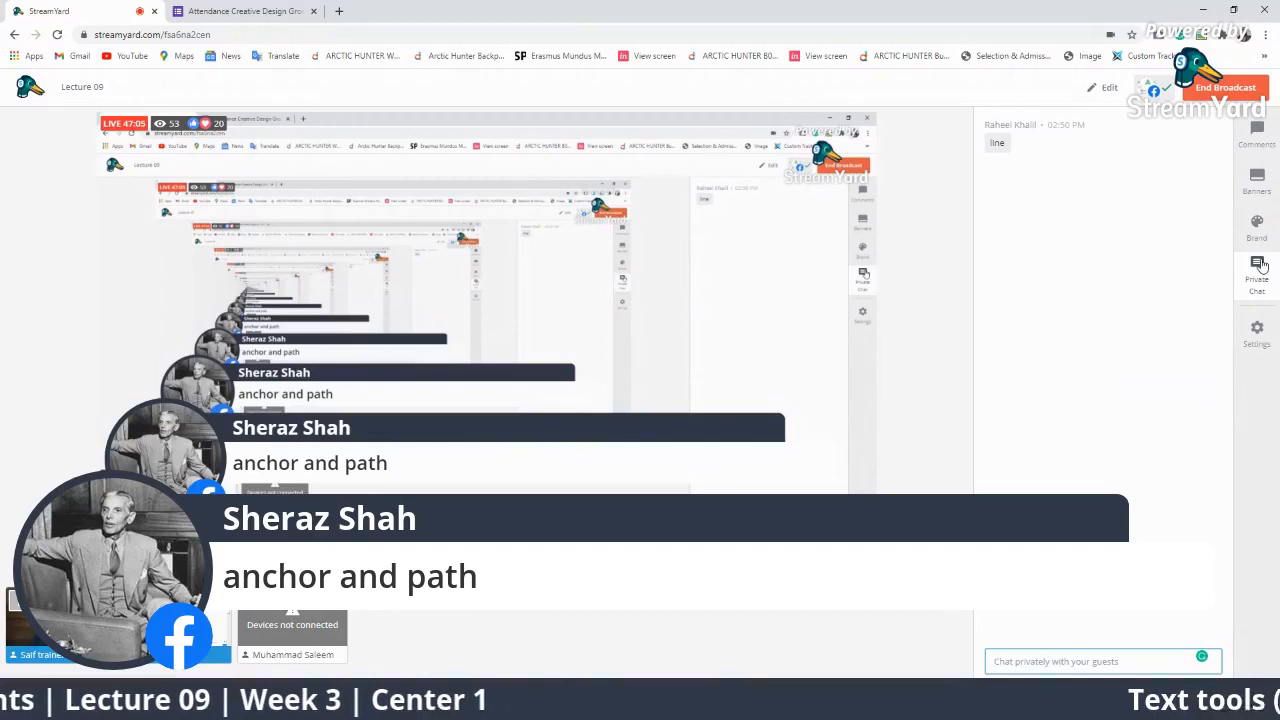
left_click(1256, 148)
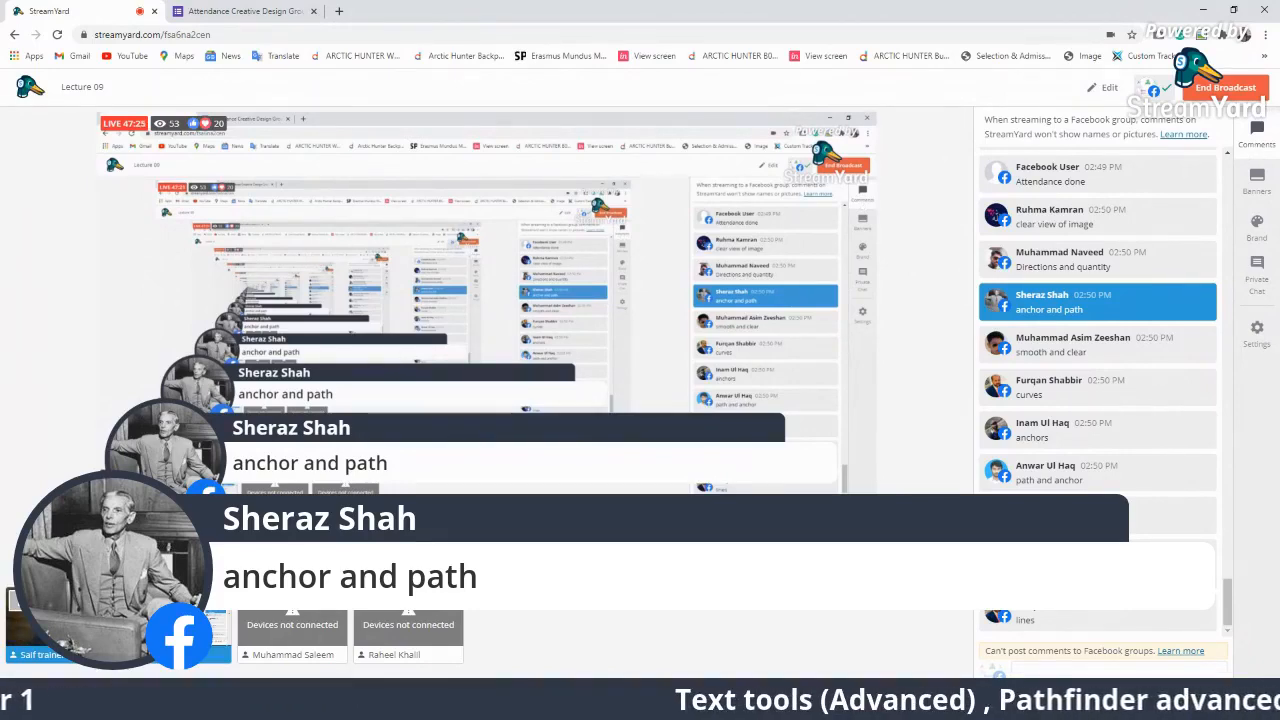
key("alt+Tab")
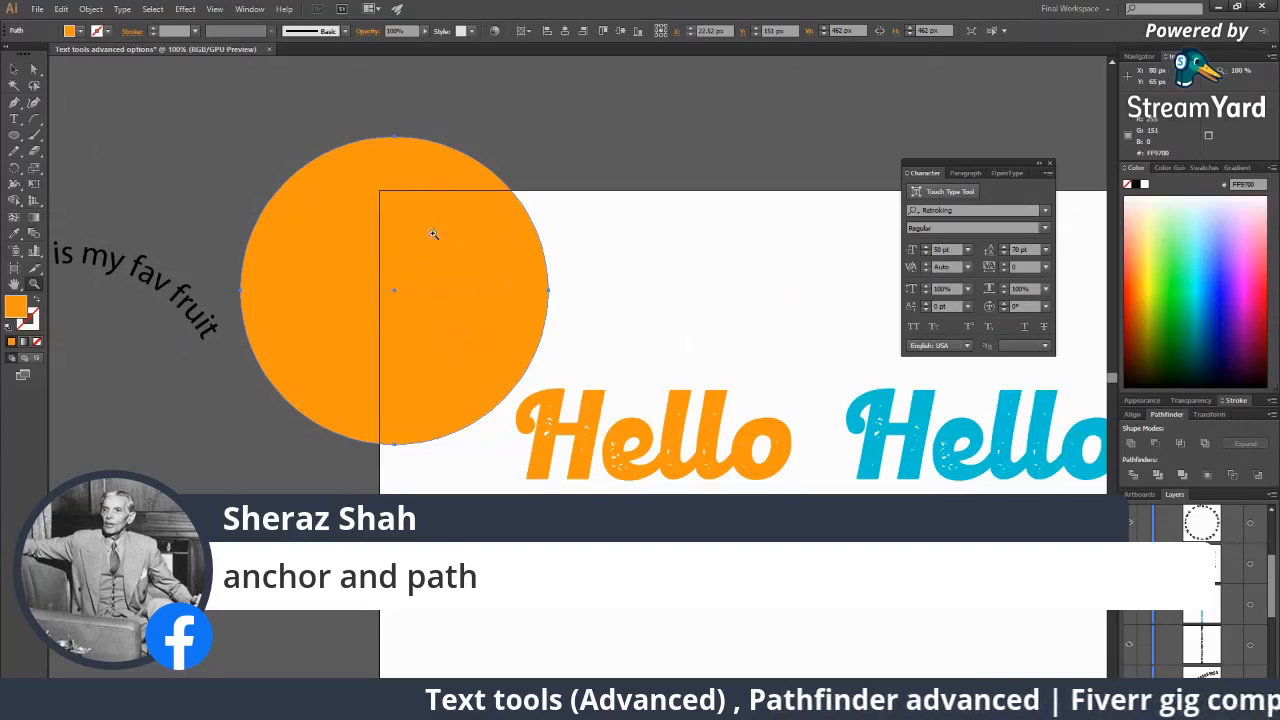
With Direct Selection, alternately select the circle's top and right anchors to show their handles.
key("a")
left_click(395, 137)
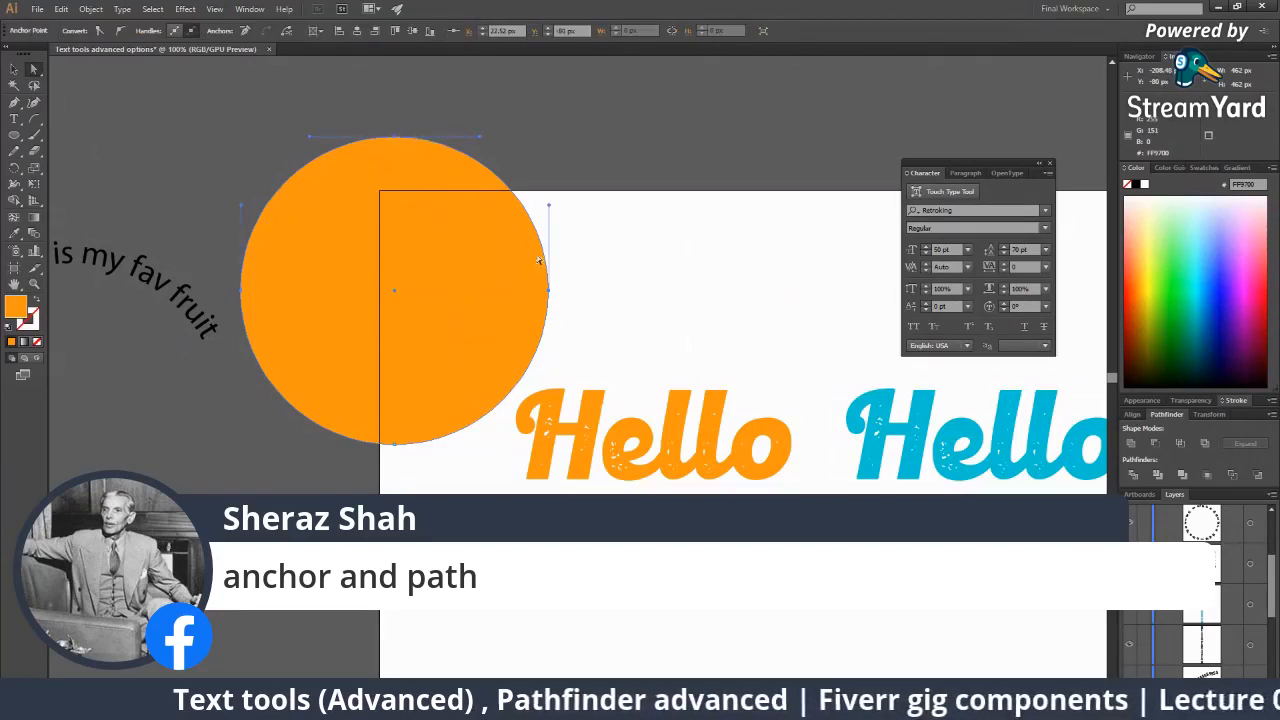
left_click(549, 290)
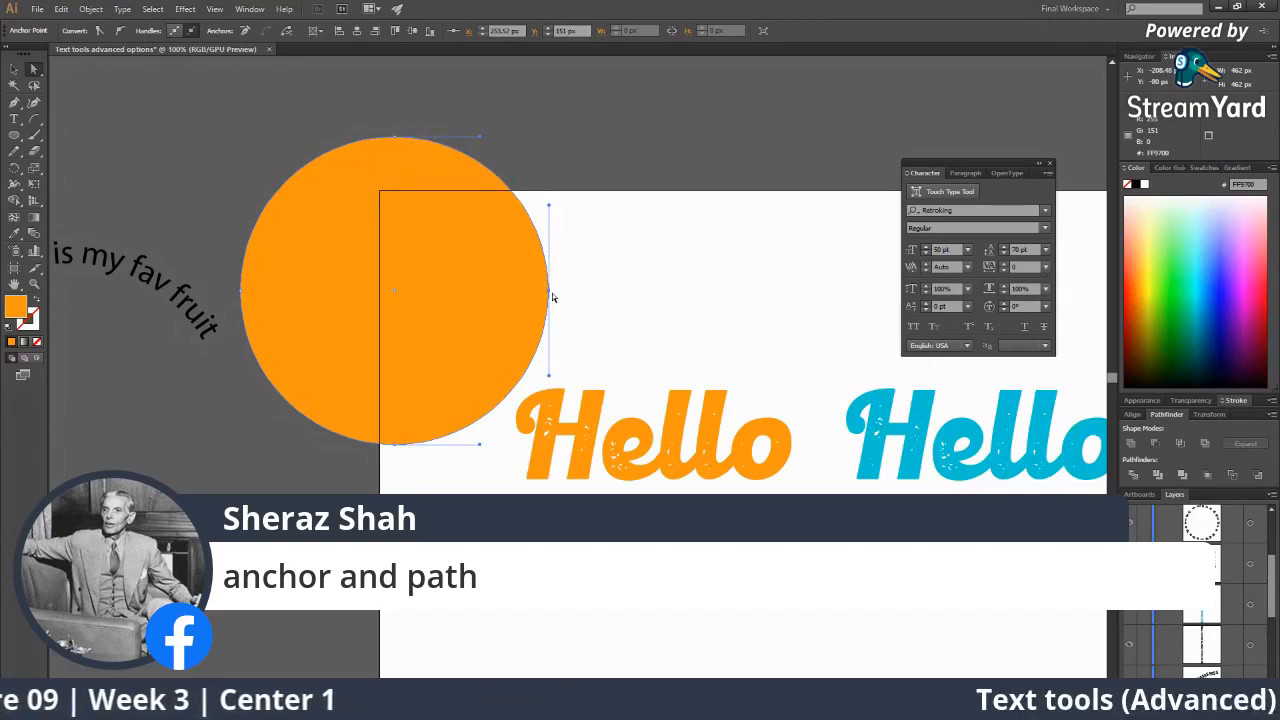
left_click(395, 137)
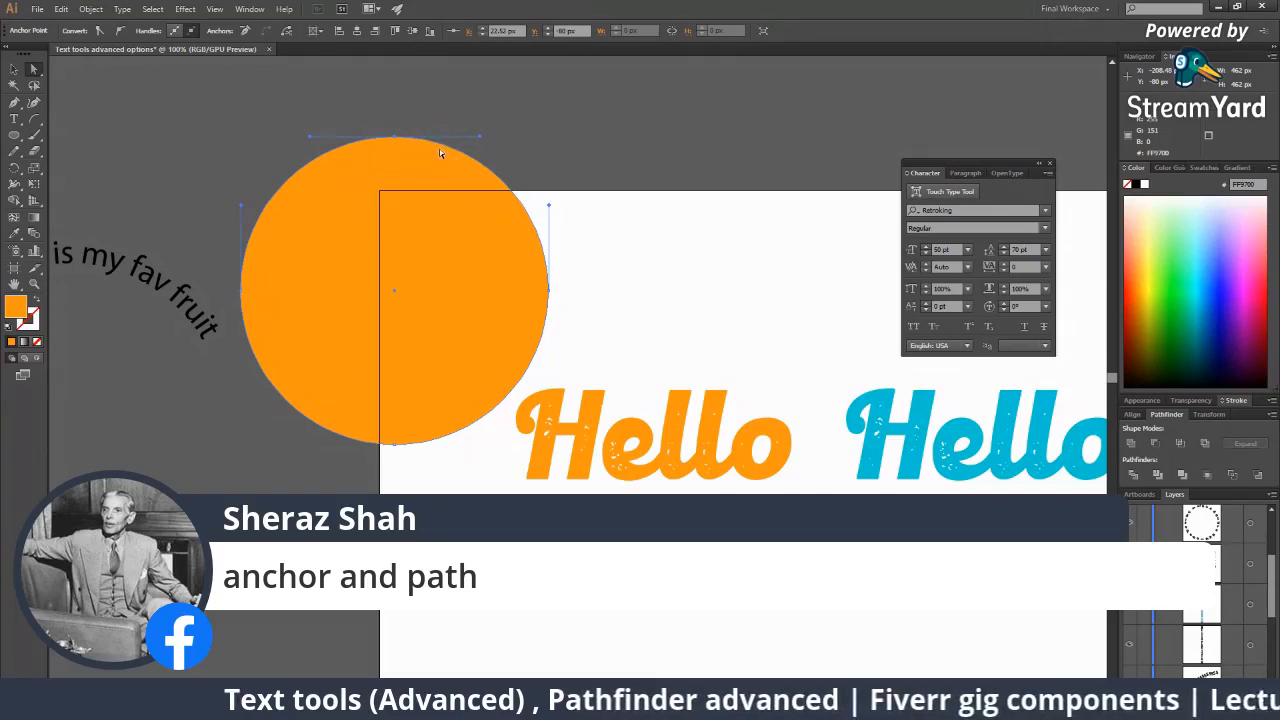
left_click(549, 289)
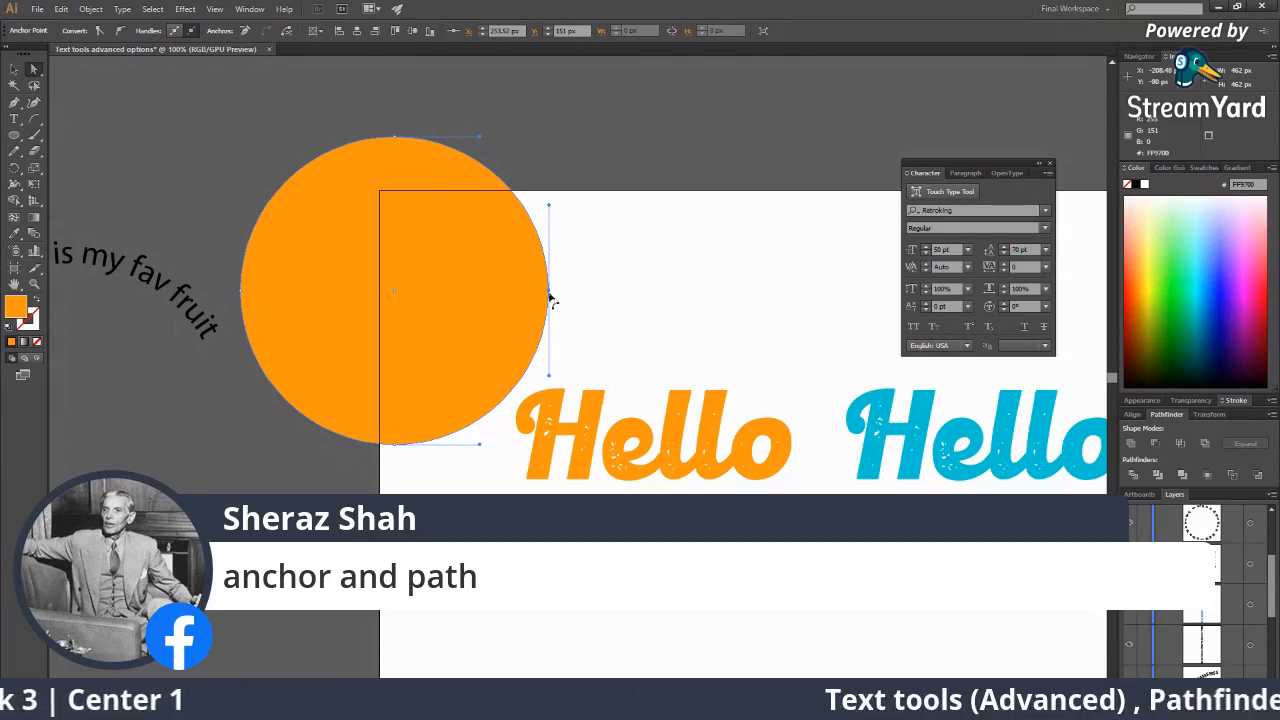
left_click(394, 135)
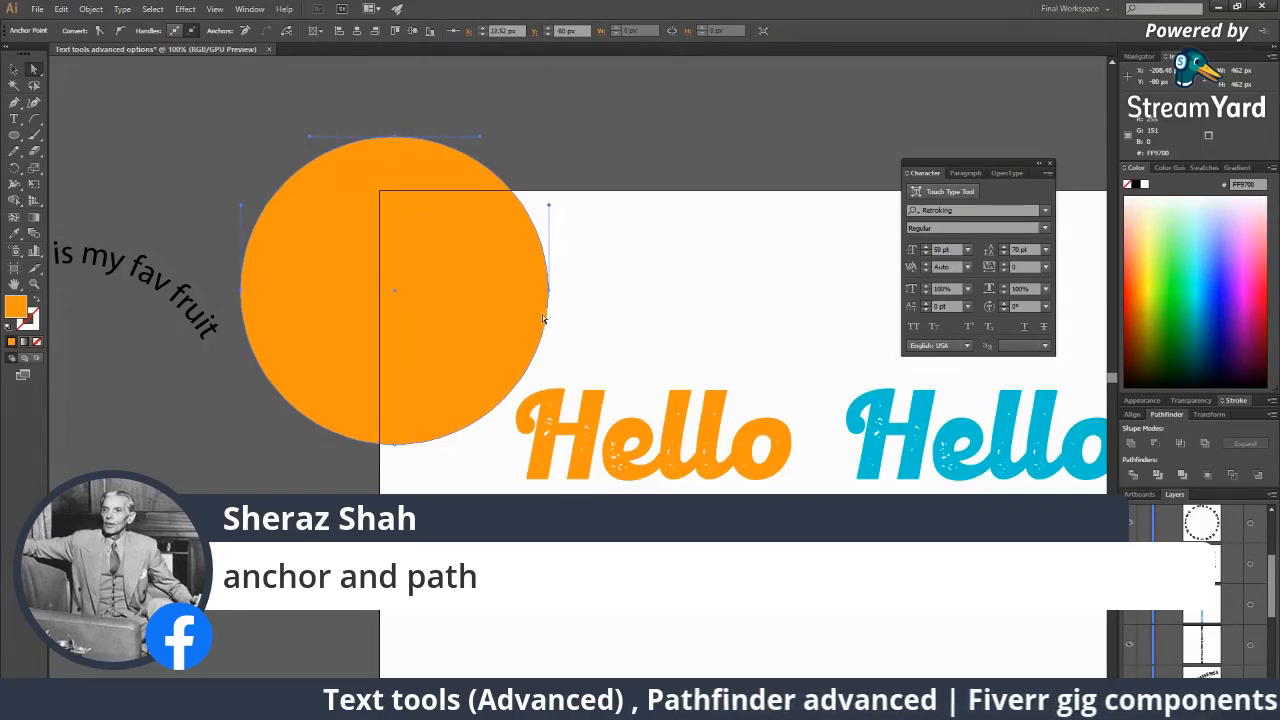
left_click_drag(451, 287, 542, 209)
left_click(561, 228, "alt")
left_click(527, 283, "alt")
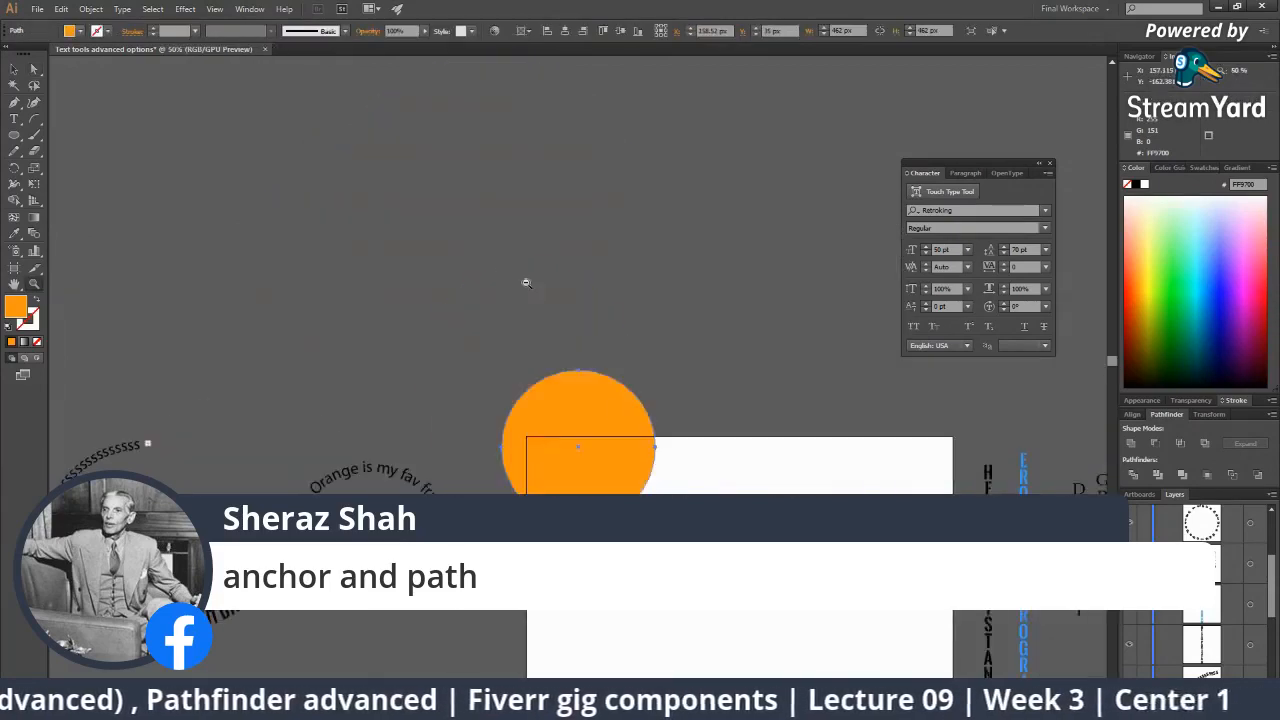
Move the orange circle up and left, off the artboard.
left_click(587, 399)
left_click(616, 407)
left_click(617, 408)
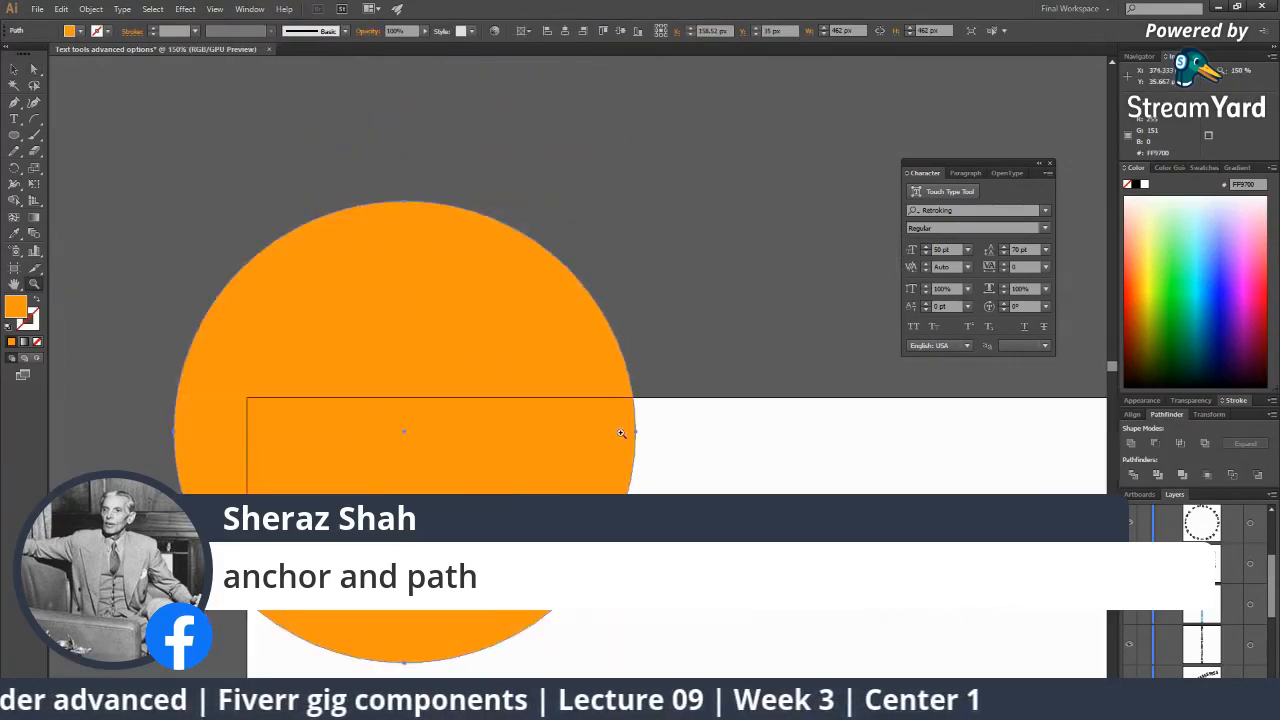
left_click(622, 434, "alt")
left_click(621, 434, "alt")
key("v")
left_click_drag(514, 361, 396, 236)
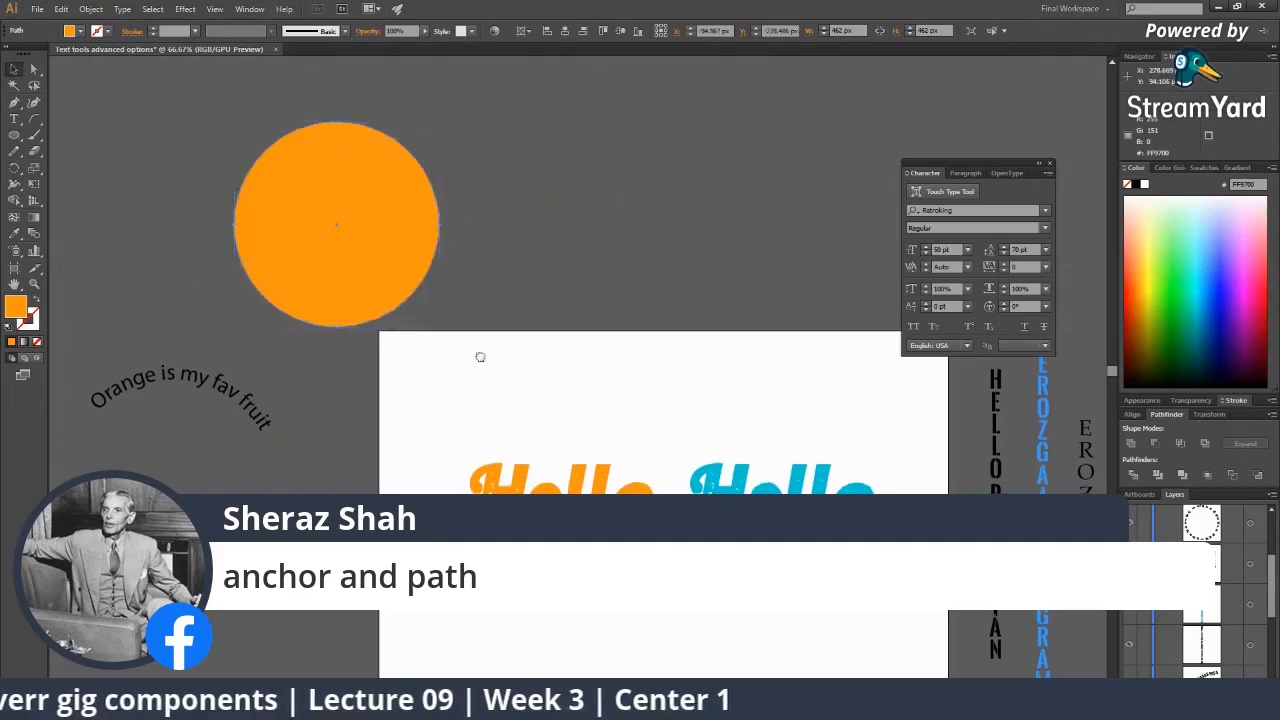
left_click_drag(609, 443, 526, 383)
Zoom in on the two Hello words and select the orange, then the blue Hello.
key("z")
left_click(526, 383)
left_click(617, 407)
key("v")
left_click(550, 440)
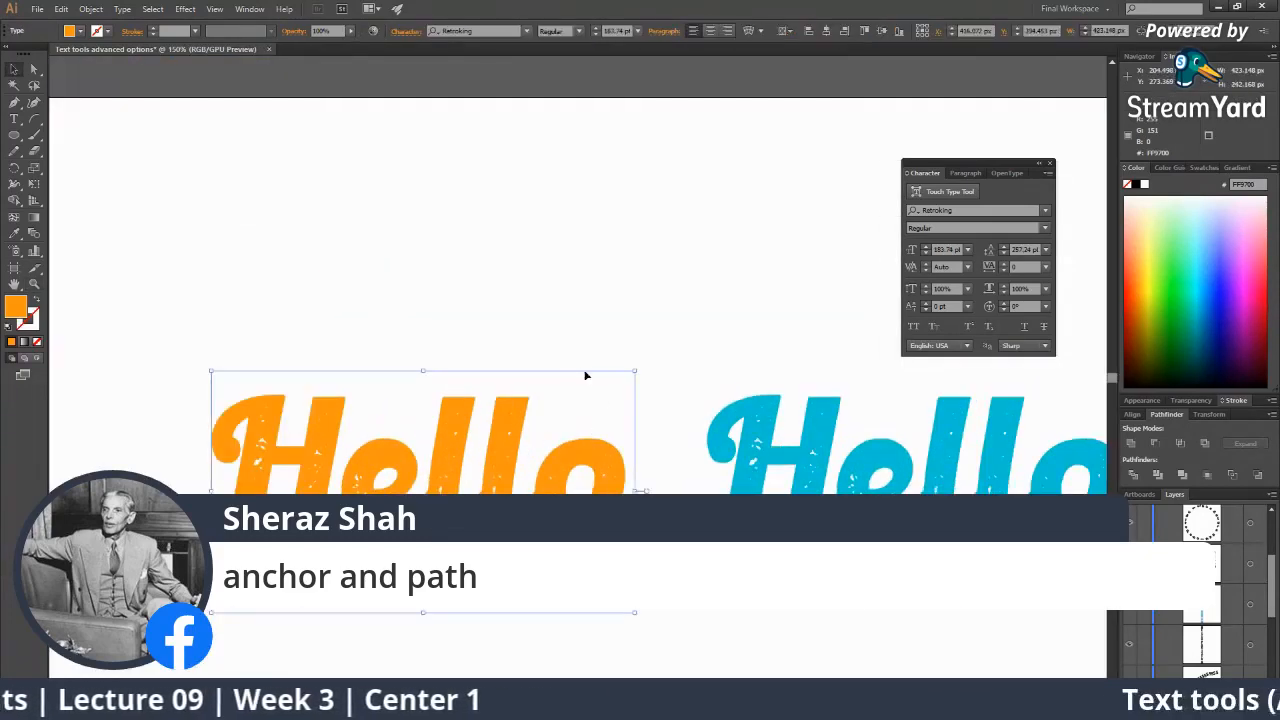
key("z")
left_click(584, 372, "alt")
left_click_drag(710, 463, 591, 426)
key("v")
left_click(644, 437)
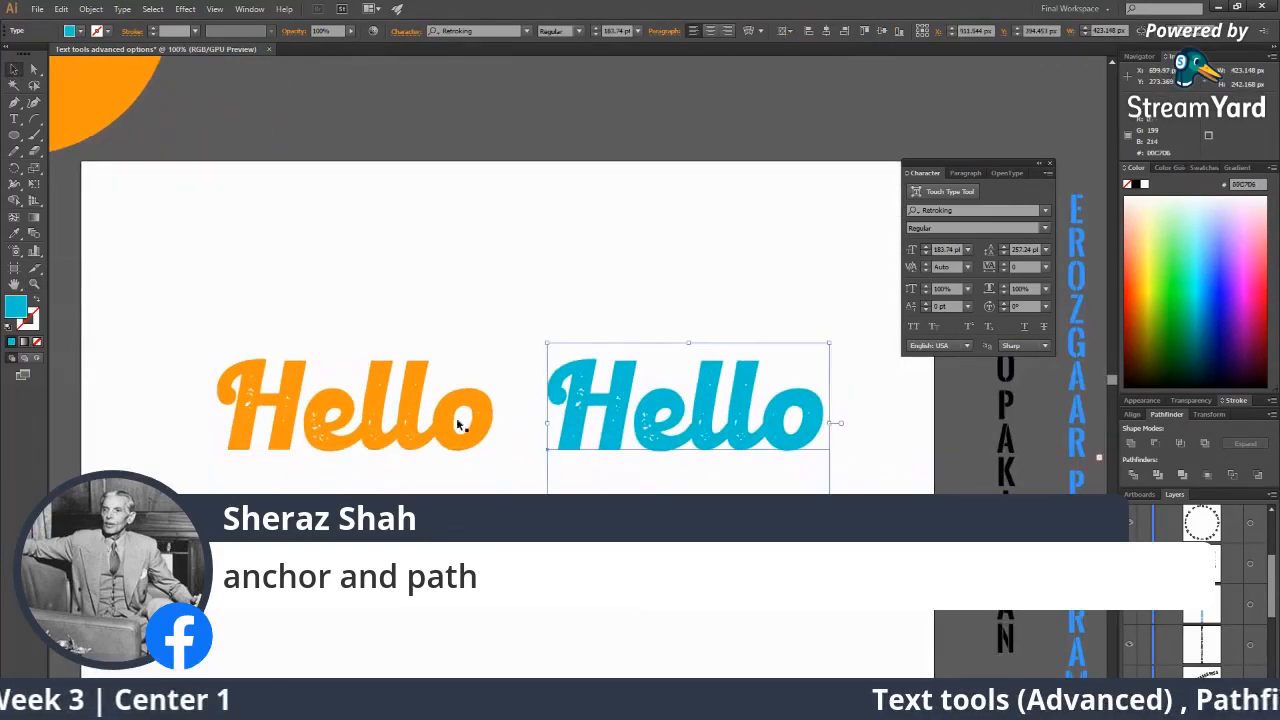
Alternate between the orange and blue Hello to compare them, then bring up the StreamYard window.
left_click(455, 417)
left_click(605, 425)
left_click(439, 417)
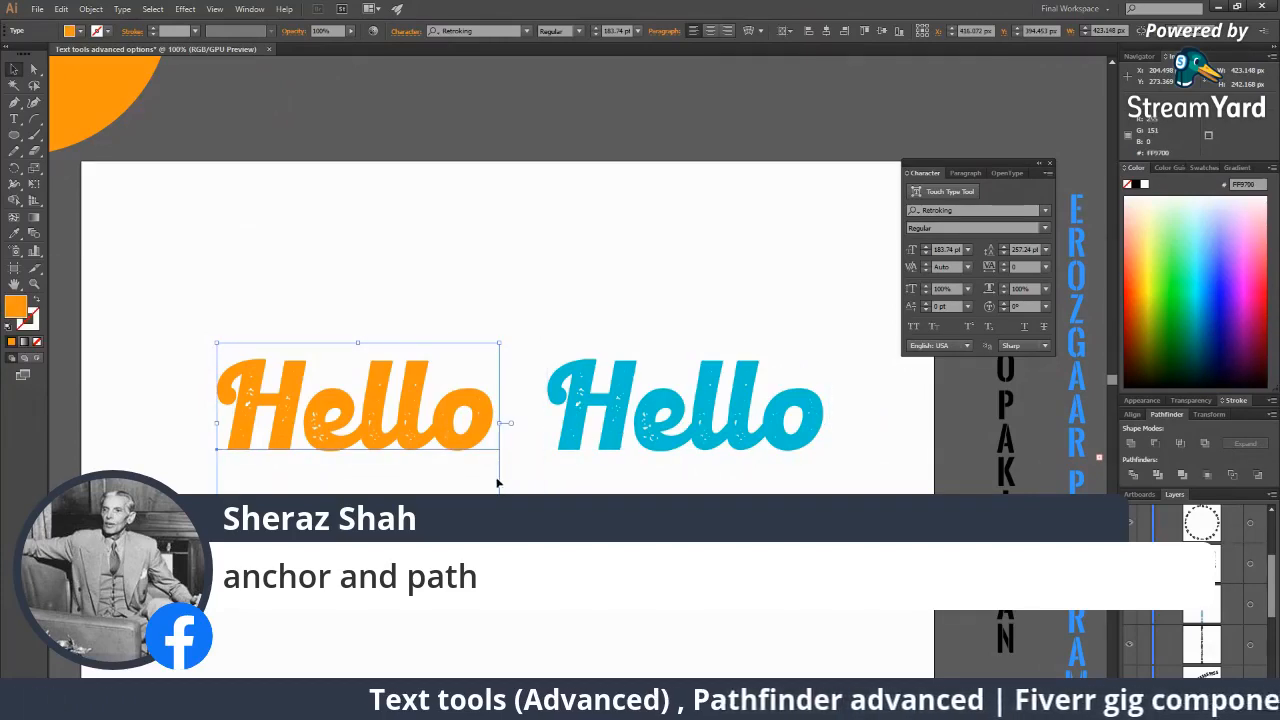
left_click(588, 432)
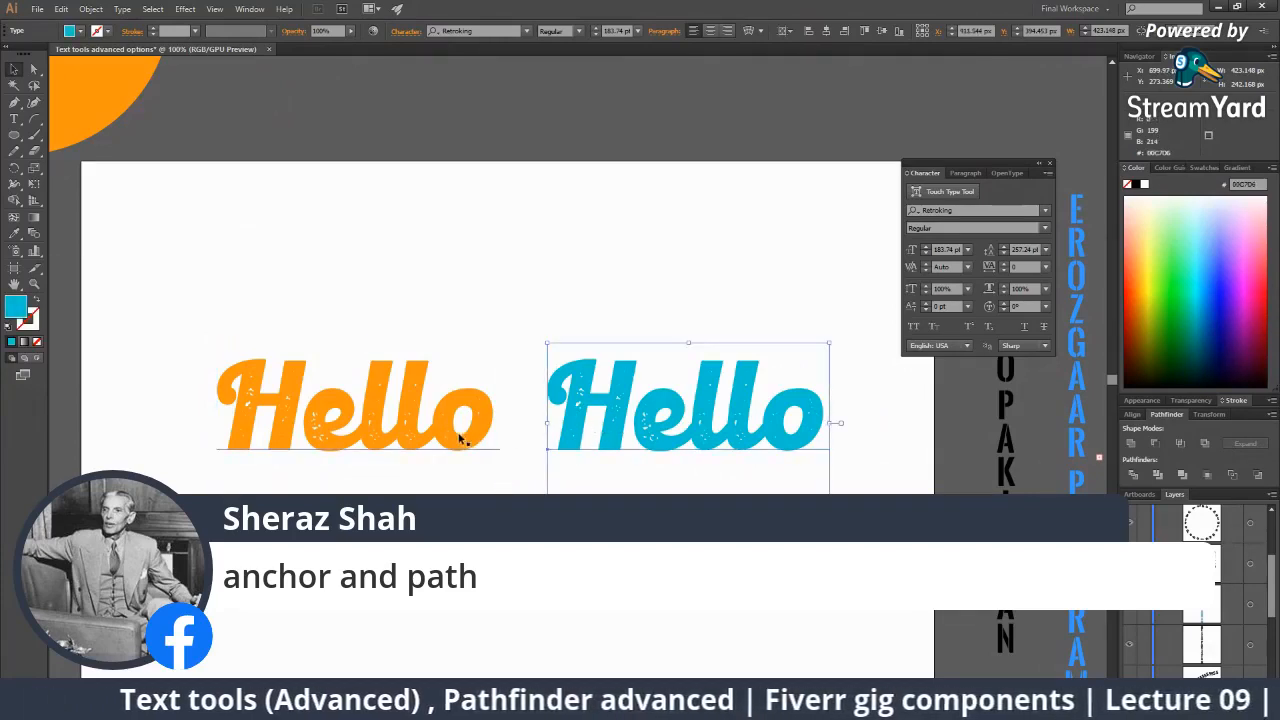
left_click(457, 440)
left_click(619, 432)
left_click(491, 433)
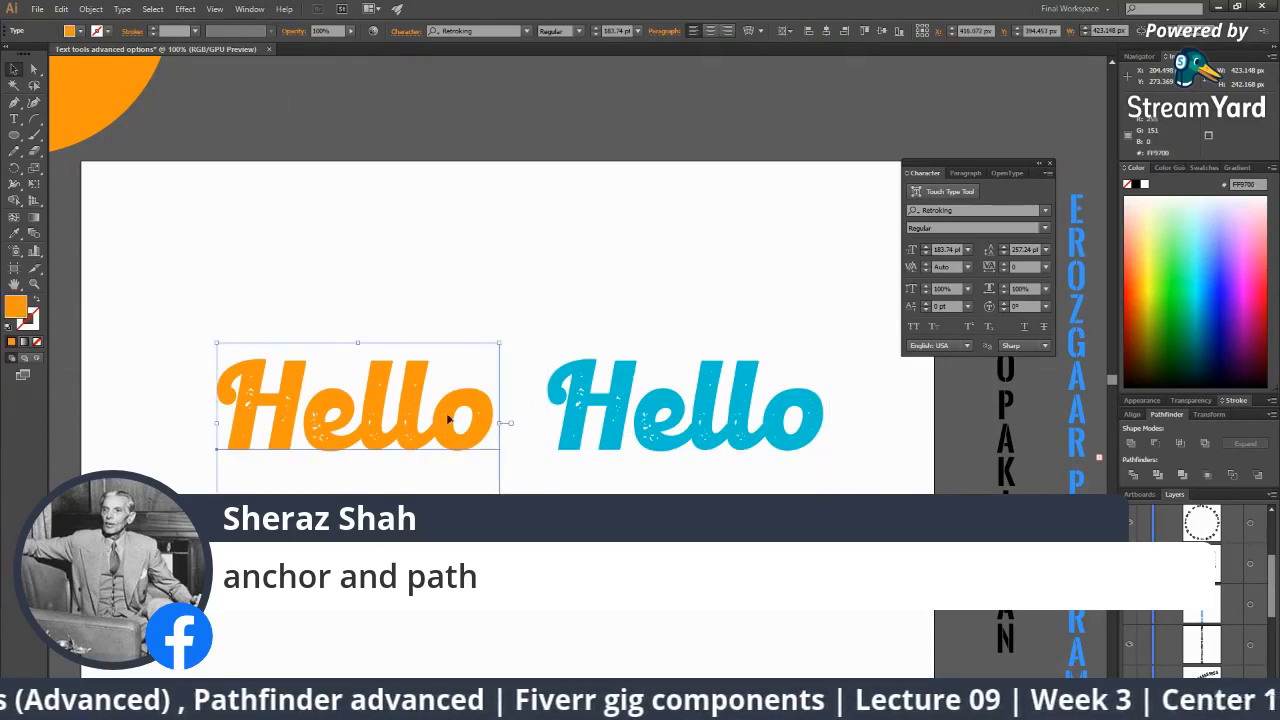
left_click(635, 416)
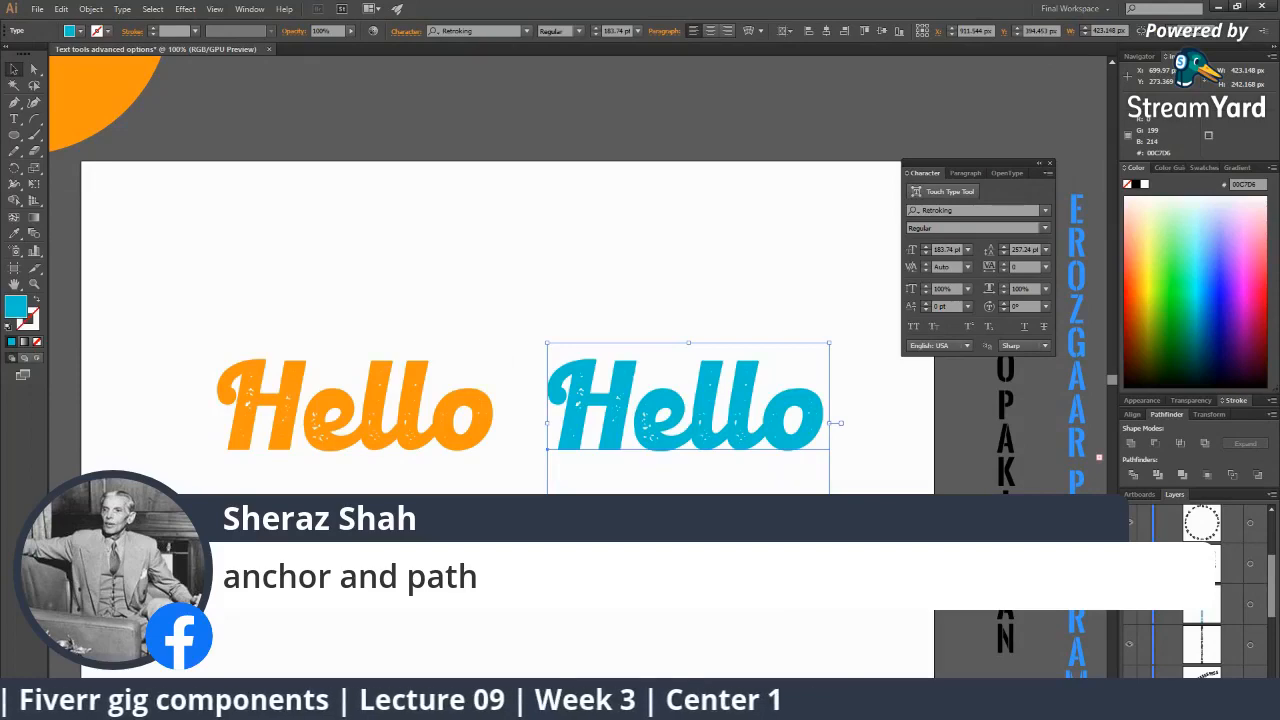
mouse_move(930, 704)
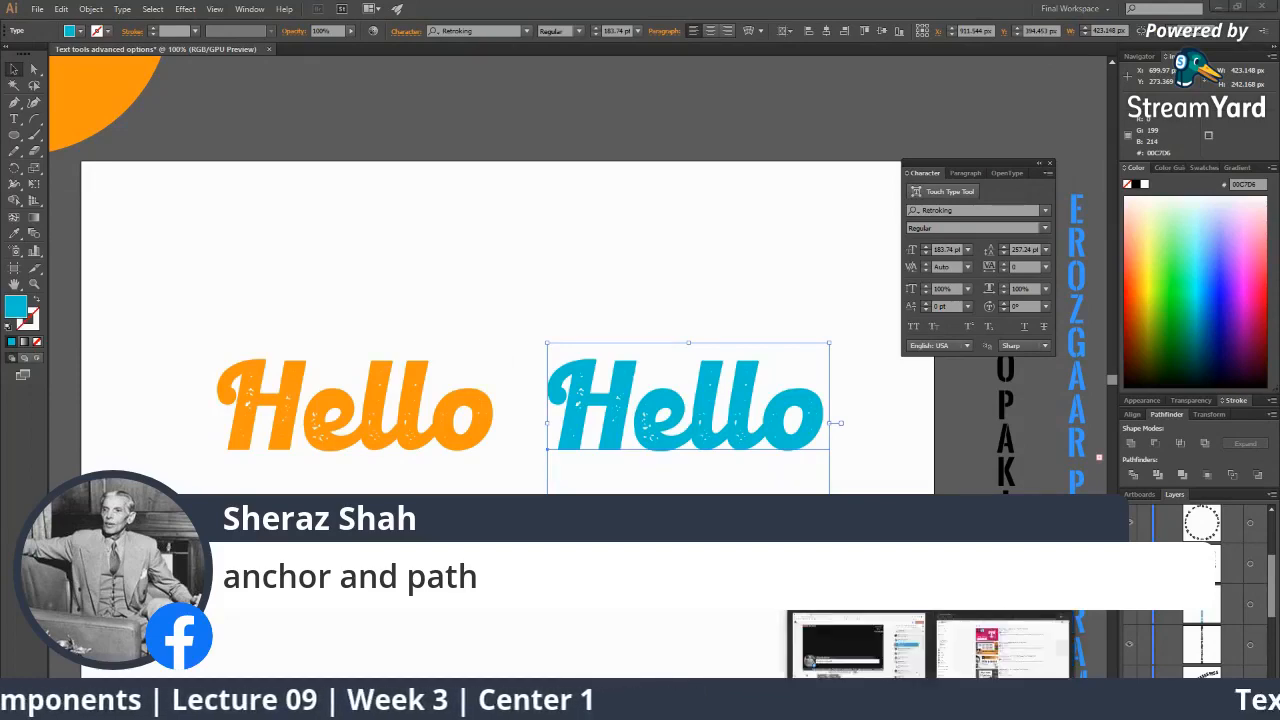
left_click(855, 652)
Take the current comment off air, then briefly show another viewer comment and remove it.
left_click(1100, 216)
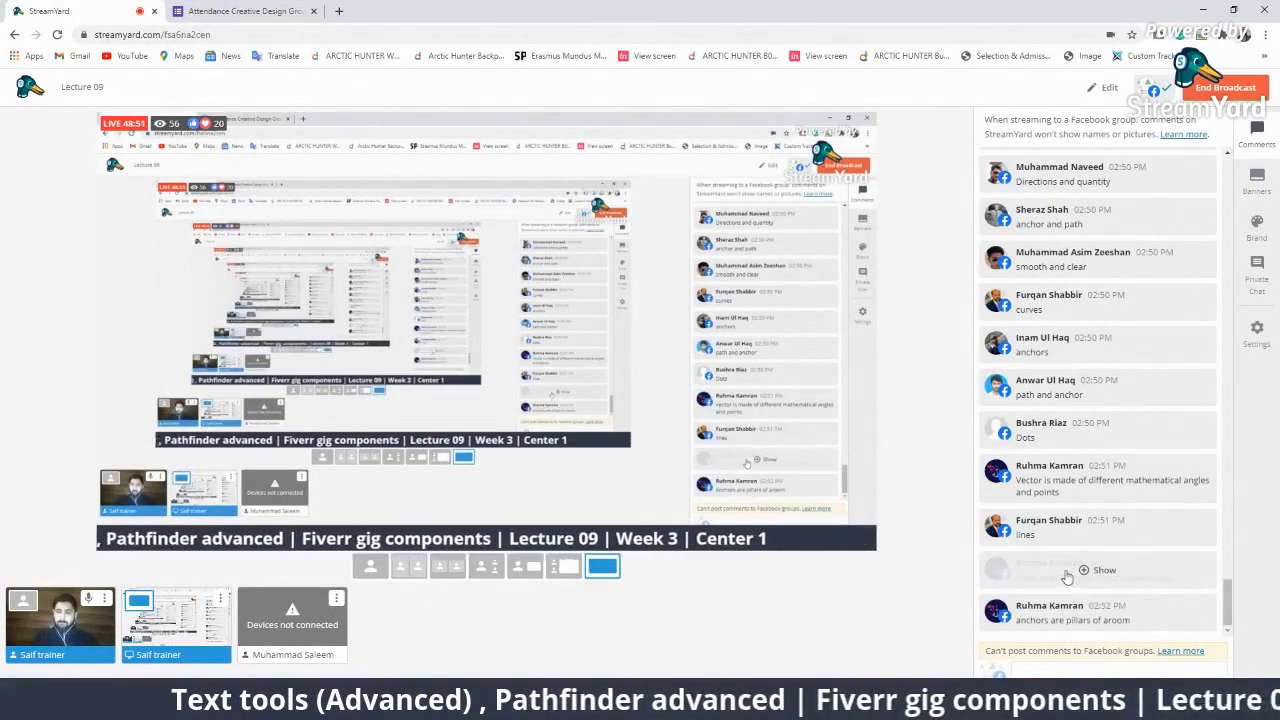
left_click(1060, 527)
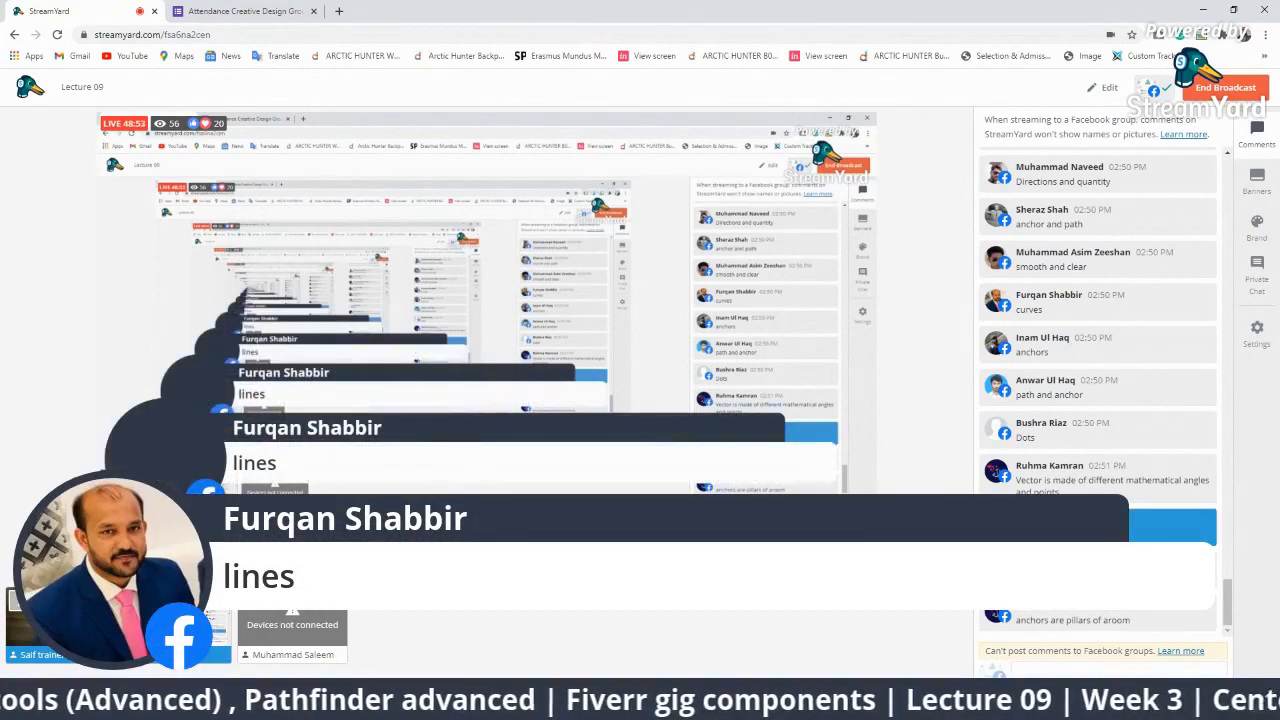
left_click(1060, 527)
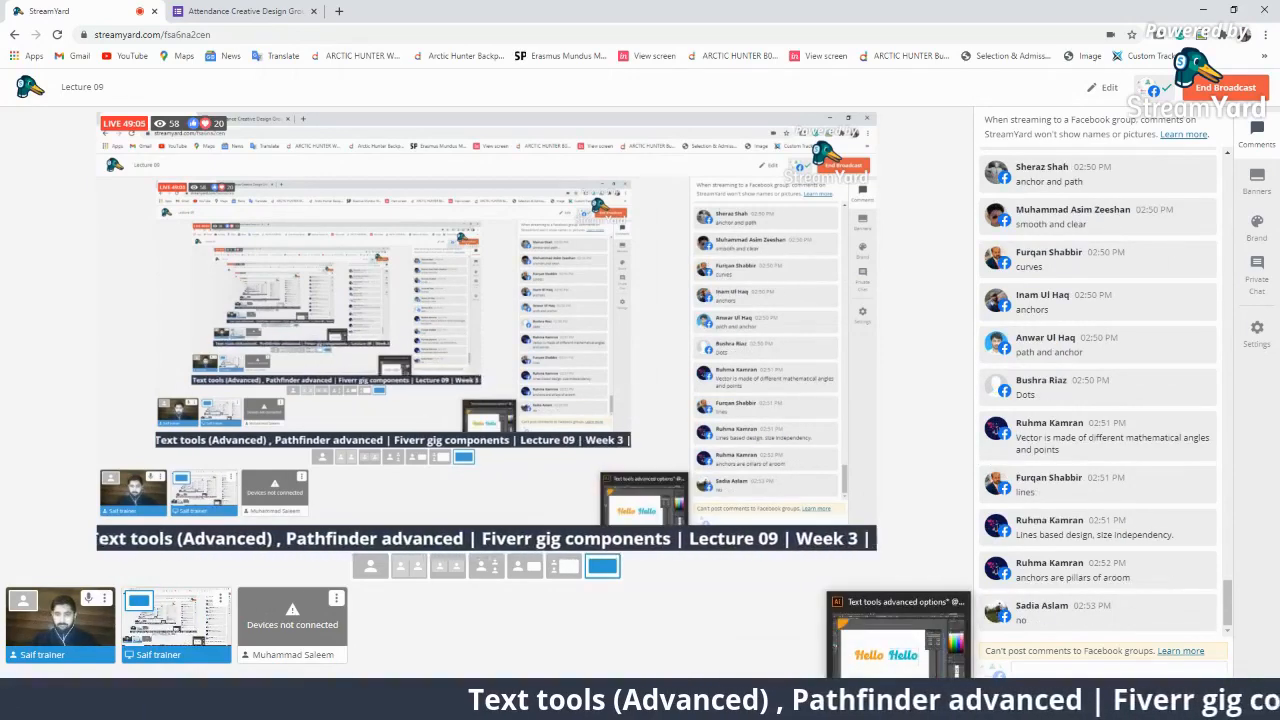
Put several more viewer comments on air, clear the banner, and return to Illustrator.
left_click(1029, 625)
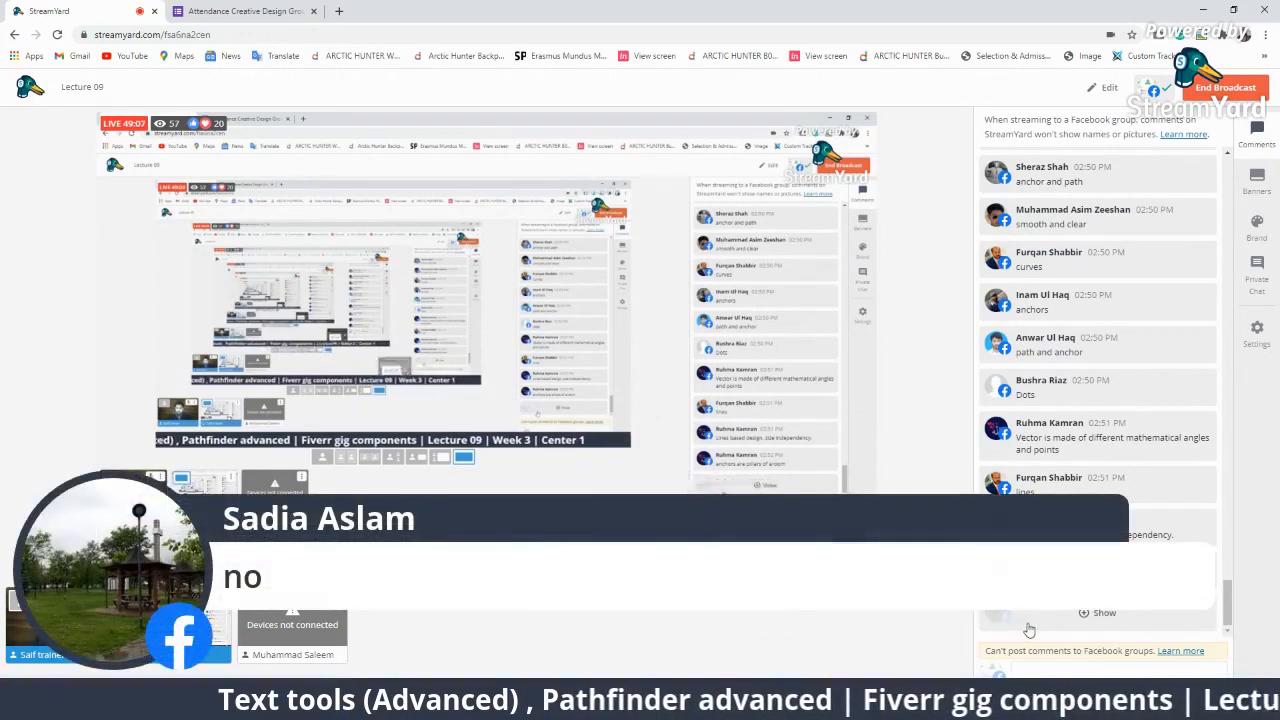
left_click(1050, 615)
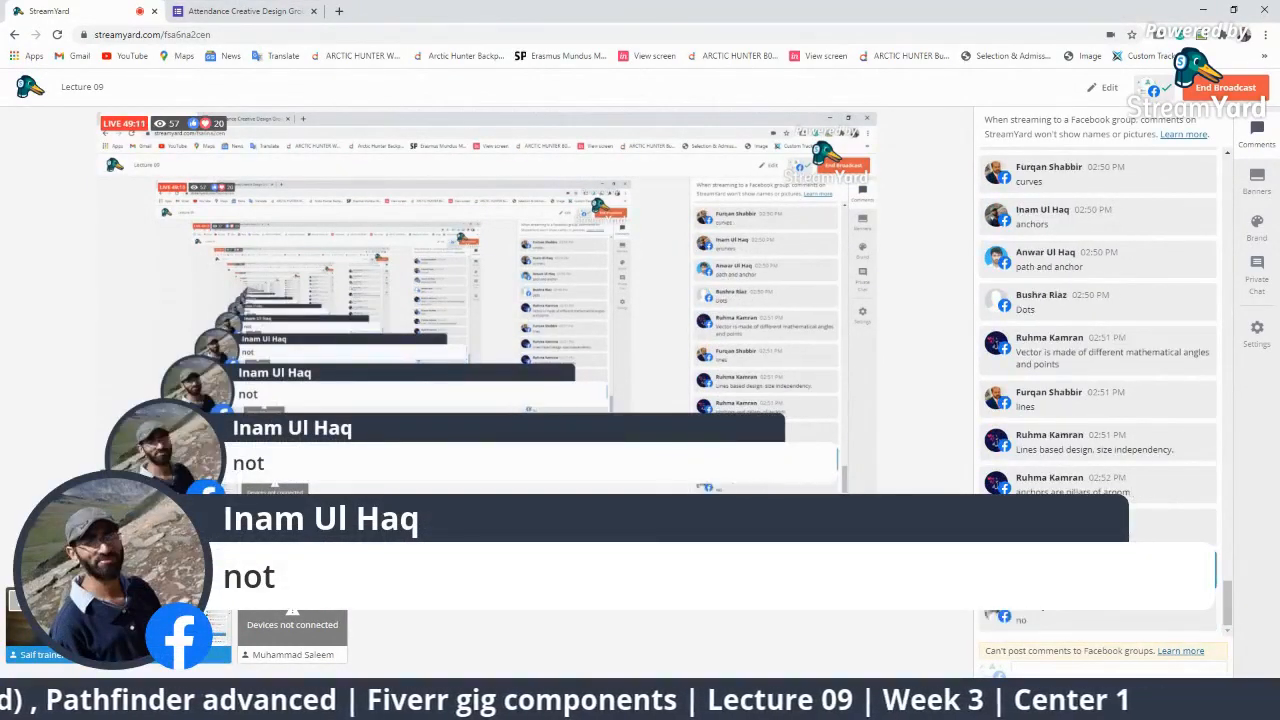
left_click(1100, 615)
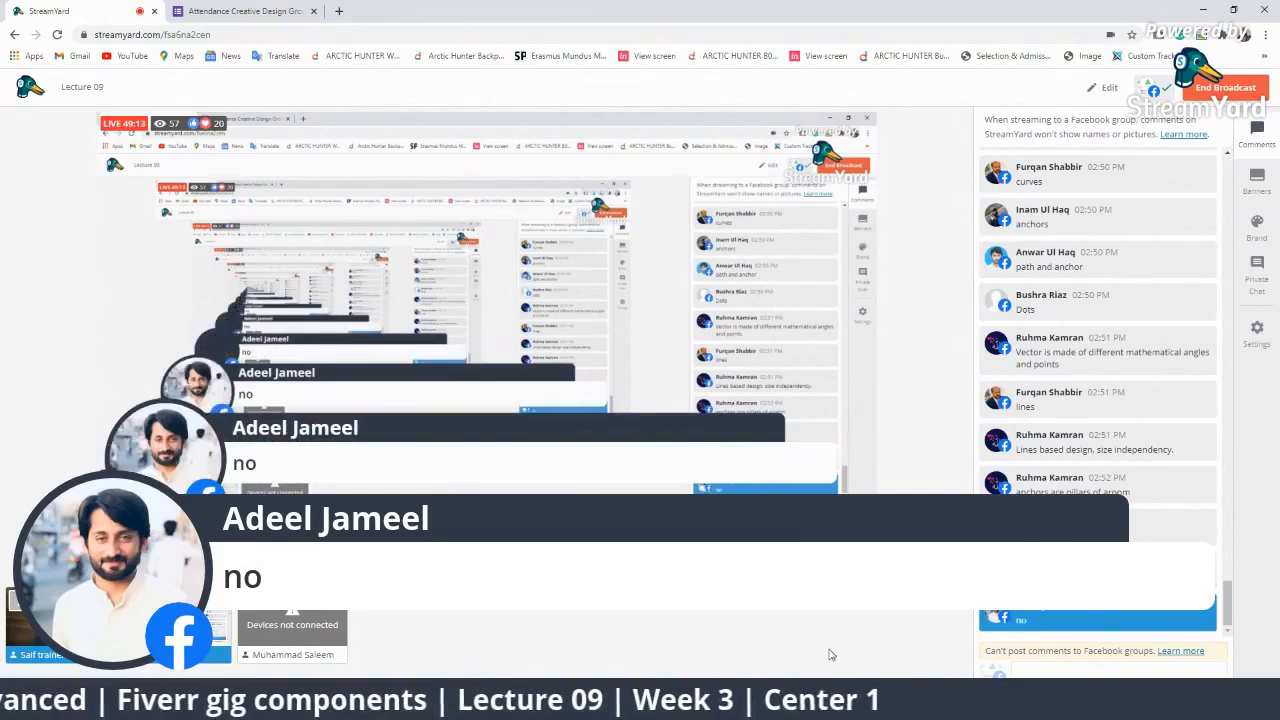
left_click(1036, 620)
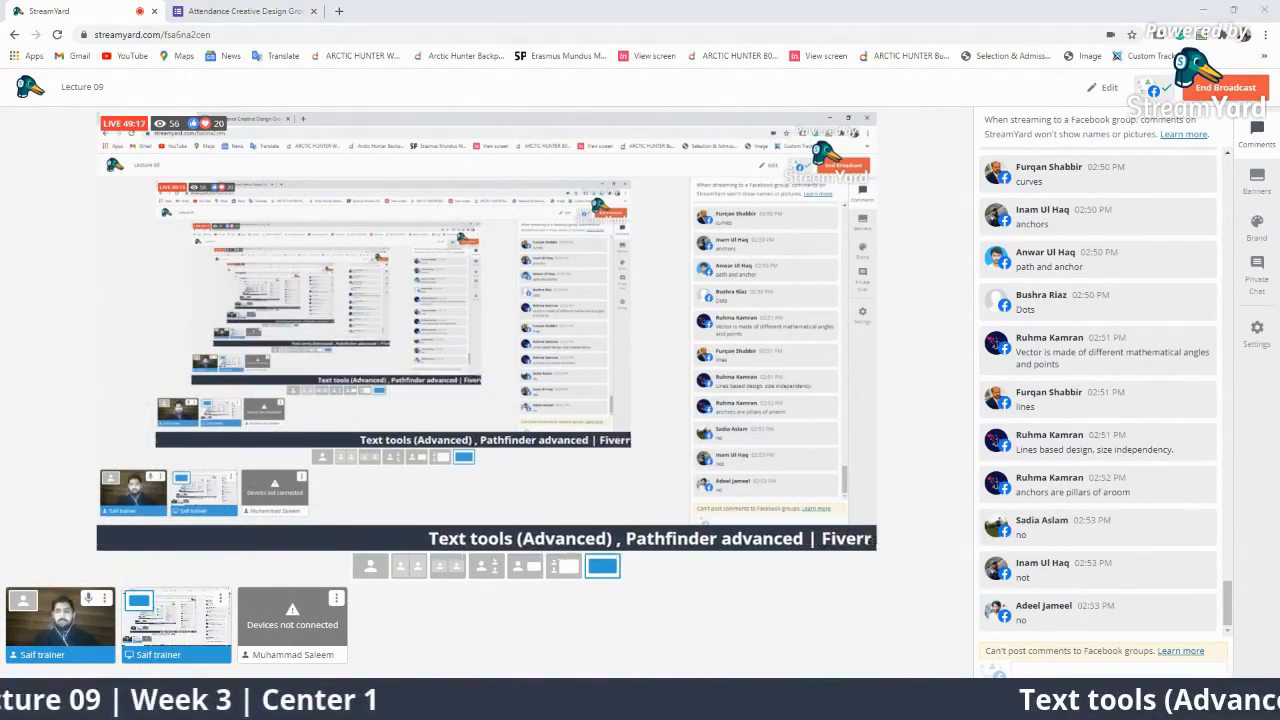
key("alt+Tab")
left_click(452, 427)
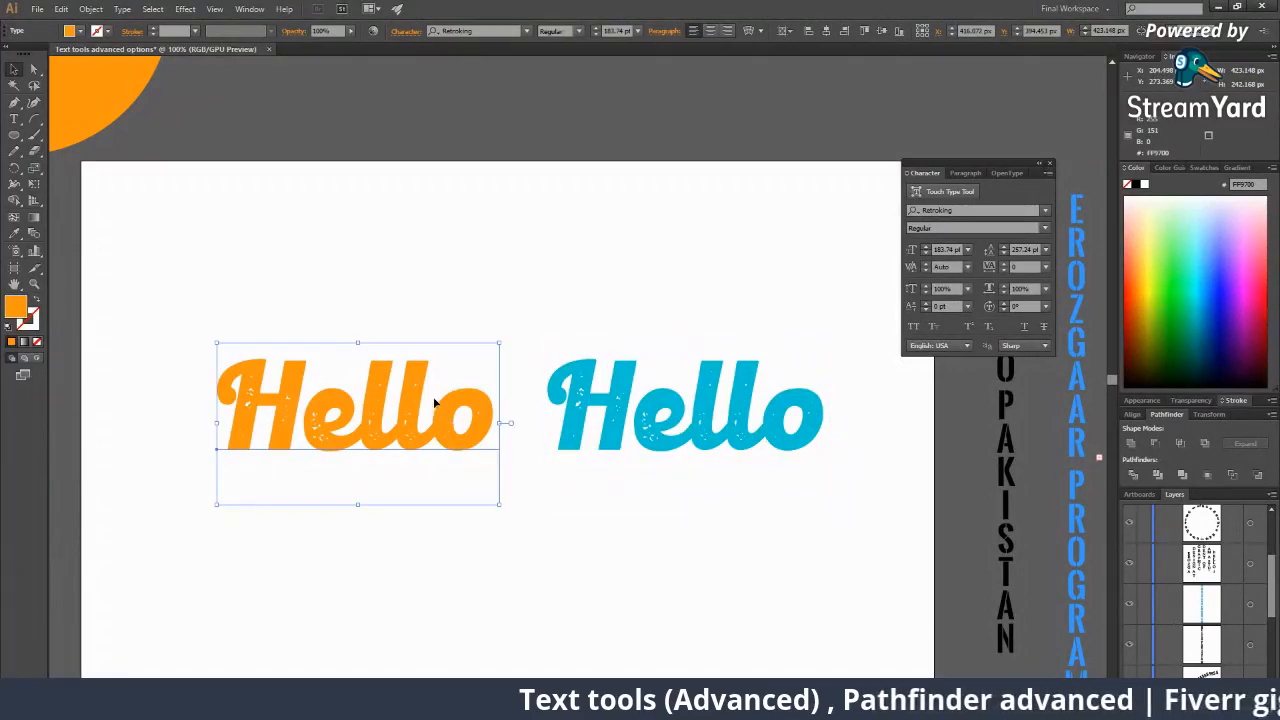
key("z")
left_click(434, 401)
key("v")
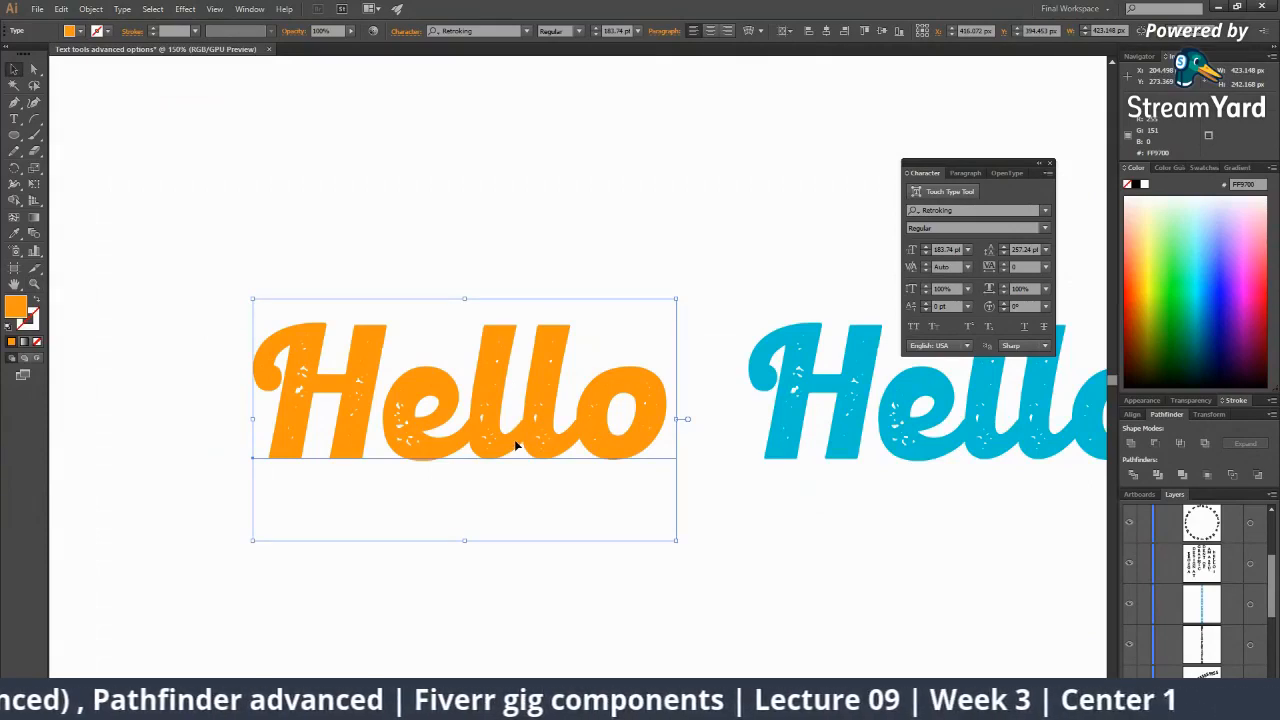
key("z")
left_click(608, 437, "alt")
left_click(609, 434, "alt")
left_click(615, 414, "alt")
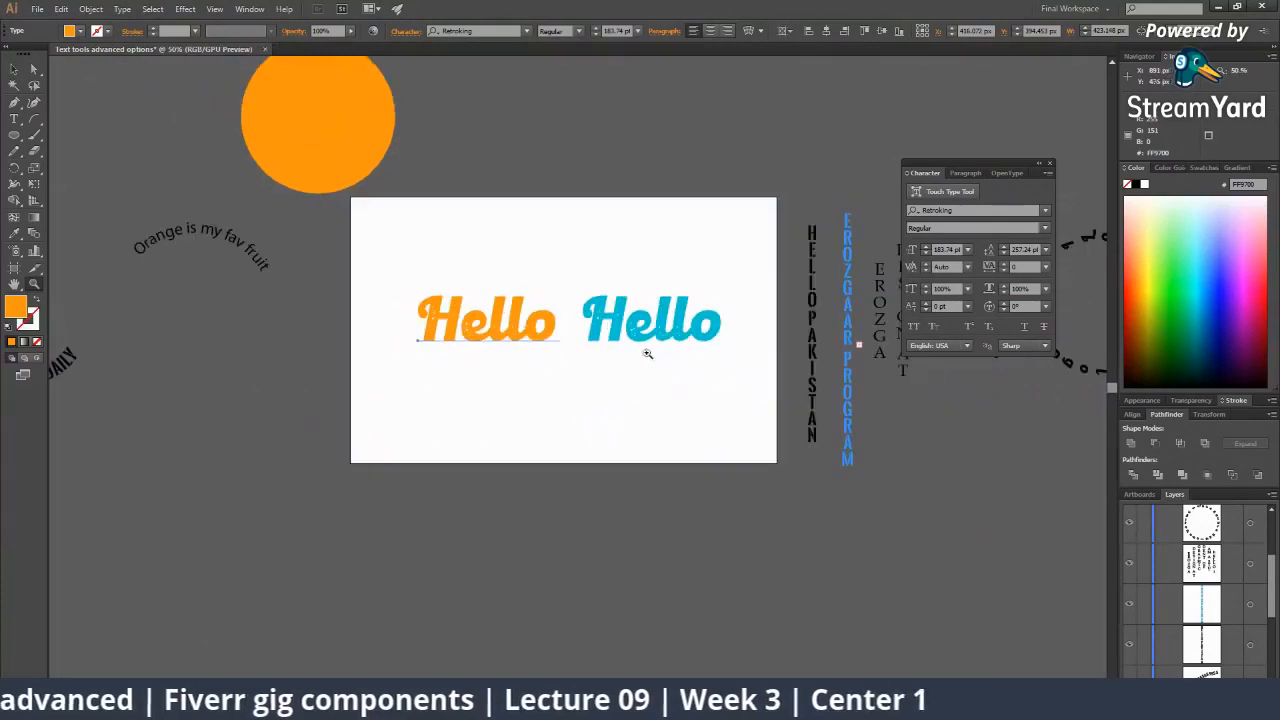
key("v")
left_click(650, 322)
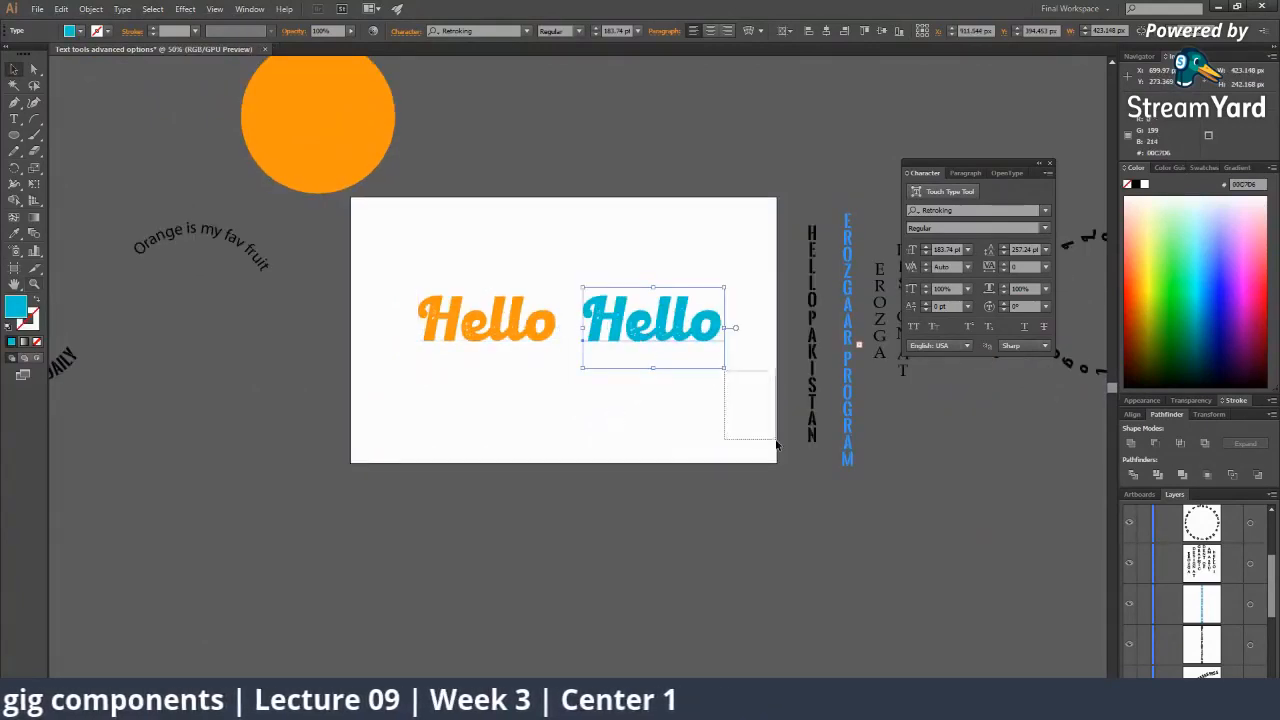
left_click_drag(695, 327, 972, 651, "alt")
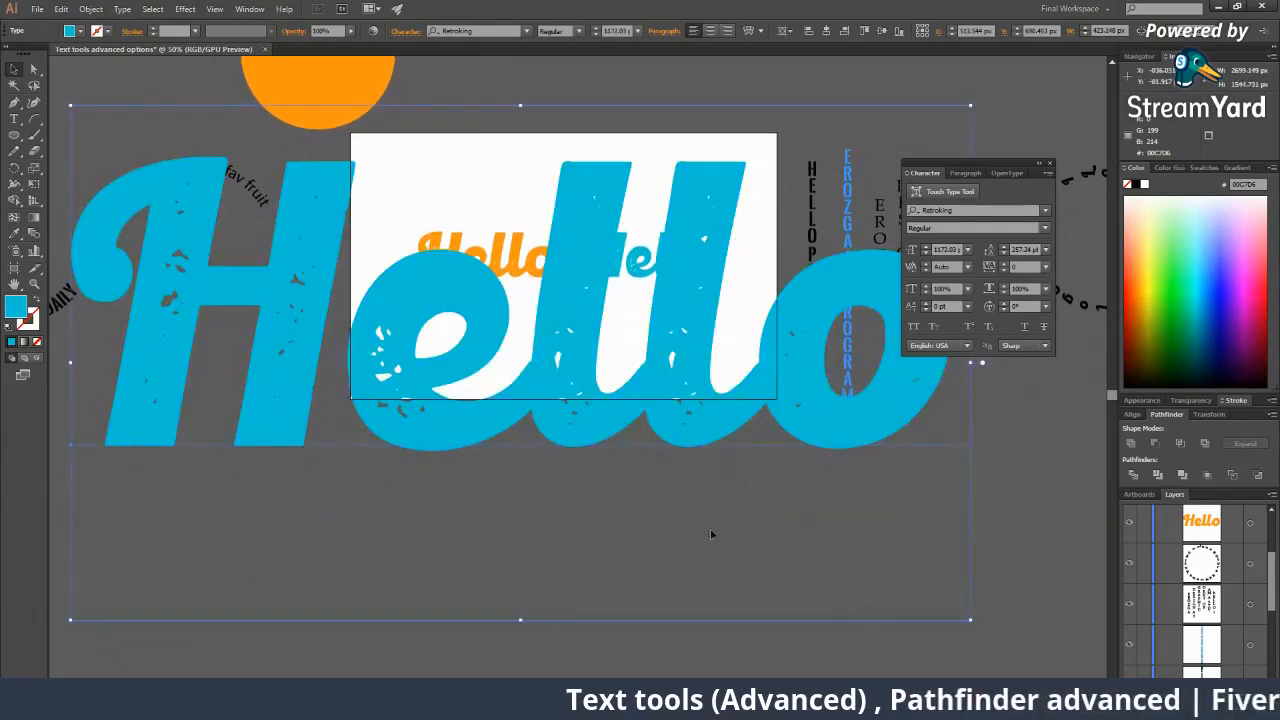
key("z")
left_click(585, 350)
left_click(578, 349)
left_click(560, 346)
left_click(557, 346)
left_click(557, 346)
left_click(556, 346)
left_click(543, 345)
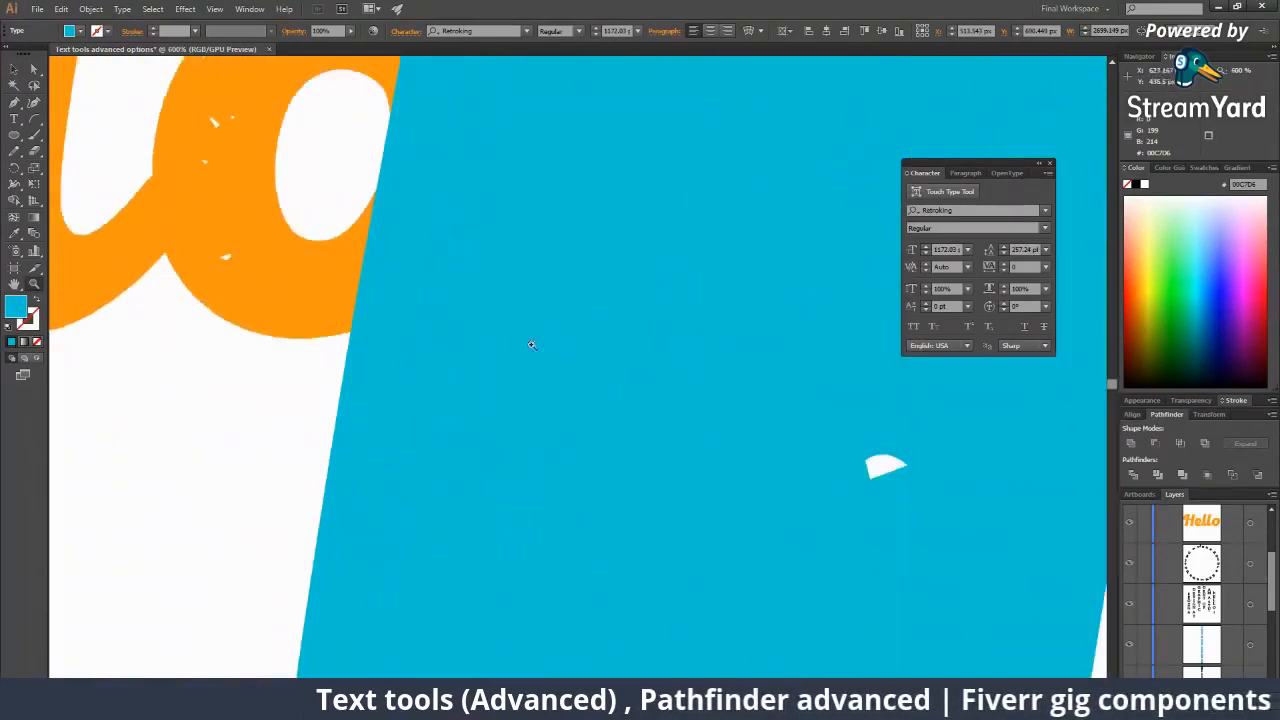
left_click(433, 343)
left_click(429, 344)
left_click(583, 422, "alt")
left_click(584, 425, "alt")
left_click(585, 425, "alt")
left_click(584, 424, "alt")
left_click(584, 424, "alt")
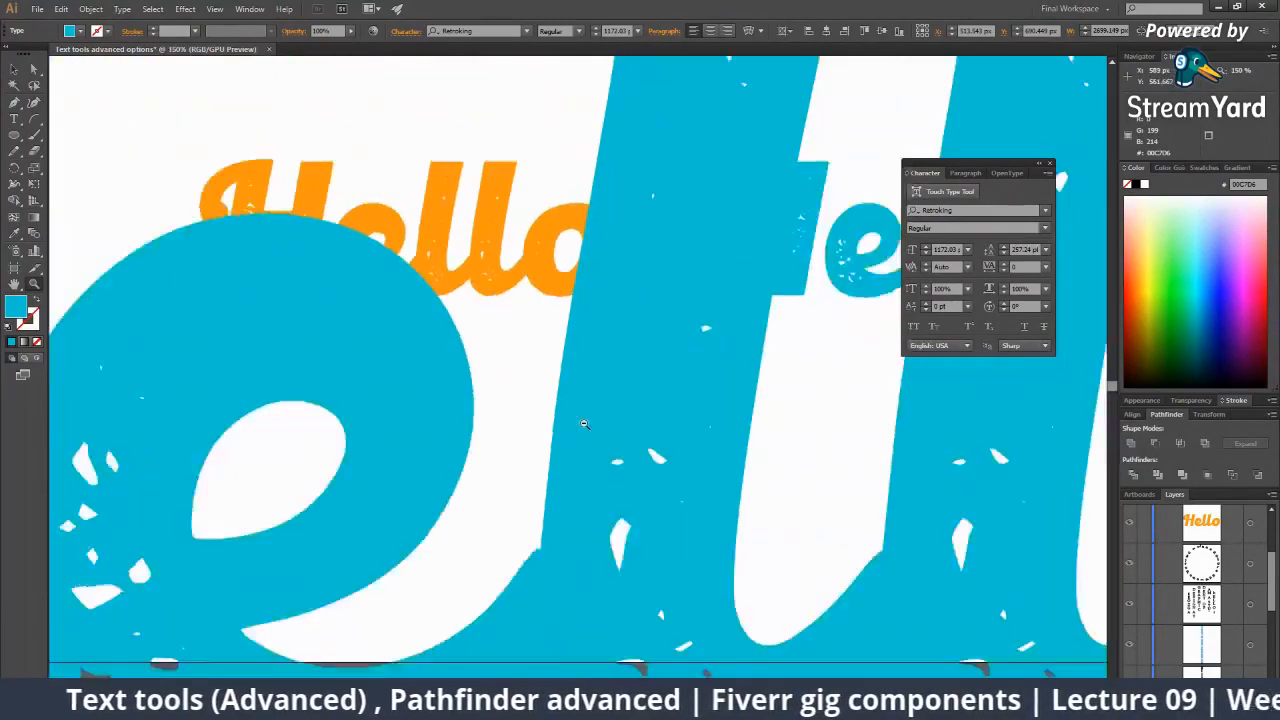
left_click(584, 424, "alt")
left_click(584, 424, "alt")
left_click(584, 424, "alt")
left_click(584, 424, "alt")
key("ctrl+z")
key("z")
left_click(564, 348)
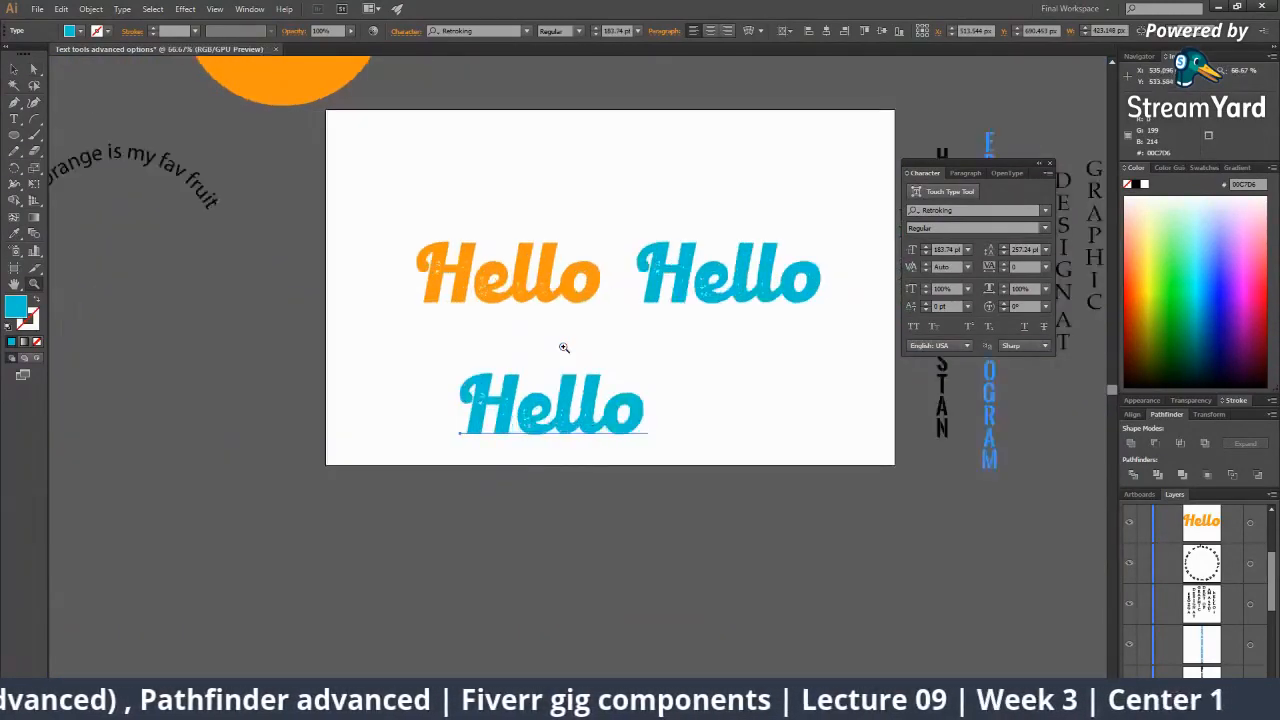
left_click(563, 348)
key("ctrl+z")
left_click_drag(649, 352, 380, 397)
key("ctrl+z")
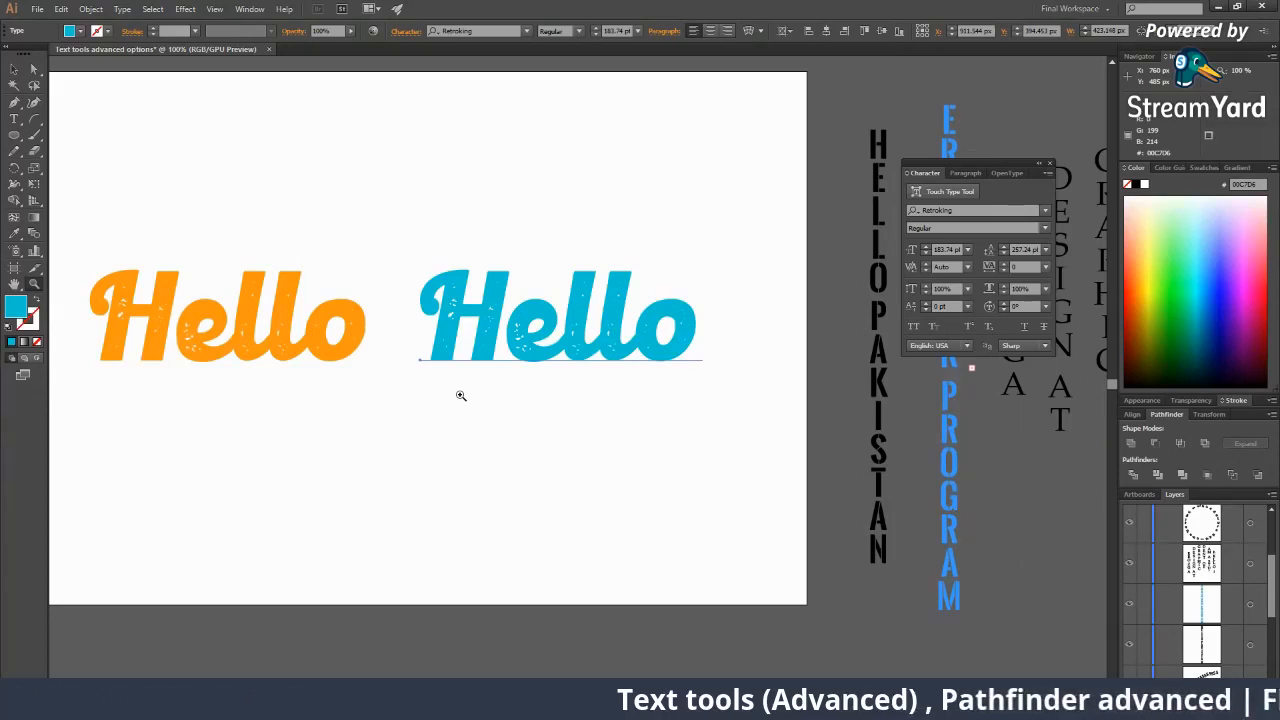
key("v")
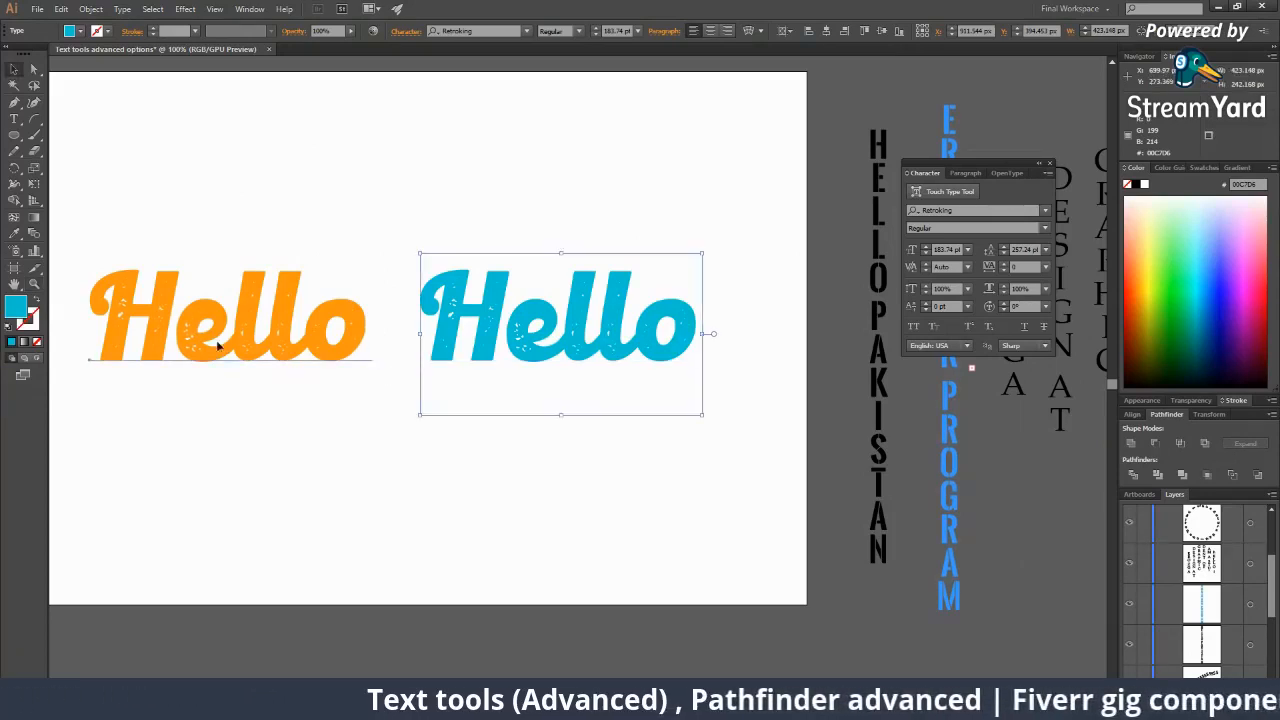
left_click(218, 333)
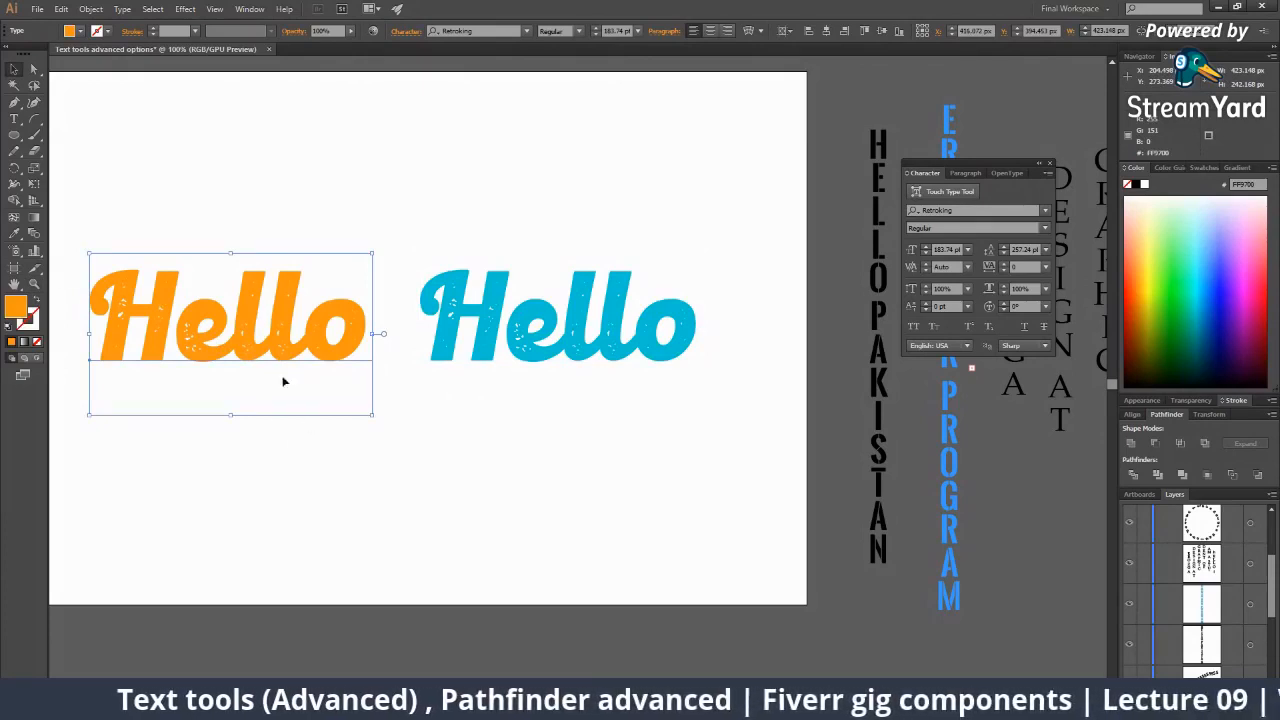
left_click(497, 312)
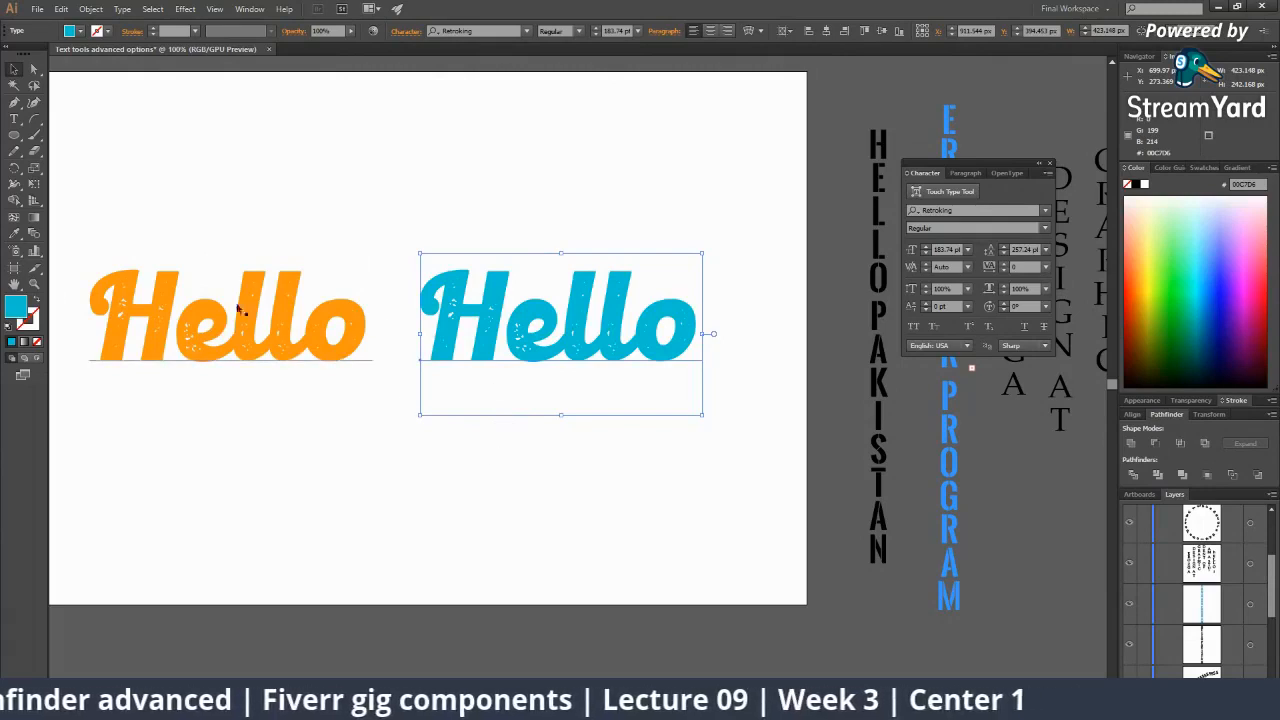
left_click(436, 507)
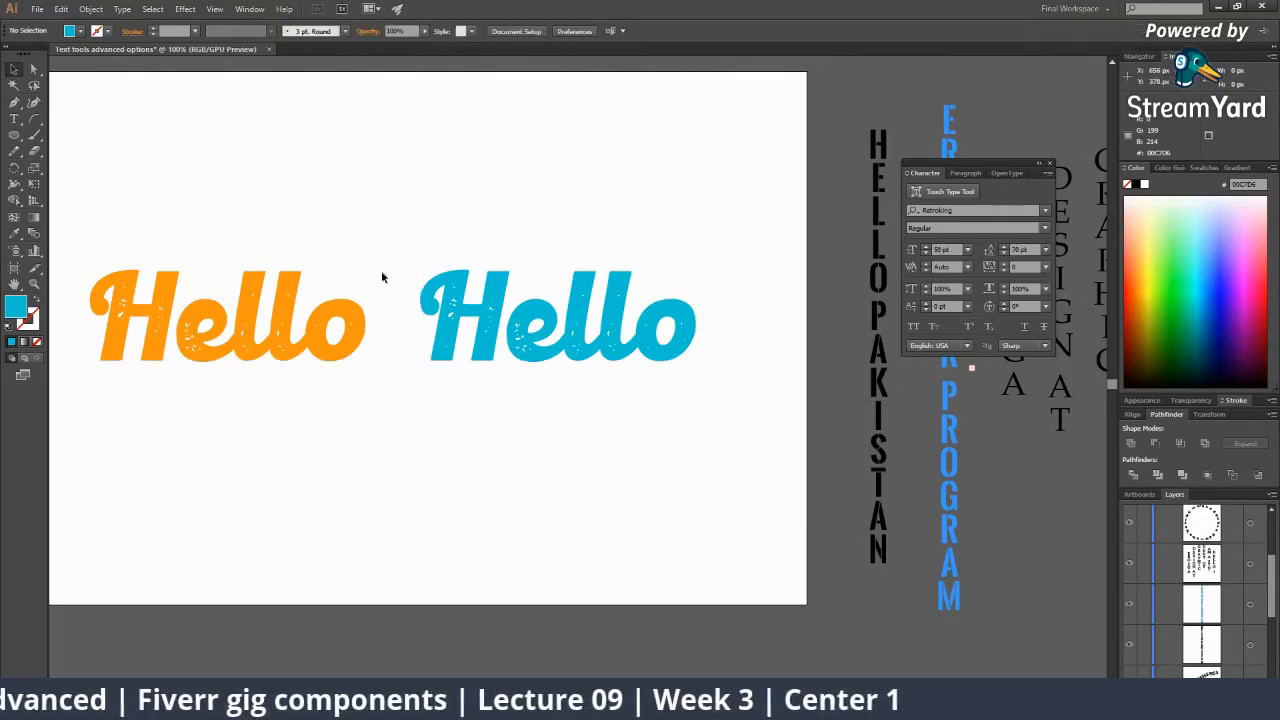
left_click(467, 292)
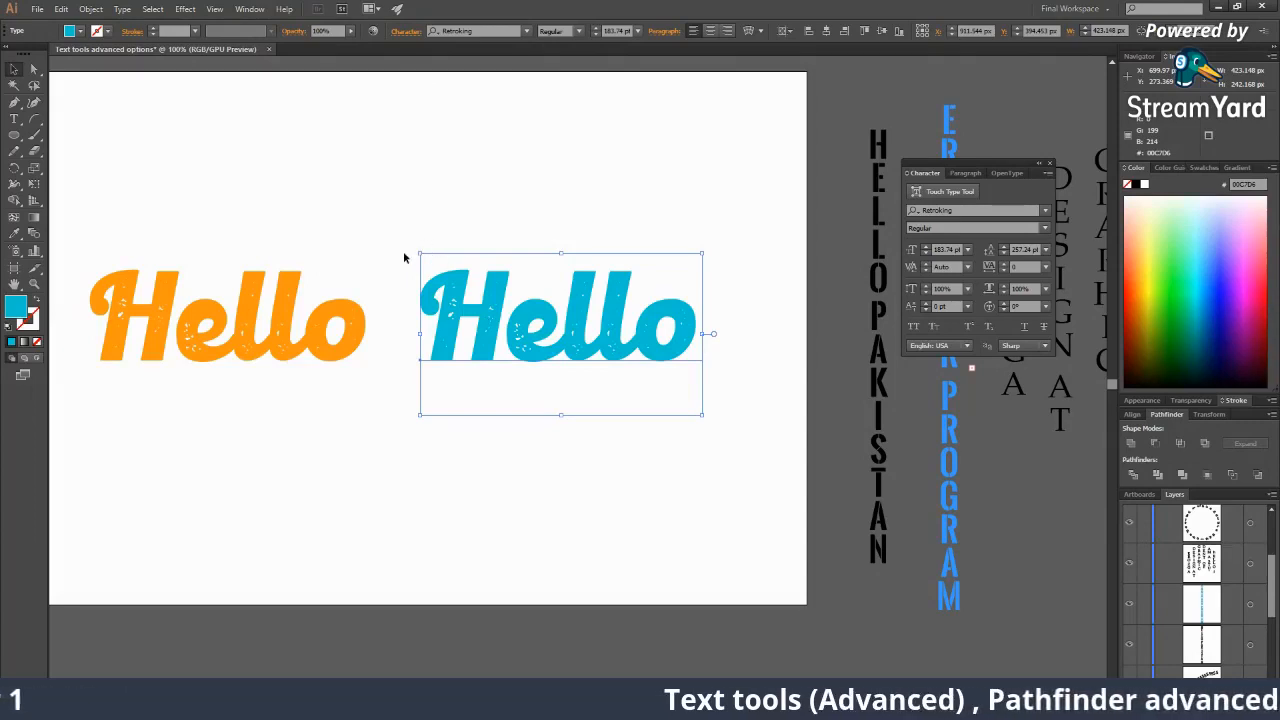
Convert the blue Hello text into outlines with Create Outlines.
right_click(587, 309)
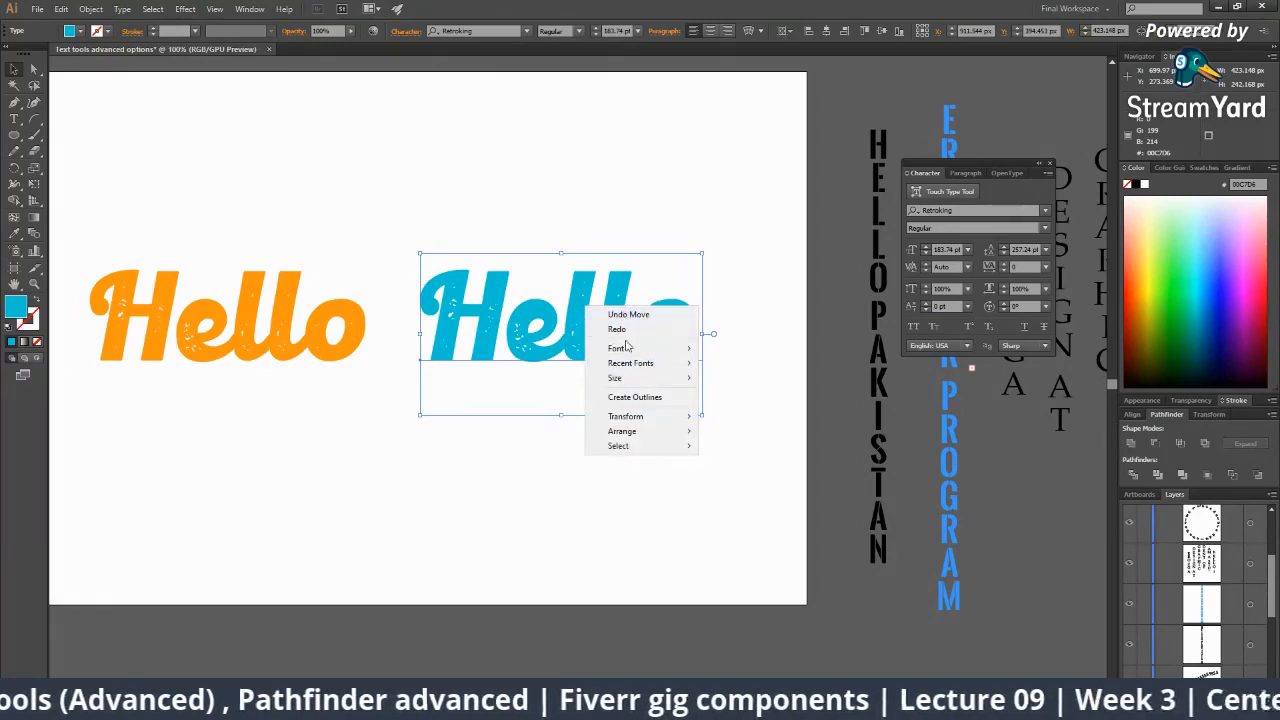
left_click(626, 402)
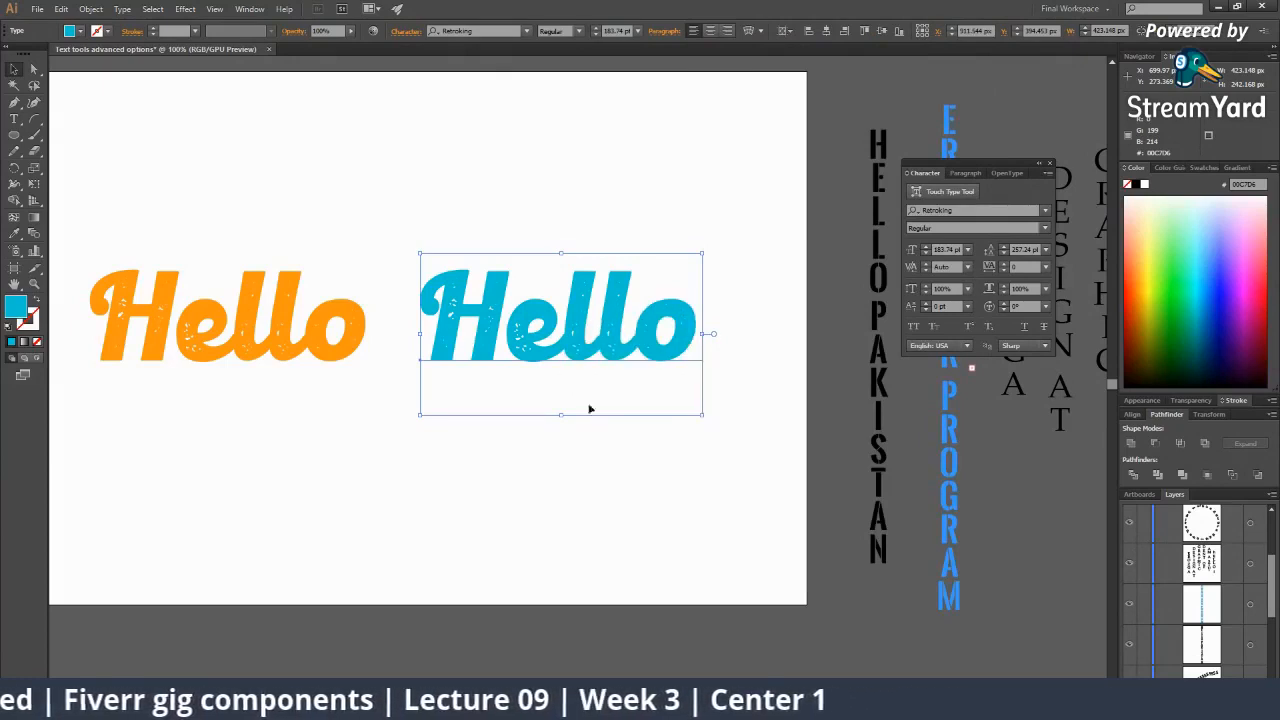
left_click(180, 194)
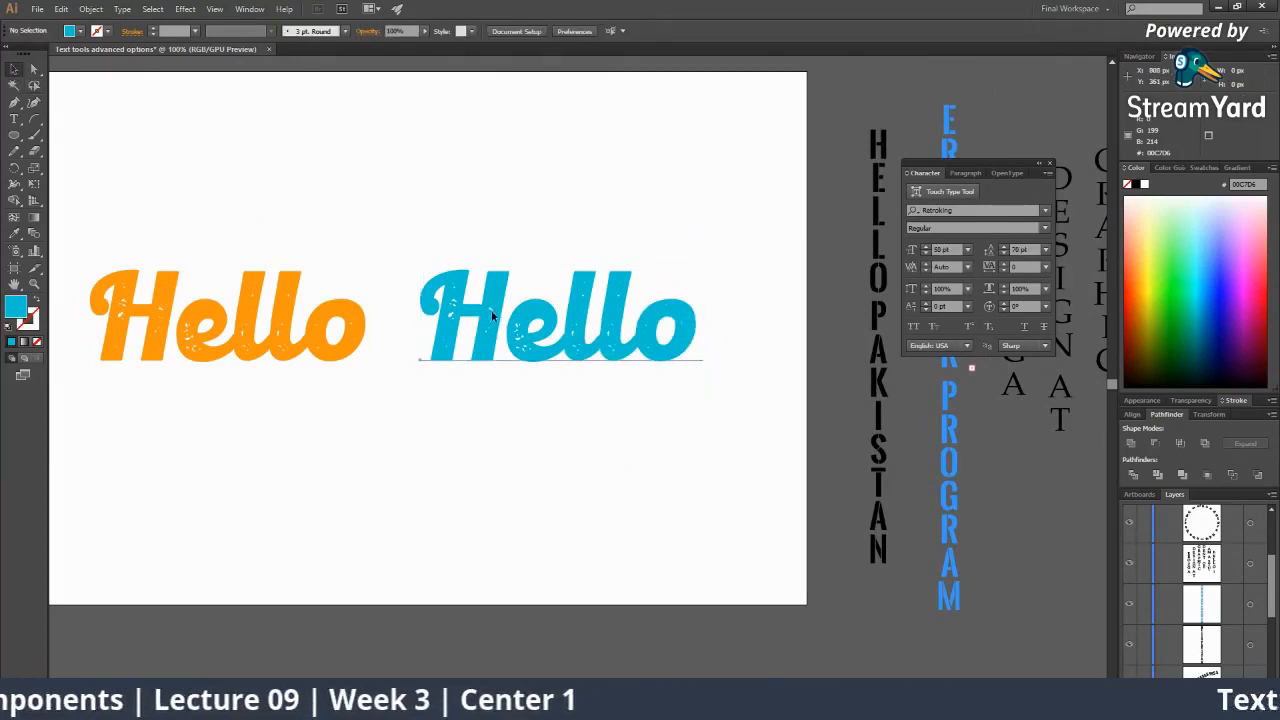
left_click(534, 314)
right_click(537, 305)
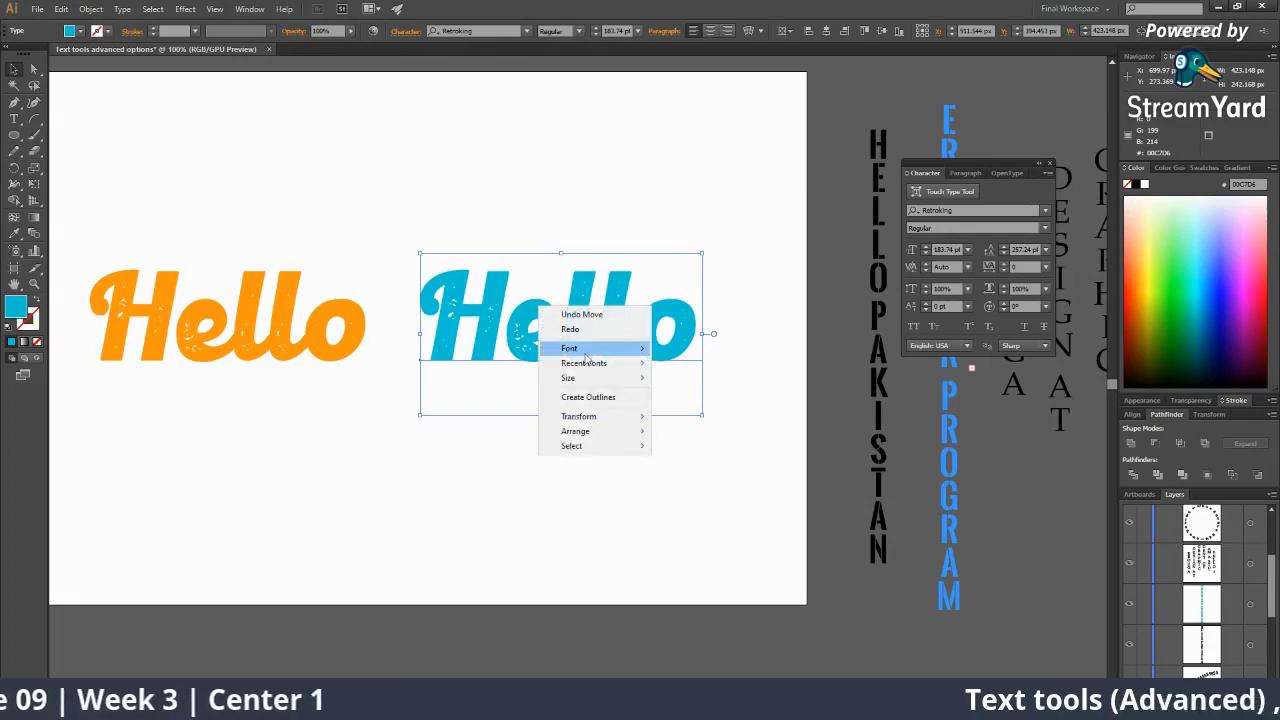
mouse_move(583, 350)
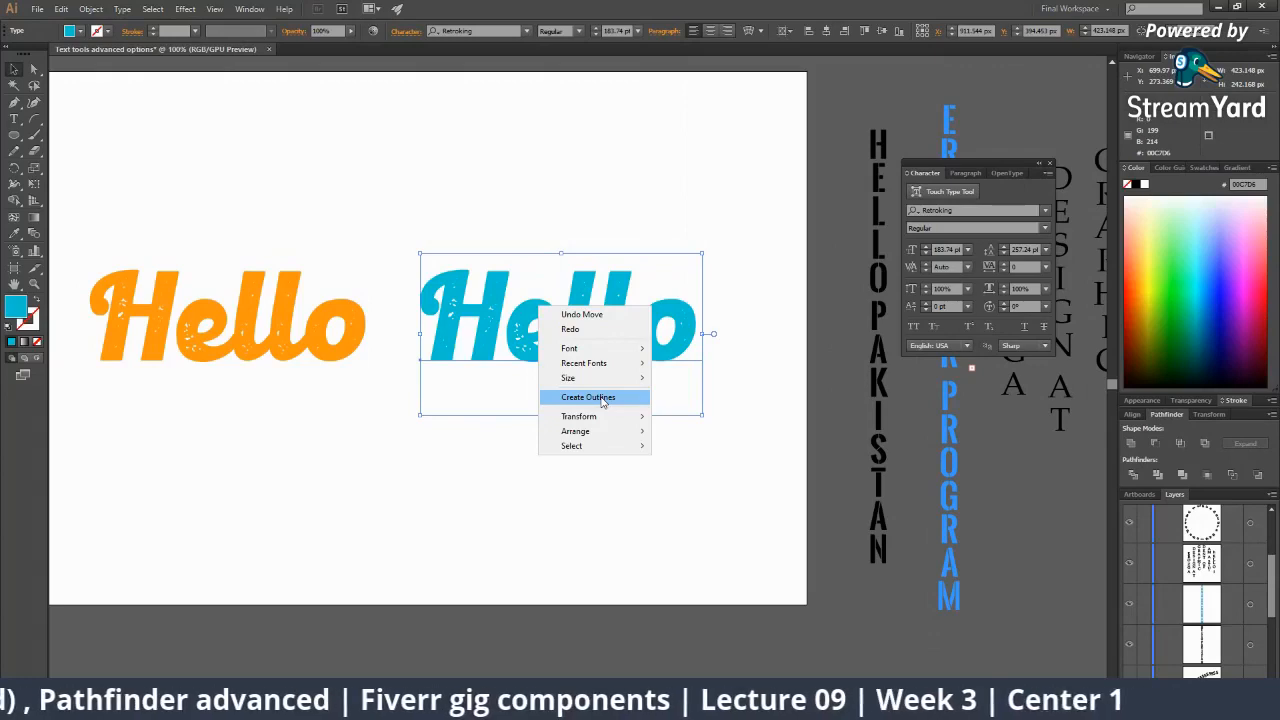
left_click(603, 398)
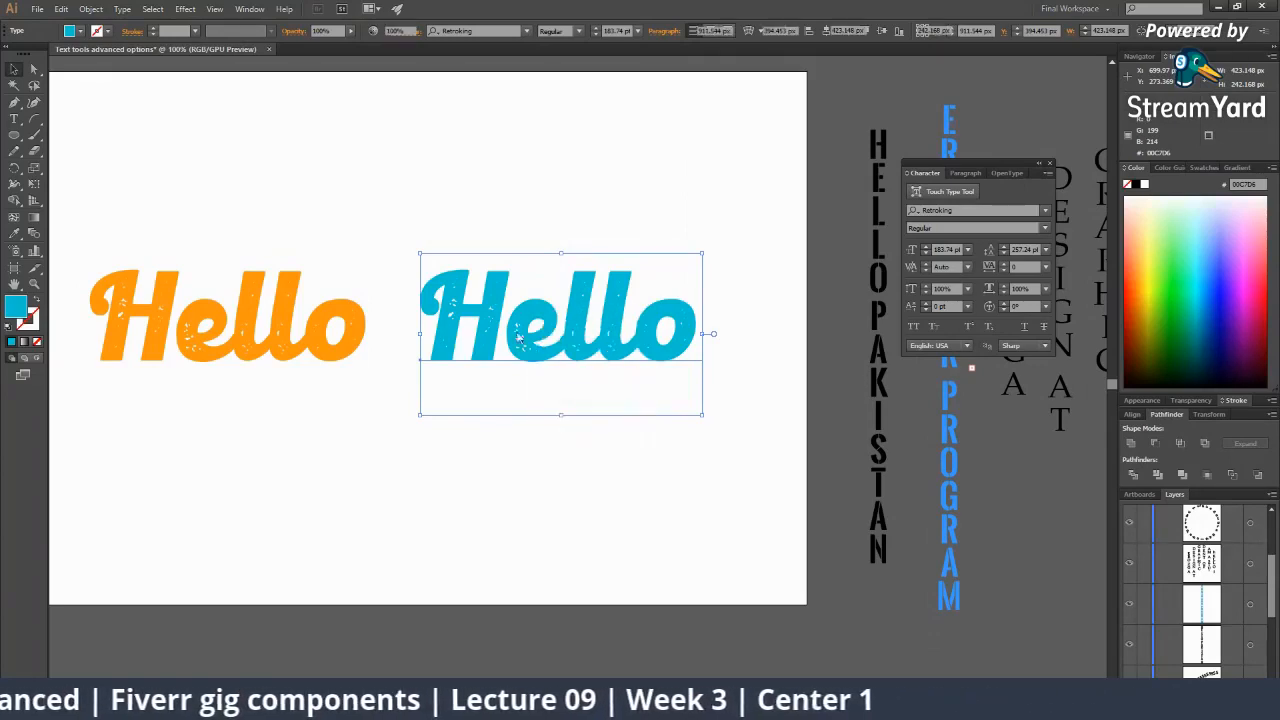
Zoom in on the blue H and select only its letter shape with Direct Selection.
key("z")
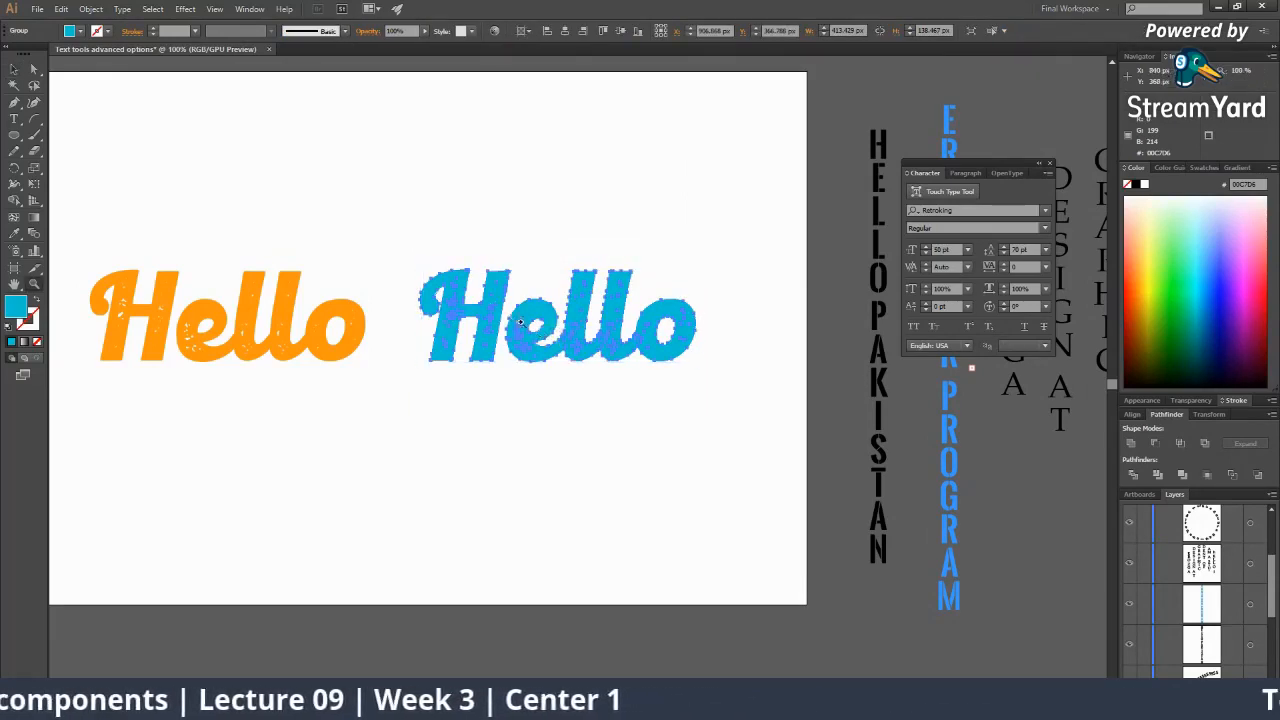
left_click(519, 321)
left_click(519, 321)
left_click(557, 360)
left_click(559, 410)
left_click(560, 410)
left_click(560, 410)
key("a")
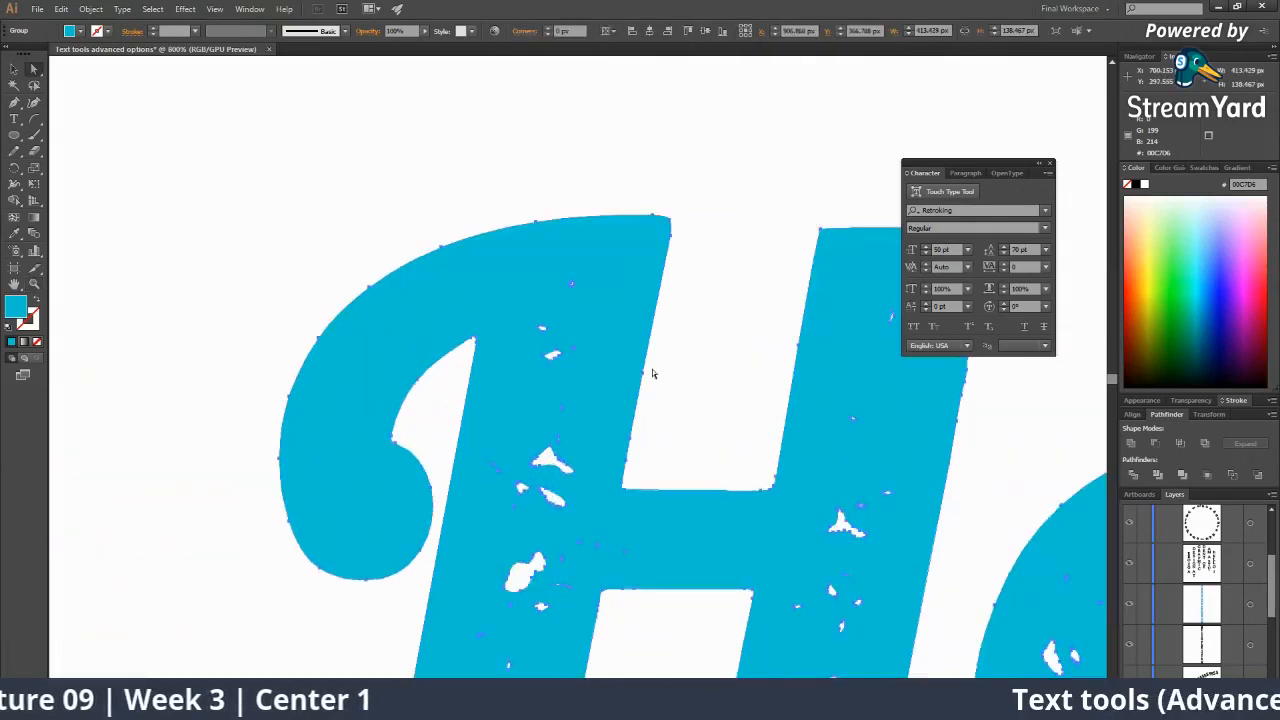
left_click(686, 371)
left_click(640, 234)
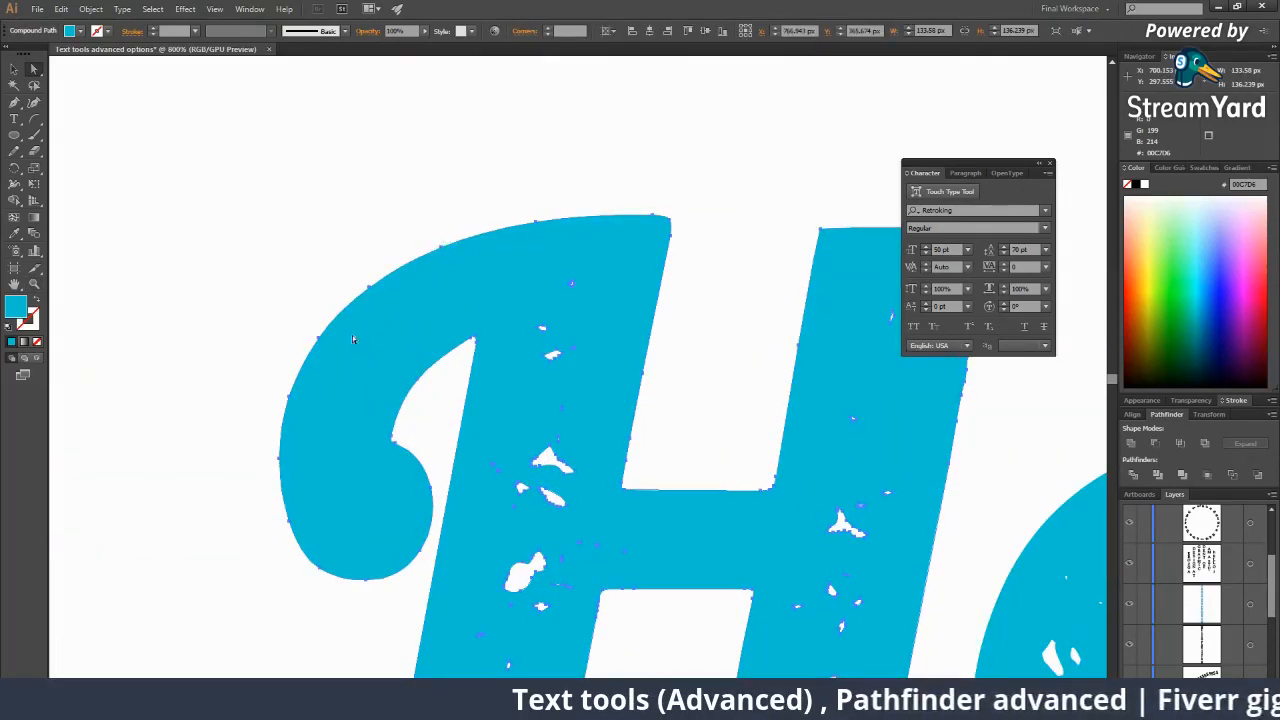
Zoom out, recenter on the blue Hello, and select the first l letter shape.
key("z")
left_click(600, 462, "alt")
left_click(598, 472, "alt")
left_click(598, 474, "alt")
left_click(599, 475, "alt")
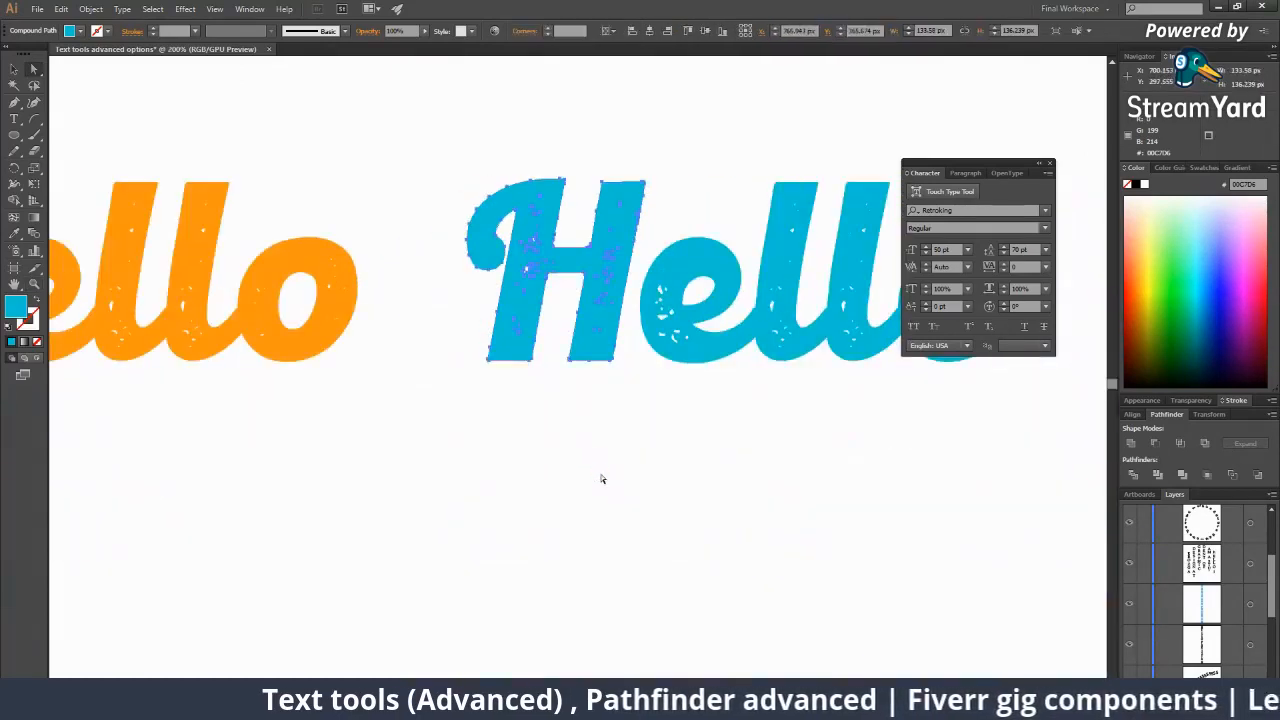
left_click(603, 478, "ctrl")
left_click(622, 417, "alt")
left_click_drag(622, 415, 399, 386)
left_click(552, 306)
left_click(579, 337)
key("a")
left_click(601, 404)
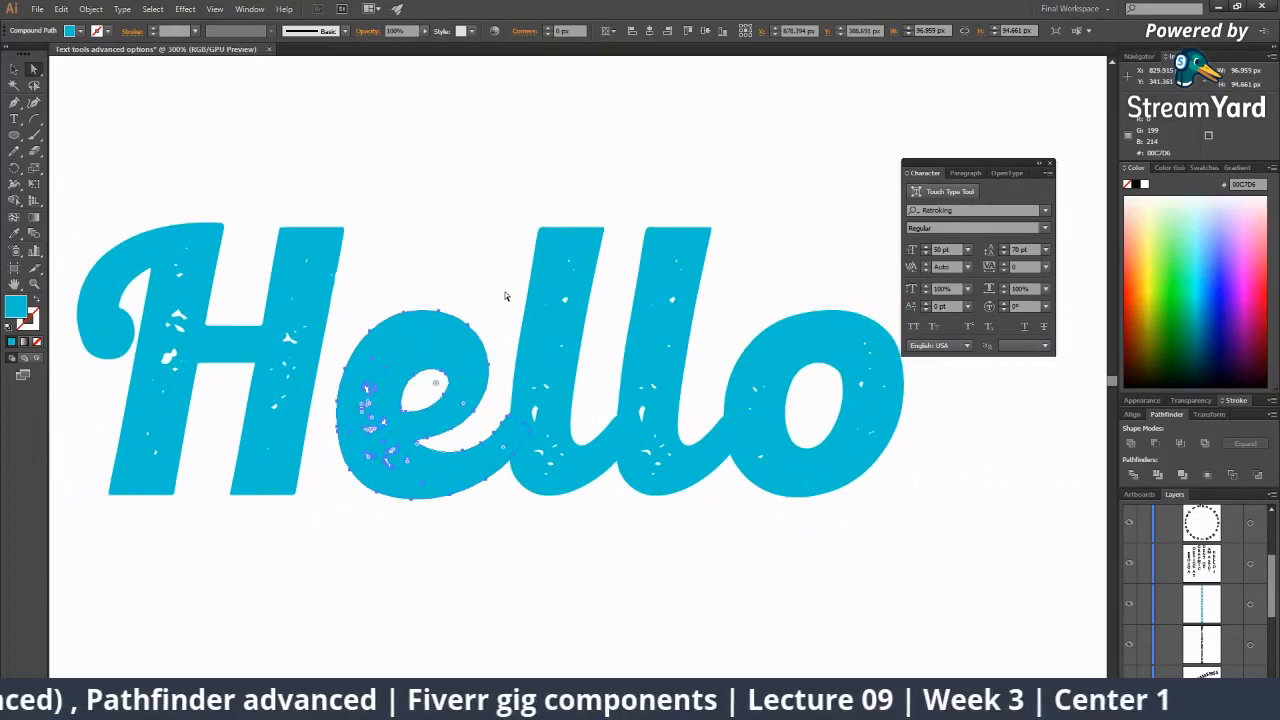
left_click(508, 293)
left_click(577, 270)
Zoom back out, deselect the l, and frame both Hello words on the artboard.
key("z")
left_click(597, 333, "alt")
left_click(554, 401, "alt")
left_click(553, 407, "alt")
left_click(555, 412, "alt")
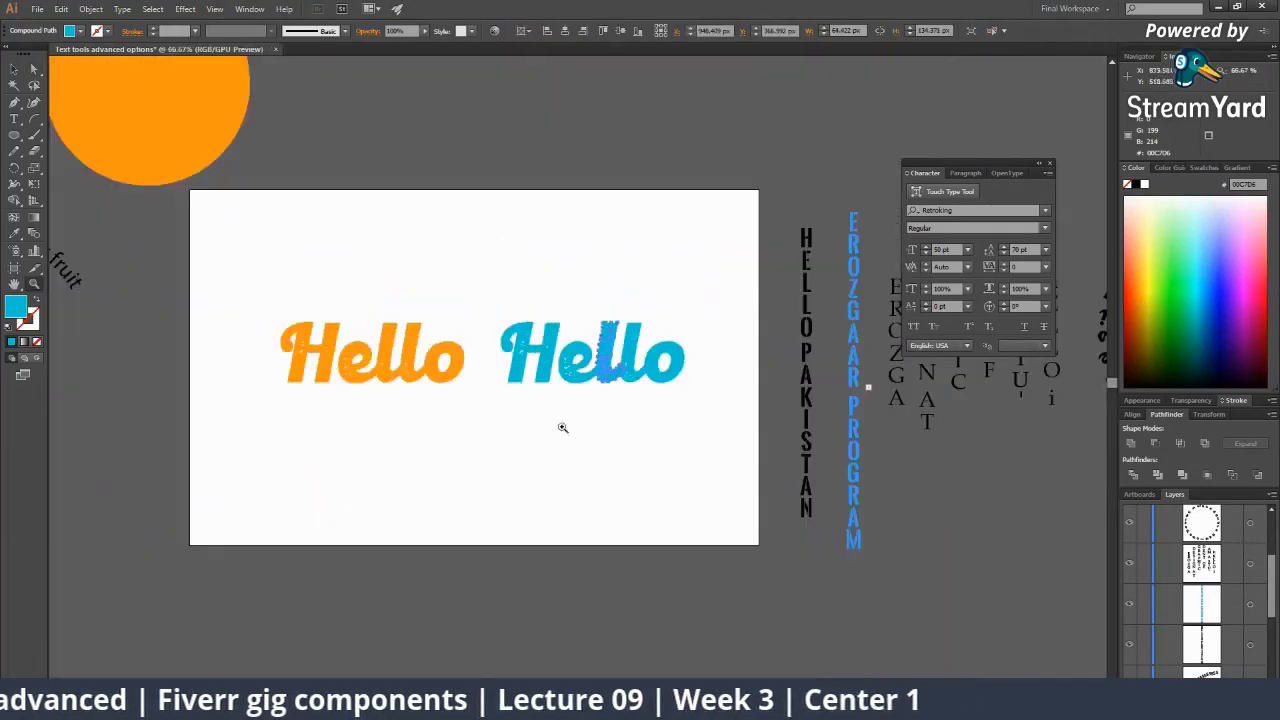
left_click(563, 429)
key("a")
left_click_drag(567, 421, 541, 431)
left_click(545, 441)
key("z")
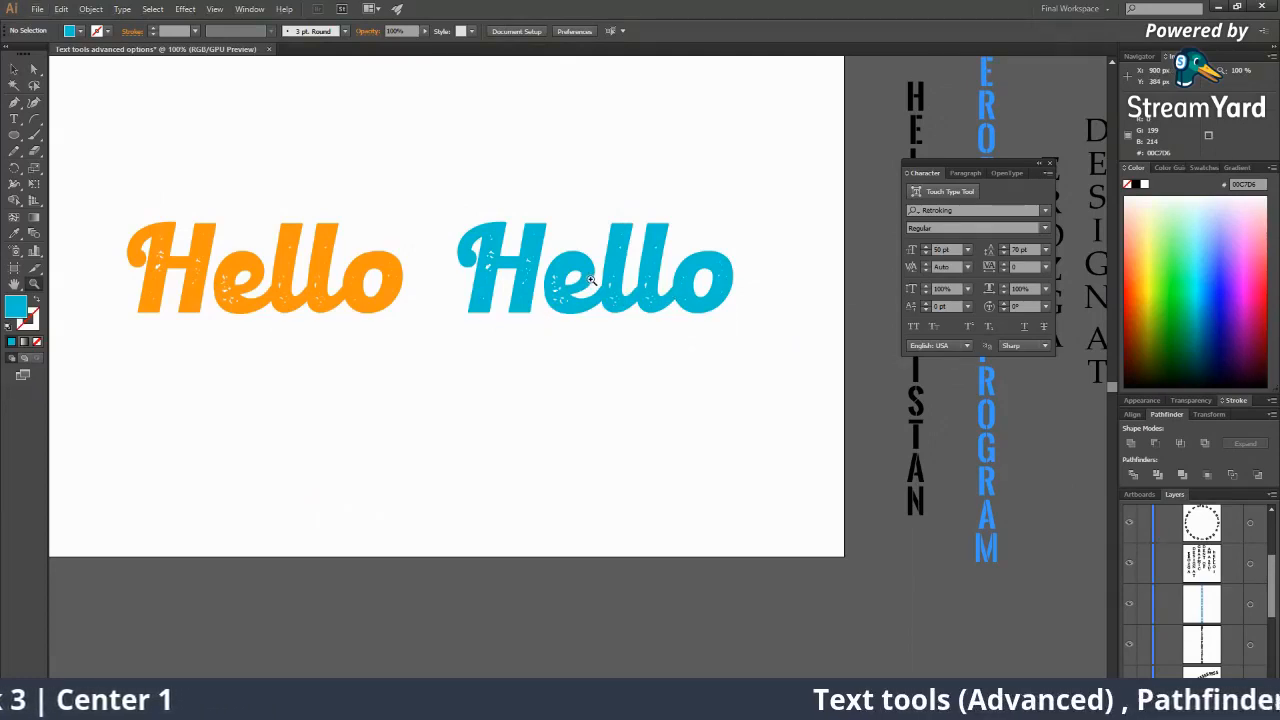
key("XF86AudioLowerVolume")
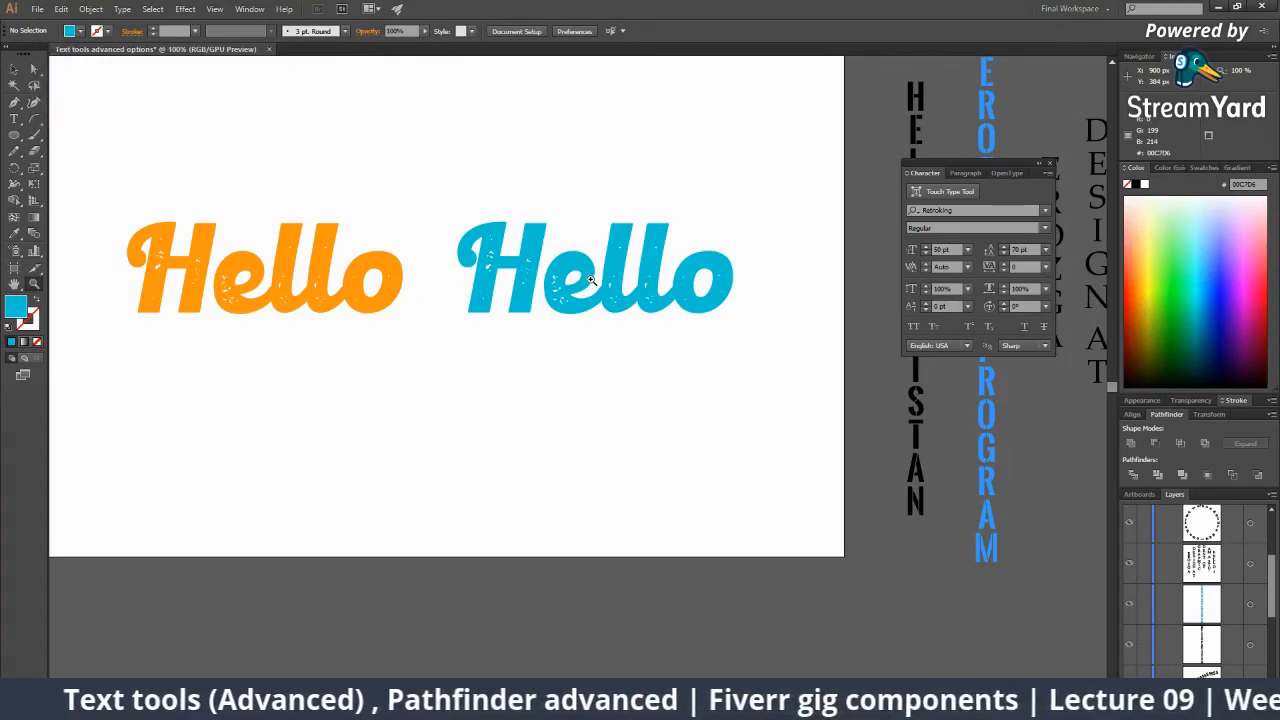
left_click(576, 291)
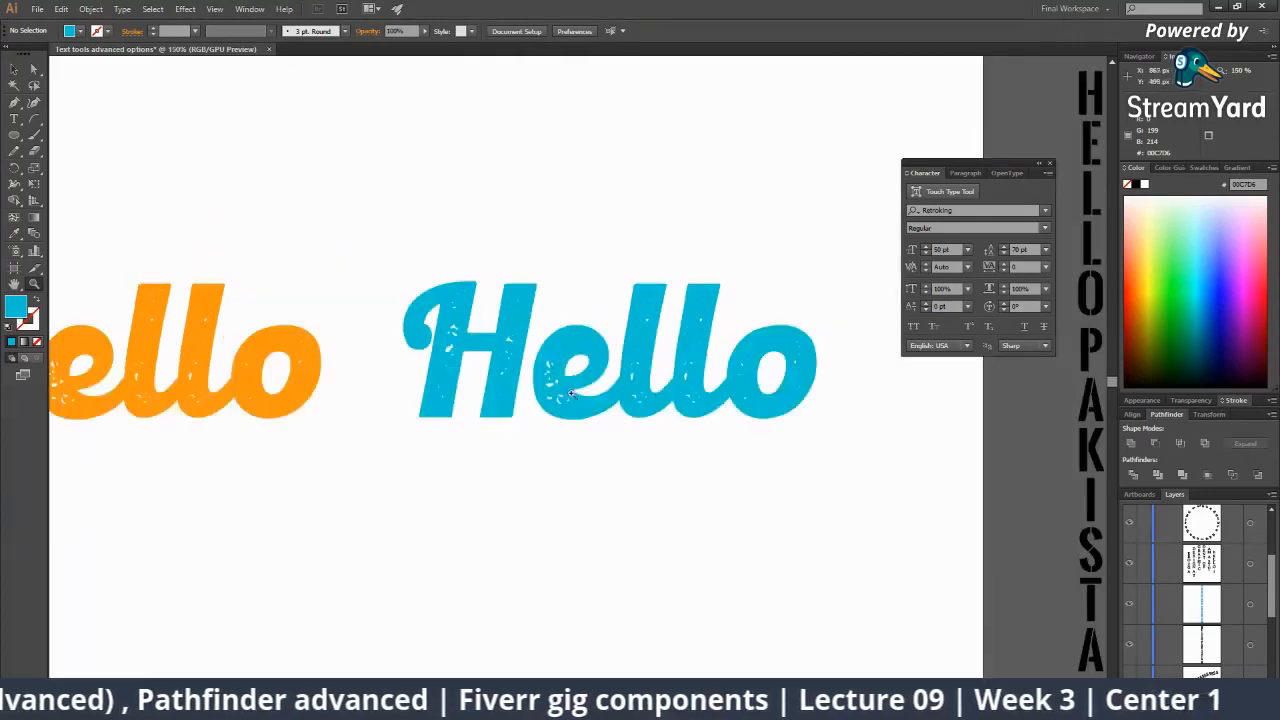
Add a new 'Hello' text object below the blue Hello with the Type tool.
left_click(582, 368)
left_click(584, 352, "alt")
left_click(584, 352, "alt")
left_click(584, 353)
left_click(14, 119)
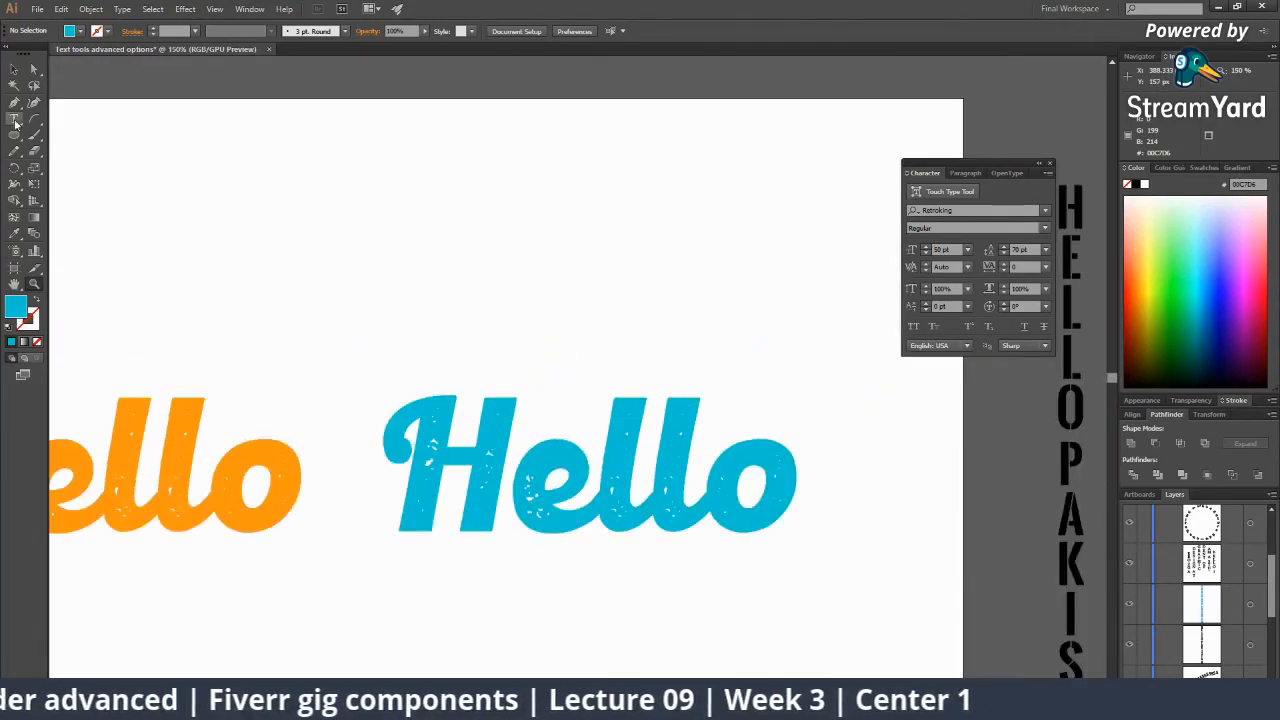
scroll(457, 523, "down", 4)
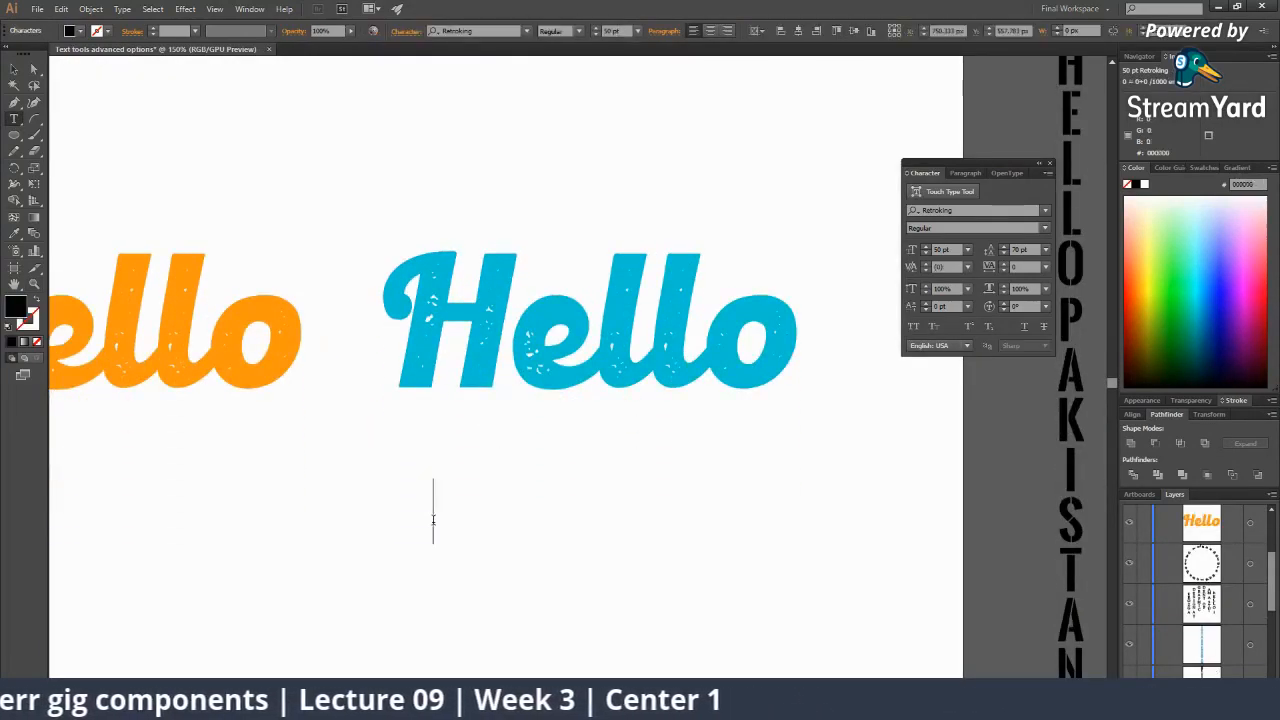
type("Hello")
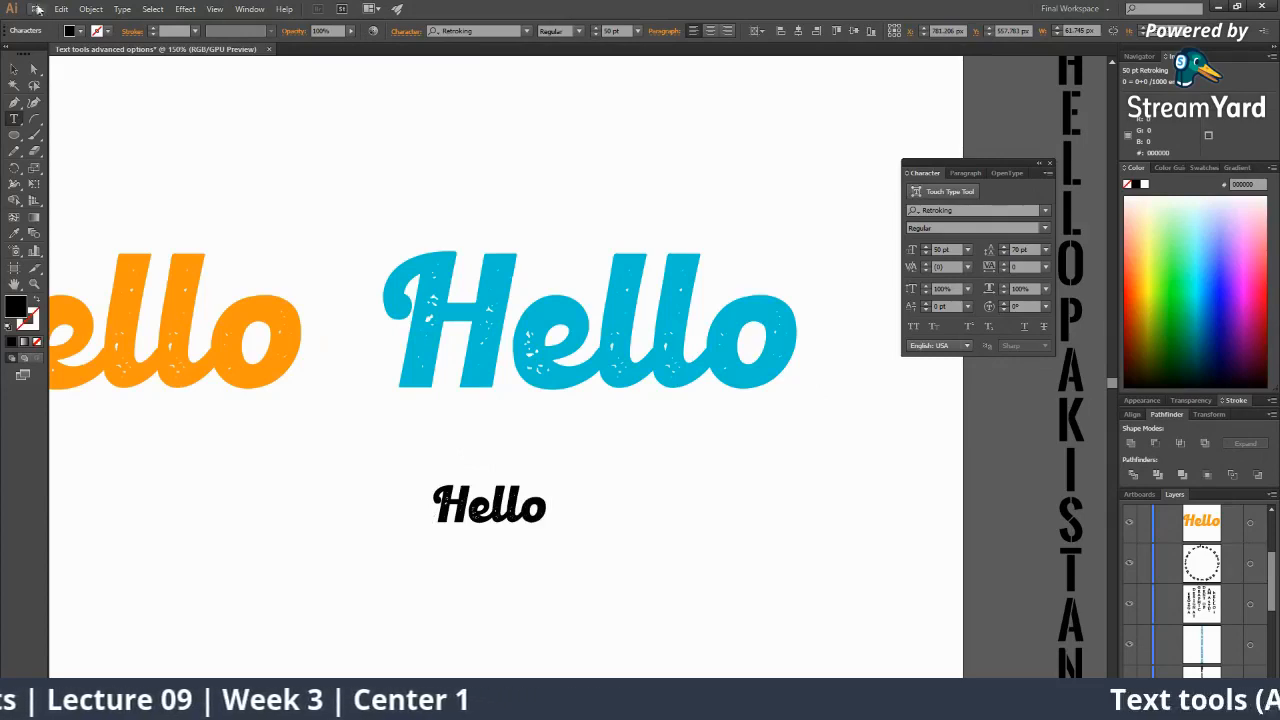
left_click(14, 67)
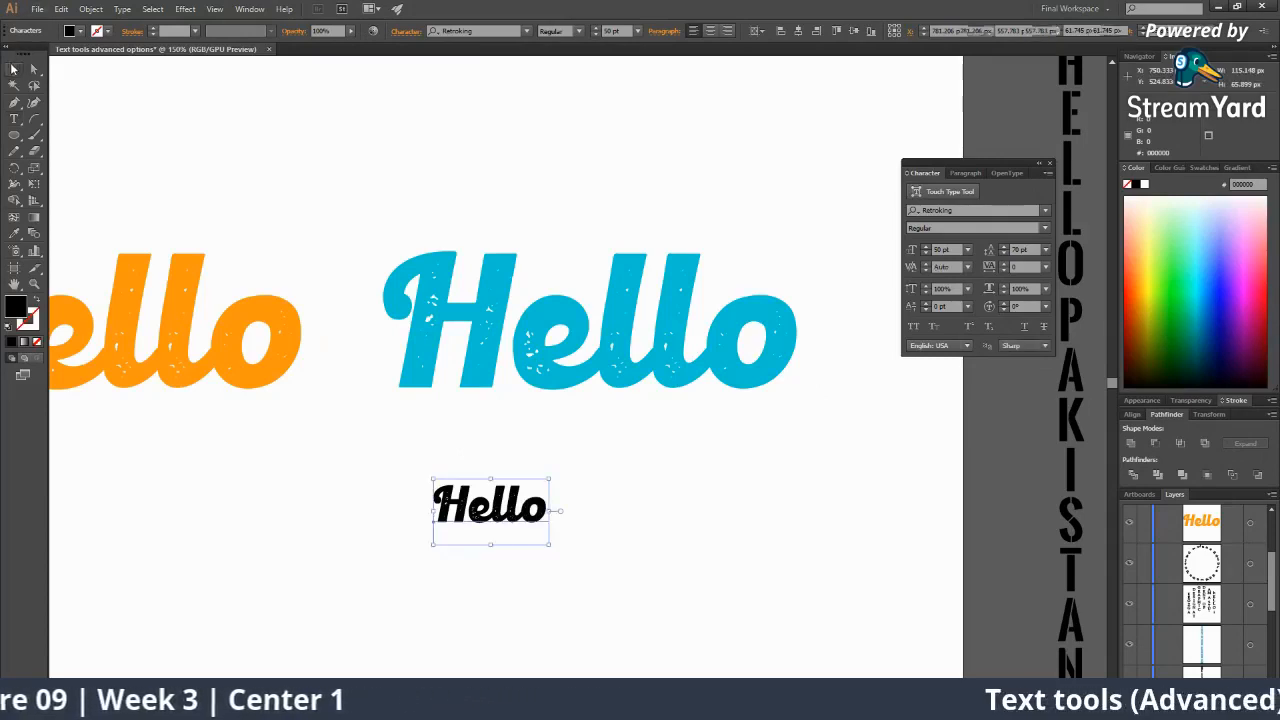
Enlarge the new black Hello and shift it slightly right.
left_click(549, 548)
left_click(541, 515)
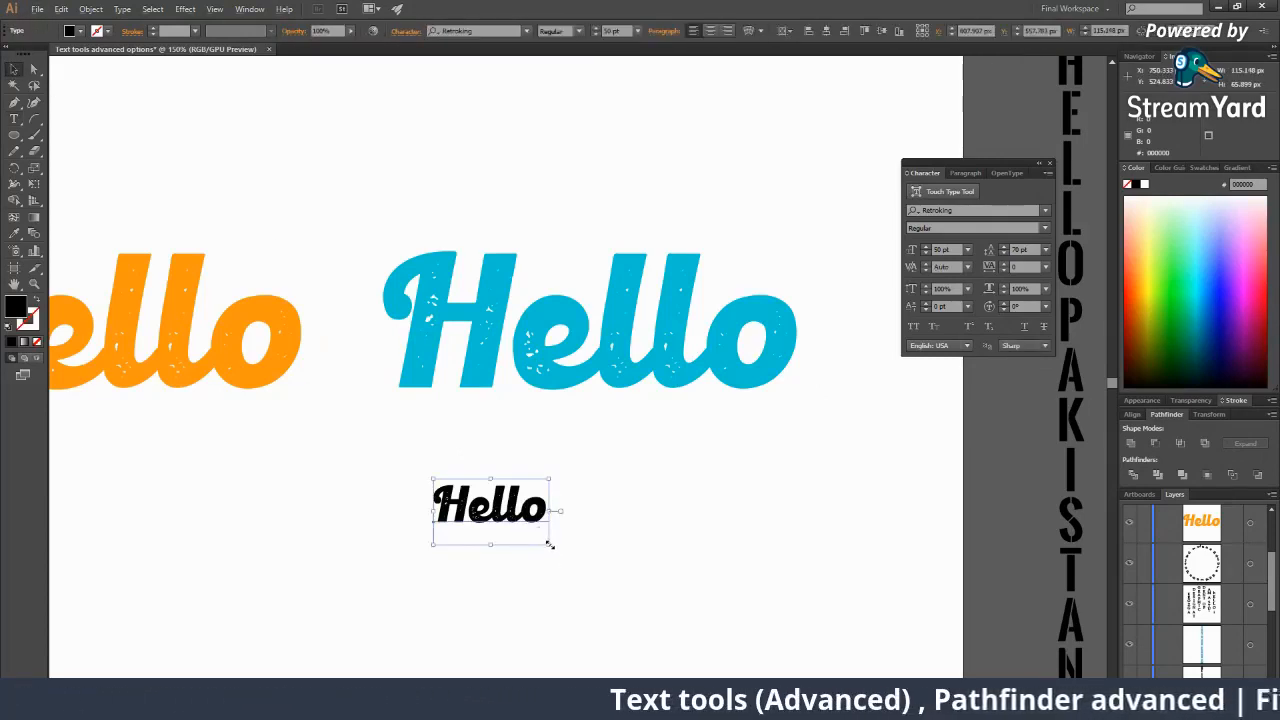
left_click_drag(548, 544, 627, 610)
left_click_drag(582, 534, 631, 535)
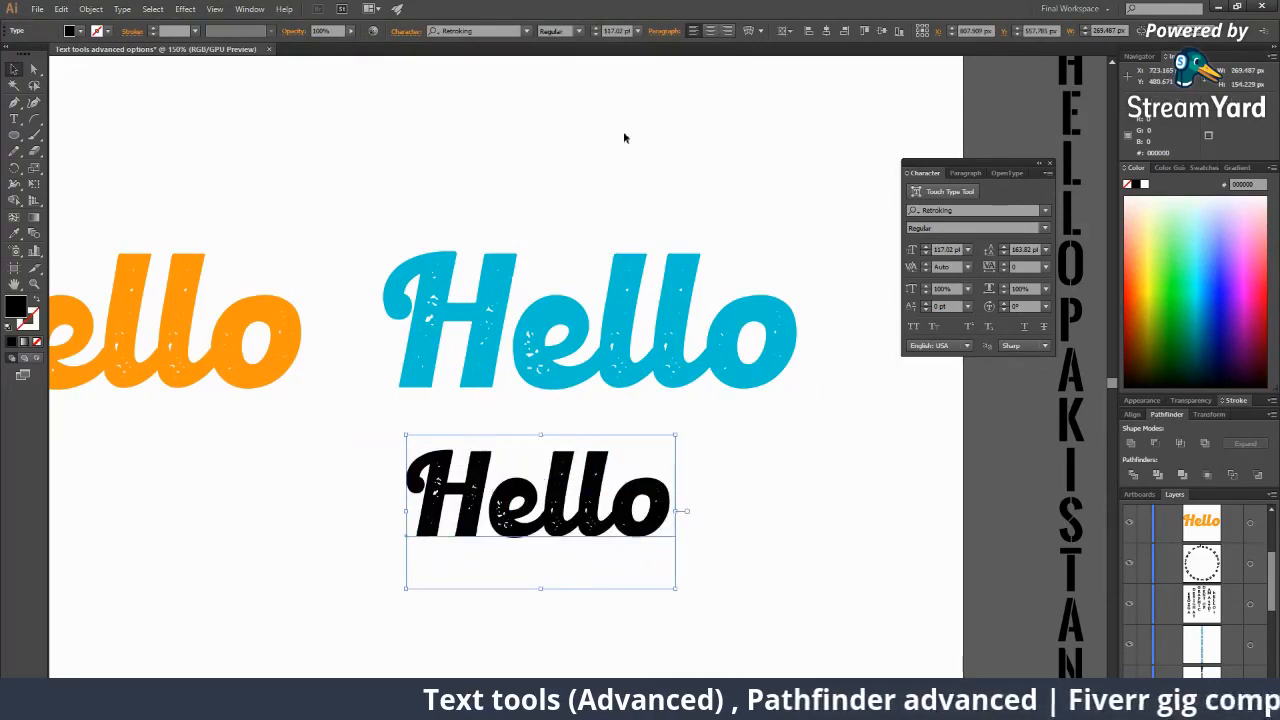
Step through fonts to set the new Hello in Poppins Bold and fill it blue.
left_click(511, 34)
key("Down")
key("Down")
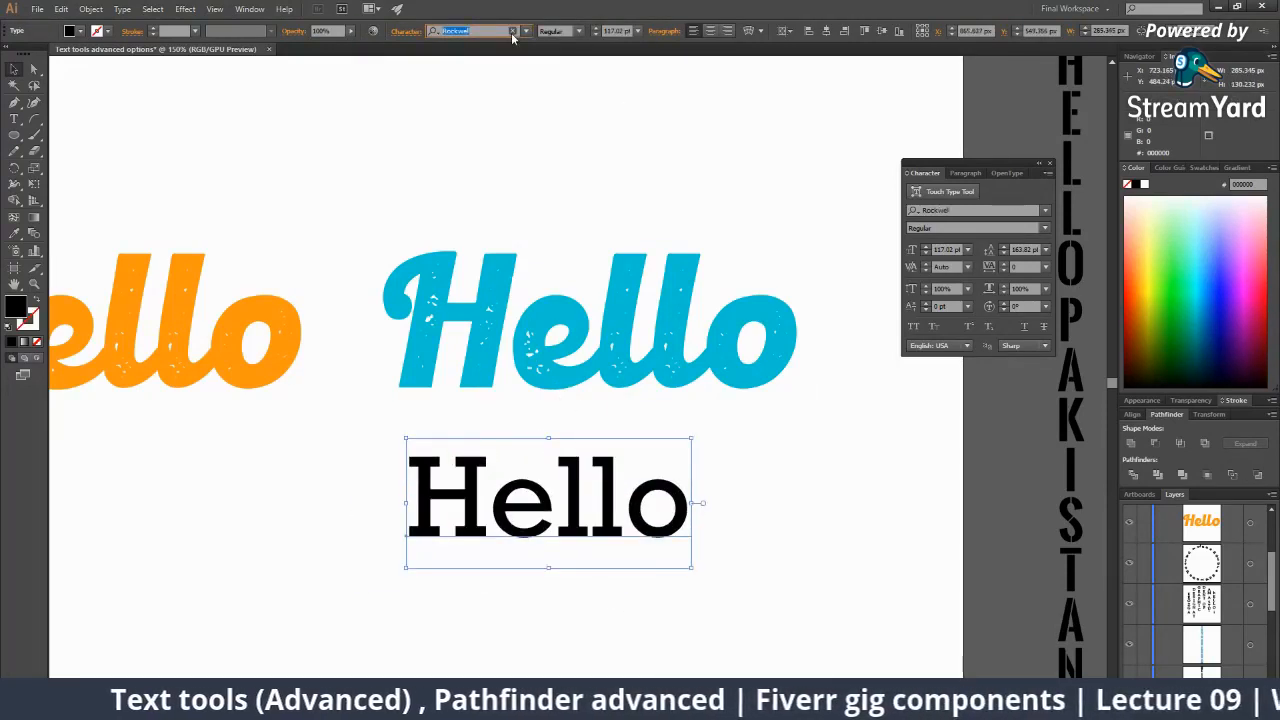
key("Up")
key("Up")
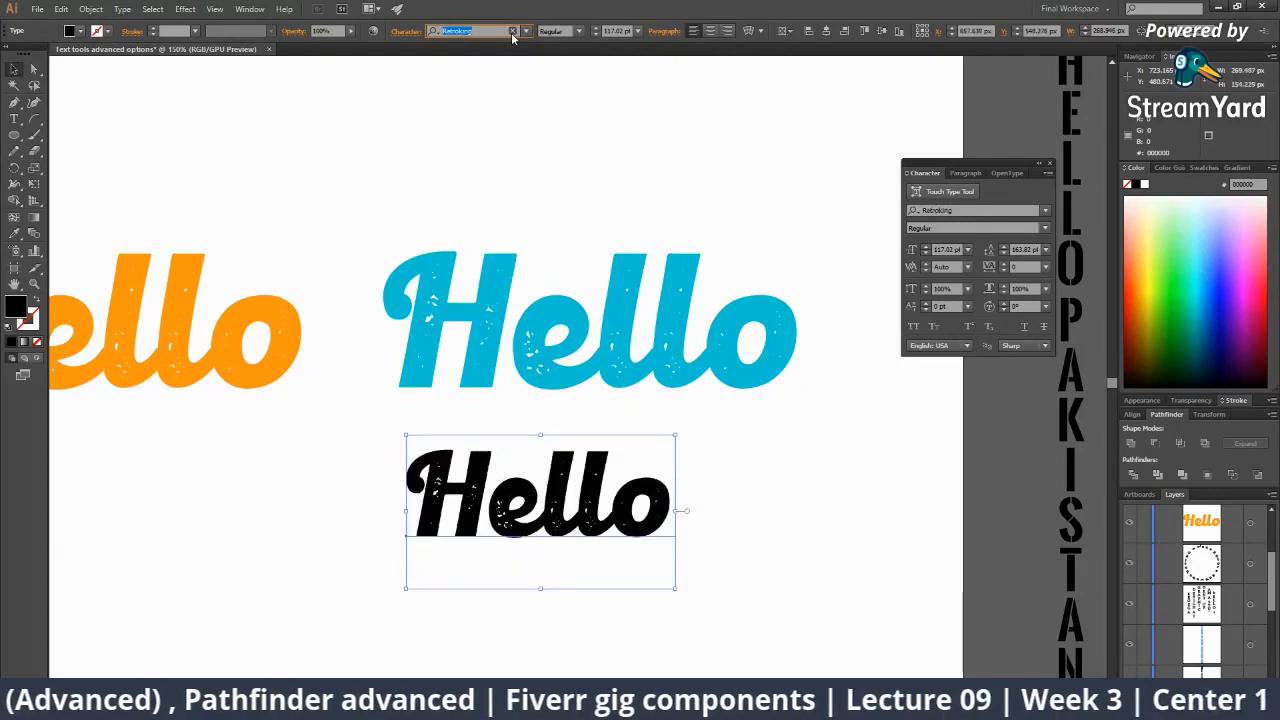
key("Up")
key("Up")
key("Up")
key("Up")
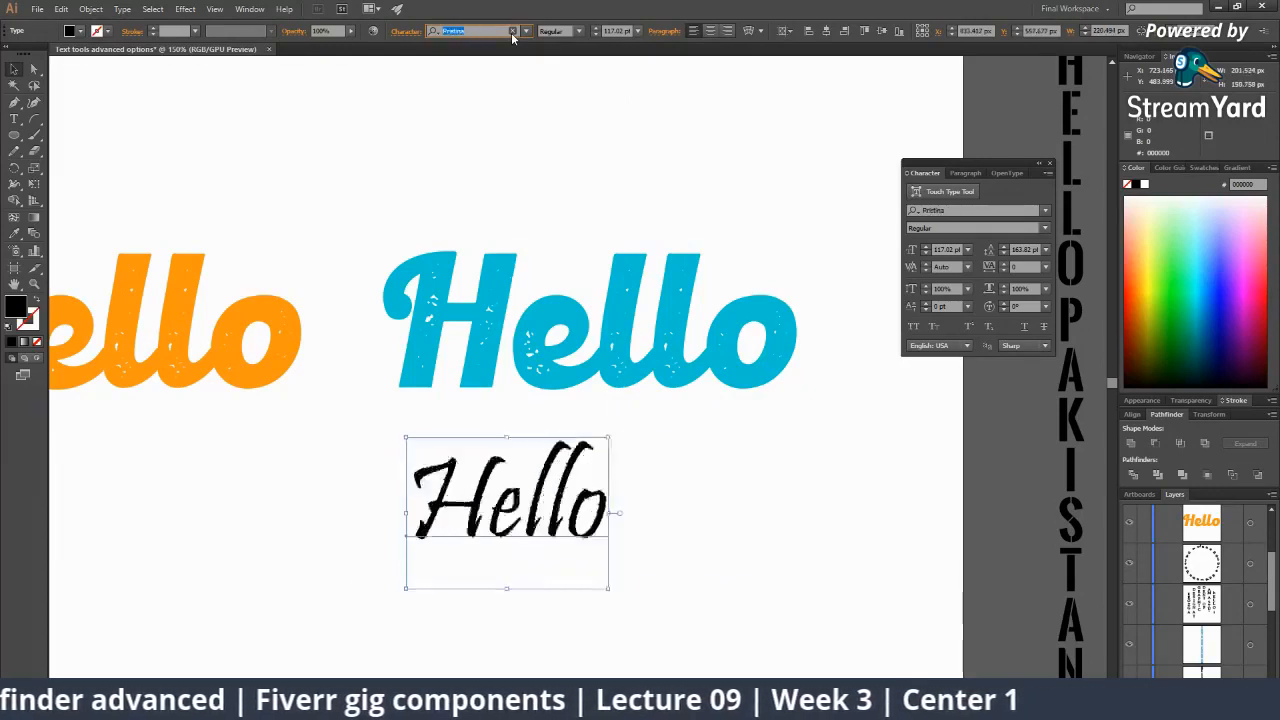
key("Up")
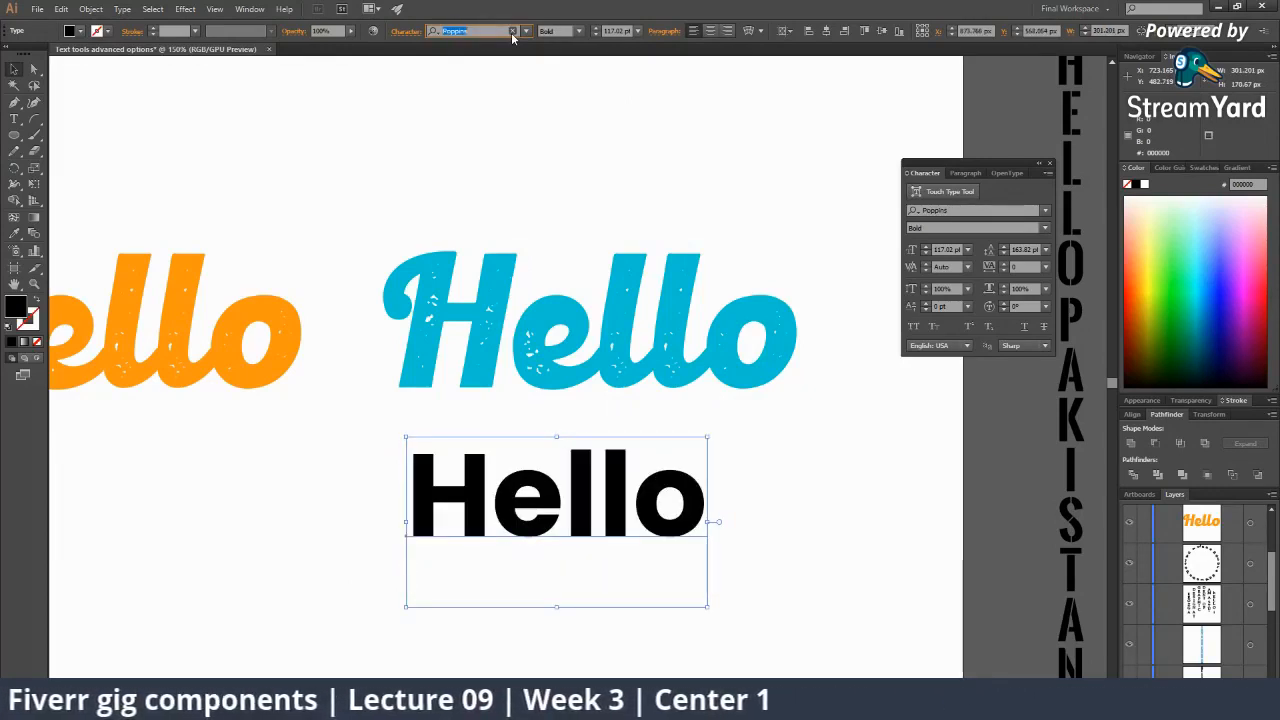
left_click(811, 488)
left_click(688, 497)
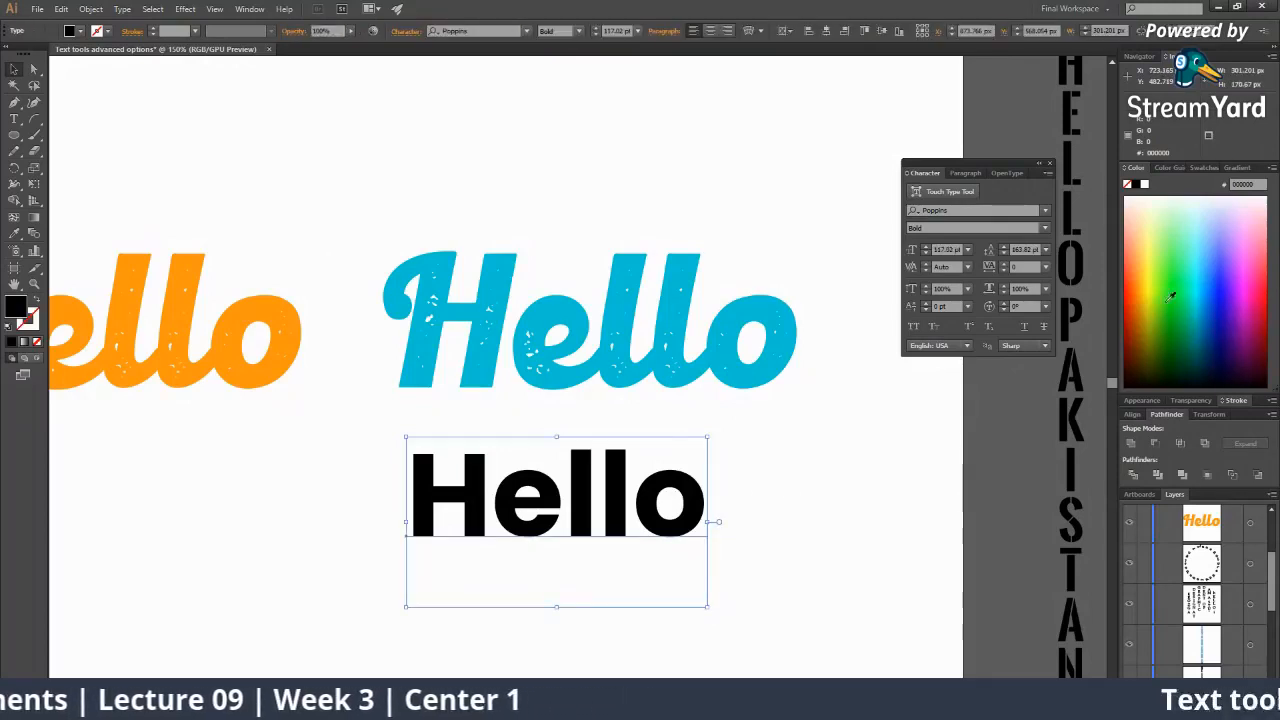
left_click(1211, 273)
Move the Poppins Hello lower, enlarge it, and nudge it right.
left_click_drag(785, 424, 777, 346)
left_click(775, 352)
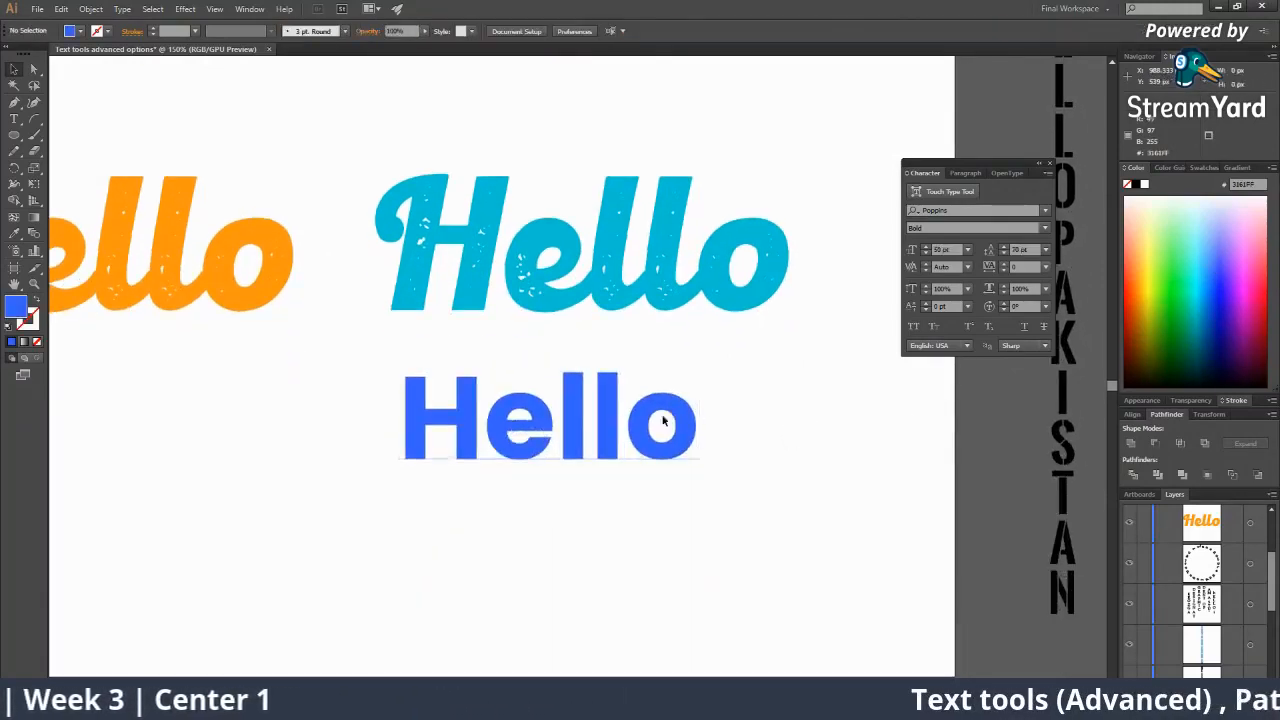
left_click_drag(662, 418, 664, 461)
left_click_drag(700, 572, 745, 598)
left_click(787, 600)
left_click_drag(712, 503, 722, 503)
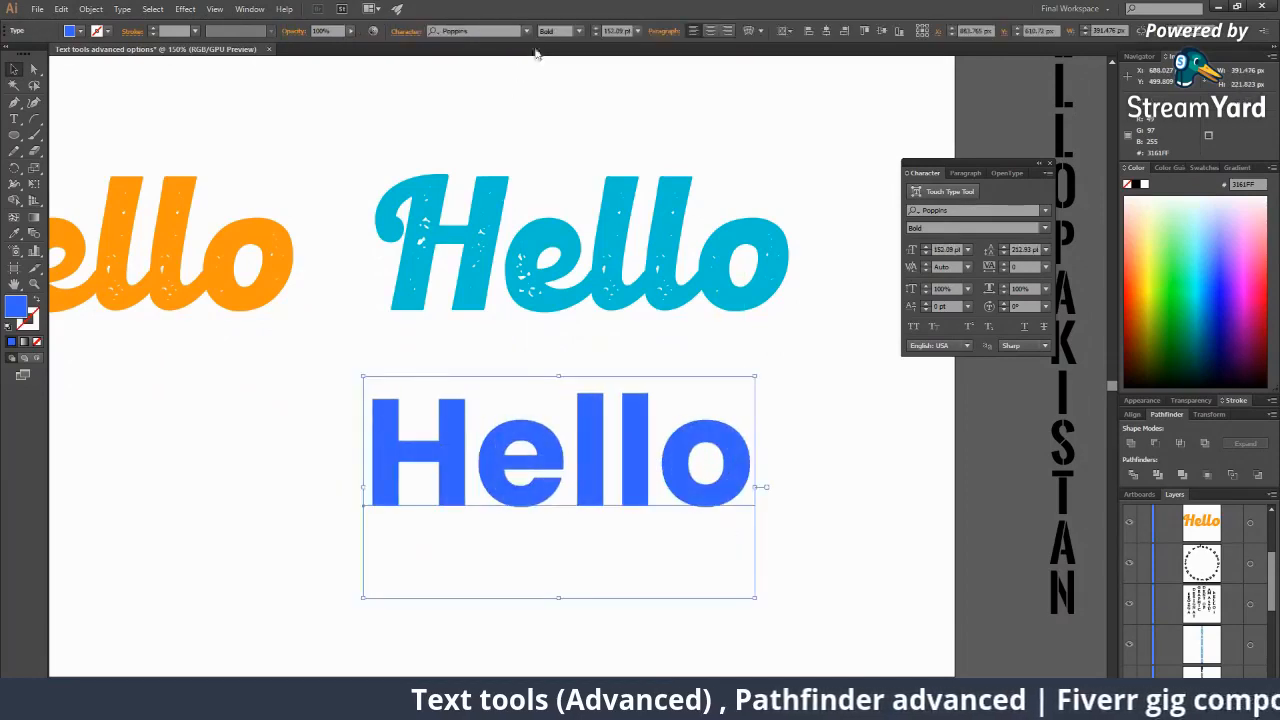
Make the Poppins Hello ExtraBold and convert it into vector outlines.
left_click(548, 32)
key("Down")
key("Down")
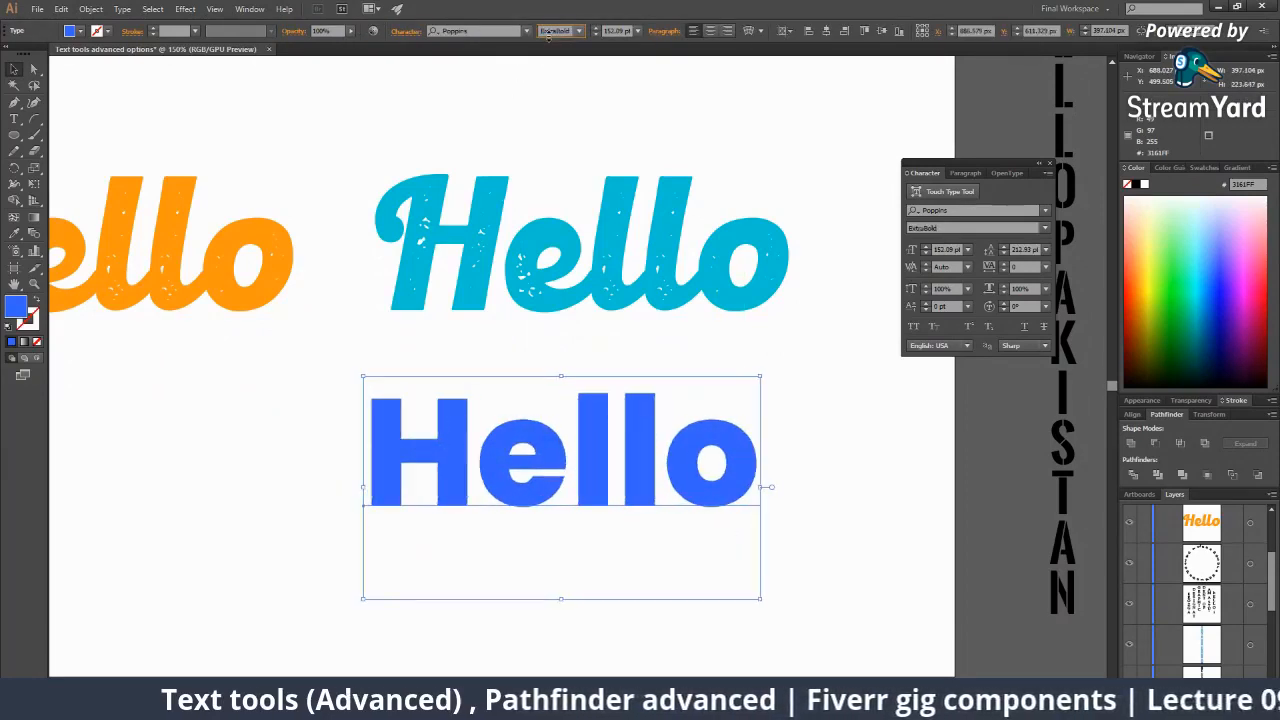
left_click(790, 381)
left_click(586, 400)
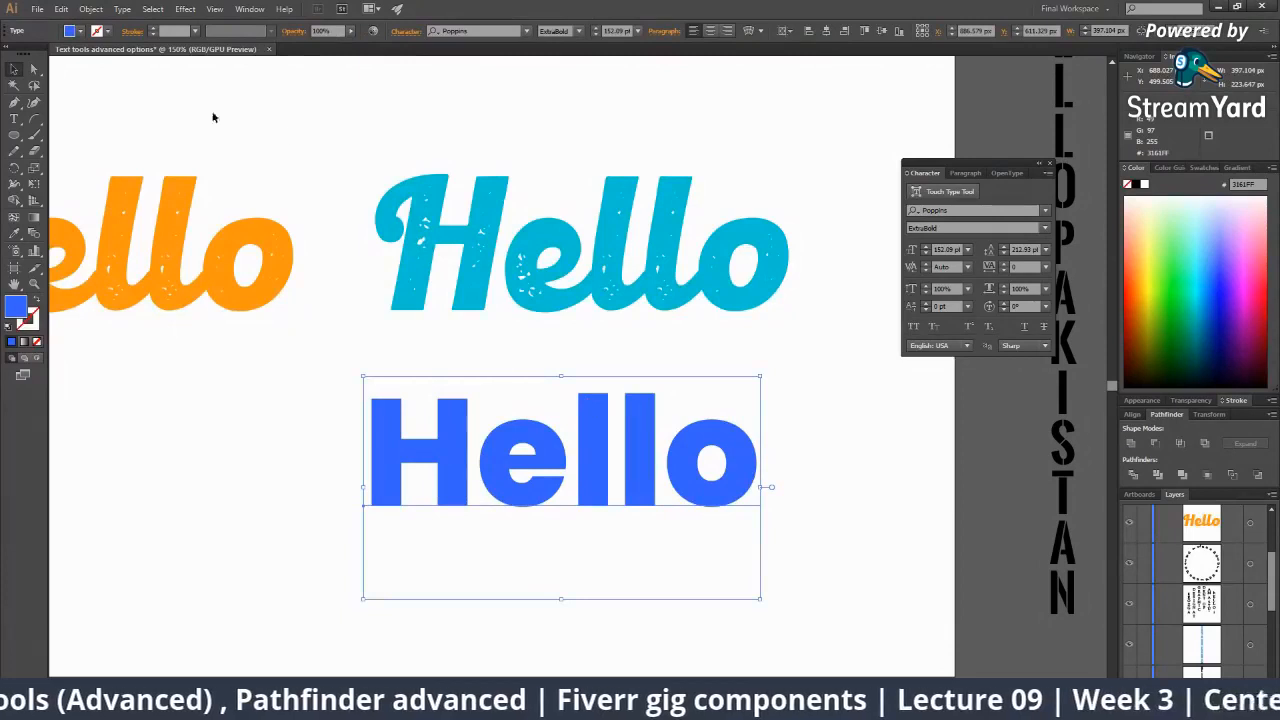
right_click(548, 457)
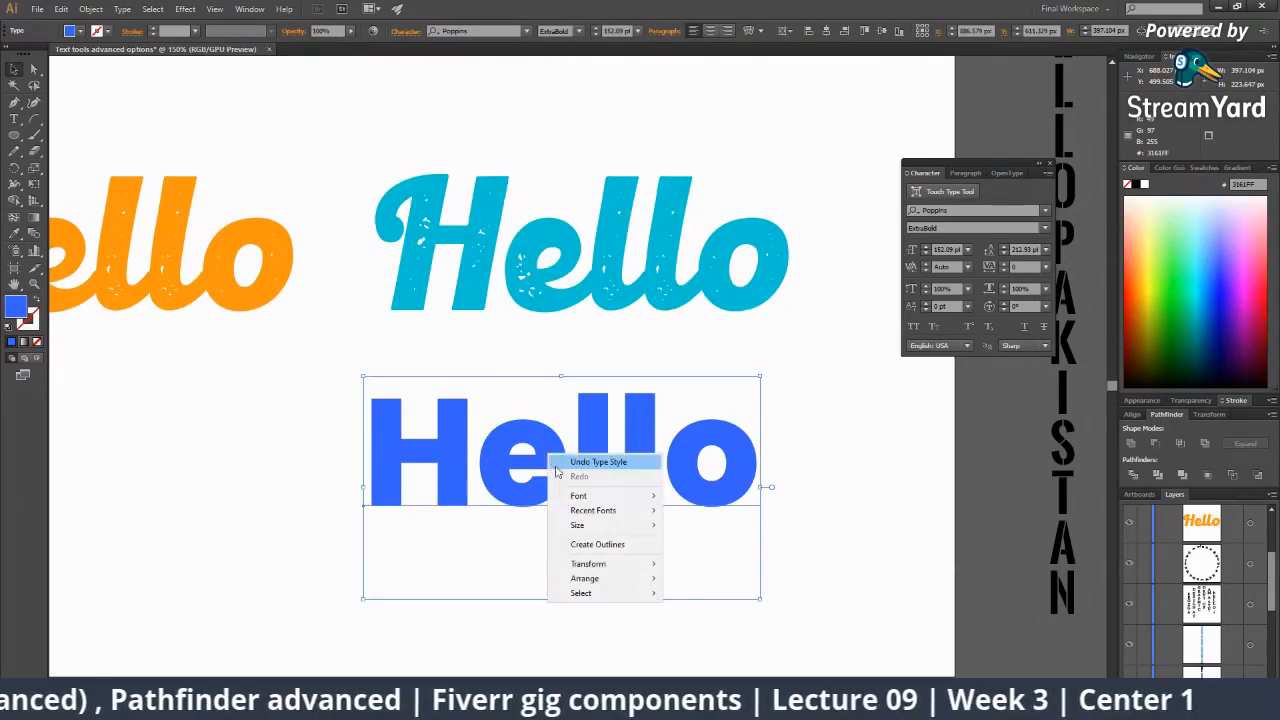
left_click(598, 545)
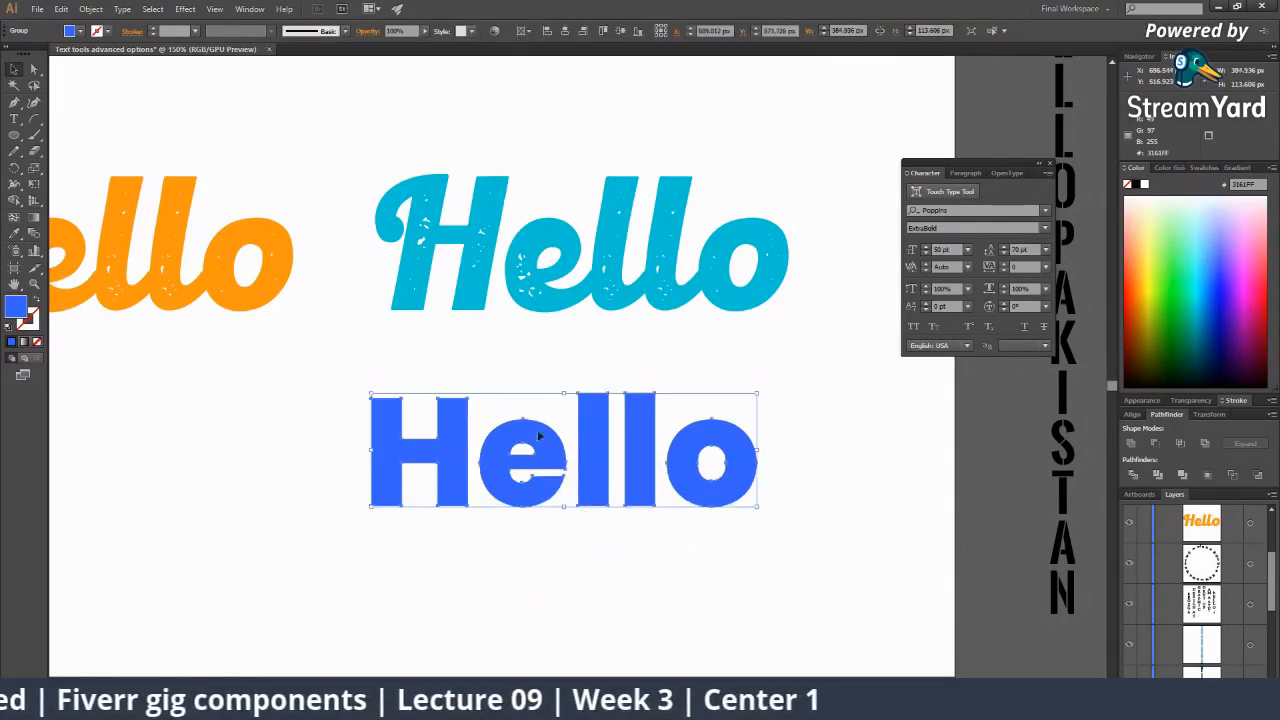
Zoom in to inspect the outlined H and e, then fill the Hello group light green.
key("ctrl+plus")
left_click(574, 408)
left_click(531, 397)
left_click(531, 397)
left_click_drag(578, 436, 556, 409)
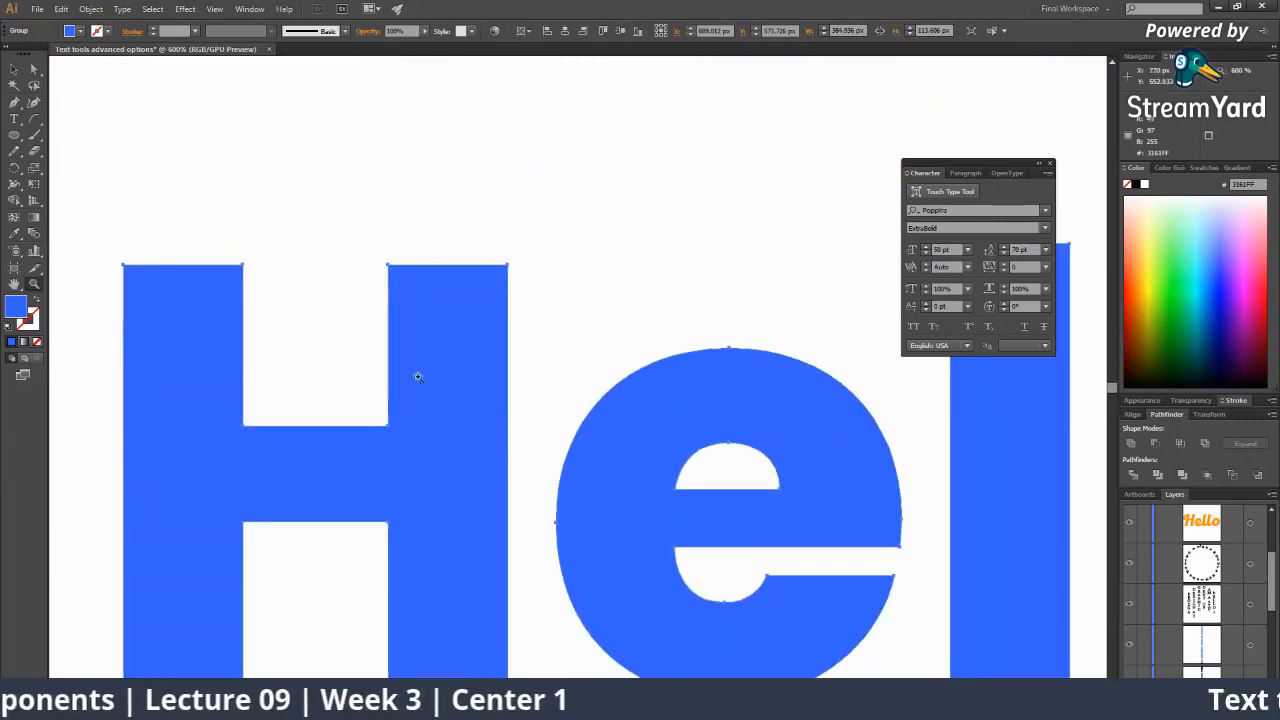
key("a")
left_click(686, 443, "alt")
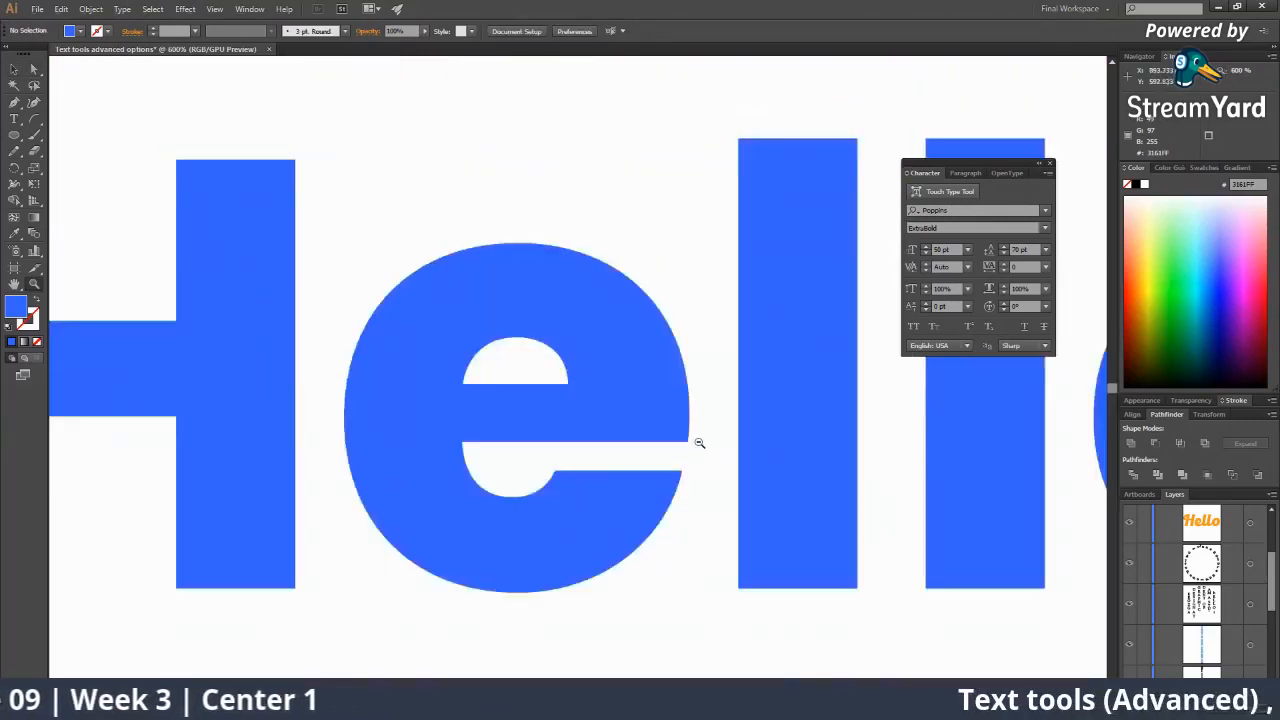
left_click(621, 388, "alt")
key("v")
left_click(545, 315)
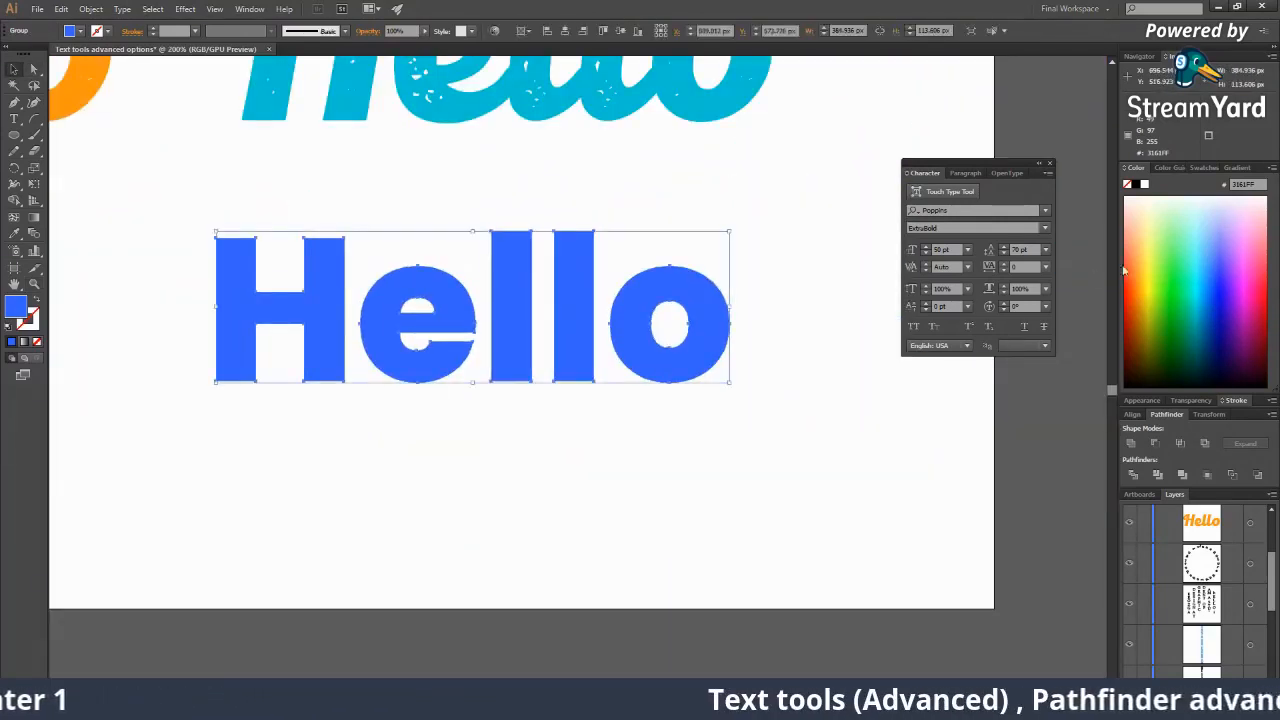
left_click(1163, 255)
Reselect the green Hello group and set the Layers panel row size to Large.
left_click(774, 449)
left_click(526, 306, "ctrl")
left_click(450, 366)
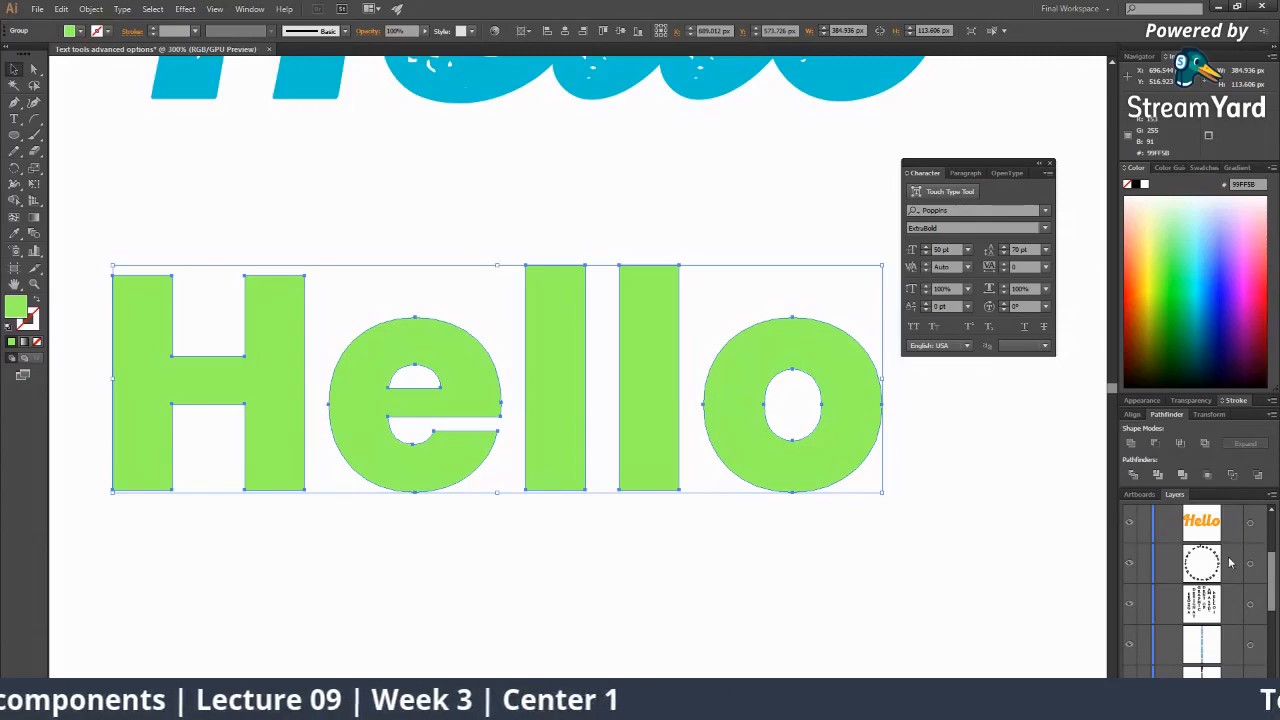
scroll(1268, 568, "up", 3)
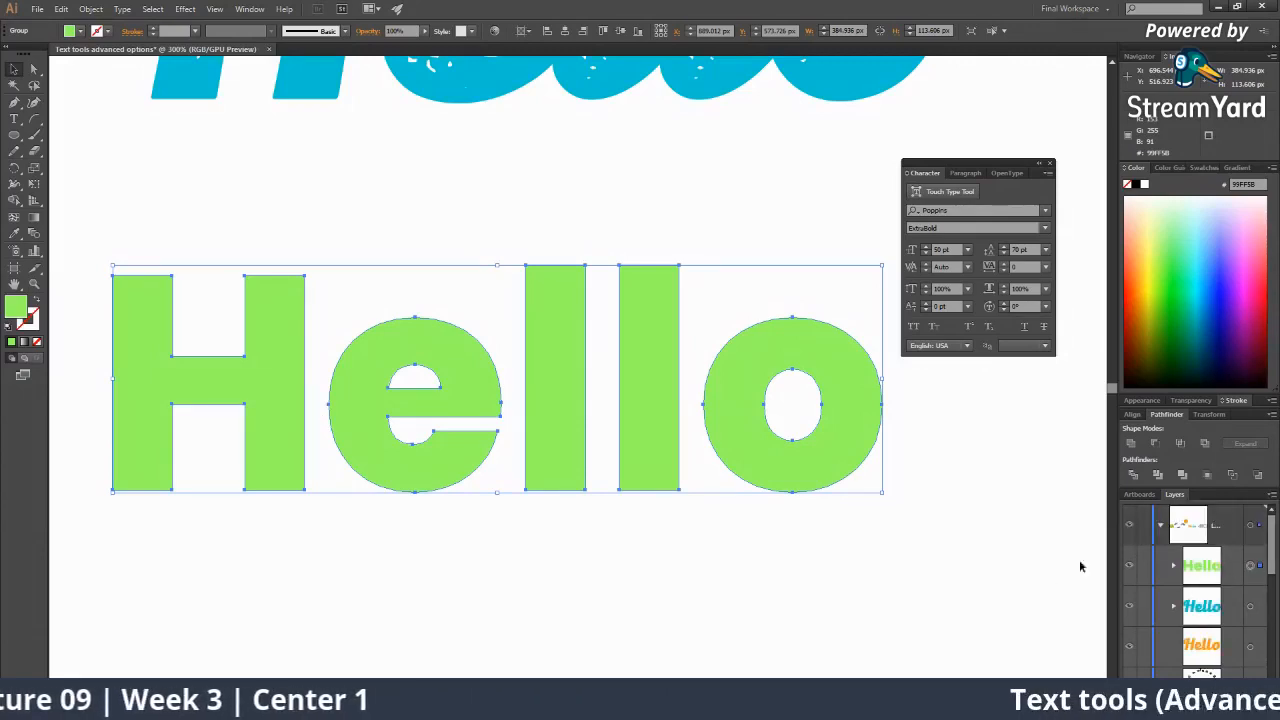
key("z")
left_click(706, 407, "alt")
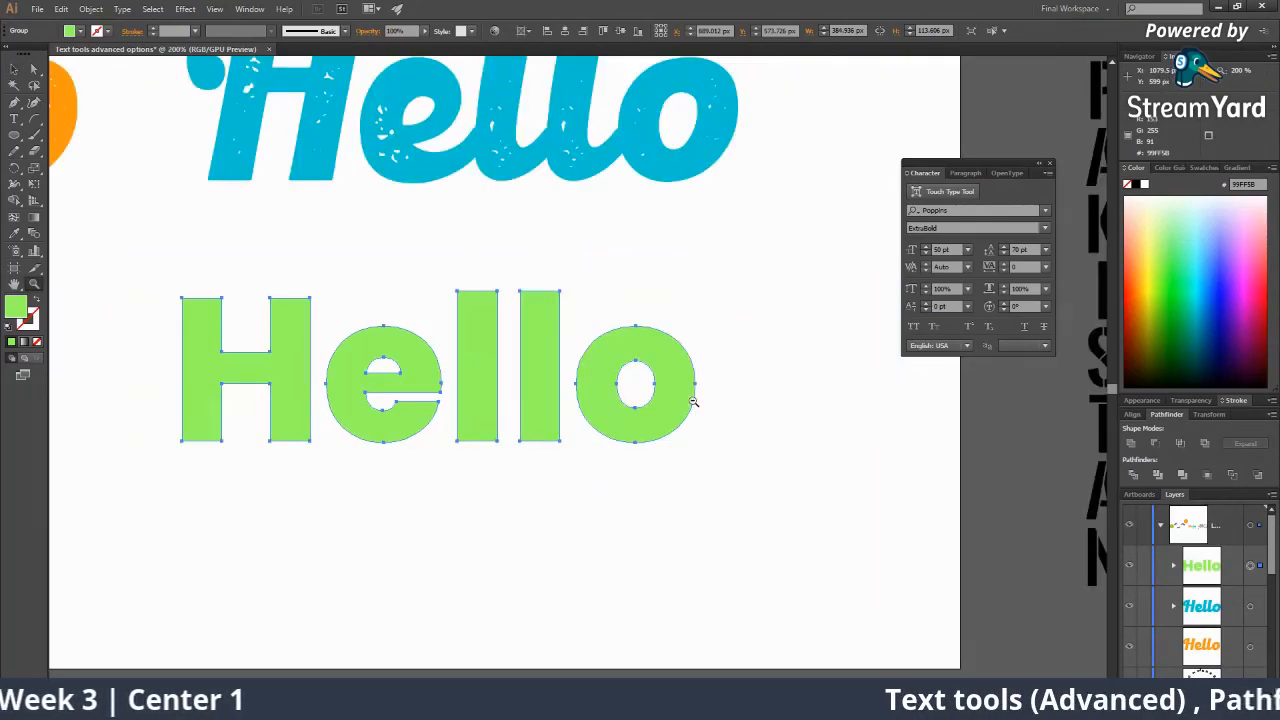
left_click(1271, 494)
left_click(1137, 480)
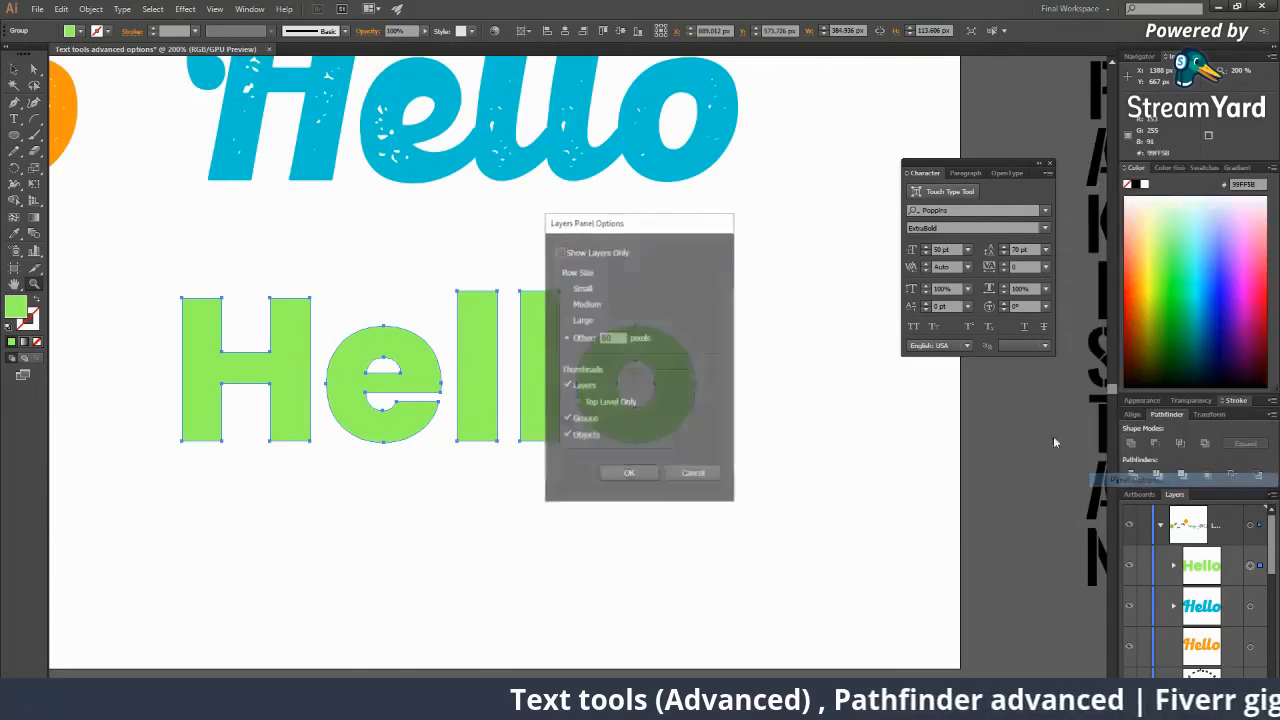
left_click(583, 320)
left_click(629, 474)
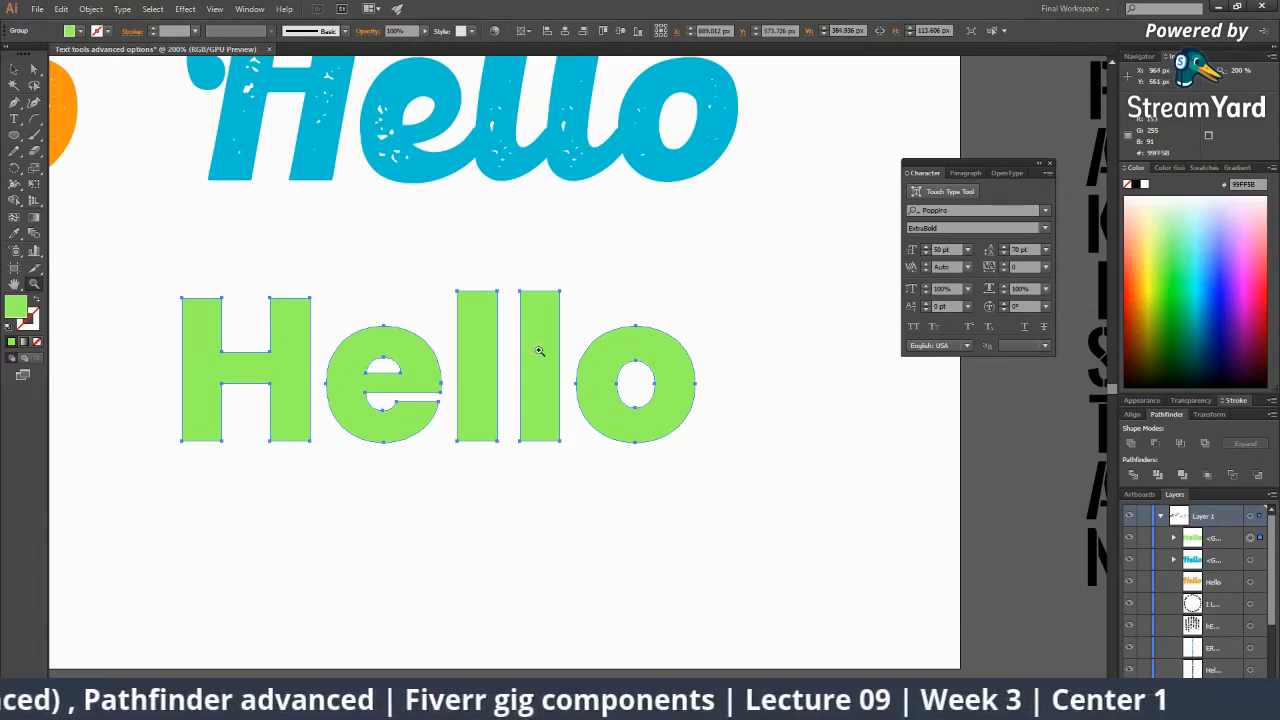
Select the green Hello group in the Layers panel and drag it beneath the blue Hello.
left_click(1216, 541)
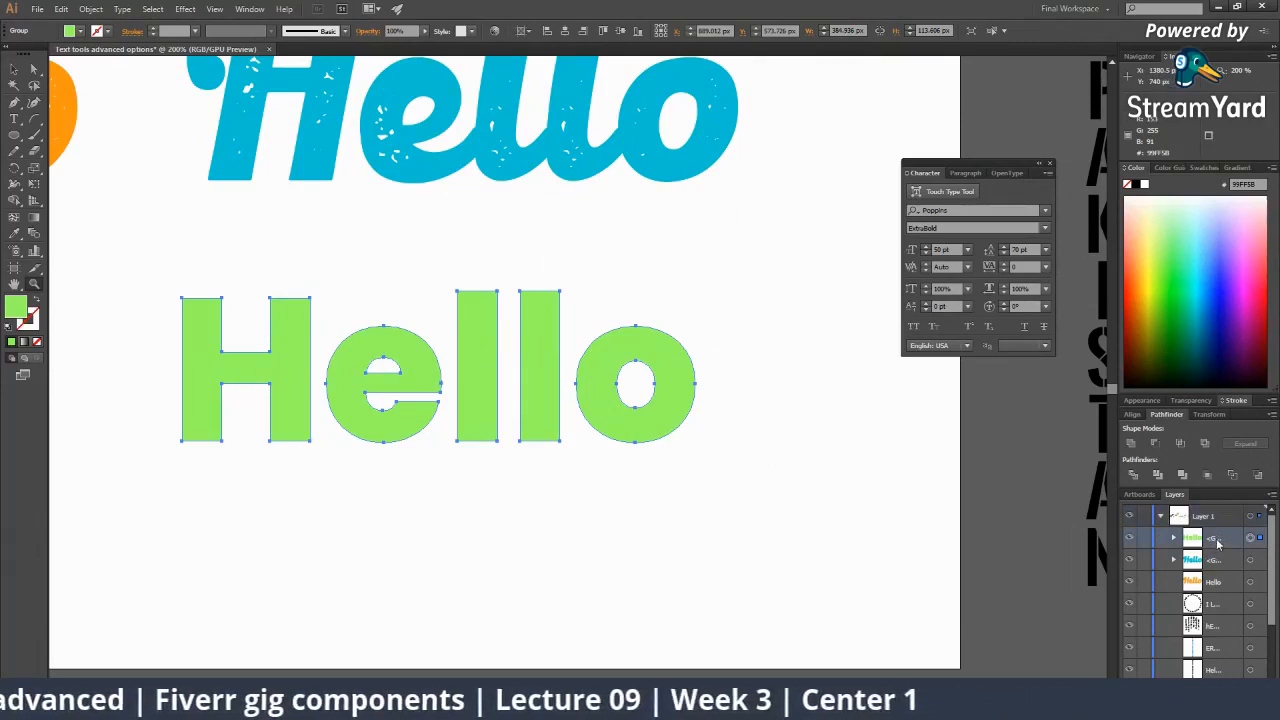
left_click(366, 373)
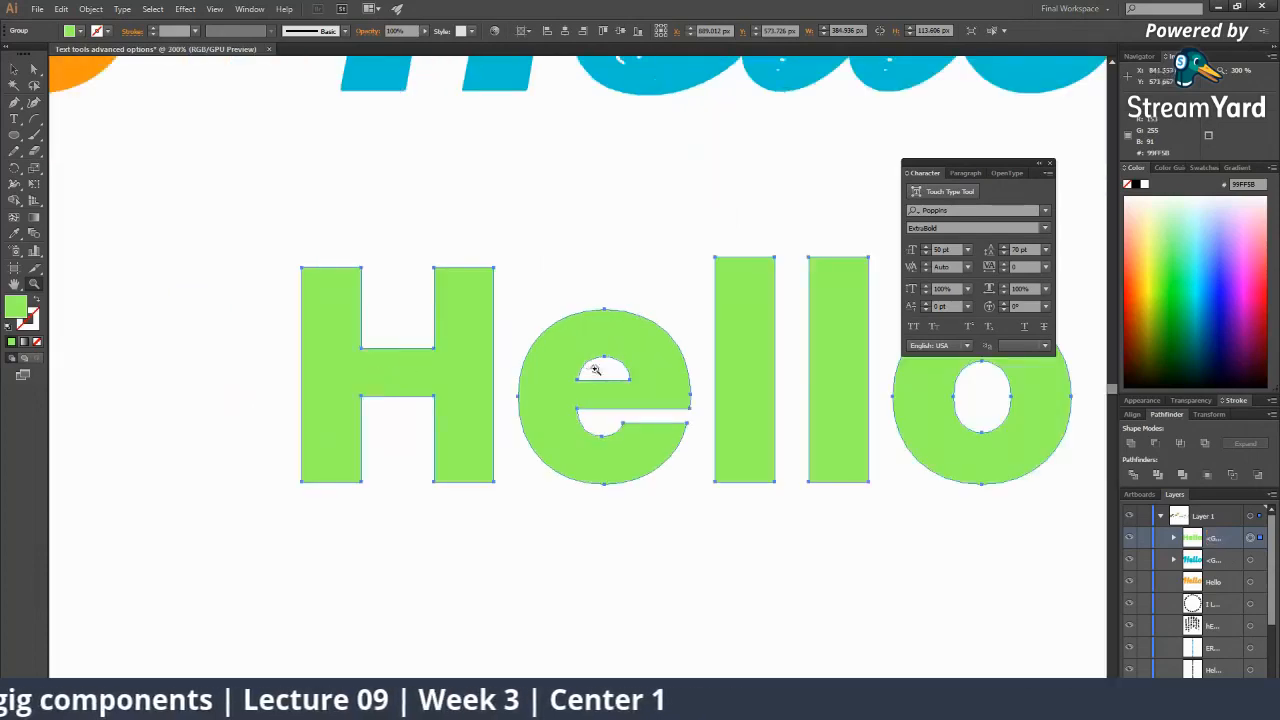
left_click(611, 378, "alt")
left_click(611, 378, "alt")
key("v")
left_click_drag(612, 397, 660, 375)
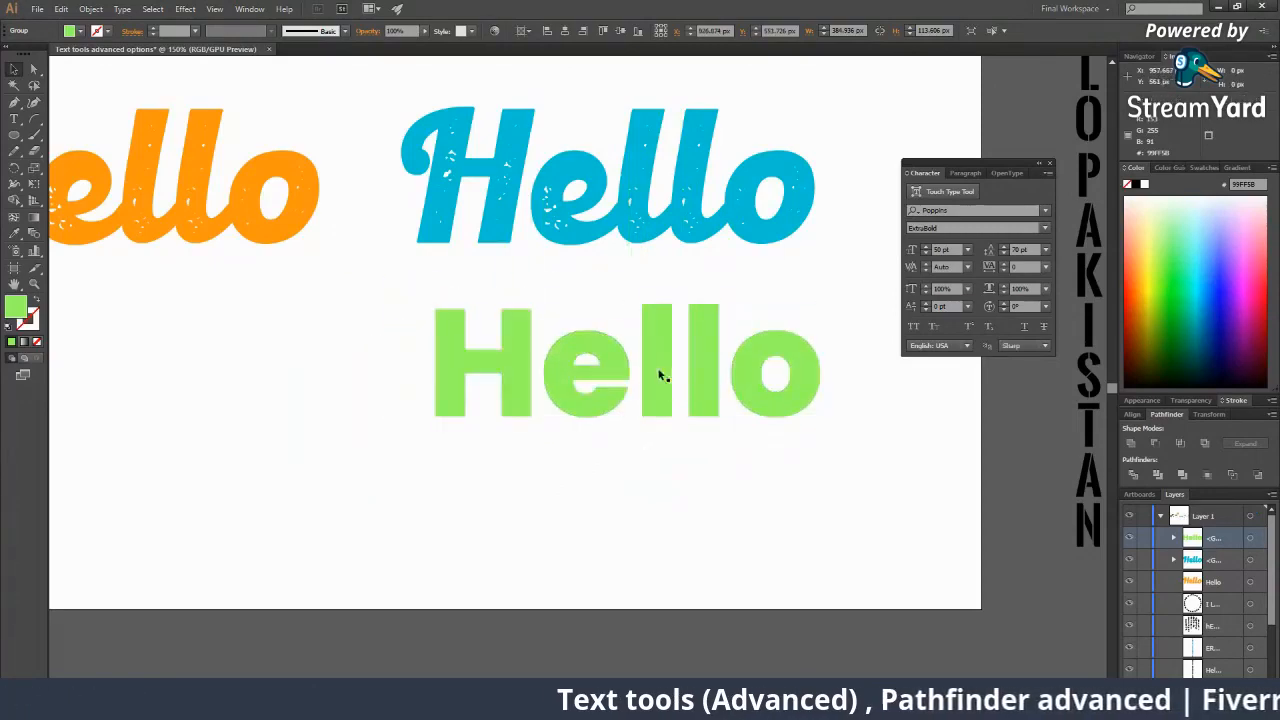
Ungroup the green Hello letters and zoom in to inspect the letter e.
right_click(626, 360)
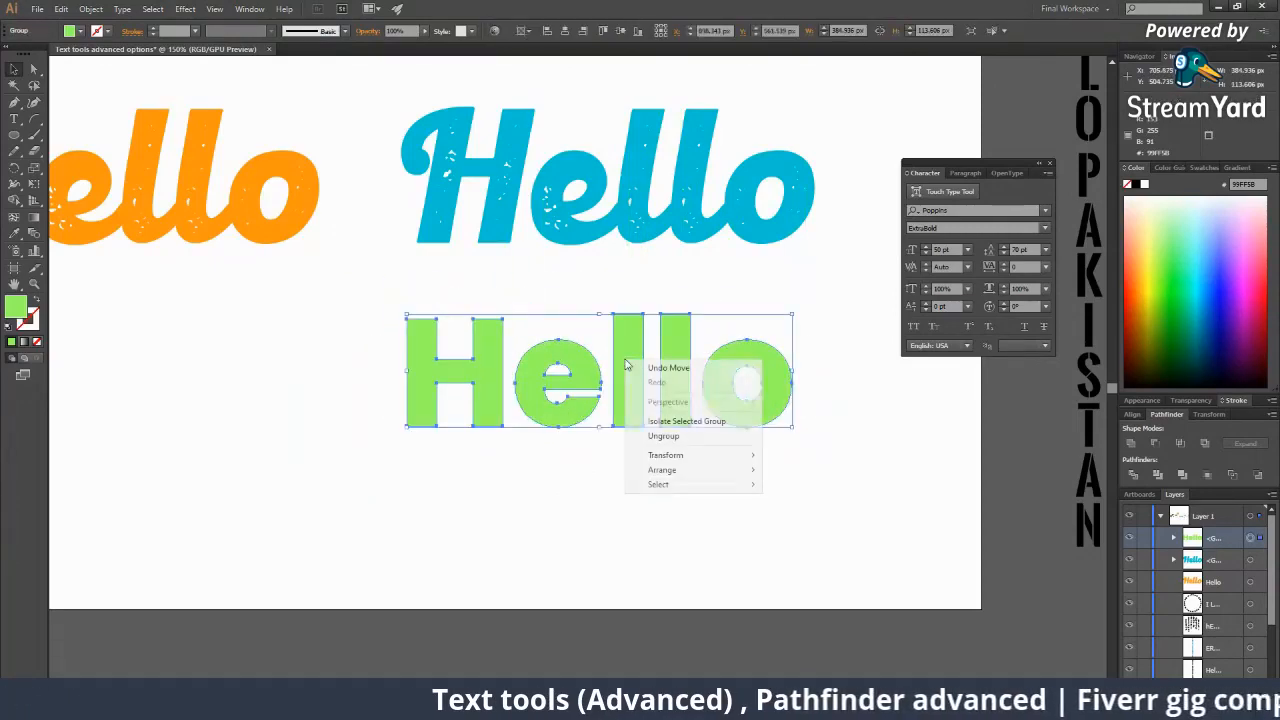
left_click(676, 437)
left_click(668, 500)
left_click(730, 415)
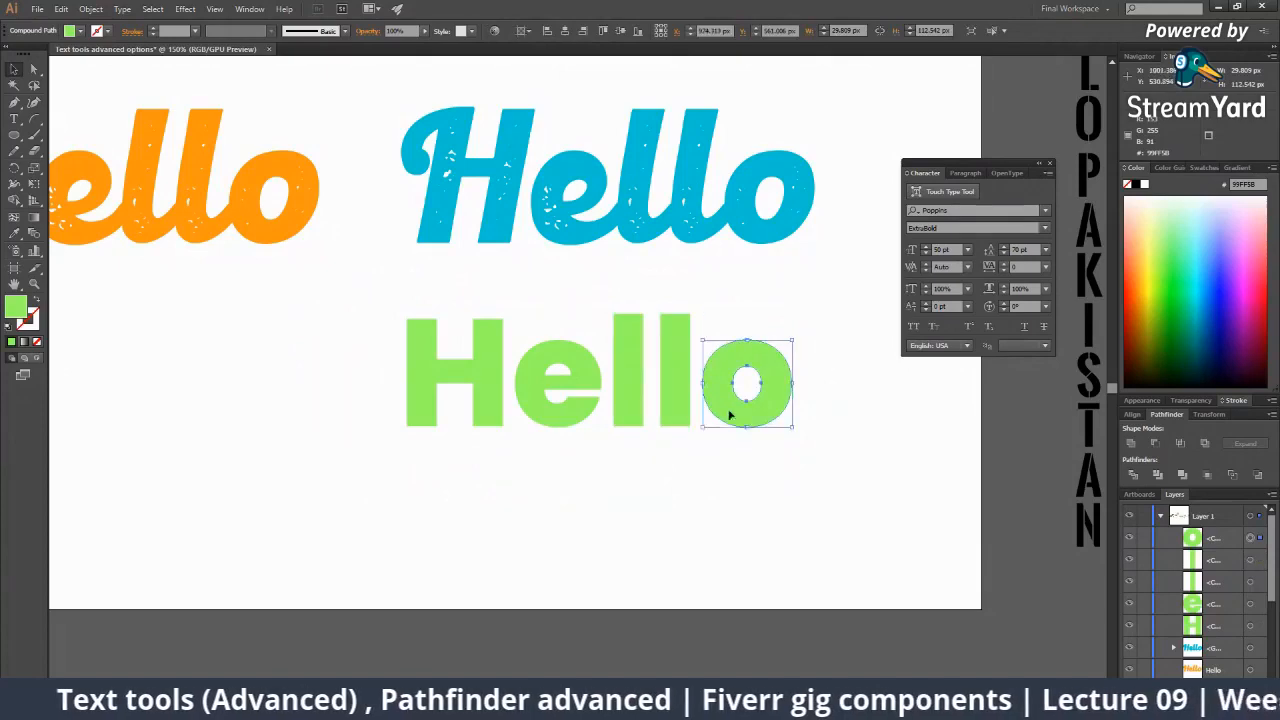
left_click(557, 384)
key("z")
left_click(561, 382)
left_click(561, 382)
left_click(587, 376)
left_click(587, 376)
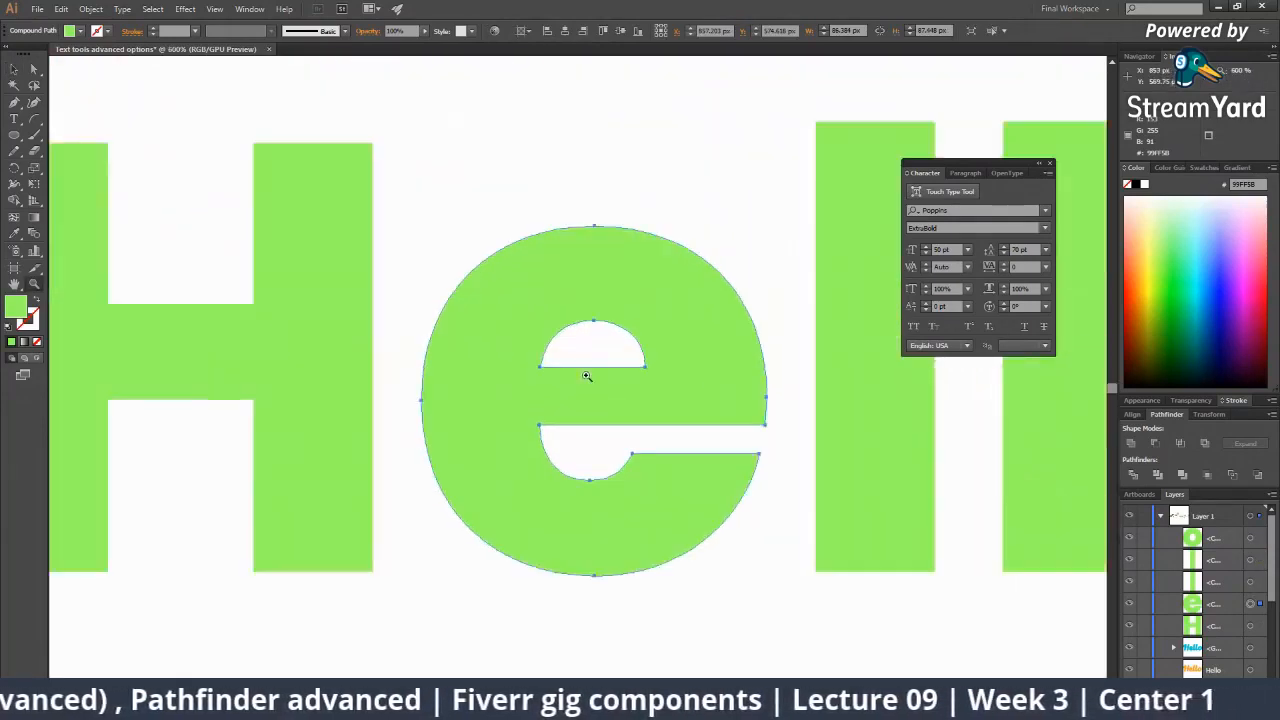
left_click(587, 376)
left_click(586, 360)
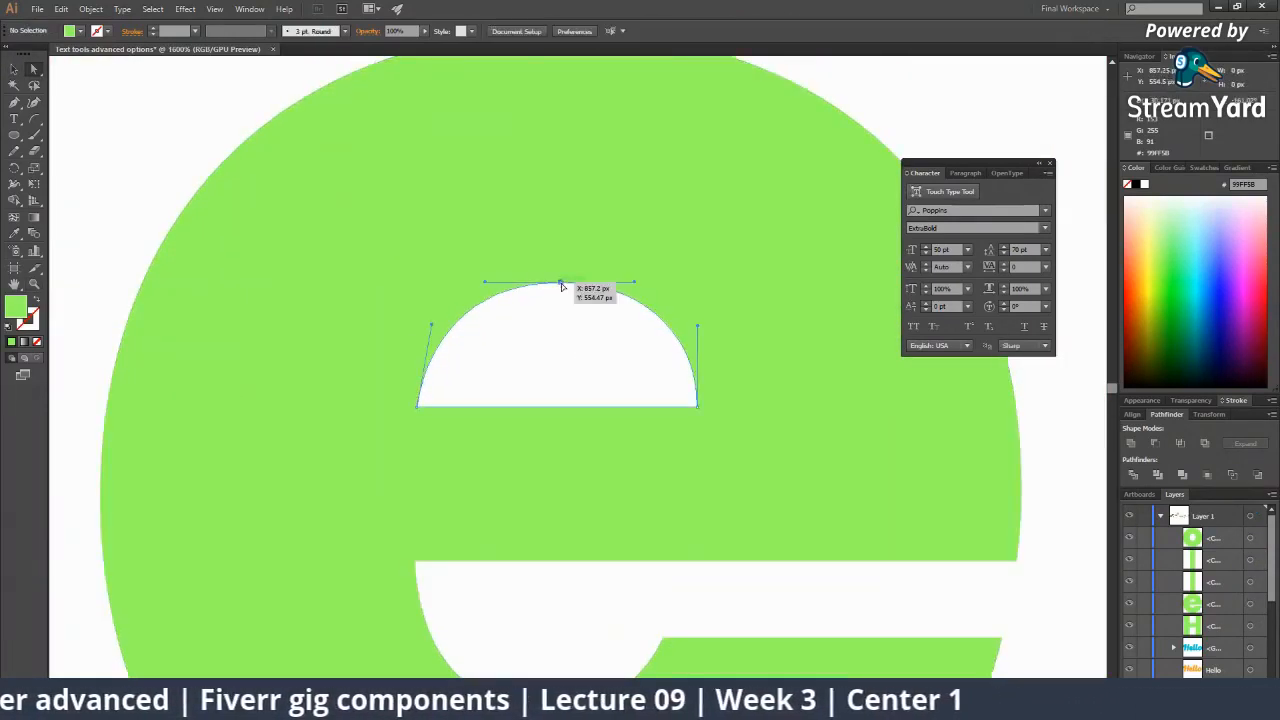
left_click(562, 286)
scroll(590, 374, "down", 5)
left_click(559, 350)
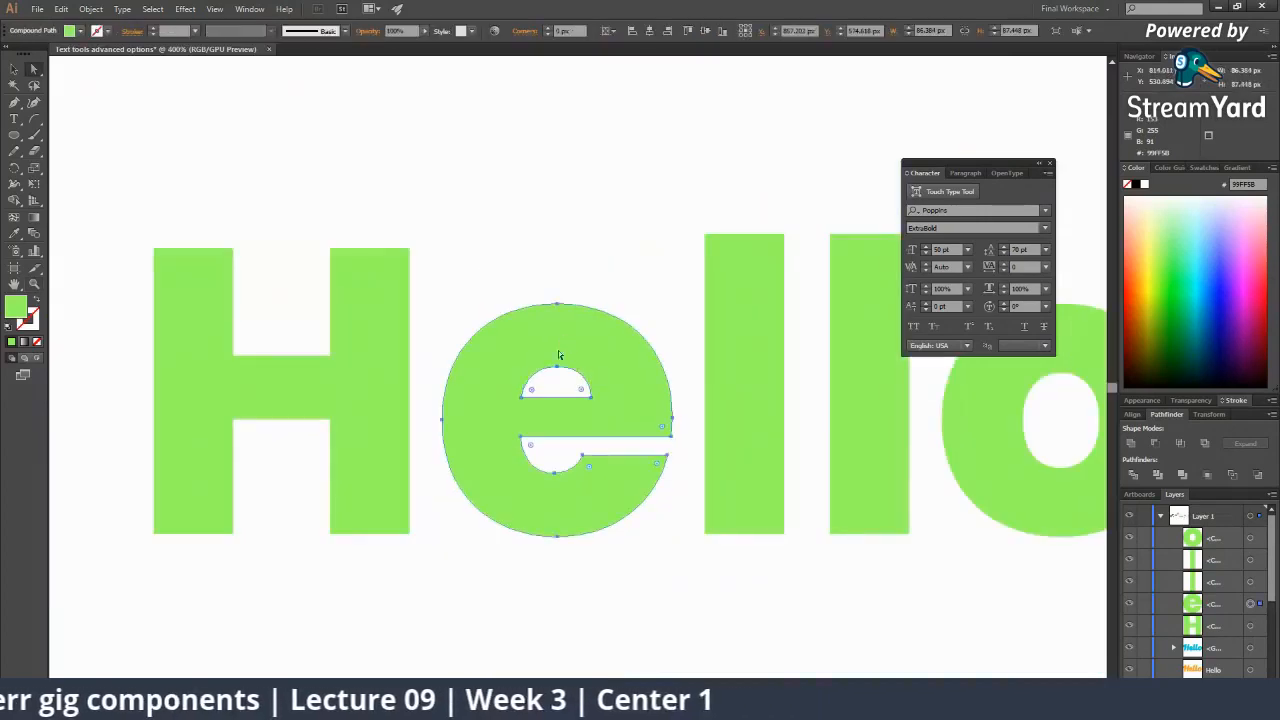
Slant the top inner edge of the H's right stem.
left_click_drag(585, 375, 425, 412)
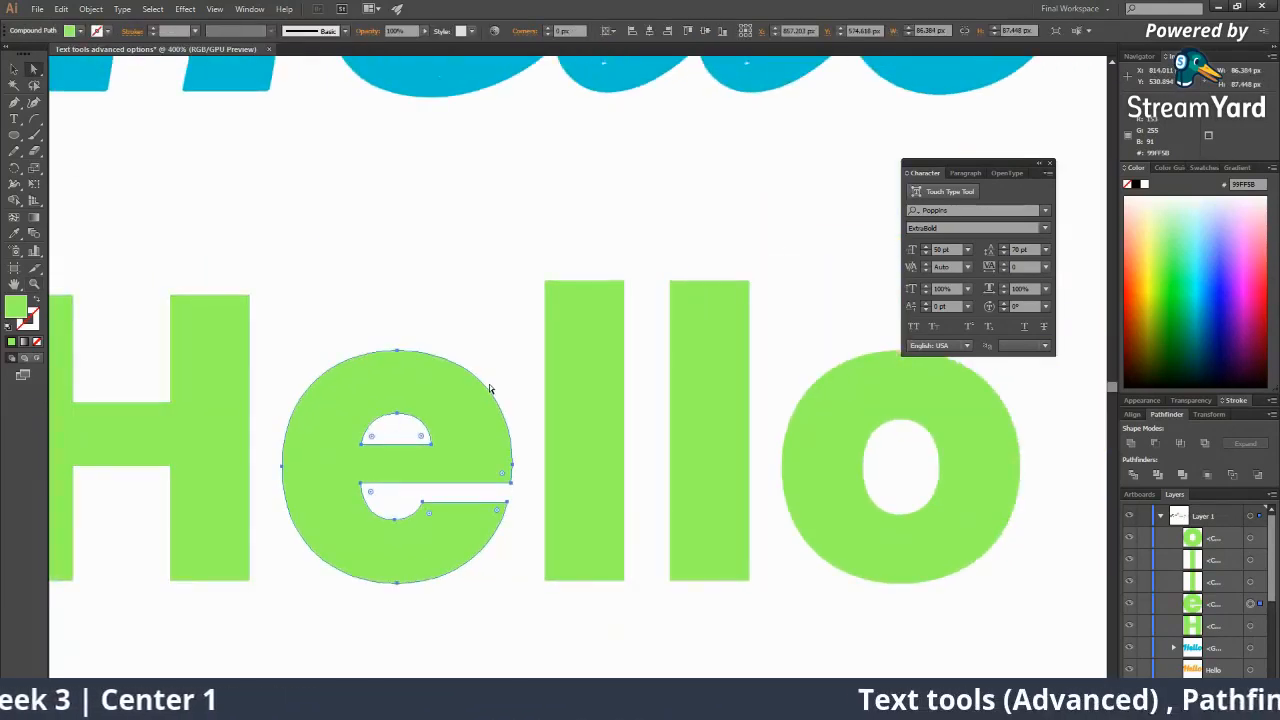
left_click(405, 310)
left_click_drag(429, 363, 616, 392)
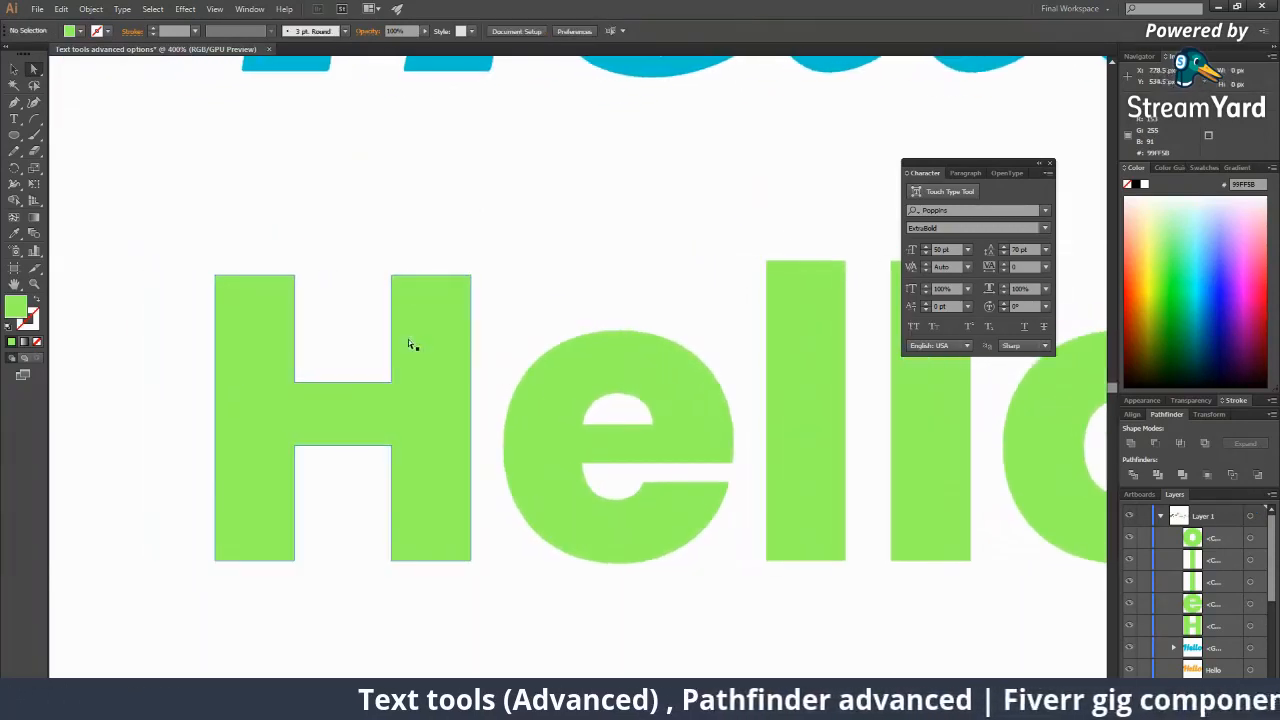
left_click(408, 340)
left_click_drag(388, 279, 437, 275)
left_click(488, 314)
With the Direct Selection tool, slant the bottom inner edge of the H's left stem.
left_click(491, 317, "ctrl+alt")
left_click(513, 403, "alt")
left_click(543, 411, "alt")
left_click(543, 411, "alt")
left_click(543, 411, "alt")
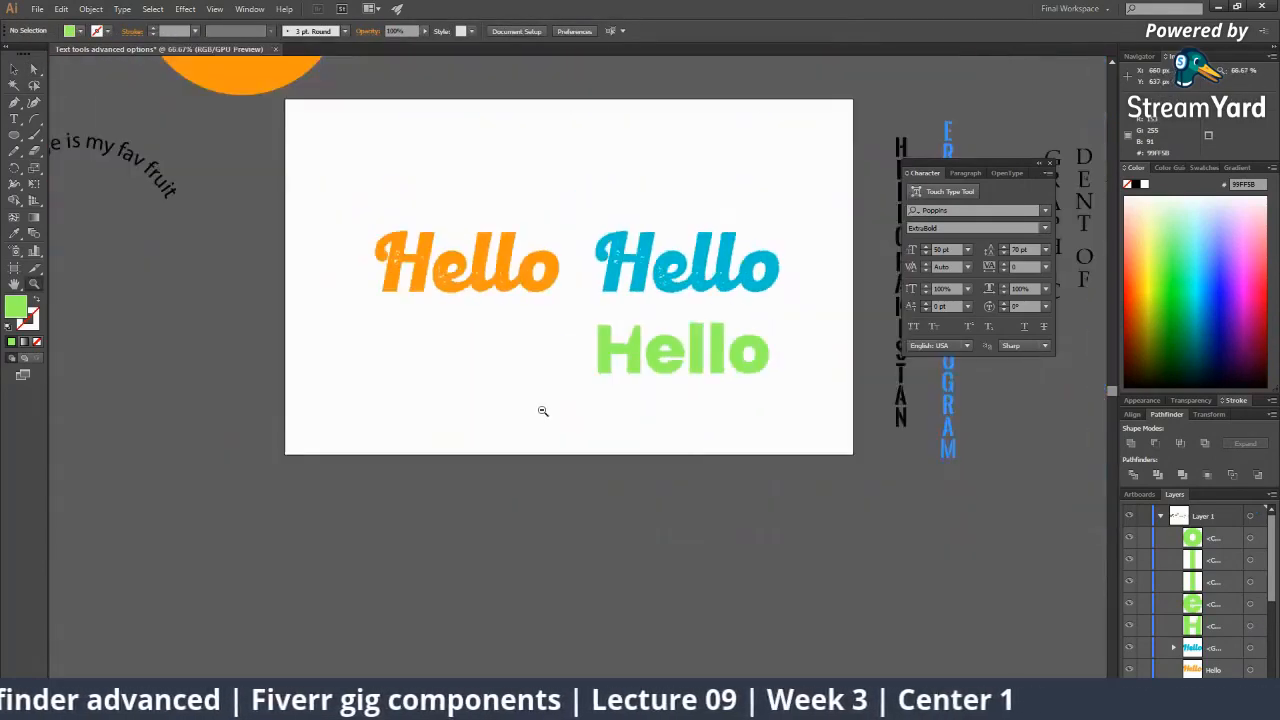
left_click_drag(556, 398, 451, 406)
left_click(534, 374)
left_click(541, 373)
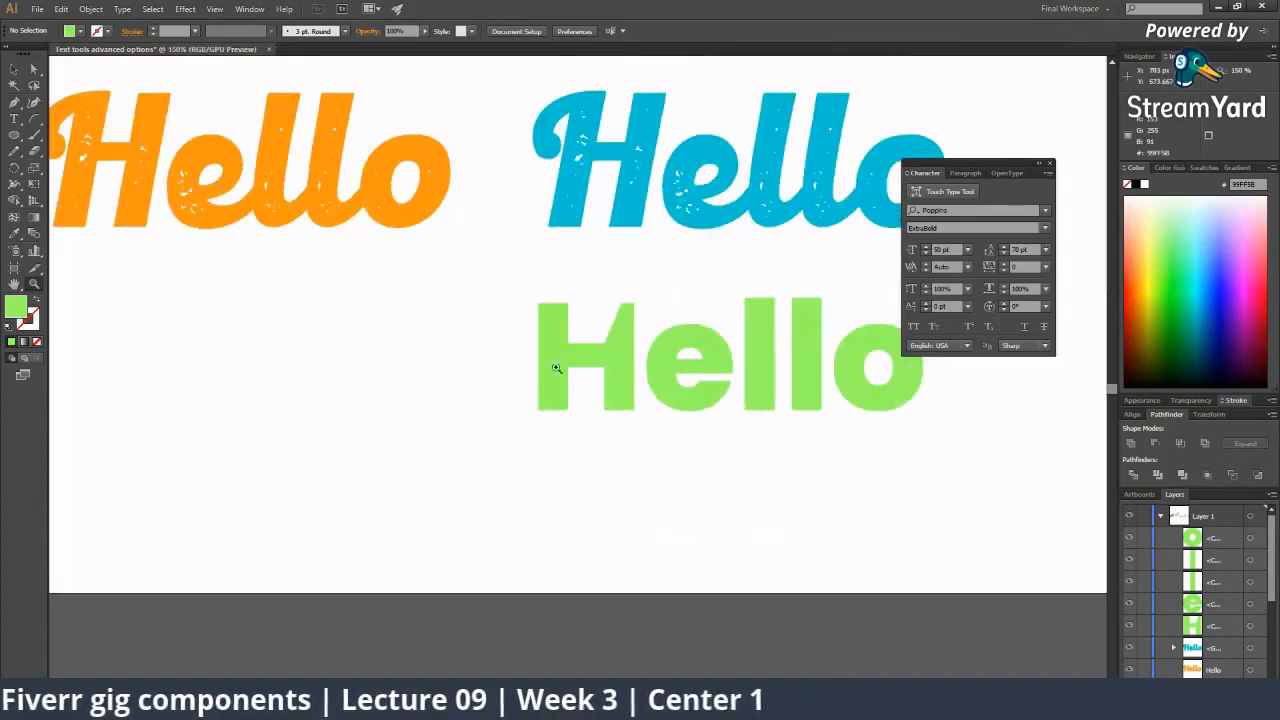
left_click(616, 372)
left_click(571, 369)
left_click(576, 404)
key("a")
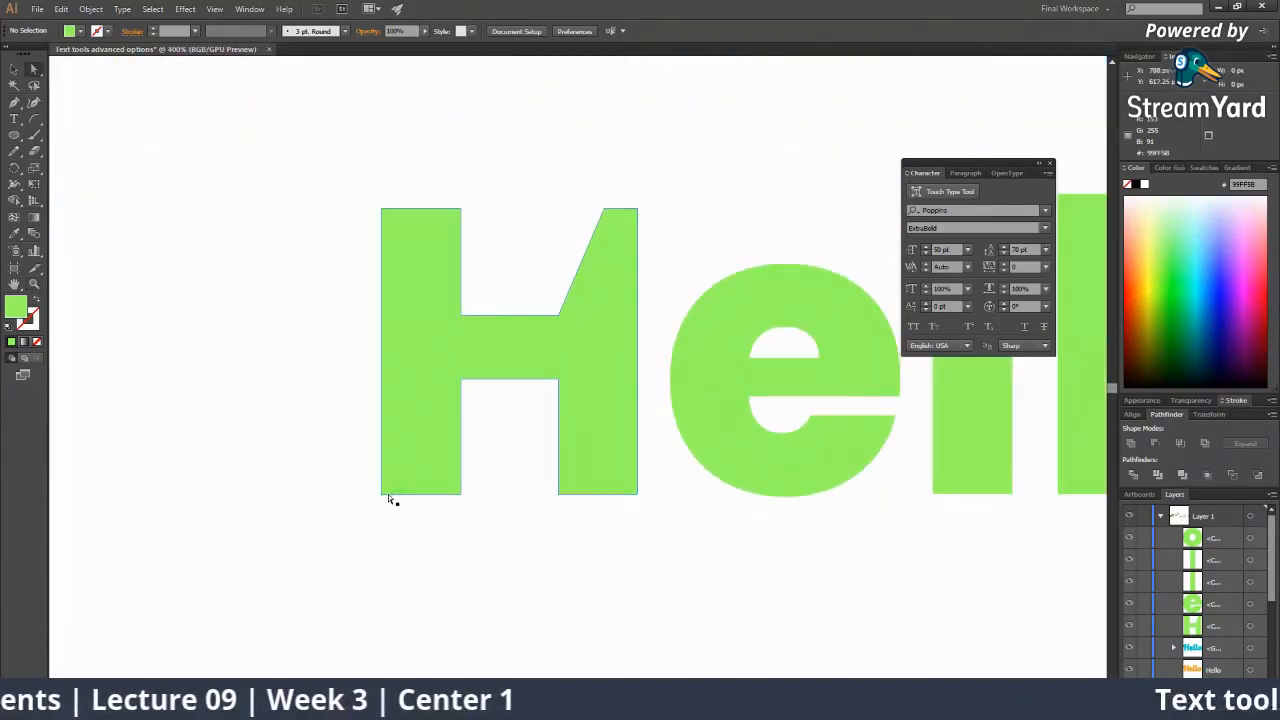
left_click(383, 497)
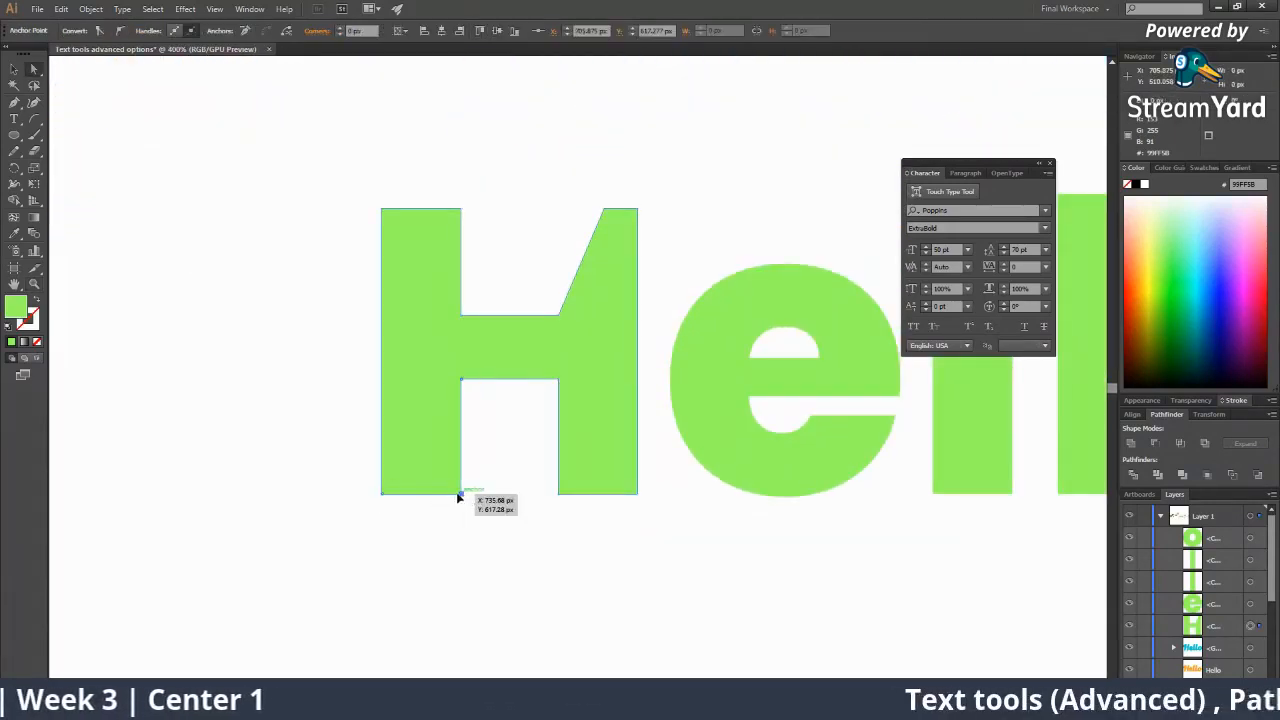
left_click_drag(459, 494, 412, 494)
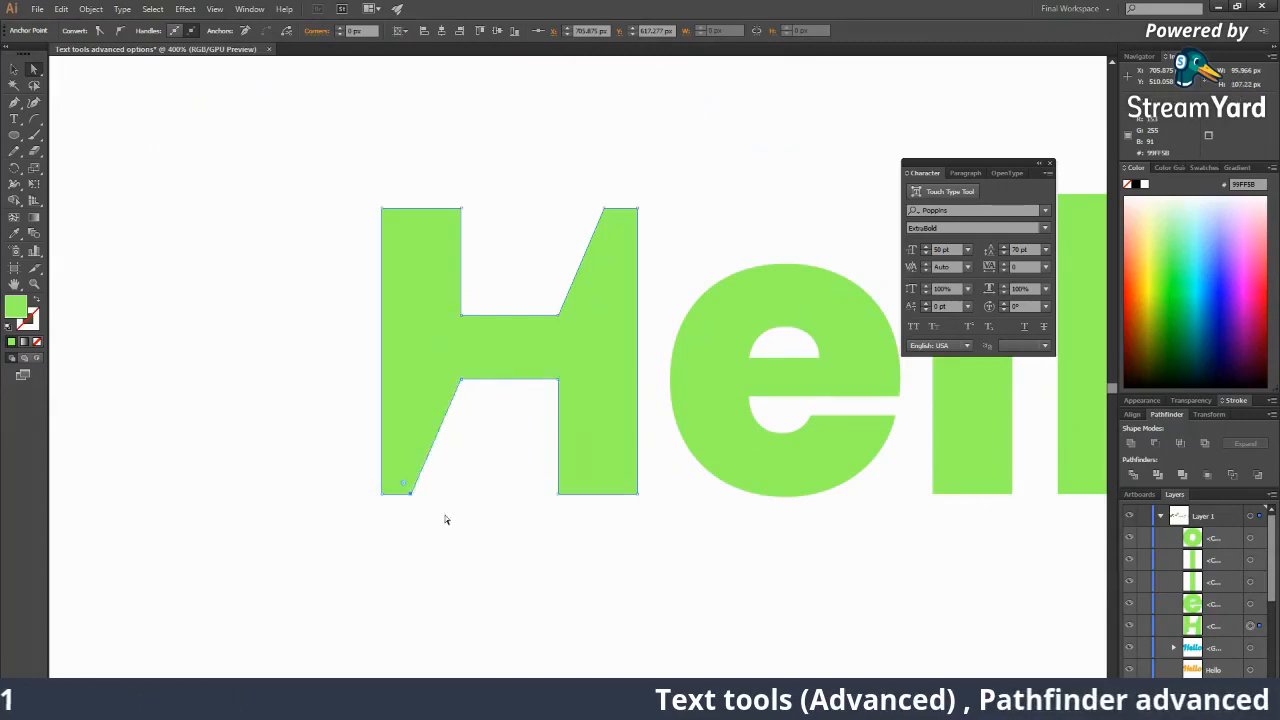
left_click(443, 517)
Slant the H's left-stem top inner edge and right-stem bottom inner edge.
key("z")
left_click(557, 420, "alt")
left_click(557, 420, "alt")
left_click(557, 420, "alt")
left_click(557, 420, "alt")
left_click(557, 420, "alt")
left_click(558, 421, "alt")
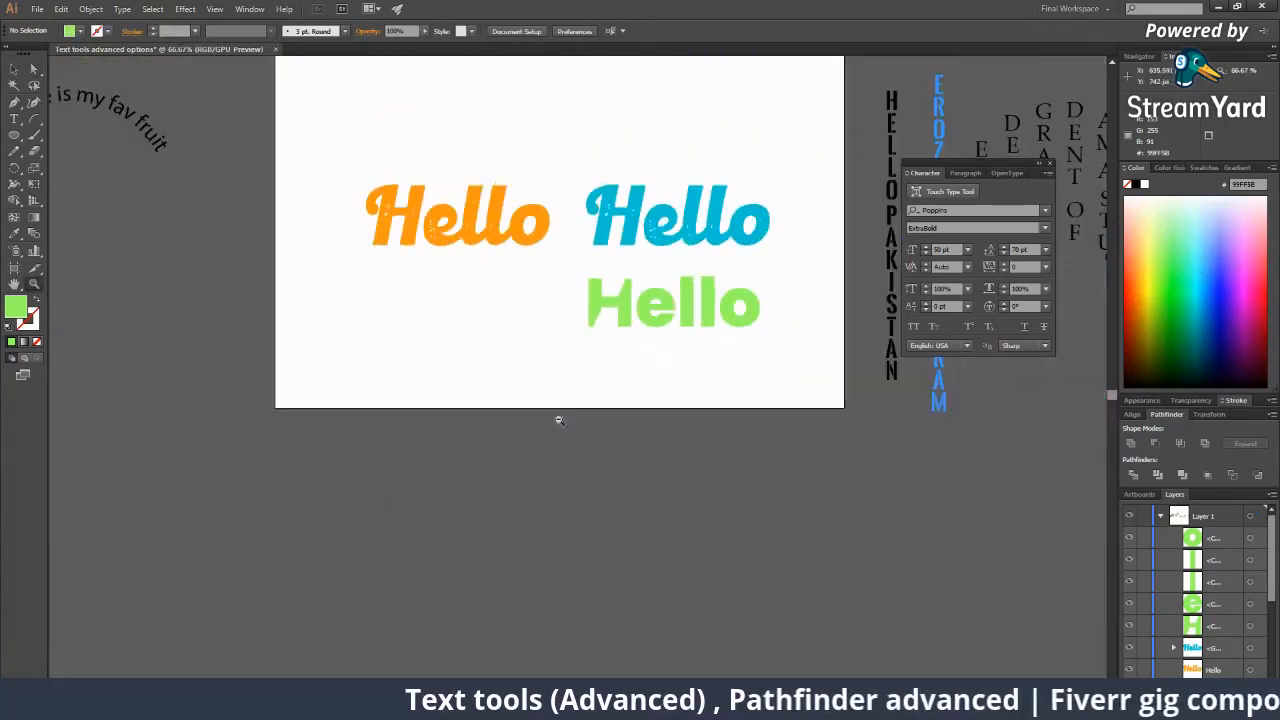
left_click_drag(587, 391, 564, 393)
left_click(600, 325)
left_click(560, 337)
left_click(523, 349)
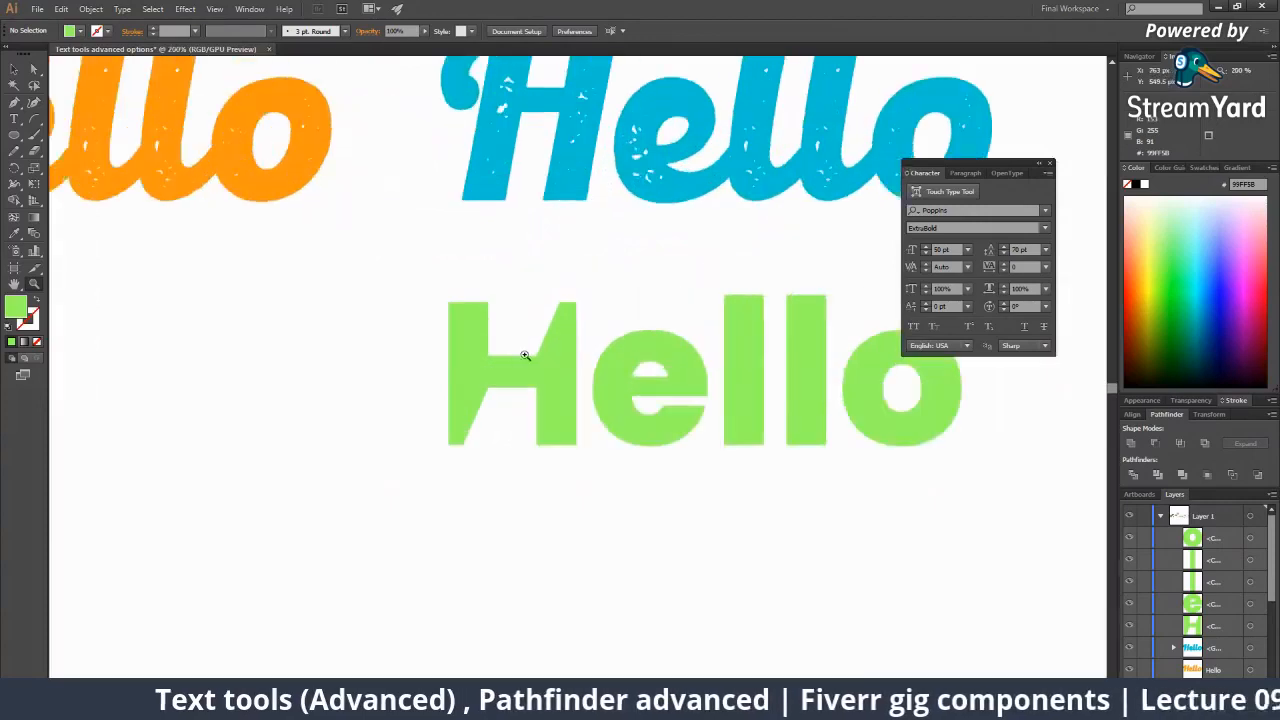
left_click(523, 343)
key("a")
left_click_drag(522, 302, 497, 302)
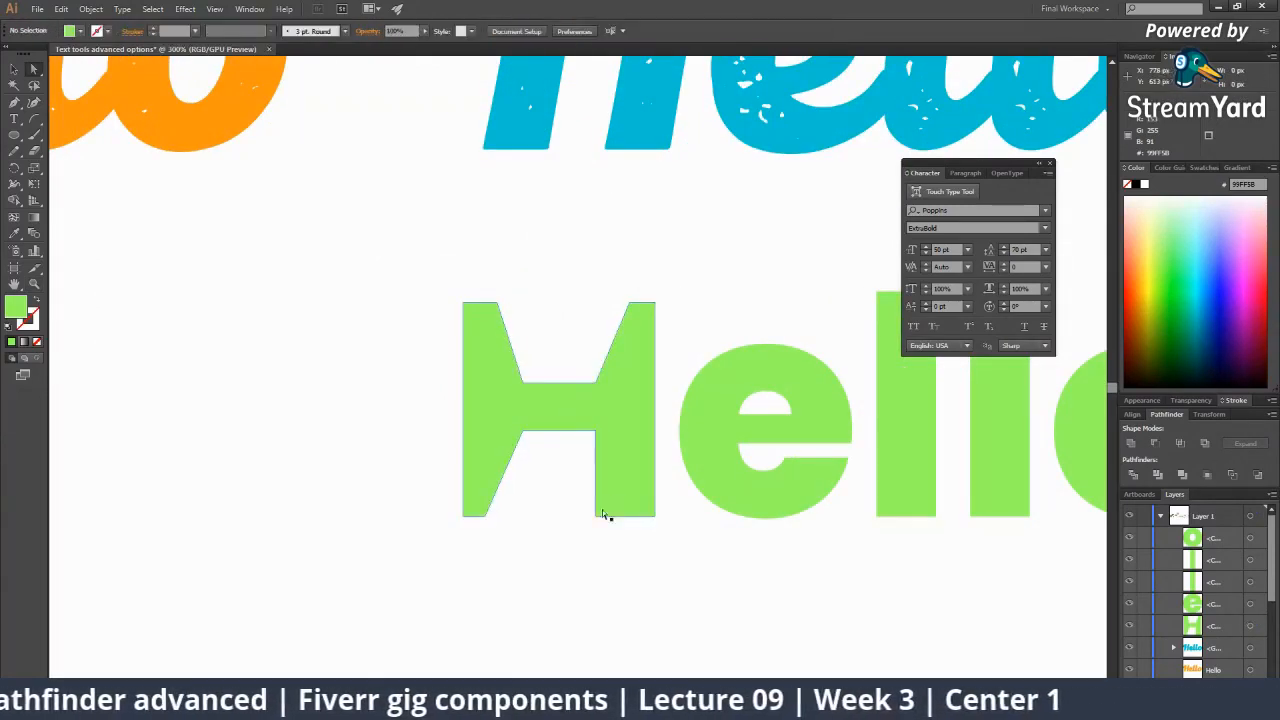
left_click_drag(598, 513, 622, 518)
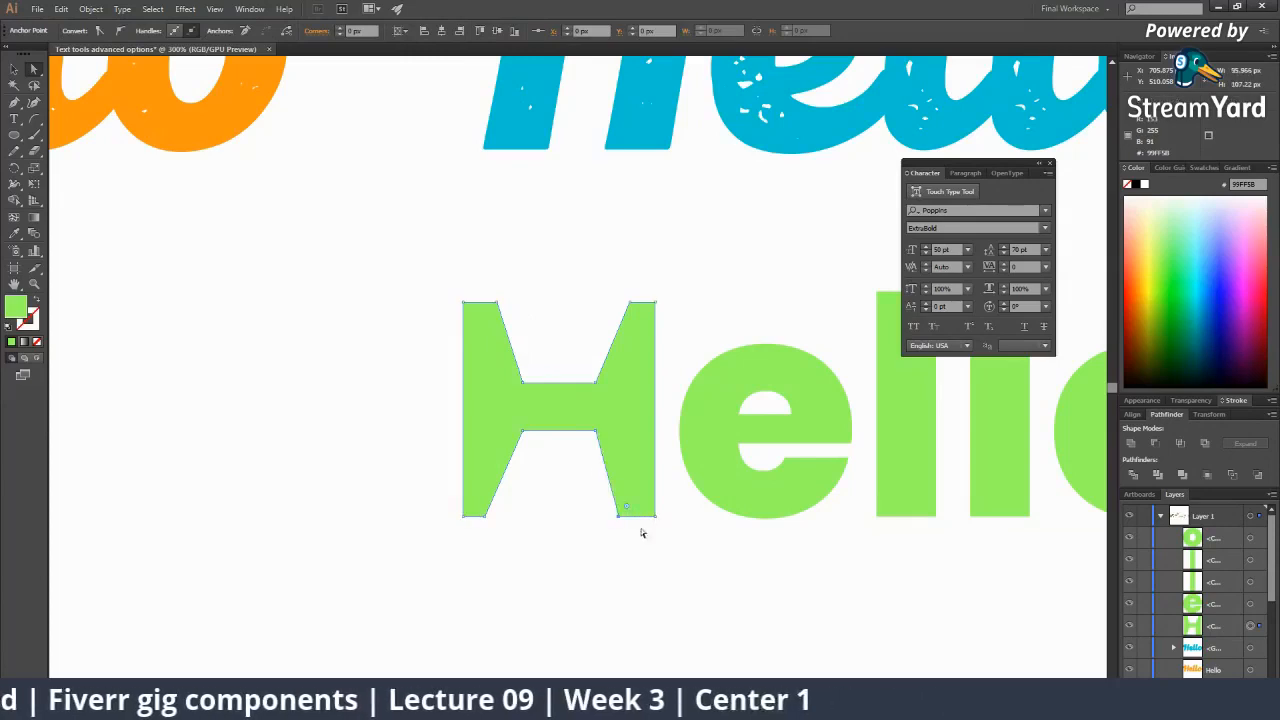
left_click(643, 536)
Move the reshaped H left, leaving a clear gap from ello.
key("z")
left_click(557, 432, "alt")
left_click(569, 425, "alt")
left_click(600, 385, "alt")
left_click(600, 385, "alt")
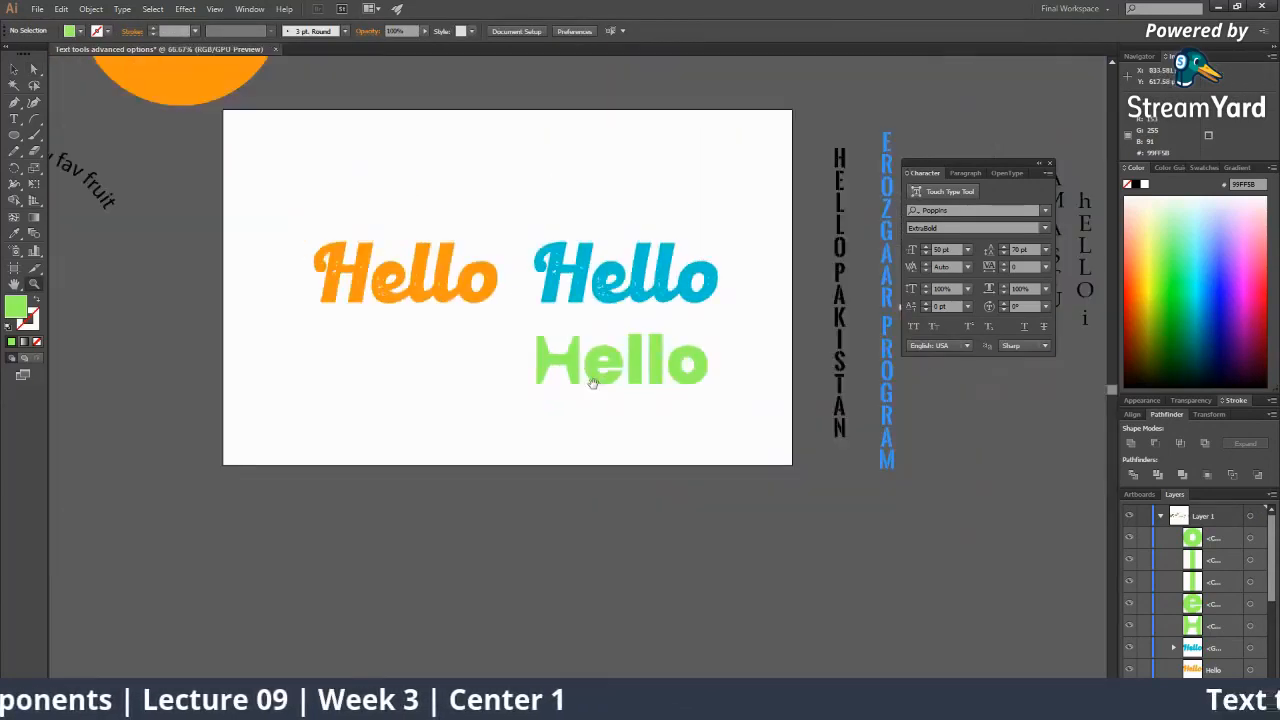
left_click(589, 374)
left_click(589, 374)
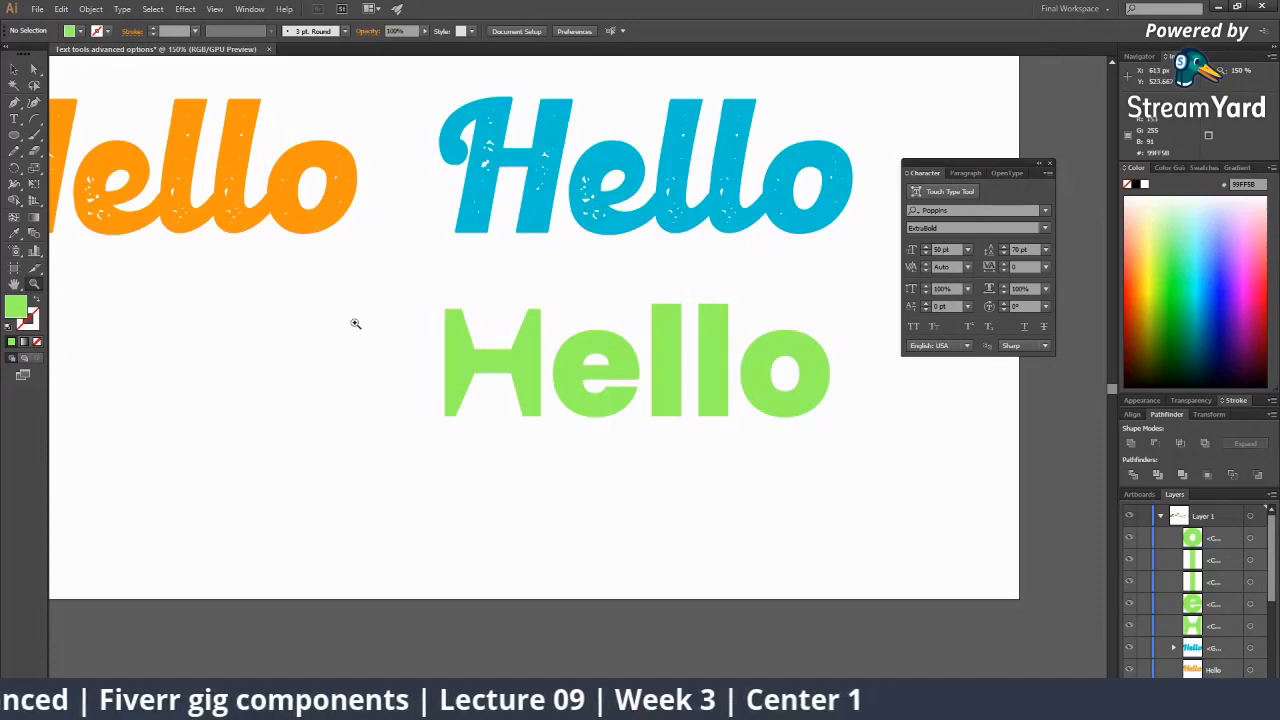
left_click(541, 351)
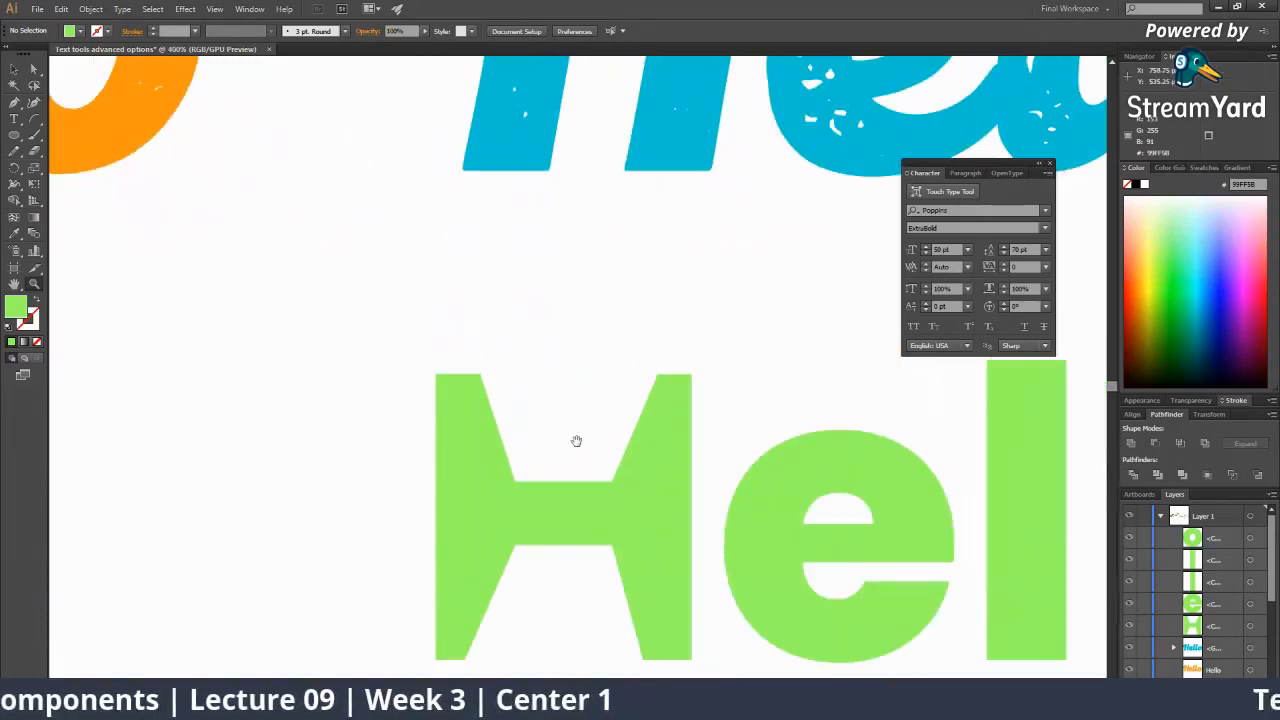
left_click_drag(574, 440, 411, 386)
left_click_drag(479, 434, 677, 333)
left_click(477, 418, "ctrl")
left_click(531, 475, "ctrl")
left_click_drag(574, 354, 385, 354)
left_click(537, 420, "ctrl")
left_click(507, 350, "alt")
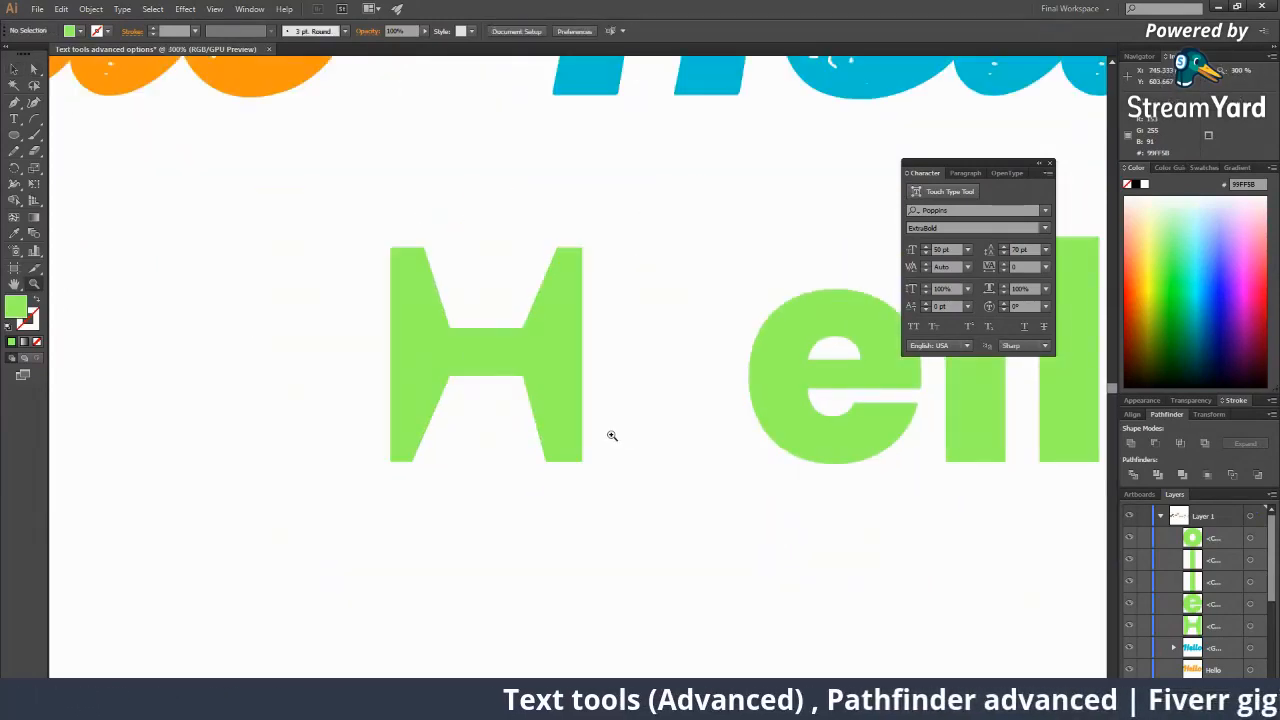
Zoom in on the green letter e and select it with the Direct Selection tool.
left_click(535, 398, "ctrl")
left_click(1210, 295)
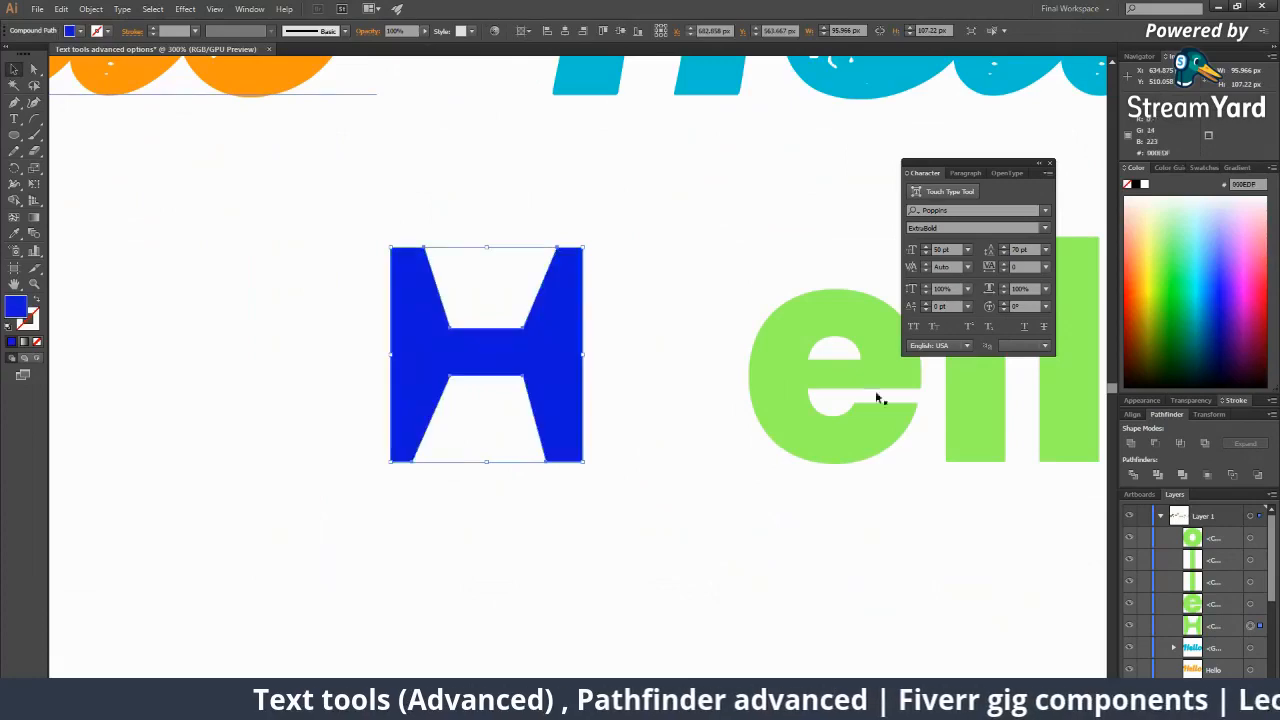
left_click(650, 372)
key("z")
left_click(557, 343, "alt")
left_click(557, 343, "alt")
left_click(587, 390, "alt")
left_click(587, 390, "alt")
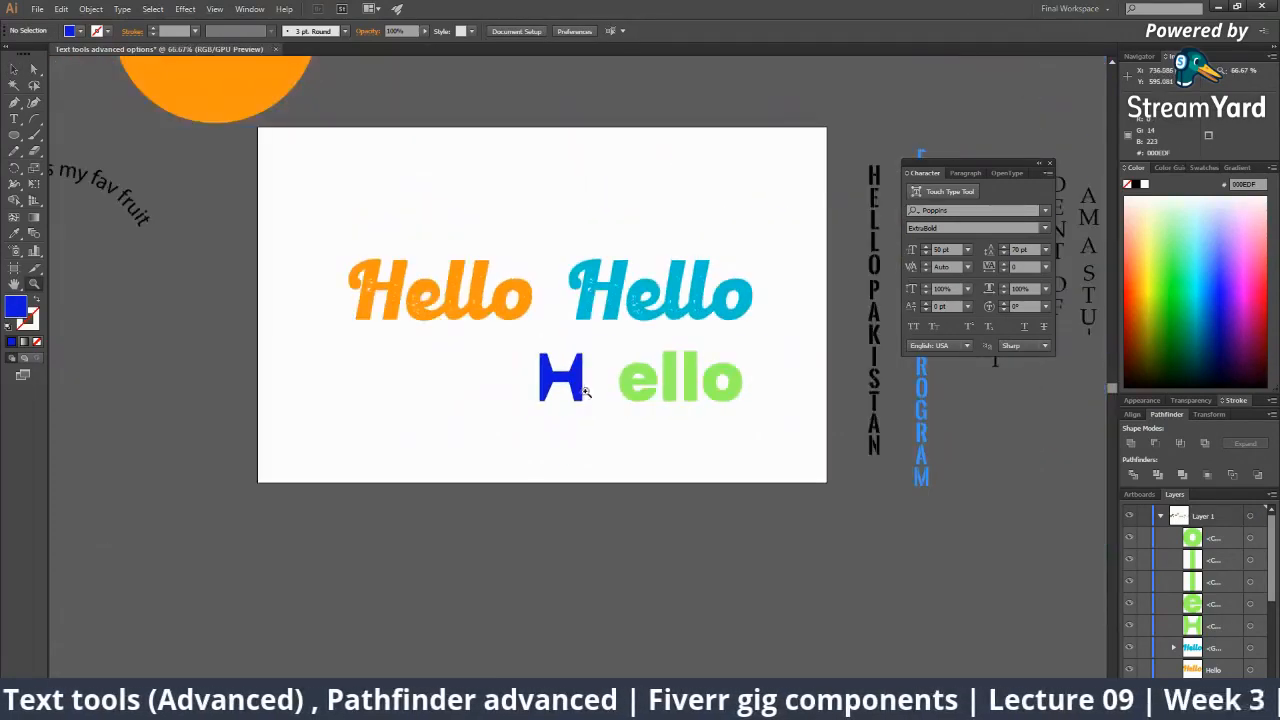
left_click(586, 387)
left_click(578, 368)
left_click(536, 372)
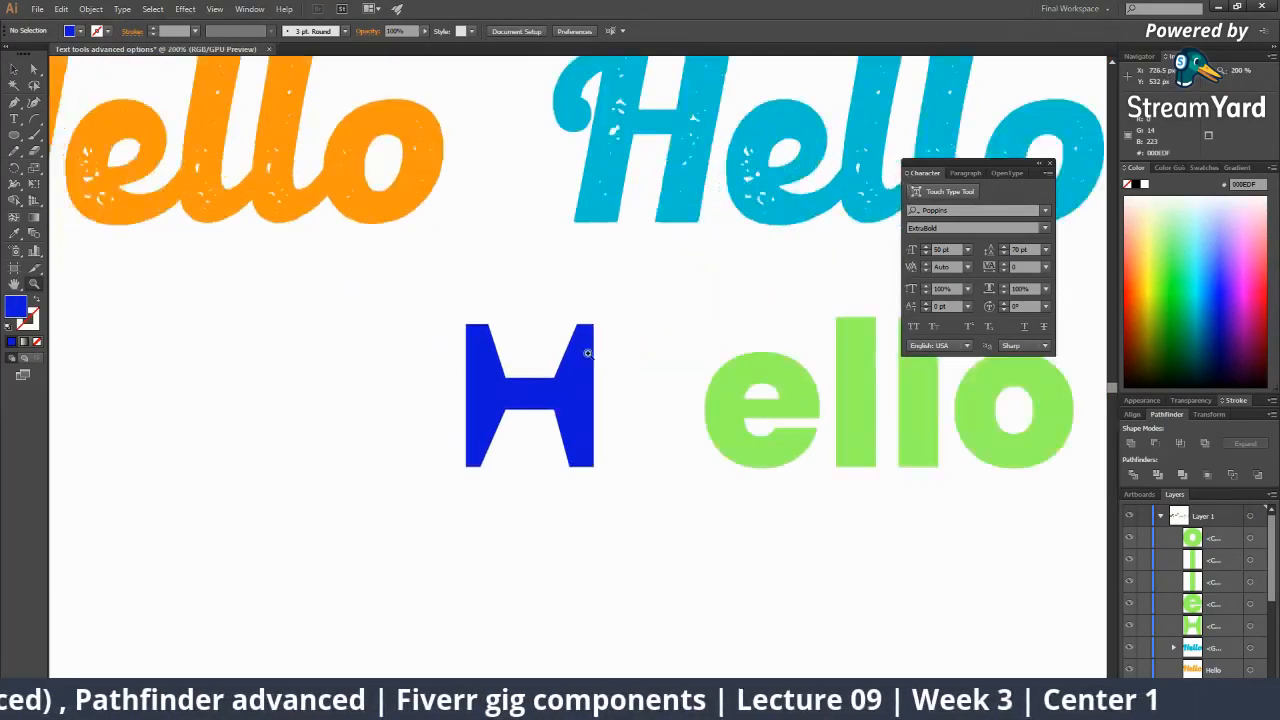
left_click(552, 350)
left_click(607, 386)
key("a")
left_click(645, 408)
left_click_drag(601, 390, 431, 337)
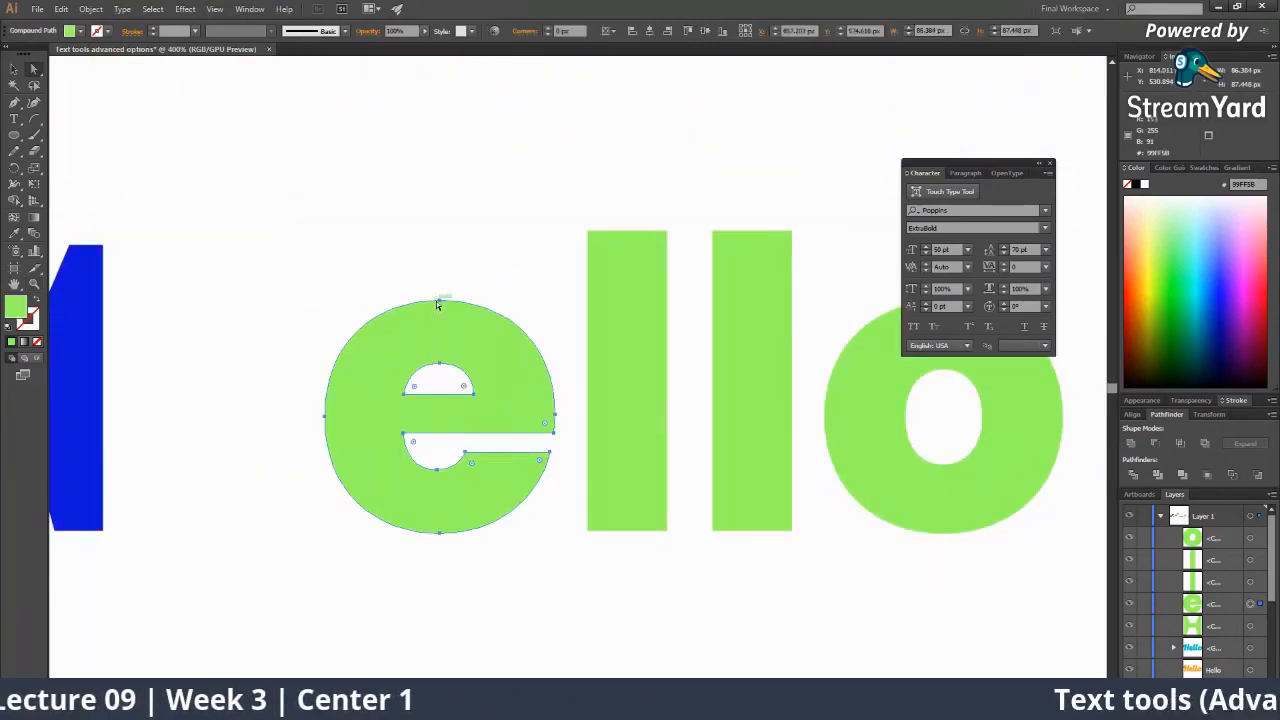
Try stretching the e's top, counter and upper-right edge, then undo back to the normal e.
left_click_drag(437, 300, 439, 233)
left_click(476, 202)
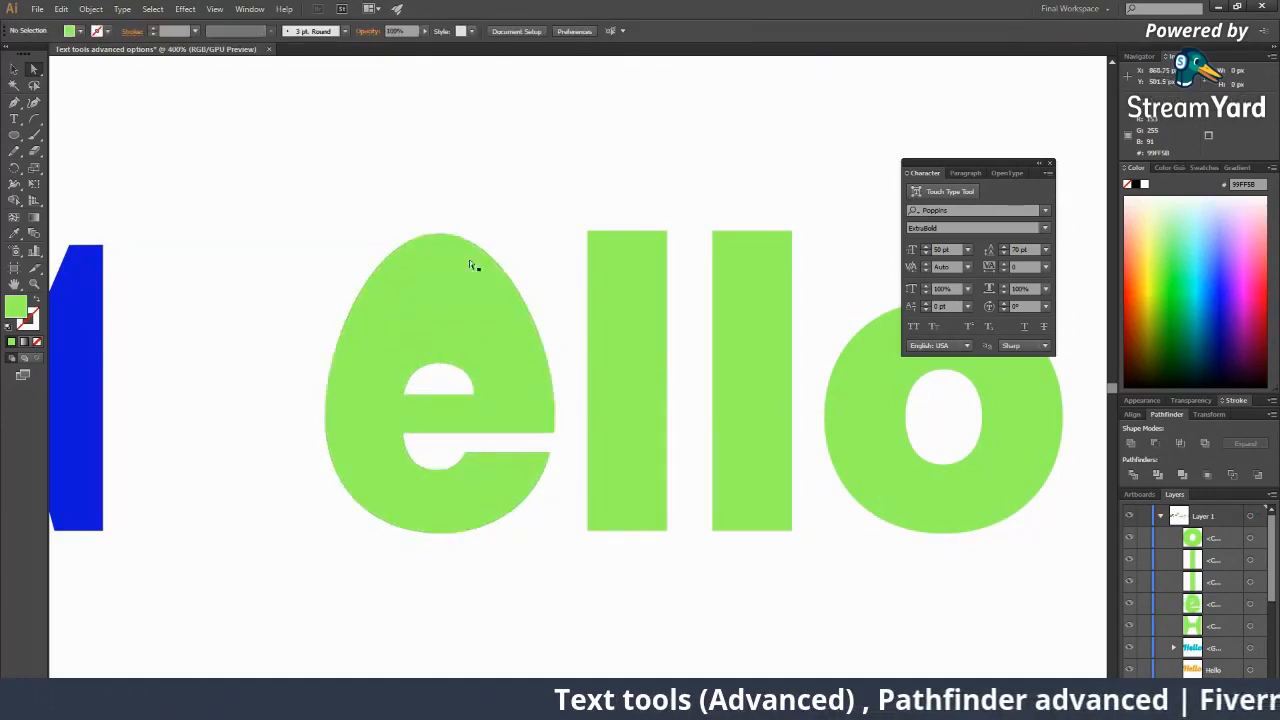
left_click(452, 377)
left_click_drag(439, 364, 497, 336)
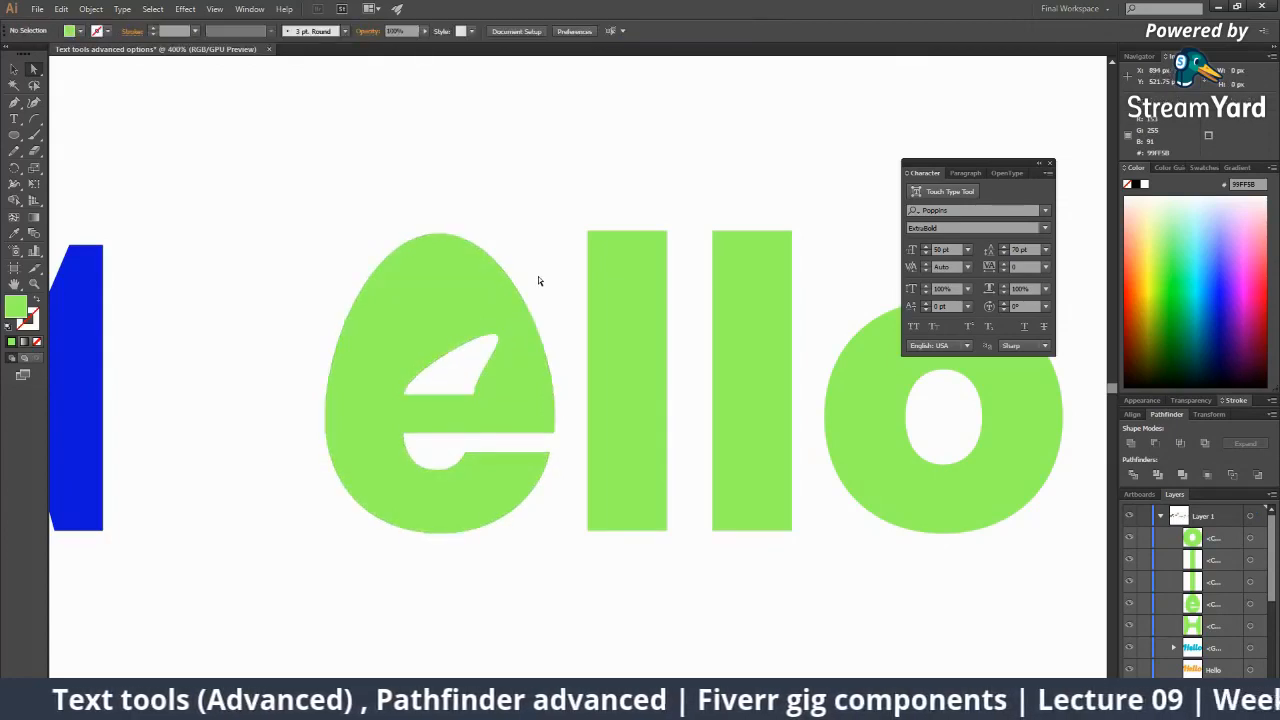
left_click(458, 291)
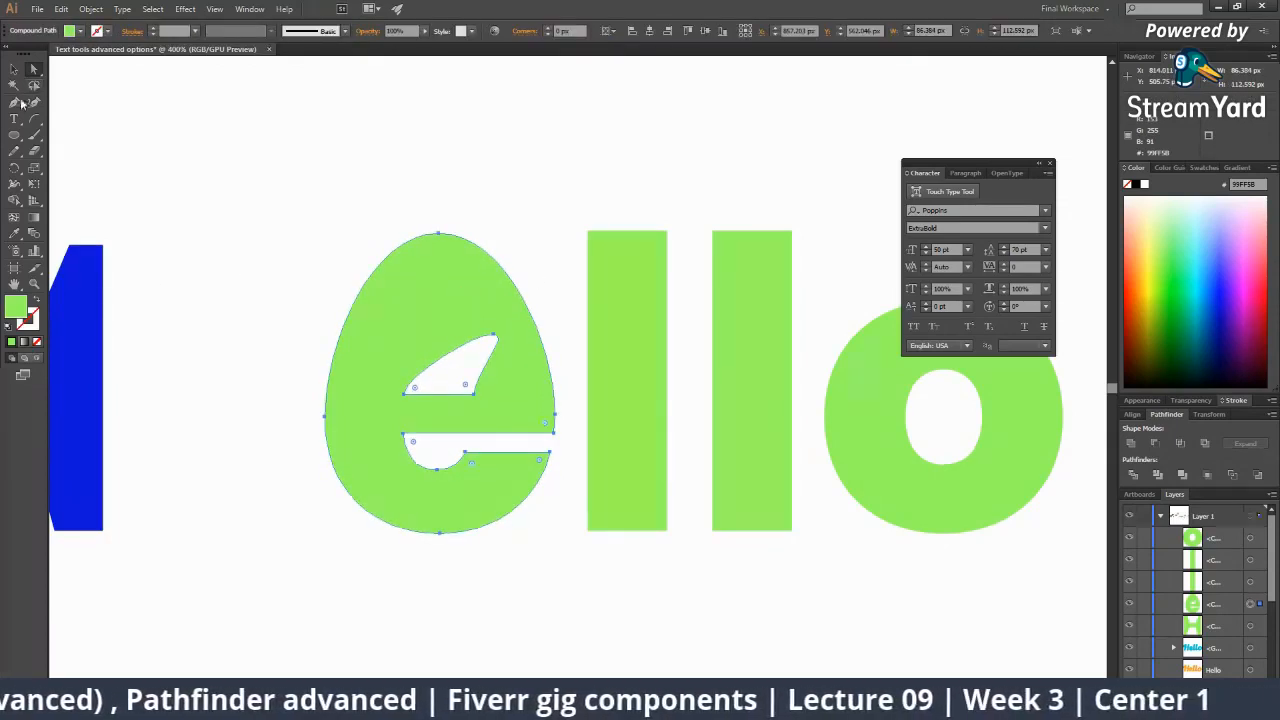
left_click_drag(14, 102, 57, 122)
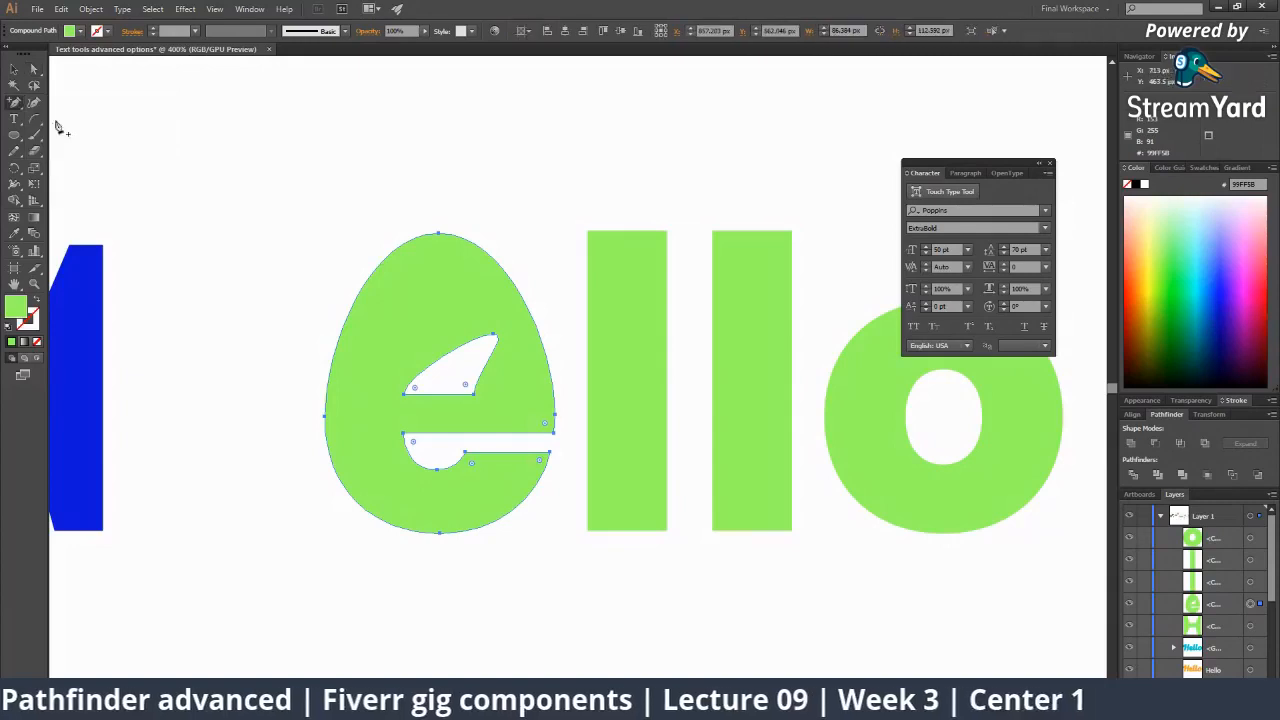
left_click(512, 289)
left_click_drag(512, 289, 452, 318)
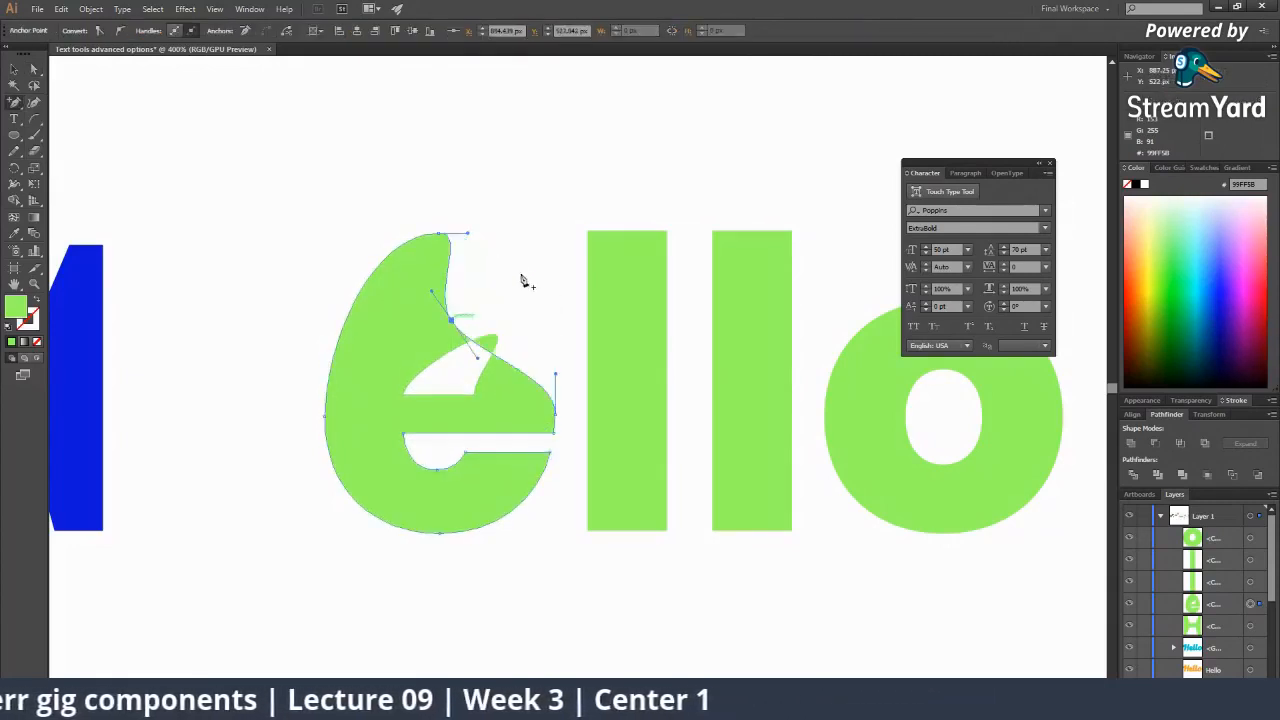
key("ctrl+z")
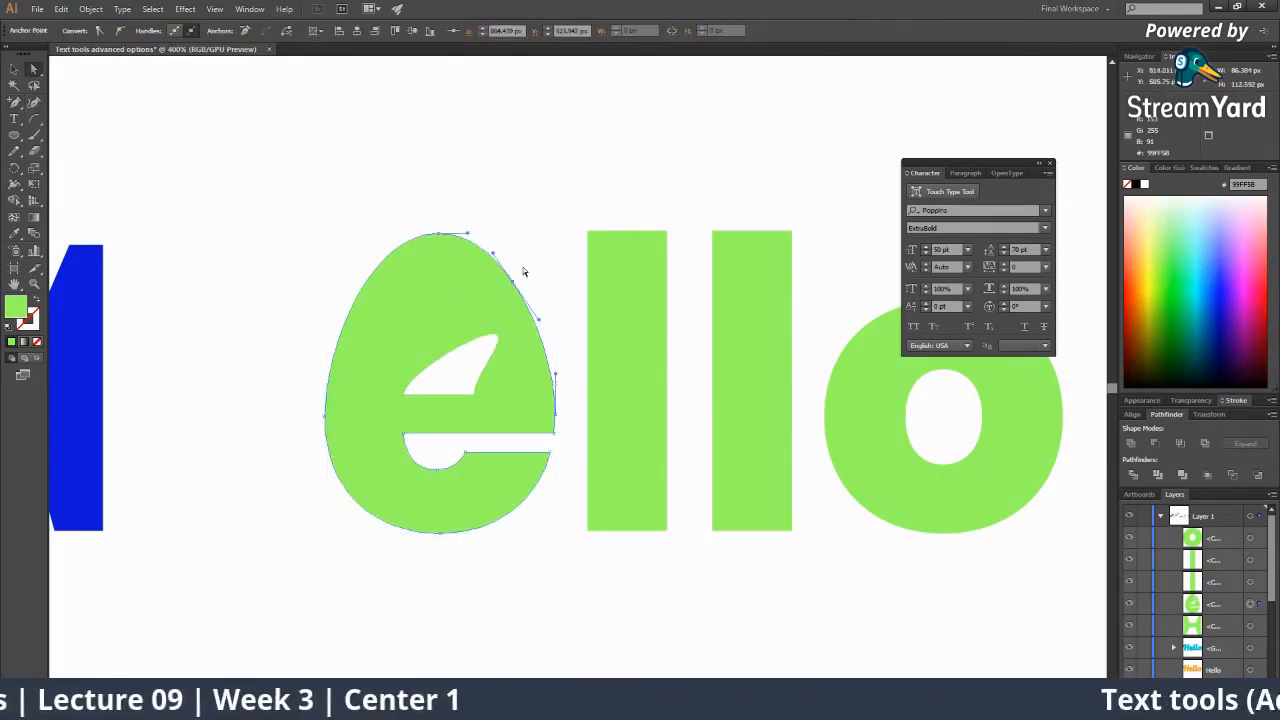
key("ctrl+z")
key("ctrl+z")
key("ctrl+z")
key("ctrl+z")
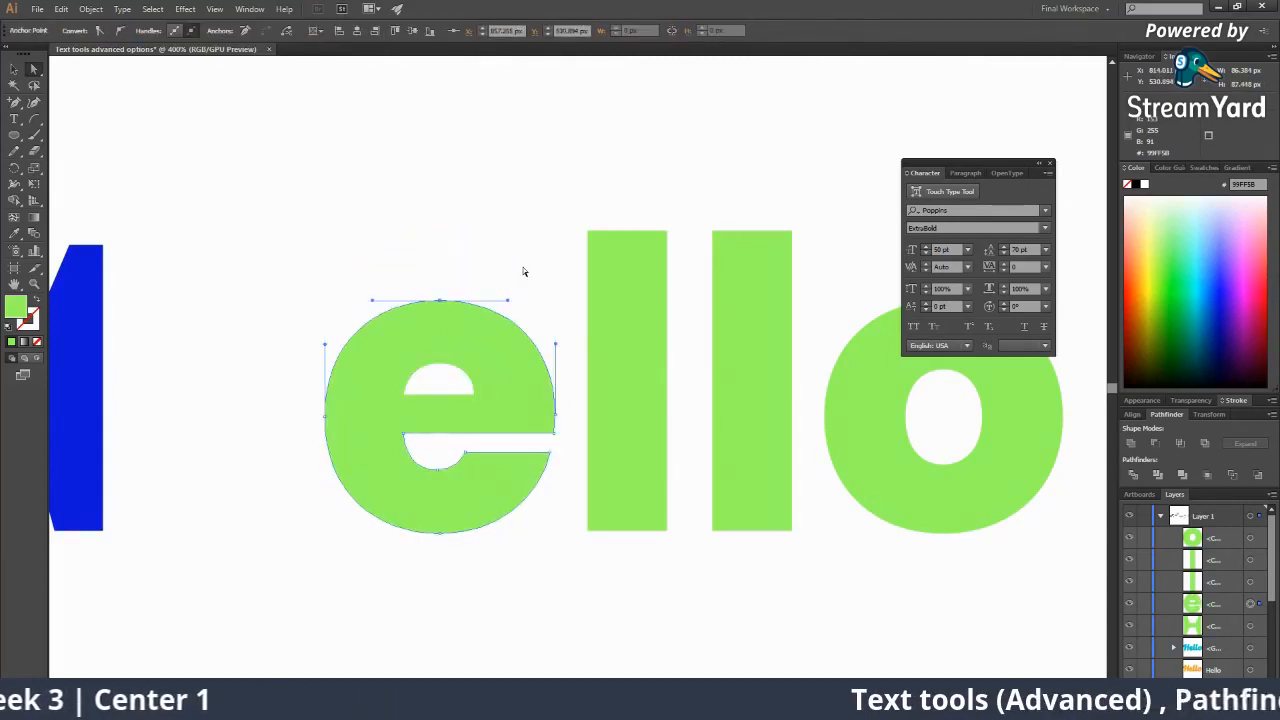
Give the H the same green as ello, place it beside the e, and zoom to 100%.
key("z")
left_click(406, 298, "alt")
left_click(407, 298, "alt")
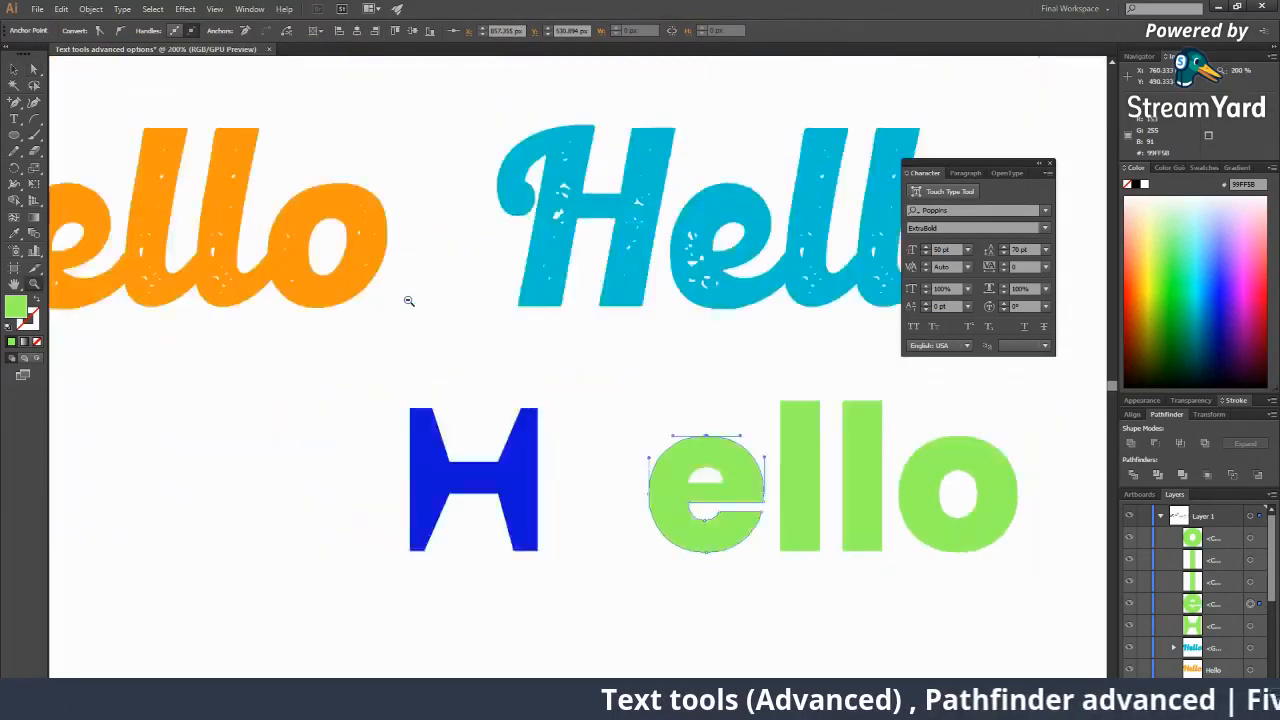
left_click(407, 298, "alt")
left_click_drag(590, 469, 511, 494)
key("ctrl+z")
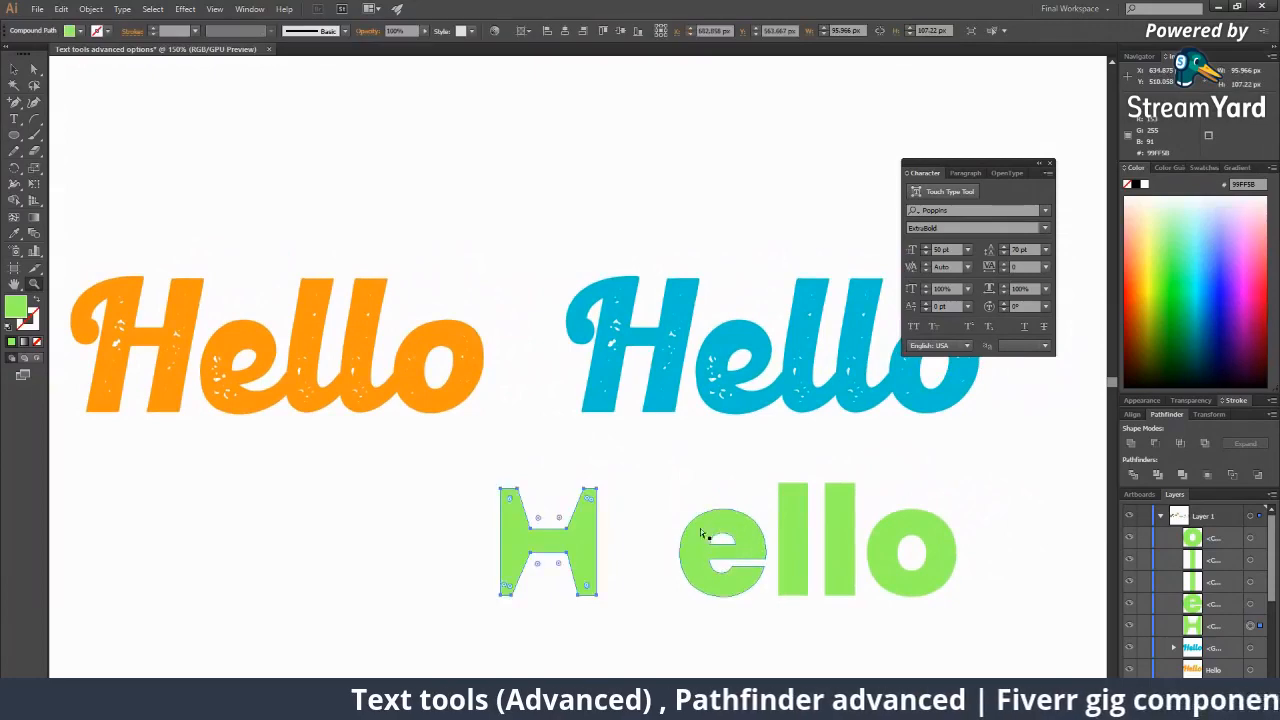
key("ctrl+z")
left_click_drag(657, 525, 501, 533)
left_click(703, 547, "ctrl")
left_click(680, 521, "alt")
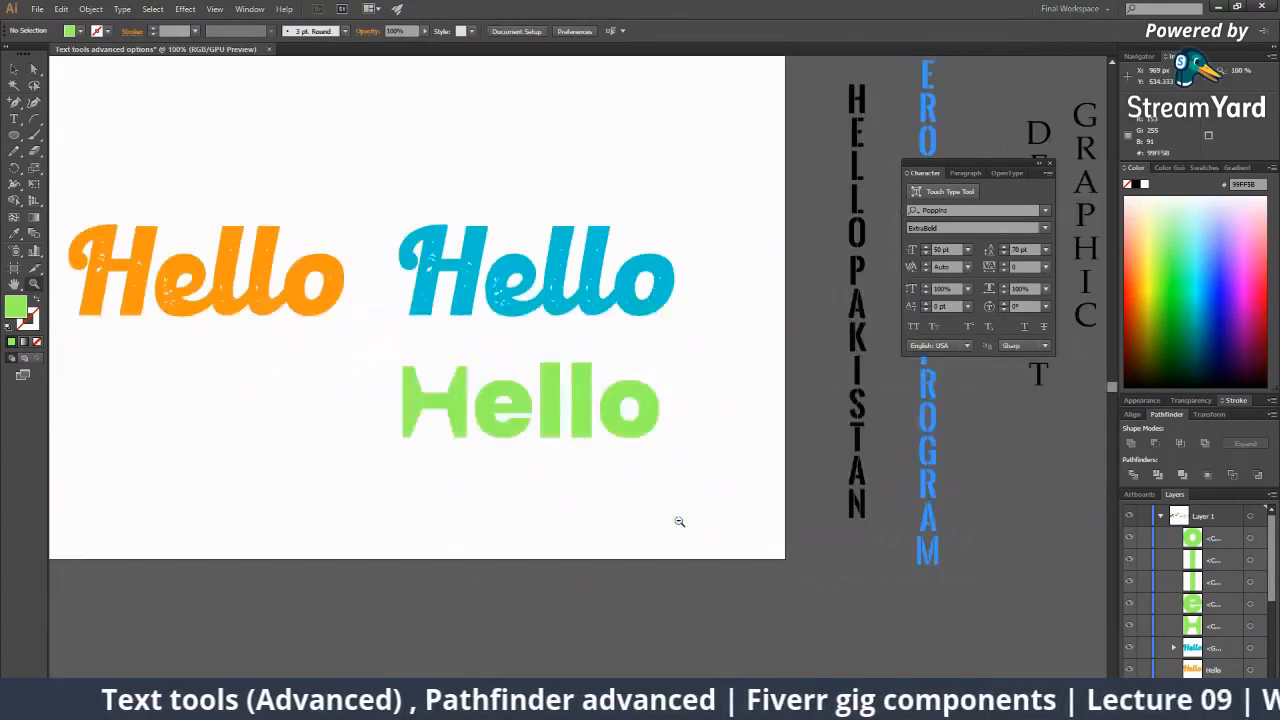
Zoom in on the green Hello and test-move the letter e, then undo it.
left_click_drag(631, 515, 588, 529)
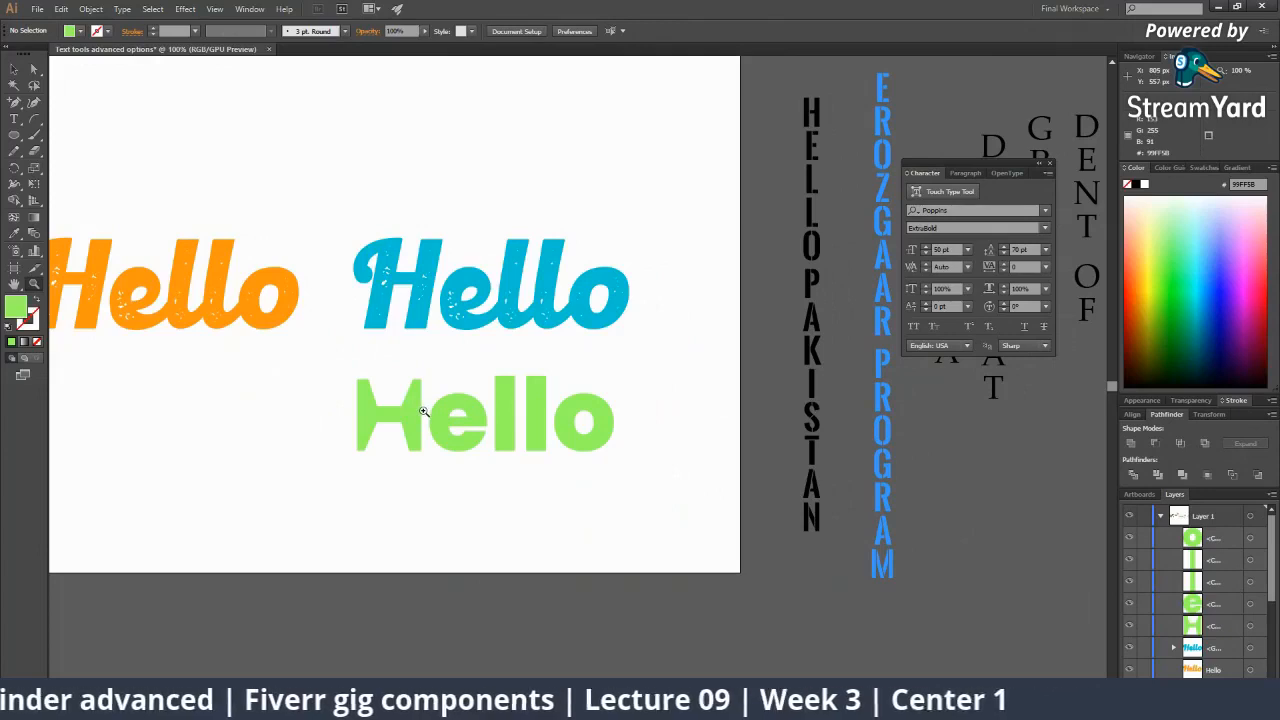
left_click(522, 406)
left_click(519, 403)
key("v")
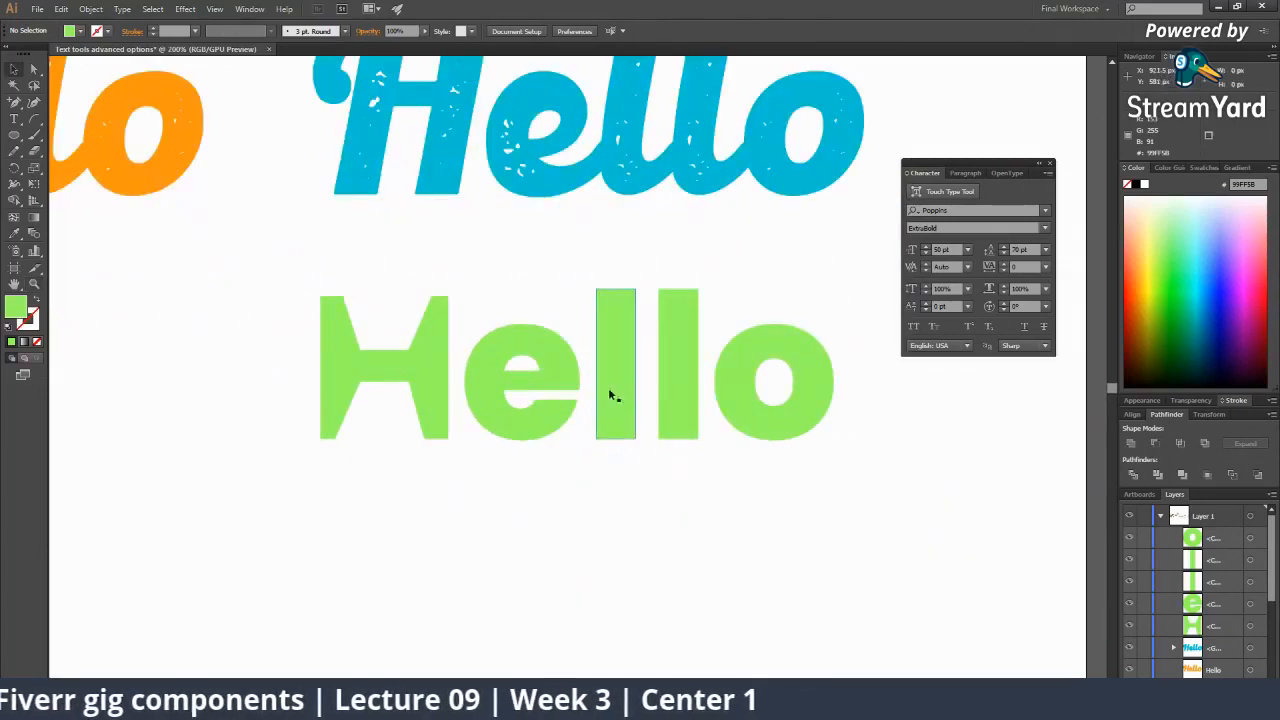
left_click(616, 420)
left_click(556, 380, "alt")
left_click(552, 376, "alt")
left_click_drag(558, 393, 517, 423)
key("ctrl+z")
Alt-drag a duplicate of the orange Hello text directly below the original.
left_click_drag(668, 415, 575, 430)
left_click(631, 494)
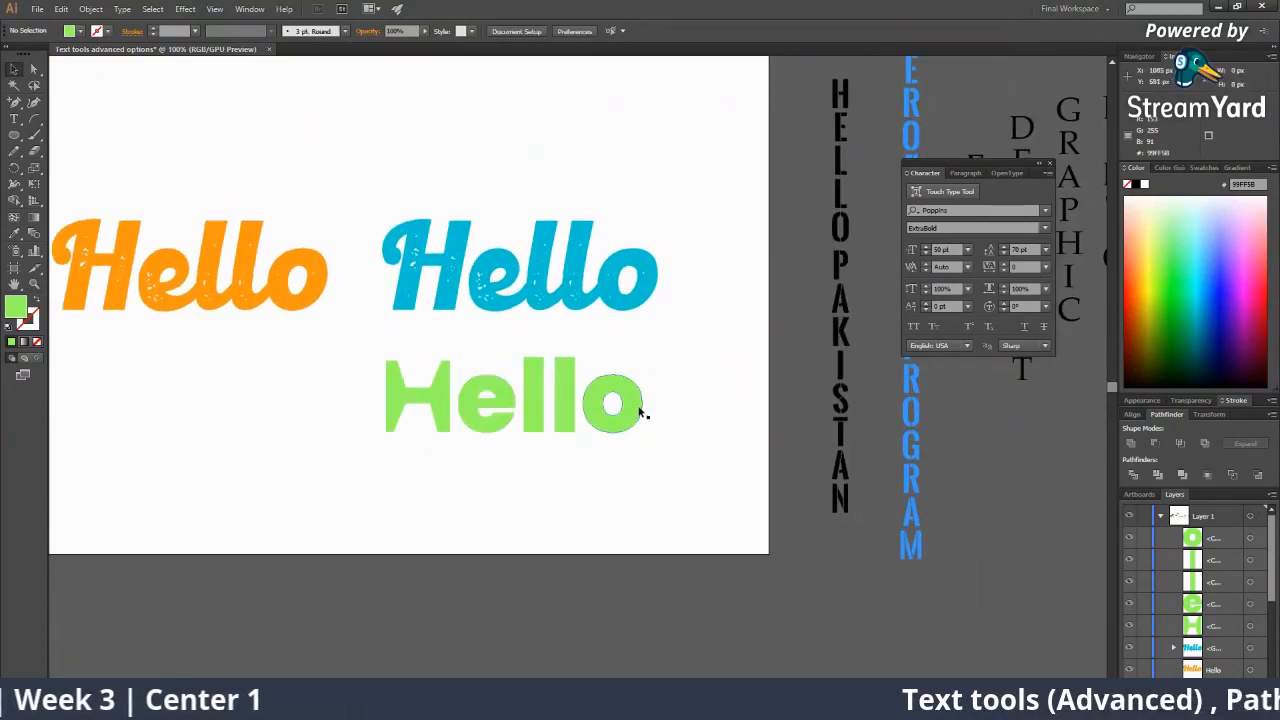
left_click(640, 408)
left_click(646, 411)
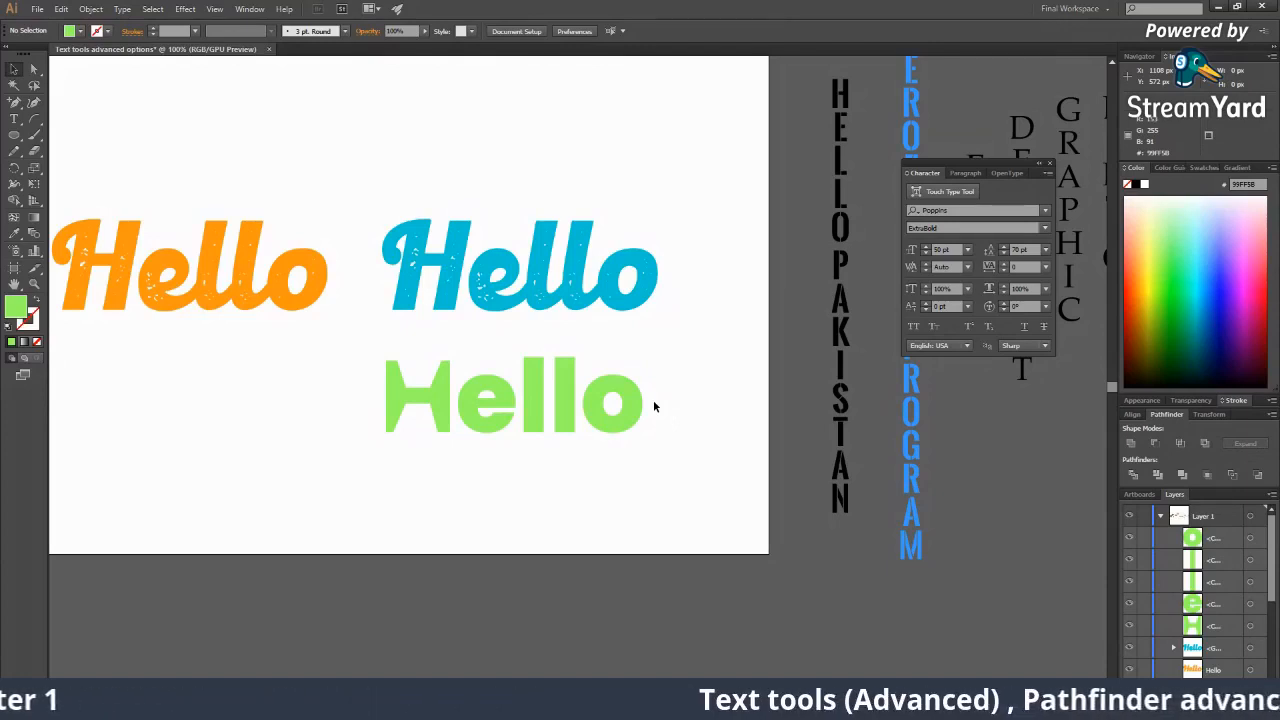
left_click(155, 262)
left_click_drag(247, 338, 355, 421)
Nudge the top orange Hello slightly left into position.
left_click(313, 238)
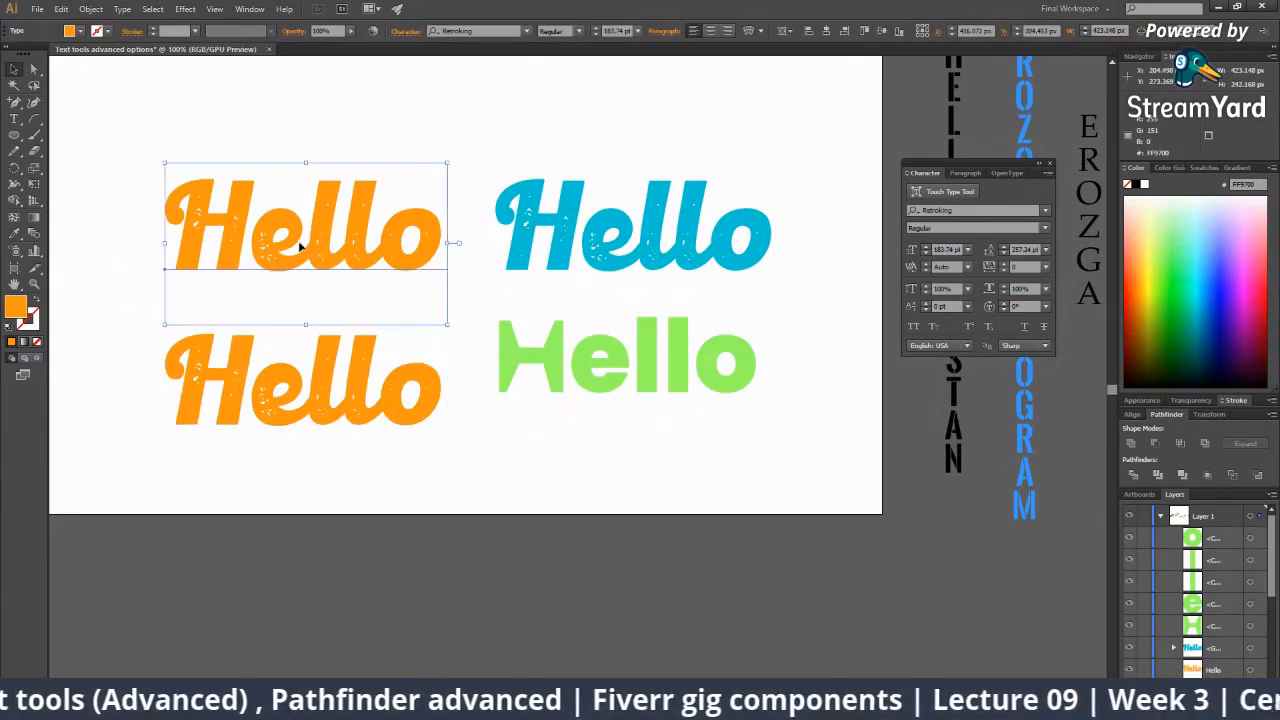
left_click_drag(277, 275, 472, 346)
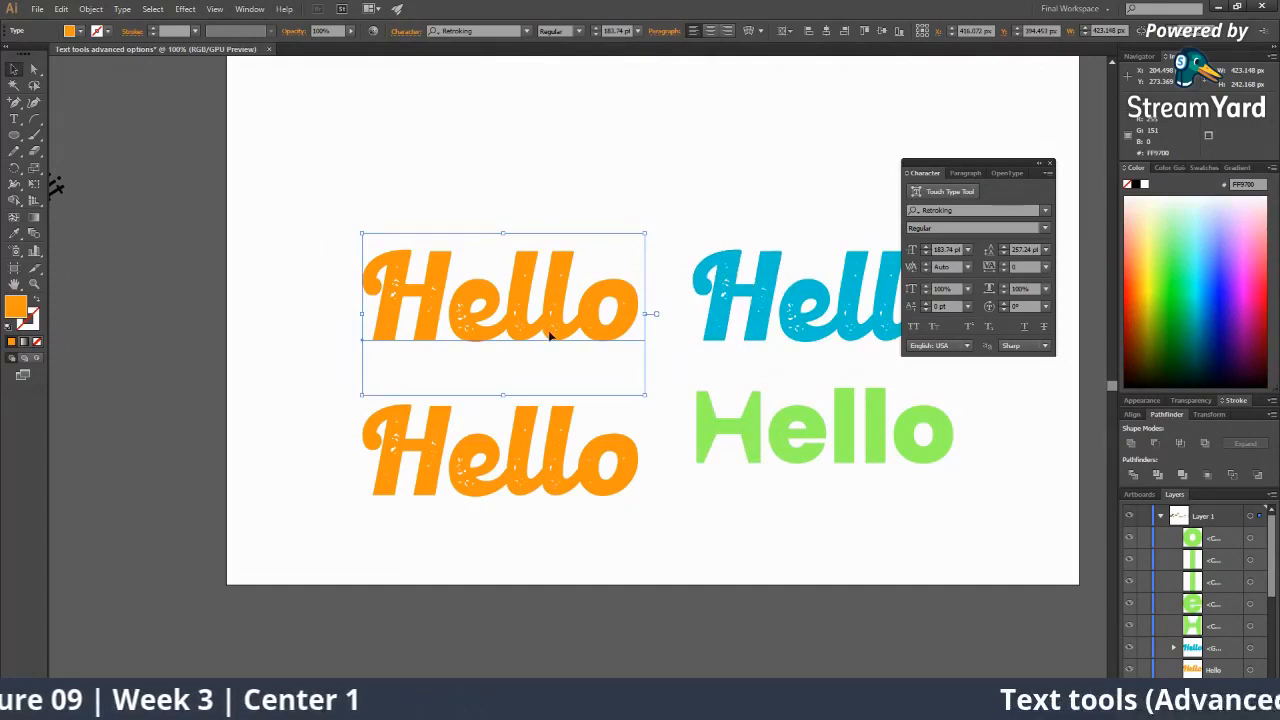
left_click_drag(549, 332, 410, 331)
key("ctrl+z")
left_click_drag(502, 318, 496, 318)
Convert the bottom orange Hello to outlines and pull in a corner of its second l.
left_click(555, 411)
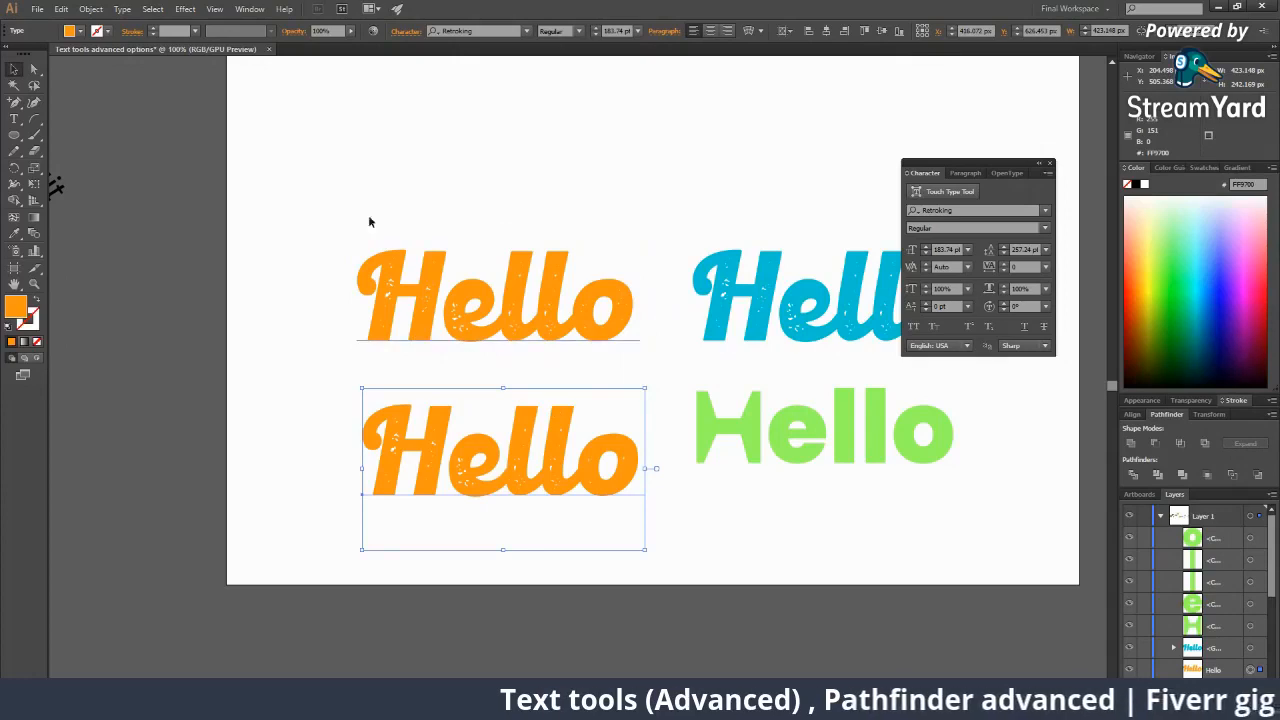
right_click(497, 467)
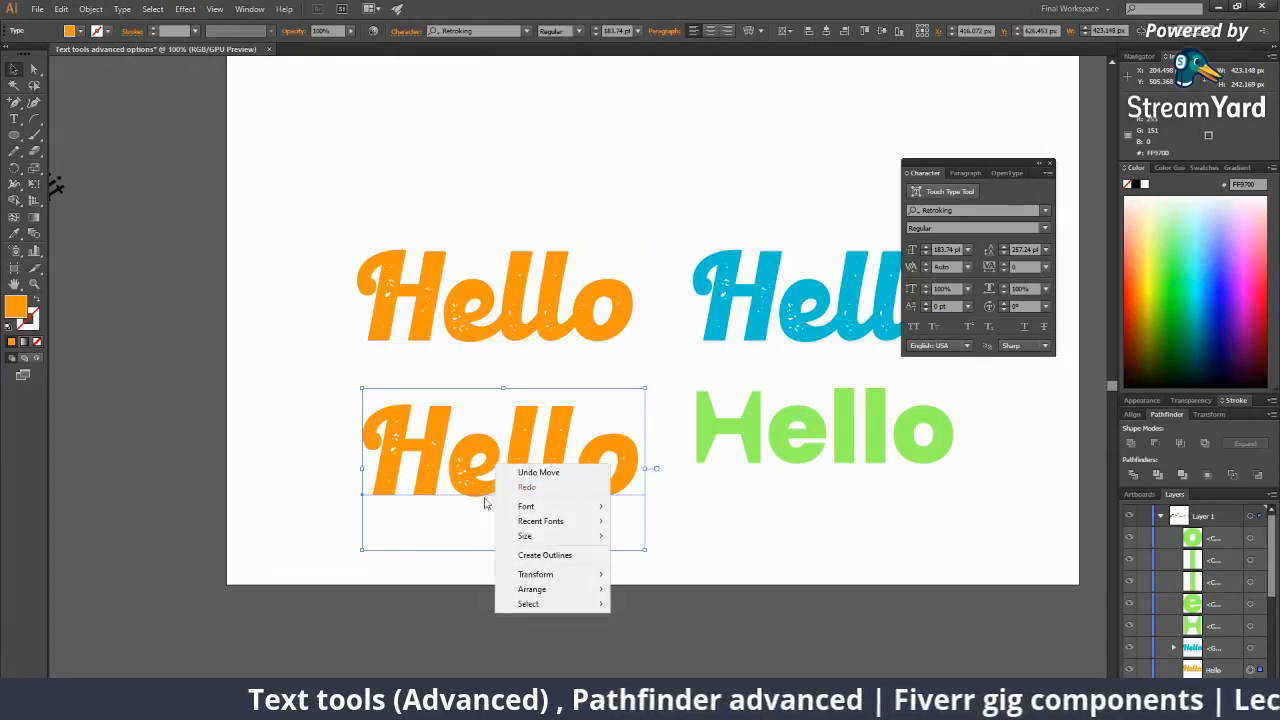
left_click(562, 556)
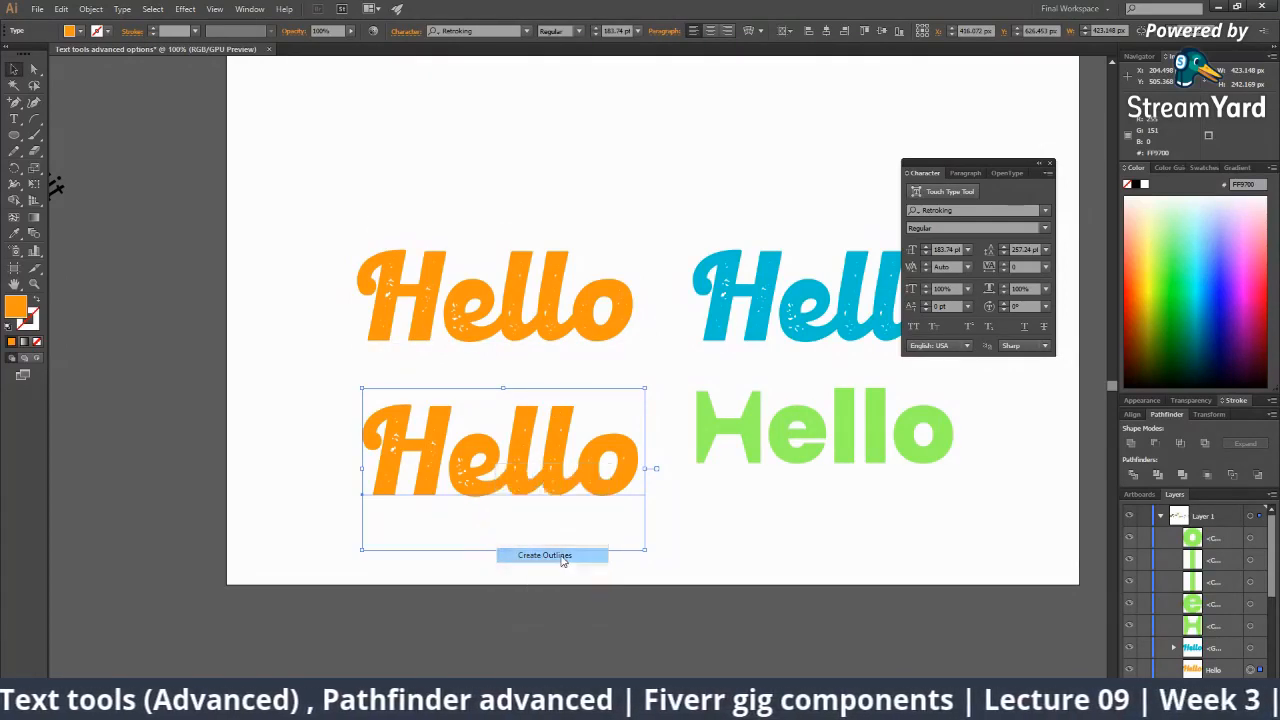
left_click(663, 551)
left_click(593, 457)
left_click(518, 381)
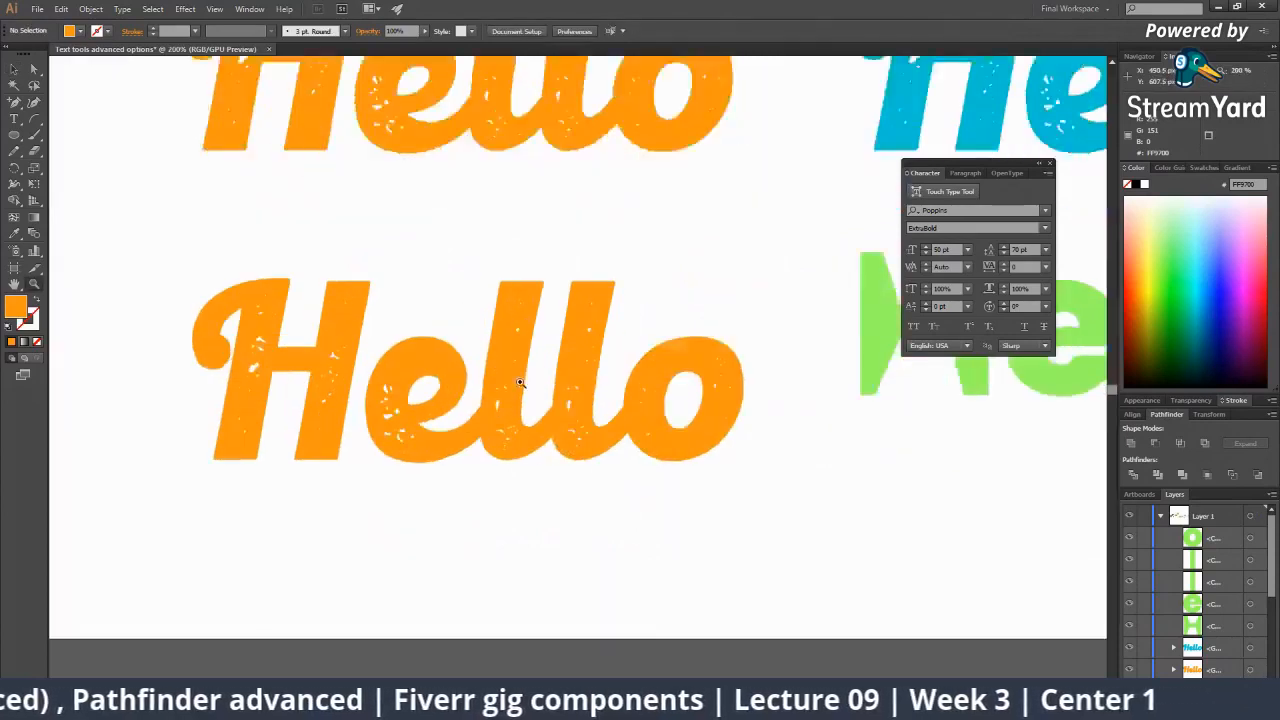
left_click(523, 382)
key("a")
left_click(669, 258)
left_click_drag(657, 234, 679, 264)
left_click(694, 217)
Undo the notch and the outlining so the bottom Hello is live text again.
key("z")
left_click(673, 311, "alt")
left_click(673, 311, "alt")
left_click(612, 390, "alt")
left_click(612, 390, "alt")
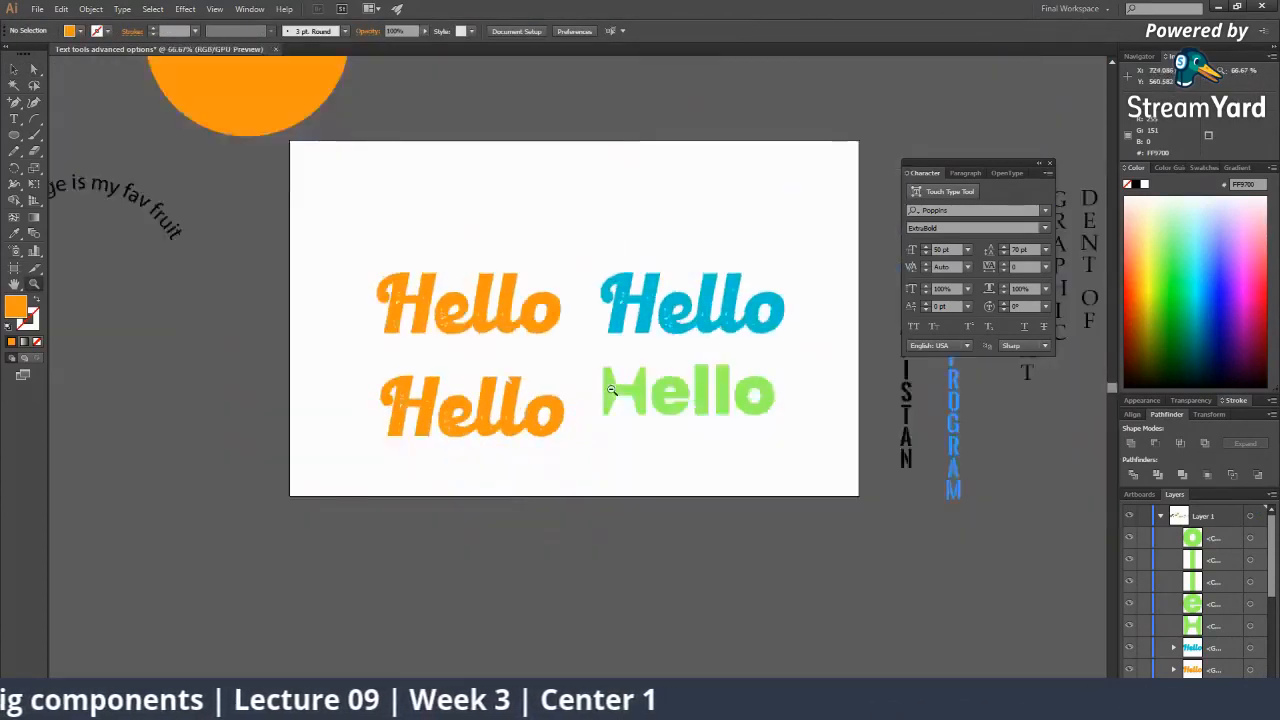
left_click(610, 389, "alt")
left_click(608, 388)
left_click(608, 388)
left_click(518, 382, "alt")
left_click(518, 382, "alt")
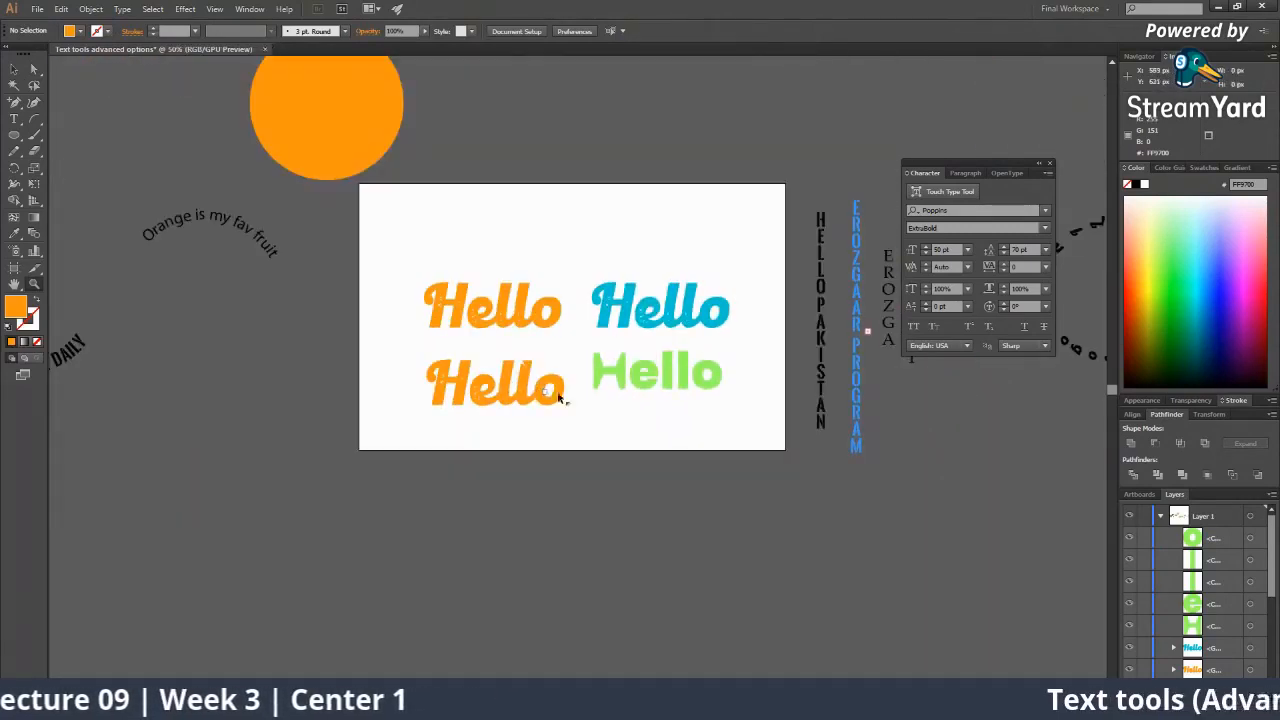
left_click(619, 370, "ctrl")
left_click(543, 368)
left_click(543, 368)
key("ctrl+z")
key("ctrl+z")
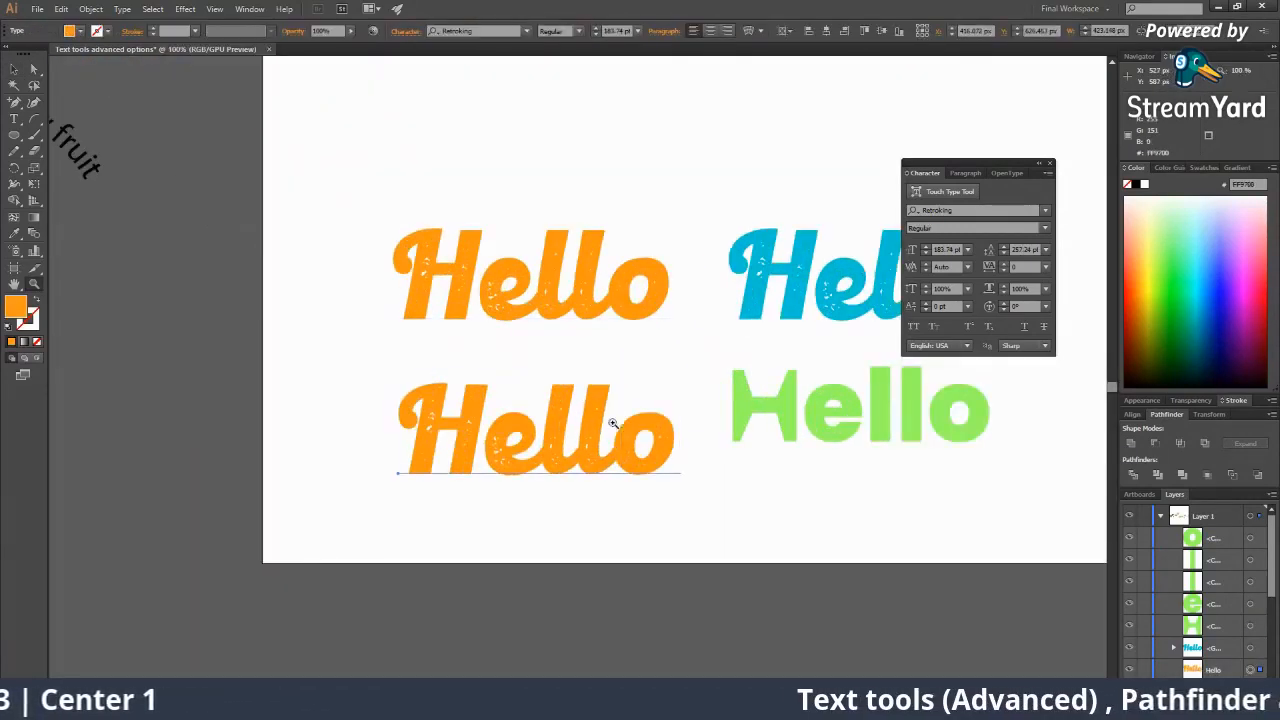
key("ctrl+z")
Expand the lower orange Hello with Object > Expand, keeping Object and Fill checked.
right_click(617, 459)
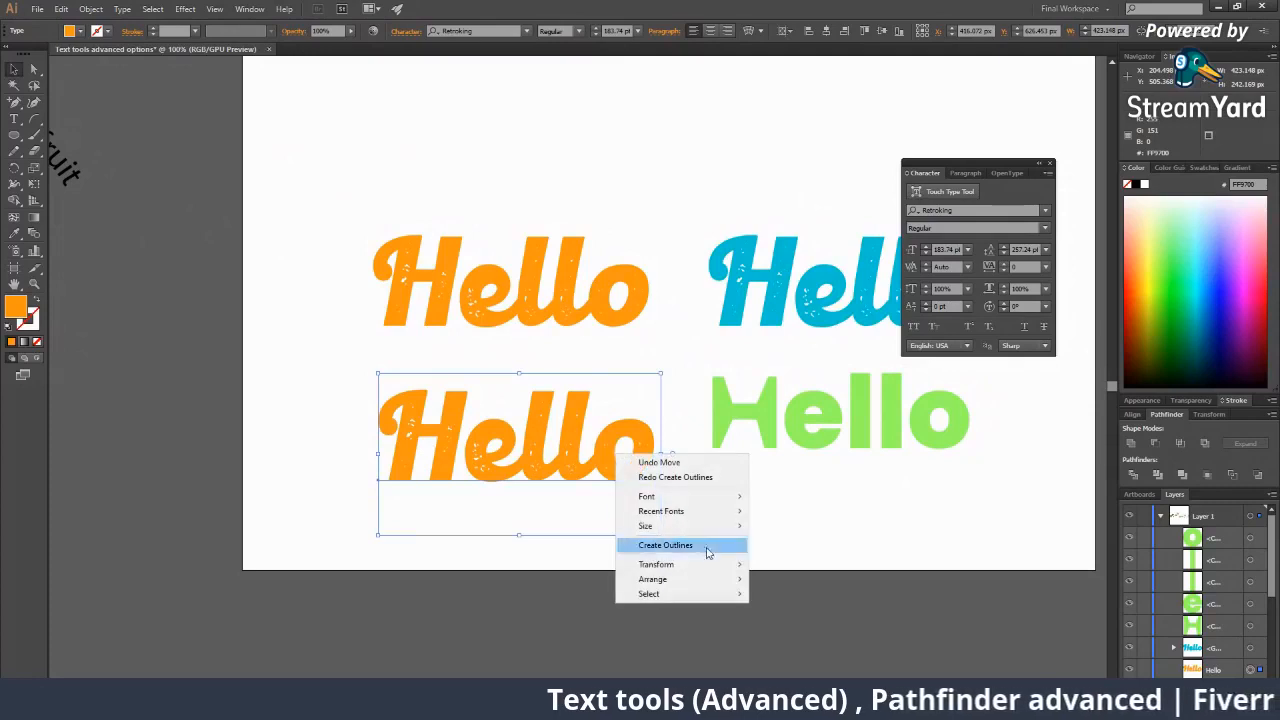
left_click(520, 449)
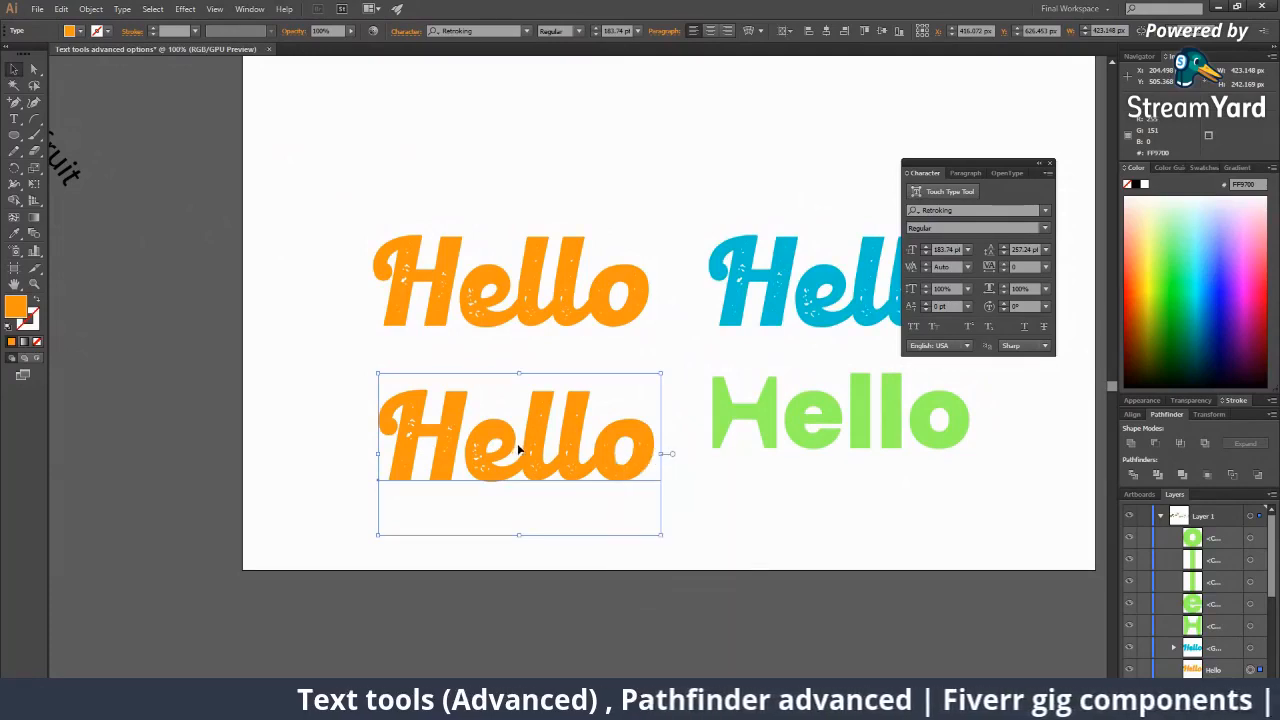
left_click(91, 9)
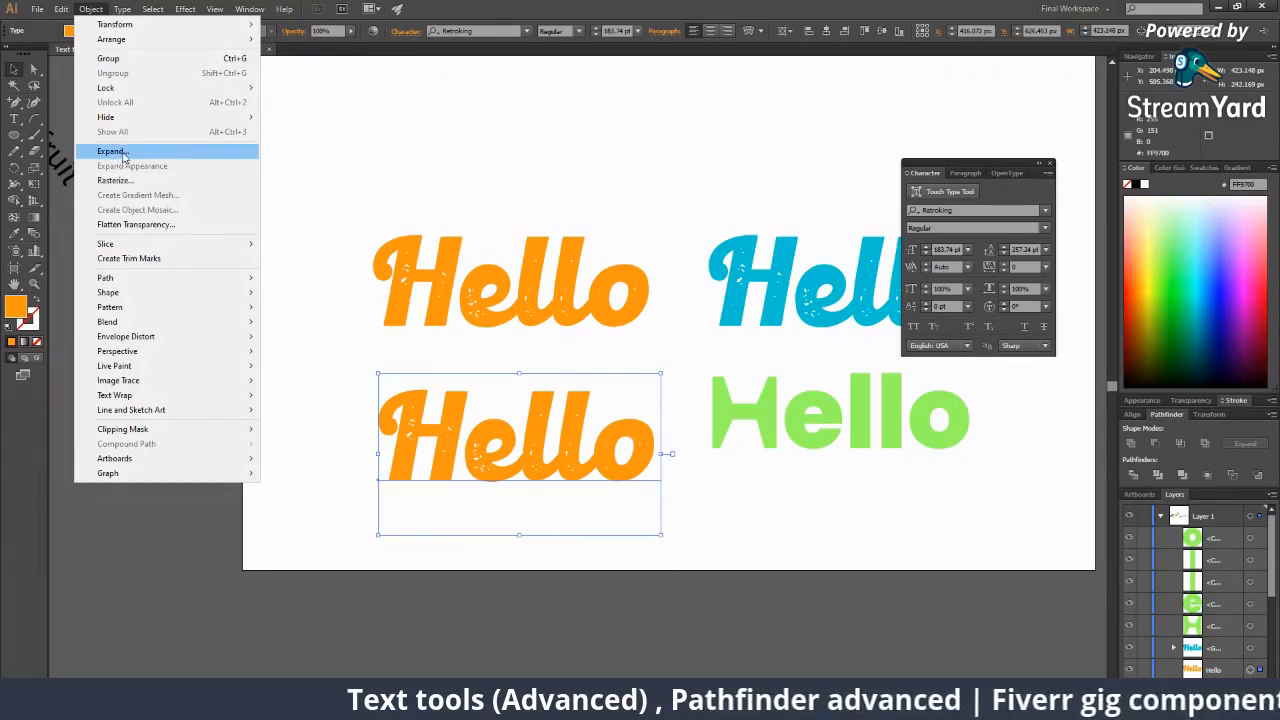
left_click(124, 157)
left_click(605, 440)
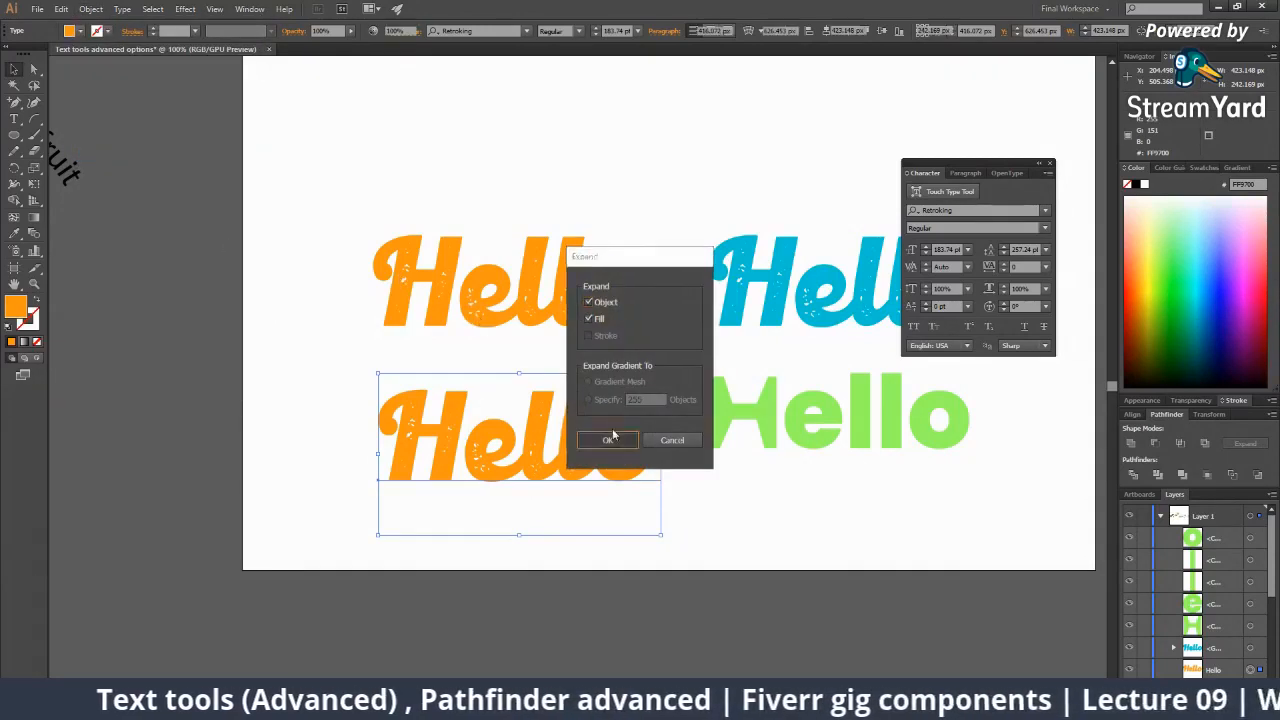
left_click(557, 520)
left_click(466, 414)
left_click(639, 566)
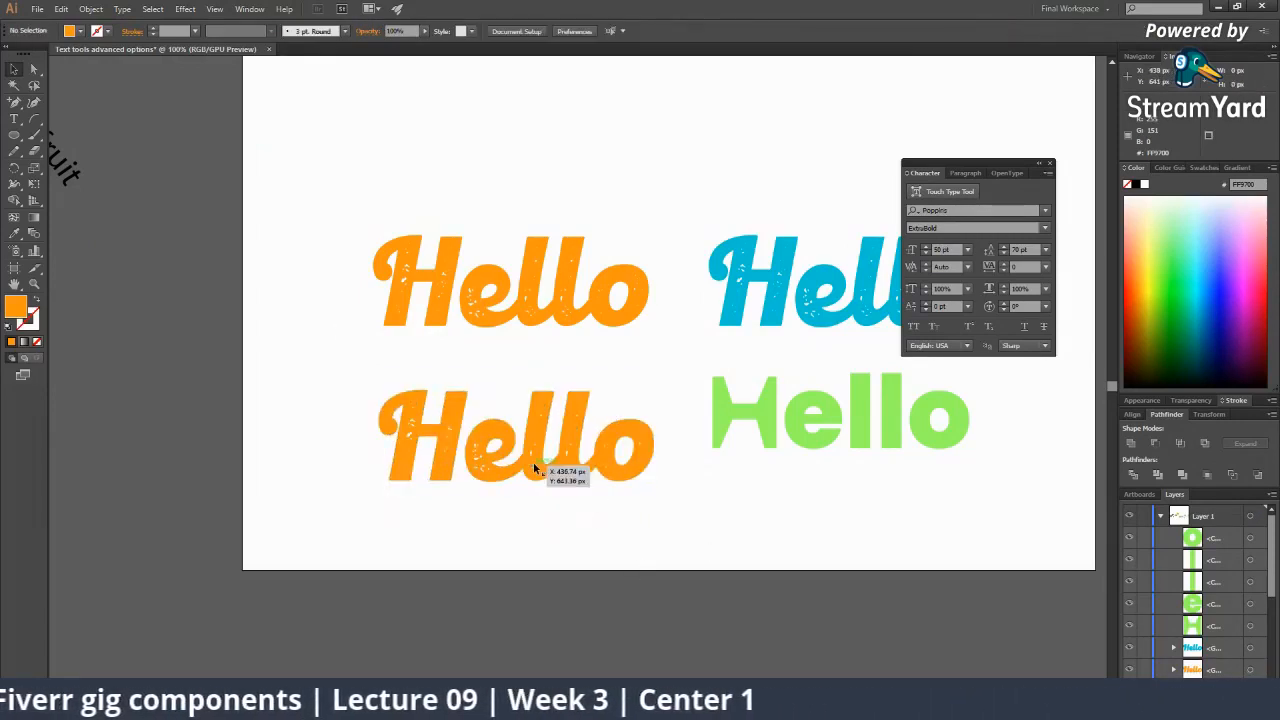
Add a 'Font' text label above the top orange Hello.
key("z")
left_click(531, 385, "alt")
left_click(549, 354)
left_click_drag(547, 354, 409, 423)
left_click(15, 120)
left_click(366, 272)
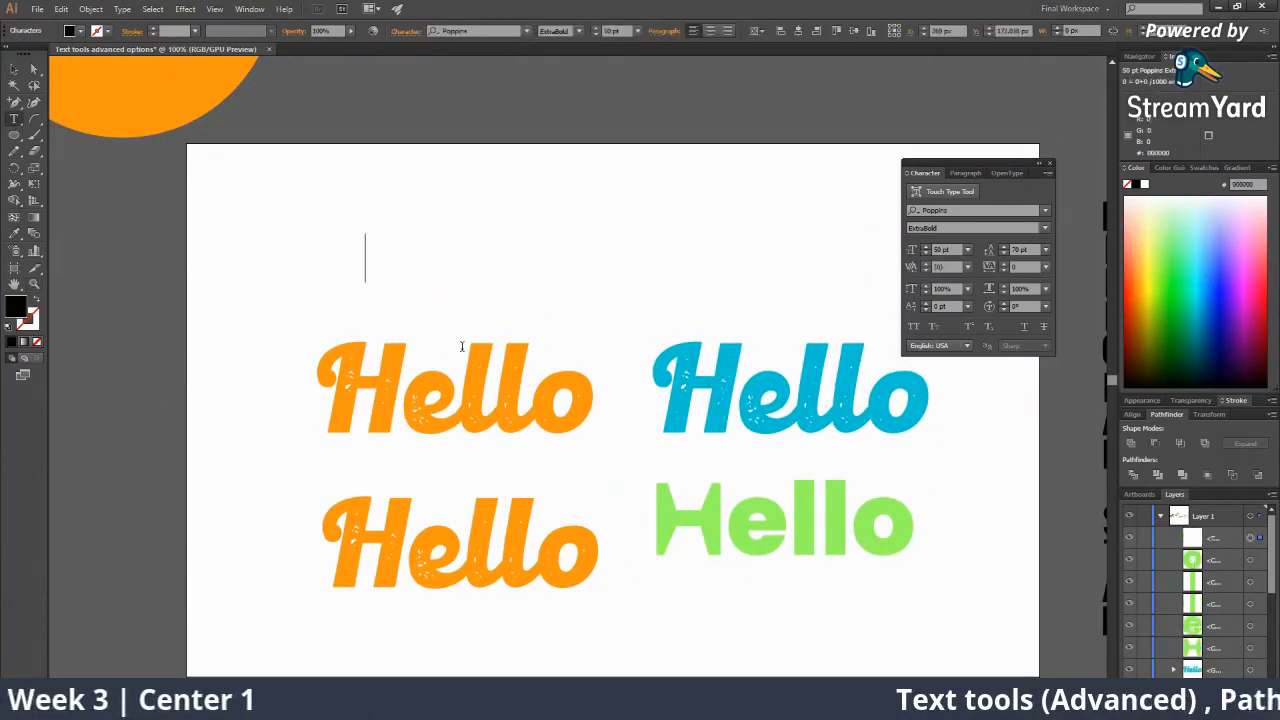
type("Font")
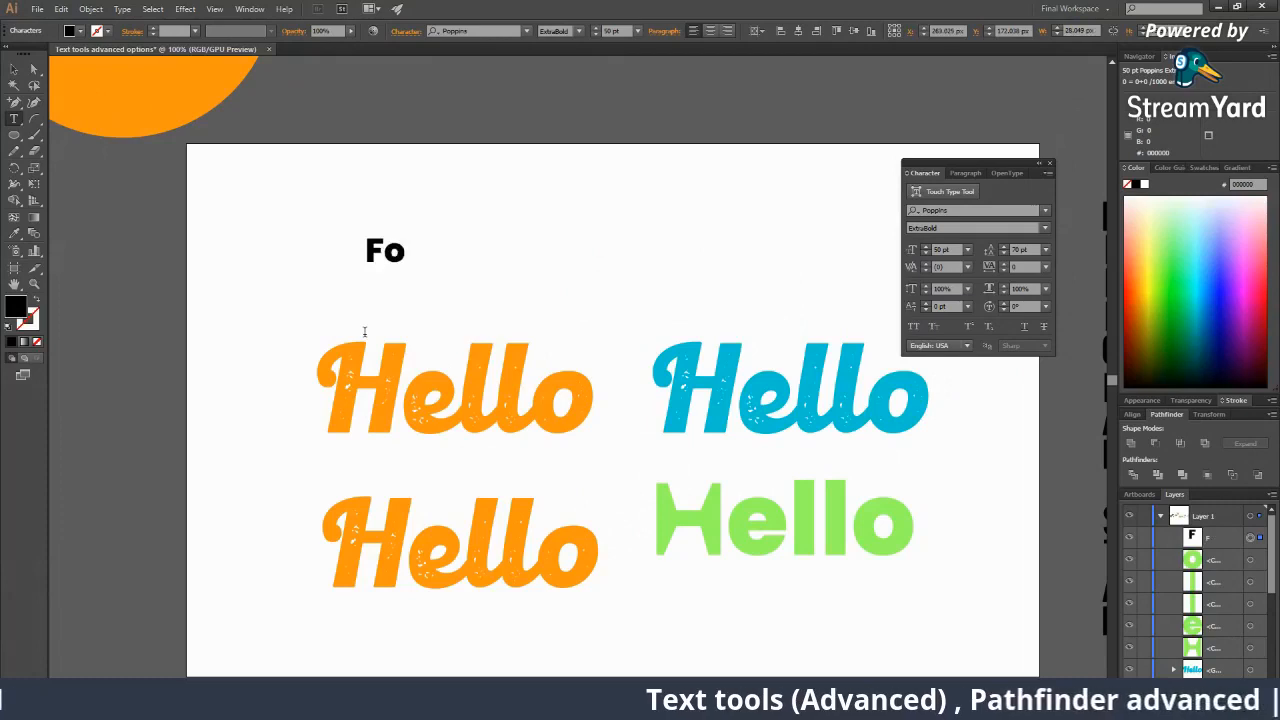
left_click(10, 70)
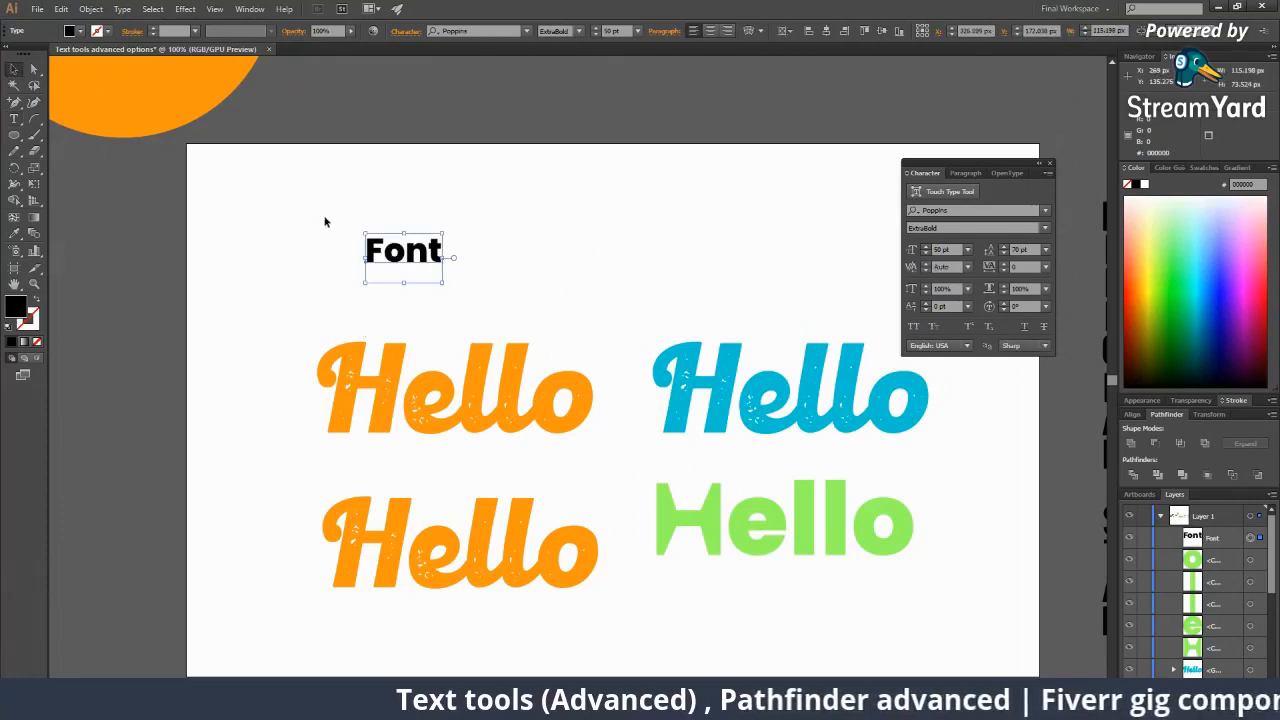
left_click_drag(391, 258, 759, 308)
Copy the label over the blue Hello and retype it as the 'Vector shapes of letter' heading.
left_click(380, 370)
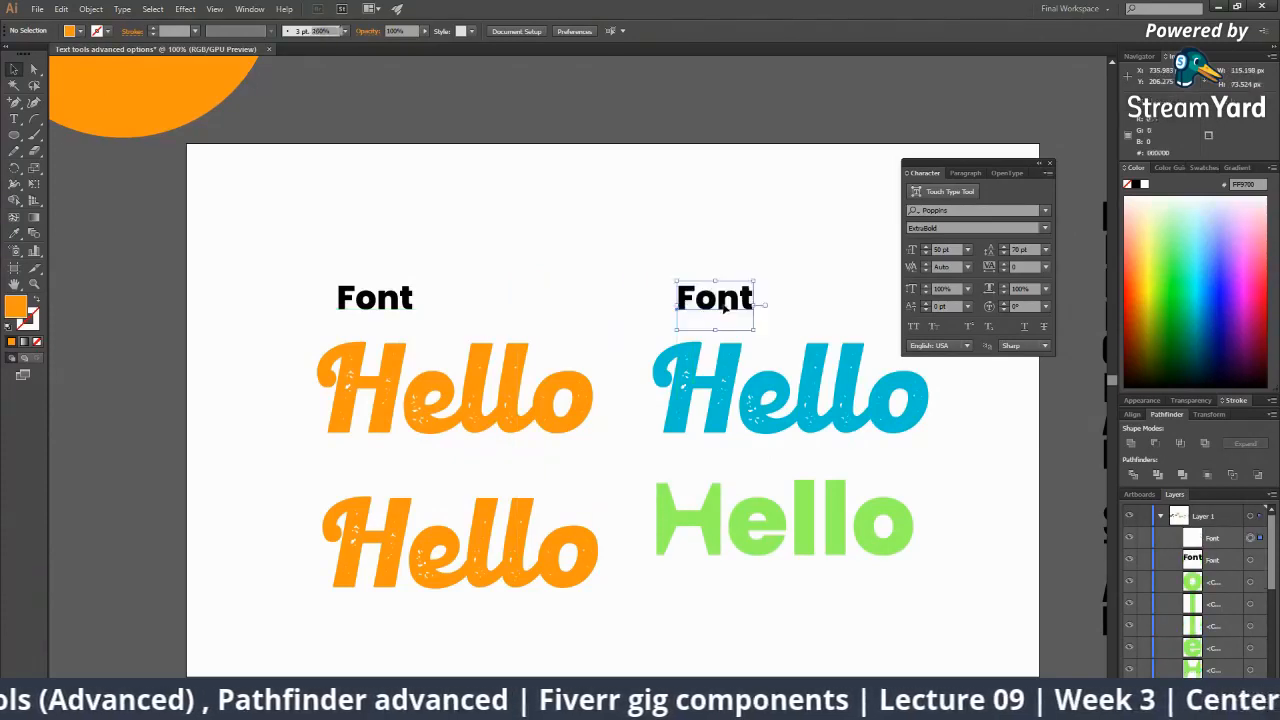
double_click(725, 298)
type("Ve")
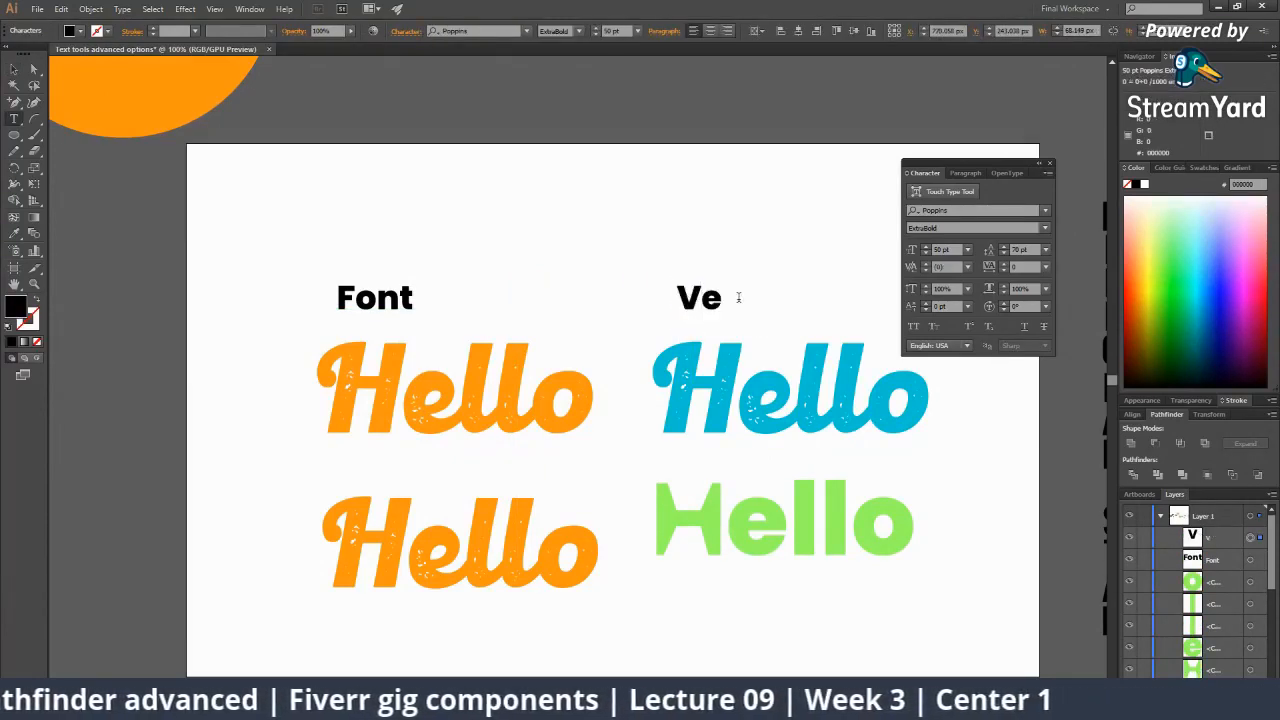
type("ctor shape")
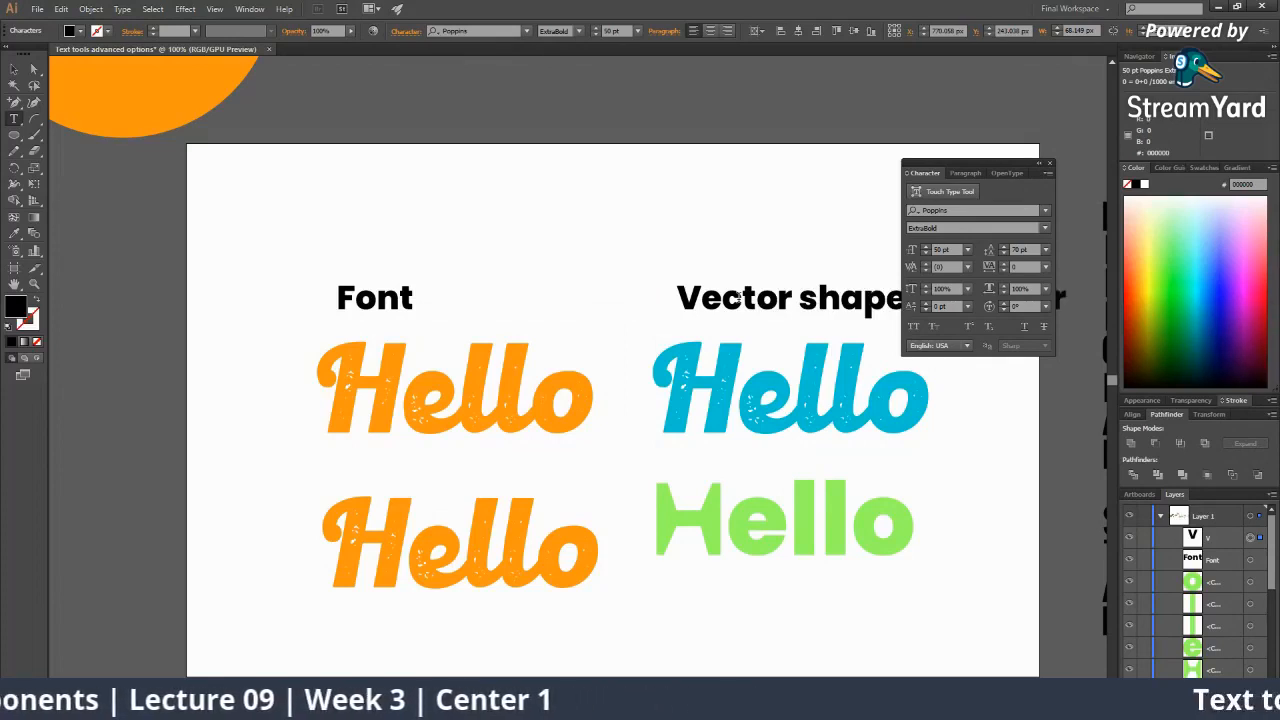
left_click(14, 70)
left_click_drag(611, 239, 471, 260)
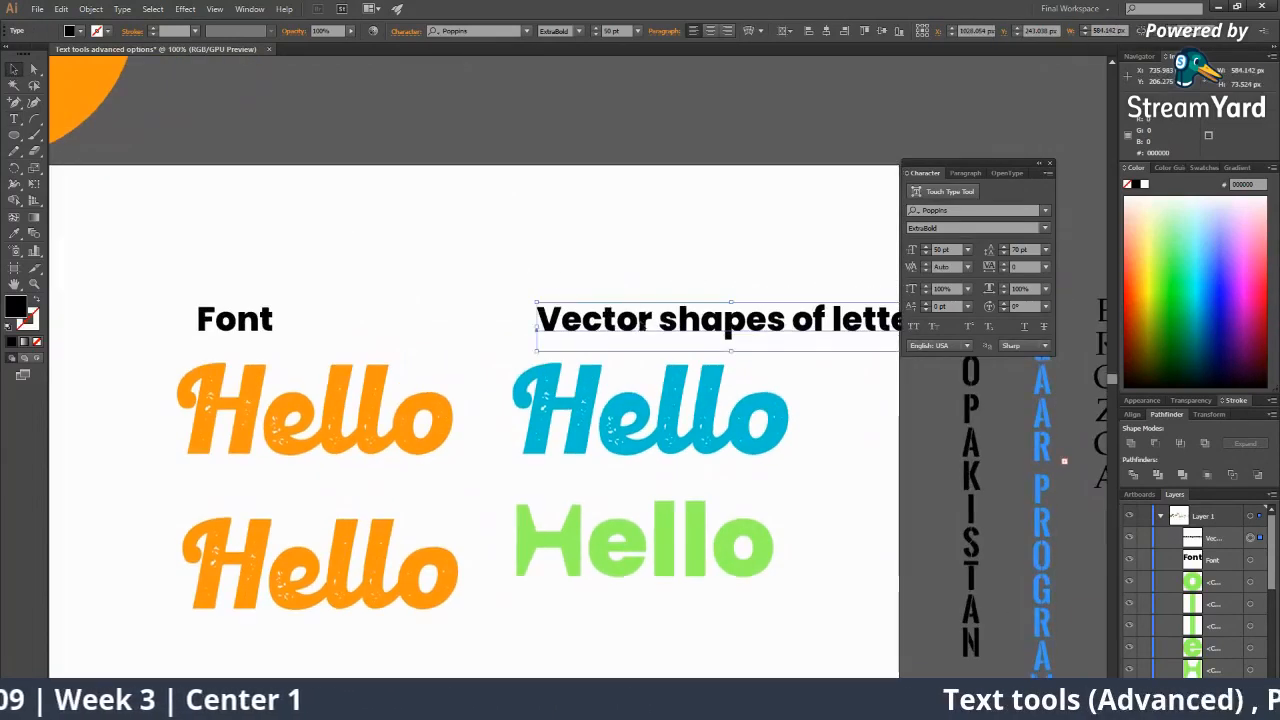
left_click_drag(641, 327, 574, 331)
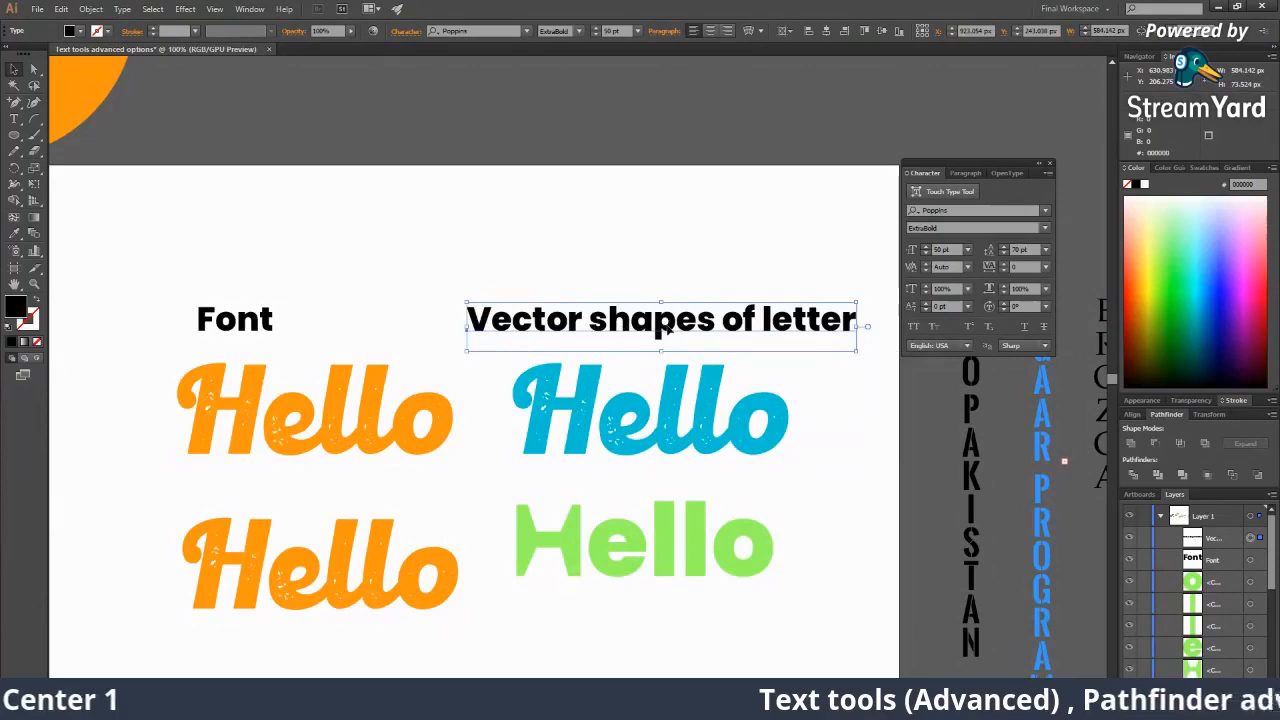
Select the labels and each Hello in turn to check the objects.
left_click(346, 376)
left_click(260, 332)
left_click(420, 402)
left_click_drag(580, 480, 516, 364)
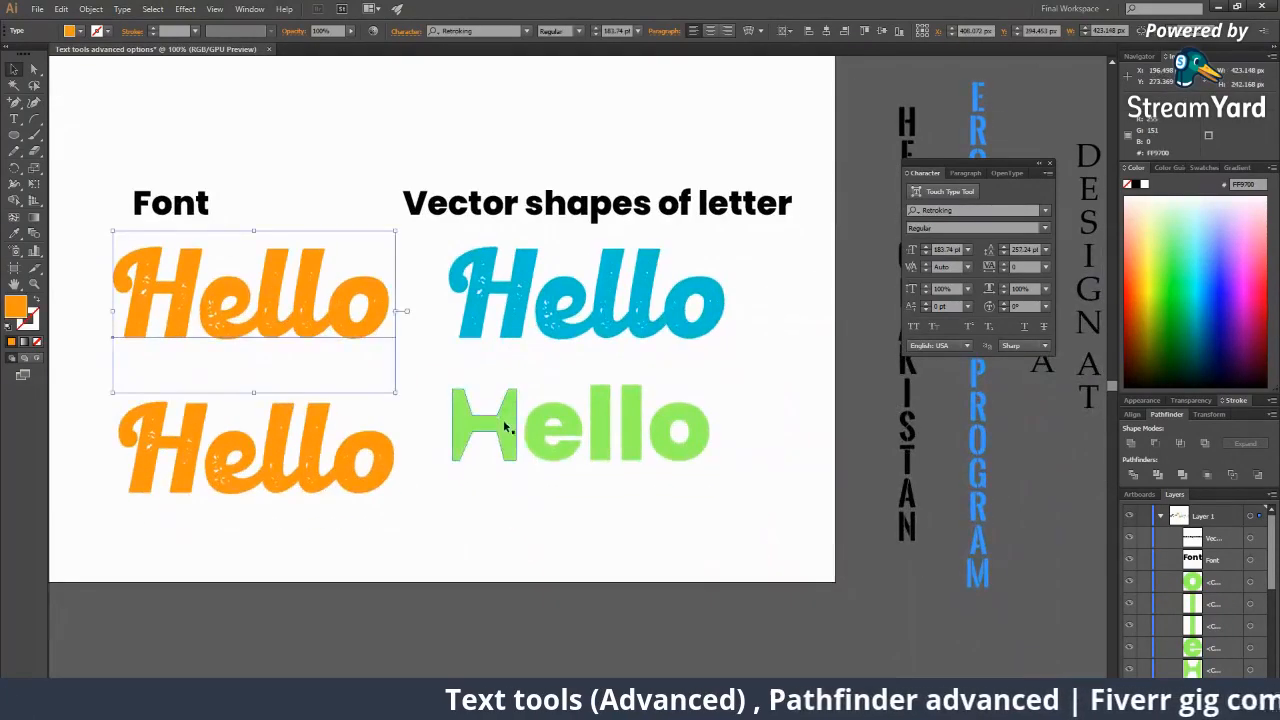
left_click(506, 426)
left_click(538, 326)
left_click(552, 393)
left_click(388, 450)
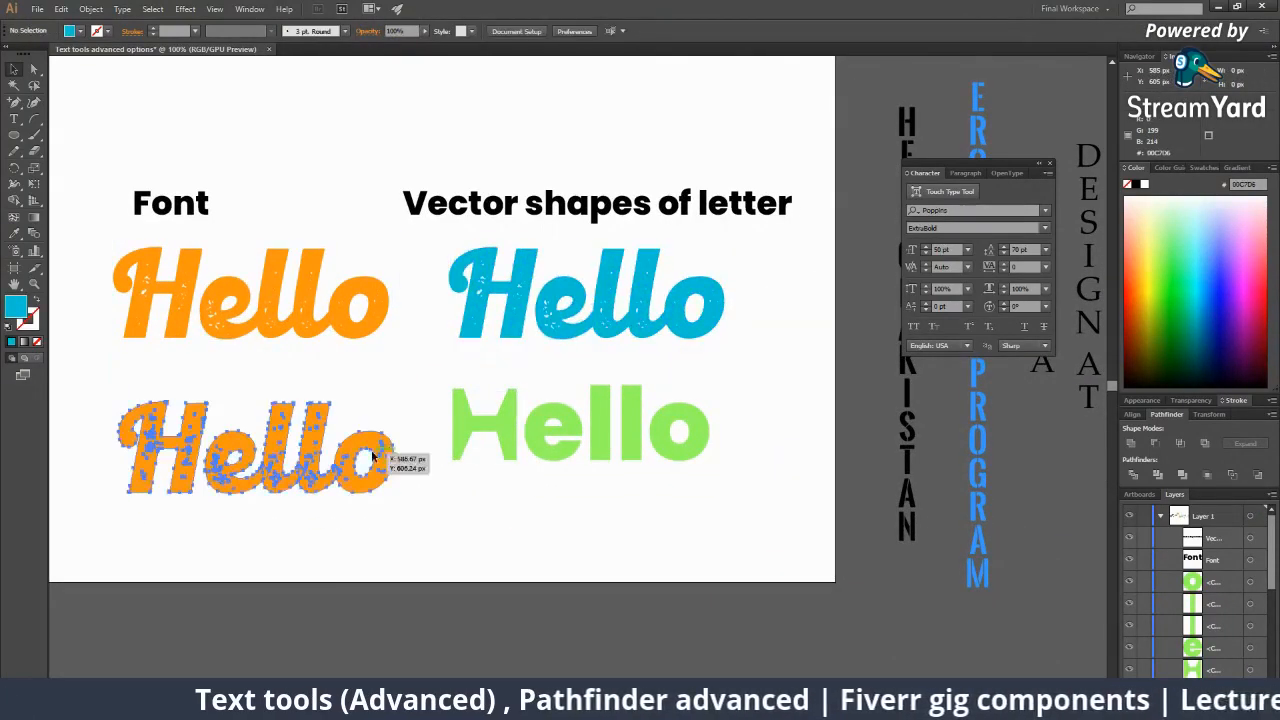
left_click(519, 328)
Delete the bottom row of orange and green Hellos.
left_click(538, 420)
left_click(366, 362)
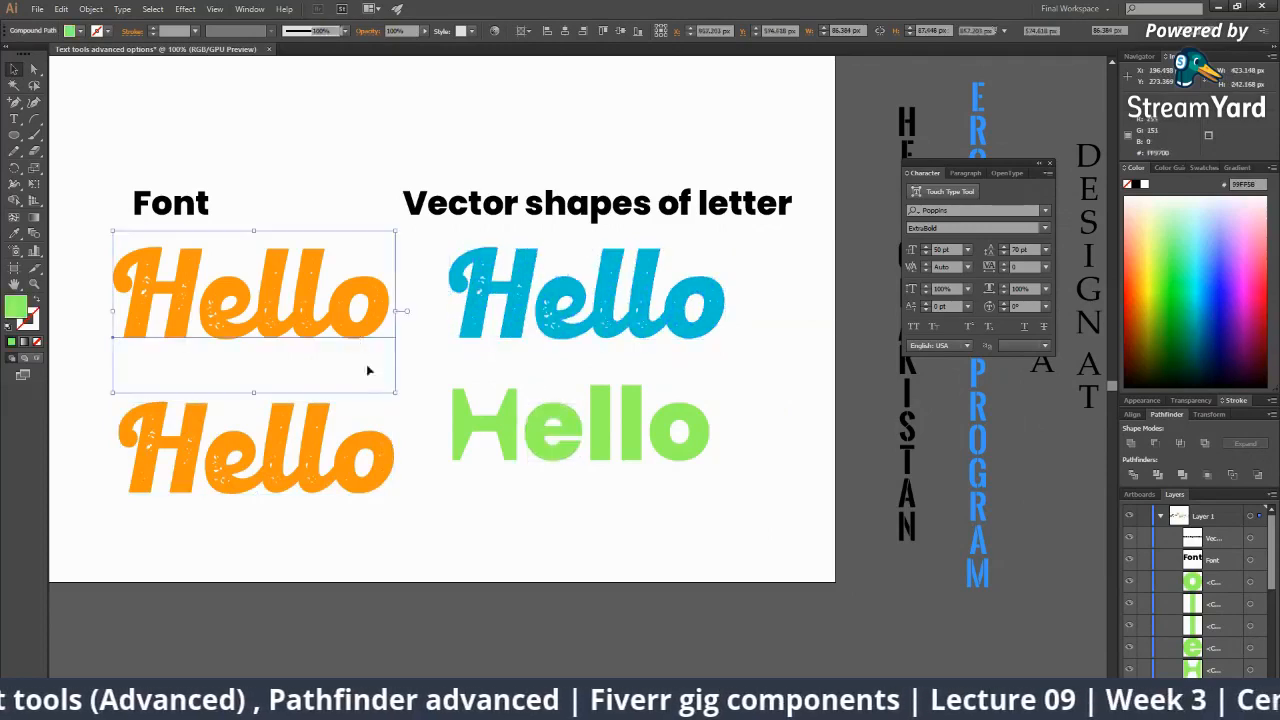
left_click(363, 449)
left_click_drag(314, 408, 680, 480)
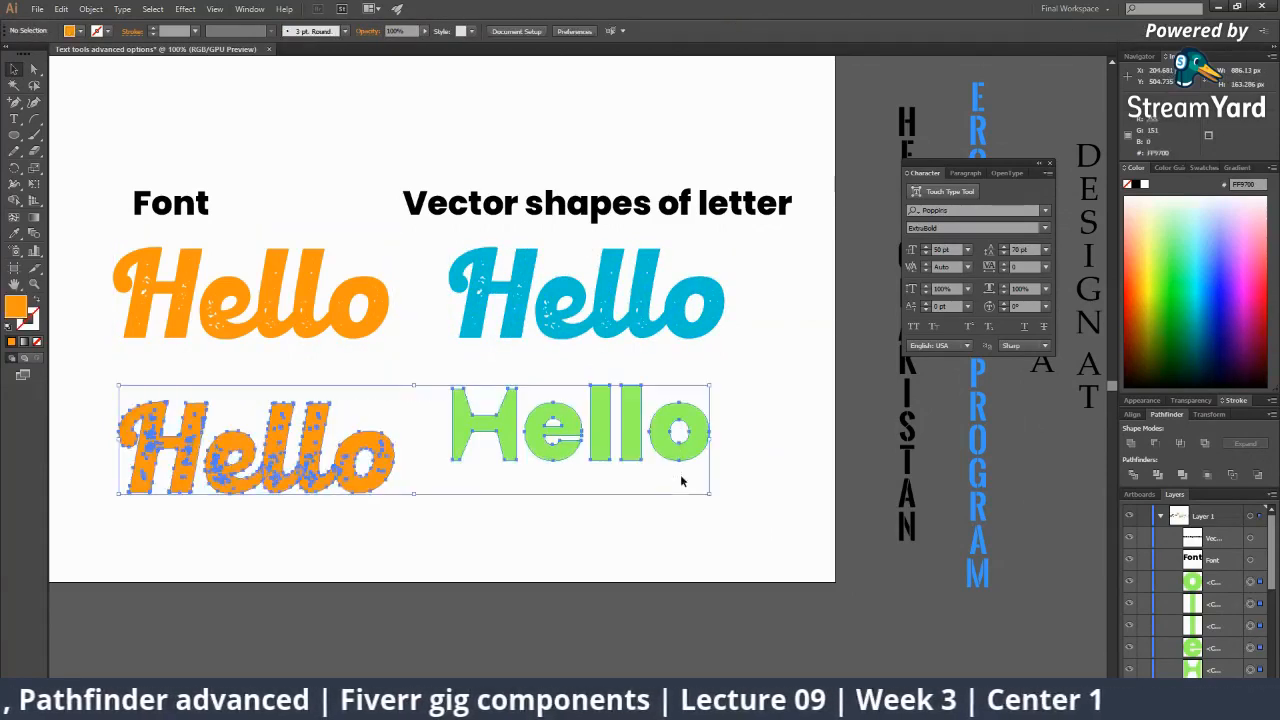
key("Delete")
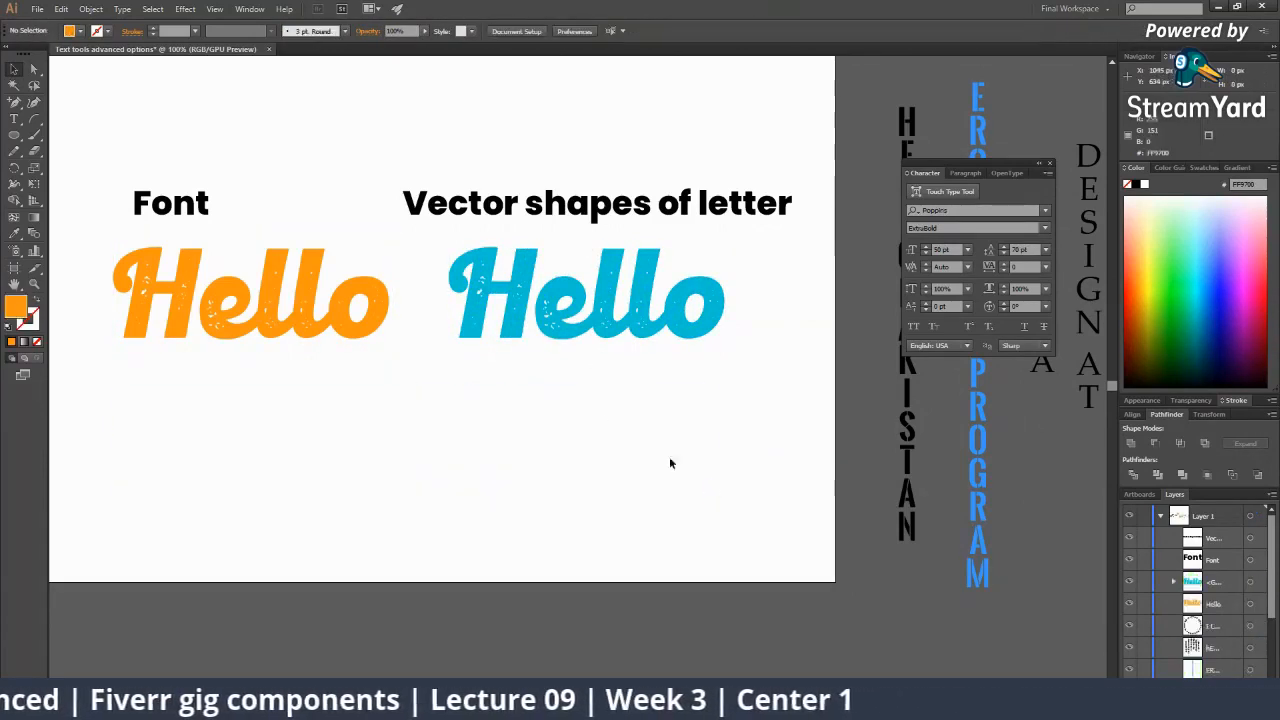
Move the Font pair left and the vector heading pair slightly left across the artboard.
key("z")
left_click(460, 374, "alt")
left_click_drag(463, 371, 498, 385)
key("v")
left_click_drag(377, 252, 522, 378)
left_click_drag(536, 375, 462, 372)
left_click_drag(555, 253, 764, 366)
left_click_drag(766, 371, 751, 369)
left_click(773, 427)
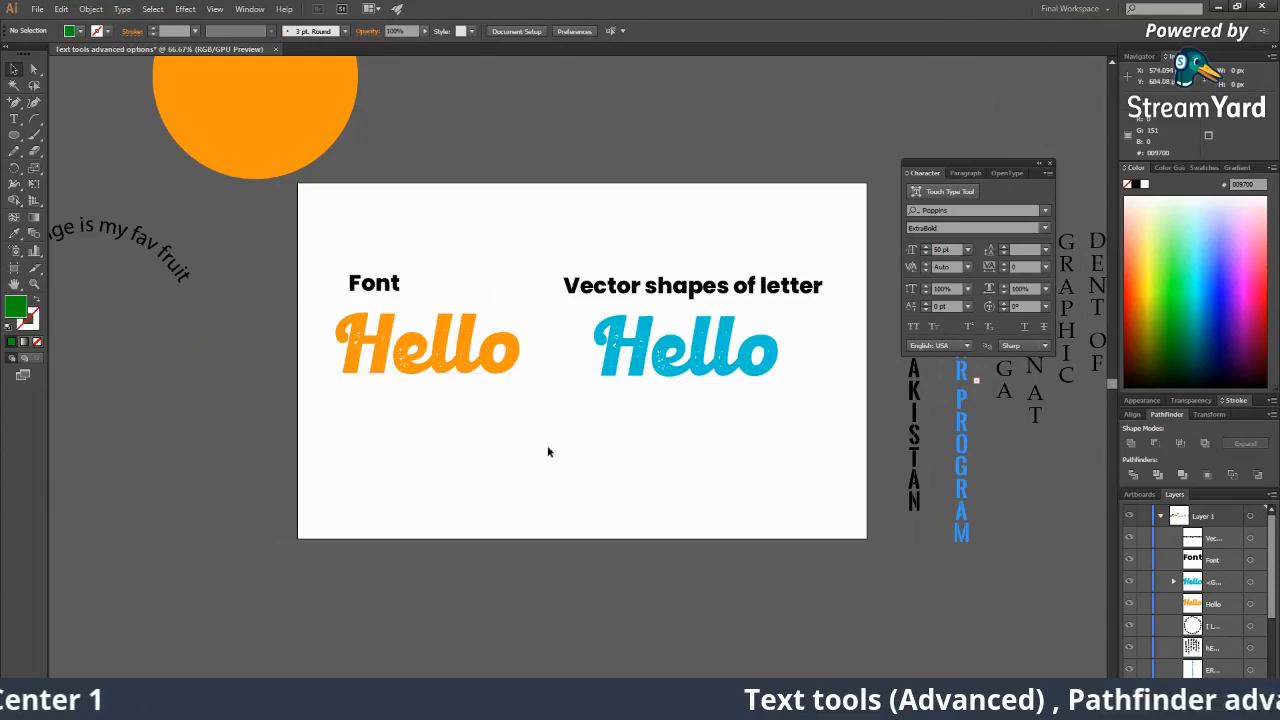
Zoom to 100% and pan to centre the two labelled Hellos.
key("z")
left_click(408, 307)
key("v")
left_click_drag(593, 371, 308, 375)
left_click_drag(466, 345, 534, 357)
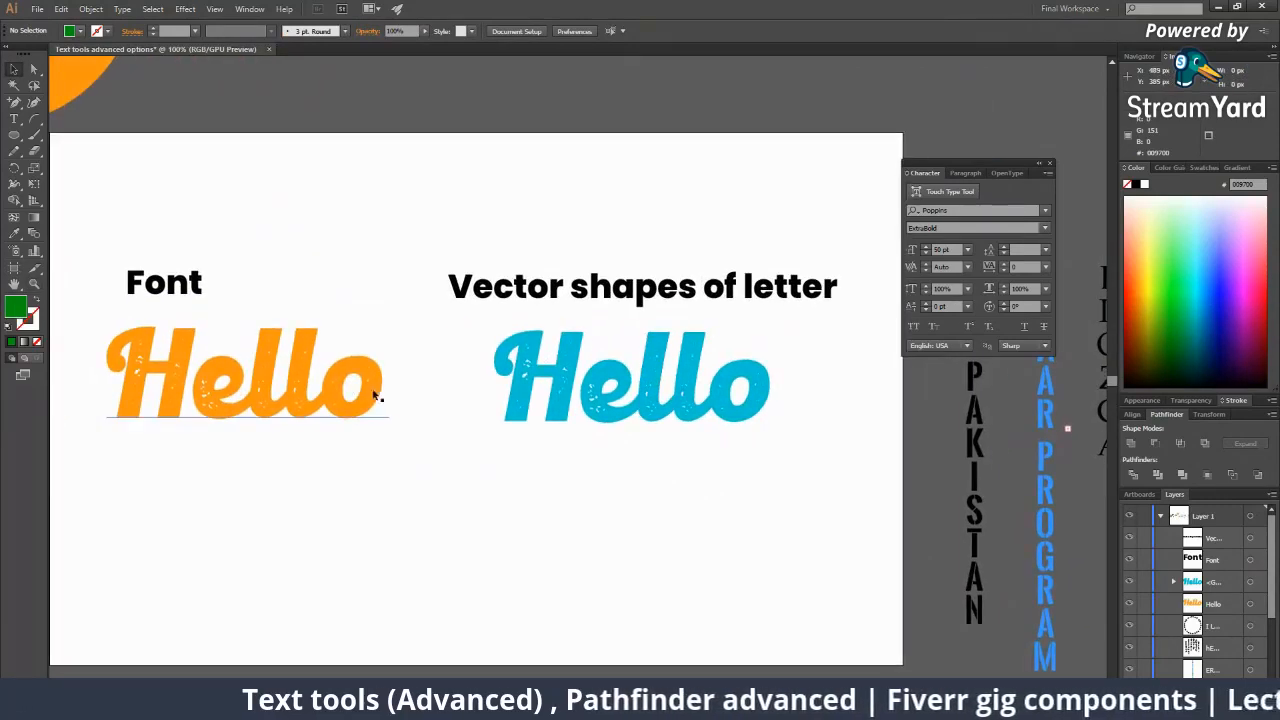
Select the blue and orange Hellos in turn to compare vector shapes with live text.
left_click(540, 345)
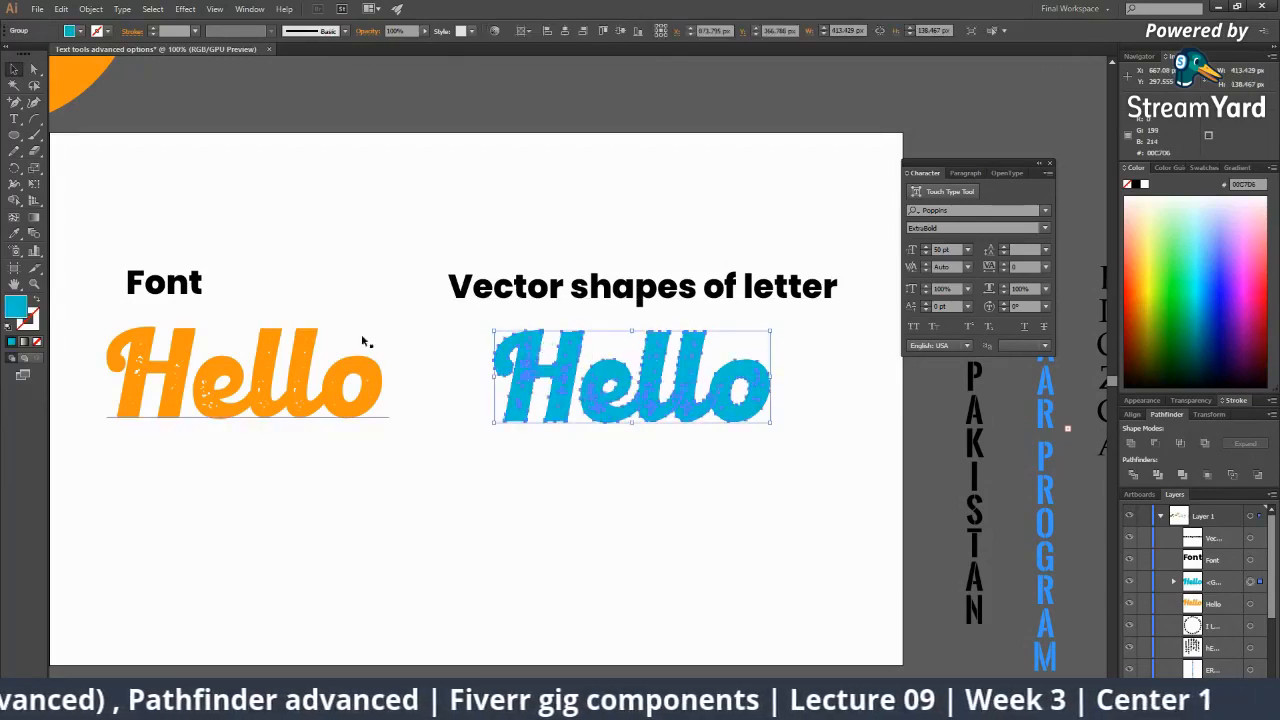
left_click(303, 351)
left_click(545, 346)
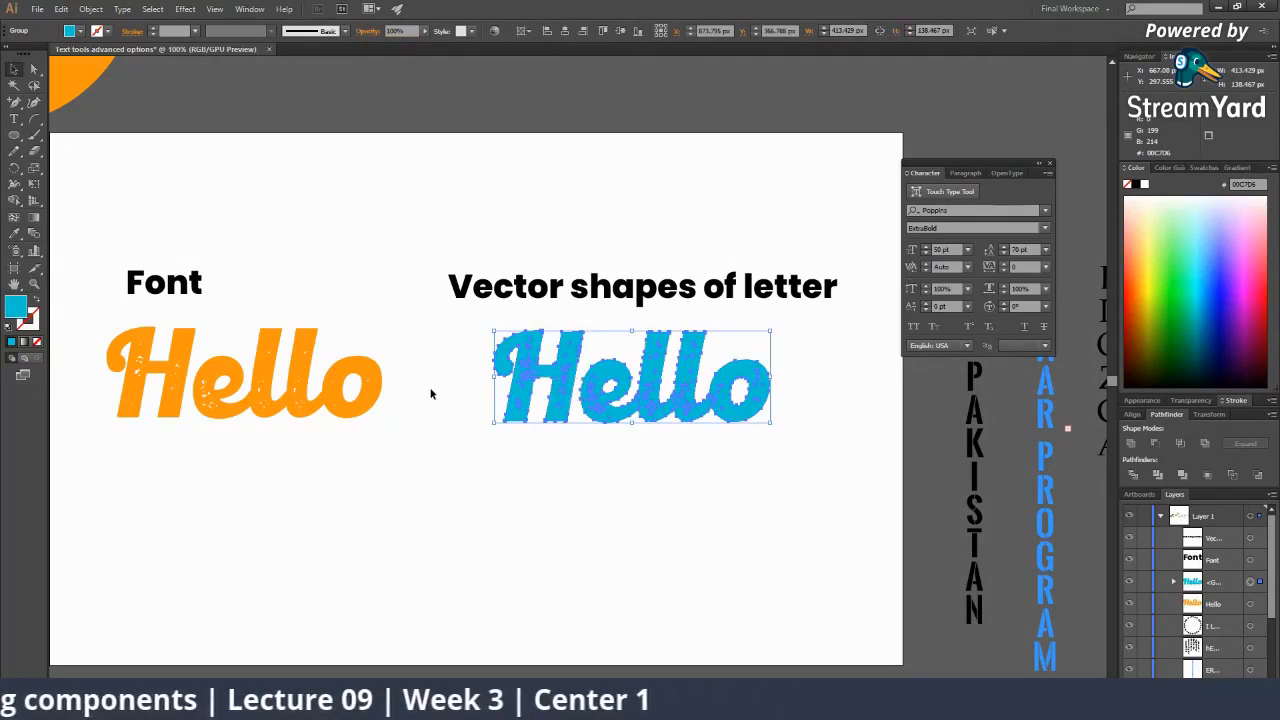
left_click(533, 507)
Zoom the view to 50%, then switch to the StreamYard broadcast in Chrome.
key("z")
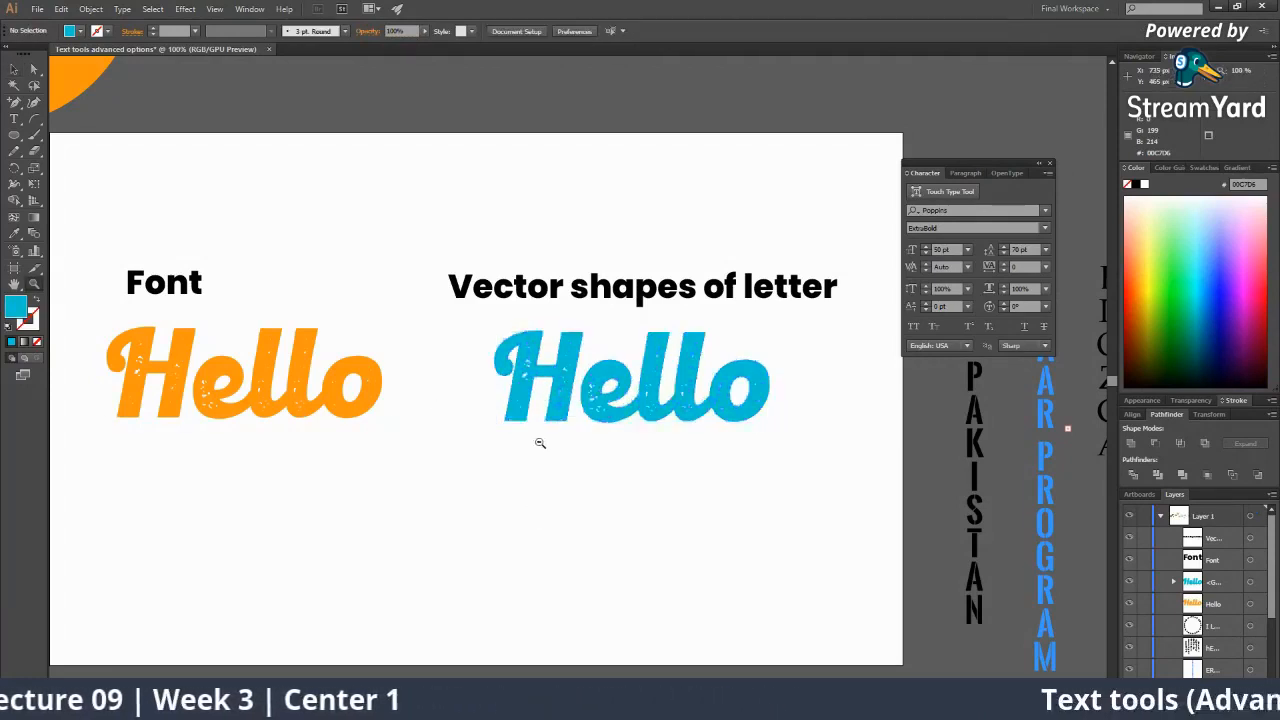
left_click(541, 440, "alt")
left_click(547, 405, "alt")
left_click(549, 400, "alt")
left_click(563, 400, "alt")
left_click_drag(586, 378, 511, 376)
left_click(555, 354)
left_click(555, 354)
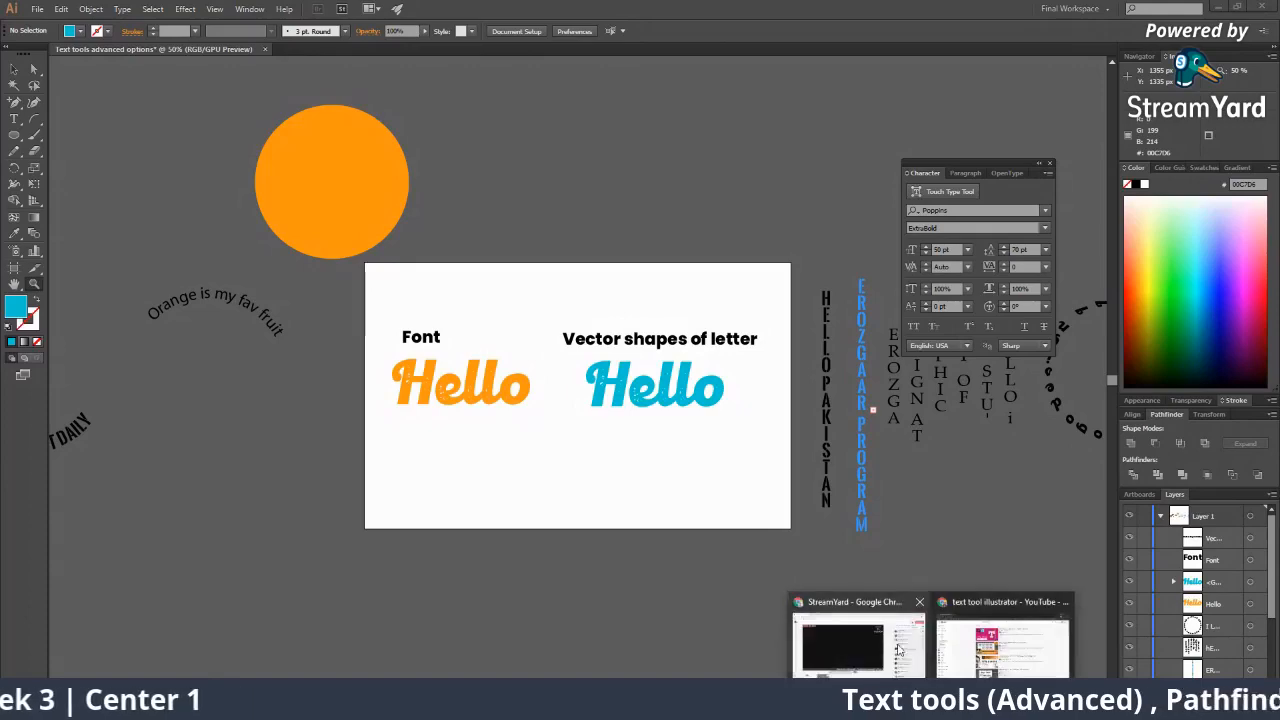
left_click(860, 628)
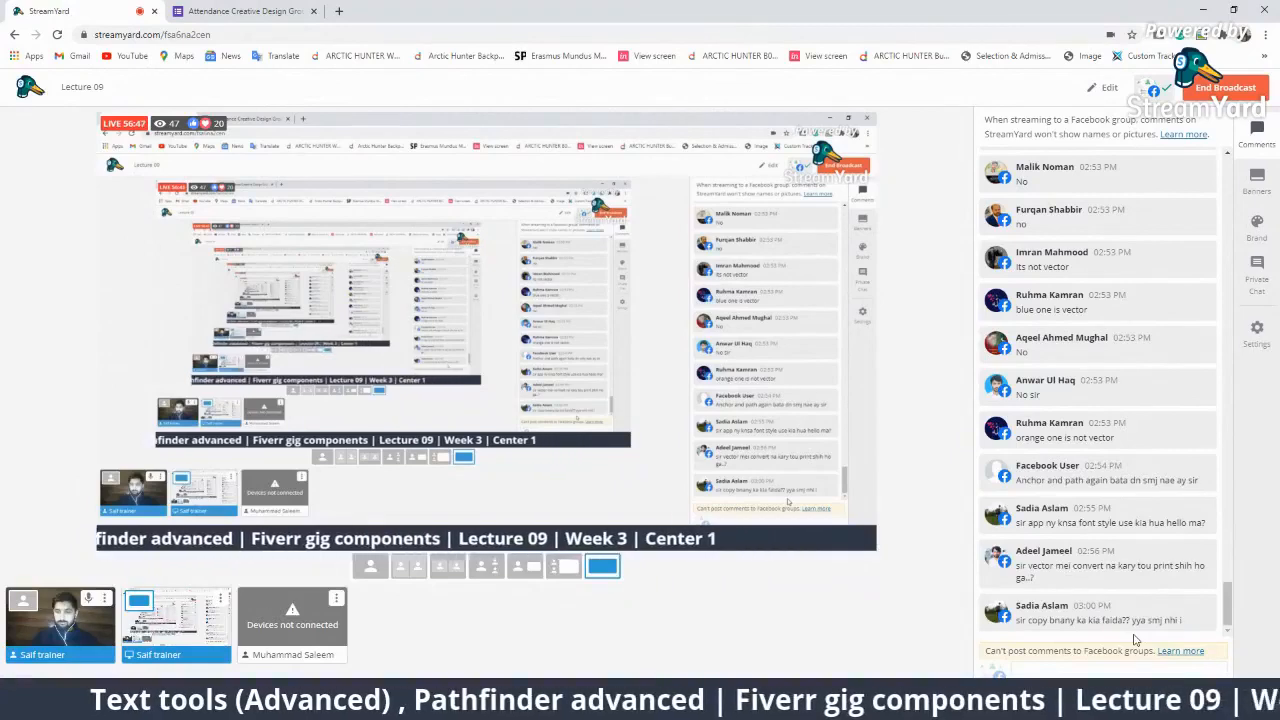
Show the viewer's question about printing text without vector conversion on stream.
left_click(1112, 560)
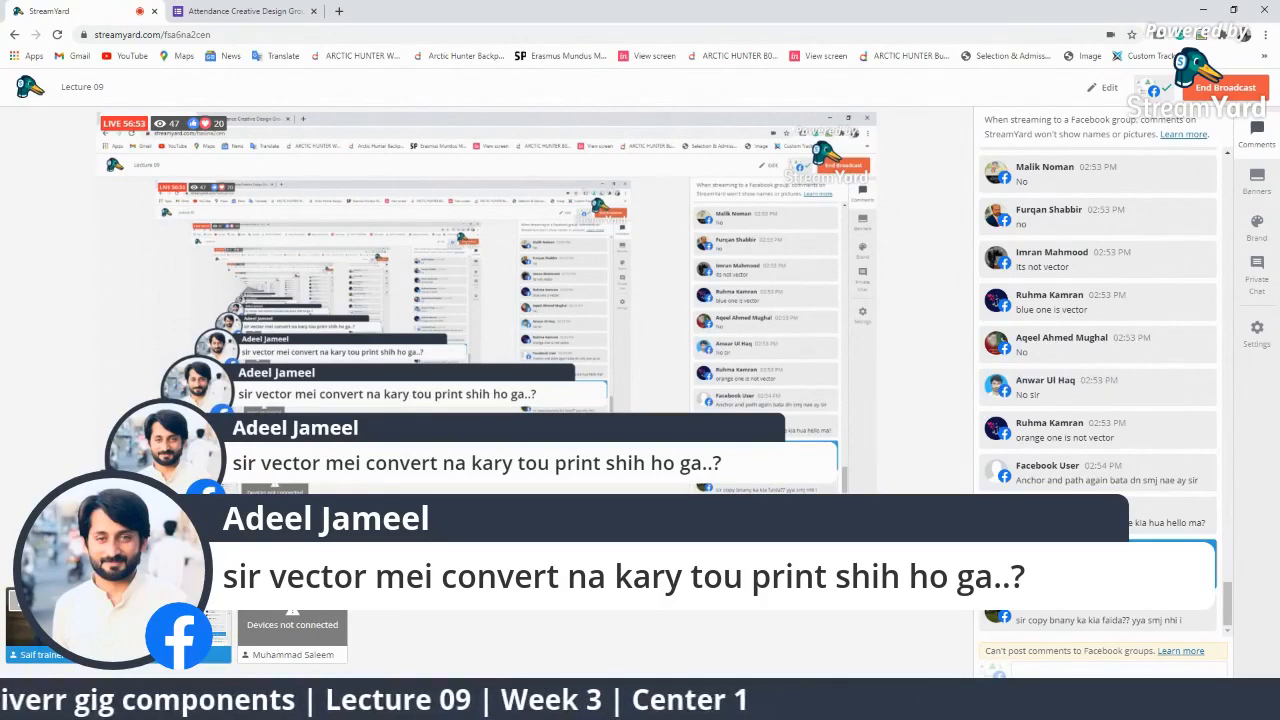
key("alt+Tab")
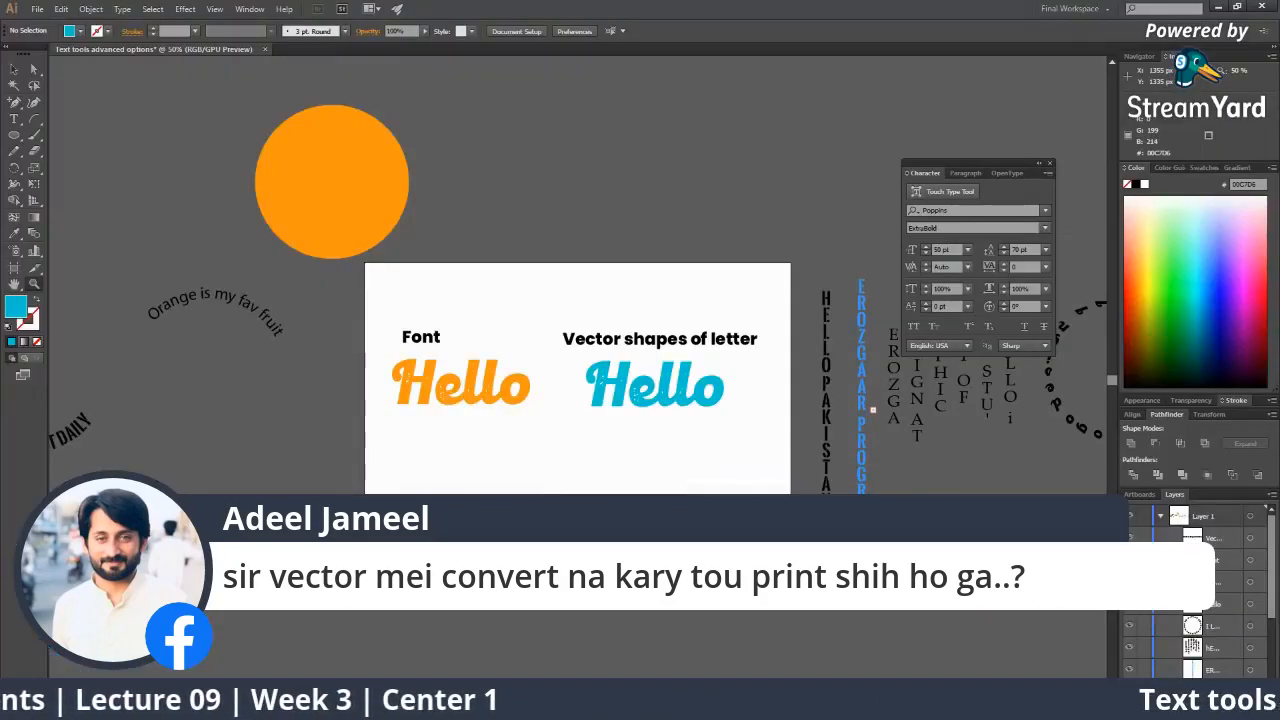
left_click(451, 345)
left_click(606, 320)
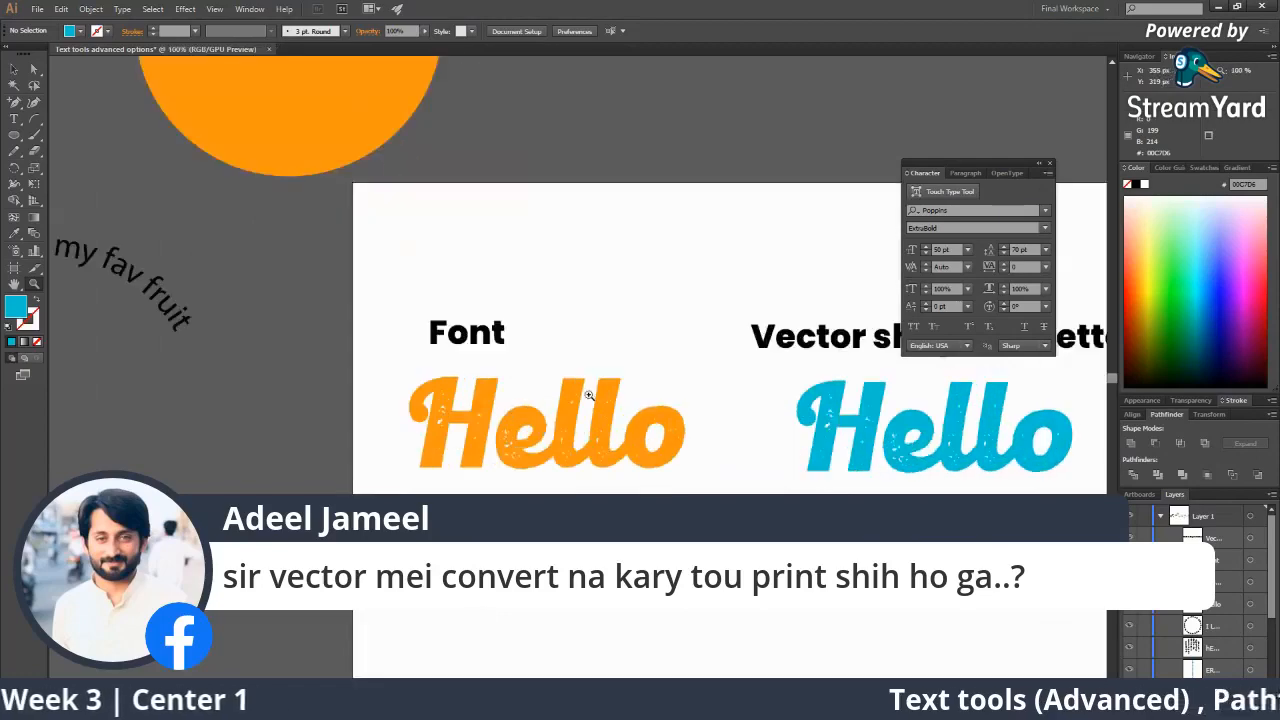
left_click(552, 381)
left_click(552, 381)
left_click(552, 381)
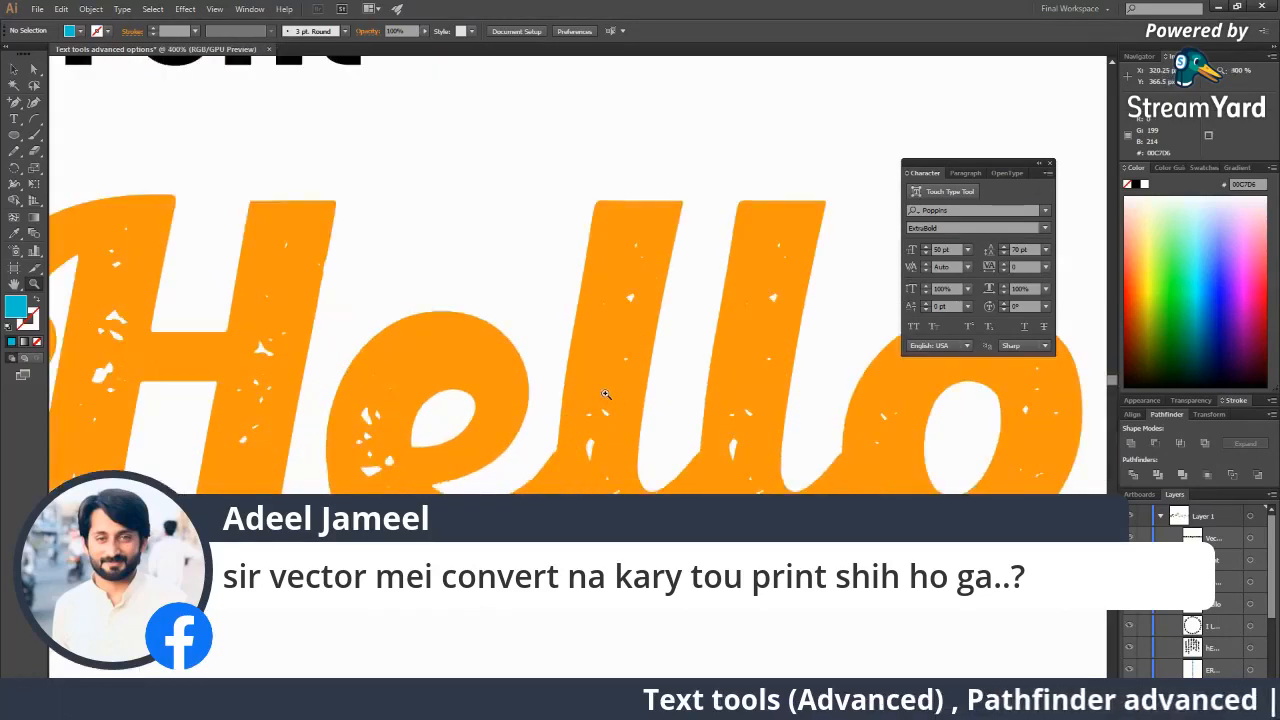
left_click(606, 395, "alt")
left_click(606, 395, "alt")
key("v")
left_click(568, 350)
key("z")
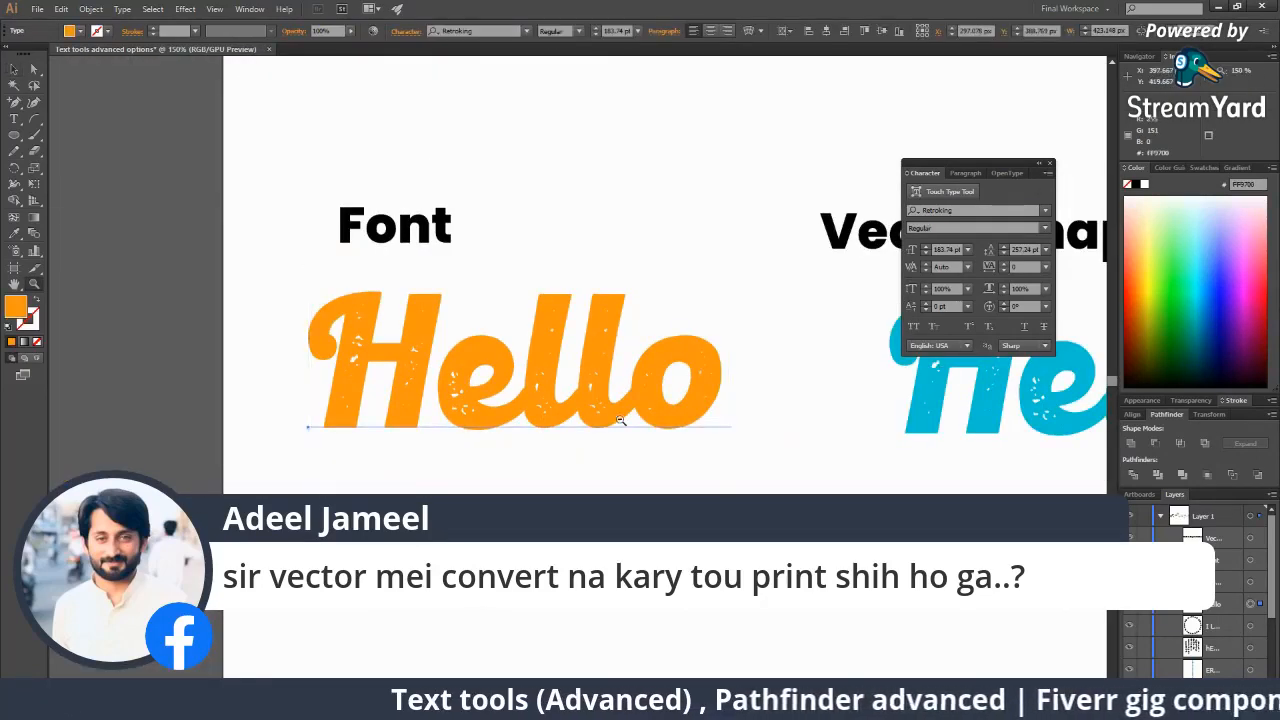
left_click(614, 402, "alt")
left_click(614, 402, "alt")
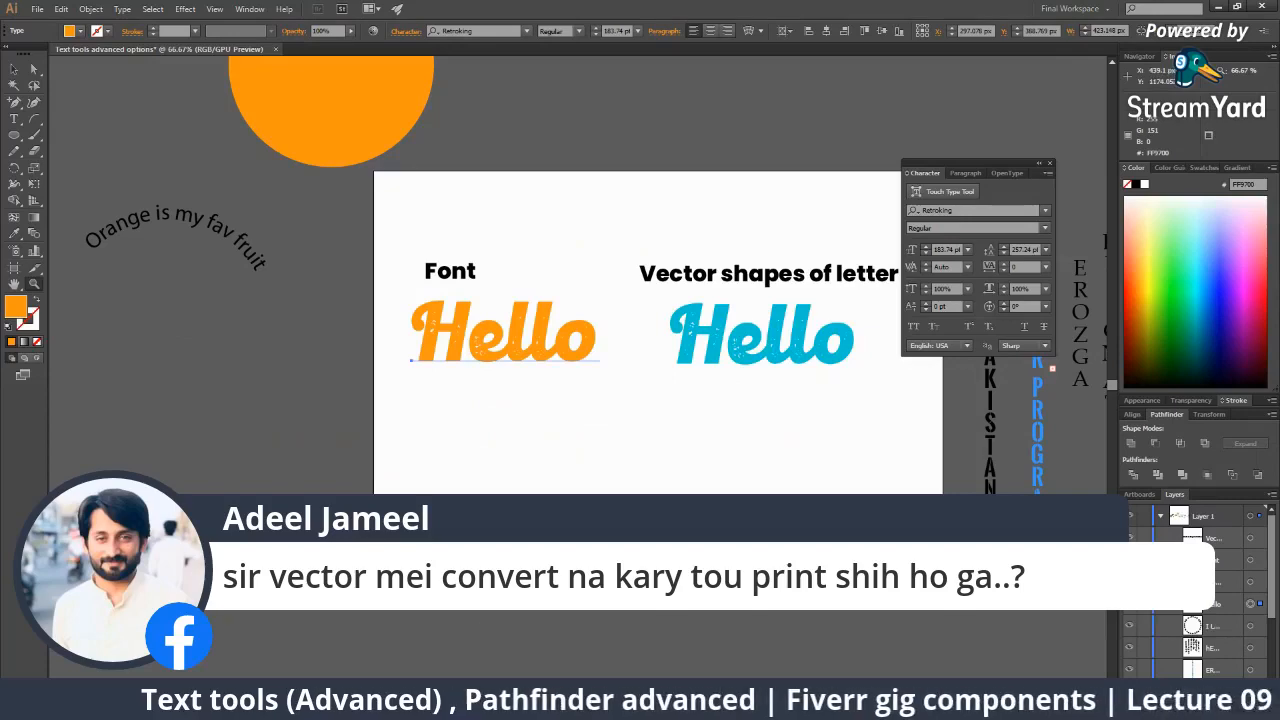
mouse_move(931, 706)
left_click(856, 652)
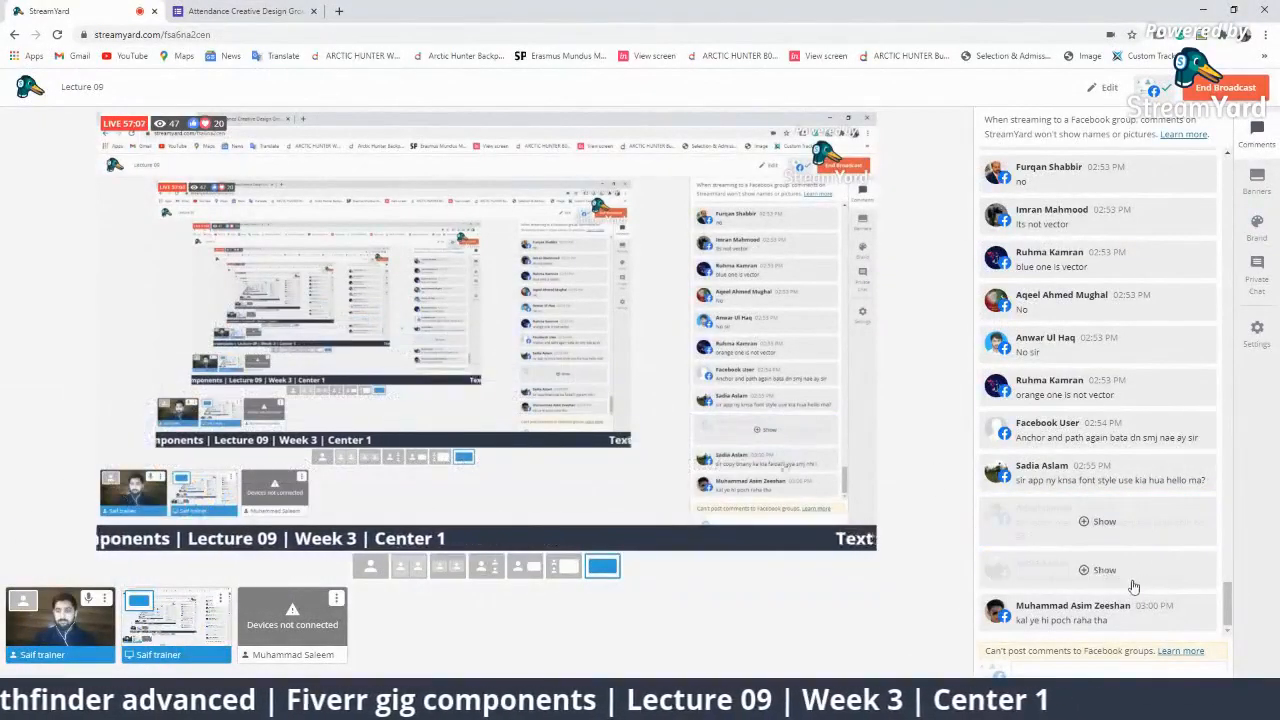
Briefly air the next viewer comment, glance at Illustrator, and return to StreamYard.
left_click(1132, 580)
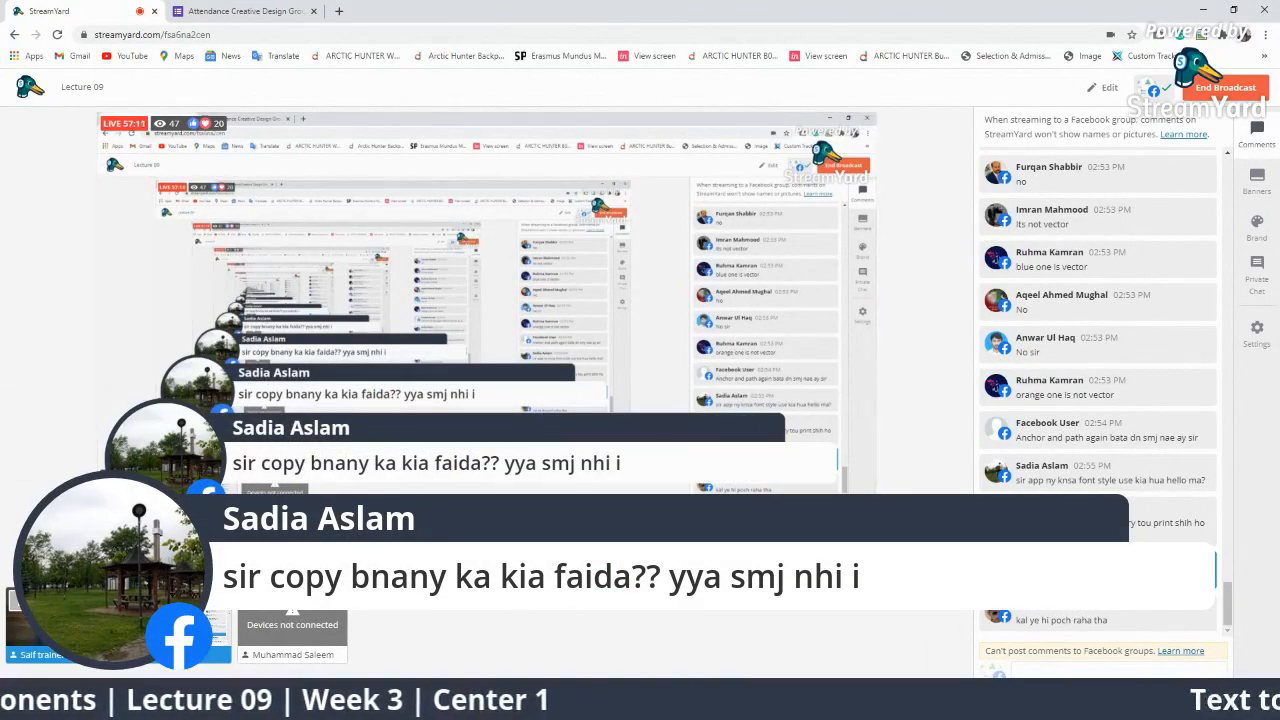
left_click(1120, 575)
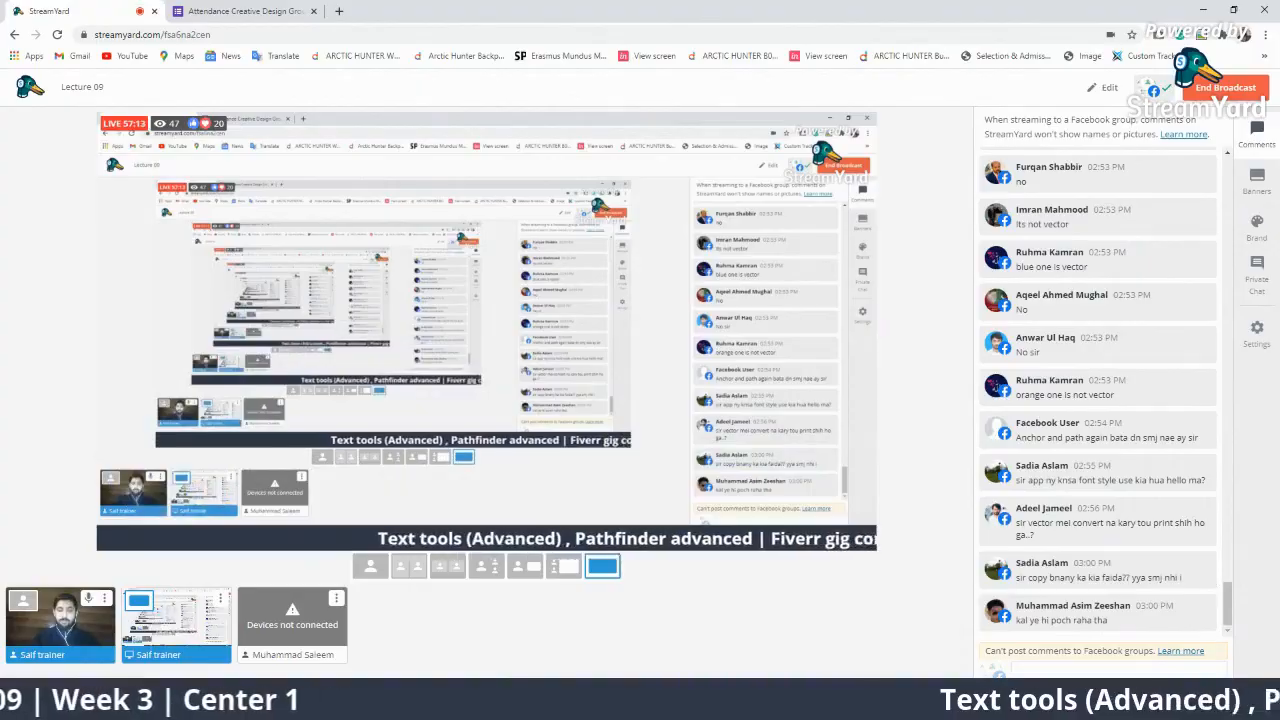
key("alt+Tab")
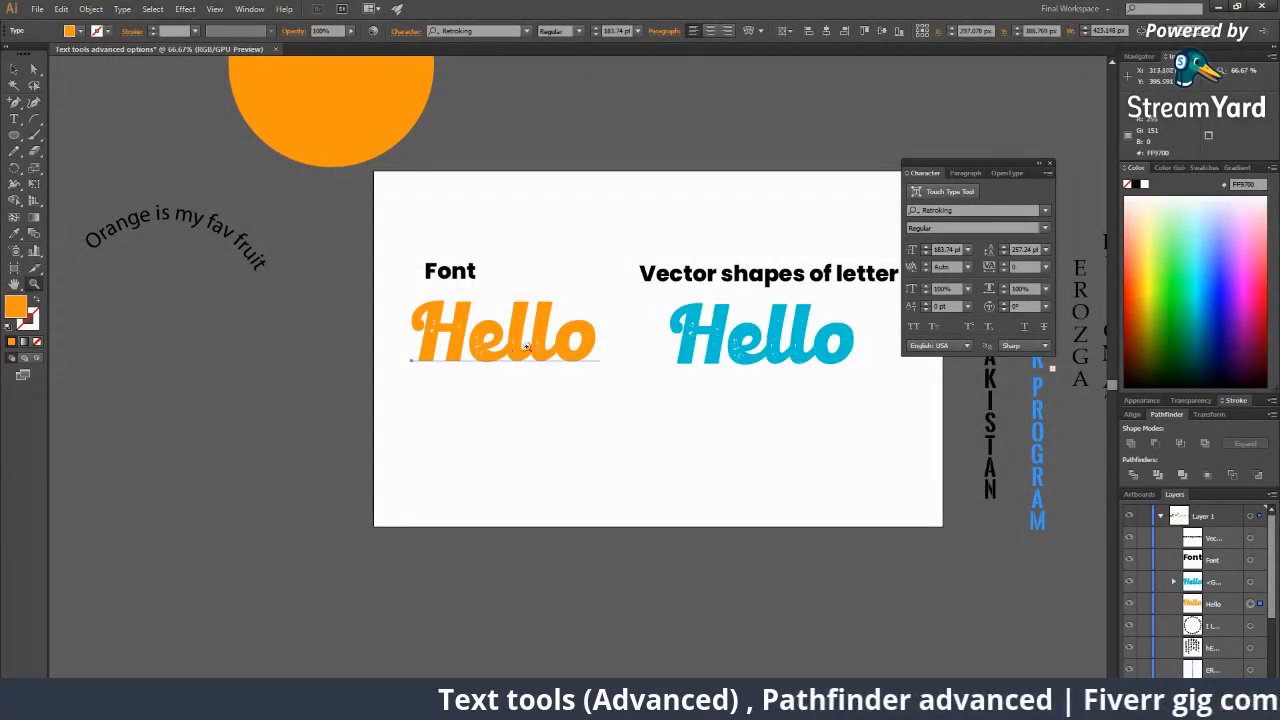
mouse_move(931, 700)
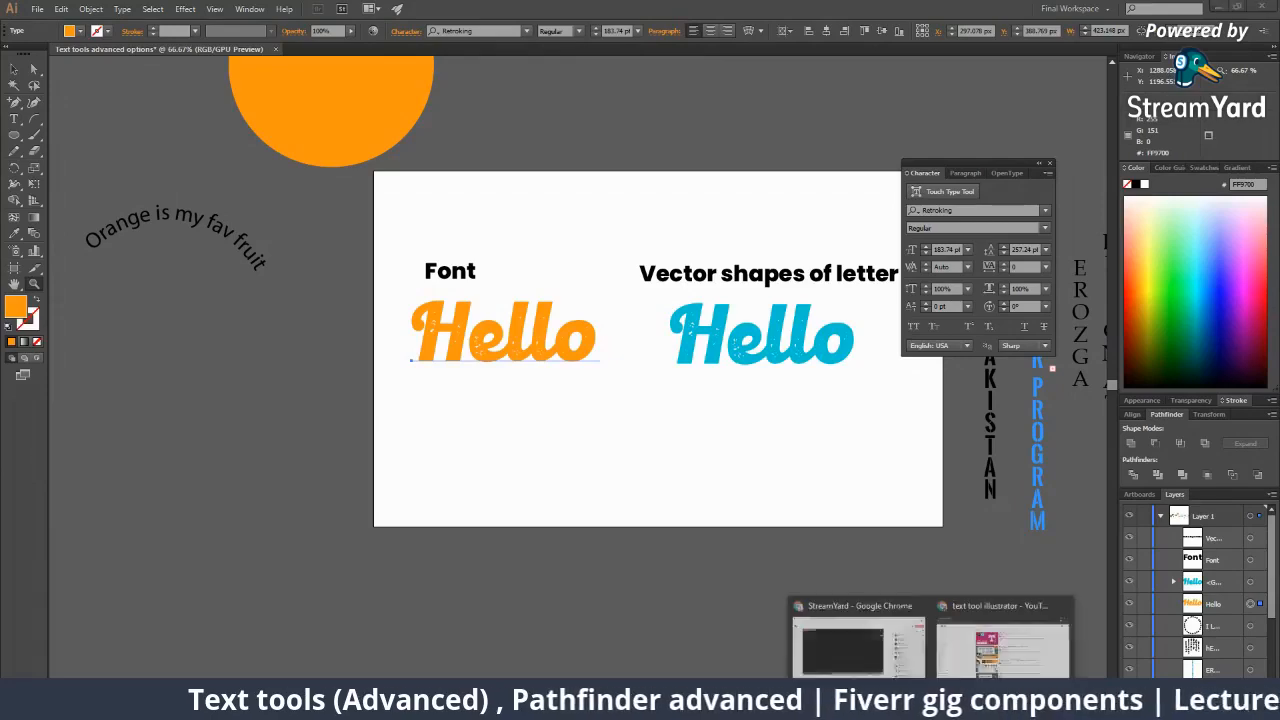
left_click(862, 645)
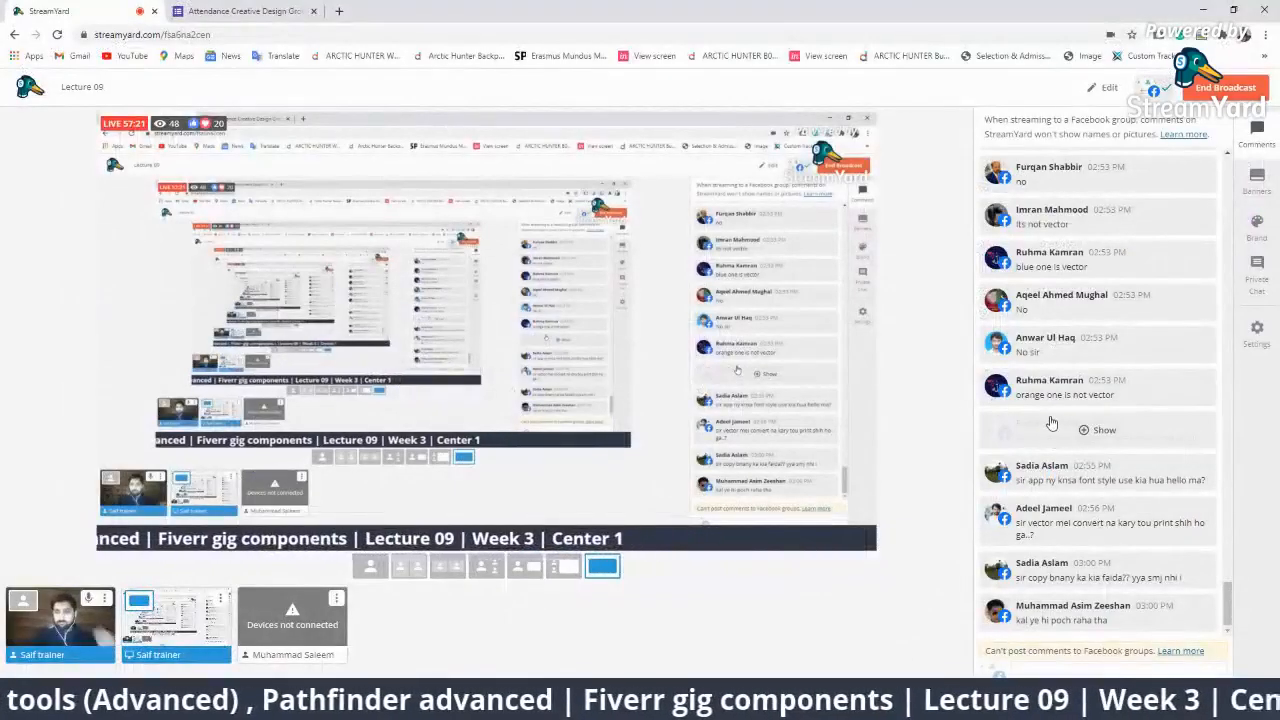
Show and hide the viewer's Hello font question, then return to Illustrator.
left_click(1076, 477)
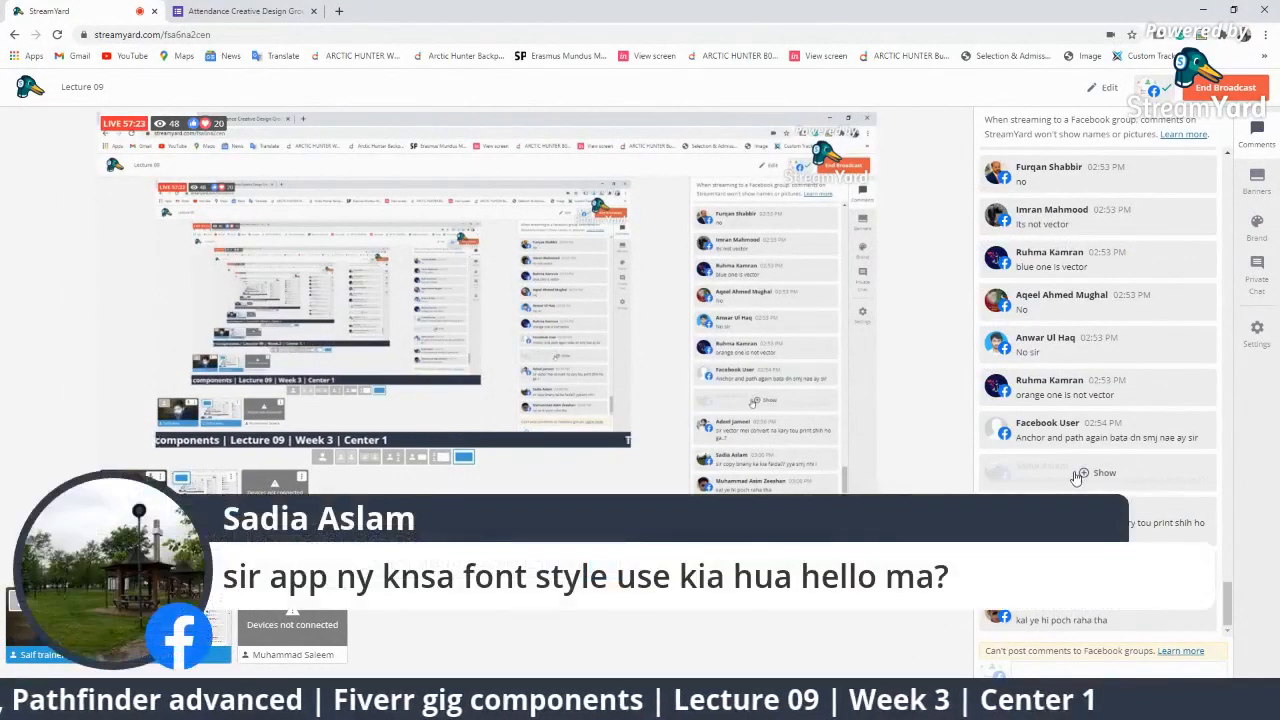
left_click(1076, 474)
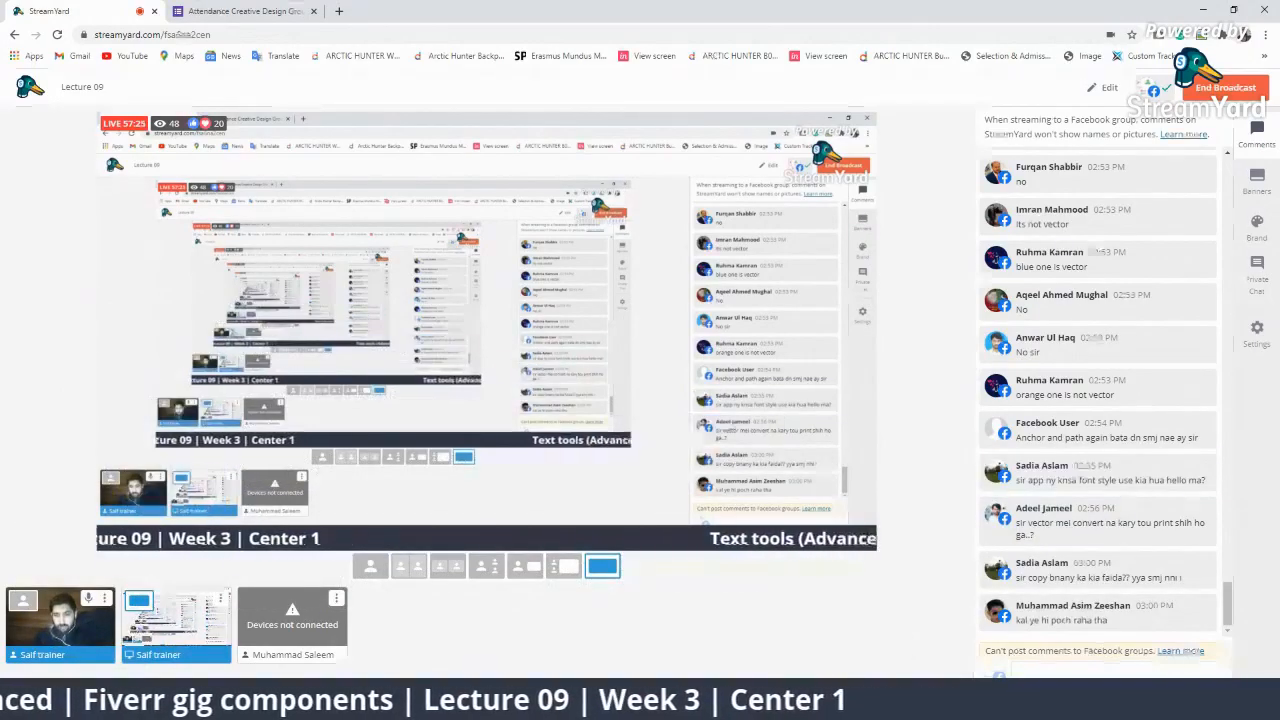
left_click(690, 702)
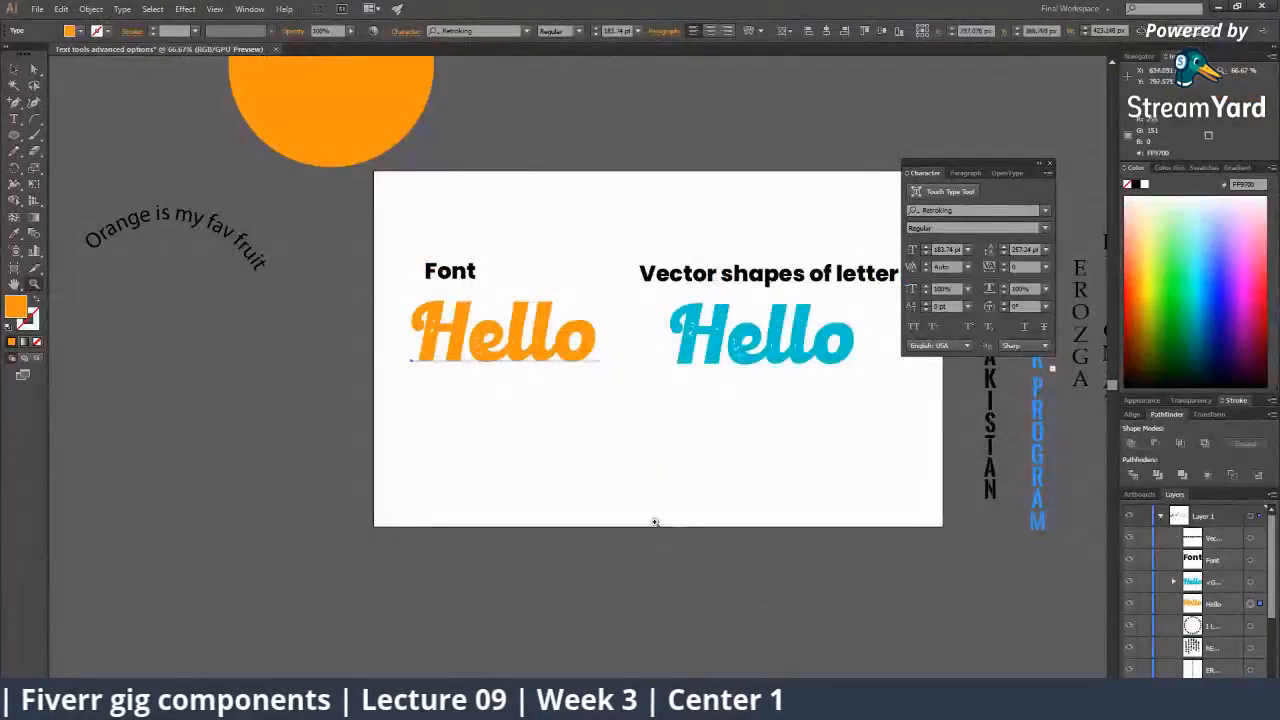
Display the orange Hello's font family, Retroking, then switch back to the StreamYard studio.
left_click(488, 31)
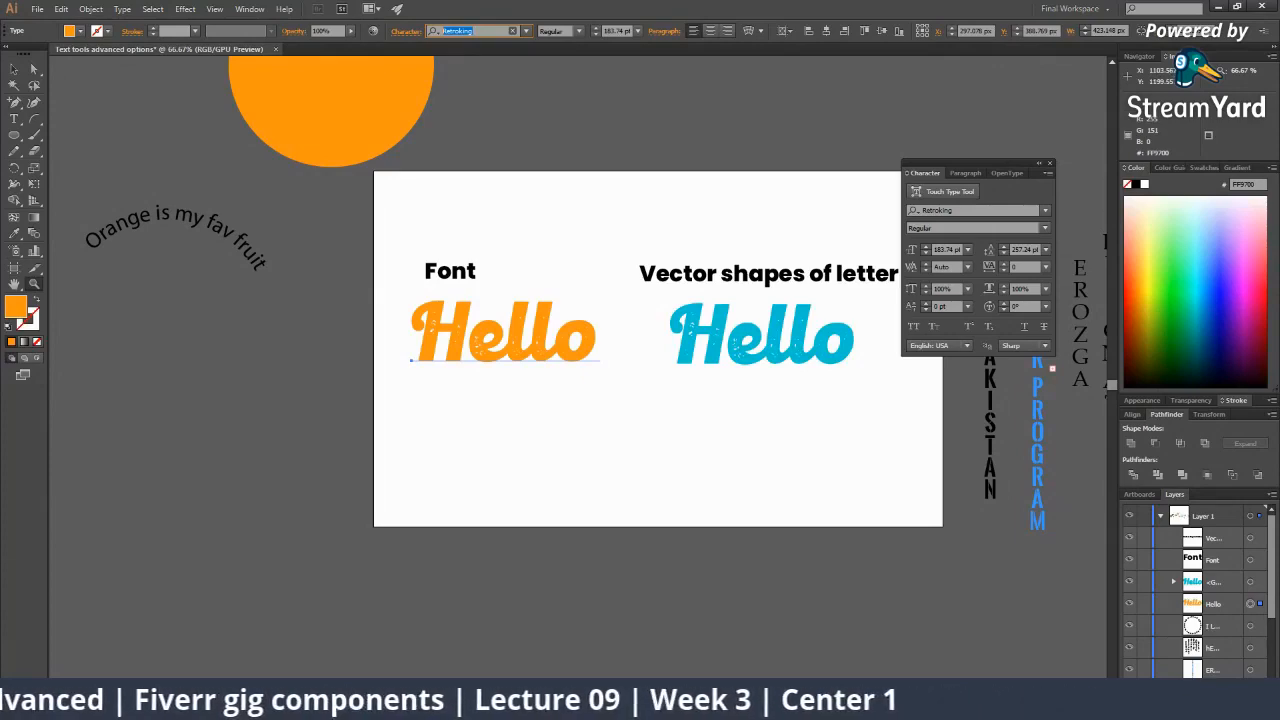
left_click(931, 705)
left_click(860, 640)
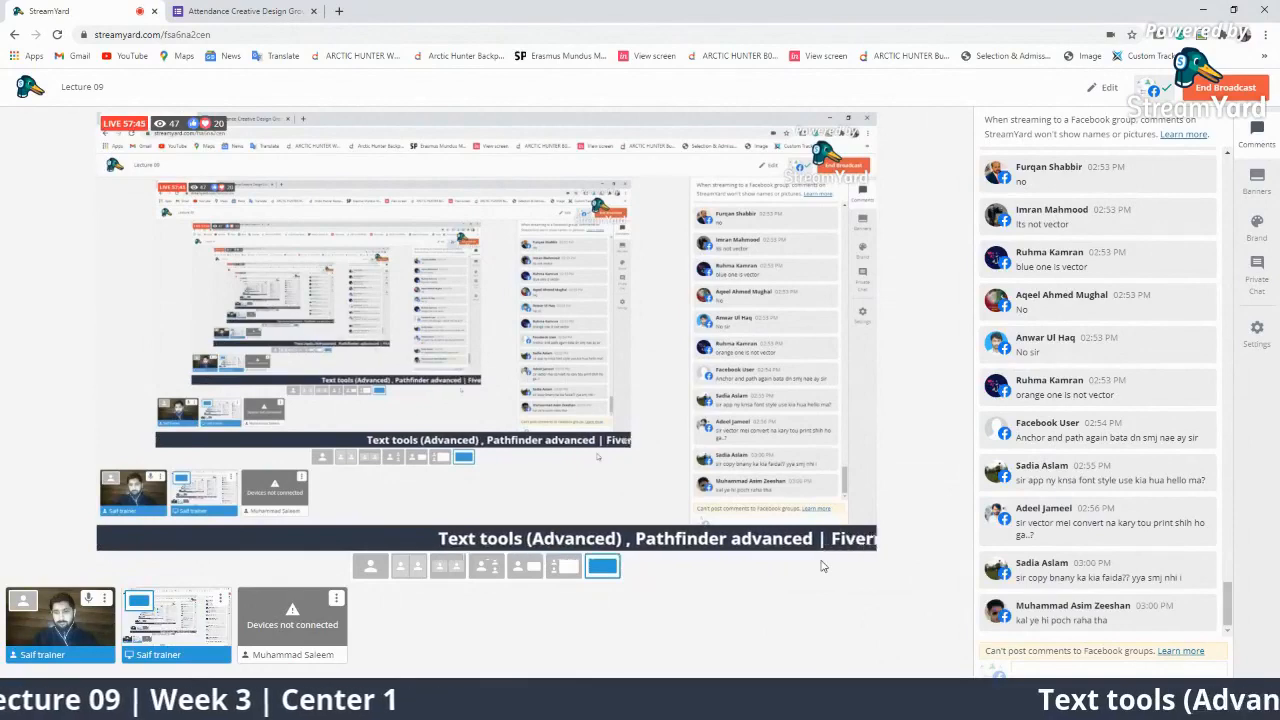
Show then hide the last chat comment, and open the 'Attendance Creative Design Group-01' form tab.
mouse_move(1043, 614)
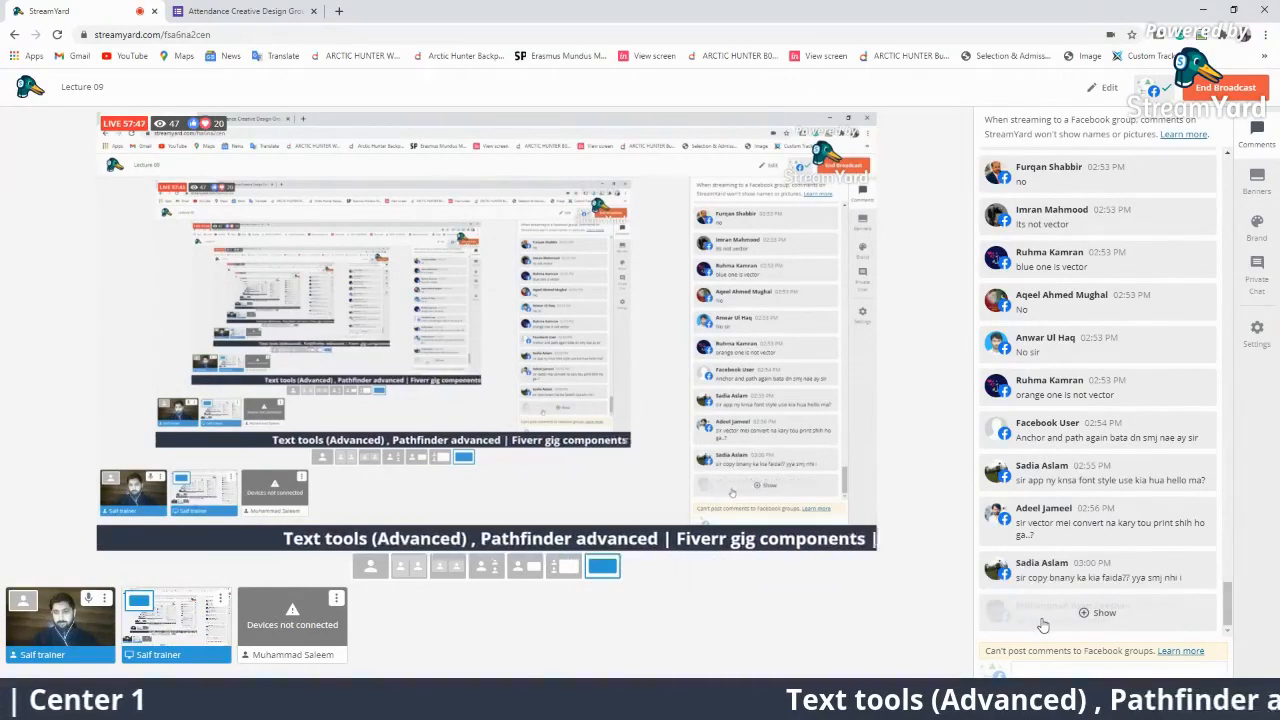
left_click(1104, 612)
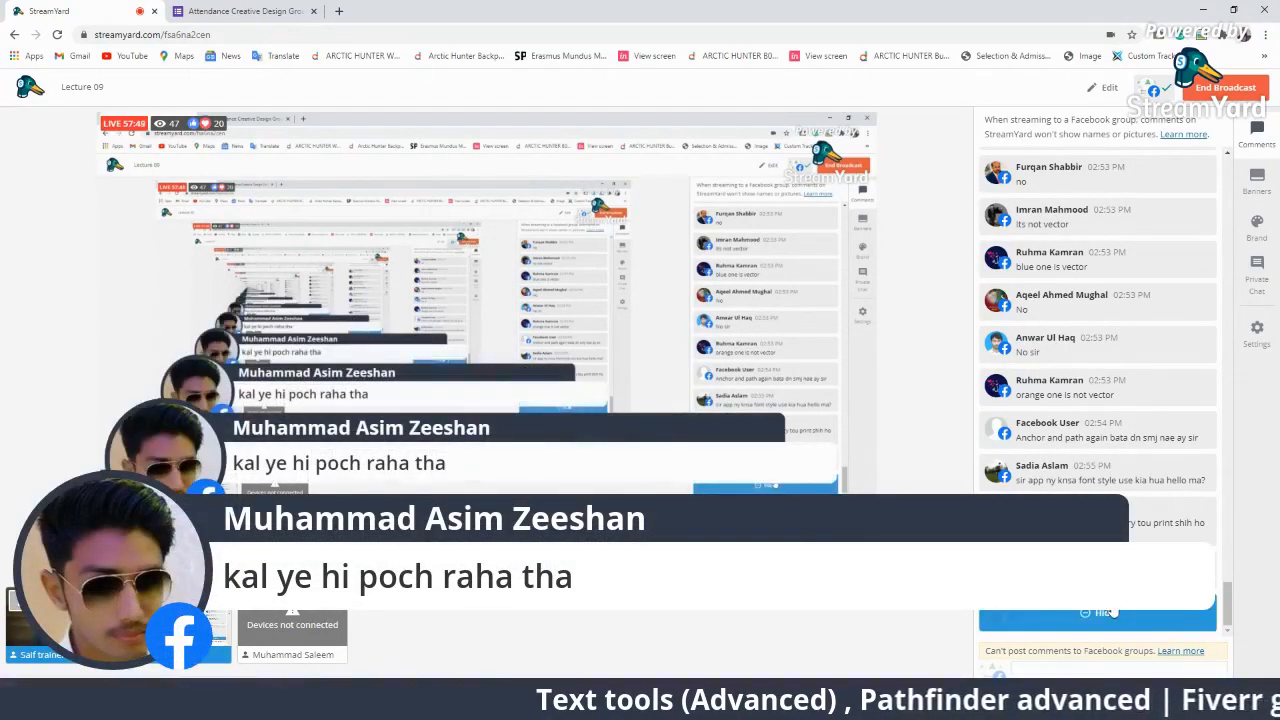
left_click(1108, 612)
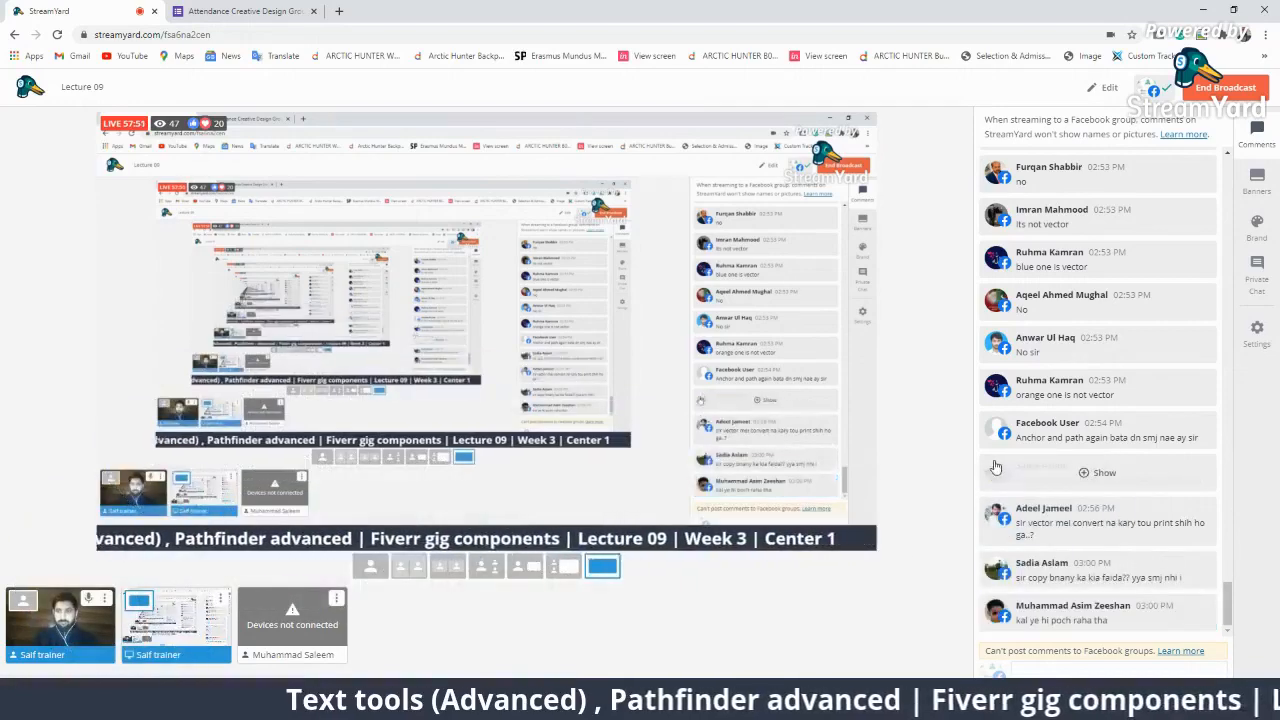
scroll(1000, 472, "up", 4)
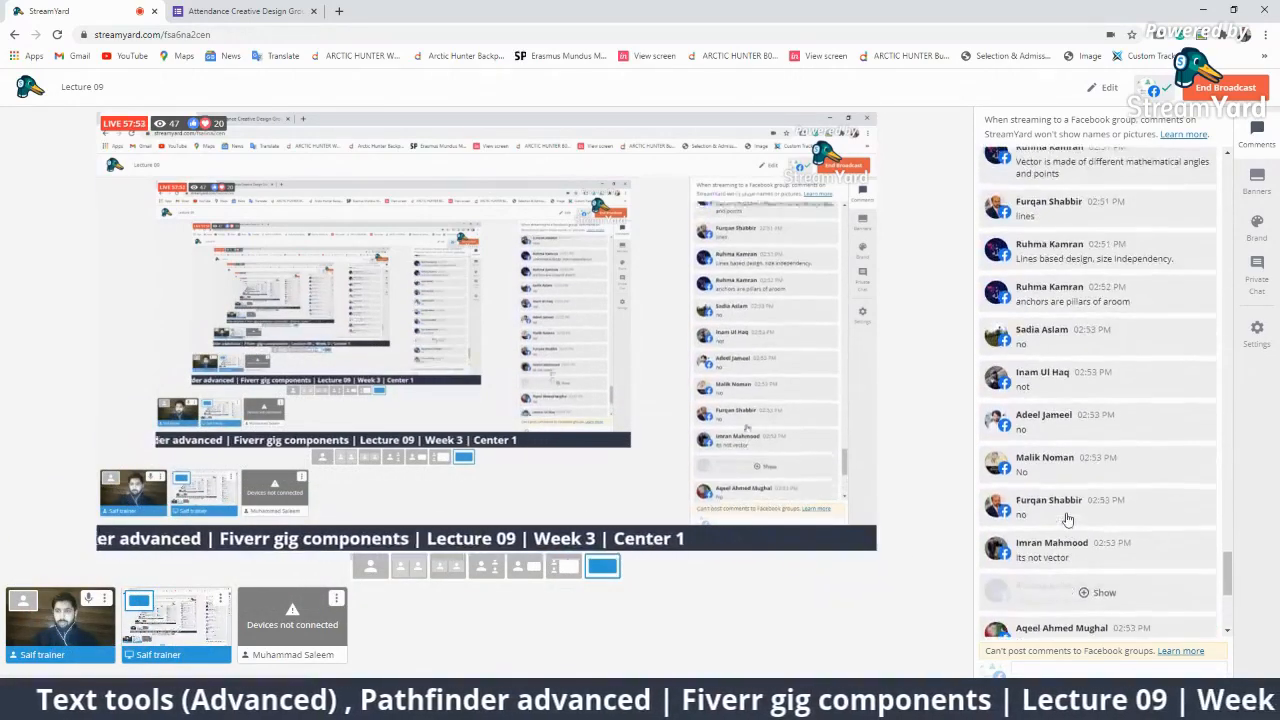
scroll(1066, 510, "down", 4)
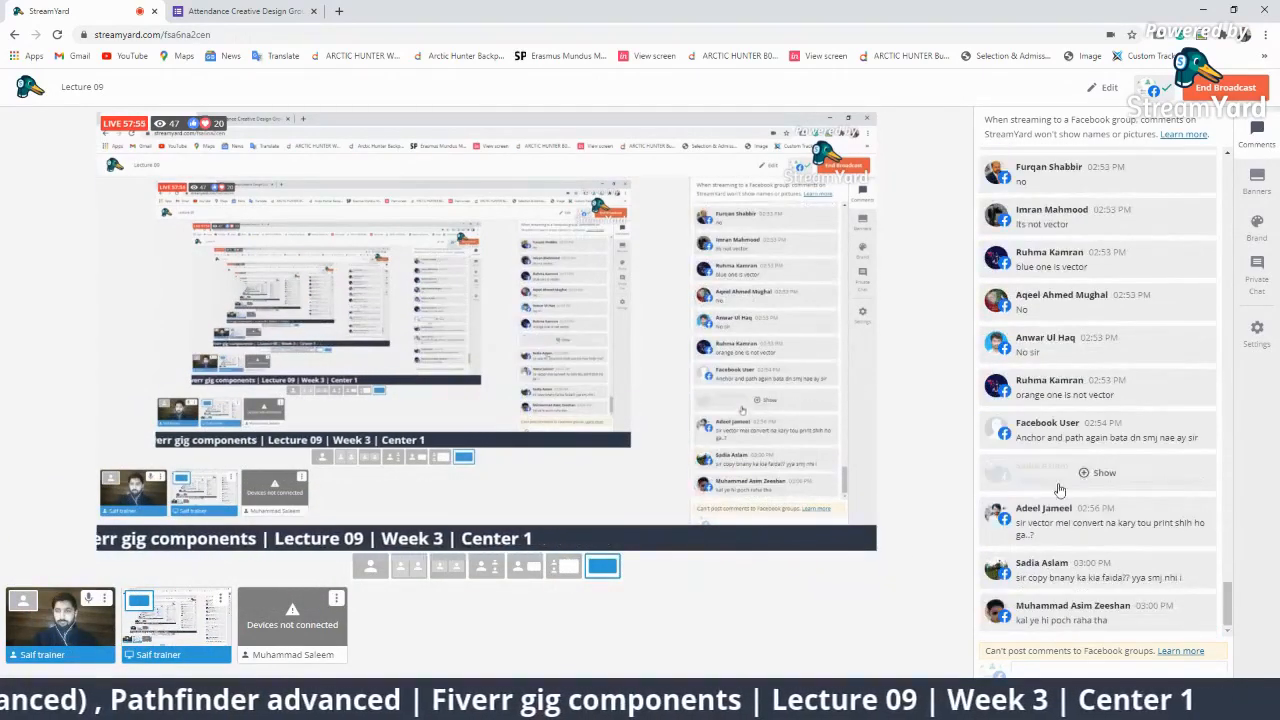
left_click(308, 11)
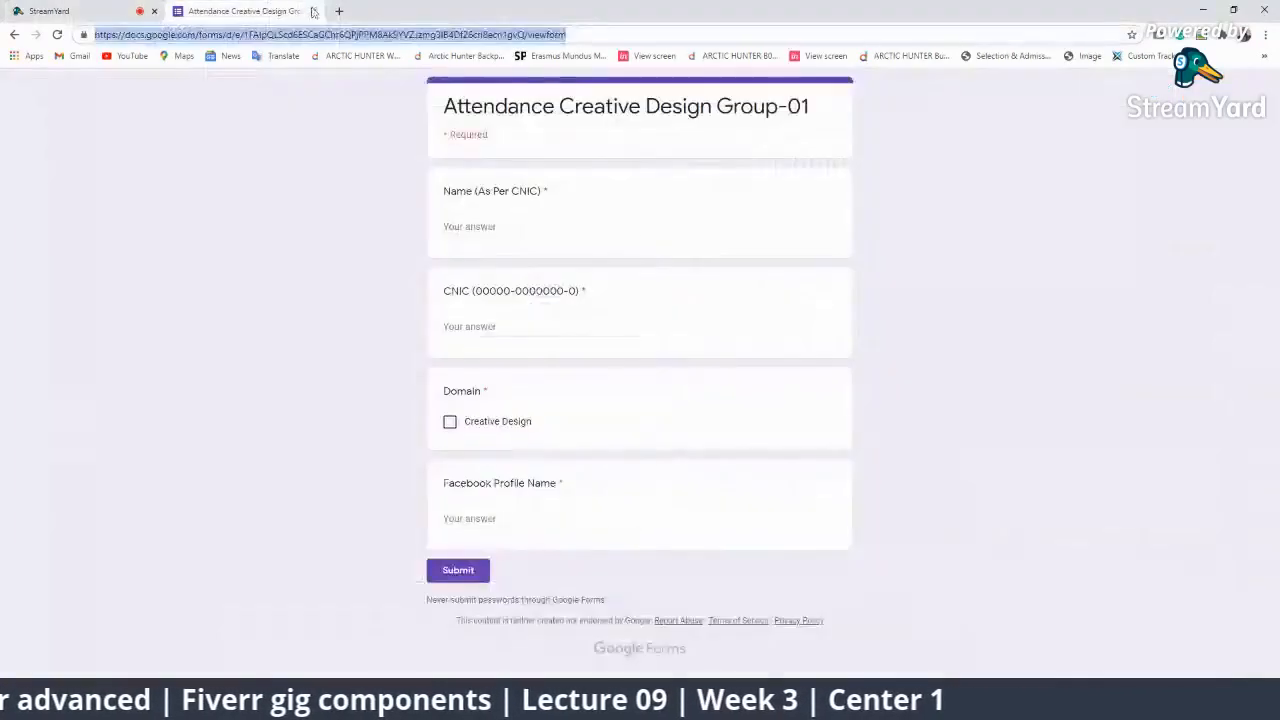
Open a blank new tab, then go back through the form tab to the StreamYard tab.
left_click(339, 11)
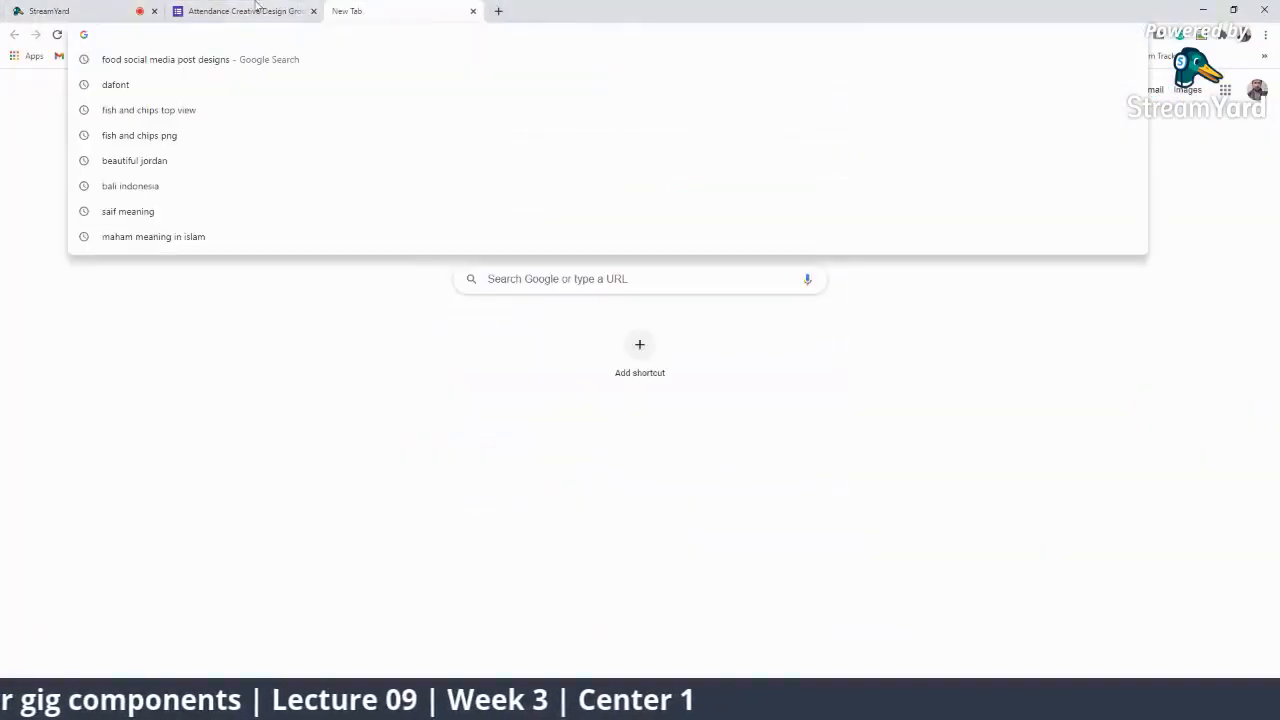
left_click(245, 11)
left_click(50, 11)
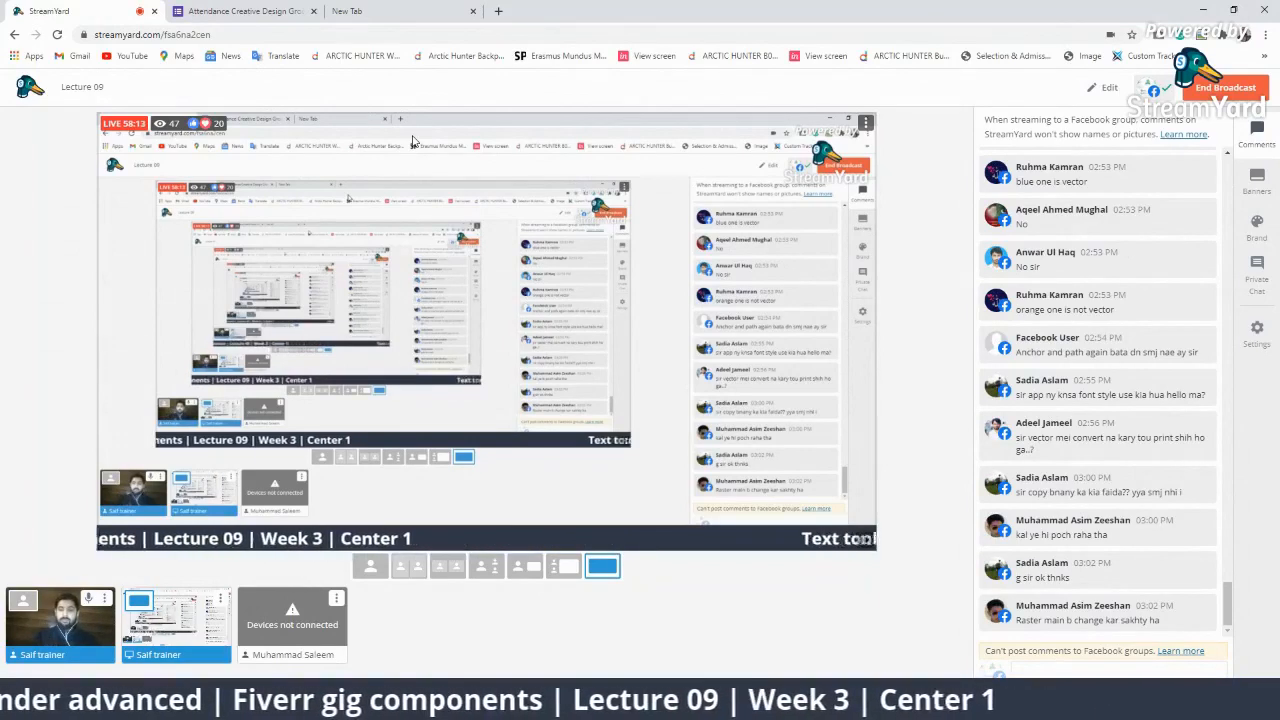
Show and hide the viewer's raster comment, then switch to the blank New Tab page.
left_click(1070, 614)
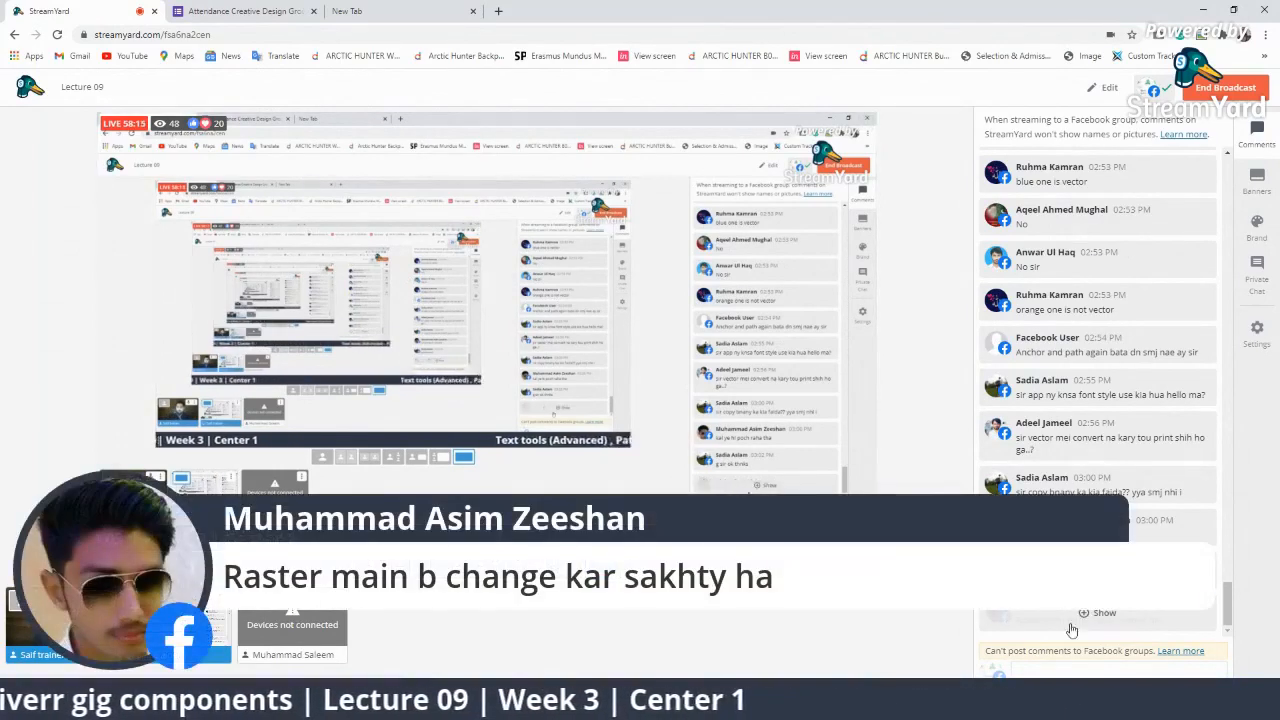
left_click(1087, 620)
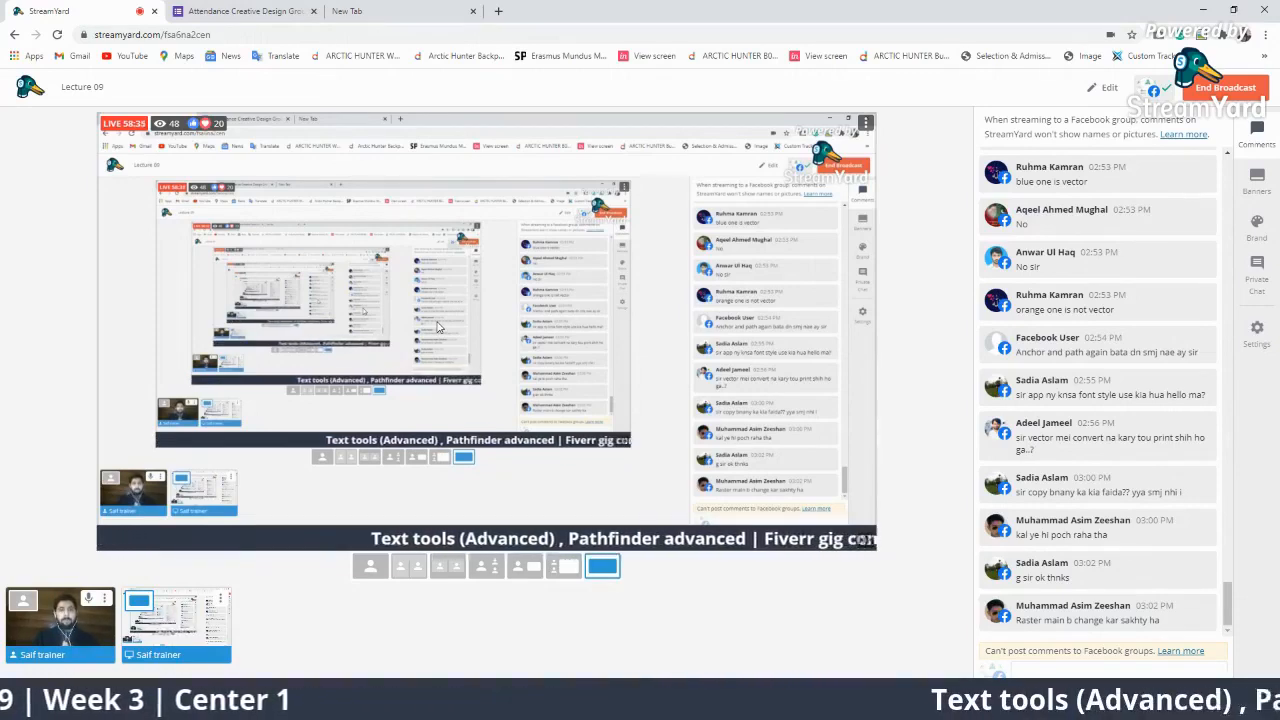
left_click(350, 11)
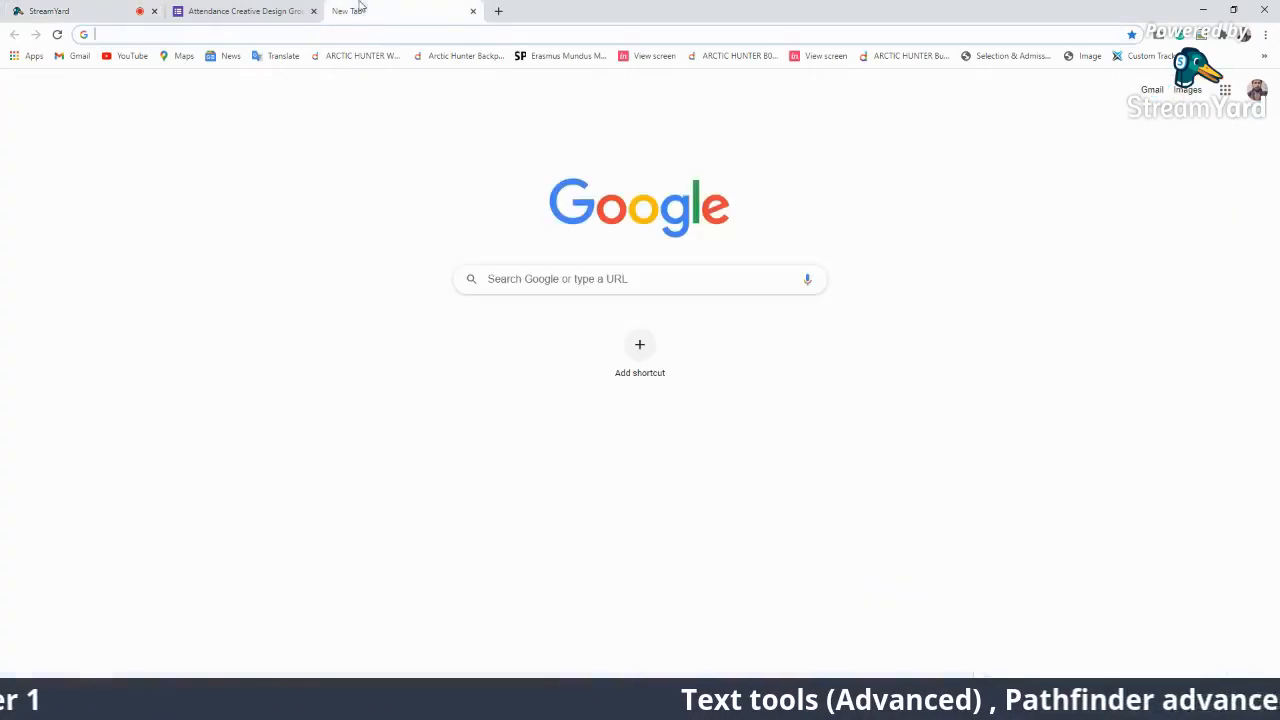
Enter dafont.com in the new tab's address bar and load the DaFont site.
left_click(316, 40)
type("da")
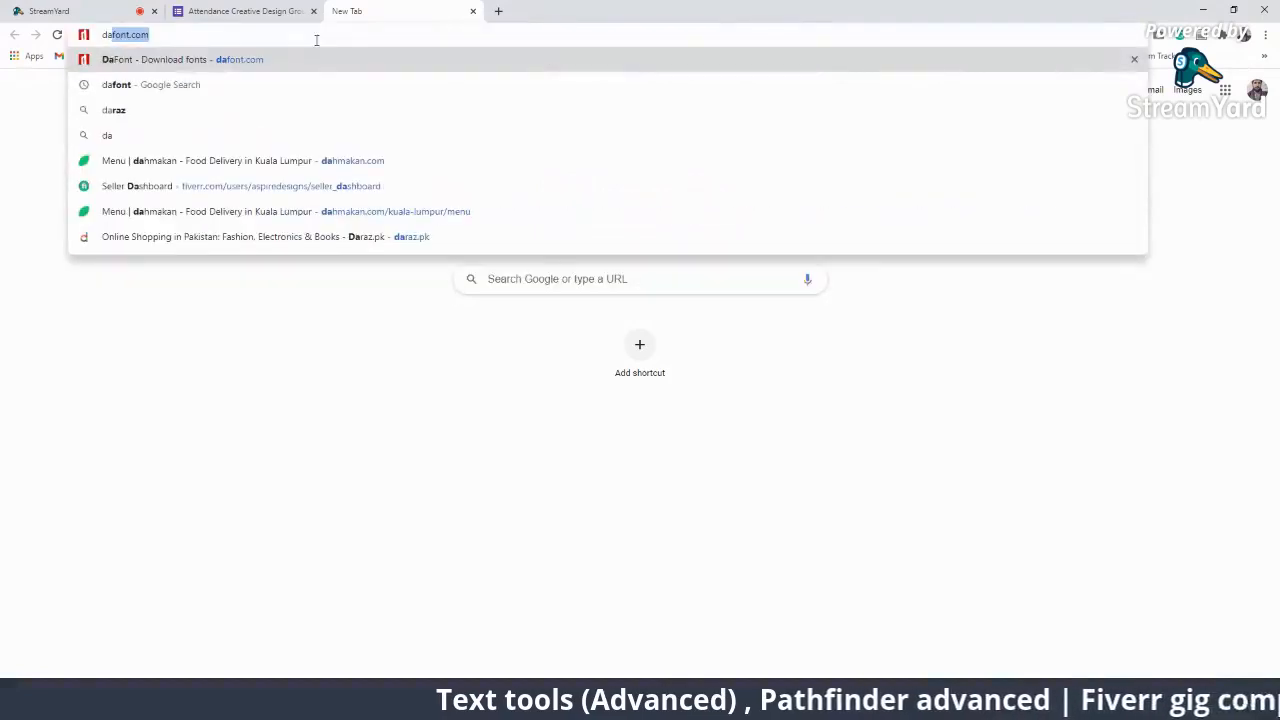
key("BackSpace")
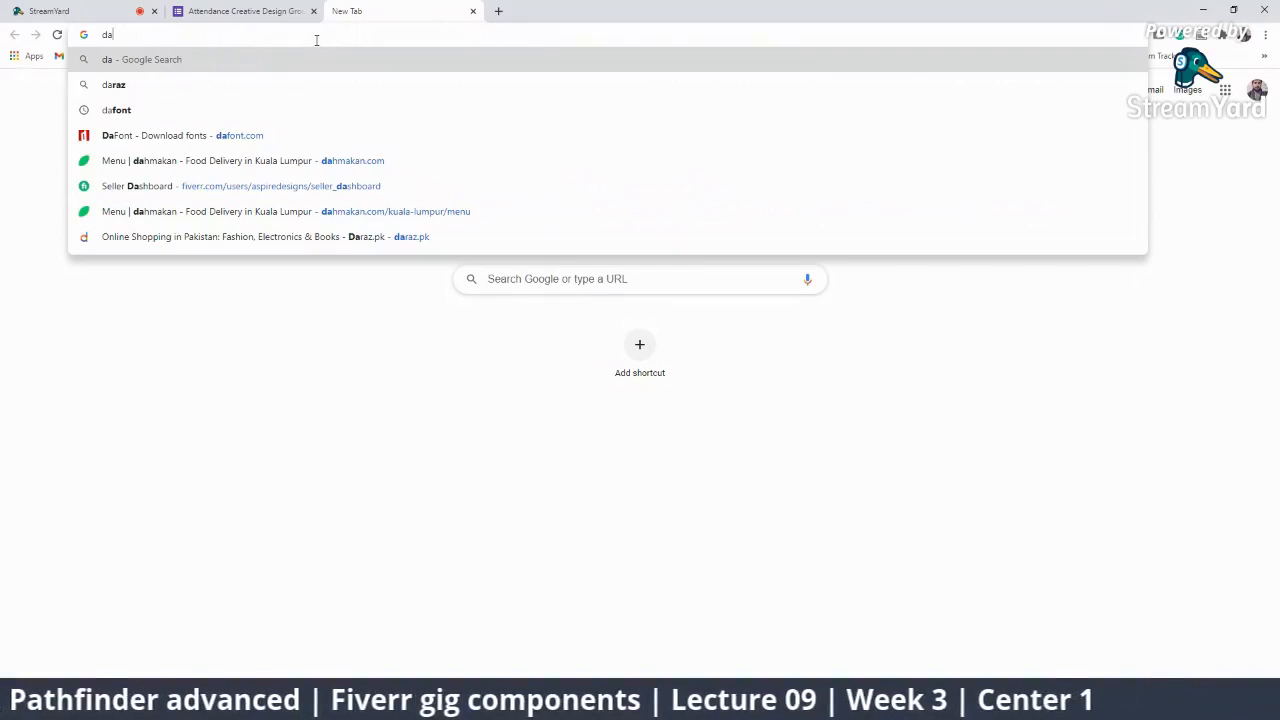
type("font.com")
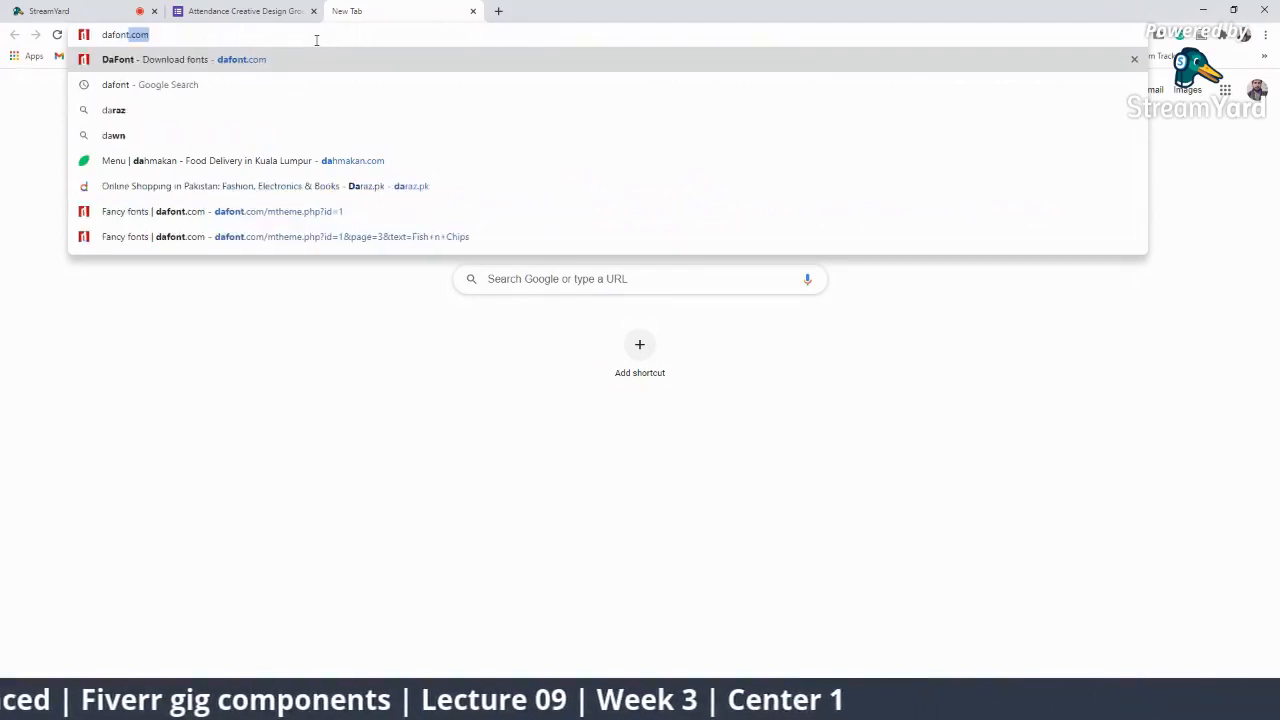
key("Return")
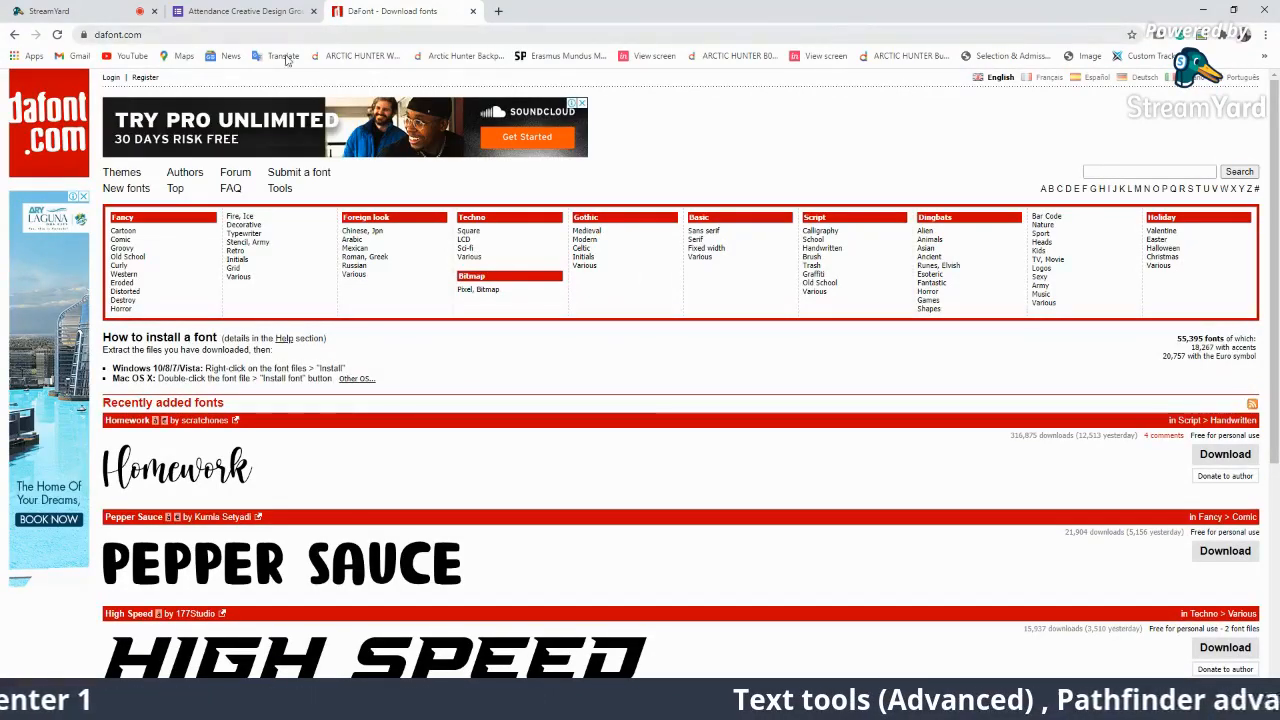
left_click(498, 11)
type("da")
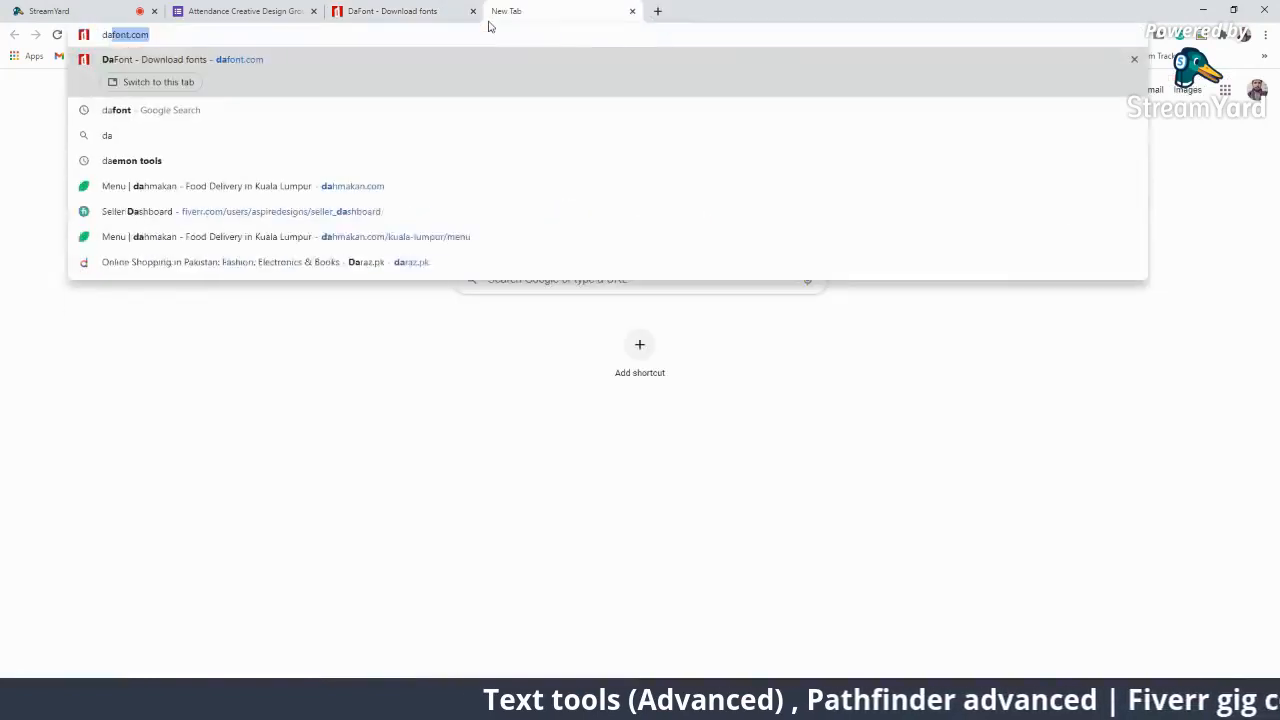
type("font")
key("Return")
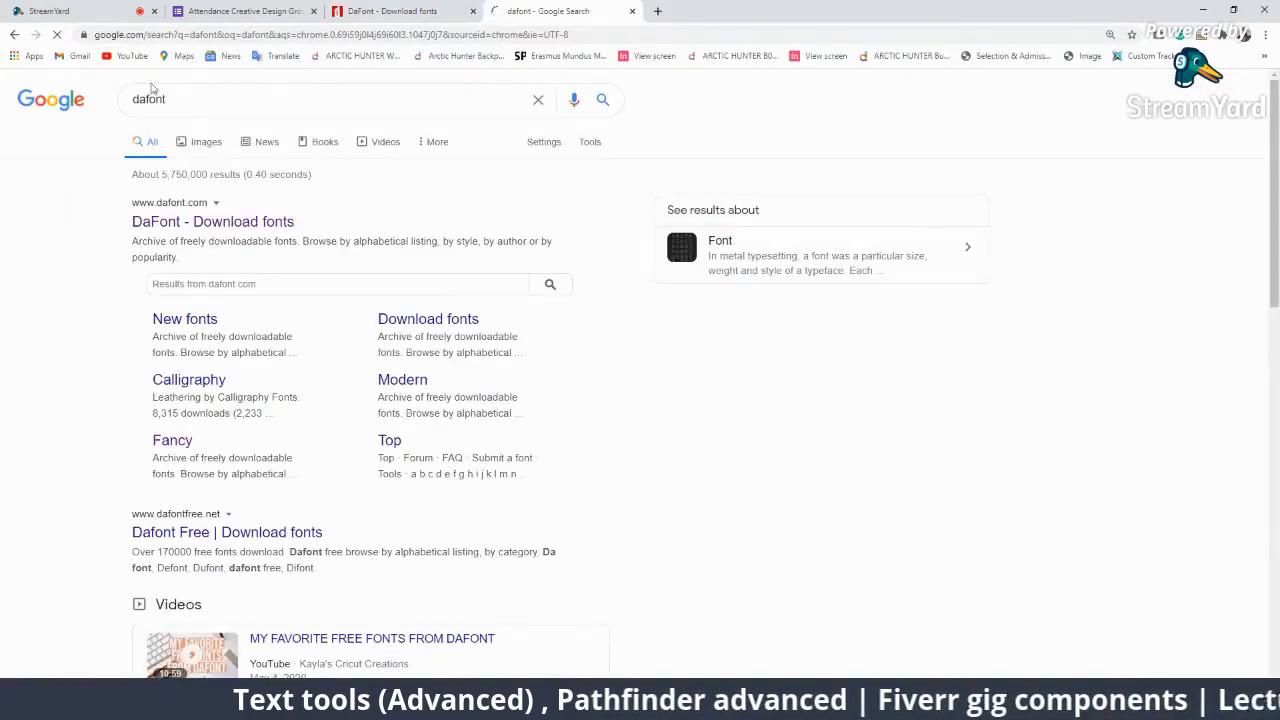
left_click(192, 222)
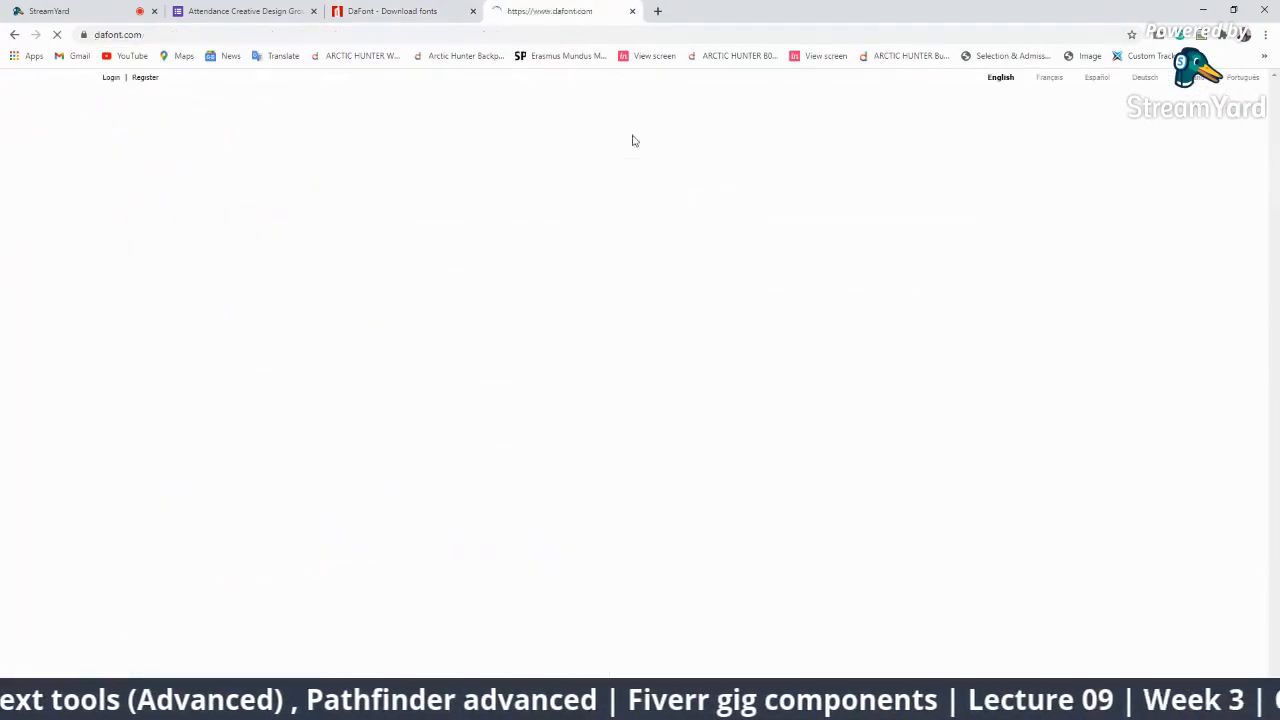
left_click(473, 11)
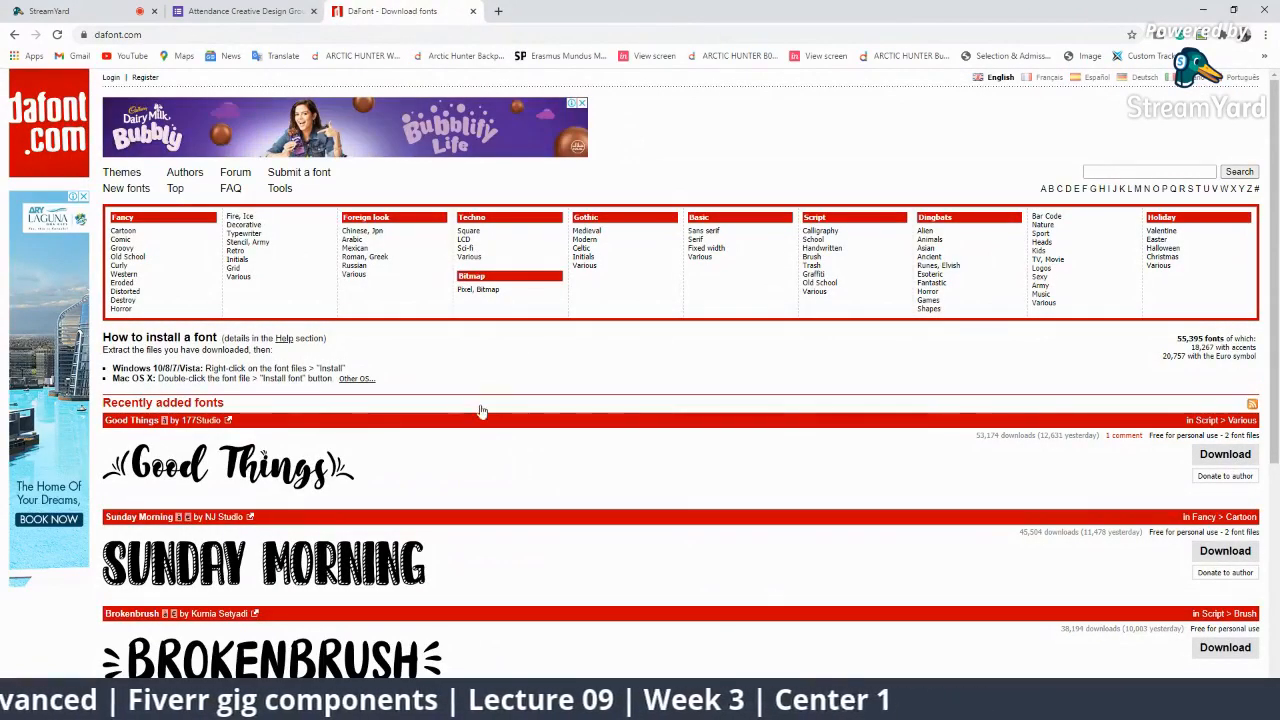
scroll(500, 443, "down", 4)
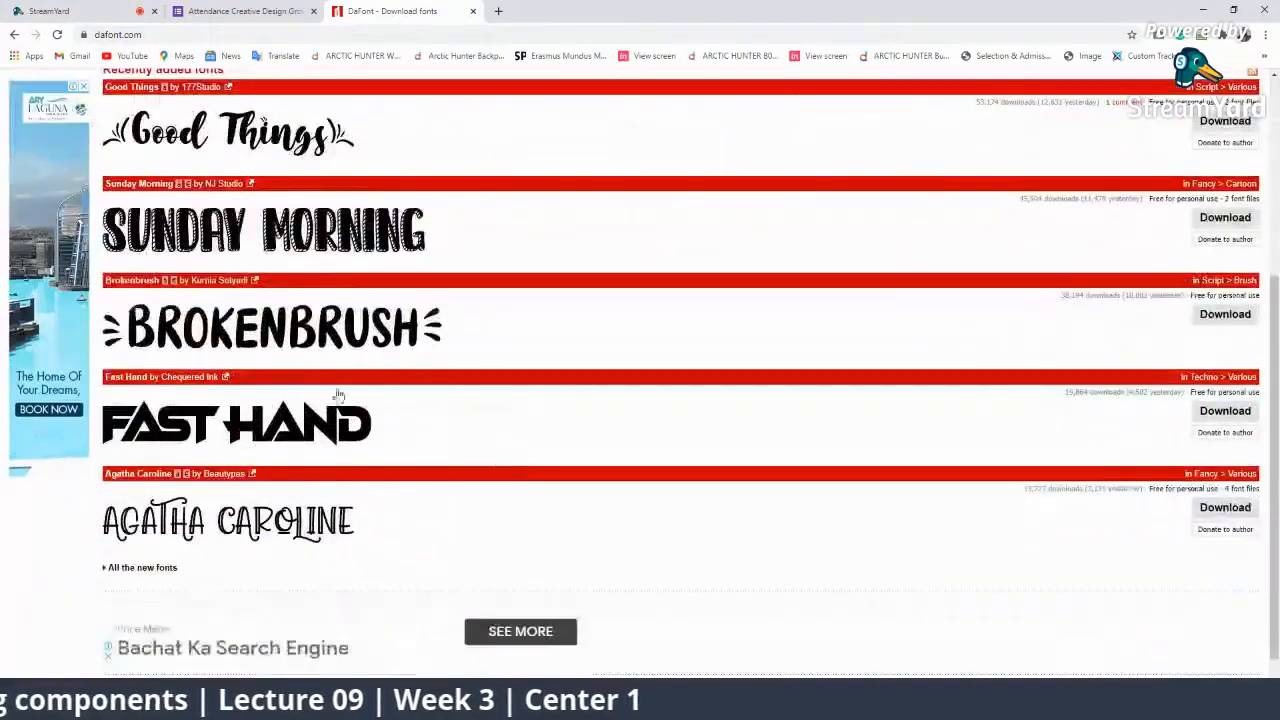
scroll(336, 405, "up", 4)
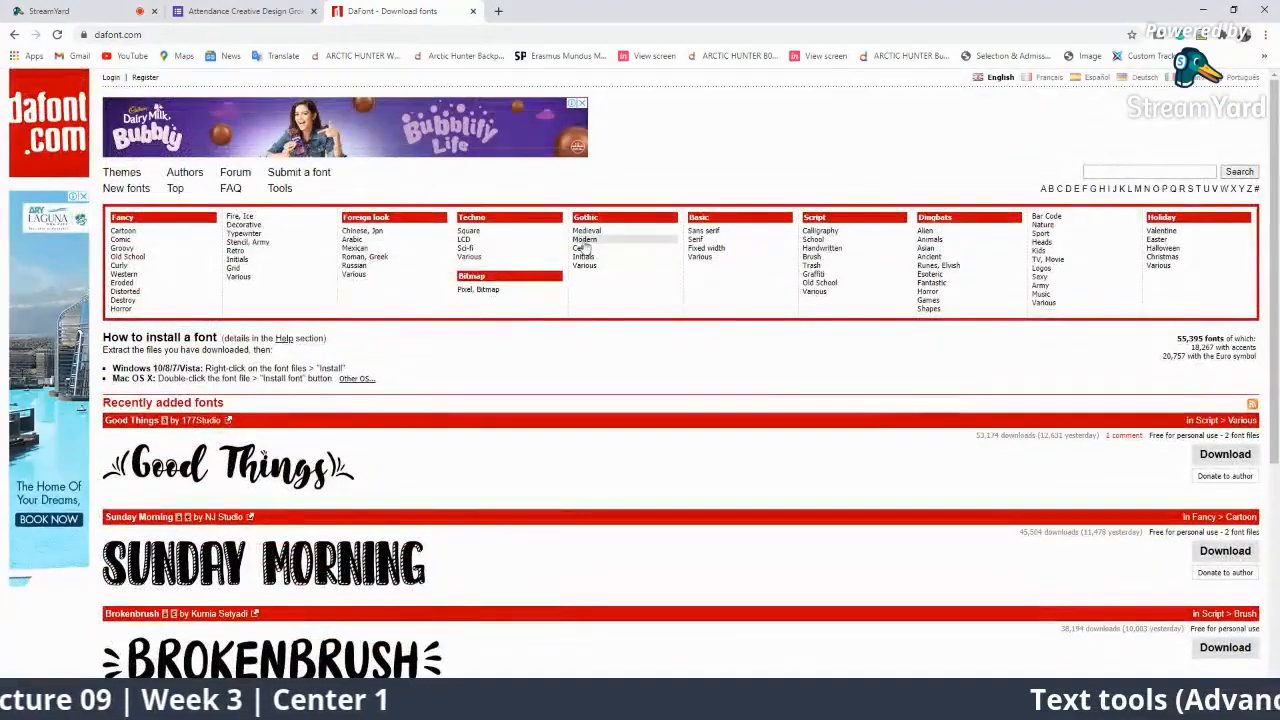
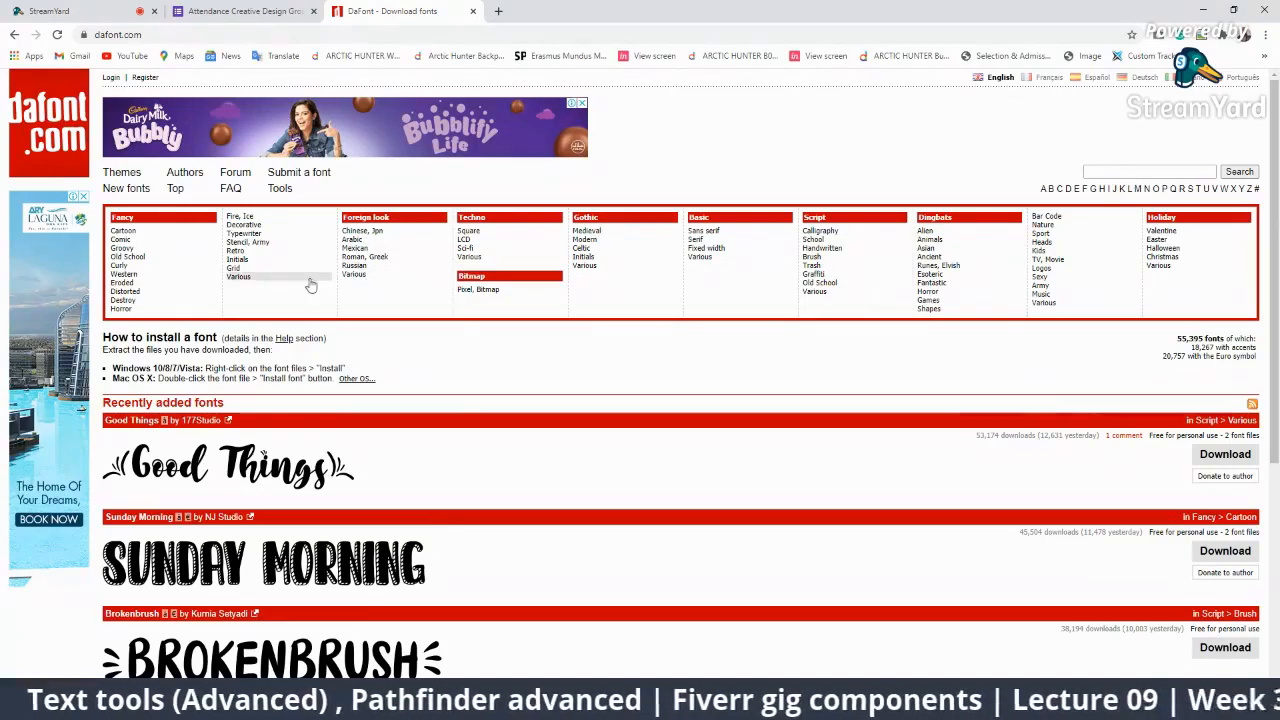
Browse DaFont's Fancy font category and download the Sunday Morning font.
left_click(122, 217)
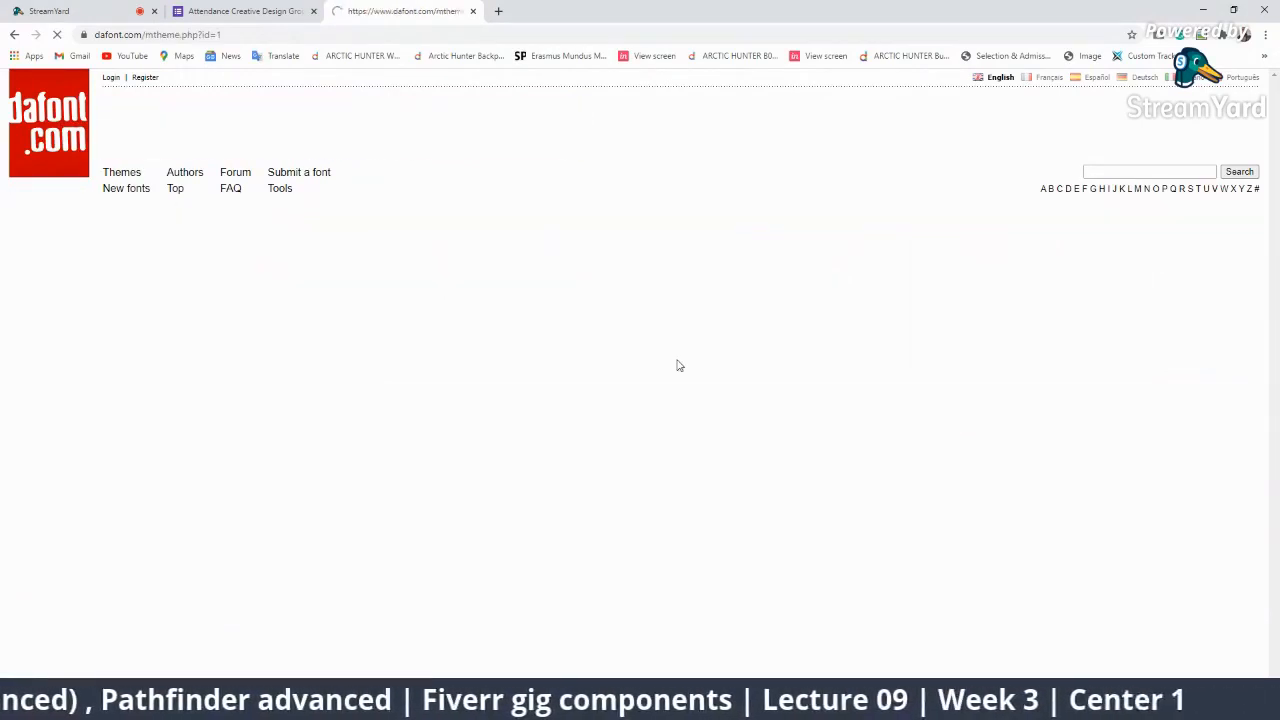
scroll(680, 365, "down", 3)
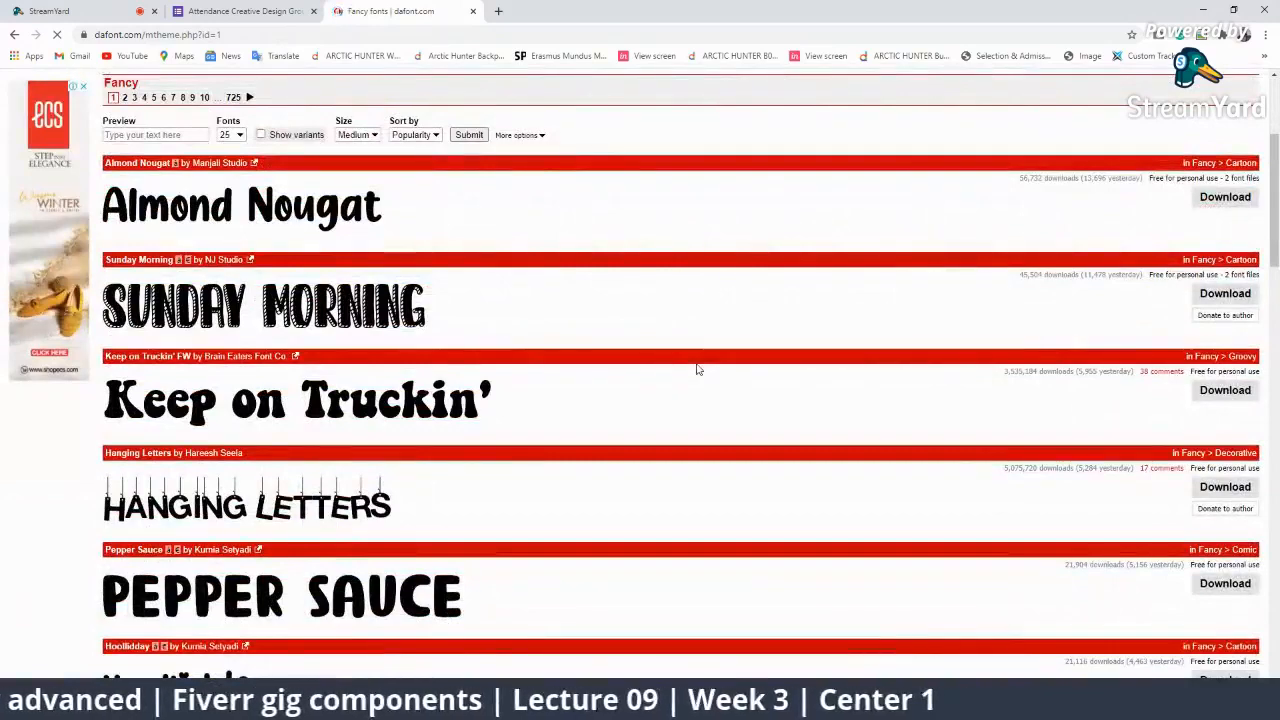
scroll(580, 414, "down", 2)
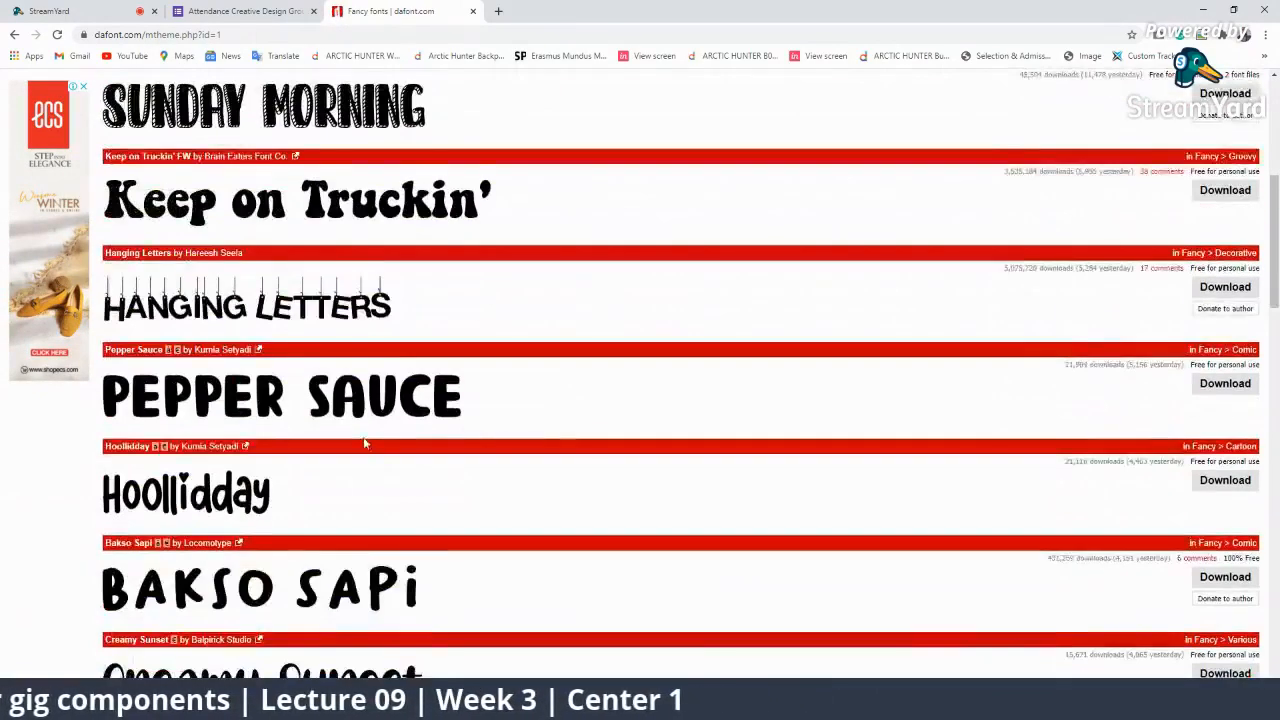
scroll(550, 422, "up", 5)
scroll(420, 461, "down", 2)
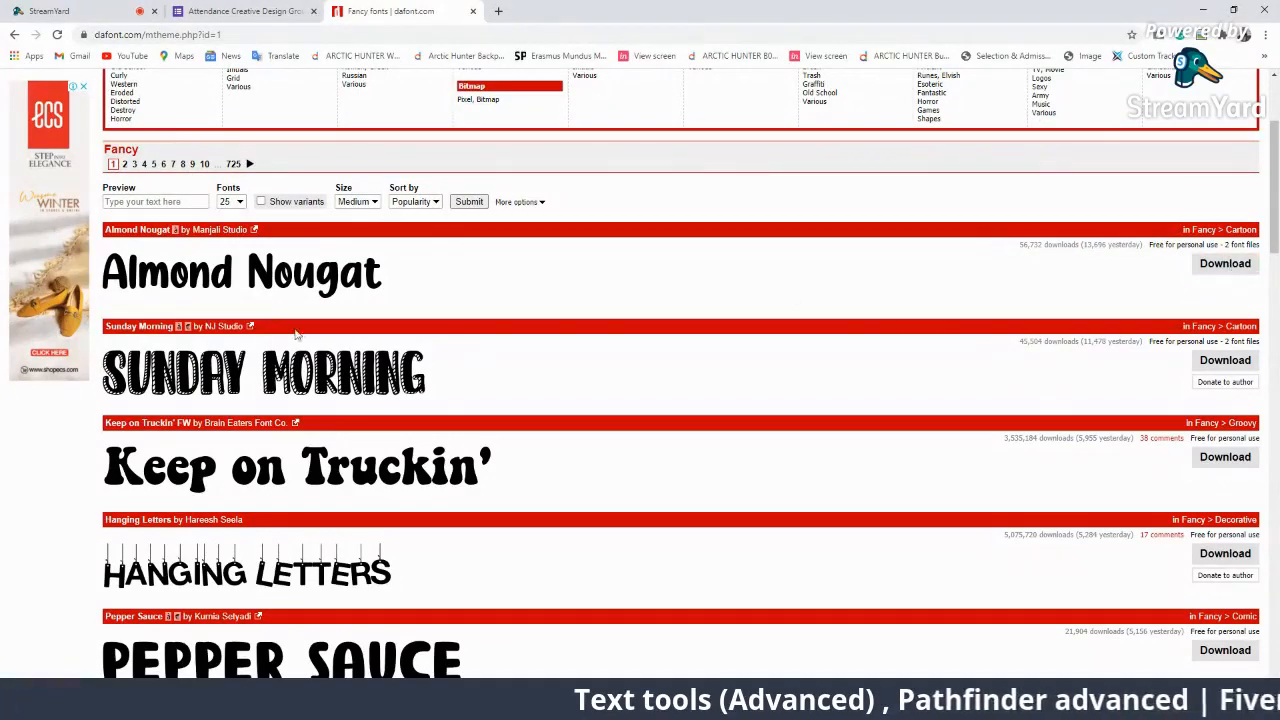
scroll(393, 354, "down", 3)
scroll(466, 418, "up", 2)
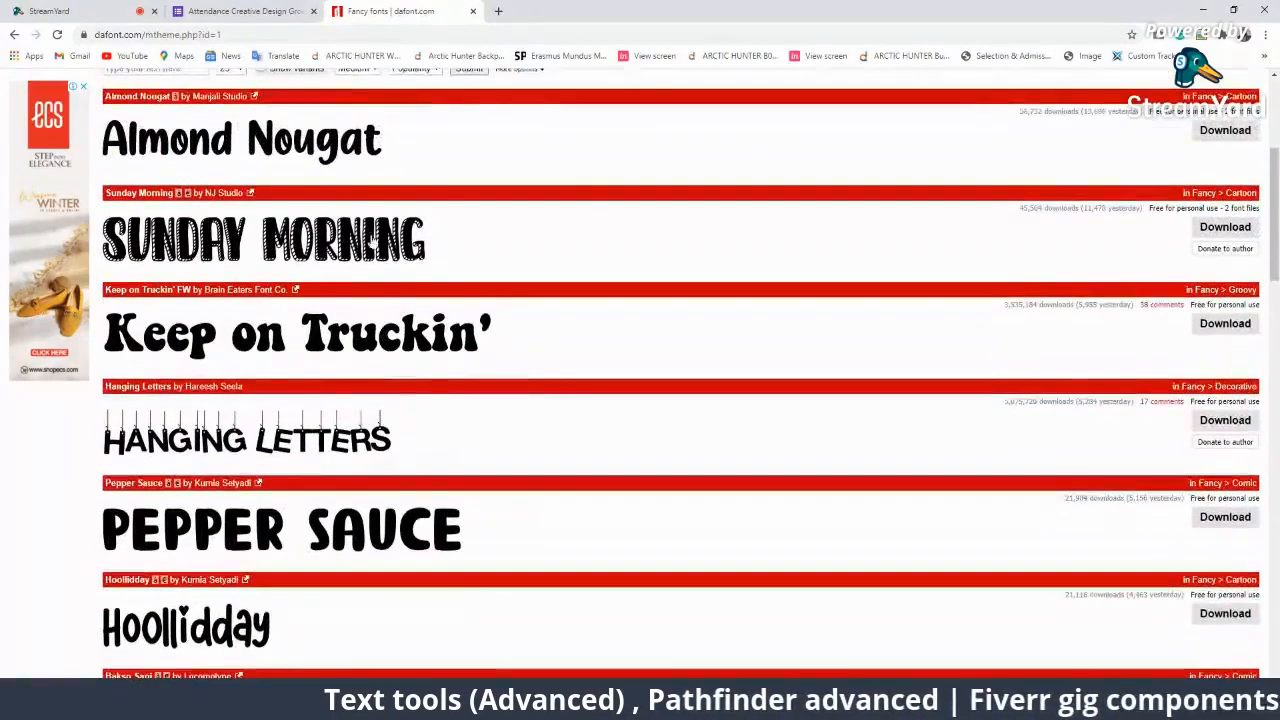
scroll(638, 352, "up", 2)
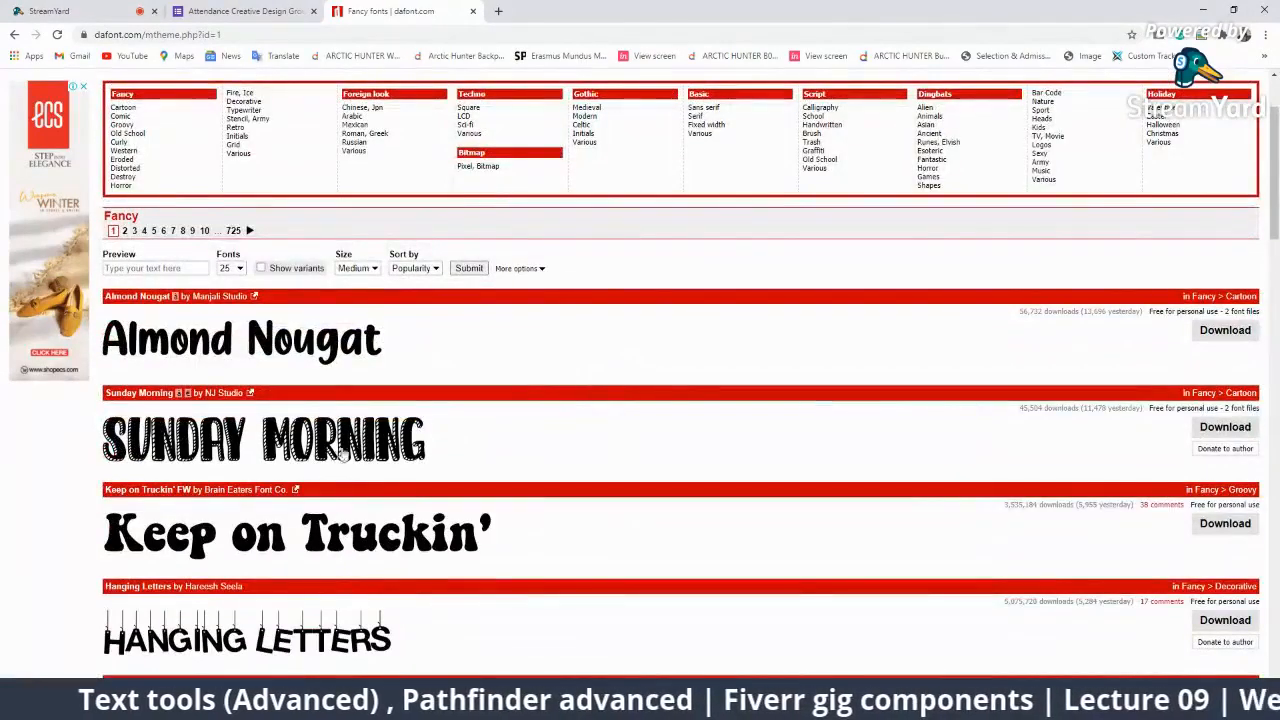
left_click(1225, 430)
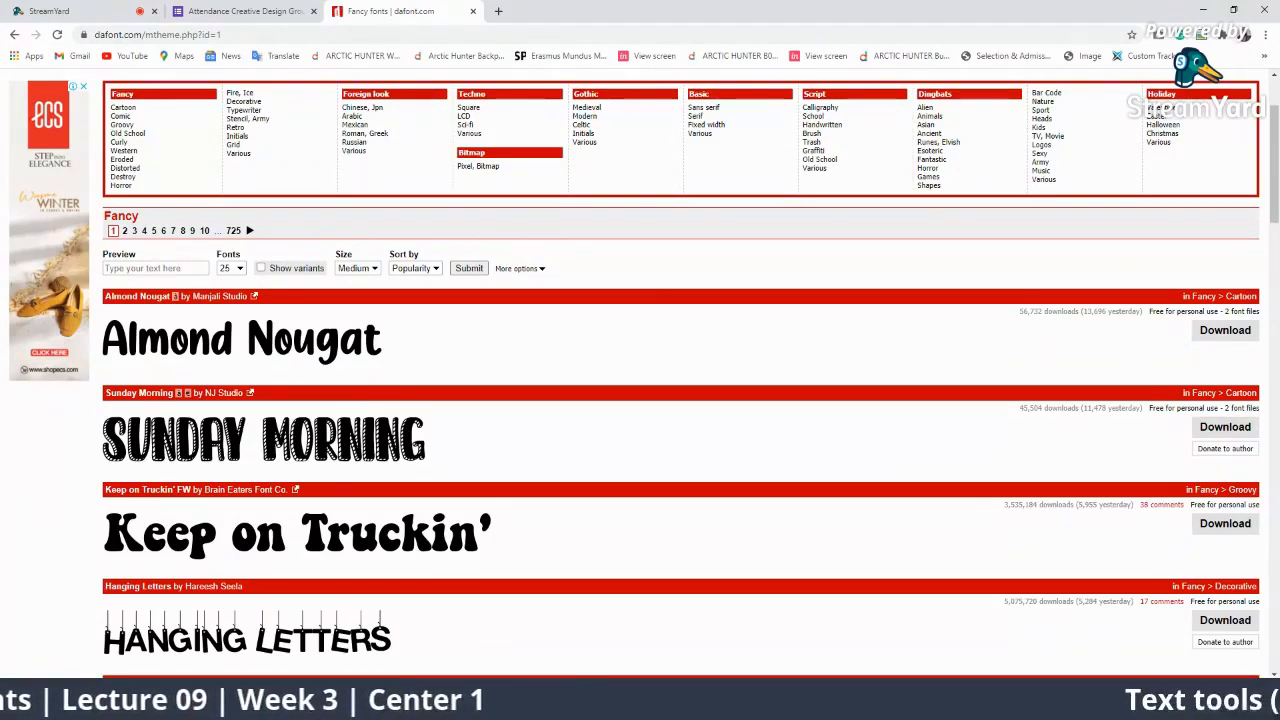
View the Sunday Morning font page's character map, then bring up the finished zip download's options.
left_click(232, 432)
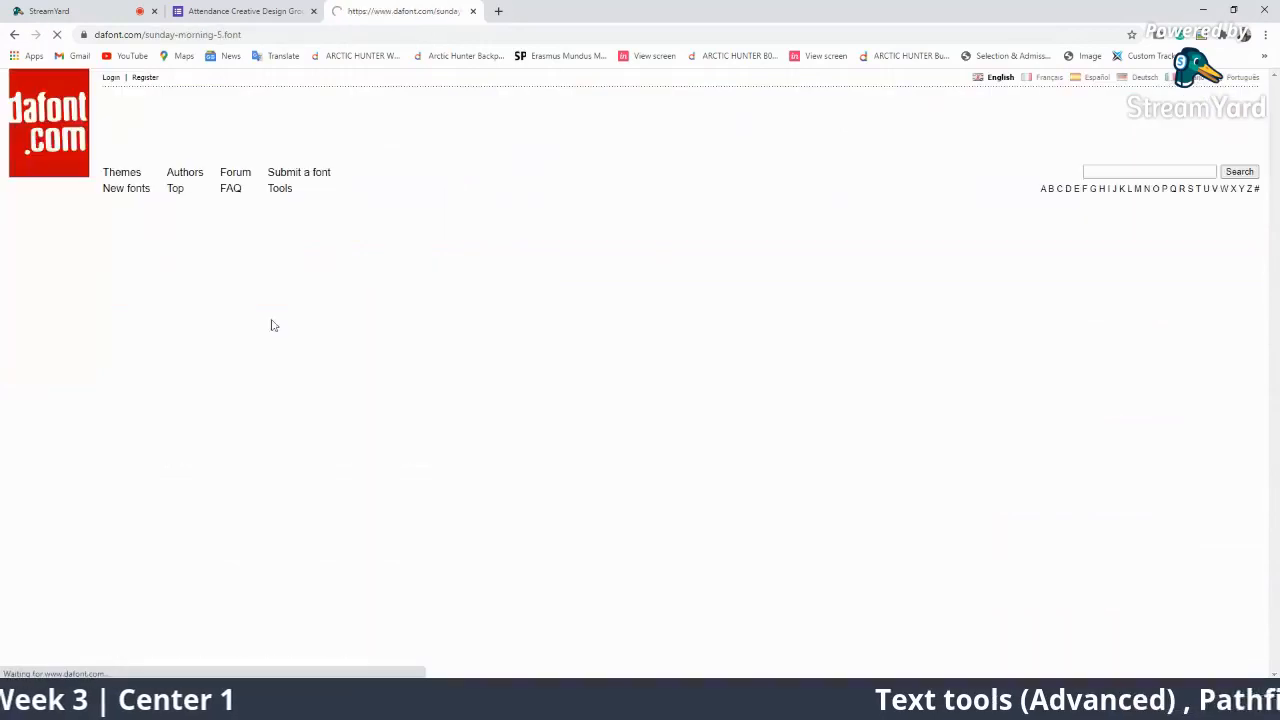
scroll(391, 354, "down", 2)
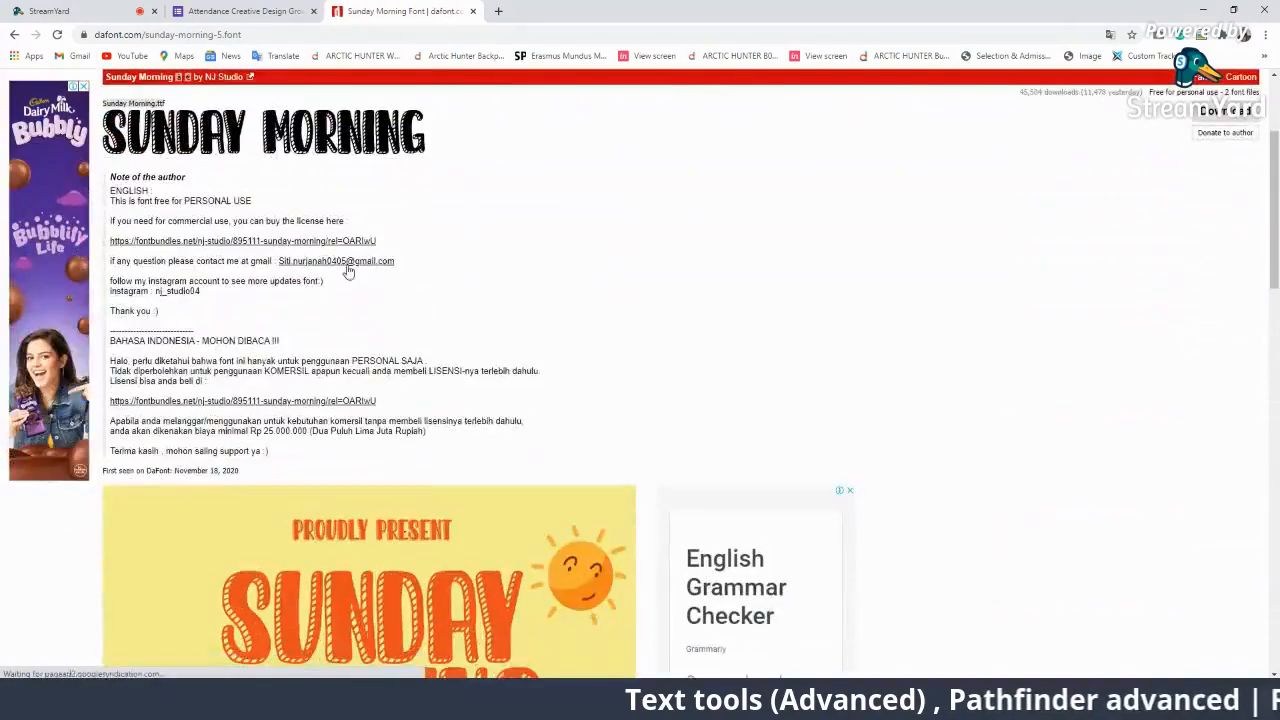
scroll(348, 272, "down", 6)
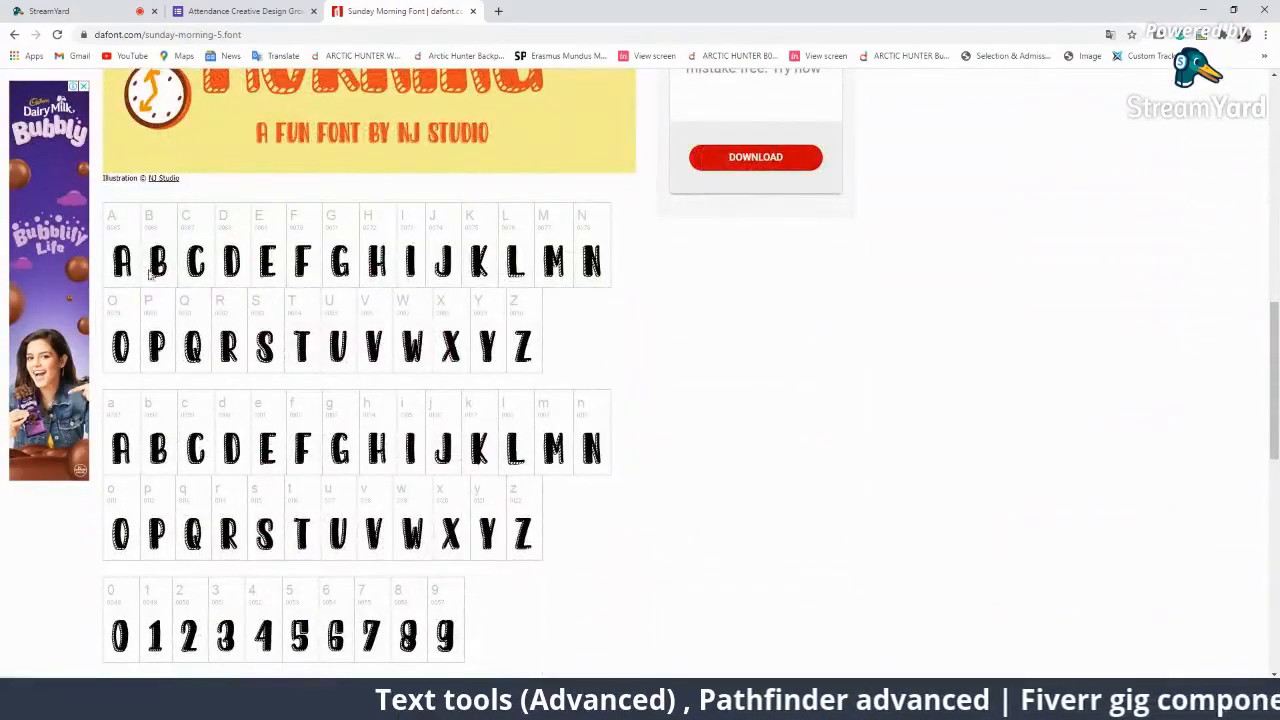
scroll(150, 274, "up", 4)
scroll(176, 248, "down", 6)
scroll(176, 248, "up", 1)
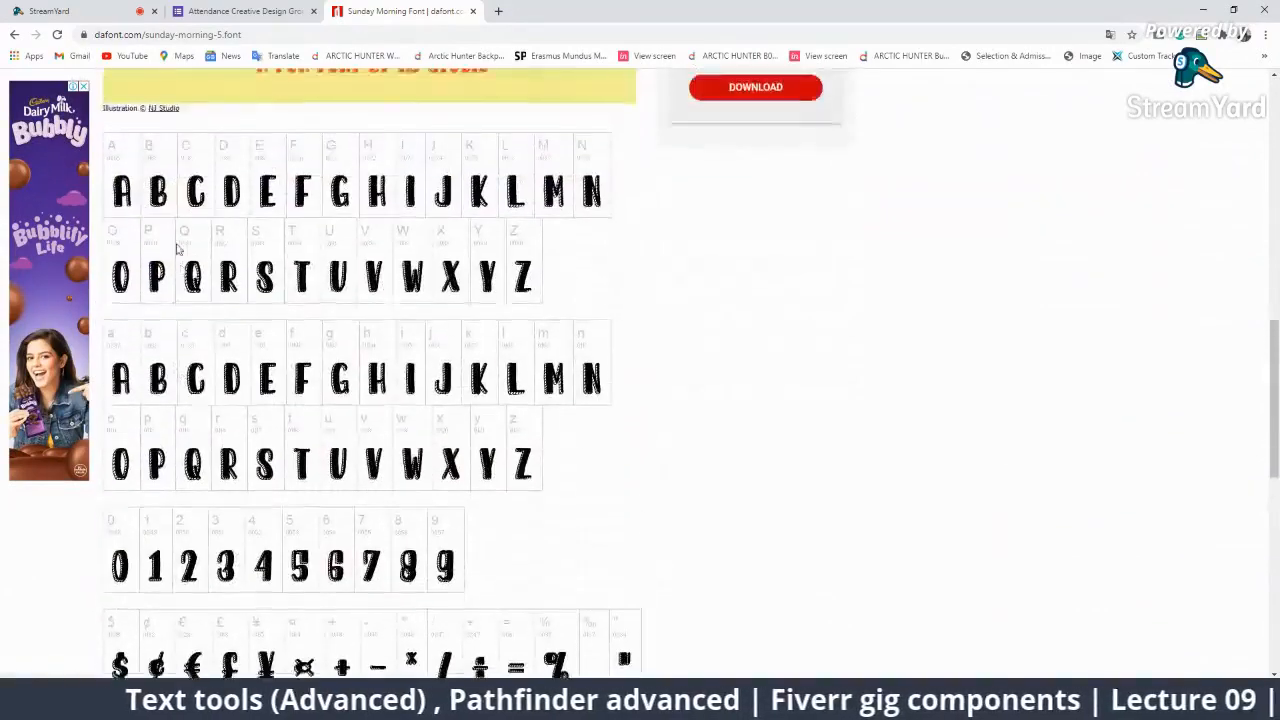
scroll(178, 350, "down", 1)
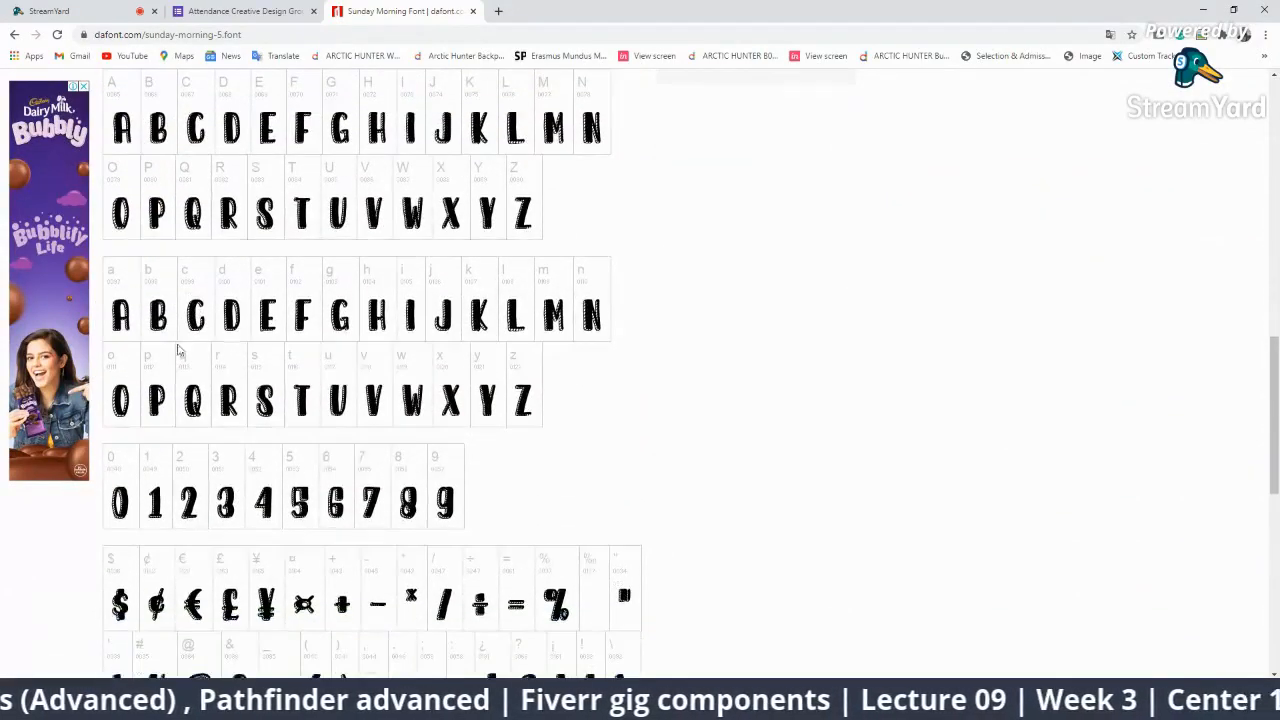
scroll(270, 355, "down", 2)
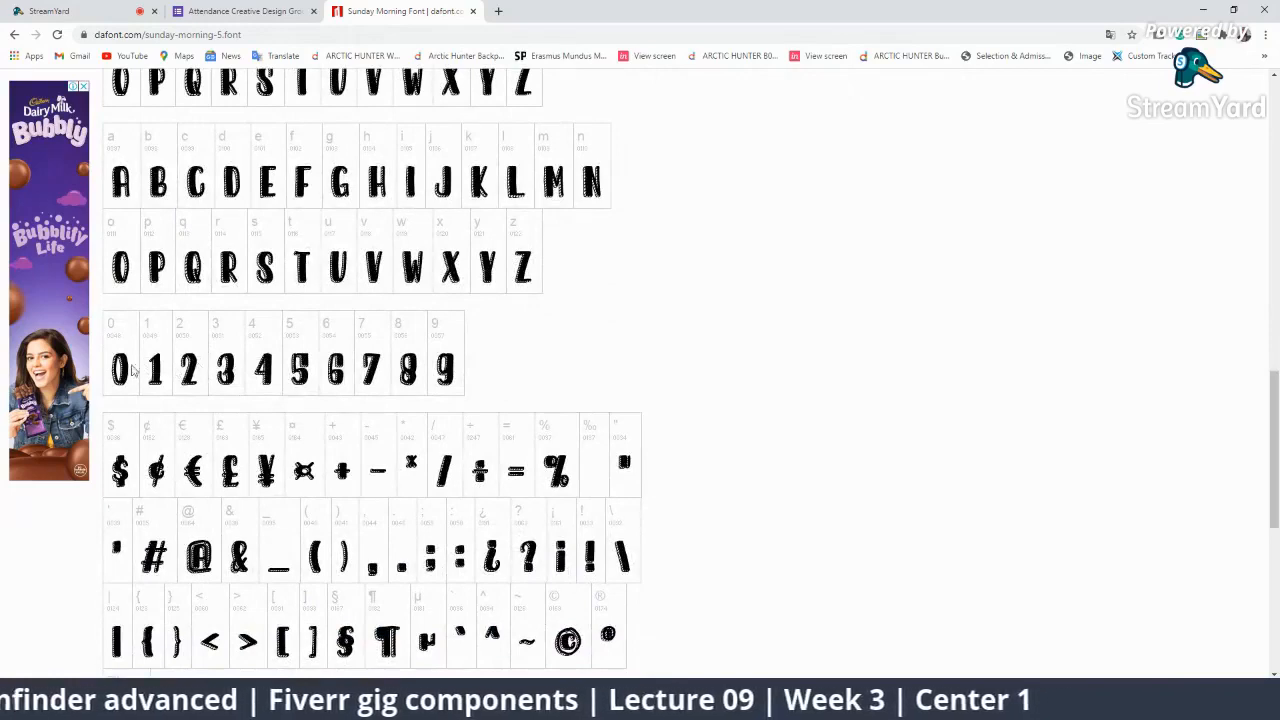
scroll(287, 379, "down", 4)
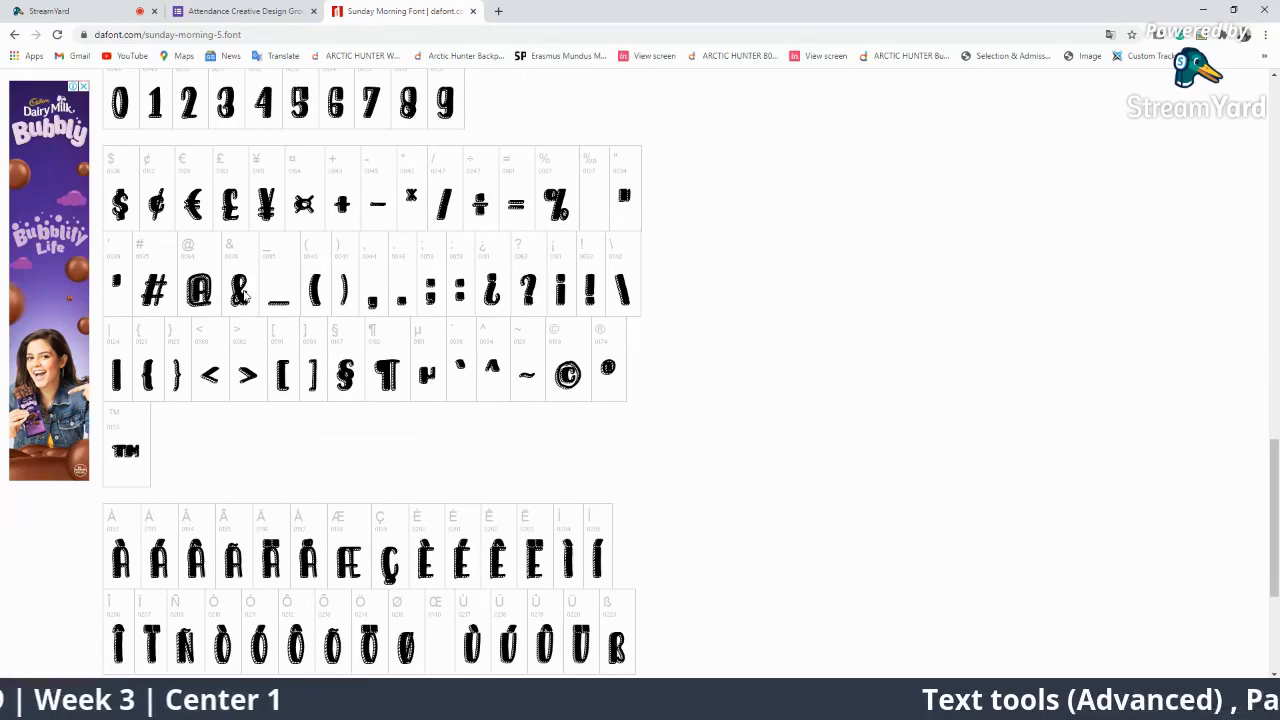
scroll(244, 296, "down", 4)
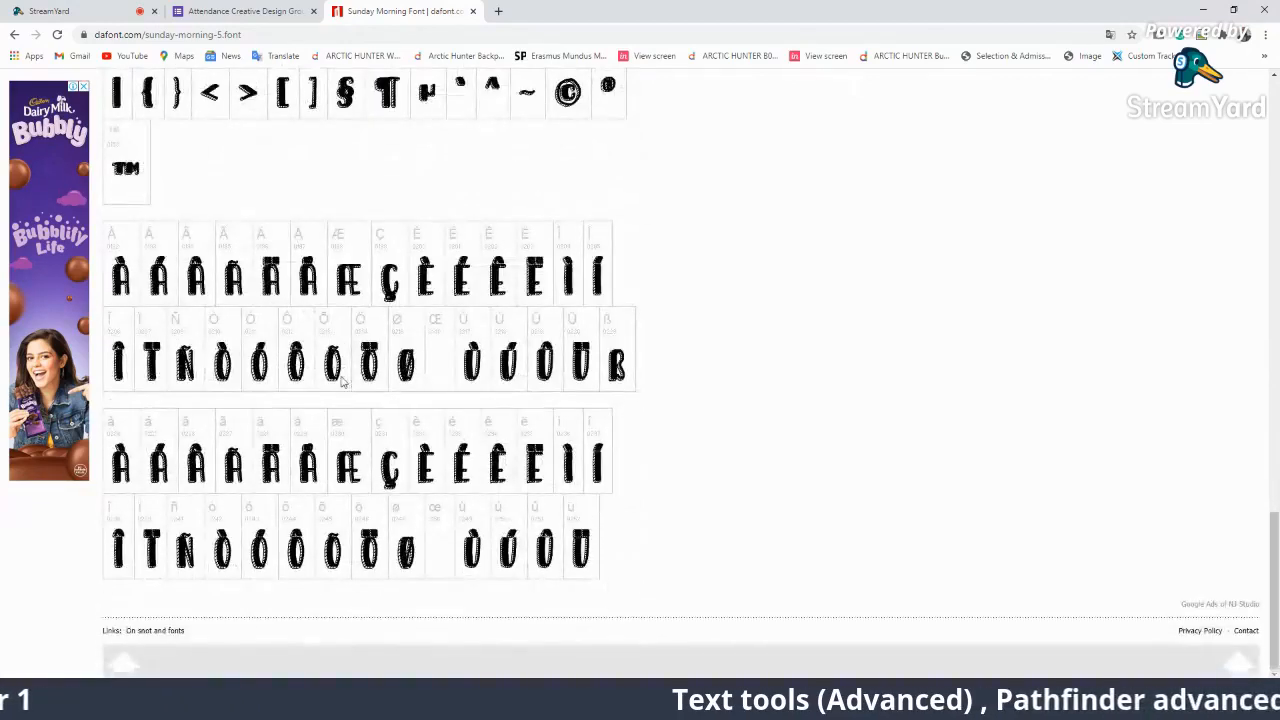
scroll(488, 434, "up", 7)
scroll(488, 434, "up", 12)
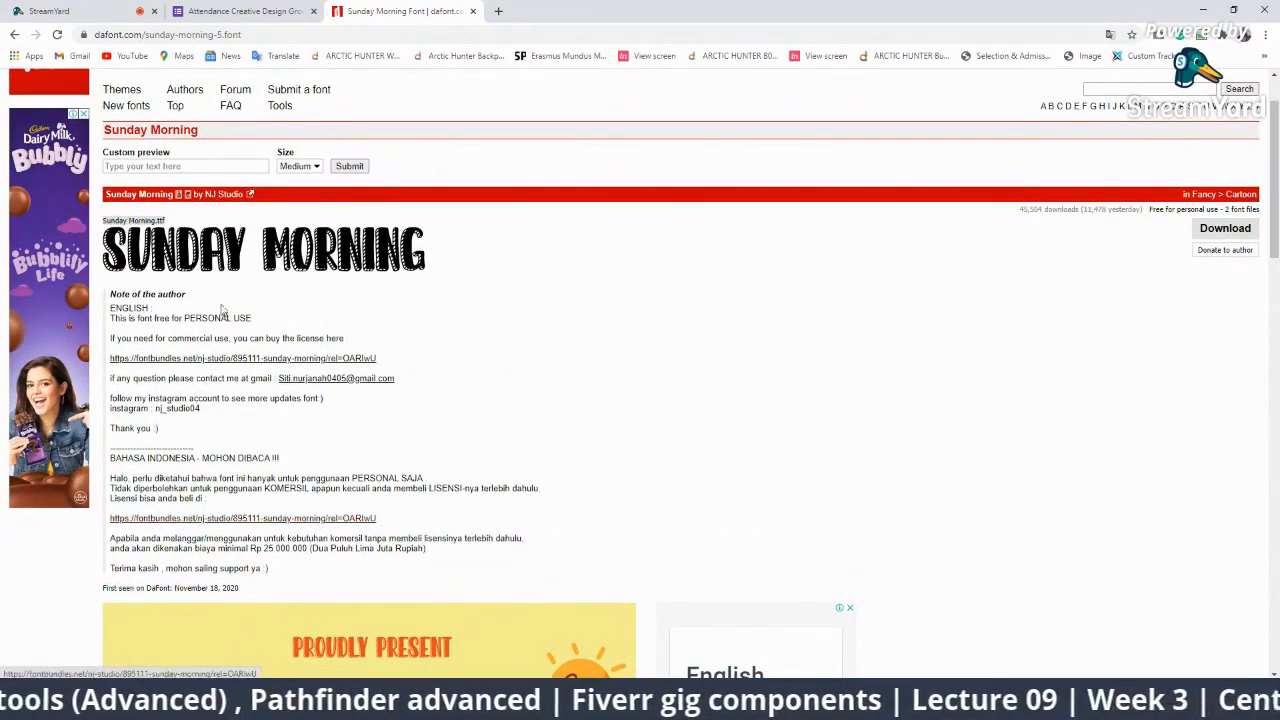
scroll(370, 535, "down", 3)
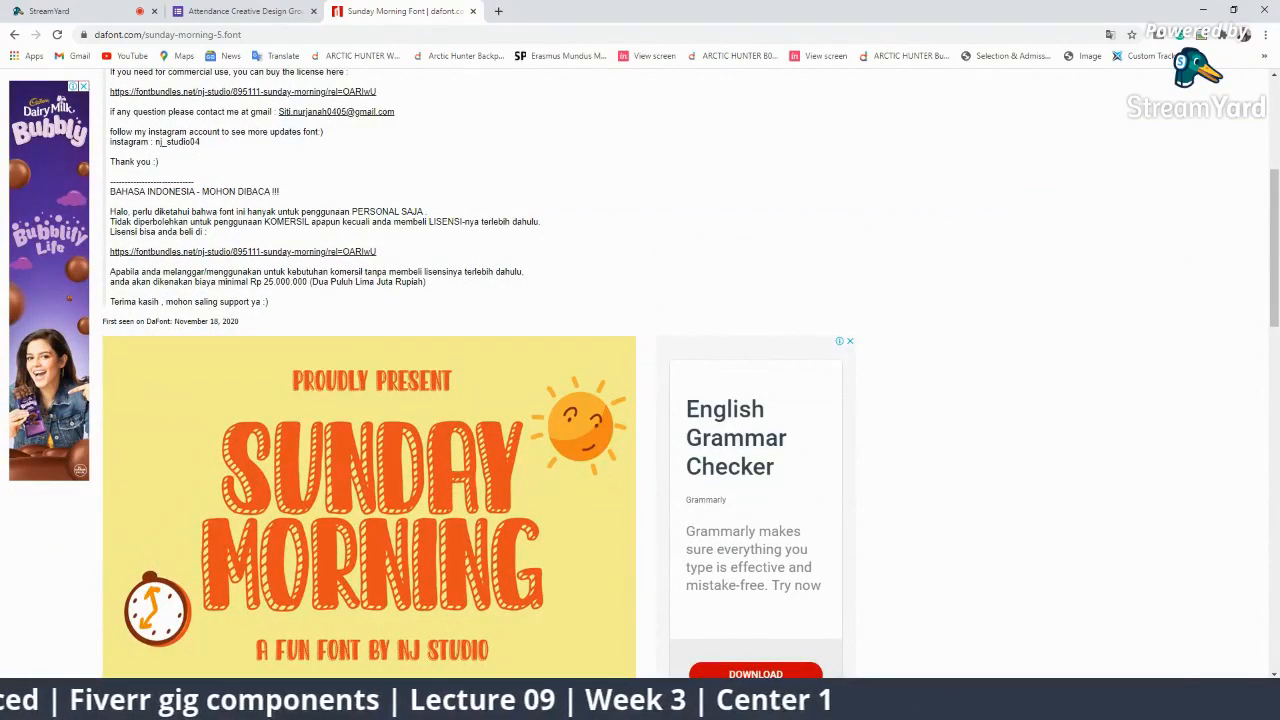
left_click(140, 701)
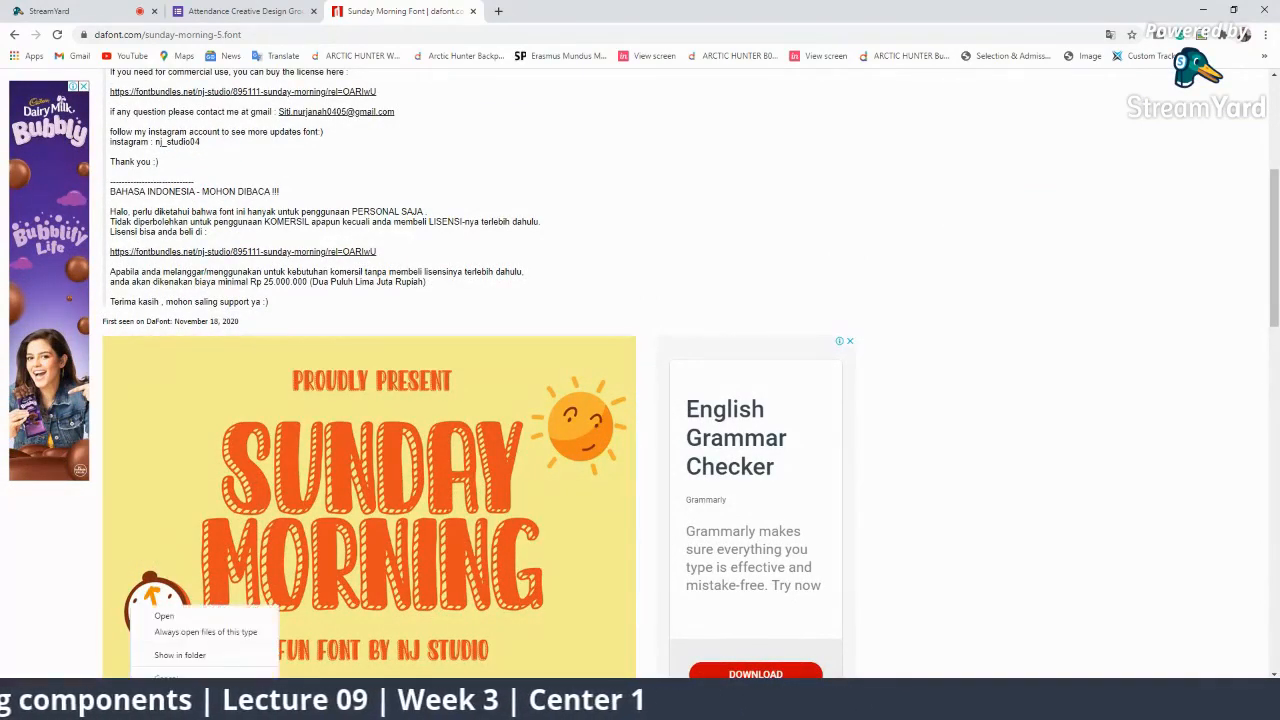
Show sunday_morning_5.zip in the Downloads folder and open it in PeaZip.
left_click(174, 656)
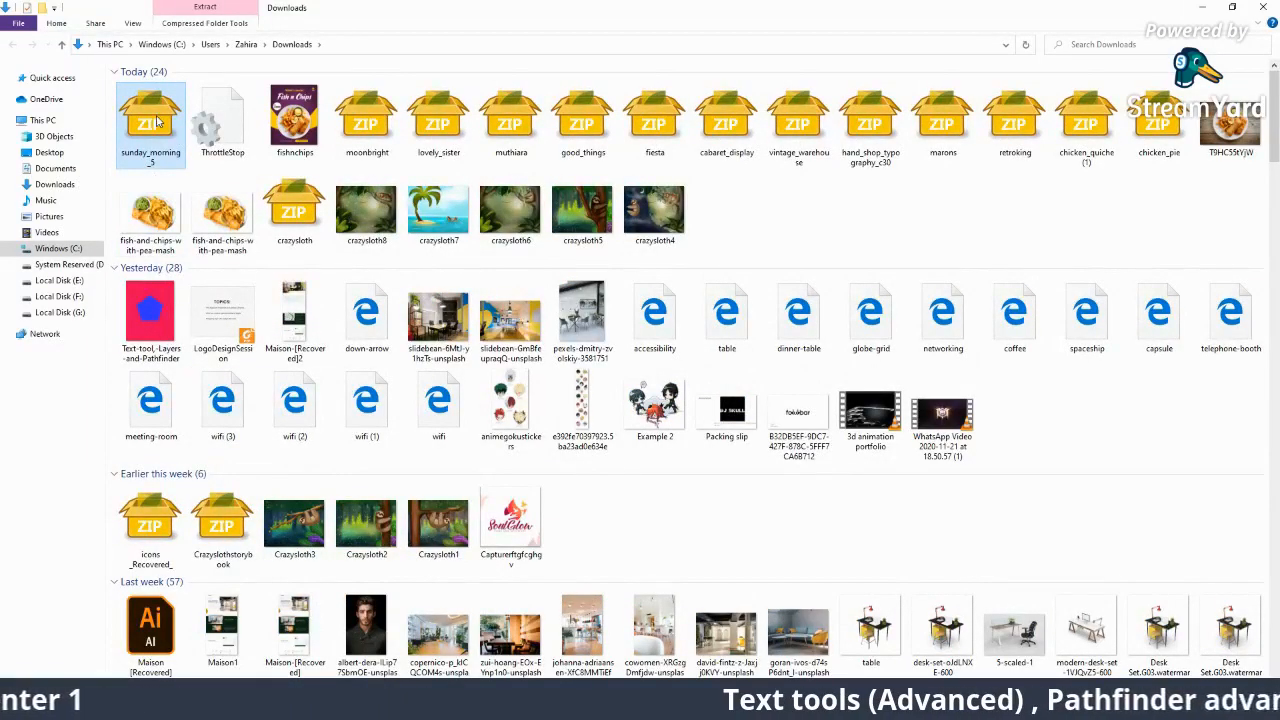
left_click(268, 198)
left_click(172, 150)
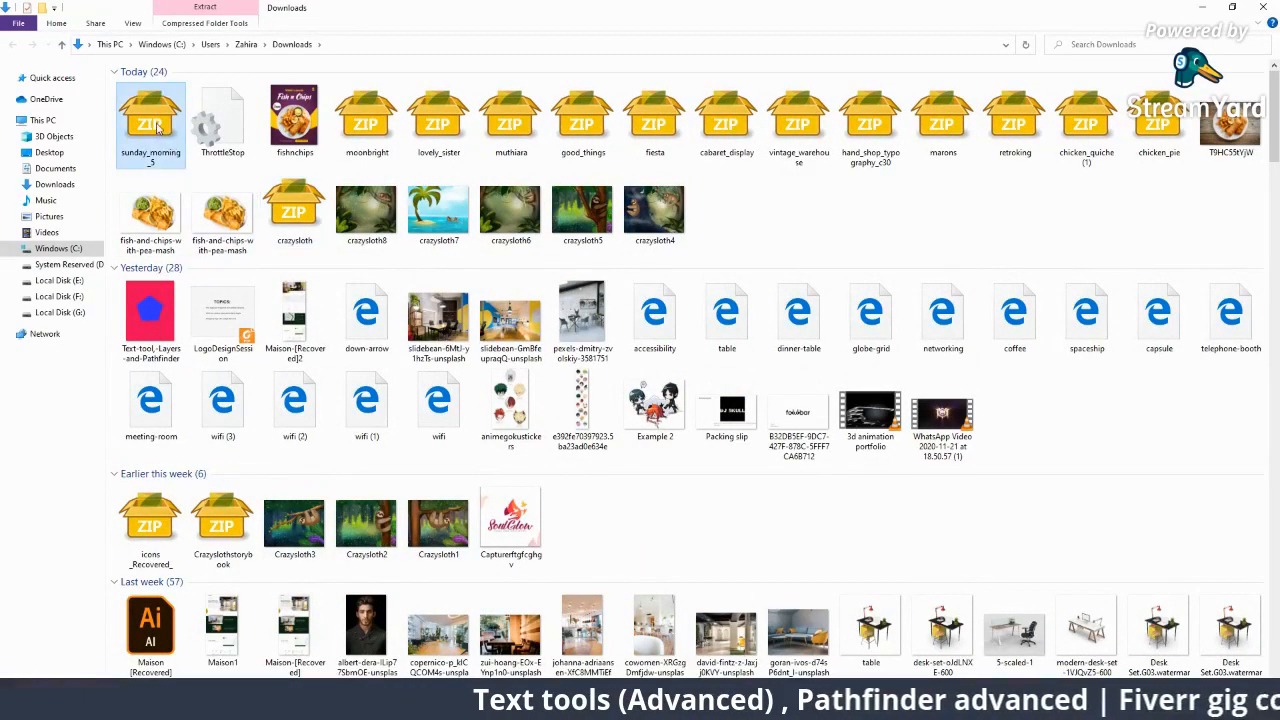
double_click(157, 125)
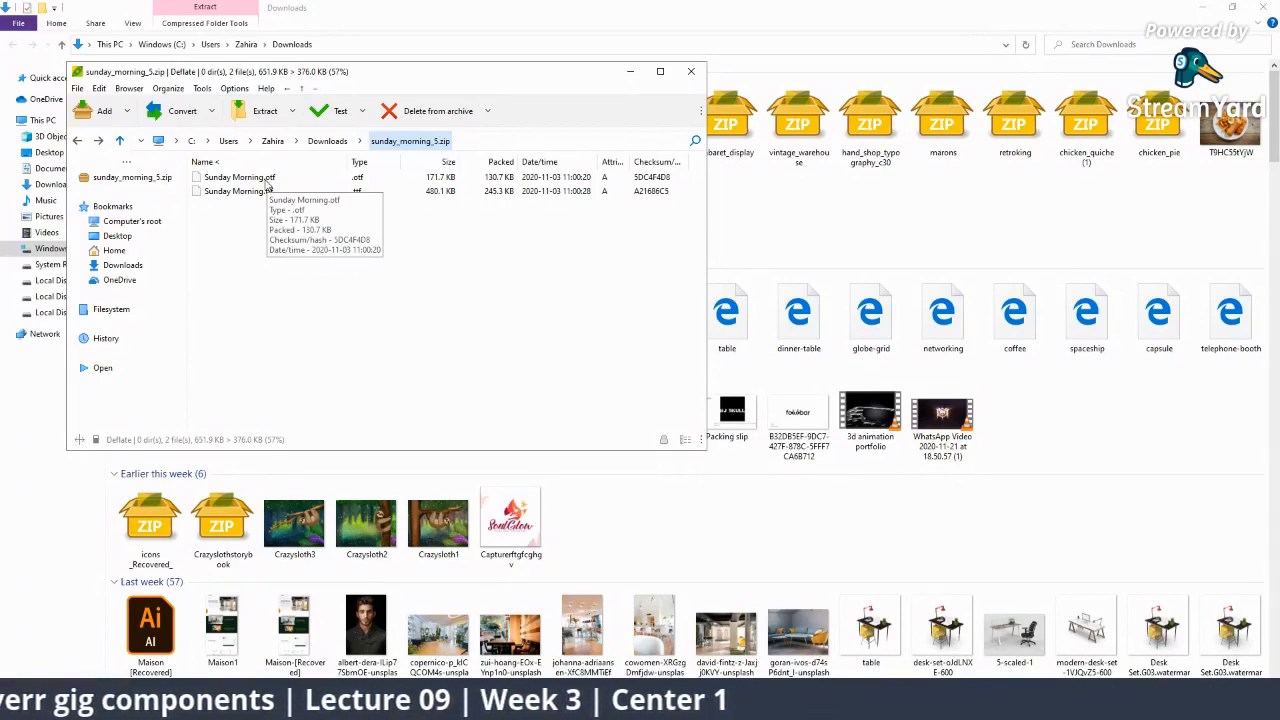
left_click(690, 71)
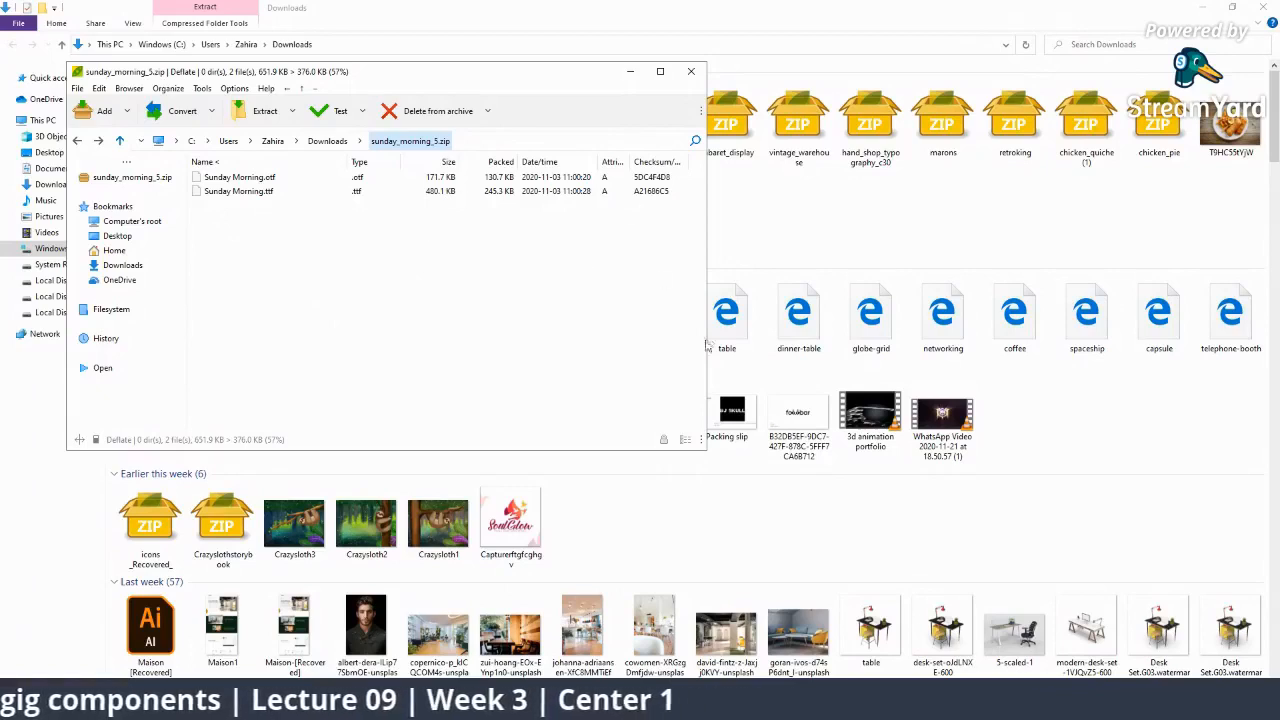
Open Sunday Morning.otf in Windows Font Viewer and install it.
double_click(257, 182)
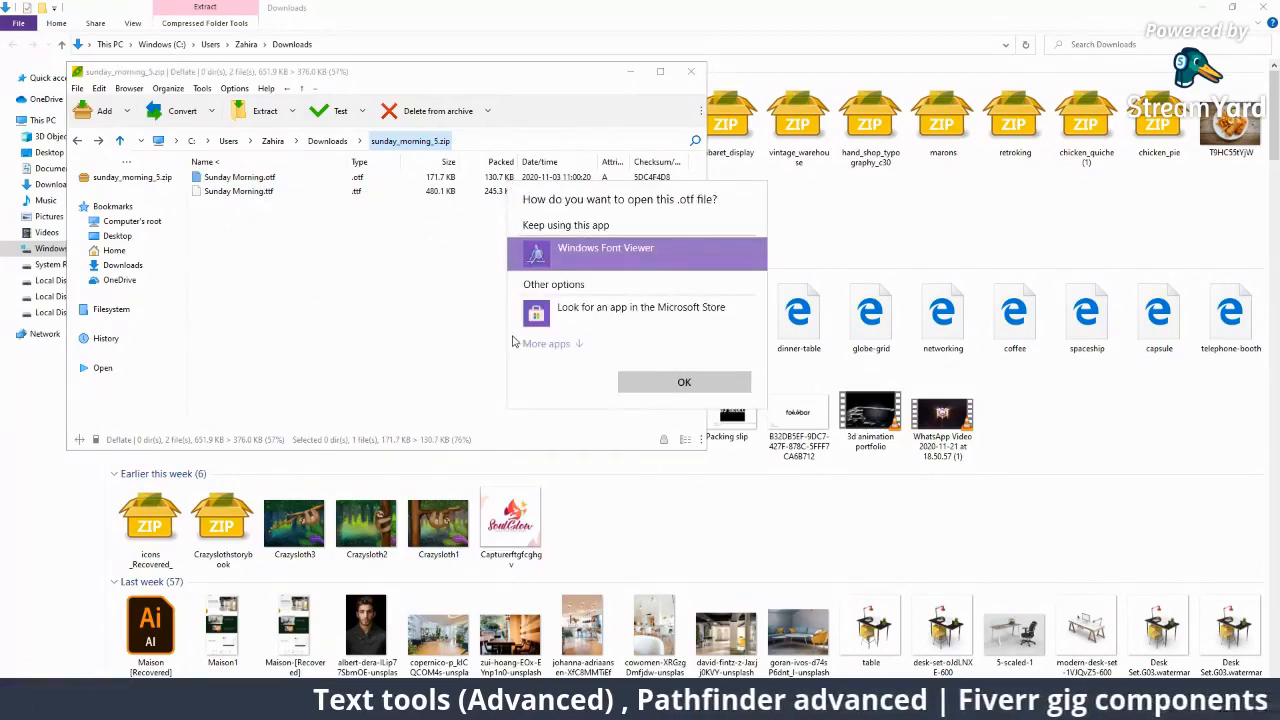
left_click(652, 381)
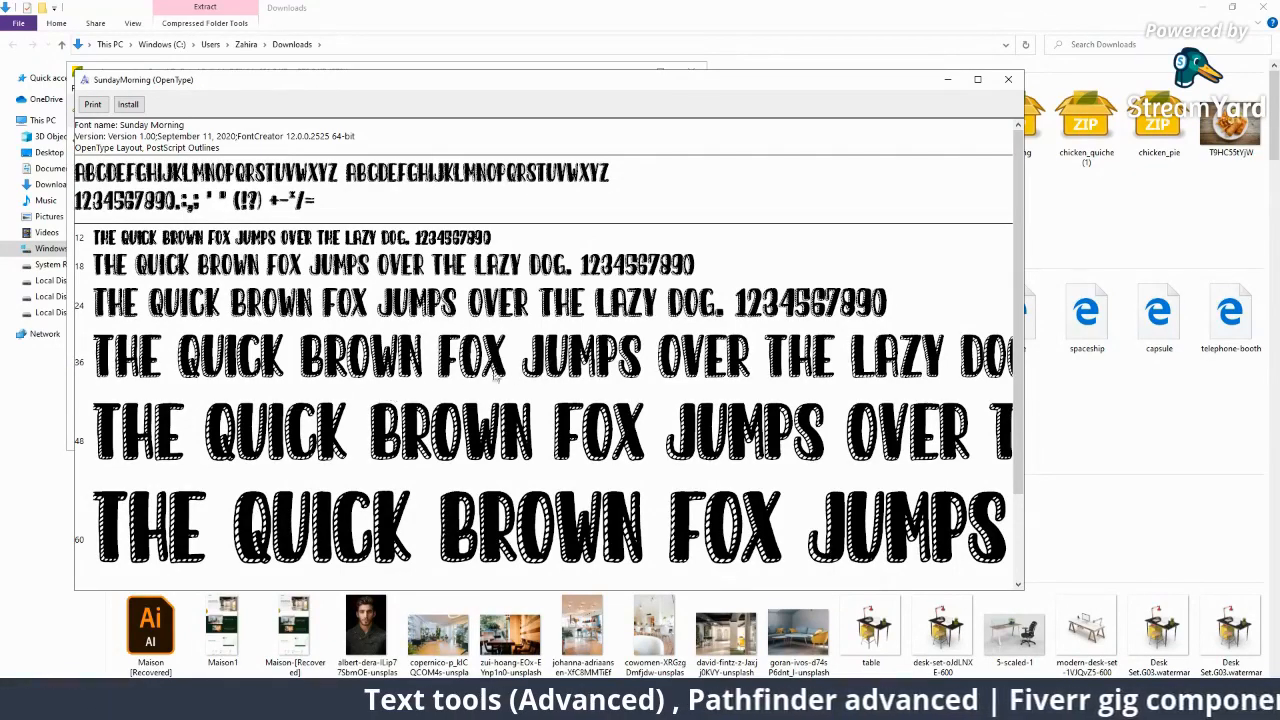
left_click(127, 106)
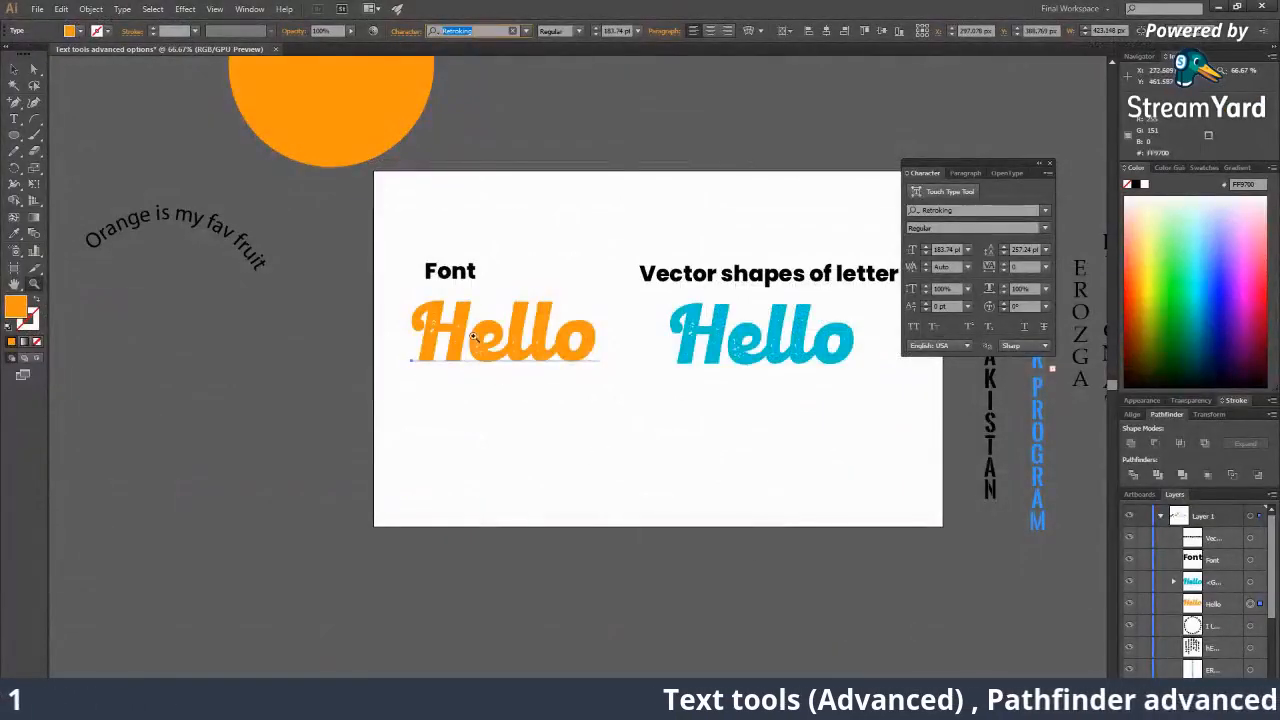
Align the orange Hello, set it to Sunday Morning, and scale it down to 130.55 pt.
left_click(13, 70)
mouse_move(498, 394)
left_mouse_down()
mouse_move(511, 431)
mouse_move(500, 398)
left_mouse_up()
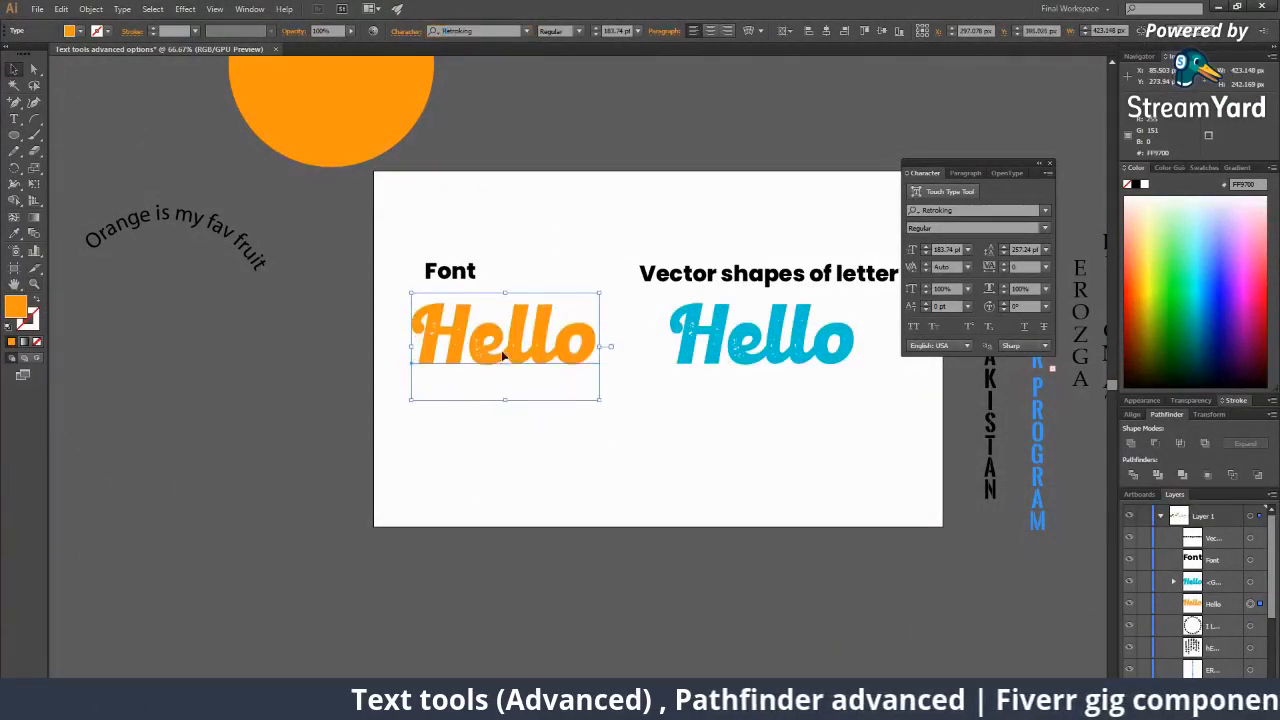
left_click(955, 211)
type("sund")
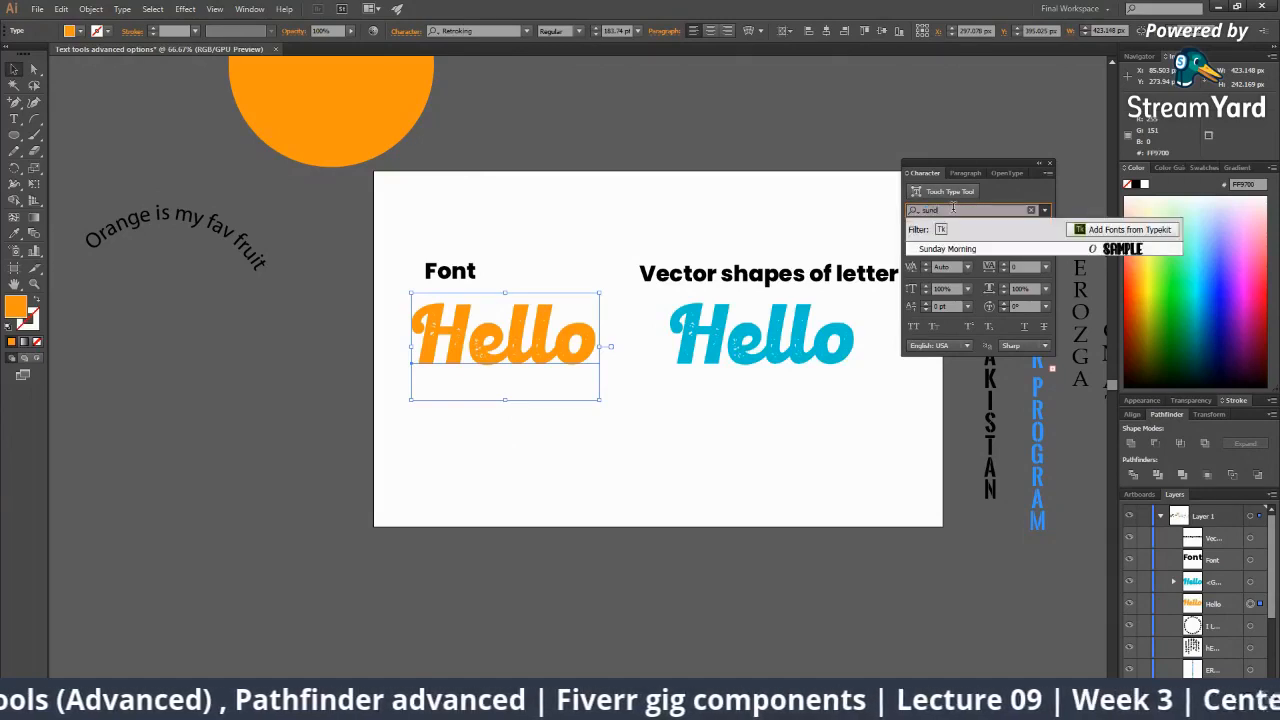
type("ay")
key("Return")
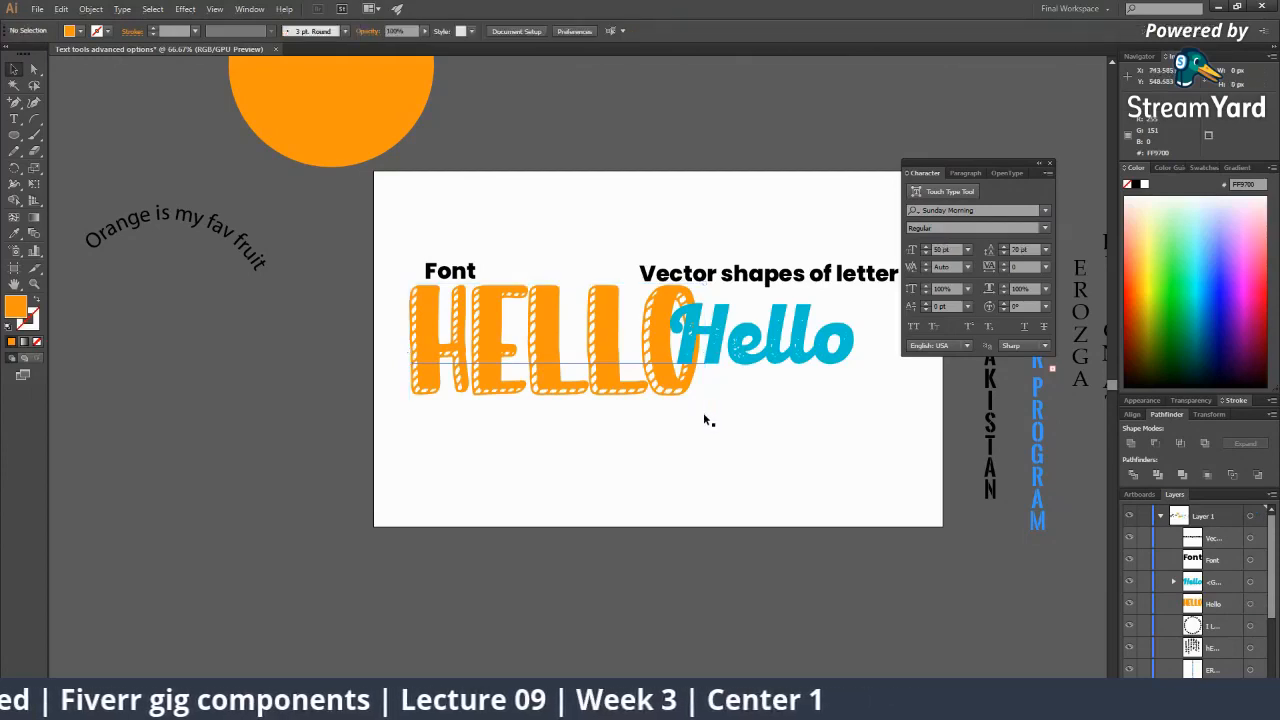
left_click_drag(706, 421, 586, 371)
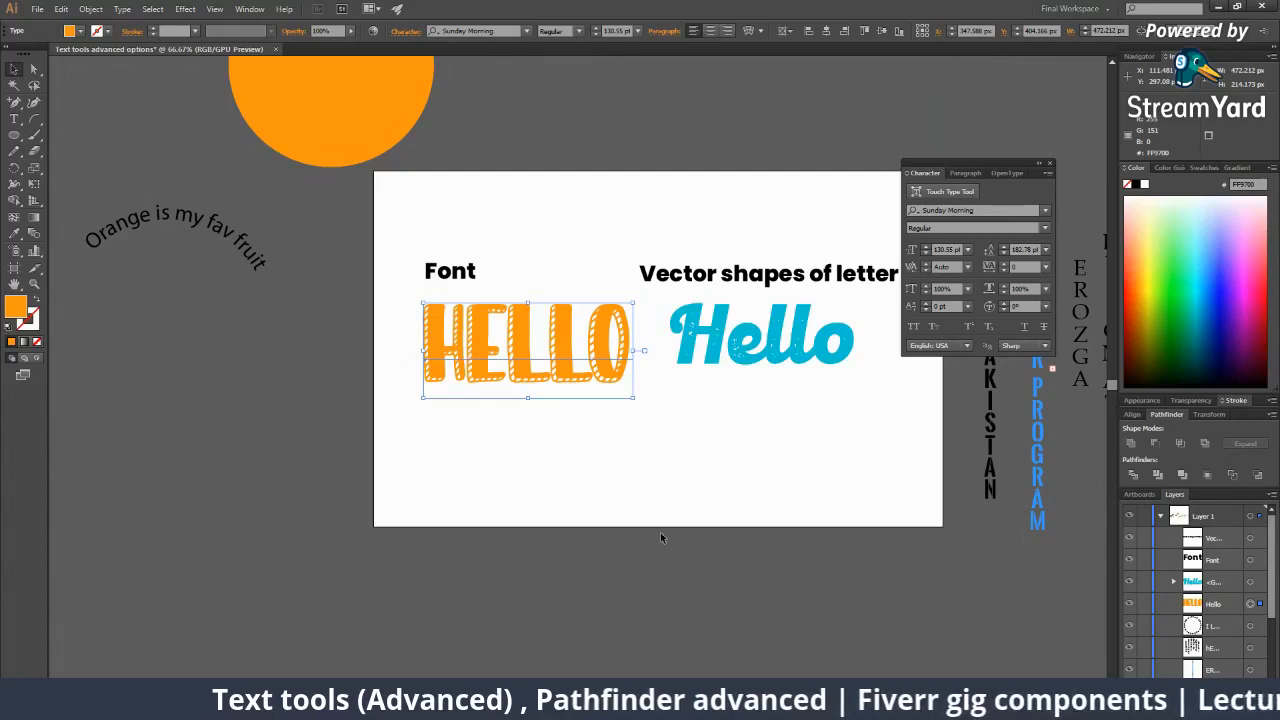
Close the Sunday Morning archive window.
mouse_move(932, 706)
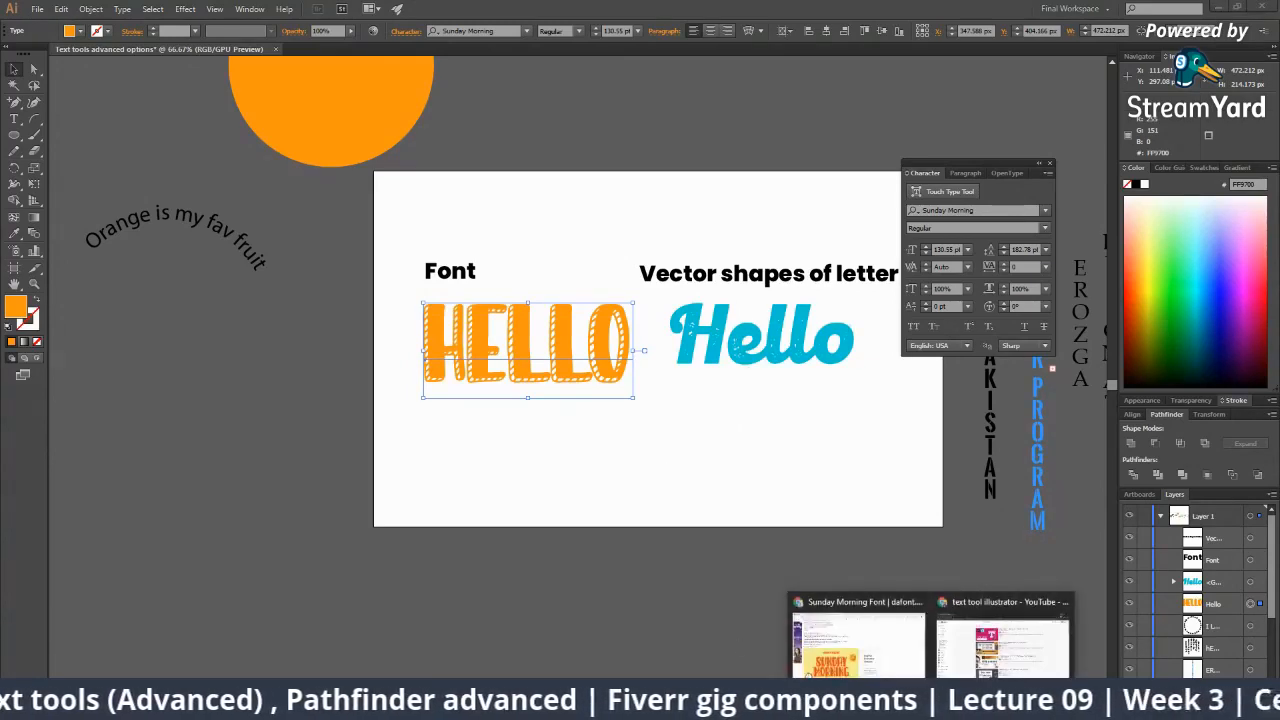
left_click(860, 650)
scroll(400, 500, "down", 5)
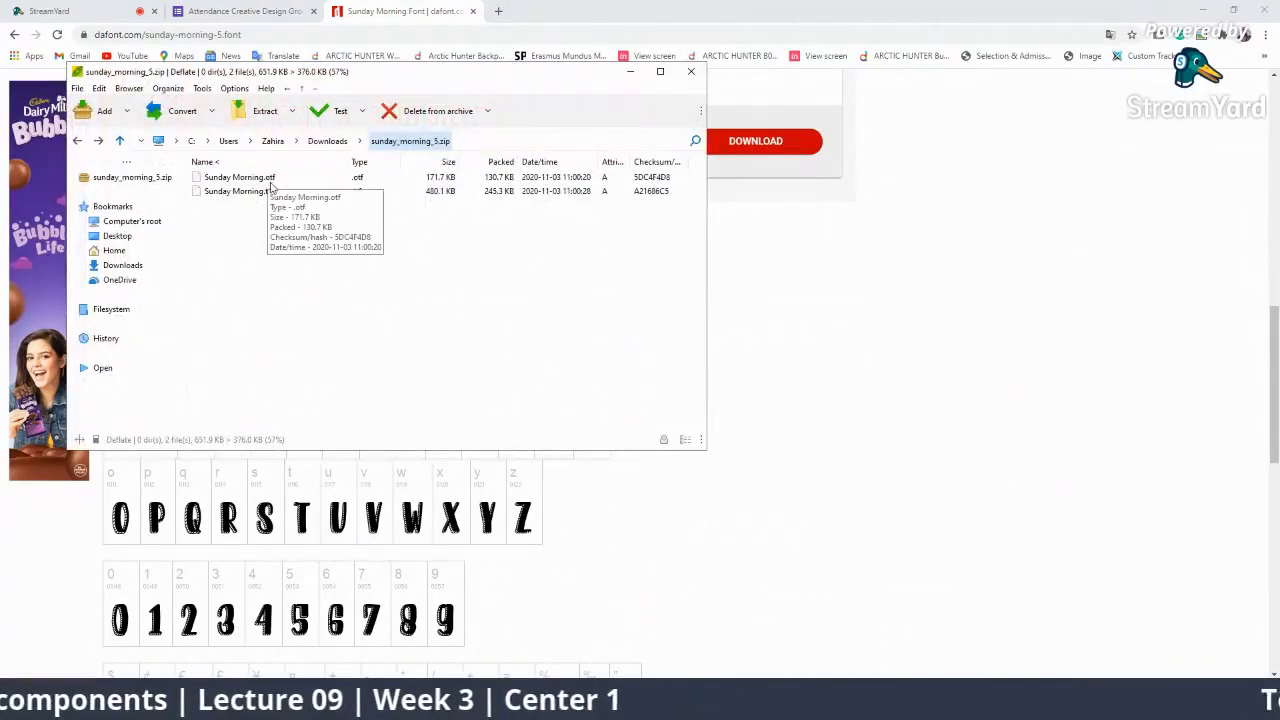
left_click(690, 71)
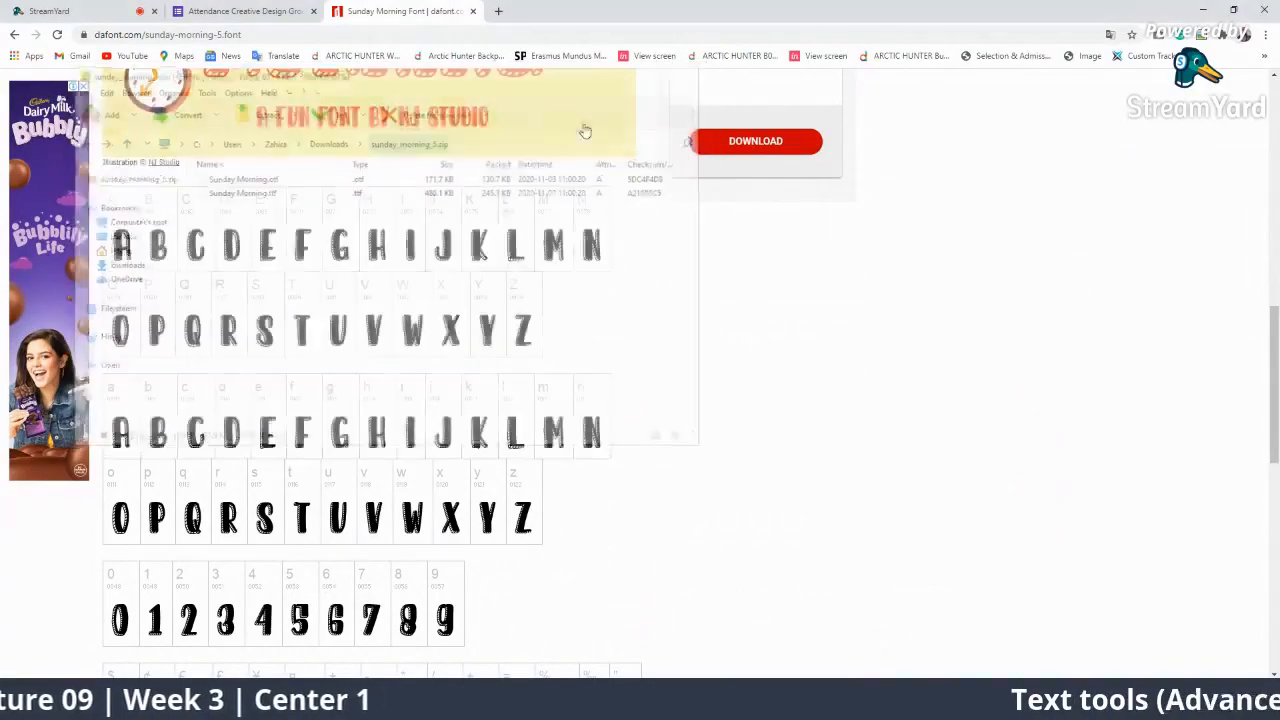
Return to DaFont's Fancy fonts list and open the downloaded creamy_sunset.zip.
scroll(585, 131, "up", 6)
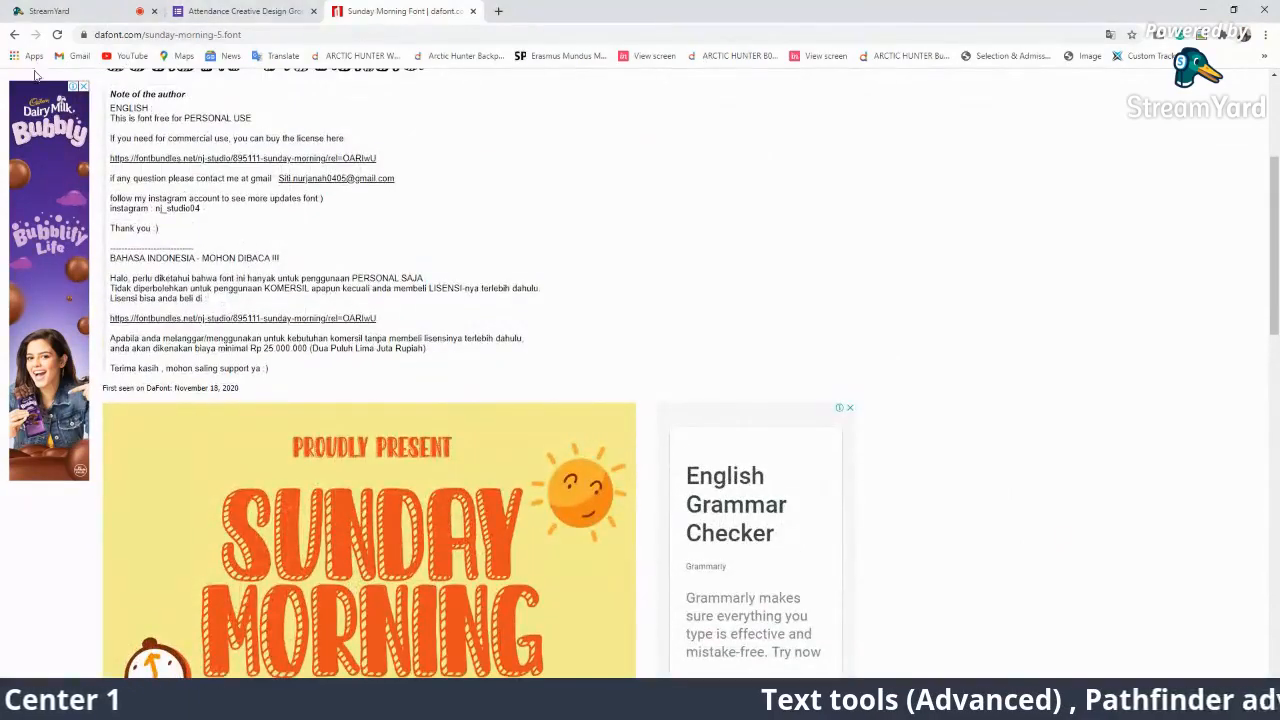
left_click(14, 34)
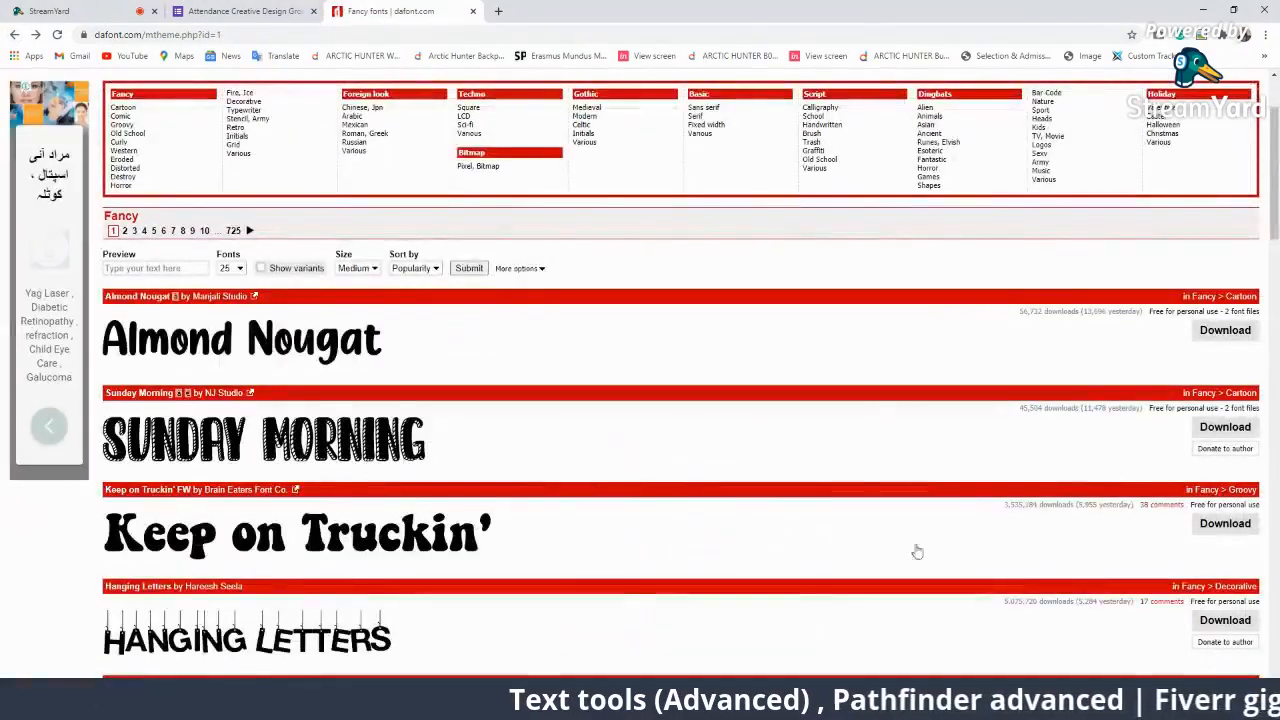
scroll(557, 487, "down", 5)
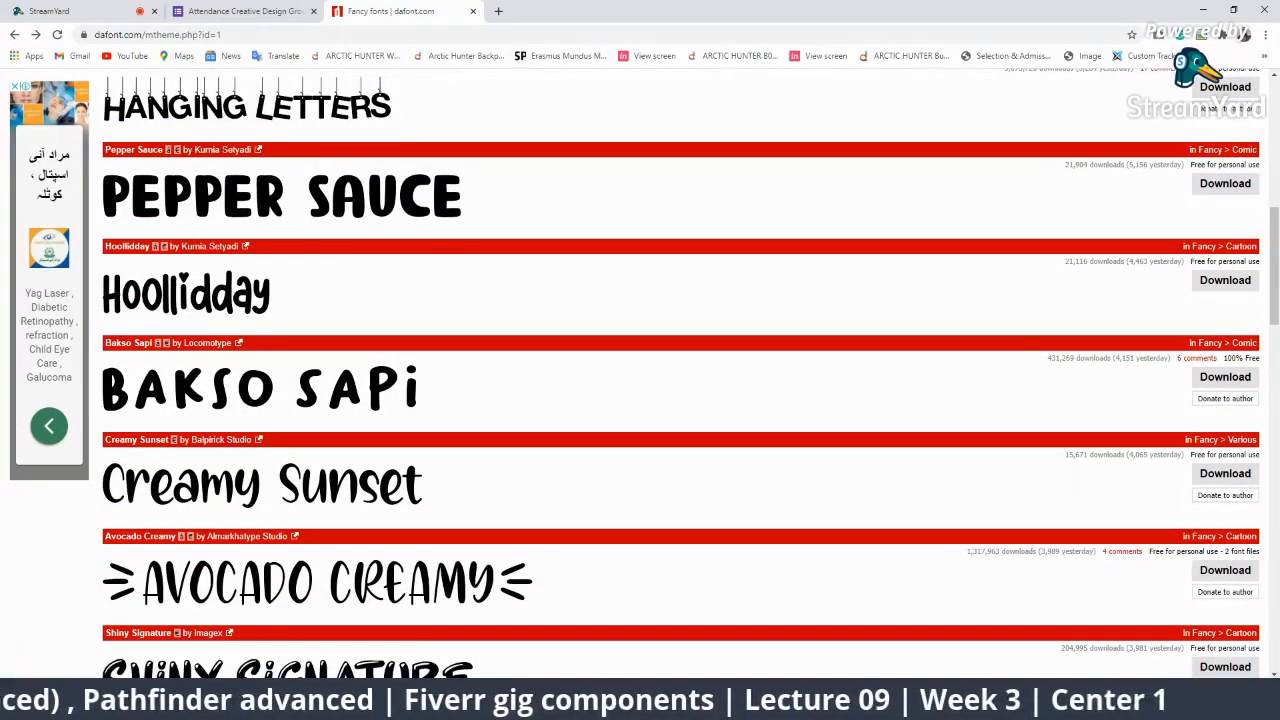
left_click(95, 697)
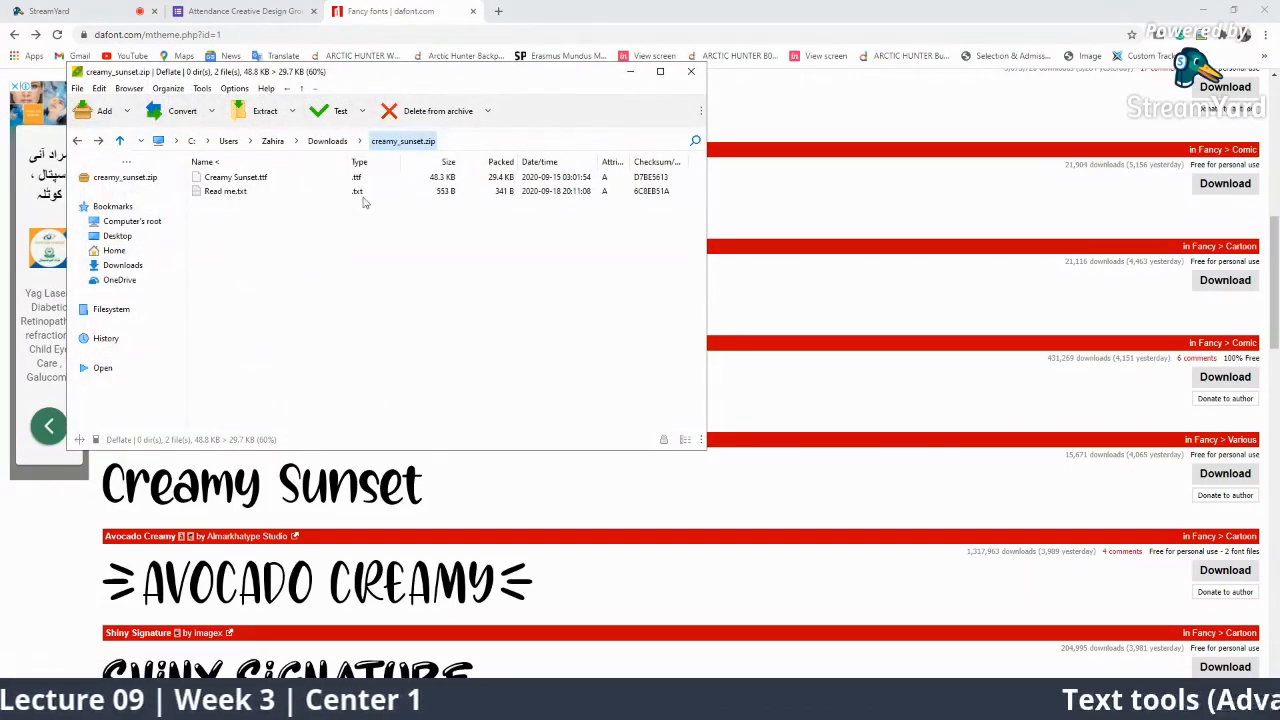
Install Creamy Sunset.ttf through Windows Font Viewer, then close the viewer and archive.
left_click(233, 193)
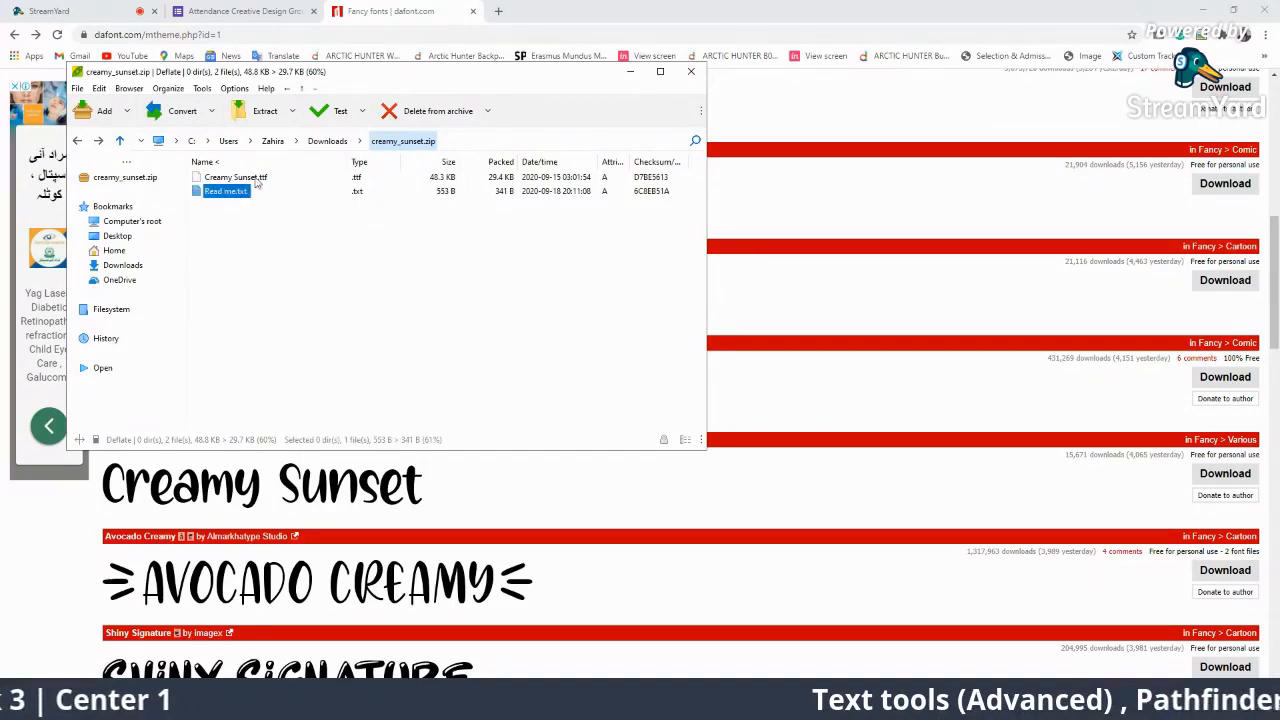
left_click(255, 178)
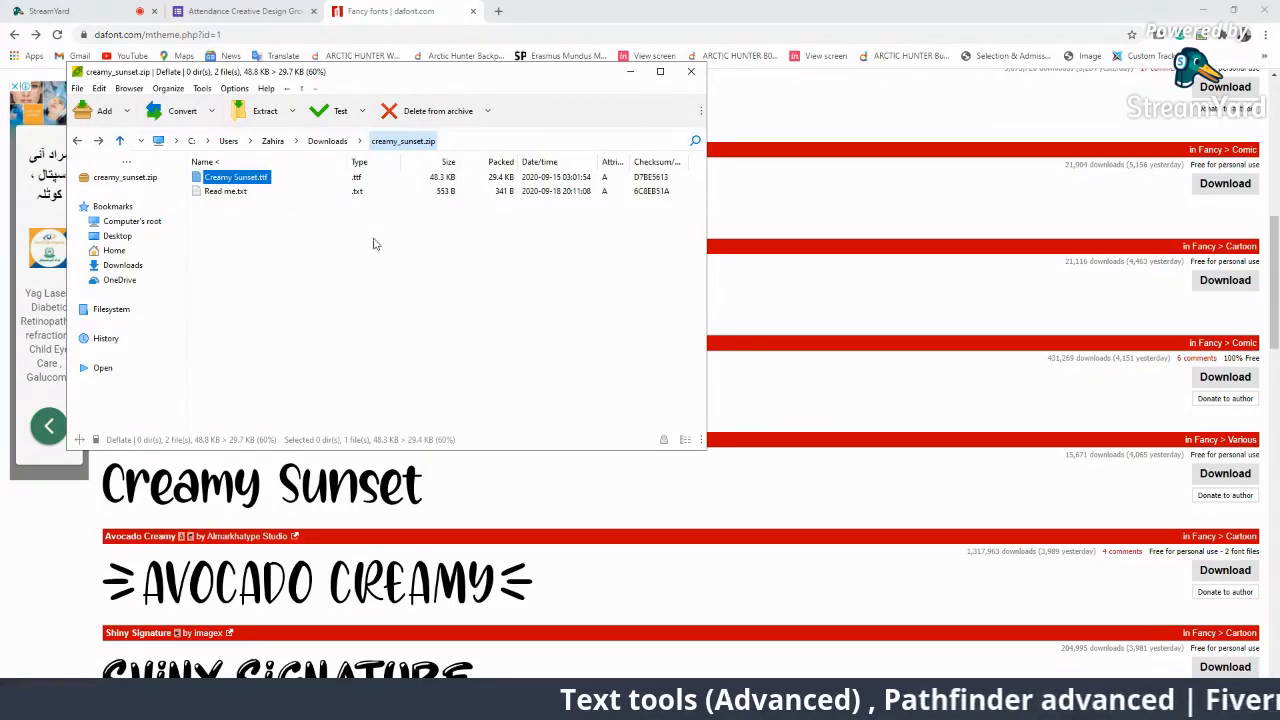
left_click(672, 380)
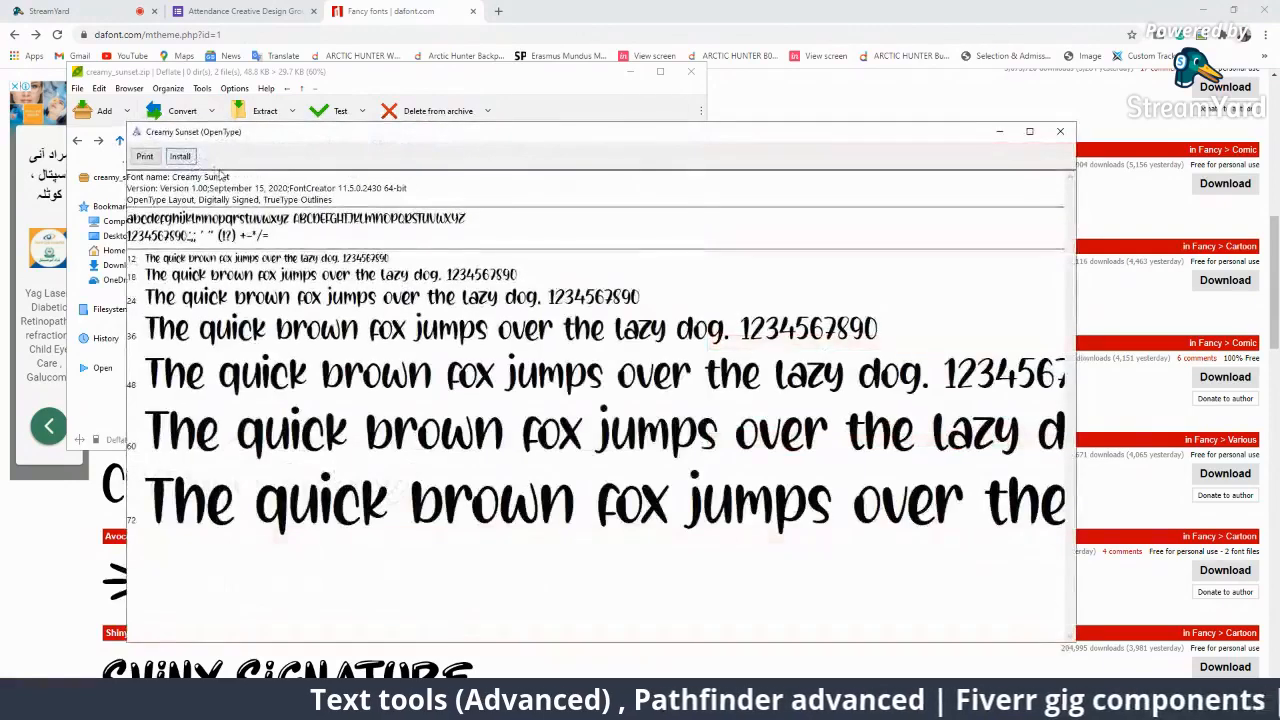
left_click(181, 157)
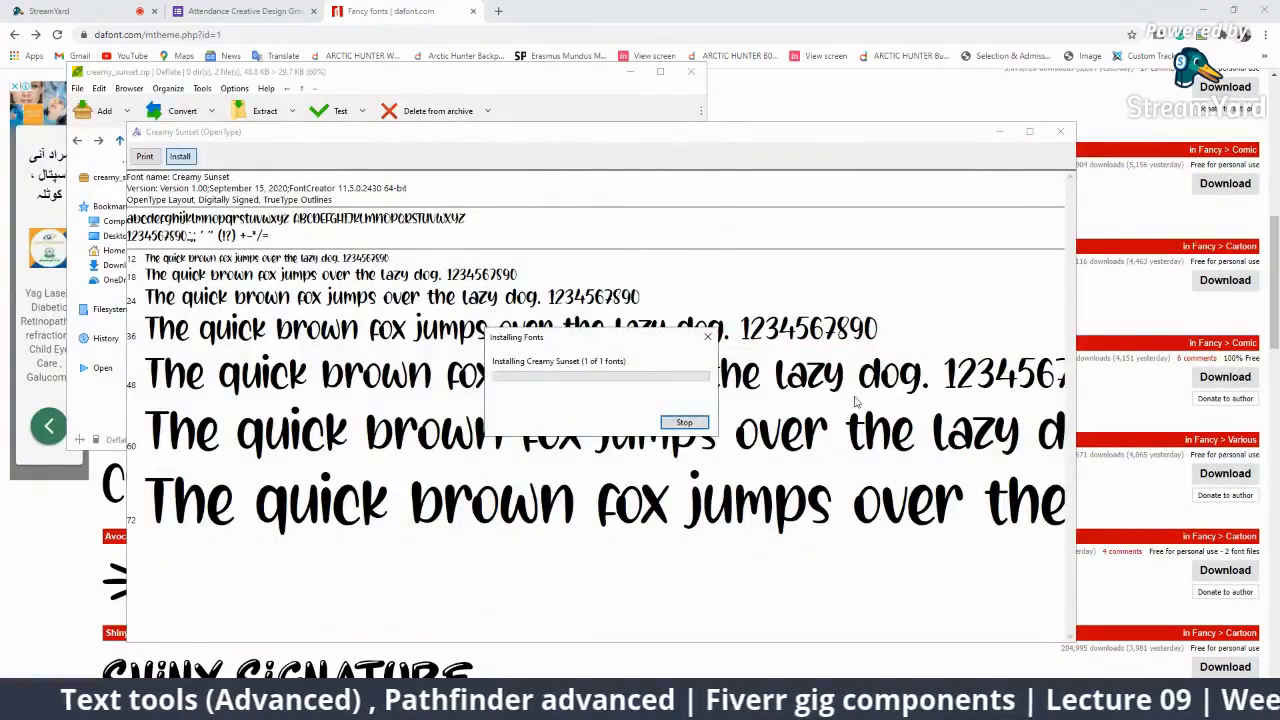
left_click(1055, 138)
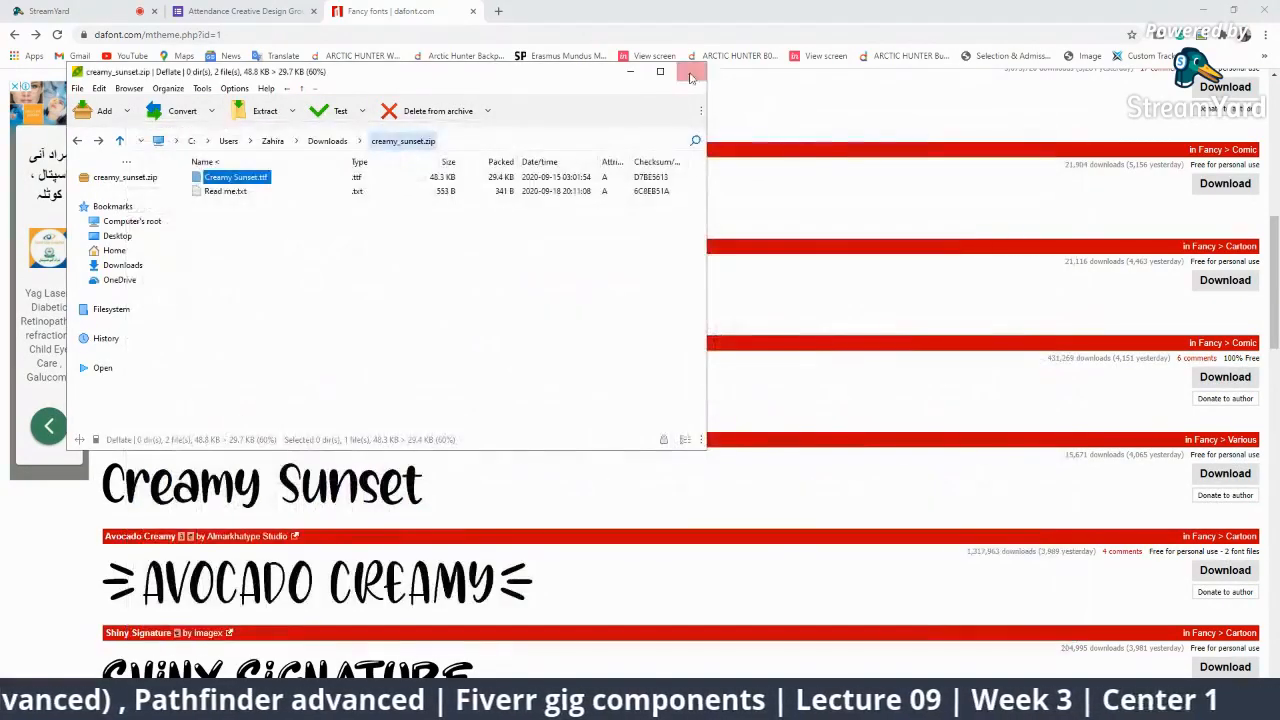
left_click(690, 71)
In StreamYard, put the 'yes sir' comment on stream, then hide it again.
left_click(49, 11)
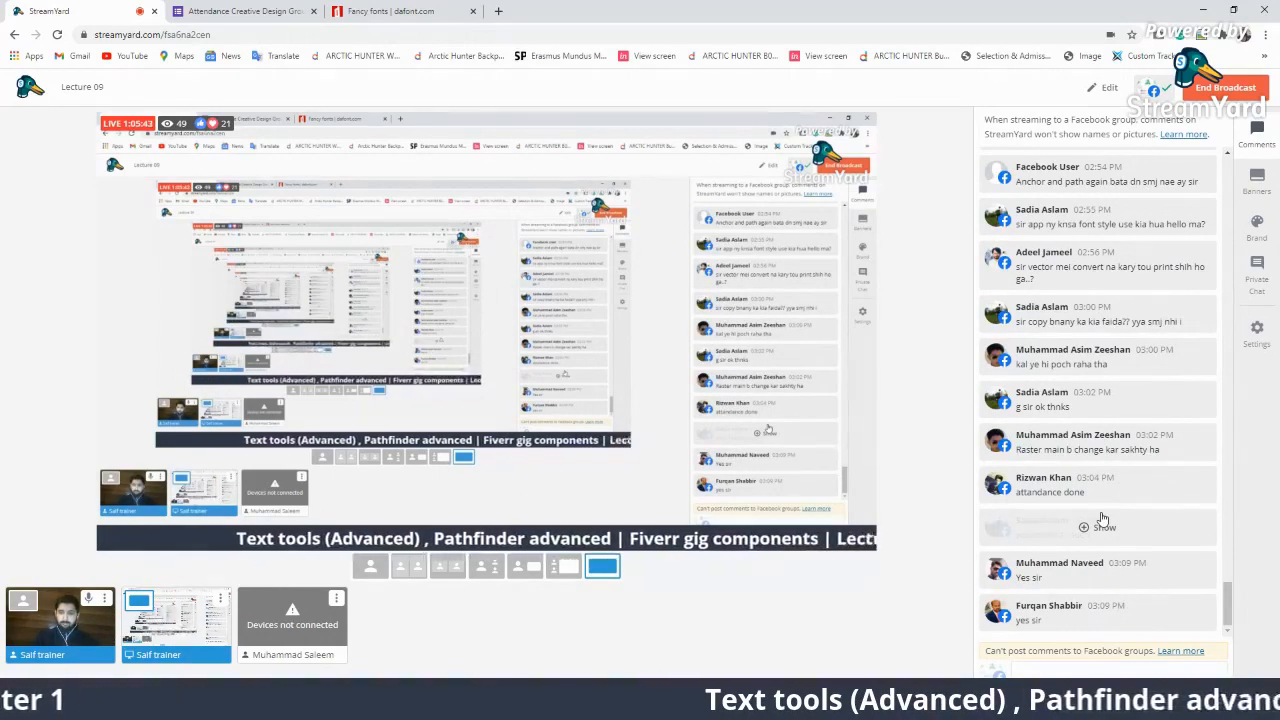
left_click(1019, 612)
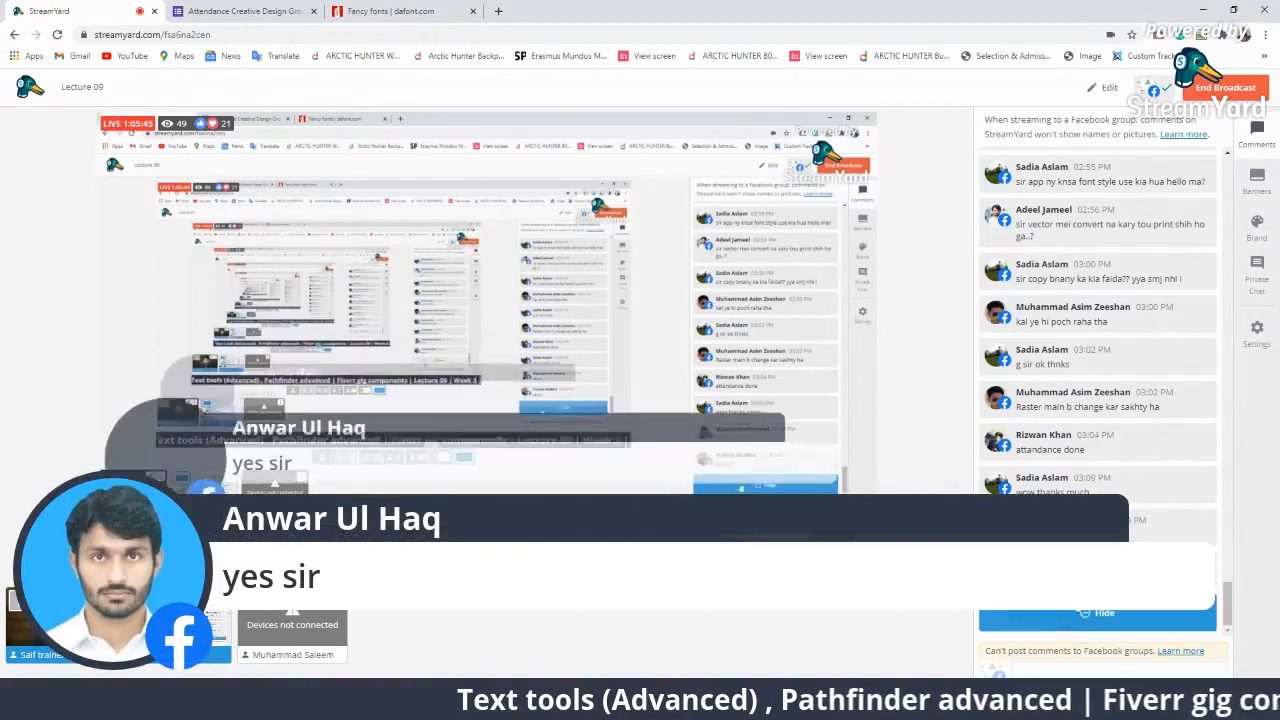
left_click(1078, 613)
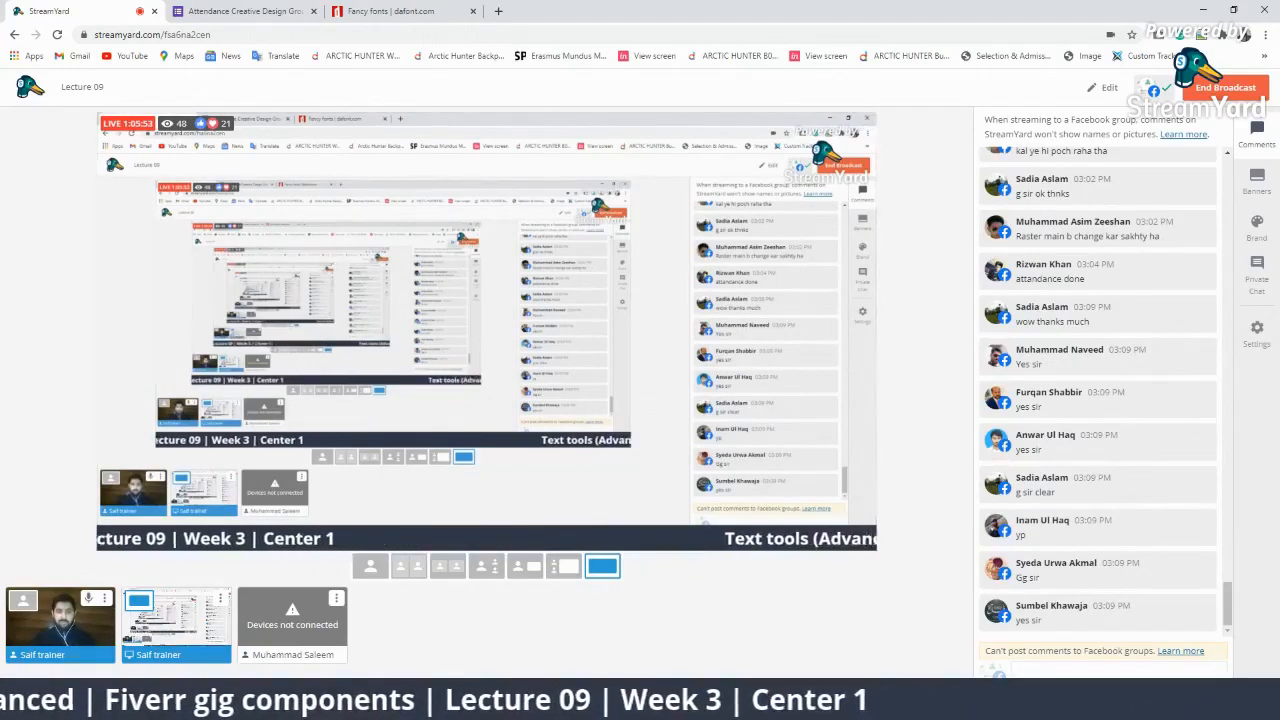
Back in Illustrator, zoom out to 25% and move the 'Orange is my fav fruit' text left.
key("alt+Tab")
scroll(590, 400, "down", 2)
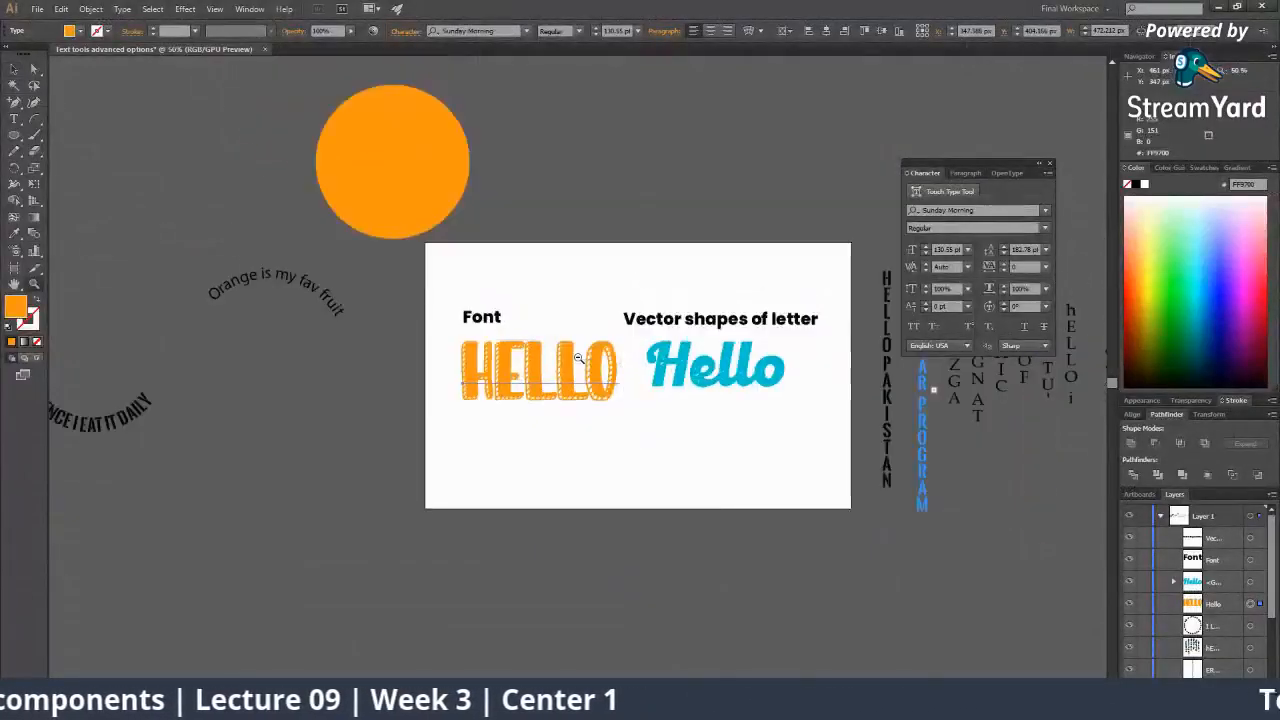
scroll(618, 398, "up", 2)
left_click(594, 433)
scroll(589, 404, "down", 1)
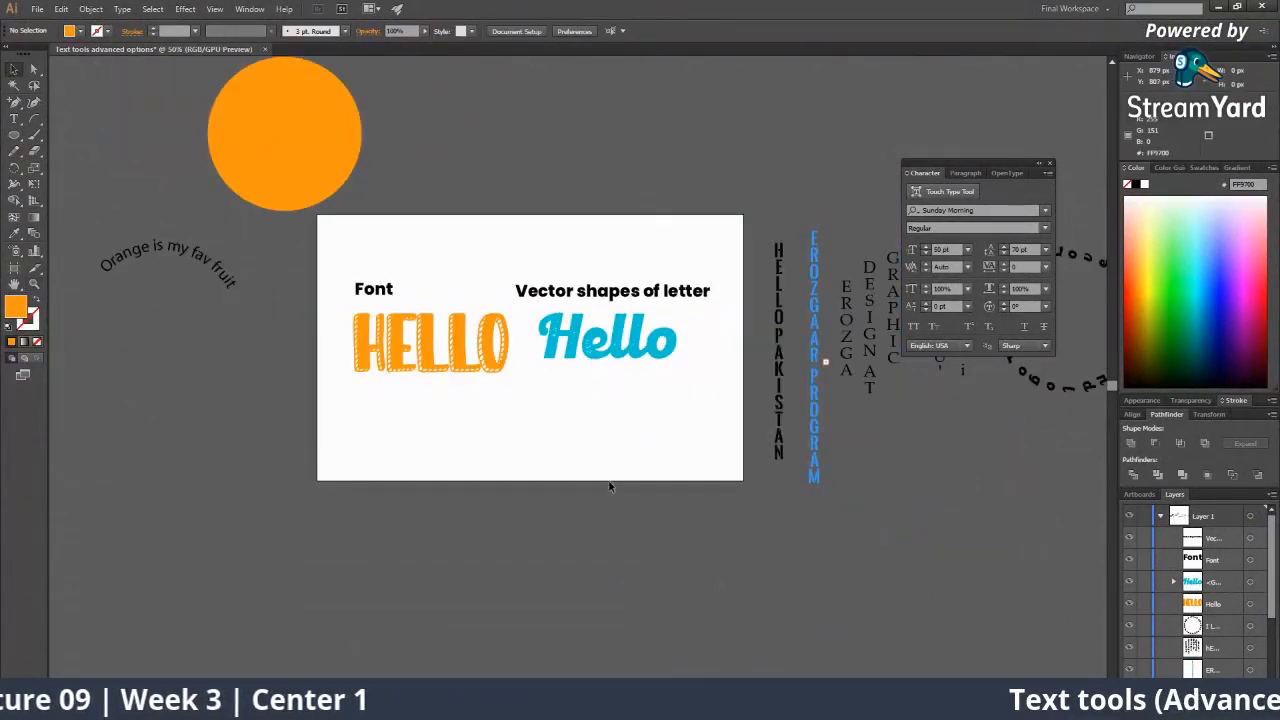
left_click_drag(667, 408, 637, 440)
left_click(652, 433, "ctrl+alt")
left_click(622, 418, "ctrl+alt")
left_click(575, 388, "ctrl+alt")
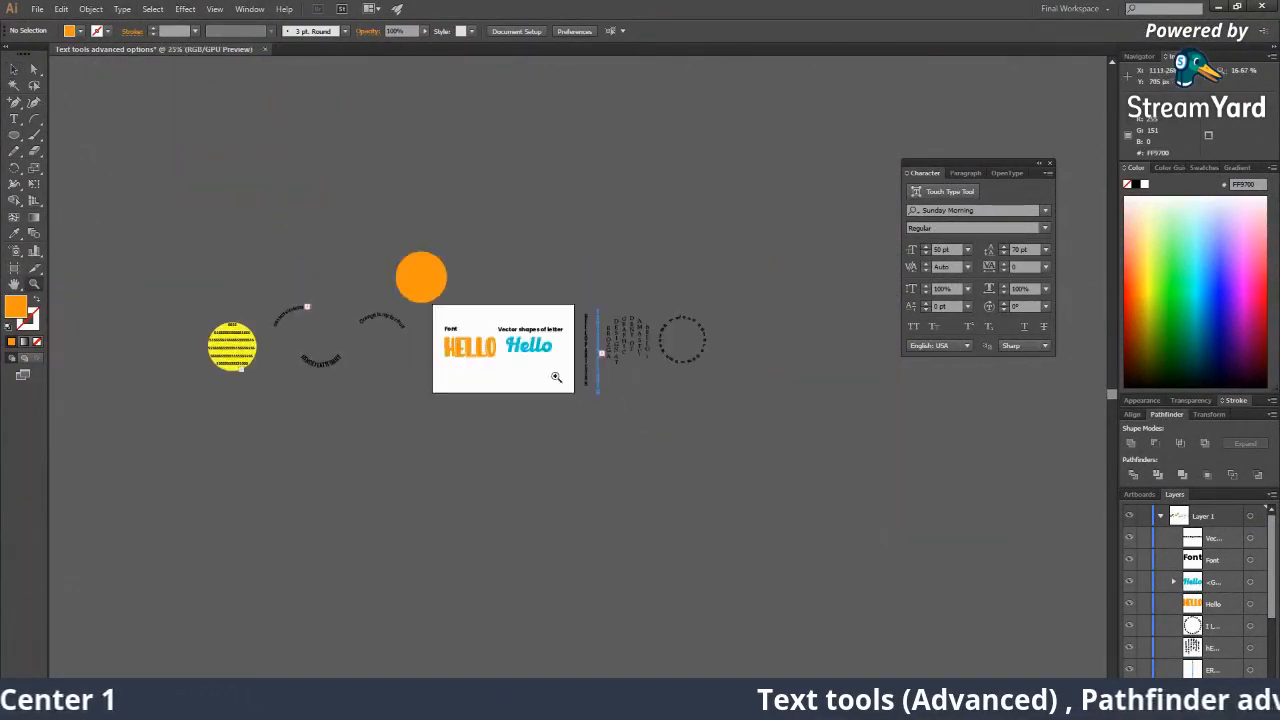
left_click(565, 376, "ctrl+alt")
left_click(569, 375, "ctrl")
left_click_drag(571, 378, 572, 406)
left_click_drag(396, 374, 465, 373)
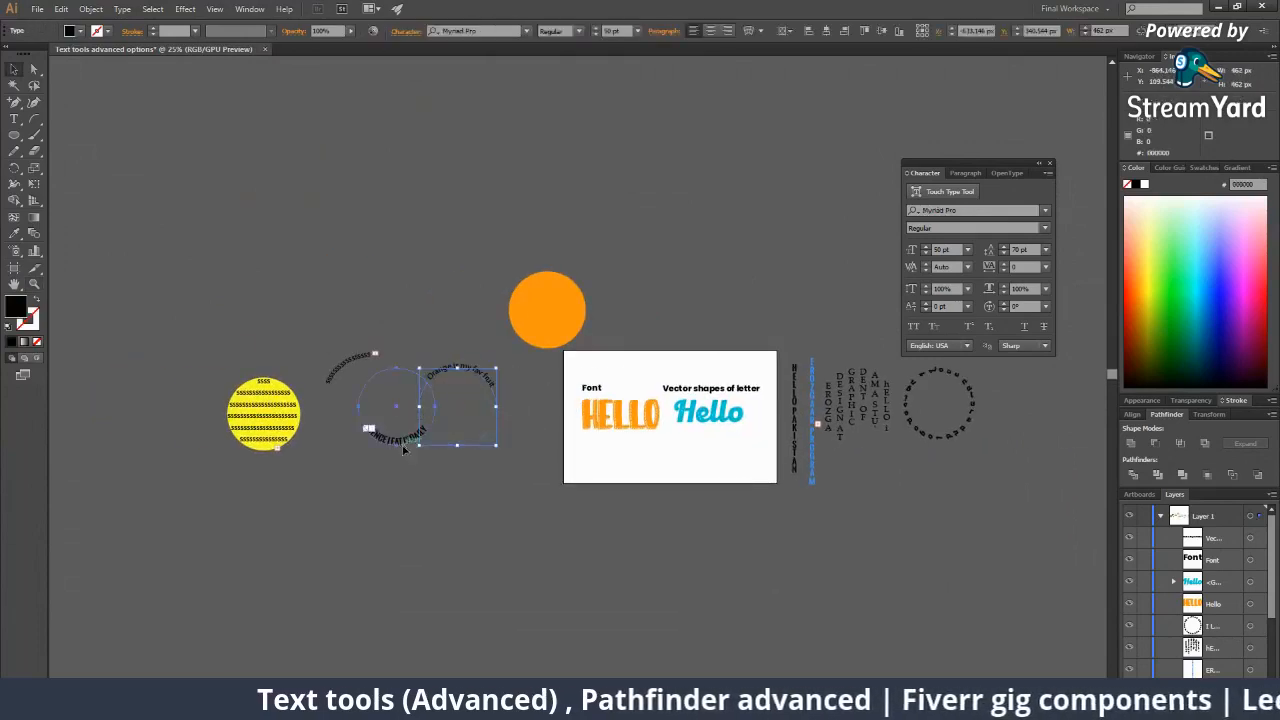
left_click_drag(404, 446, 376, 451)
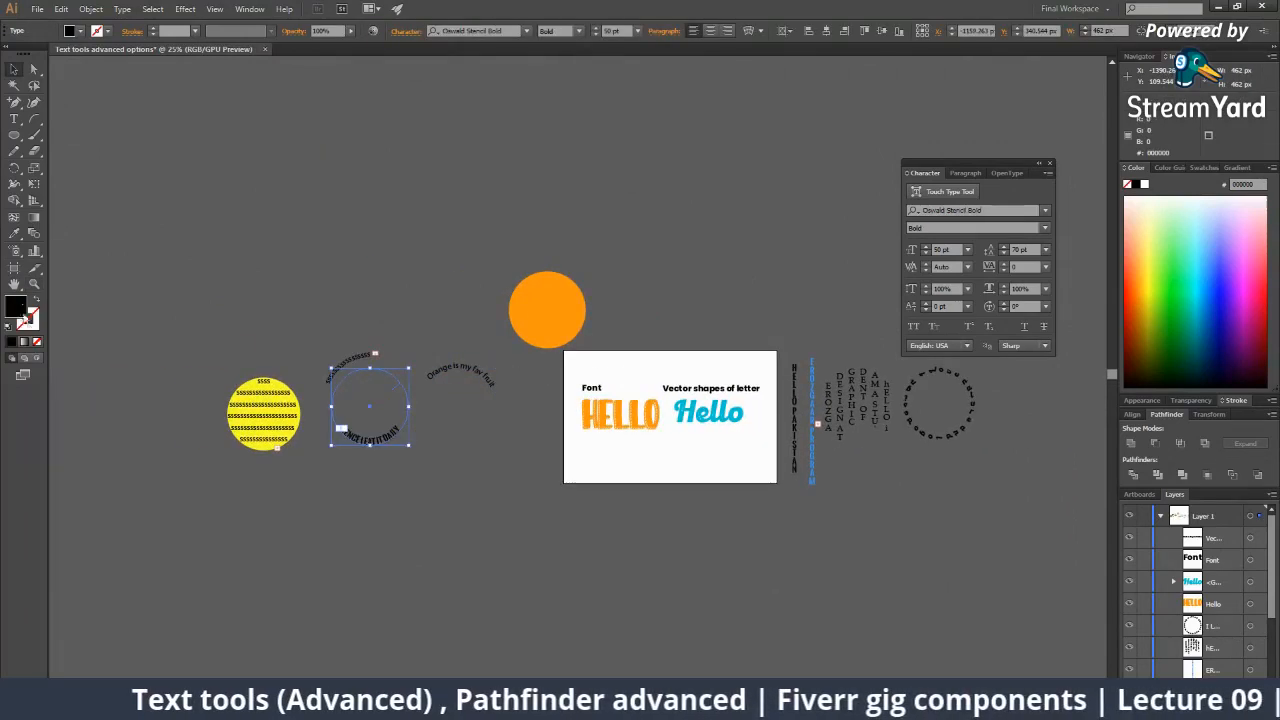
Draw a new artboard around the circular 'HENCE I EAT IT DAILY' text.
left_click(15, 268)
left_click_drag(204, 330, 497, 499)
key("v")
left_click(514, 466)
Delete the orange circle.
mouse_move(703, 412)
left_mouse_down()
mouse_move(498, 391)
mouse_move(722, 400)
left_mouse_up()
left_click(520, 326)
key("Delete")
key("backslash")
Widen the main artboard to 2581 × 873 px.
left_click(14, 267)
left_click_drag(506, 464, 507, 482)
left_click_drag(507, 474, 534, 499)
key("v")
key("z")
left_click_drag(454, 311, 401, 478)
left_click(14, 268)
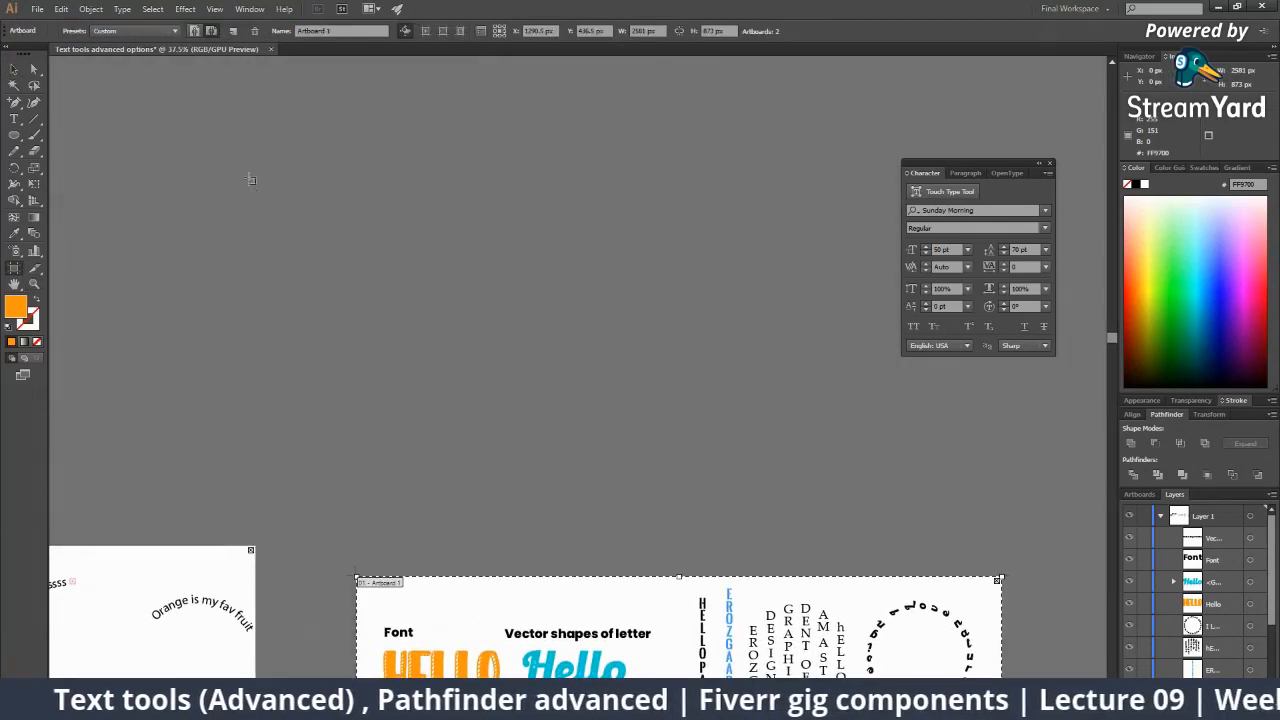
Draw blank Artboard 3, zoom in until it fills the view, and dock the Character panel.
left_click_drag(236, 141, 742, 493)
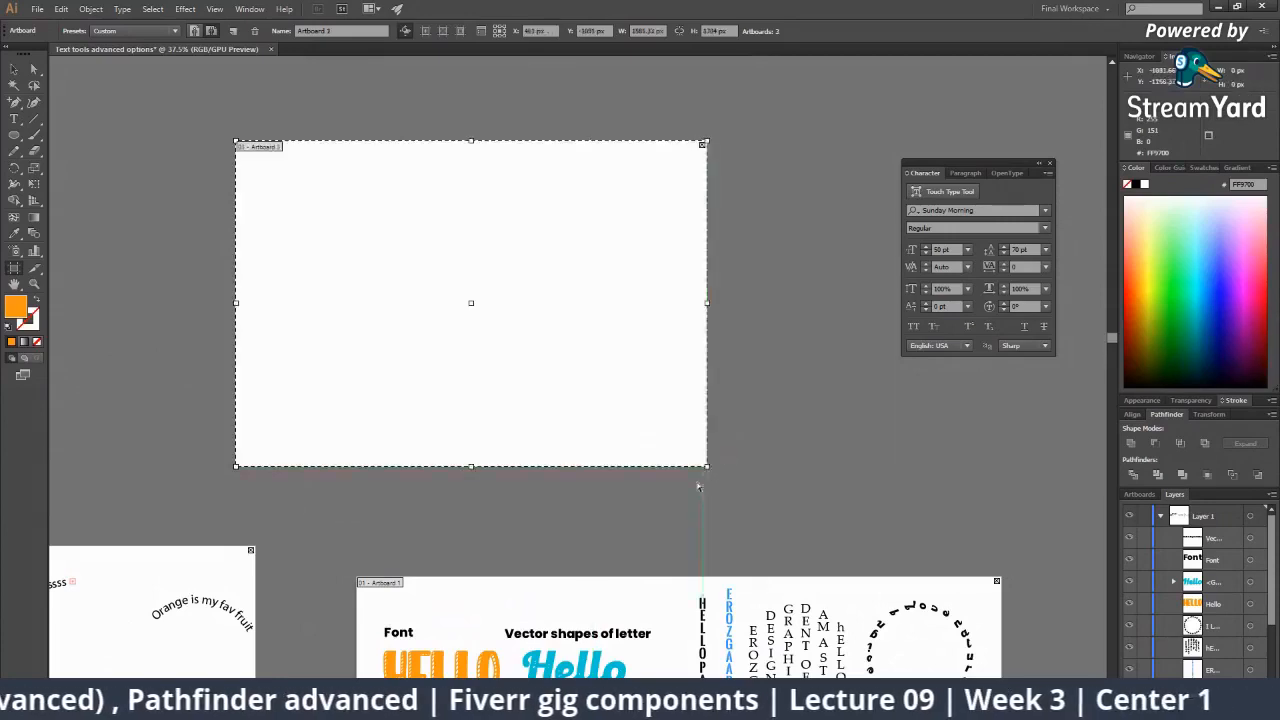
key("v")
key("z")
left_click(507, 365)
left_click(540, 288)
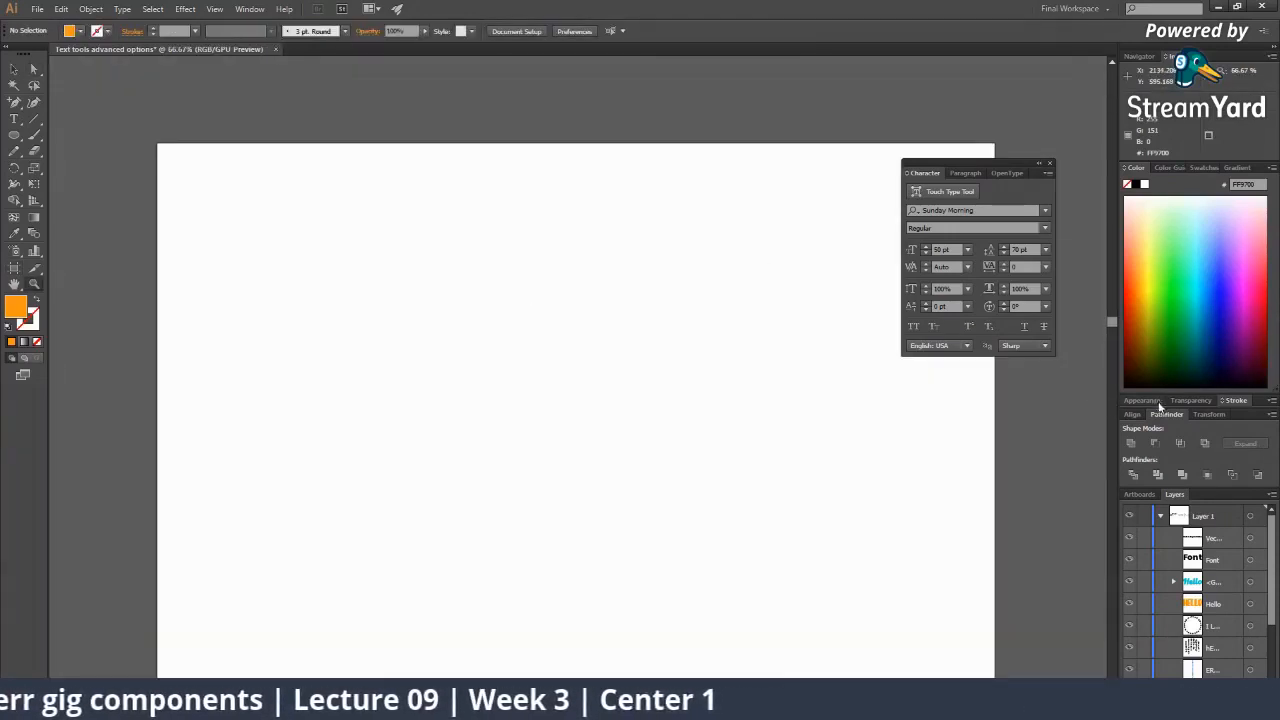
left_click_drag(1011, 175, 1232, 171)
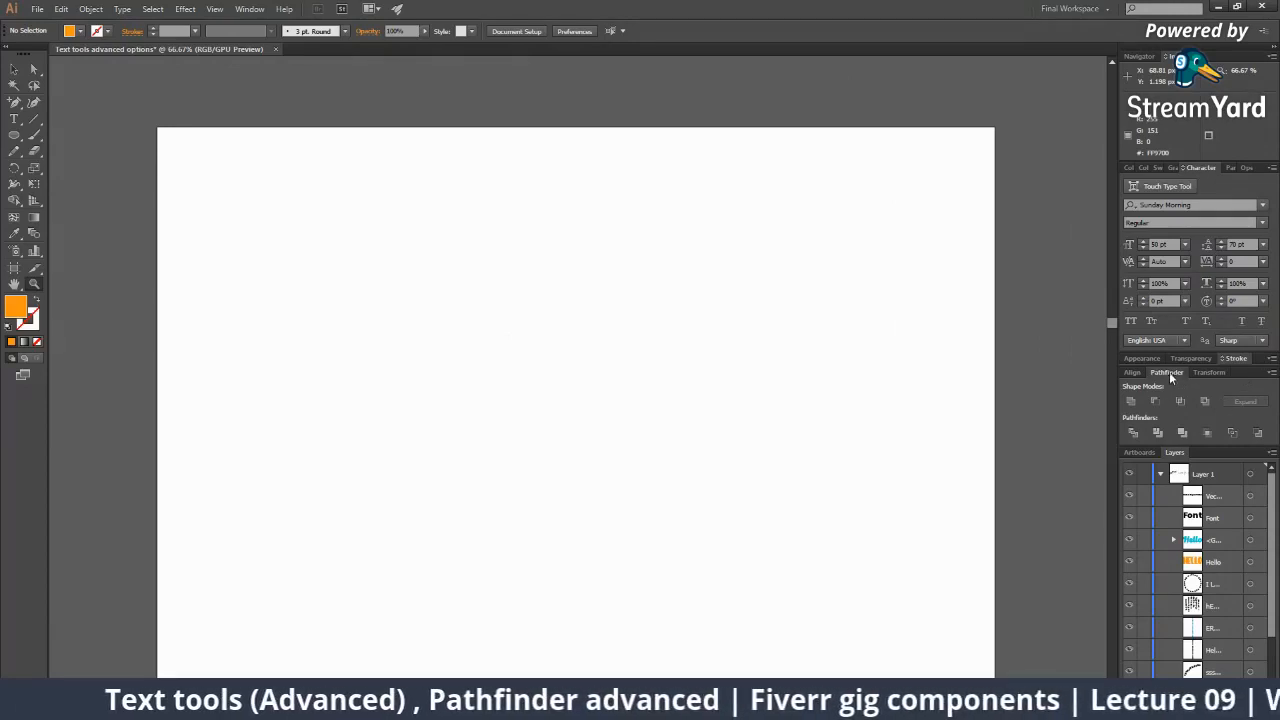
Detach the Pathfinder panel as a floating panel and check its Window menu entry and options flyout.
left_click_drag(1171, 376, 821, 186)
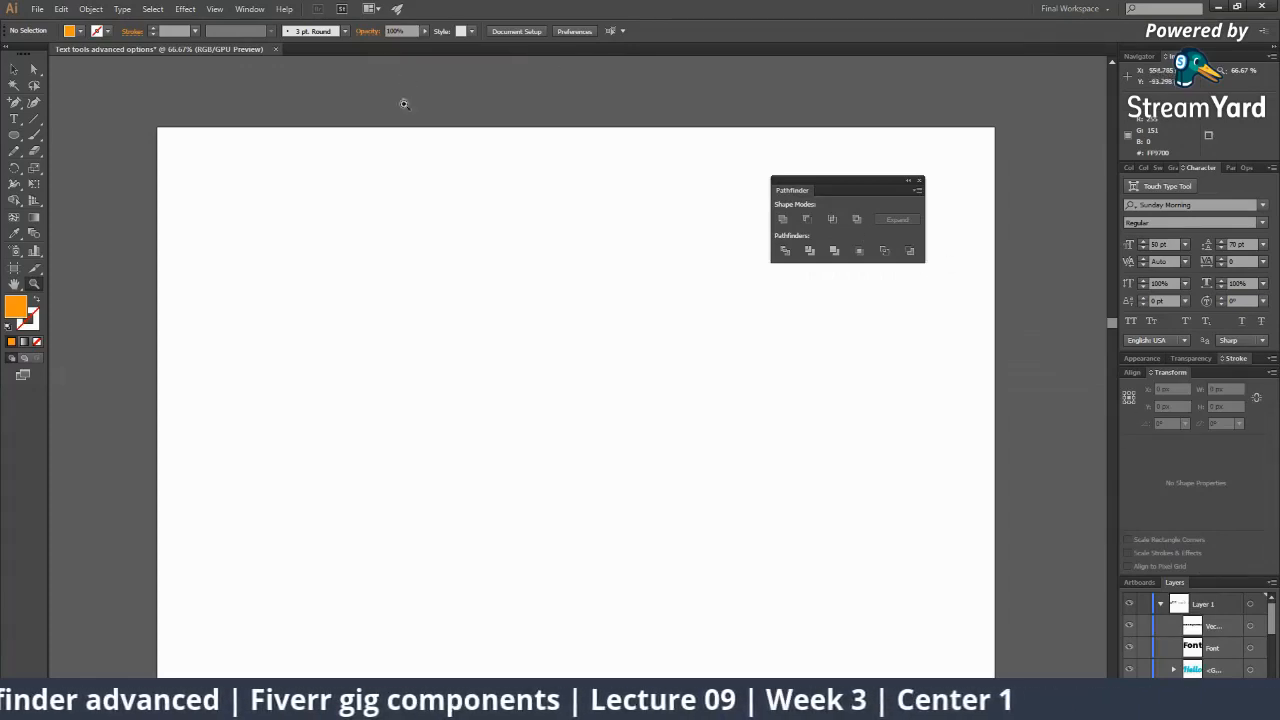
left_click(250, 9)
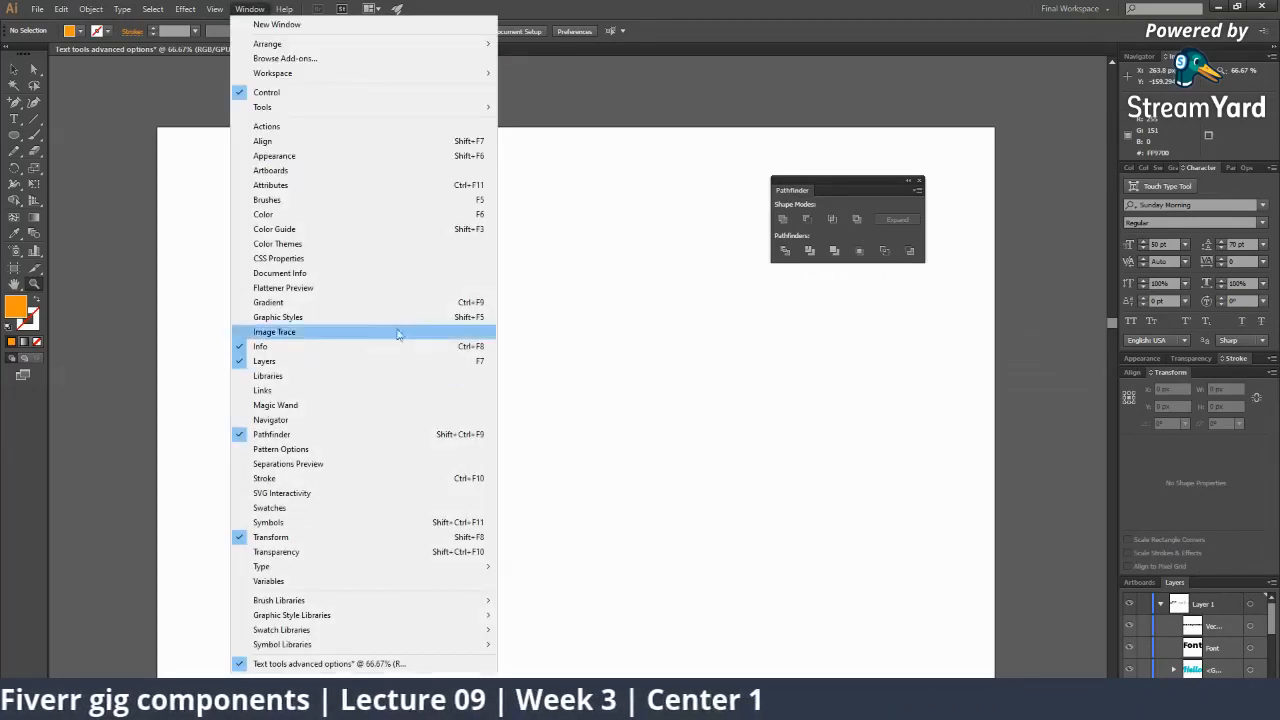
left_click(918, 190)
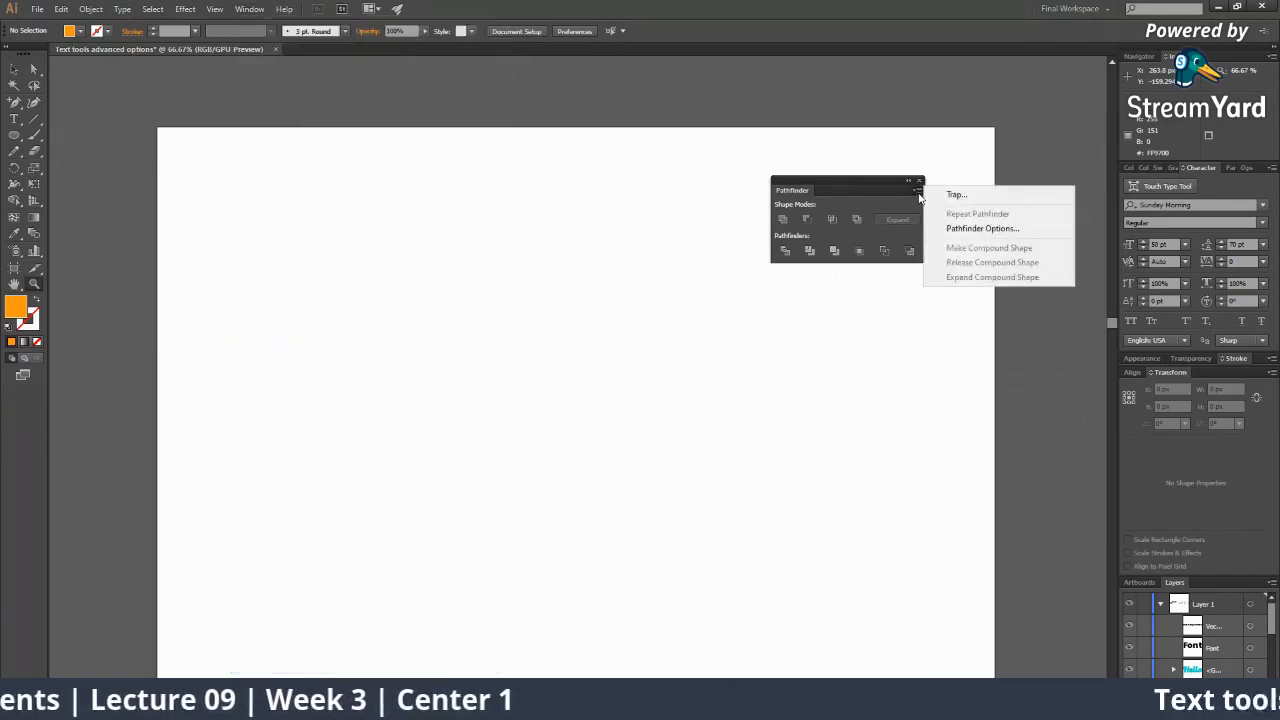
left_click(919, 196)
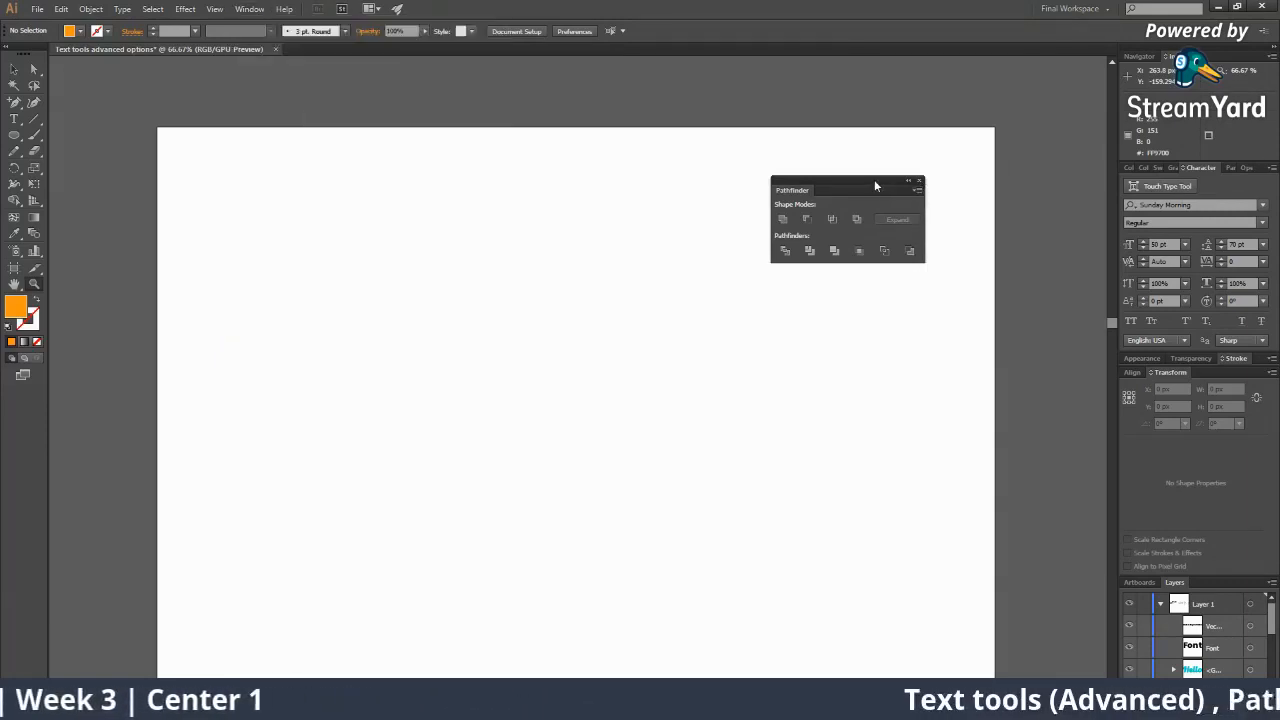
Reposition the floating Pathfinder panel and show the Navigator overview of the artboards.
left_click_drag(874, 179, 1042, 230)
left_click_drag(1178, 385, 940, 271)
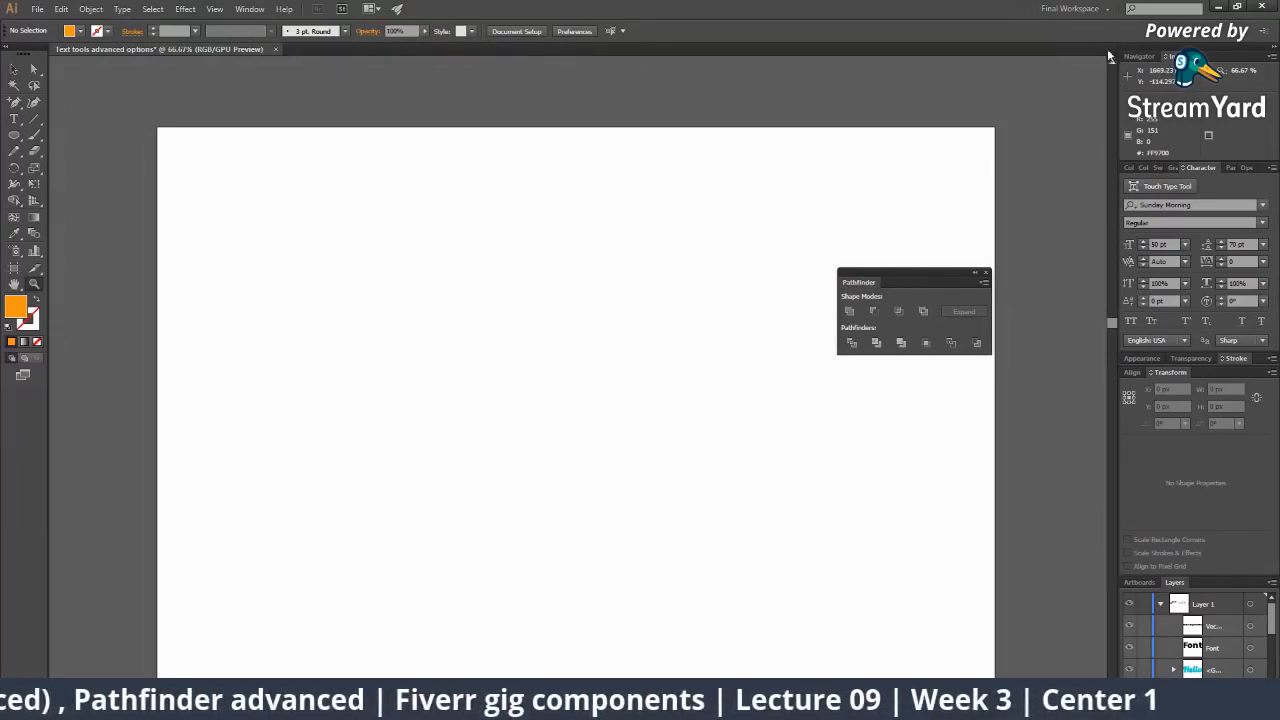
left_click(1139, 56)
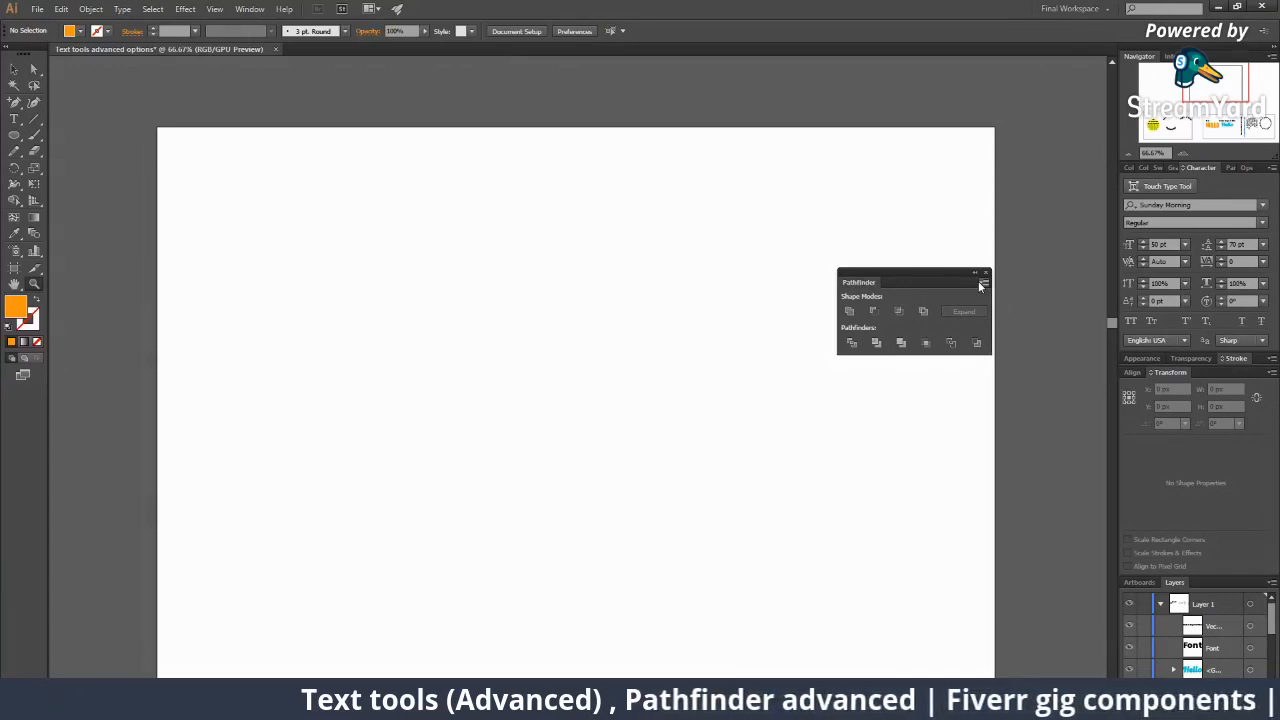
Draw an orange circle on the artboard with the Ellipse tool, then deselect it.
left_click(14, 135)
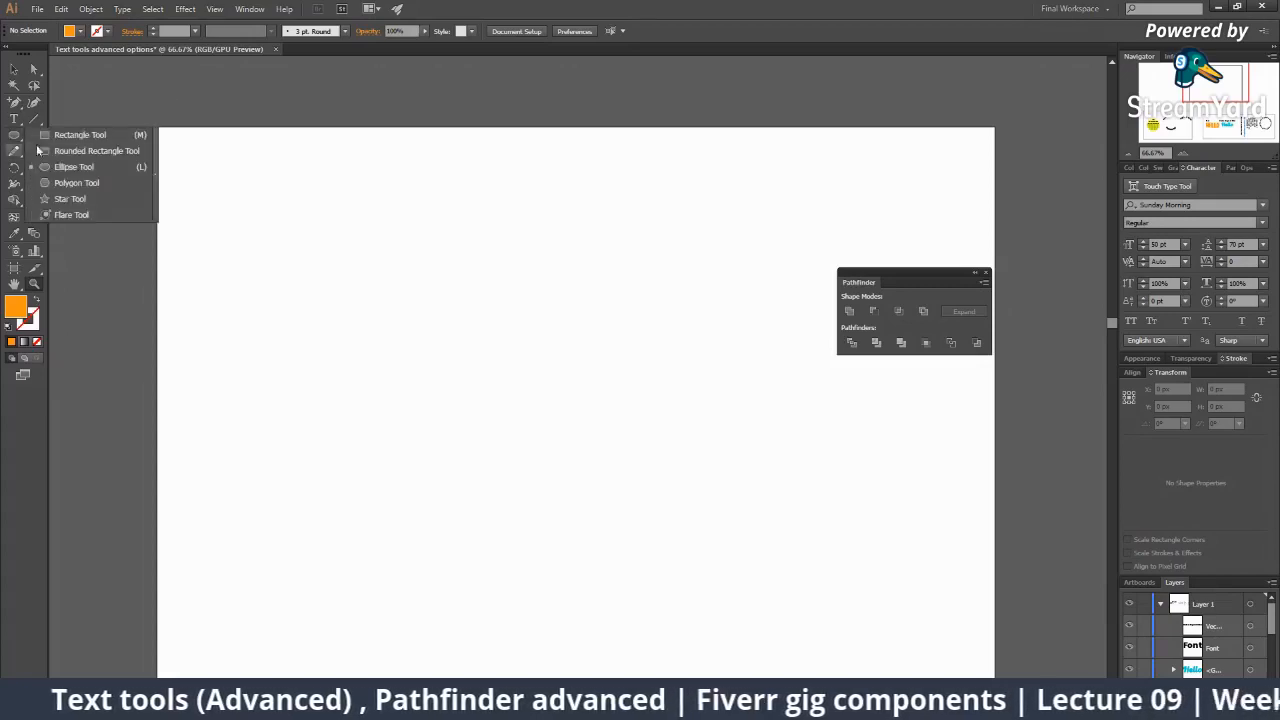
left_click(62, 167)
left_click_drag(401, 354, 495, 487)
key("ctrl+shift+a")
Draw a mint green rectangle over the circle's upper right.
left_click(14, 135)
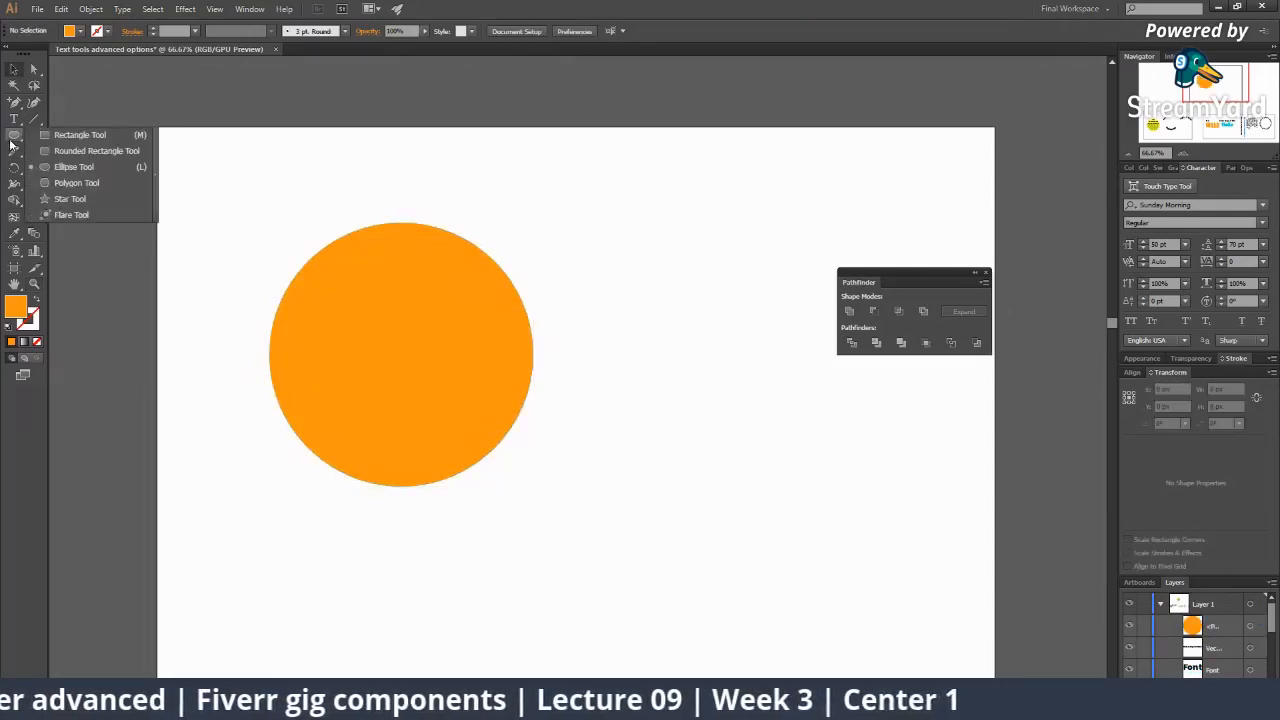
left_click(86, 139)
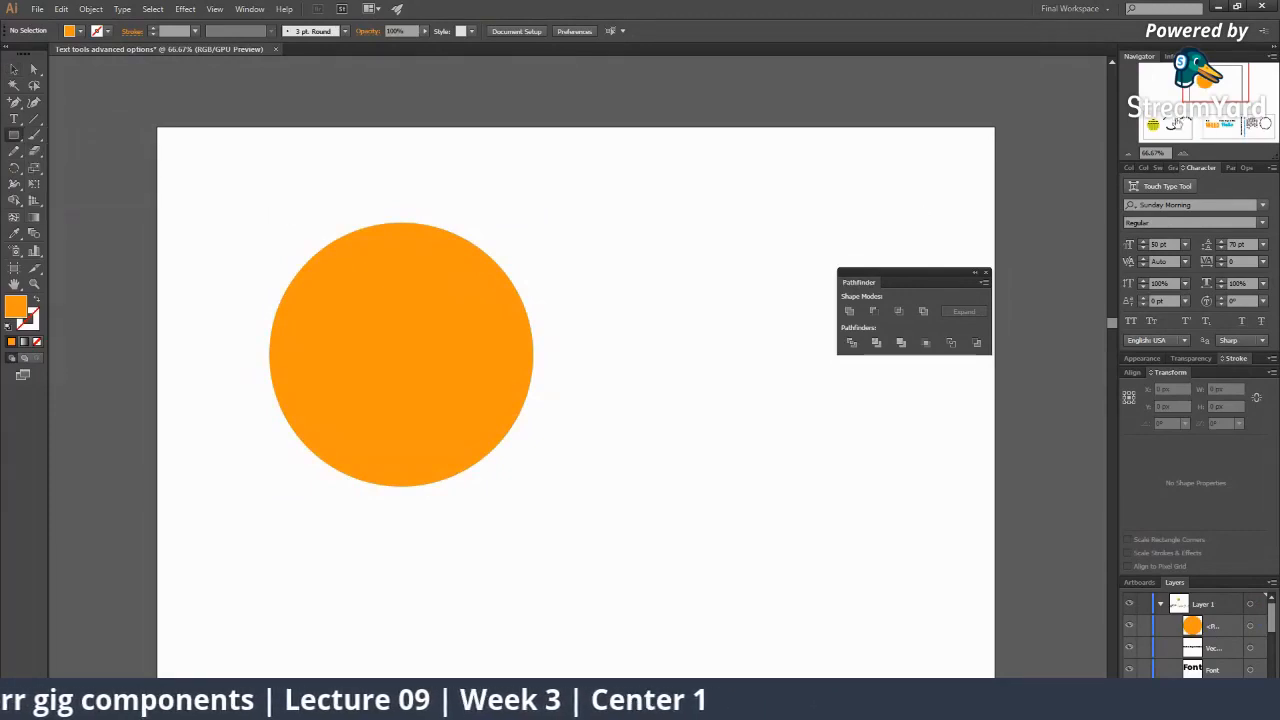
left_click(1130, 167)
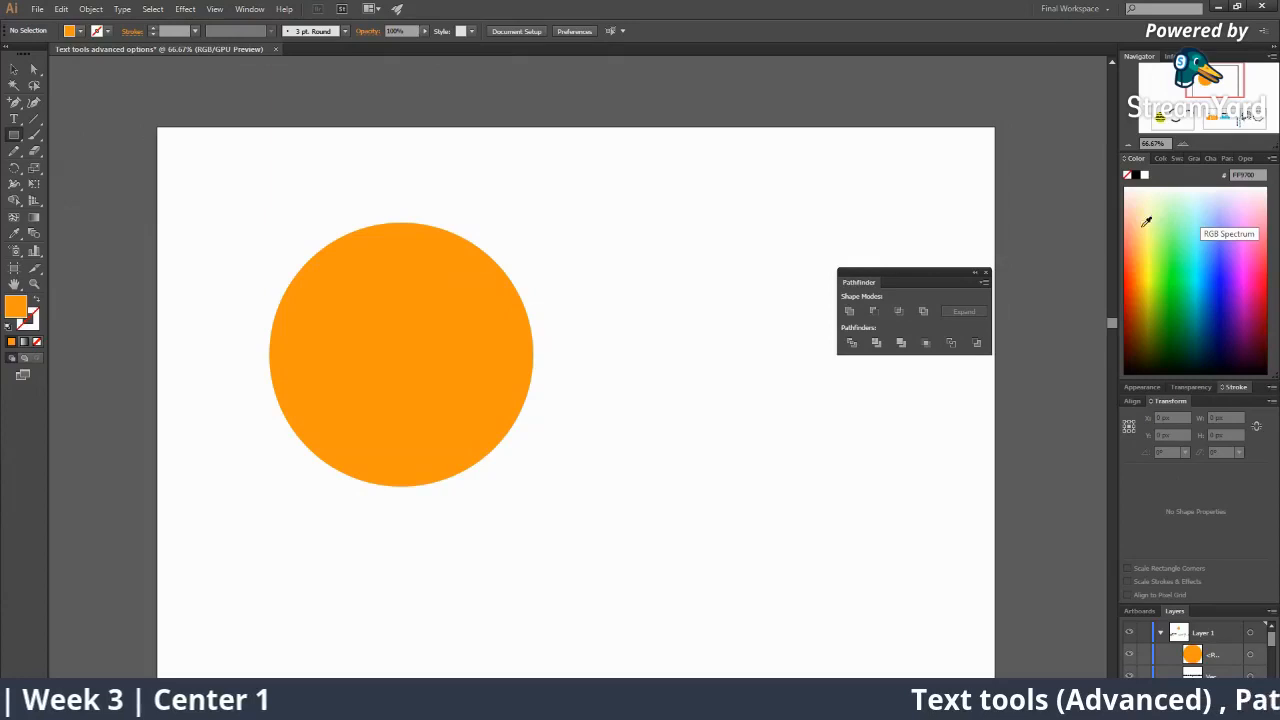
left_click(1190, 247)
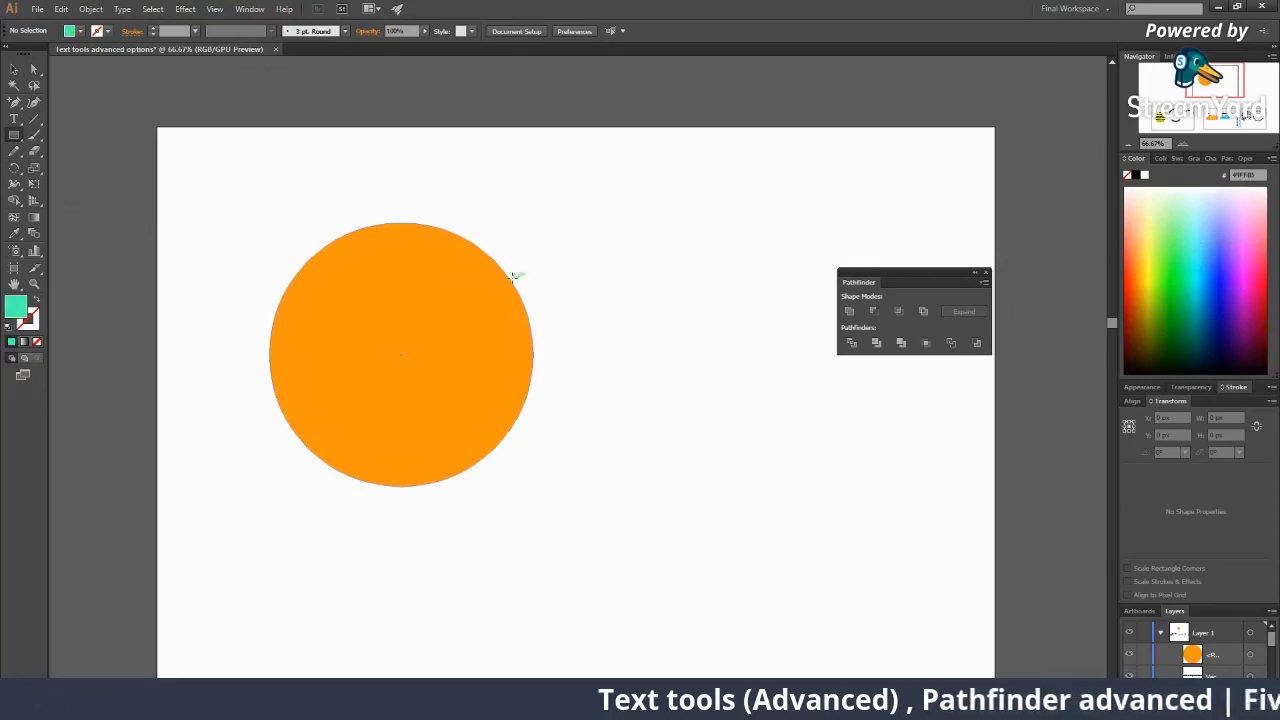
left_click_drag(453, 223, 699, 409)
Move the rectangle up-left so its top is level with the circle's top, then zoom out.
key("v")
left_click_drag(606, 346, 579, 338)
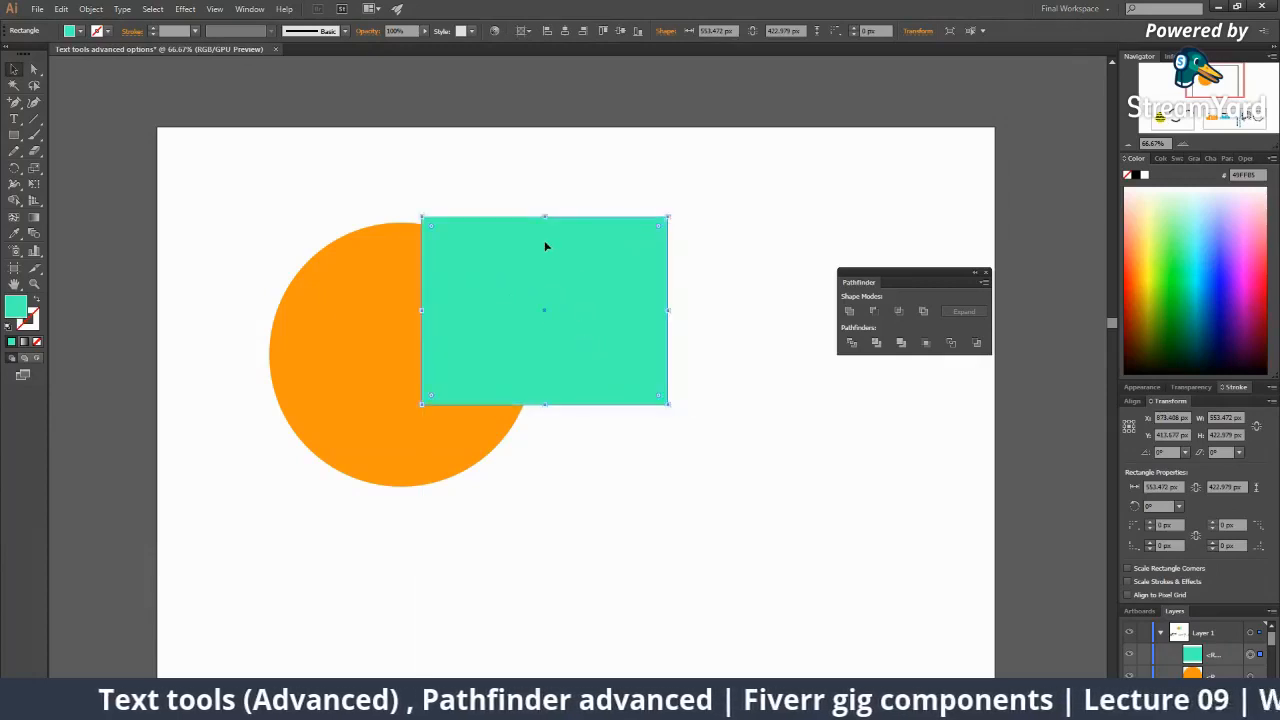
left_click_drag(544, 241, 543, 247)
left_click(527, 217)
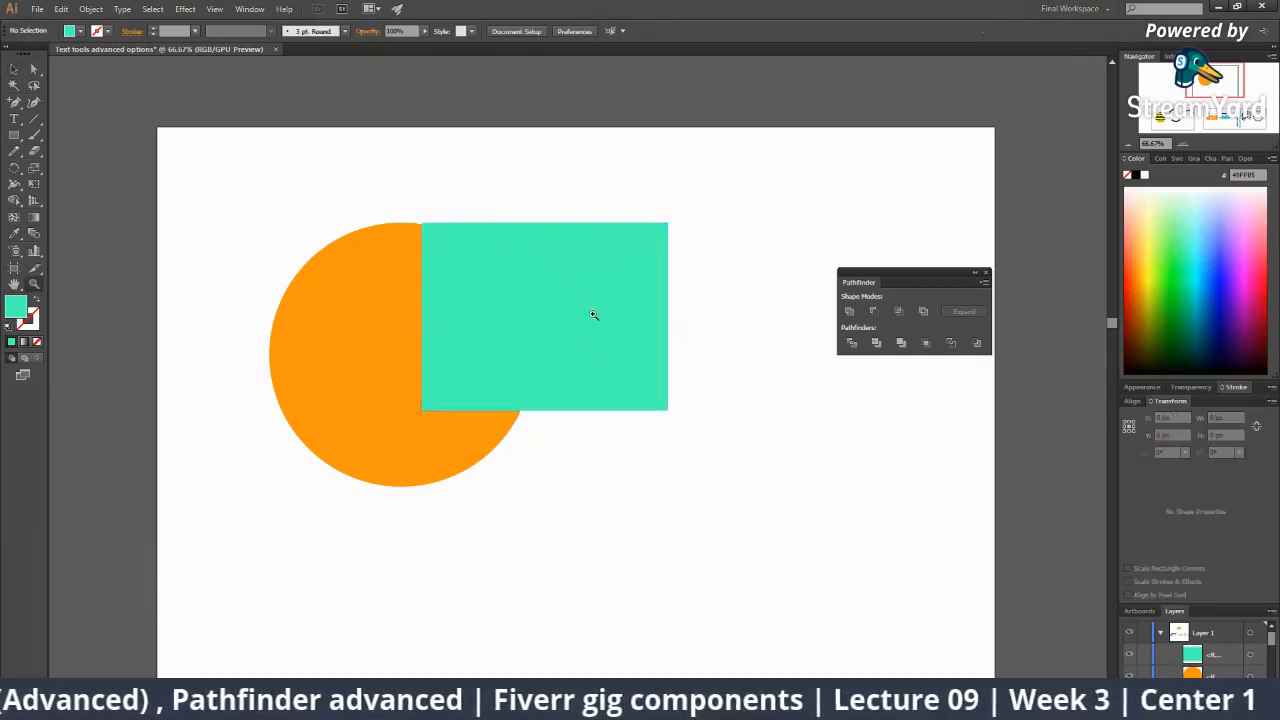
key("ctrl+minus")
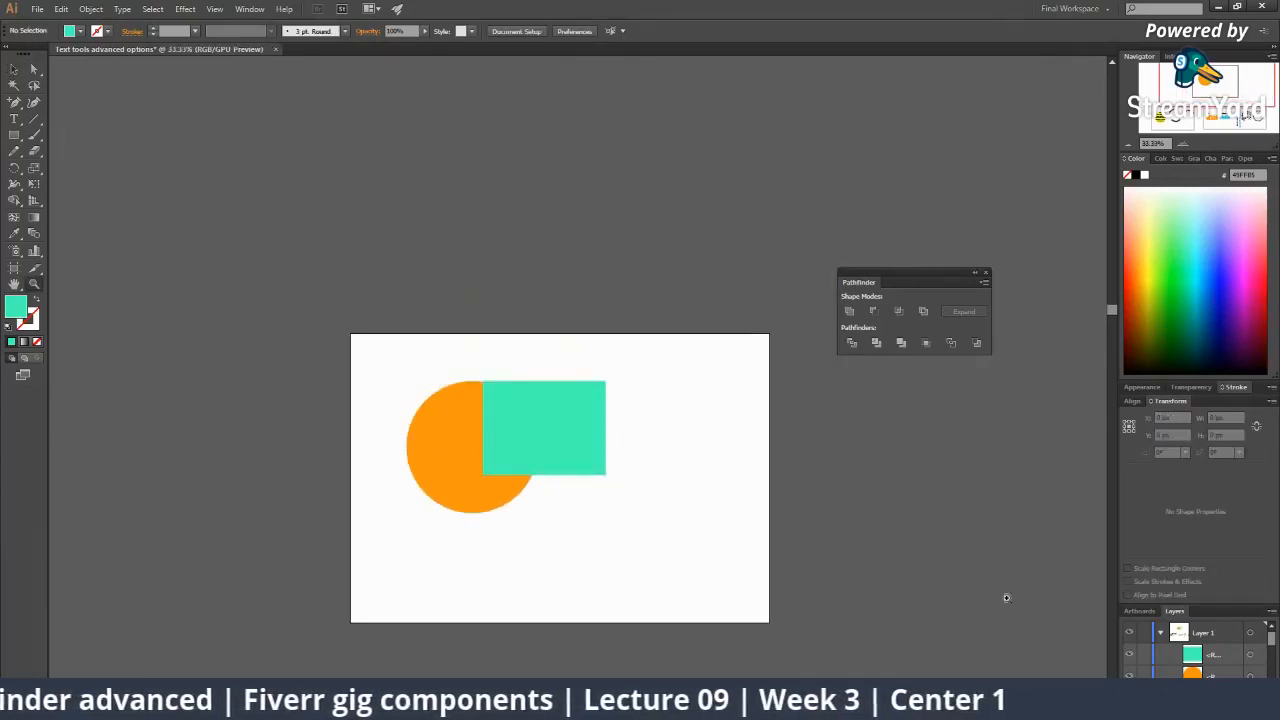
Float the Layers panel at full size and select the <Rectangle> entry.
left_click_drag(1176, 612, 769, 227)
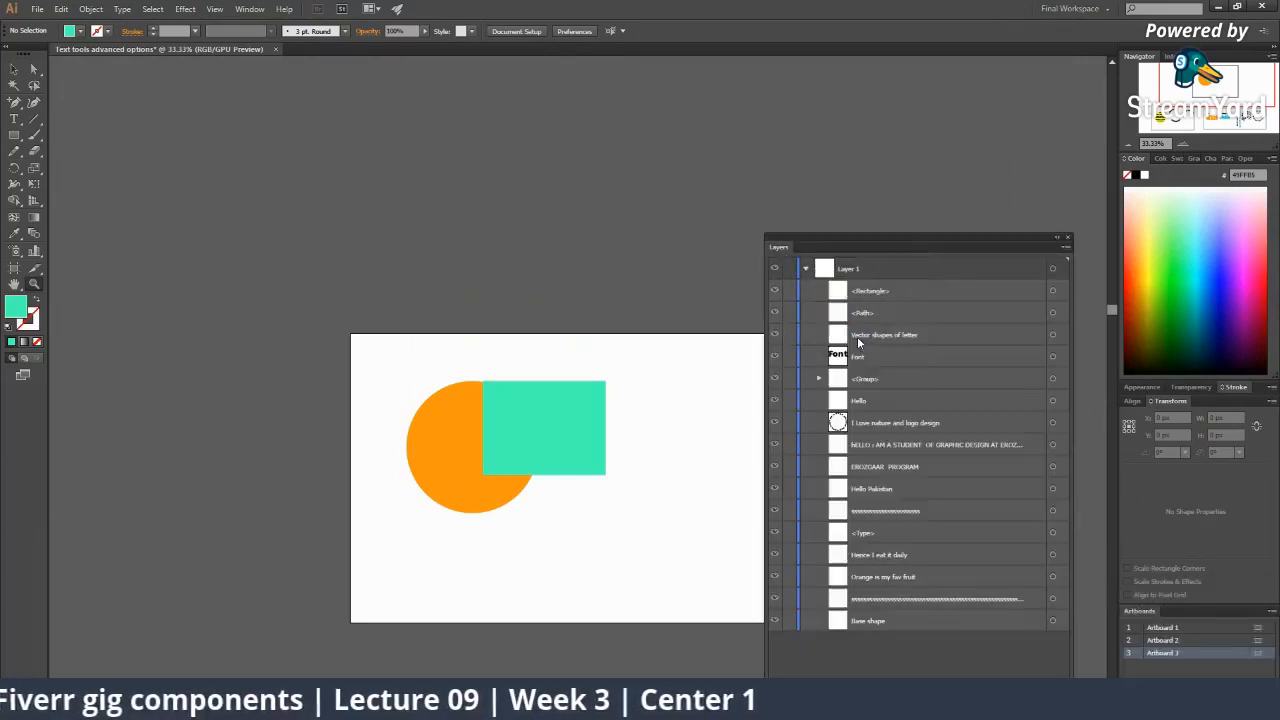
left_click_drag(907, 238, 988, 247)
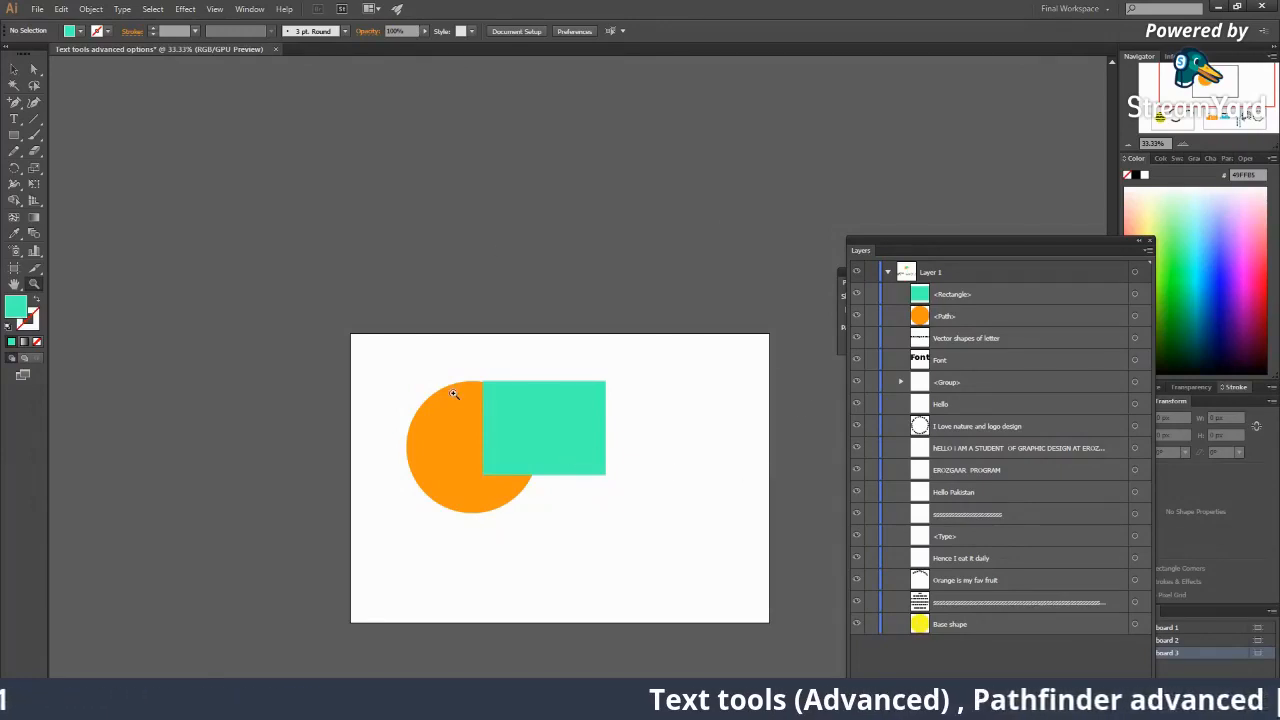
left_click(14, 69)
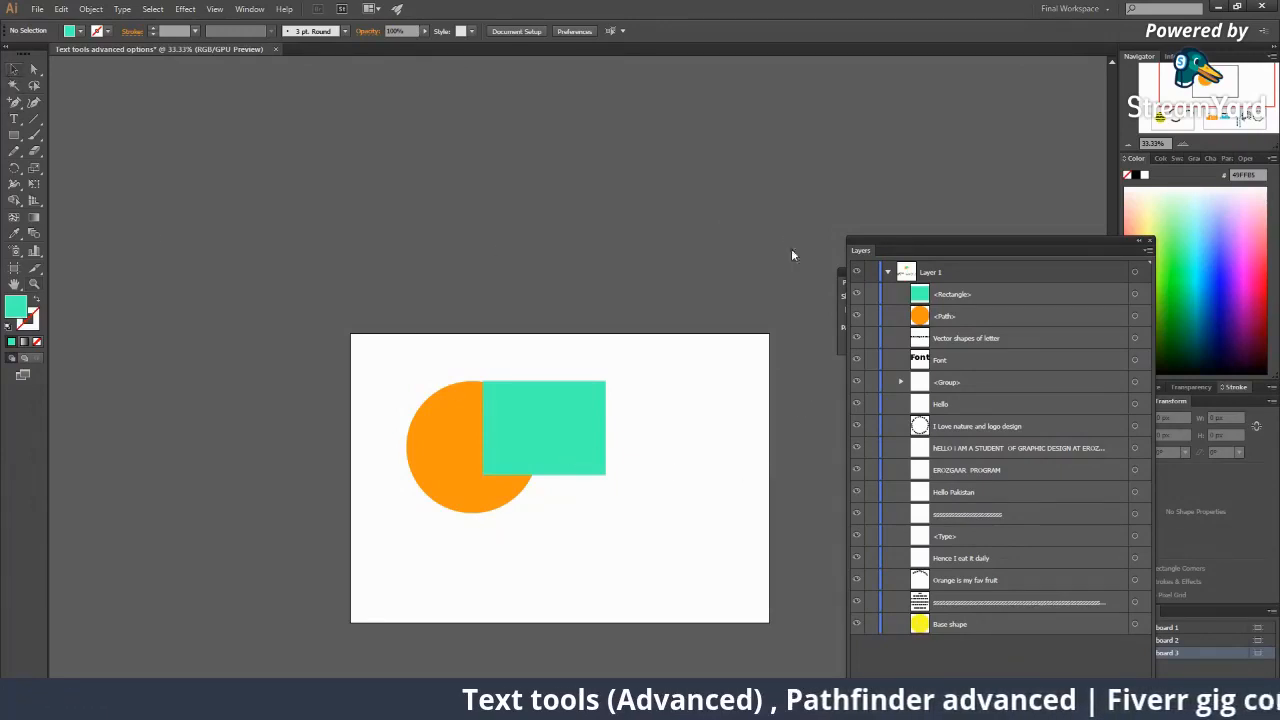
left_click(944, 295)
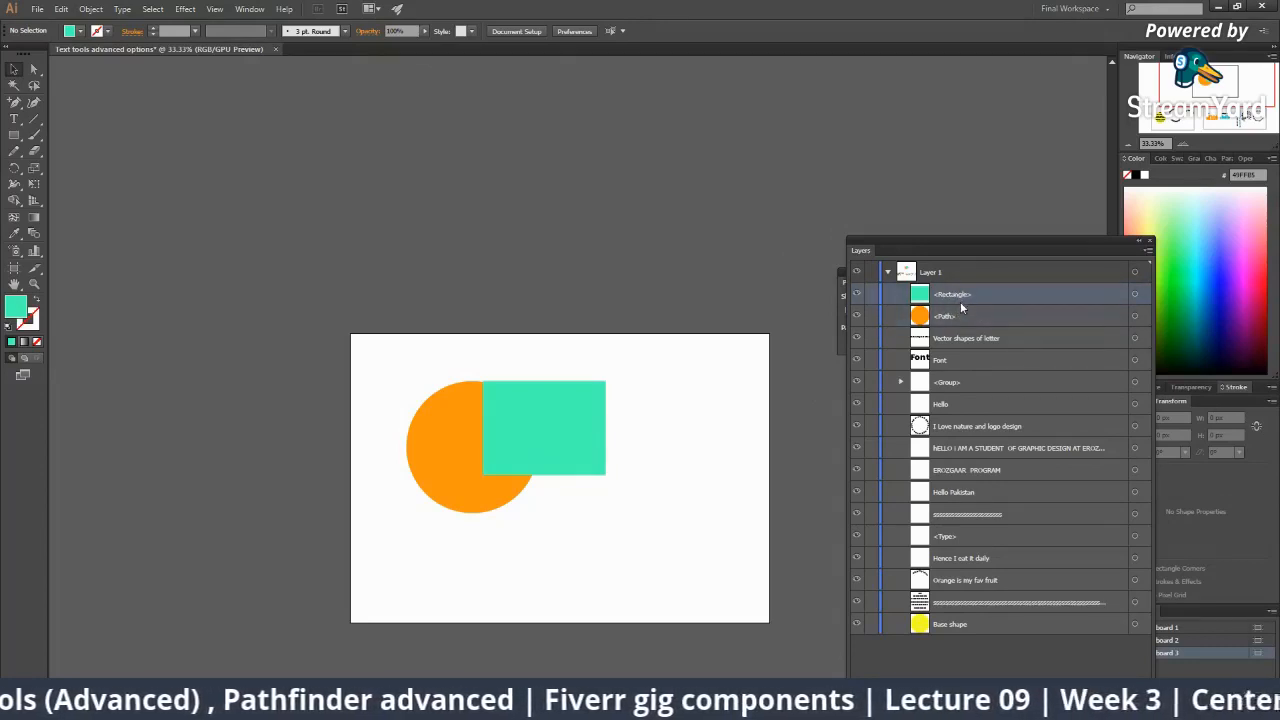
left_click(598, 392)
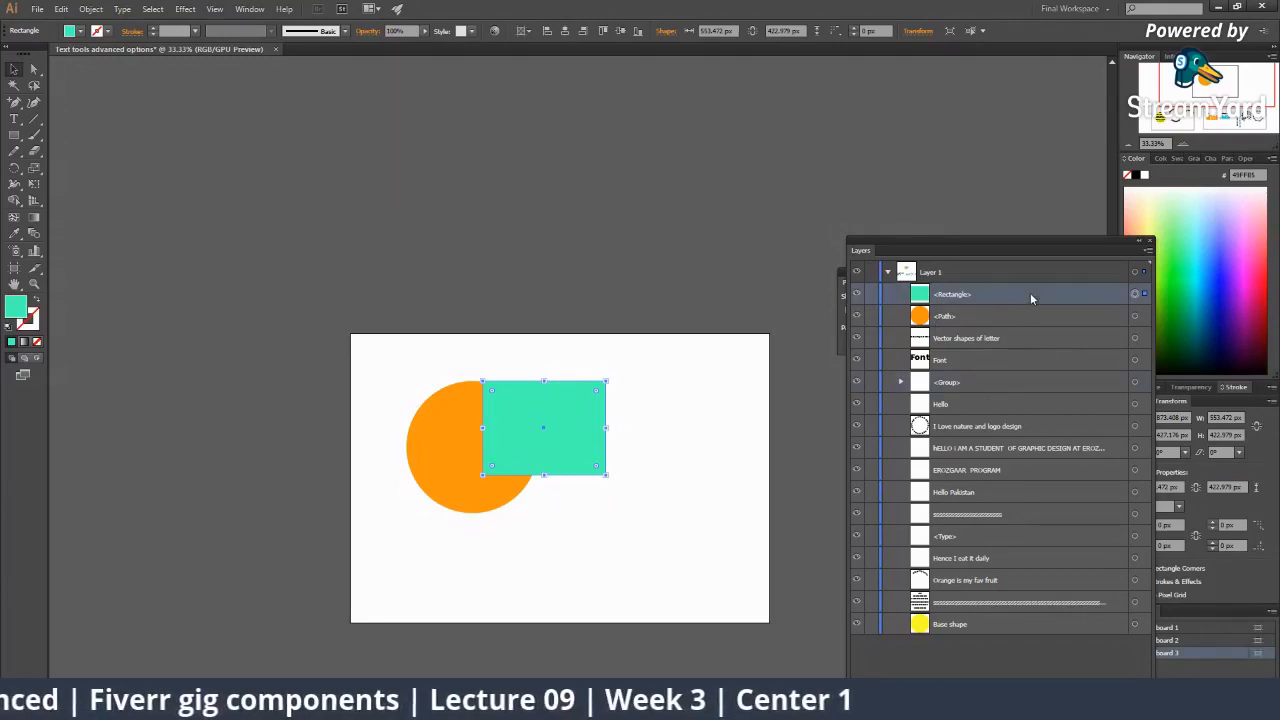
Drag <Rectangle> below <Path> in the Layers list so it sits behind the circle.
left_click_drag(1019, 293, 1012, 328)
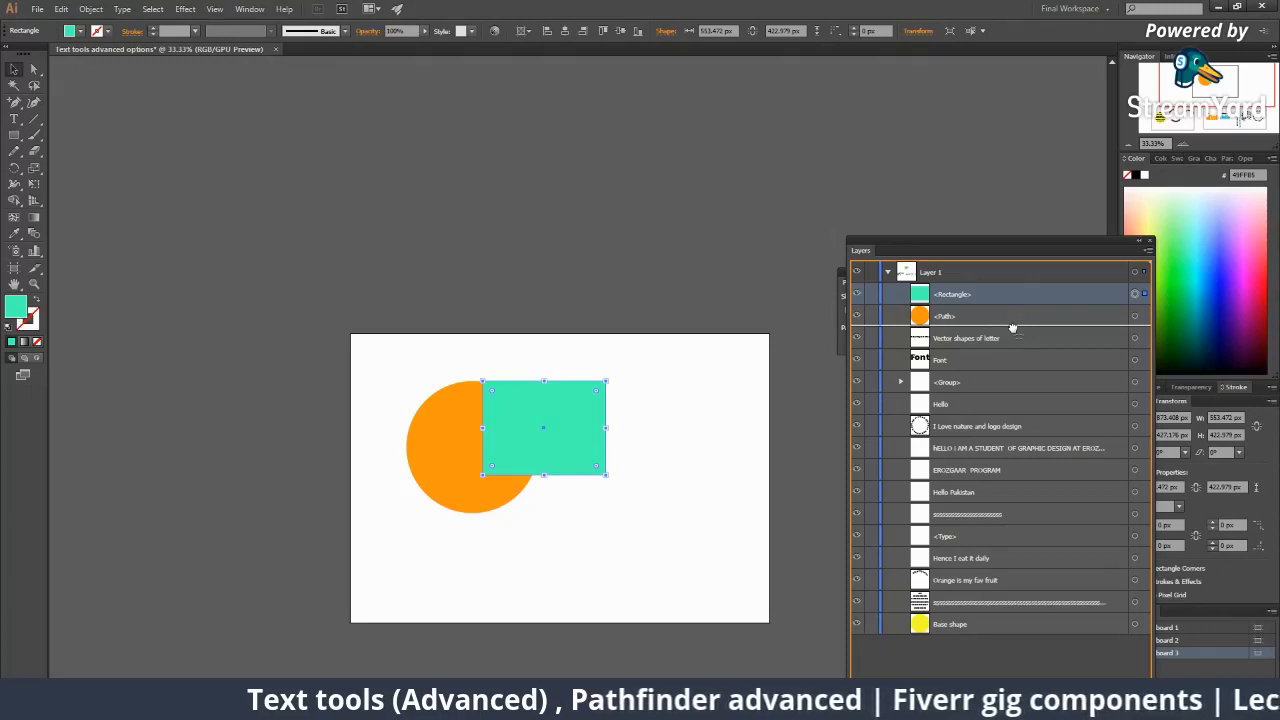
left_click_drag(1013, 331, 1013, 331)
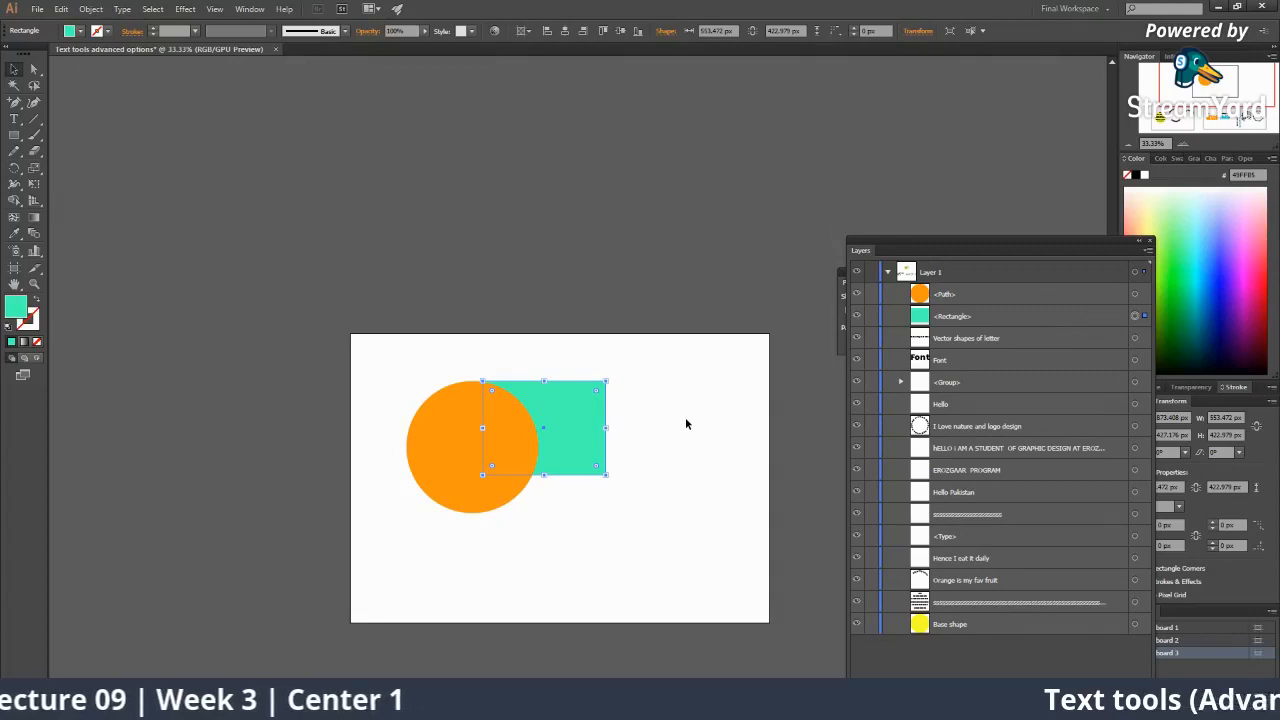
mouse_move(957, 314)
left_mouse_down()
mouse_move(966, 357)
mouse_move(986, 343)
mouse_move(977, 364)
mouse_move(963, 356)
mouse_move(968, 315)
left_mouse_up()
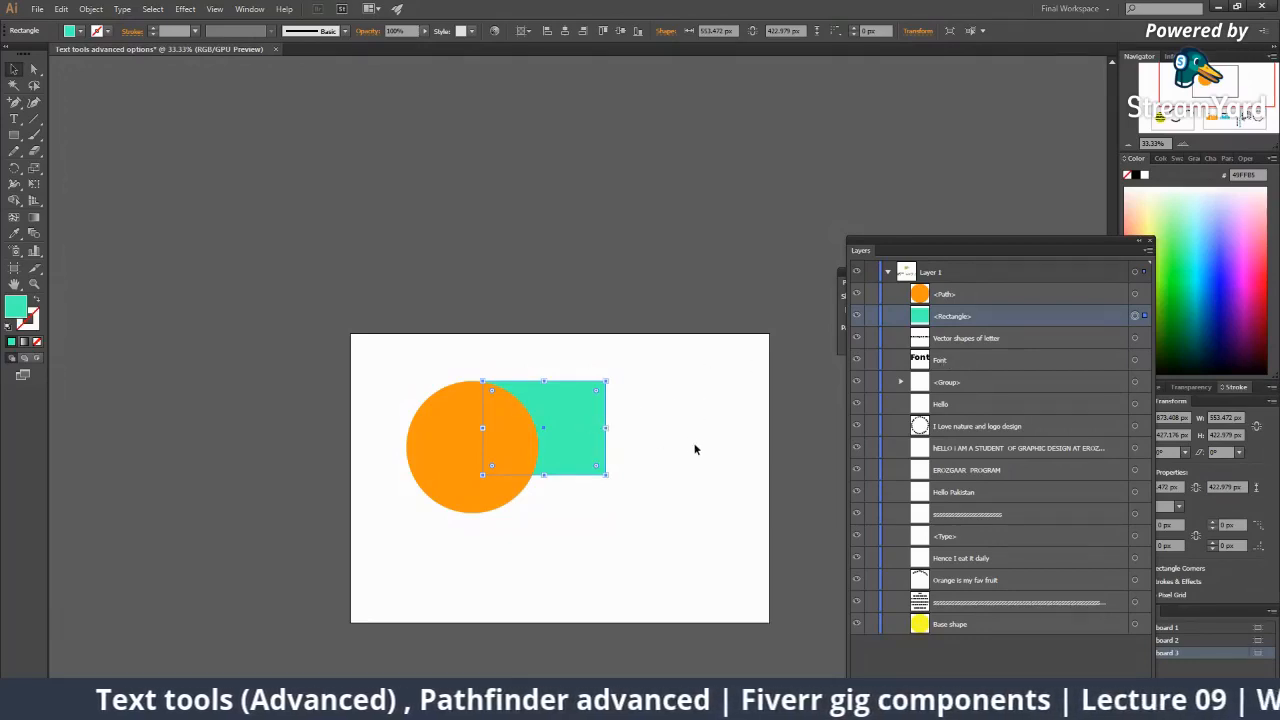
left_click(610, 447)
Zoom in and pan to frame the shapes, then reselect the mint rectangle.
key("ctrl+space")
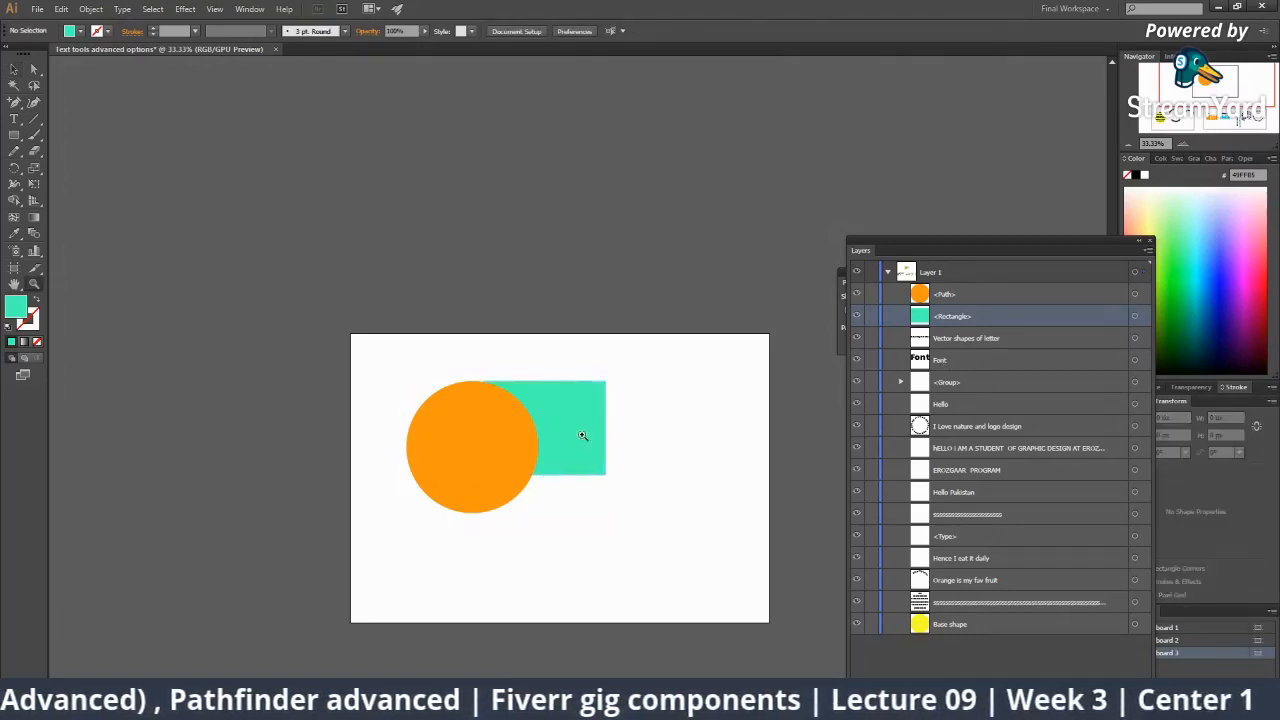
left_click(582, 437, "ctrl")
left_click(581, 434, "ctrl")
left_click_drag(541, 347, 442, 395)
key("space")
left_click(513, 467)
left_click(497, 351)
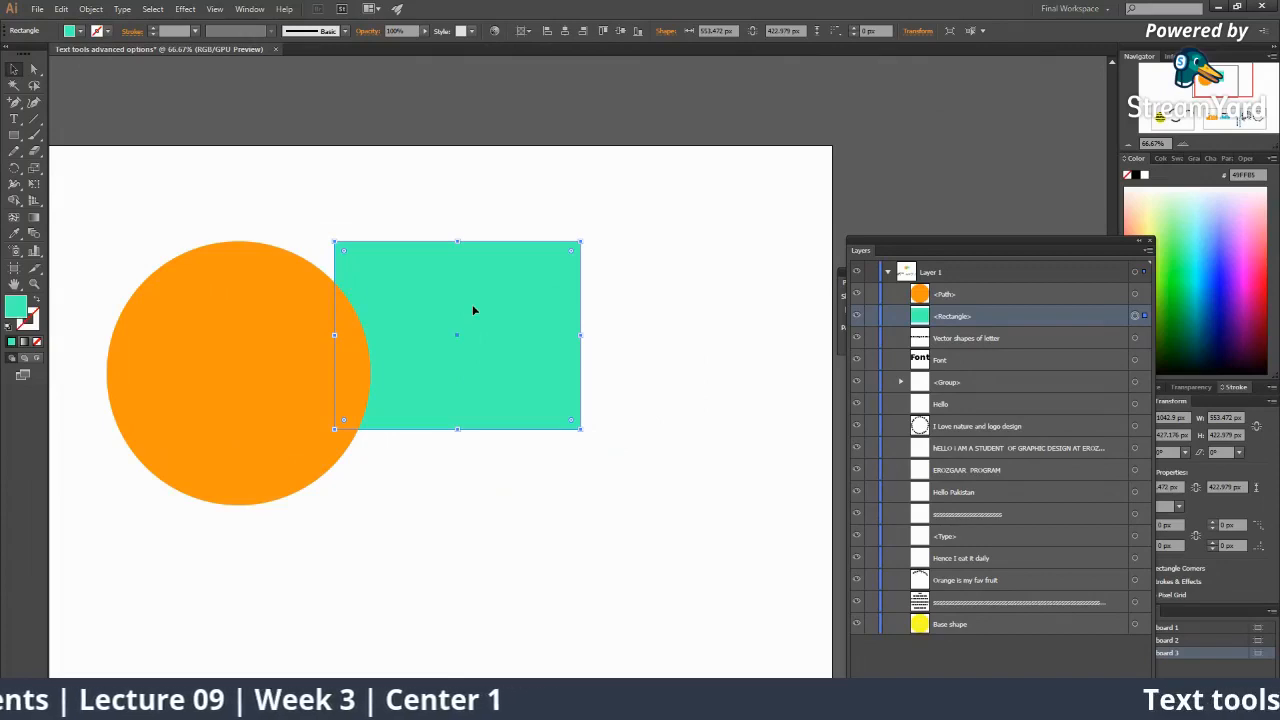
Browse the rectangle's Arrange context menu twice without changing the stacking order.
right_click(474, 310)
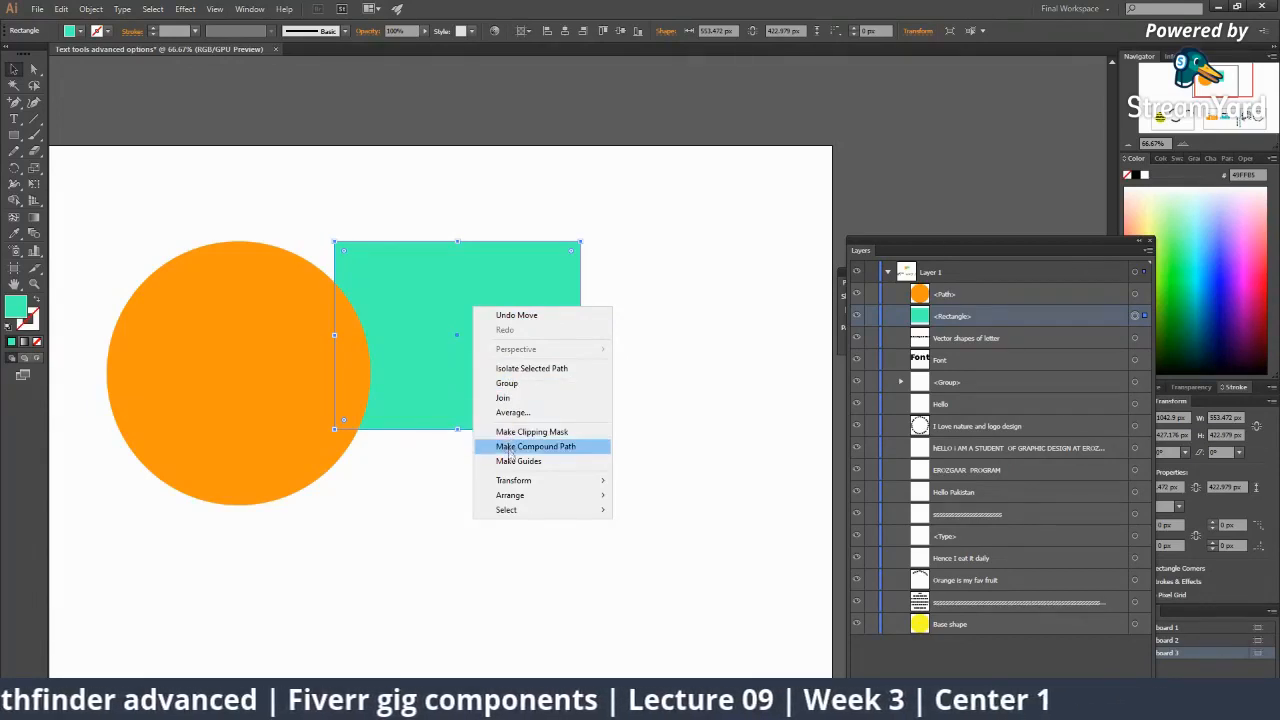
mouse_move(516, 496)
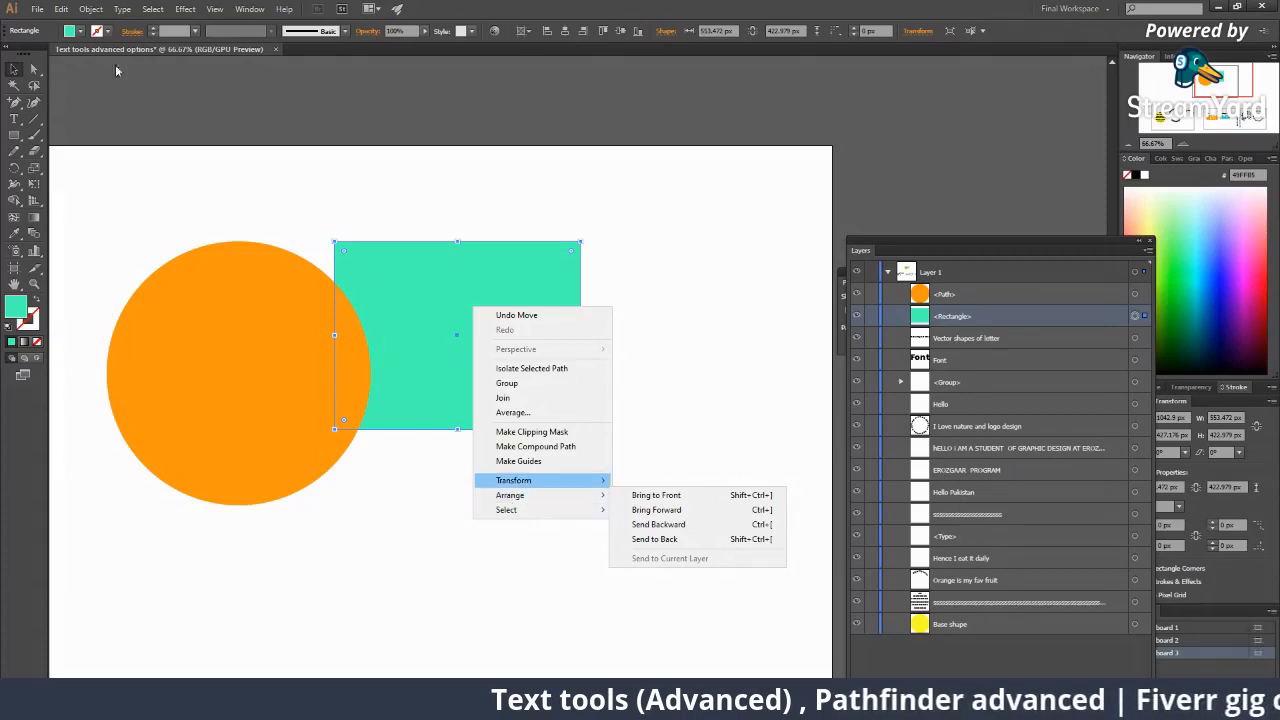
left_click(352, 189)
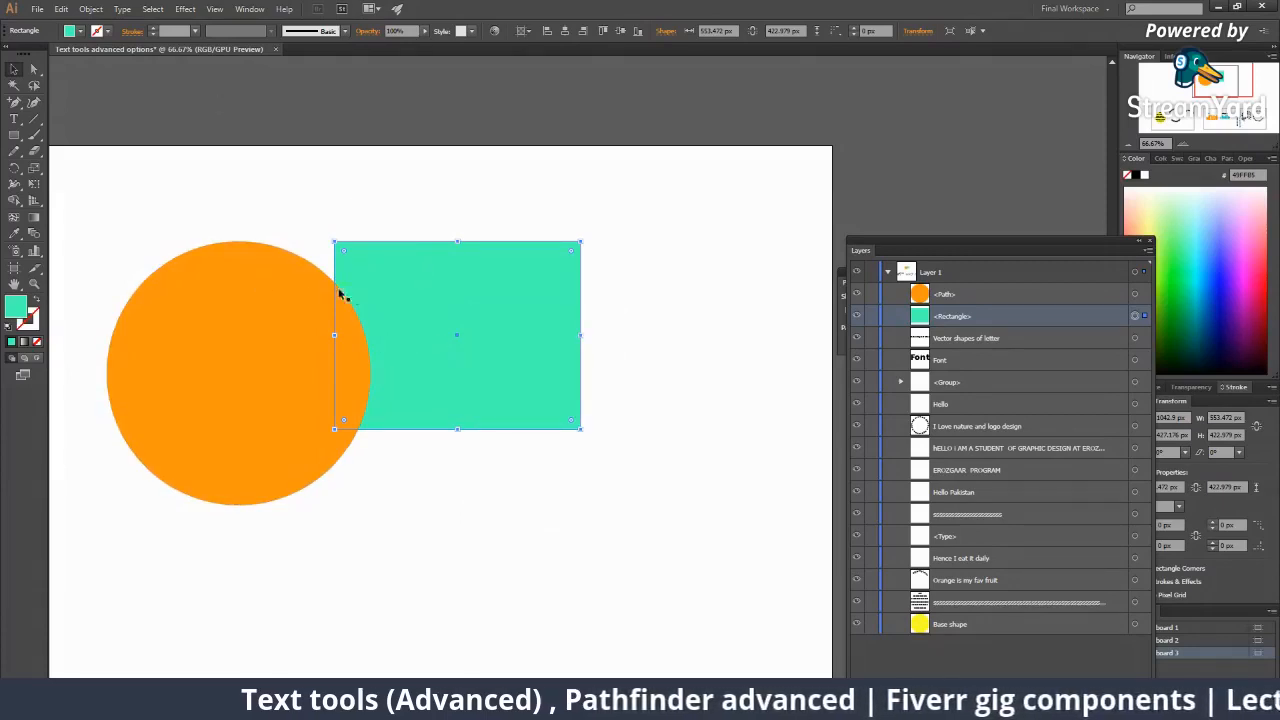
right_click(502, 313)
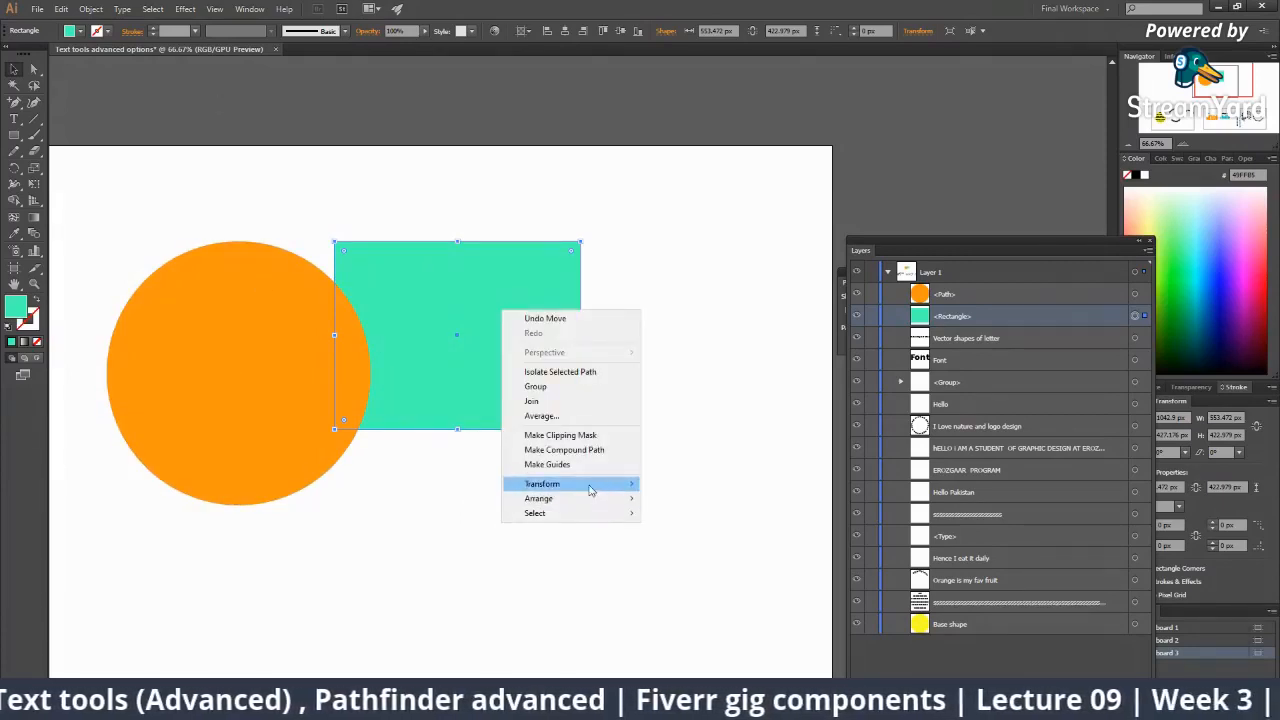
mouse_move(588, 509)
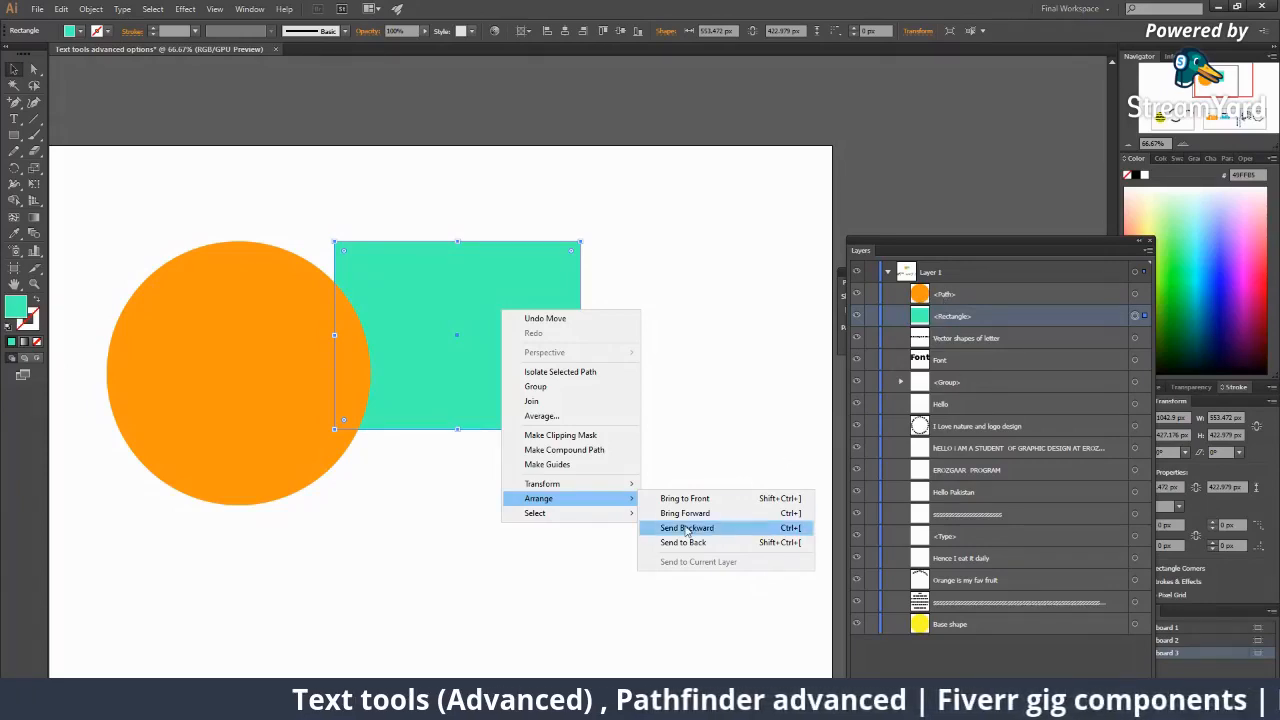
left_click(924, 330)
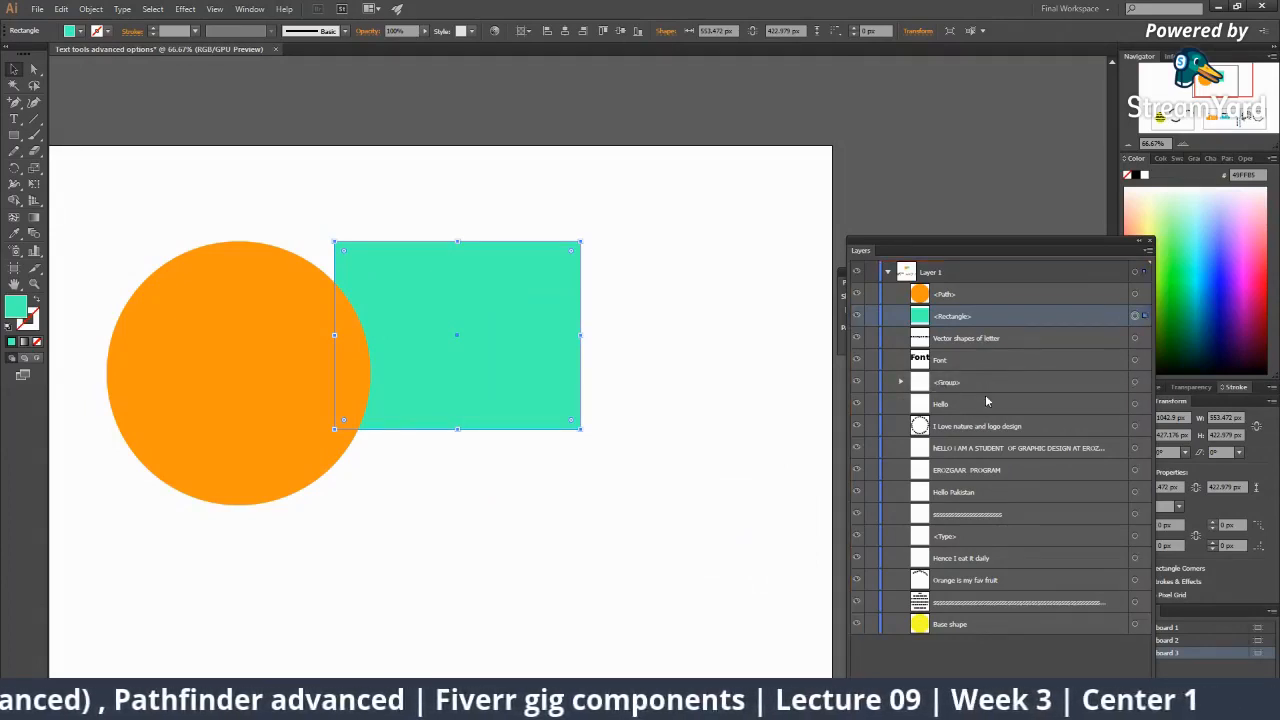
Move <Rectangle> below <Group>, then below <Type> in the Layers list.
left_click_drag(985, 398, 984, 395)
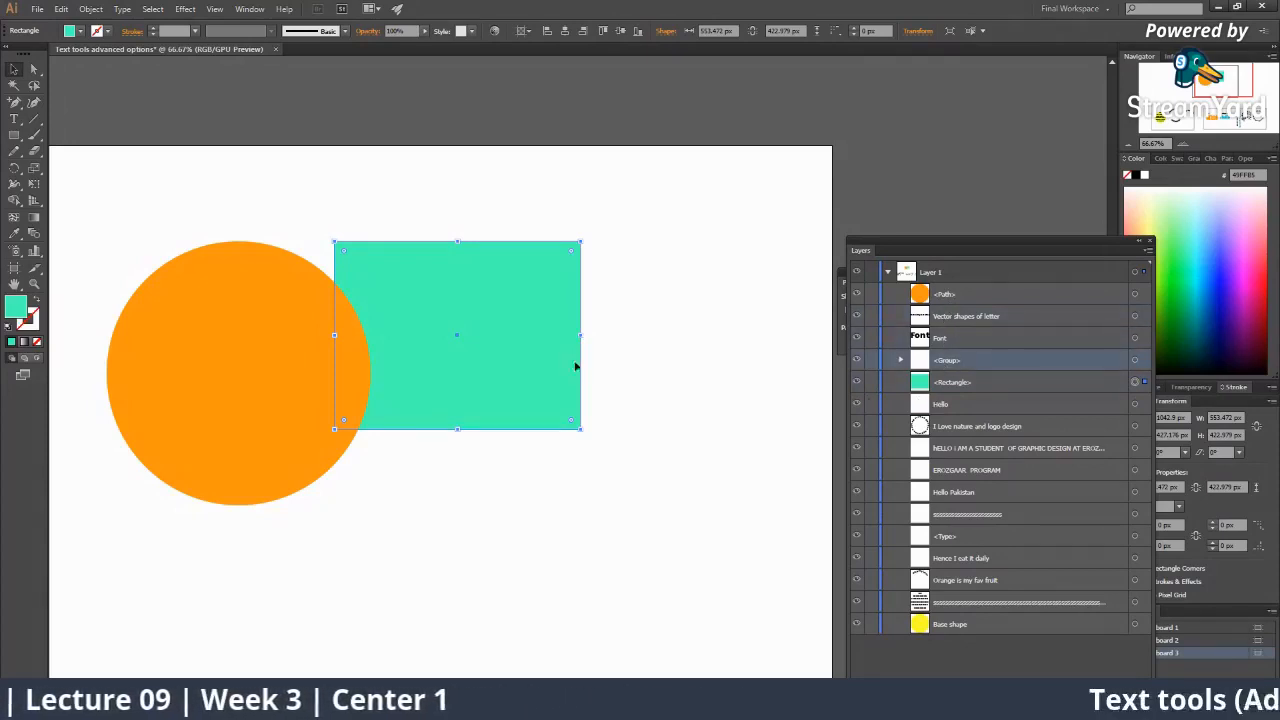
right_click(527, 347)
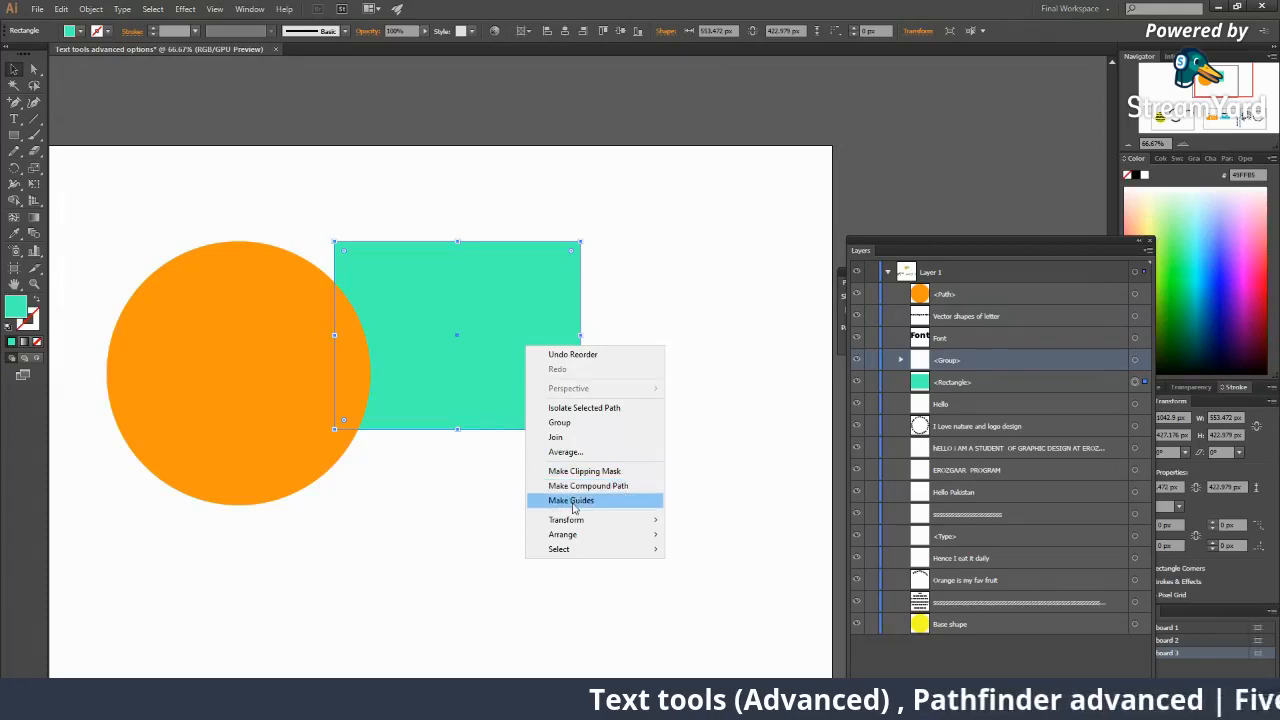
mouse_move(570, 538)
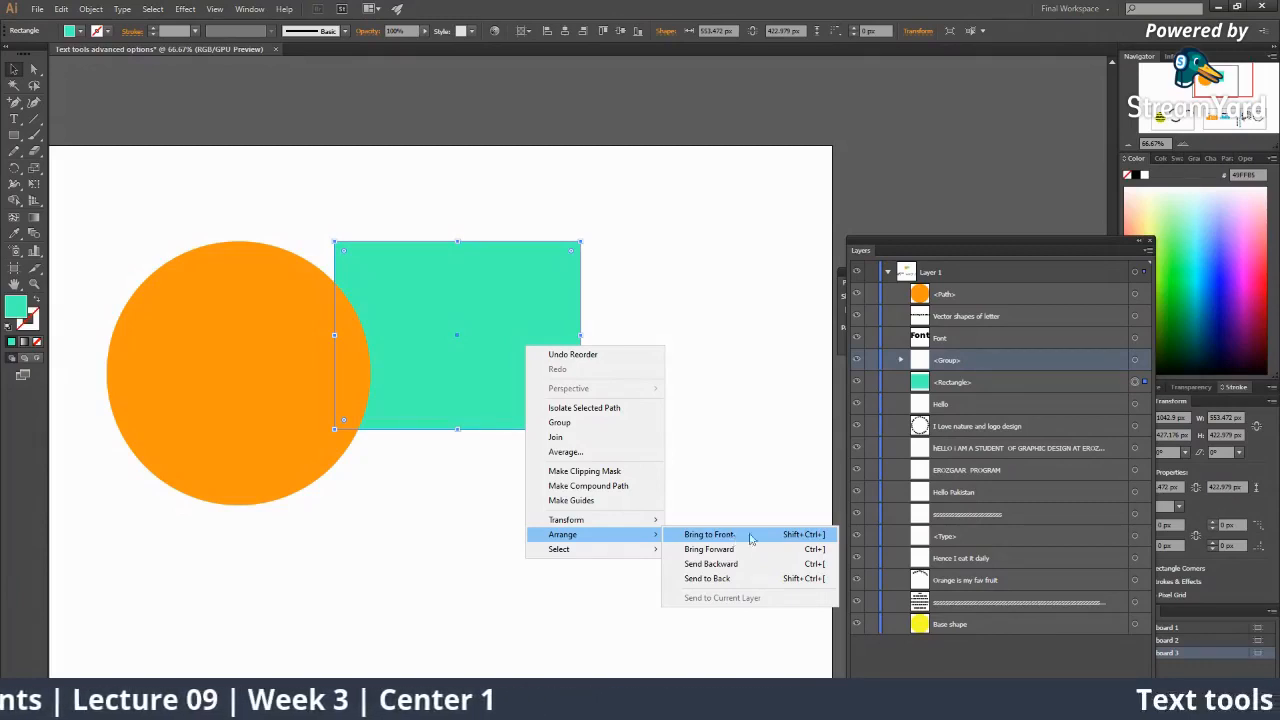
left_click(956, 388)
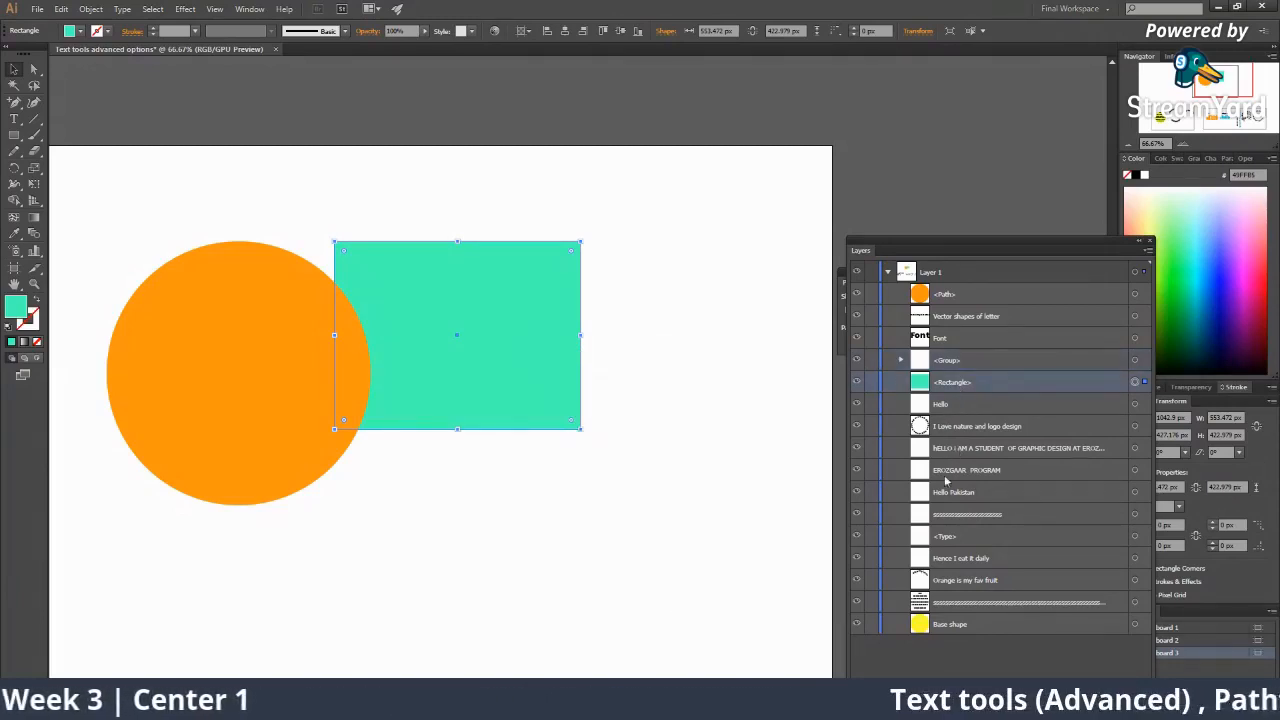
left_click_drag(955, 382, 962, 545)
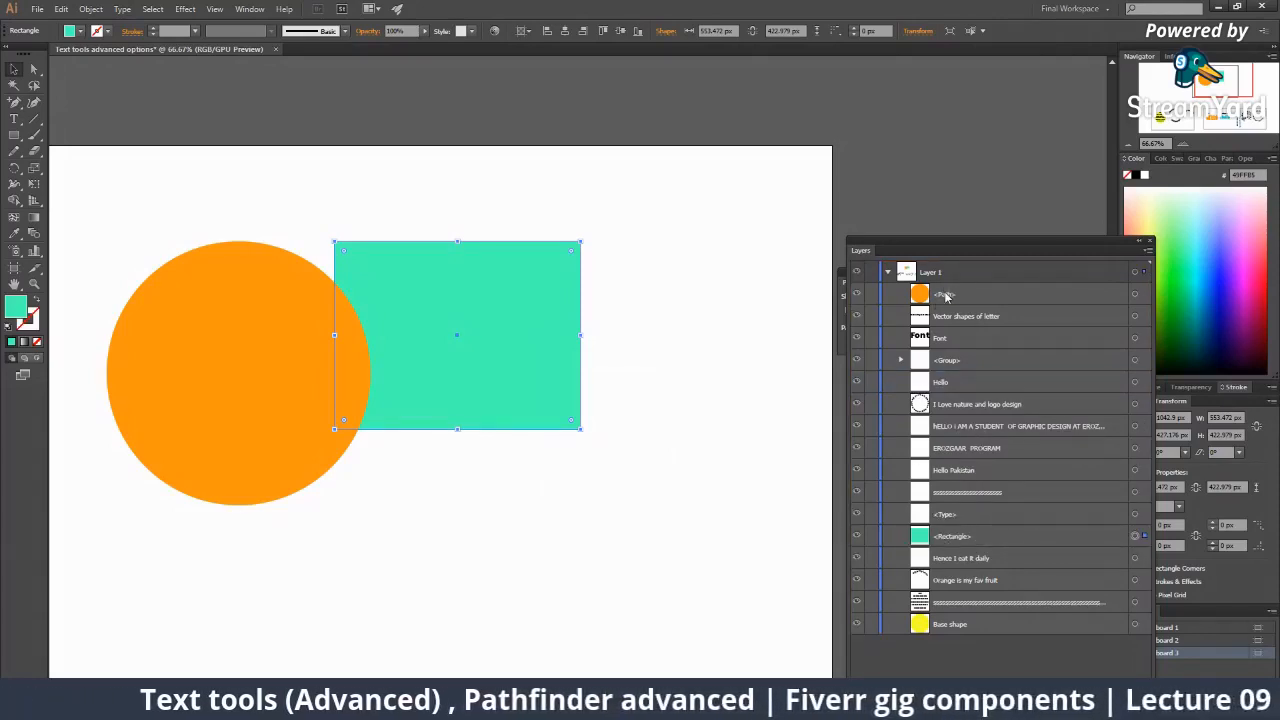
left_click(920, 626)
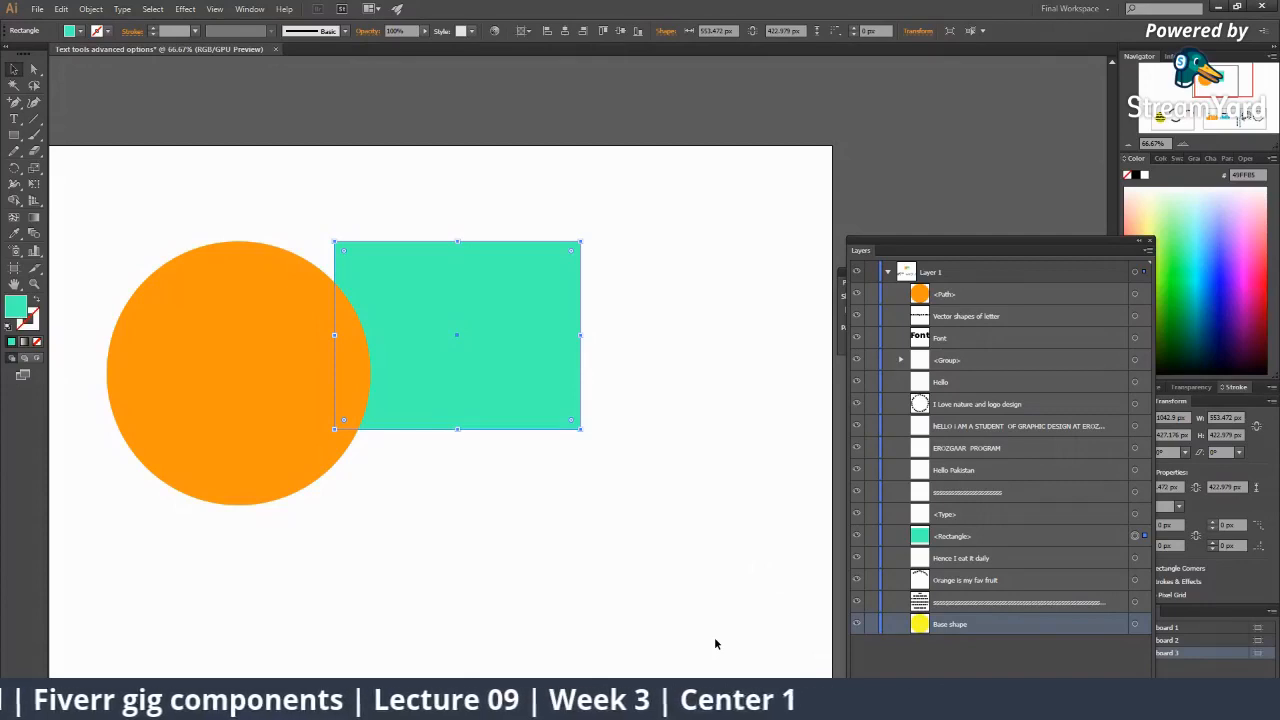
Bring the rectangle to front with Arrange, then try dragging its layer entry lower.
right_click(486, 279)
mouse_move(560, 466)
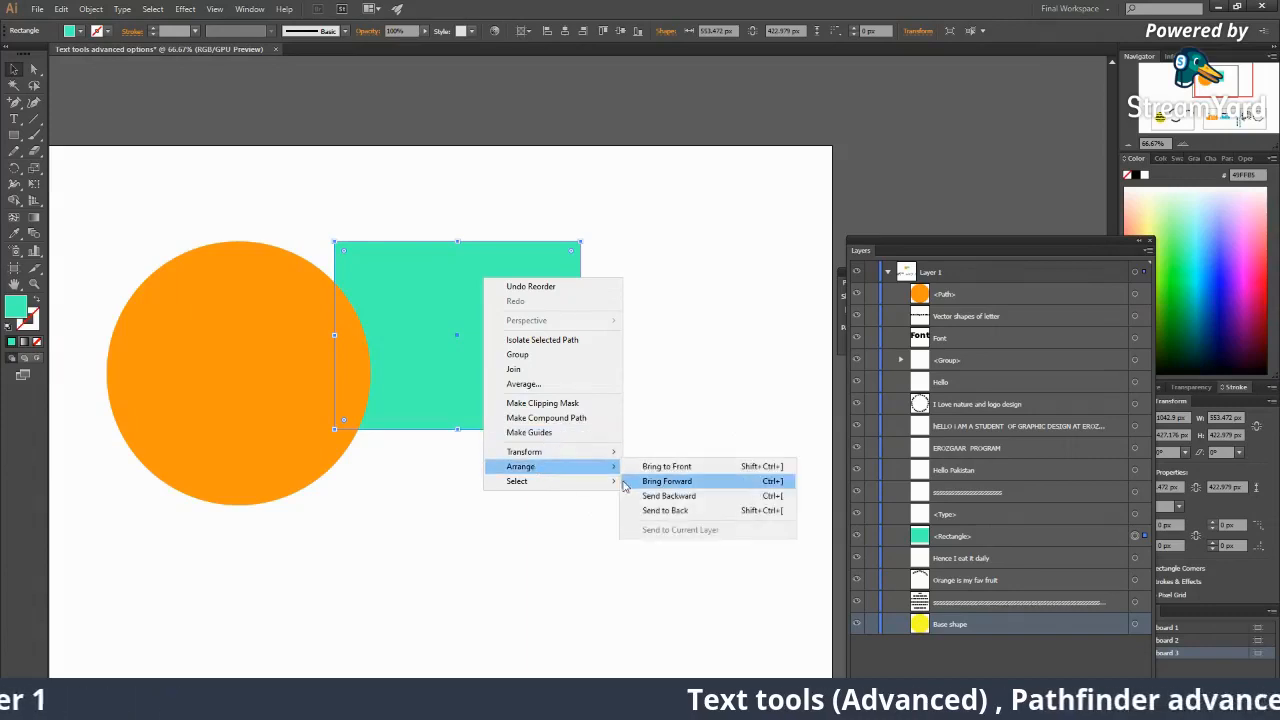
left_click(662, 466)
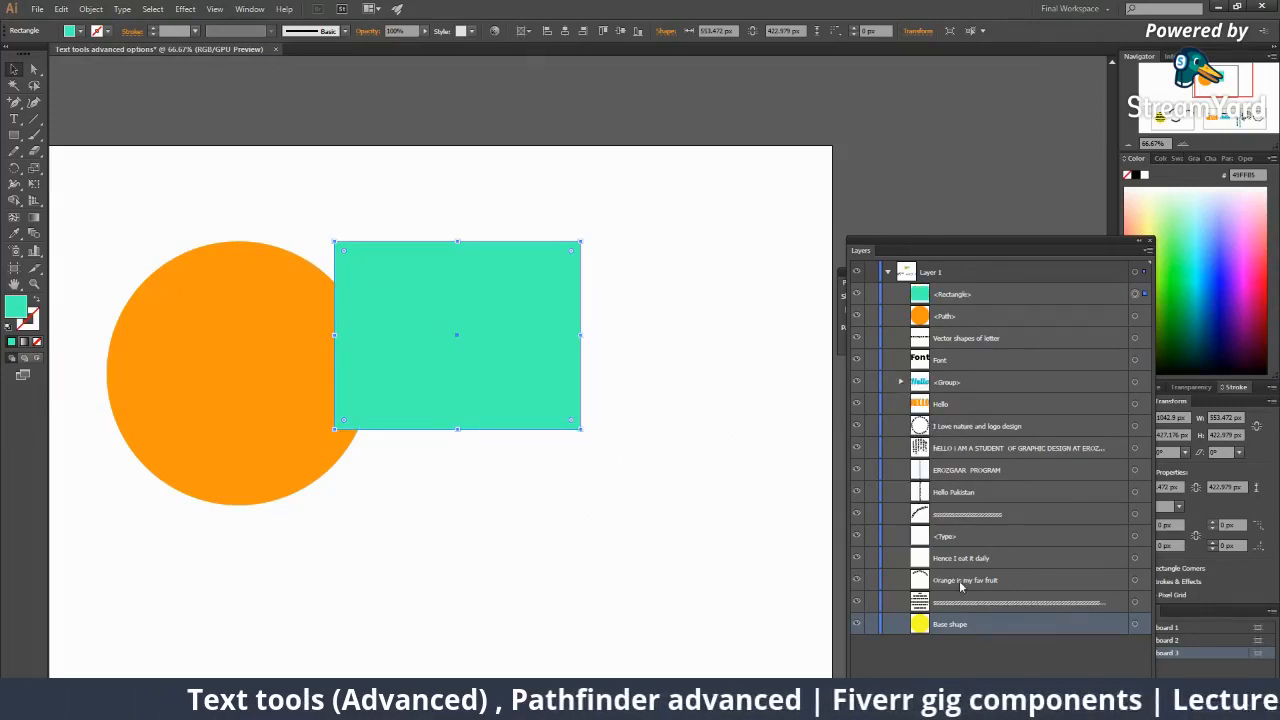
left_click(974, 298)
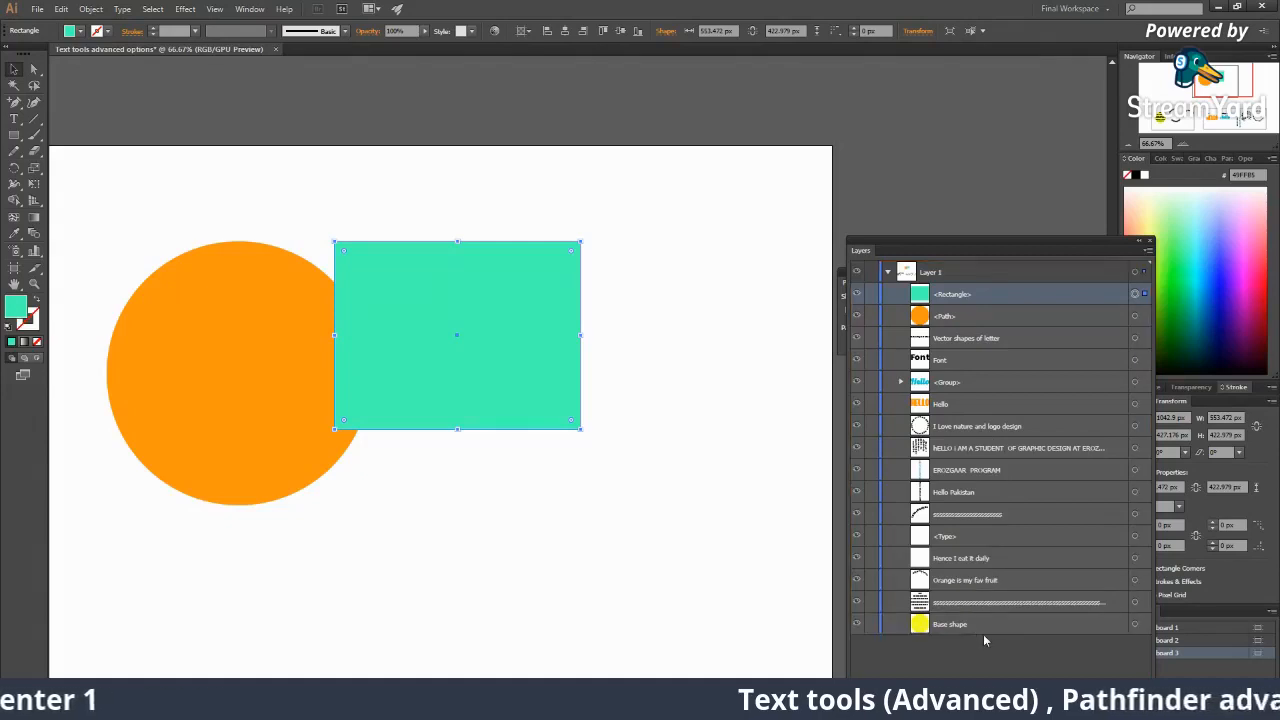
left_click_drag(981, 294, 1009, 626)
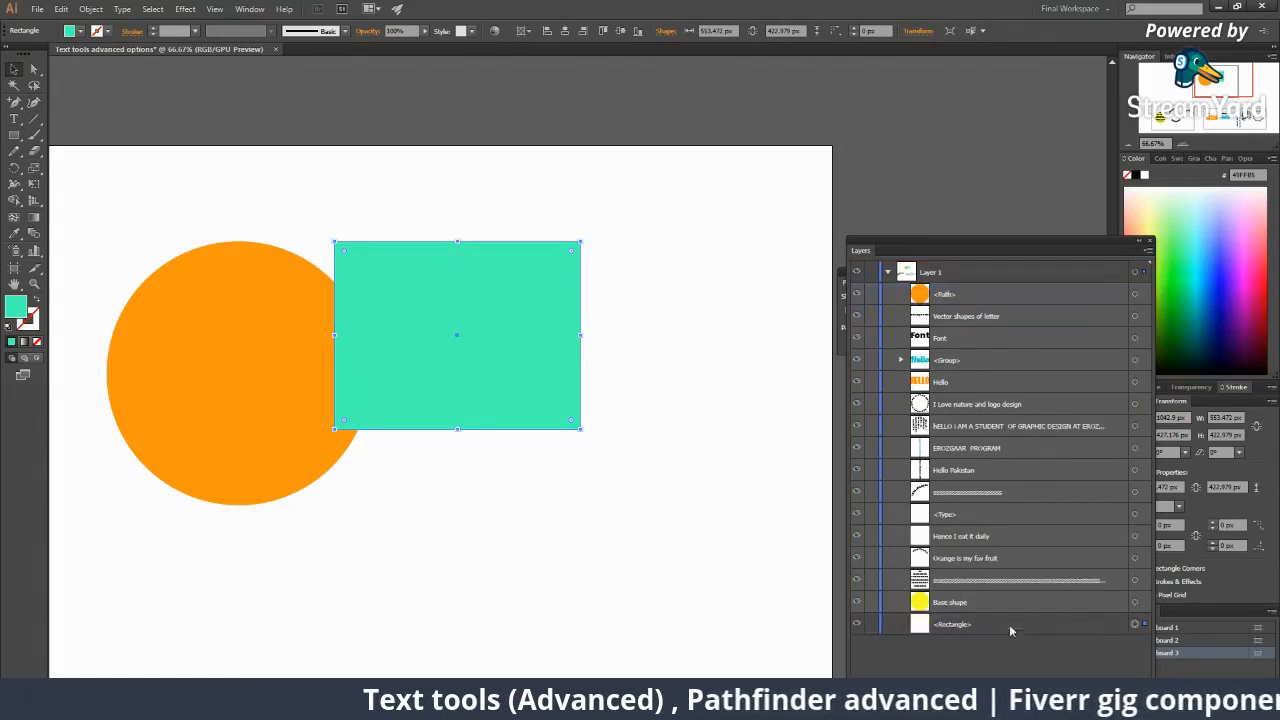
Reselect the teal rectangle and bring it in front of the orange circle again.
left_click(748, 467)
left_click(506, 344)
right_click(501, 347)
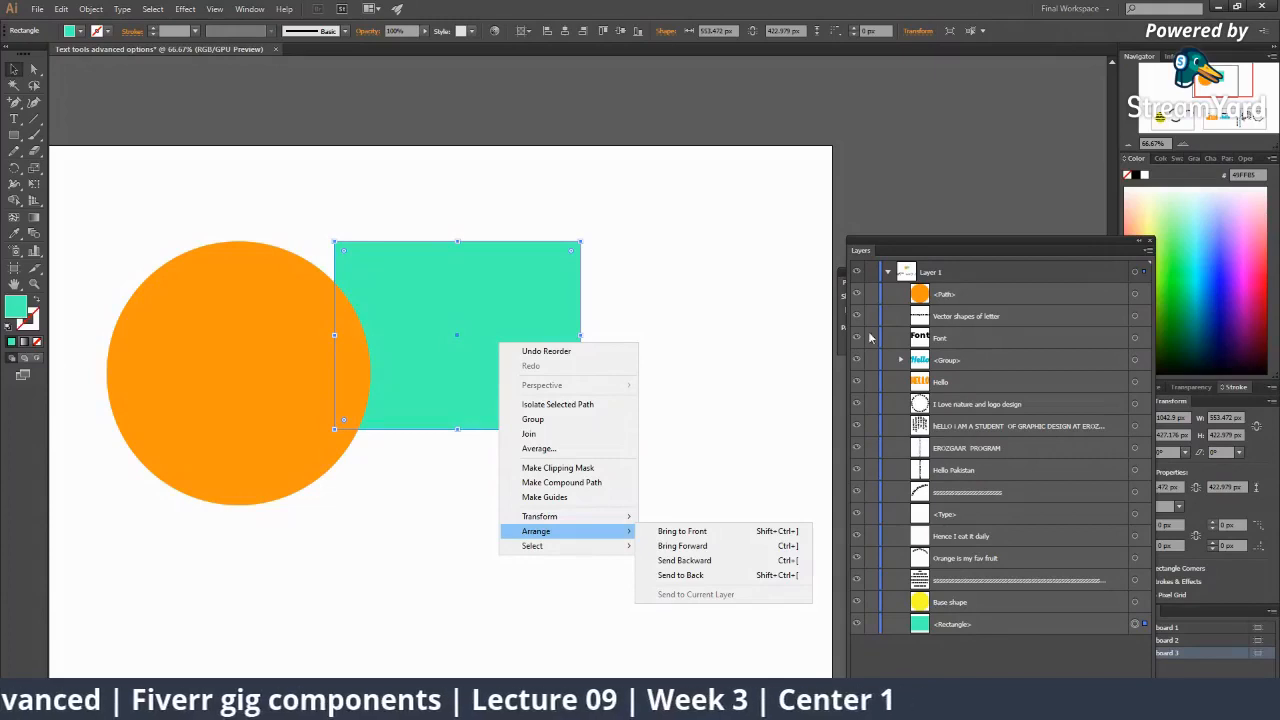
left_click(720, 531)
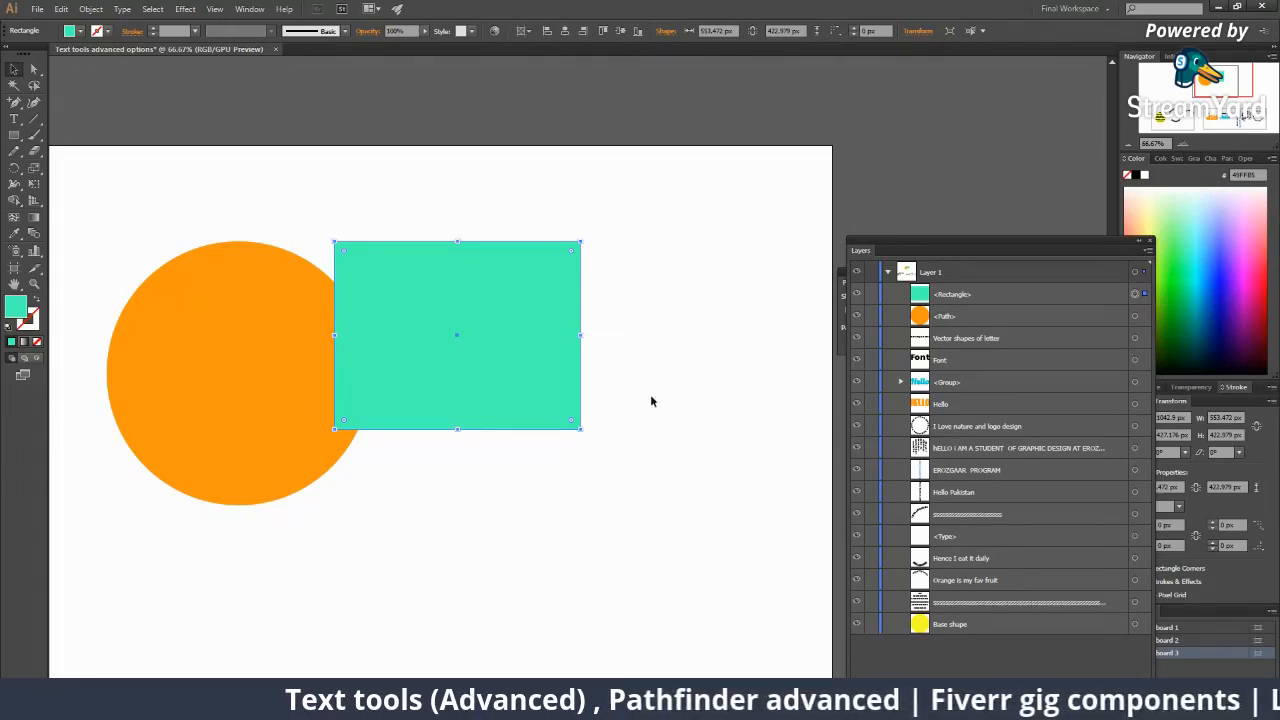
Send the rectangle to back with Arrange > Send to Back and check its layer entry.
right_click(510, 324)
mouse_move(557, 511)
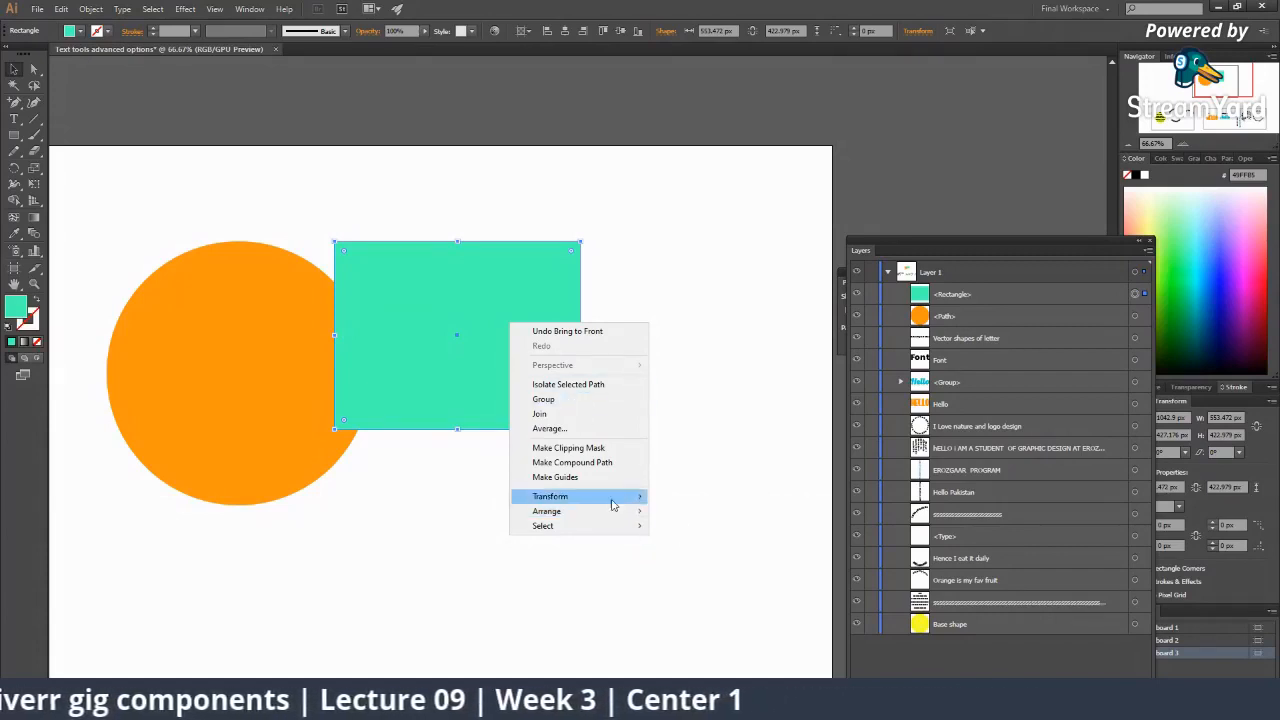
mouse_move(617, 512)
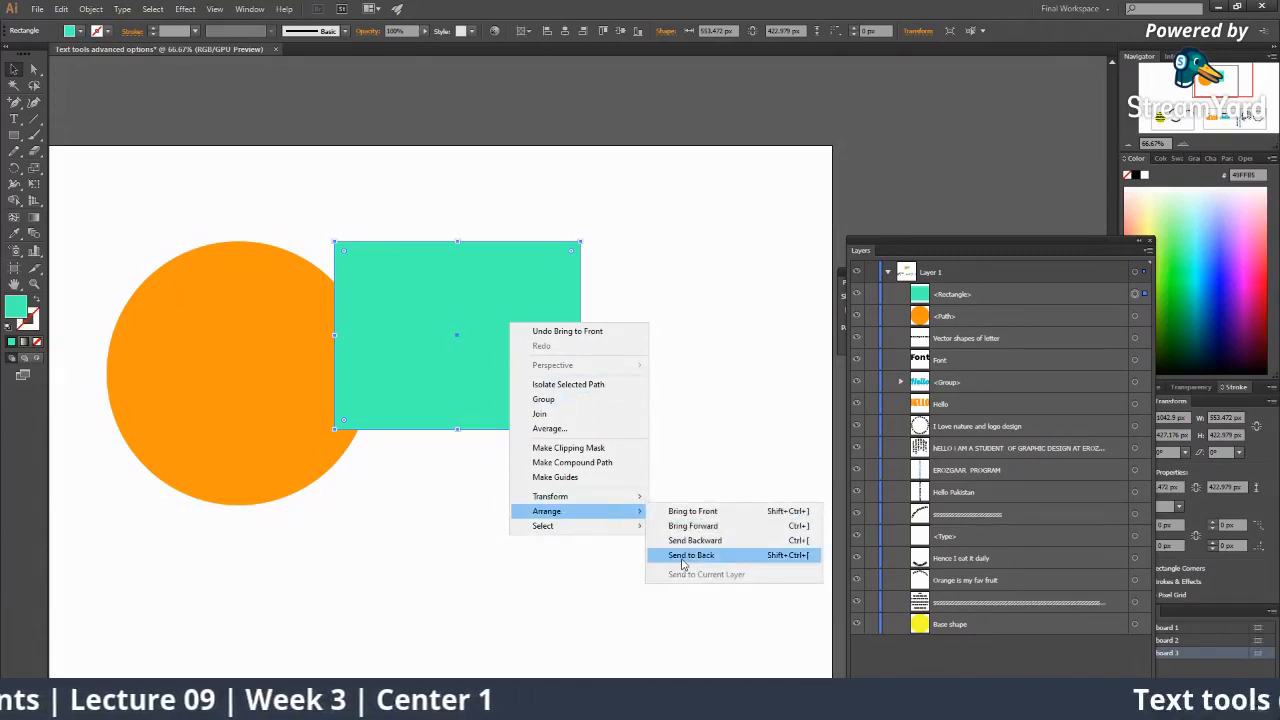
left_click(690, 555)
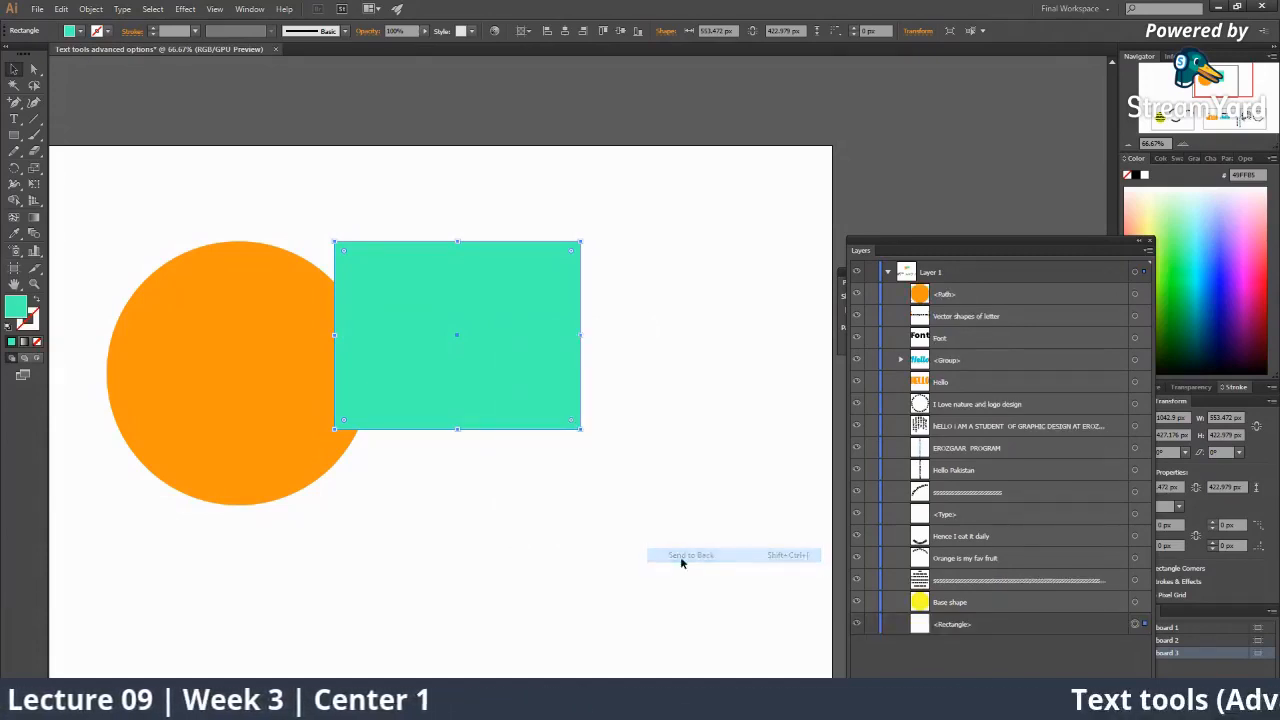
left_click(1025, 625)
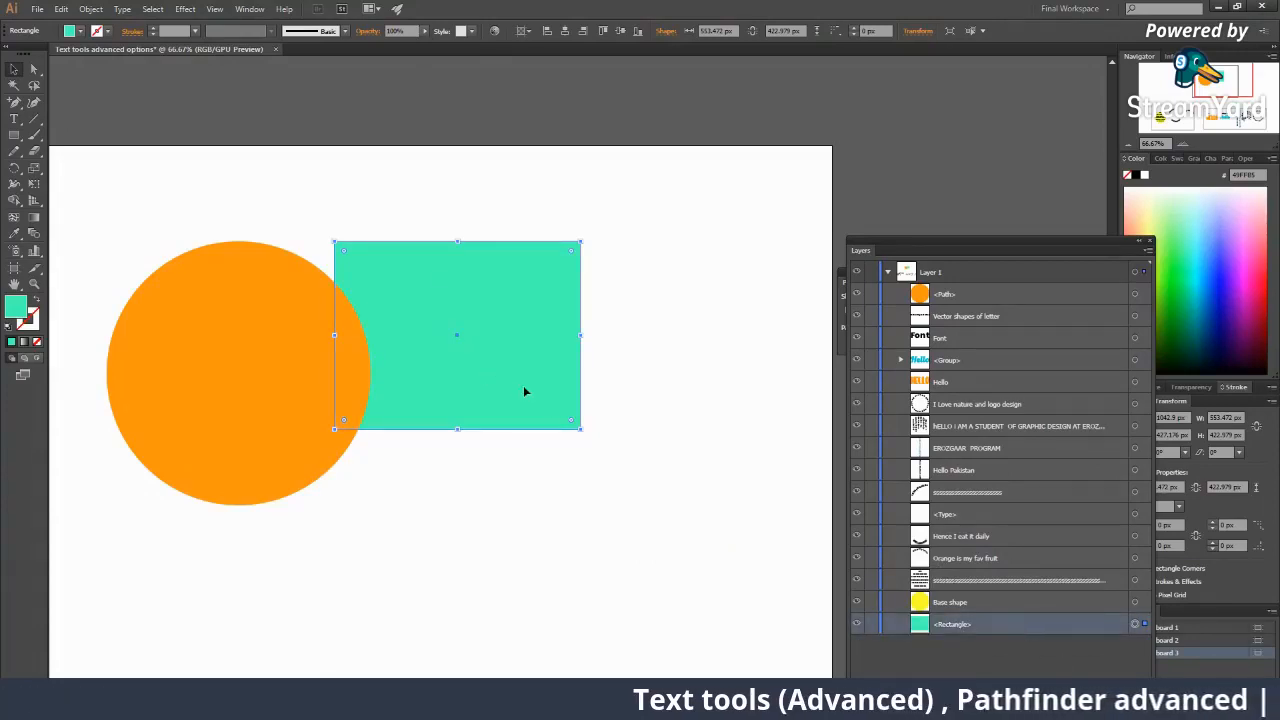
Test the stacking order with Arrange > Bring Forward, then Arrange > Send Backward.
right_click(433, 372)
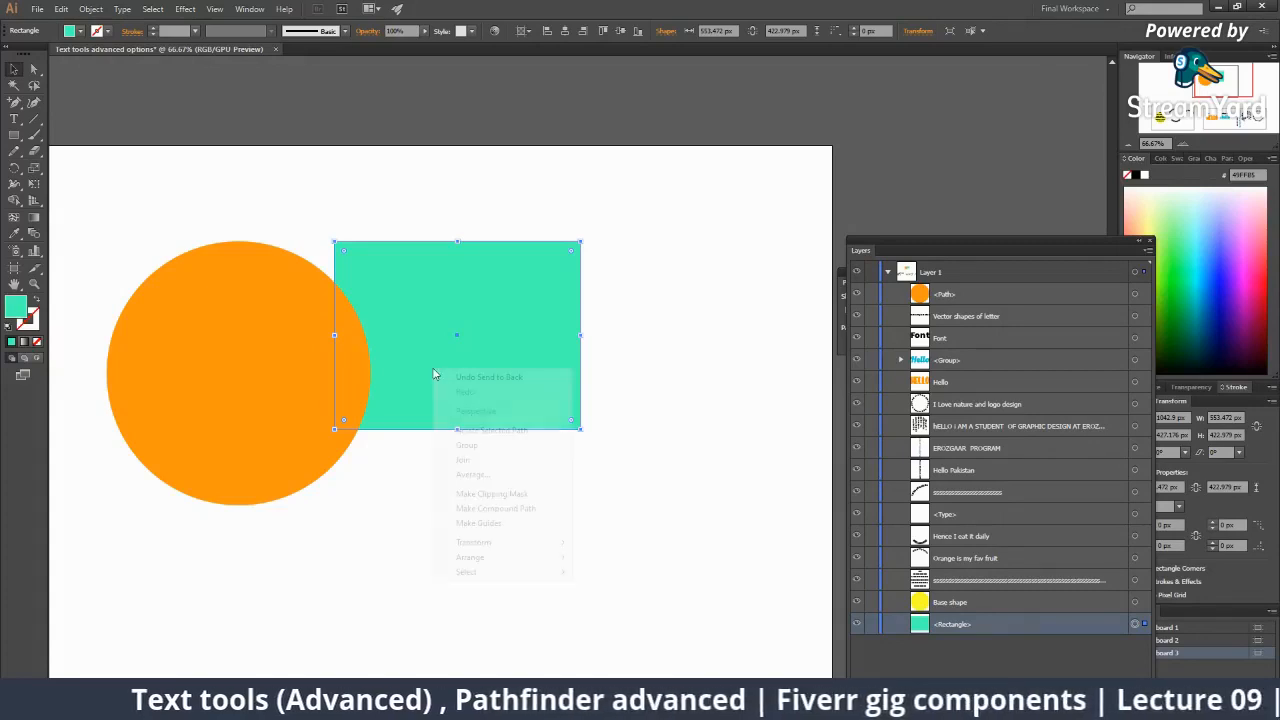
mouse_move(463, 557)
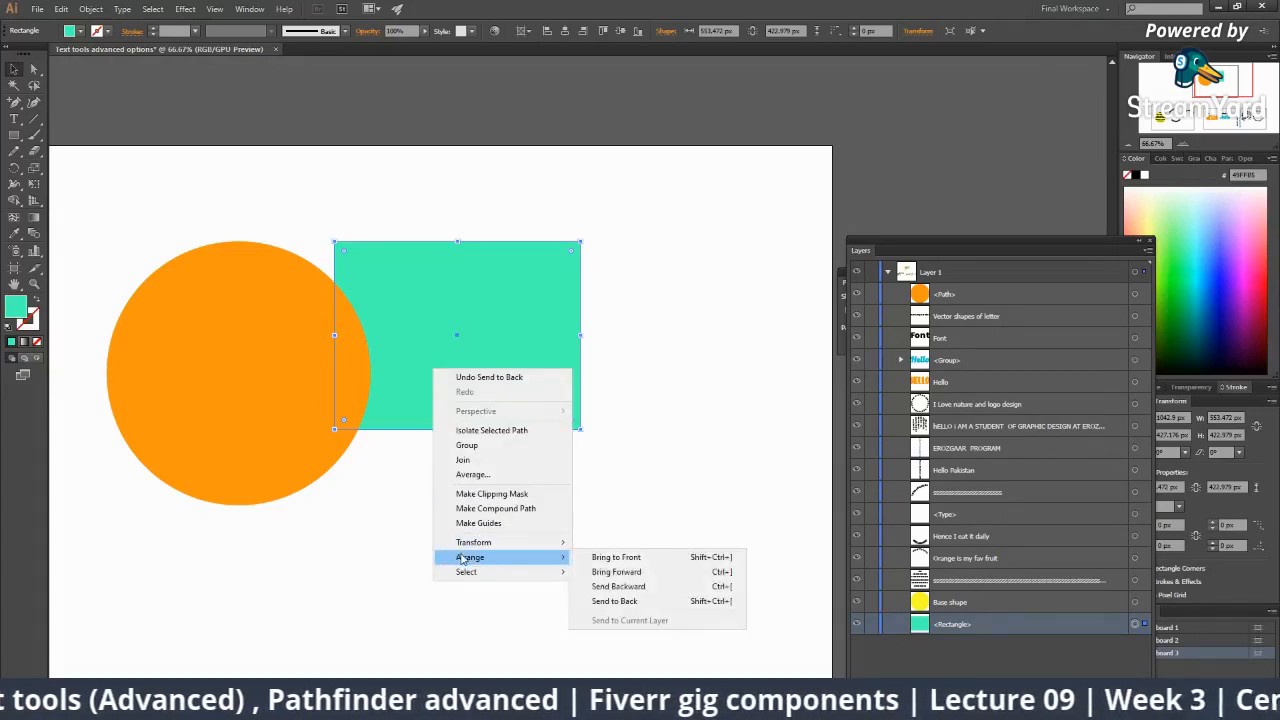
left_click(603, 574)
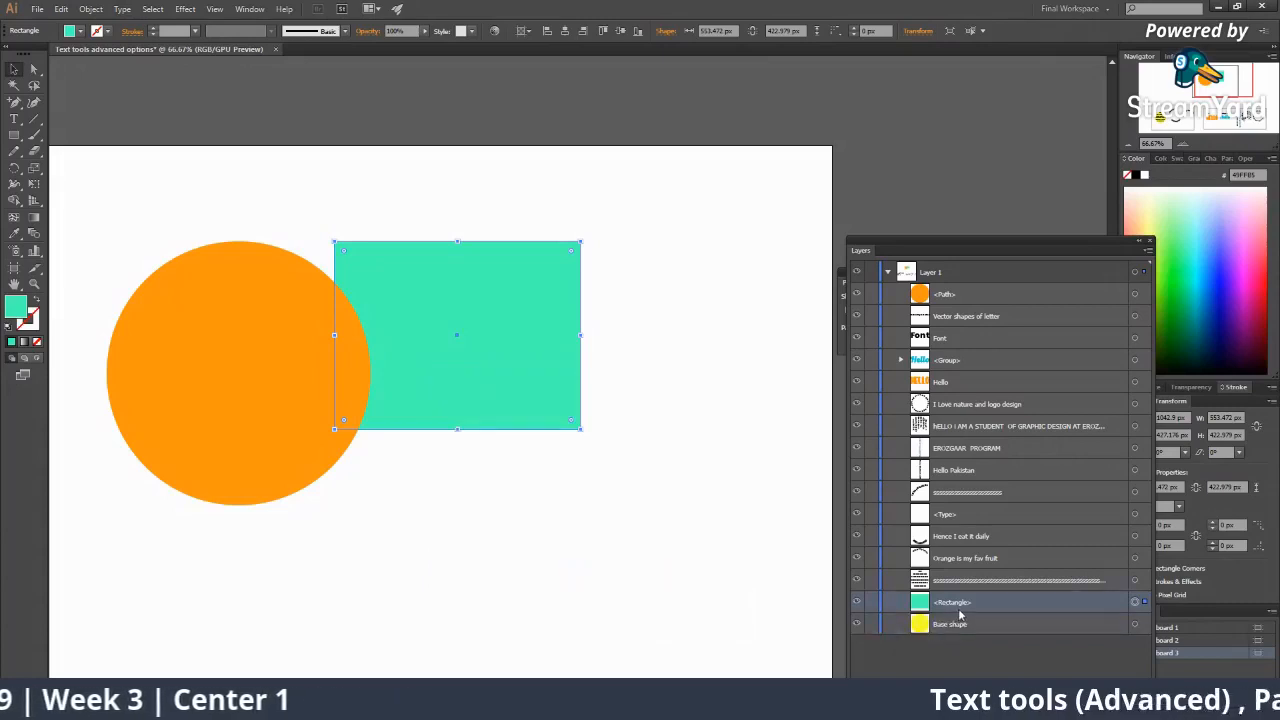
right_click(540, 407)
mouse_move(580, 593)
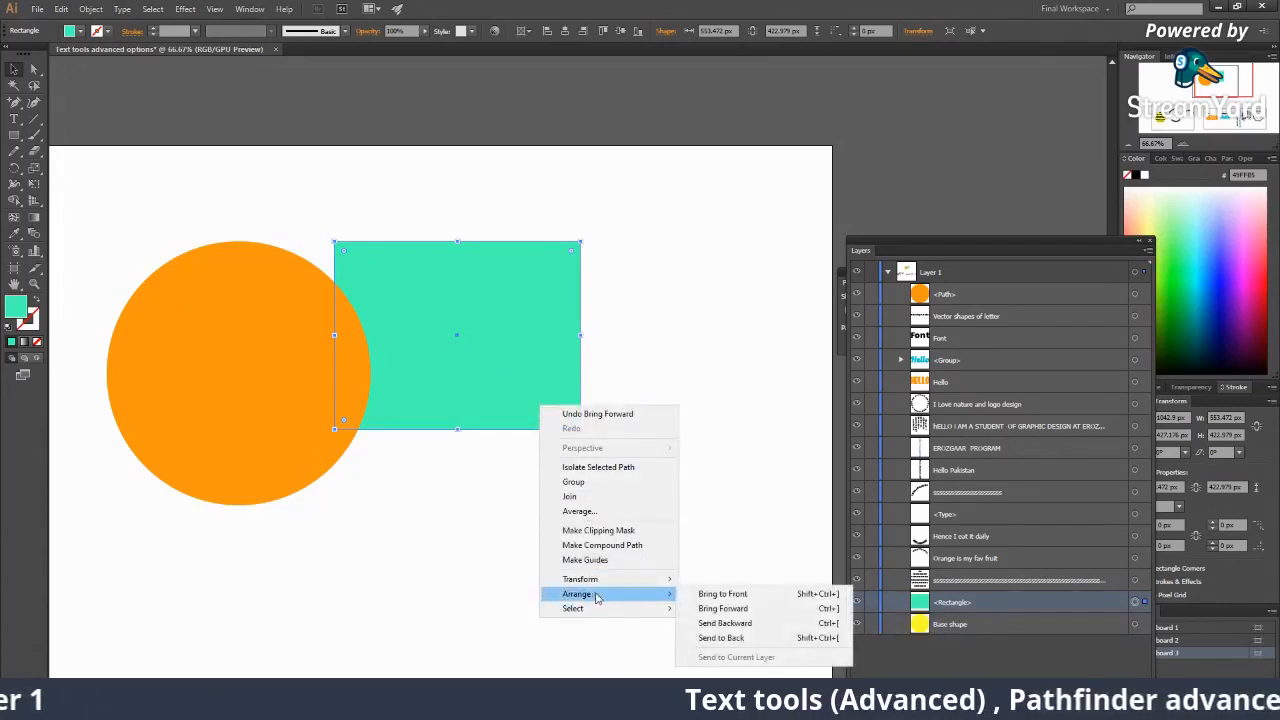
left_click(707, 625)
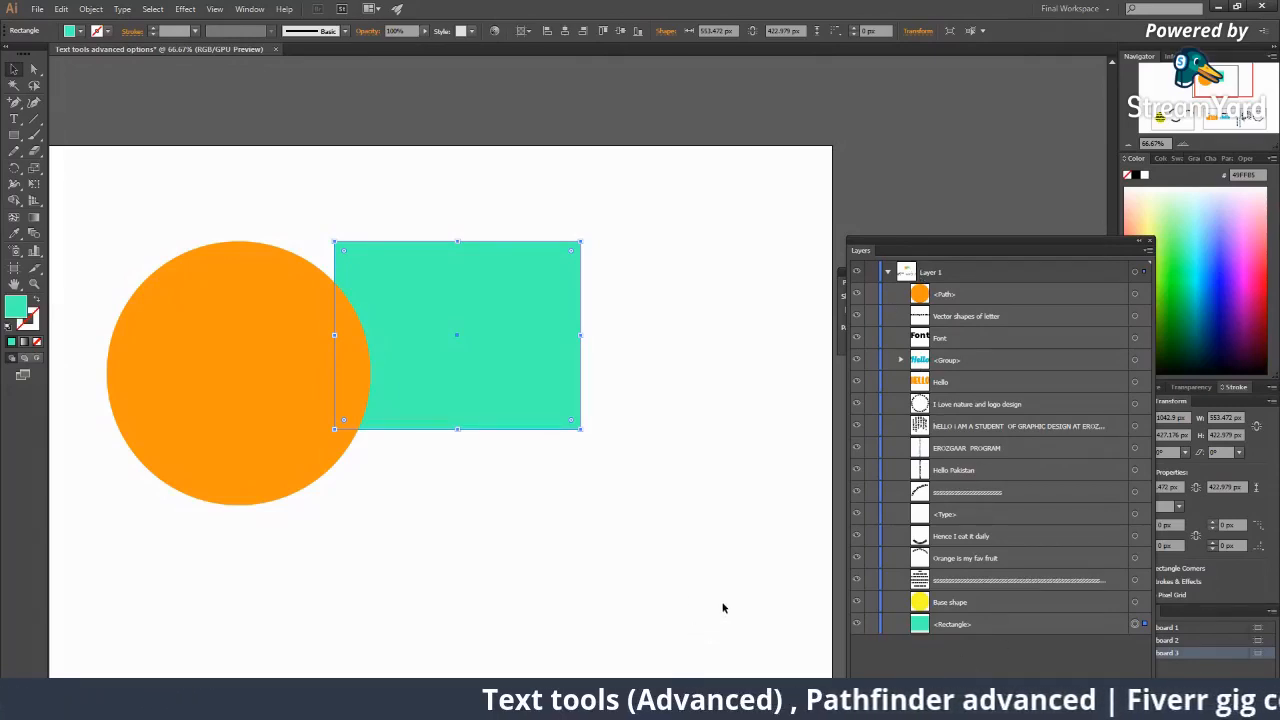
Zoom in, slide the teal rectangle further left over the circle, and dock the Layers panel back.
key("z")
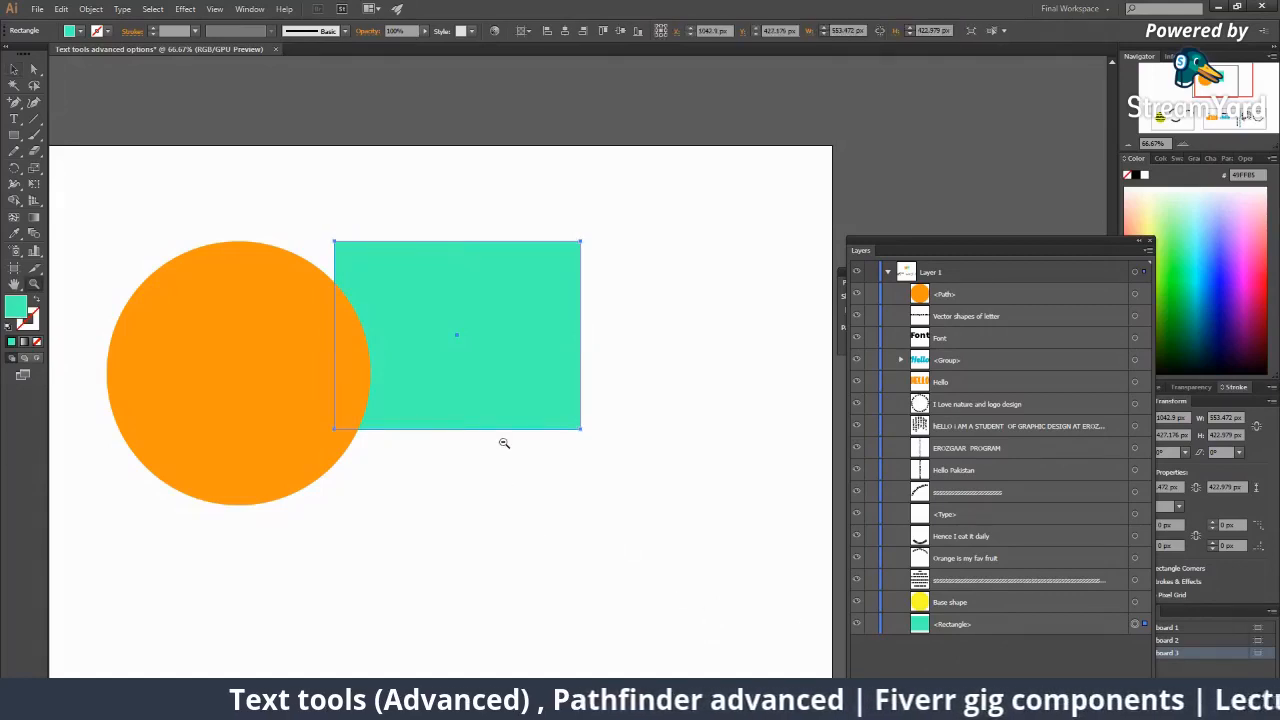
left_click(503, 440, "alt")
left_click(503, 440, "alt")
left_click(564, 328)
left_click(564, 328)
key("v")
left_click_drag(662, 399, 588, 400)
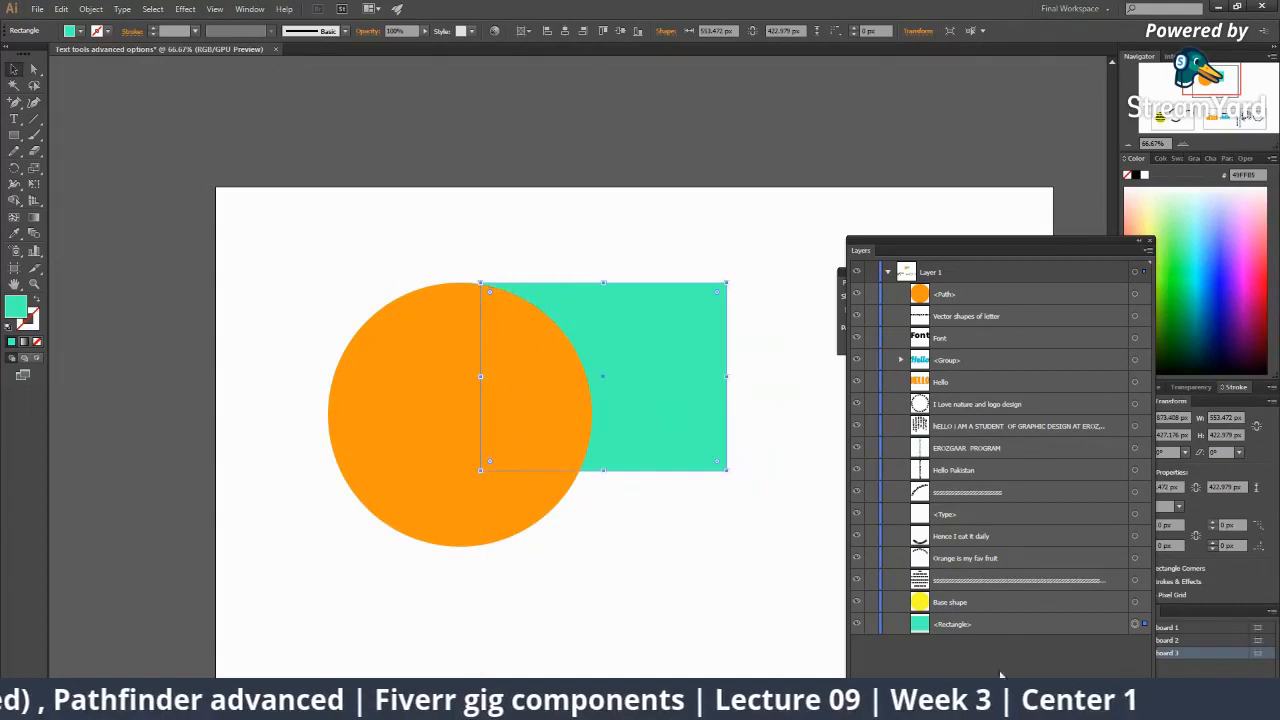
left_click_drag(640, 543, 532, 526)
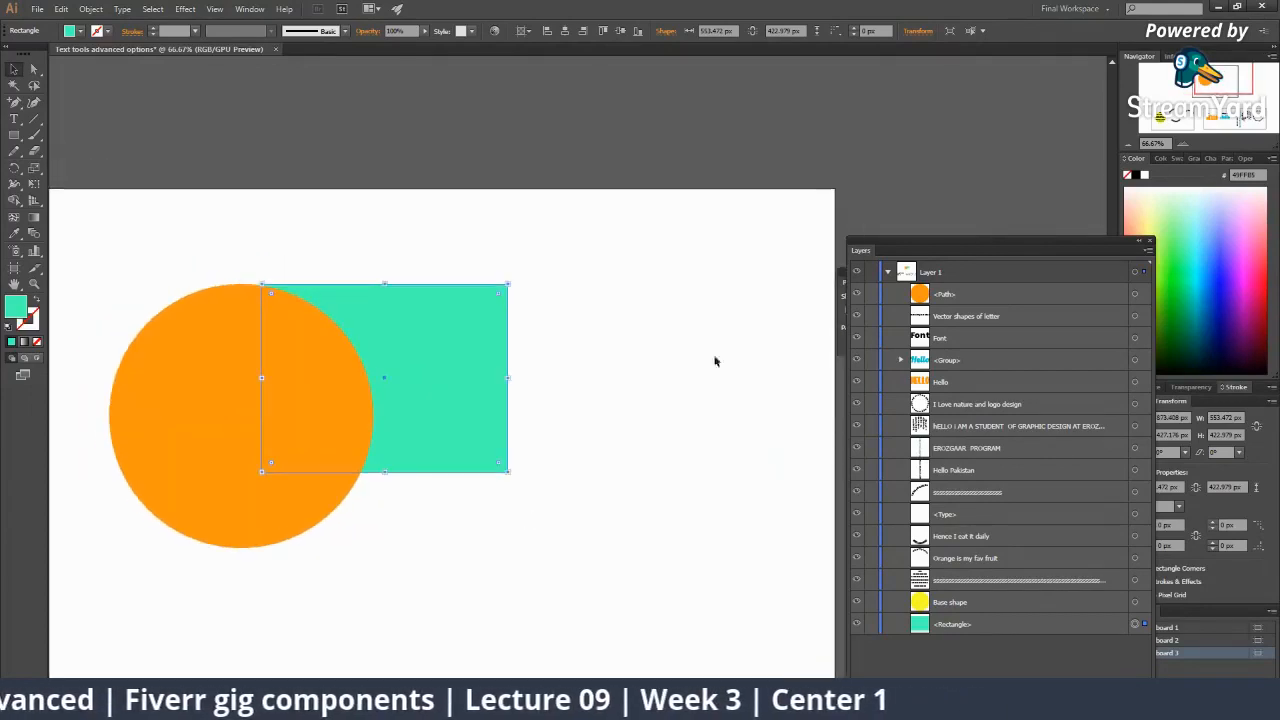
left_click_drag(1008, 246, 1176, 610)
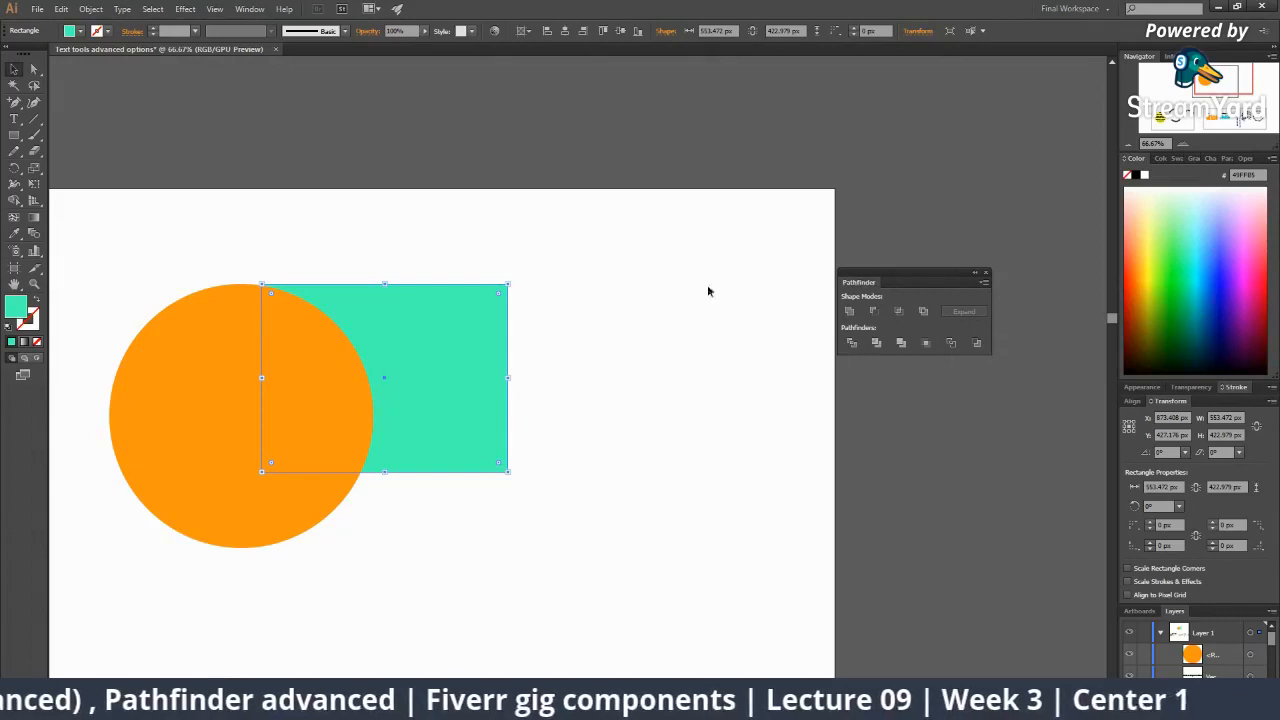
Reposition the Pathfinder panel to the right and zoom the view to 100%.
left_click_drag(913, 281, 657, 283)
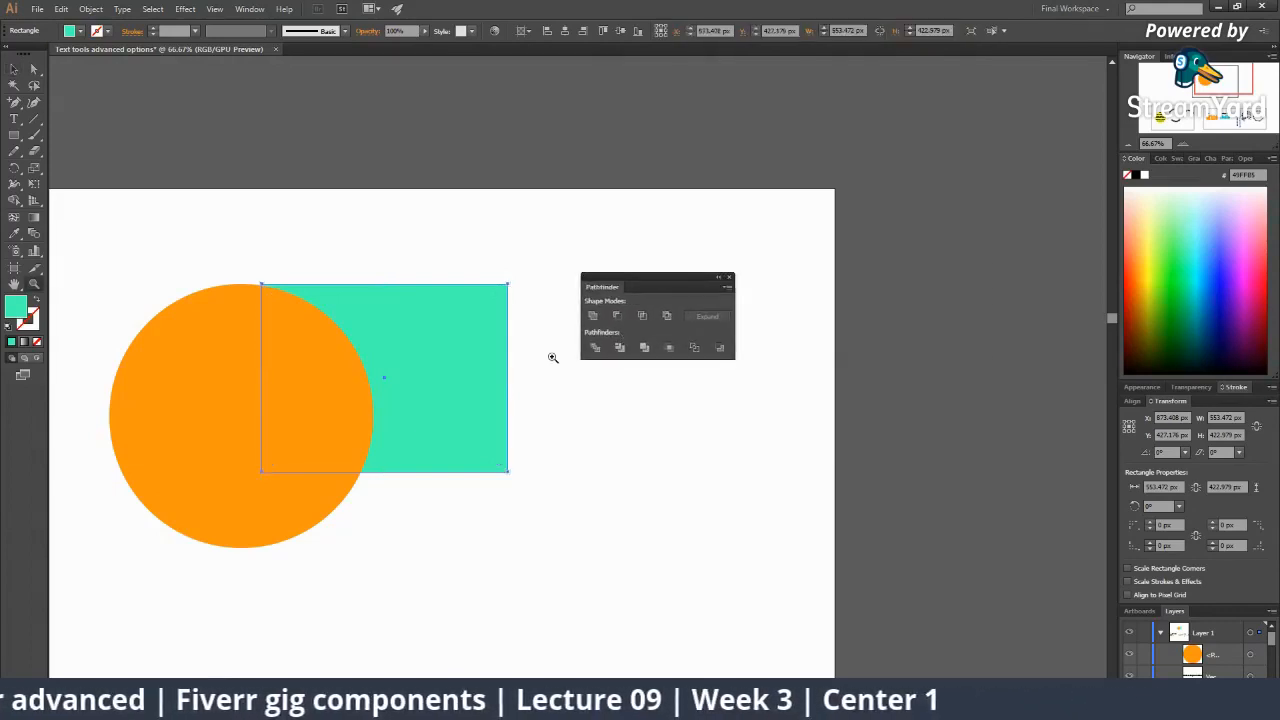
scroll(540, 362, "up", 2)
left_click_drag(527, 376, 703, 317)
left_click(534, 385, "alt")
key("v")
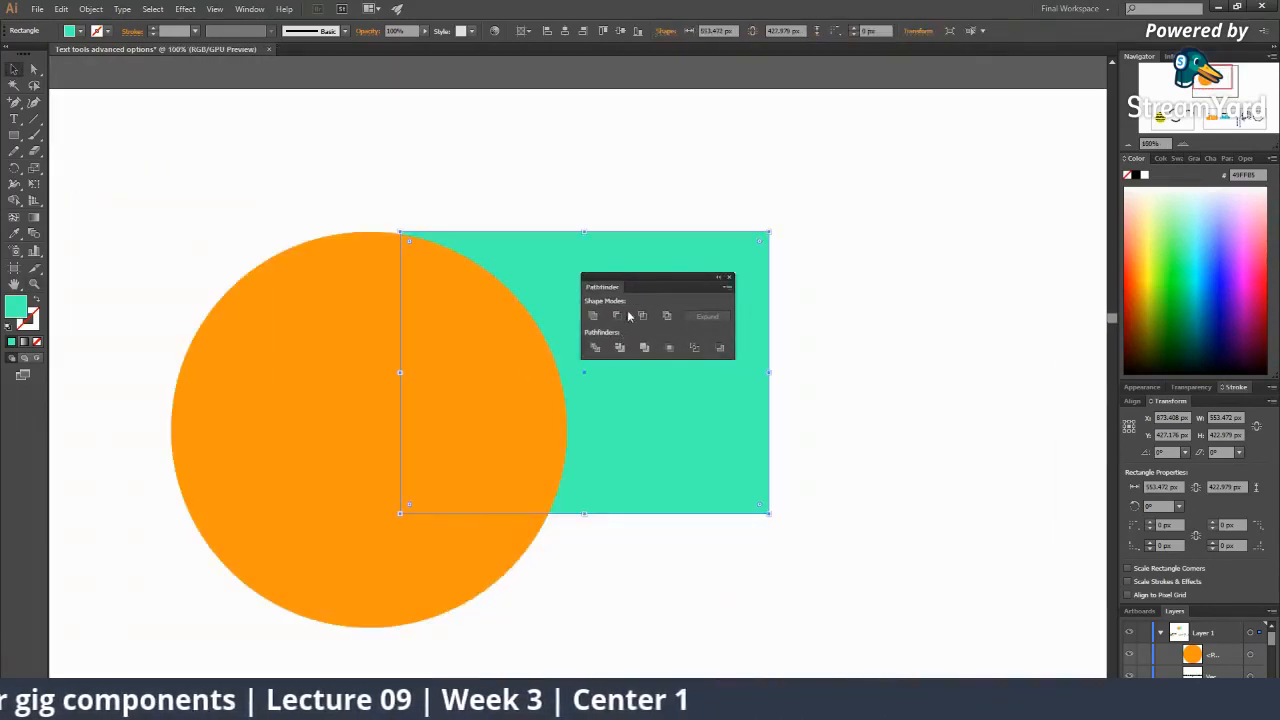
left_click_drag(645, 285, 852, 273)
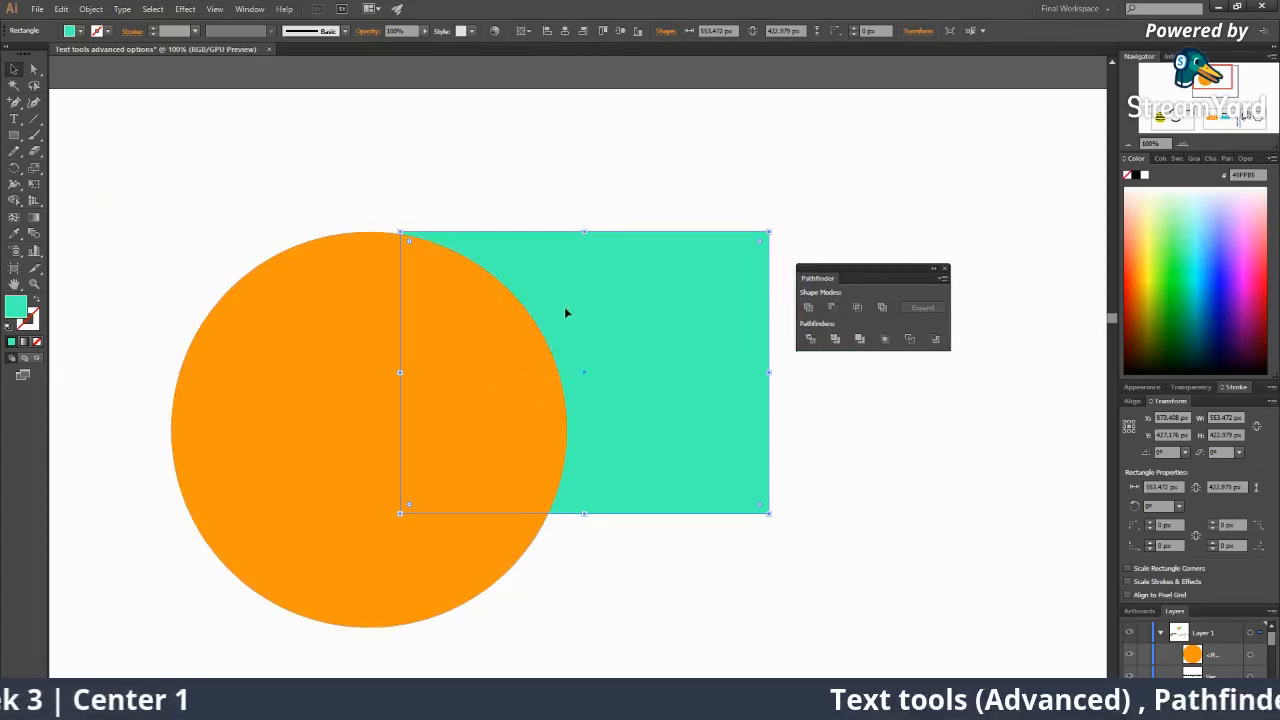
Nudge the teal rectangle slightly left, then marquee-select it together with the orange circle.
mouse_move(566, 309)
left_mouse_down()
mouse_move(563, 321)
mouse_move(543, 308)
left_mouse_up()
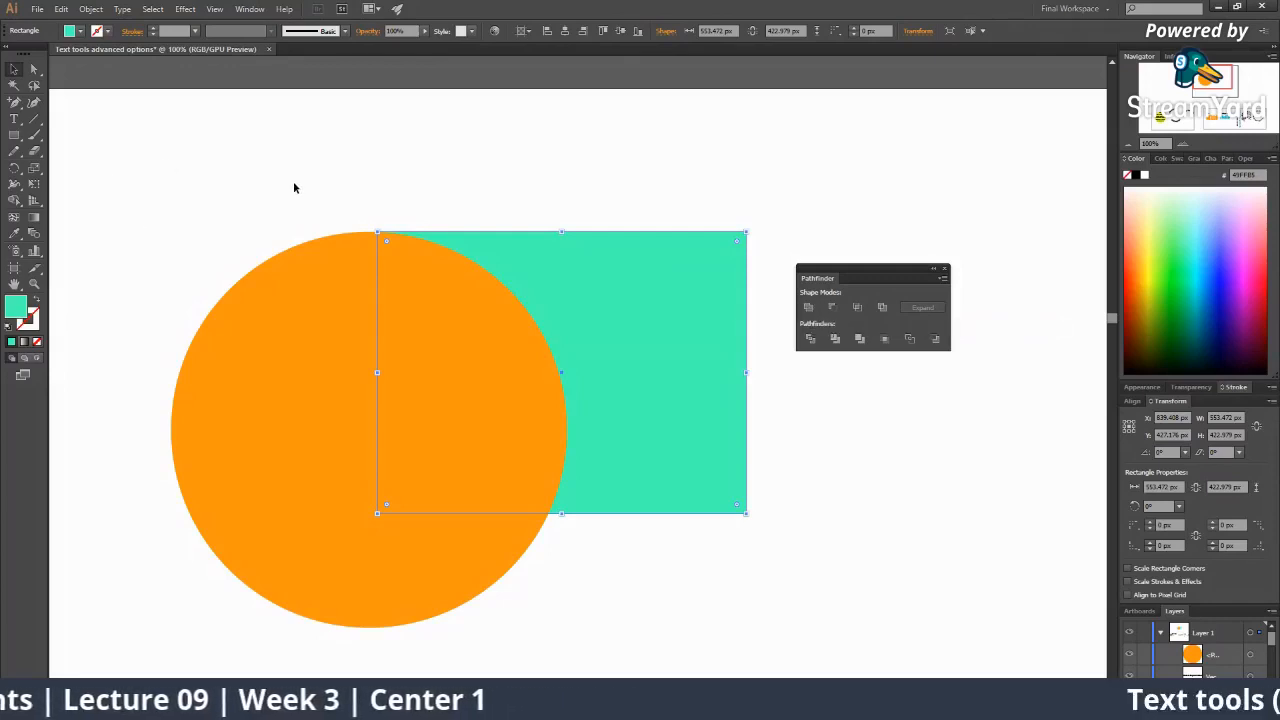
left_click(293, 218)
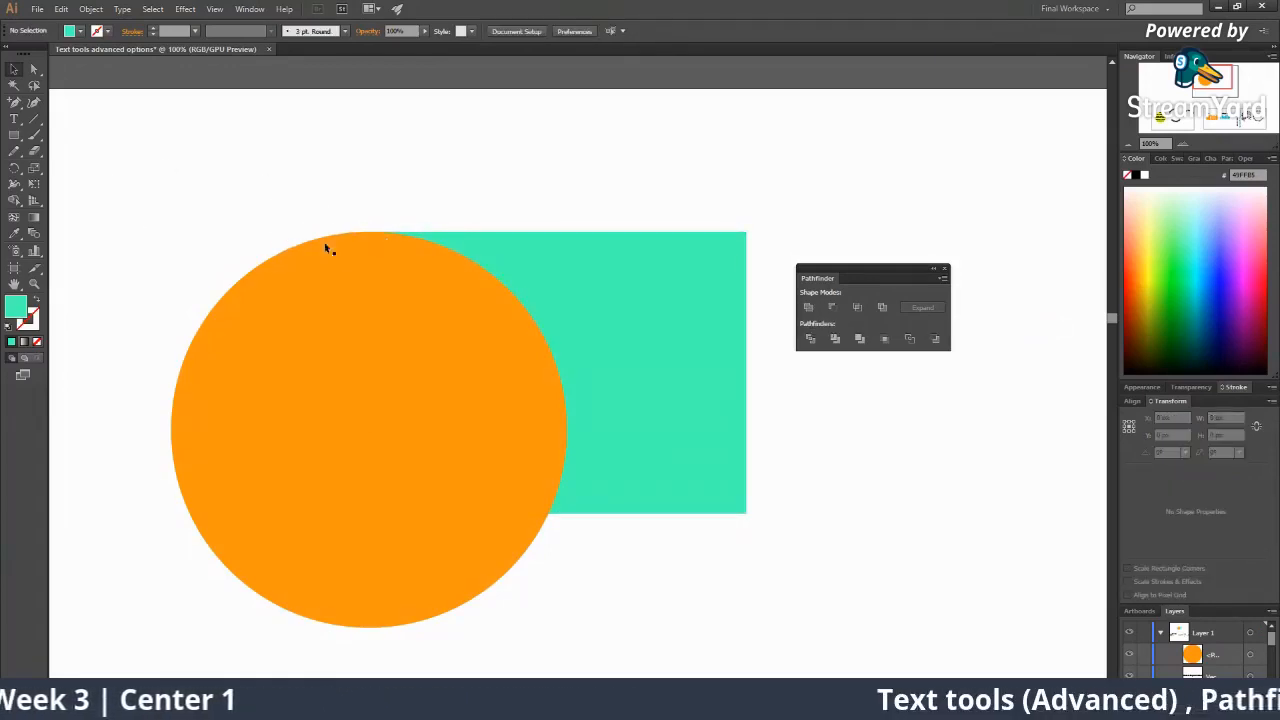
left_click(384, 308)
left_click(552, 282)
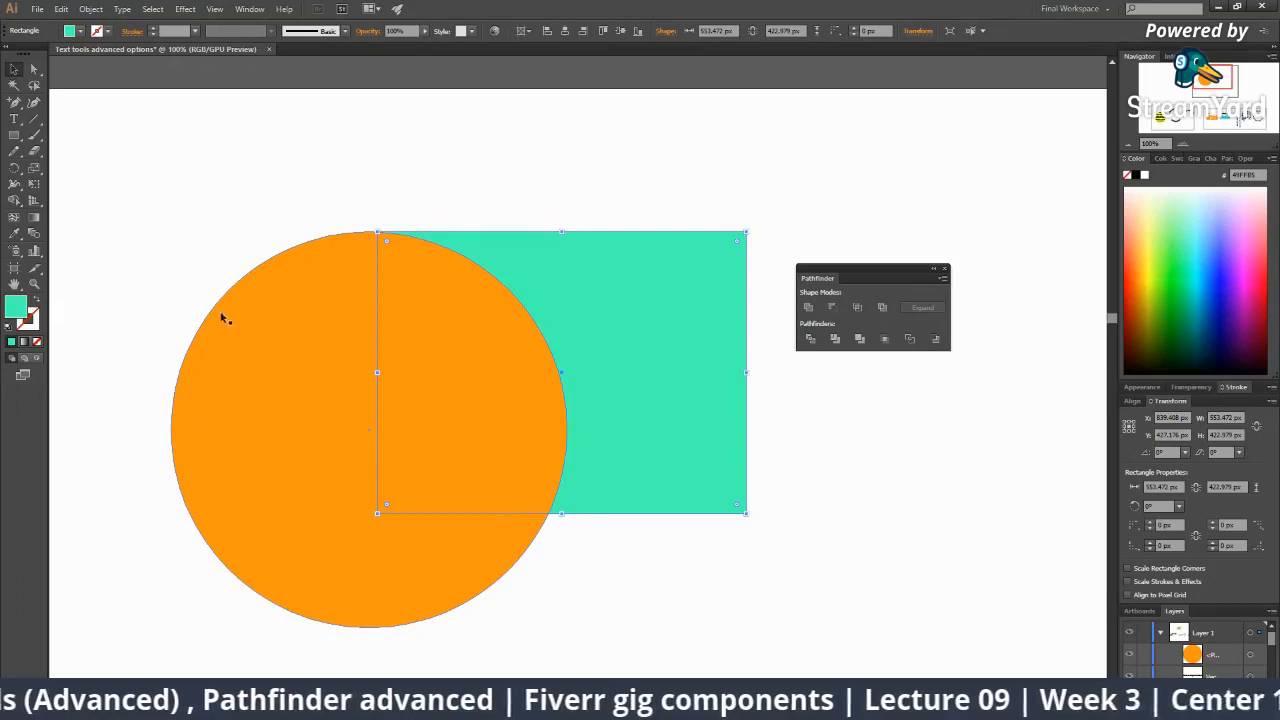
left_click(214, 227)
left_click_drag(237, 200, 526, 350)
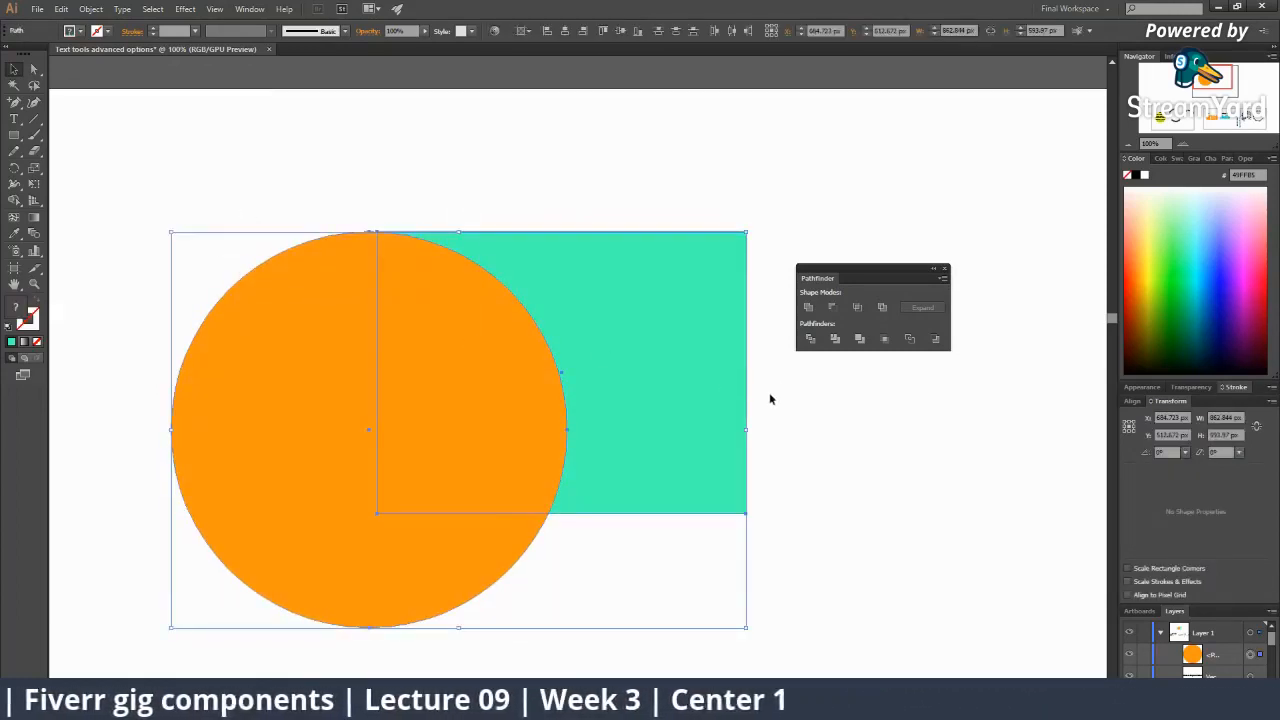
Trial-merge the shapes with Pathfinder Unite, undo it, and shift the rectangle down-left behind the circle.
left_click(813, 312)
left_click(874, 474)
key("z")
left_click(688, 400, "alt")
left_click(590, 398, "alt")
left_click(590, 398, "alt")
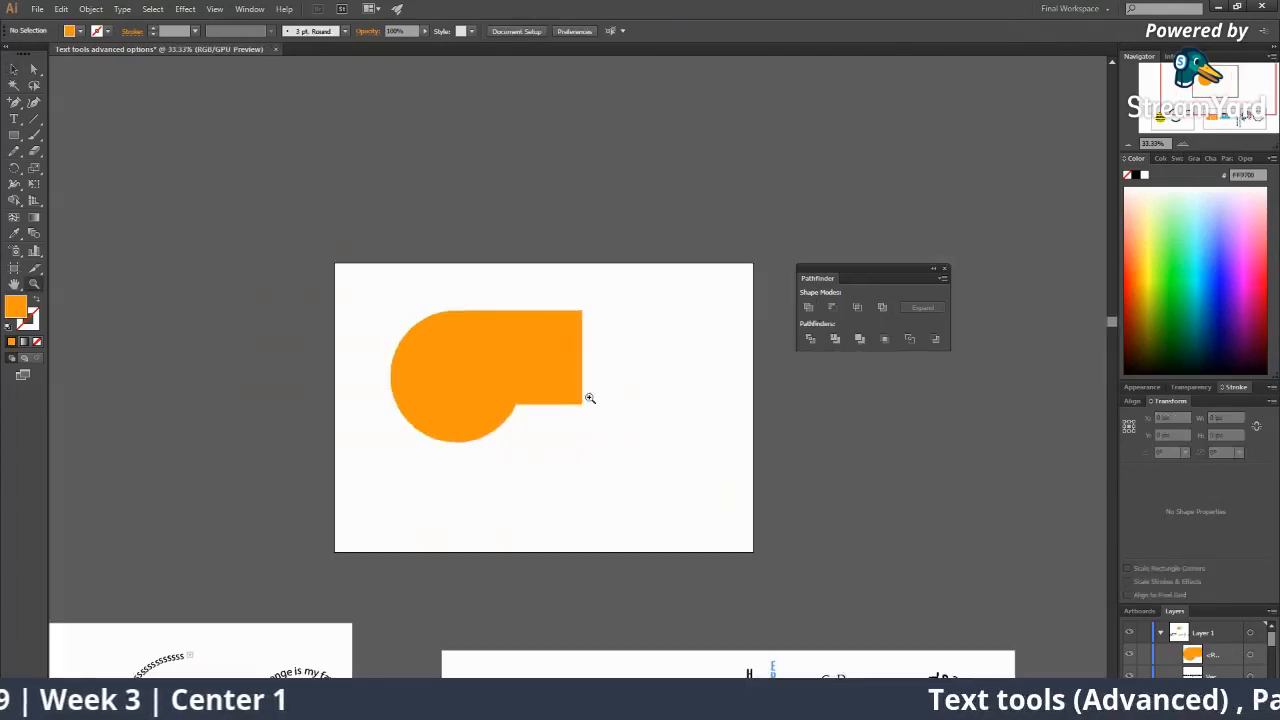
left_click(547, 393)
key("ctrl+z")
key("ctrl+z")
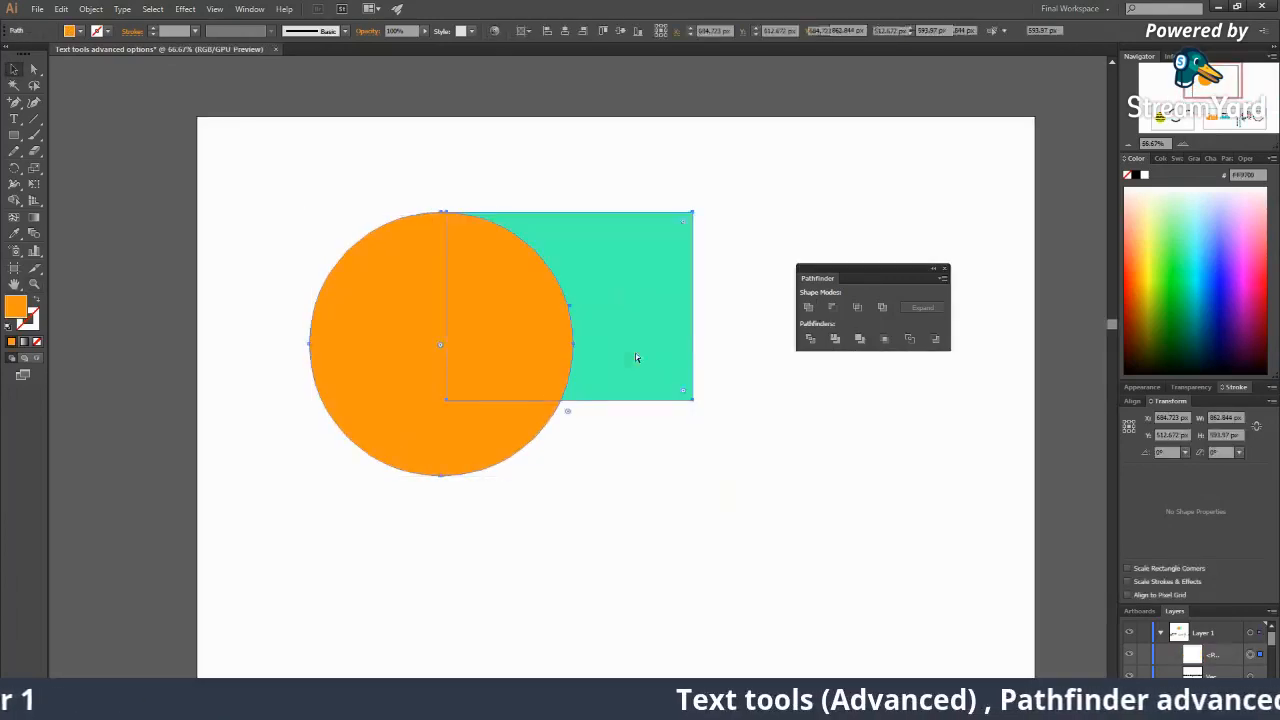
left_click_drag(678, 388, 560, 434)
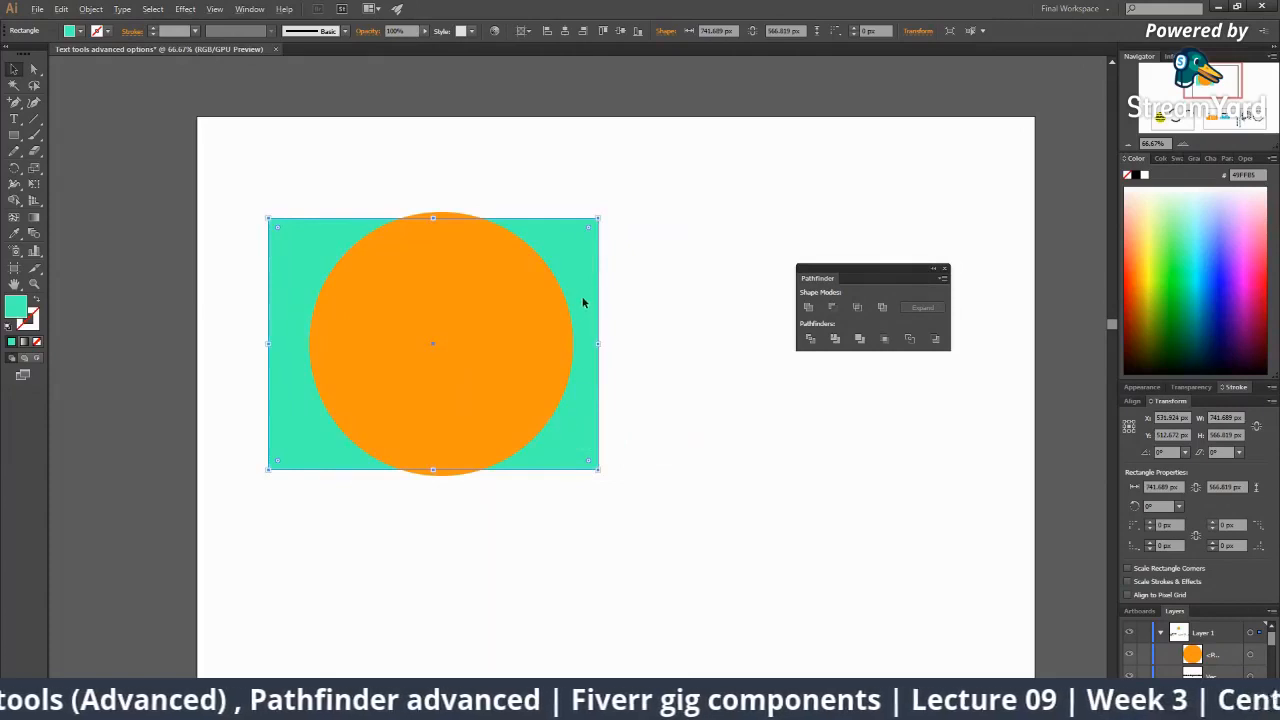
Shrink the teal rectangle, try Pathfinder Unite with the circle, then undo it.
mouse_move(594, 226)
left_mouse_down()
mouse_move(600, 217)
mouse_move(577, 238)
left_mouse_up()
key("ctrl+shift+a")
left_click(452, 325)
left_click_drag(279, 198, 570, 410)
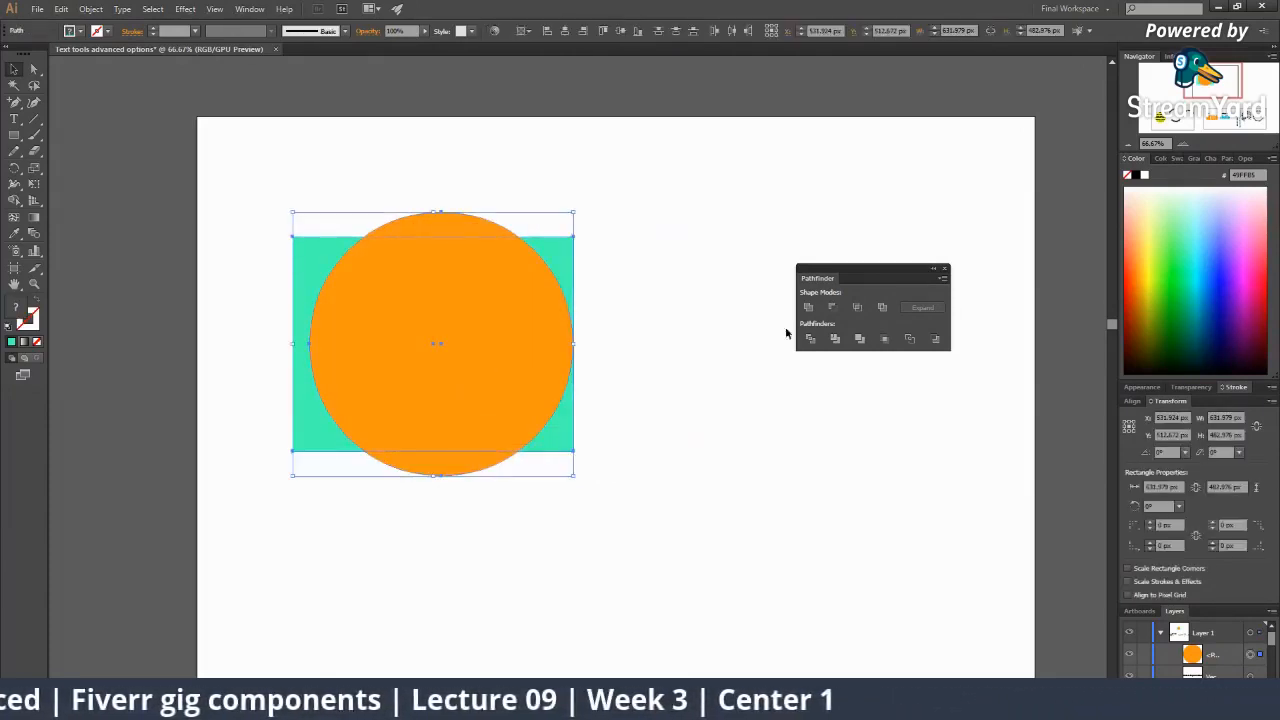
left_click(806, 309)
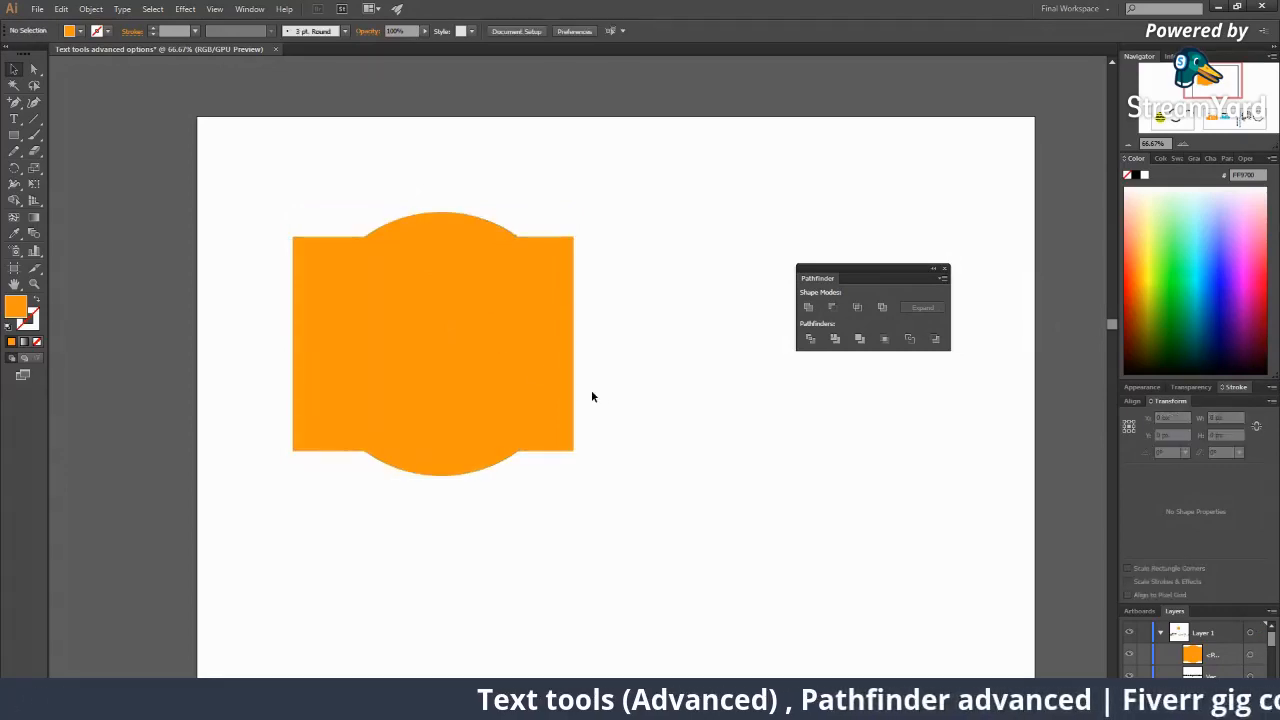
key("ctrl+z")
Resize the teal rectangle again, retry Unite with the circle, and undo the merge.
left_click(394, 174)
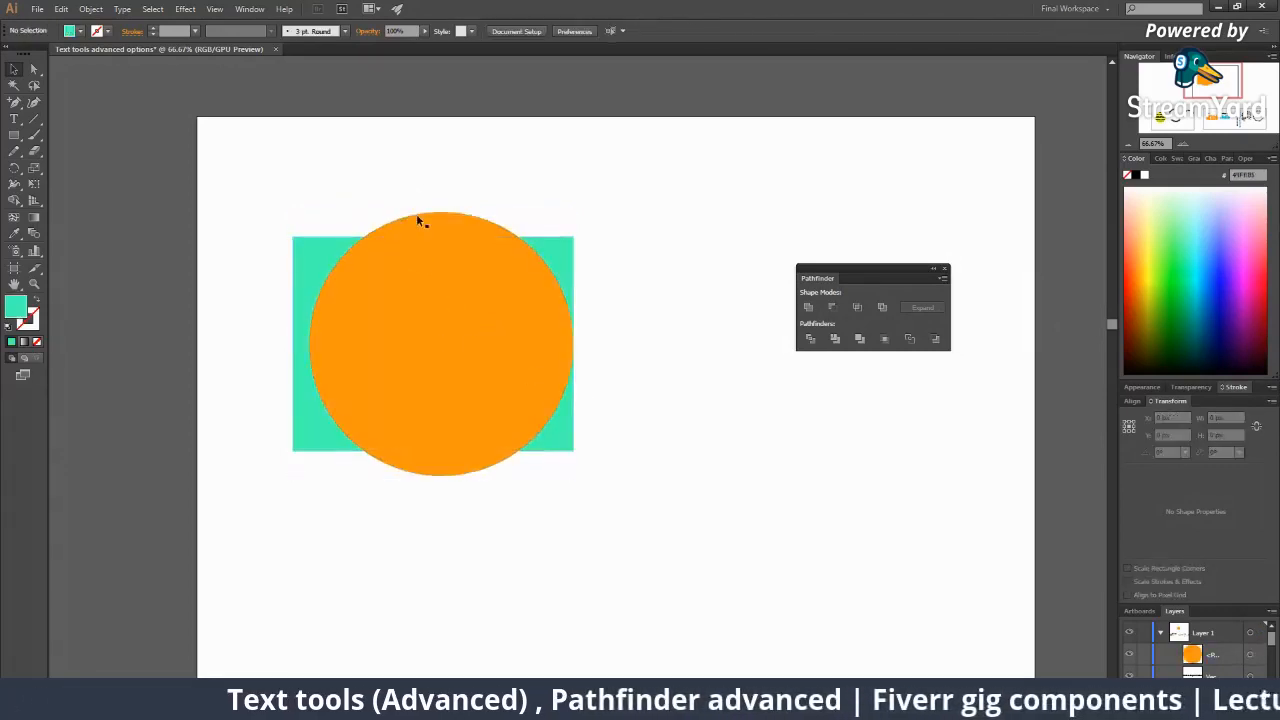
left_click(416, 216)
left_click(299, 258)
left_click_drag(573, 238, 641, 448)
left_click(676, 364)
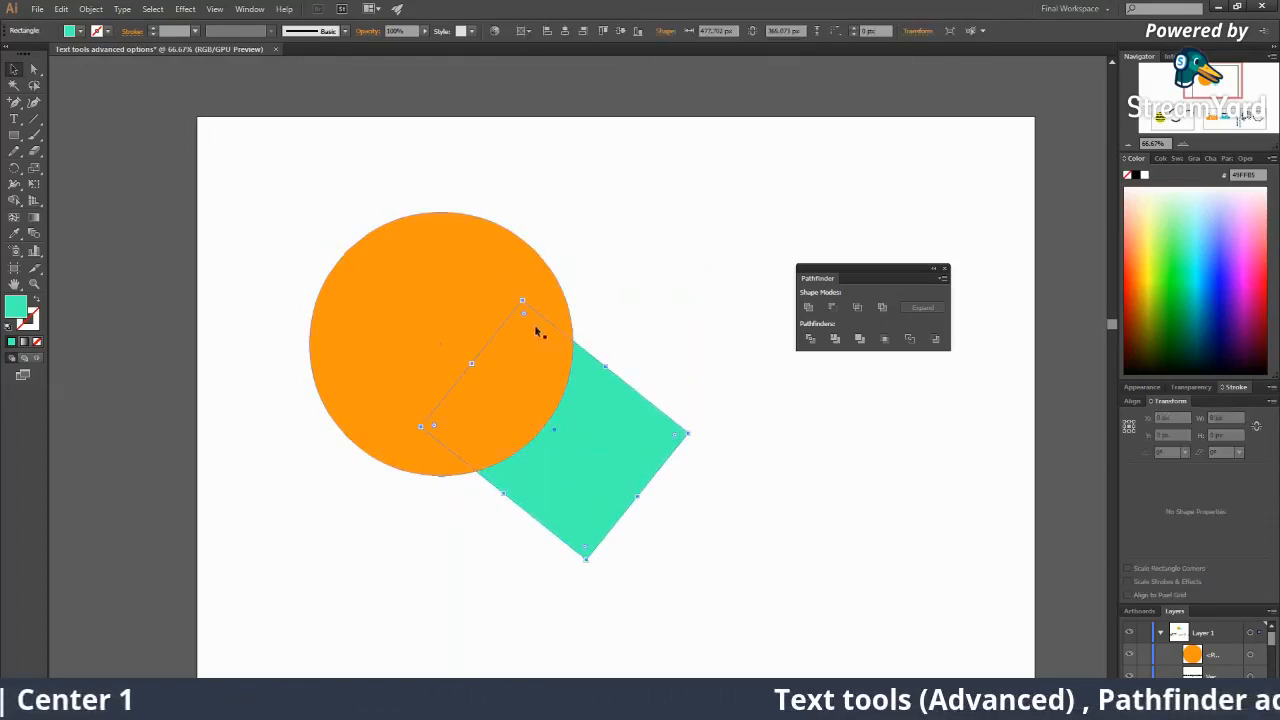
left_click(495, 265)
left_click_drag(323, 171, 600, 430)
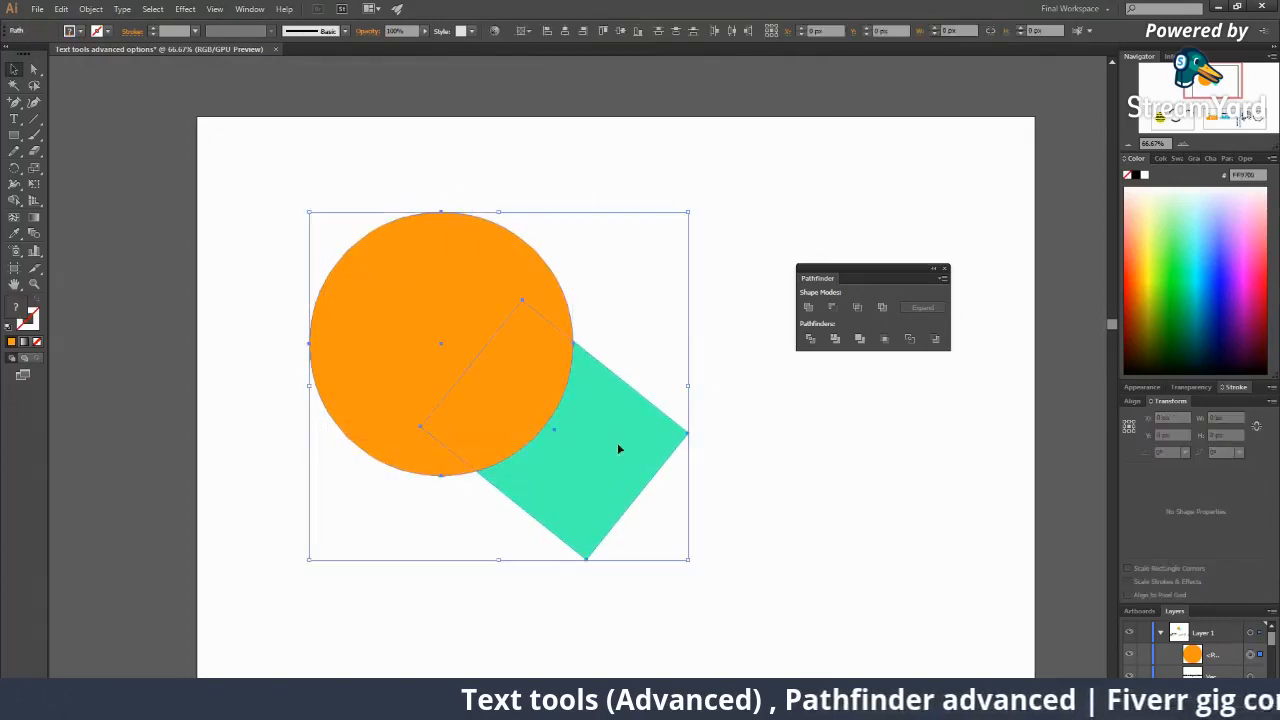
left_click(809, 307)
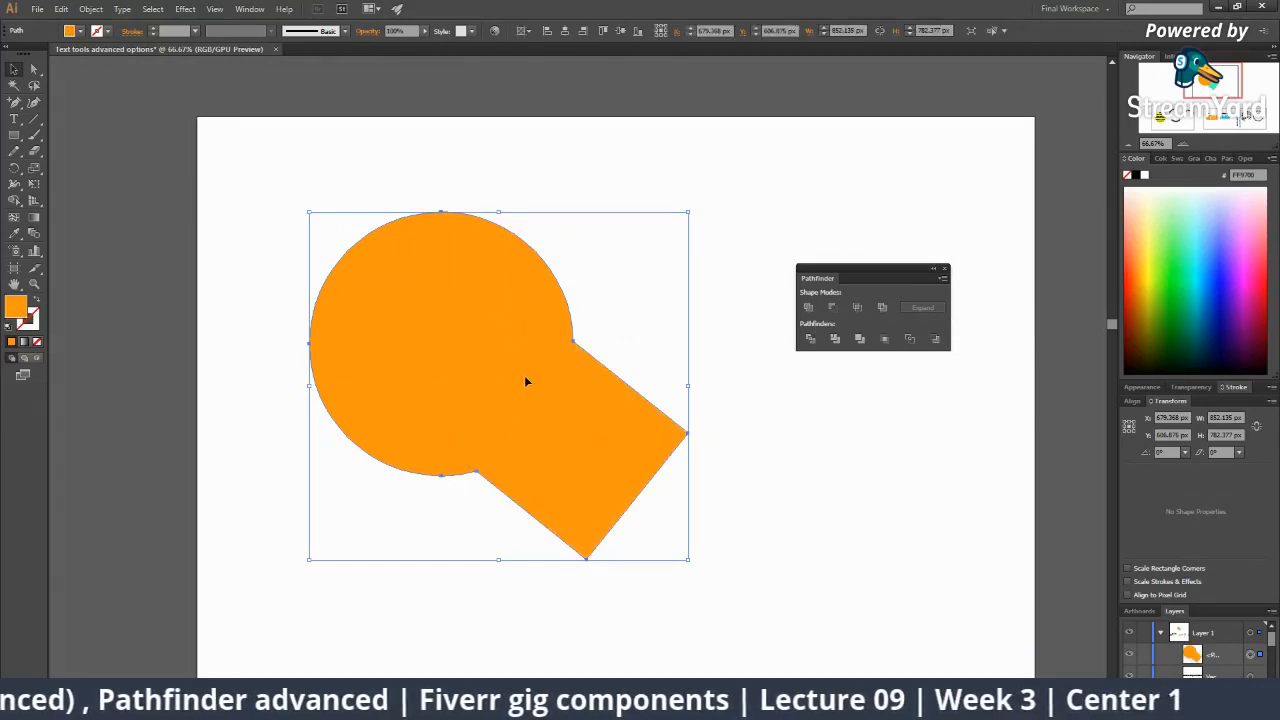
key("ctrl+z")
Taper the rectangle by dragging its right corner left with the Direct Selection tool.
left_click(668, 337)
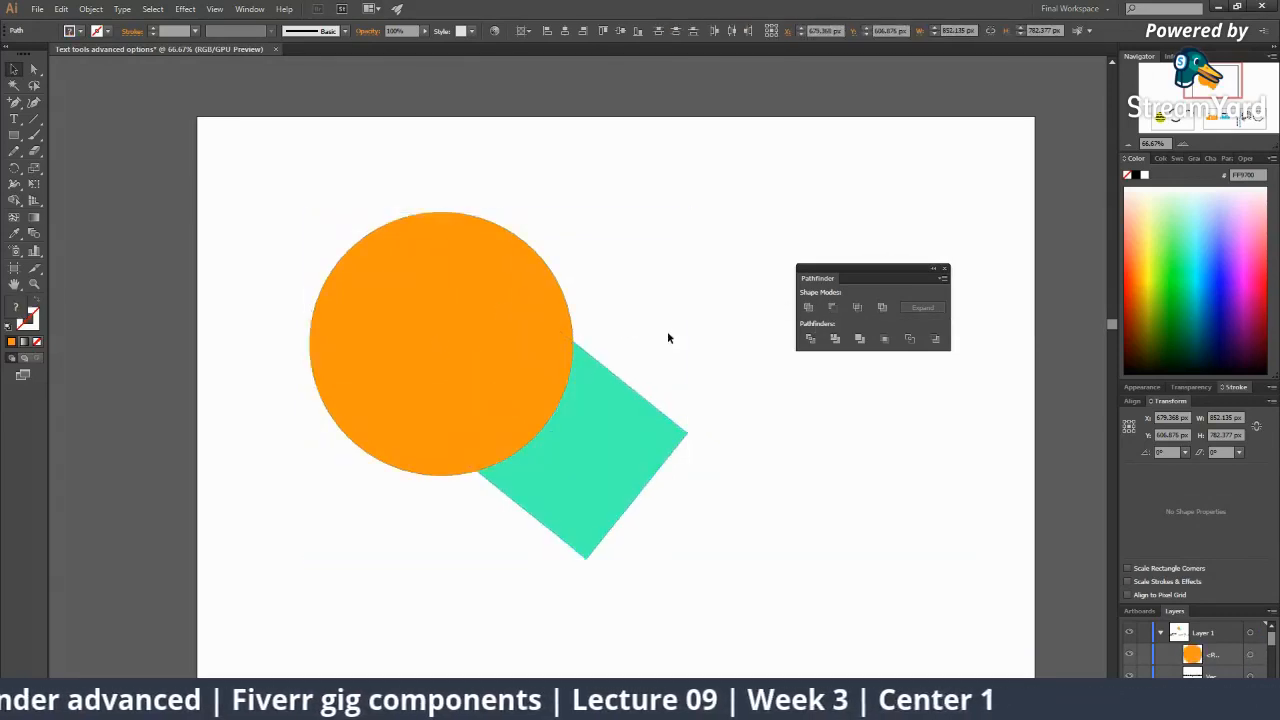
left_click(656, 435)
key("a")
left_click_drag(687, 433, 592, 430)
left_click(644, 415)
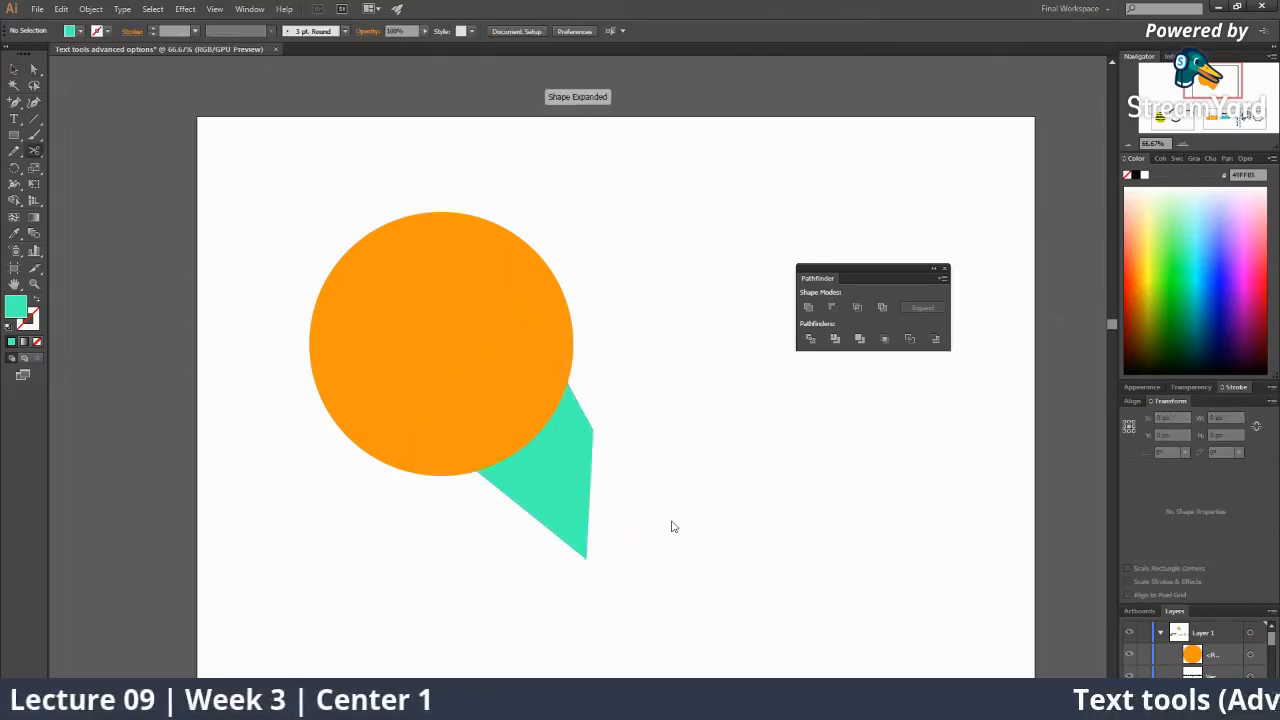
left_click(762, 384)
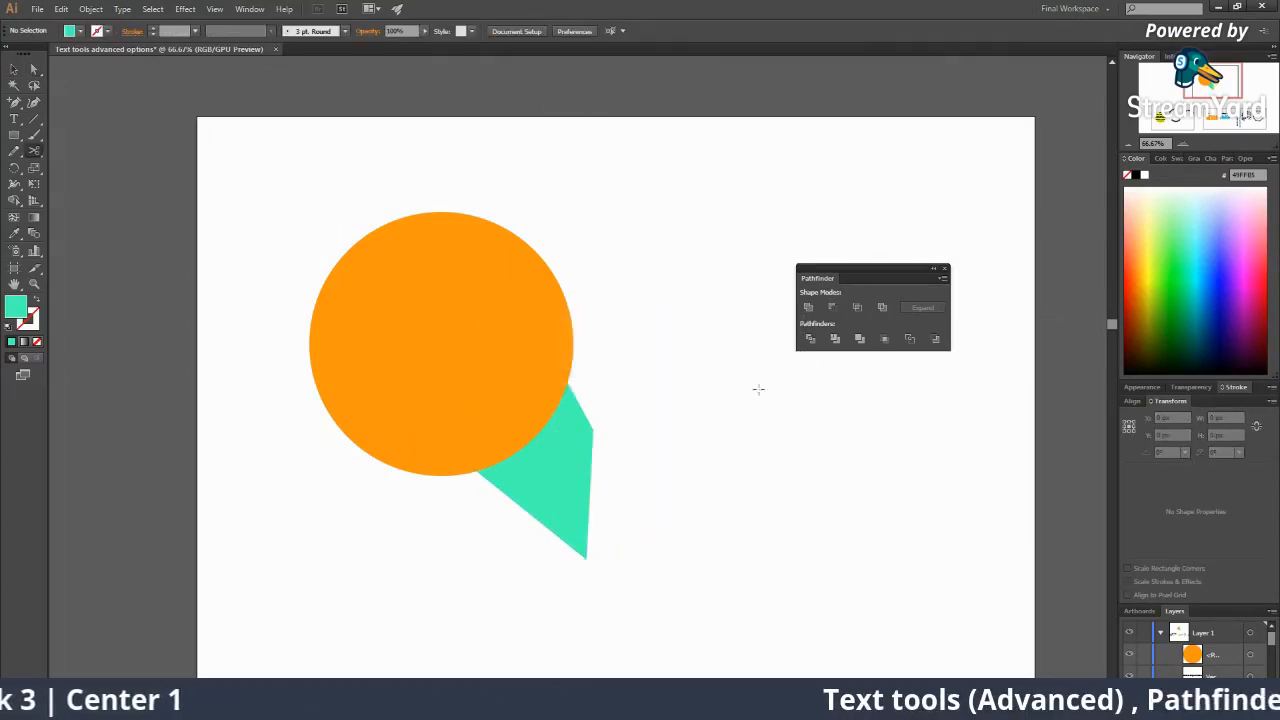
Select the circle and tapered shape together and merge them with Pathfinder Unite.
key("v")
left_click_drag(677, 481, 488, 364)
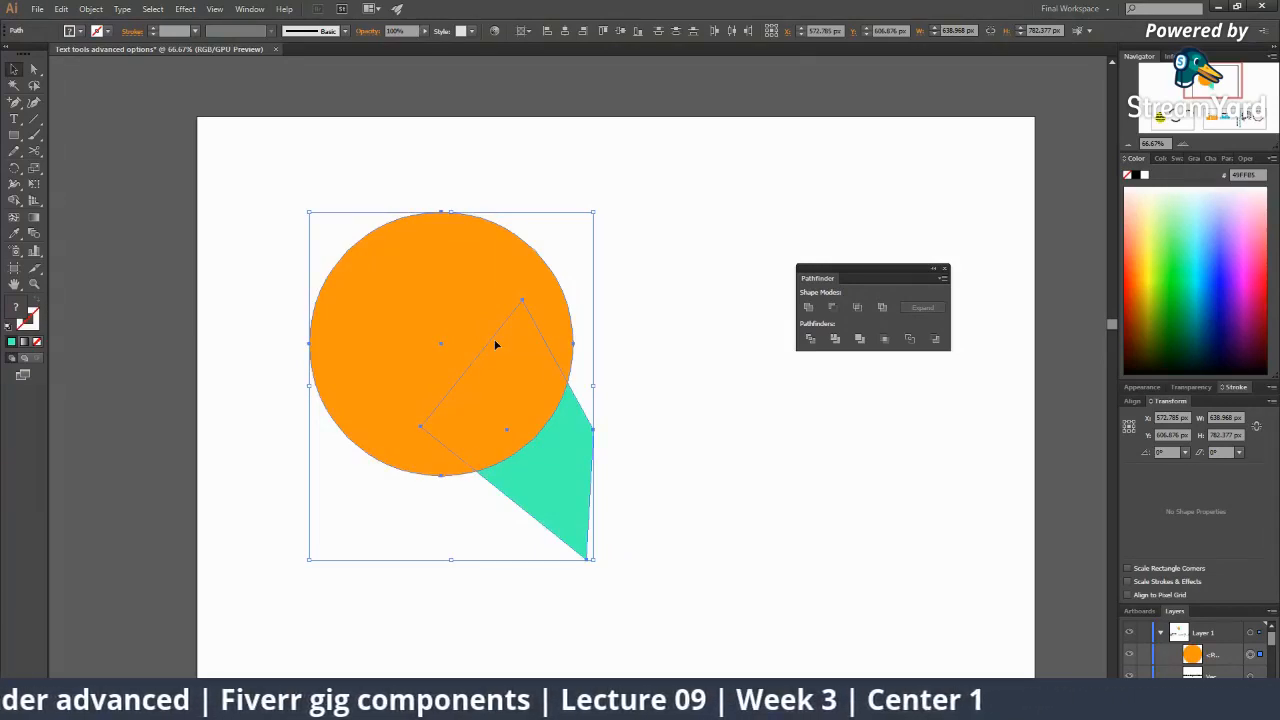
left_click(671, 484)
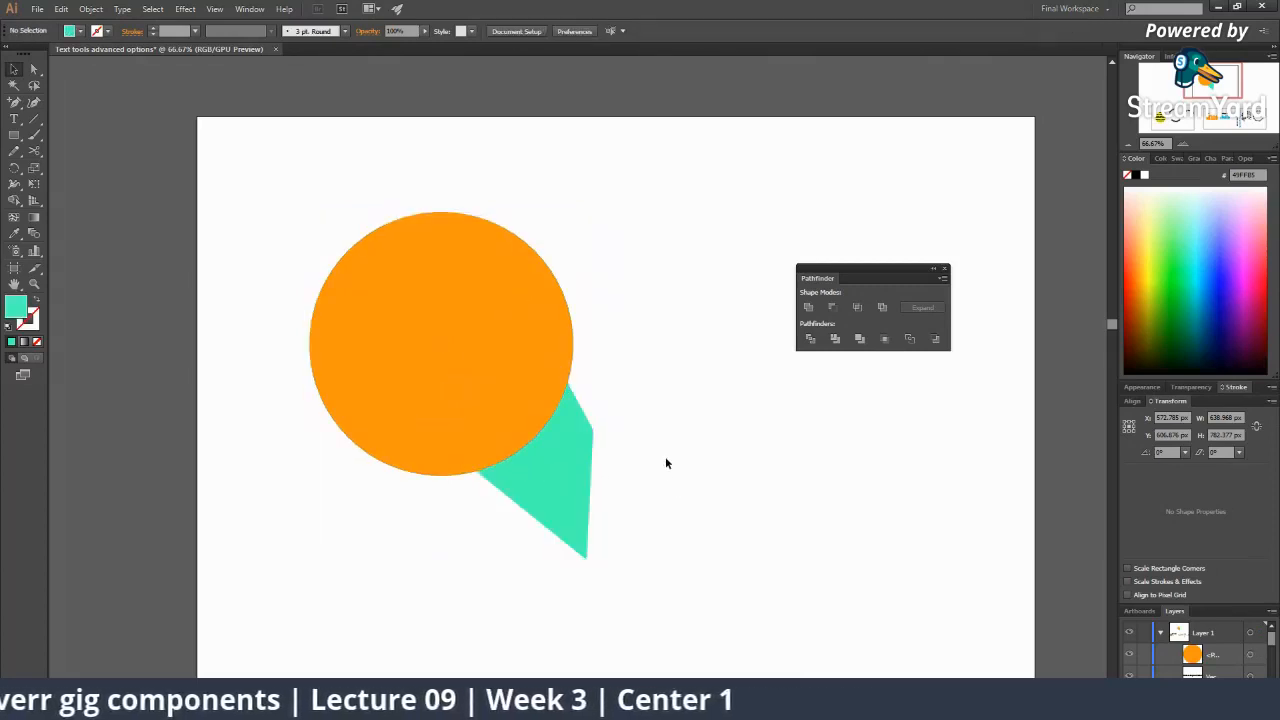
left_click_drag(665, 459, 488, 345)
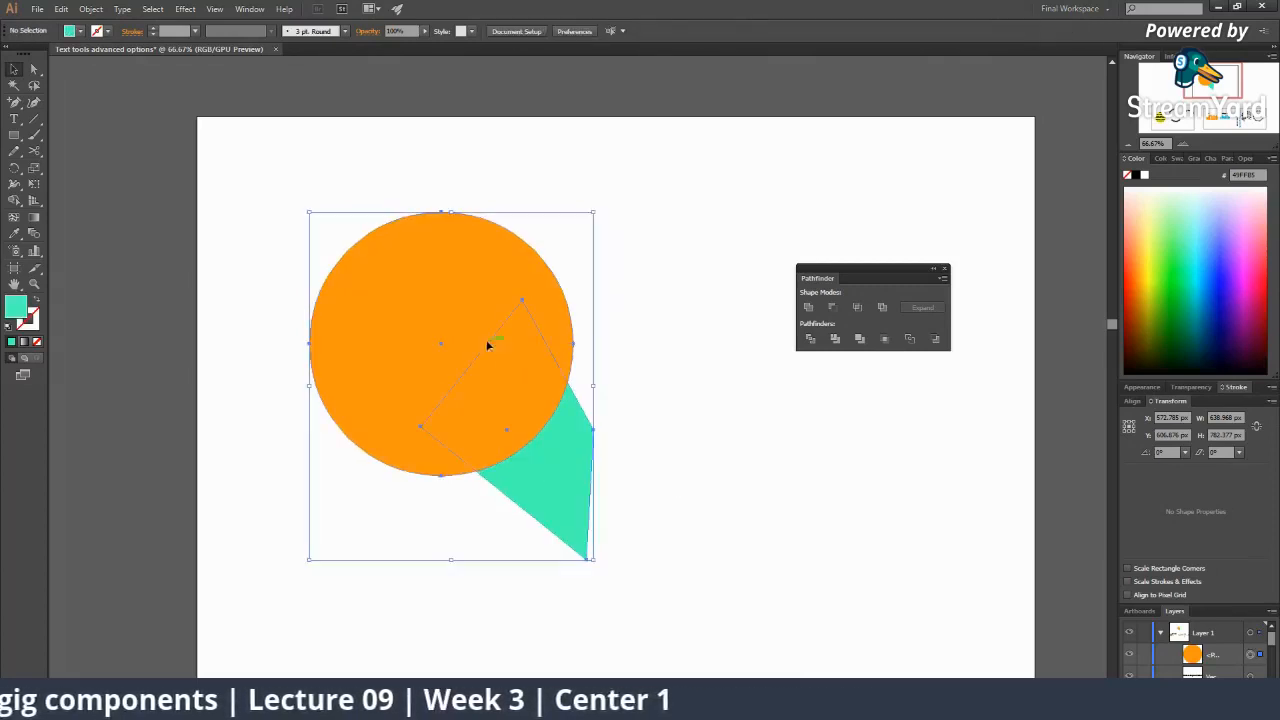
left_click(808, 307)
left_click(689, 438)
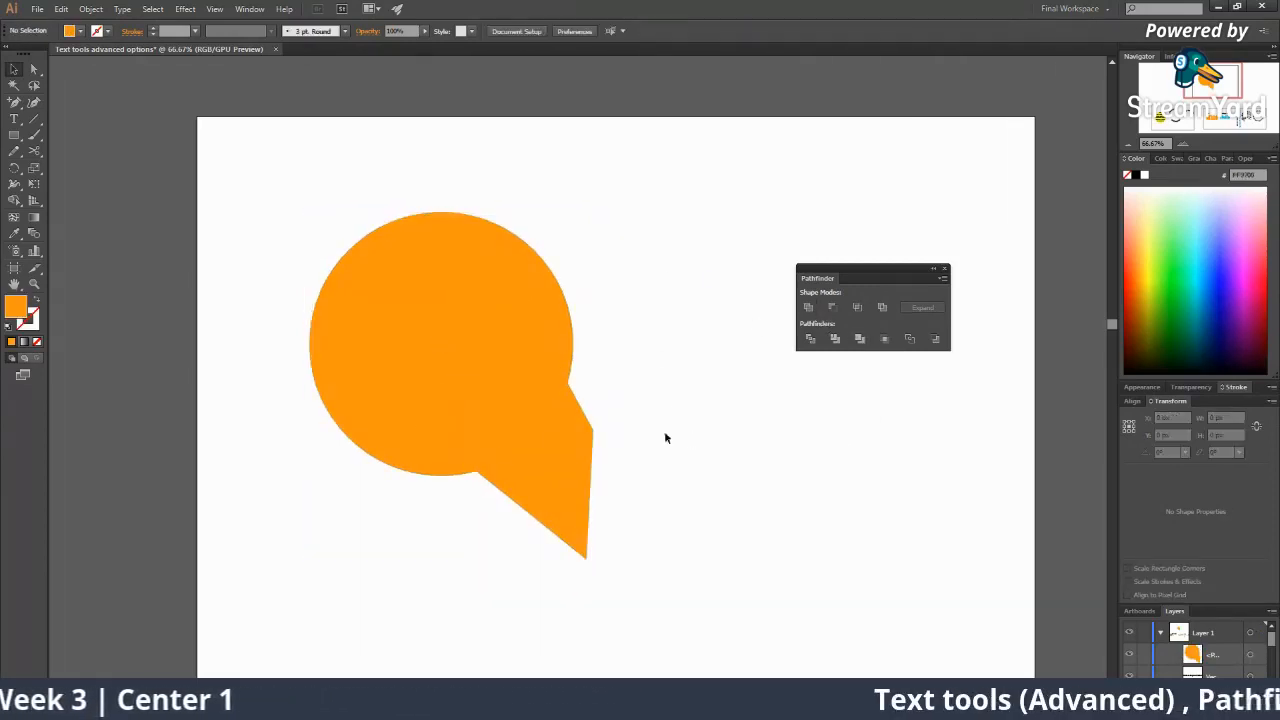
Rotate the merged orange shape about 40° counter-clockwise so its tail points right.
left_click(590, 466)
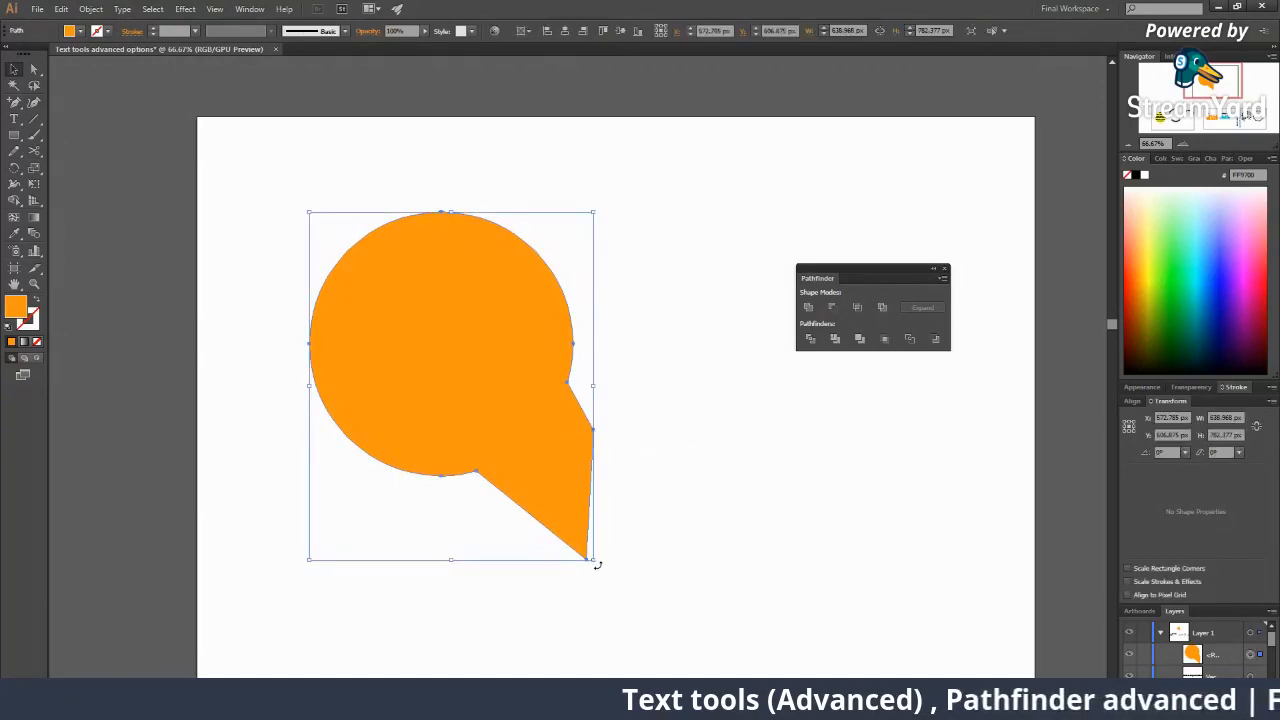
left_click_drag(597, 563, 708, 432)
left_click(748, 496)
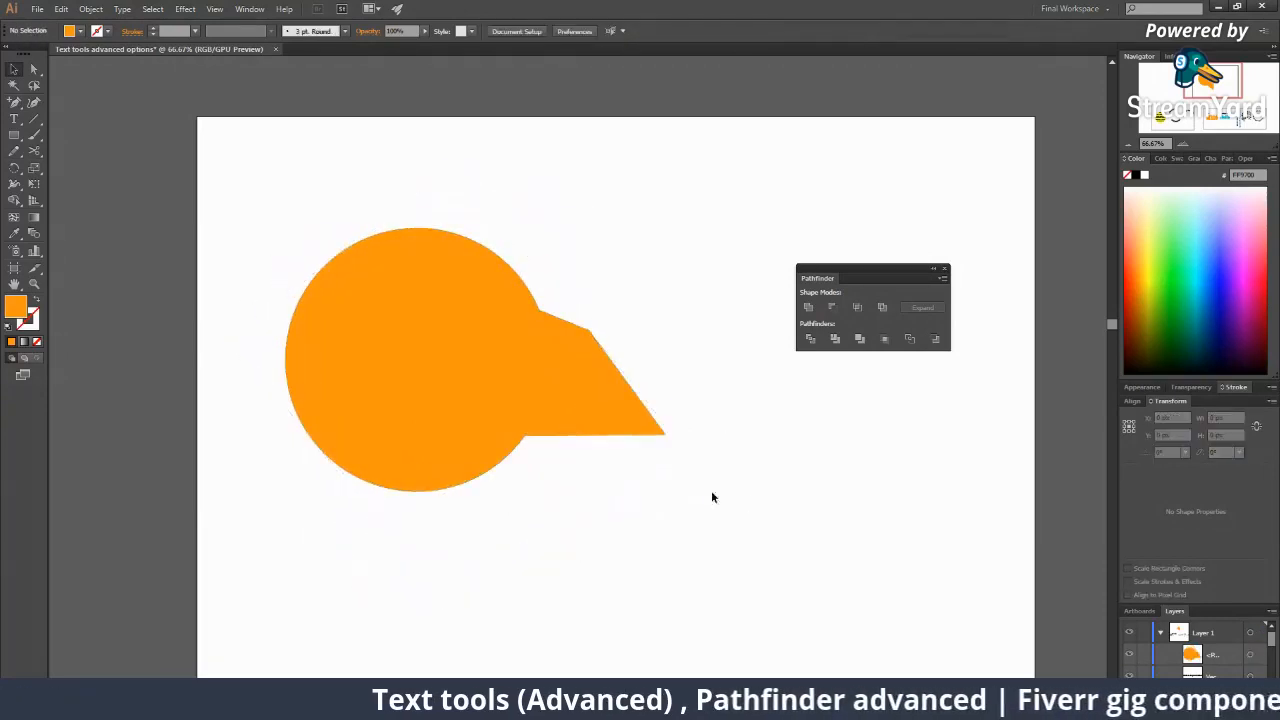
Select an anchor on the shape's lower edge, then switch to the StreamYard broadcast.
key("a")
left_click(524, 437)
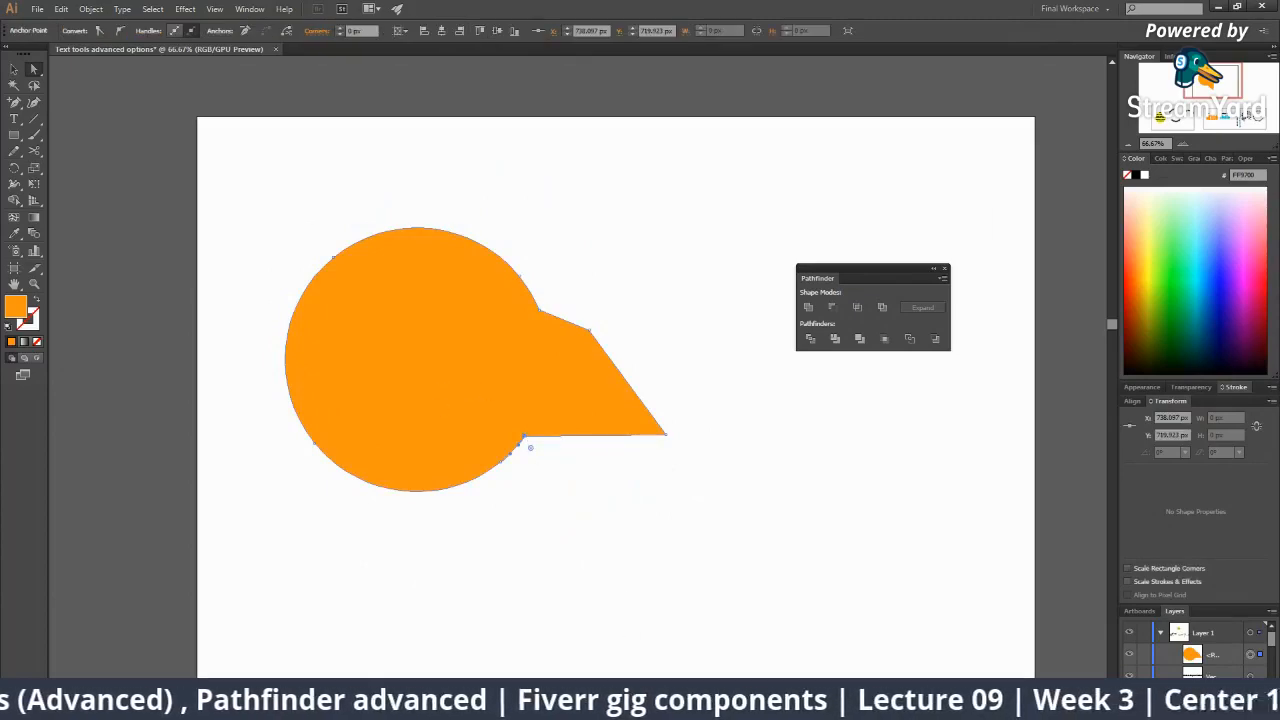
mouse_move(931, 704)
left_click(861, 645)
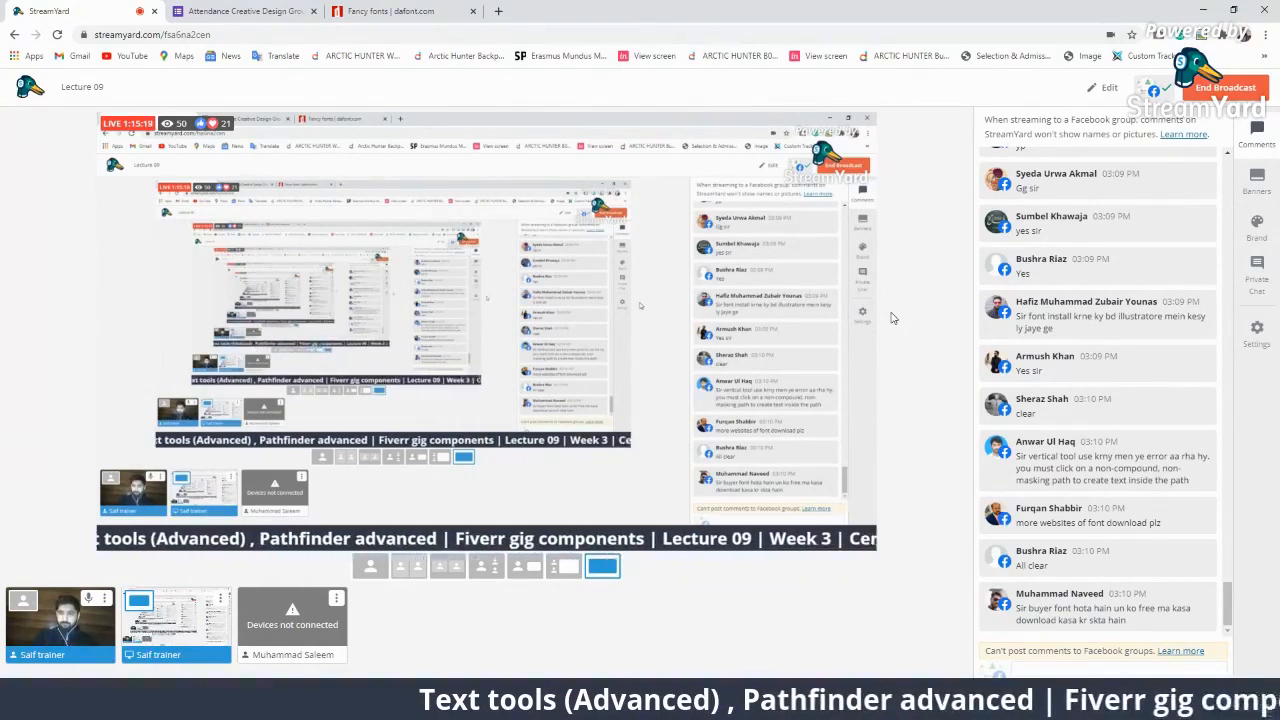
Feature and remove viewer comments like 'orange opr hy', then undo the rotation in Illustrator.
left_click(1110, 515)
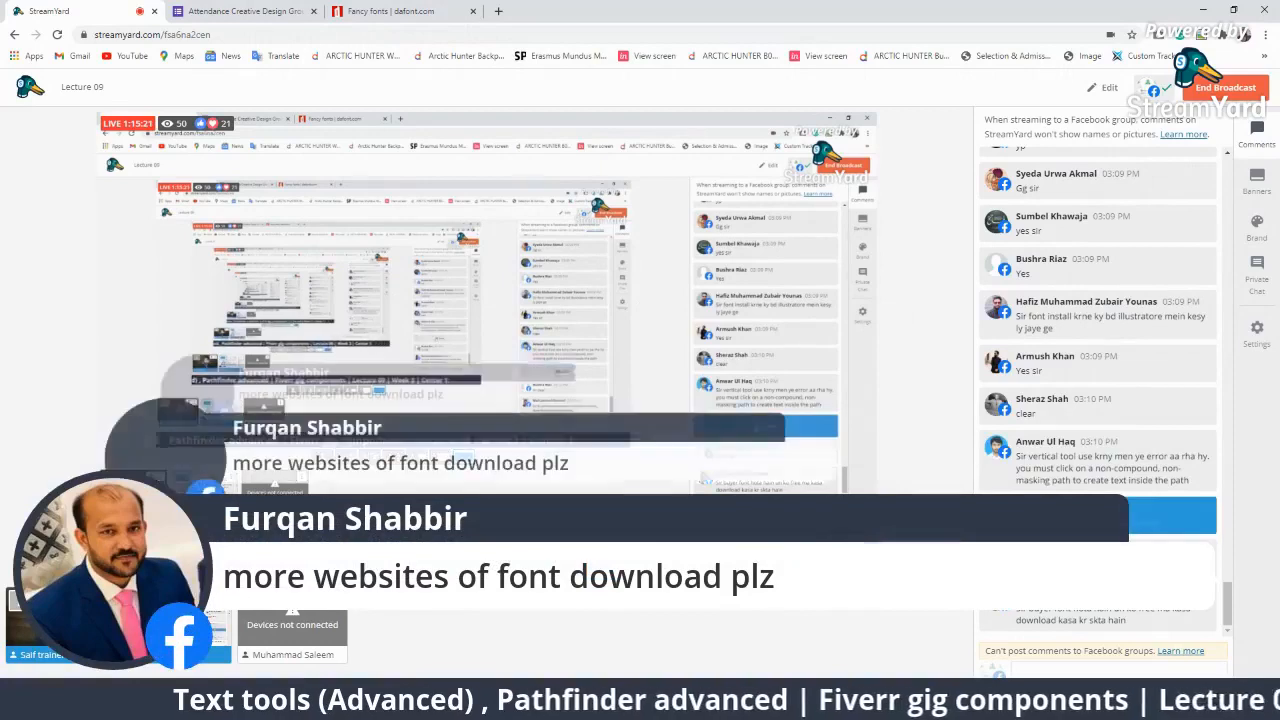
left_click(1085, 513)
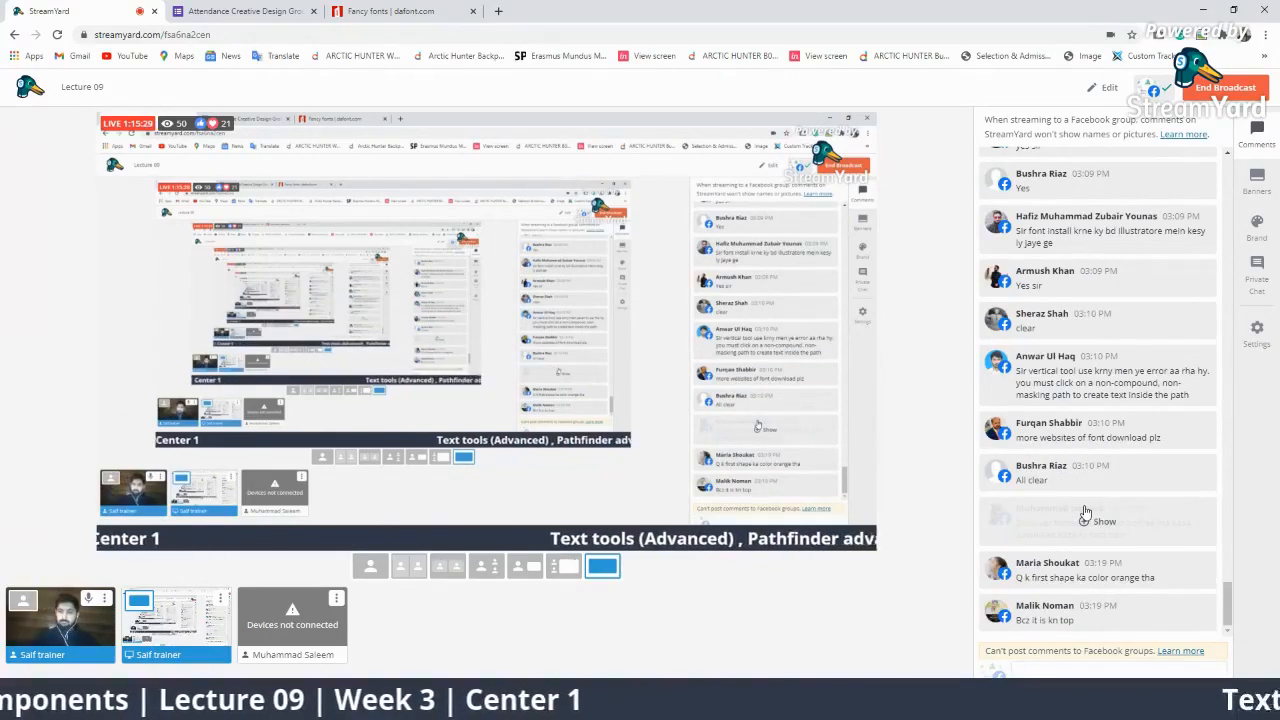
left_click(1080, 612)
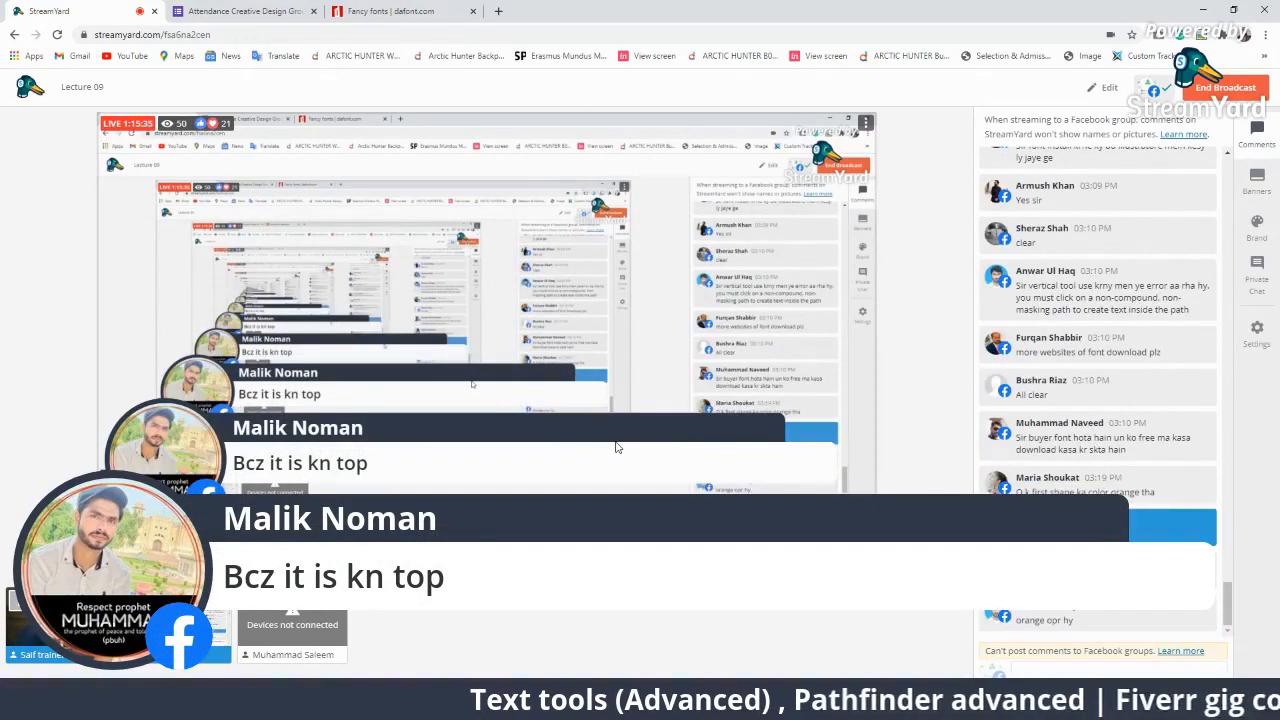
left_click(1012, 614)
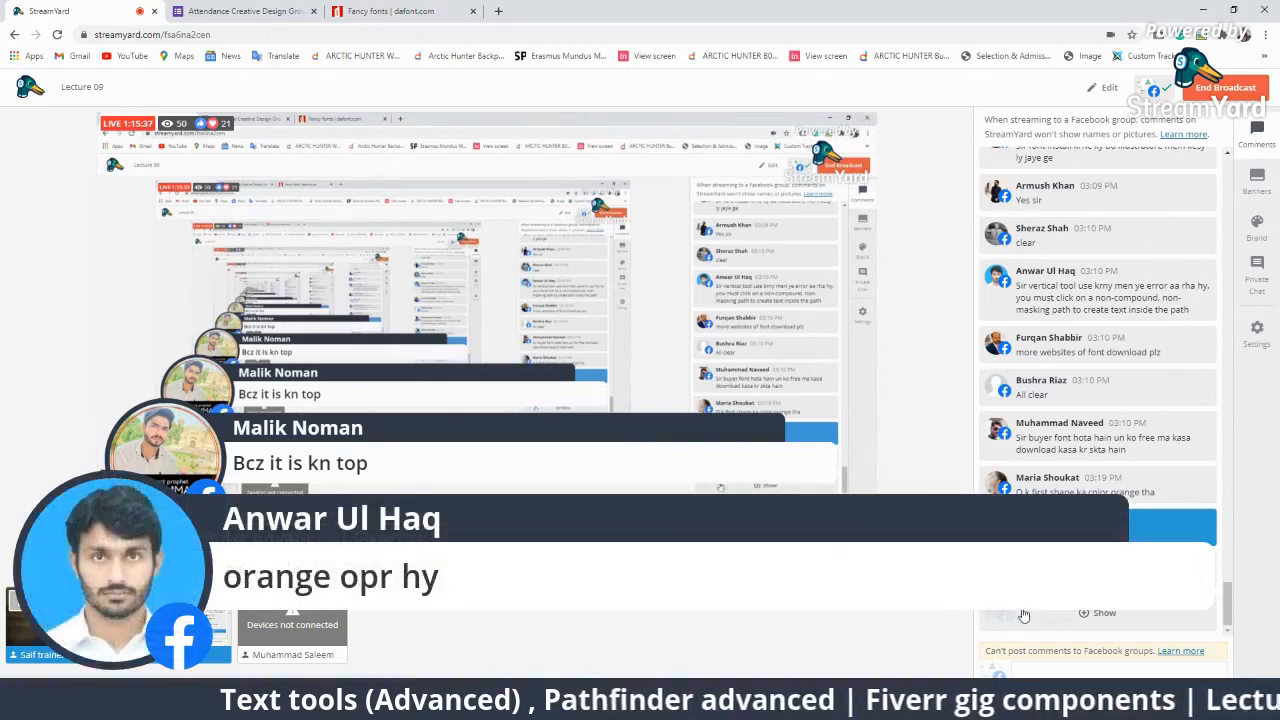
left_click(1064, 573)
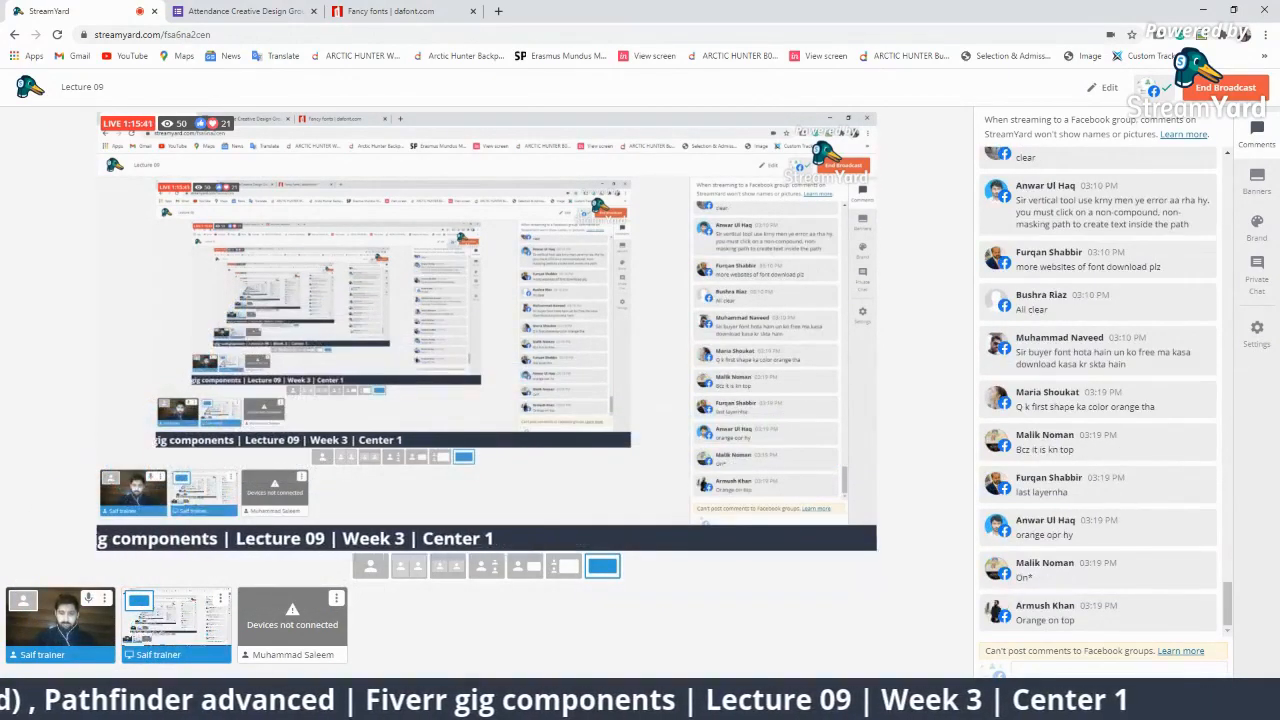
left_click(575, 704)
key("ctrl+z")
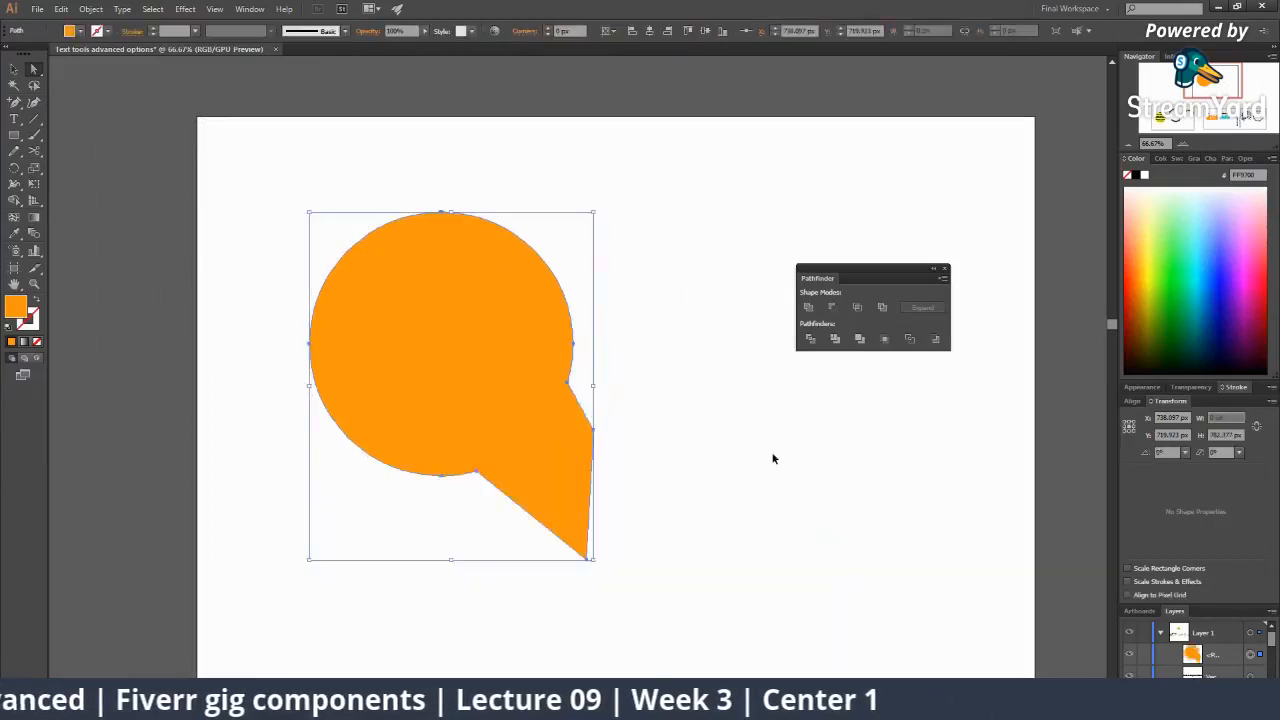
Undo the merge and pull the teal rectangle's right corner left into a taper.
key("ctrl+z")
left_click(686, 440)
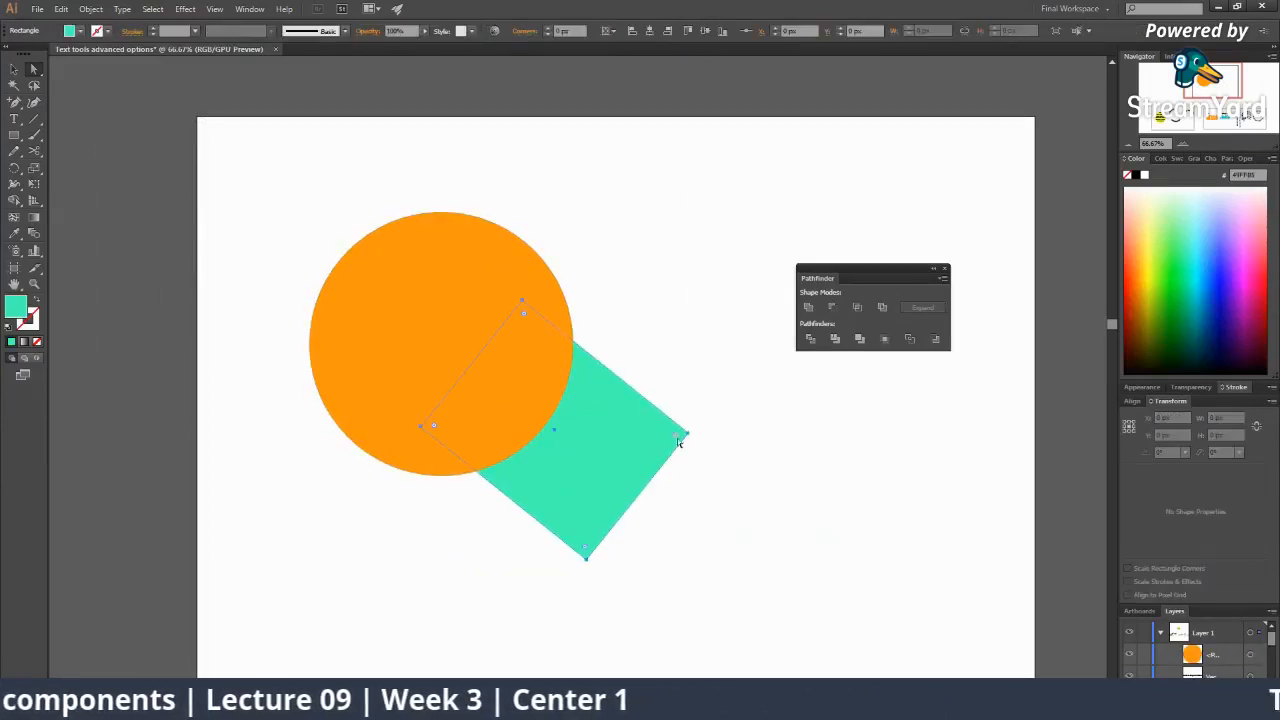
left_click_drag(686, 438, 598, 454)
Select the circle and tapered teal shape together and rotate them to point right.
key("v")
left_click(290, 232)
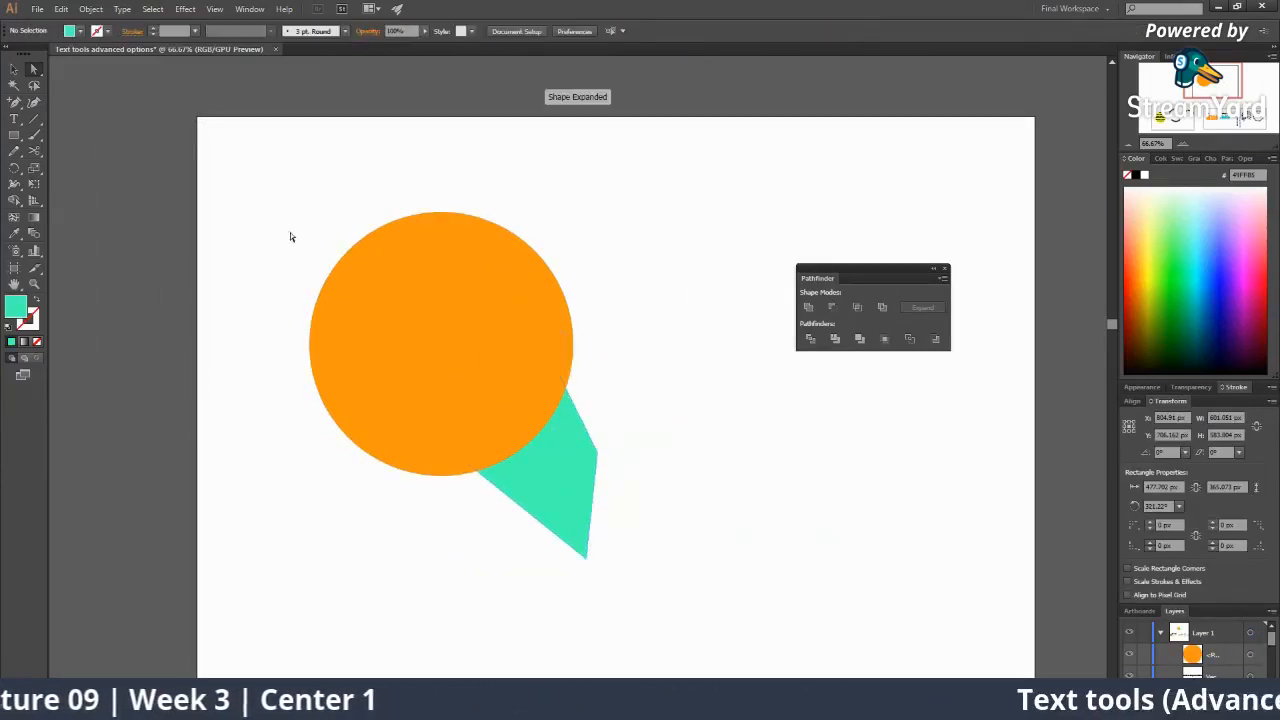
left_click_drag(286, 200, 621, 536)
left_click(621, 534)
left_click_drag(318, 250, 690, 449)
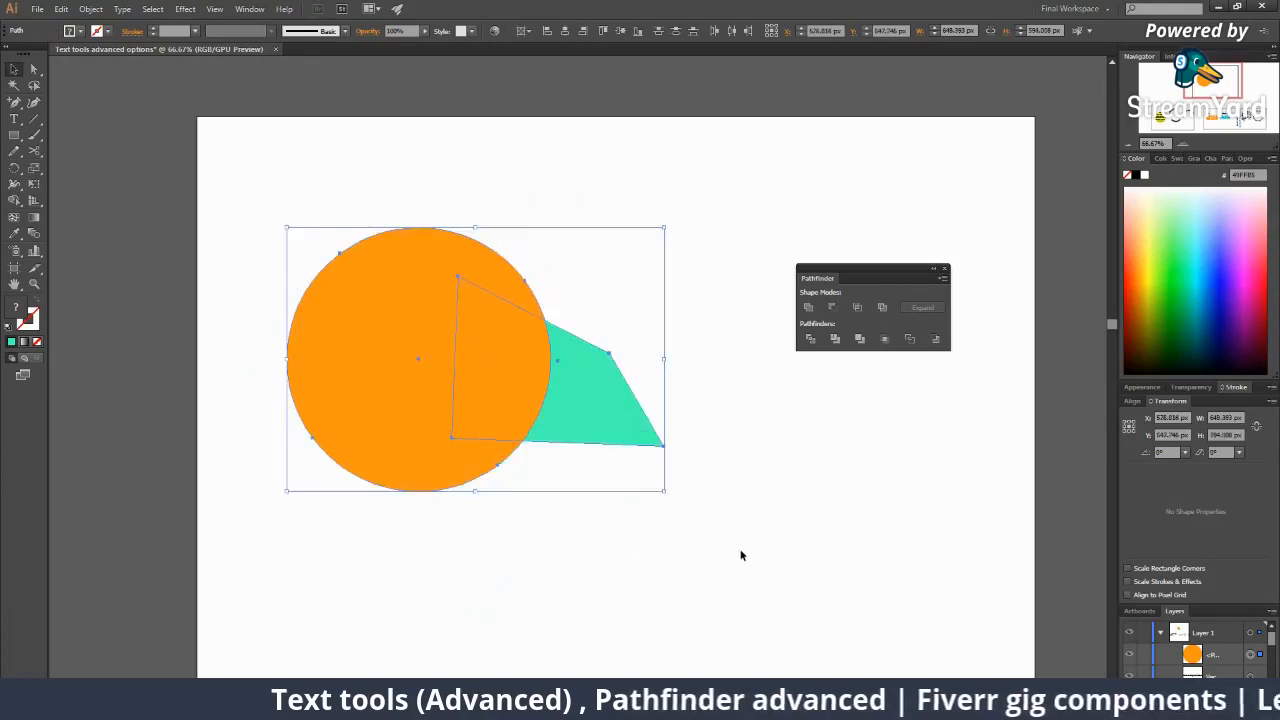
left_click(732, 553)
left_click(601, 433)
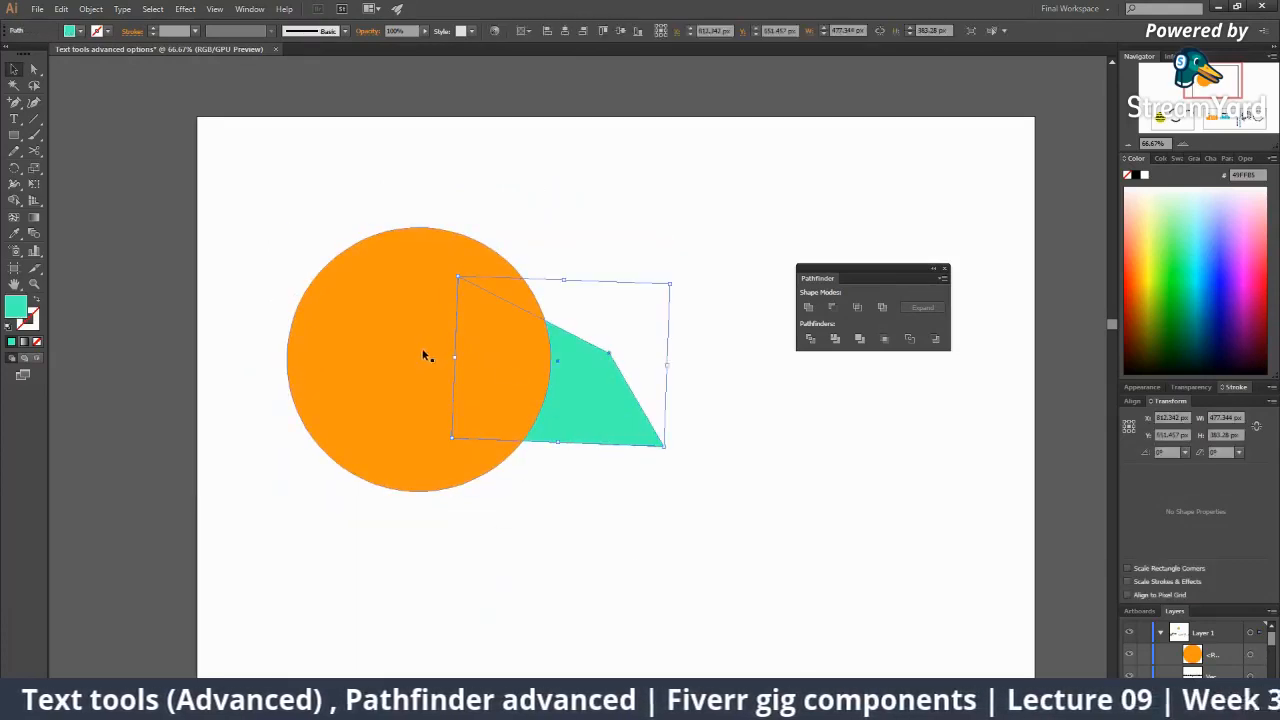
left_click_drag(317, 220, 579, 450)
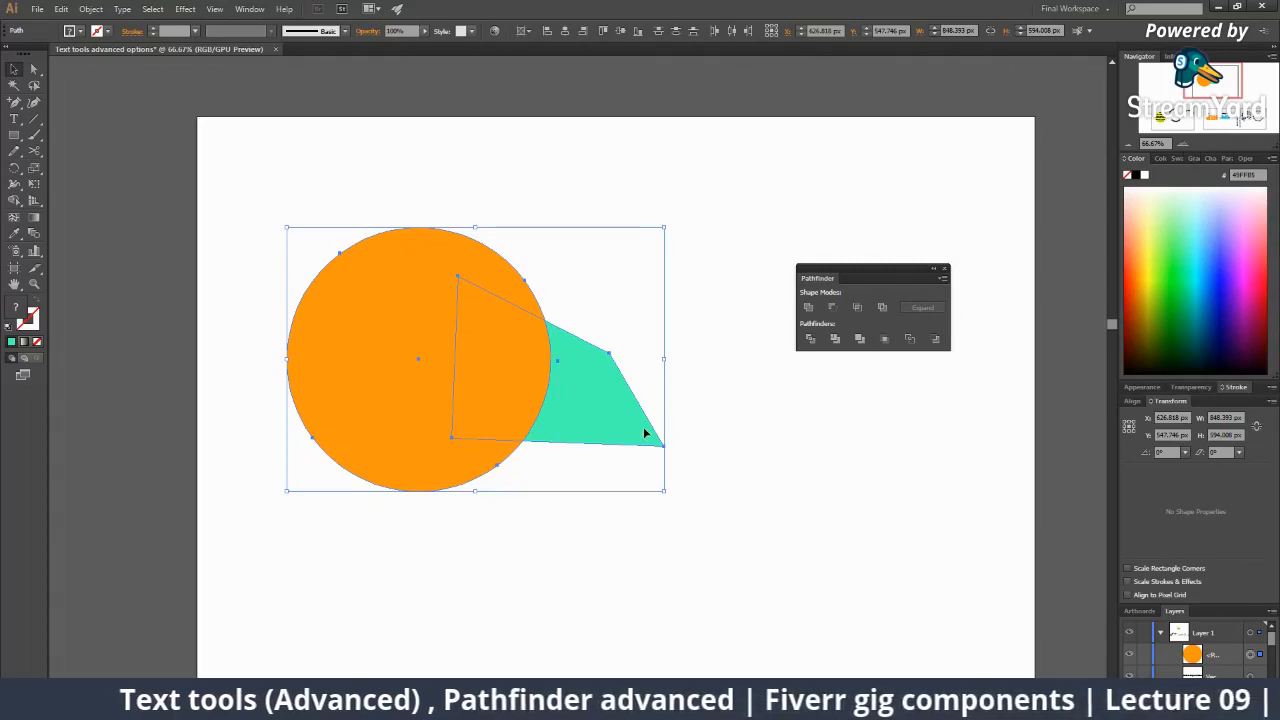
Merge the circle and teal piece into one orange shape and rotate it slightly counter-clockwise.
left_click(808, 307)
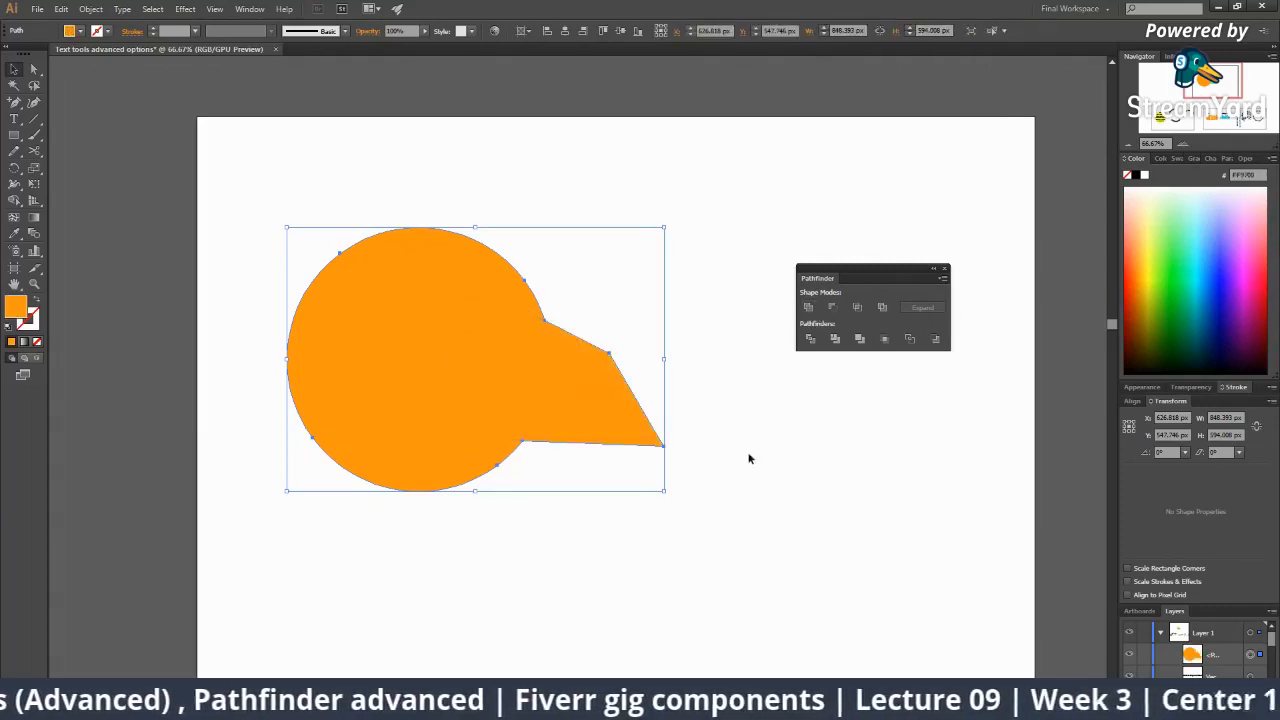
left_click(709, 452)
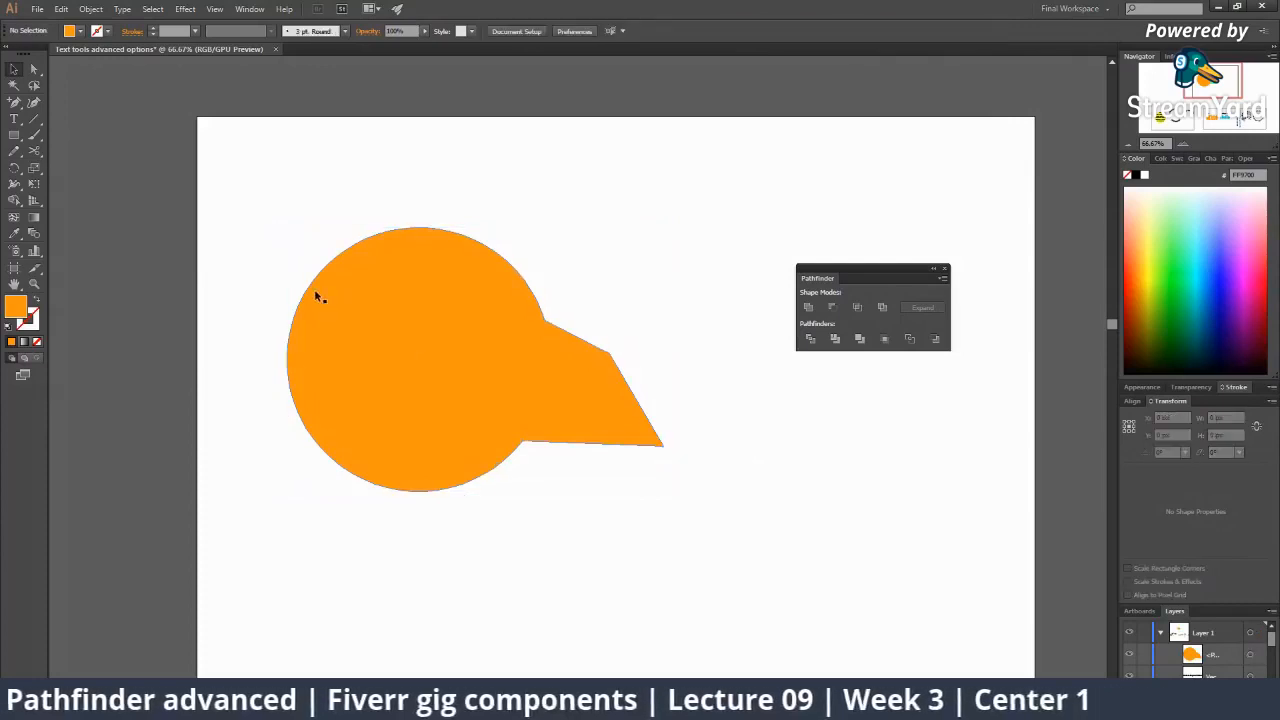
left_click(33, 68)
key("v")
left_click(605, 405)
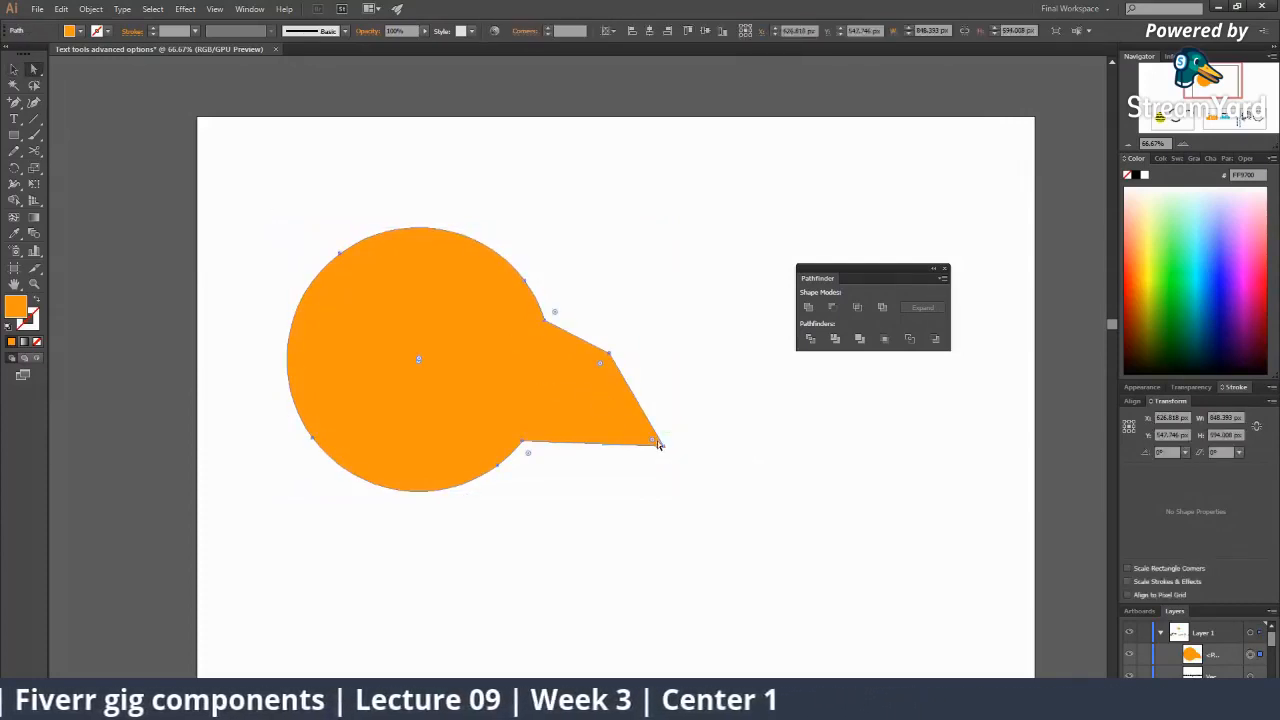
left_click(662, 499)
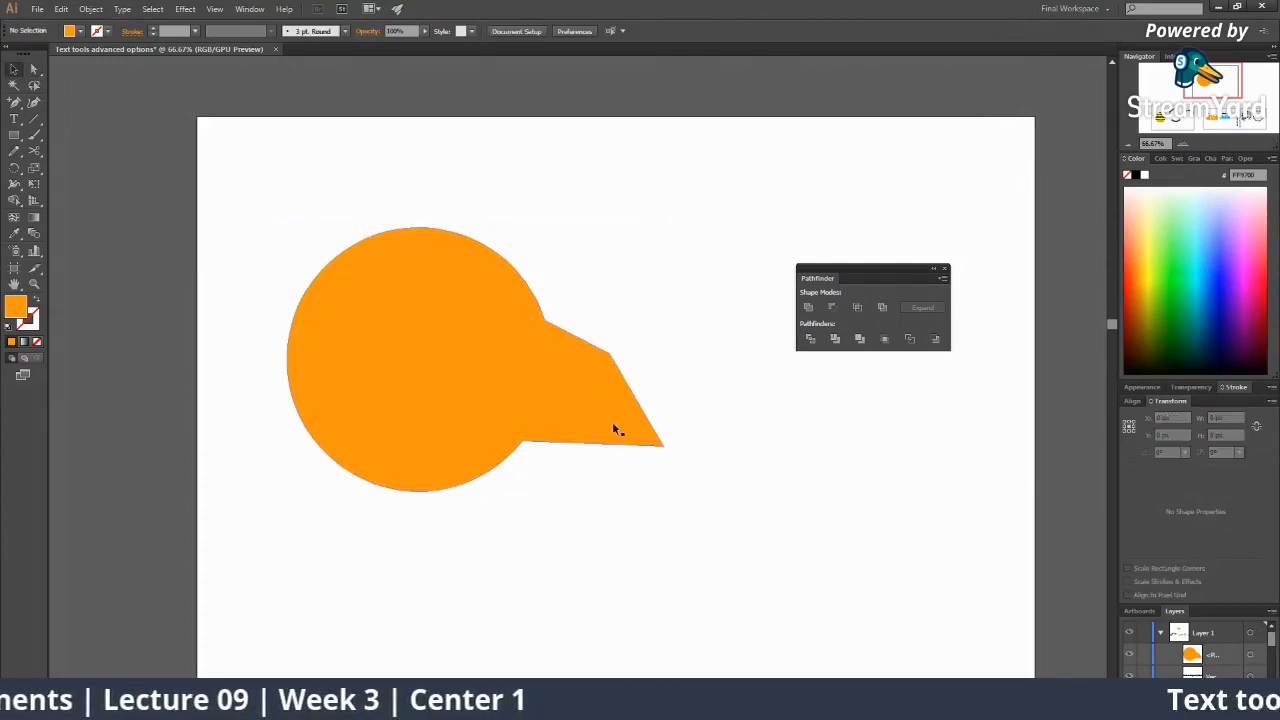
left_click(612, 421)
left_click_drag(668, 498, 680, 483)
left_click(682, 507)
Move the tail's tip anchor slightly upward.
key("a")
scroll(490, 350, "up", 1)
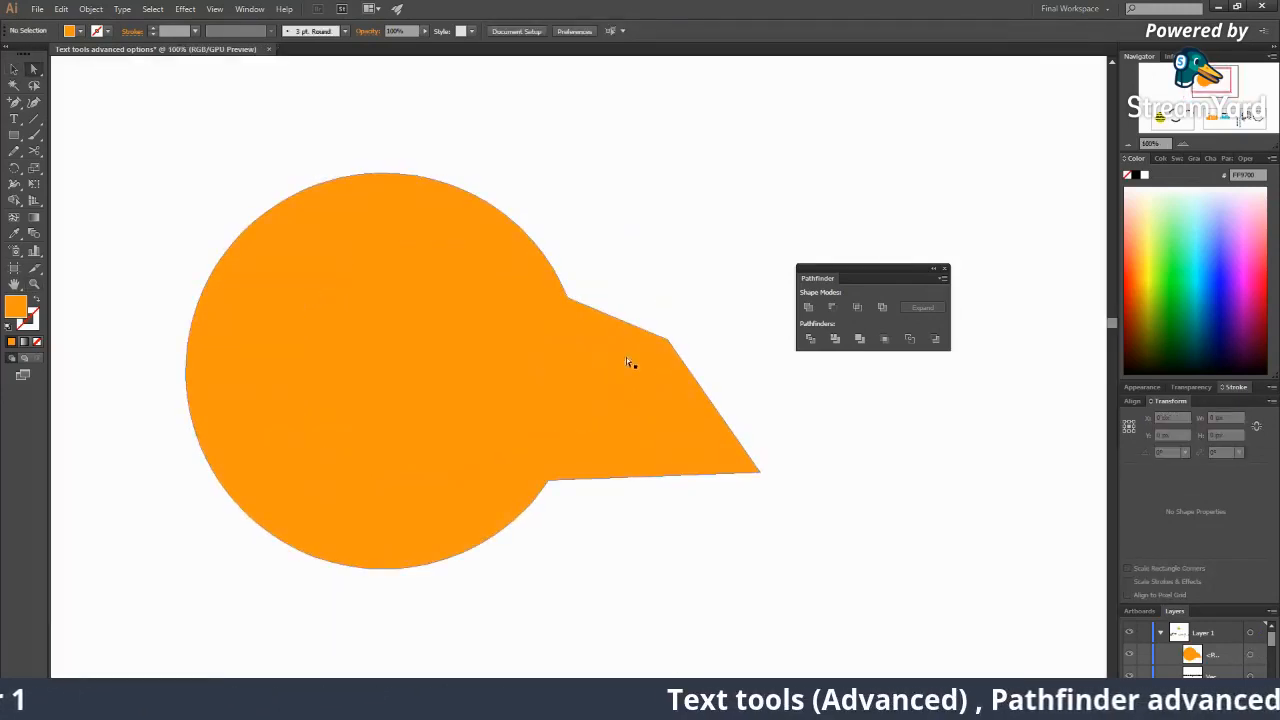
left_click(668, 343)
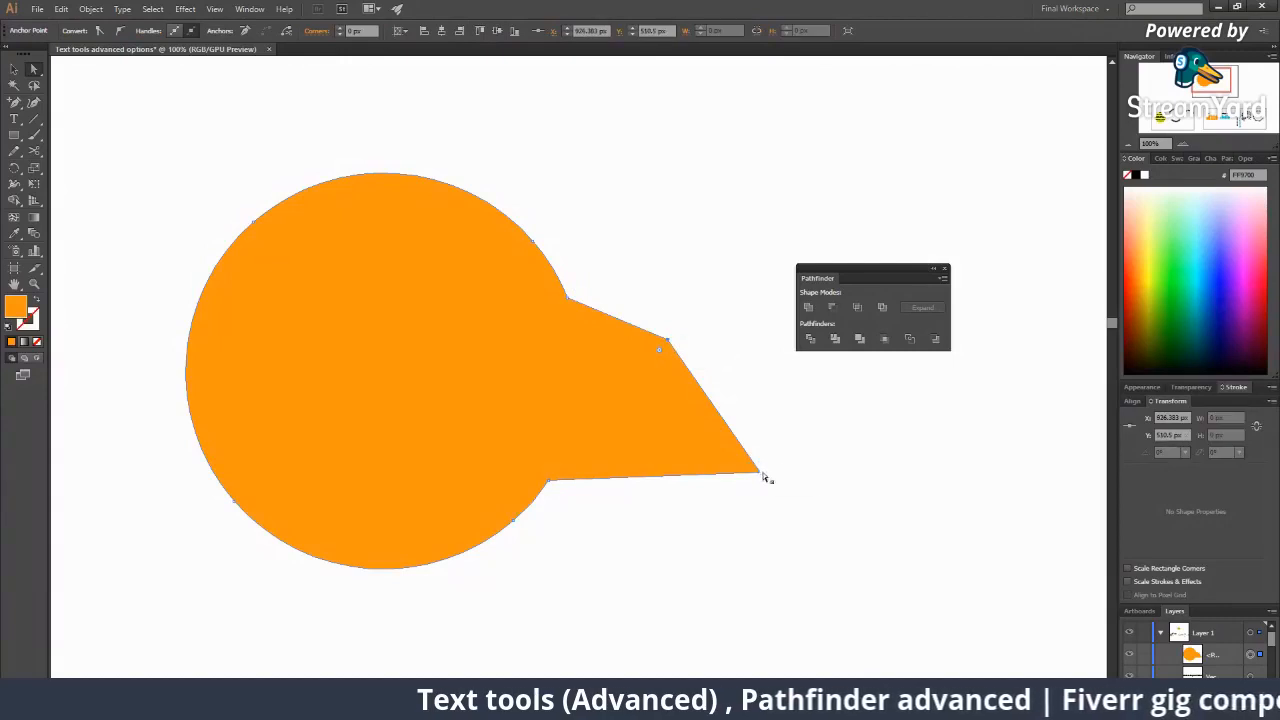
left_click_drag(762, 472, 768, 452)
left_click(794, 497)
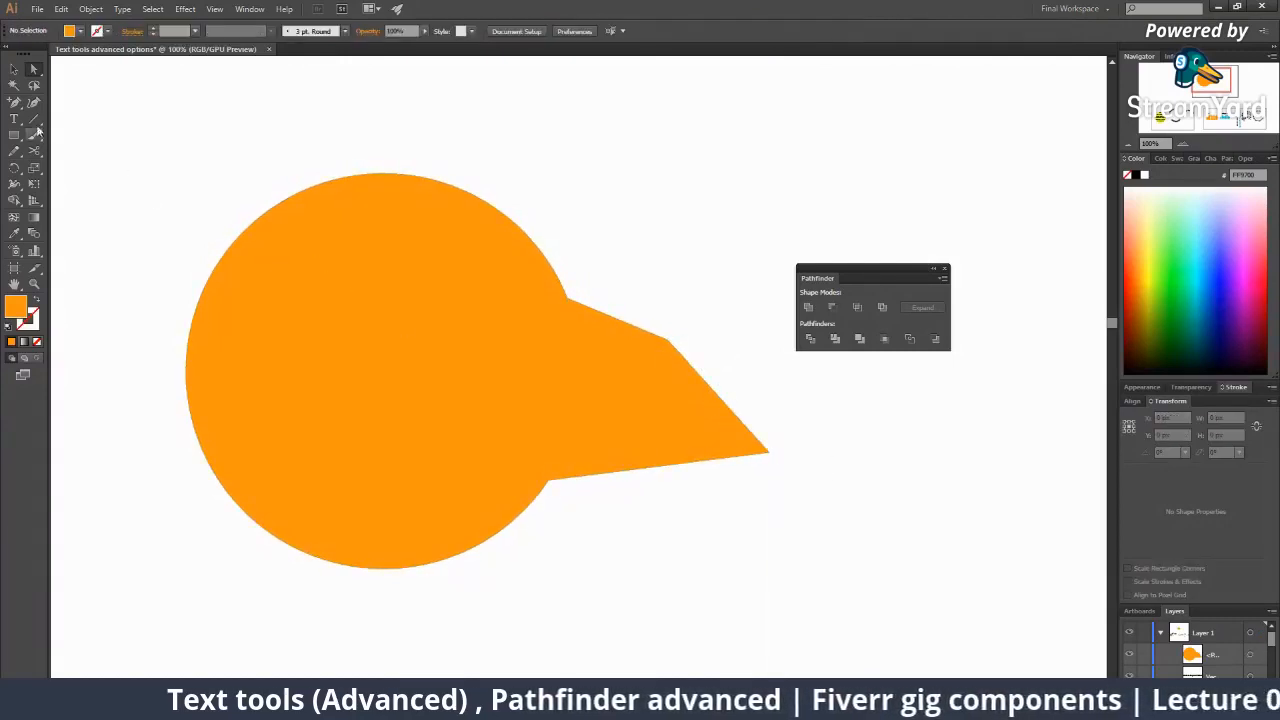
Draw a small circle on the head, sample white into it as an eye, and zoom out.
left_click_drag(14, 135, 66, 170)
mouse_move(416, 252)
left_mouse_down()
mouse_move(440, 276)
mouse_move(418, 261)
left_mouse_up()
key("v")
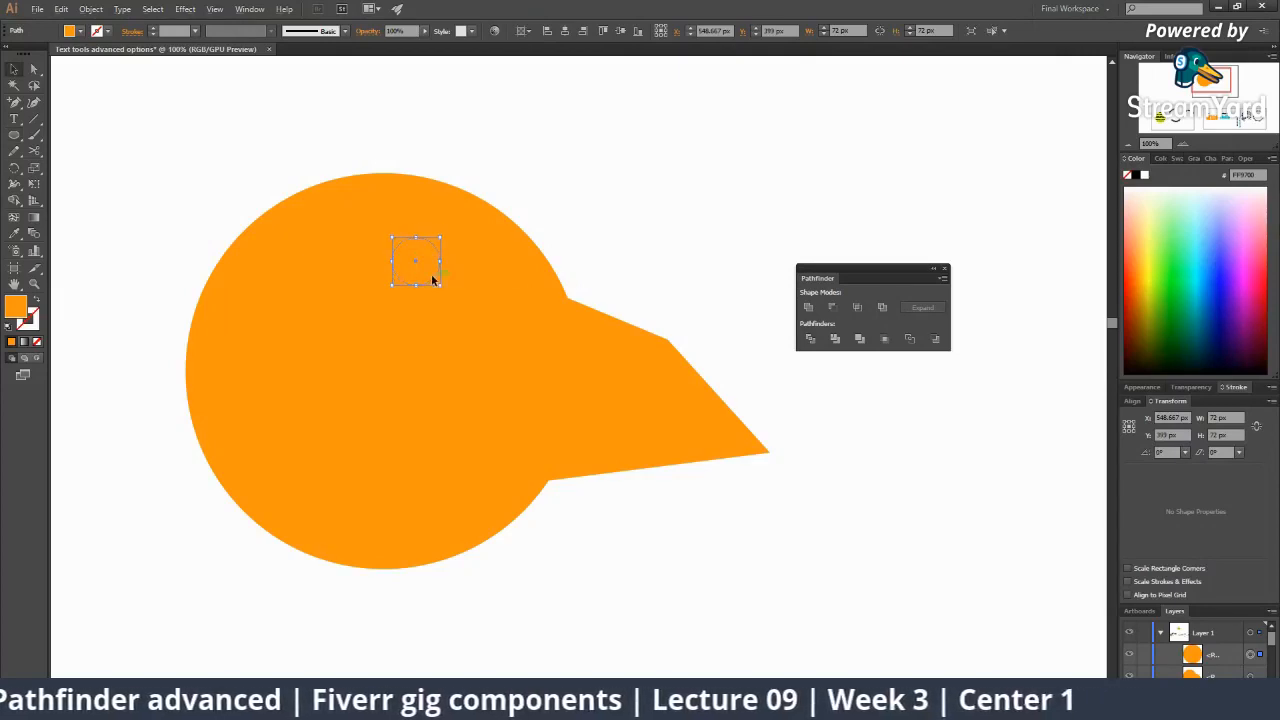
left_click_drag(451, 298, 450, 297)
key("i")
left_click(593, 223)
key("a")
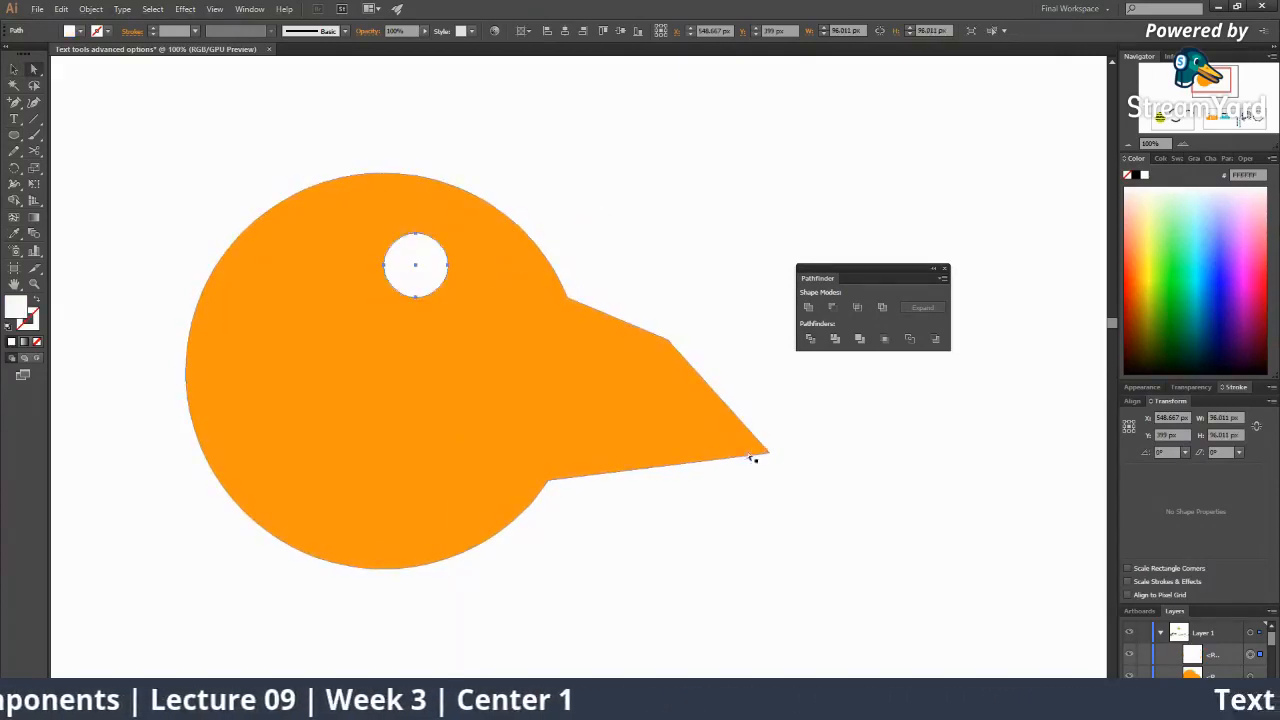
left_click(752, 451)
key("z")
left_click(626, 360, "alt")
left_click(614, 370, "alt")
left_click(613, 375, "alt")
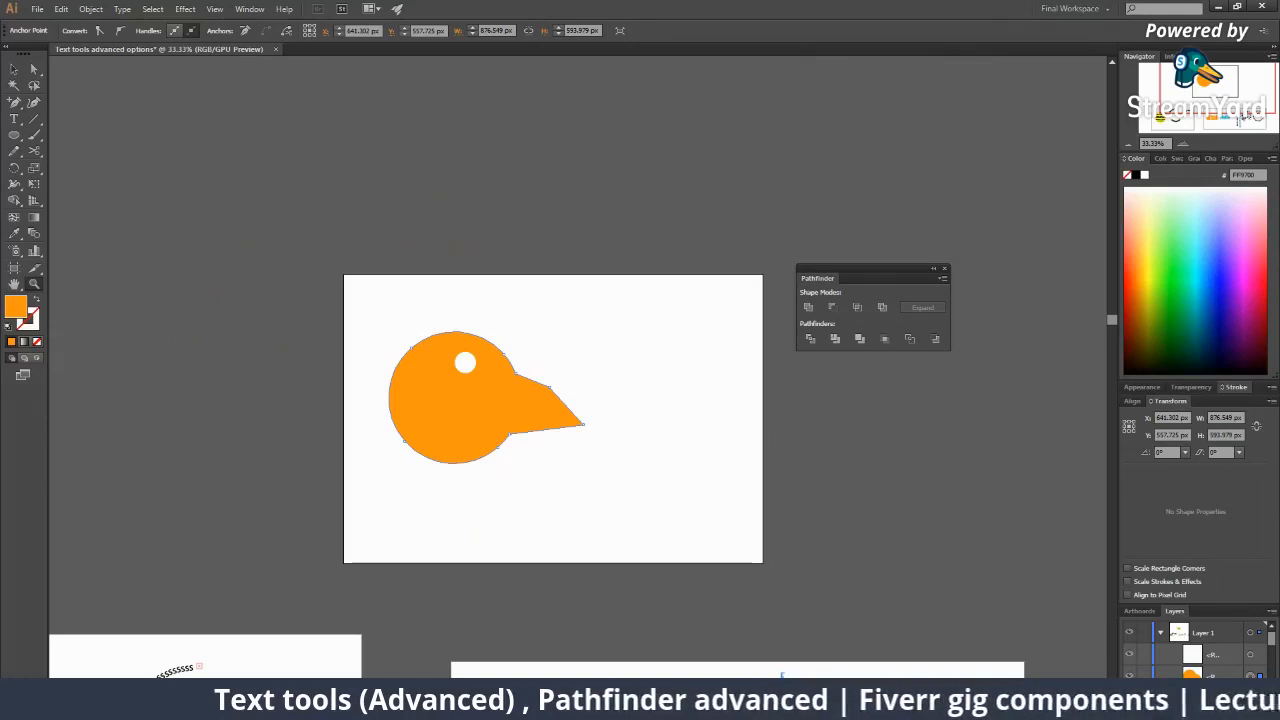
Enlarge the white eye circle and shift it slightly lower.
left_click(491, 414)
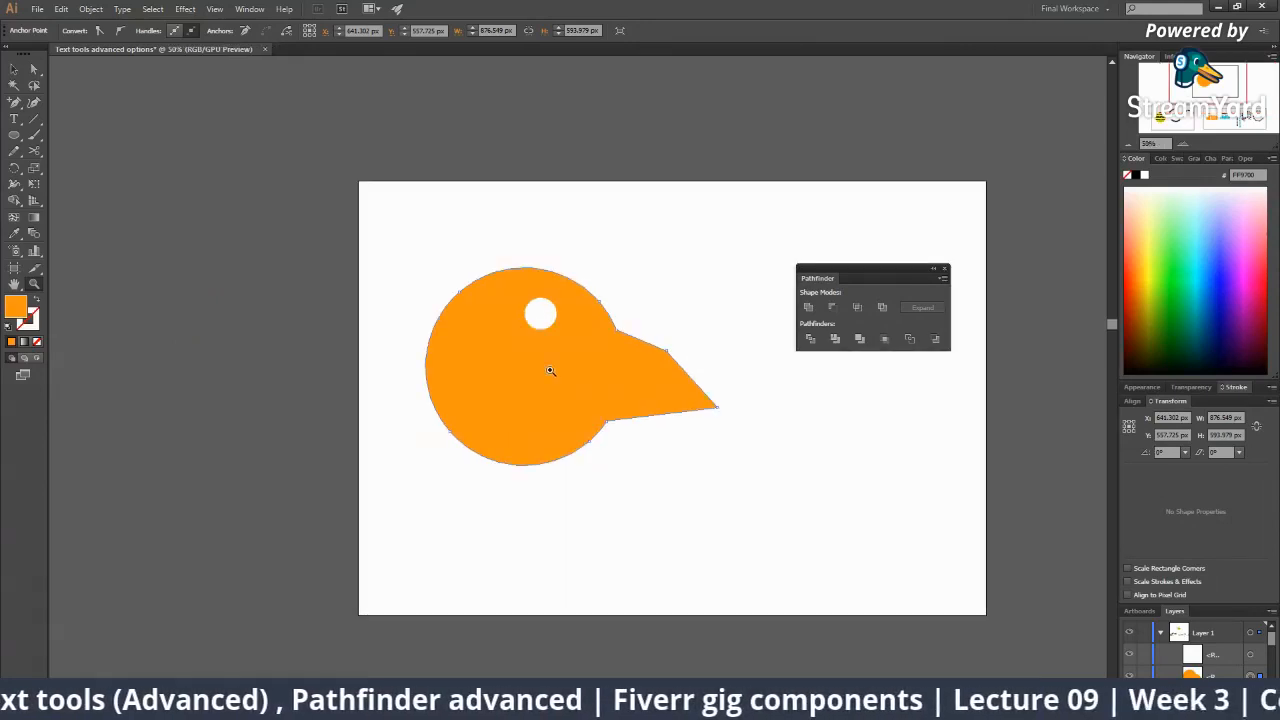
left_click(473, 397)
key("v")
left_click(466, 362)
mouse_move(587, 327)
left_mouse_down()
mouse_move(600, 341)
mouse_move(573, 341)
left_mouse_up()
left_click(739, 263)
Marquee-select the whole bird and move it up above the artboard.
key("z")
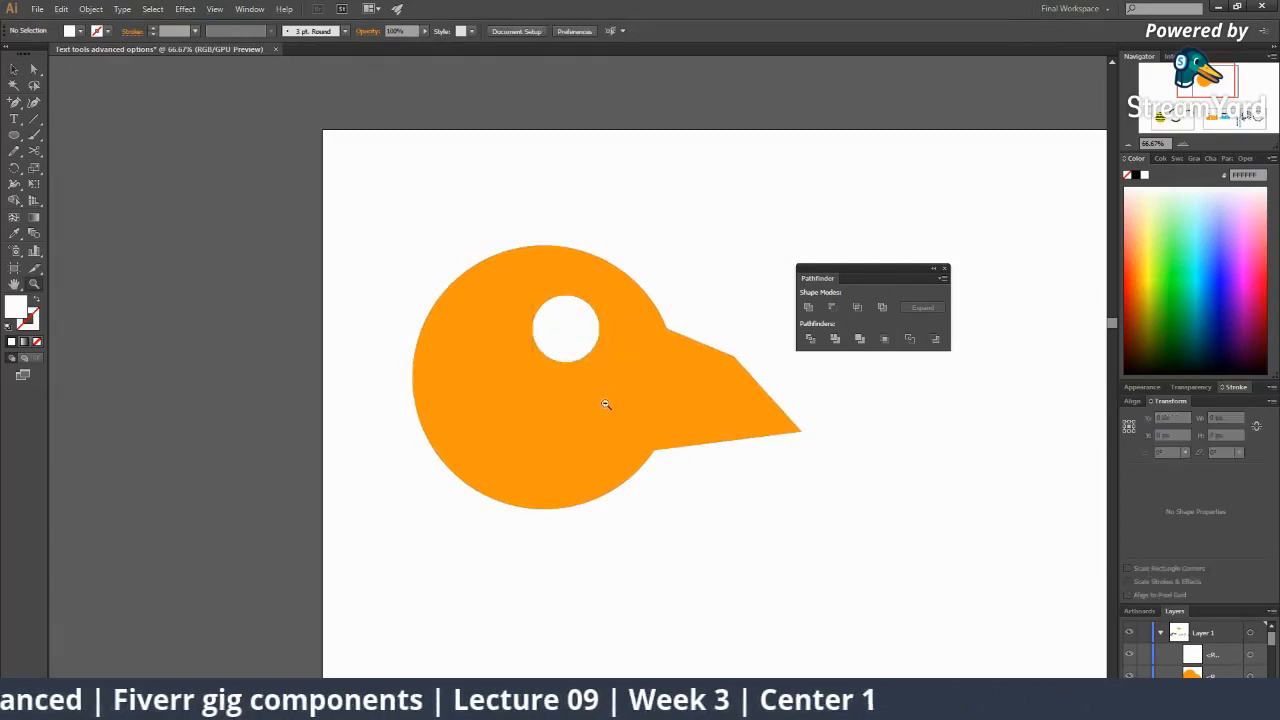
left_click(606, 403, "alt")
left_click(606, 403, "alt")
left_click(606, 403, "alt")
left_click(606, 403, "alt")
left_click(602, 401, "alt")
left_click(543, 376)
left_click(567, 365)
left_click(568, 366)
left_click(568, 366)
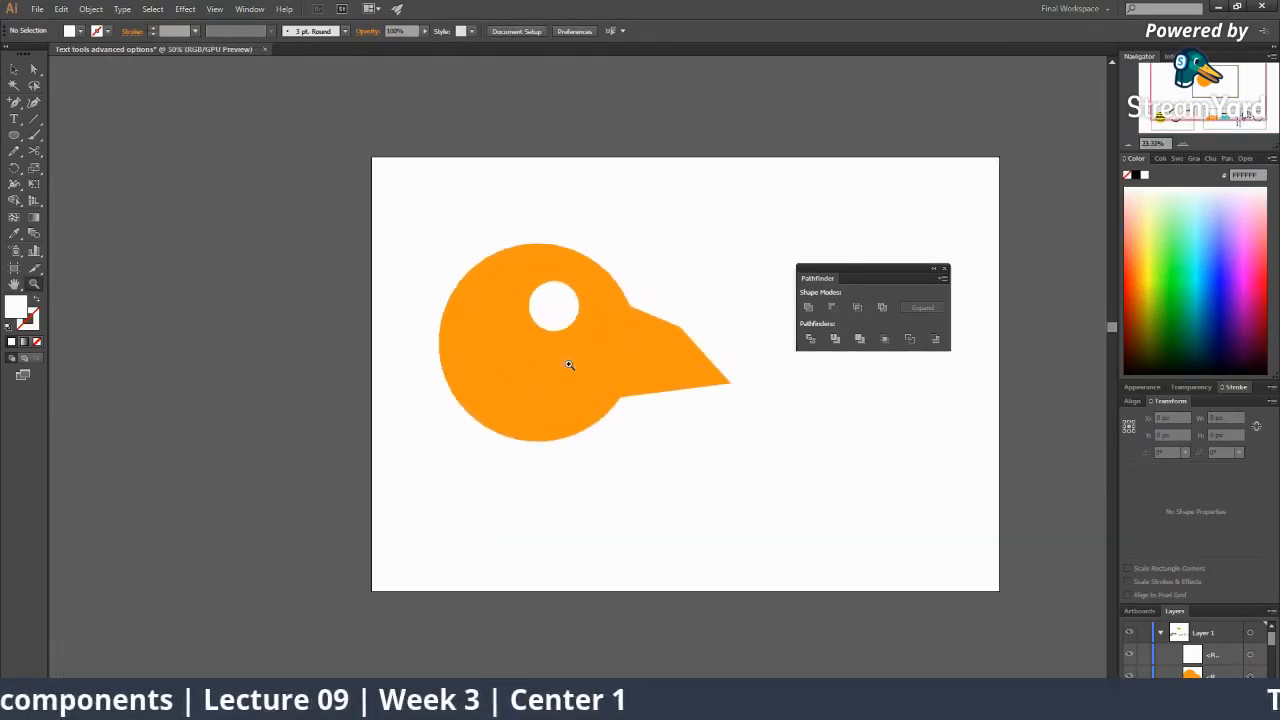
left_click_drag(576, 387, 510, 403)
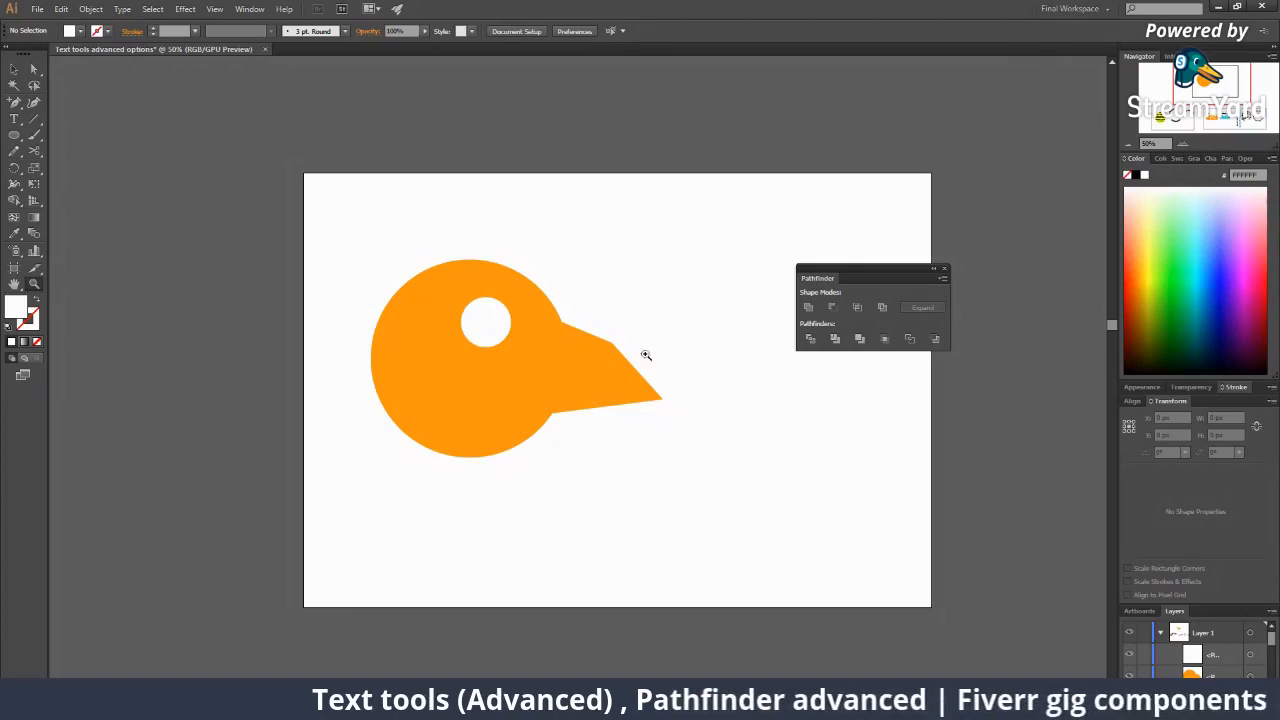
left_click(598, 377)
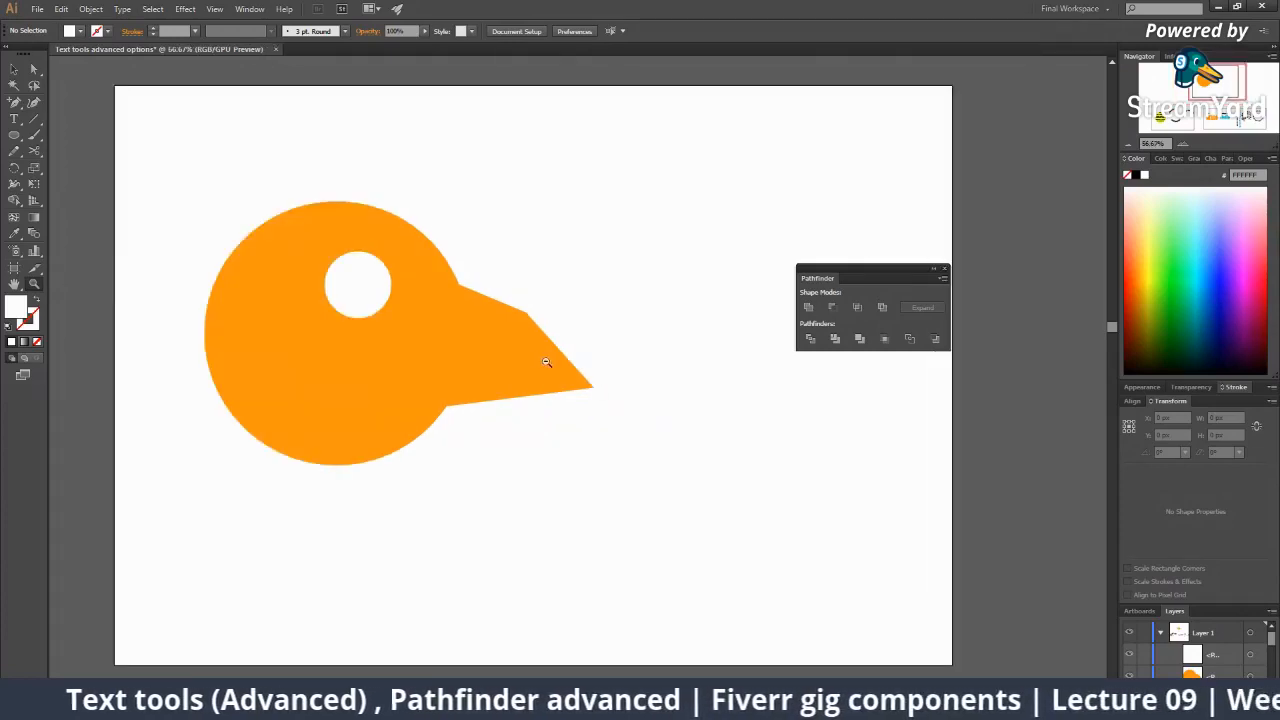
left_click(546, 362, "alt")
left_click(546, 362, "alt")
key("v")
left_click_drag(421, 278, 621, 474)
left_click_drag(550, 409, 617, 196)
left_click(606, 380)
Zoom and pan the view to frame the now-empty artboard.
key("z")
left_click(583, 311)
key("space")
left_click_drag(573, 391, 464, 377)
left_click(557, 388)
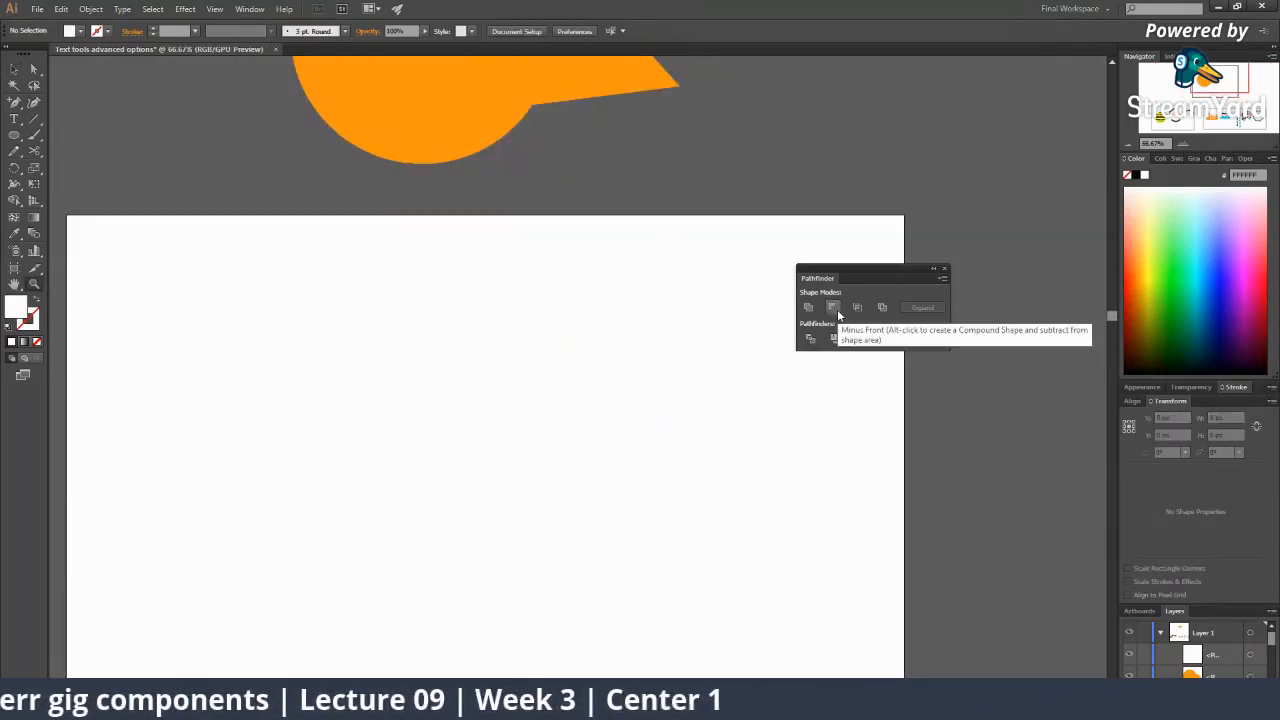
left_click(557, 386, "alt")
key("space")
left_click_drag(568, 436, 494, 430)
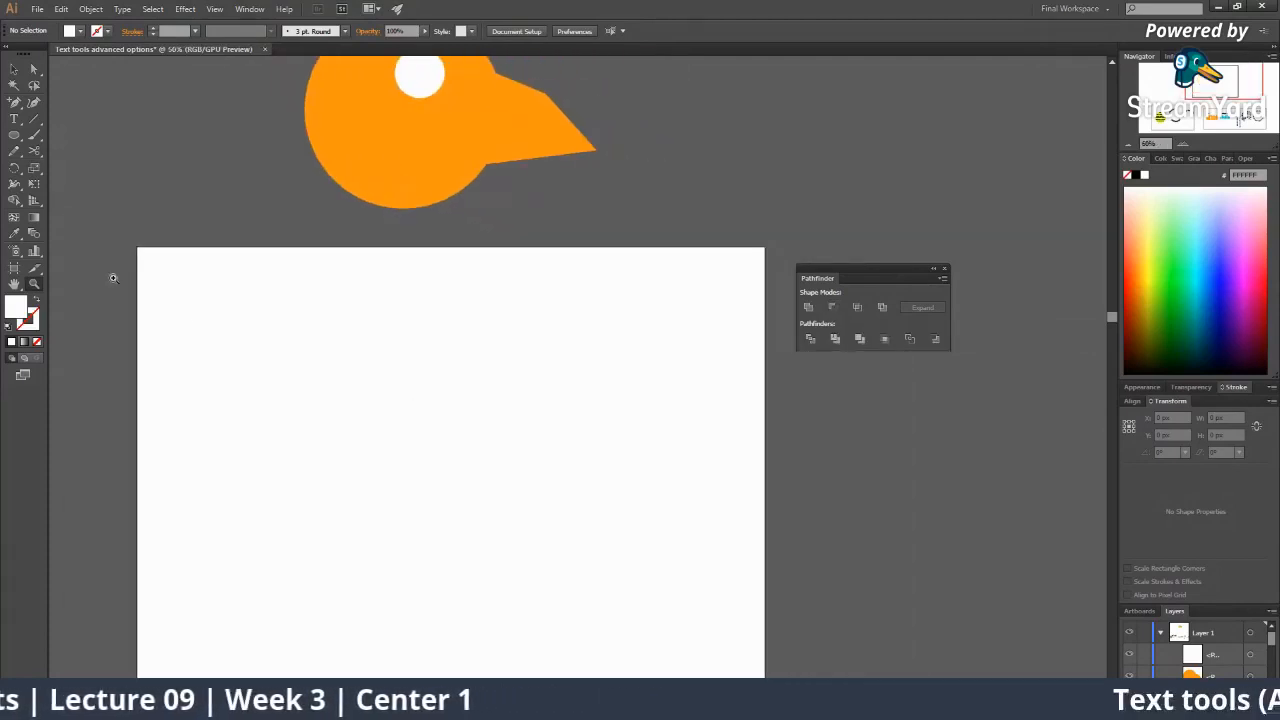
left_click(16, 138)
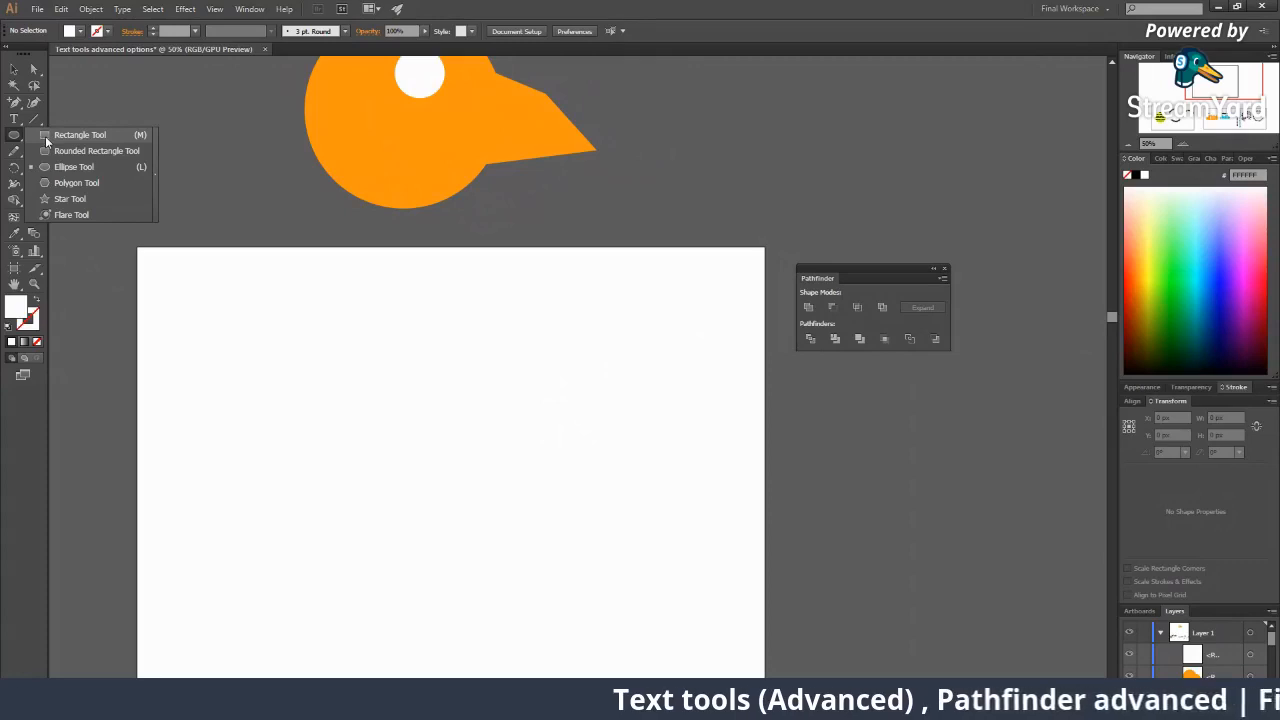
Draw a hexagon in the middle of the artboard and fill it pink.
left_click(45, 136)
left_click(14, 136)
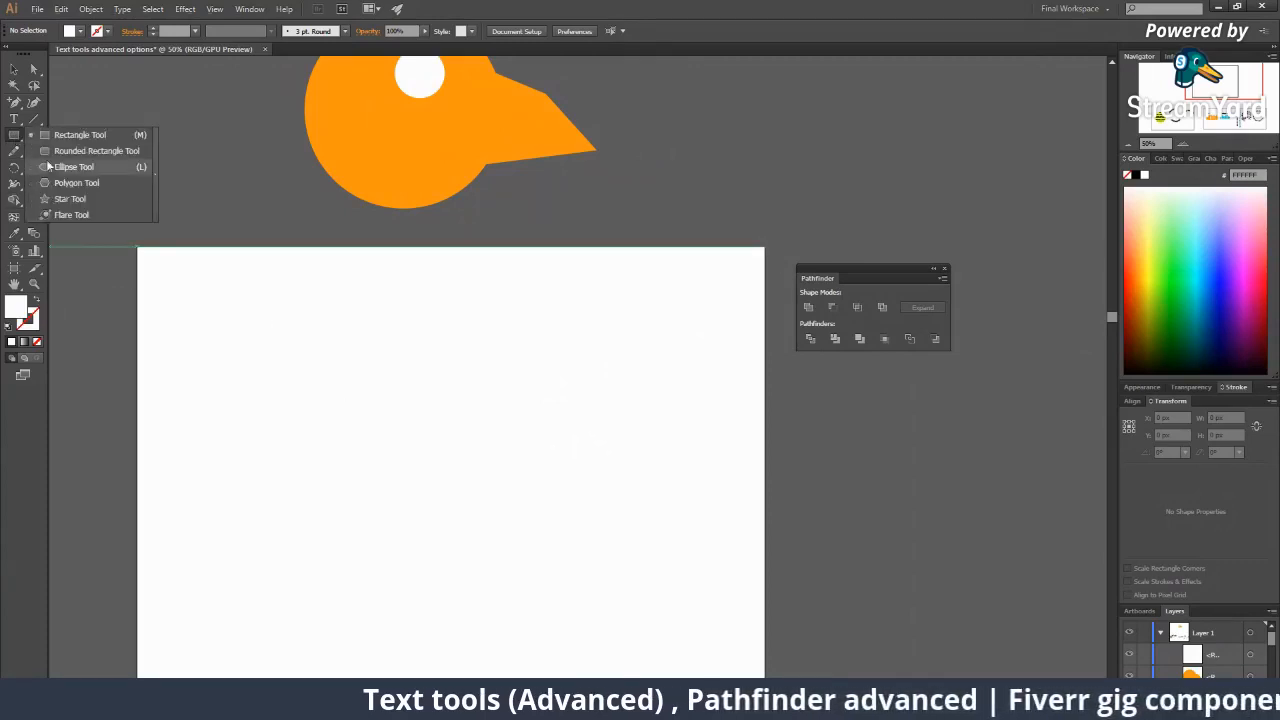
left_click(55, 182)
left_click_drag(437, 449, 509, 597)
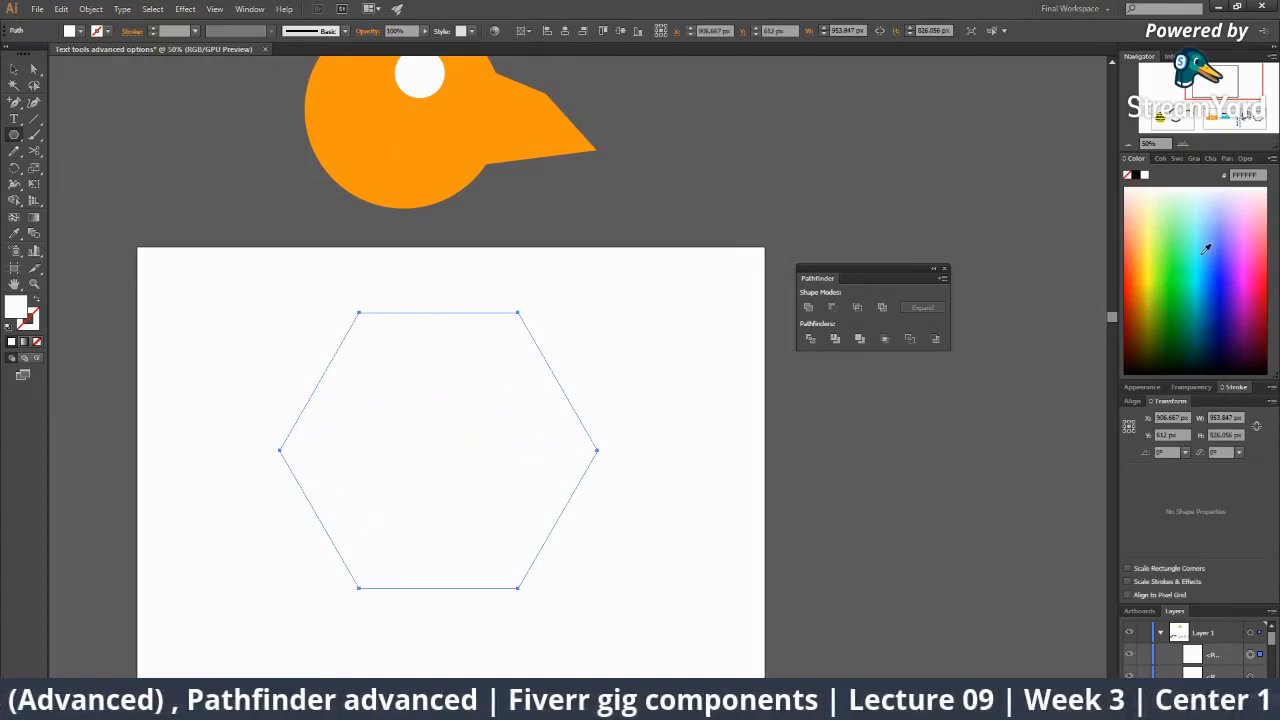
left_click(1206, 248)
key("v")
left_click(930, 416)
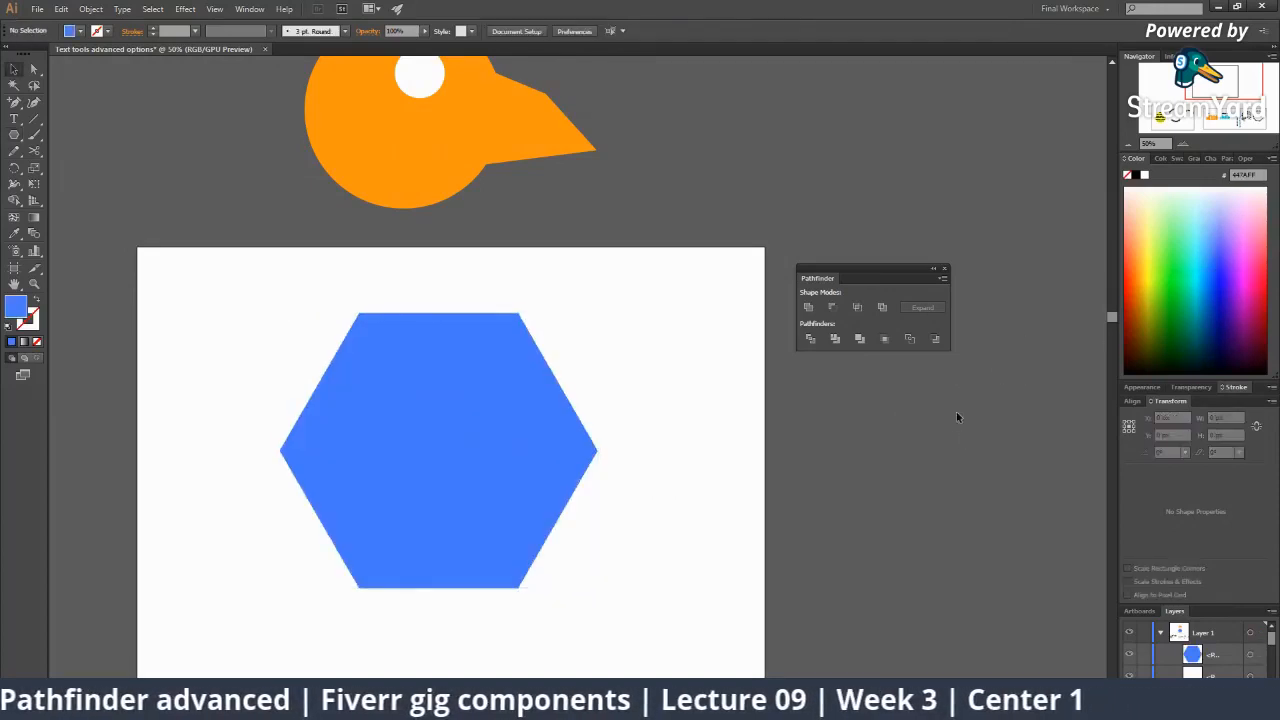
left_click(588, 438)
left_click(1252, 236)
left_click(822, 422)
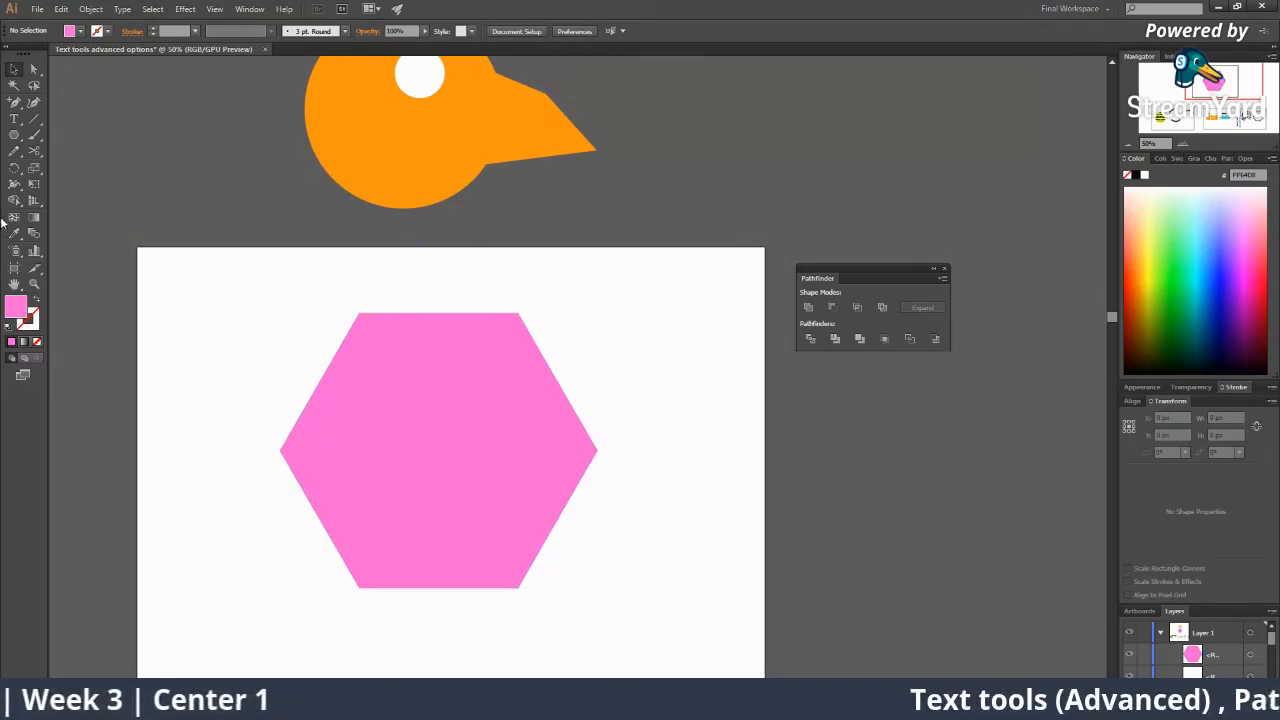
Draw a small yellow circle at the hexagon's centre.
left_click(14, 135)
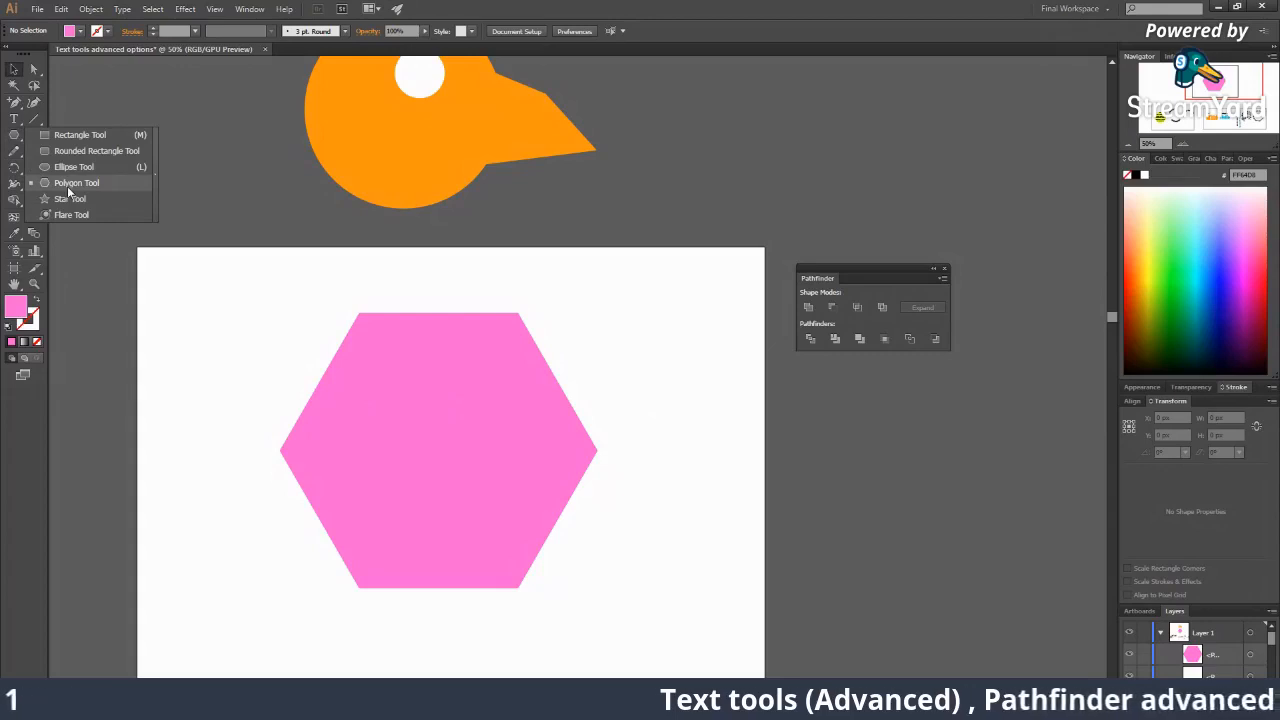
left_click(74, 167)
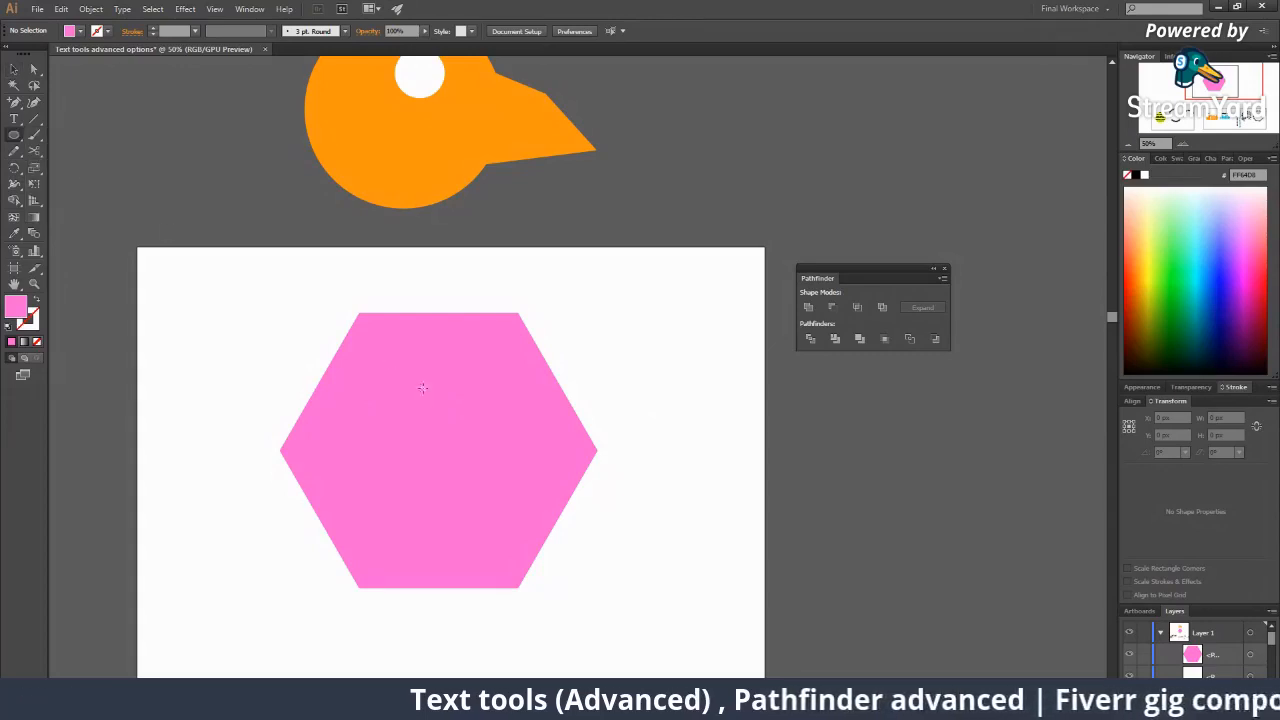
mouse_move(439, 452)
left_mouse_down()
mouse_move(465, 537)
mouse_move(456, 459)
mouse_move(457, 470)
left_mouse_up()
key("v")
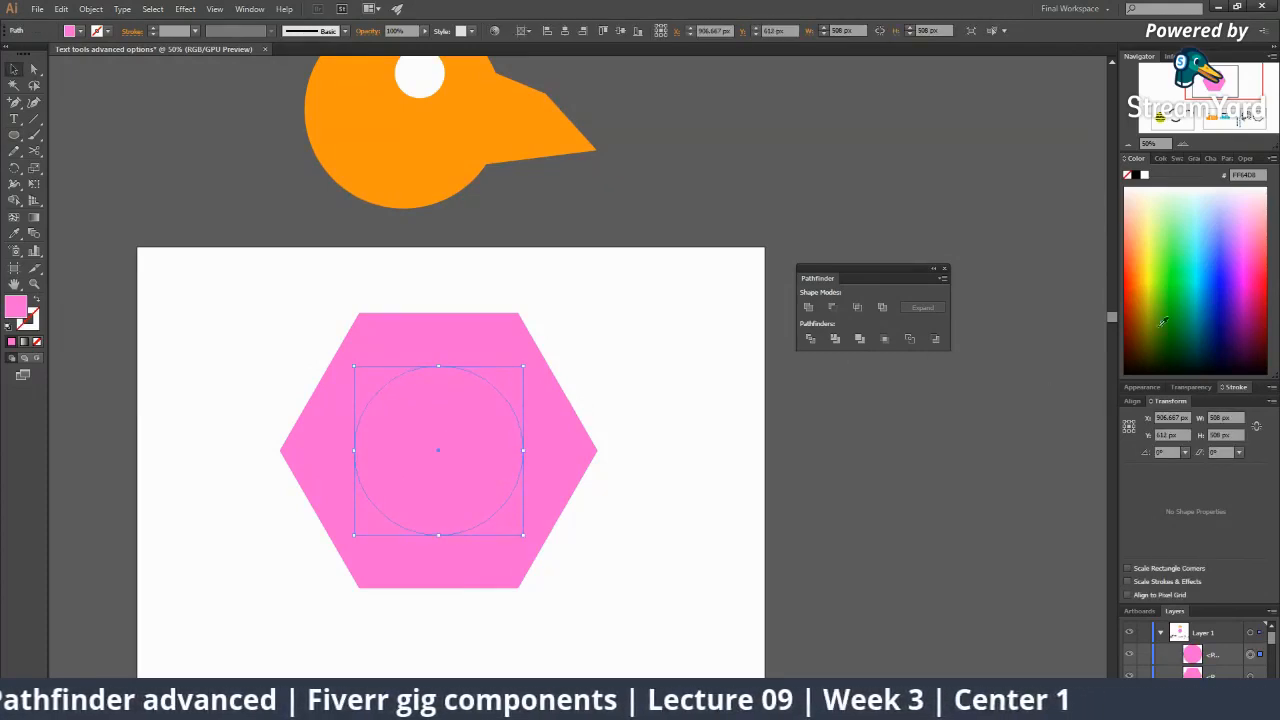
left_click(1153, 245)
left_click(949, 462)
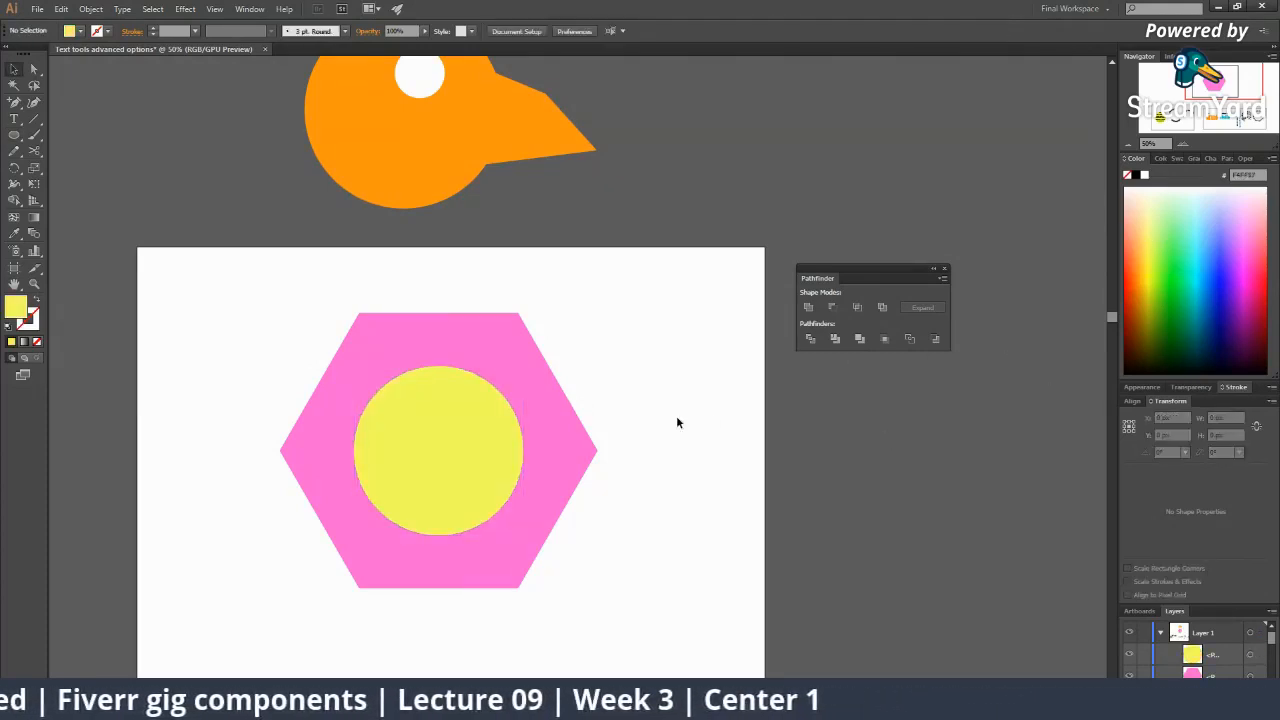
Select both the hexagon and circle and apply Pathfinder Minus Front to cut the hole.
left_click(483, 334)
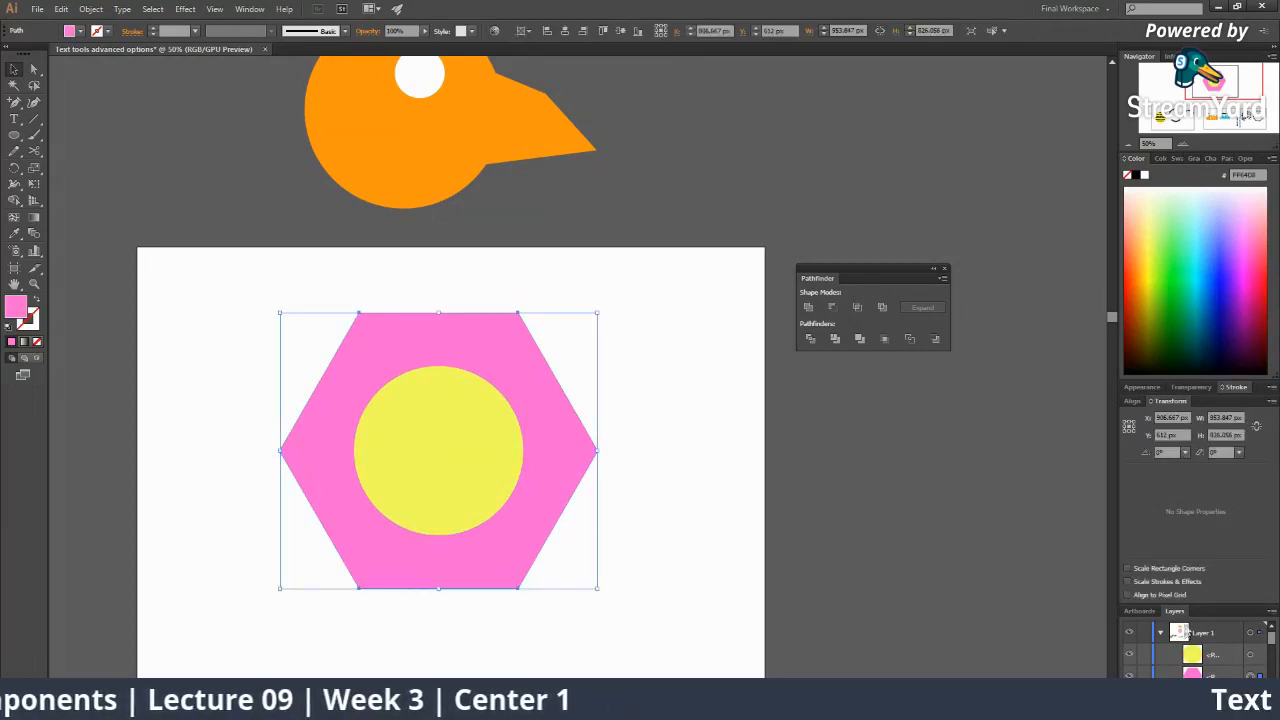
left_click_drag(1174, 611, 868, 420)
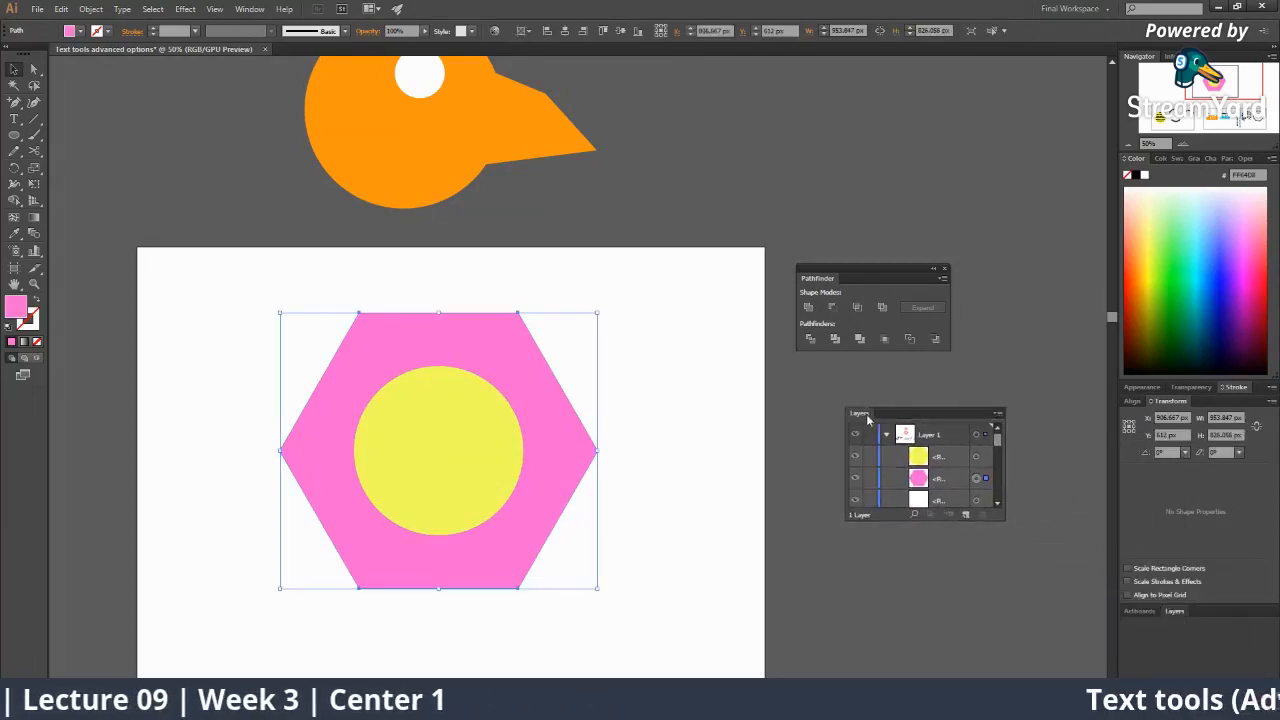
left_click(961, 480)
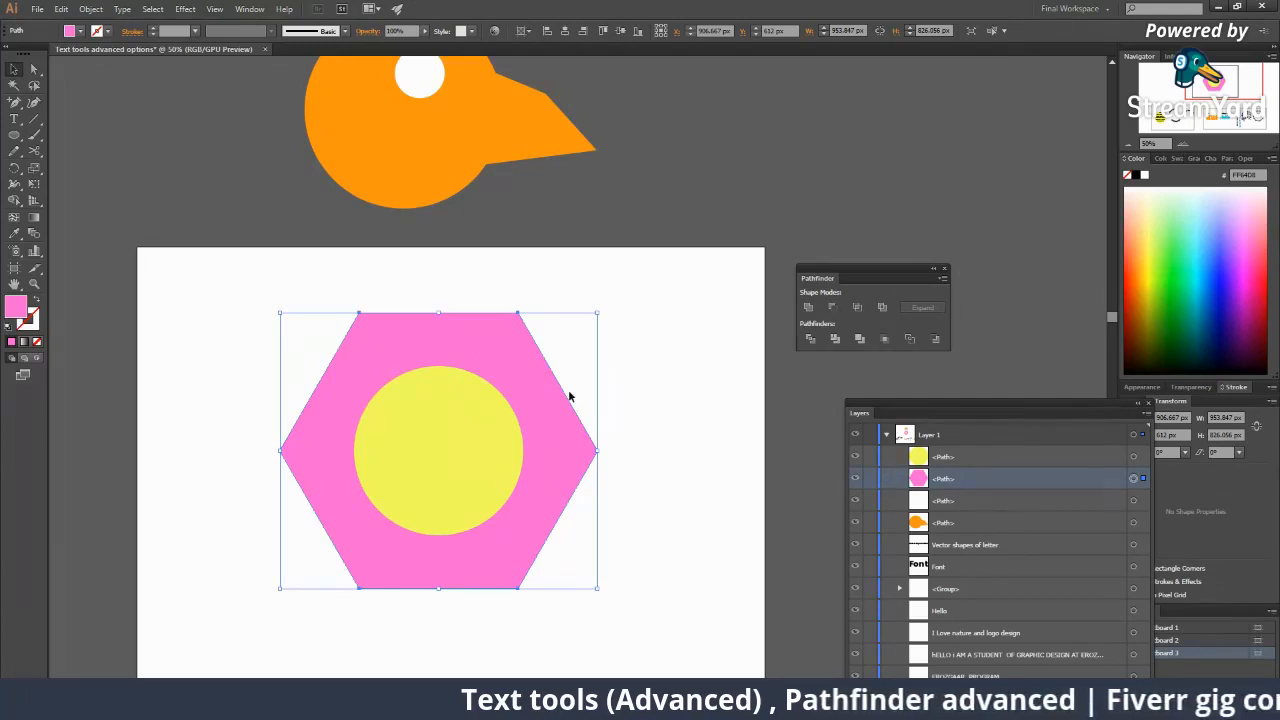
left_click(331, 286)
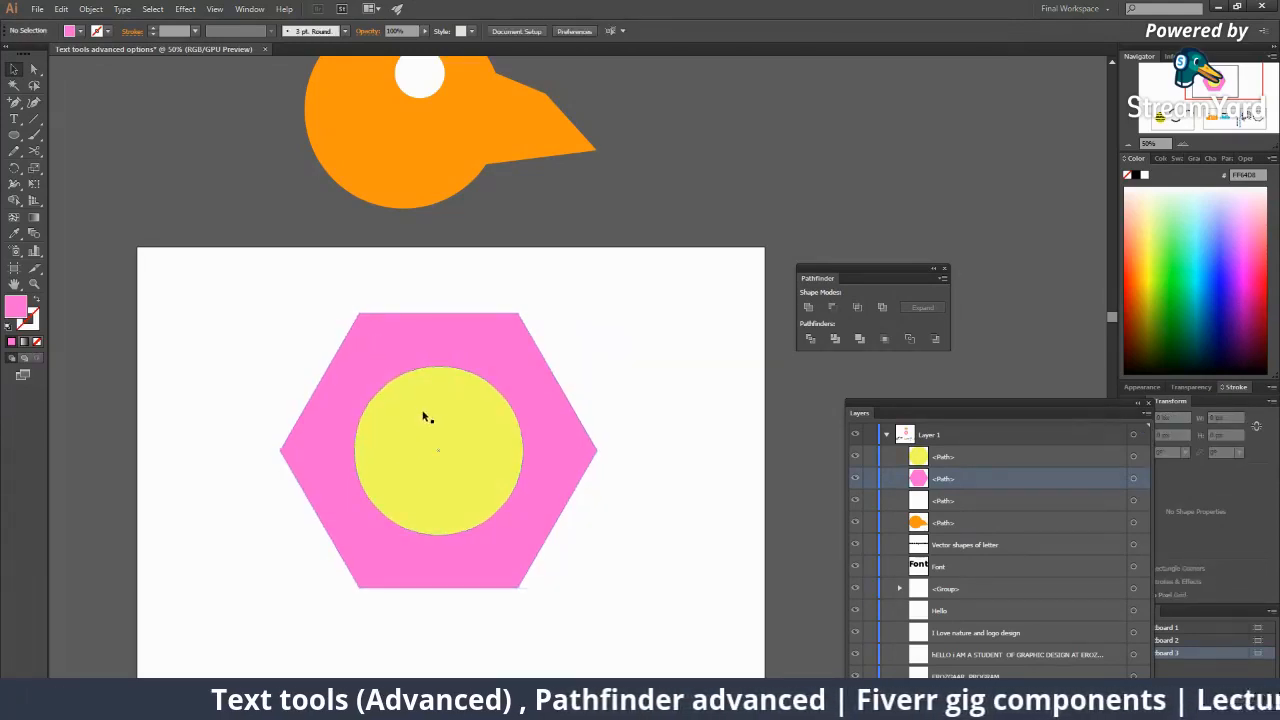
left_click(460, 405)
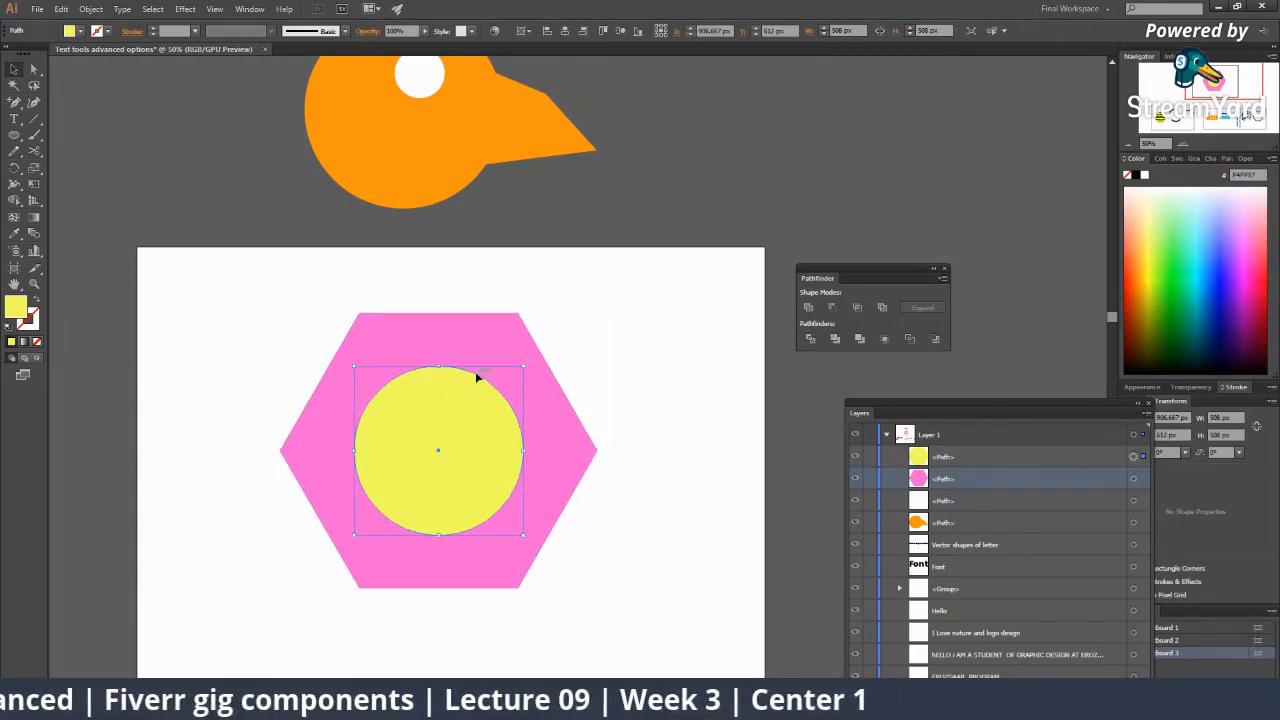
left_click(488, 332)
left_click(464, 437)
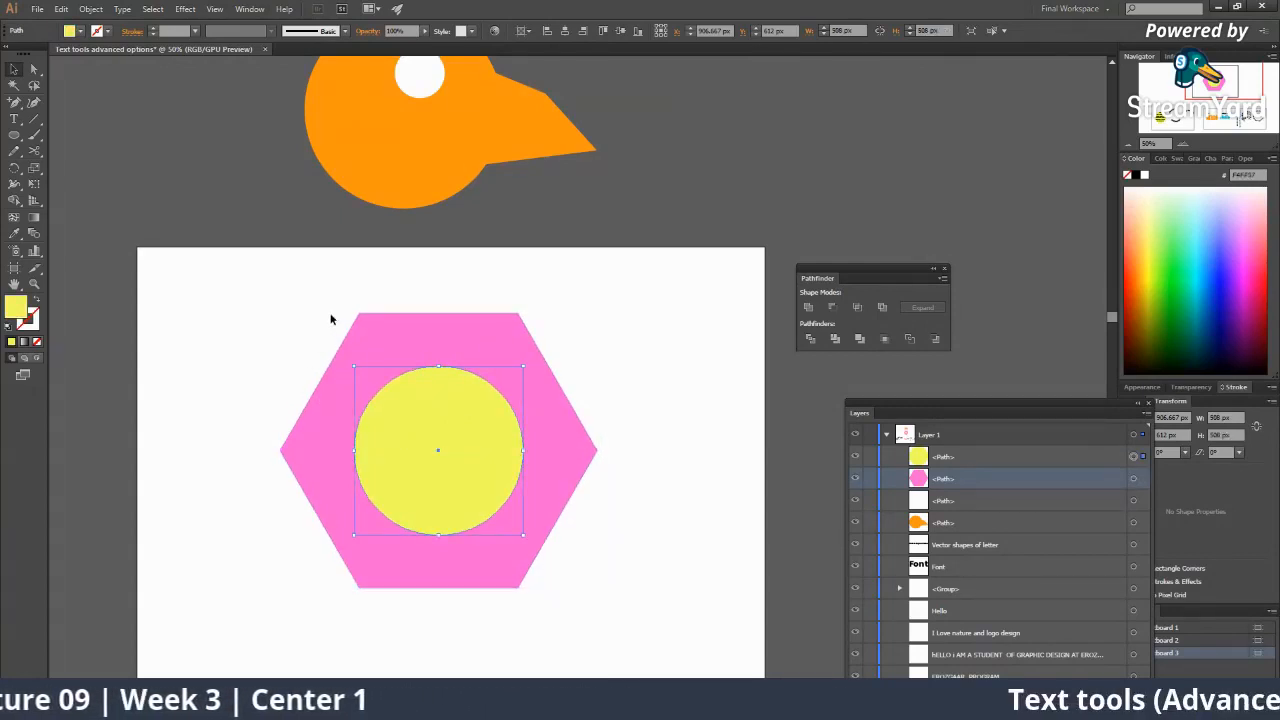
left_click(409, 274)
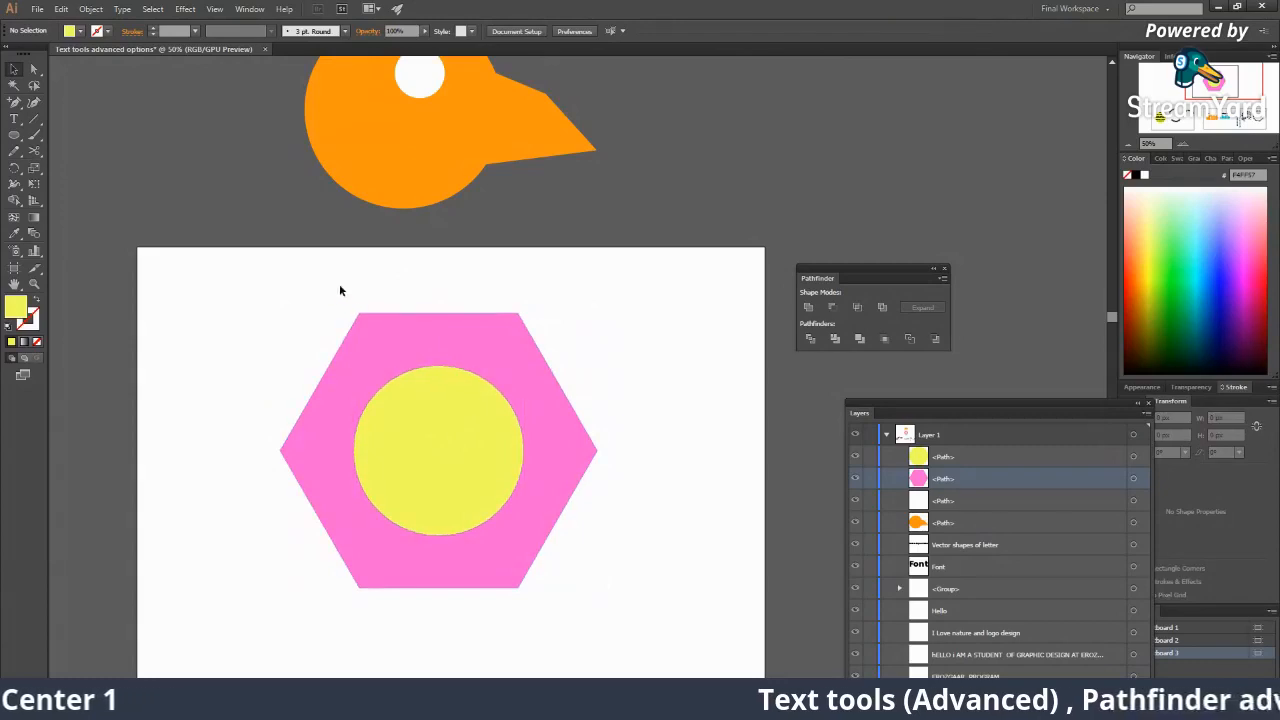
left_click_drag(334, 284, 495, 458)
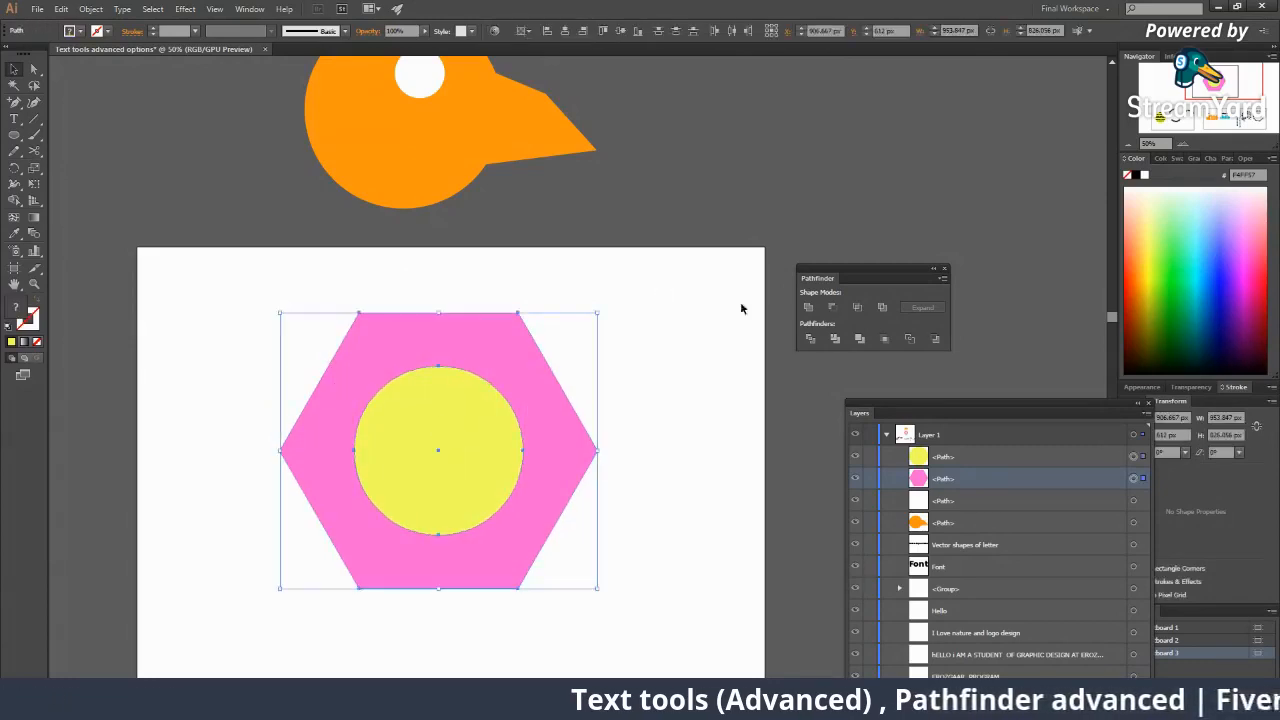
left_click(832, 307)
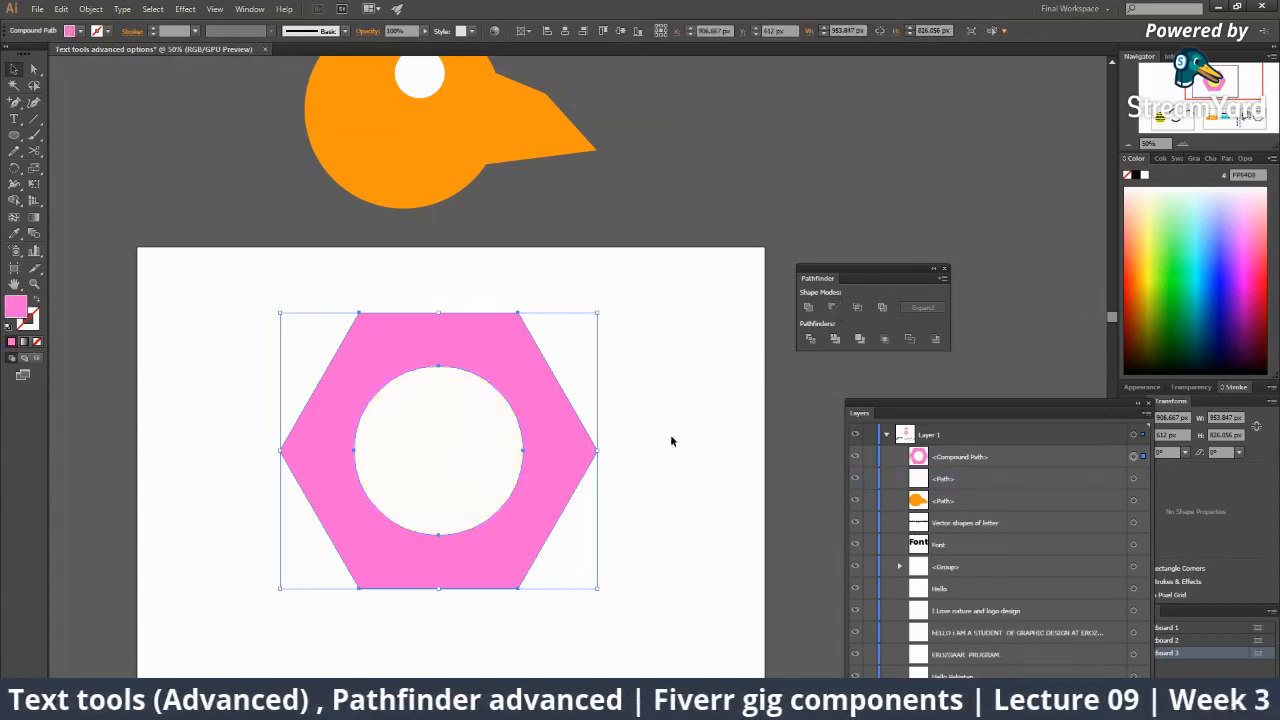
Zoom out and move the pink hexagon ring to the right of the artboard.
left_click(696, 506)
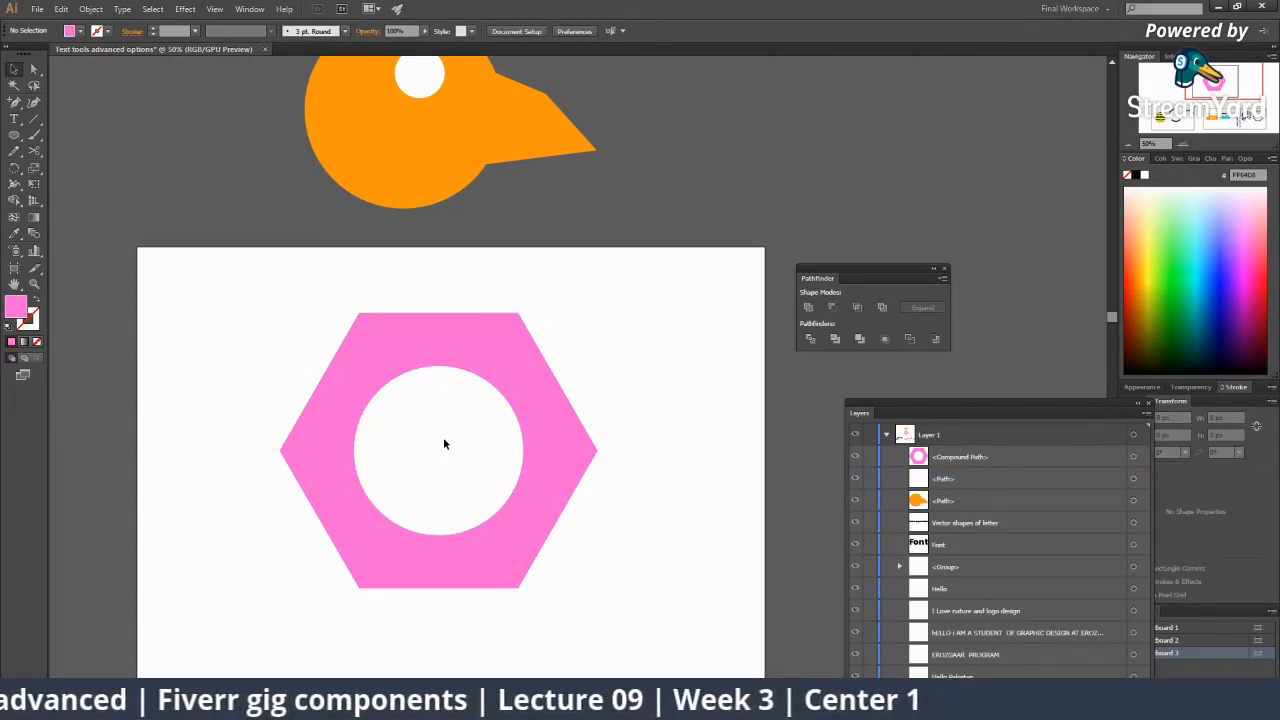
key("z")
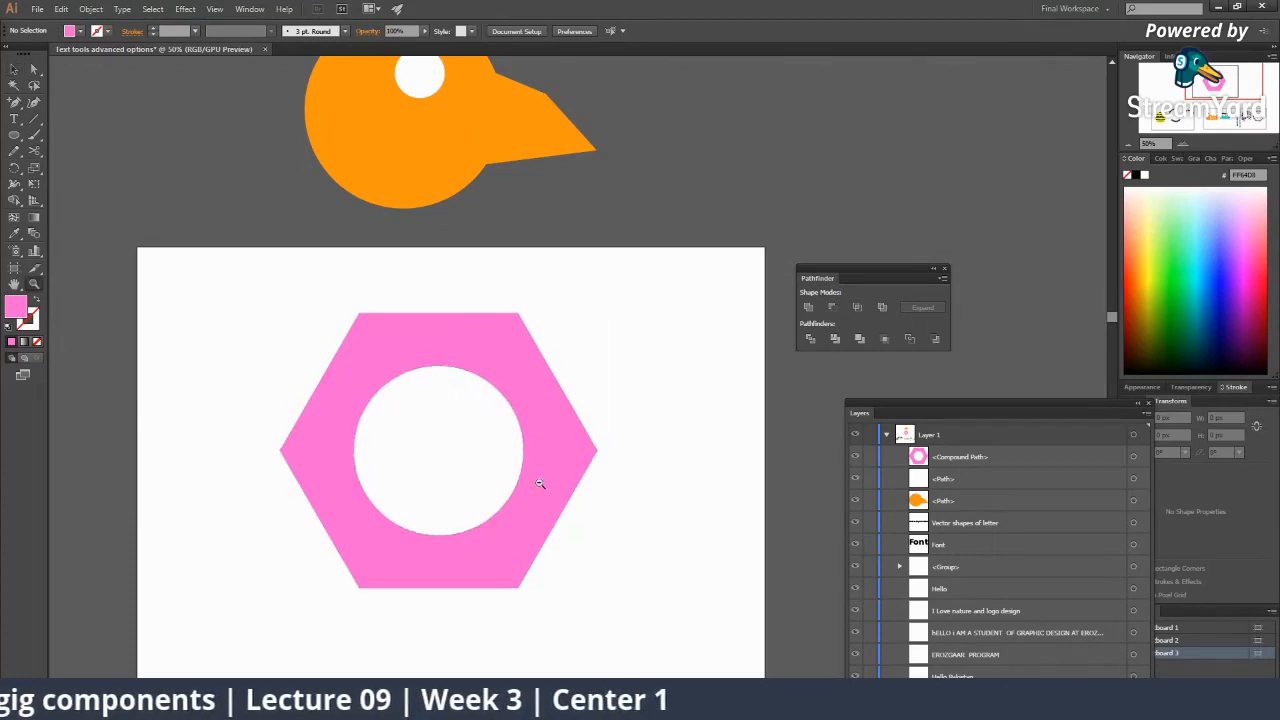
left_click(543, 484, "alt")
left_click(543, 474, "alt")
left_click_drag(555, 447, 359, 481)
key("v")
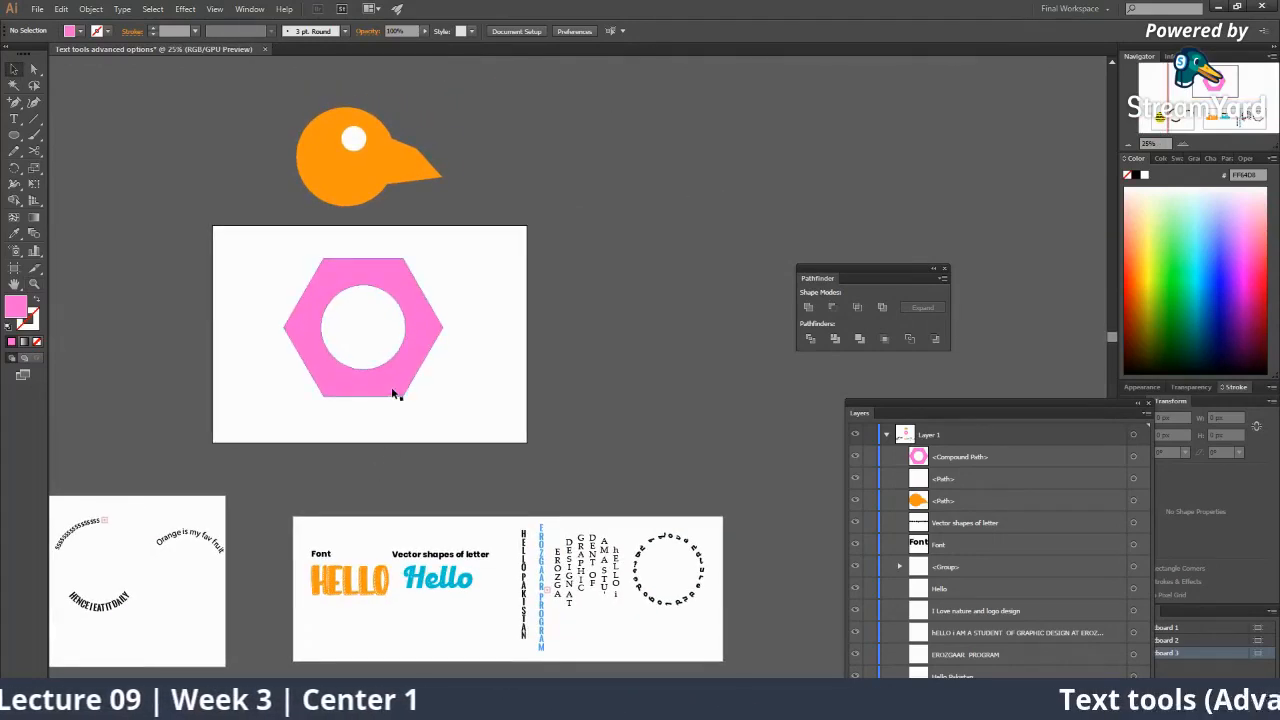
left_click_drag(391, 393, 634, 372)
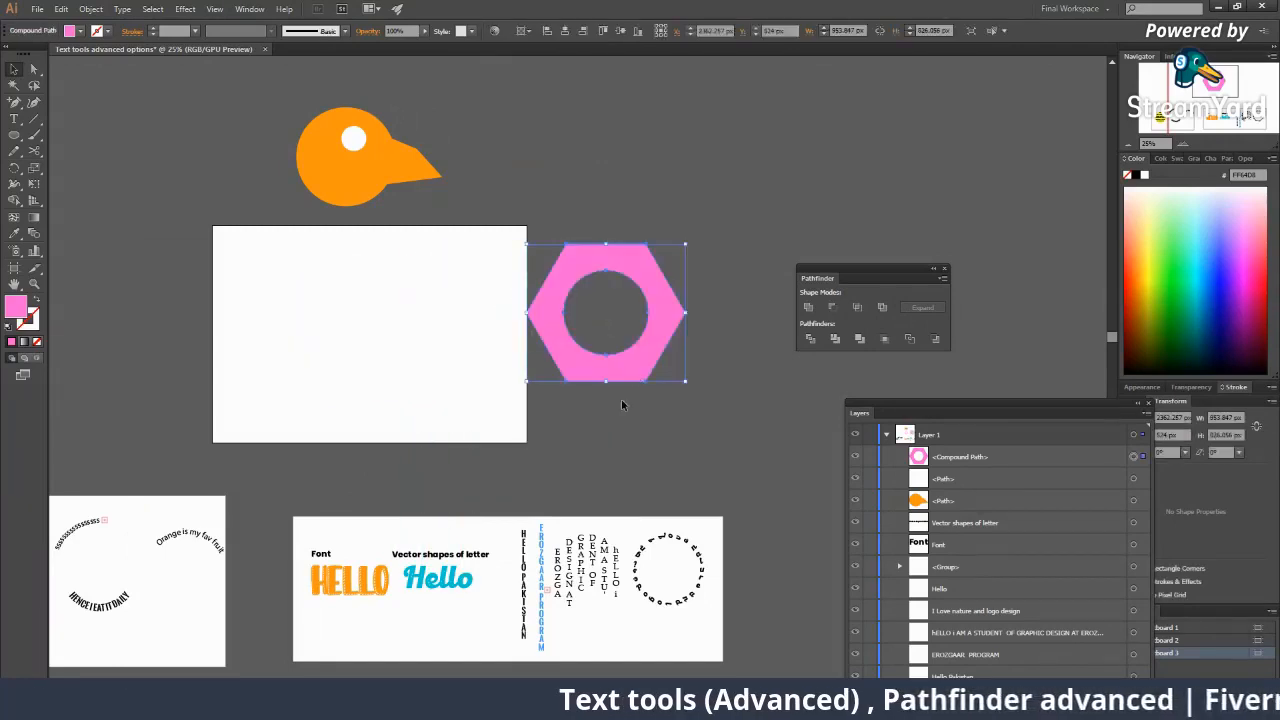
left_click(613, 320)
key("z")
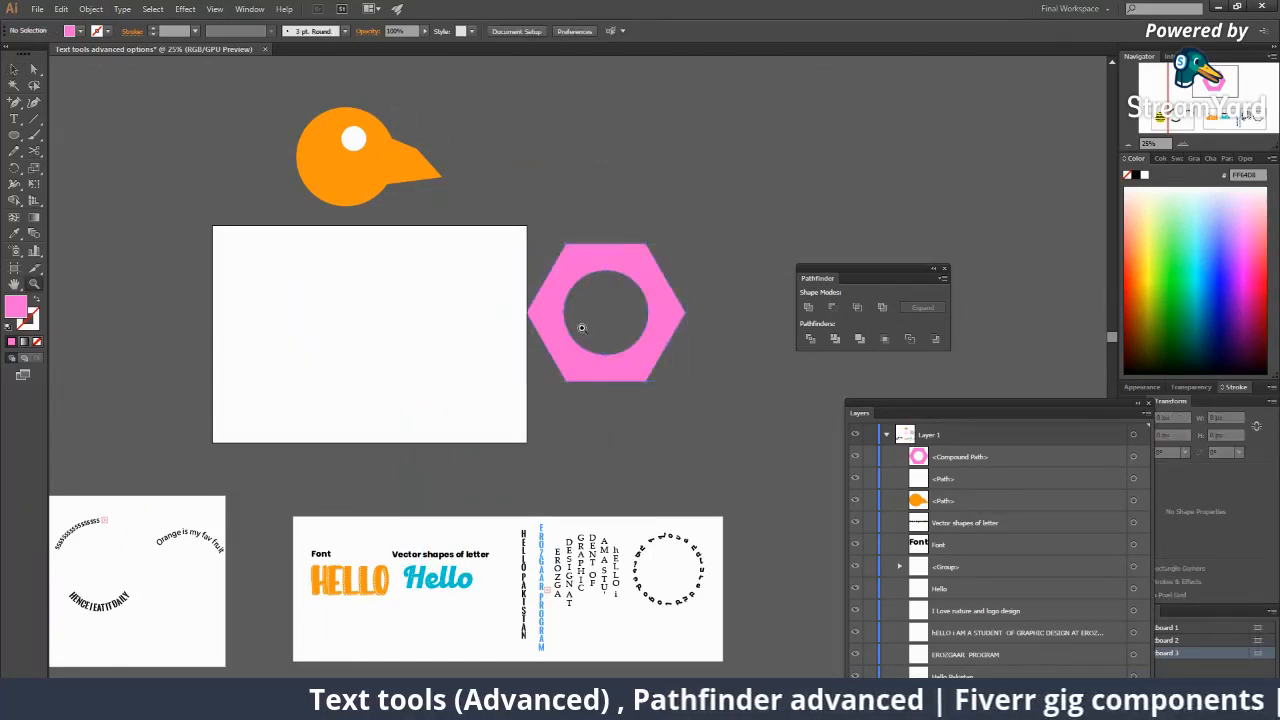
left_click(581, 327)
left_click(596, 405)
key("v")
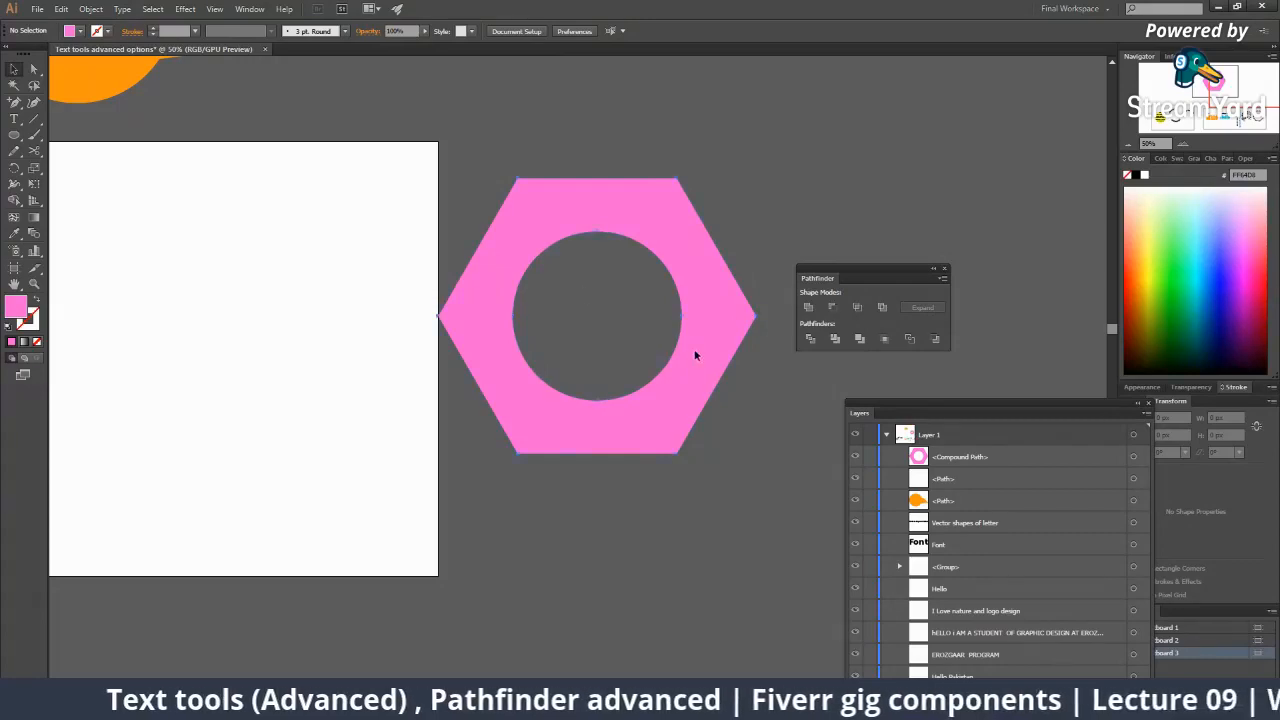
Drag the hexagon onto the white artboard, reposition it, then move it back off.
left_click_drag(697, 355, 362, 354)
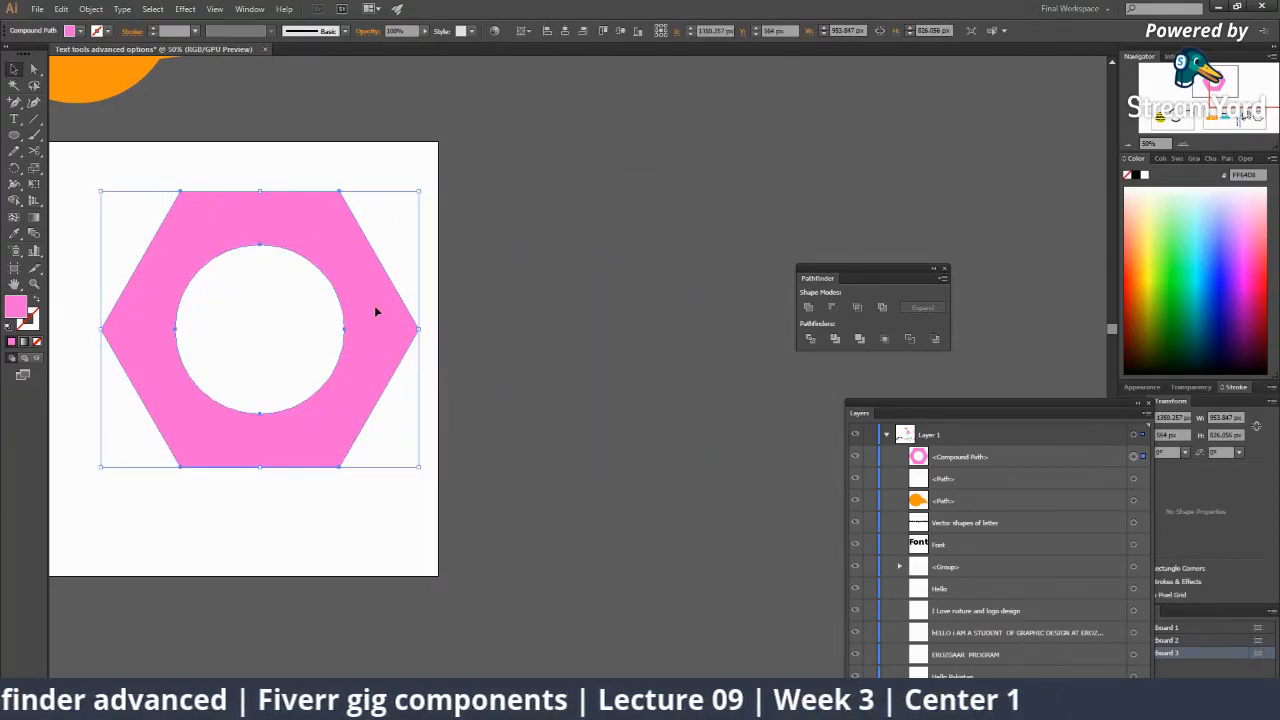
mouse_move(375, 312)
left_mouse_down()
mouse_move(514, 320)
mouse_move(361, 305)
left_mouse_up()
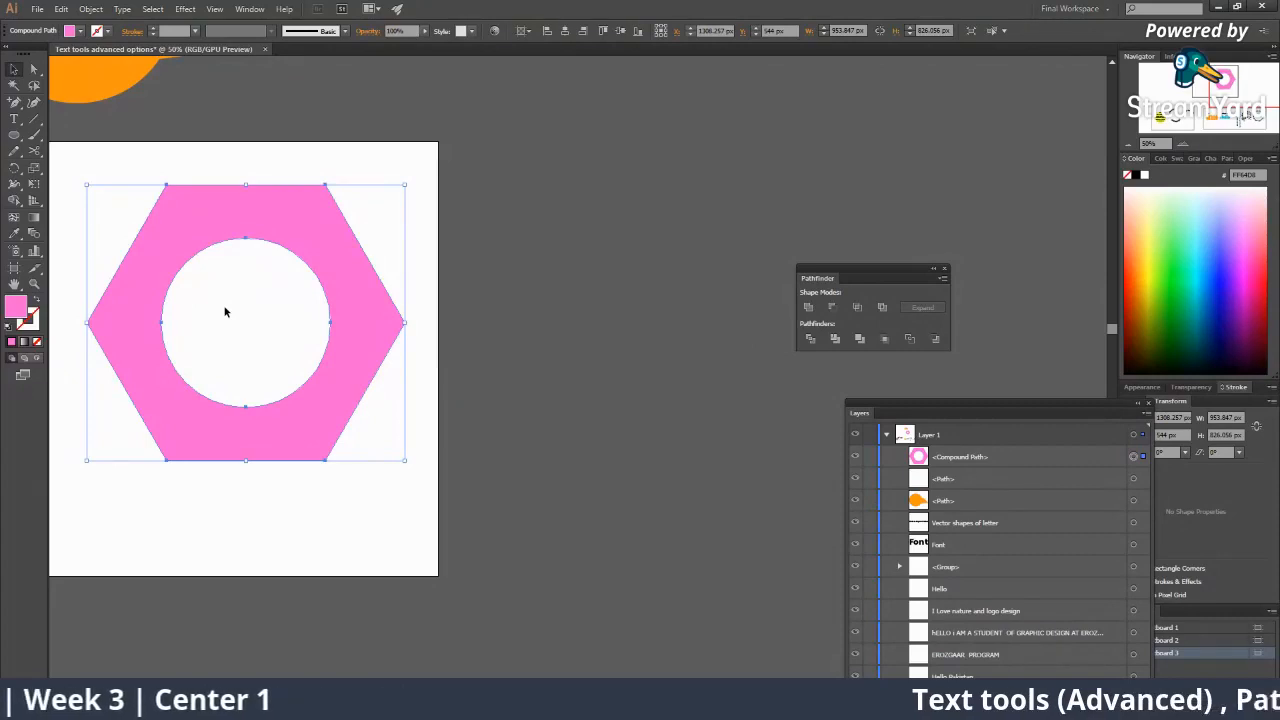
left_click_drag(354, 314, 546, 317)
left_click(608, 380)
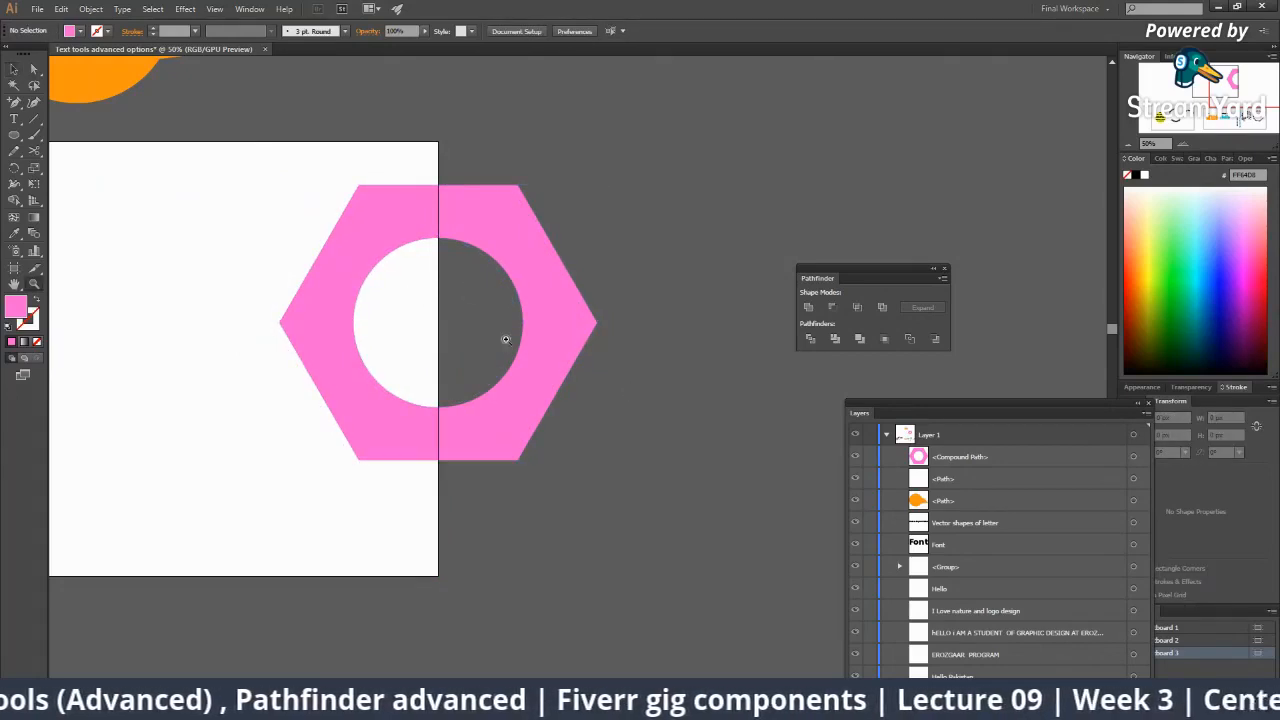
left_click(506, 340, "ctrl+alt")
left_click(565, 358, "ctrl+alt")
left_click(566, 362, "ctrl+alt")
left_click_drag(585, 378, 693, 386)
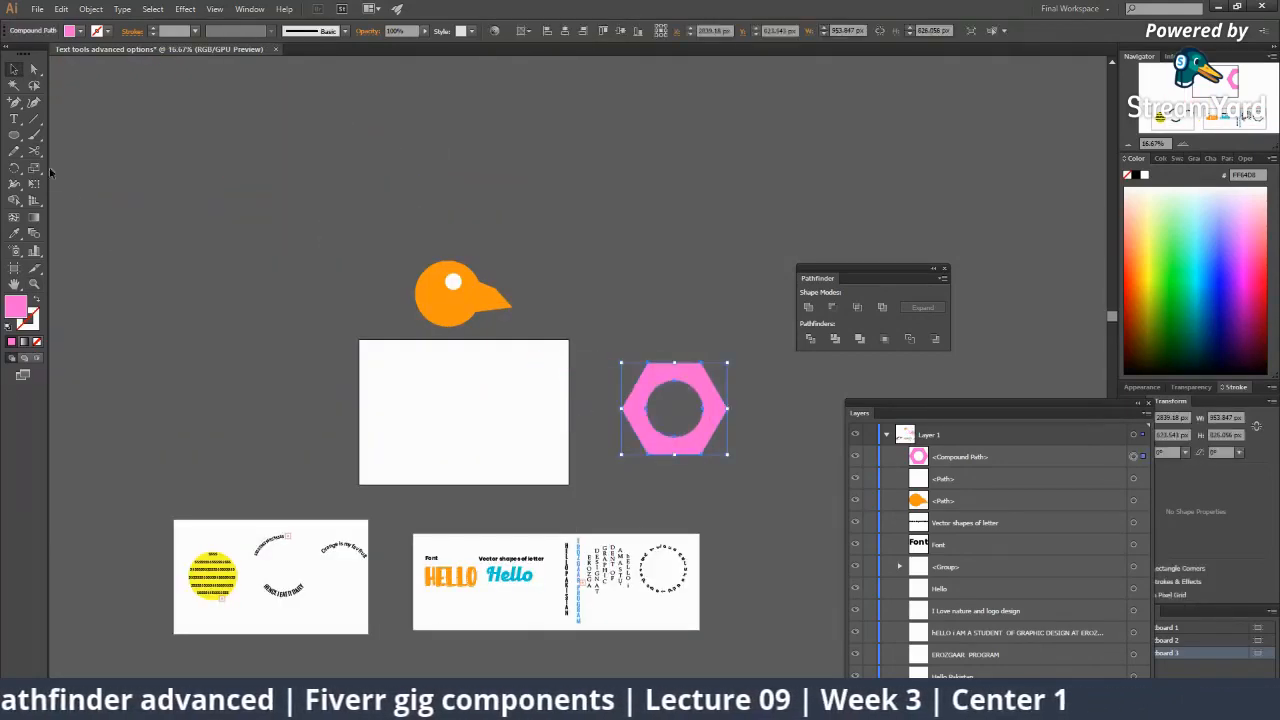
Change the hexagon ring's fill to yellow from the Color panel spectrum.
left_click_drag(14, 135, 75, 129)
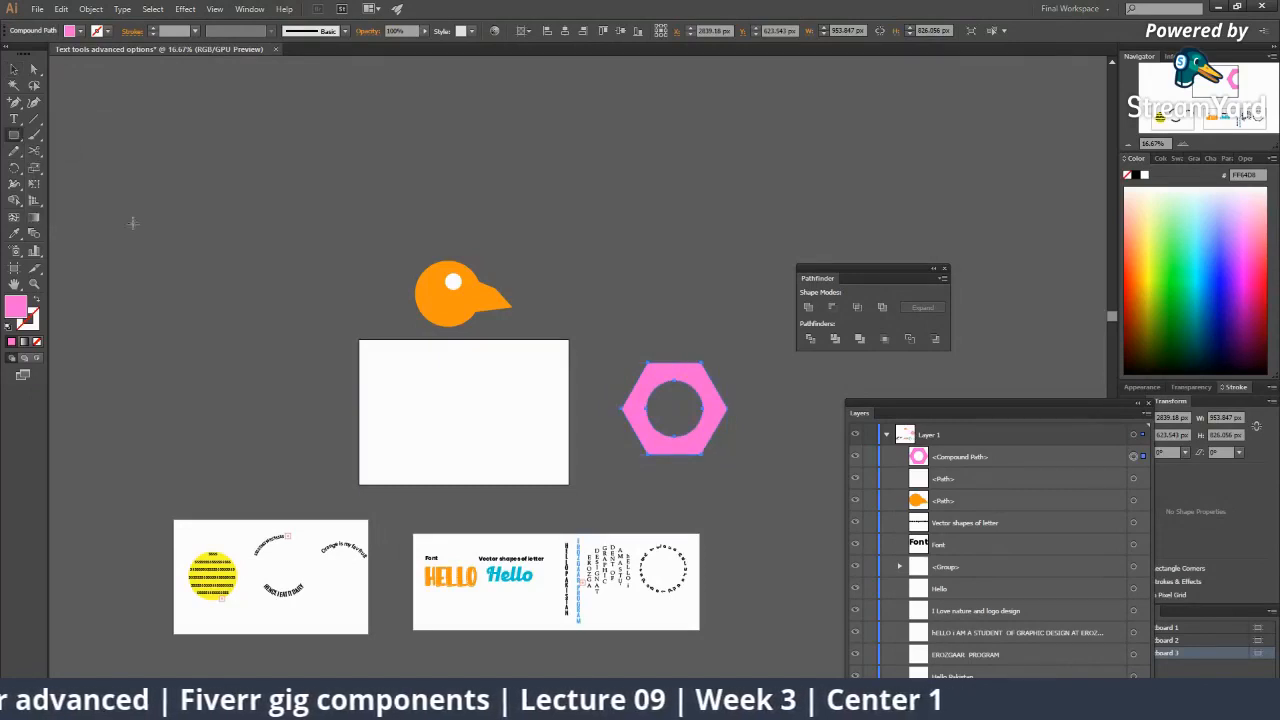
left_click(1151, 268)
left_click(645, 312, "ctrl")
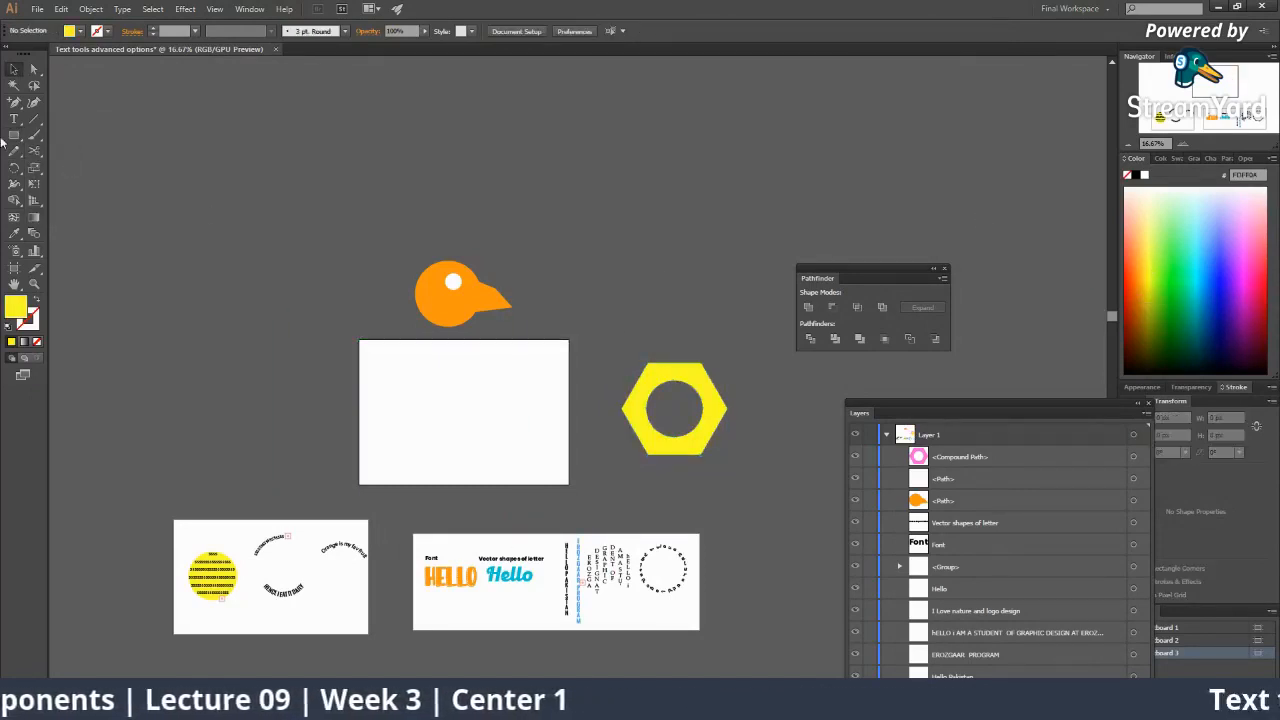
Draw a blue rectangle over the artboard and send it to the back.
left_click(1211, 260)
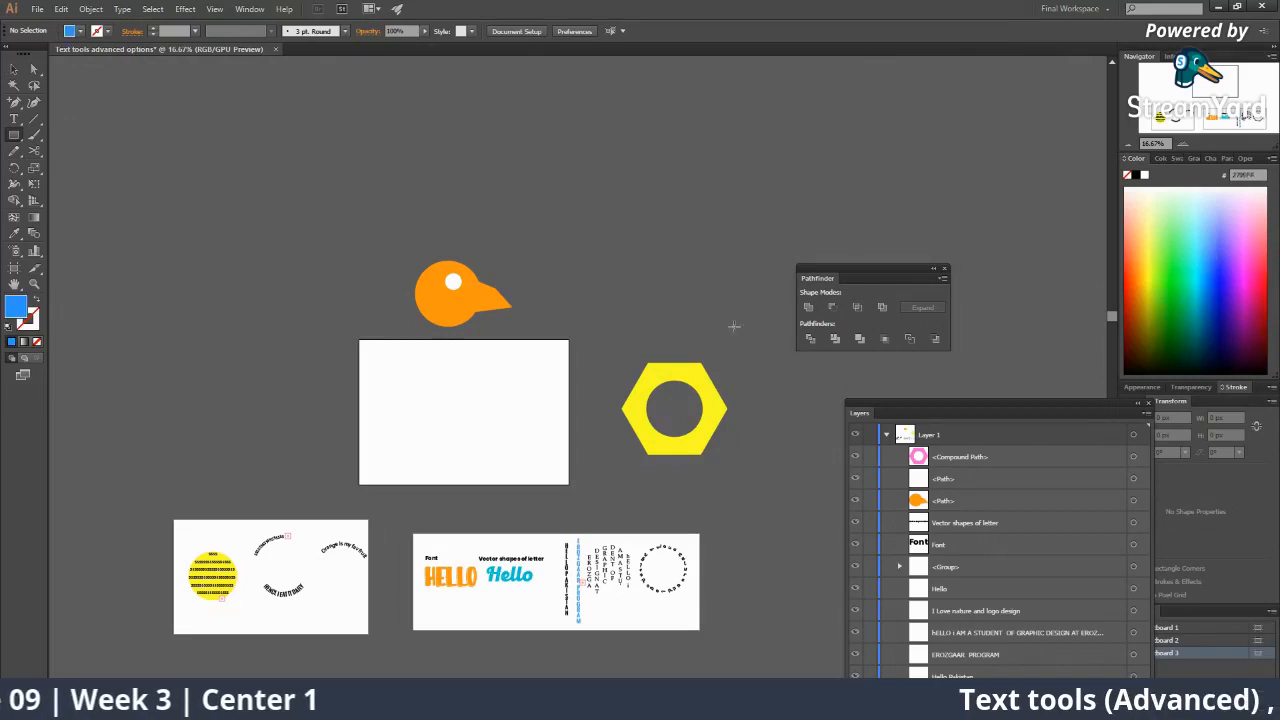
left_click_drag(368, 344, 568, 485)
right_click(545, 442)
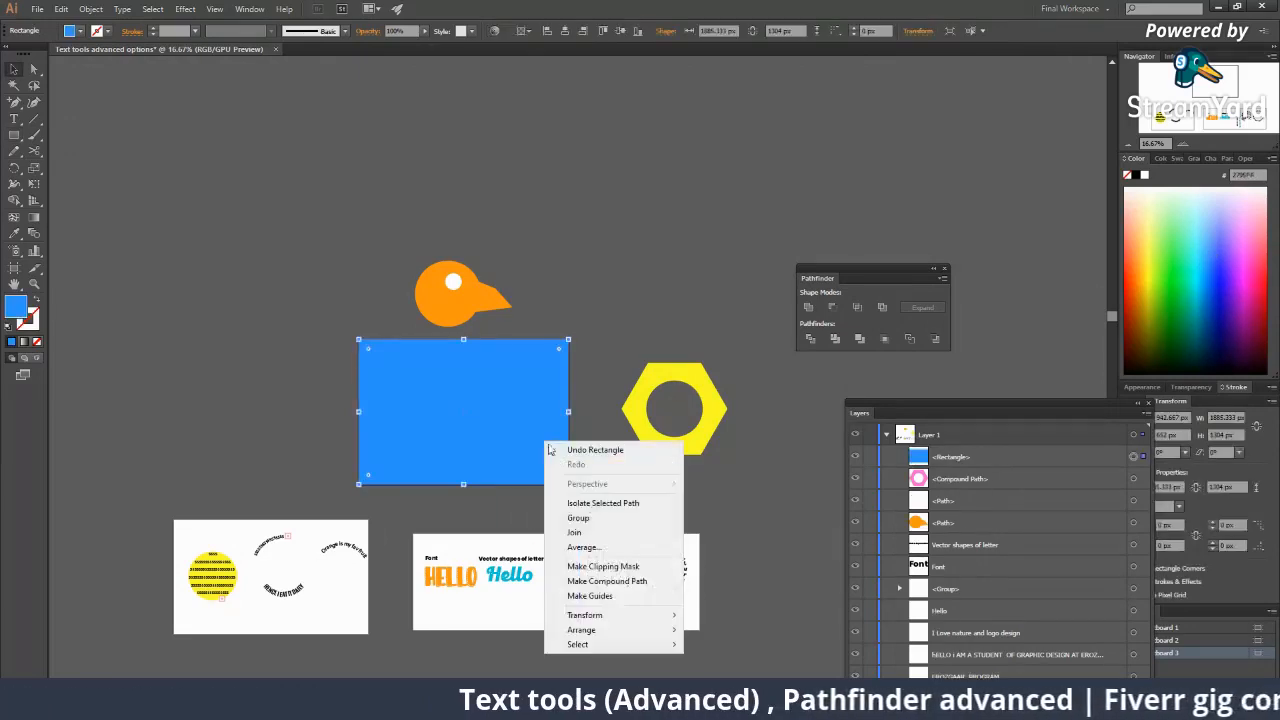
mouse_move(612, 629)
left_click(724, 674)
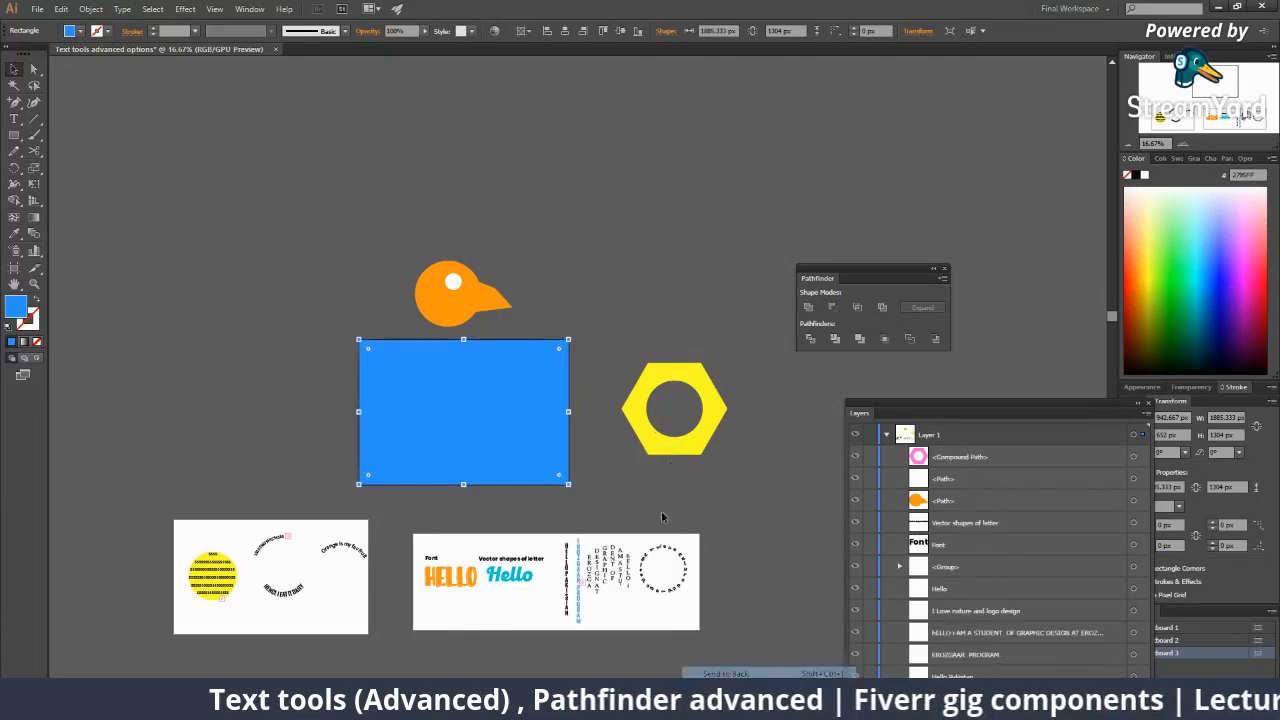
Move the yellow hexagon onto the centre of the blue rectangle.
left_click(751, 409)
left_click_drag(720, 402, 515, 411)
key("ctrl+plus")
key("ctrl+plus")
key("ctrl+plus")
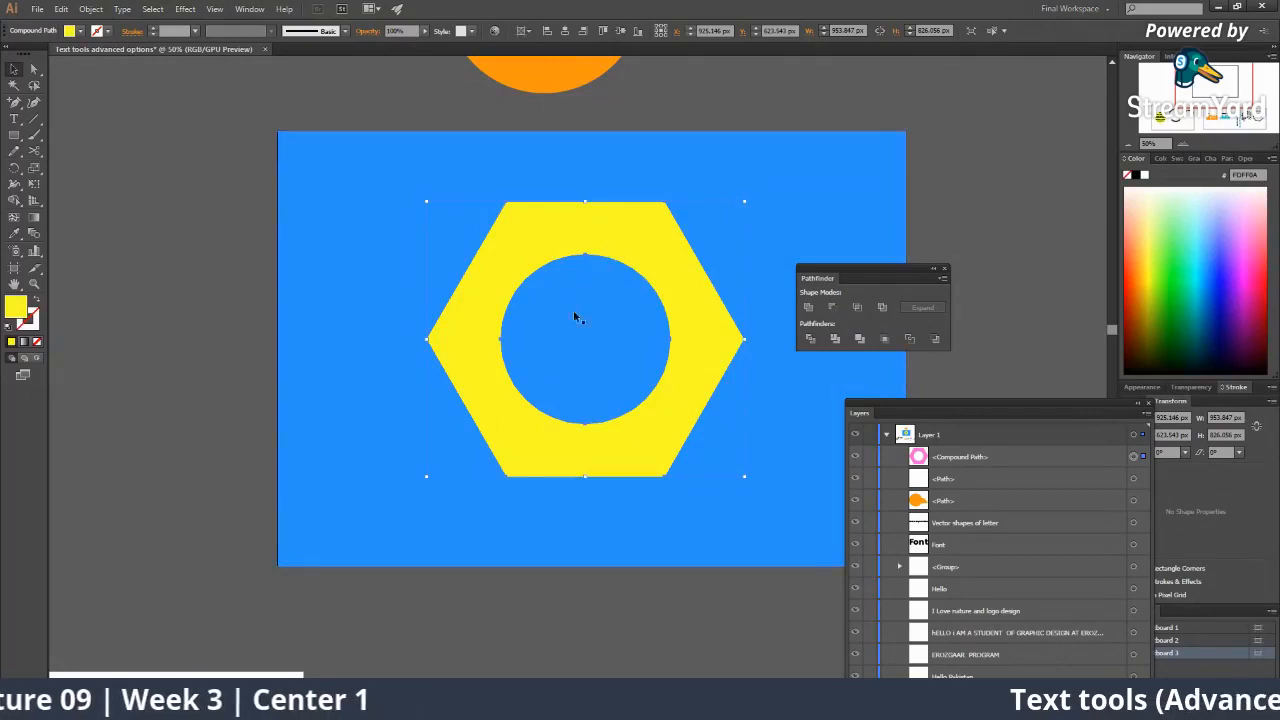
left_click(656, 378, "ctrl+alt")
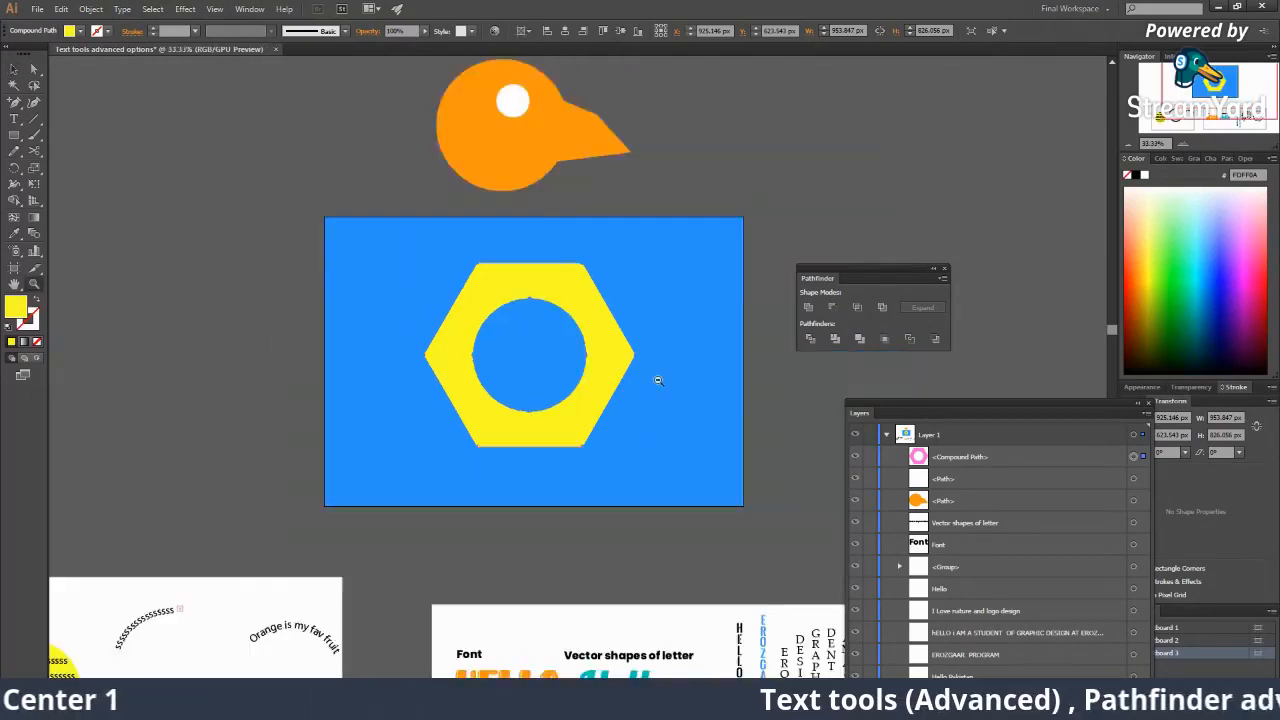
left_click(657, 379, "ctrl+alt")
left_click_drag(565, 374, 431, 365)
left_click(526, 319)
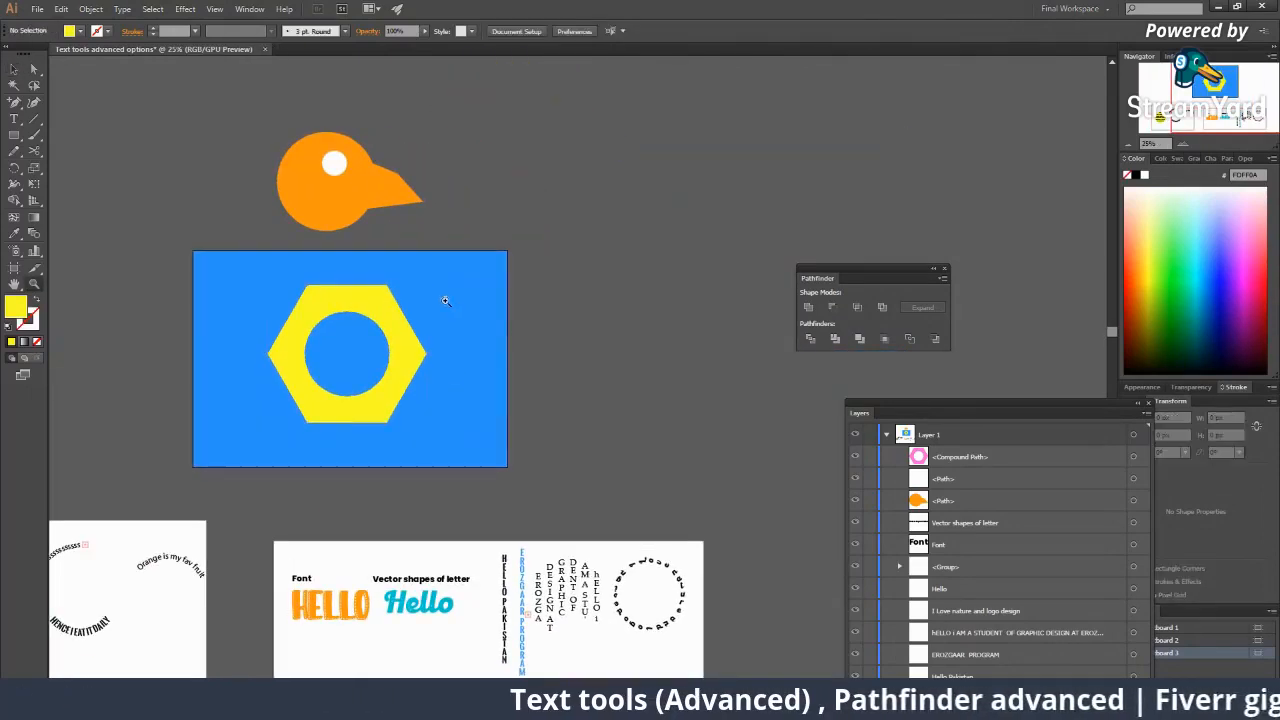
left_click(445, 293, "ctrl")
Move the white eye circle out beside the beak.
left_click_drag(430, 201, 548, 198)
key("ctrl+shift+a")
double_click(508, 264)
left_click_drag(508, 267, 433, 244)
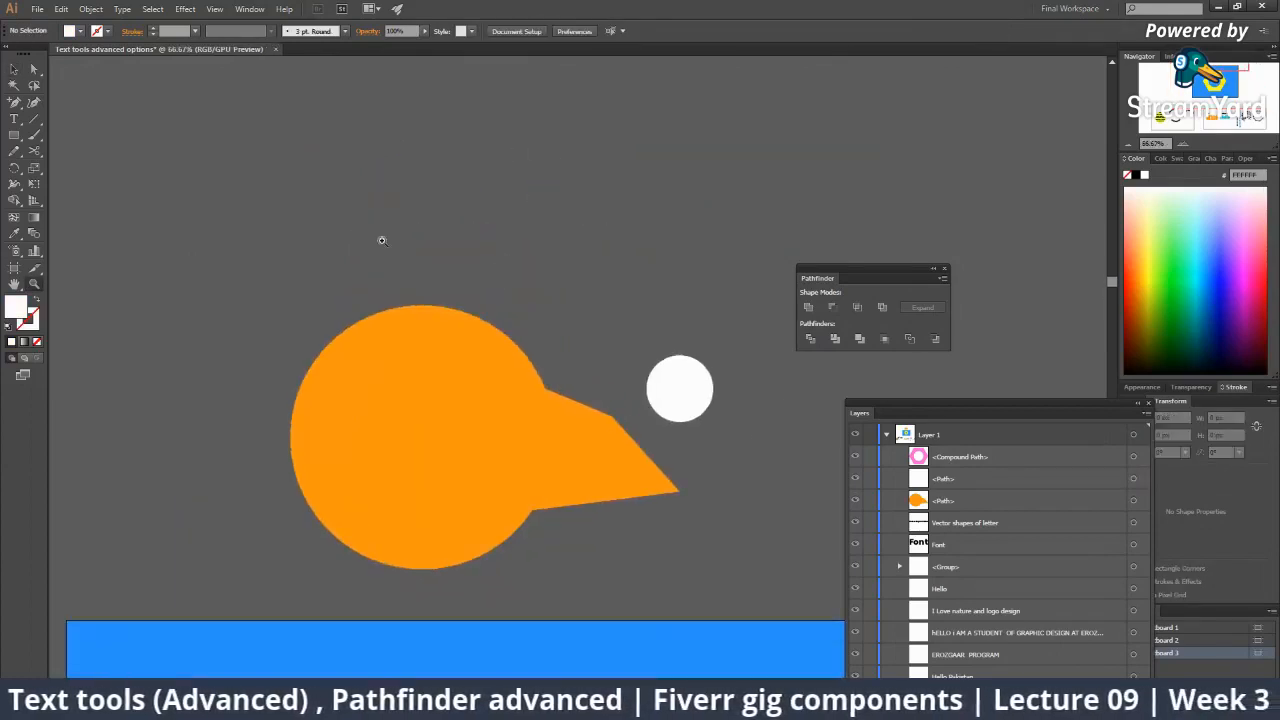
Draw a rectangle over the head and pull its right corners into a wedge shape.
left_click(15, 135)
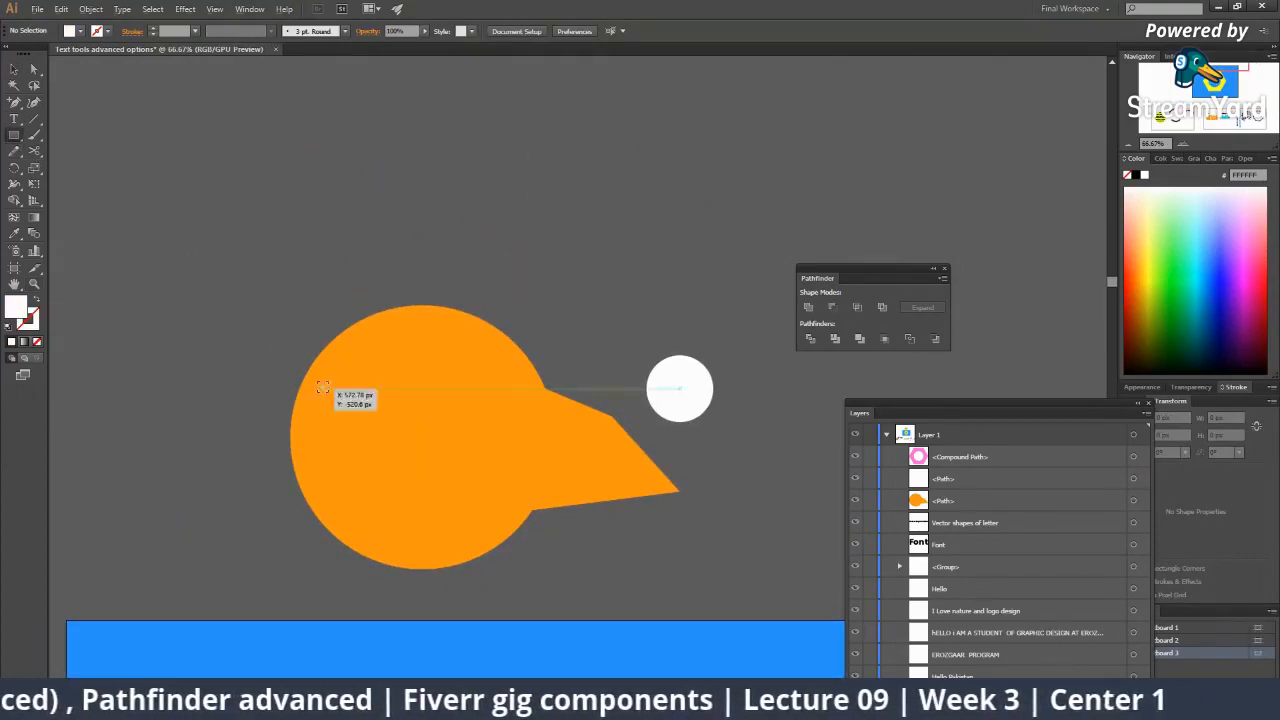
left_click_drag(272, 325, 390, 452)
key("v")
left_click_drag(323, 389, 374, 389)
key("a")
left_click_drag(456, 455, 459, 398)
left_click_drag(456, 202, 435, 291)
left_click(367, 226)
Cut the wedge out of the orange head with Pathfinder Minus Front.
left_click_drag(358, 205, 626, 511)
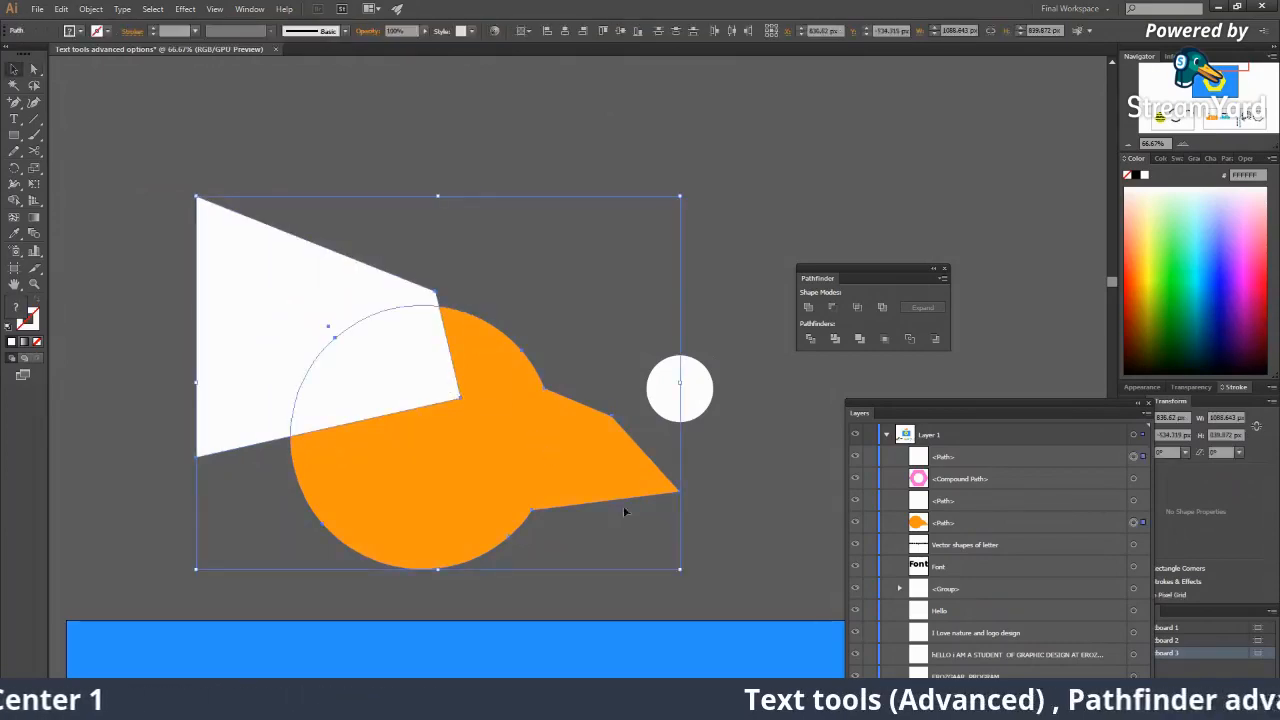
left_click(832, 308)
left_click(652, 294)
key("z")
left_click(438, 304, "alt")
left_click(608, 420, "alt")
left_click(608, 420, "alt")
left_click(608, 420, "alt")
left_click(608, 420, "alt")
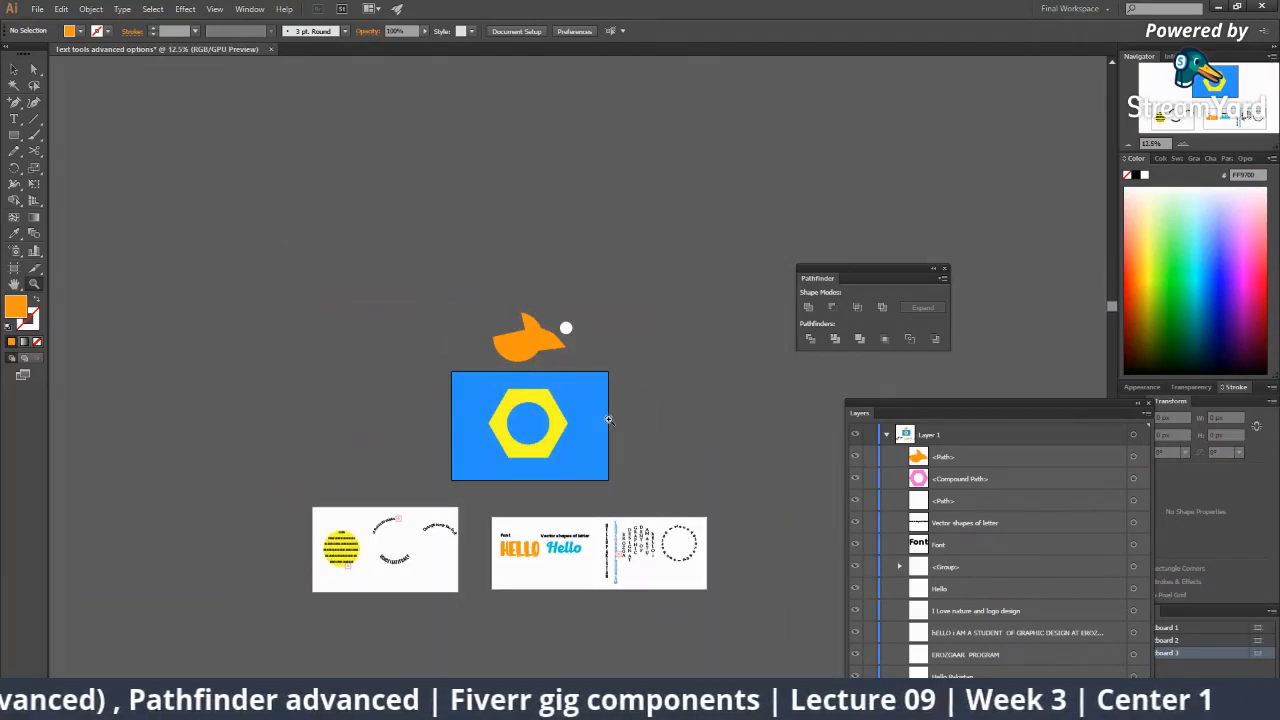
left_click(590, 400)
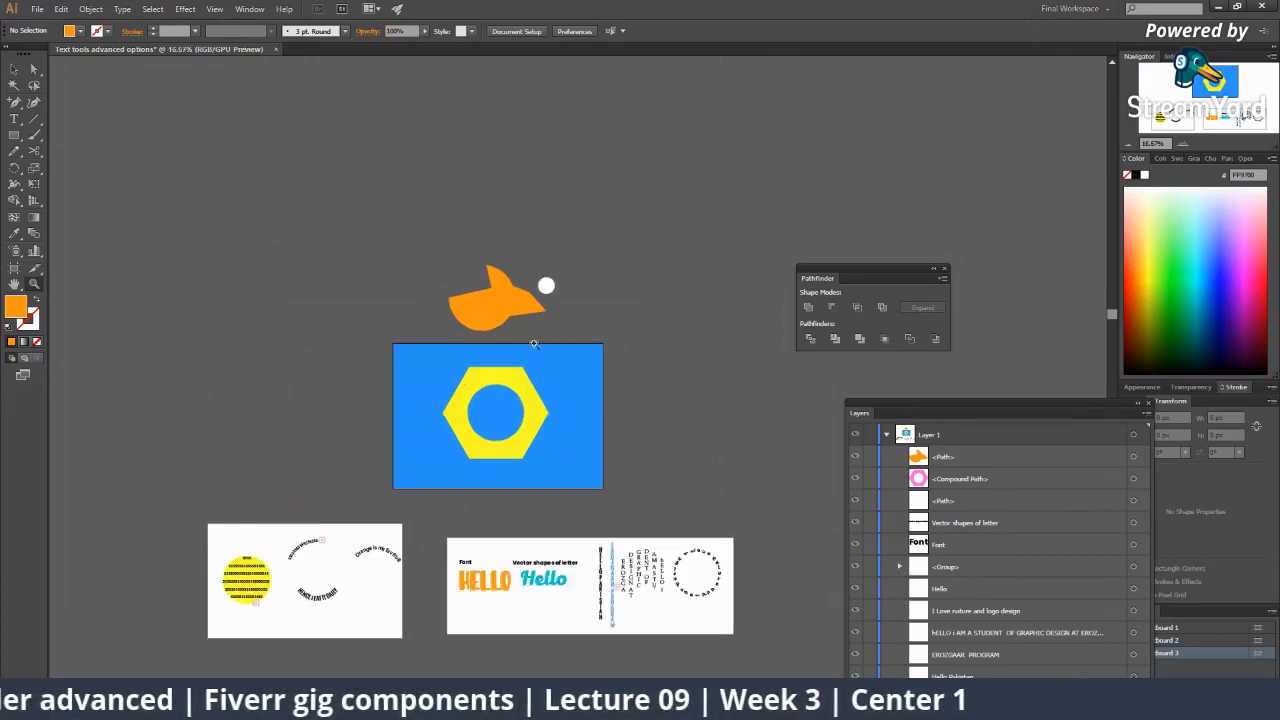
left_click(530, 339)
left_click(537, 371)
left_click(537, 371)
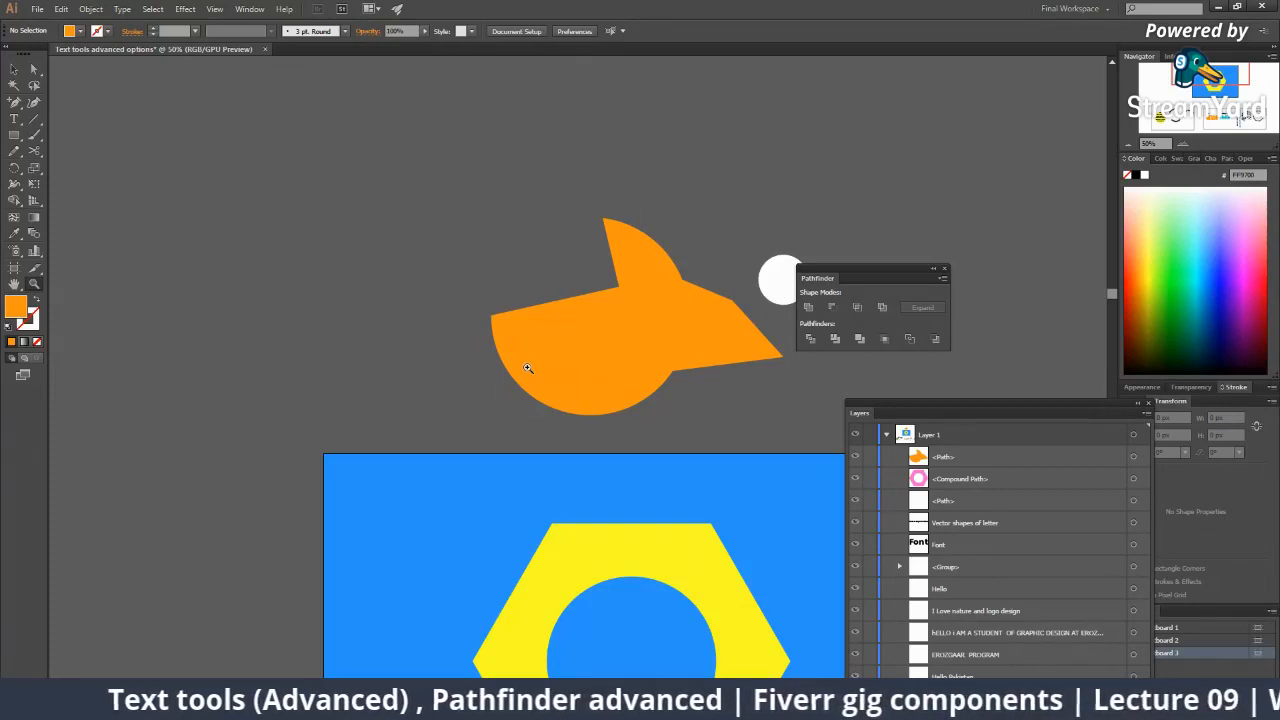
Delete the blue backdrop rectangle.
left_click(647, 401, "alt")
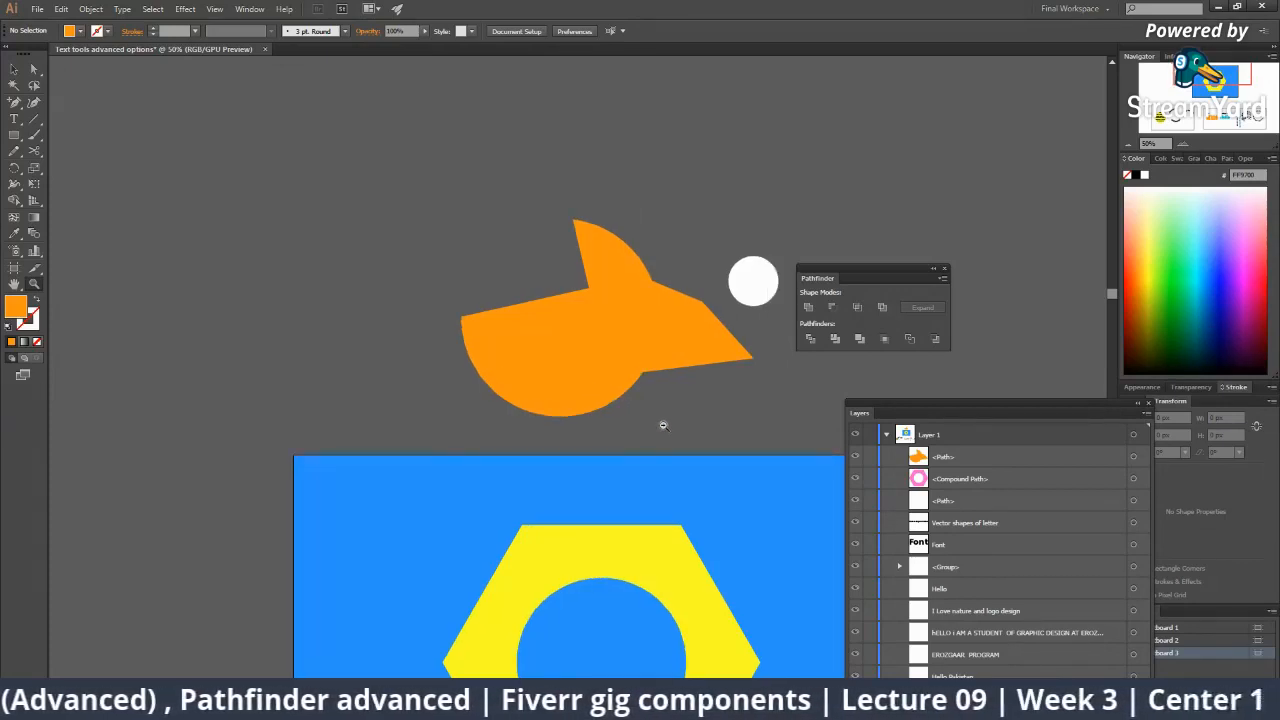
left_click(543, 420, "alt")
key("v")
left_click(535, 400)
key("Delete")
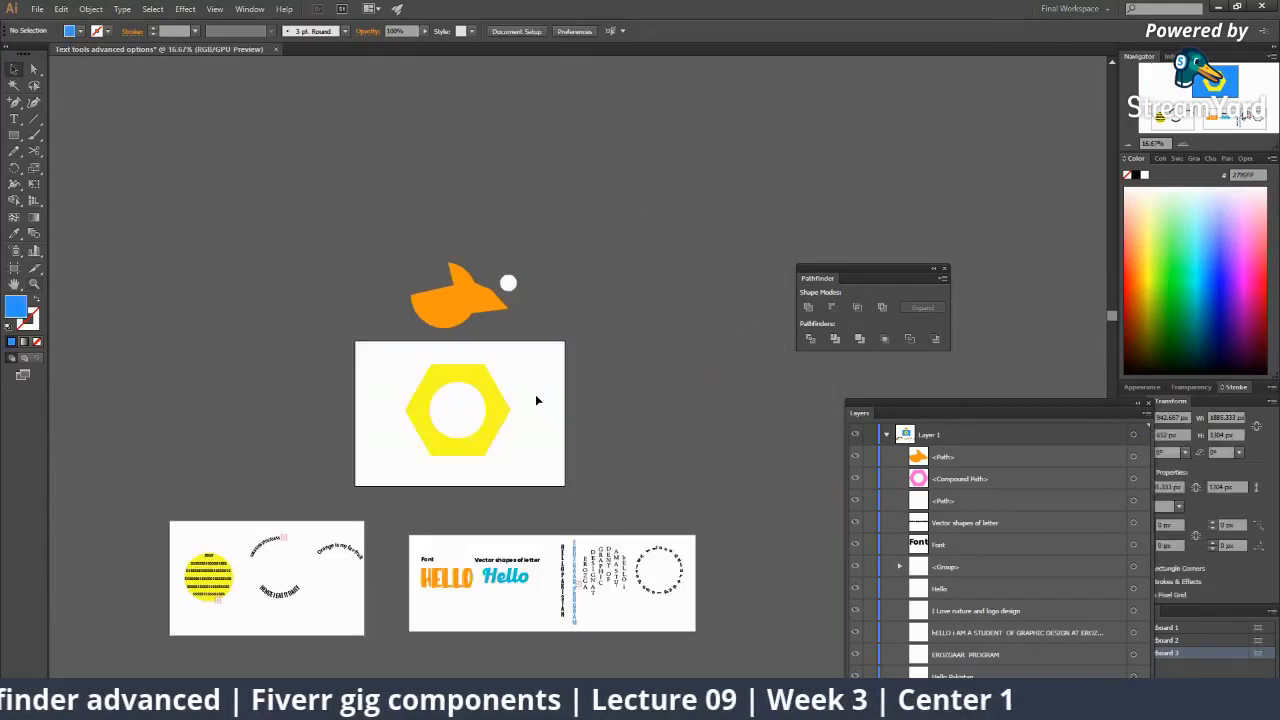
Delete the orange bird head.
key("z")
left_click(515, 398)
left_click(563, 352)
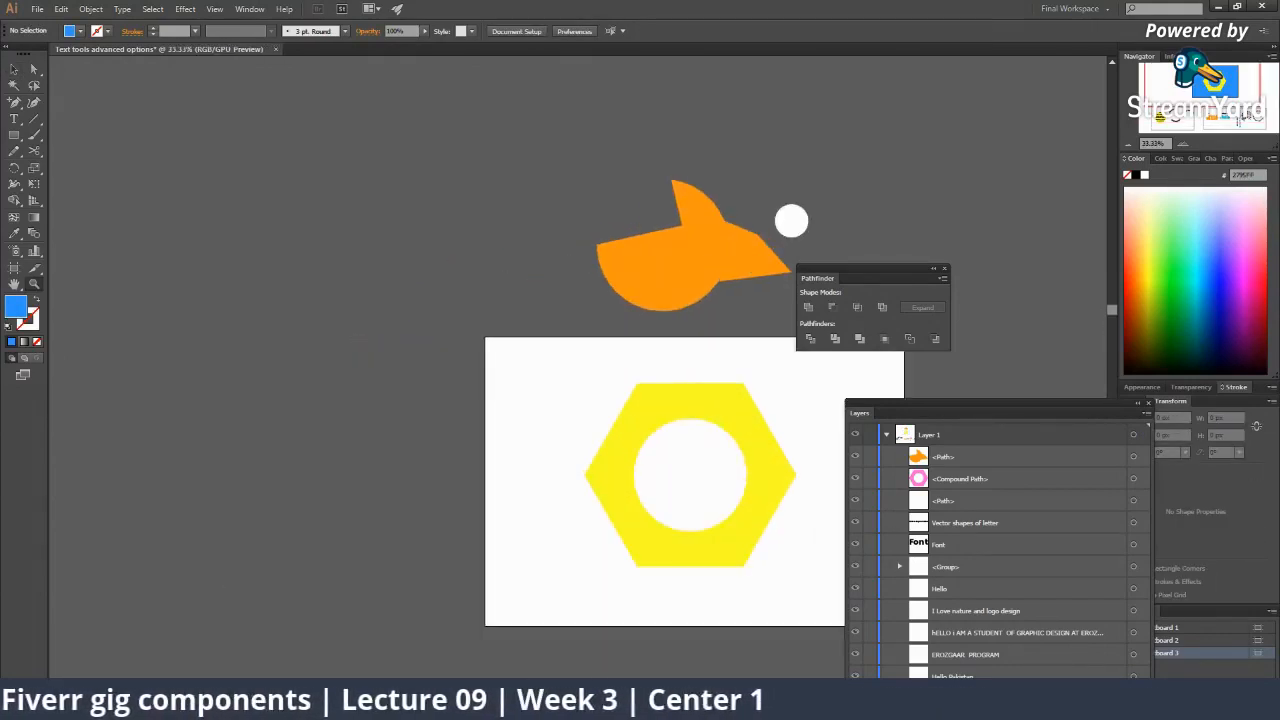
left_click_drag(727, 457, 469, 464)
key("v")
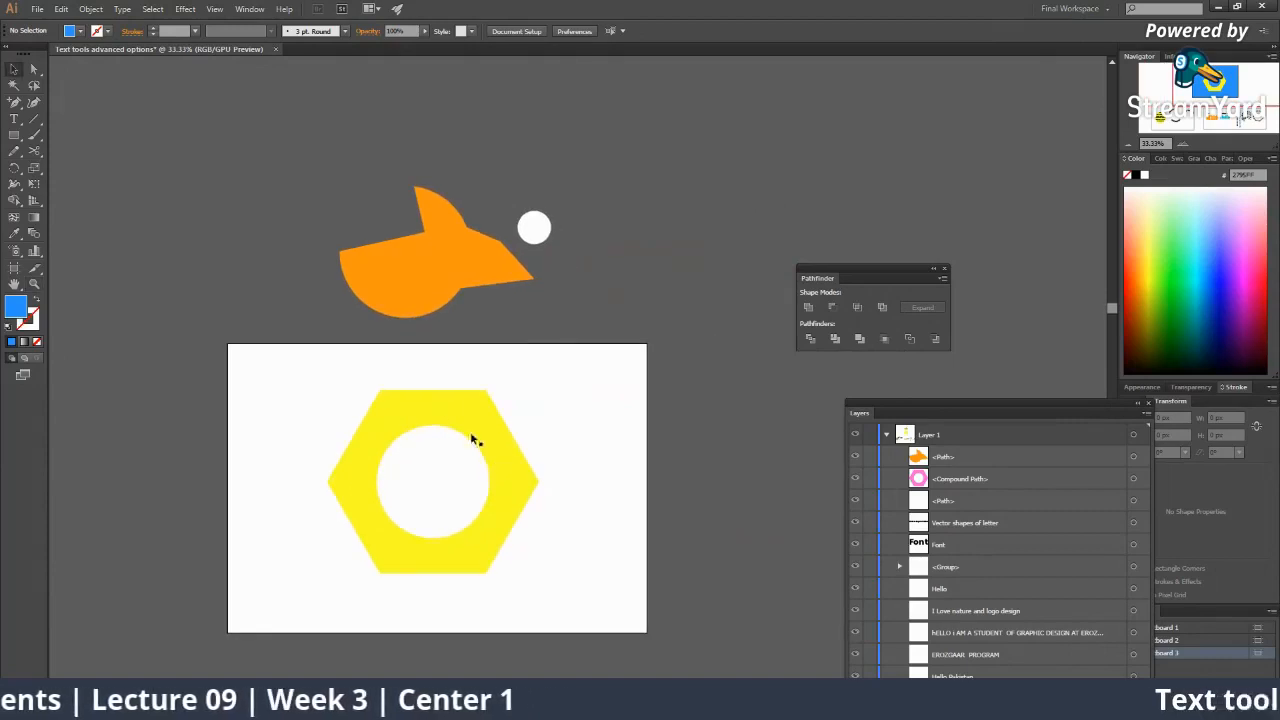
left_click(415, 299)
left_click_drag(442, 307, 662, 450)
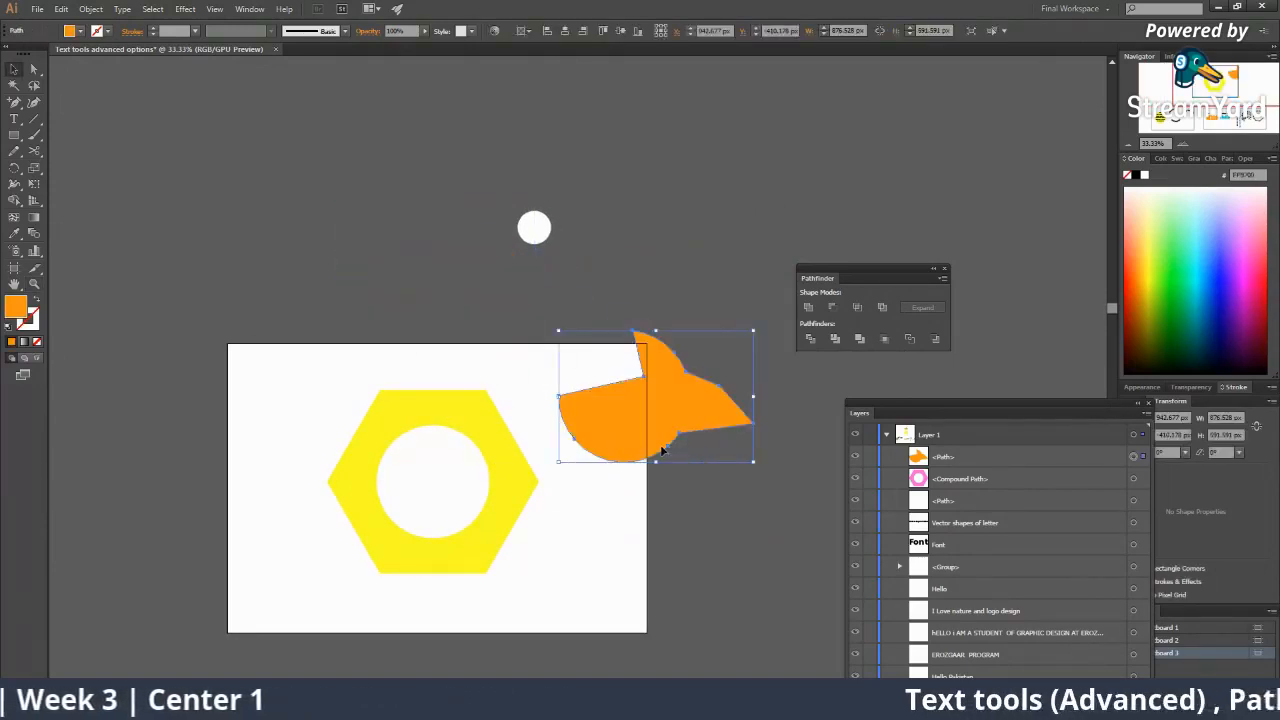
key("Delete")
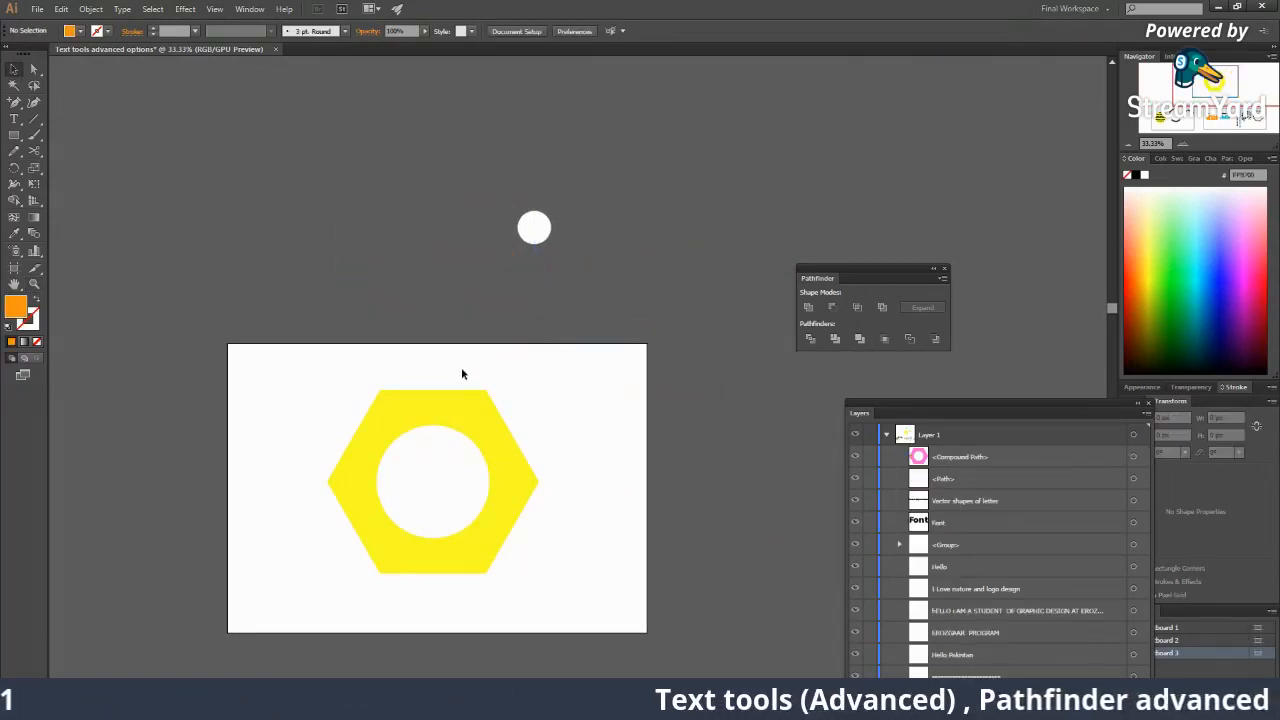
Delete the yellow hexagon and the white circle.
left_click(466, 404)
key("Delete")
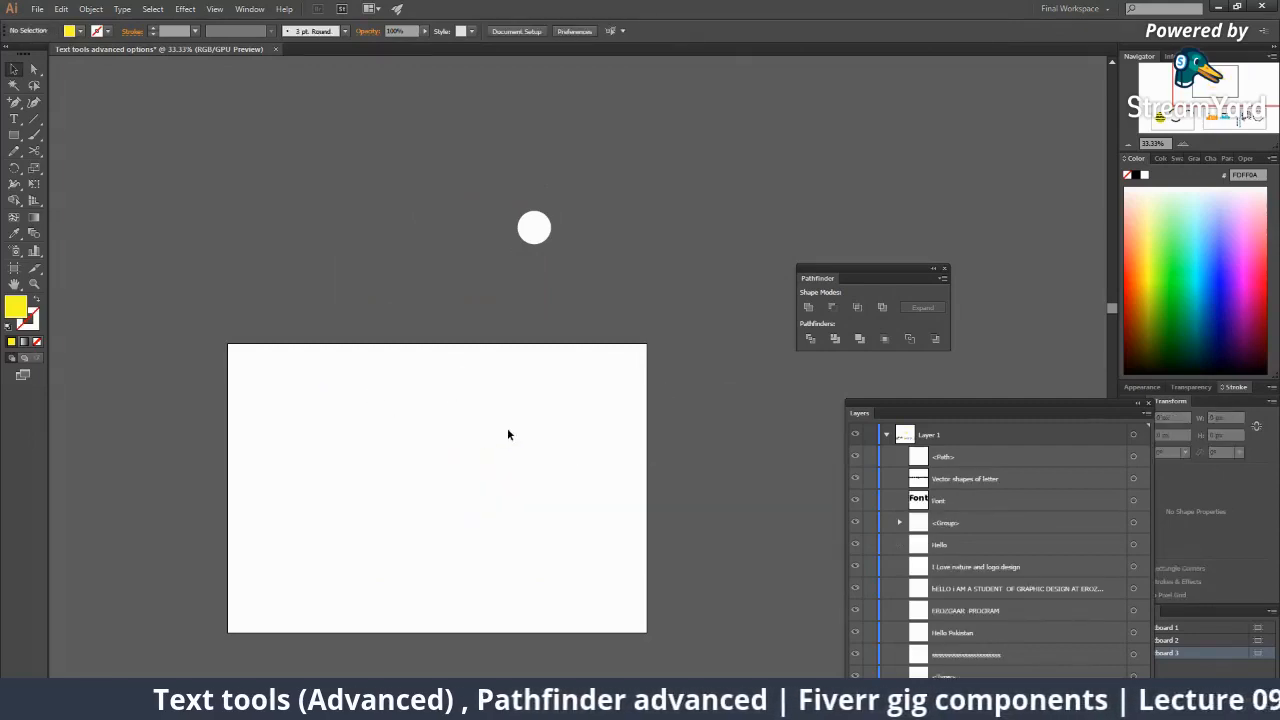
key("z")
left_click(510, 420)
left_click(594, 363, "alt")
key("v")
left_click(576, 199)
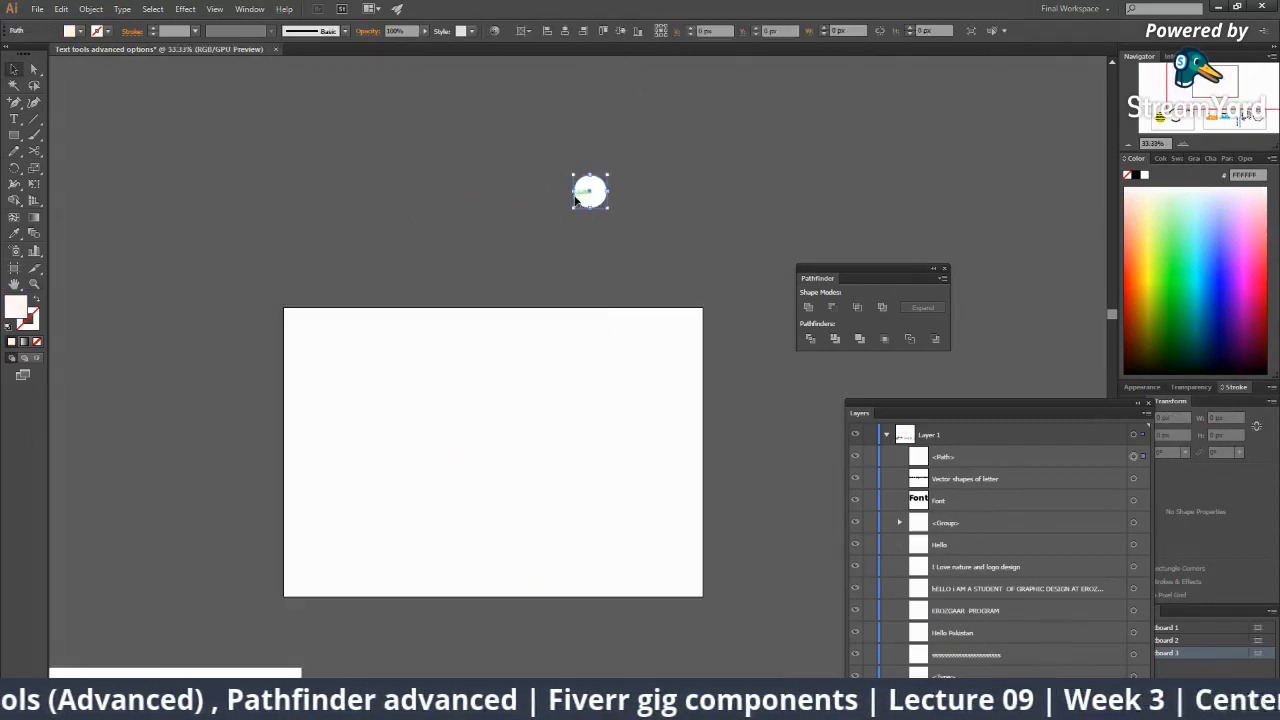
key("Delete")
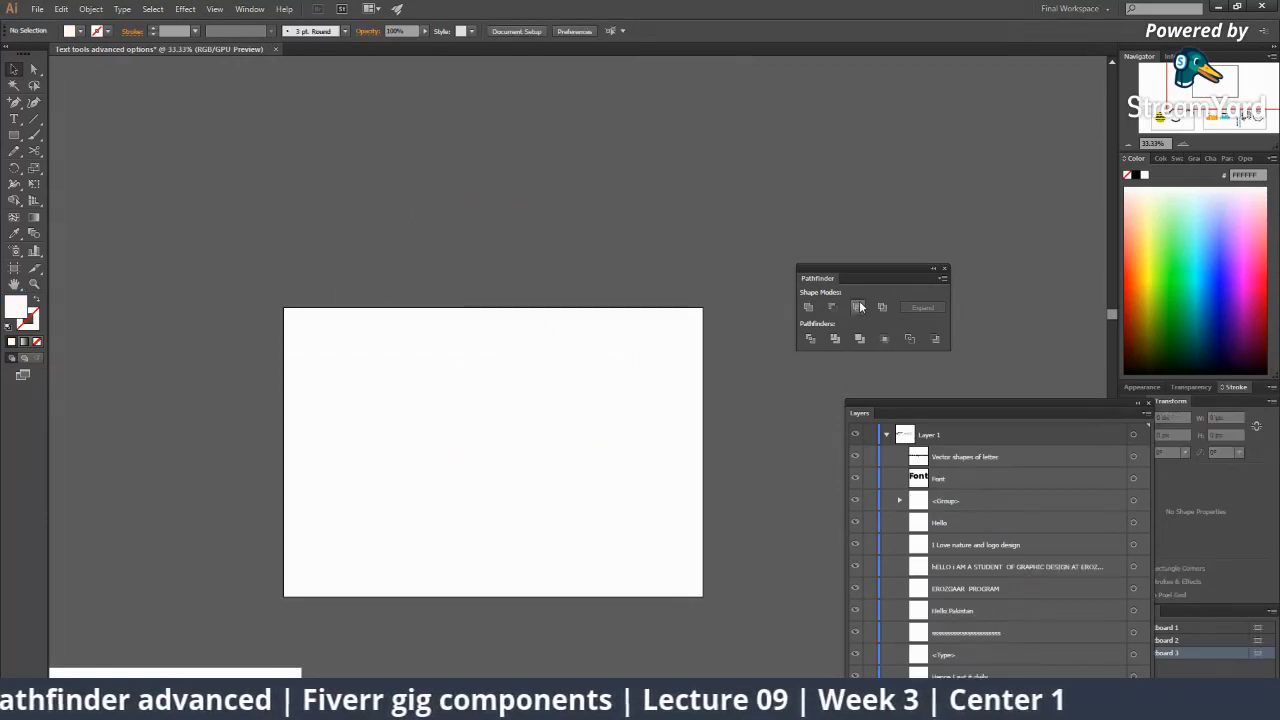
Draw an orange circle on the left side of the empty artboard.
key("z")
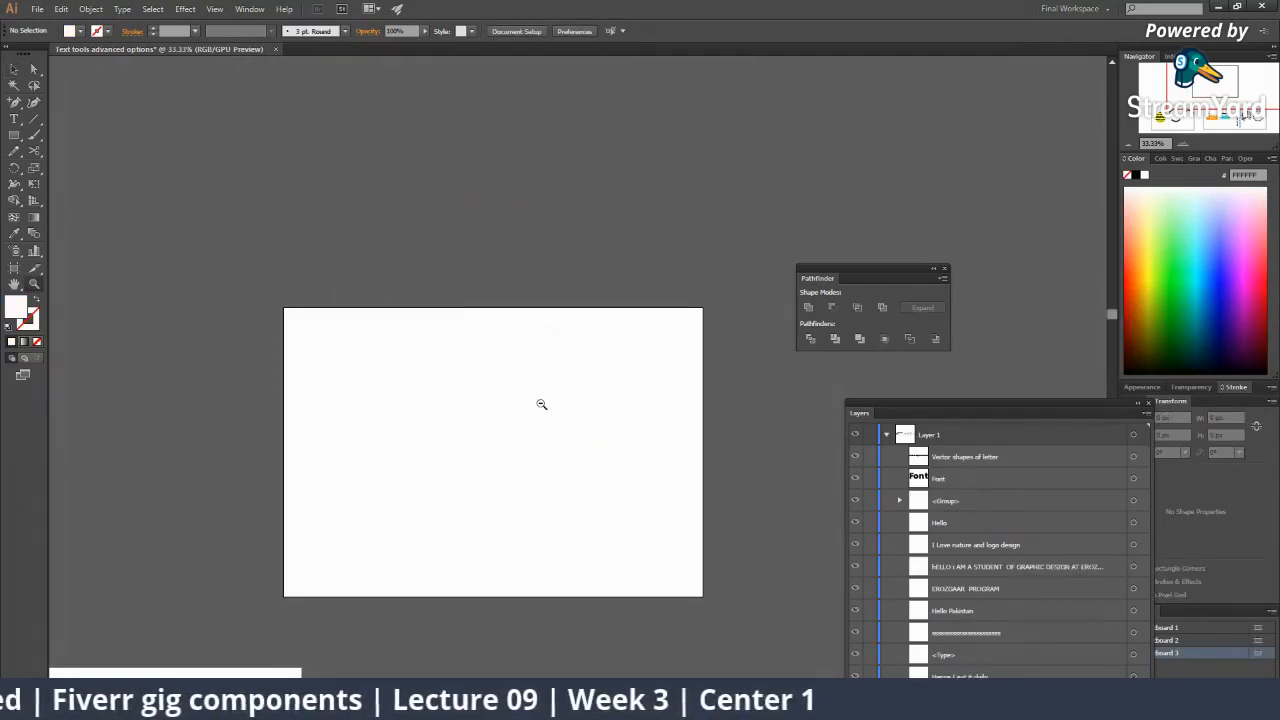
left_click(540, 403)
left_click_drag(12, 136, 53, 162)
left_click_drag(394, 407, 509, 522)
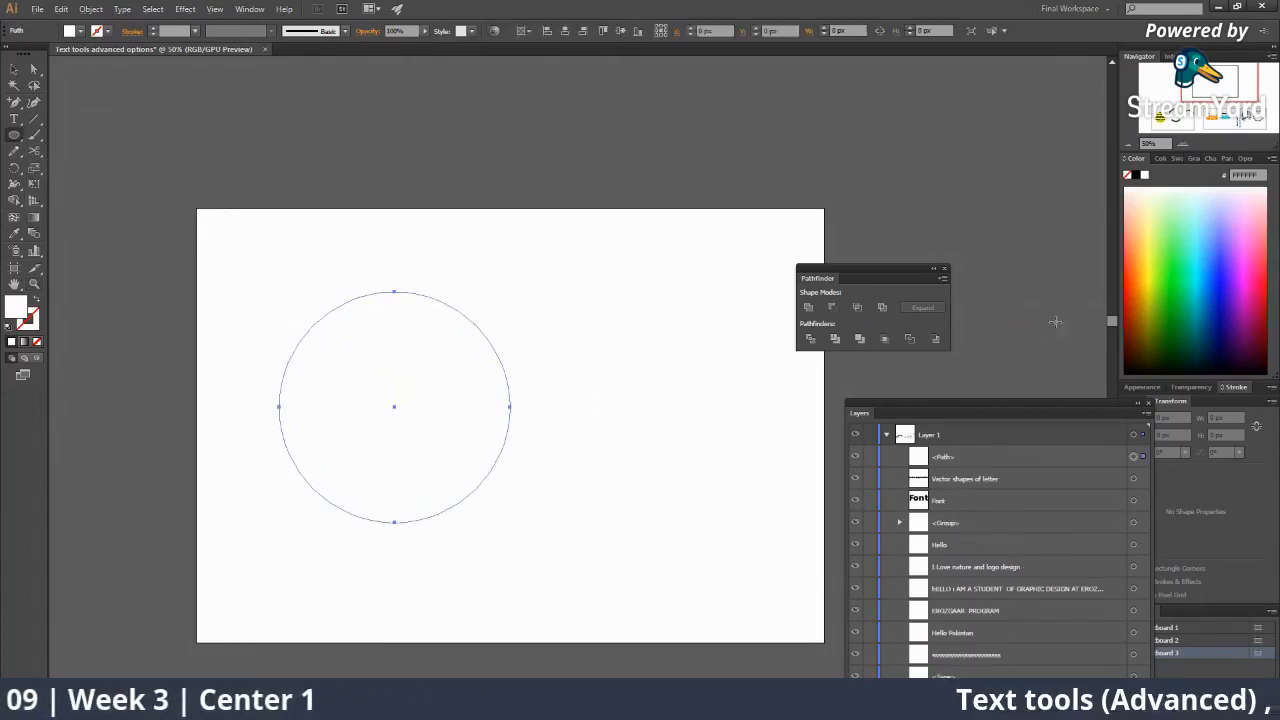
left_click(1135, 262)
Alt-drag an overlapping copy to the right and fill it yellow-green.
key("v")
left_click(706, 358)
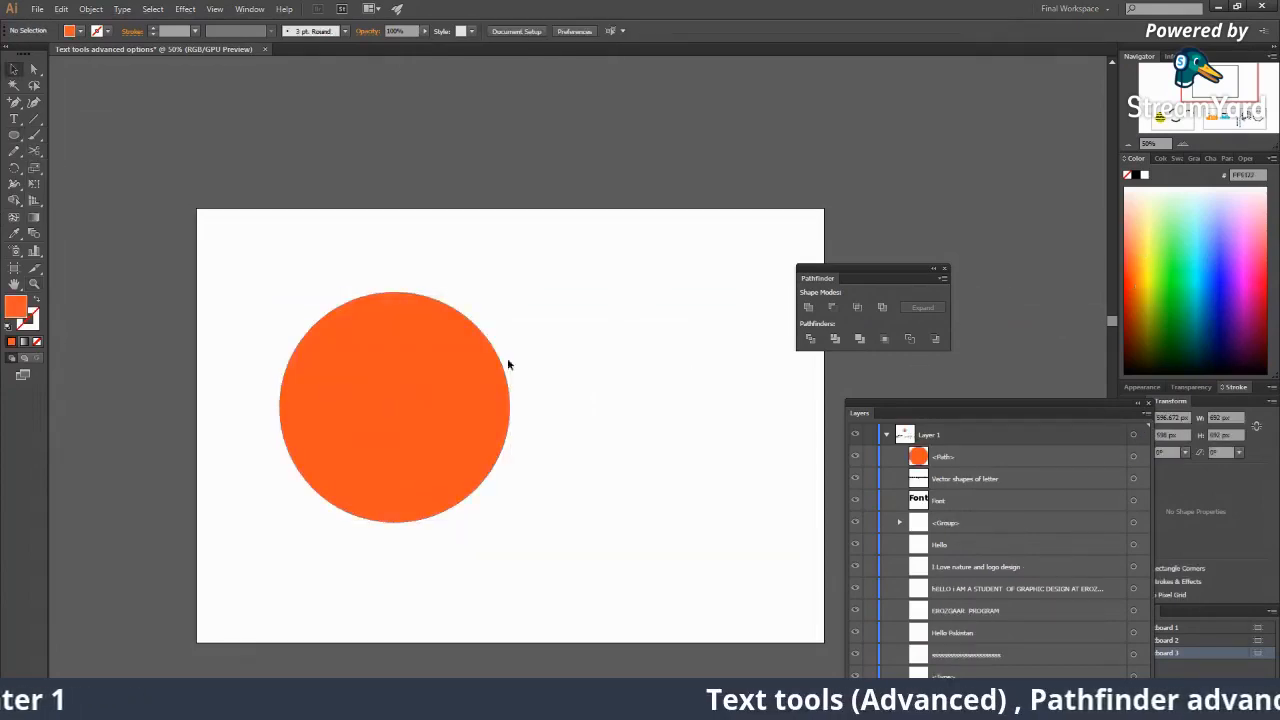
left_click_drag(508, 363, 601, 377)
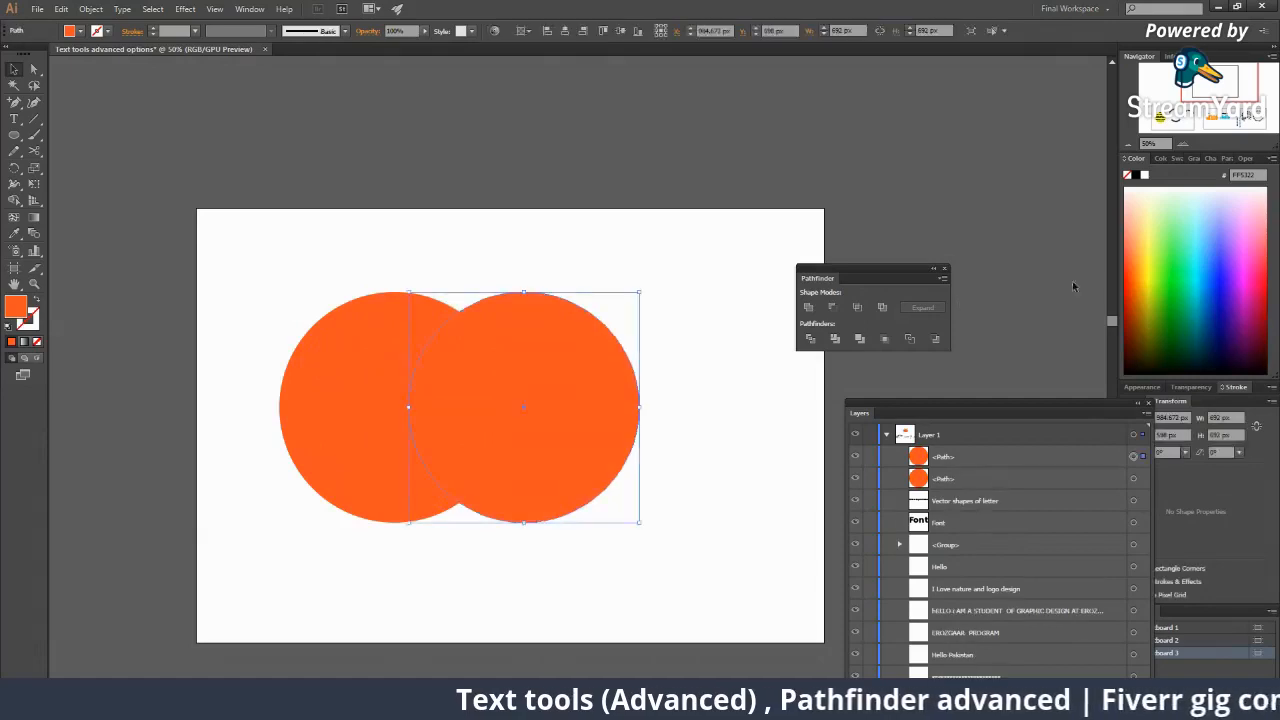
left_click(1153, 239)
left_click(755, 438)
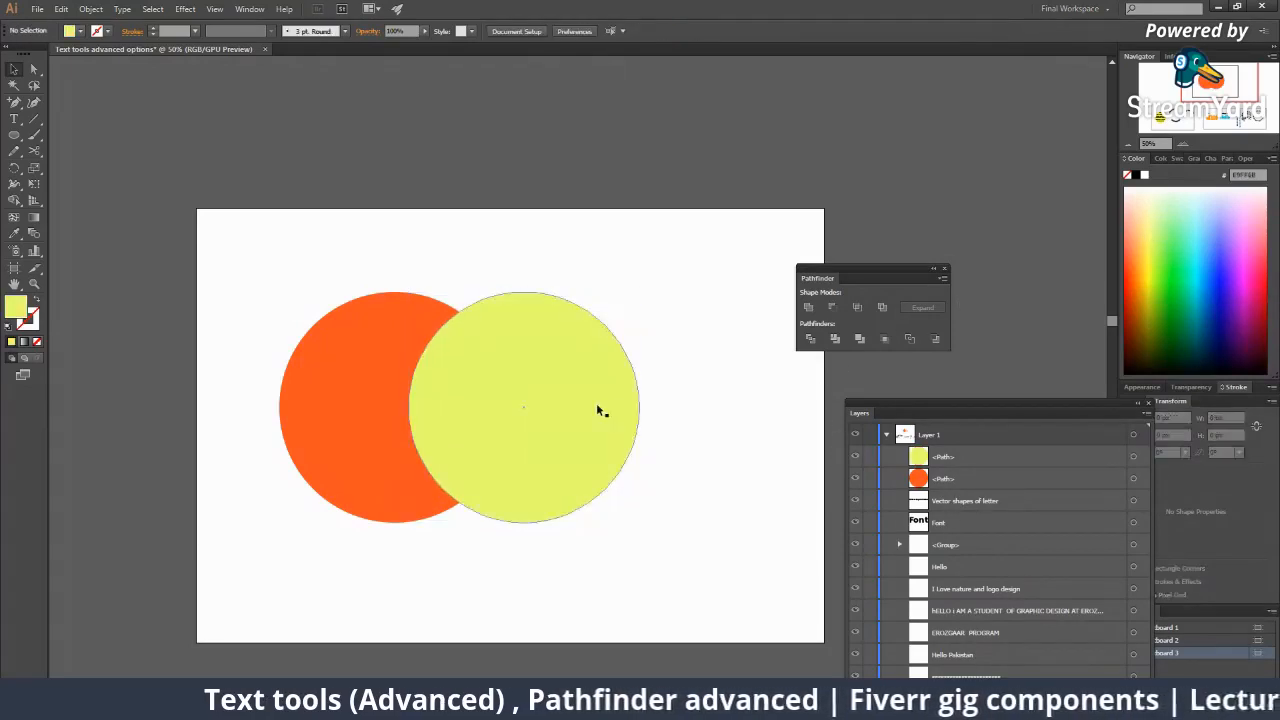
Centre the two circles in view and marquee-select them both.
key("z")
left_click(512, 389)
left_click(512, 390)
left_click(512, 390)
left_click(553, 393, "alt")
left_click(554, 394, "alt")
left_click(554, 395, "alt")
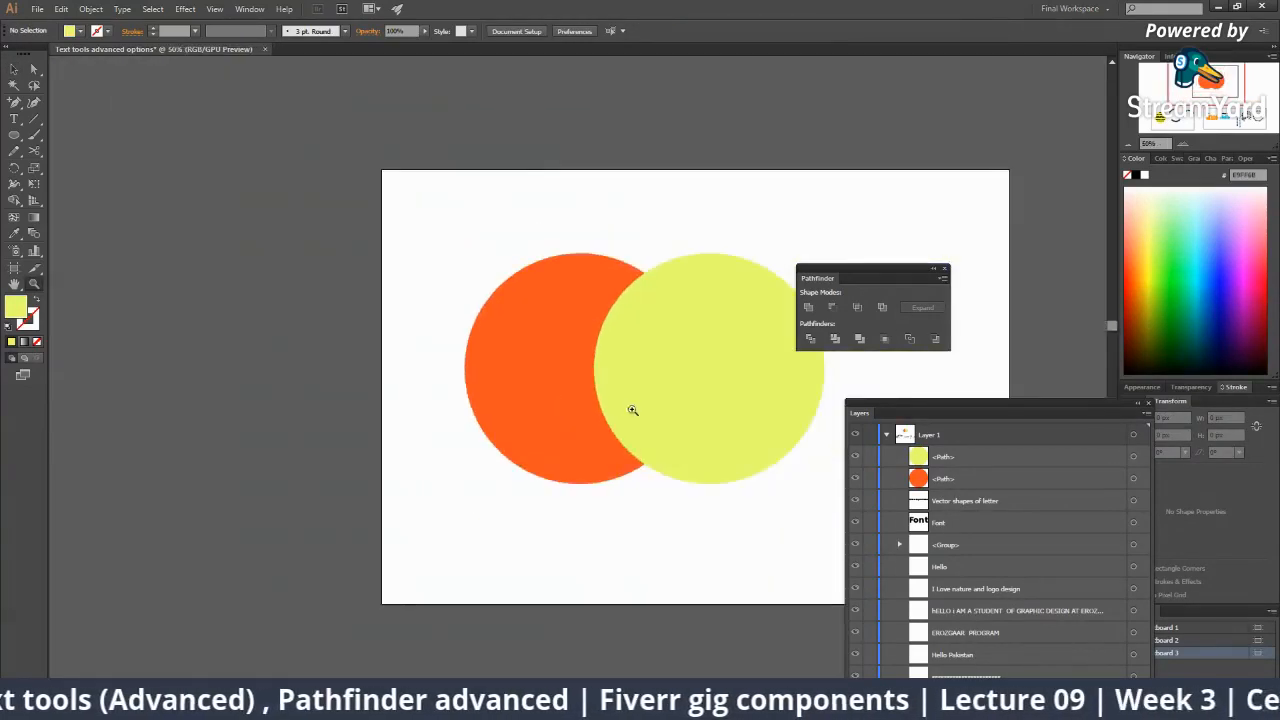
left_click_drag(626, 408, 467, 403)
key("v")
left_click(496, 354)
left_click(682, 514)
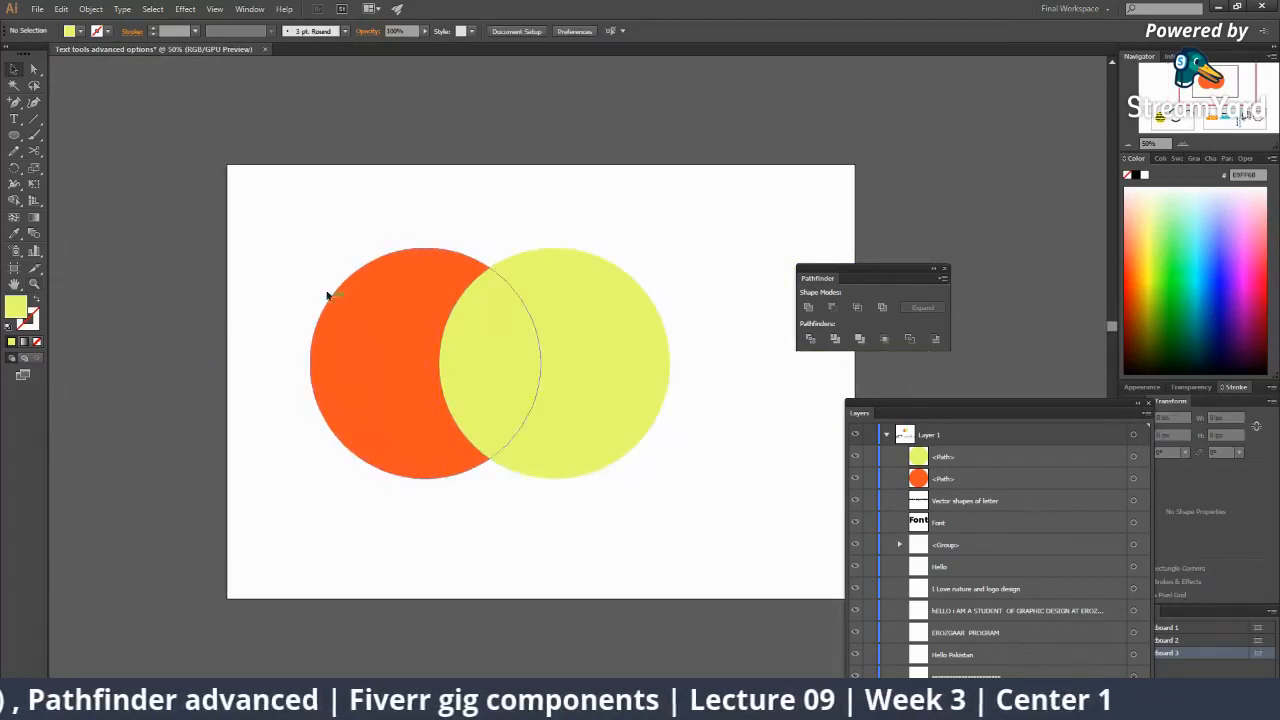
left_click_drag(291, 231, 664, 488)
key("z")
left_click(555, 390)
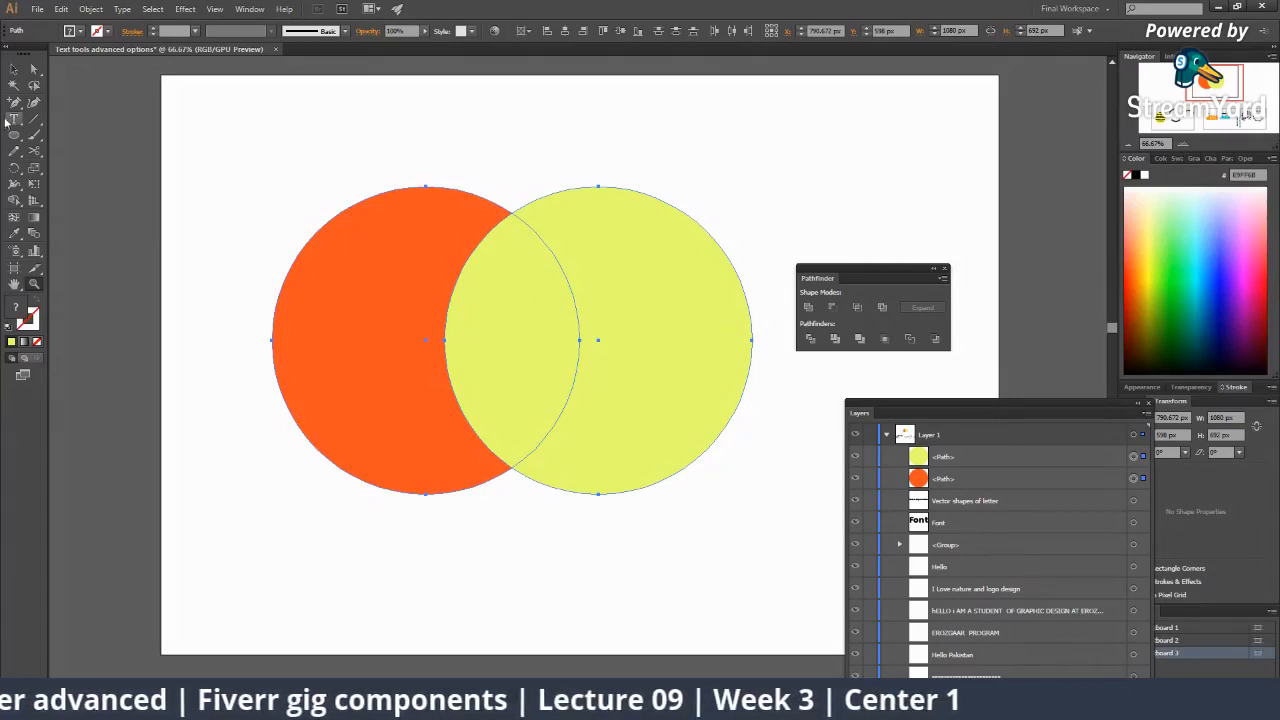
Nudge the yellow-green circle left, reselect both circles and apply Pathfinder Intersect.
left_click(14, 69)
left_click(453, 529)
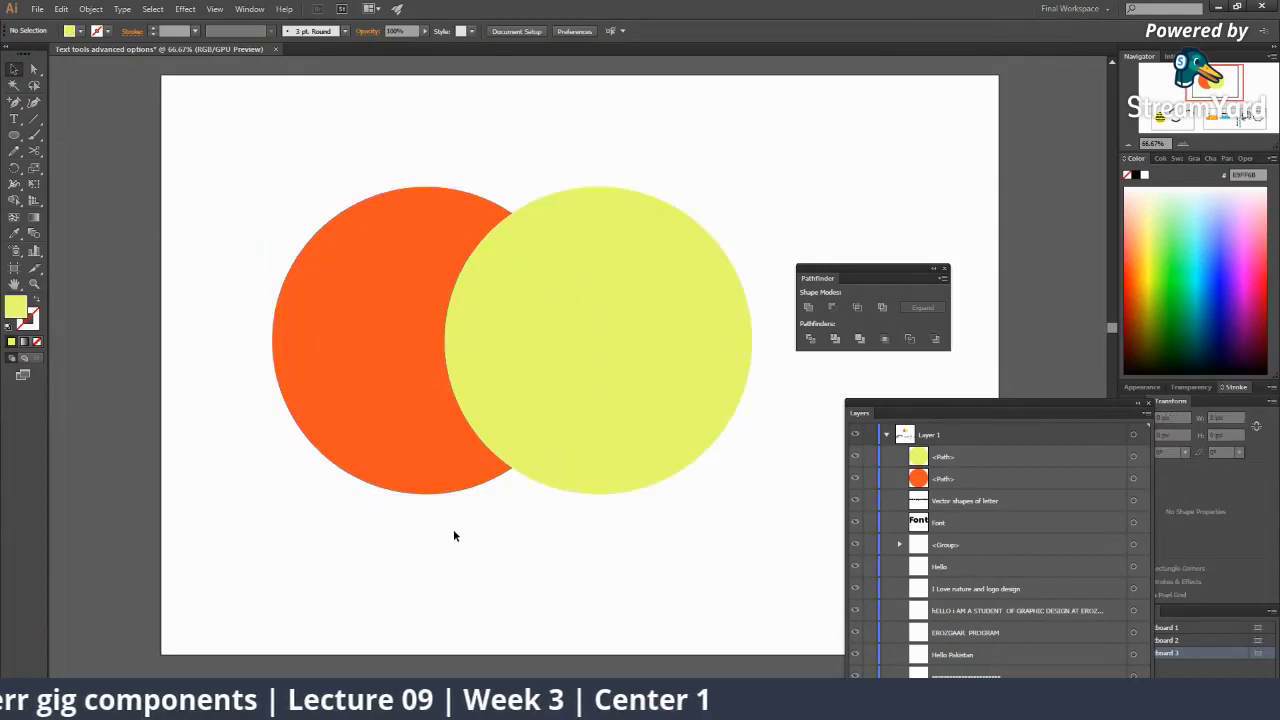
left_click_drag(279, 197, 738, 532)
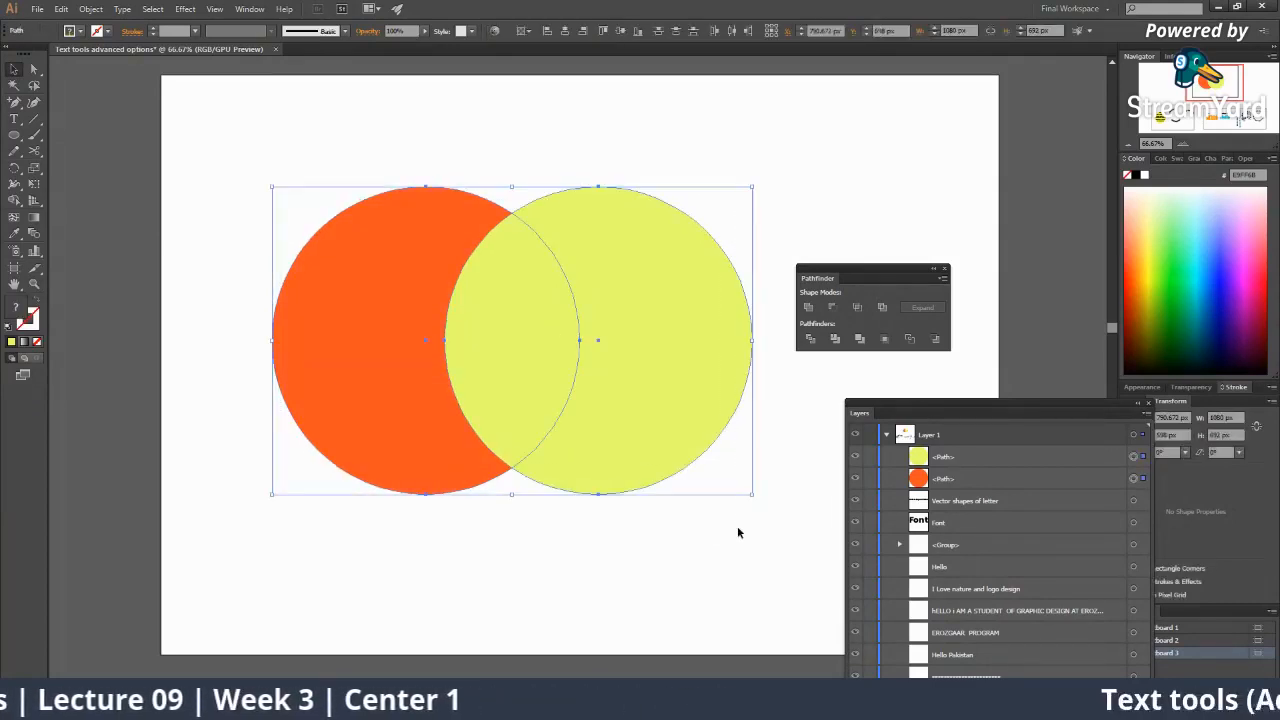
left_click(714, 489)
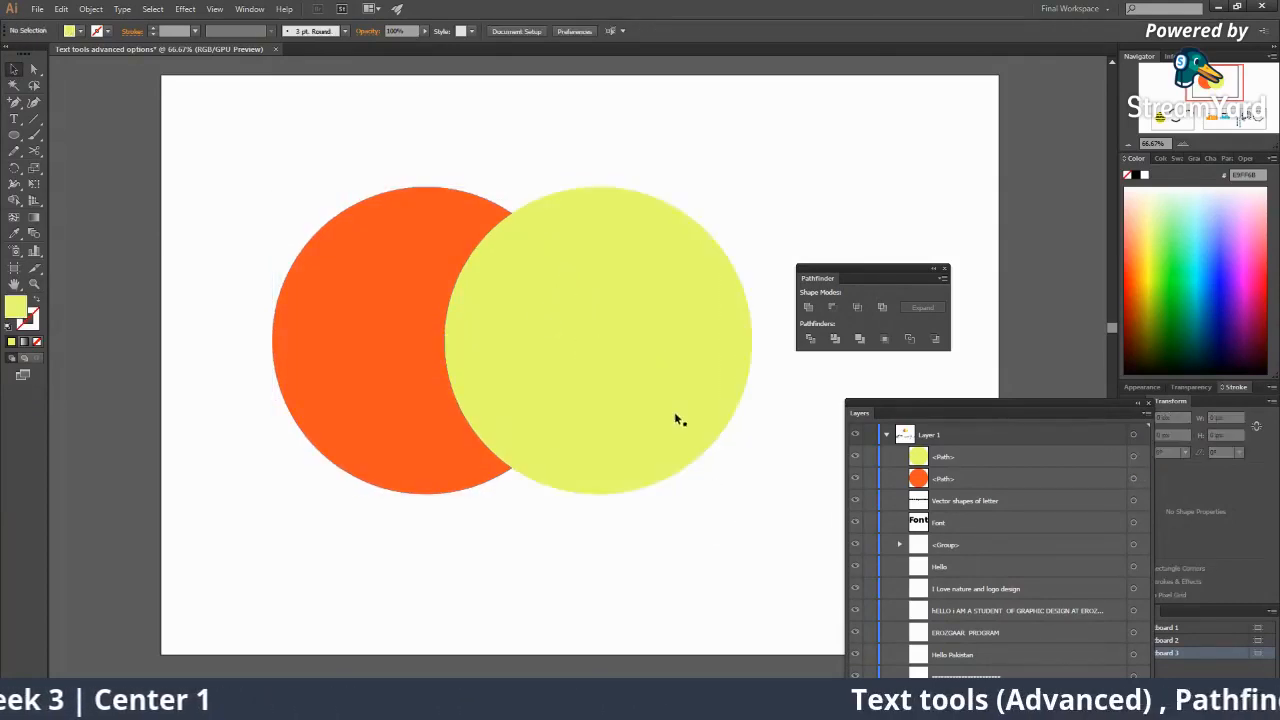
left_click_drag(677, 420, 656, 417)
left_click_drag(251, 170, 603, 467)
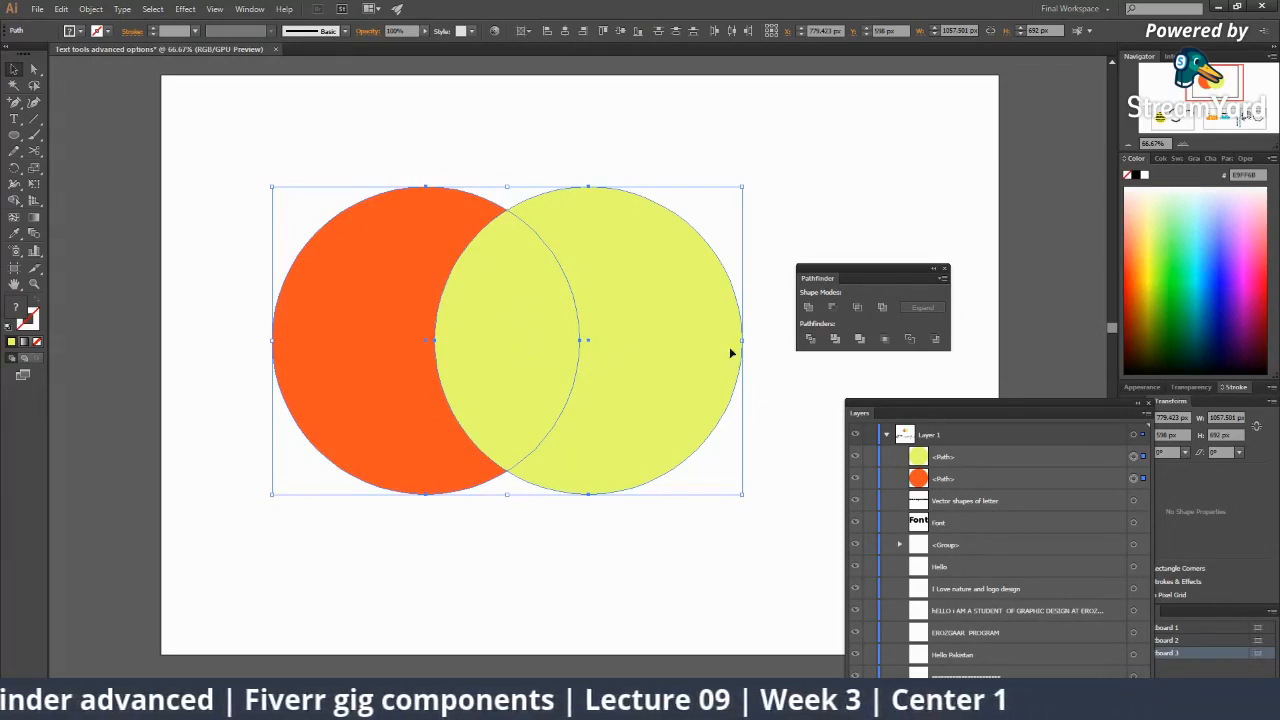
left_click(860, 310)
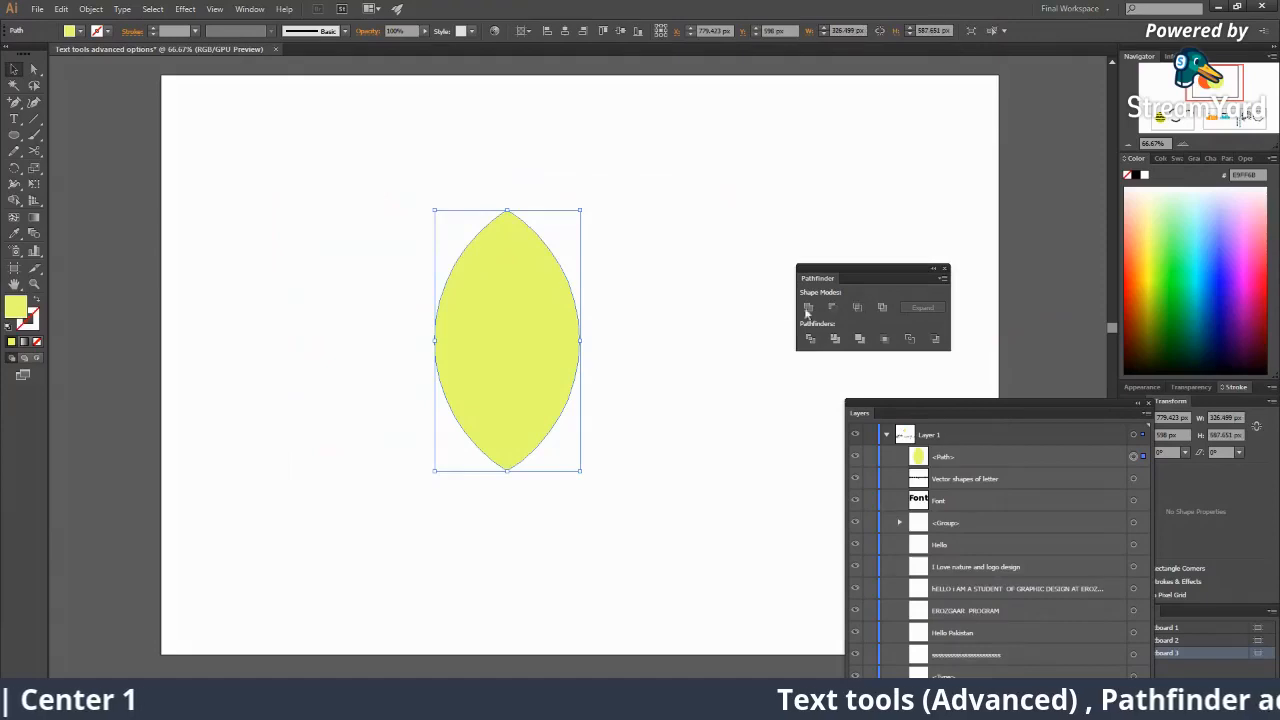
Move the lens up-left and rotate it to a diagonal leaf tilt.
left_click(637, 340)
left_click_drag(526, 323, 454, 305)
left_click_drag(510, 186, 464, 301)
left_click(389, 314)
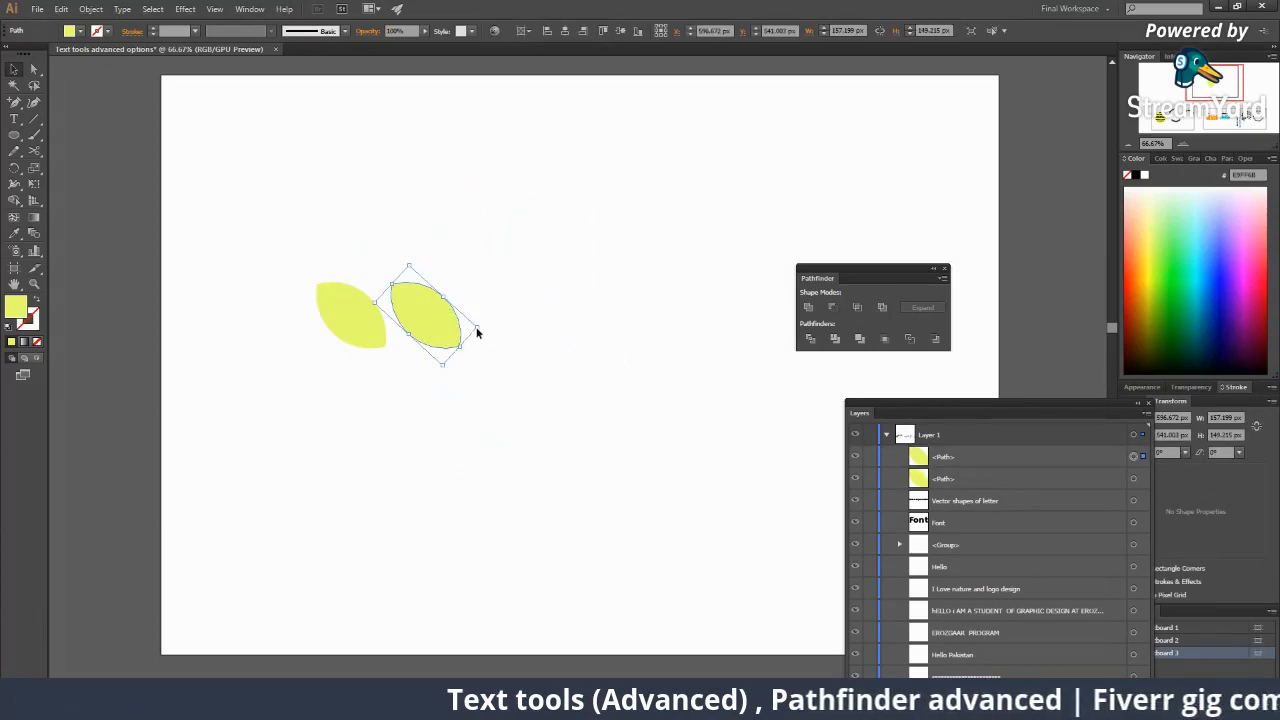
Shrink the duplicated lens into a smaller leaf beside the first.
left_click(472, 327)
left_click(461, 326)
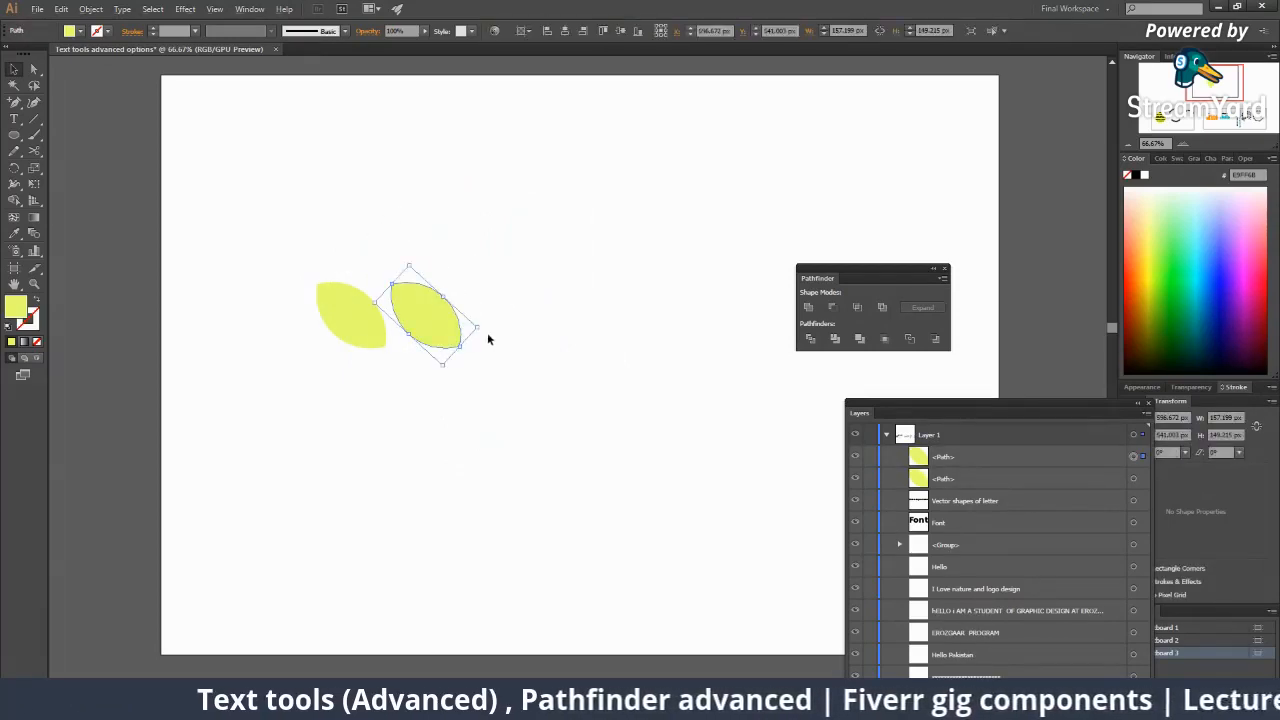
left_click_drag(479, 329, 734, 325)
left_click(476, 333)
Copy the leaf pair to the right and mirror it with Transform > Reflect.
left_click(376, 332)
left_click(425, 320, "shift")
right_click(654, 316)
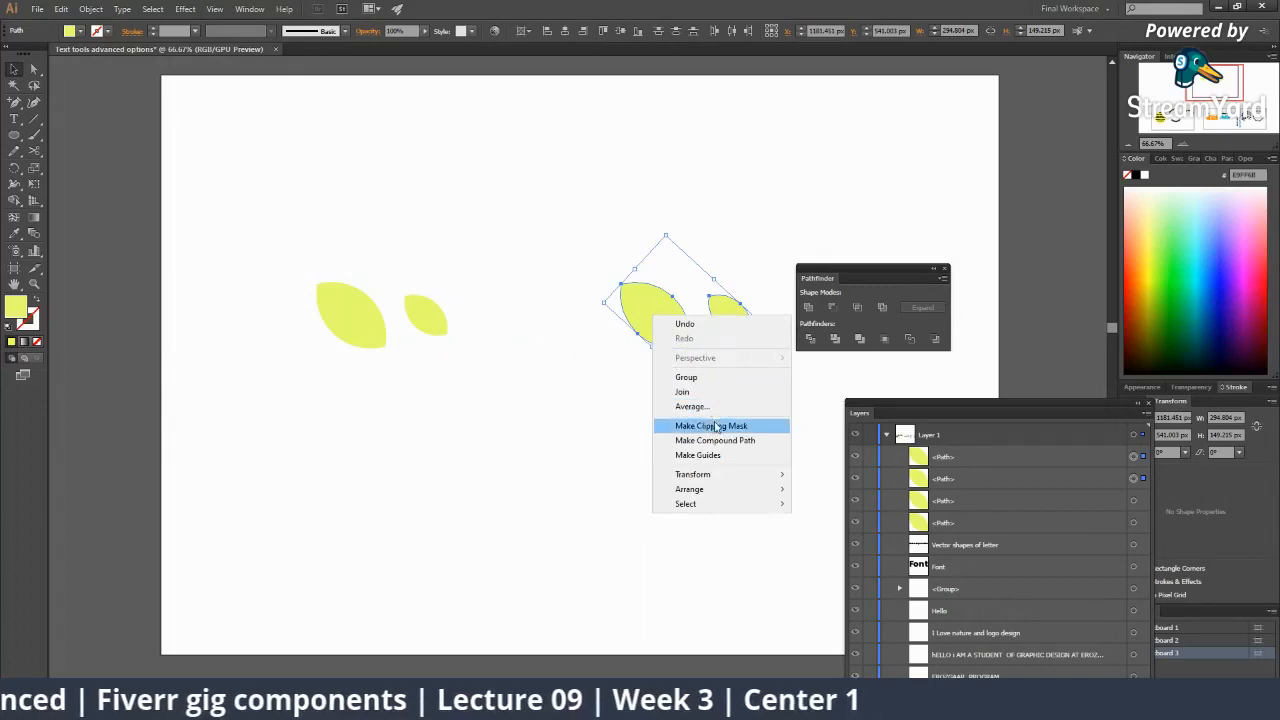
mouse_move(710, 476)
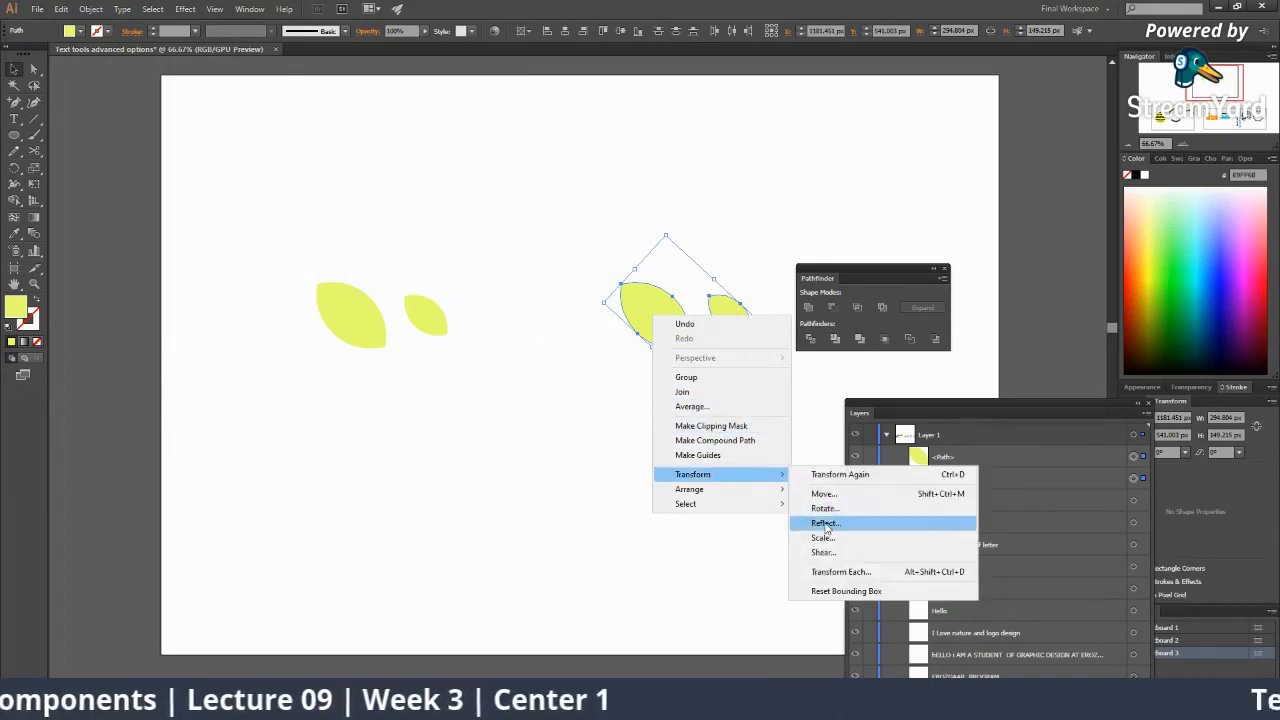
left_click(825, 524)
left_click(643, 449)
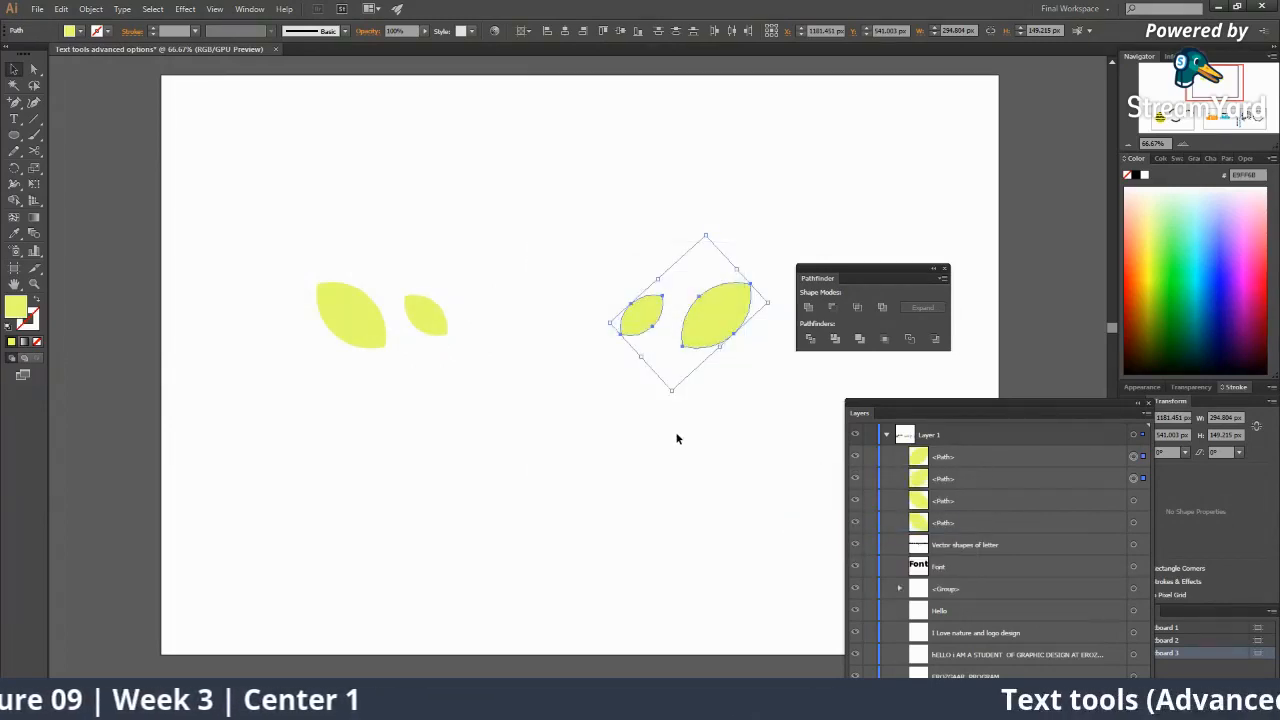
left_click(677, 439)
key("z")
left_click(618, 388, "alt")
left_click(628, 390, "alt")
left_click(631, 391, "alt")
left_click(544, 385)
left_click(544, 385)
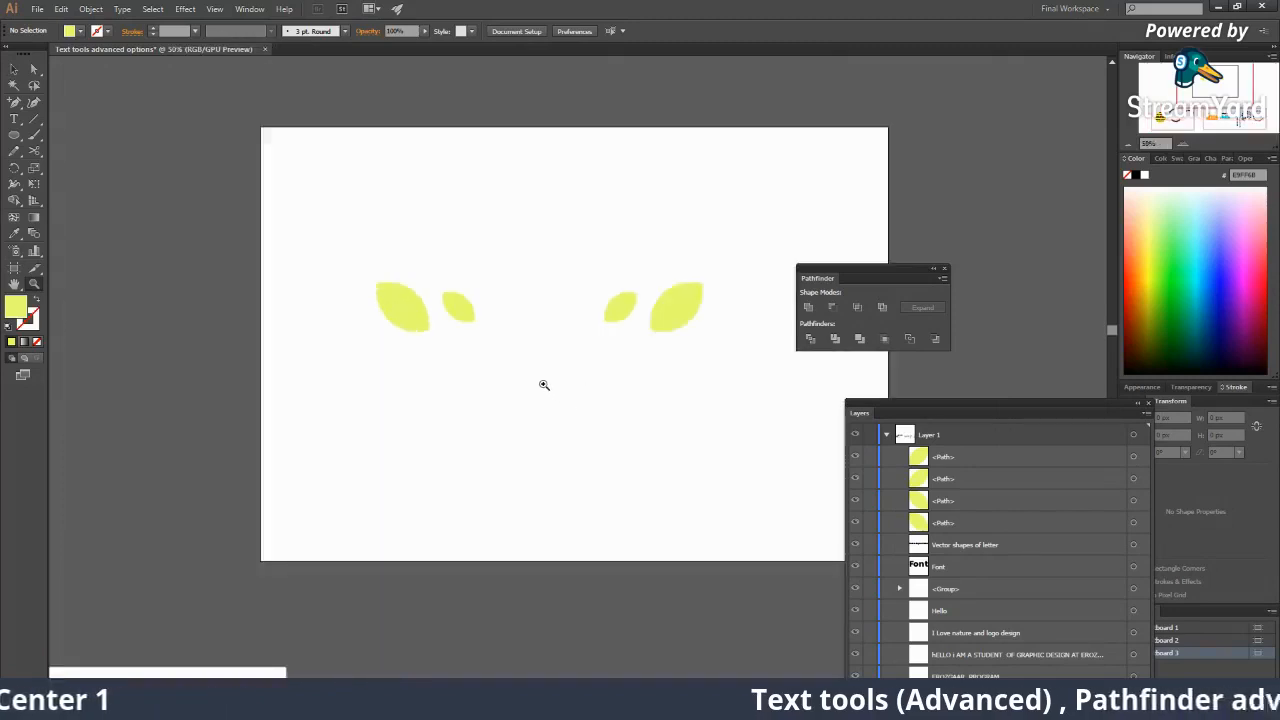
left_click(544, 385)
left_click(562, 366, "alt")
Draw two side-by-side circles below the leaves; a first Intersect finds no overlap.
left_click(560, 366, "alt")
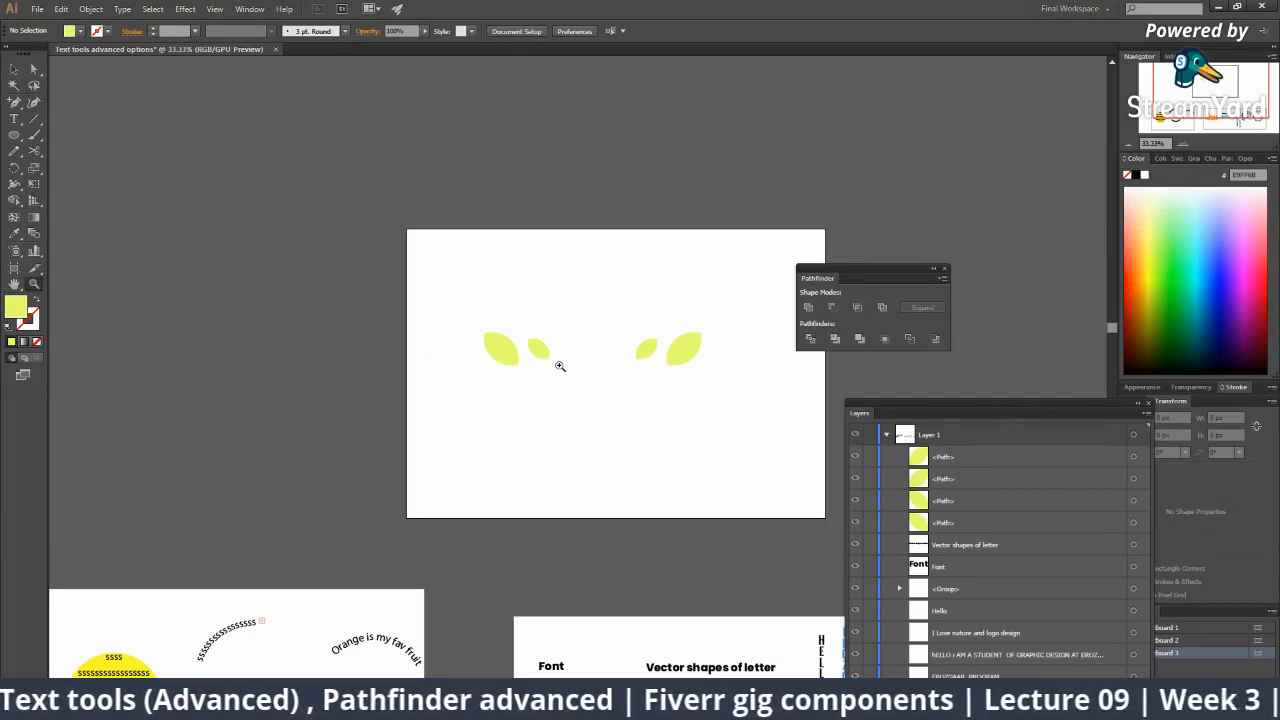
left_click(571, 360)
left_click(573, 360)
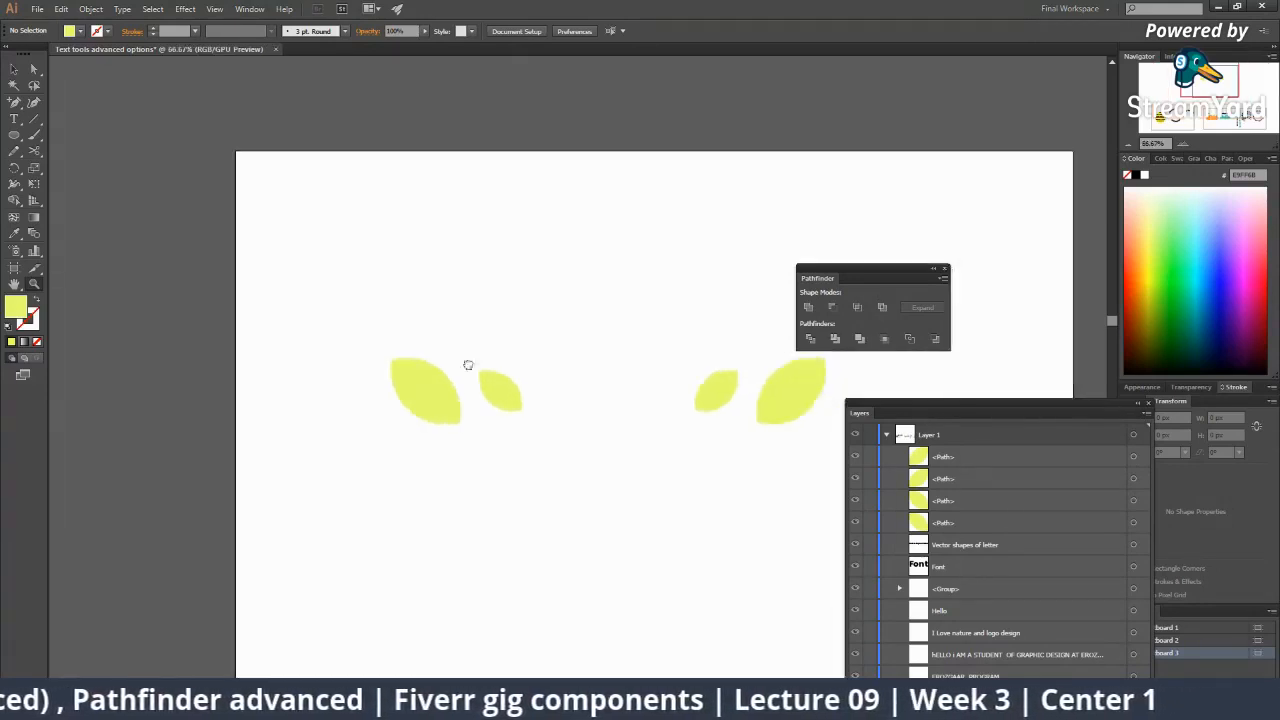
left_click_drag(466, 366, 218, 296)
left_click(20, 146)
left_click_drag(228, 356, 386, 563)
left_click_drag(377, 503, 595, 491)
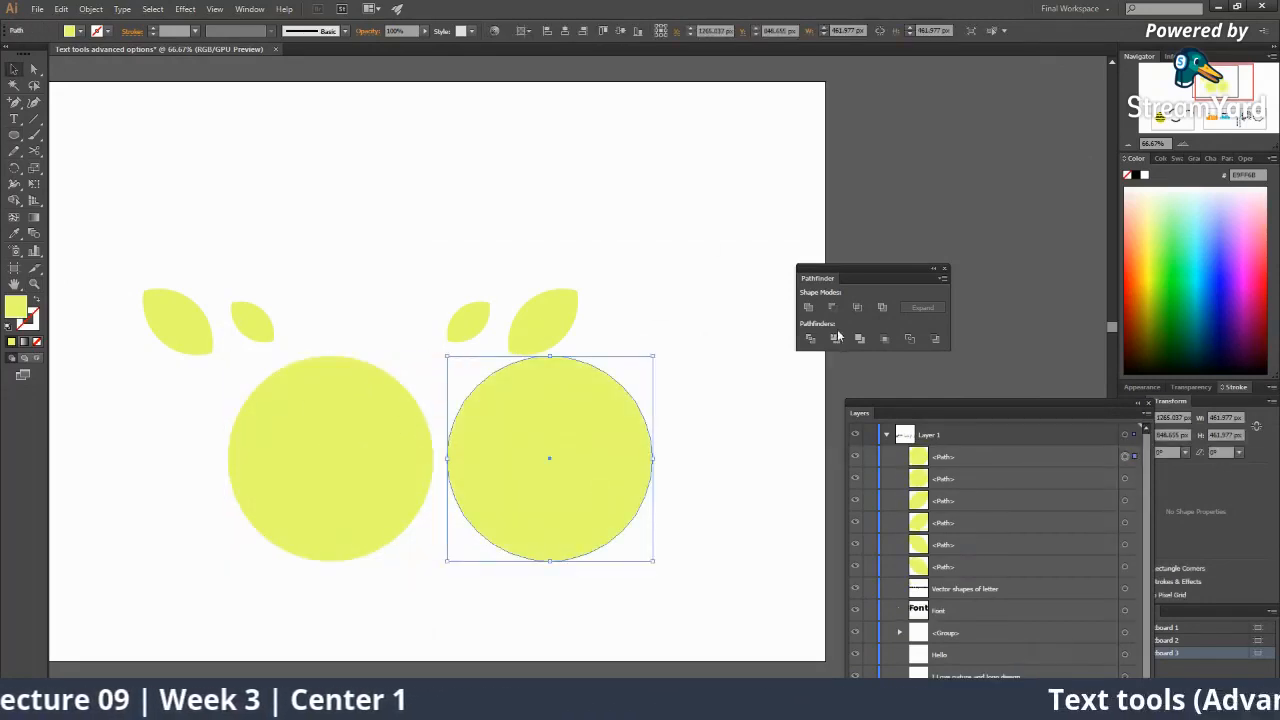
left_click(420, 429, "shift")
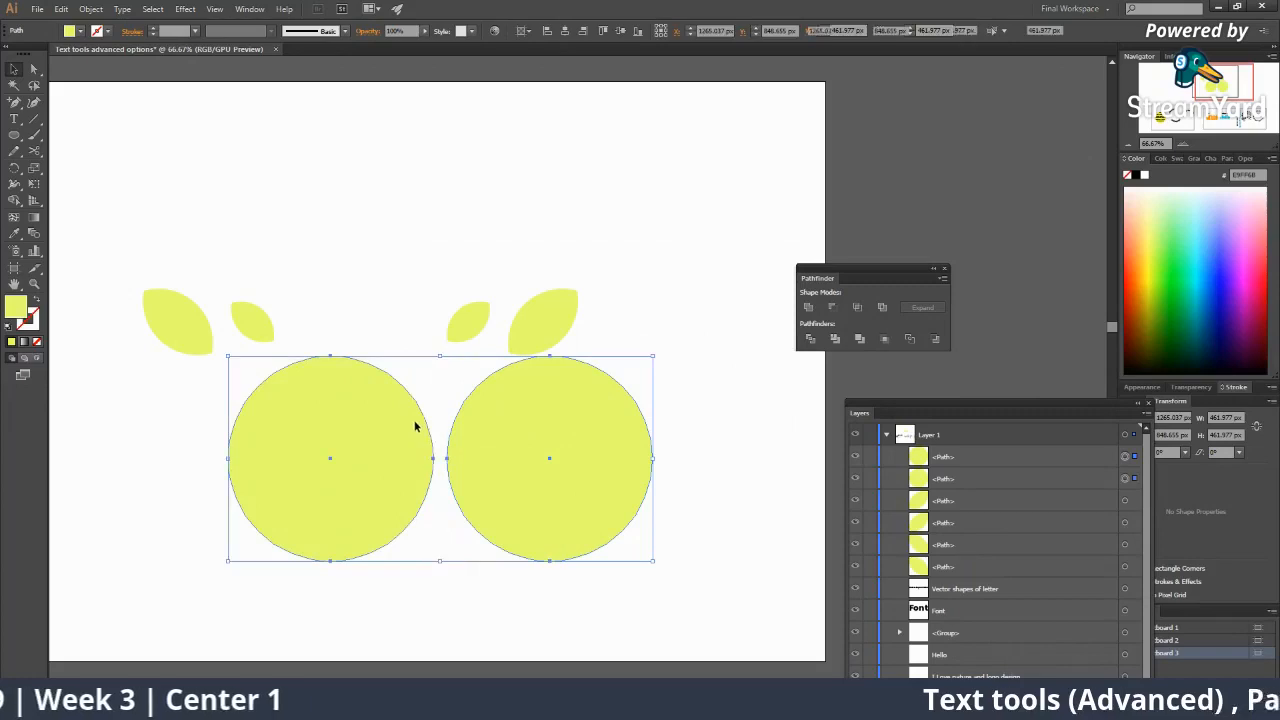
left_click(860, 310)
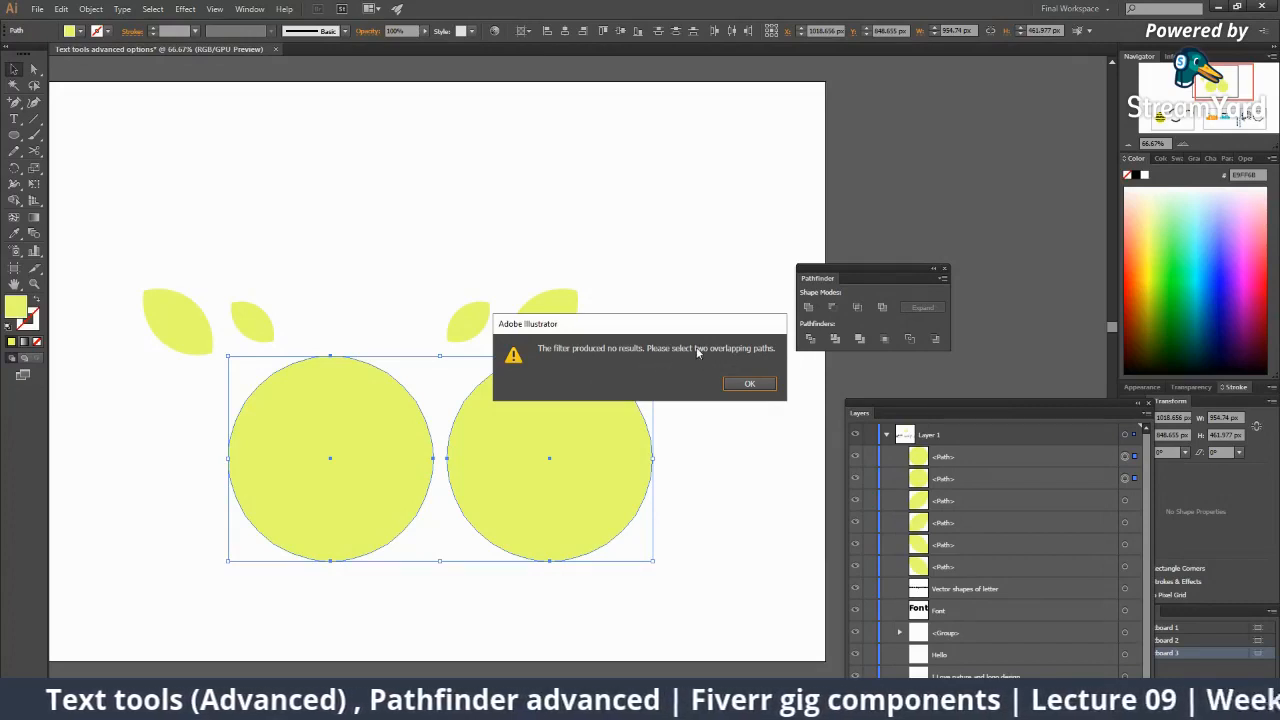
key("Return")
Fill the right circle red and move it to overlap the yellow circle.
left_click(622, 450)
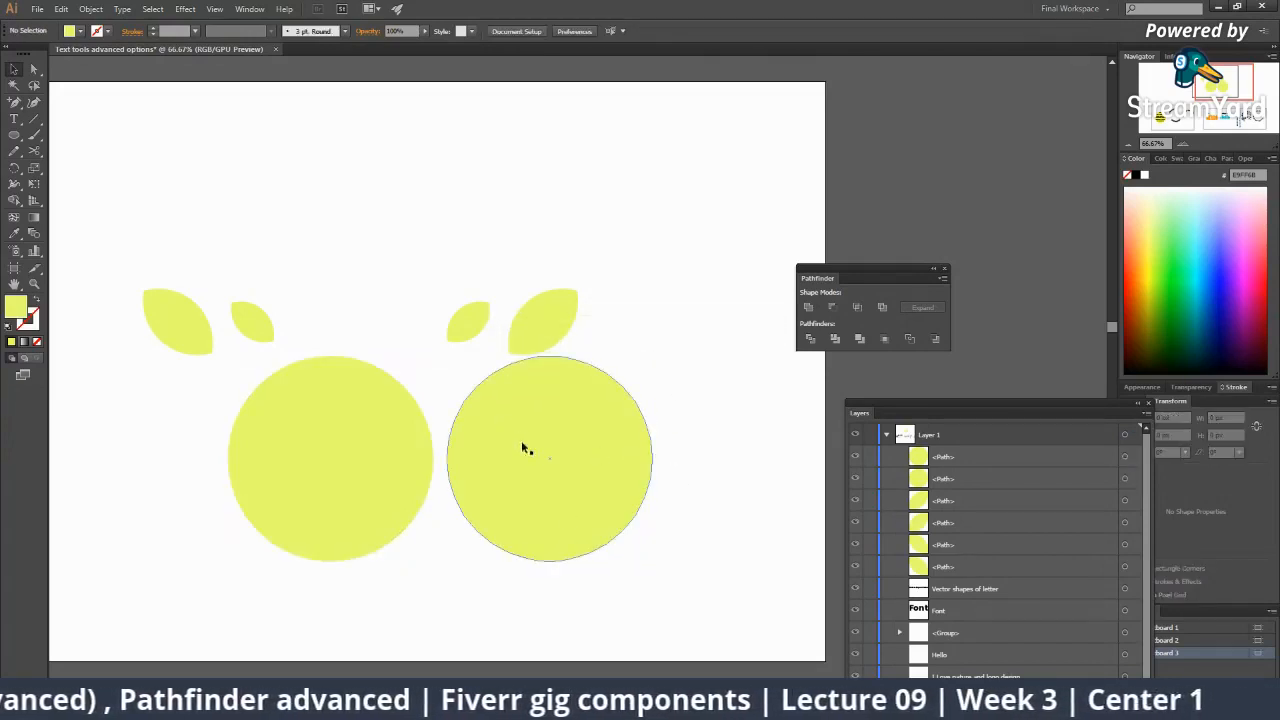
left_click(1263, 269)
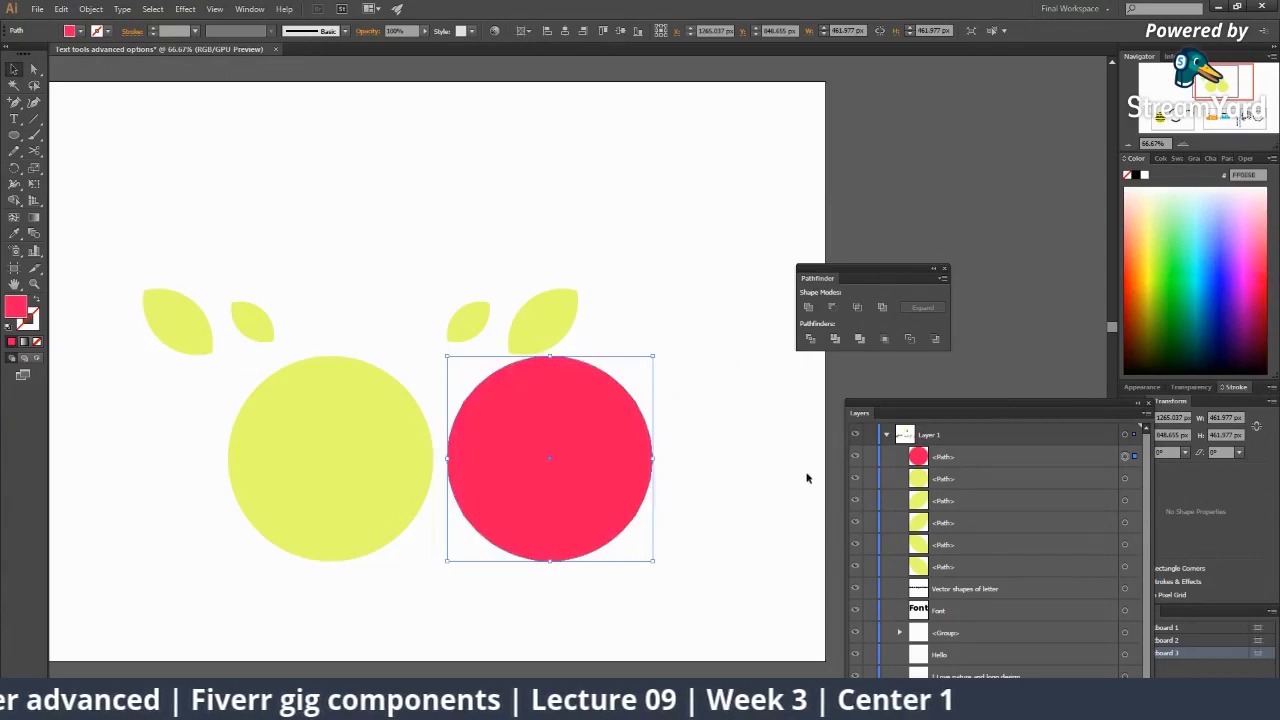
left_click(803, 473)
left_click_drag(571, 462, 407, 461)
Select both circles and apply Pathfinder Intersect to leave a red lens.
left_click(575, 521)
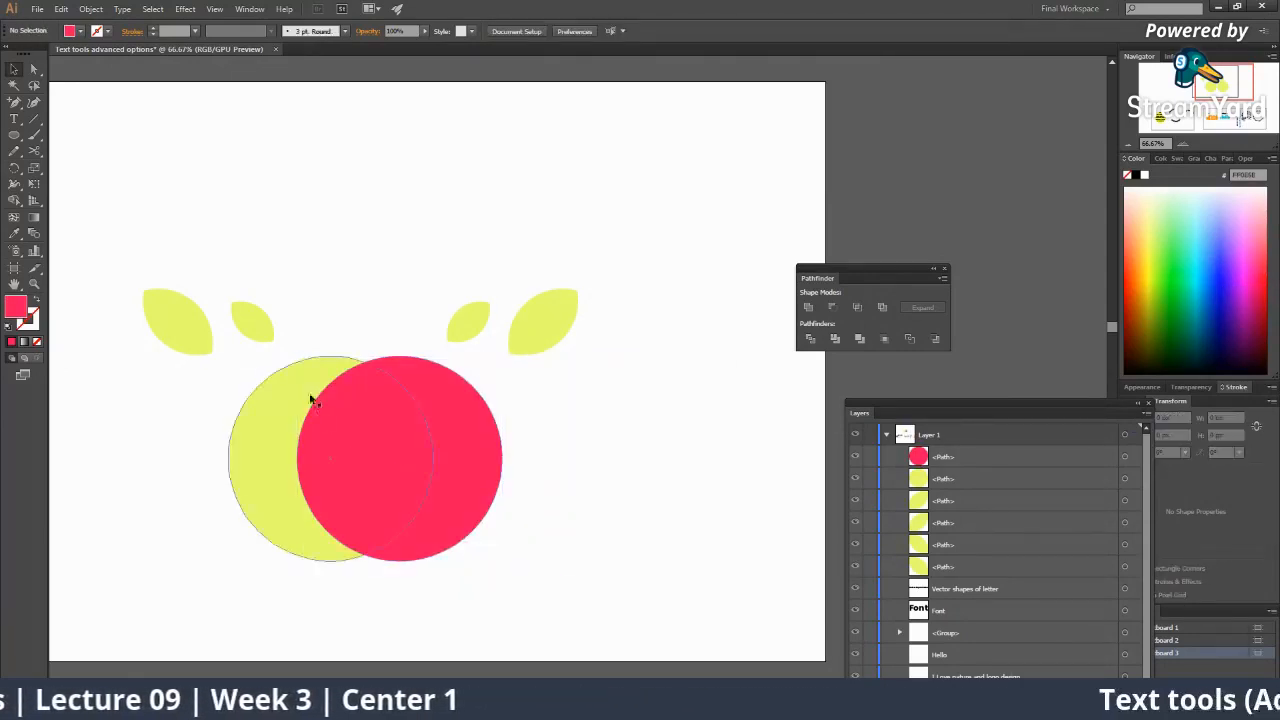
left_click_drag(208, 380, 552, 574)
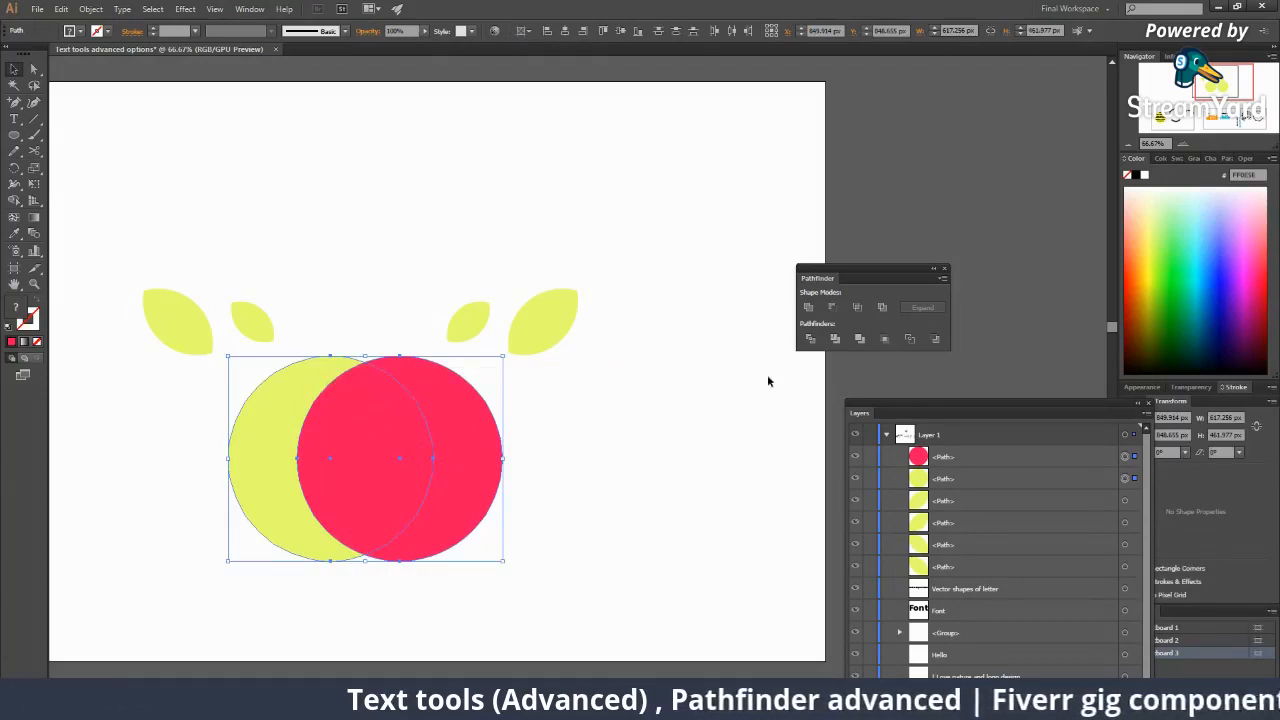
left_click(854, 308)
left_click(558, 416)
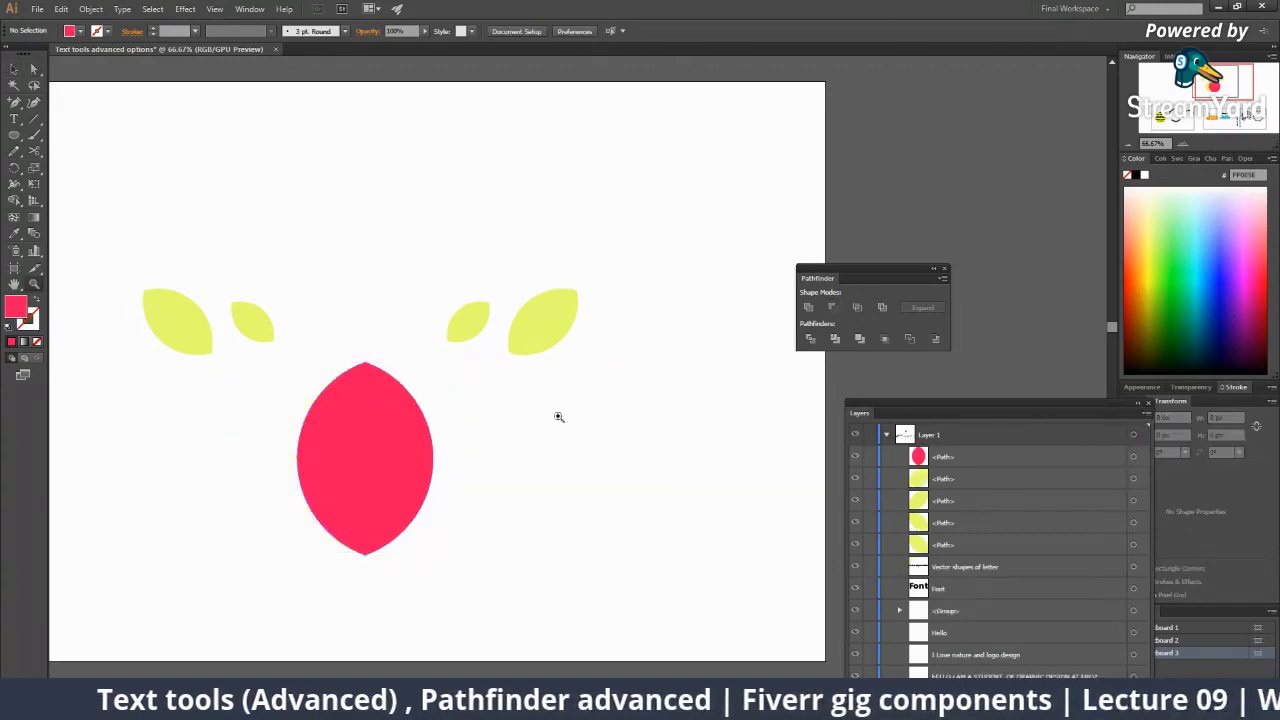
left_click(530, 390, "alt")
left_click(530, 390, "alt")
left_click(534, 392)
left_click(563, 391)
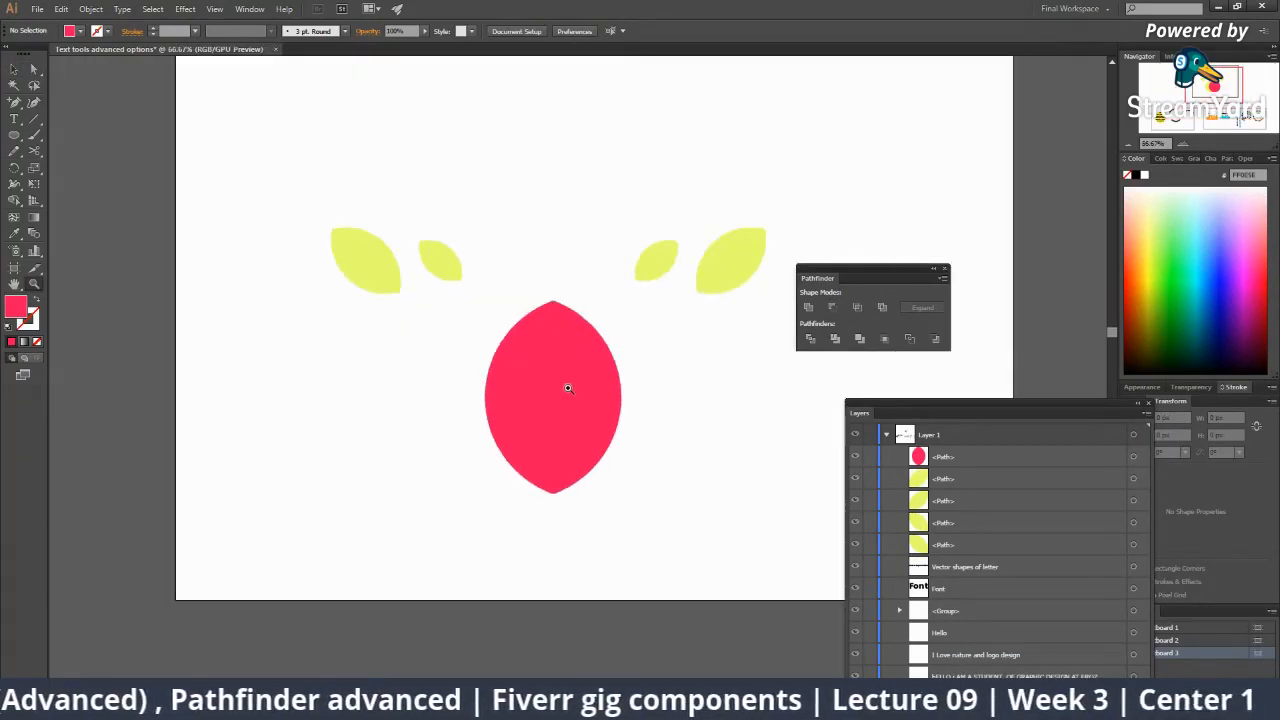
left_click(577, 386, "alt")
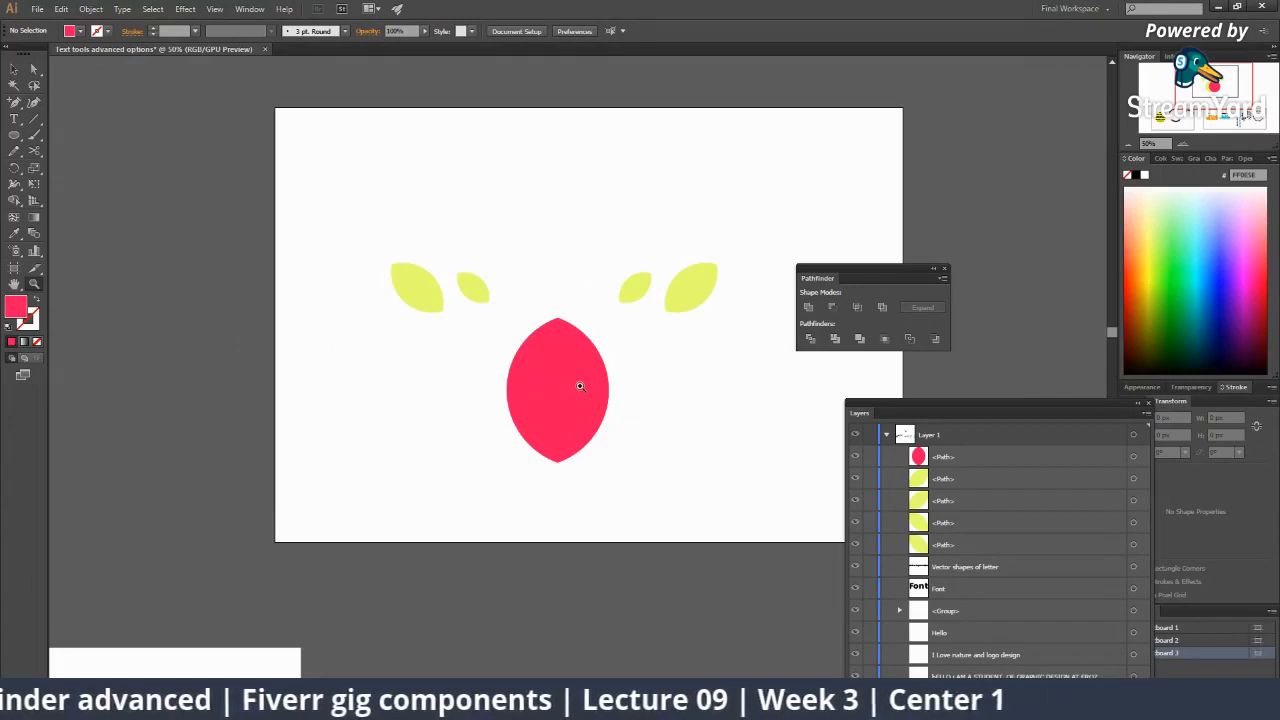
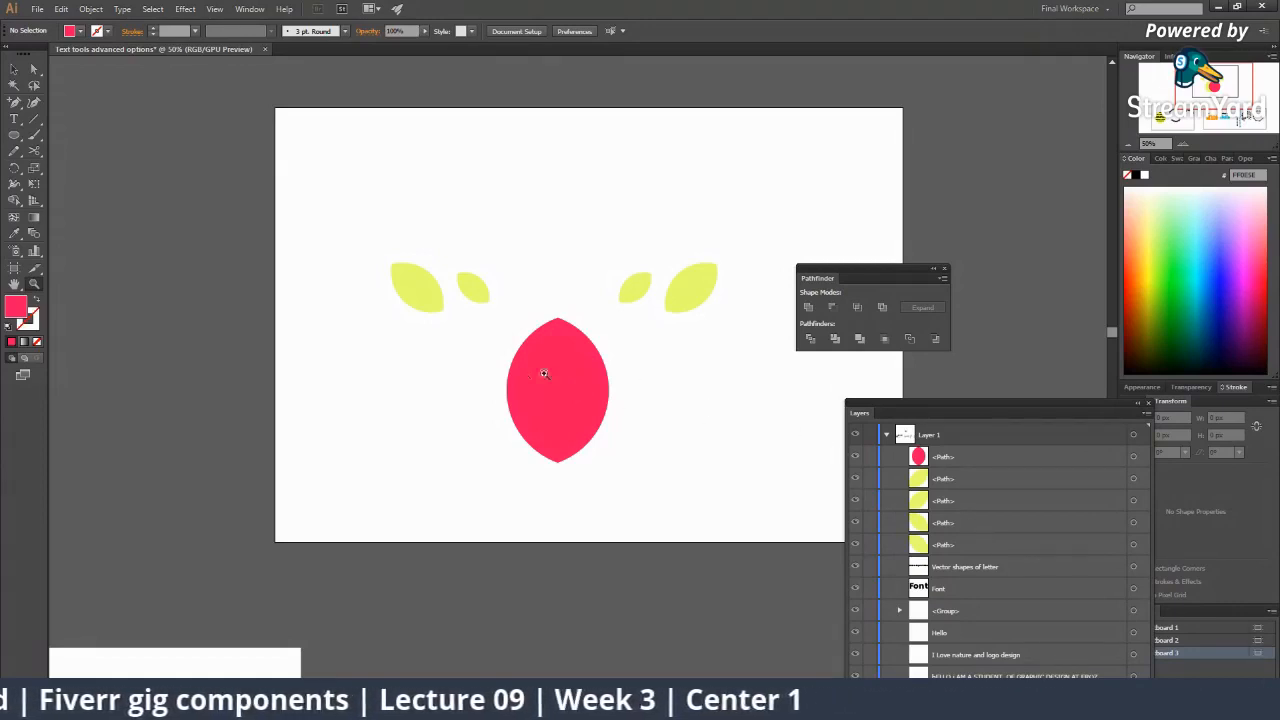
Drag the red pointed shape off the artboard.
left_click(584, 412)
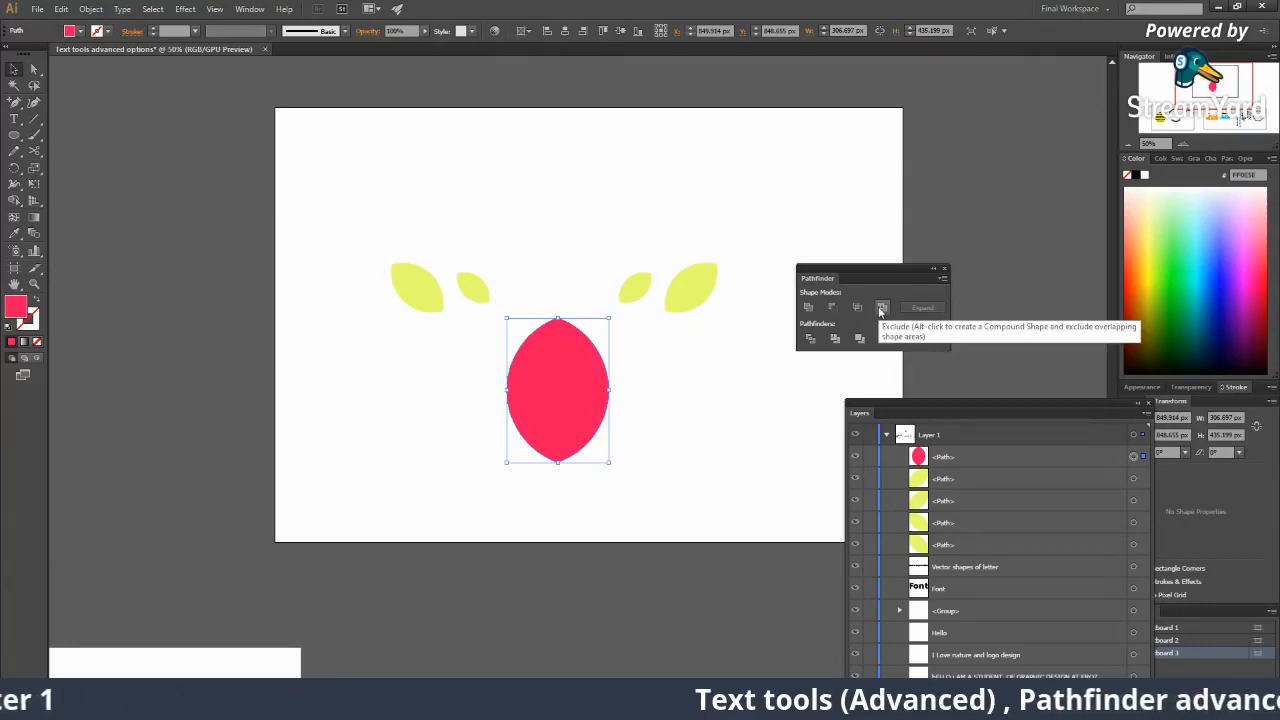
left_click_drag(566, 428, 733, 444)
left_click_drag(655, 374, 311, 358)
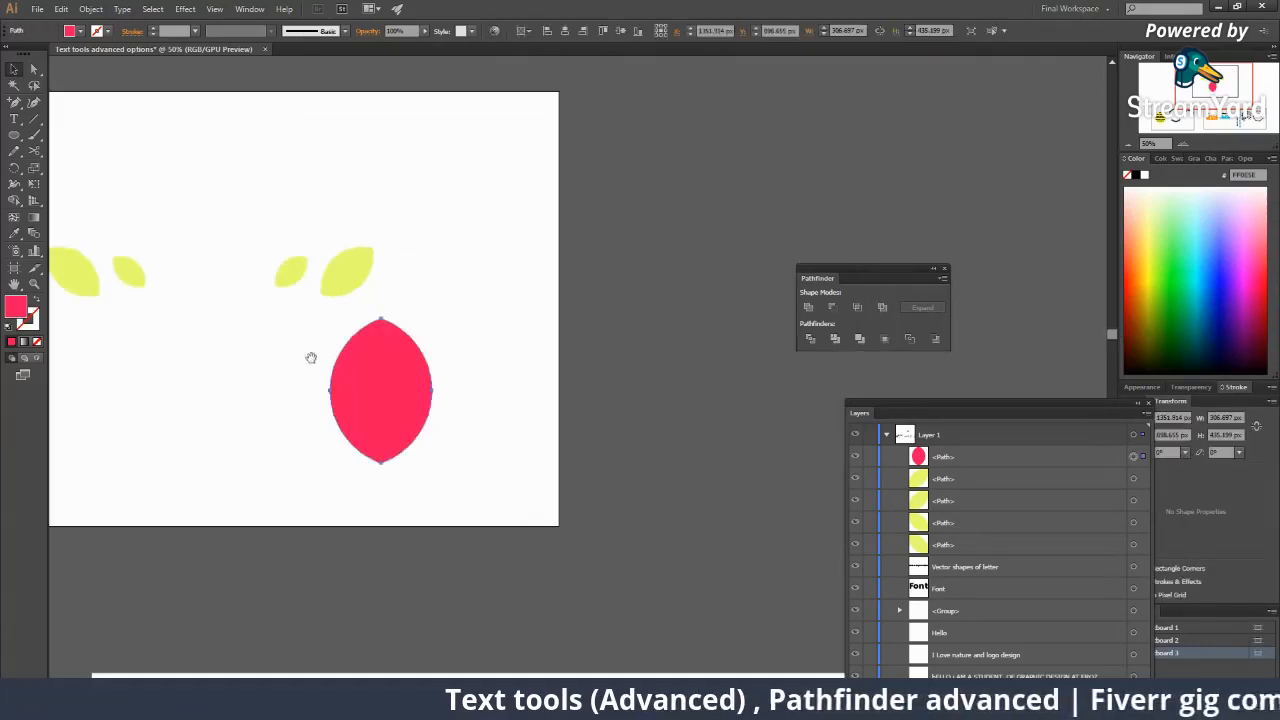
left_click_drag(354, 400, 590, 397)
left_click_drag(359, 341, 513, 341)
Draw a circle below the leaves and colour the right overlapping circle blue.
left_click(14, 134)
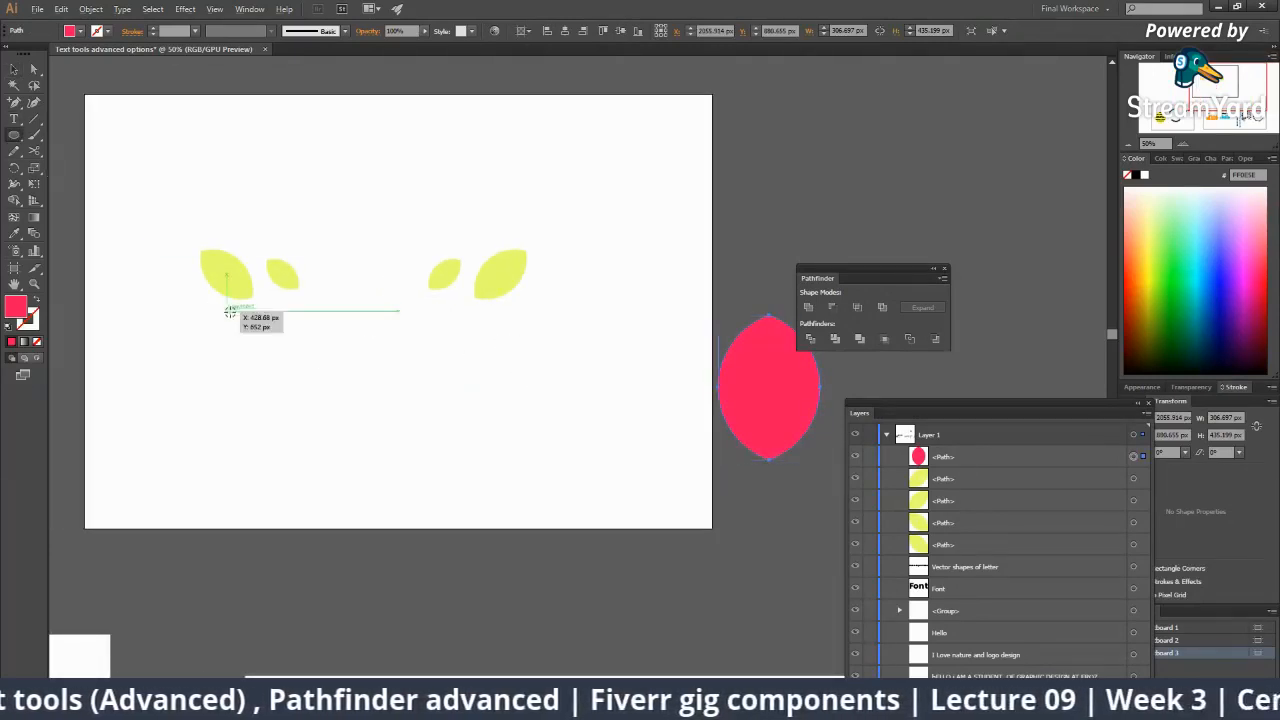
mouse_move(338, 429)
left_mouse_down()
mouse_move(417, 523)
mouse_move(437, 528)
left_mouse_up()
key("v")
left_click_drag(381, 463, 460, 425)
left_click(424, 454)
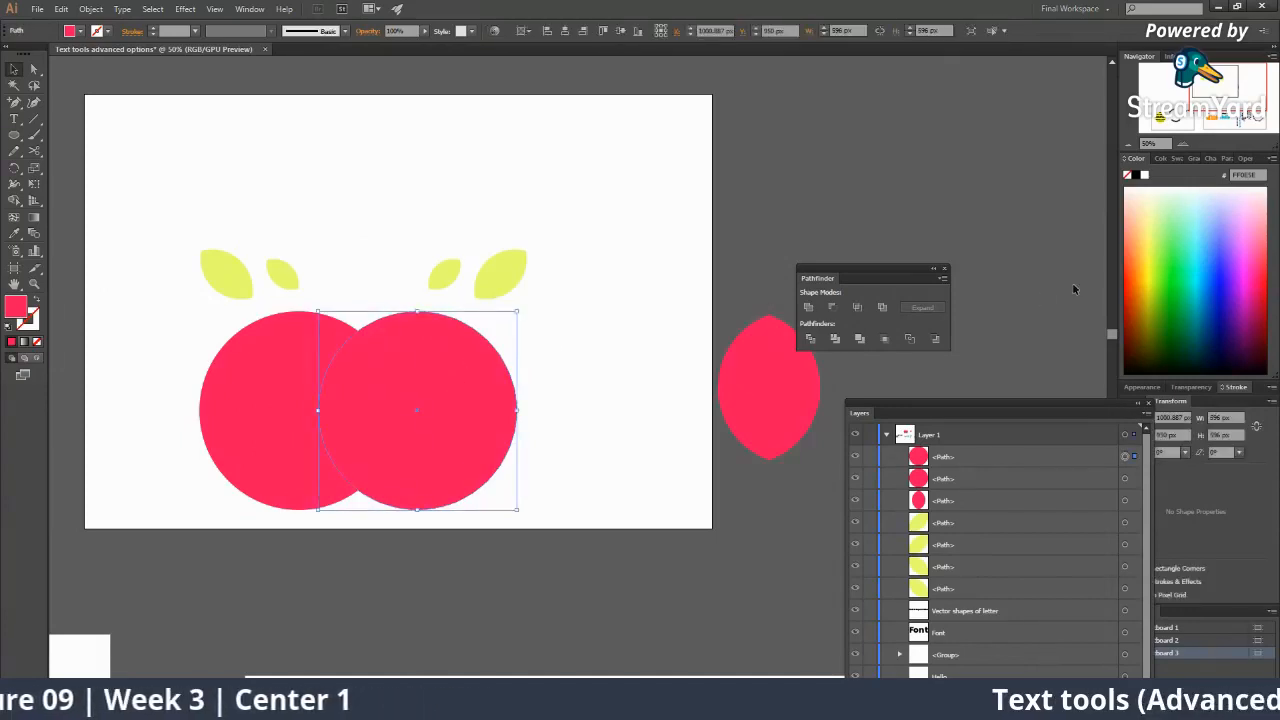
left_click(1222, 261)
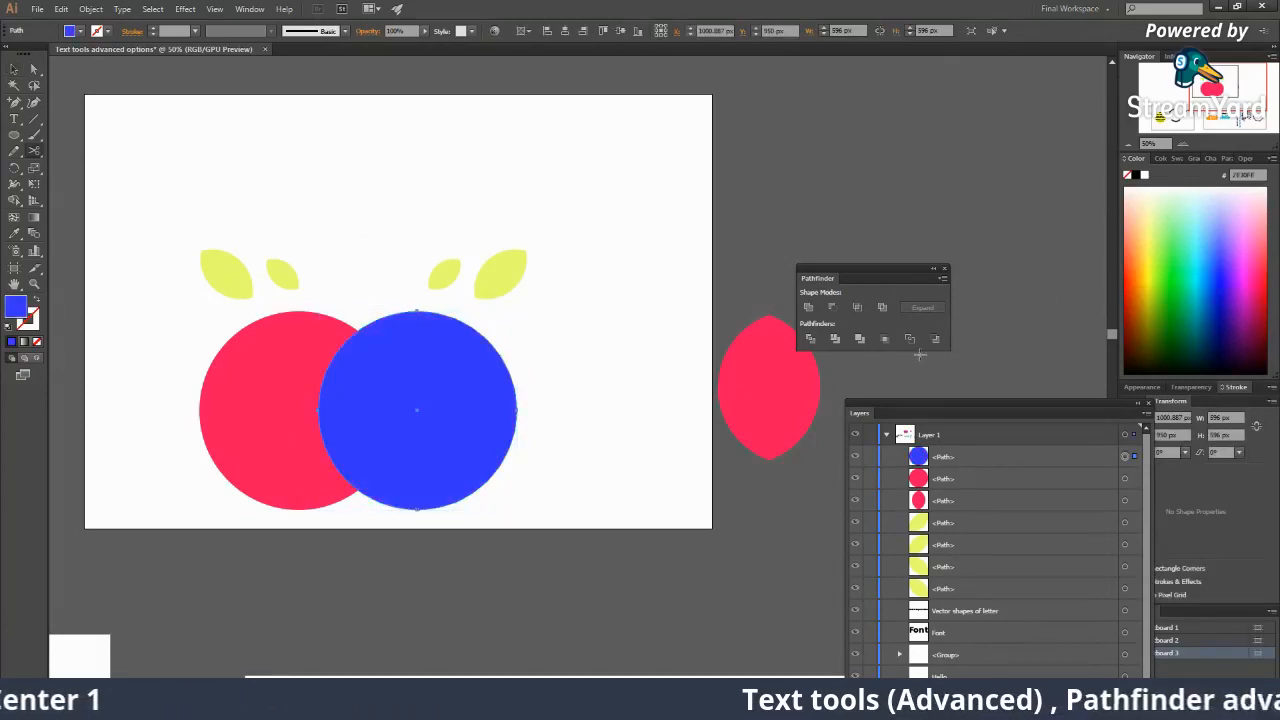
Marquee-select the red and blue circles and apply Pathfinder Exclude to cut out their overlap.
key("v")
left_click(687, 373)
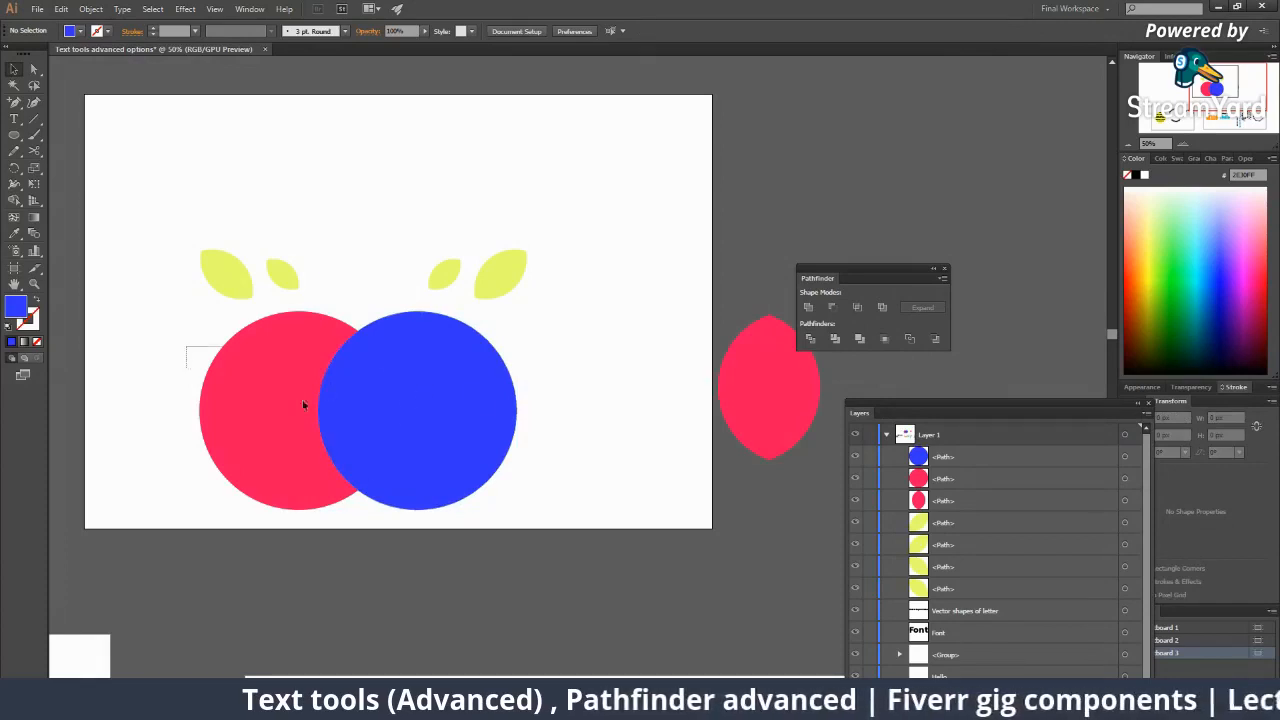
left_click_drag(303, 405, 512, 473)
key("z")
left_click(434, 406)
left_click(434, 406)
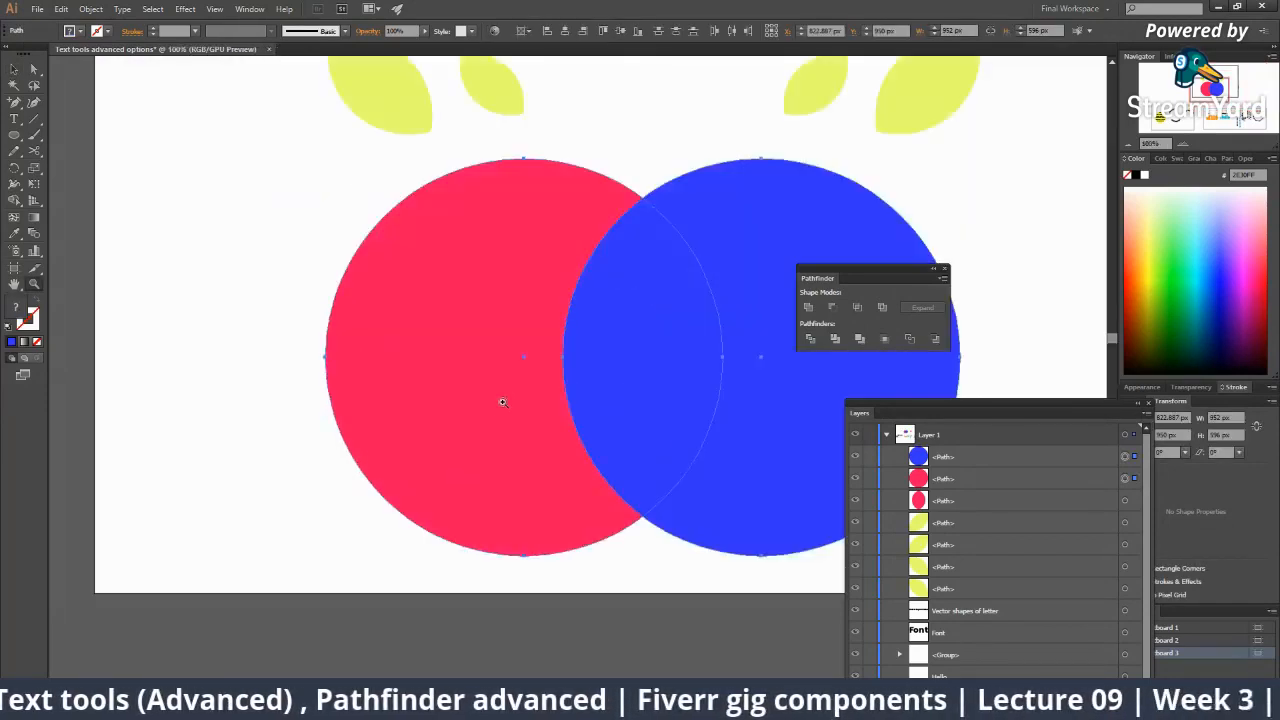
left_click_drag(503, 402, 358, 398)
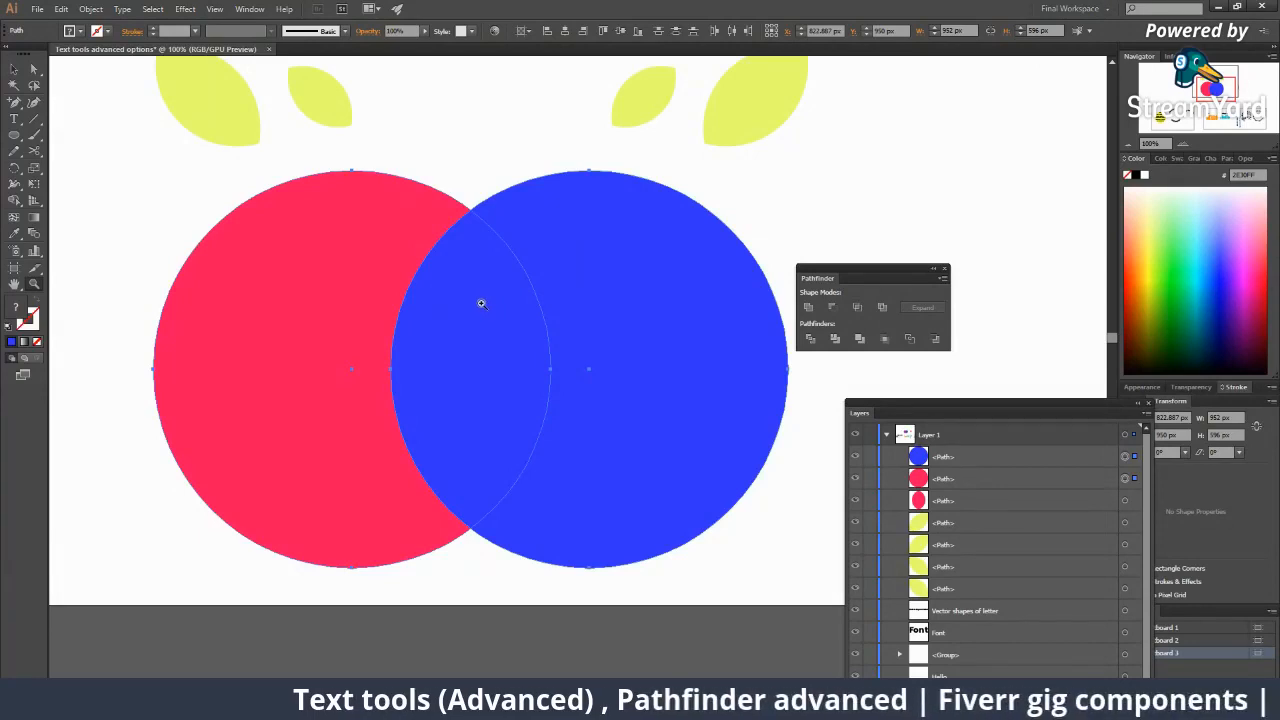
left_click(886, 307)
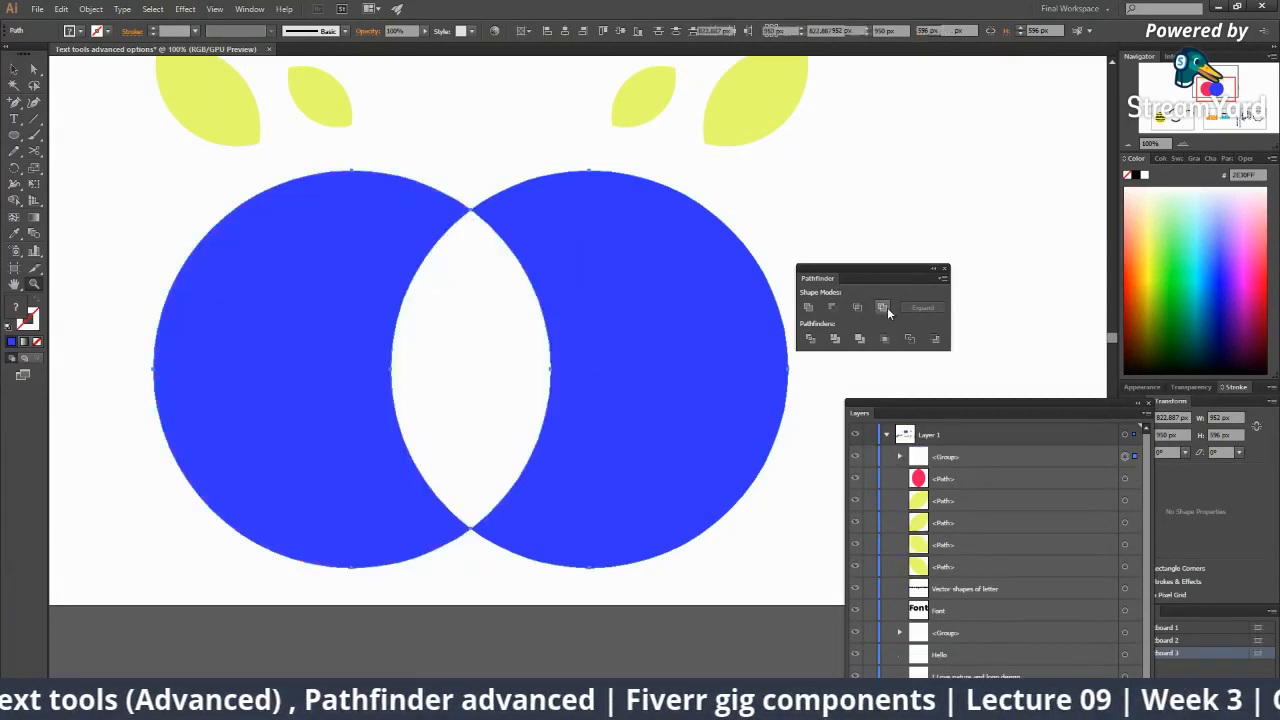
key("v")
left_click(487, 325)
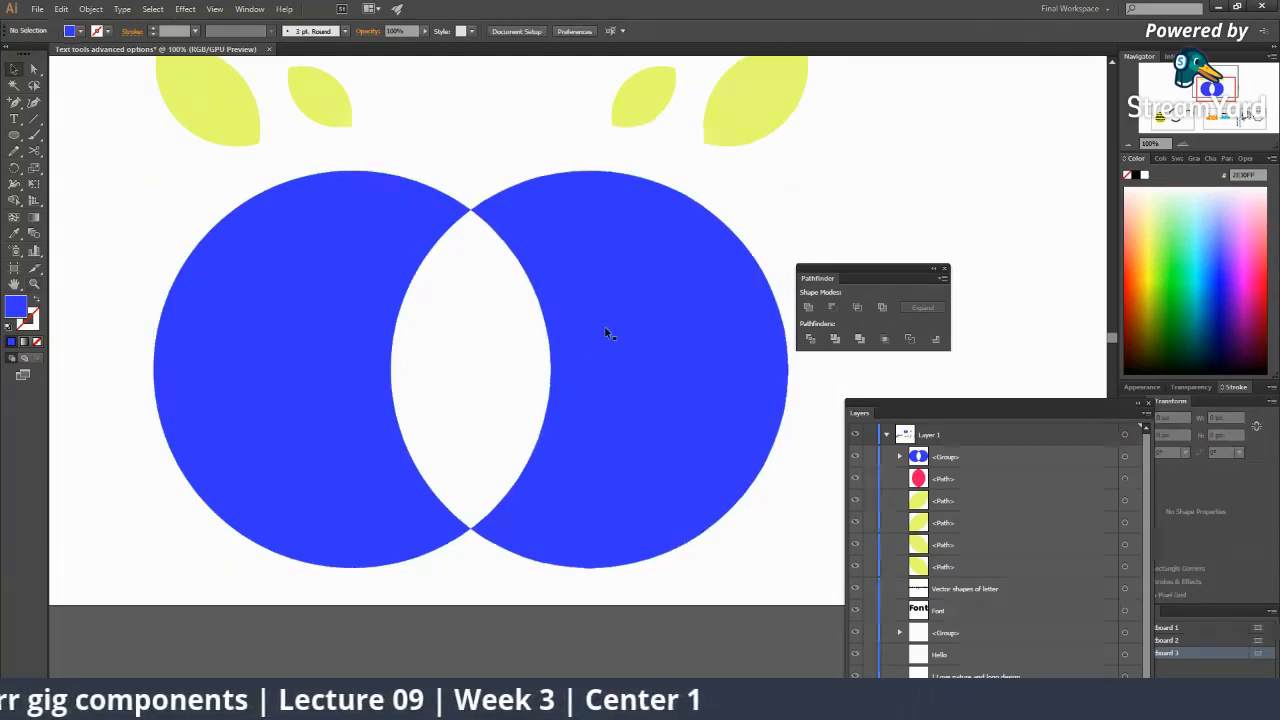
left_click(556, 360)
Ungroup the blue shape and drag the two crescents apart.
left_click(584, 373, "ctrl+alt")
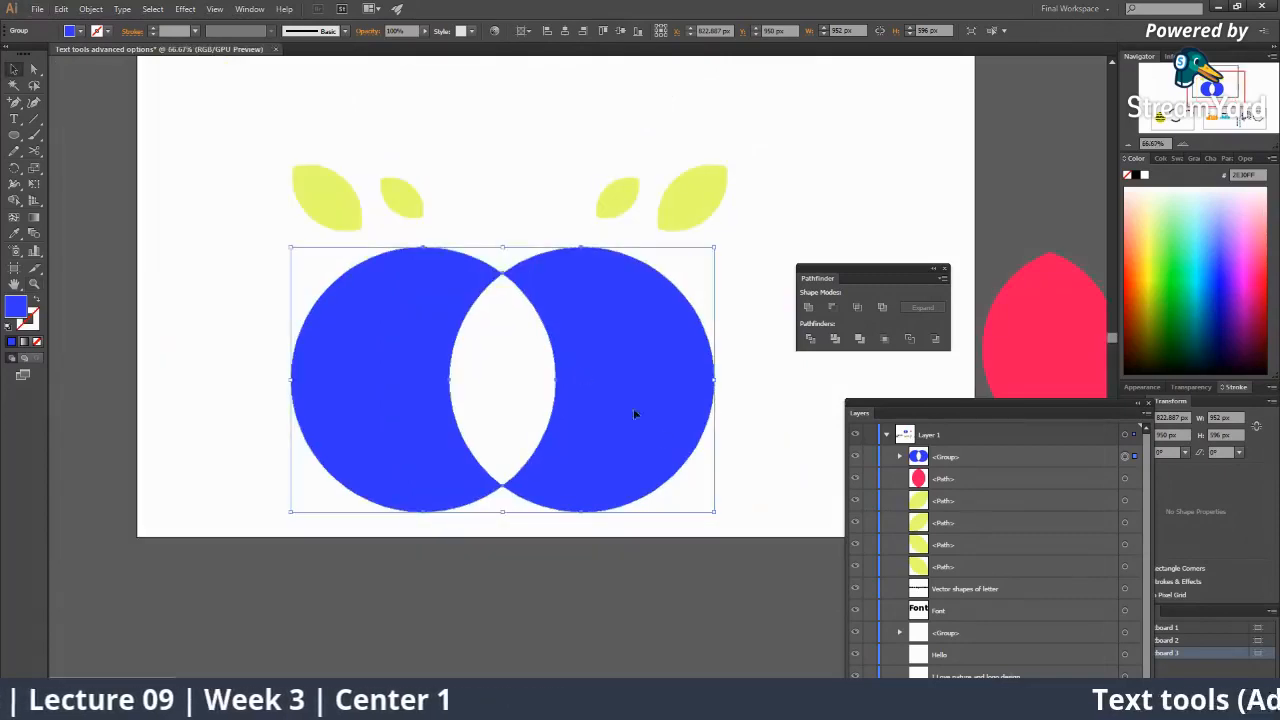
right_click(590, 356)
left_click(625, 428)
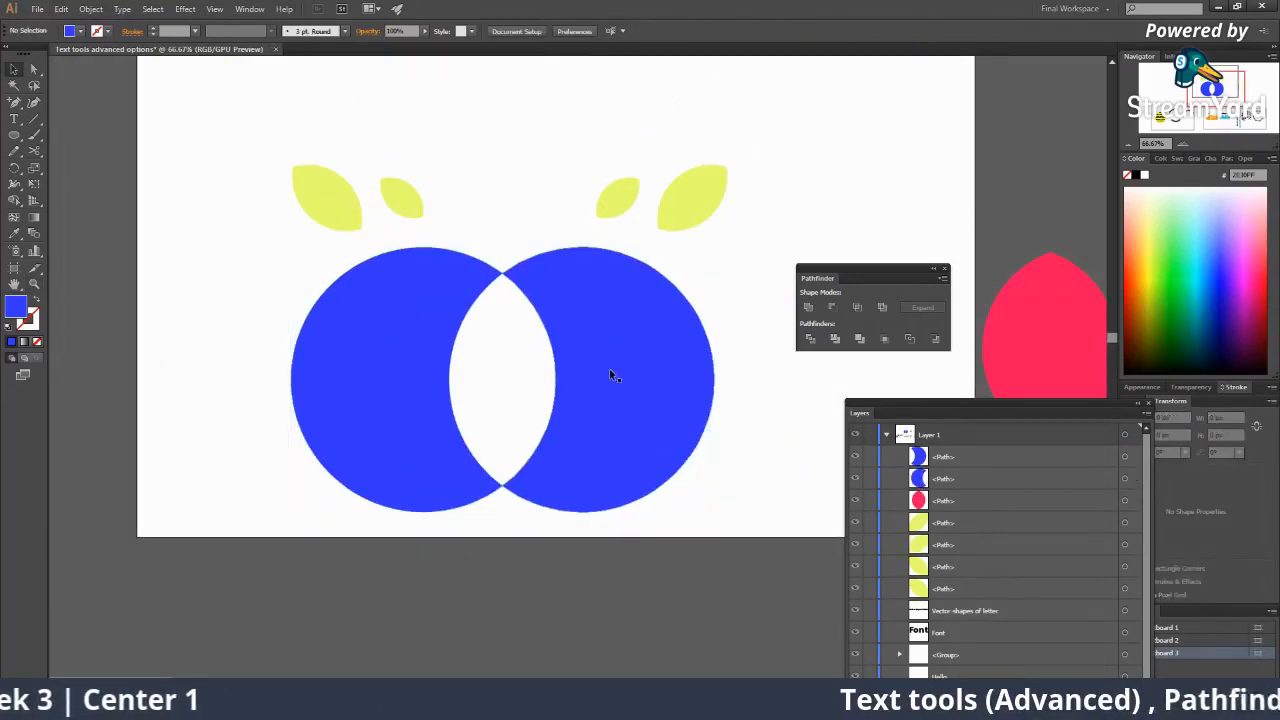
left_click_drag(609, 368, 662, 368)
left_click_drag(423, 347, 362, 349)
Undo back to the two full circles and select both the blue and red circles.
key("ctrl+z")
left_click(507, 373)
left_click_drag(414, 316, 376, 318)
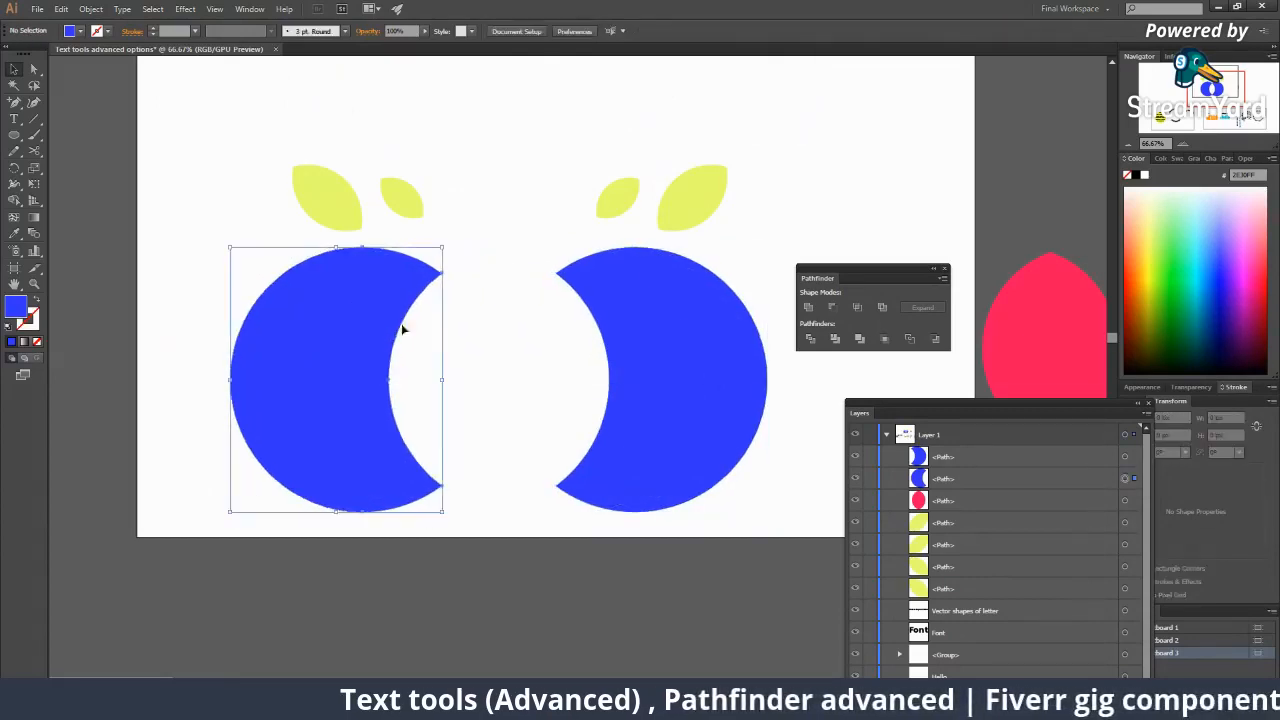
key("ctrl+z")
key("ctrl+z")
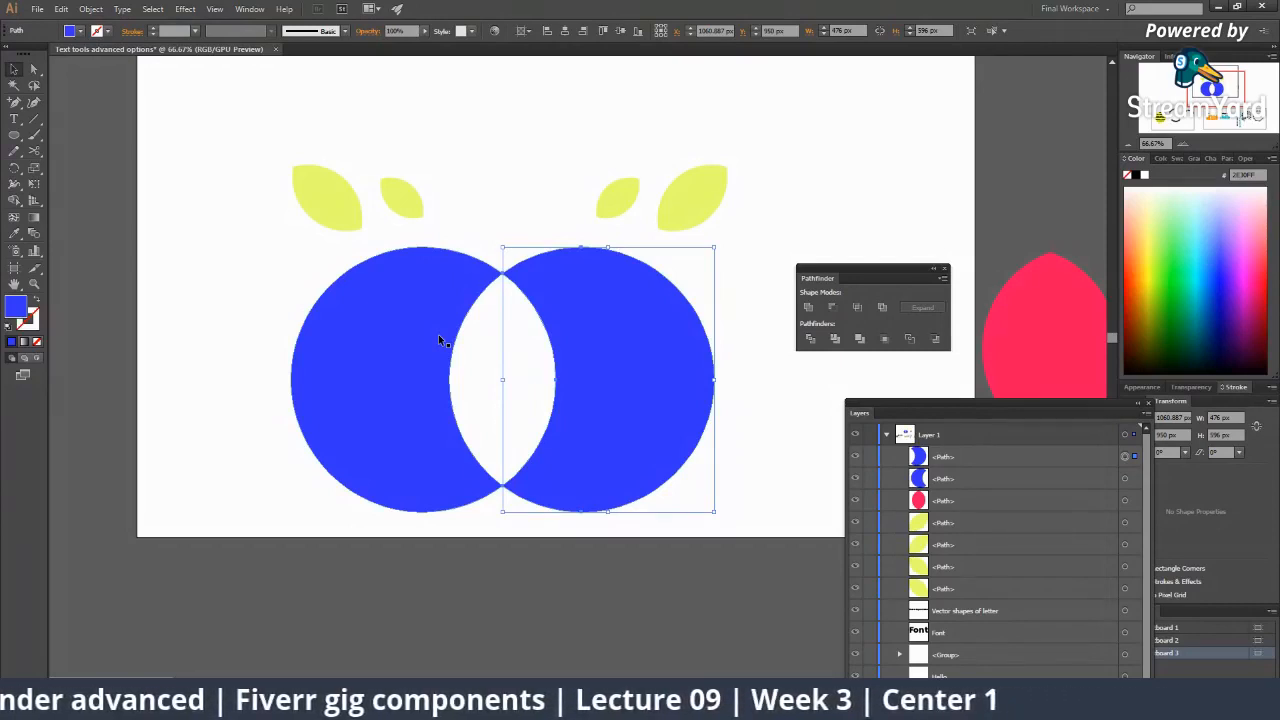
key("ctrl+z")
key("ctrl+z")
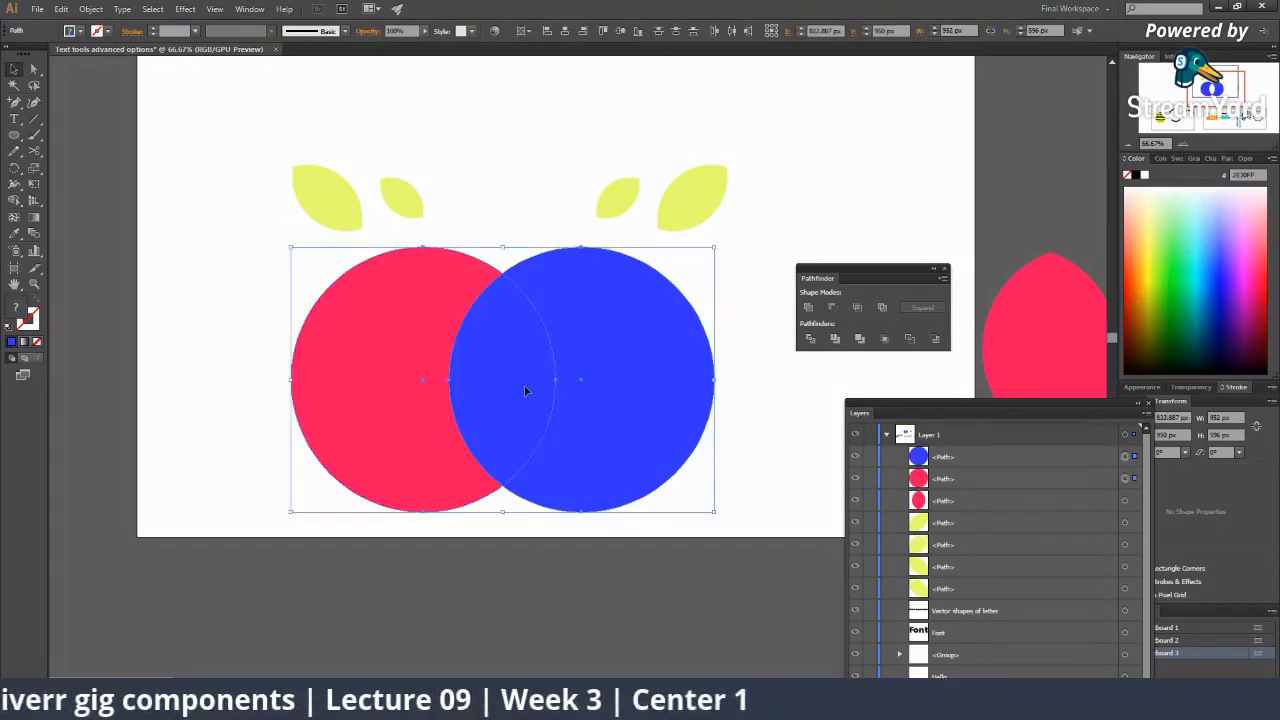
left_click(662, 529)
left_click(535, 345)
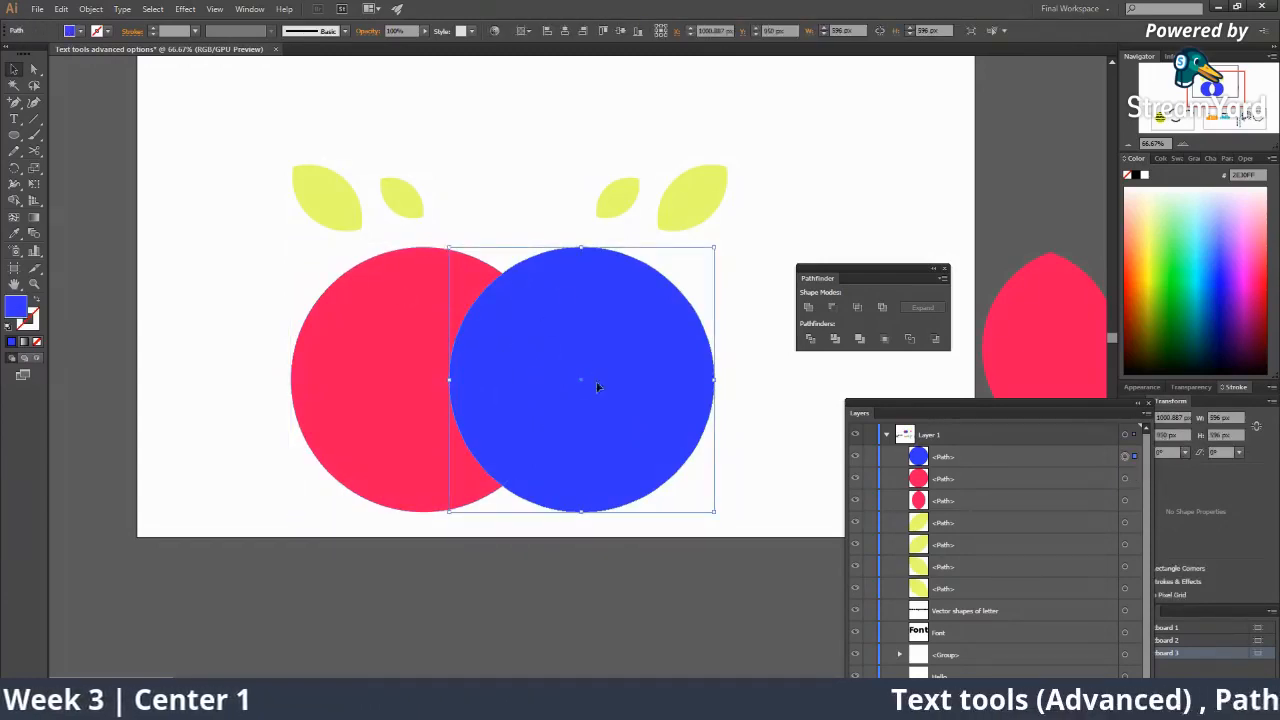
left_click(447, 298, "shift")
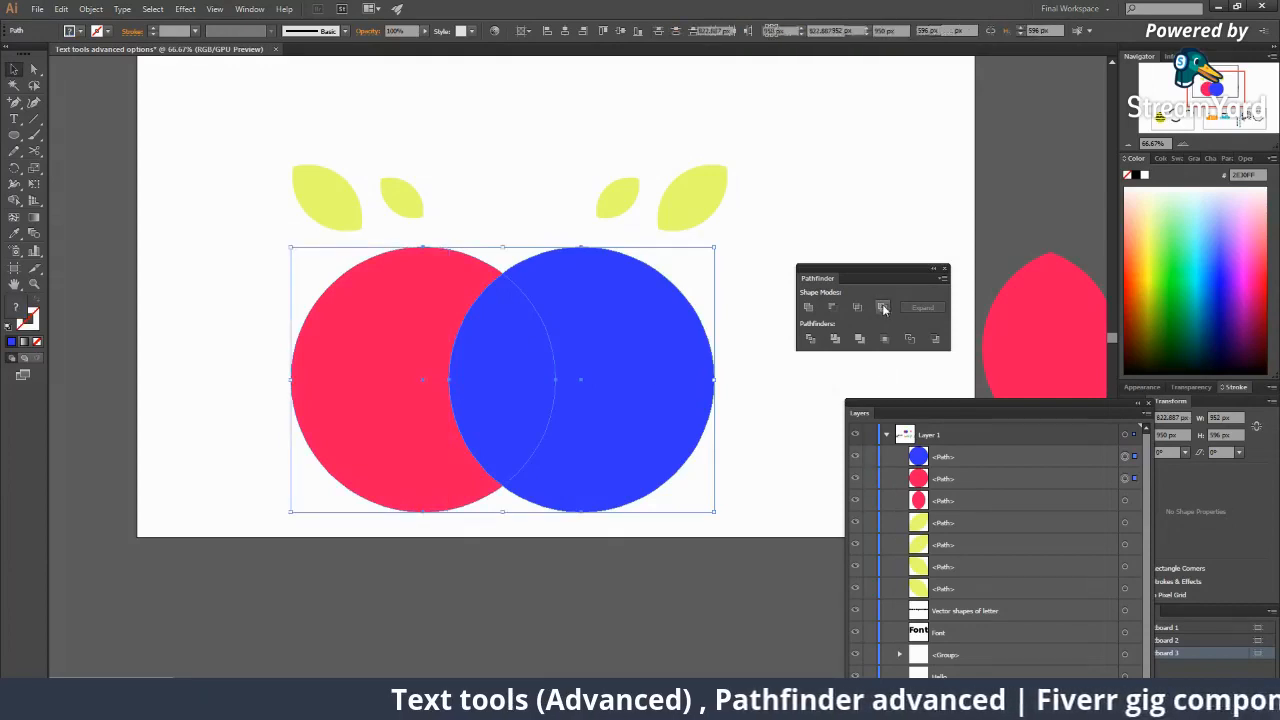
Apply Pathfinder Exclude to the circles again and zoom in on the lower intersection point.
left_click(883, 341)
left_click(671, 503)
key("z")
double_click(573, 375)
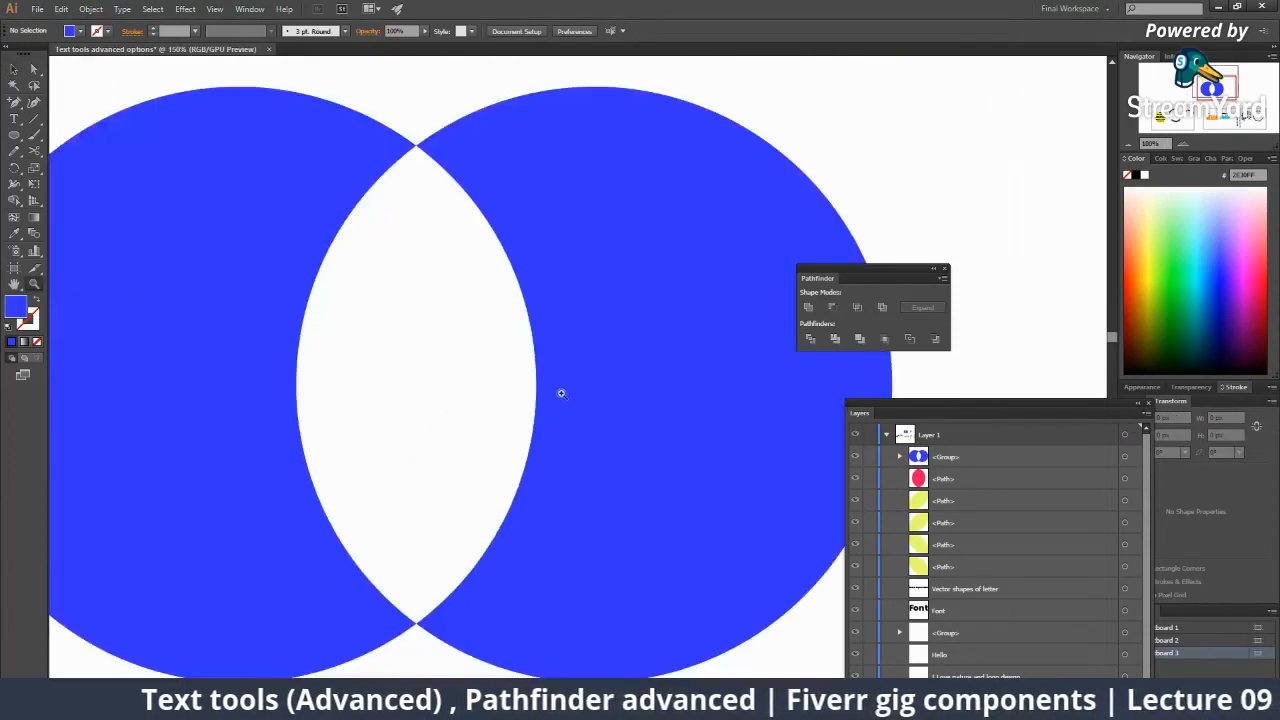
left_click(494, 430)
left_click(483, 446)
left_click(522, 477)
left_click(546, 468)
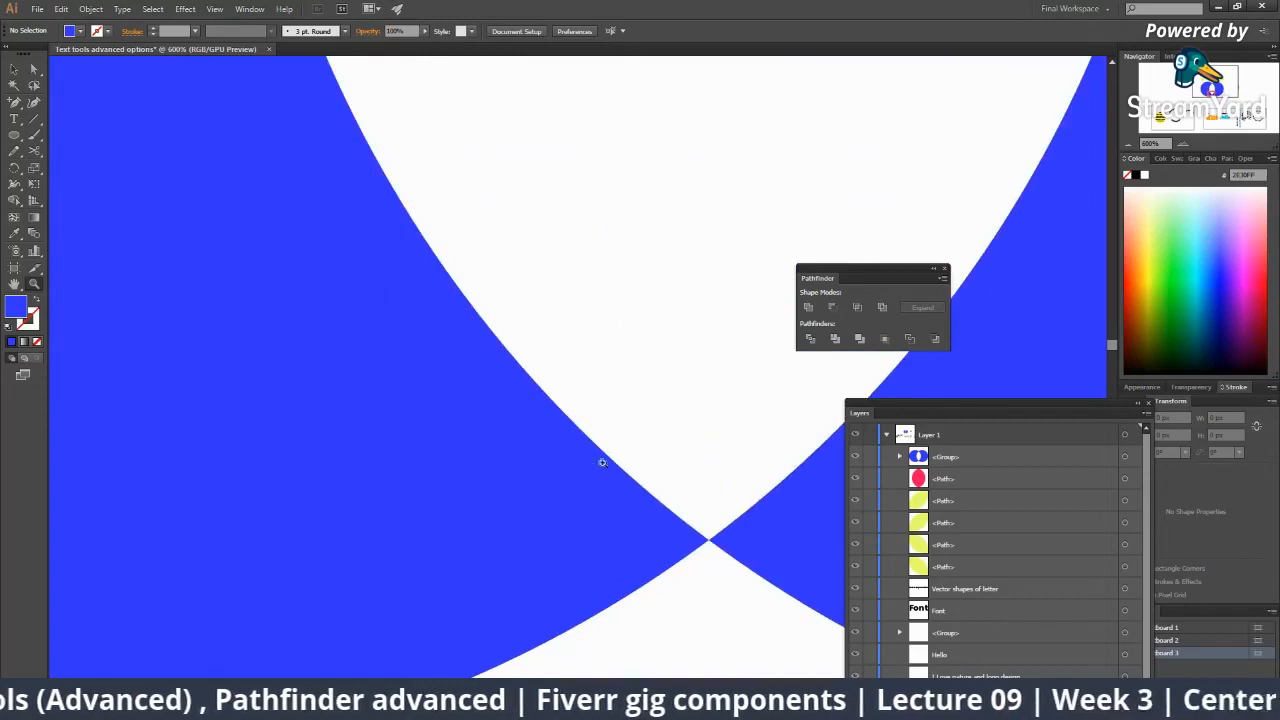
left_click(637, 403)
left_click(663, 380)
left_click(586, 343)
left_click(629, 362)
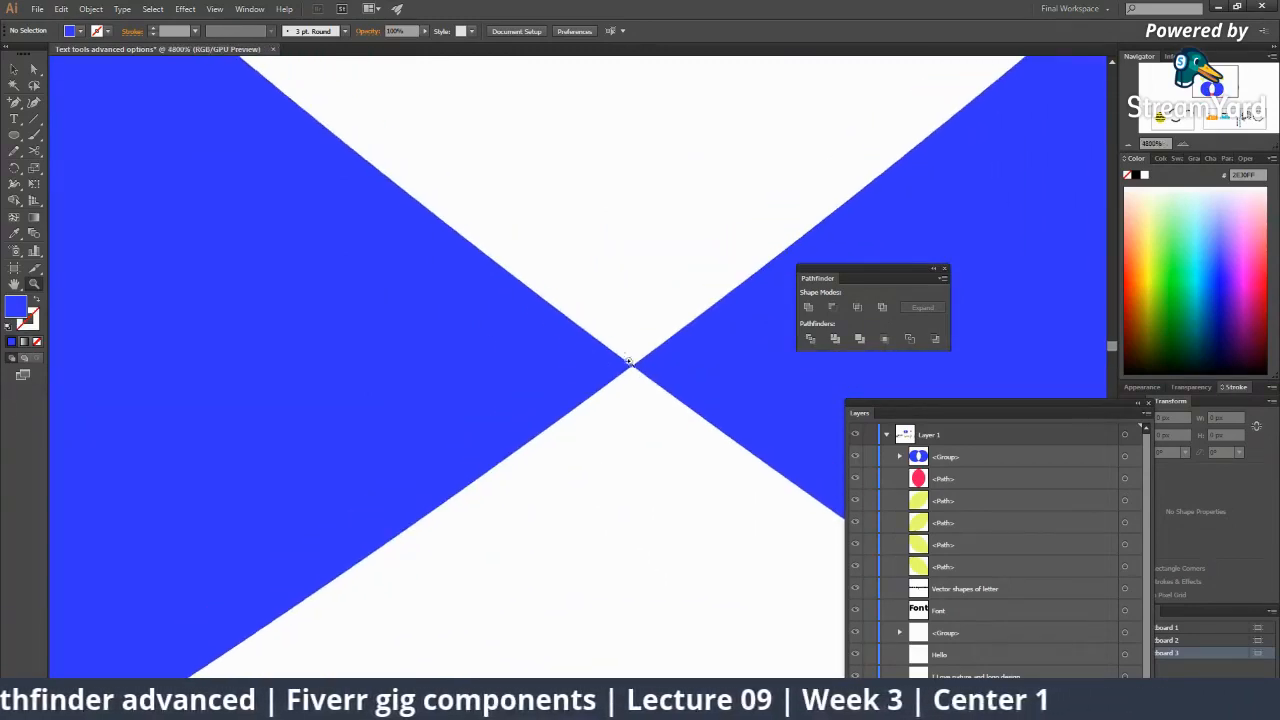
Zoom back out, then inspect the circles' upper intersection close up.
left_click(620, 360, "alt")
left_click(617, 355, "alt")
left_click(608, 346, "alt")
left_click(590, 336, "alt")
left_click(563, 328, "alt")
left_click(578, 328, "alt")
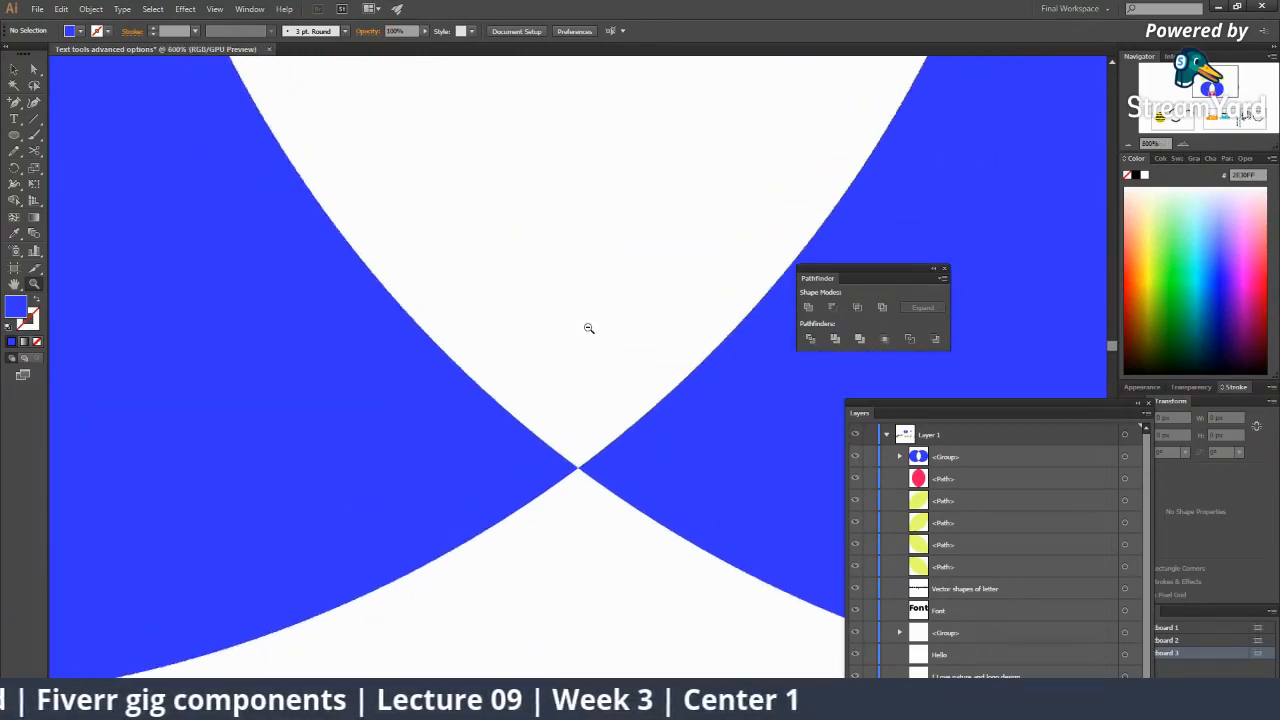
left_click(589, 328, "alt")
left_click(589, 328, "alt")
left_click(589, 328, "alt")
left_click(589, 329, "alt")
left_click(589, 324, "alt")
left_click(595, 335)
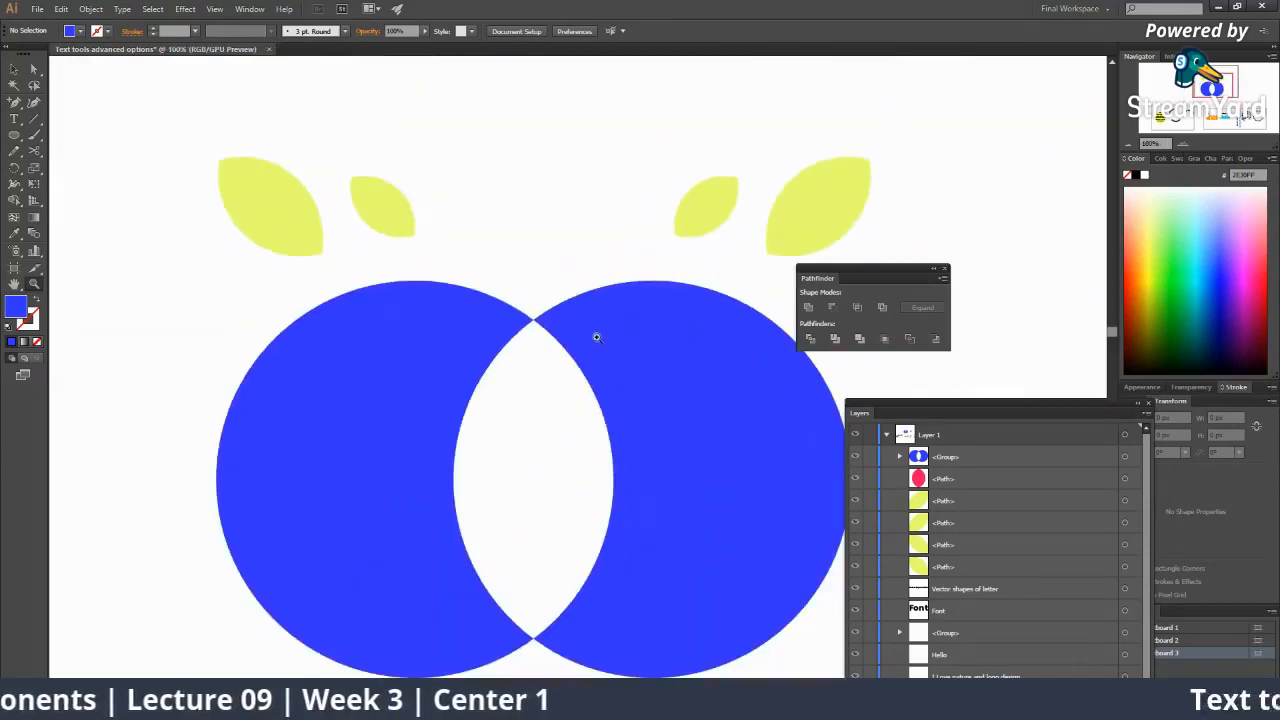
left_click(590, 344)
left_click(560, 346)
left_click(560, 391)
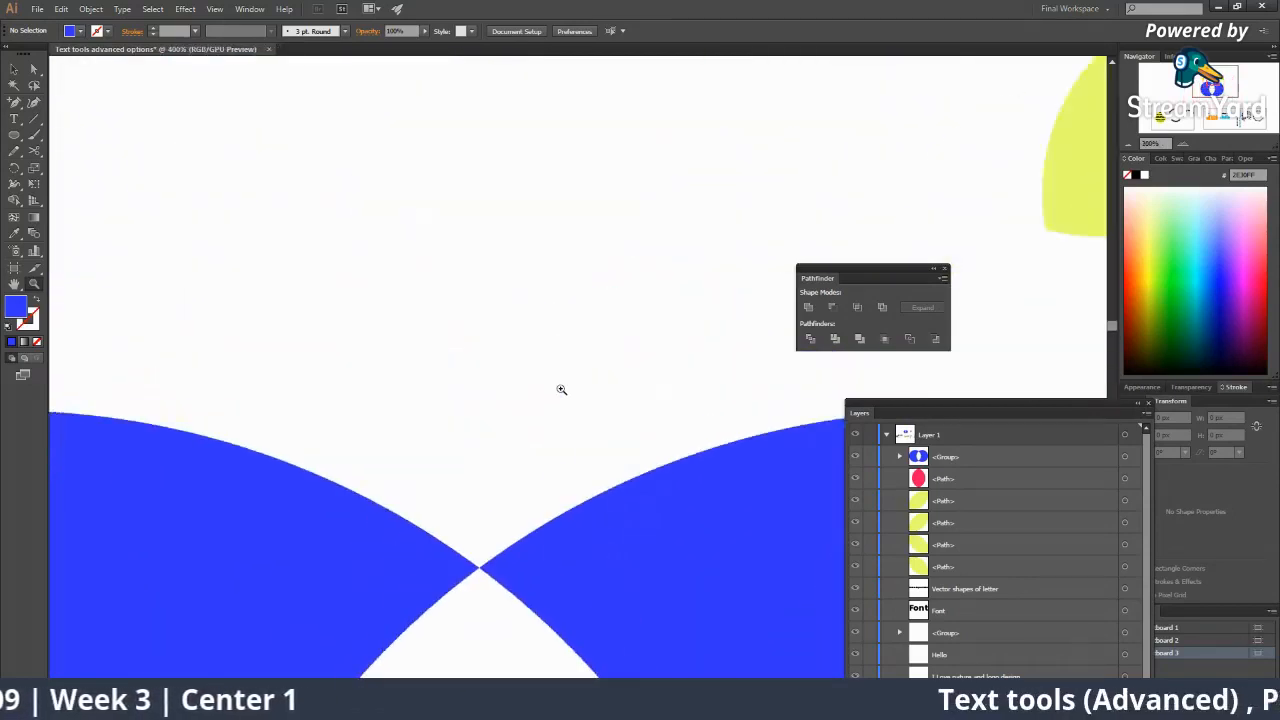
left_click(562, 427)
left_click(539, 428)
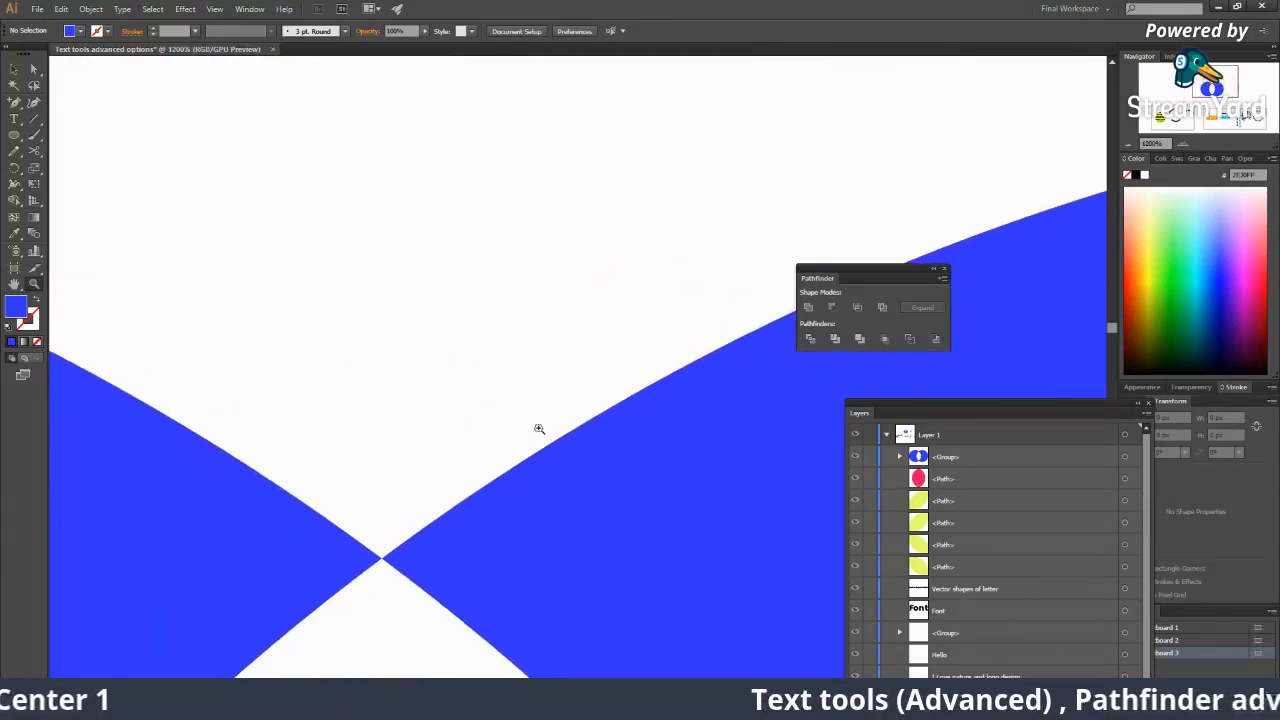
Zoom out to the whole artwork and select the blue cut-out group.
left_click(575, 486, "alt")
left_click(575, 482, "alt")
left_click(574, 474, "alt")
left_click(585, 469, "alt")
left_click(599, 464, "alt")
left_click(602, 463, "alt")
left_click(603, 463, "alt")
left_click(604, 459, "alt")
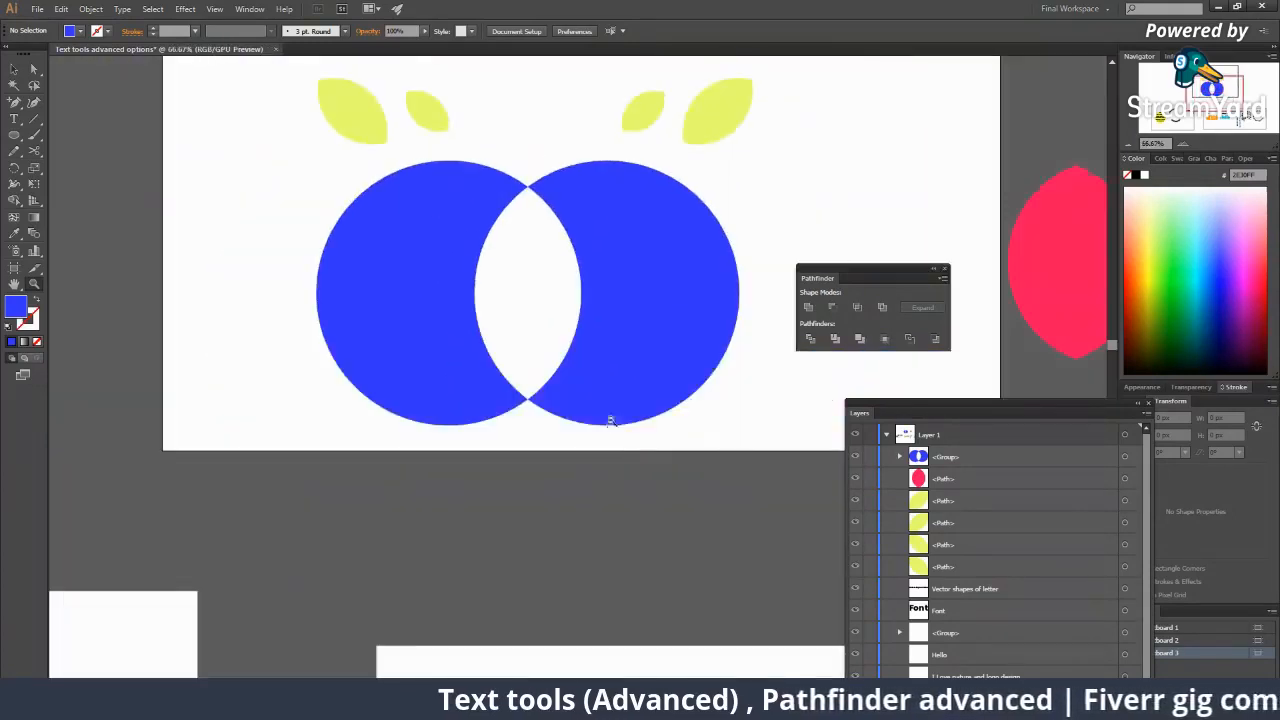
left_click(610, 420, "alt")
key("v")
left_click(600, 307)
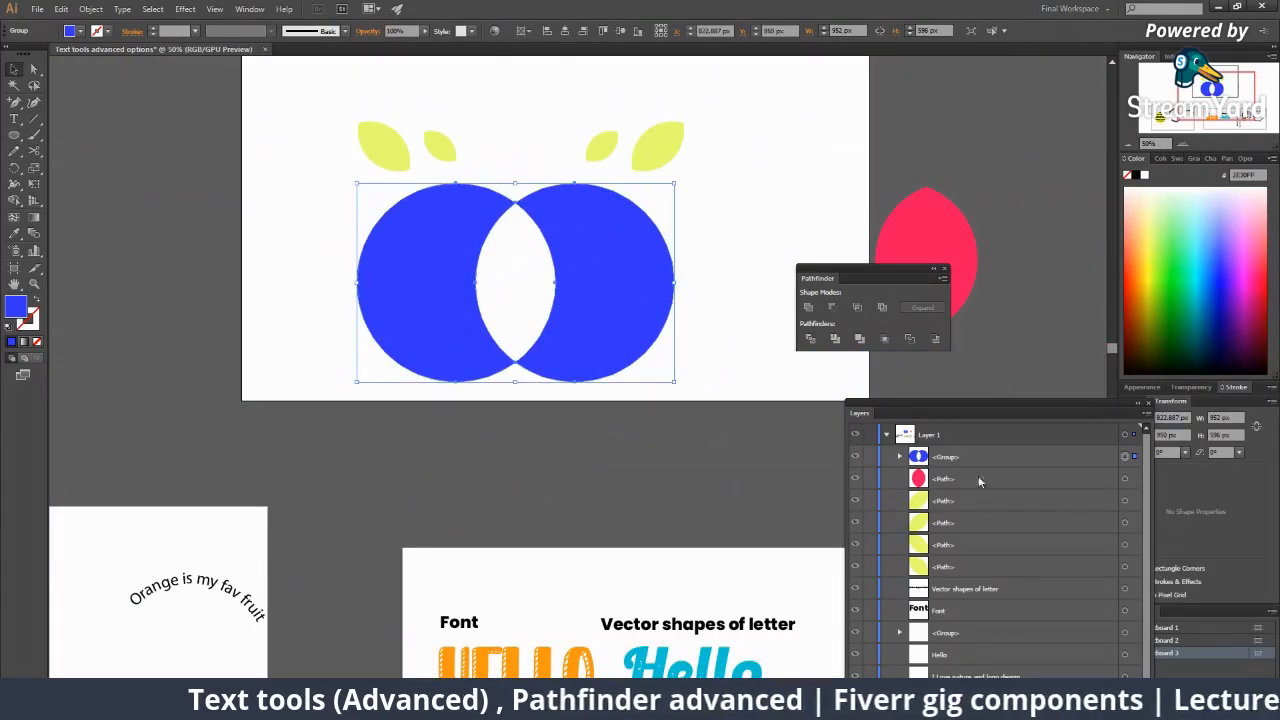
Ungroup the blue cut-out shape into two separate crescents.
double_click(955, 465)
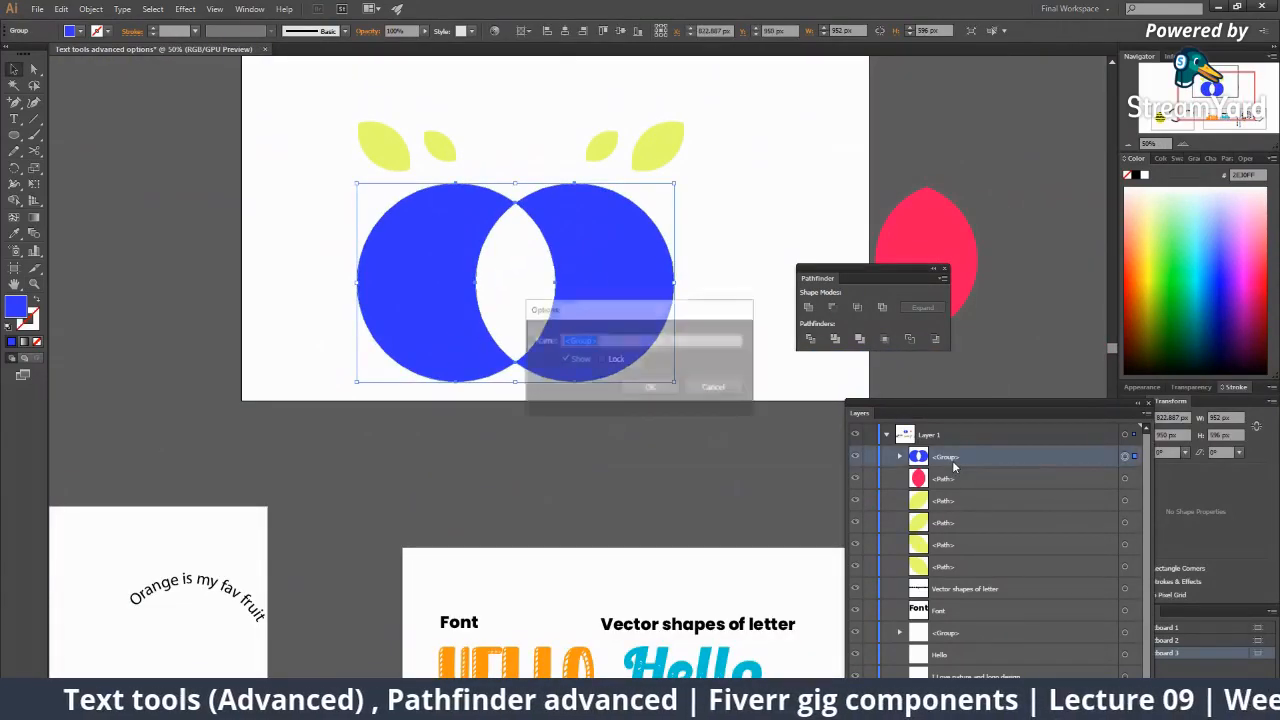
left_click(700, 386)
right_click(627, 296)
left_click(668, 368)
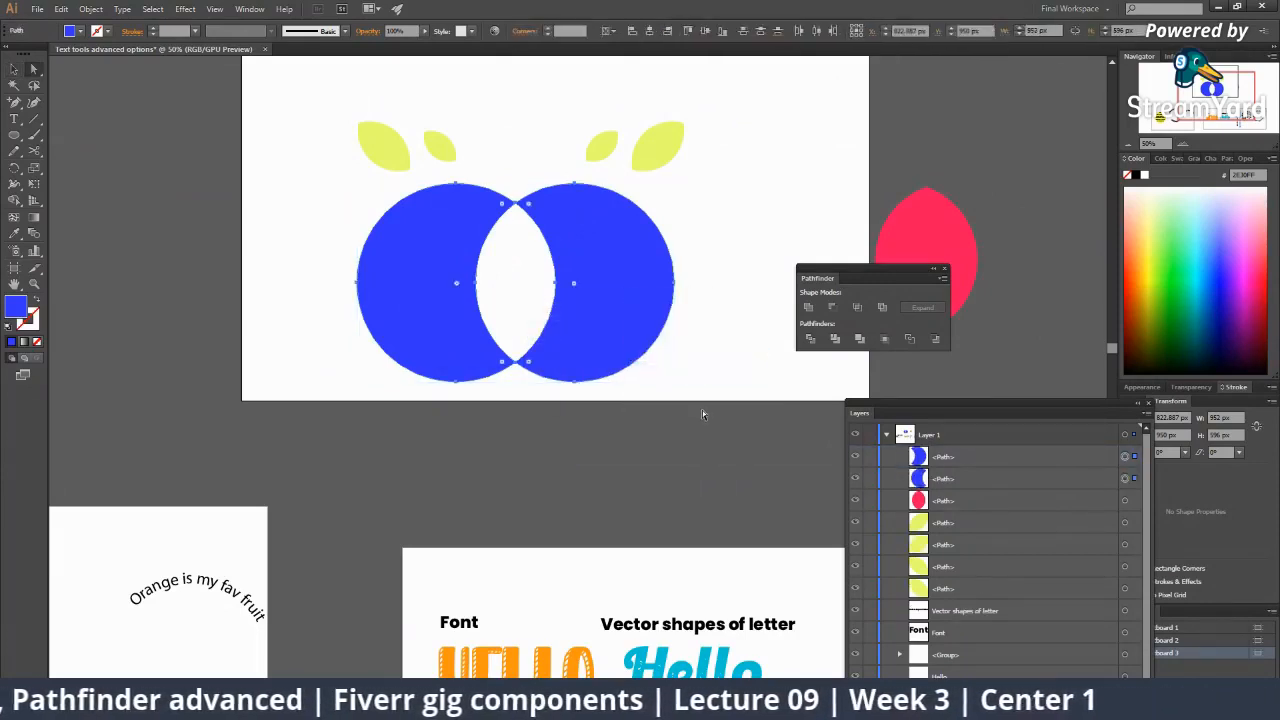
left_click(702, 410)
Move the right crescent away from the left one and rotate it to a diagonal.
left_click_drag(613, 313, 726, 313)
scroll(720, 297, "right", 2)
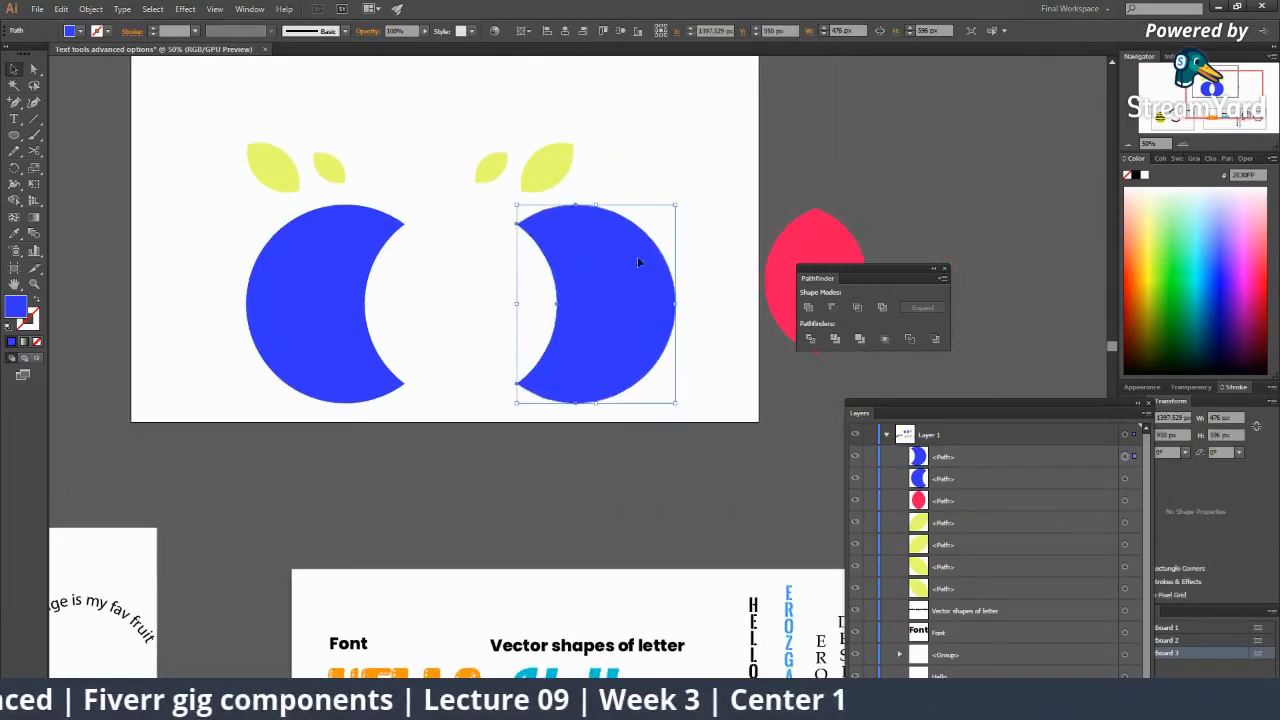
left_click_drag(678, 200, 726, 296)
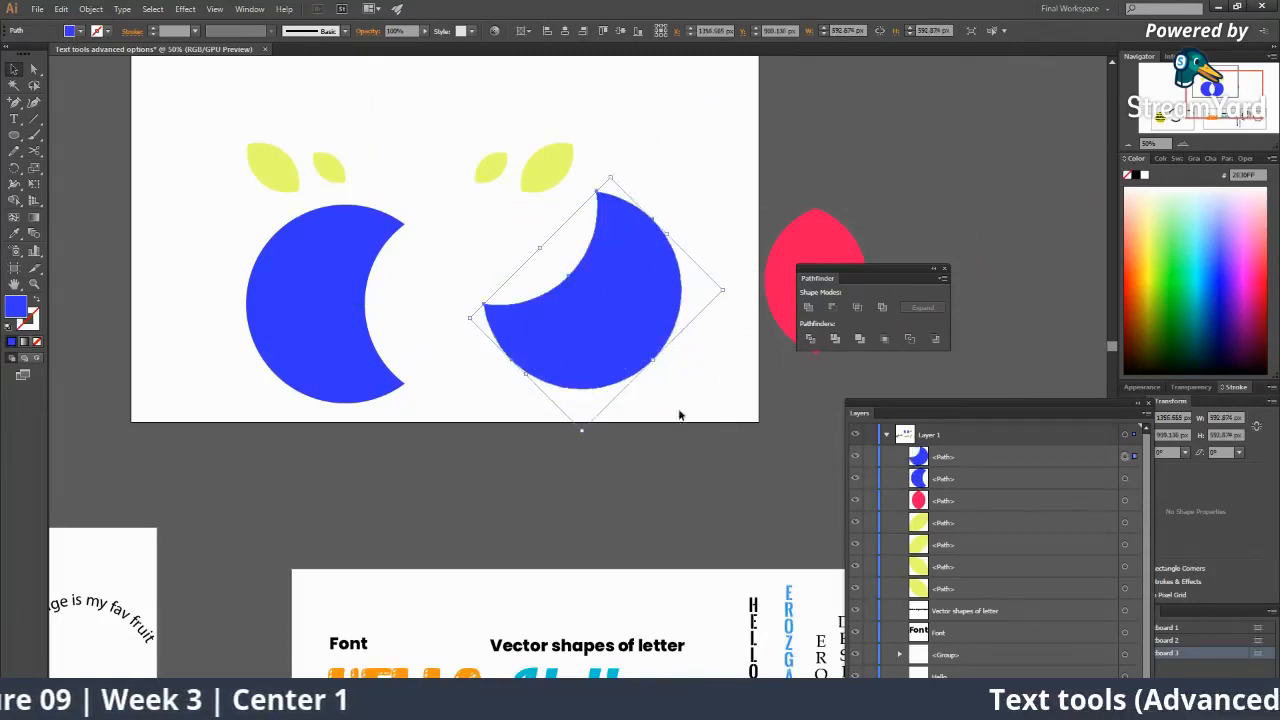
left_click(680, 413)
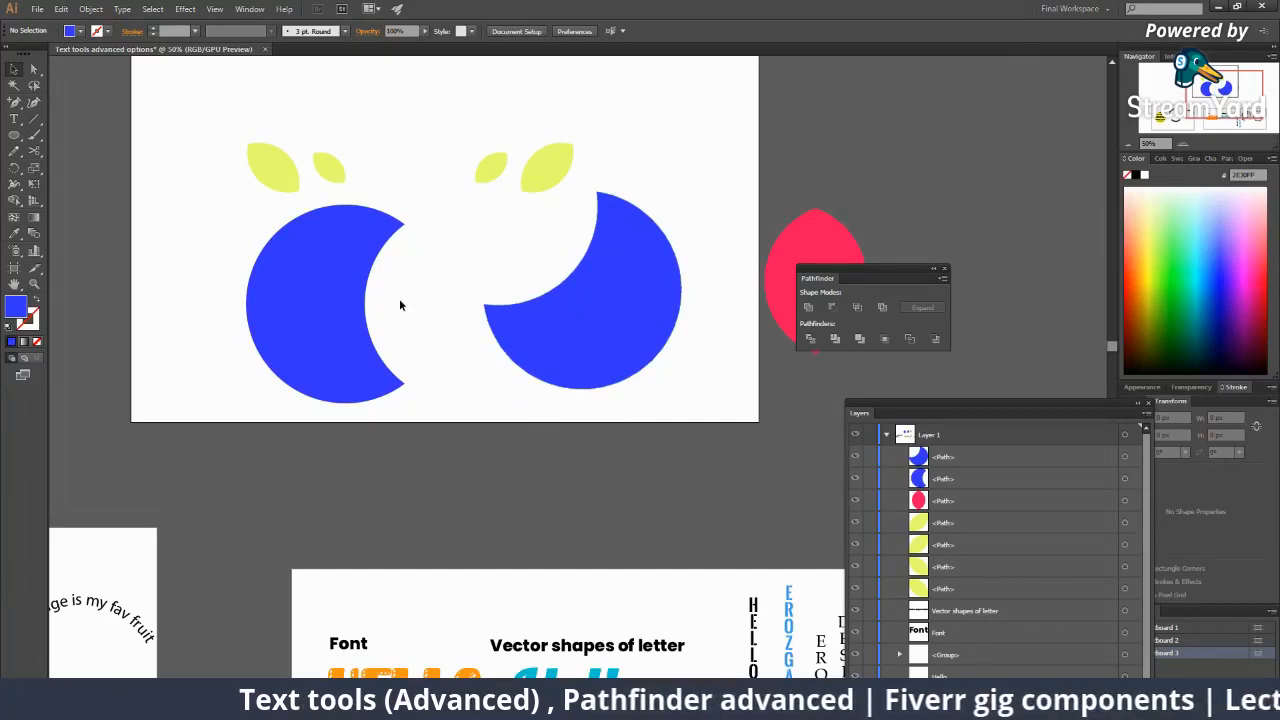
left_click_drag(406, 277, 355, 352)
left_click_drag(394, 274, 404, 358)
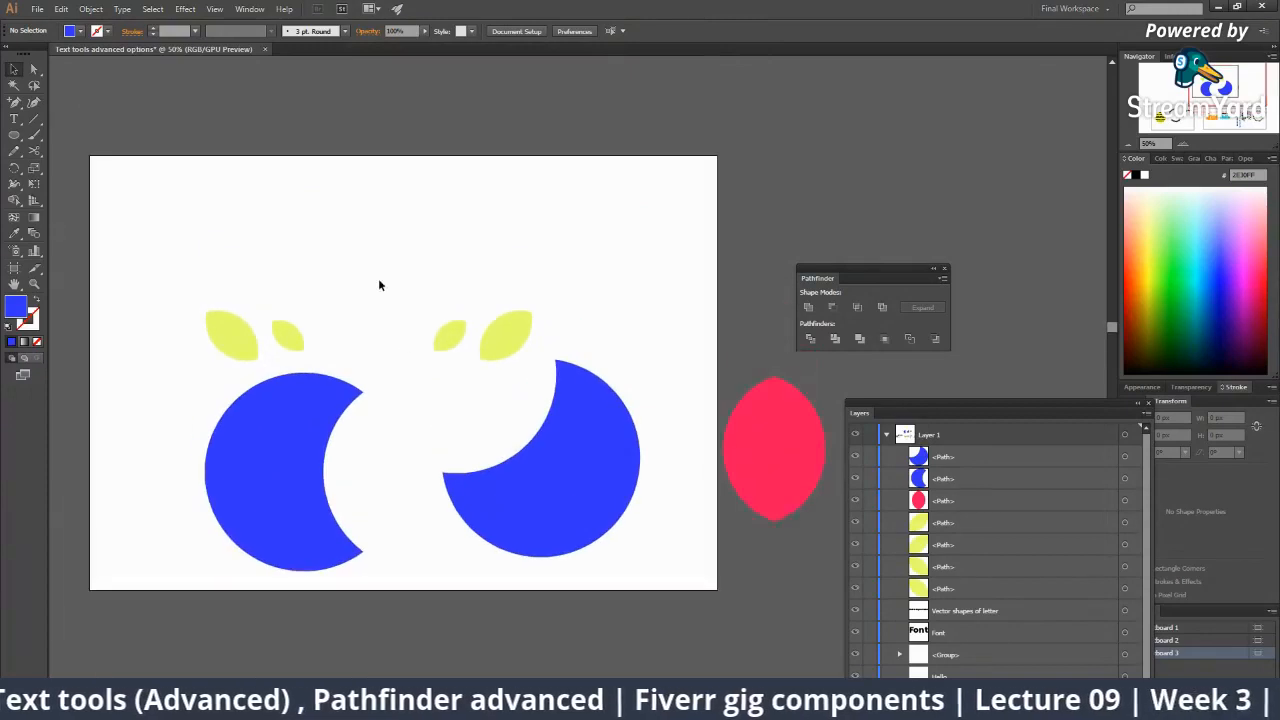
key("z")
left_click(440, 268)
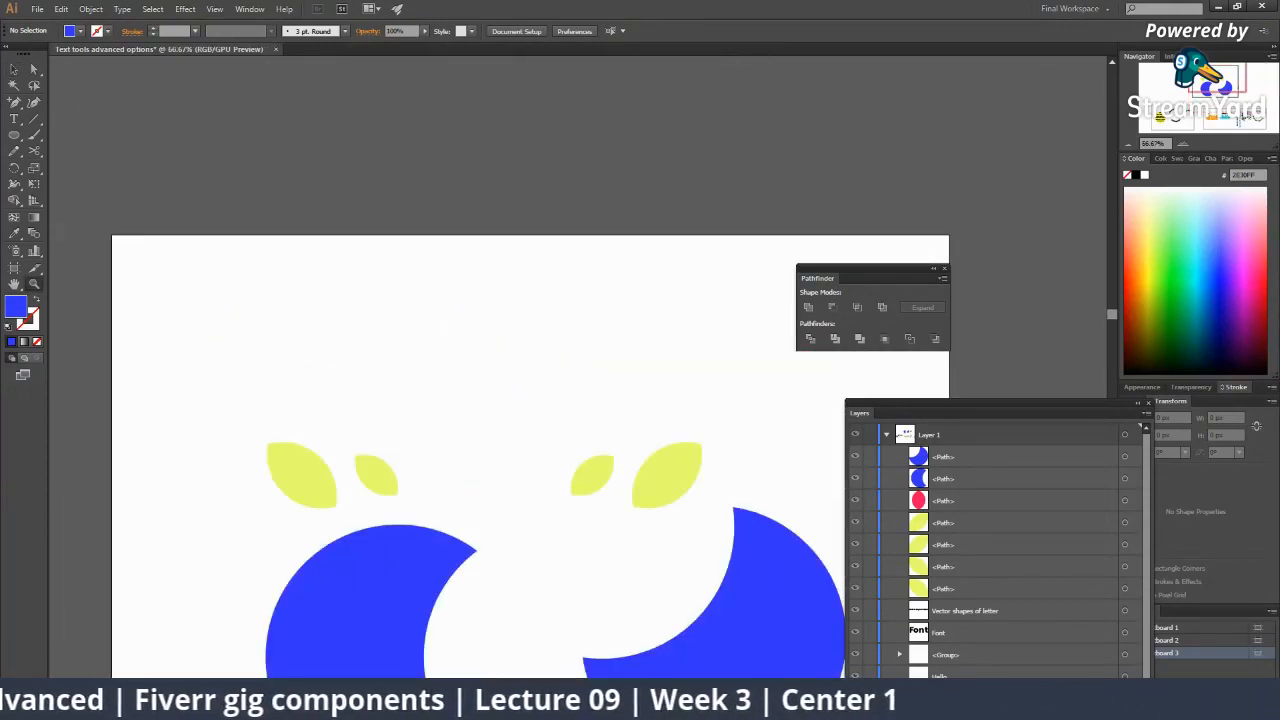
mouse_move(857, 705)
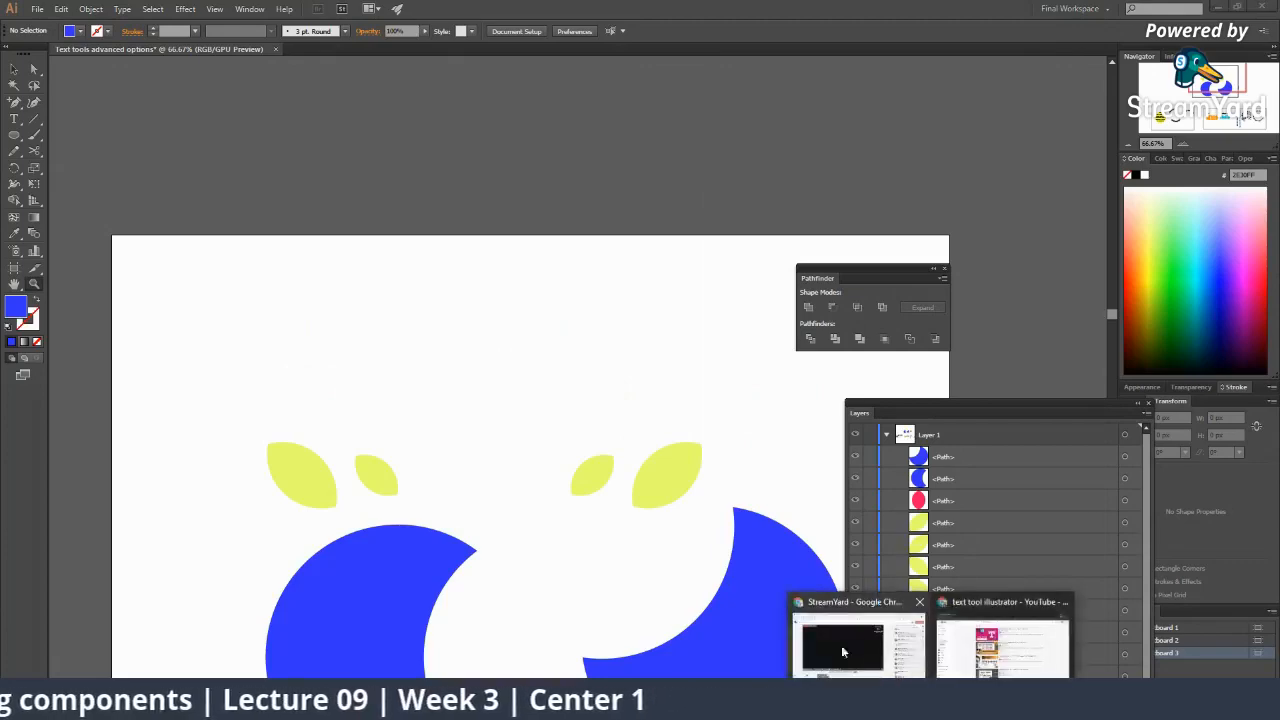
left_click(841, 645)
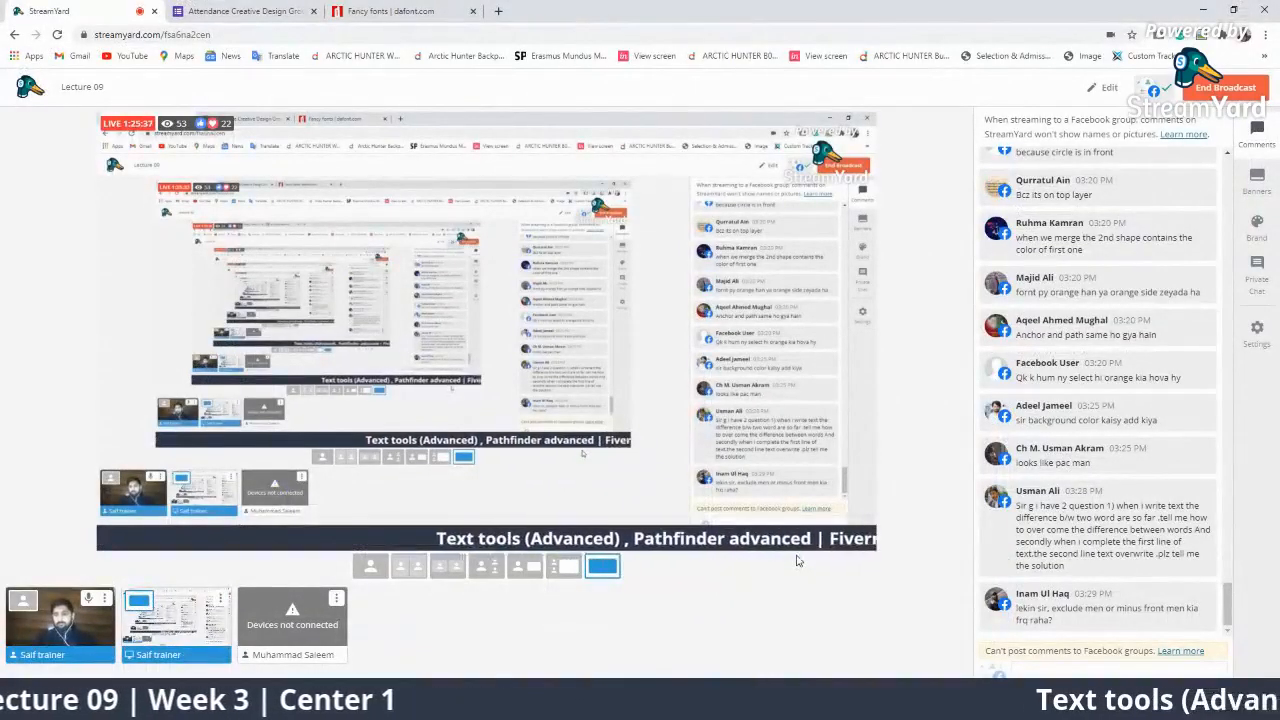
mouse_move(1040, 608)
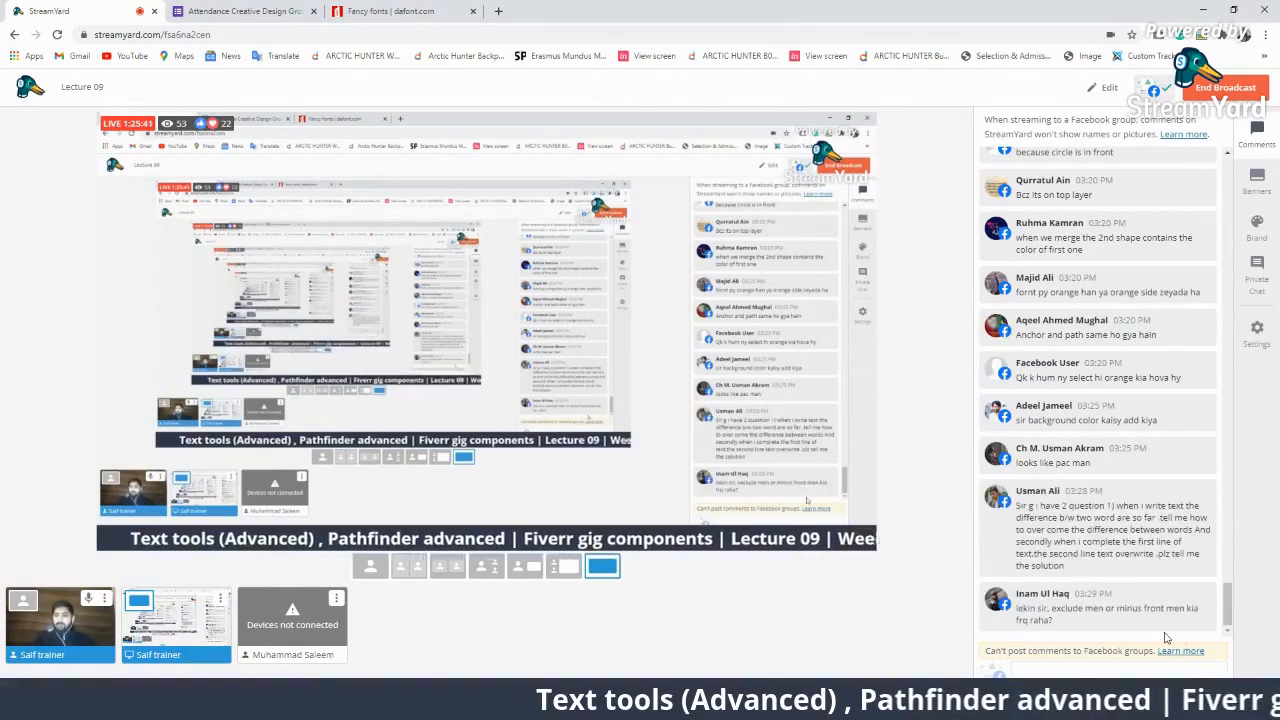
left_click(1119, 472)
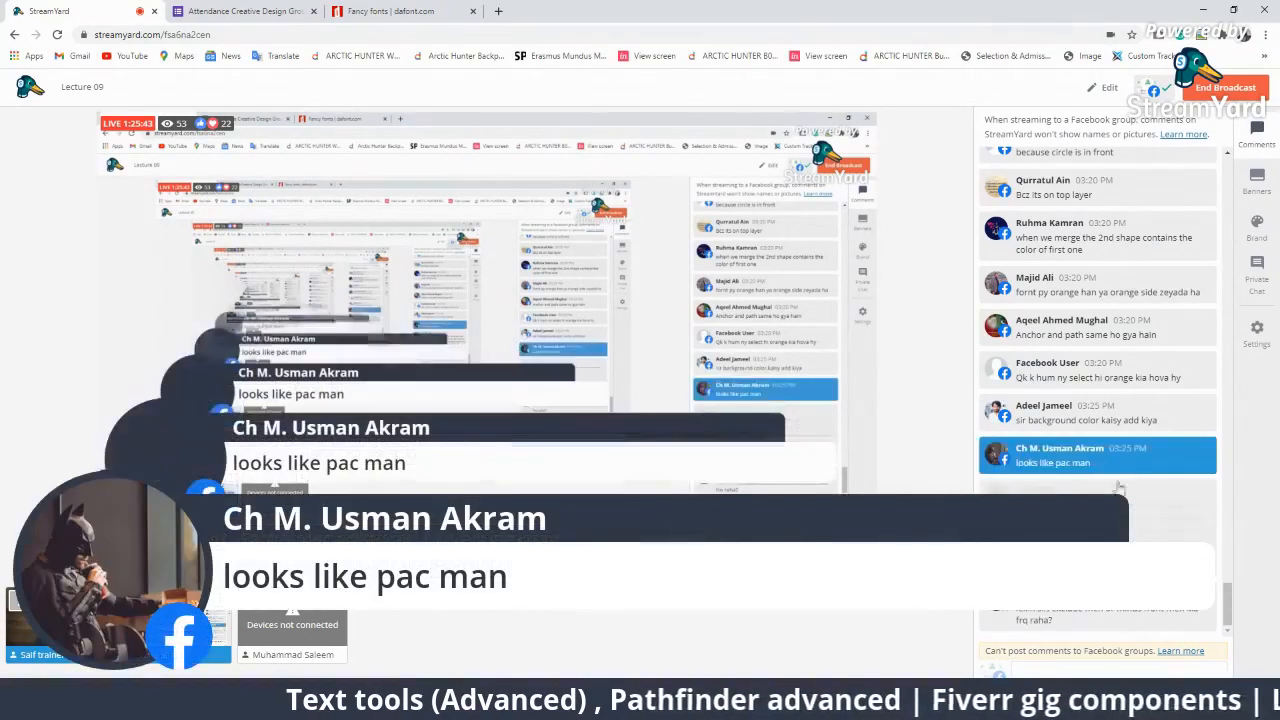
left_click(1123, 458)
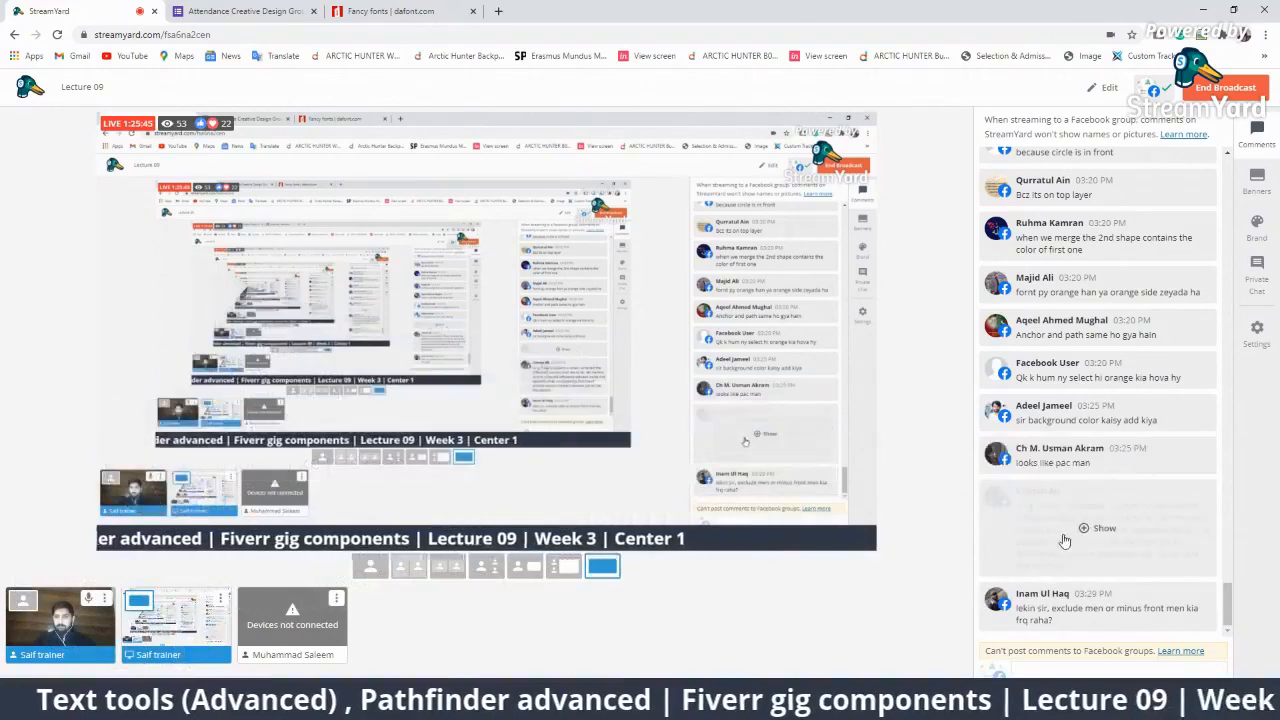
left_click(1063, 537)
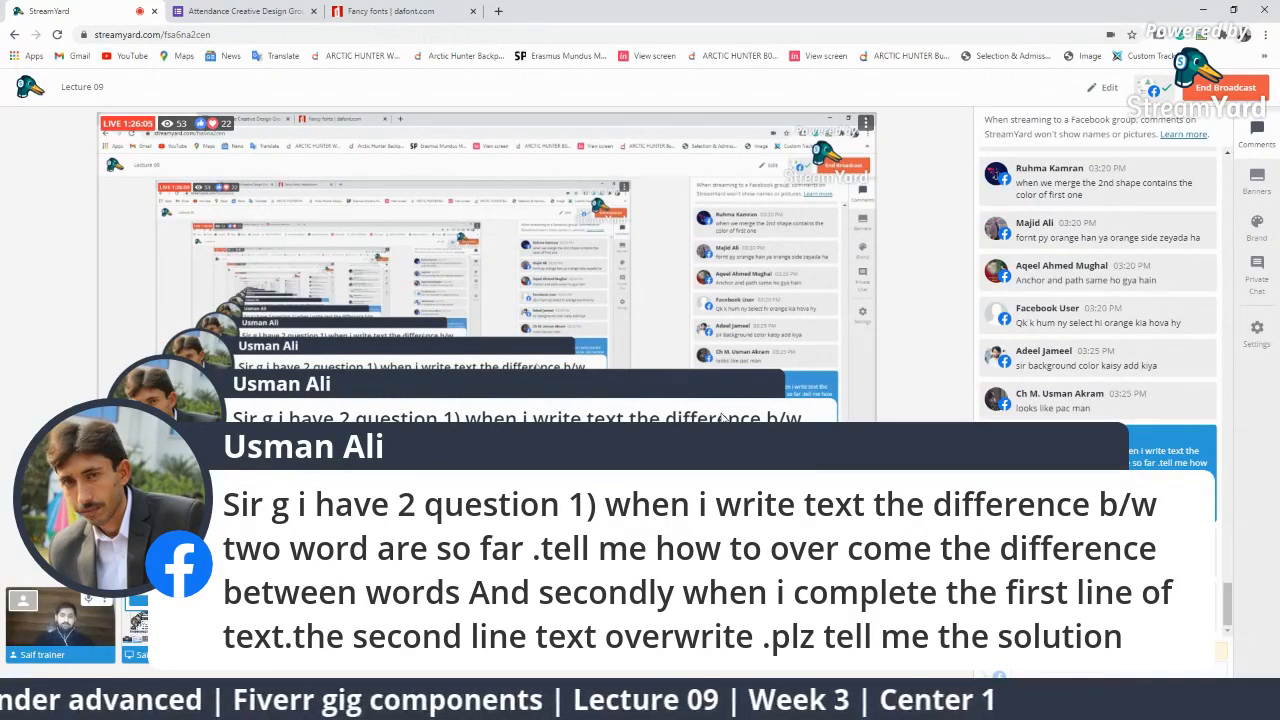
left_click(1125, 467)
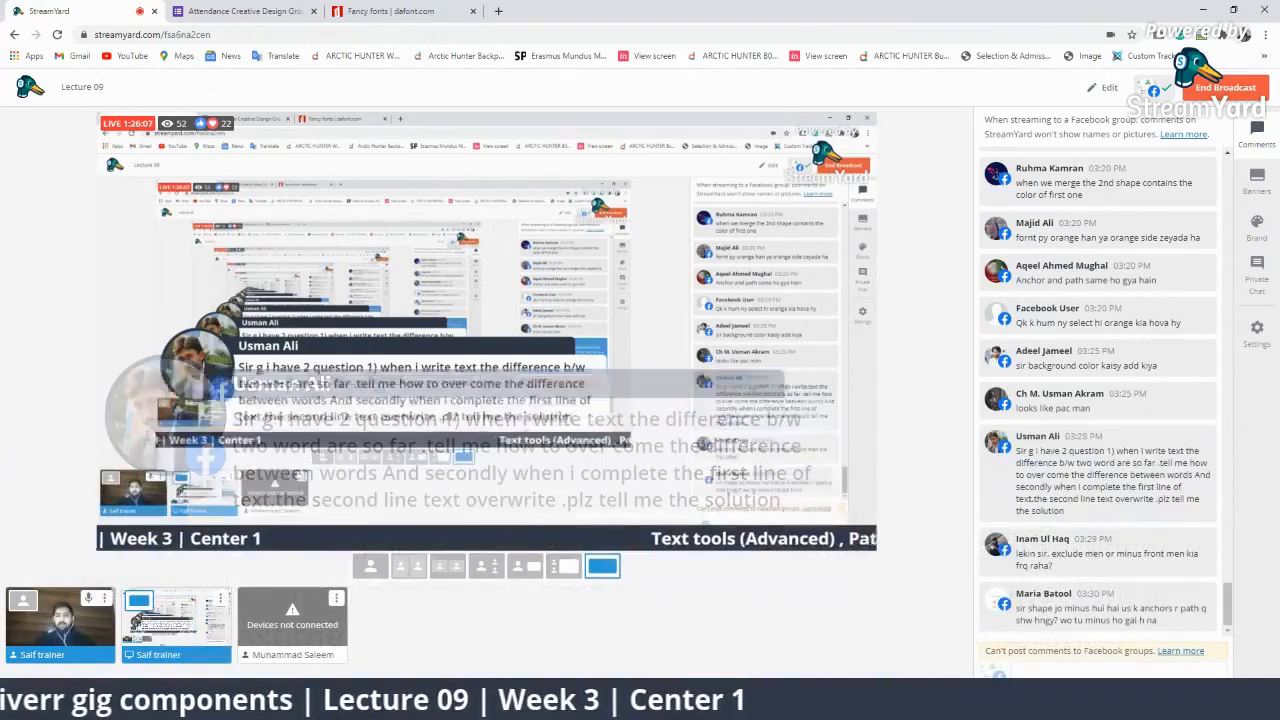
key("alt+Tab")
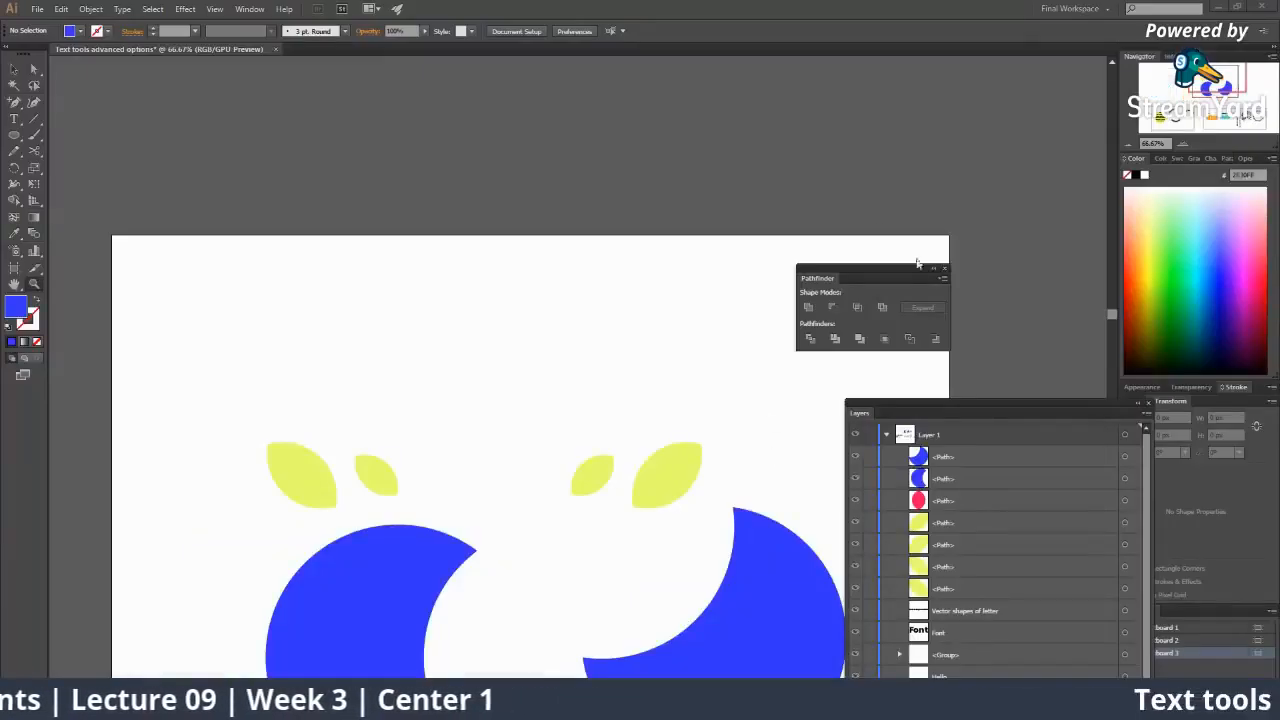
Float the Character panel over the canvas, then feature a viewer comment on the StreamYard broadcast.
left_click(1210, 159)
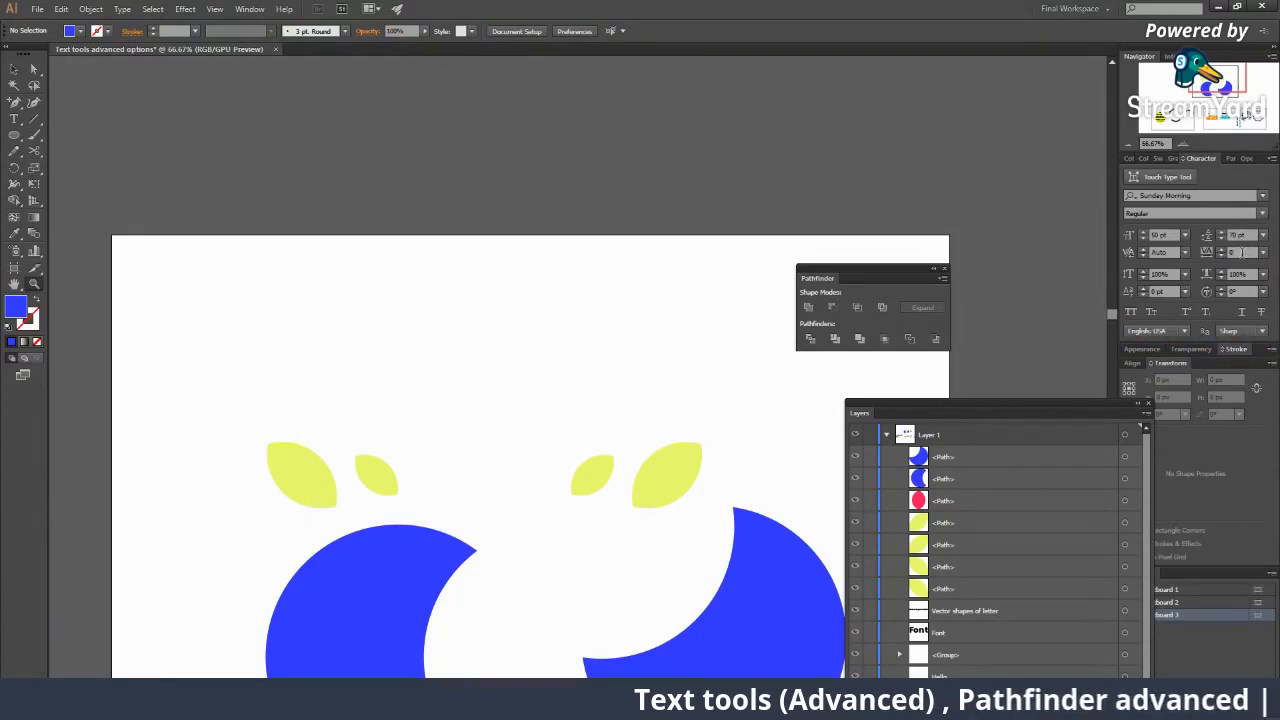
left_click_drag(1201, 159, 698, 117)
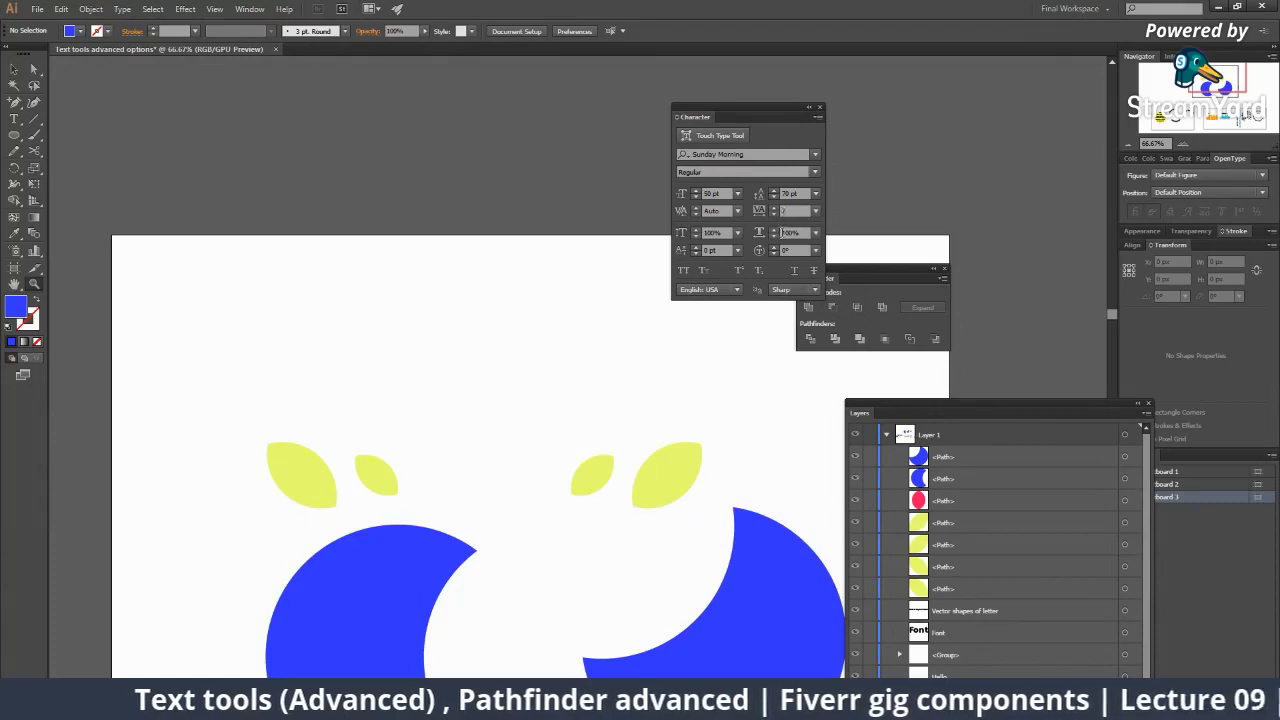
left_click(760, 209)
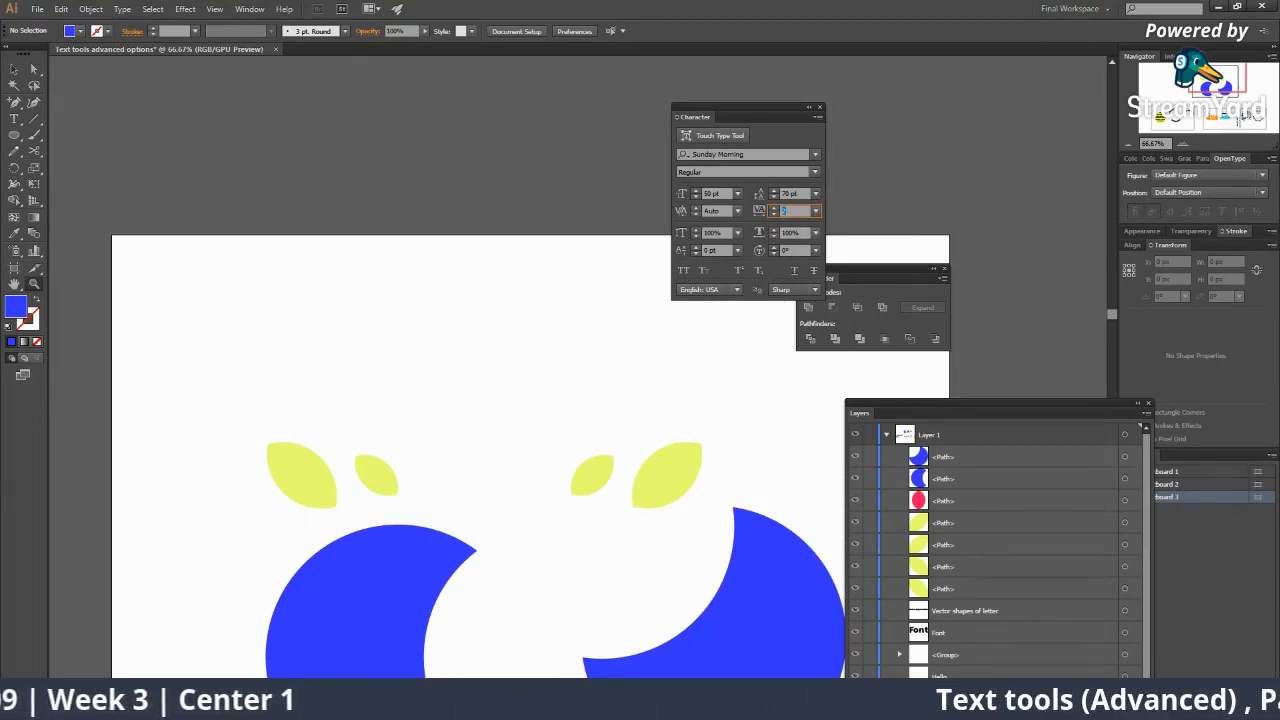
left_click(857, 643)
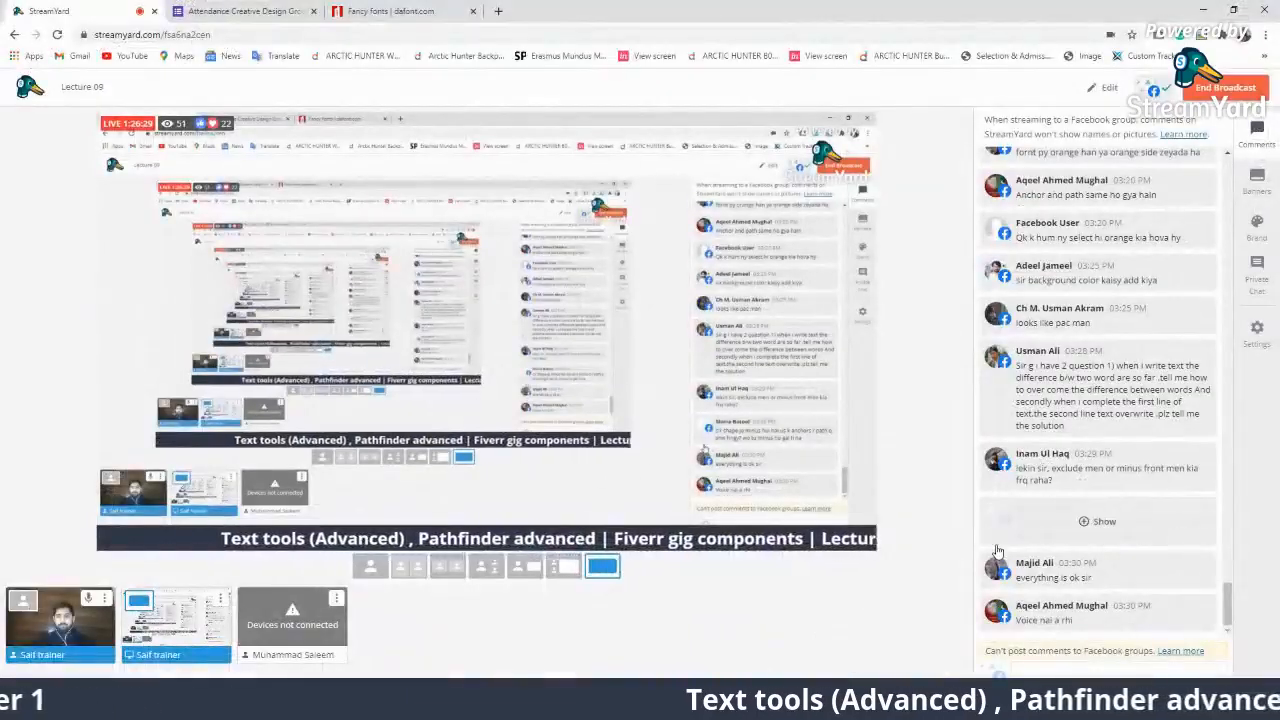
left_click(1072, 625)
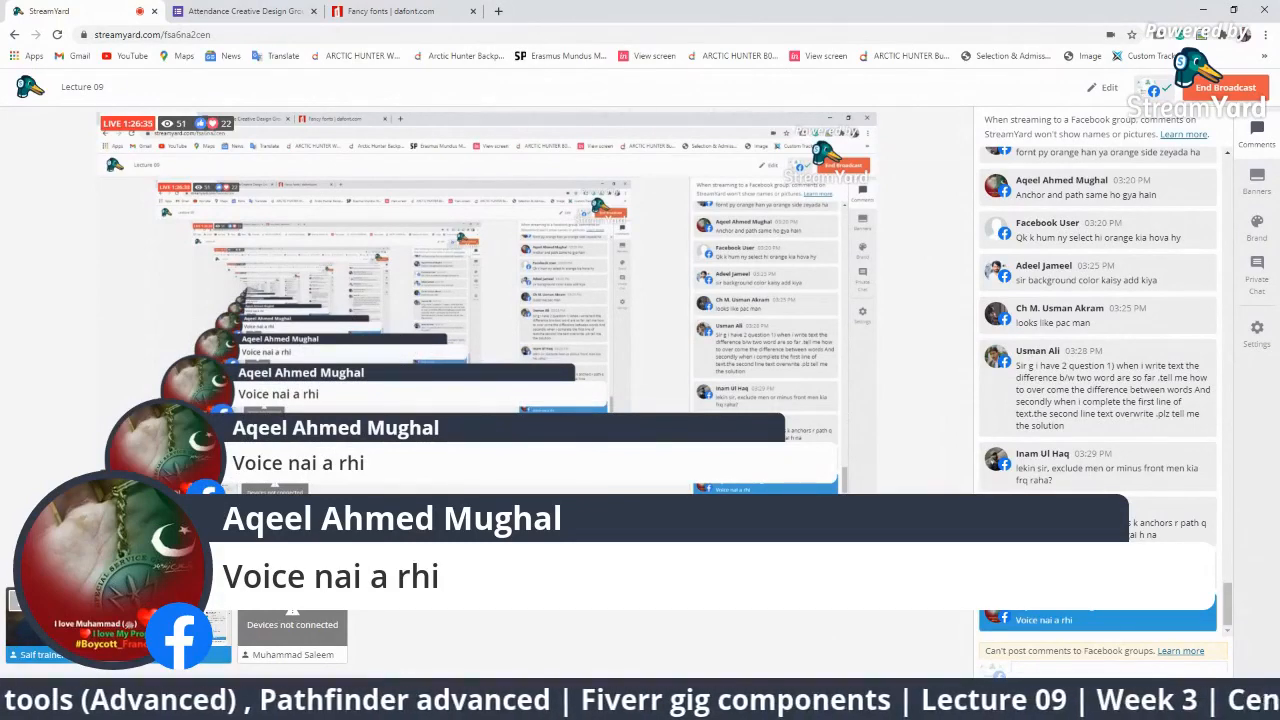
Hide the shown comment, briefly show the exclude-versus-minus question, then hide it too.
left_click(1088, 612)
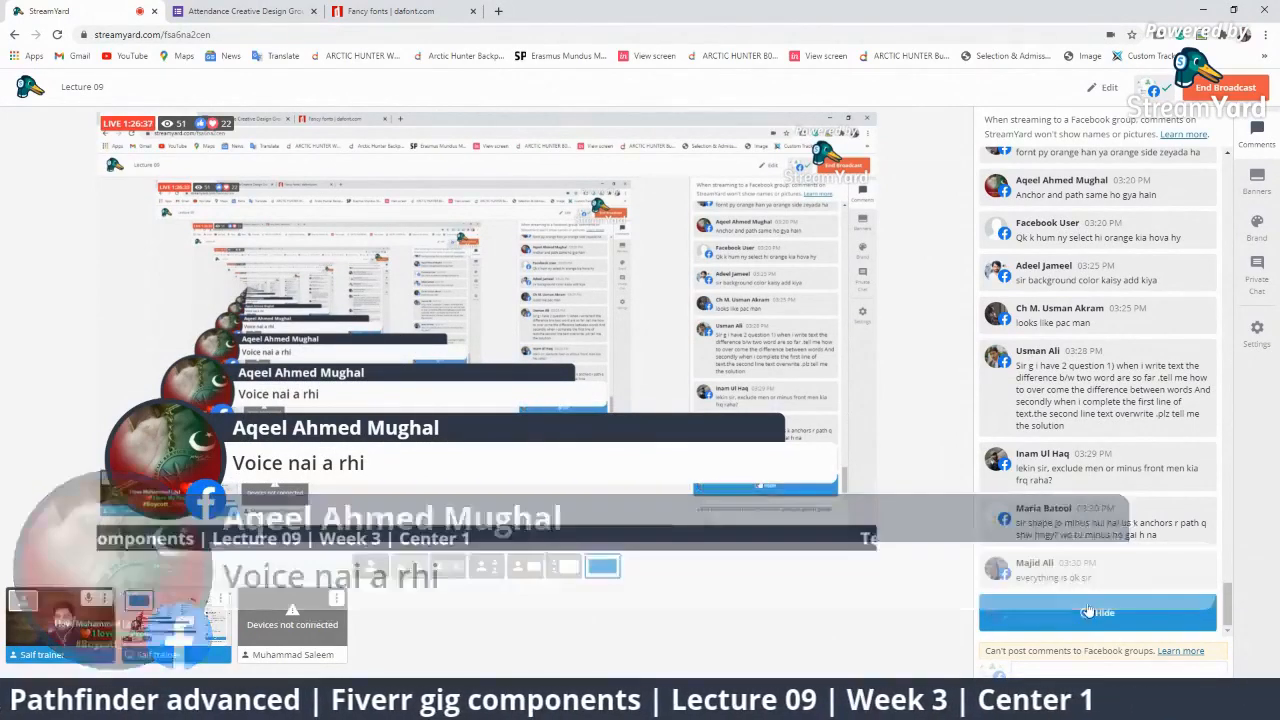
left_click(1094, 474)
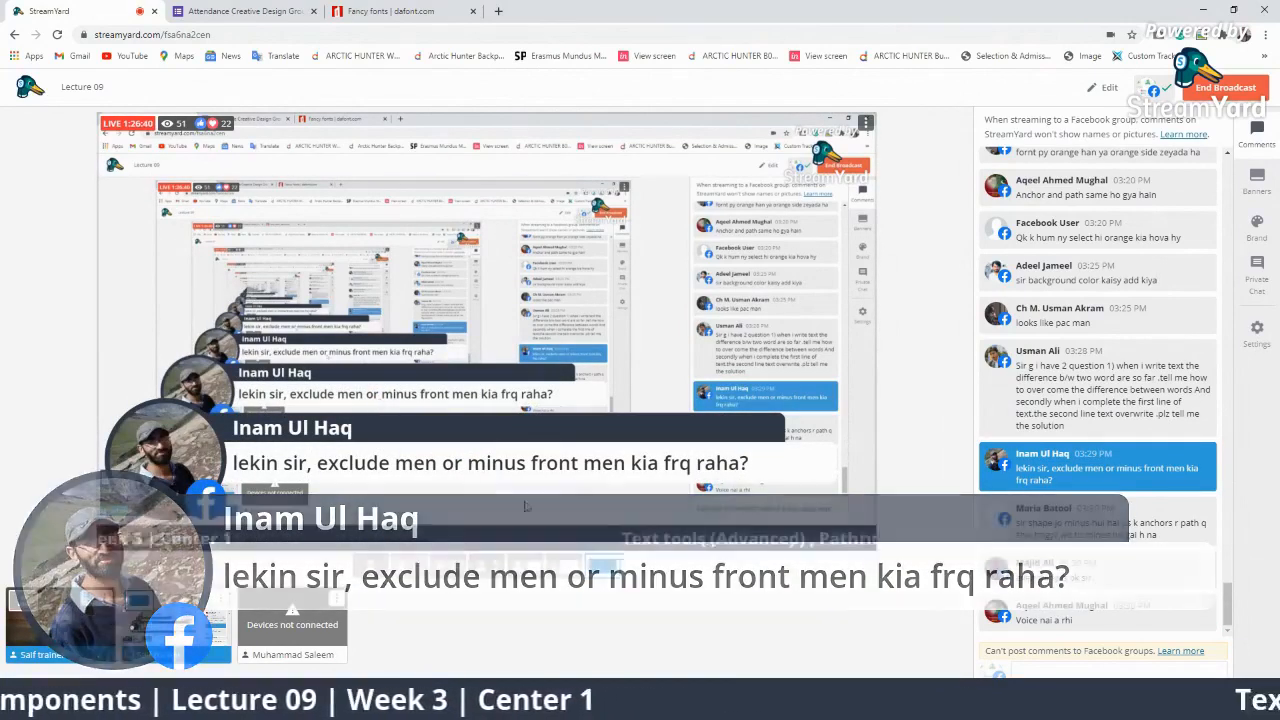
left_click(1070, 472)
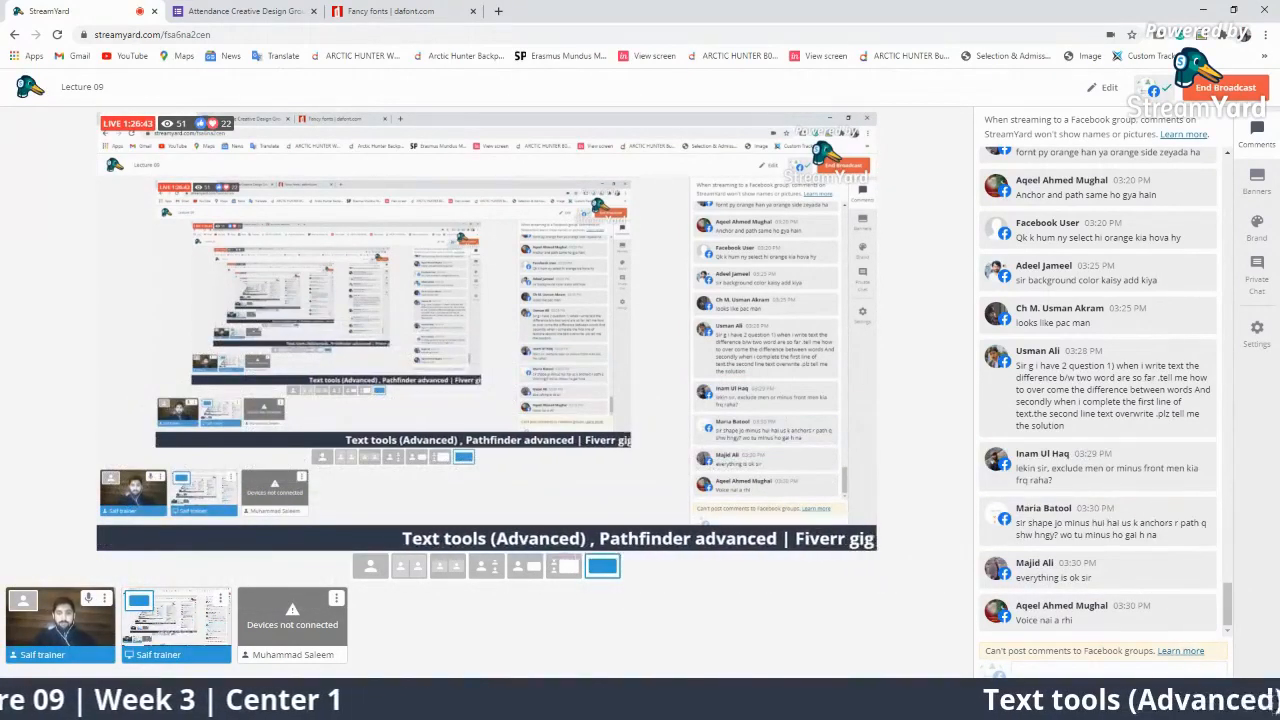
Return to Illustrator and adjust the zoom around the crescents.
mouse_move(899, 706)
left_click(899, 642)
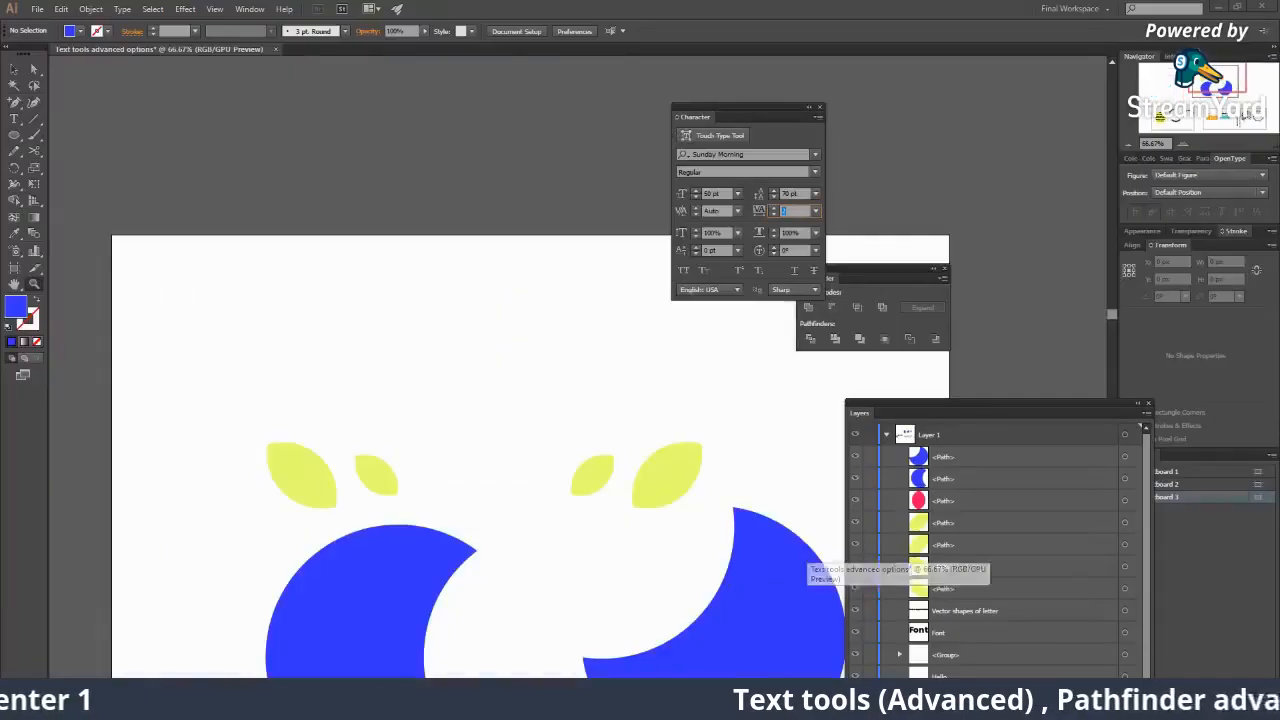
left_click(540, 474, "alt")
left_click(540, 474, "alt")
left_click(585, 376)
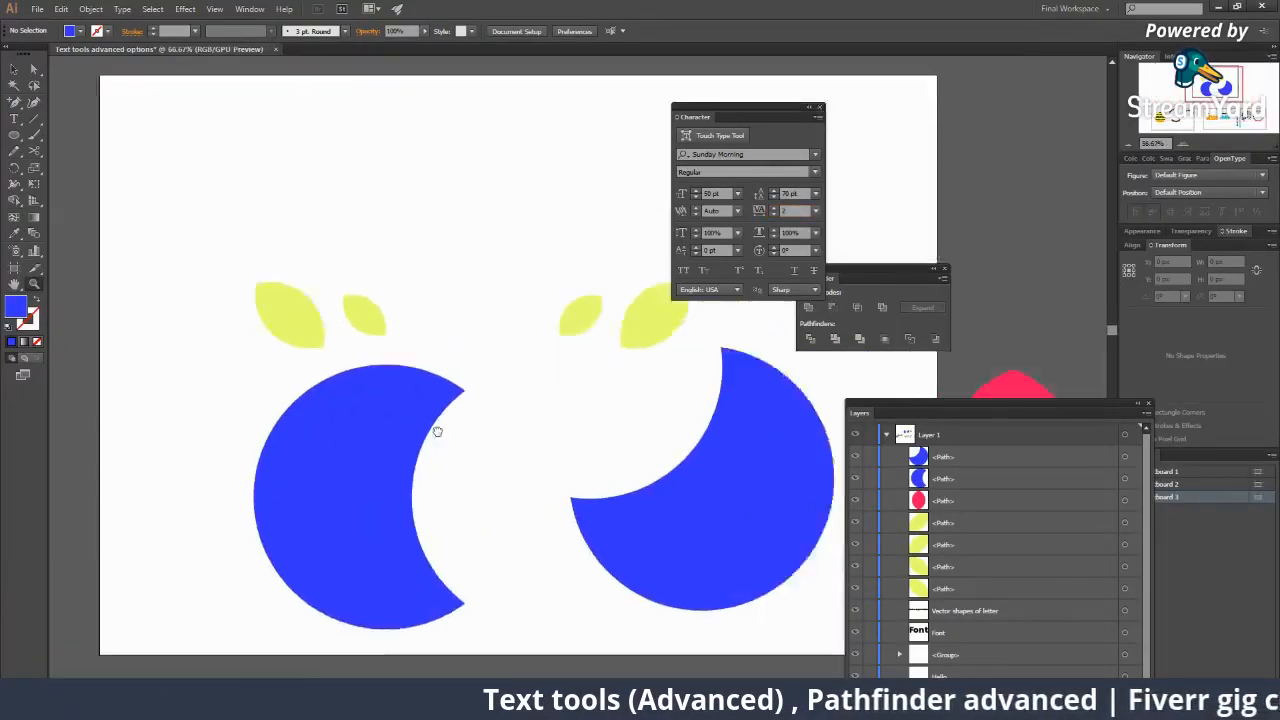
left_click(451, 389)
left_click_drag(364, 285, 379, 339)
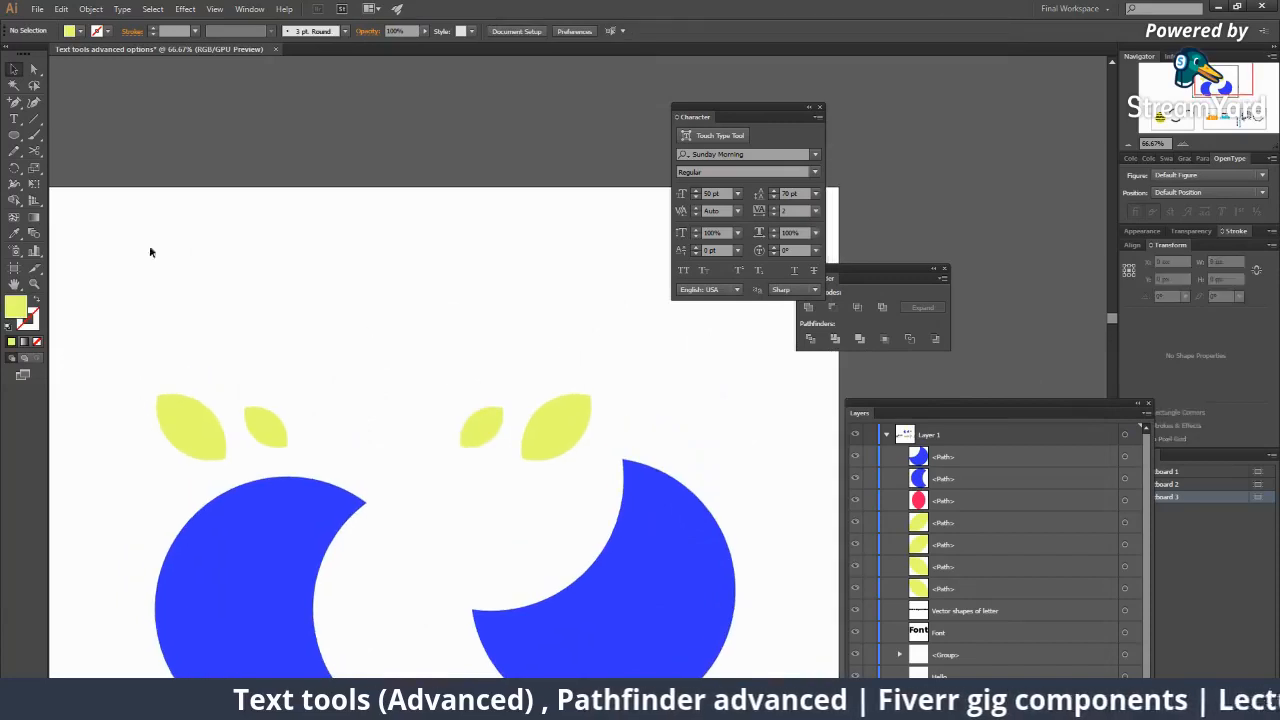
right_click(15, 150)
right_click(15, 137)
left_click(76, 138)
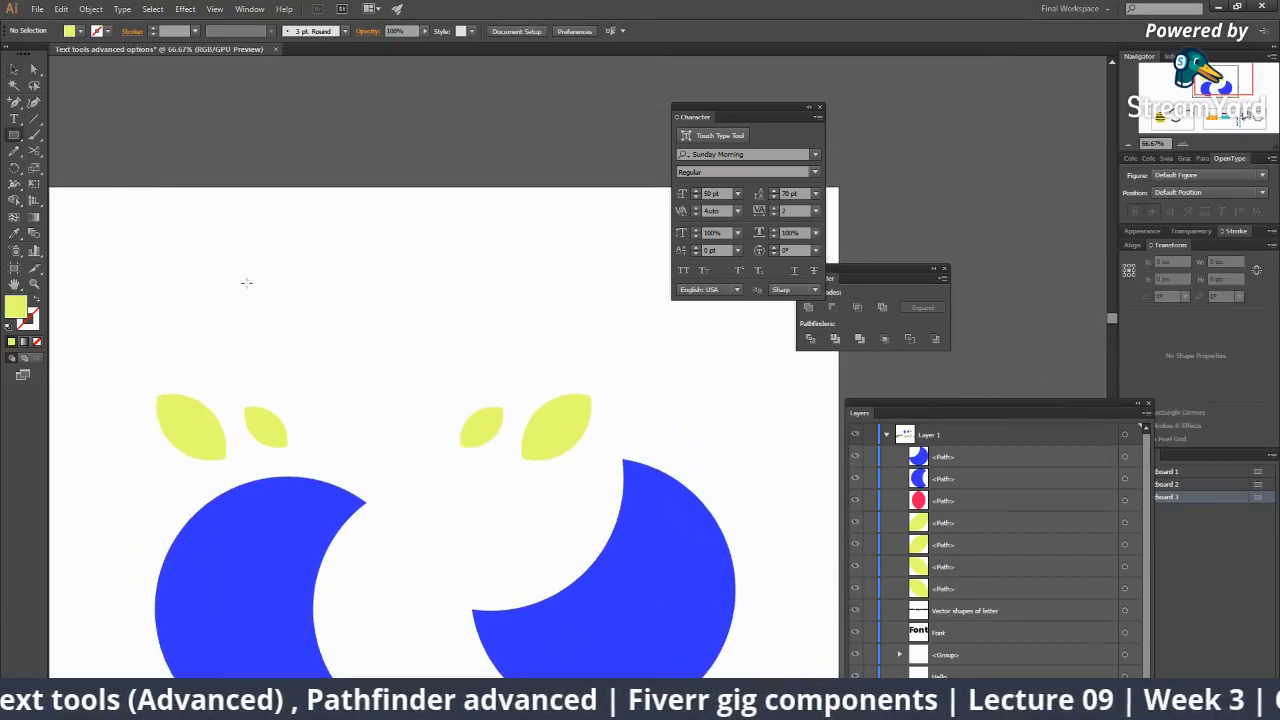
left_click(406, 488, "ctrl+alt")
Delete both blue crescents, then undo the deletion.
left_click(466, 486, "ctrl")
left_click(684, 470, "shift")
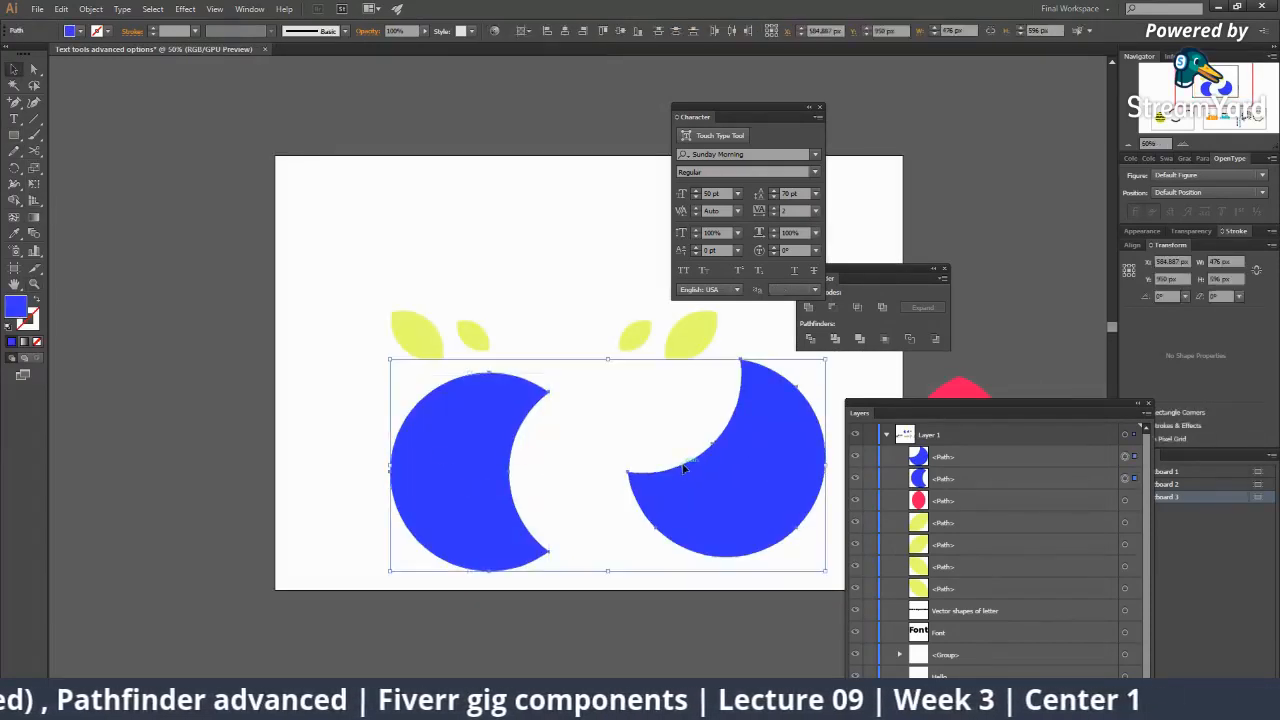
key("Delete")
key("ctrl+z")
Marquee-select the leaves, crescents and red shape and drag them off the artboard to the right.
left_click(632, 412, "ctrl+alt")
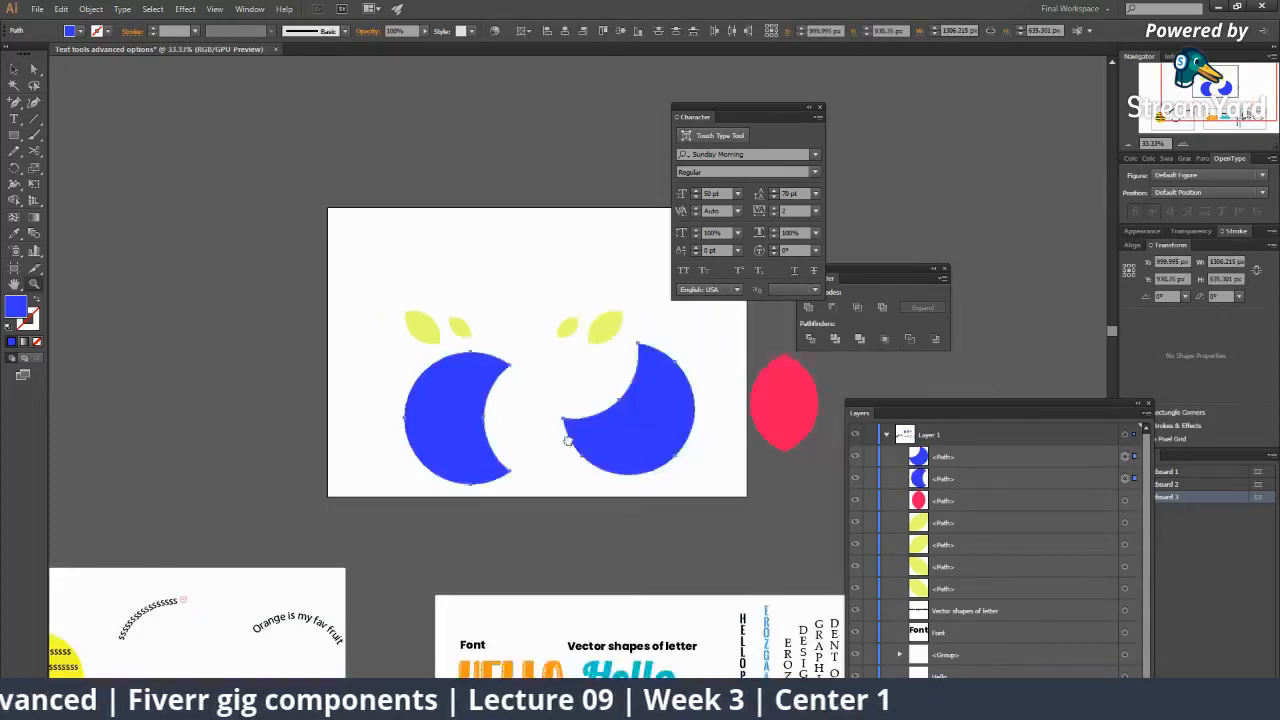
left_click_drag(568, 440, 437, 433)
left_click(494, 506)
left_click_drag(272, 291, 628, 480)
left_click_drag(639, 401, 829, 395)
left_click_drag(738, 396, 806, 390)
scroll(597, 444, "left", 3)
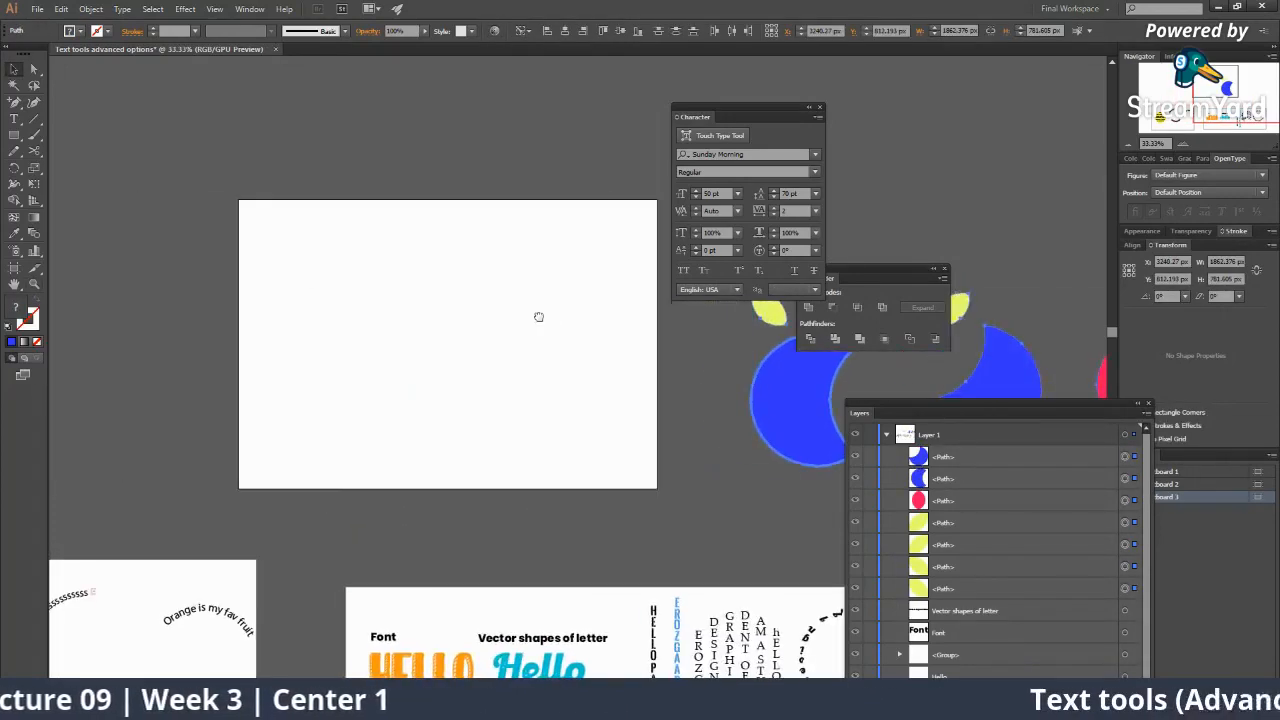
Draw a circle on the artboard and fill it light cyan (A5FFE4).
left_click_drag(14, 135, 60, 168)
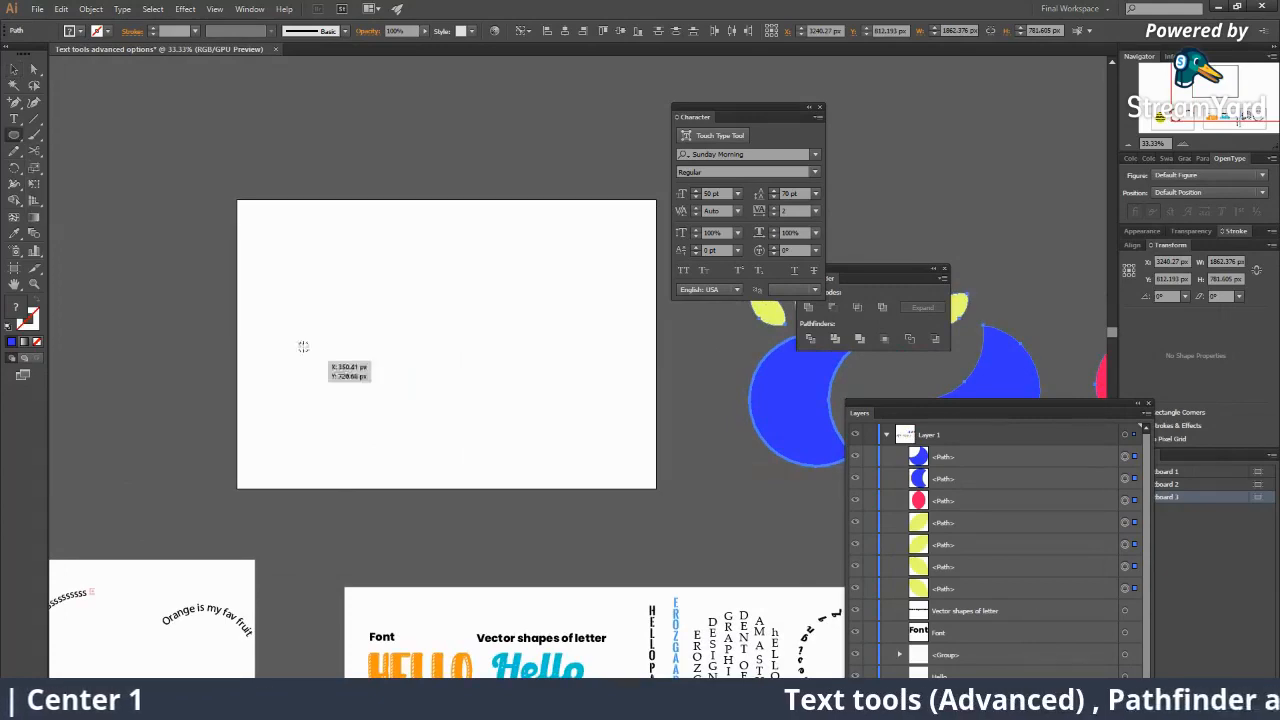
left_click_drag(351, 325, 389, 390)
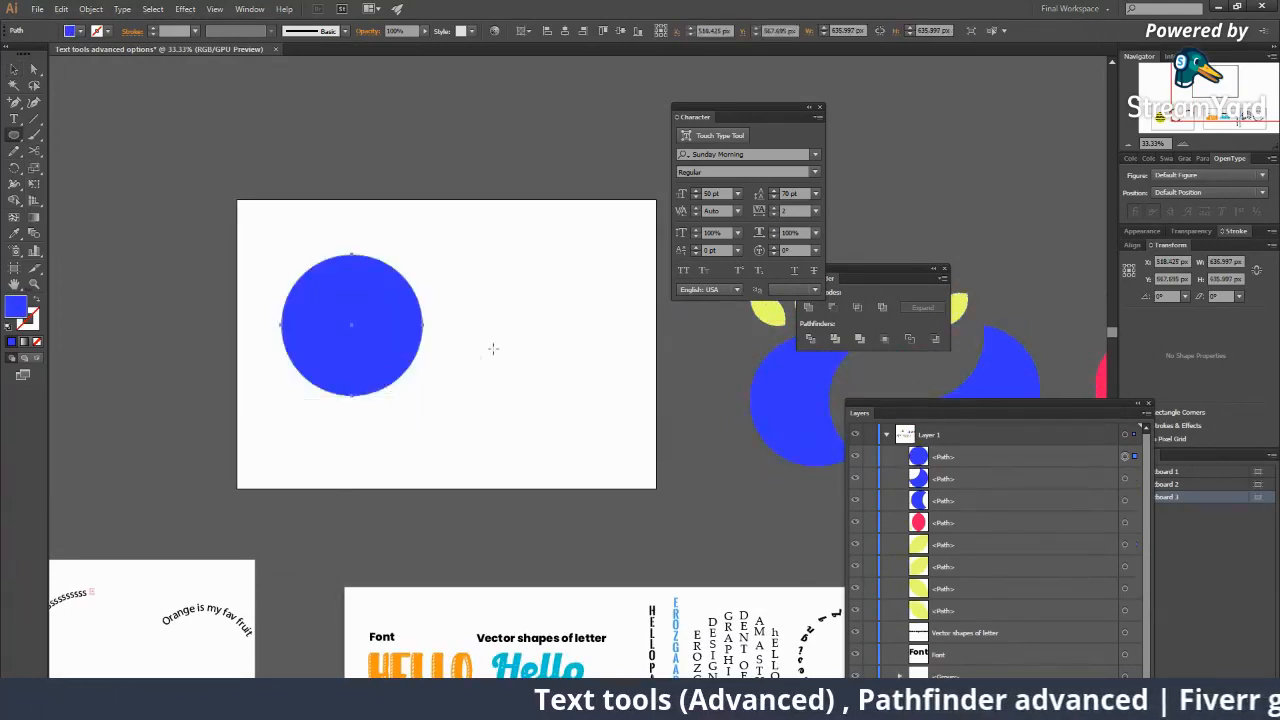
key("ctrl+plus")
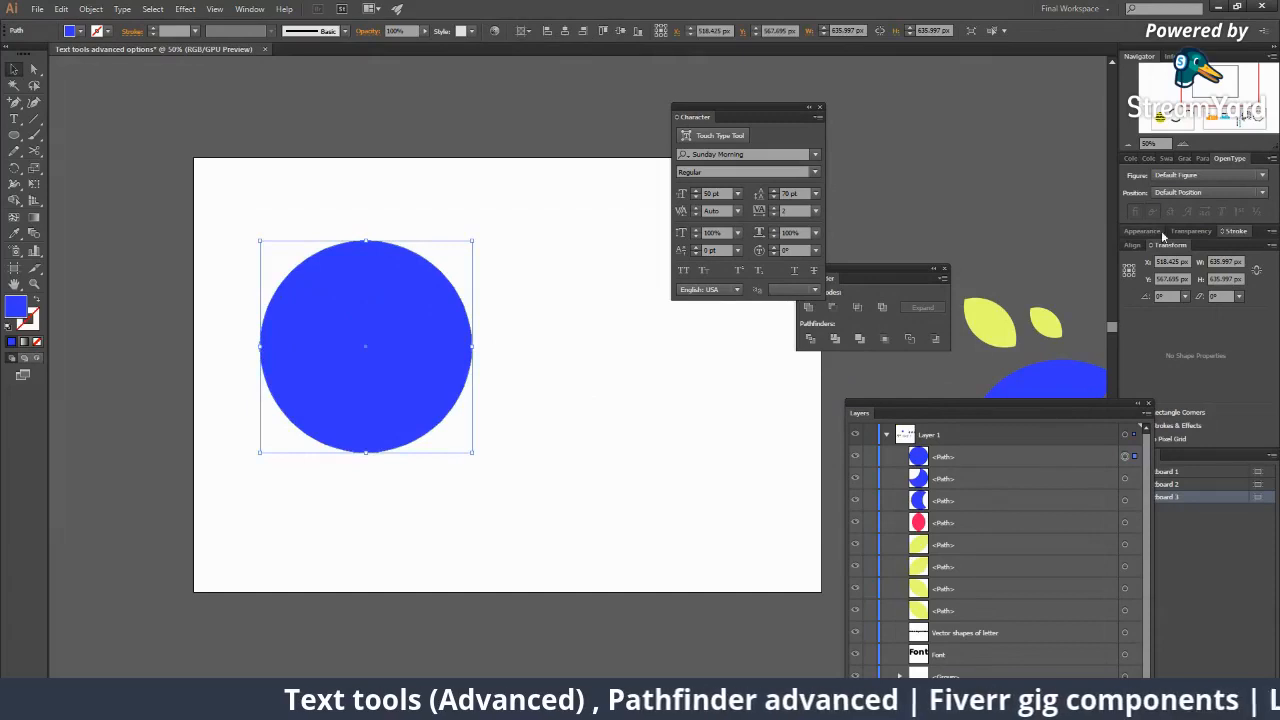
left_click(1131, 158)
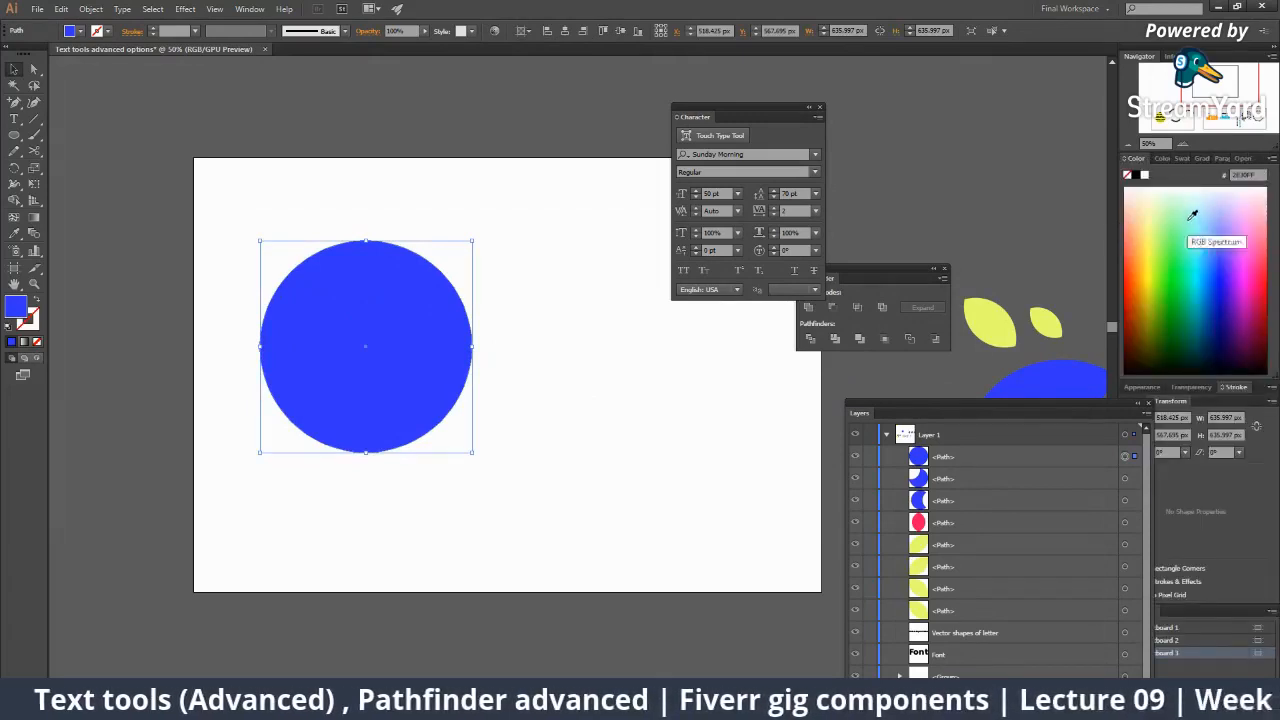
left_click(1187, 221)
left_click(614, 377)
left_click_drag(416, 355, 394, 384)
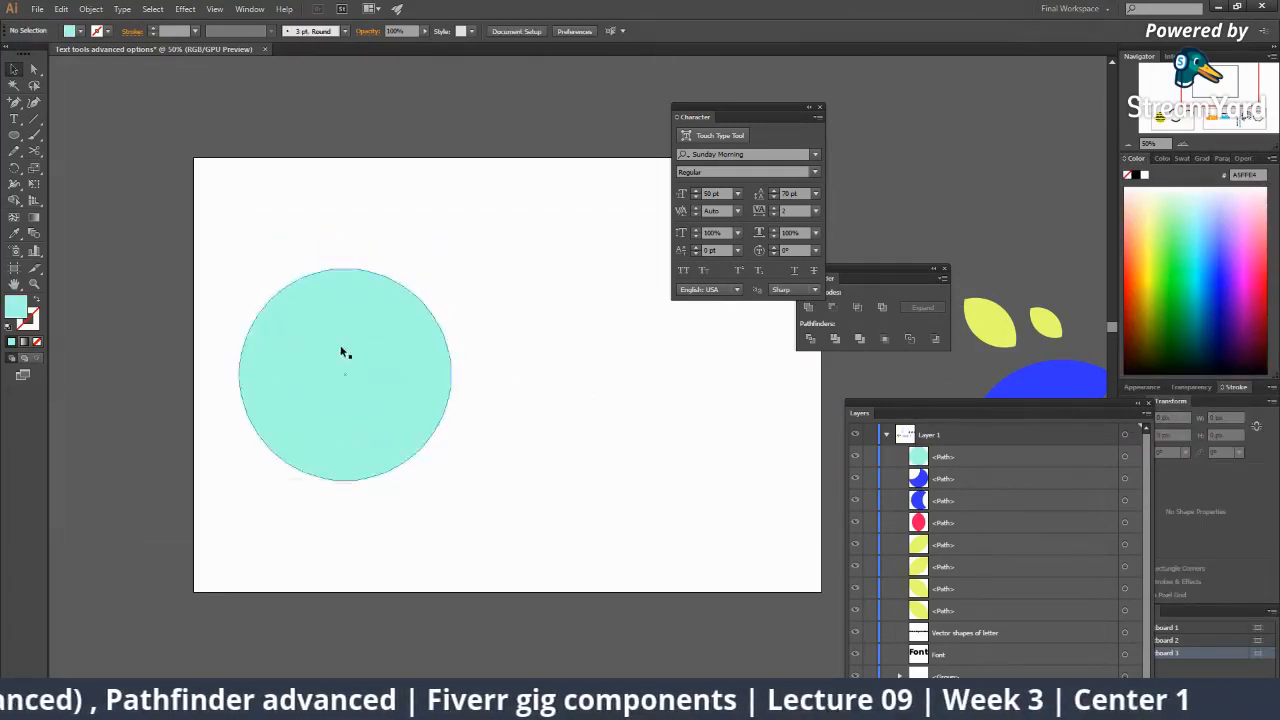
Draw a rectangle over the circle's upper right and fill it pink.
left_click_drag(14, 135, 60, 131)
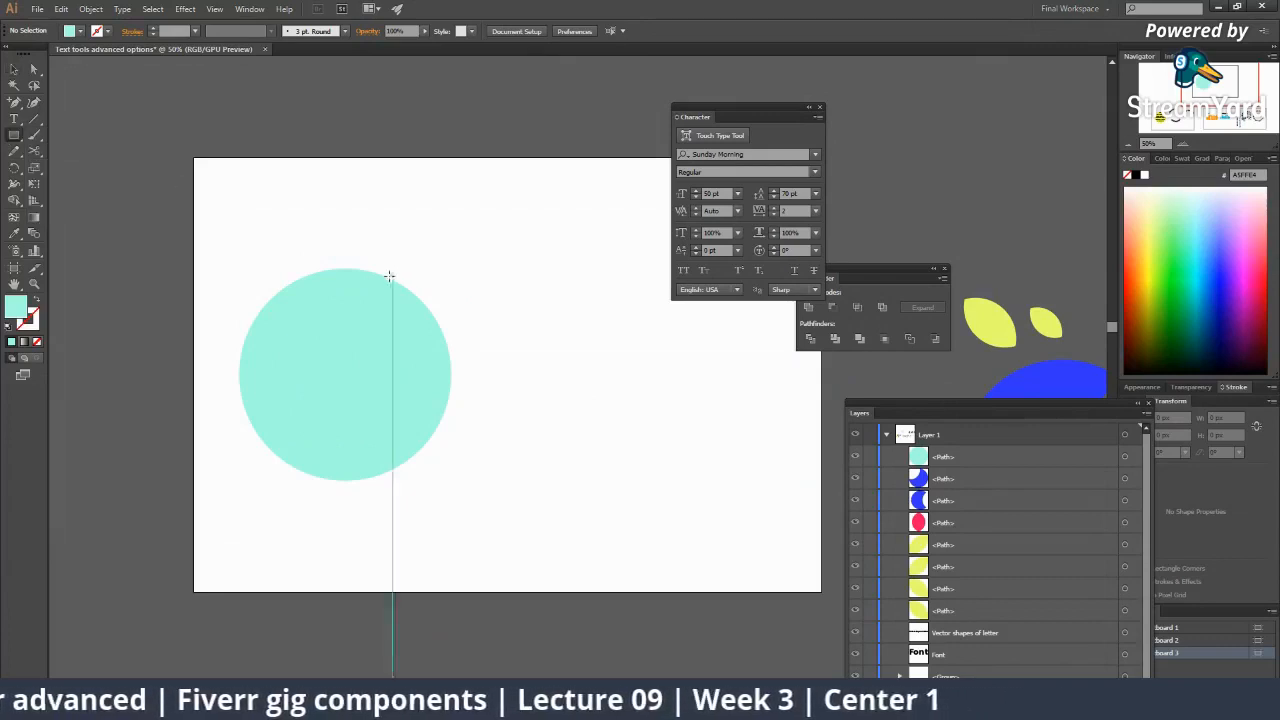
mouse_move(370, 261)
left_mouse_down()
mouse_move(517, 360)
mouse_move(601, 377)
left_mouse_up()
key("v")
left_click_drag(512, 334, 477, 340)
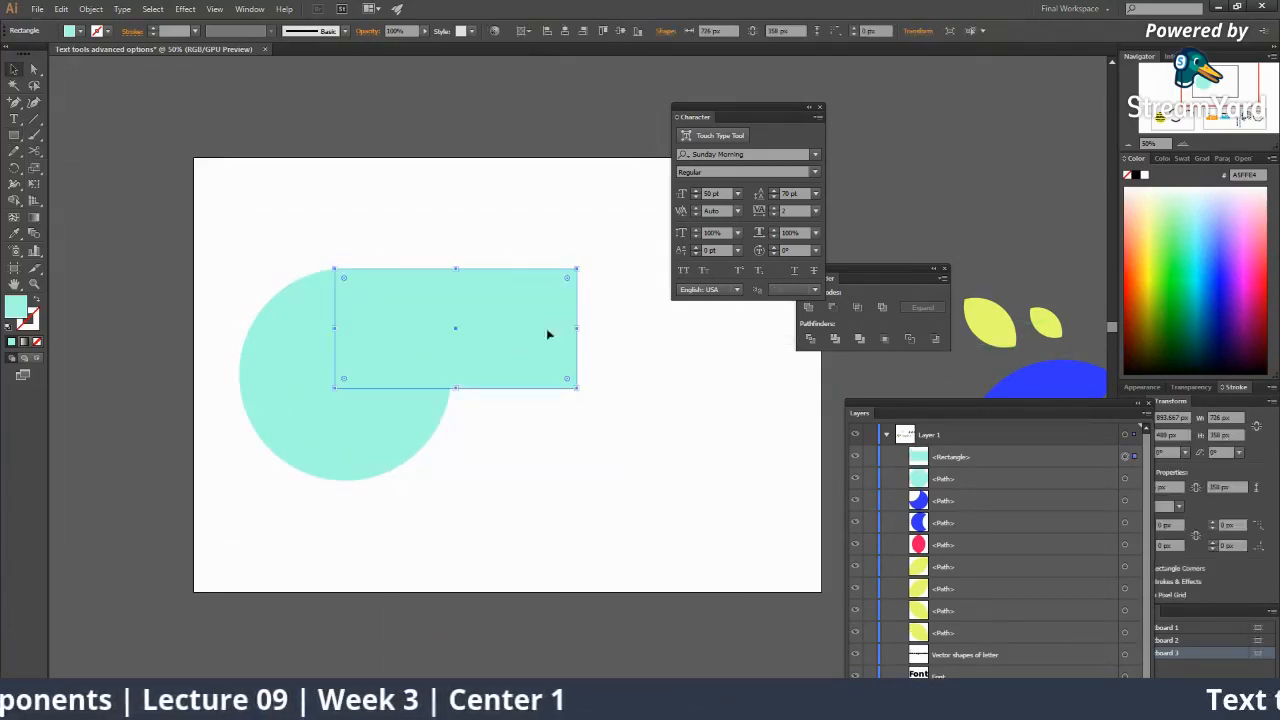
left_click(1245, 238)
left_click(714, 445)
left_click(517, 369, "ctrl")
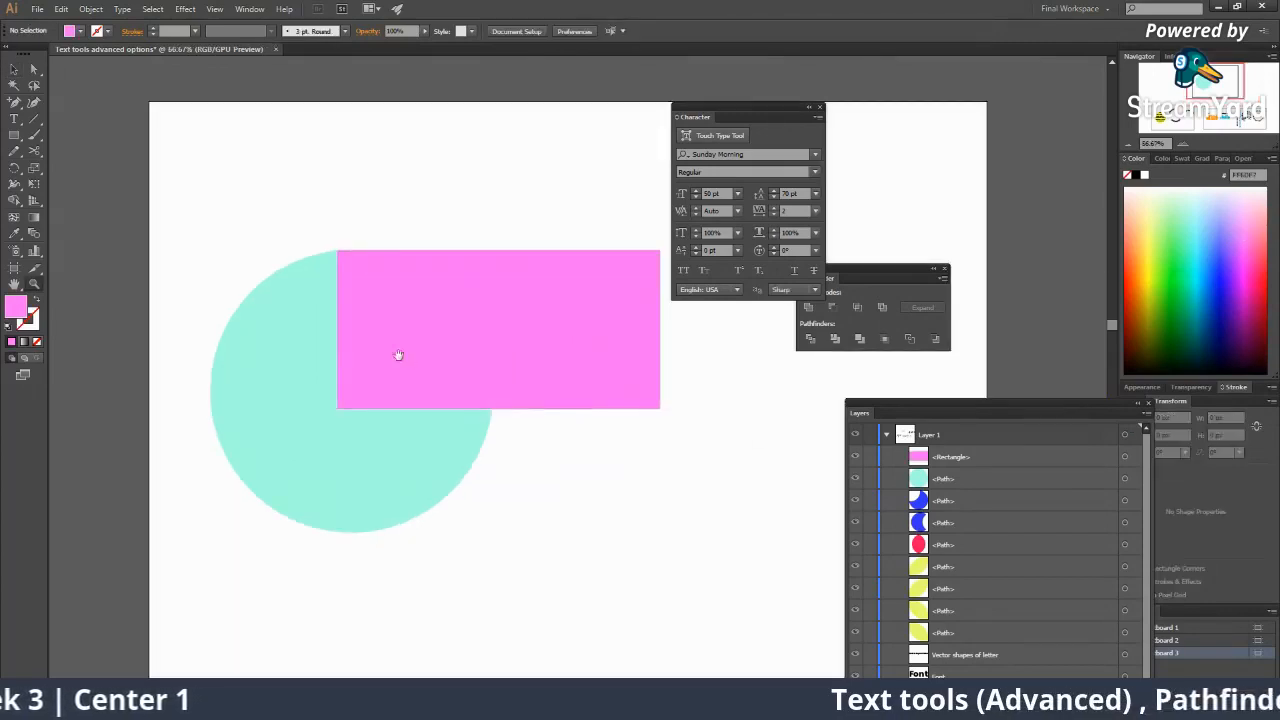
Apply Pathfinder Intersect to the circle and rectangle, then undo it.
left_click_drag(397, 354, 412, 335)
left_click_drag(265, 214, 523, 502)
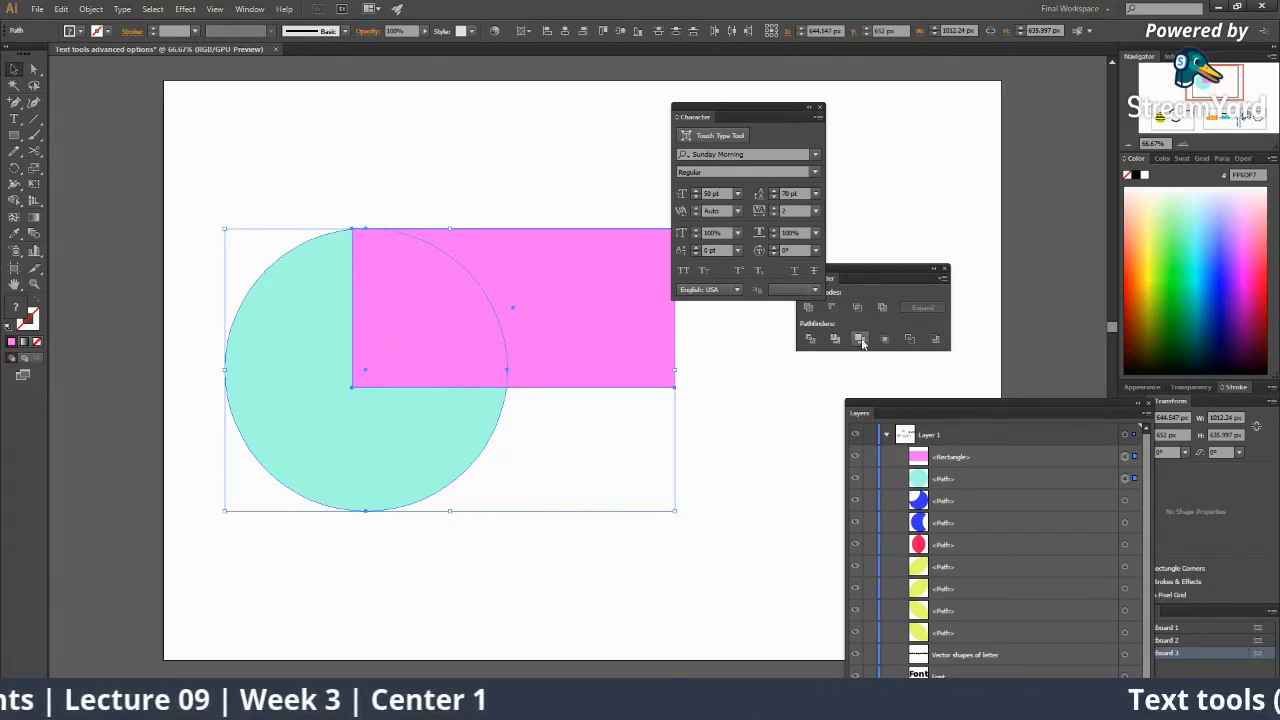
left_click(867, 280)
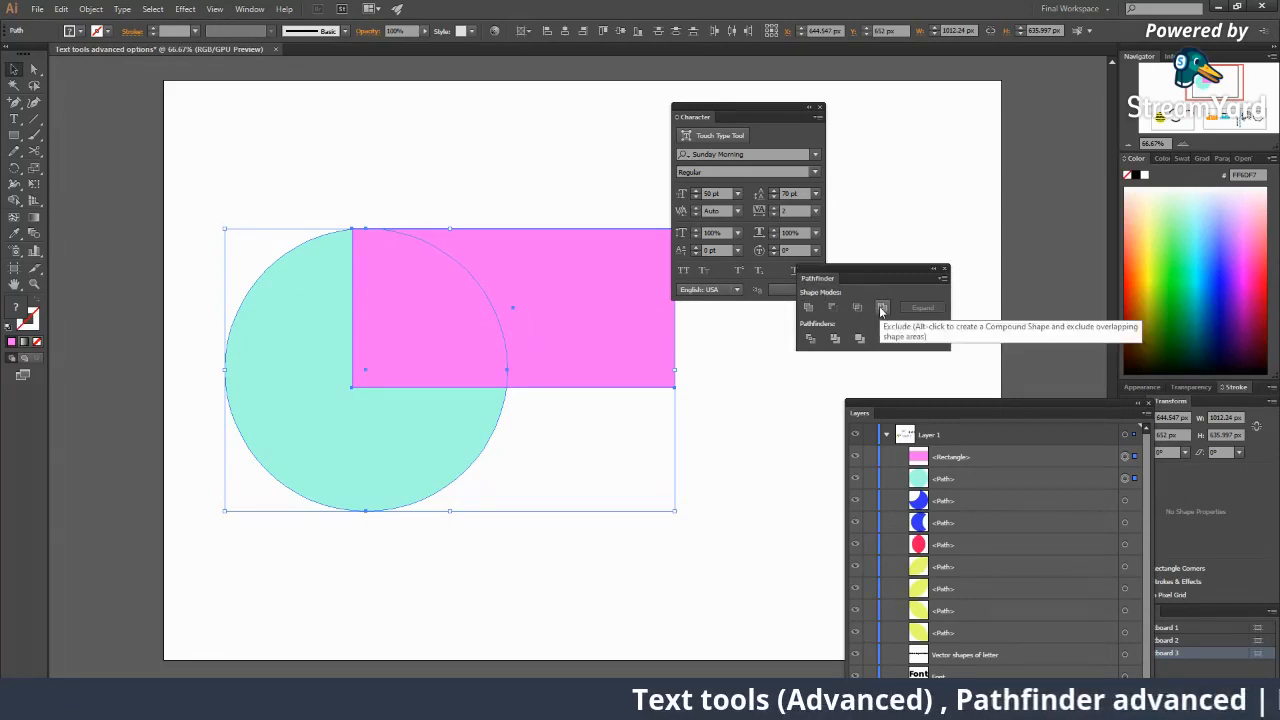
left_click(857, 307)
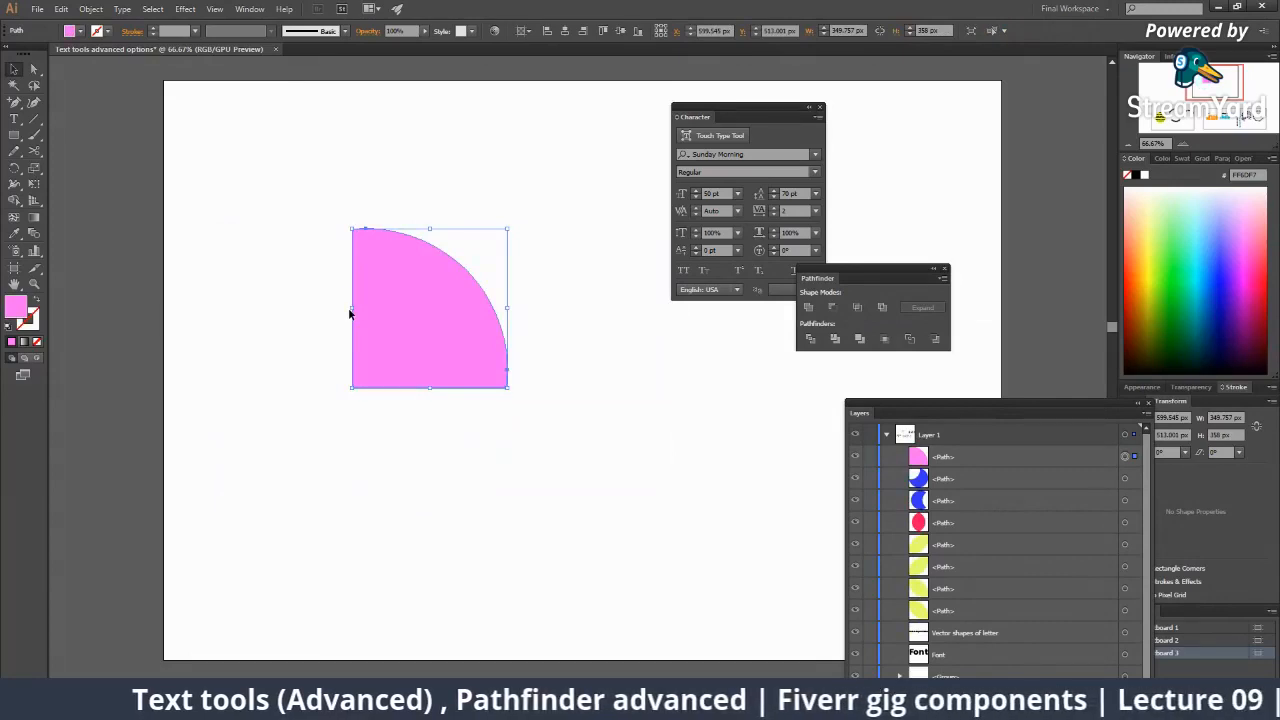
key("ctrl+z")
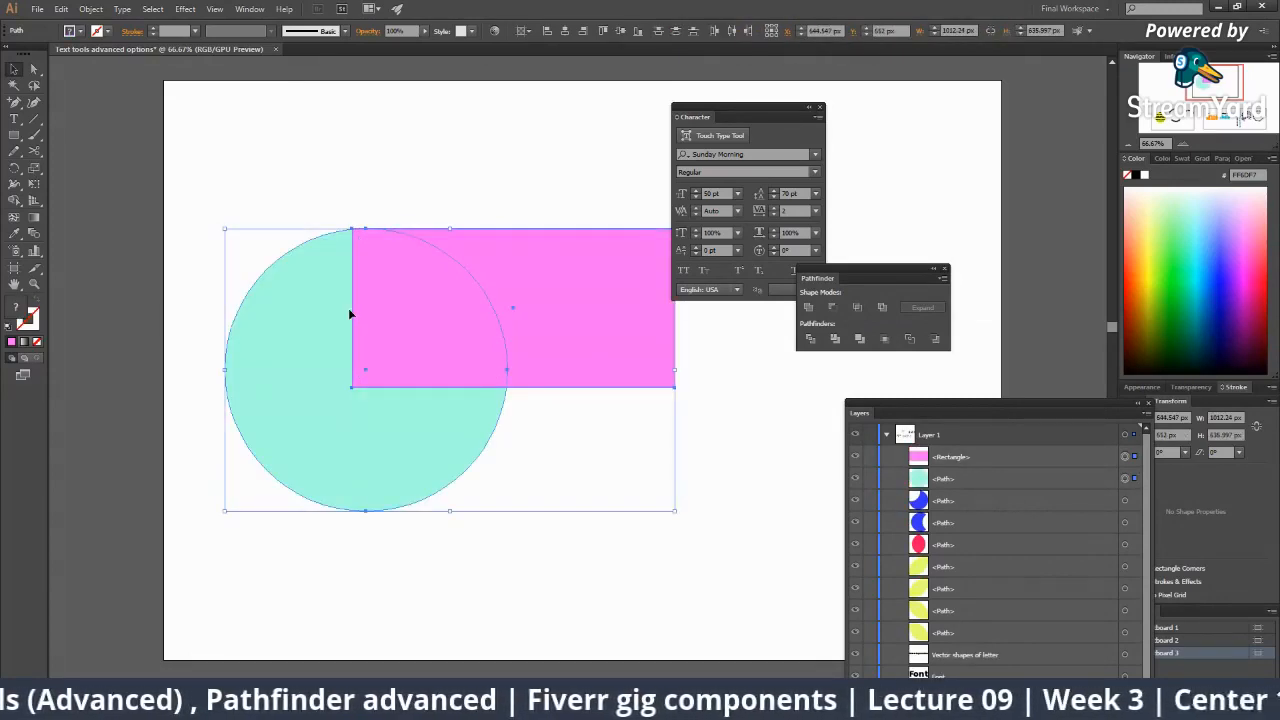
Reselect the circle and rectangle and switch to the StreamYard broadcast window.
left_click(697, 520)
left_click_drag(274, 209, 581, 549)
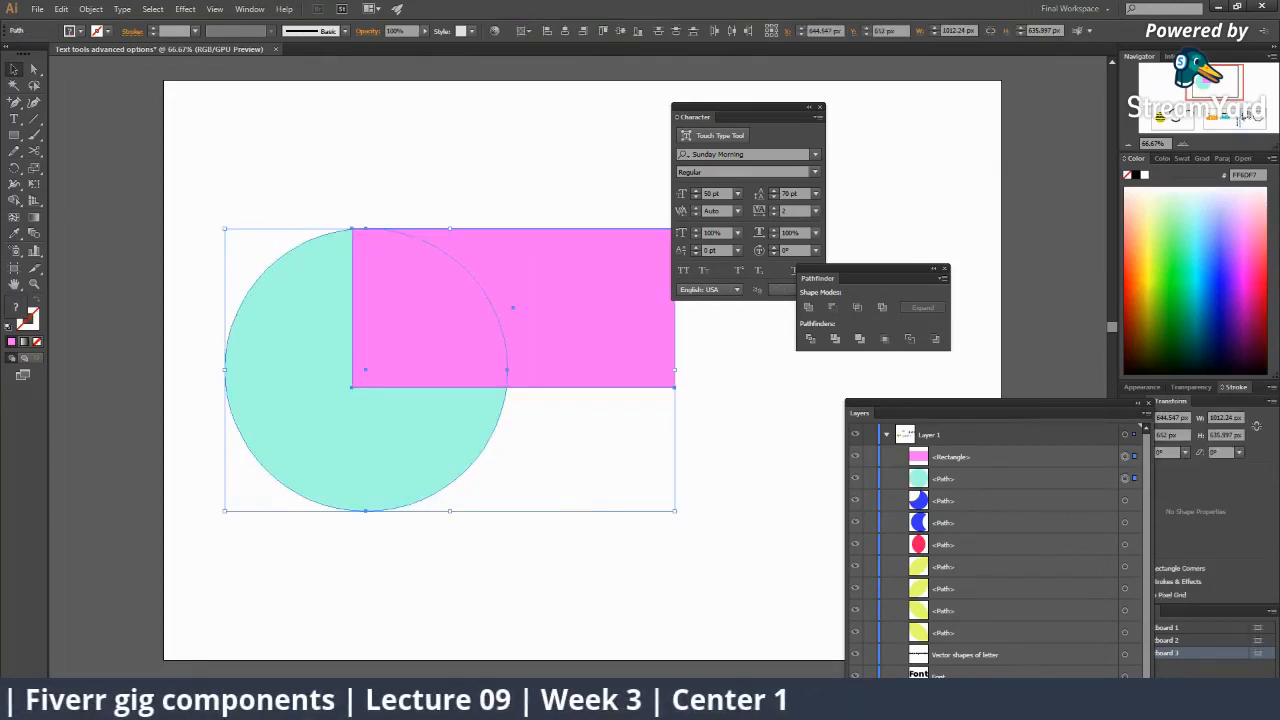
mouse_move(932, 703)
left_click(872, 636)
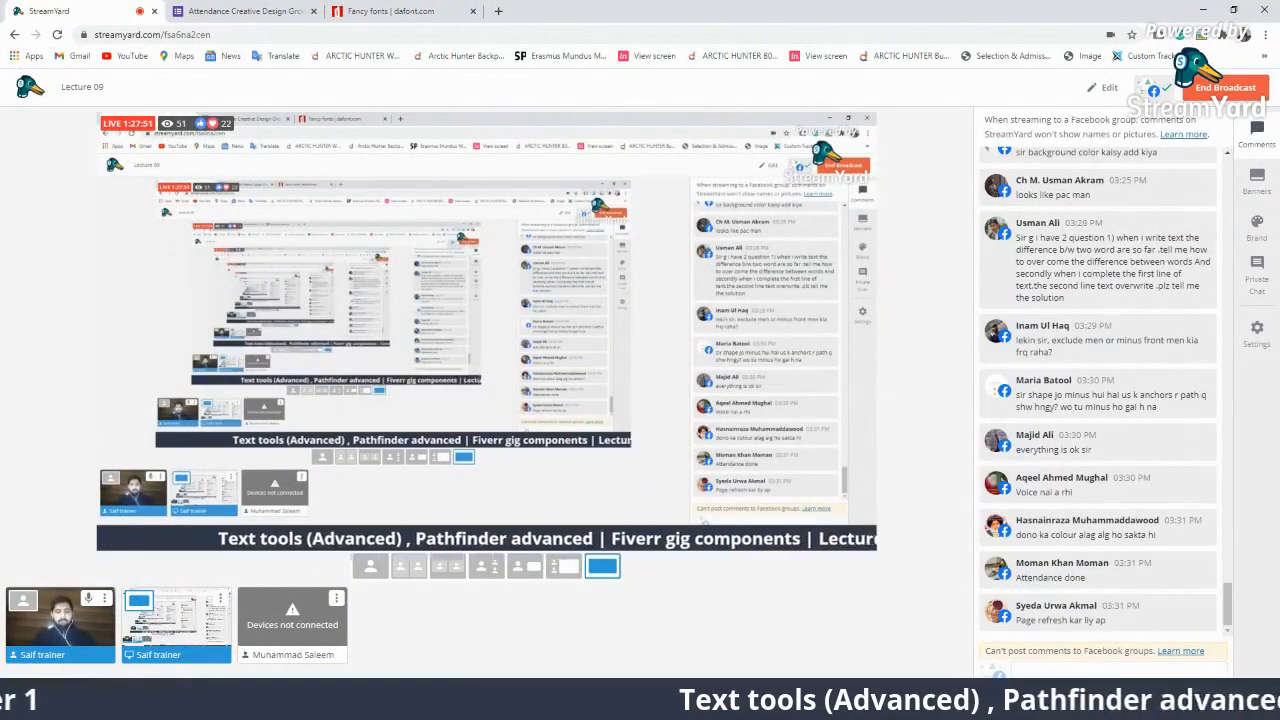
Bring the Illustrator window back to the front from the taskbar.
left_click(898, 704)
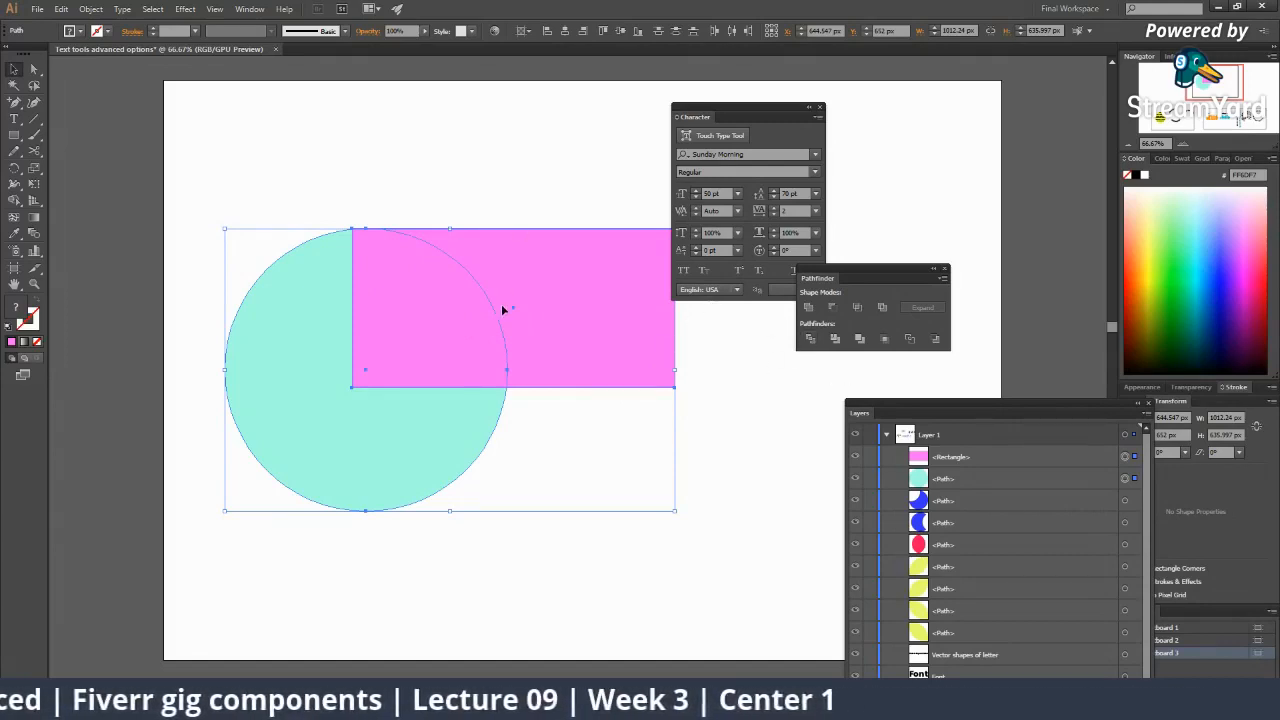
Shrink the circle-and-rectangle pair and Alt-drag a copy to its right.
left_click(721, 445)
left_click_drag(640, 430, 539, 440)
left_click_drag(187, 205, 466, 498)
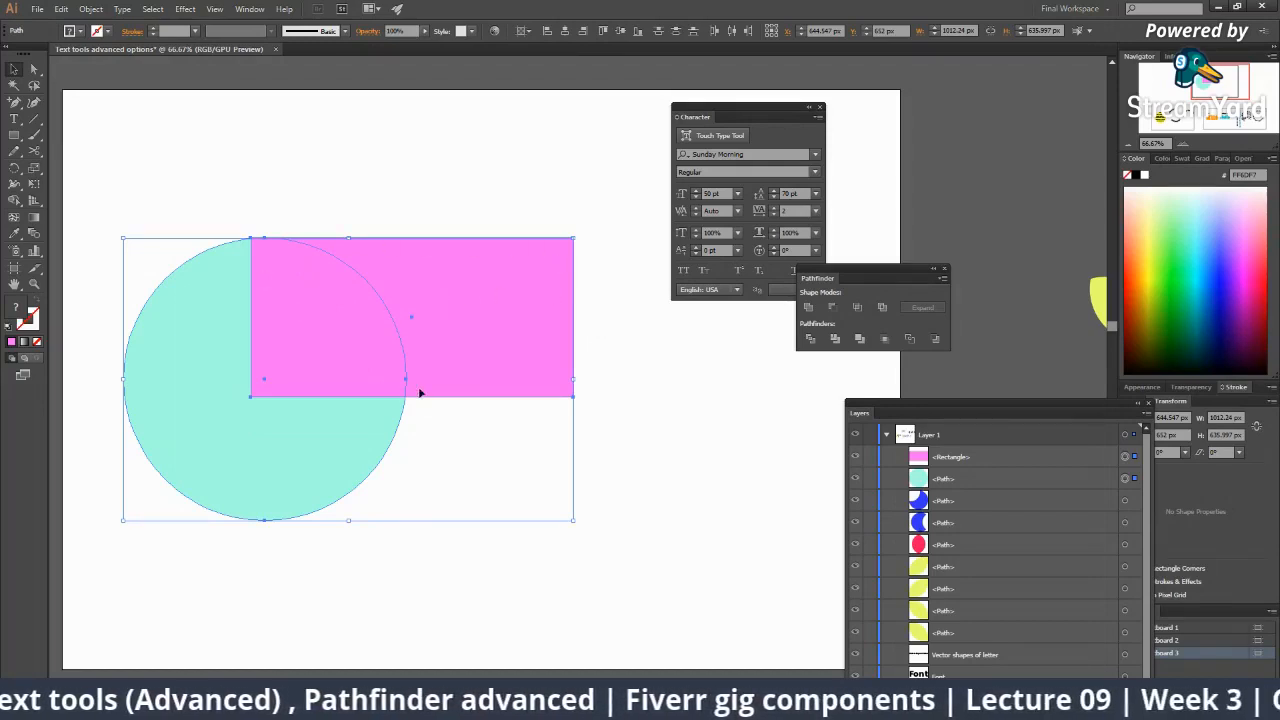
left_click_drag(508, 400, 672, 363)
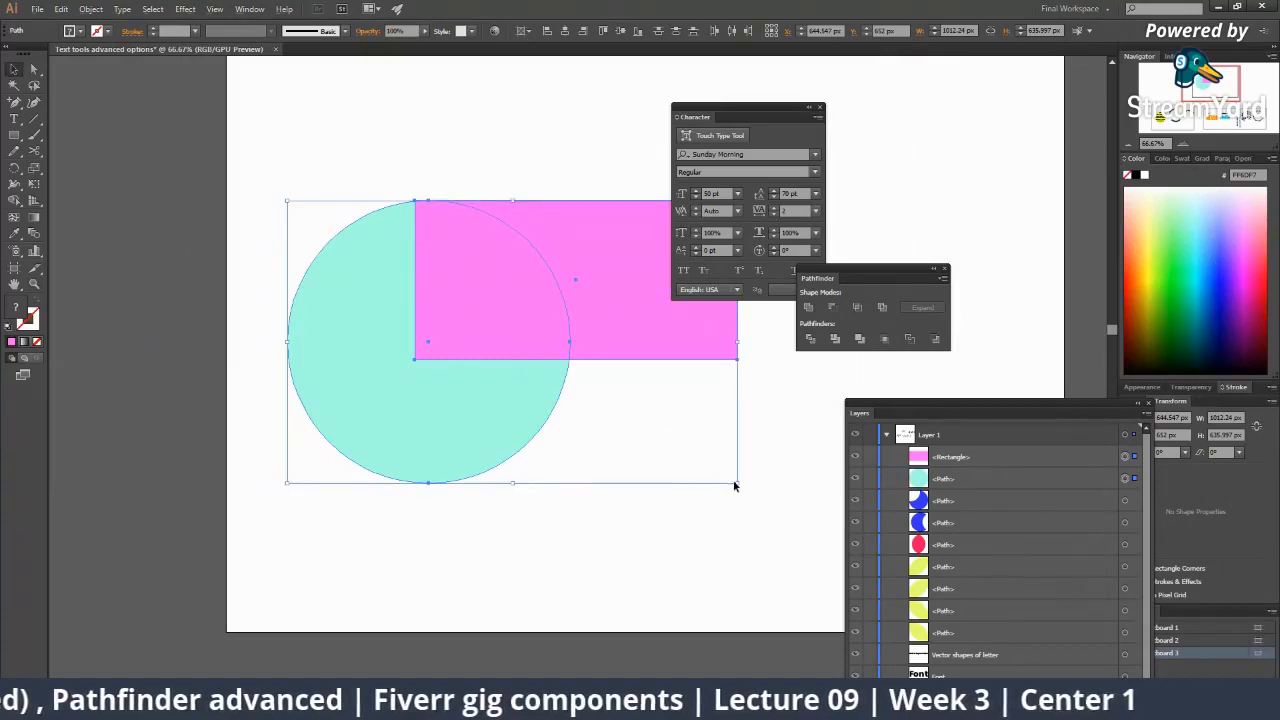
left_click_drag(734, 485, 417, 414)
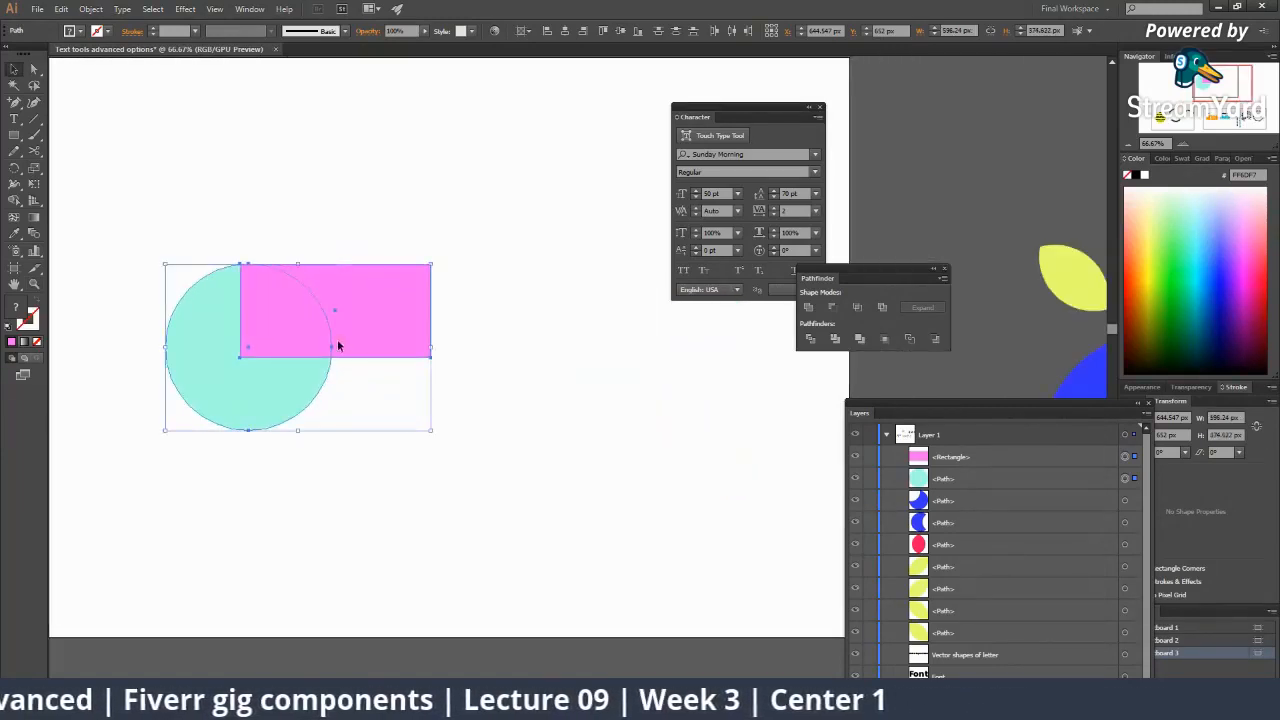
left_click_drag(337, 345, 649, 360)
left_click_drag(534, 366, 590, 390)
Select both circle-and-rectangle pairs and enlarge all four shapes together.
left_click(240, 262)
left_click_drag(386, 323, 294, 353)
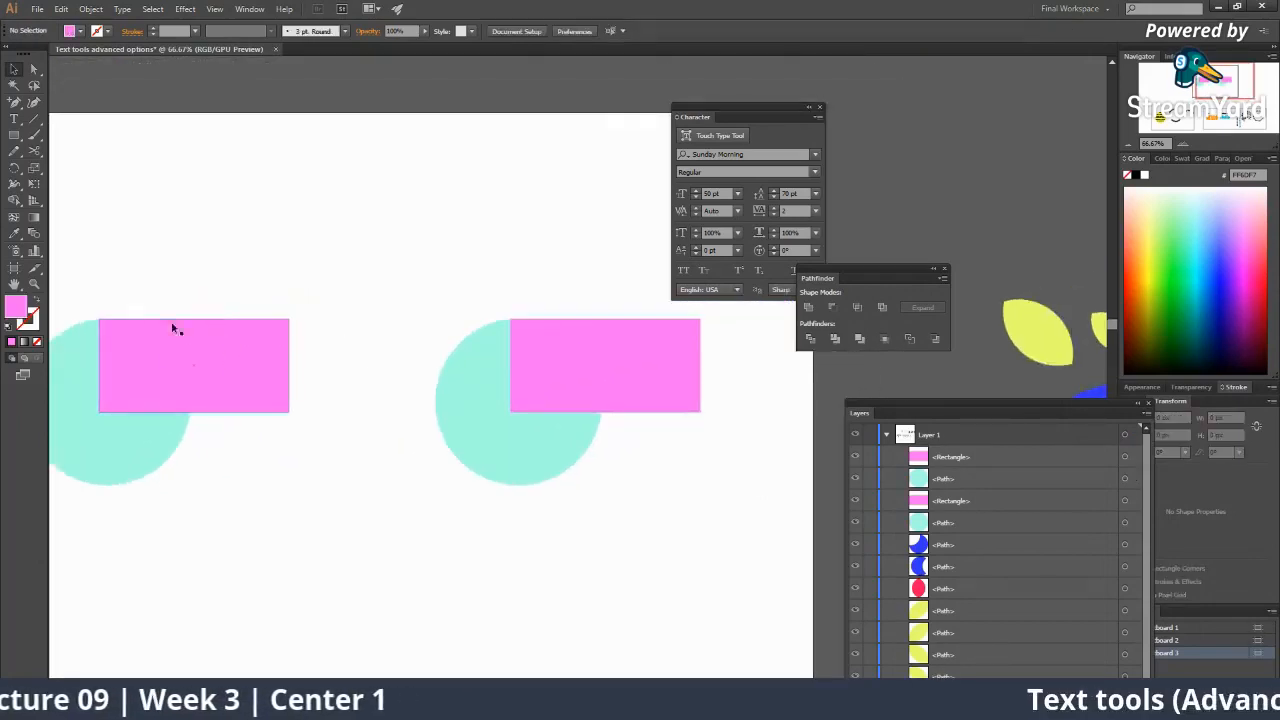
left_click_drag(101, 286, 306, 444)
left_click_drag(458, 306, 765, 534)
left_click_drag(450, 438, 530, 416)
Reposition the left and right pairs side by side, then select the right pair.
left_click_drag(178, 263, 334, 423)
left_click_drag(272, 389, 360, 393)
scroll(345, 375, "right", 3)
left_click_drag(368, 266, 541, 373)
left_click_drag(594, 428, 530, 436)
left_click(529, 480)
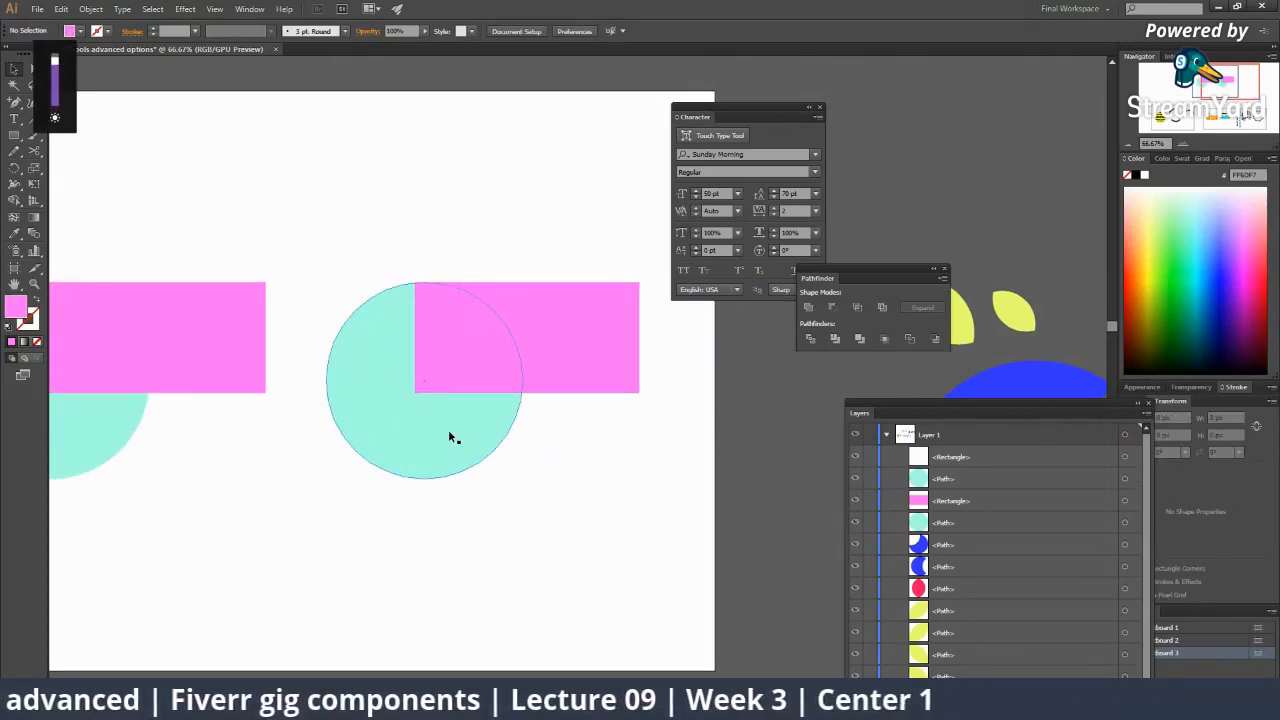
left_click_drag(358, 249, 607, 454)
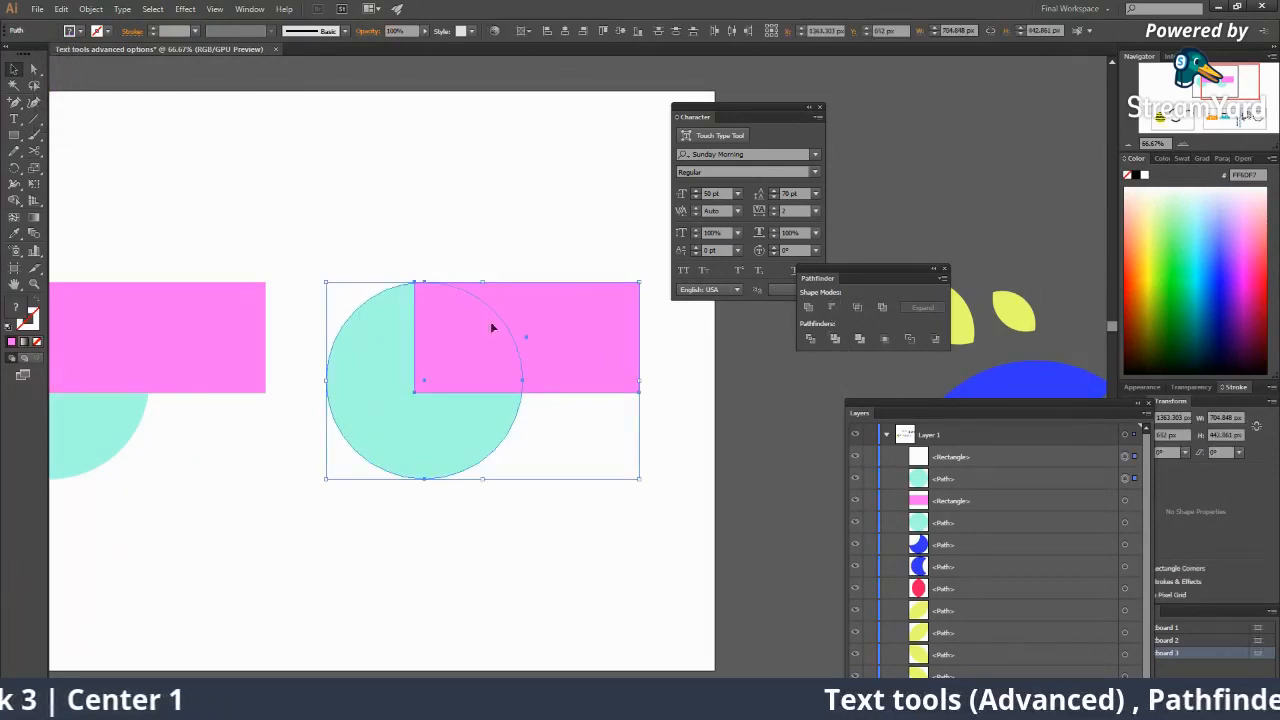
Cut the rectangle out of the right circle with Pathfinder Minus Front.
left_click(829, 309)
left_click(523, 471)
left_click_drag(478, 473, 590, 437)
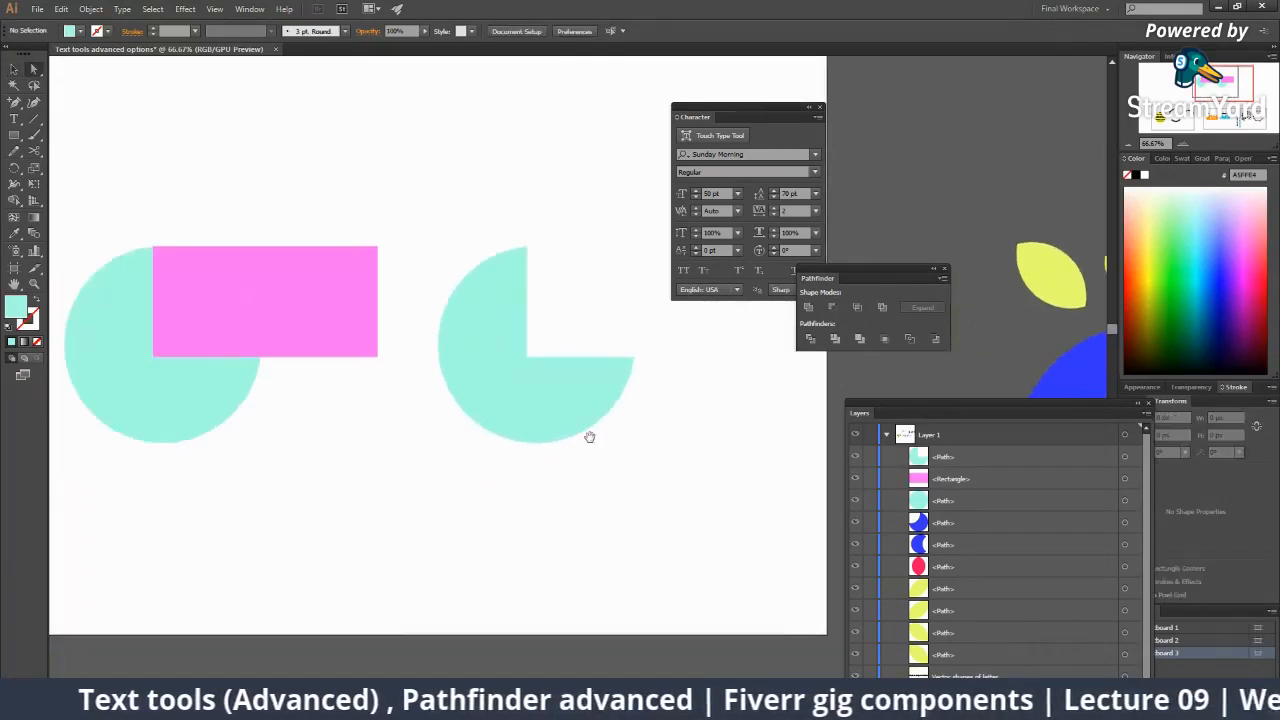
left_click_drag(488, 426, 565, 395)
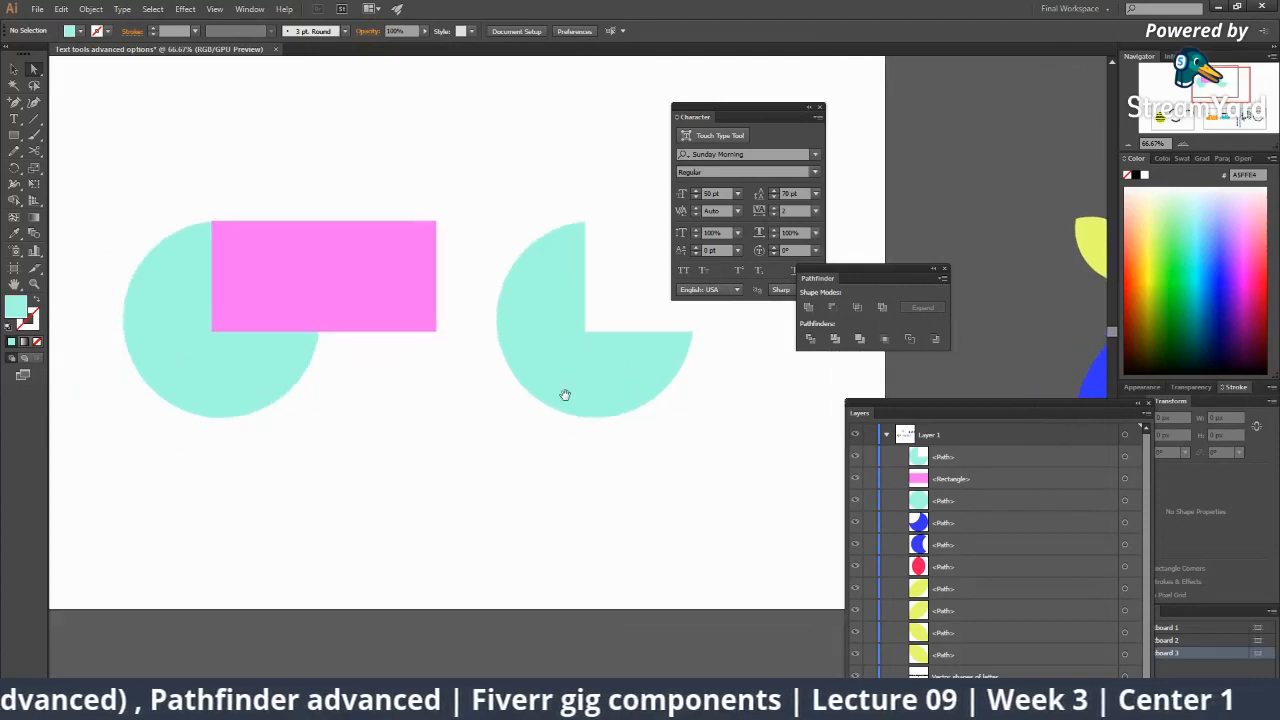
Combine the left circle and rectangle with Pathfinder Exclude.
left_click_drag(172, 194, 391, 420)
left_click(146, 189)
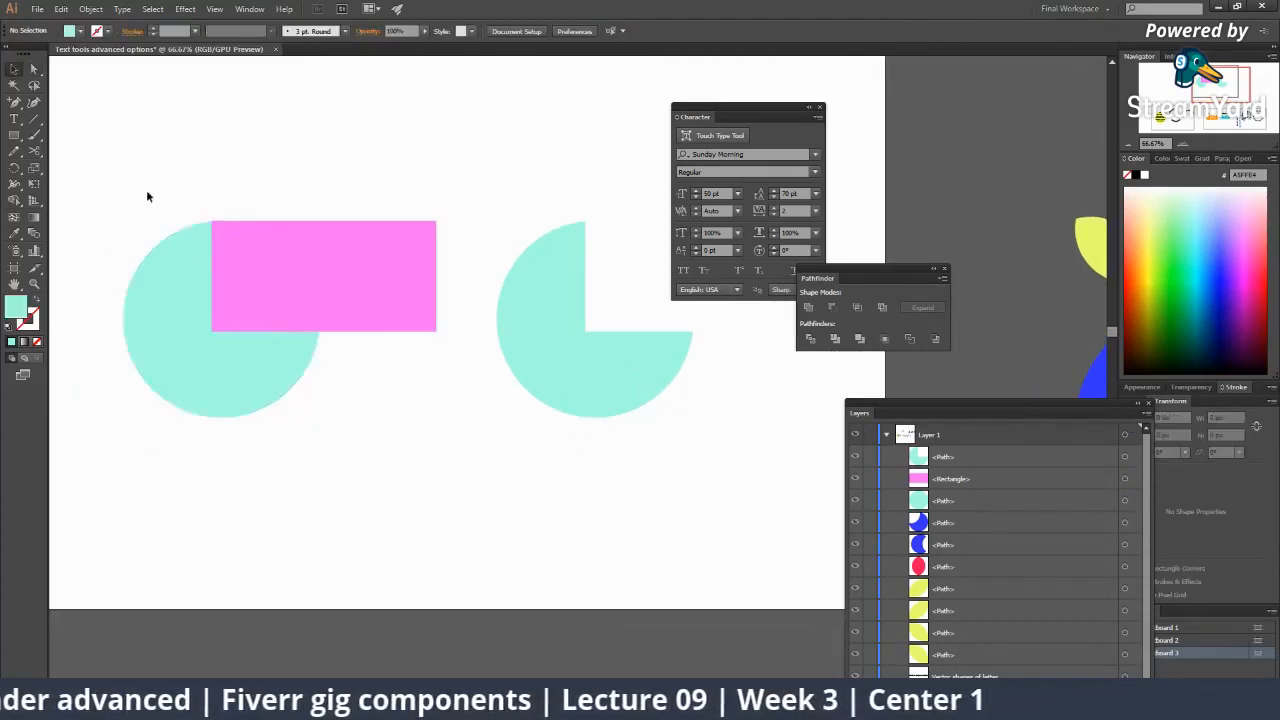
left_click_drag(146, 189, 398, 421)
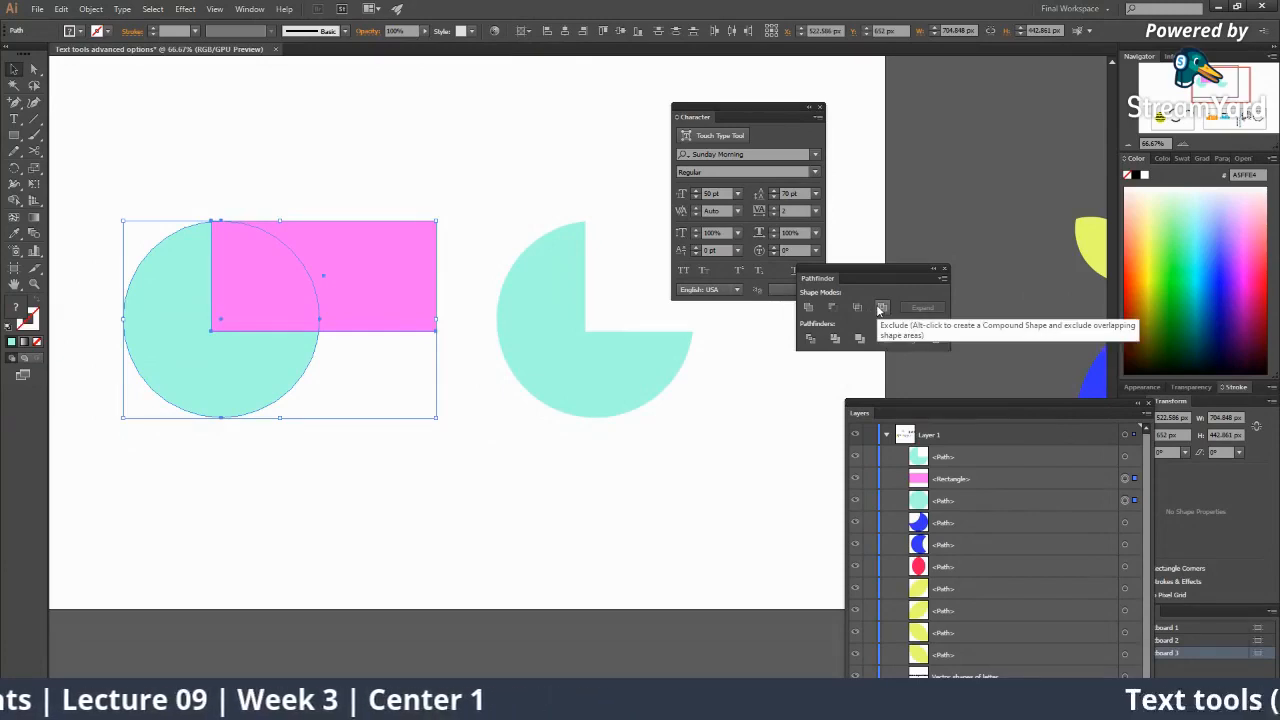
left_click(880, 308)
left_click(511, 362, "alt")
left_click(511, 362, "alt")
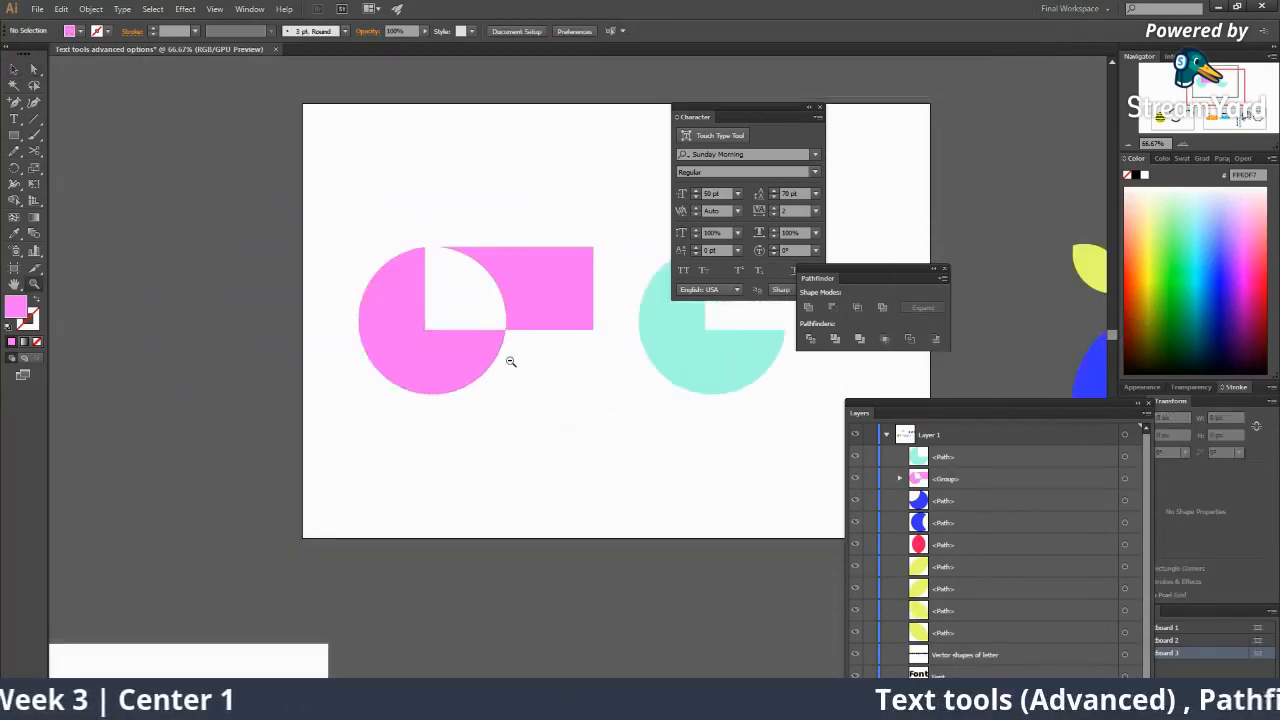
Inspect the pink pieces with Direct Selection, then select the whole pink group.
left_click_drag(514, 333, 376, 362)
key("a")
left_click(398, 304)
left_click(262, 412)
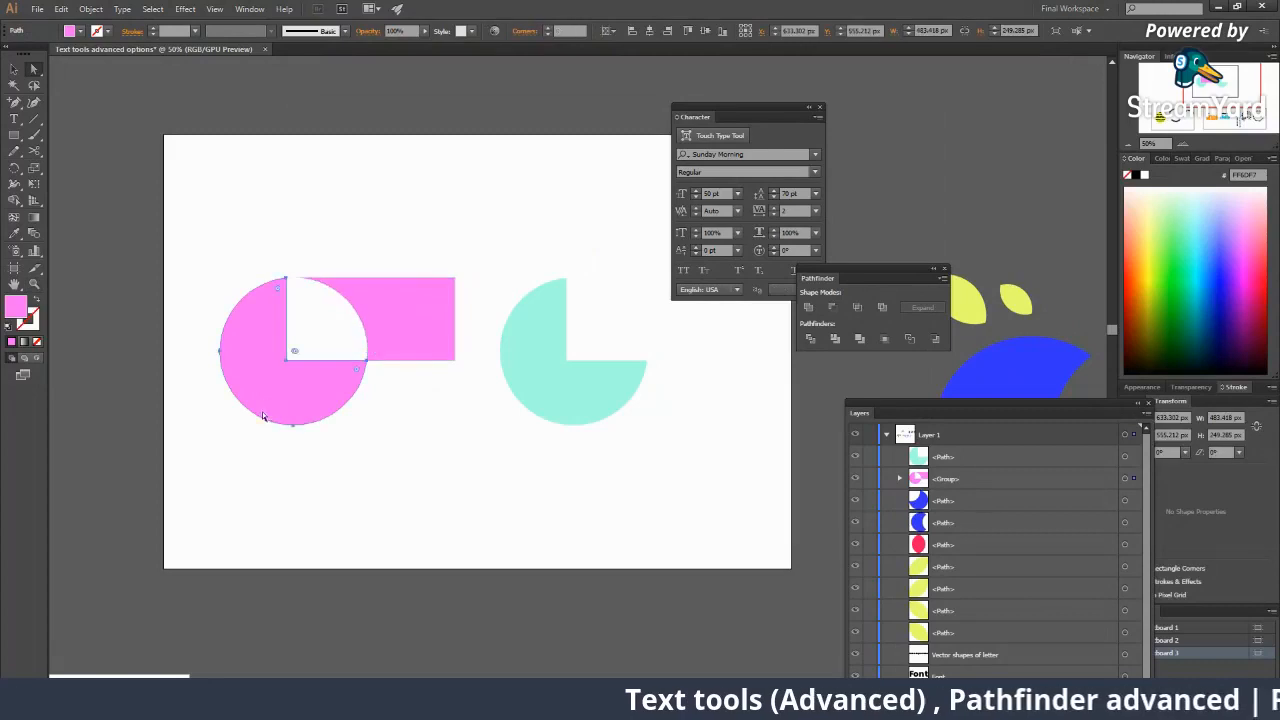
left_click(323, 308)
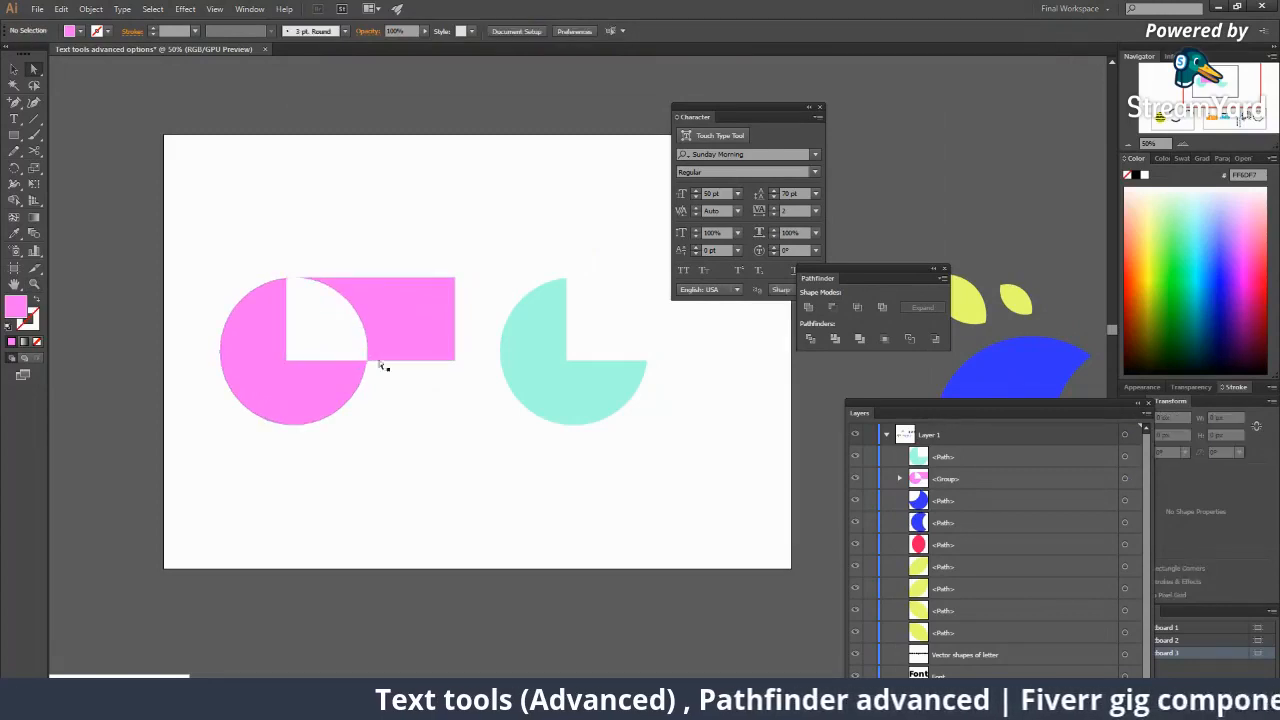
key("v")
left_click(400, 315)
Ungroup the pink shape and move its rectangle piece upward.
right_click(387, 326)
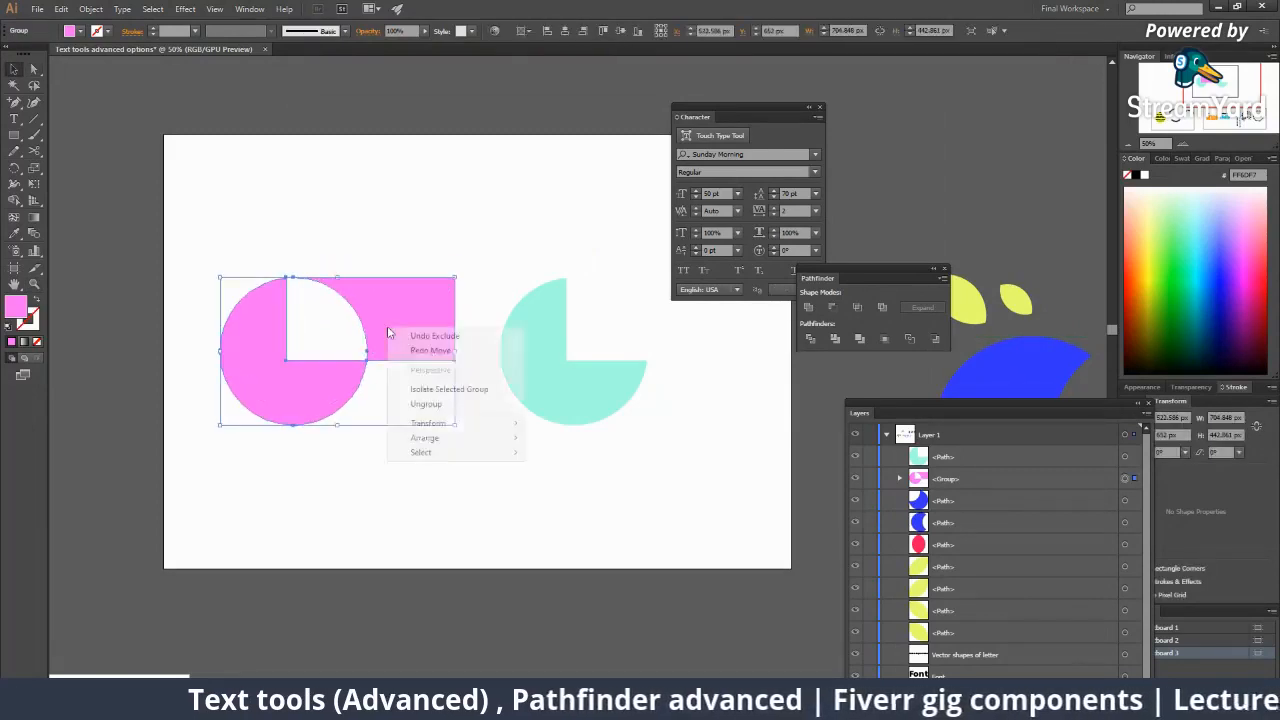
left_click(432, 404)
left_click_drag(415, 341, 428, 291)
left_click(443, 387)
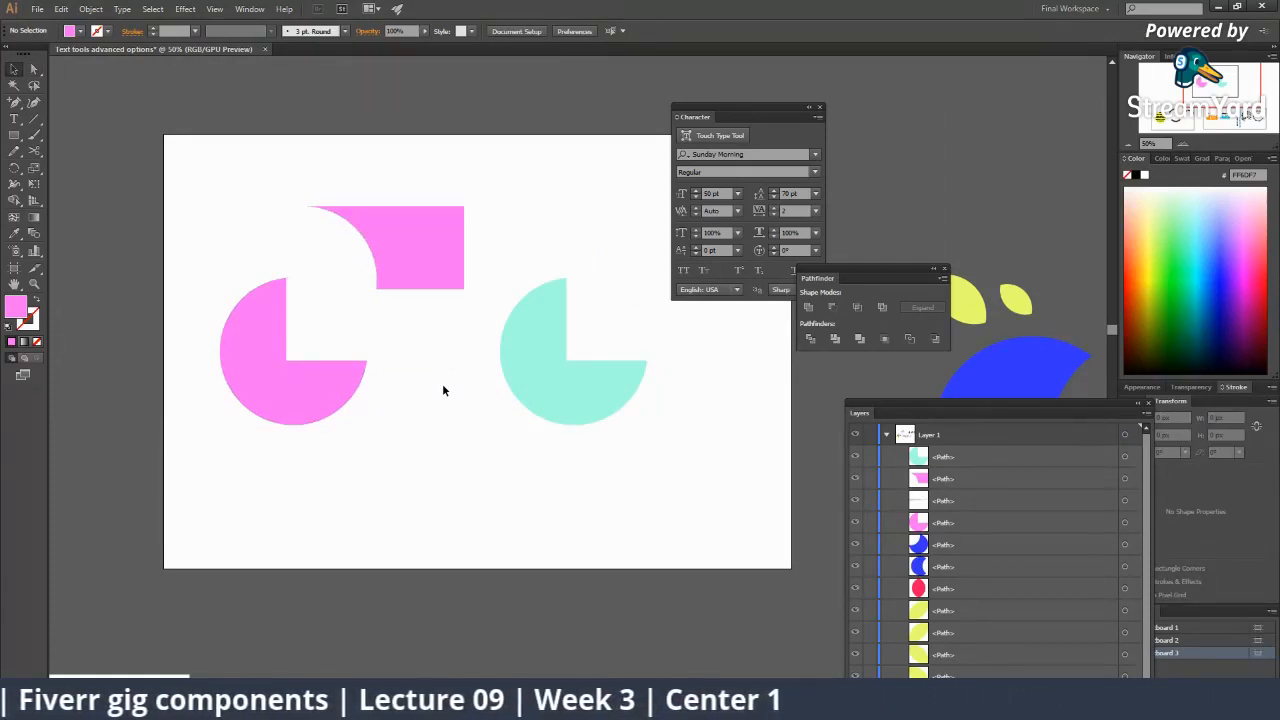
Undo back to a single mint circle overlapped by the pink rectangle.
key("ctrl+z")
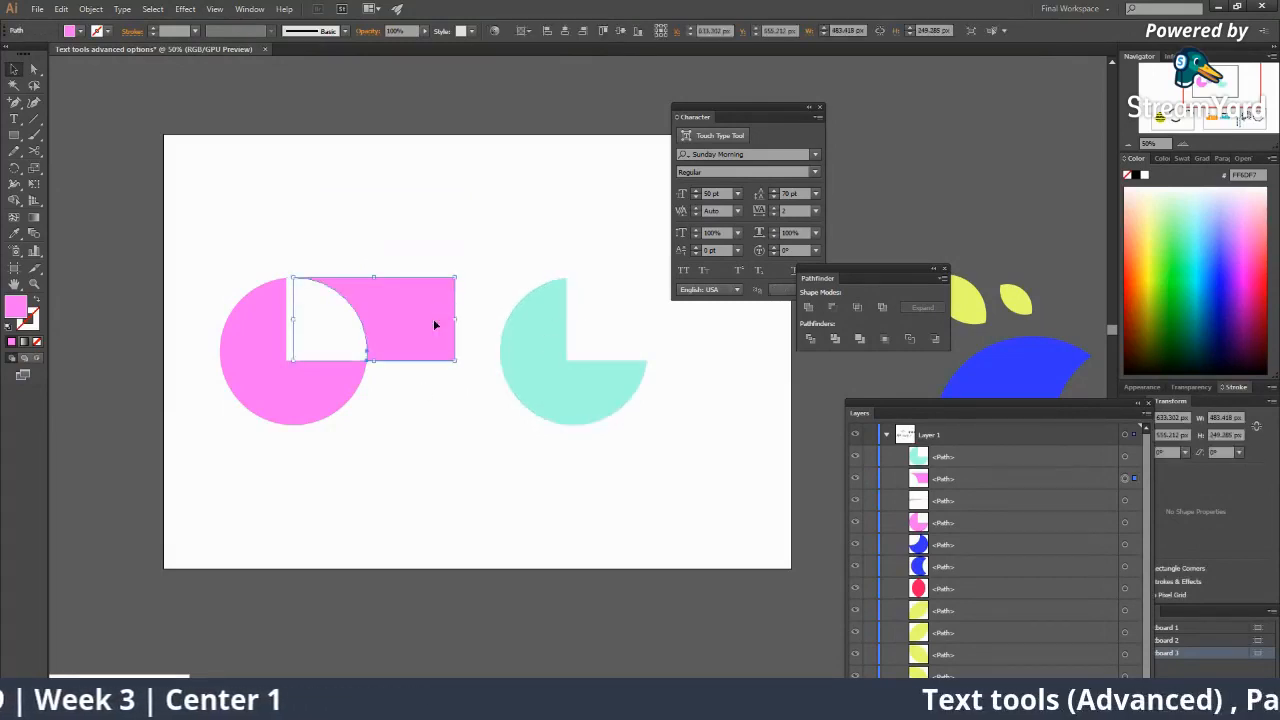
key("ctrl+z")
key("ctrl+z")
key("ctrl+z")
key("ctrl+z")
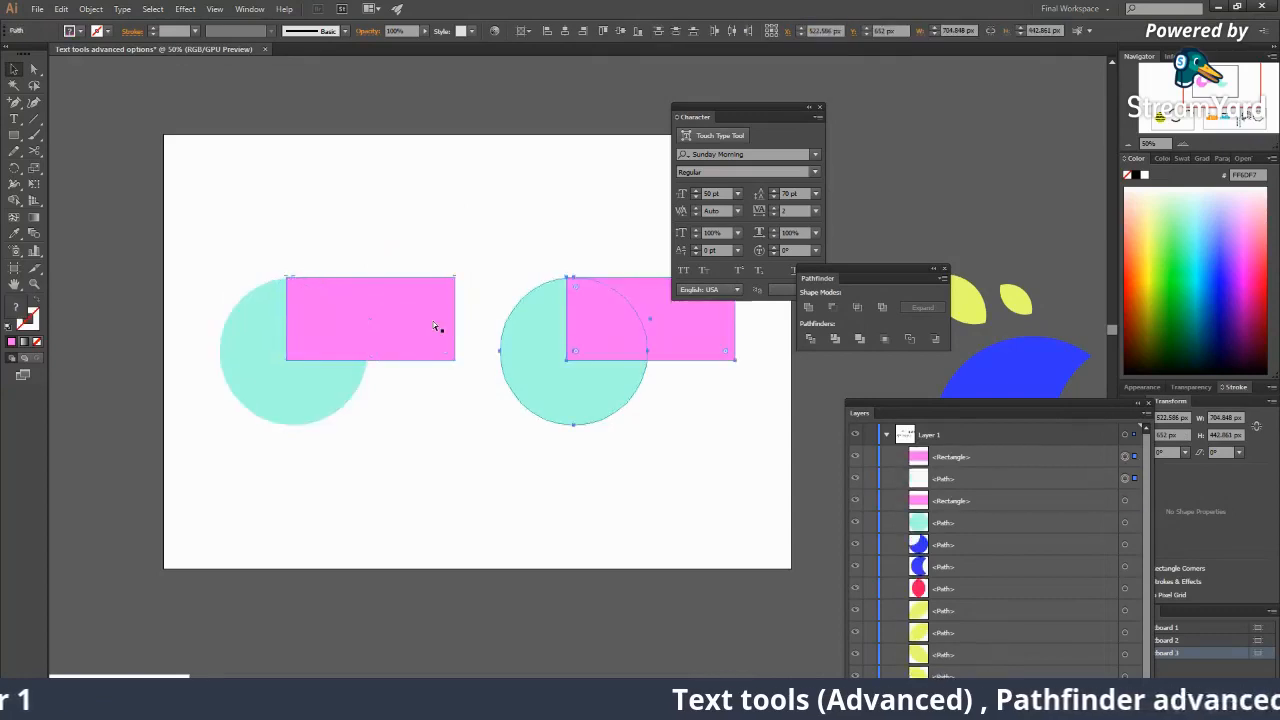
key("ctrl+z")
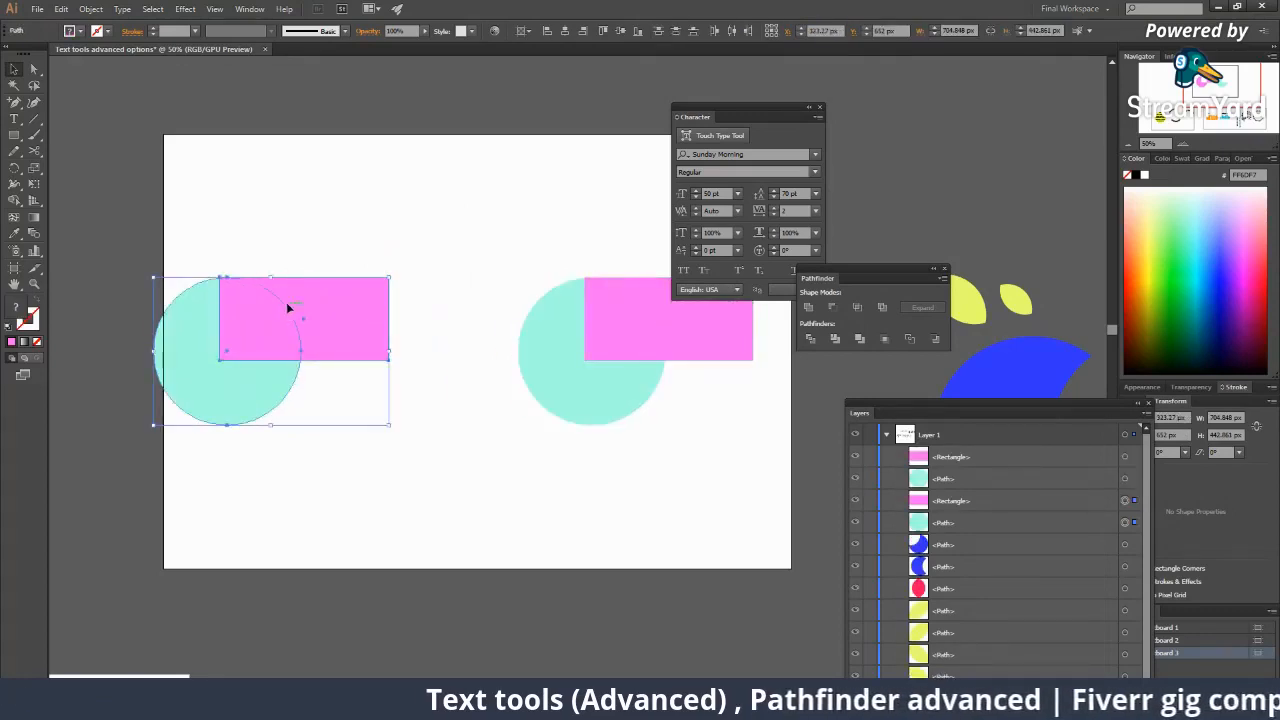
key("ctrl+z")
key("ctrl+z")
key("ctrl+z")
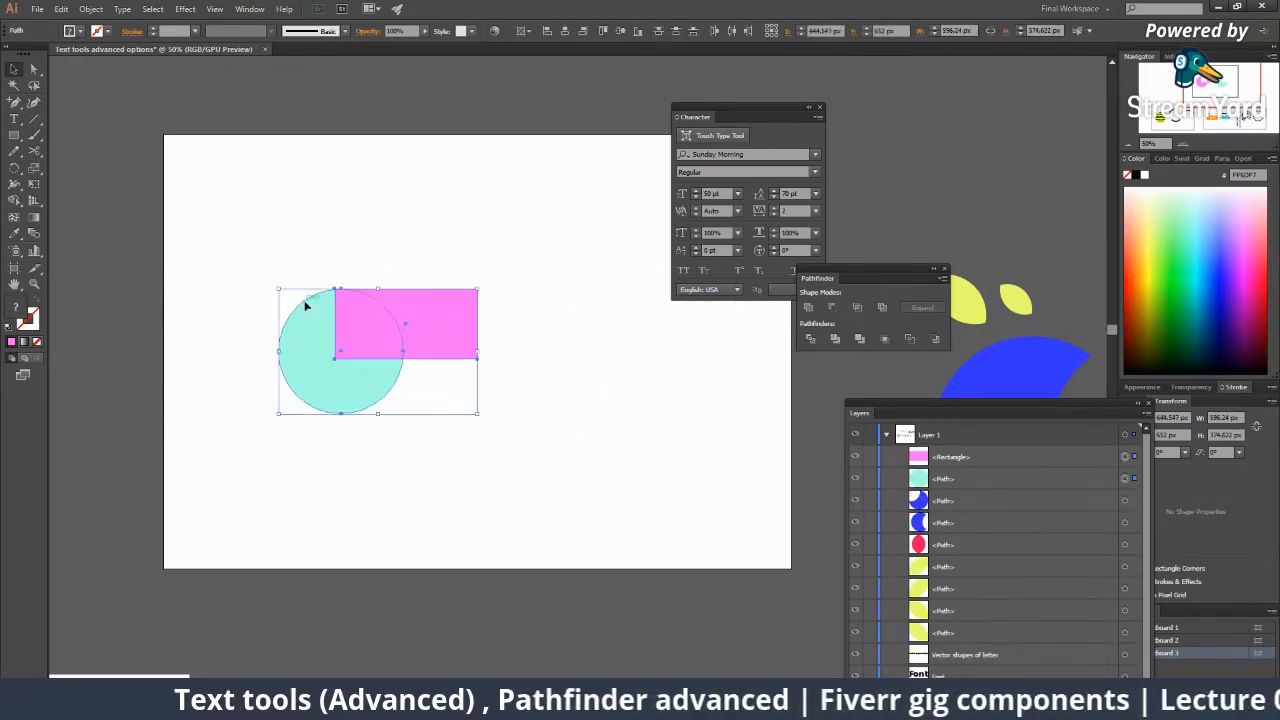
key("ctrl+z")
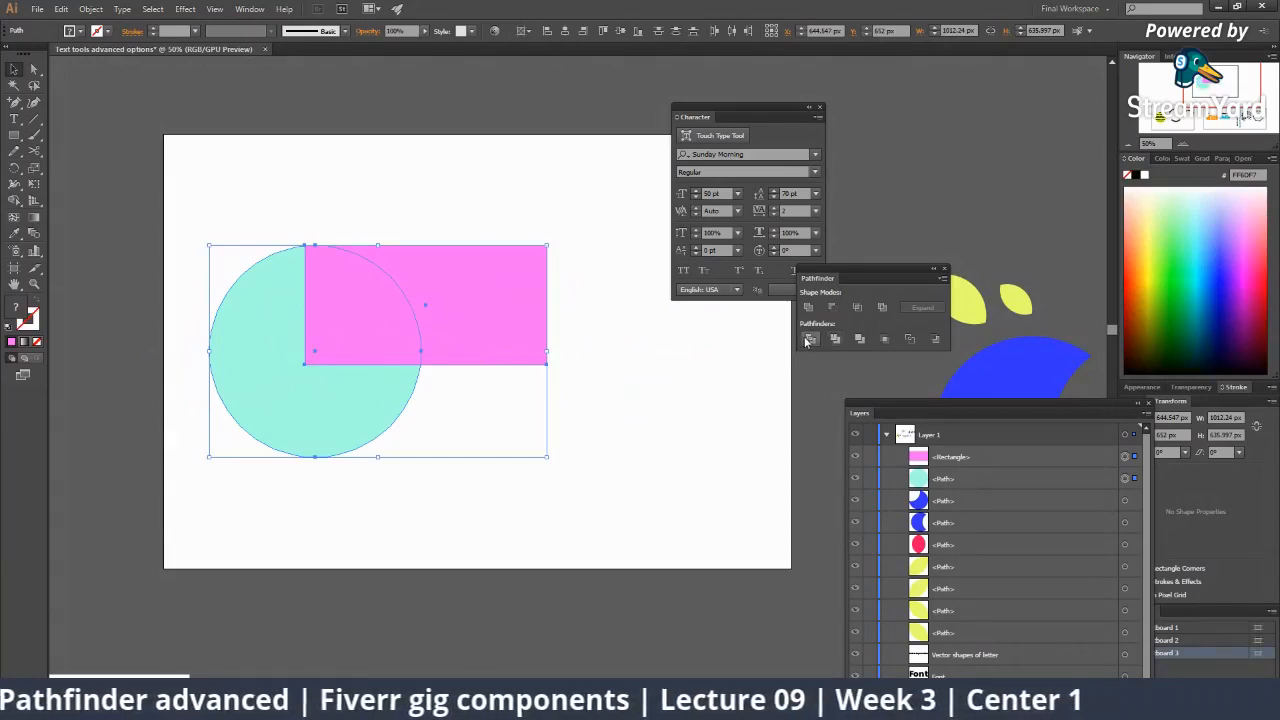
Move the pink rectangle over the top half of the mint circle.
left_click(661, 472)
key("z")
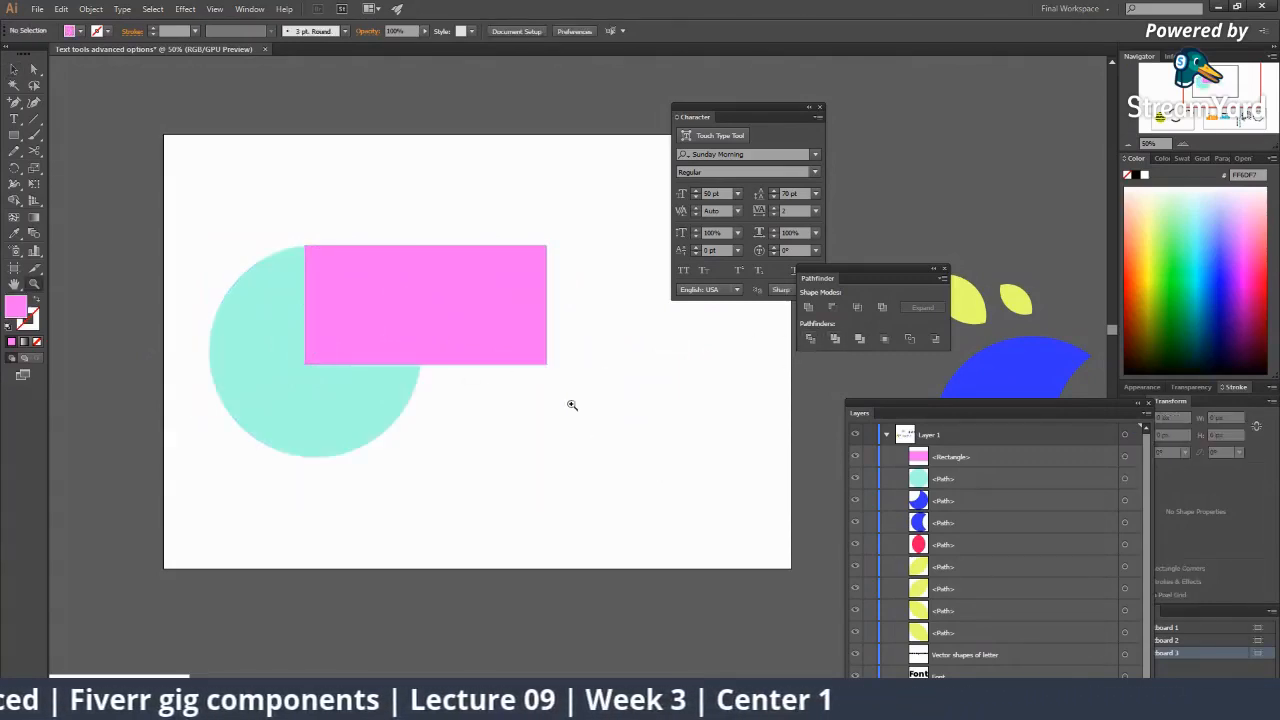
left_click(557, 392)
key("v")
left_click(470, 301)
key("ctrl+minus")
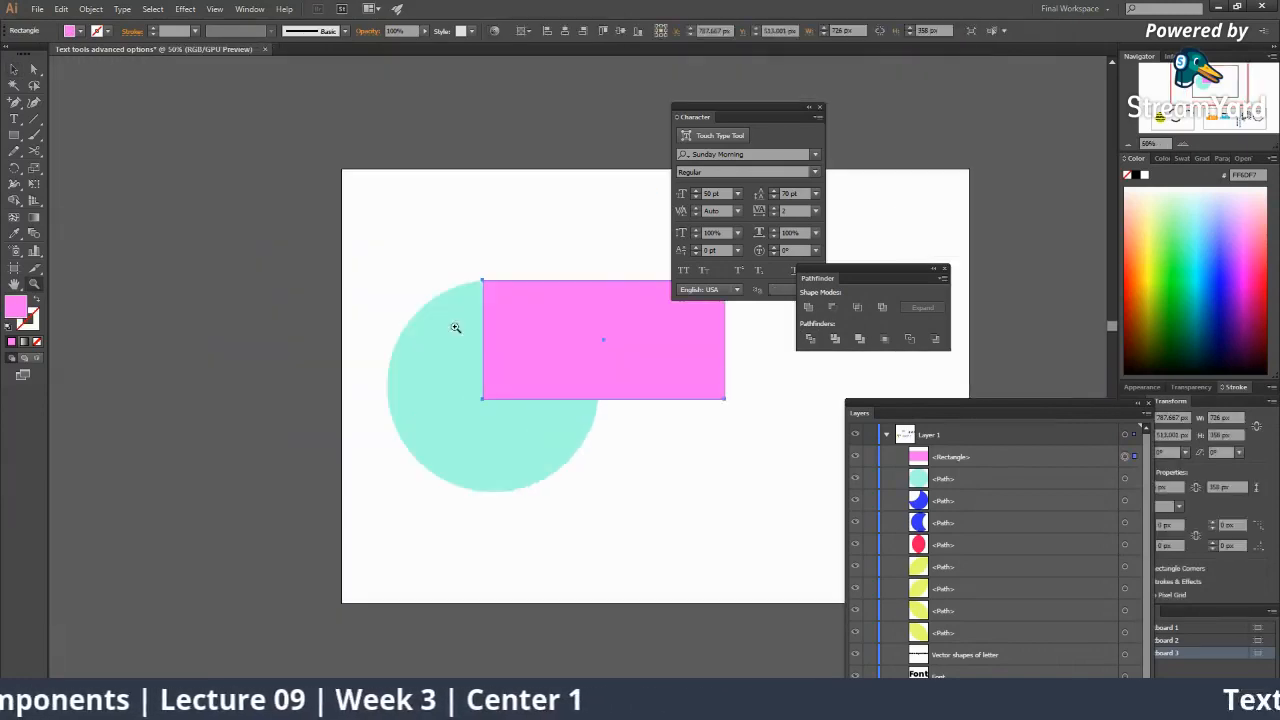
left_click_drag(515, 405, 551, 457)
key("ctrl+z")
left_click(513, 352)
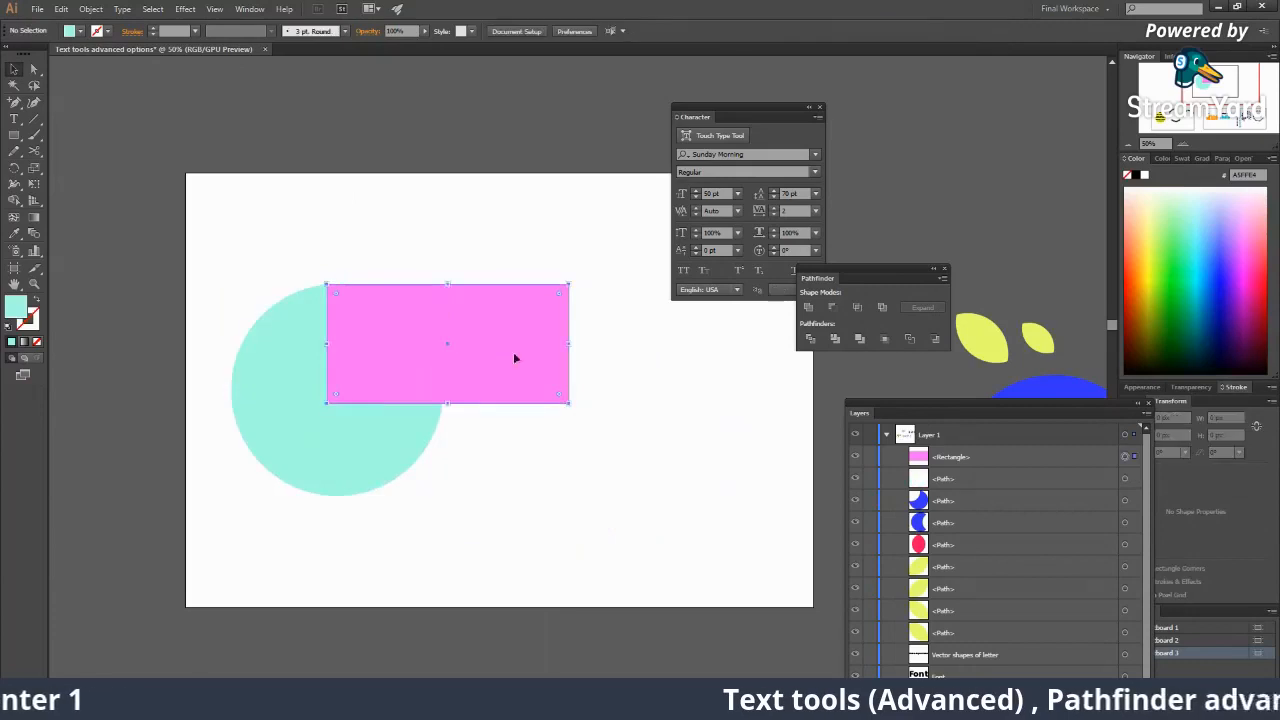
left_click_drag(513, 352, 423, 340)
Select the rectangle and circle and subtract with Pathfinder Minus Front.
left_click(443, 408)
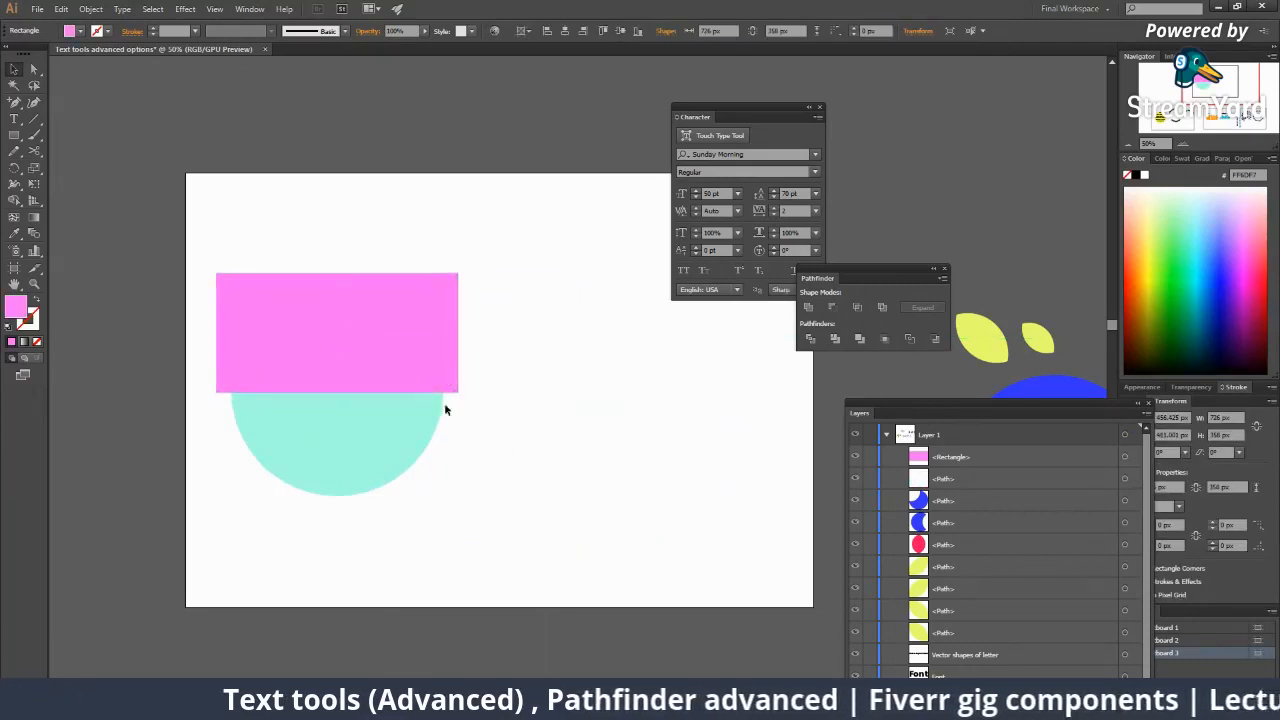
left_click(328, 315)
left_click(423, 440, "shift")
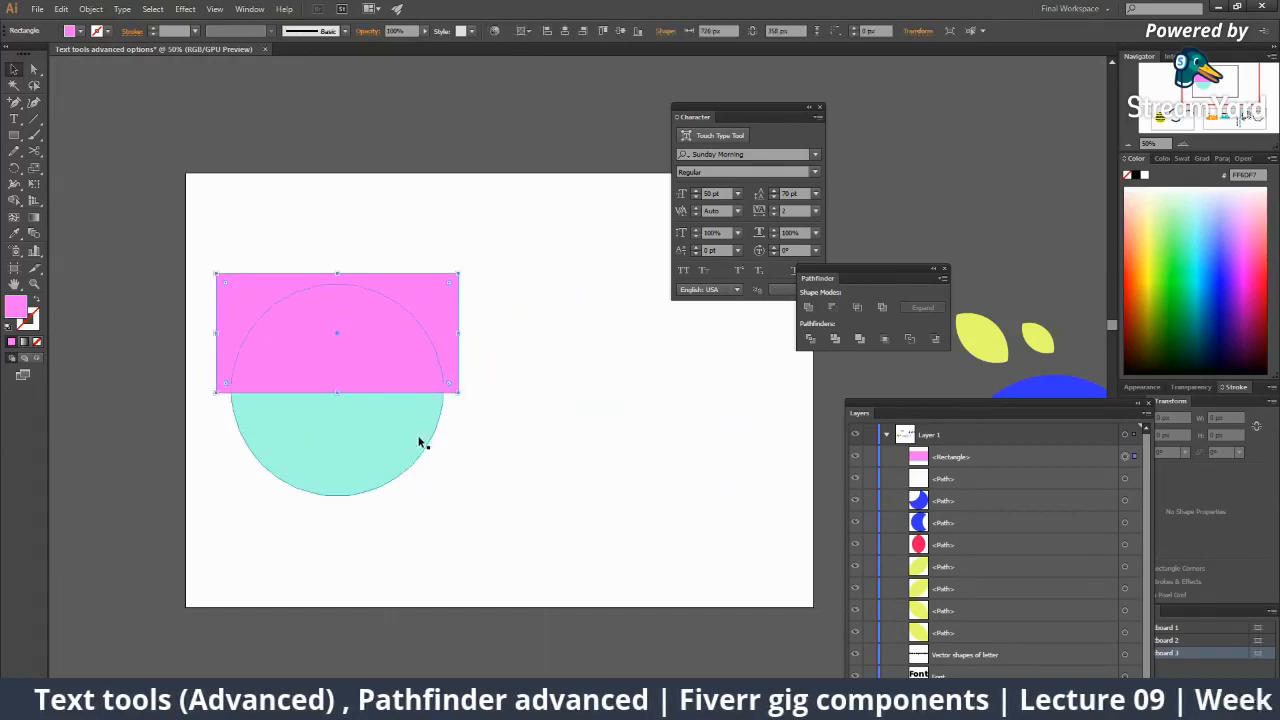
left_click(525, 479)
left_click_drag(533, 481, 344, 330)
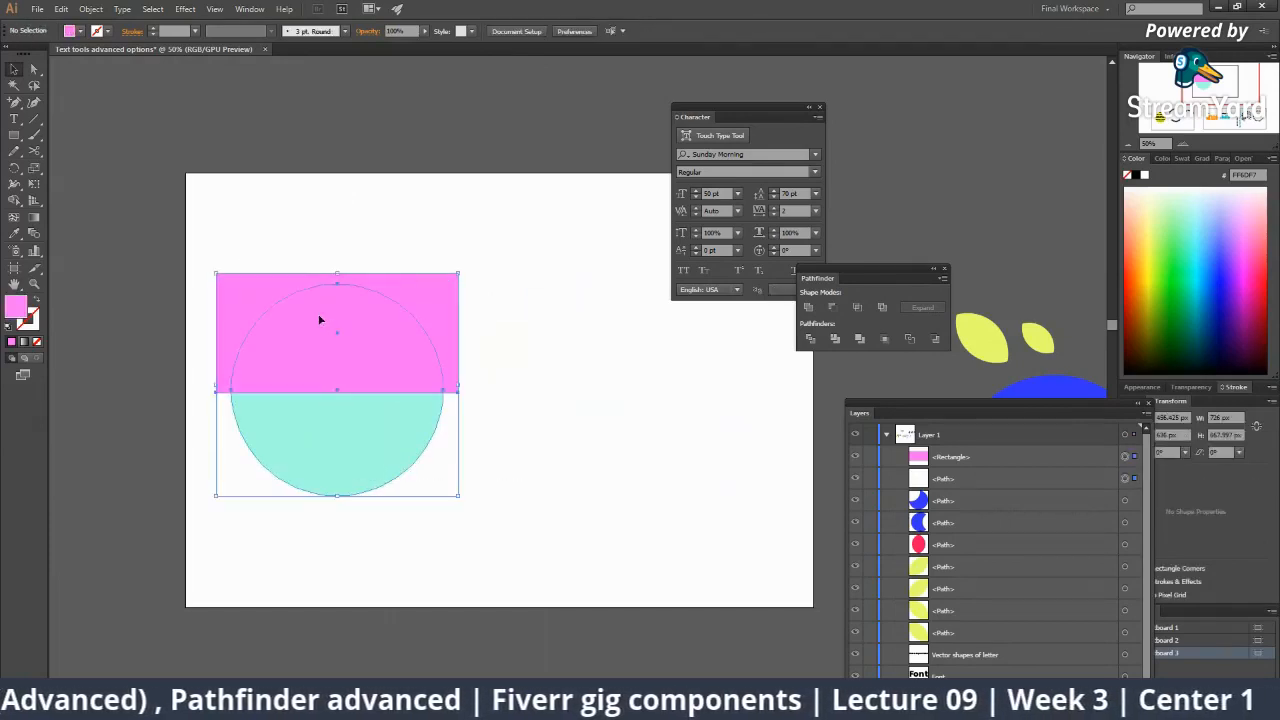
left_click(832, 308)
left_click(583, 400)
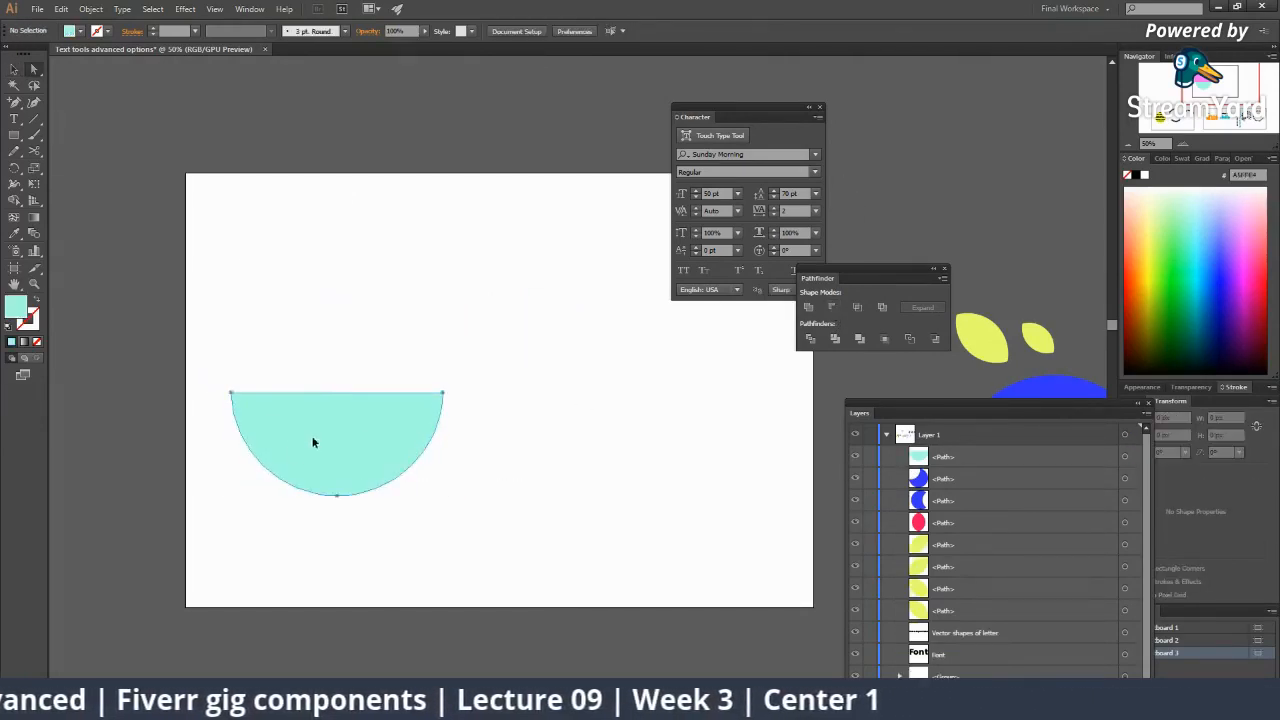
Rotate the half-circle 90° upright and Alt-drag copies of it.
left_click_drag(313, 442, 407, 442)
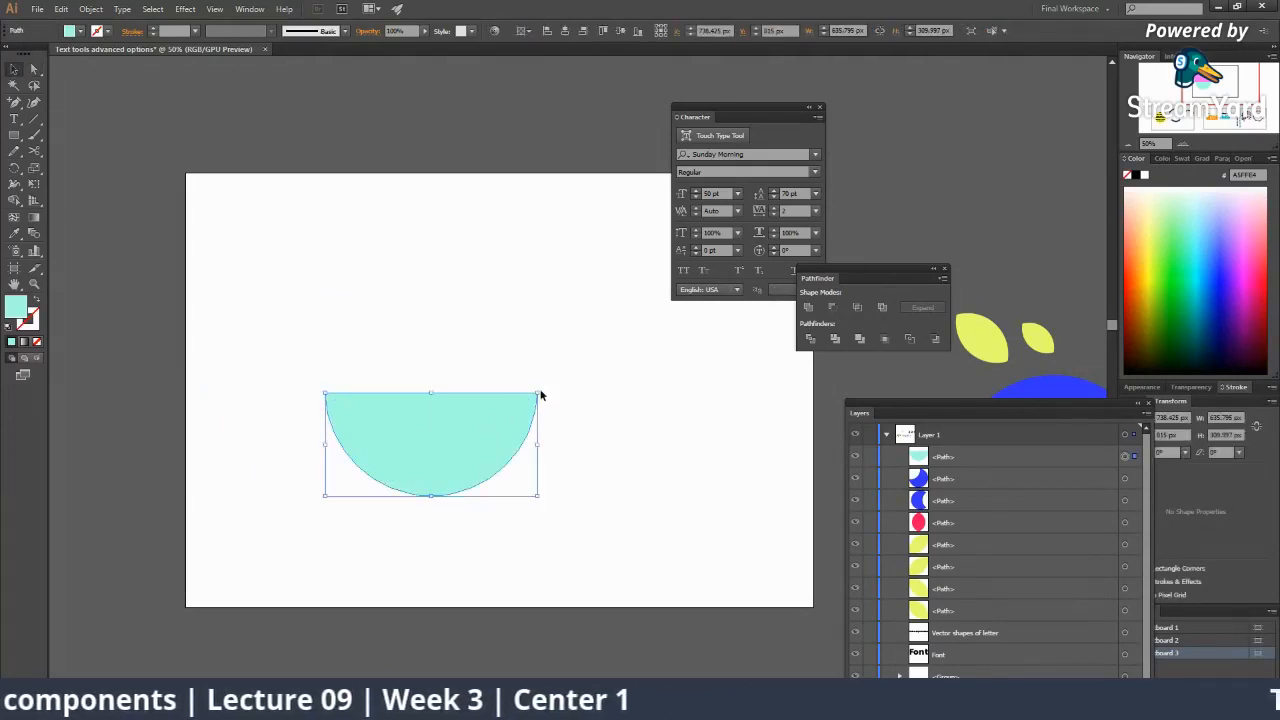
left_click_drag(542, 389, 518, 538)
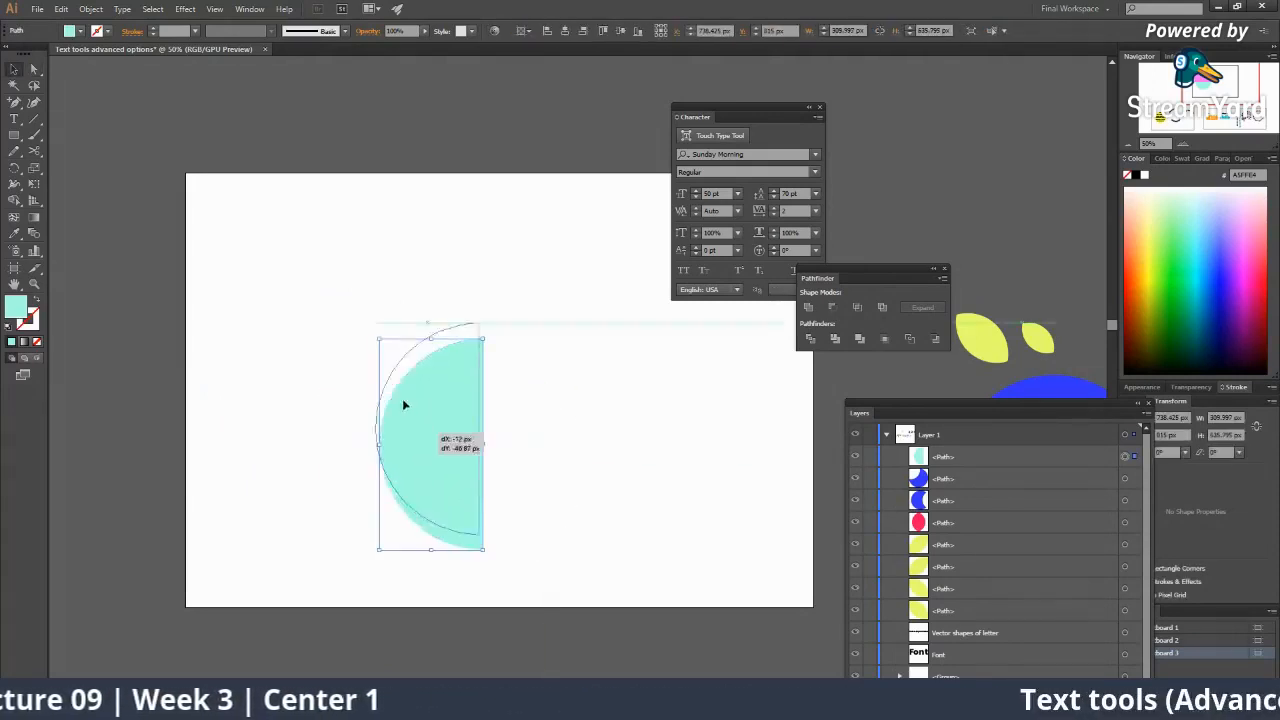
left_click_drag(405, 402, 652, 315)
left_click_drag(664, 341, 487, 389)
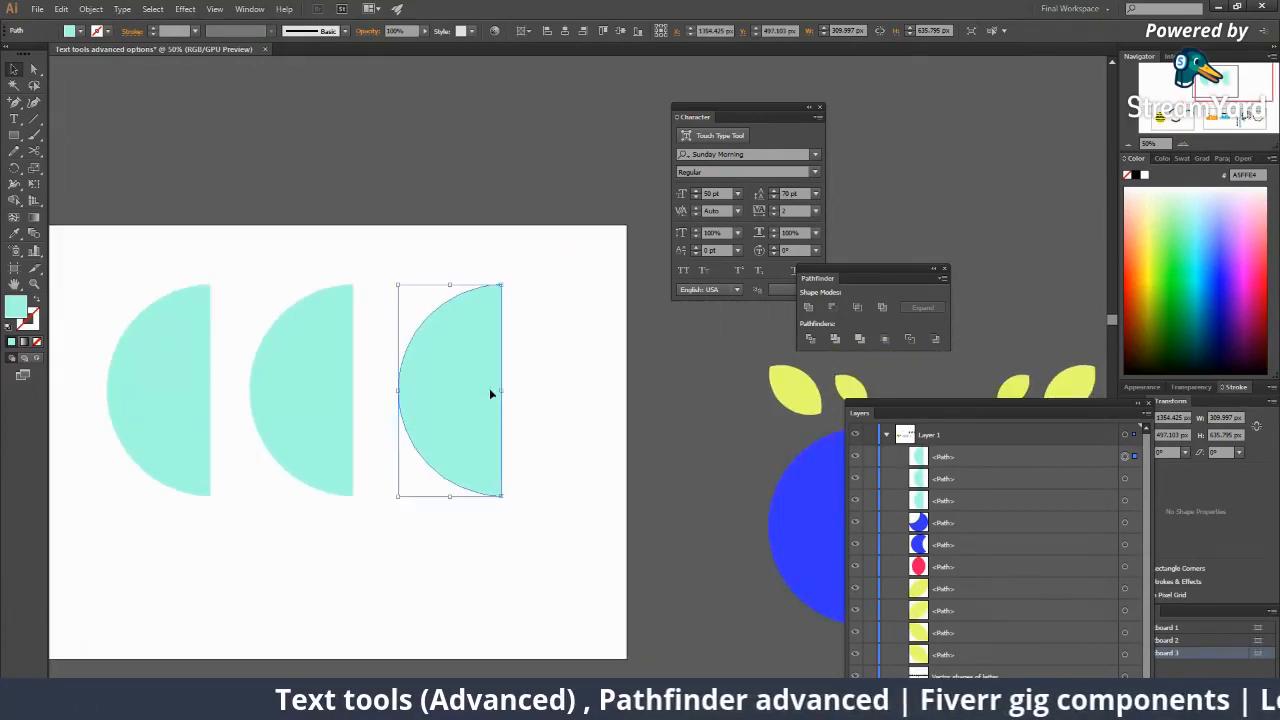
Try rotating the first half-circle 180°, then undo the rotation and extra copy.
left_click(512, 390, "ctrl+alt")
left_click(514, 389, "alt")
left_click(514, 389, "alt")
left_click(552, 388)
left_click(553, 388)
left_click(553, 386)
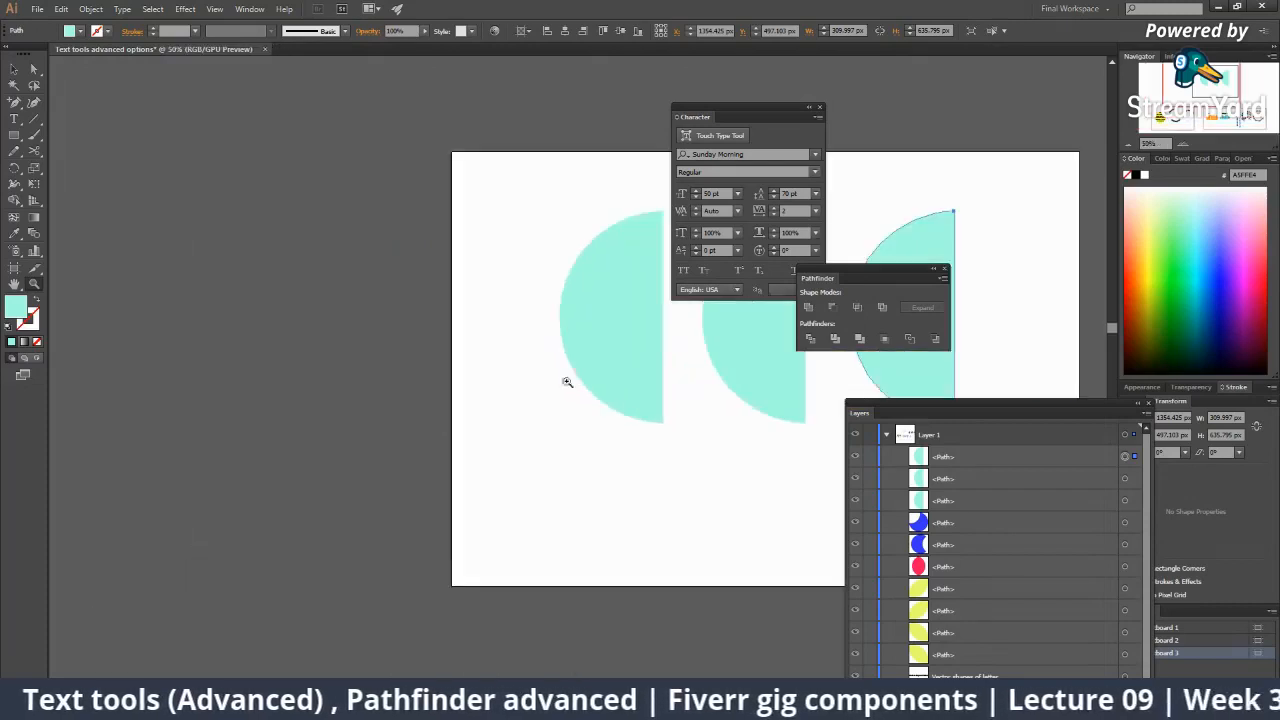
left_click_drag(586, 367, 404, 408)
key("v")
left_click(425, 397)
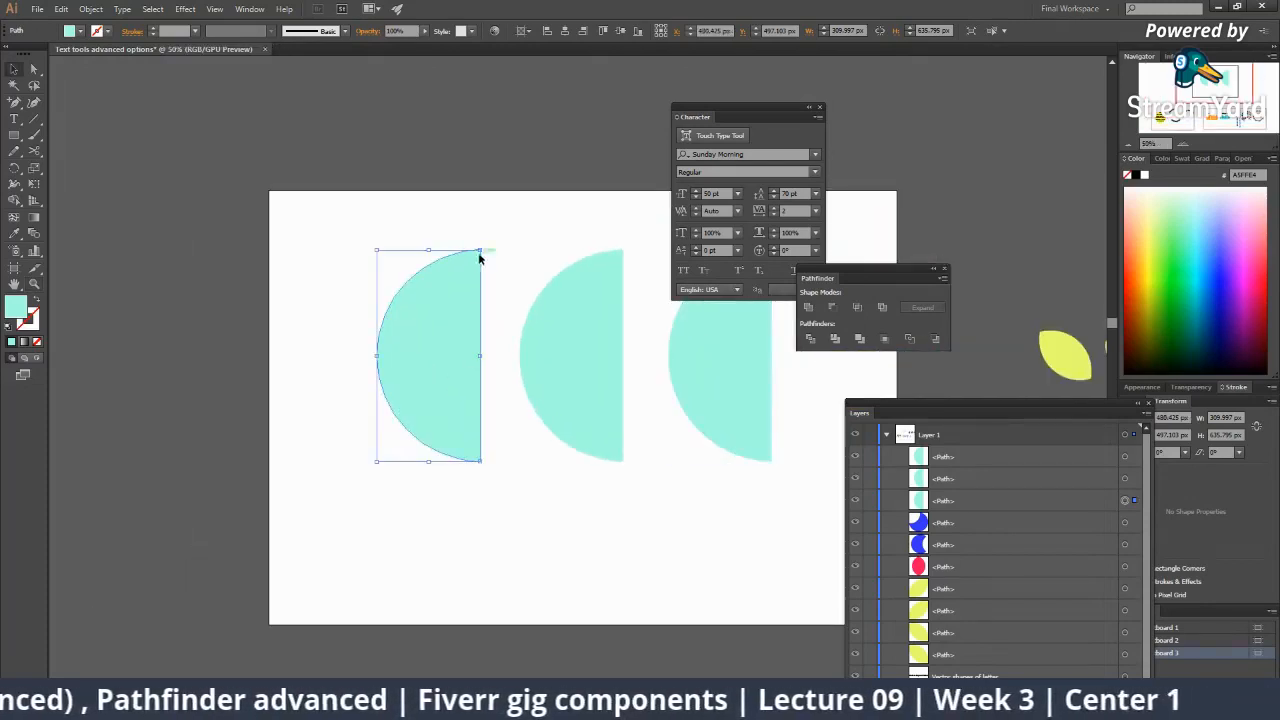
left_click_drag(486, 245, 380, 509)
left_click(380, 509)
left_click_drag(385, 437, 249, 428)
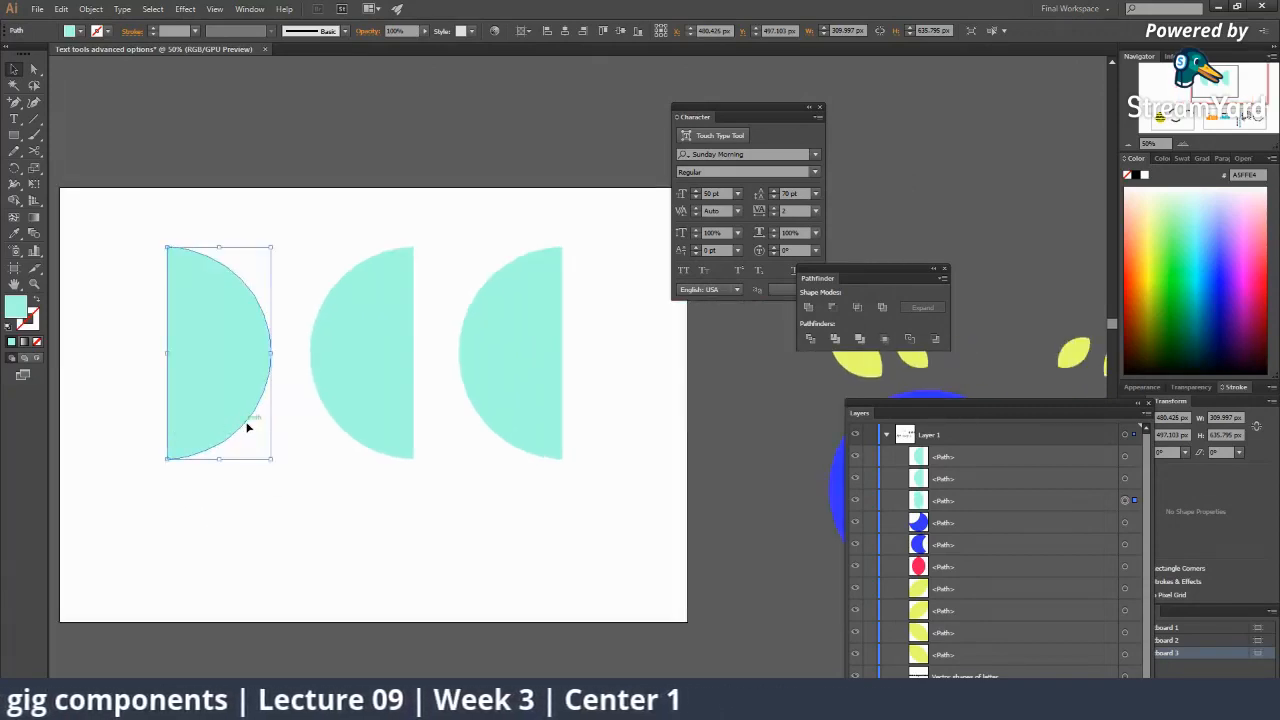
key("ctrl+z")
key("ctrl+z")
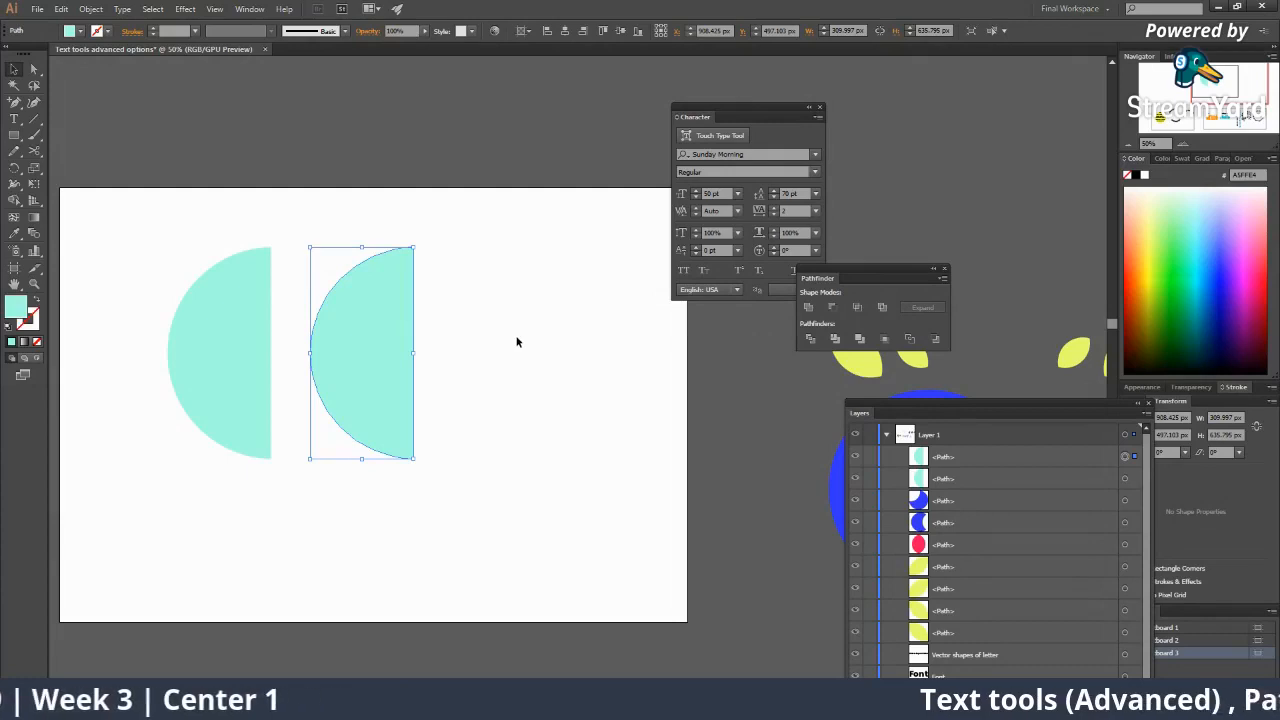
Reflect the second half-circle across the Vertical axis using Transform > Reflect with Preview.
right_click(368, 313)
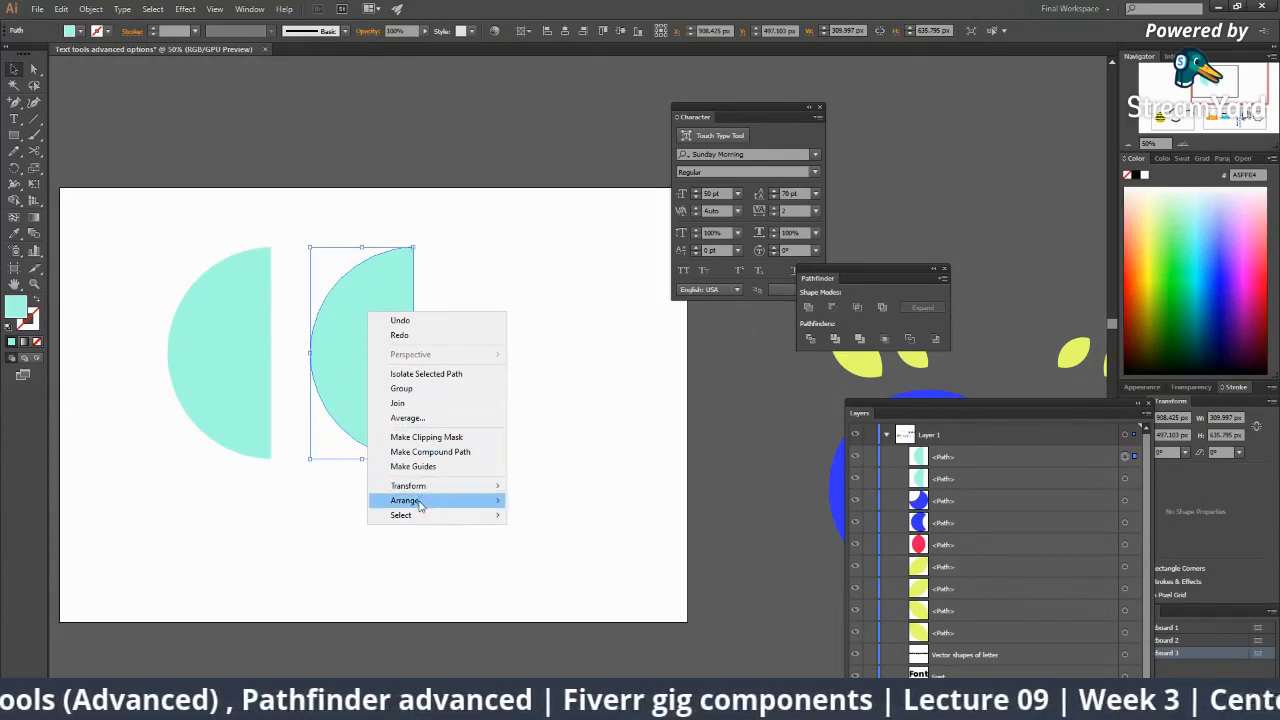
mouse_move(420, 505)
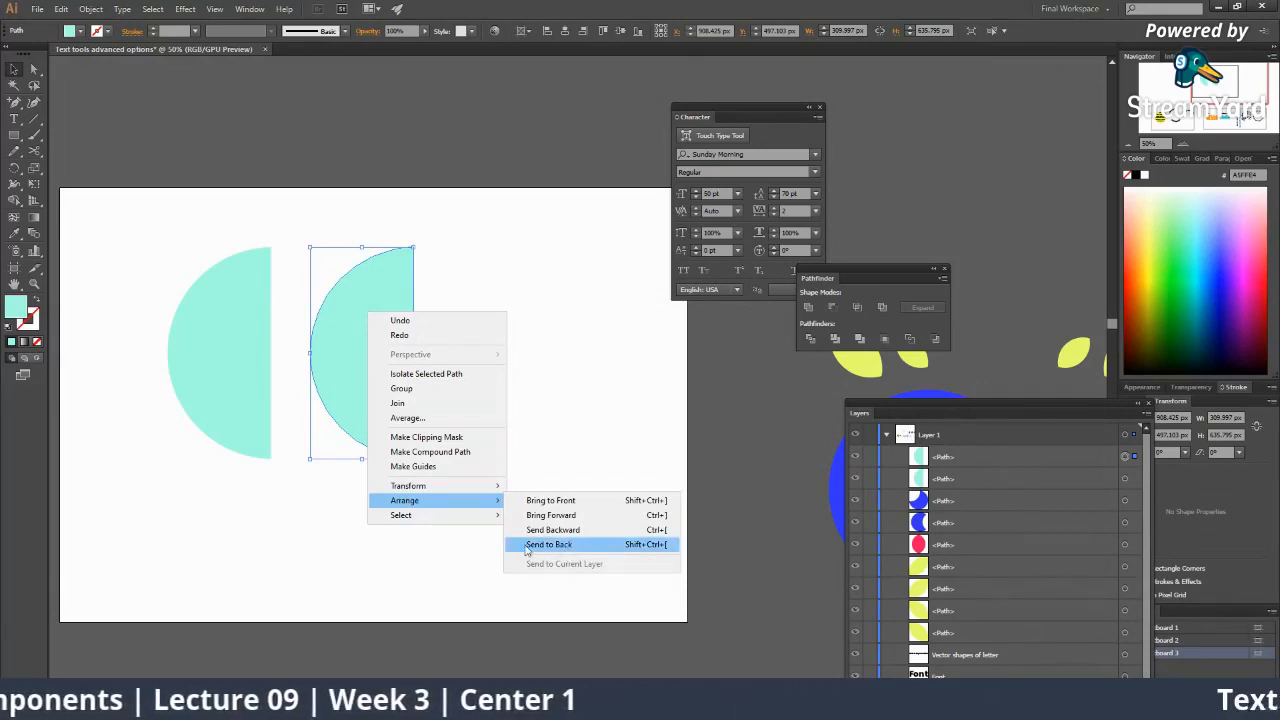
mouse_move(487, 490)
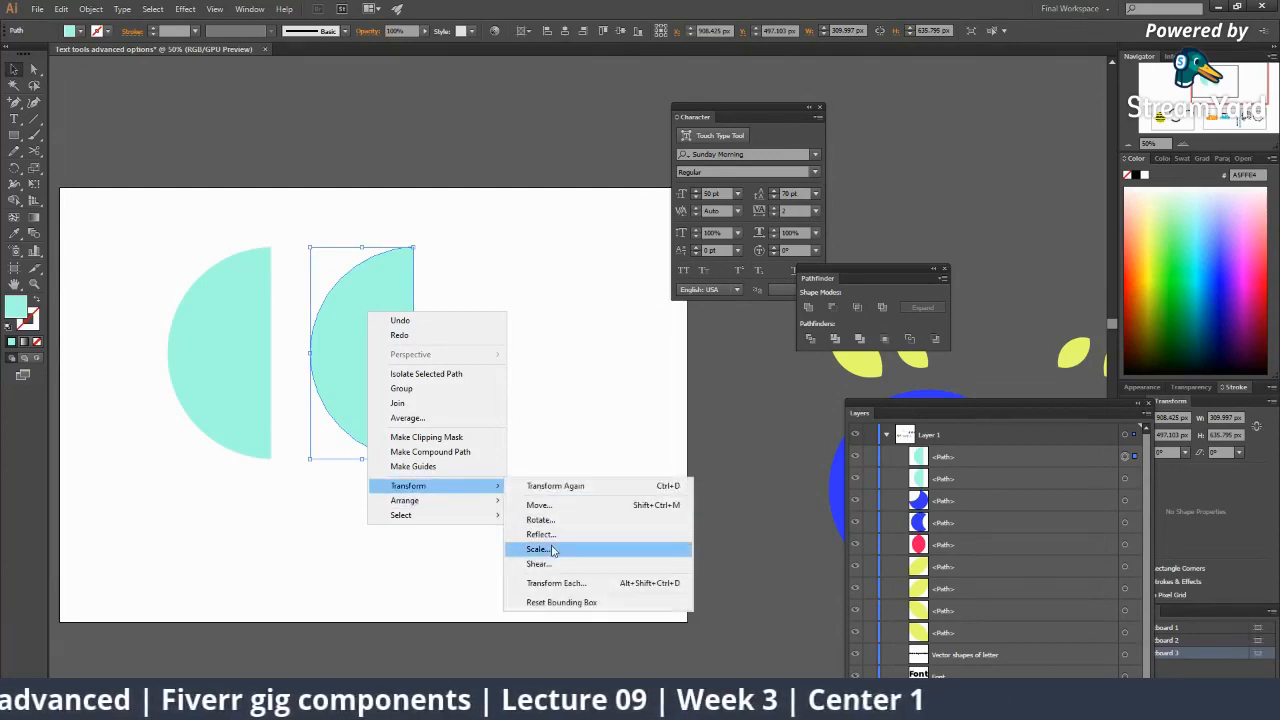
left_click(557, 536)
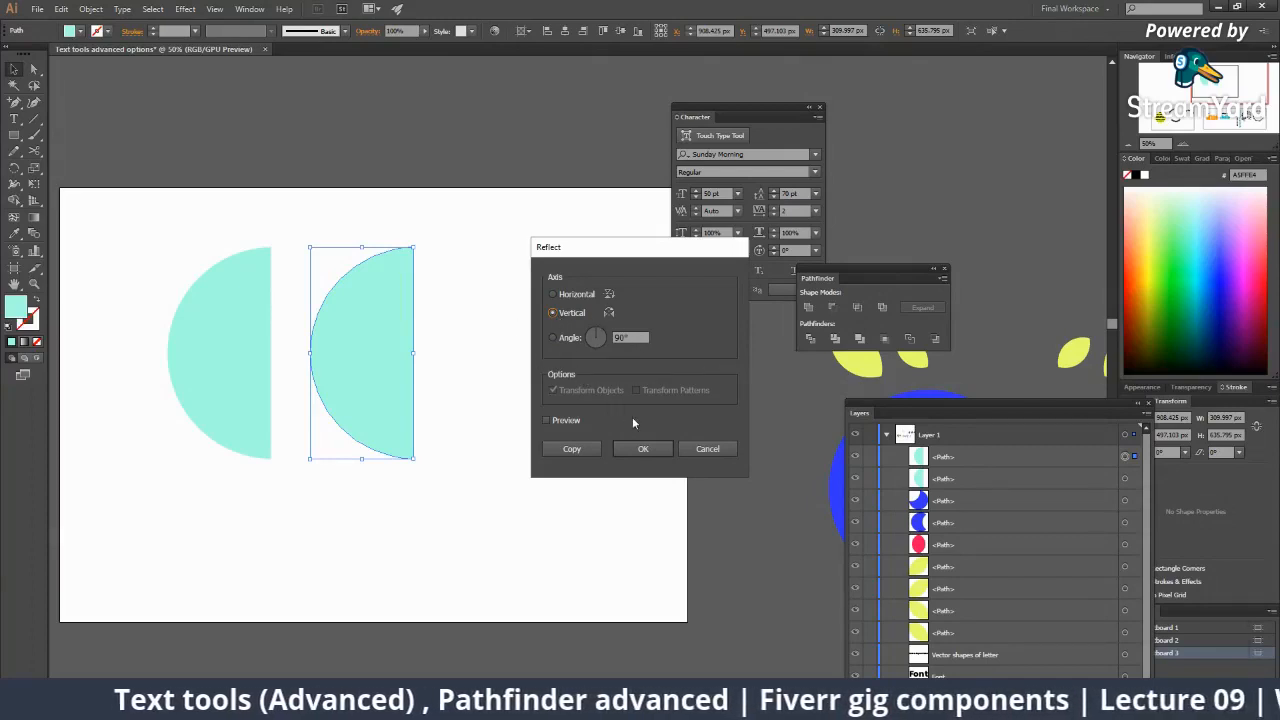
left_click(552, 421)
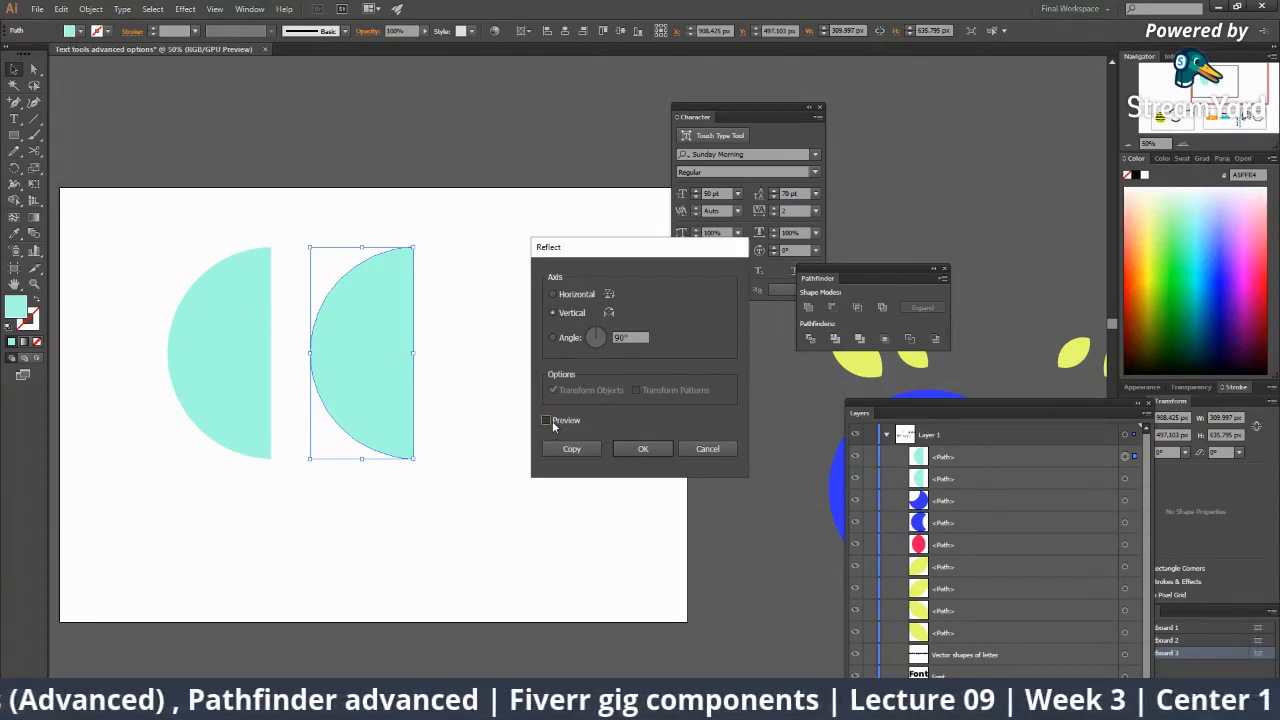
left_click(550, 421)
left_click(545, 421)
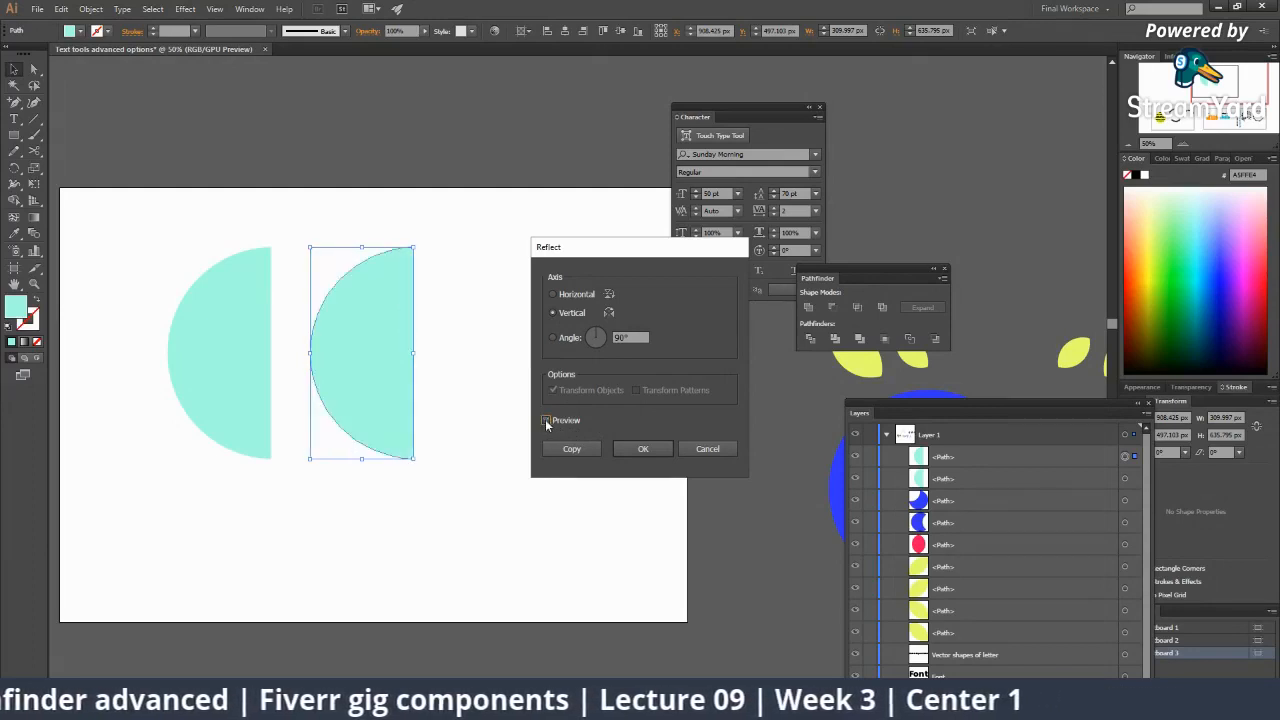
left_click(546, 421)
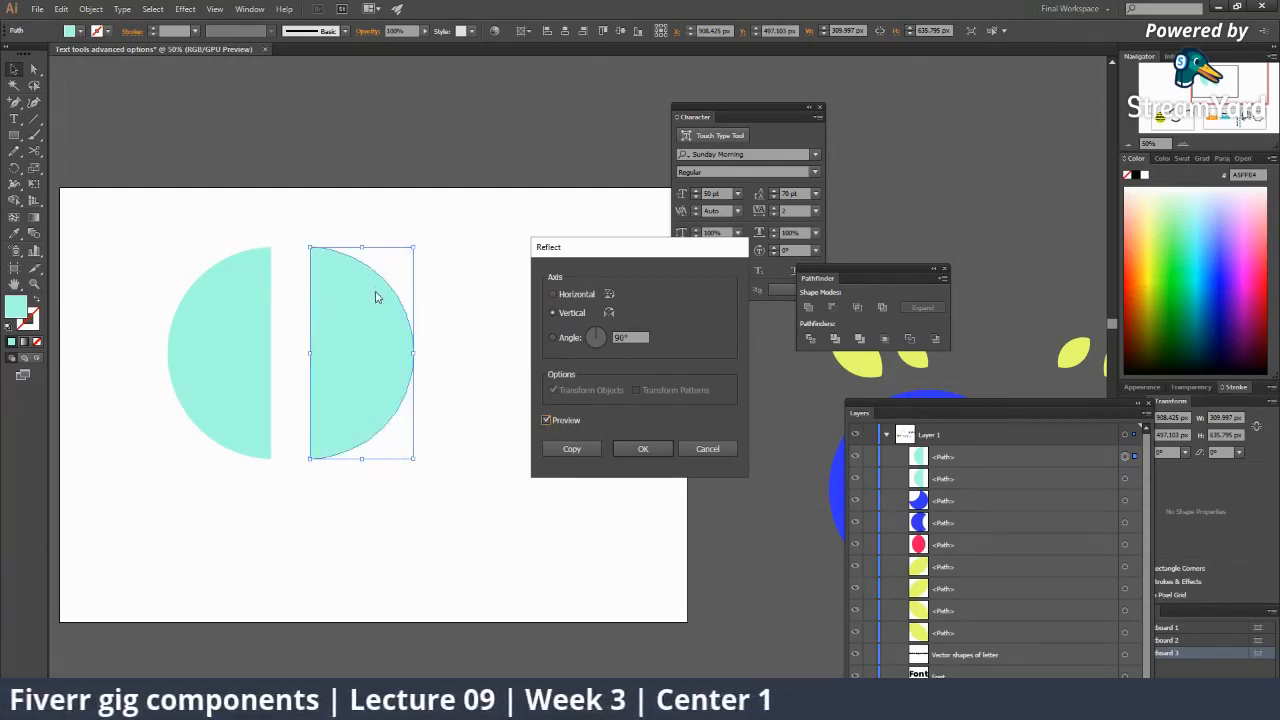
left_click(640, 449)
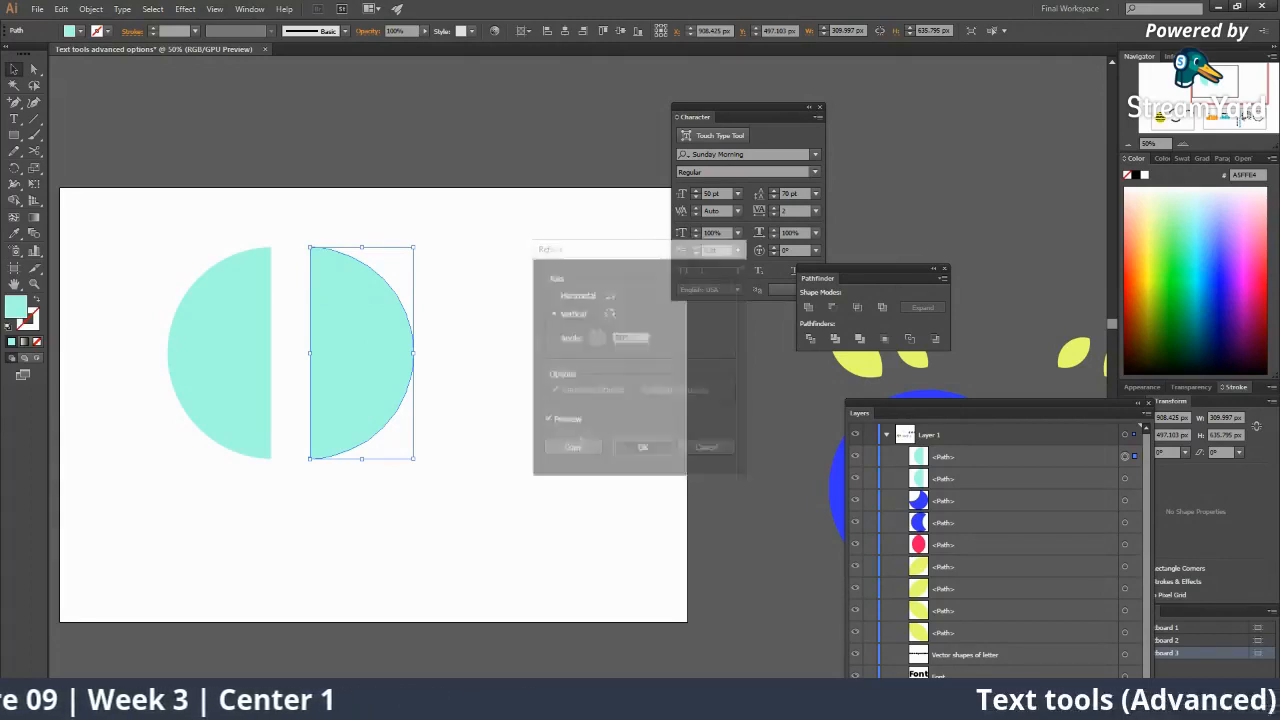
Nudge the flipped half-circle left, then zoom out to bring the other artboards into view.
left_click(519, 459)
left_click_drag(376, 354, 425, 351)
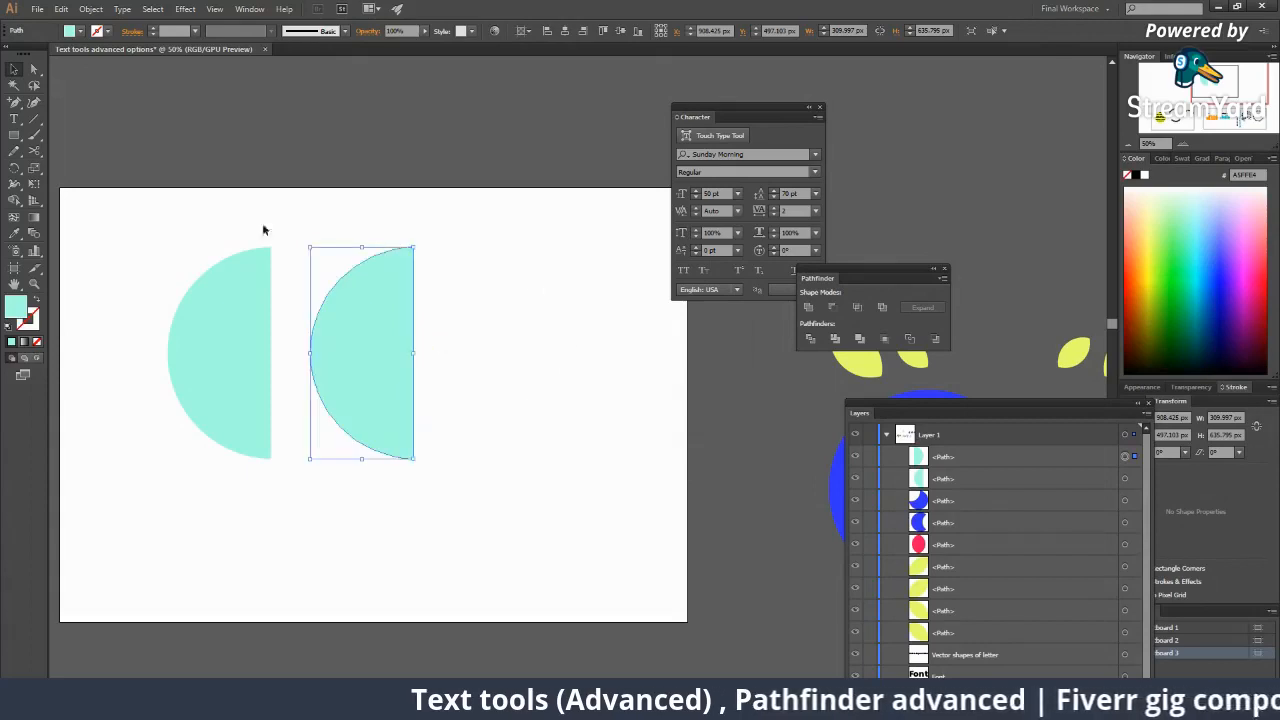
left_click(491, 420)
key("z")
left_click(493, 421, "alt")
left_click_drag(706, 417, 583, 423)
left_click(586, 429, "alt")
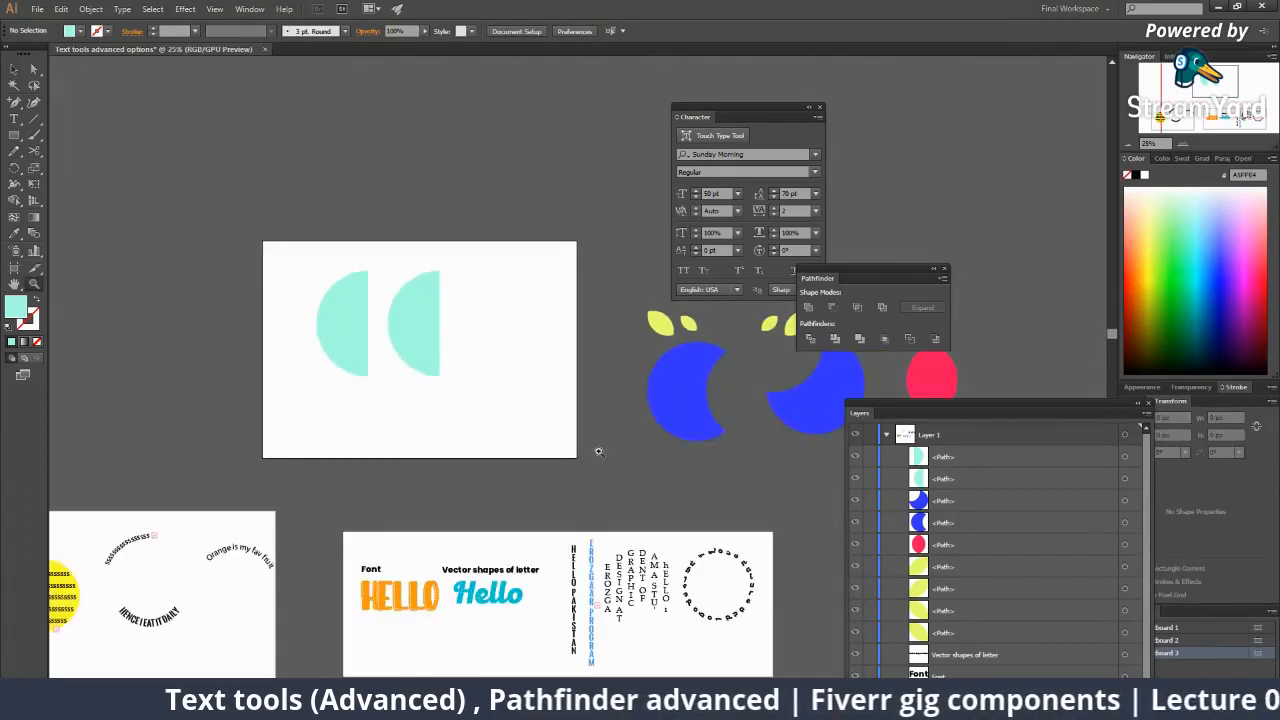
left_click_drag(649, 493, 684, 603)
left_click(575, 505, "alt")
left_click(560, 510, "alt")
left_click_drag(525, 620, 551, 640)
left_click_drag(585, 313, 415, 471)
left_click(494, 402)
left_click(568, 378)
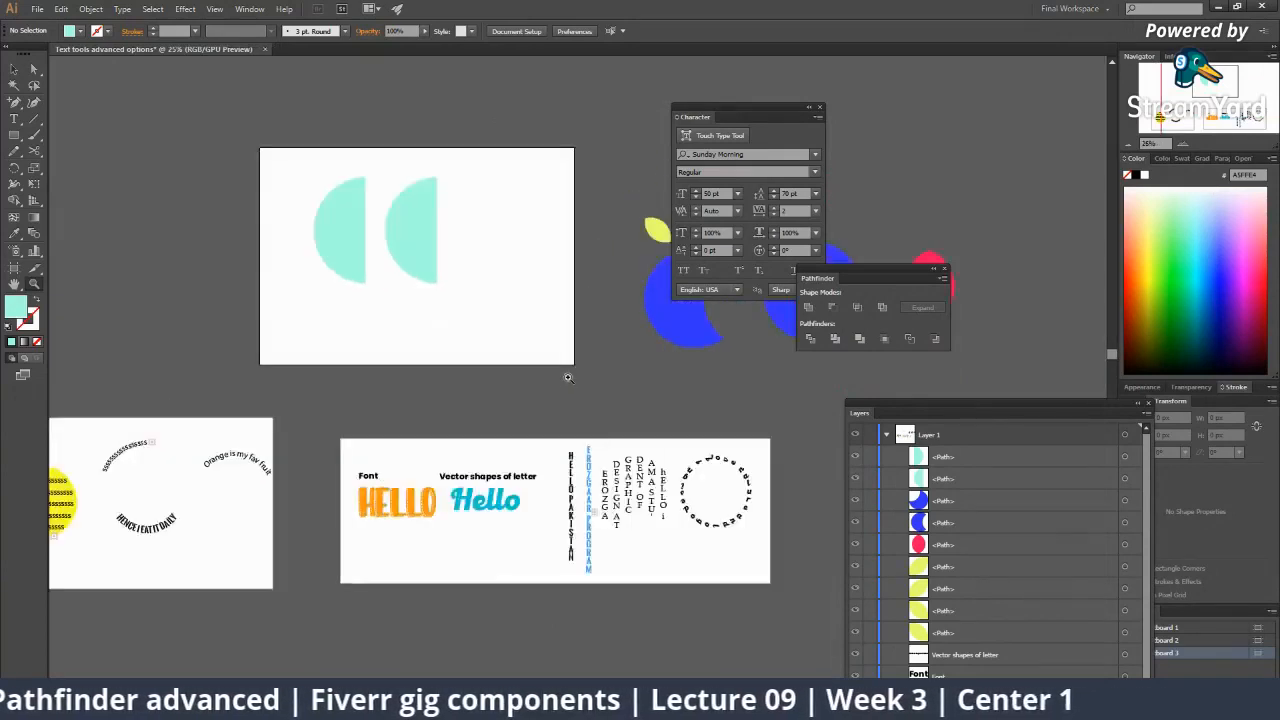
Move the blue crescent onto the artboard.
left_click(560, 376)
left_click_drag(527, 391, 319, 579)
key("v")
left_click_drag(510, 463, 292, 467)
key("z")
left_click(363, 426)
left_click(454, 414)
left_click(454, 414)
left_click_drag(492, 430, 349, 468)
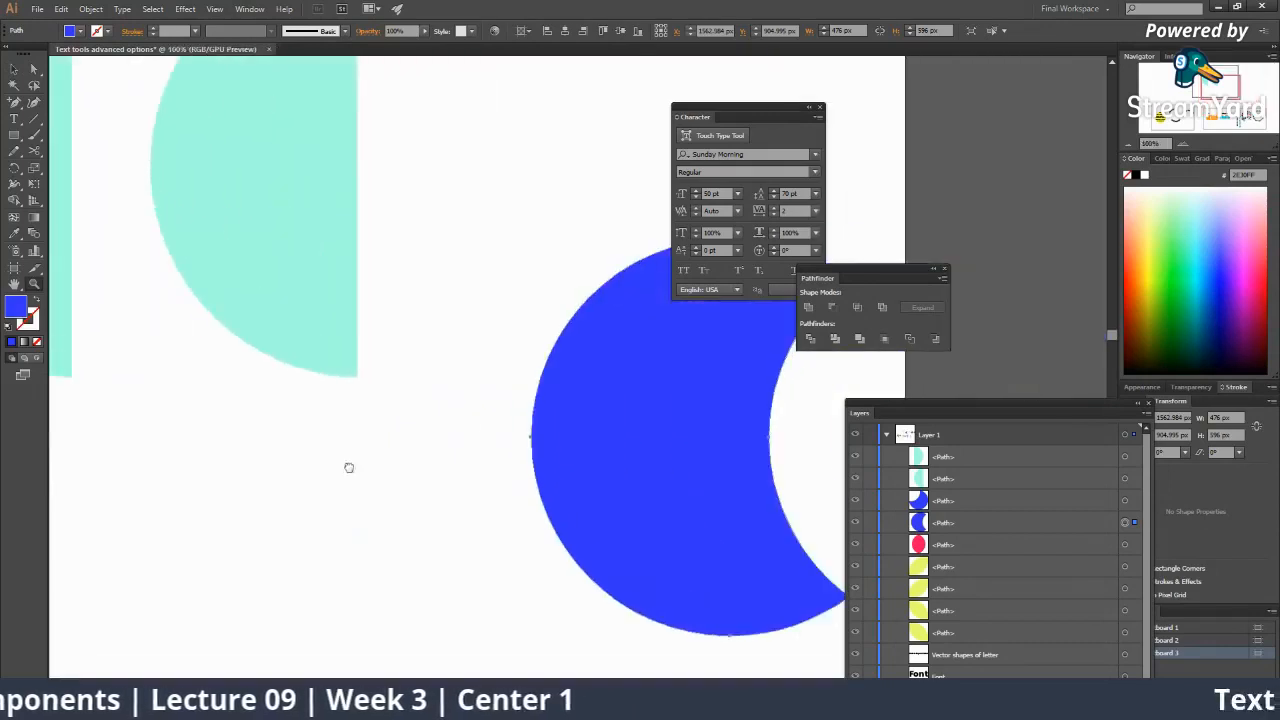
left_click(526, 411, "alt")
left_click_drag(526, 411, 130, 512)
Bring a yellow leaf to the front and place it over the crescent's upper part.
key("v")
left_click(619, 326)
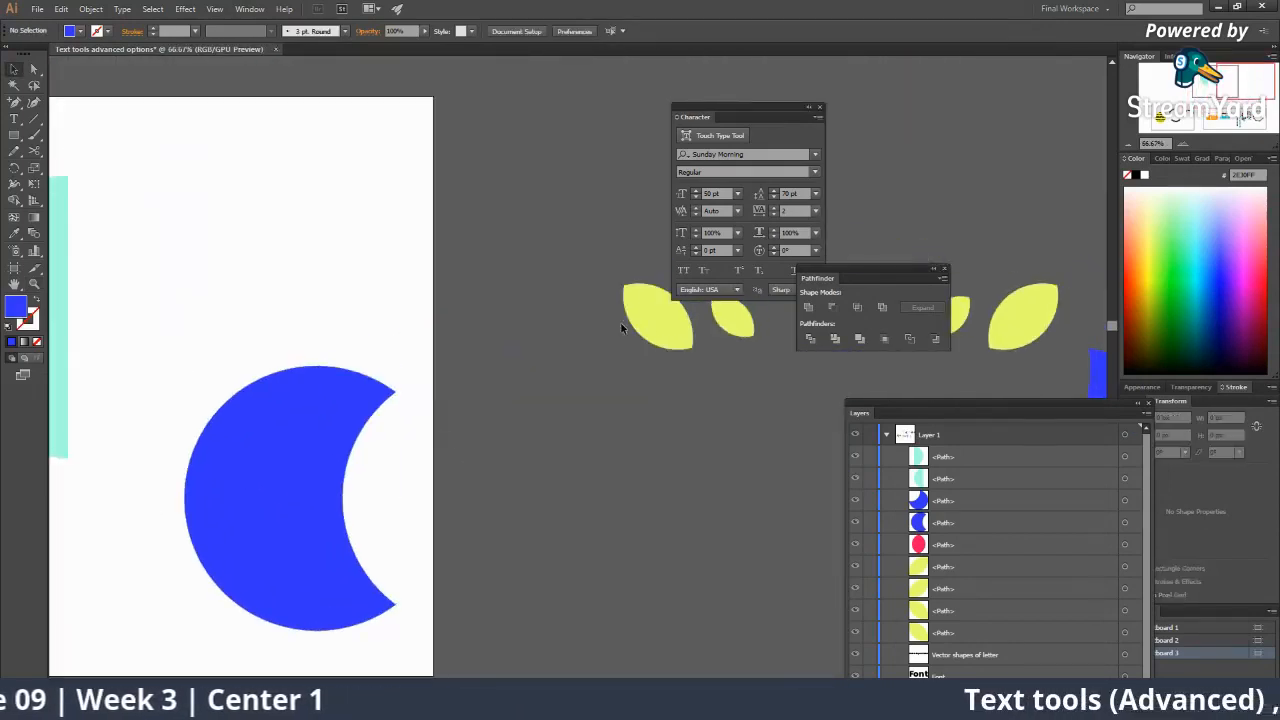
left_click_drag(621, 323, 289, 436)
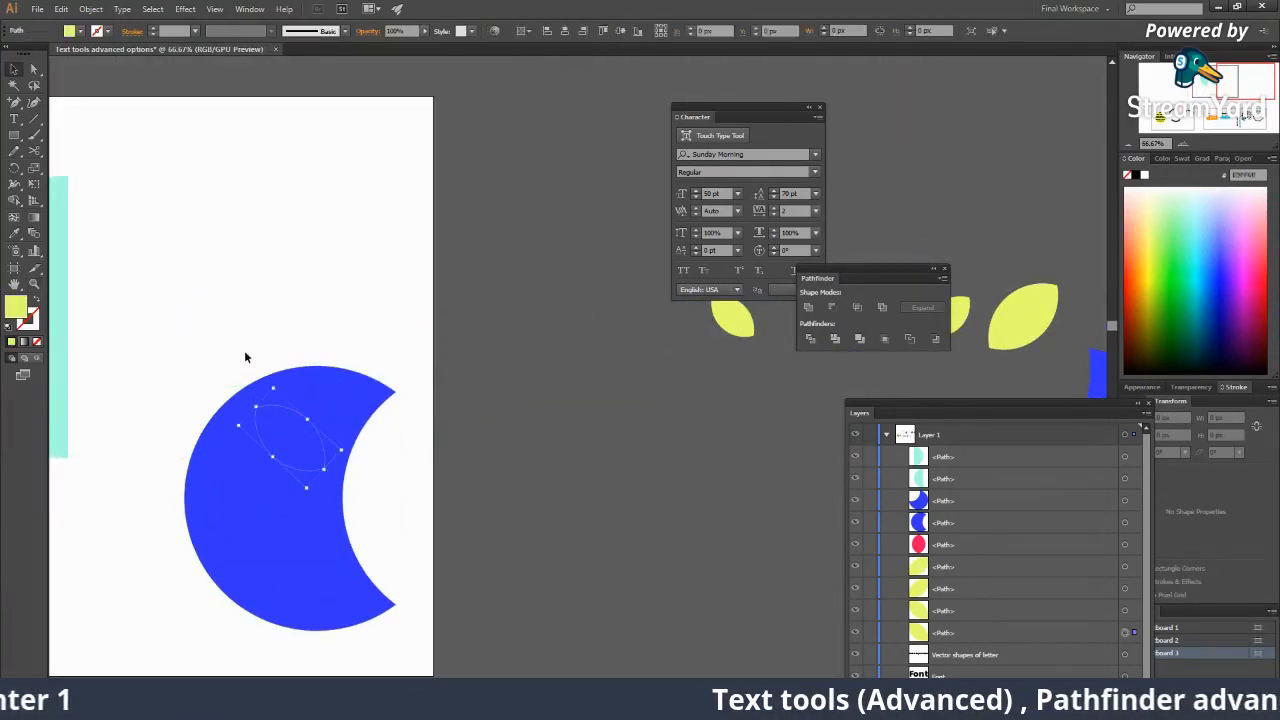
left_click(332, 453, "shift")
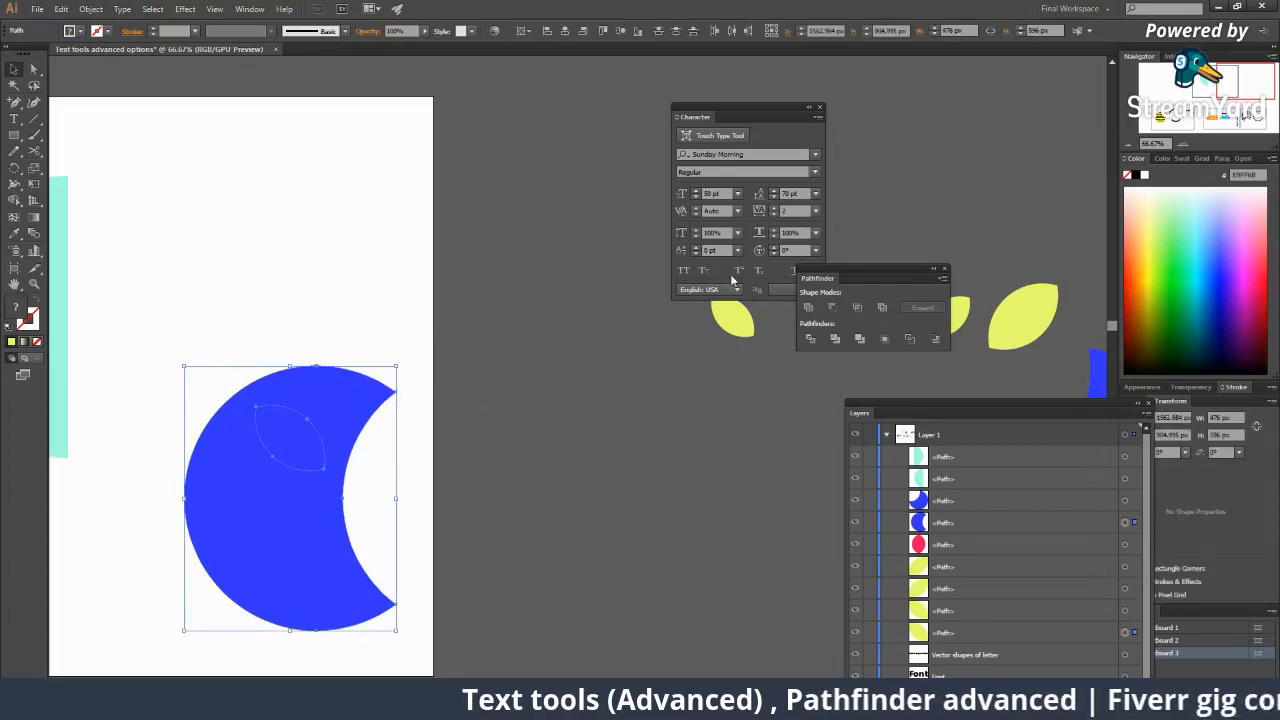
left_click(428, 392)
left_click(256, 403)
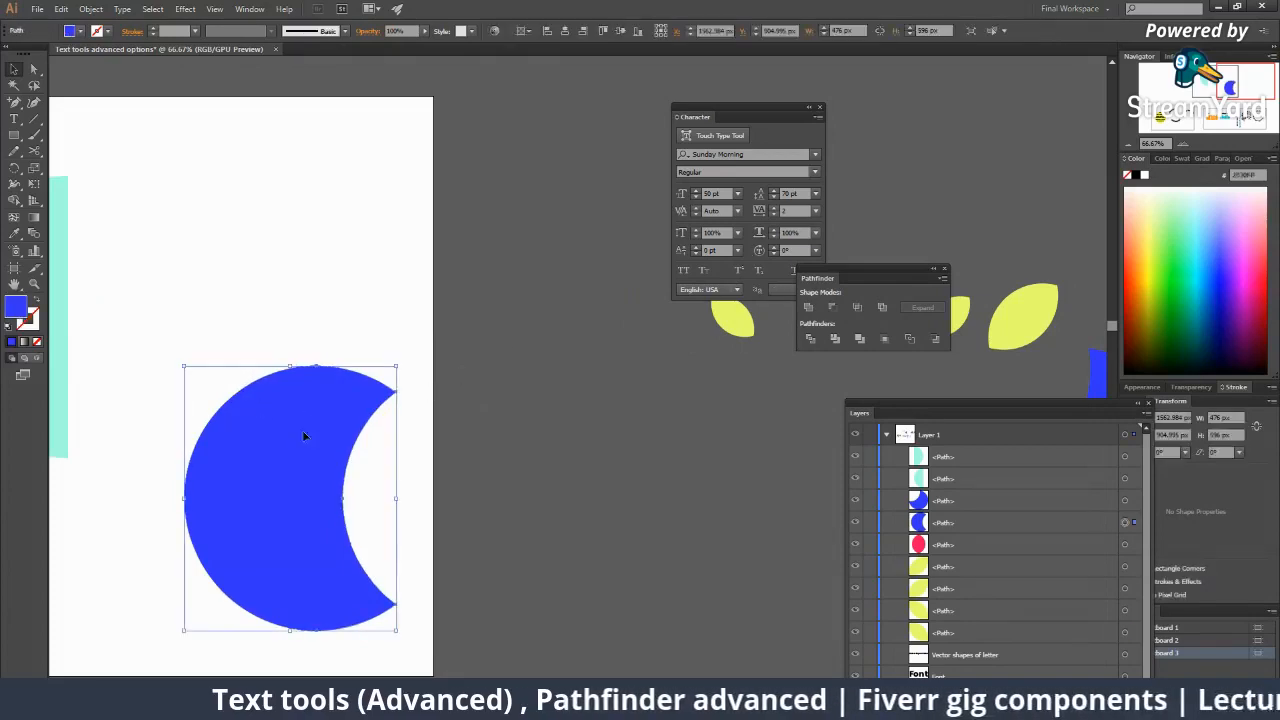
key("ctrl+z")
right_click(638, 302)
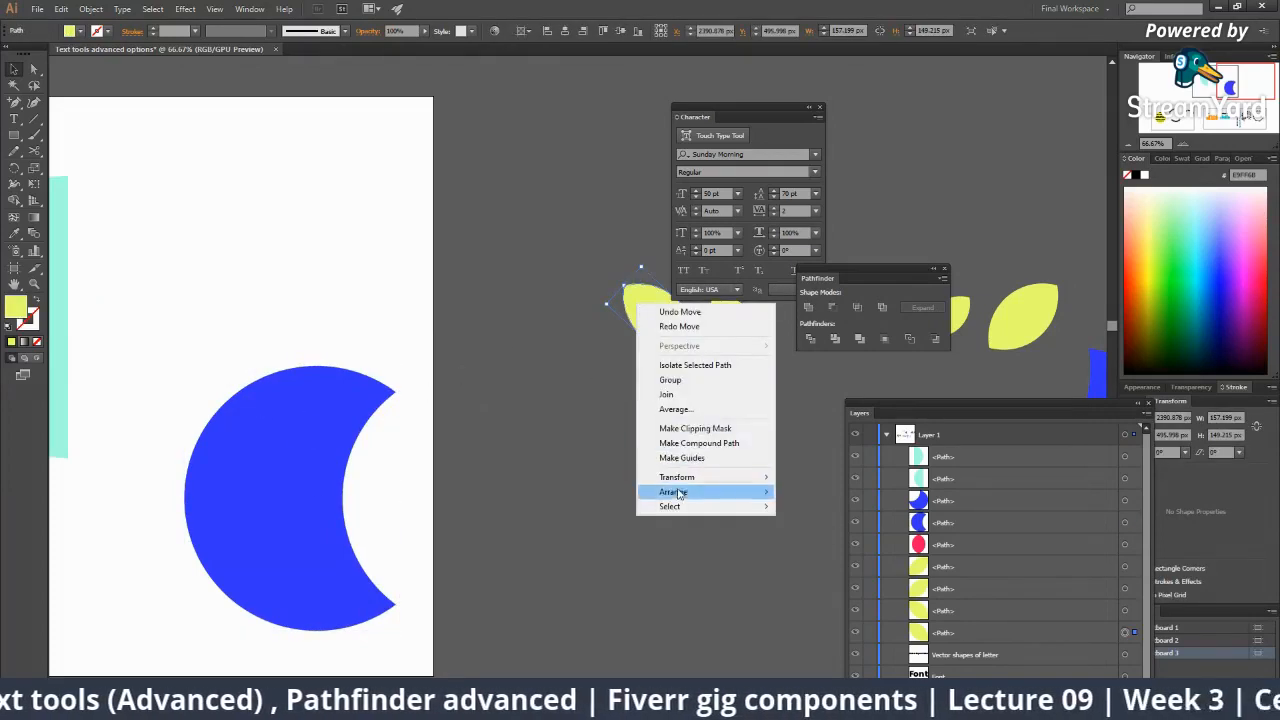
left_click(817, 488)
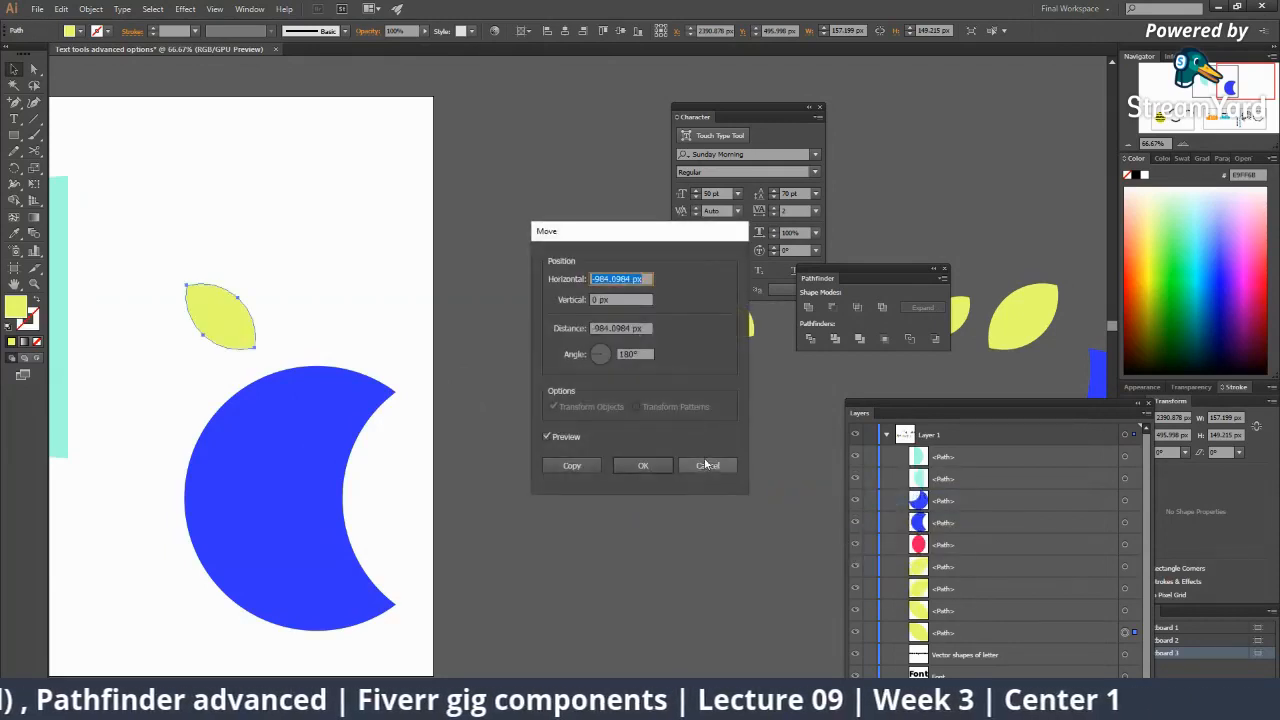
left_click(706, 464)
right_click(658, 320)
mouse_move(765, 511)
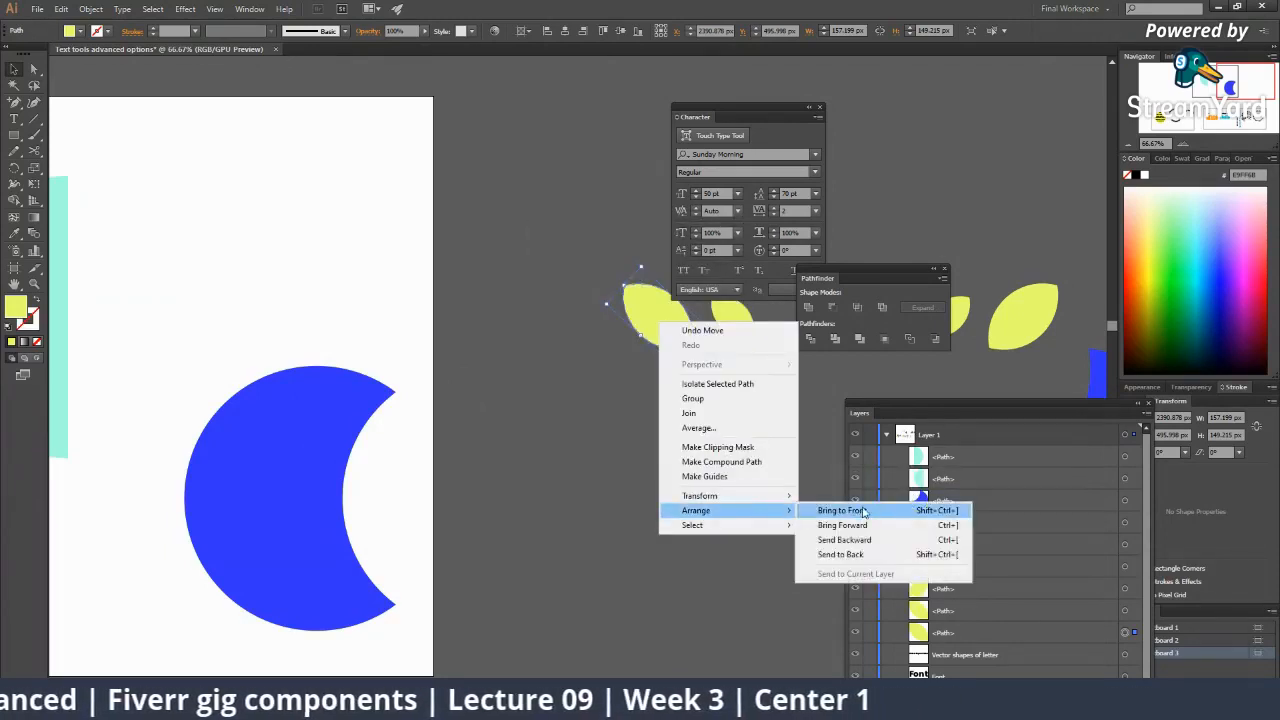
left_click(863, 512)
left_click_drag(650, 328, 300, 453)
Shrink the yellow leaf slightly where it sits on the crescent.
left_click(374, 529)
left_click_drag(374, 531, 532, 489)
left_click_drag(355, 318, 495, 455)
left_click(586, 491)
left_click(475, 382)
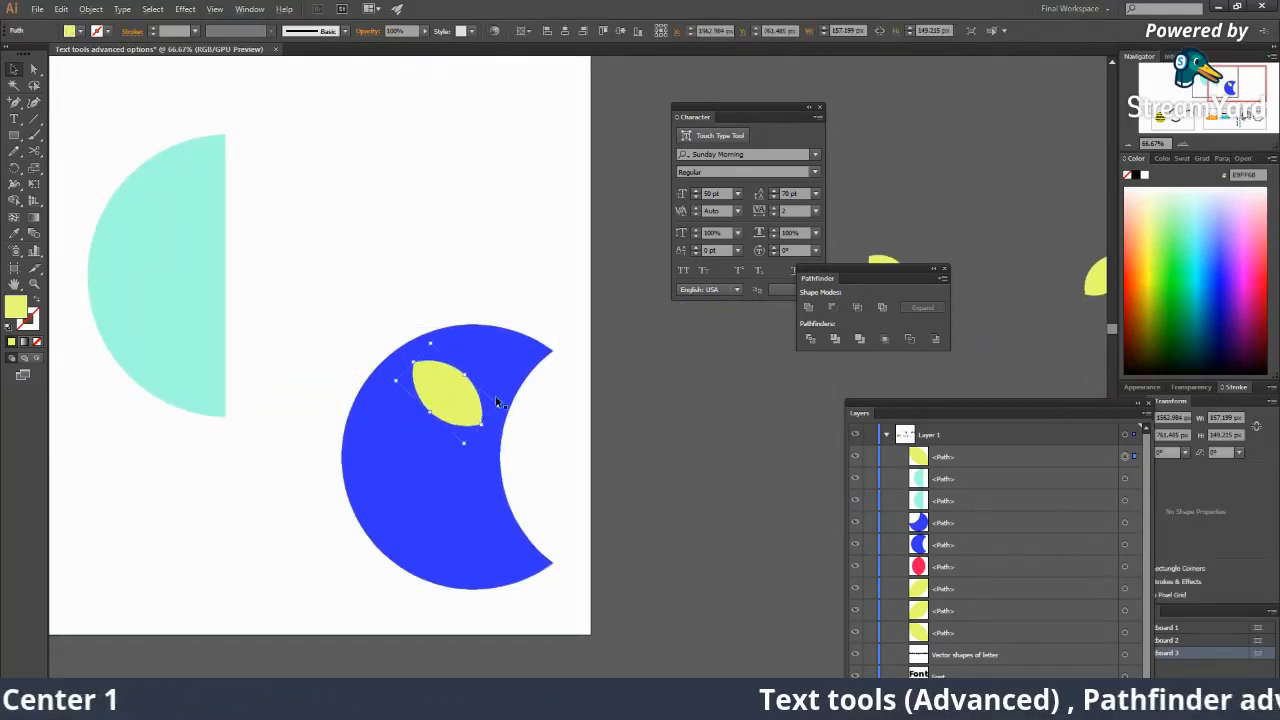
left_click_drag(498, 407, 460, 400)
Subtract the leaf from the crescent with Pathfinder Minus Front.
left_click_drag(339, 309, 556, 596)
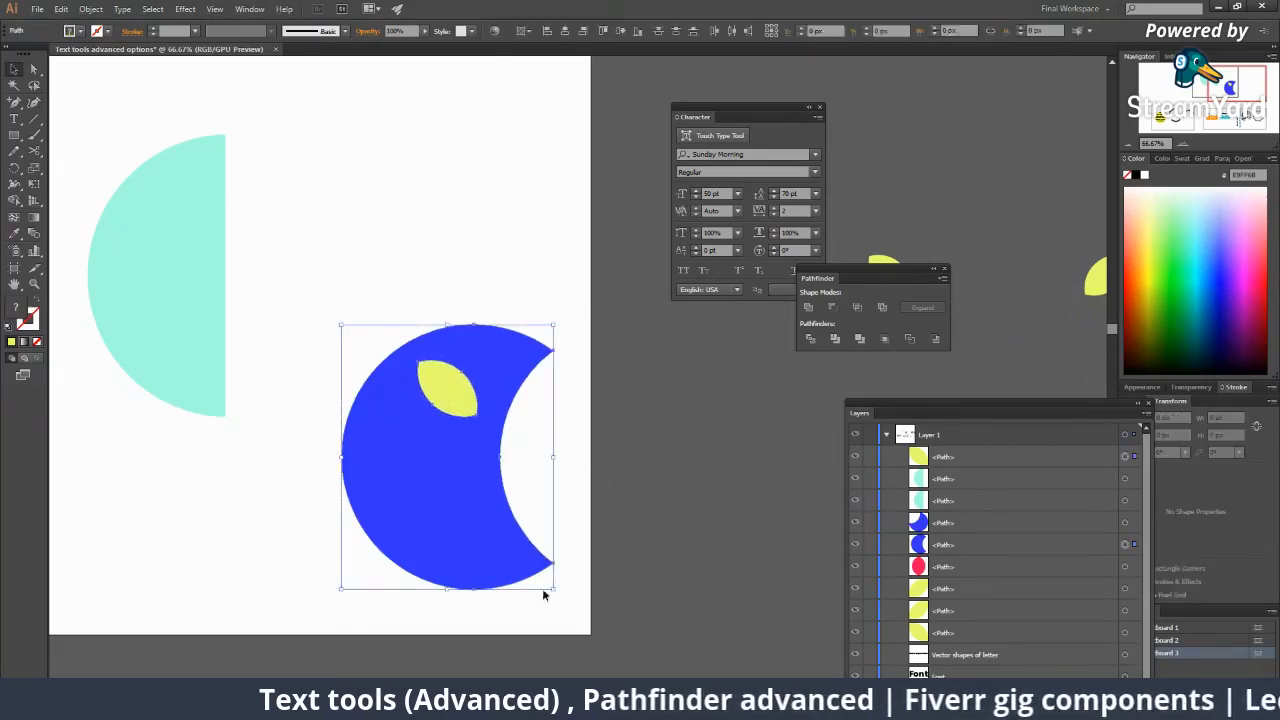
left_click(831, 307)
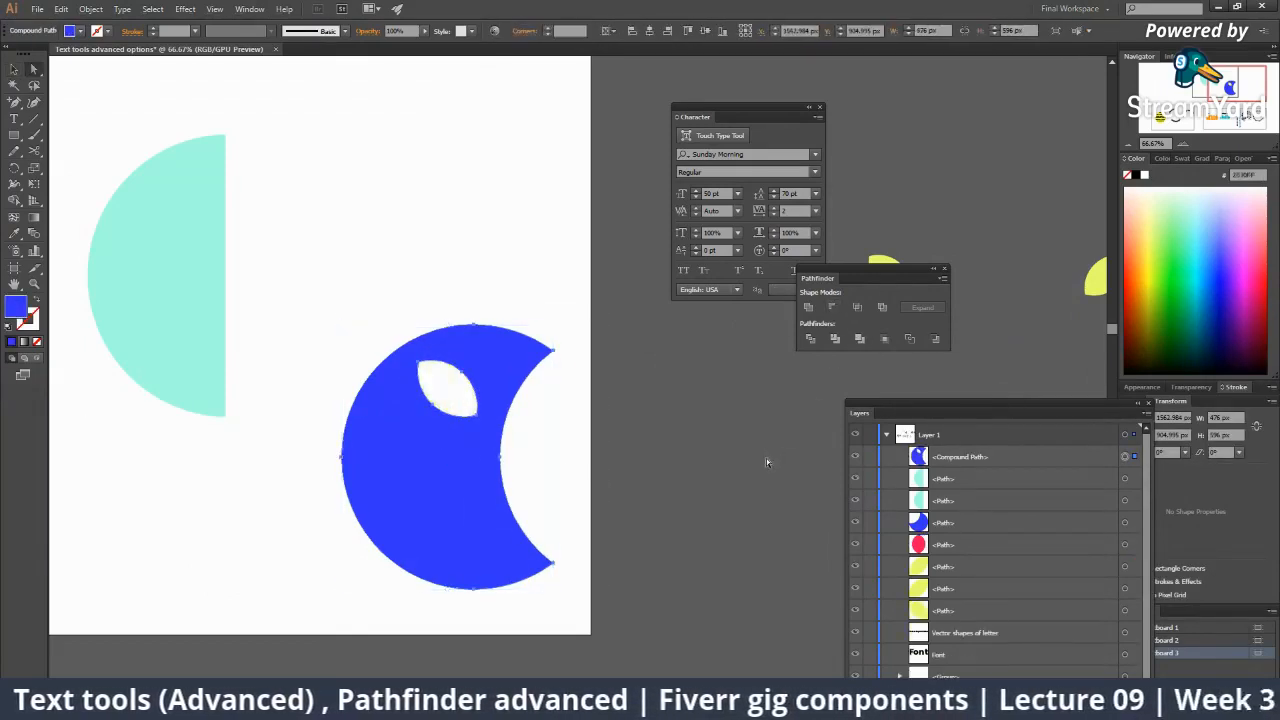
left_click(600, 466)
key("ctrl+minus")
left_click(573, 464, "alt")
left_click(556, 435, "alt")
left_click(545, 434, "alt")
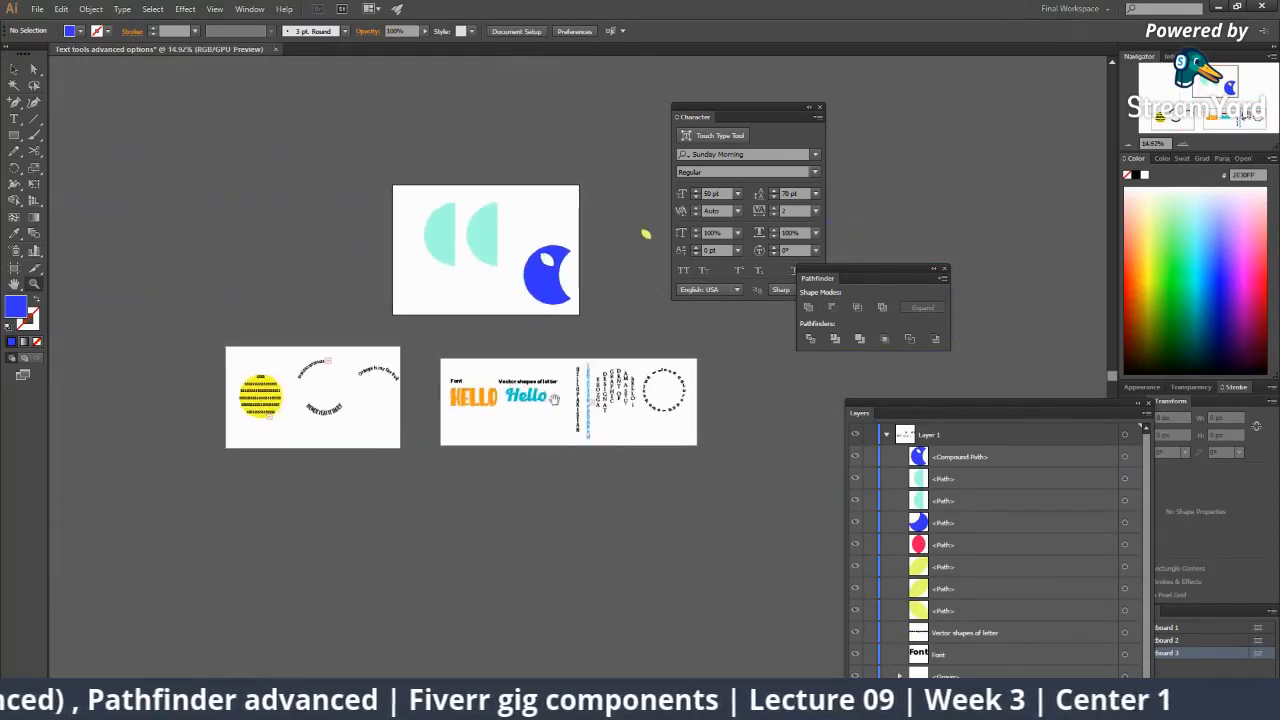
Move the second blue crescent beside the first and shrink it to about 108 px.
left_click_drag(663, 317, 446, 353)
left_click(450, 349)
left_click(450, 349)
left_click(523, 366)
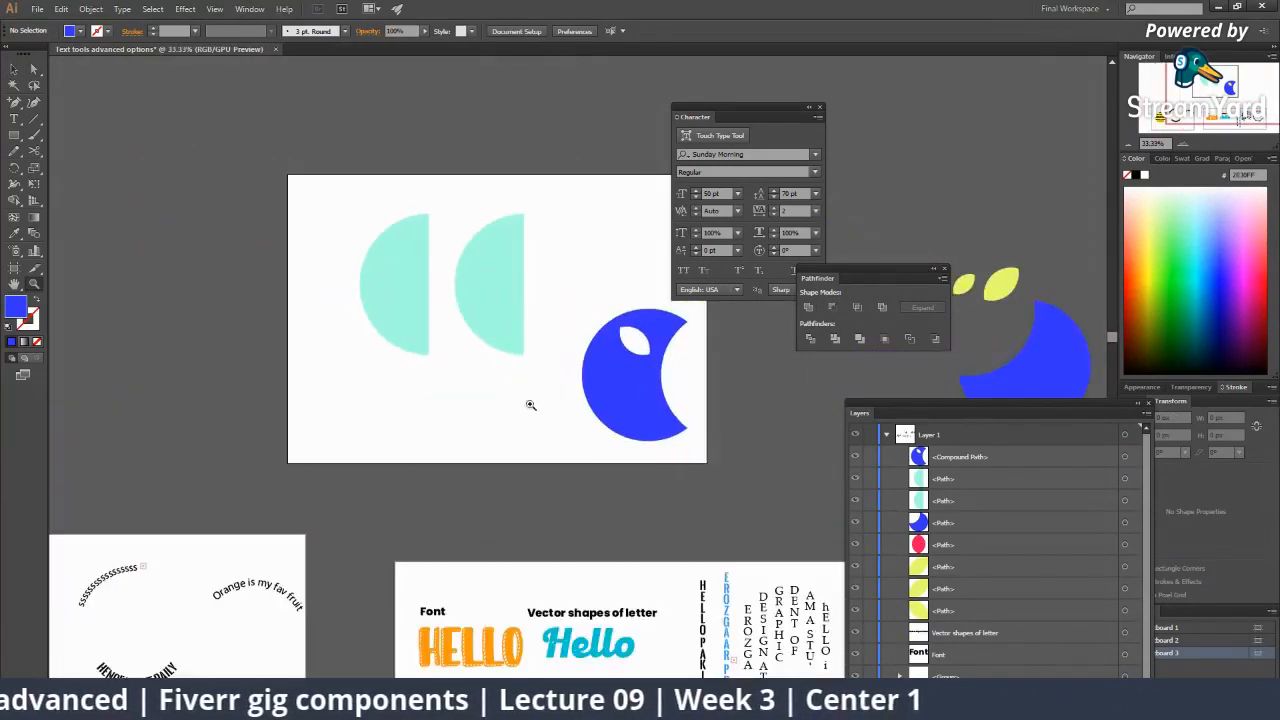
left_click(529, 403)
left_click(541, 378)
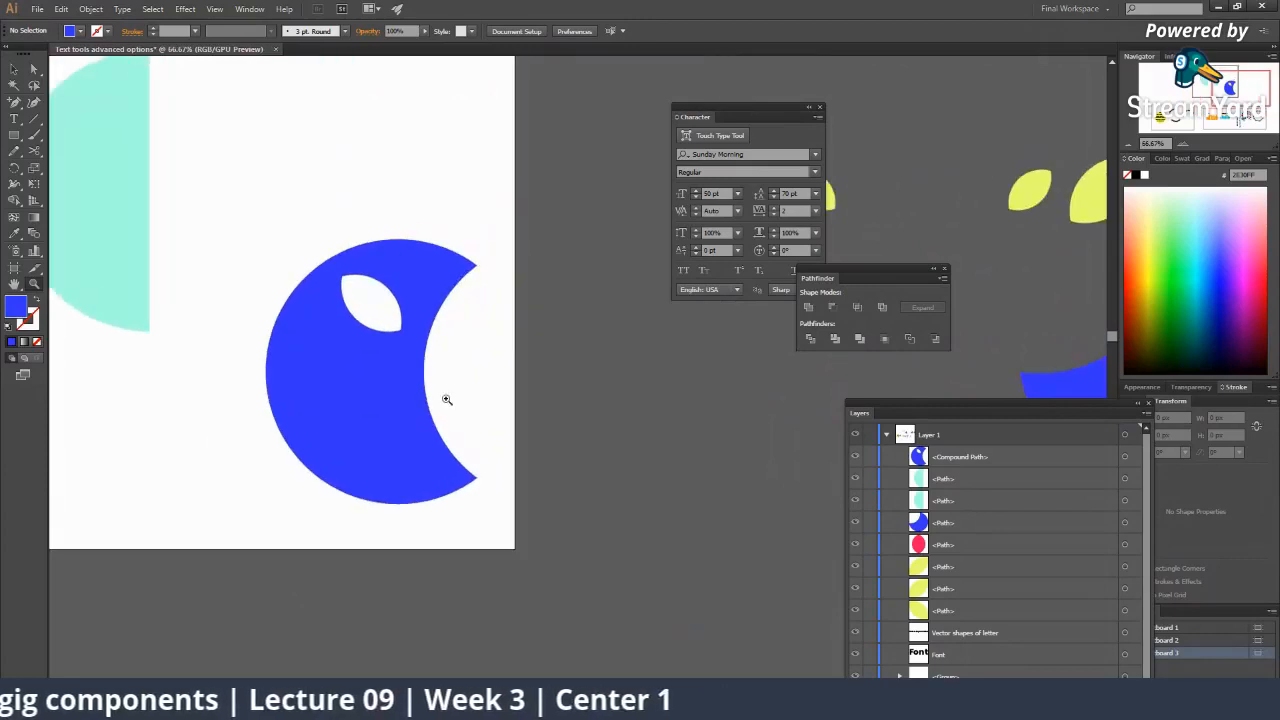
left_click(466, 415, "alt")
left_click_drag(478, 396, 172, 440)
key("v")
left_click_drag(779, 389, 380, 447)
left_click_drag(531, 430, 216, 432)
left_click(496, 442)
key("ctrl+z")
left_click(311, 429)
Send the holed blue crescent behind everything, beneath the smaller crescent.
left_click(231, 431)
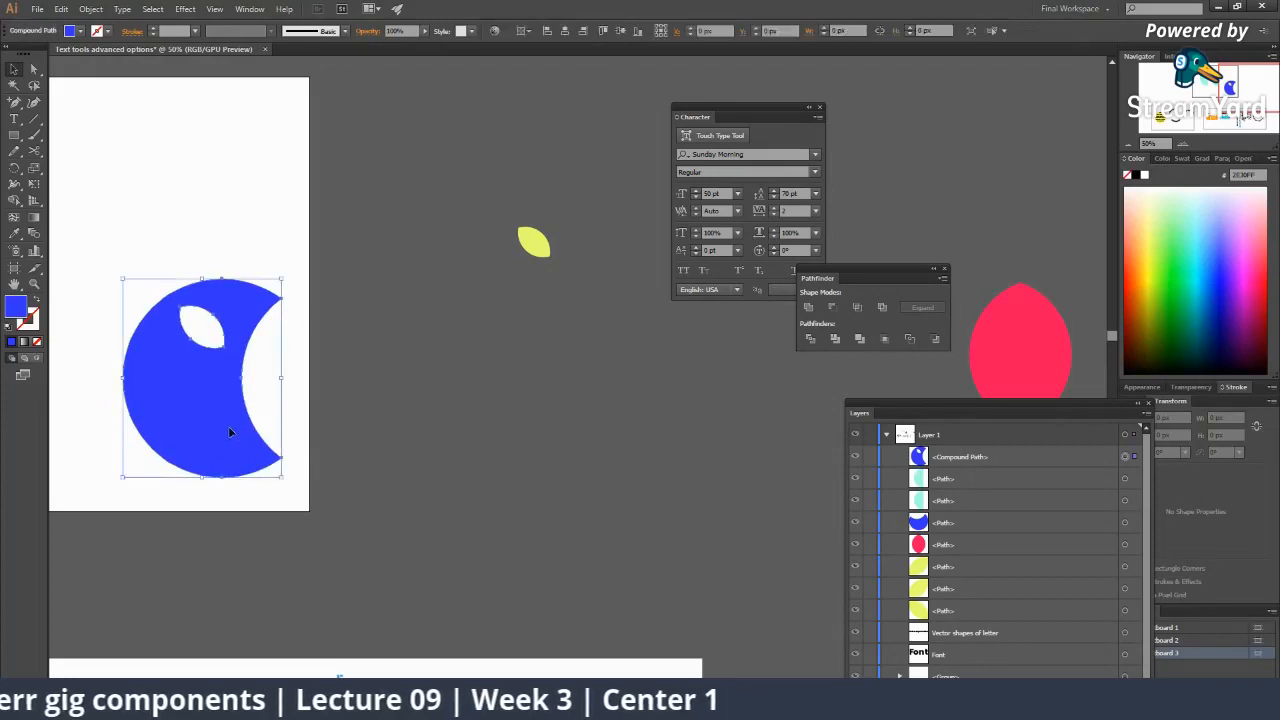
right_click(226, 422)
mouse_move(285, 532)
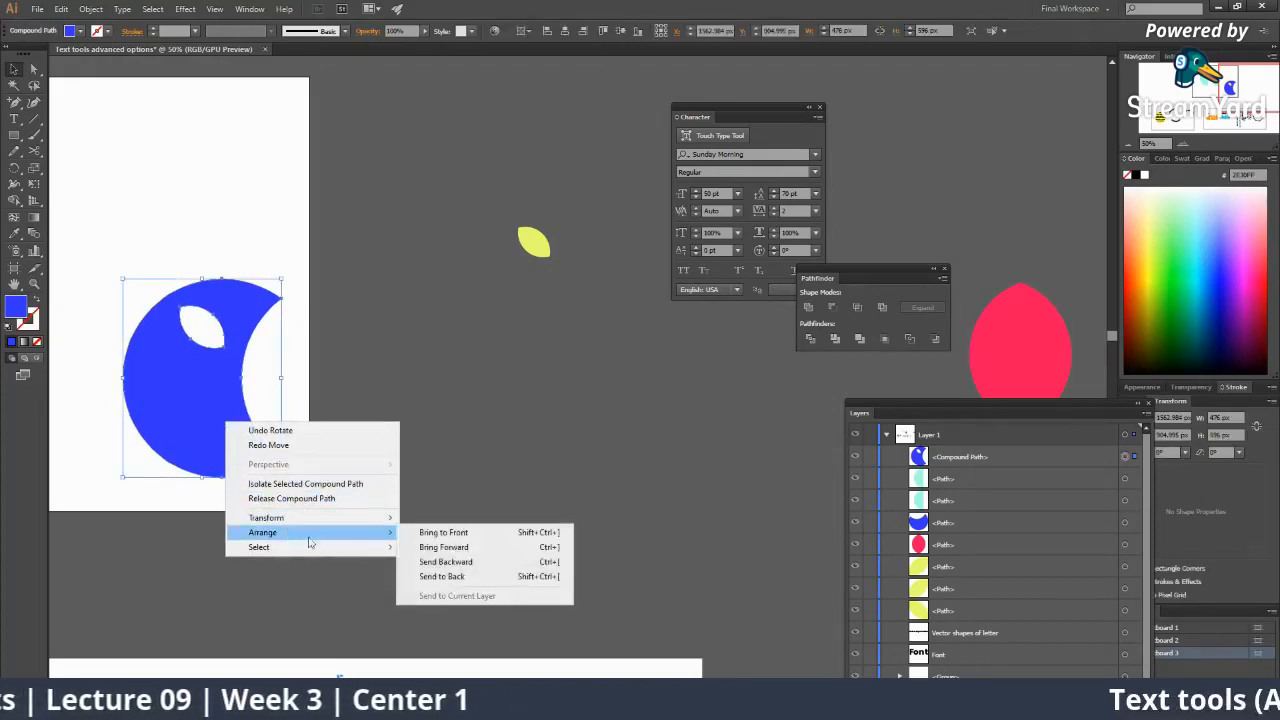
left_click(440, 563)
left_click(330, 470)
left_click(229, 434)
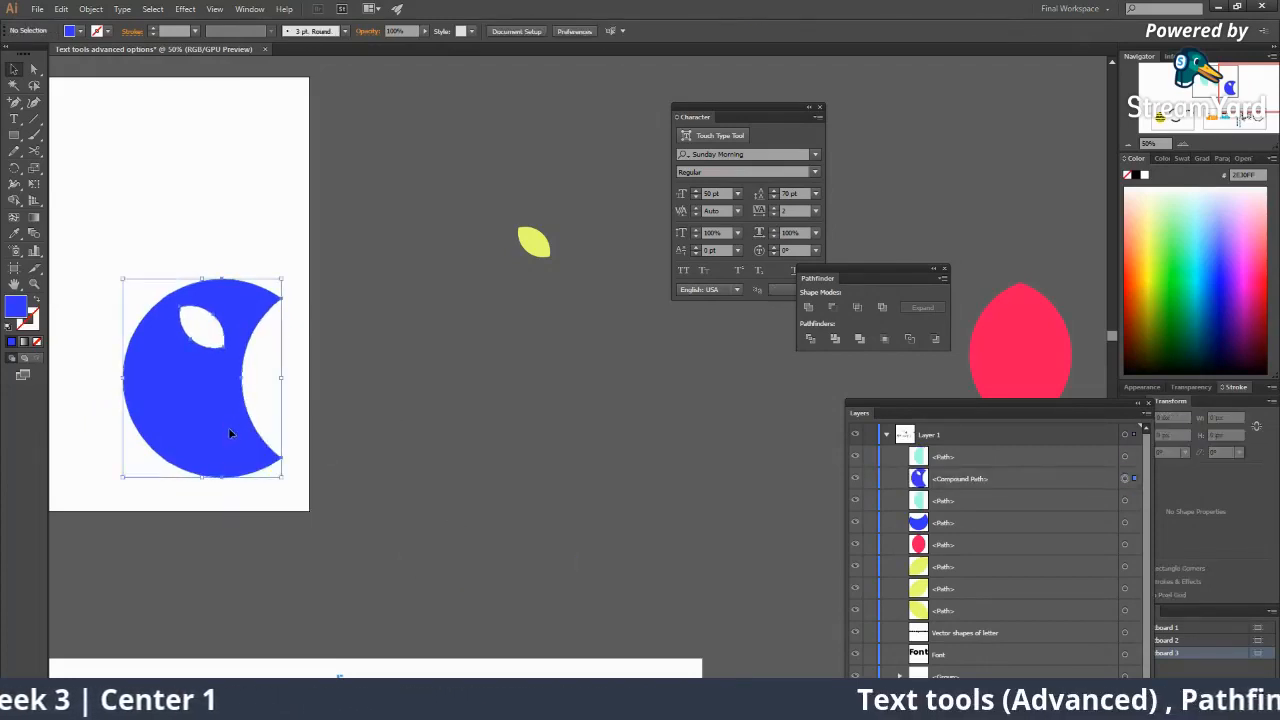
left_click_drag(303, 408, 227, 442)
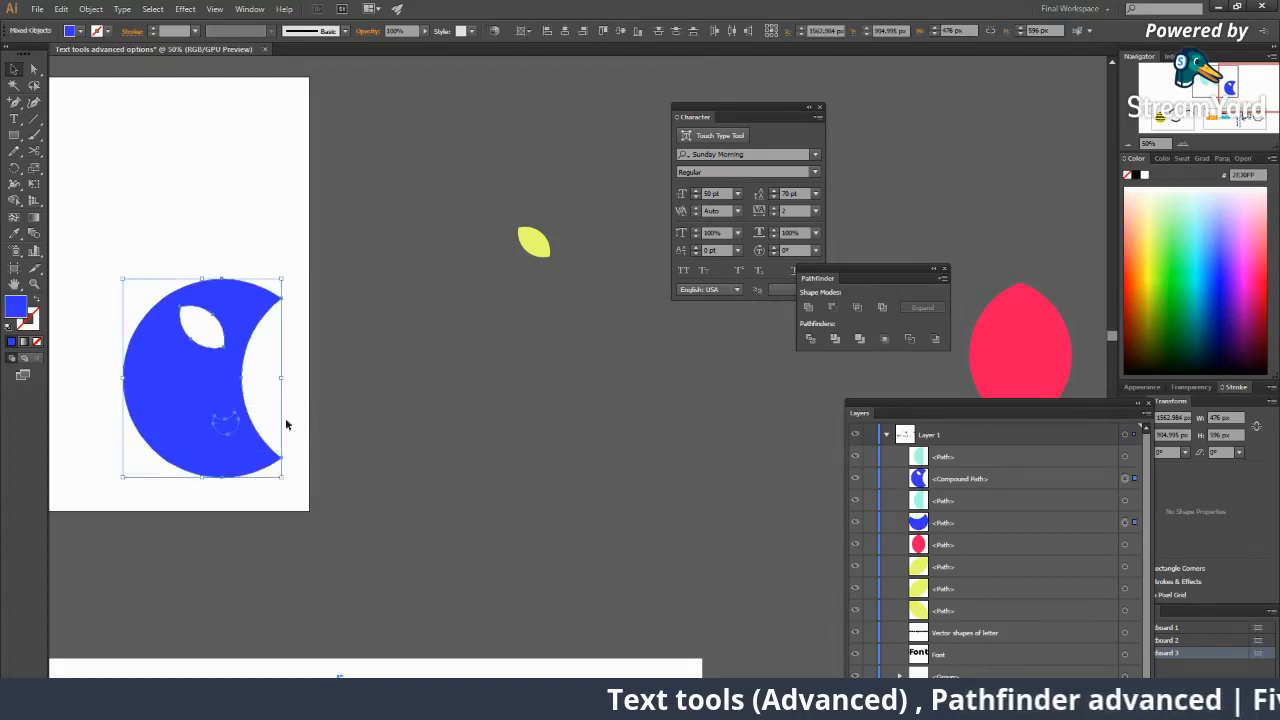
left_click(286, 425)
left_click(234, 423)
right_click(232, 418)
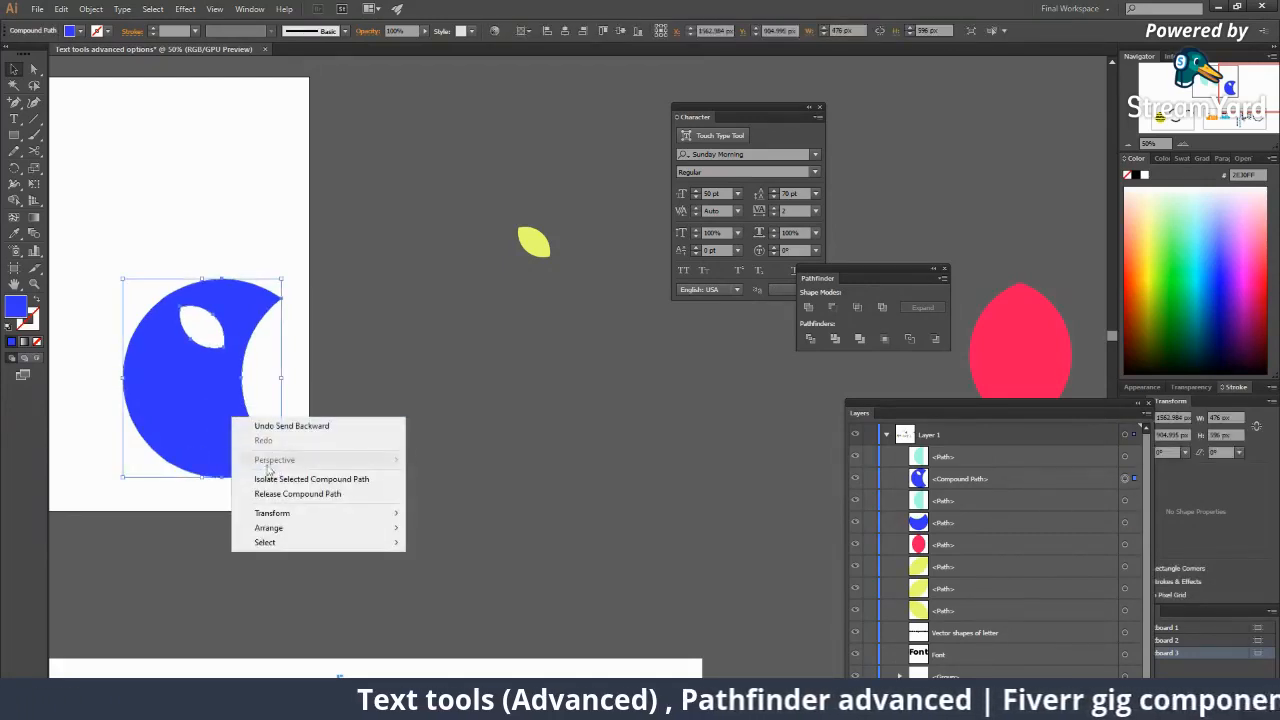
mouse_move(272, 527)
left_click(460, 572)
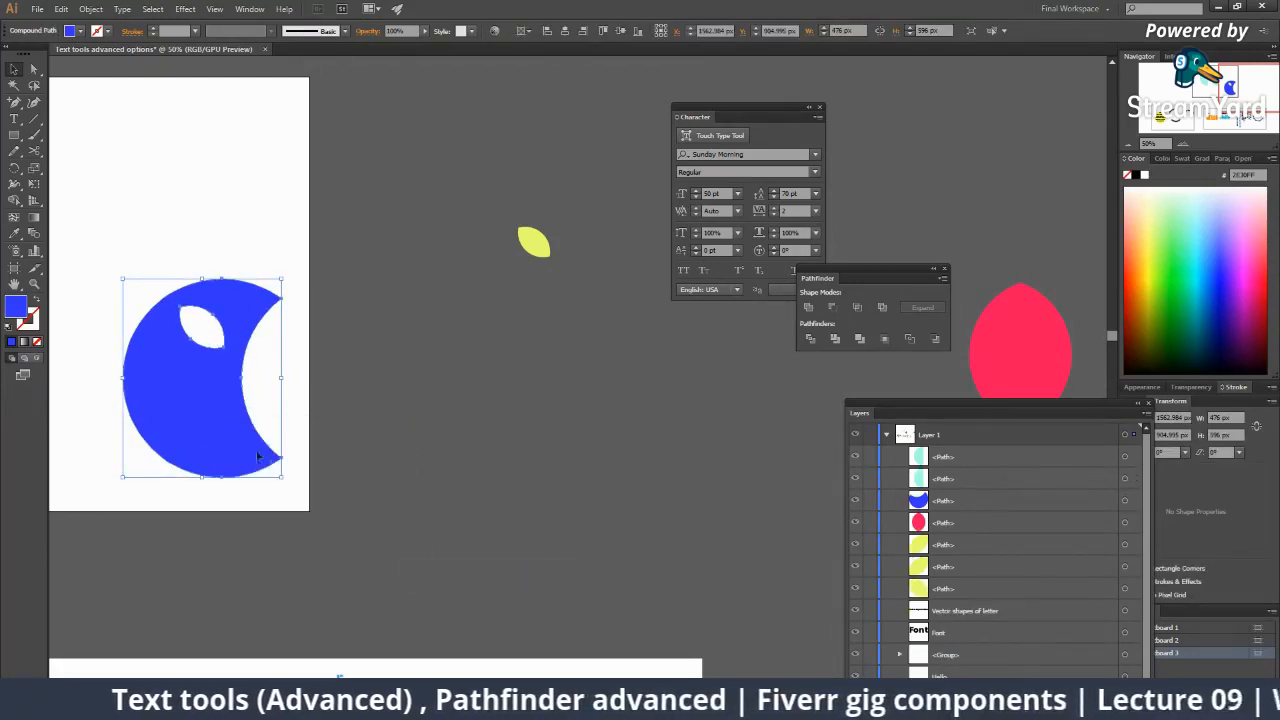
Colour the small inner crescent light blue, enlarge it to about 127 px and rotate it slightly.
left_click_drag(234, 428, 211, 428)
left_click(1202, 220)
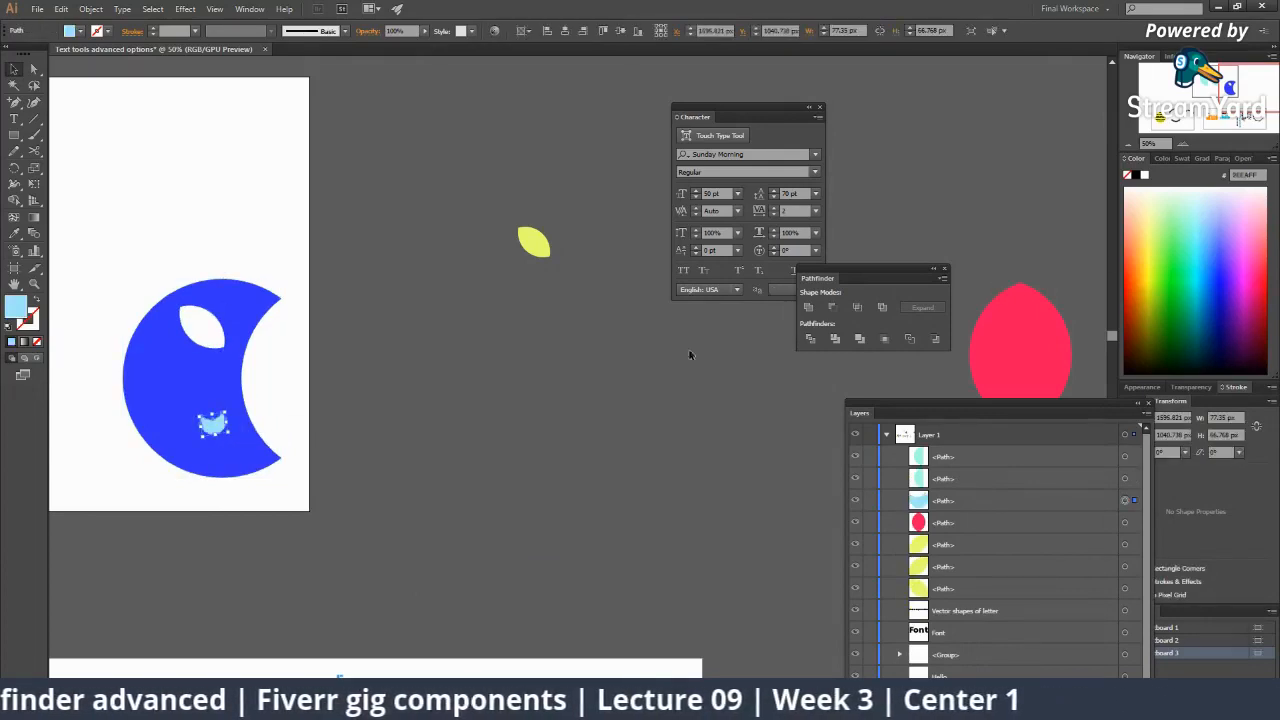
left_click(443, 391)
key("z")
left_click(404, 402)
left_click(404, 404)
key("v")
left_click(458, 413)
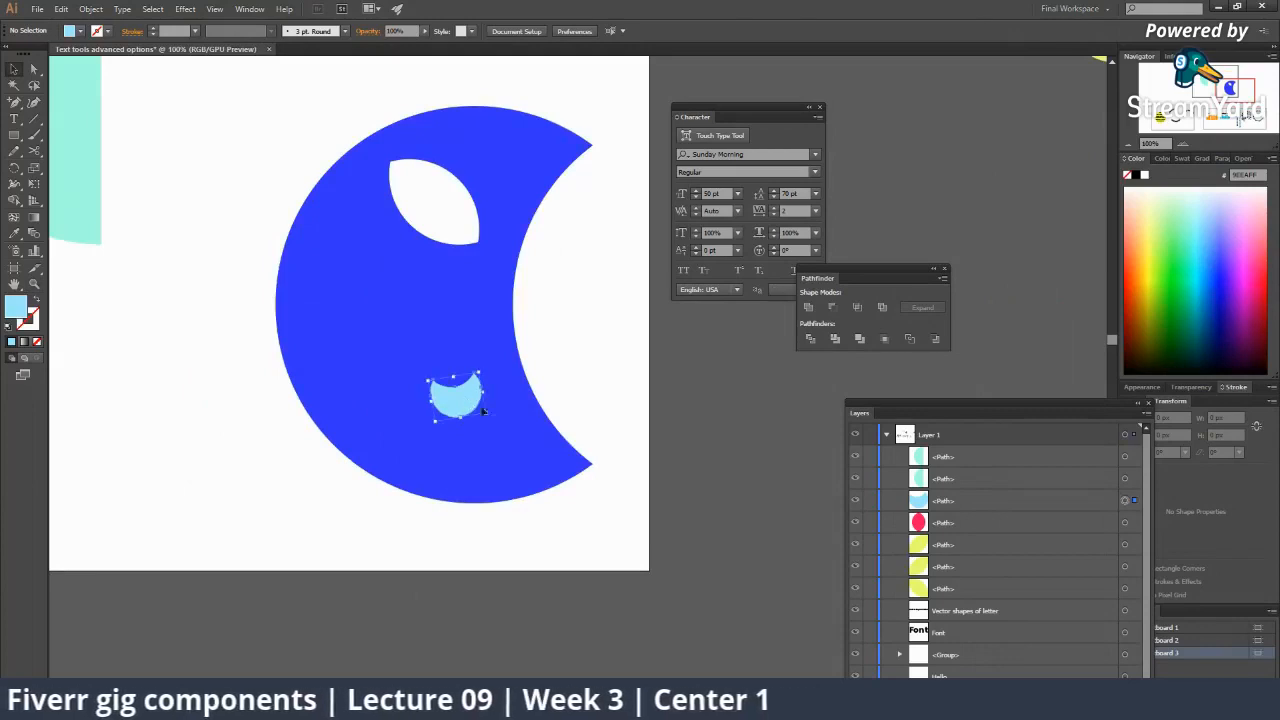
mouse_move(488, 416)
left_mouse_down()
mouse_move(506, 428)
mouse_move(484, 422)
left_mouse_up()
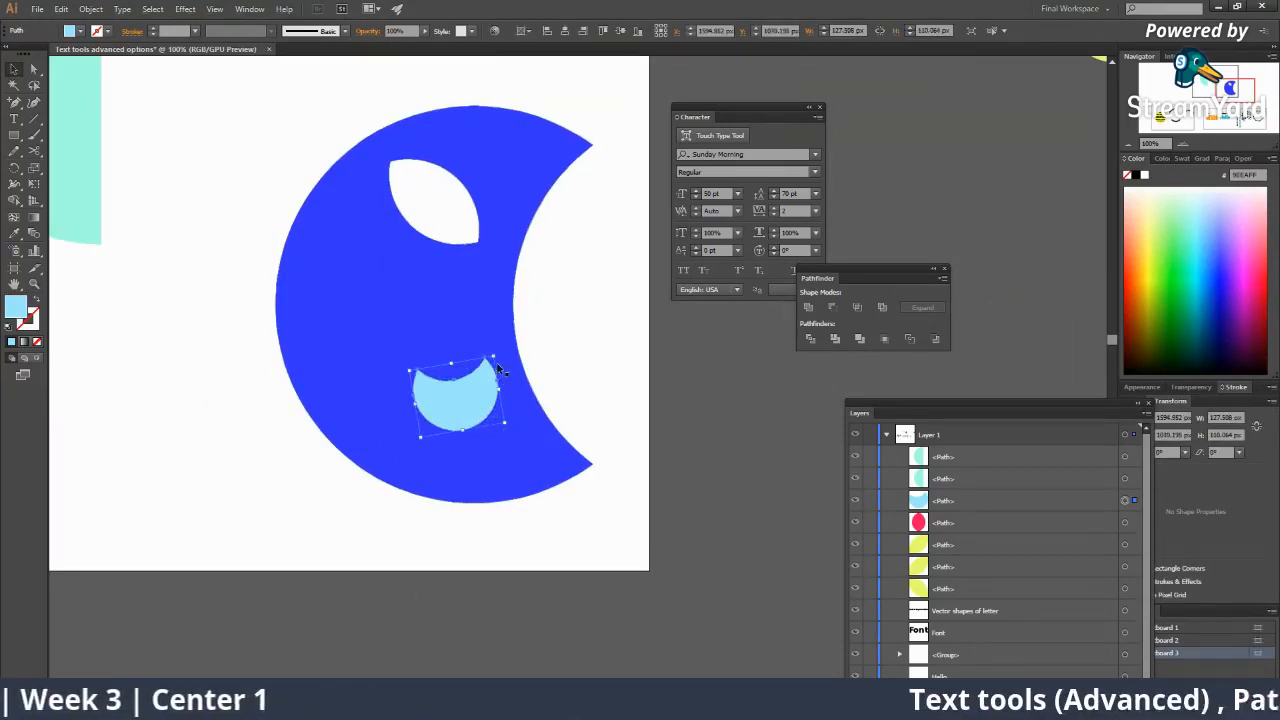
left_click_drag(496, 350, 571, 366)
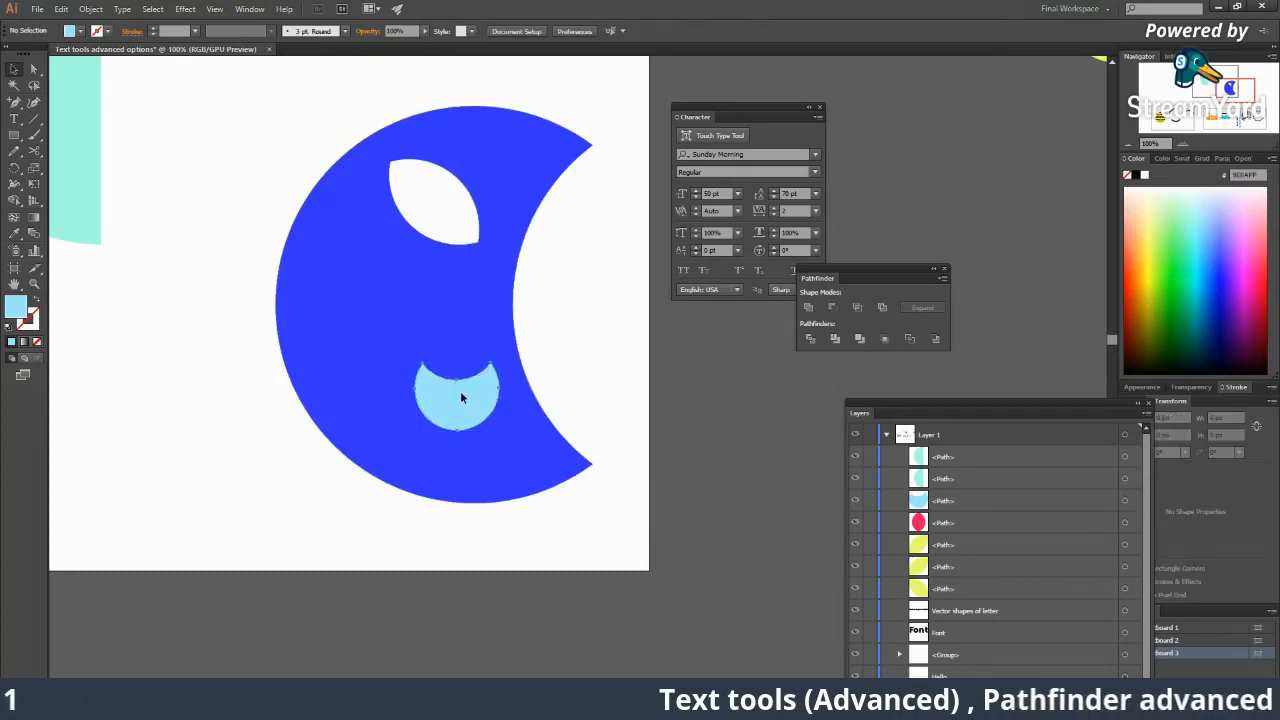
Cut the light-blue crescent out of the big one with Minus Front.
left_click(445, 326, "shift")
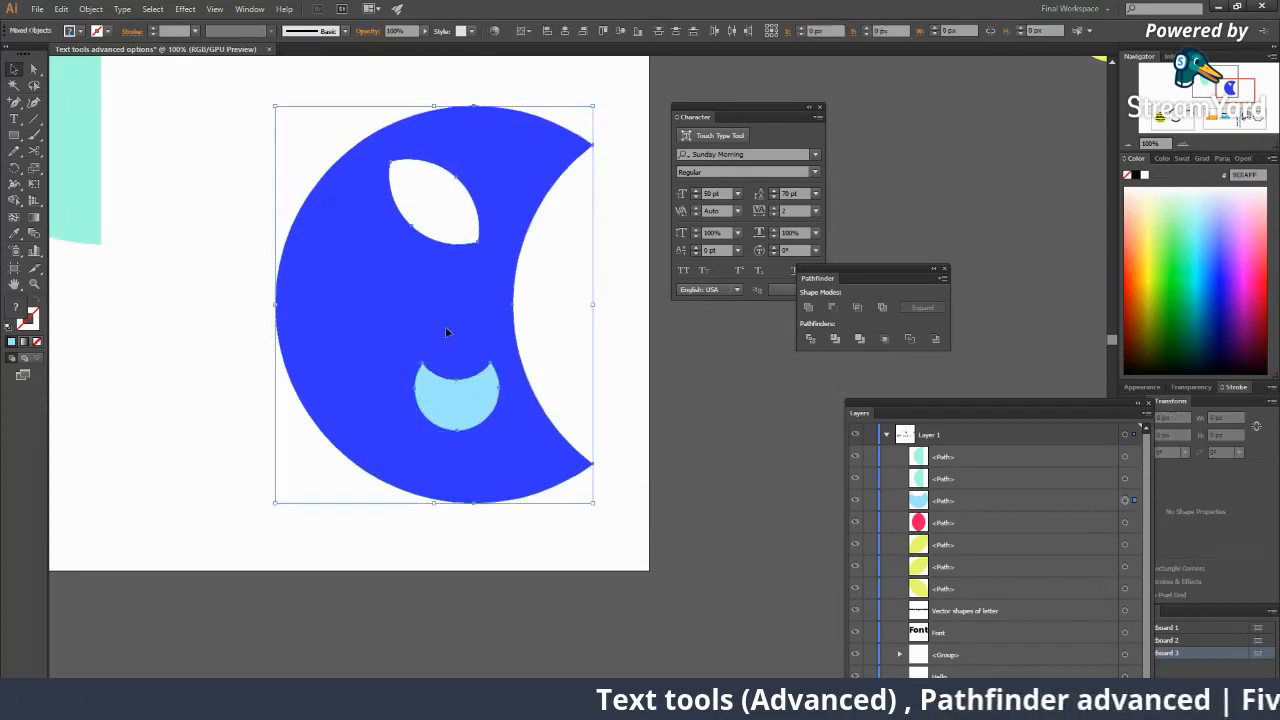
left_click(834, 308)
left_click(763, 416)
key("ctrl+minus")
key("ctrl+minus")
key("ctrl+minus")
key("ctrl+minus")
key("ctrl+minus")
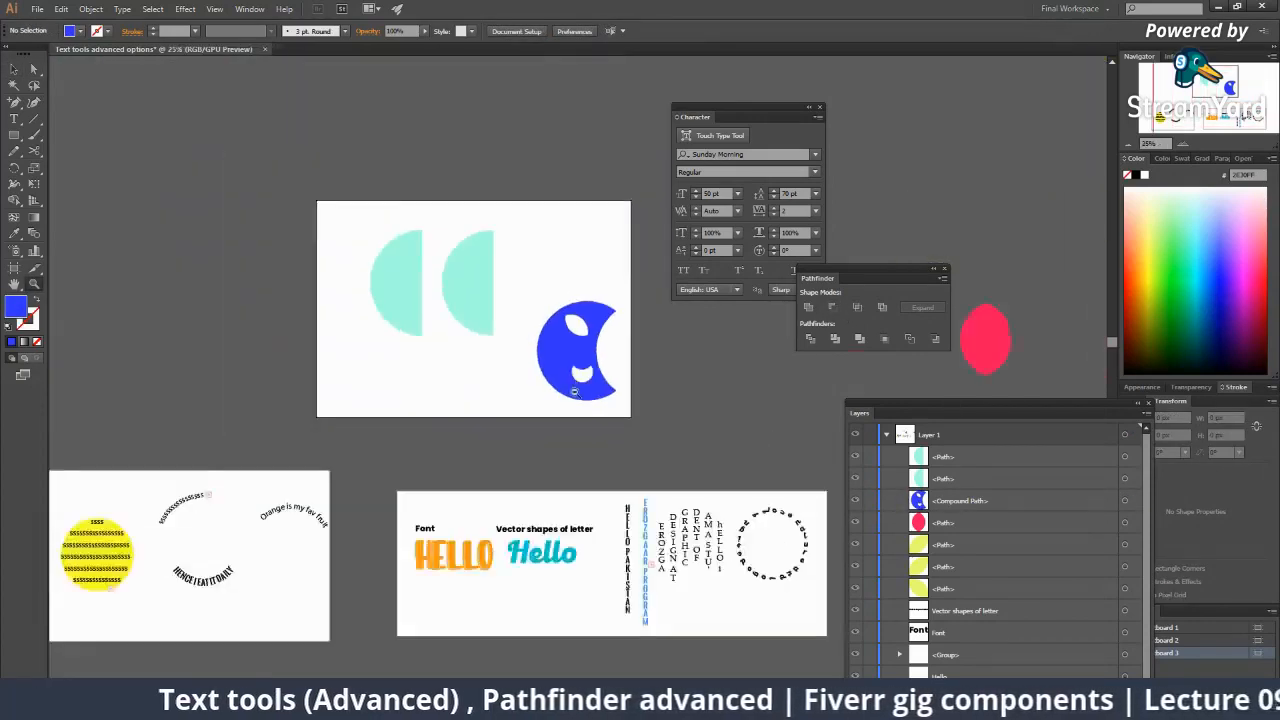
Move the shapes on the crescent artboard about 199 px left.
left_click(565, 379)
left_click(546, 359)
key("v")
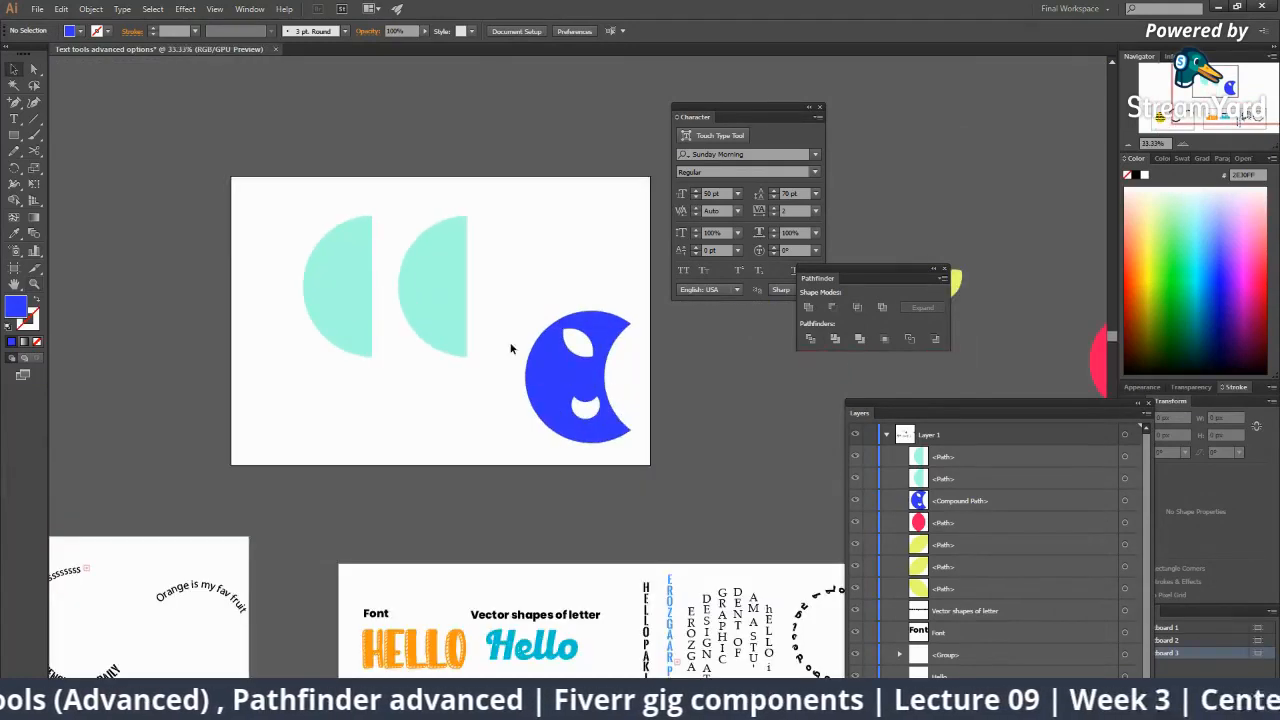
left_click_drag(294, 239, 530, 362)
left_click_drag(434, 317, 241, 294)
left_click(314, 327)
Shift a teal half-circle off the artboard's left and place the second holed crescent beside the first.
left_click_drag(151, 298, 150, 298)
left_click_drag(334, 357, 488, 297)
left_click(466, 368)
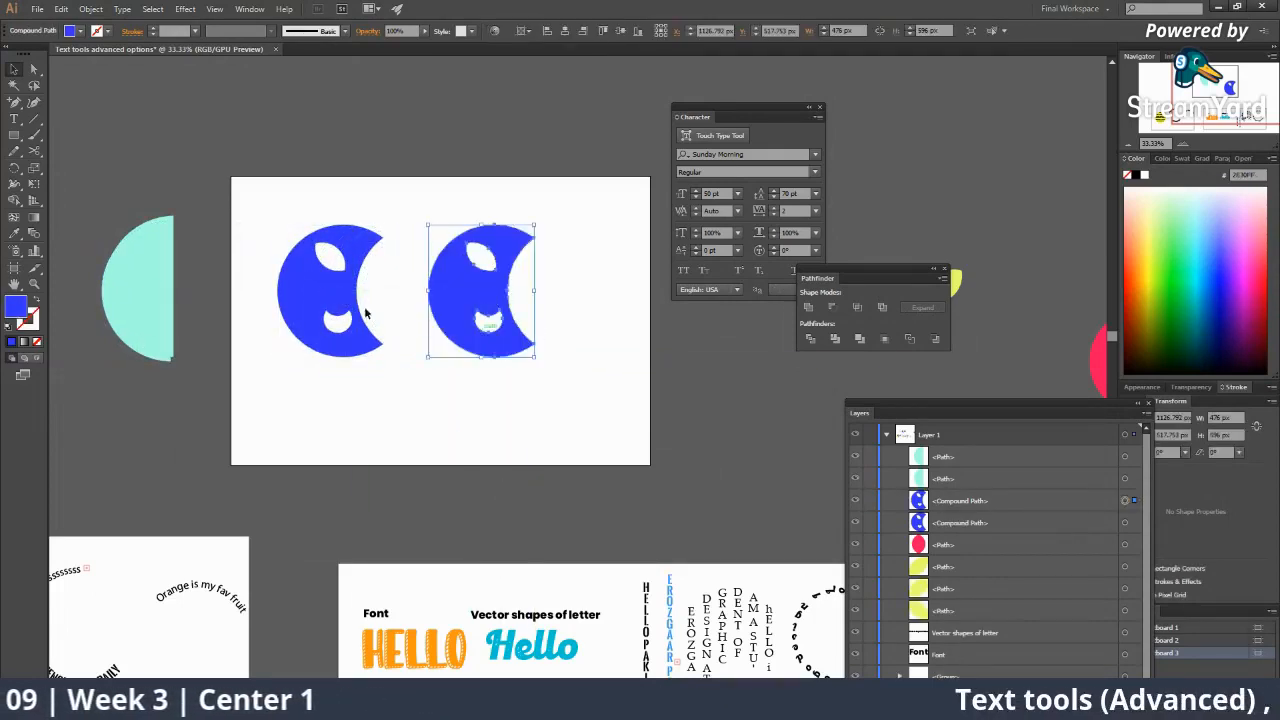
Reflect the duplicate crescent across the vertical axis and nudge it slightly left.
right_click(477, 275)
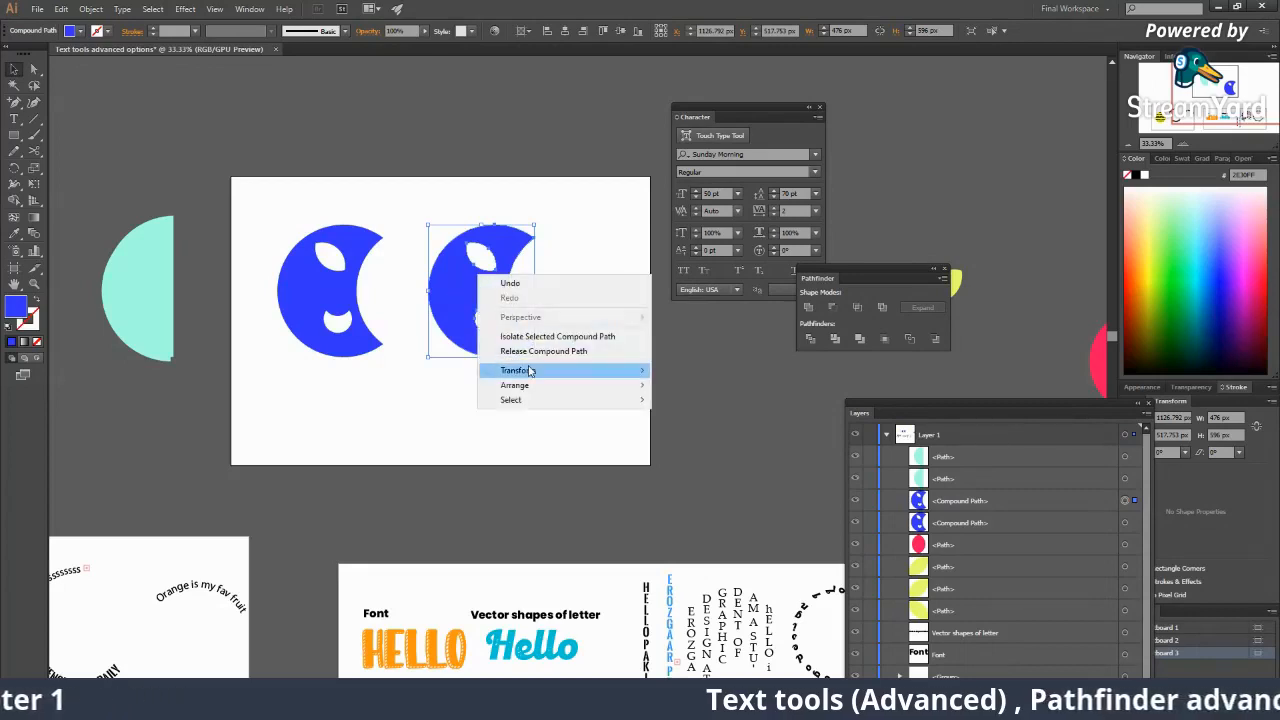
mouse_move(520, 370)
left_click(688, 419)
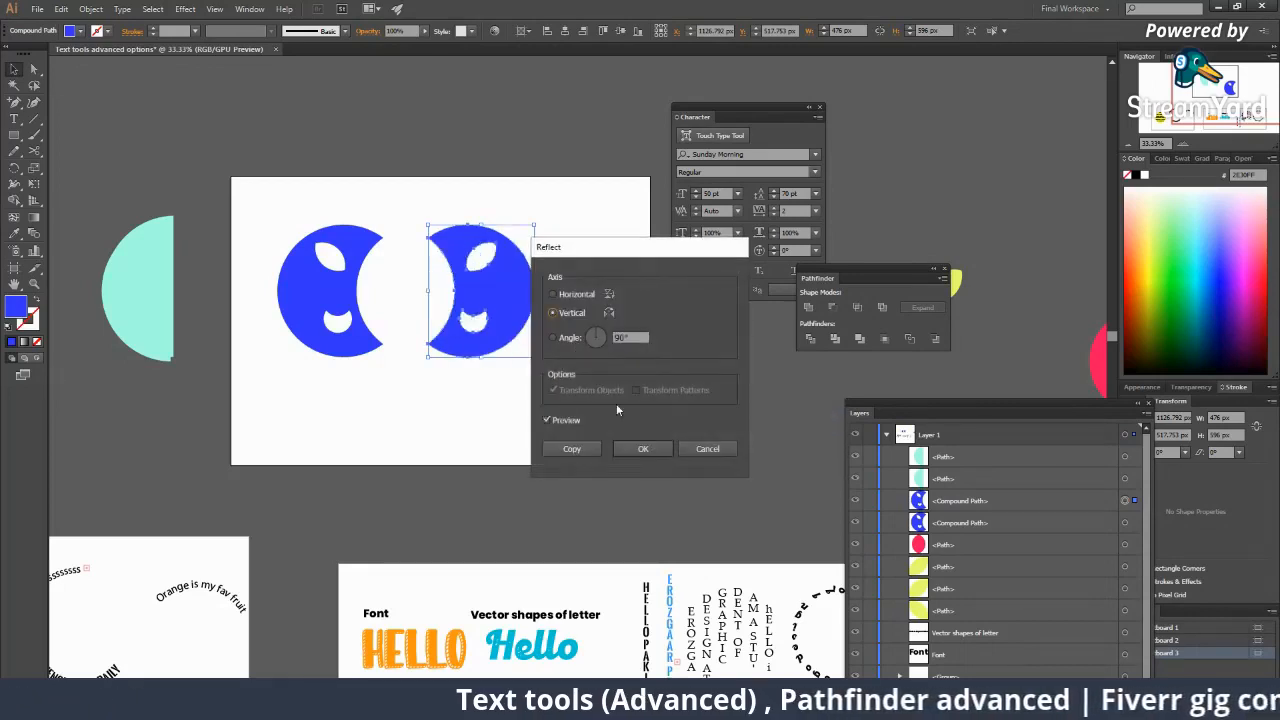
left_click(637, 447)
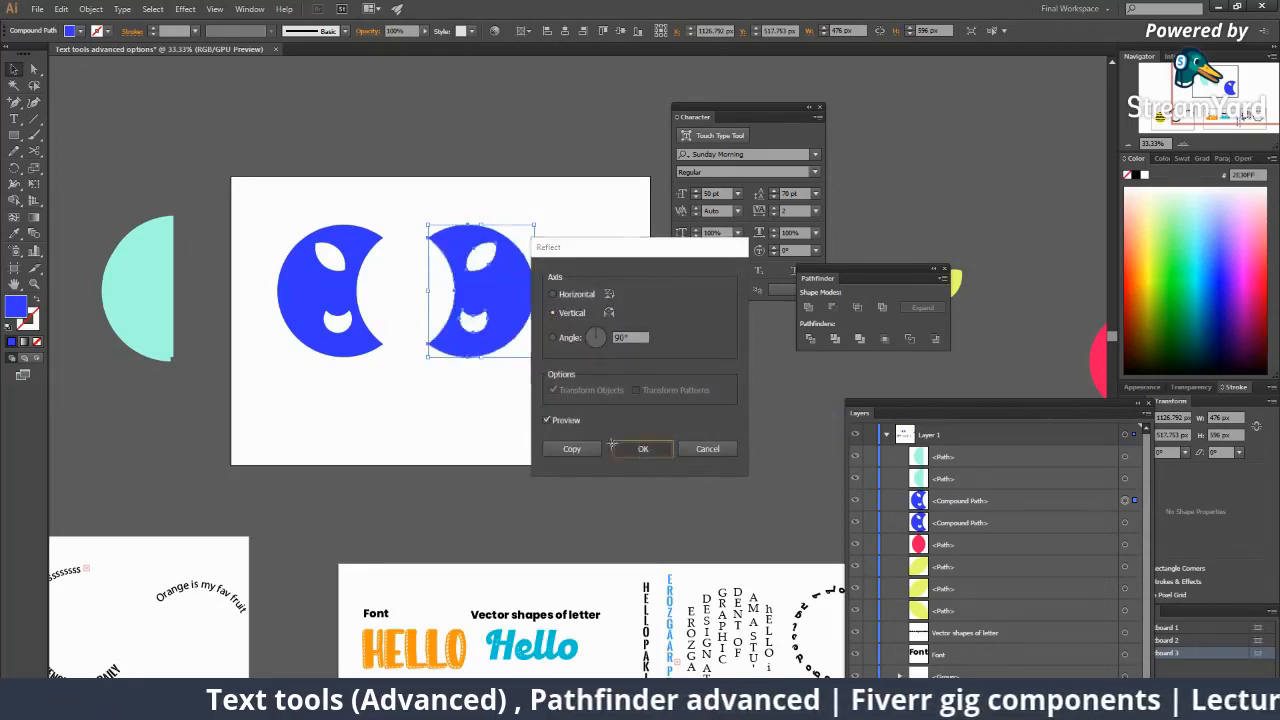
left_click(512, 385)
left_click_drag(471, 343, 460, 343)
left_click(534, 422)
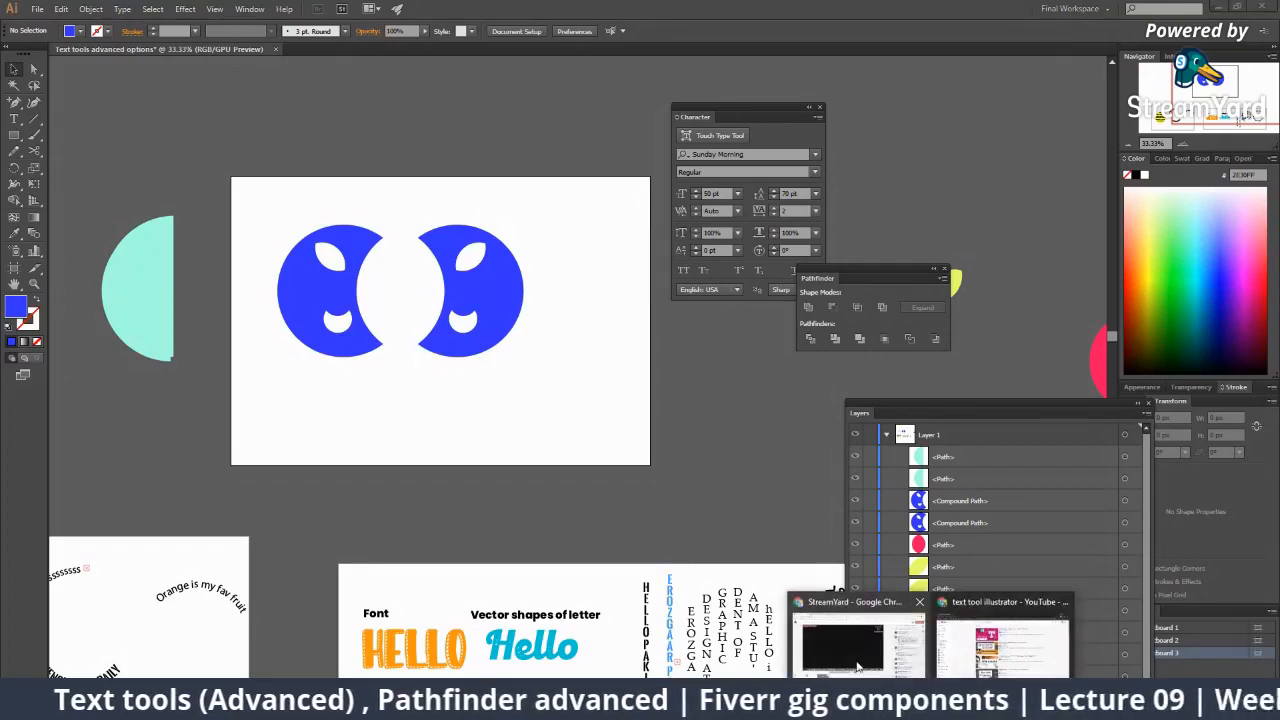
Show the bad-footage viewer comment on the StreamYard stream, then hide it again.
left_click(806, 651)
mouse_move(1123, 483)
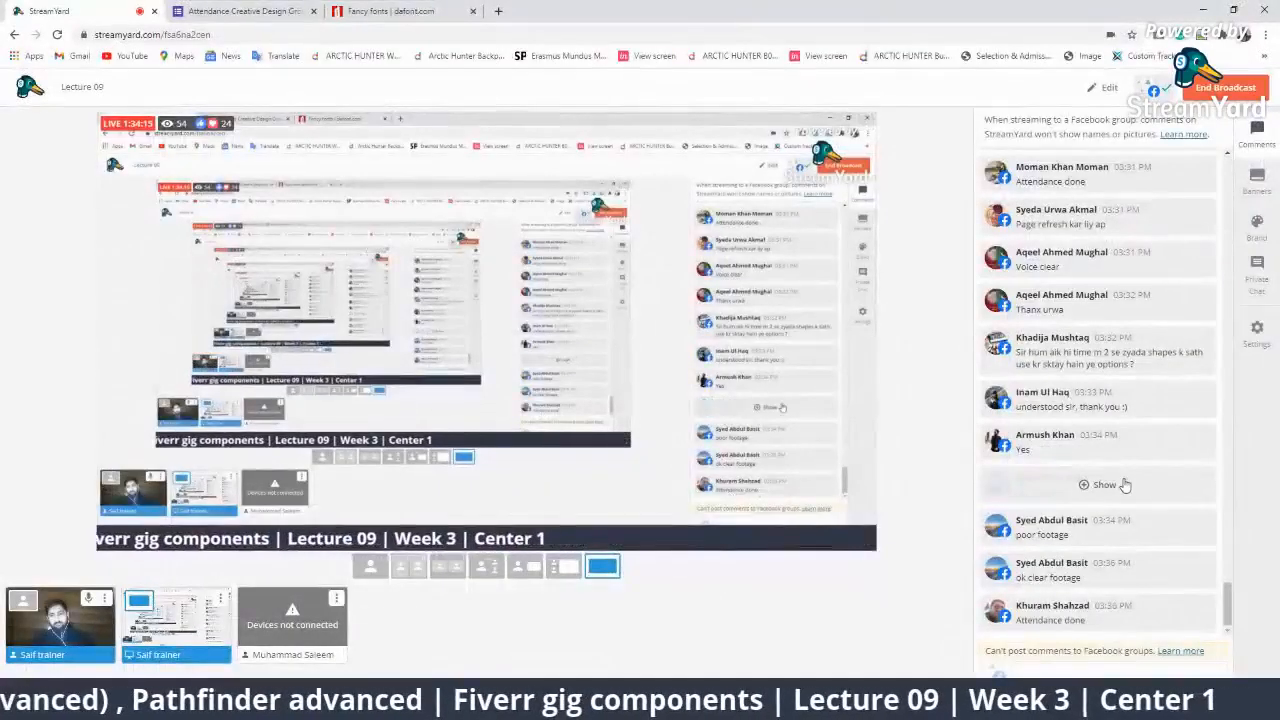
mouse_move(1107, 318)
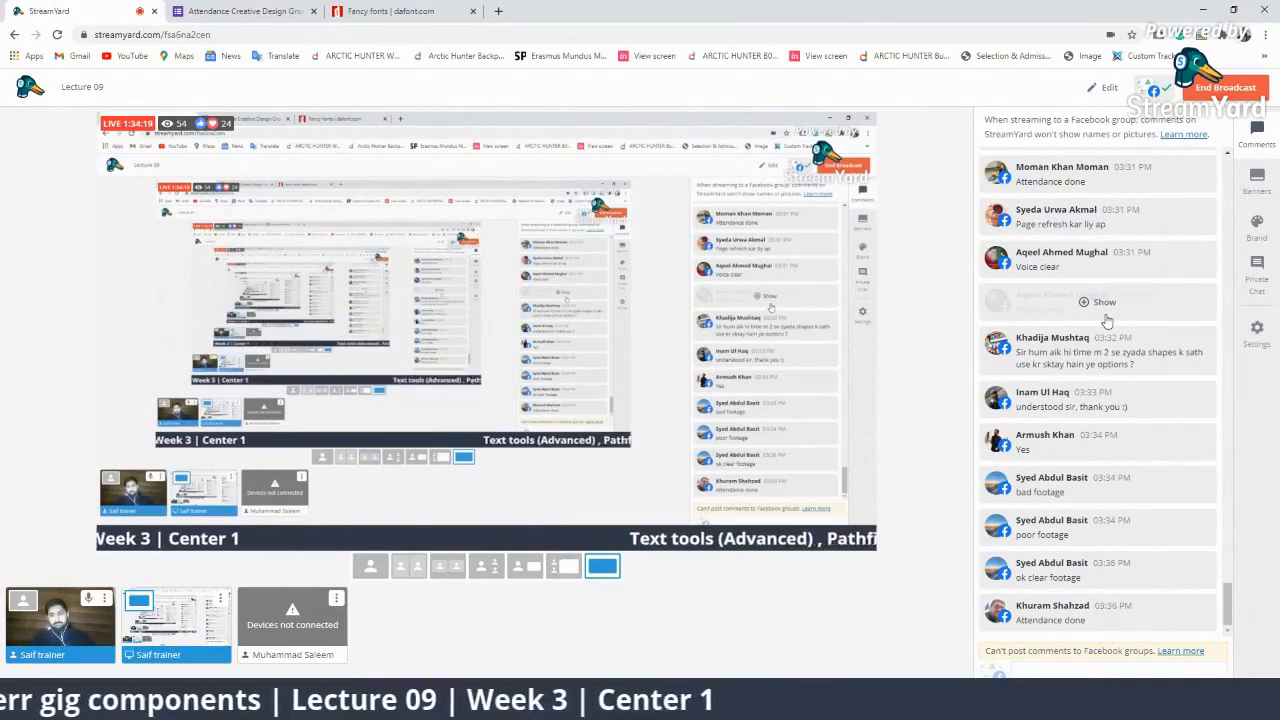
left_click(1098, 484)
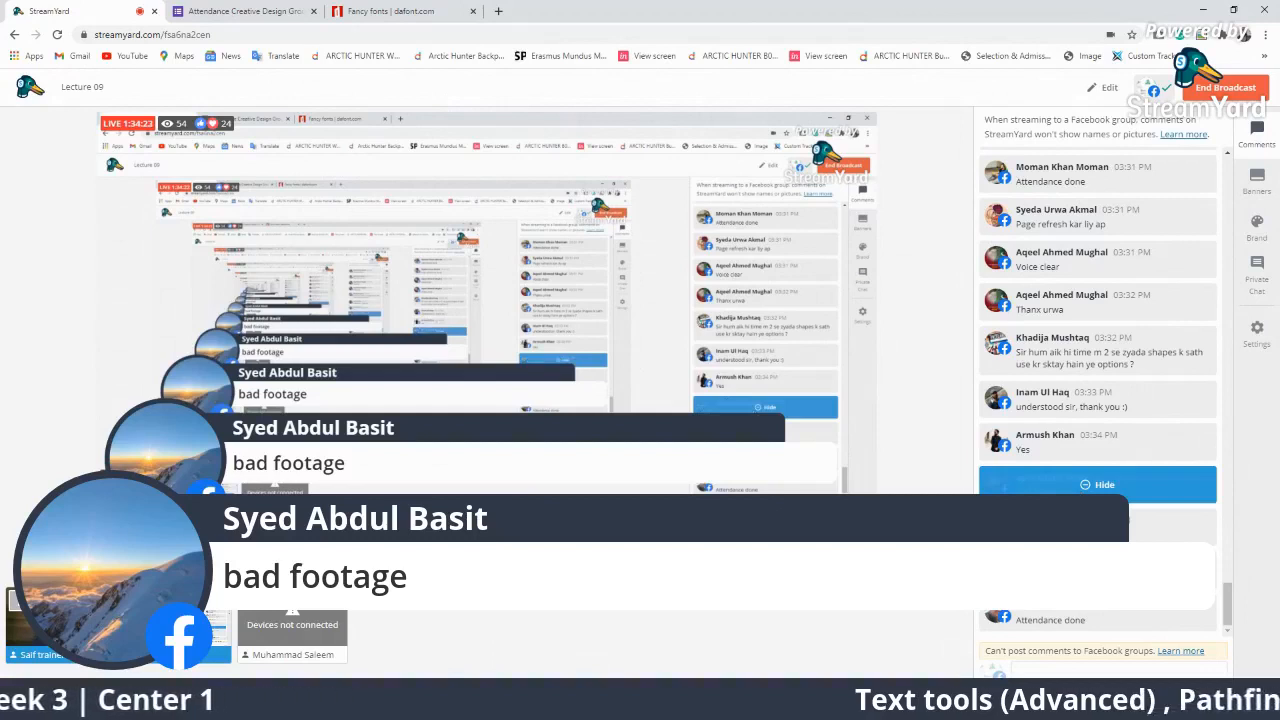
left_click(1101, 486)
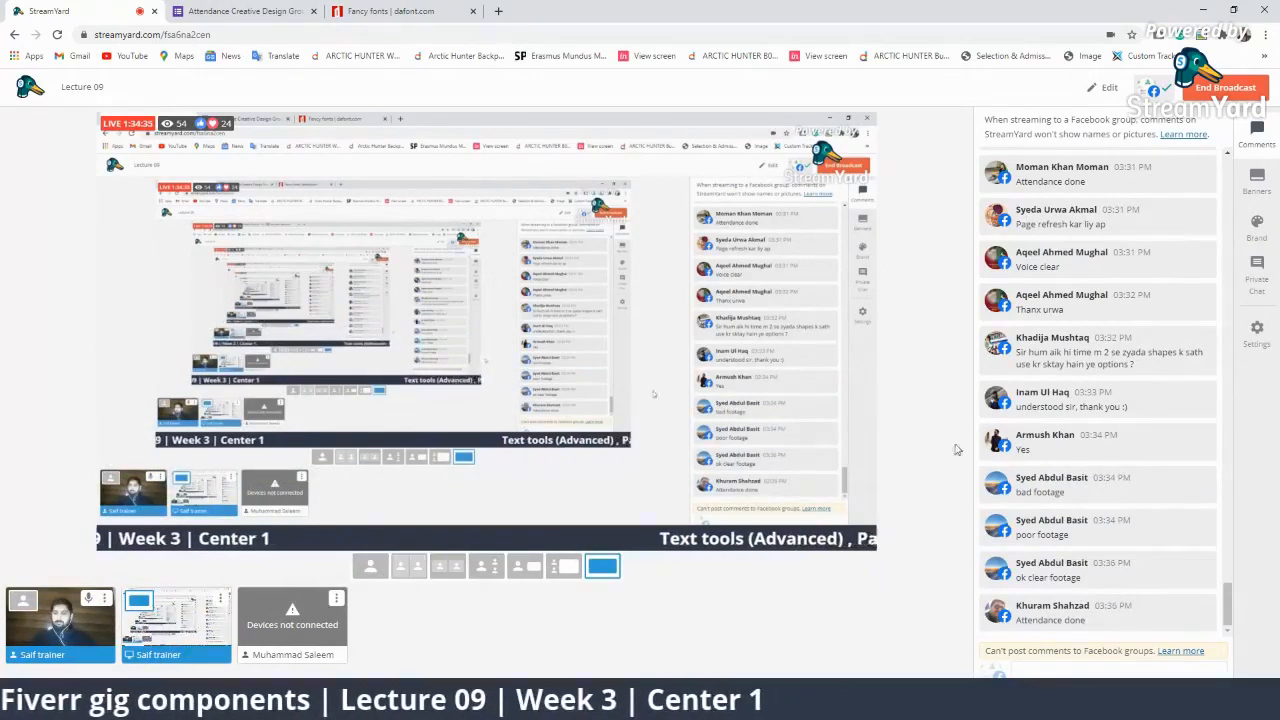
Scroll through the comments, then return to Chrome and bring up its main menu.
scroll(1044, 432, "up", 2)
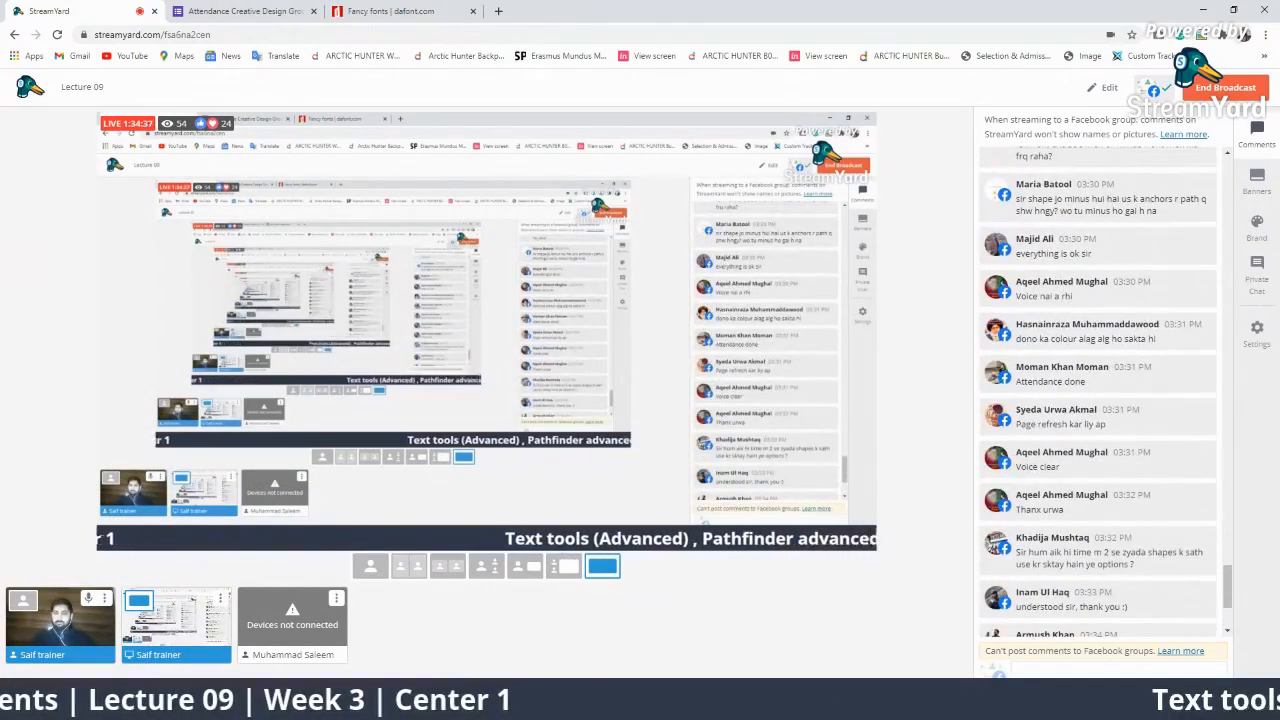
scroll(1095, 500, "down", 2)
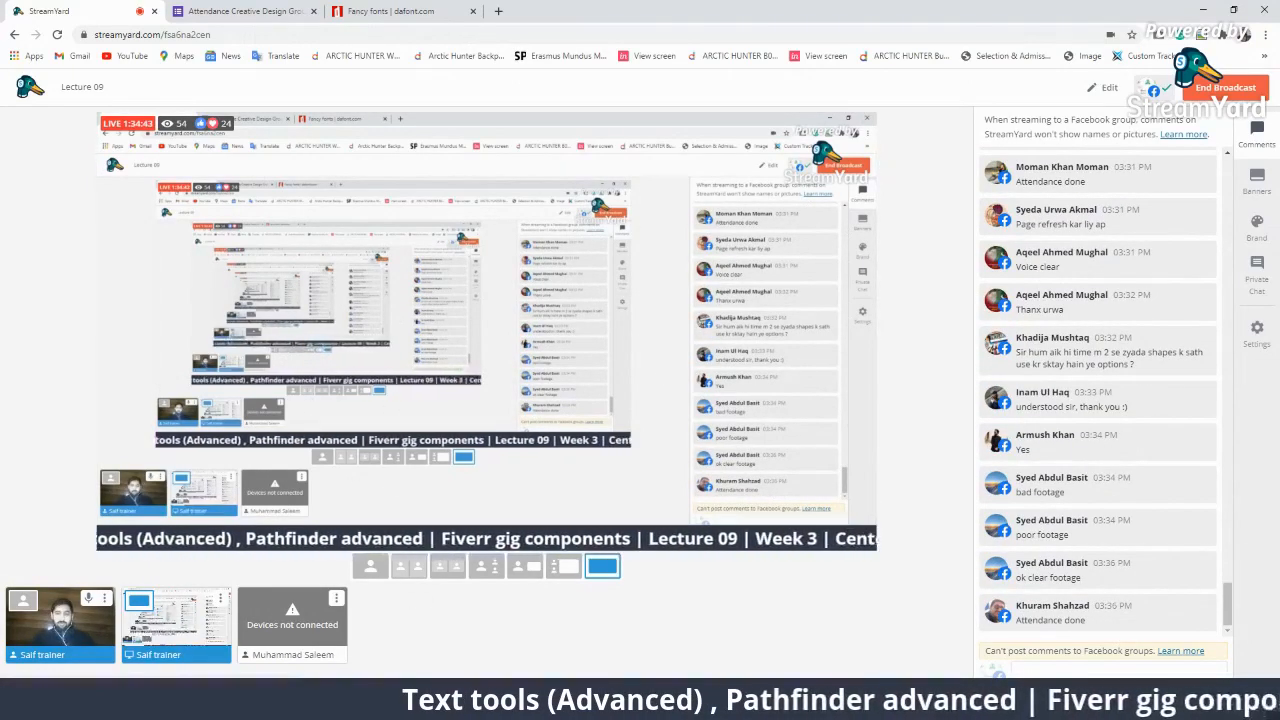
left_click(931, 707)
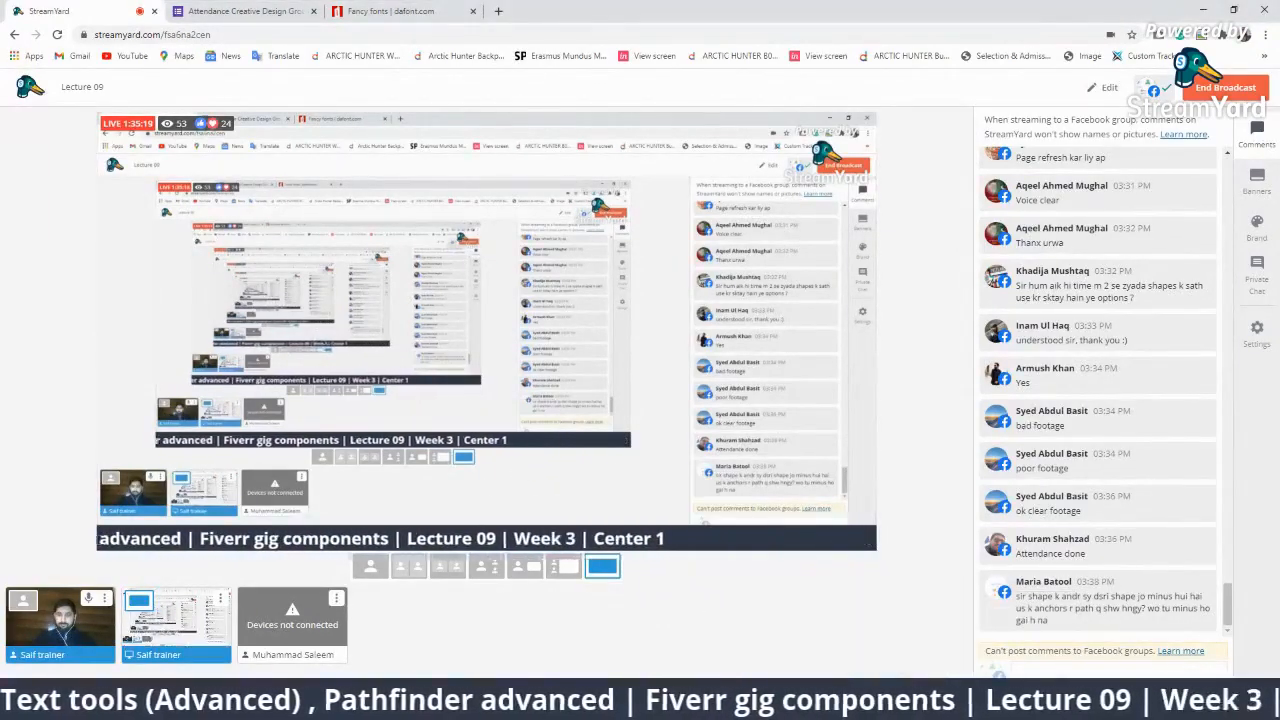
left_click(1265, 36)
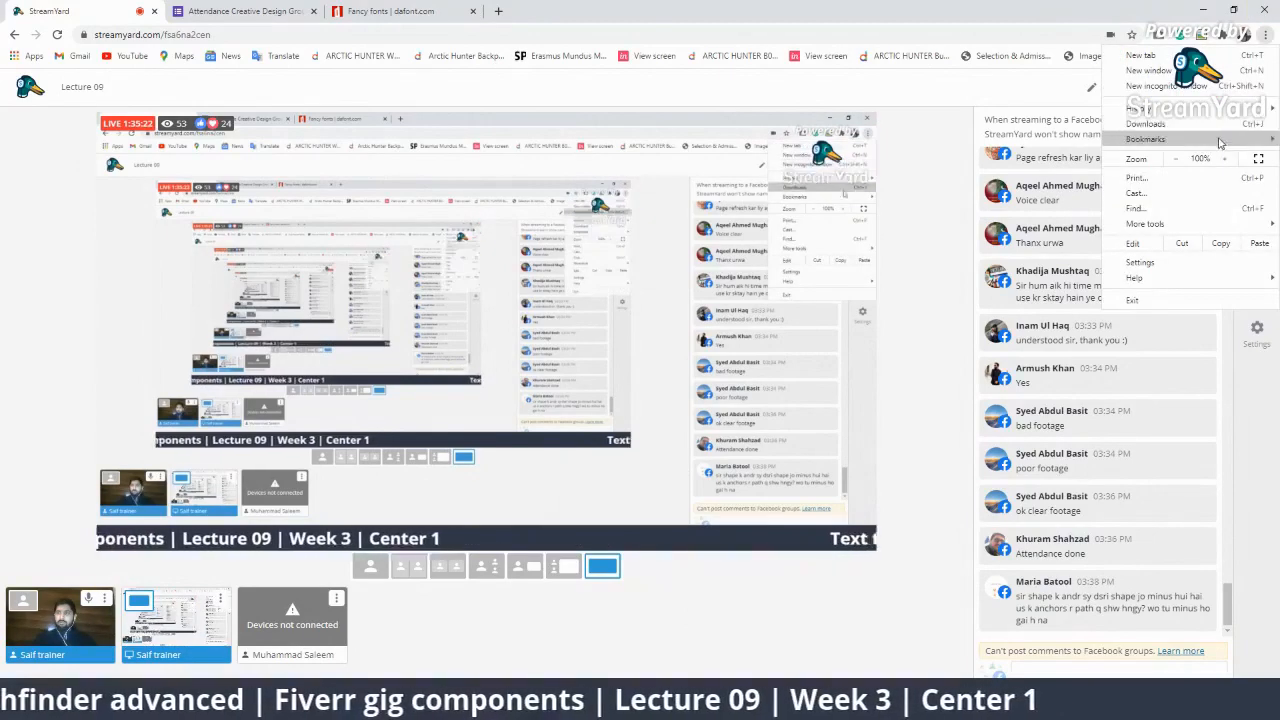
Start a new incognito window and reach the Google homepage via a search for 'google'.
left_click(1192, 88)
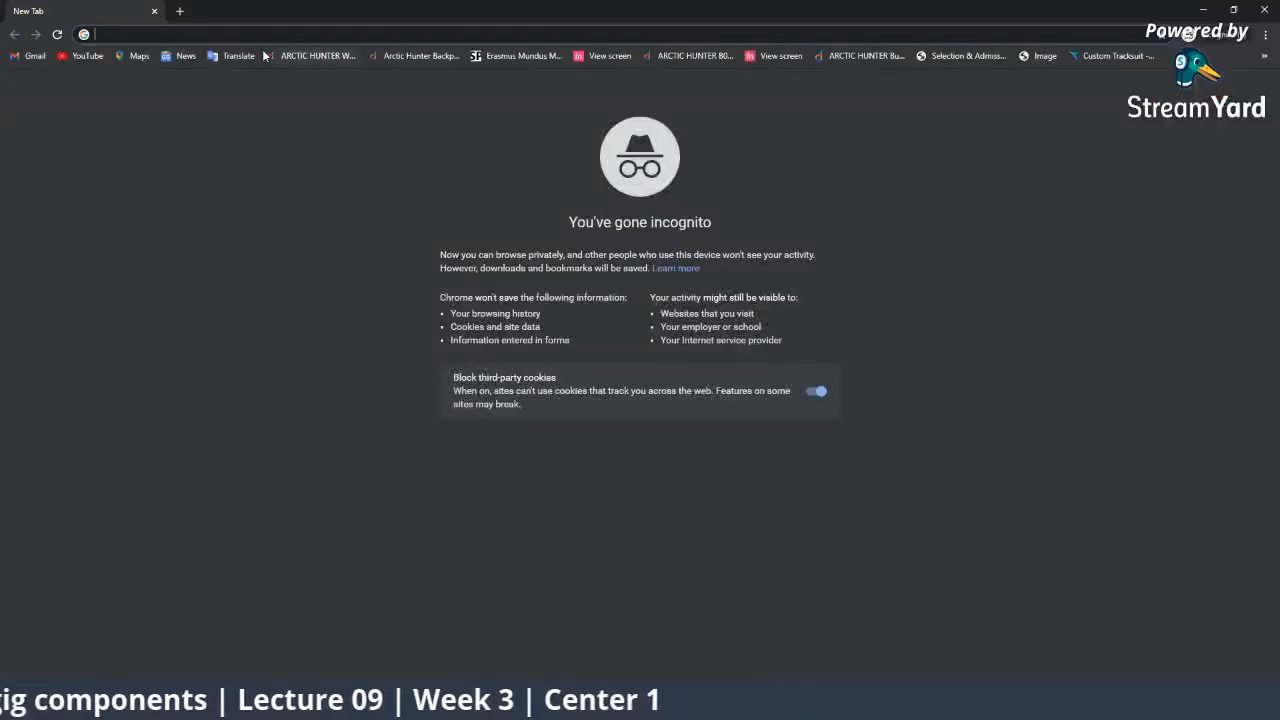
type("google")
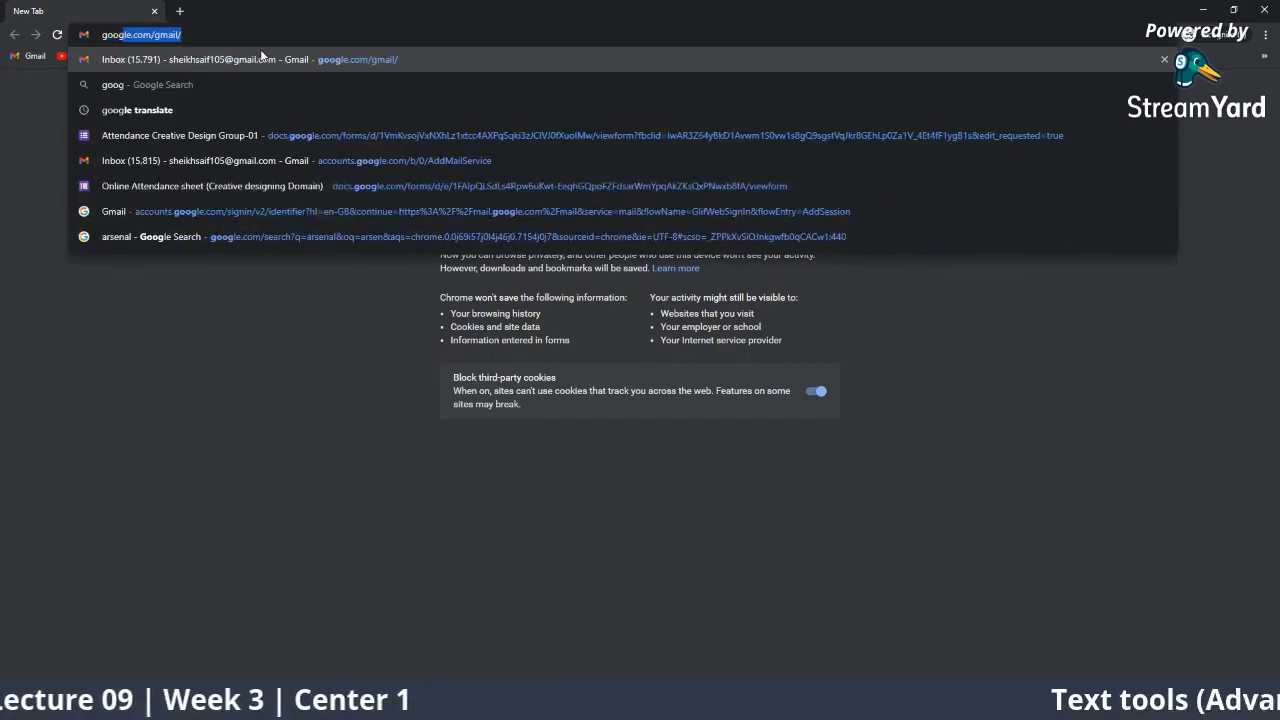
key("Delete")
key("Return")
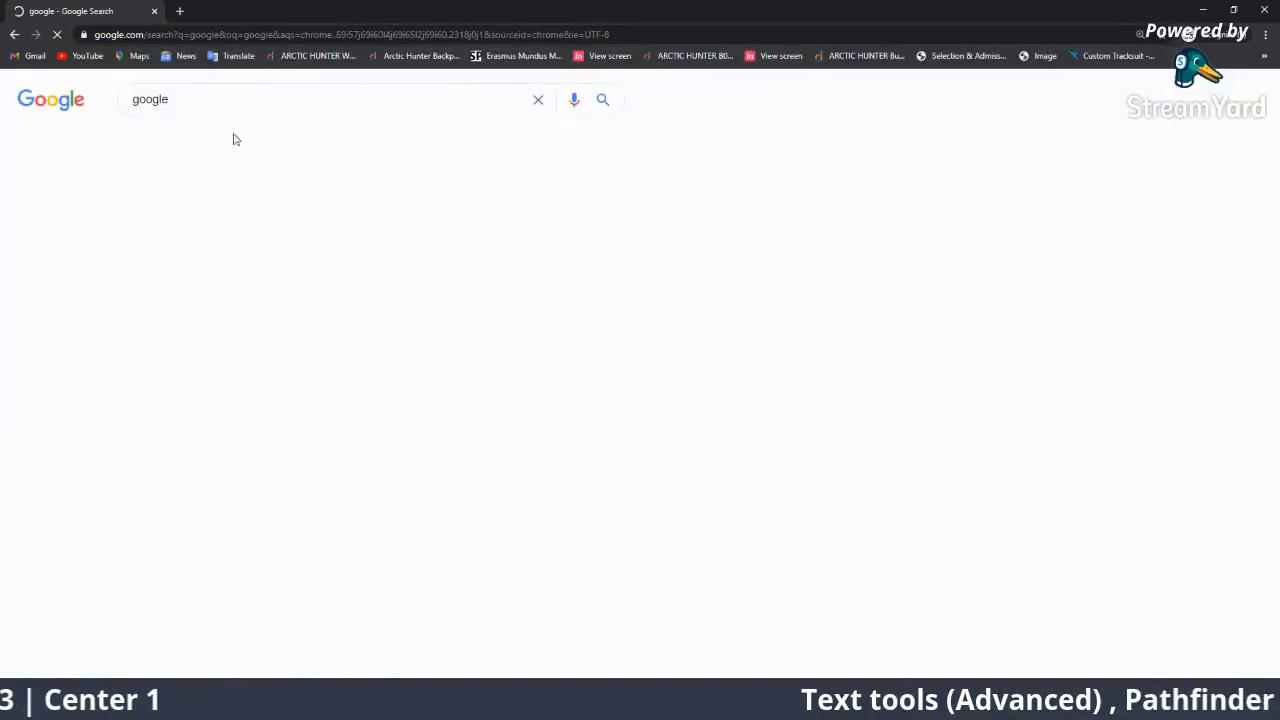
left_click(157, 221)
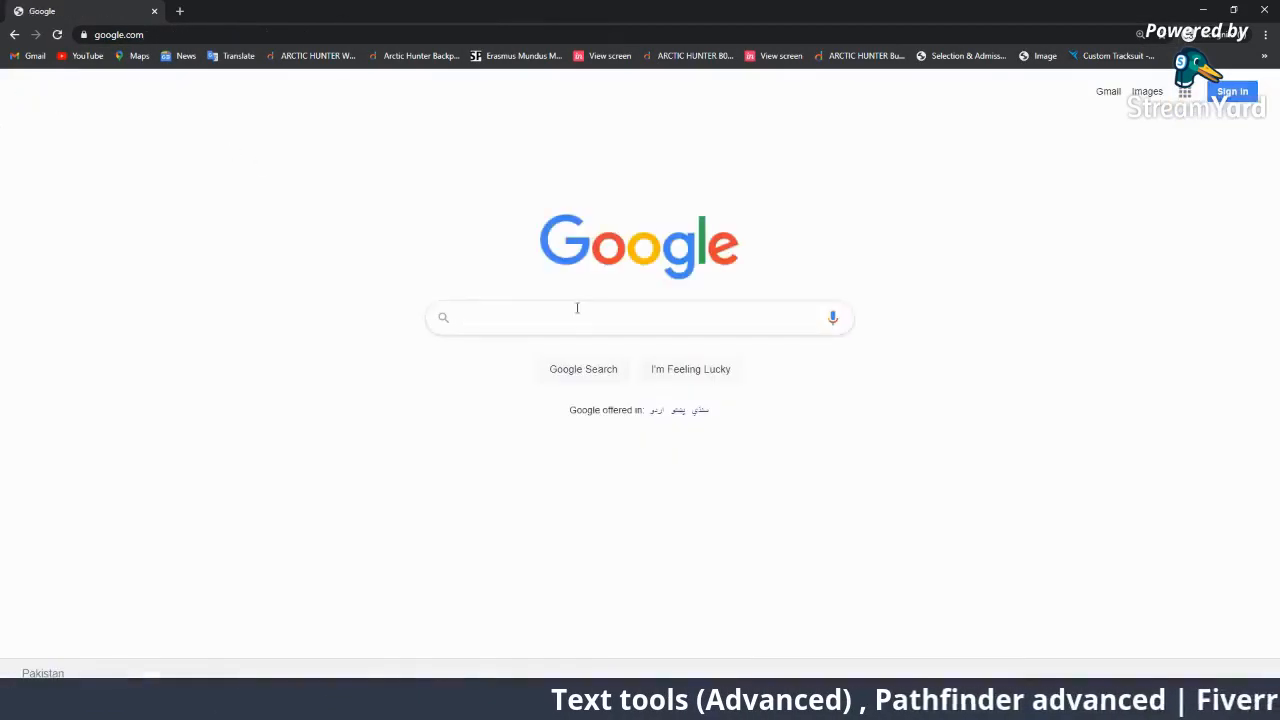
Search Google for 'fiverr' and go to the Fiverr website.
type("fiverr")
key("Return")
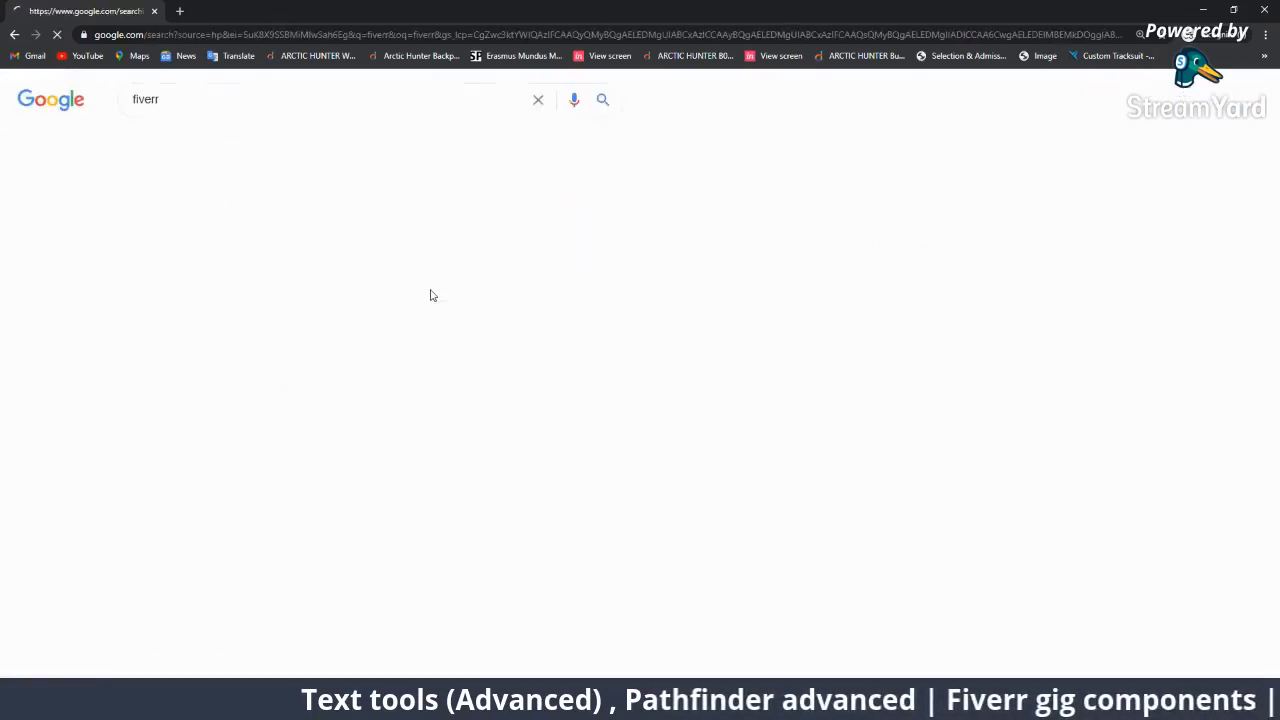
left_click(304, 228)
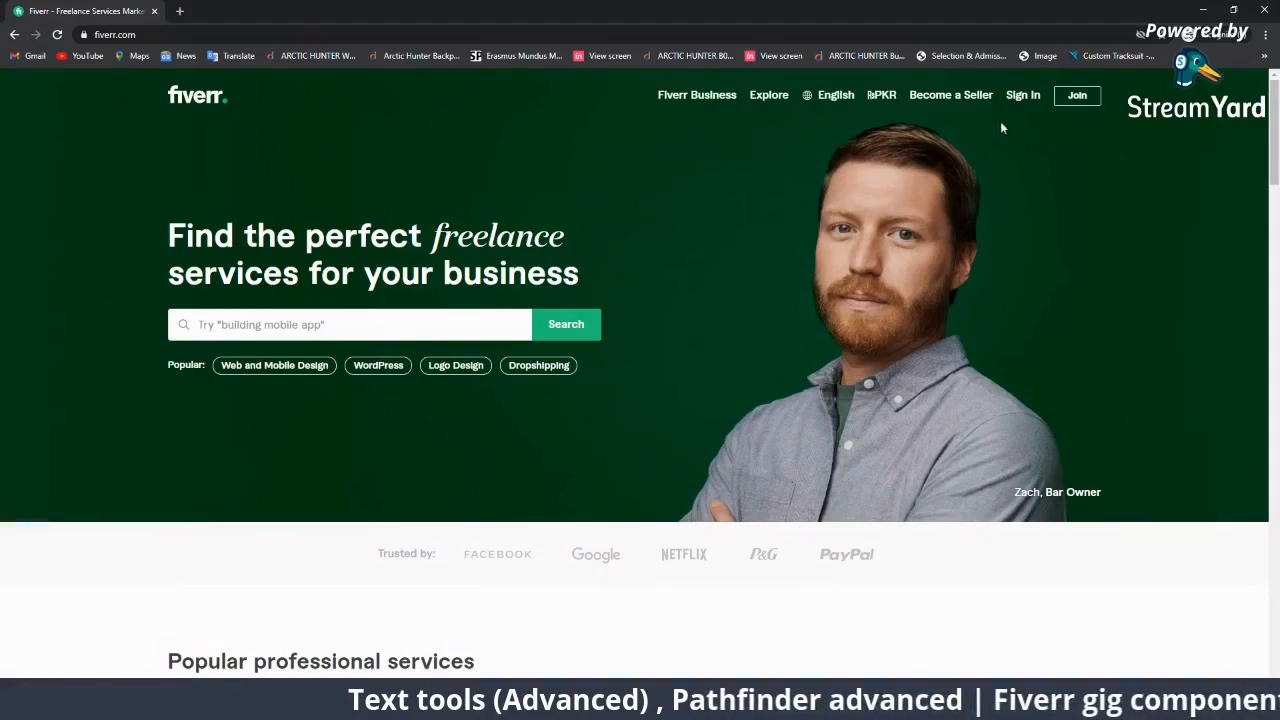
Sign in with the account e-mail and password, Remember Me off, then go to the seller profile.
left_click(1016, 100)
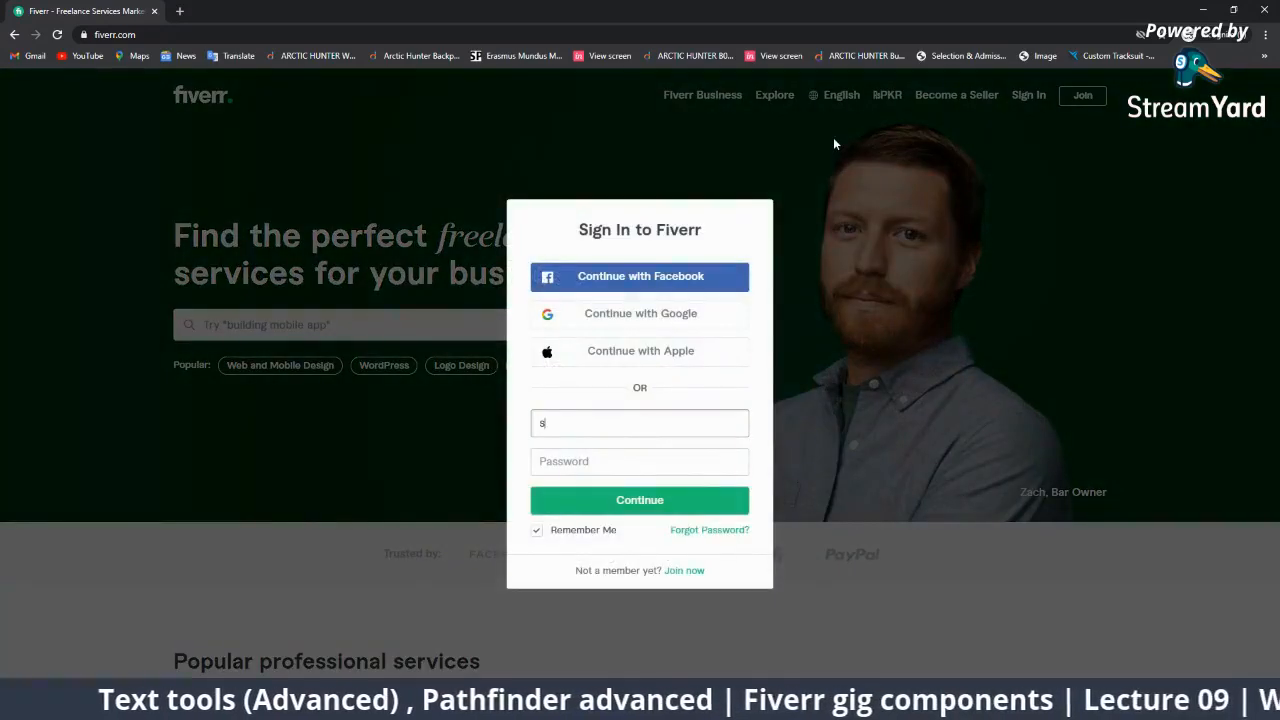
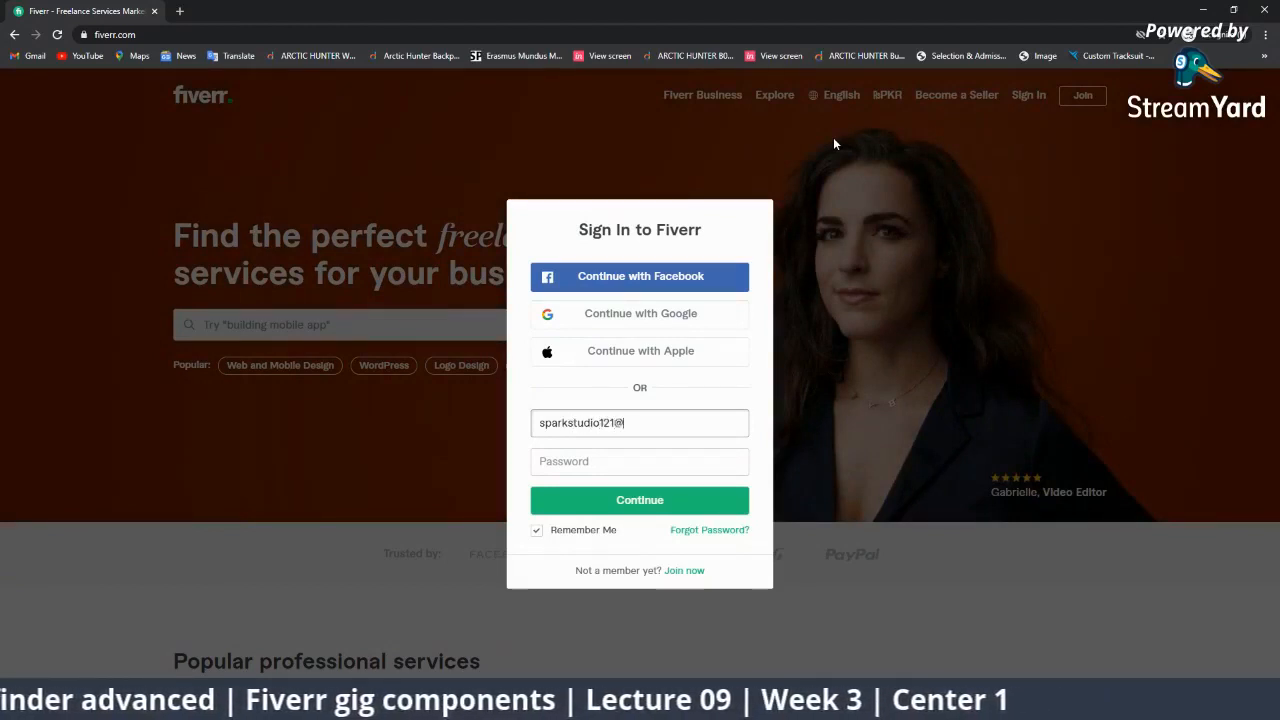
key("Tab")
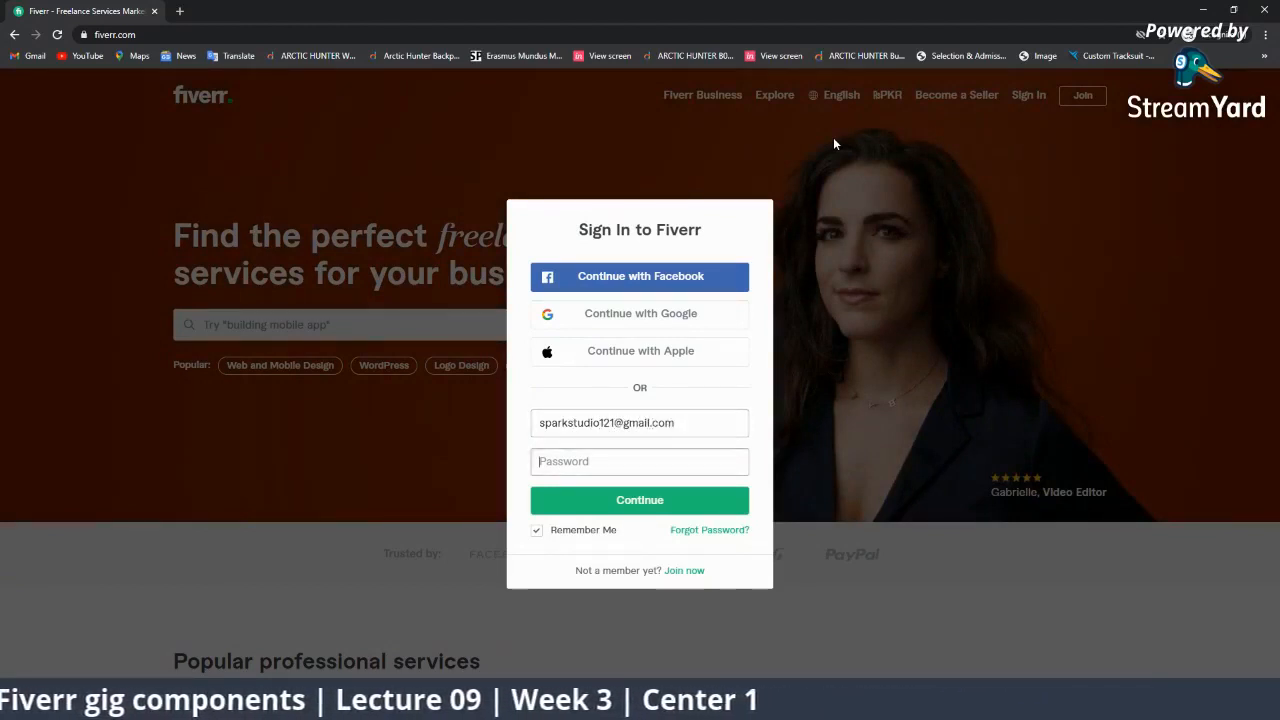
type("••••••••••••")
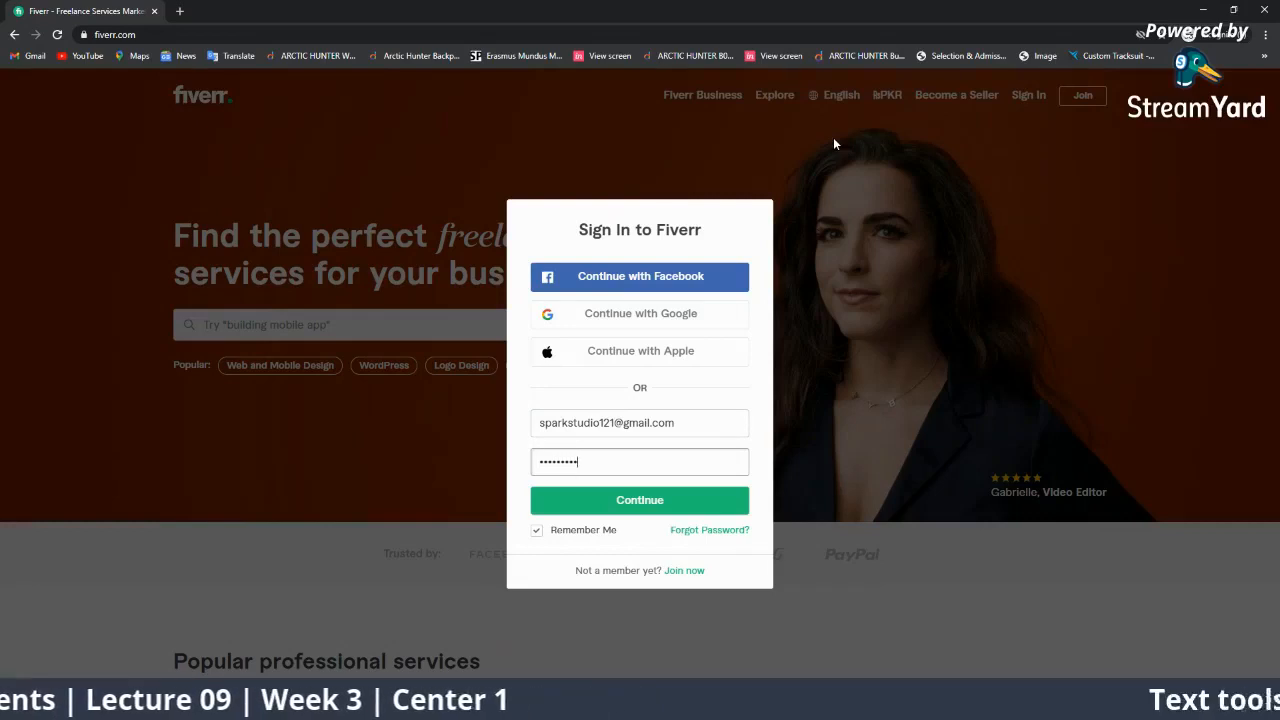
left_click(589, 530)
left_click(600, 500)
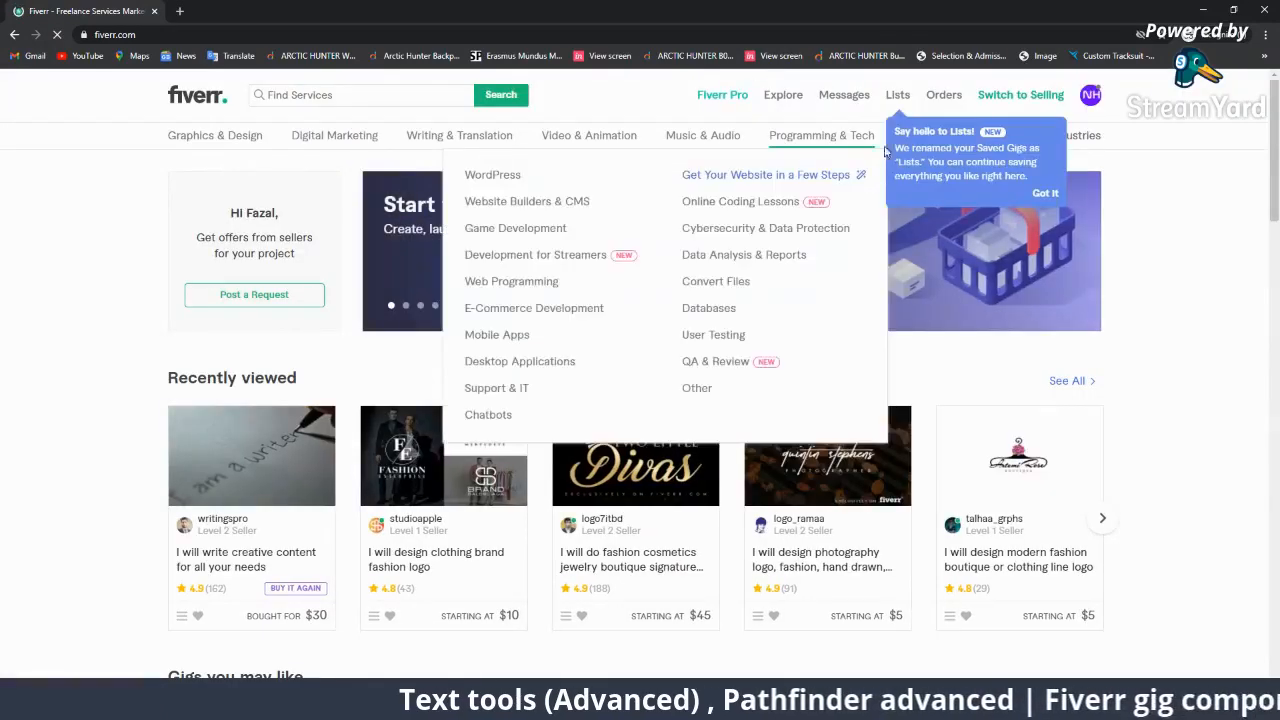
left_click(1085, 104)
left_click(995, 134)
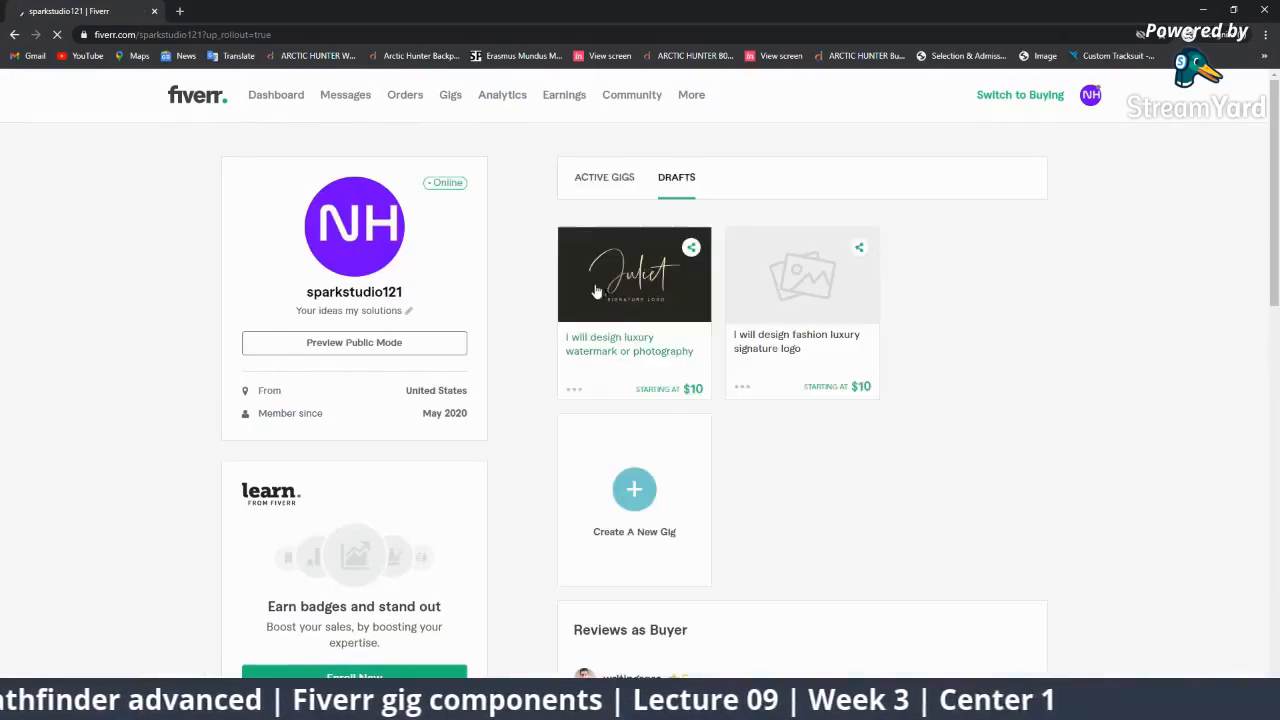
Check the Active Gigs and Drafts tabs, then begin a new gig from the plus card.
left_click(610, 190)
left_click(672, 186)
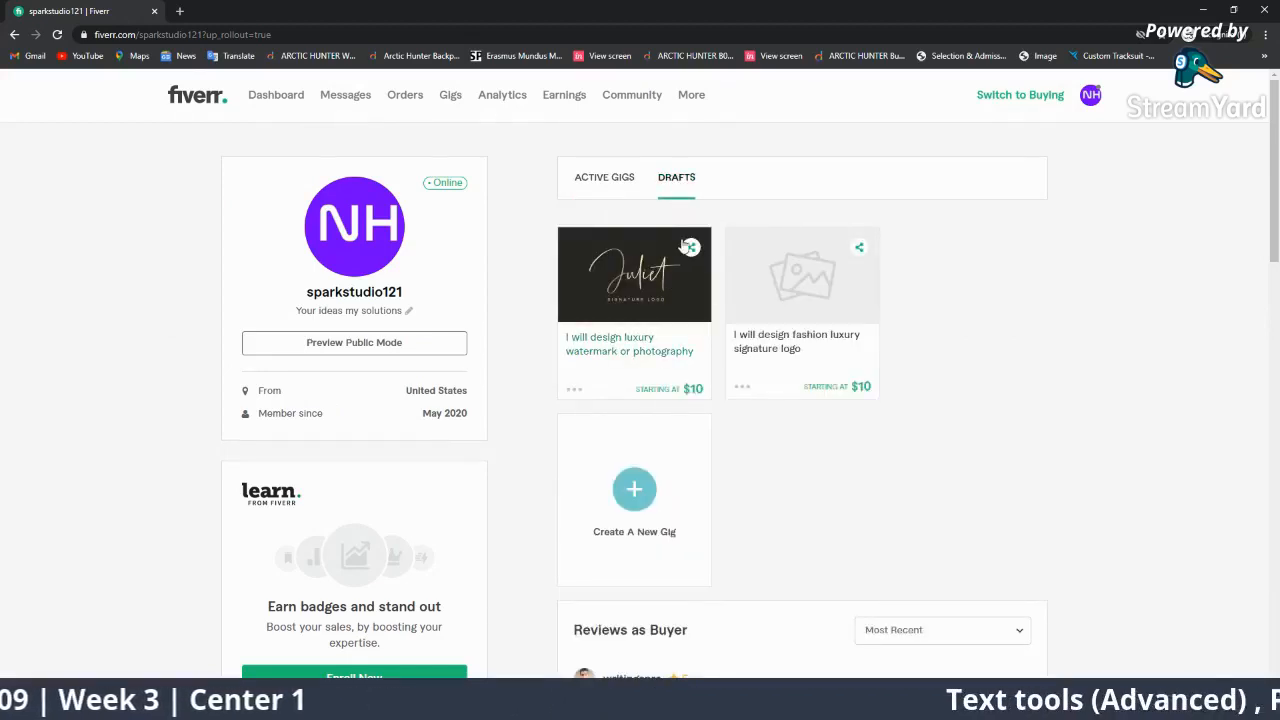
left_click(650, 487)
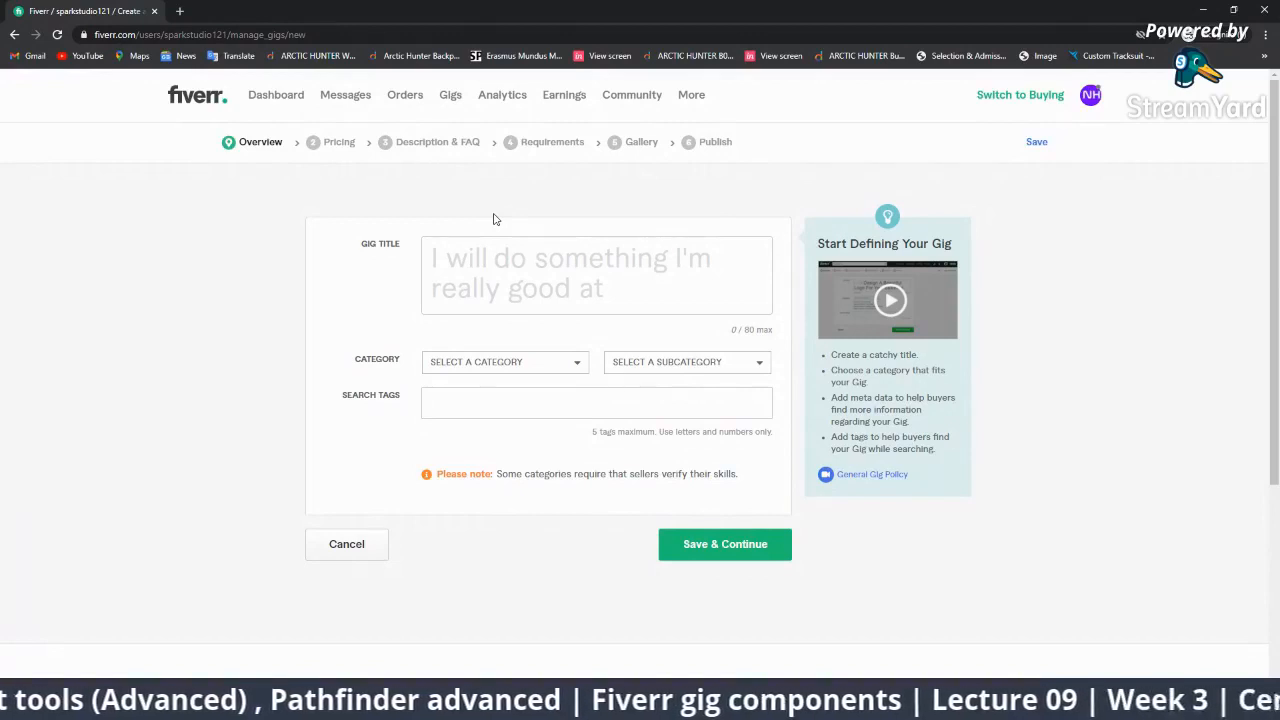
Enter the gig title 'design a logo for business'.
left_click(528, 252)
type("s")
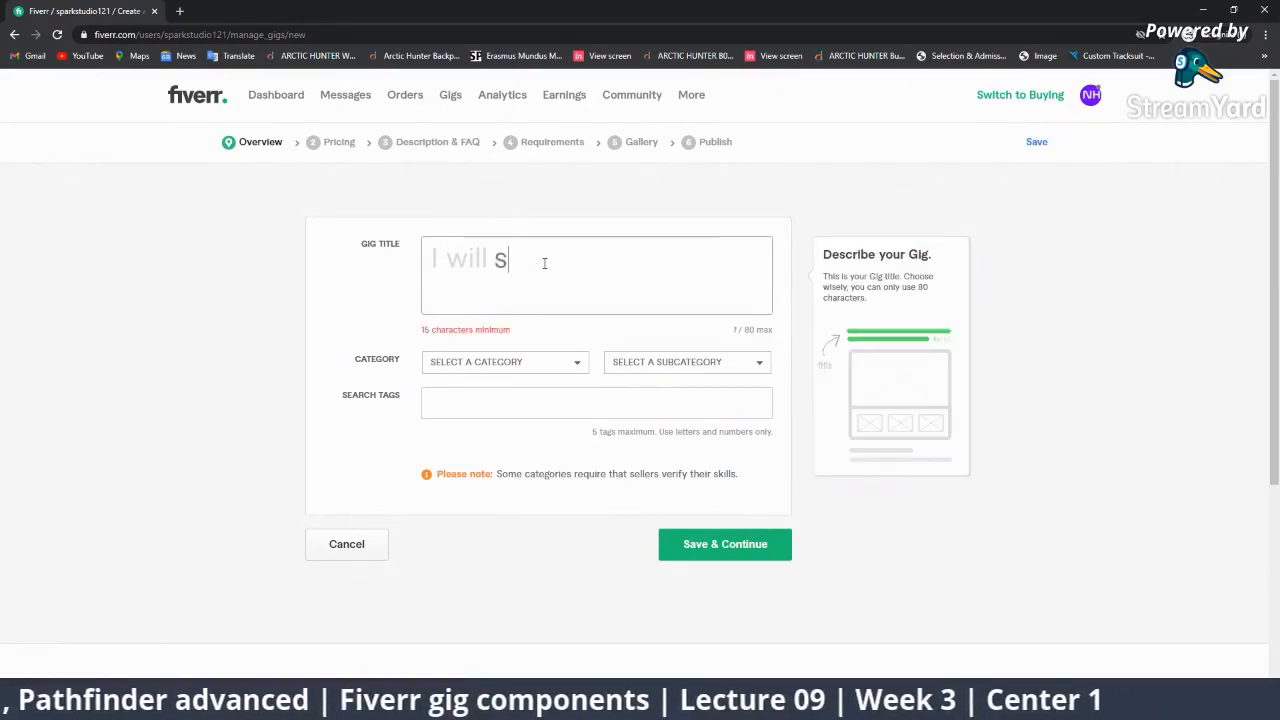
key("BackSpace")
type("desig")
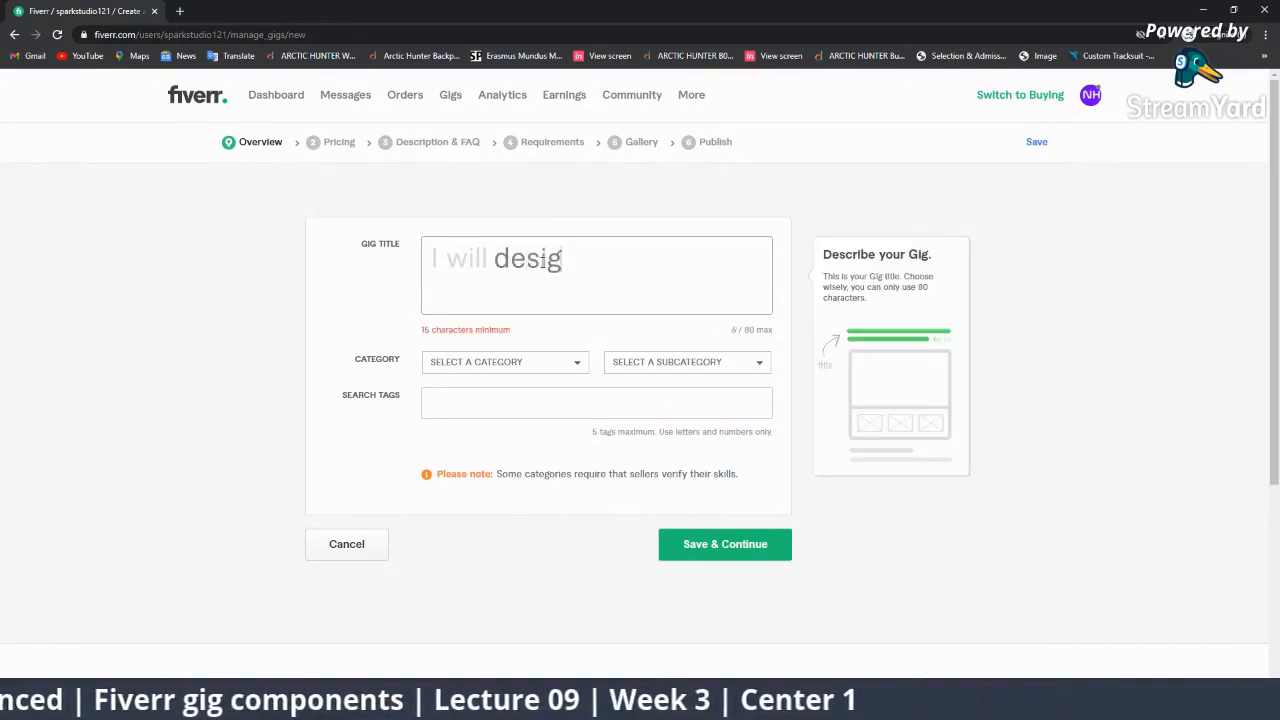
type("n a logo")
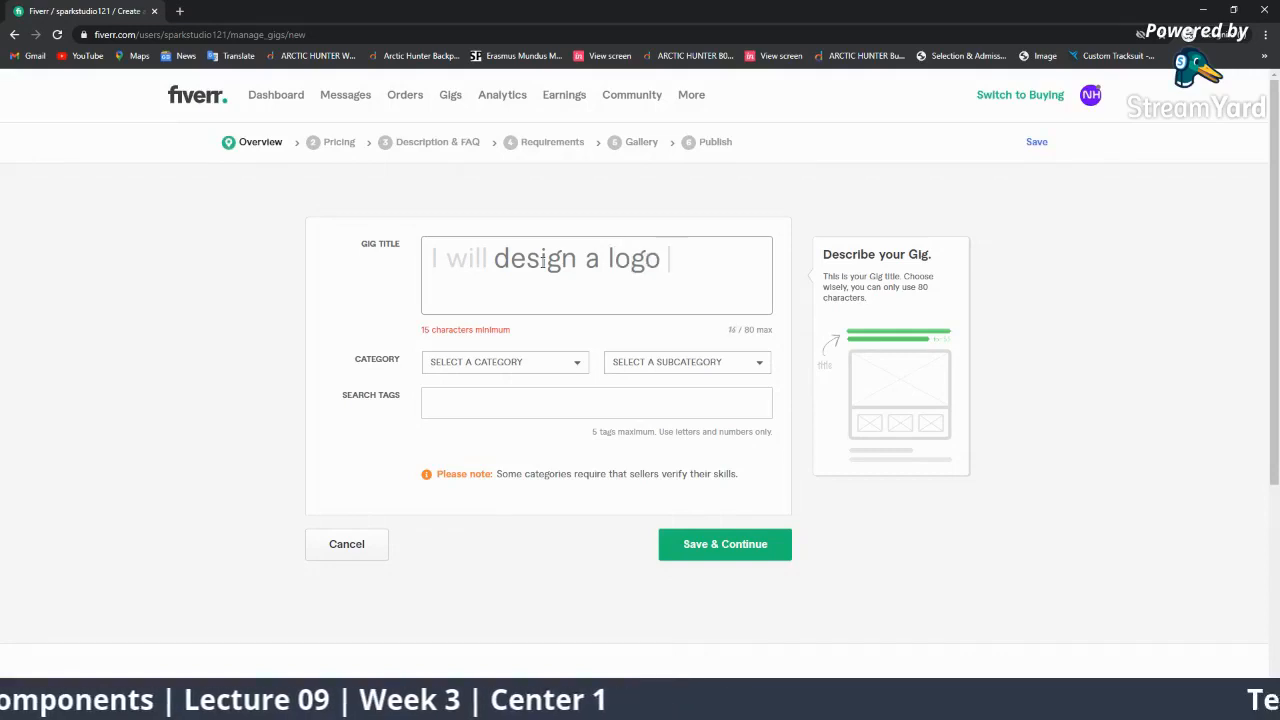
scroll(569, 317, "down", 2)
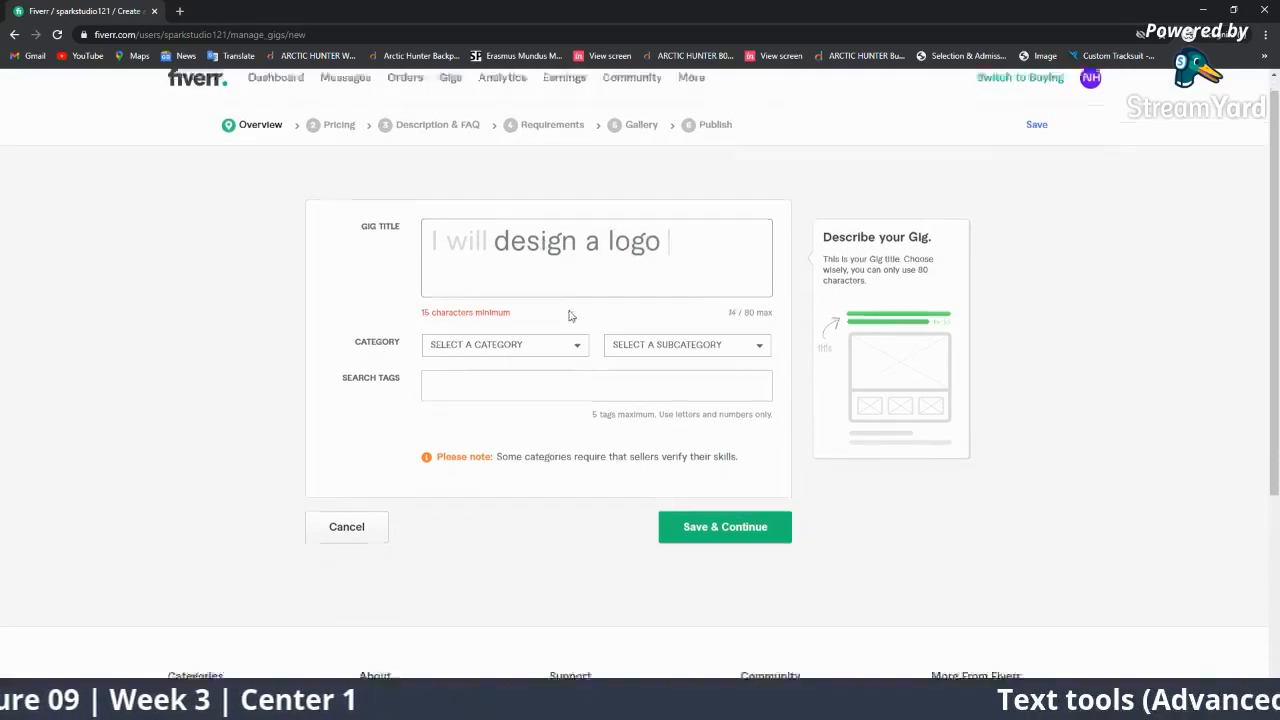
scroll(554, 271, "up", 2)
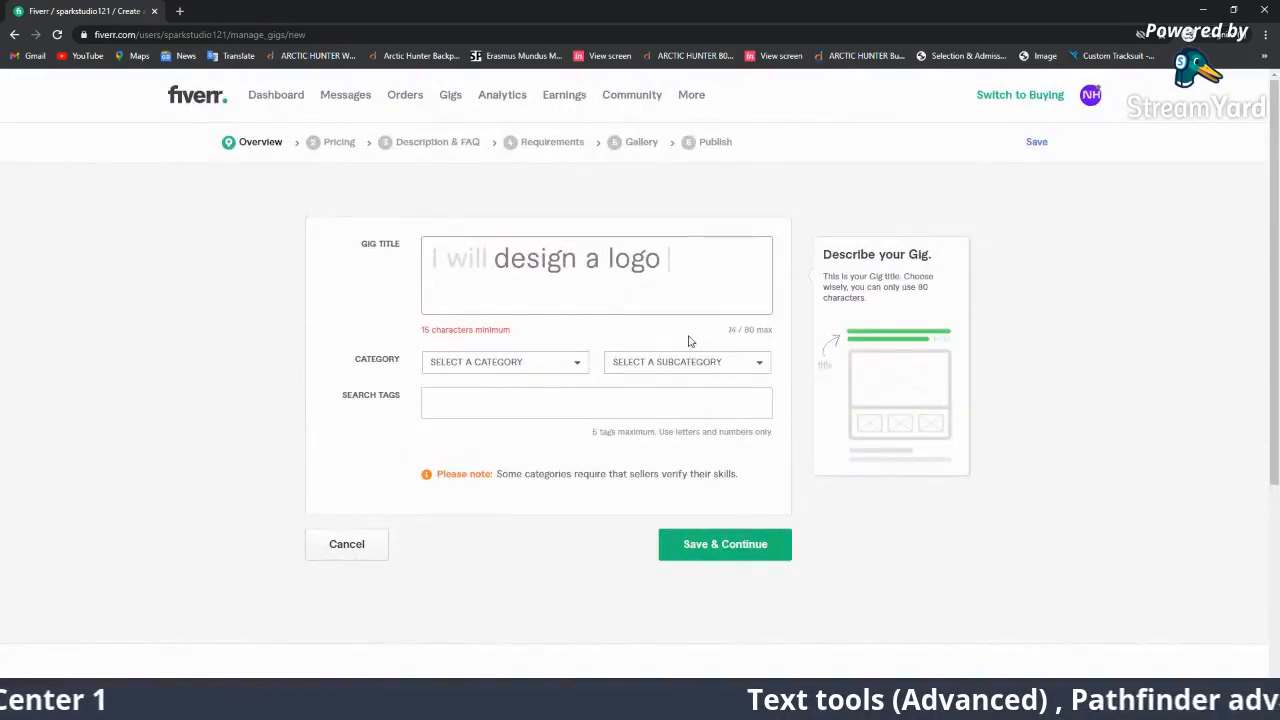
type("for b")
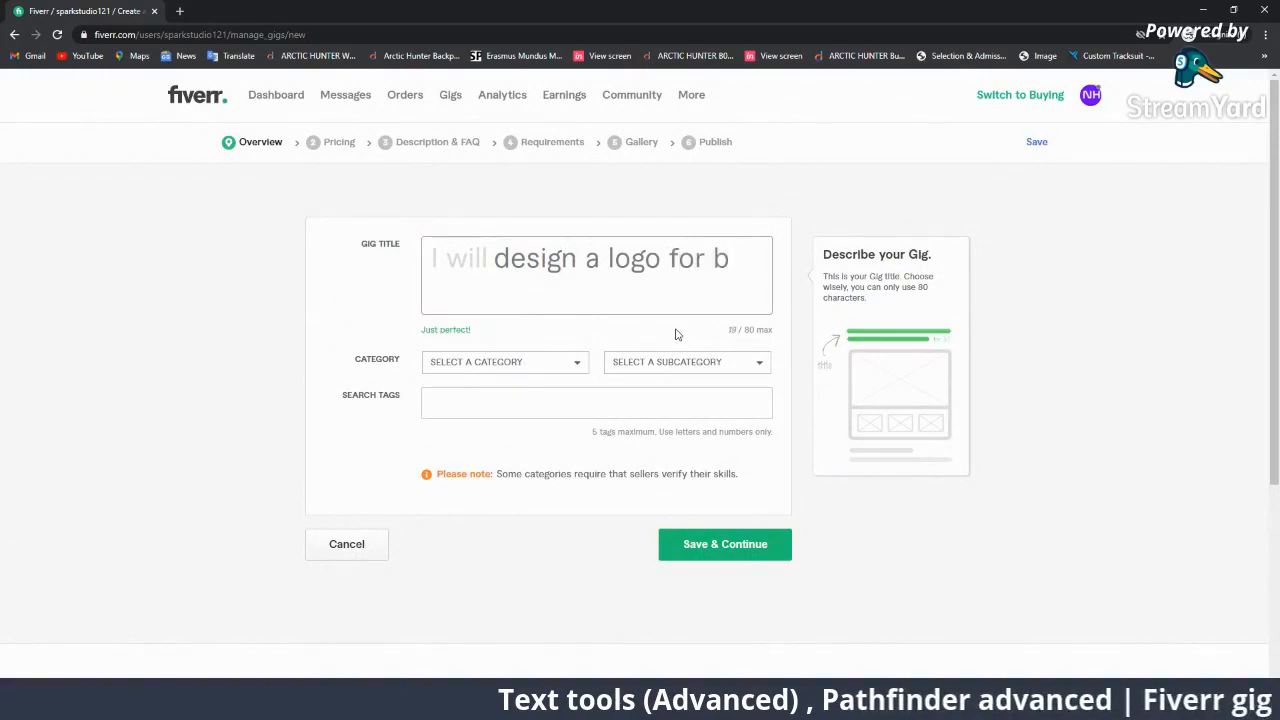
type("usiness")
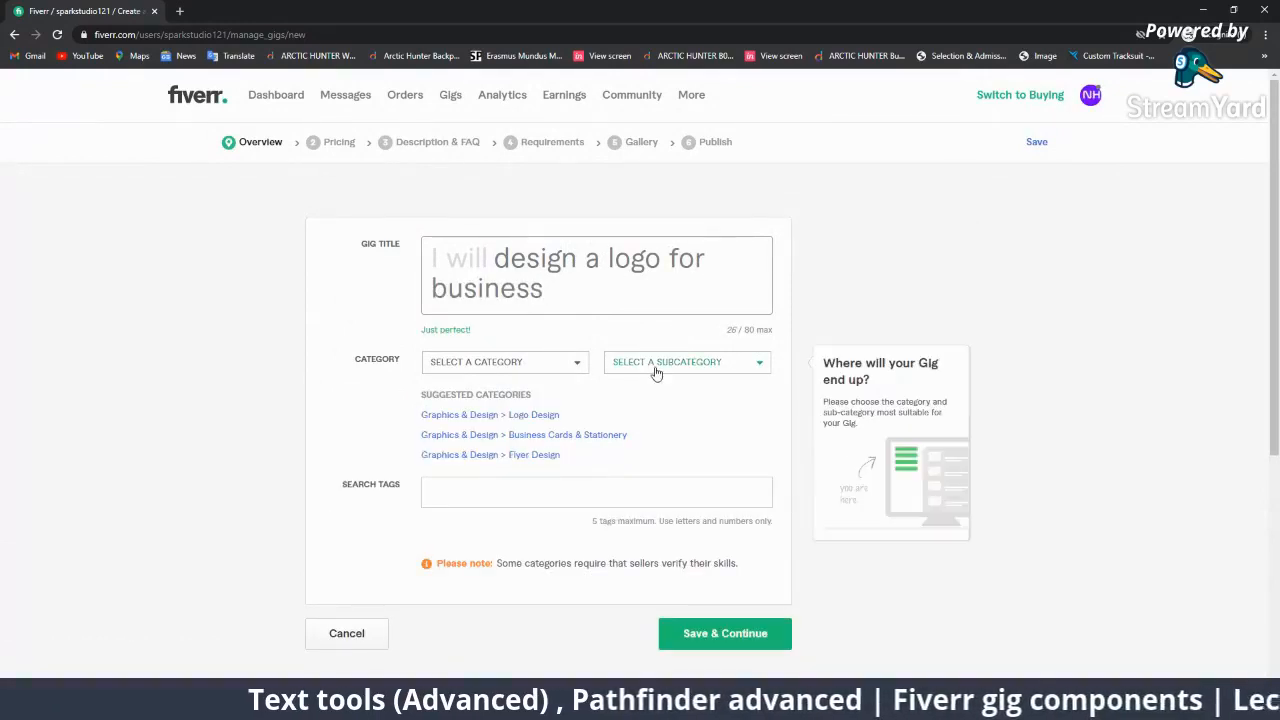
Choose the Graphics & Design > Logo Design category and the Mascot/Cartoon logo style.
left_click(500, 414)
scroll(620, 398, "down", 3)
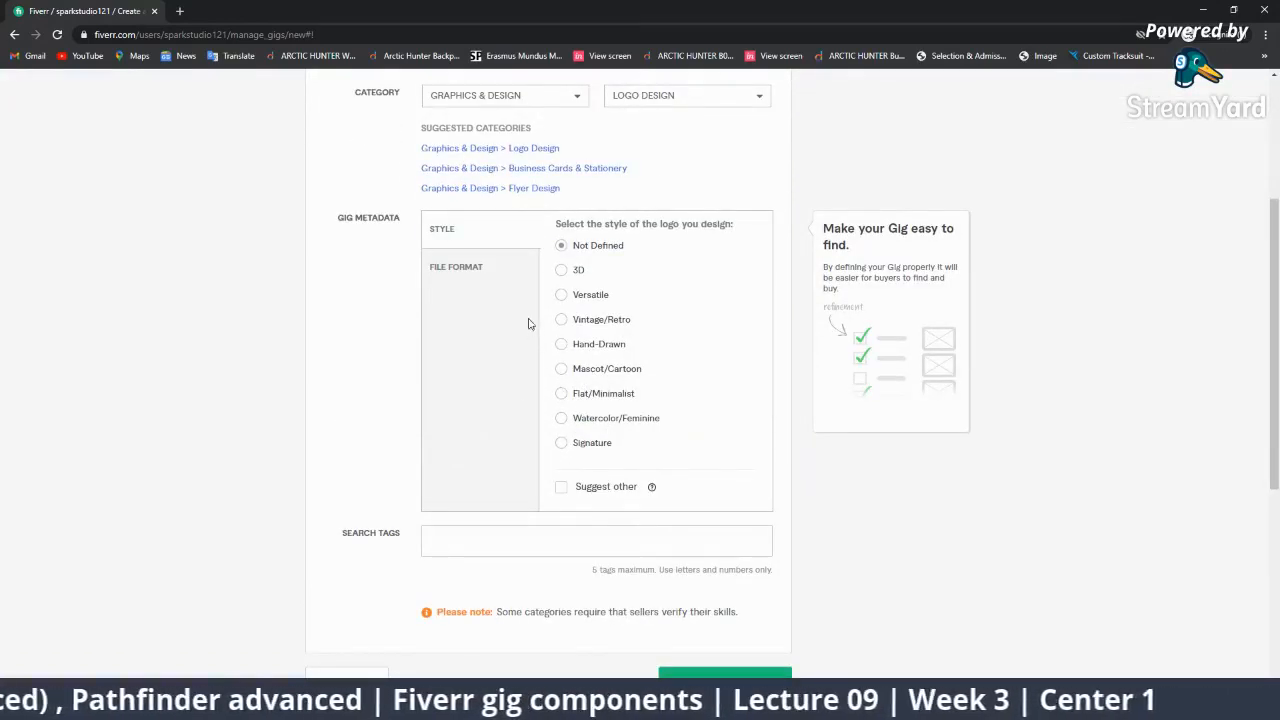
left_click(580, 370)
Add a LOGO DESIGN search tag and save the gig overview.
left_click(554, 532)
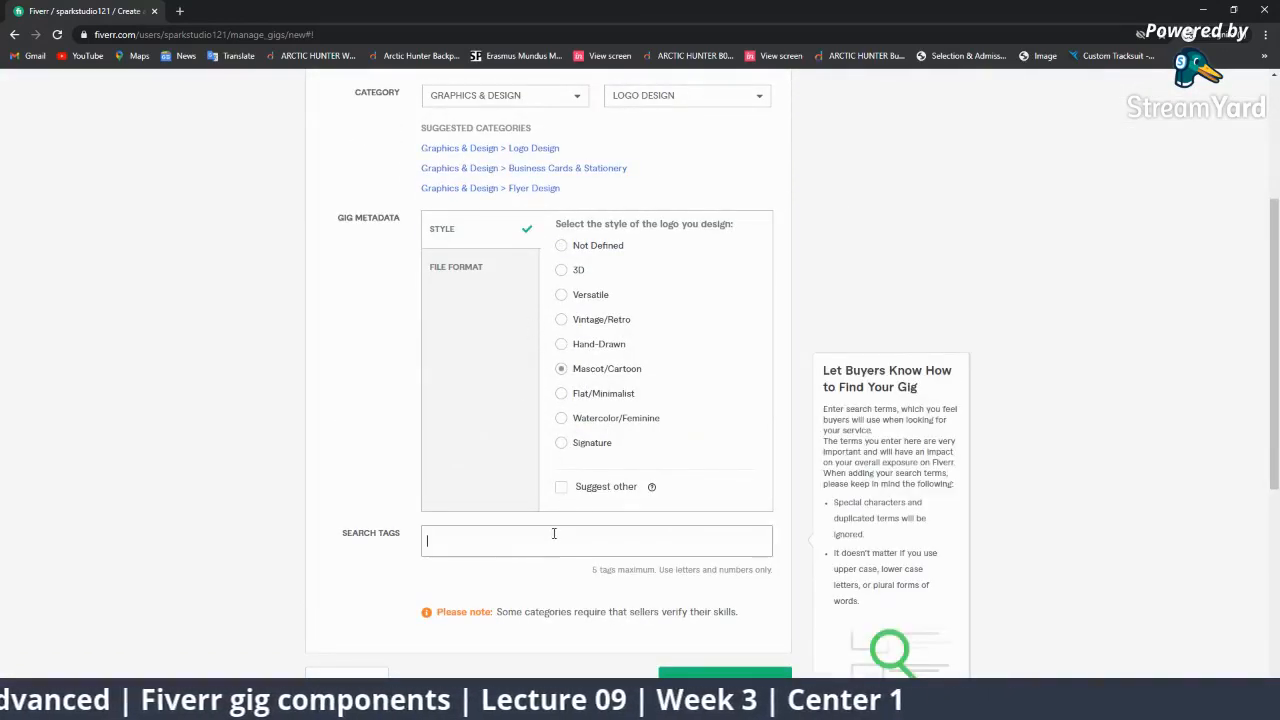
type("Logo design")
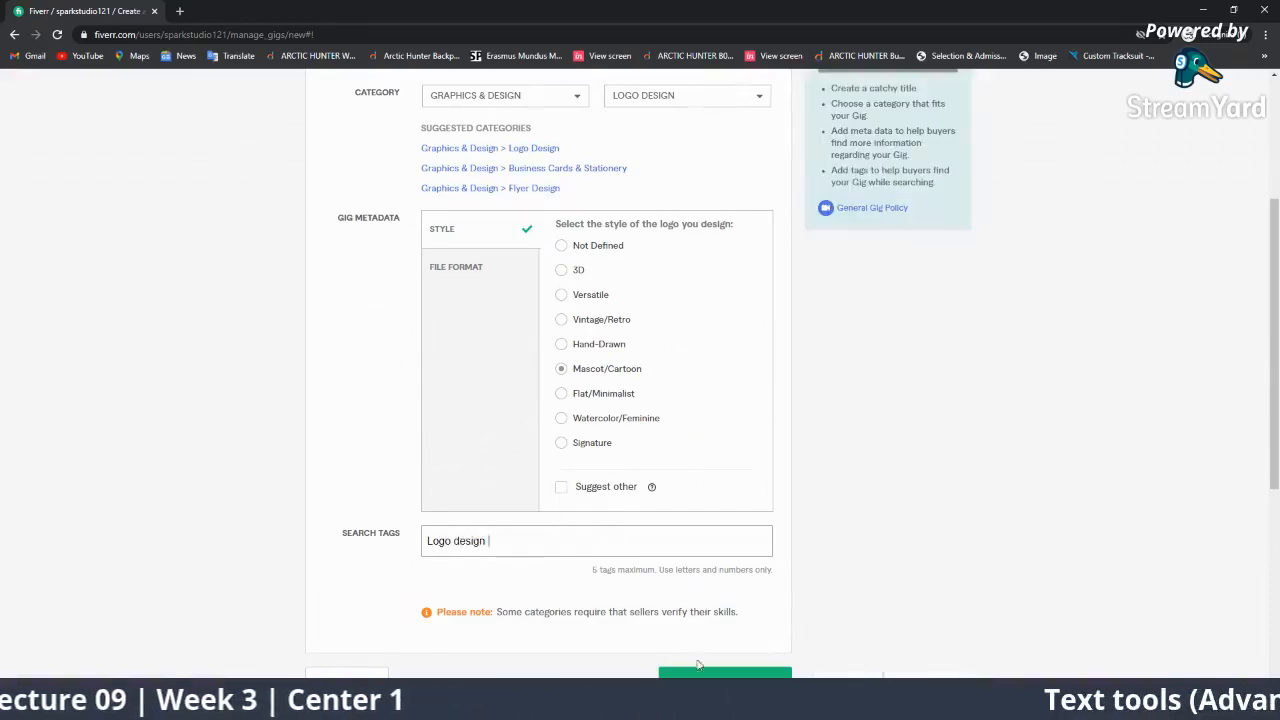
scroll(614, 420, "up", 1)
left_click(548, 604)
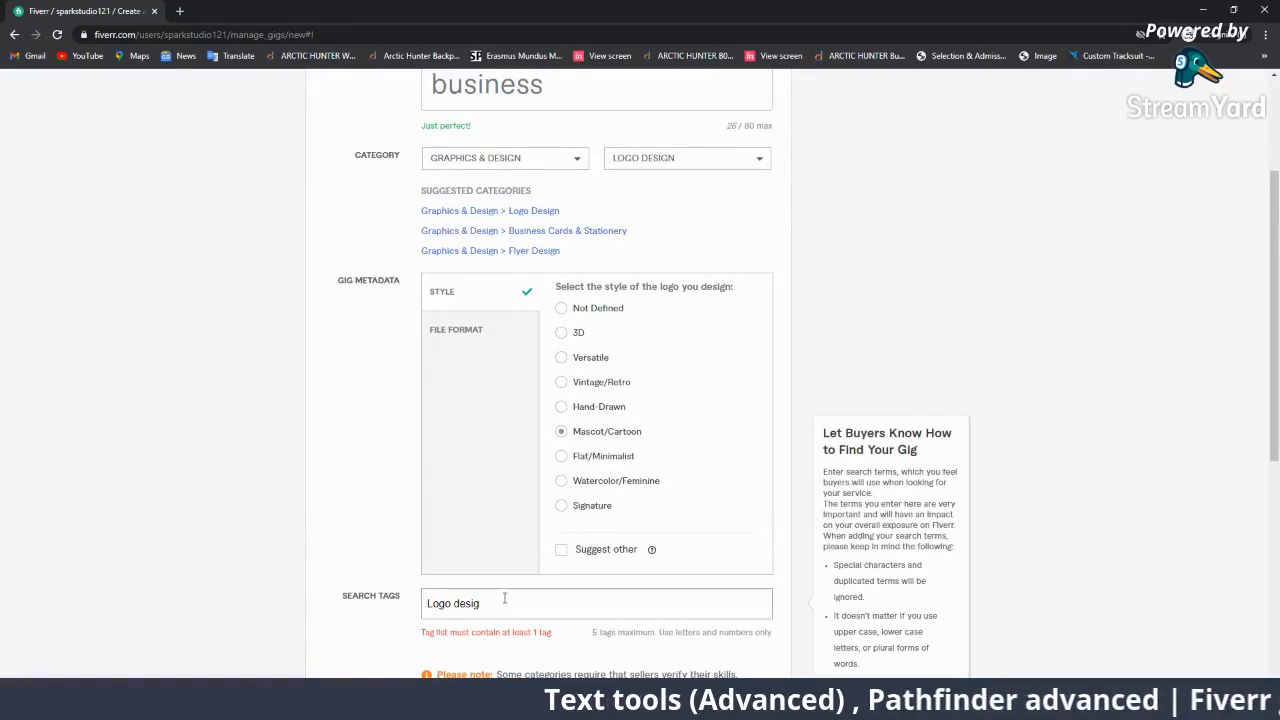
key("Return")
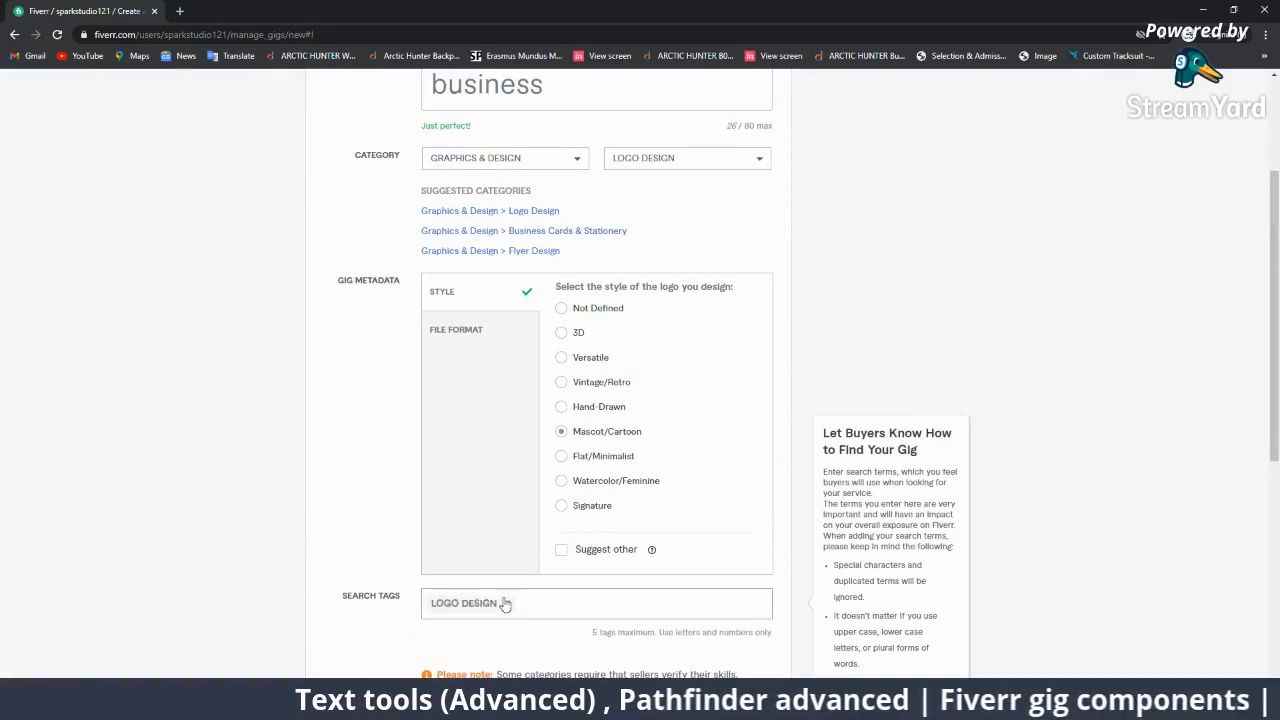
scroll(505, 603, "down", 2)
left_click(688, 609)
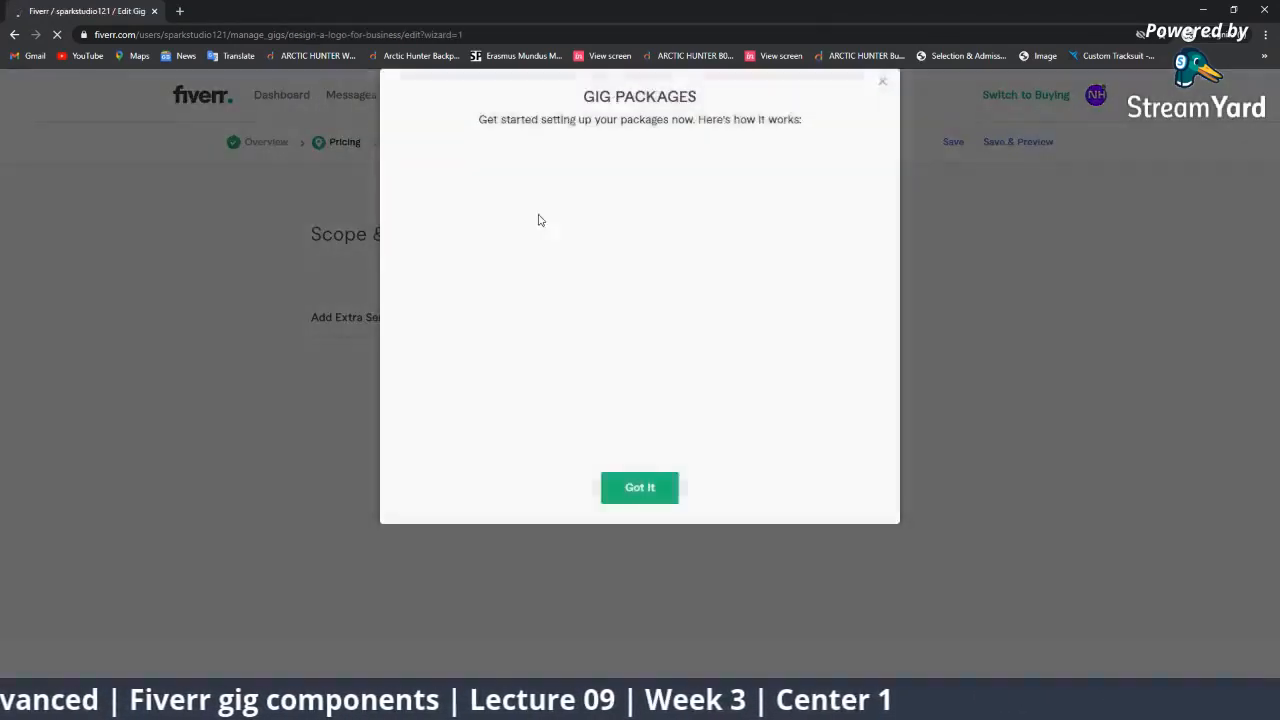
Close the Gig Packages popup and go through the dashboard to the Gigs list.
left_click(881, 143)
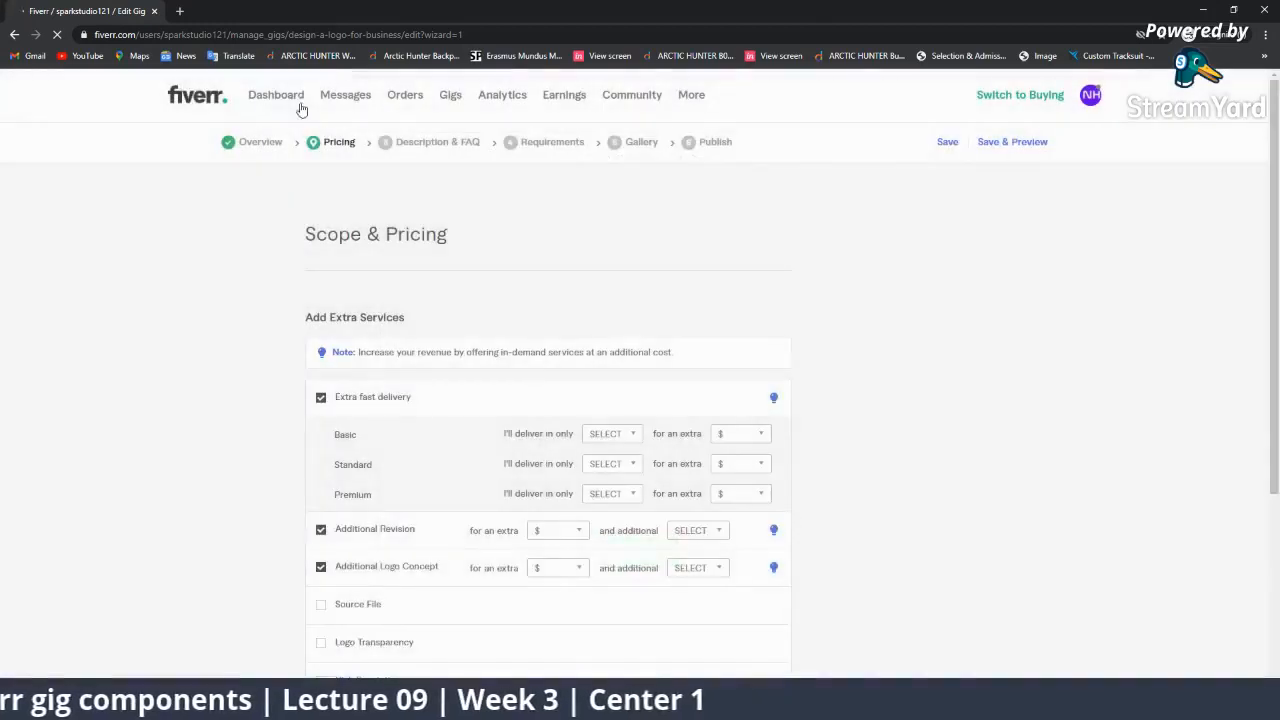
left_click(193, 96)
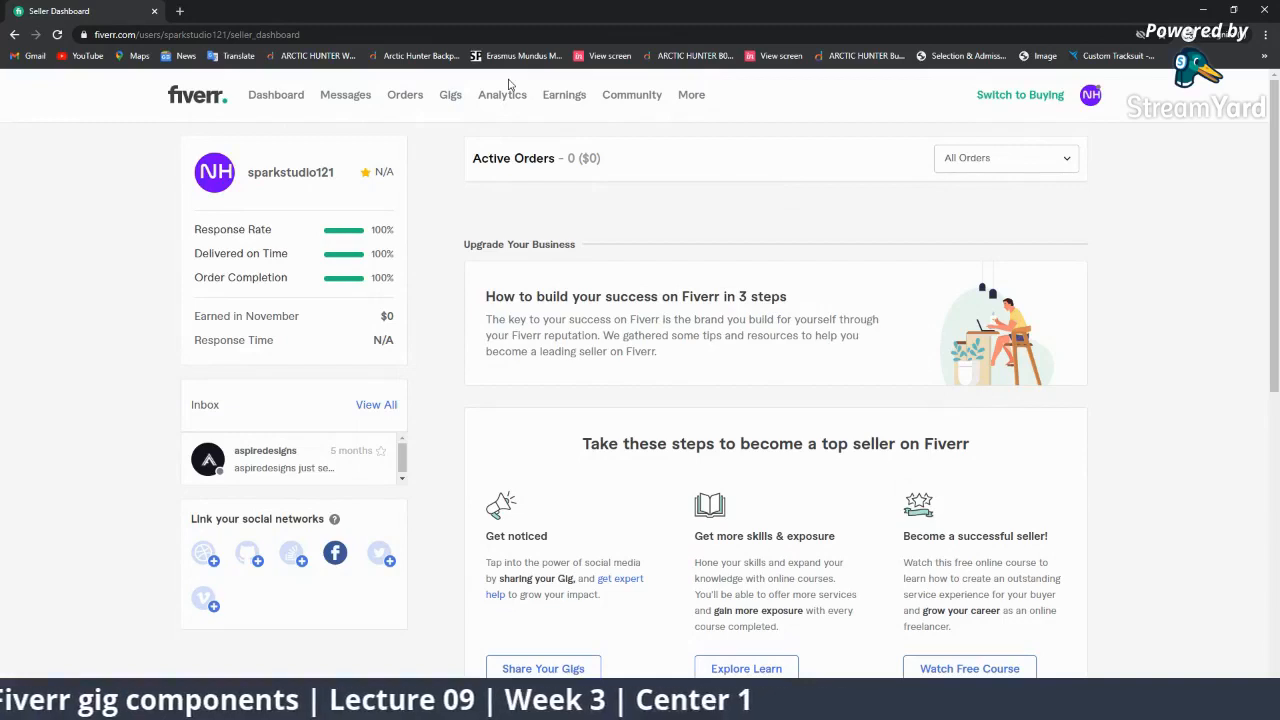
left_click(453, 99)
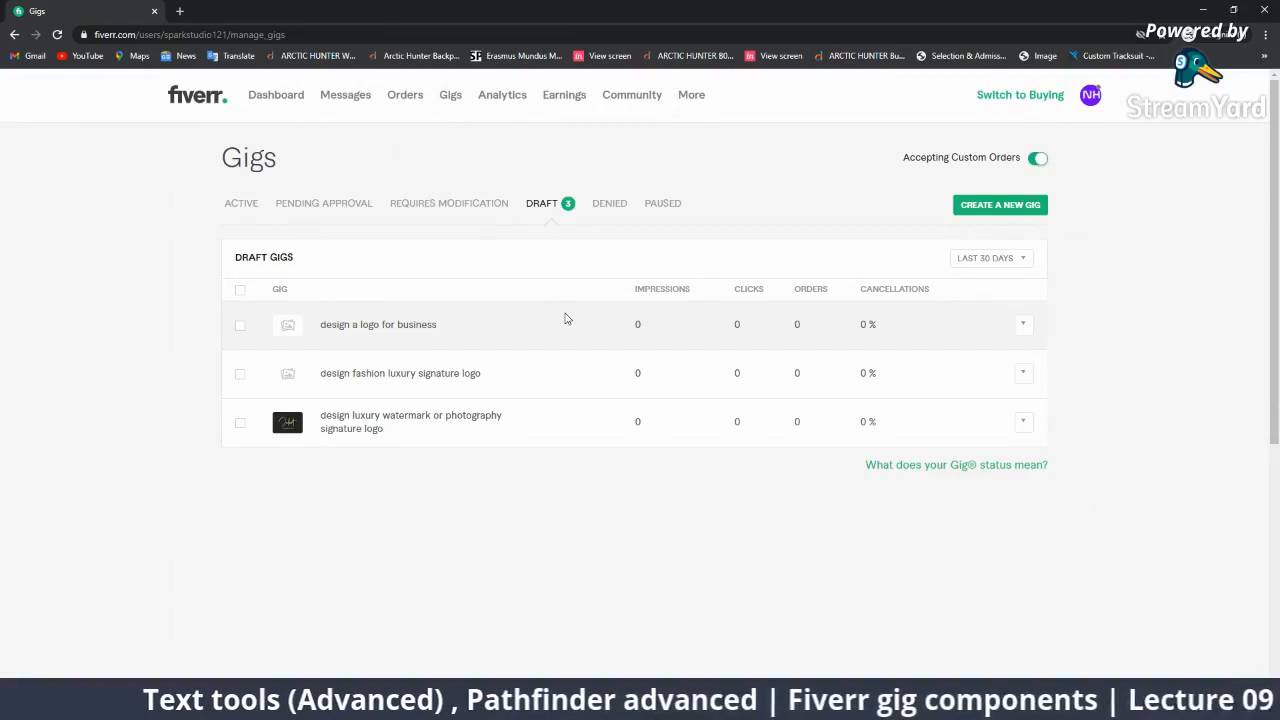
Open the 'design a logo for business' draft for editing and reapply the Logo Design category.
left_click(1021, 325)
left_click(1004, 328)
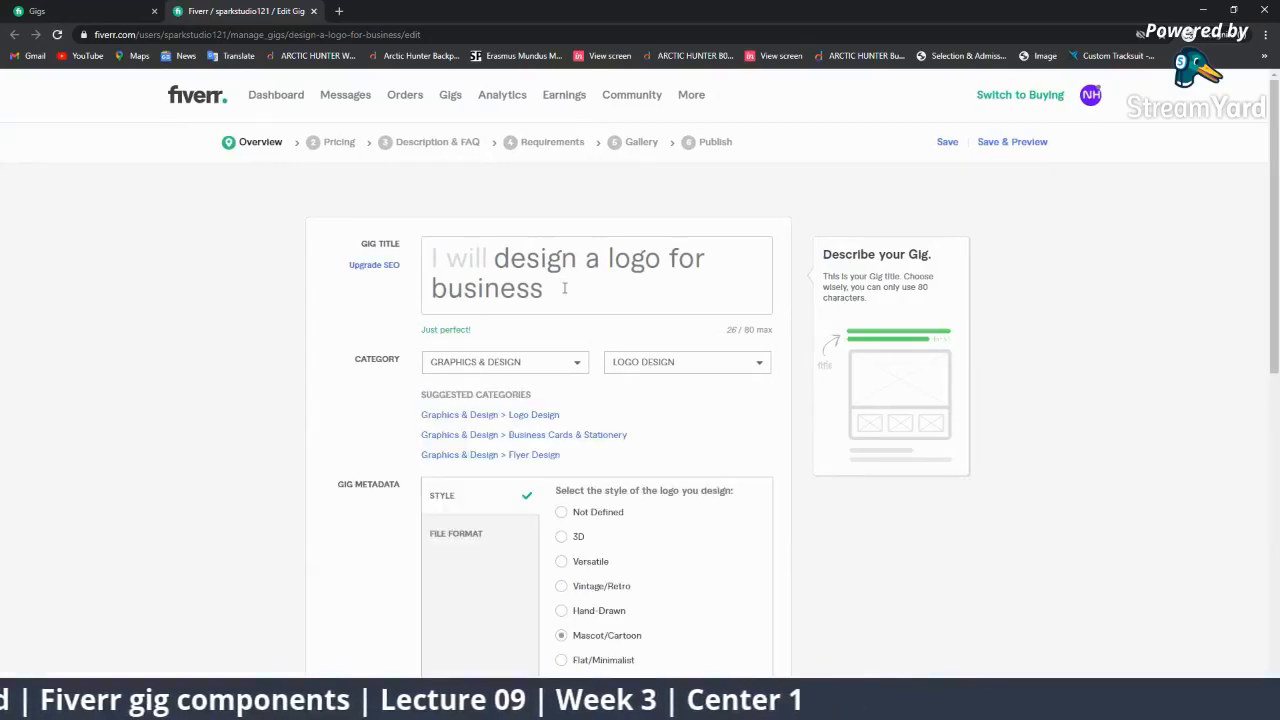
left_click_drag(575, 288, 458, 249)
left_click(681, 322)
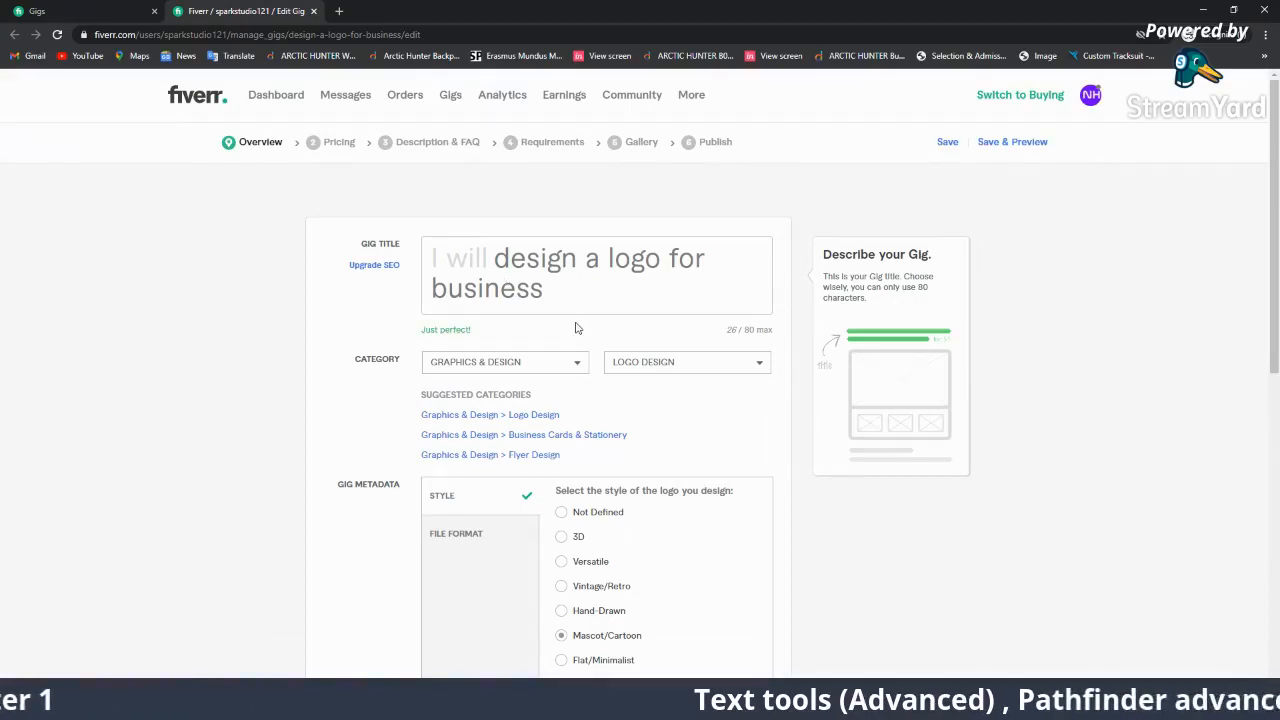
scroll(575, 328, "down", 1)
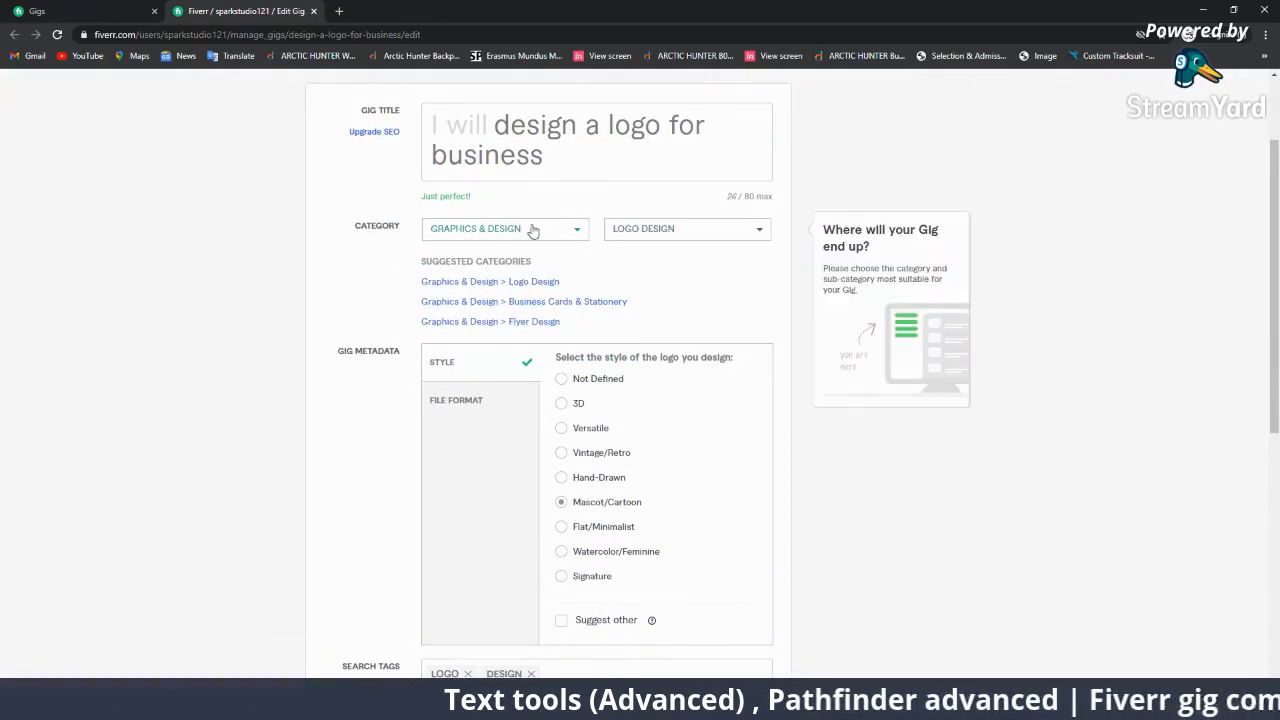
left_click(488, 286)
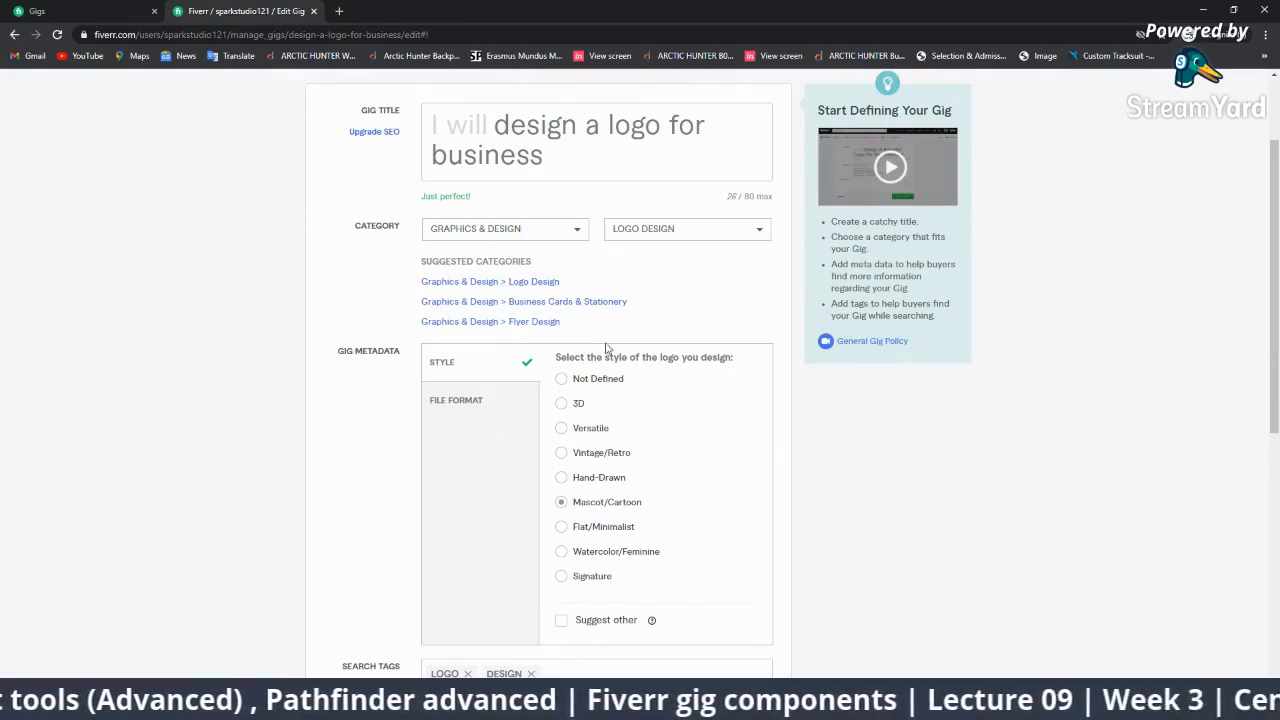
scroll(605, 347, "down", 2)
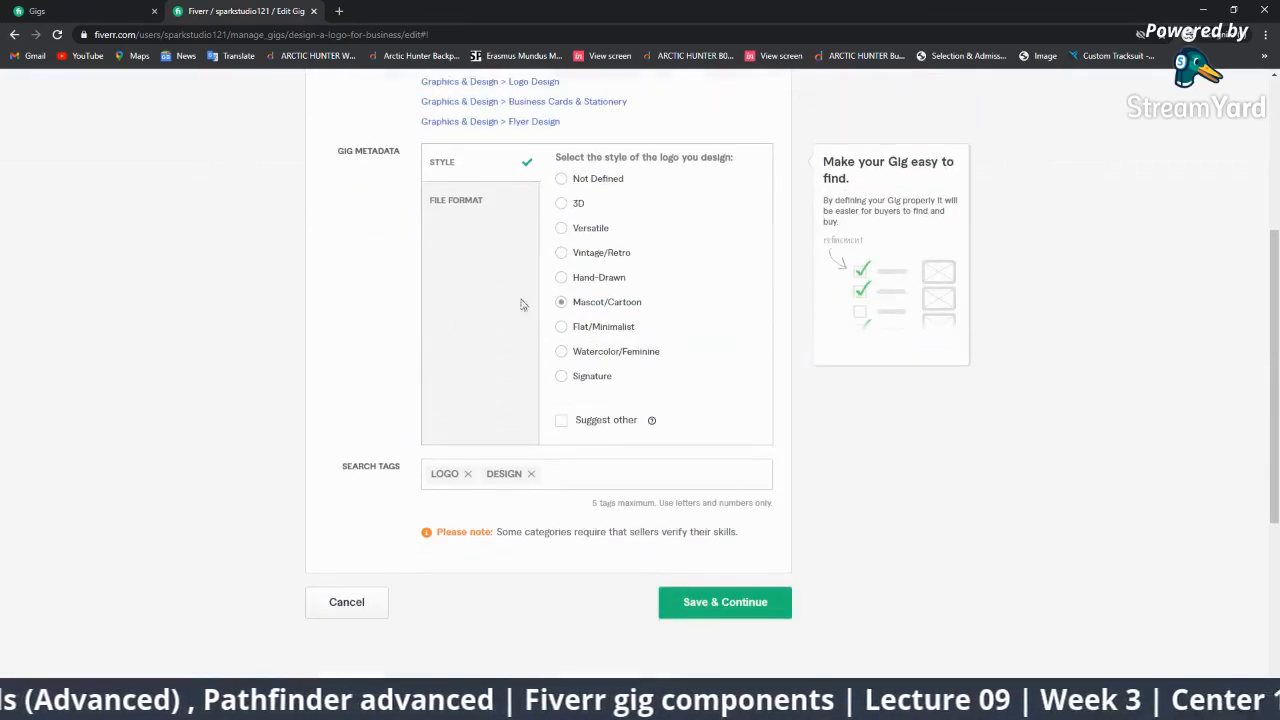
left_click(480, 198)
left_click(504, 169)
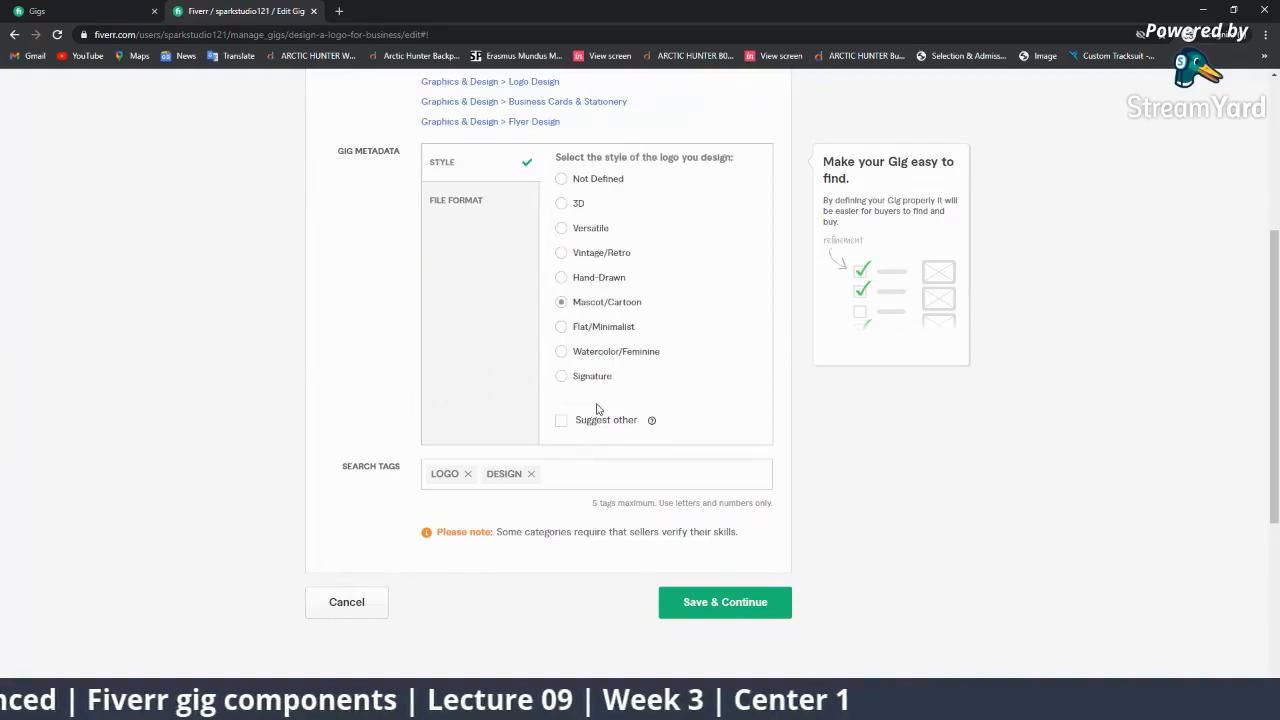
Replace the LOGO and DESIGN tags with 'logo creation' and save the overview.
left_click(531, 473)
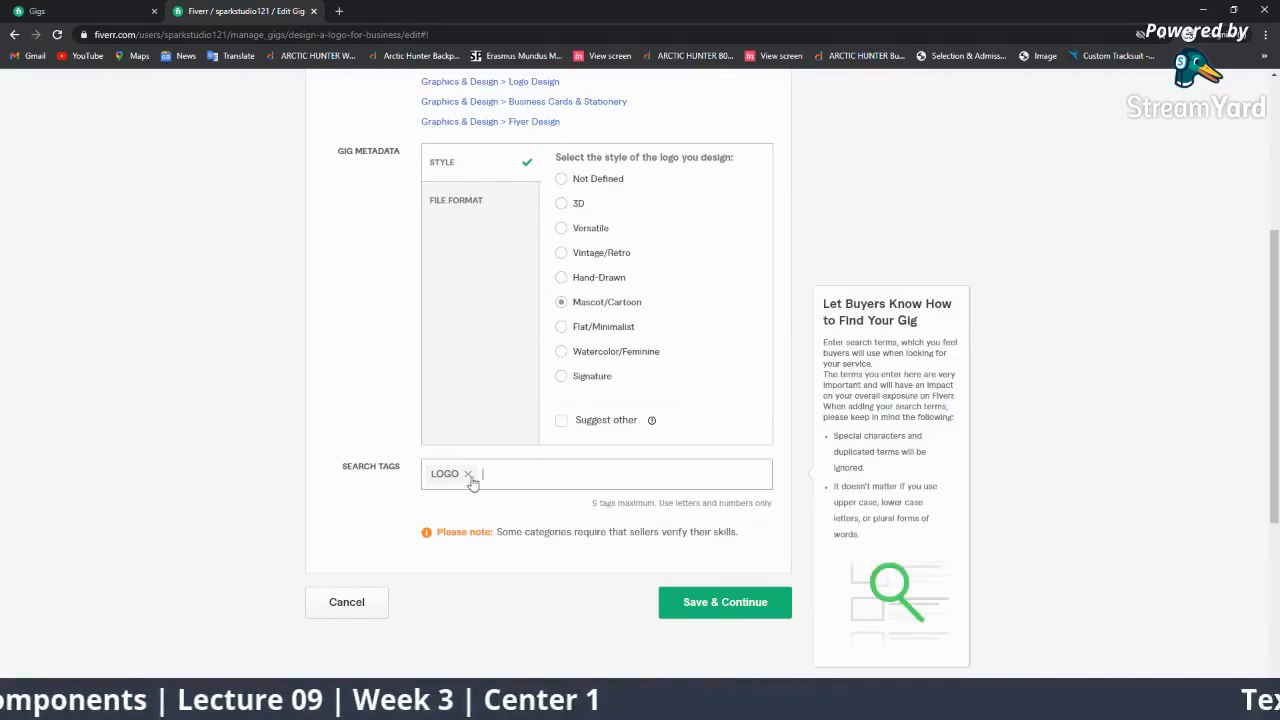
left_click(468, 476)
type("logo")
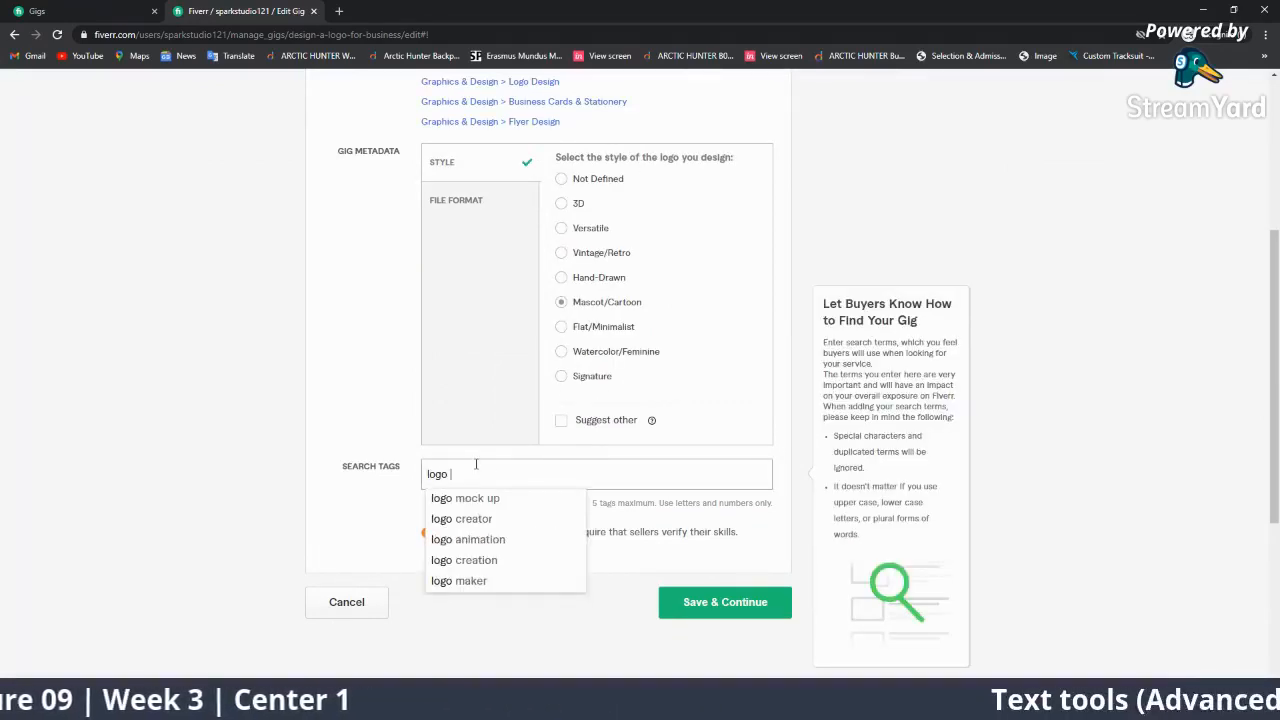
left_click(468, 560)
left_click(705, 603)
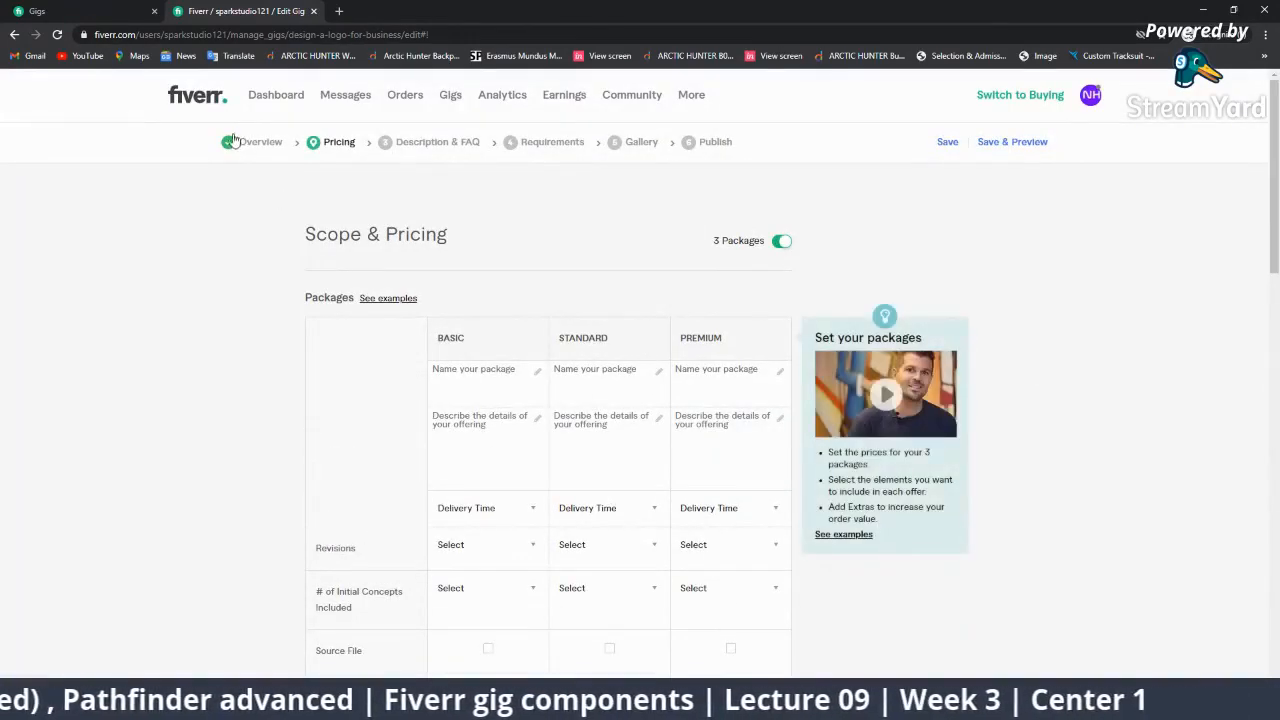
Leave Scope & Pricing for the seller dashboard using the Fiverr header logo.
left_click(196, 100)
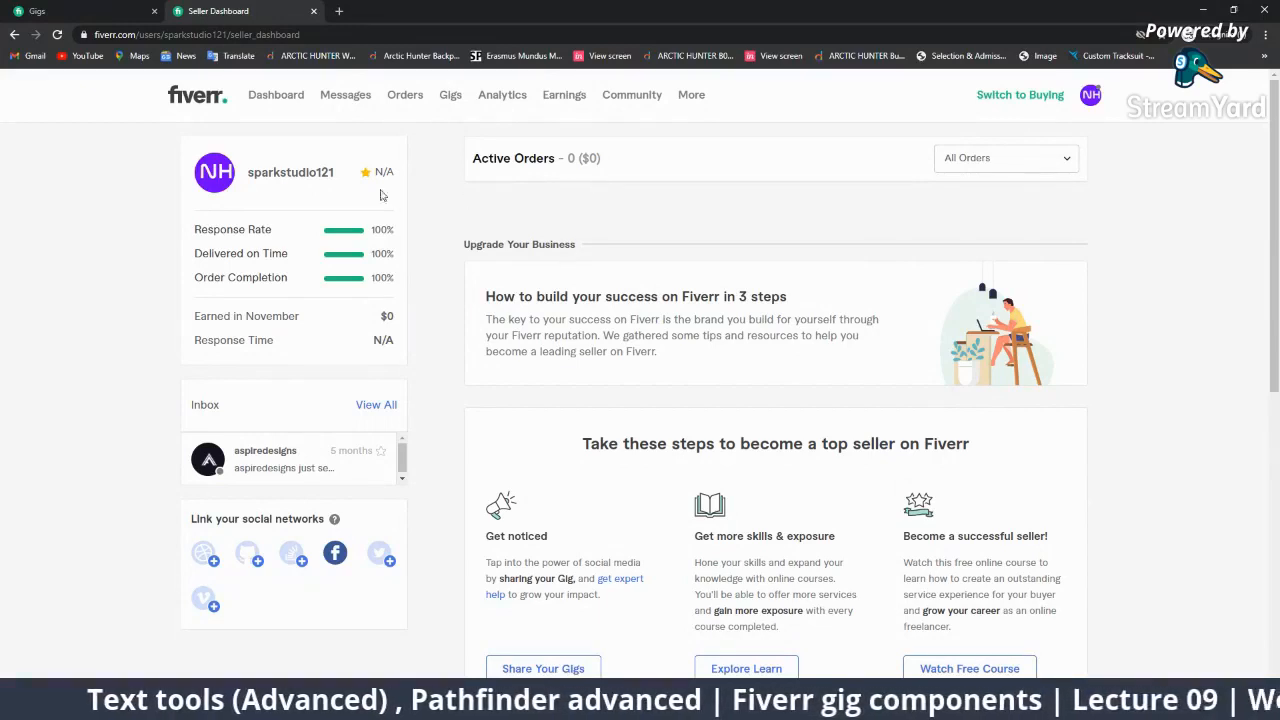
Switch to buying mode and search Fiverr for 'logo design'.
left_click(1024, 96)
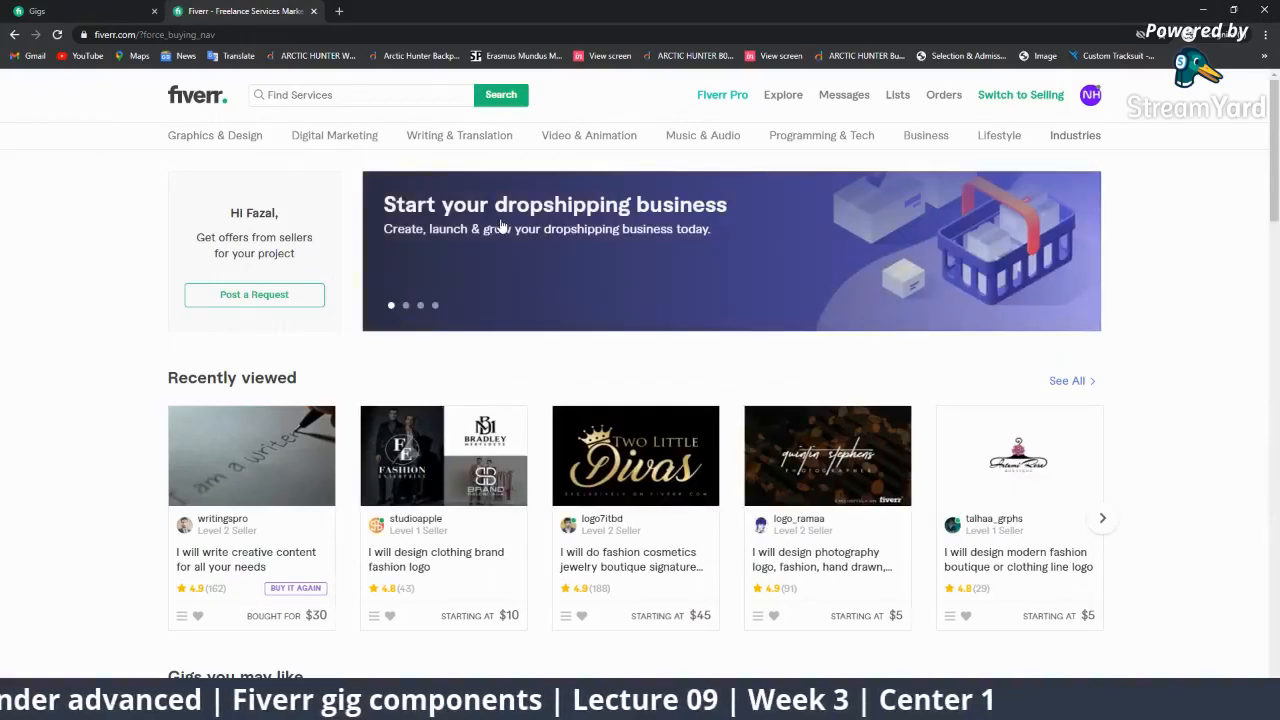
left_click(377, 95)
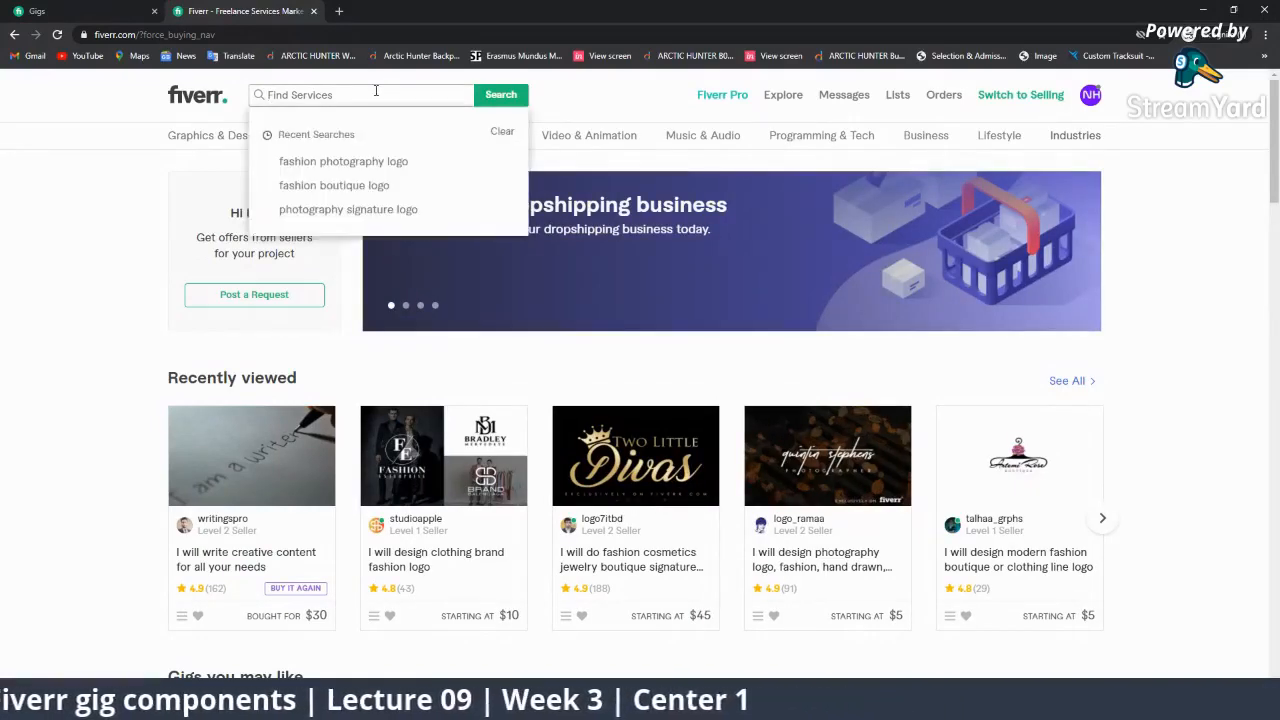
type("logo de")
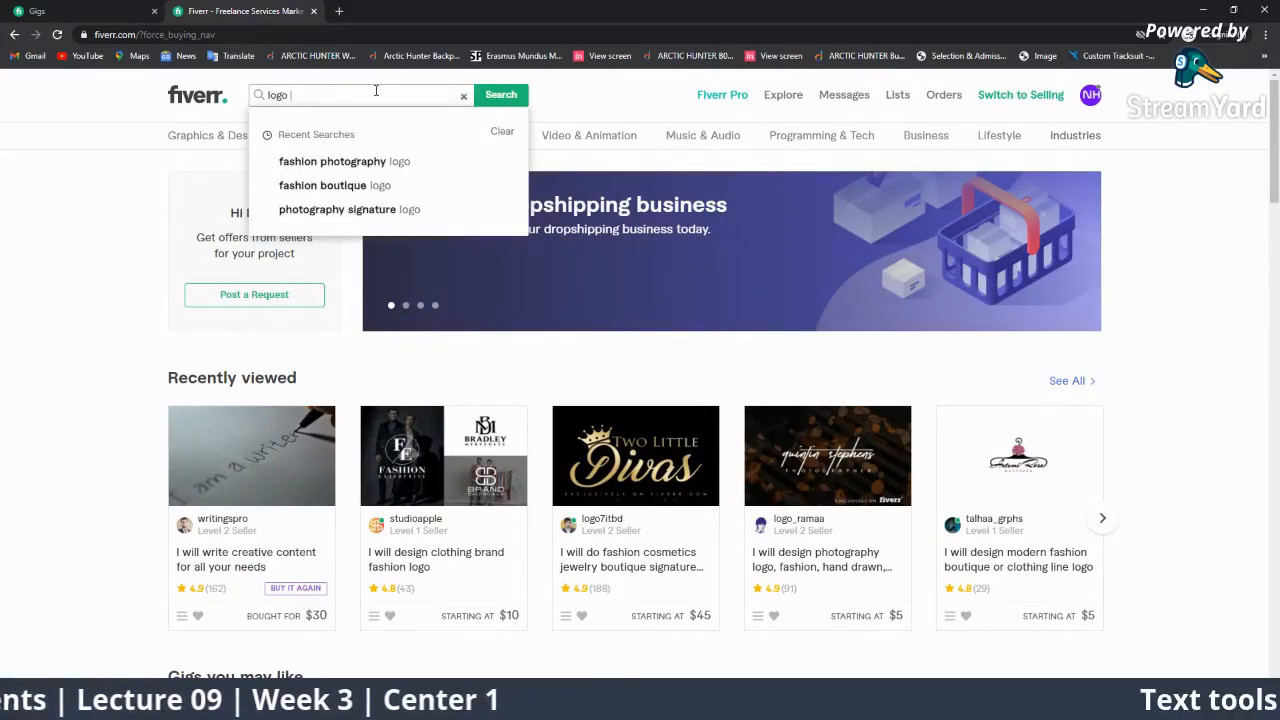
type("sign")
key("Return")
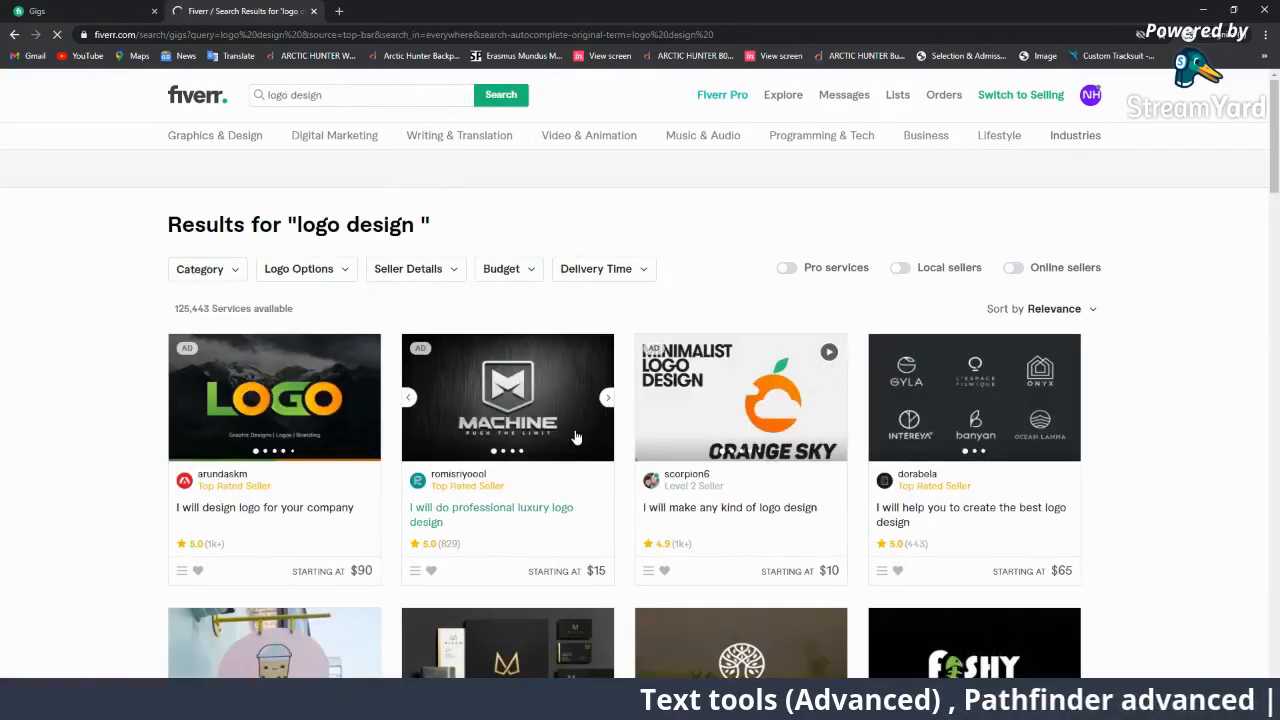
scroll(572, 436, "down", 3)
scroll(700, 331, "up", 1)
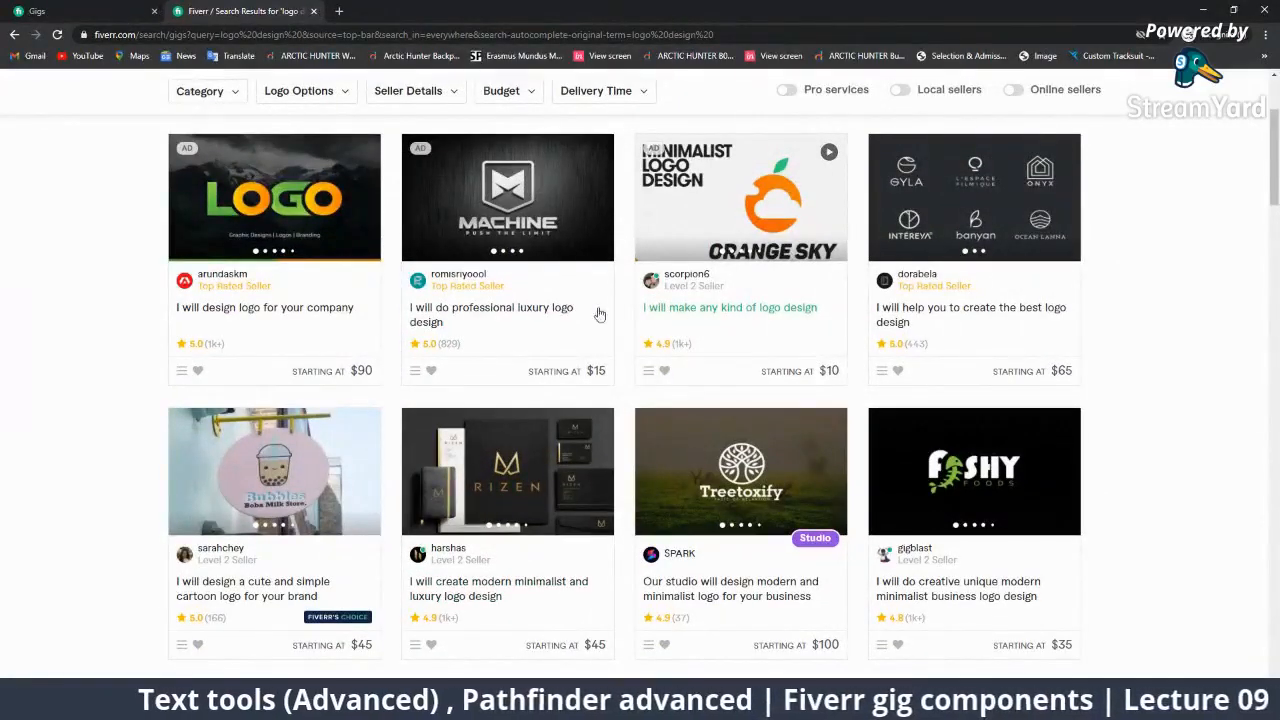
Open the professional luxury logo design gig in a new tab and view it.
right_click(519, 316)
left_click(562, 321)
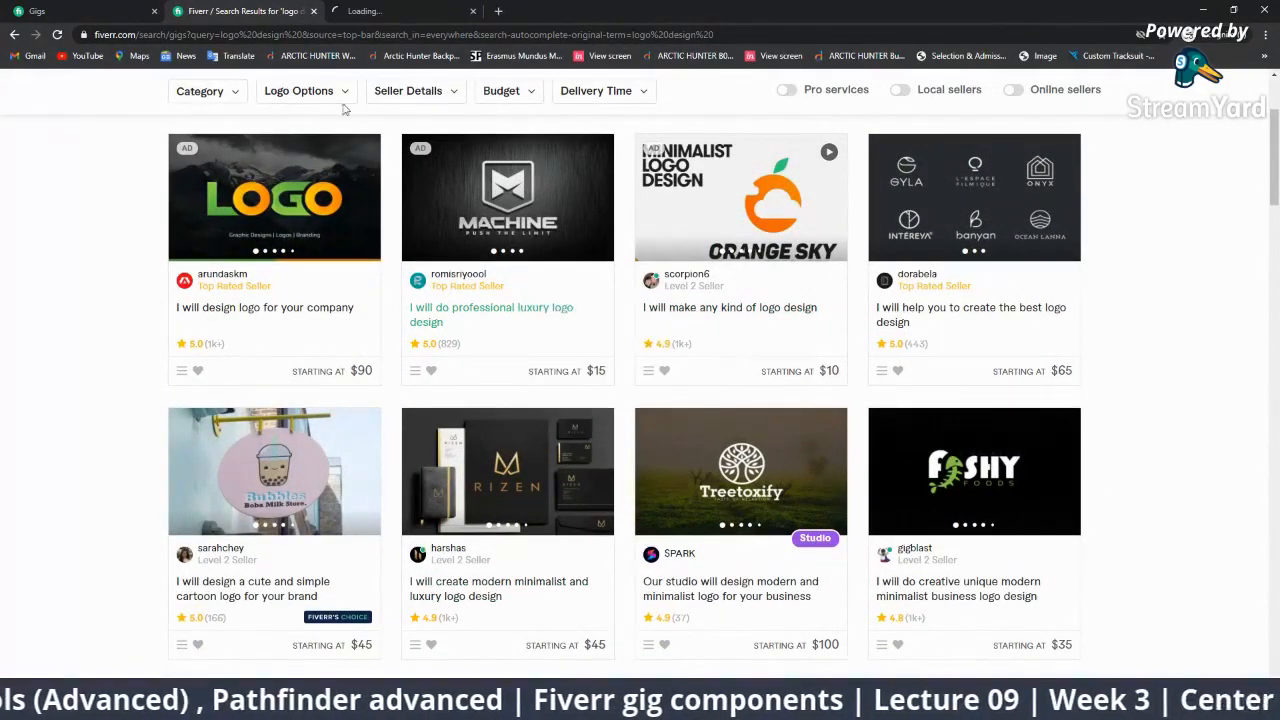
left_click(340, 10)
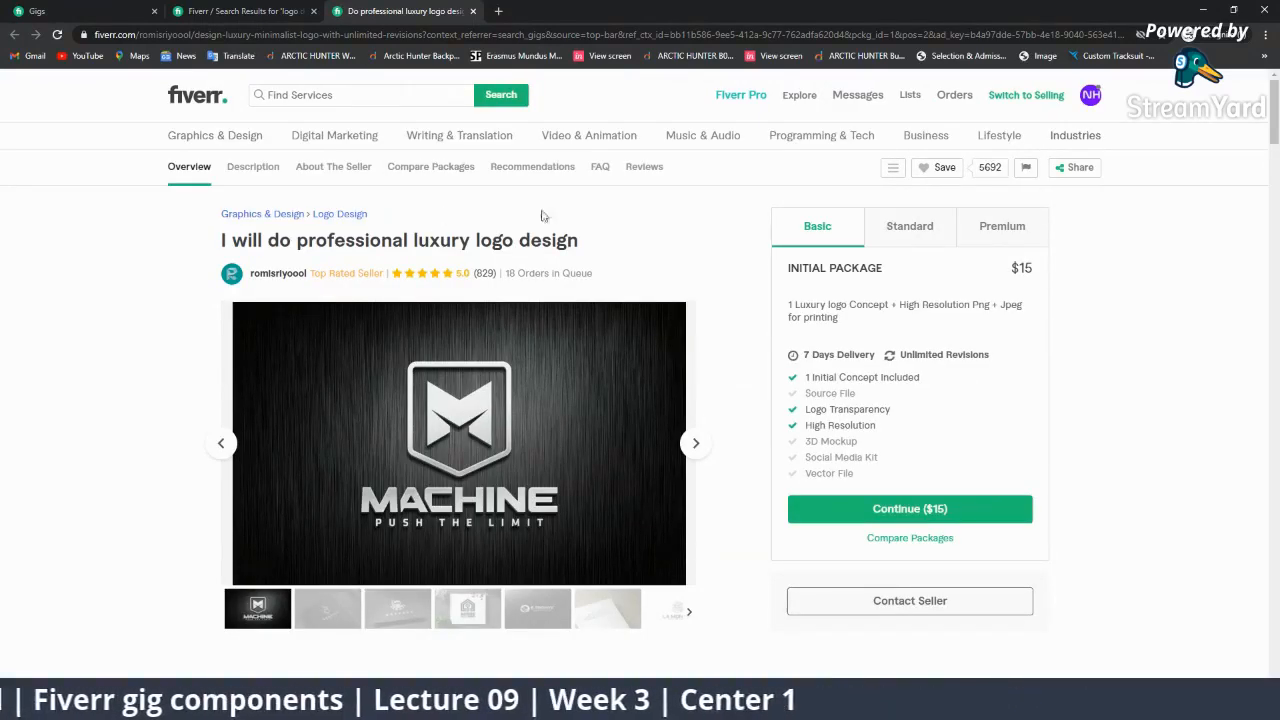
left_click_drag(597, 245, 206, 254)
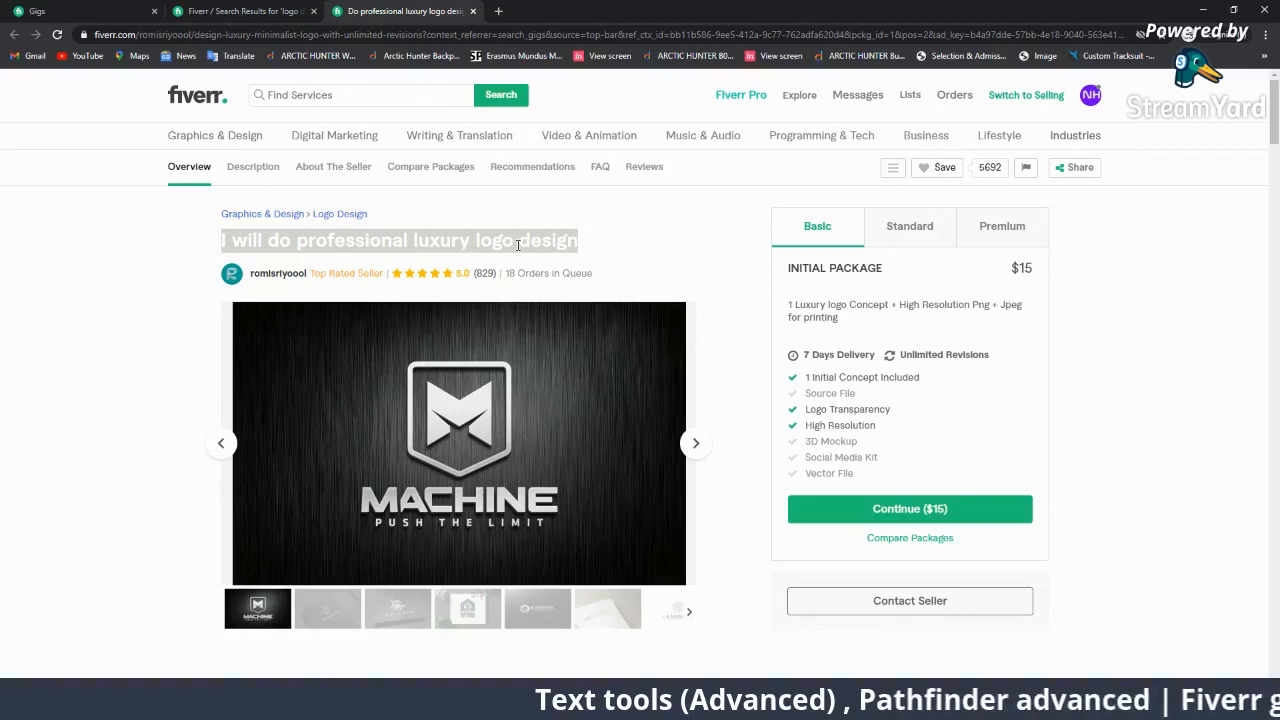
left_click(518, 244)
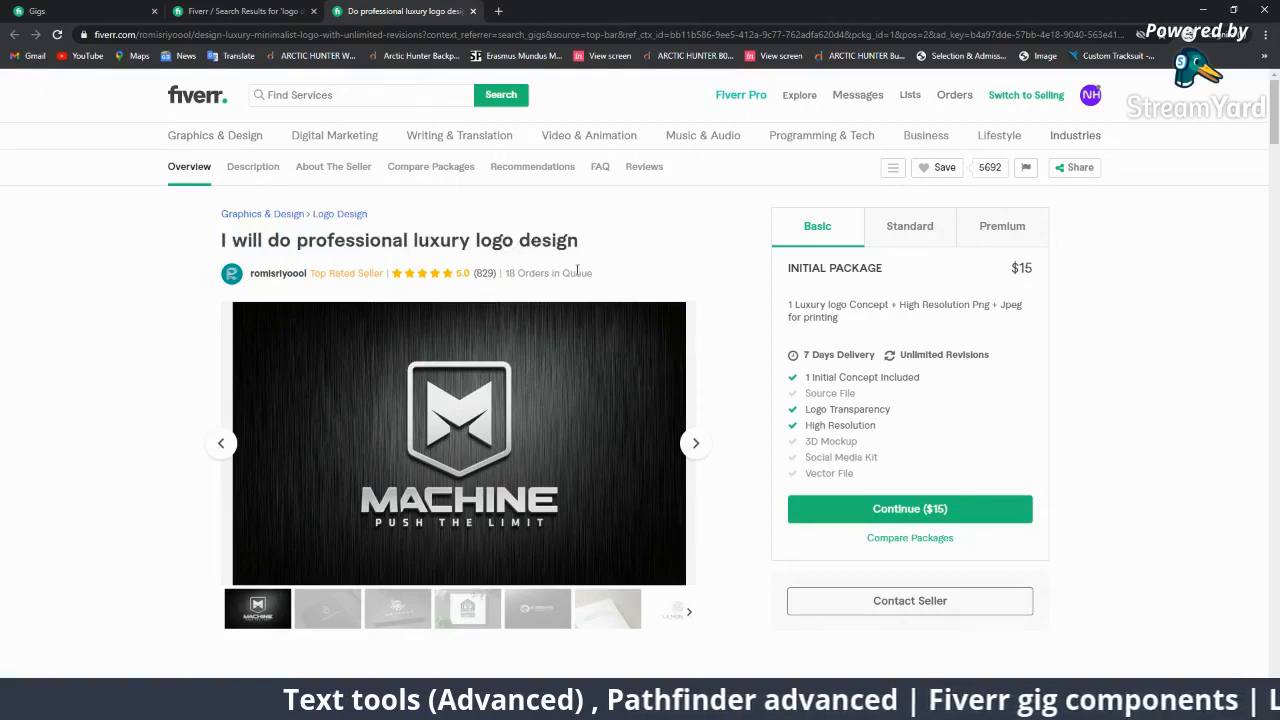
left_click_drag(590, 245, 297, 243)
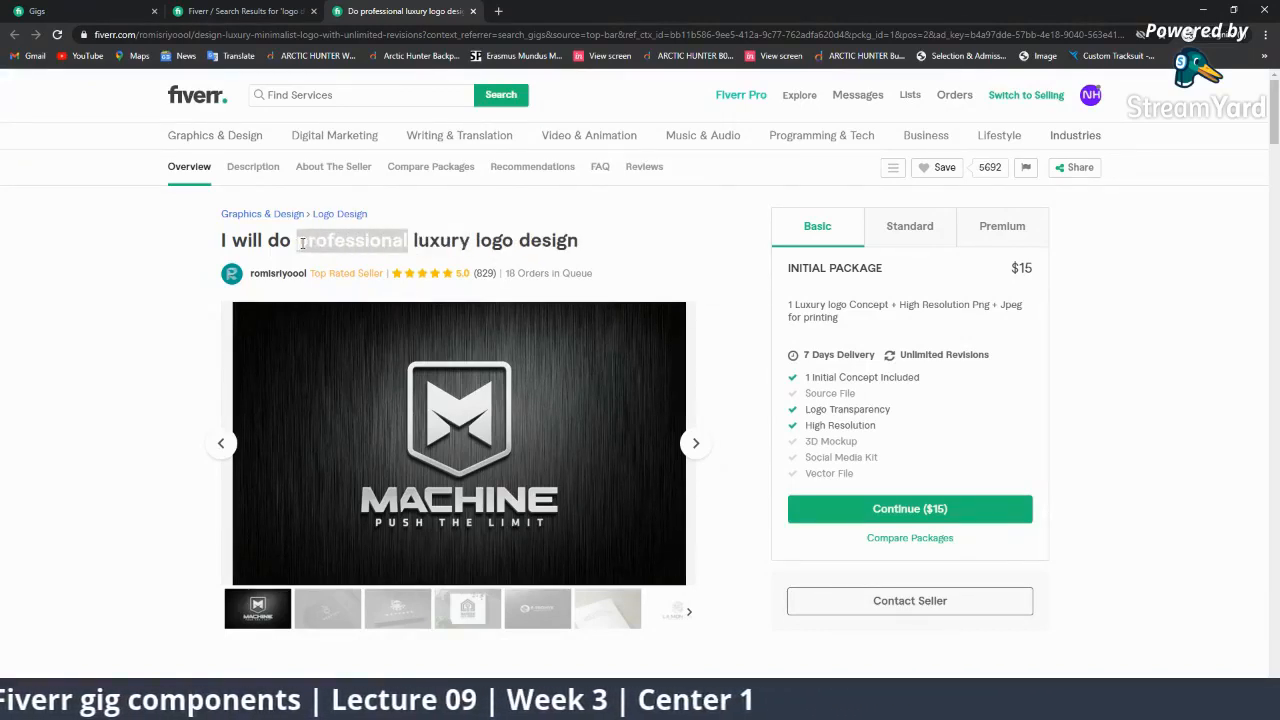
left_click(588, 245)
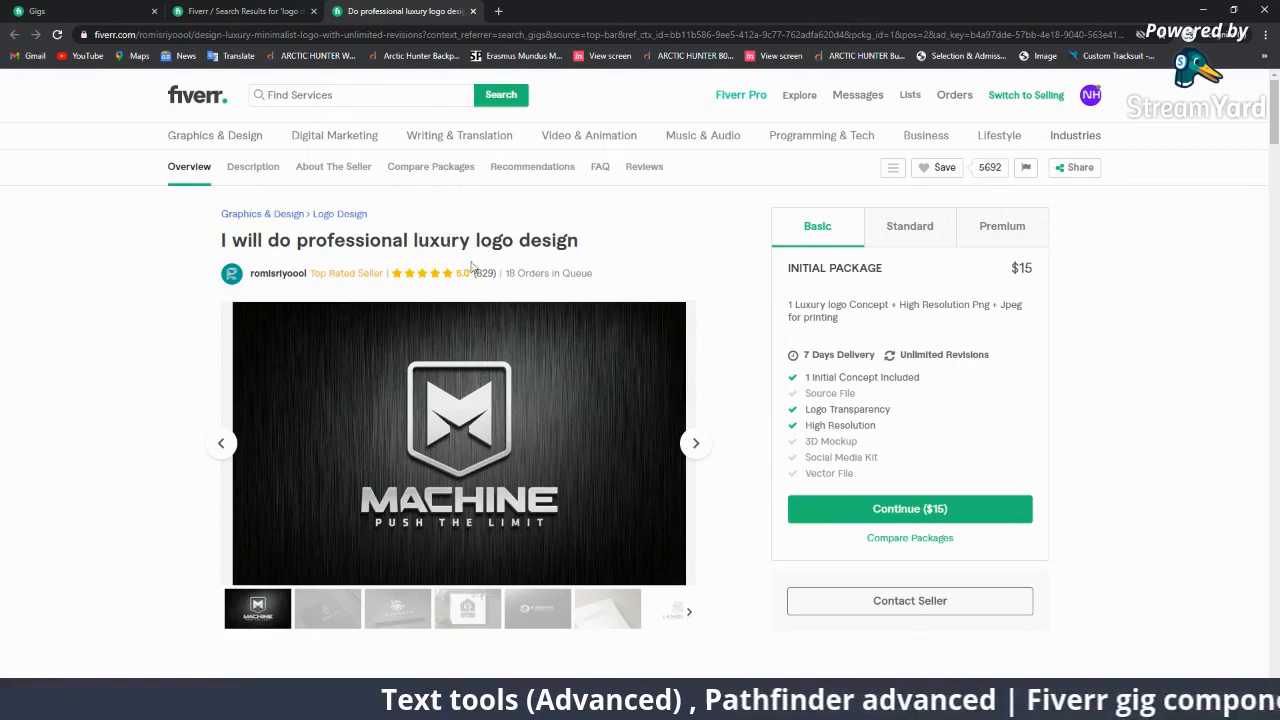
left_click_drag(474, 232, 587, 243)
left_click(588, 249)
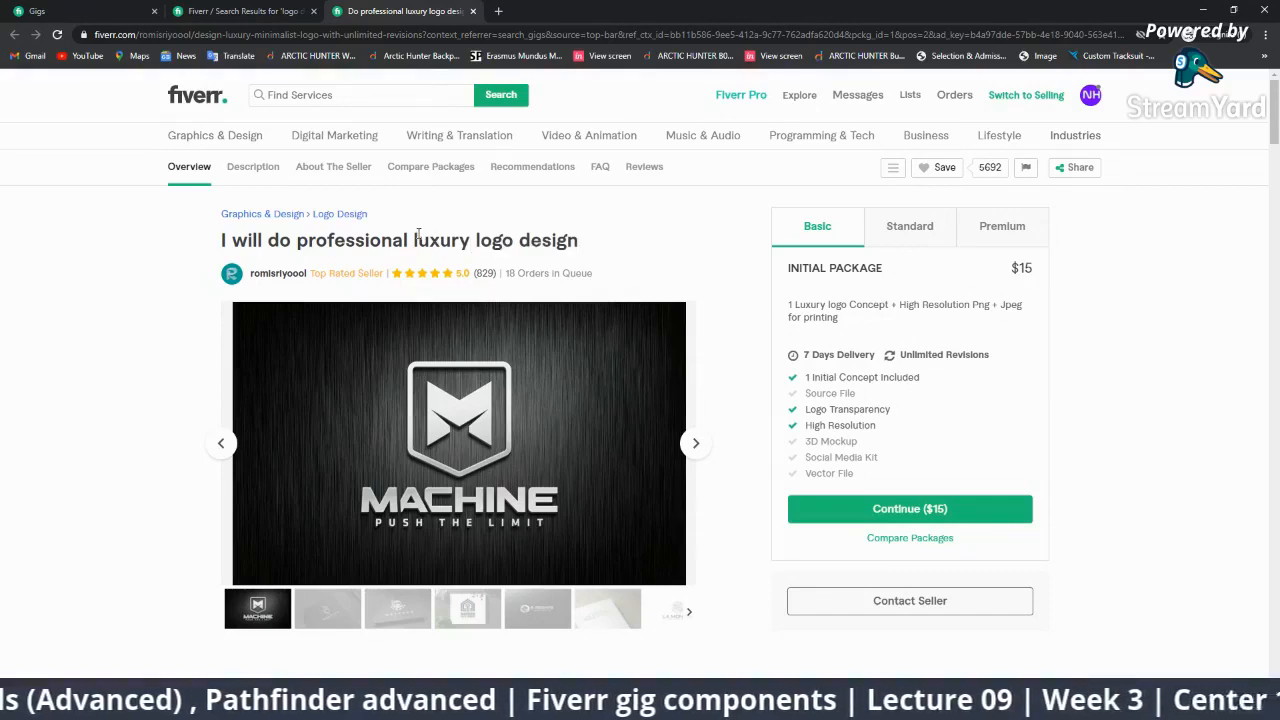
left_click_drag(409, 240, 472, 240)
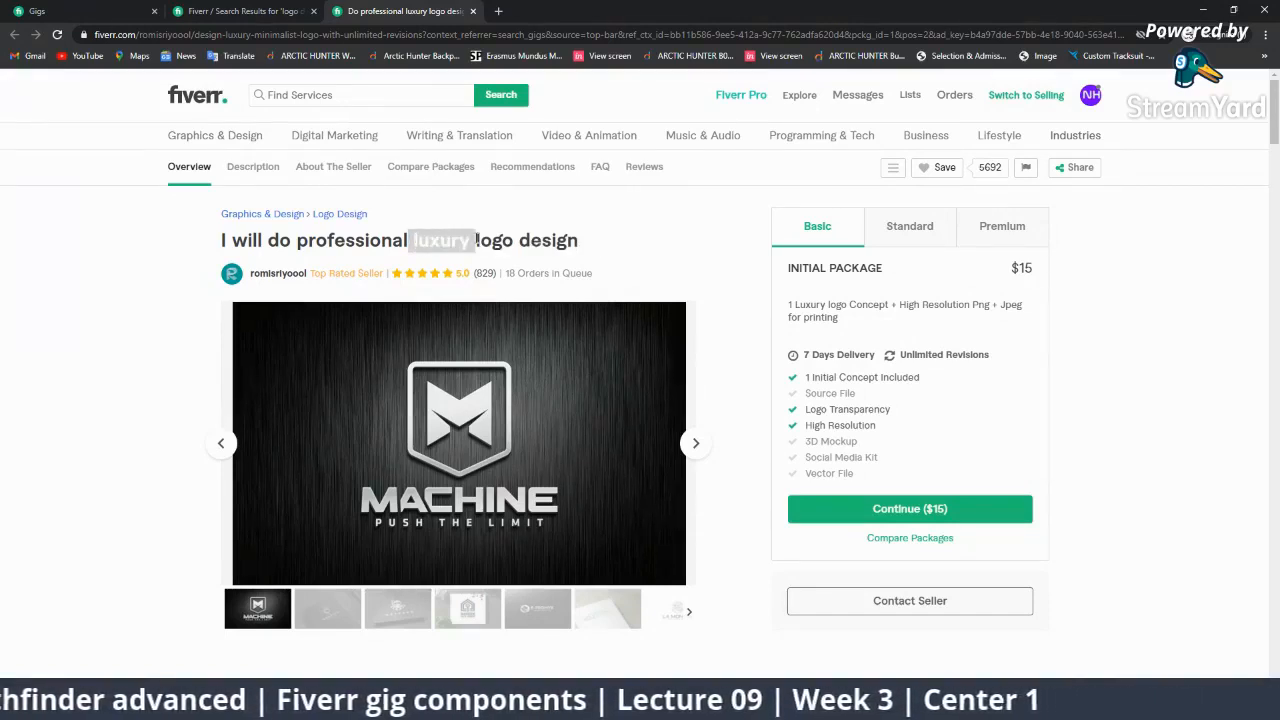
left_click(307, 237)
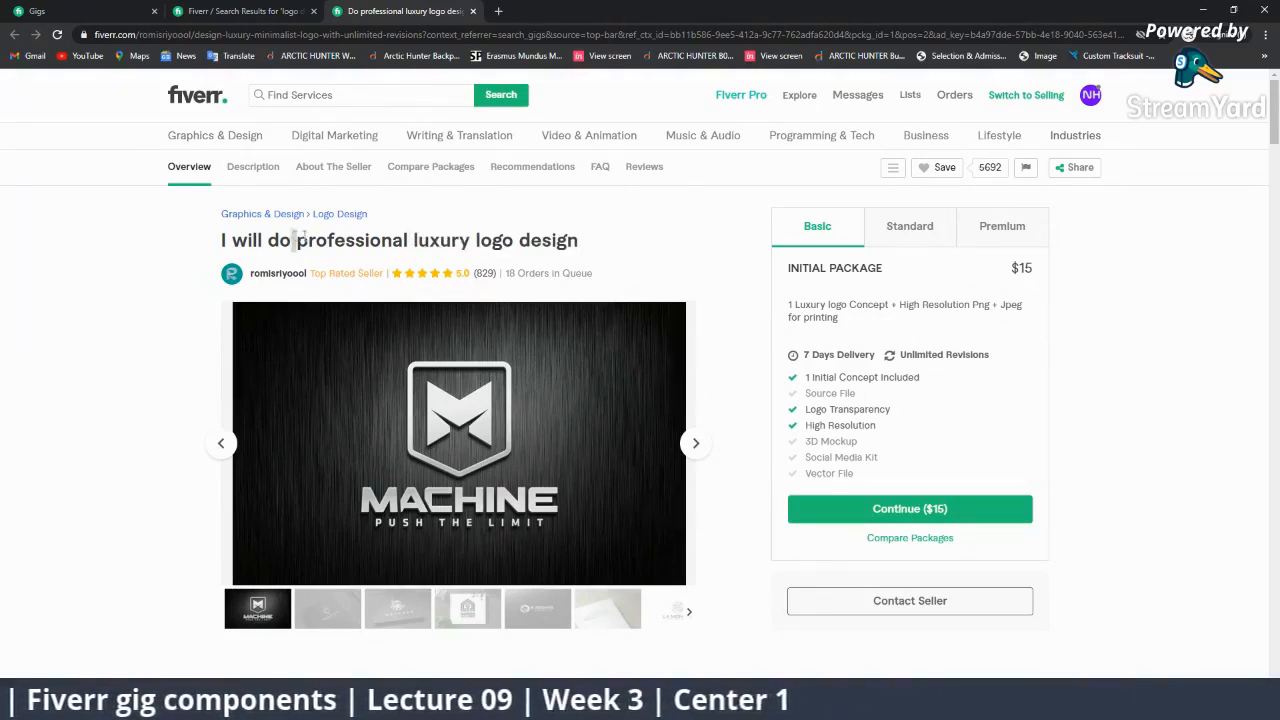
left_click_drag(292, 240, 409, 243)
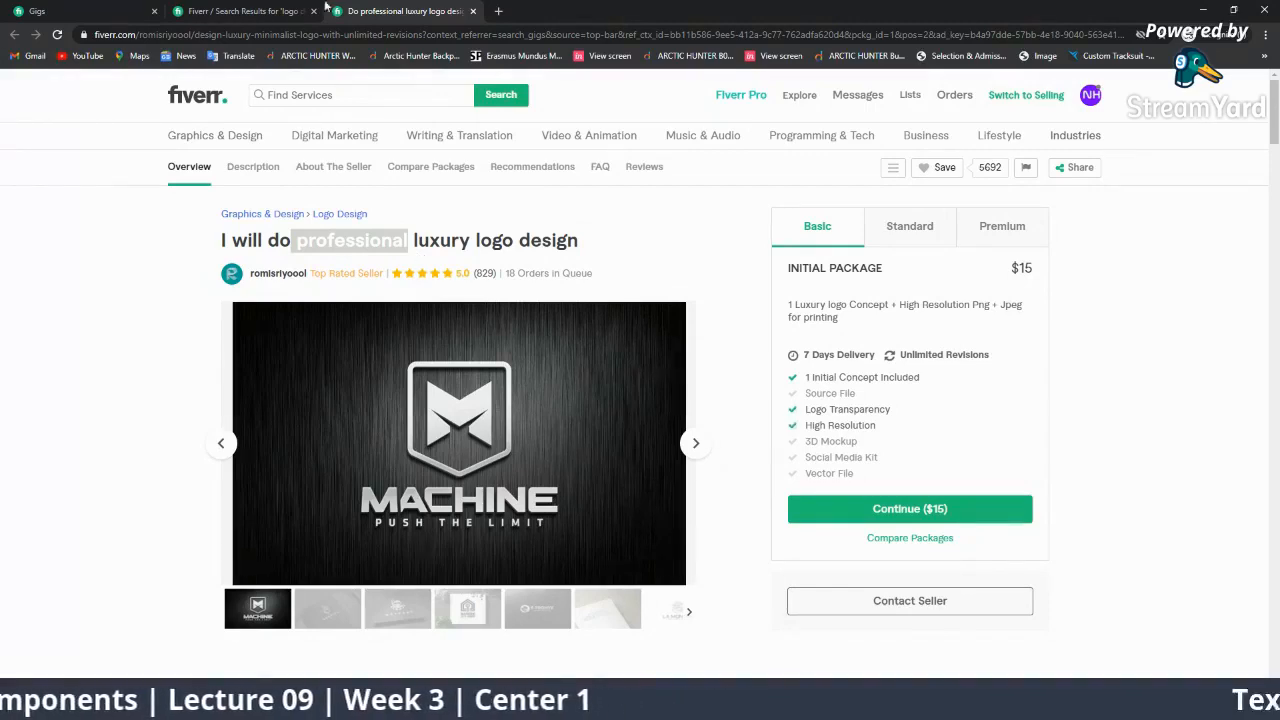
Compare the results with the luxury logo gig, highlighting 'luxury' and 'logo design' in its title.
left_click(245, 11)
scroll(513, 307, "up", 2)
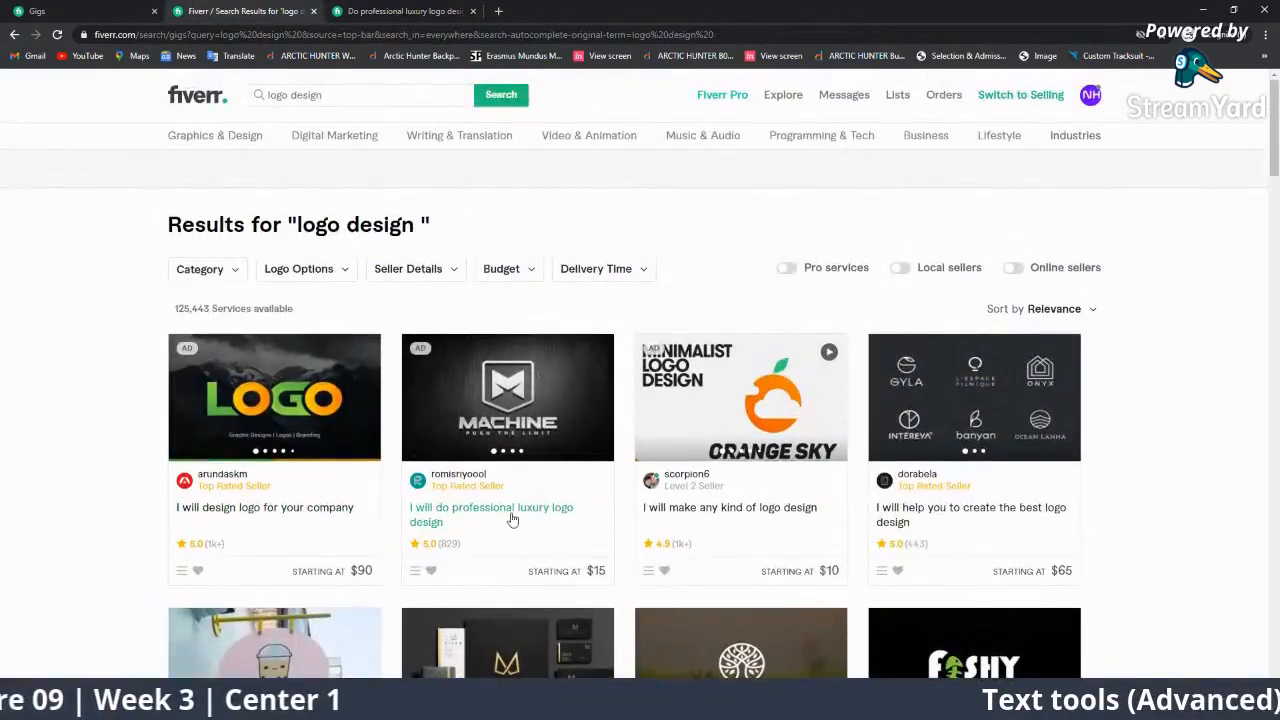
left_click(405, 12)
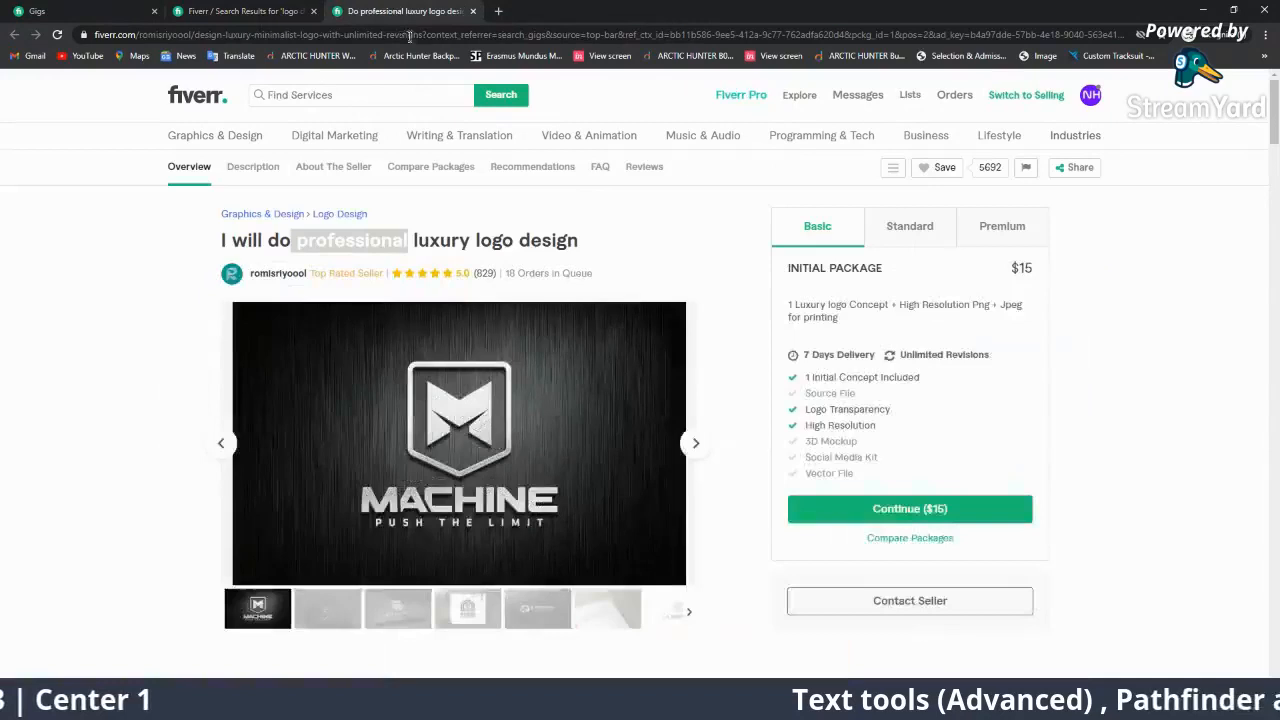
left_click(418, 250)
left_click_drag(410, 243, 295, 240)
left_click(408, 243)
left_click_drag(475, 242, 578, 245)
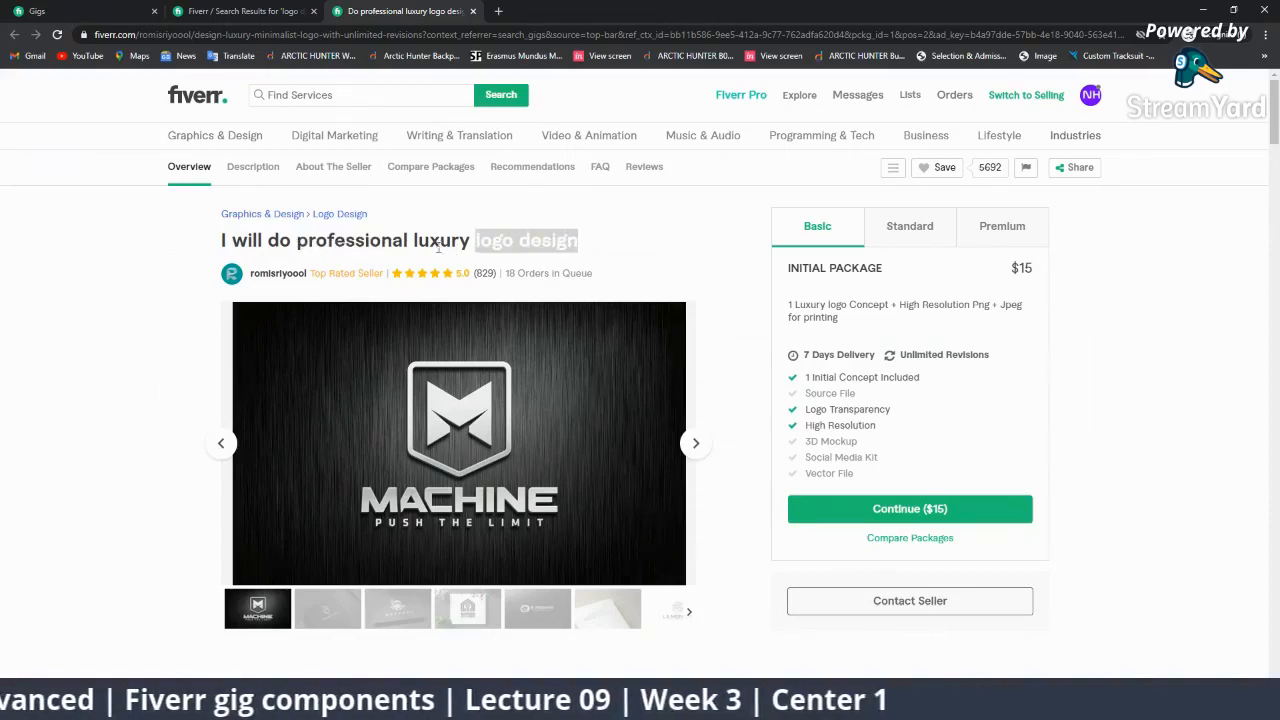
left_click(479, 241)
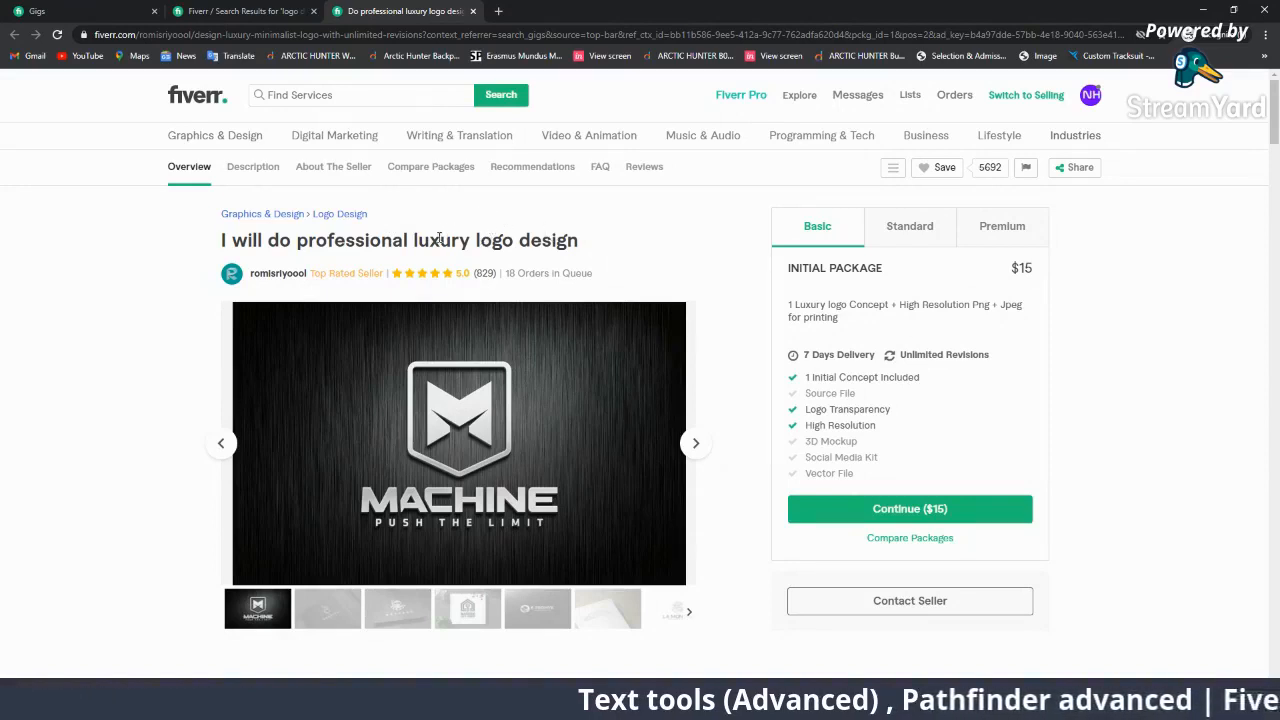
Highlight the gig title once more, then return to the results and activate the service search box.
right_click(537, 233)
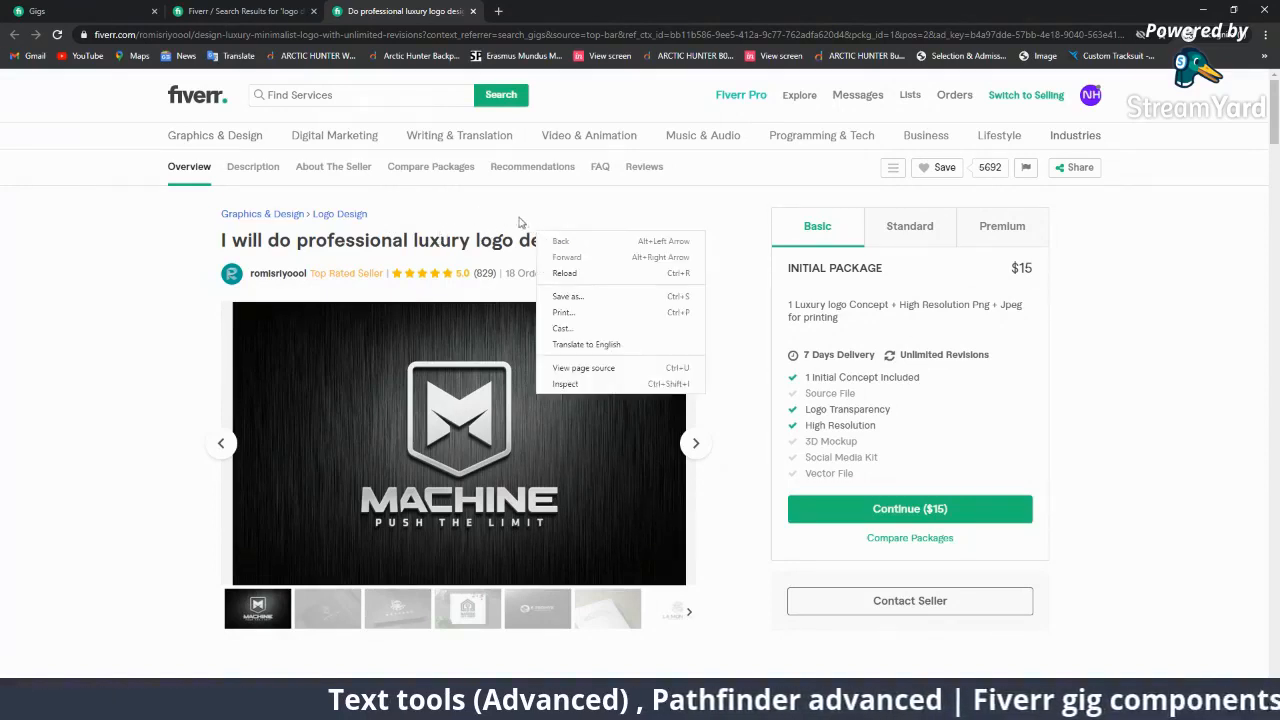
left_click(522, 222)
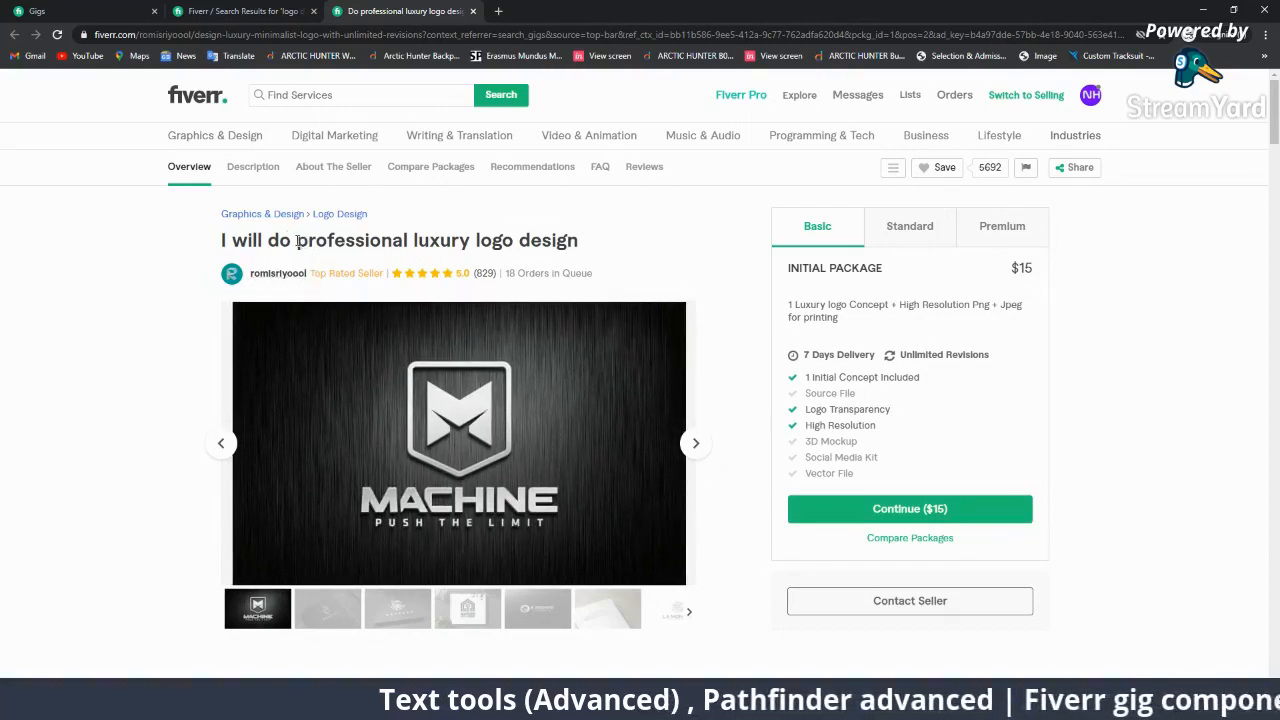
left_click_drag(296, 241, 584, 242)
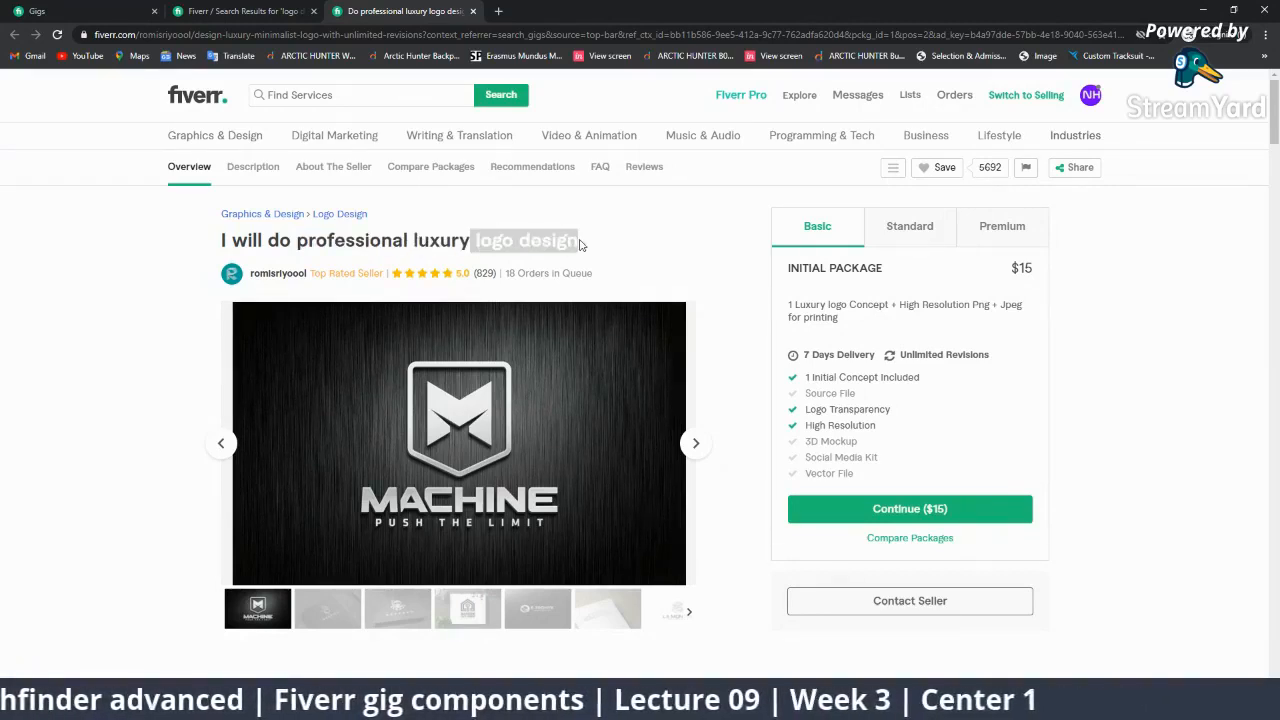
left_click(597, 246)
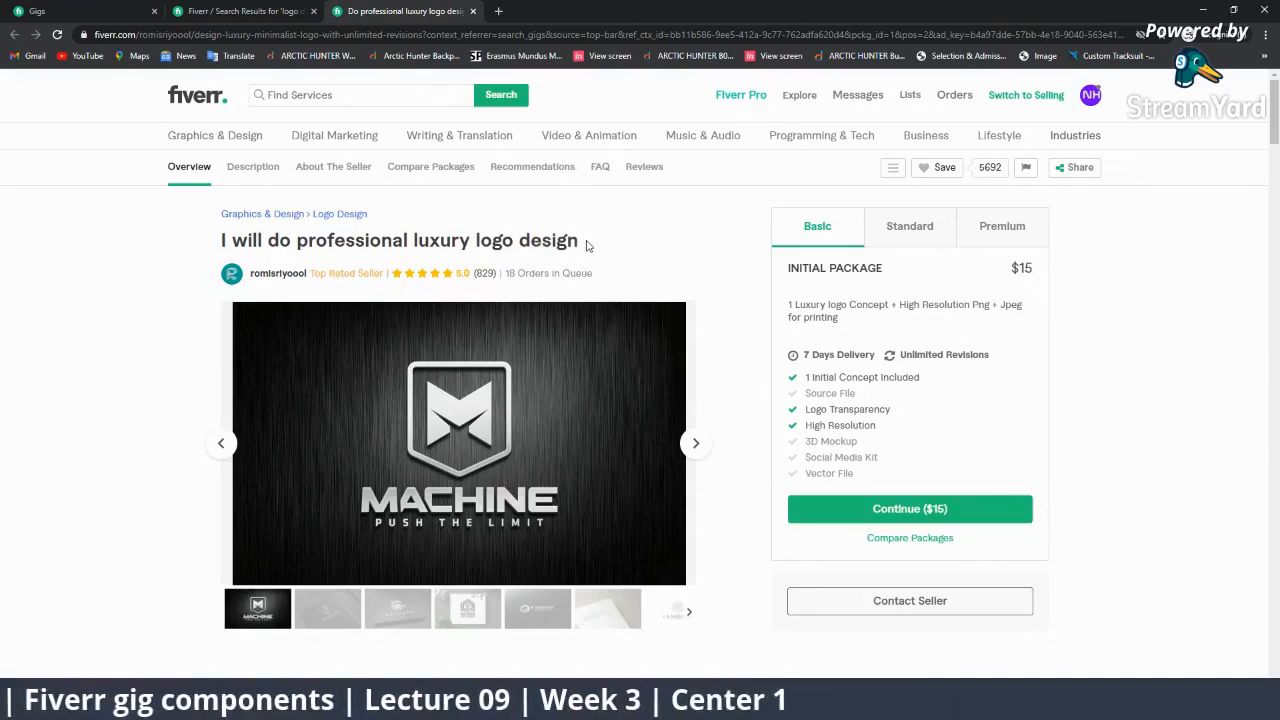
left_click(200, 11)
left_click(382, 100)
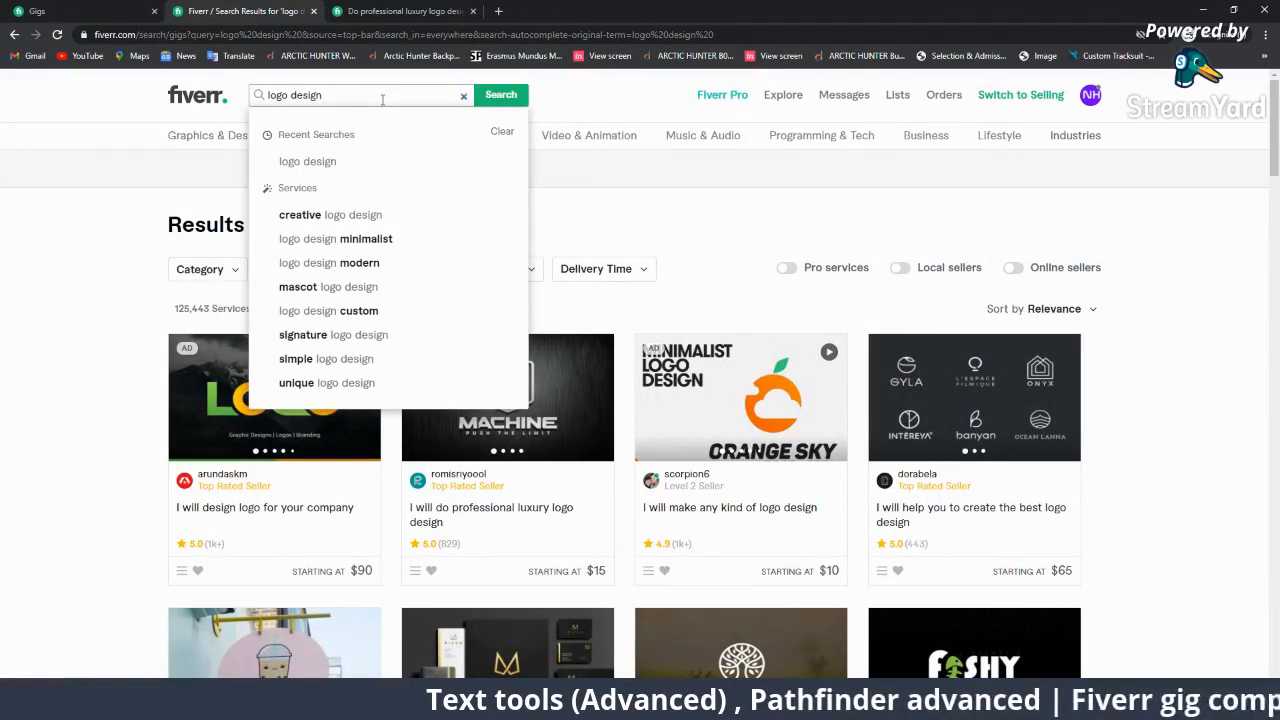
Replace the search text with 'luxury logo' and recheck 'luxury' in the gig title.
key("BackSpace")
key("BackSpace")
key("BackSpace")
key("BackSpace")
key("BackSpace")
key("BackSpace")
key("BackSpace")
key("BackSpace")
key("BackSpace")
key("BackSpace")
key("BackSpace")
key("BackSpace")
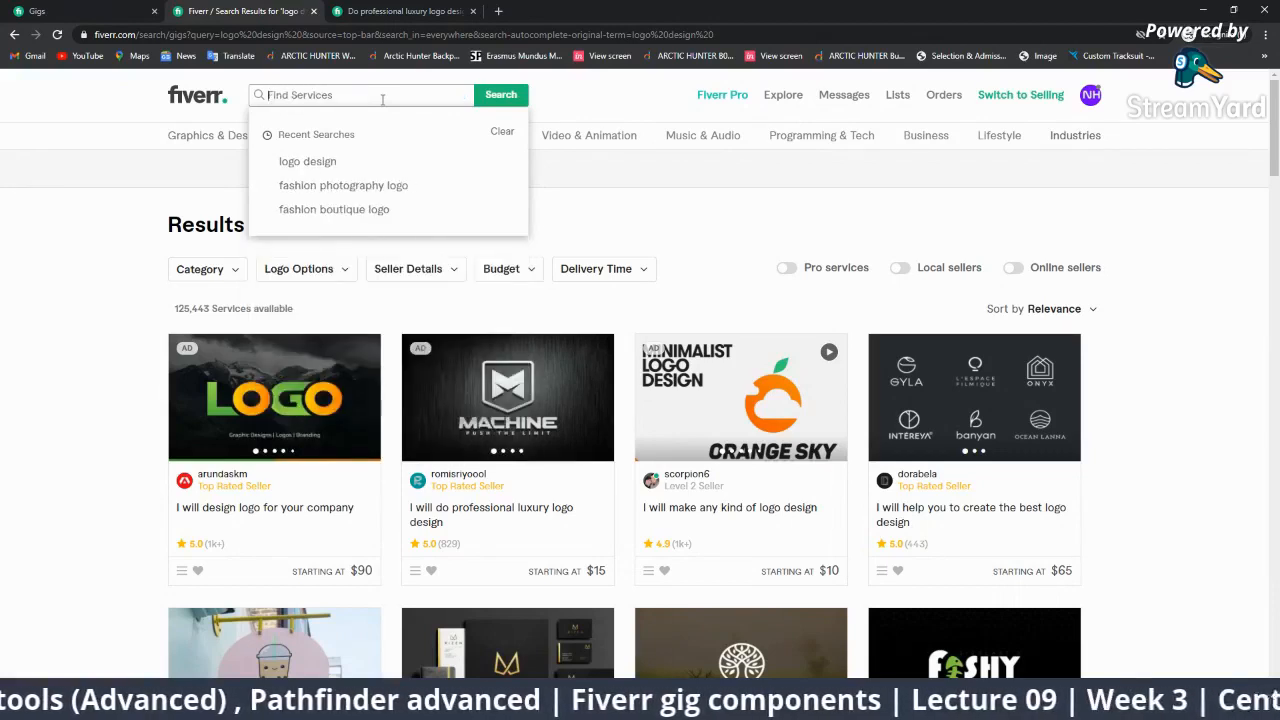
type("luxury logo")
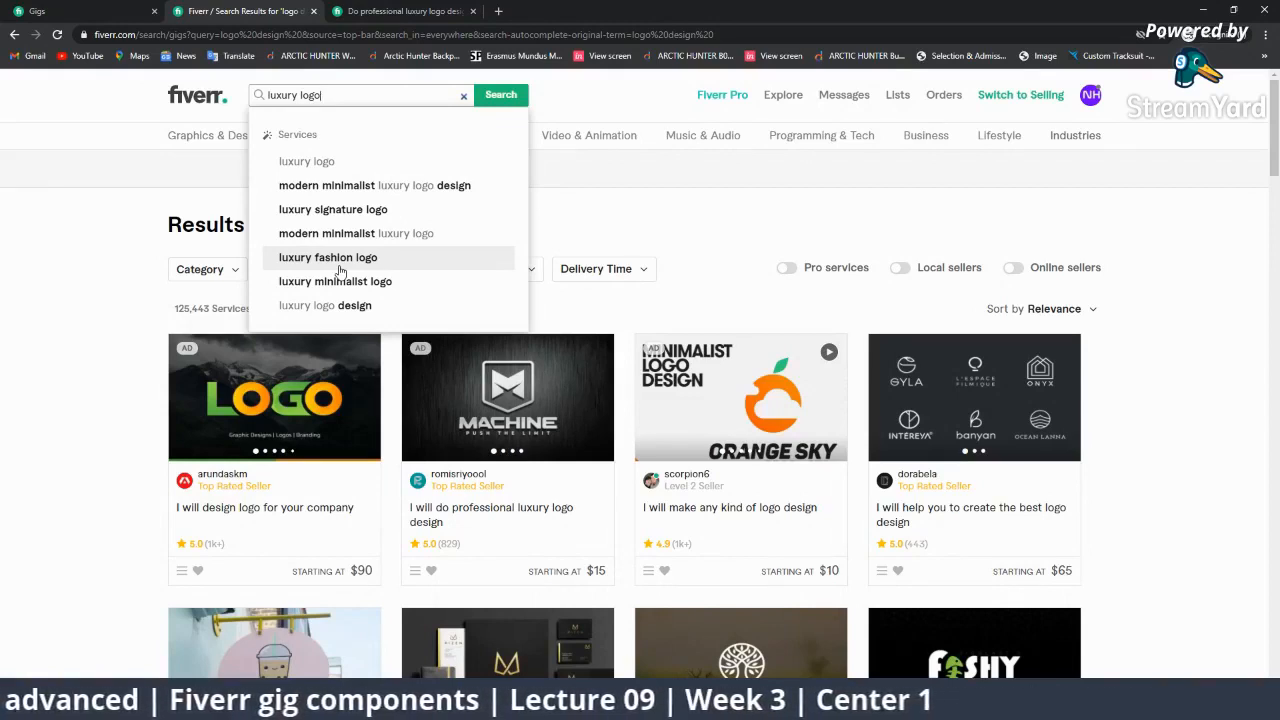
left_click(345, 11)
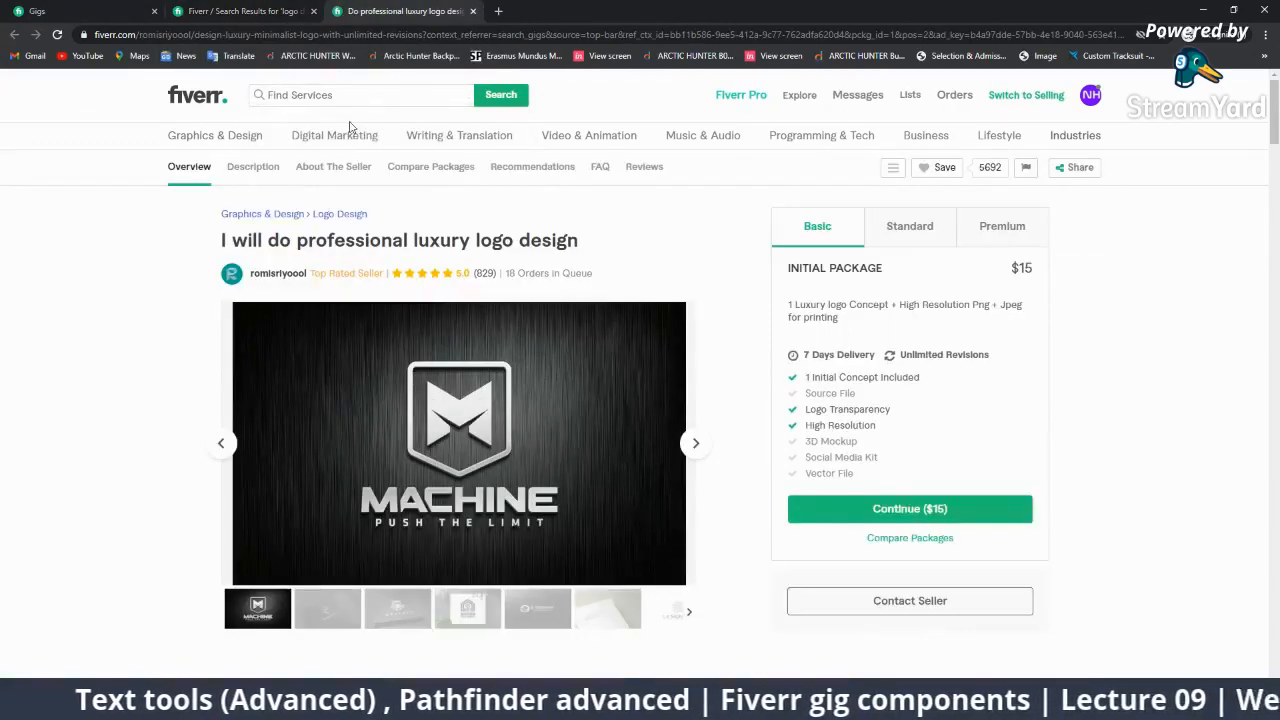
left_click_drag(413, 238, 588, 242)
left_click(475, 238)
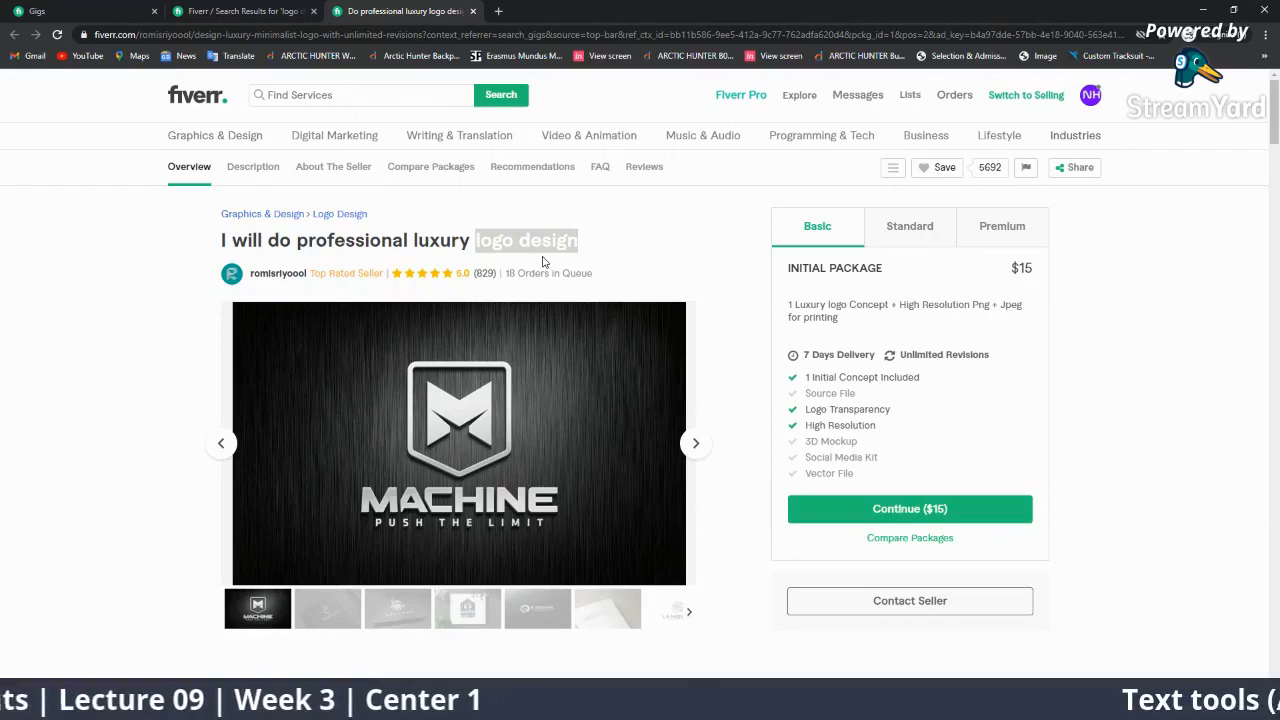
On the results tab, run the 'luxury logo' search from the suggestions.
left_click(297, 5)
left_click(542, 197)
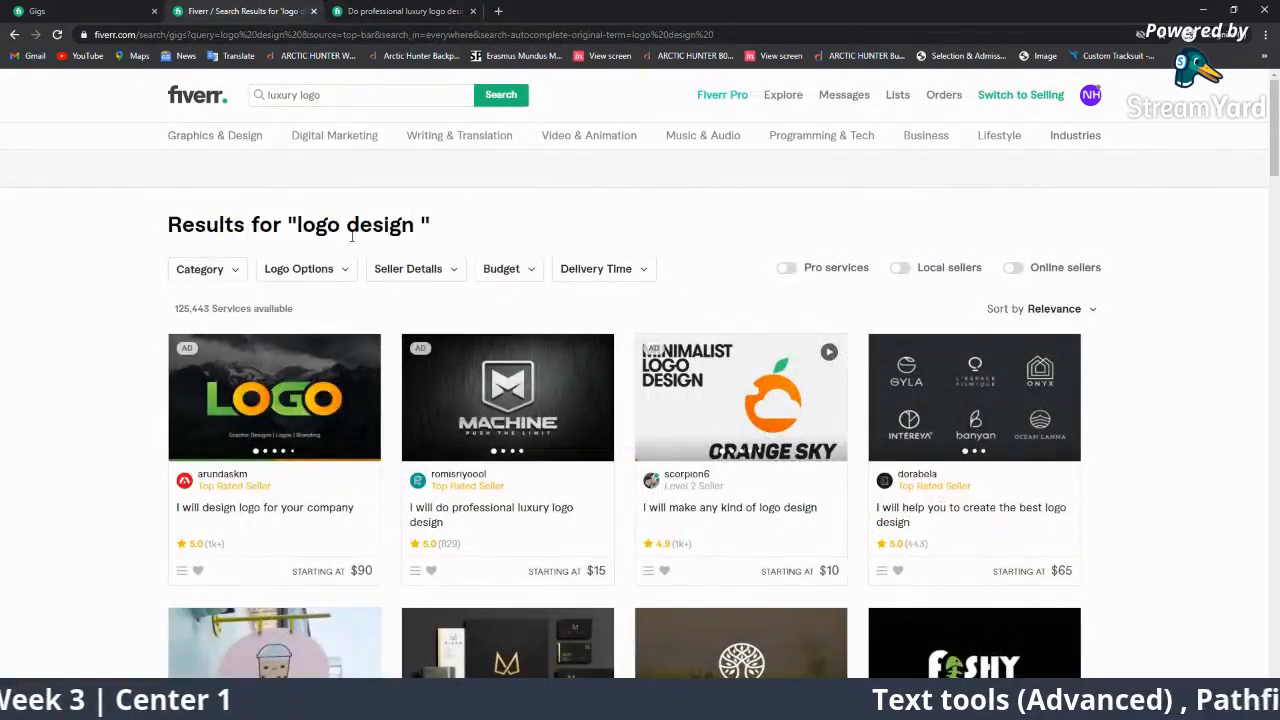
left_click(345, 100)
left_click(334, 160)
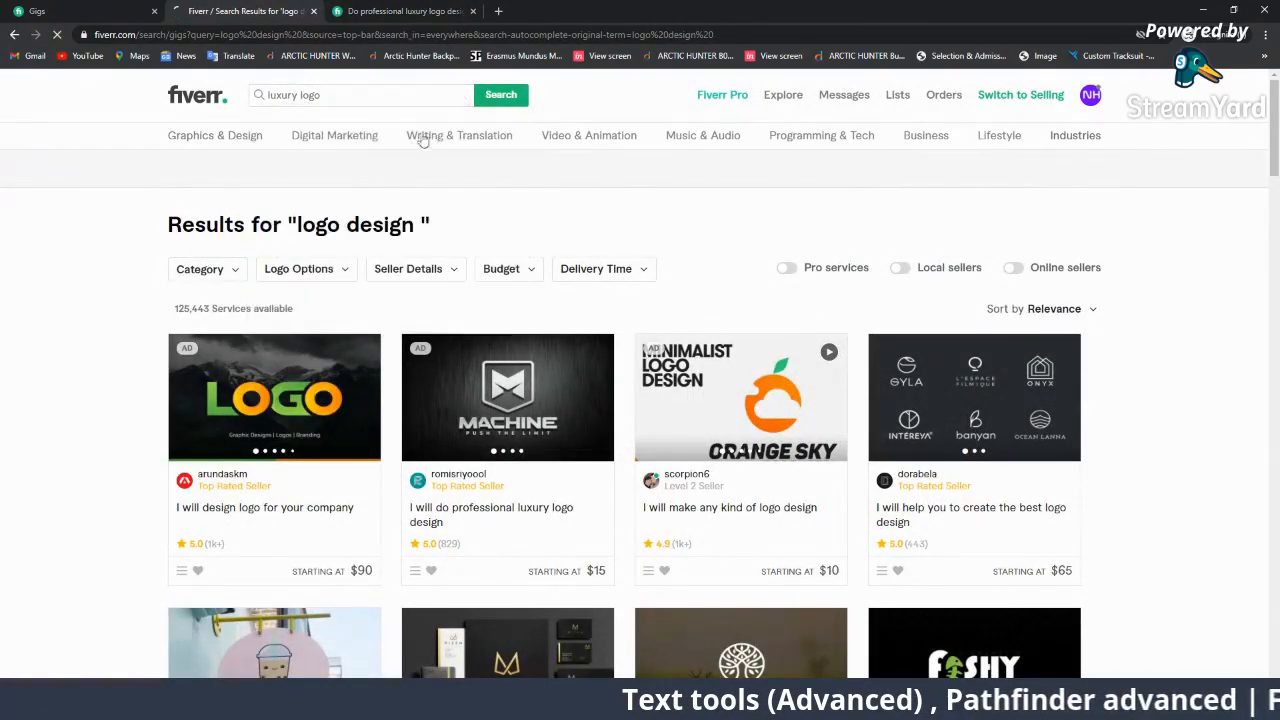
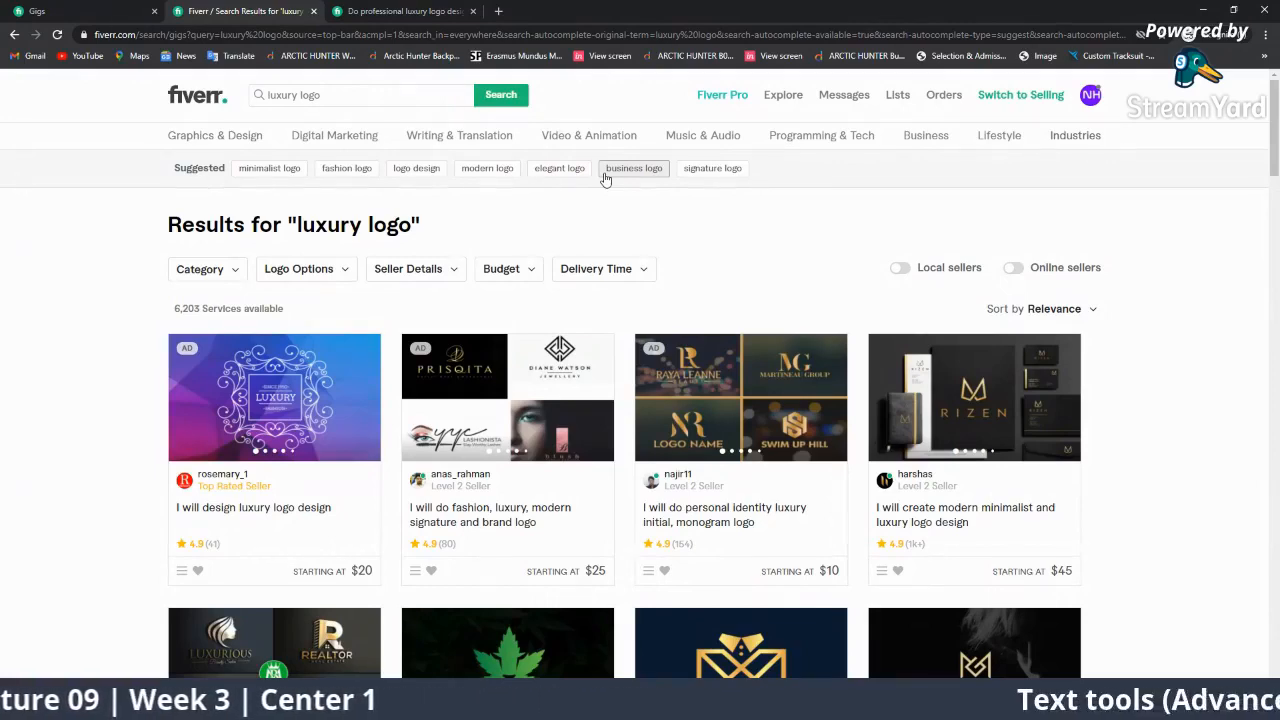
Open the 'I will do professional luxury logo design' gig and select its full title.
left_click(362, 11)
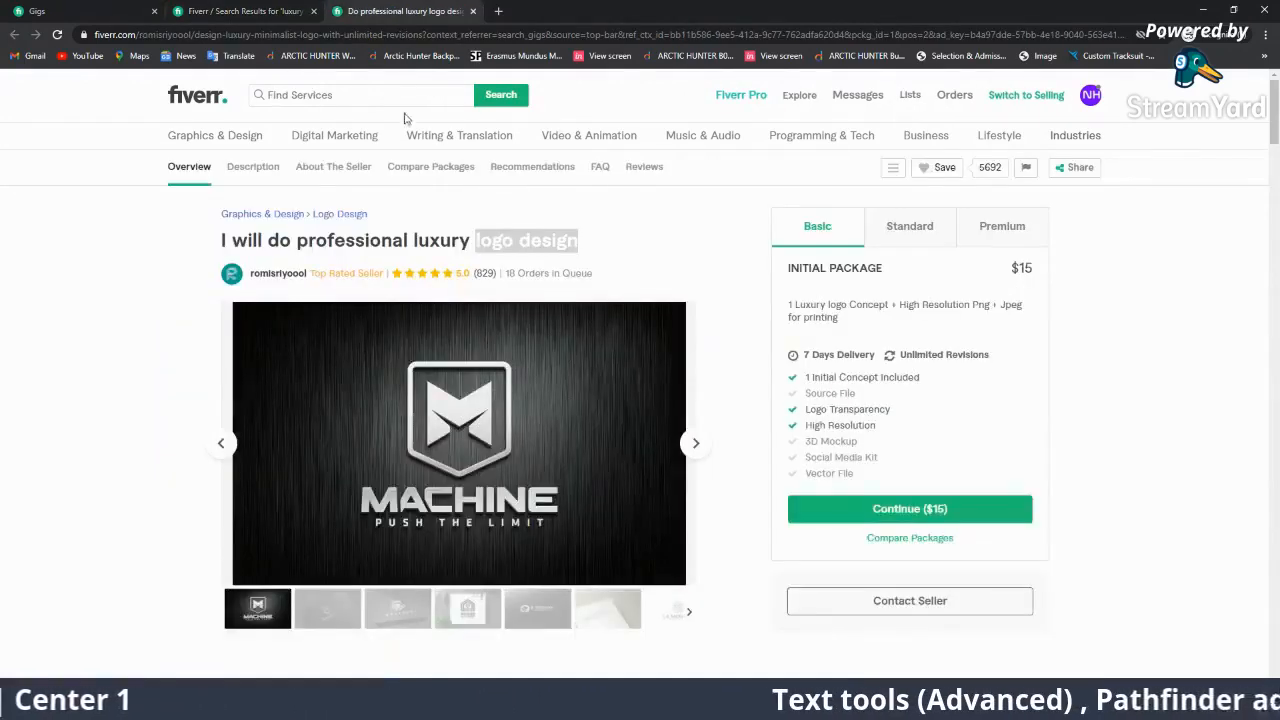
left_click(390, 240)
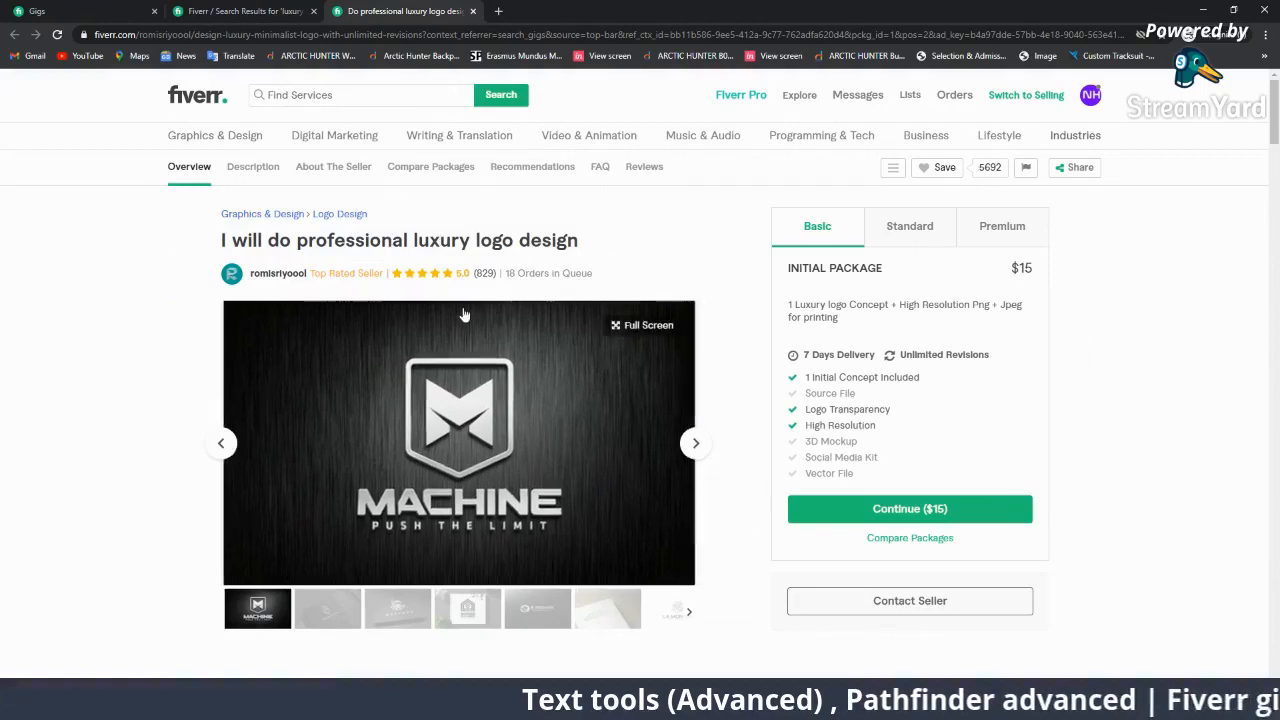
left_click_drag(578, 240, 252, 241)
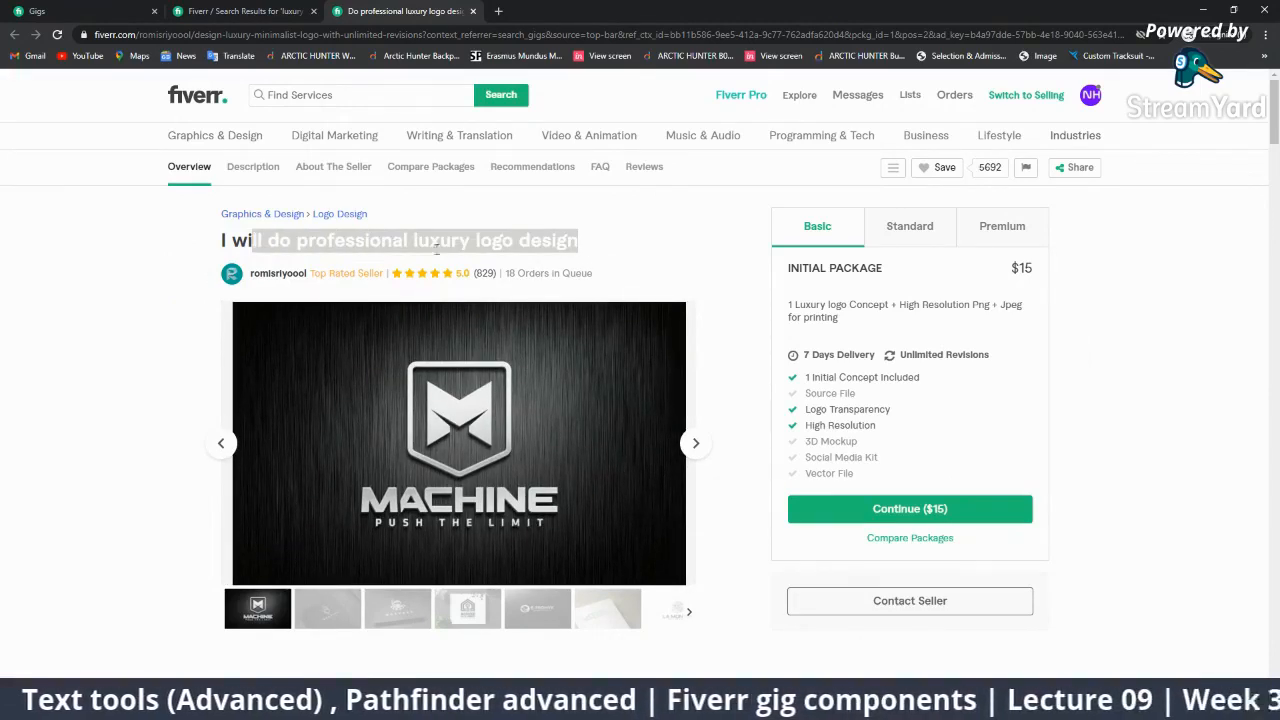
left_click_drag(617, 243, 212, 268)
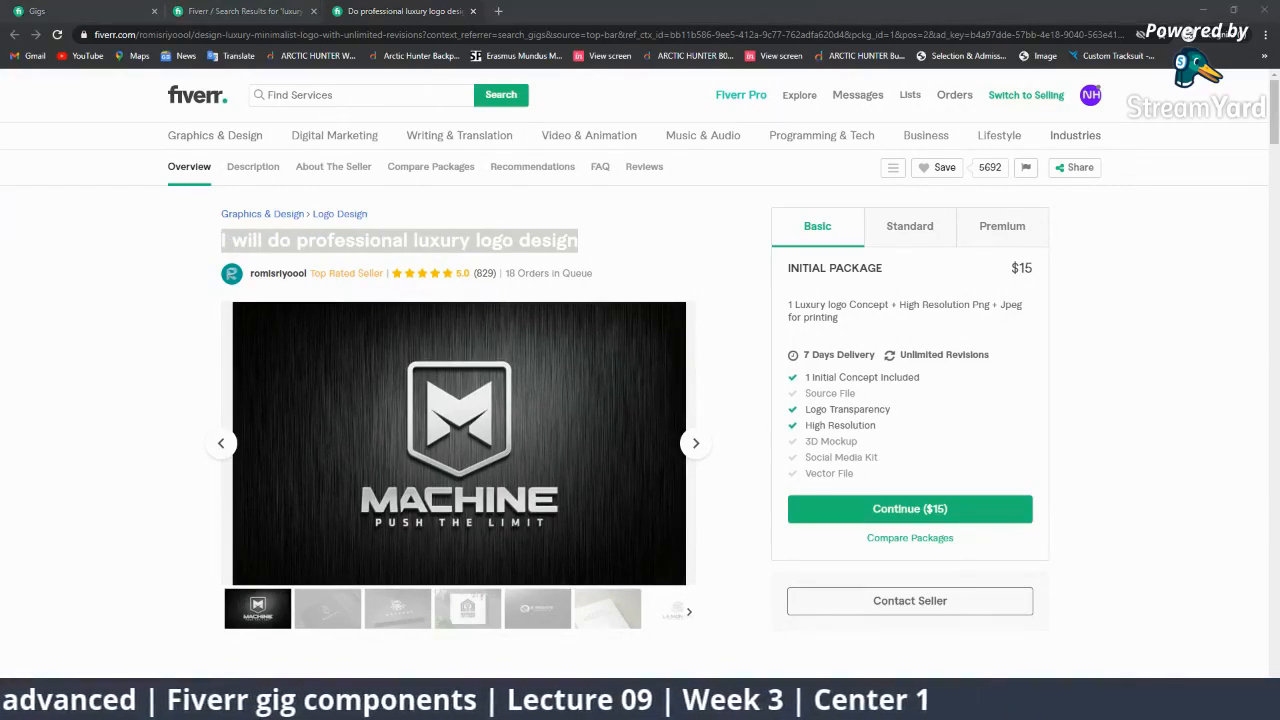
key("super")
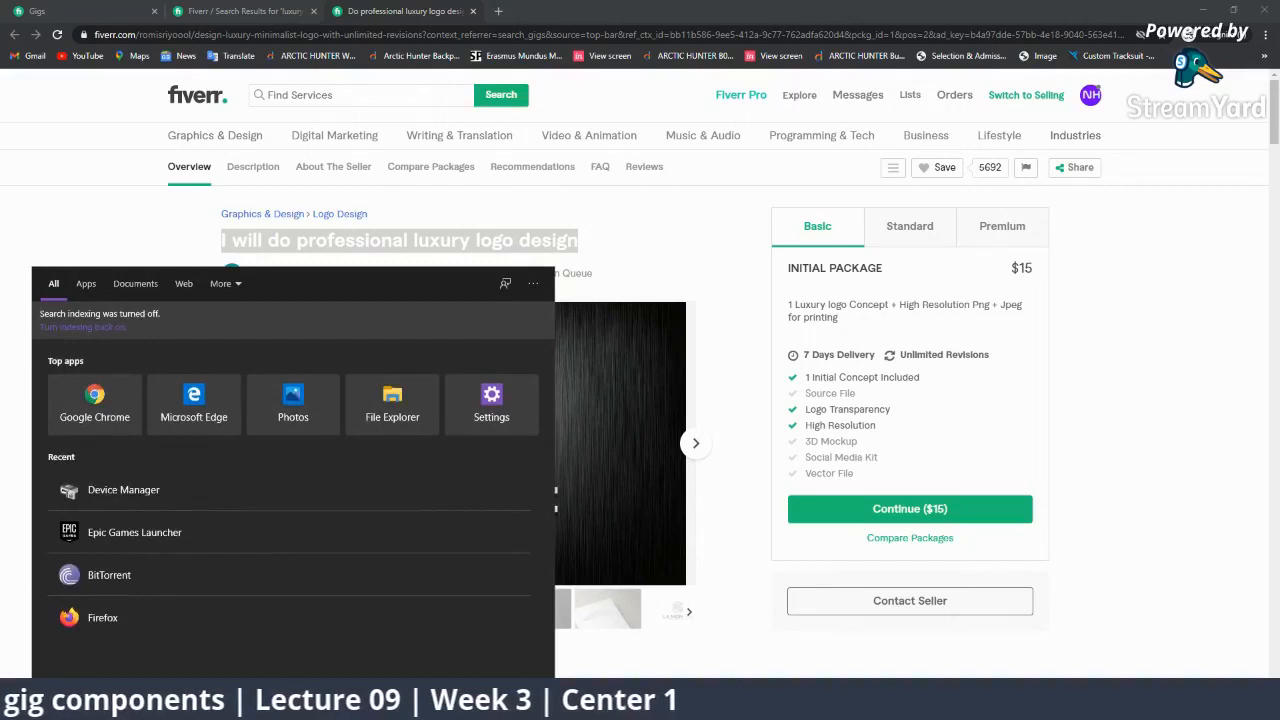
Launch LibreOffice Writer via 'libr', dismiss Tip of the Day, then return to StreamYard.
type("libr")
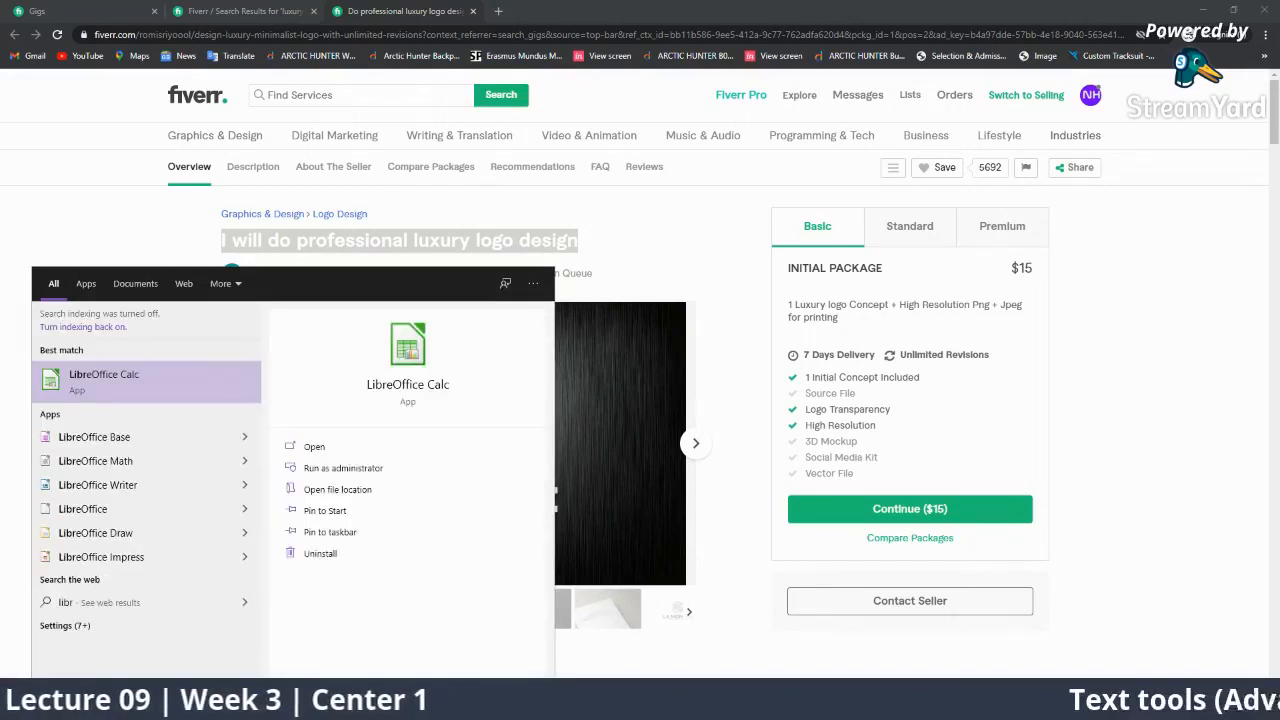
left_click(126, 490)
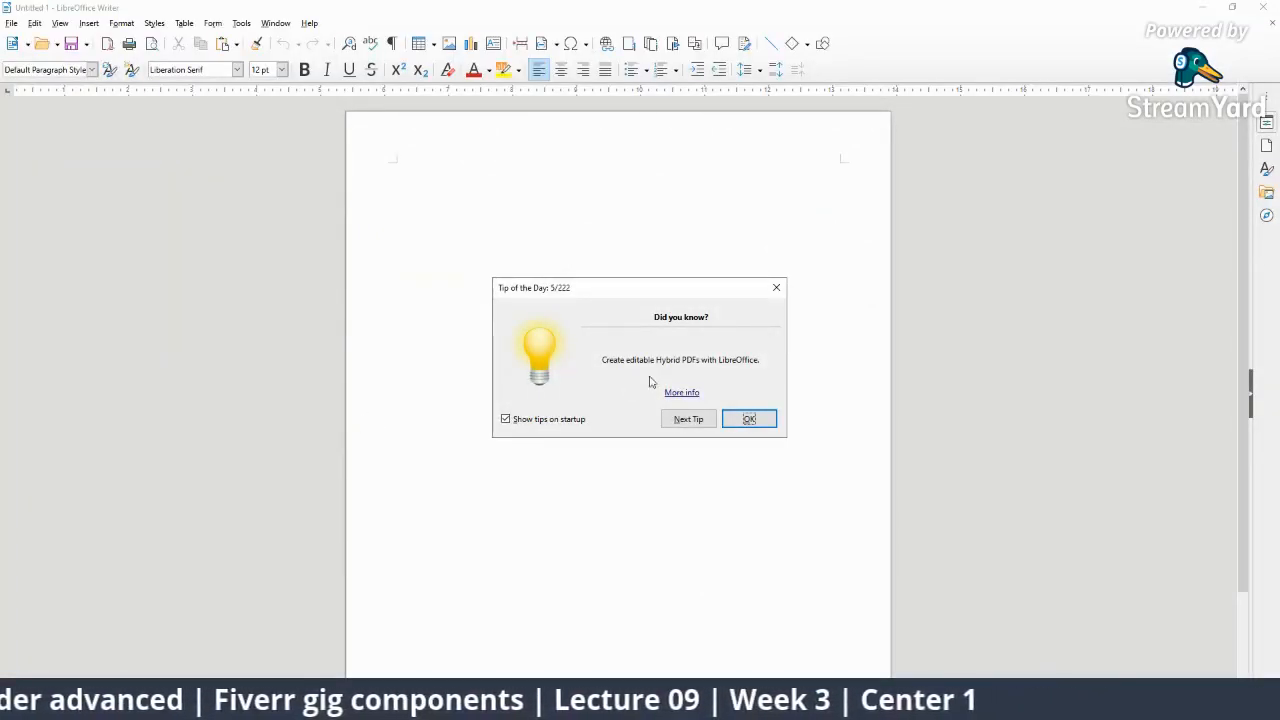
left_click(776, 287)
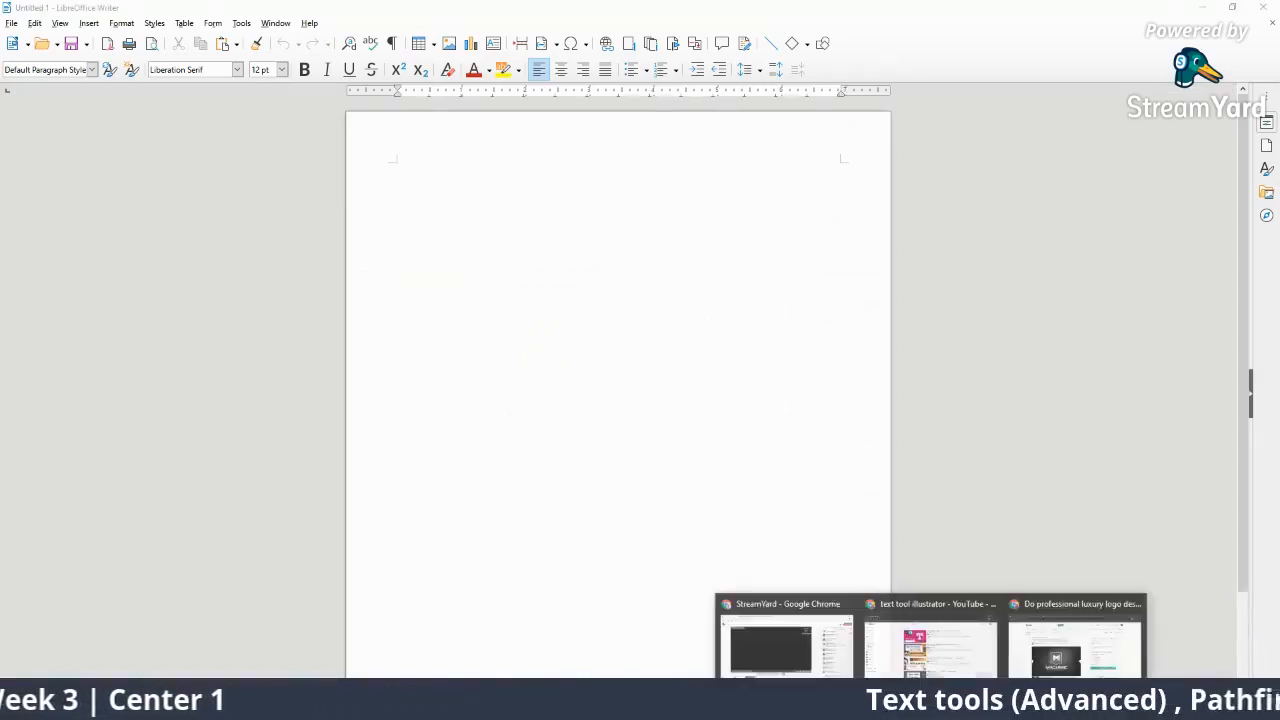
left_click(794, 648)
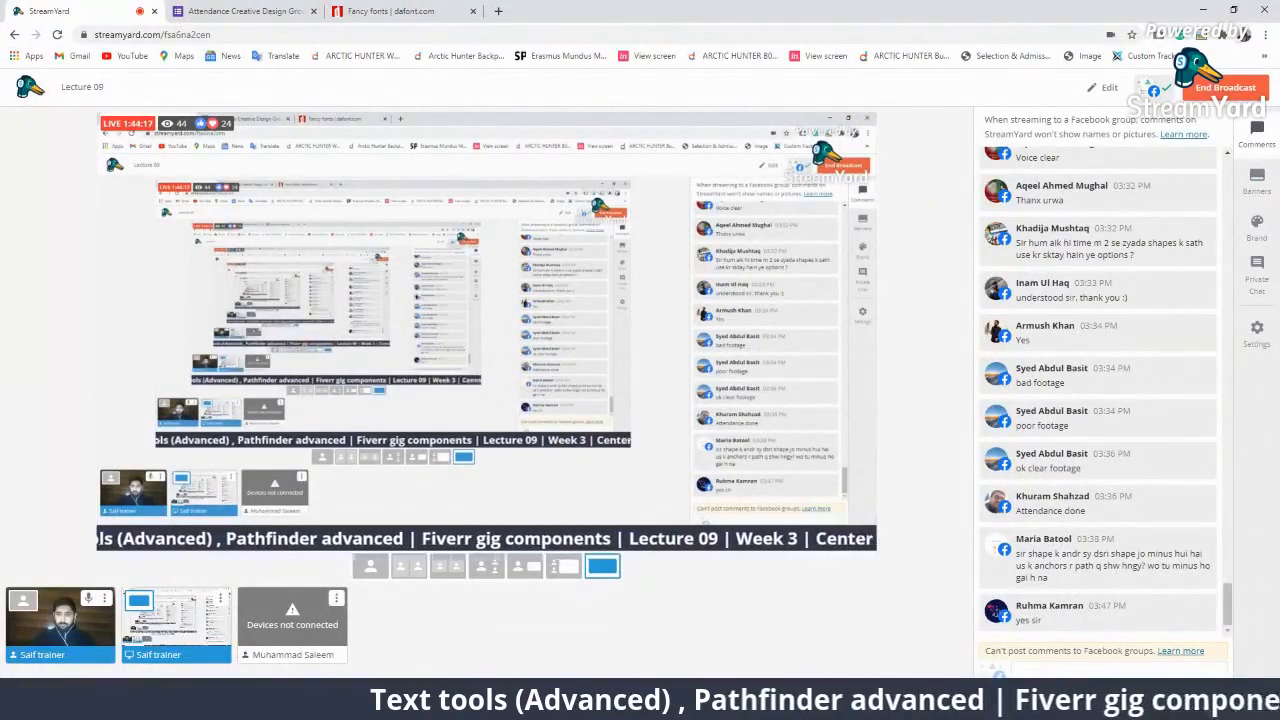
Search Google for the selected gig title and select the whole query.
mouse_move(940, 705)
left_click(1063, 648)
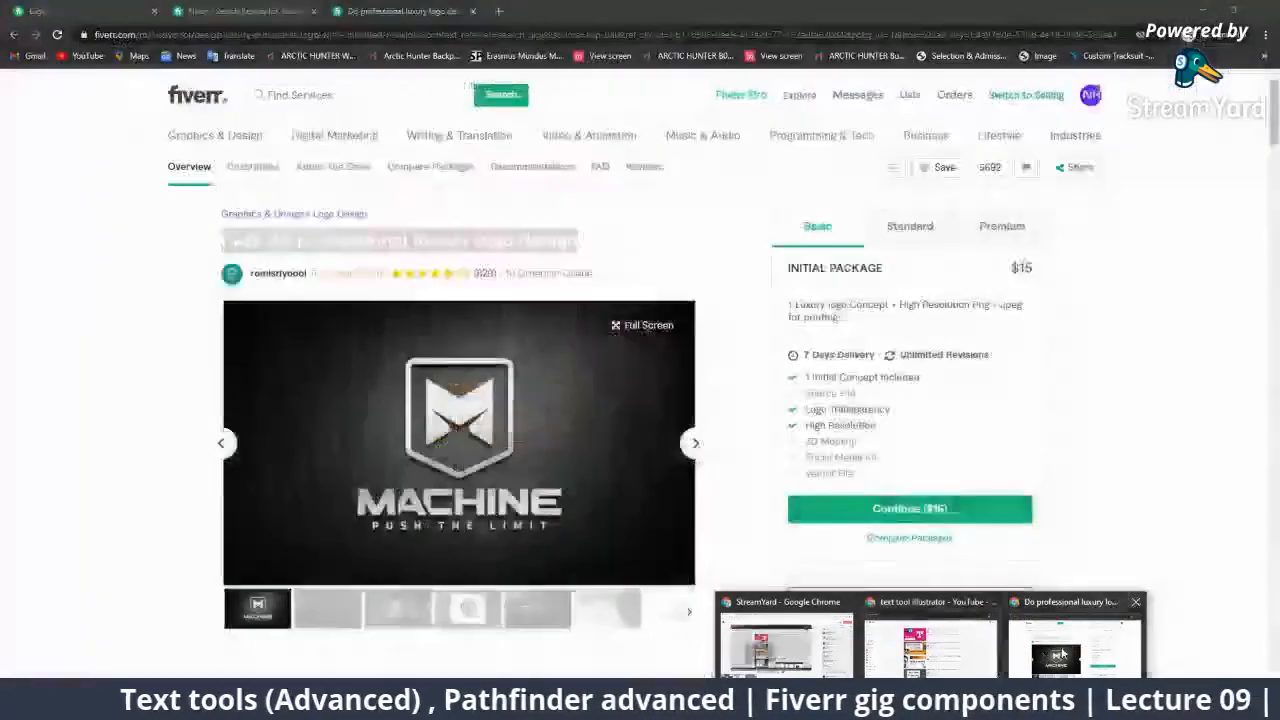
right_click(565, 240)
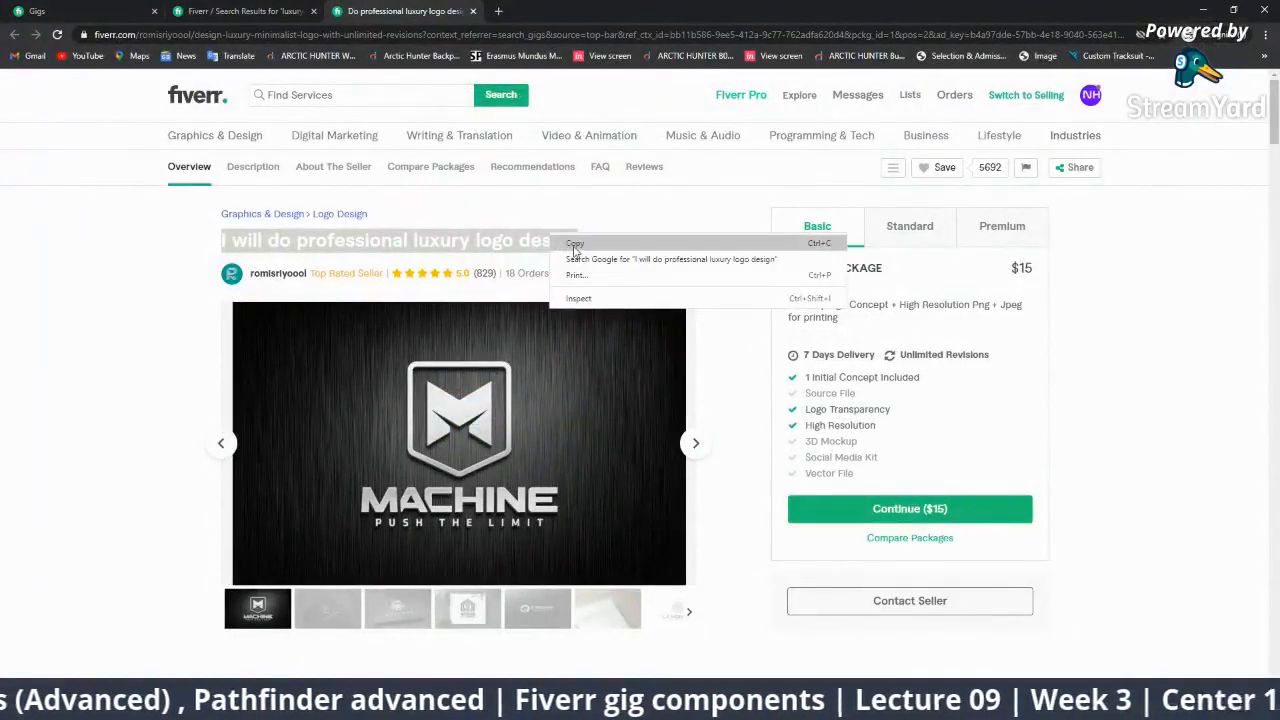
left_click(600, 259)
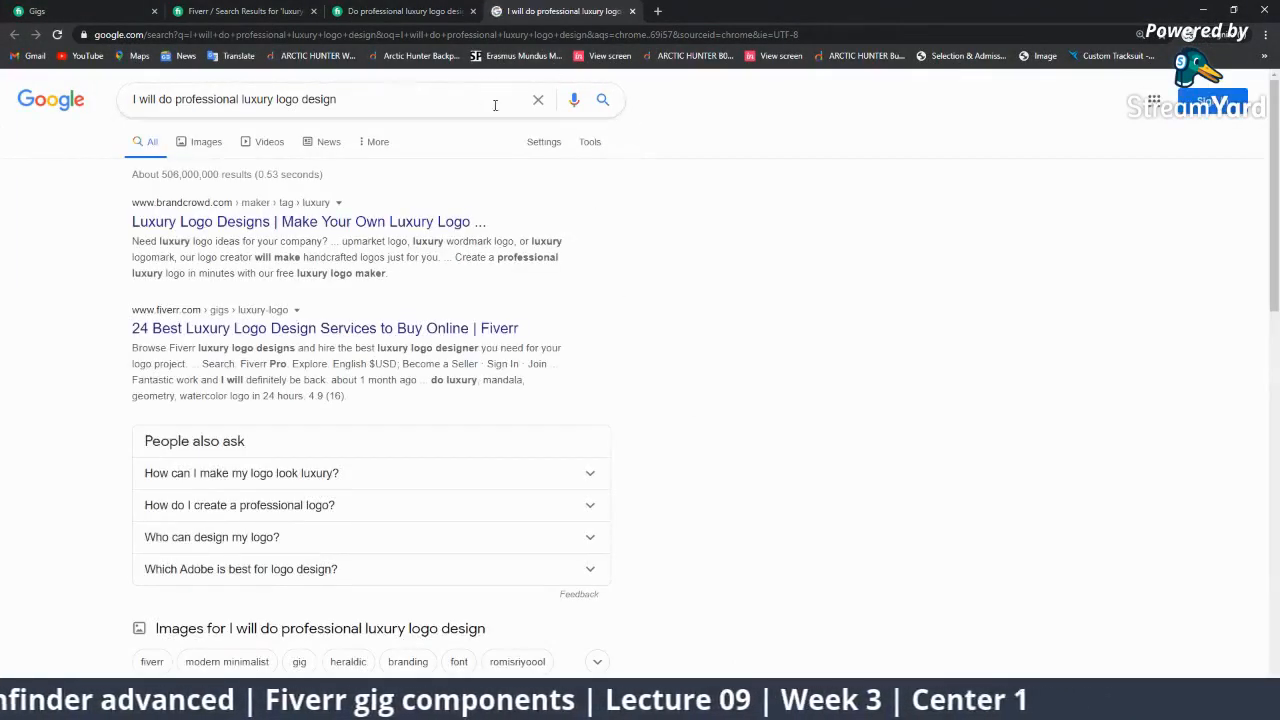
left_click(449, 100)
triple_click(450, 102)
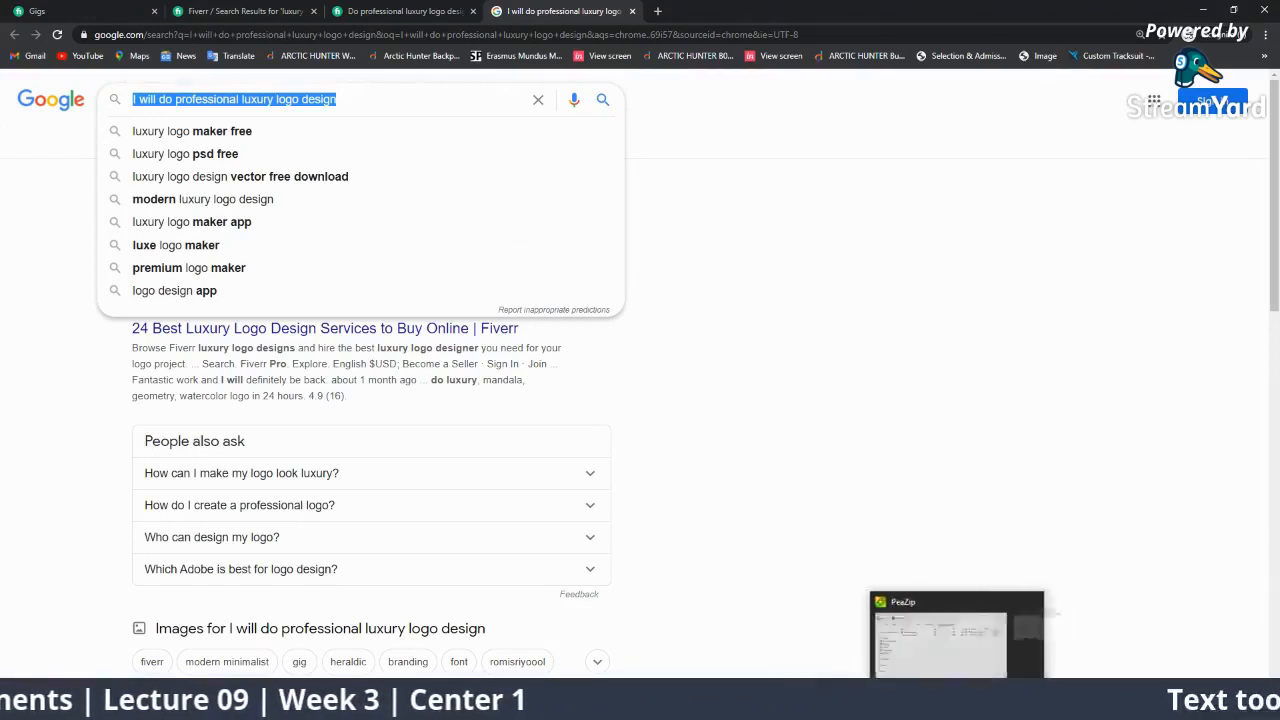
Paste 'I will do professional luxury logo design' into the Writer document and select it.
left_click(928, 706)
key("ctrl+v")
left_click_drag(572, 216, 320, 160)
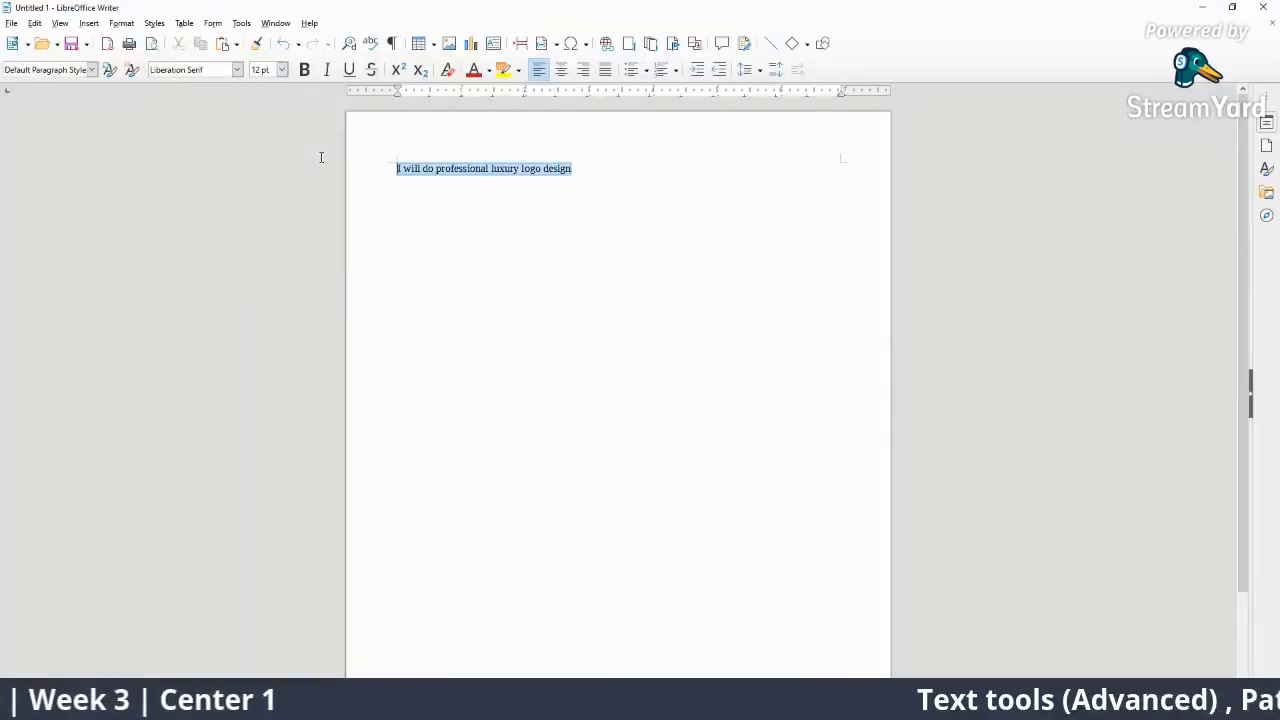
Enlarge the title and list keywords like 'Professional logo' and 'Luxury logo design' below it.
key("ctrl+bracketright")
key("ctrl+bracketright")
key("ctrl+bracketright")
key("ctrl+bracketright")
key("ctrl+bracketright")
key("ctrl+bracketright")
key("ctrl+bracketright")
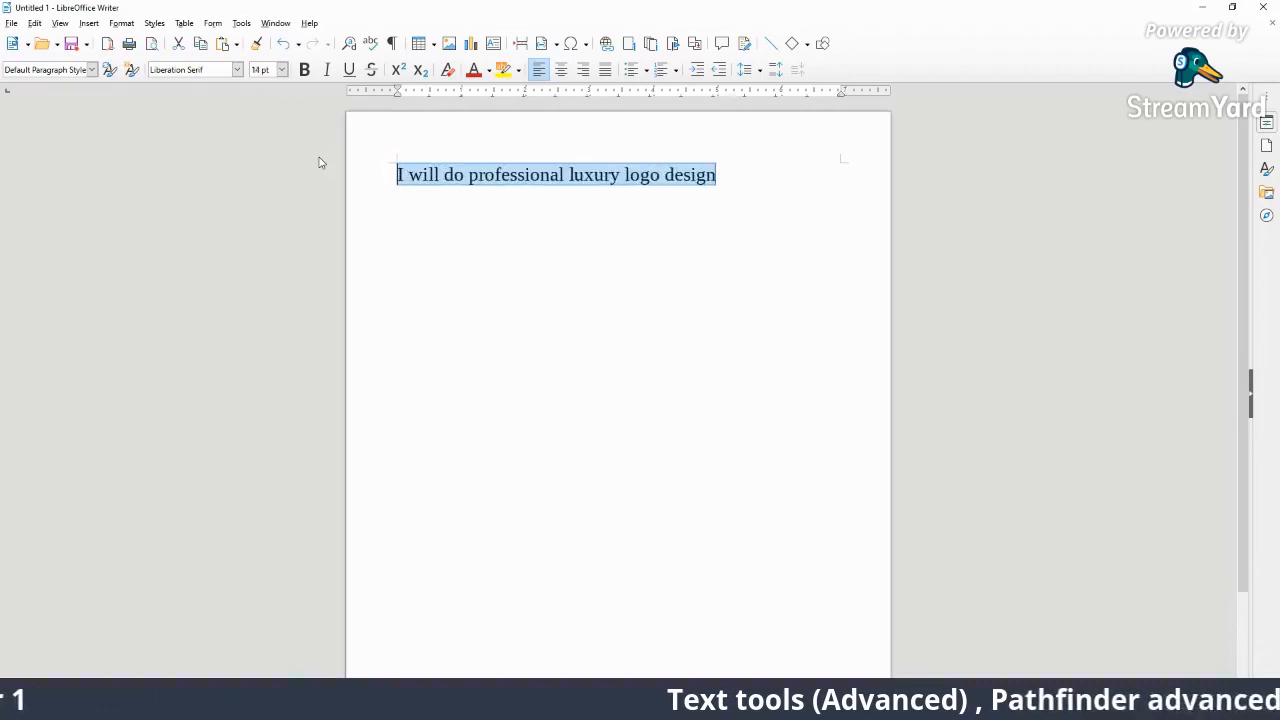
left_click(597, 360)
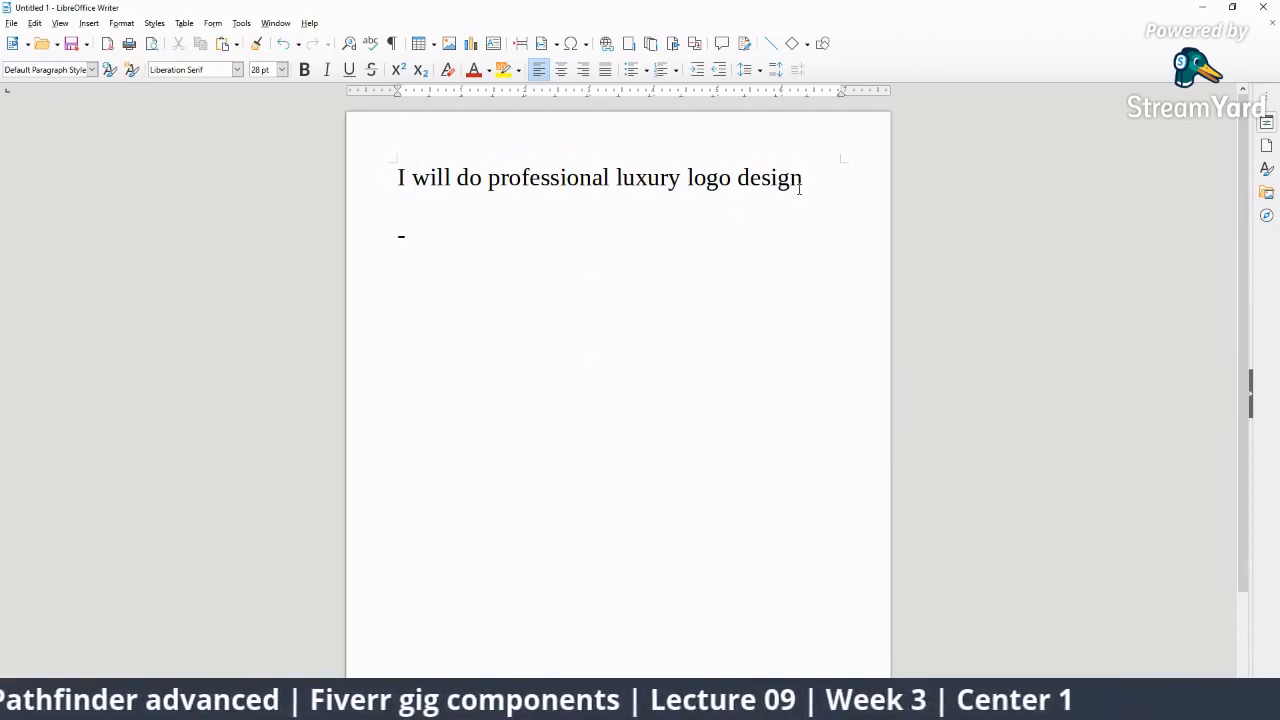
type("- Professio")
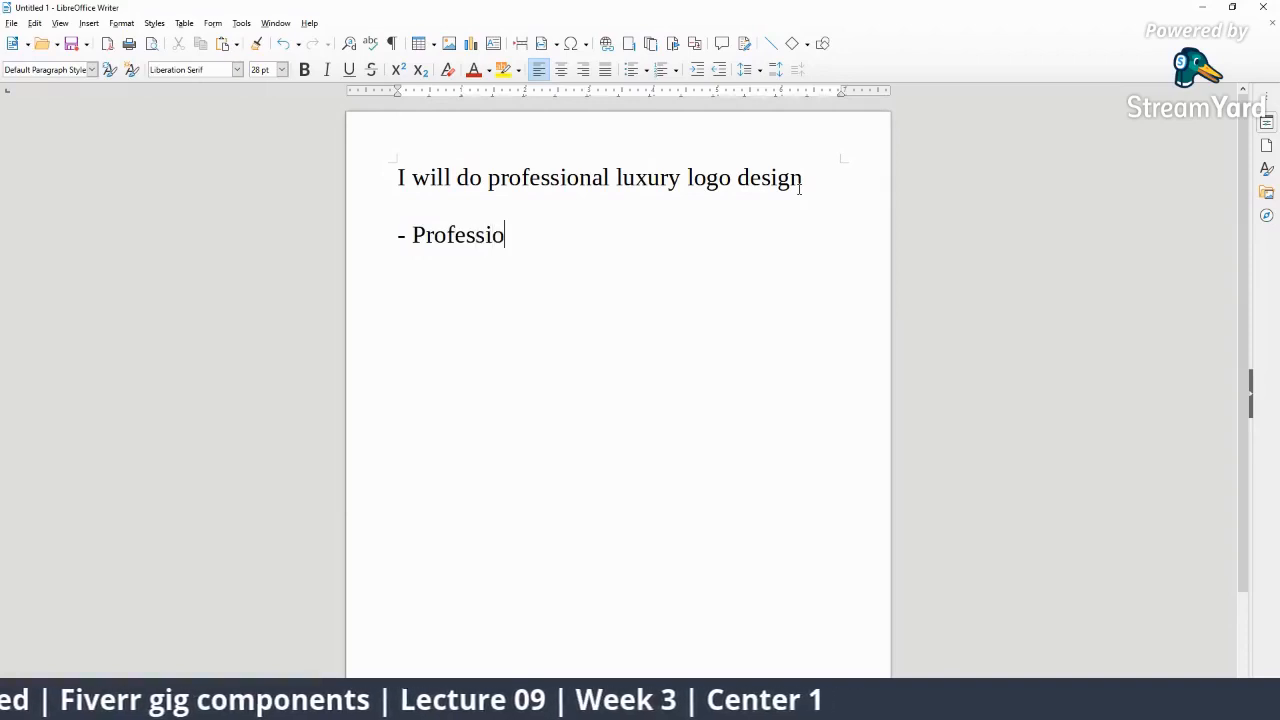
type("nal logo")
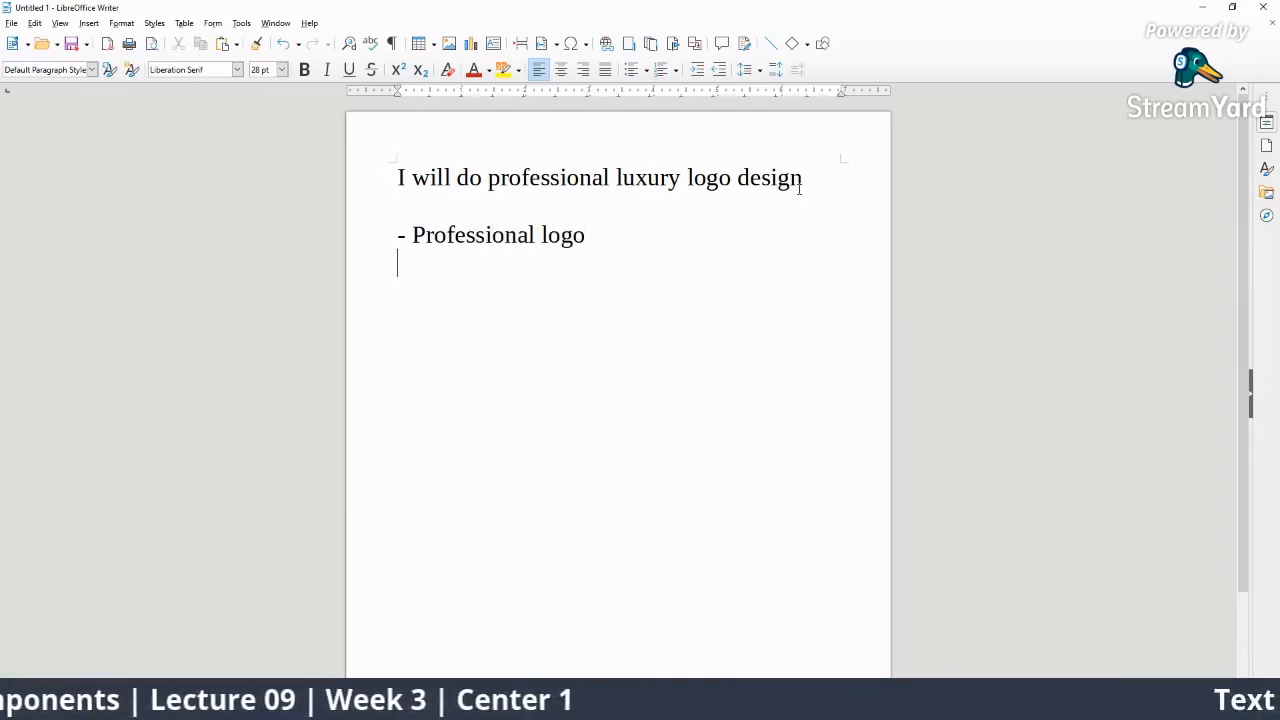
type("- Lxu")
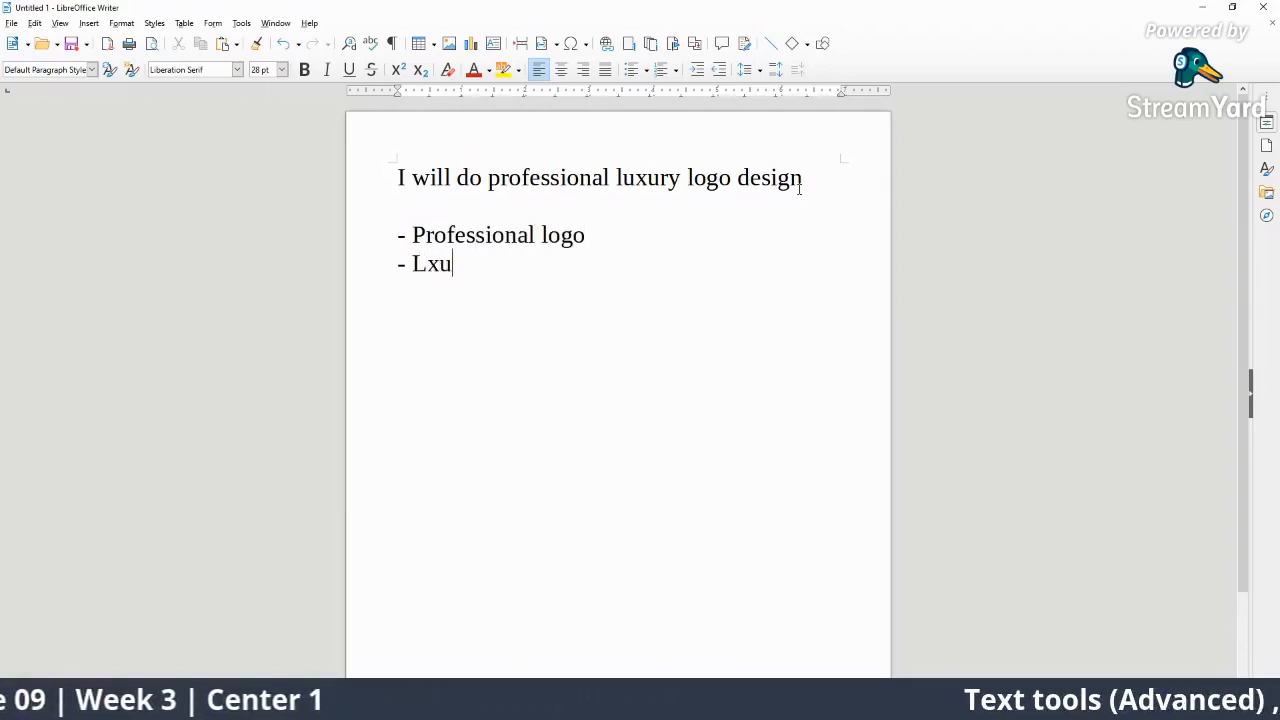
key("BackSpace")
key("BackSpace")
type("uxury logo design  - ")
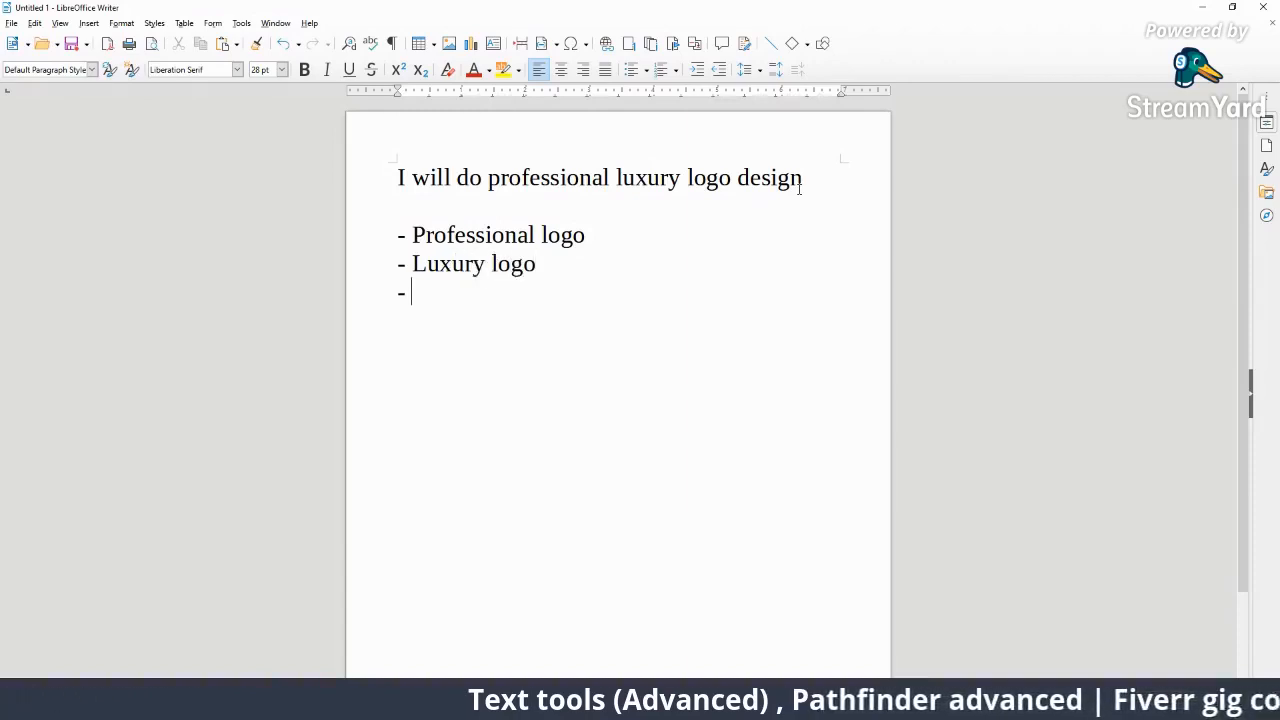
type("Professio")
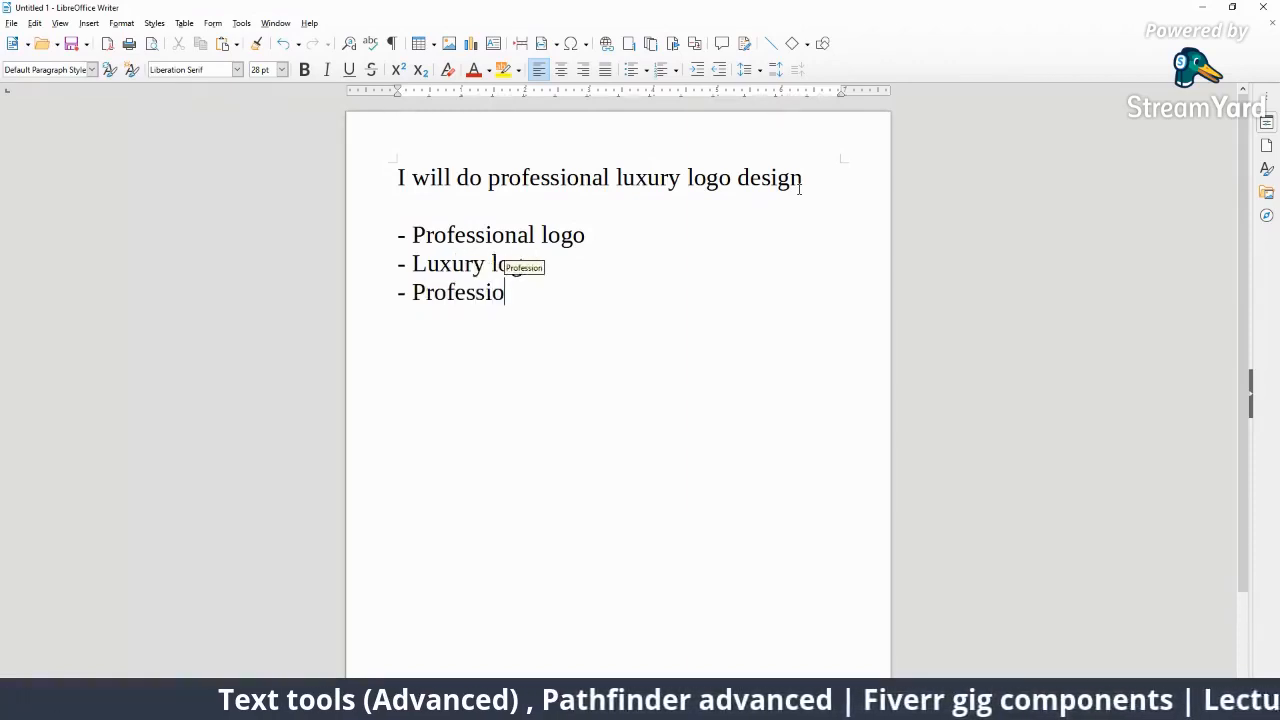
type("nal logo")
key("BackSpace")
key("BackSpace")
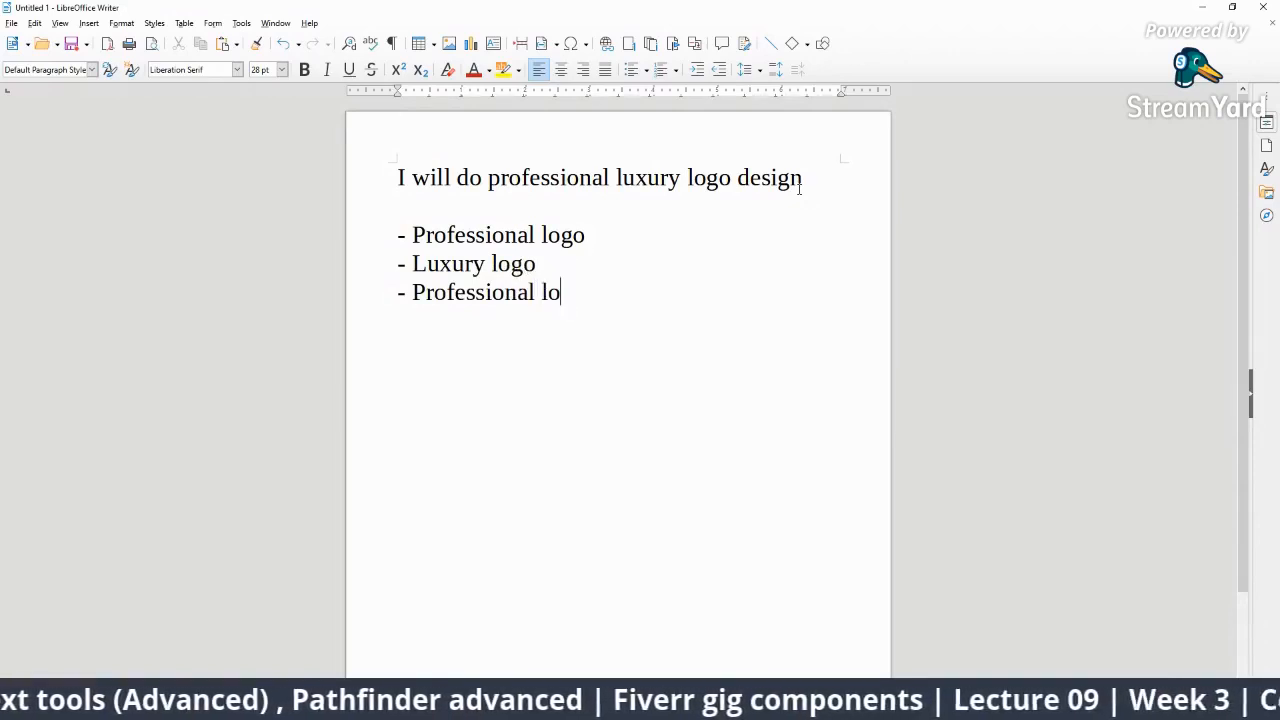
type("uxury logo - L")
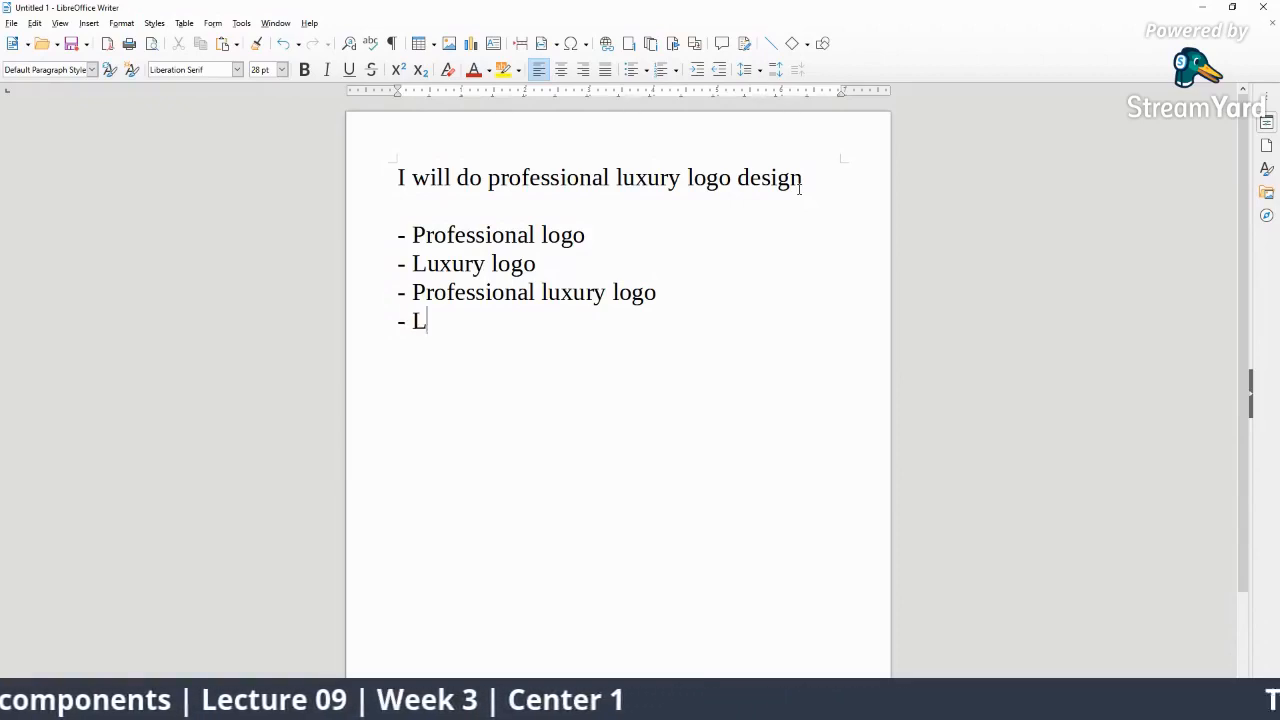
type("uxur")
key("BackSpace")
type("ury l")
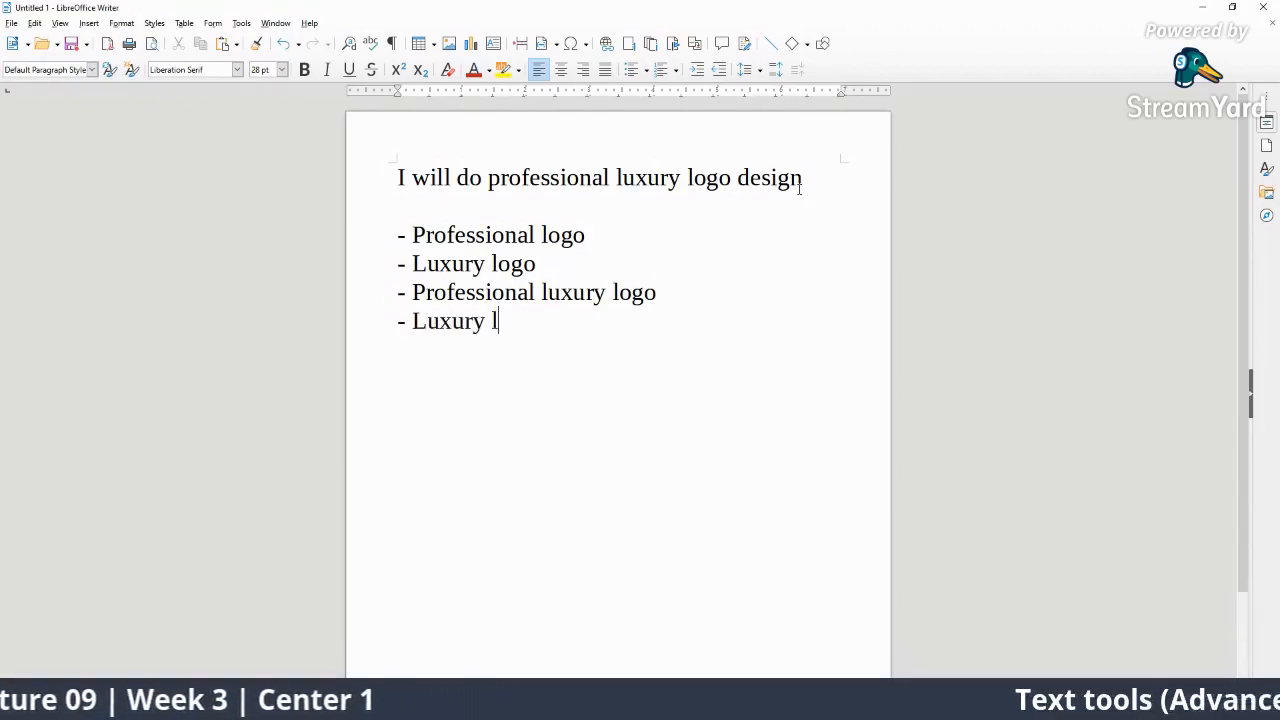
type("ogo design")
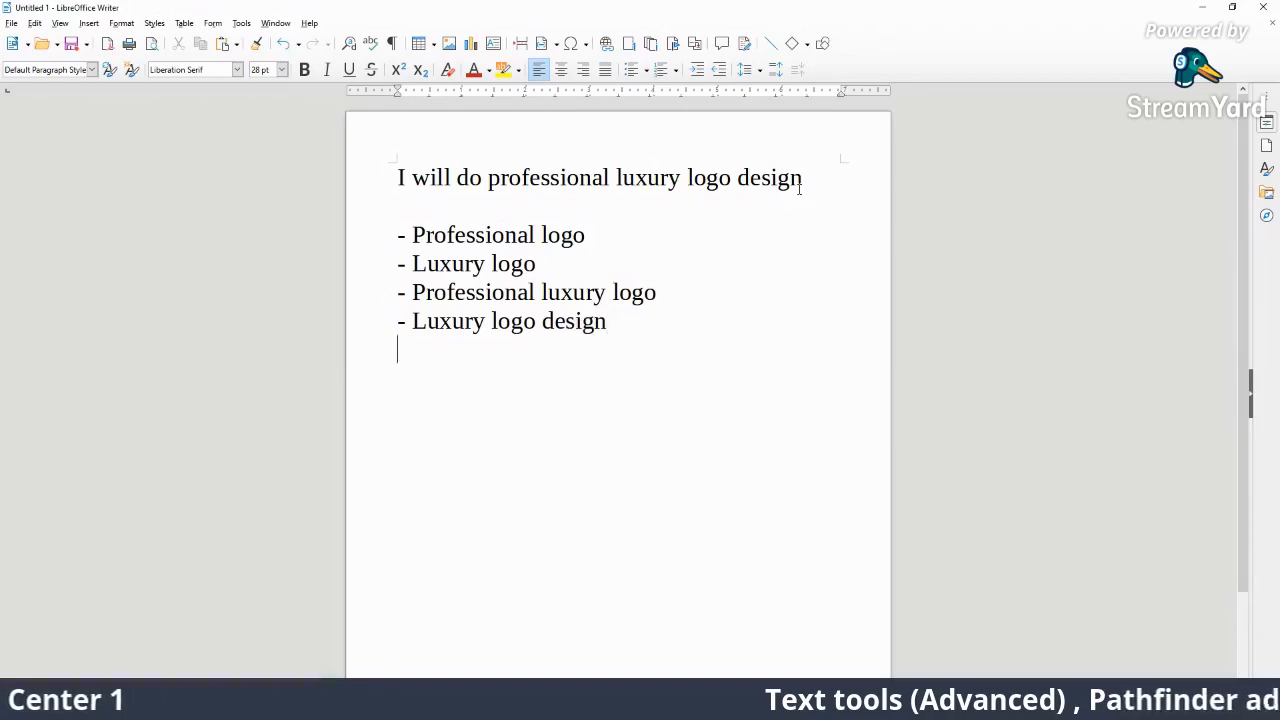
type("Luxury")
Add the keyword lines 'Luxury design' and 'Professional design', fixing the typos.
key("BackSpace")
key("BackSpace")
key("BackSpace")
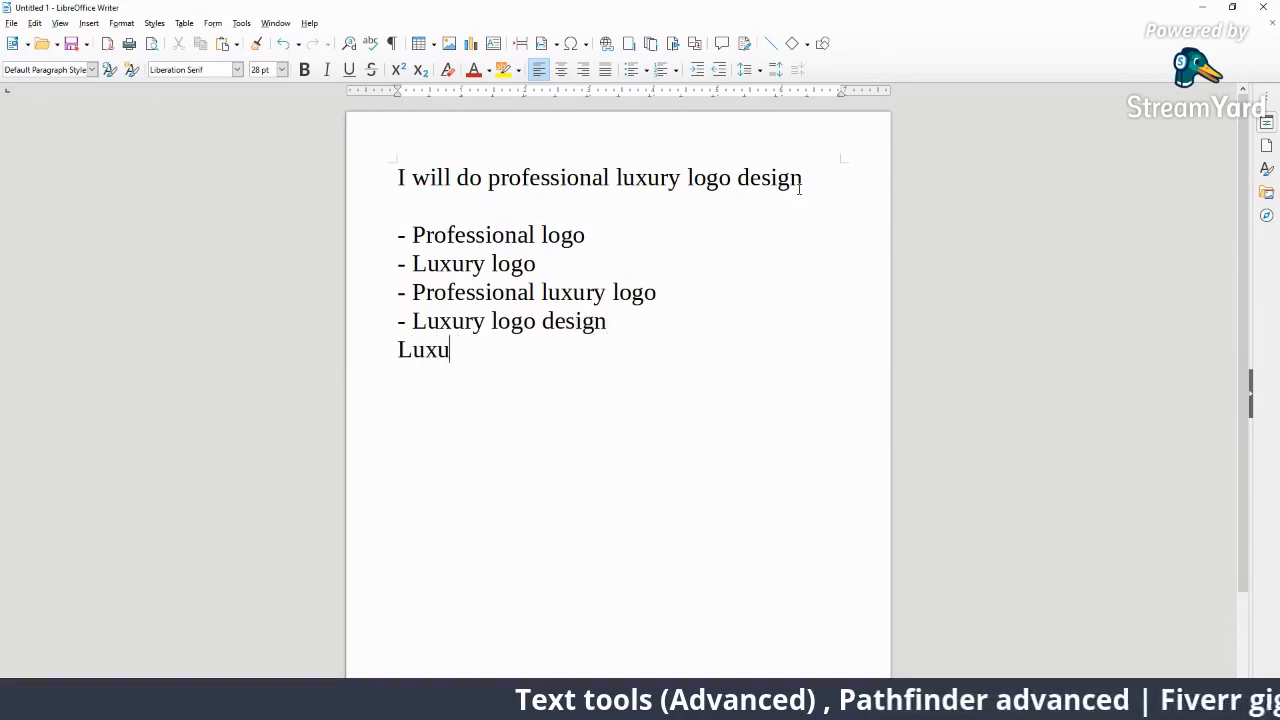
key("BackSpace")
key("BackSpace")
key("BackSpace")
key("BackSpace")
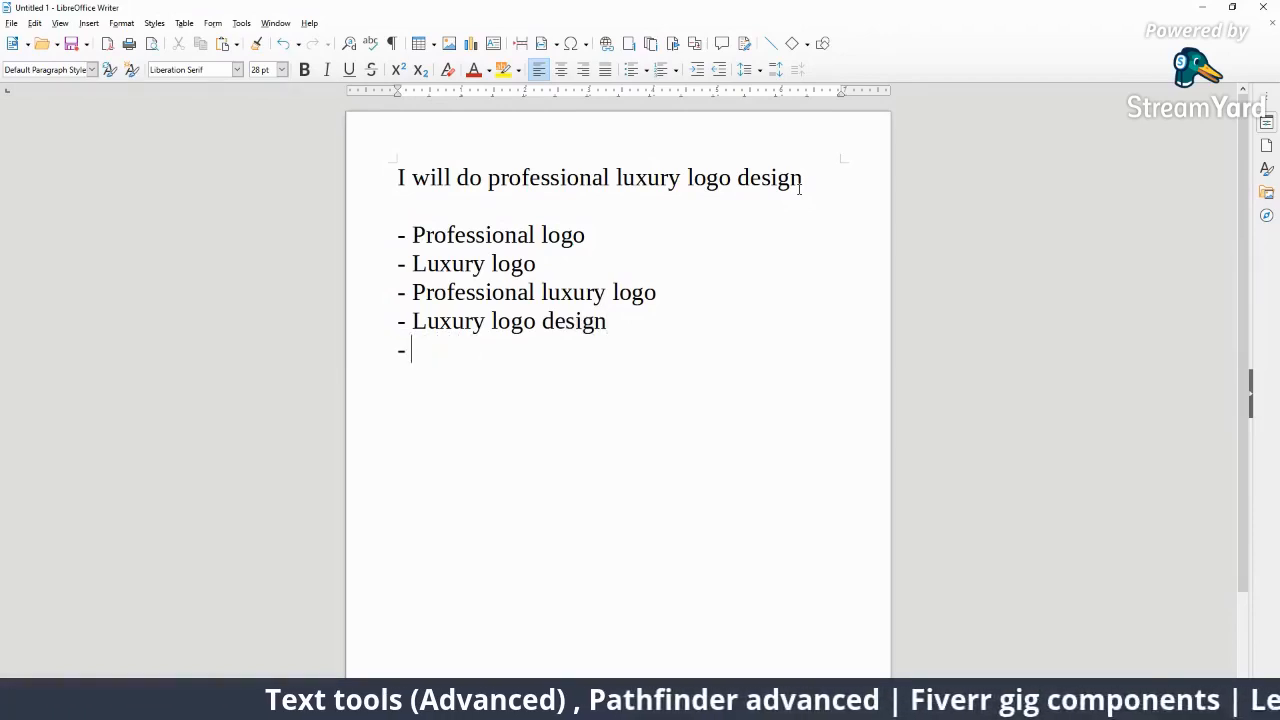
type("Luxury design")
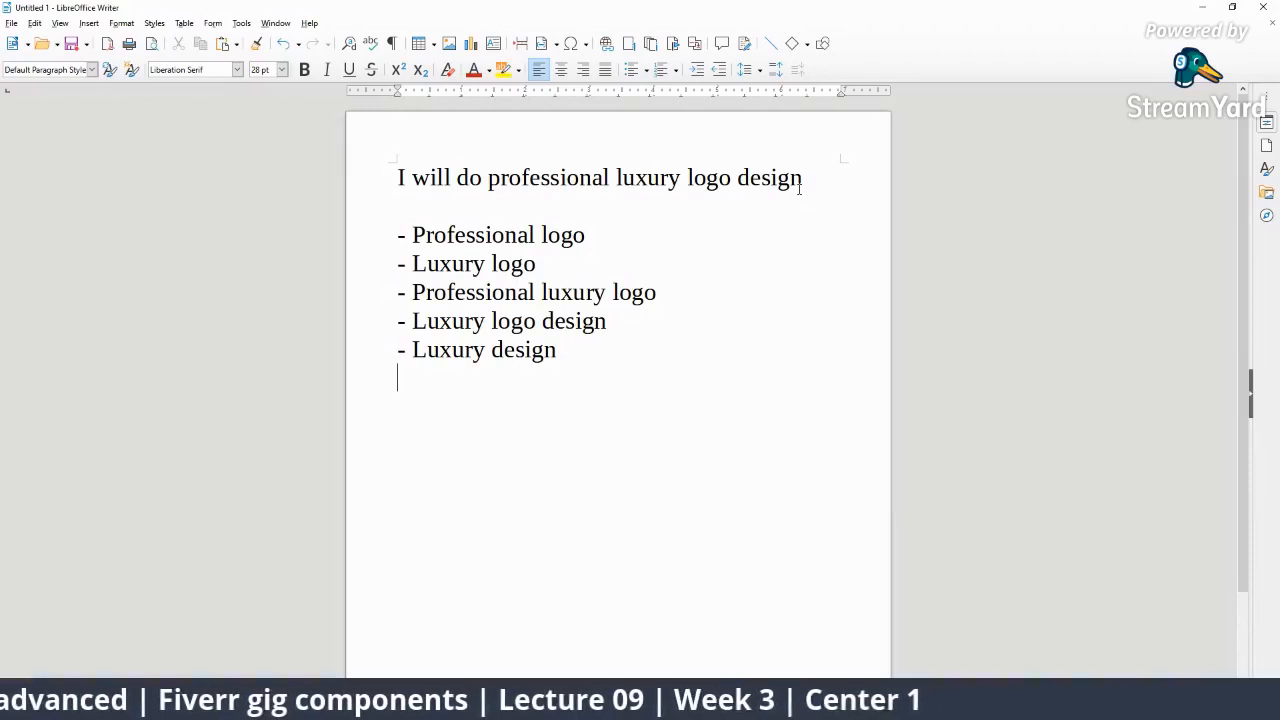
type(" - Pr")
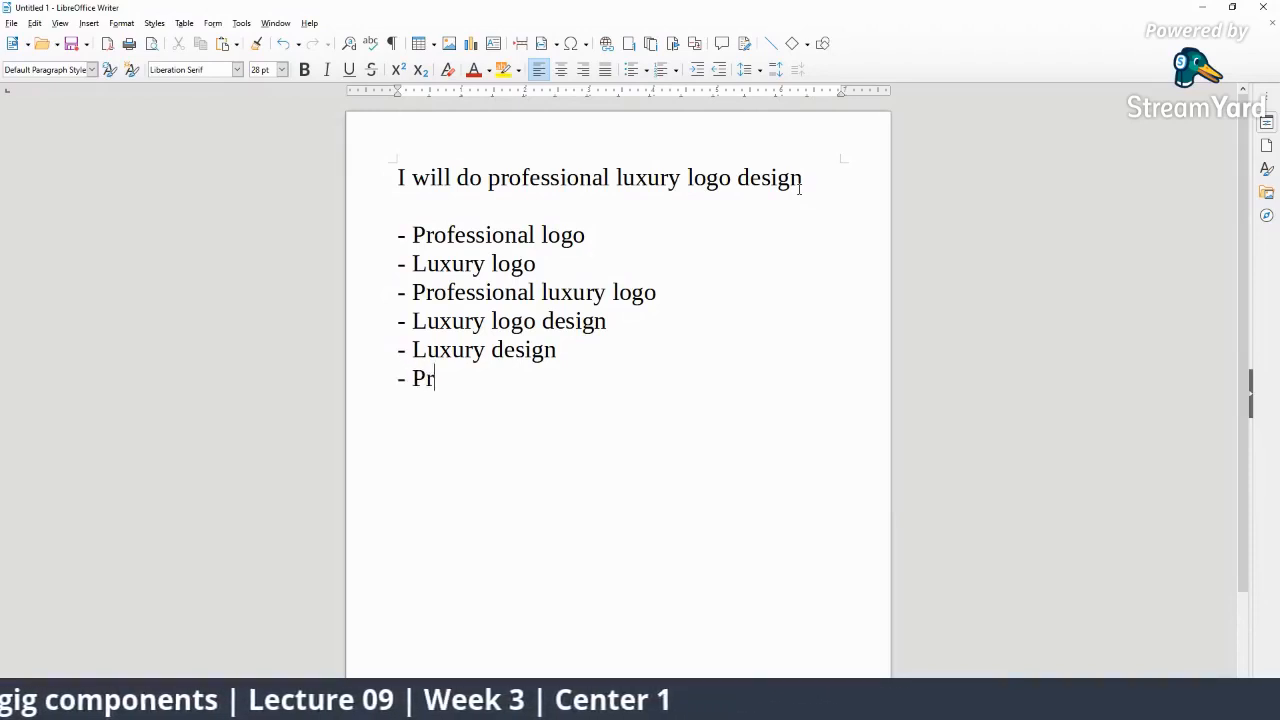
type("ofessionl")
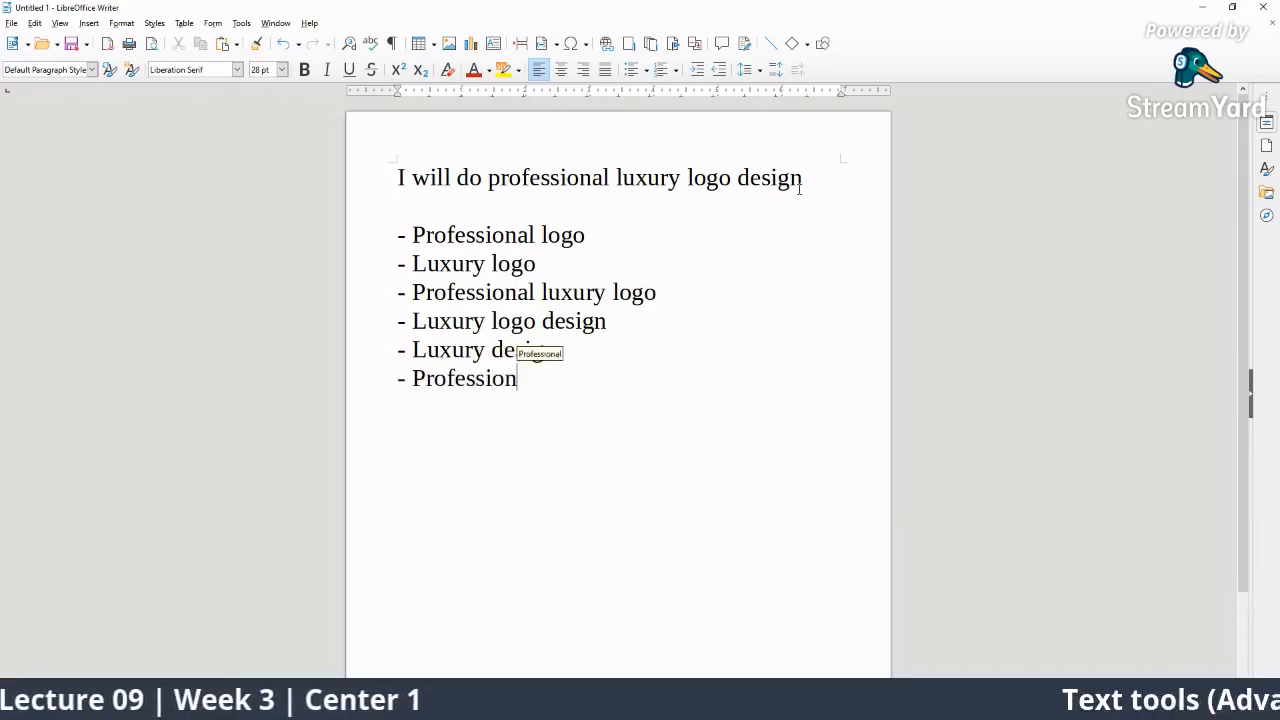
key("BackSpace")
key("BackSpace")
type("al des")
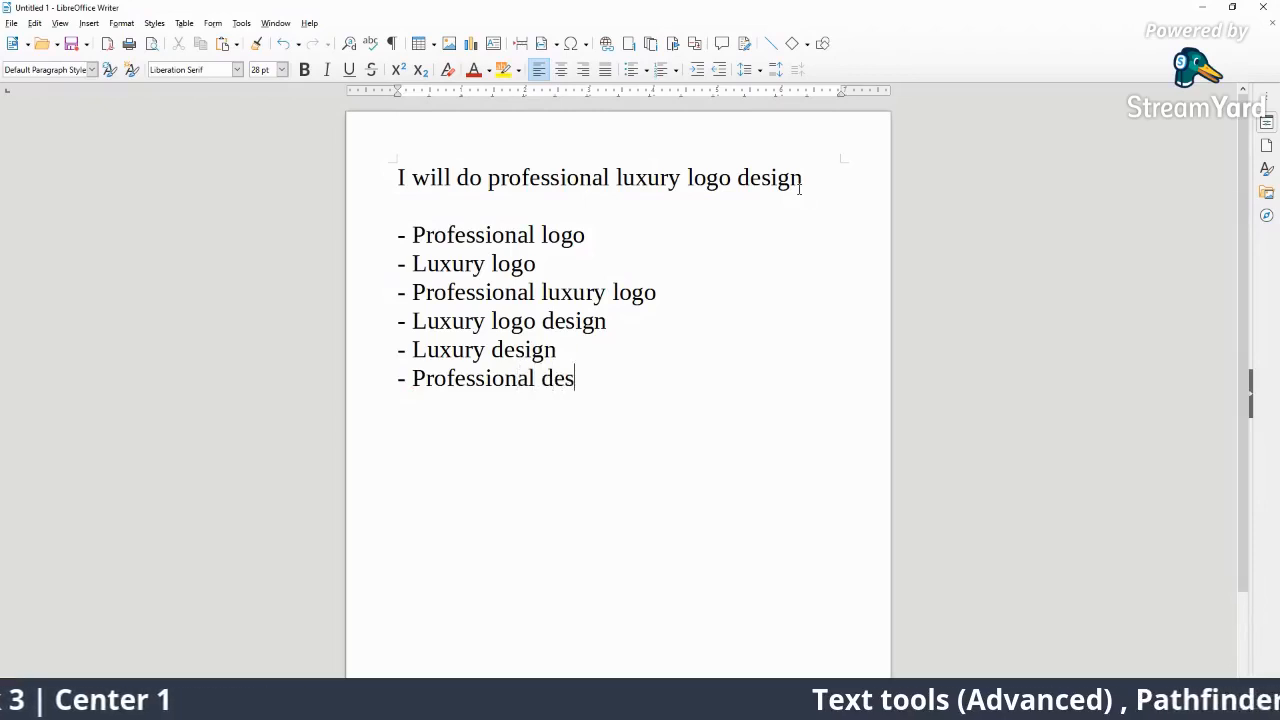
type("igns")
key("BackSpace")
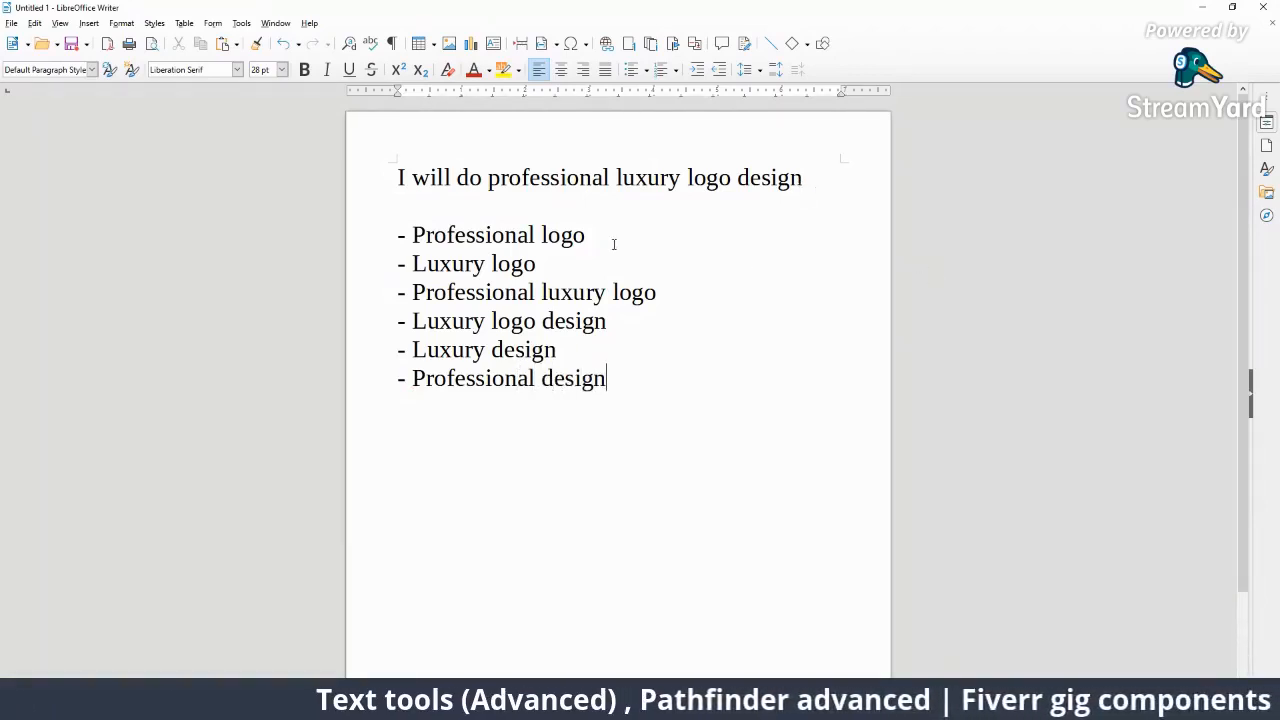
Copy the keyword 'Professional luxury logo'.
left_click_drag(660, 292, 412, 292)
right_click(421, 292)
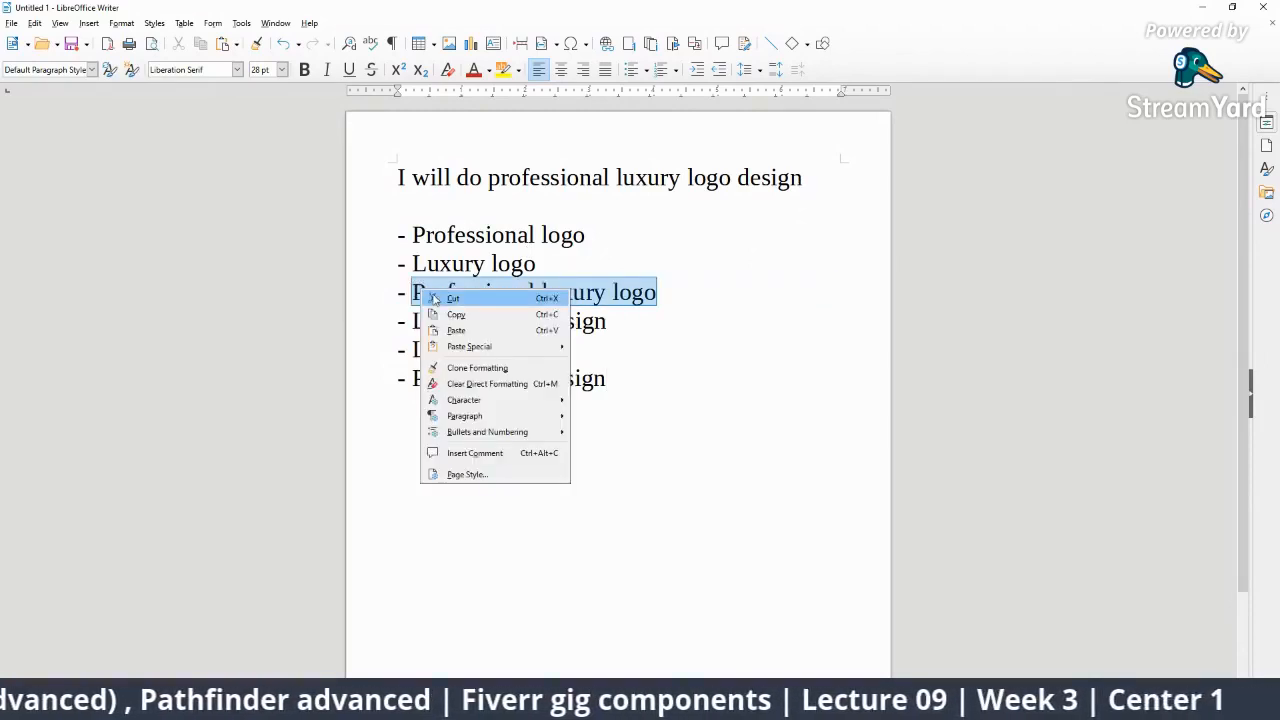
left_click(456, 314)
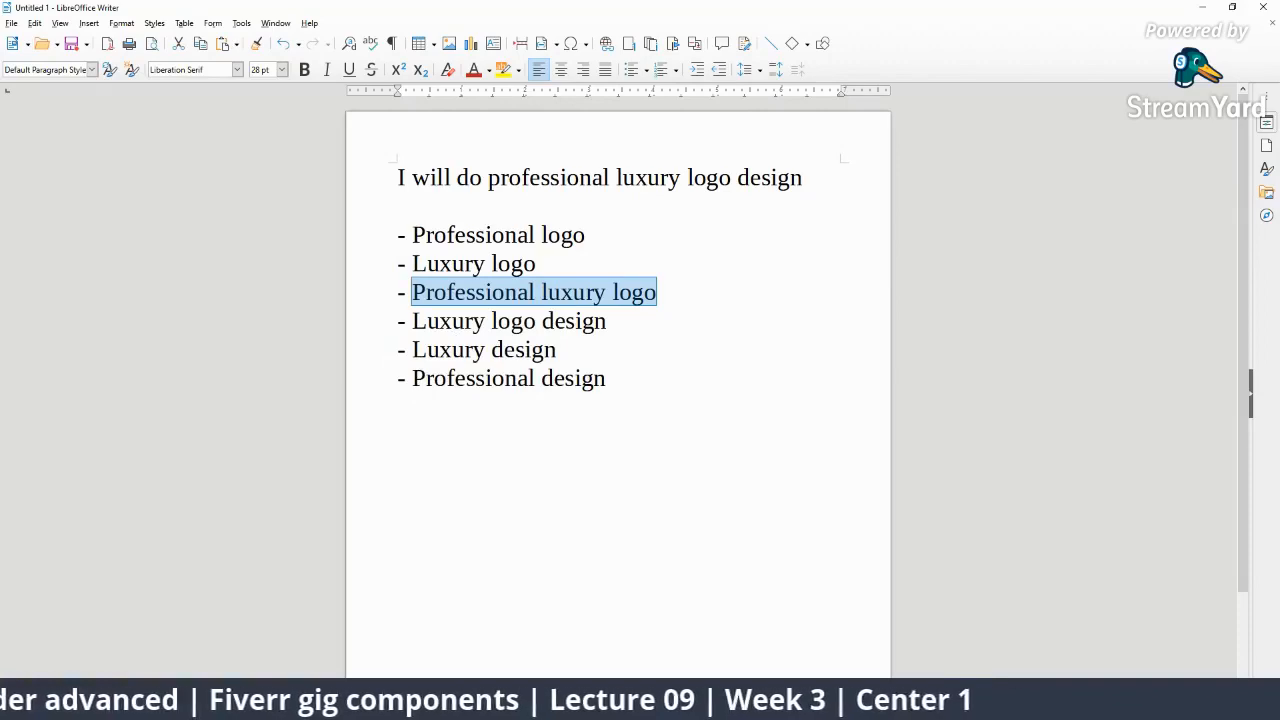
Bring the StreamYard window forward and close the YouTube window.
left_click(761, 636)
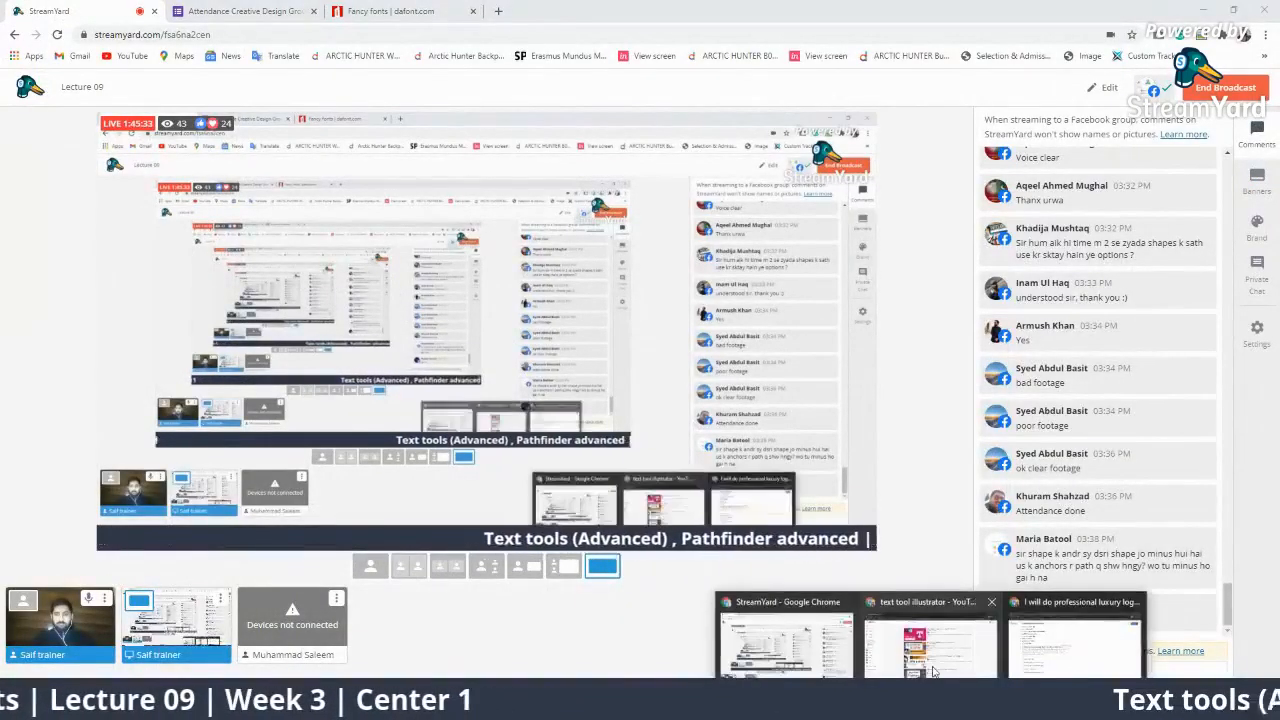
left_click(922, 621)
left_click(1265, 9)
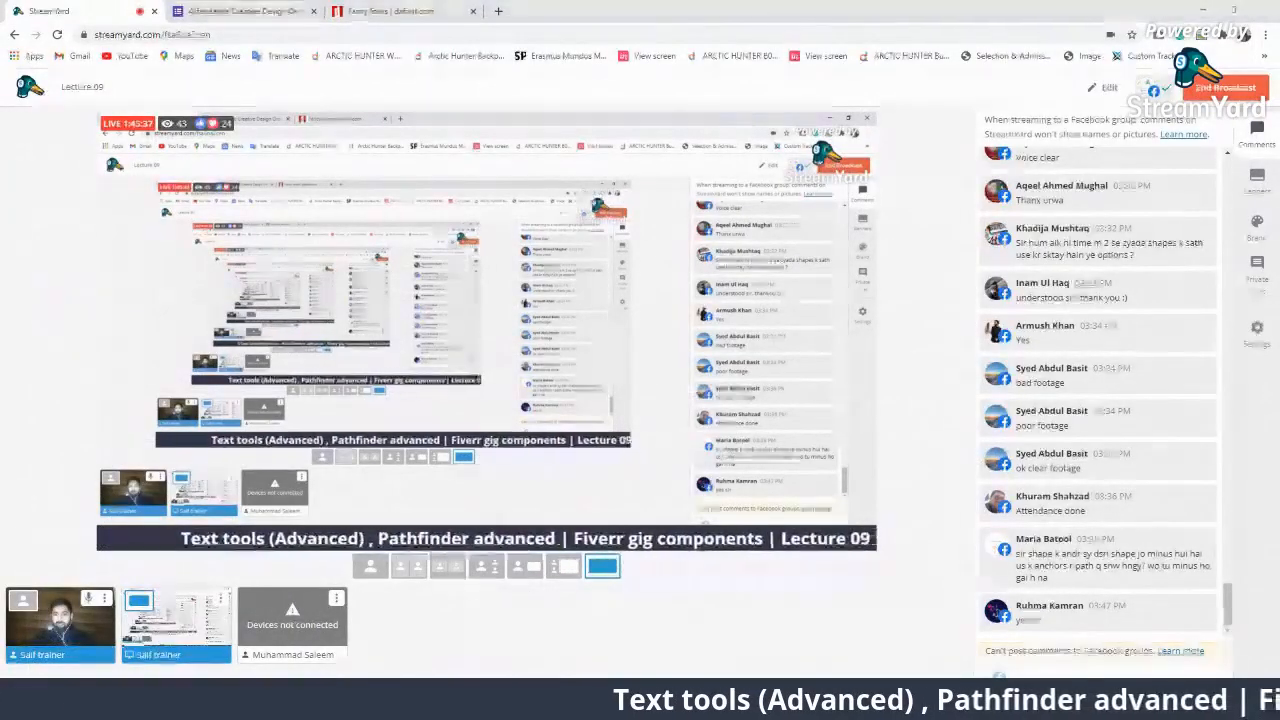
Paste 'Professional luxury logo' into the Fiverr search and run it, showing 16,880 services.
left_click(987, 651)
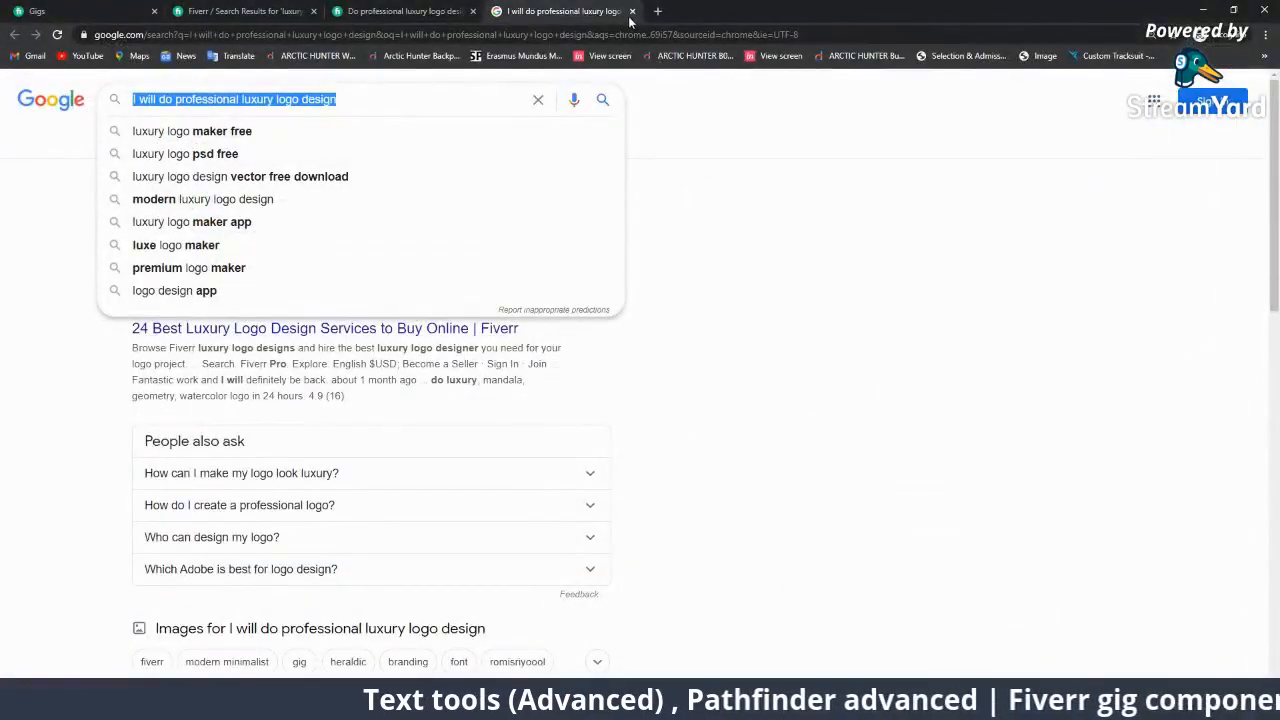
left_click(410, 10)
left_click(610, 269)
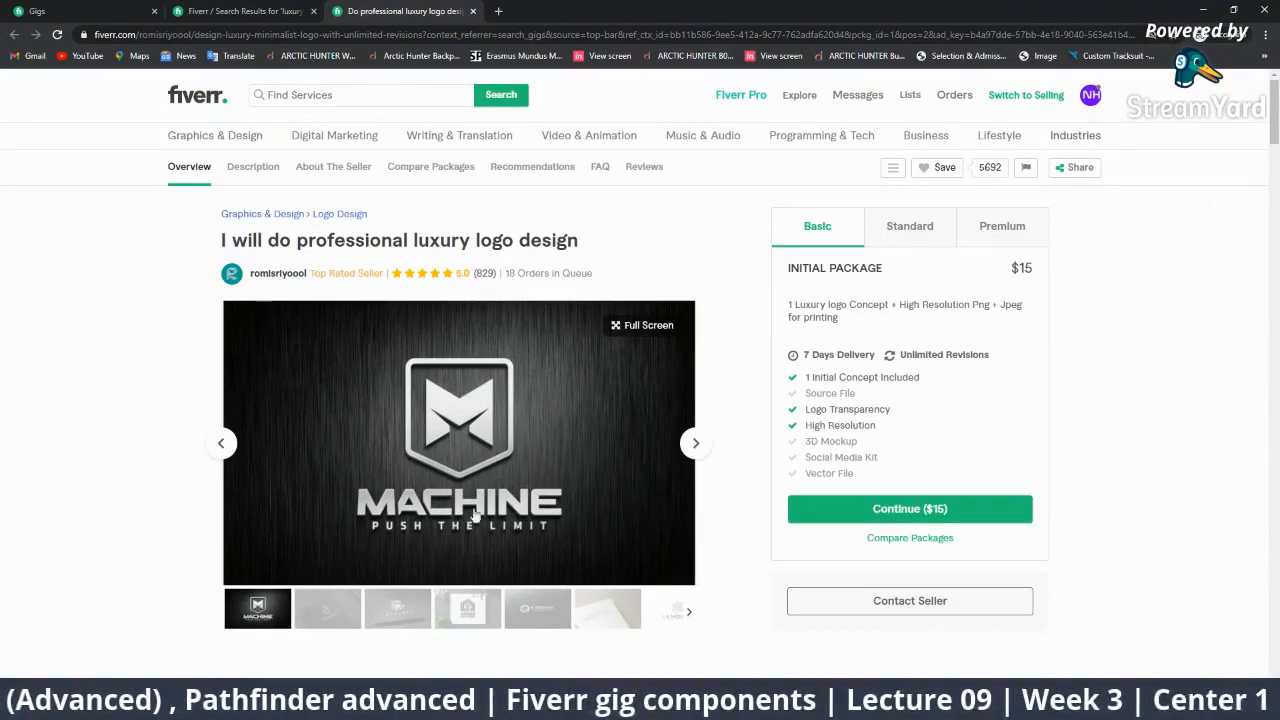
left_click(230, 8)
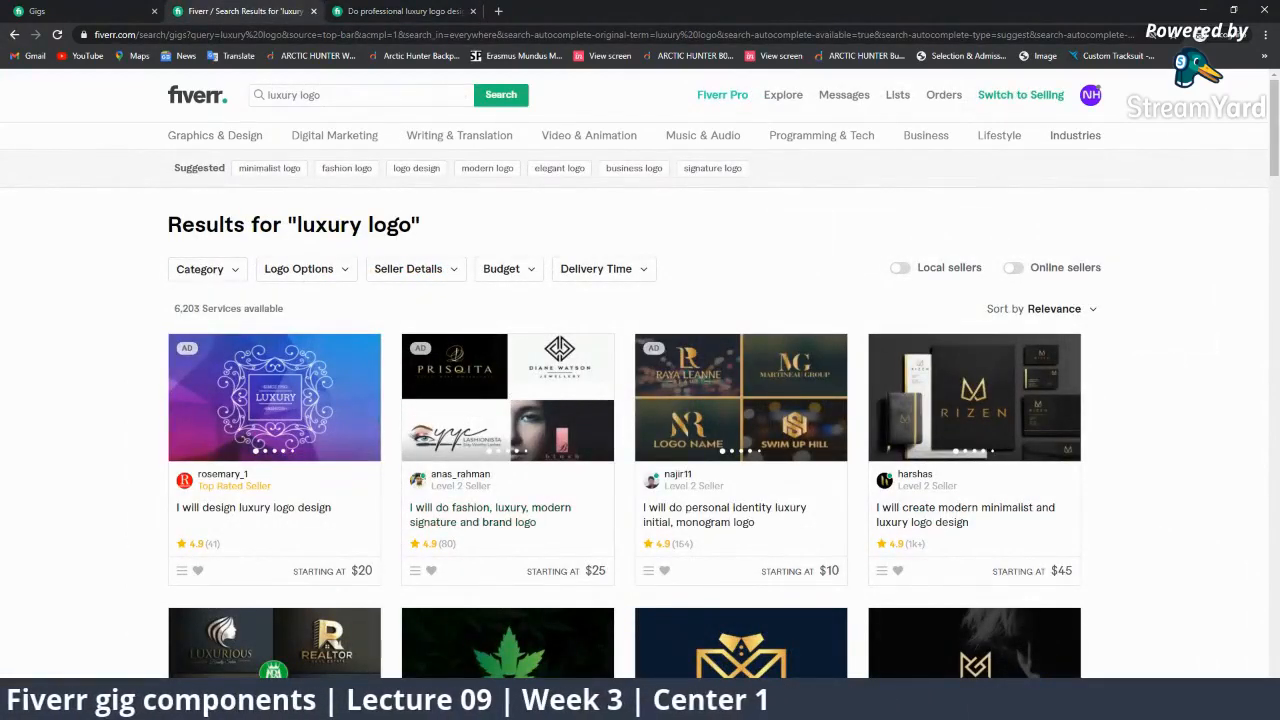
left_click(300, 100)
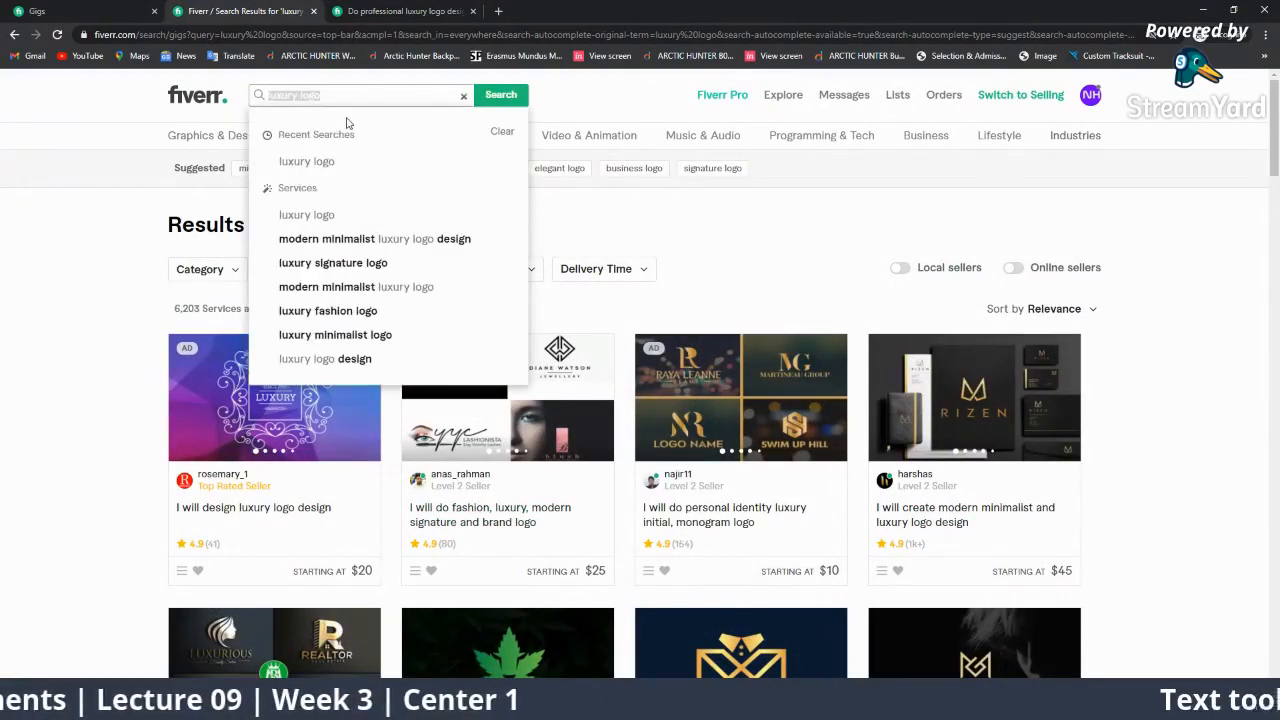
key("ctrl+v")
left_click(490, 96)
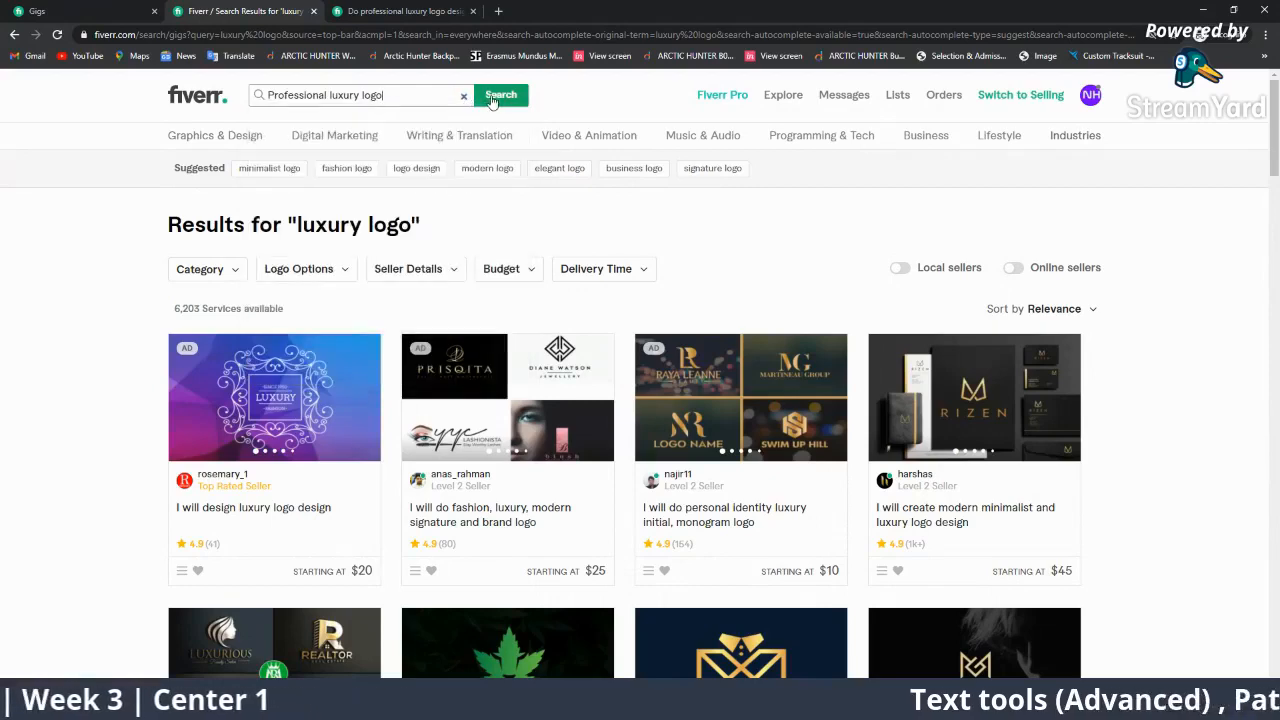
mouse_move(489, 138)
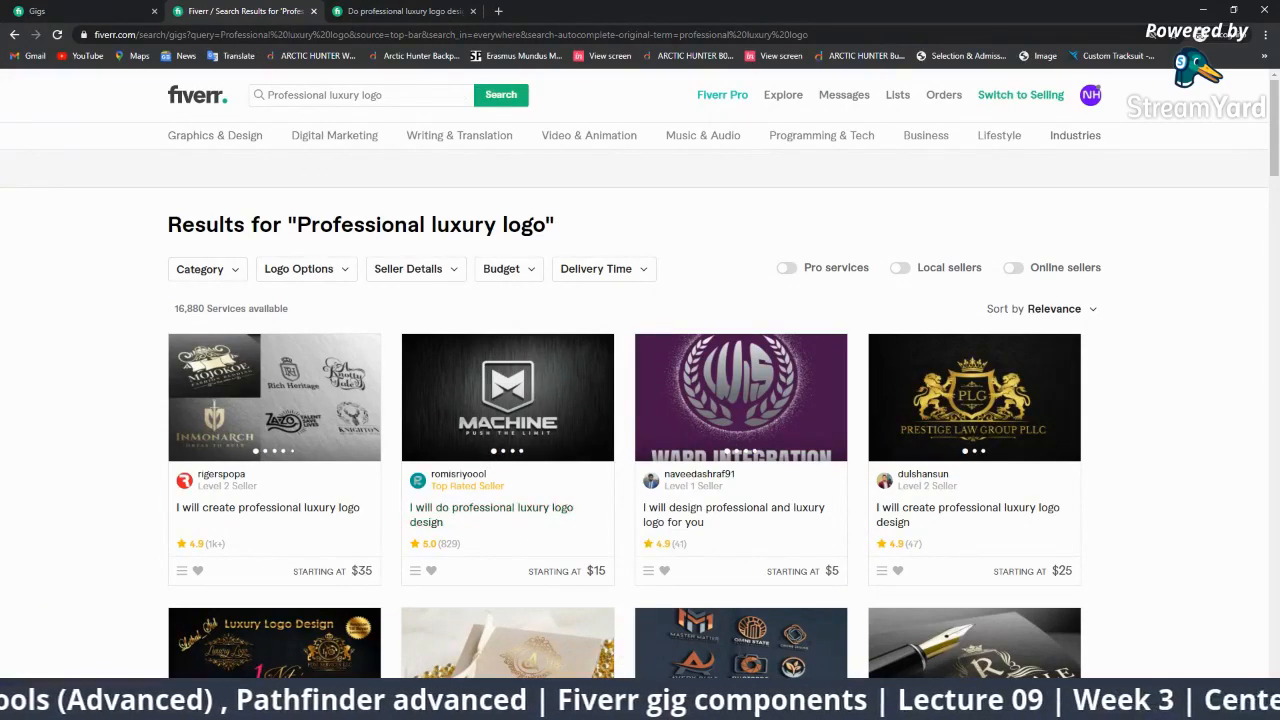
In the Writer notes, select and copy the keyword 'Professional logo'.
left_click(931, 707)
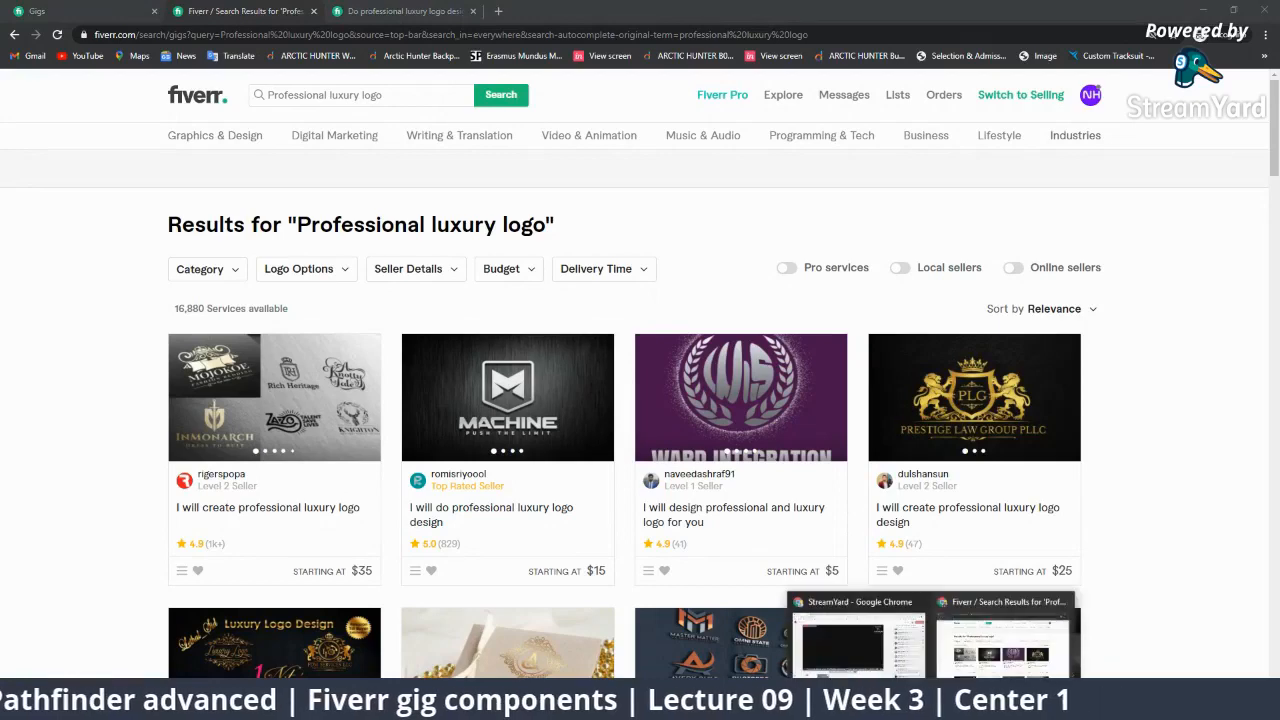
left_click(963, 707)
left_click(683, 446)
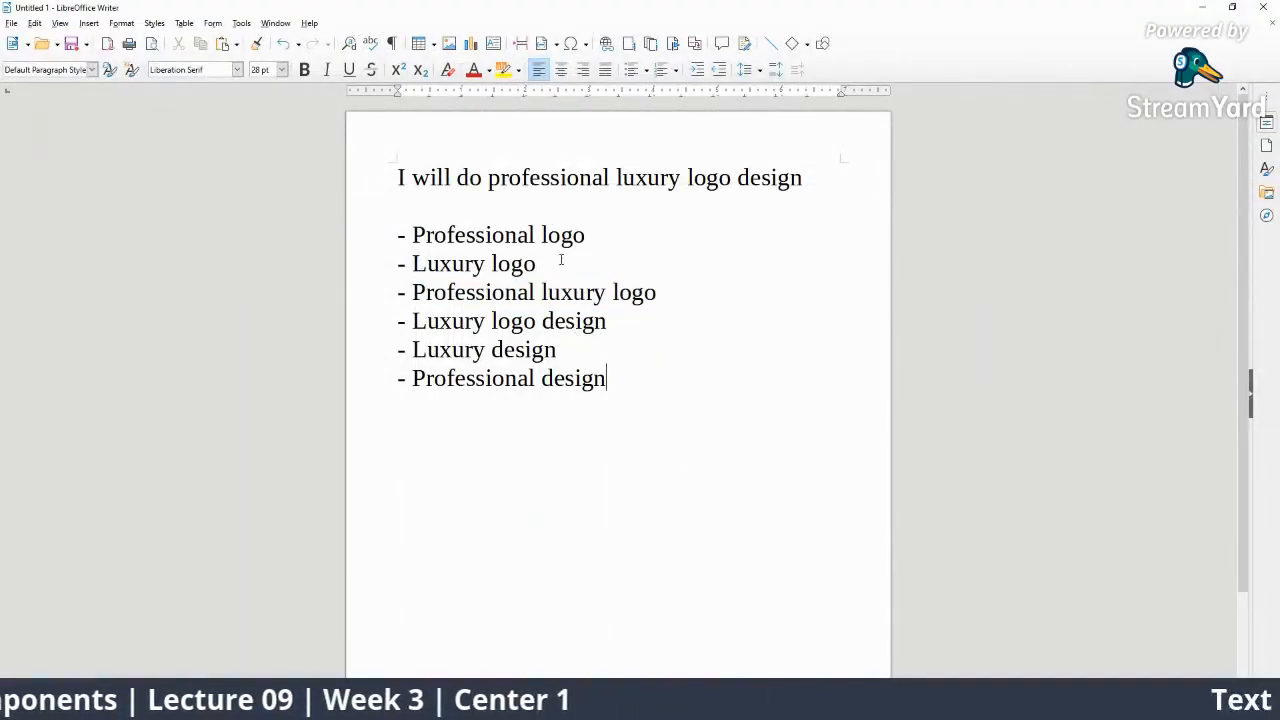
left_click_drag(585, 240, 411, 240)
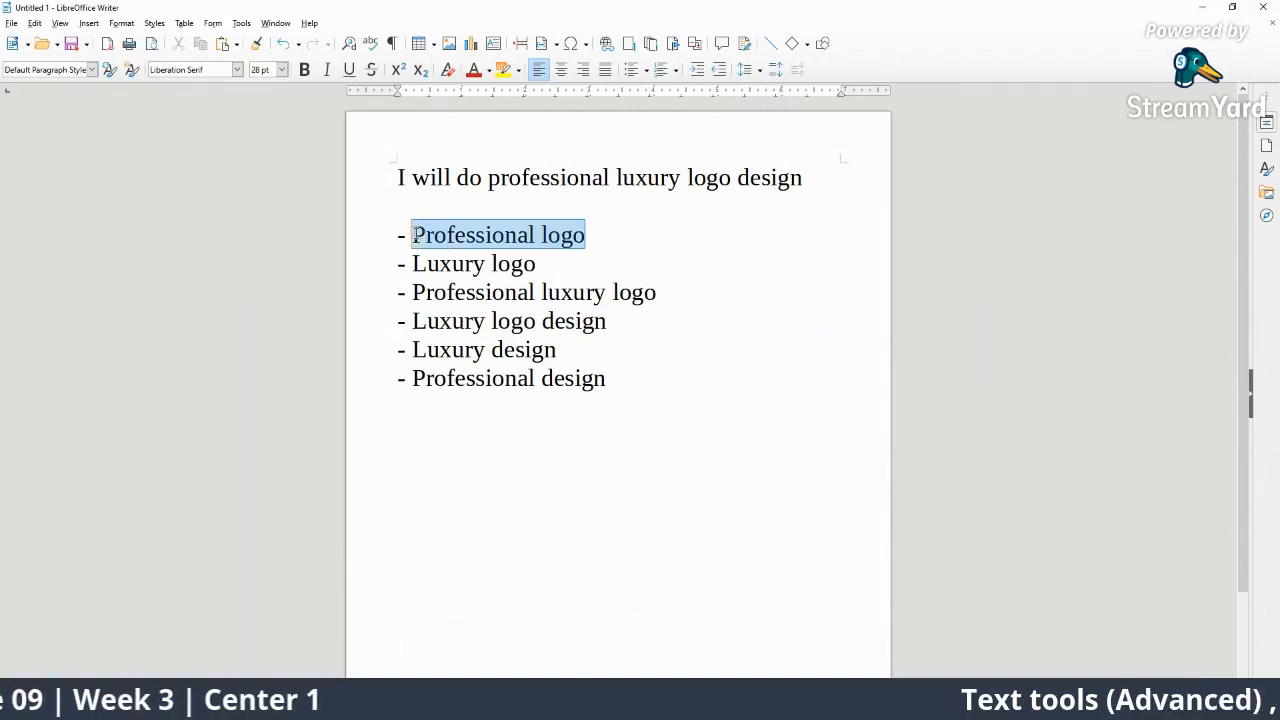
right_click(432, 233)
left_click(495, 257)
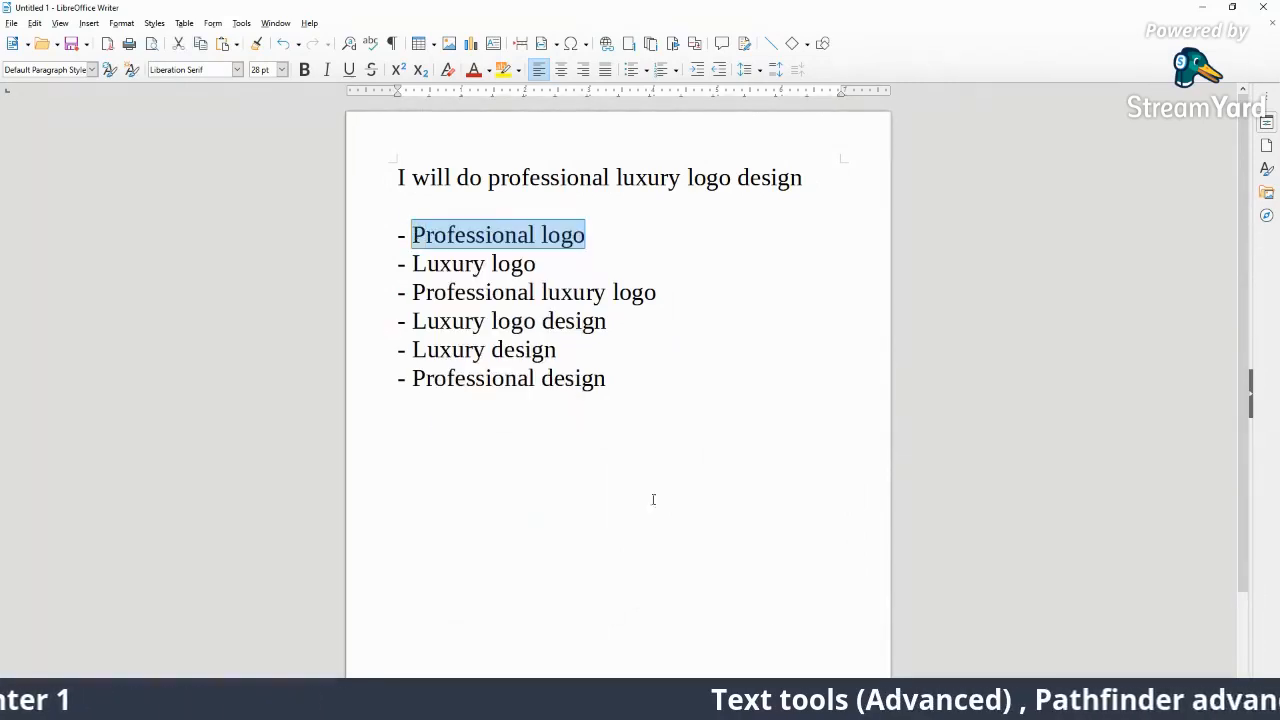
Search Fiverr for 'Professional logo' and scroll through its 25,767 services.
mouse_move(932, 706)
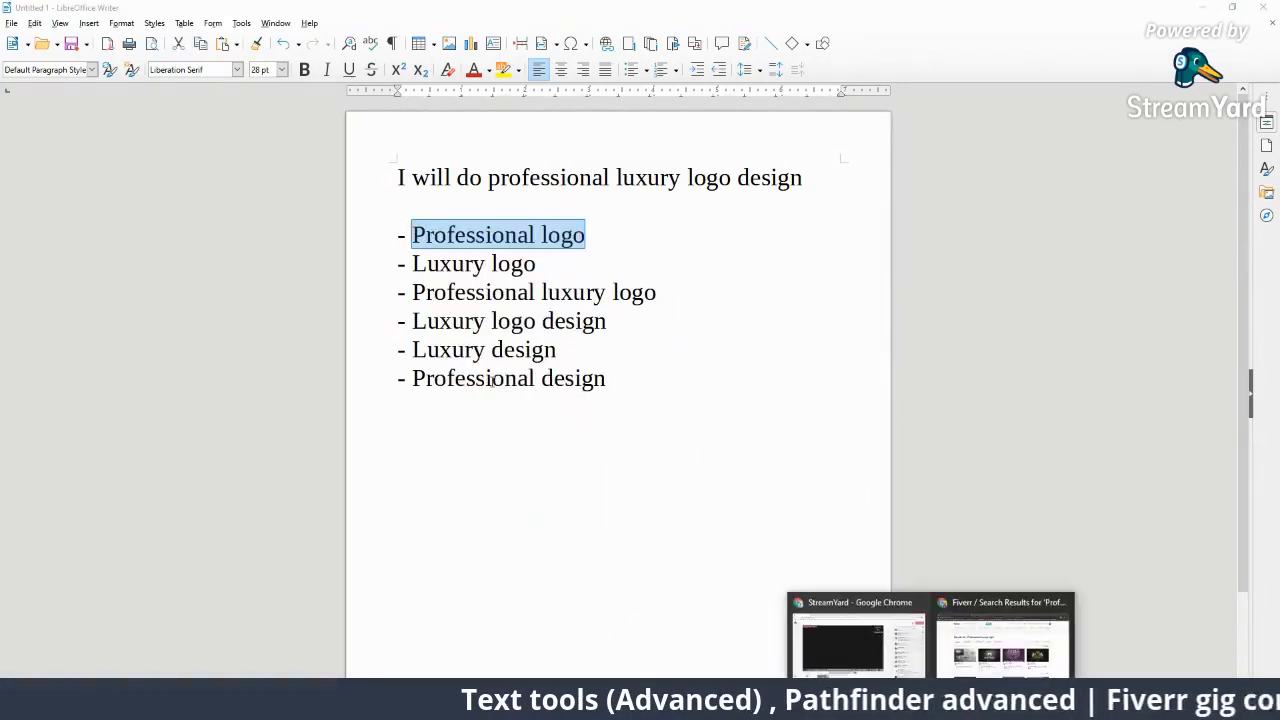
left_click(985, 642)
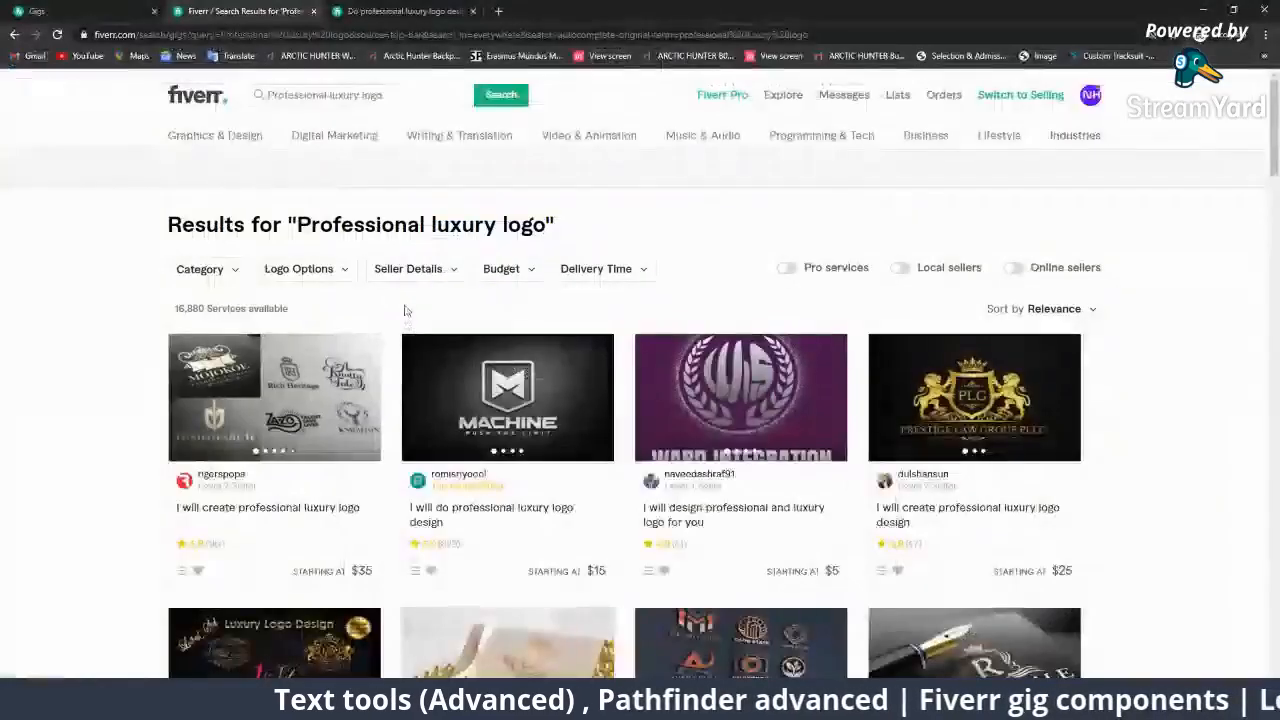
triple_click(383, 96)
key("ctrl+v")
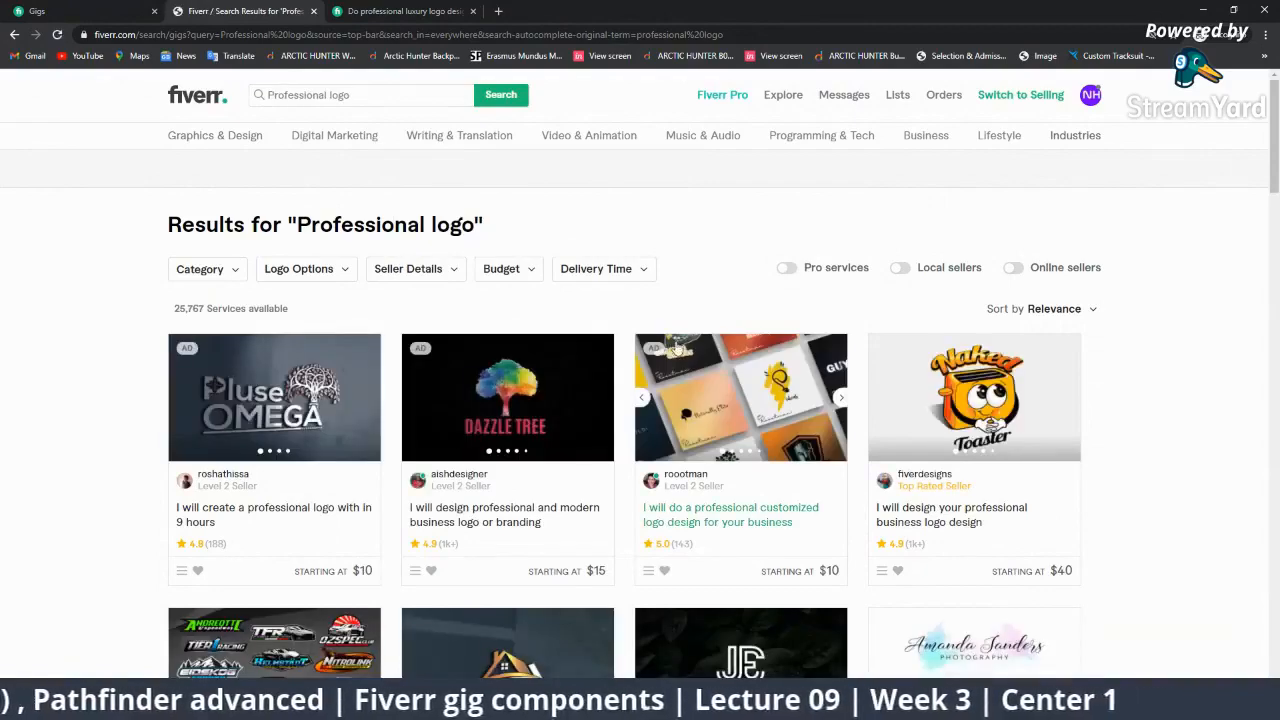
scroll(677, 347, "down", 6)
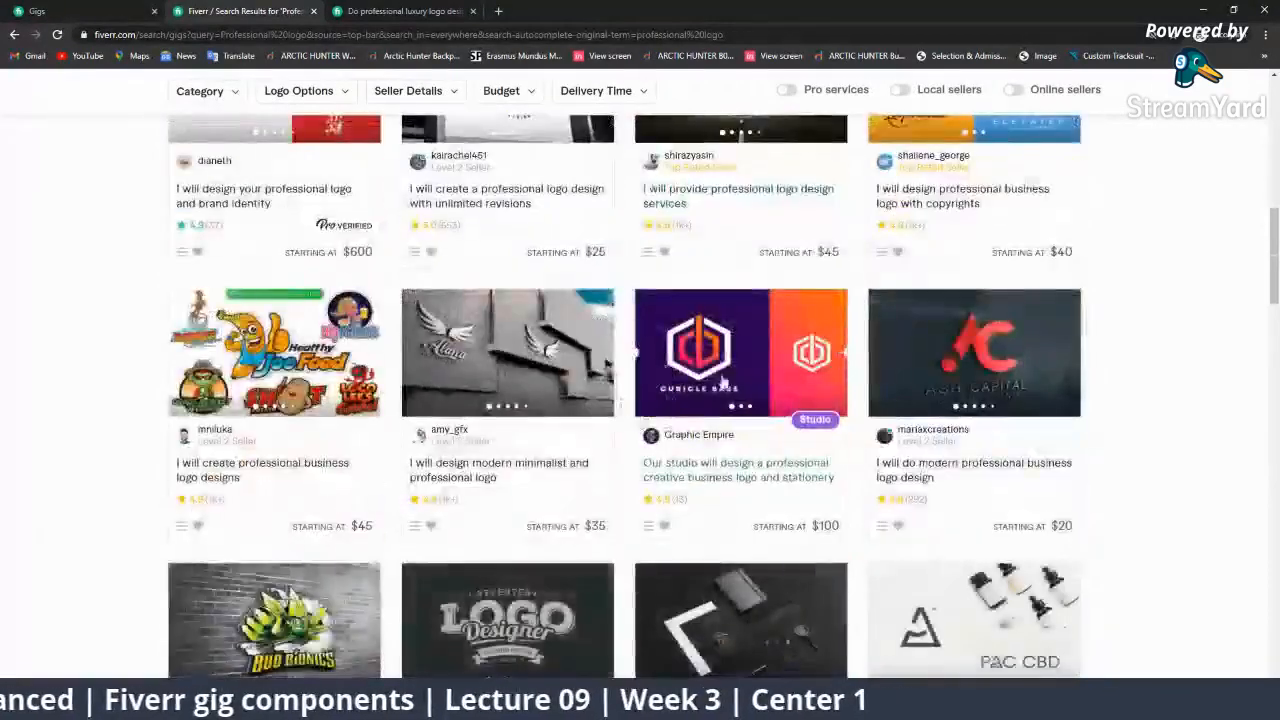
scroll(507, 410, "down", 7)
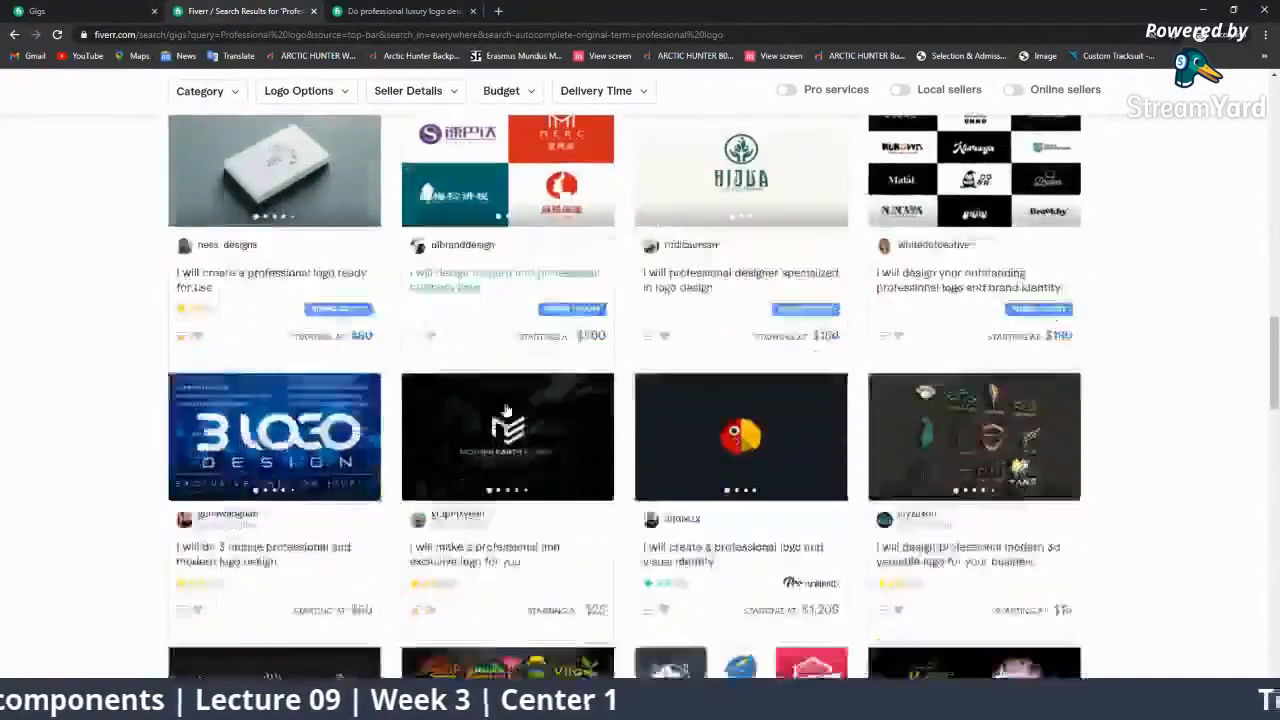
scroll(507, 410, "down", 8)
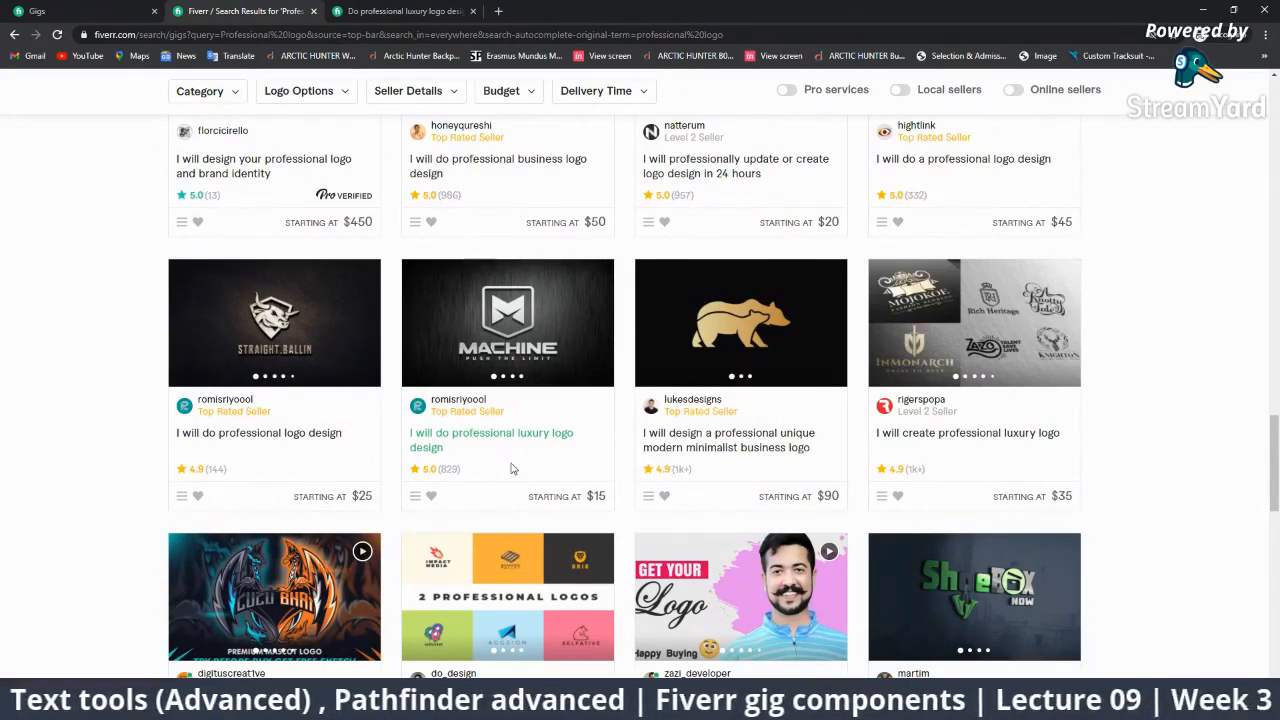
scroll(500, 455, "up", 1)
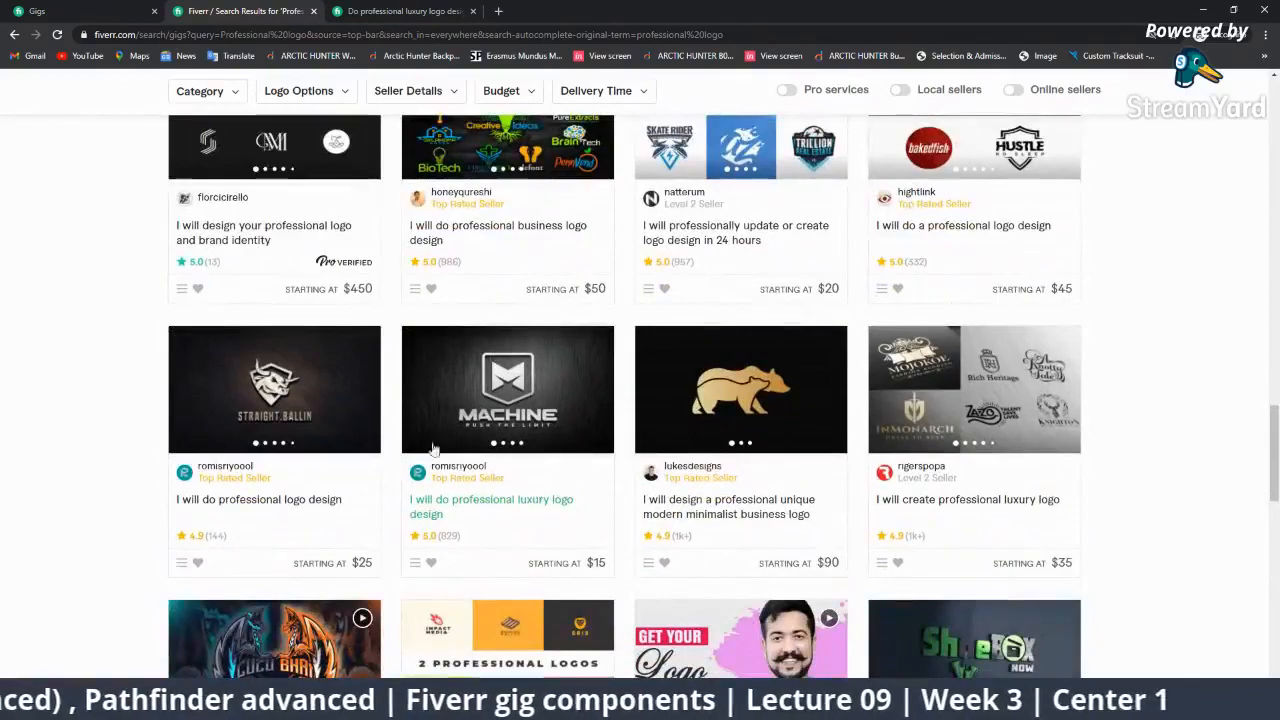
scroll(537, 492, "up", 10)
scroll(497, 525, "up", 8)
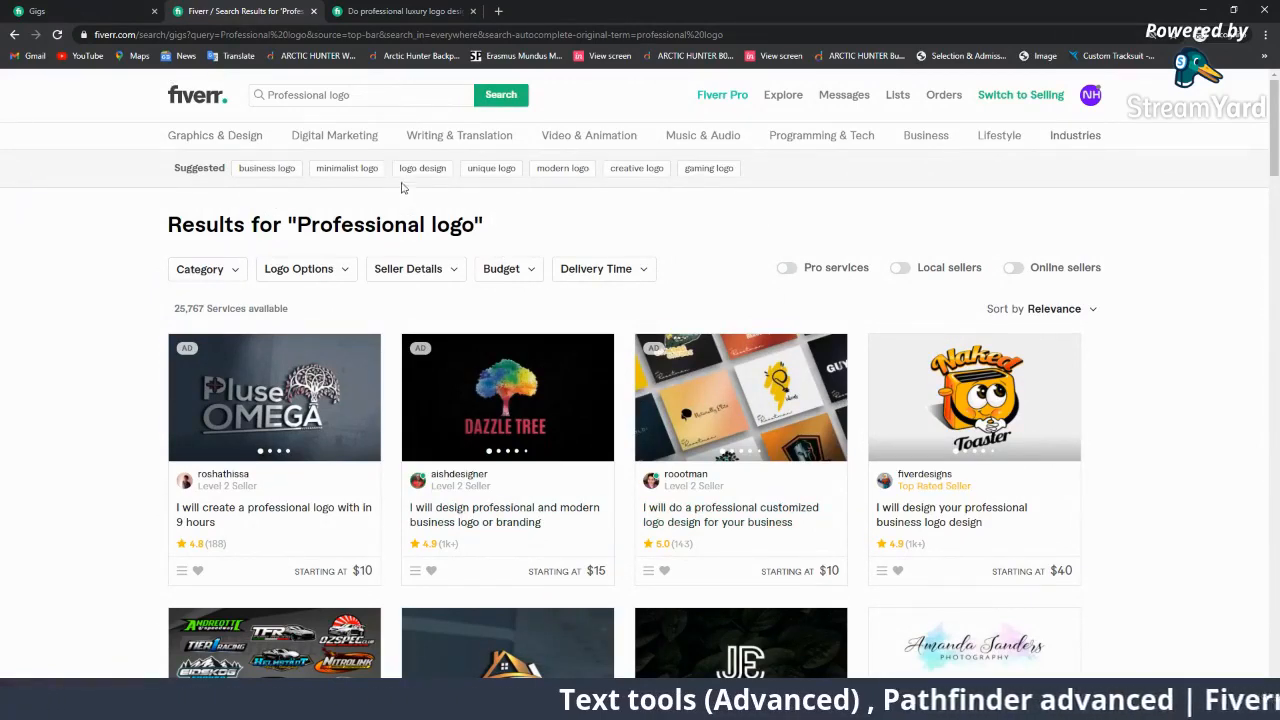
On the gig page, select 'professional luxury logo design' in the title.
left_click(400, 11)
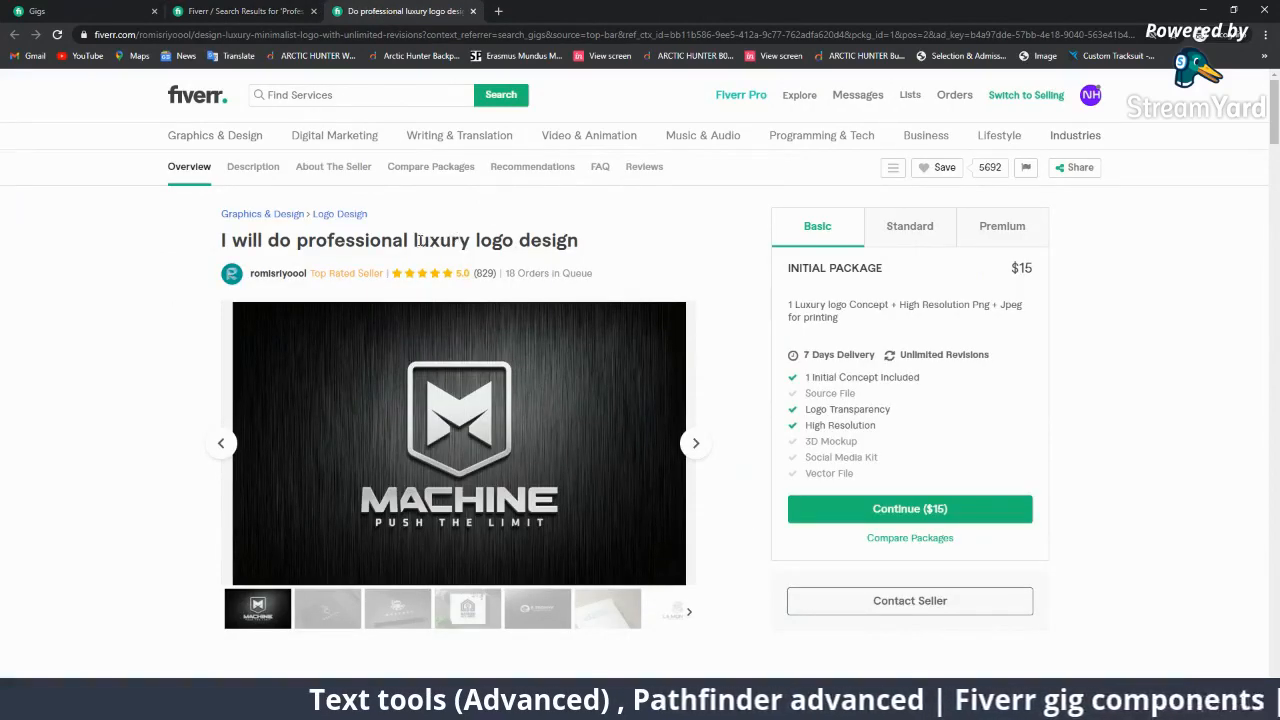
left_click_drag(418, 240, 466, 241)
left_click_drag(297, 240, 408, 242)
left_click_drag(479, 243, 574, 235)
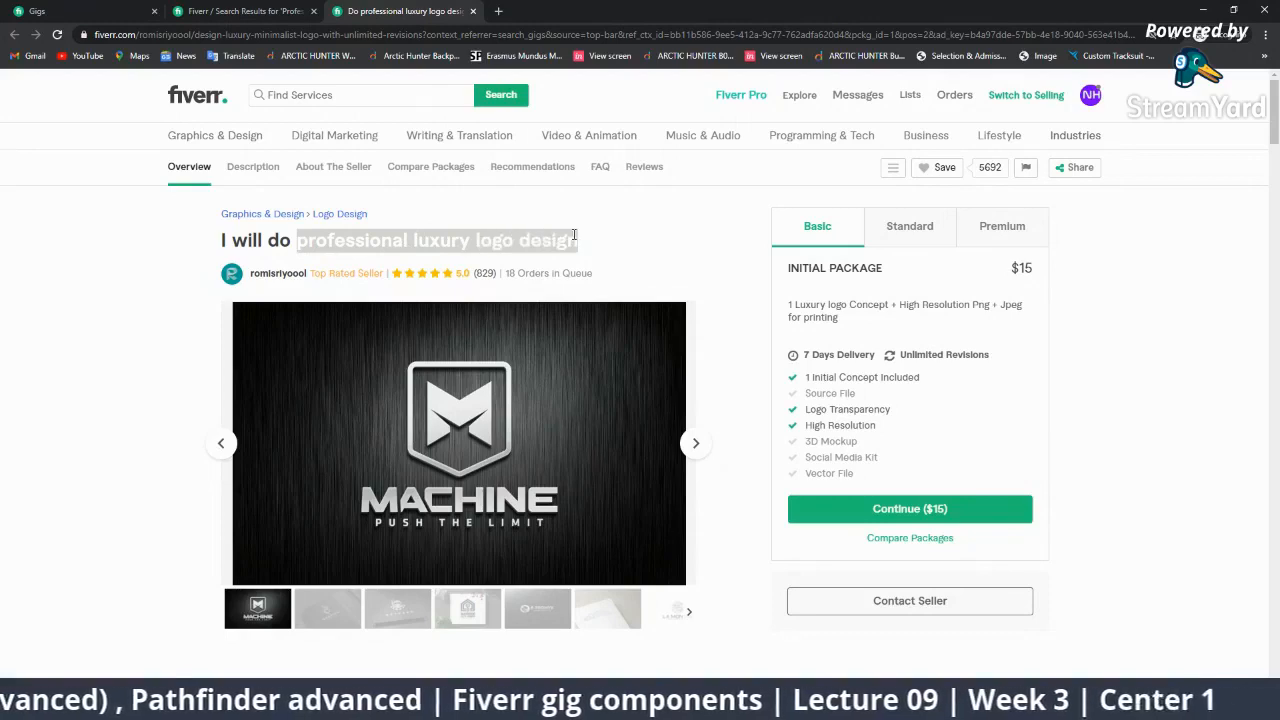
Replace 'Professional' with 'Luxury' in the Fiverr search query and run it.
left_click(150, 17)
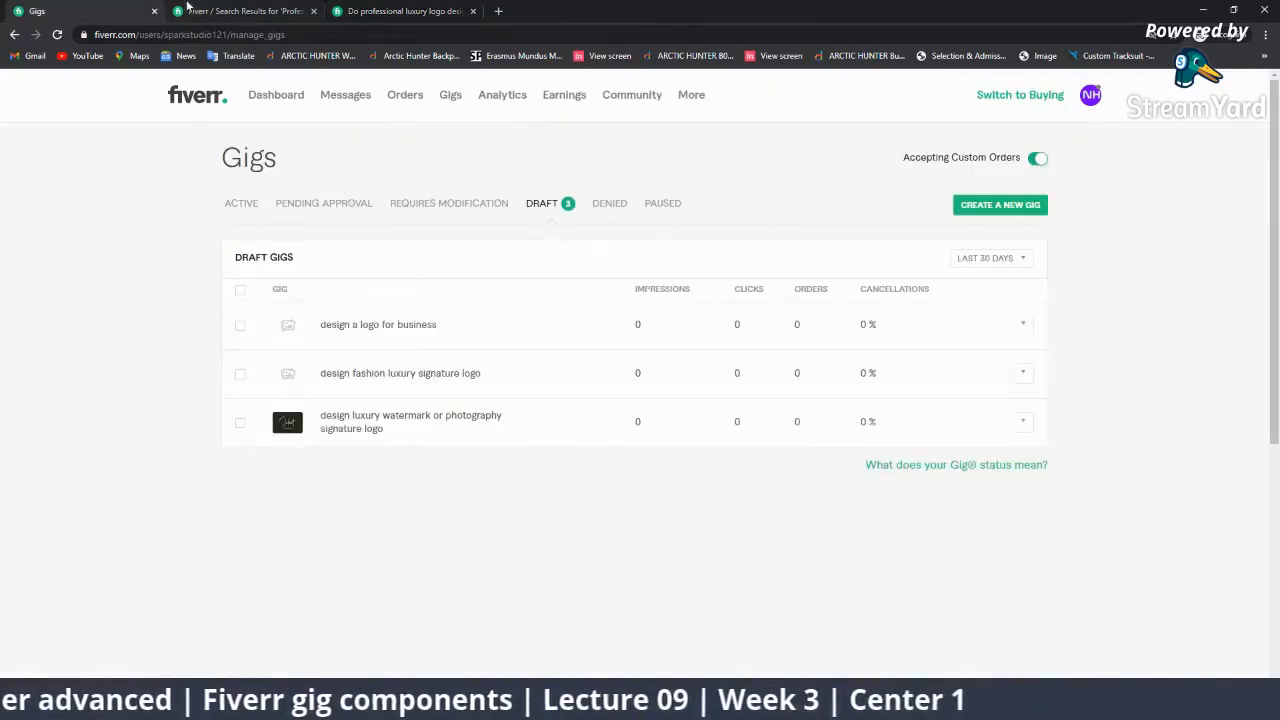
key("ctrl+Tab")
left_click_drag(330, 94, 205, 110)
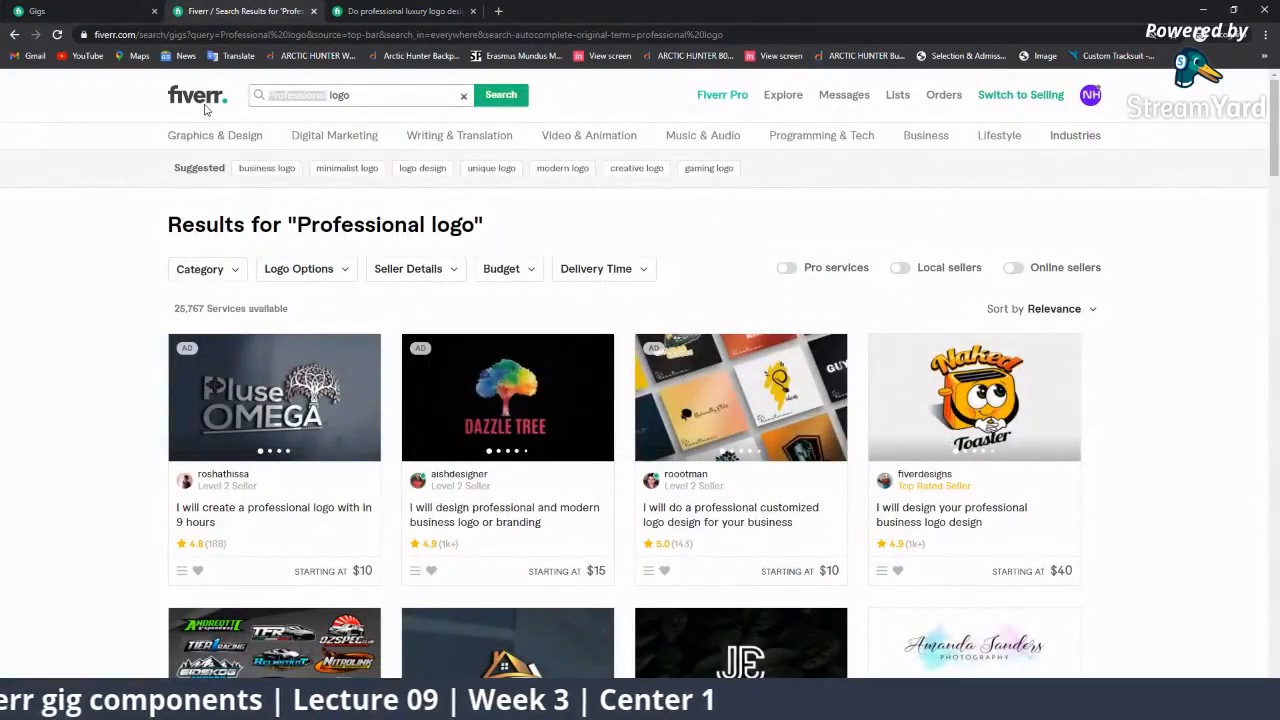
type("Luxury")
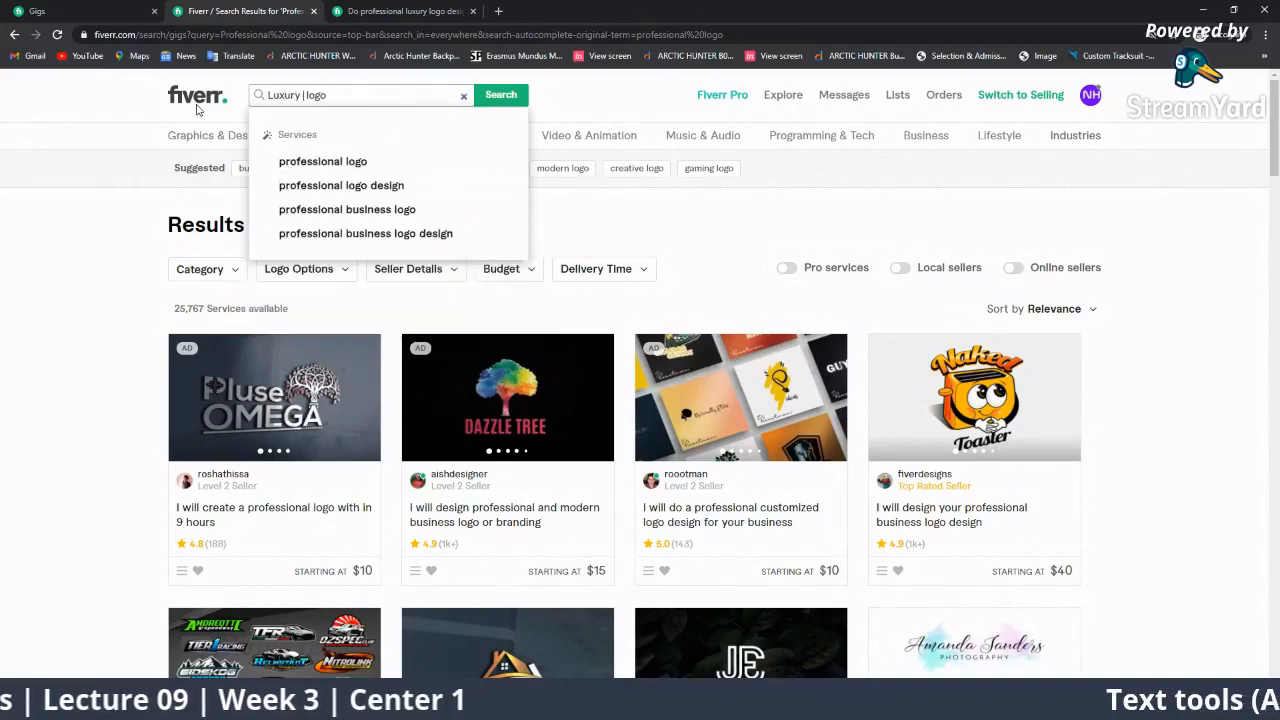
key("Return")
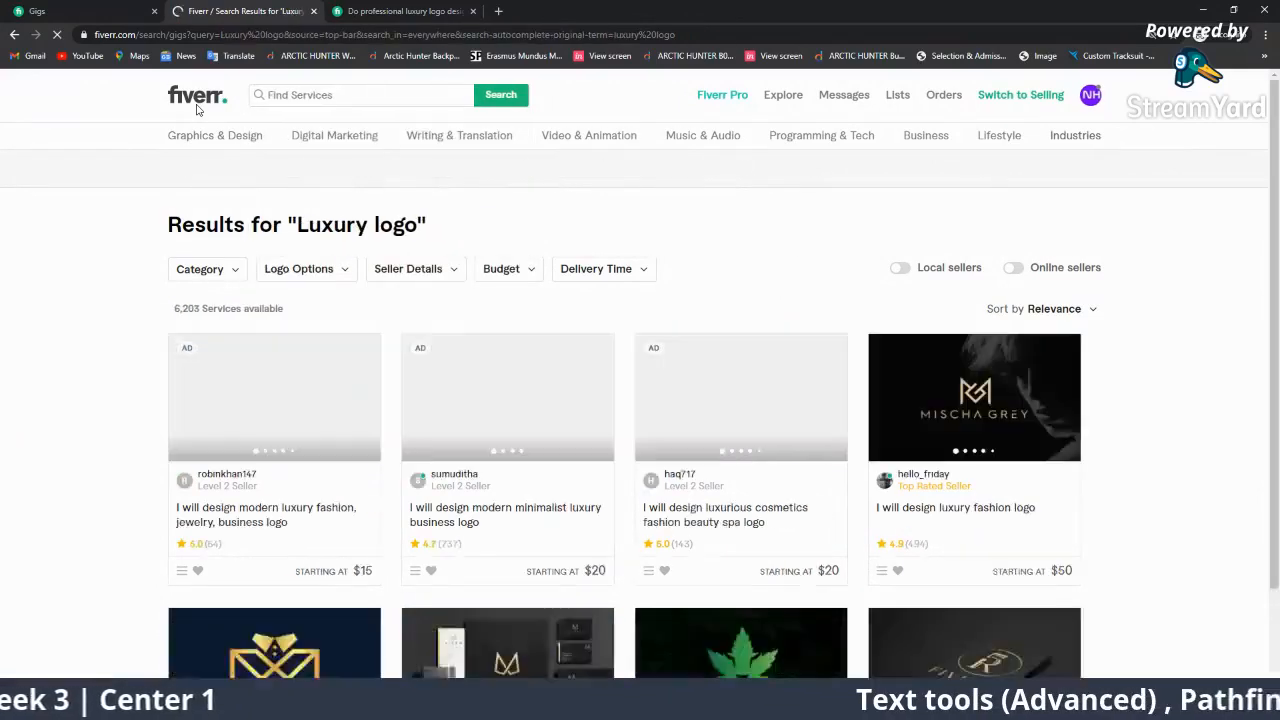
Scroll through the luxury logo design search results.
scroll(567, 378, "down", 5)
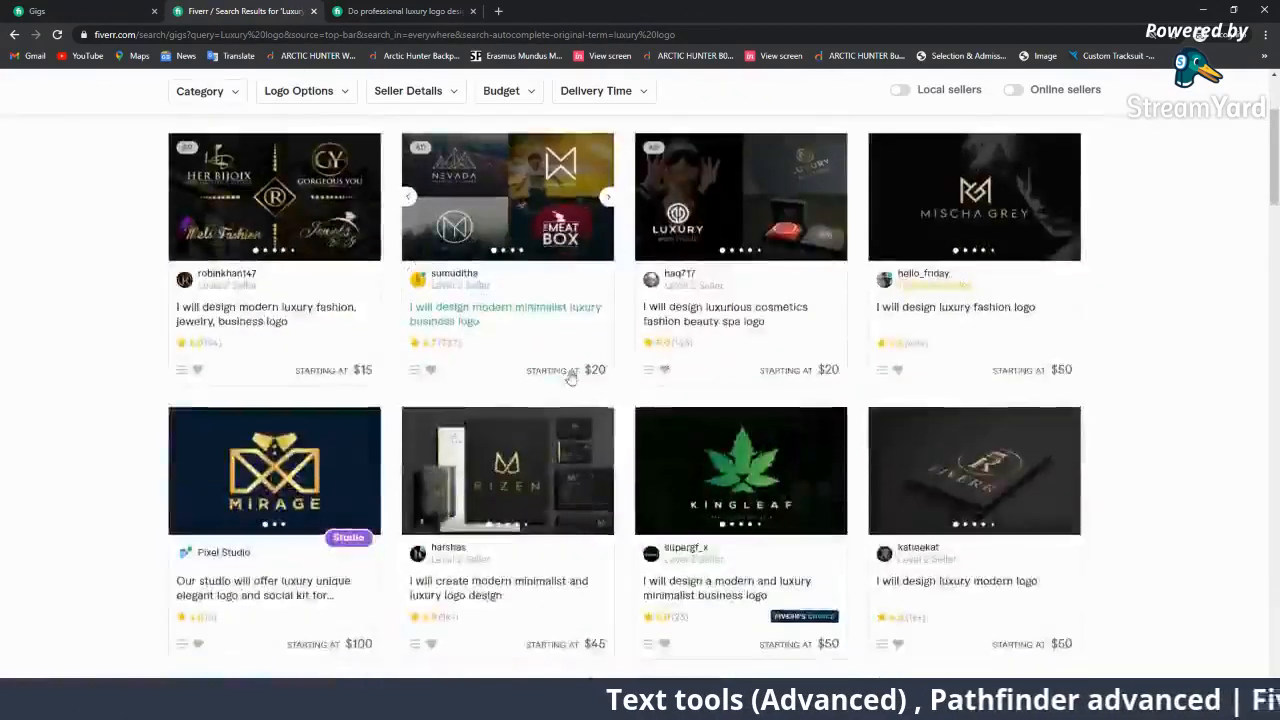
scroll(567, 378, "down", 3)
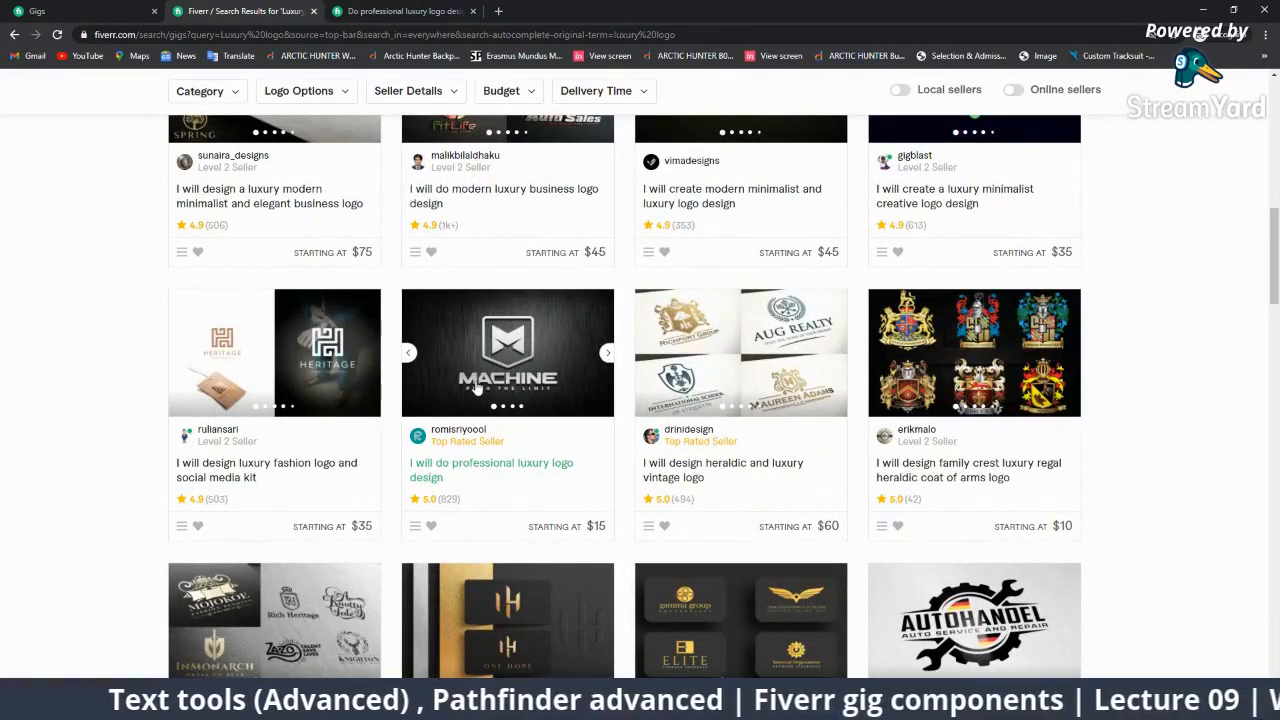
scroll(476, 388, "up", 10)
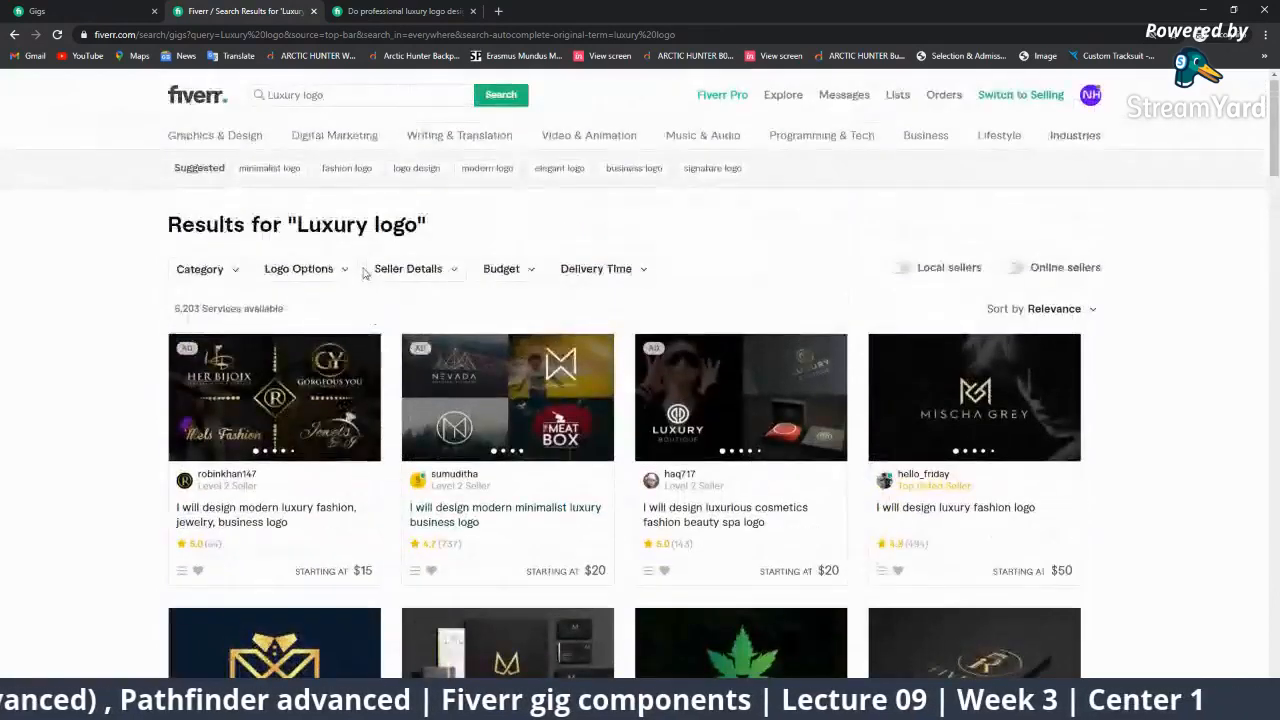
left_click(356, 95)
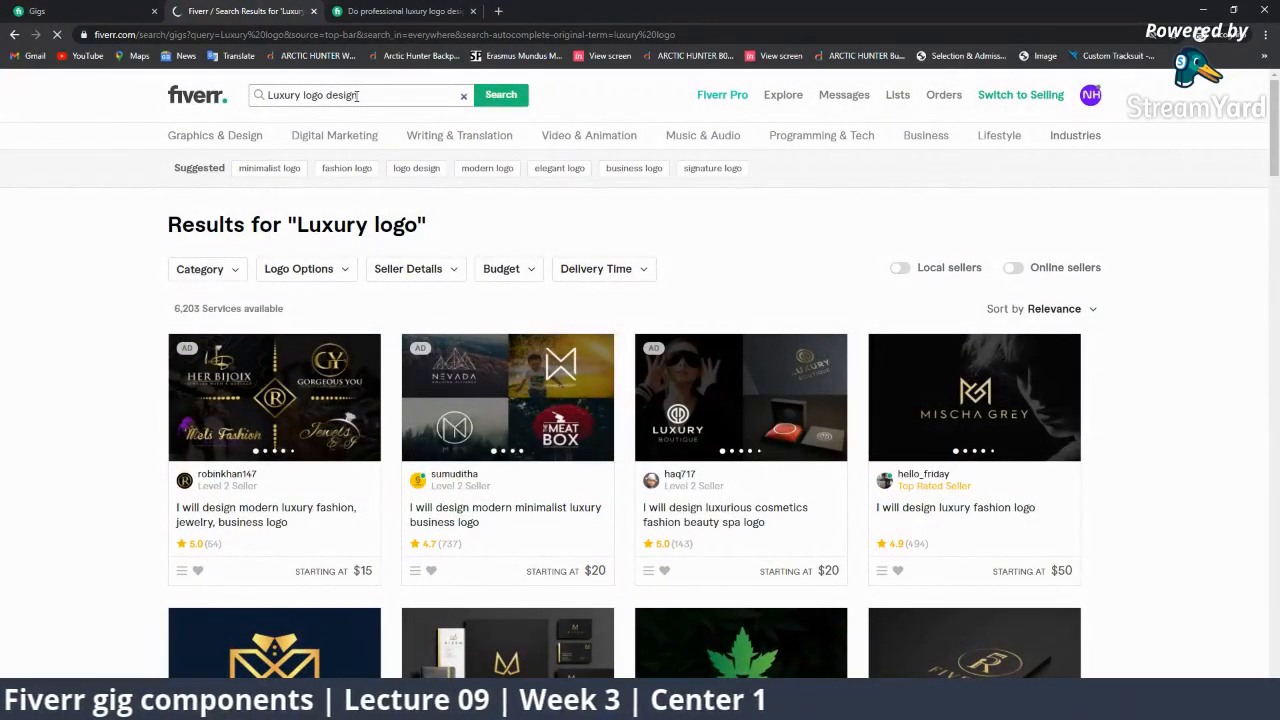
scroll(440, 332, "down", 3)
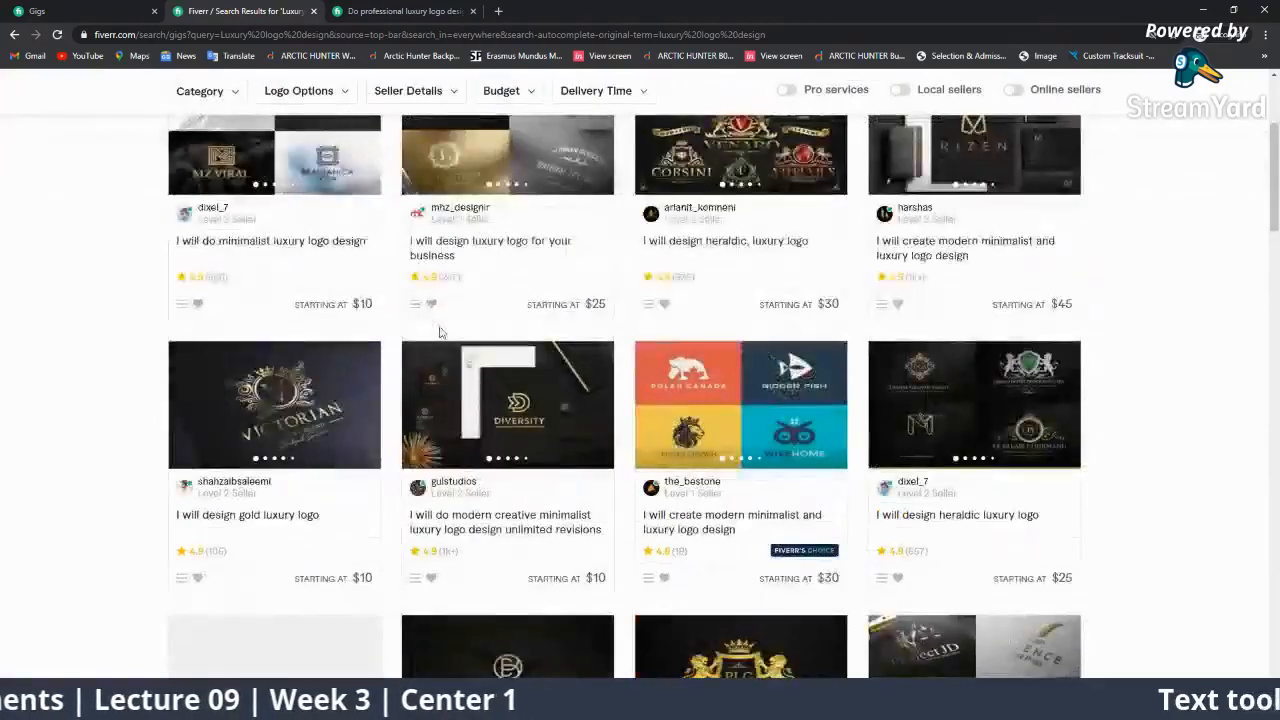
scroll(439, 332, "down", 6)
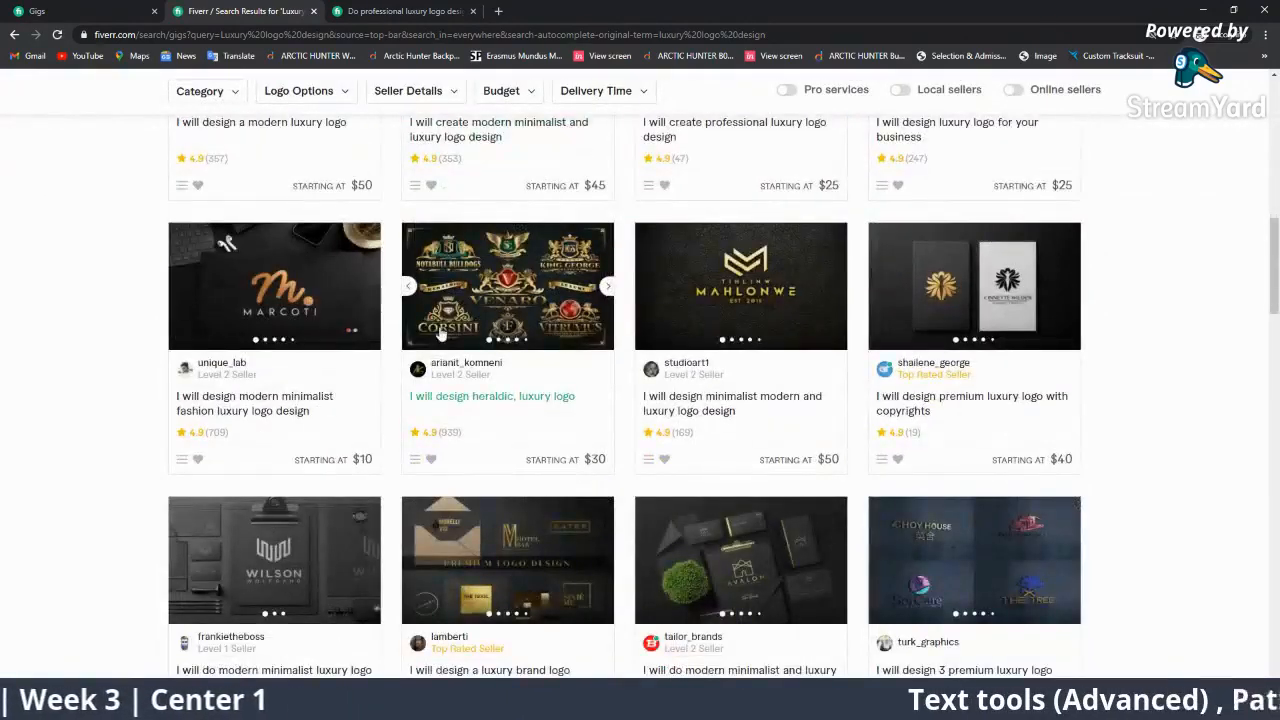
scroll(440, 335, "down", 12)
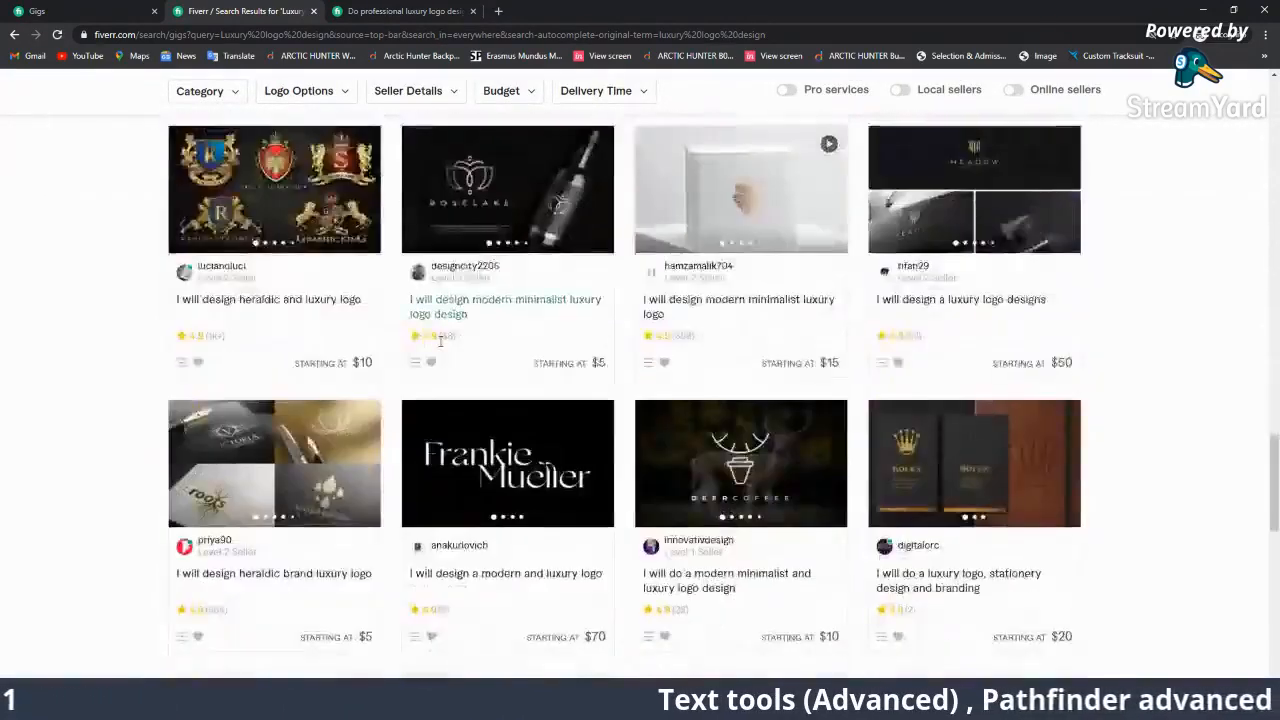
scroll(440, 340, "down", 8)
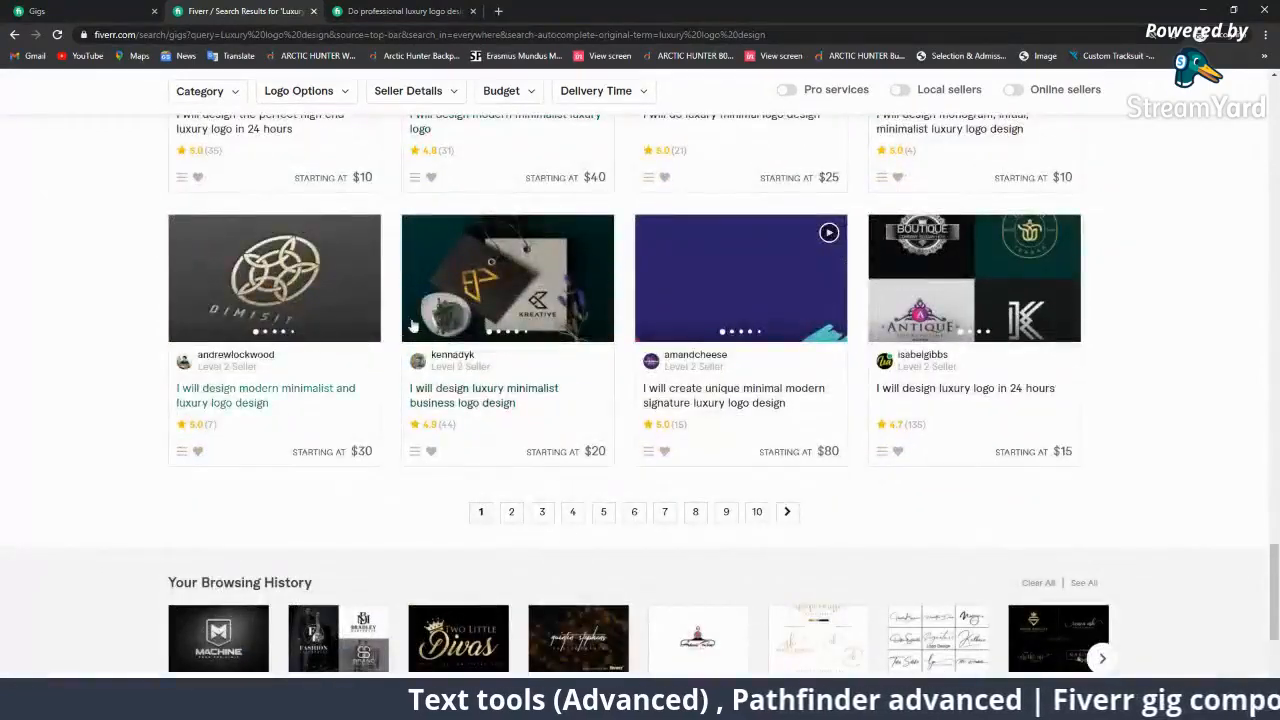
scroll(413, 326, "up", 10)
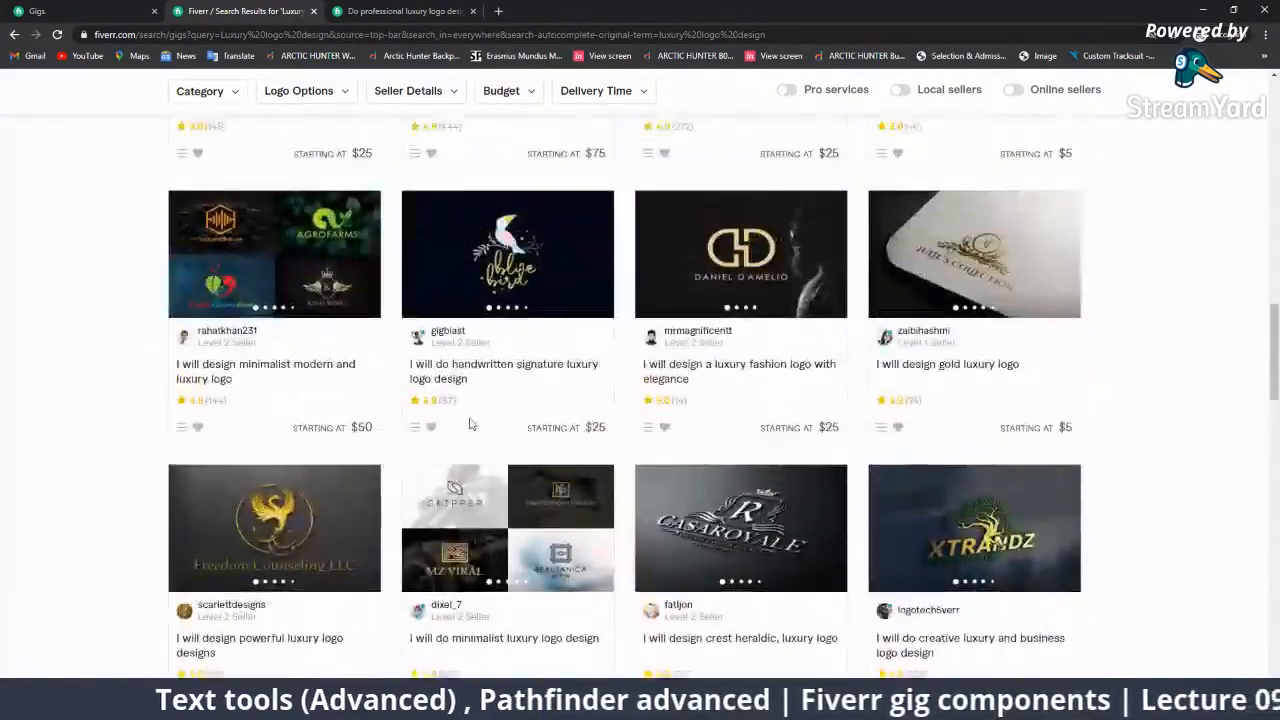
scroll(470, 425, "up", 8)
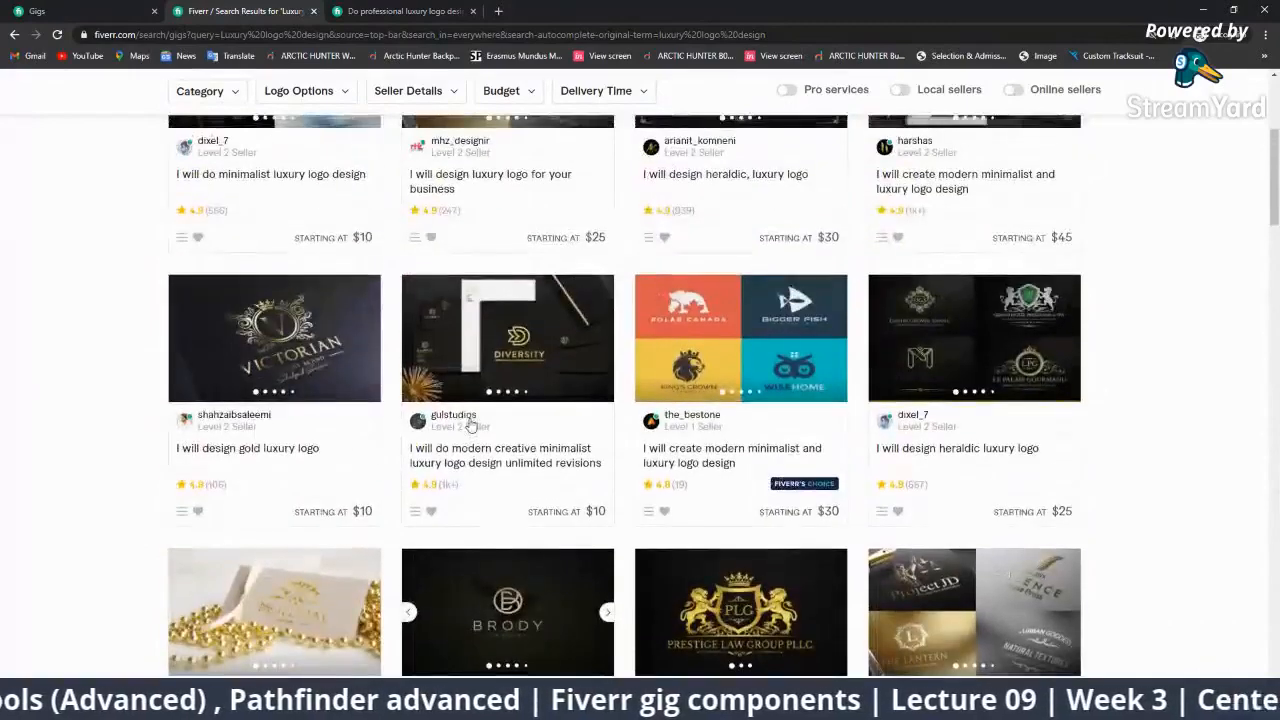
scroll(470, 425, "up", 4)
scroll(470, 425, "down", 6)
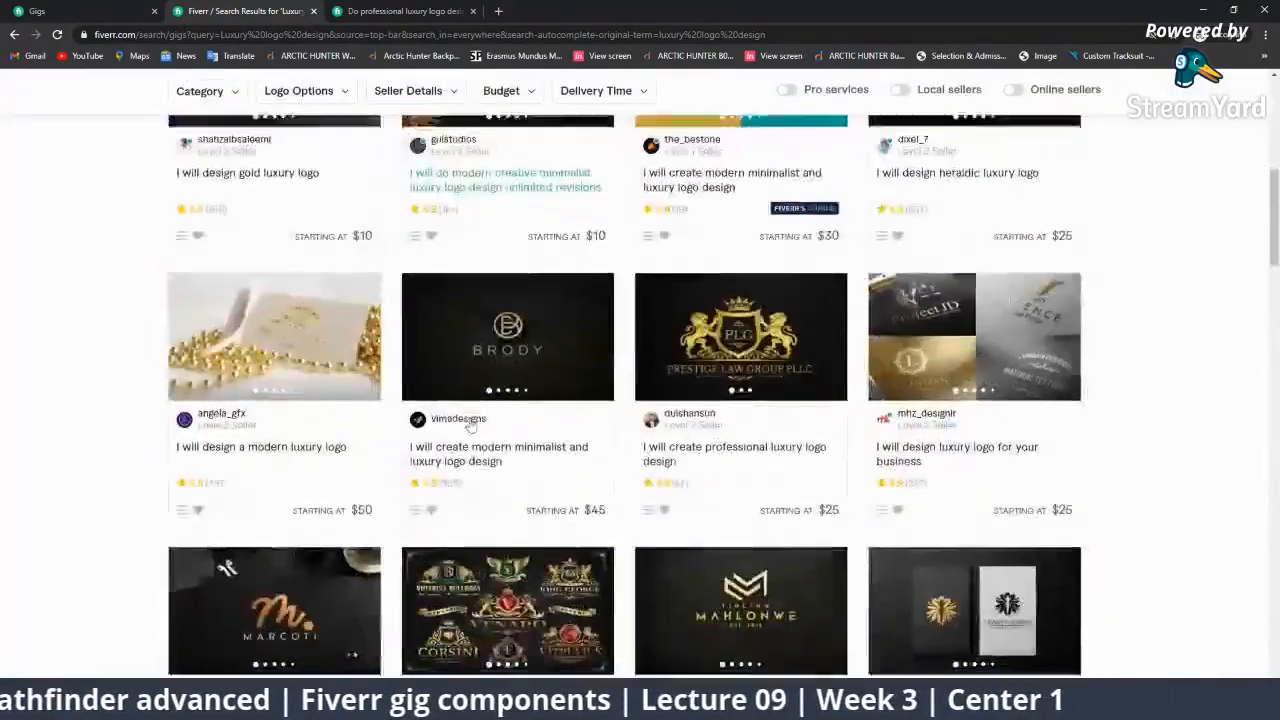
scroll(470, 425, "down", 10)
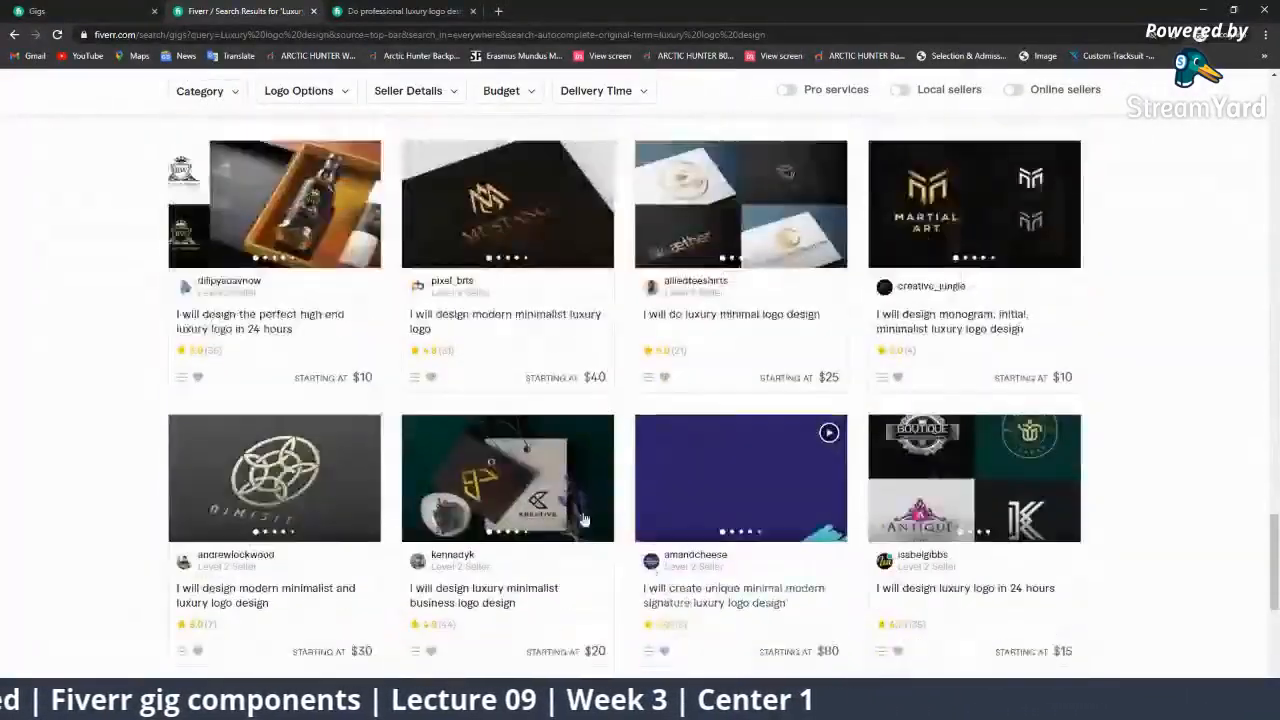
scroll(585, 520, "down", 3)
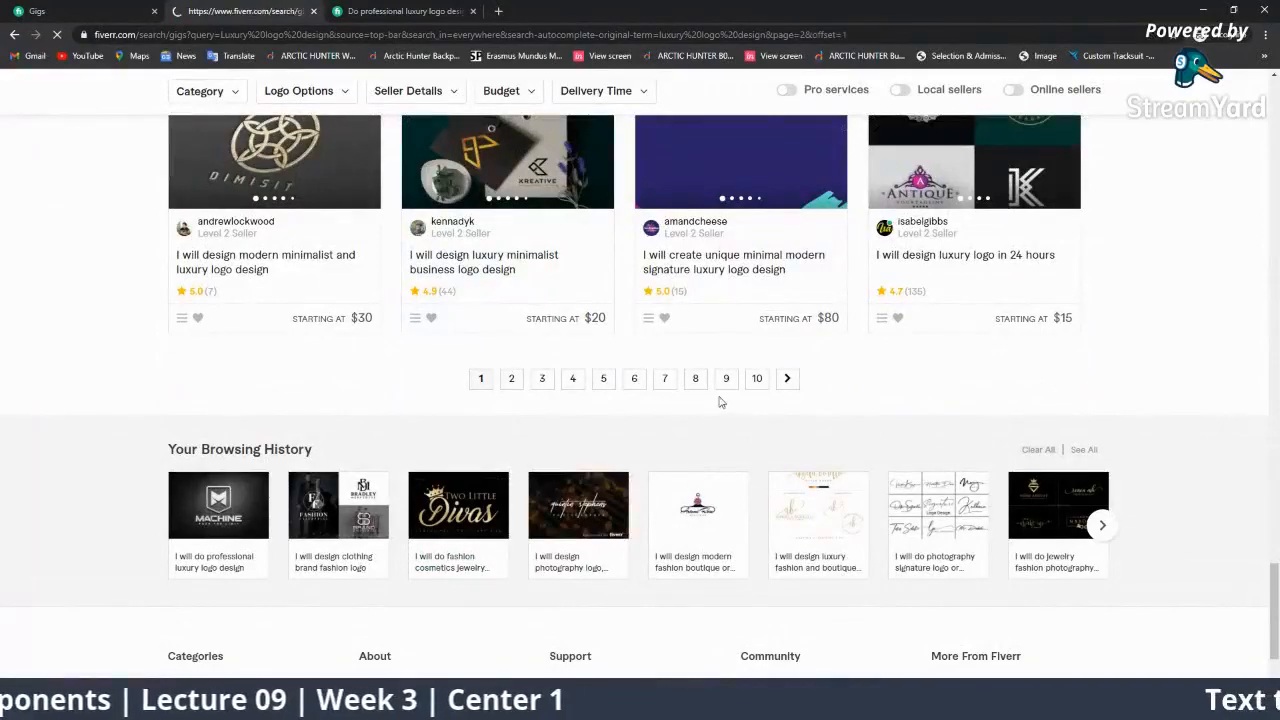
scroll(718, 394, "down", 3)
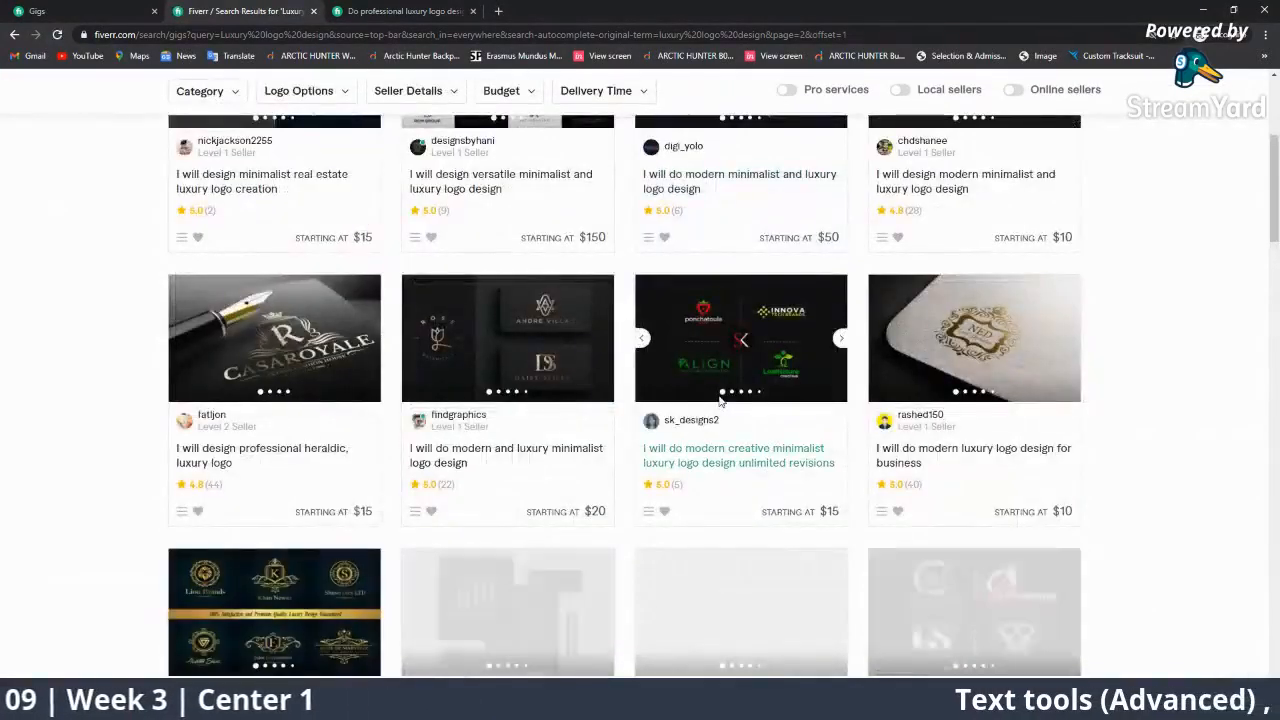
scroll(718, 400, "down", 8)
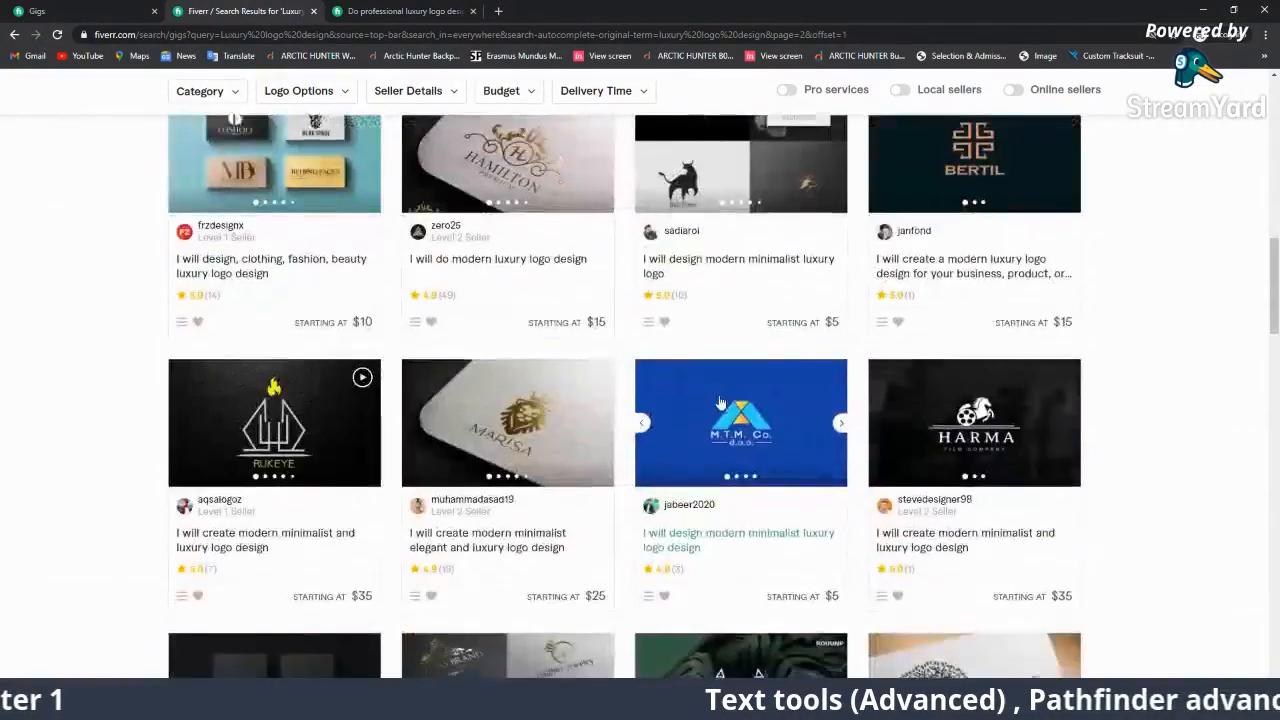
scroll(718, 398, "down", 3)
scroll(718, 399, "down", 10)
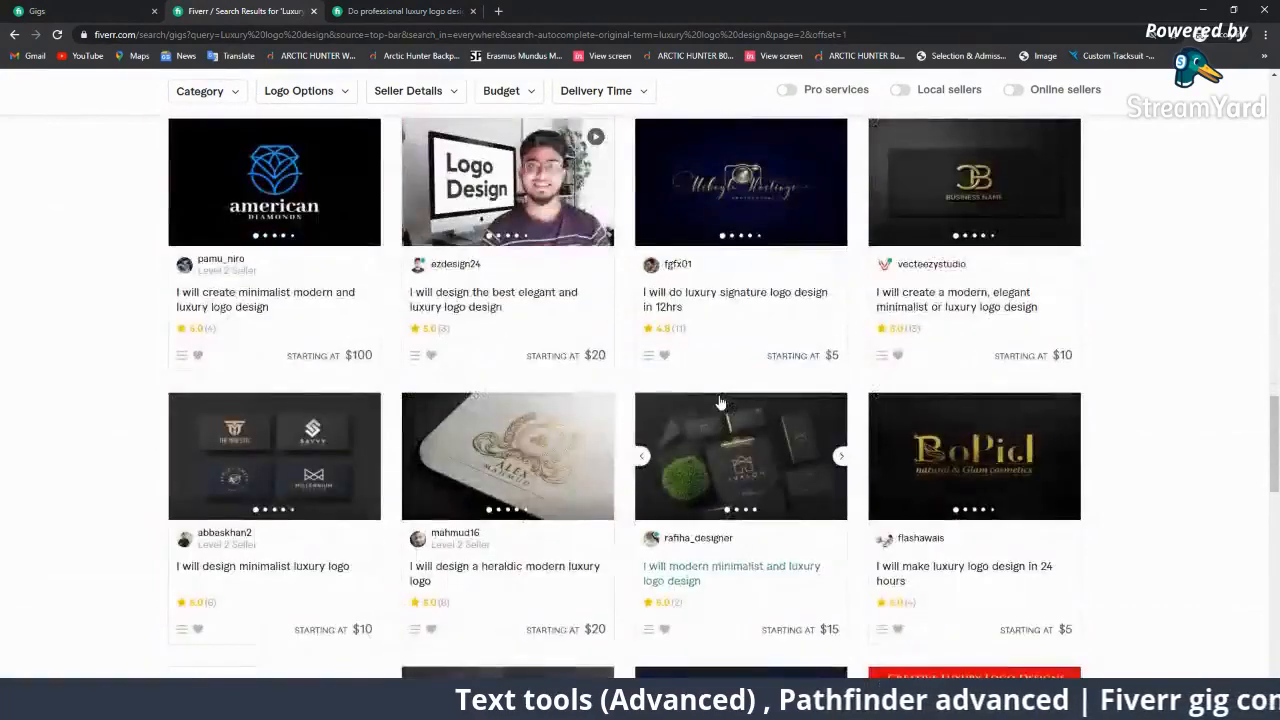
scroll(717, 431, "down", 8)
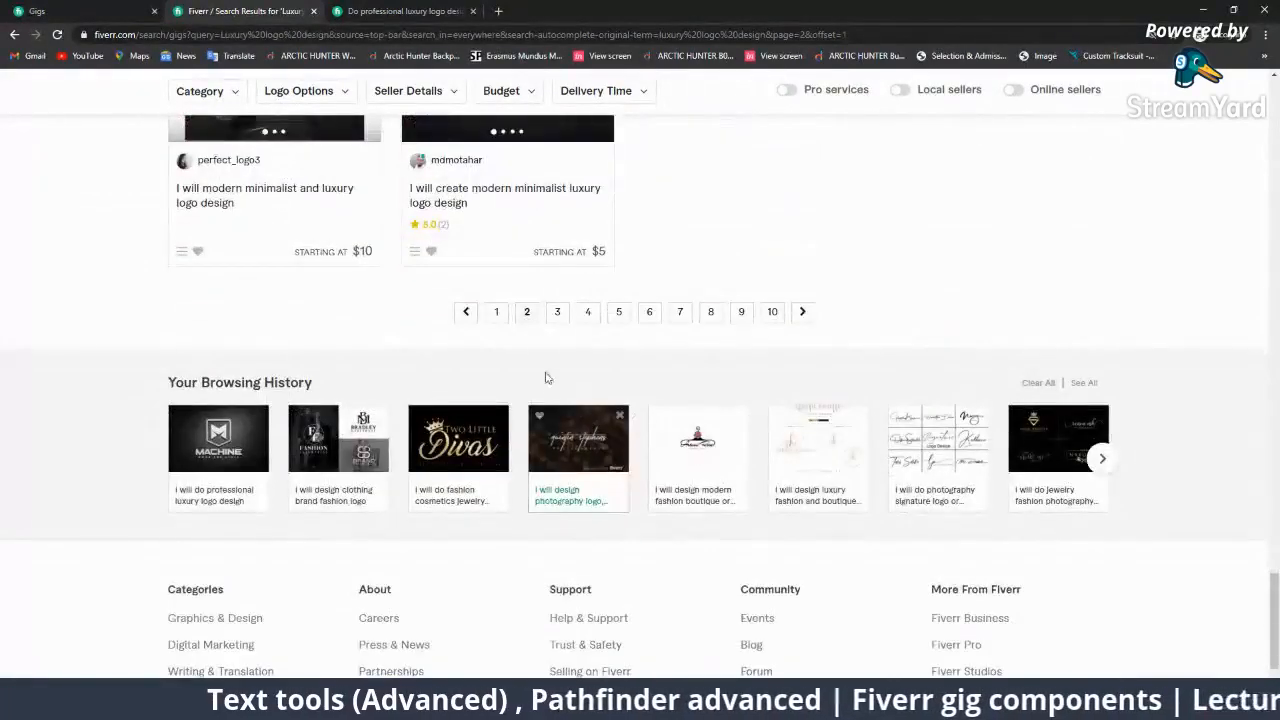
Browse page 3 of the results, then switch back to the Writer notes.
left_click(553, 318)
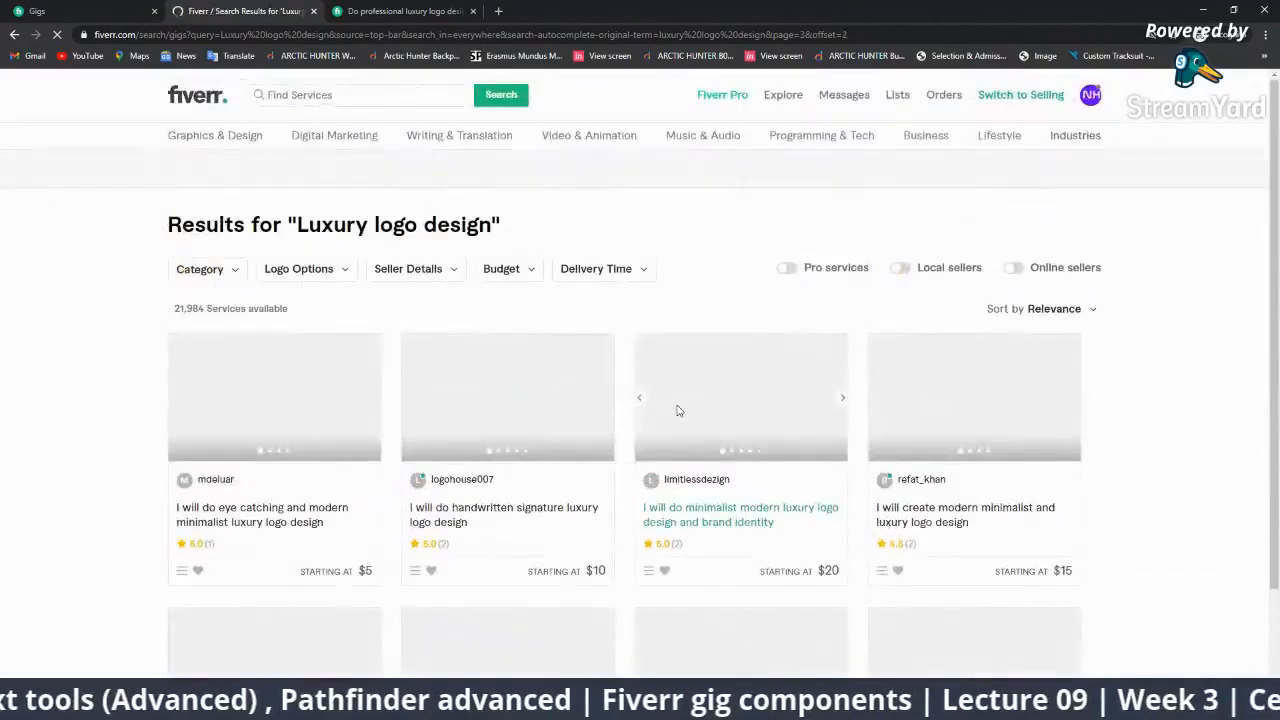
scroll(678, 411, "down", 9)
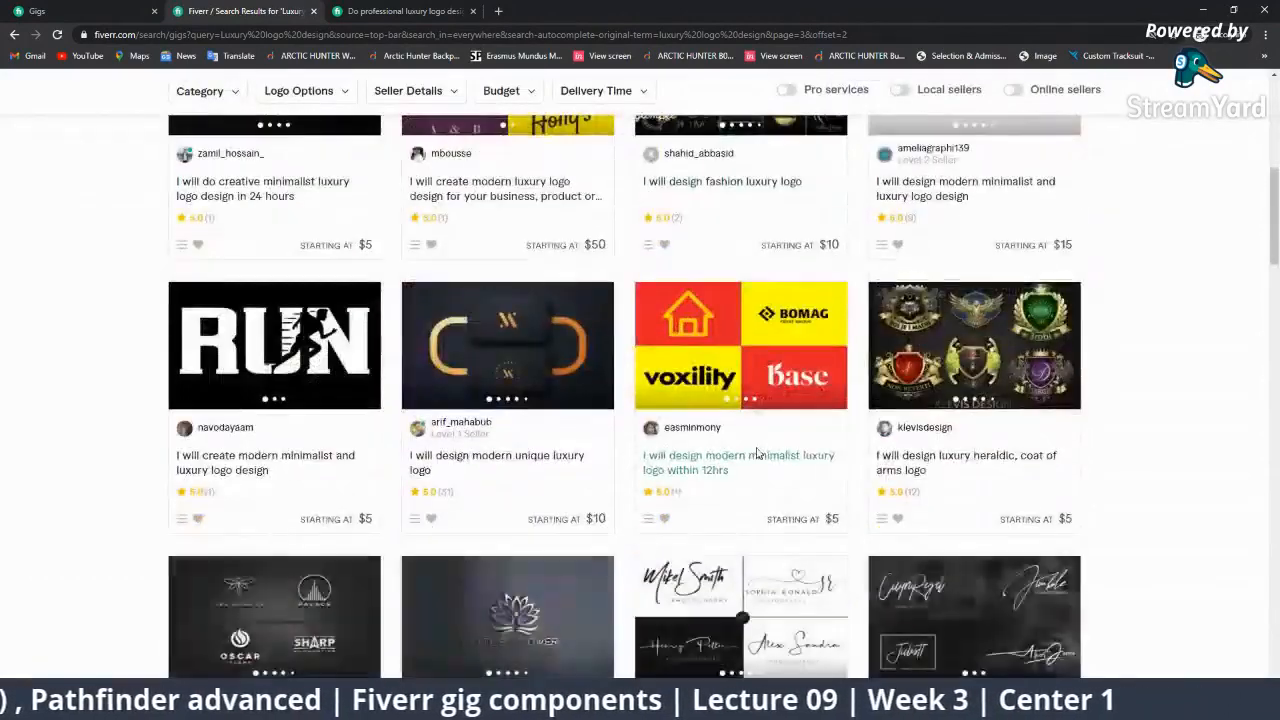
scroll(757, 453, "down", 11)
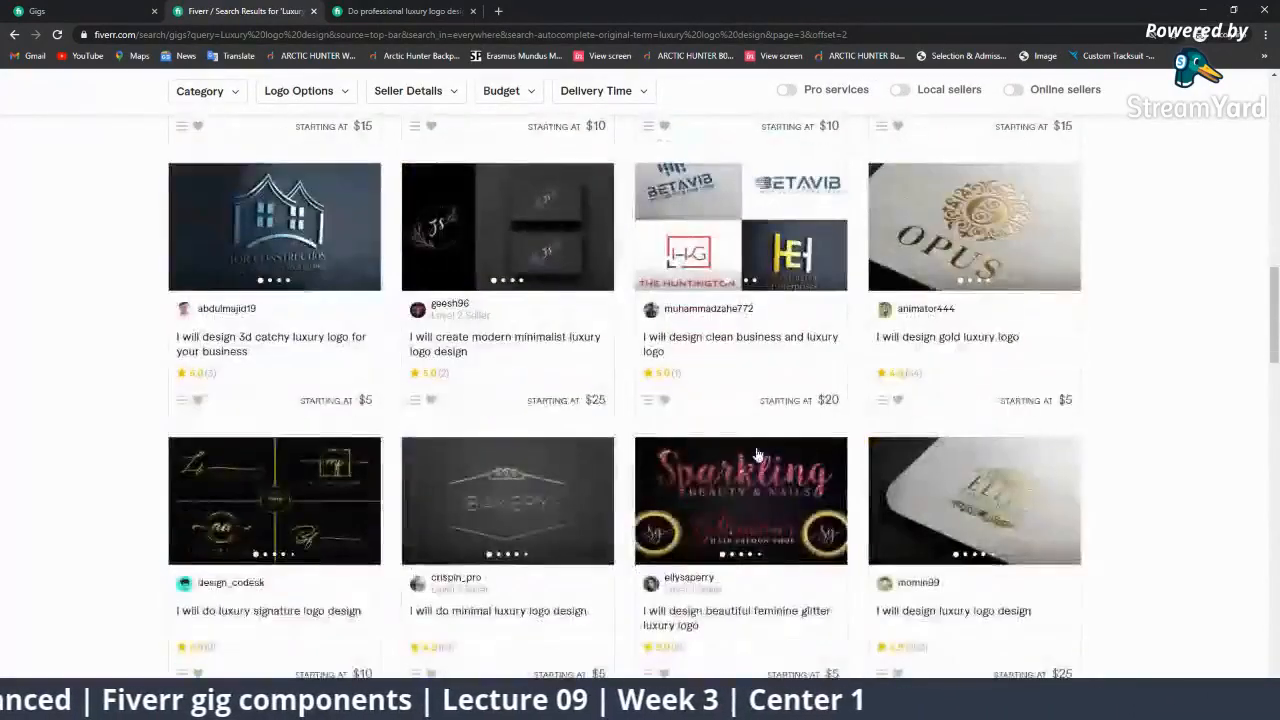
scroll(757, 453, "down", 6)
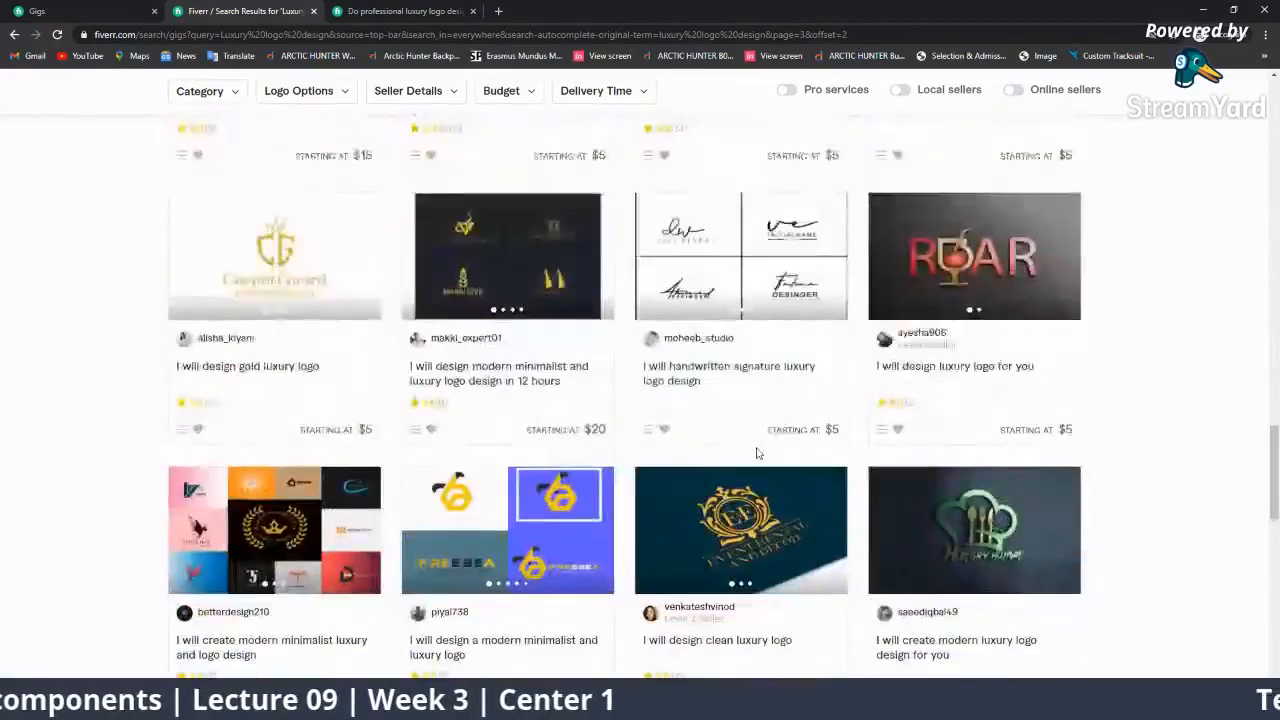
scroll(657, 453, "down", 3)
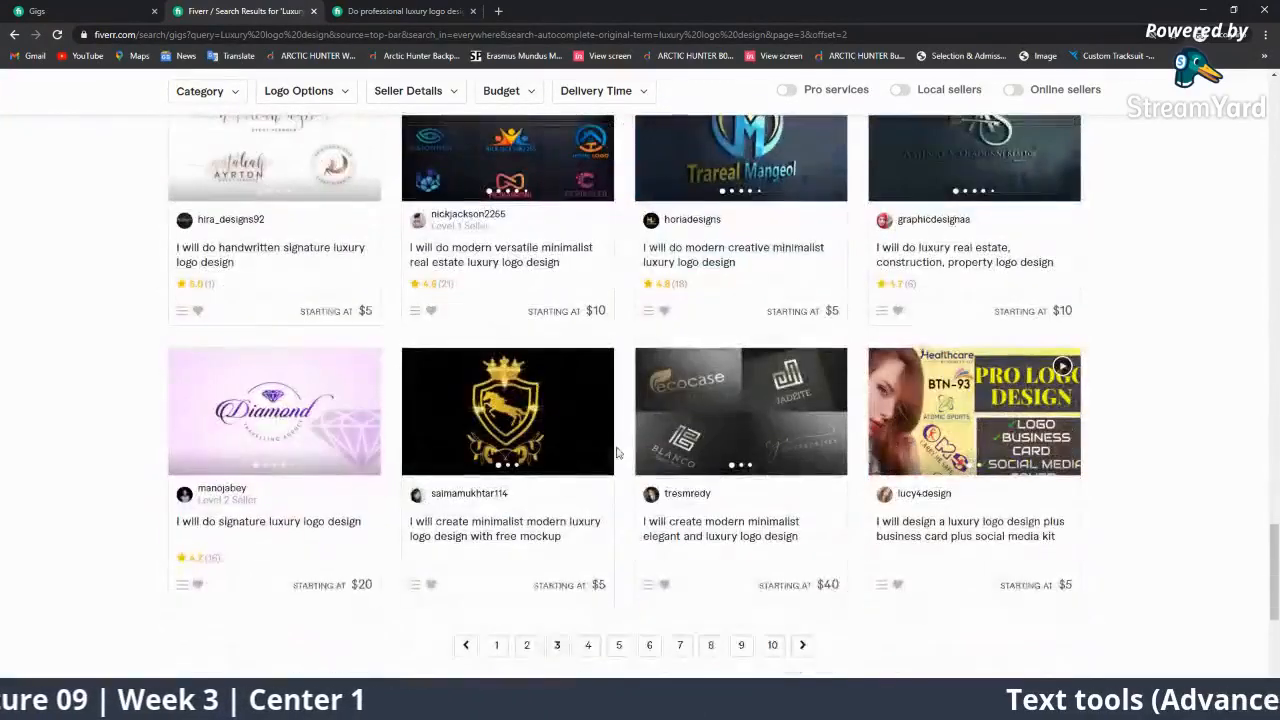
scroll(617, 452, "up", 5)
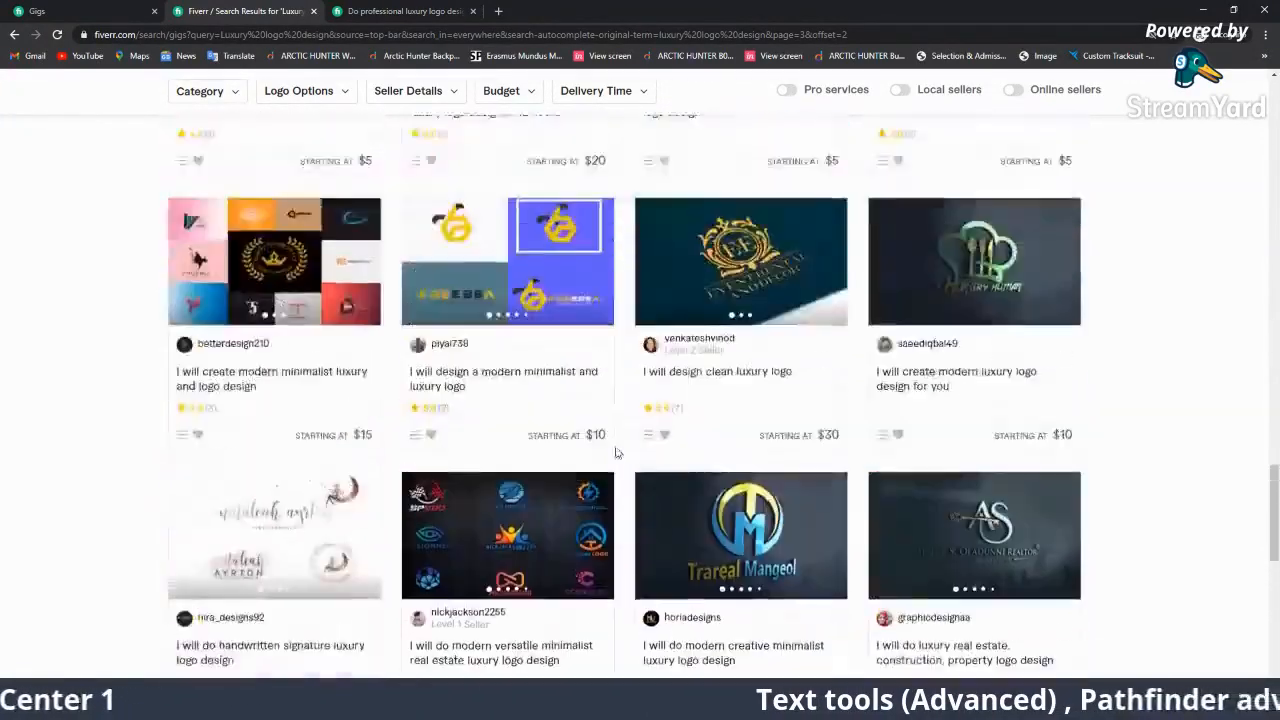
key("alt+Tab")
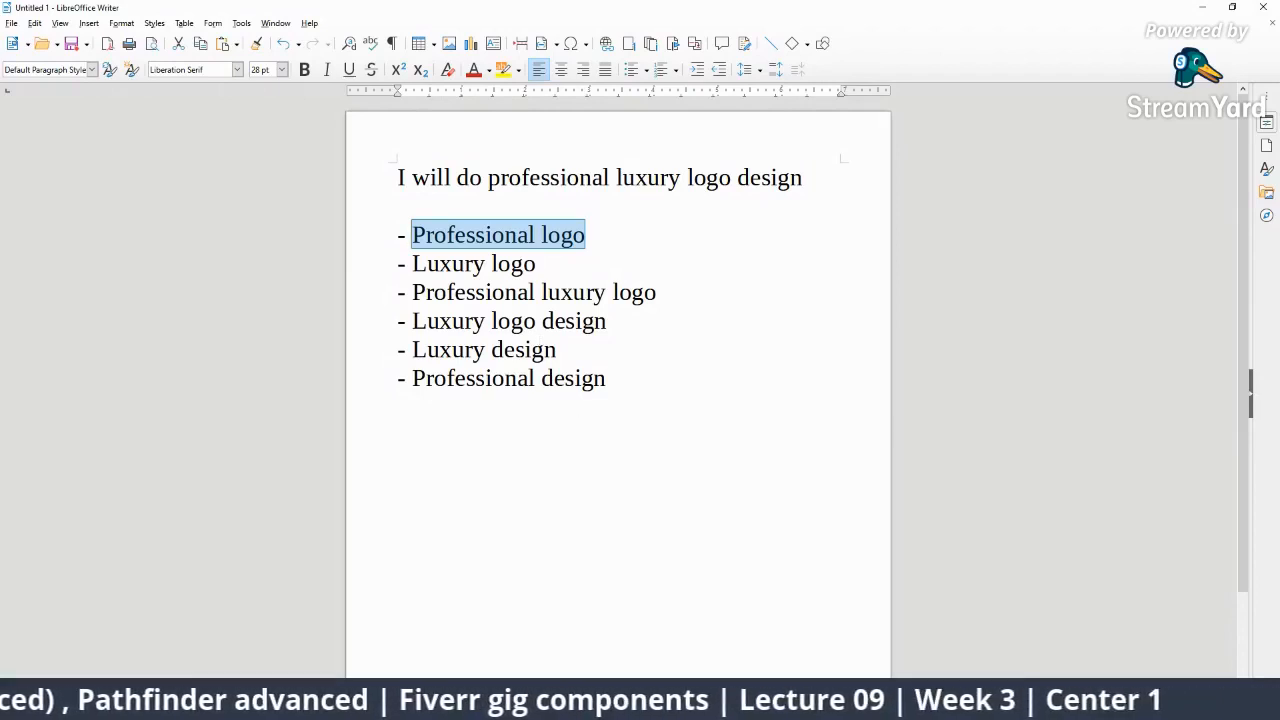
Bring the StreamYard studio forward from Chrome's taskbar previews.
left_click(934, 706)
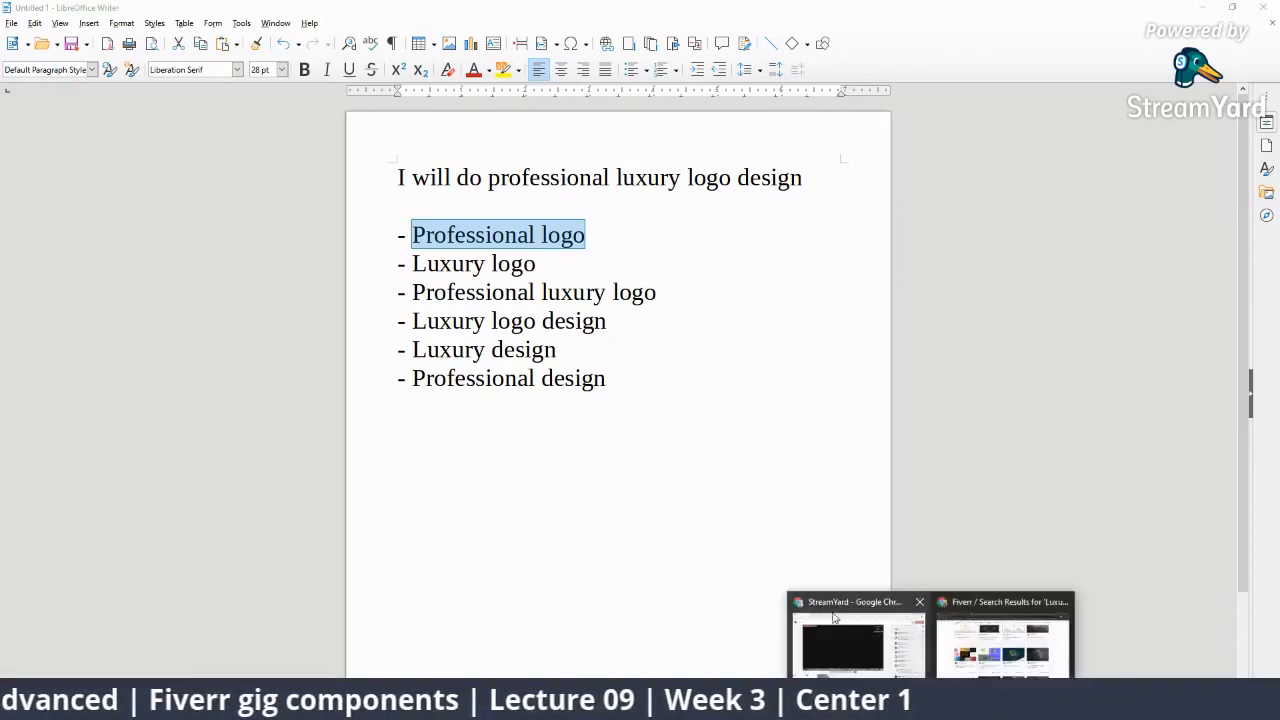
left_click(859, 638)
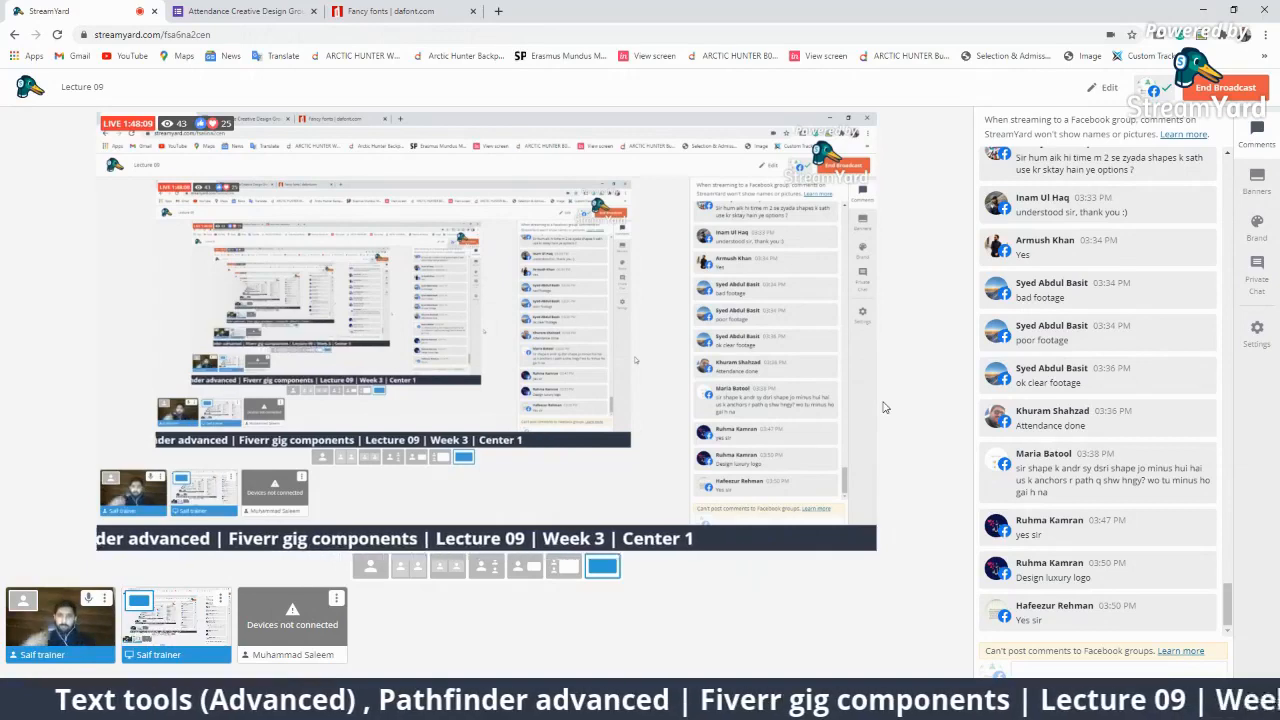
Edit the broadcast description to add '(Title)' after 'Fiverr gig components' and save.
mouse_move(1151, 373)
mouse_move(1105, 292)
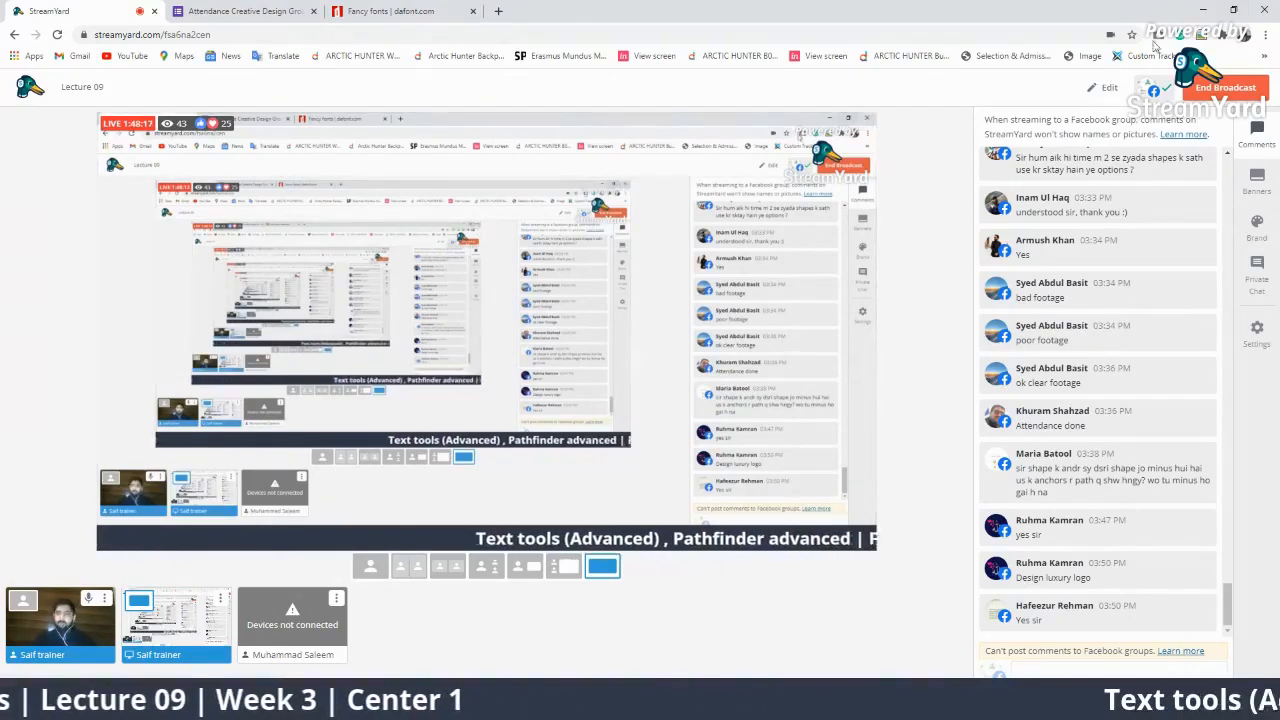
left_click(1104, 88)
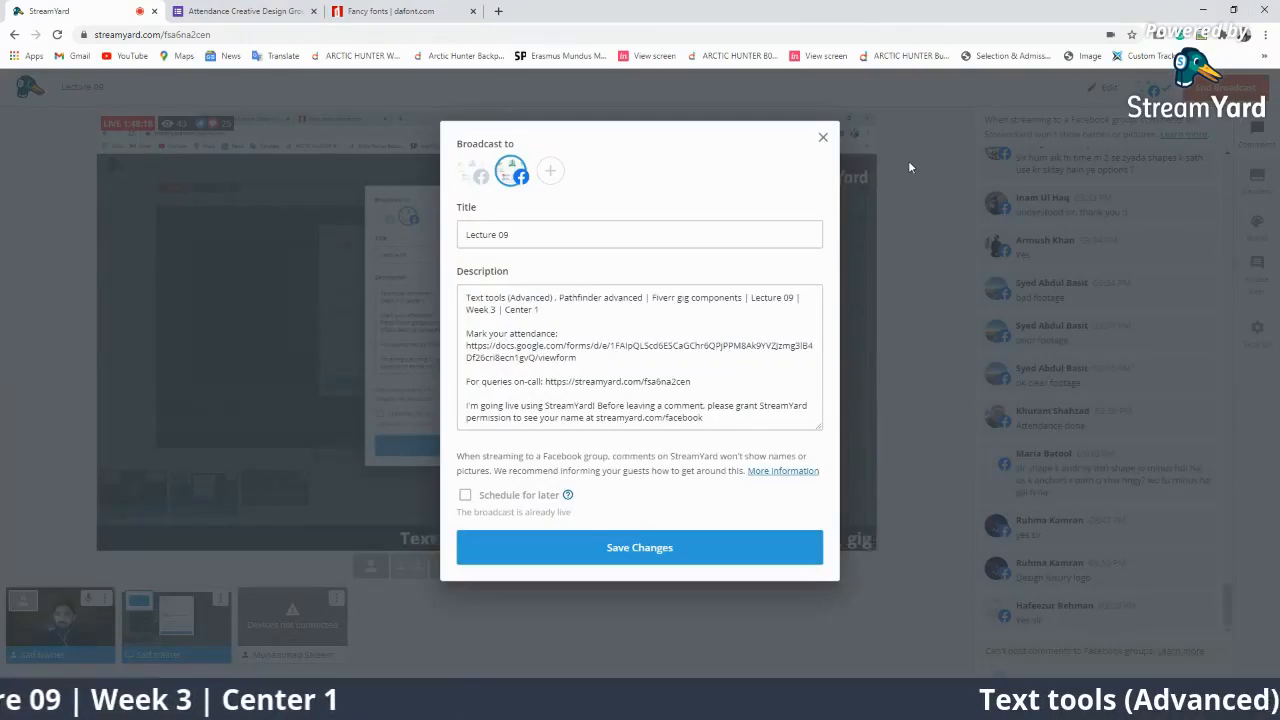
left_click(742, 297)
key("Delete")
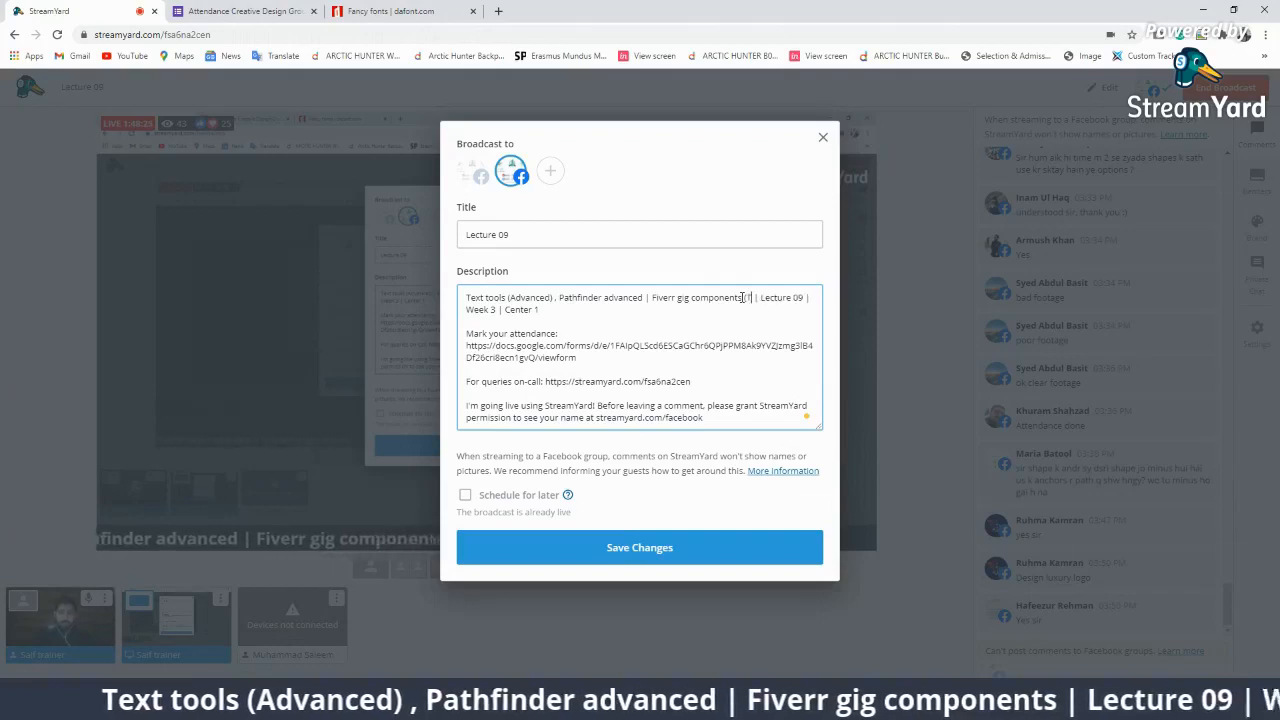
type("Title")
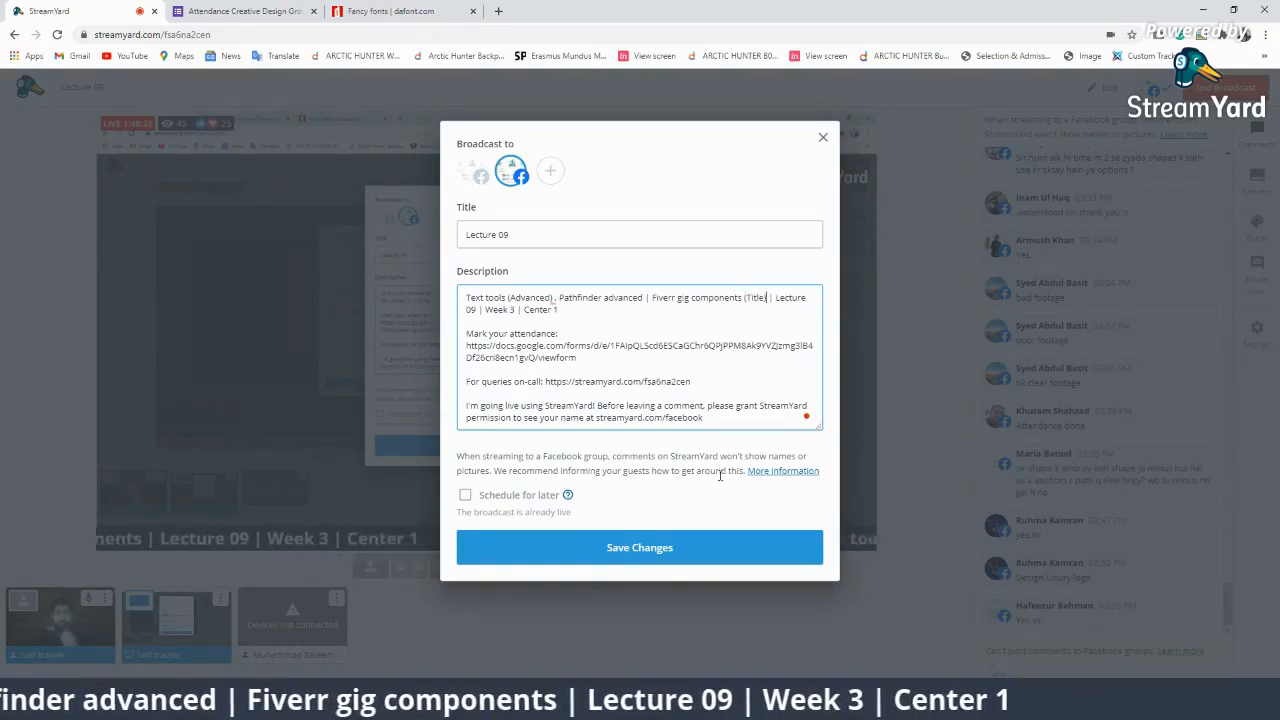
left_click(625, 548)
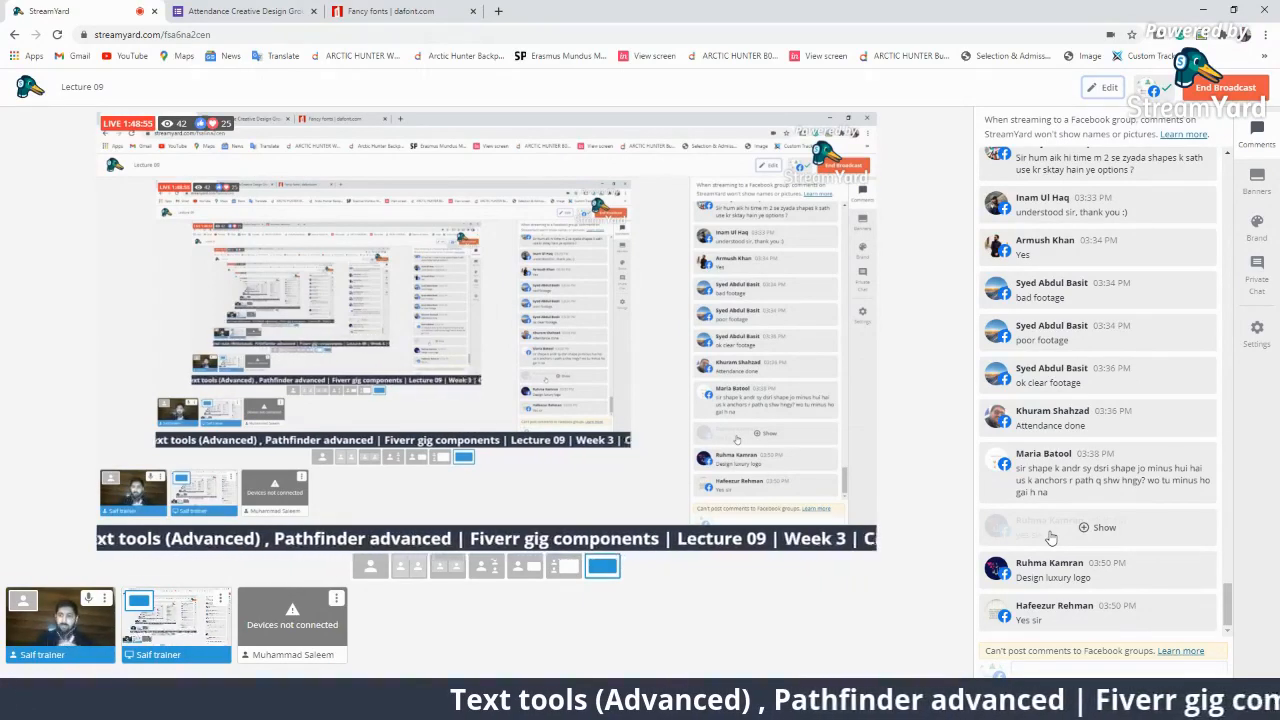
Unhide the hidden reply, bannering a viewer's question about anchor points on minus shapes, then return to Illustrator.
left_click(1100, 527)
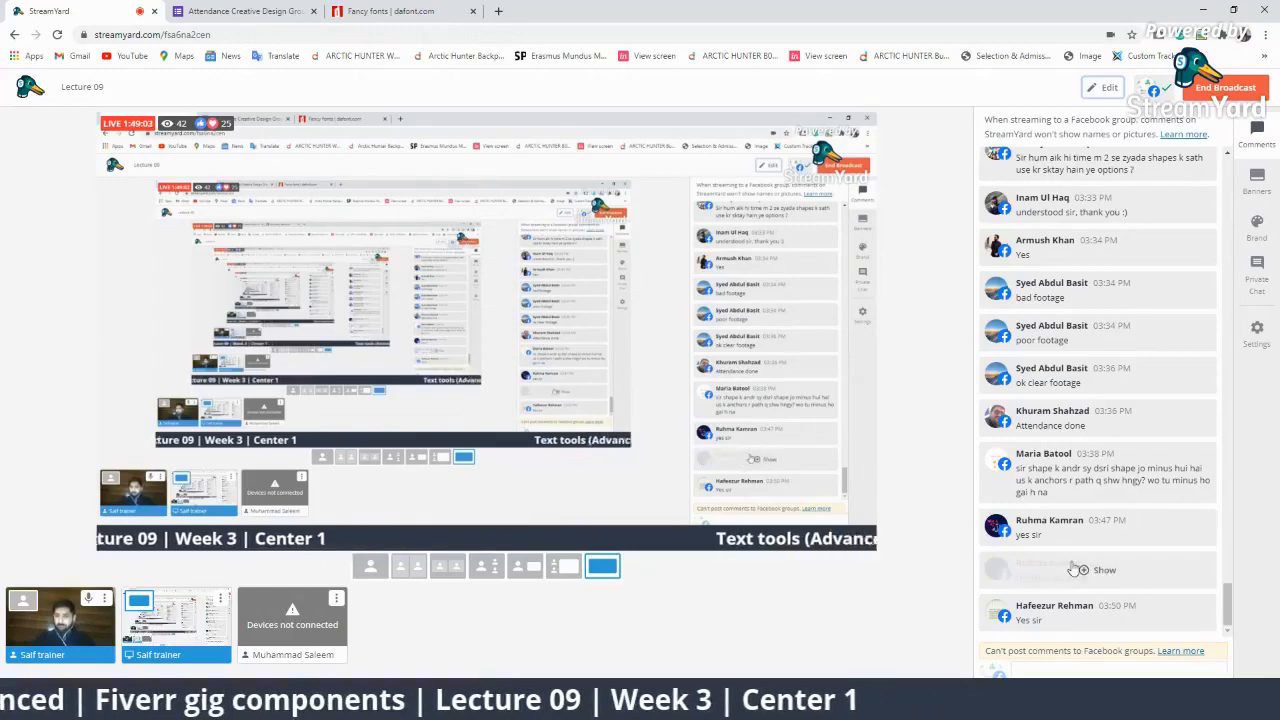
left_click(1077, 487)
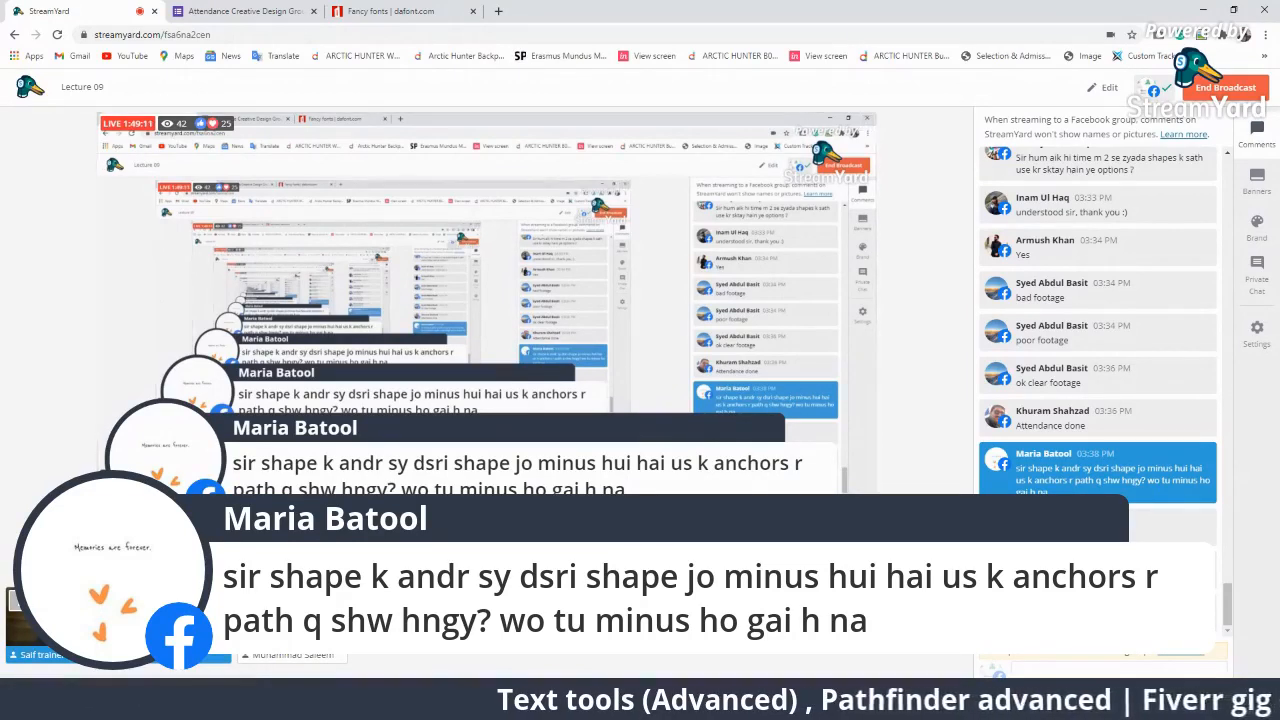
key("alt+Tab")
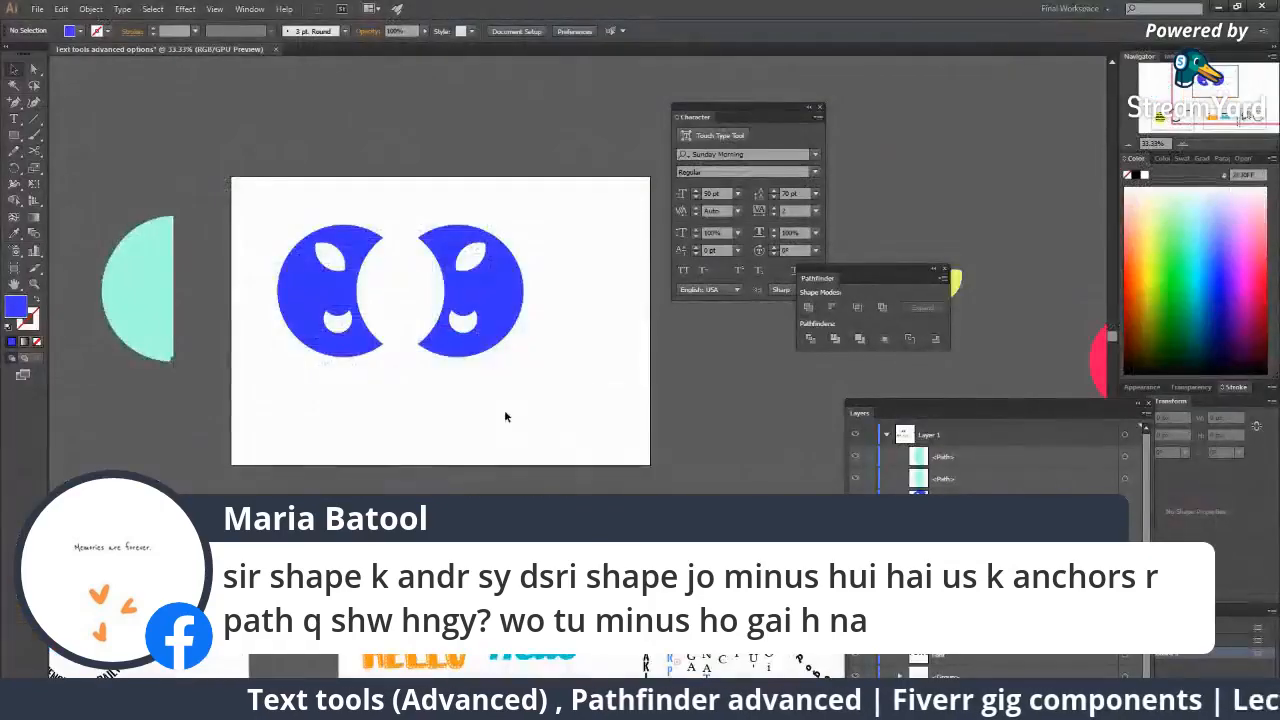
Zoom in closely on the right moon shape's lower cut-out.
left_click(529, 371)
left_click(509, 322)
left_click(585, 400)
left_click(594, 391)
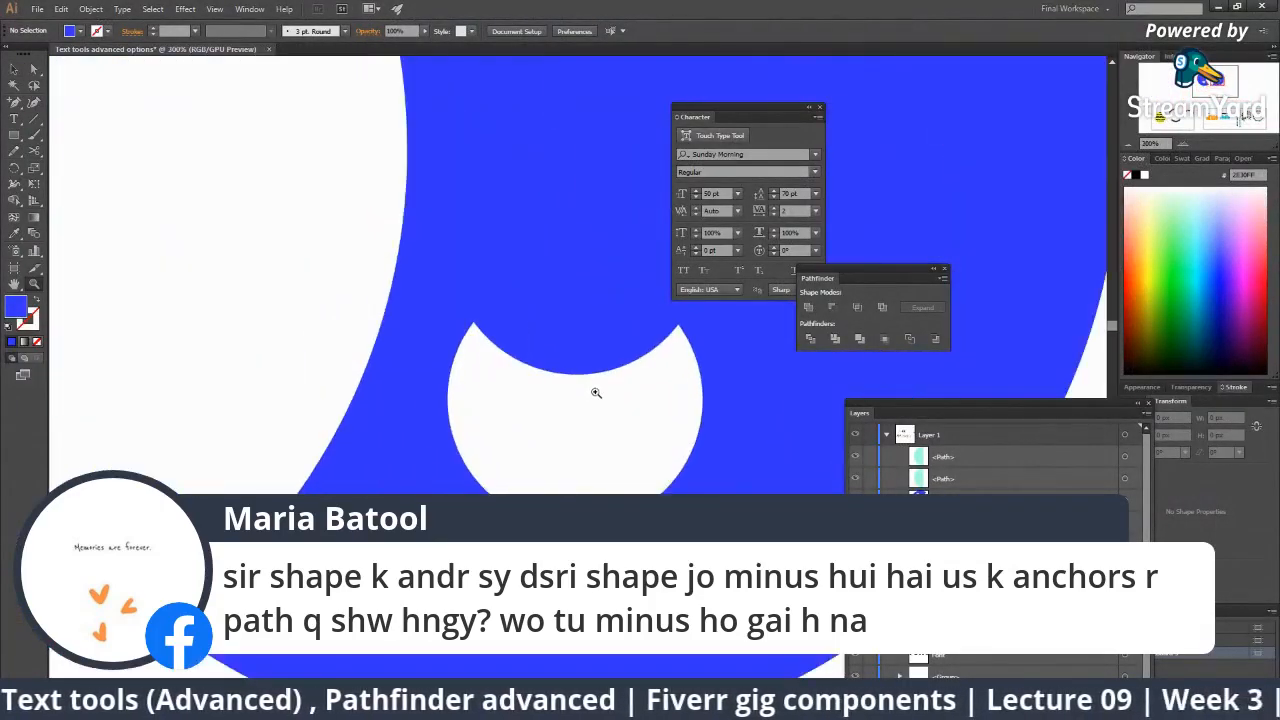
left_click(597, 377)
key("a")
scroll(423, 391, "right", 2)
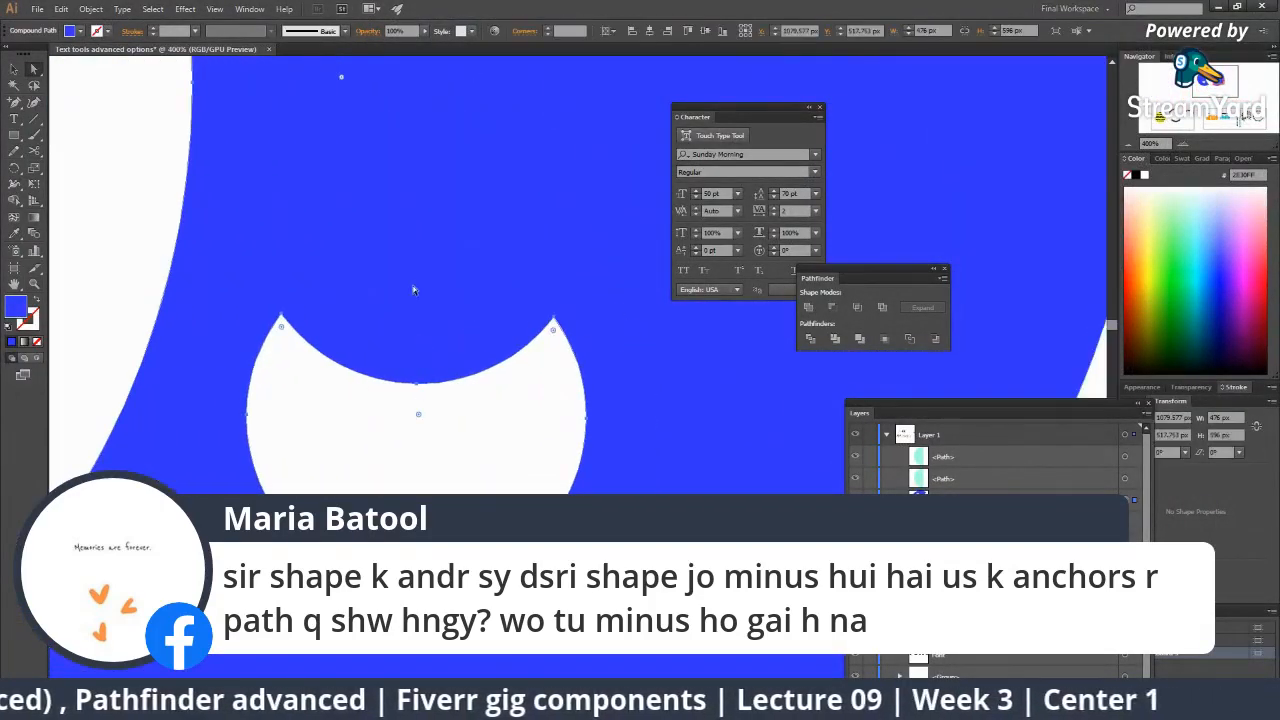
key("z")
left_click(482, 281)
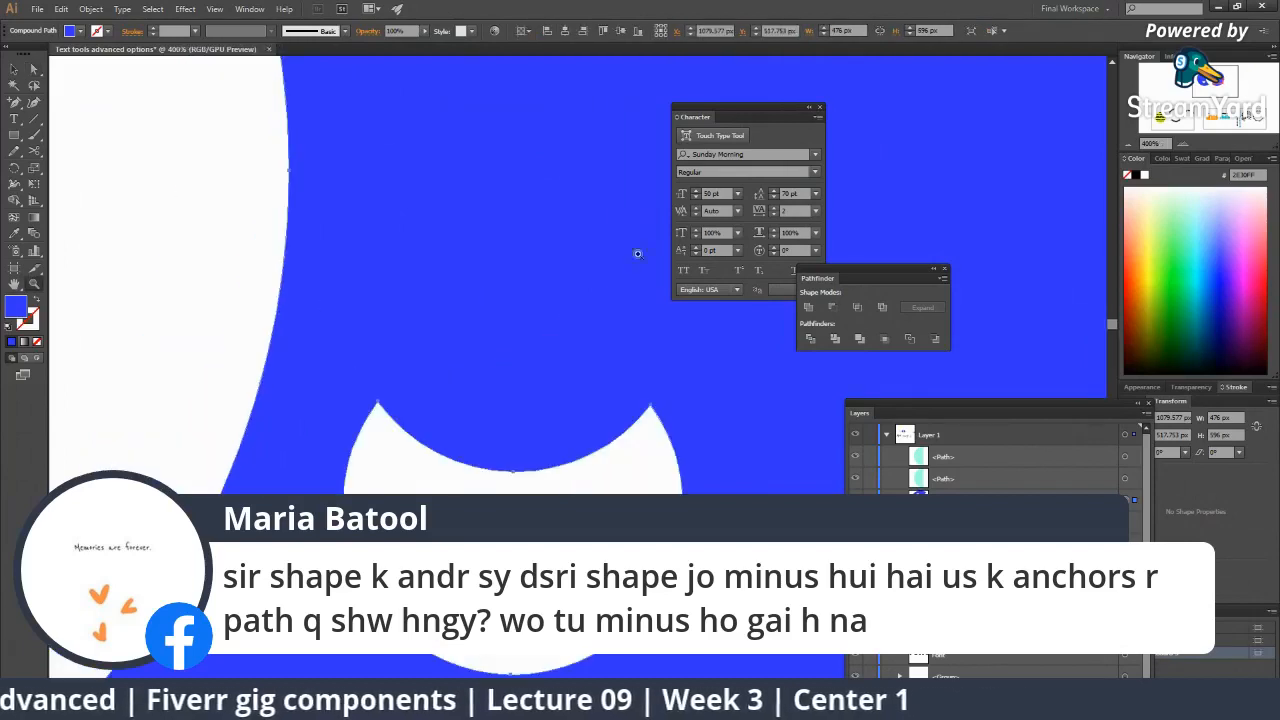
Fill the right moon compound path with pale yellow, then remove the comment banner in StreamYard.
left_click(1153, 230)
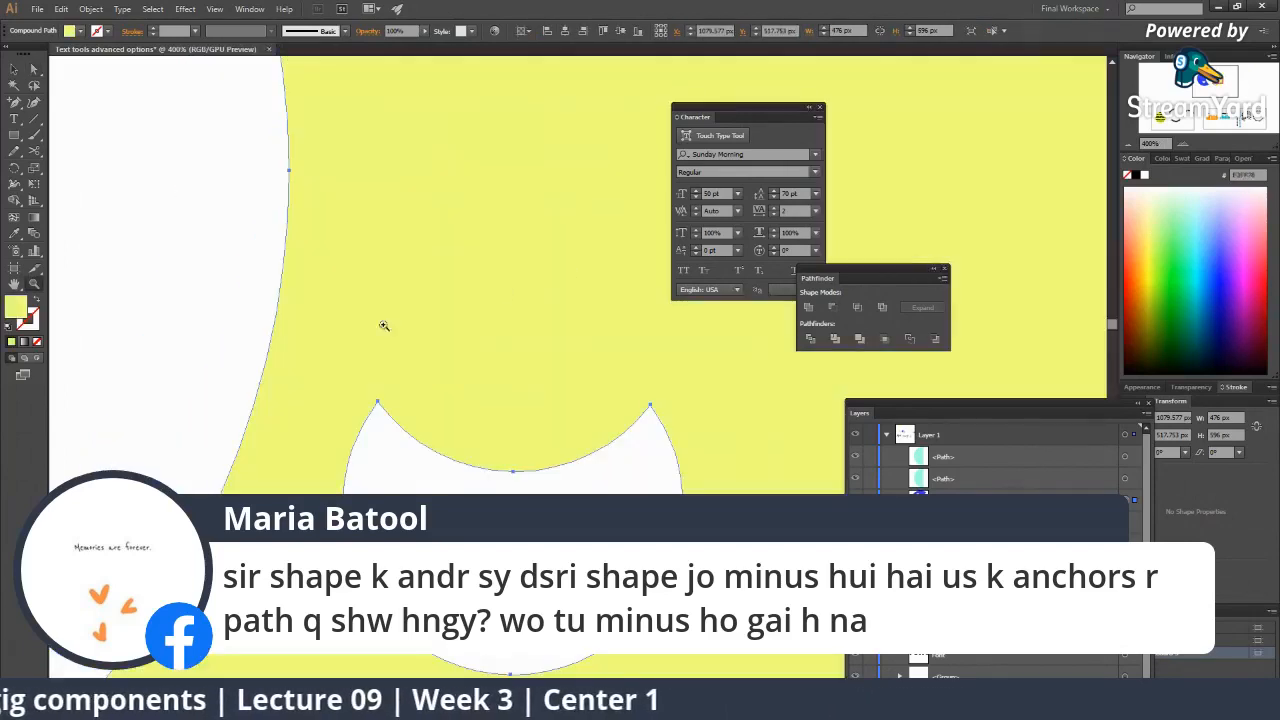
key("a")
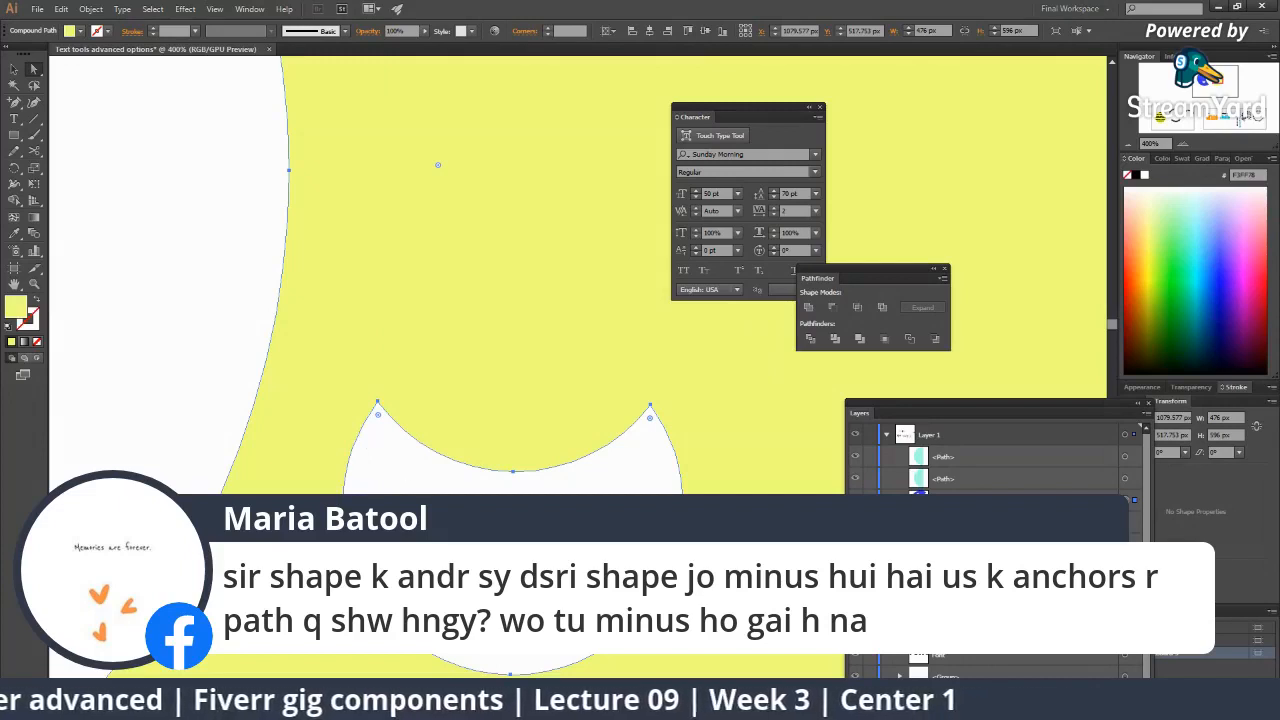
left_click_drag(432, 476, 395, 376)
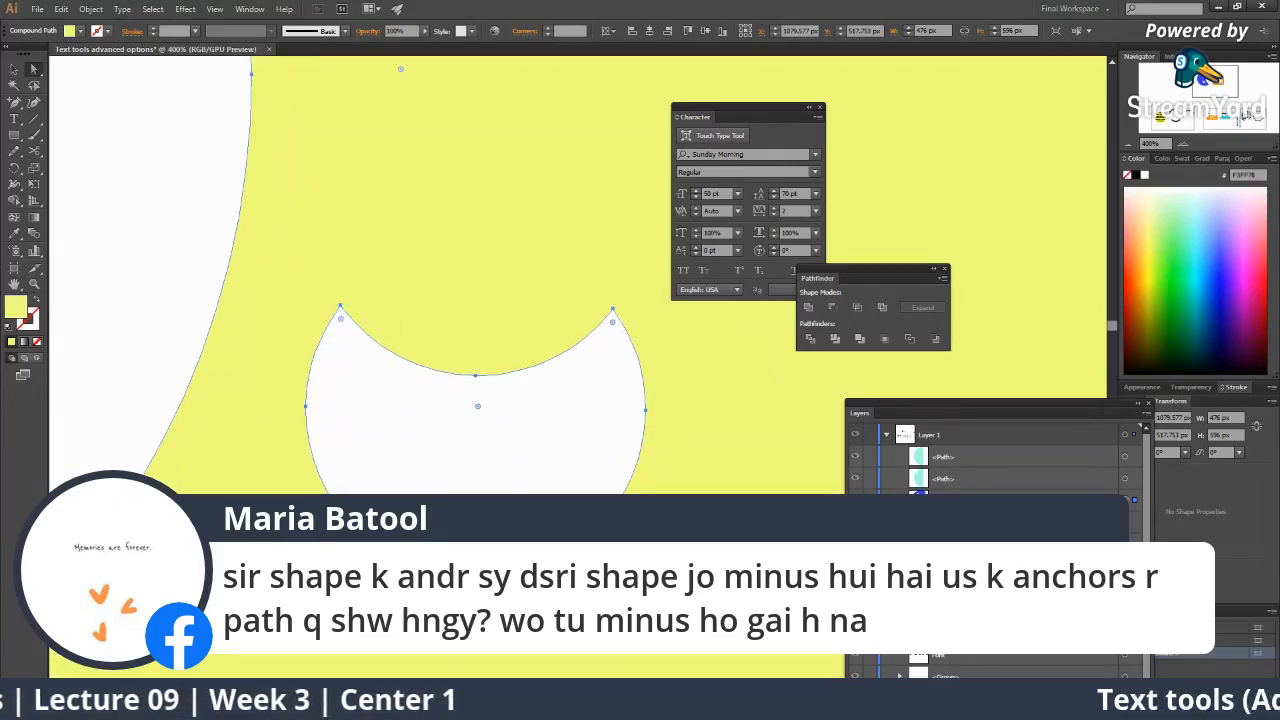
left_click(647, 430, "ctrl+alt")
left_click(647, 430, "ctrl+alt")
left_click(647, 430, "ctrl+alt")
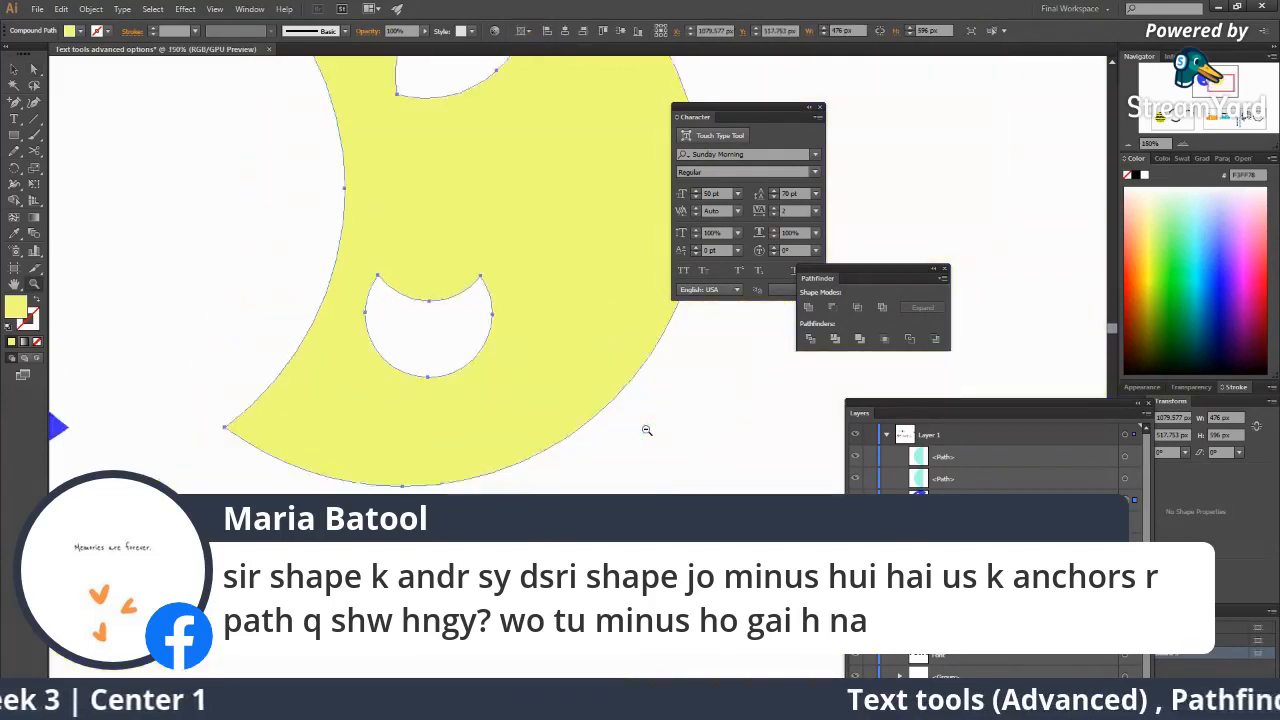
left_click(647, 430, "ctrl+alt")
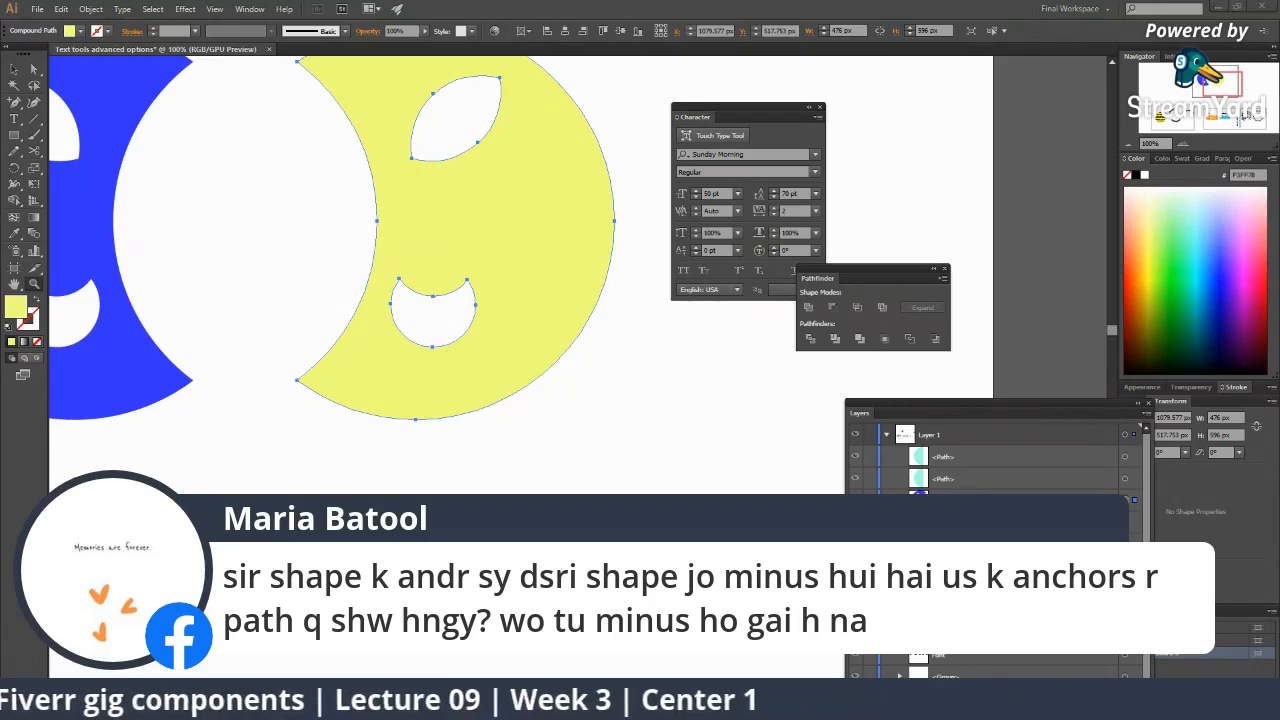
left_click(889, 667)
left_click(1091, 443)
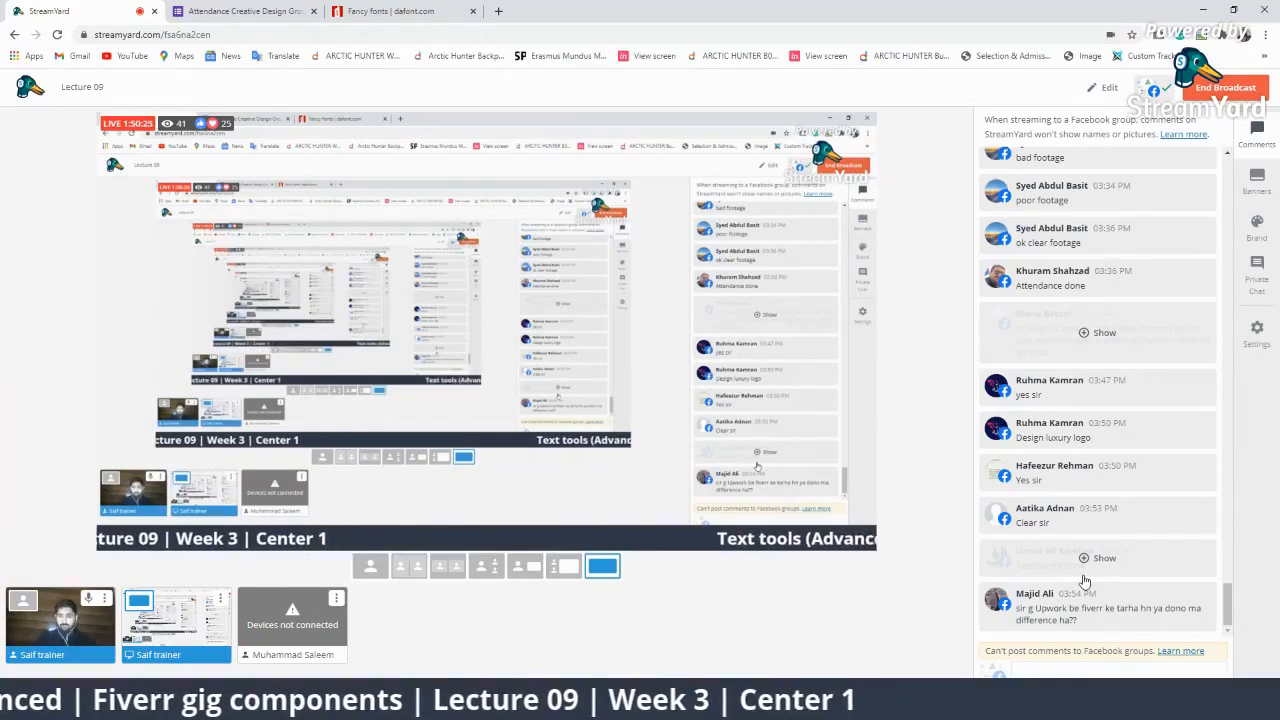
Reveal the 'Attendance done' comment and briefly display a viewer's question as a banner before hiding it.
left_click(1088, 560)
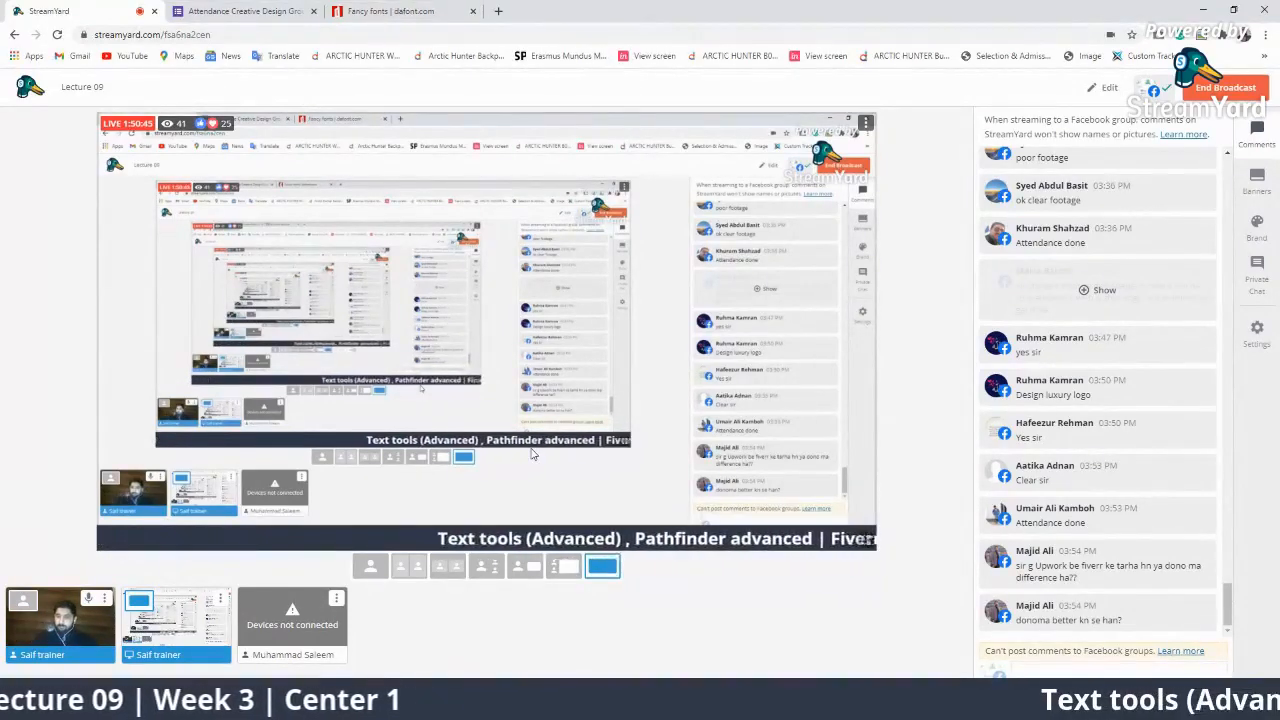
left_click(1010, 610)
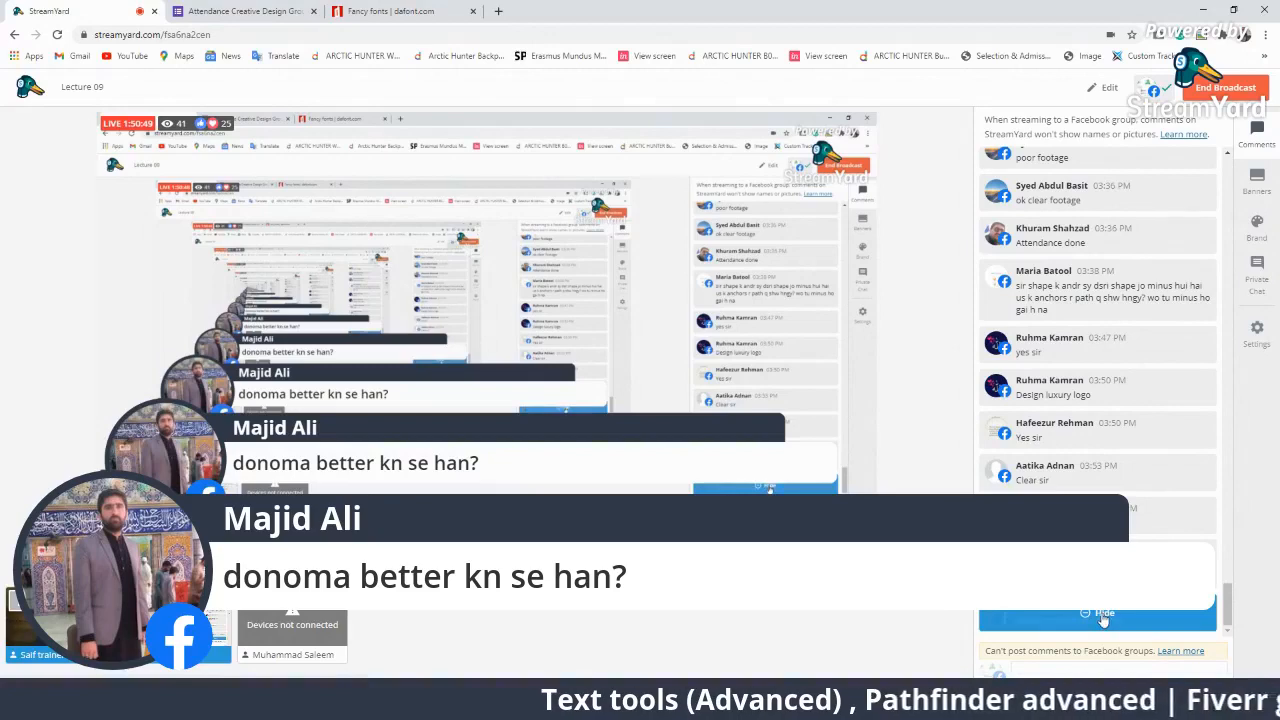
left_click(1102, 617)
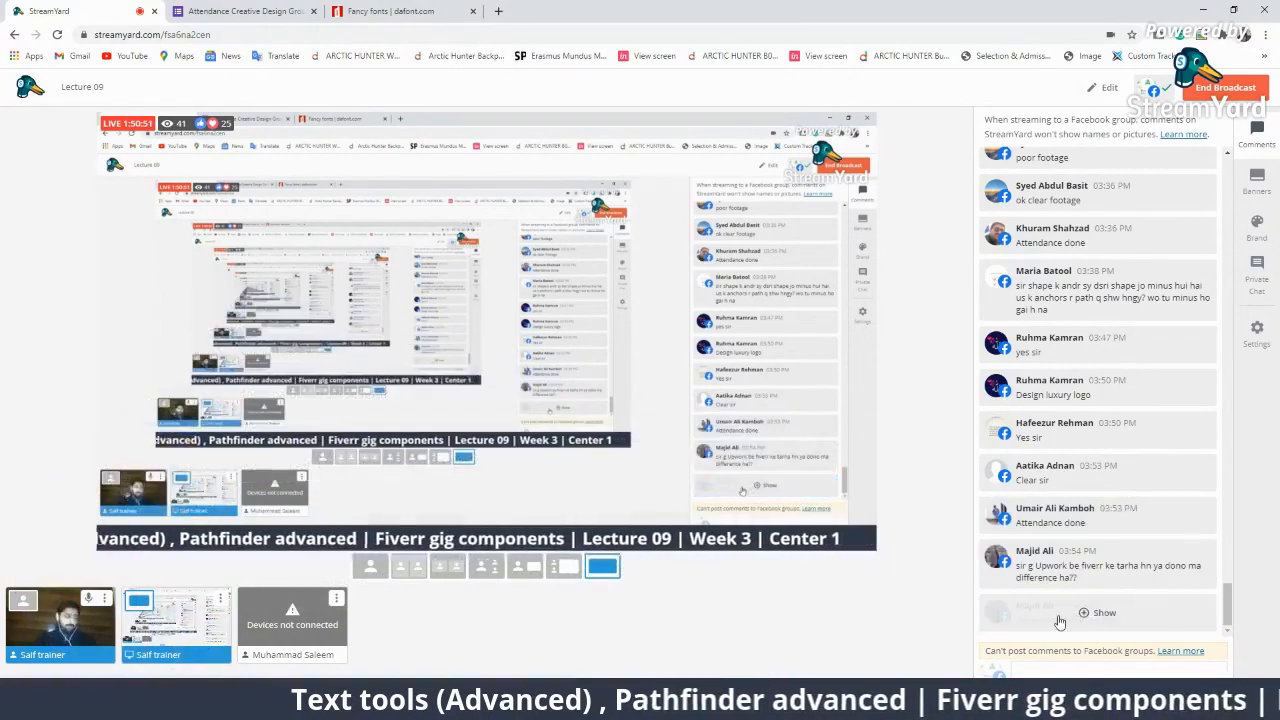